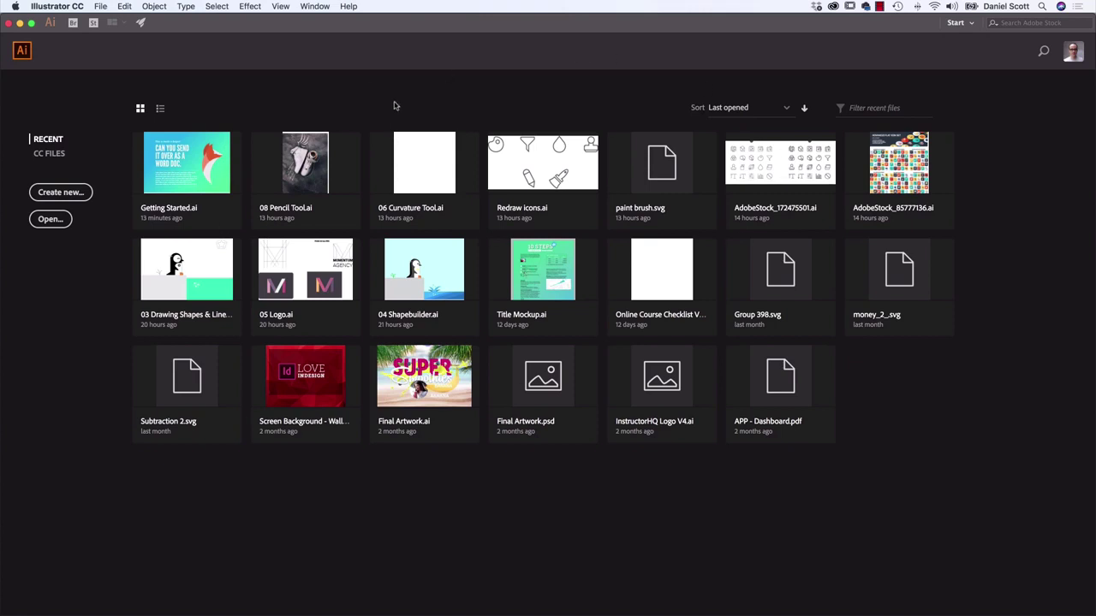
# Open the file Getting Started.ai from the Exercise Files folder.
pyautogui.click(102, 9)
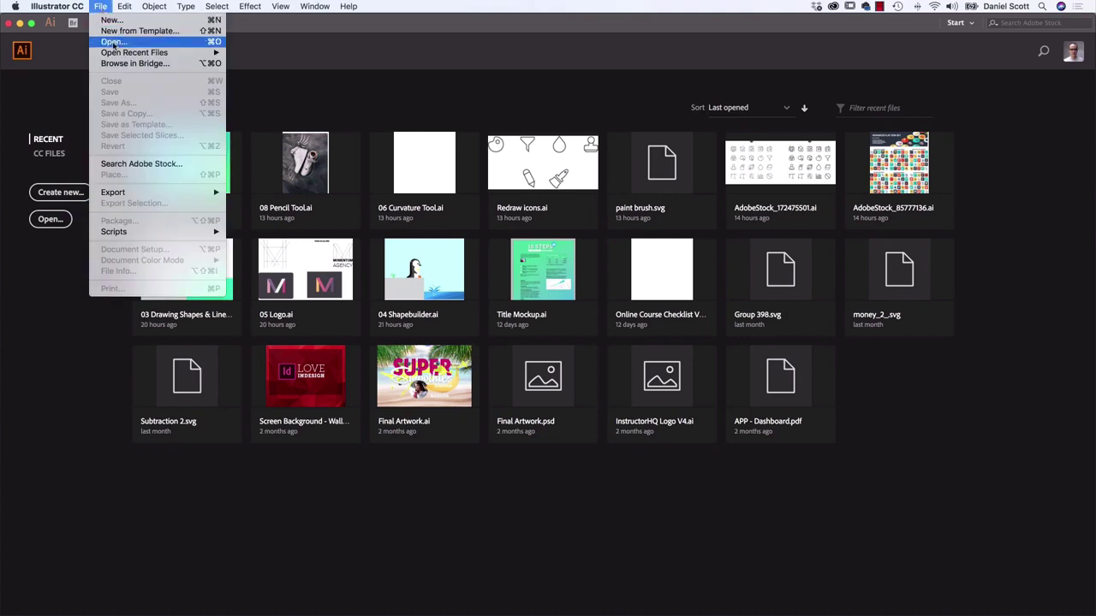
pyautogui.click(114, 42)
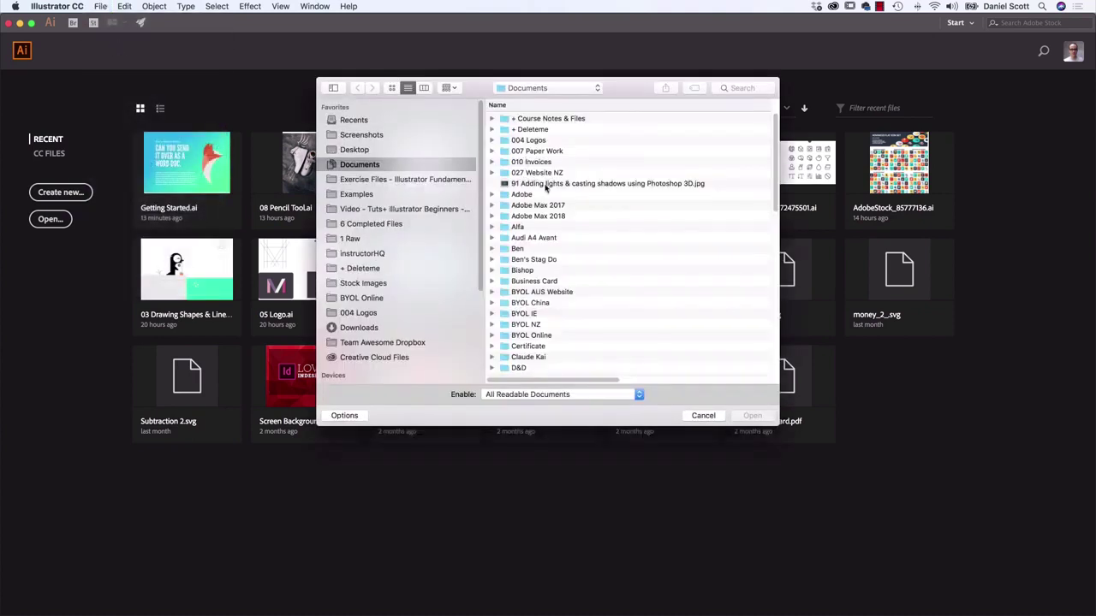
pyautogui.click(394, 181)
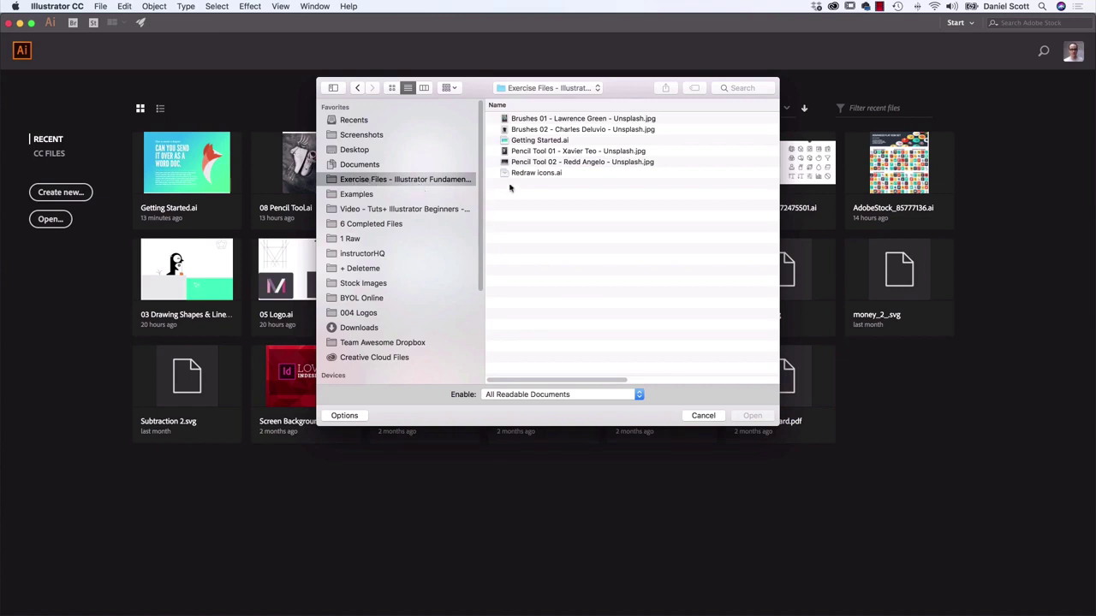
pyautogui.click(519, 142)
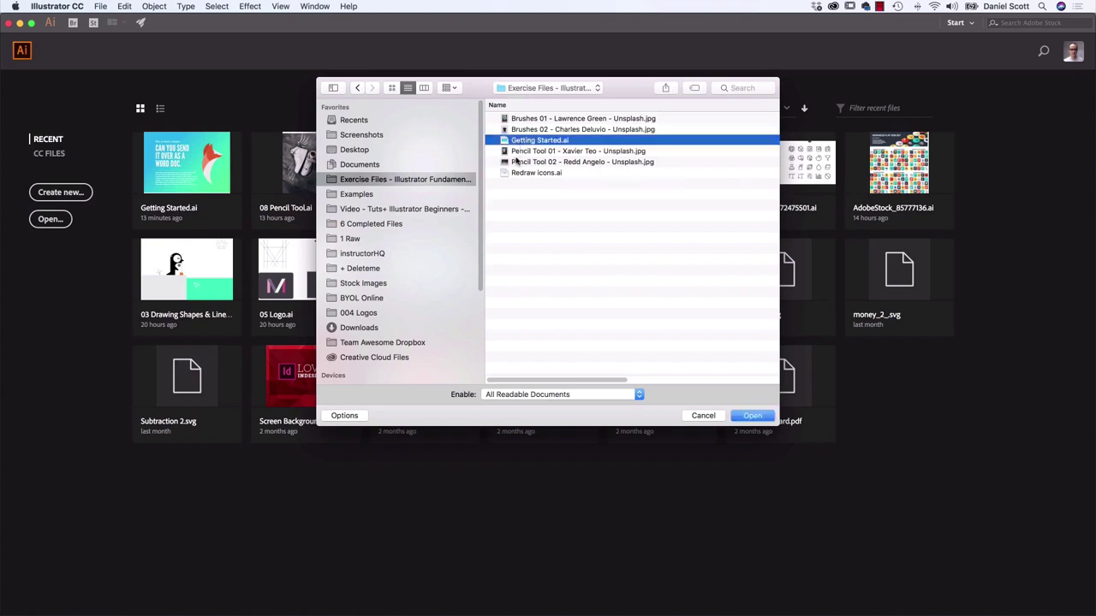
pyautogui.click(753, 416)
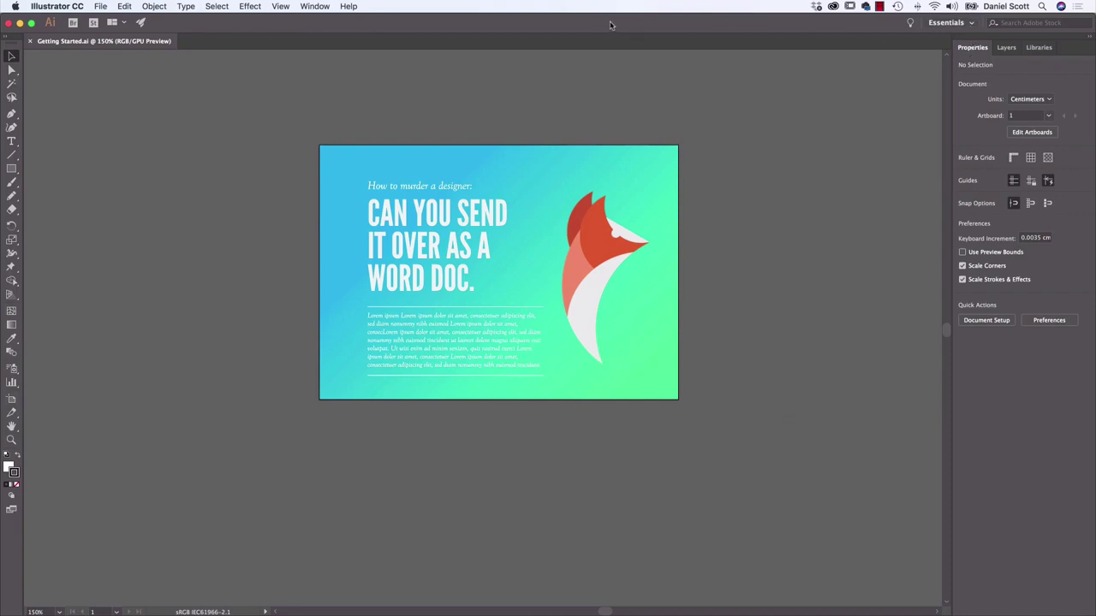
# Switch to the Essentials workspace and reset it to its default layout.
pyautogui.click(973, 24)
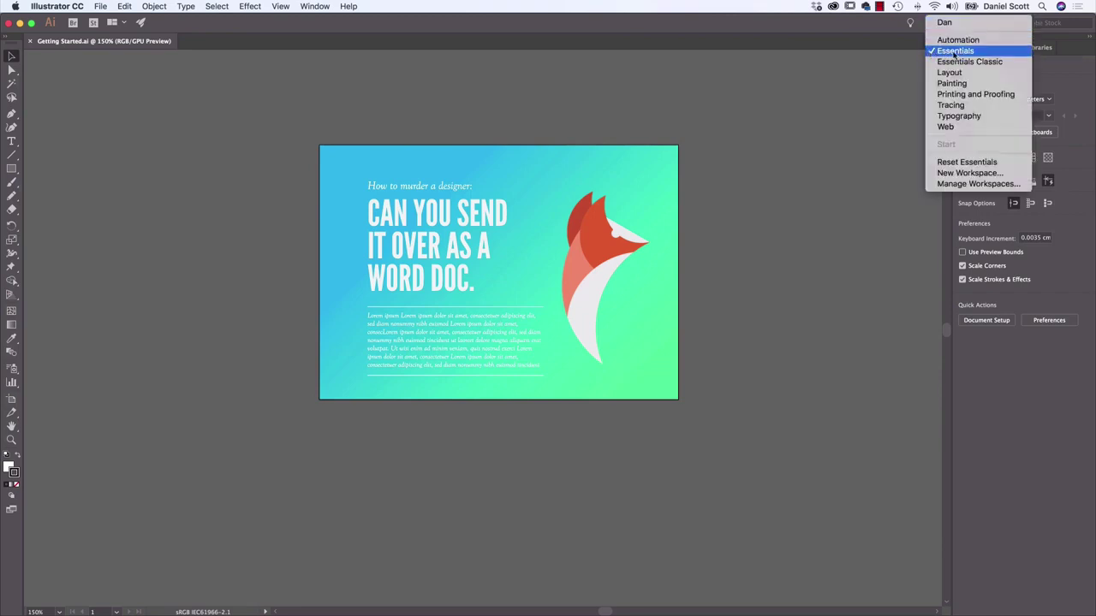
pyautogui.click(949, 53)
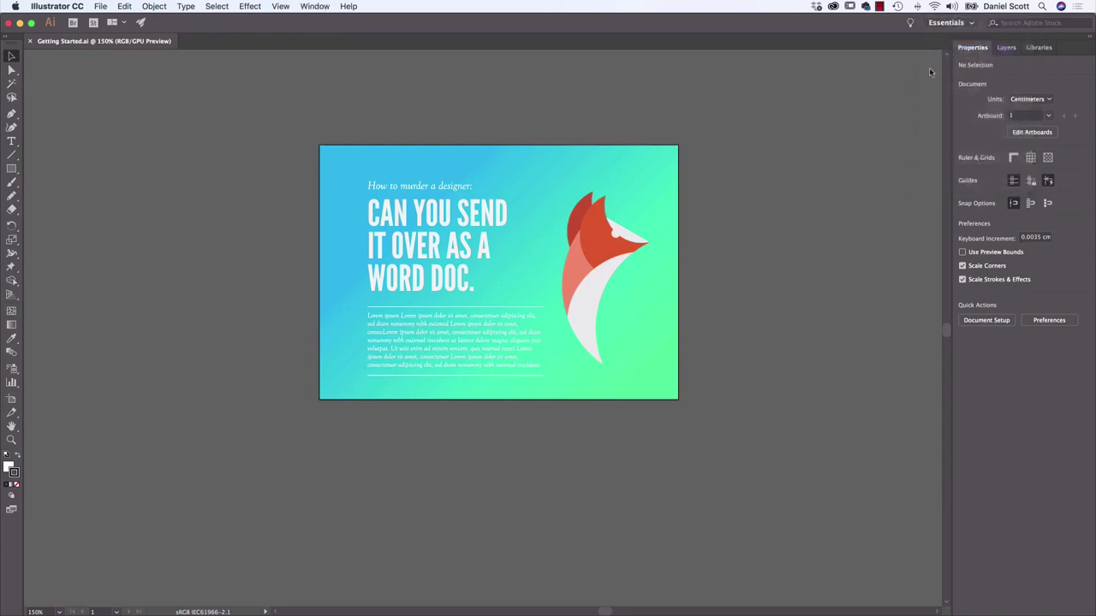
pyautogui.click(953, 23)
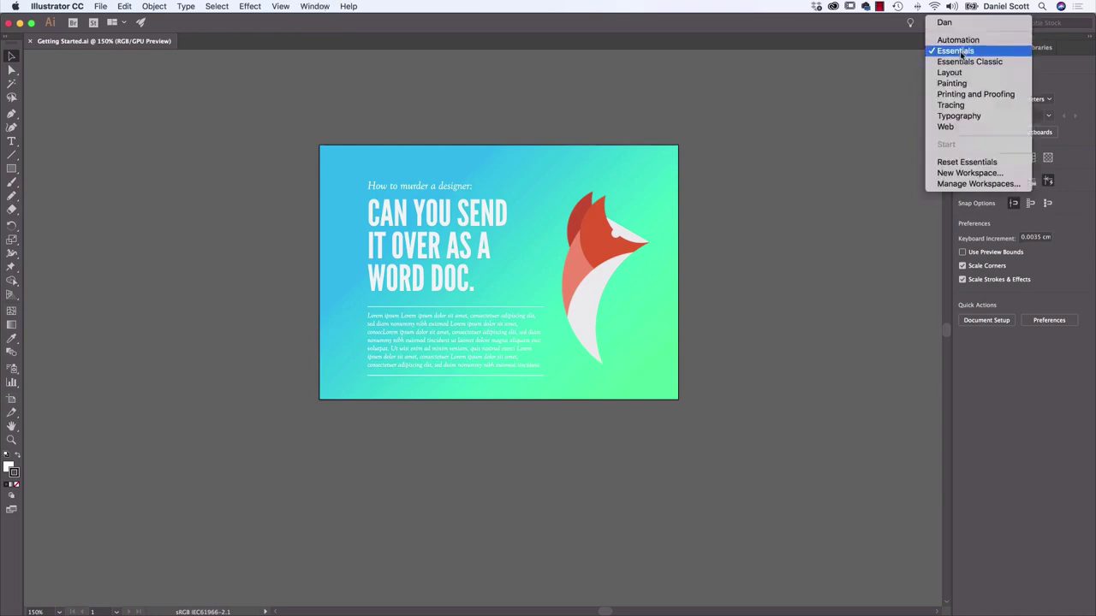
pyautogui.click(962, 163)
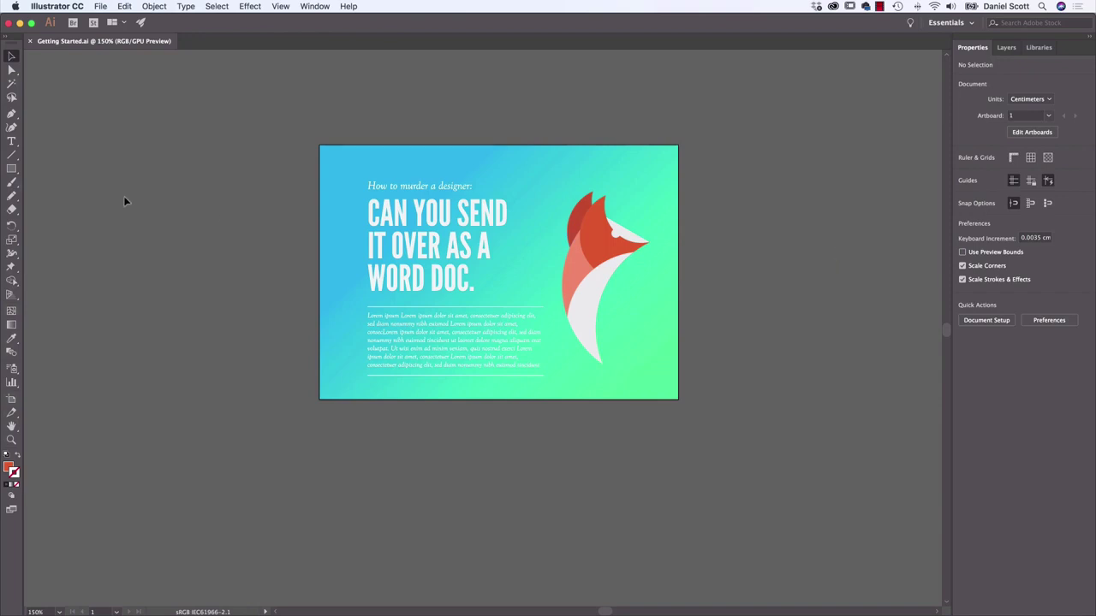
# Place a line of placeholder text above the fox, show the floating Character panel and close it again.
pyautogui.click(11, 141)
pyautogui.click(591, 168)
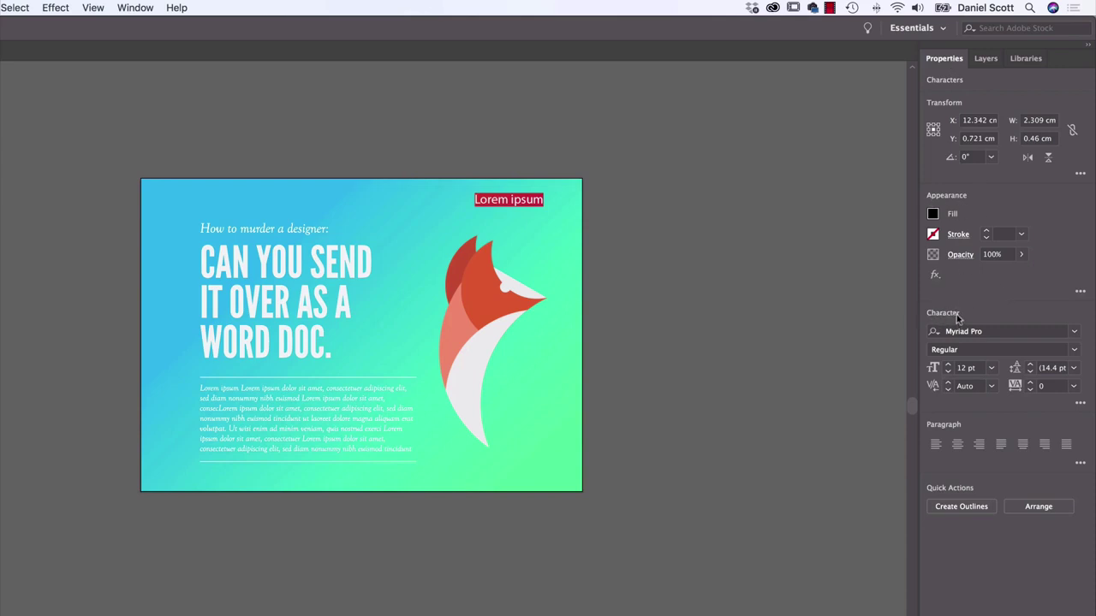
pyautogui.click(131, 9)
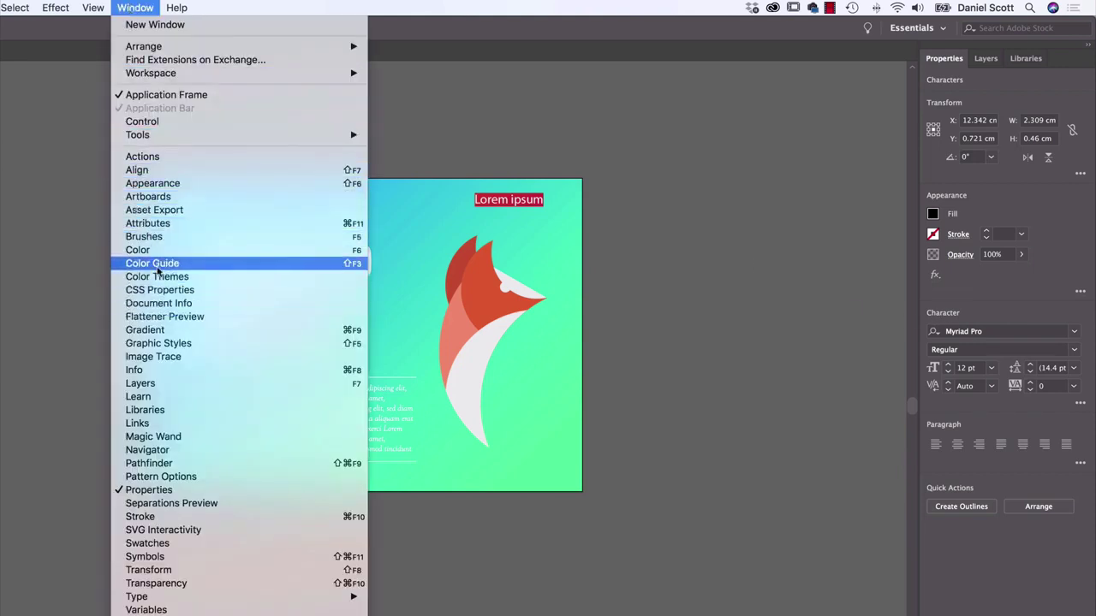
pyautogui.moveTo(161, 600)
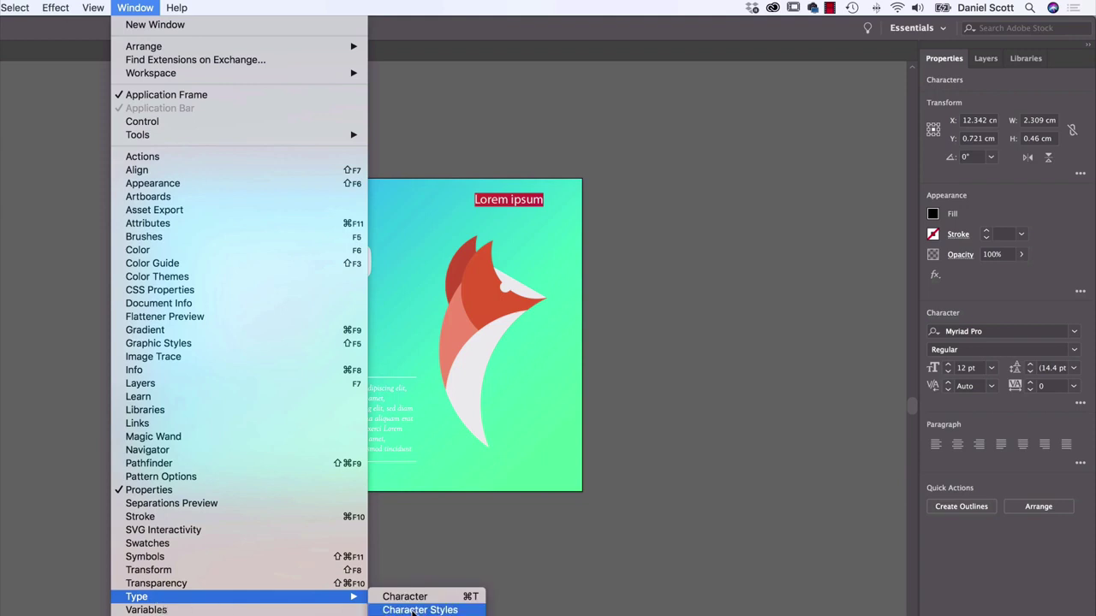
pyautogui.click(417, 596)
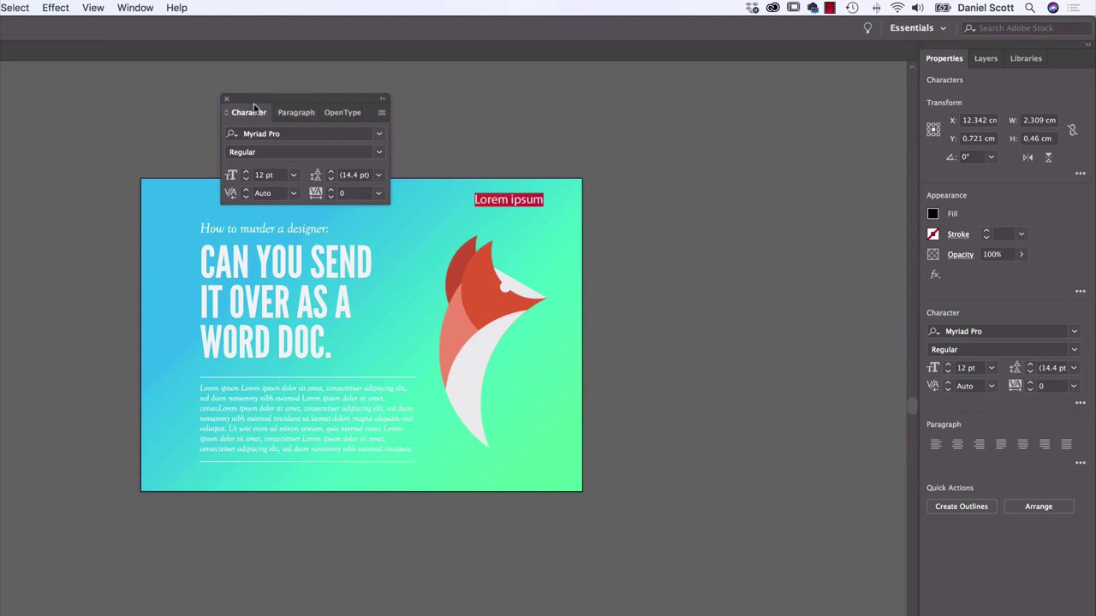
pyautogui.click(226, 98)
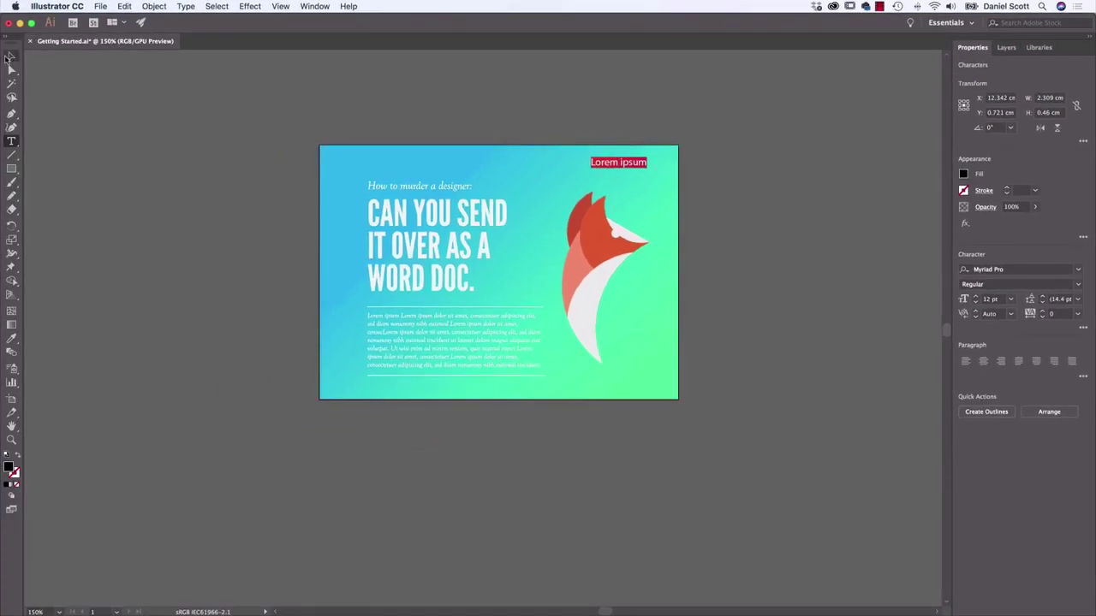
# Delete the placeholder text above the fox.
pyautogui.click(10, 57)
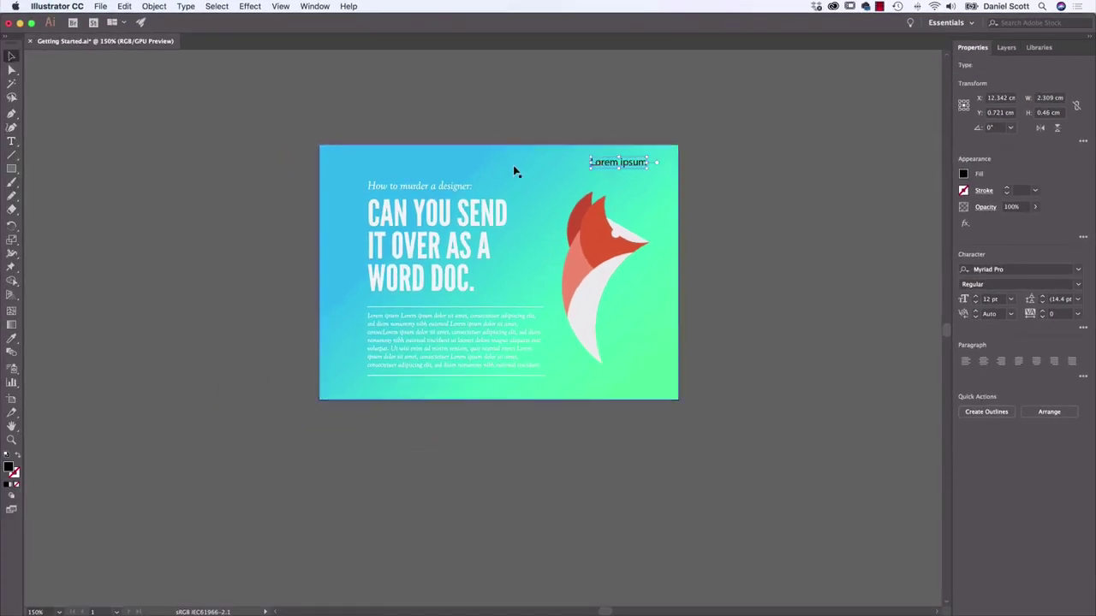
pyautogui.click(551, 184)
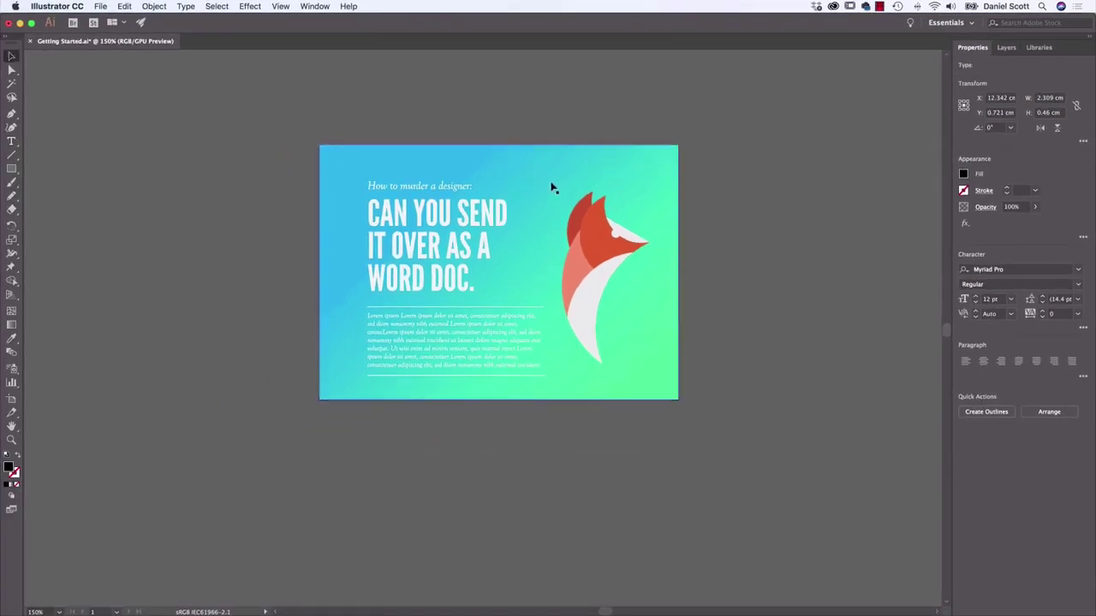
pyautogui.click(949, 22)
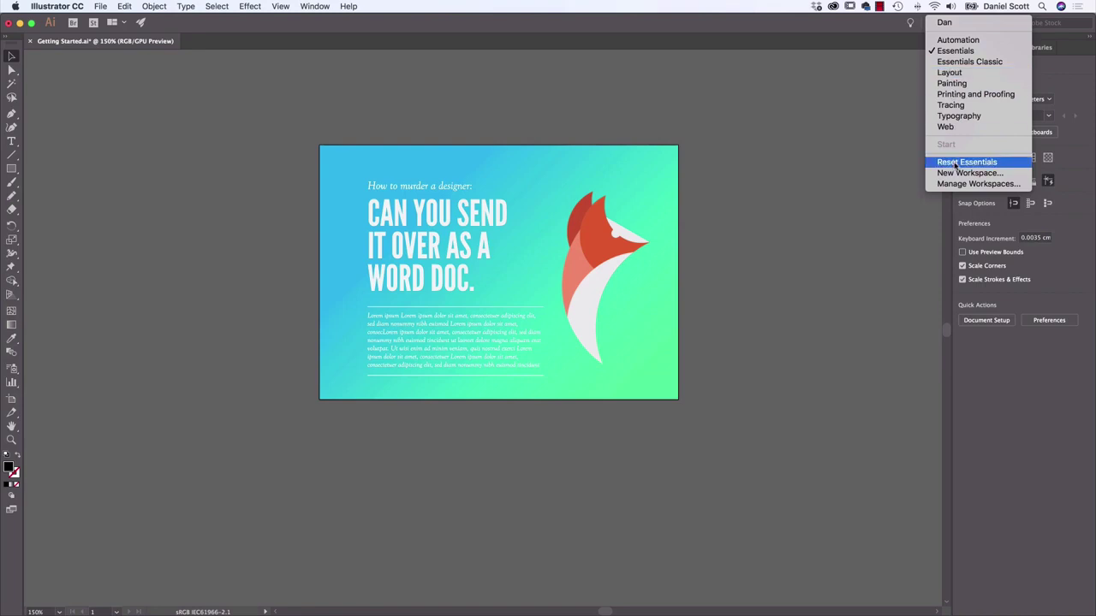
pyautogui.click(784, 170)
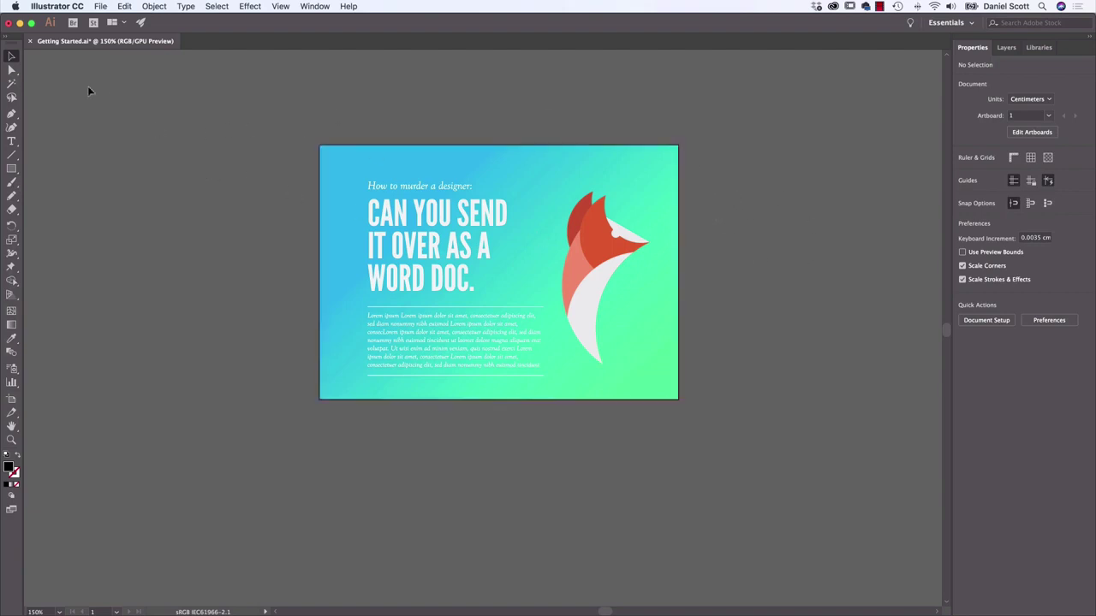
# Select the fox's orange head shape with the Selection tool to view its properties, and deselect it.
pyautogui.click(11, 56)
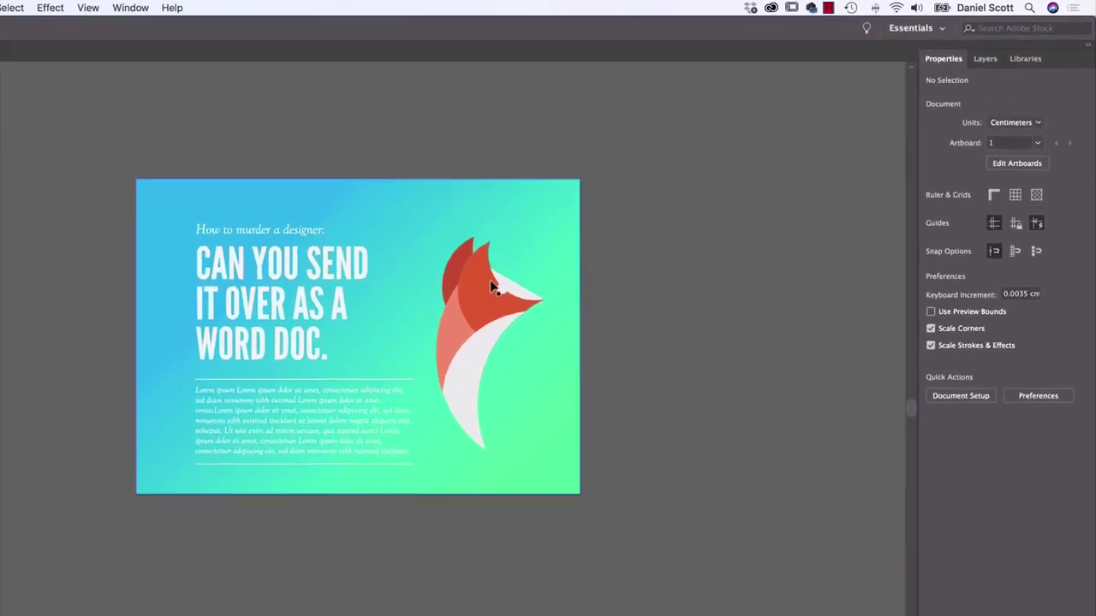
pyautogui.click(492, 286)
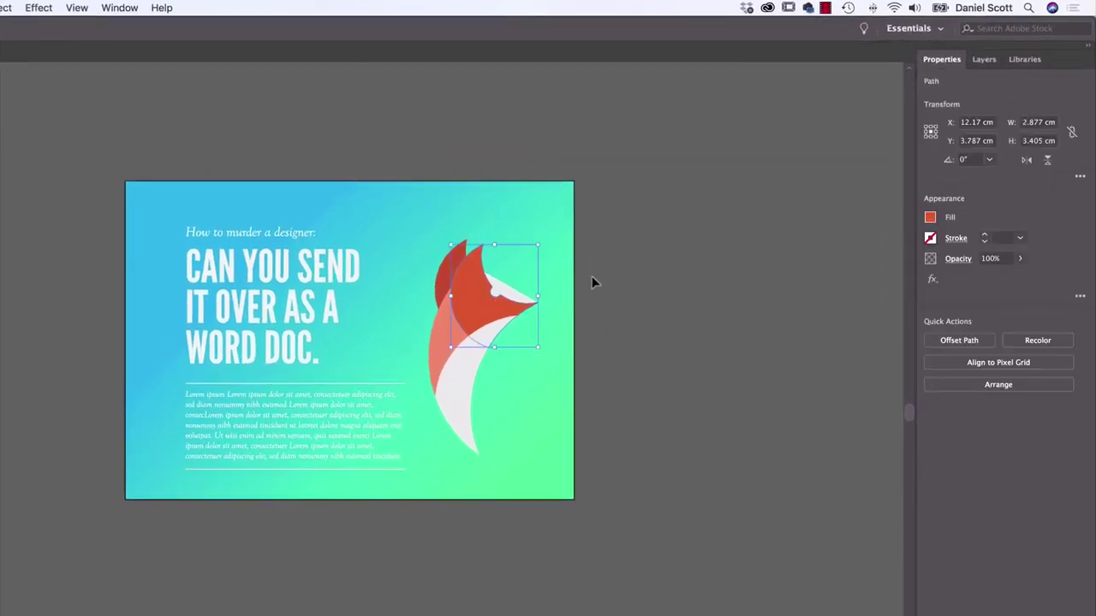
pyautogui.click(734, 246)
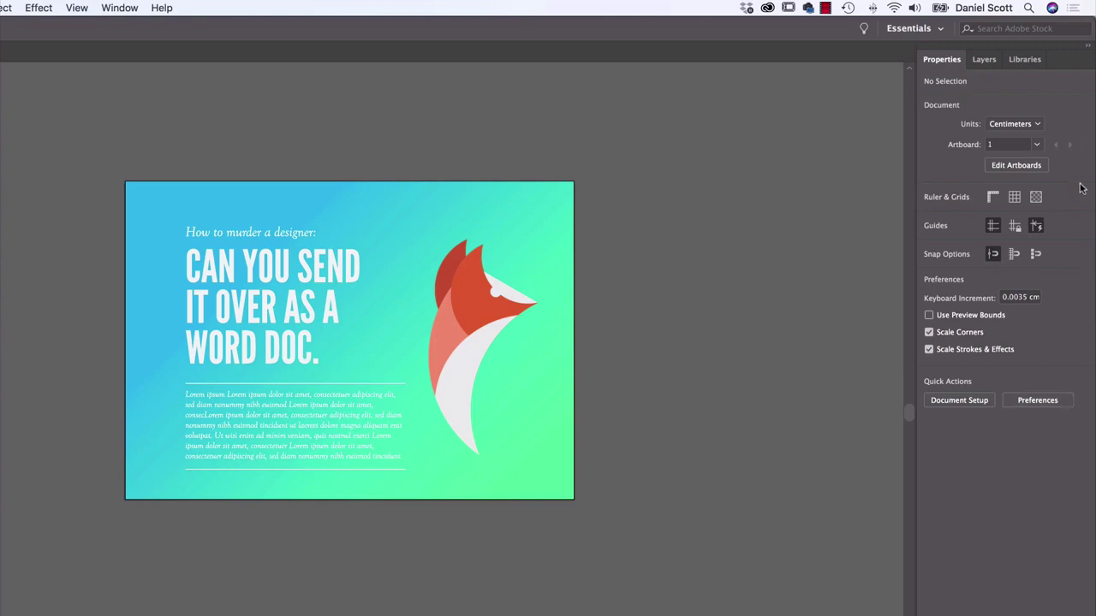
# Try Pixels as the document units and settle on Inches.
pyautogui.click(1030, 125)
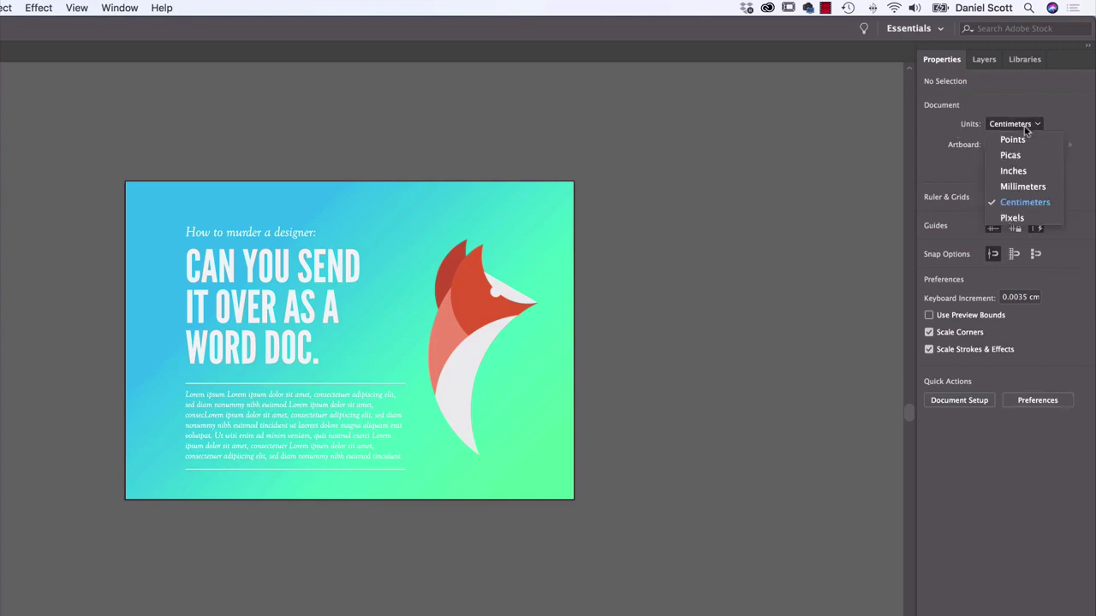
pyautogui.click(1012, 218)
pyautogui.click(1017, 124)
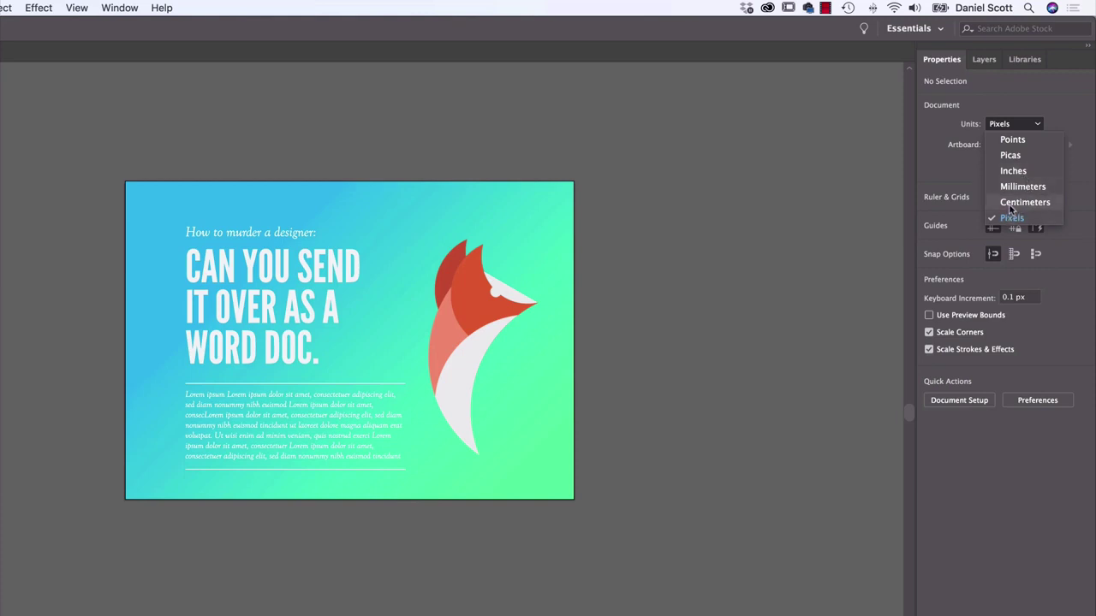
pyautogui.click(1013, 172)
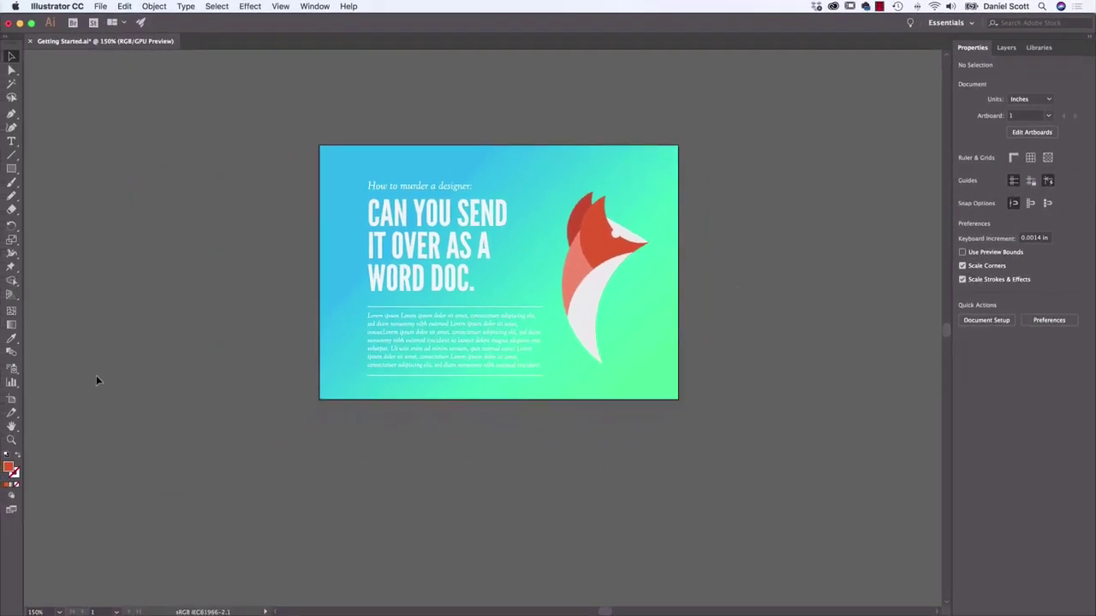
# Use the Zoom tool to magnify the artwork to 300%, reduce it to 66.67% and return to 200%, finishing with the Selection tool.
pyautogui.click(12, 441)
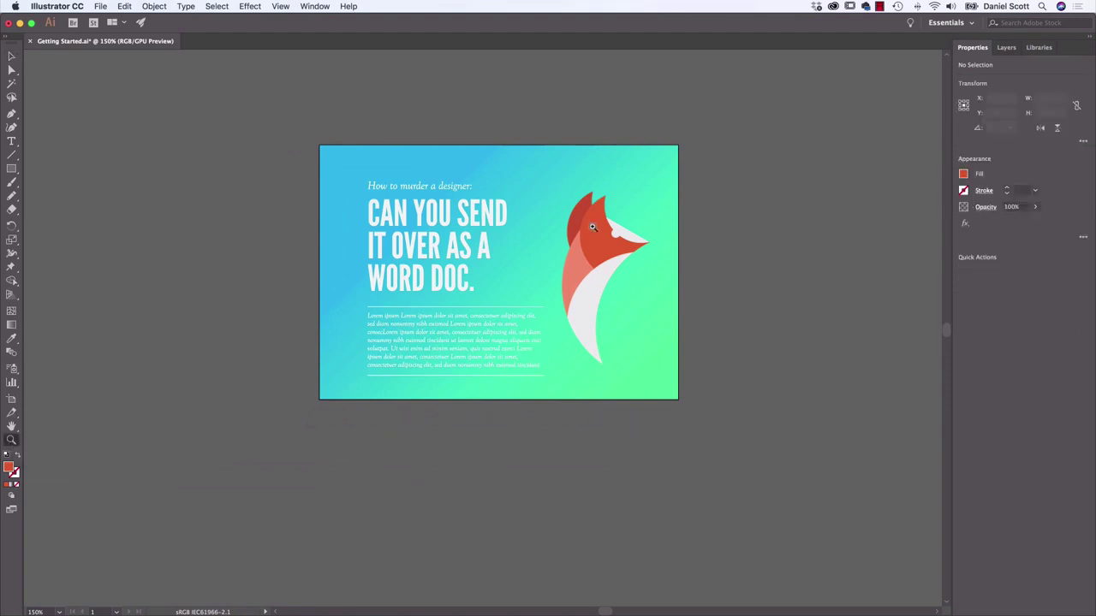
pyautogui.click(530, 249)
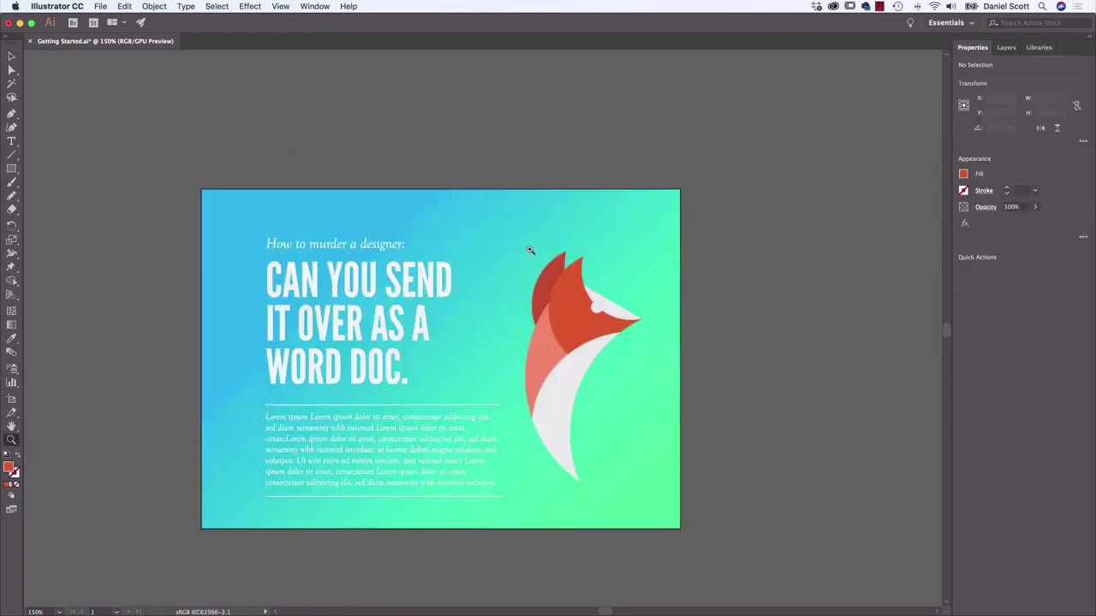
pyautogui.click(498, 298)
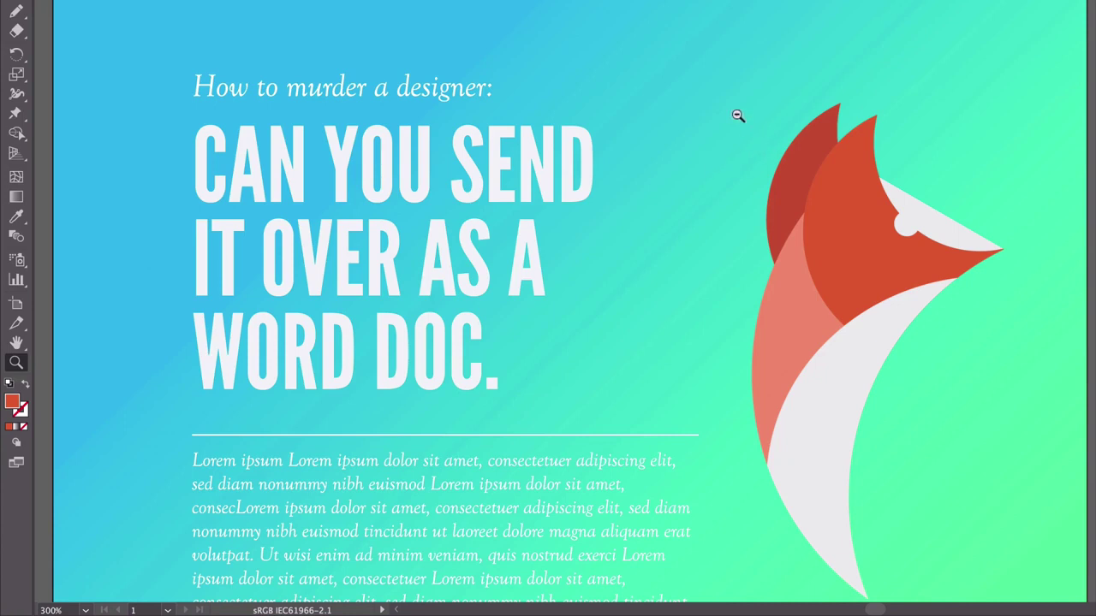
pyautogui.keyDown('alt'); pyautogui.click(738, 116); pyautogui.keyUp('alt')
pyautogui.keyDown('alt'); pyautogui.click(698, 188); pyautogui.keyUp('alt')
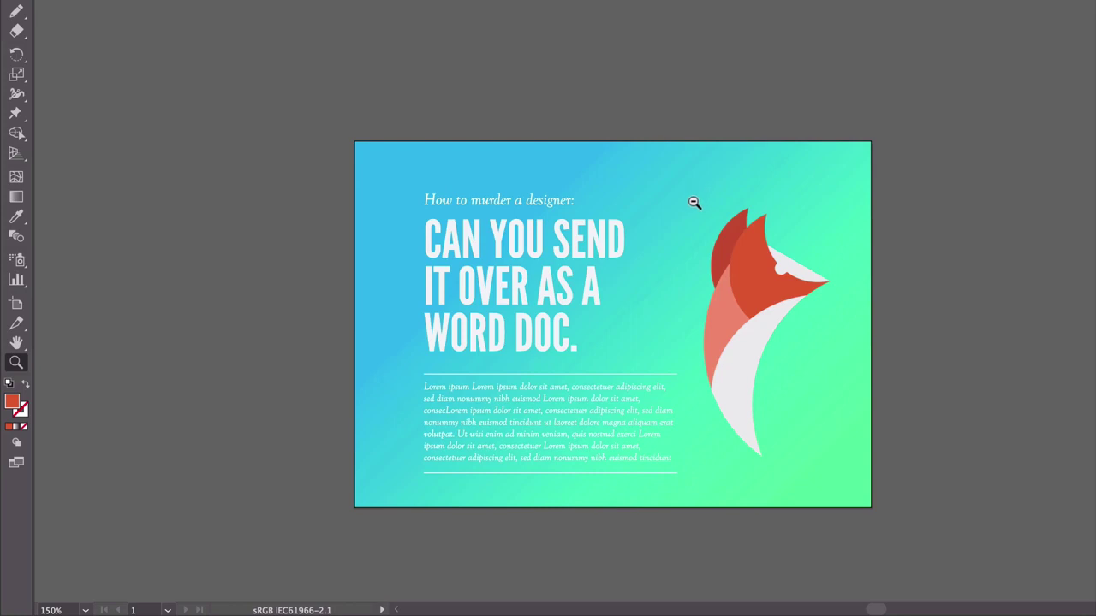
pyautogui.keyDown('alt'); pyautogui.click(695, 202); pyautogui.keyUp('alt')
pyautogui.keyDown('alt'); pyautogui.click(692, 207); pyautogui.keyUp('alt')
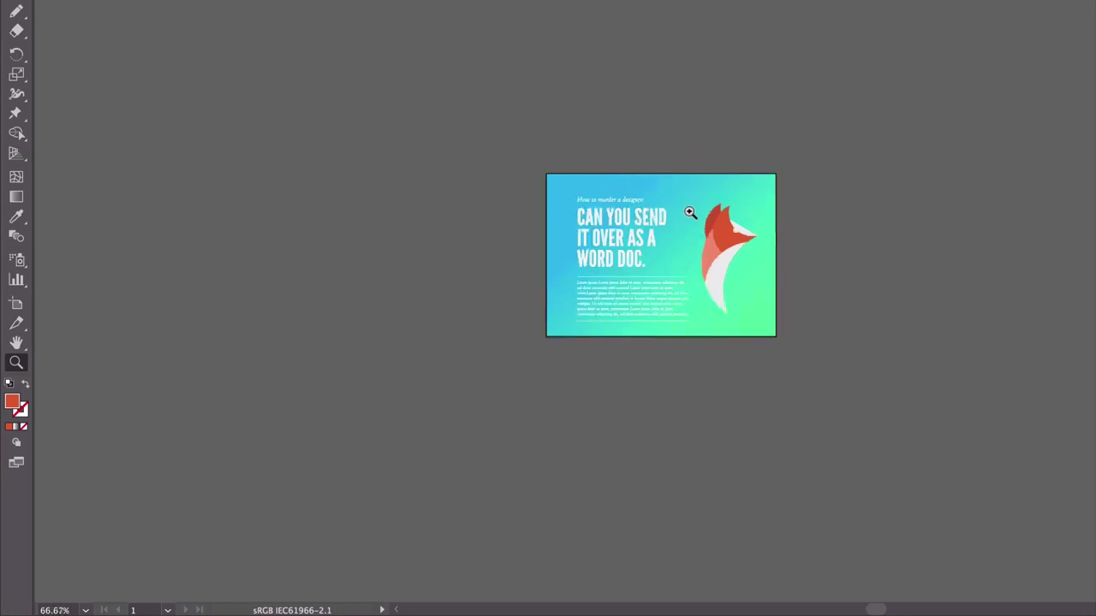
pyautogui.click(691, 213)
pyautogui.click(690, 212)
pyautogui.click(687, 213)
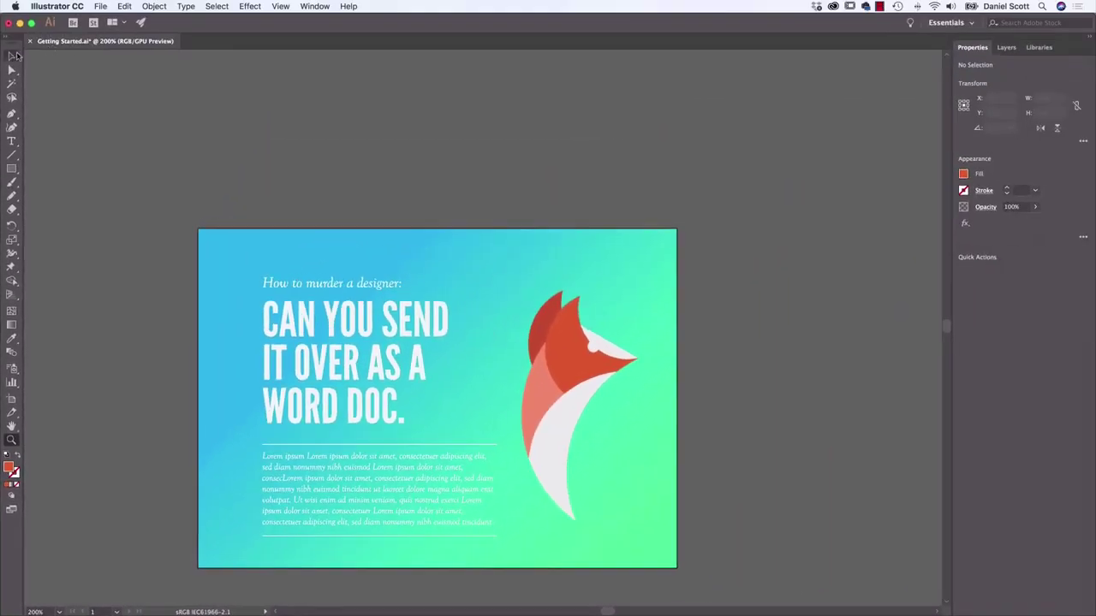
pyautogui.click(12, 56)
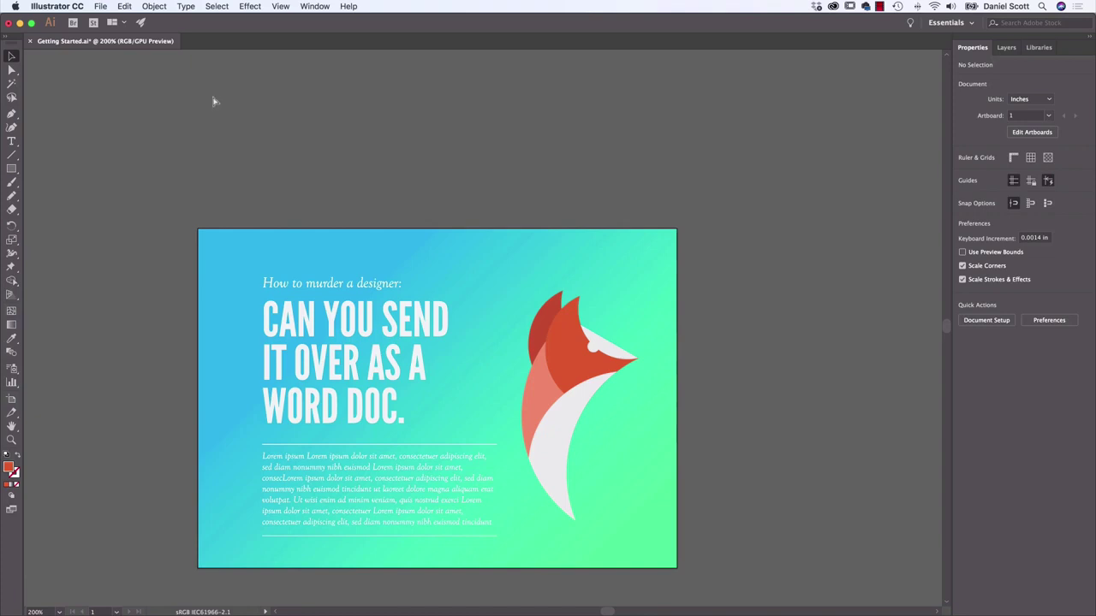
# Zoom the whole artwork in and out in increments between 150% and 400%, ending at 400%.
pyautogui.press('super+equal')
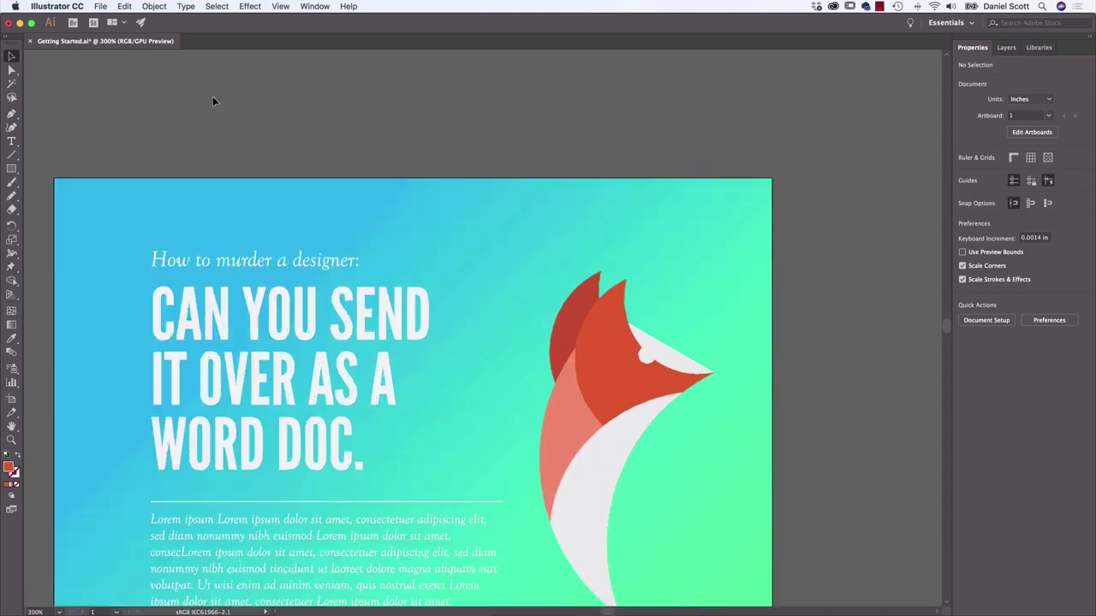
pyautogui.press('super+equal')
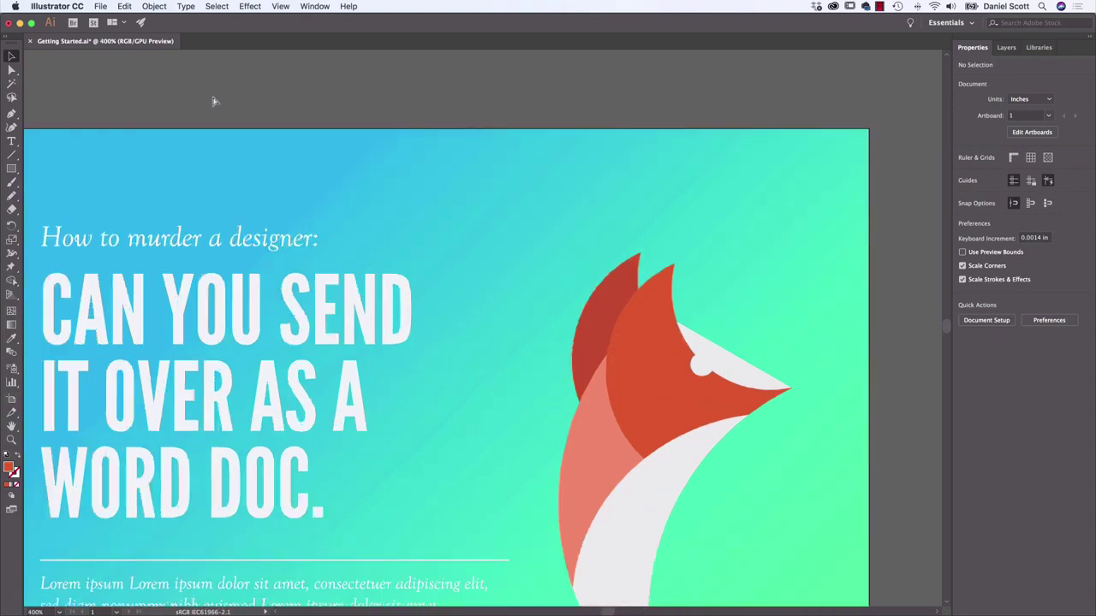
pyautogui.press('super+minus')
pyautogui.press('super+equal')
pyautogui.press('super+minus')
pyautogui.press('super+minus')
pyautogui.press('super+minus')
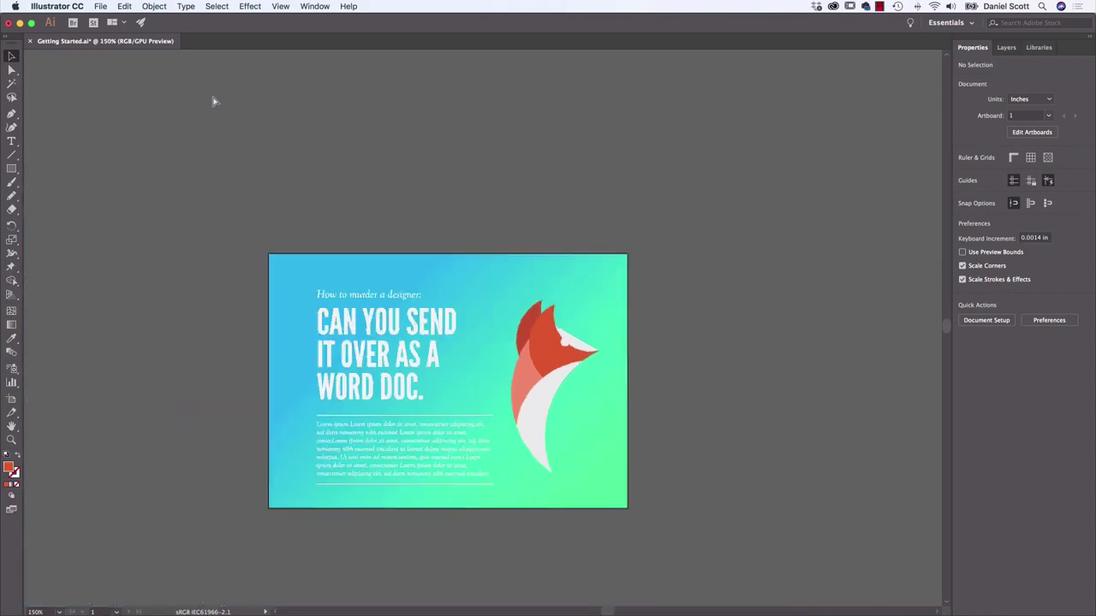
pyautogui.press('super+equal')
pyautogui.press('super+equal')
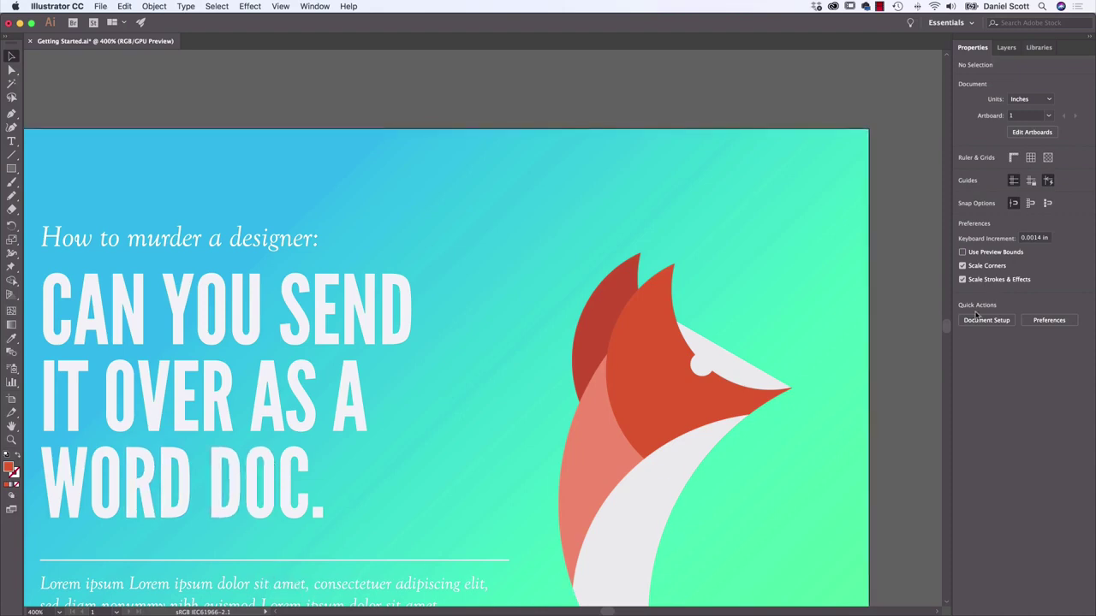
# Pan around the magnified artwork vertically, horizontally and freely to view the body text, the headline and the fox.
pyautogui.moveTo(947, 321); pyautogui.dragTo(948, 338)
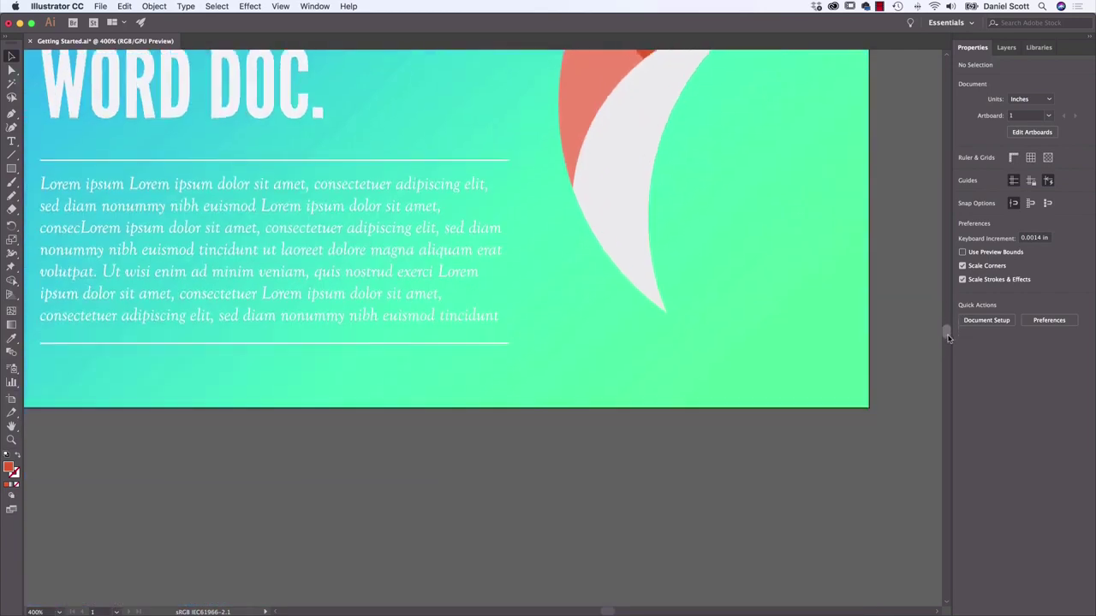
pyautogui.moveTo(609, 611); pyautogui.dragTo(605, 611)
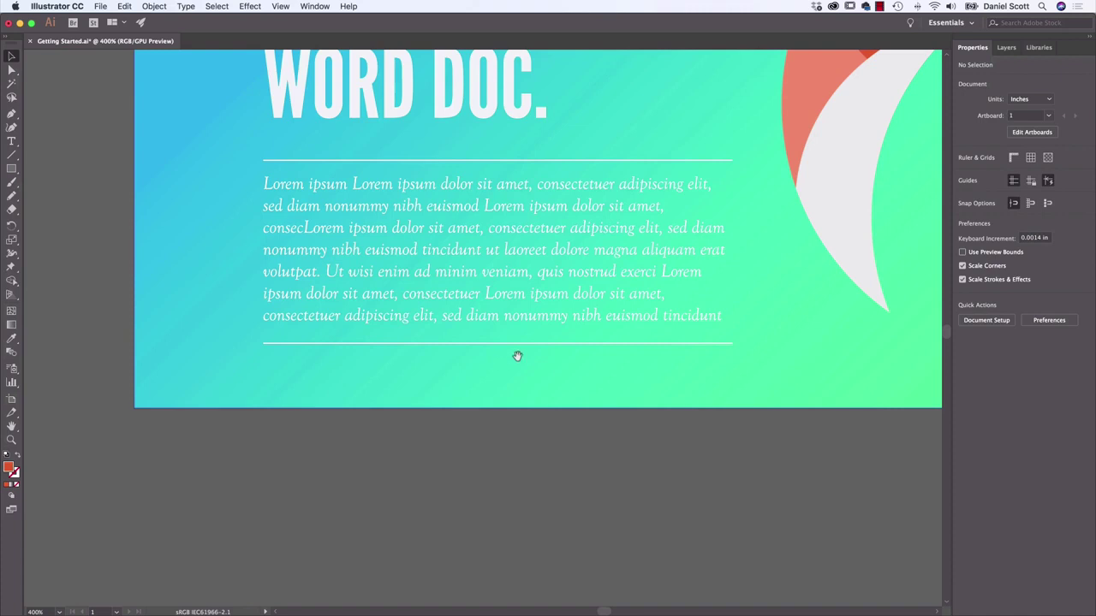
pyautogui.moveTo(546, 234); pyautogui.dragTo(394, 336)
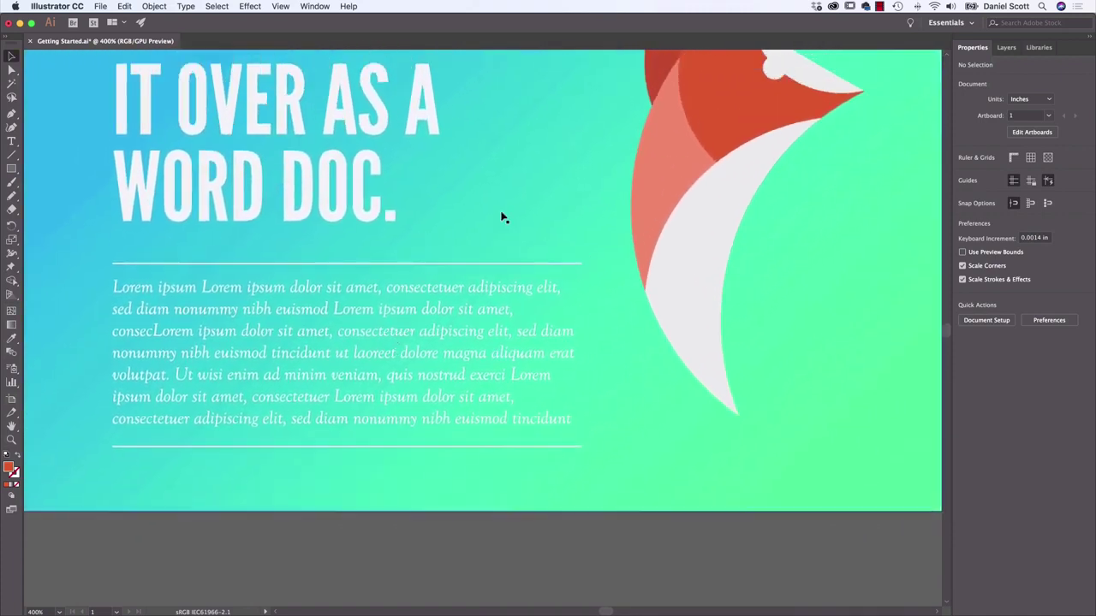
pyautogui.moveTo(549, 181); pyautogui.dragTo(532, 298)
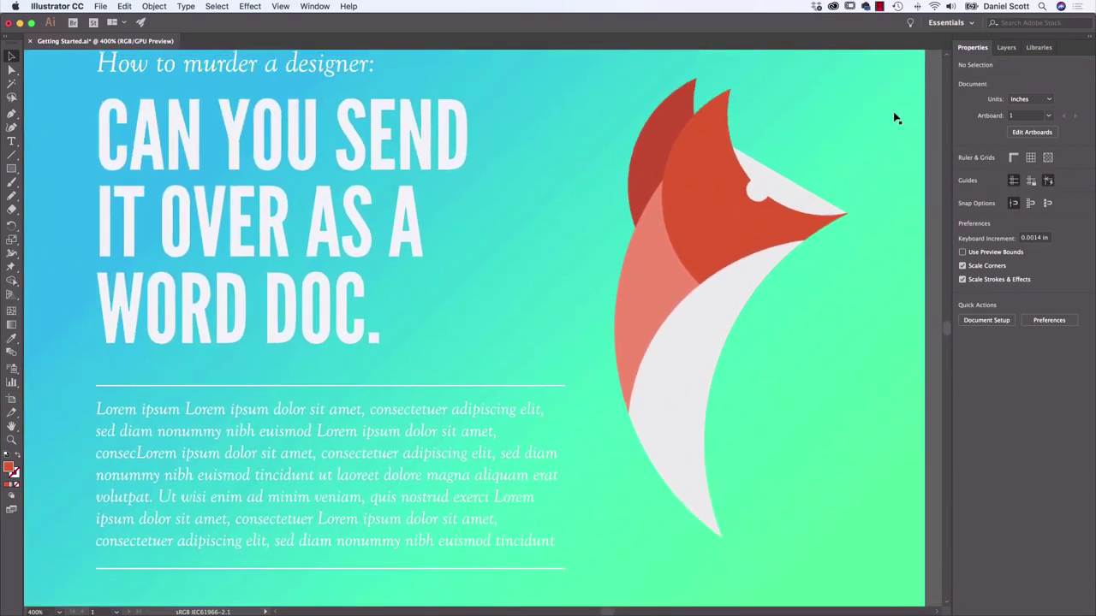
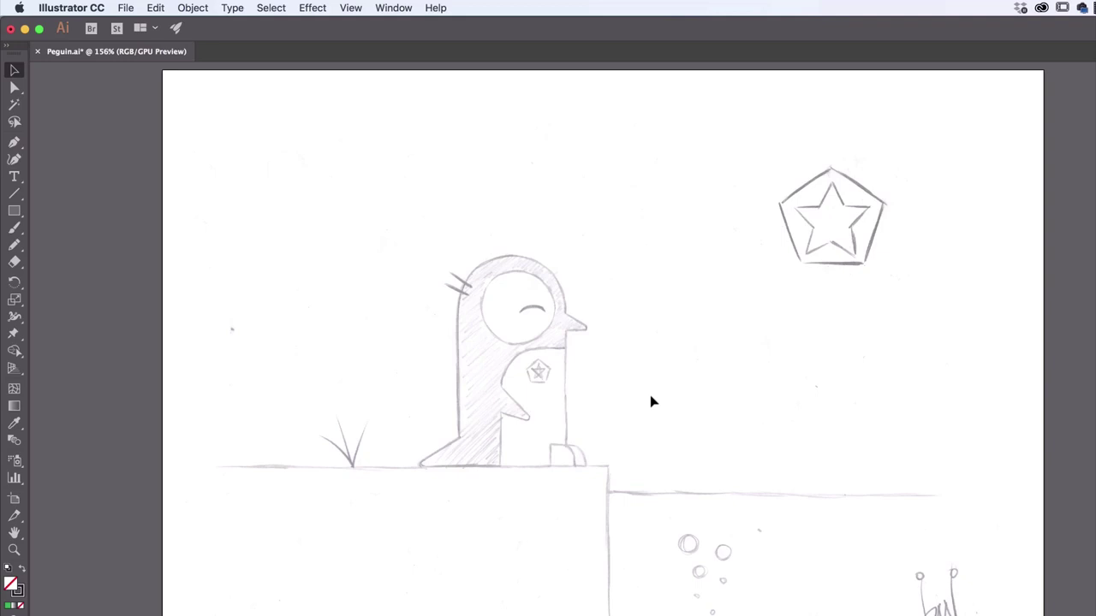
pyautogui.moveTo(482, 191); pyautogui.dragTo(870, 553)
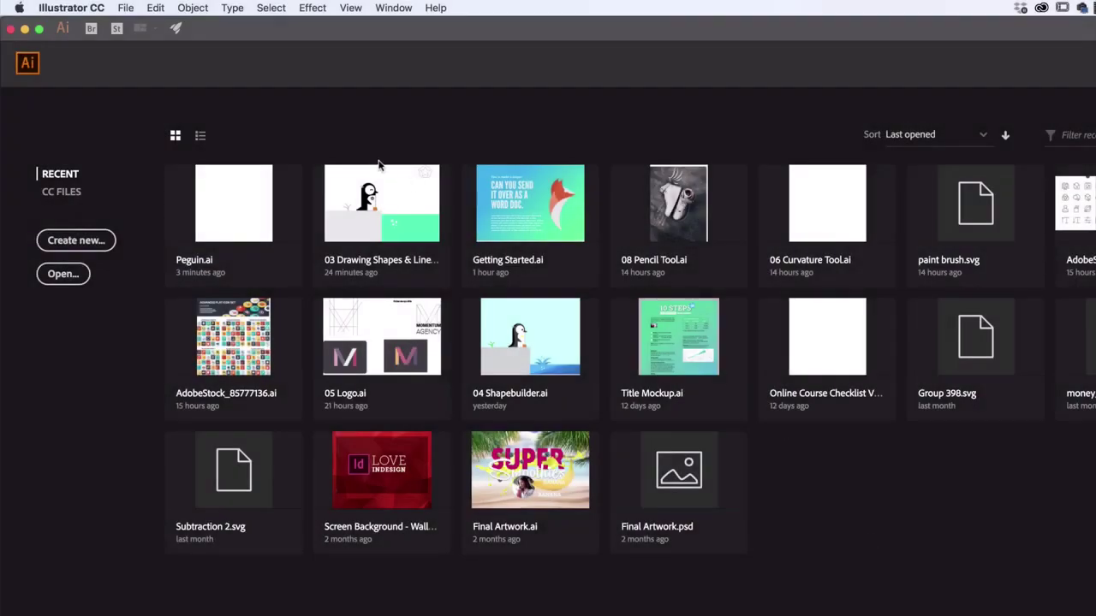
# Start a new document and look through the Mobile and Web presets, settling on the Print presets with Letter.
pyautogui.click(125, 7)
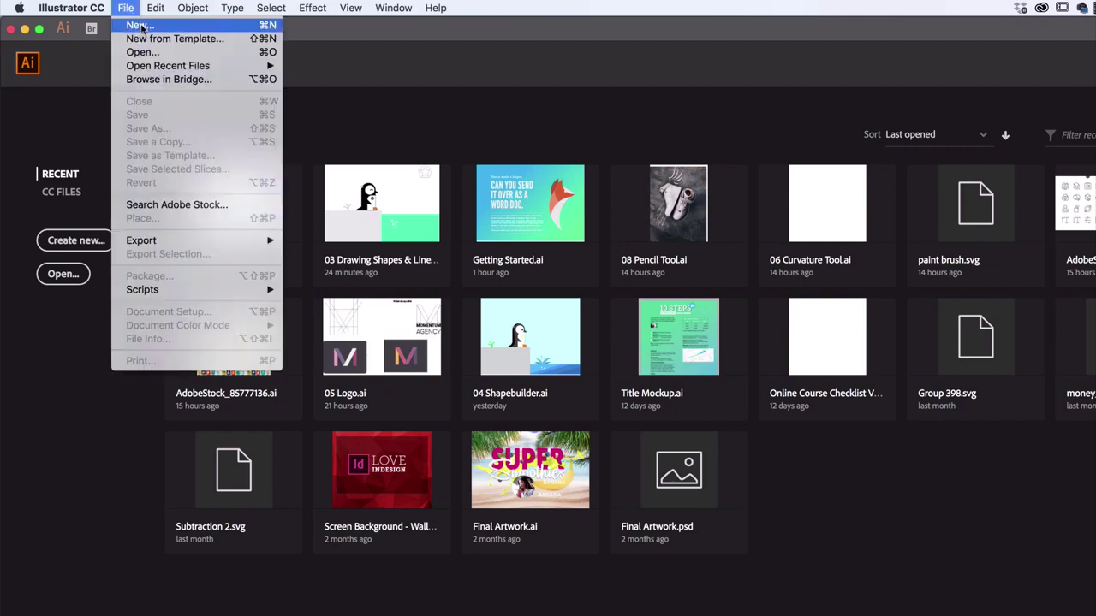
pyautogui.click(138, 25)
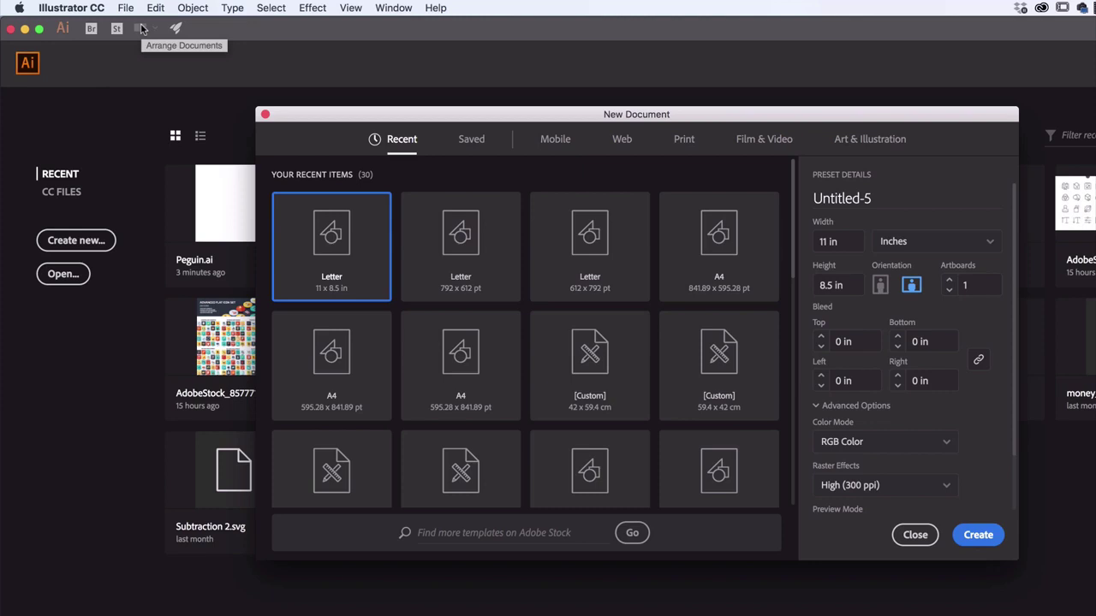
pyautogui.click(556, 143)
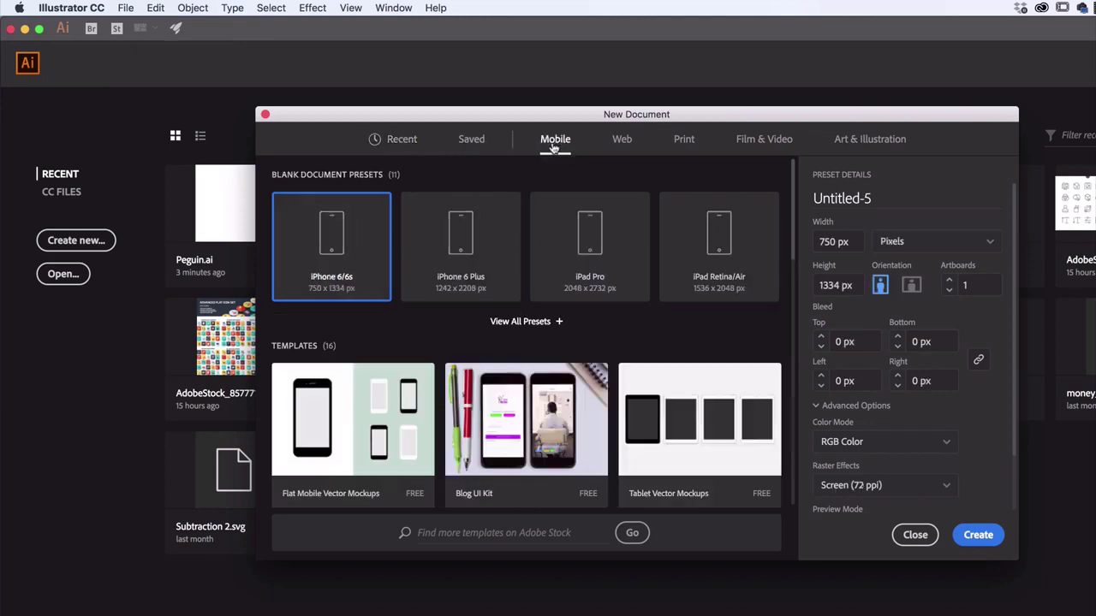
pyautogui.click(623, 141)
pyautogui.click(685, 141)
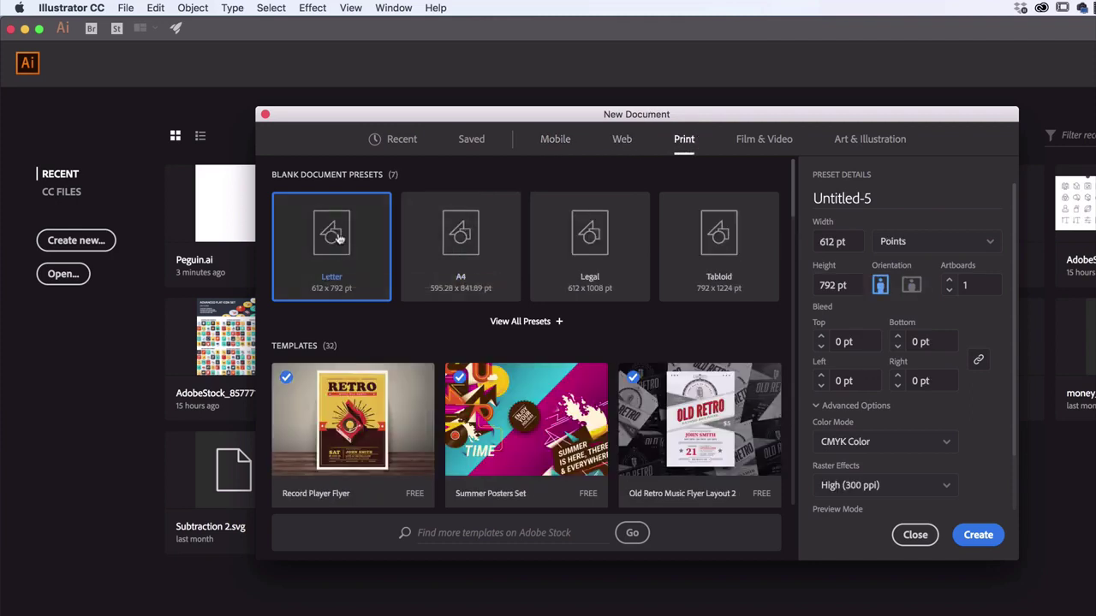
# Set the new document's units to Inches and its orientation to landscape.
pyautogui.click(905, 244)
pyautogui.click(891, 315)
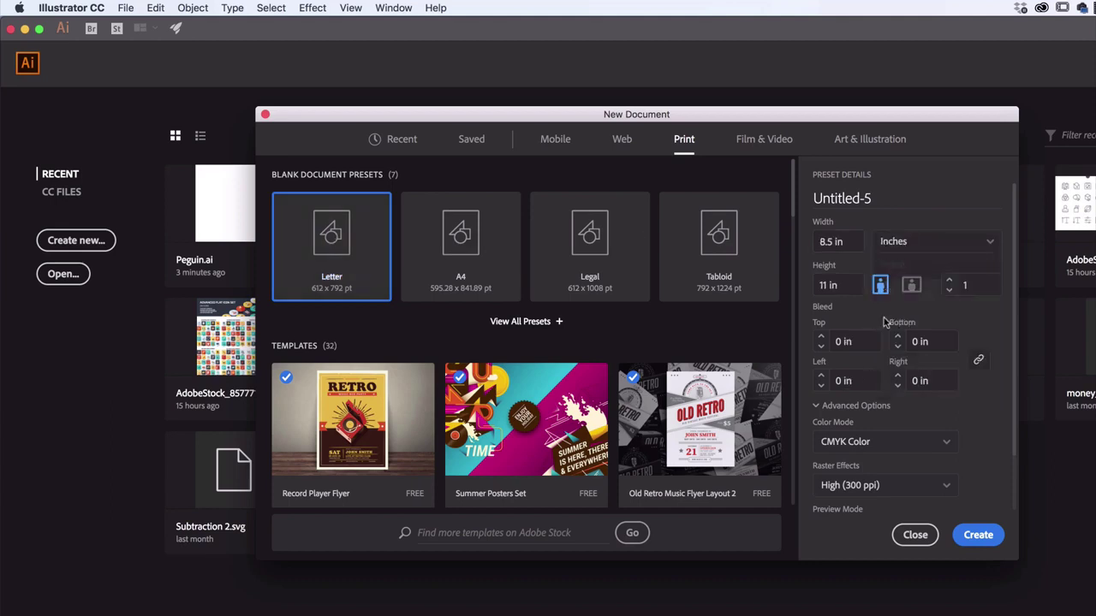
pyautogui.click(912, 286)
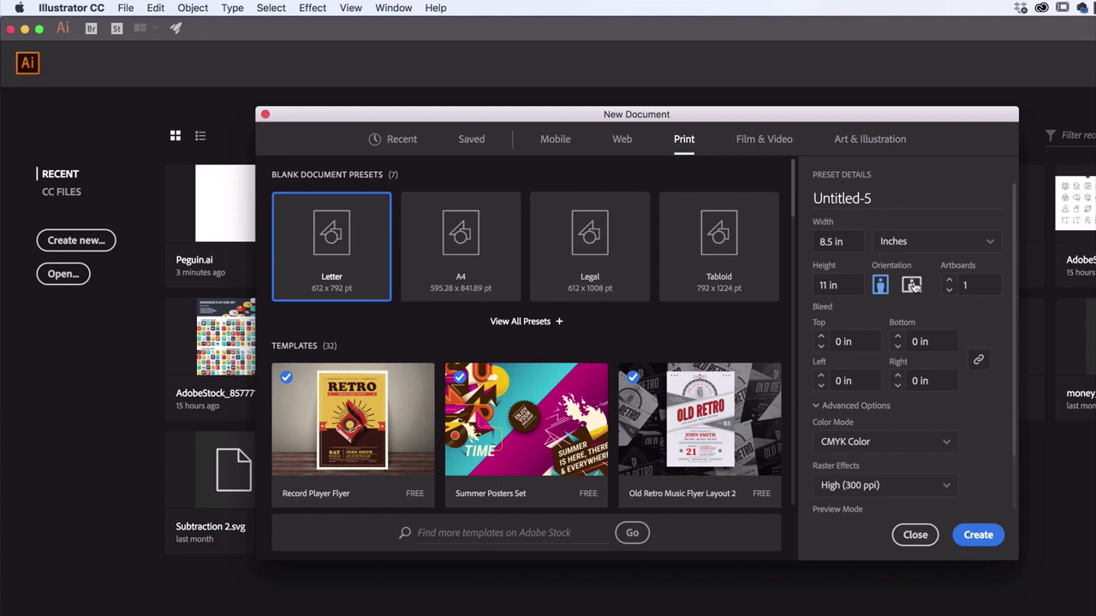
# Set the color mode to RGB Color in the advanced options and create the document.
pyautogui.click(818, 407)
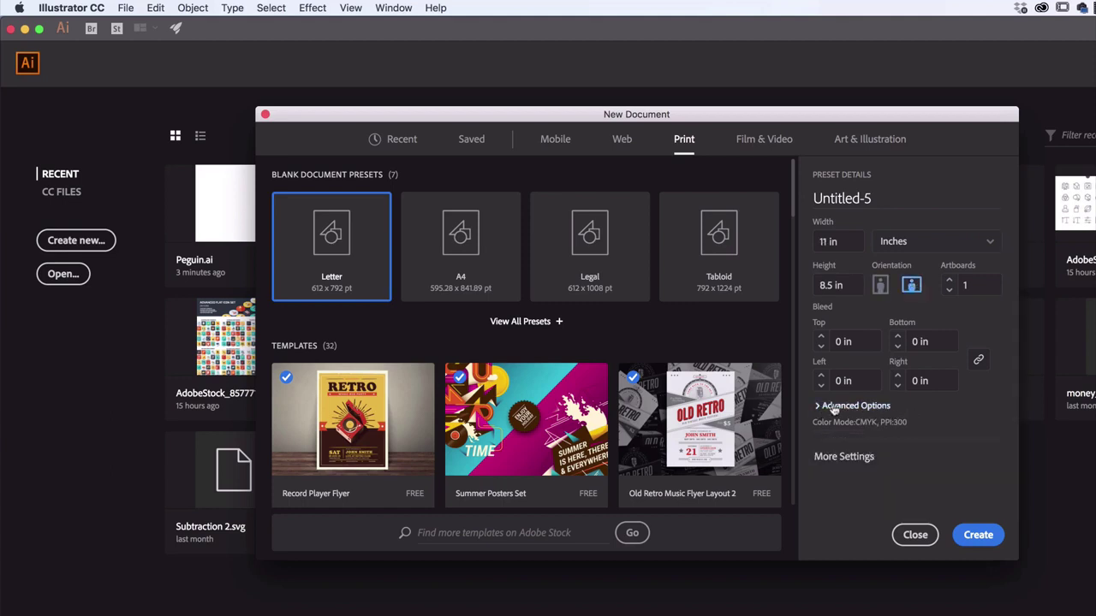
pyautogui.click(838, 409)
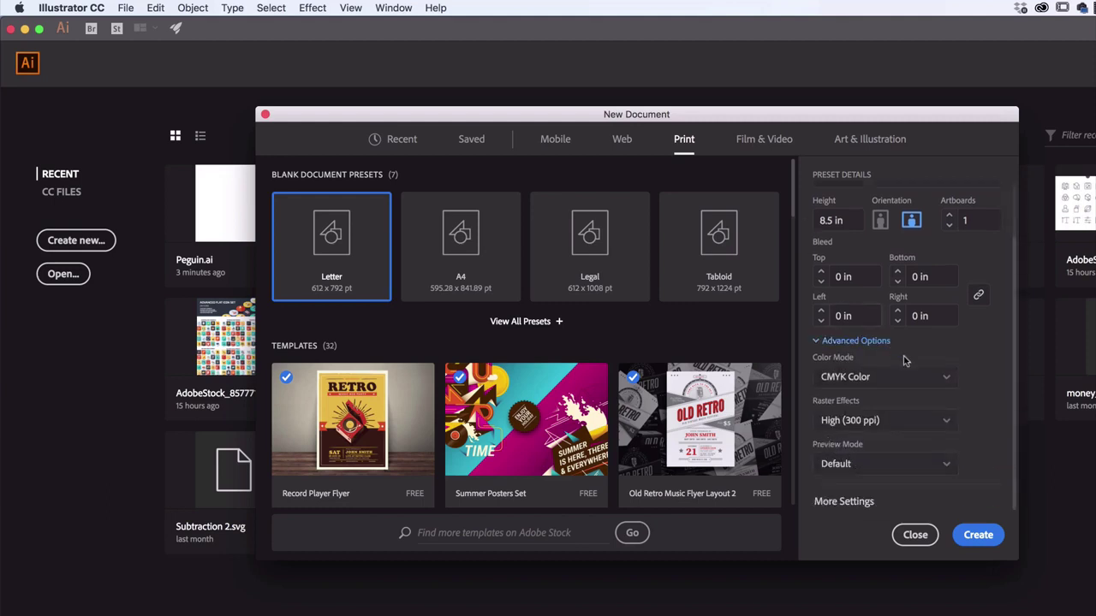
pyautogui.click(840, 378)
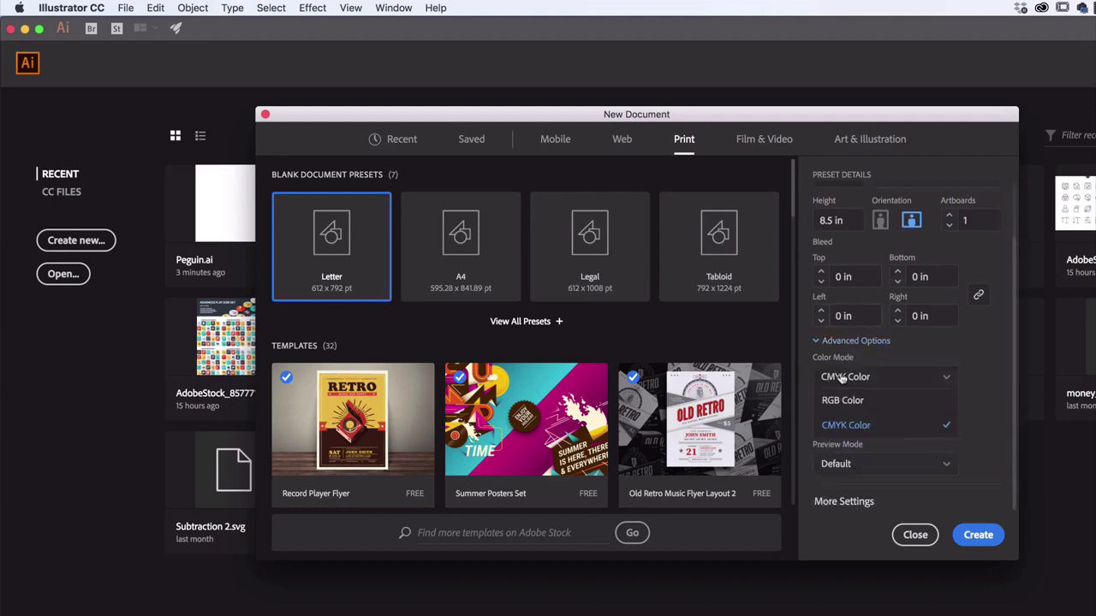
pyautogui.click(844, 400)
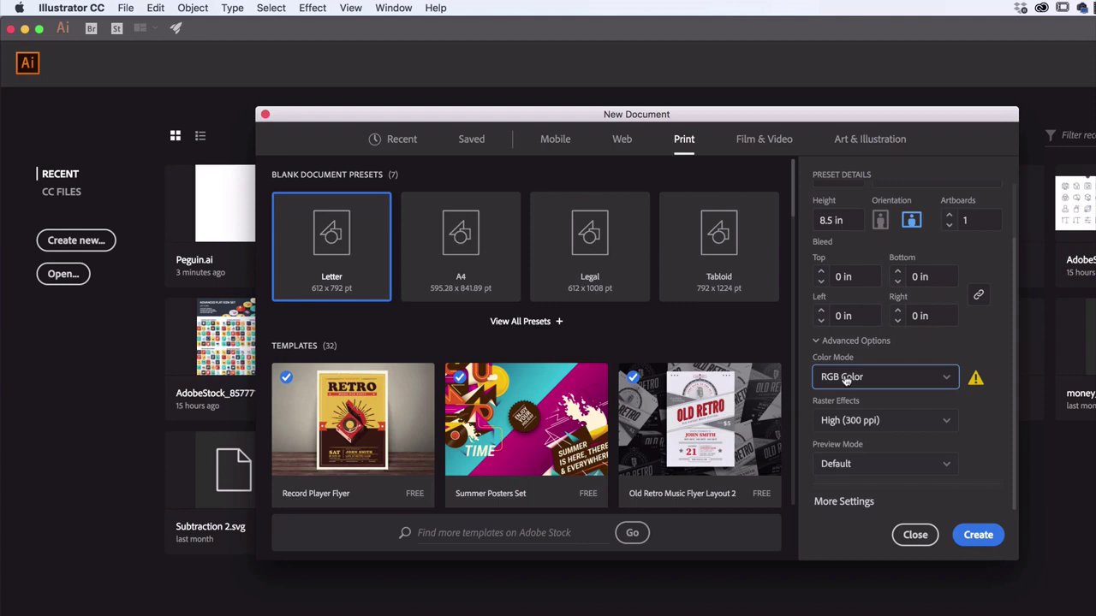
pyautogui.click(845, 380)
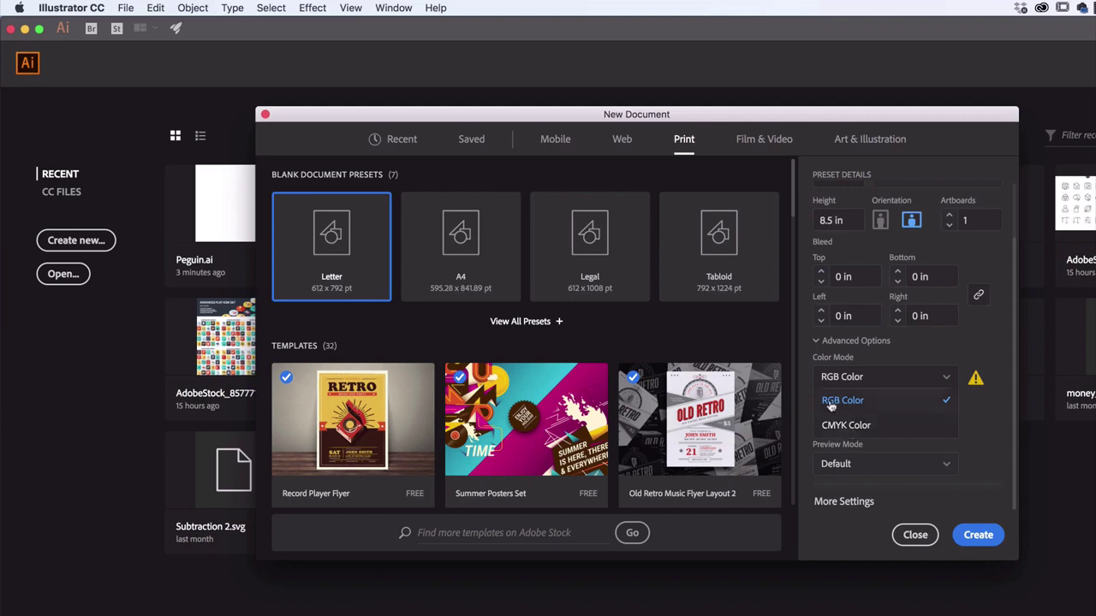
pyautogui.click(947, 381)
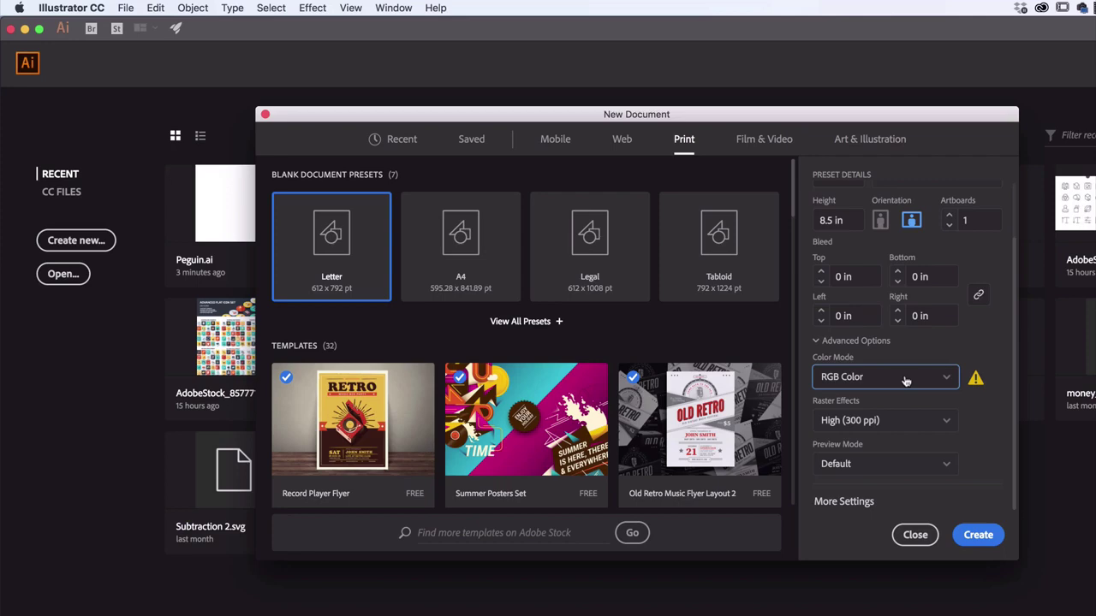
pyautogui.click(978, 535)
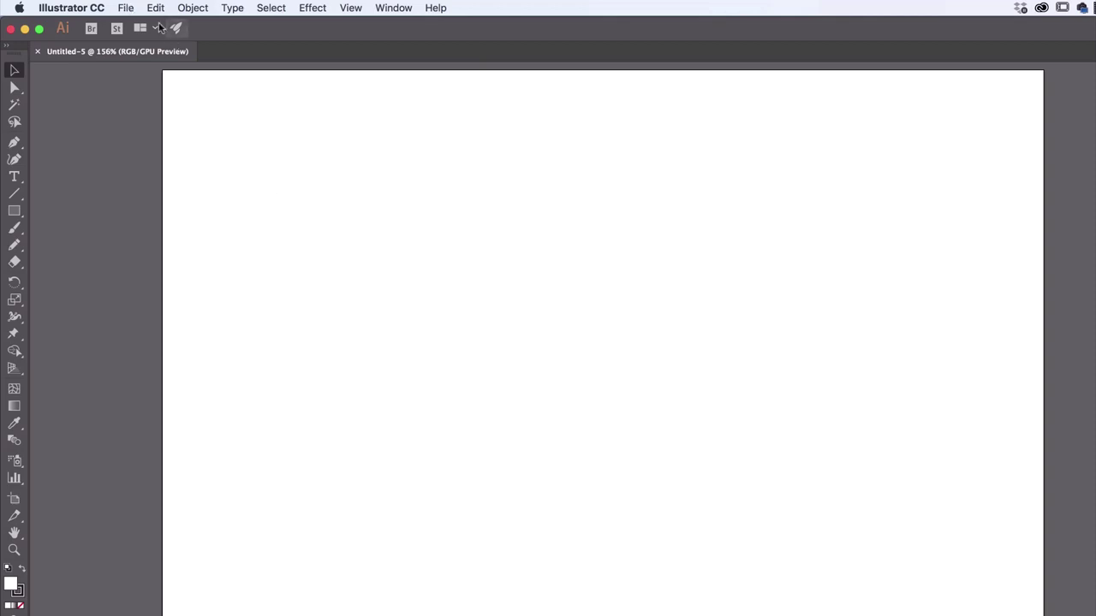
# Start saving the new document and toggle the save dialog between compact and expanded views, leaving it expanded.
pyautogui.click(125, 8)
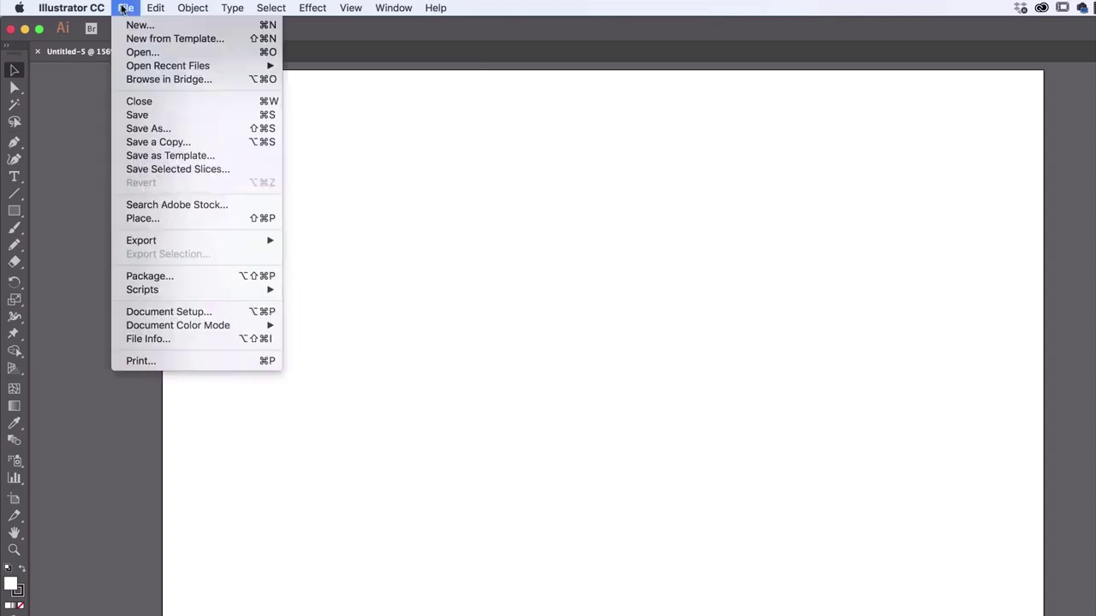
pyautogui.click(160, 114)
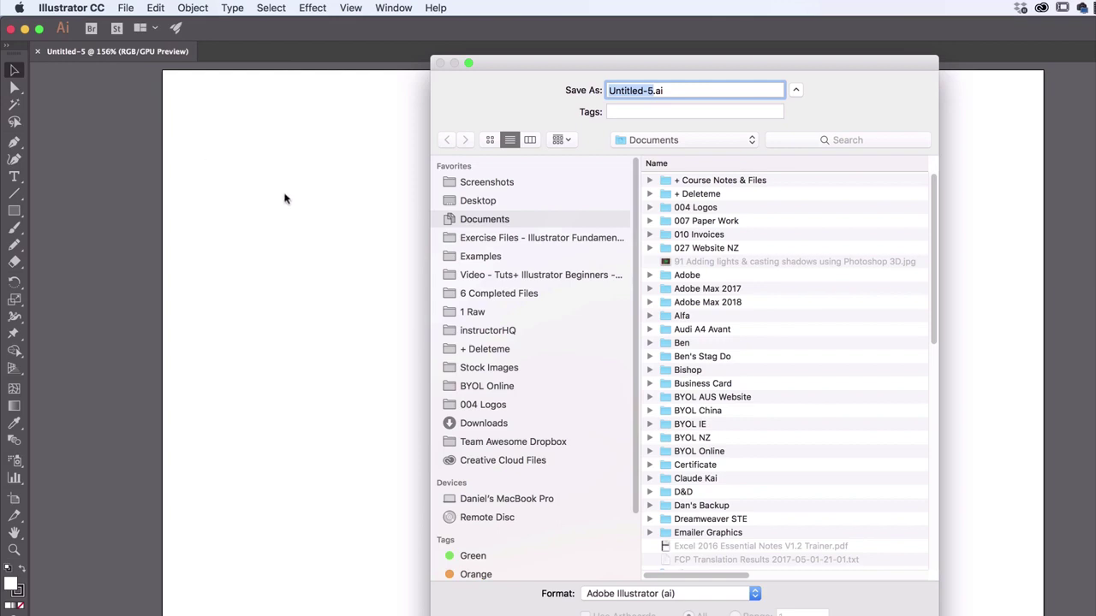
pyautogui.click(796, 92)
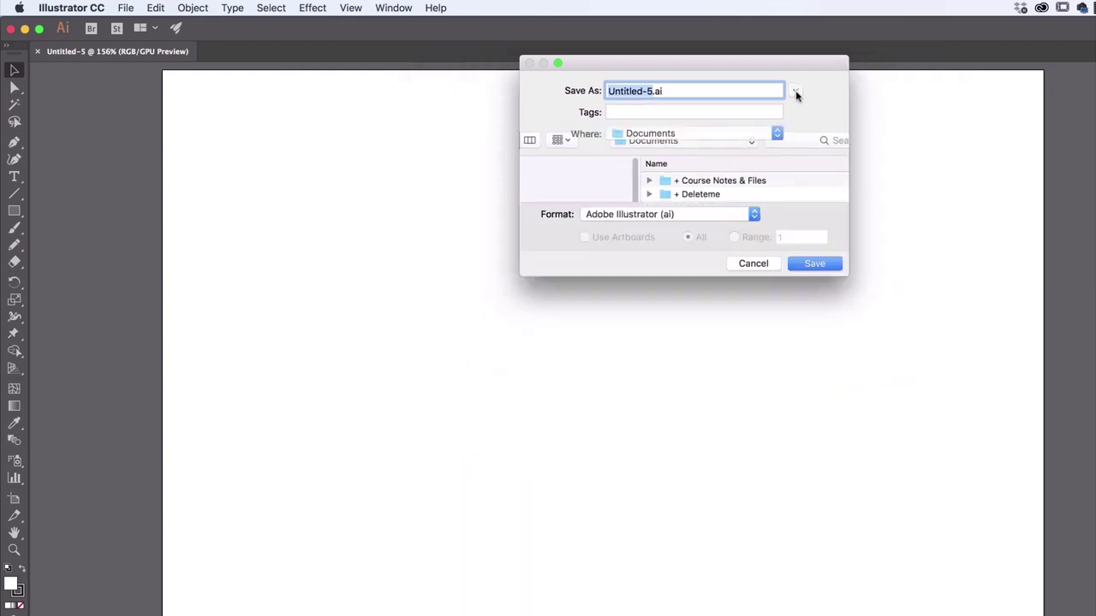
pyautogui.click(794, 91)
pyautogui.click(795, 91)
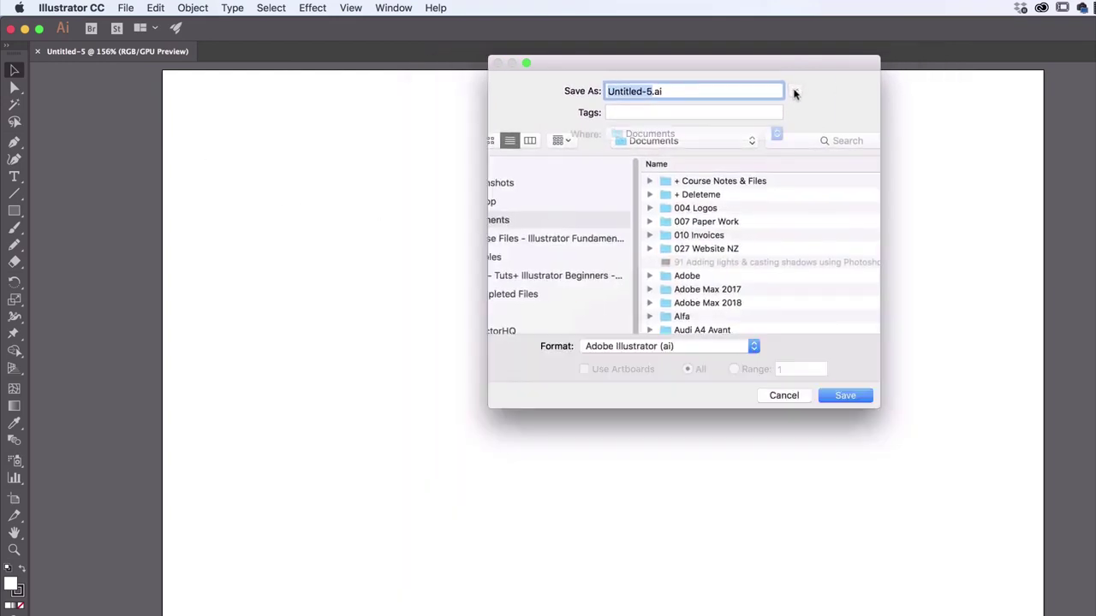
pyautogui.click(794, 92)
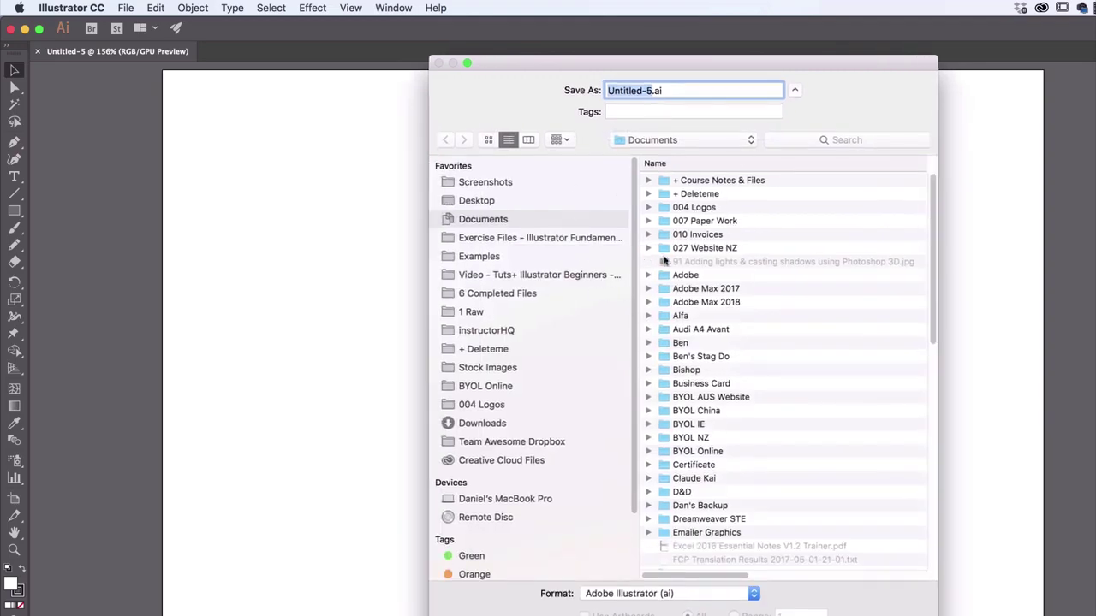
pyautogui.click(794, 93)
pyautogui.click(793, 92)
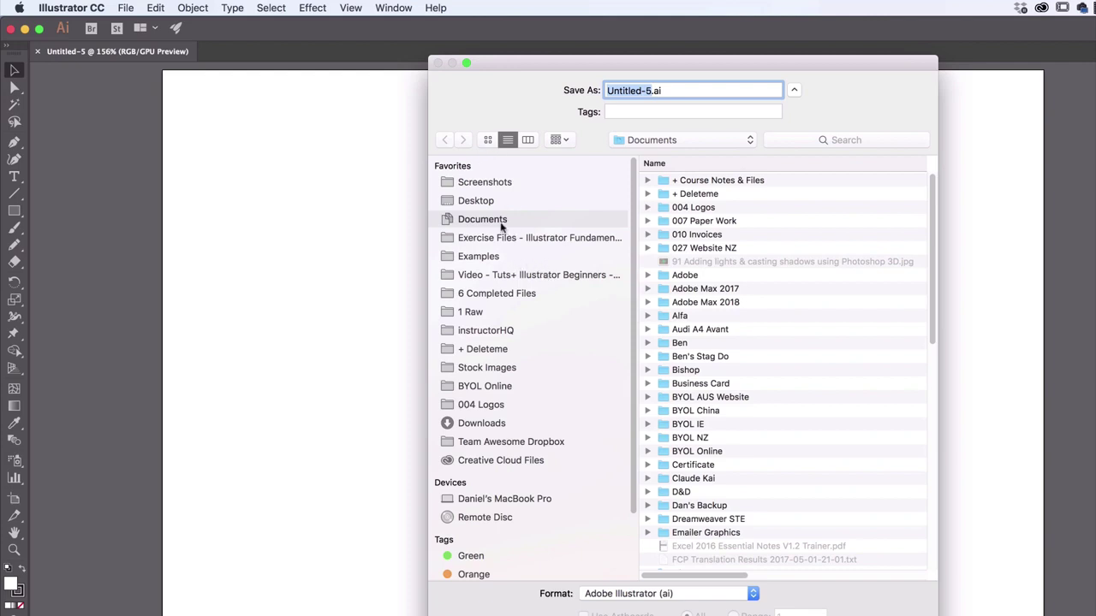
# Create a new folder named "Class Files" on the Desktop as the save location.
pyautogui.click(473, 206)
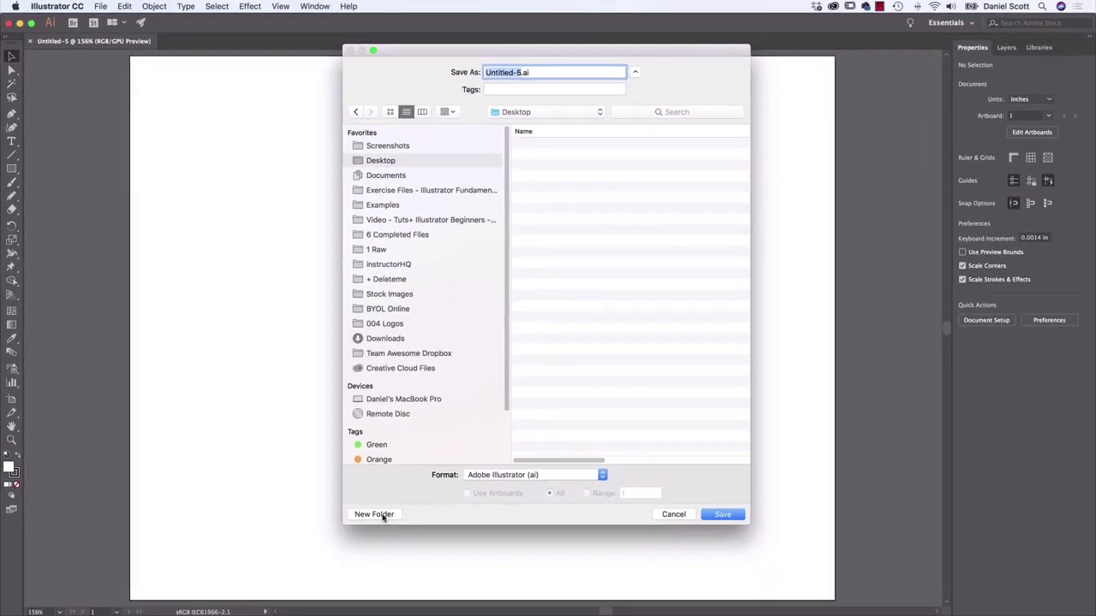
pyautogui.click(382, 514)
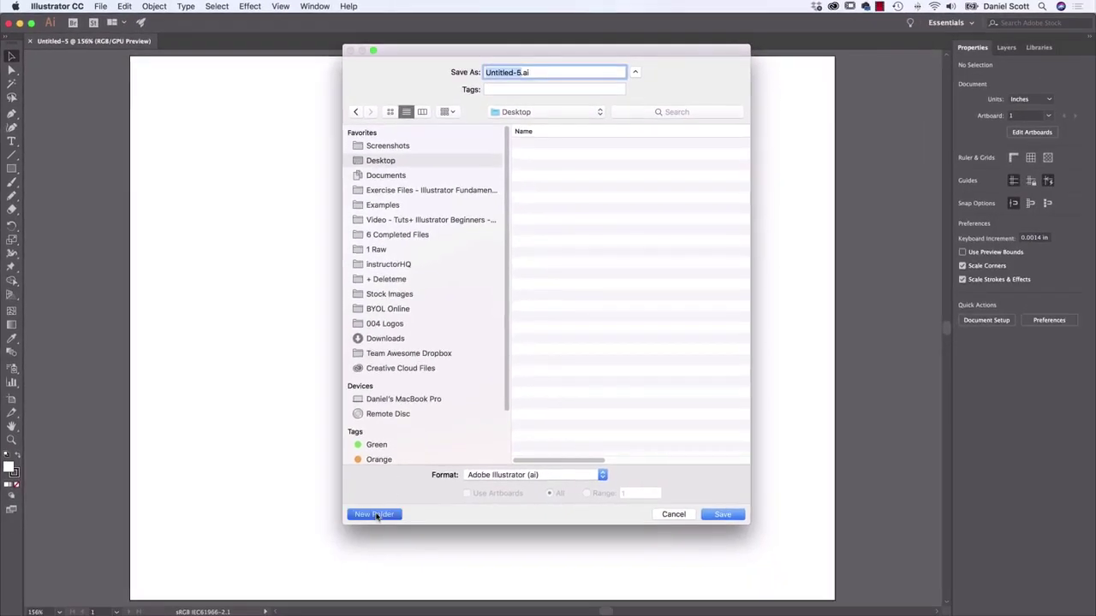
pyautogui.write('Class')
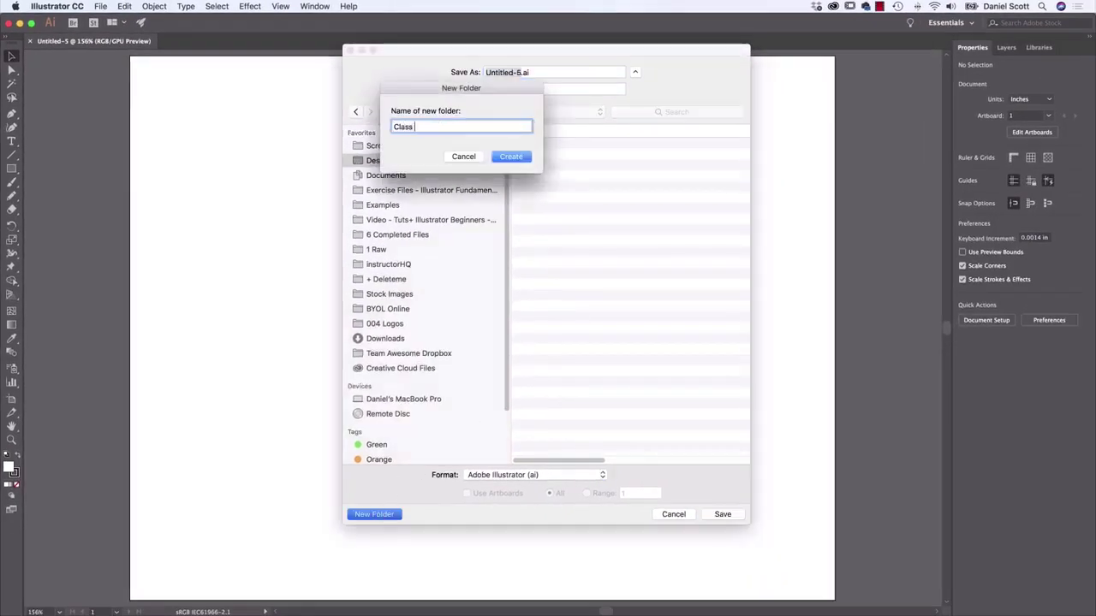
pyautogui.write(' Files')
pyautogui.click(524, 159)
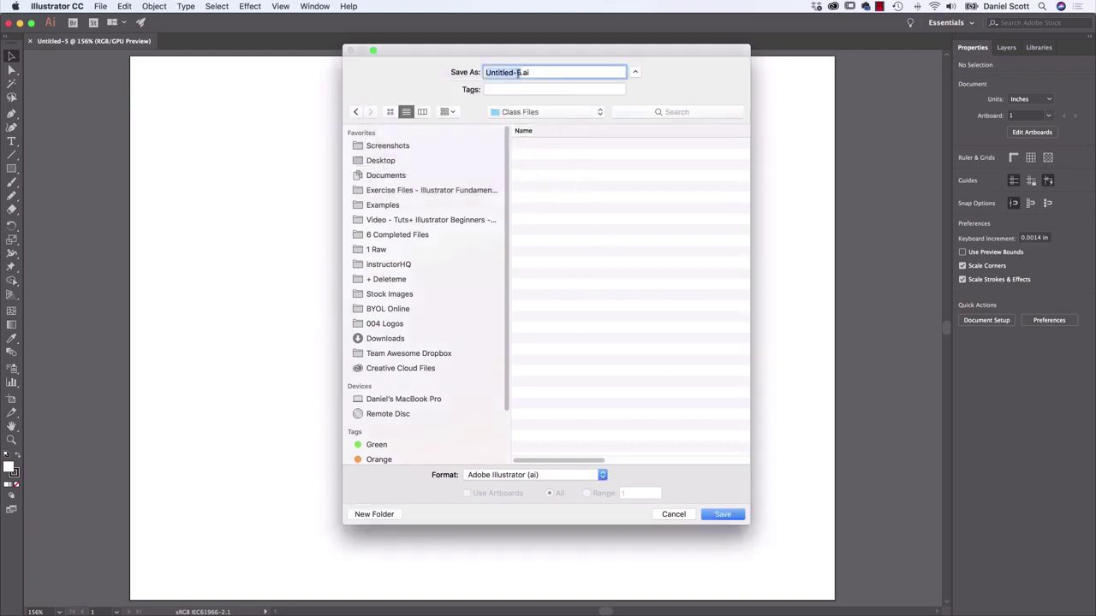
# Save the document as "Peguin" in Adobe Illustrator format, accepting the default Illustrator CC options.
pyautogui.write('Peguin')
pyautogui.click(723, 514)
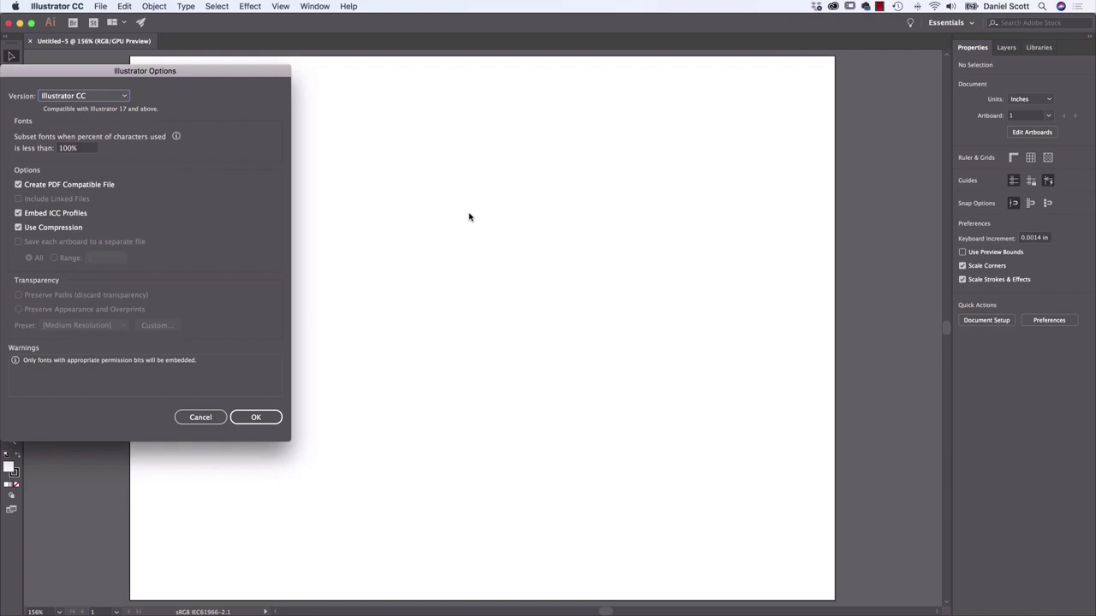
pyautogui.moveTo(239, 74); pyautogui.dragTo(516, 95)
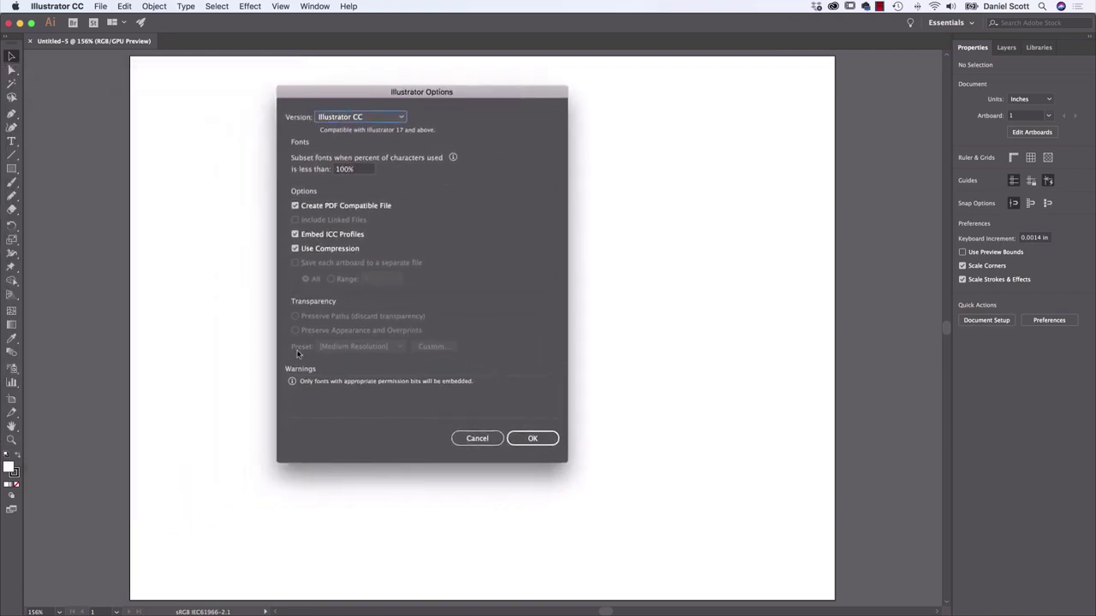
pyautogui.click(532, 439)
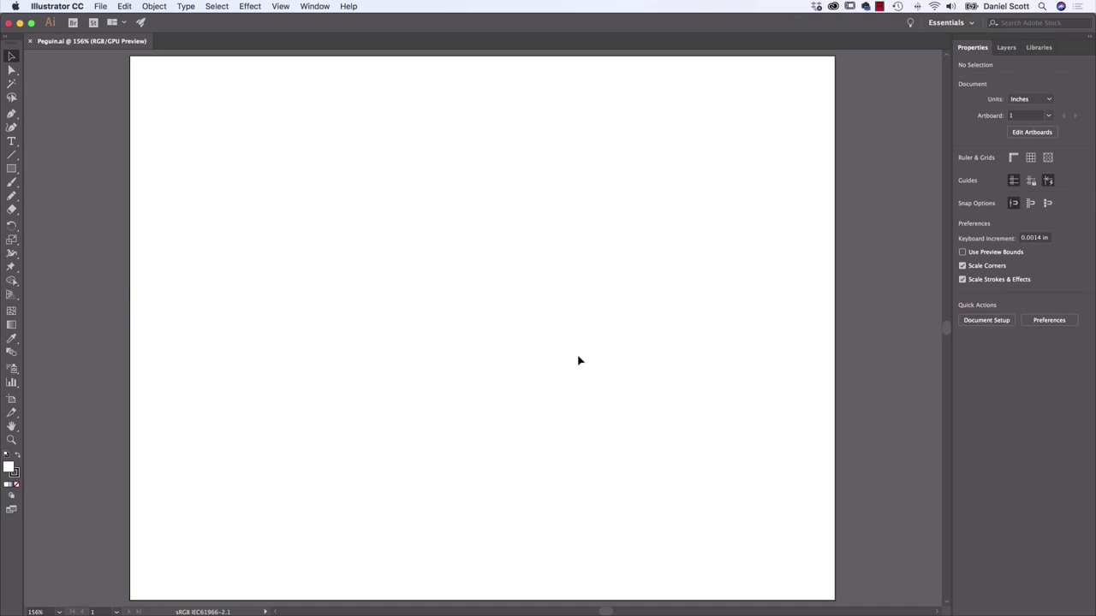
# Place Penguin.jpg from the Exercise Files - Illustrator Fundamentals folder as a template on the artboard and deselect it.
pyautogui.click(99, 6)
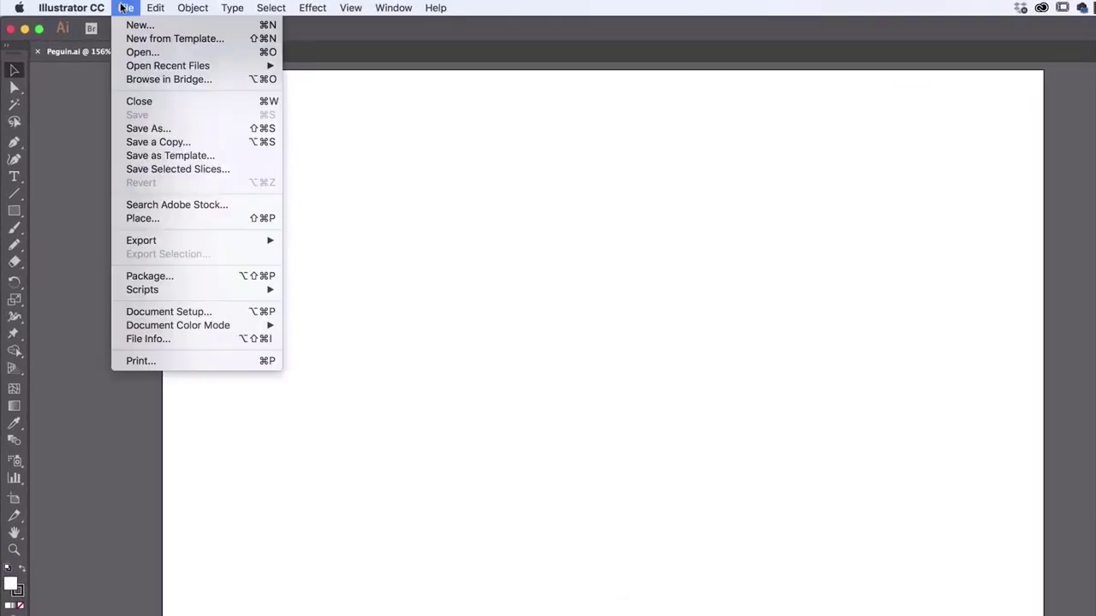
pyautogui.click(143, 220)
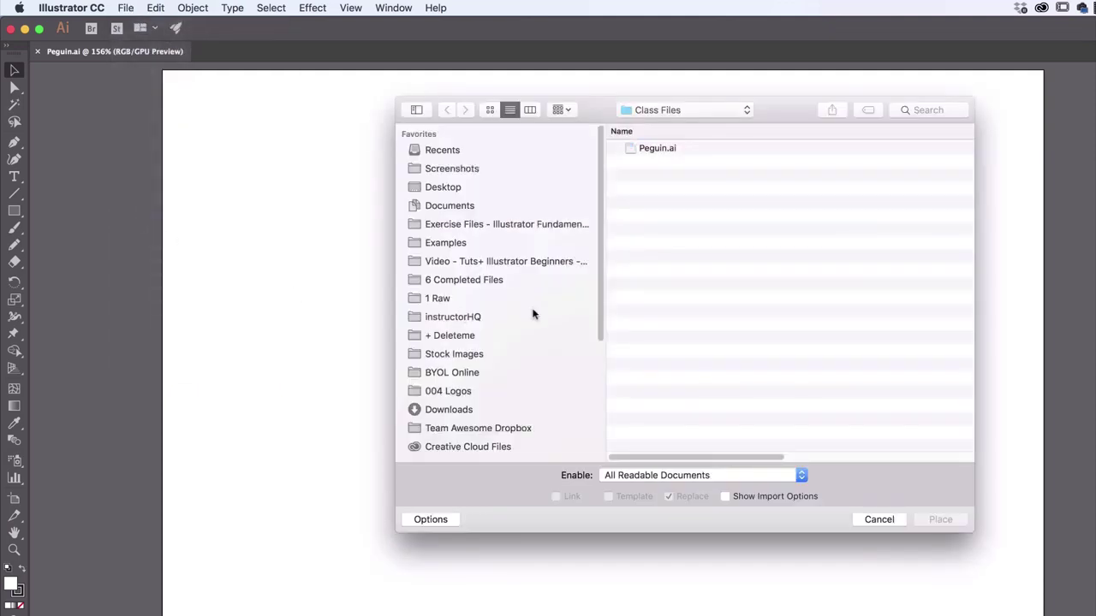
pyautogui.click(497, 226)
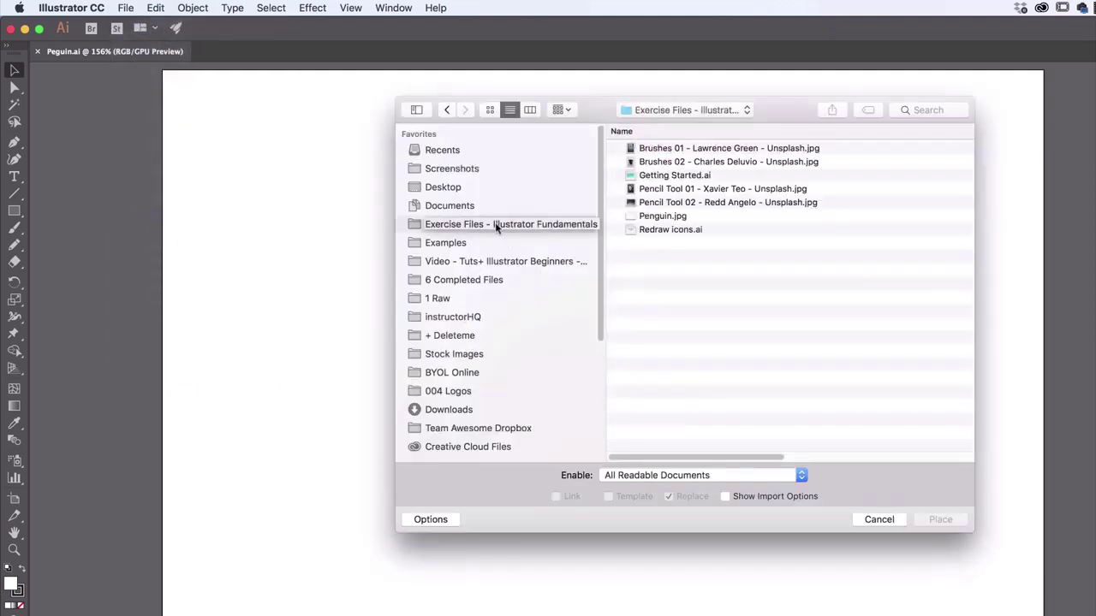
pyautogui.click(676, 217)
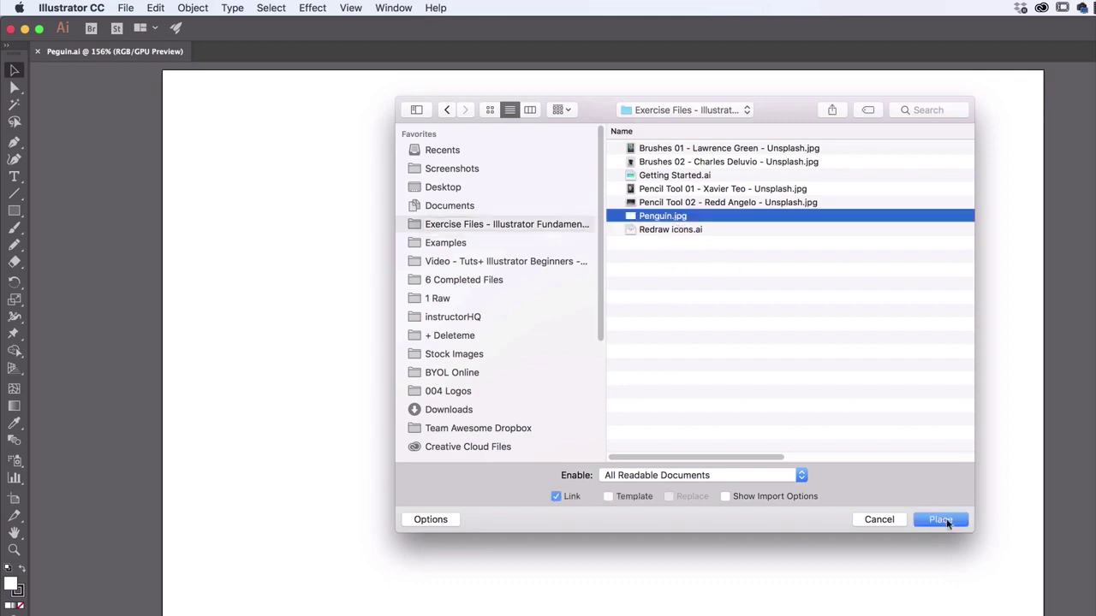
pyautogui.click(608, 498)
pyautogui.click(940, 520)
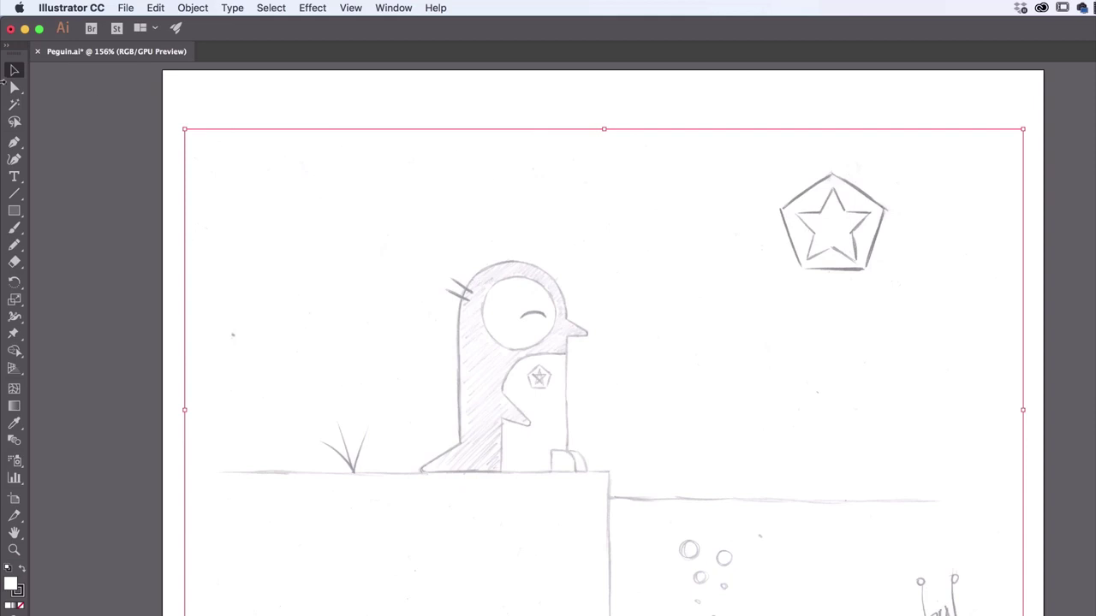
pyautogui.click(408, 111)
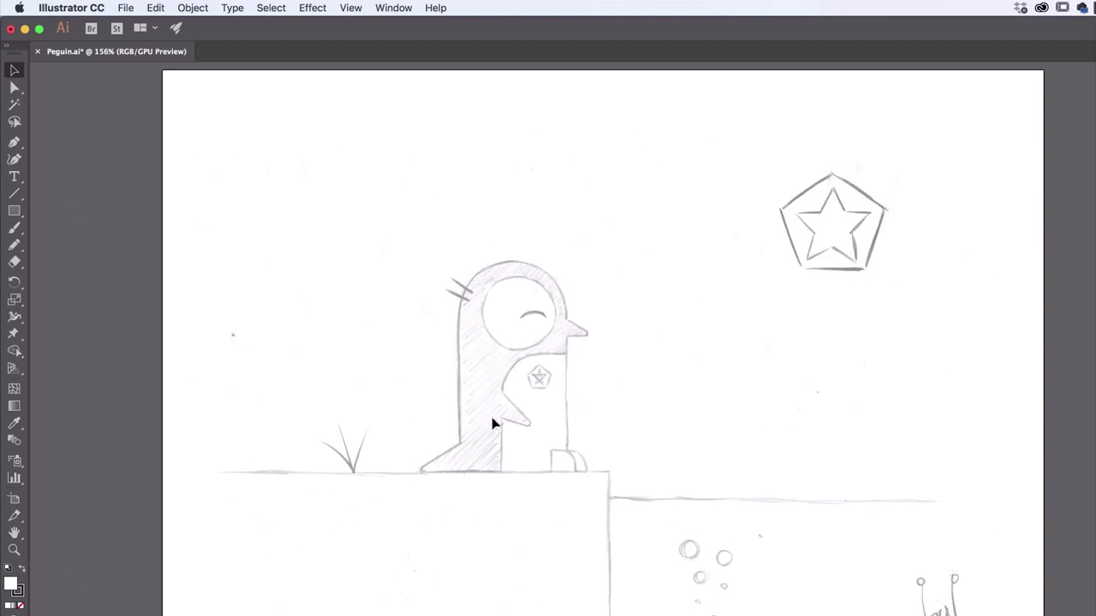
# Select the template layer in the layers list and try to move the locked penguin sketch.
pyautogui.click(1006, 48)
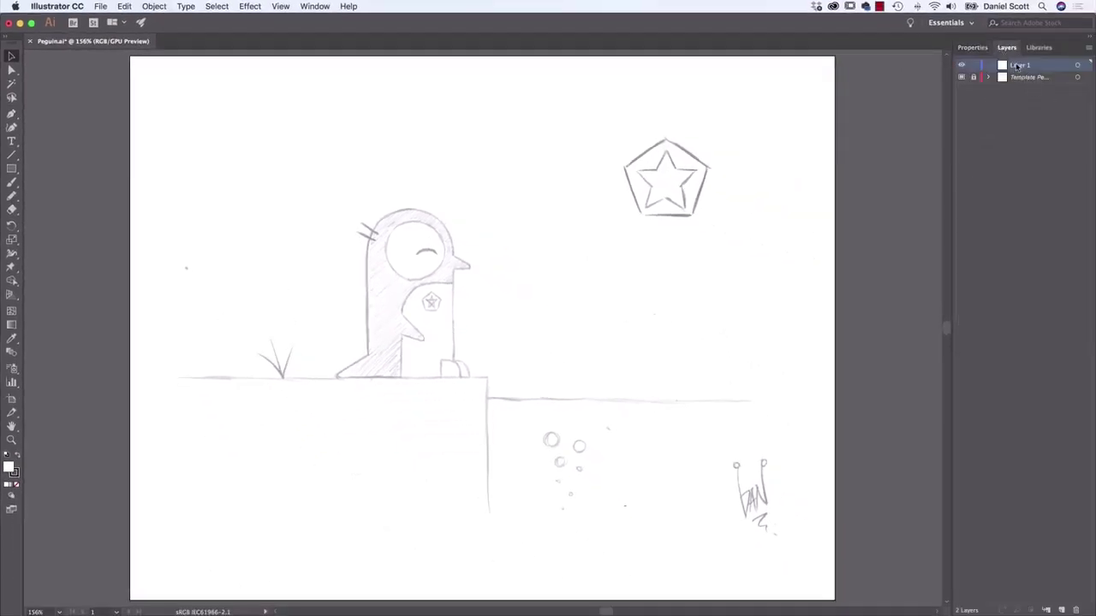
pyautogui.click(1025, 80)
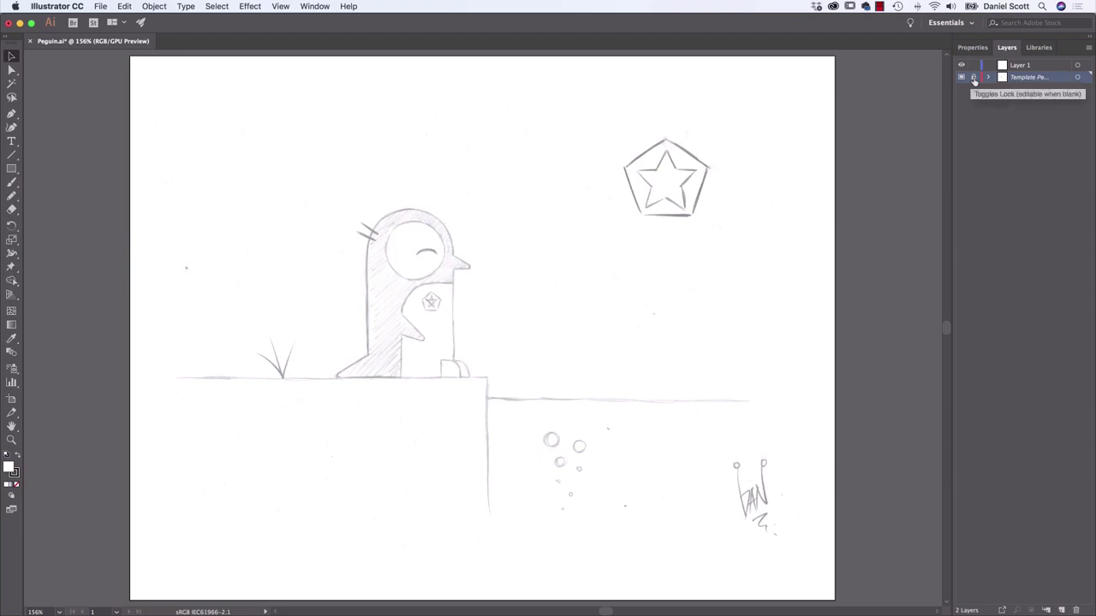
pyautogui.moveTo(610, 224); pyautogui.dragTo(445, 353)
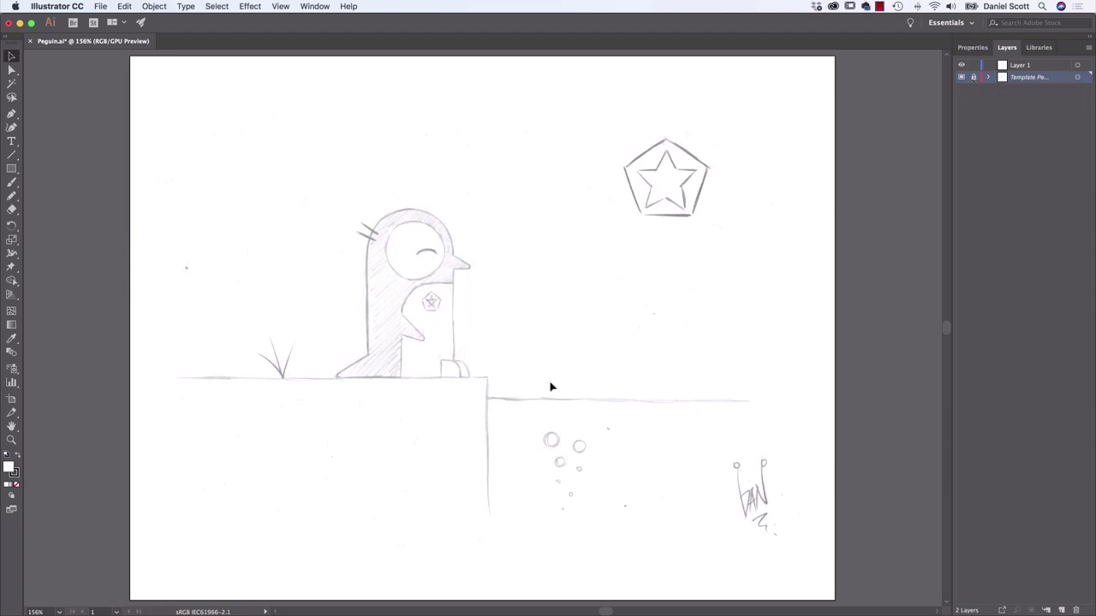
# Unlock the template layer and move the penguin sketch around, leaving it roughly centred on the artboard.
pyautogui.click(974, 78)
pyautogui.click(539, 256)
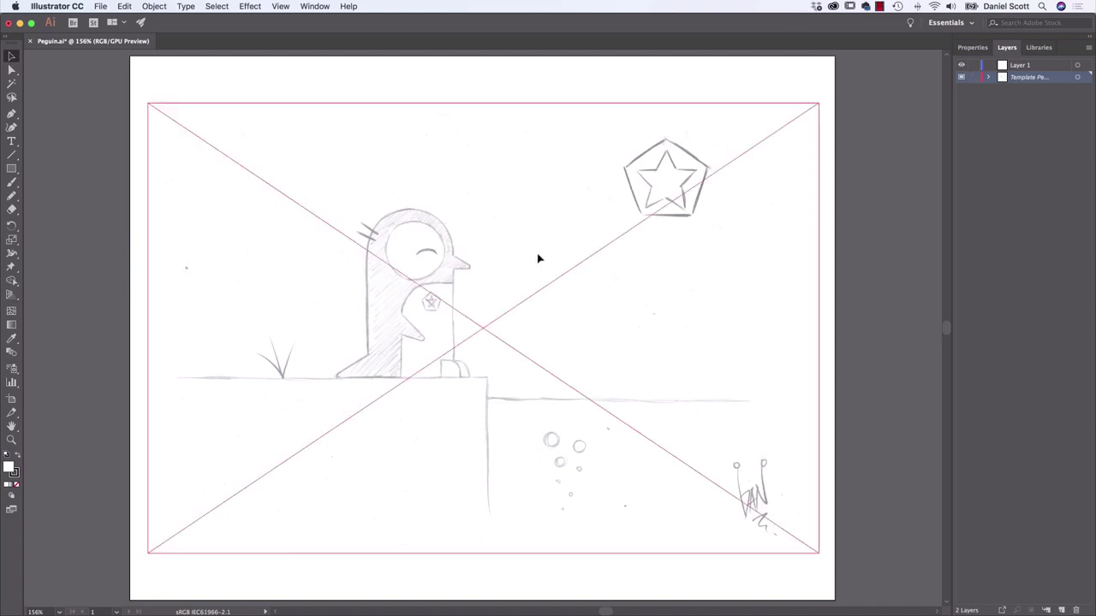
pyautogui.moveTo(504, 238)
pyautogui.mouseDown()
pyautogui.moveTo(614, 311)
pyautogui.moveTo(545, 252)
pyautogui.mouseUp()
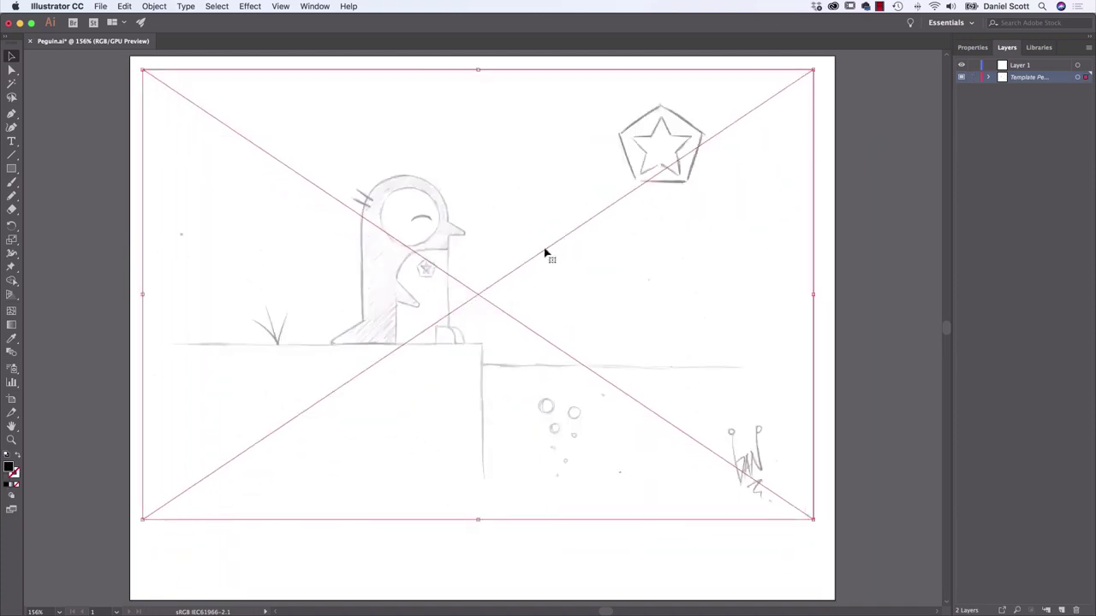
pyautogui.moveTo(475, 287)
pyautogui.mouseDown()
pyautogui.moveTo(648, 277)
pyautogui.moveTo(465, 232)
pyautogui.moveTo(423, 350)
pyautogui.moveTo(428, 312)
pyautogui.moveTo(624, 325)
pyautogui.moveTo(602, 331)
pyautogui.moveTo(622, 317)
pyautogui.moveTo(613, 322)
pyautogui.mouseUp()
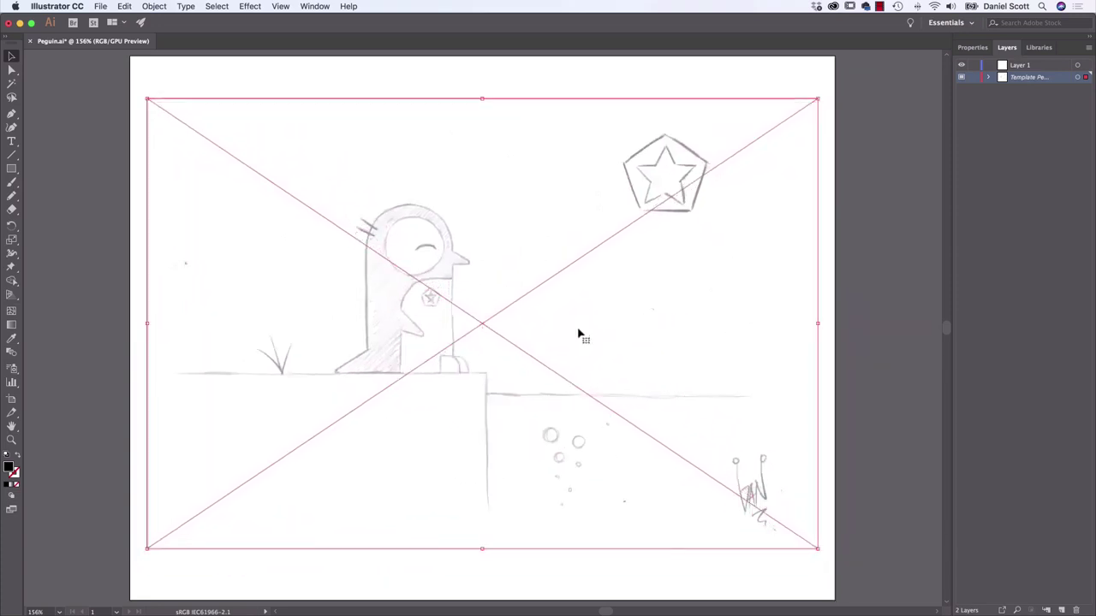
# Lock the template layer again and make Layer 1 the active layer.
pyautogui.click(975, 77)
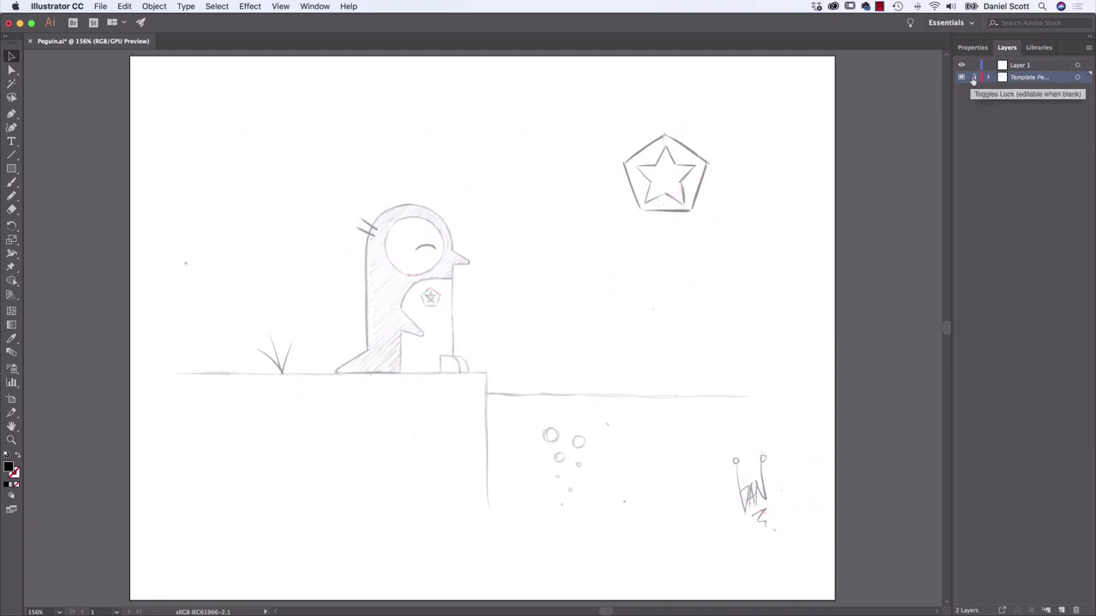
pyautogui.click(1023, 66)
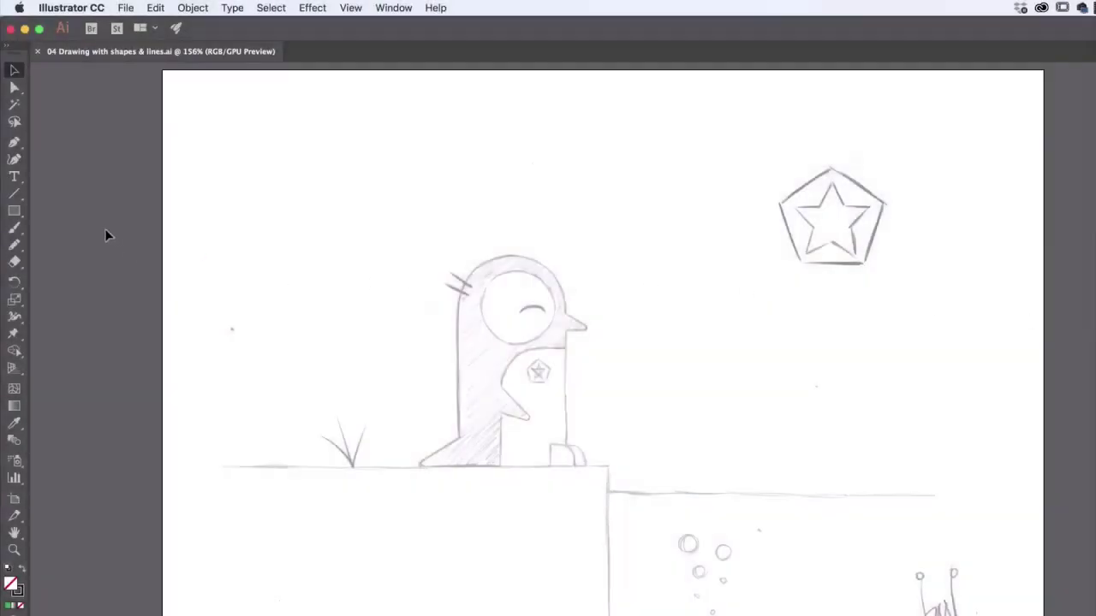
# Explore the grouped shape tools by switching to the Ellipse Tool, and return to the Rectangle Tool.
pyautogui.click(15, 214)
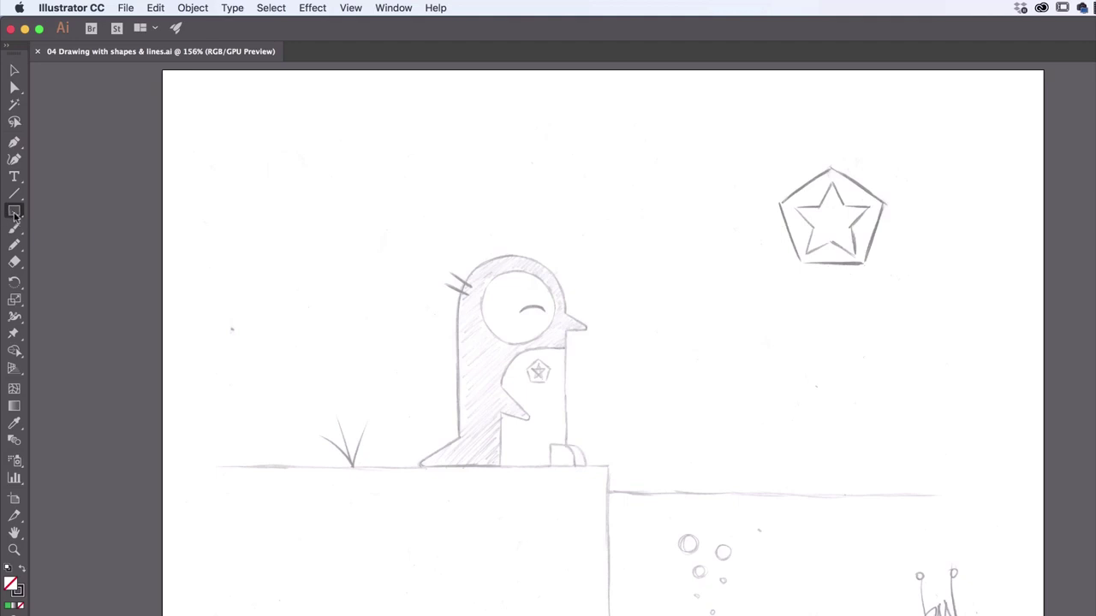
pyautogui.click(15, 214)
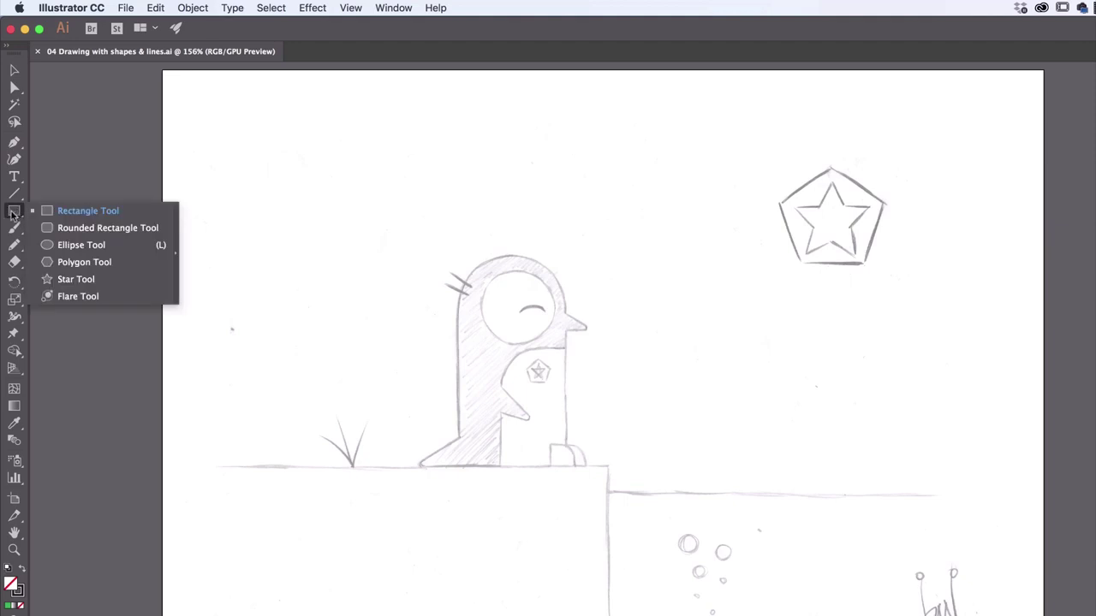
pyautogui.click(79, 247)
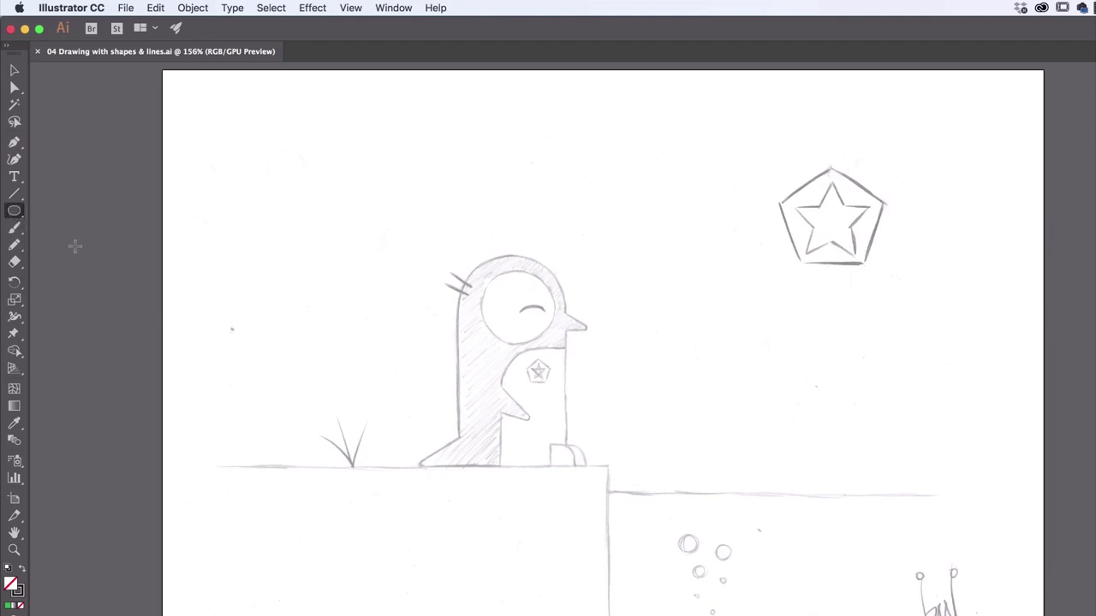
pyautogui.click(14, 215)
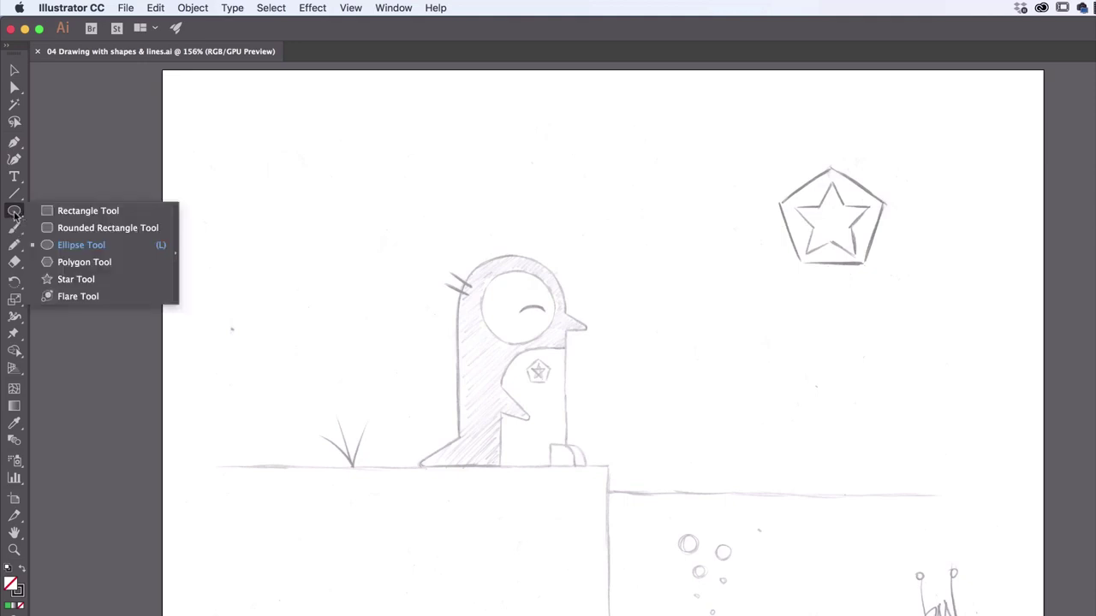
pyautogui.click(84, 214)
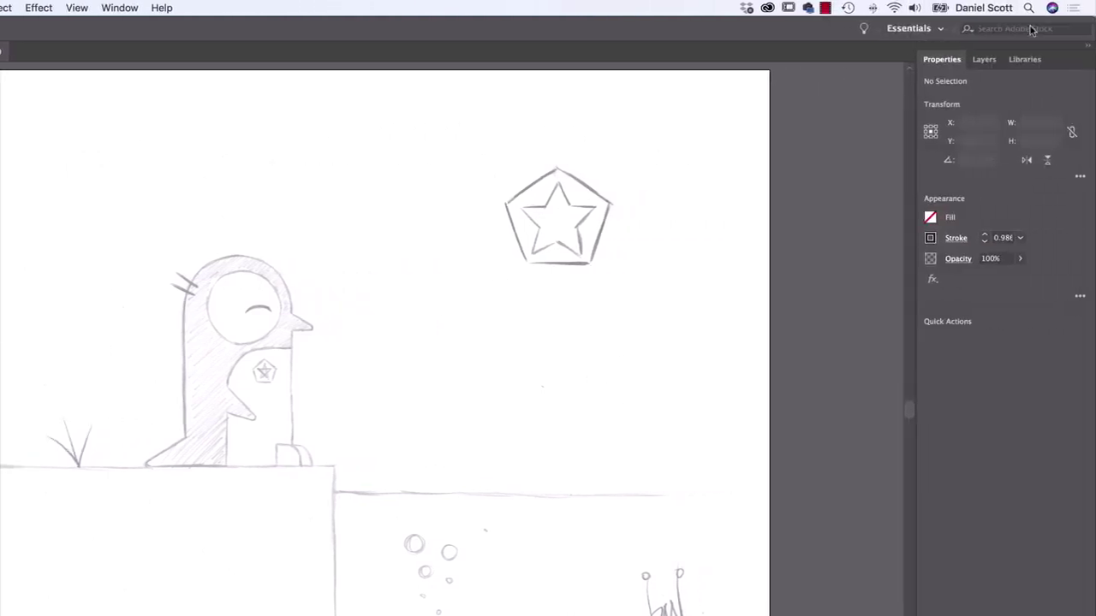
# Check that Layer 1 is active, and set the default fill to a green swatch after trying other colors.
pyautogui.click(985, 59)
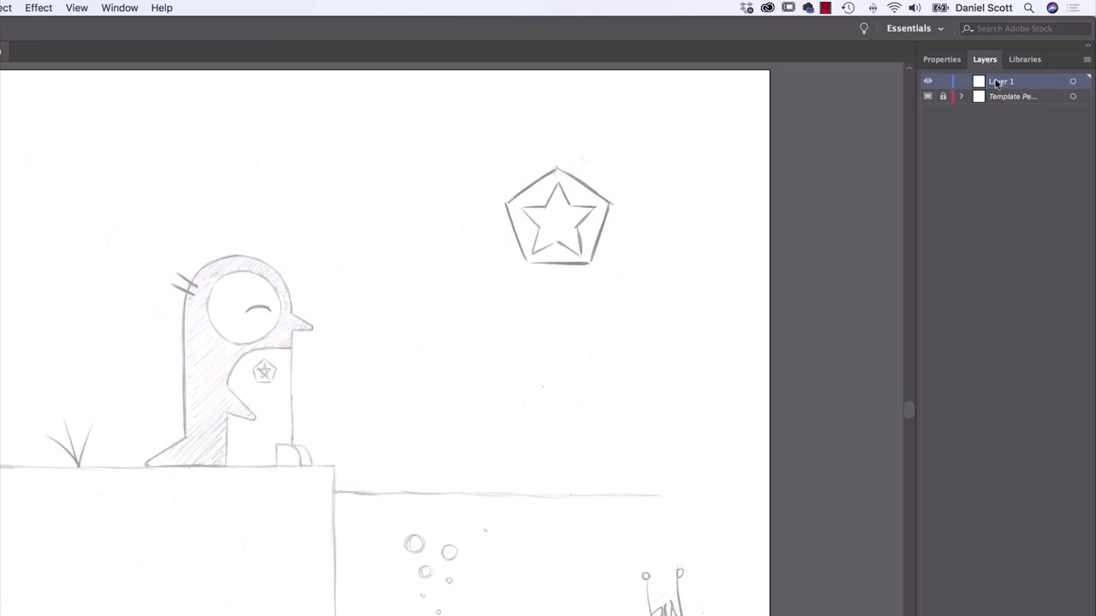
pyautogui.click(949, 59)
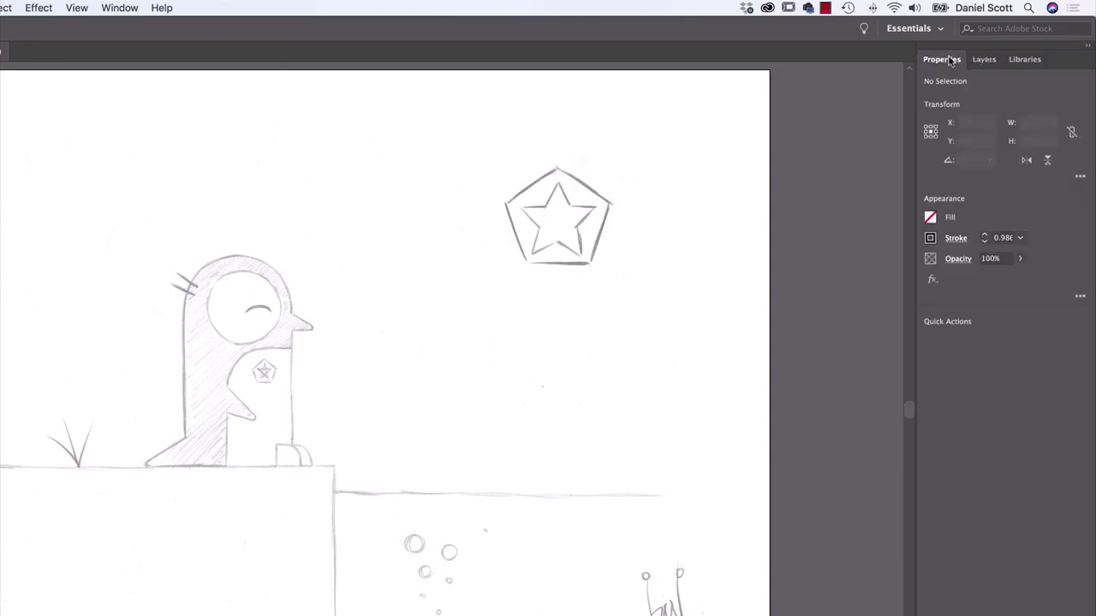
pyautogui.click(931, 219)
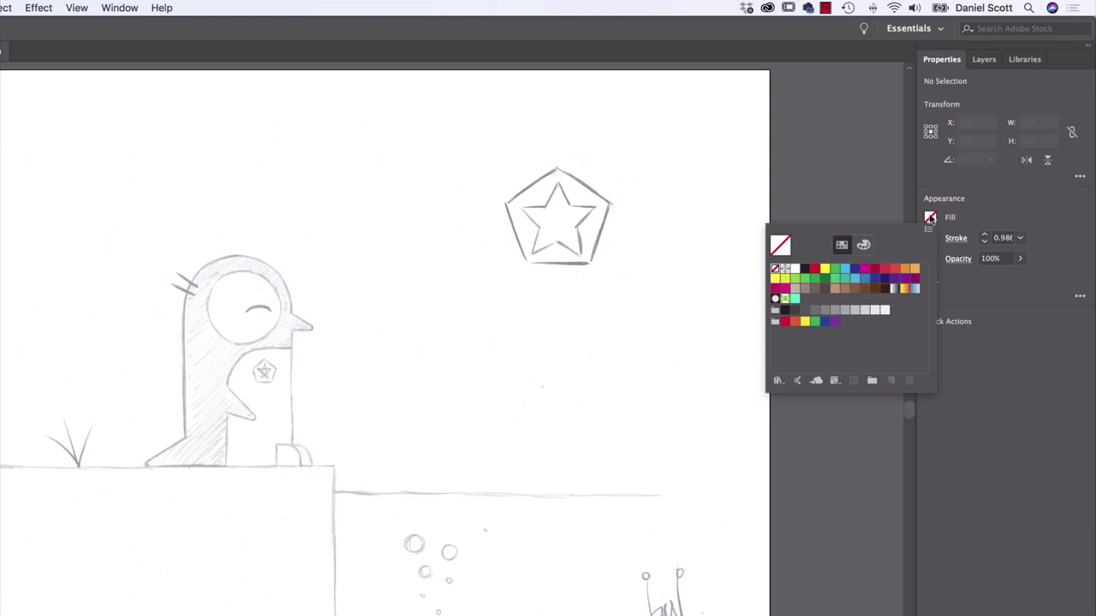
pyautogui.click(854, 269)
pyautogui.click(865, 269)
pyautogui.click(824, 269)
pyautogui.click(835, 269)
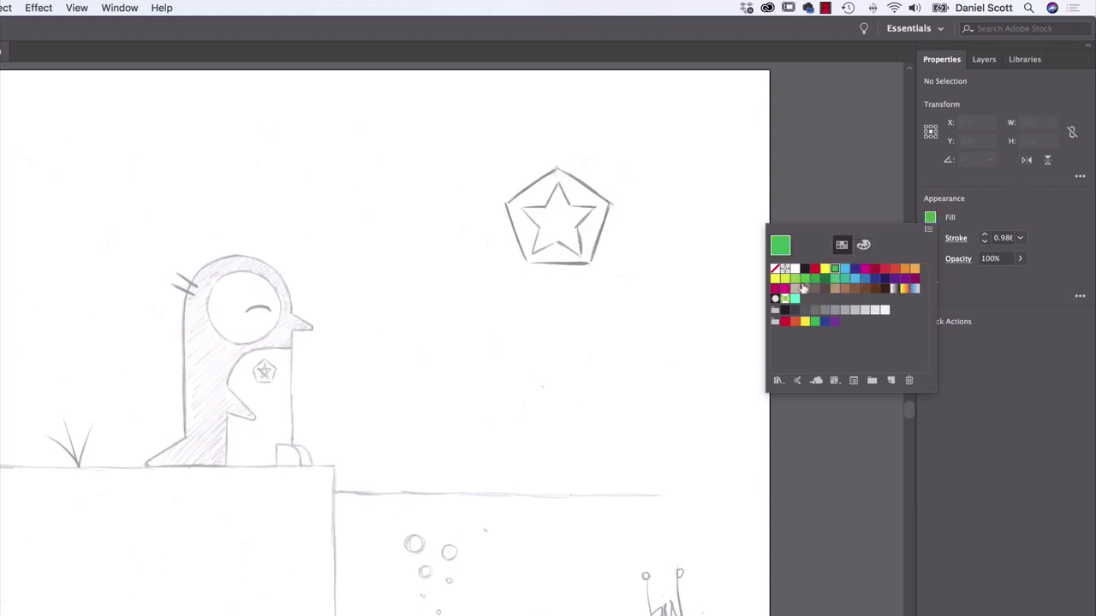
pyautogui.click(929, 219)
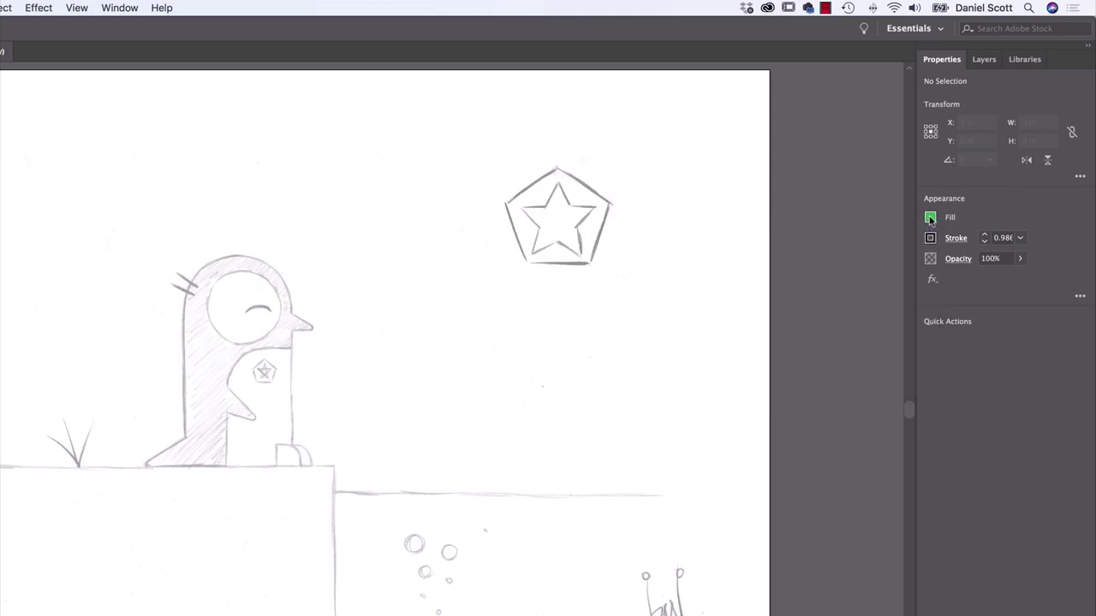
# Review the stroke color swatches, keeping the black stroke, and set the stroke weight to 1 pt.
pyautogui.click(931, 238)
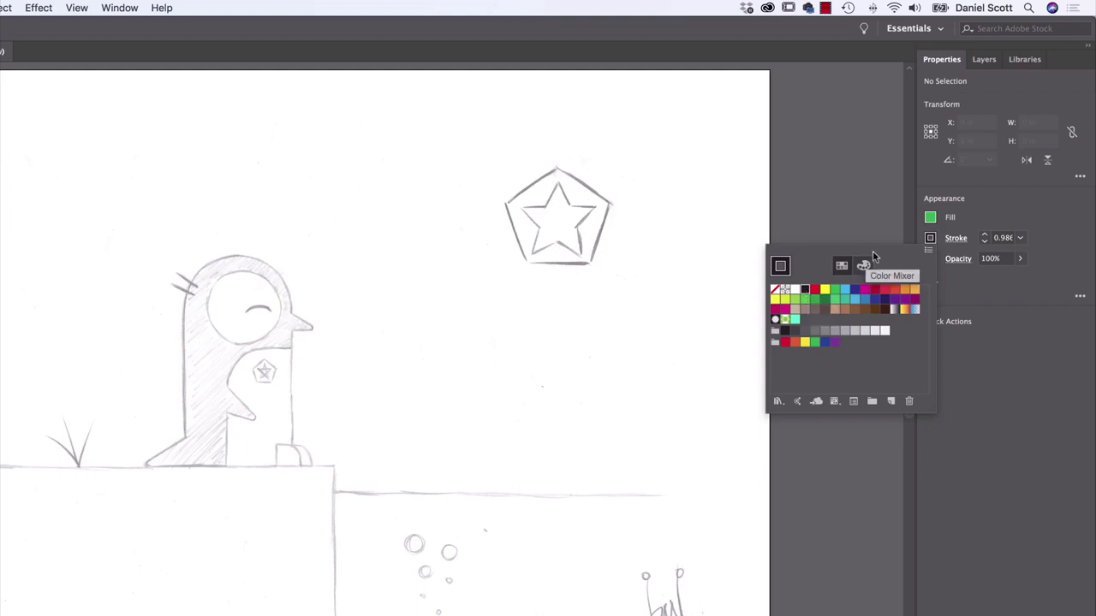
pyautogui.click(1004, 210)
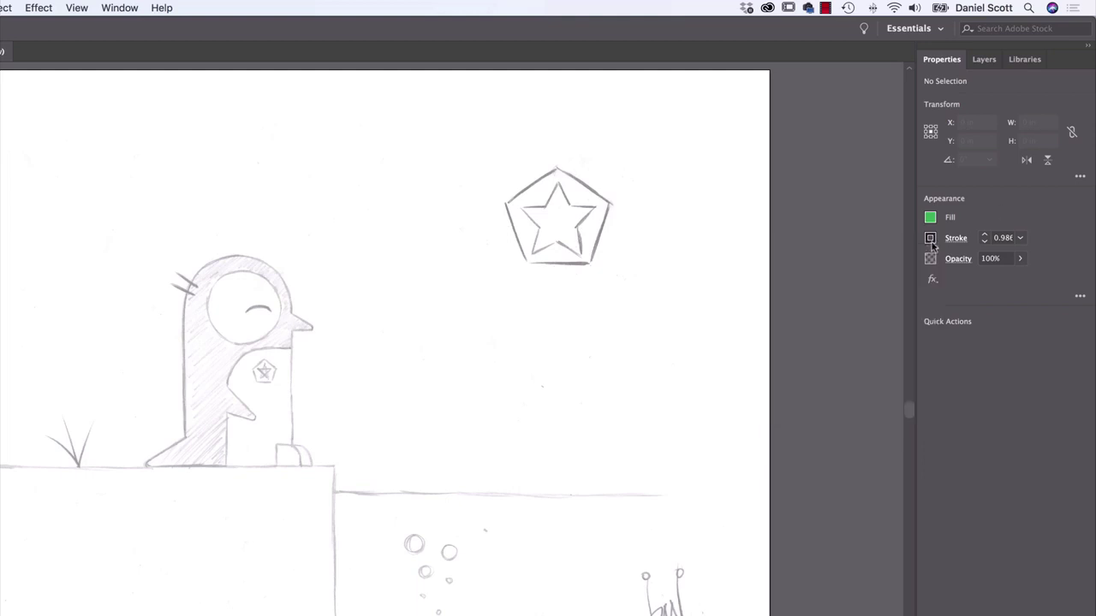
pyautogui.click(1020, 240)
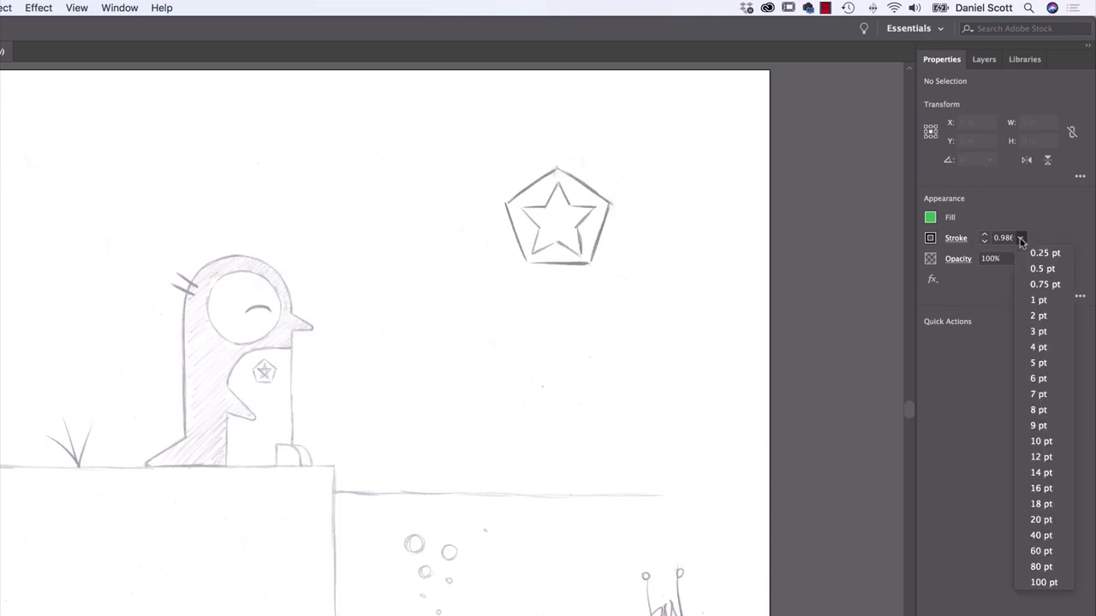
pyautogui.click(1039, 298)
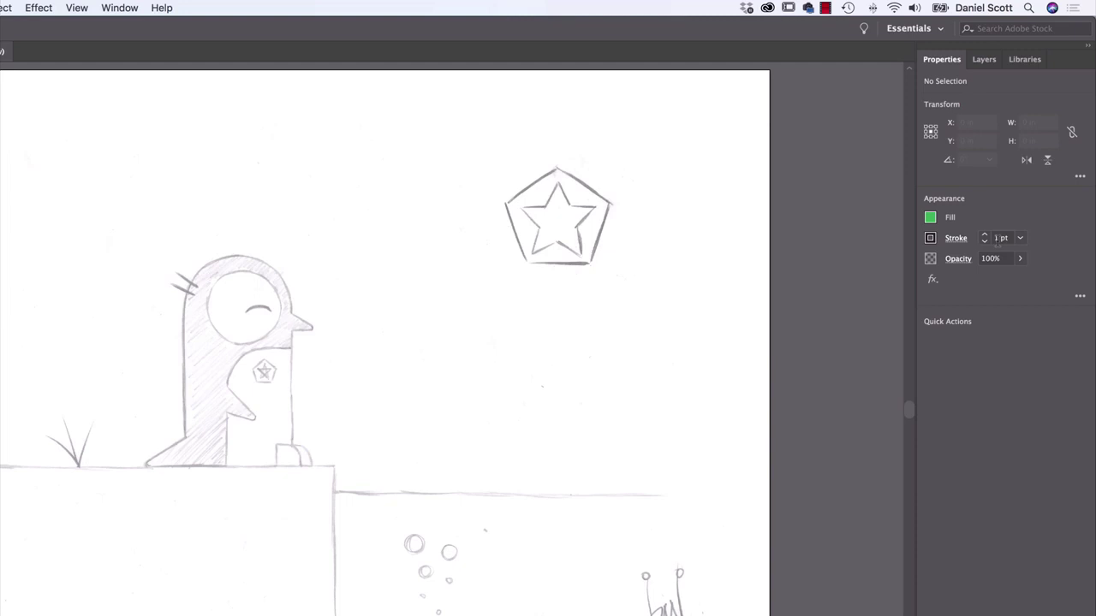
# Draw a rectangle about 1.69 in wide and 2.11 in high over the penguin's upper body, and deselect it with the Selection tool.
pyautogui.moveTo(165, 241); pyautogui.dragTo(299, 410)
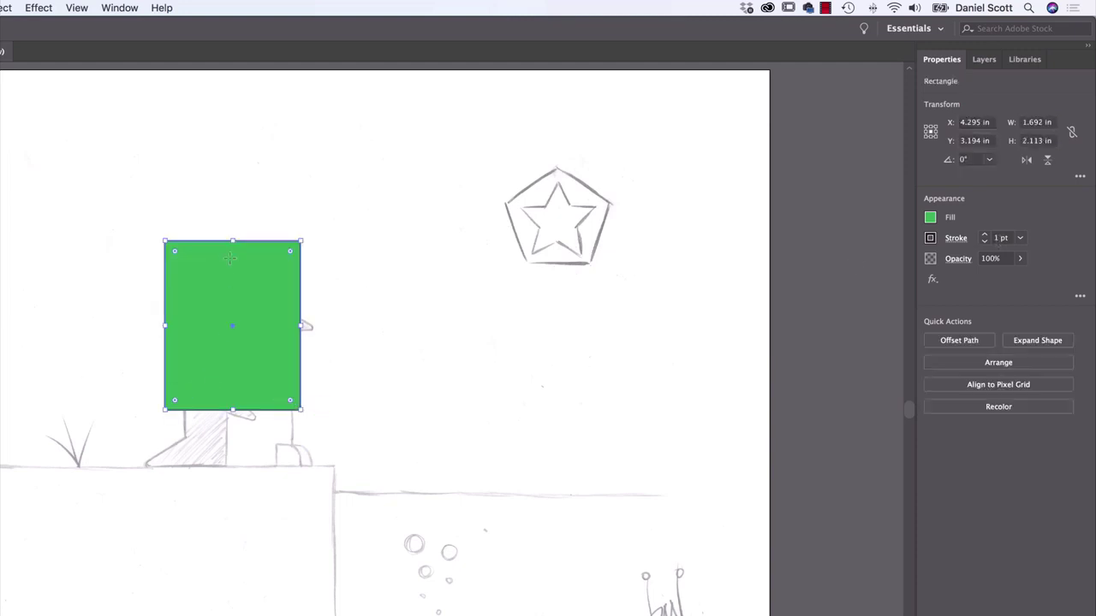
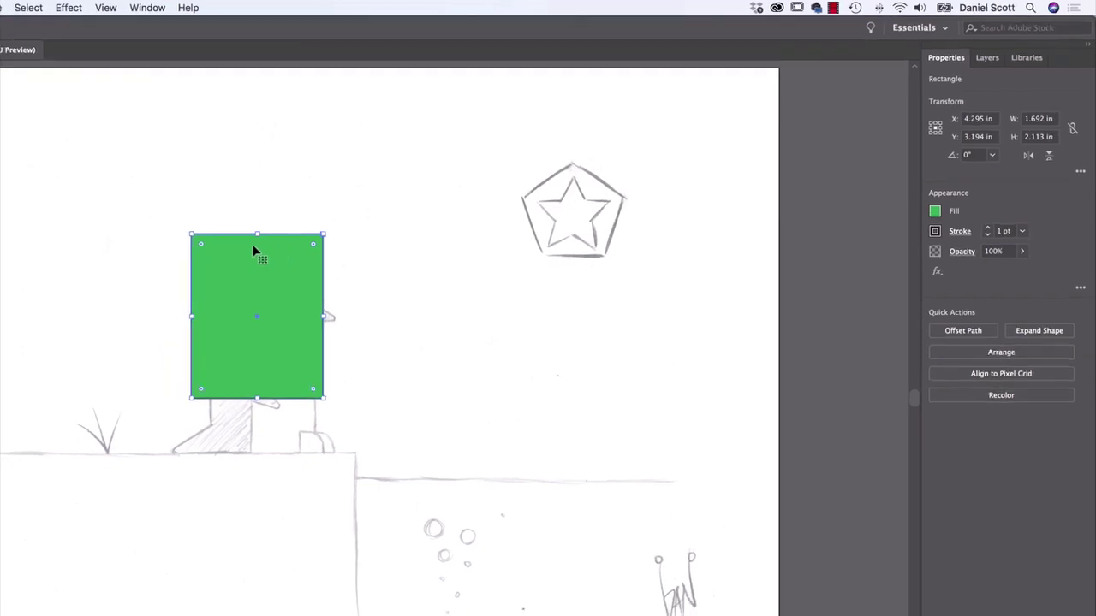
pyautogui.click(10, 56)
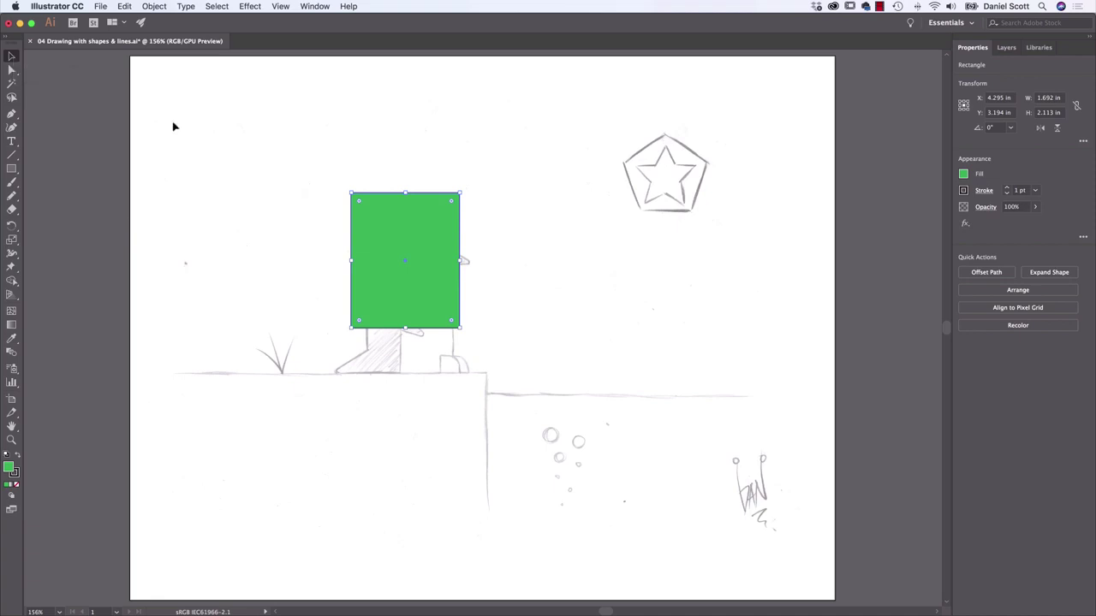
pyautogui.click(405, 123)
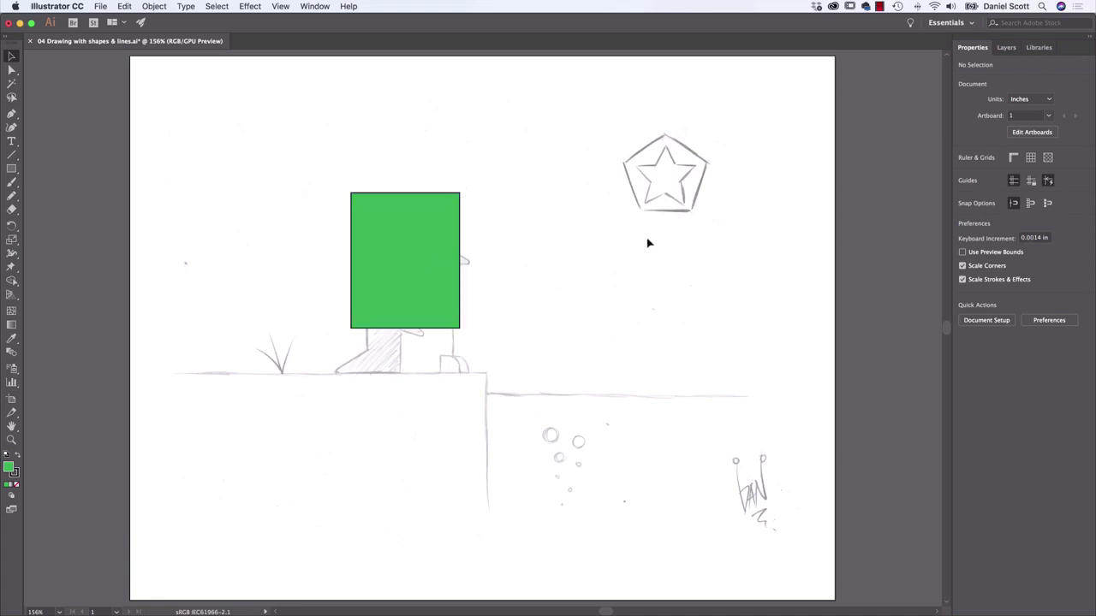
# Select the green rectangle over the penguin and set its fill to None.
pyautogui.click(425, 228)
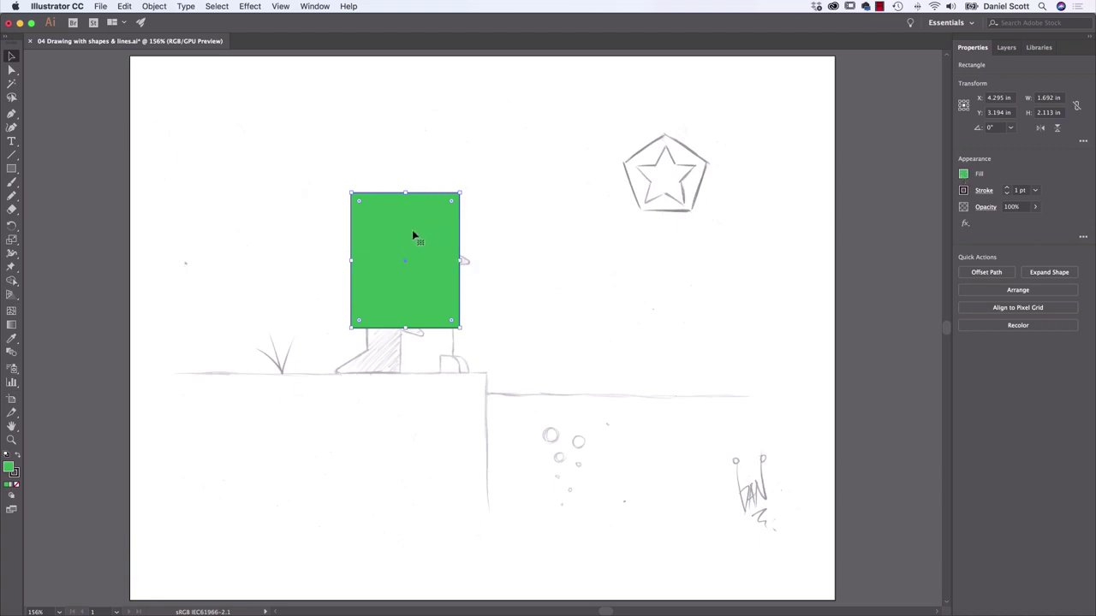
pyautogui.click(963, 175)
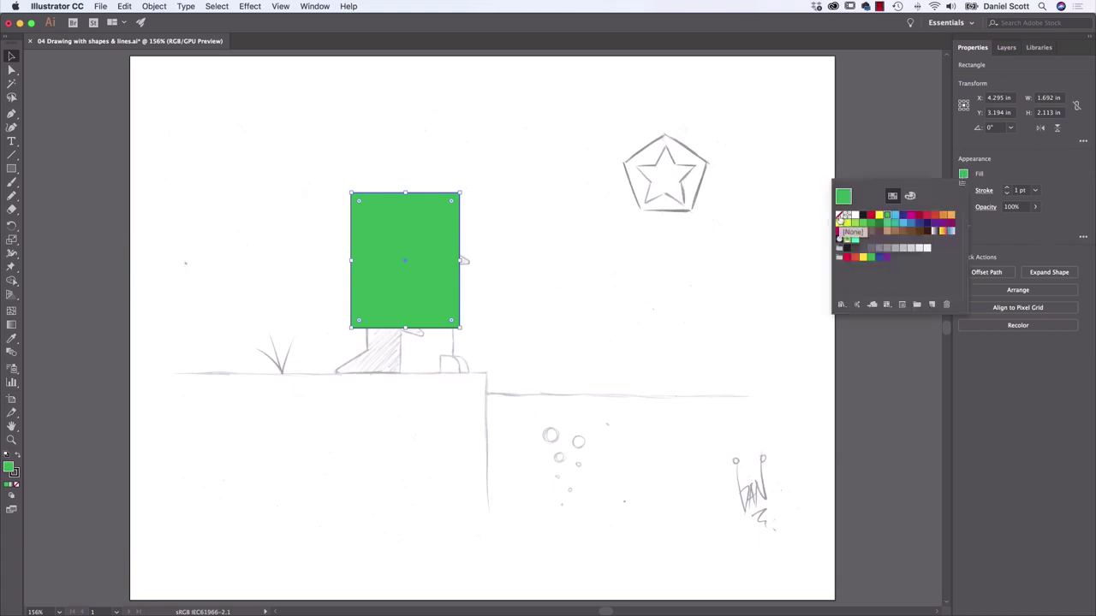
pyautogui.click(840, 216)
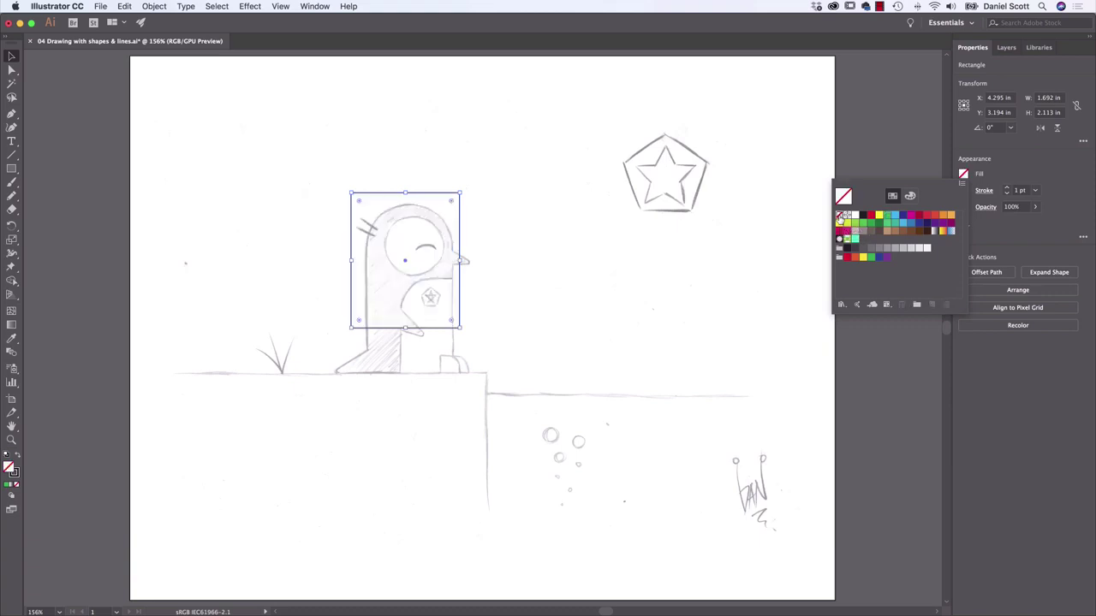
# Resize the unfilled rectangle to fit the penguin's body from the top of its head down to the ground line.
pyautogui.click(701, 322)
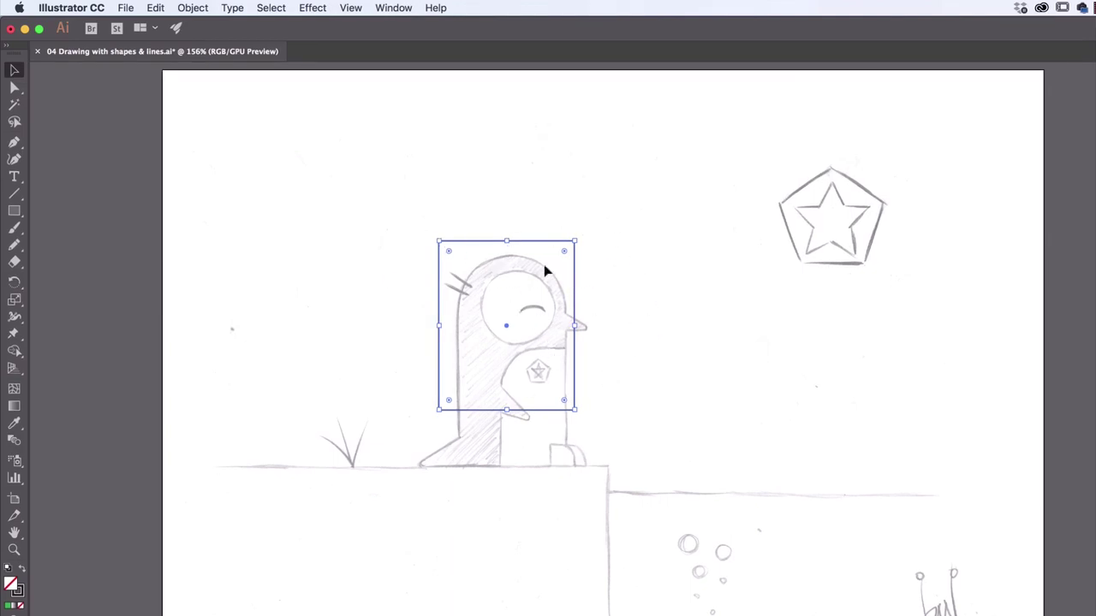
pyautogui.click(699, 271)
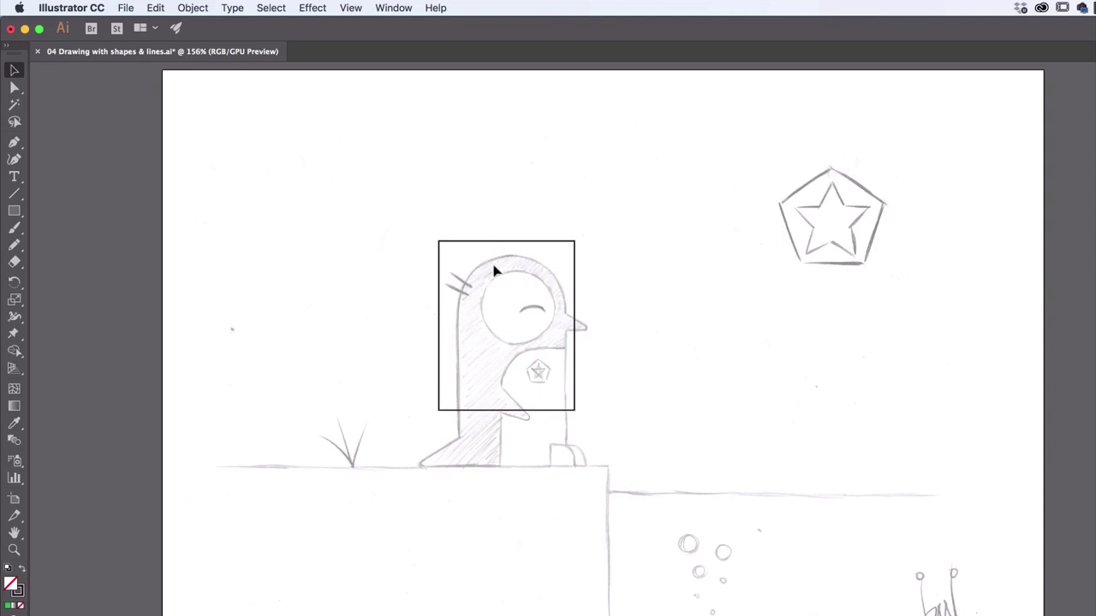
pyautogui.click(575, 307)
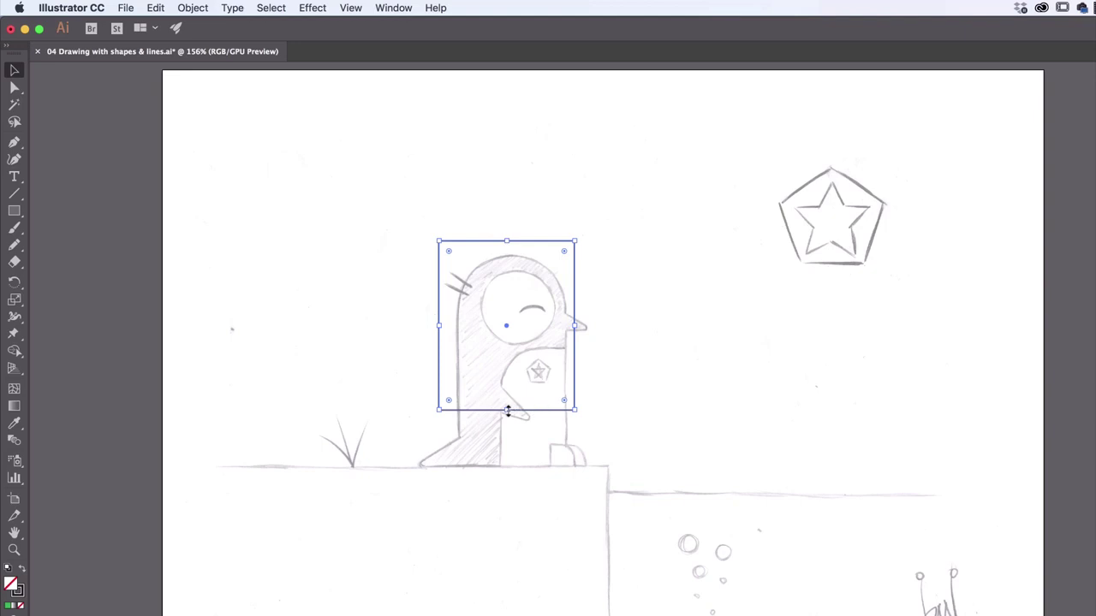
pyautogui.moveTo(506, 410); pyautogui.dragTo(505, 467)
pyautogui.moveTo(574, 352); pyautogui.dragTo(565, 352)
pyautogui.moveTo(438, 241); pyautogui.dragTo(457, 256)
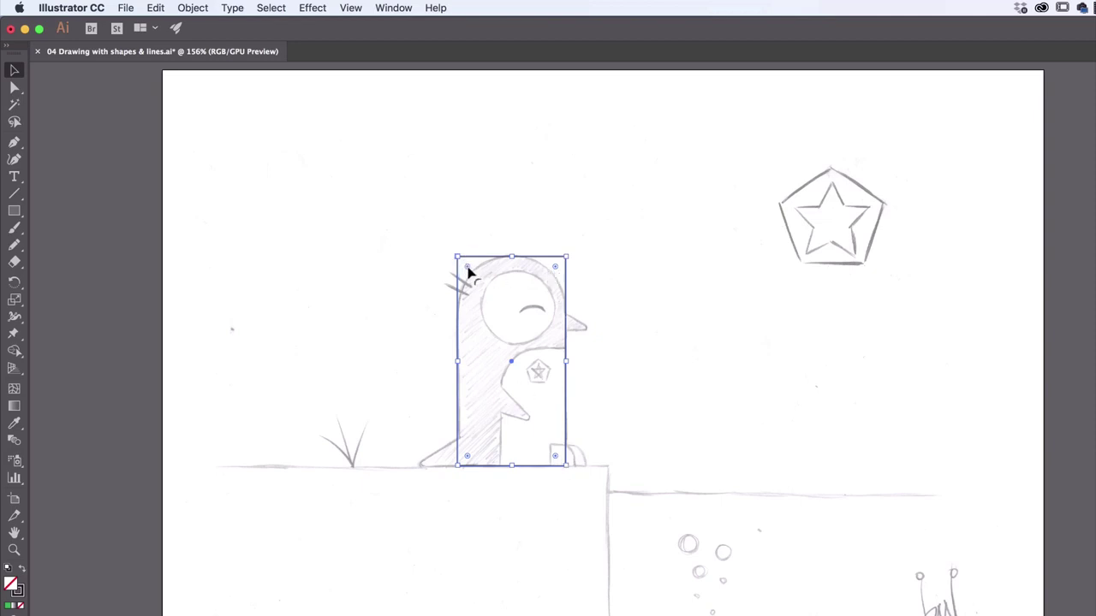
# Try rounding all four corners of the body rectangle at once, and undo the corner radius.
pyautogui.moveTo(470, 272); pyautogui.dragTo(508, 341)
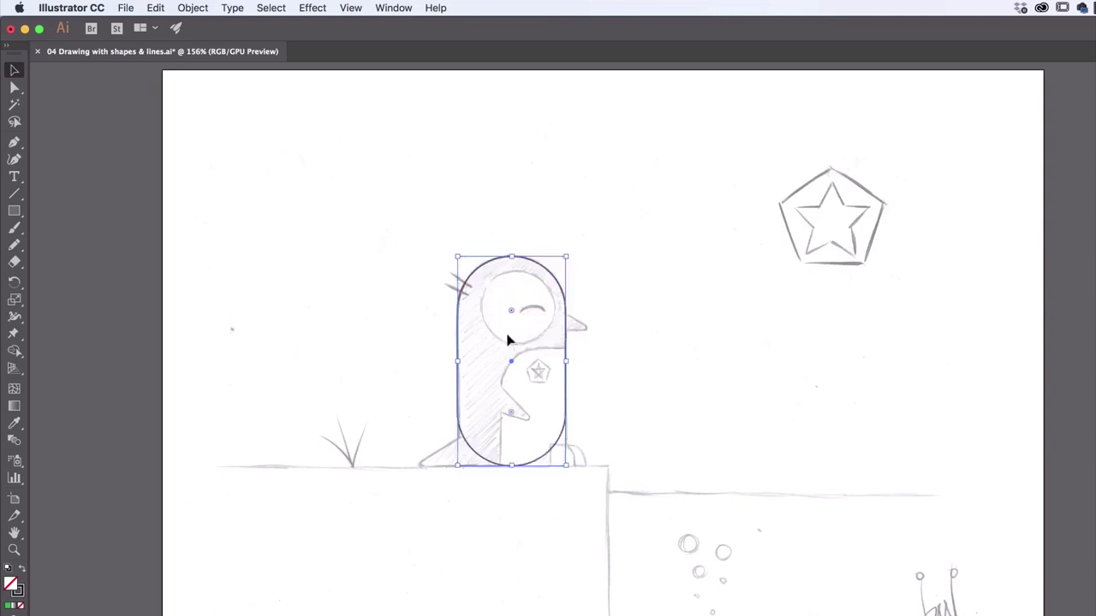
pyautogui.click(153, 8)
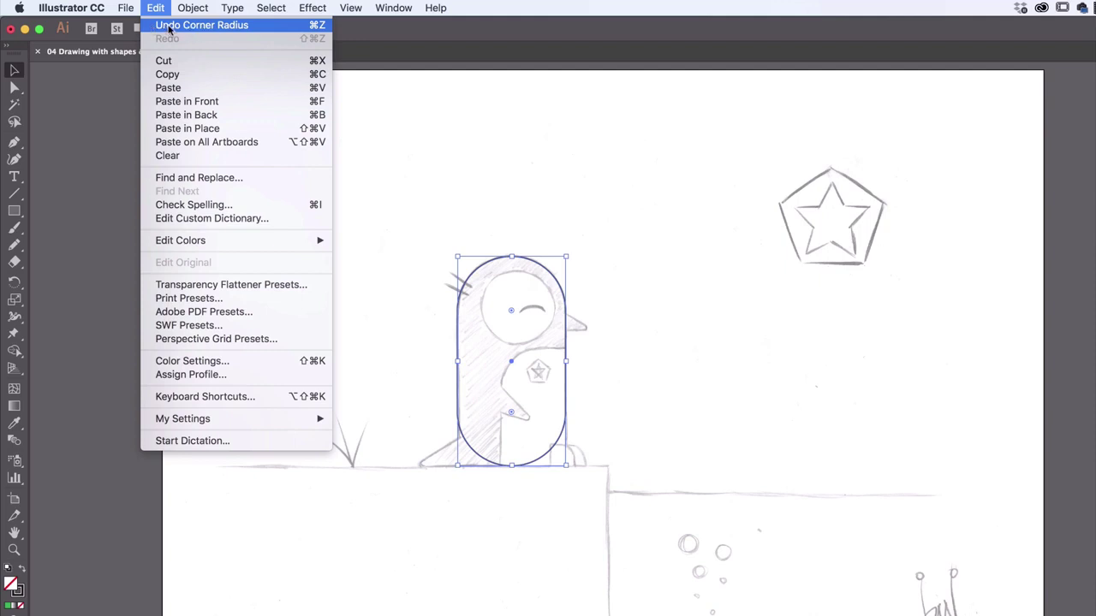
pyautogui.click(168, 25)
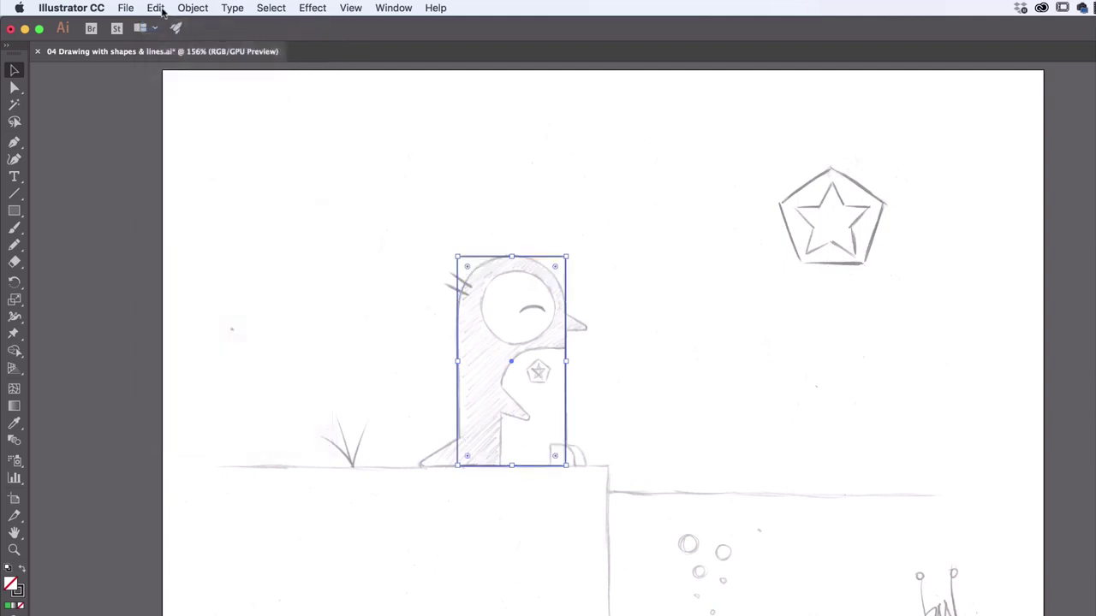
pyautogui.click(158, 8)
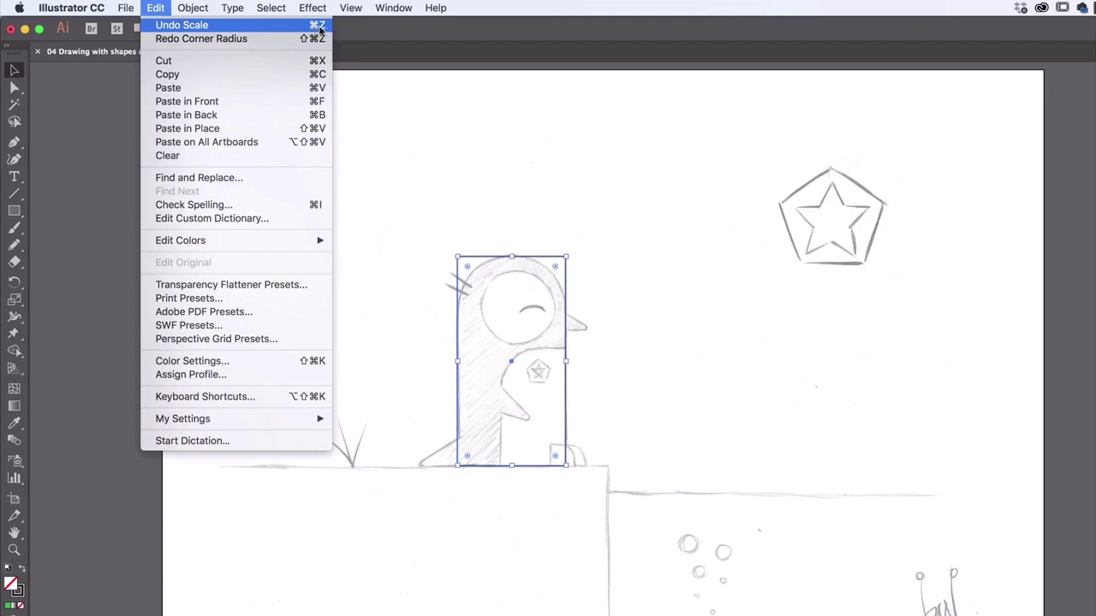
pyautogui.click(158, 8)
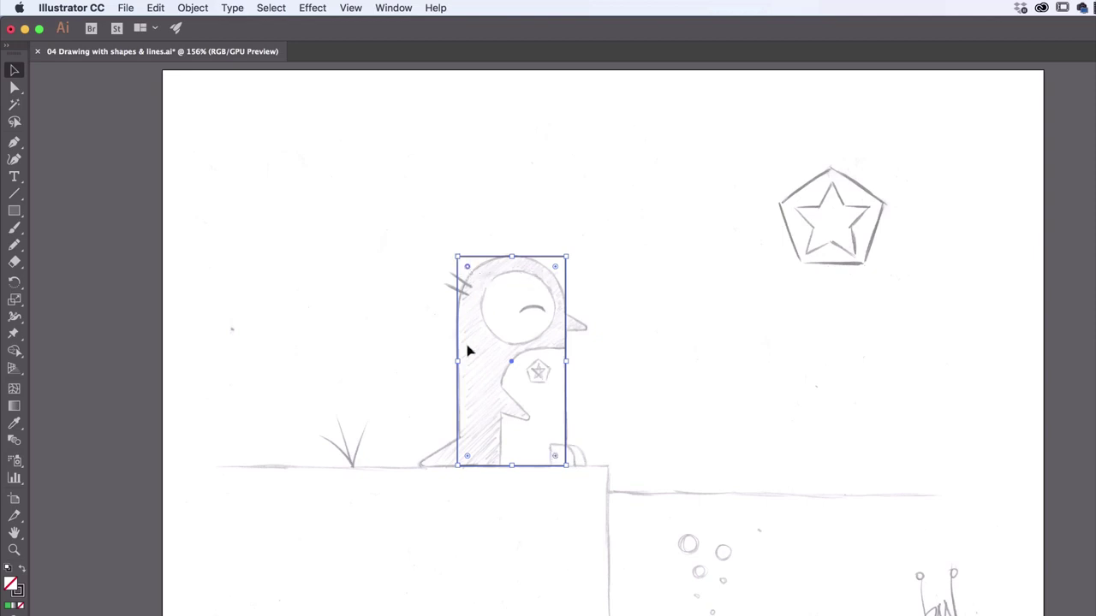
# Try rounding the body rectangle's two upper corners one after the other, and undo both corner changes.
pyautogui.moveTo(472, 271); pyautogui.dragTo(511, 317)
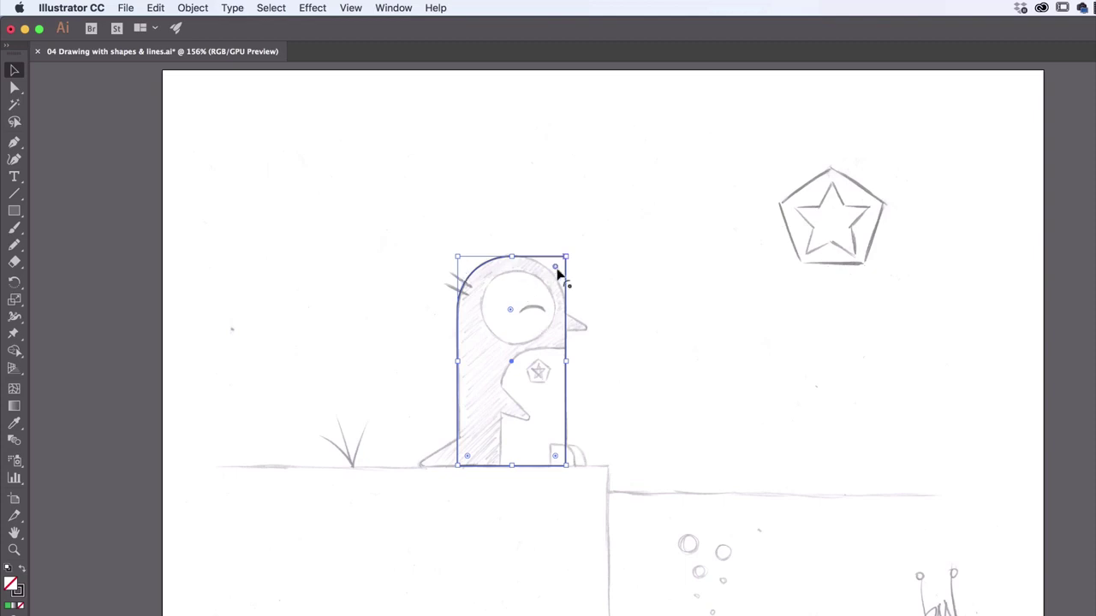
pyautogui.moveTo(554, 267); pyautogui.dragTo(511, 313)
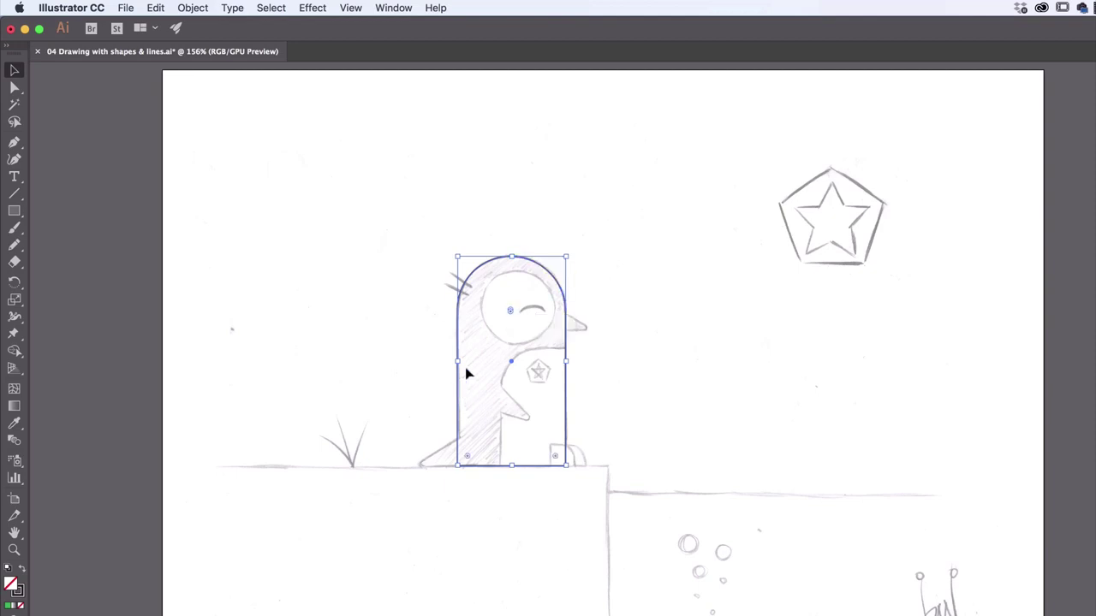
pyautogui.click(156, 8)
pyautogui.click(162, 25)
pyautogui.click(156, 8)
pyautogui.click(162, 24)
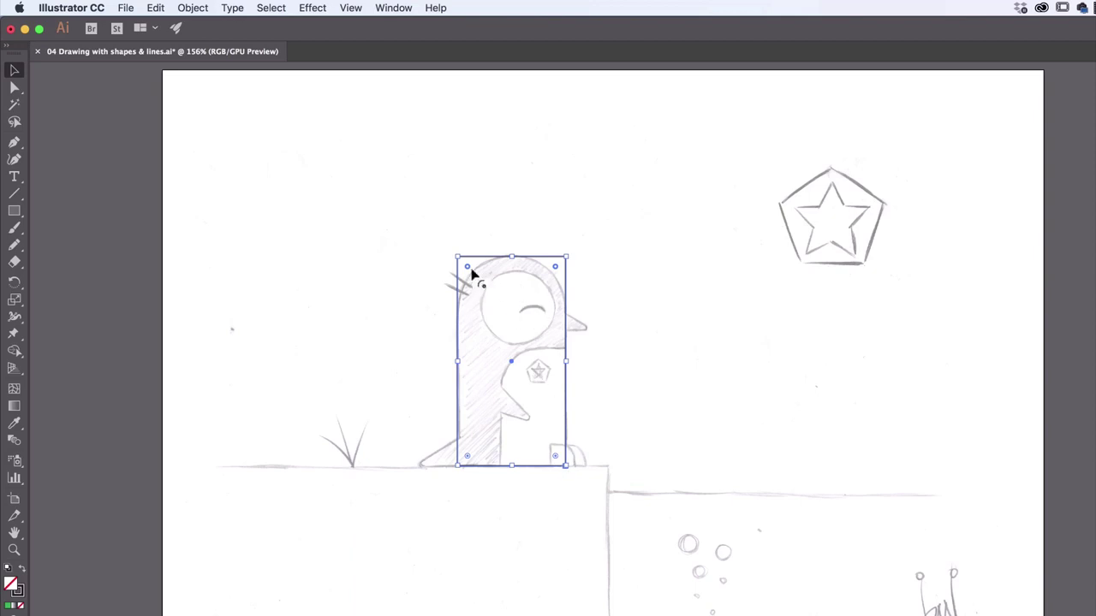
# Round both upper corners of the body rectangle fully together, and round its lower-right corner partly.
pyautogui.moveTo(467, 268); pyautogui.dragTo(510, 349)
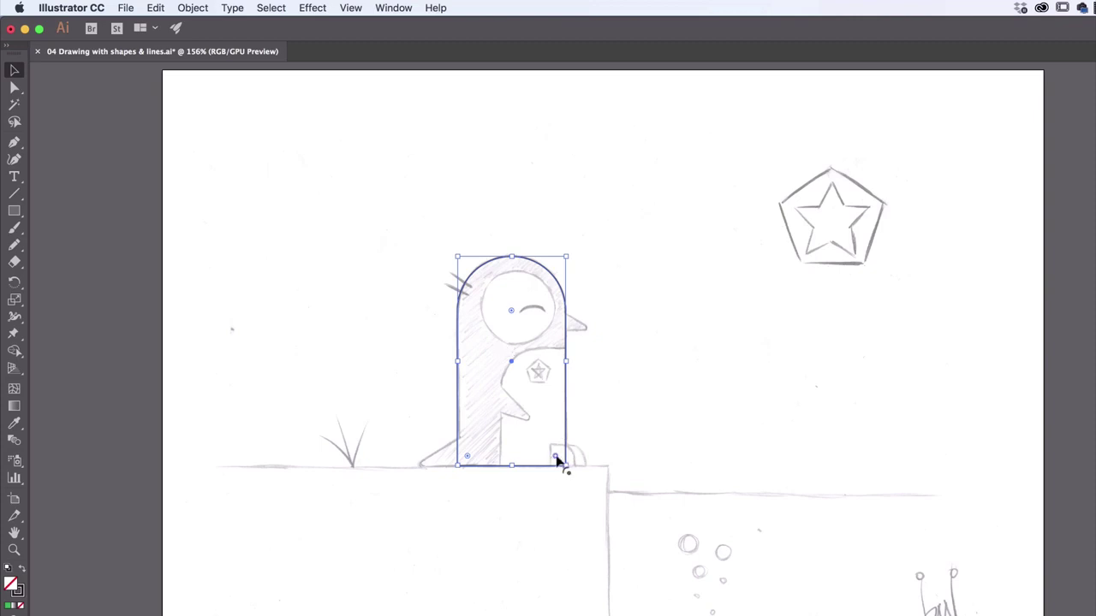
pyautogui.moveTo(556, 461); pyautogui.dragTo(519, 437)
# Try out the Ellipse tool with several practice ellipses beside the penguin, and undo them.
pyautogui.press('l')
pyautogui.click(14, 211)
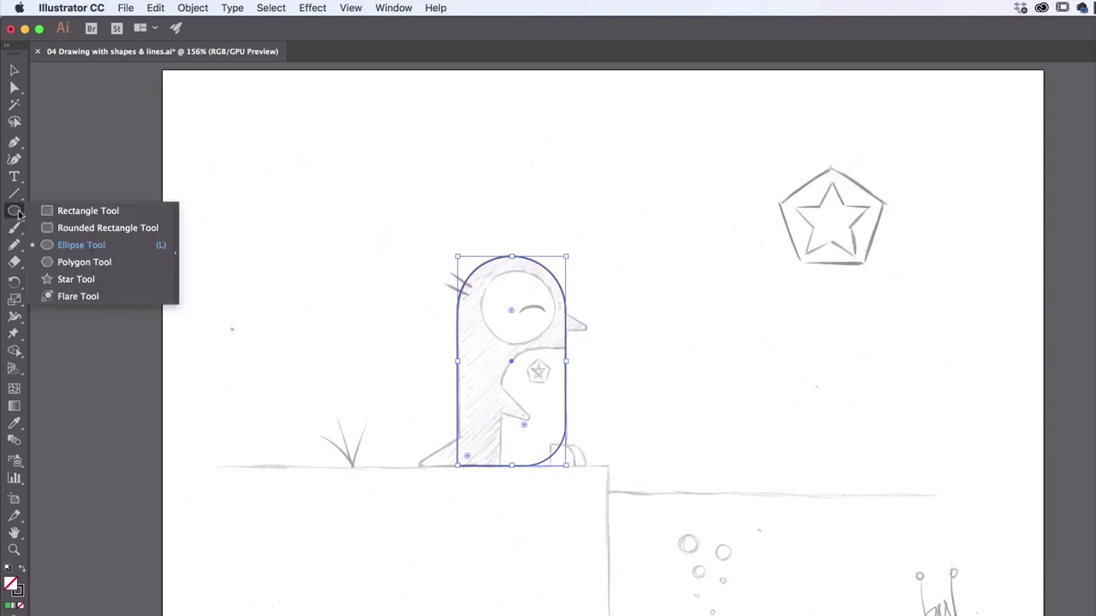
pyautogui.click(75, 249)
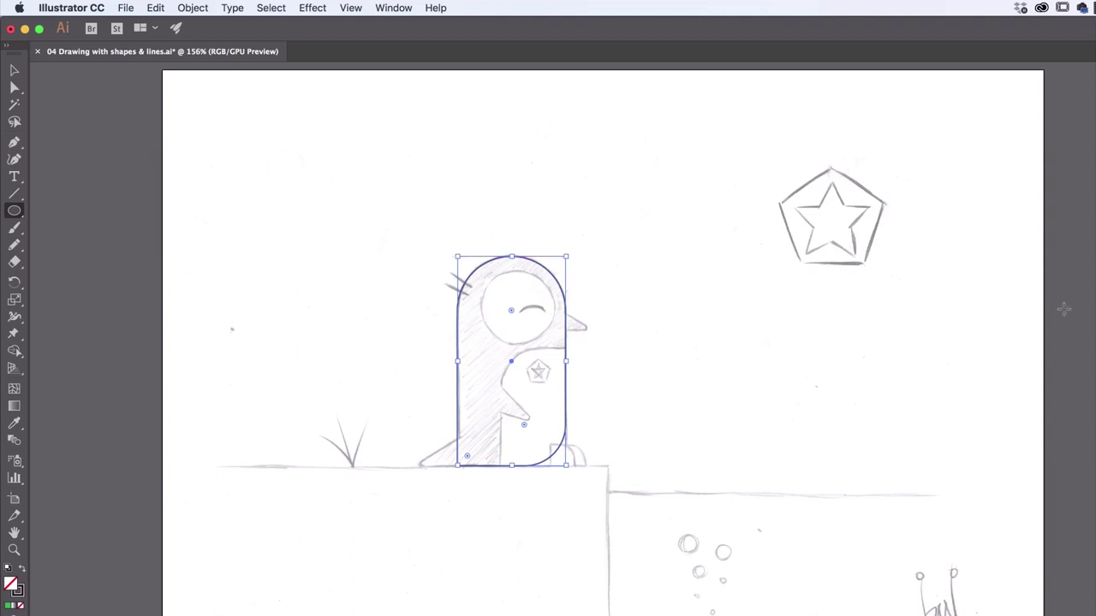
pyautogui.moveTo(636, 161)
pyautogui.mouseDown()
pyautogui.moveTo(716, 261)
pyautogui.moveTo(778, 305)
pyautogui.moveTo(779, 195)
pyautogui.moveTo(666, 300)
pyautogui.moveTo(949, 280)
pyautogui.moveTo(614, 181)
pyautogui.moveTo(1012, 365)
pyautogui.moveTo(715, 154)
pyautogui.moveTo(692, 281)
pyautogui.moveTo(827, 277)
pyautogui.mouseUp()
pyautogui.moveTo(703, 322); pyautogui.dragTo(791, 396)
pyautogui.moveTo(884, 292); pyautogui.dragTo(840, 344)
pyautogui.press('super+z')
pyautogui.press('super+z')
pyautogui.press('super+z')
pyautogui.moveTo(691, 221); pyautogui.dragTo(730, 279)
pyautogui.press('super+z')
# Draw a perfect circle beside the penguin, move it over the sketched face, and enlarge it slightly.
pyautogui.moveTo(633, 163); pyautogui.dragTo(709, 237)
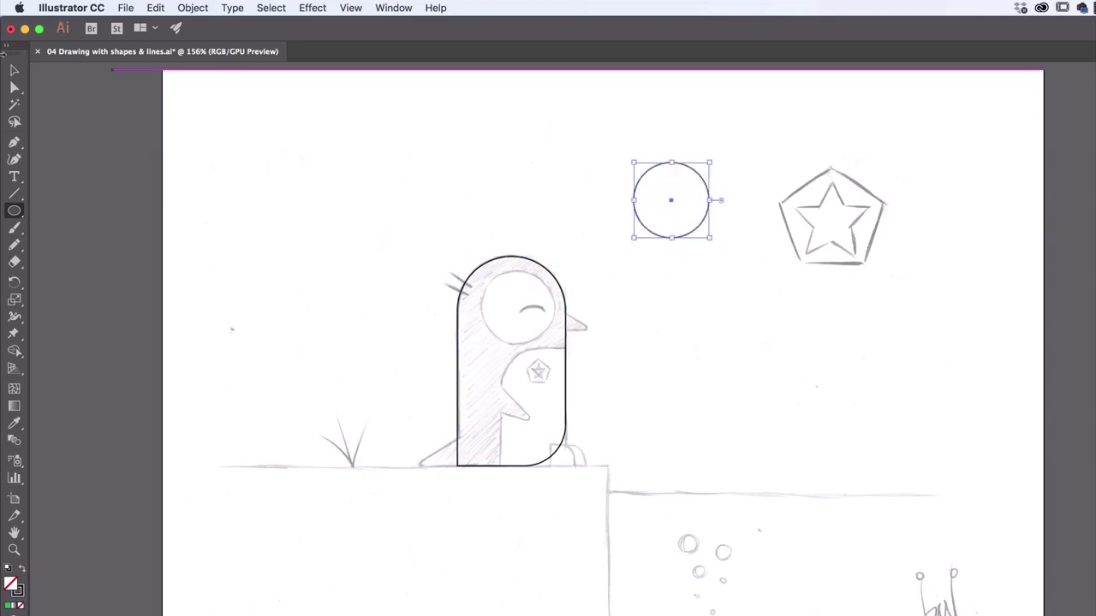
pyautogui.click(14, 70)
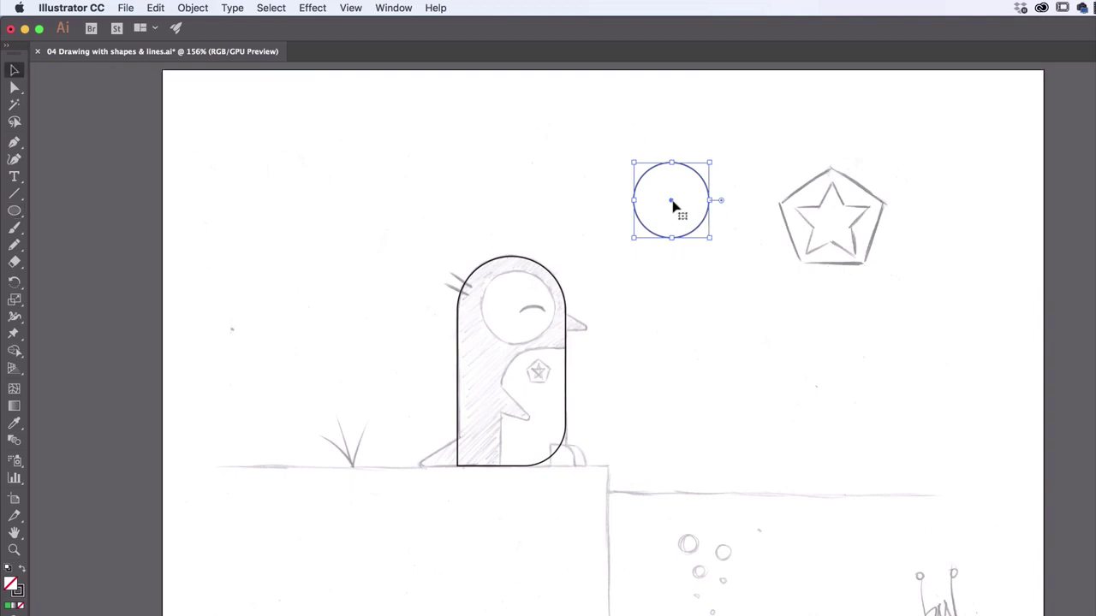
pyautogui.moveTo(672, 212); pyautogui.dragTo(520, 316)
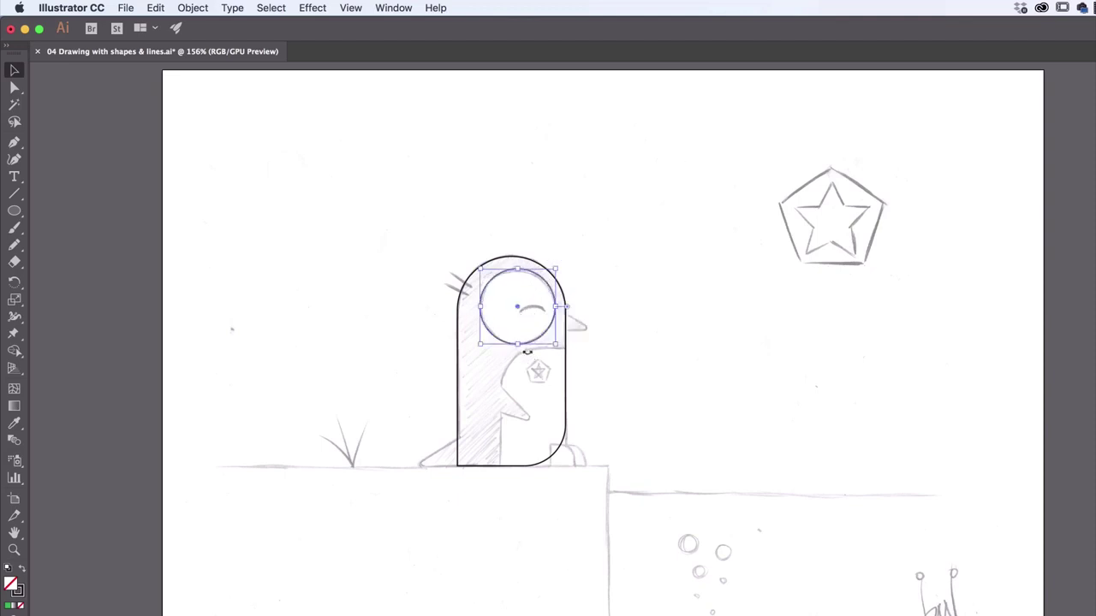
pyautogui.moveTo(555, 268); pyautogui.dragTo(563, 262)
pyautogui.moveTo(520, 310); pyautogui.dragTo(515, 314)
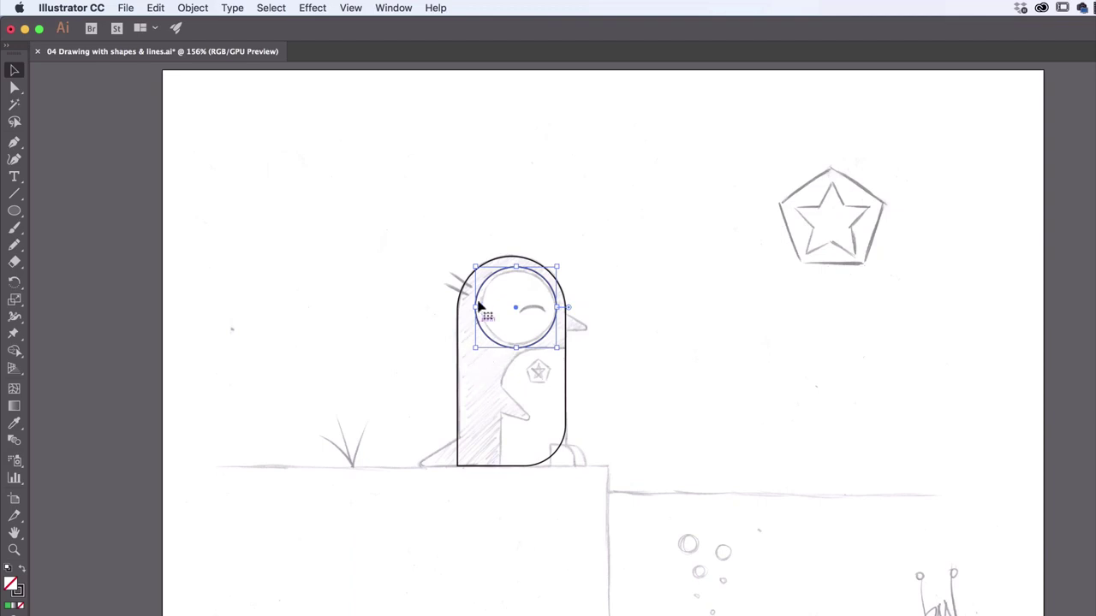
# Try stretching the face circle's width and height separately, and undo the distortion.
pyautogui.moveTo(476, 307); pyautogui.dragTo(482, 307)
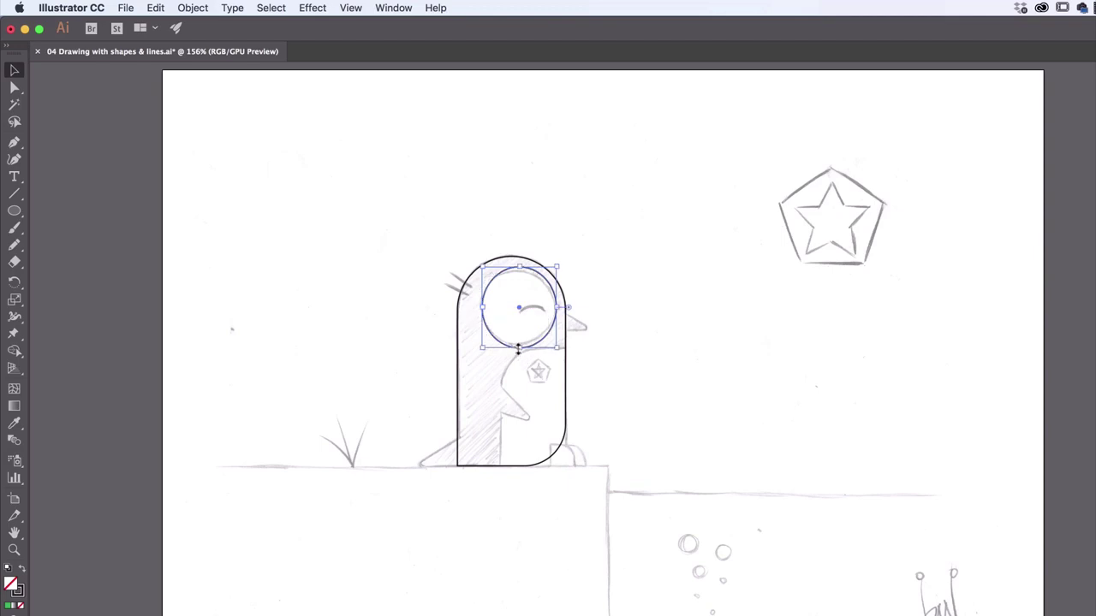
pyautogui.moveTo(520, 347); pyautogui.dragTo(519, 351)
pyautogui.press('super+z')
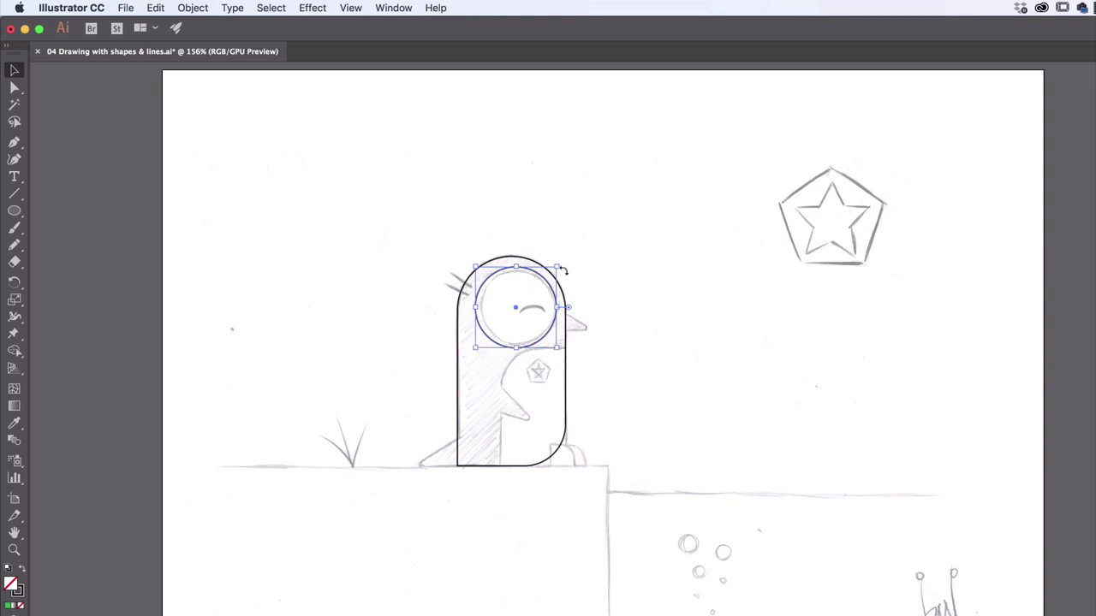
# Scale the circle down proportionally, nudge it to match the sketched face outline, and deselect it.
pyautogui.moveTo(473, 350); pyautogui.dragTo(481, 343)
pyautogui.moveTo(556, 267); pyautogui.dragTo(482, 273)
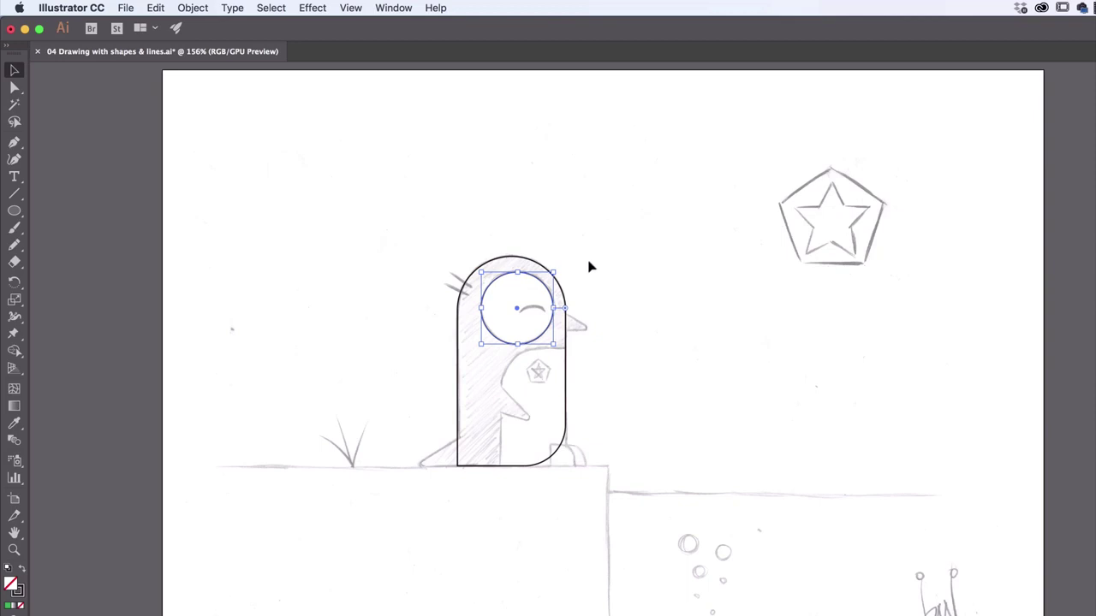
pyautogui.moveTo(548, 332)
pyautogui.mouseDown()
pyautogui.moveTo(543, 313)
pyautogui.moveTo(545, 333)
pyautogui.moveTo(554, 331)
pyautogui.moveTo(570, 291)
pyautogui.moveTo(568, 318)
pyautogui.moveTo(551, 331)
pyautogui.moveTo(548, 313)
pyautogui.moveTo(559, 331)
pyautogui.mouseUp()
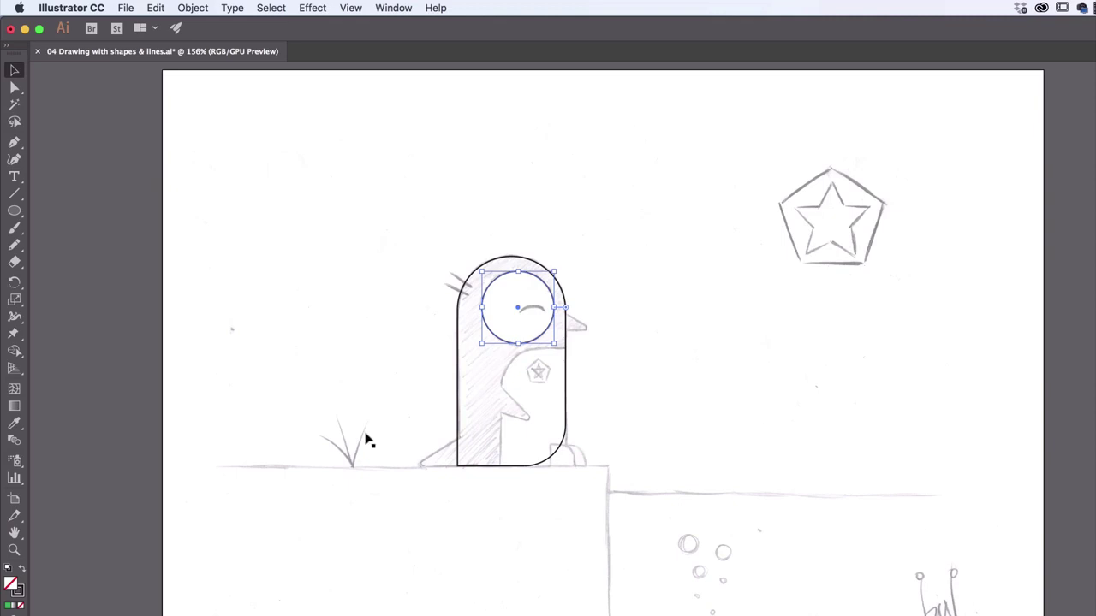
pyautogui.click(641, 279)
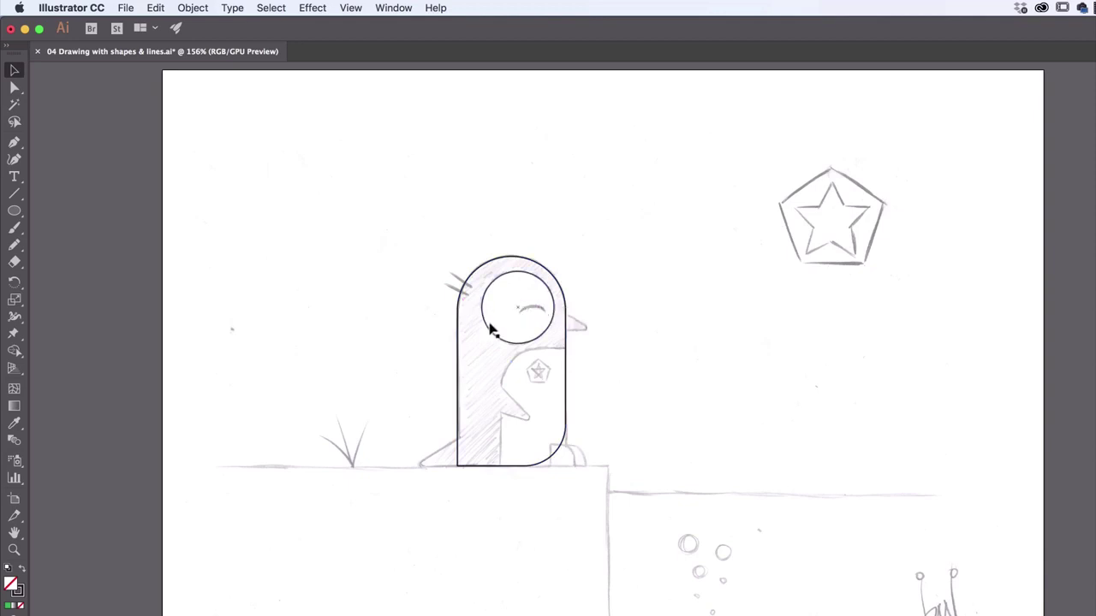
# Draw a small curve with the Arc tool in the blank area between the penguin and the pentagon.
pyautogui.click(12, 195)
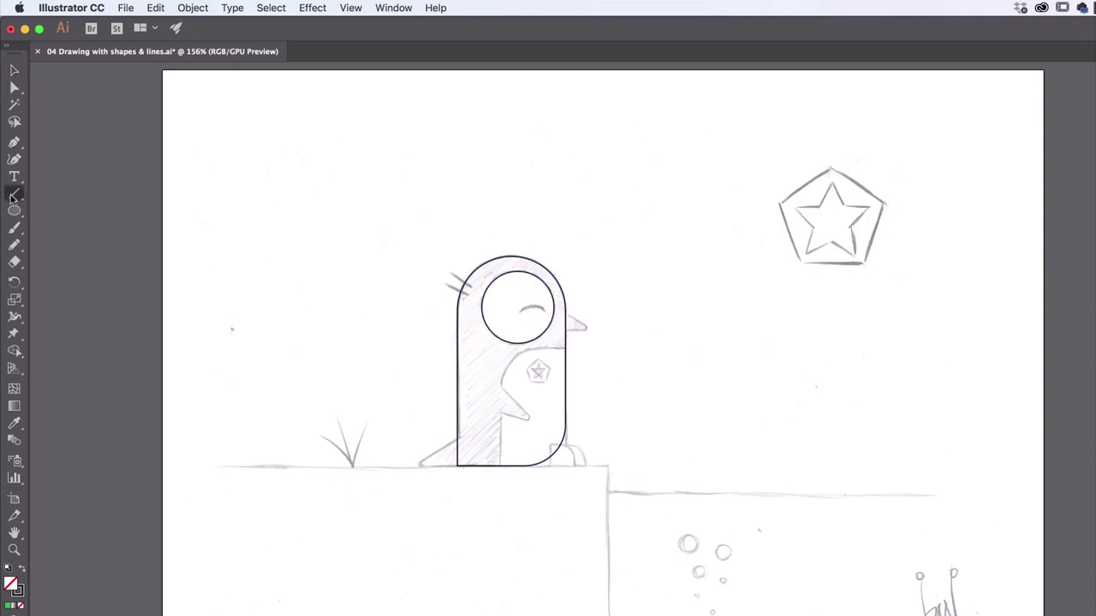
pyautogui.click(13, 195)
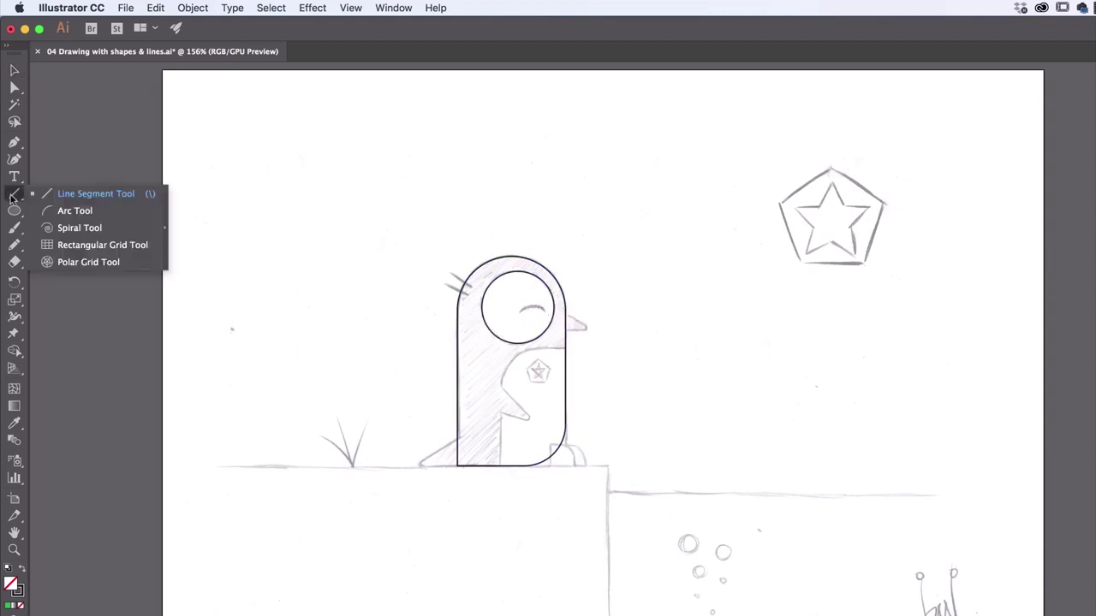
pyautogui.click(81, 212)
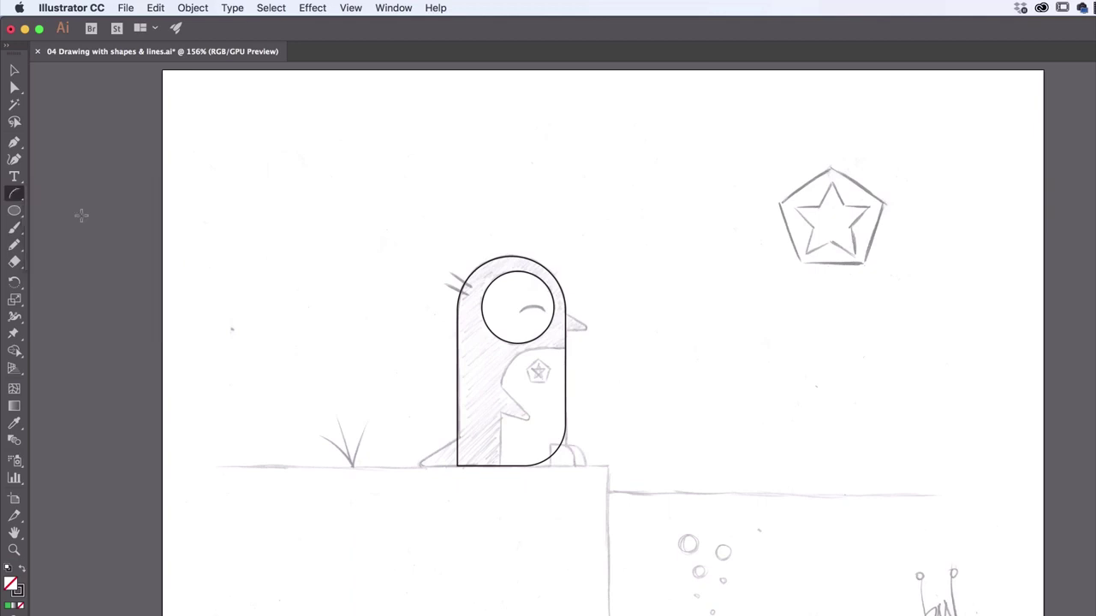
pyautogui.moveTo(630, 148)
pyautogui.mouseDown()
pyautogui.moveTo(692, 183)
pyautogui.moveTo(685, 191)
pyautogui.moveTo(707, 101)
pyautogui.moveTo(553, 122)
pyautogui.moveTo(689, 141)
pyautogui.moveTo(576, 139)
pyautogui.moveTo(652, 198)
pyautogui.moveTo(681, 193)
pyautogui.moveTo(659, 176)
pyautogui.mouseUp()
pyautogui.click(15, 71)
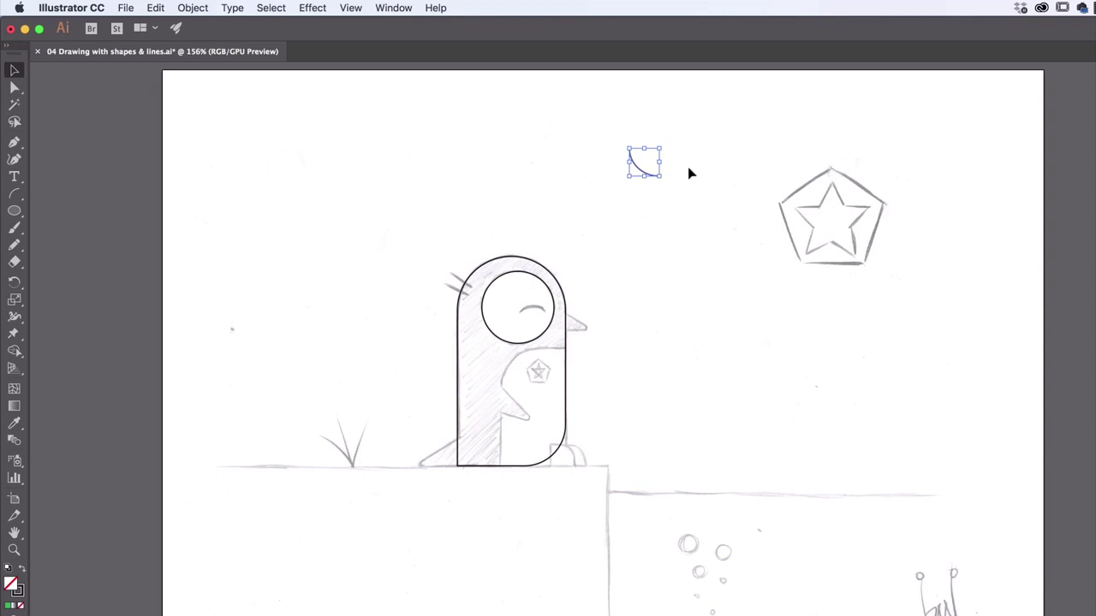
# Enlarge the small arc slightly and rotate it to about 221° so that it bows upward like the winking eye.
pyautogui.press('super+equal')
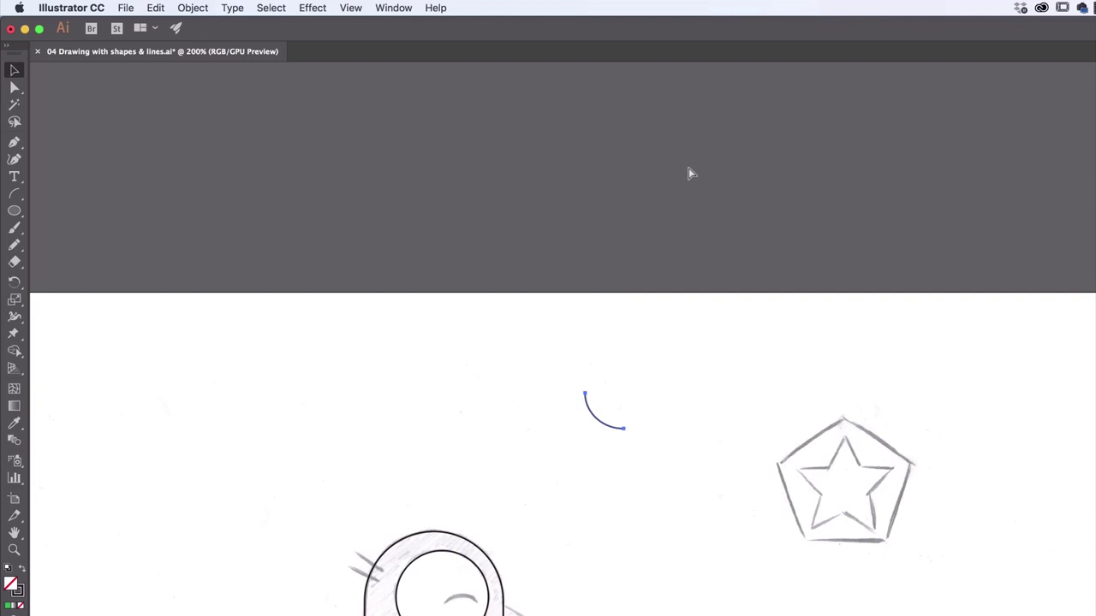
pyautogui.press('super+equal')
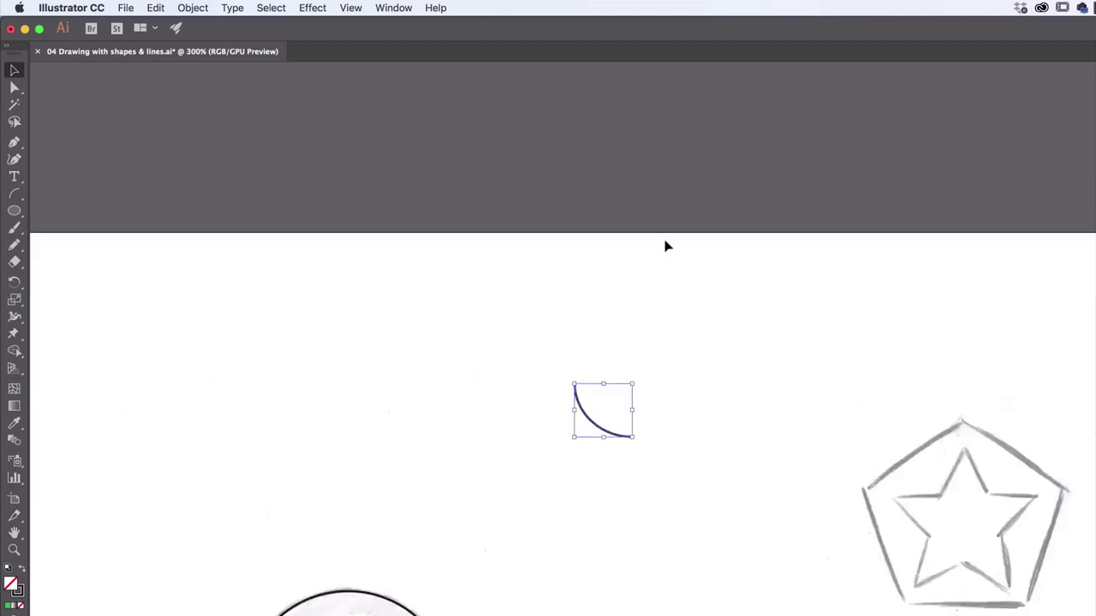
pyautogui.press('super+equal')
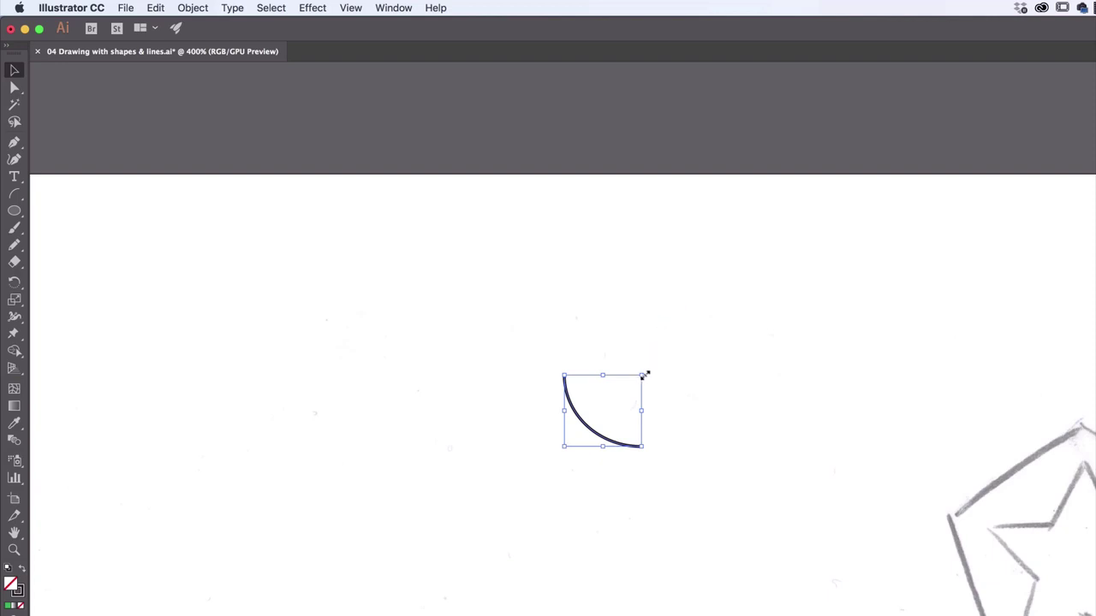
pyautogui.moveTo(642, 375)
pyautogui.mouseDown()
pyautogui.moveTo(692, 327)
pyautogui.moveTo(646, 372)
pyautogui.mouseUp()
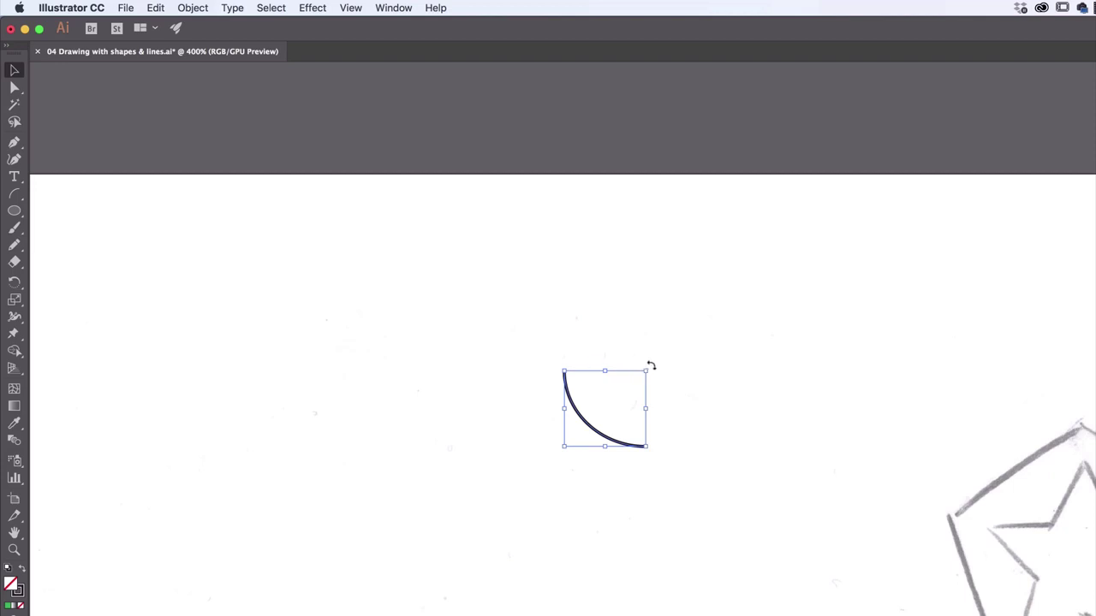
pyautogui.moveTo(649, 366); pyautogui.dragTo(479, 484)
pyautogui.moveTo(550, 440); pyautogui.dragTo(599, 477)
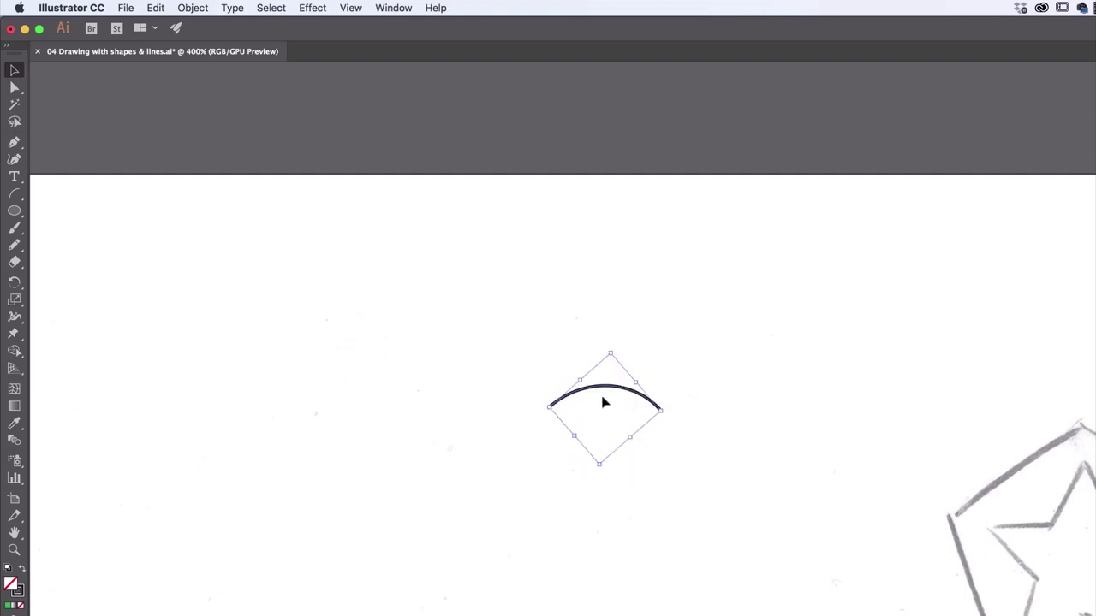
# Move the arc onto the sketched winking eye inside the face circle, scale it down to about 0.32 in wide, and deselect it.
pyautogui.moveTo(619, 391); pyautogui.dragTo(438, 576)
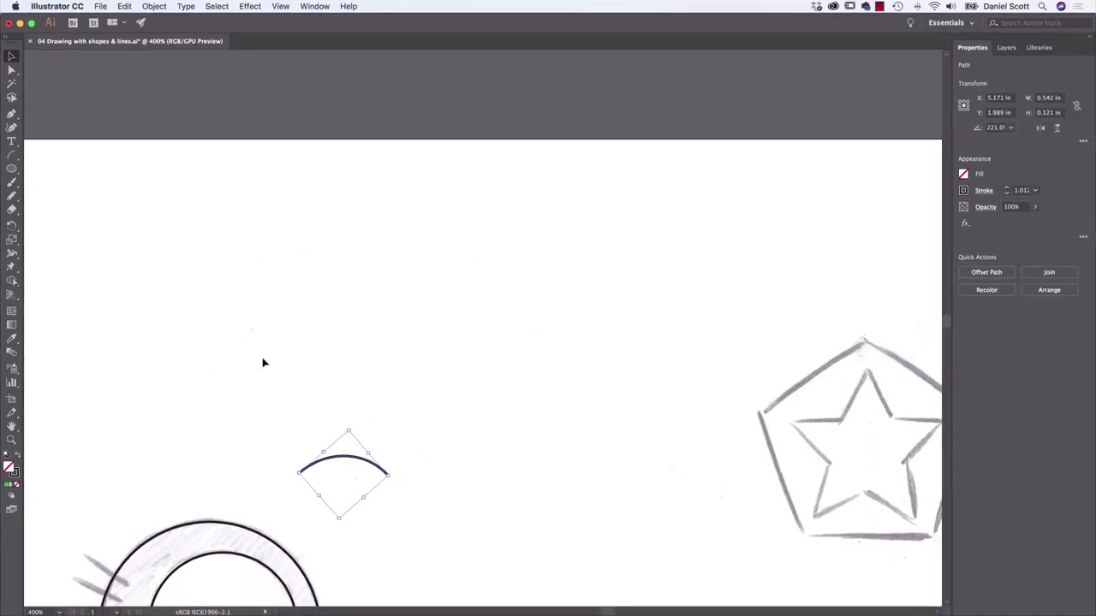
pyautogui.scroll(-5, 497, 383)
pyautogui.scroll(5, 497, 383)
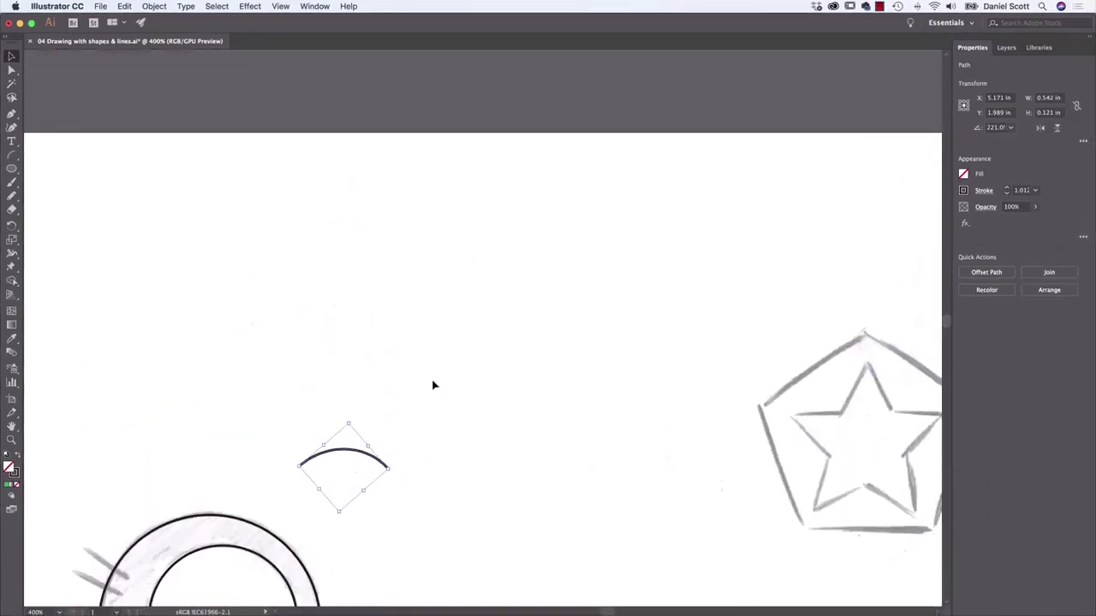
pyautogui.moveTo(365, 418); pyautogui.dragTo(456, 293)
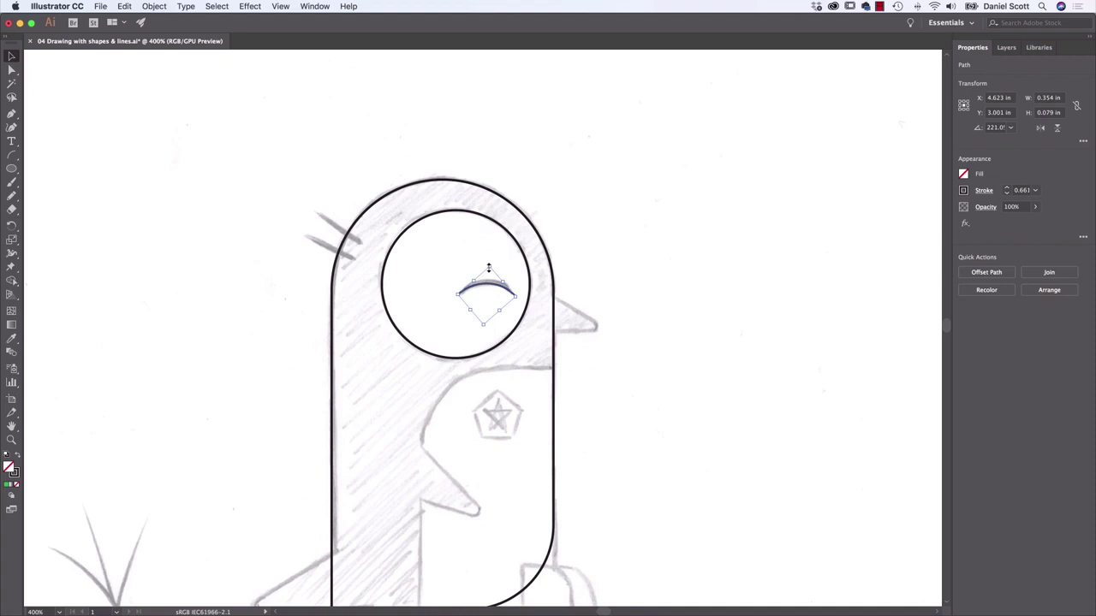
pyautogui.moveTo(500, 292)
pyautogui.mouseDown()
pyautogui.moveTo(460, 296)
pyautogui.moveTo(493, 292)
pyautogui.mouseUp()
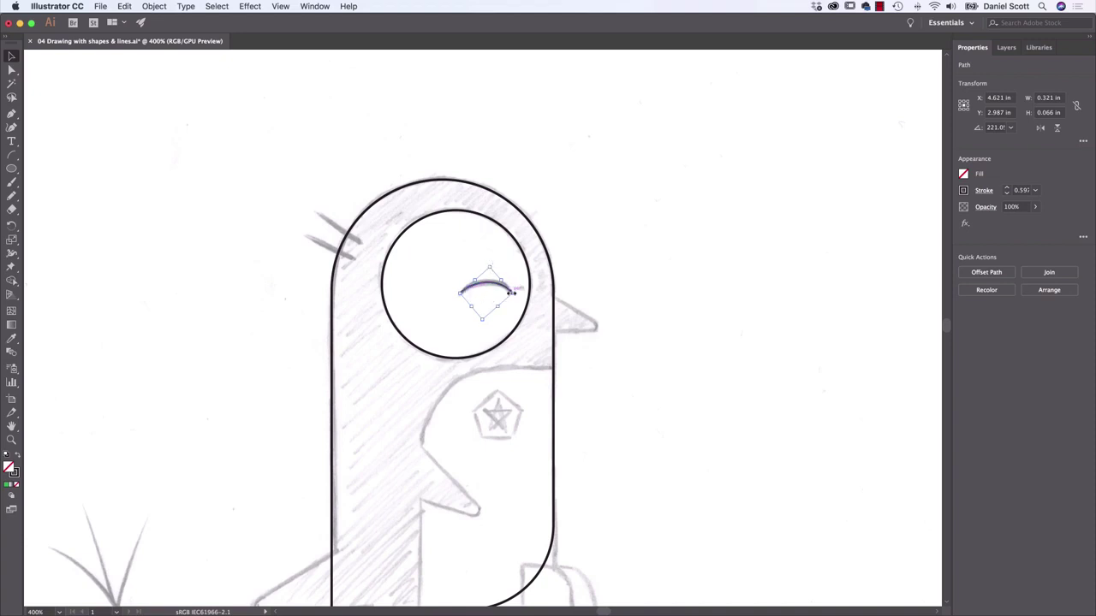
pyautogui.click(654, 229)
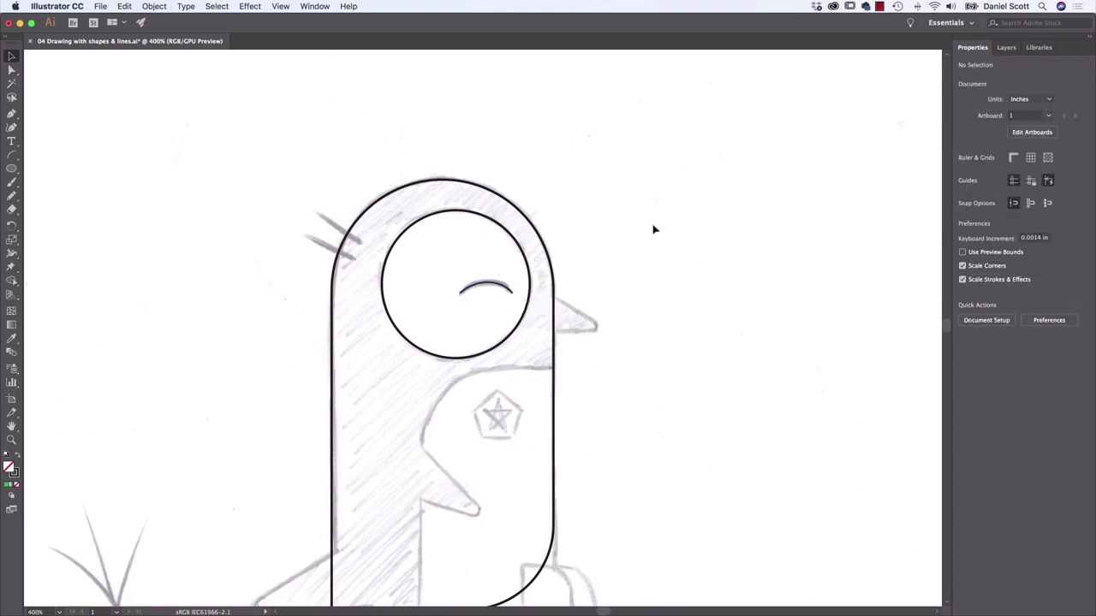
# Increase the stroke weight of the winking-eye arc to 4 pt and deselect it.
pyautogui.click(492, 285)
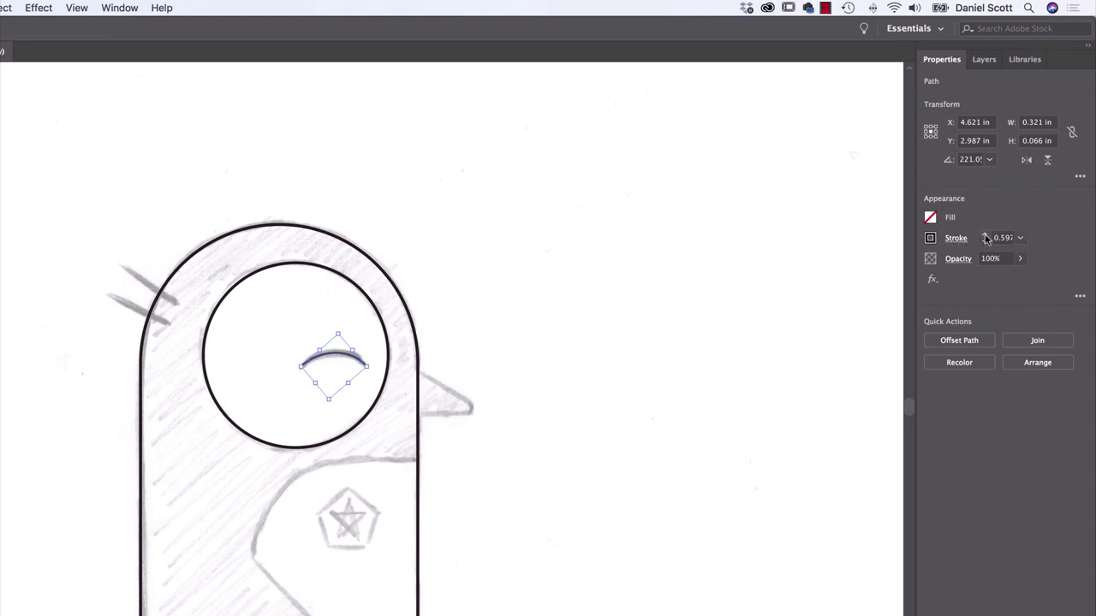
pyautogui.click(986, 238)
pyautogui.click(985, 238)
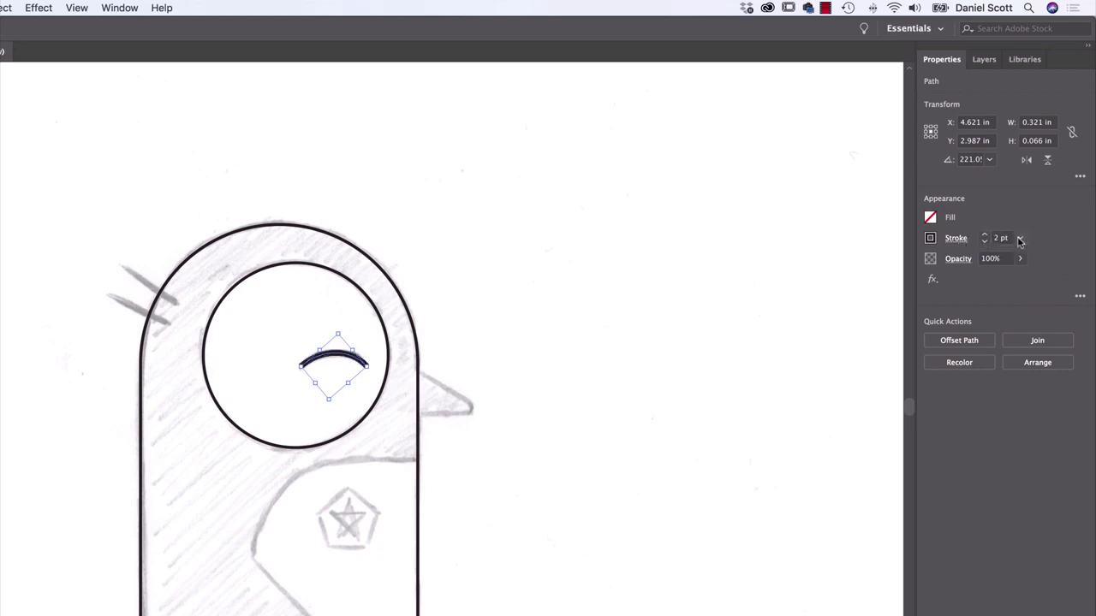
pyautogui.click(1020, 238)
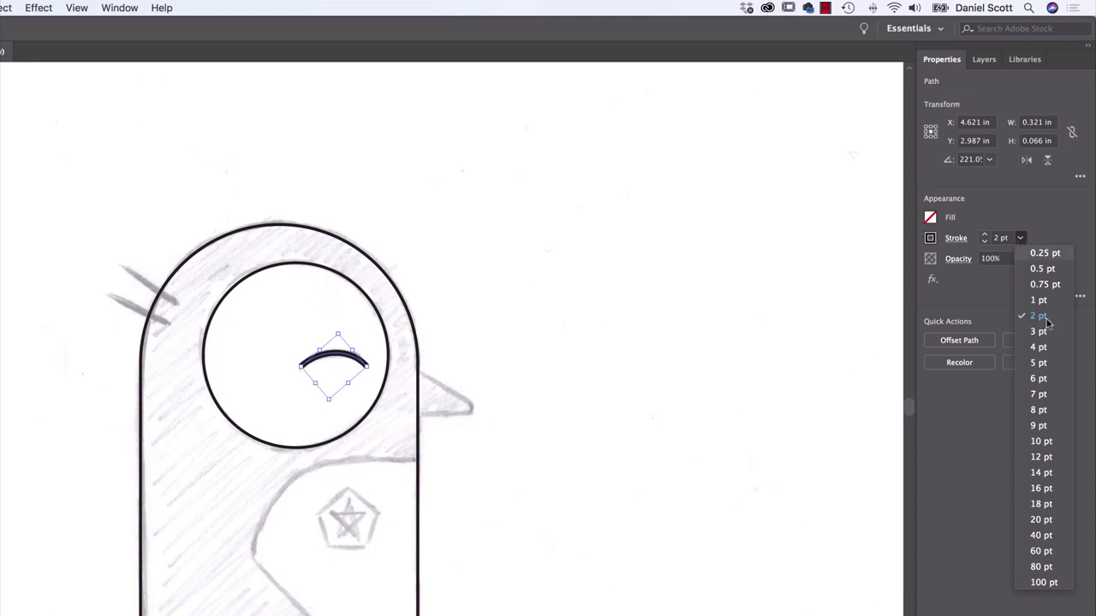
pyautogui.click(984, 238)
pyautogui.click(985, 236)
pyautogui.click(985, 237)
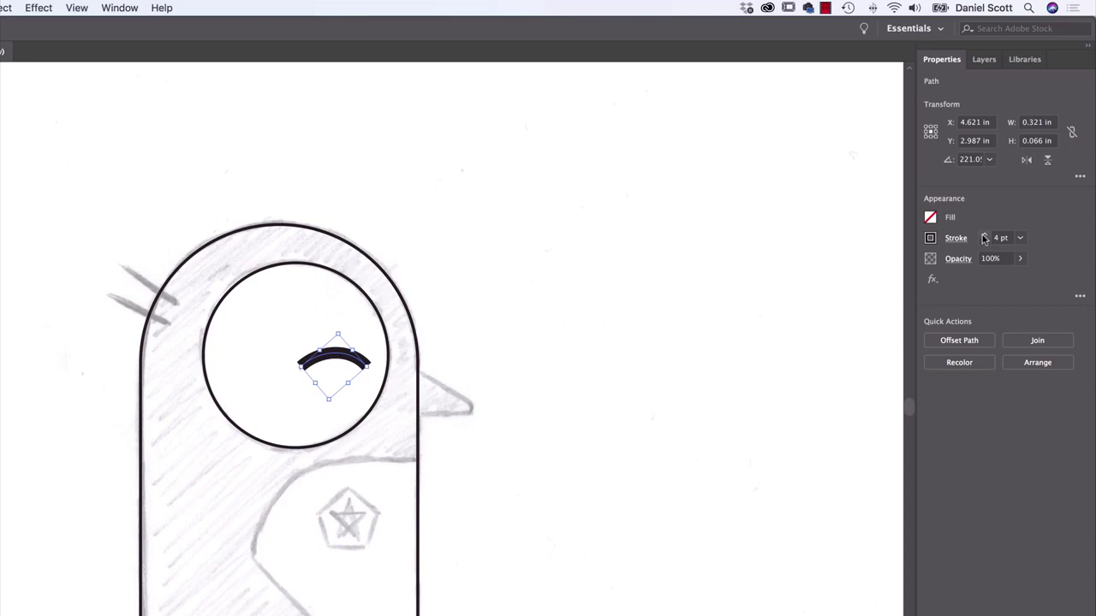
pyautogui.click(573, 278)
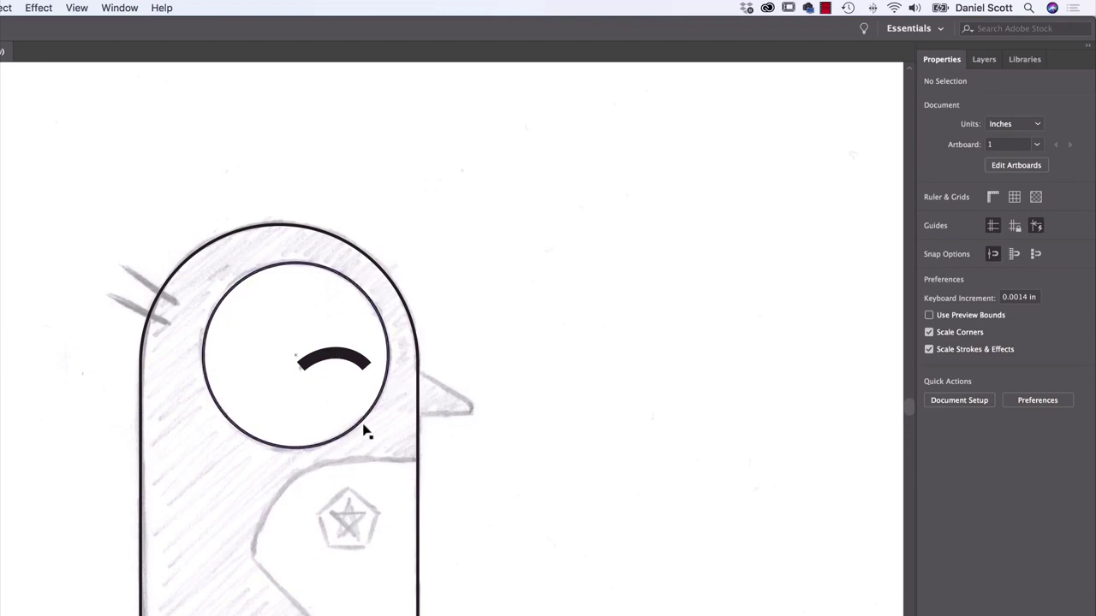
# Compare the round and projecting stroke caps on the eye arc, apply the round cap, and deselect the arc.
pyautogui.click(334, 358)
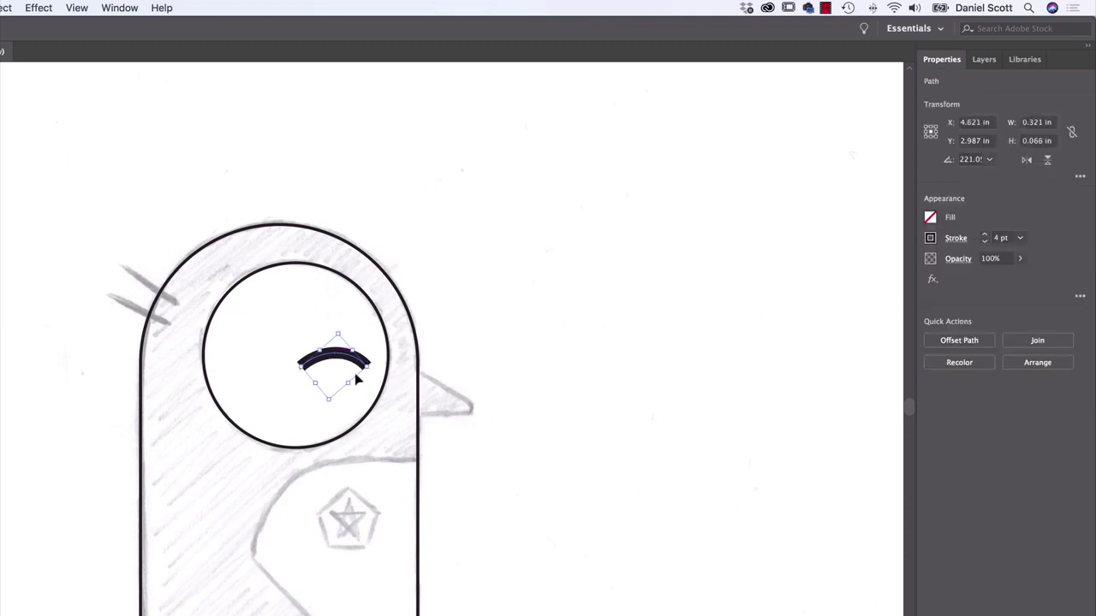
pyautogui.click(459, 311)
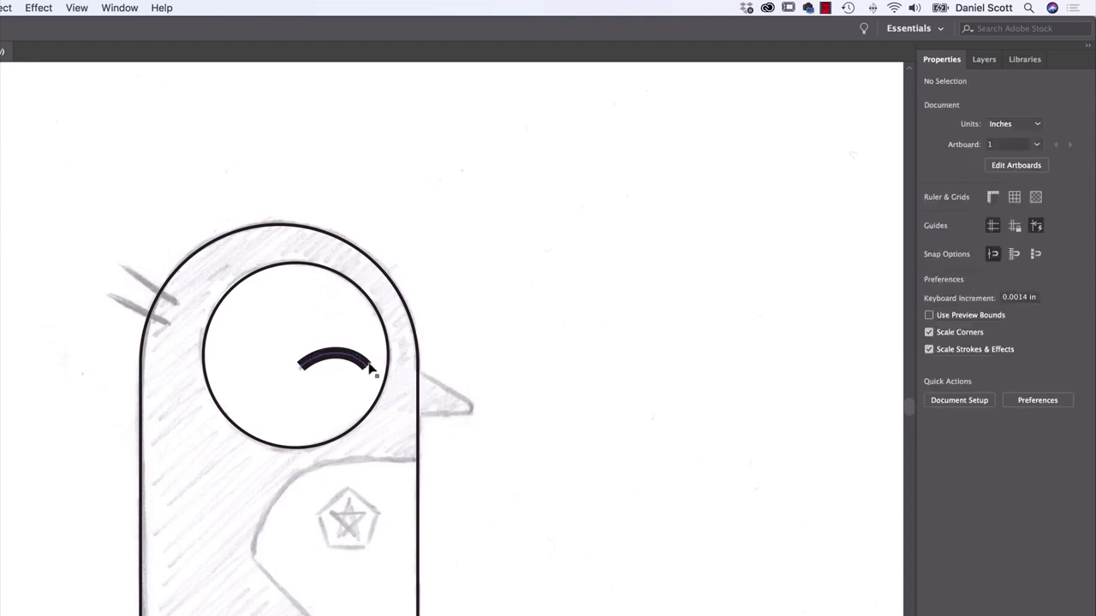
pyautogui.click(338, 361)
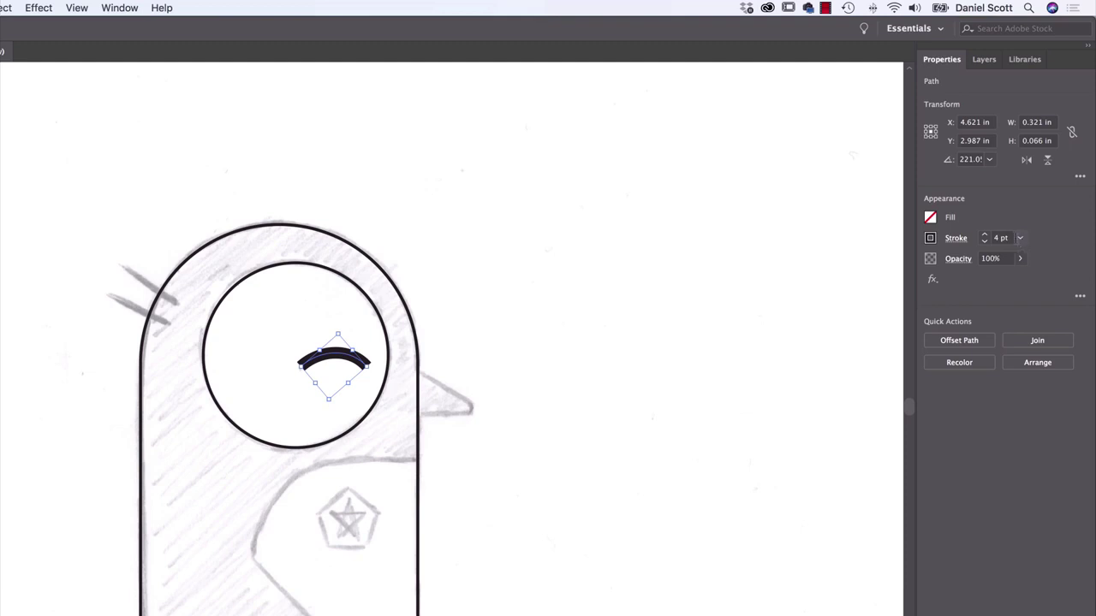
pyautogui.click(955, 239)
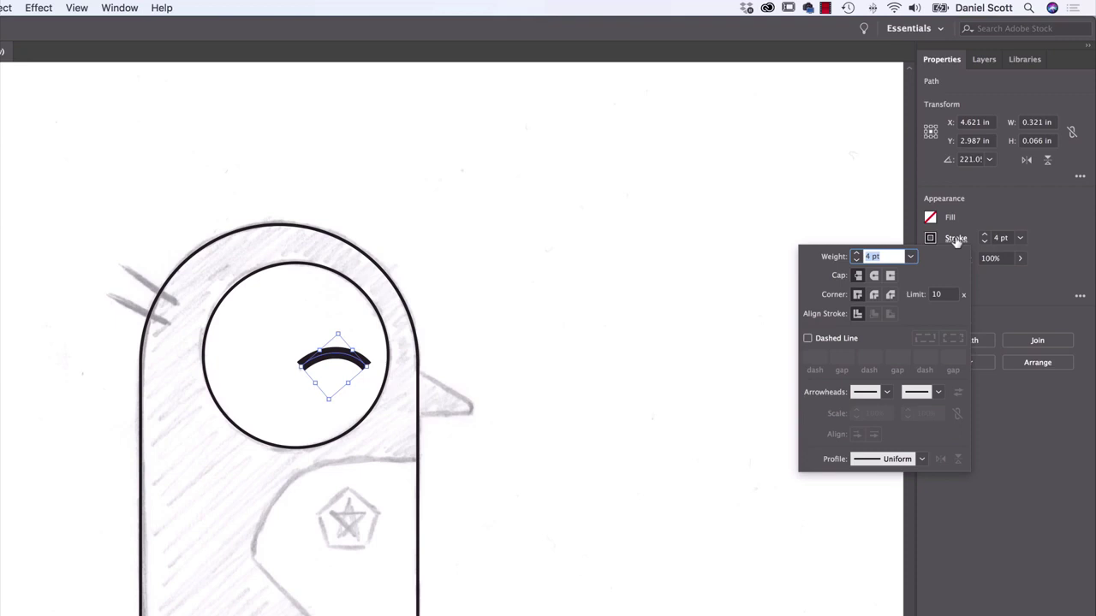
pyautogui.click(873, 276)
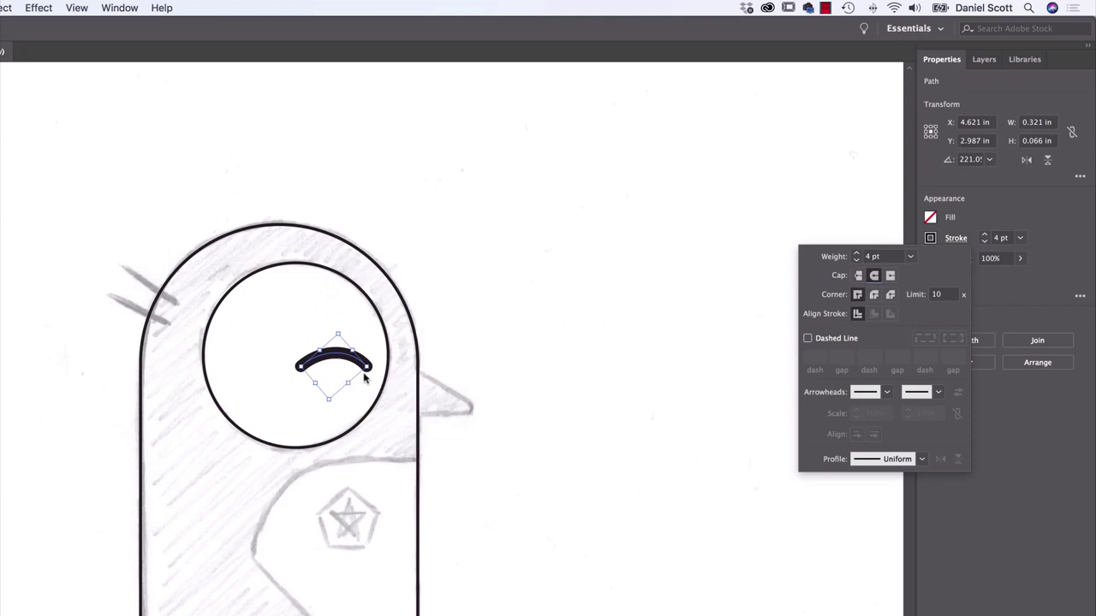
pyautogui.click(890, 276)
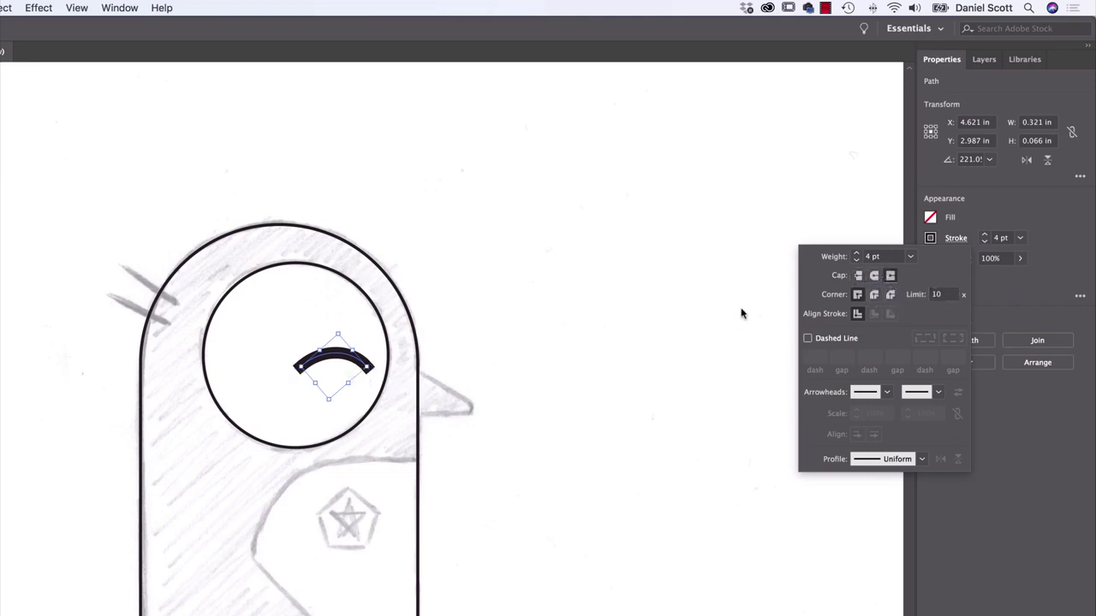
pyautogui.click(871, 278)
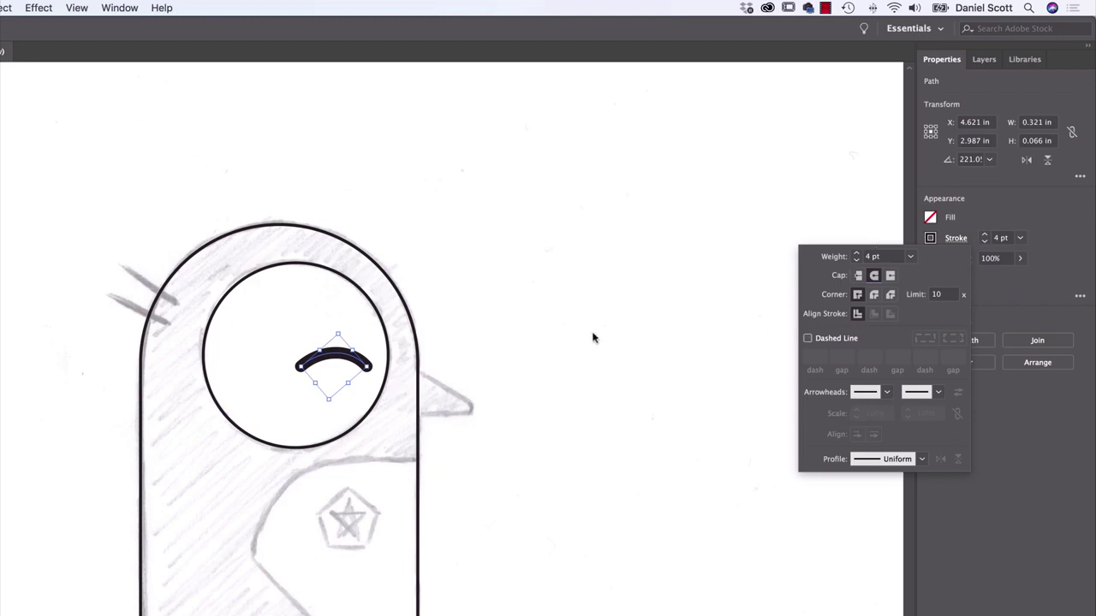
pyautogui.click(543, 292)
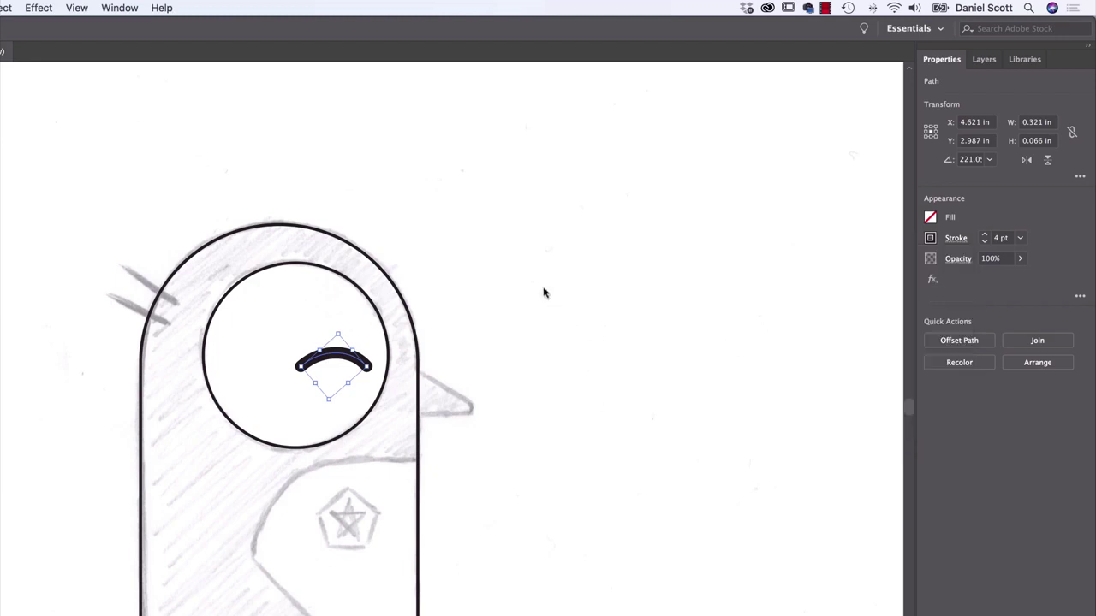
pyautogui.click(543, 293)
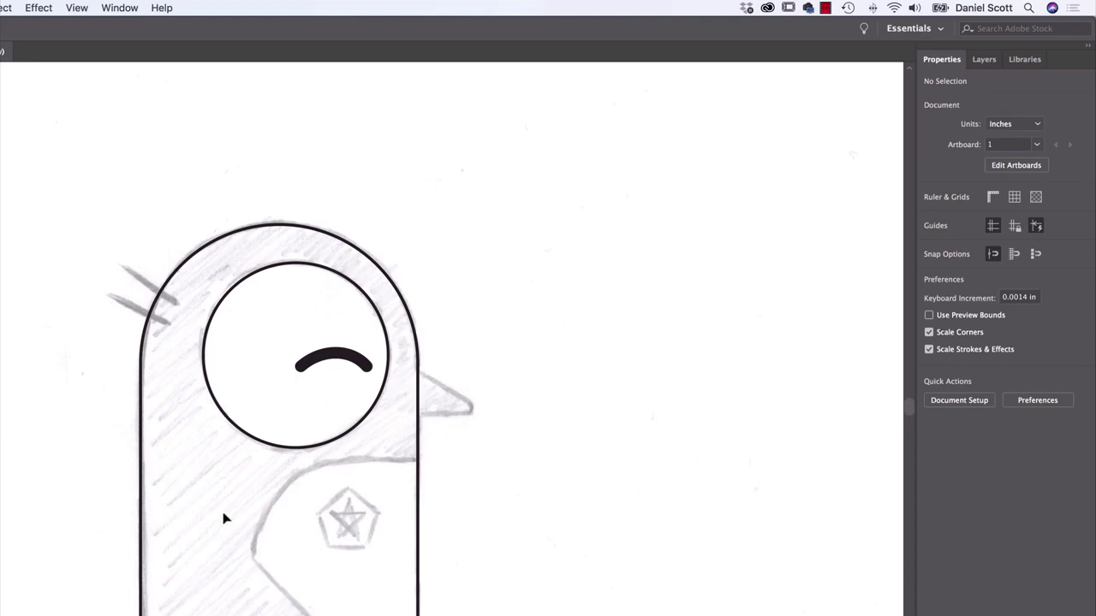
# Draw a trial hexagon of about 0.82 in radius with the Polygon tool beside the penguin's head, and delete it.
pyautogui.moveTo(435, 521); pyautogui.dragTo(491, 387)
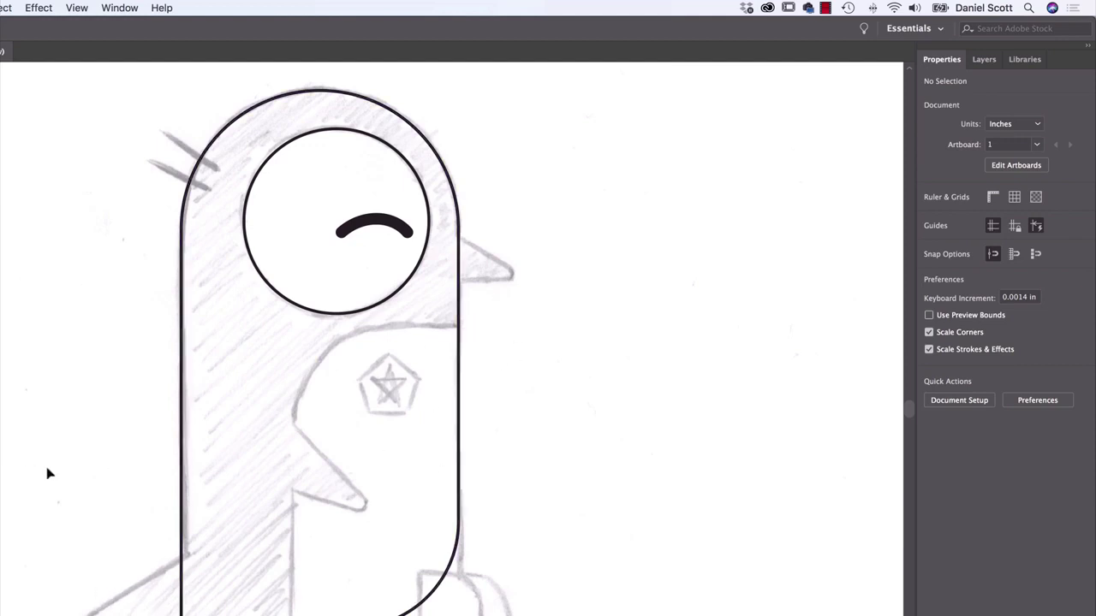
pyautogui.click(15, 211)
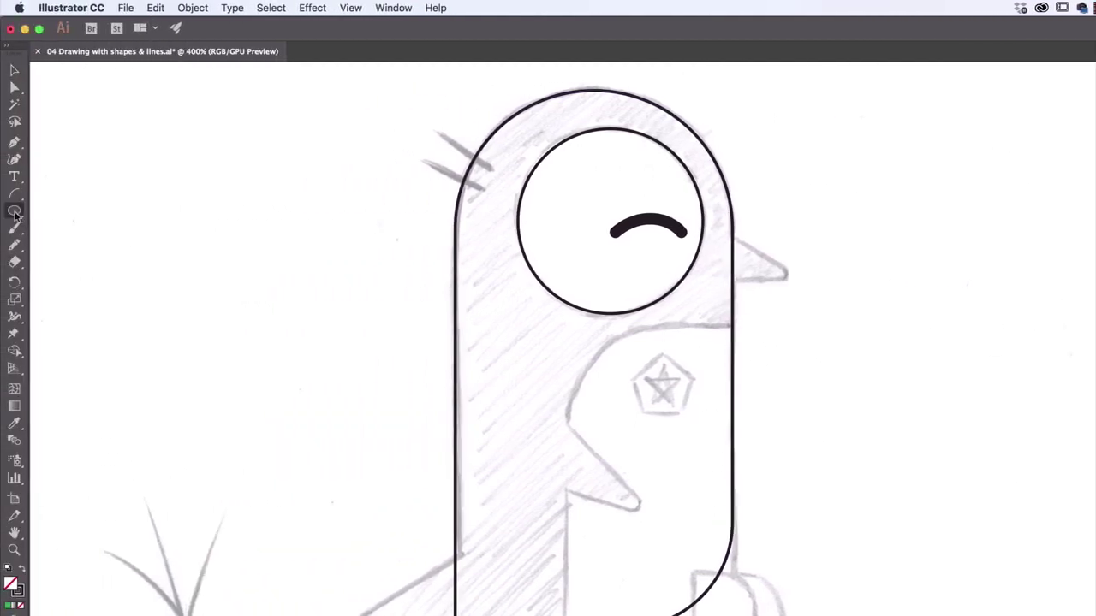
pyautogui.click(15, 211)
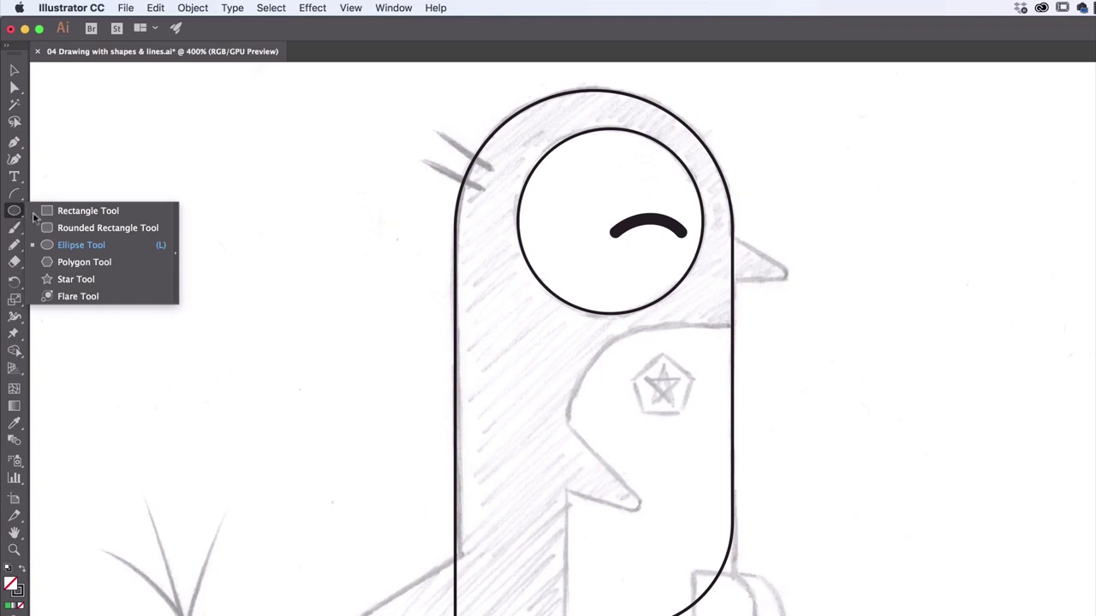
pyautogui.click(85, 264)
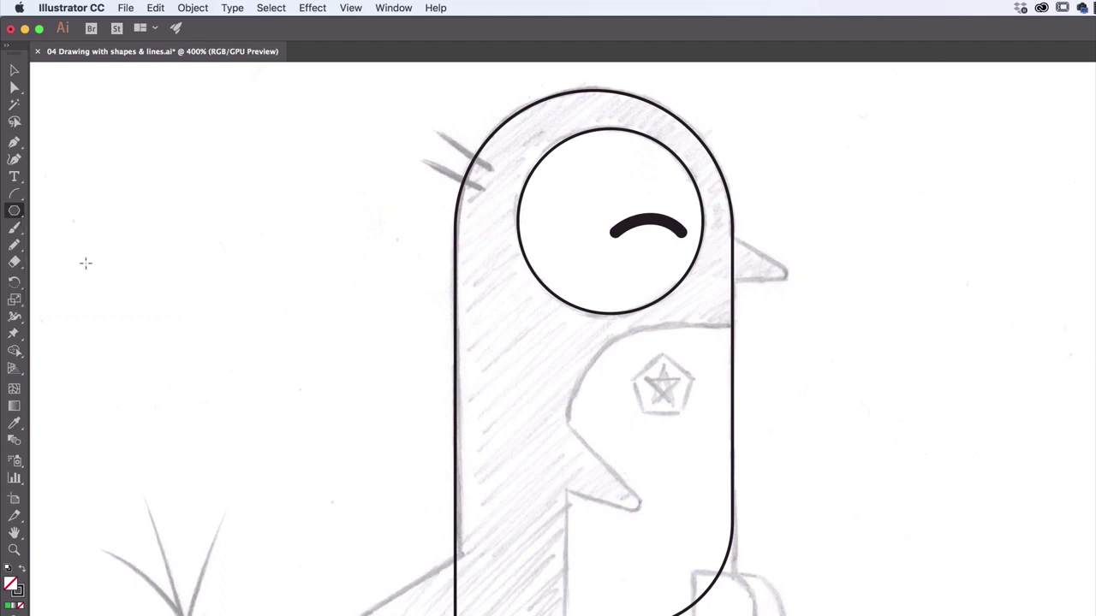
pyautogui.moveTo(245, 255); pyautogui.dragTo(352, 387)
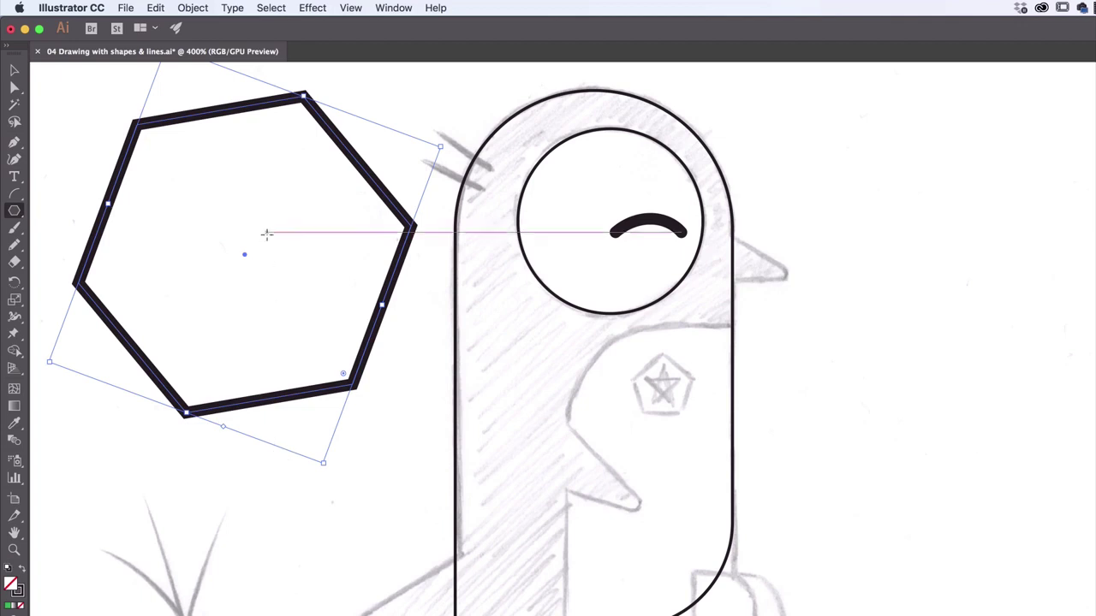
pyautogui.press('Delete')
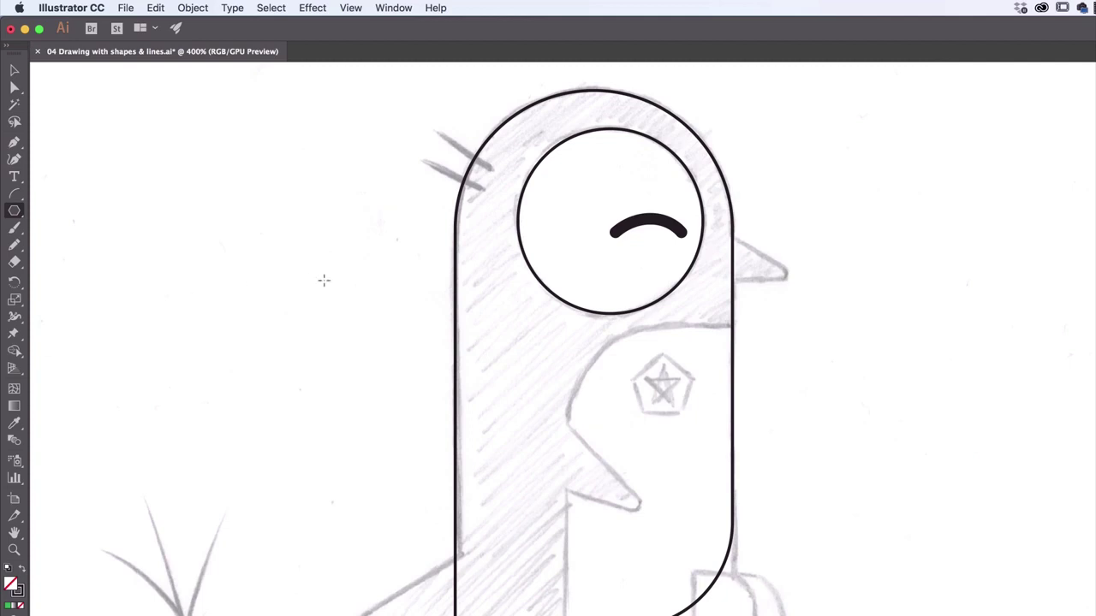
pyautogui.click(299, 274)
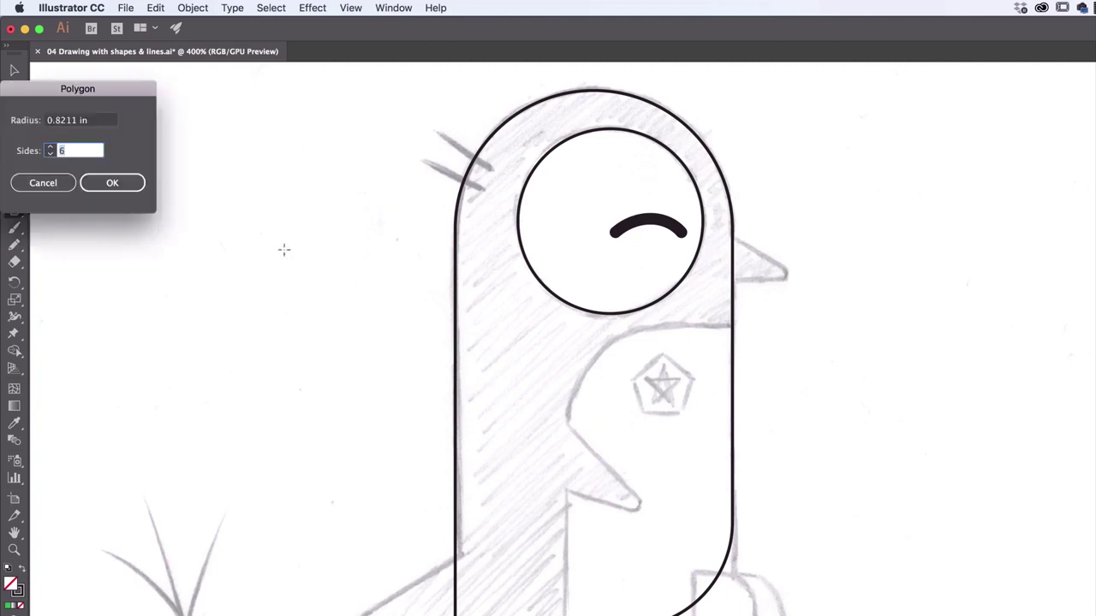
pyautogui.moveTo(146, 101); pyautogui.dragTo(260, 150)
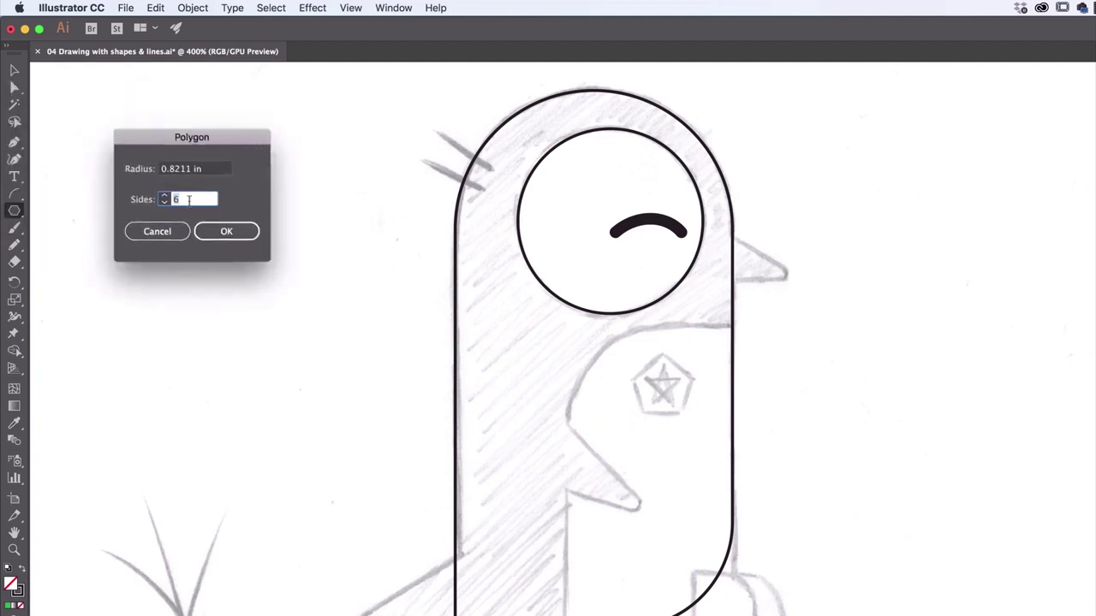
pyautogui.click(161, 233)
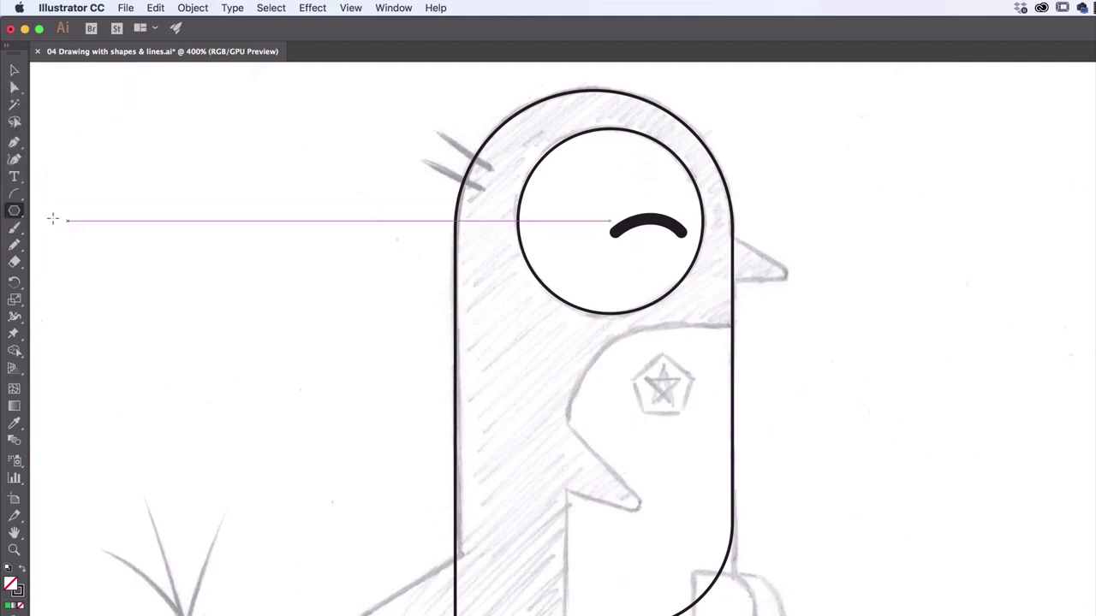
# Create a three-sided polygon with a 0.8211 in radius in the blank area beside the penguin's head, and switch to the Selection tool.
pyautogui.click(331, 272)
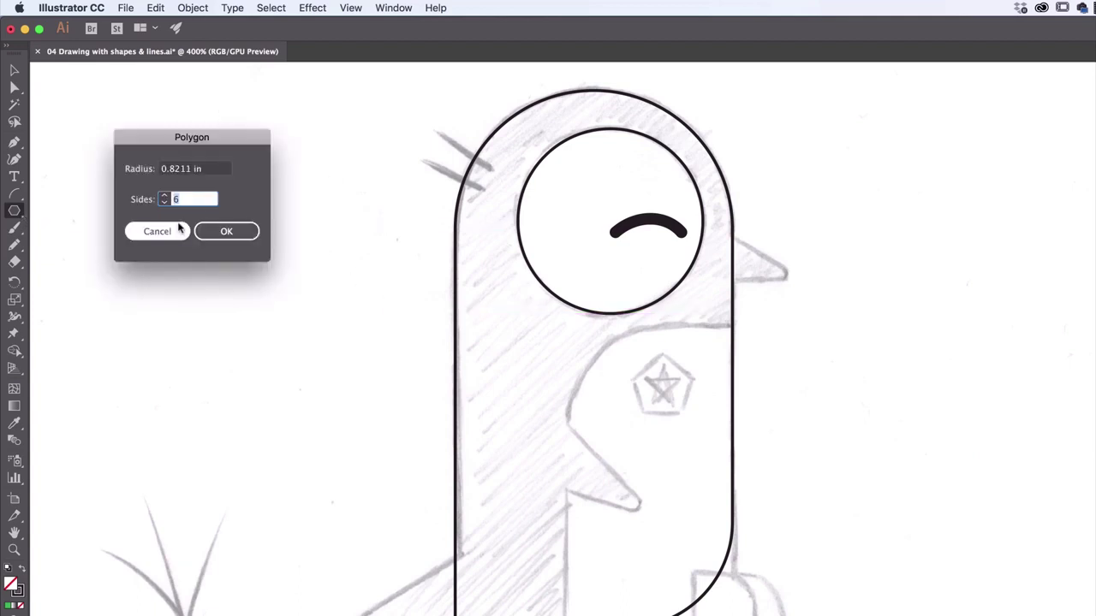
pyautogui.write('3')
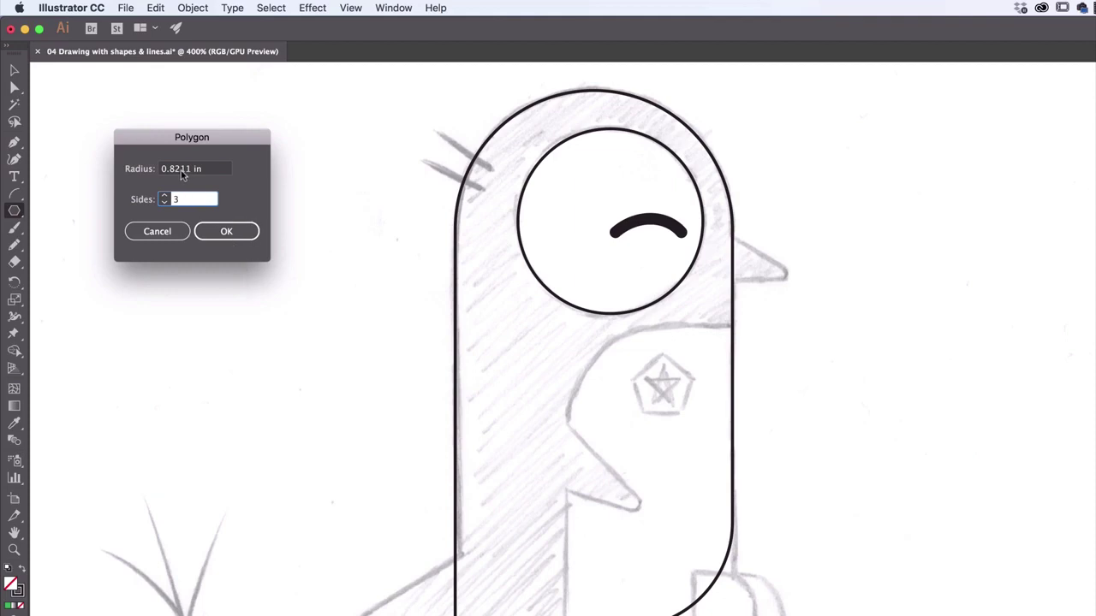
pyautogui.click(224, 232)
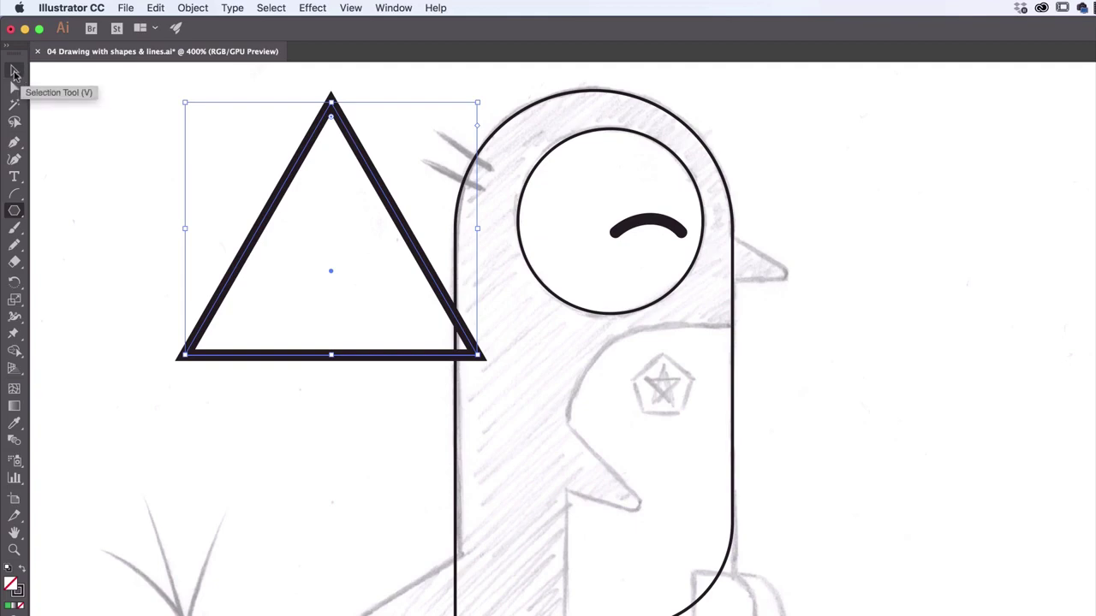
pyautogui.click(15, 72)
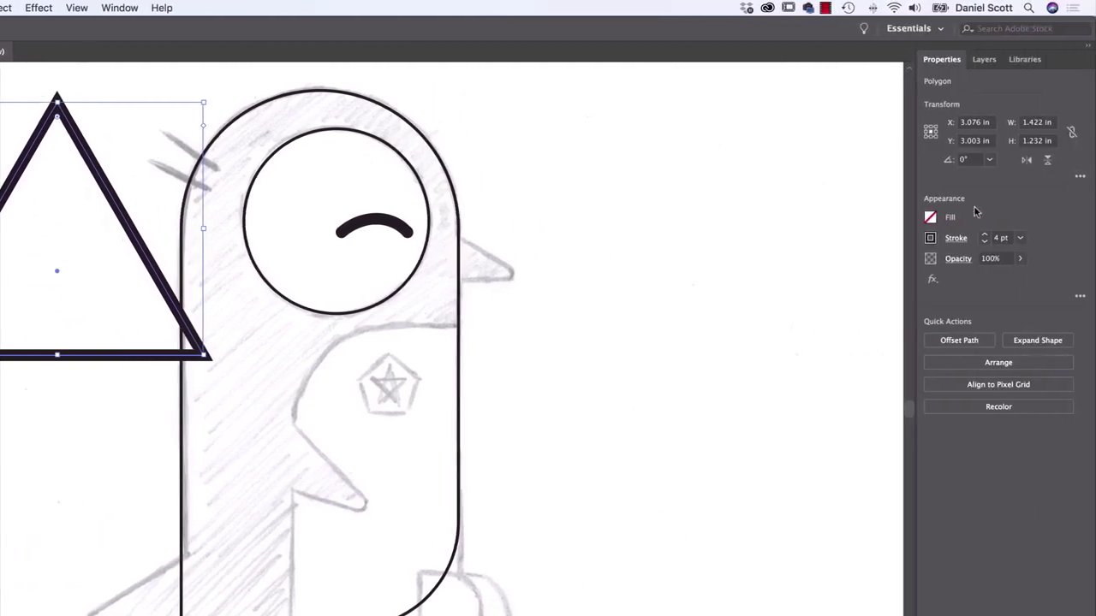
pyautogui.click(931, 217)
pyautogui.click(931, 238)
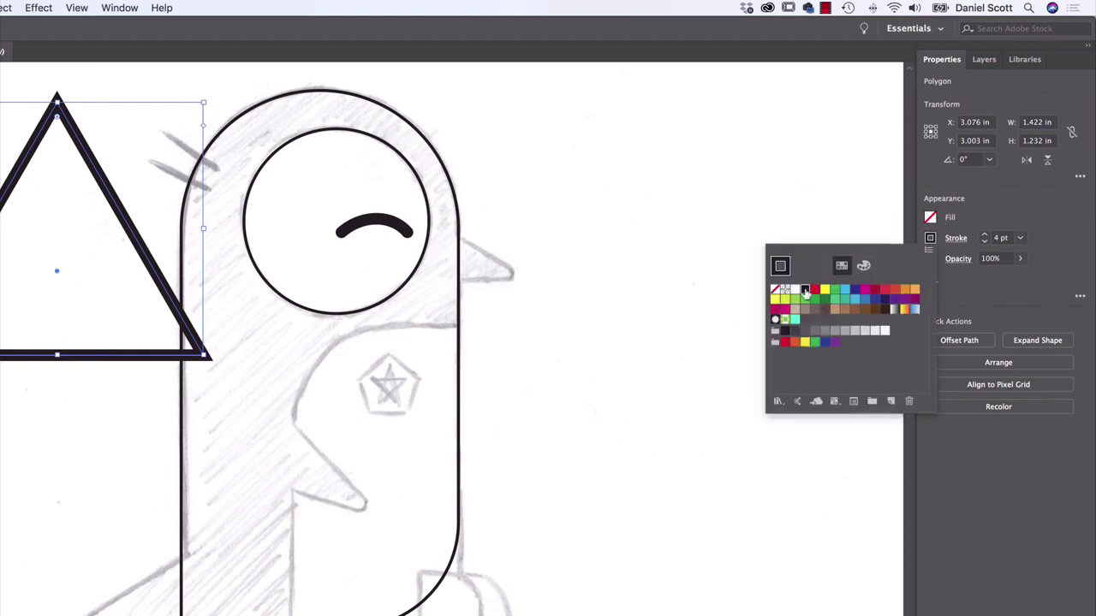
pyautogui.click(954, 213)
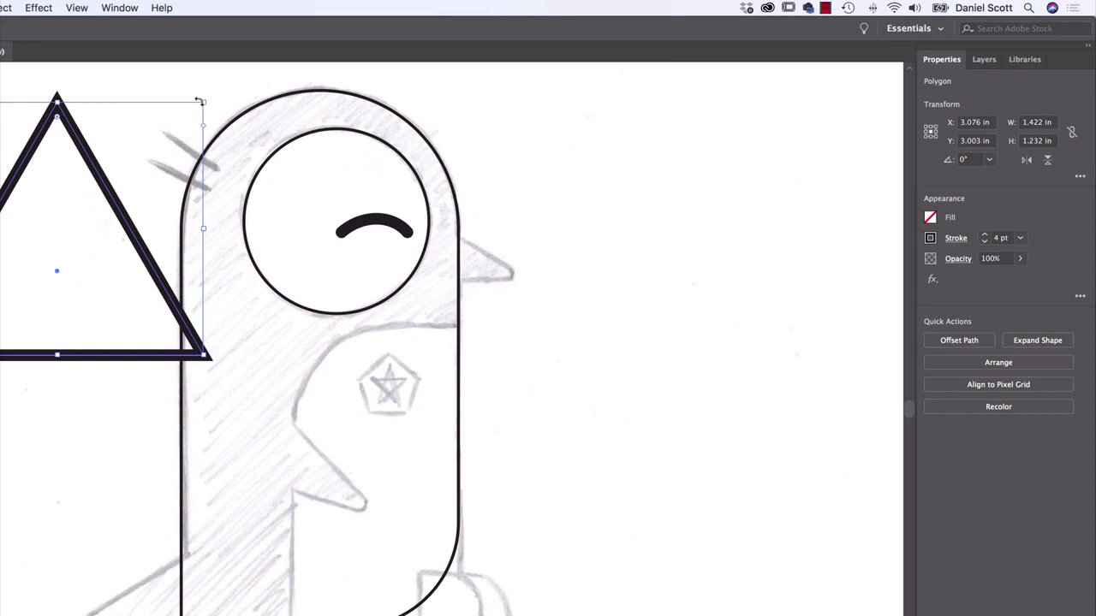
# Shrink the triangle, rotate it to point right, and move it over the sketched beak against the head's edge.
pyautogui.moveTo(201, 102); pyautogui.dragTo(107, 272)
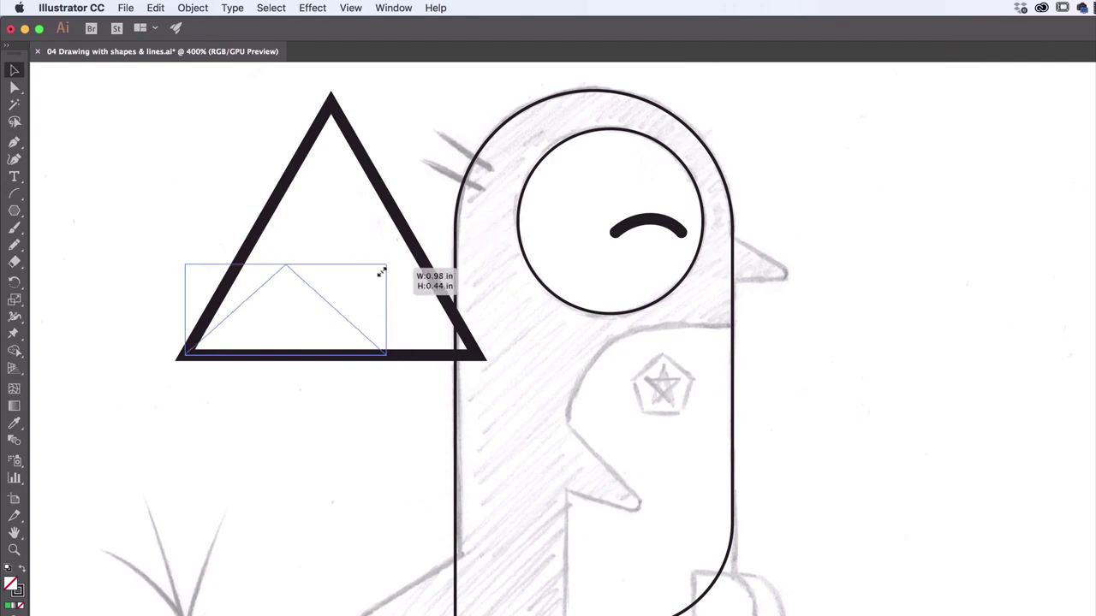
pyautogui.moveTo(381, 272); pyautogui.dragTo(366, 345)
pyautogui.moveTo(254, 341); pyautogui.dragTo(787, 291)
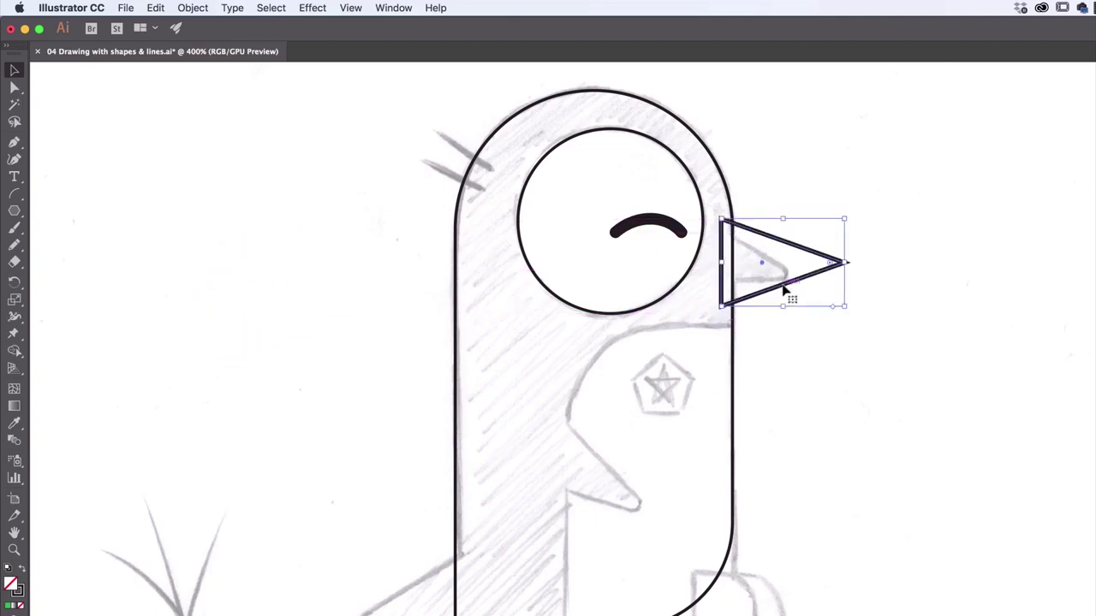
pyautogui.moveTo(782, 293)
pyautogui.mouseDown()
pyautogui.moveTo(861, 274)
pyautogui.moveTo(787, 291)
pyautogui.mouseUp()
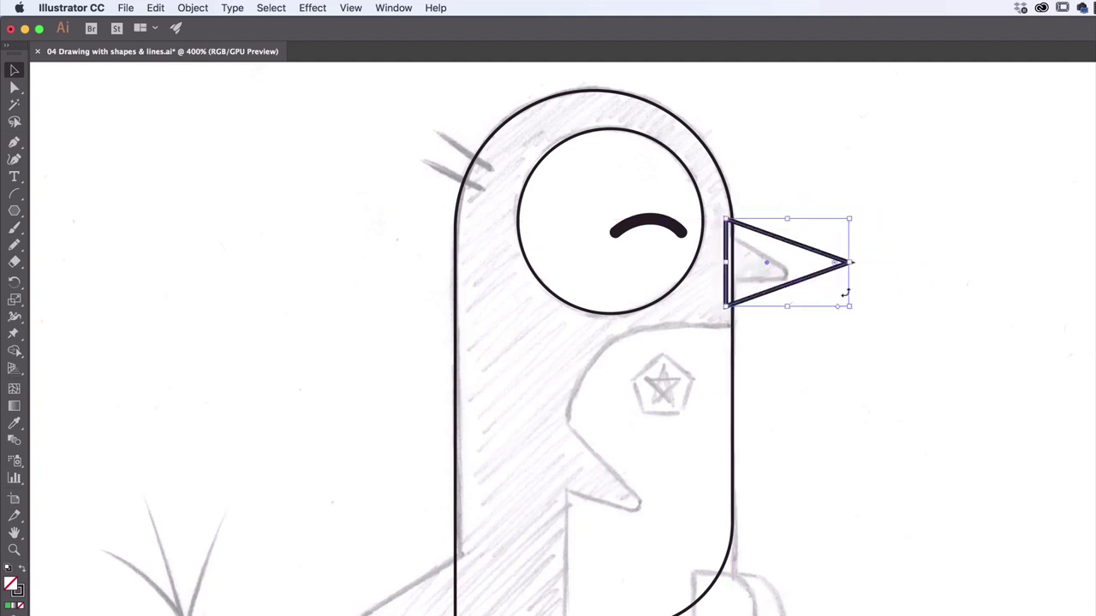
# Scale the beak triangle down to the sketched beak's size and rotate it clockwise so its lower edge is nearly horizontal.
pyautogui.moveTo(853, 314); pyautogui.dragTo(842, 283)
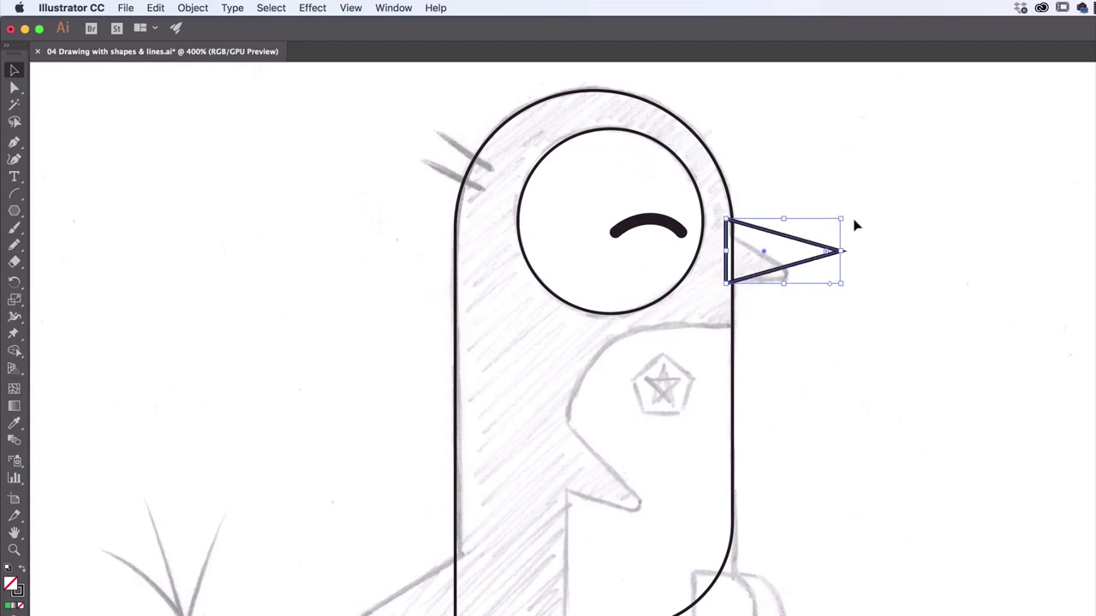
pyautogui.moveTo(840, 221); pyautogui.dragTo(776, 280)
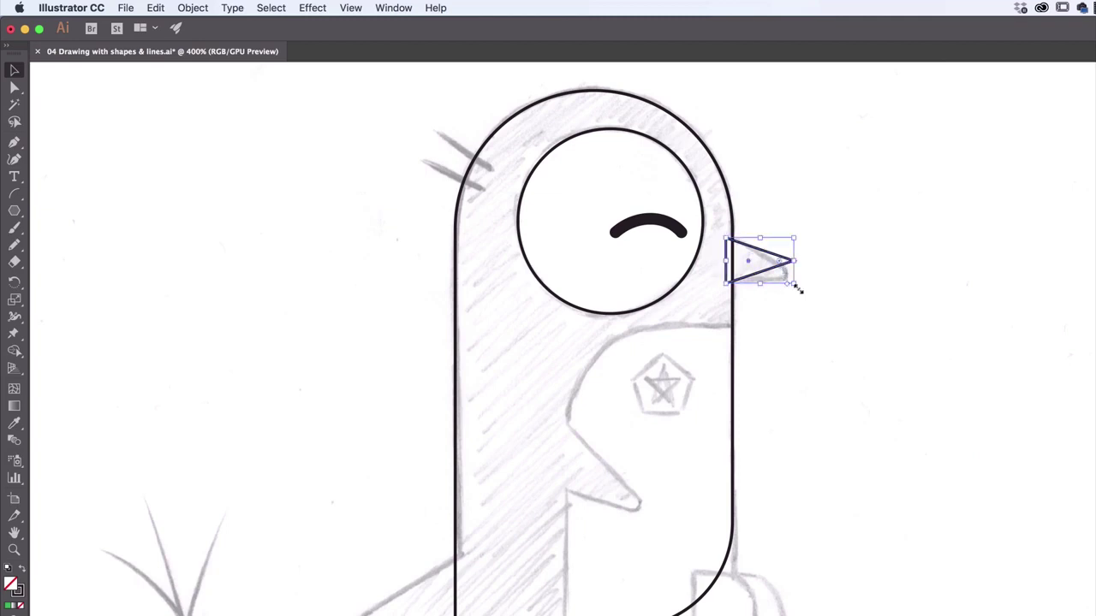
pyautogui.moveTo(797, 290)
pyautogui.mouseDown()
pyautogui.moveTo(784, 301)
pyautogui.moveTo(782, 286)
pyautogui.mouseUp()
pyautogui.moveTo(736, 240); pyautogui.dragTo(726, 236)
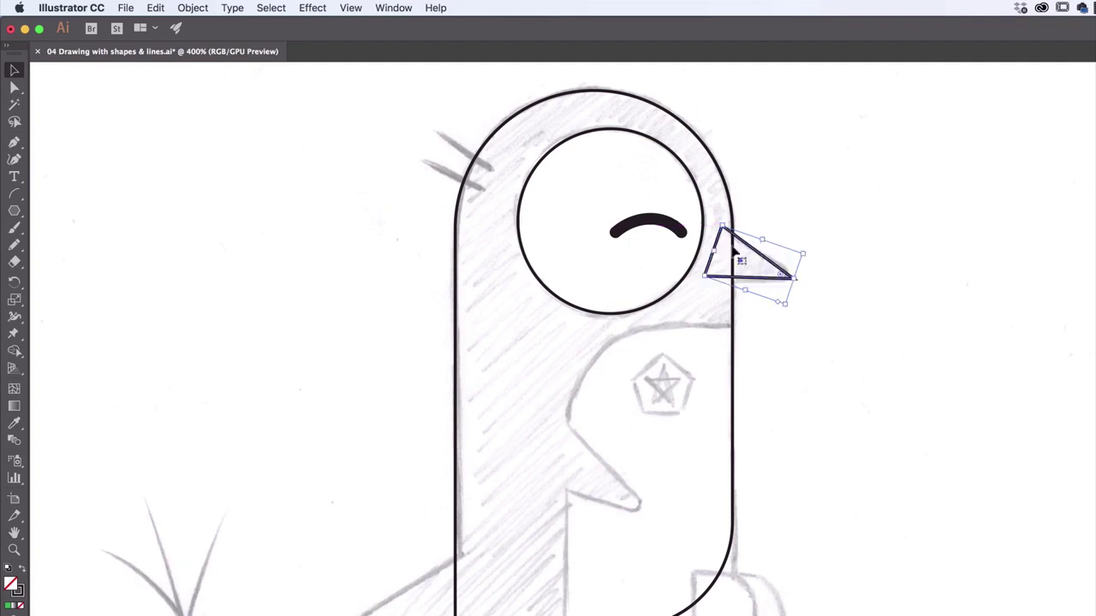
pyautogui.moveTo(771, 286); pyautogui.dragTo(791, 311)
pyautogui.moveTo(742, 282); pyautogui.dragTo(741, 285)
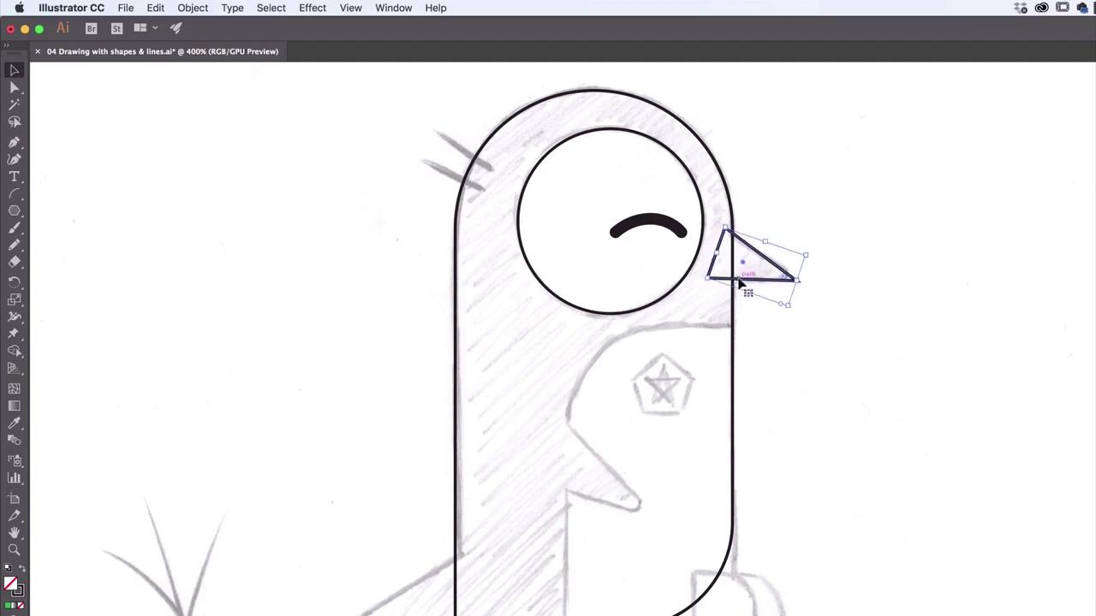
# Stretch the base of the beak triangle further into the head and round its corners to match the sketched tip.
pyautogui.moveTo(718, 253); pyautogui.dragTo(699, 255)
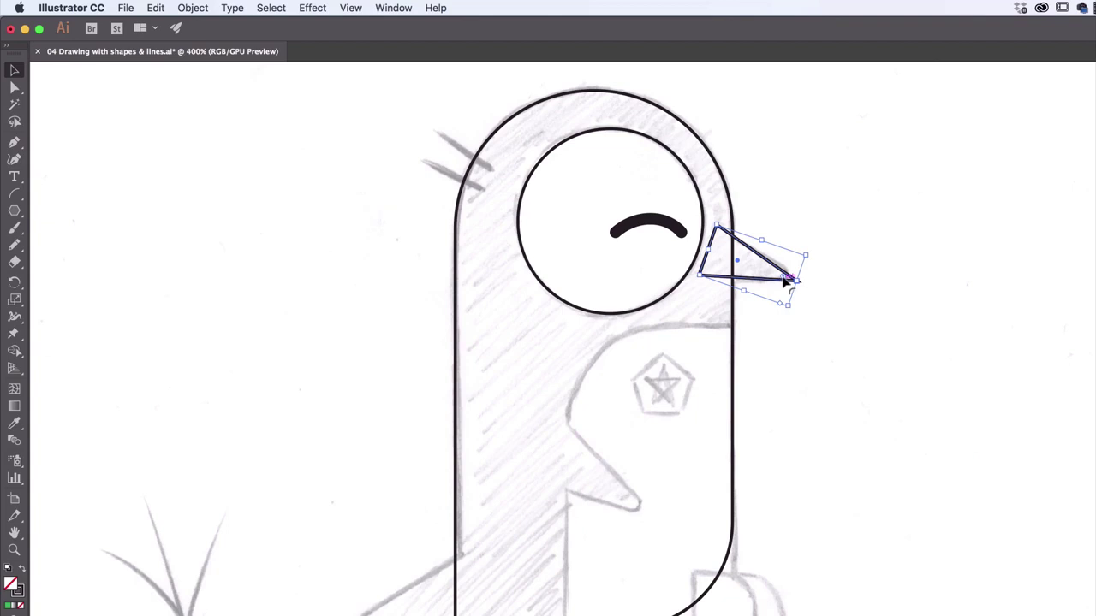
pyautogui.moveTo(783, 279)
pyautogui.mouseDown()
pyautogui.moveTo(802, 286)
pyautogui.moveTo(778, 279)
pyautogui.mouseUp()
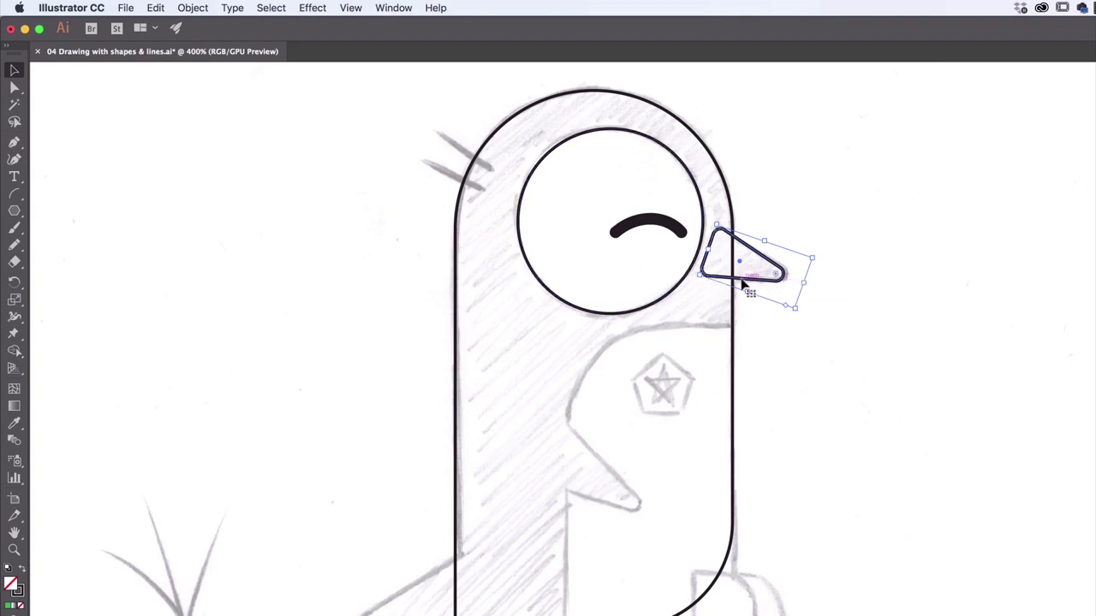
pyautogui.moveTo(780, 279); pyautogui.dragTo(775, 281)
# Copy and paste the beak, then move, enlarge and rotate the copy to fit the sketched wing.
pyautogui.click(157, 7)
pyautogui.click(167, 74)
pyautogui.click(156, 7)
pyautogui.click(171, 91)
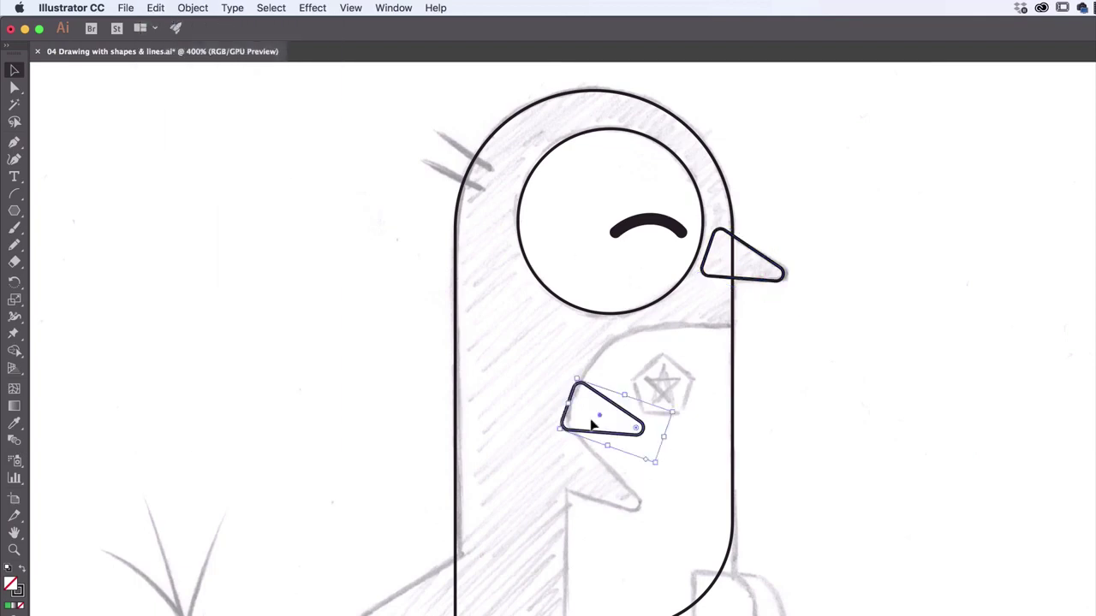
pyautogui.moveTo(606, 413); pyautogui.dragTo(588, 475)
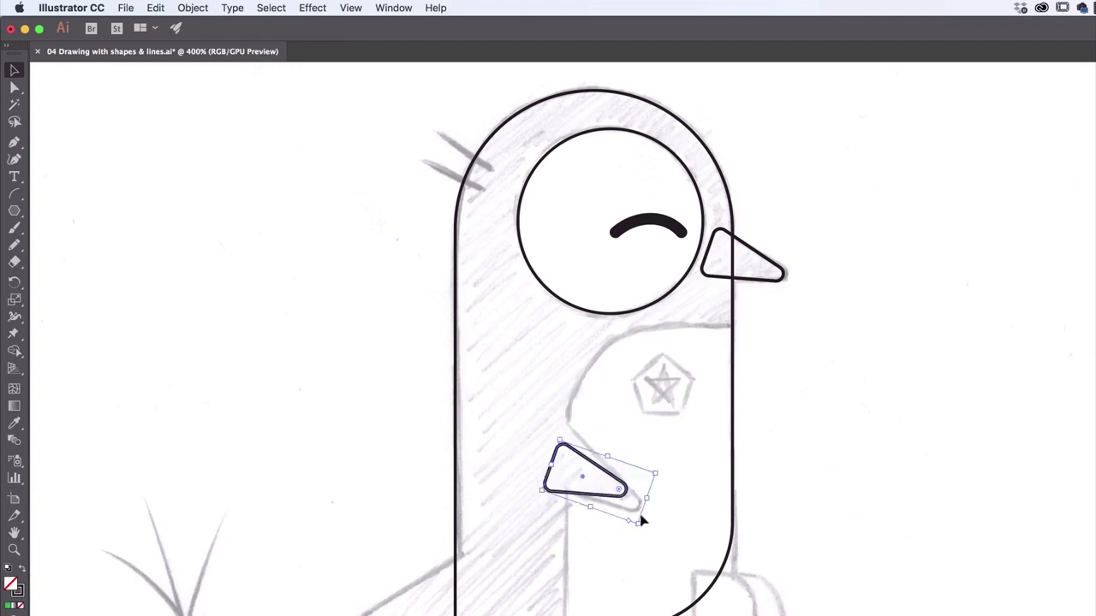
pyautogui.moveTo(647, 504); pyautogui.dragTo(696, 515)
pyautogui.moveTo(559, 439); pyautogui.dragTo(557, 427)
pyautogui.moveTo(694, 550); pyautogui.dragTo(523, 538)
# Place another copy of the rounded triangle over the sketched tail, flat on the ground, about 0.68 by 0.35 in.
pyautogui.moveTo(443, 446); pyautogui.dragTo(646, 574)
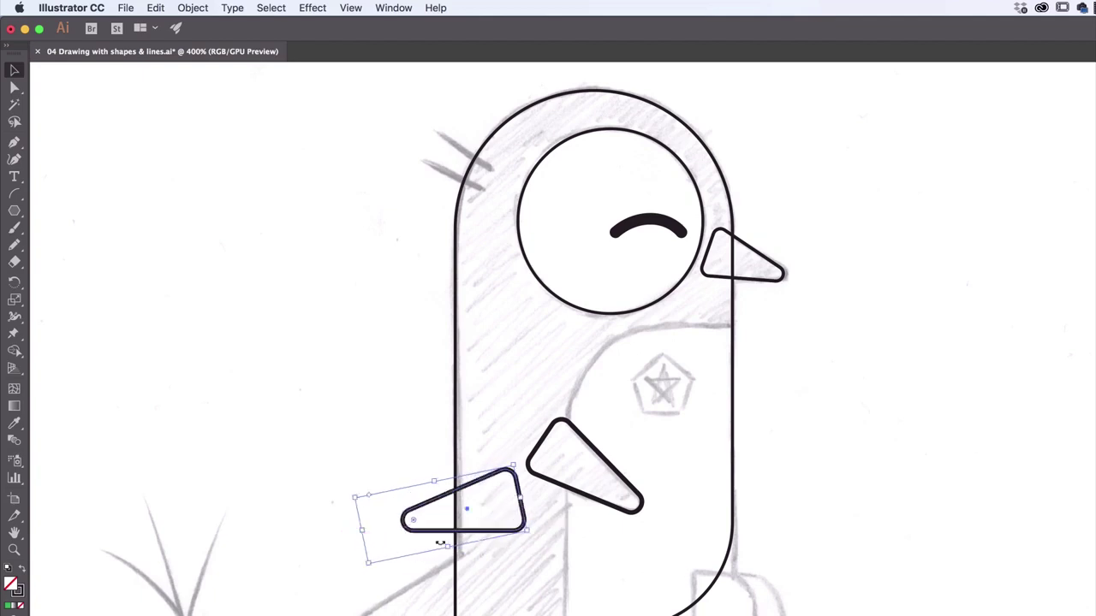
pyautogui.moveTo(480, 539); pyautogui.dragTo(431, 615)
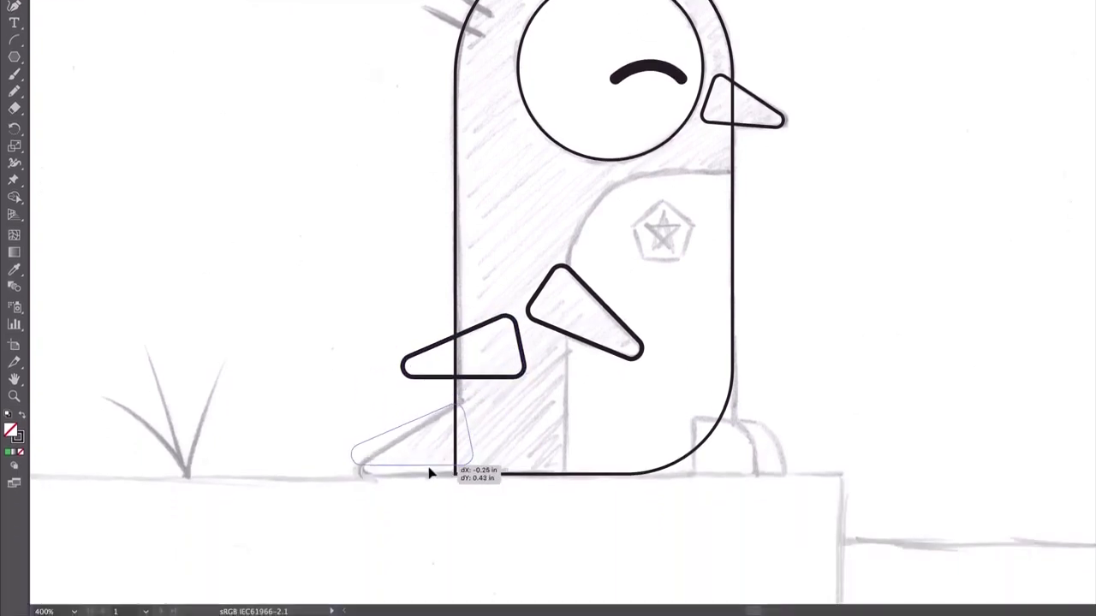
pyautogui.moveTo(431, 474); pyautogui.dragTo(439, 480)
pyautogui.moveTo(471, 413); pyautogui.dragTo(488, 391)
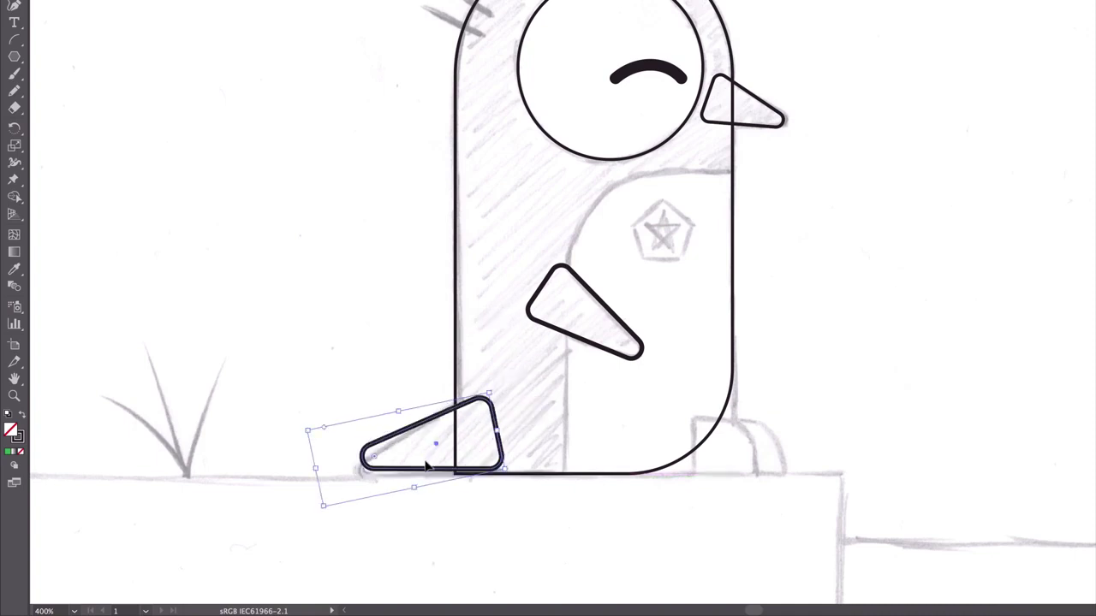
pyautogui.moveTo(426, 468)
pyautogui.mouseDown()
pyautogui.moveTo(431, 480)
pyautogui.moveTo(416, 480)
pyautogui.mouseUp()
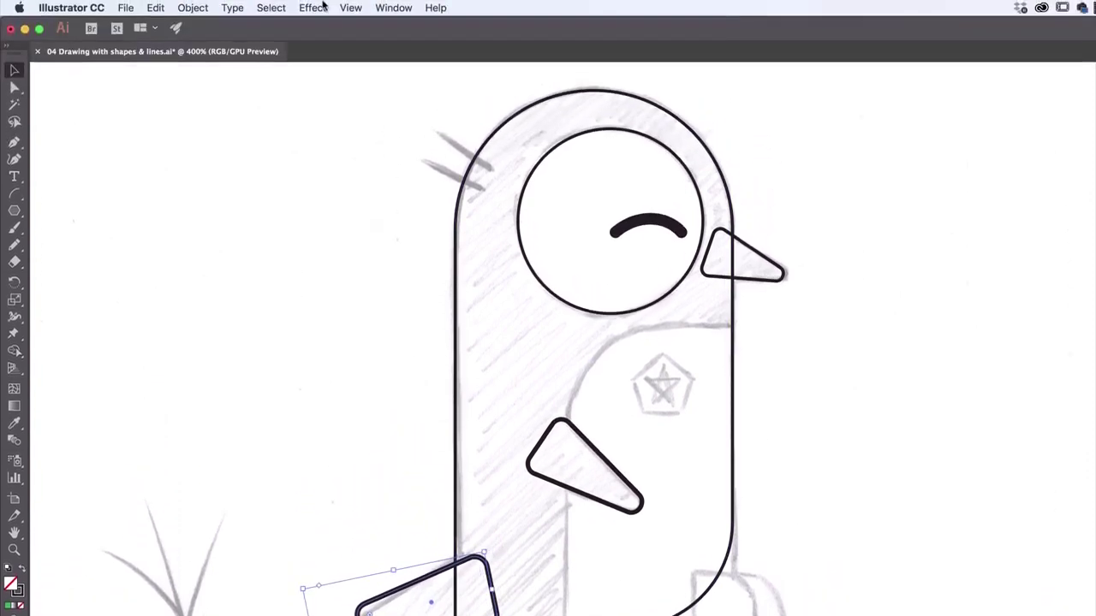
# Check whether Smart Guides are enabled for the document view.
pyautogui.click(341, 8)
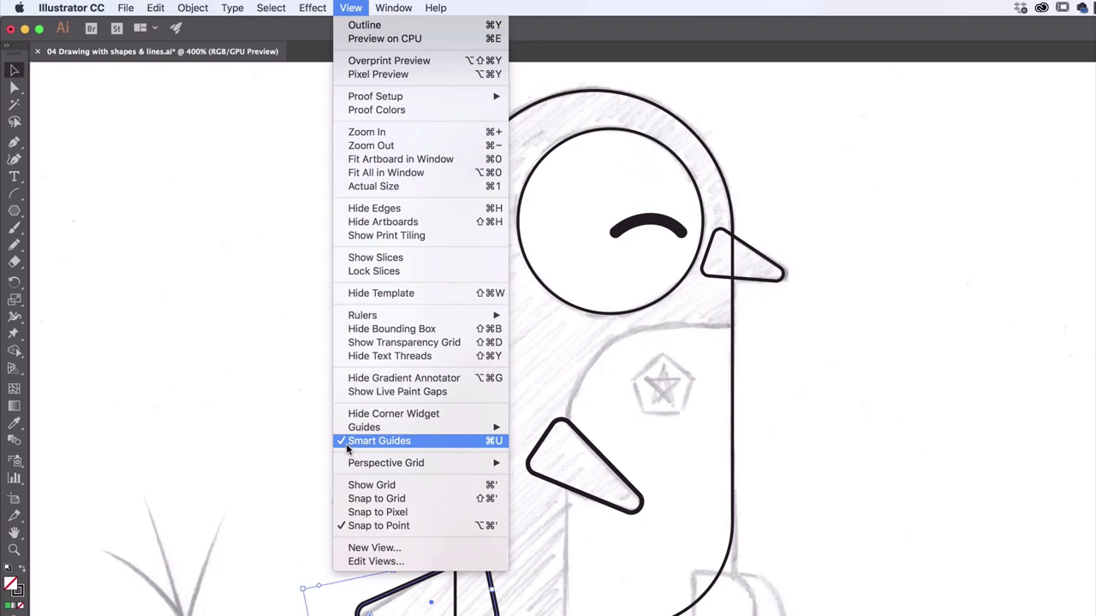
pyautogui.moveTo(313, 7)
pyautogui.moveTo(351, 6)
pyautogui.click(359, 7)
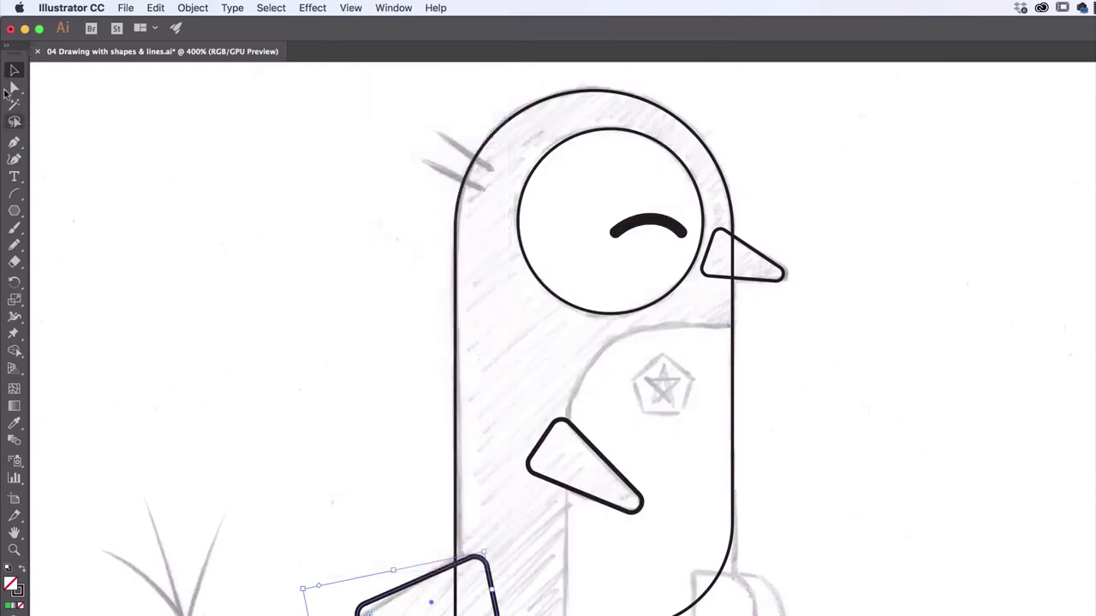
# Draw a rectangle about 0.81 by 1.48 in over the belly, from the body's right edge down to its base.
pyautogui.click(14, 210)
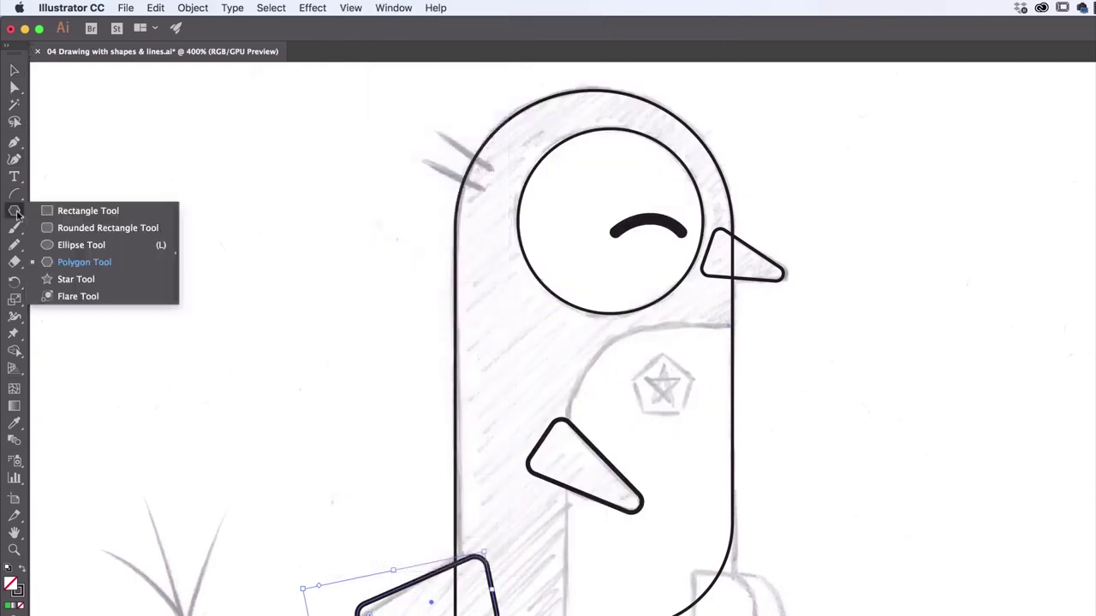
pyautogui.click(70, 215)
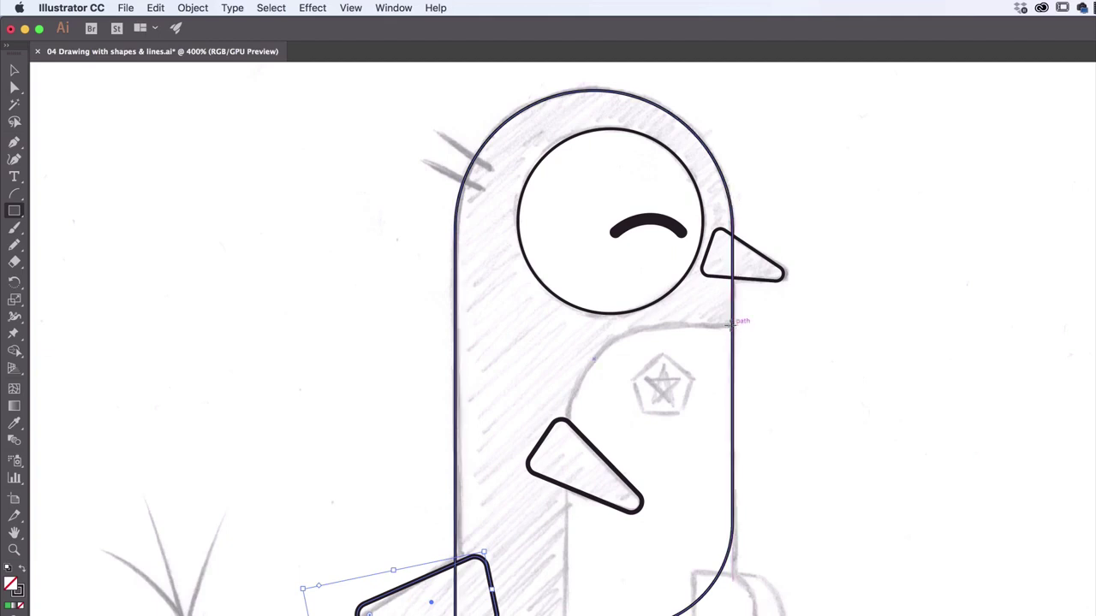
pyautogui.moveTo(733, 324); pyautogui.dragTo(562, 615)
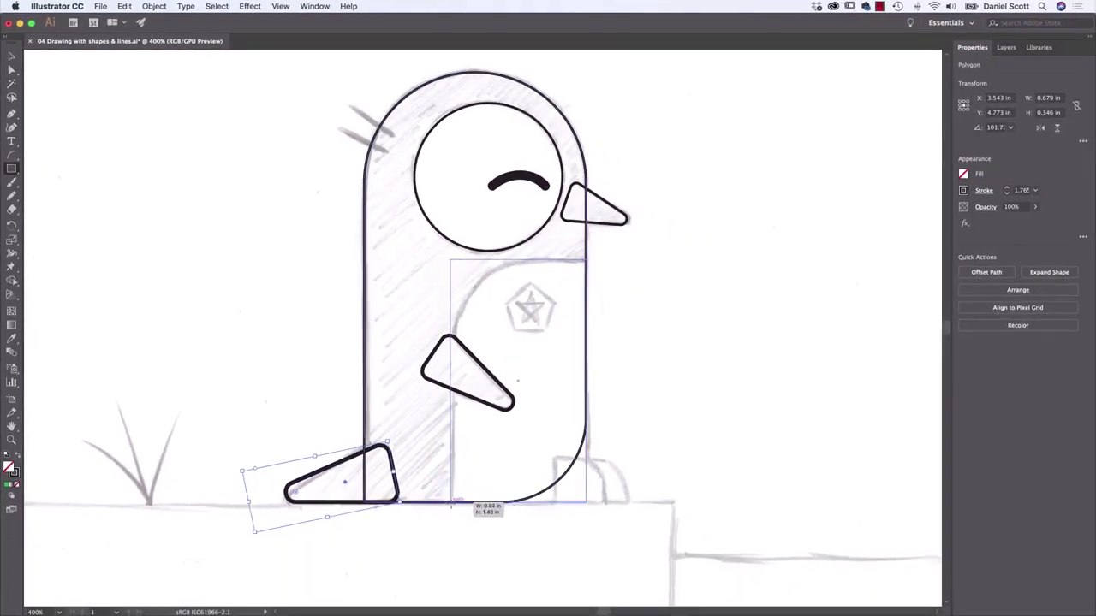
pyautogui.moveTo(451, 505); pyautogui.dragTo(451, 505)
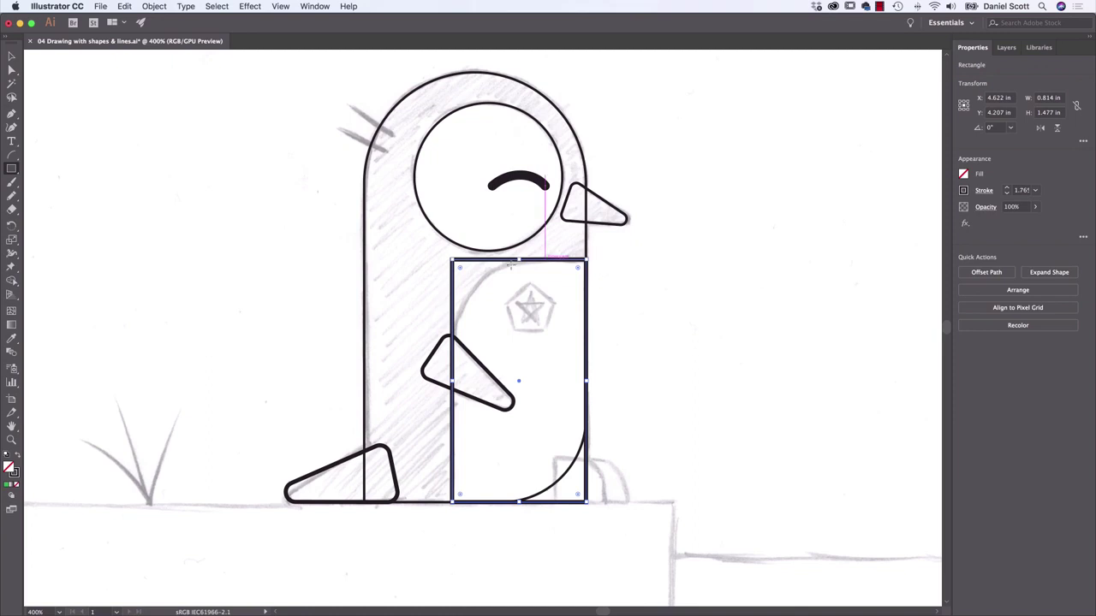
# Round the belly rectangle's upper-left corner to the sketched curve and its lower-right corner to the body's curve.
pyautogui.press('v')
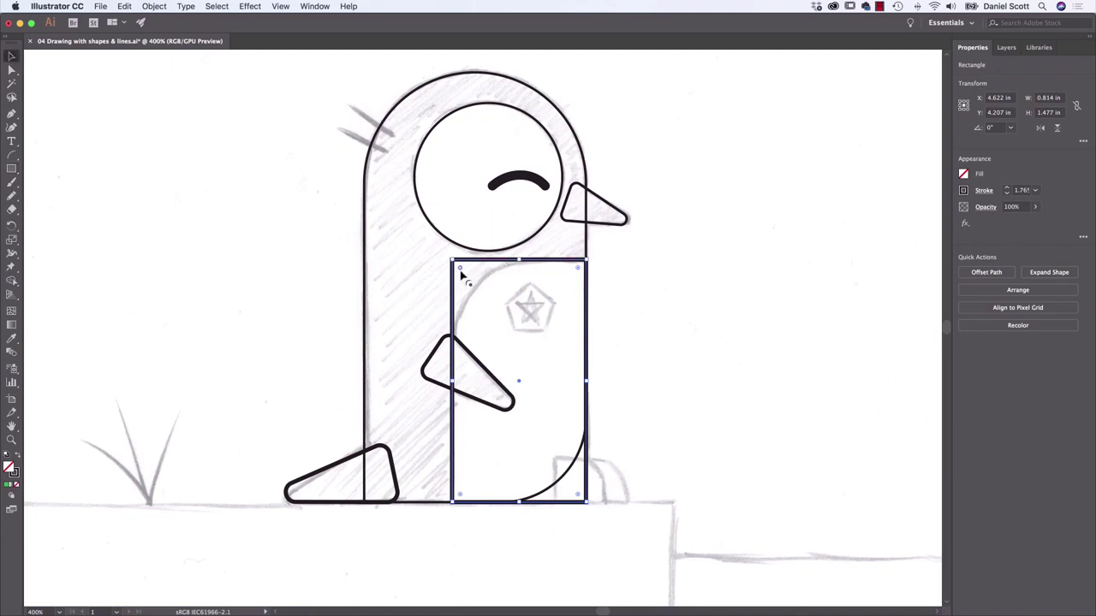
pyautogui.moveTo(463, 272); pyautogui.dragTo(538, 347)
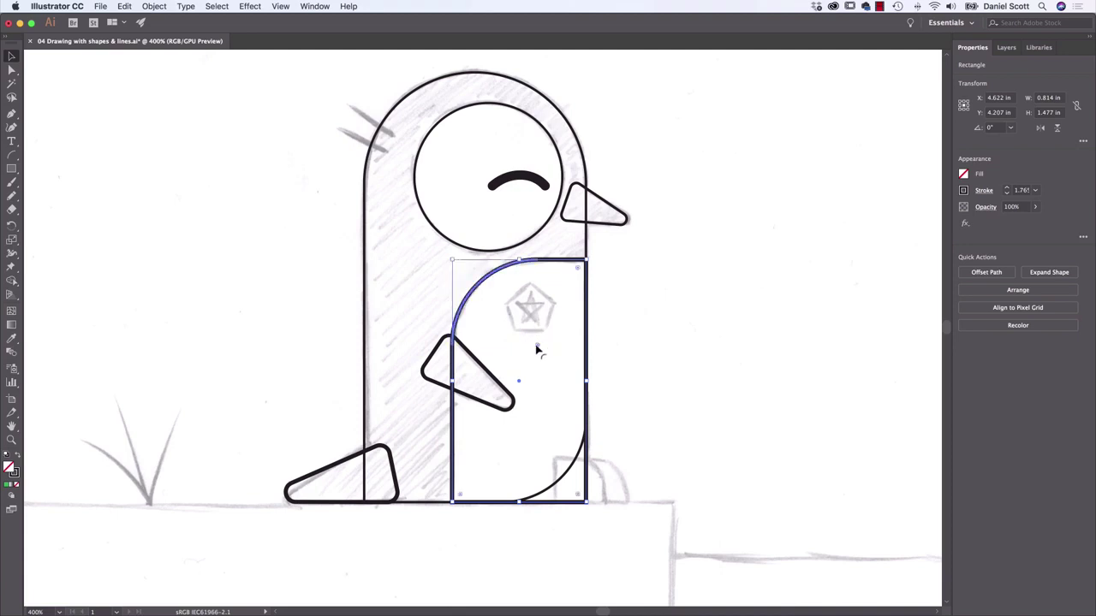
pyautogui.moveTo(581, 500); pyautogui.dragTo(474, 422)
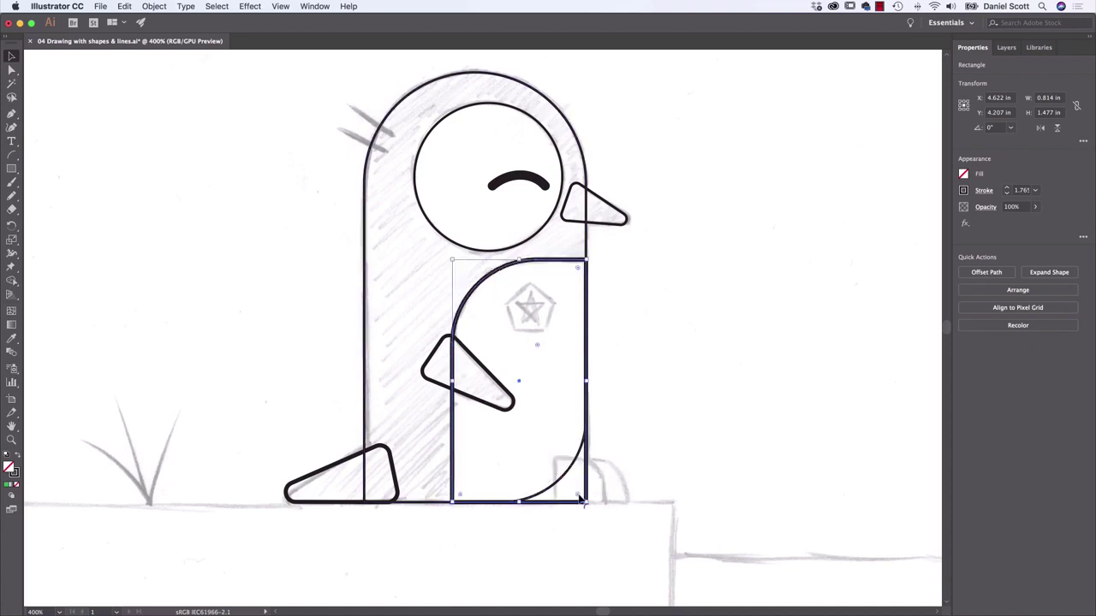
pyautogui.moveTo(572, 494); pyautogui.dragTo(495, 431)
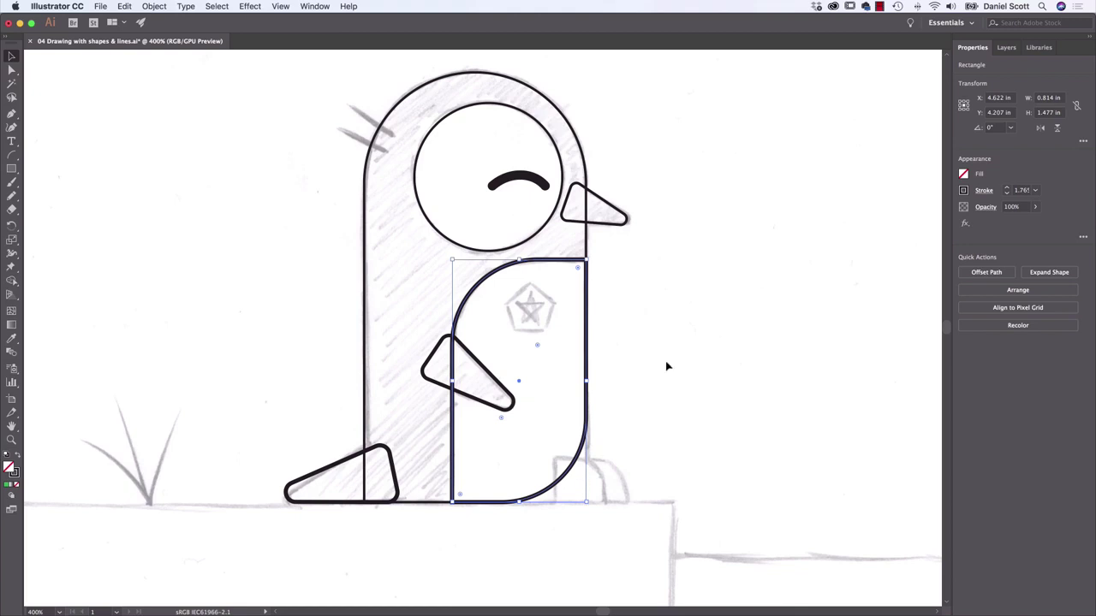
# Draw a rectangle about 0.31 by 0.28 in over the sketched foot and round its upper-right corner.
pyautogui.click(12, 168)
pyautogui.moveTo(552, 456); pyautogui.dragTo(604, 503)
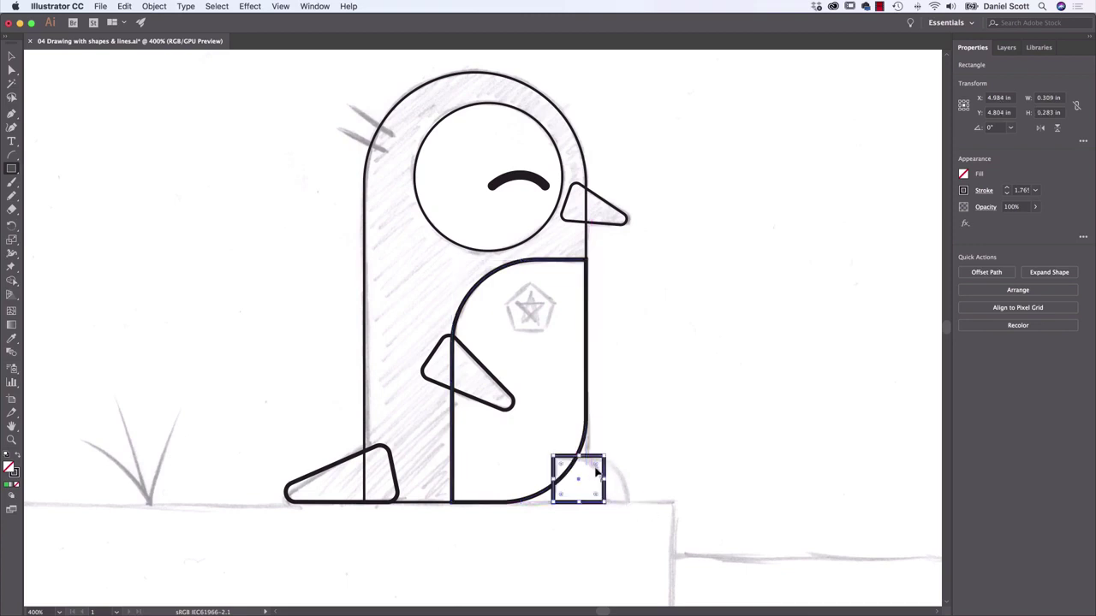
pyautogui.click(12, 52)
pyautogui.moveTo(597, 467); pyautogui.dragTo(586, 487)
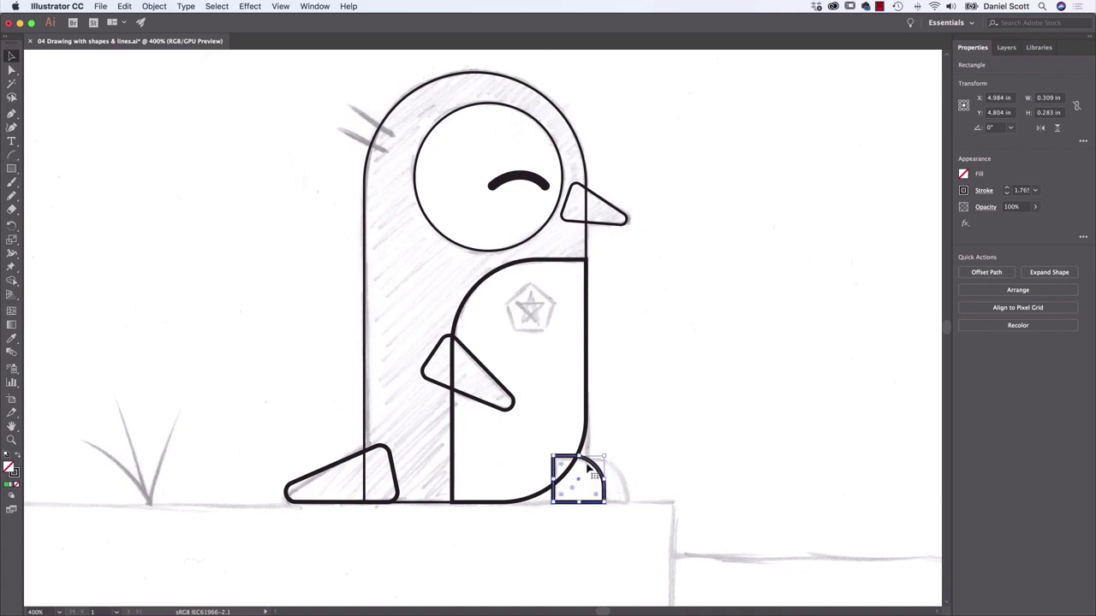
# Duplicate the foot to the right over the second sketched foot, align it with the first, and deselect it.
pyautogui.keyDown('alt'); pyautogui.moveTo(591, 475); pyautogui.dragTo(631, 473); pyautogui.keyUp('alt')
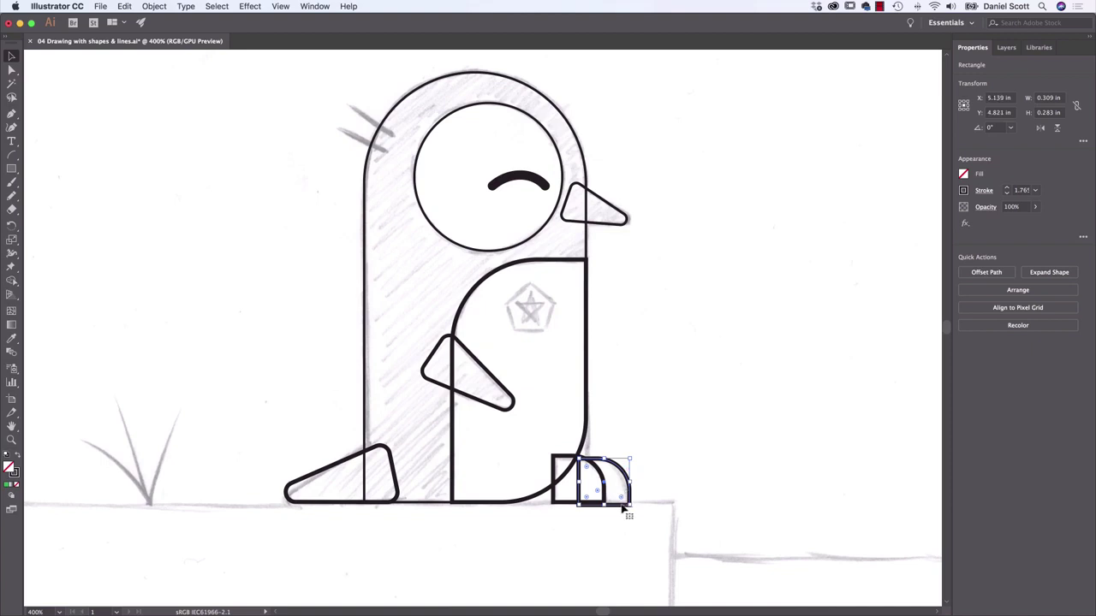
pyautogui.moveTo(625, 511); pyautogui.dragTo(605, 485)
pyautogui.click(716, 445)
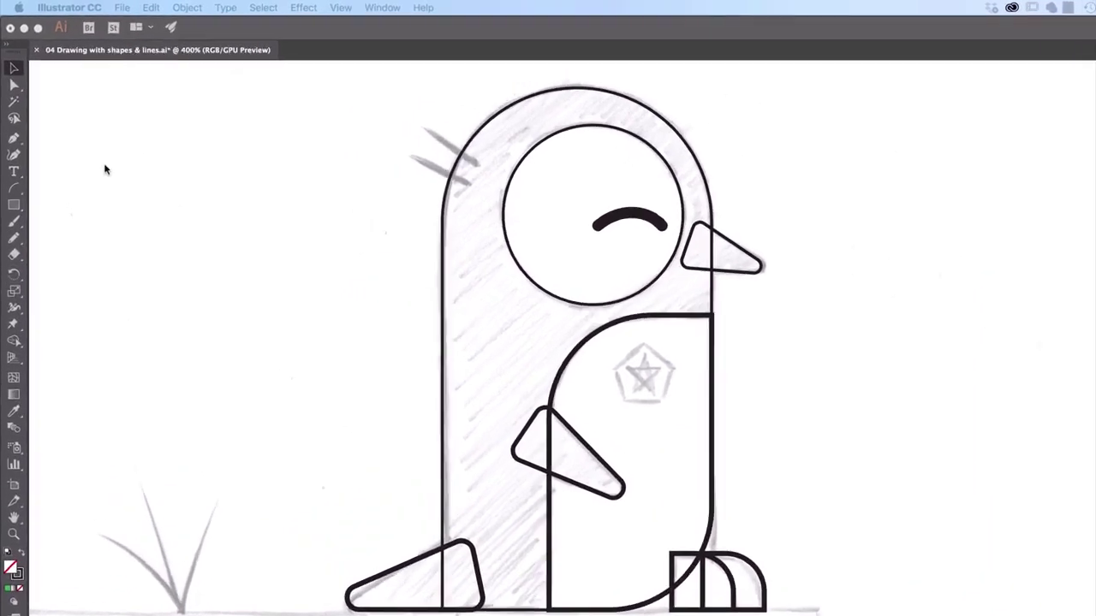
# Draw two straight lines over the sketched hairs behind the head, the upper one spanning about 0.26 by 0.19 in.
pyautogui.click(15, 196)
pyautogui.click(56, 194)
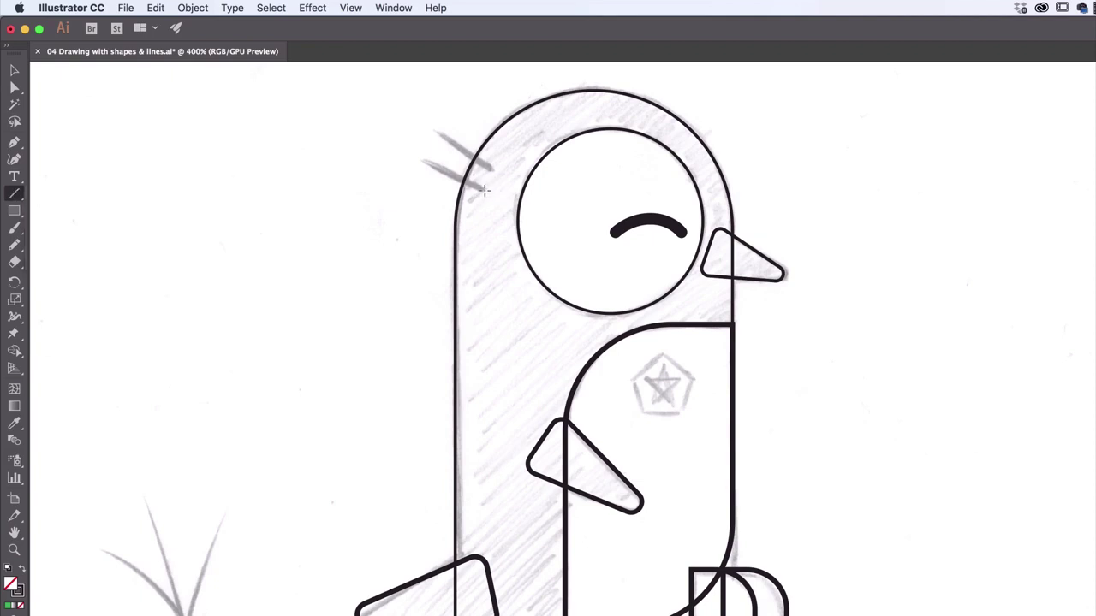
pyautogui.moveTo(484, 190); pyautogui.dragTo(421, 159)
pyautogui.moveTo(492, 168); pyautogui.dragTo(437, 128)
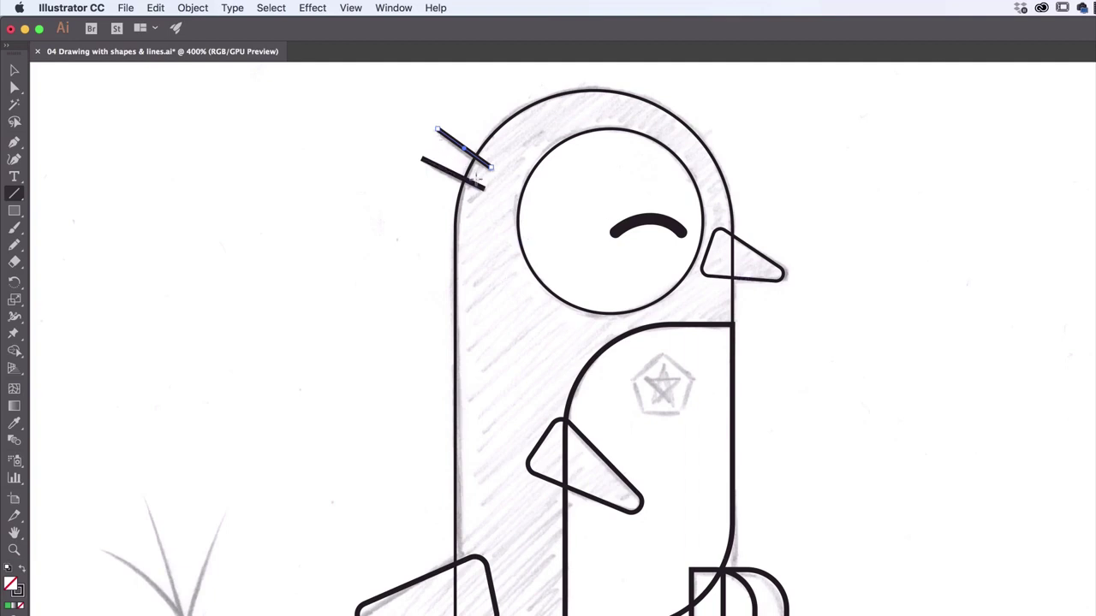
pyautogui.click(13, 69)
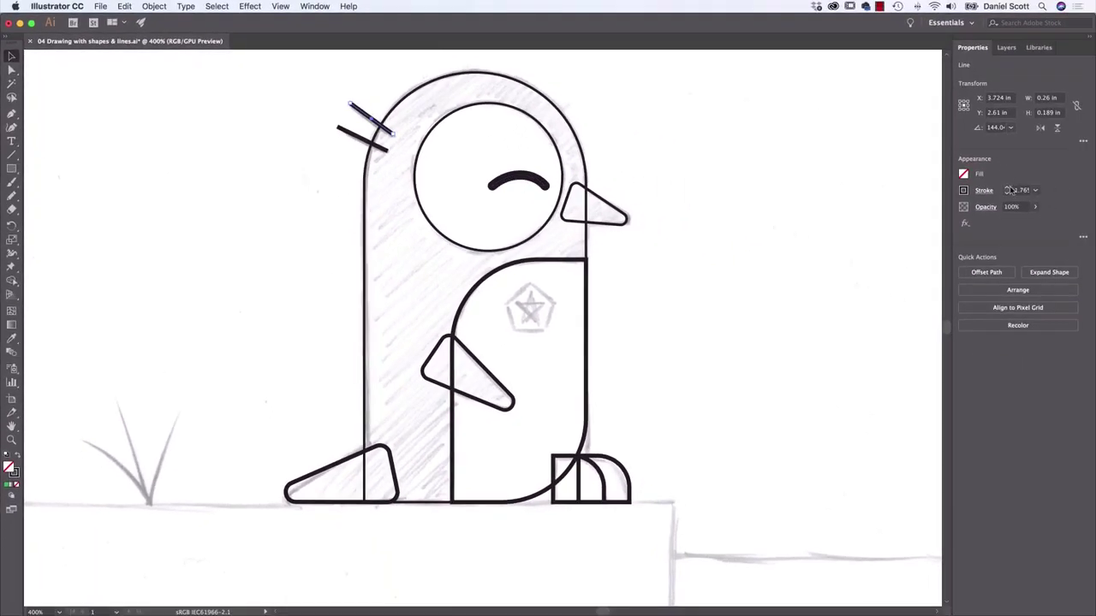
# Increase the stroke weight of the upper hair line to 4 pt.
pyautogui.click(1006, 187)
pyautogui.click(1006, 188)
pyautogui.click(1007, 187)
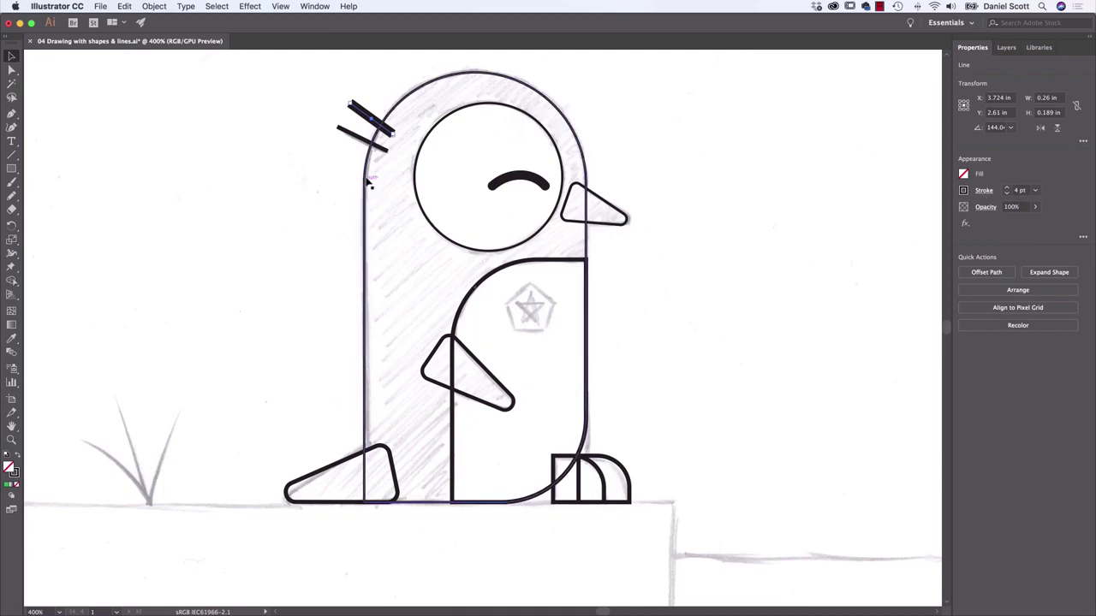
# Undo the last two stroke weight increases on the upper hair line.
pyautogui.click(124, 6)
pyautogui.click(127, 19)
pyautogui.click(124, 6)
pyautogui.click(126, 19)
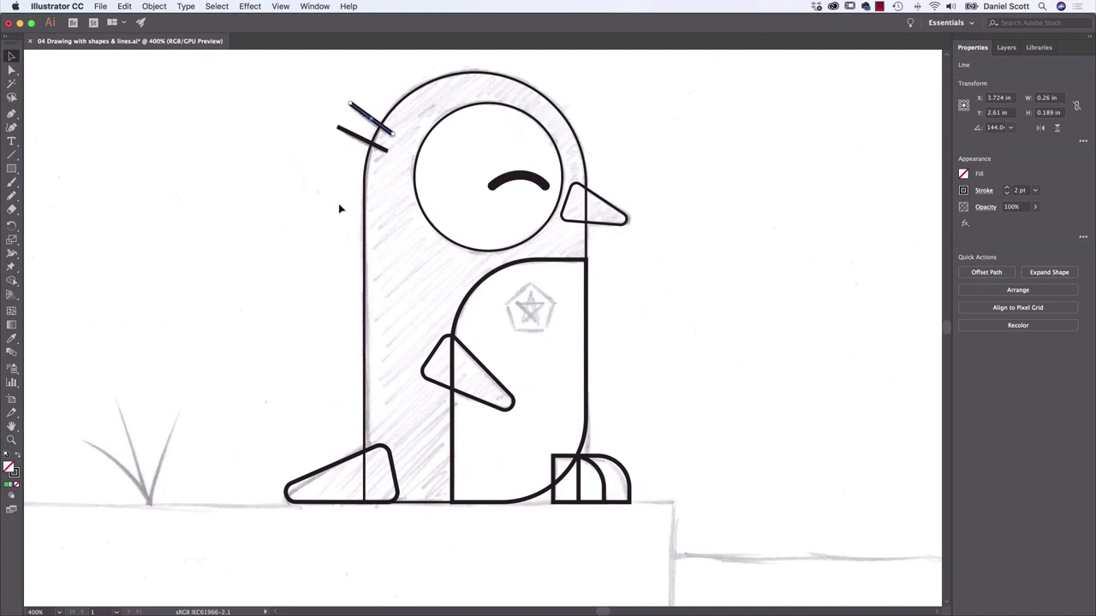
# Select both hair lines behind the penguin's head and set their stroke to 4 pt with round caps.
pyautogui.keyDown('shift'); pyautogui.click(358, 139); pyautogui.keyUp('shift')
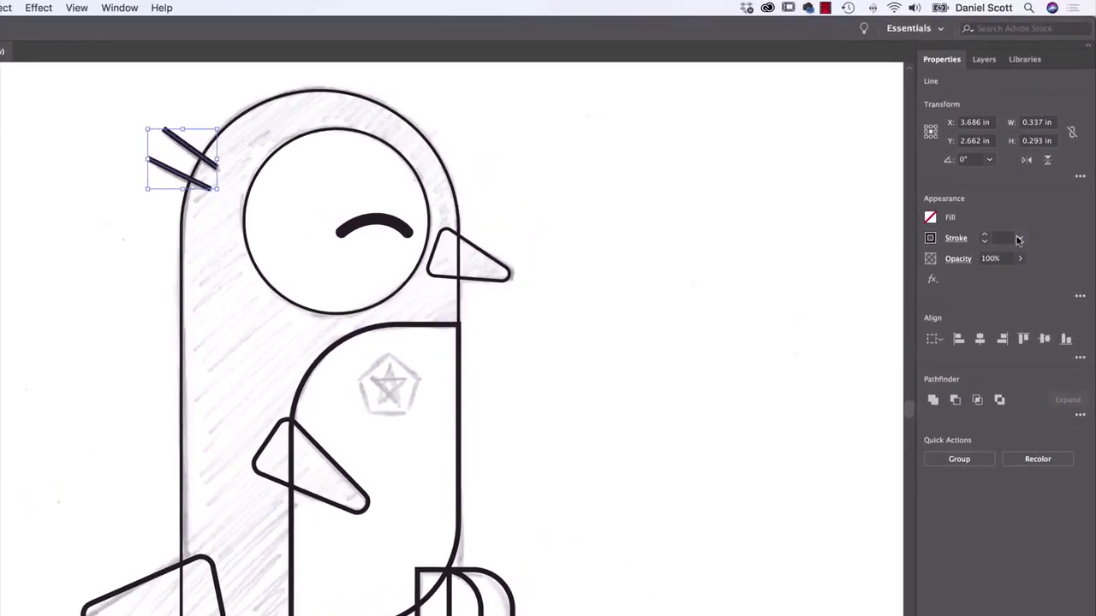
pyautogui.click(1017, 240)
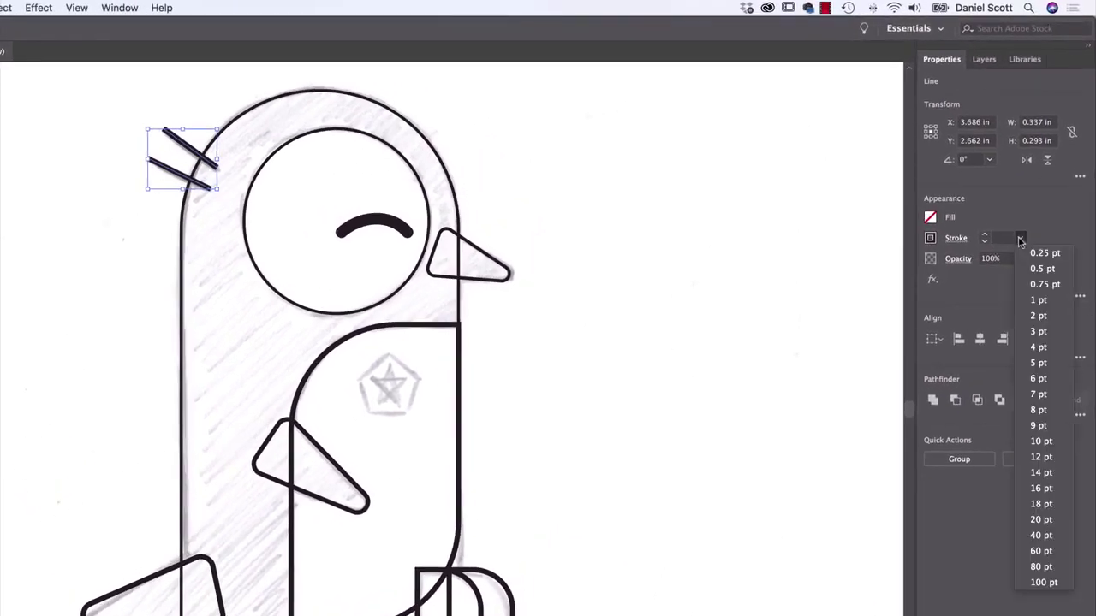
pyautogui.click(1037, 347)
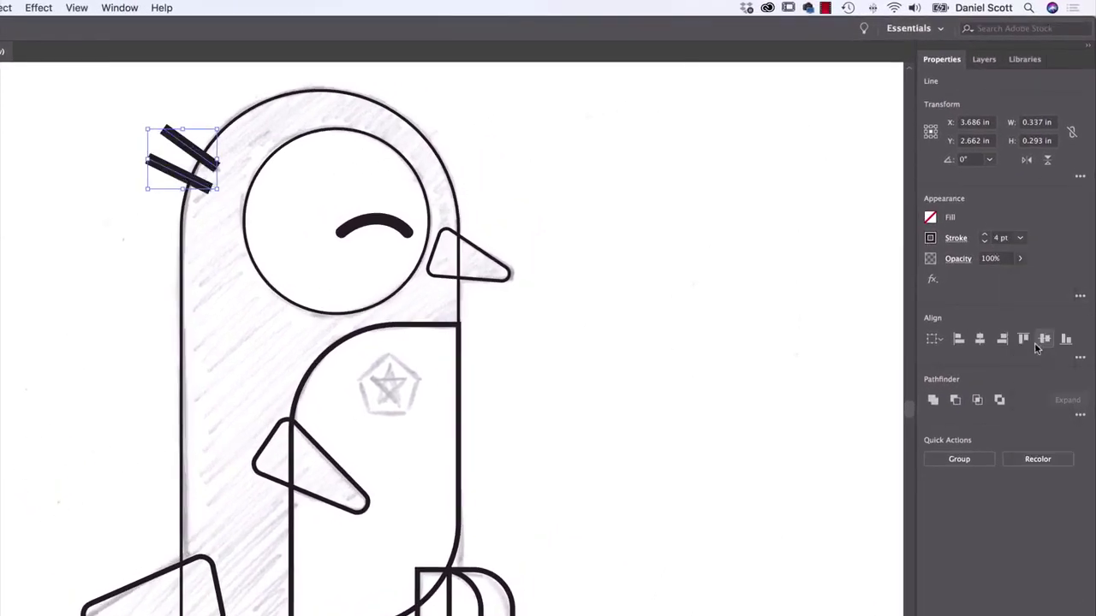
pyautogui.click(954, 242)
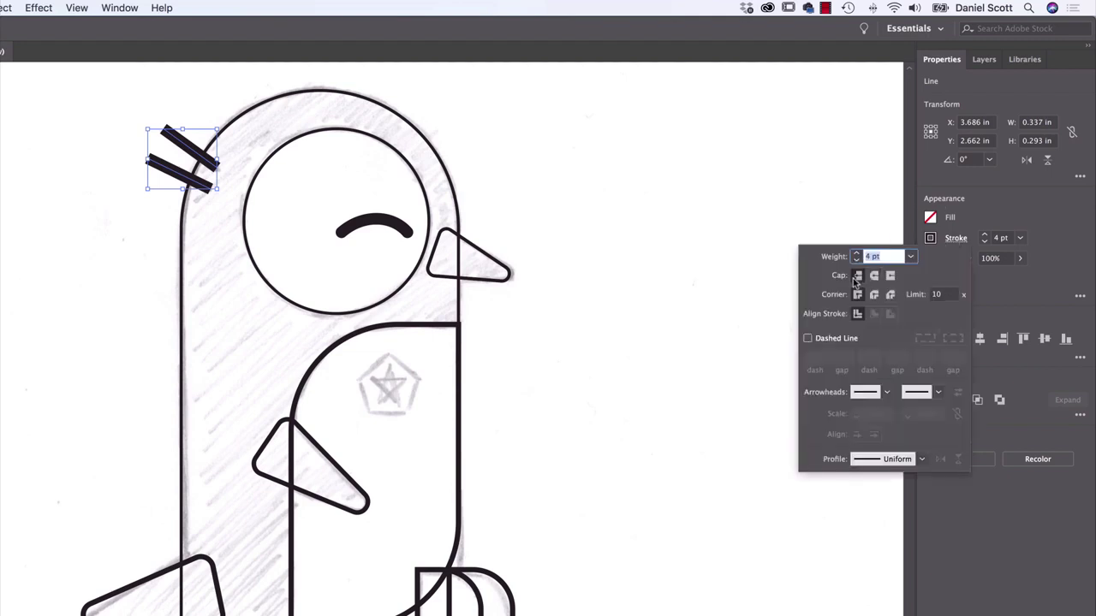
pyautogui.click(874, 275)
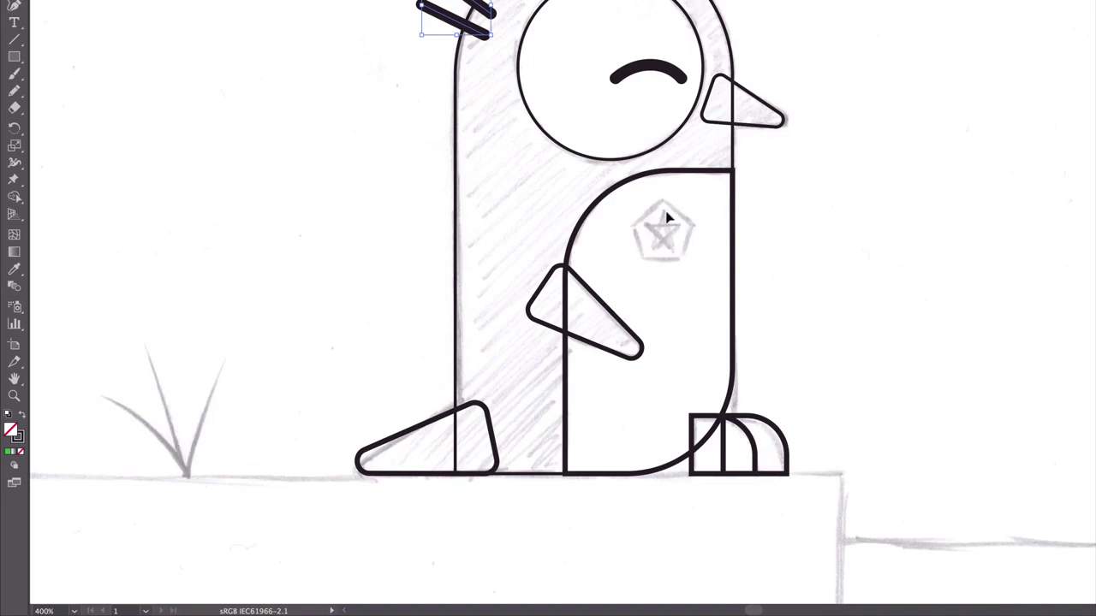
# Activate the Polygon tool for tracing the large sketched pentagon badge.
pyautogui.hscroll(10, 677, 210)
pyautogui.scroll(5, 676, 210)
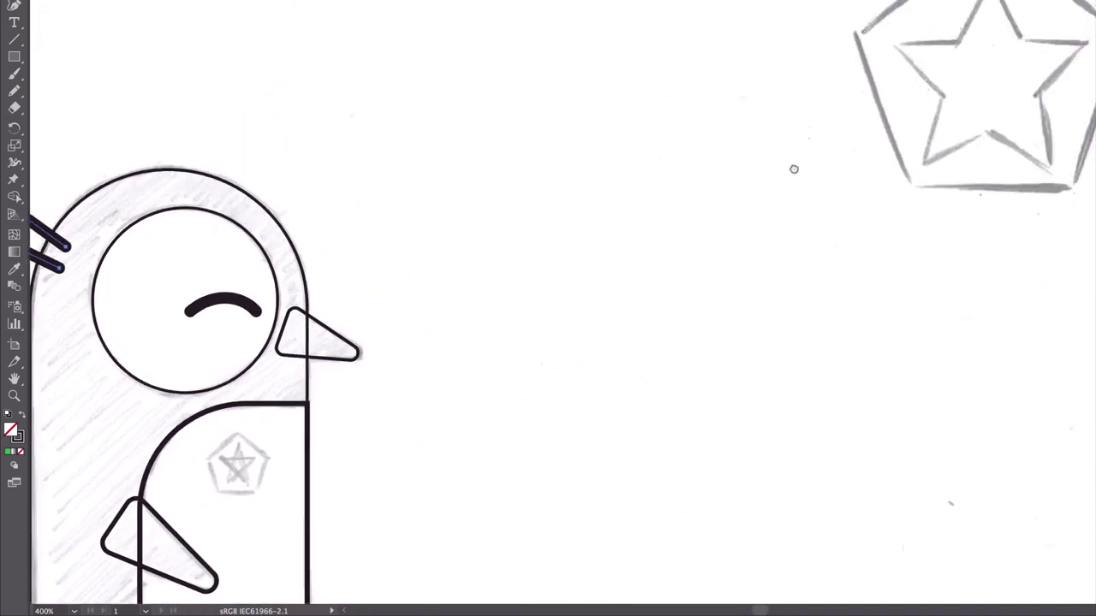
pyautogui.moveTo(787, 167)
pyautogui.mouseDown()
pyautogui.moveTo(308, 367)
pyautogui.moveTo(362, 345)
pyautogui.mouseUp()
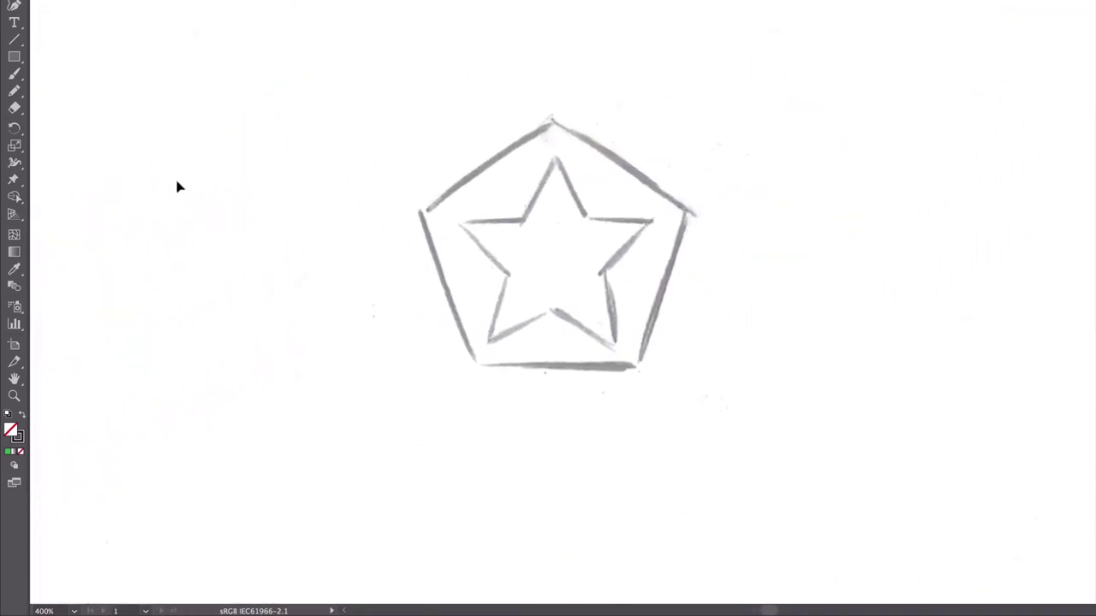
pyautogui.click(14, 56)
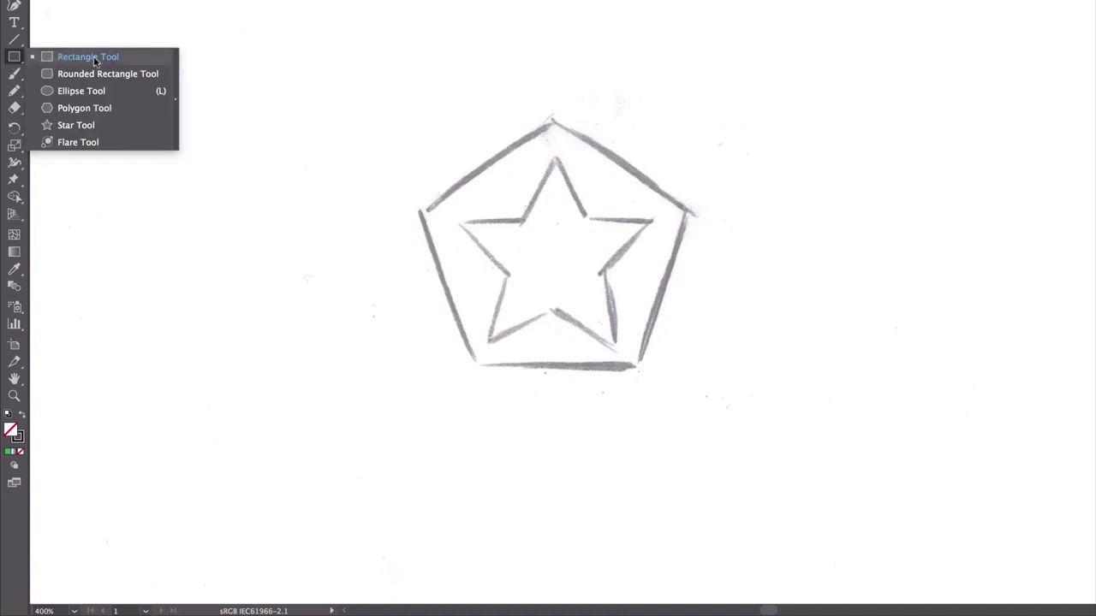
pyautogui.click(73, 108)
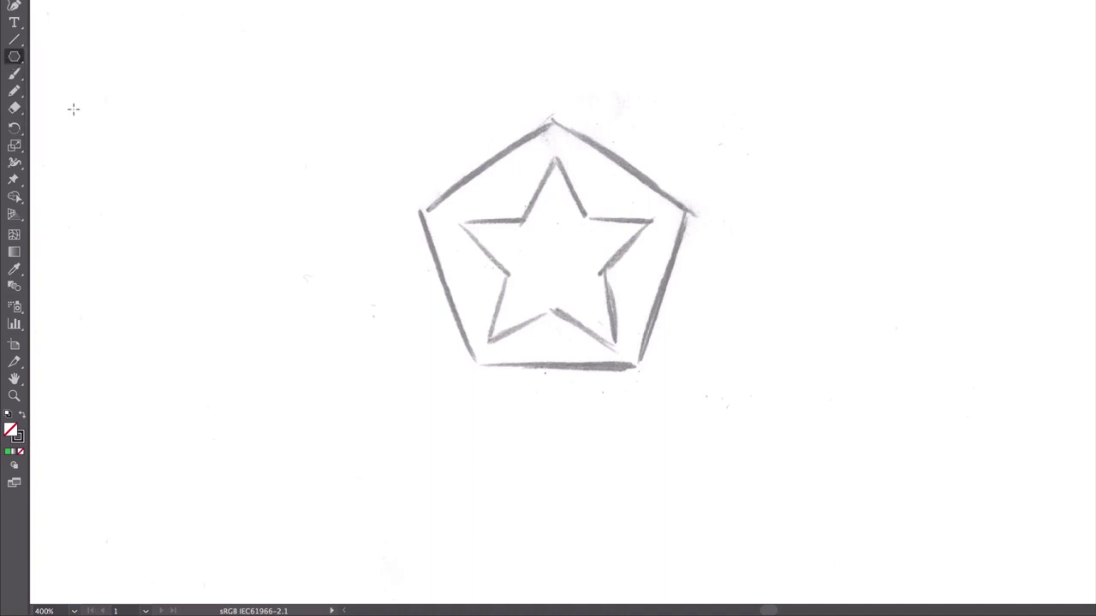
pyautogui.moveTo(306, 101); pyautogui.dragTo(402, 213)
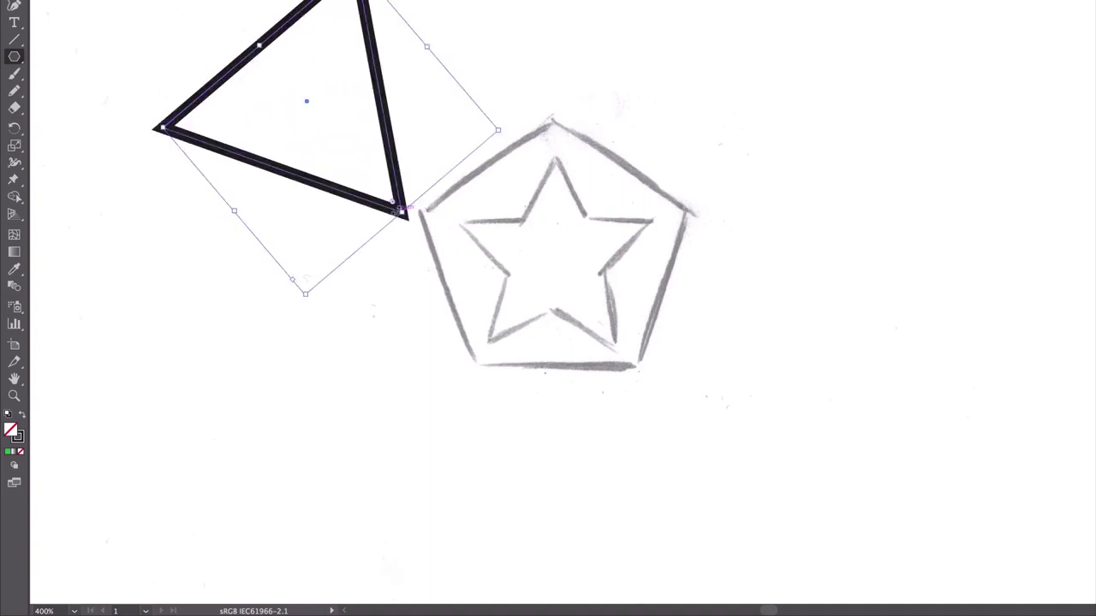
pyautogui.hotkey('ctrl', 'z')
pyautogui.moveTo(313, 74); pyautogui.dragTo(413, 176)
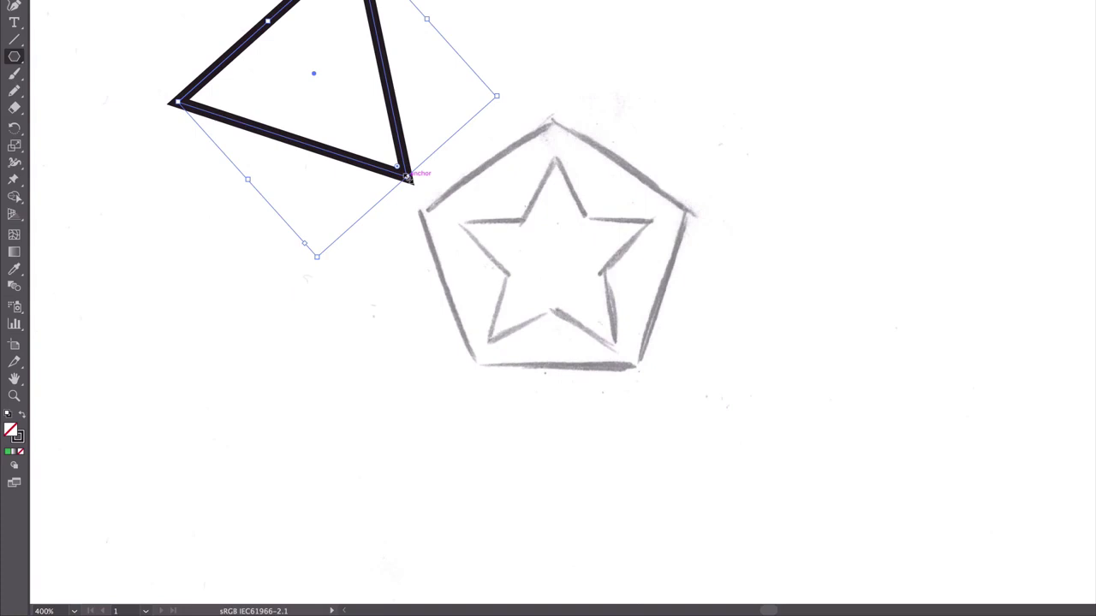
pyautogui.hotkey('ctrl', 'z')
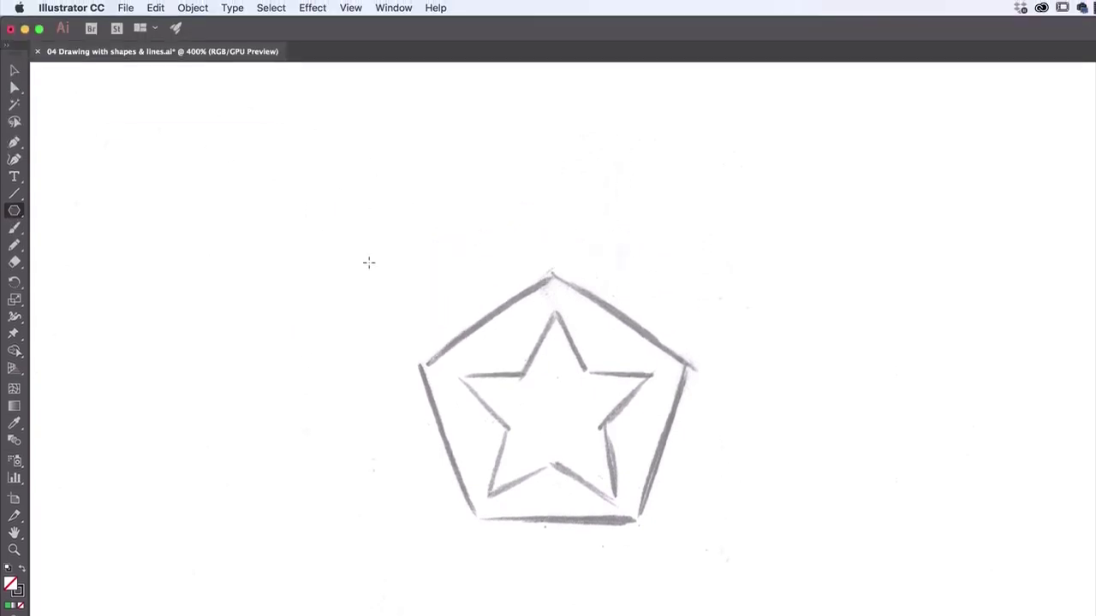
# Create a polygon with 5 sides and a radius of 0.6762 in near the large sketched pentagon.
pyautogui.click(369, 262)
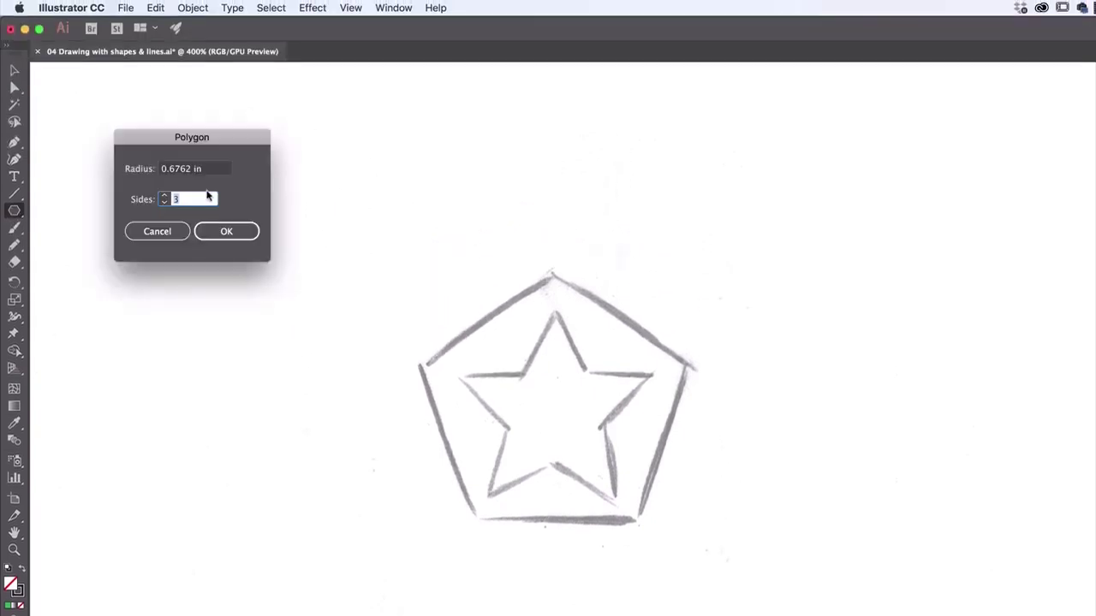
pyautogui.write('5')
pyautogui.click(222, 233)
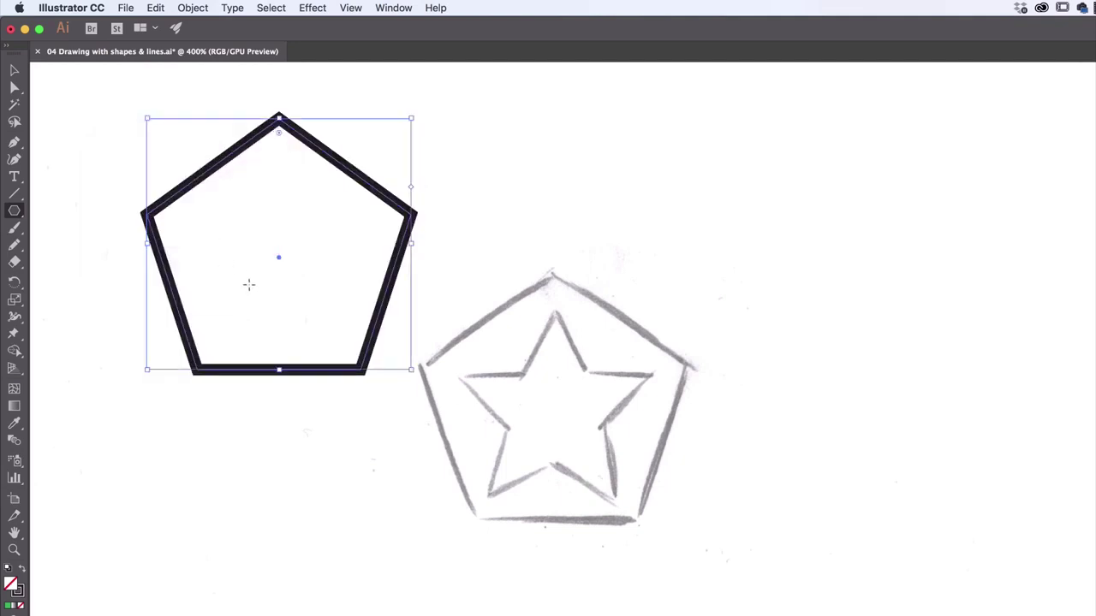
# Move the pentagon over the large sketched pentagon and scale it to fit, about 1.29 by 1.23 in.
pyautogui.click(14, 69)
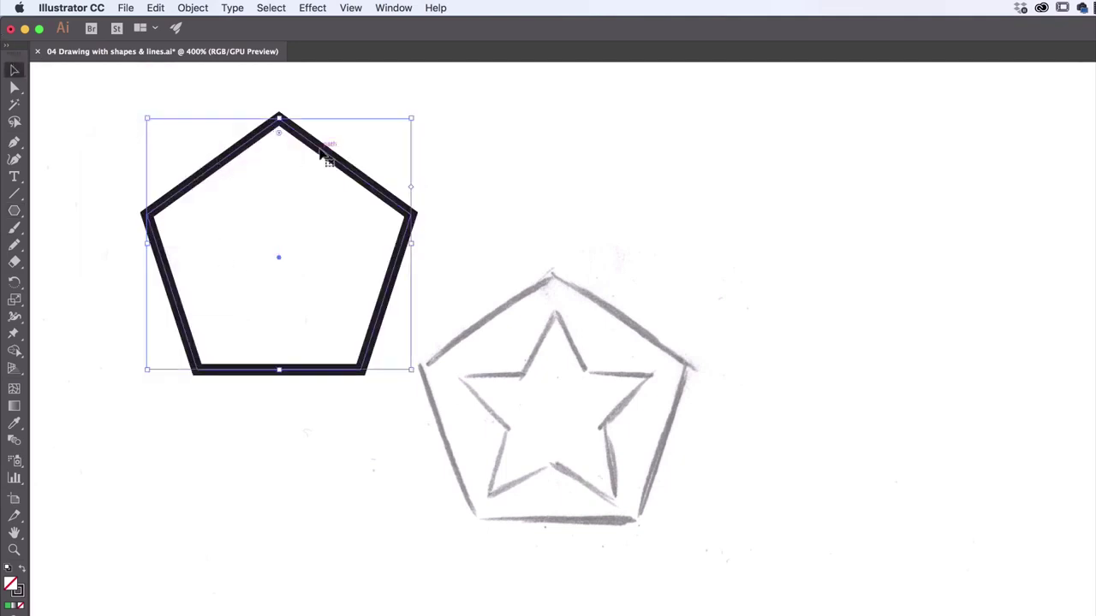
pyautogui.moveTo(324, 155)
pyautogui.mouseDown()
pyautogui.moveTo(705, 351)
pyautogui.moveTo(656, 303)
pyautogui.moveTo(600, 306)
pyautogui.moveTo(399, 177)
pyautogui.moveTo(369, 177)
pyautogui.mouseUp()
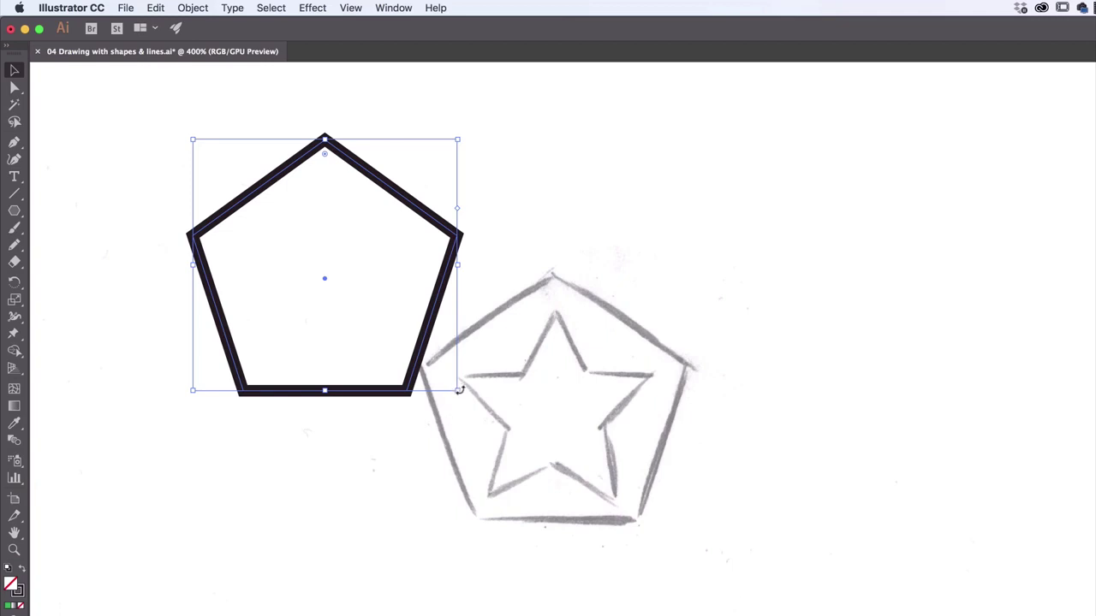
pyautogui.moveTo(458, 390)
pyautogui.mouseDown()
pyautogui.moveTo(519, 416)
pyautogui.moveTo(488, 359)
pyautogui.moveTo(472, 359)
pyautogui.moveTo(535, 455)
pyautogui.moveTo(436, 370)
pyautogui.moveTo(567, 477)
pyautogui.moveTo(452, 384)
pyautogui.mouseUp()
pyautogui.moveTo(298, 171); pyautogui.dragTo(525, 296)
pyautogui.moveTo(695, 531); pyautogui.dragTo(690, 519)
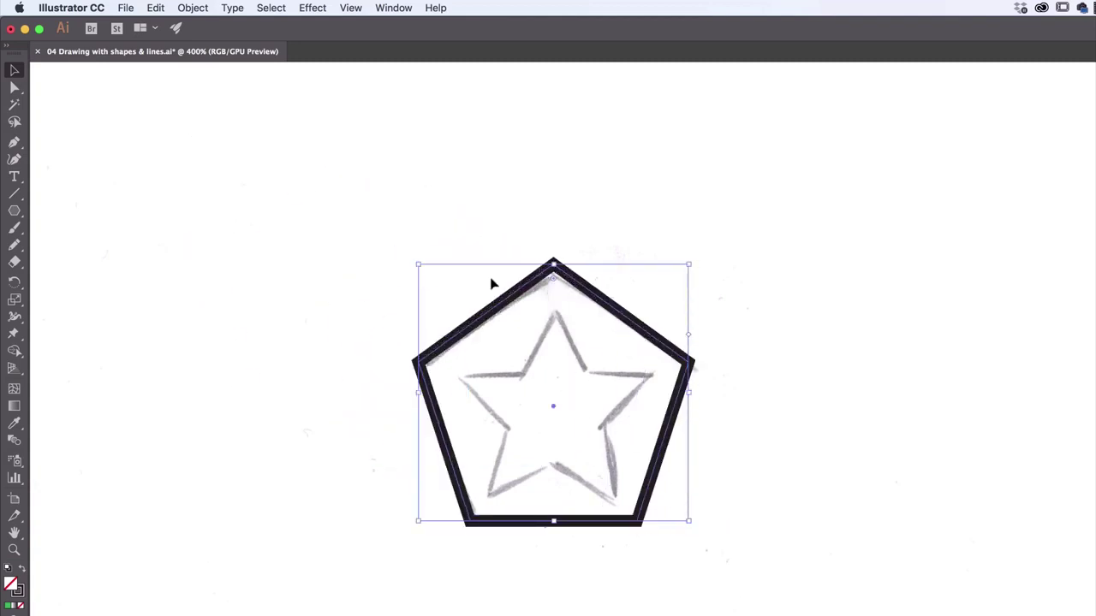
pyautogui.moveTo(417, 265); pyautogui.dragTo(423, 269)
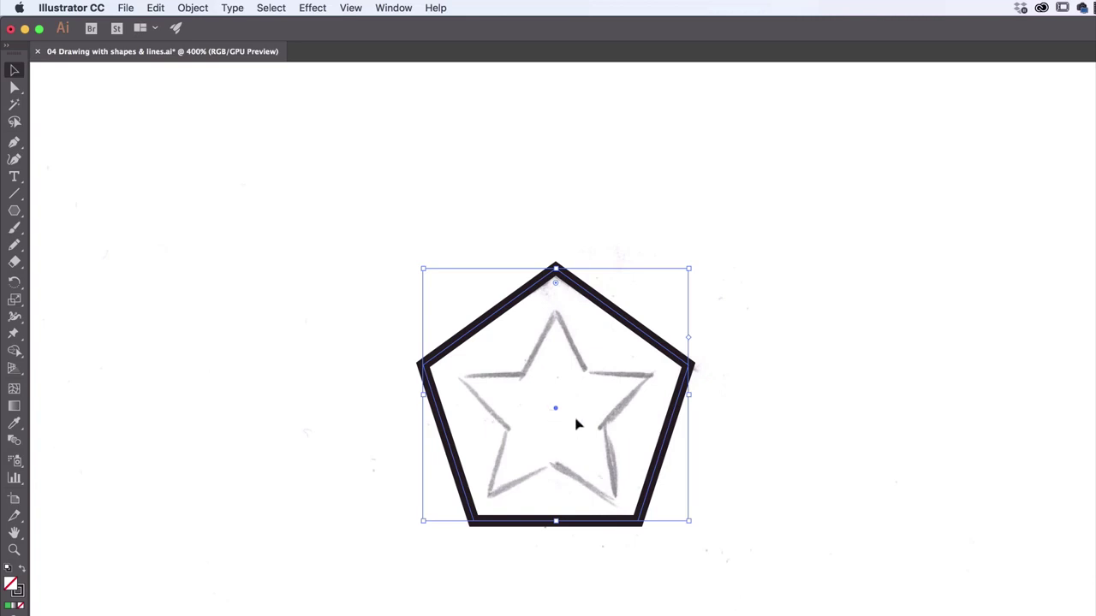
# Activate the Star tool for tracing the sketched star inside the pentagon.
pyautogui.moveTo(14, 211); pyautogui.dragTo(70, 280)
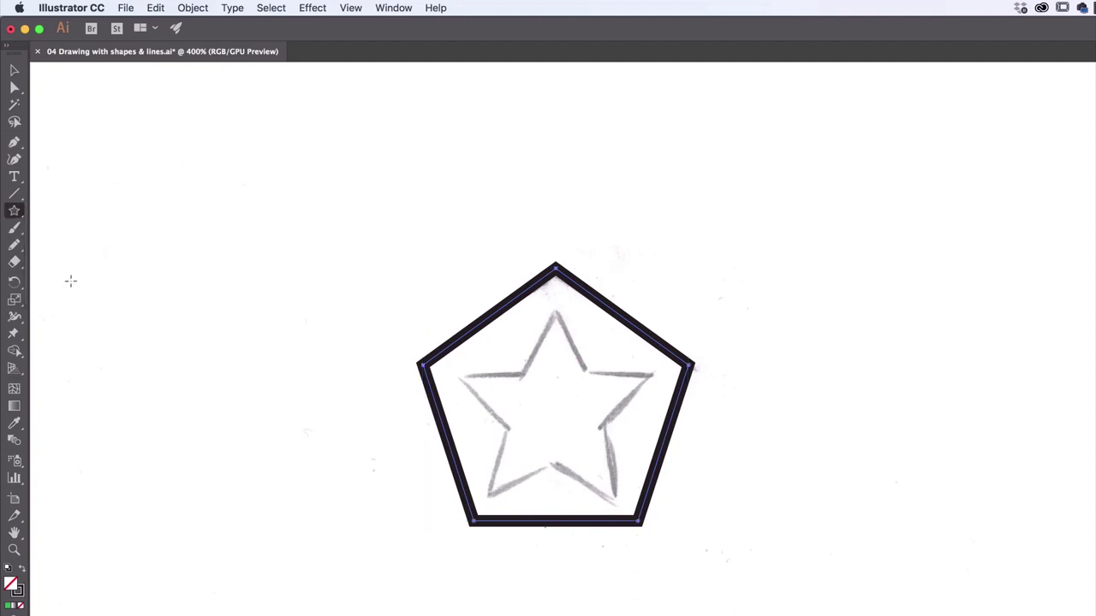
pyautogui.moveTo(250, 196); pyautogui.dragTo(343, 257)
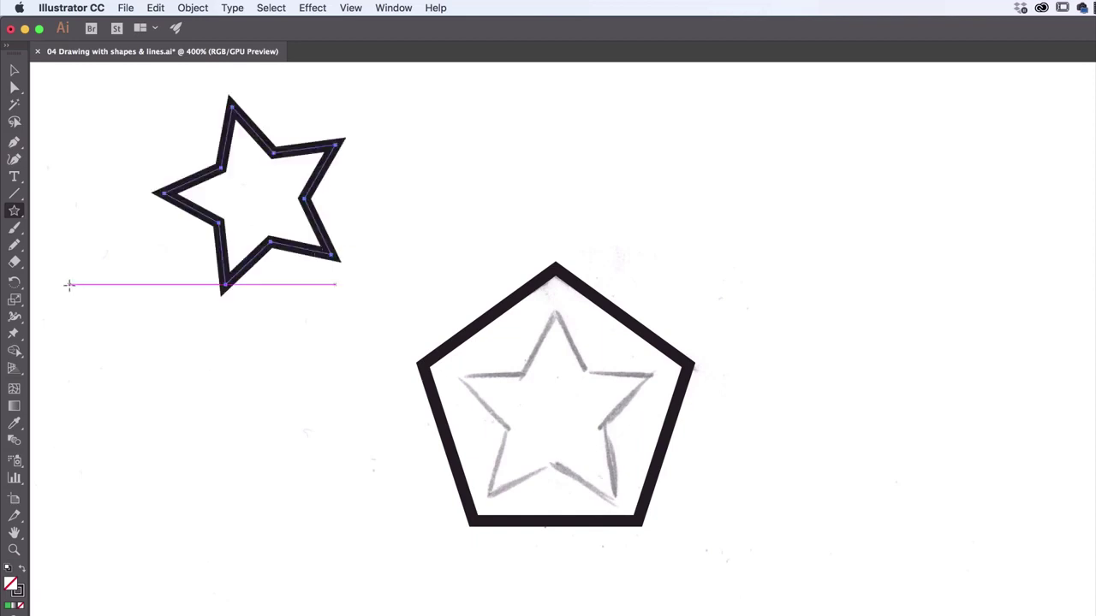
pyautogui.press('super')
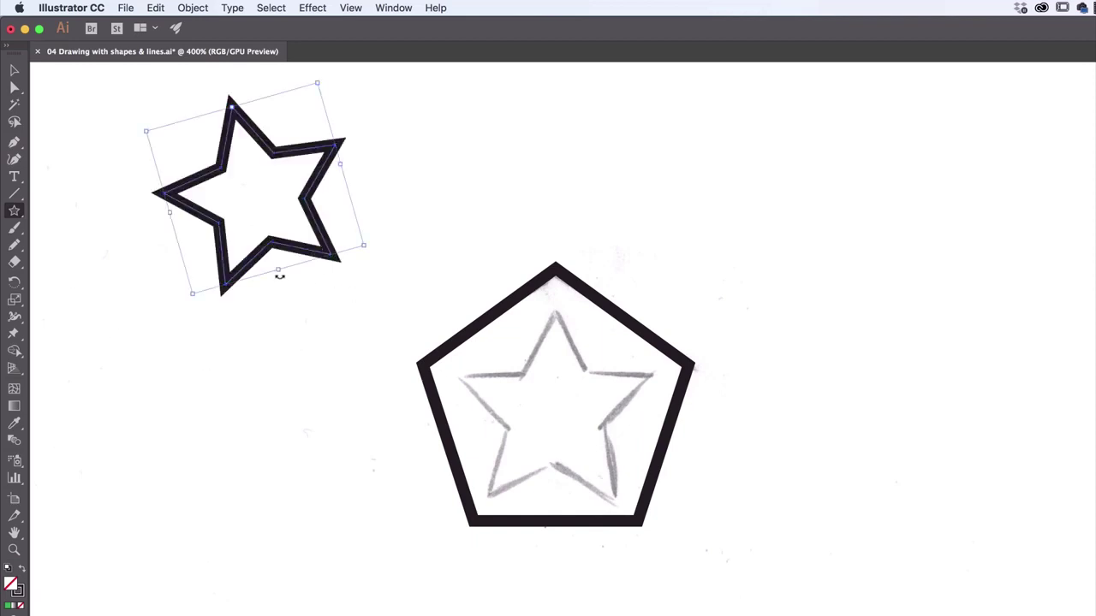
pyautogui.press('super+z')
pyautogui.click(290, 246)
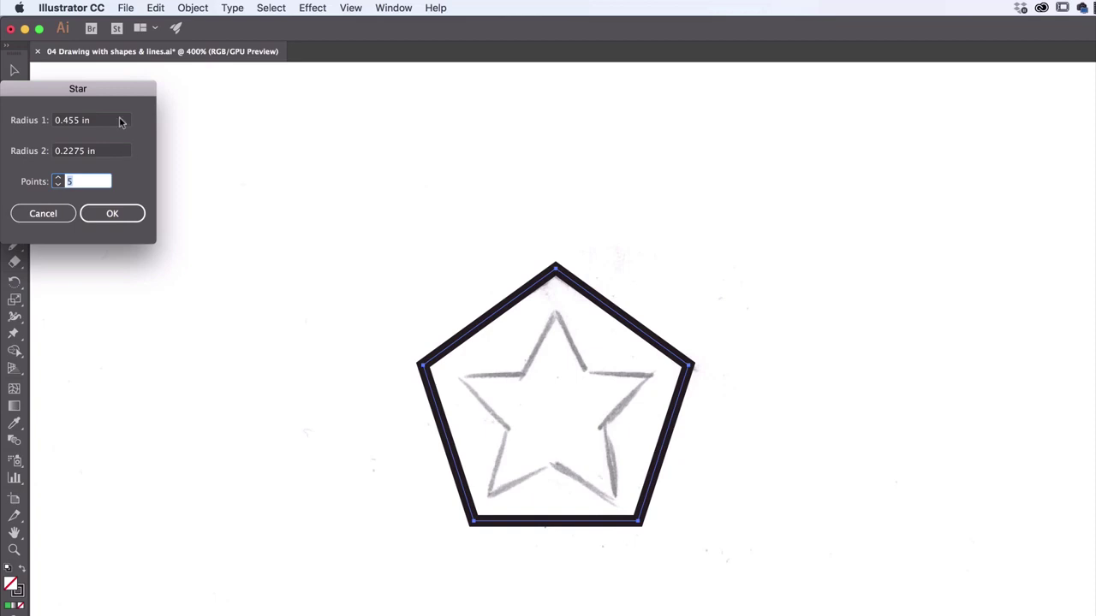
pyautogui.moveTo(127, 89); pyautogui.dragTo(298, 116)
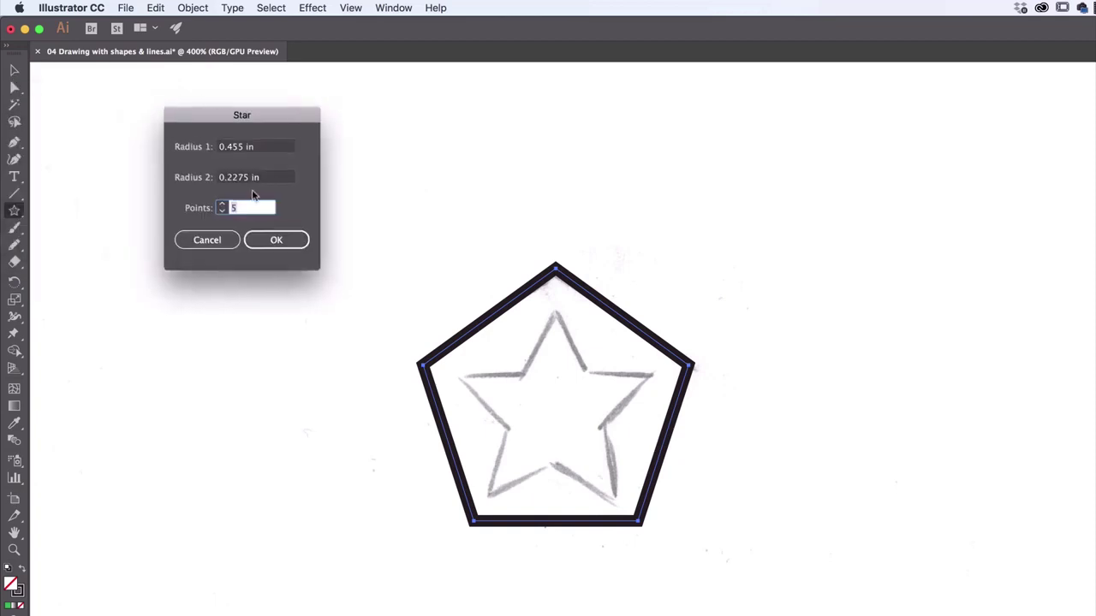
pyautogui.click(207, 240)
# Draw an upright five-pointed star, move it over the sketched star inside the pentagon, and enlarge it to fit.
pyautogui.moveTo(286, 162)
pyautogui.mouseDown()
pyautogui.moveTo(337, 228)
pyautogui.moveTo(357, 184)
pyautogui.moveTo(289, 256)
pyautogui.moveTo(339, 264)
pyautogui.moveTo(352, 248)
pyautogui.moveTo(325, 269)
pyautogui.moveTo(371, 216)
pyautogui.moveTo(324, 211)
pyautogui.moveTo(337, 231)
pyautogui.mouseUp()
pyautogui.click(14, 70)
pyautogui.moveTo(271, 113); pyautogui.dragTo(541, 344)
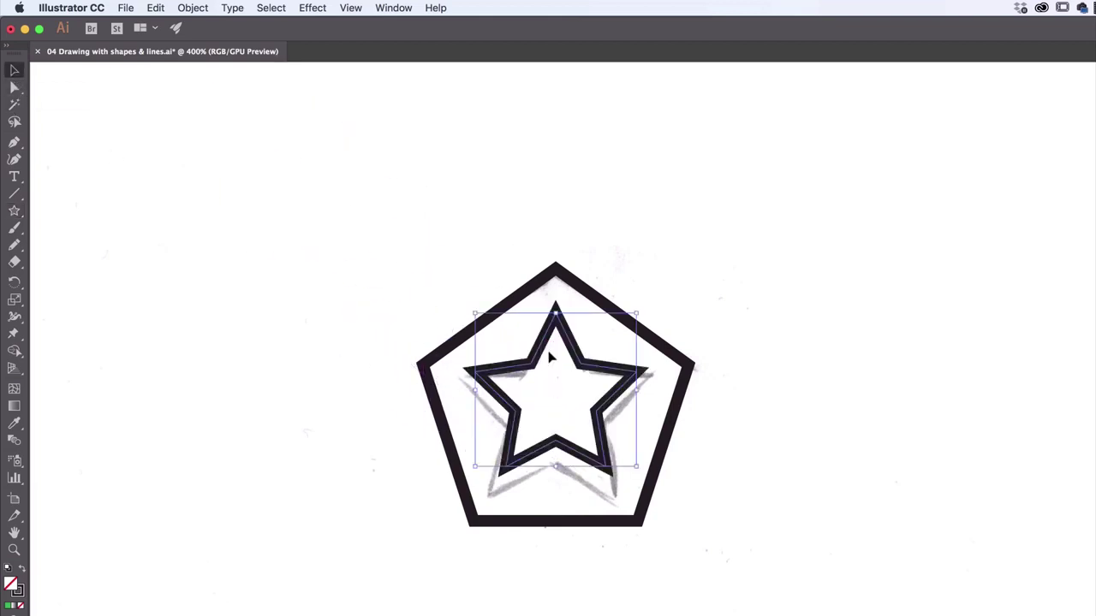
pyautogui.moveTo(635, 469); pyautogui.dragTo(668, 494)
pyautogui.moveTo(623, 466); pyautogui.dragTo(592, 455)
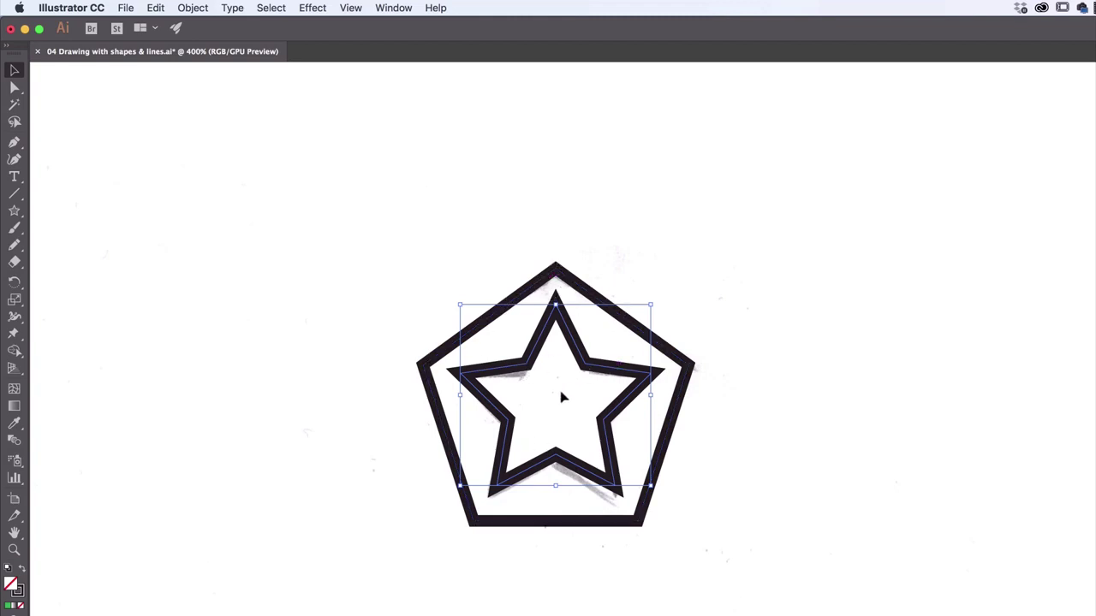
pyautogui.moveTo(598, 371); pyautogui.dragTo(586, 380)
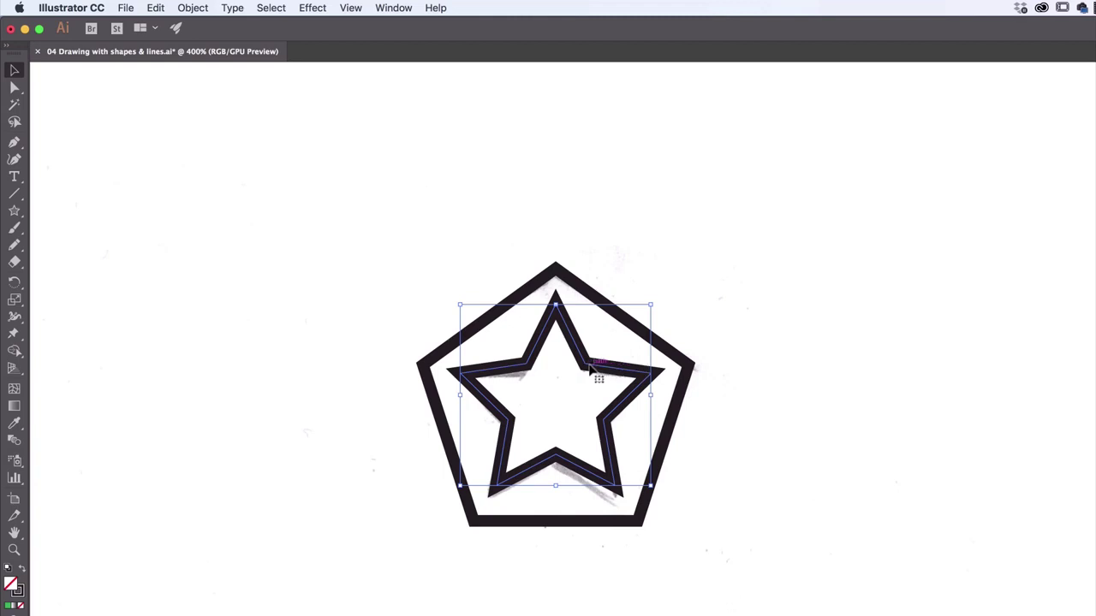
# Align the star and pentagon by their horizontal and vertical centers, shifting the star upward between the two alignments.
pyautogui.click(681, 413)
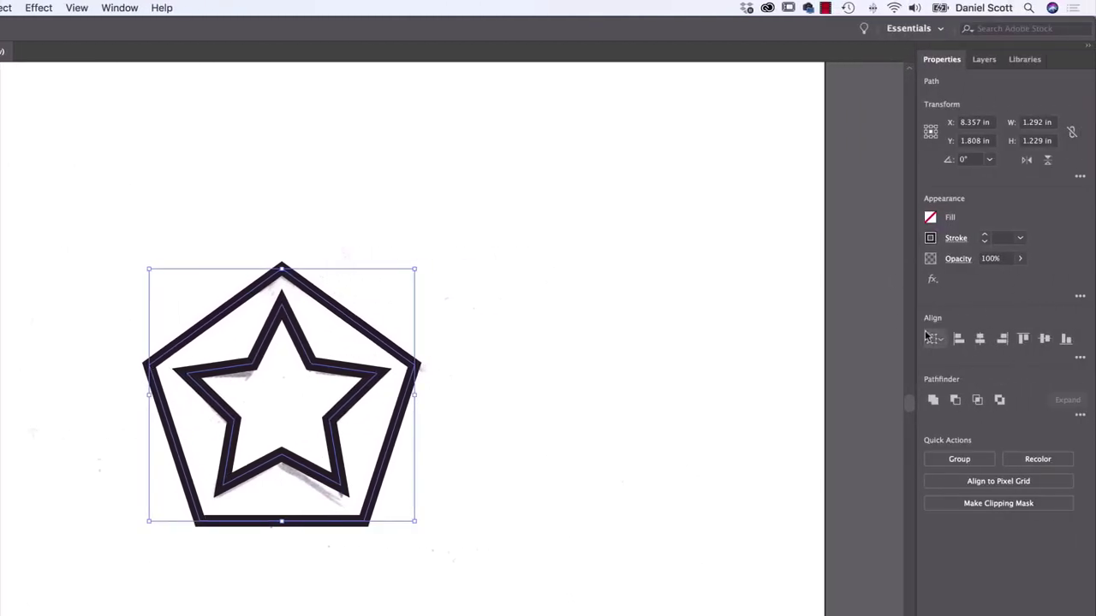
pyautogui.click(981, 340)
pyautogui.click(573, 382)
pyautogui.moveTo(356, 375); pyautogui.dragTo(356, 339)
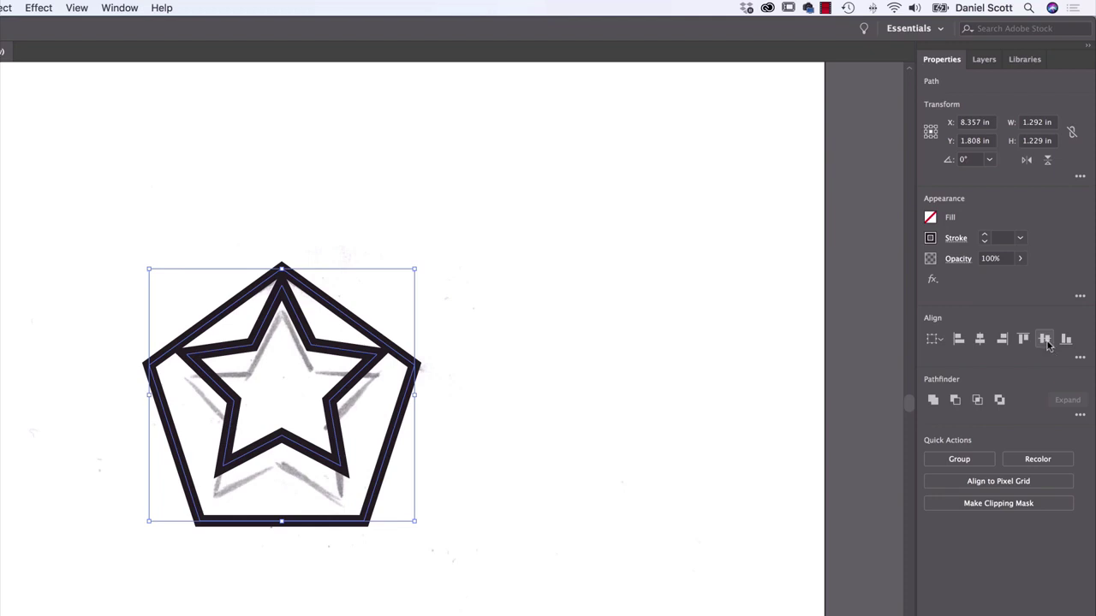
pyautogui.click(1046, 341)
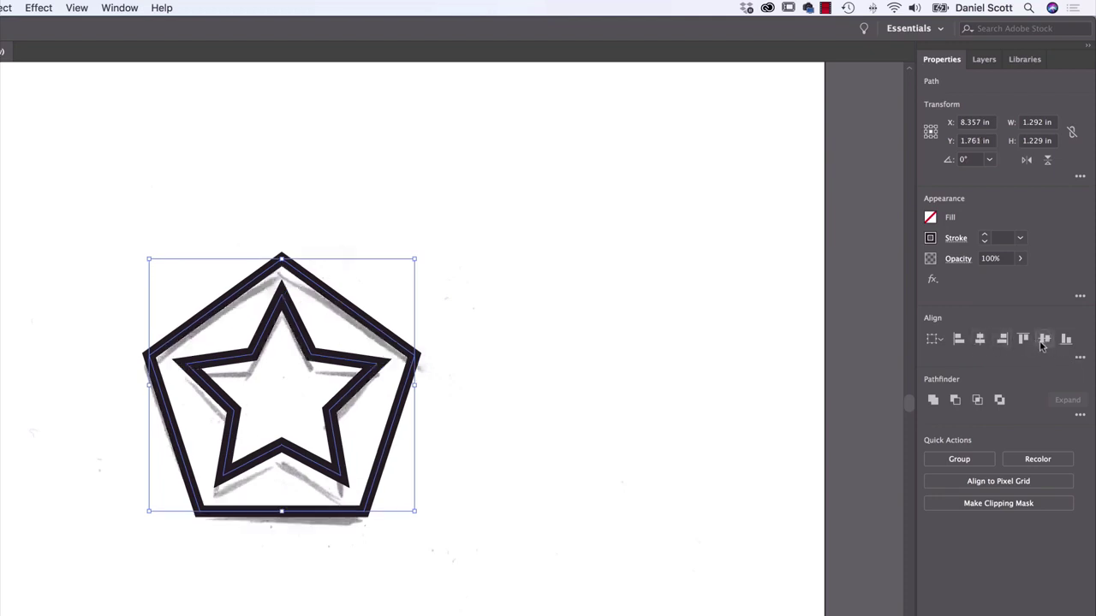
# Move the star up partly outside the pentagon, select both shapes, and align their horizontal and vertical centers again.
pyautogui.click(513, 406)
pyautogui.moveTo(332, 364); pyautogui.dragTo(336, 276)
pyautogui.moveTo(526, 240); pyautogui.dragTo(201, 548)
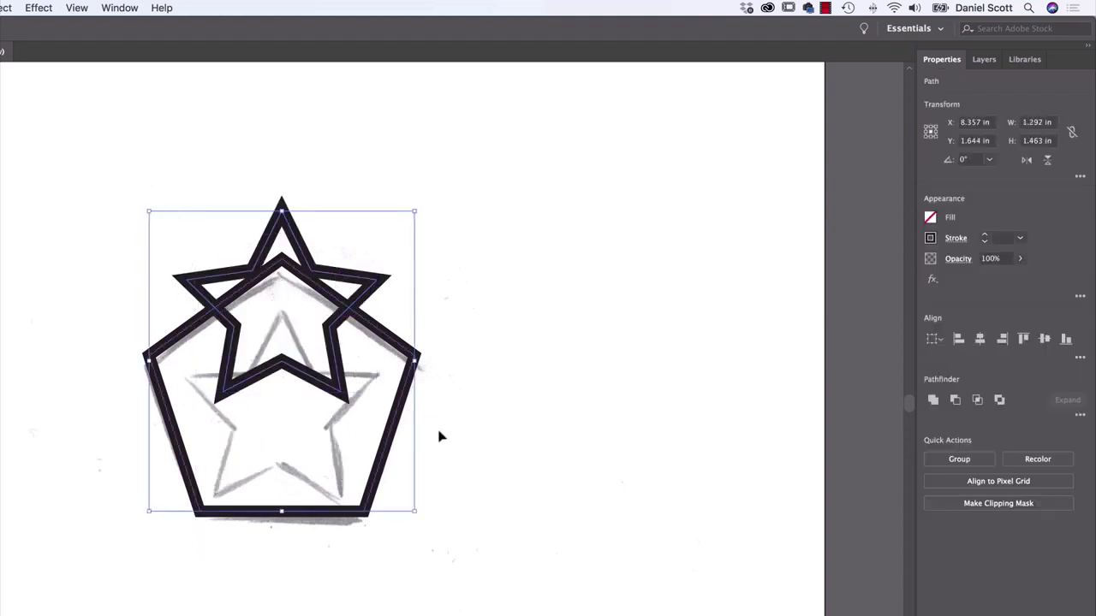
pyautogui.click(981, 339)
pyautogui.click(1045, 339)
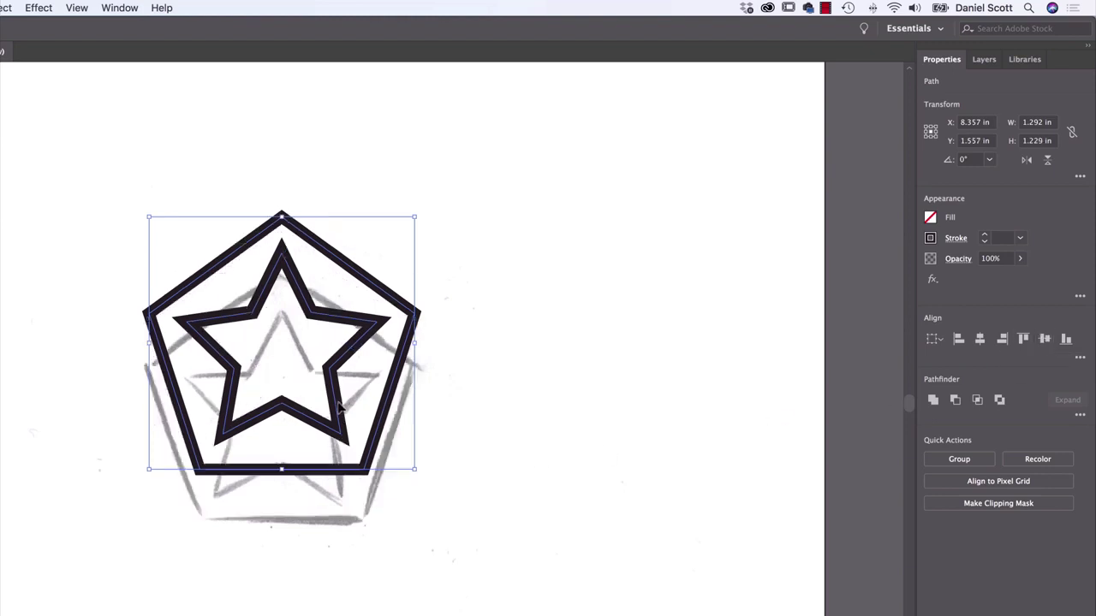
# Scale the pentagon and star together down to badge size and move them toward the sketched badge on the penguin's chest.
pyautogui.moveTo(386, 417); pyautogui.dragTo(580, 424)
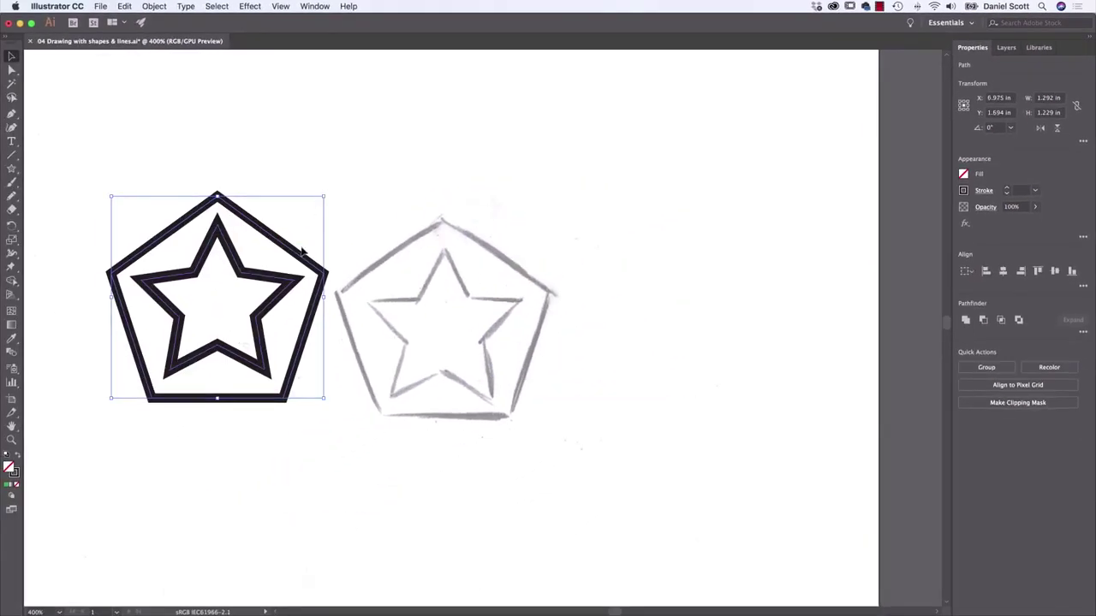
pyautogui.moveTo(291, 278); pyautogui.dragTo(396, 233)
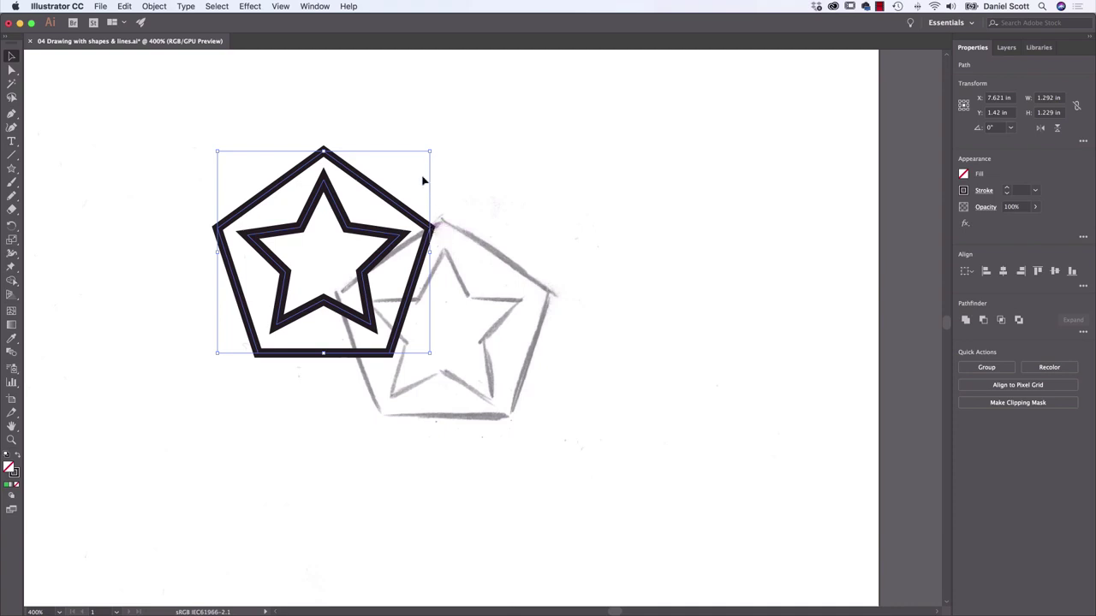
pyautogui.moveTo(431, 150)
pyautogui.mouseDown()
pyautogui.moveTo(366, 250)
pyautogui.moveTo(299, 275)
pyautogui.mouseUp()
pyautogui.moveTo(290, 315)
pyautogui.mouseDown()
pyautogui.moveTo(208, 314)
pyautogui.moveTo(633, 283)
pyautogui.moveTo(737, 246)
pyautogui.moveTo(711, 174)
pyautogui.moveTo(619, 237)
pyautogui.moveTo(374, 472)
pyautogui.mouseUp()
# Fit the badge over the small sketched badge on the chest at about 0.32 by 0.30 in and deselect it.
pyautogui.moveTo(308, 440); pyautogui.dragTo(336, 467)
pyautogui.moveTo(386, 493); pyautogui.dragTo(373, 481)
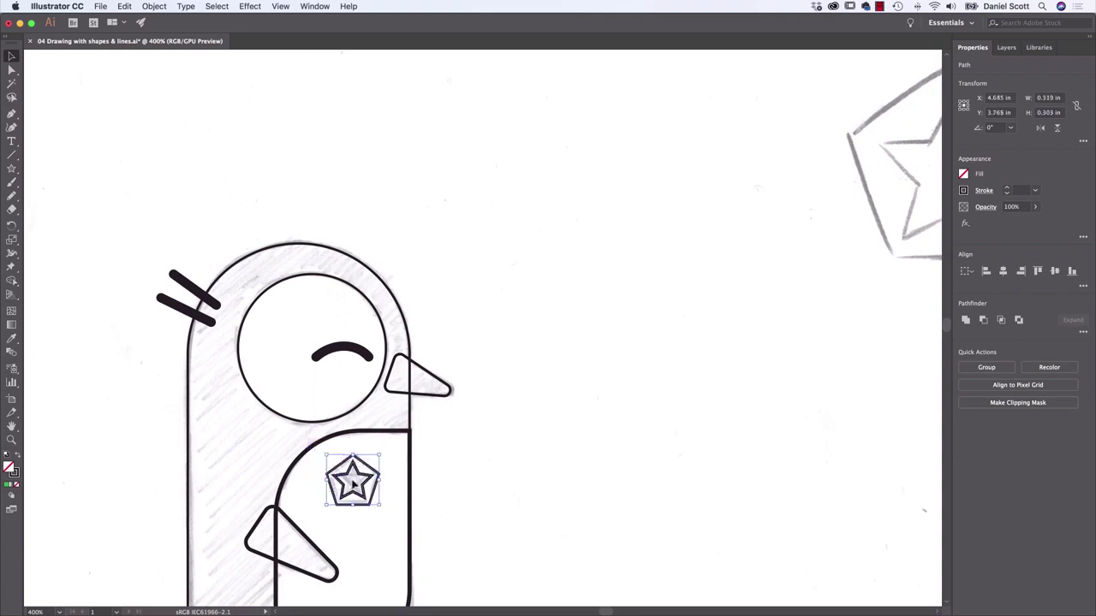
pyautogui.press('super+minus')
pyautogui.click(476, 418)
pyautogui.scroll(-4, 480, 360)
pyautogui.press('super+minus')
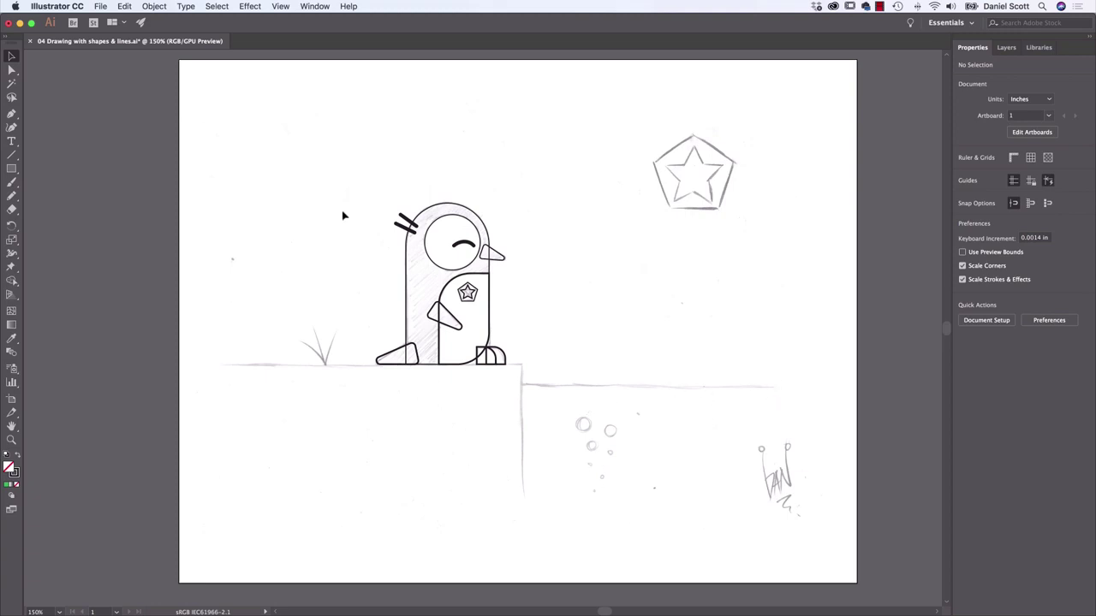
# Try a ground rectangle from the ledge corner extending far past the artboard, about 14.2 by 10.5 in, and remove it.
pyautogui.click(11, 170)
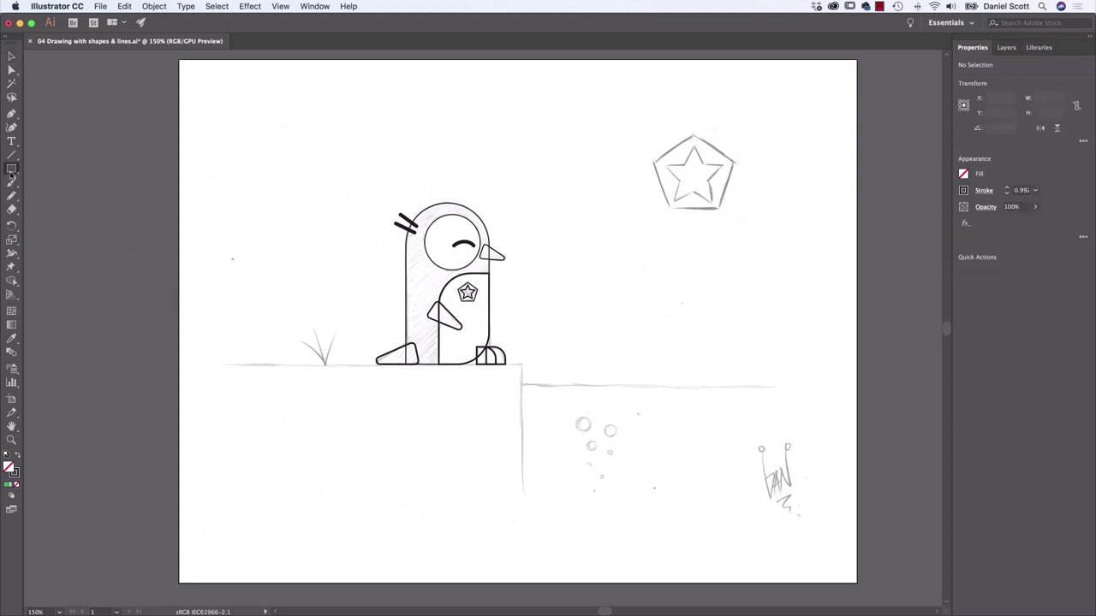
pyautogui.moveTo(522, 364); pyautogui.dragTo(418, 378)
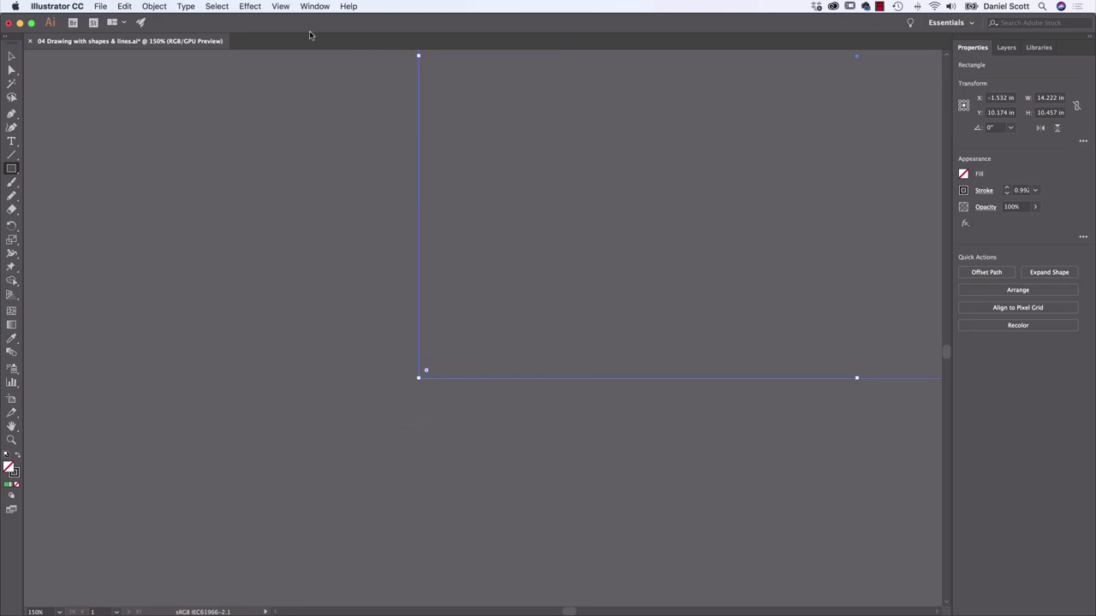
pyautogui.click(283, 7)
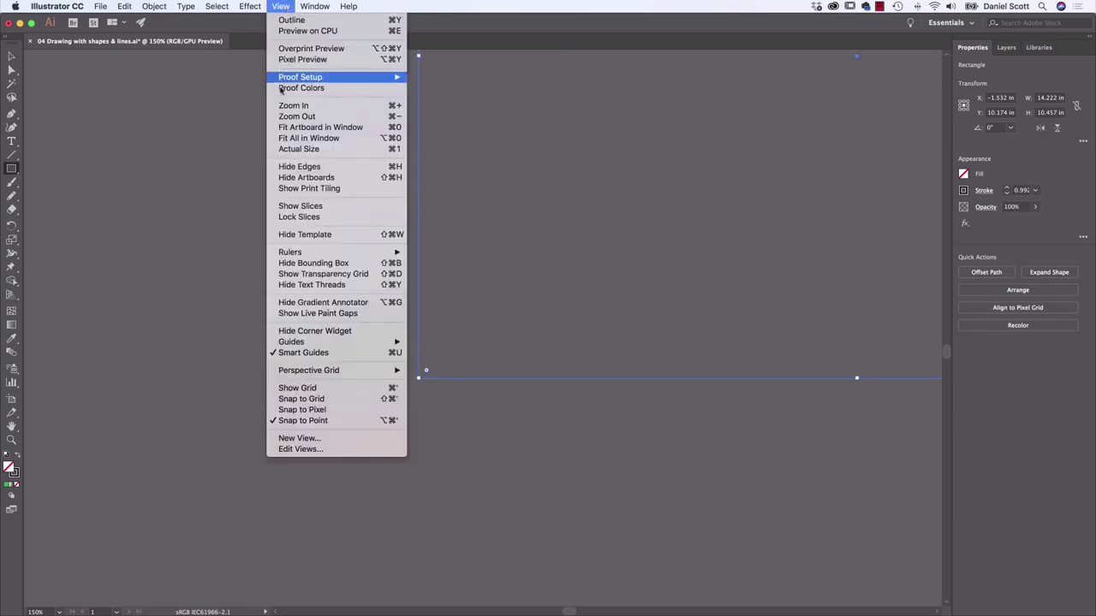
pyautogui.click(336, 140)
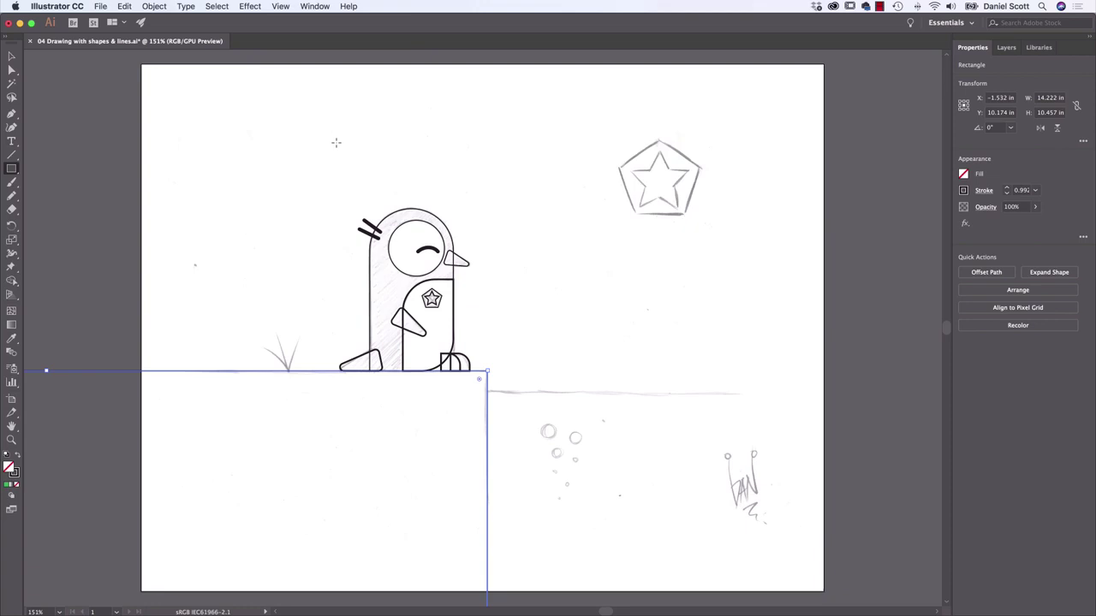
pyautogui.click(281, 6)
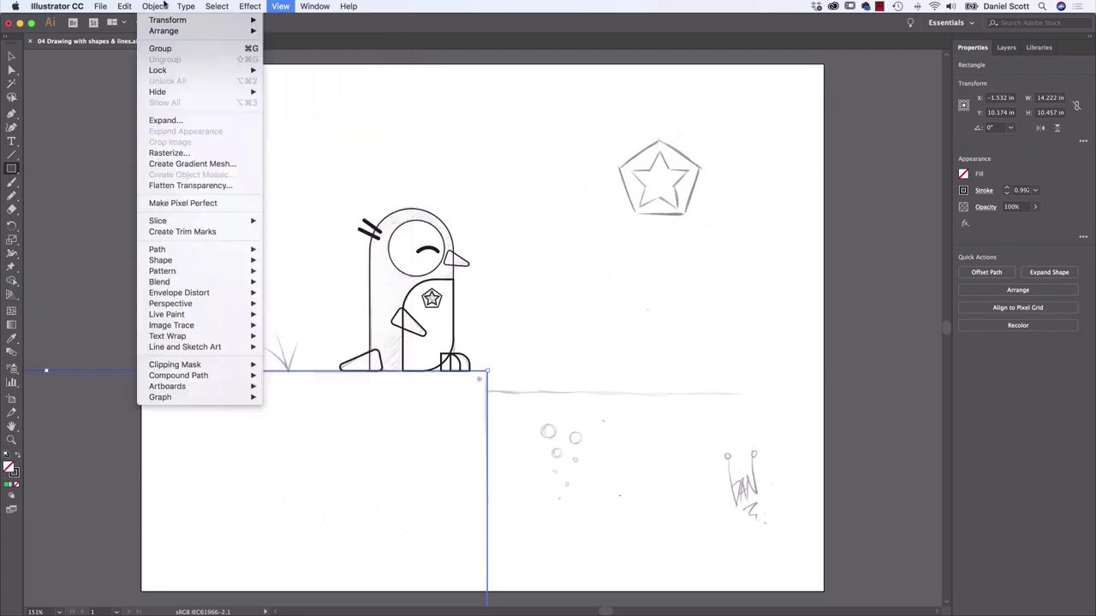
pyautogui.click(269, 6)
pyautogui.press('super+shift+a')
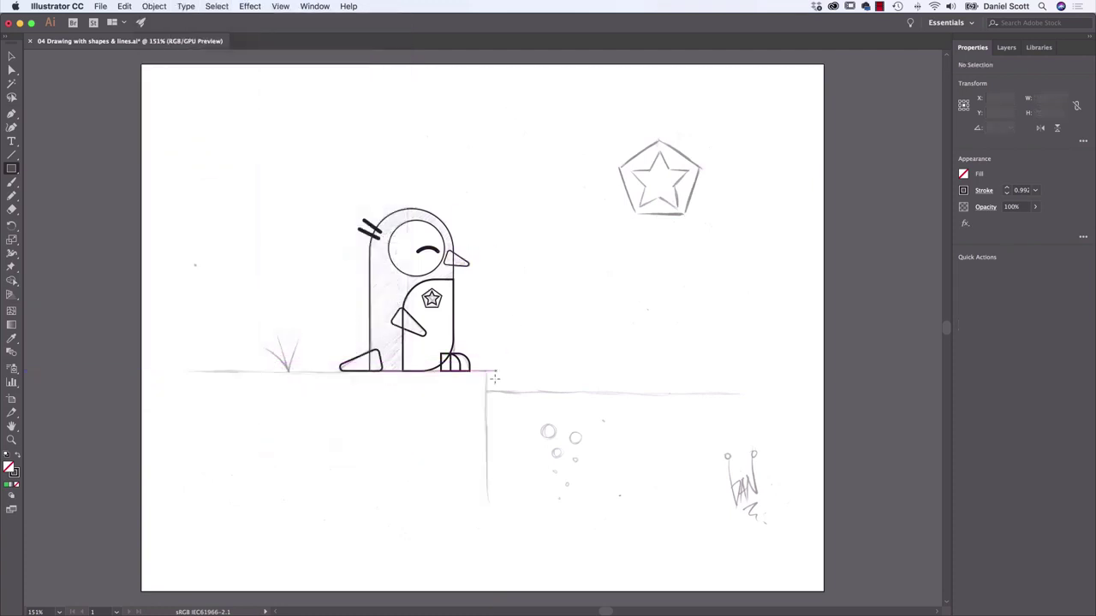
# Draw the ground rectangle, about 5.55 by 3.55 in, and the water rectangle, about 5.45 by 3.21 in, to the artboard edges.
pyautogui.moveTo(486, 371); pyautogui.dragTo(142, 590)
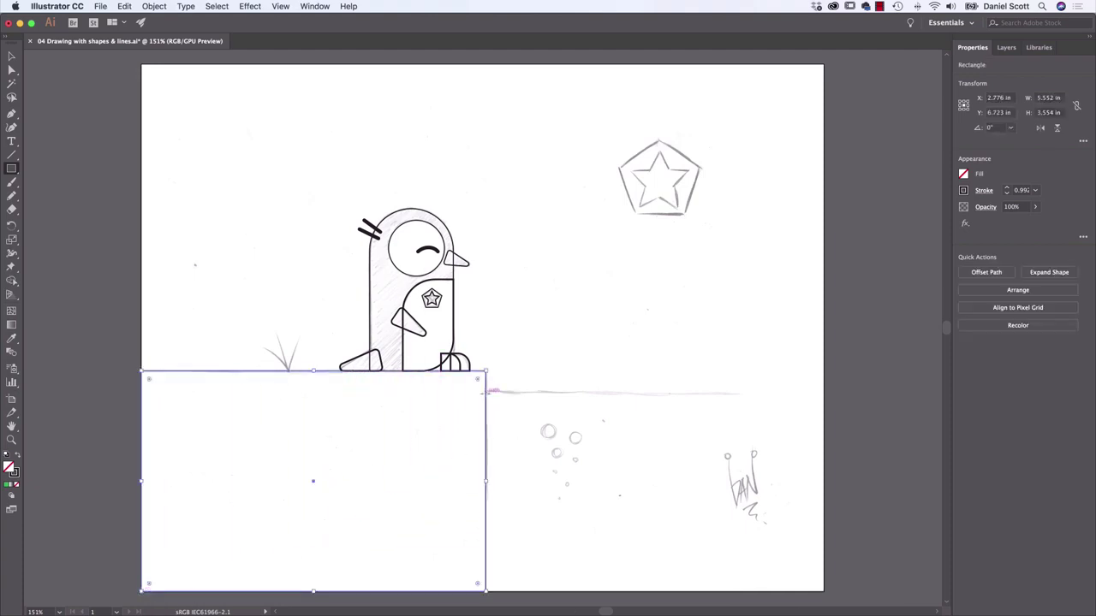
pyautogui.moveTo(488, 393); pyautogui.dragTo(823, 591)
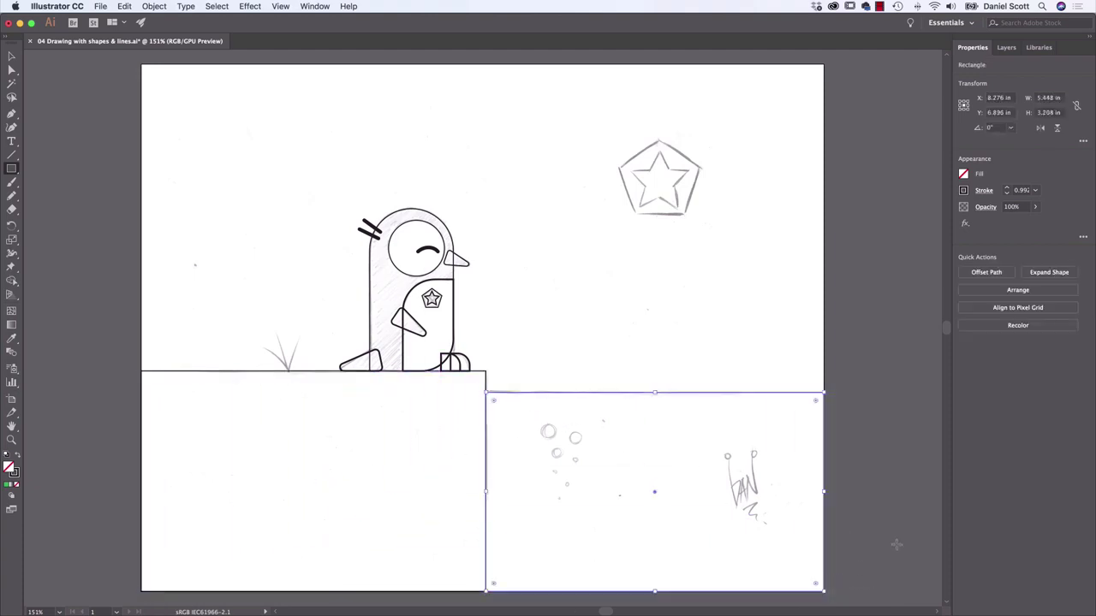
# Draw a circle about 0.27 in across over the largest sketched bubble in the water.
pyautogui.click(11, 171)
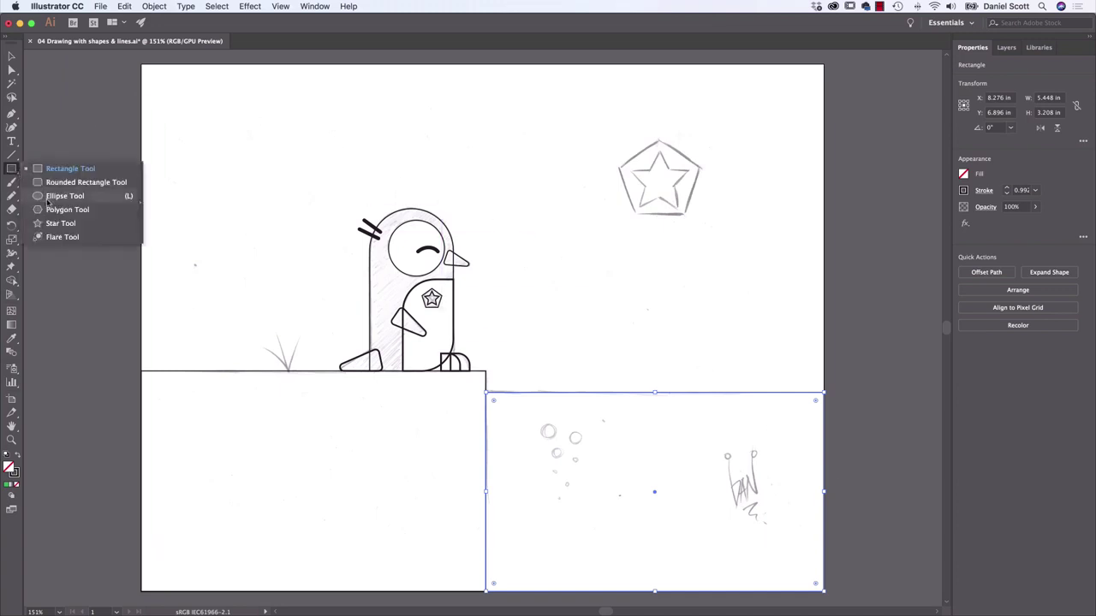
pyautogui.click(48, 197)
pyautogui.moveTo(541, 423); pyautogui.dragTo(559, 442)
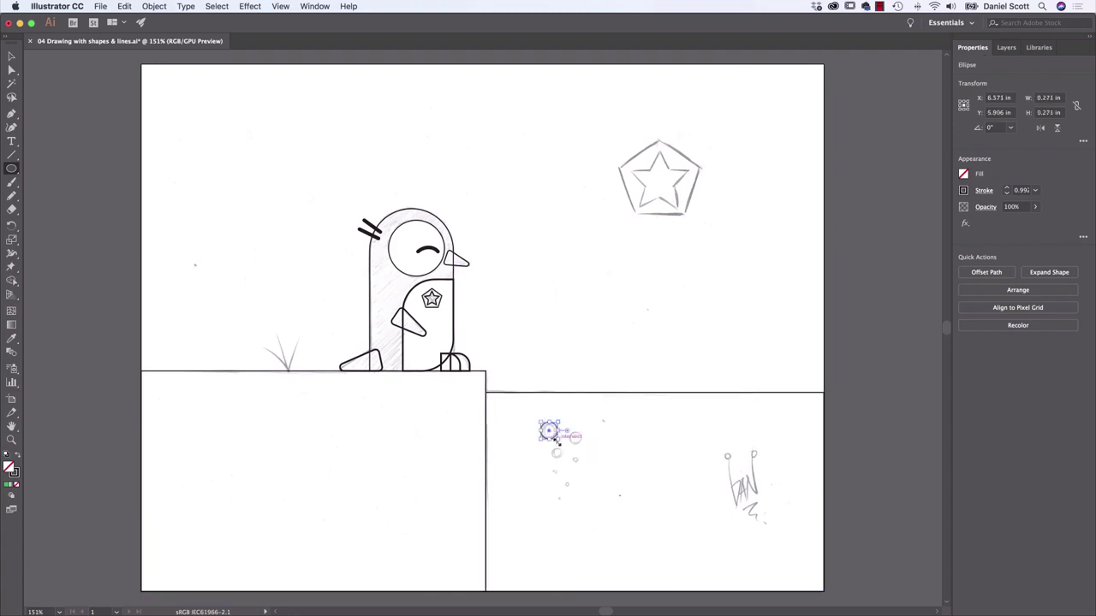
# Duplicate the bubble circle at about 0.21 in across over the second sketched bubble, leaving no extra copy inside the first.
pyautogui.press('super+equal')
pyautogui.press('super+equal')
pyautogui.press('super+equal')
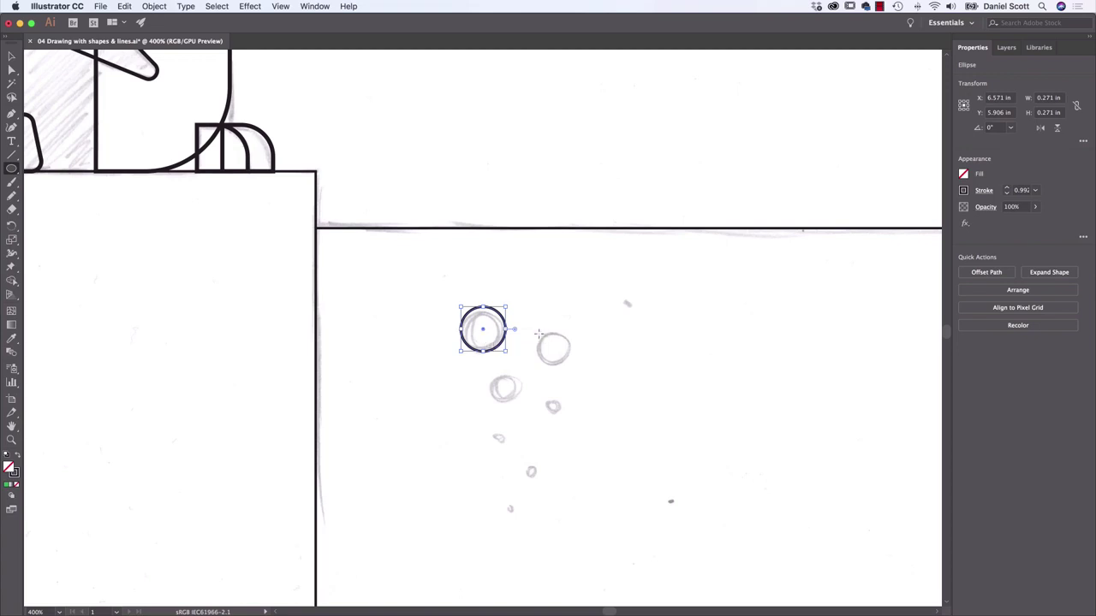
pyautogui.press('v')
pyautogui.moveTo(499, 348)
pyautogui.mouseDown()
pyautogui.moveTo(569, 374)
pyautogui.moveTo(491, 340)
pyautogui.mouseUp()
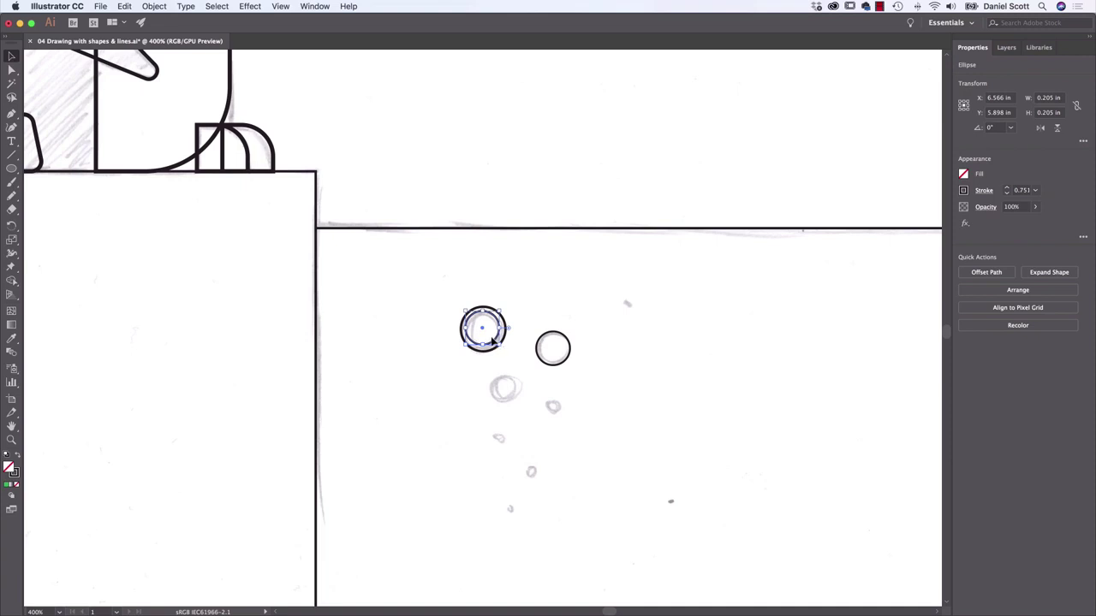
pyautogui.click(492, 340)
# Draw circles over the five remaining sketched bubbles, making the lowest one about 0.08 in across.
pyautogui.click(12, 169)
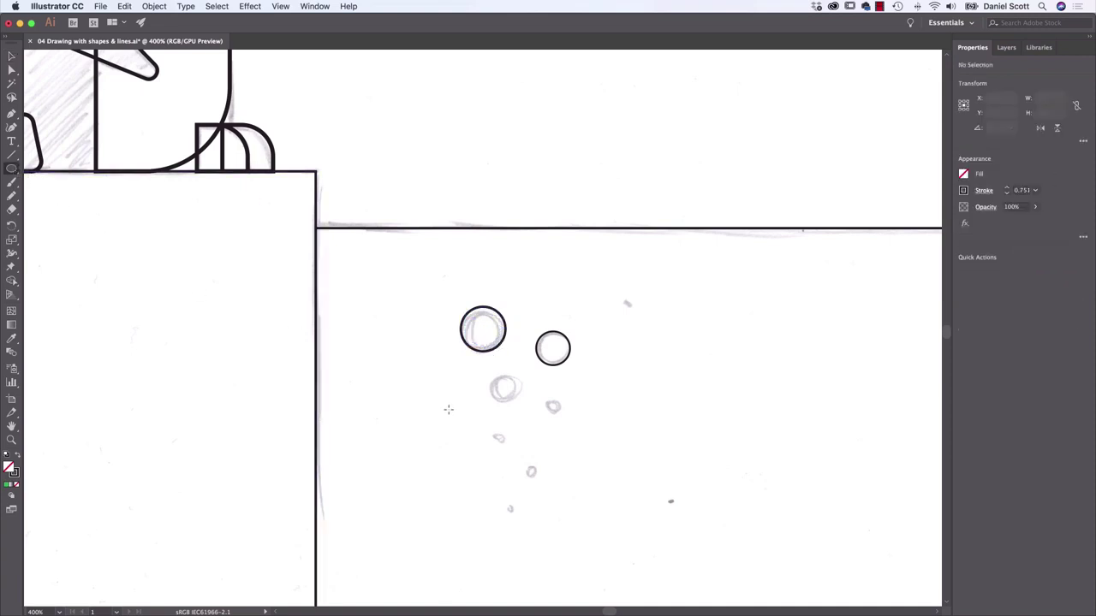
pyautogui.moveTo(490, 375); pyautogui.dragTo(564, 417)
pyautogui.moveTo(524, 464); pyautogui.dragTo(542, 481)
pyautogui.moveTo(489, 429); pyautogui.dragTo(503, 443)
pyautogui.moveTo(505, 504); pyautogui.dragTo(519, 517)
# Trace the three sketched grass blades behind the penguin with arcs that start from their shared base on the ground.
pyautogui.press('super+1')
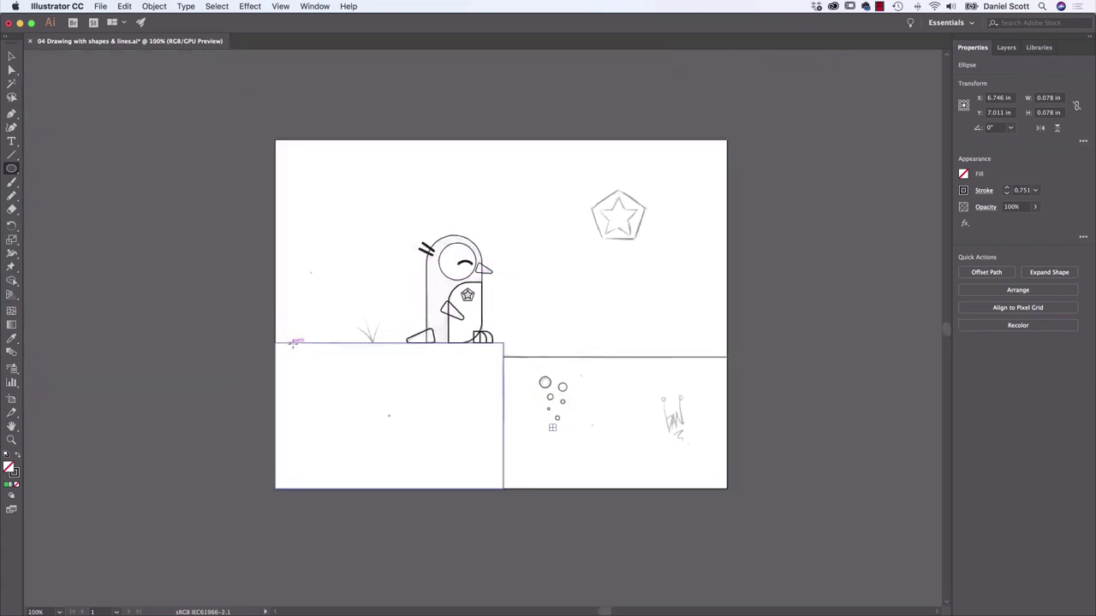
pyautogui.click(17, 170)
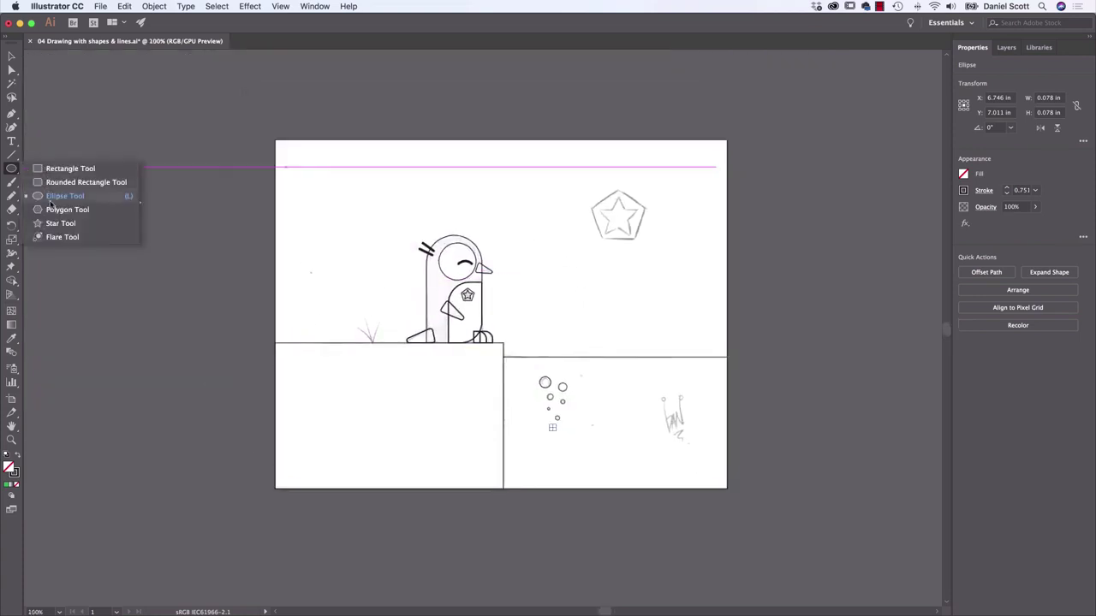
pyautogui.moveTo(12, 155); pyautogui.dragTo(56, 171)
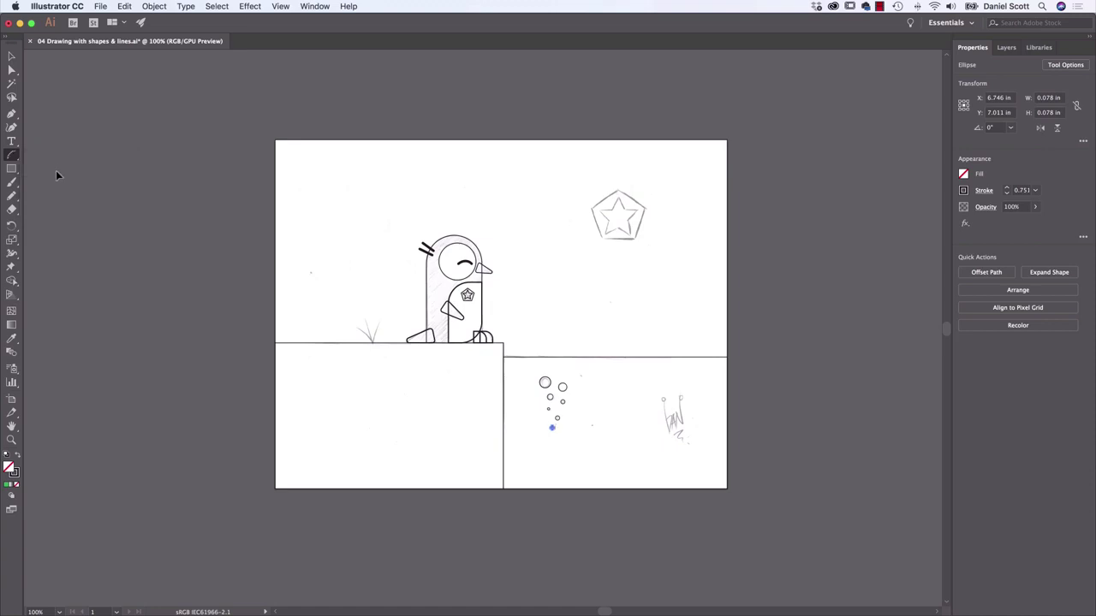
pyautogui.press('super+equal')
pyautogui.press('super+equal')
pyautogui.press('super+equal')
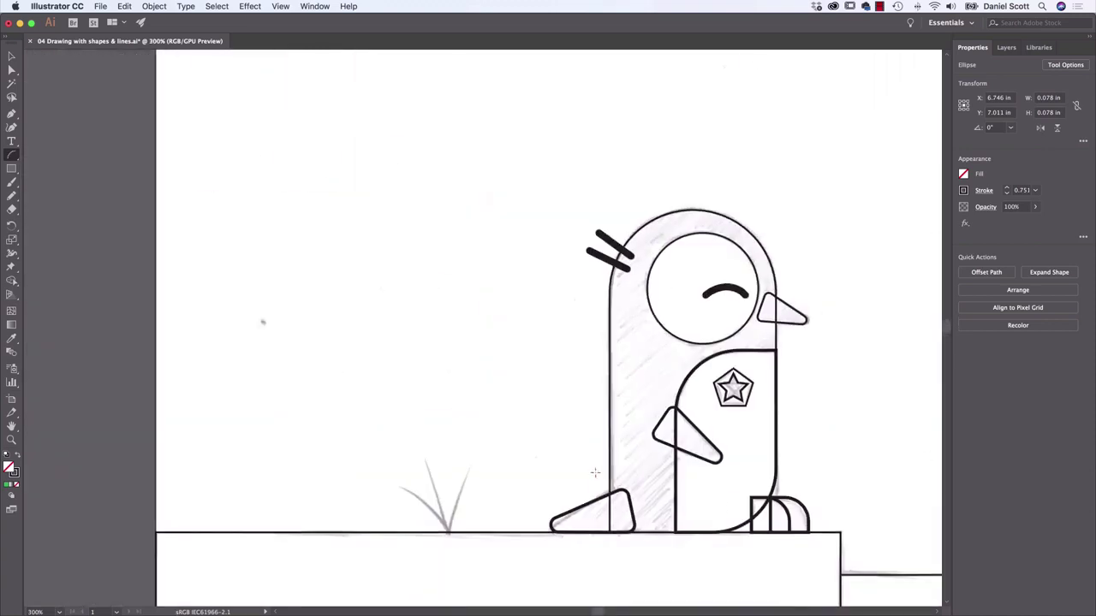
pyautogui.moveTo(450, 529)
pyautogui.mouseDown()
pyautogui.moveTo(366, 467)
pyautogui.moveTo(393, 491)
pyautogui.mouseUp()
pyautogui.moveTo(452, 530)
pyautogui.mouseDown()
pyautogui.moveTo(462, 488)
pyautogui.moveTo(432, 443)
pyautogui.mouseUp()
pyautogui.moveTo(452, 529)
pyautogui.mouseDown()
pyautogui.moveTo(484, 505)
pyautogui.moveTo(488, 476)
pyautogui.moveTo(473, 471)
pyautogui.mouseUp()
# Resize the middle grass blade to about 0.17 by 0.72 in and deselect it.
pyautogui.press('v')
pyautogui.moveTo(359, 379); pyautogui.dragTo(497, 503)
pyautogui.click(514, 441)
pyautogui.click(434, 446)
pyautogui.moveTo(432, 442); pyautogui.dragTo(421, 437)
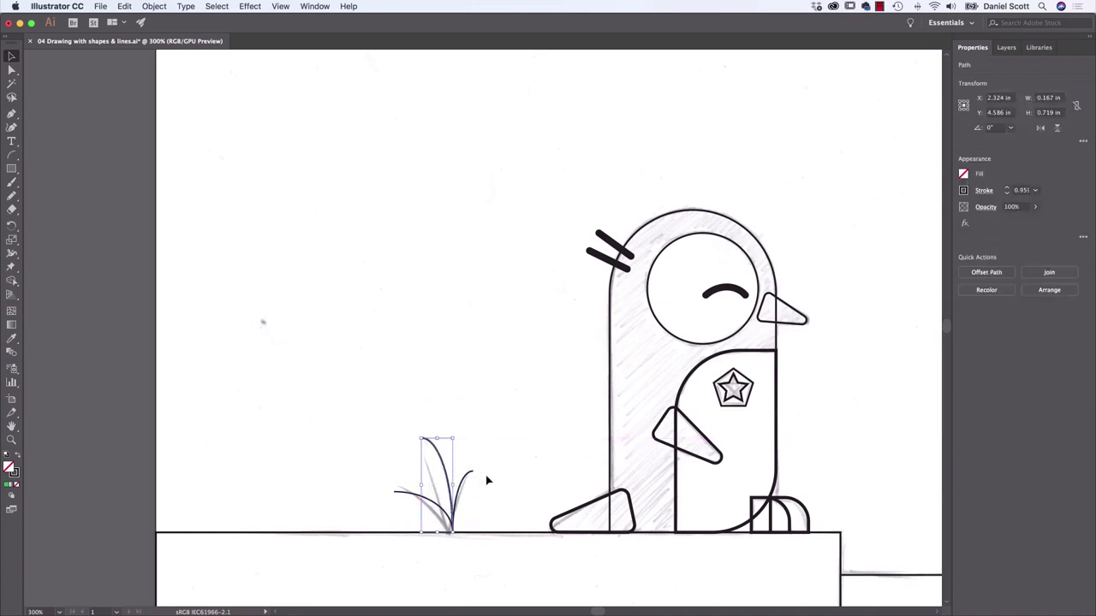
pyautogui.click(482, 492)
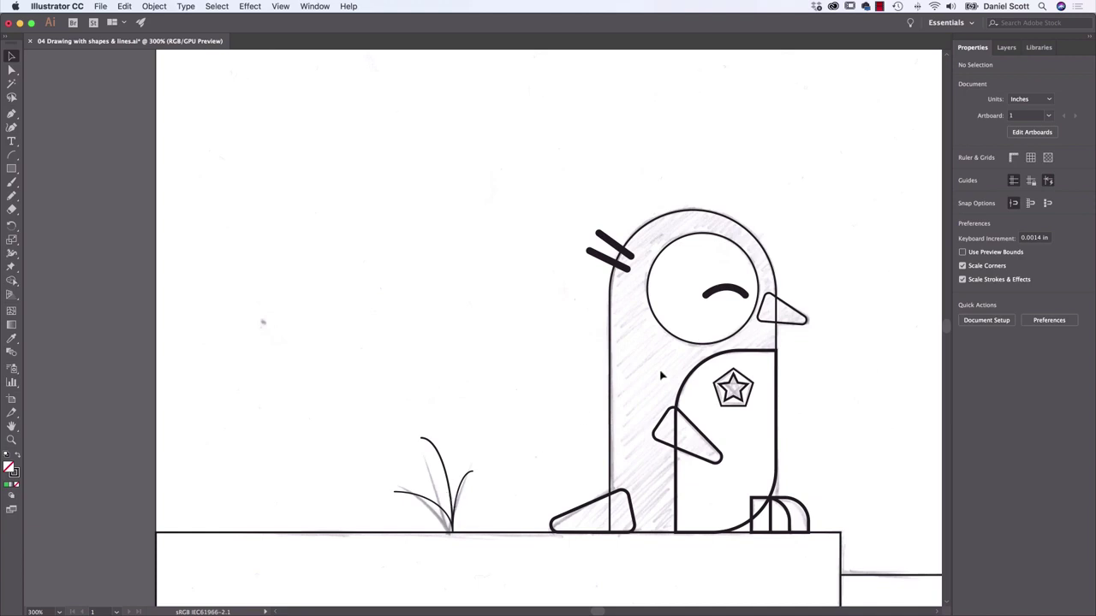
# Switch to the 05 Grouping & arranging document and hide its Template Penguin layer.
pyautogui.hscroll(5, 626, 388)
pyautogui.scroll(-2, 626, 388)
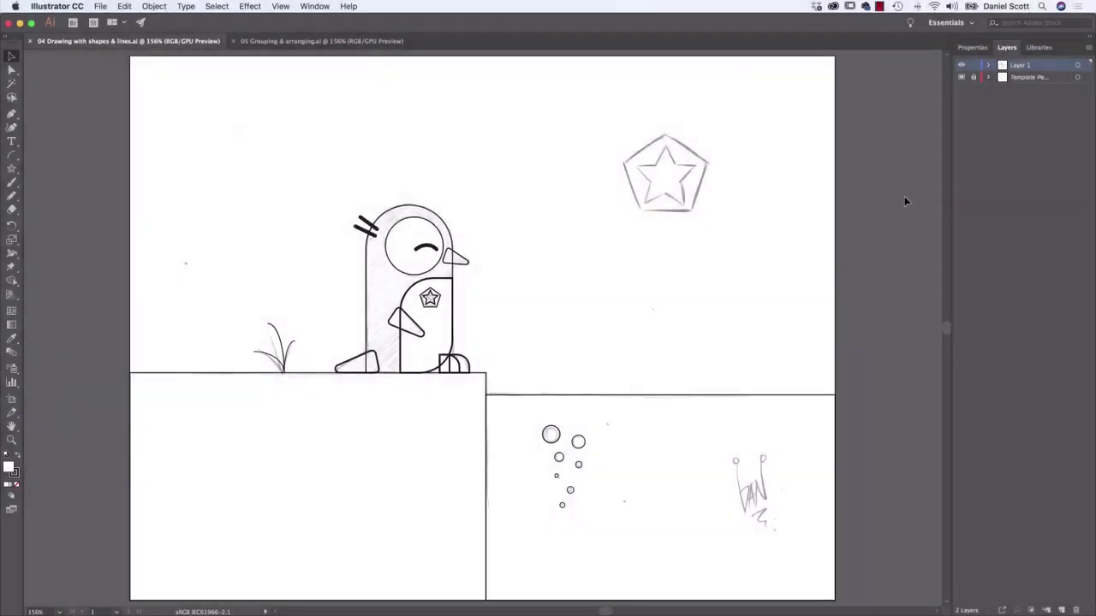
pyautogui.click(359, 45)
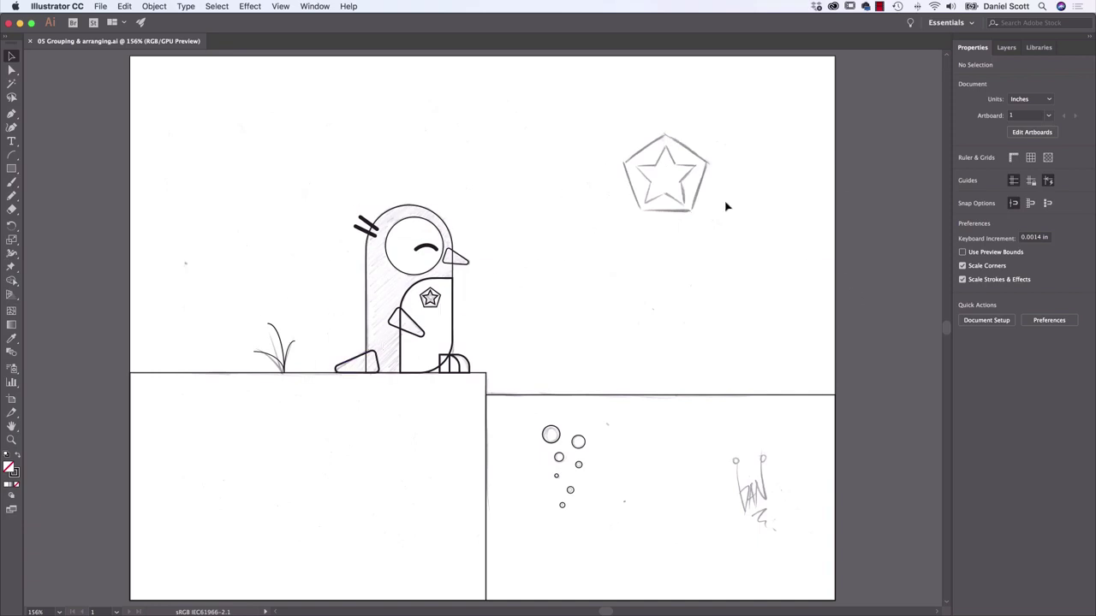
pyautogui.click(1007, 48)
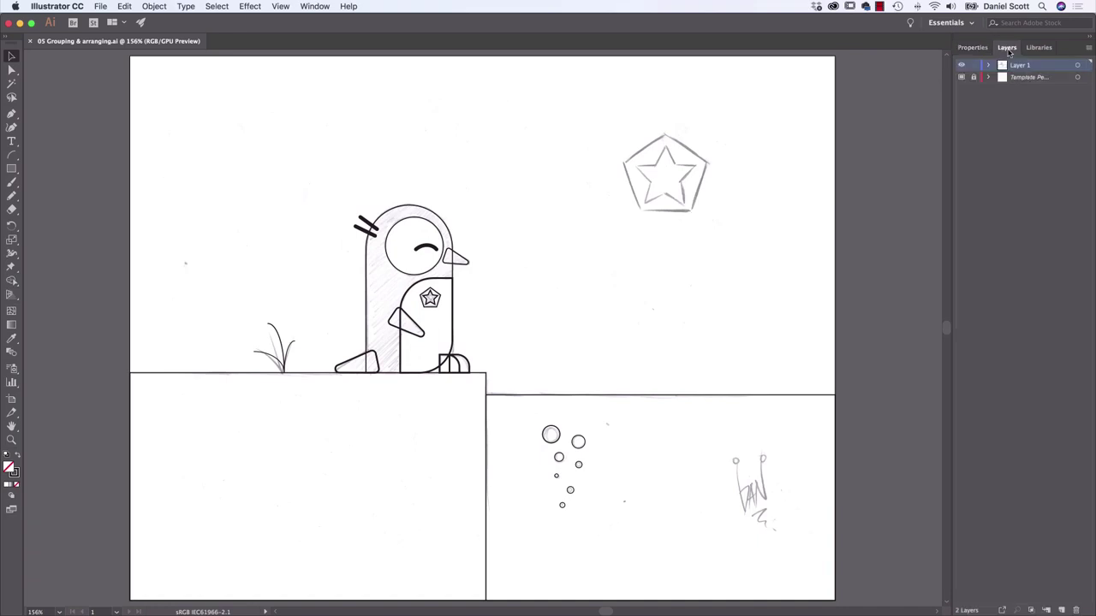
pyautogui.click(960, 78)
pyautogui.click(961, 78)
pyautogui.click(961, 78)
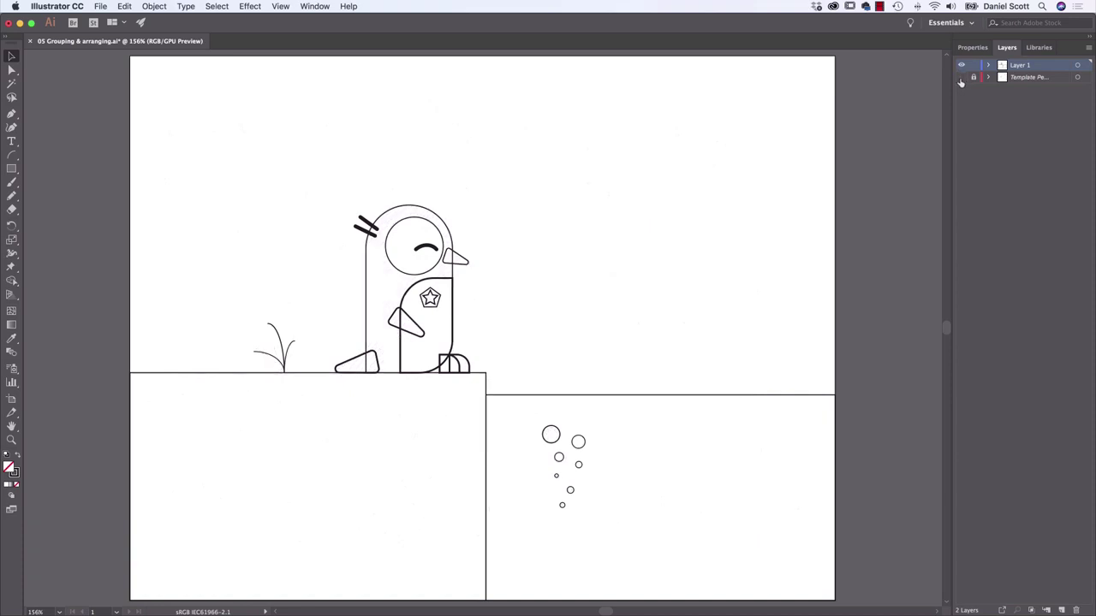
# Delete the hidden Template Penguin layer and undo the deletion.
pyautogui.click(1043, 80)
pyautogui.click(1076, 610)
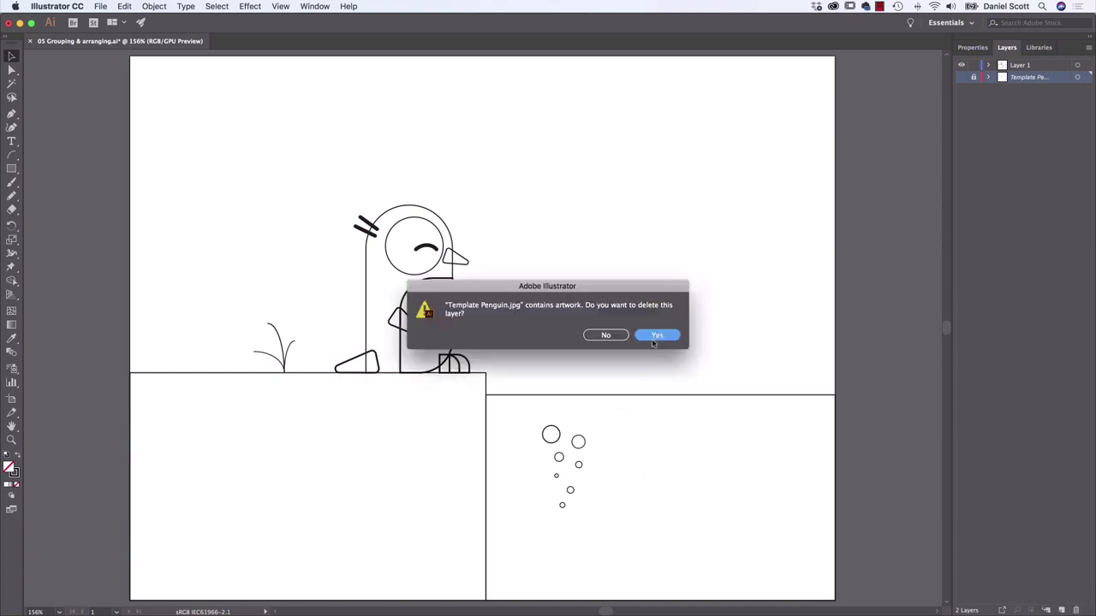
pyautogui.click(657, 335)
pyautogui.press('super+z')
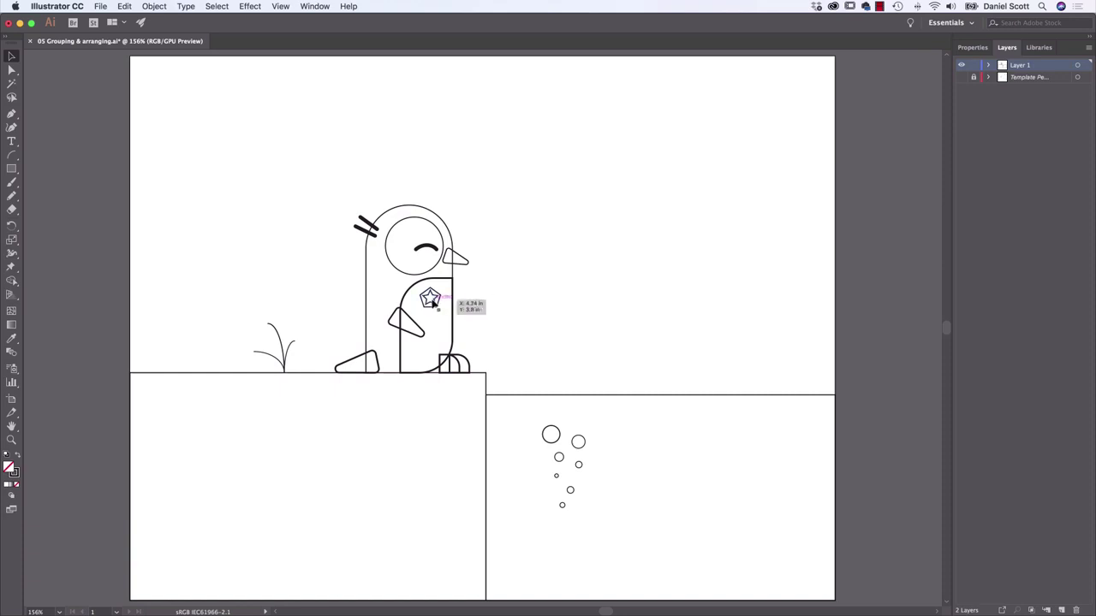
# Fill the badge's pentagon on the penguin's chest with black and remove its stroke.
pyautogui.press('super+equal')
pyautogui.press('super+equal')
pyautogui.press('super+equal')
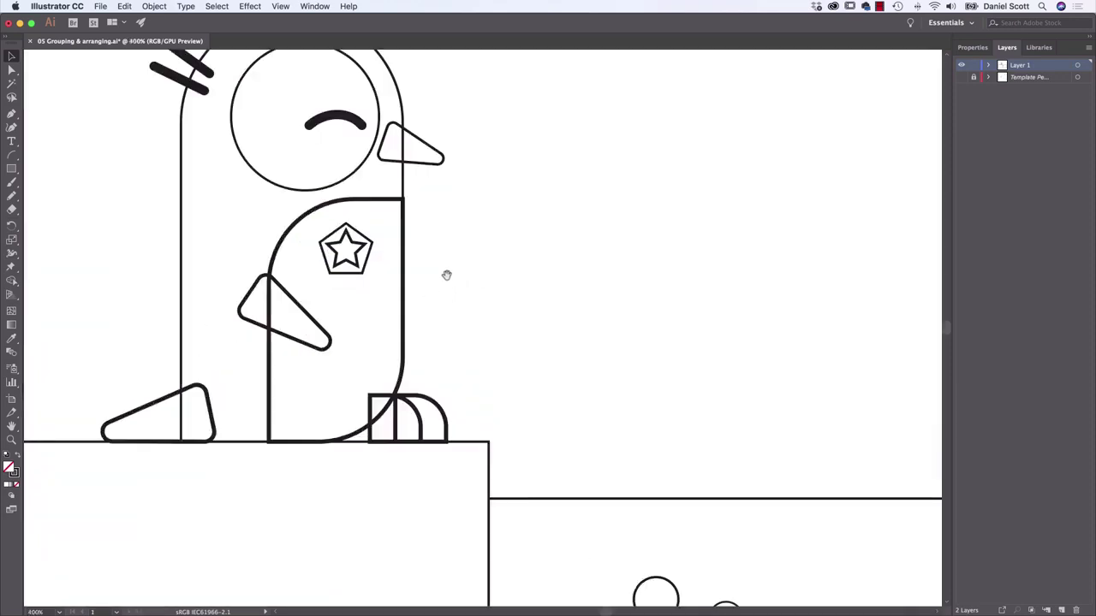
pyautogui.moveTo(445, 276); pyautogui.dragTo(653, 334)
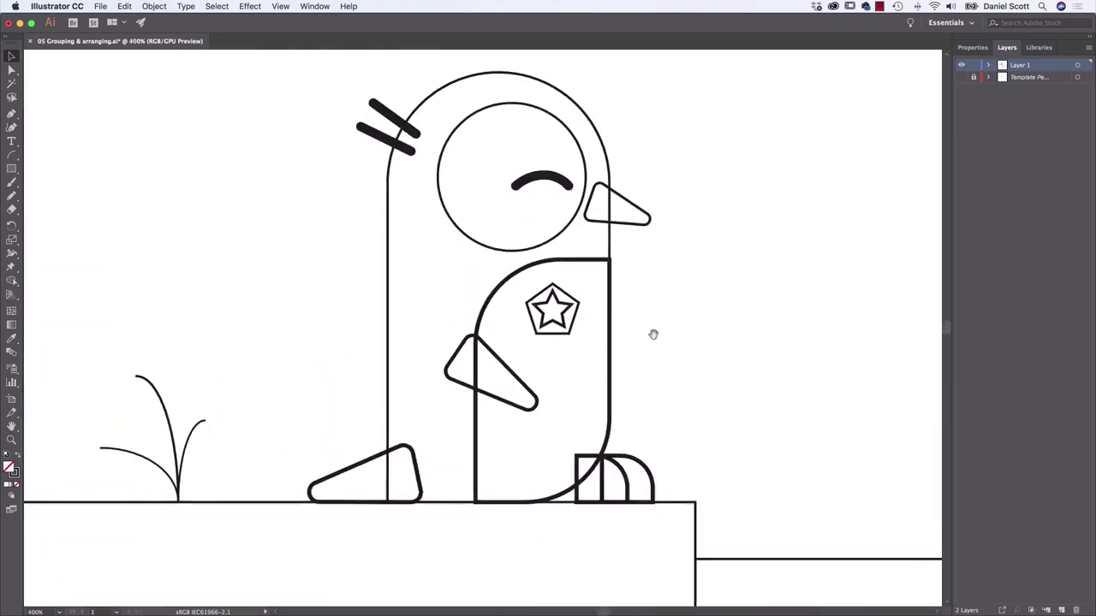
pyautogui.click(571, 299)
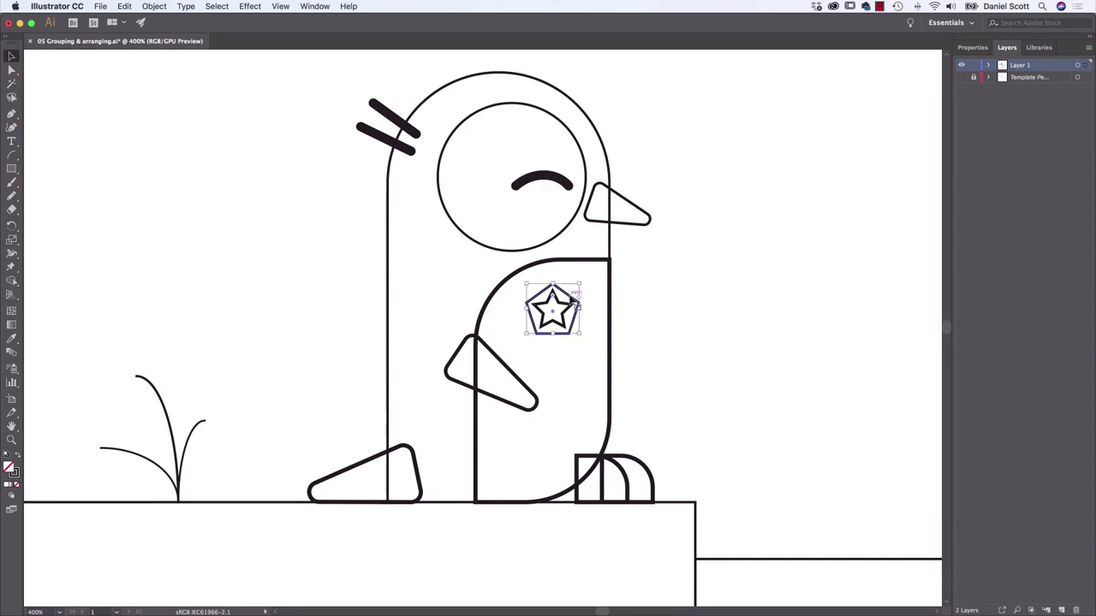
pyautogui.click(968, 48)
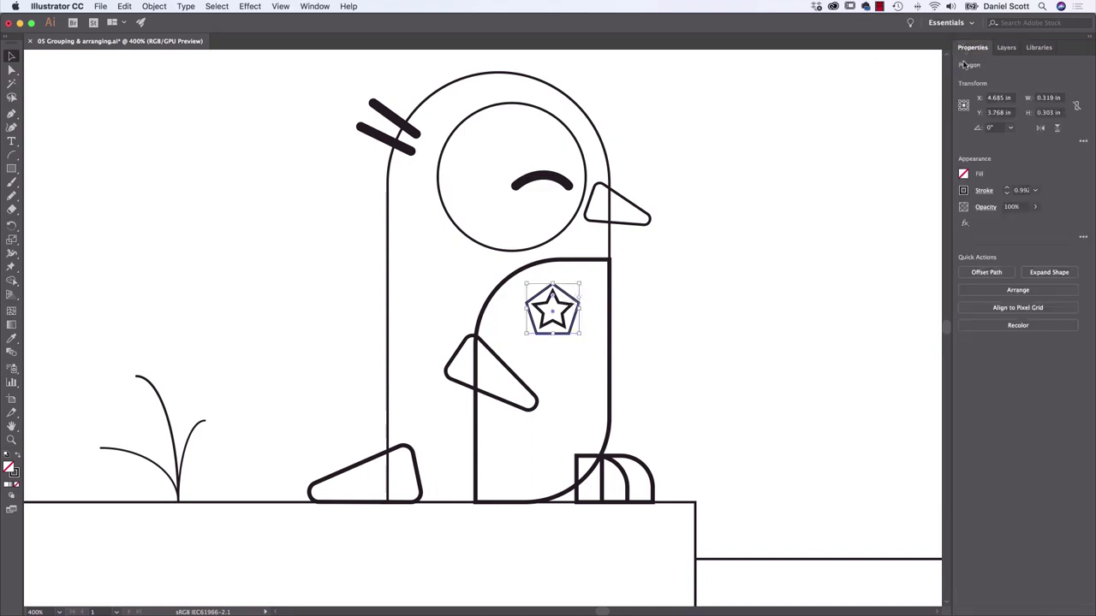
pyautogui.click(964, 175)
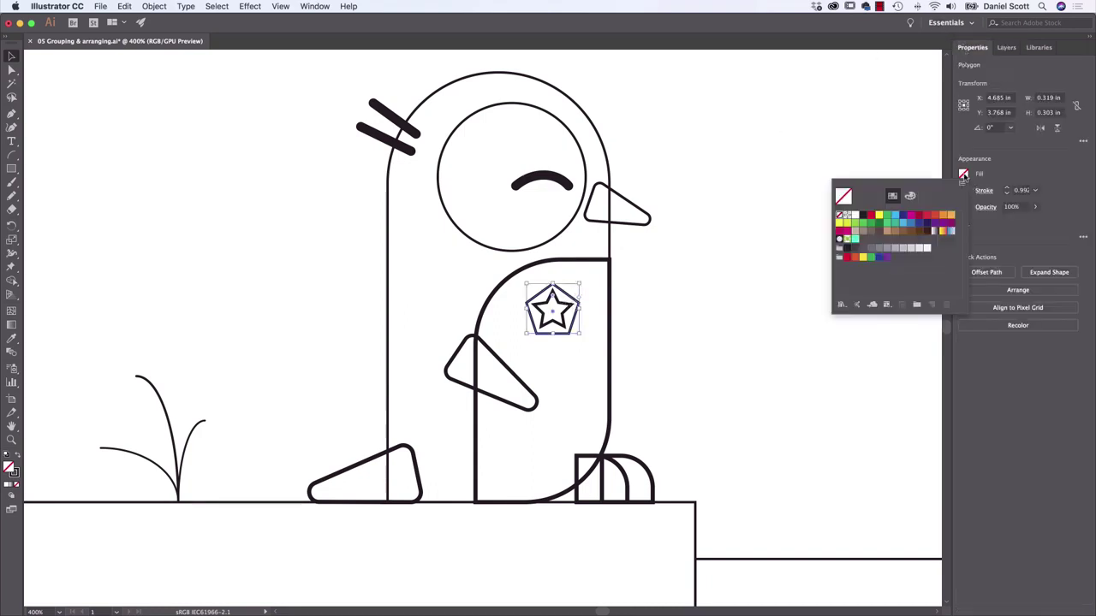
pyautogui.click(863, 215)
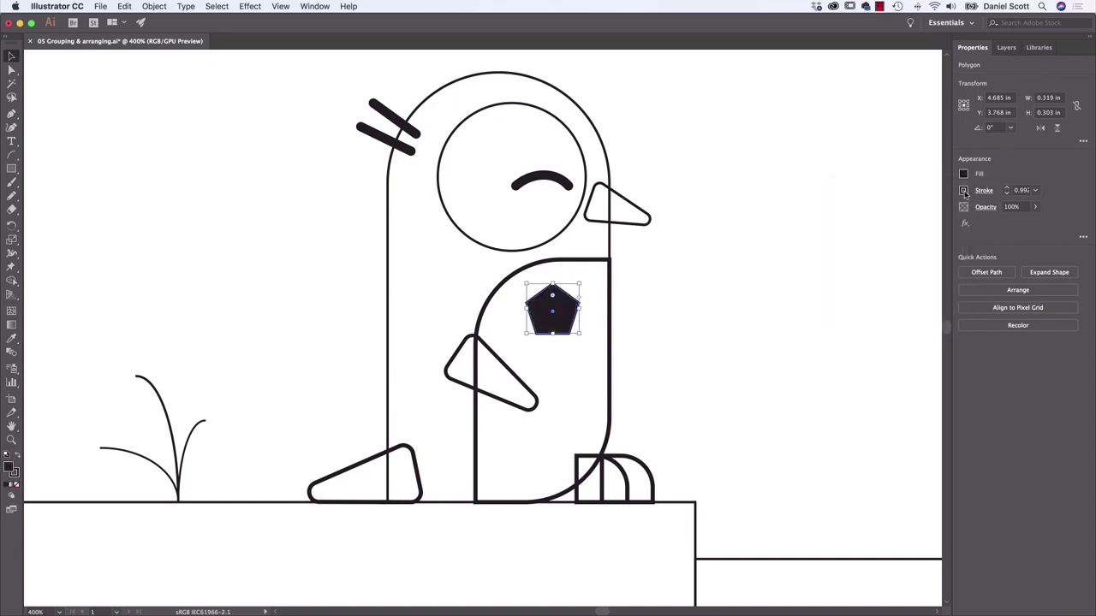
pyautogui.click(964, 191)
pyautogui.click(840, 232)
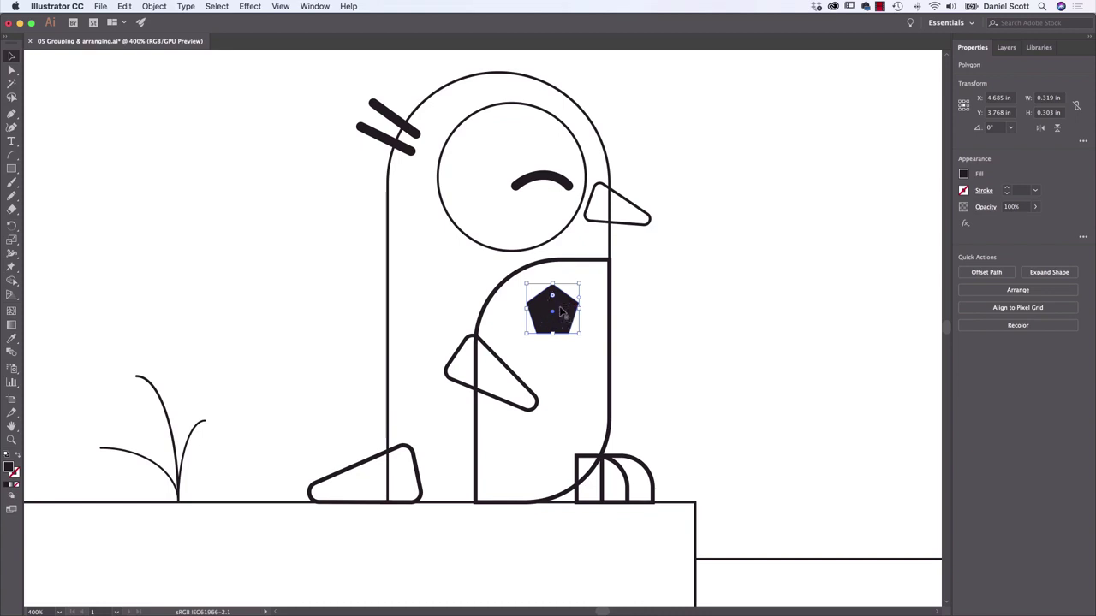
# Move the black pentagon off the penguin's chest and undo the move.
pyautogui.moveTo(573, 310); pyautogui.dragTo(669, 318)
pyautogui.press('super+z')
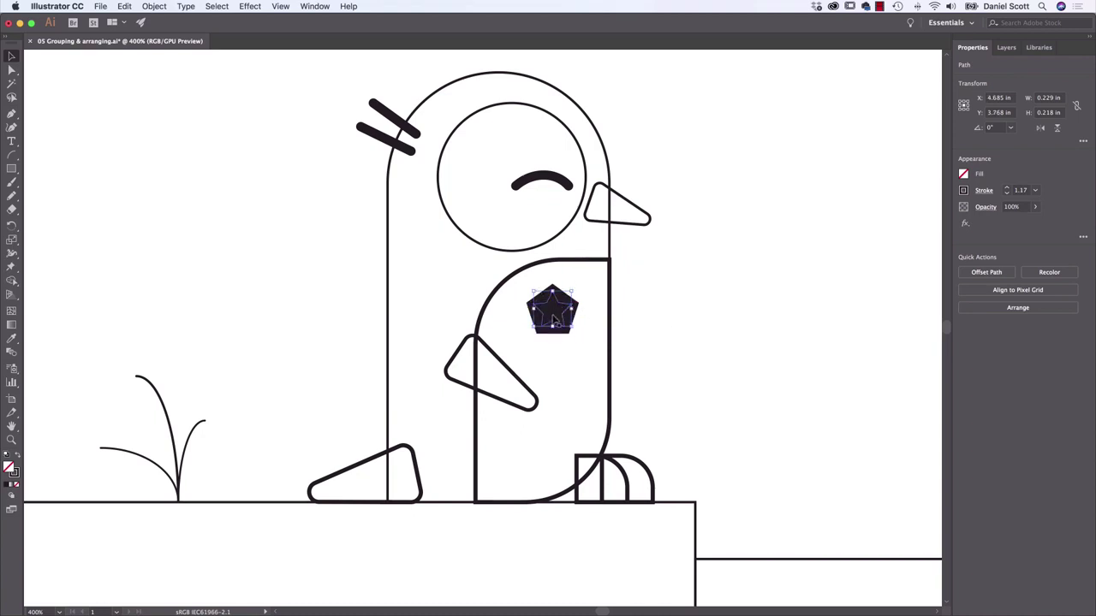
# Remove the stroke from the badge's star and fill the star with white.
pyautogui.click(964, 191)
pyautogui.click(840, 232)
pyautogui.click(963, 174)
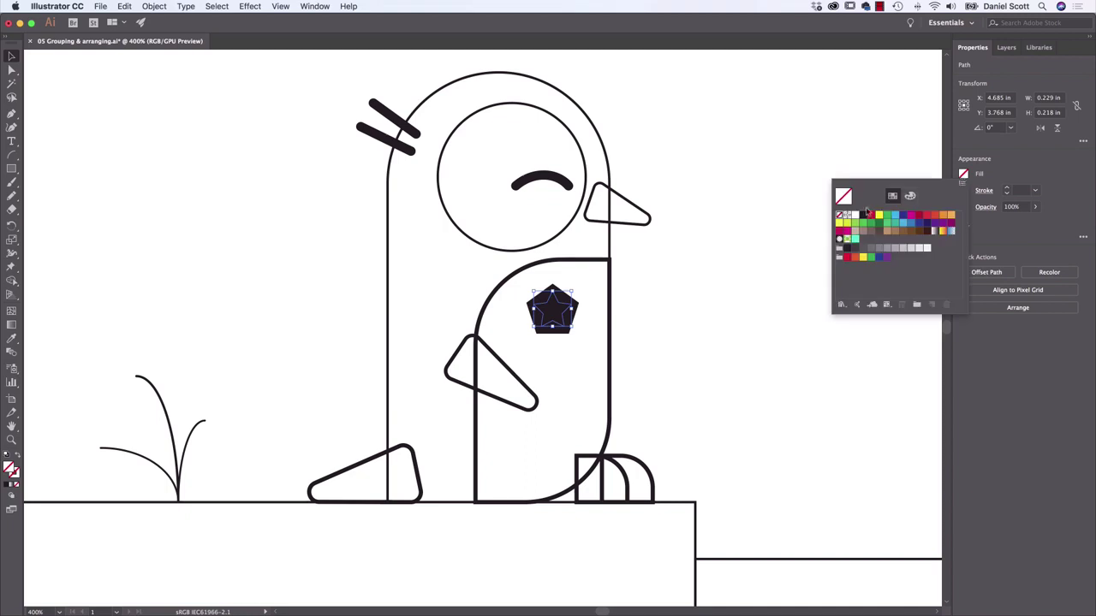
pyautogui.click(855, 215)
pyautogui.click(730, 297)
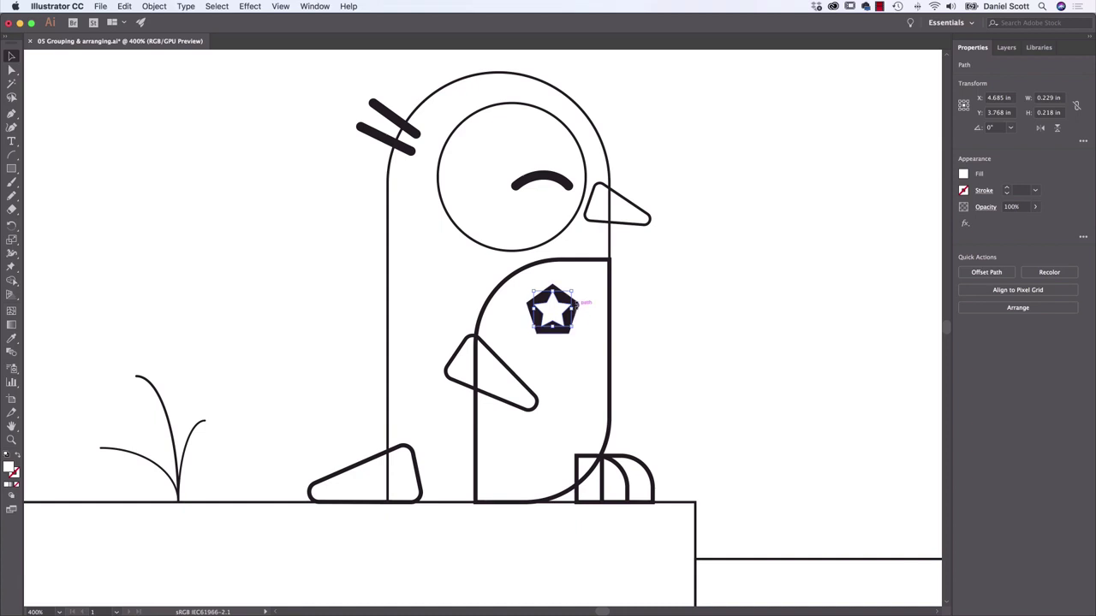
# Move the badge's black pentagon a little away from its star and undo the move.
pyautogui.press('super+equal')
pyautogui.click(532, 326)
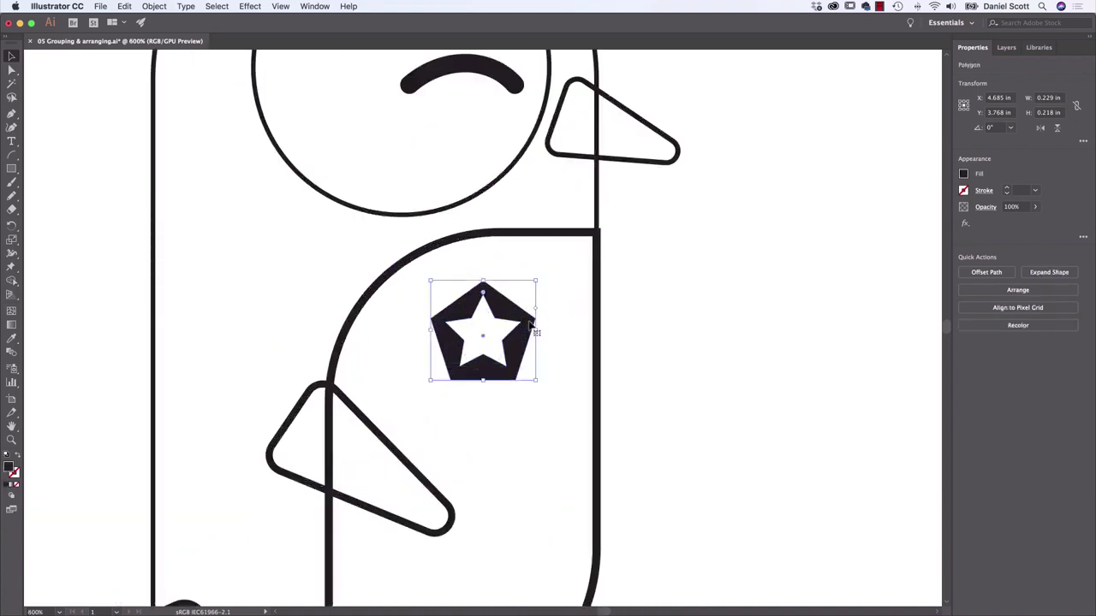
pyautogui.moveTo(504, 341); pyautogui.dragTo(536, 340)
pyautogui.press('super+z')
# Select the badge's white star together with the black pentagon and group them.
pyautogui.keyDown('shift'); pyautogui.click(486, 332); pyautogui.keyUp('shift')
pyautogui.press('super+z')
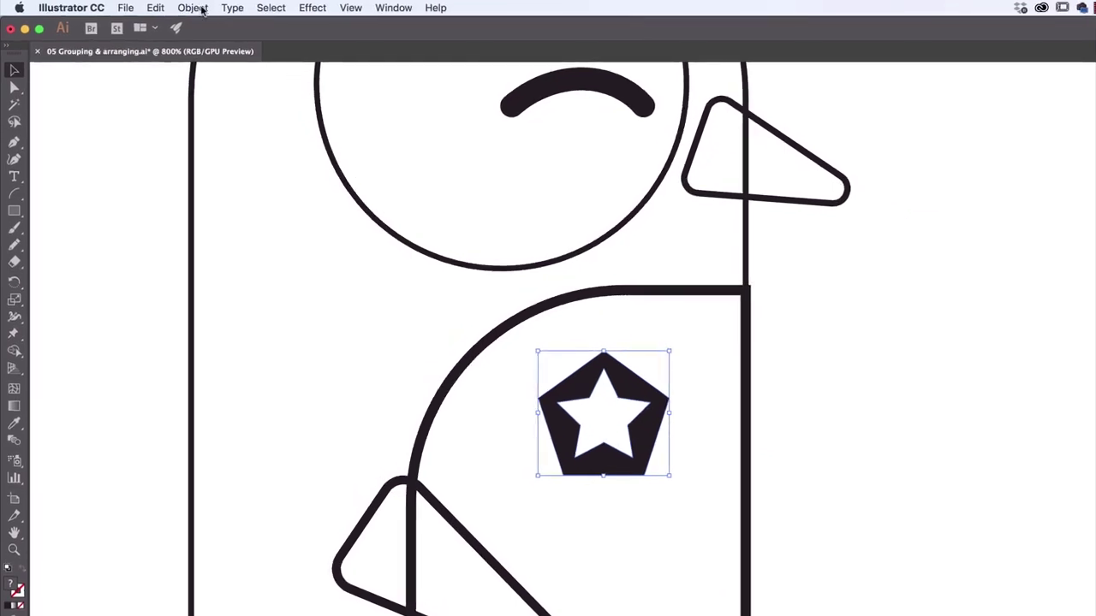
pyautogui.click(202, 9)
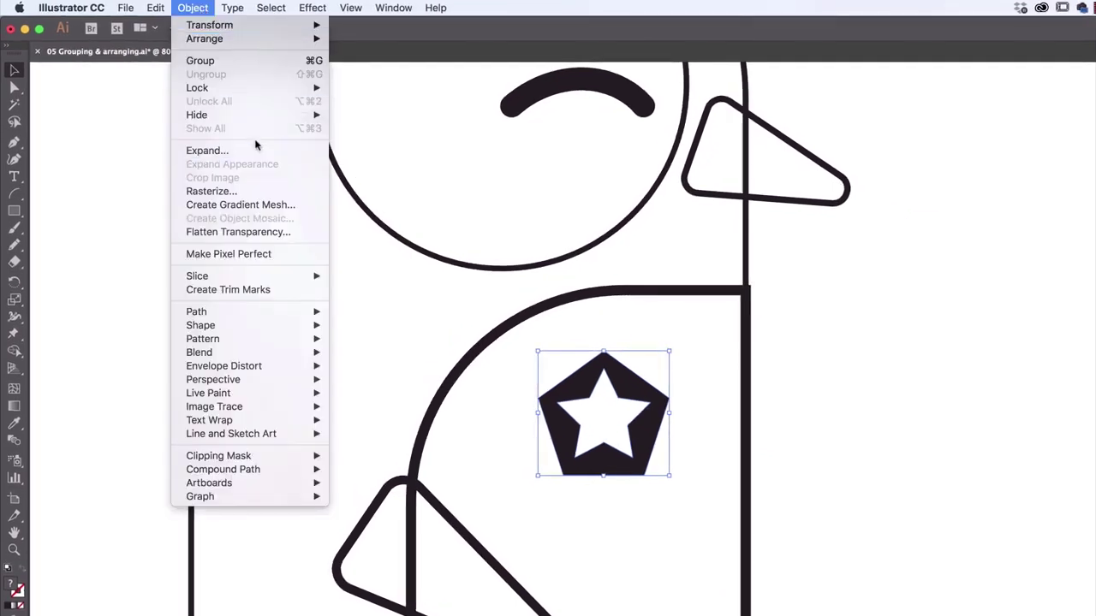
pyautogui.click(234, 62)
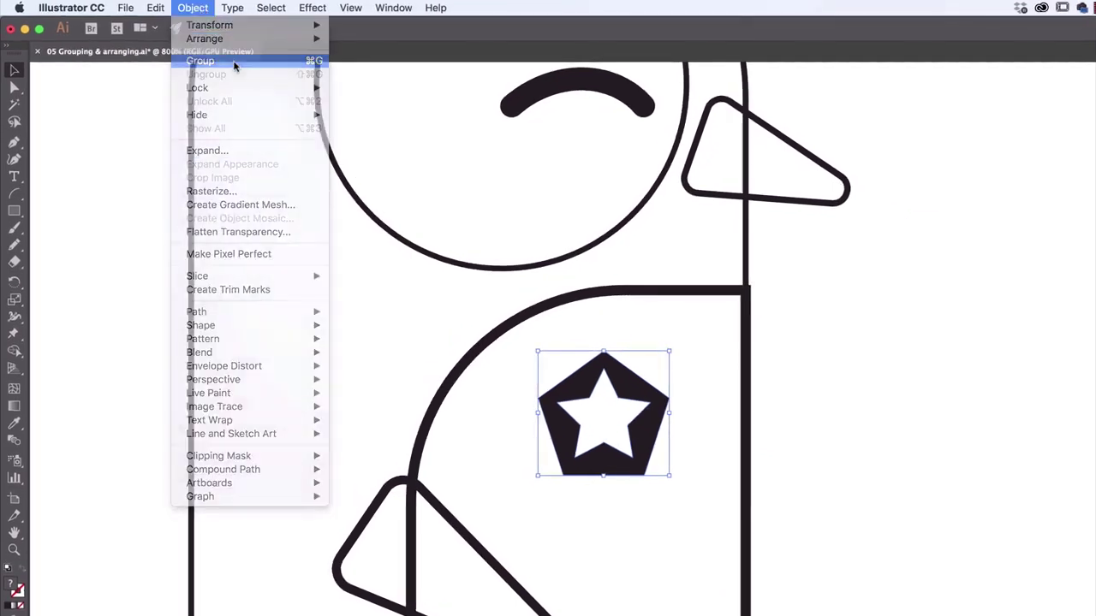
pyautogui.click(882, 394)
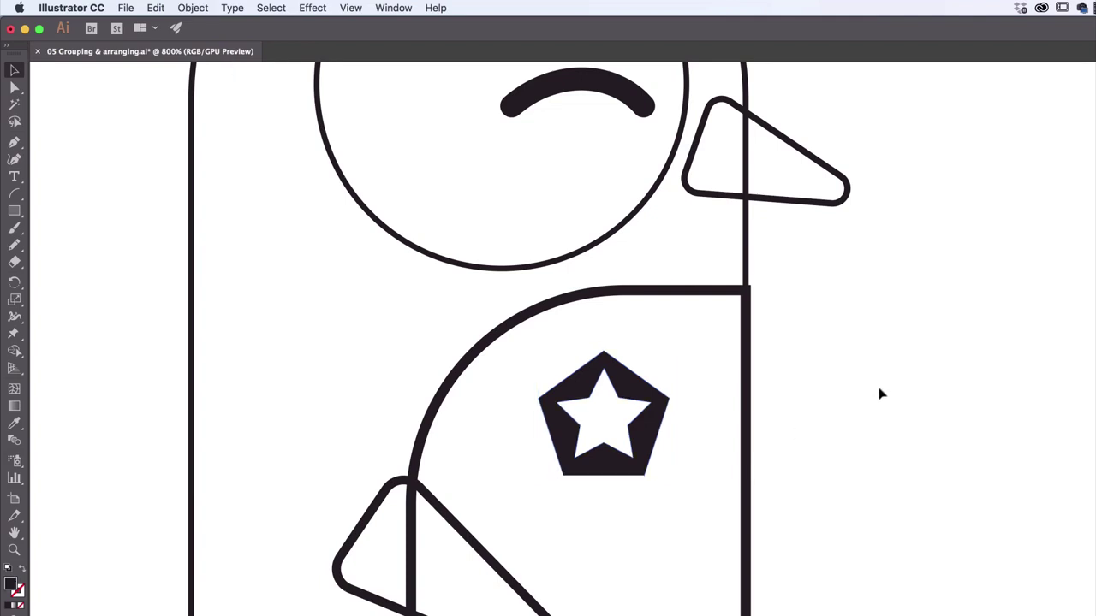
# Move the grouped badge off the penguin's chest into the empty area beside its body.
pyautogui.moveTo(620, 403); pyautogui.dragTo(933, 450)
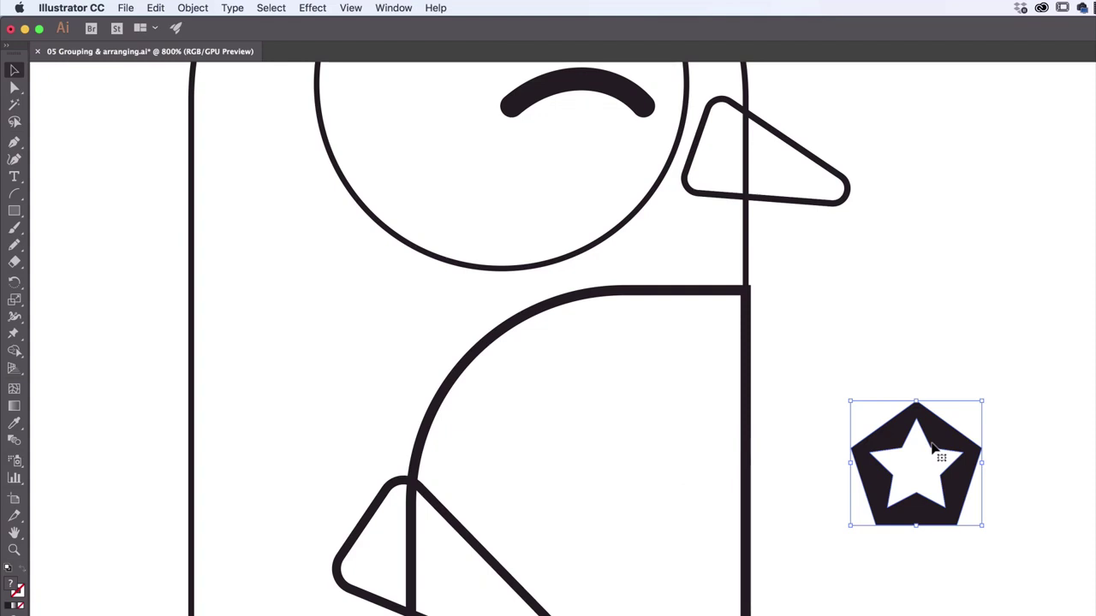
pyautogui.click(192, 8)
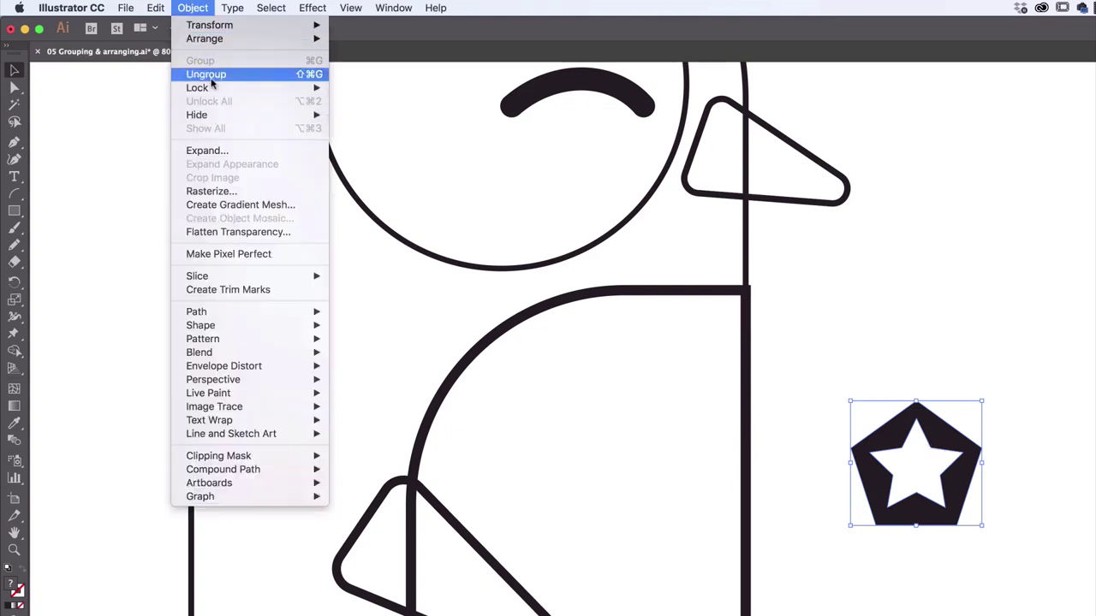
pyautogui.click(1012, 345)
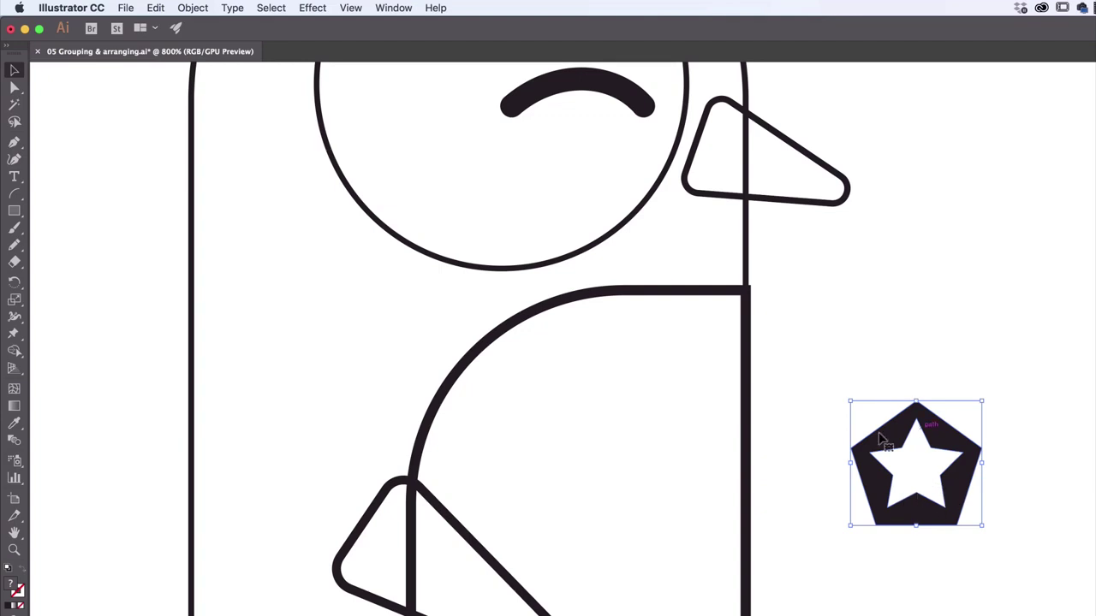
pyautogui.click(740, 387)
pyautogui.click(747, 379)
pyautogui.click(805, 208)
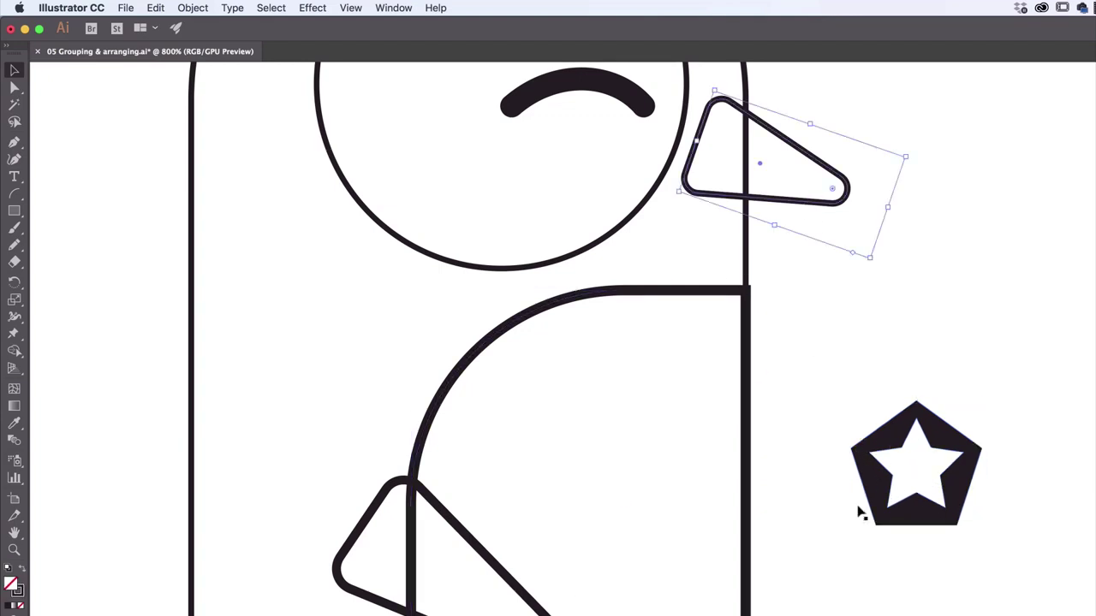
# Isolate the badge group, try selecting the artwork outside it, and exit isolation mode.
pyautogui.click(923, 464)
pyautogui.doubleClick(923, 464)
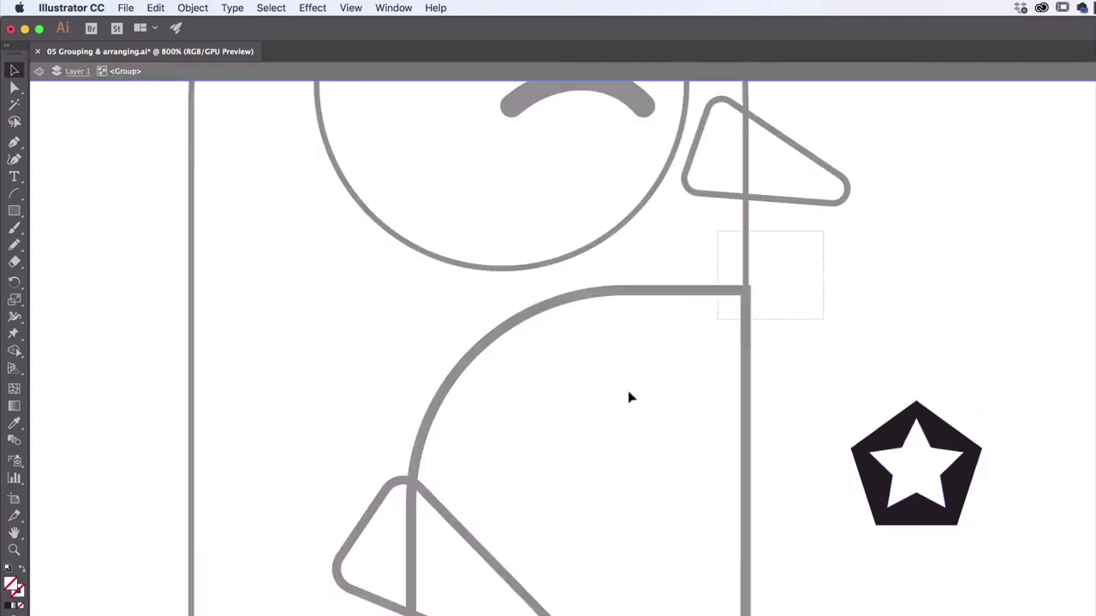
pyautogui.moveTo(502, 264); pyautogui.dragTo(725, 404)
pyautogui.moveTo(724, 405); pyautogui.dragTo(514, 502)
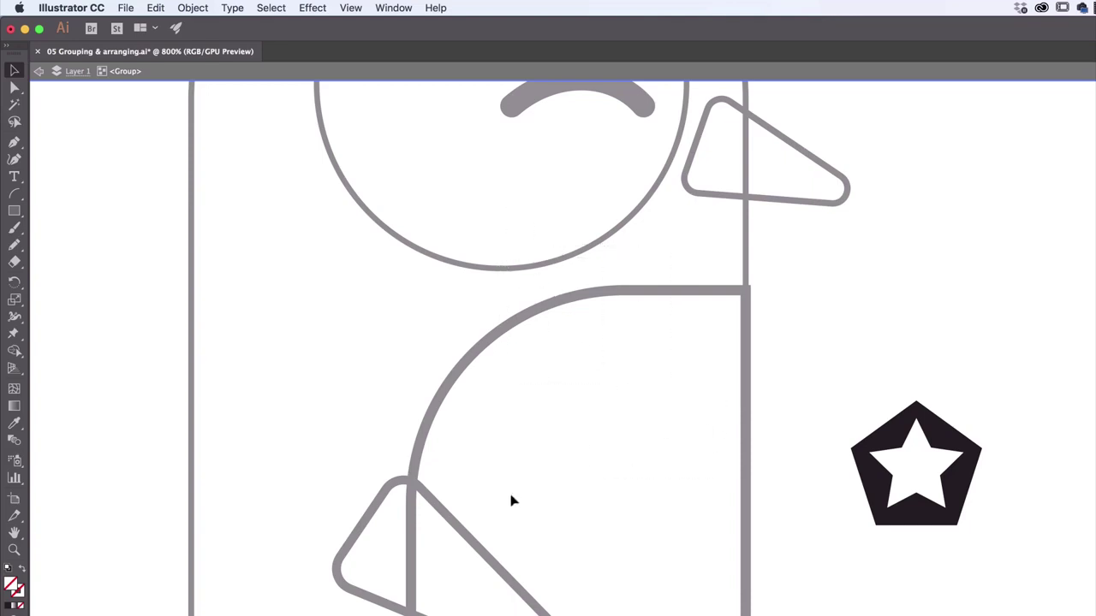
pyautogui.click(914, 471)
pyautogui.click(717, 388)
pyautogui.click(38, 73)
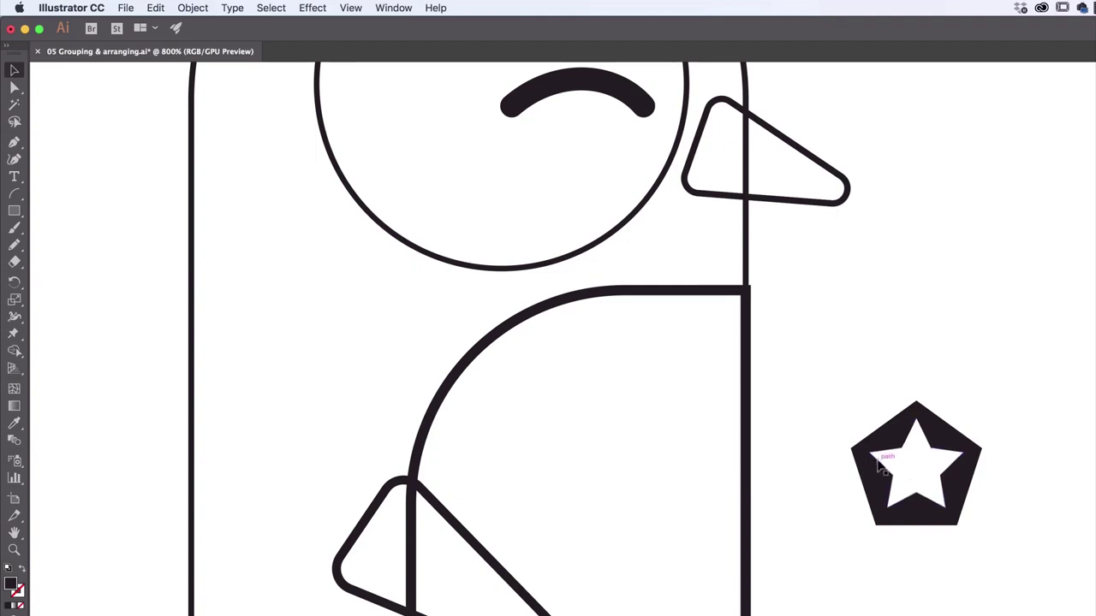
# Isolate the badge group again and return to the full artwork.
pyautogui.hscroll(10, 873, 411)
pyautogui.scroll(-4, 873, 411)
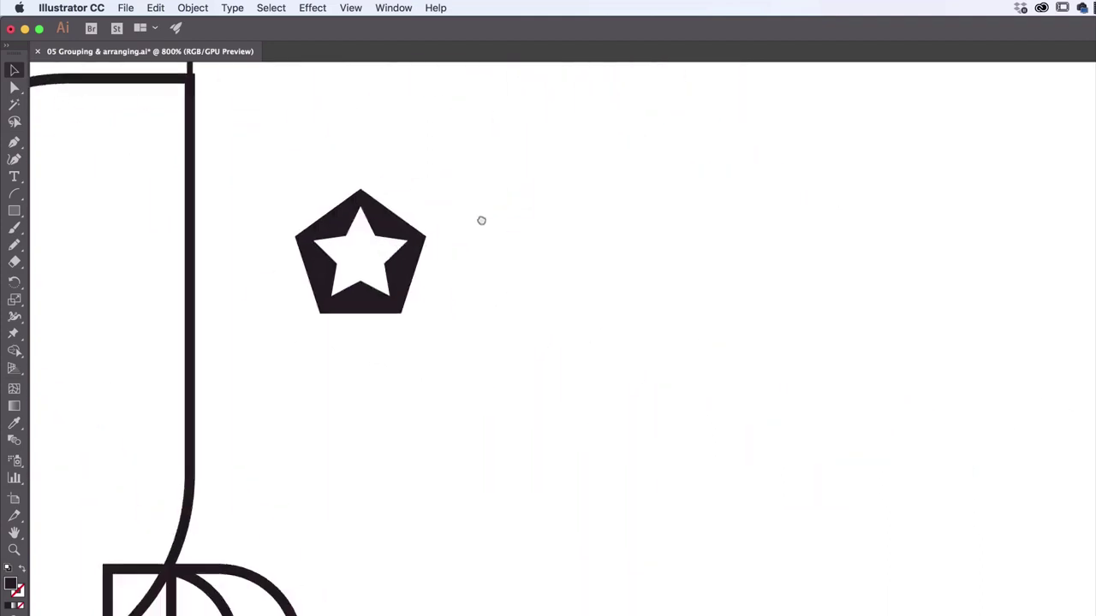
pyautogui.hscroll(5, 493, 228)
pyautogui.scroll(-2, 492, 228)
pyautogui.scroll(1, 284, 145)
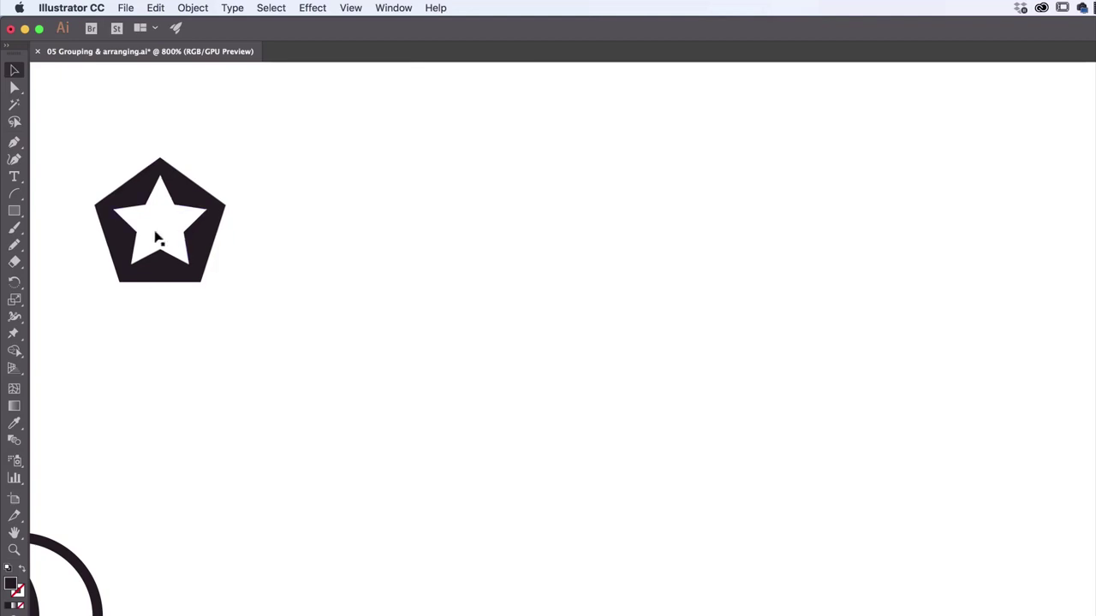
pyautogui.doubleClick(167, 232)
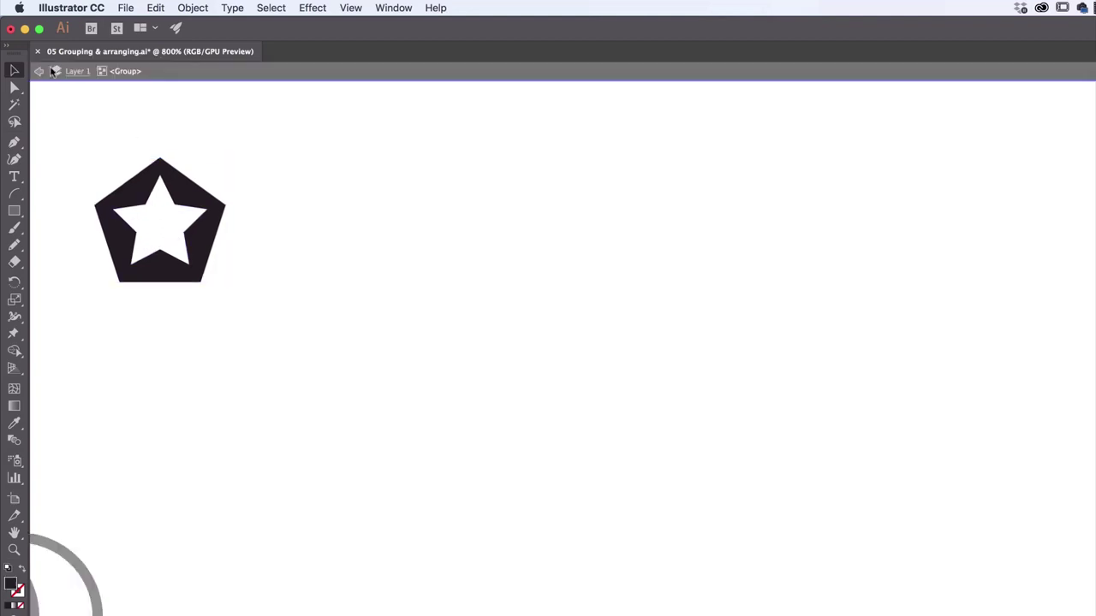
pyautogui.press('f')
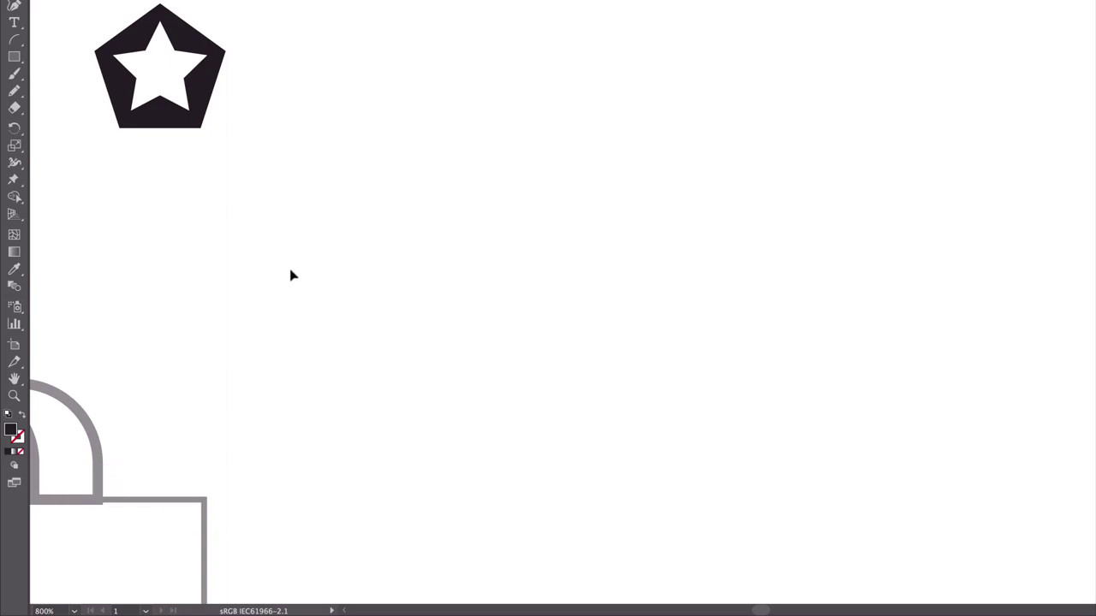
pyautogui.moveTo(274, 151); pyautogui.dragTo(629, 224)
pyautogui.press('f')
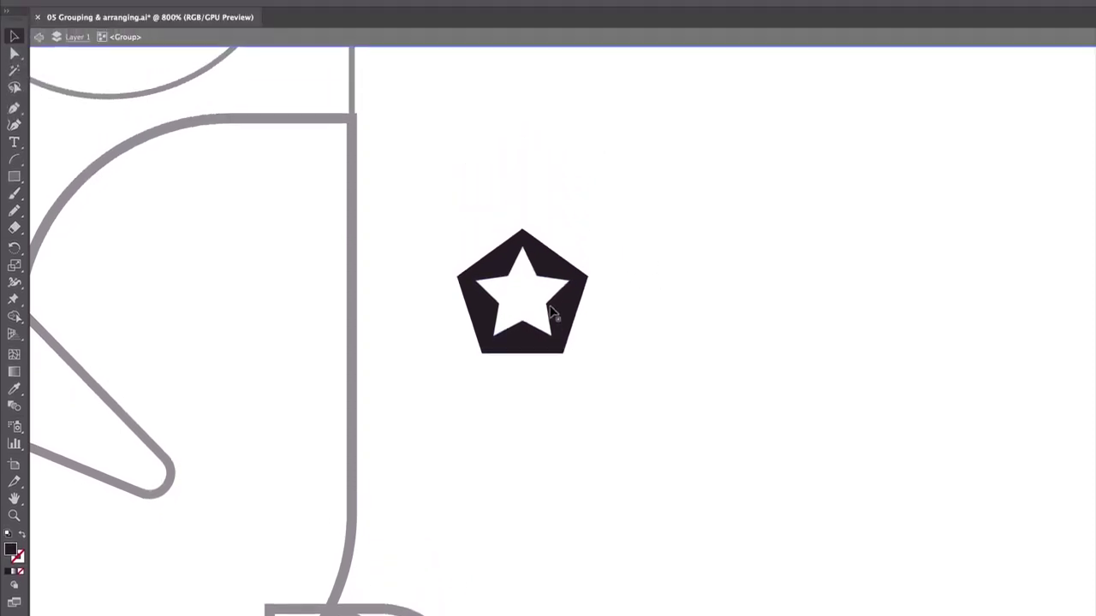
pyautogui.click(39, 73)
# Move the whole badge group slightly farther from the penguin's body.
pyautogui.moveTo(525, 305); pyautogui.dragTo(561, 329)
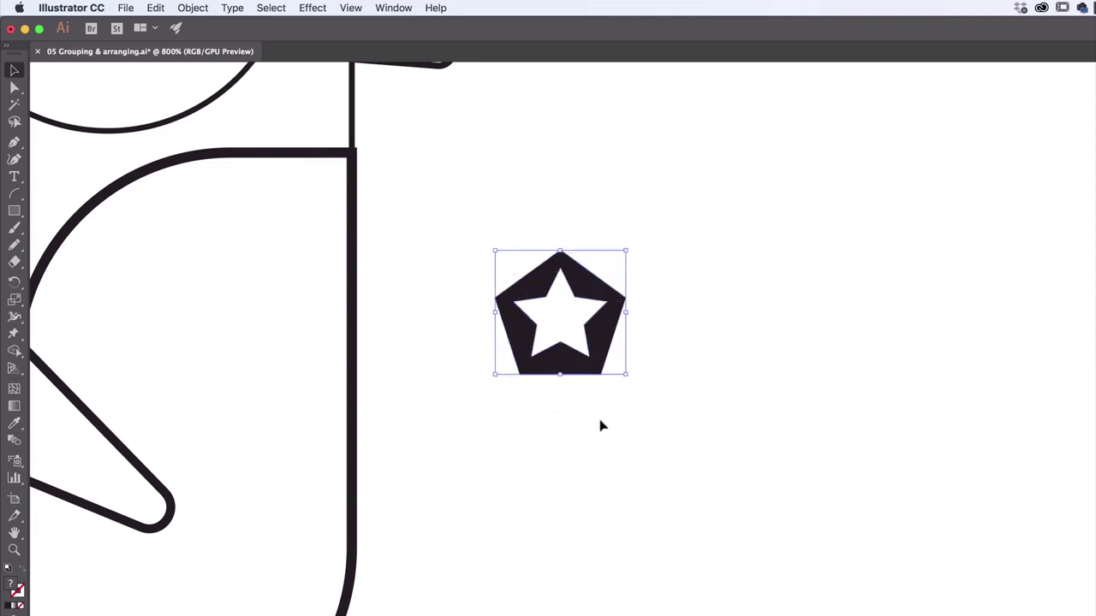
pyautogui.click(192, 8)
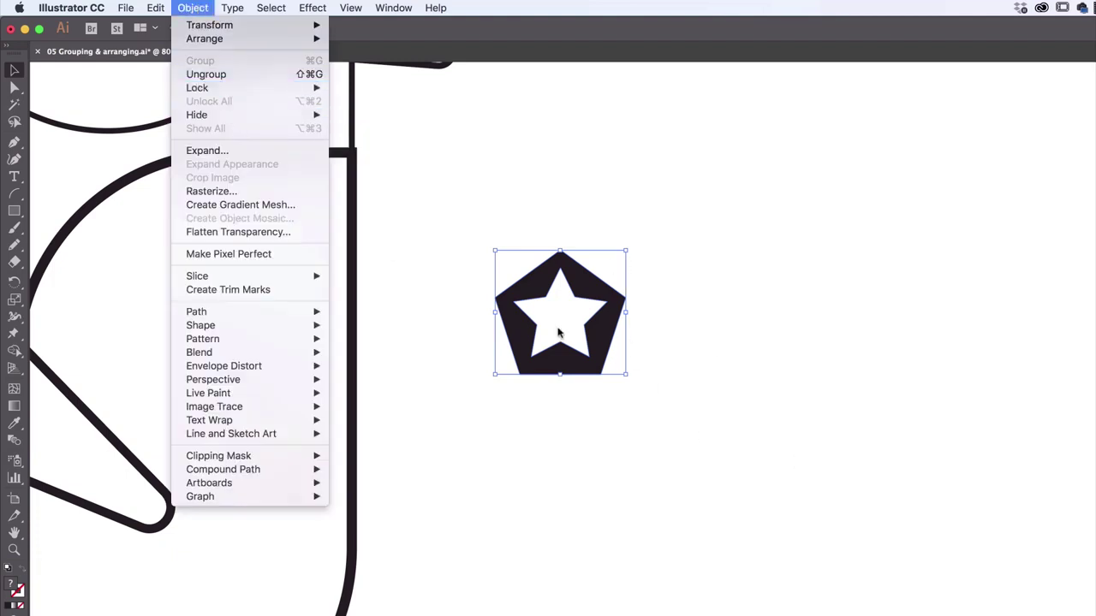
pyautogui.click(559, 333)
# Move the star inside the isolated badge group past the pentagon's lower-right edge and exit isolation mode.
pyautogui.doubleClick(570, 334)
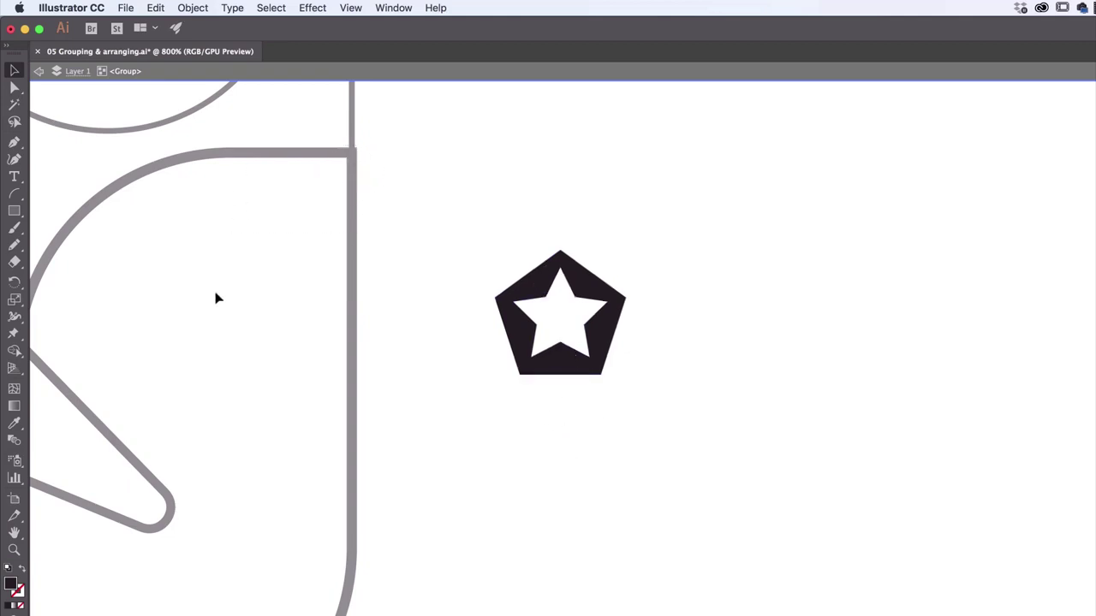
pyautogui.click(563, 306)
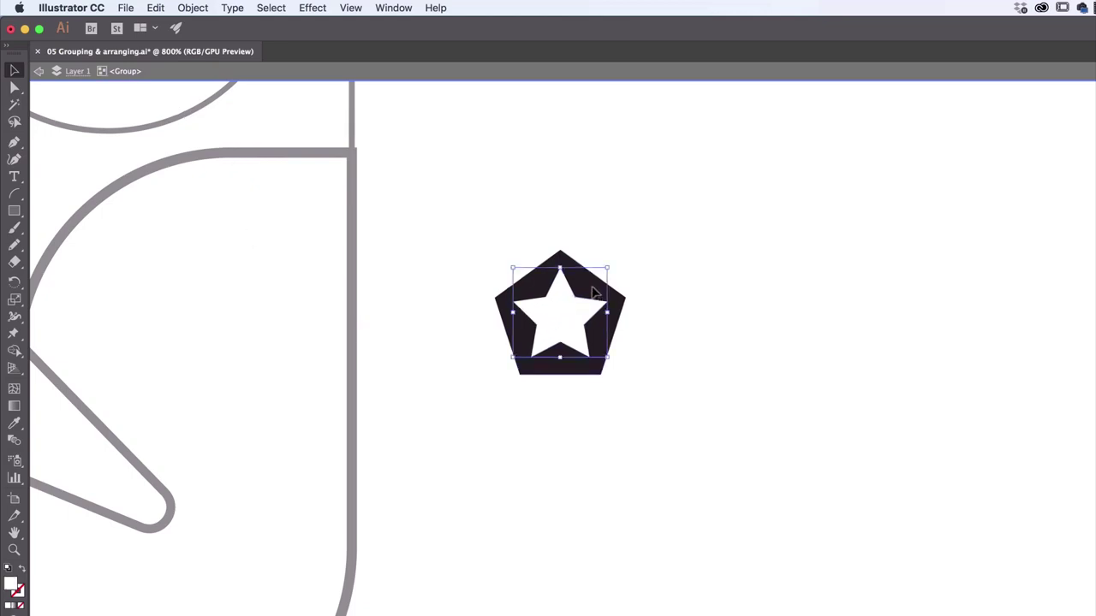
pyautogui.moveTo(584, 306); pyautogui.dragTo(611, 343)
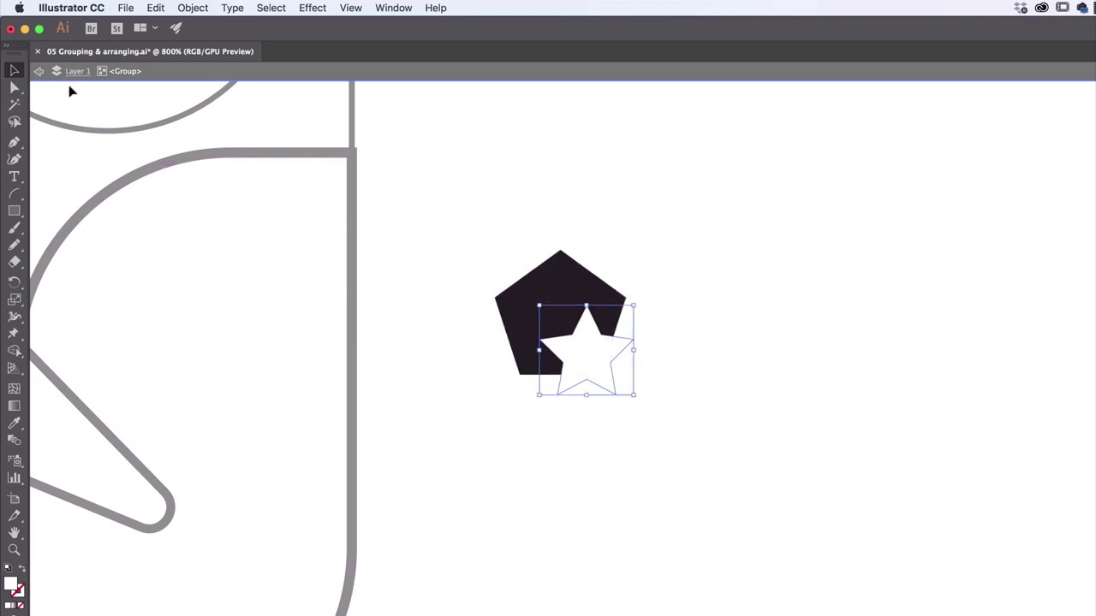
pyautogui.click(38, 73)
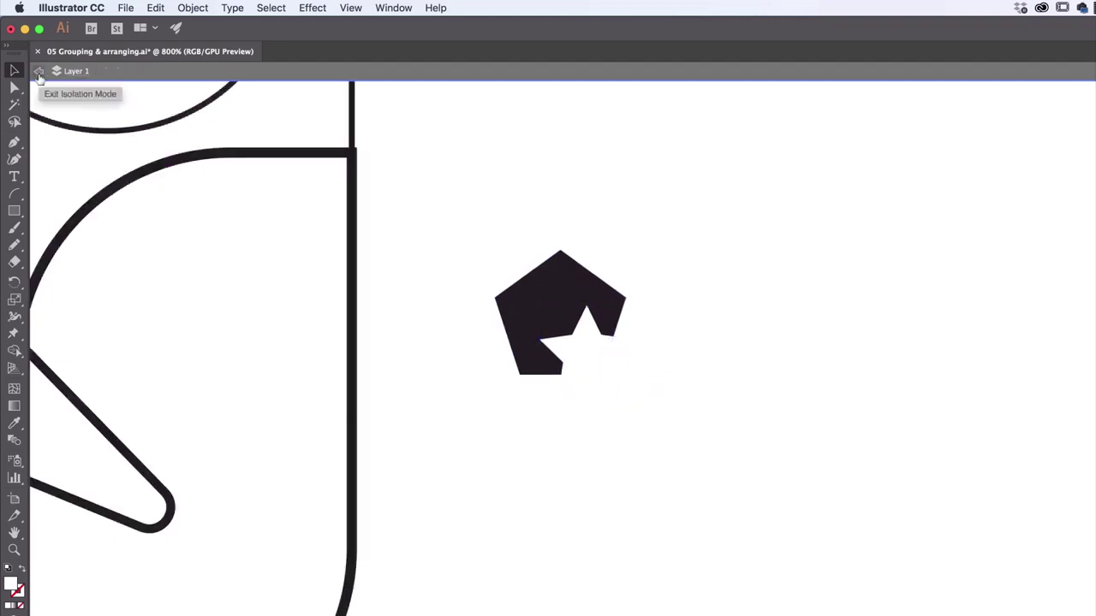
pyautogui.click(39, 73)
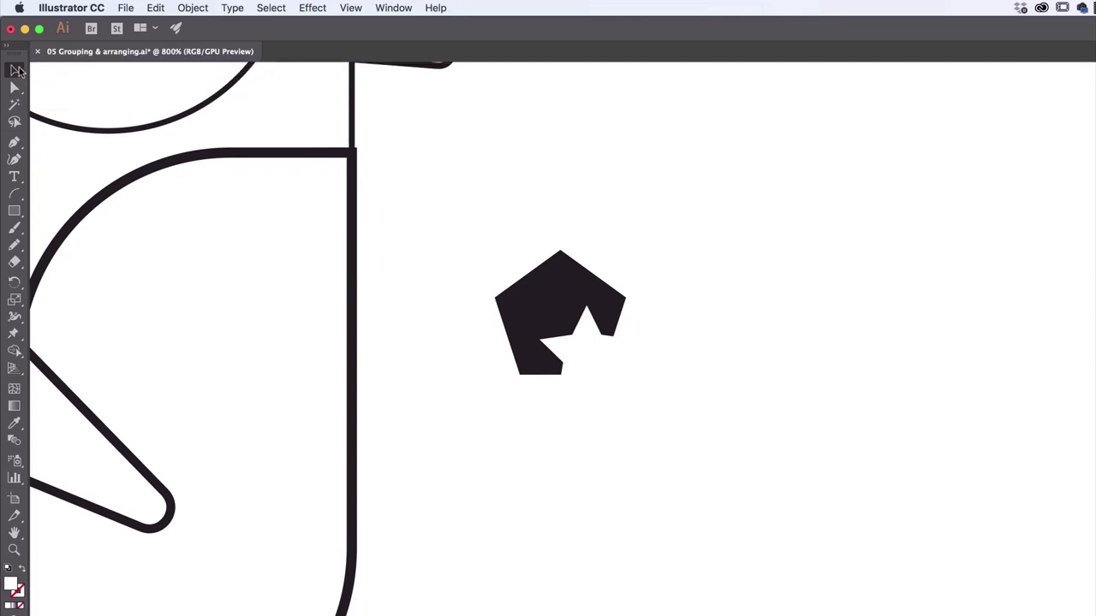
# Shift the badge slightly, centre its star on the pentagon horizontally and vertically within the isolated group, and exit isolation.
pyautogui.moveTo(553, 318); pyautogui.dragTo(601, 297)
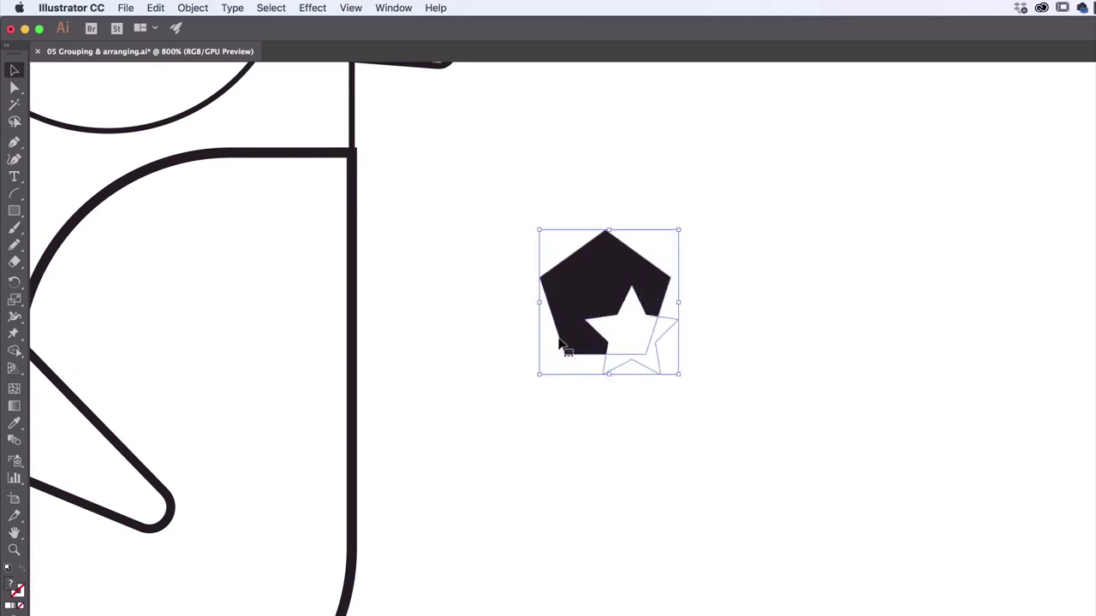
pyautogui.doubleClick(614, 334)
pyautogui.click(608, 360)
pyautogui.moveTo(645, 361); pyautogui.dragTo(623, 321)
pyautogui.press('super+a')
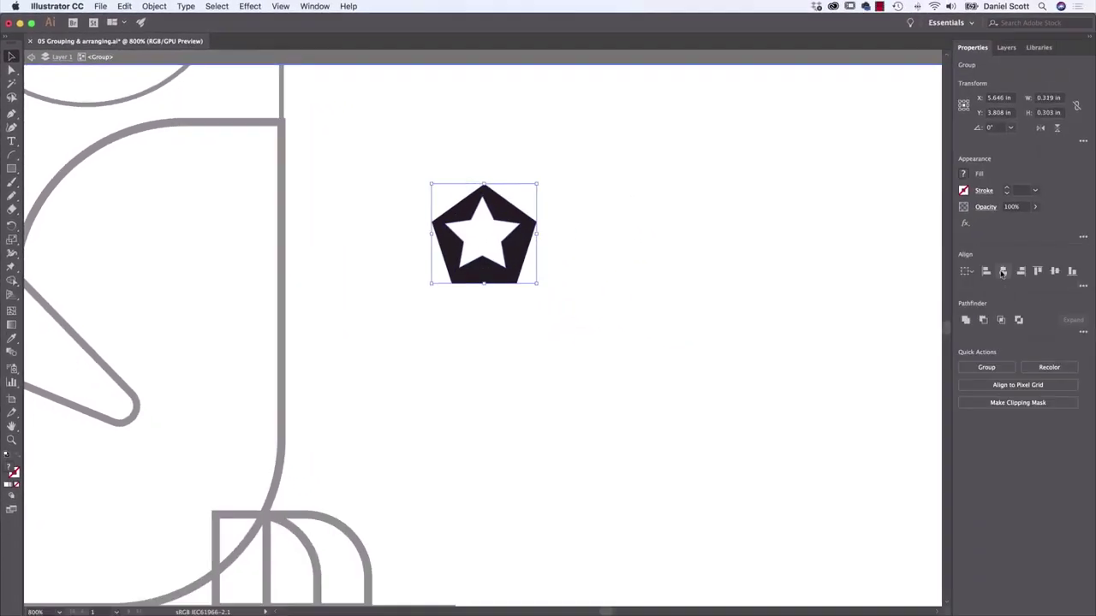
pyautogui.click(1002, 272)
pyautogui.click(1055, 271)
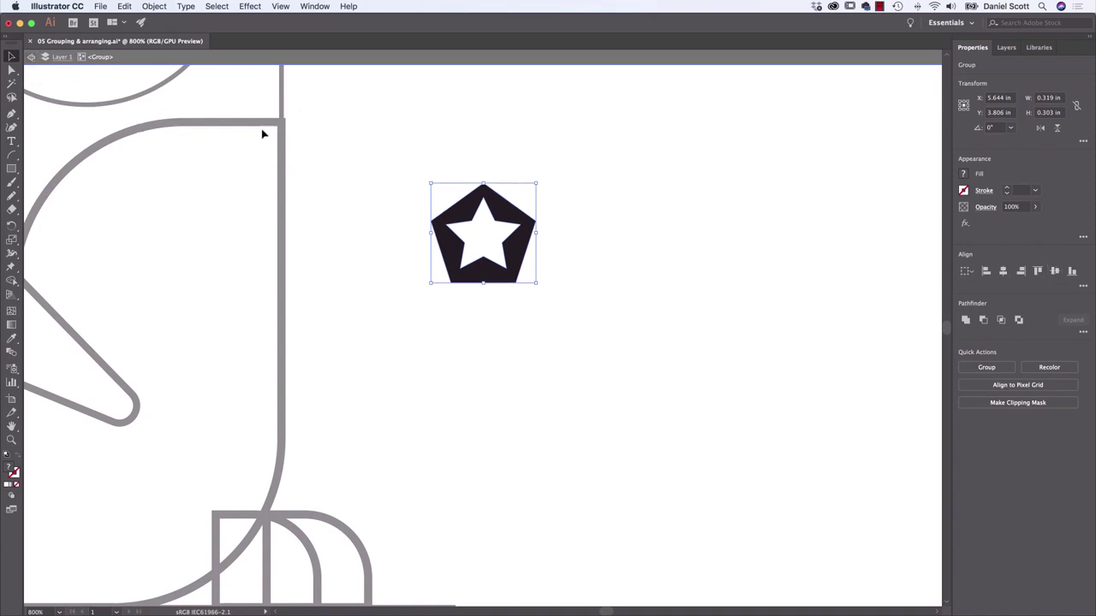
pyautogui.doubleClick(683, 183)
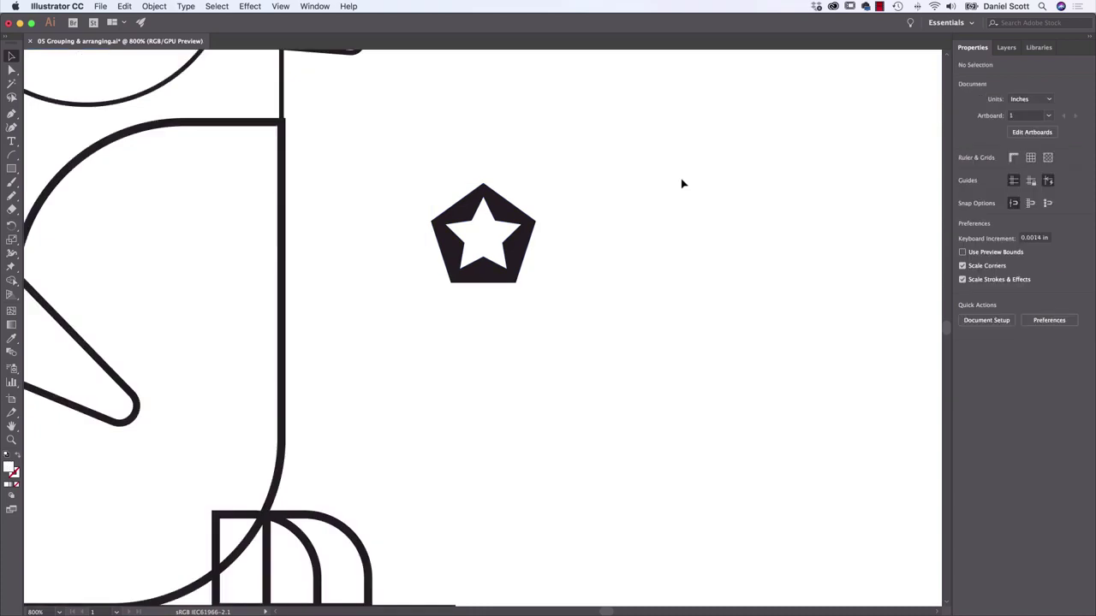
# Isolate the centred badge group once more and leave isolation mode without editing it.
pyautogui.moveTo(245, 154); pyautogui.dragTo(295, 202)
pyautogui.click(265, 157)
pyautogui.click(494, 257)
pyautogui.doubleClick(494, 257)
pyautogui.click(167, 6)
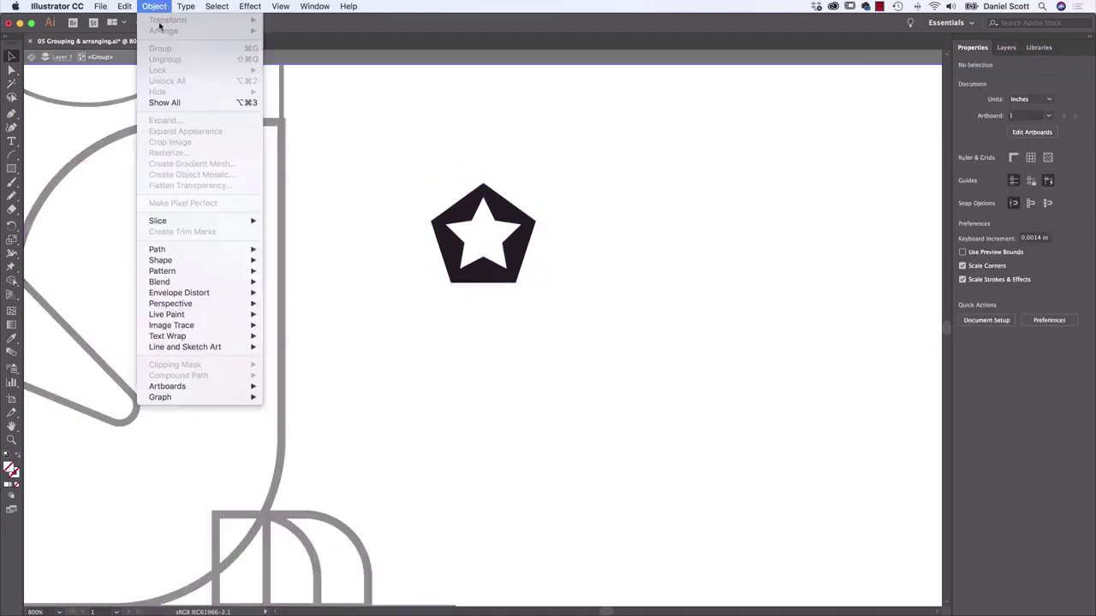
pyautogui.moveTo(193, 8)
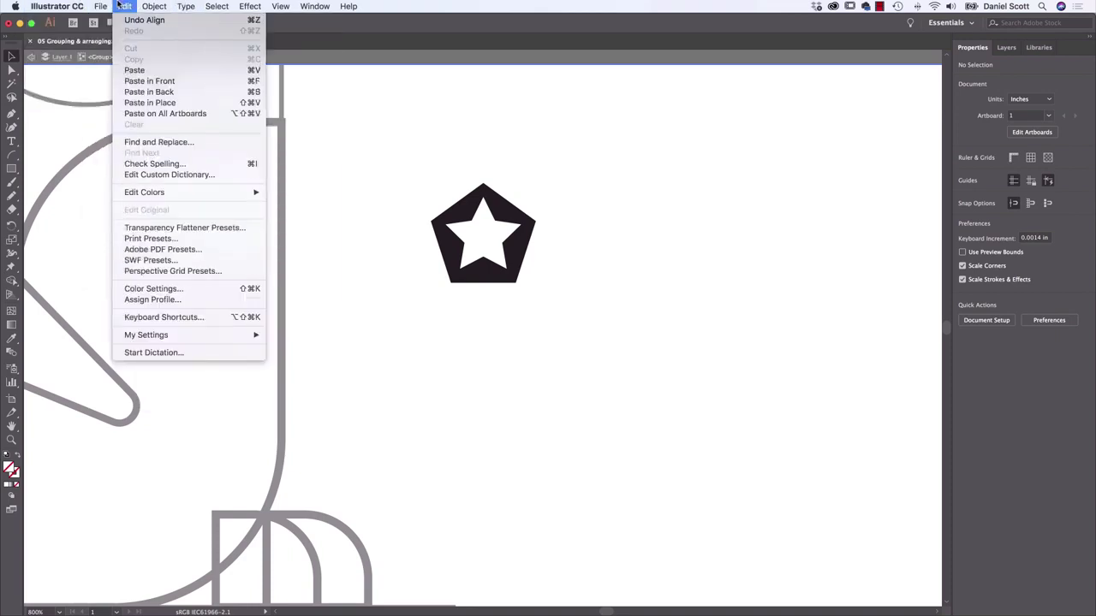
pyautogui.click(196, 6)
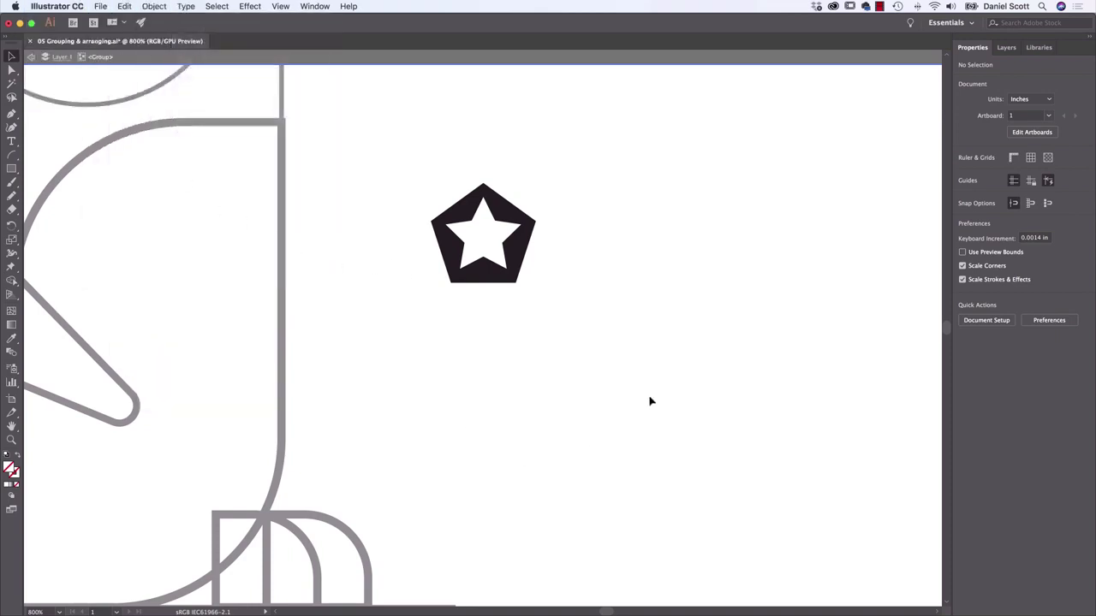
pyautogui.doubleClick(645, 265)
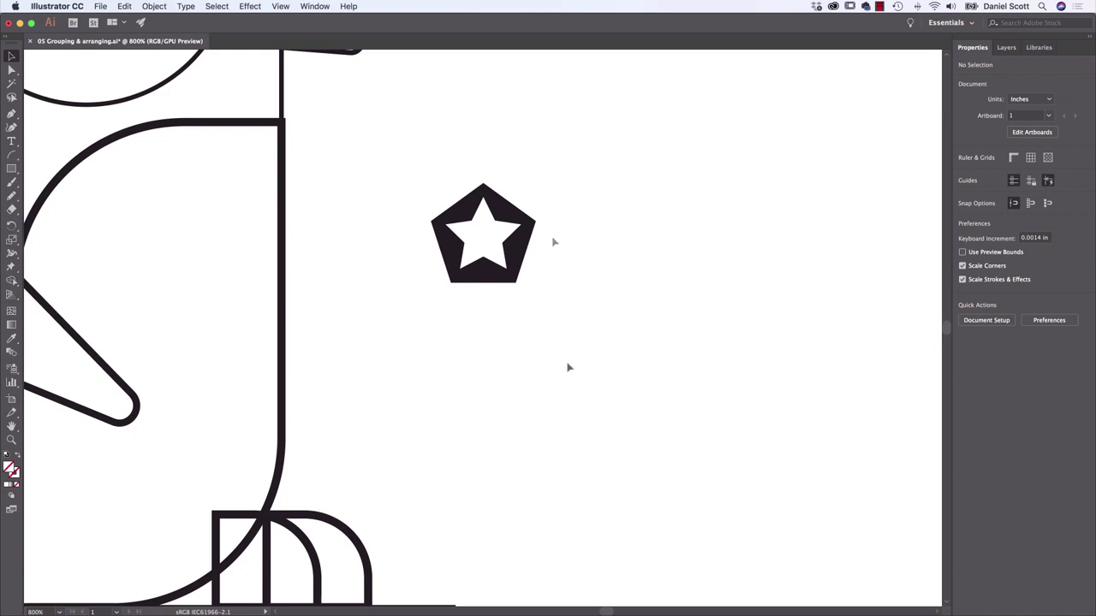
# Fill the inner of the penguin's two overlapping foot shapes with orange and remove its stroke.
pyautogui.moveTo(382, 426); pyautogui.dragTo(513, 249)
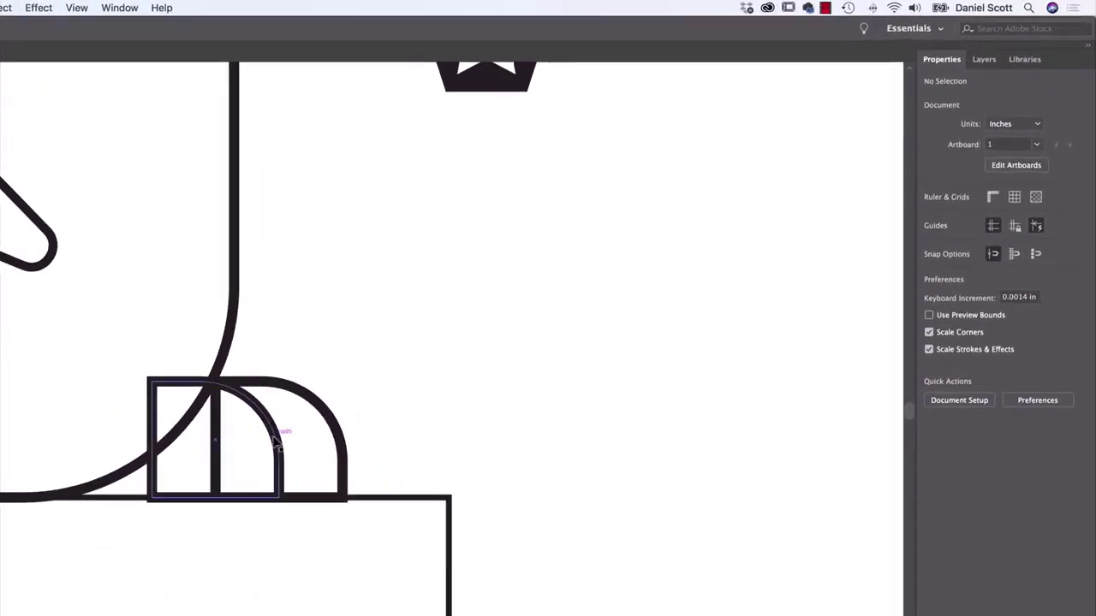
pyautogui.click(278, 441)
pyautogui.keyDown('shift'); pyautogui.click(190, 387); pyautogui.keyUp('shift')
pyautogui.moveTo(190, 387); pyautogui.dragTo(191, 388)
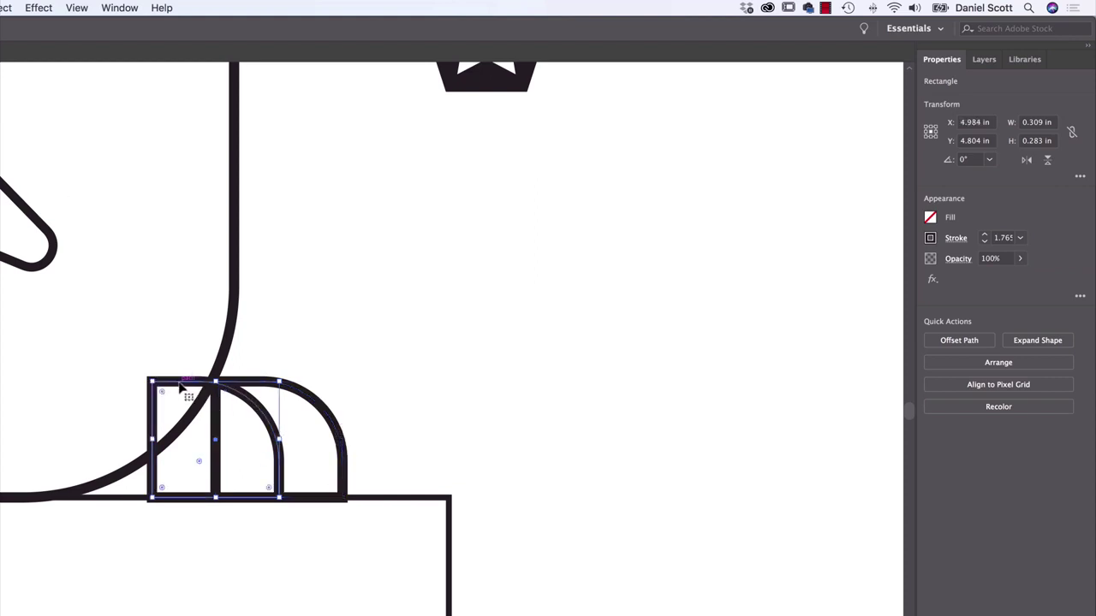
pyautogui.click(932, 219)
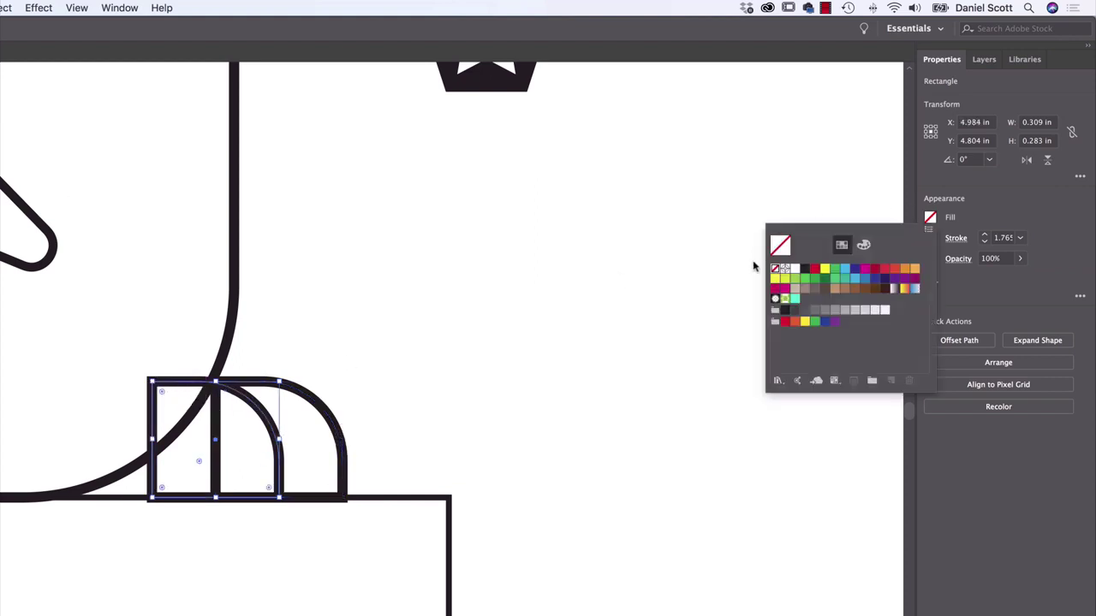
pyautogui.click(896, 271)
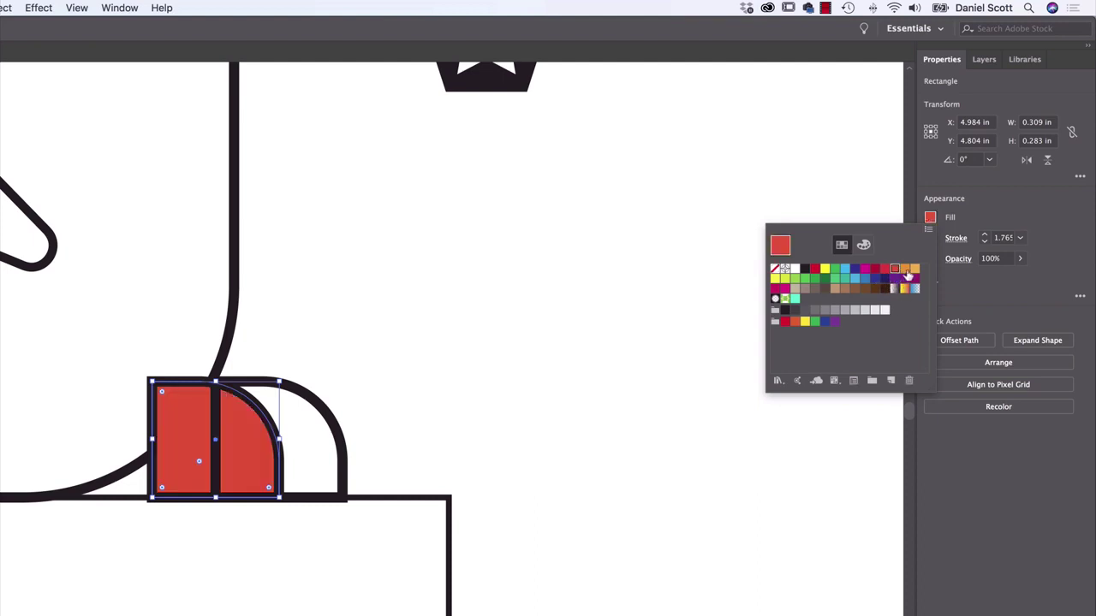
pyautogui.click(906, 270)
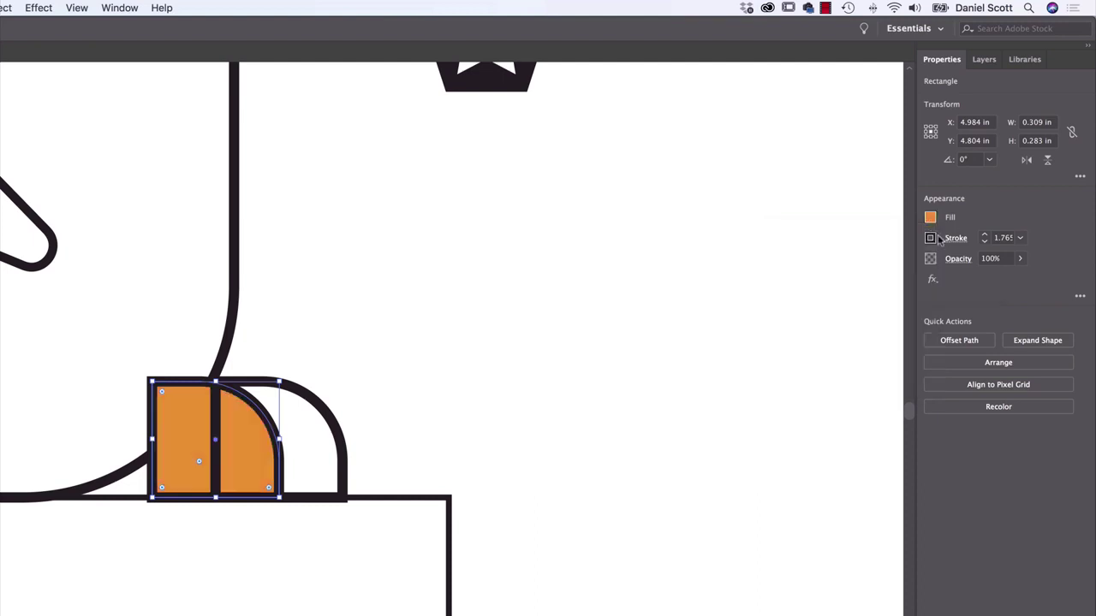
pyautogui.click(929, 238)
pyautogui.click(775, 289)
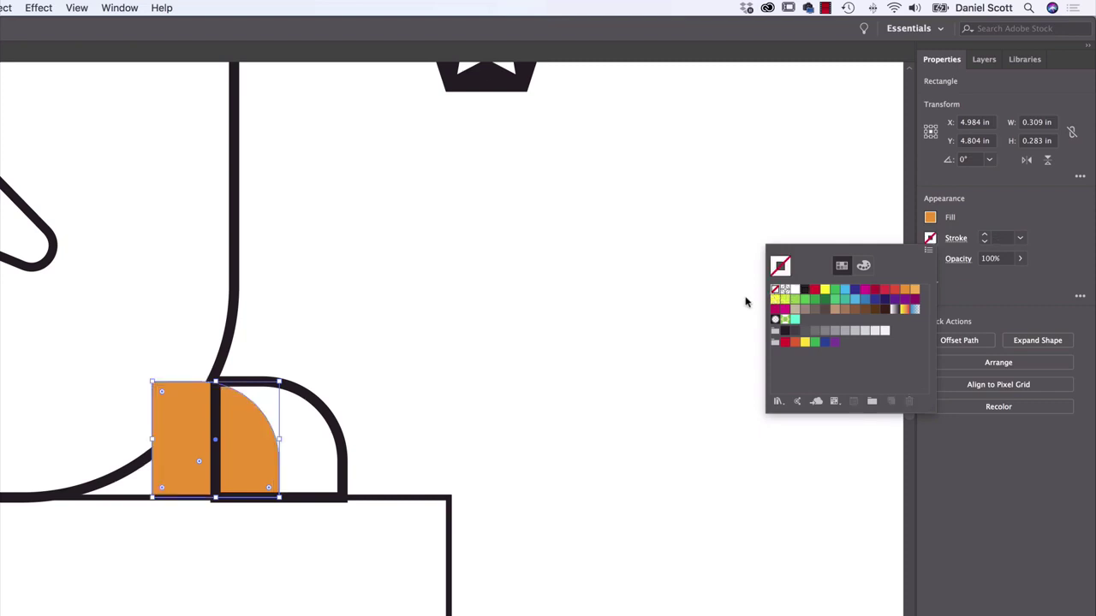
# Fill the outer foot shape with red, remove its stroke, and clear the selection.
pyautogui.click(334, 431)
pyautogui.click(335, 430)
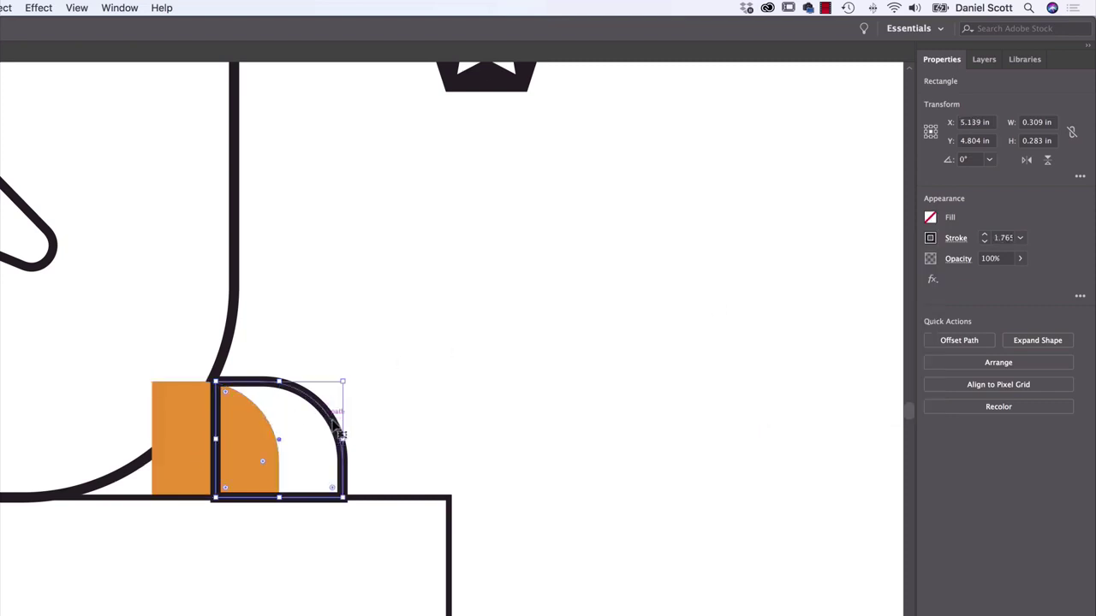
pyautogui.click(931, 217)
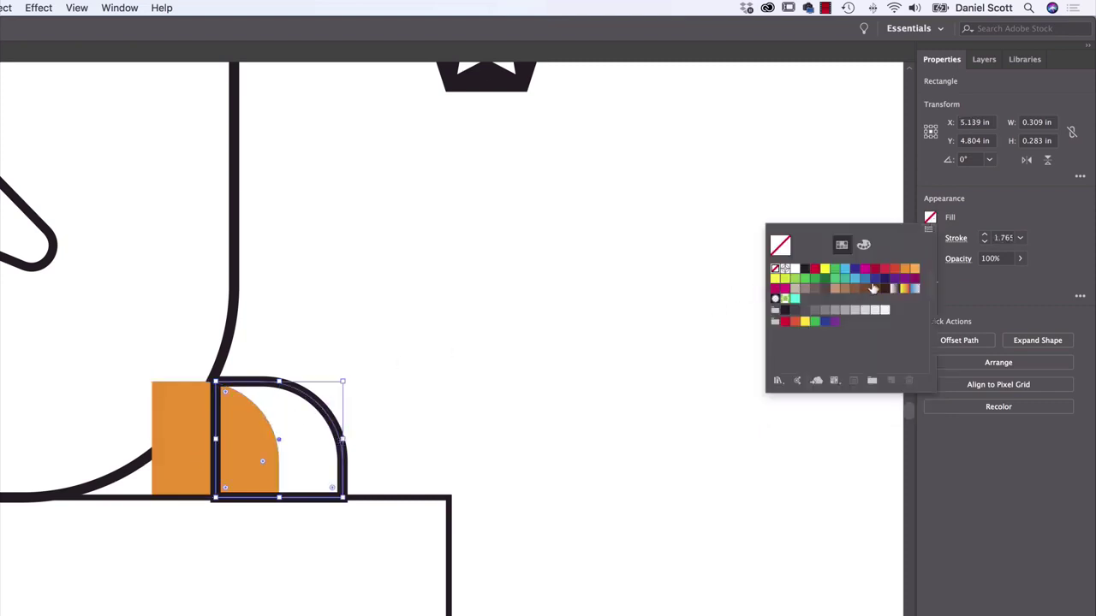
pyautogui.click(893, 271)
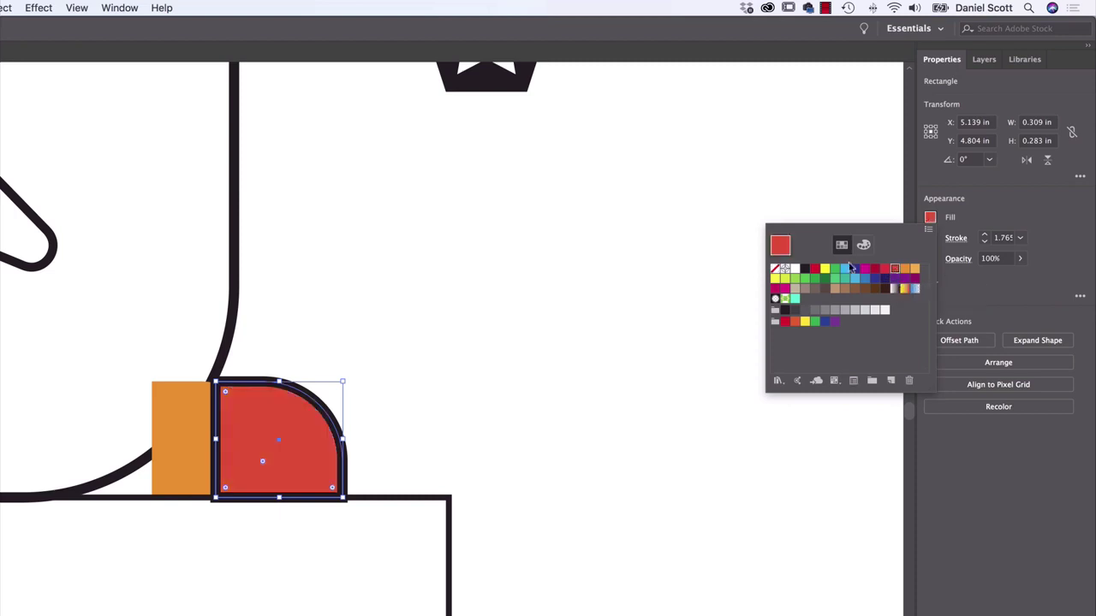
pyautogui.click(930, 238)
pyautogui.click(775, 290)
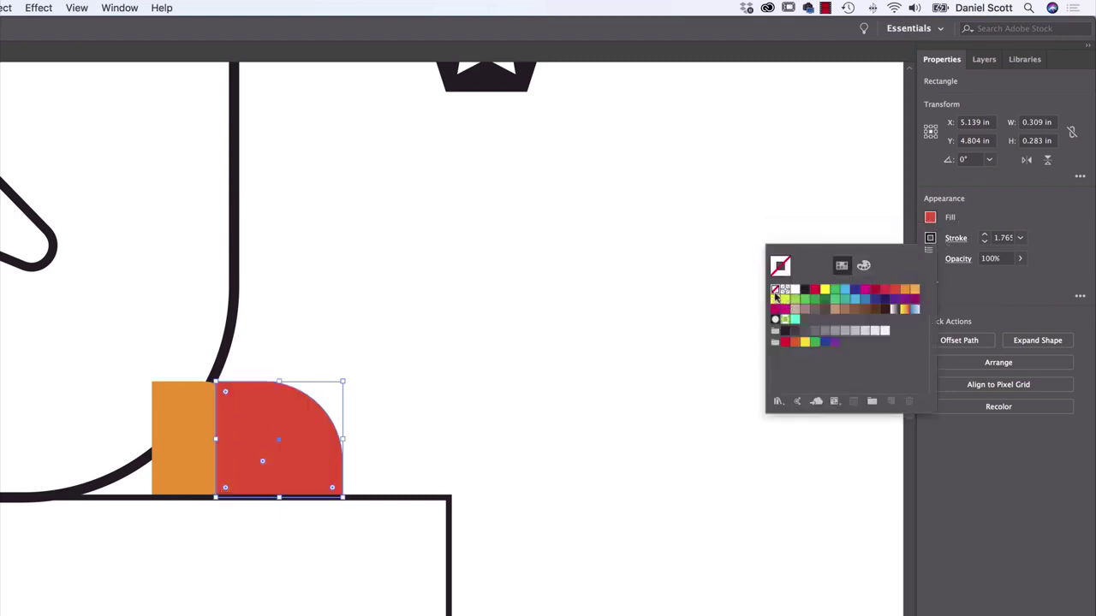
pyautogui.click(420, 455)
# Send the red foot shape to the back, behind the orange one, and clear the selection.
pyautogui.click(296, 442)
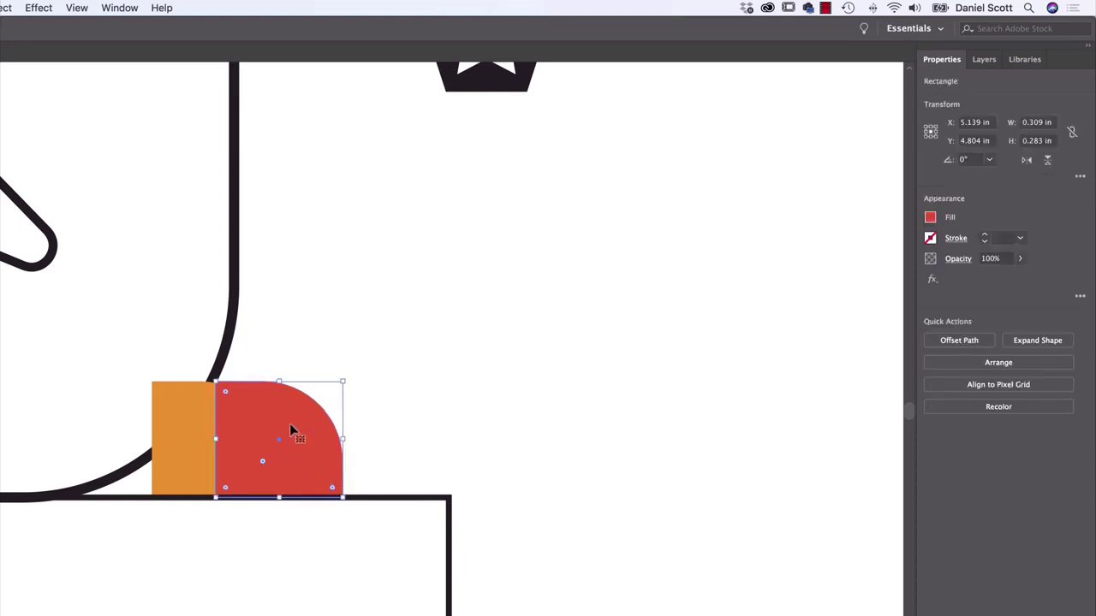
pyautogui.click(195, 433)
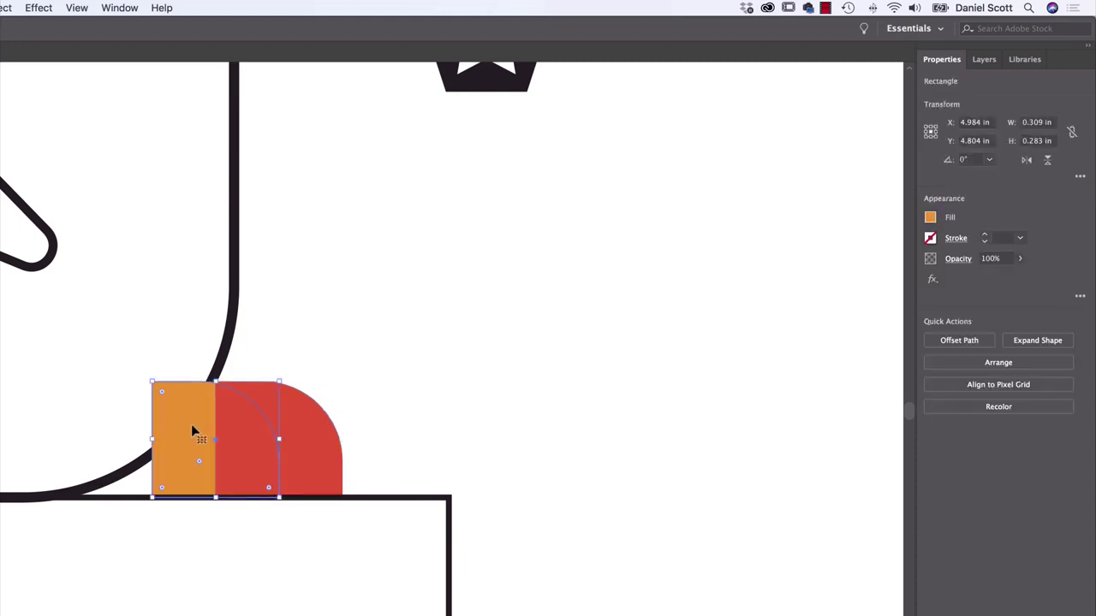
pyautogui.click(317, 446)
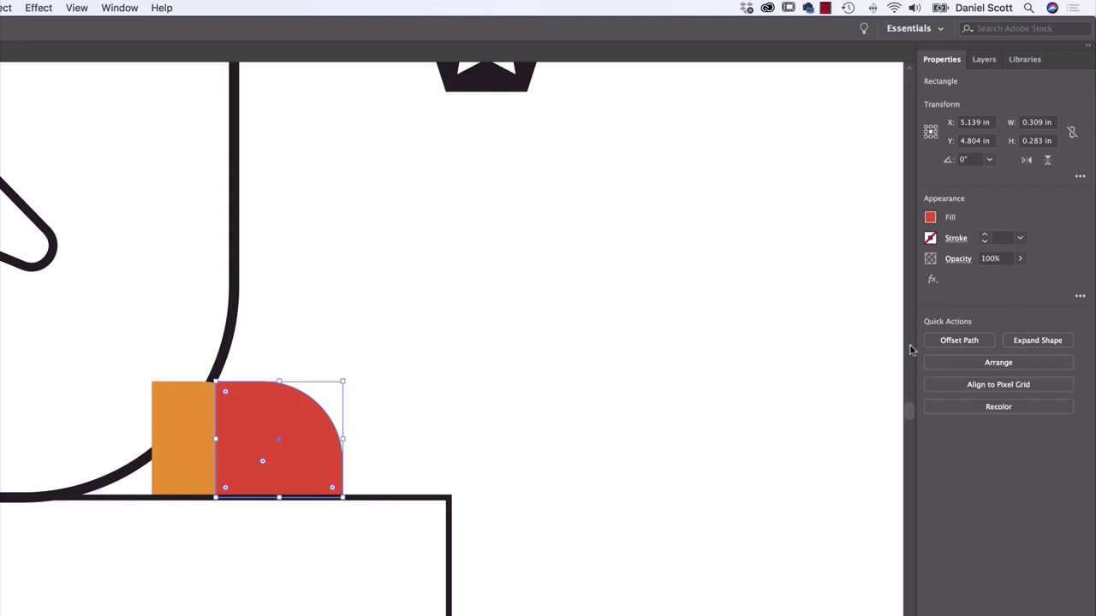
pyautogui.click(1015, 363)
pyautogui.click(970, 417)
pyautogui.click(513, 381)
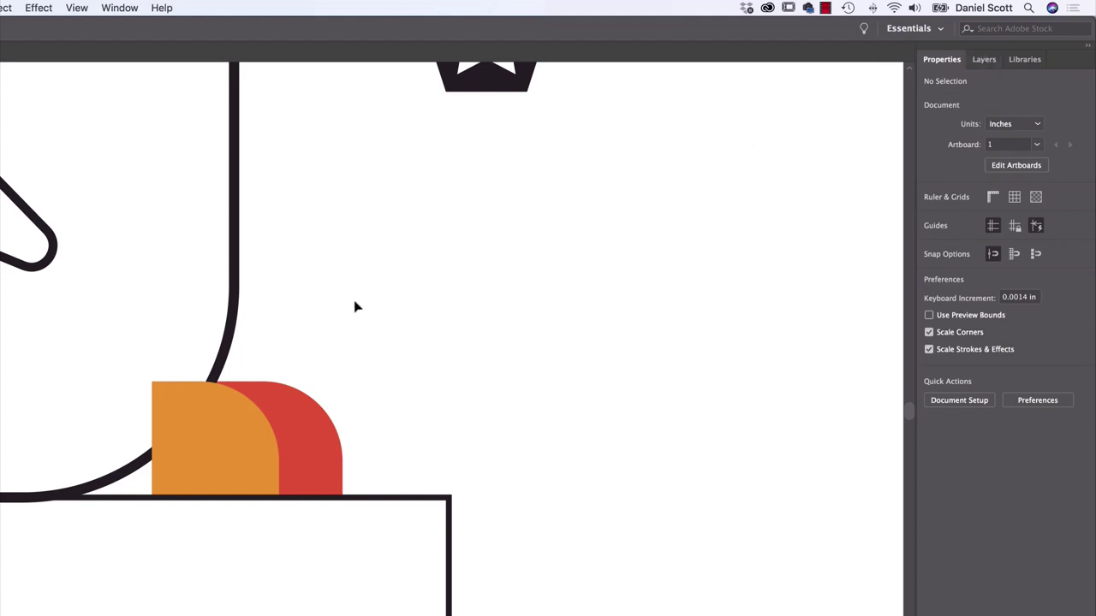
pyautogui.click(320, 423)
pyautogui.click(200, 425)
pyautogui.click(386, 393)
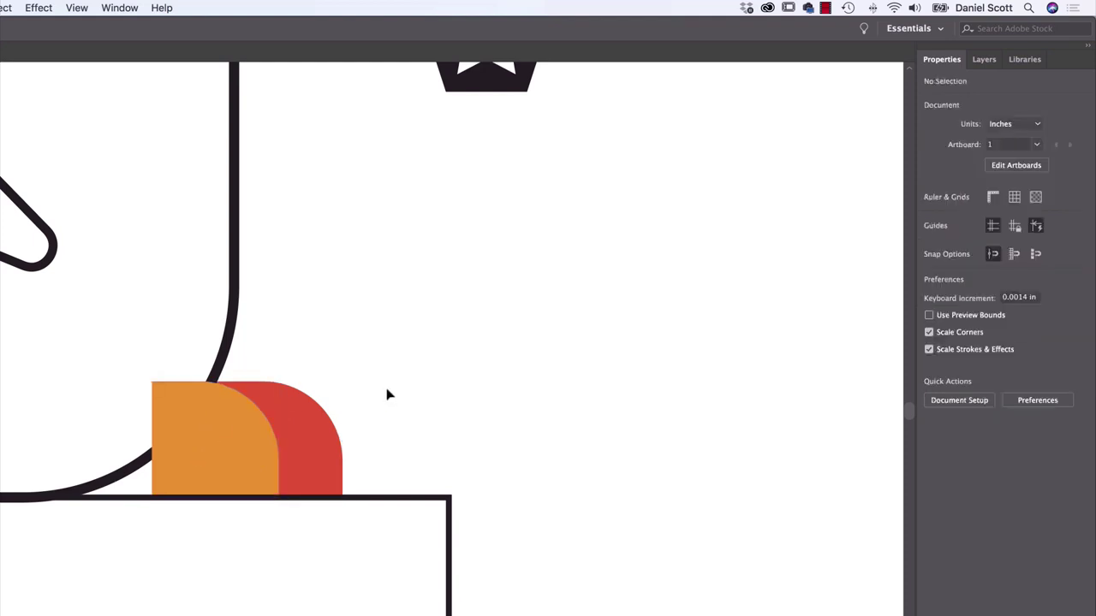
pyautogui.click(310, 430)
pyautogui.click(196, 439)
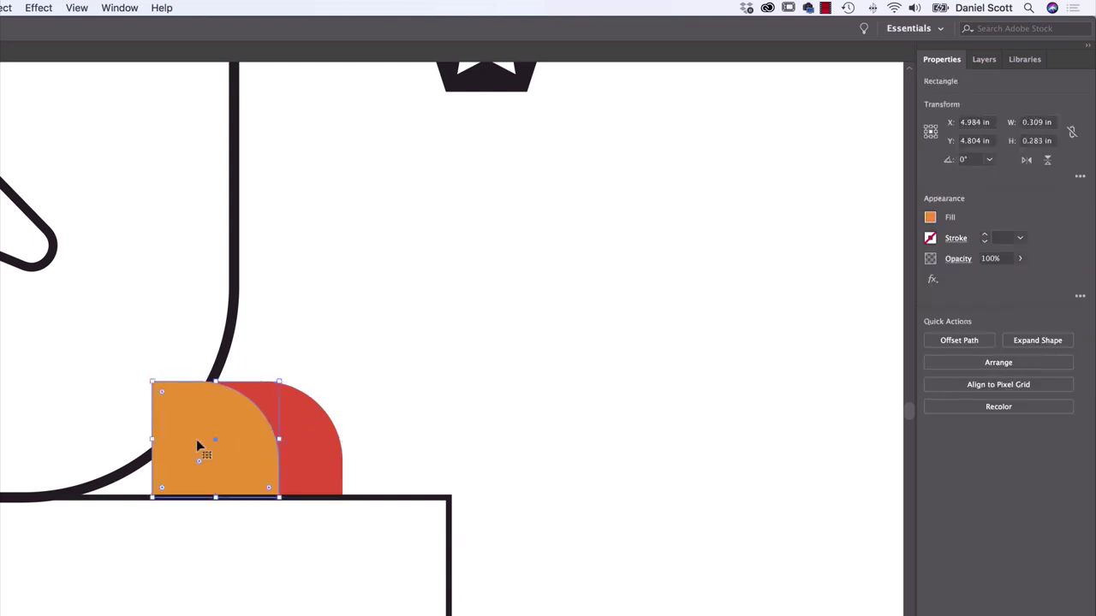
# Try Bring to Front on the red foot shape and send it to the back again.
pyautogui.click(325, 434)
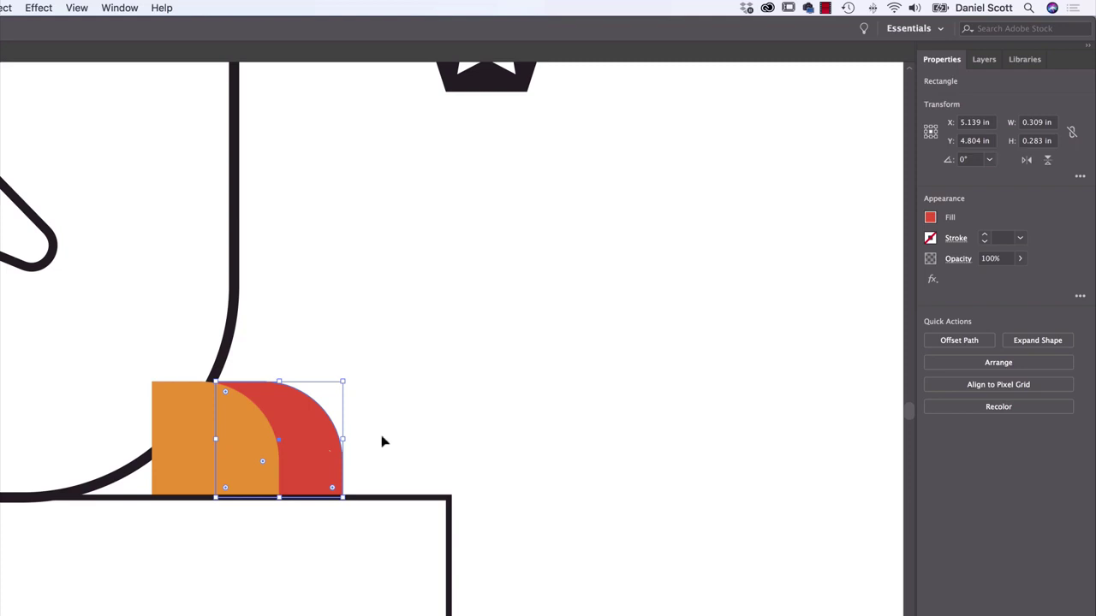
pyautogui.click(998, 362)
pyautogui.click(993, 375)
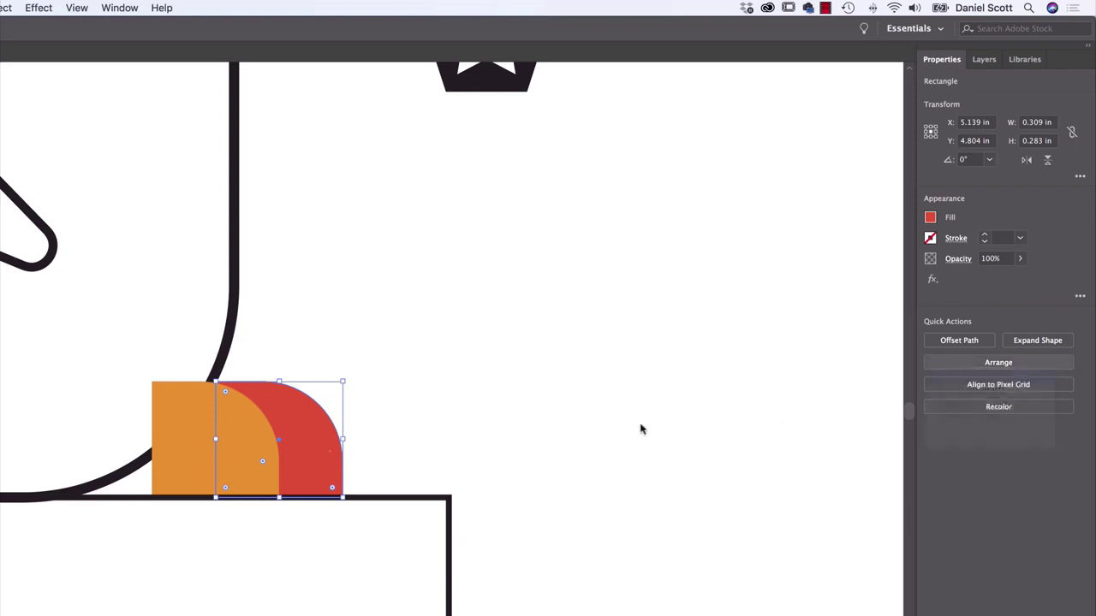
pyautogui.click(946, 364)
pyautogui.click(955, 423)
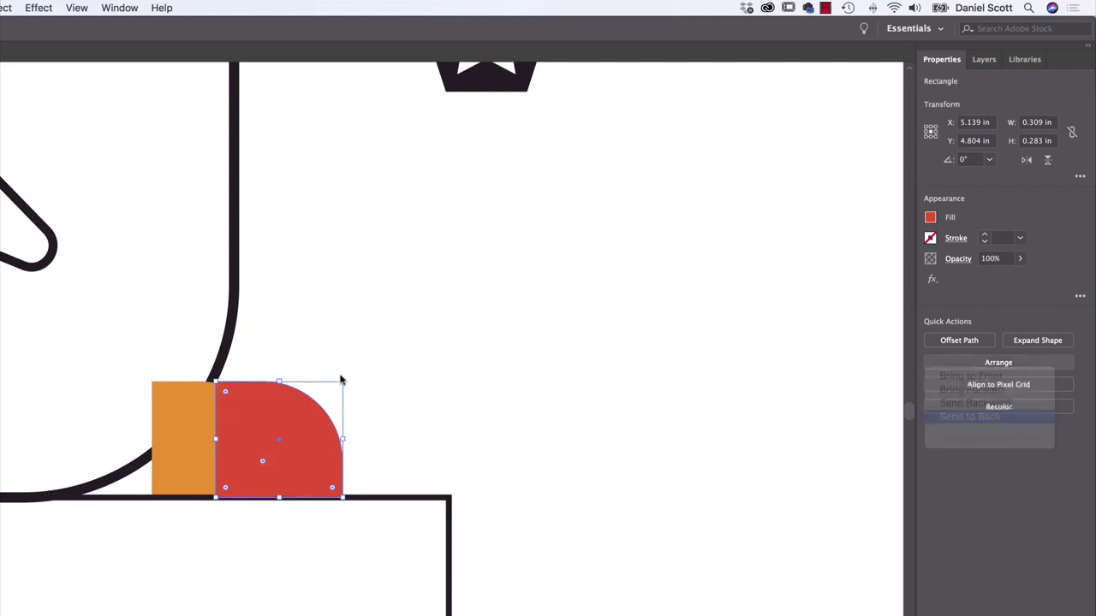
pyautogui.scroll(-3, 360, 423)
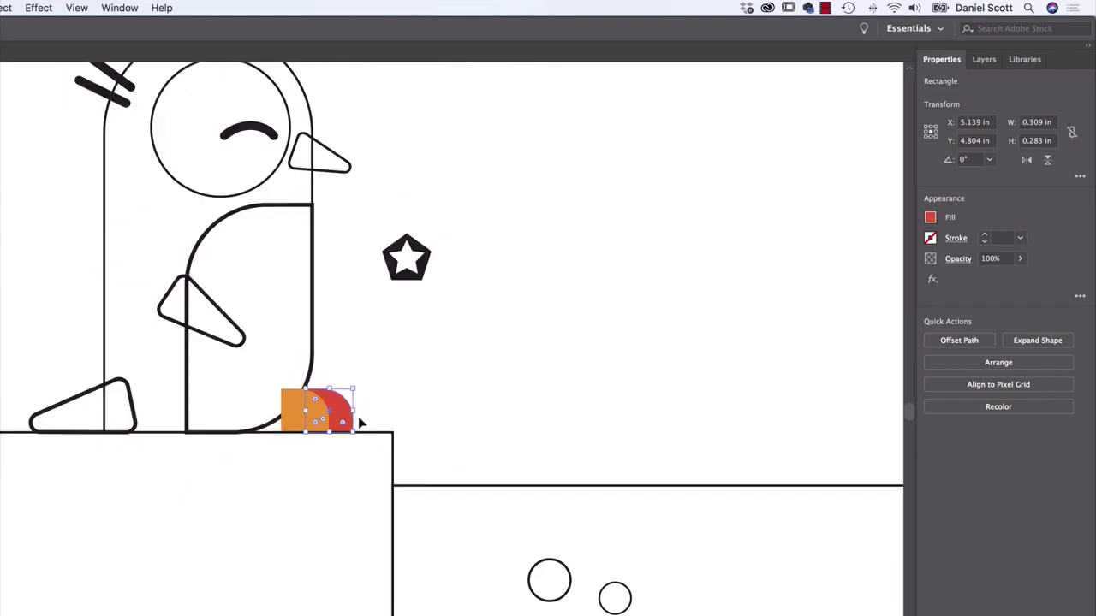
pyautogui.moveTo(448, 127); pyautogui.dragTo(453, 322)
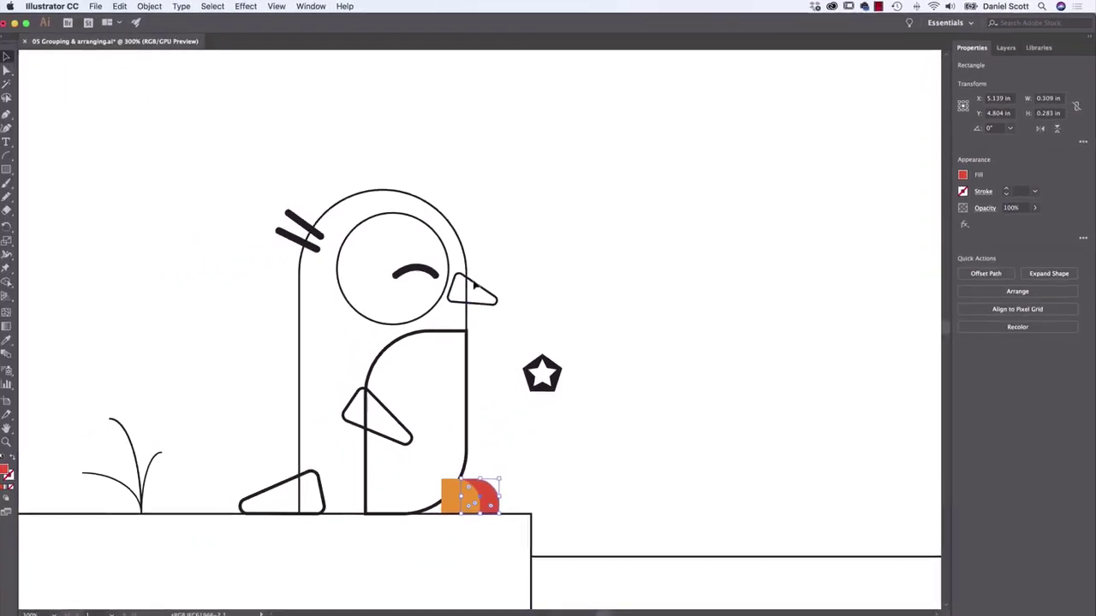
pyautogui.moveTo(200, 173); pyautogui.dragTo(506, 505)
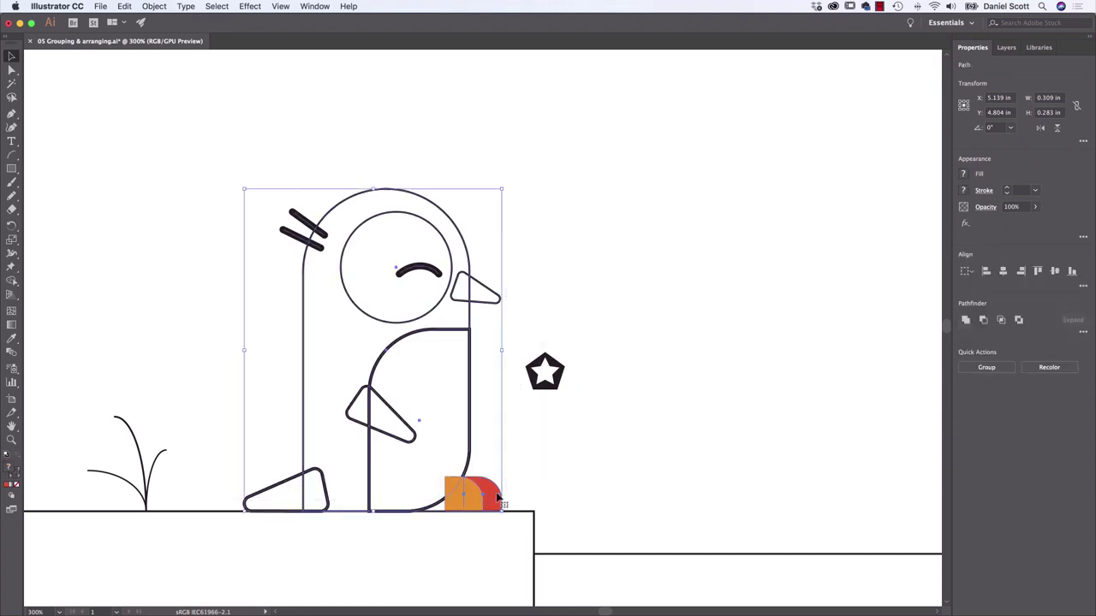
pyautogui.click(253, 159)
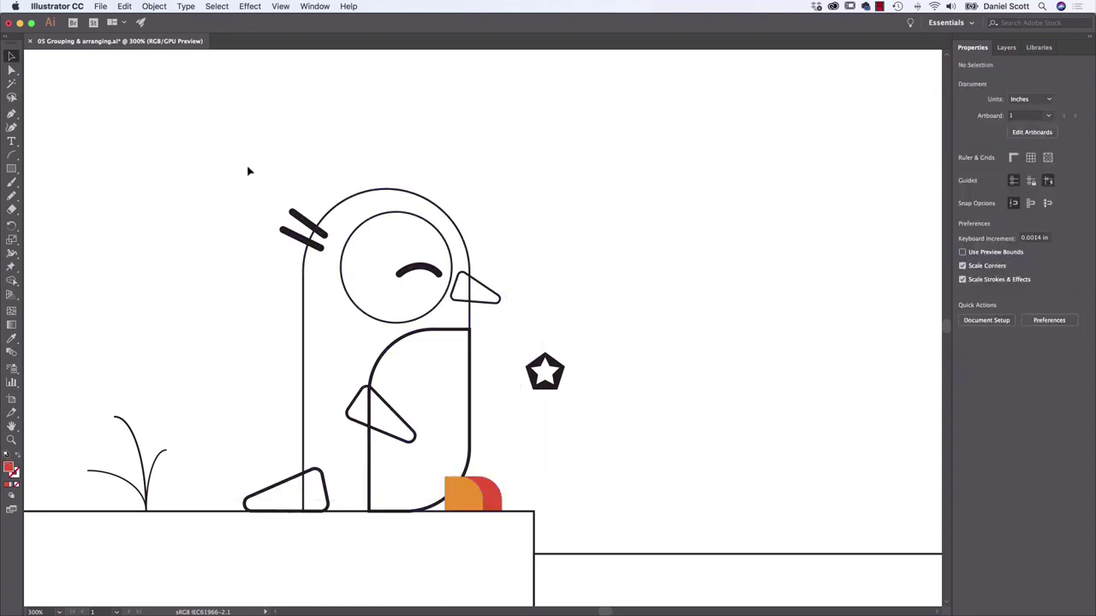
pyautogui.click(308, 230)
pyautogui.click(305, 284)
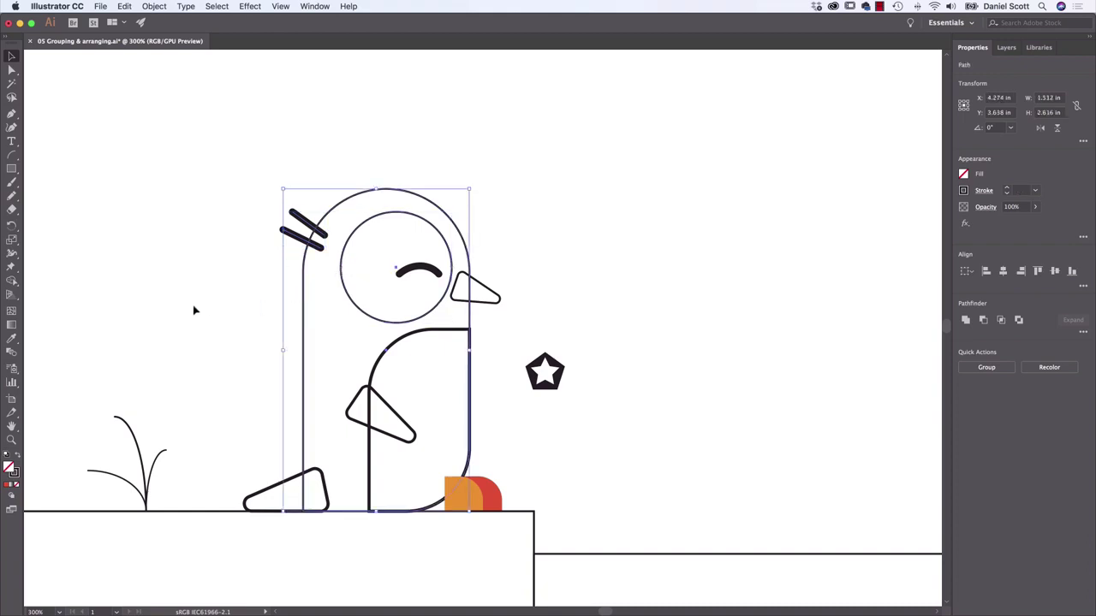
pyautogui.click(214, 257)
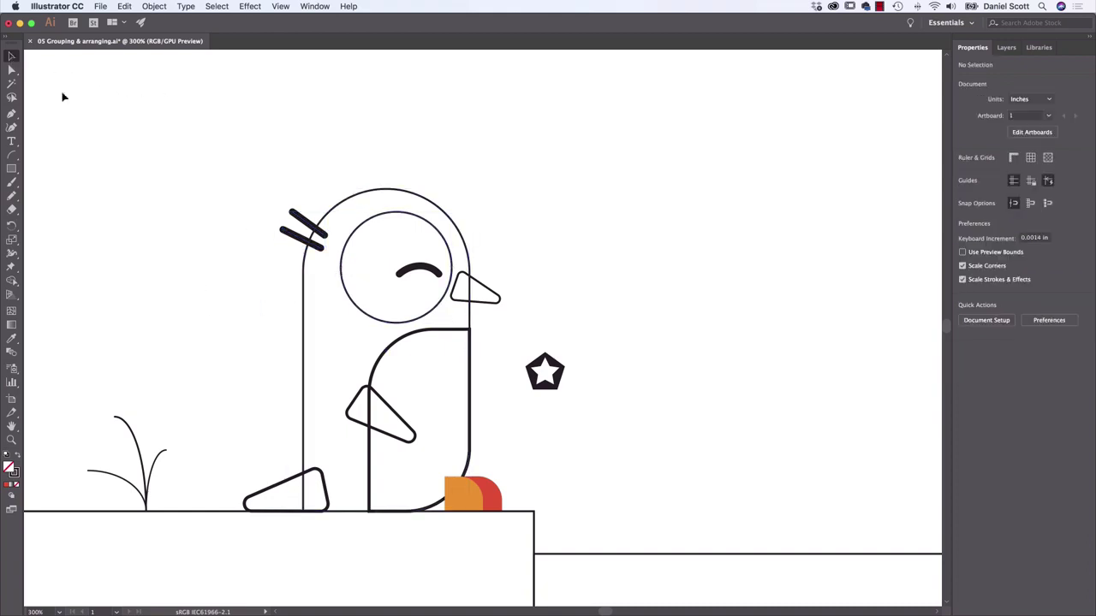
# Select all the penguin's parts without the ground and shrink them to a tiny size with Scale Strokes & Effects turned off.
pyautogui.moveTo(243, 156); pyautogui.dragTo(505, 499)
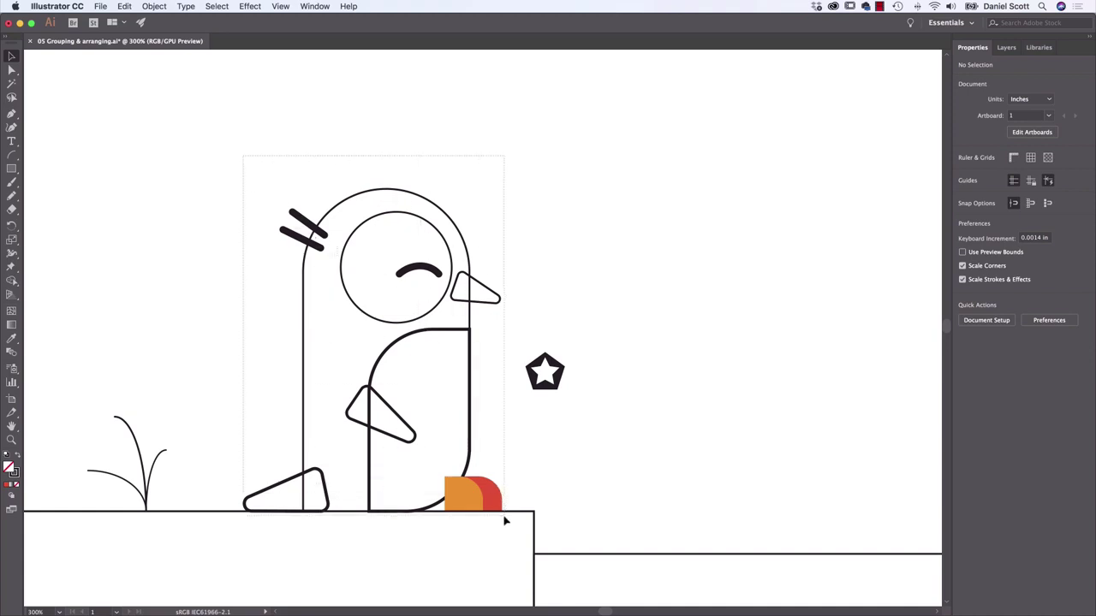
pyautogui.moveTo(504, 521); pyautogui.dragTo(504, 505)
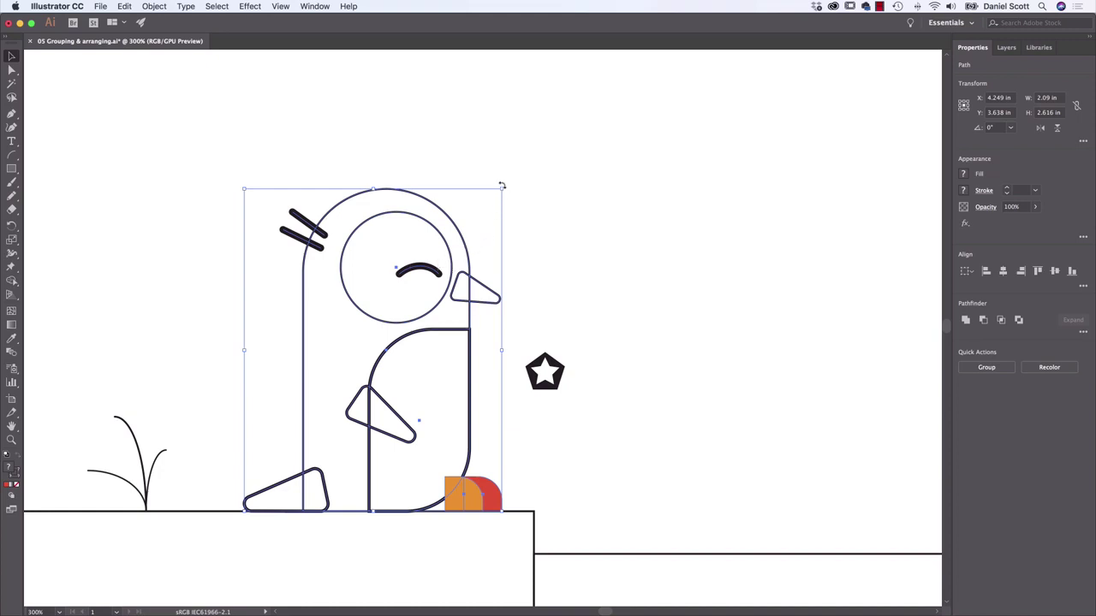
pyautogui.moveTo(503, 188); pyautogui.dragTo(286, 447)
pyautogui.click(347, 424)
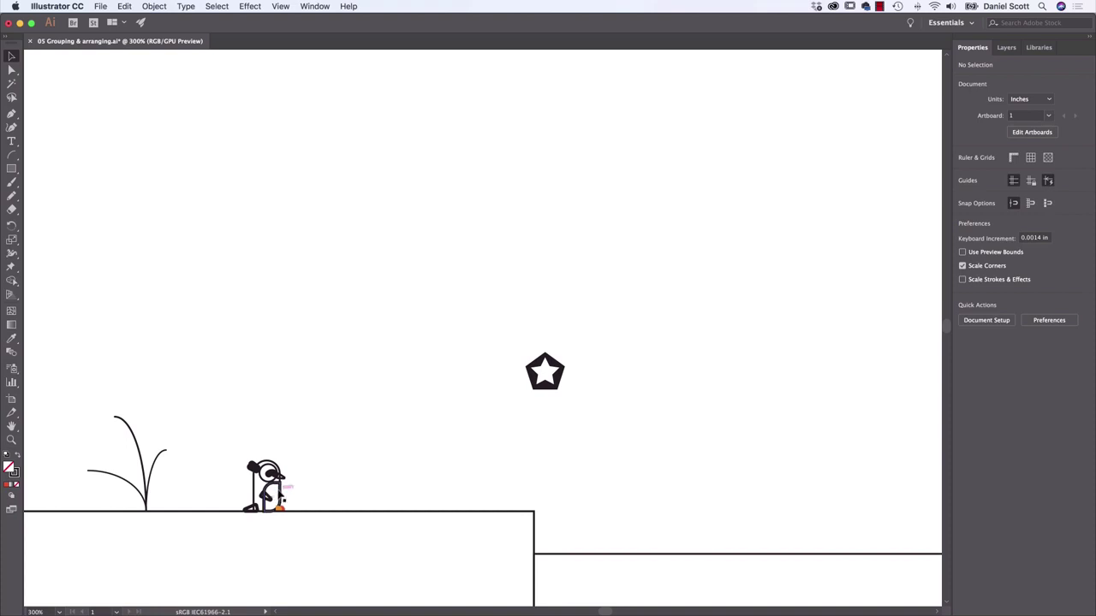
# Inspect the belly and eye of the shrunken penguin, undo the scaling, and clear the selection.
pyautogui.click(281, 500)
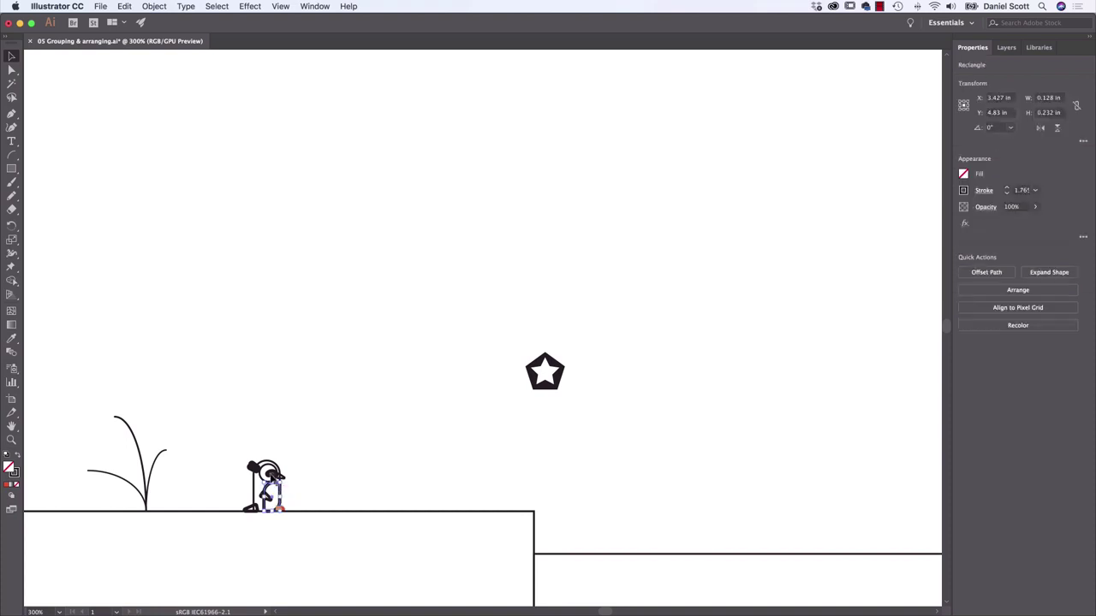
pyautogui.click(270, 474)
pyautogui.click(271, 473)
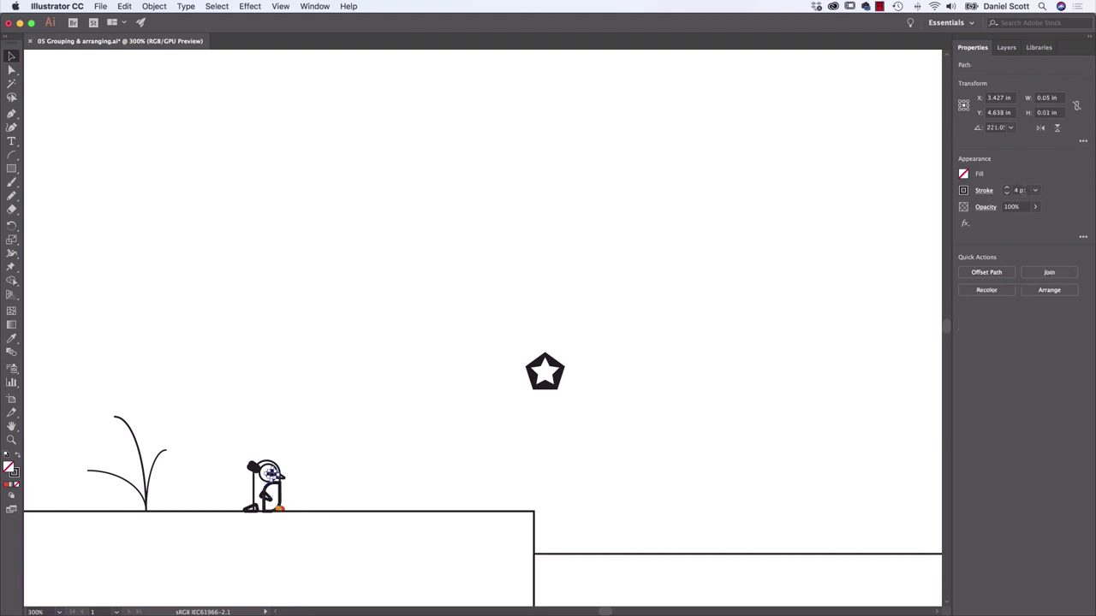
pyautogui.click(251, 398)
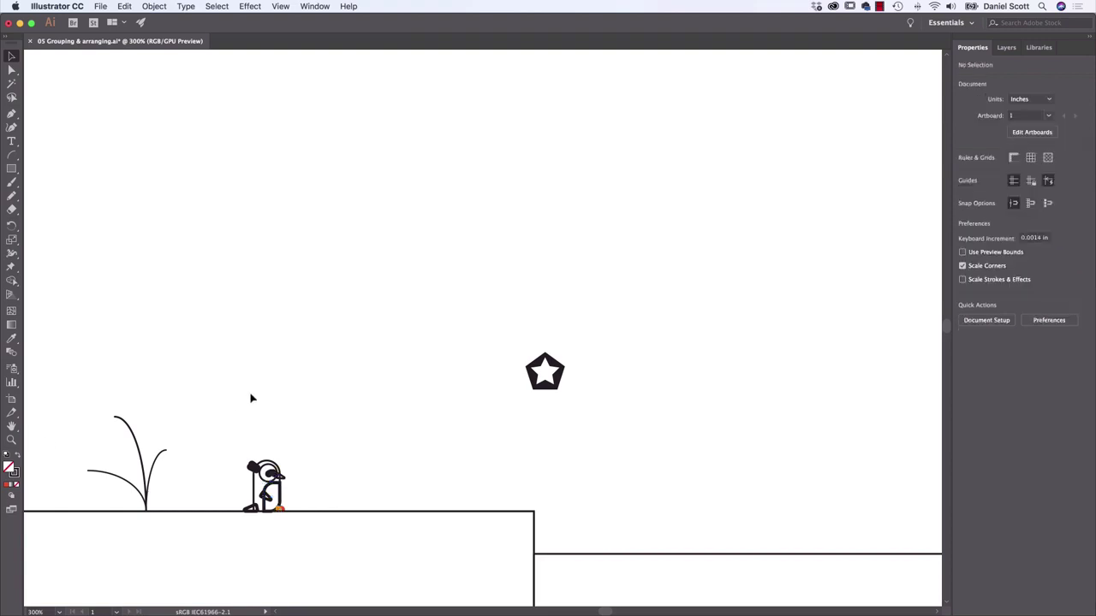
pyautogui.press('super+z')
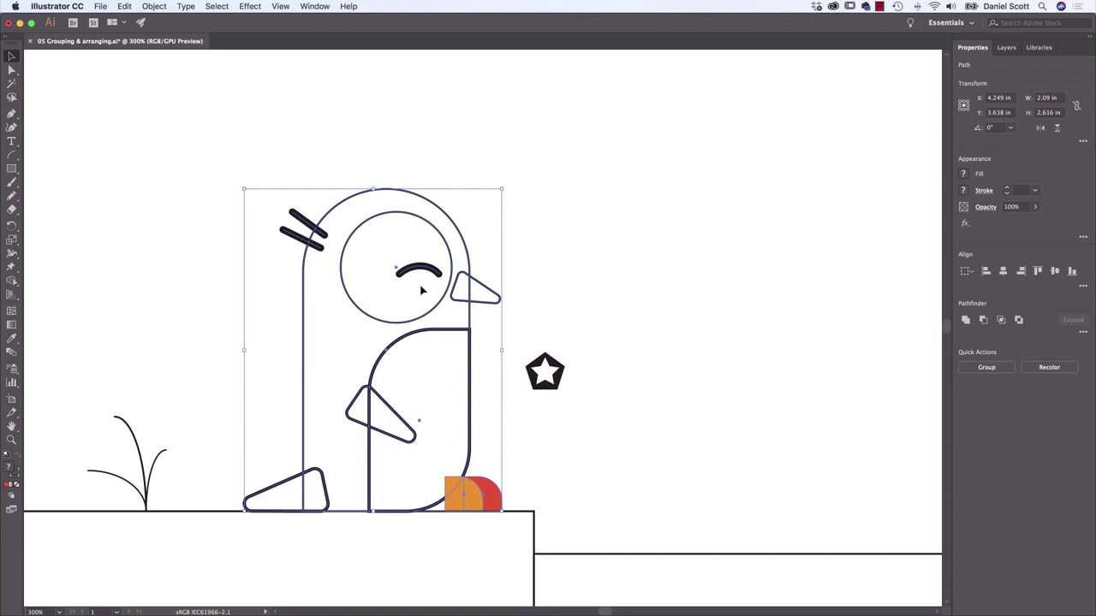
pyautogui.click(574, 258)
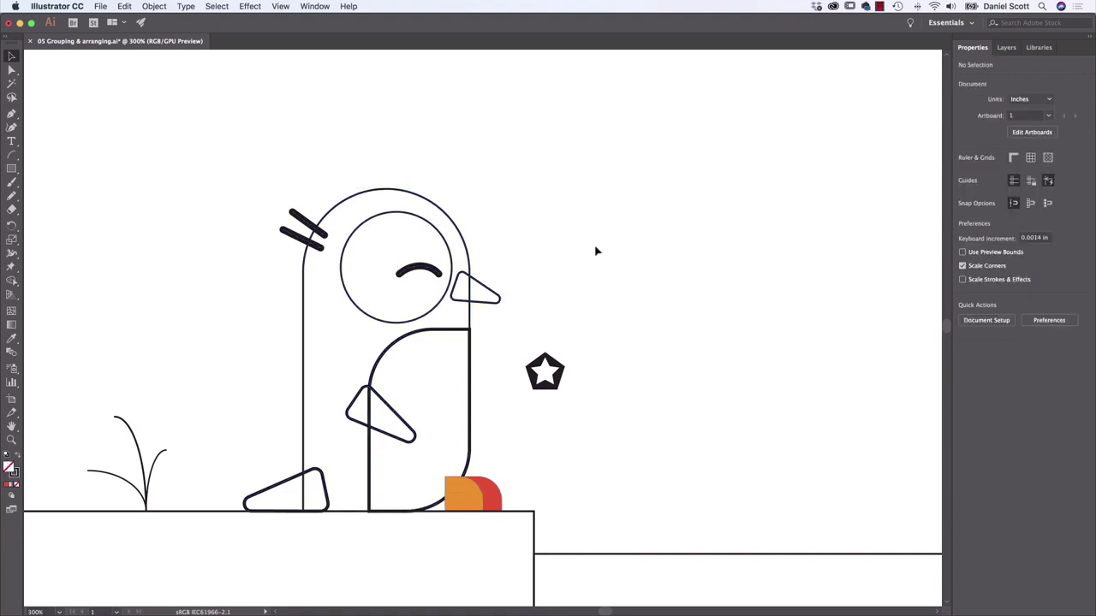
# Turn on Scale Strokes & Effects and shrink the whole penguin proportionally toward its lower-left corner.
pyautogui.click(974, 284)
pyautogui.click(1003, 284)
pyautogui.moveTo(505, 155); pyautogui.dragTo(291, 505)
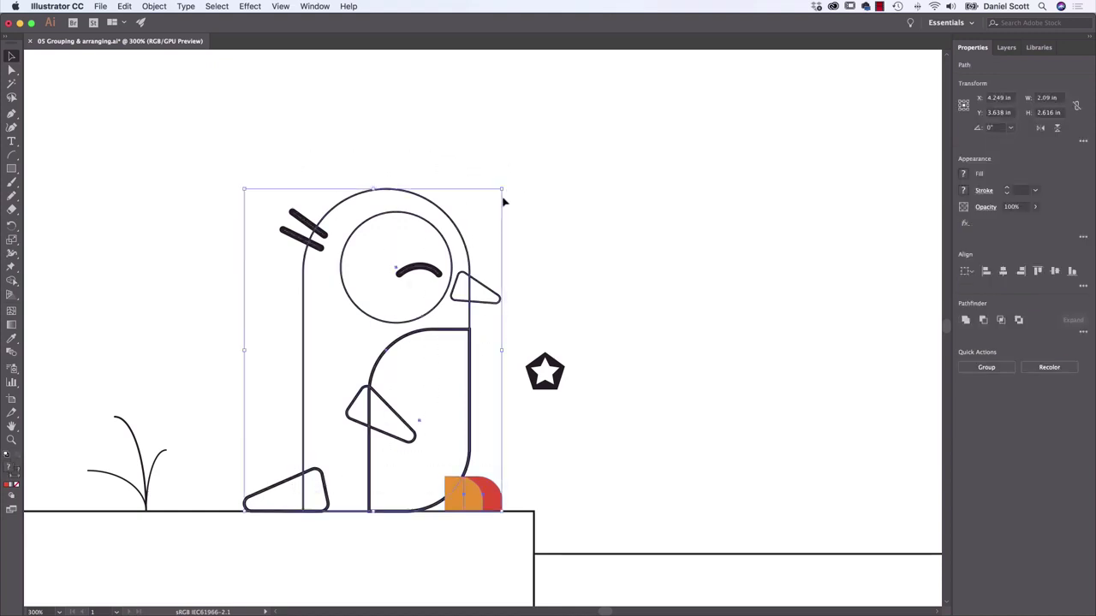
pyautogui.moveTo(503, 189); pyautogui.dragTo(274, 462)
pyautogui.click(370, 441)
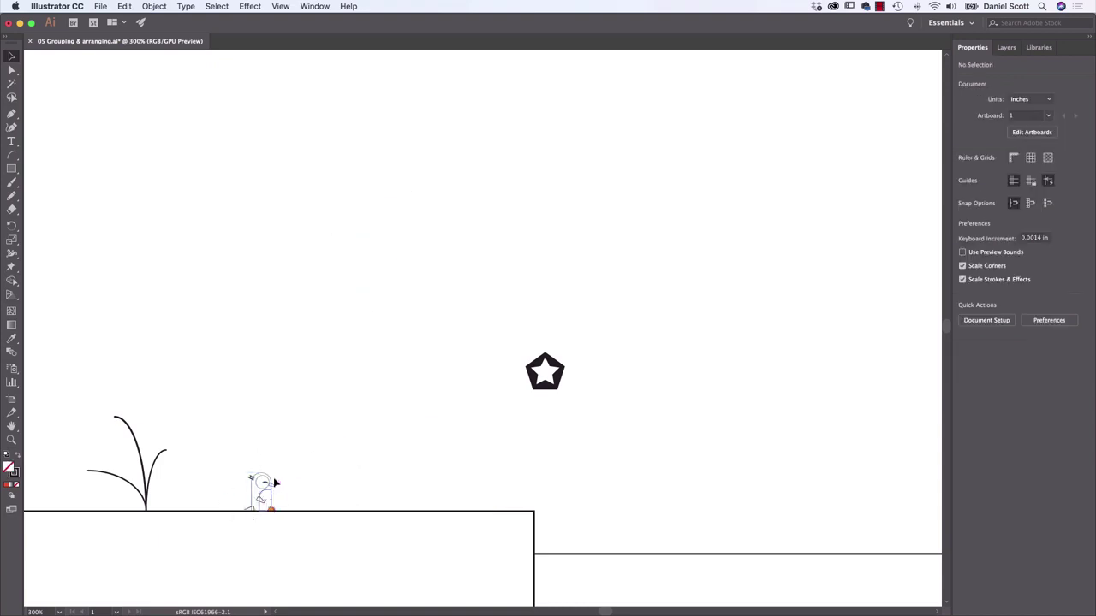
# Undo the last scaling of the whole penguin and clear the selection.
pyautogui.press('super+z')
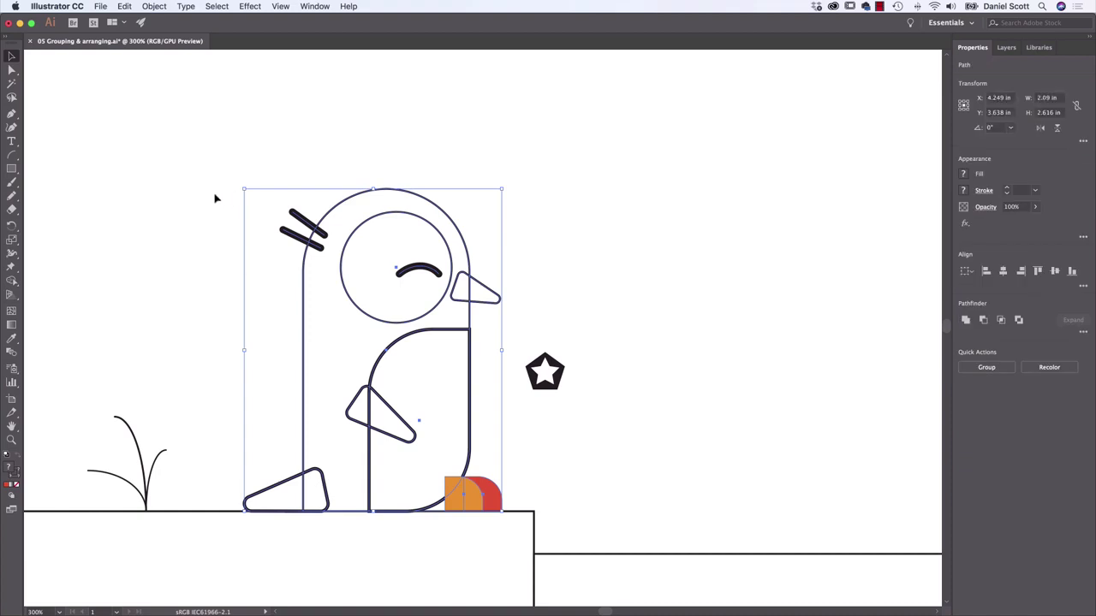
pyautogui.click(203, 208)
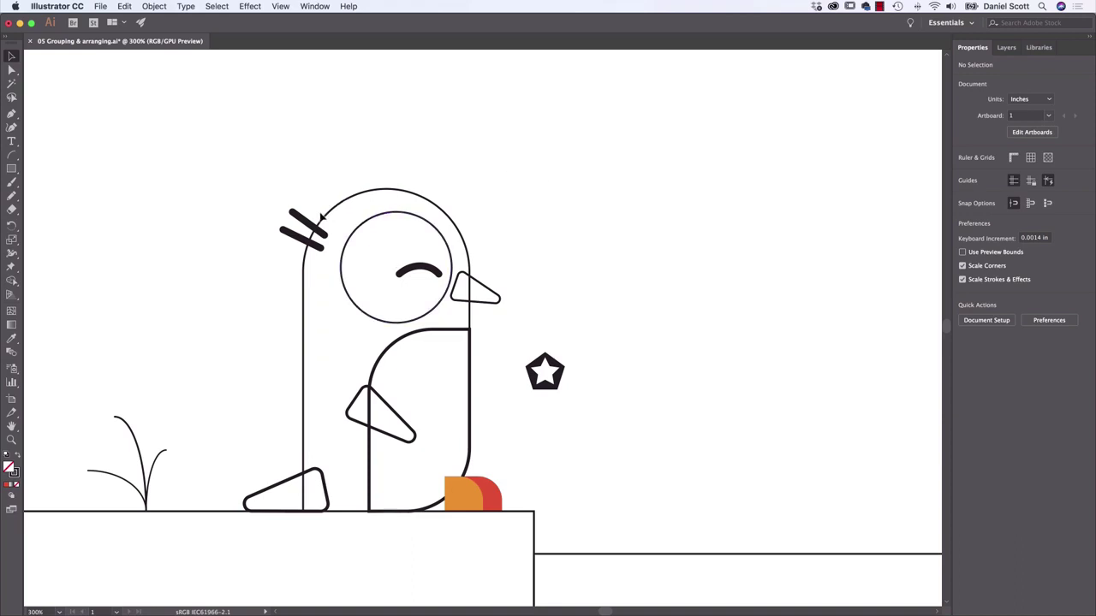
pyautogui.click(310, 227)
pyautogui.keyDown('shift'); pyautogui.click(310, 245); pyautogui.keyUp('shift')
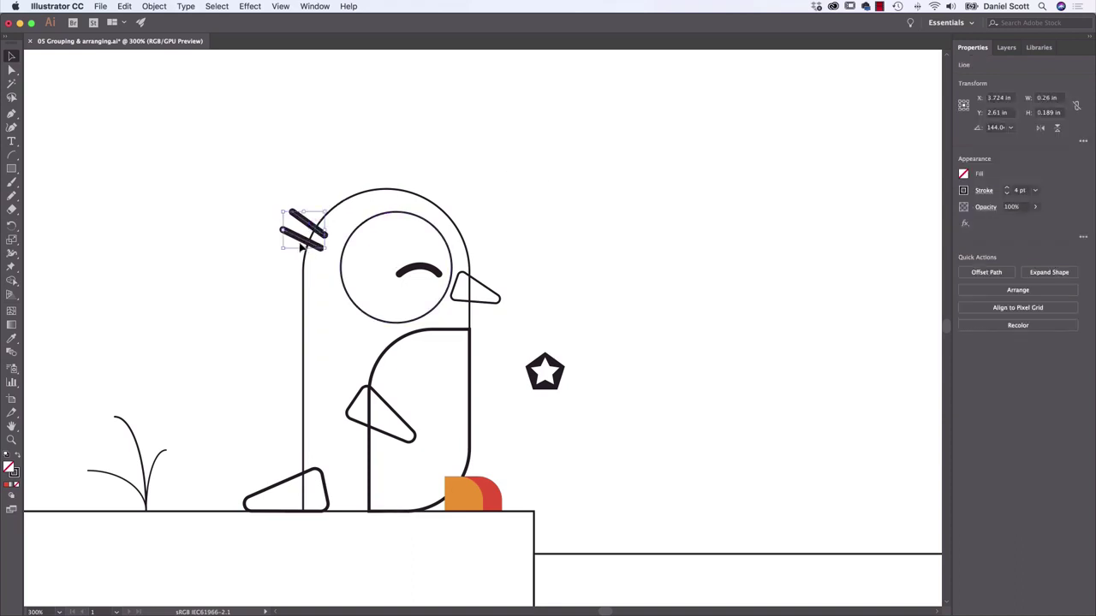
pyautogui.click(343, 177)
pyautogui.click(313, 227)
pyautogui.click(317, 221)
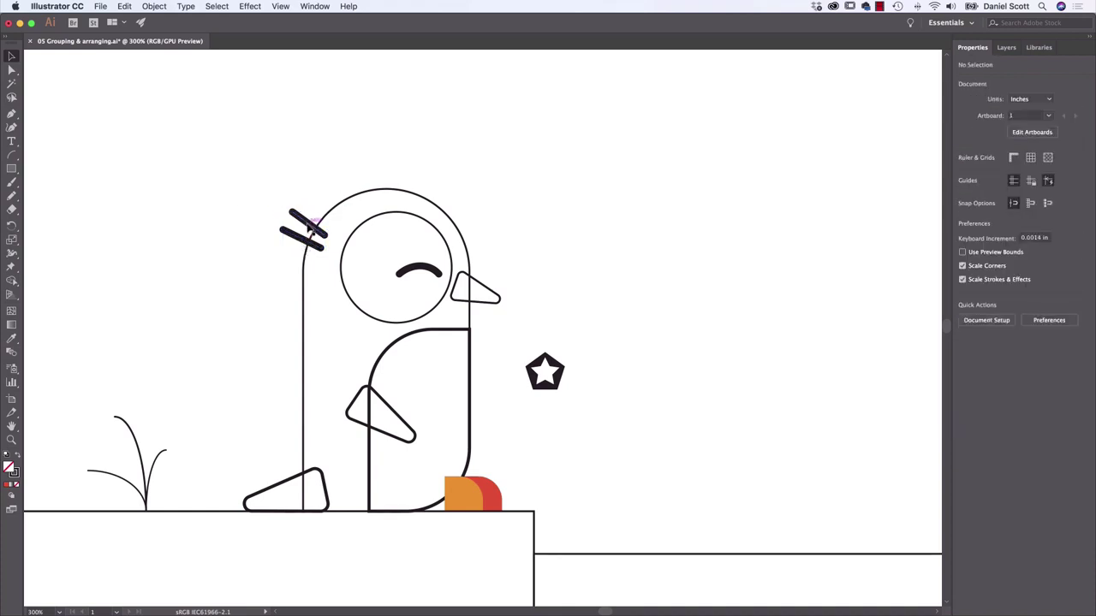
pyautogui.click(310, 227)
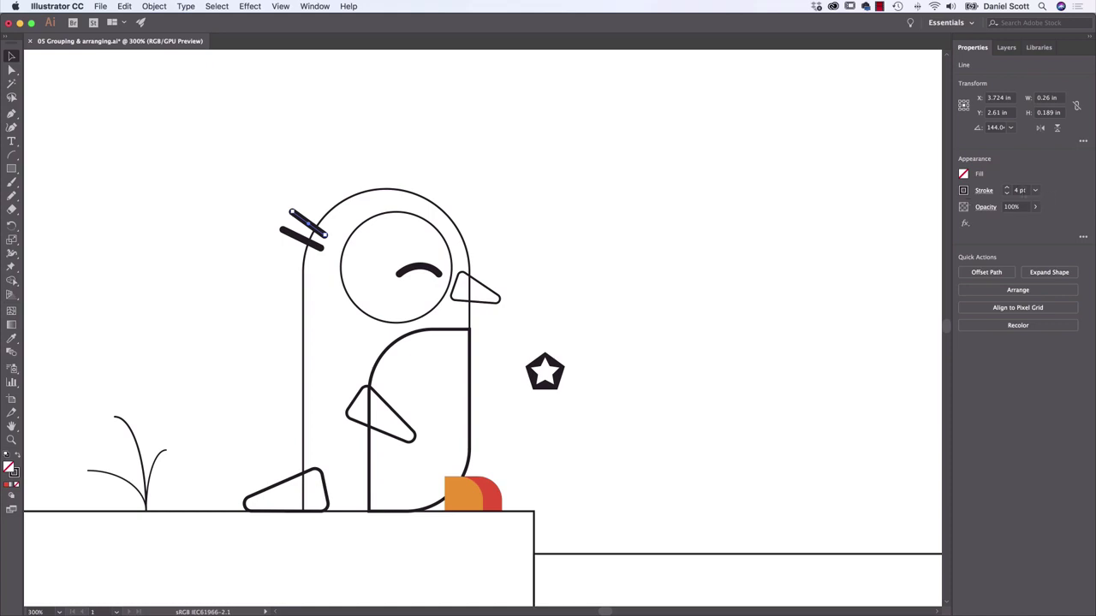
pyautogui.click(526, 252)
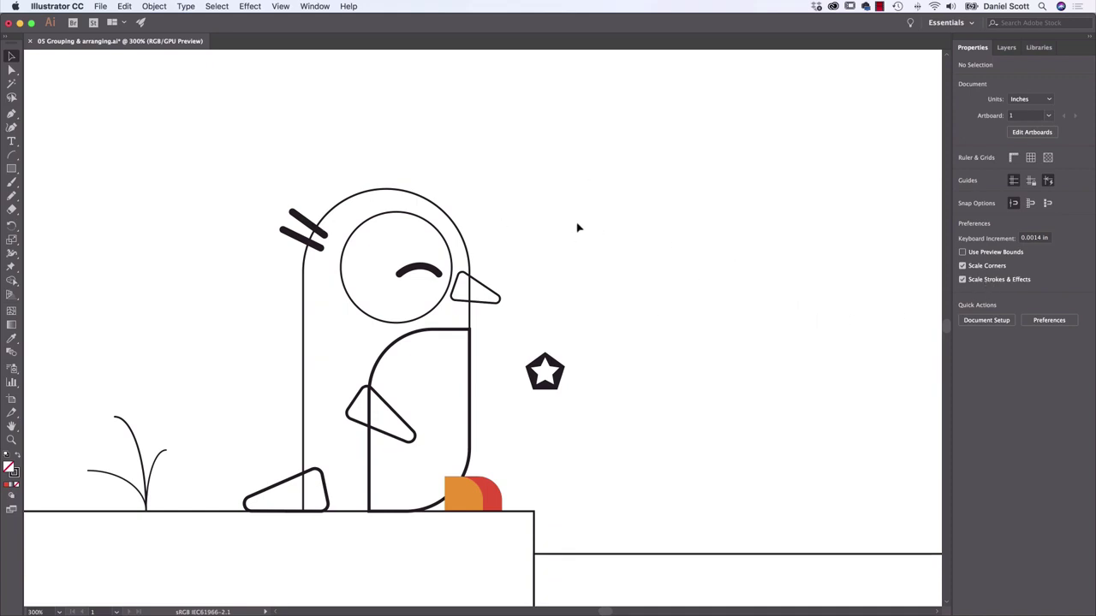
# Try a black fill and a white stroke on the penguin's body and revert both colours.
pyautogui.click(304, 325)
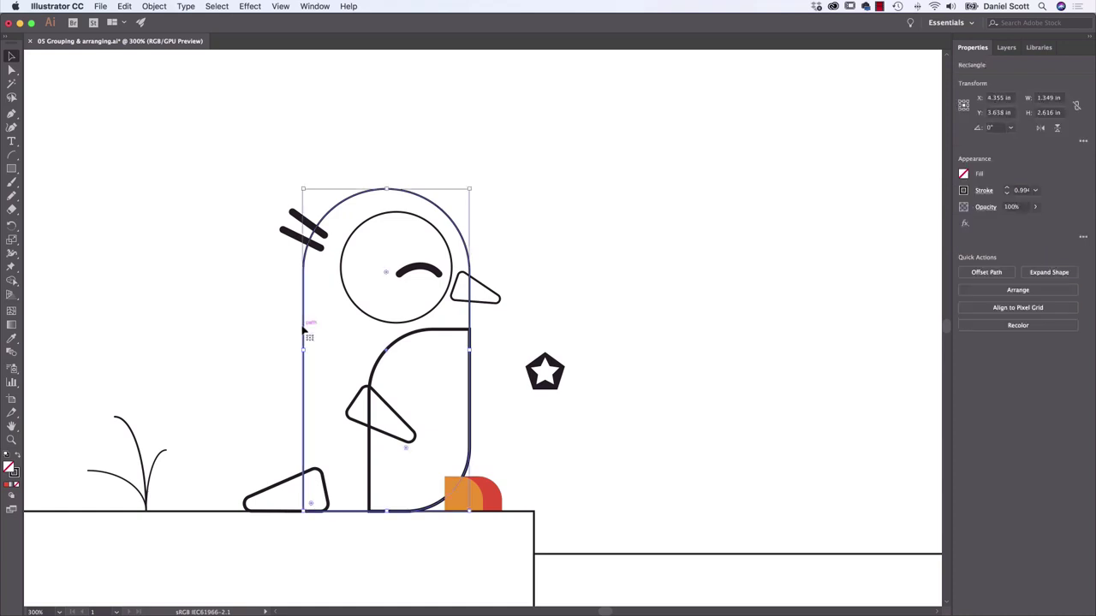
pyautogui.click(963, 175)
pyautogui.click(862, 216)
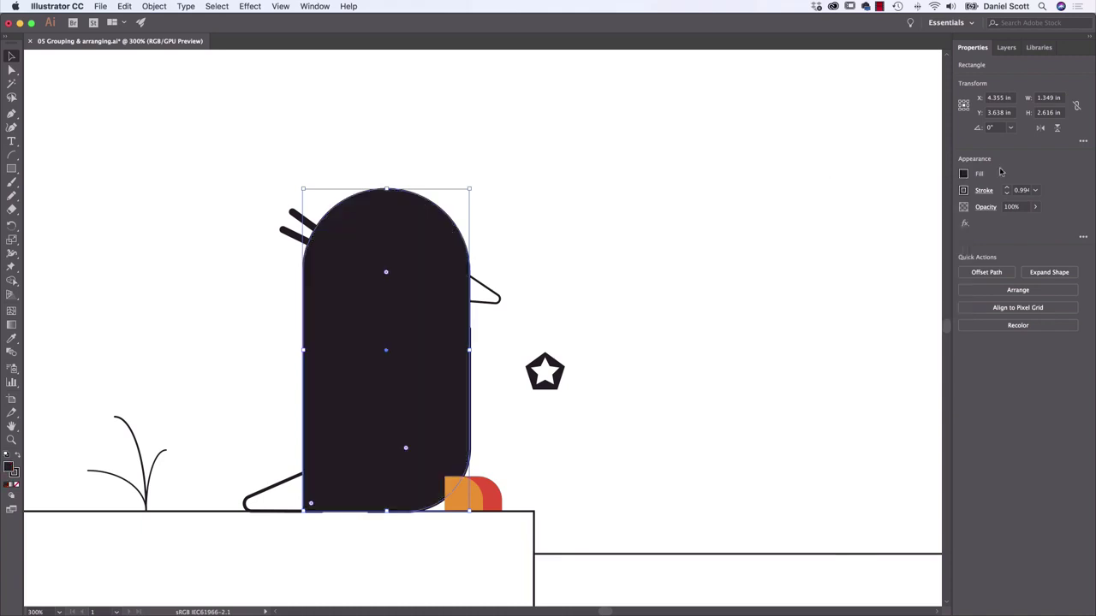
pyautogui.click(963, 191)
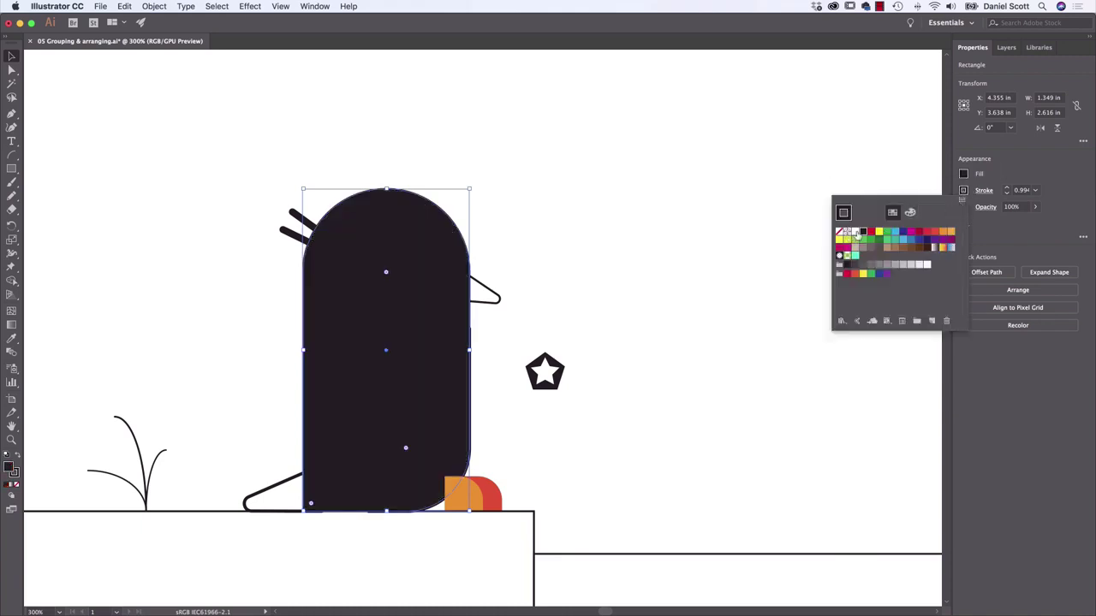
pyautogui.click(854, 234)
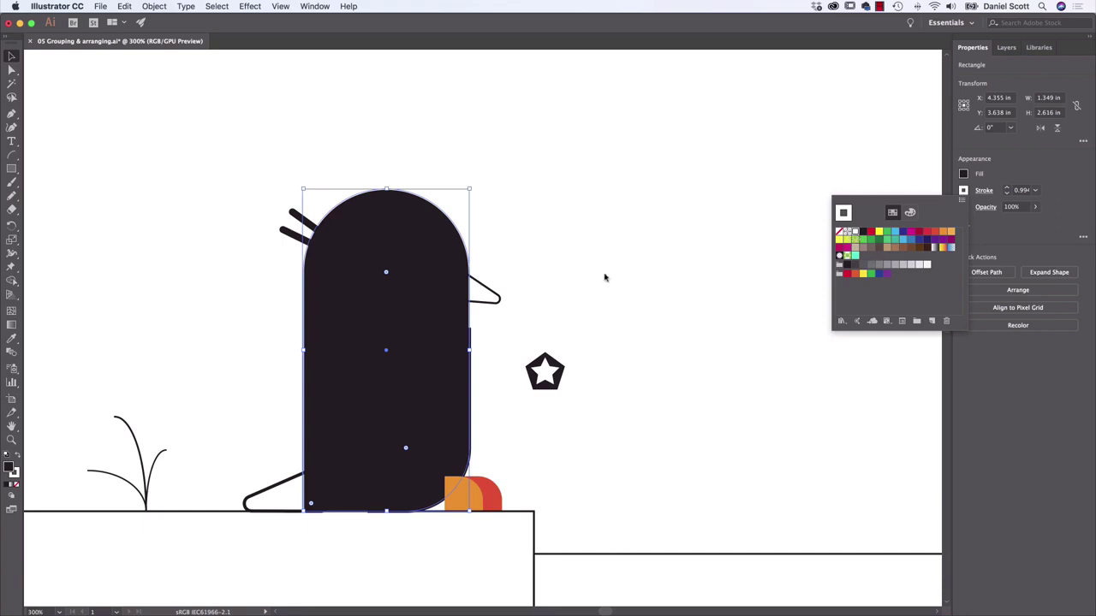
pyautogui.press('Escape')
pyautogui.press('/')
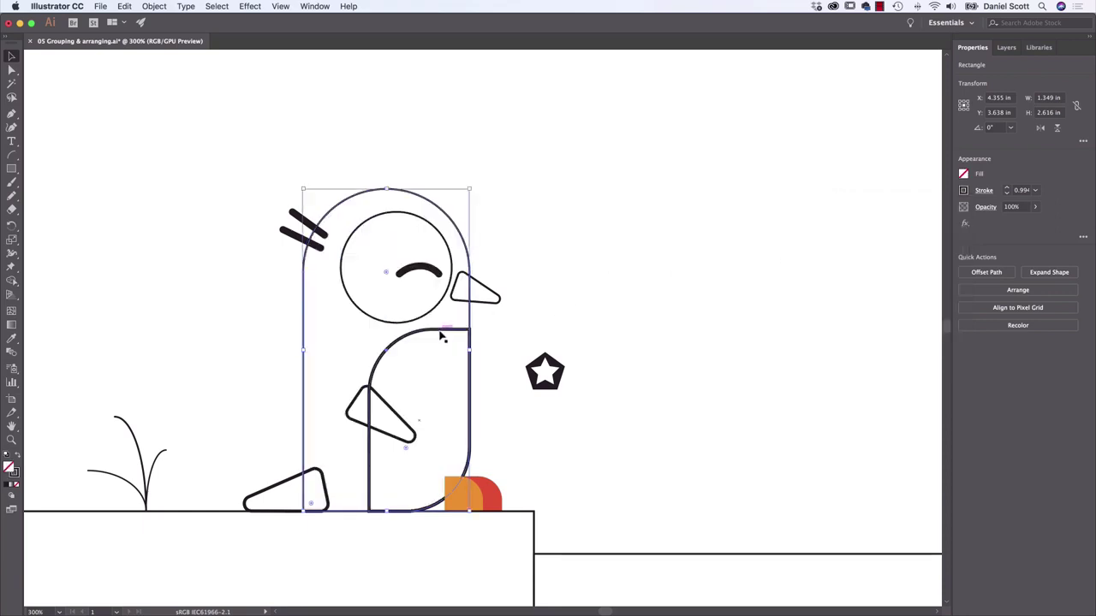
# Give the penguin's belly shape and face circle a white fill with no stroke, and clear the selection.
pyautogui.click(449, 331)
pyautogui.click(451, 267)
pyautogui.click(451, 339)
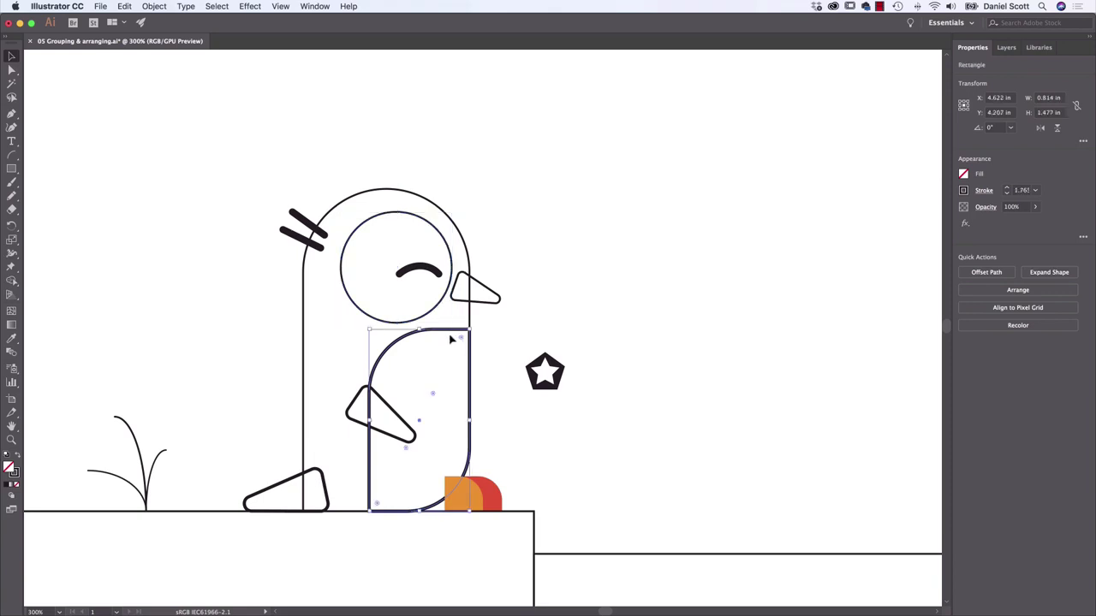
pyautogui.keyDown('shift'); pyautogui.click(440, 318); pyautogui.keyUp('shift')
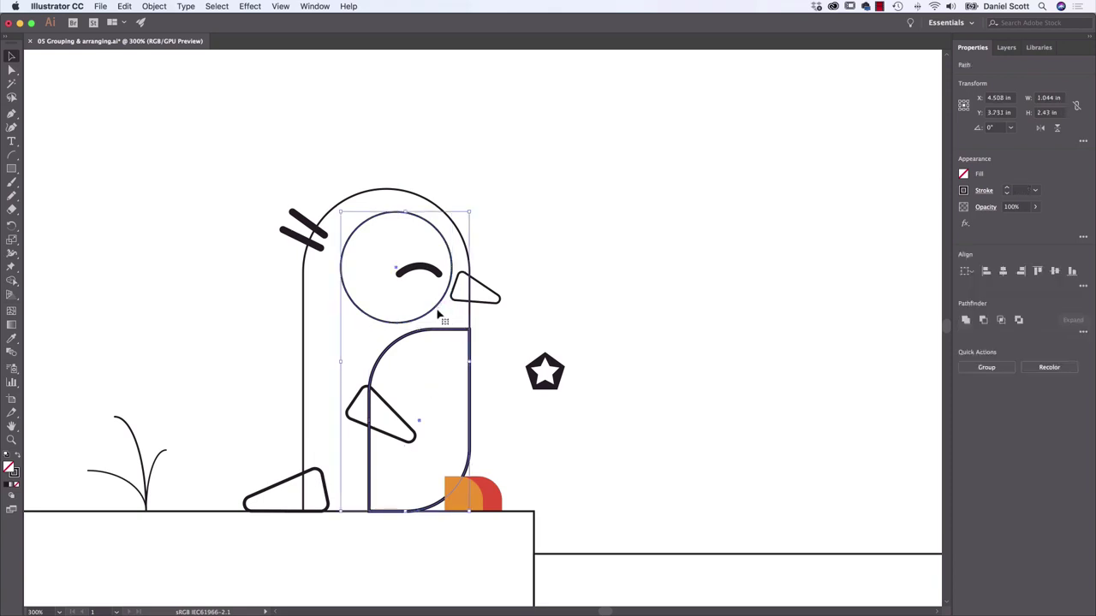
pyautogui.click(965, 174)
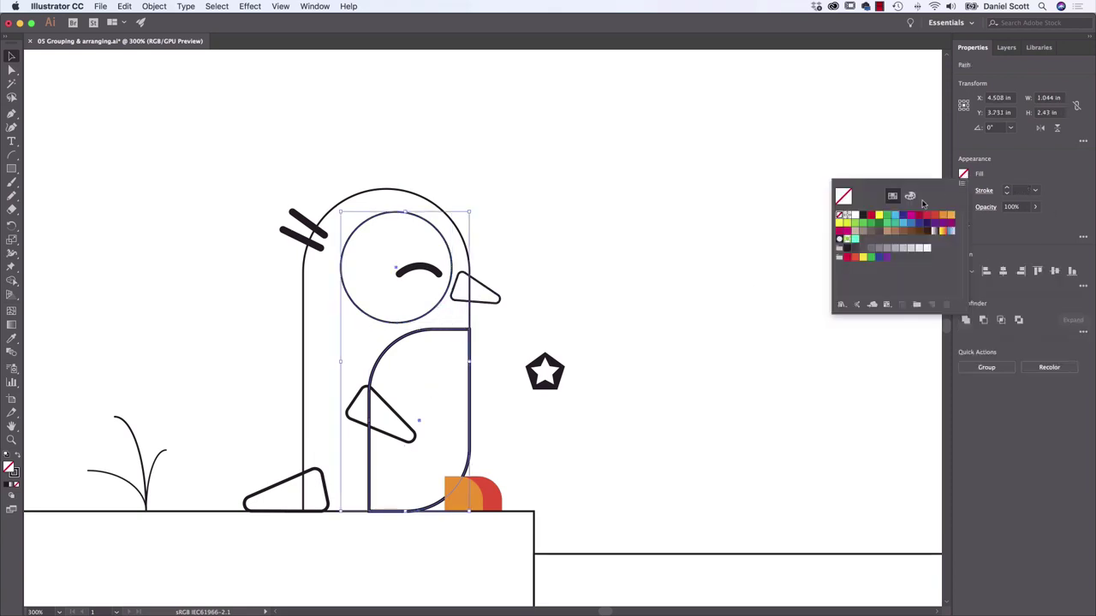
pyautogui.click(857, 218)
pyautogui.click(962, 191)
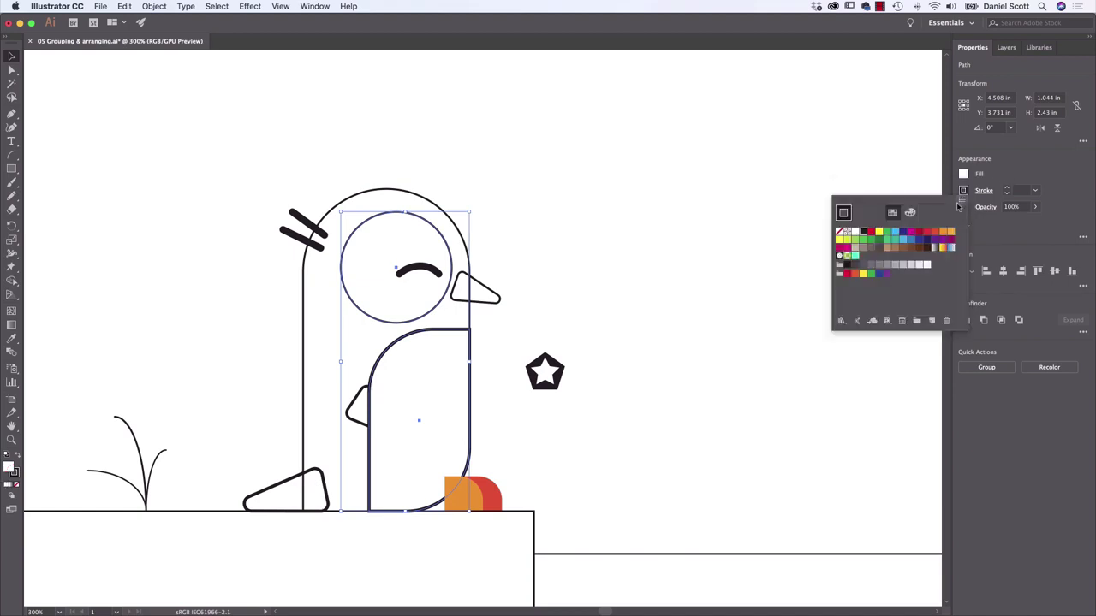
pyautogui.click(841, 232)
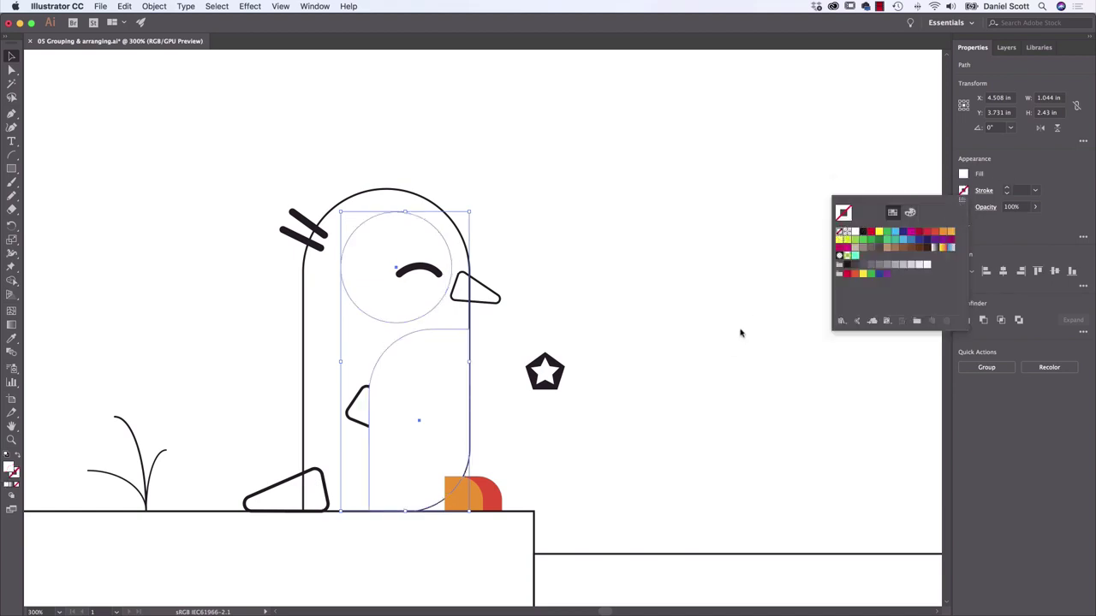
pyautogui.click(541, 305)
pyautogui.click(534, 310)
# Select the penguin's body outline and open its fill swatches.
pyautogui.click(303, 282)
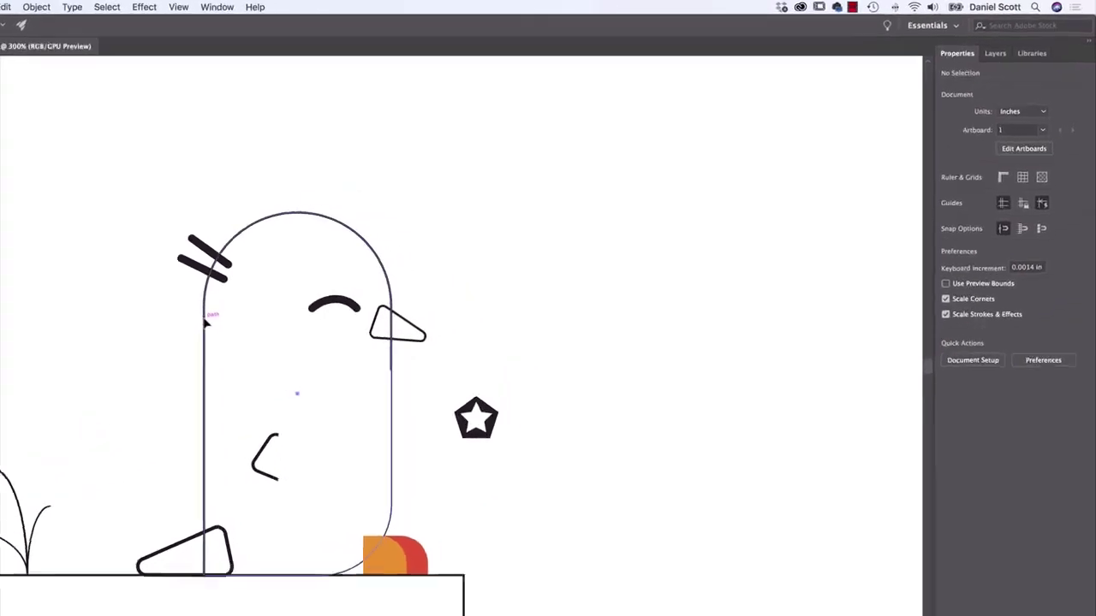
pyautogui.click(931, 218)
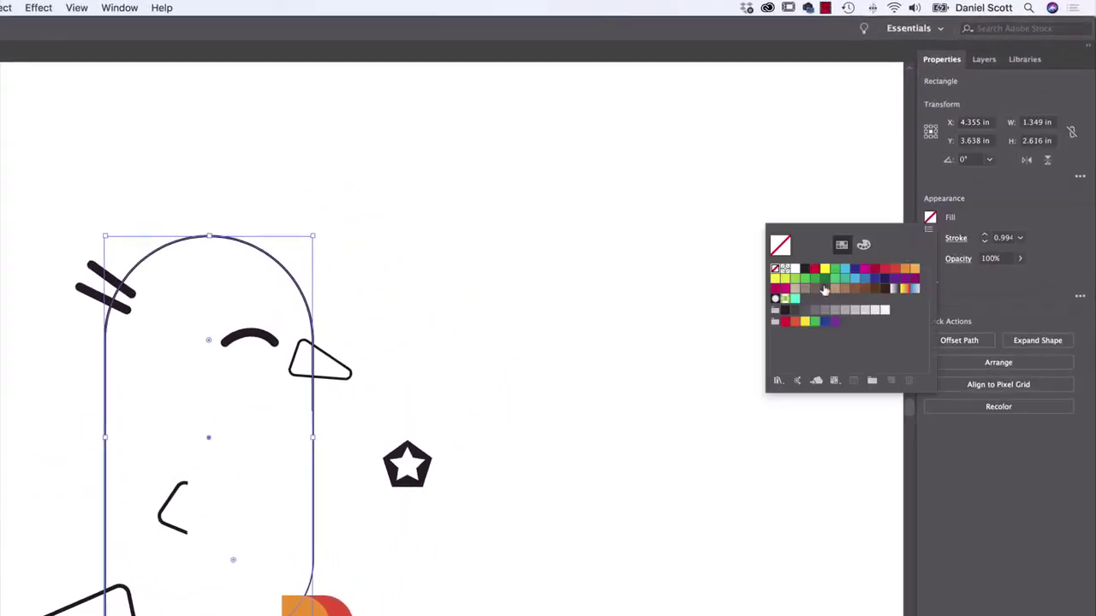
# Fill the penguin's rounded body rectangle with black and set its stroke to None.
pyautogui.click(794, 273)
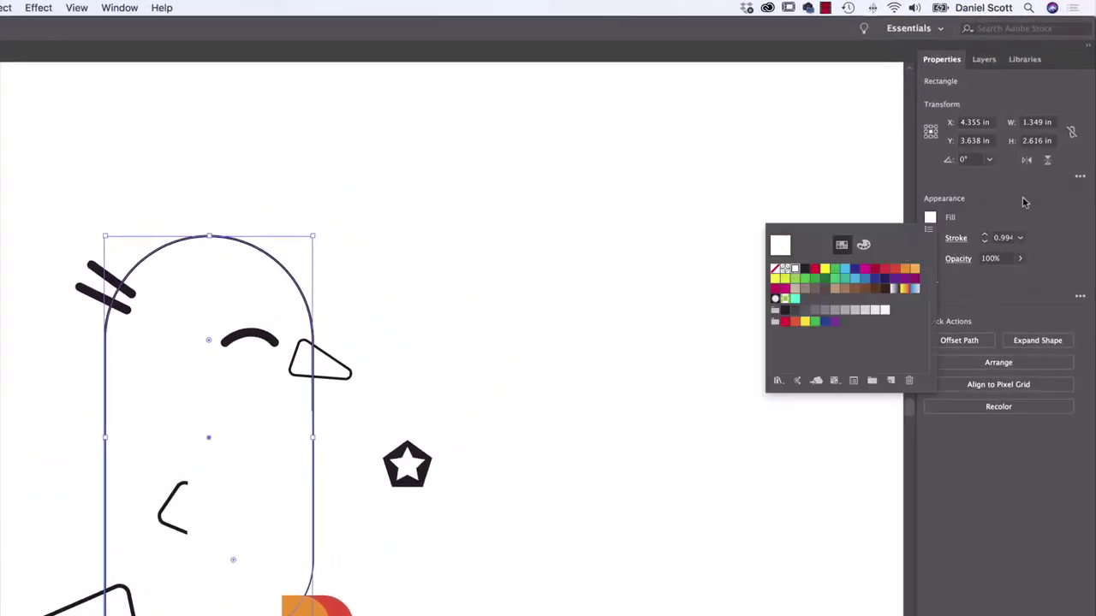
pyautogui.click(931, 233)
pyautogui.click(805, 272)
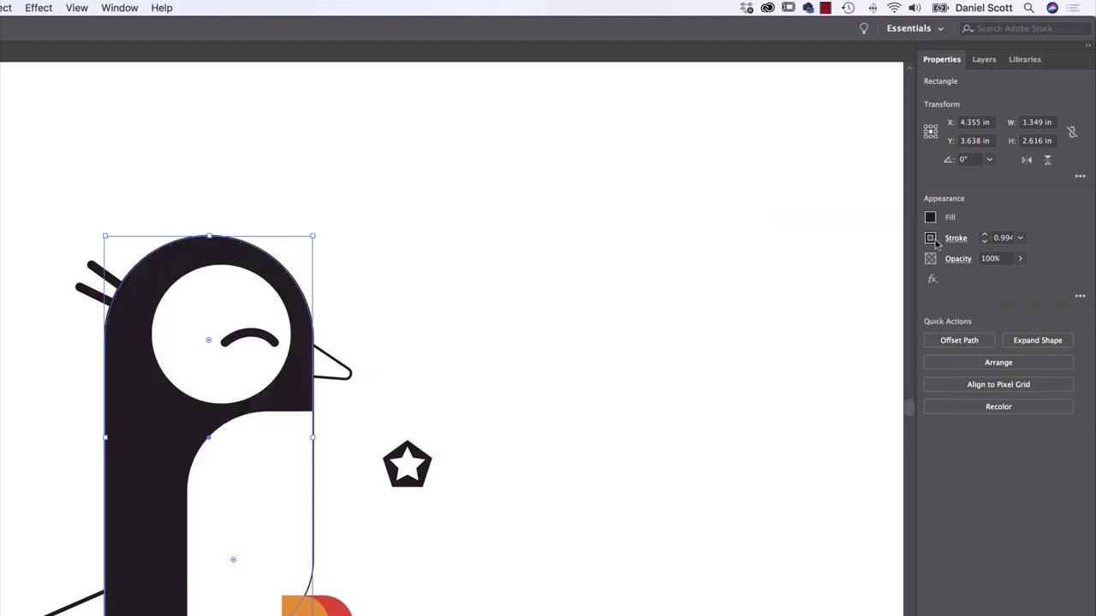
pyautogui.click(931, 239)
pyautogui.click(775, 290)
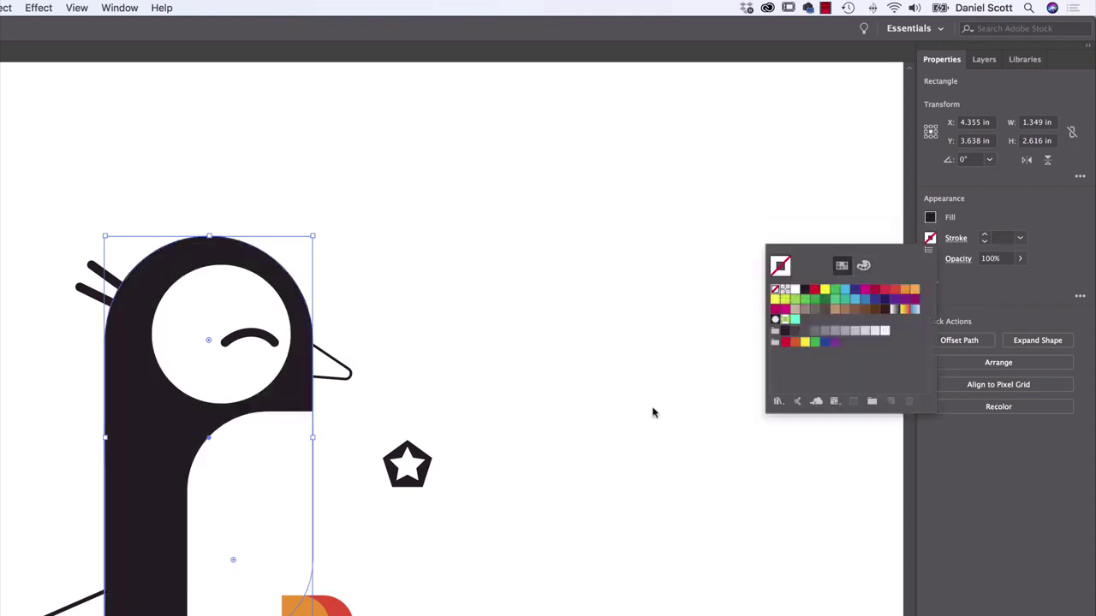
pyautogui.click(453, 454)
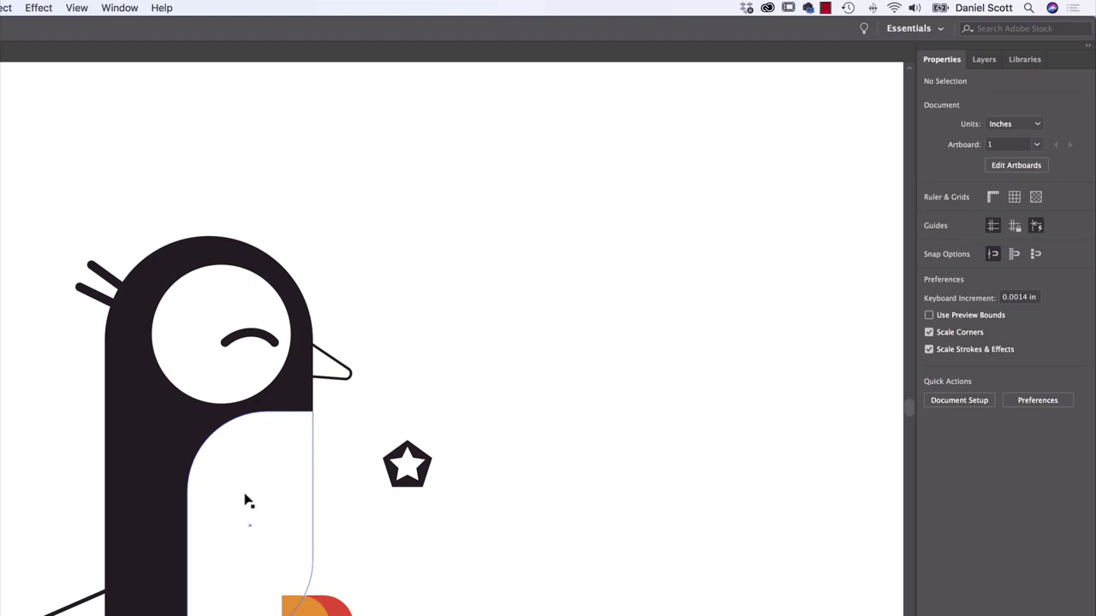
# Fill the penguin's wing polygon with black and set its stroke to None.
pyautogui.click(167, 521)
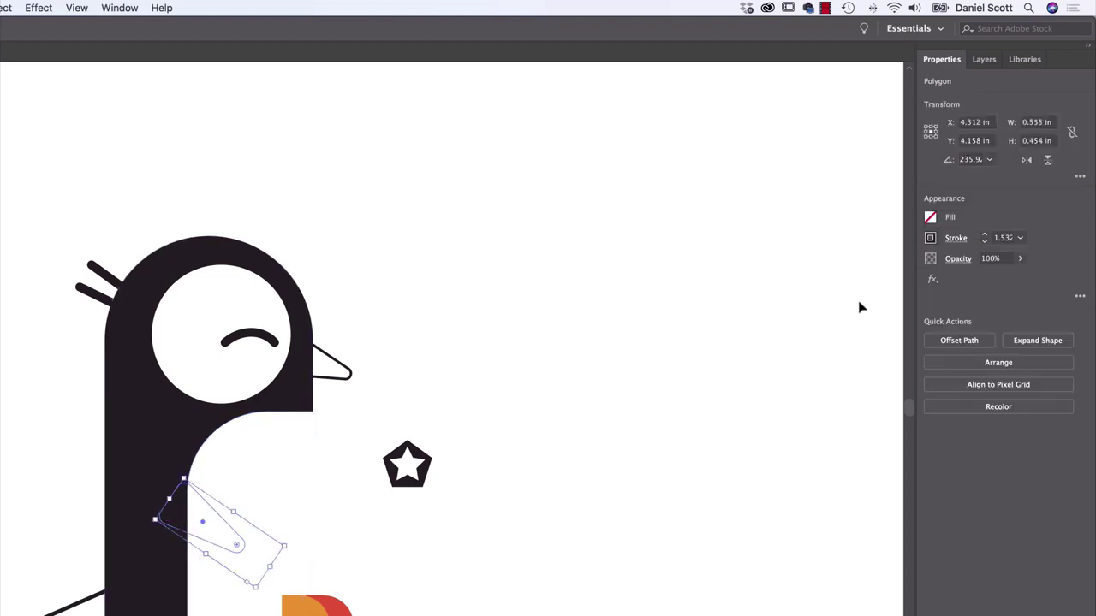
pyautogui.click(931, 220)
pyautogui.click(804, 269)
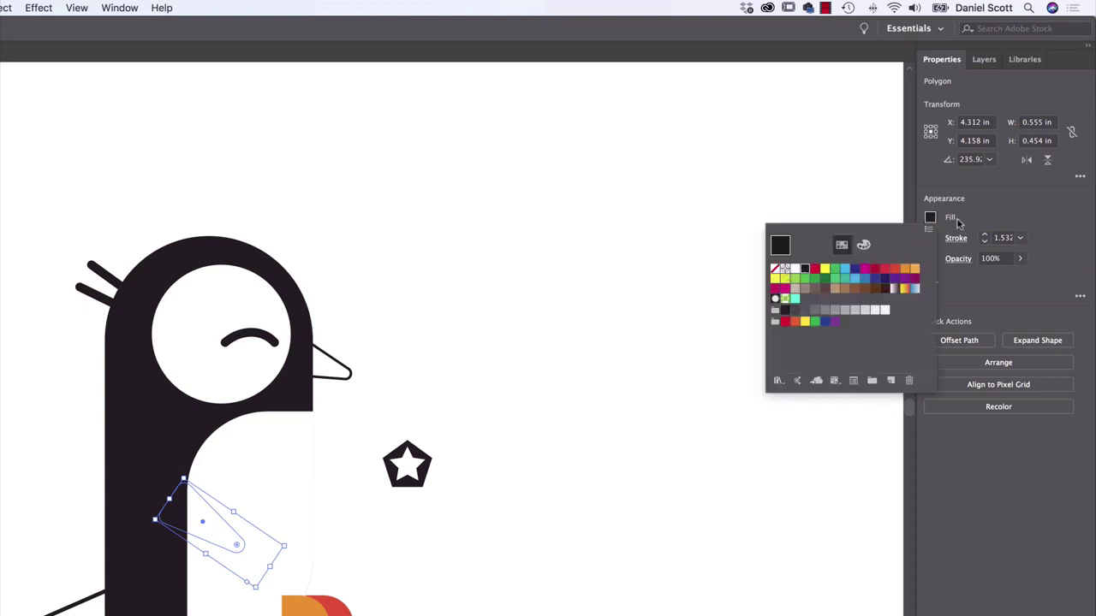
pyautogui.click(959, 224)
pyautogui.click(929, 238)
pyautogui.click(774, 291)
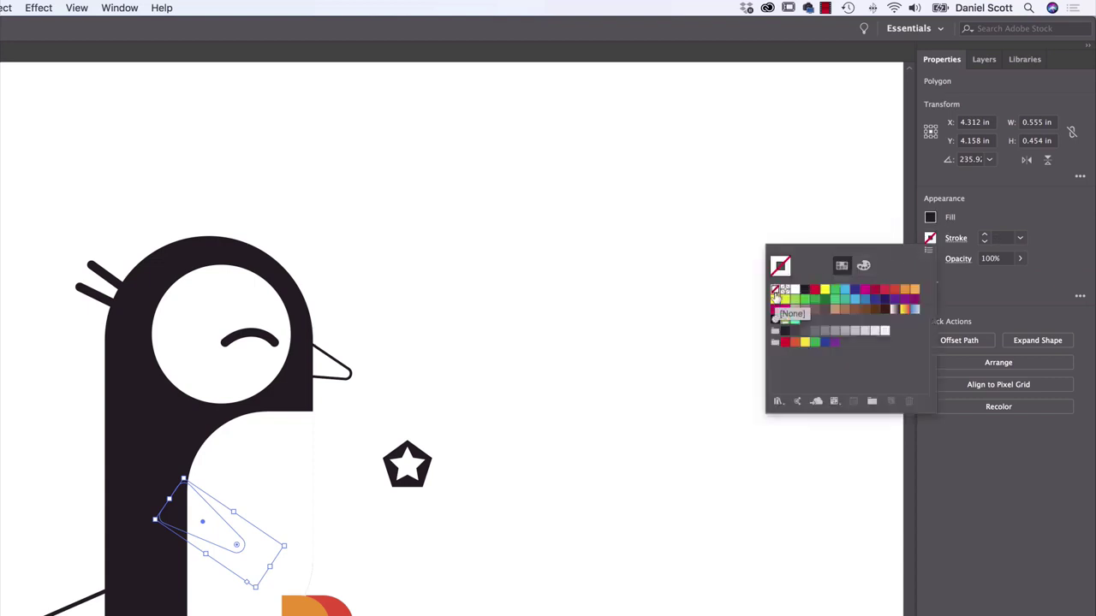
pyautogui.click(1025, 289)
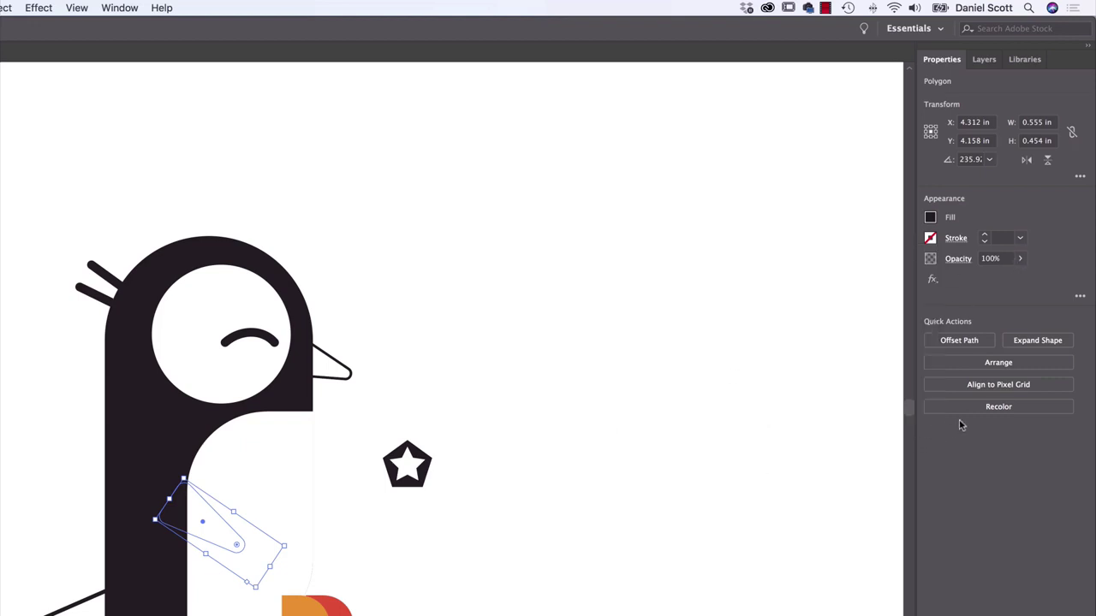
# Bring the wing to the front of the stacking order and deselect it.
pyautogui.click(989, 364)
pyautogui.click(967, 376)
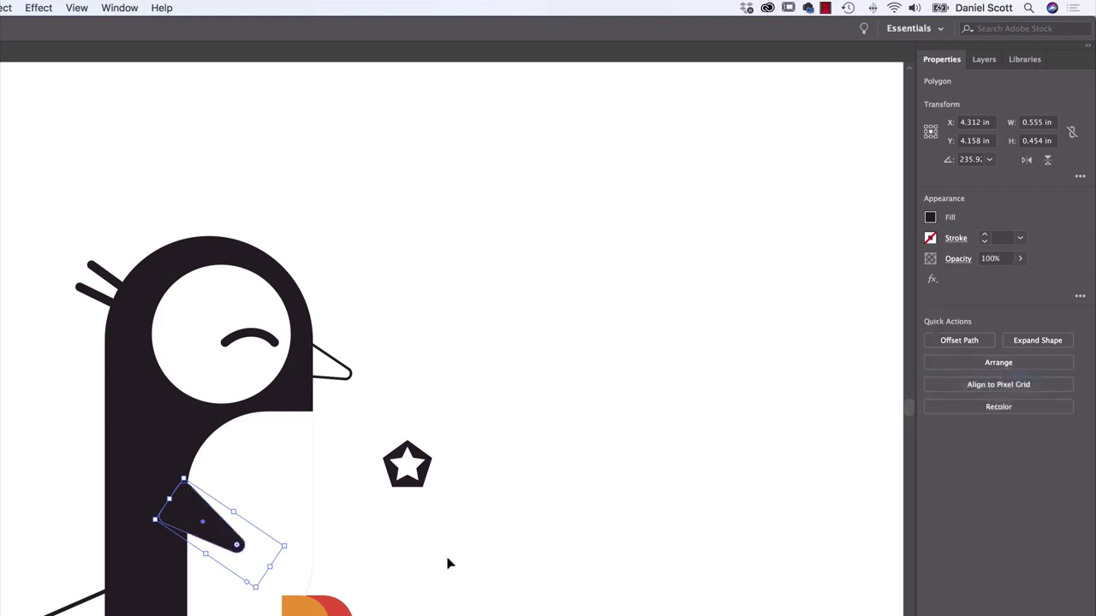
pyautogui.click(501, 560)
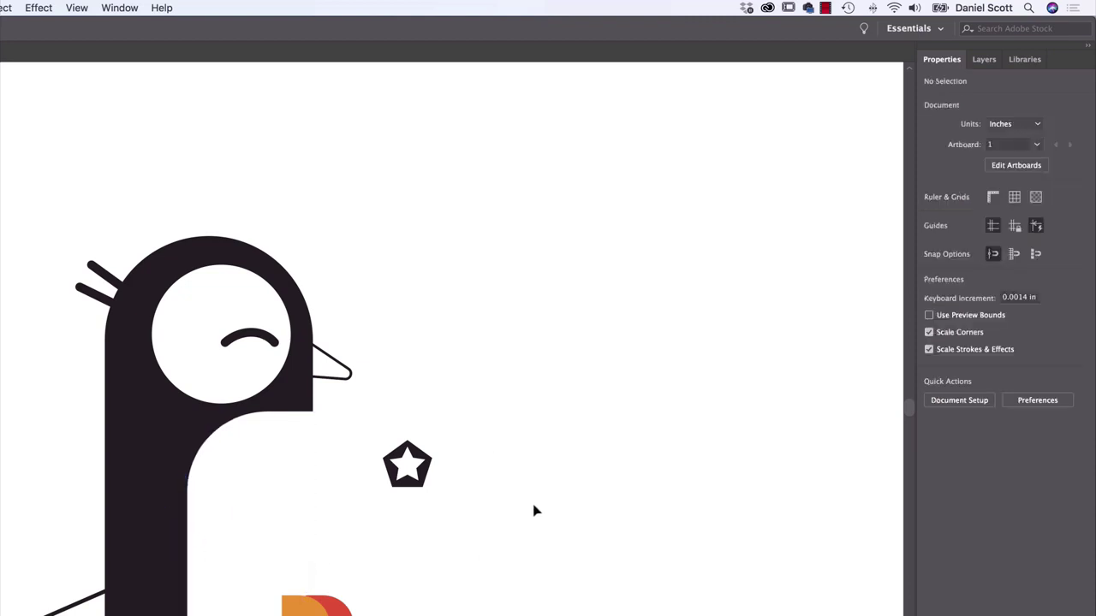
# In Outline view, select the hidden wing and bring it to the front, then return to GPU Preview.
pyautogui.click(68, 9)
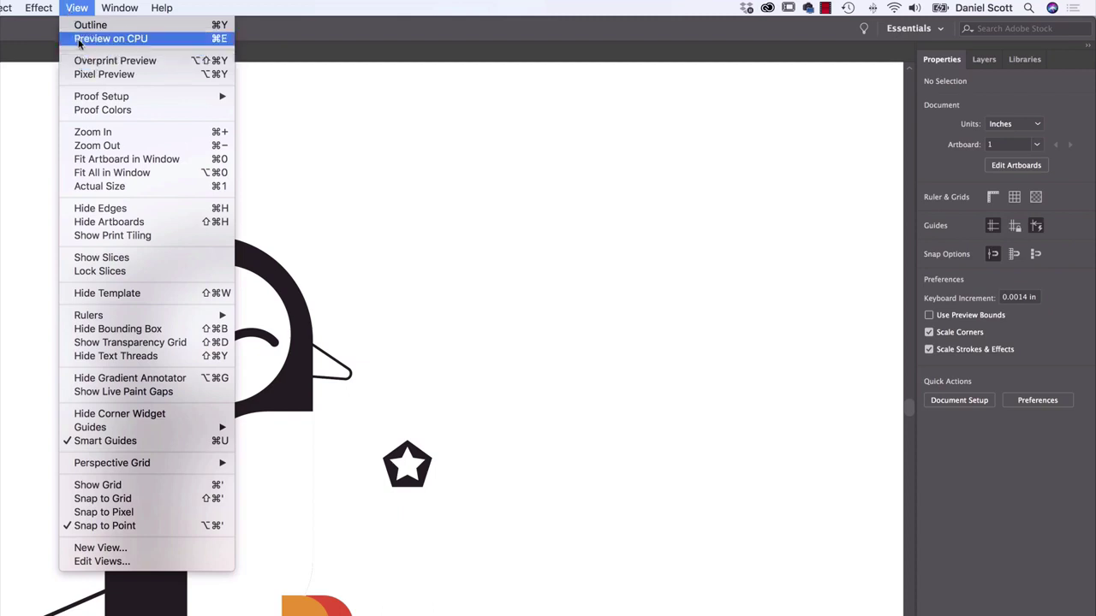
pyautogui.click(216, 27)
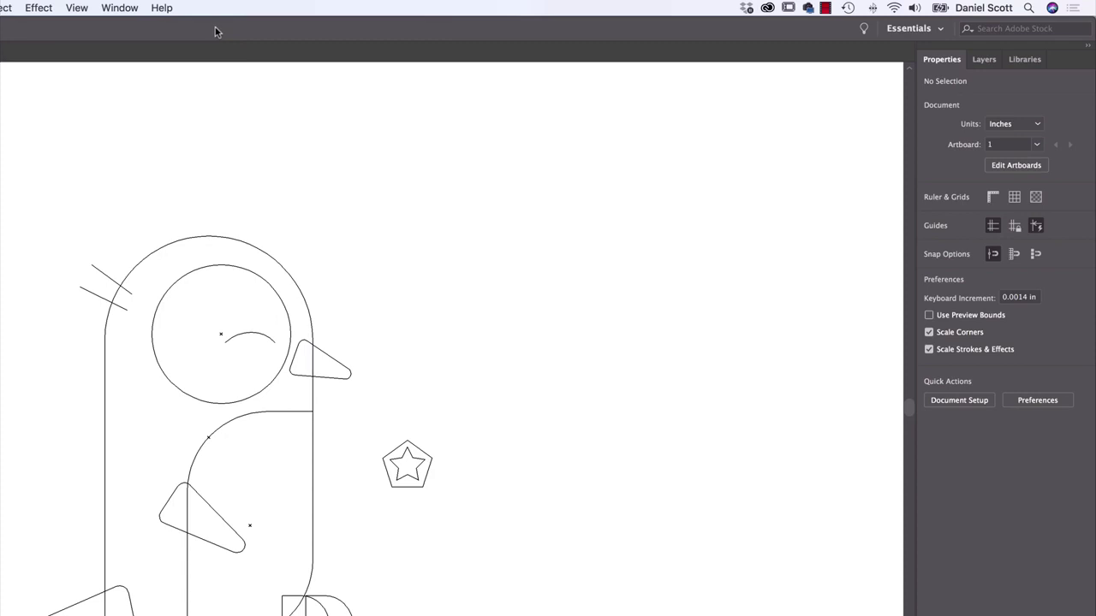
pyautogui.click(212, 512)
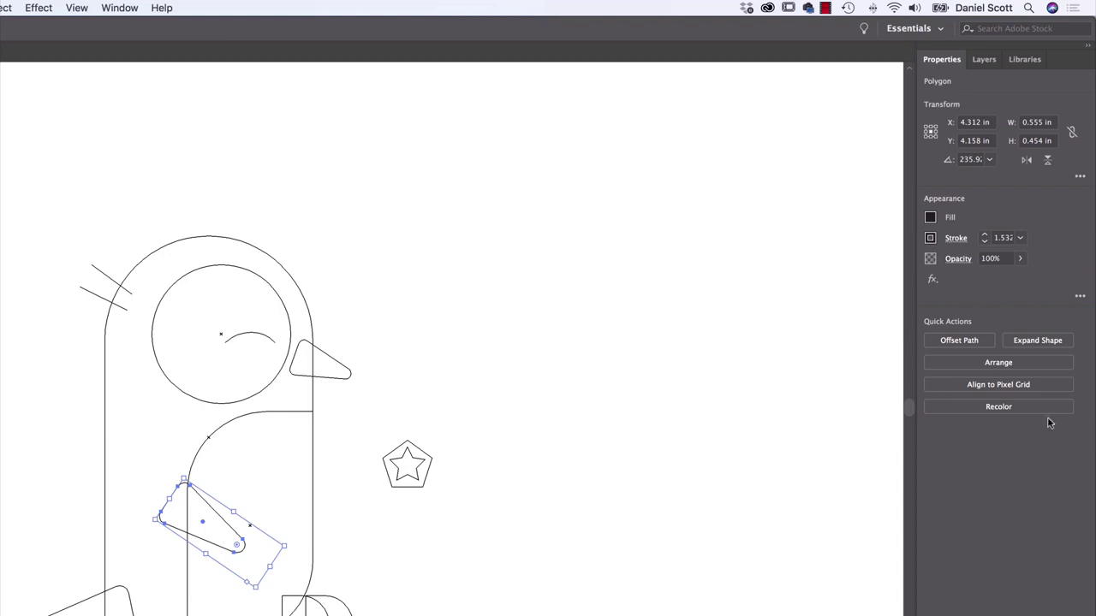
pyautogui.click(983, 366)
pyautogui.click(984, 377)
pyautogui.click(77, 8)
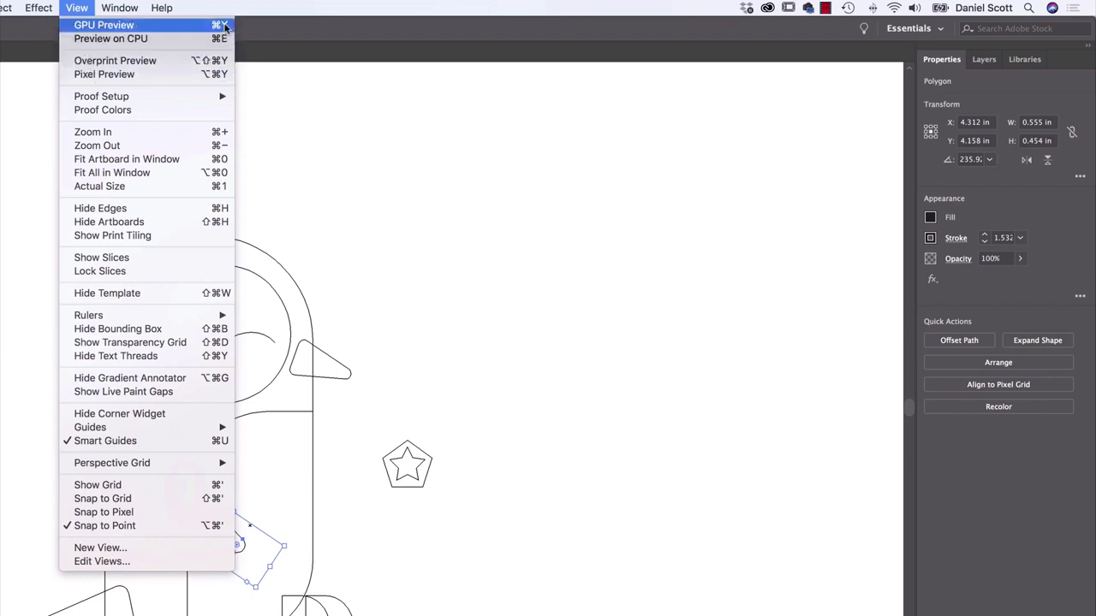
pyautogui.click(80, 26)
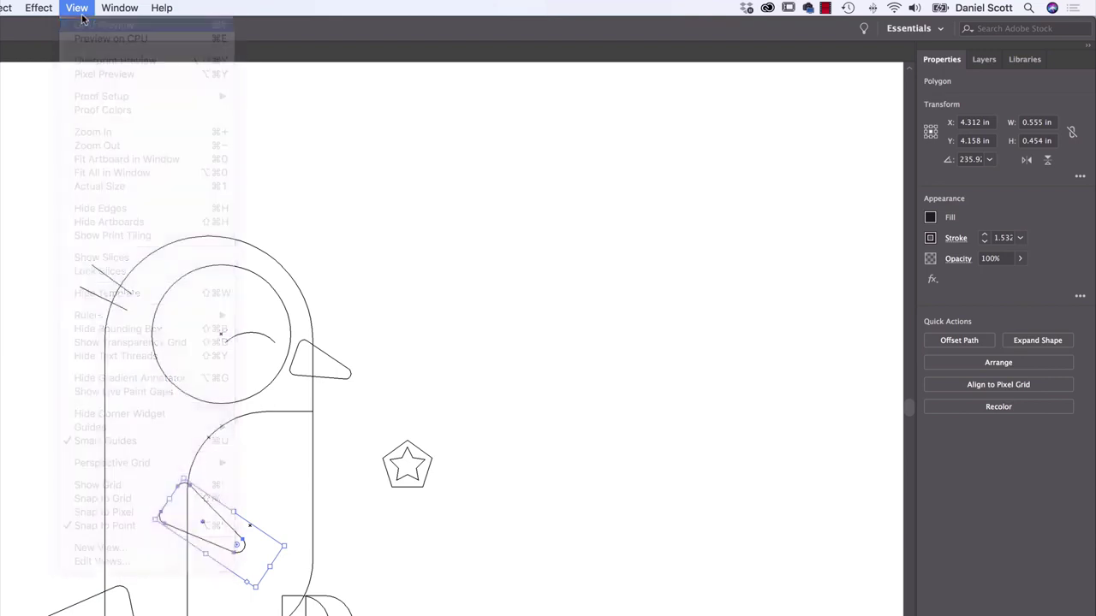
# Compare the artwork in Outline view and GPU Preview by toggling between them several times, with nothing selected at the end.
pyautogui.click(76, 8)
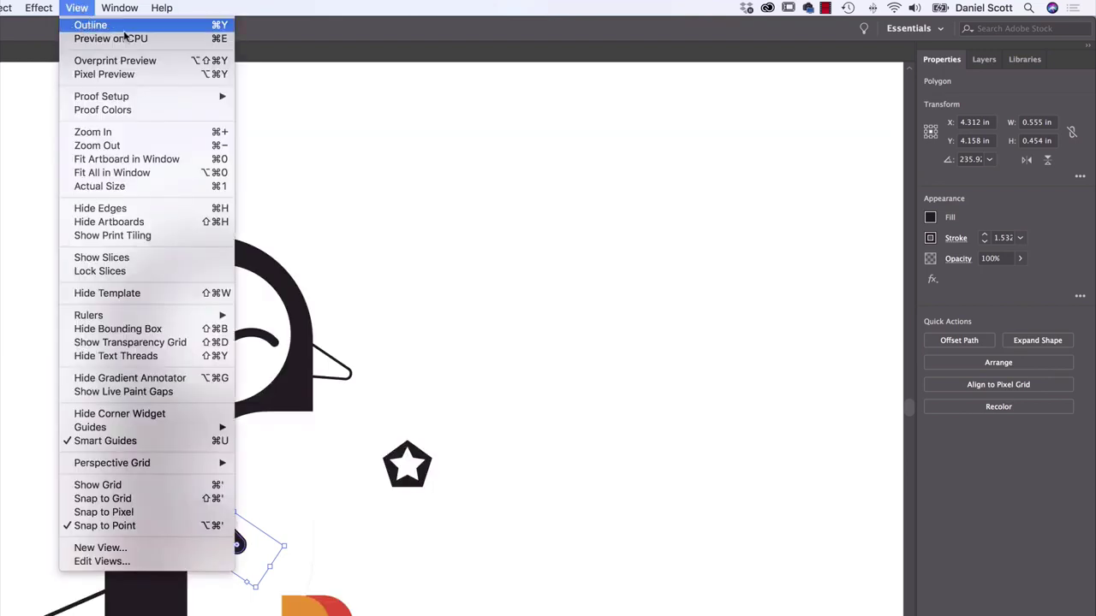
pyautogui.click(90, 25)
pyautogui.click(76, 7)
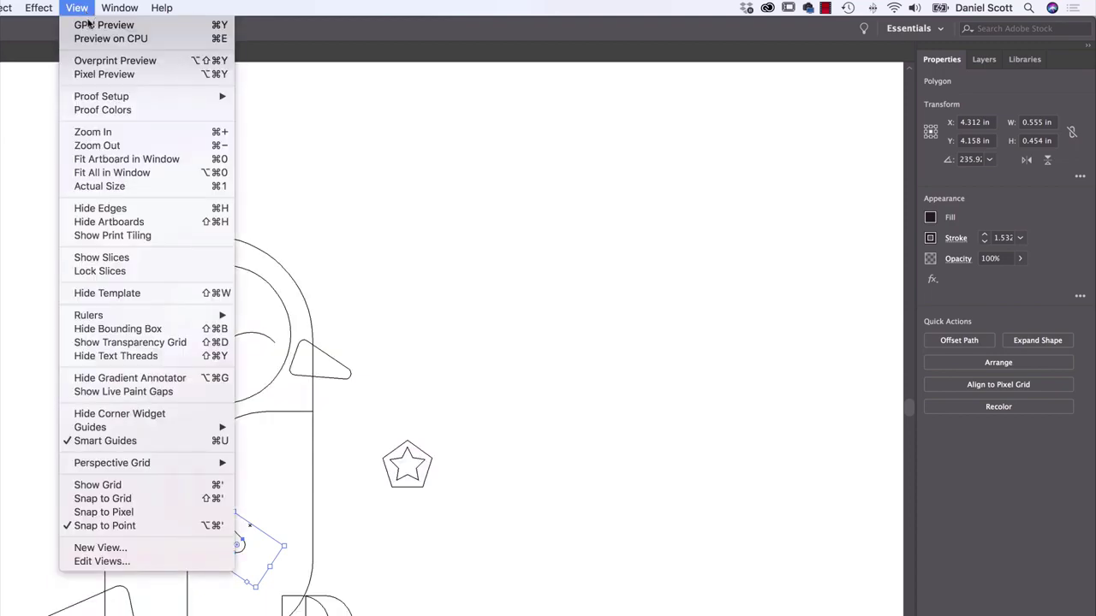
pyautogui.click(85, 24)
pyautogui.click(76, 8)
pyautogui.click(86, 24)
pyautogui.click(77, 8)
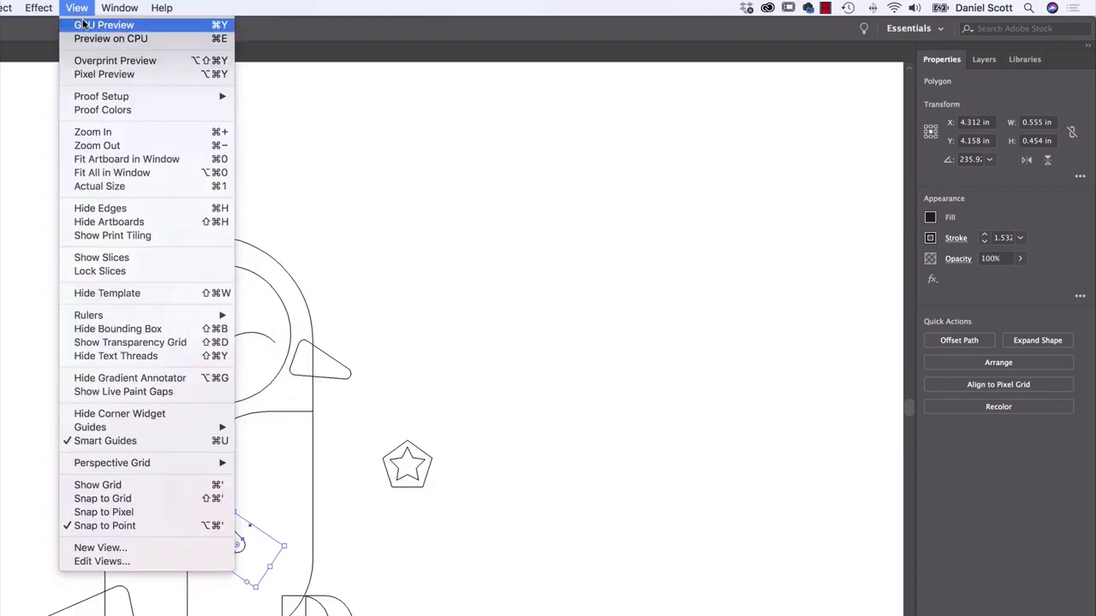
pyautogui.click(85, 24)
pyautogui.click(476, 264)
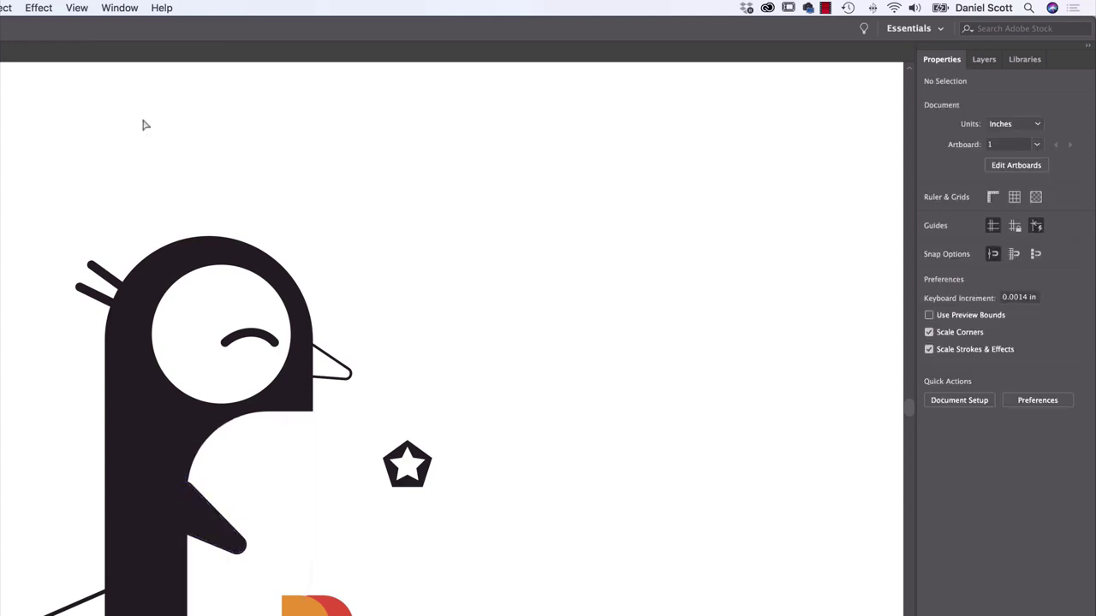
pyautogui.press('super+y')
pyautogui.press('super+y')
# Move the wing about 0.03 in further into the black body and set its stroke to None.
pyautogui.click(224, 531)
pyautogui.moveTo(225, 531); pyautogui.dragTo(220, 530)
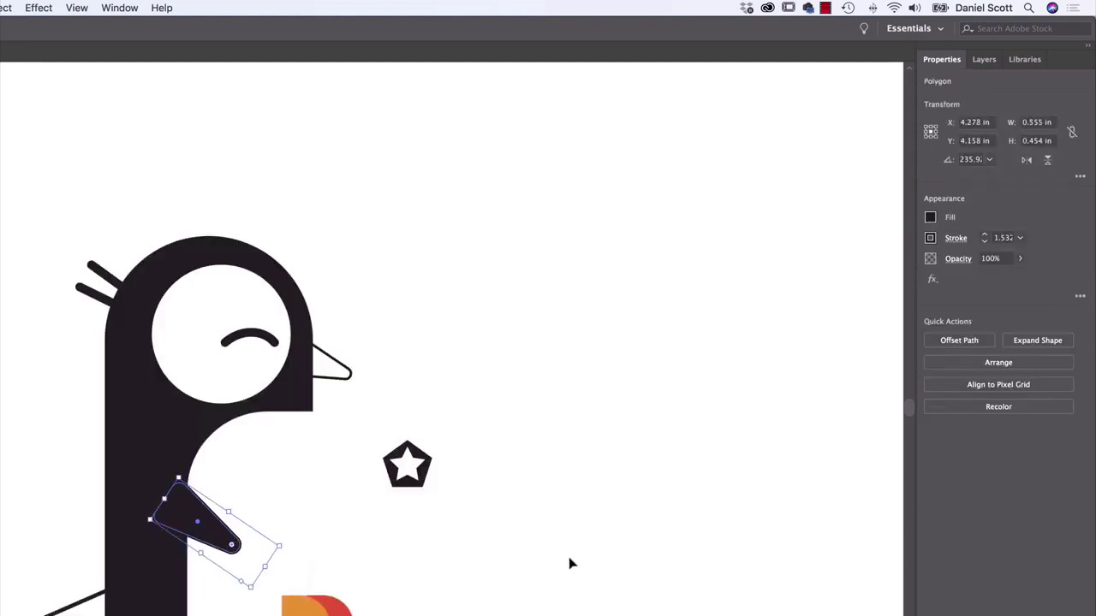
pyautogui.click(931, 238)
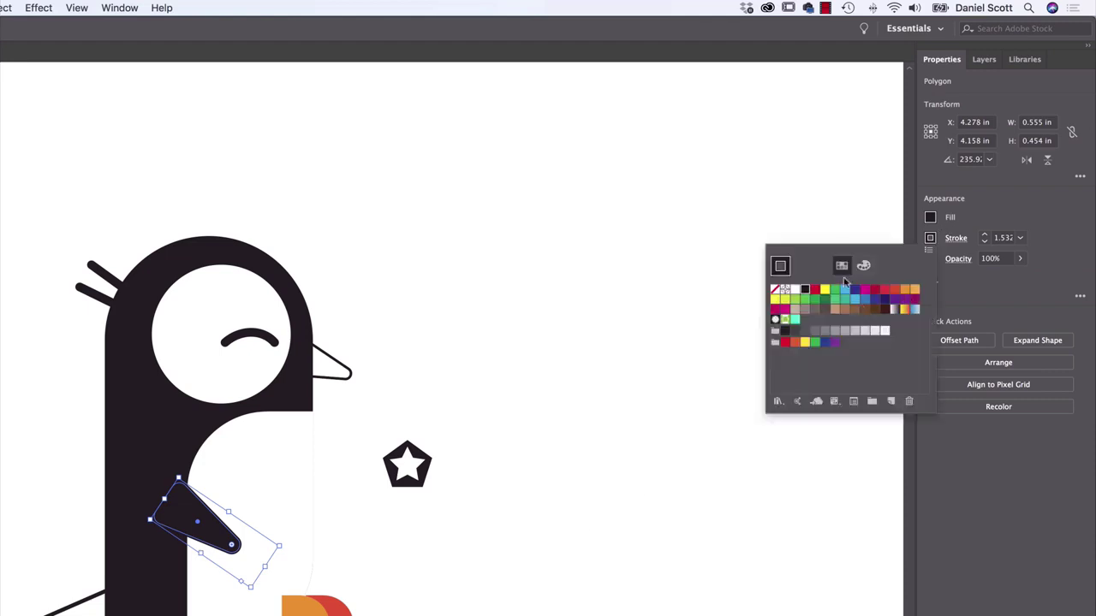
pyautogui.click(775, 292)
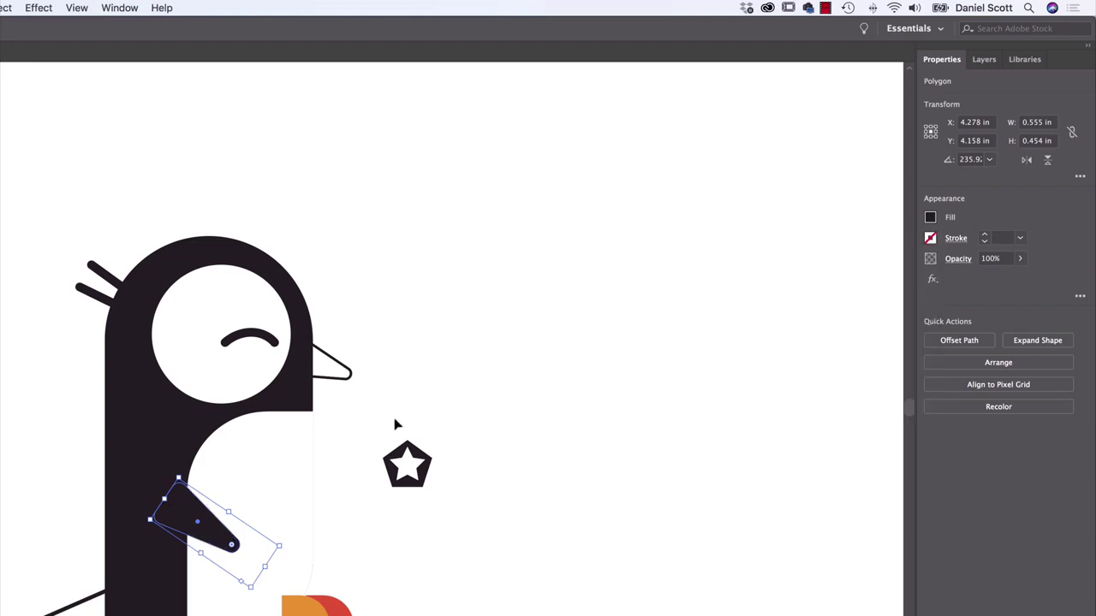
# Set the beak polygon's stroke to None, fill it with black and deselect it.
pyautogui.click(351, 372)
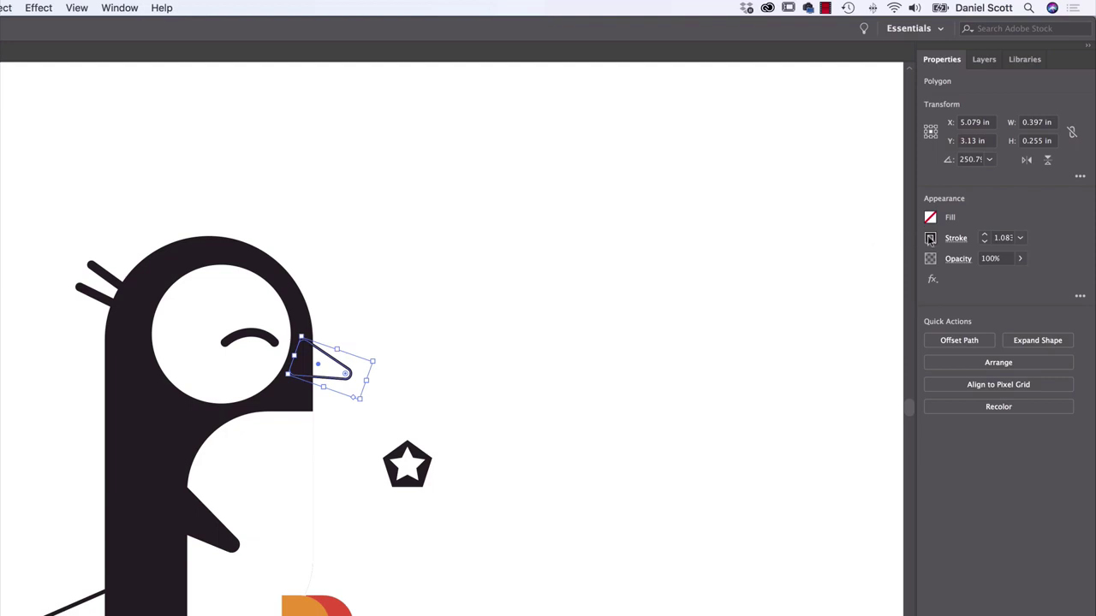
pyautogui.click(931, 238)
pyautogui.click(775, 292)
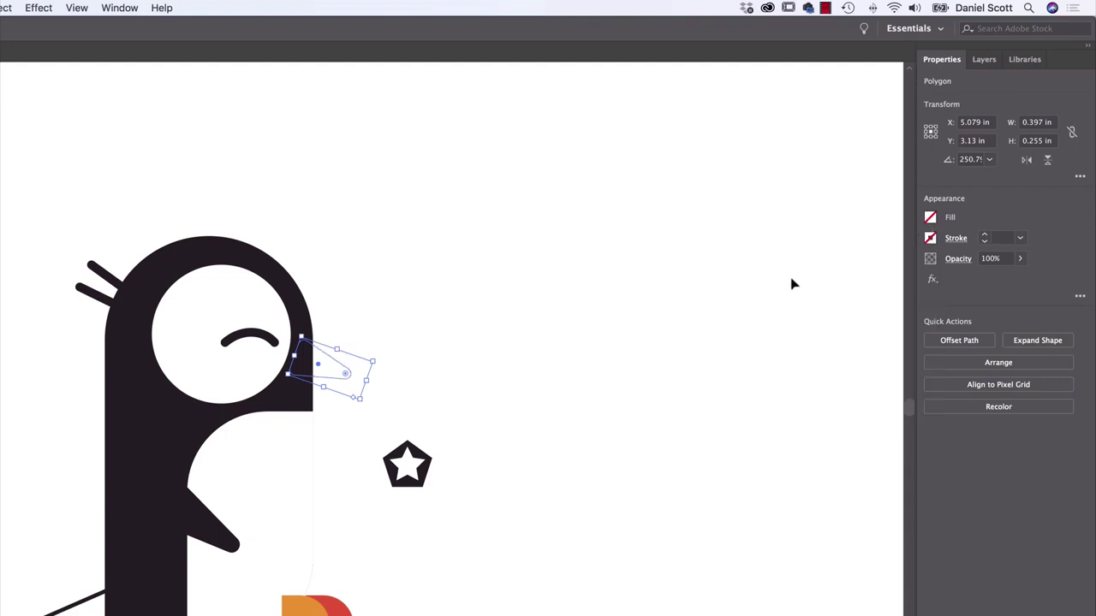
pyautogui.click(931, 218)
pyautogui.click(806, 271)
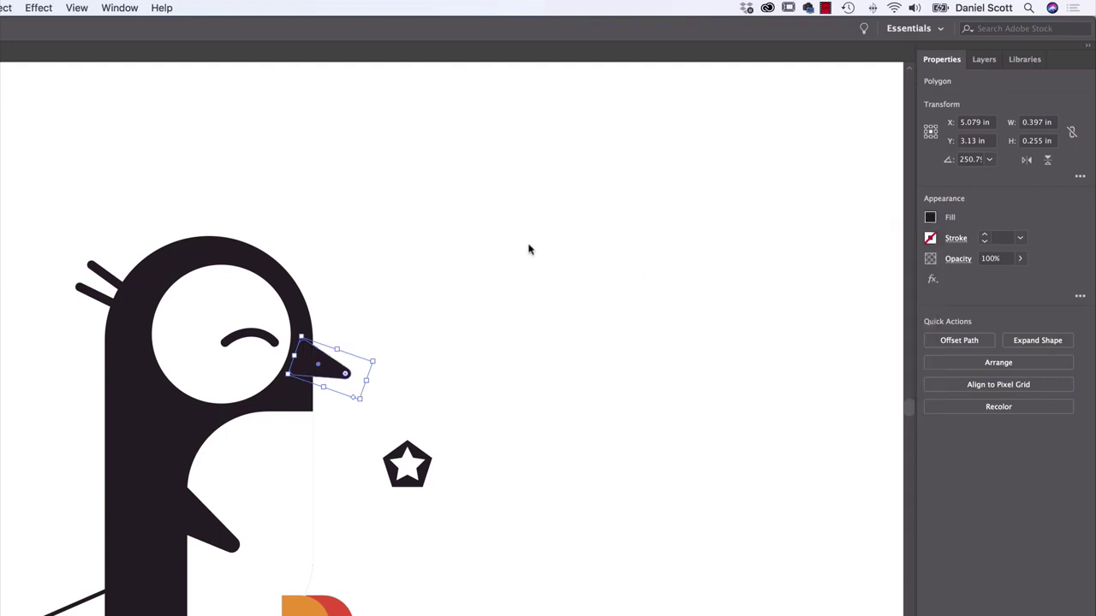
pyautogui.click(557, 317)
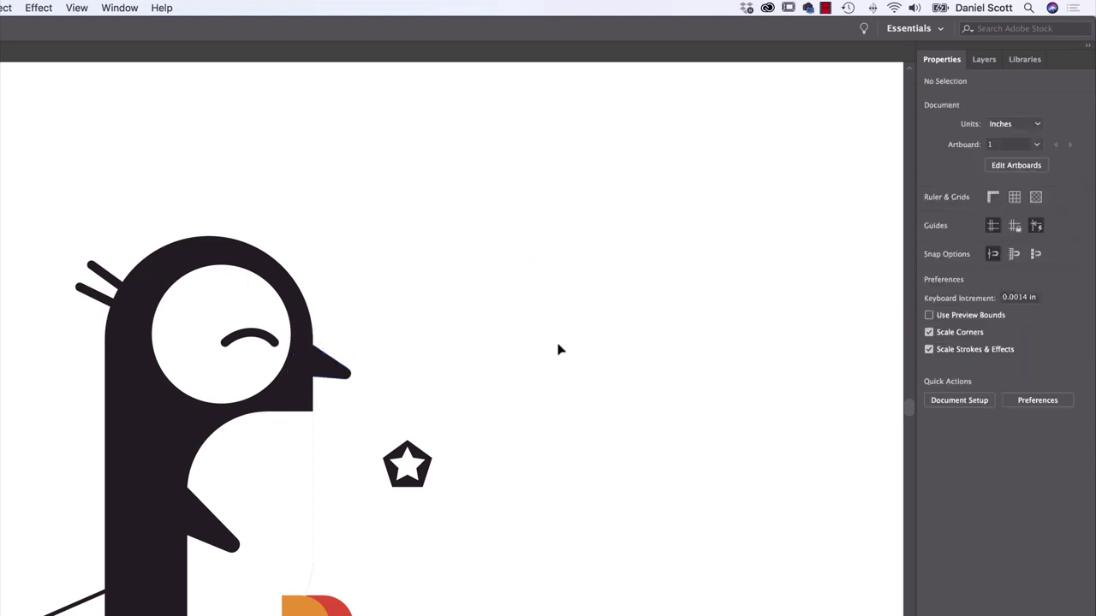
# Move the pentagon star badge onto the upper part of the penguin's white belly and deselect it.
pyautogui.moveTo(426, 470); pyautogui.dragTo(280, 457)
pyautogui.click(450, 516)
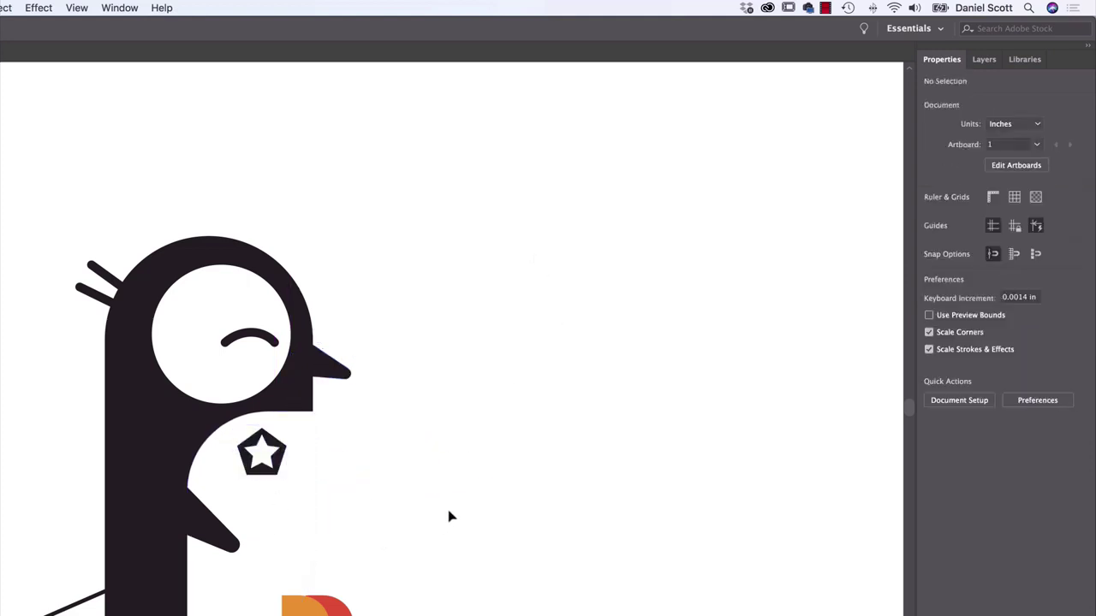
# Copy the beak's black fill and empty stroke onto the tail polygon with the Eyedropper tool.
pyautogui.click(372, 463)
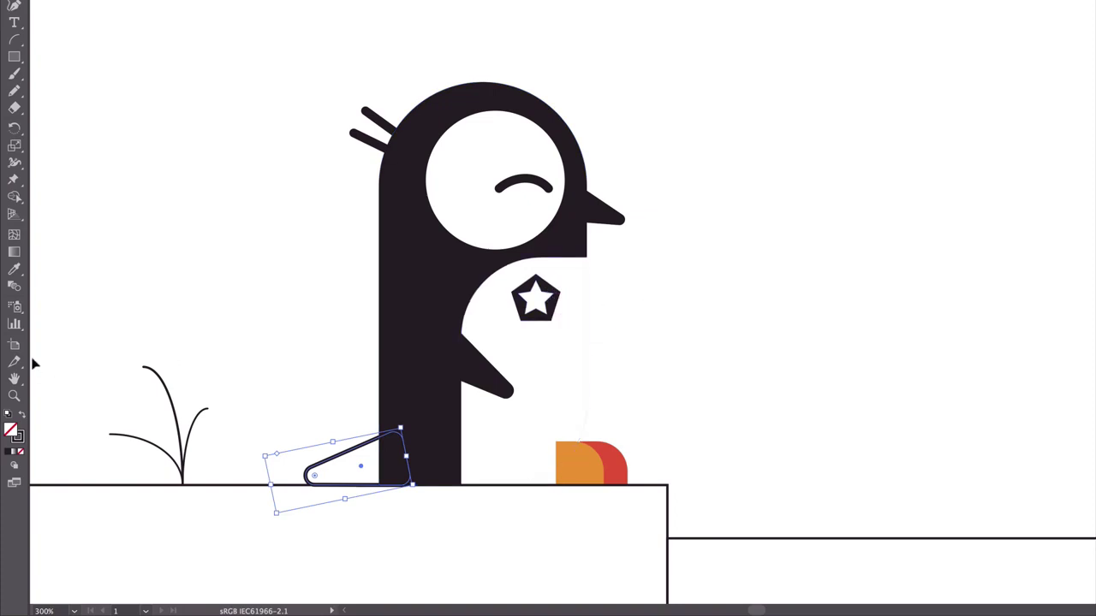
pyautogui.moveTo(14, 272); pyautogui.dragTo(47, 273)
pyautogui.press('v')
pyautogui.click(14, 269)
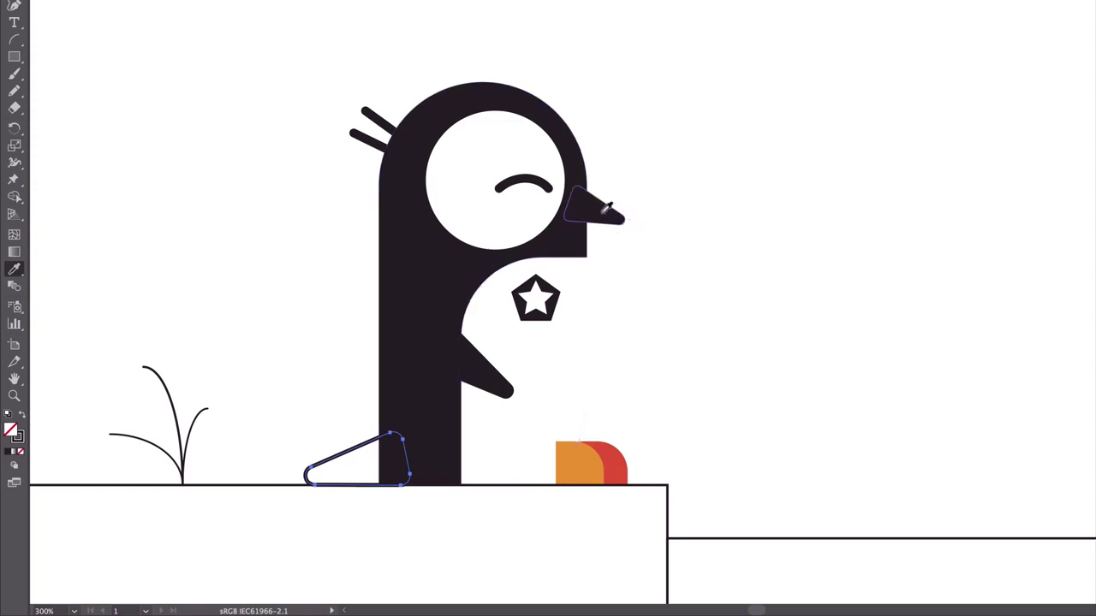
pyautogui.click(610, 211)
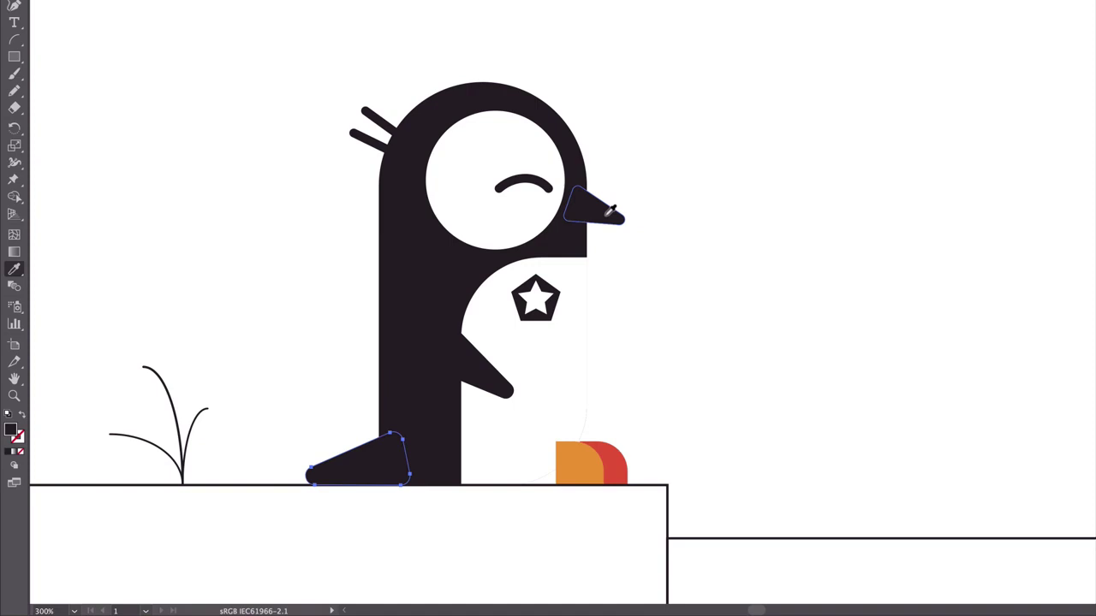
pyautogui.press('v')
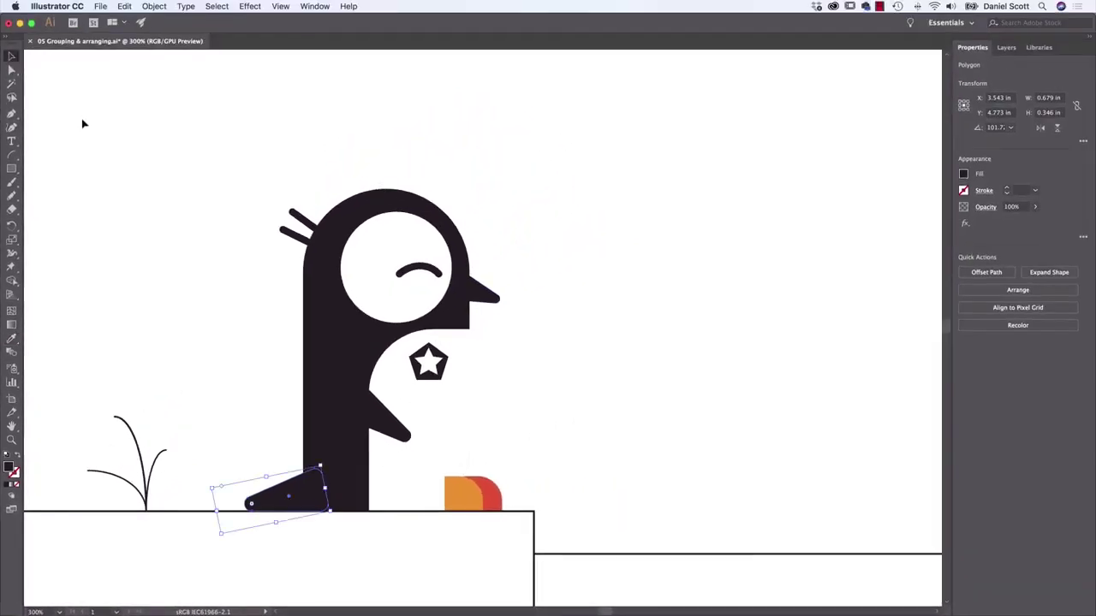
pyautogui.click(157, 177)
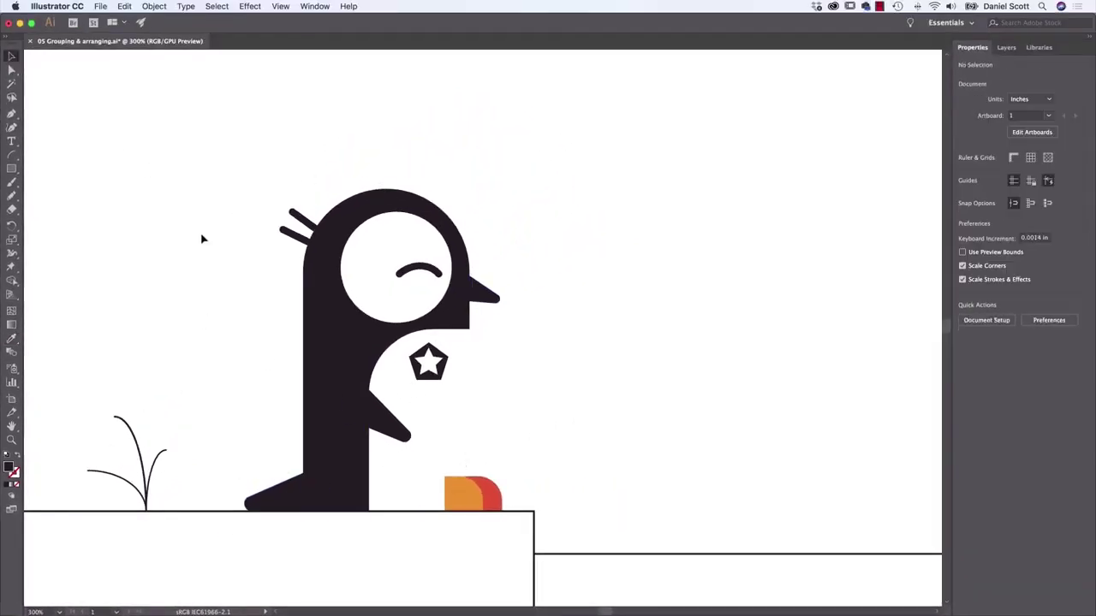
# Fill the large ground rectangle beneath the penguin with a light gray swatch, trying several grays.
pyautogui.scroll(-5, 198, 248)
pyautogui.scroll(-1, 198, 250)
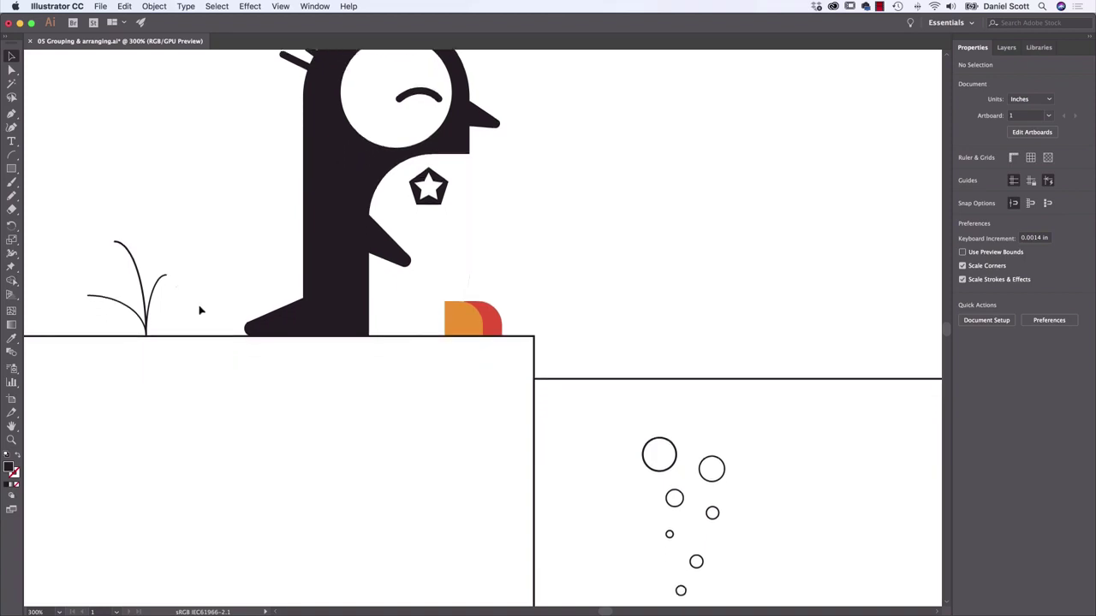
pyautogui.click(206, 339)
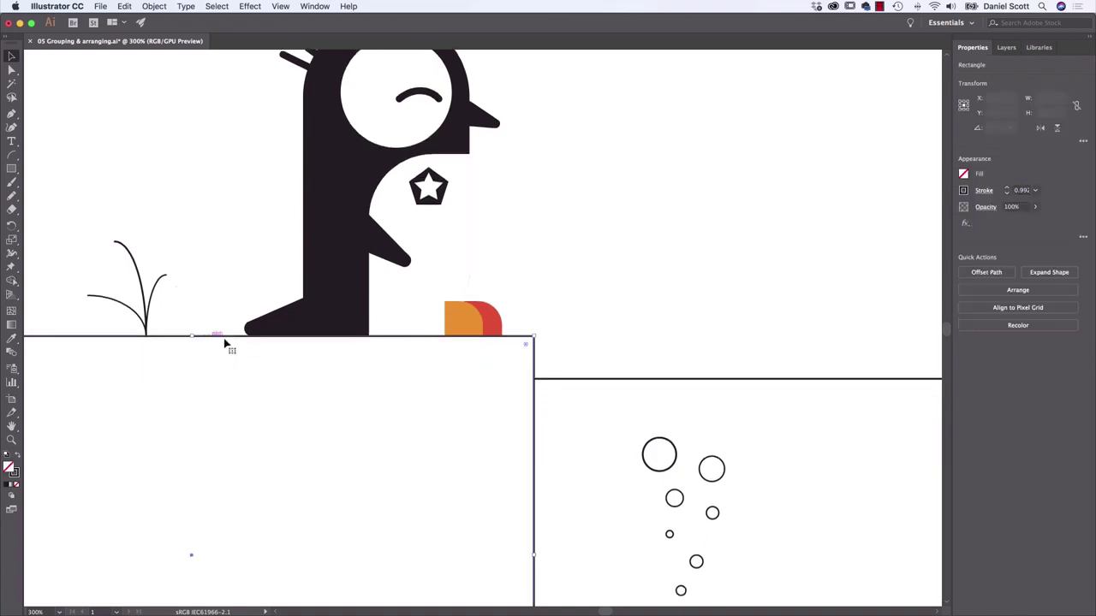
pyautogui.click(965, 174)
pyautogui.click(891, 248)
pyautogui.click(890, 248)
pyautogui.click(905, 249)
pyautogui.click(898, 248)
pyautogui.click(896, 249)
pyautogui.click(902, 248)
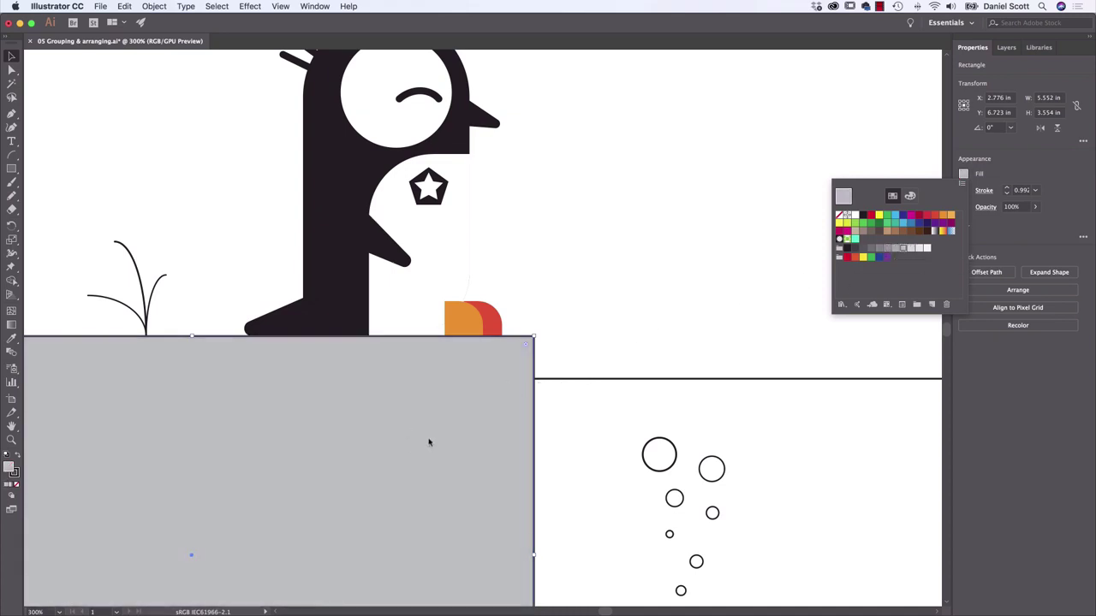
# Select the water rectangle beside the gray ground and try several red, orange, purple and blue swatches as its fill.
pyautogui.click(608, 380)
pyautogui.click(608, 379)
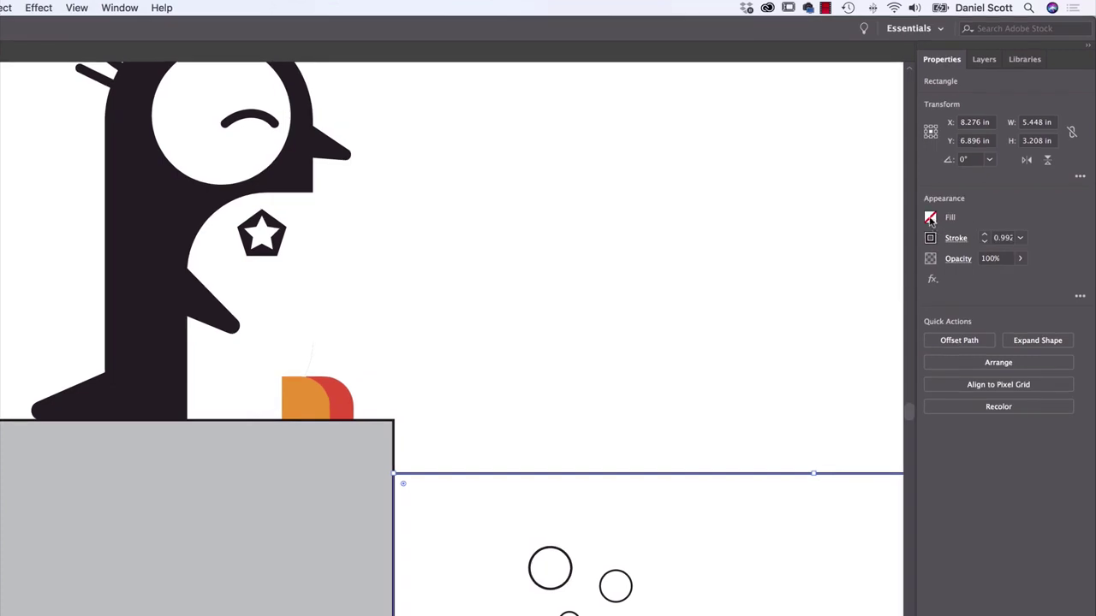
pyautogui.click(929, 217)
pyautogui.click(866, 272)
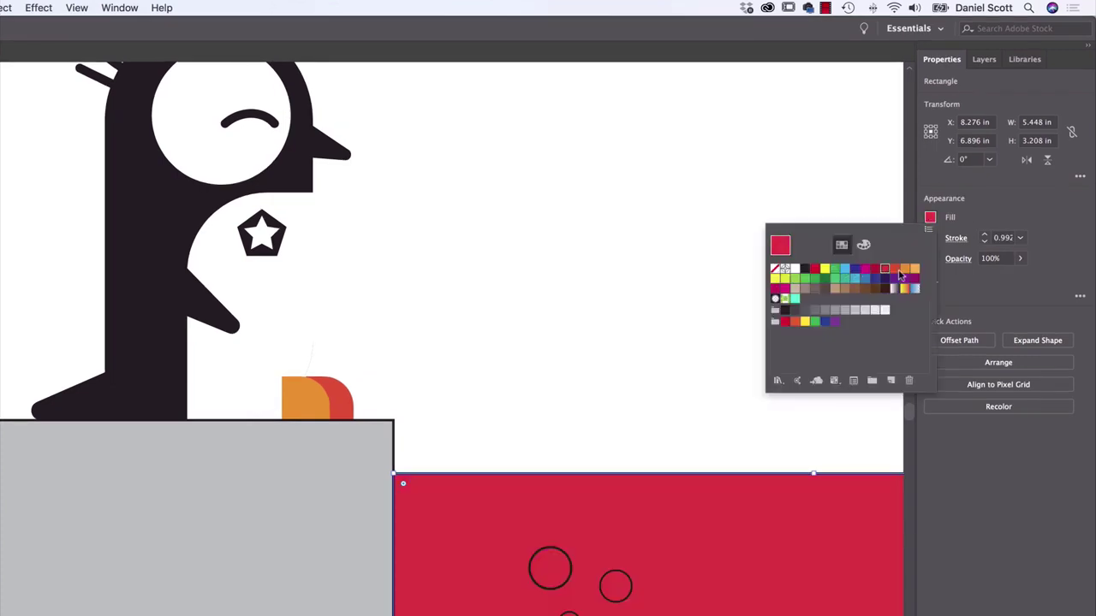
pyautogui.click(904, 270)
pyautogui.click(892, 270)
pyautogui.click(875, 271)
pyautogui.click(865, 271)
pyautogui.click(854, 271)
pyautogui.click(845, 269)
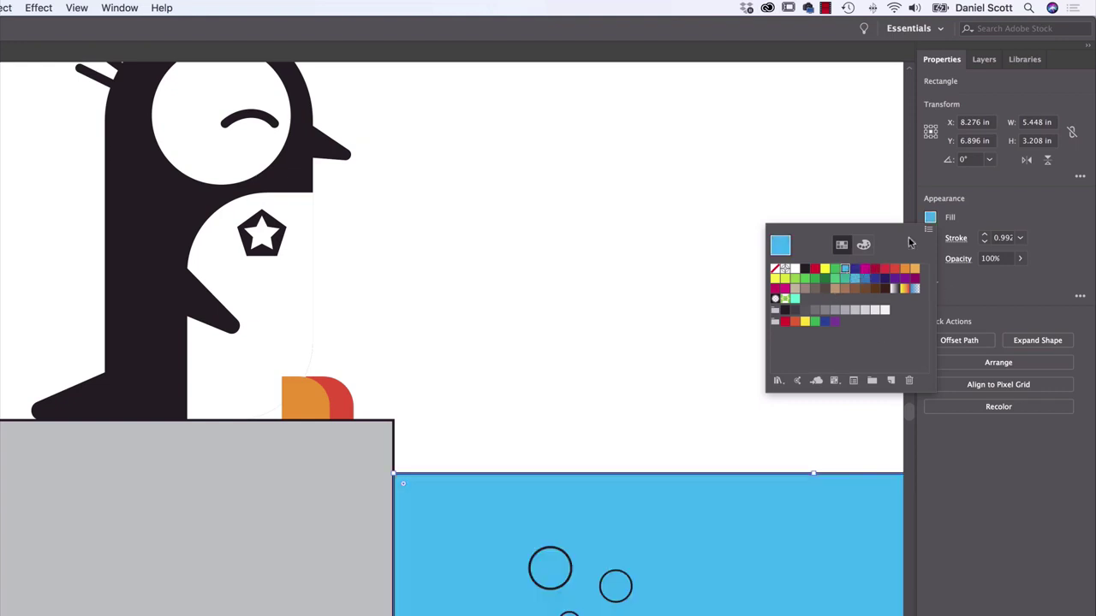
pyautogui.click(884, 271)
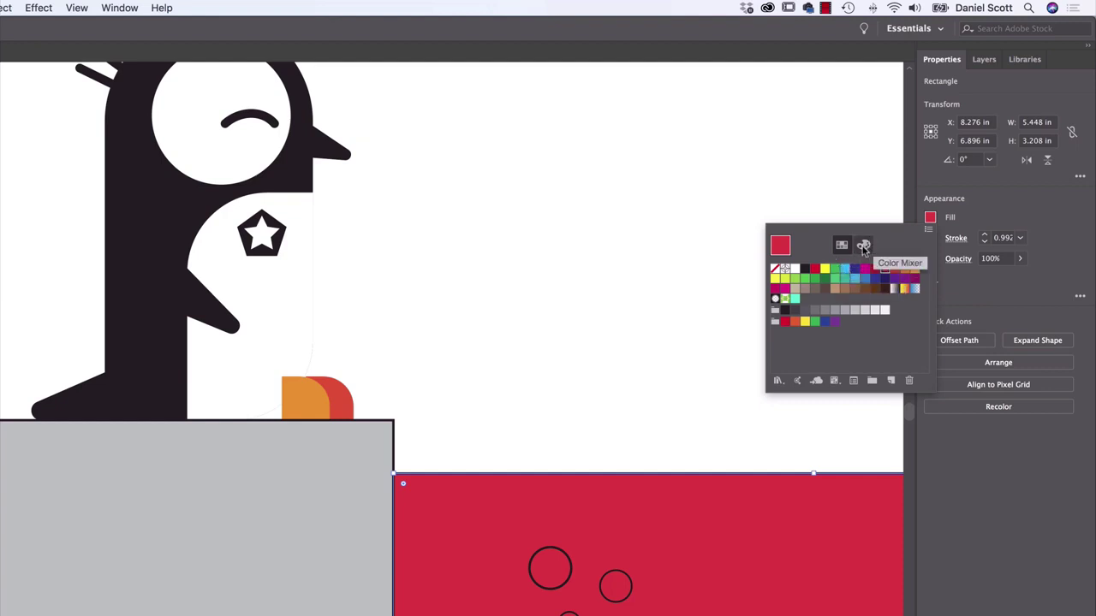
# Fill the water rectangle with a light cyan picked from the color mixer's spectrum.
pyautogui.click(863, 247)
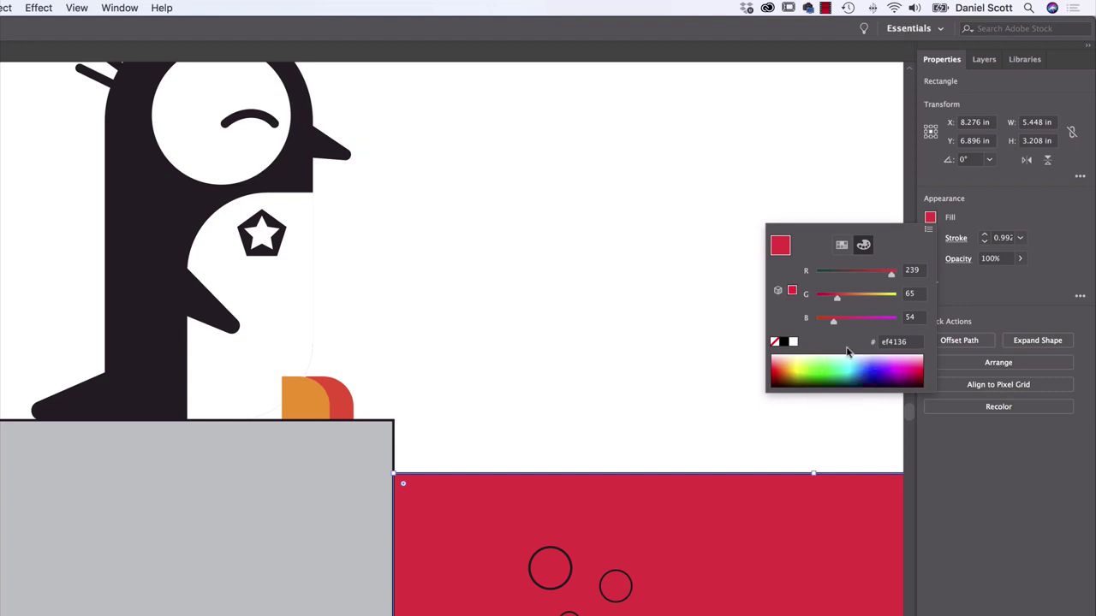
pyautogui.click(809, 361)
pyautogui.moveTo(846, 362)
pyautogui.mouseDown()
pyautogui.moveTo(851, 370)
pyautogui.moveTo(831, 362)
pyautogui.moveTo(908, 366)
pyautogui.moveTo(837, 368)
pyautogui.moveTo(863, 364)
pyautogui.mouseUp()
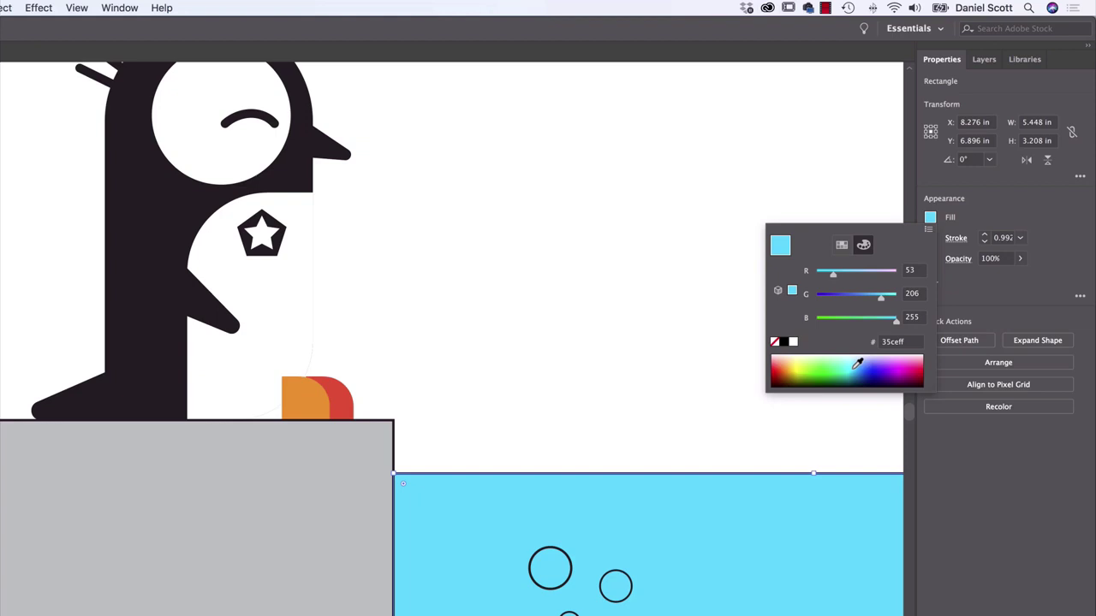
pyautogui.click(855, 363)
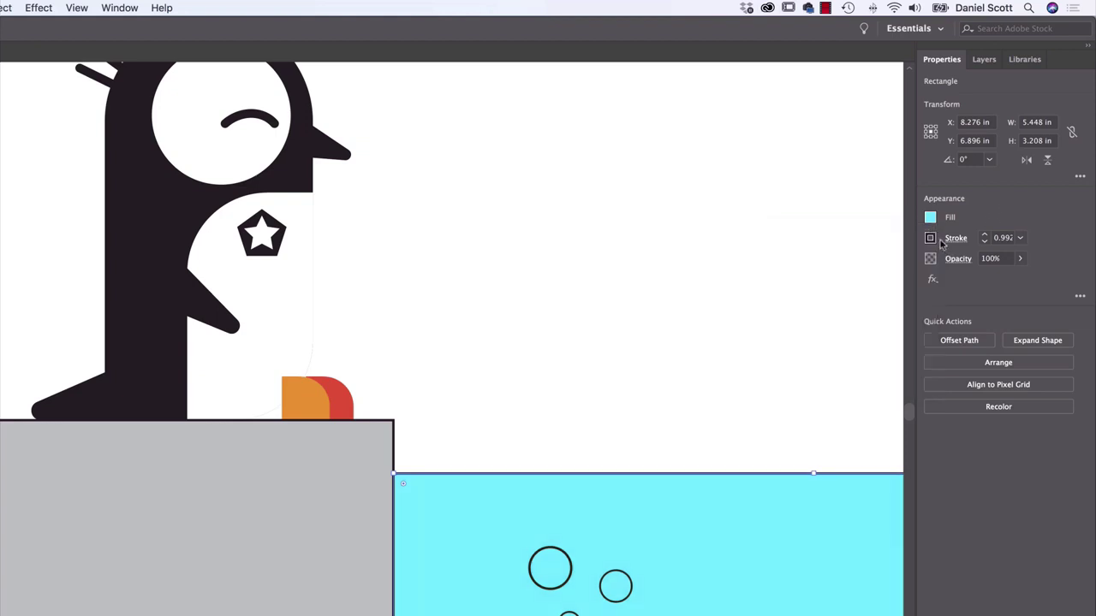
# Set the stroke to None on the water rectangle and on the gray ground rectangle.
pyautogui.click(931, 238)
pyautogui.click(774, 289)
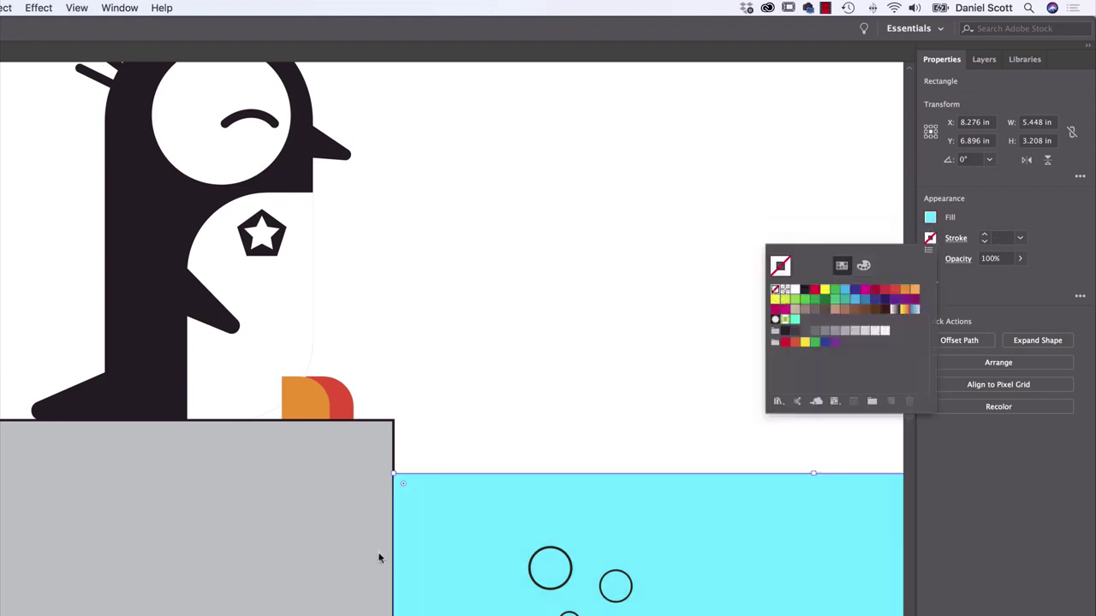
pyautogui.click(272, 563)
pyautogui.click(283, 472)
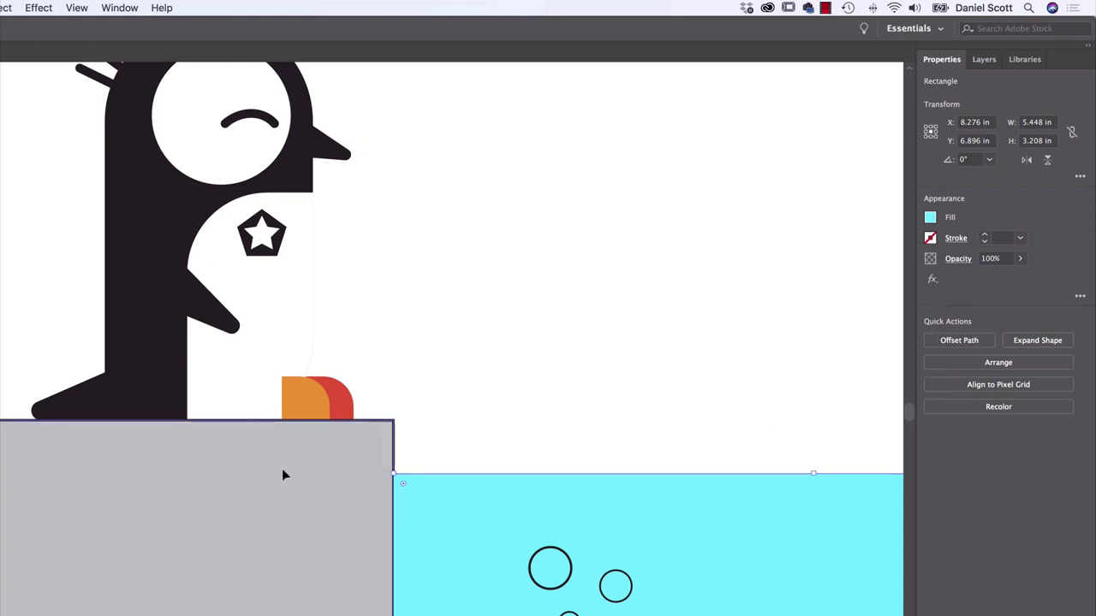
pyautogui.click(931, 240)
pyautogui.click(775, 290)
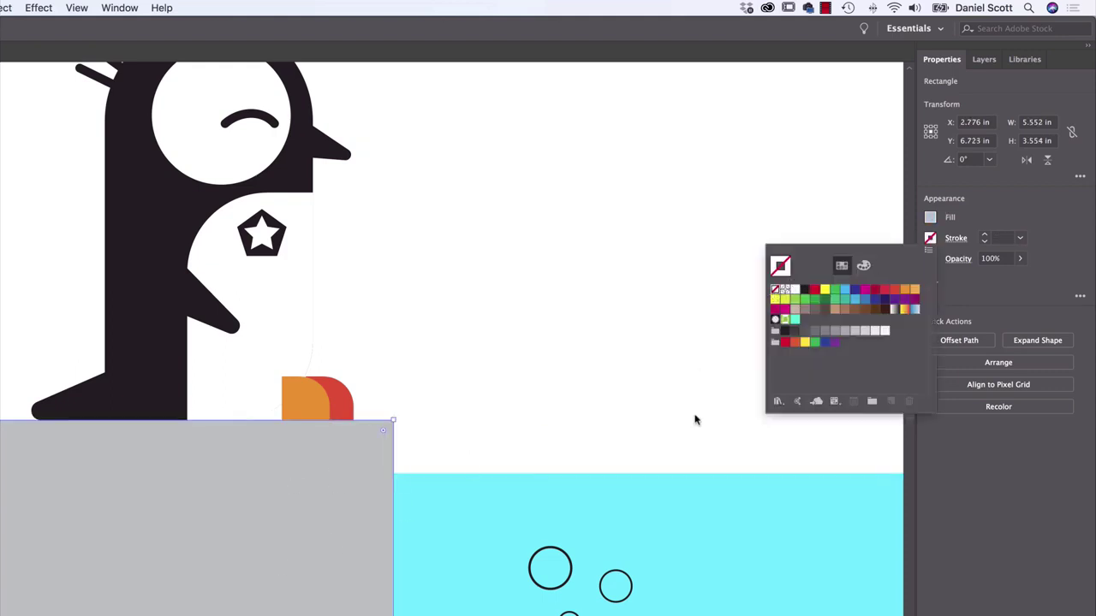
# Select all seven bubble circles in the water and fill them with white.
pyautogui.click(565, 569)
pyautogui.click(570, 568)
pyautogui.scroll(-4, 616, 548)
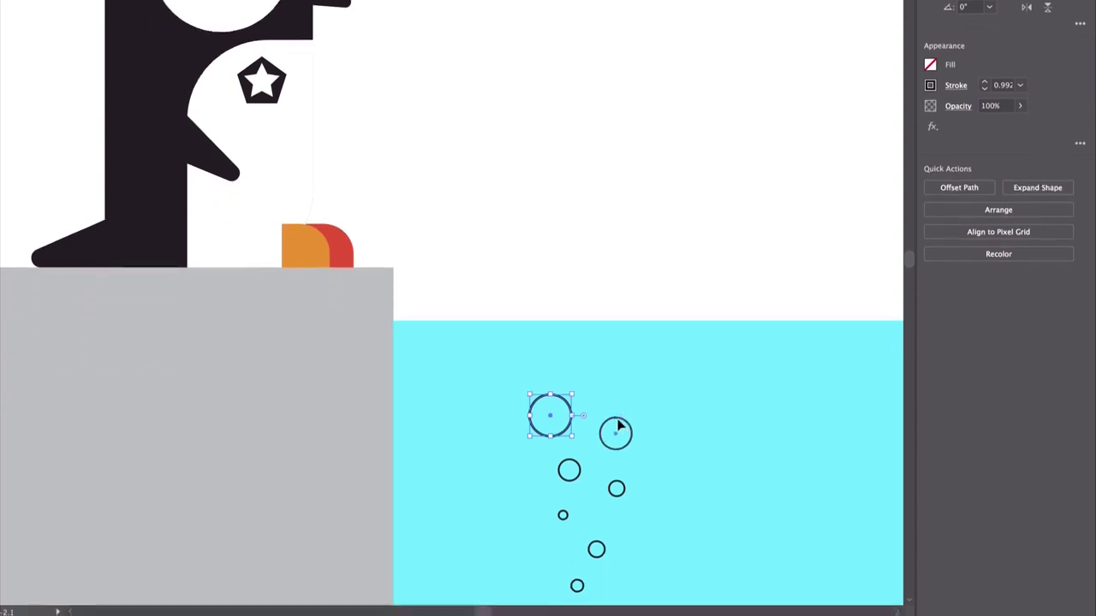
pyautogui.keyDown('shift'); pyautogui.click(616, 434); pyautogui.keyUp('shift')
pyautogui.keyDown('shift'); pyautogui.click(575, 467); pyautogui.keyUp('shift')
pyautogui.keyDown('shift'); pyautogui.click(616, 491); pyautogui.keyUp('shift')
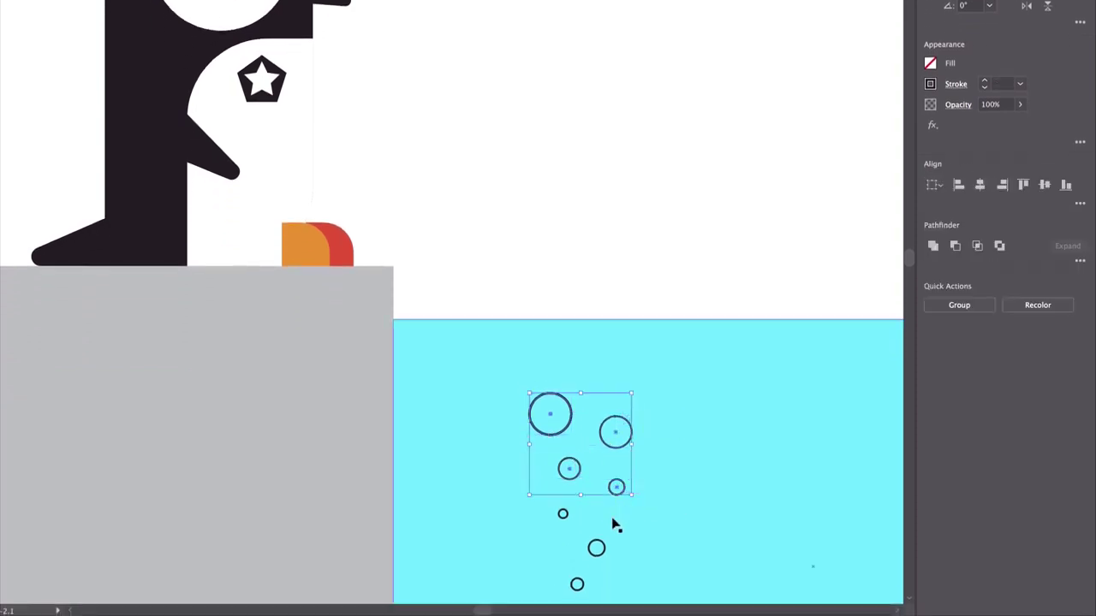
pyautogui.keyDown('shift'); pyautogui.click(596, 548); pyautogui.keyUp('shift')
pyautogui.keyDown('shift'); pyautogui.click(564, 514); pyautogui.keyUp('shift')
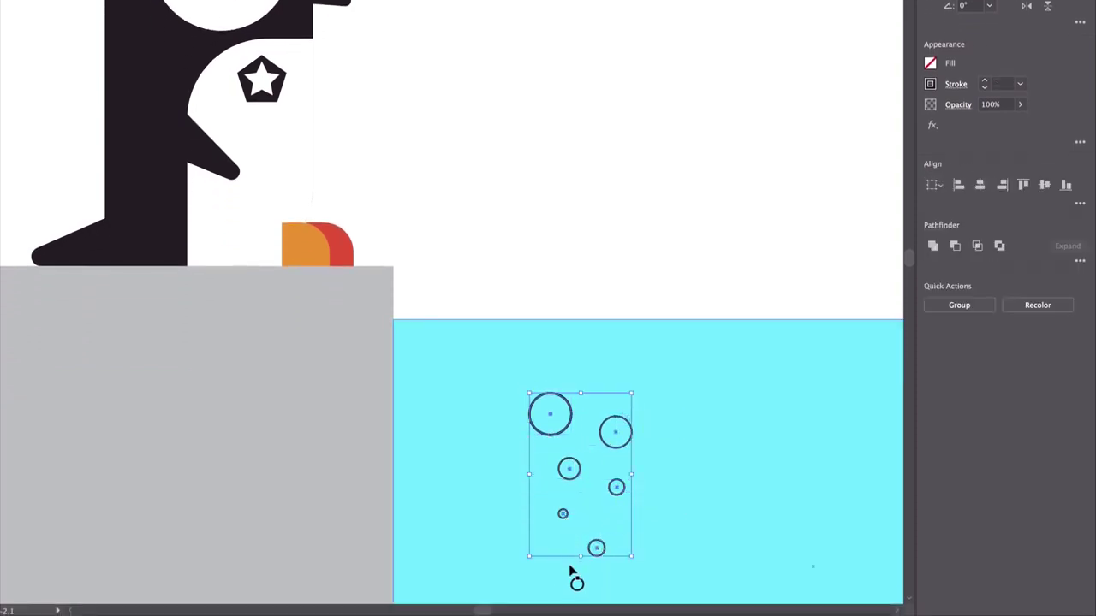
pyautogui.keyDown('shift'); pyautogui.click(576, 583); pyautogui.keyUp('shift')
pyautogui.click(930, 63)
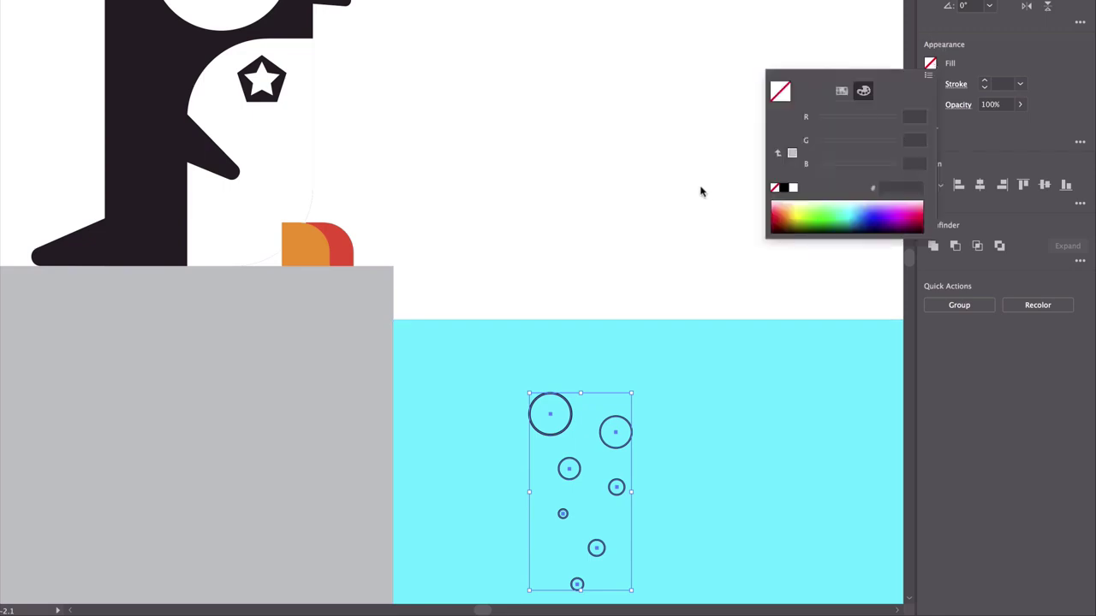
pyautogui.click(793, 188)
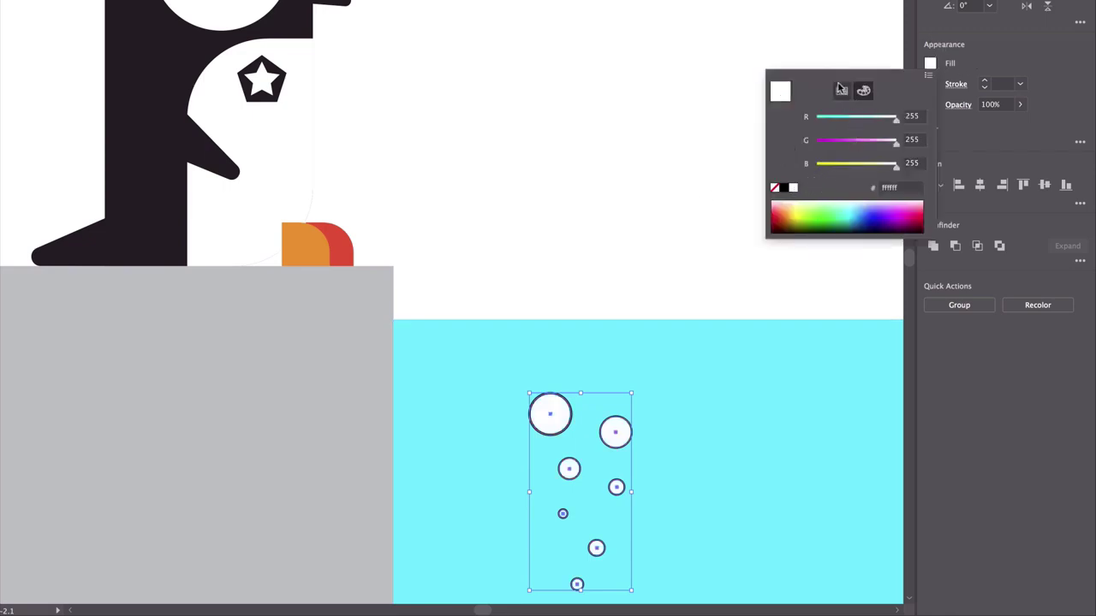
# Set the bubbles' stroke to None and deselect them.
pyautogui.click(842, 90)
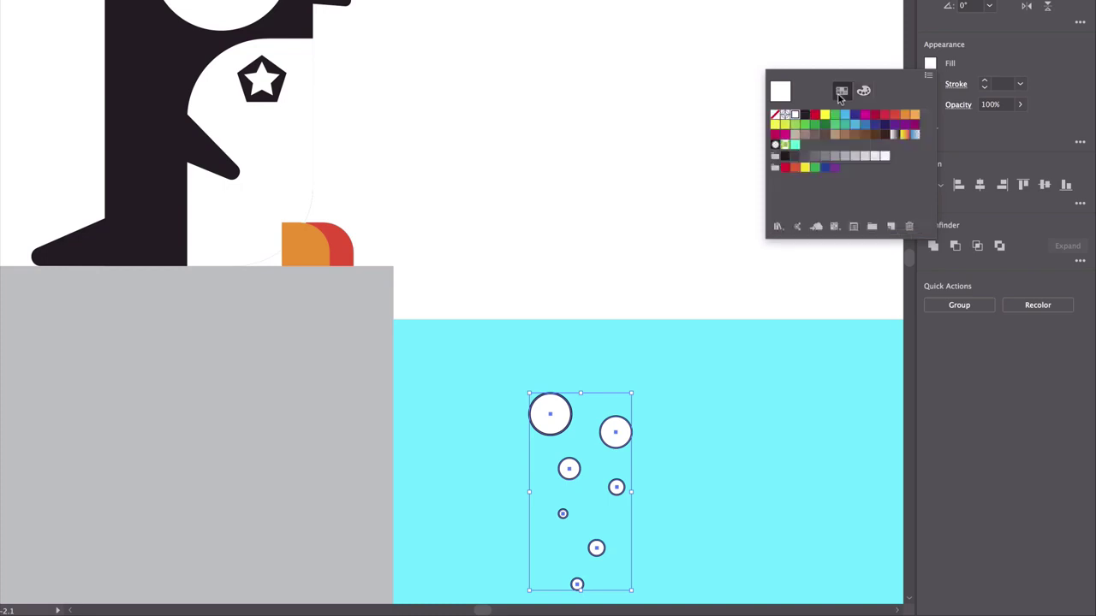
pyautogui.click(930, 84)
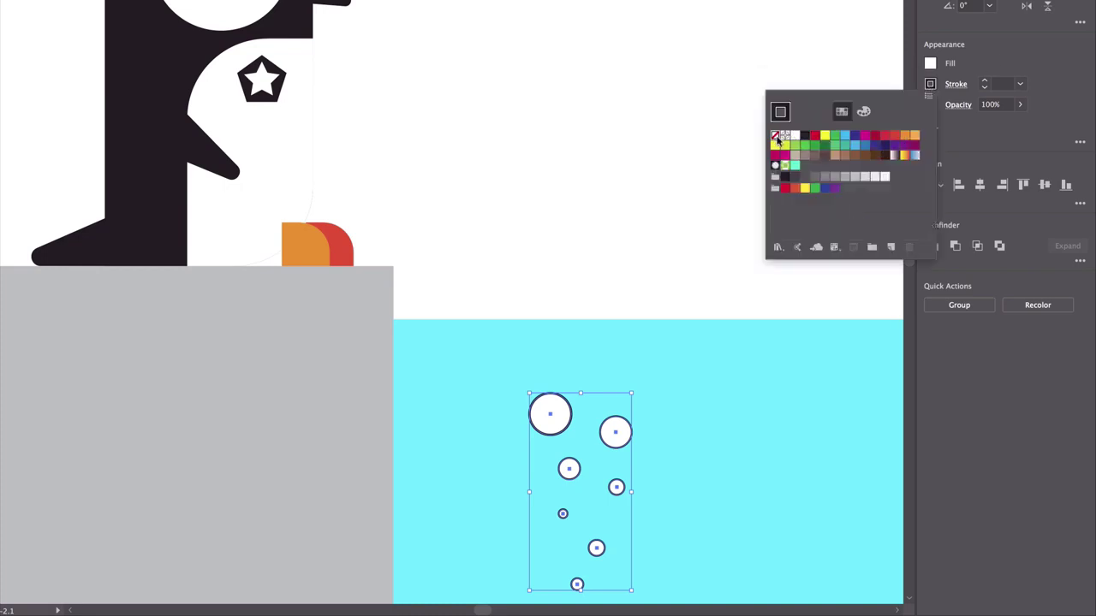
pyautogui.click(775, 137)
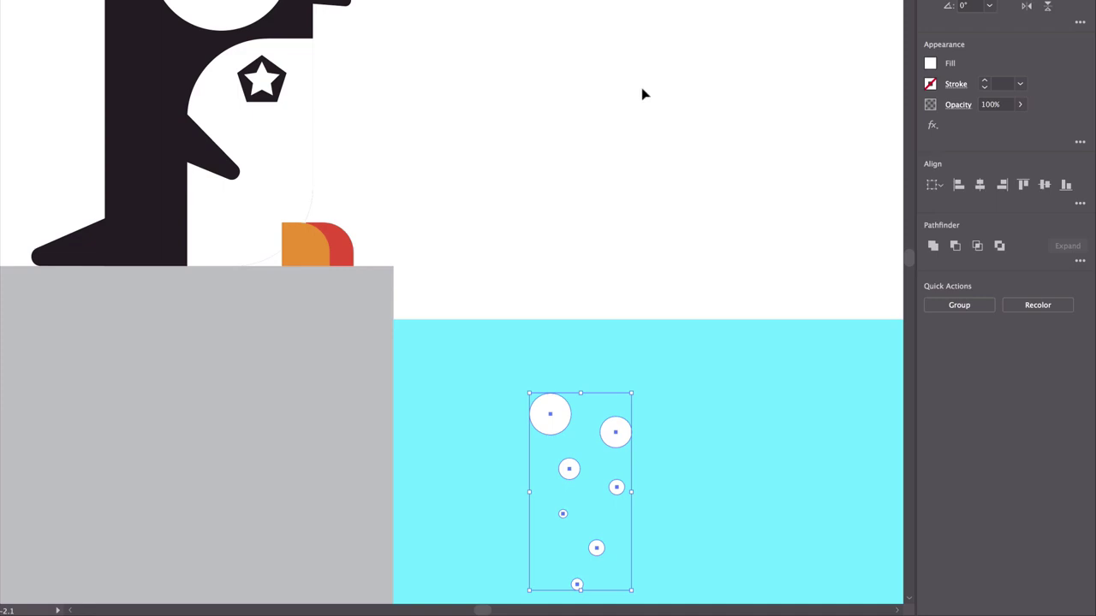
pyautogui.click(655, 137)
pyautogui.hotkey('ctrl', '0')
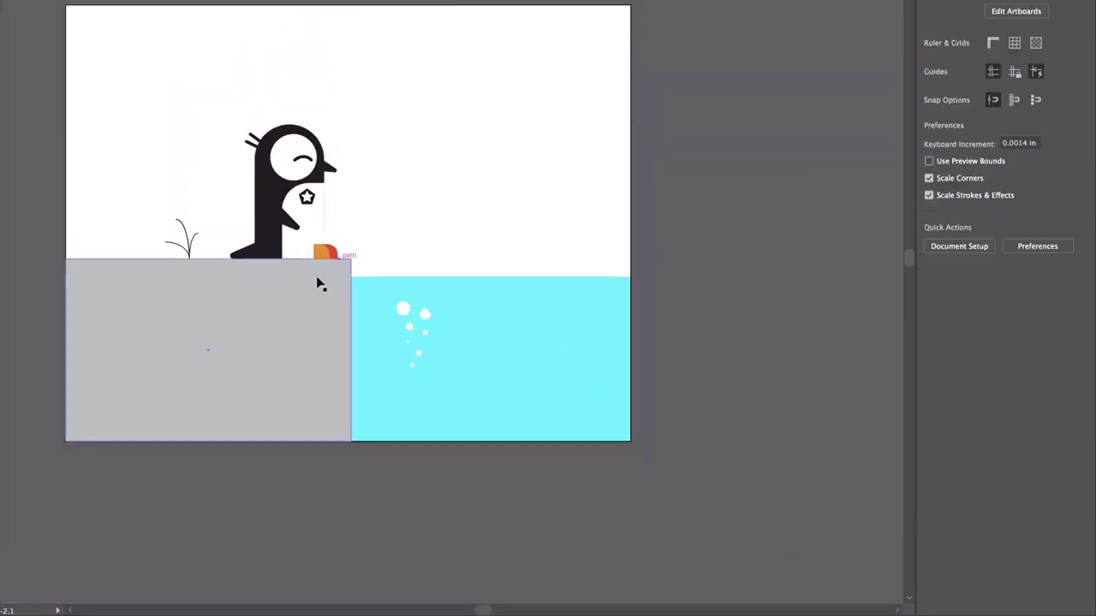
pyautogui.click(330, 275)
pyautogui.click(414, 212)
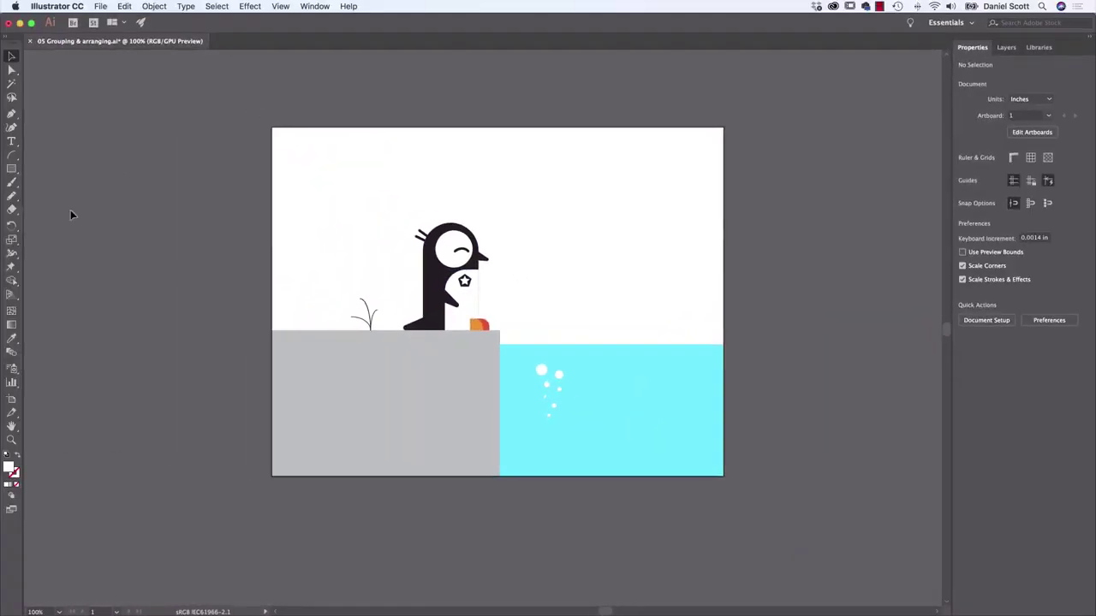
# Draw an 11 by 8.5 in rectangle covering the whole artboard and fill it with the lightest gray swatch.
pyautogui.click(11, 168)
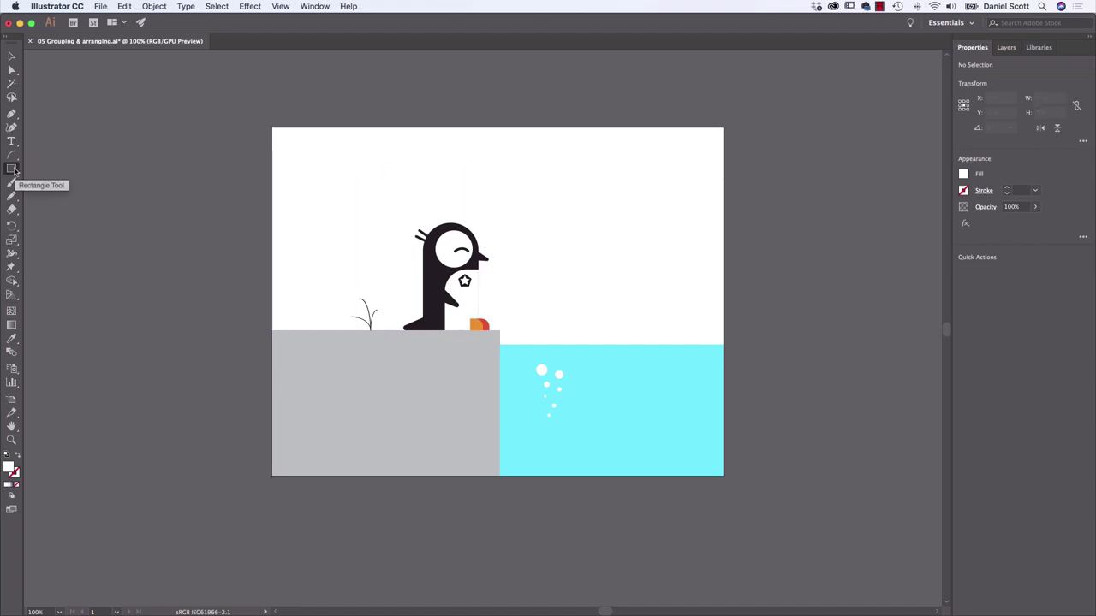
pyautogui.moveTo(272, 128); pyautogui.dragTo(724, 474)
pyautogui.click(963, 174)
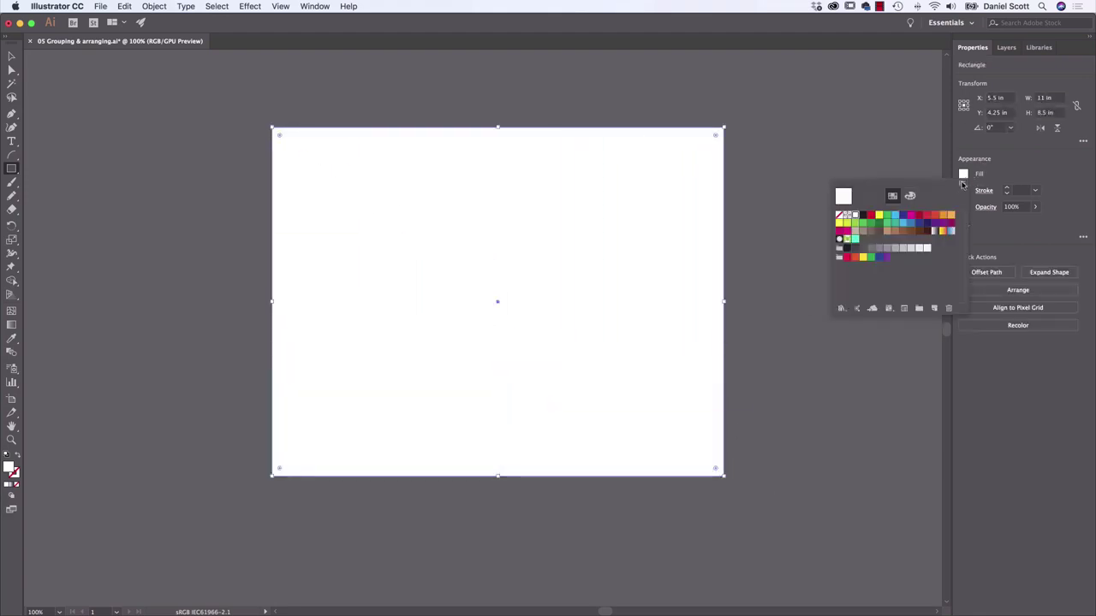
pyautogui.click(921, 249)
pyautogui.click(926, 249)
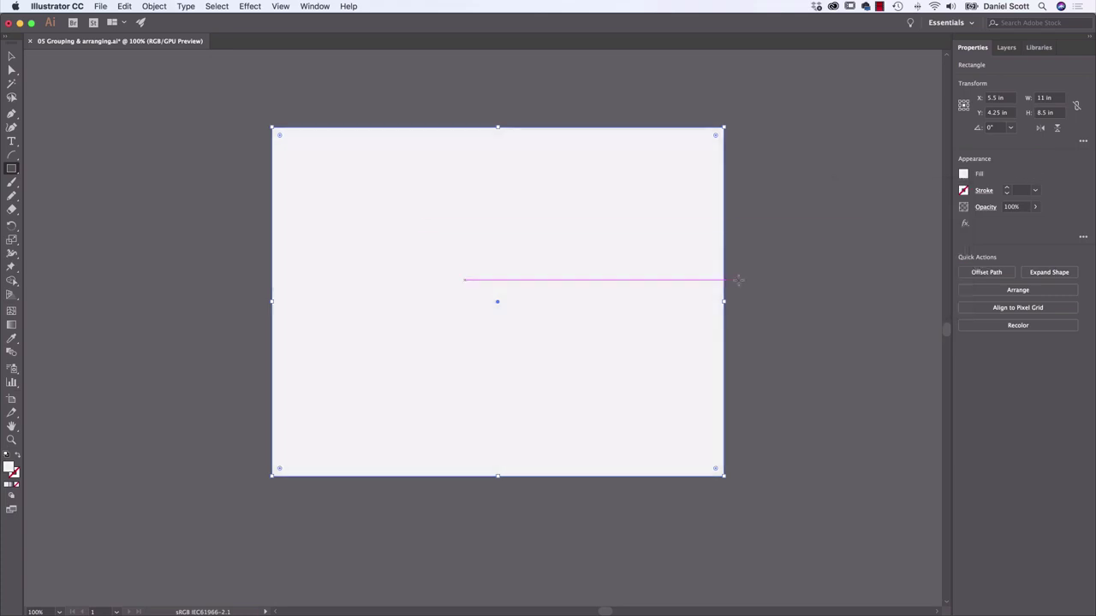
# Send the artboard-sized background rectangle to the back of the stacking order and deselect it.
pyautogui.click(1017, 292)
pyautogui.click(1014, 341)
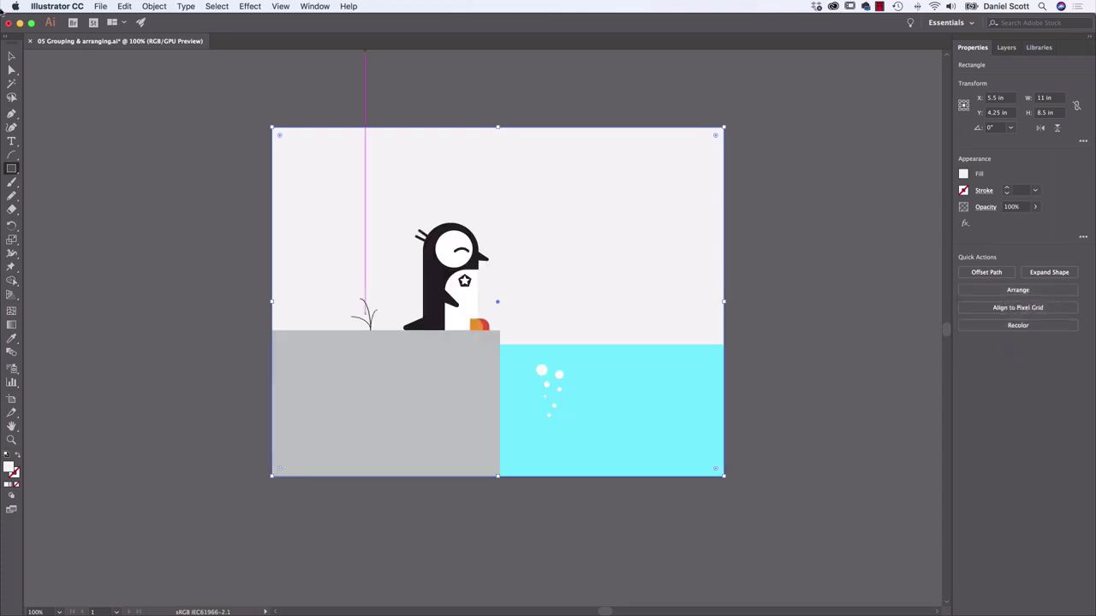
pyautogui.click(11, 56)
pyautogui.click(99, 164)
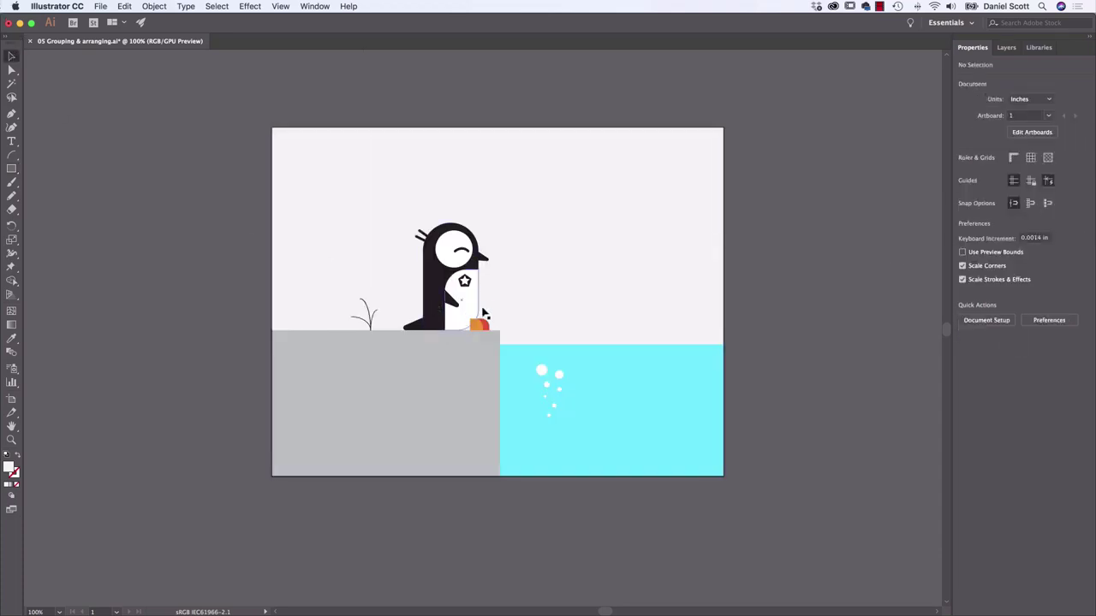
# Remove the rounding from the lower front corner of the penguin's white belly so that it is square.
pyautogui.scroll(1, 476, 315)
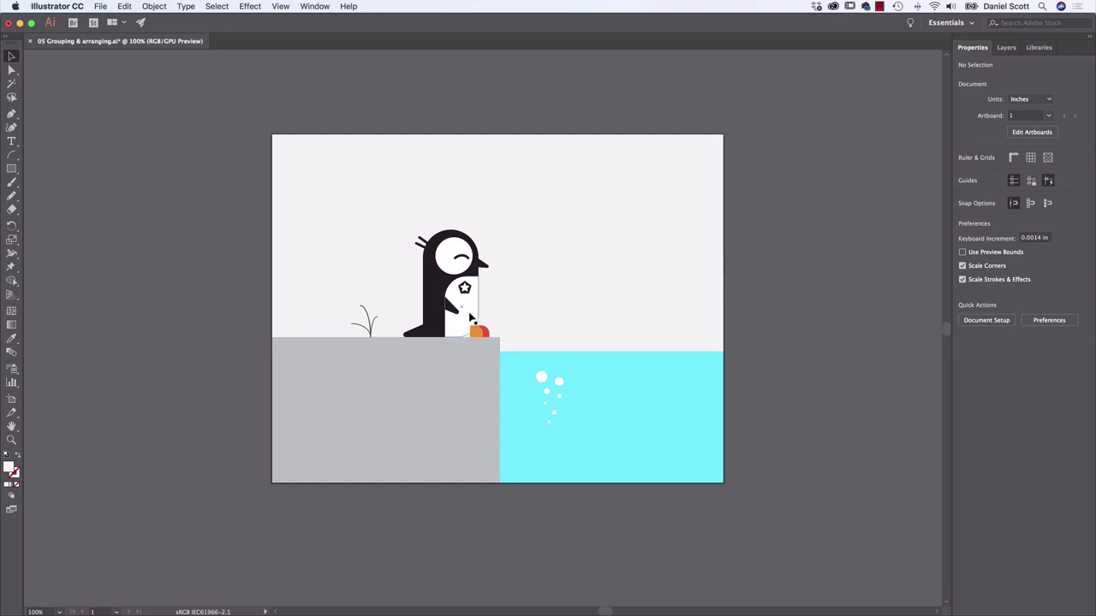
pyautogui.press('super+equal')
pyautogui.press('super+equal')
pyautogui.press('super+equal')
pyautogui.press('super+equal')
pyautogui.click(428, 318)
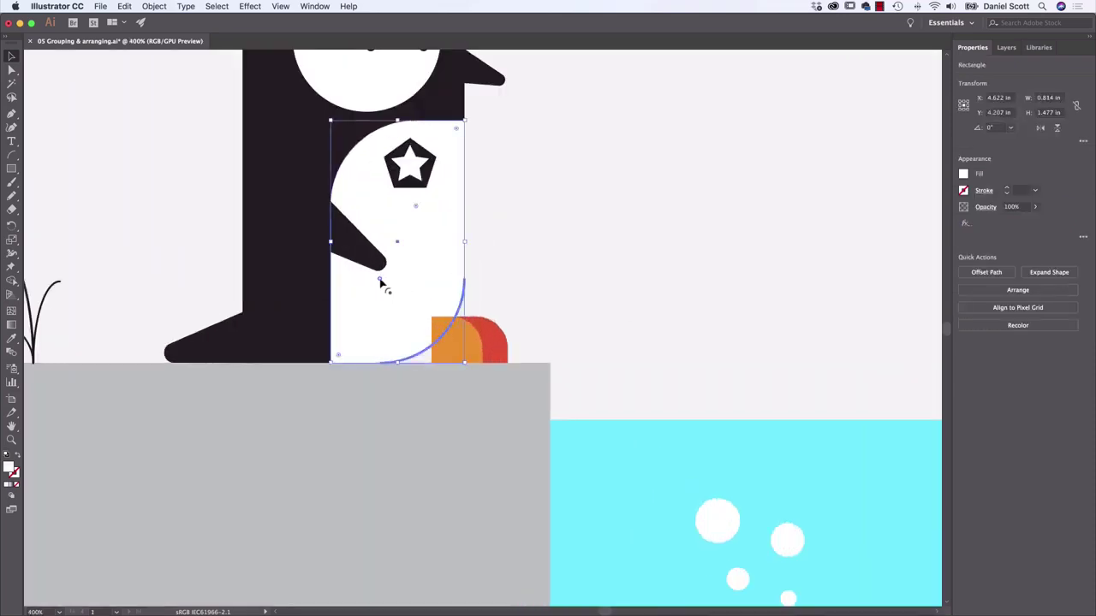
pyautogui.moveTo(380, 282); pyautogui.dragTo(509, 386)
# Move the penguin's orange foot slightly away from the red foot, toward the tail, and deselect it.
pyautogui.click(613, 240)
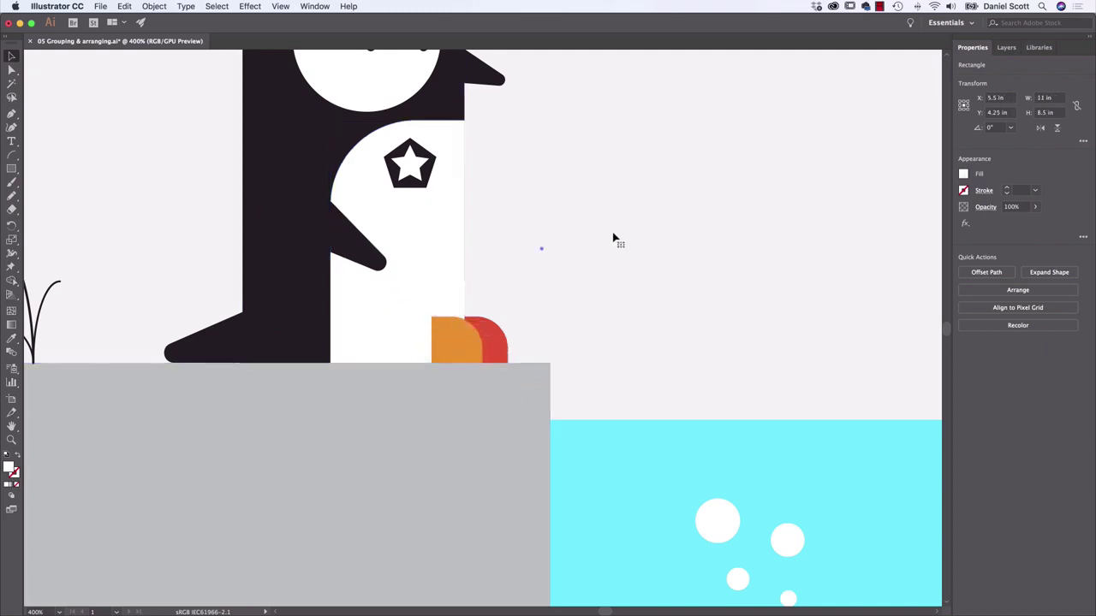
pyautogui.moveTo(470, 357); pyautogui.dragTo(458, 361)
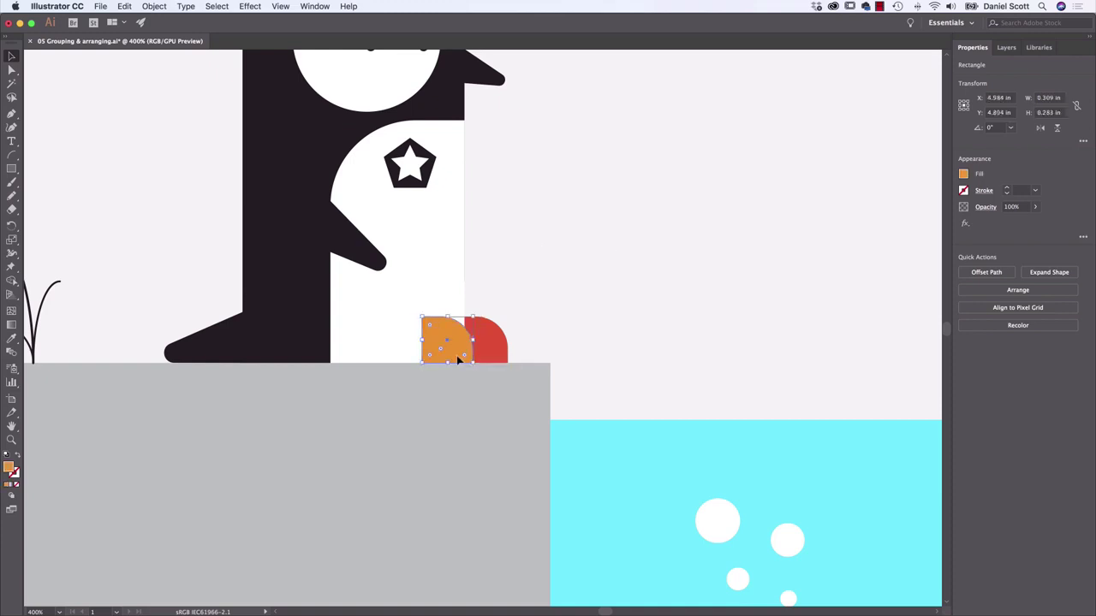
pyautogui.click(653, 202)
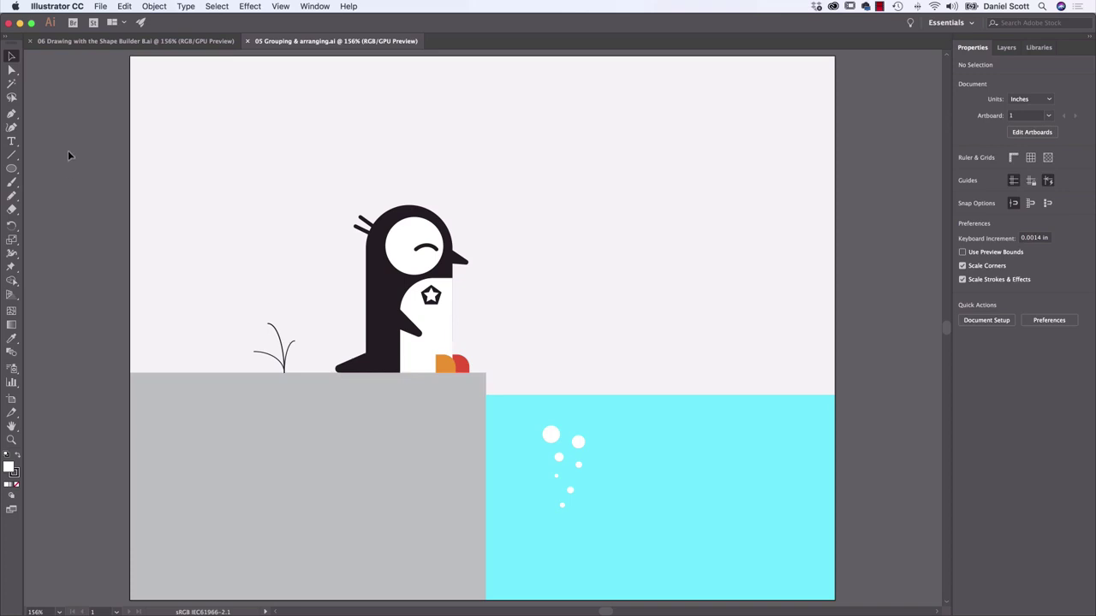
# Compare the penguin in 06 Drawing with the Shape Builder 8.ai with the one in 05 Grouping & arranging.ai, examining its eye.
pyautogui.click(109, 43)
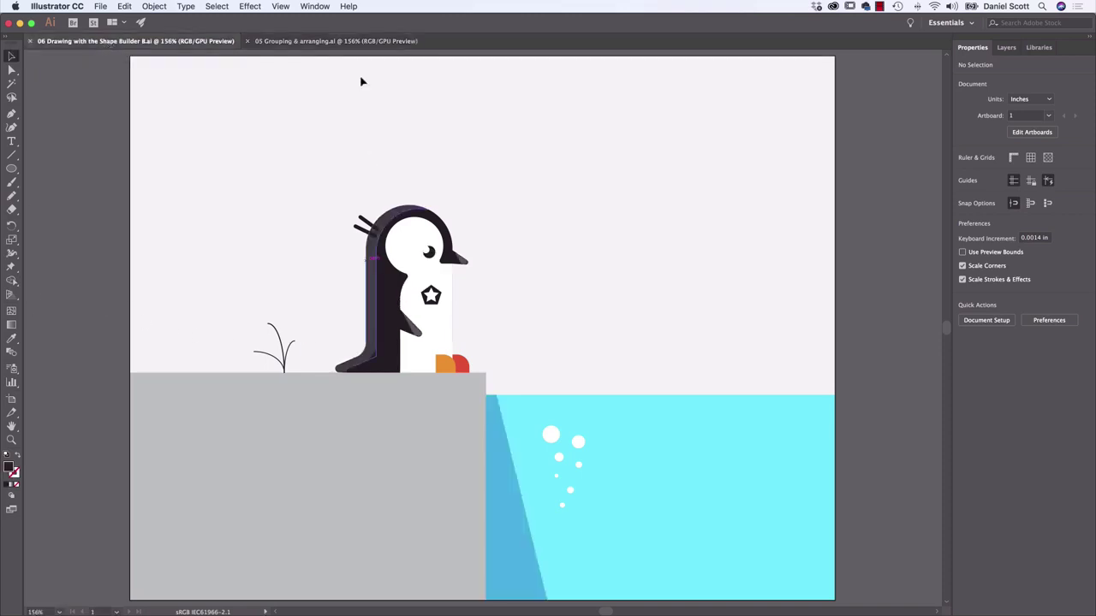
pyautogui.click(336, 41)
pyautogui.click(173, 43)
pyautogui.click(431, 255)
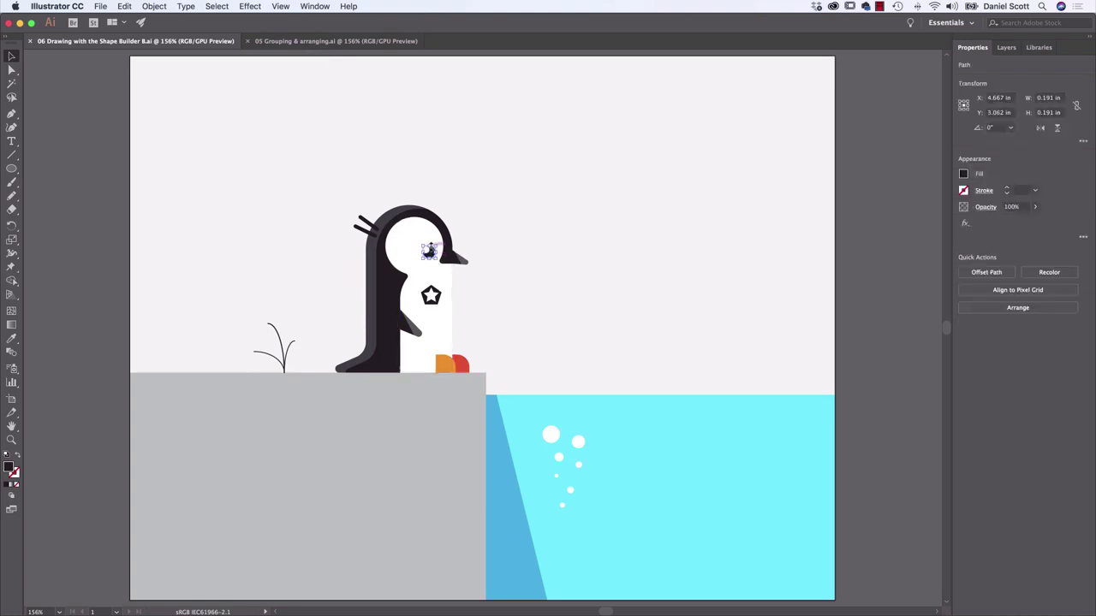
pyautogui.click(102, 209)
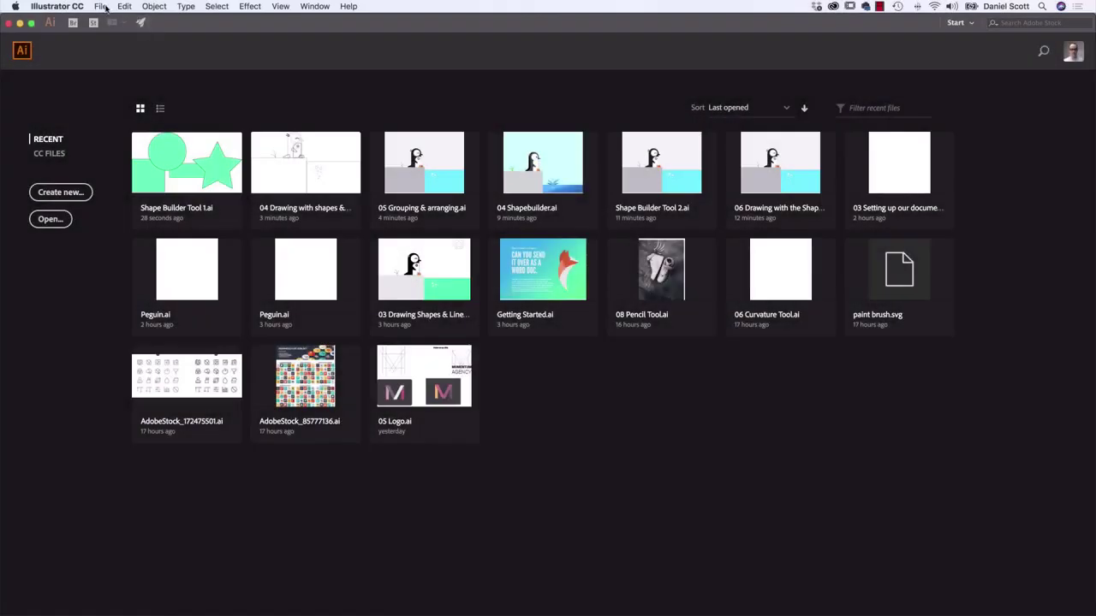
# Open the file Shape Builder Tool 1.ai from the exercise files folder.
pyautogui.click(107, 8)
pyautogui.click(113, 40)
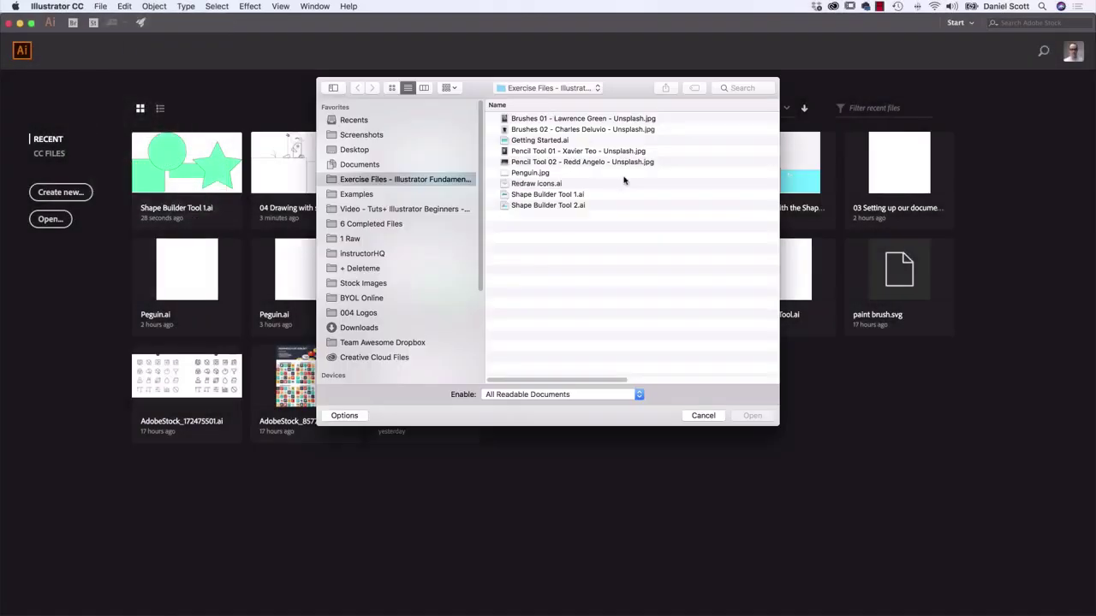
pyautogui.click(545, 197)
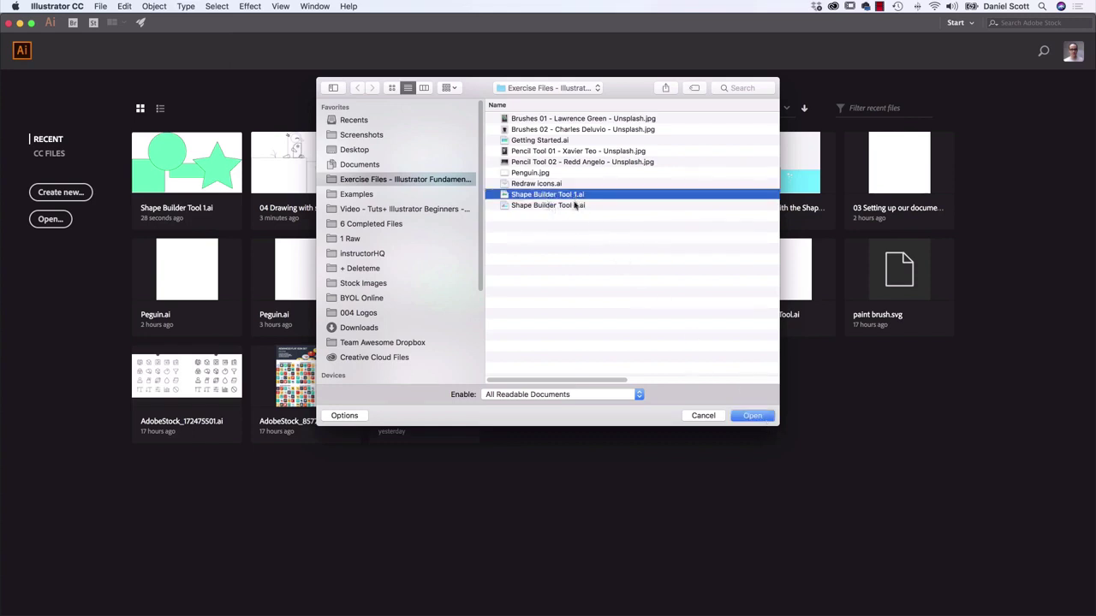
pyautogui.click(752, 417)
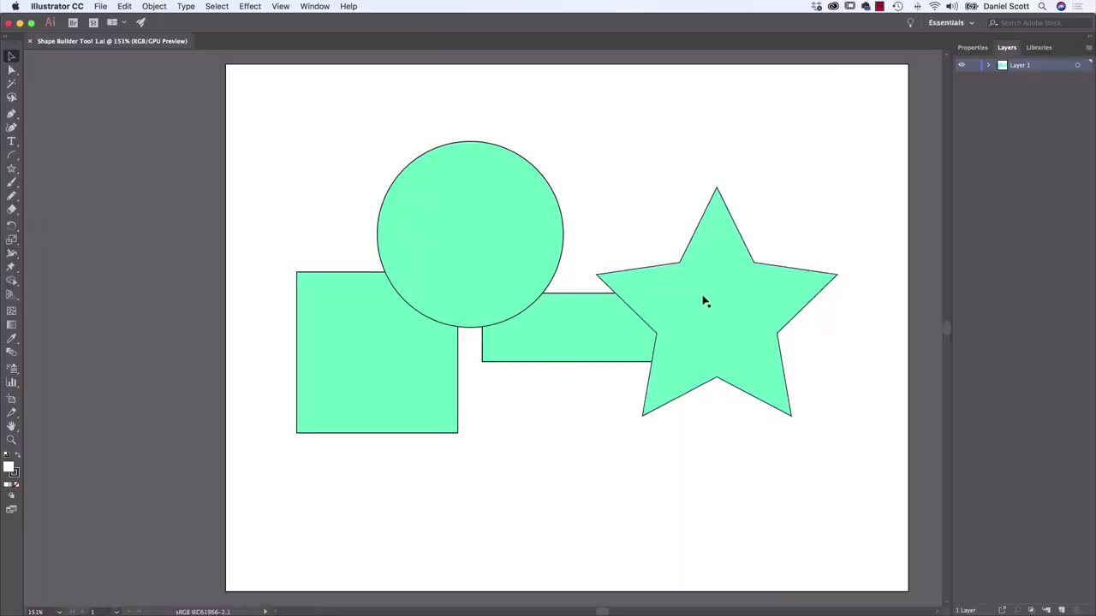
# Move the star slightly away from the circle, and shift the circle a little lower over the square.
pyautogui.moveTo(718, 314); pyautogui.dragTo(746, 322)
pyautogui.moveTo(459, 229)
pyautogui.mouseDown()
pyautogui.moveTo(443, 200)
pyautogui.moveTo(423, 220)
pyautogui.moveTo(463, 238)
pyautogui.mouseUp()
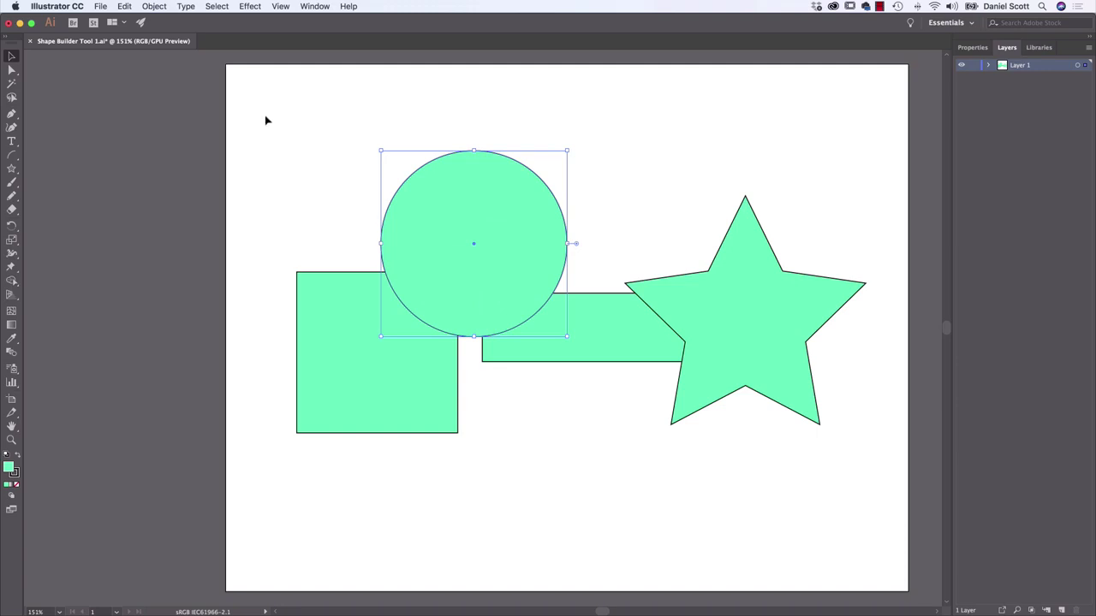
# Select the square, circle, rectangle and star, and merge the circle with the square using the Shape Builder tool.
pyautogui.moveTo(259, 121); pyautogui.dragTo(870, 482)
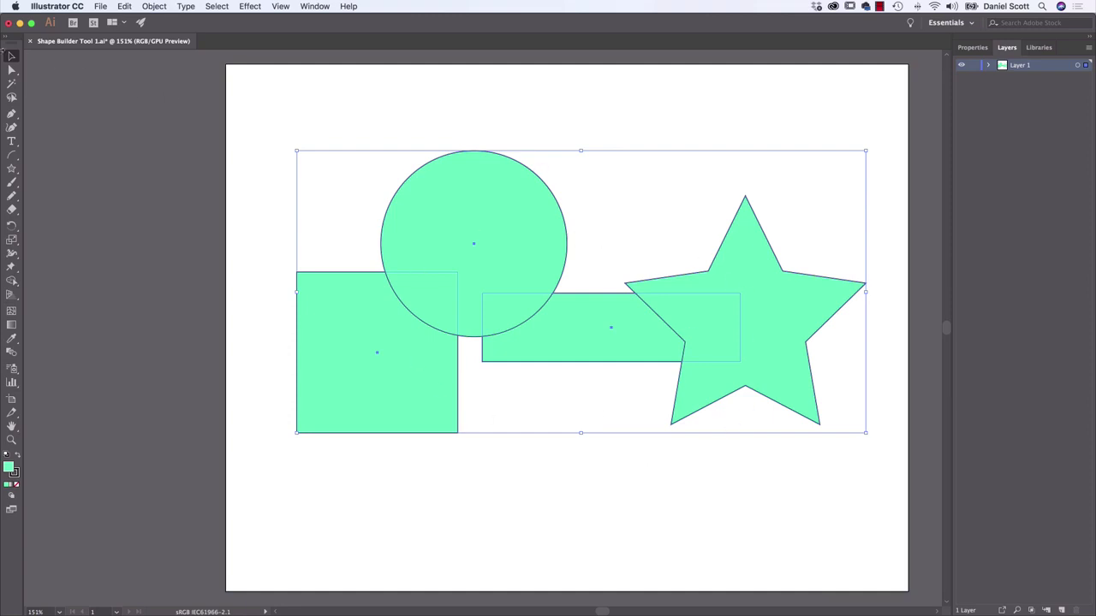
pyautogui.click(282, 131)
pyautogui.moveTo(280, 115); pyautogui.dragTo(888, 480)
pyautogui.click(416, 385)
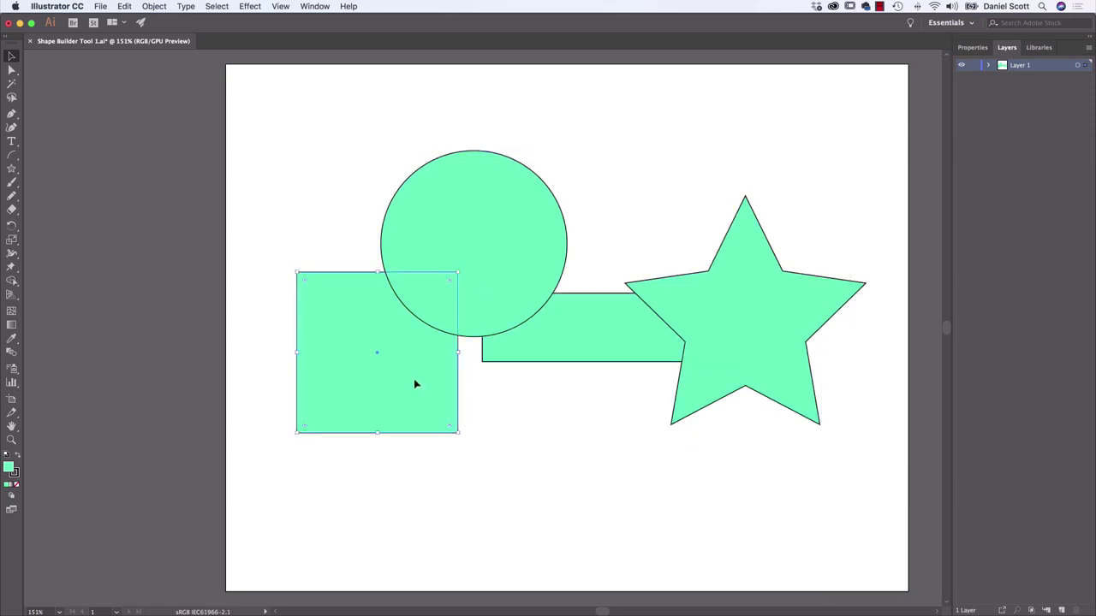
pyautogui.keyDown('shift'); pyautogui.click(468, 291); pyautogui.keyUp('shift')
pyautogui.keyDown('shift'); pyautogui.click(587, 331); pyautogui.keyUp('shift')
pyautogui.keyDown('shift'); pyautogui.click(775, 342); pyautogui.keyUp('shift')
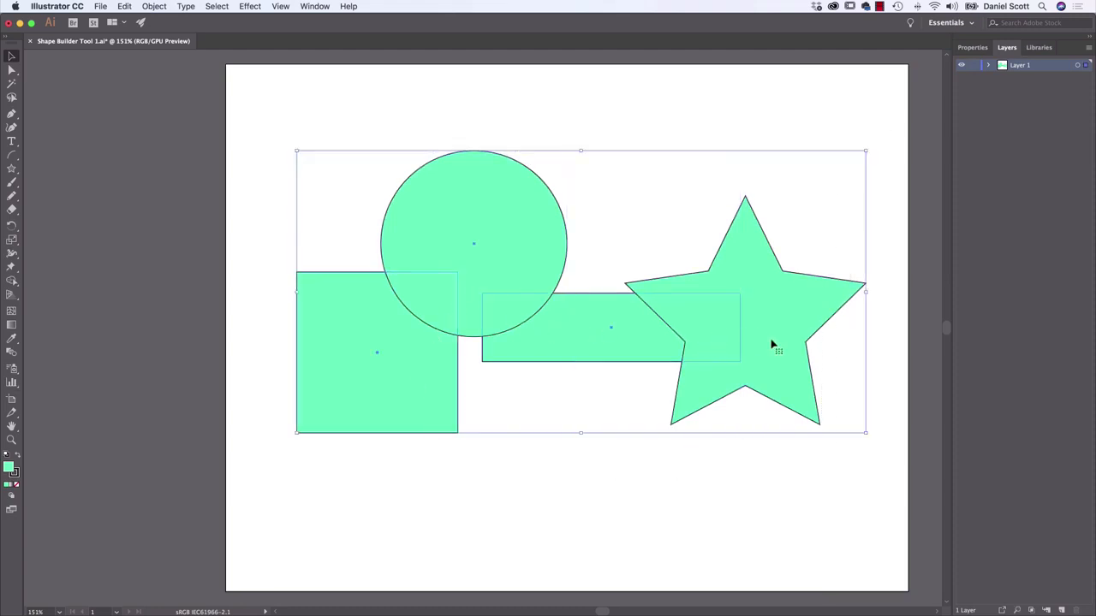
pyautogui.hotkey('shift', 'm')
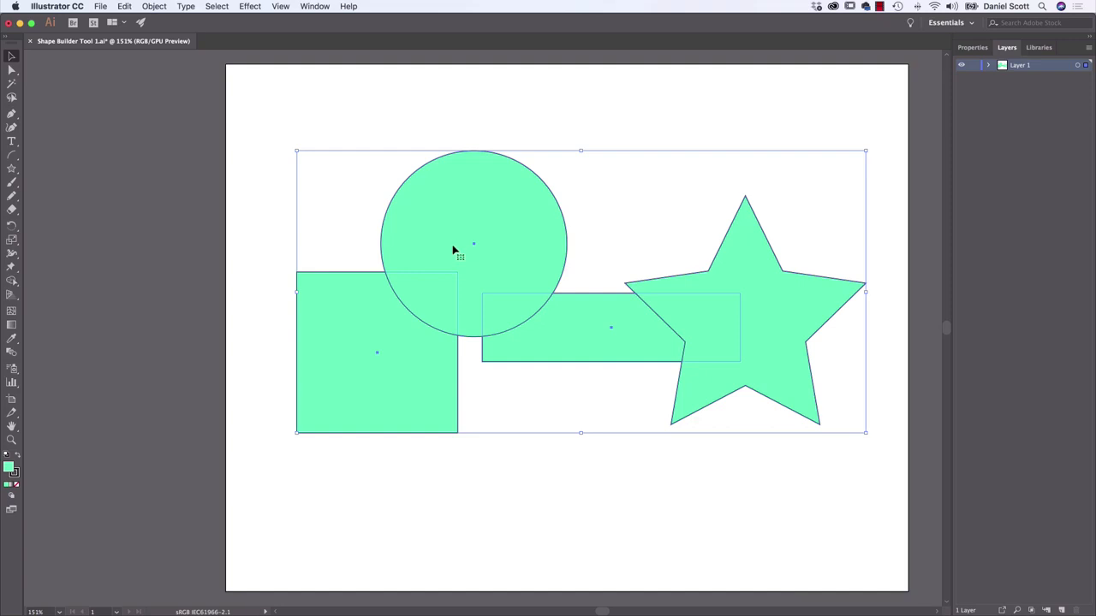
pyautogui.click(11, 283)
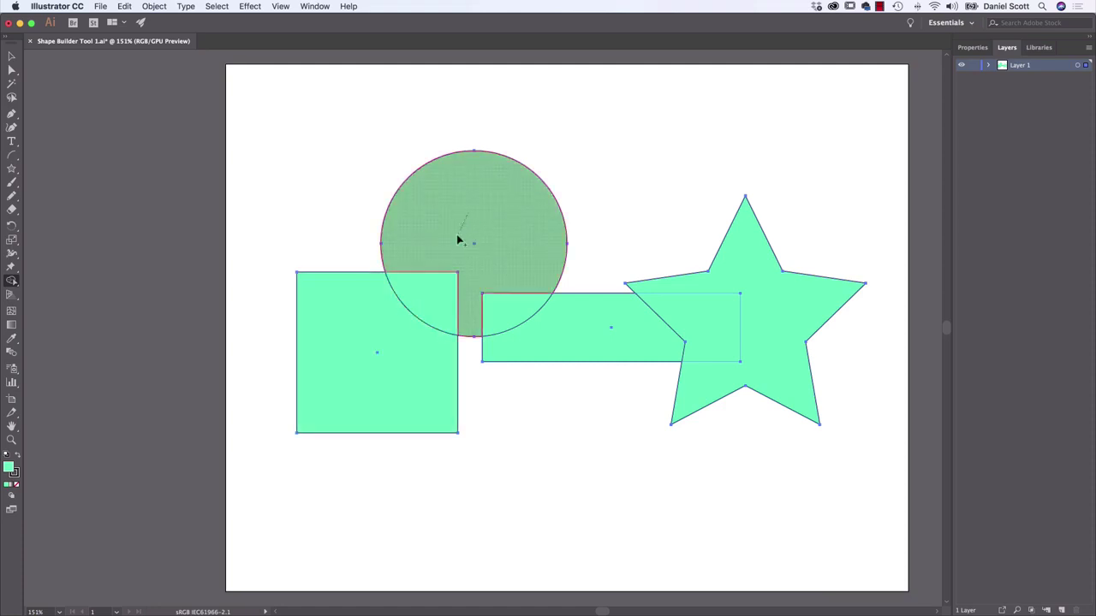
pyautogui.moveTo(445, 260); pyautogui.dragTo(394, 333)
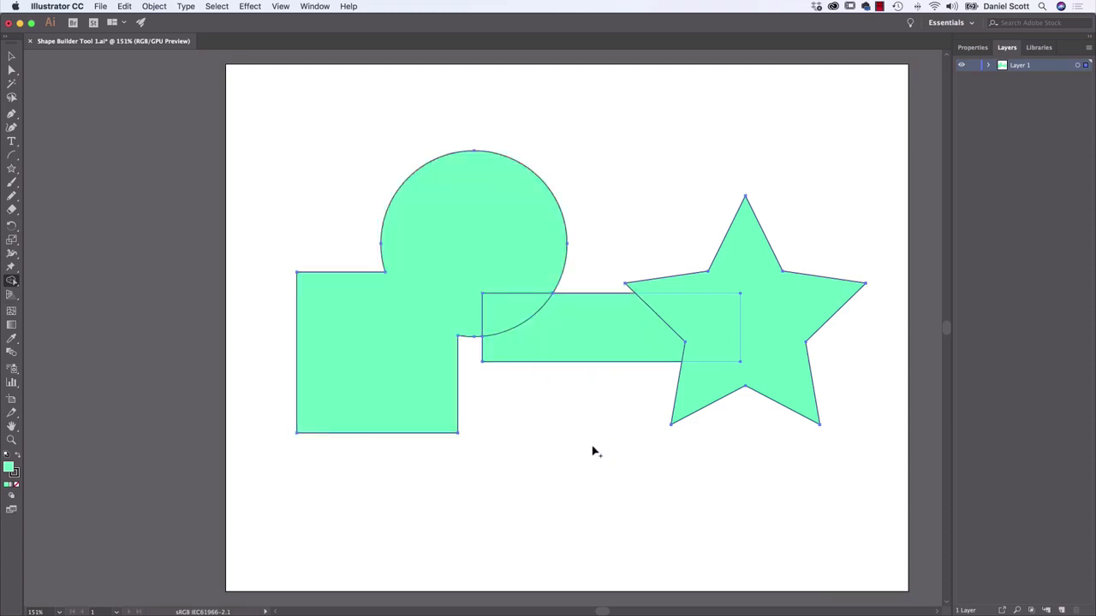
# Try moving the merged circle-and-square shape away from the rectangle, and undo the move.
pyautogui.click(12, 56)
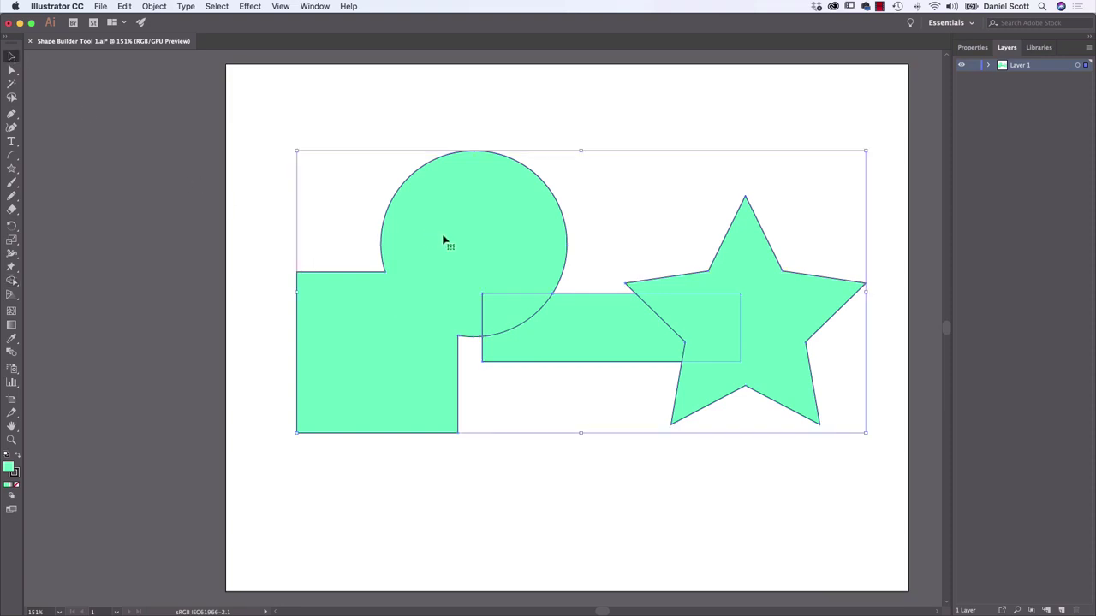
pyautogui.click(526, 123)
pyautogui.moveTo(500, 200); pyautogui.dragTo(468, 179)
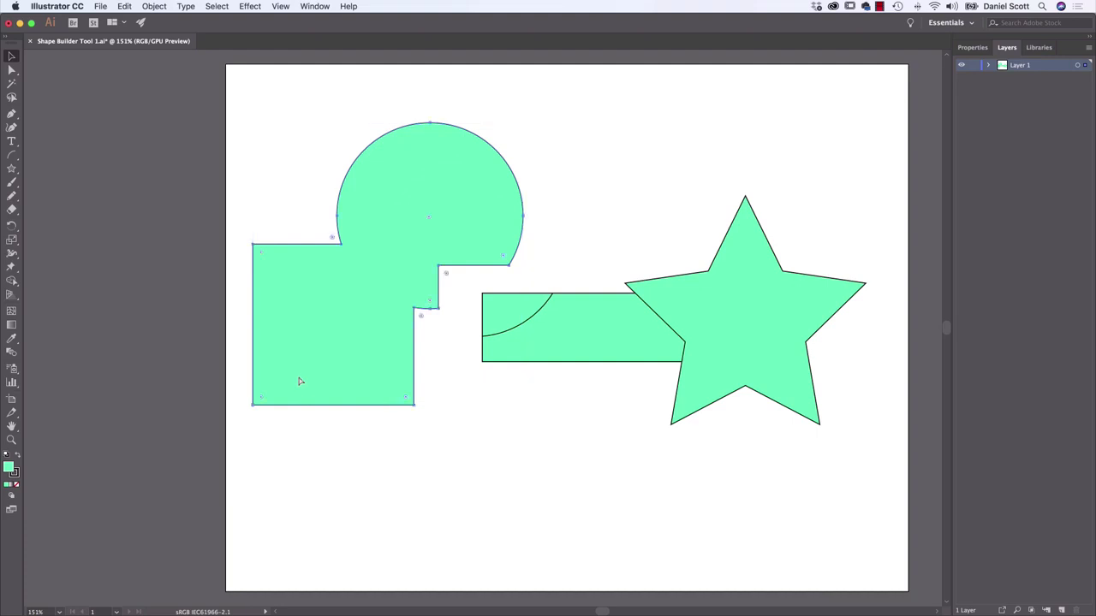
pyautogui.press('cmd+z')
# With Shape Builder, delete the rectangle's middle section and its overlap with the star, and merge its remaining corner into the circle.
pyautogui.moveTo(550, 366); pyautogui.dragTo(867, 505)
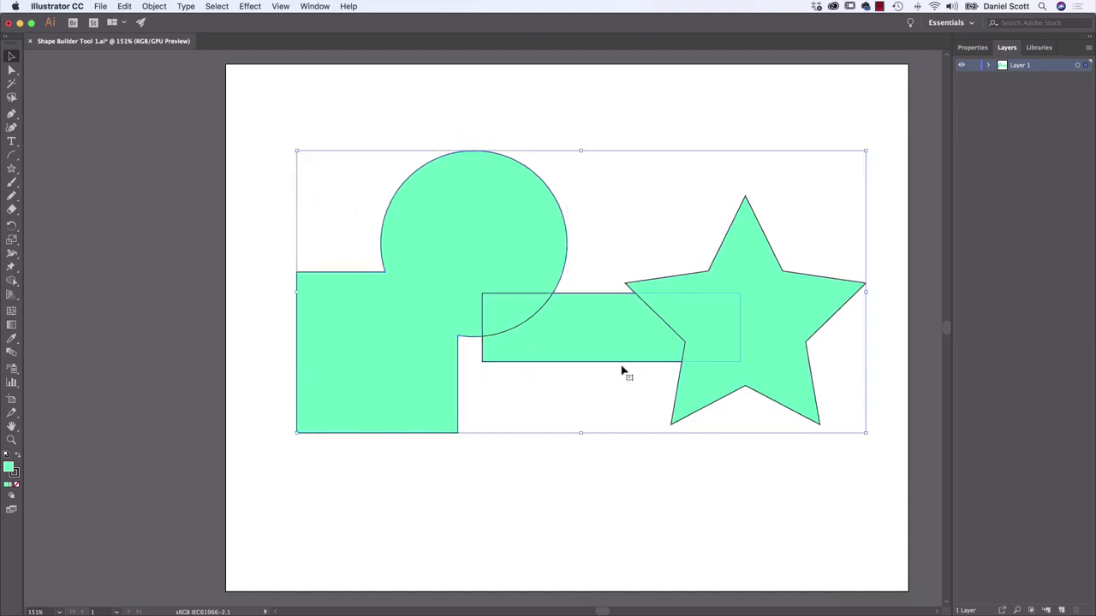
pyautogui.click(11, 281)
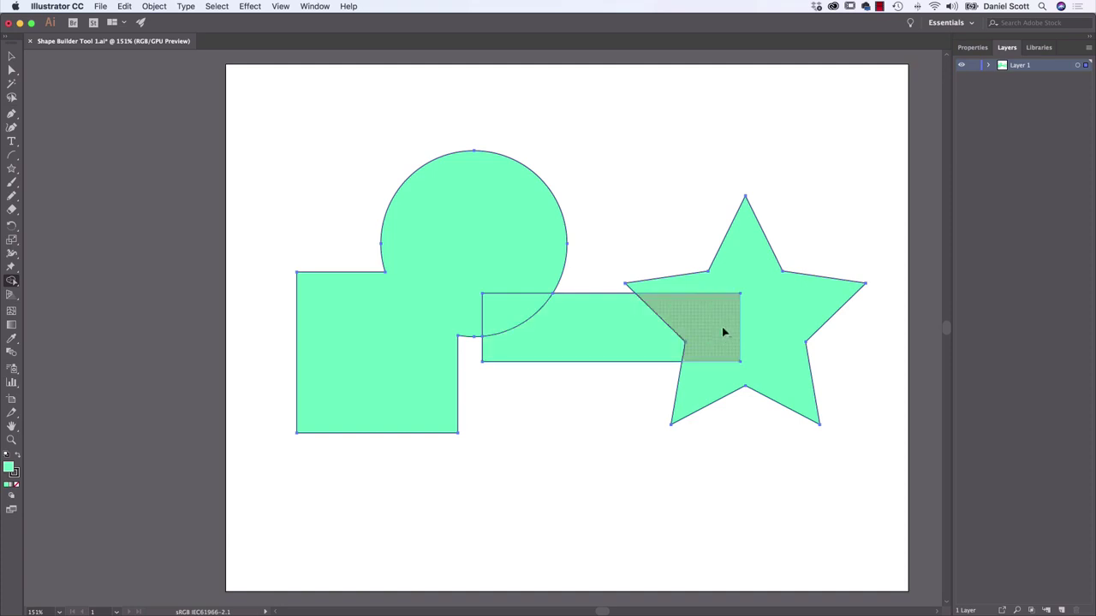
pyautogui.keyDown('alt'); pyautogui.click(580, 306); pyautogui.keyUp('alt')
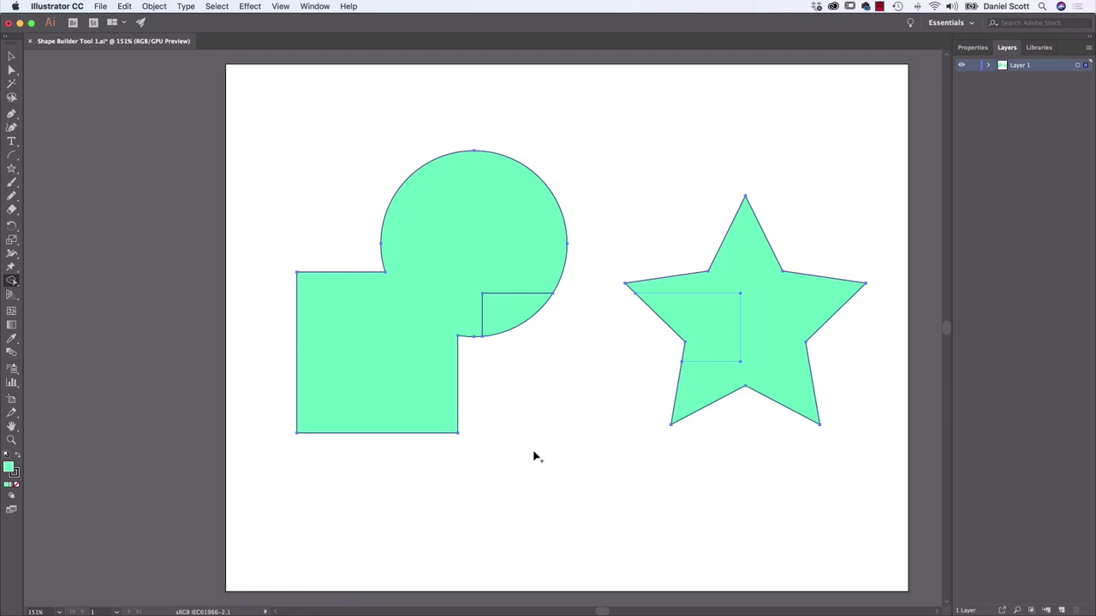
pyautogui.moveTo(521, 290); pyautogui.dragTo(506, 319)
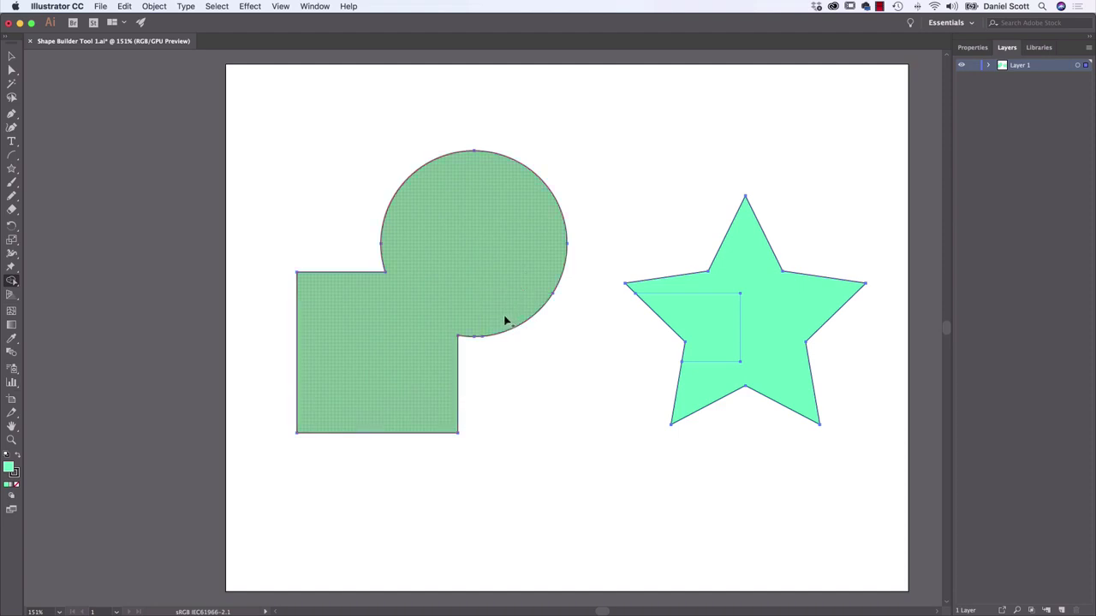
pyautogui.keyDown('alt'); pyautogui.click(696, 325); pyautogui.keyUp('alt')
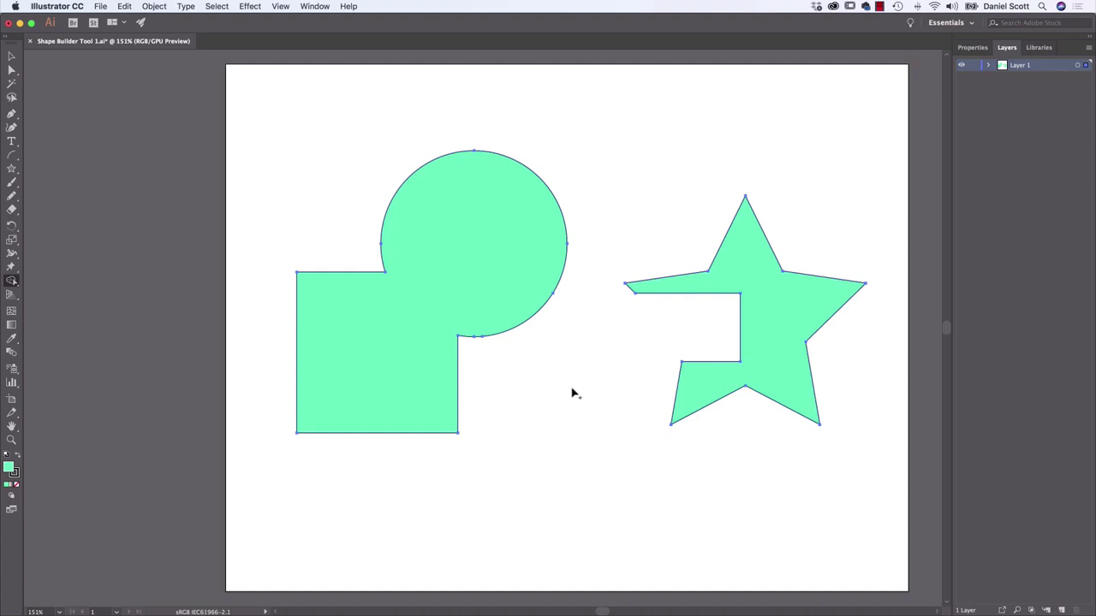
# Draw a long horizontal rectangle across the merged circle-and-square shape and the star.
pyautogui.click(13, 170)
pyautogui.click(62, 168)
pyautogui.moveTo(326, 239); pyautogui.dragTo(846, 333)
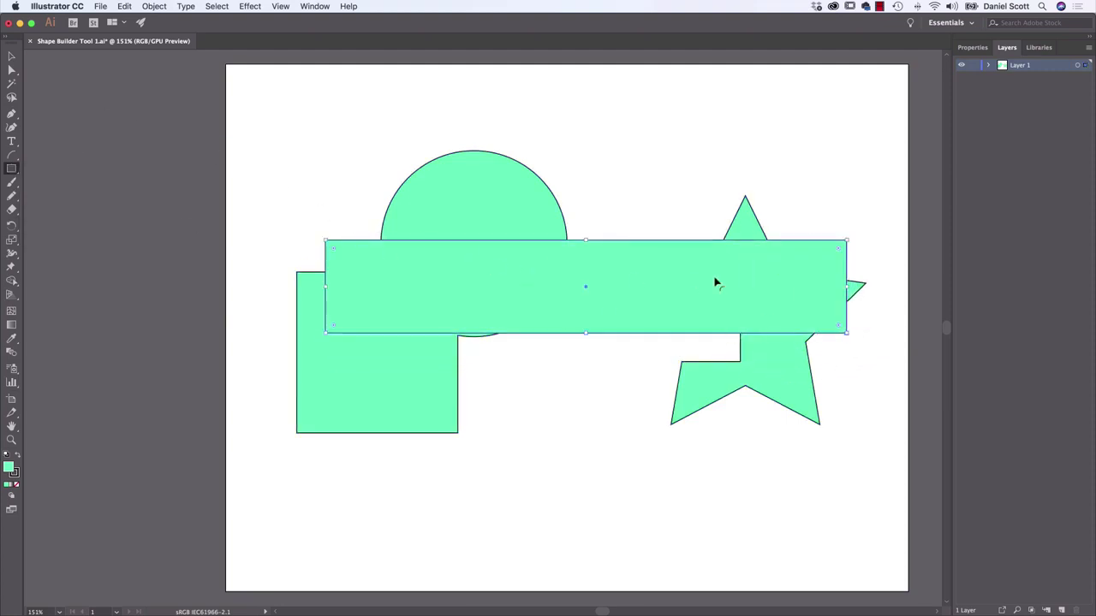
# Move the long rectangle slightly lower across the circle and star.
pyautogui.click(11, 56)
pyautogui.moveTo(283, 127); pyautogui.dragTo(874, 484)
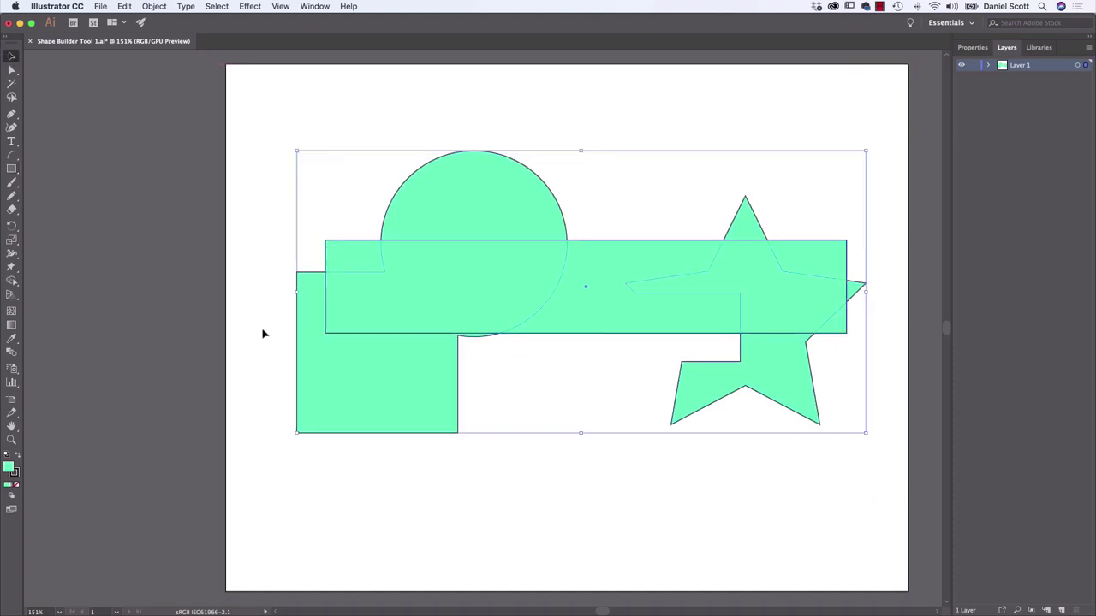
pyautogui.click(11, 282)
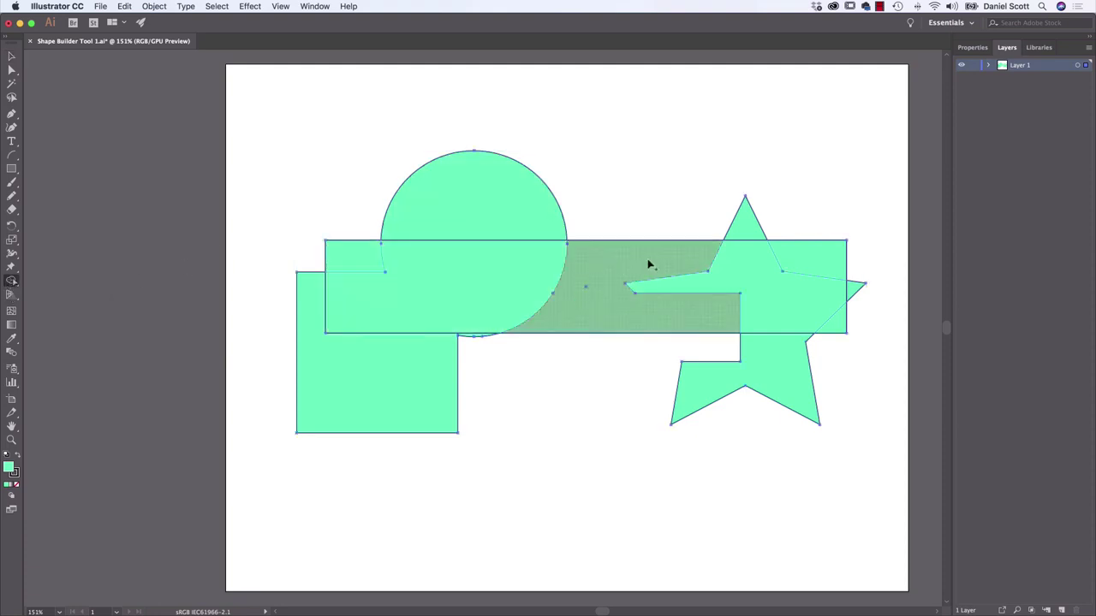
pyautogui.click(12, 56)
pyautogui.click(360, 132)
pyautogui.moveTo(604, 245); pyautogui.dragTo(625, 291)
# Select all the shapes for the Shape Builder tool and choose the magenta swatch as its fill.
pyautogui.moveTo(263, 123); pyautogui.dragTo(866, 459)
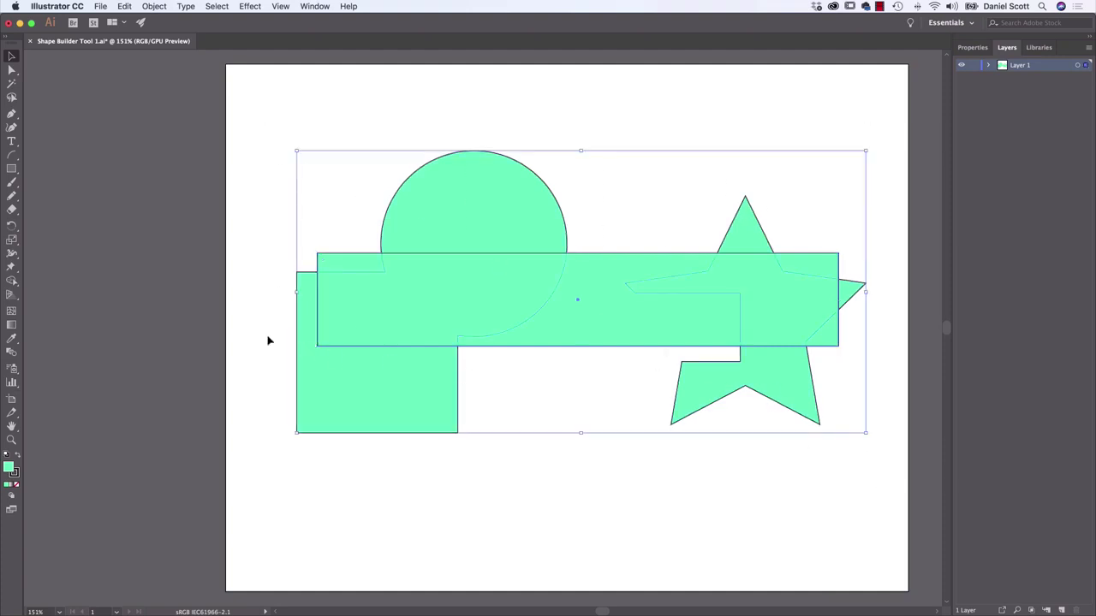
pyautogui.click(12, 283)
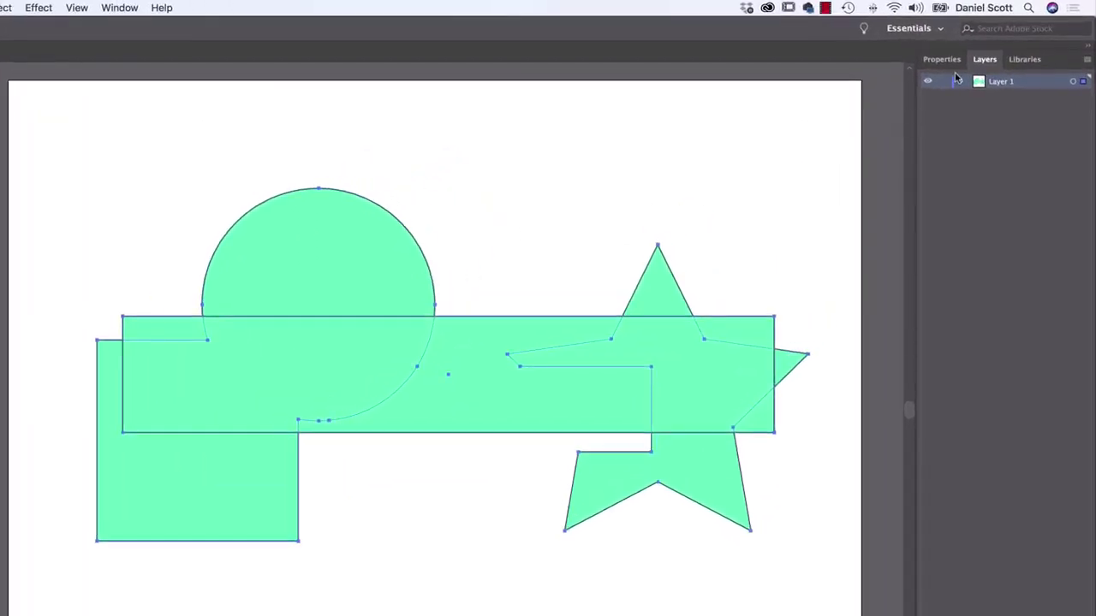
pyautogui.click(947, 57)
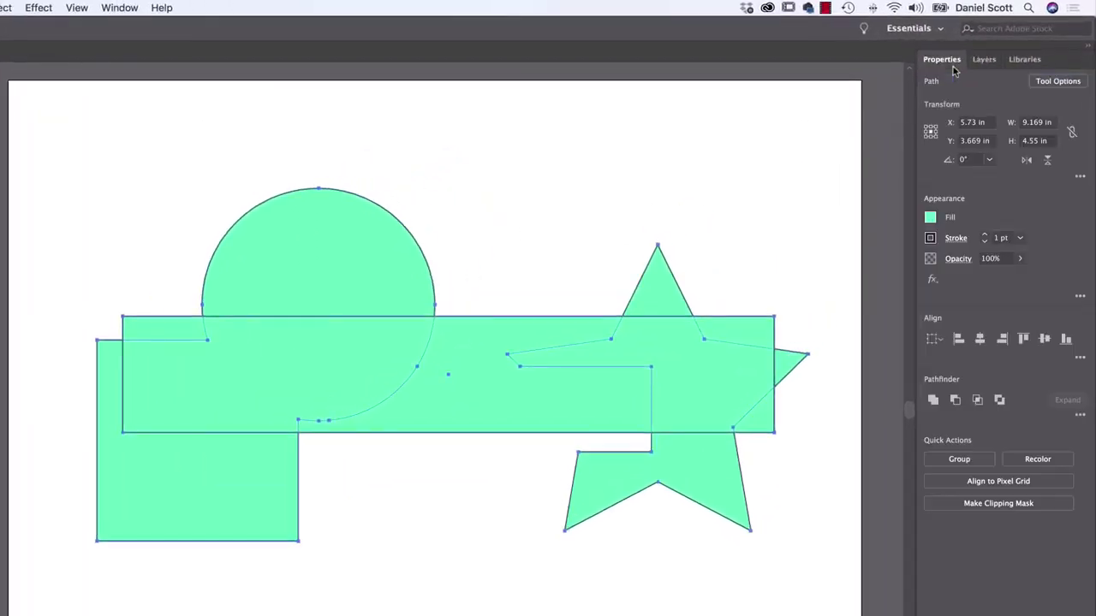
pyautogui.click(930, 218)
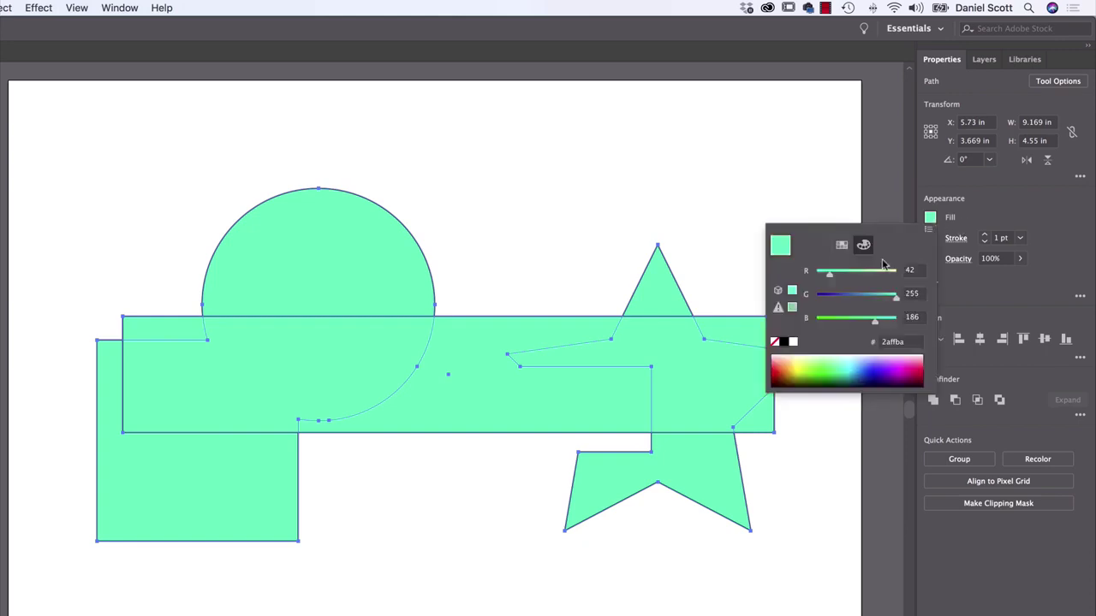
pyautogui.click(842, 246)
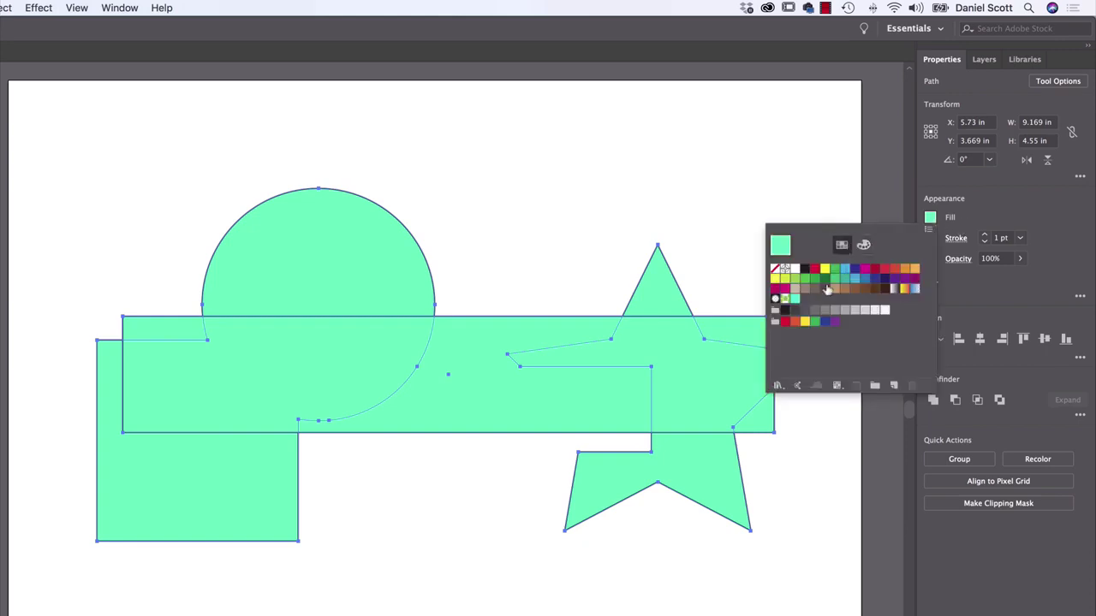
pyautogui.click(845, 269)
pyautogui.click(865, 269)
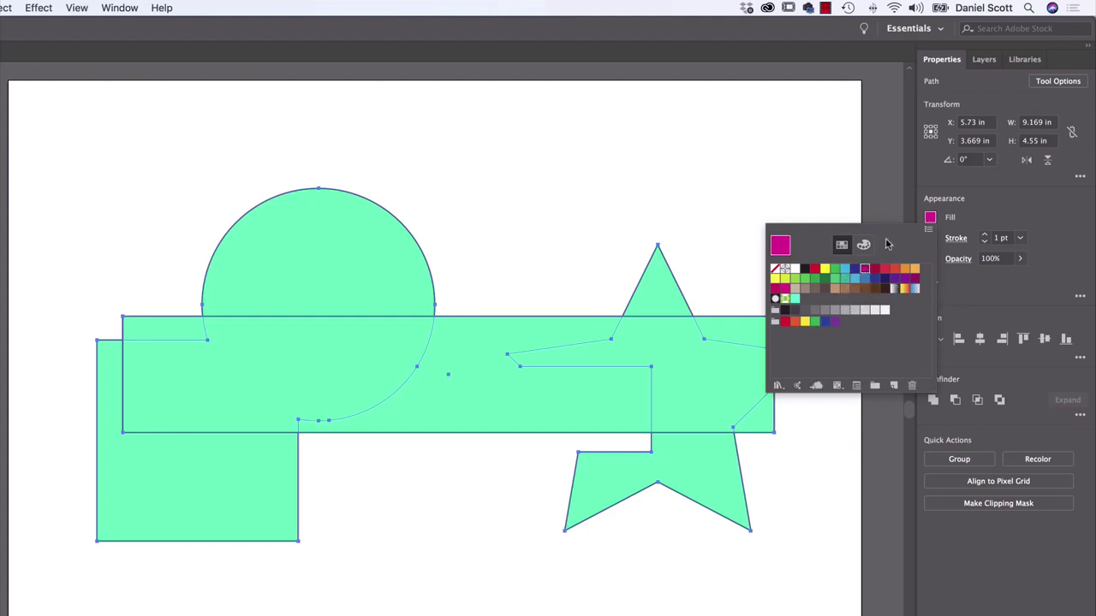
pyautogui.click(930, 219)
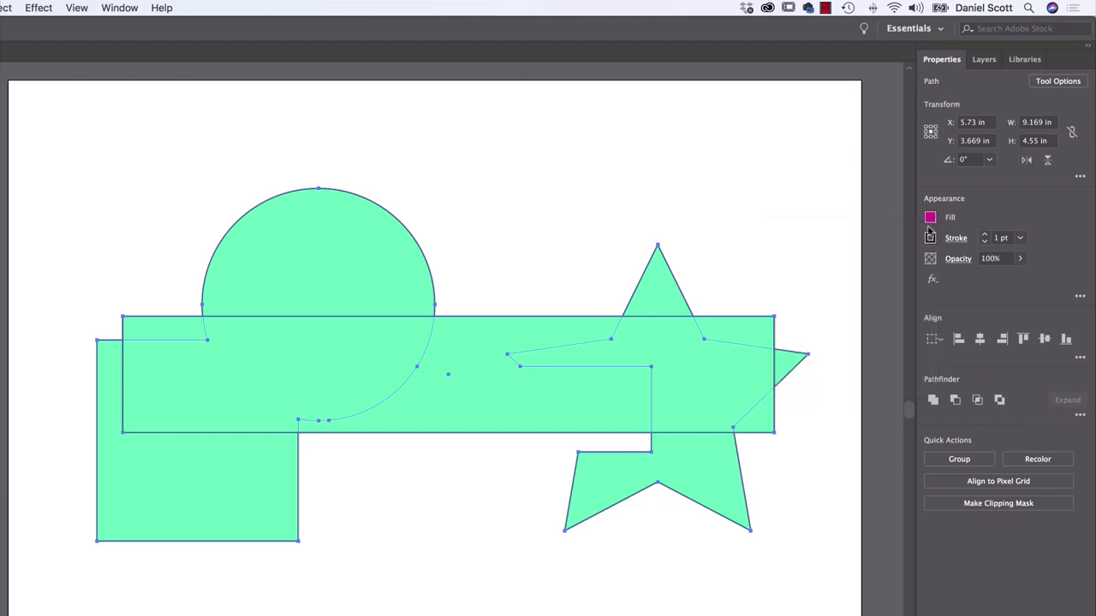
# Color the exposed pieces of the long rectangle, the star's outer side tip and the circle's upper part magenta.
pyautogui.click(757, 340)
pyautogui.click(187, 328)
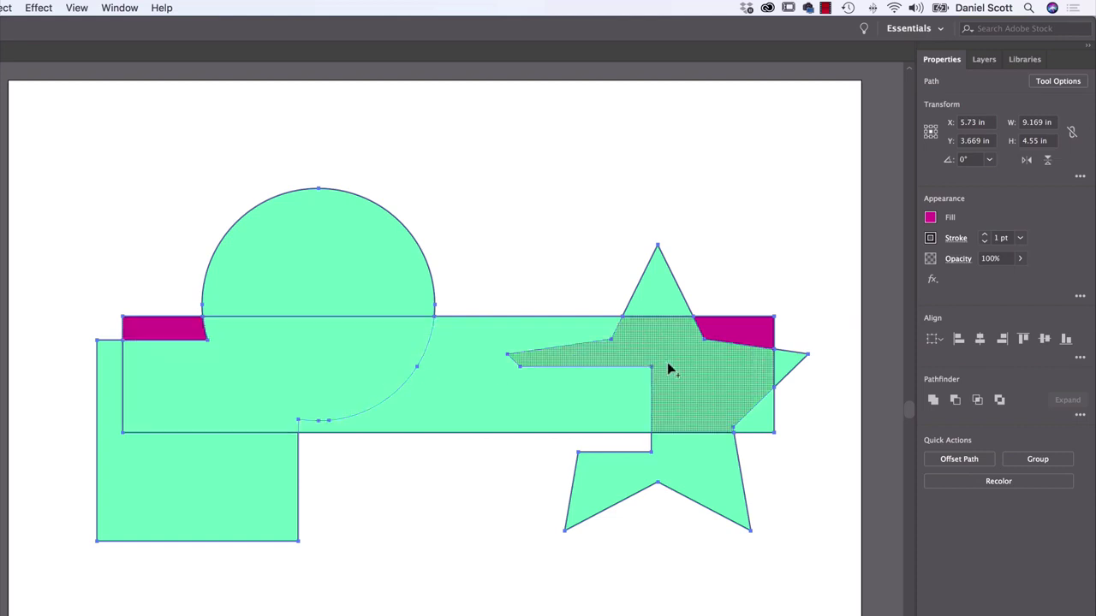
pyautogui.click(765, 420)
pyautogui.click(788, 365)
pyautogui.click(571, 383)
pyautogui.click(363, 273)
# Choose the orange swatch as the fill and color the star's upper point with Shape Builder.
pyautogui.click(930, 219)
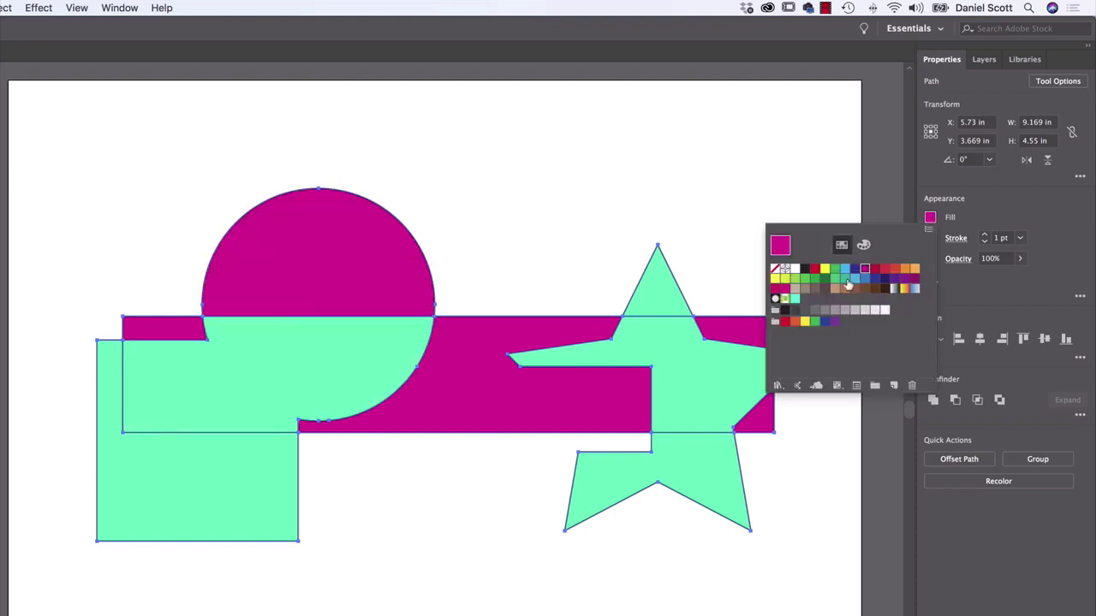
pyautogui.click(905, 269)
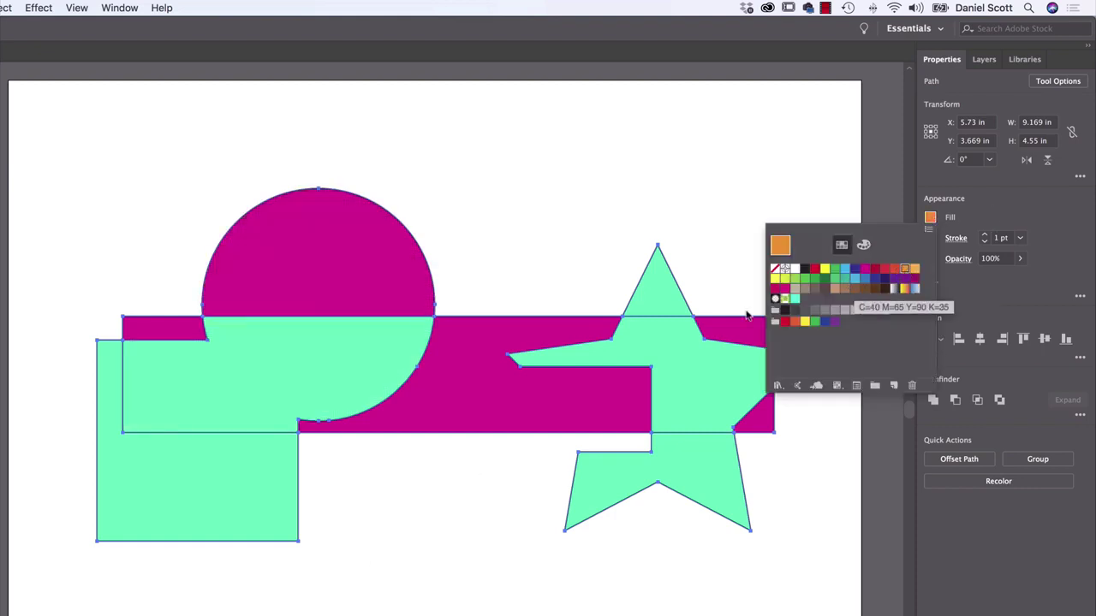
pyautogui.click(658, 296)
pyautogui.click(657, 296)
# Choose a green swatch as the fill and color the exposed part of the square and the star's lower points.
pyautogui.click(931, 219)
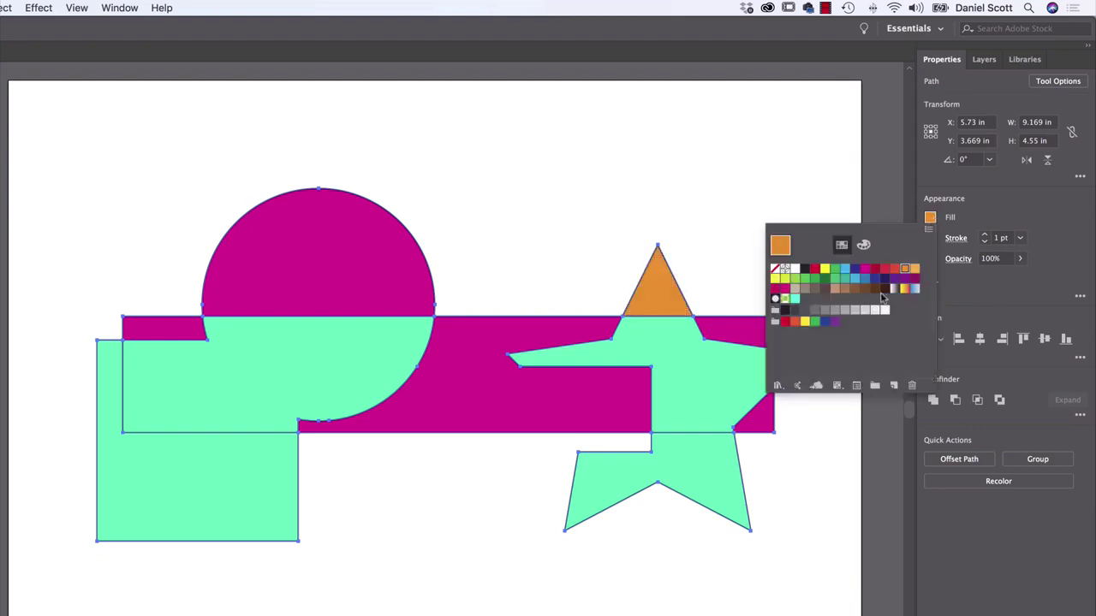
pyautogui.click(805, 278)
pyautogui.click(217, 479)
pyautogui.click(196, 505)
pyautogui.click(709, 476)
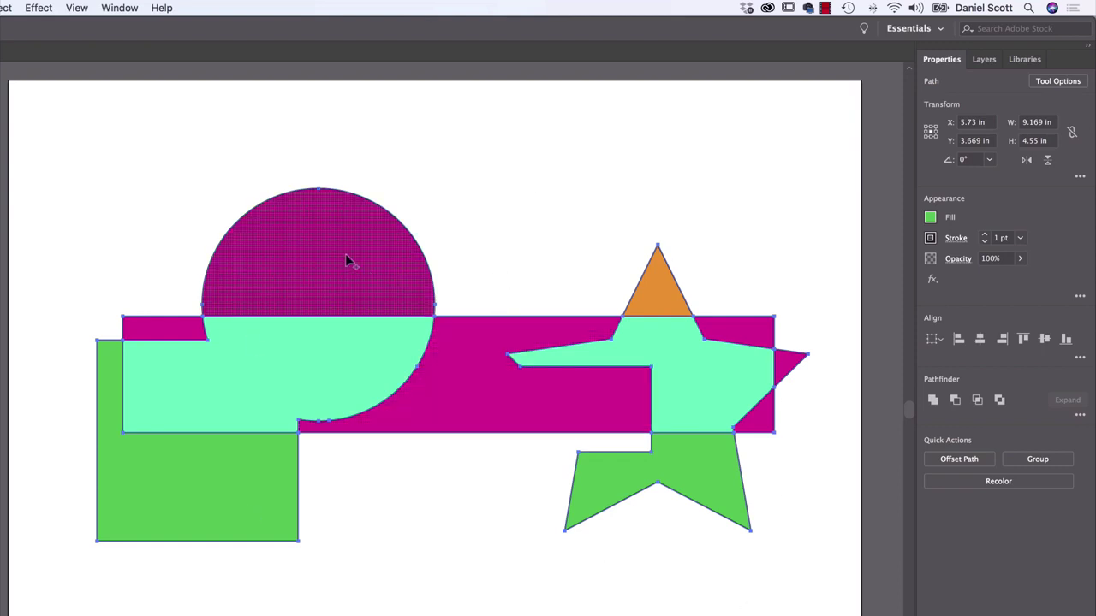
# Merge the circle's upper part with the overlap beneath it, and delete the rectangle's middle section and the pieces crossing the star.
pyautogui.moveTo(344, 315)
pyautogui.mouseDown()
pyautogui.moveTo(342, 367)
pyautogui.moveTo(355, 370)
pyautogui.mouseUp()
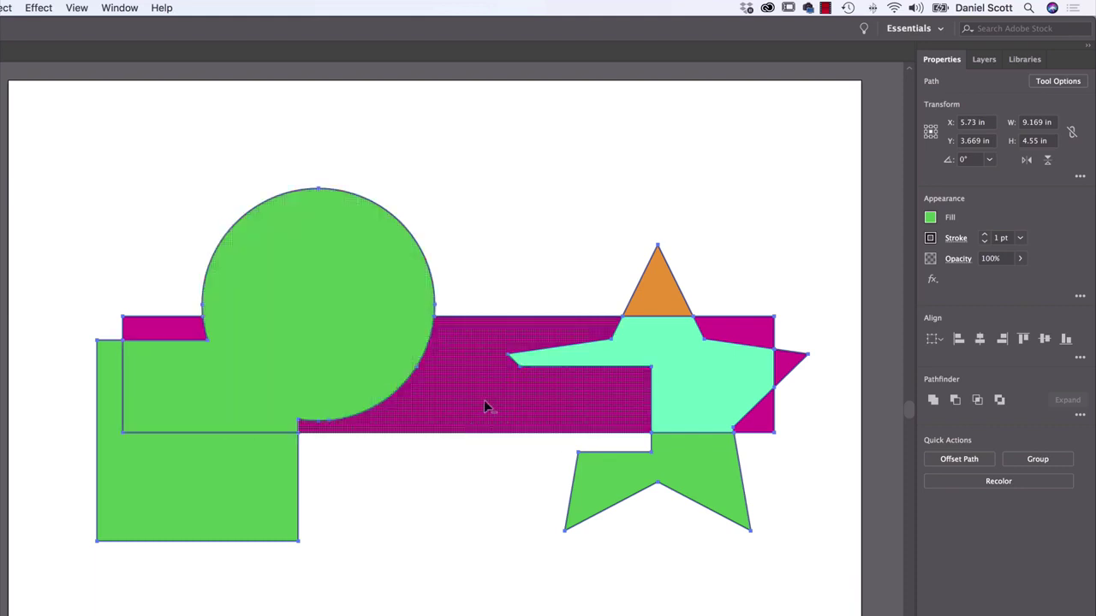
pyautogui.keyDown('alt'); pyautogui.click(484, 400); pyautogui.keyUp('alt')
pyautogui.moveTo(761, 325); pyautogui.dragTo(767, 436)
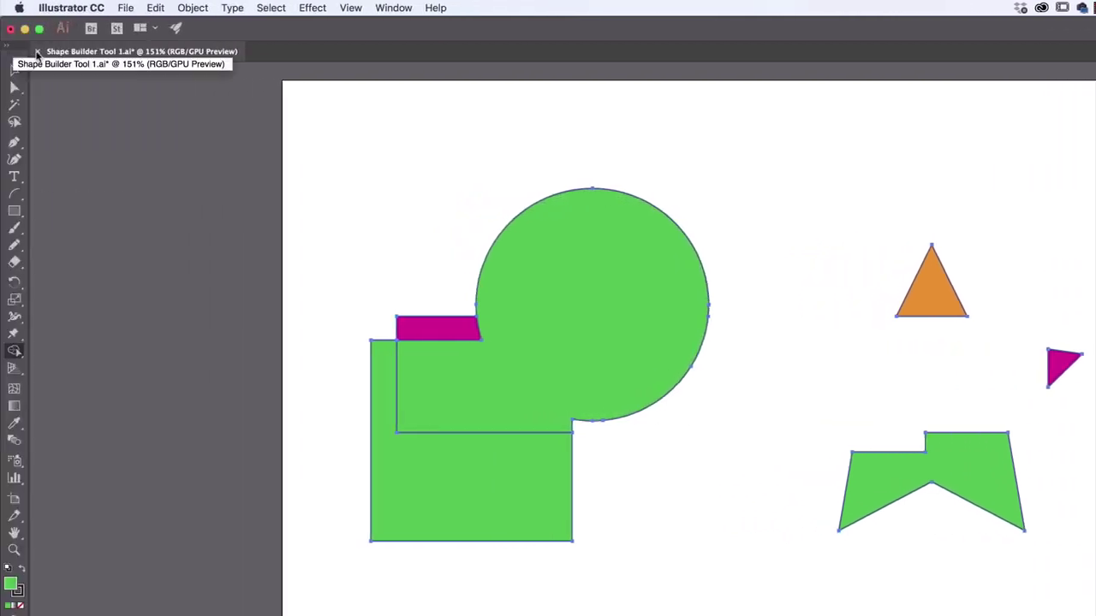
# Close the practice document without saving its changes and open Shape Builder Tool 2.ai from the exercise files.
pyautogui.click(38, 54)
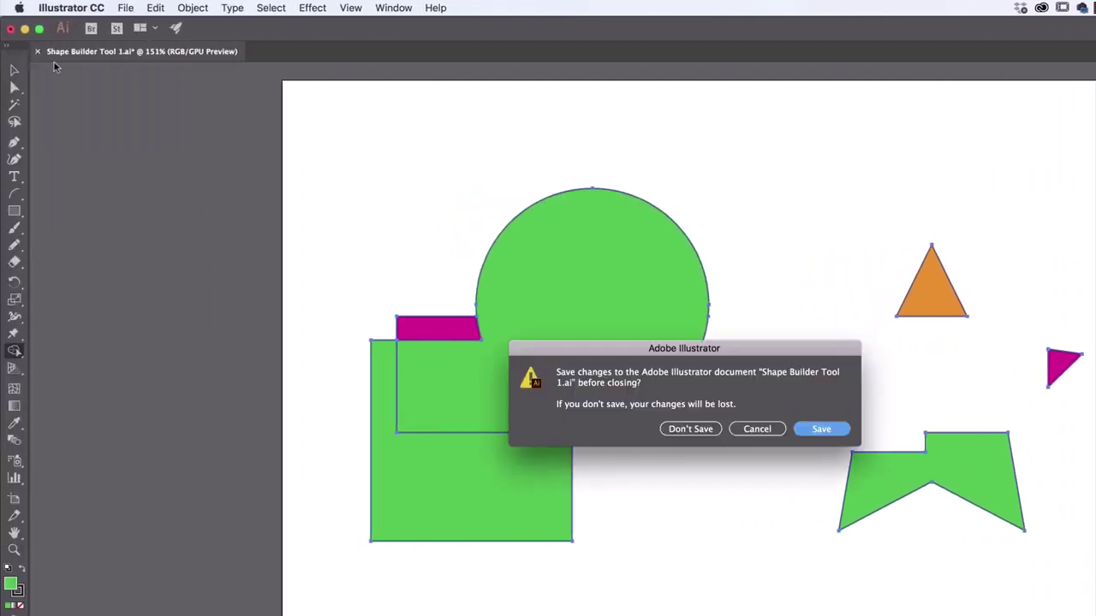
pyautogui.click(691, 429)
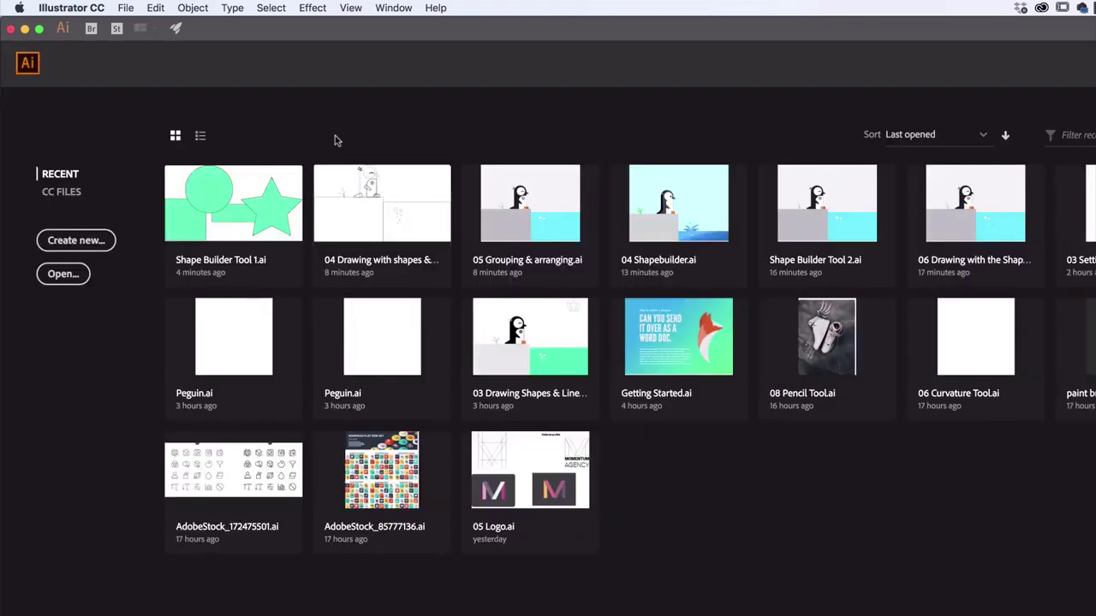
pyautogui.click(126, 8)
pyautogui.click(138, 52)
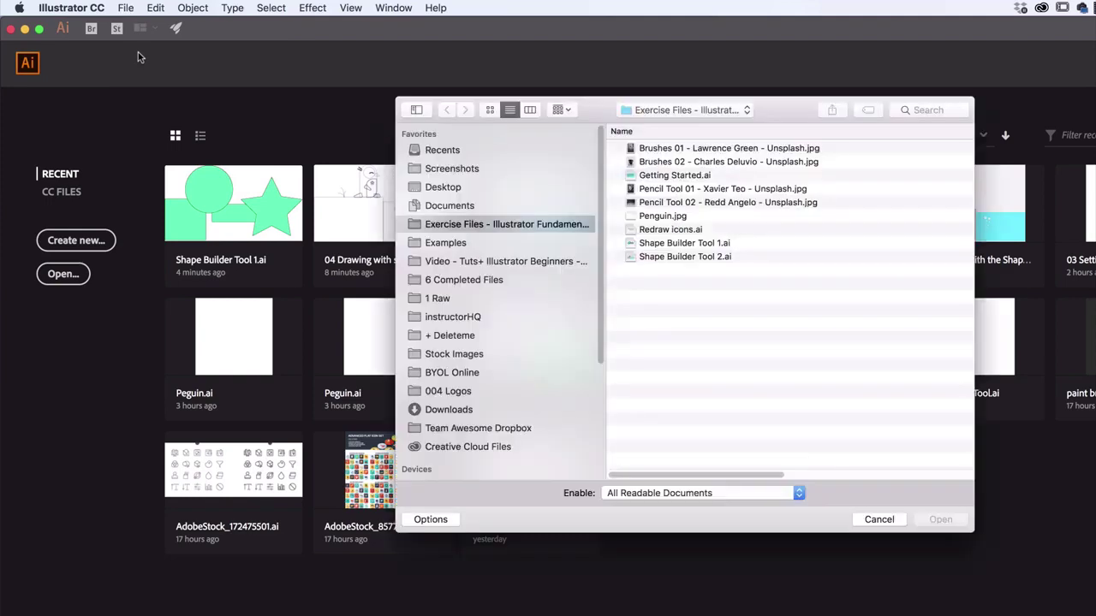
pyautogui.click(699, 256)
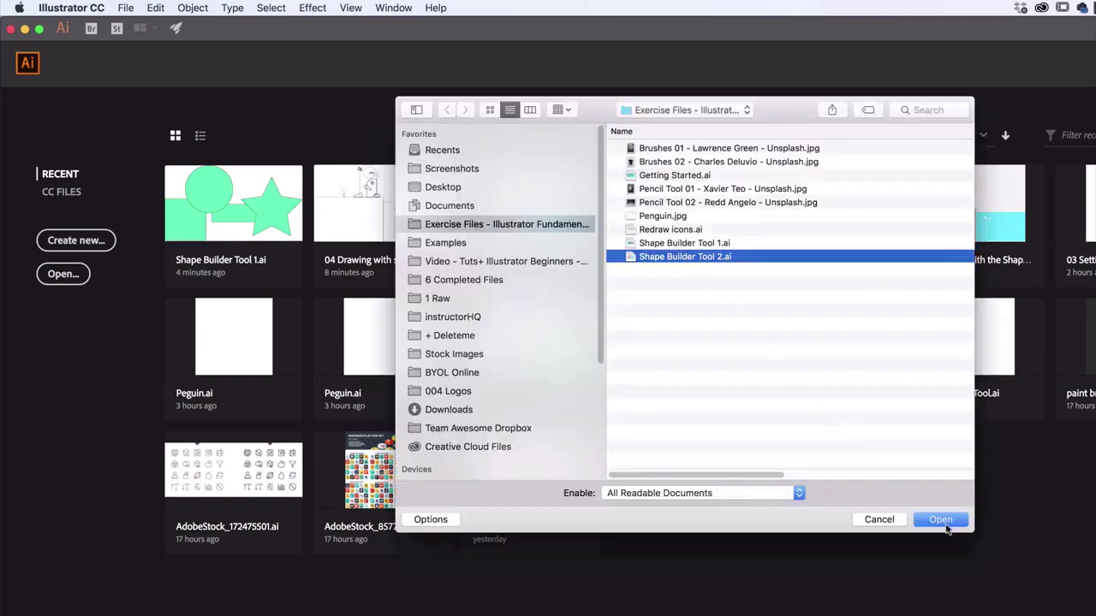
pyautogui.click(942, 520)
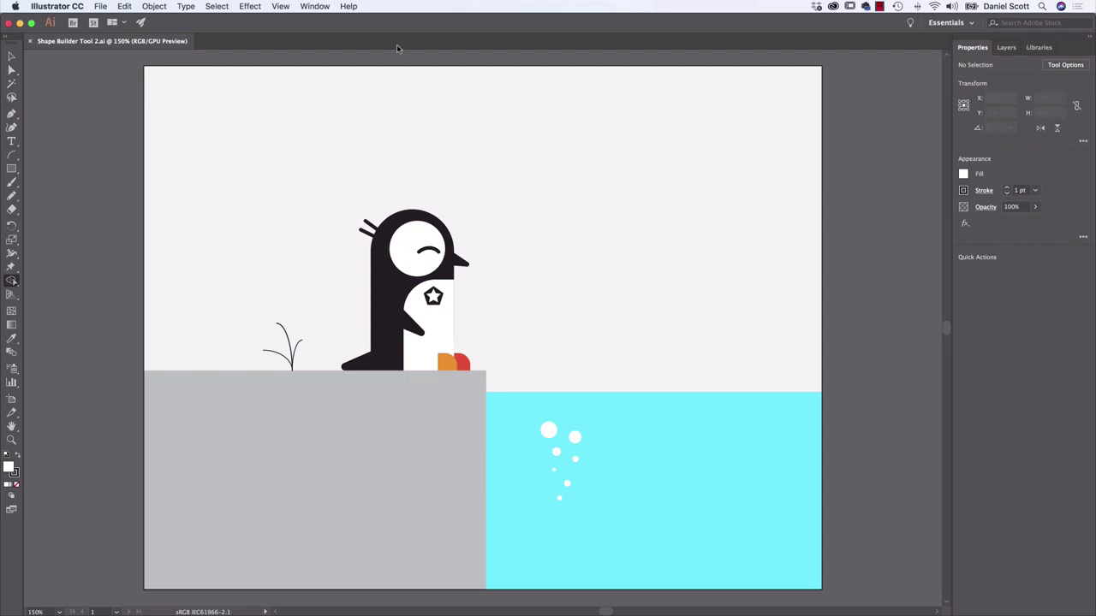
# Select the pale background rectangle behind the penguin and create a new layer.
pyautogui.click(12, 56)
pyautogui.moveTo(692, 213); pyautogui.dragTo(600, 233)
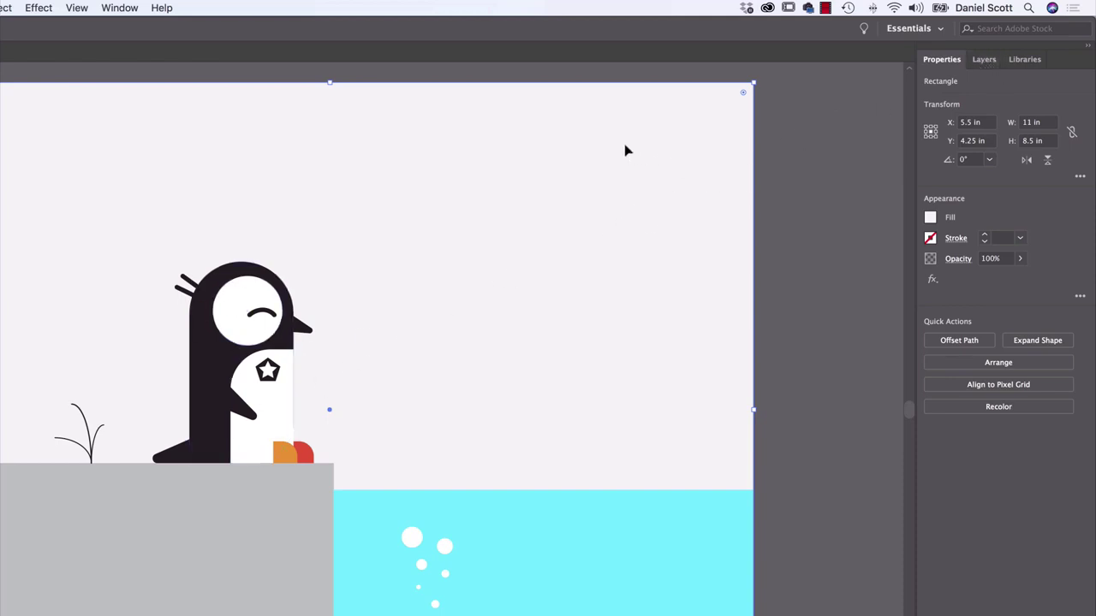
pyautogui.click(984, 60)
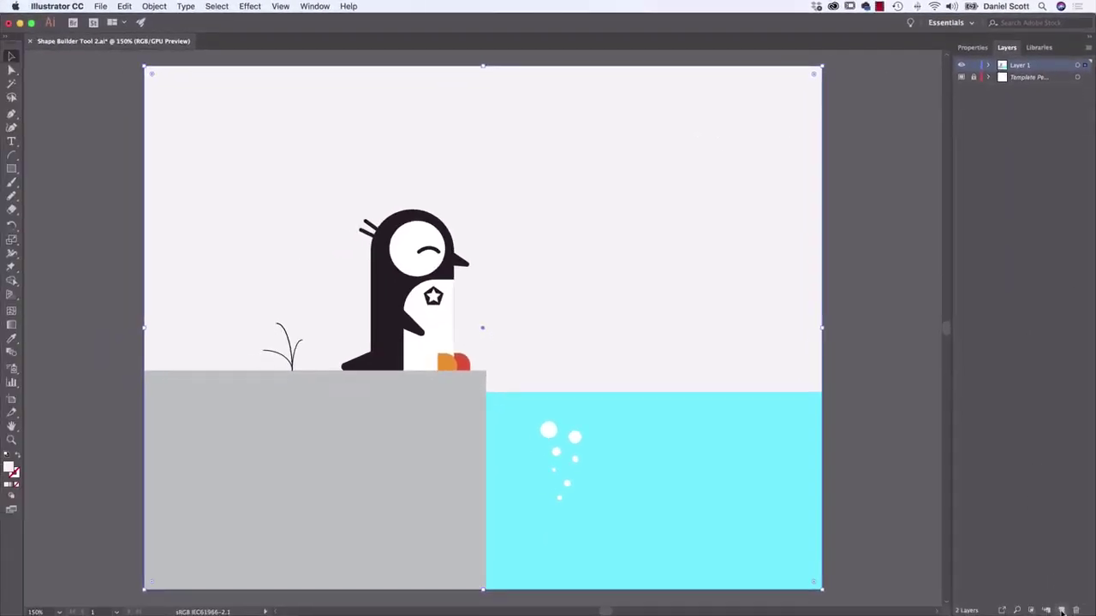
pyautogui.click(1061, 610)
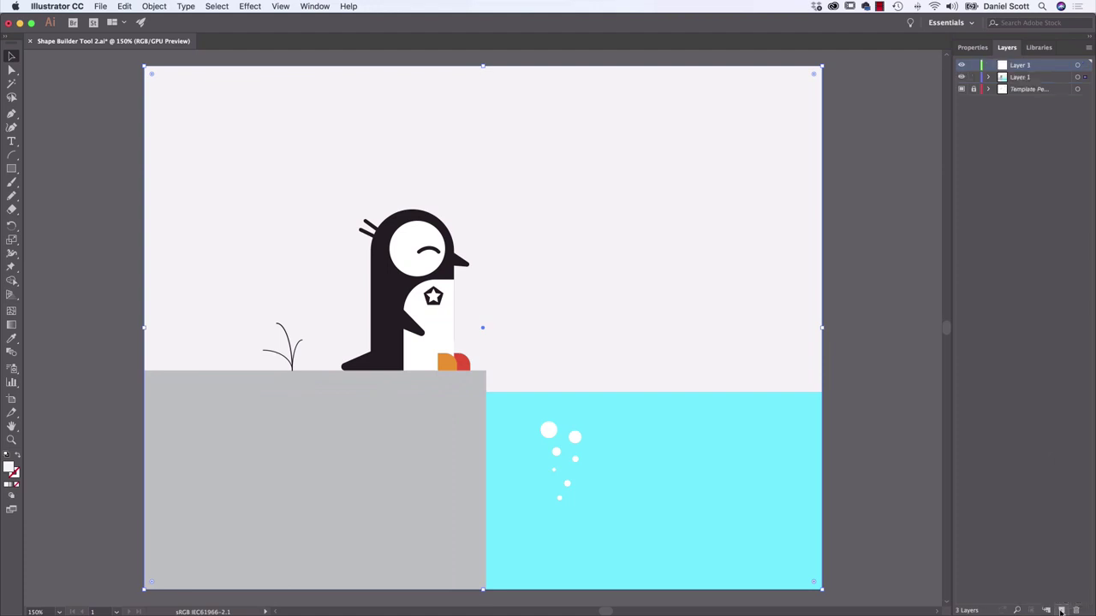
# Rename the new empty layer Background and the artwork layer Drawing.
pyautogui.doubleClick(1020, 67)
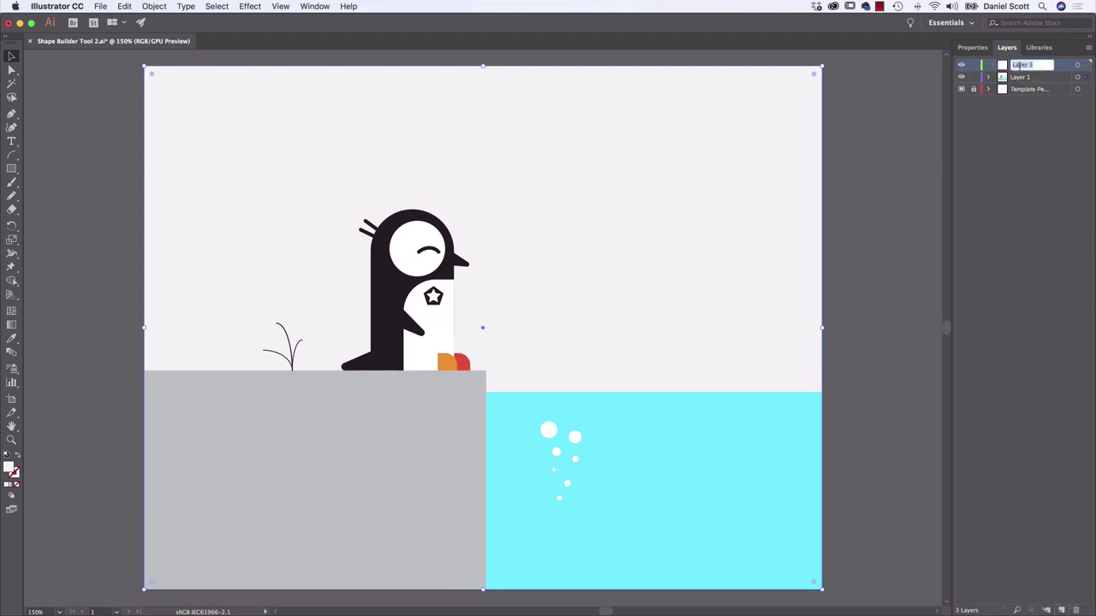
pyautogui.write('Back')
pyautogui.press('Return')
pyautogui.doubleClick(1020, 78)
pyautogui.write('Drawing')
pyautogui.press('Return')
pyautogui.press('\\')
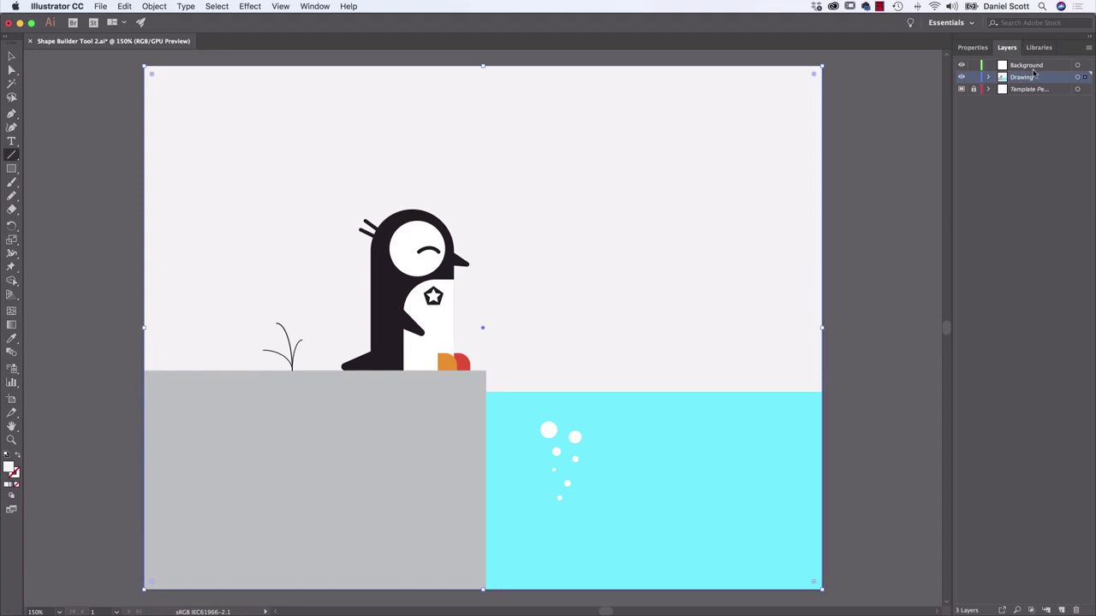
# Transfer the selected background rectangle from the Drawing layer to the Background layer.
pyautogui.click(1034, 70)
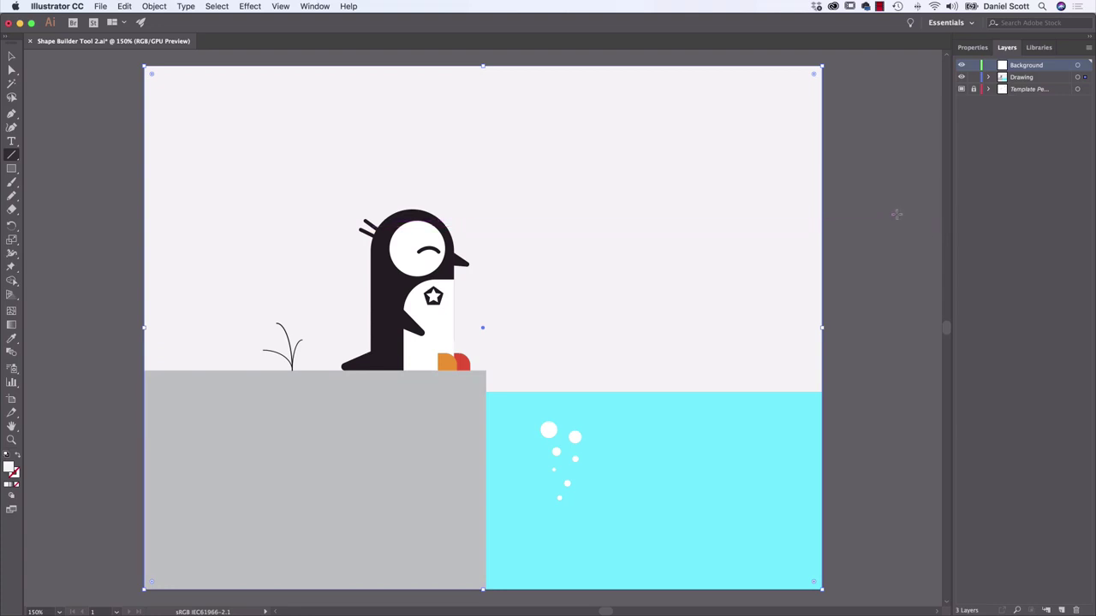
pyautogui.press('v')
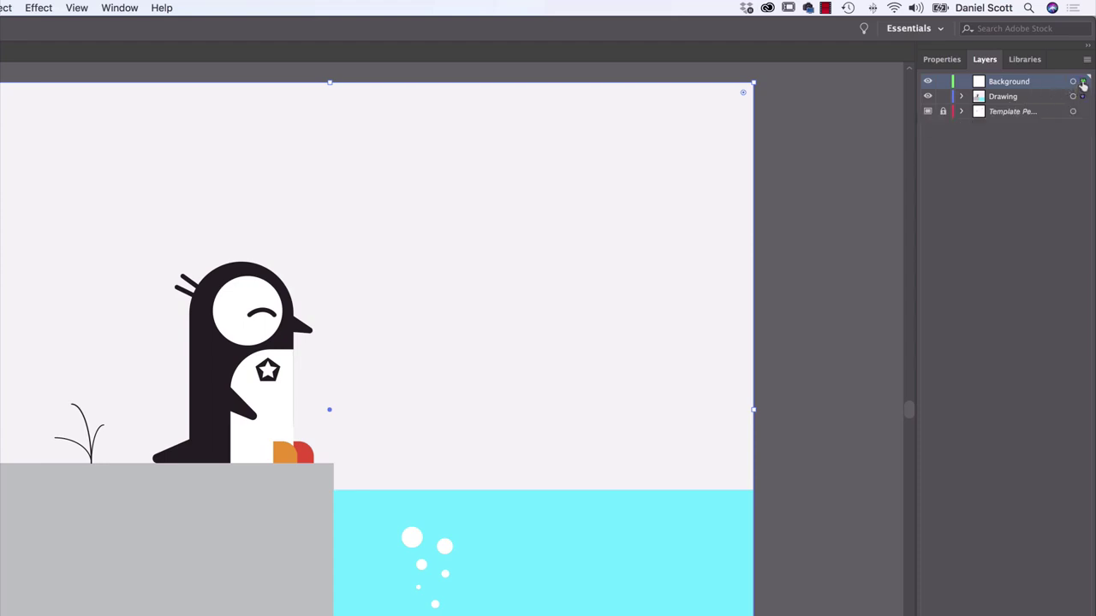
pyautogui.moveTo(1083, 86); pyautogui.dragTo(1083, 82)
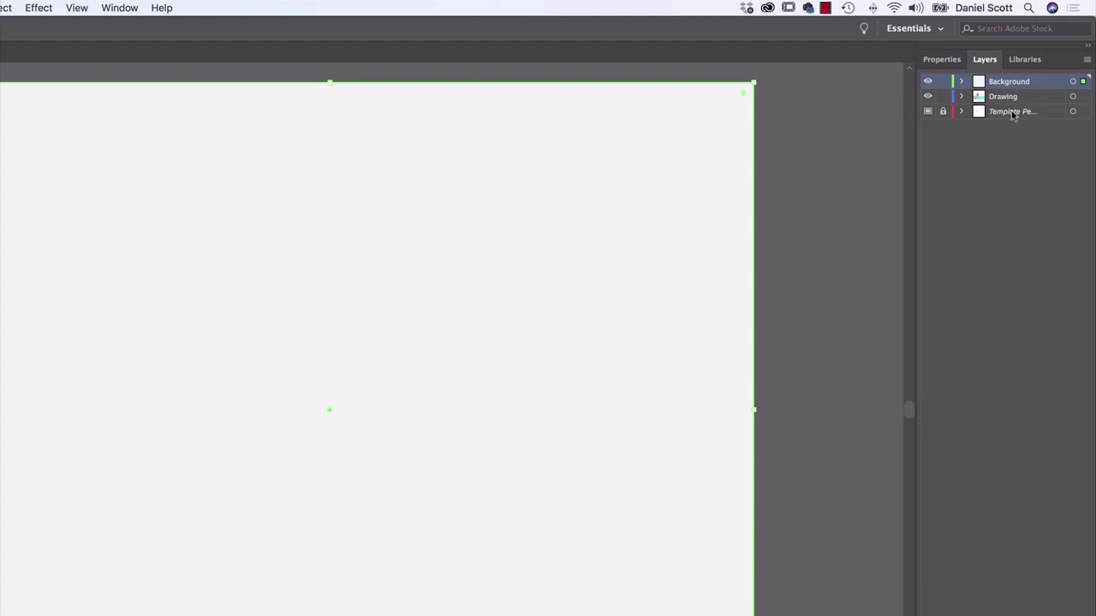
# Move the Background layer beneath Drawing and toggle its visibility off and on to check its contents.
pyautogui.moveTo(1005, 86); pyautogui.dragTo(1004, 106)
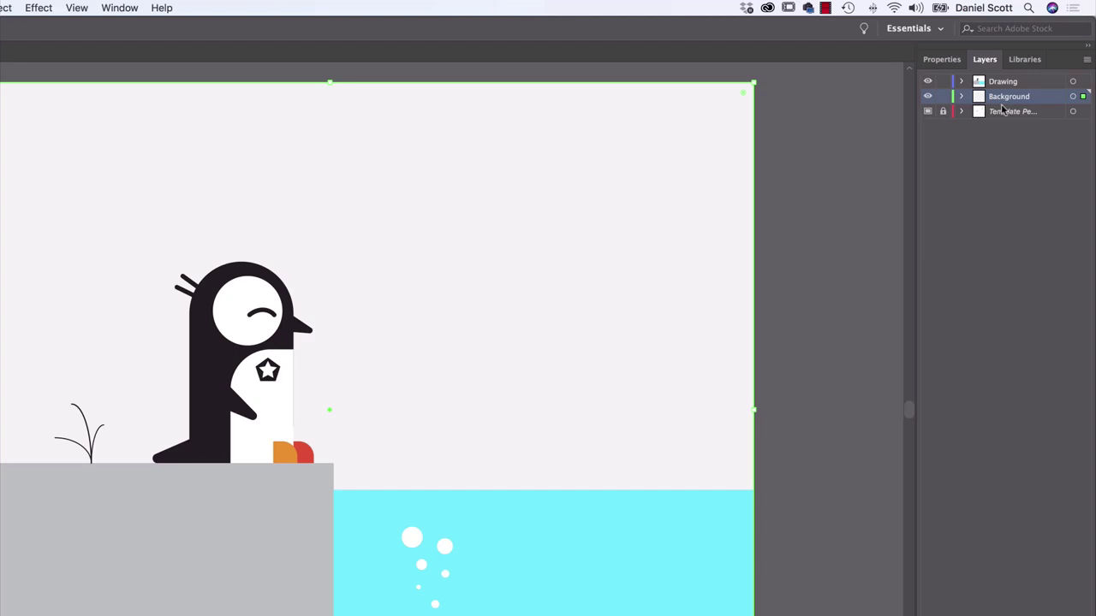
pyautogui.click(928, 97)
pyautogui.click(928, 97)
pyautogui.click(929, 97)
pyautogui.click(929, 98)
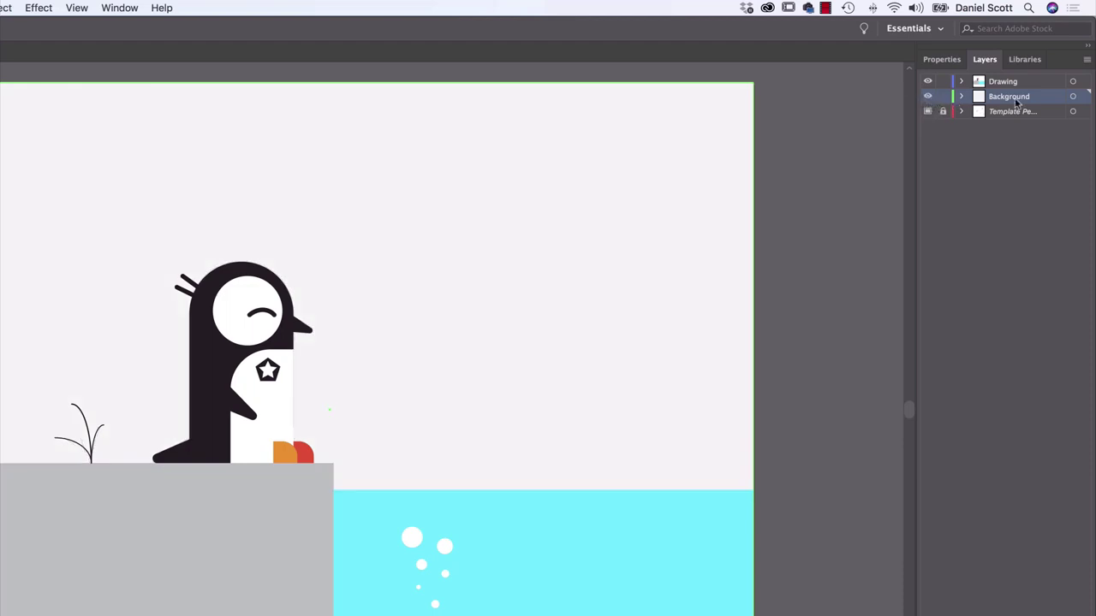
# Lock the Background layer and make Drawing the active layer.
pyautogui.click(943, 98)
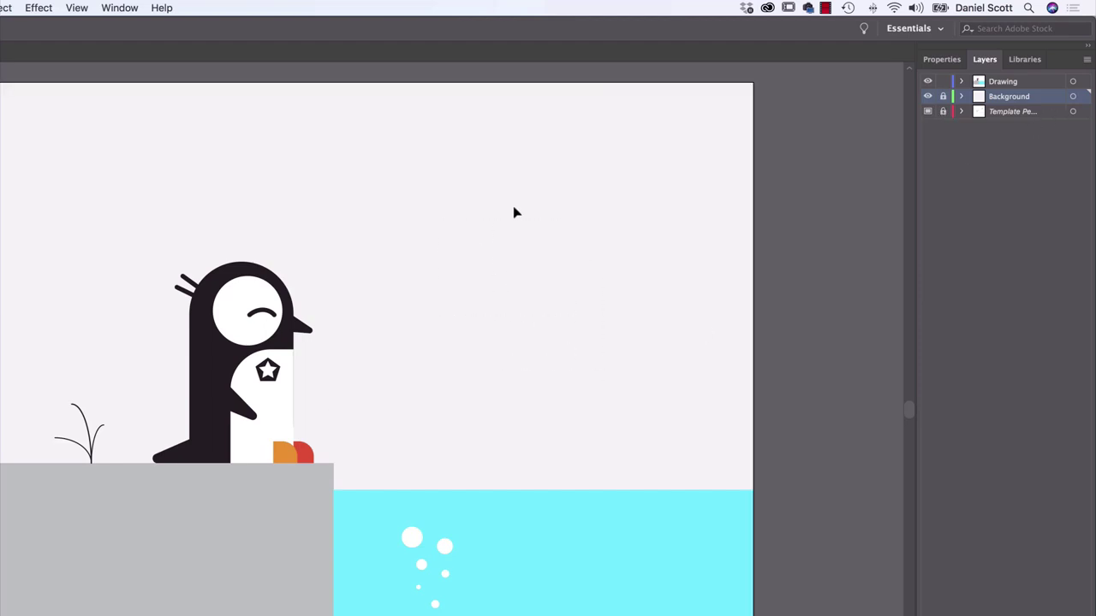
pyautogui.click(1018, 85)
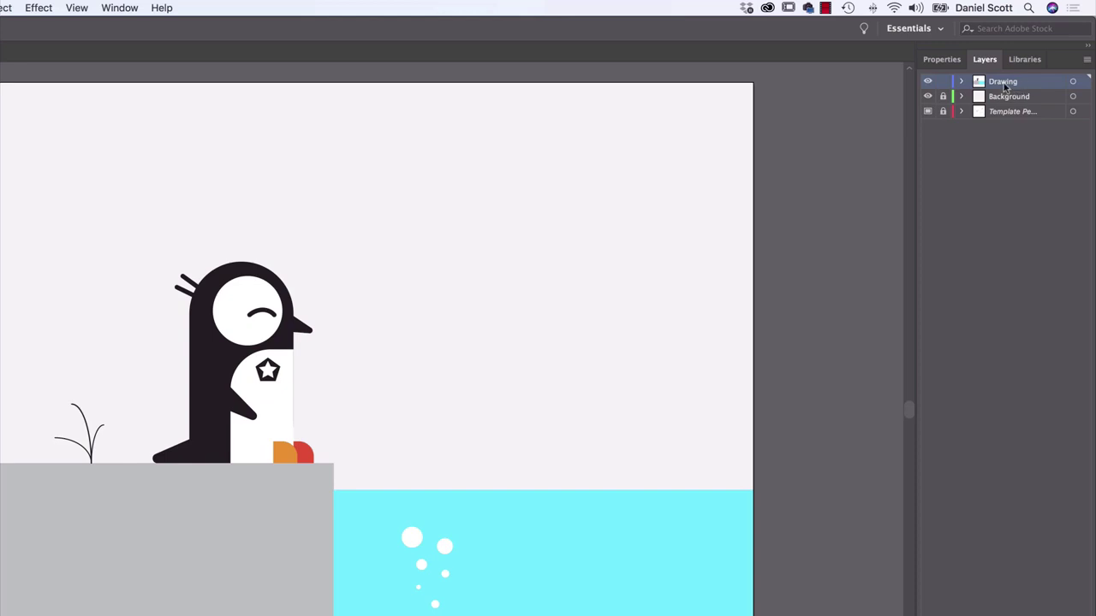
# Delete the curved winking line from the penguin's white eye circle.
pyautogui.click(945, 61)
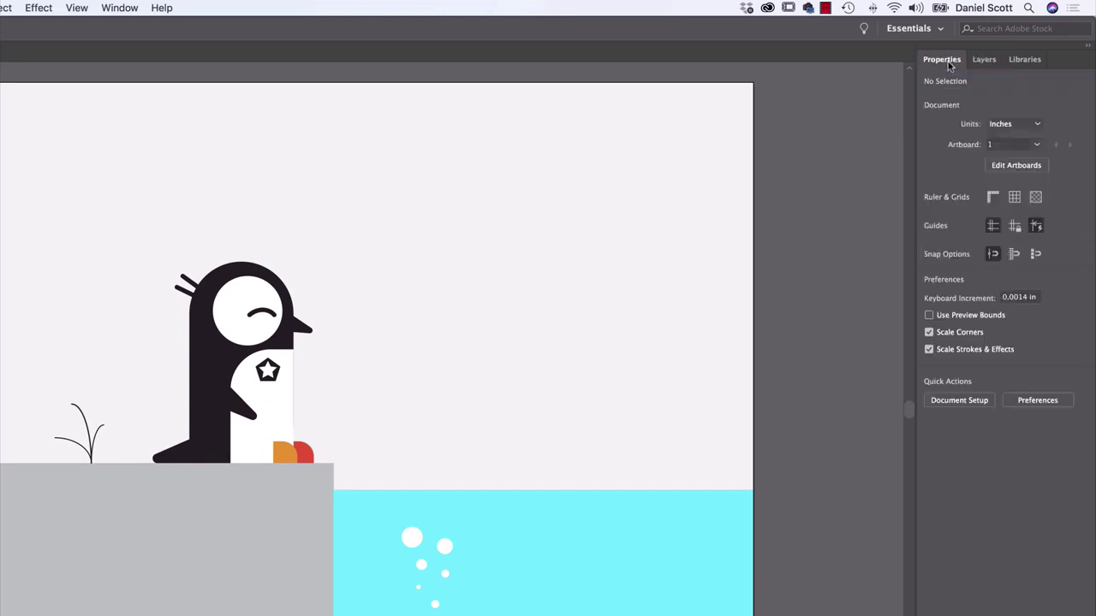
pyautogui.click(271, 318)
pyautogui.click(505, 339)
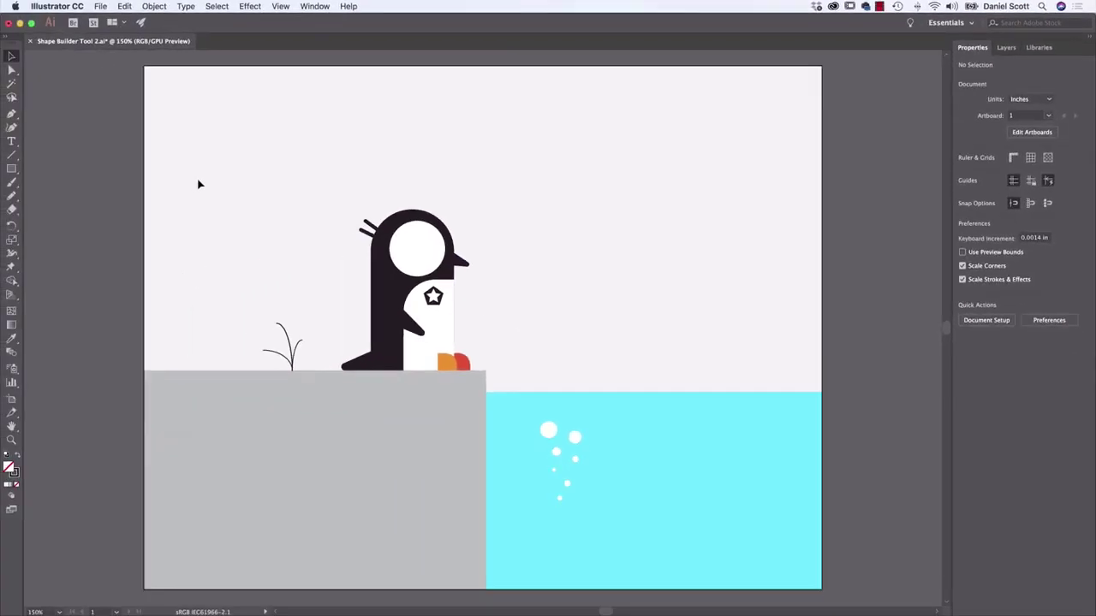
# Draw a circle about 0.51 in wide in the empty sky beside the penguin with the Ellipse tool.
pyautogui.click(12, 169)
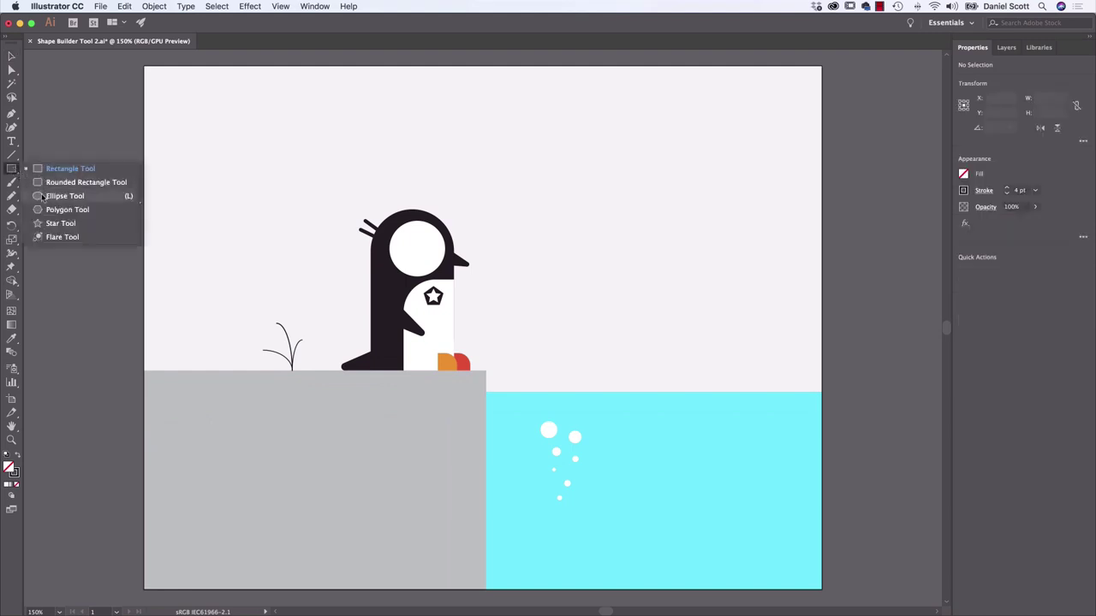
pyautogui.click(39, 196)
pyautogui.moveTo(524, 165); pyautogui.dragTo(549, 196)
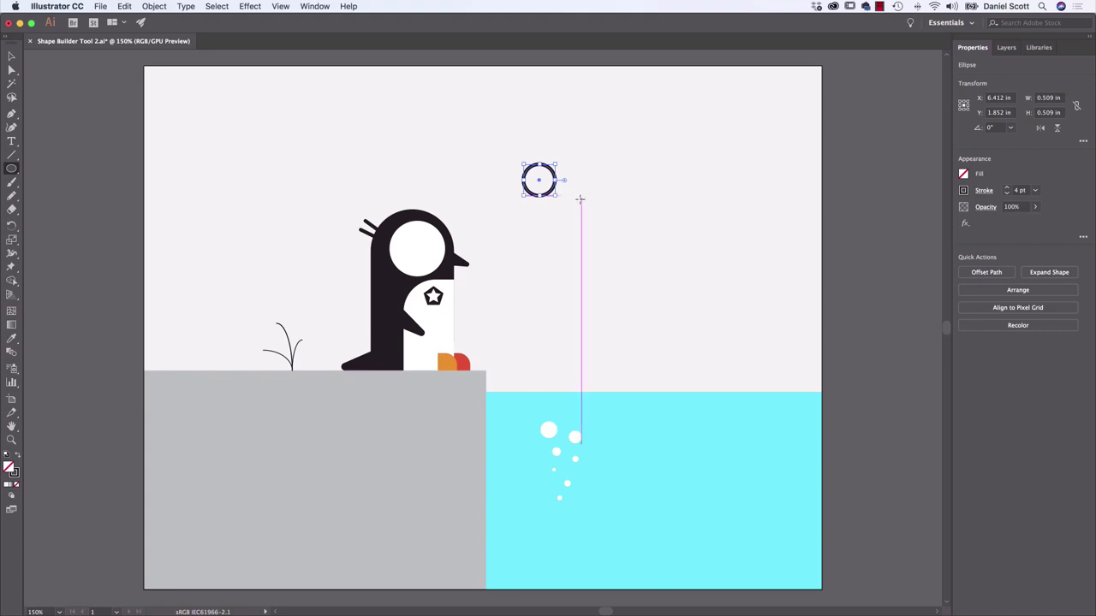
# Give the new circle a black fill and no stroke.
pyautogui.click(964, 175)
pyautogui.click(839, 214)
pyautogui.press('Escape')
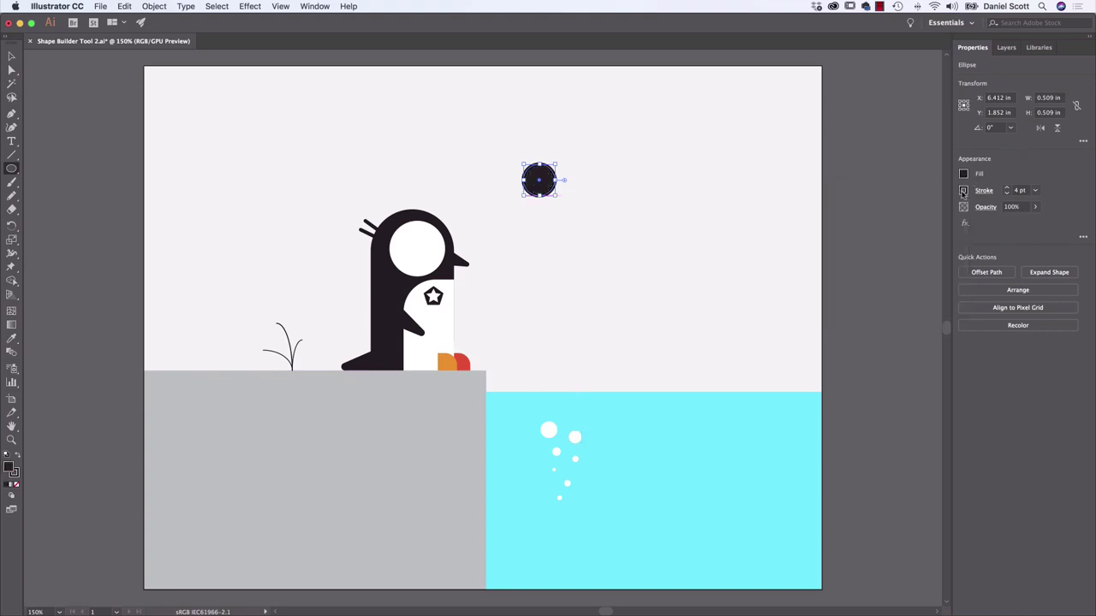
pyautogui.click(963, 191)
pyautogui.click(840, 232)
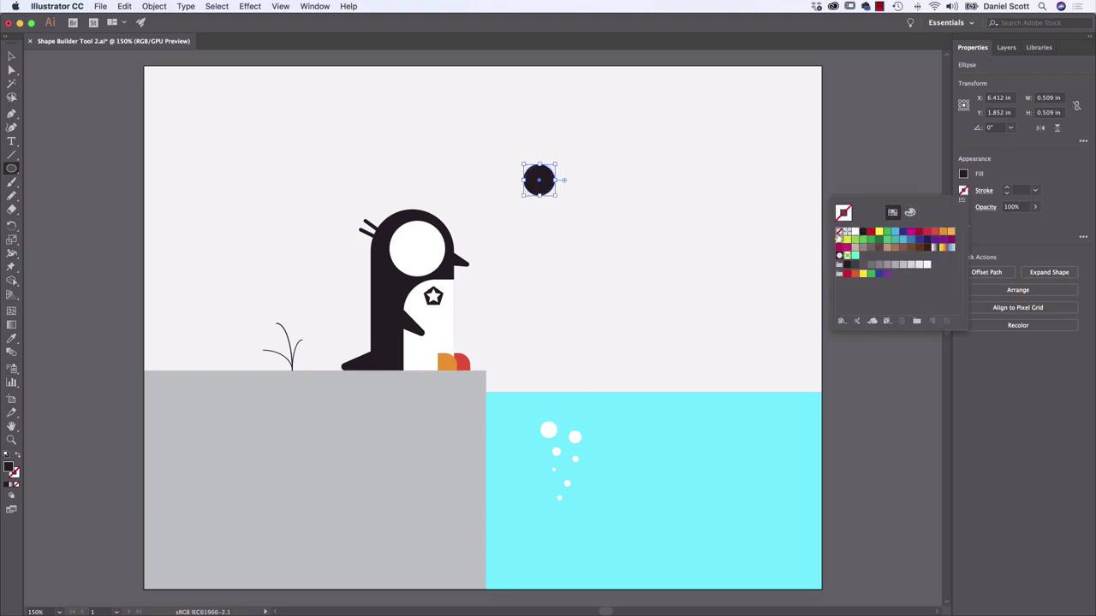
pyautogui.press('Escape')
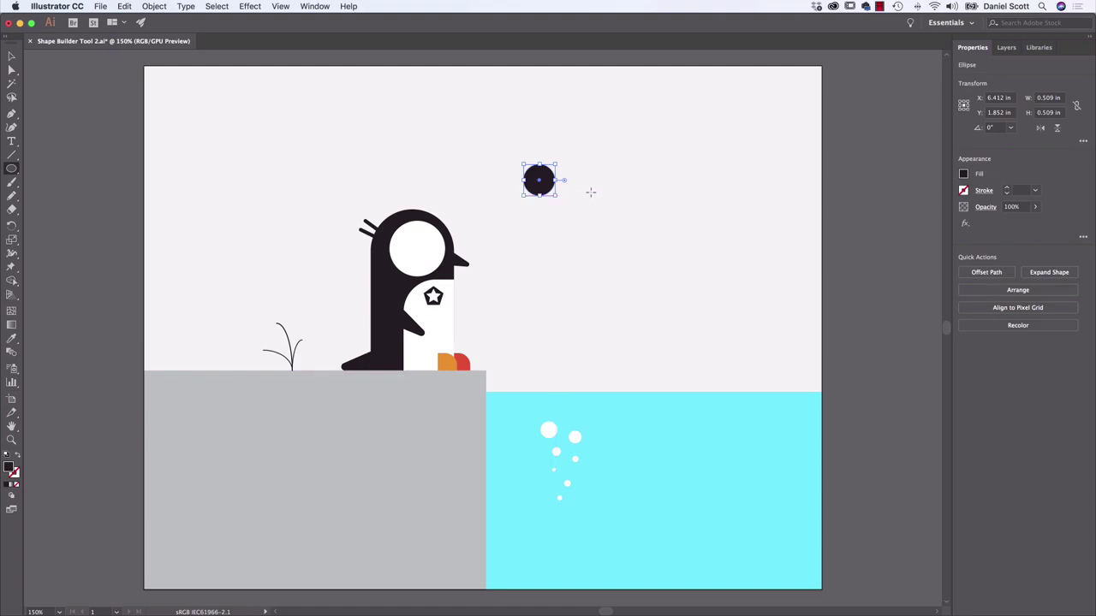
# Draw a second circle about 0.31 in wide above the black circle and fill it light blue.
pyautogui.press('super+equal')
pyautogui.press('super+equal')
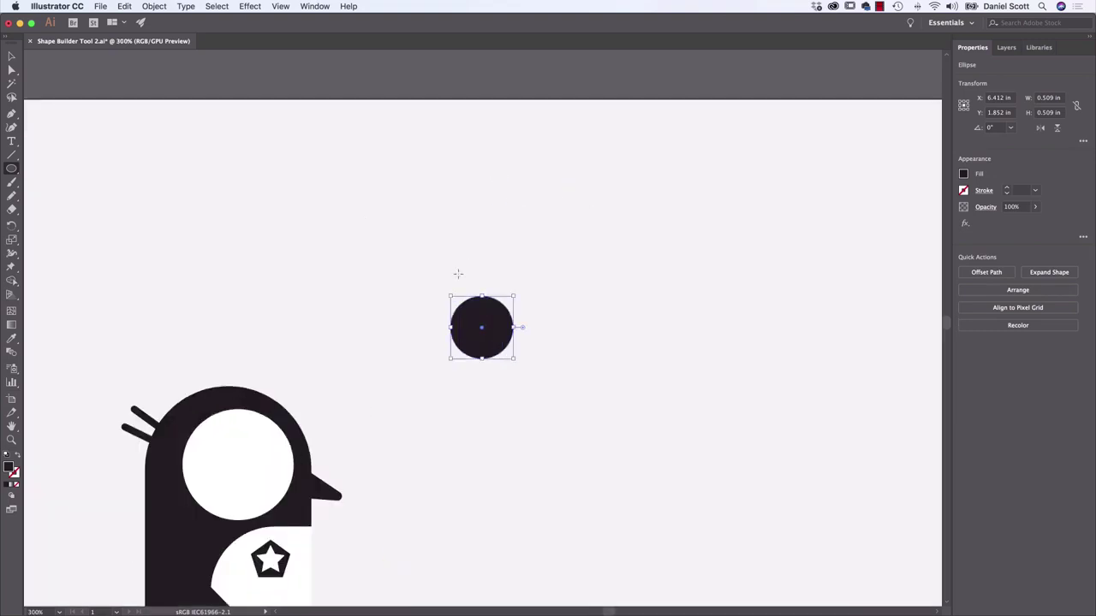
pyautogui.moveTo(407, 243); pyautogui.dragTo(446, 280)
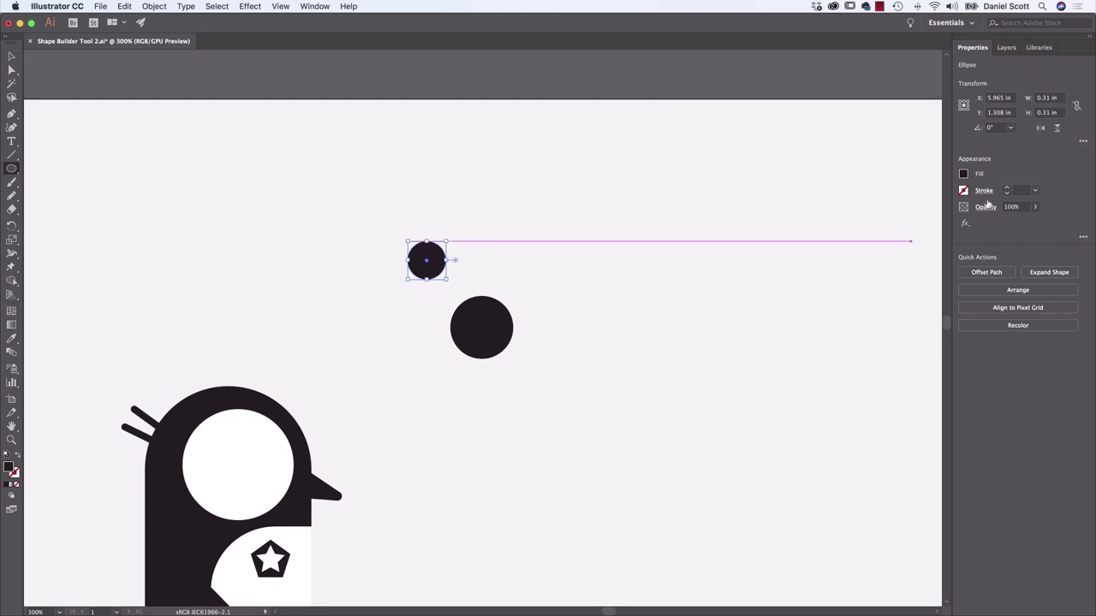
pyautogui.click(963, 174)
pyautogui.click(899, 223)
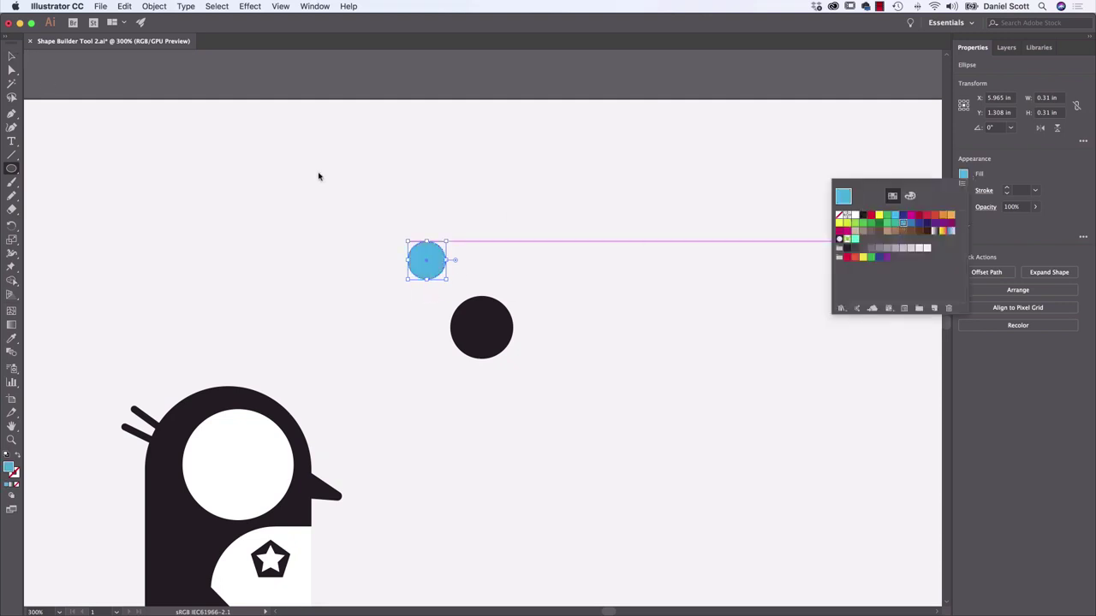
# Place the blue circle over the black circle's upper-left edge and subtract it with Shape Builder, leaving a crescent pupil.
pyautogui.click(12, 58)
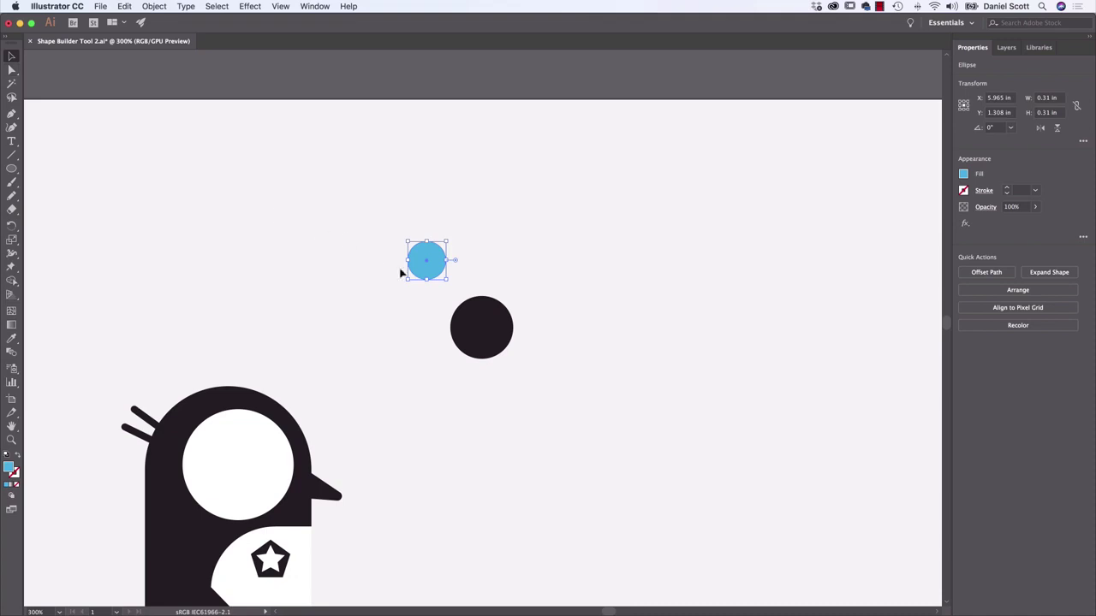
pyautogui.moveTo(428, 266); pyautogui.dragTo(468, 323)
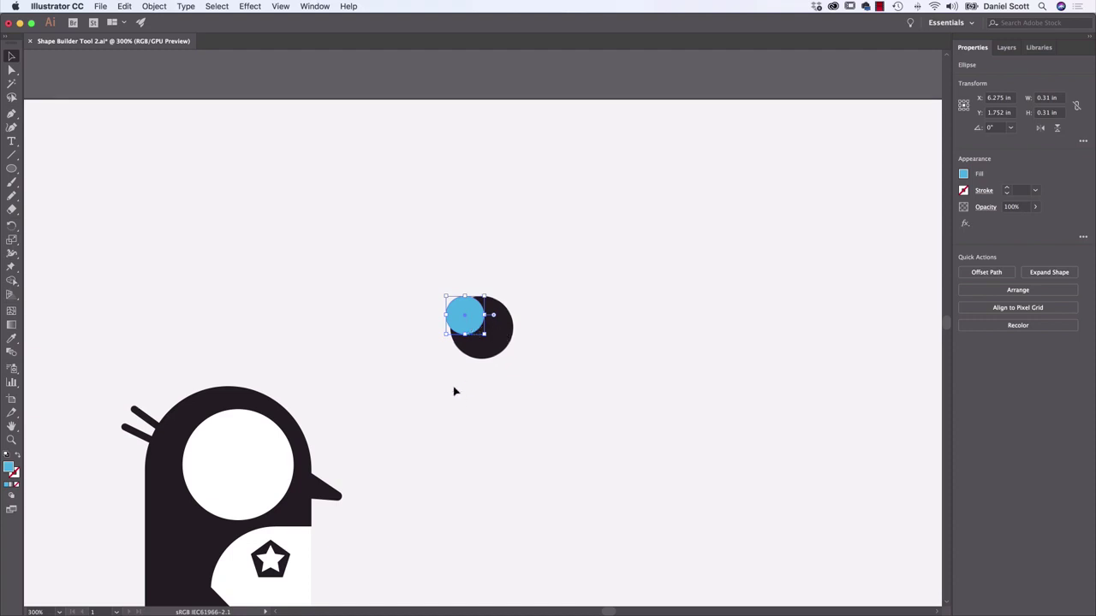
pyautogui.moveTo(428, 268); pyautogui.dragTo(543, 377)
pyautogui.click(11, 281)
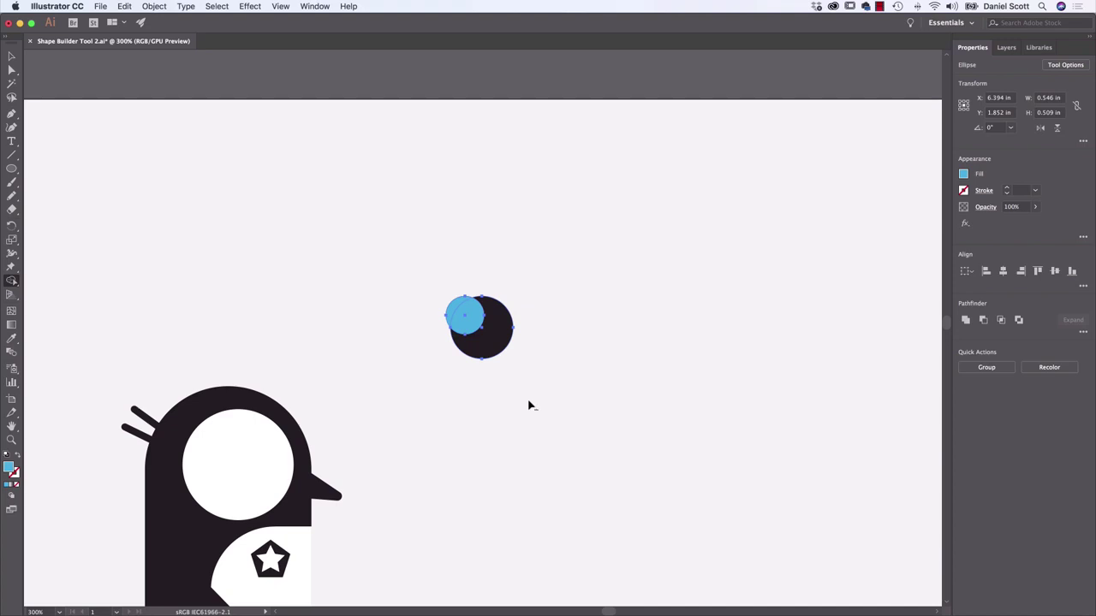
pyautogui.keyDown('alt'); pyautogui.click(473, 316); pyautogui.keyUp('alt')
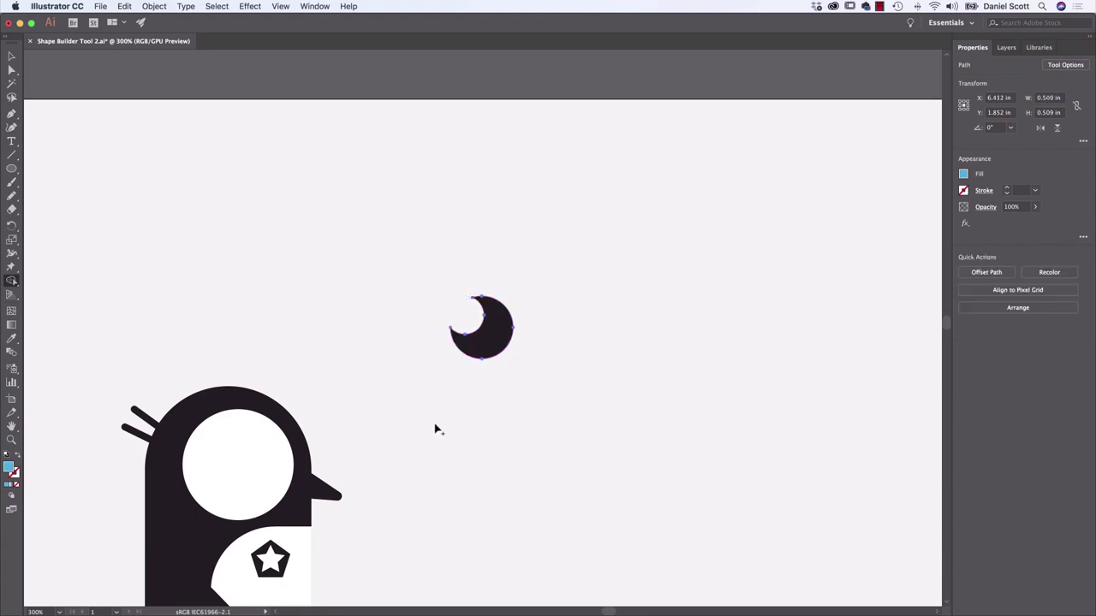
# Scale the crescent pupil down to about 0.26 in wide and place it inside the penguin's white eye.
pyautogui.click(13, 57)
pyautogui.moveTo(486, 338); pyautogui.dragTo(383, 415)
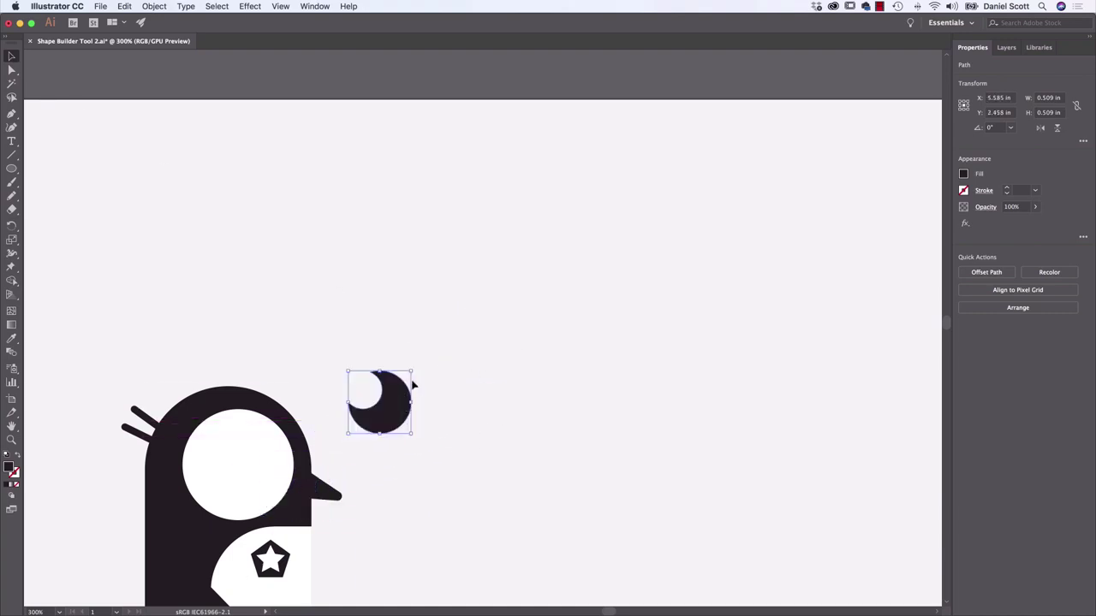
pyautogui.moveTo(411, 371); pyautogui.dragTo(267, 474)
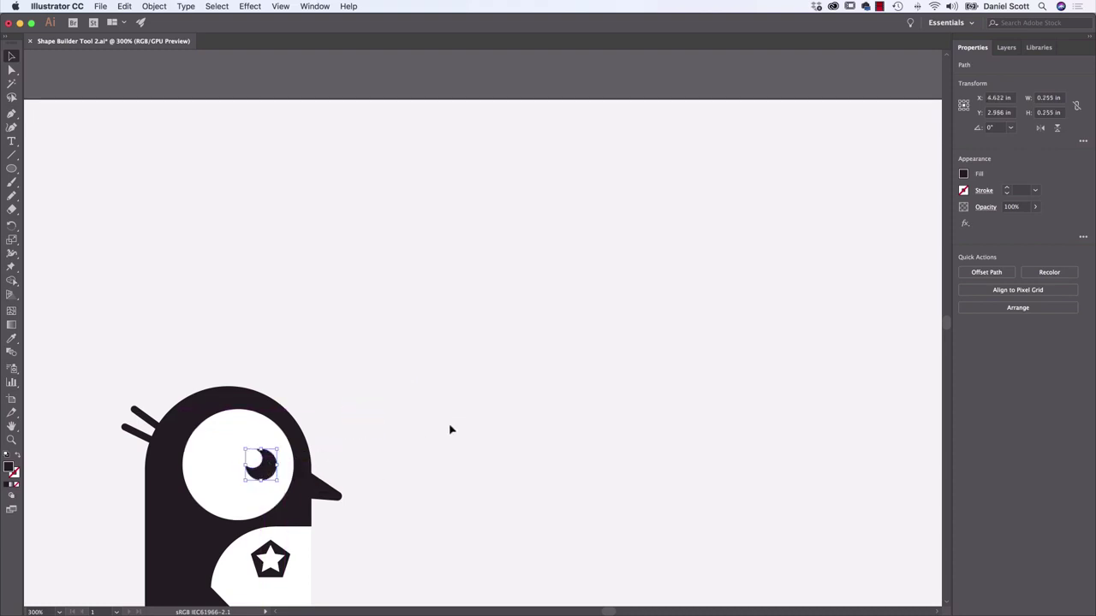
# Move the crescent pupil slightly down and to the right inside the penguin's white eye, and deselect it.
pyautogui.click(401, 438)
pyautogui.moveTo(402, 437); pyautogui.dragTo(587, 237)
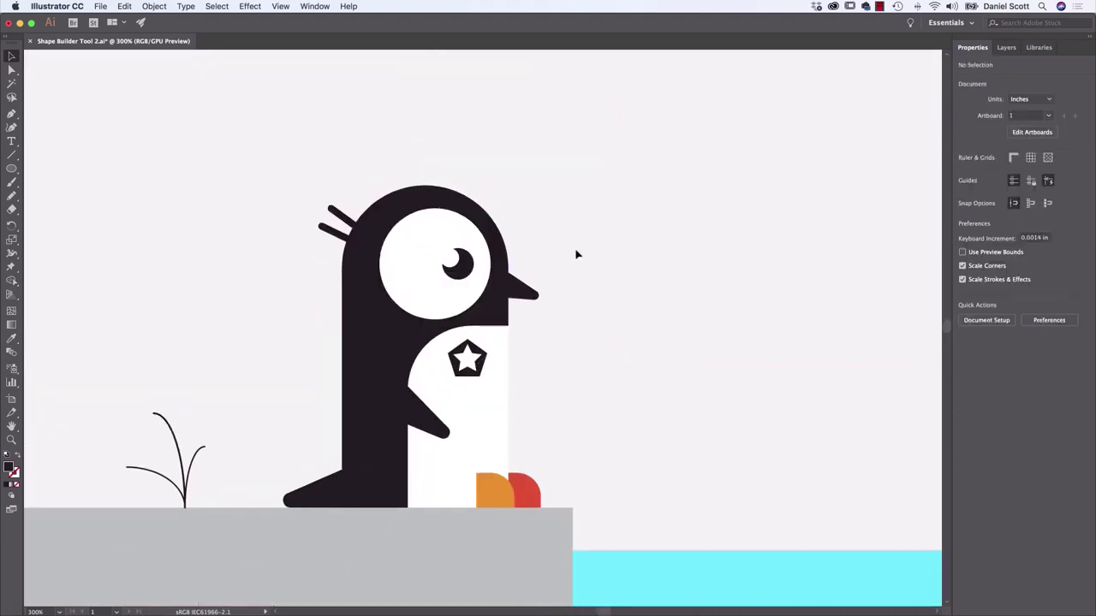
pyautogui.click(463, 275)
pyautogui.moveTo(442, 284); pyautogui.dragTo(425, 294)
pyautogui.click(622, 259)
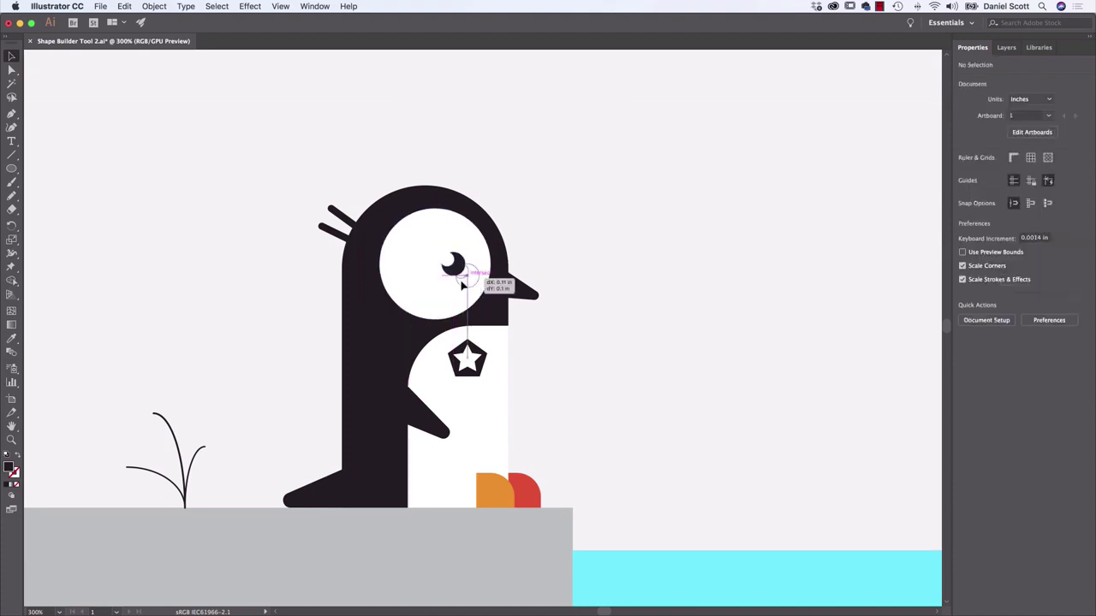
pyautogui.press('super+z')
pyautogui.click(609, 259)
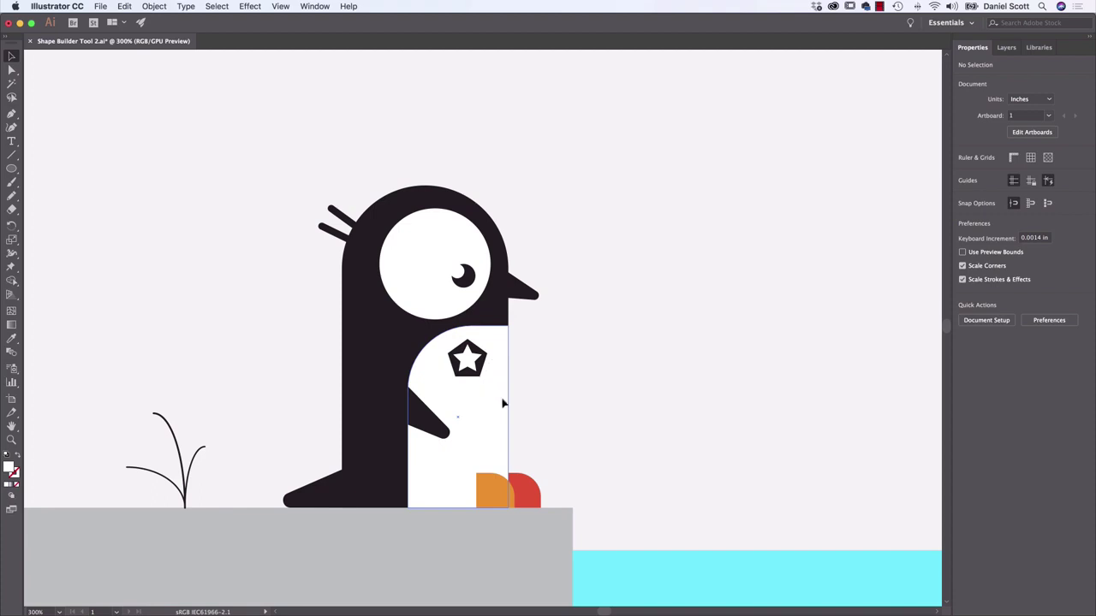
# Stretch the penguin's white belly shape upward until it overlaps the bottom of the white eye circle.
pyautogui.click(502, 345)
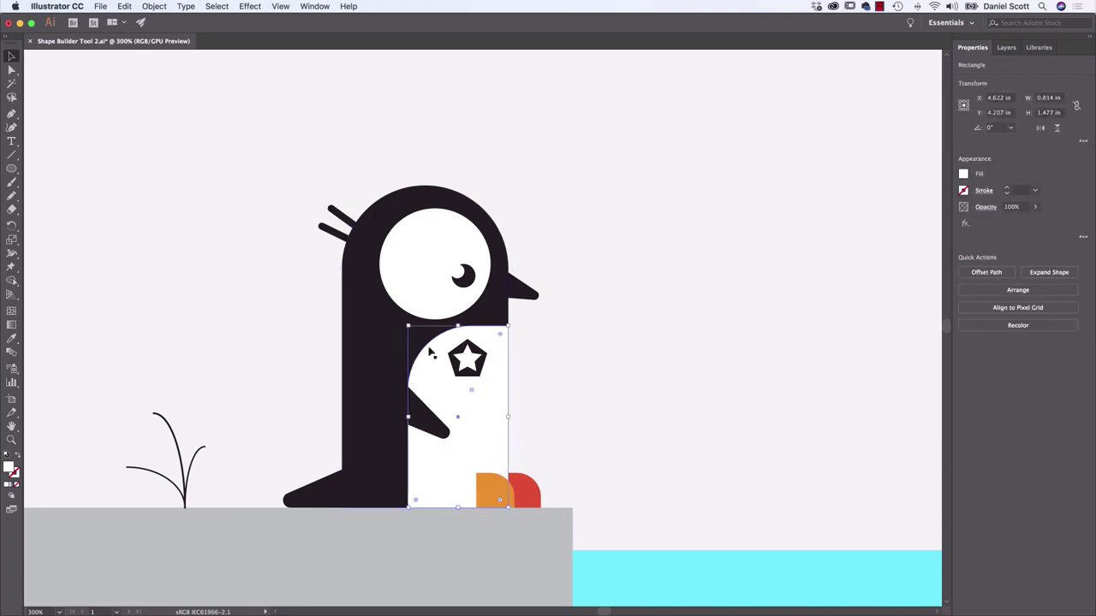
pyautogui.moveTo(458, 326); pyautogui.dragTo(463, 300)
pyautogui.click(657, 342)
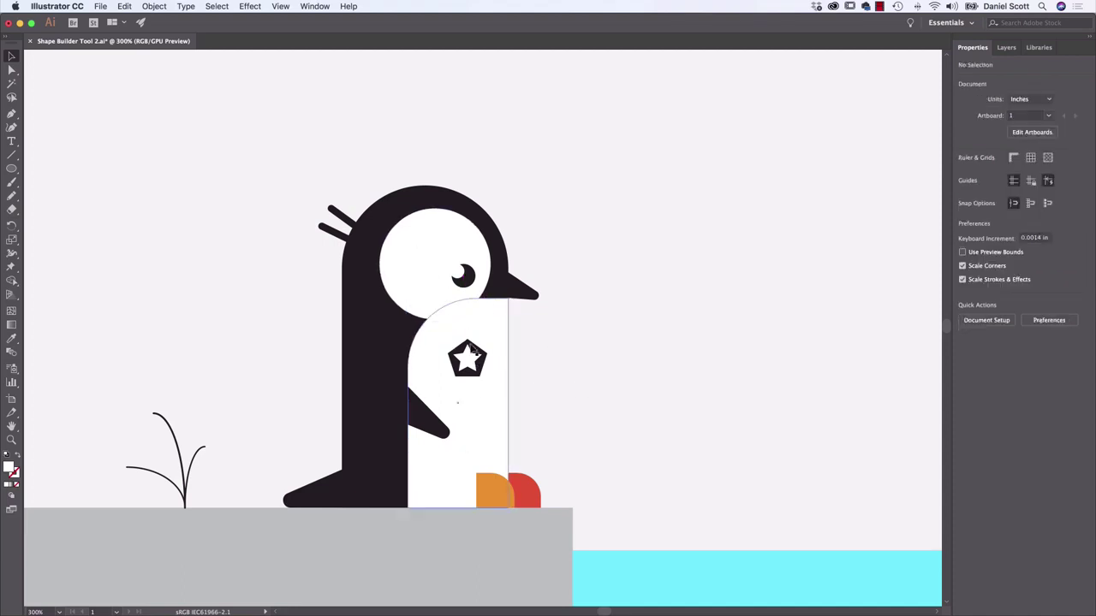
# Merge the white eye circle and the white belly into one shape with the Shape Builder tool, and deselect it.
pyautogui.click(420, 279)
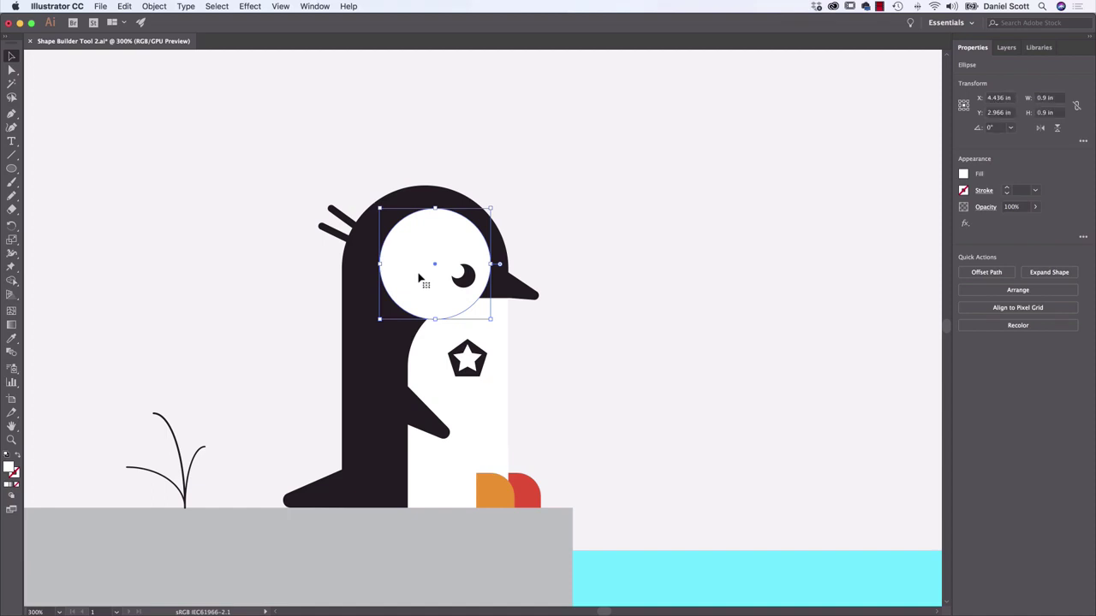
pyautogui.keyDown('shift'); pyautogui.click(440, 377); pyautogui.keyUp('shift')
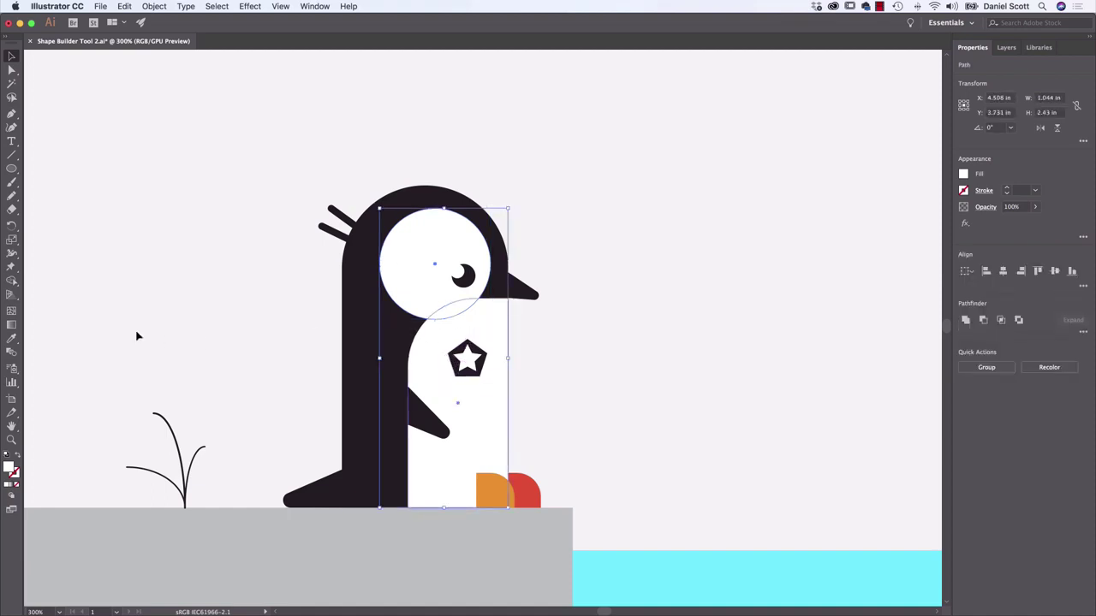
pyautogui.click(12, 281)
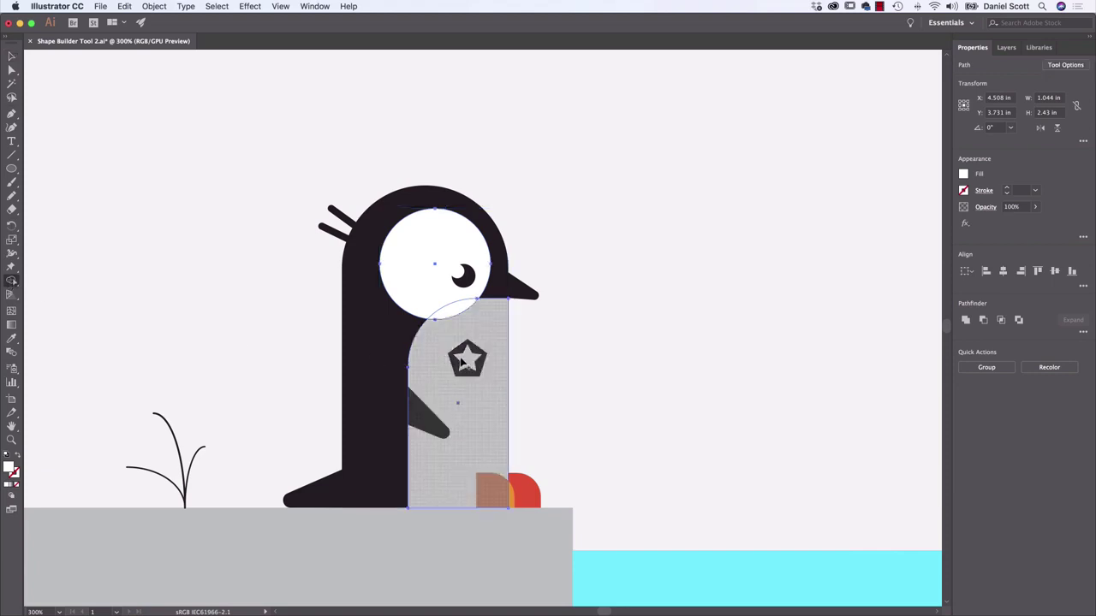
pyautogui.moveTo(459, 319); pyautogui.dragTo(471, 324)
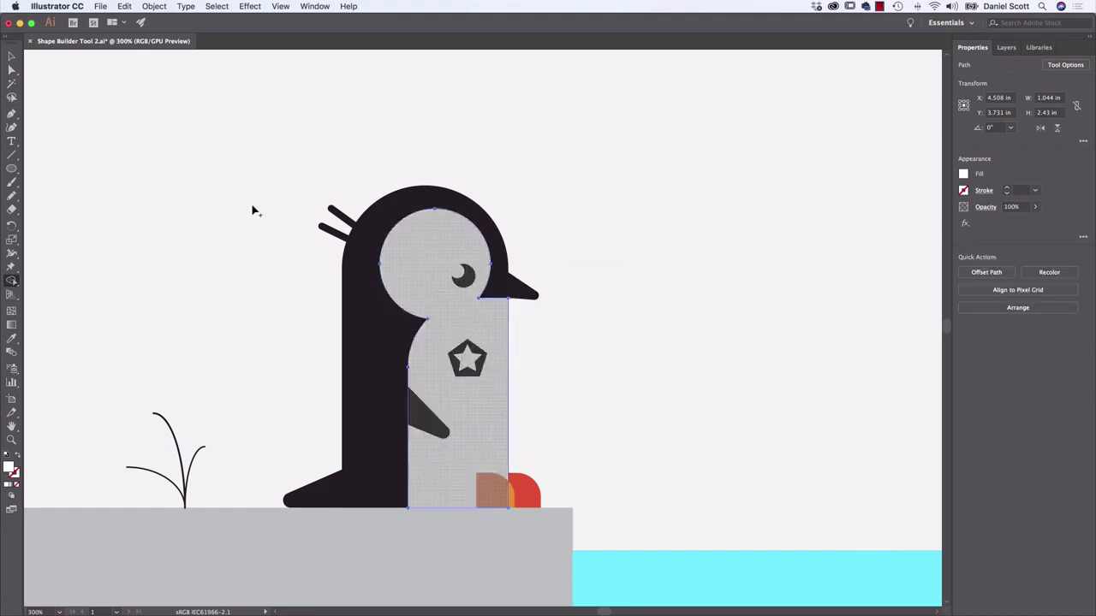
pyautogui.press('v')
pyautogui.click(188, 272)
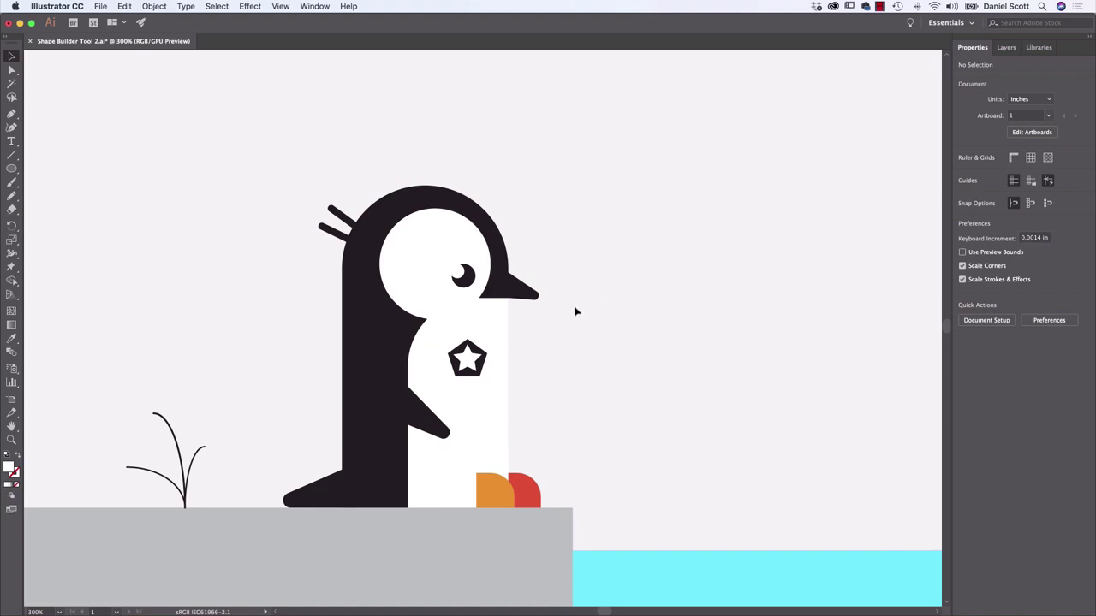
# Draw a diagonal line about 0.18 in wide and 0.35 in tall across the penguin's beak, extending below it.
pyautogui.click(13, 158)
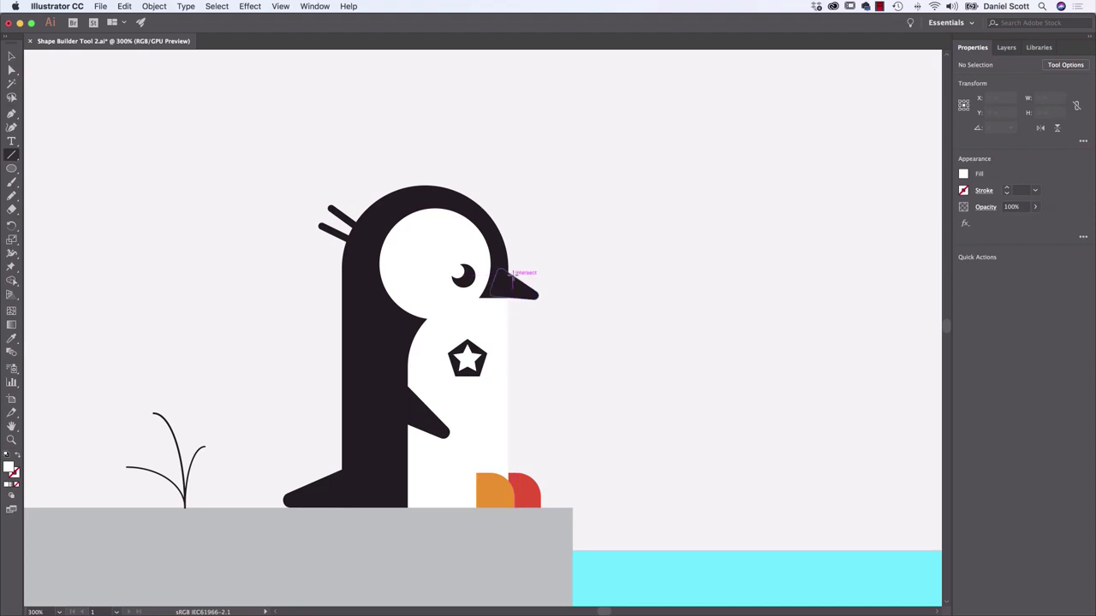
pyautogui.press('super+equal')
pyautogui.press('super+equal')
pyautogui.hscroll(2, 536, 282)
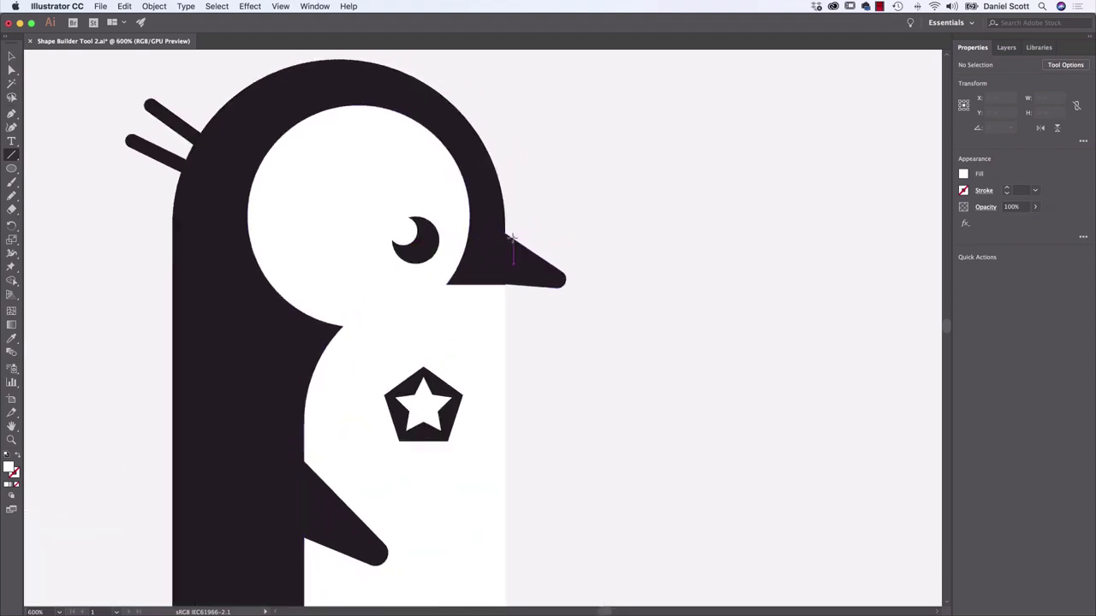
pyautogui.moveTo(512, 237); pyautogui.dragTo(558, 324)
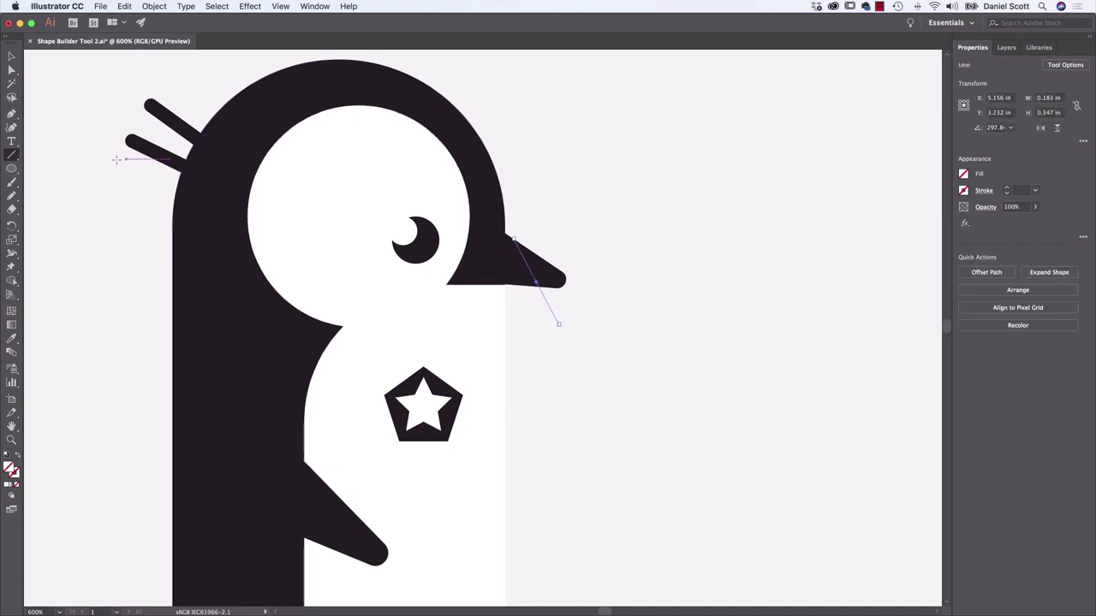
# Give the line across the beak a black 1 pt stroke.
pyautogui.click(13, 58)
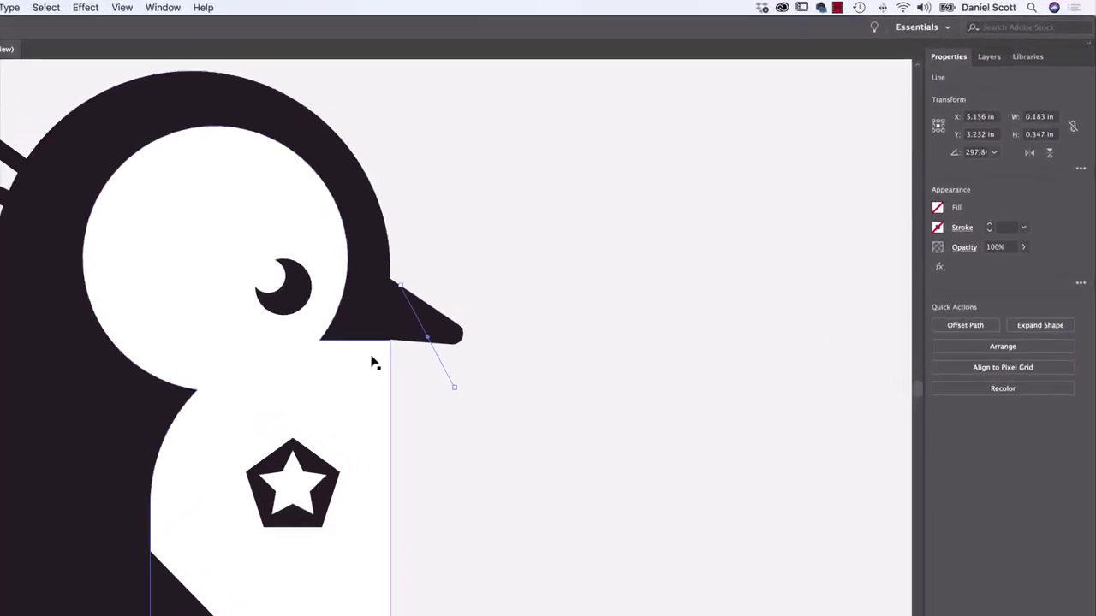
pyautogui.click(416, 386)
pyautogui.click(416, 391)
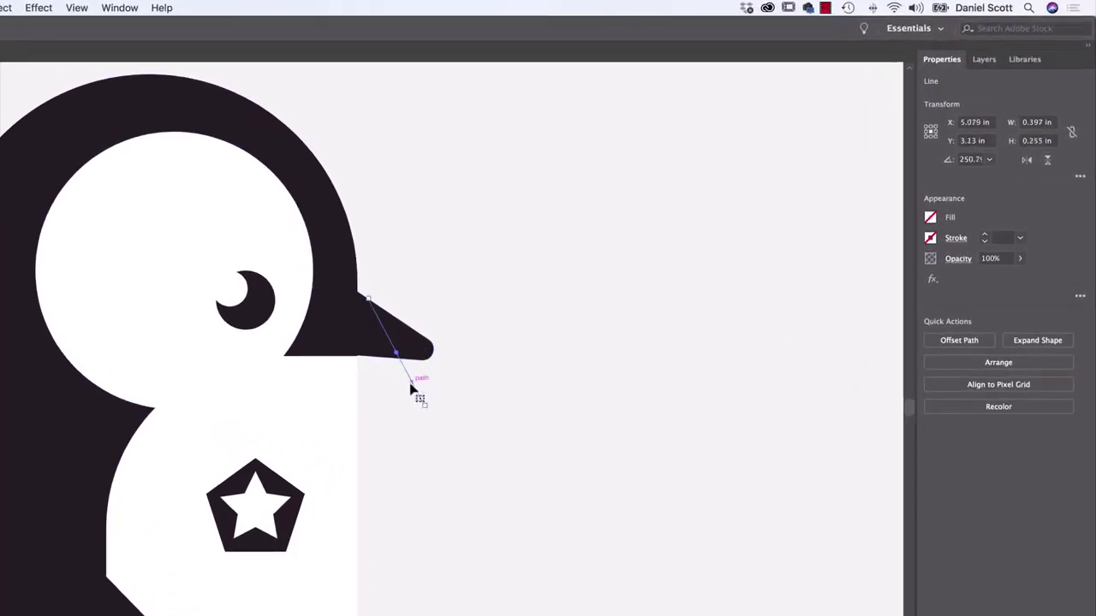
pyautogui.click(930, 238)
pyautogui.click(805, 290)
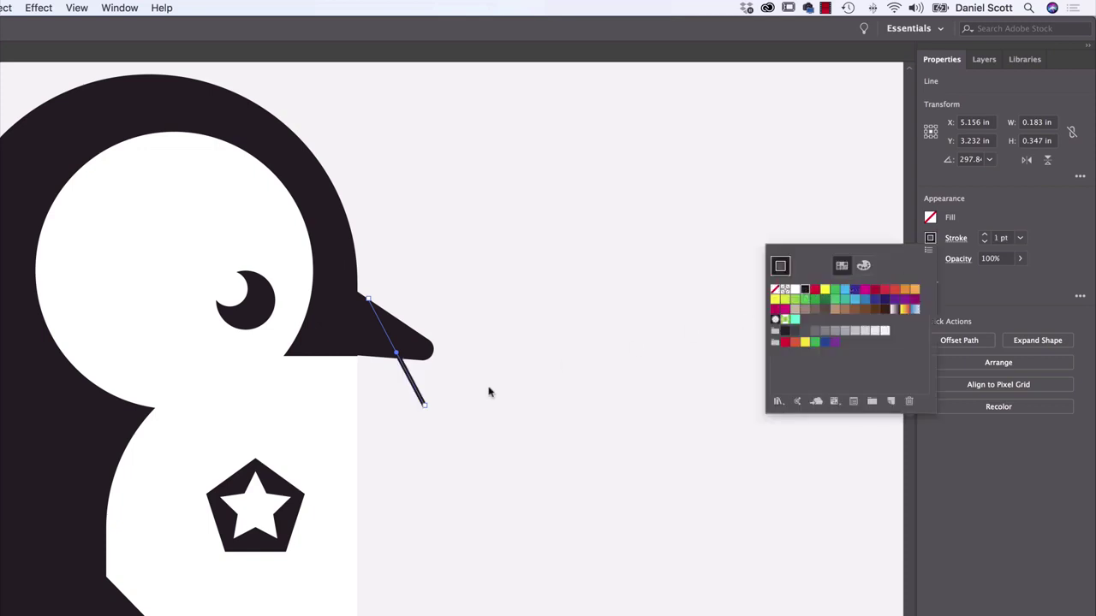
# Split the beak along the diagonal line with the Shape Builder tool, filling its tip with grey.
pyautogui.click(419, 352)
pyautogui.keyDown('shift'); pyautogui.click(418, 352); pyautogui.keyUp('shift')
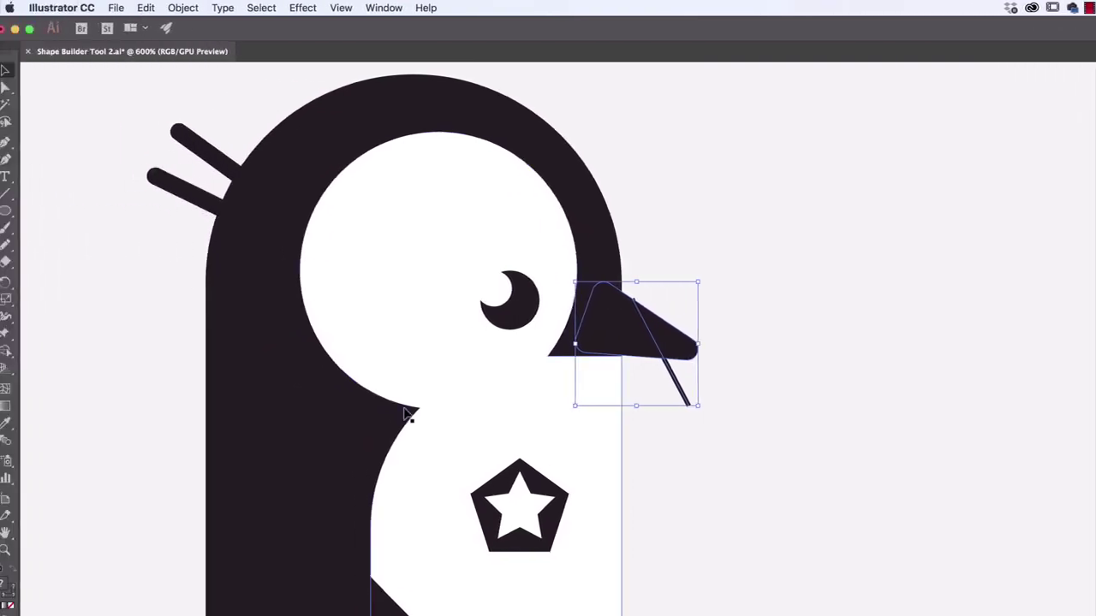
pyautogui.click(4, 352)
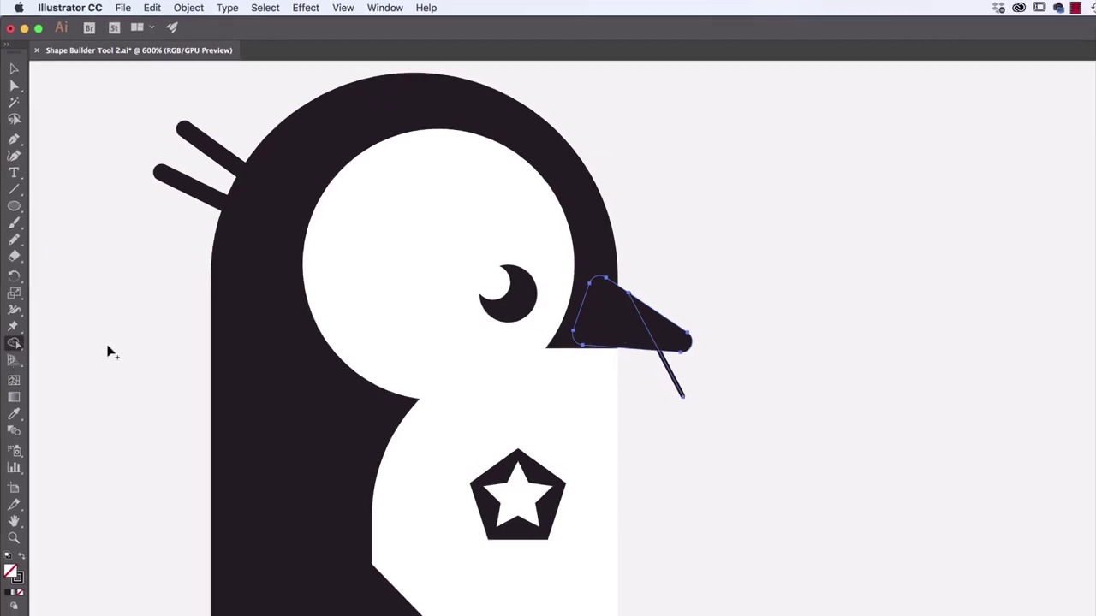
pyautogui.click(964, 175)
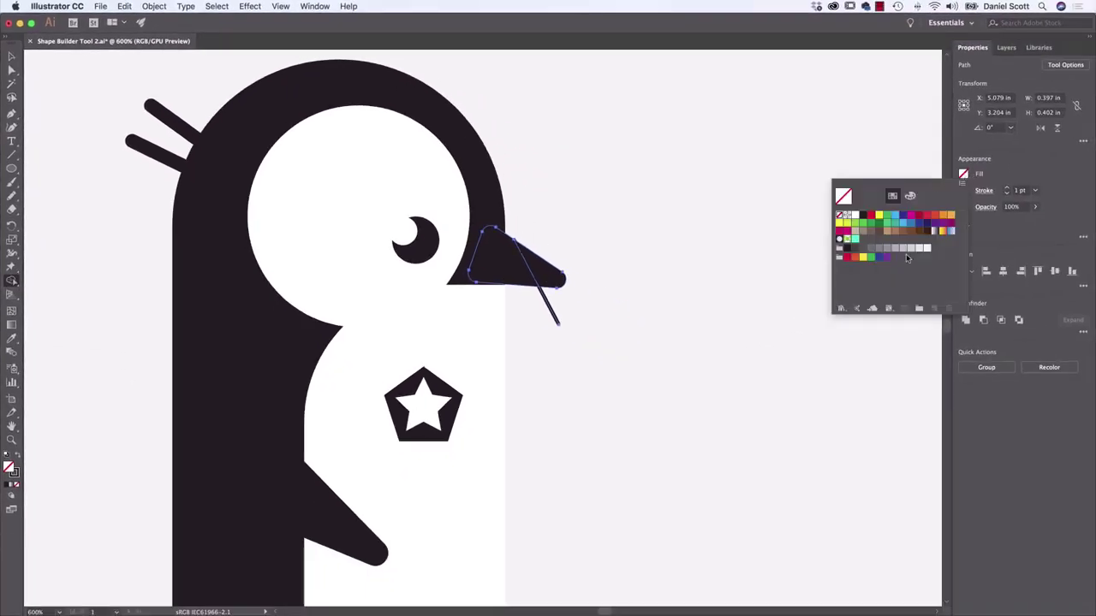
pyautogui.click(872, 249)
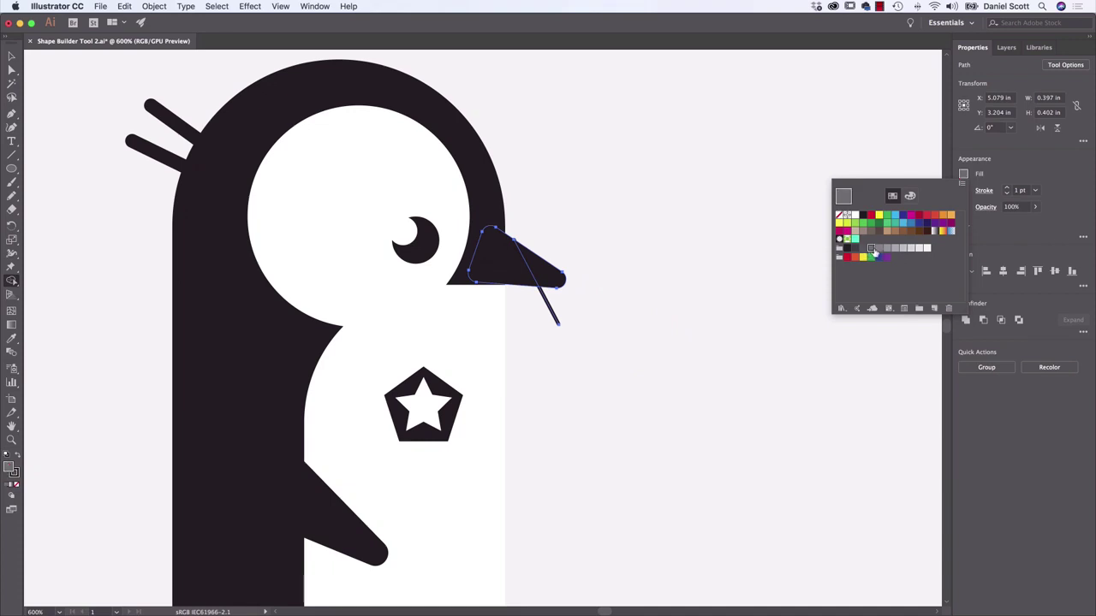
pyautogui.click(545, 278)
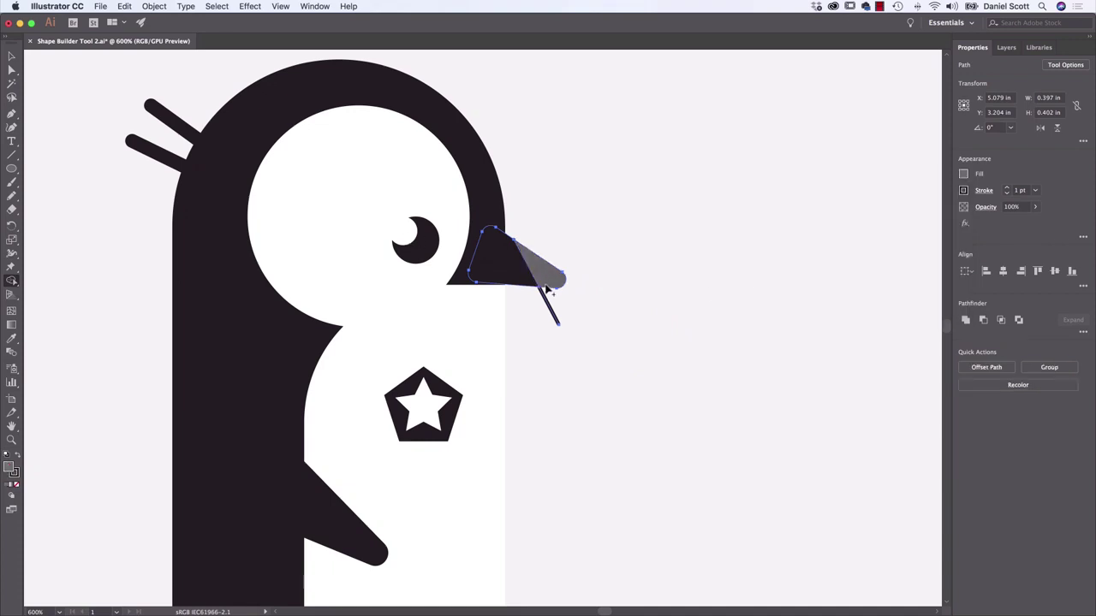
# Recolor the beak tip a darker grey and remove the leftover line below the beak with Shape Builder.
pyautogui.click(963, 174)
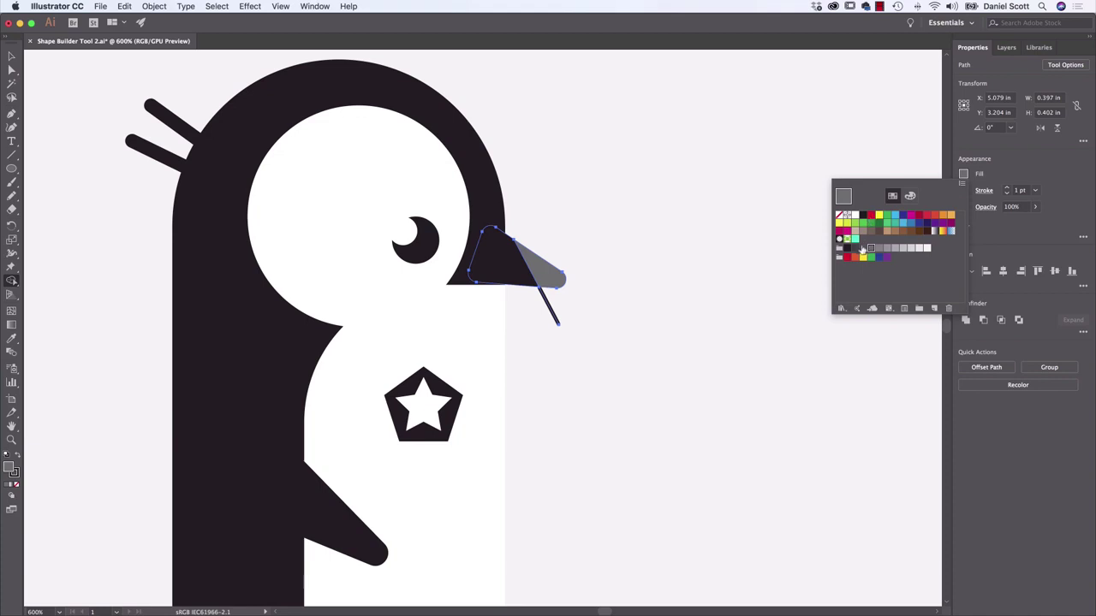
pyautogui.click(545, 272)
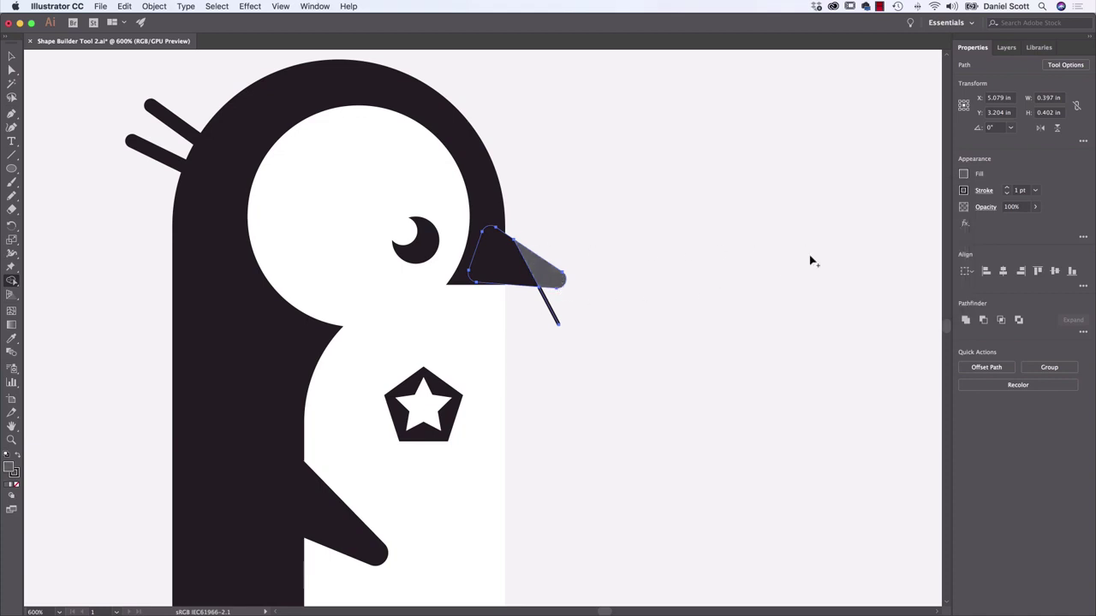
pyautogui.keyDown('alt'); pyautogui.click(552, 315); pyautogui.keyUp('alt')
pyautogui.click(18, 58)
pyautogui.click(49, 91)
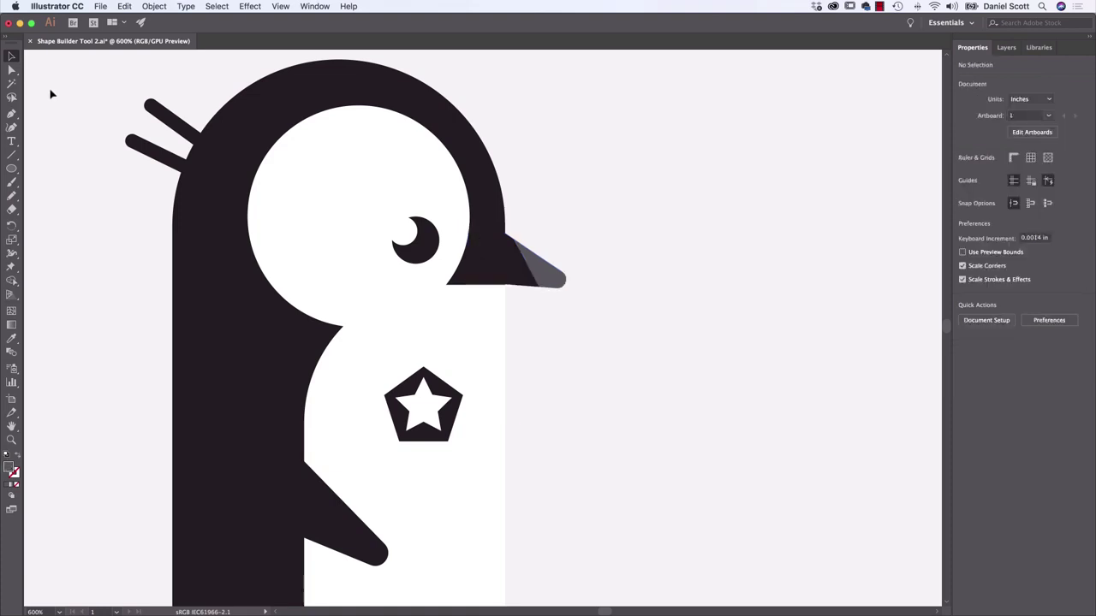
# Draw a diagonal line about 0.48 in long across the penguin's flipper, from its upper edge past its lower edge.
pyautogui.scroll(-5, 797, 234)
pyautogui.hscroll(-4, 797, 235)
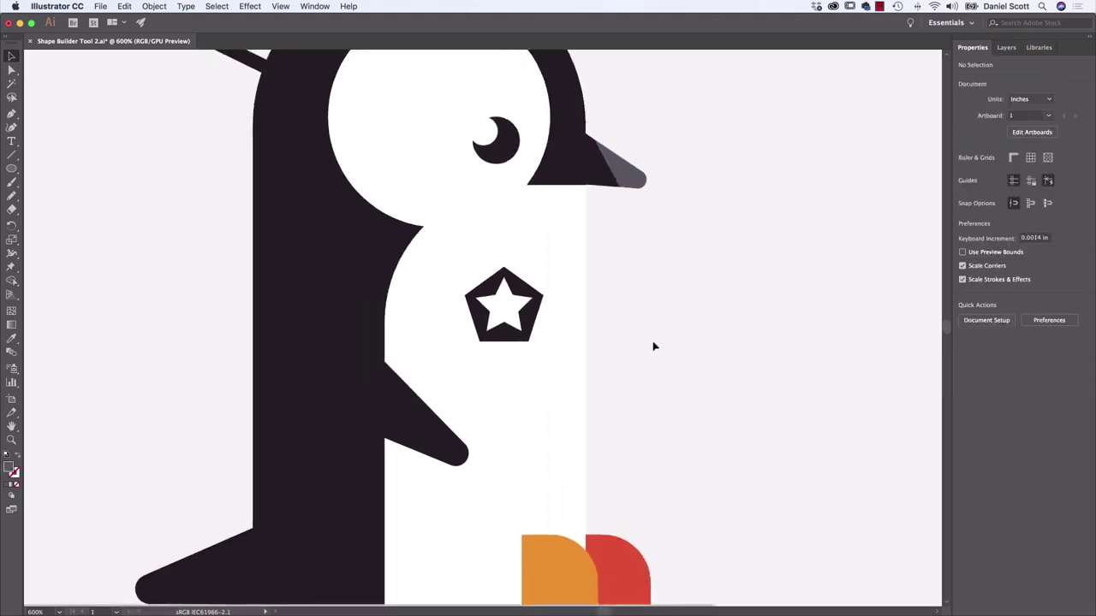
pyautogui.click(428, 428)
pyautogui.click(604, 405)
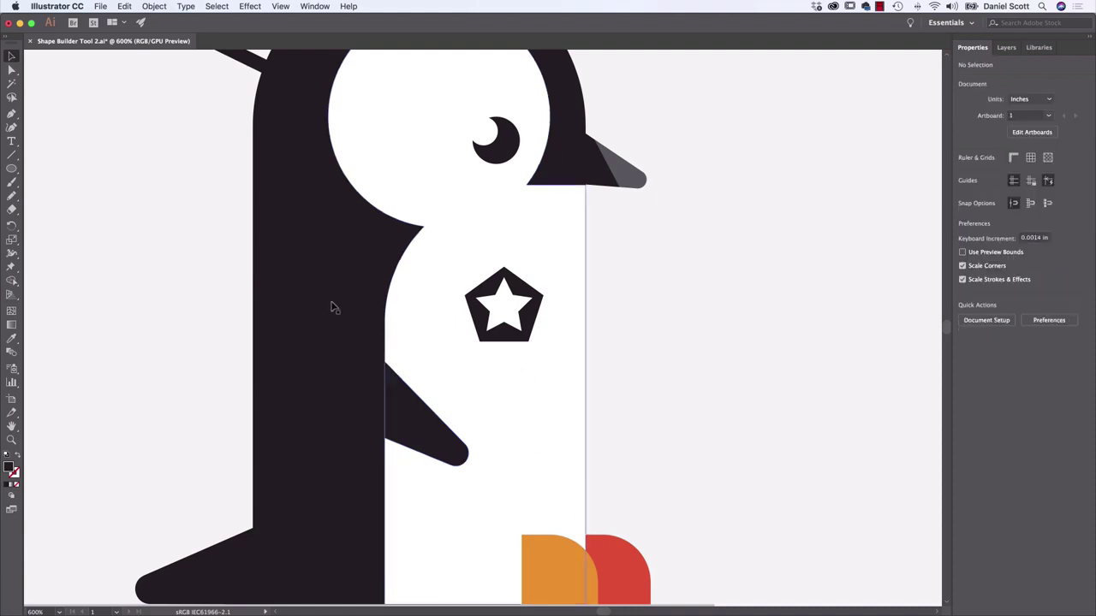
pyautogui.click(12, 156)
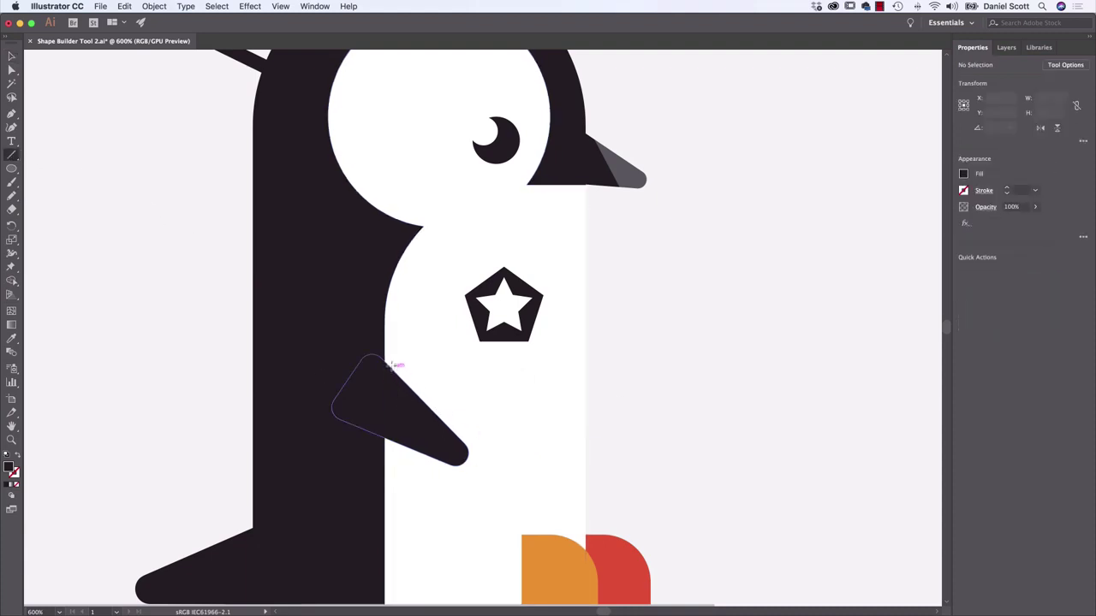
pyautogui.moveTo(389, 367)
pyautogui.mouseDown()
pyautogui.moveTo(453, 421)
pyautogui.moveTo(443, 471)
pyautogui.mouseUp()
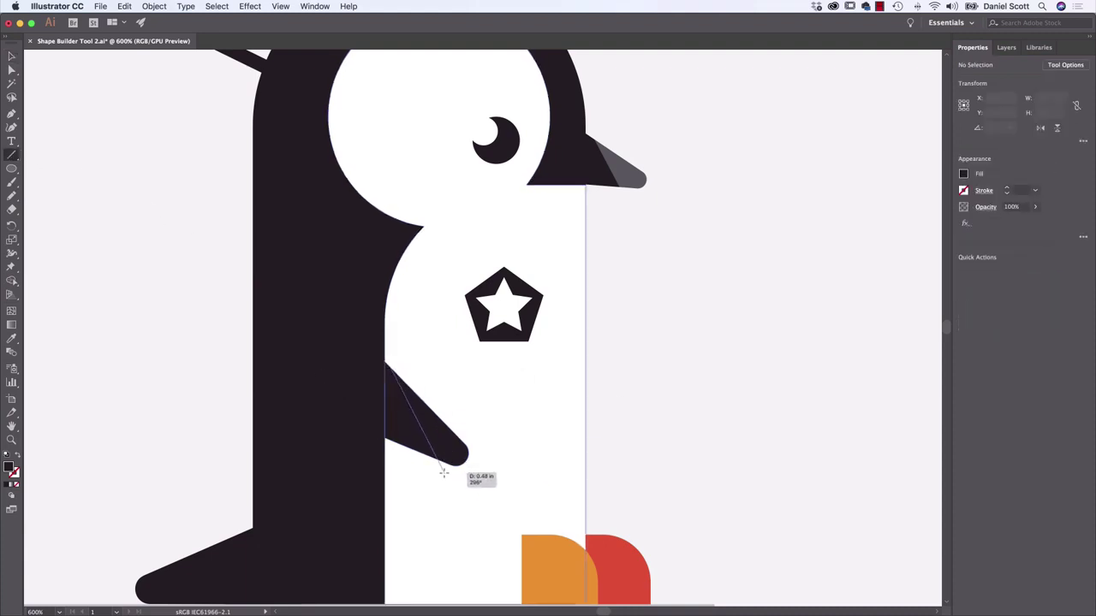
# Select only the line across the flipper and give it a black 0.75 pt stroke.
pyautogui.press('v')
pyautogui.keyDown('shift'); pyautogui.click(450, 449); pyautogui.keyUp('shift')
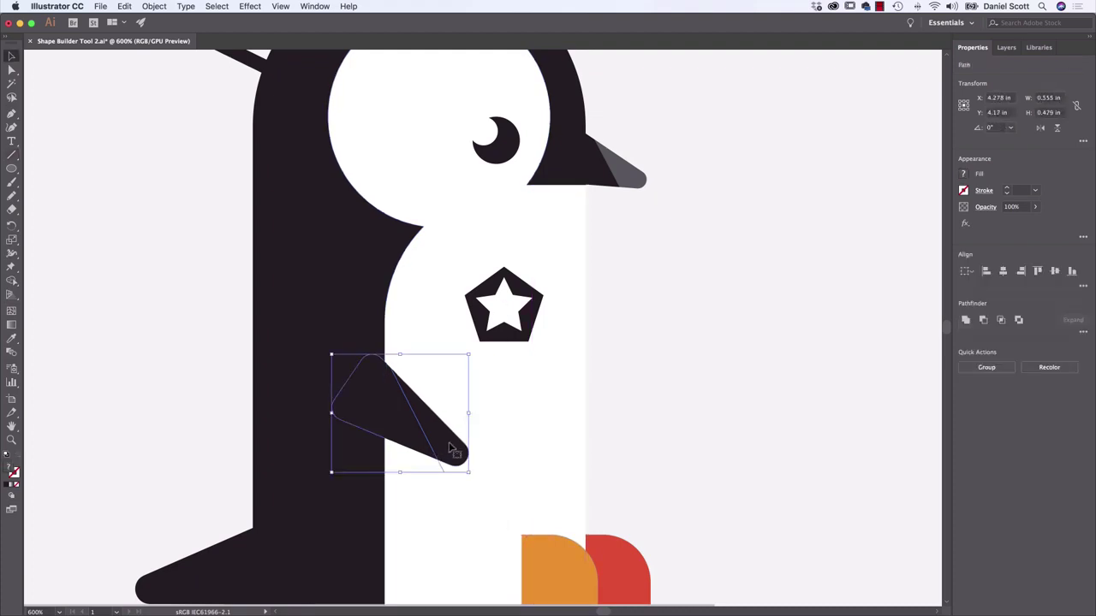
pyautogui.click(599, 437)
pyautogui.click(437, 438)
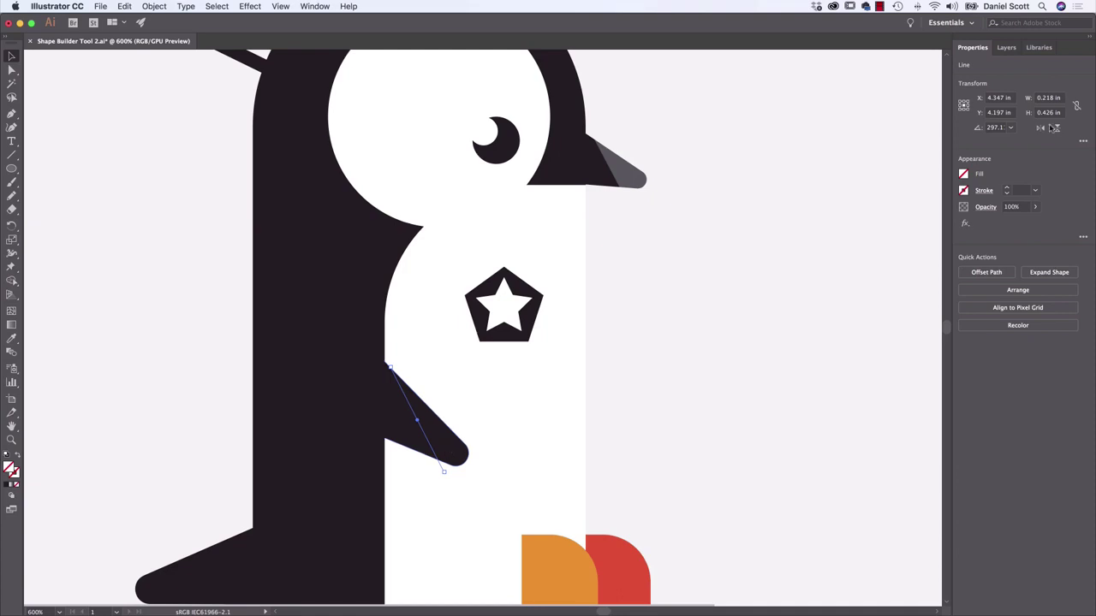
pyautogui.click(1005, 190)
pyautogui.click(1007, 189)
pyautogui.click(1006, 189)
# Switch through the Line Segment, Selection and Pencil tools, ending with the Shape Builder tool active.
pyautogui.click(12, 155)
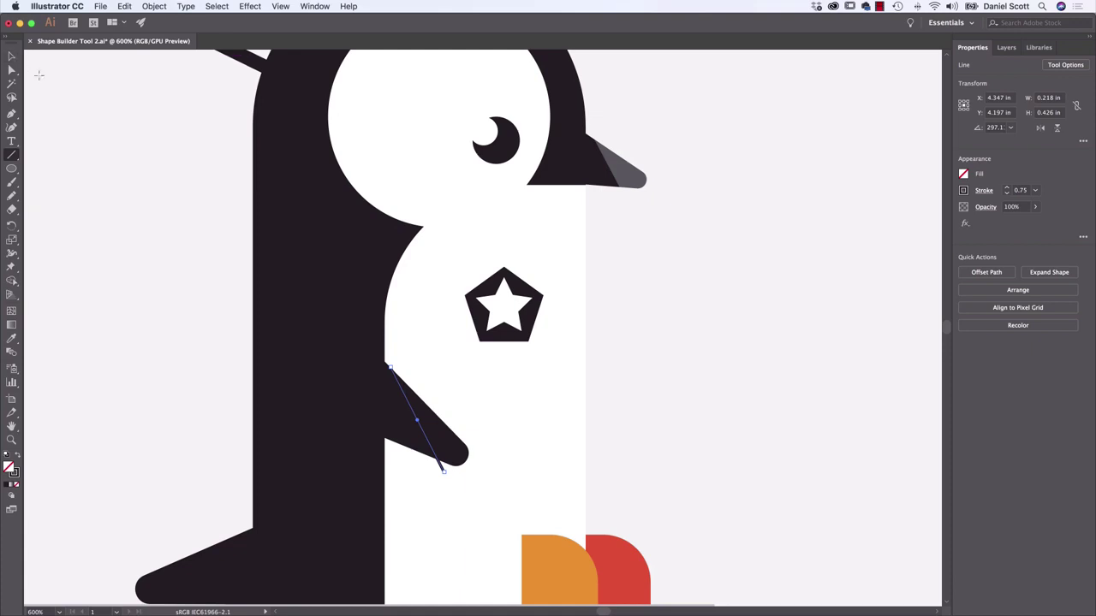
pyautogui.press('v')
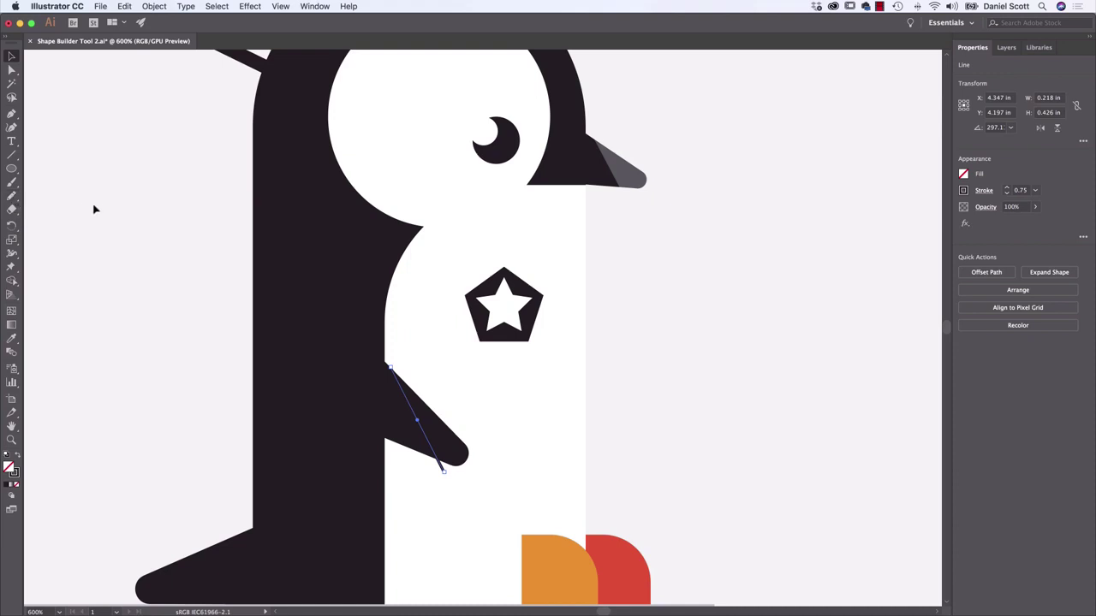
pyautogui.press('n')
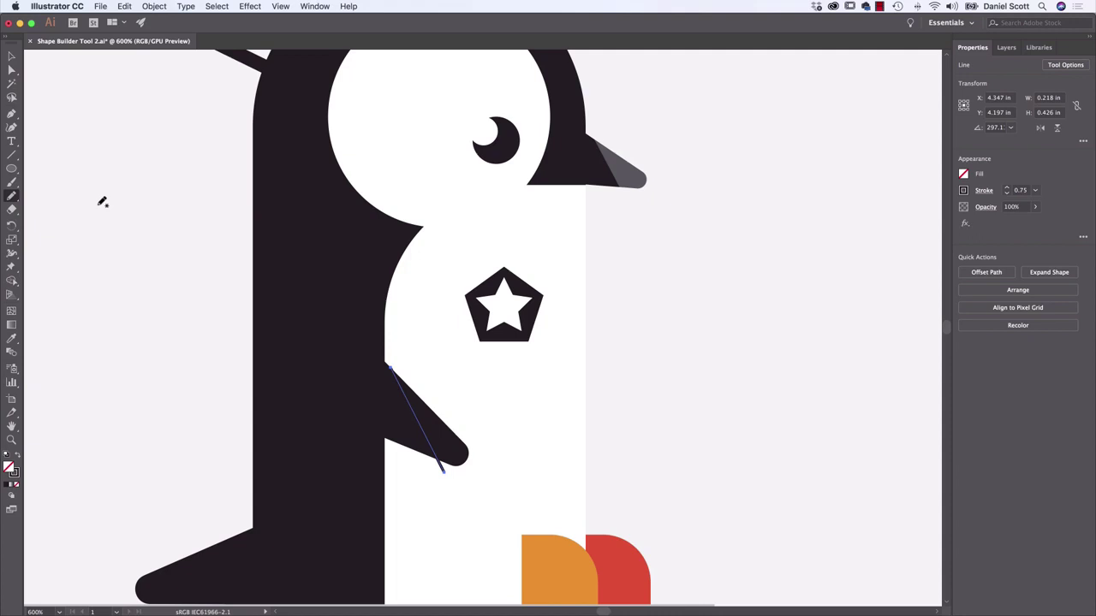
pyautogui.press('v')
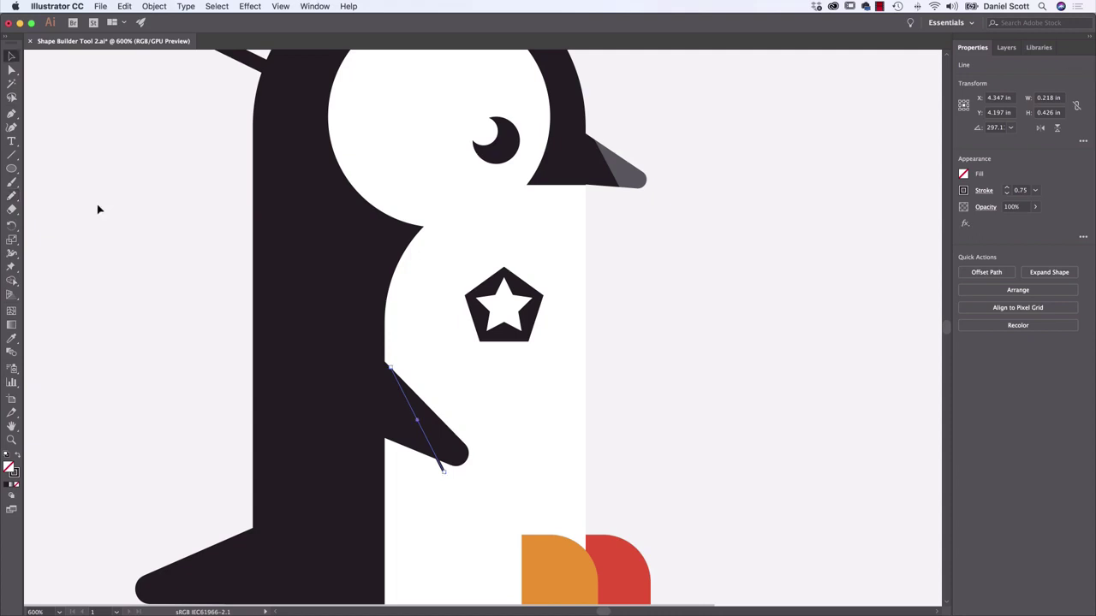
pyautogui.hotkey('shift', 'm')
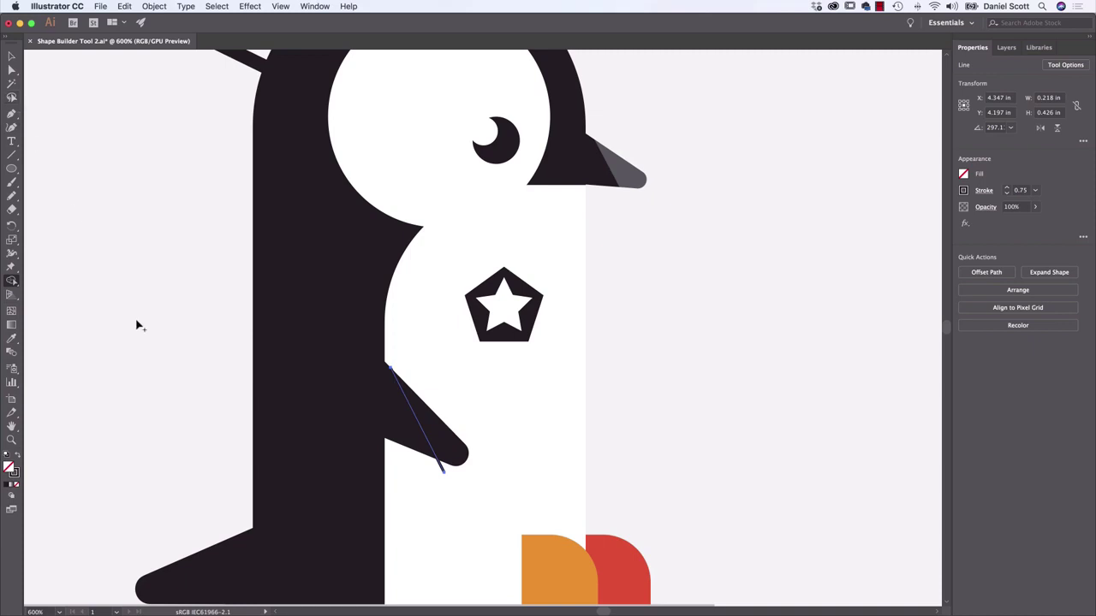
# Split off the flipper's outer part along the line with Shape Builder in dark grey and remove the leftover line end below it.
pyautogui.press('v')
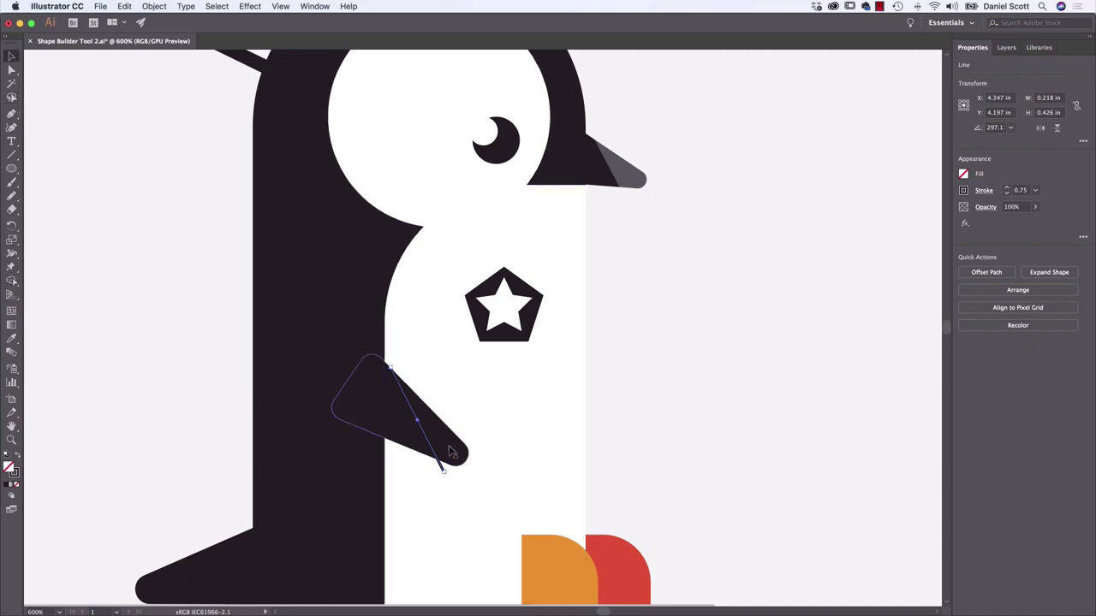
pyautogui.moveTo(364, 356); pyautogui.dragTo(460, 454)
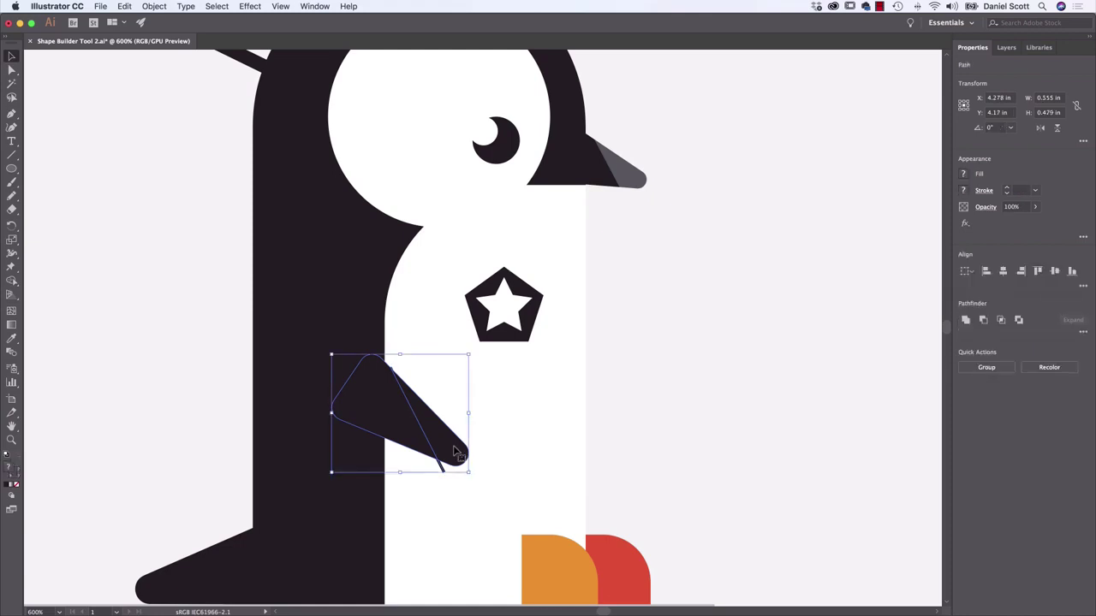
pyautogui.hotkey('shift', 'm')
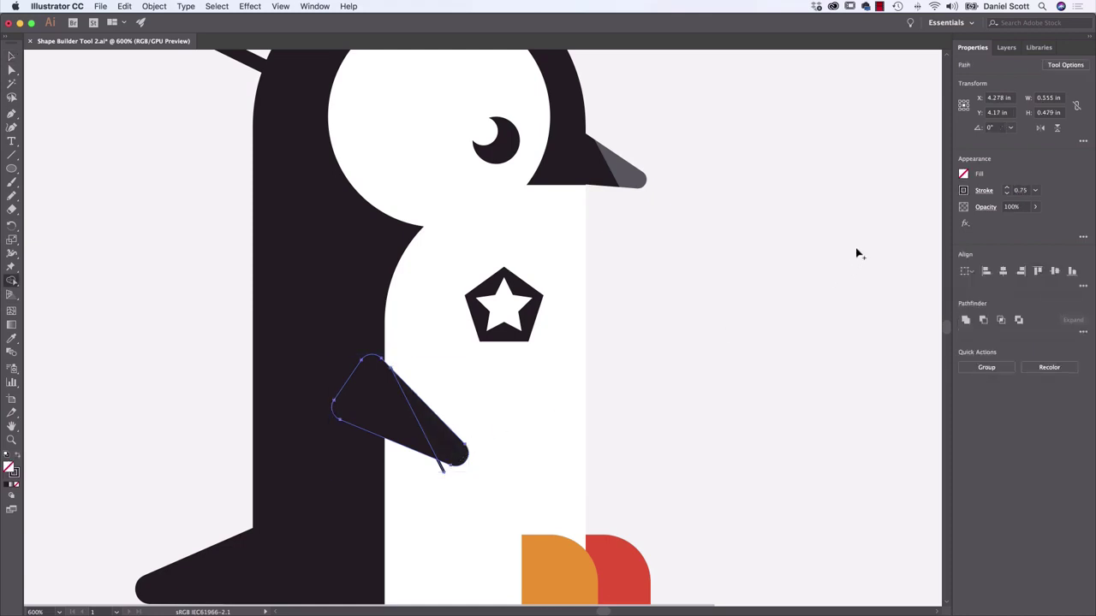
pyautogui.click(963, 175)
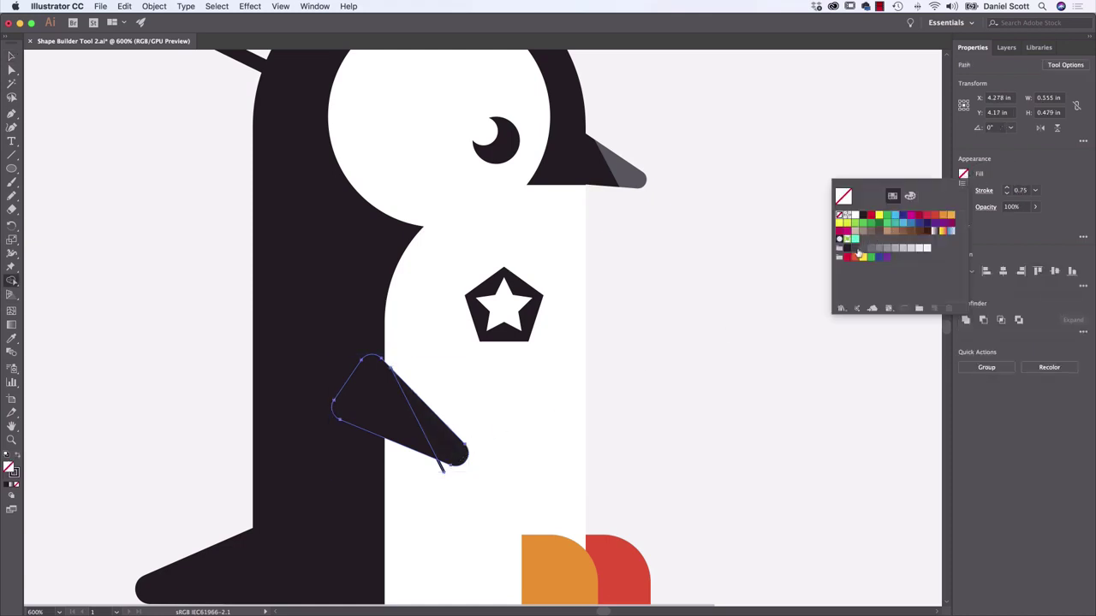
pyautogui.click(856, 250)
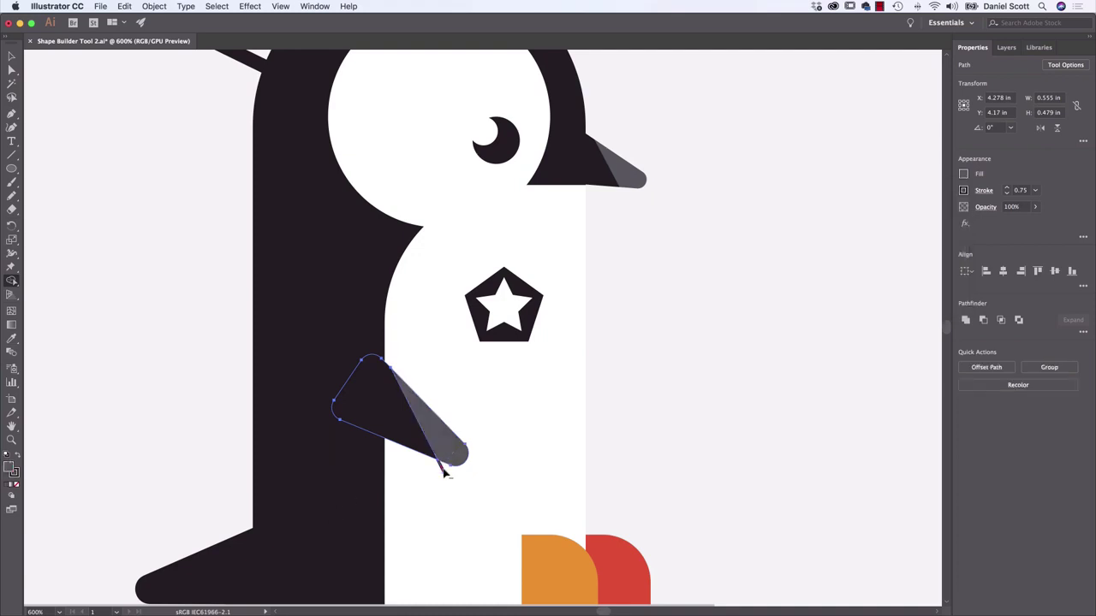
pyautogui.keyDown('alt'); pyautogui.click(442, 470); pyautogui.keyUp('alt')
pyautogui.click(12, 56)
pyautogui.click(148, 167)
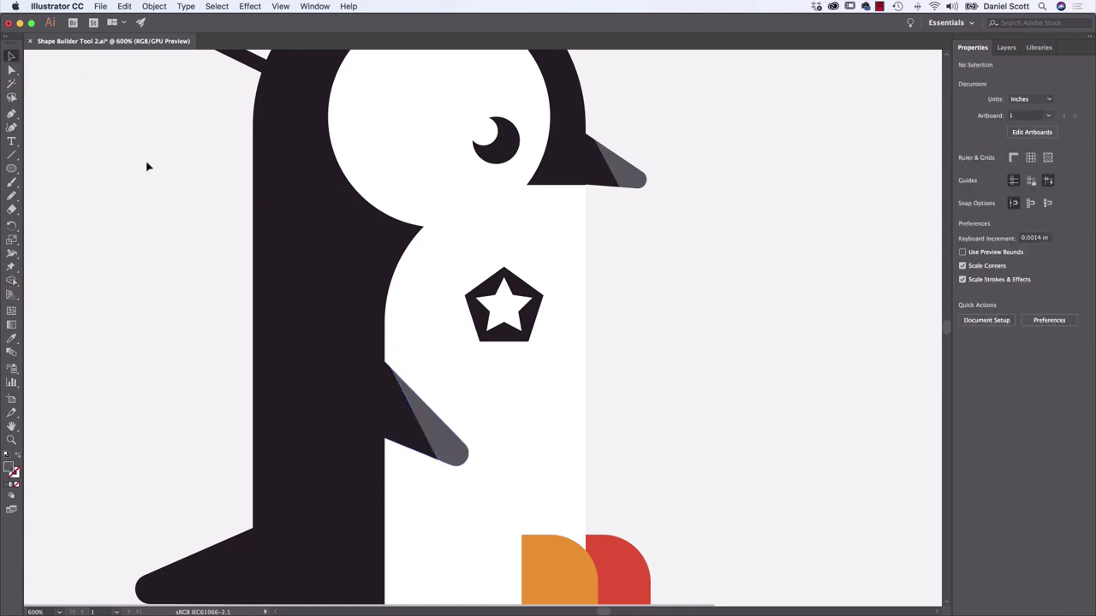
# Merge the penguin's tail and body into a single shape with the Shape Builder tool.
pyautogui.press('super+minus')
pyautogui.press('super+minus')
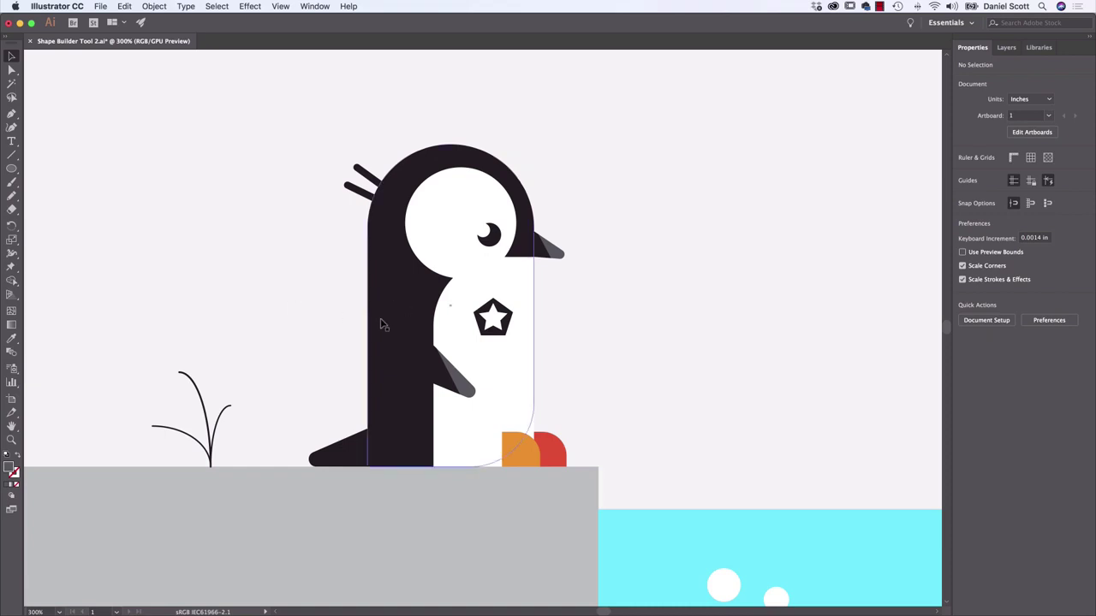
pyautogui.click(360, 451)
pyautogui.keyDown('shift'); pyautogui.click(409, 424); pyautogui.keyUp('shift')
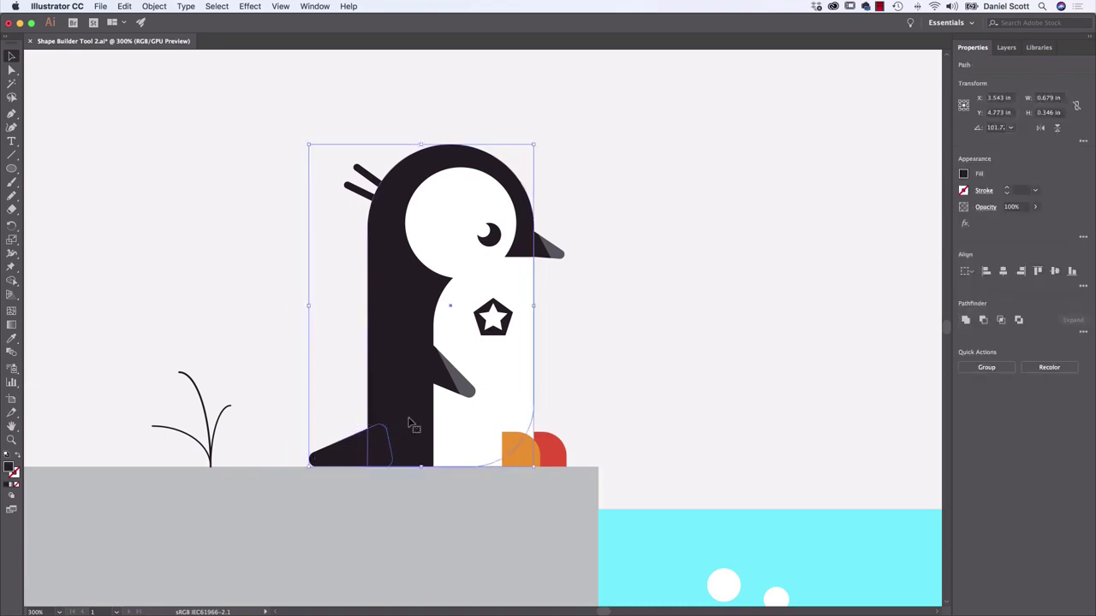
pyautogui.click(268, 397)
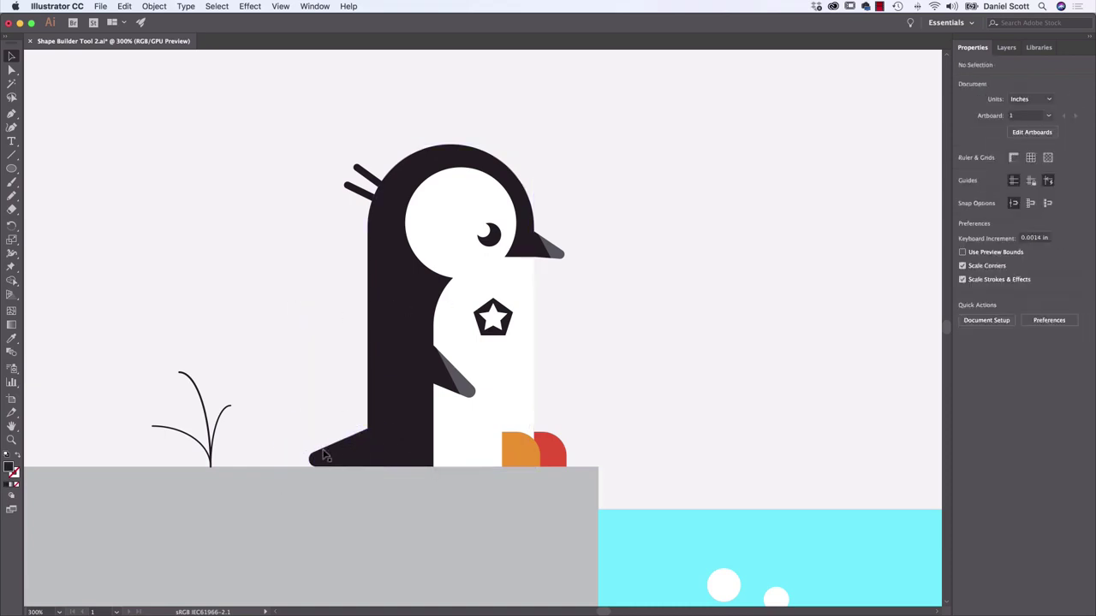
pyautogui.click(374, 458)
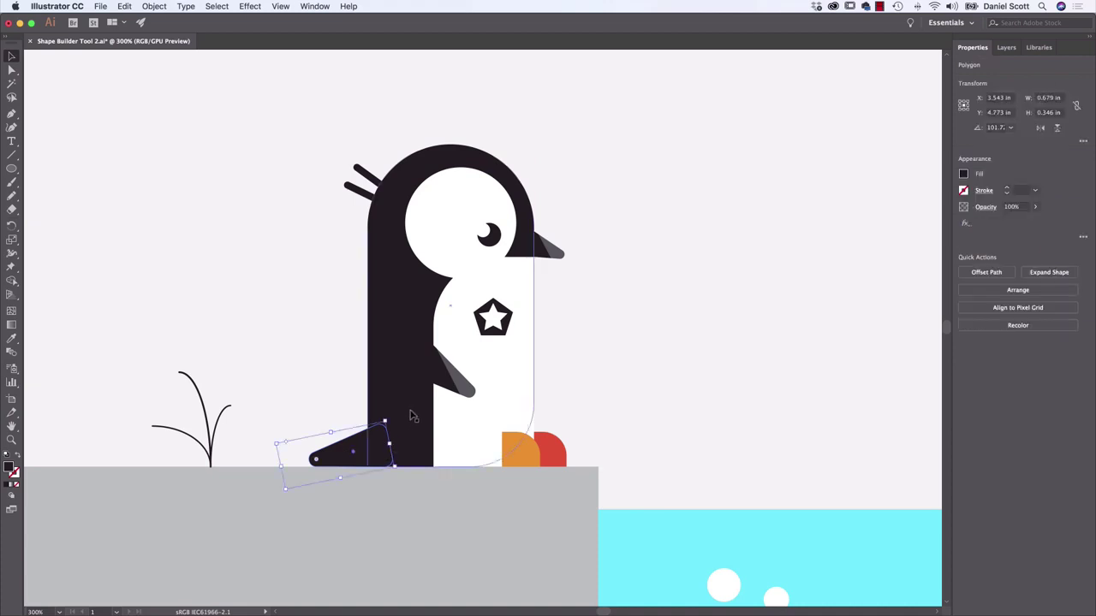
pyautogui.keyDown('shift'); pyautogui.click(411, 417); pyautogui.keyUp('shift')
pyautogui.hotkey('shift', 'm')
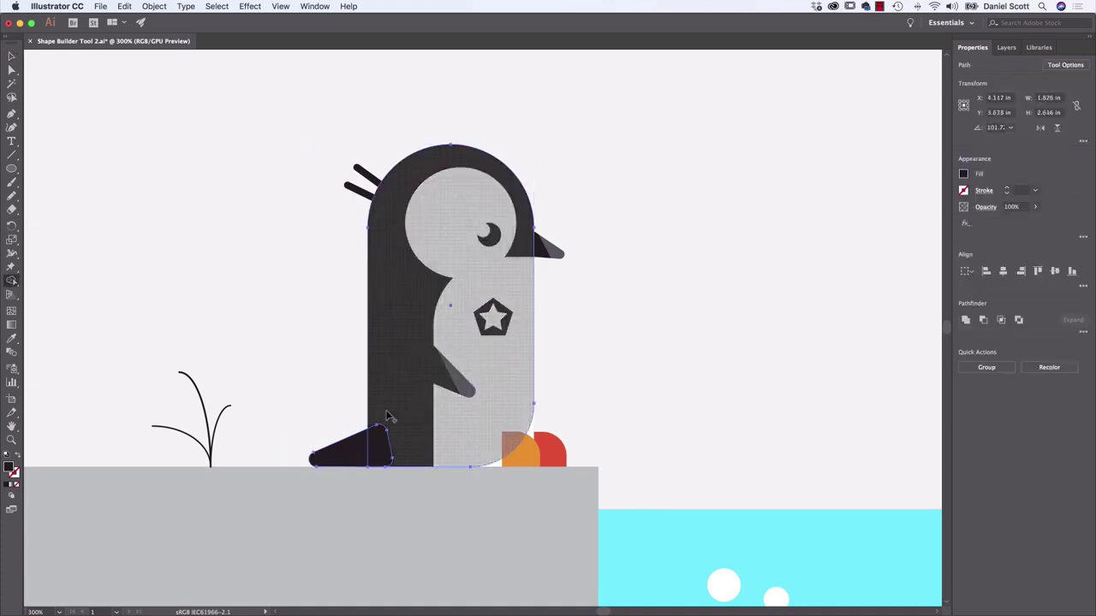
pyautogui.moveTo(402, 454); pyautogui.dragTo(334, 454)
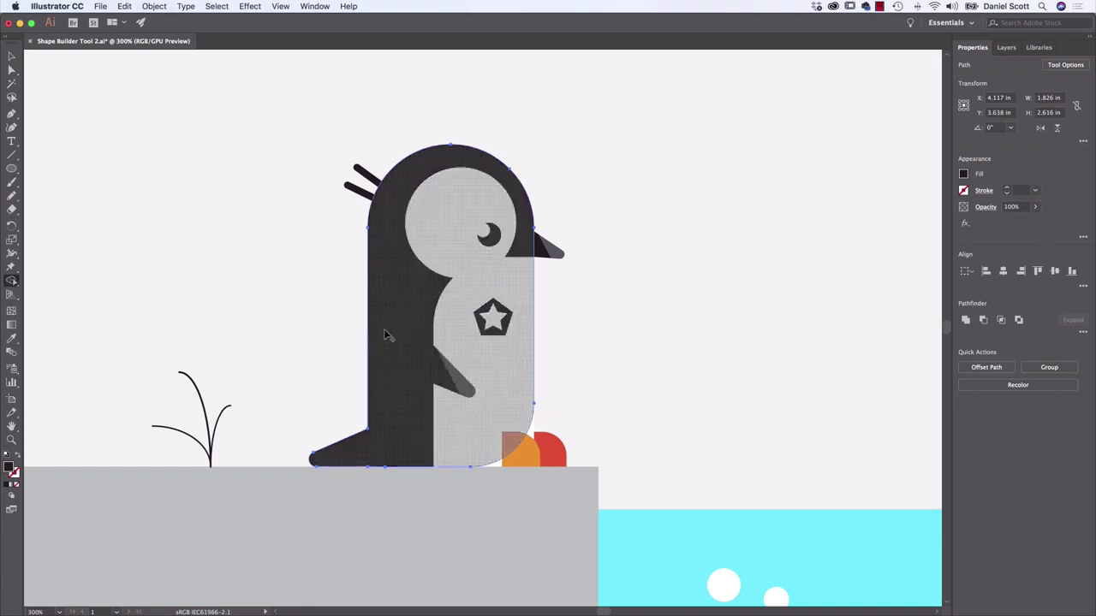
pyautogui.click(9, 56)
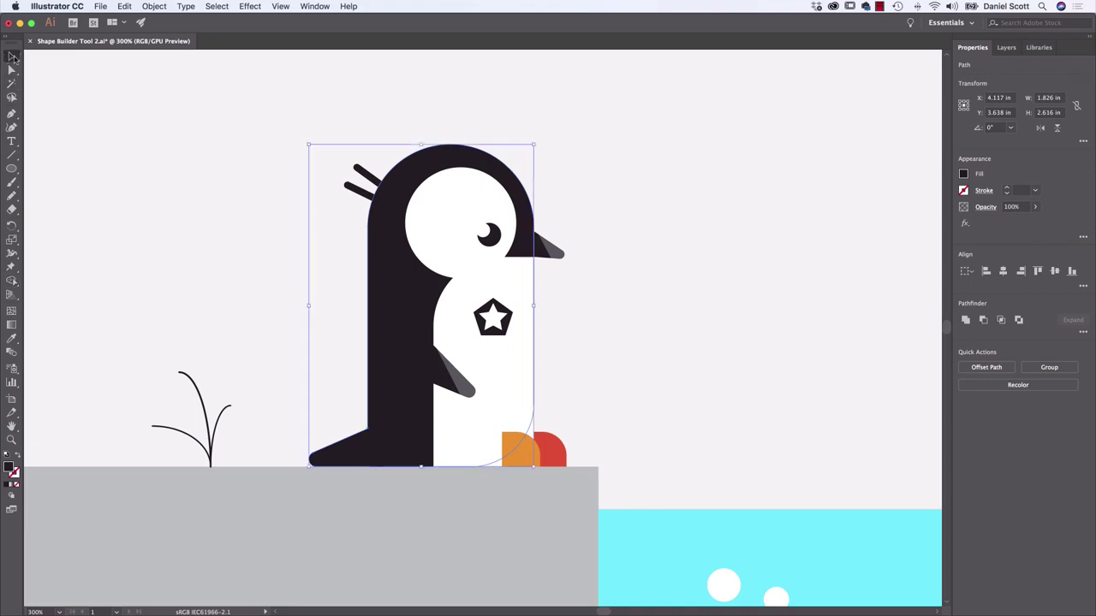
# Duplicate the merged body shape and move the copy out beside the penguin.
pyautogui.press('a')
pyautogui.press('v')
pyautogui.press('a')
pyautogui.hotkey('ctrl', 'c')
pyautogui.hotkey('ctrl', 'v')
pyautogui.moveTo(474, 338); pyautogui.dragTo(770, 263)
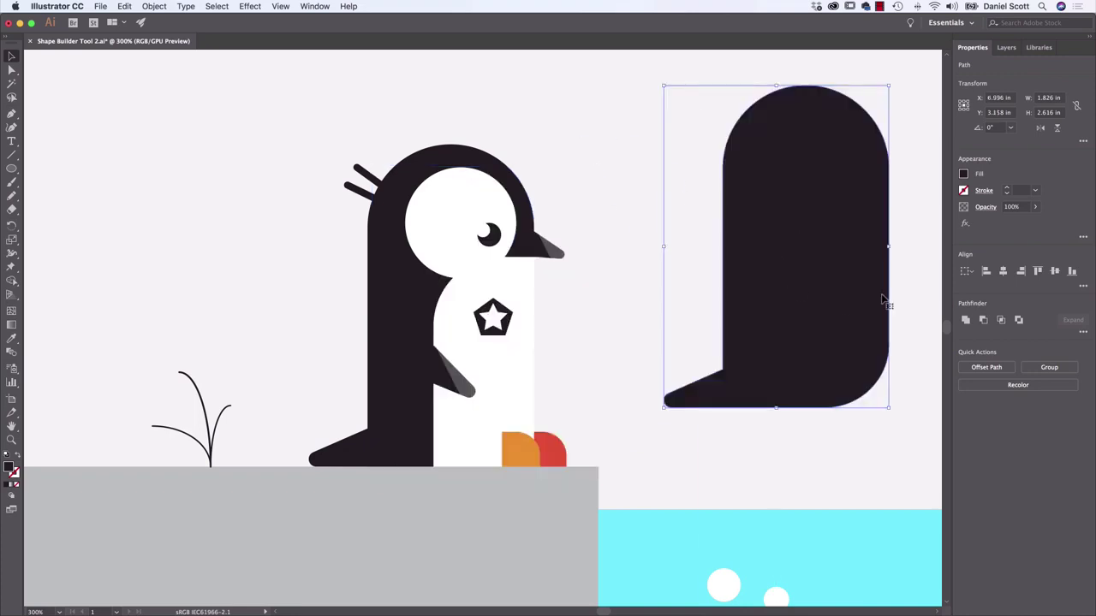
# Place the copy over the original body, offset to about X 4.278 in, Y 3.693 in, and select both shapes.
pyautogui.moveTo(837, 311); pyautogui.dragTo(499, 368)
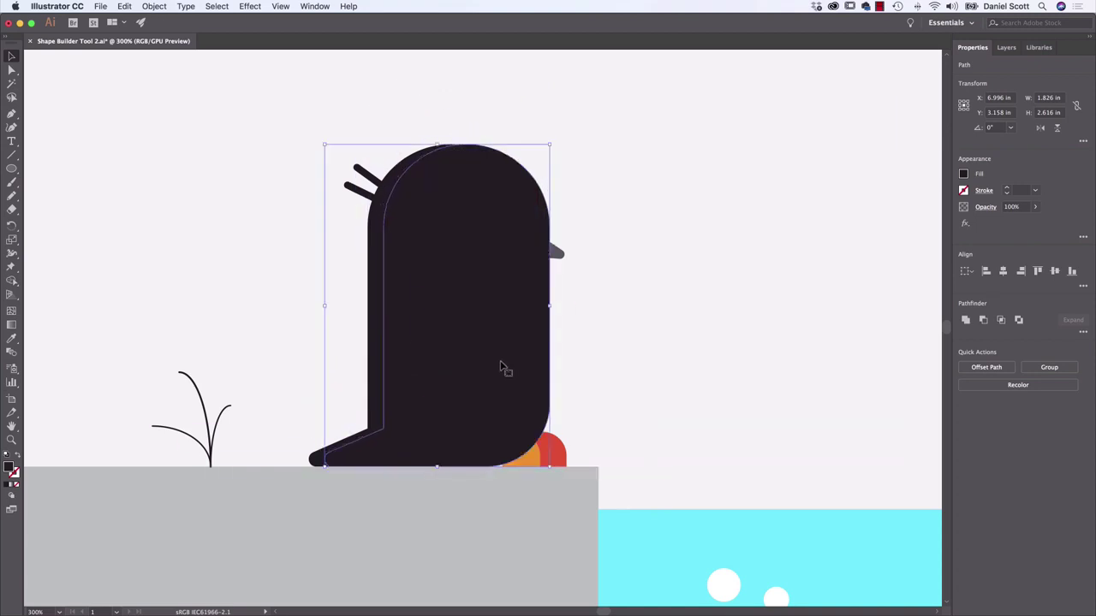
pyautogui.moveTo(458, 300); pyautogui.dragTo(460, 300)
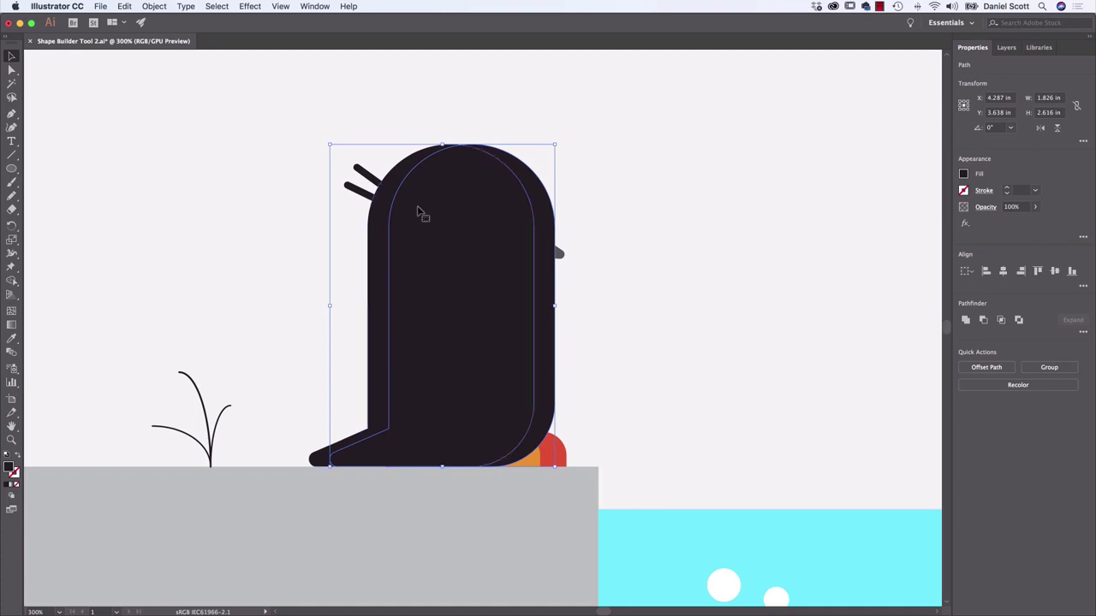
pyautogui.moveTo(448, 367); pyautogui.dragTo(448, 339)
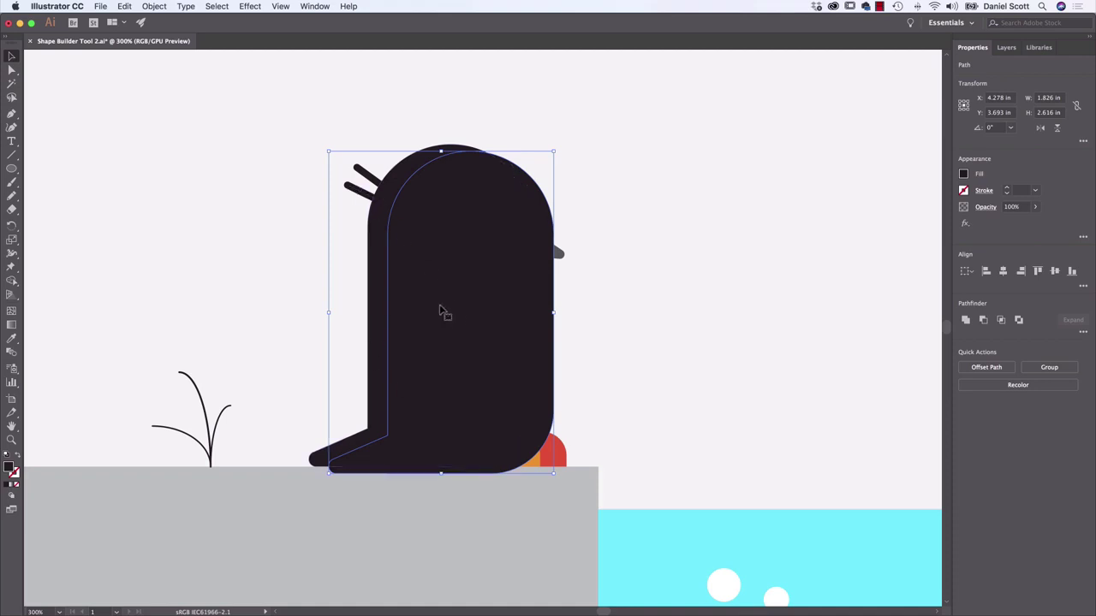
pyautogui.keyDown('shift'); pyautogui.click(382, 318); pyautogui.keyUp('shift')
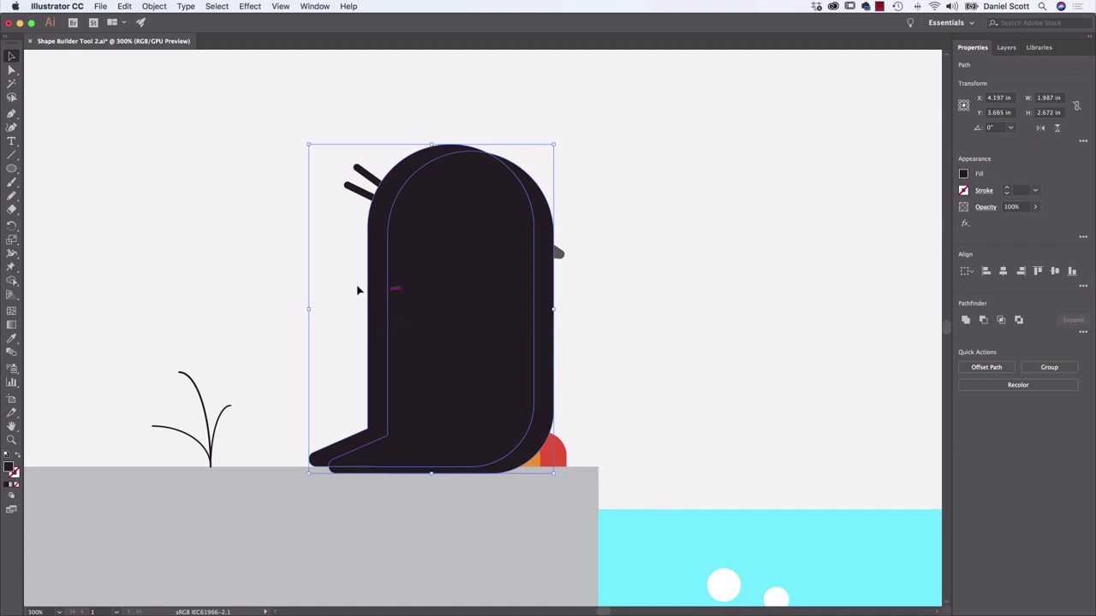
pyautogui.moveTo(445, 294); pyautogui.dragTo(660, 257)
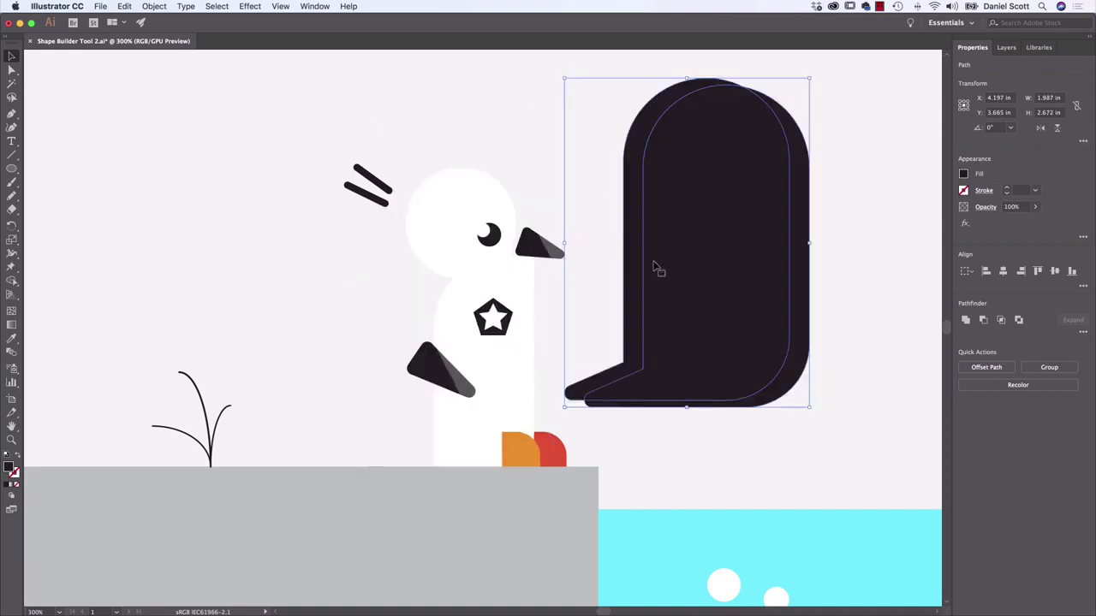
pyautogui.press('super+z')
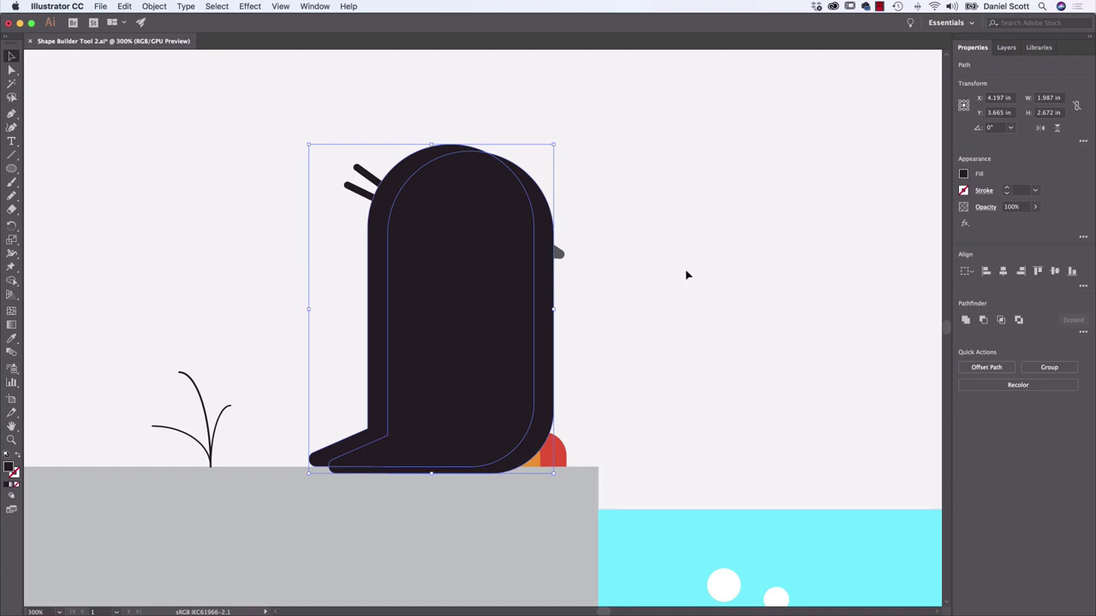
pyautogui.click(963, 175)
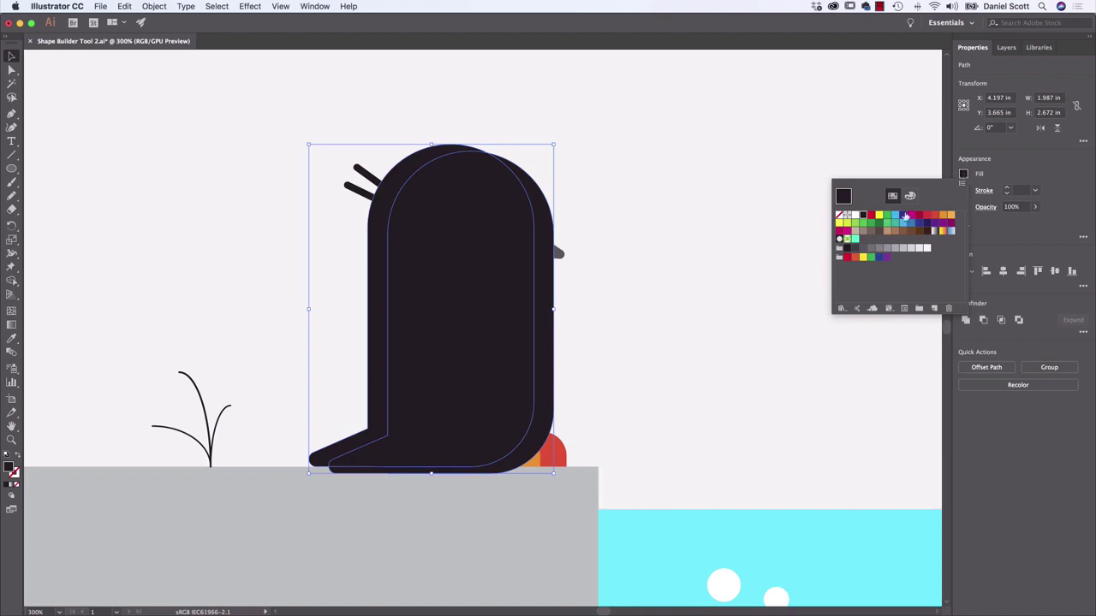
pyautogui.click(863, 248)
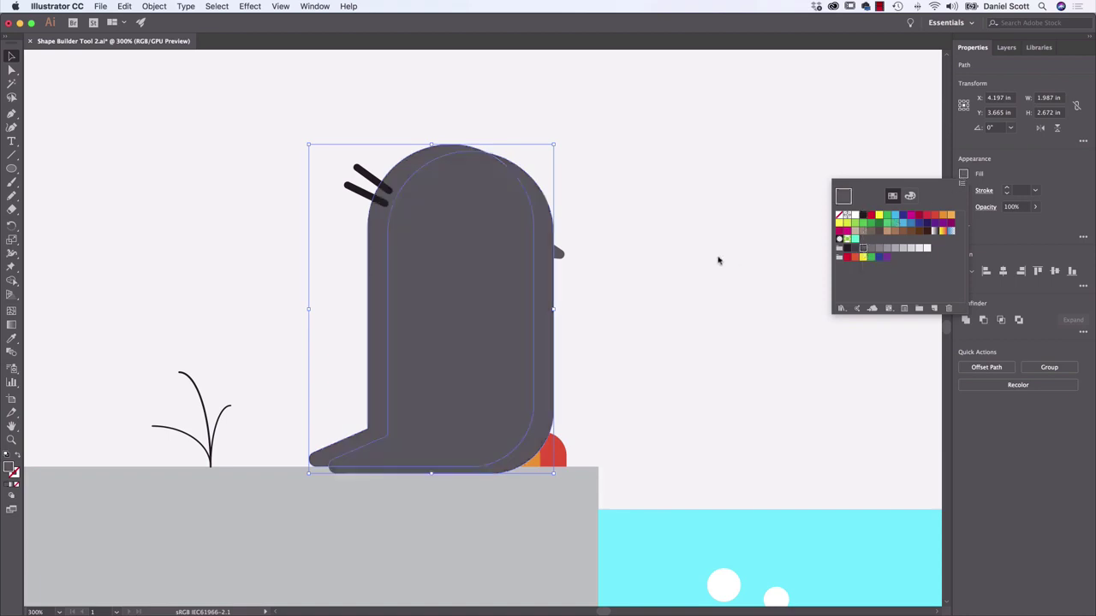
pyautogui.click(965, 175)
pyautogui.press('super+z')
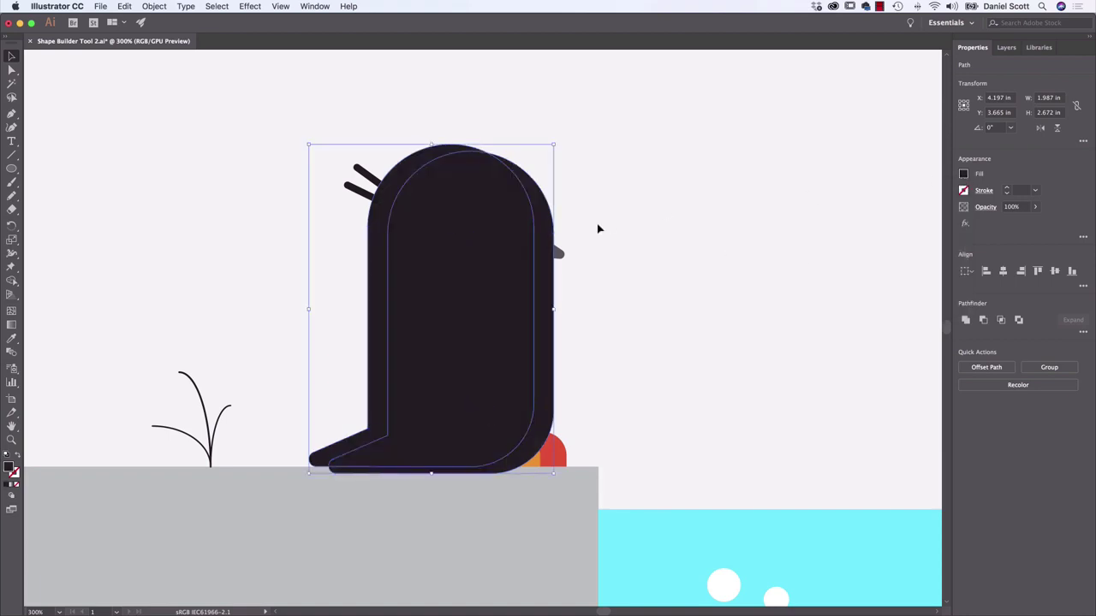
# Use Shape Builder with a grey fill to split off the strip along the penguin's back, from head to tail.
pyautogui.click(11, 282)
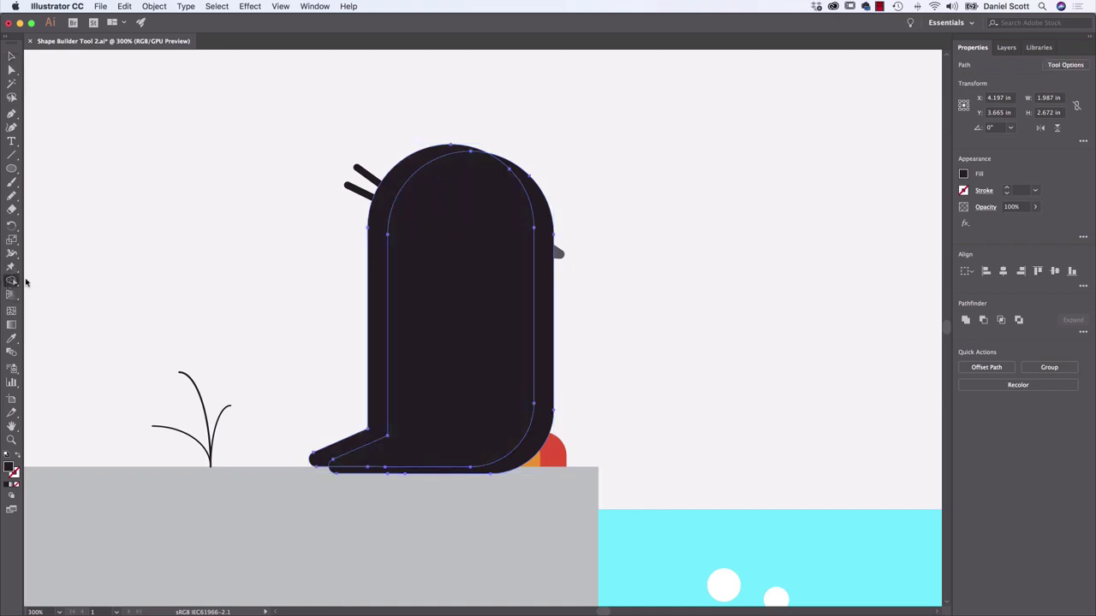
pyautogui.click(964, 176)
pyautogui.click(863, 248)
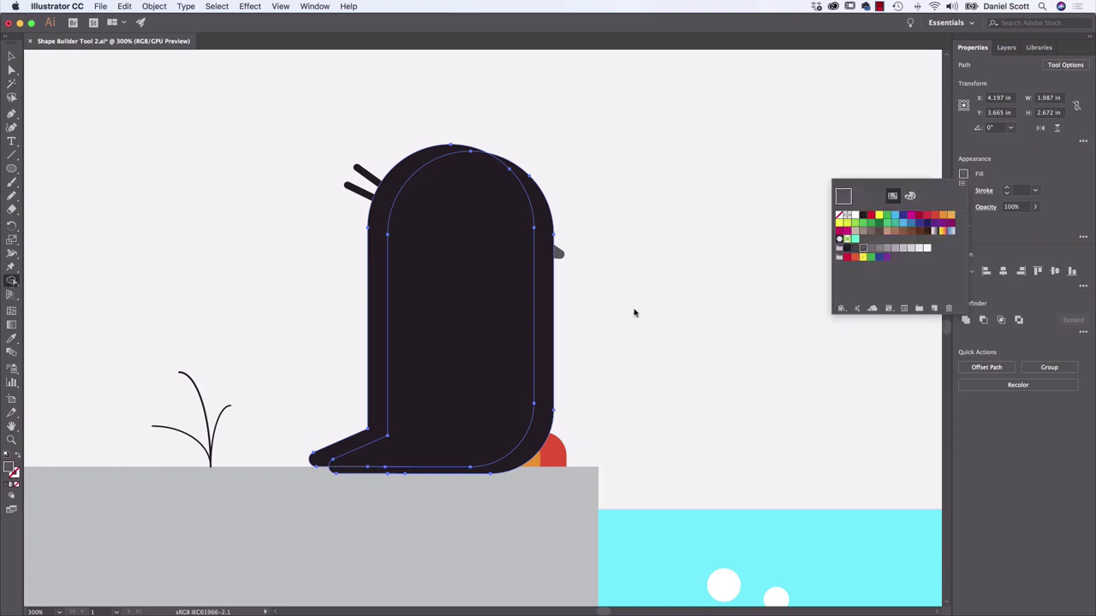
pyautogui.click(382, 301)
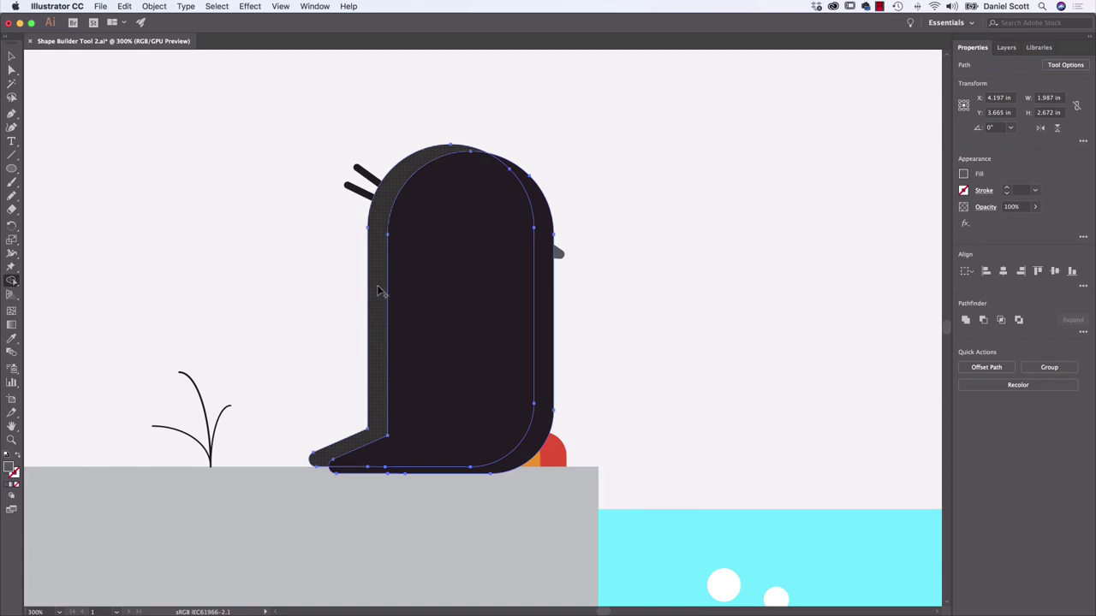
pyautogui.click(380, 291)
# Move the leftover black body copy away from the penguin and delete it.
pyautogui.click(11, 56)
pyautogui.click(580, 286)
pyautogui.click(531, 286)
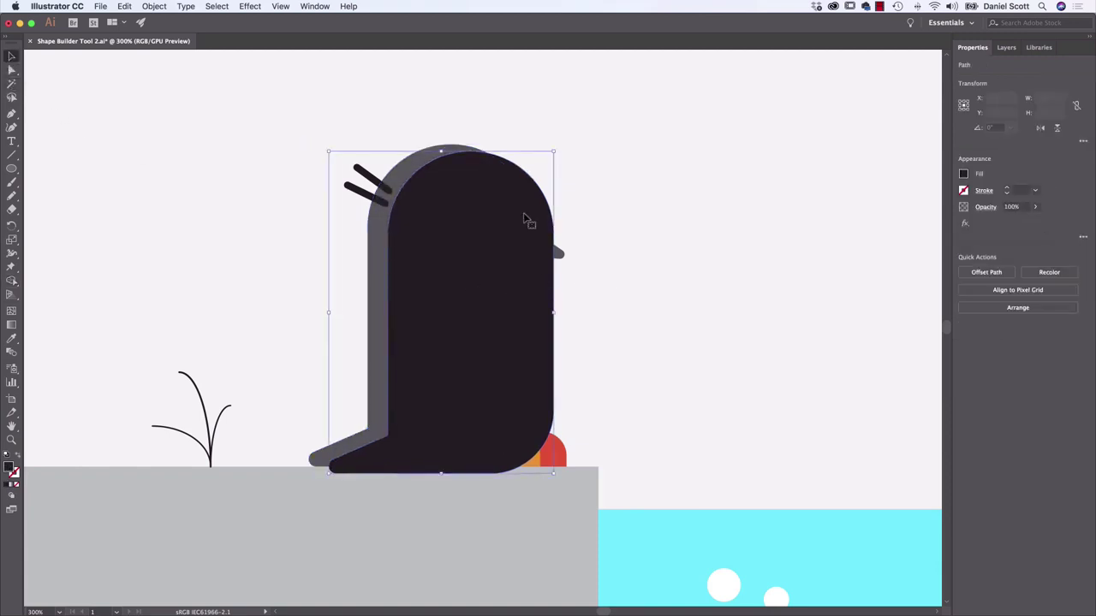
pyautogui.moveTo(456, 244); pyautogui.dragTo(714, 197)
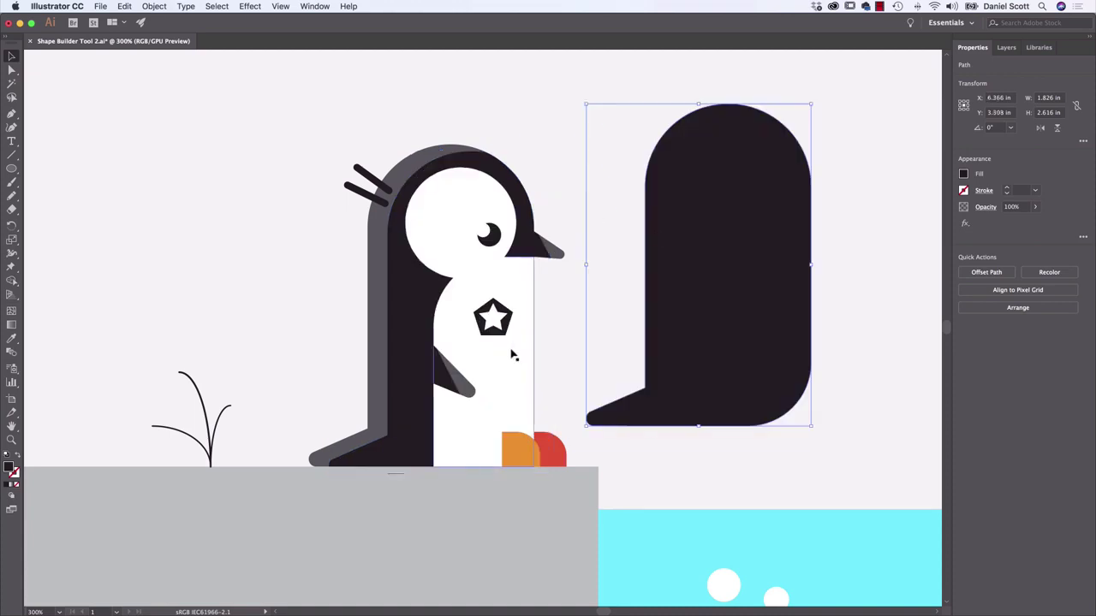
pyautogui.press('Delete')
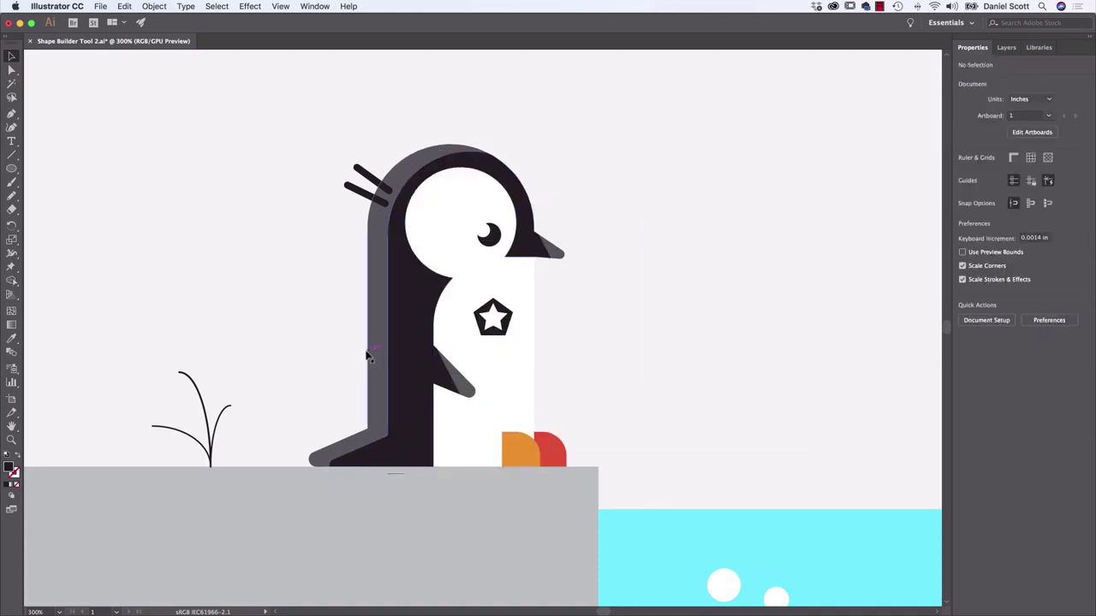
# Recolor the shading strip along the penguin's back with a darker grey and deselect it.
pyautogui.click(371, 346)
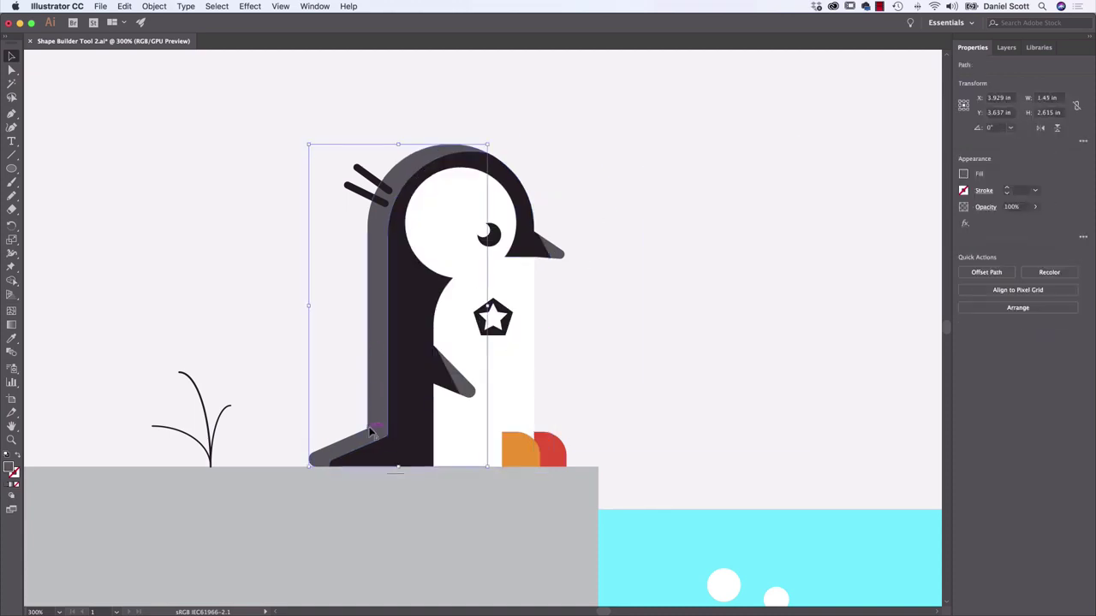
pyautogui.click(964, 176)
pyautogui.click(856, 253)
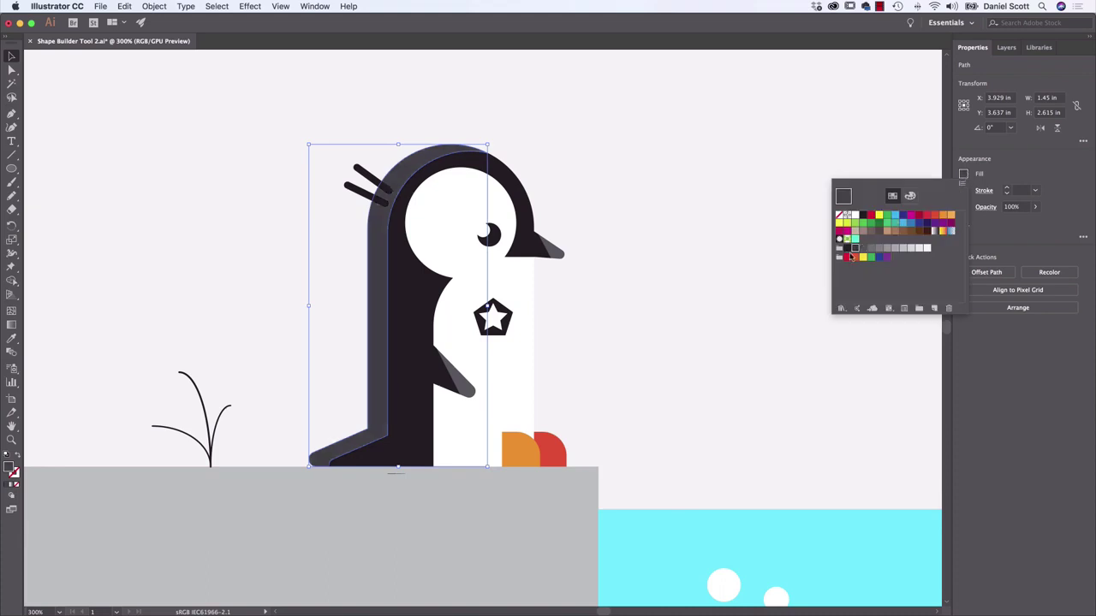
pyautogui.click(689, 282)
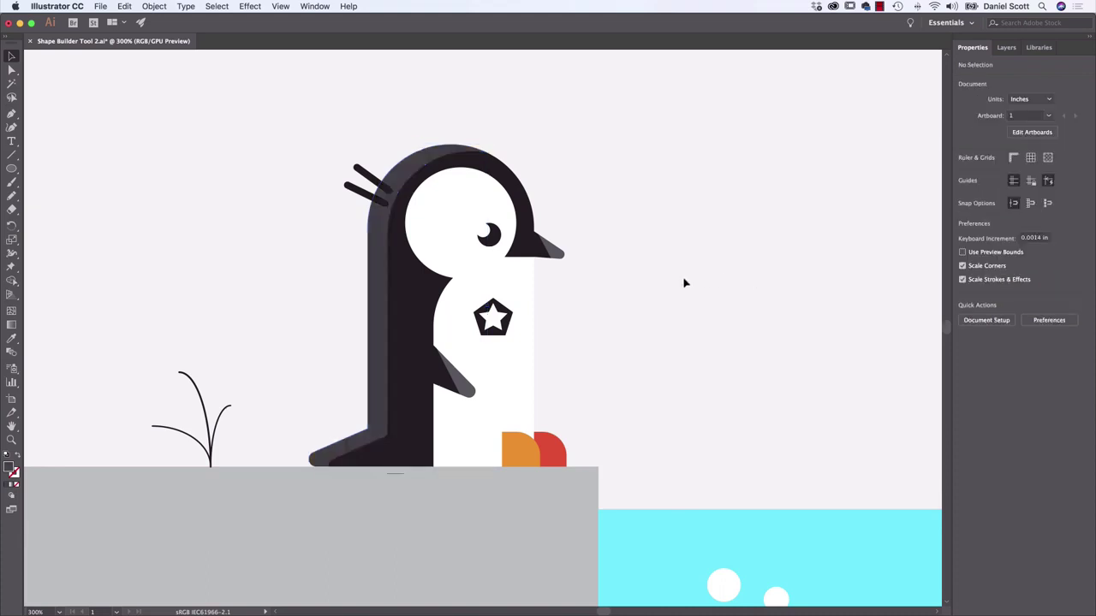
# Delete the thin leftover sliver below the penguin's body and select the black body shape.
pyautogui.click(397, 476)
pyautogui.press('Delete')
pyautogui.click(385, 447)
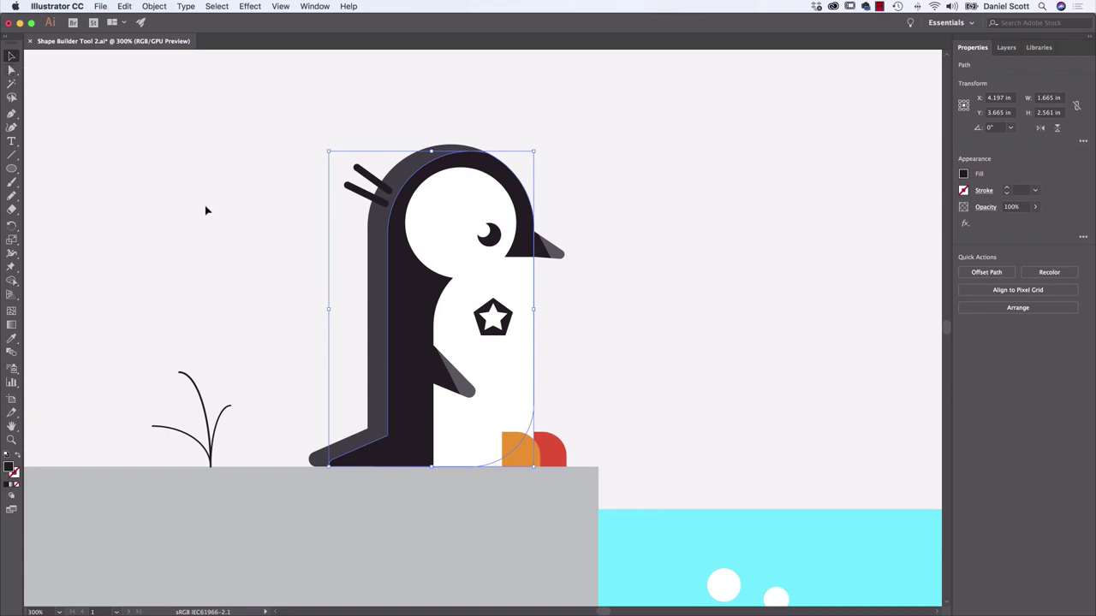
pyautogui.click(14, 74)
pyautogui.click(12, 56)
pyautogui.moveTo(420, 299); pyautogui.dragTo(304, 184)
pyautogui.press('super+z')
pyautogui.click(372, 336)
pyautogui.moveTo(372, 337); pyautogui.dragTo(192, 176)
pyautogui.press('super+z')
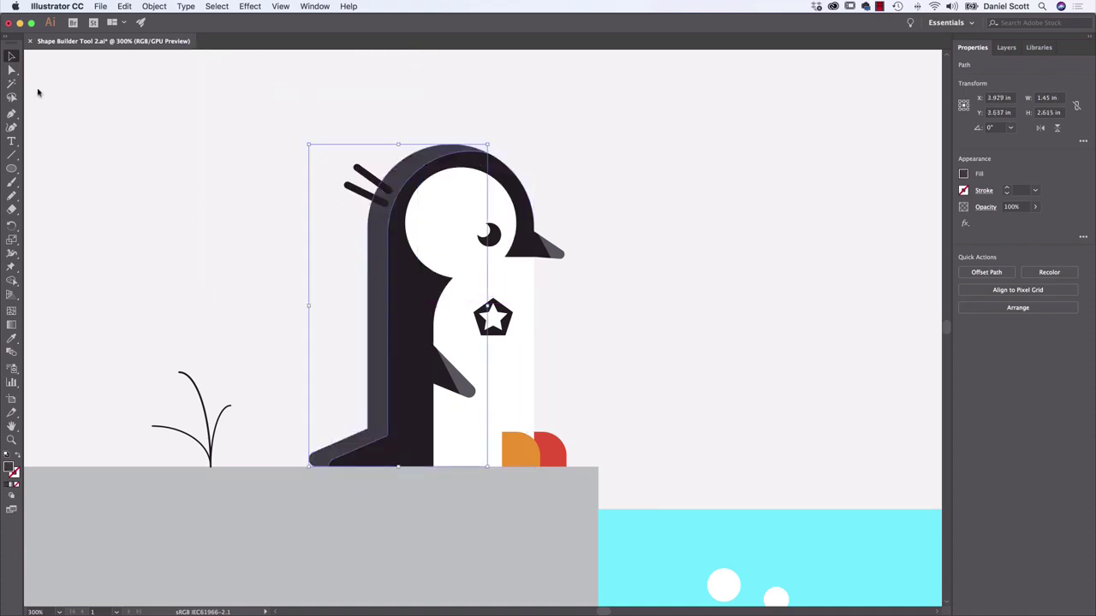
# Try moving the whole white face-and-belly shape off the penguin, and undo the move.
pyautogui.click(11, 70)
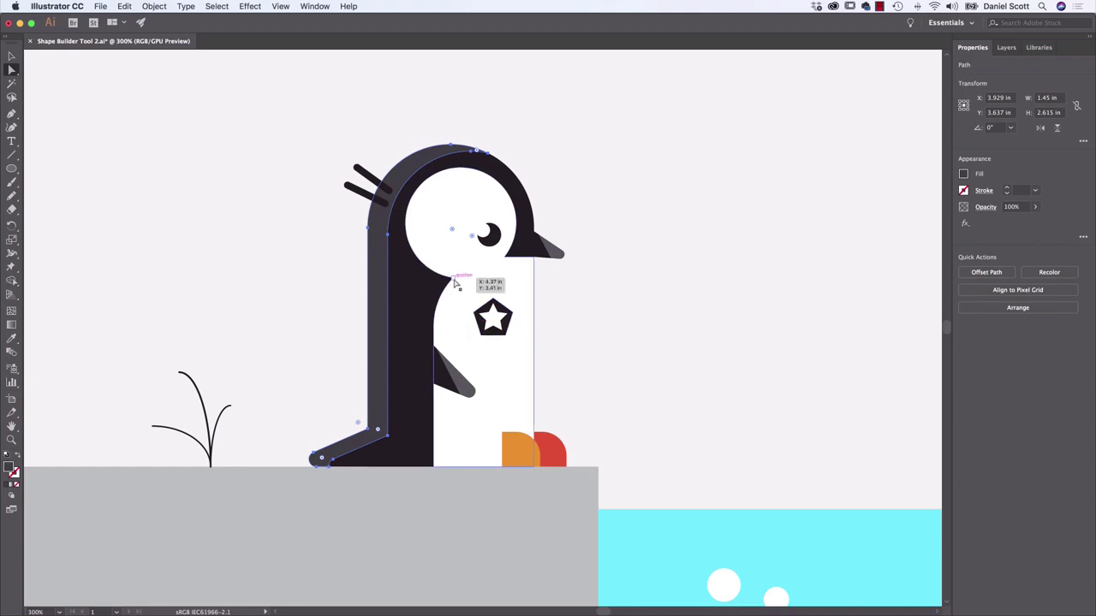
pyautogui.press('v')
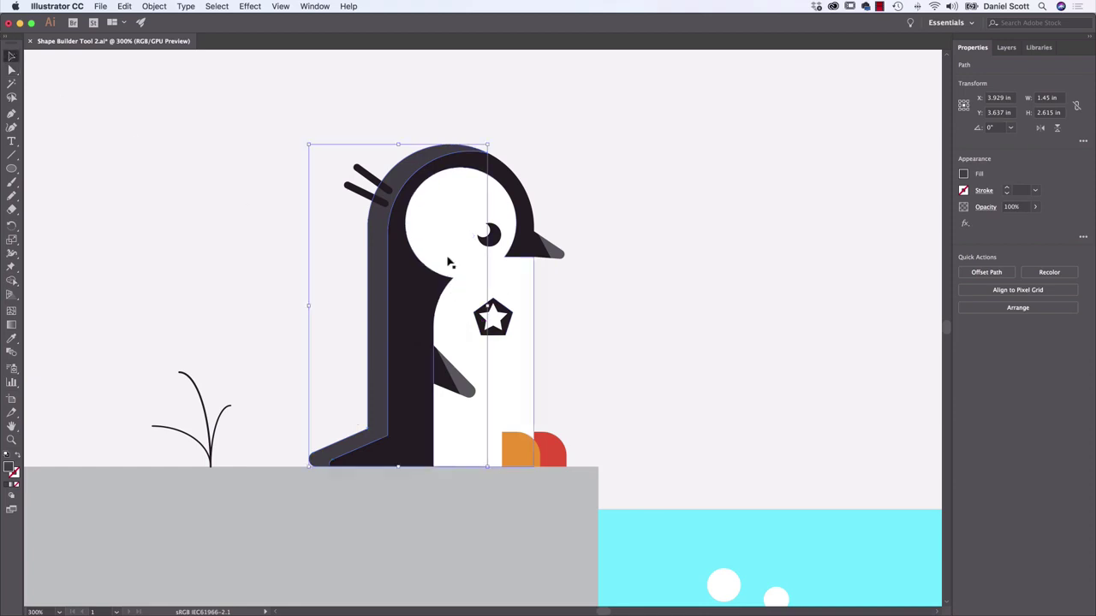
pyautogui.moveTo(459, 279); pyautogui.dragTo(710, 216)
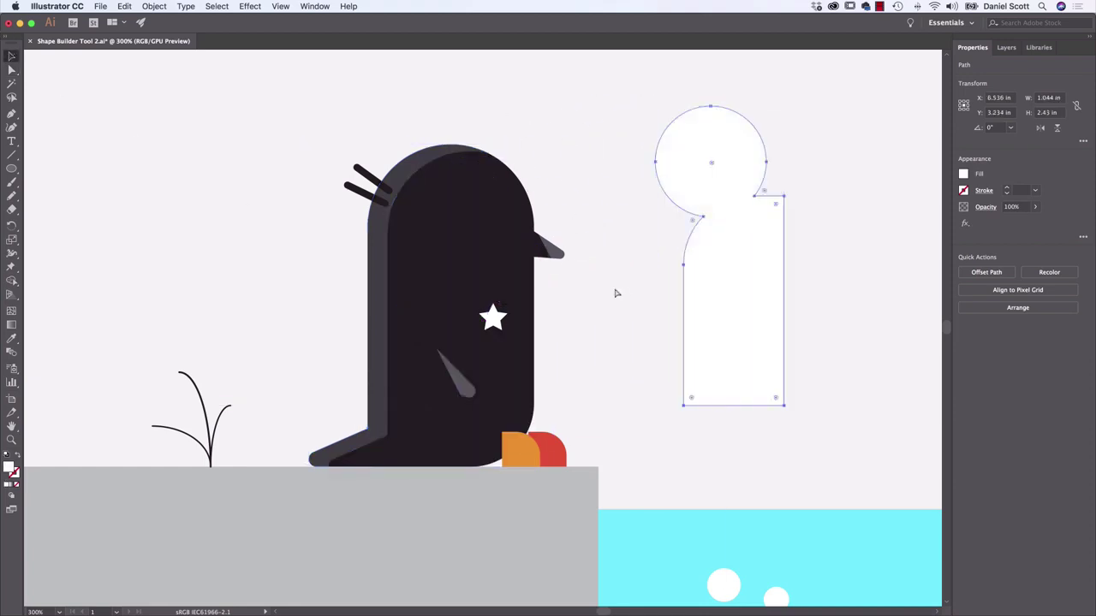
pyautogui.press('super+z')
# Try moving only the anchor point at the white shape's neck notch up into the face, and undo it.
pyautogui.click(12, 69)
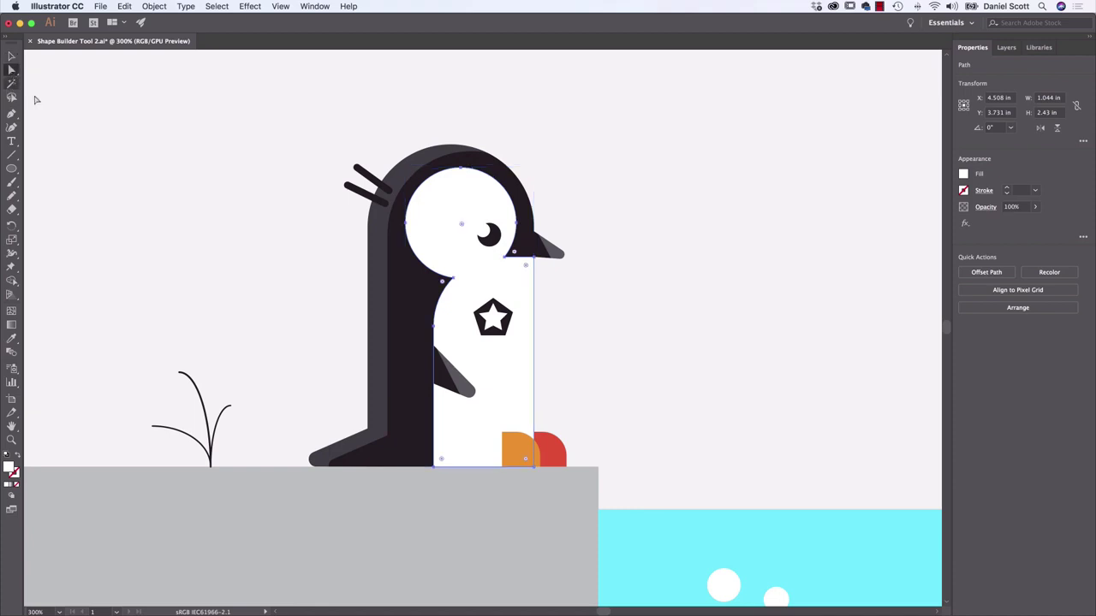
pyautogui.click(454, 281)
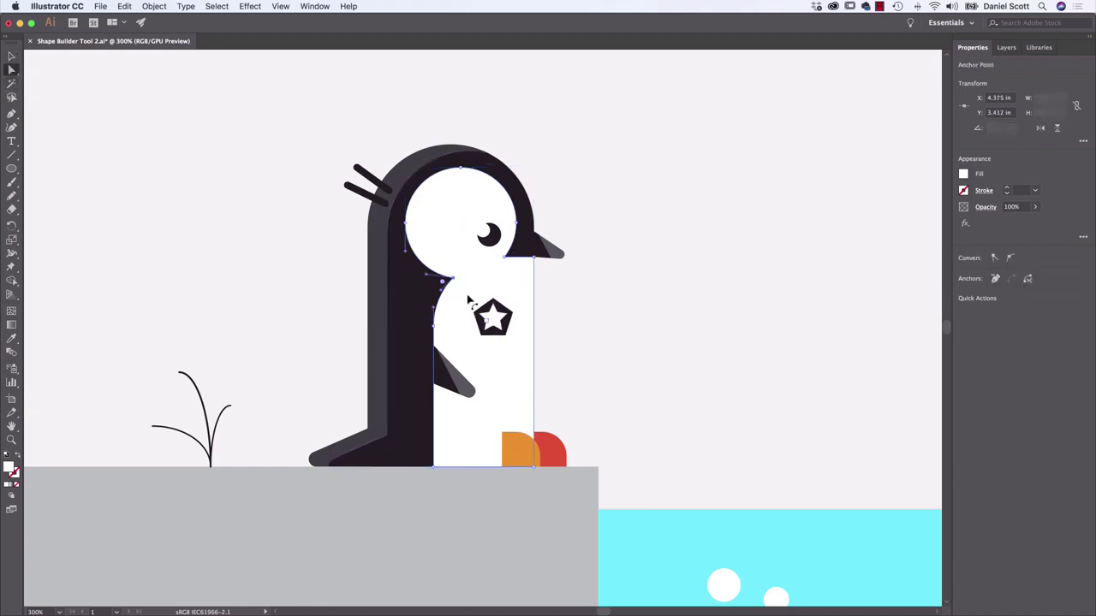
pyautogui.moveTo(454, 281); pyautogui.dragTo(444, 224)
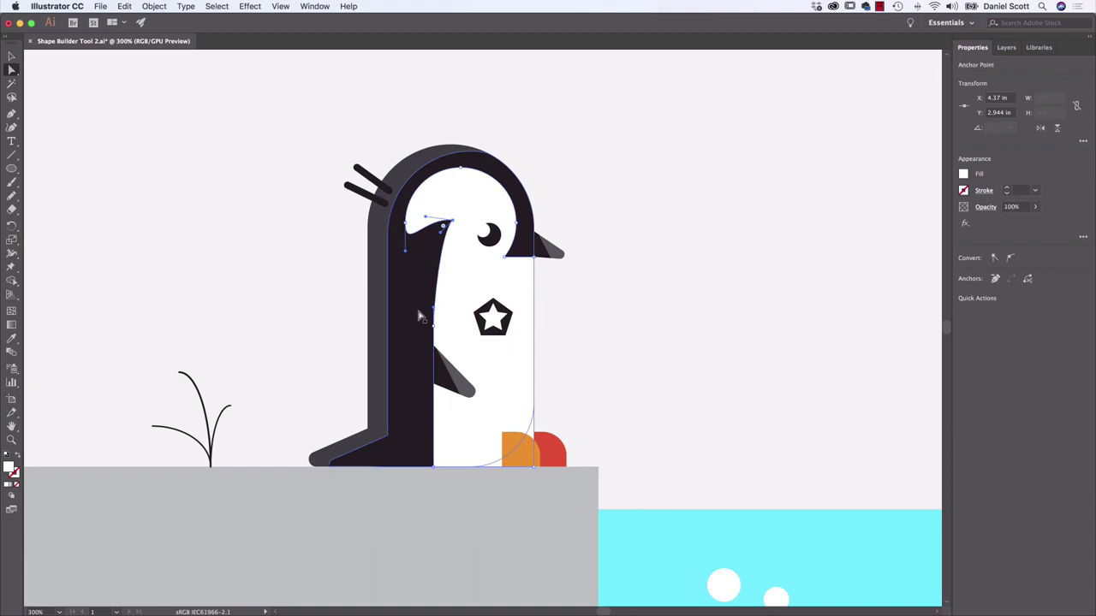
pyautogui.press('super+z')
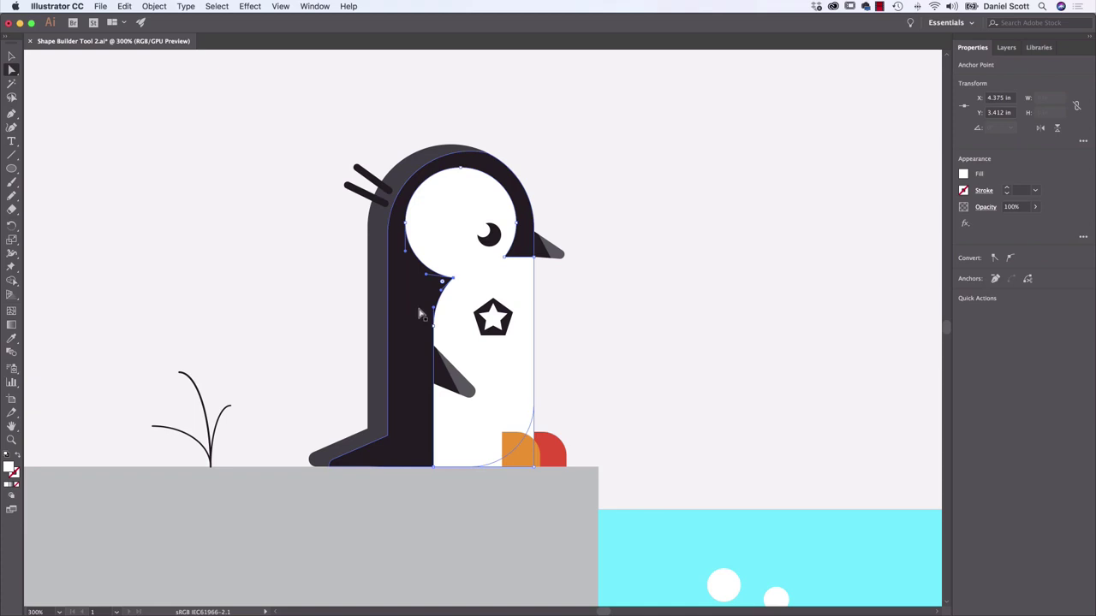
# Round the corner where the back meets the tail on both the black body and the grey shading strip.
pyautogui.click(387, 438)
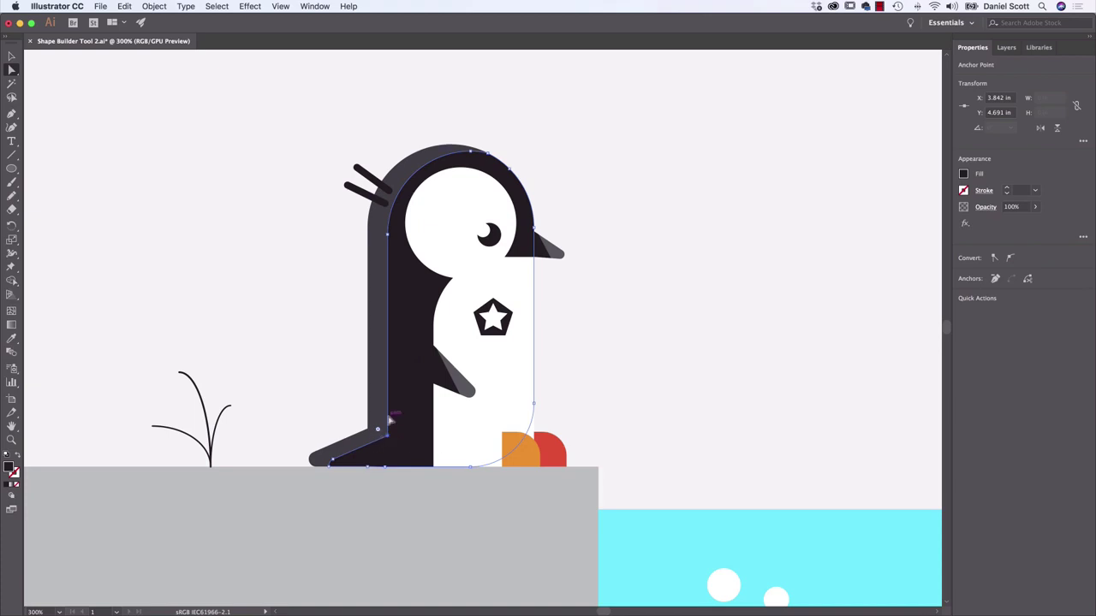
pyautogui.moveTo(389, 421); pyautogui.dragTo(351, 421)
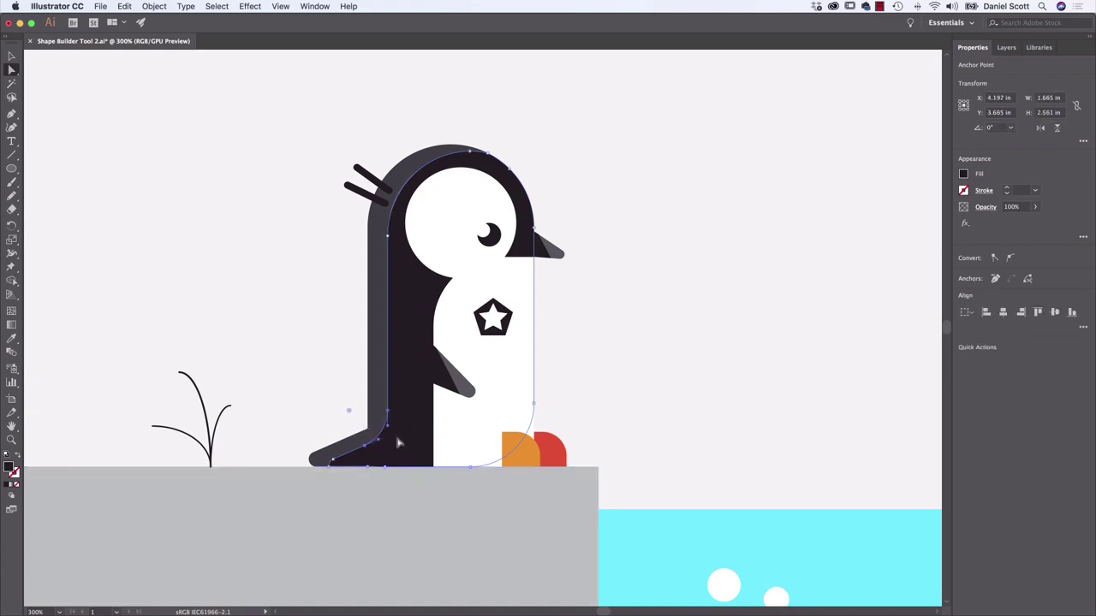
pyautogui.click(369, 433)
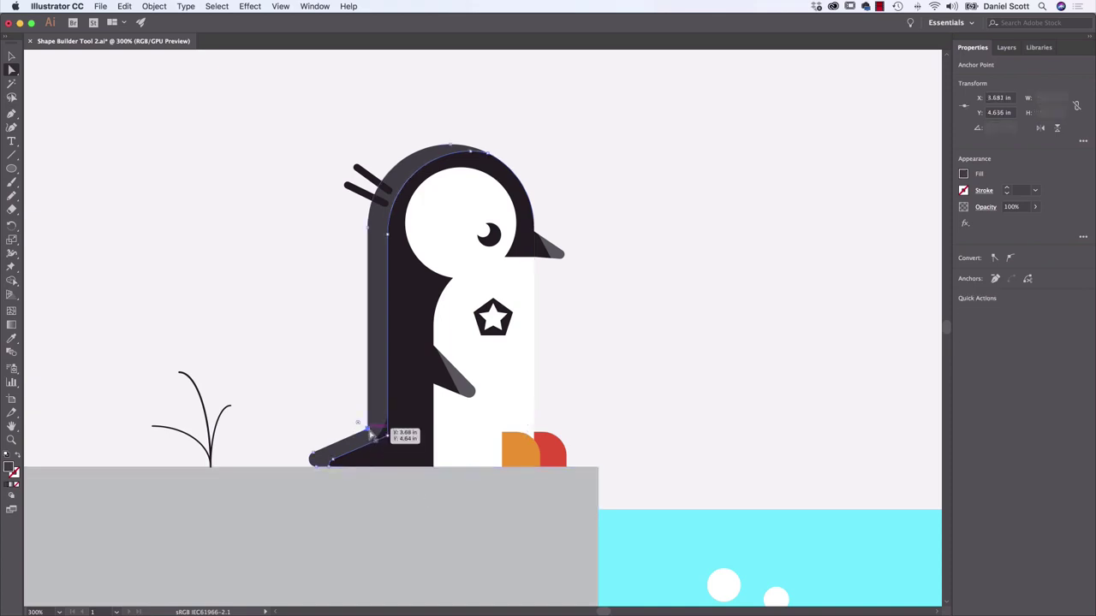
pyautogui.moveTo(360, 425); pyautogui.dragTo(336, 410)
pyautogui.click(587, 416)
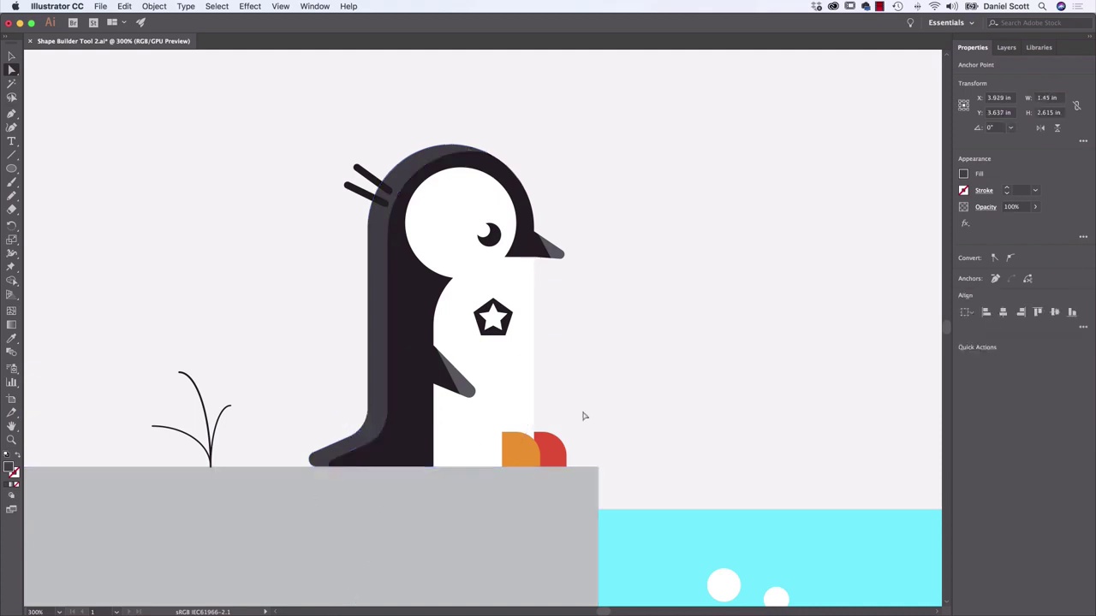
# Round the white shape's sharp corners under the beak and at the neck notch, and deselect it.
pyautogui.click(505, 255)
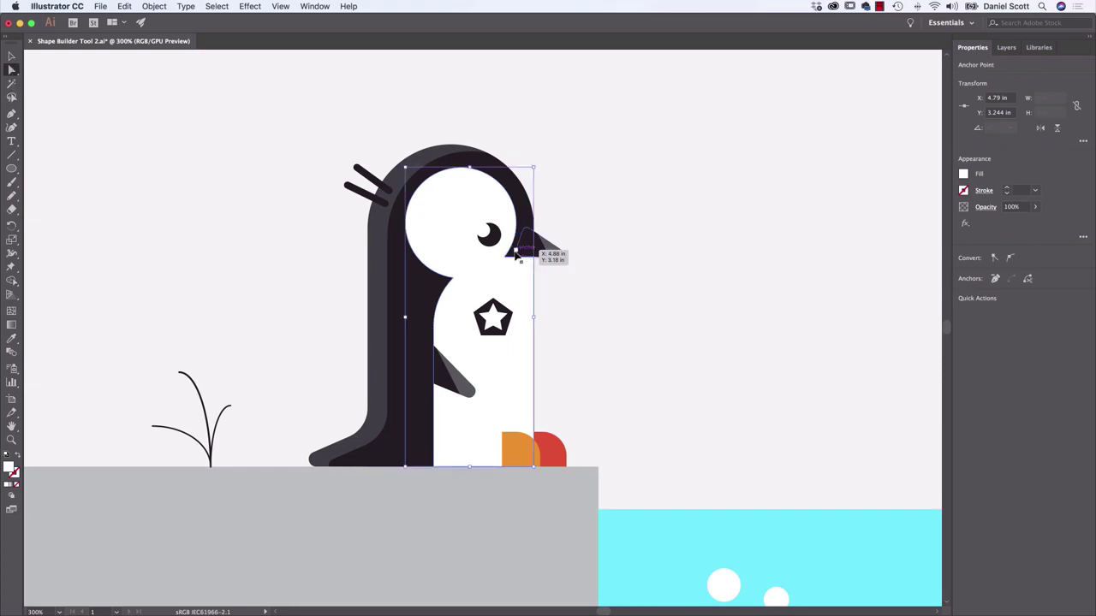
pyautogui.scroll(2, 516, 256)
pyautogui.moveTo(493, 322); pyautogui.dragTo(502, 316)
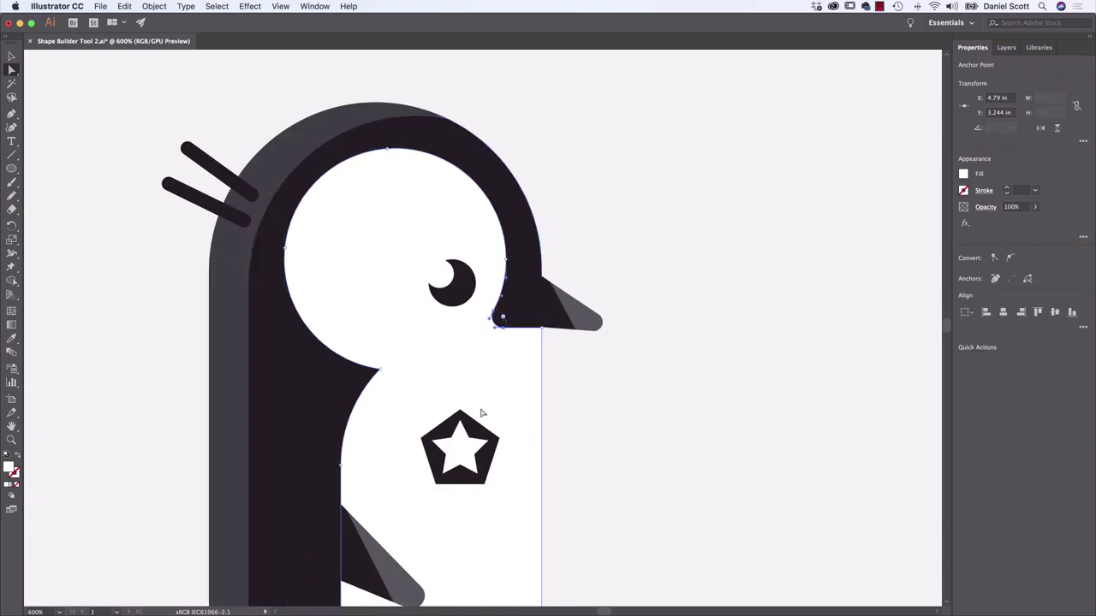
pyautogui.moveTo(383, 379)
pyautogui.mouseDown()
pyautogui.moveTo(381, 370)
pyautogui.moveTo(362, 379)
pyautogui.mouseUp()
pyautogui.click(710, 435)
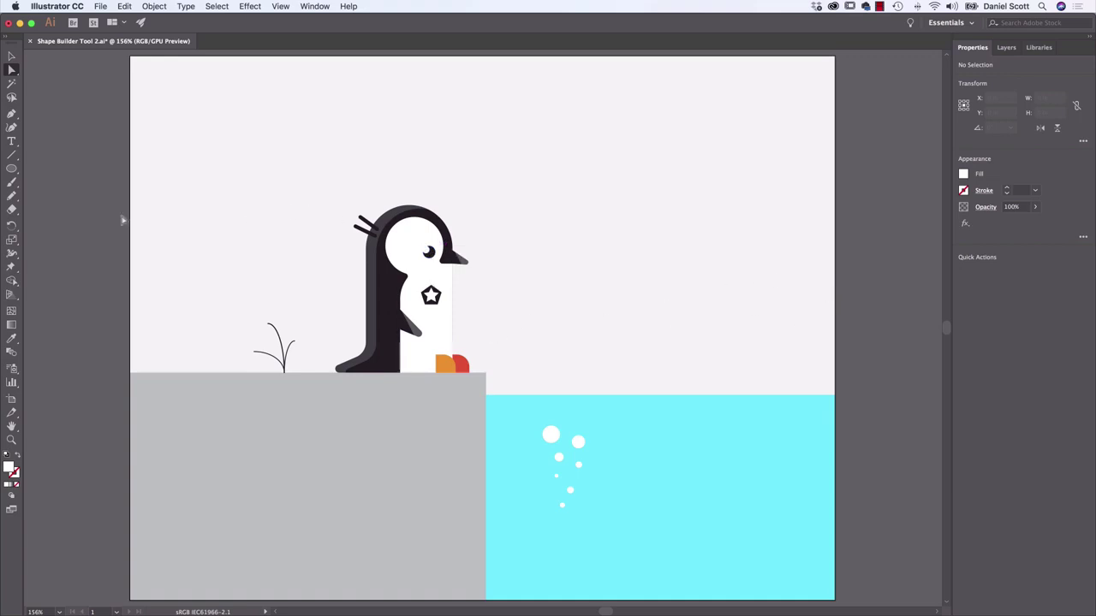
# Draw a slanted line across the water beside the ledge, about 0.79 in wide and 3.21 in tall, from surface to bottom edge.
pyautogui.press('v')
pyautogui.click(13, 155)
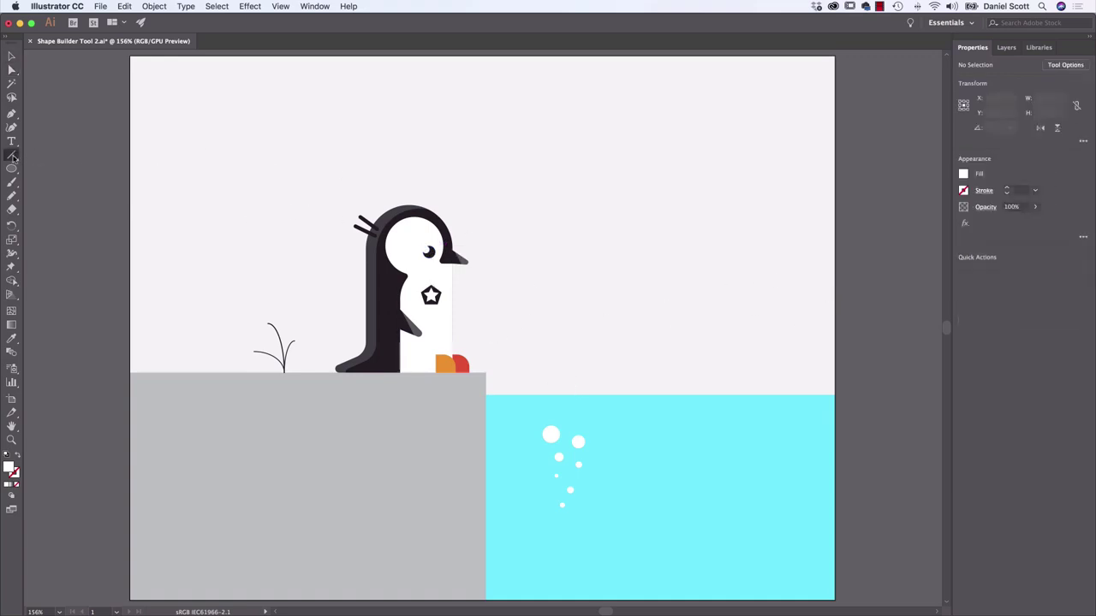
pyautogui.moveTo(496, 395); pyautogui.dragTo(547, 601)
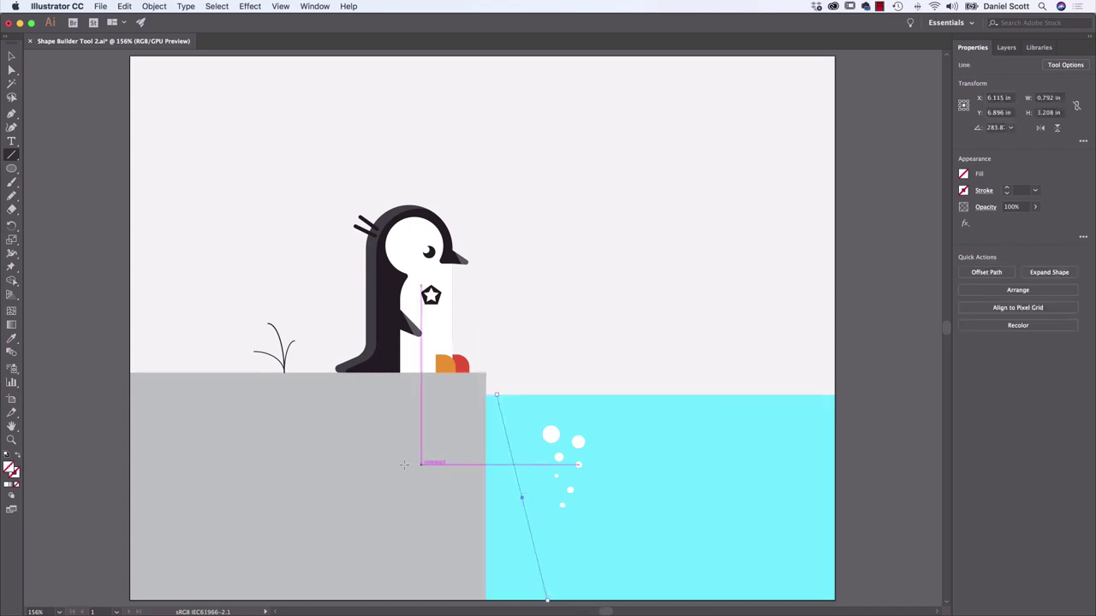
# Use Shape Builder with a medium blue fill on the line and water to split off the wedge beside the ledge, and deselect.
pyautogui.press('v')
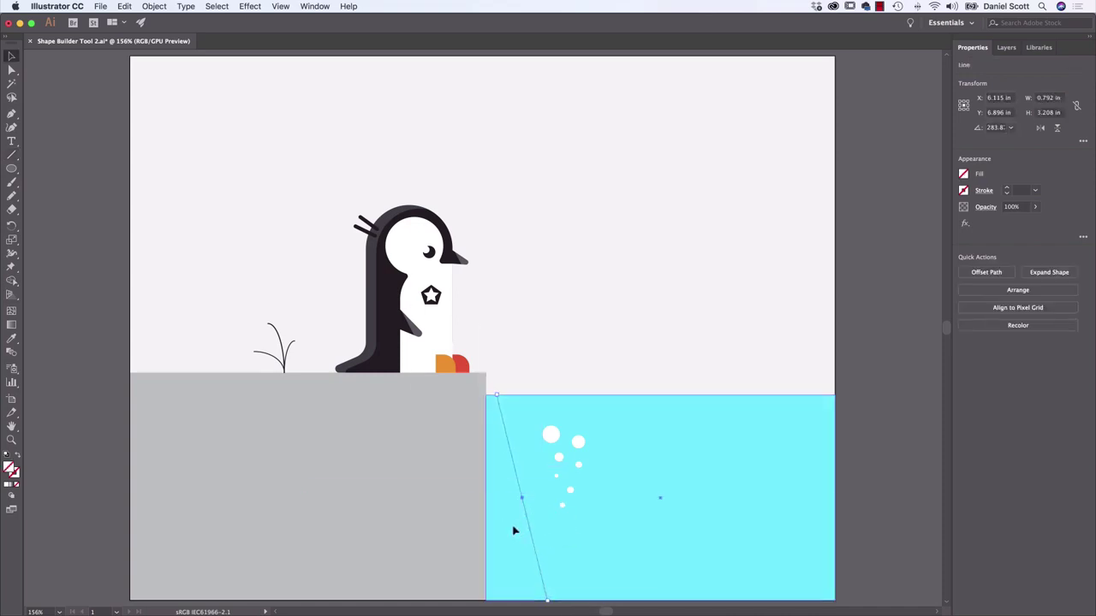
pyautogui.keyDown('shift'); pyautogui.click(515, 524); pyautogui.keyUp('shift')
pyautogui.click(965, 174)
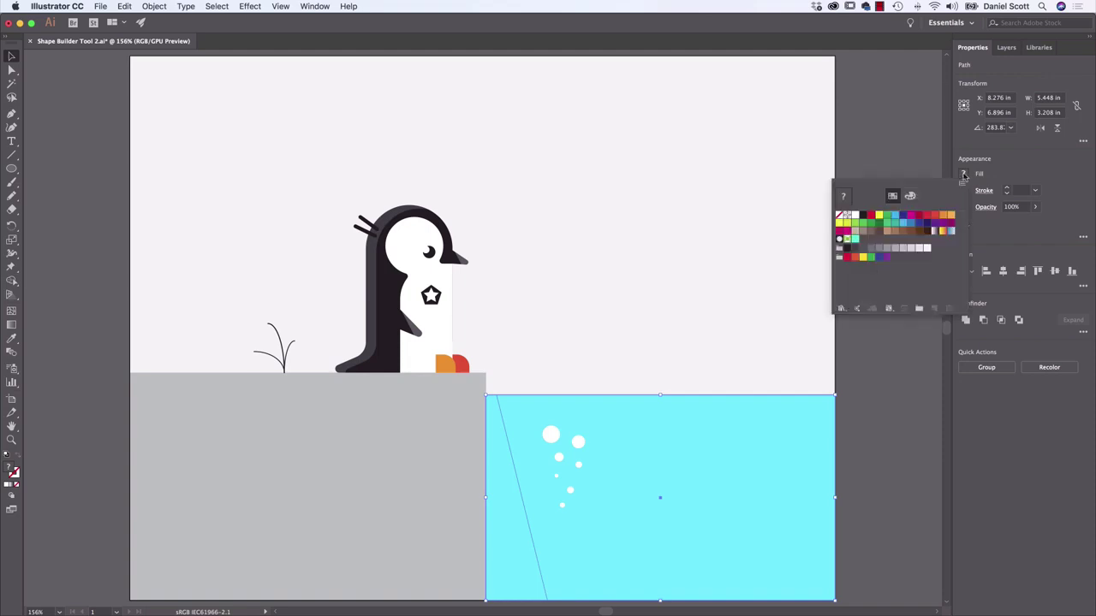
pyautogui.click(910, 225)
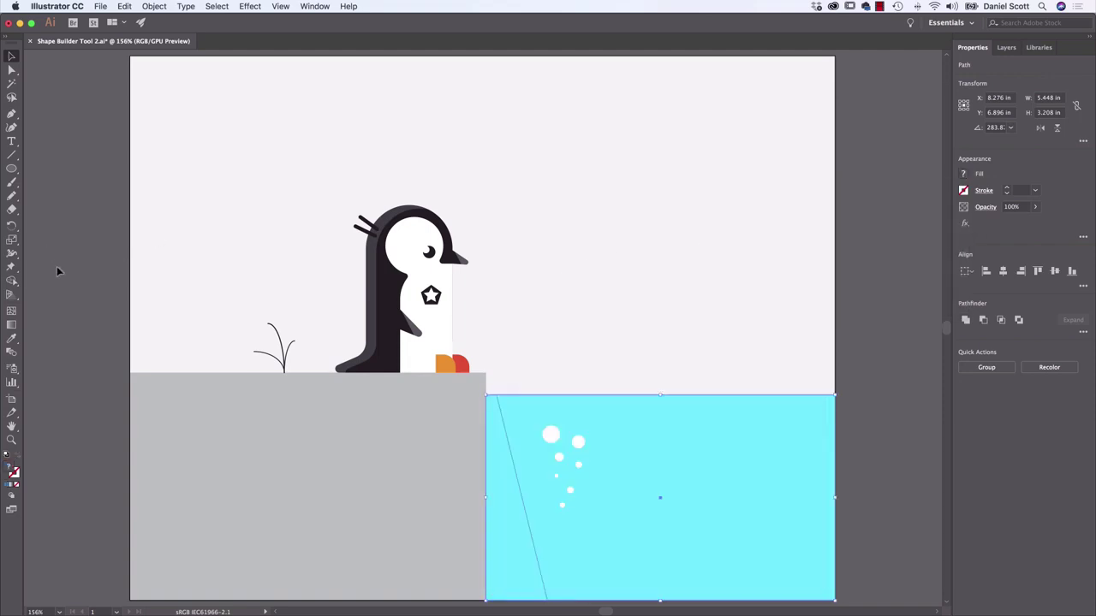
pyautogui.click(11, 280)
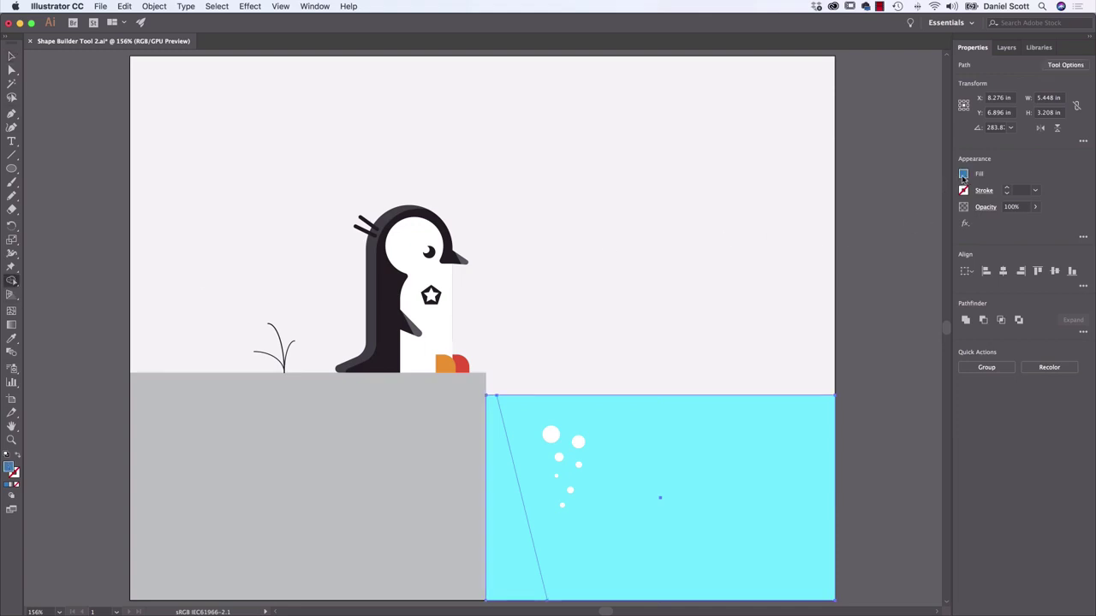
pyautogui.click(963, 176)
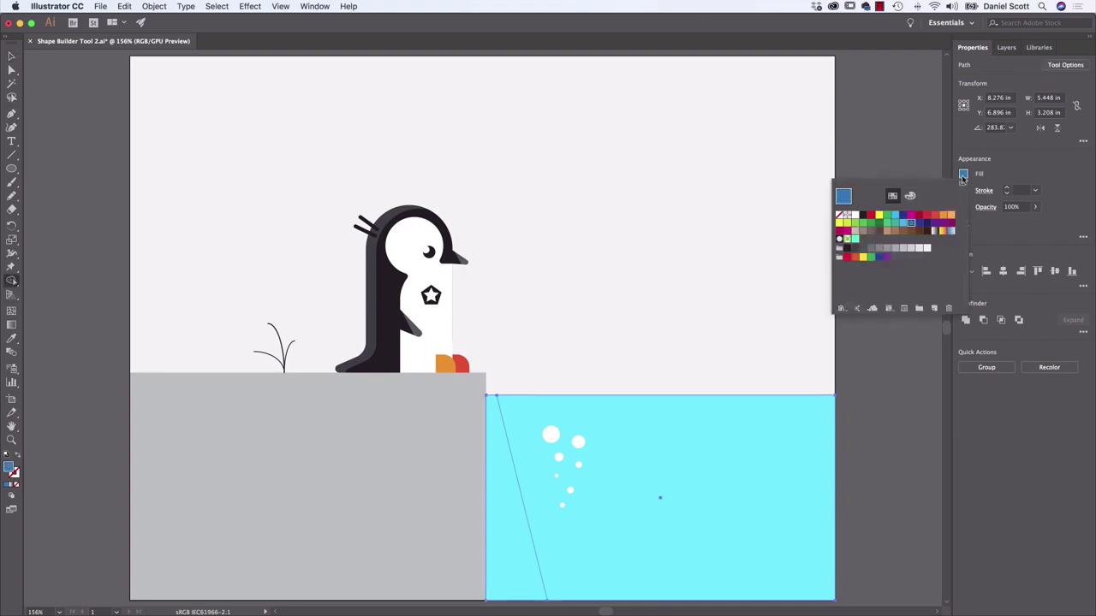
pyautogui.click(903, 222)
pyautogui.click(509, 533)
pyautogui.click(517, 548)
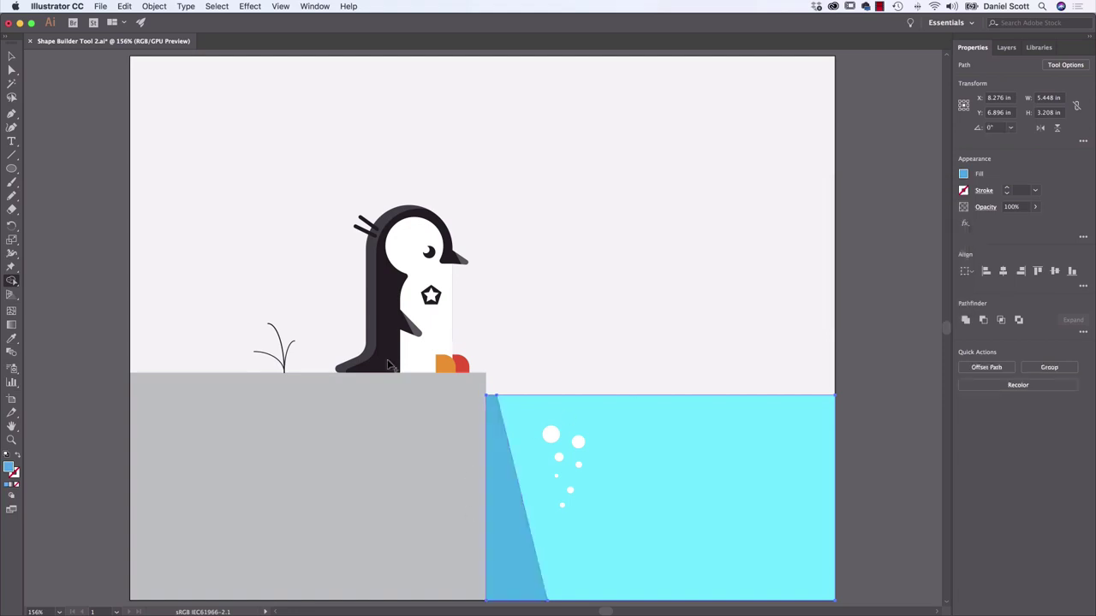
pyautogui.press('v')
pyautogui.click(679, 200)
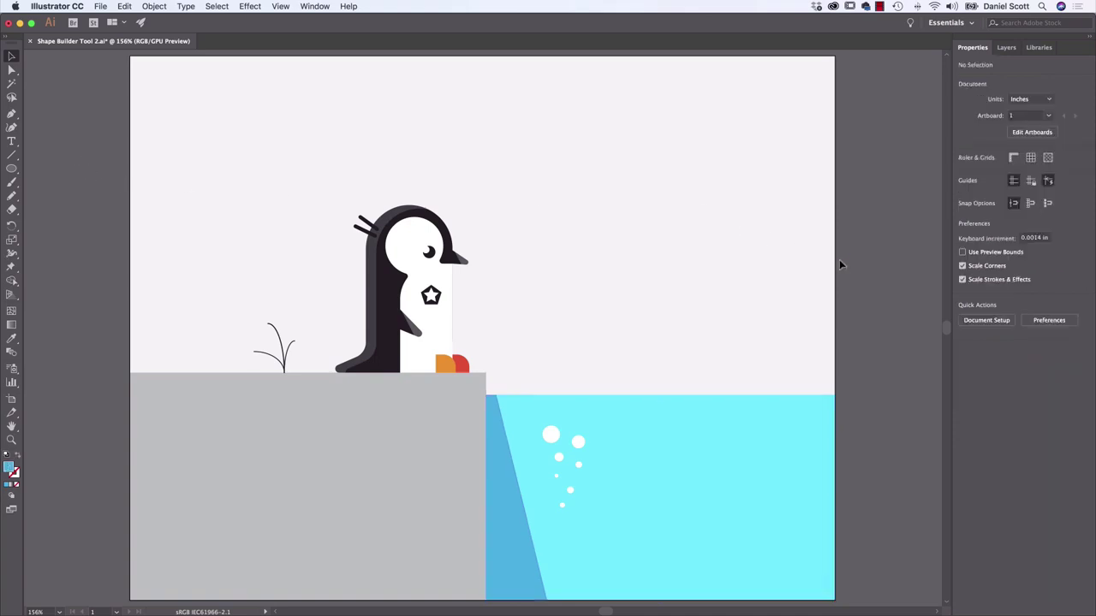
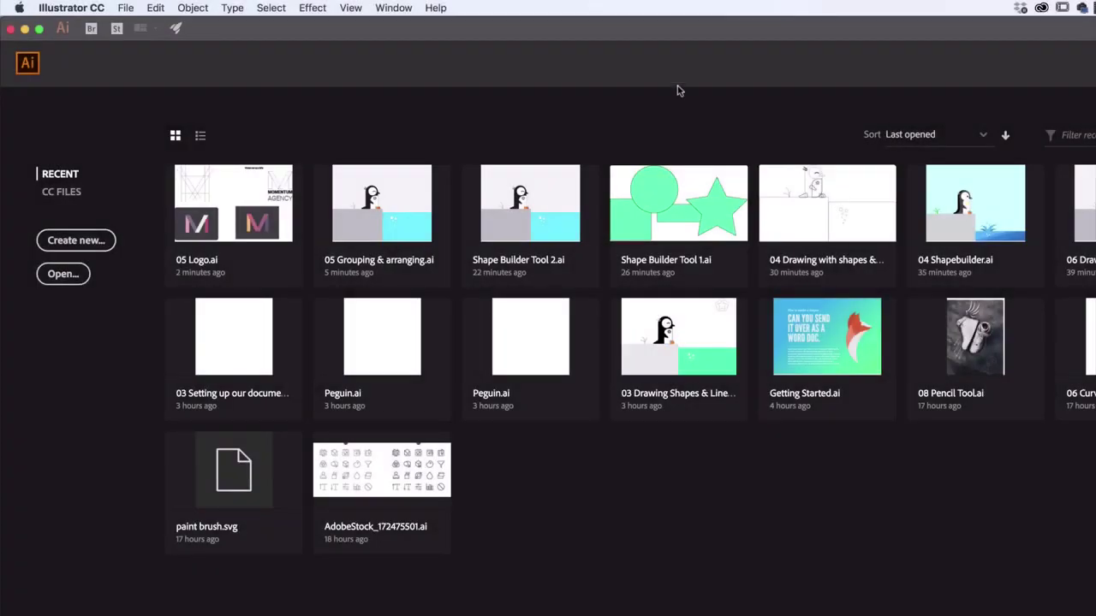
# Create a new Letter print document in landscape orientation, 792 x 612 pt, with RGB color mode.
pyautogui.click(127, 8)
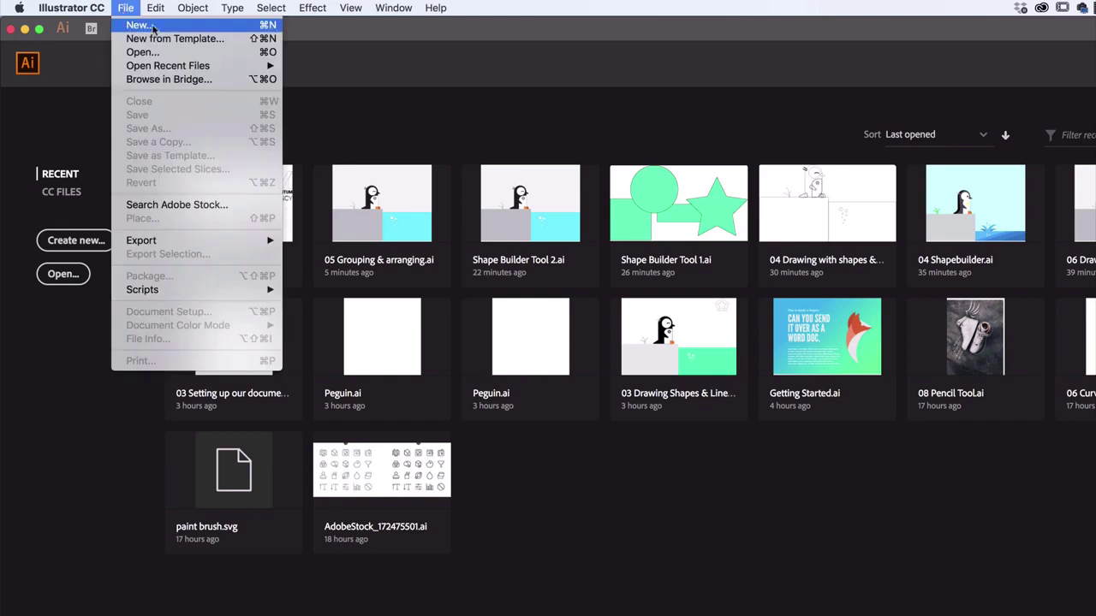
pyautogui.click(158, 27)
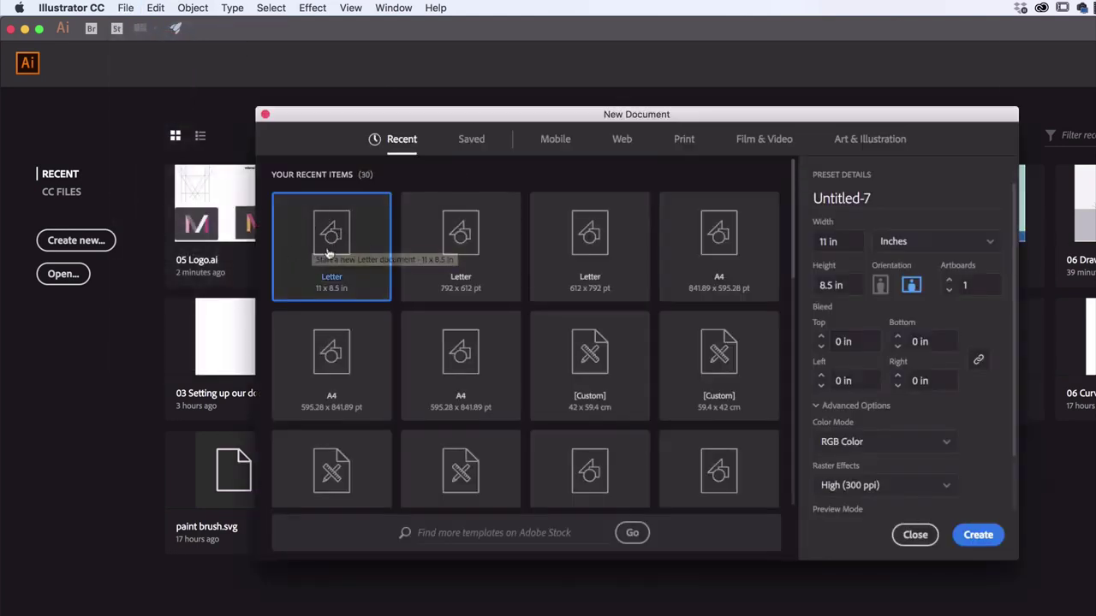
pyautogui.click(683, 140)
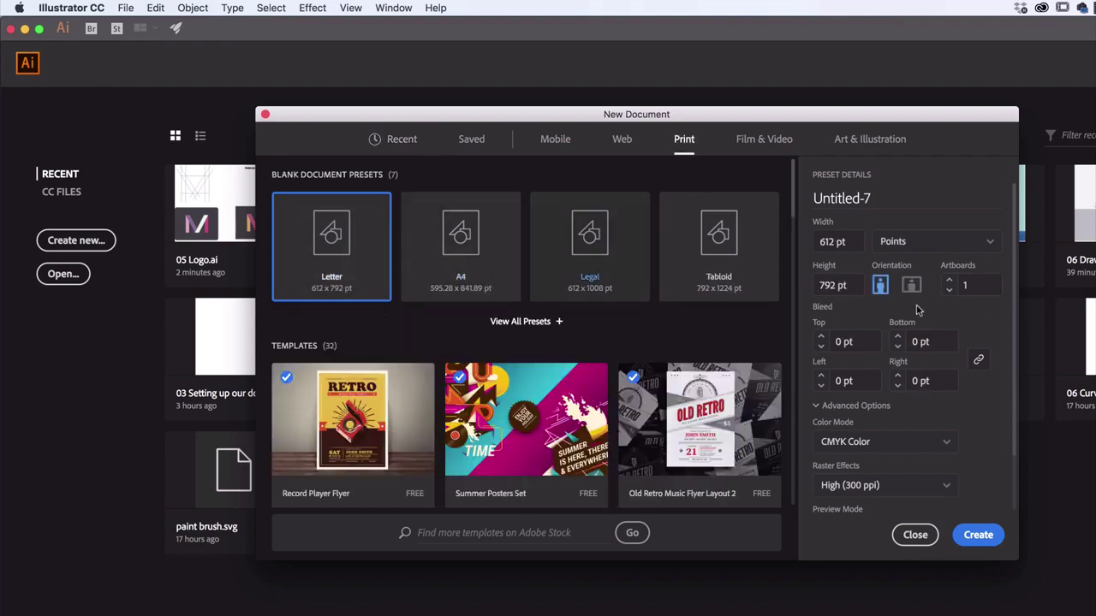
pyautogui.click(911, 286)
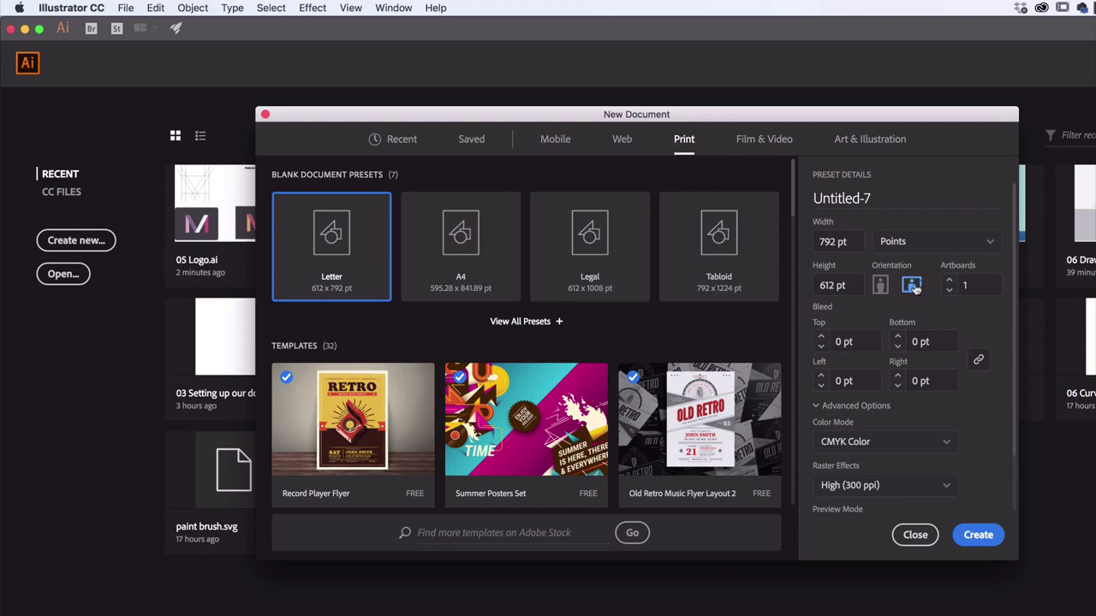
pyautogui.click(817, 408)
pyautogui.click(817, 408)
pyautogui.click(875, 382)
pyautogui.click(861, 401)
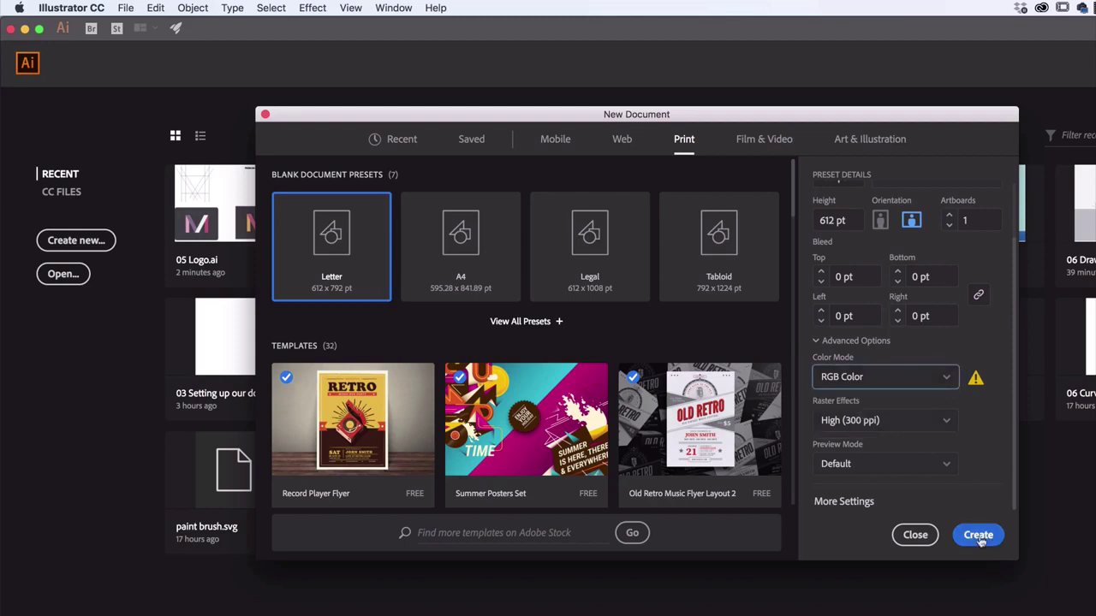
pyautogui.click(979, 538)
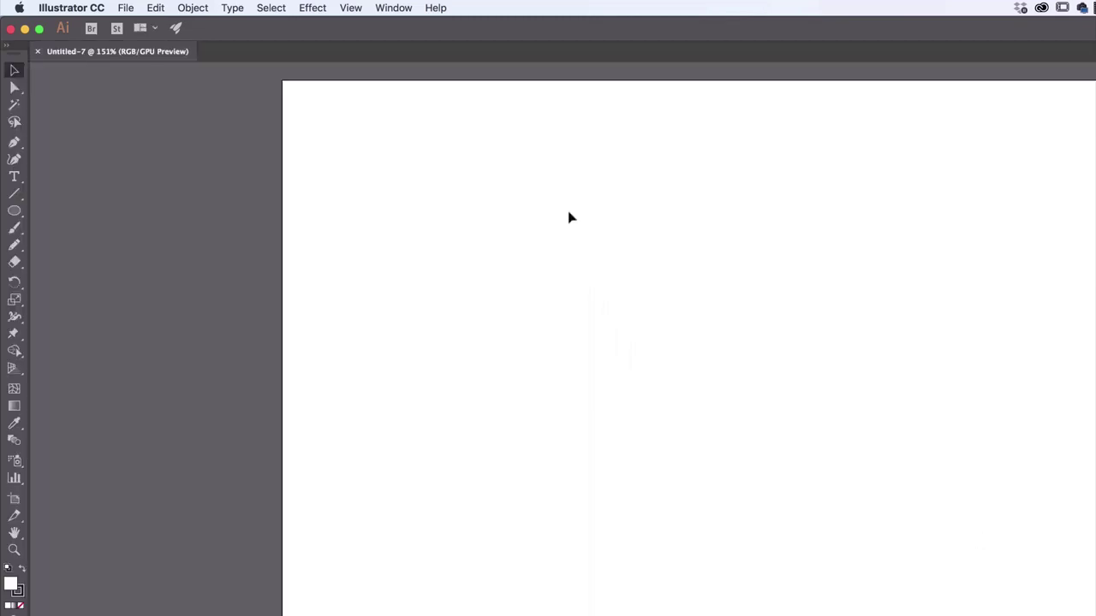
# Start saving the new document and choose the Class Files folder on the Desktop as its location.
pyautogui.press('super+s')
pyautogui.press('Escape')
pyautogui.click(125, 8)
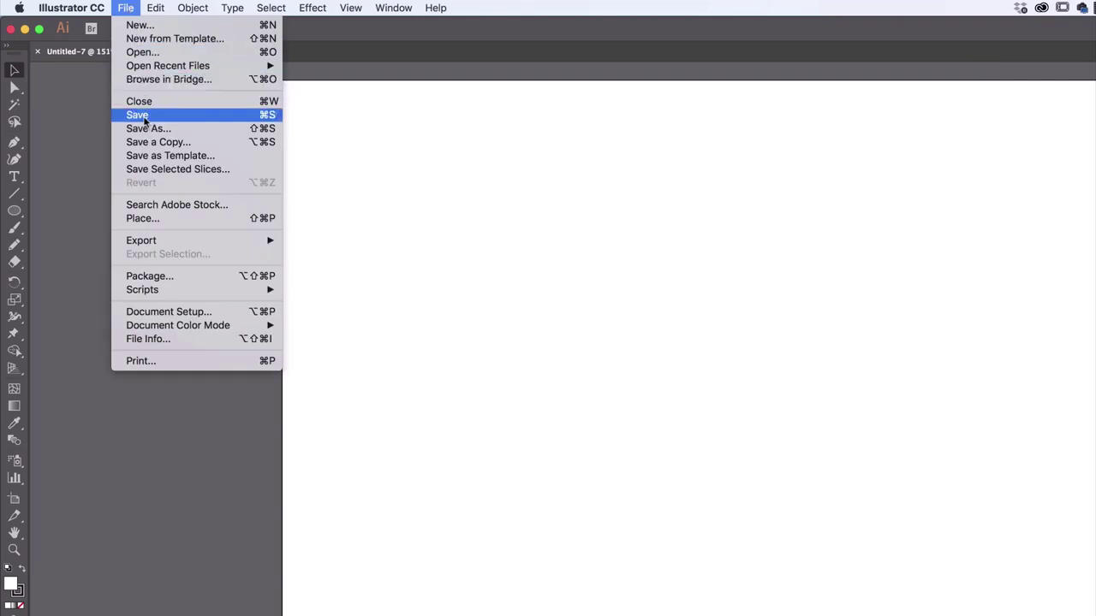
pyautogui.click(268, 119)
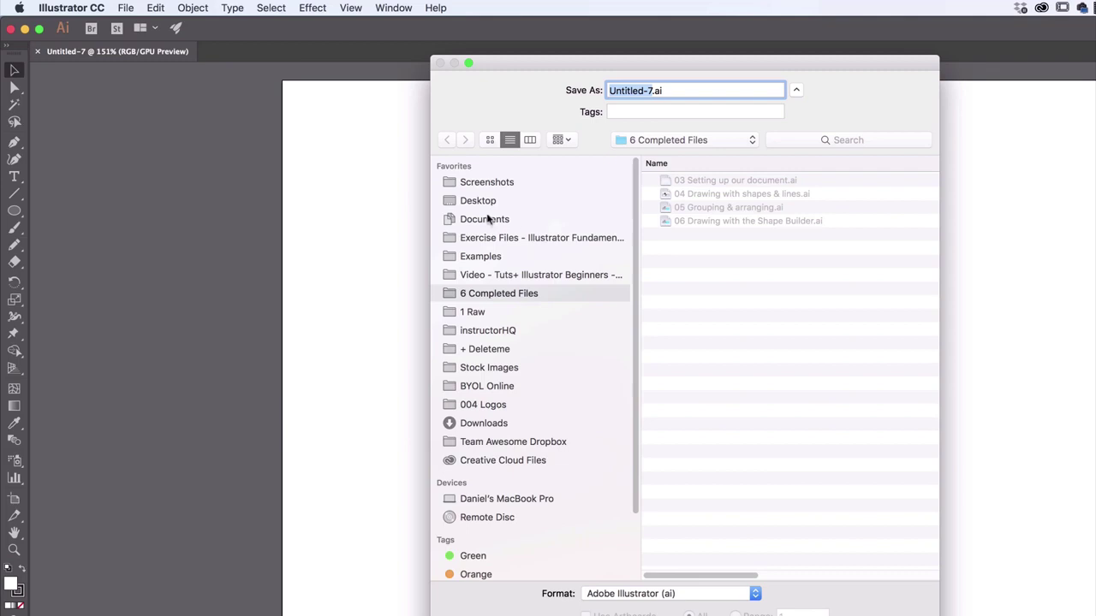
pyautogui.click(485, 202)
pyautogui.doubleClick(699, 182)
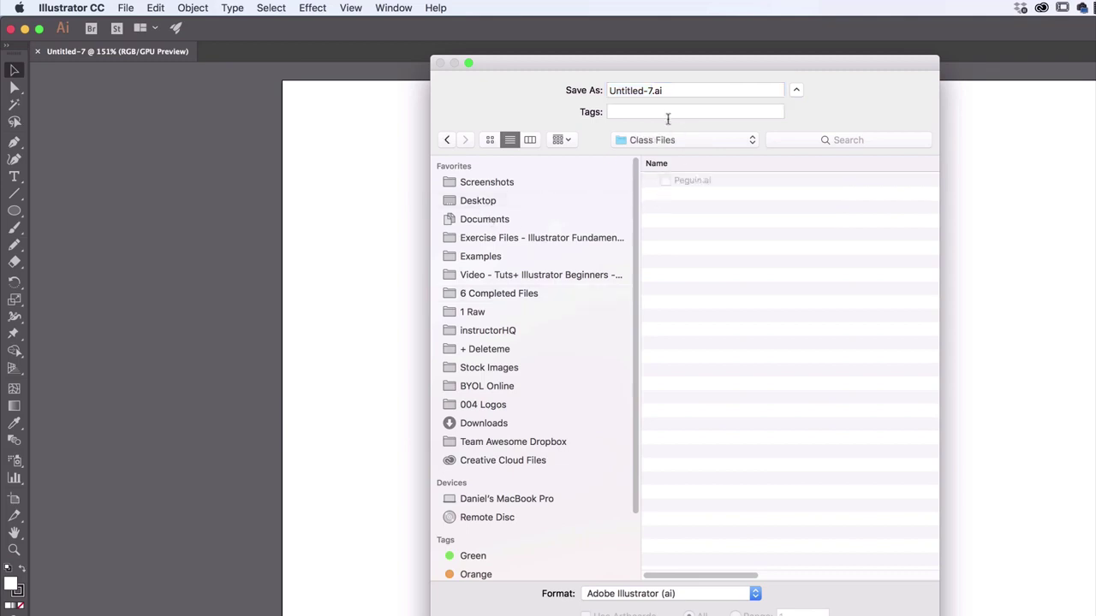
# Name the file M Logo V1 and save it in Adobe Illustrator format with the default Illustrator CC options.
pyautogui.moveTo(652, 90); pyautogui.dragTo(557, 92)
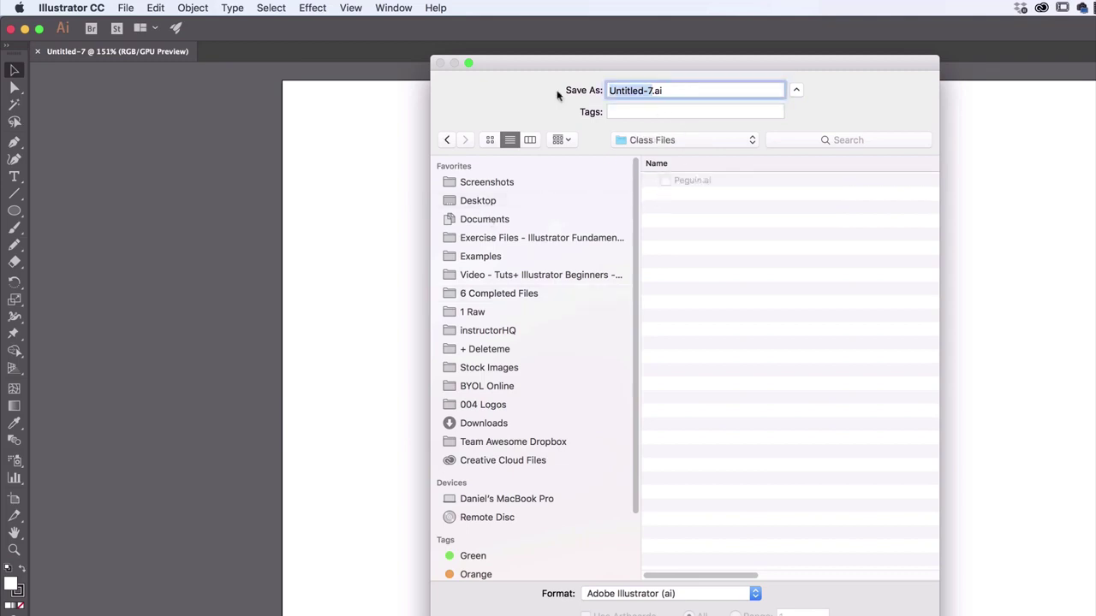
pyautogui.write('M Logo')
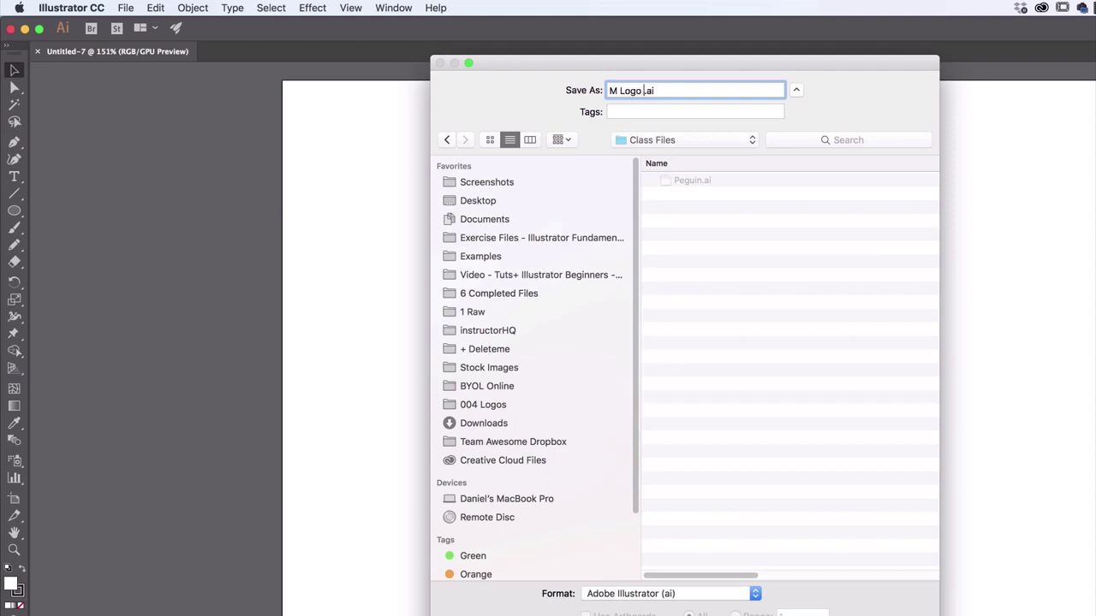
pyautogui.write(' V1')
pyautogui.press('BackSpace')
pyautogui.write('1')
pyautogui.press('BackSpace')
pyautogui.press('BackSpace')
pyautogui.press('BackSpace')
pyautogui.write('V1')
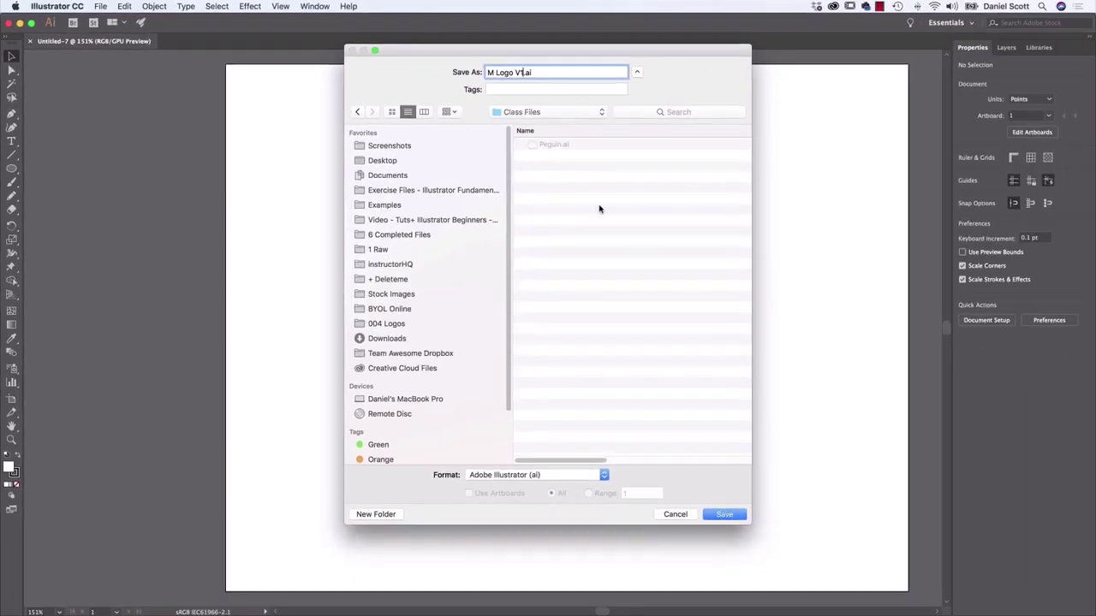
pyautogui.click(724, 515)
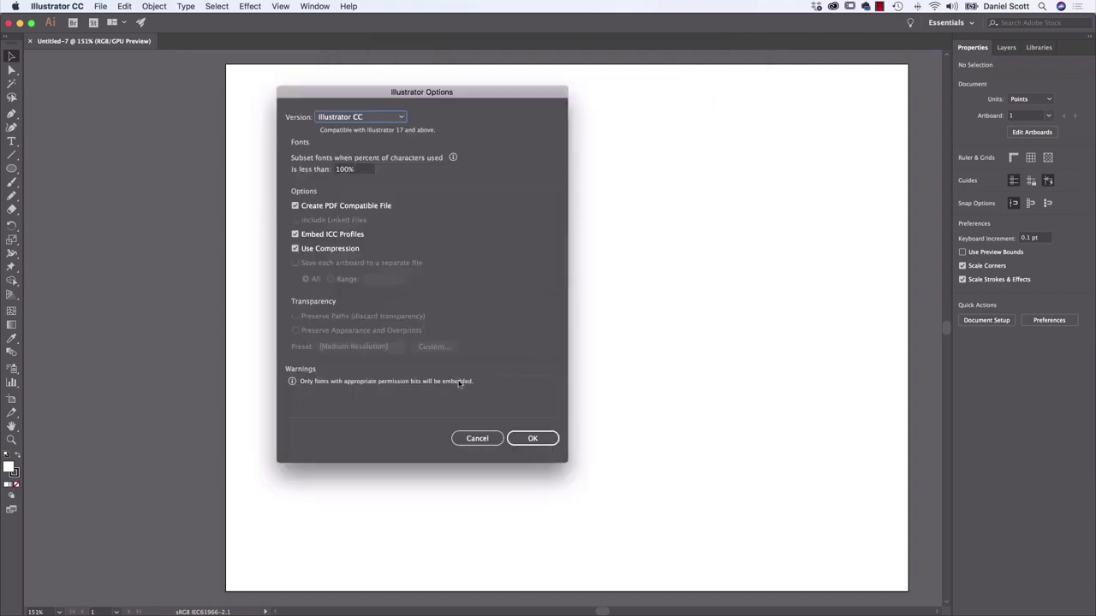
pyautogui.click(543, 441)
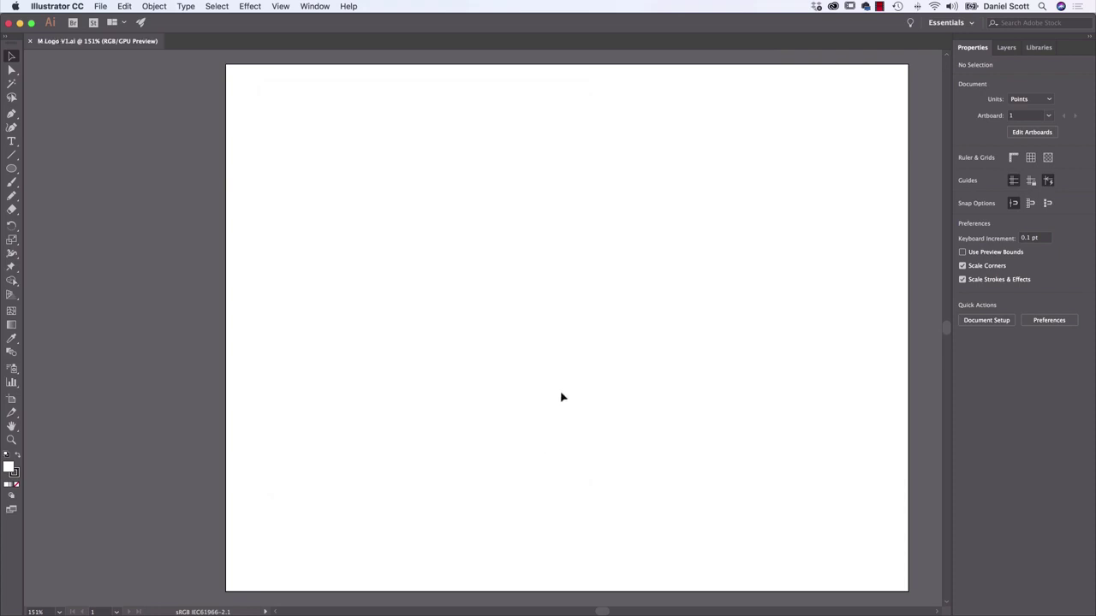
# Fit the artboard in the window and draw a straight vertical line with no fill in the artboard's upper left area.
pyautogui.press('super+0')
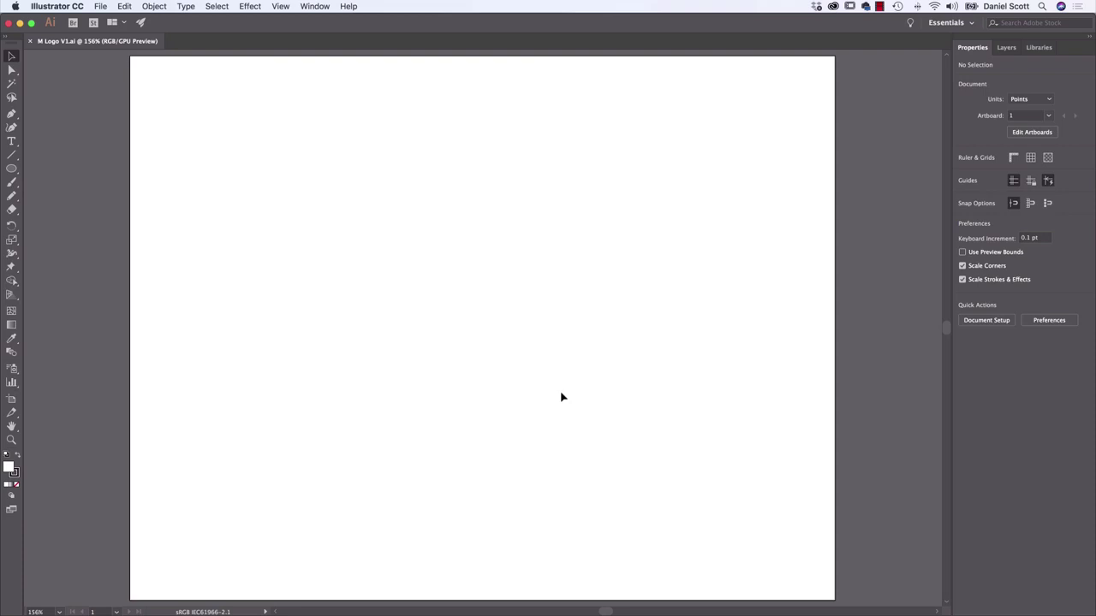
pyautogui.press('/')
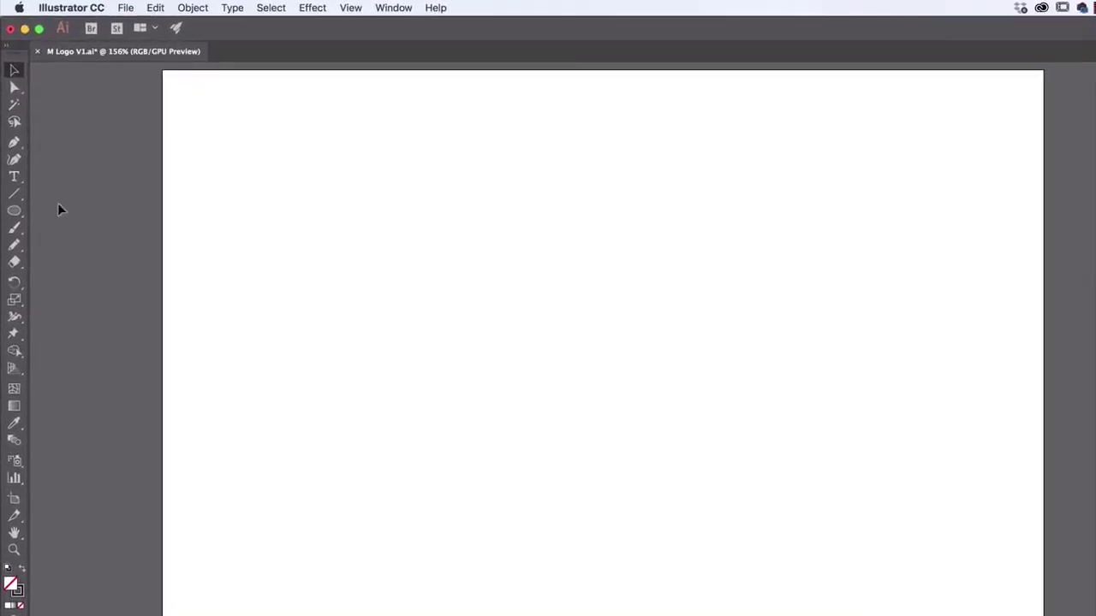
pyautogui.click(15, 194)
pyautogui.moveTo(380, 201); pyautogui.dragTo(379, 339)
pyautogui.press('shift')
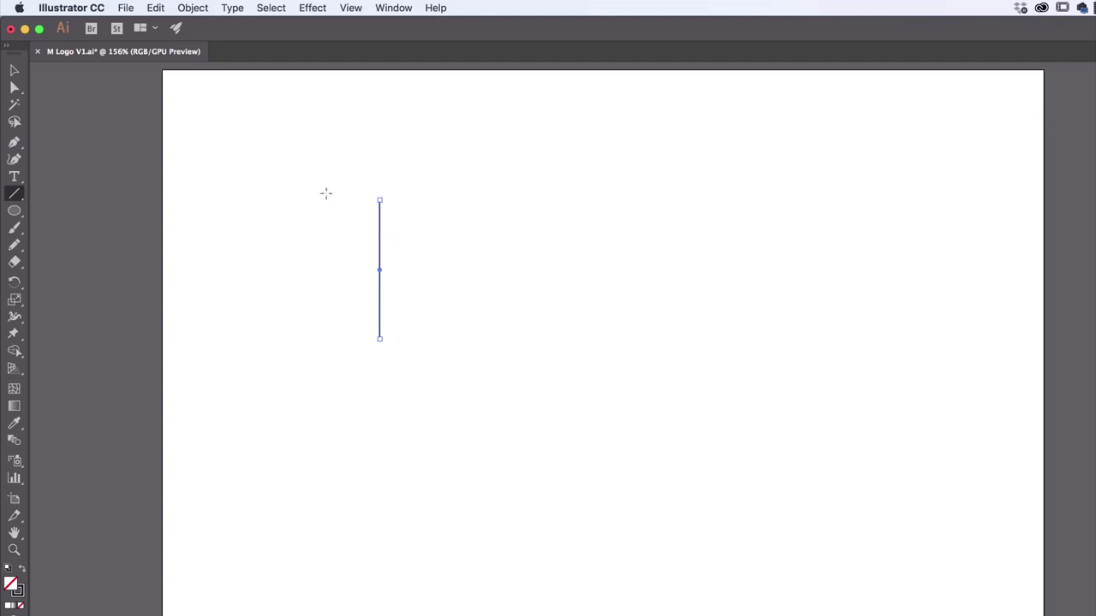
# Copy and paste the vertical line, place the copy close to the right of the original at the same height, and deselect it.
pyautogui.click(13, 72)
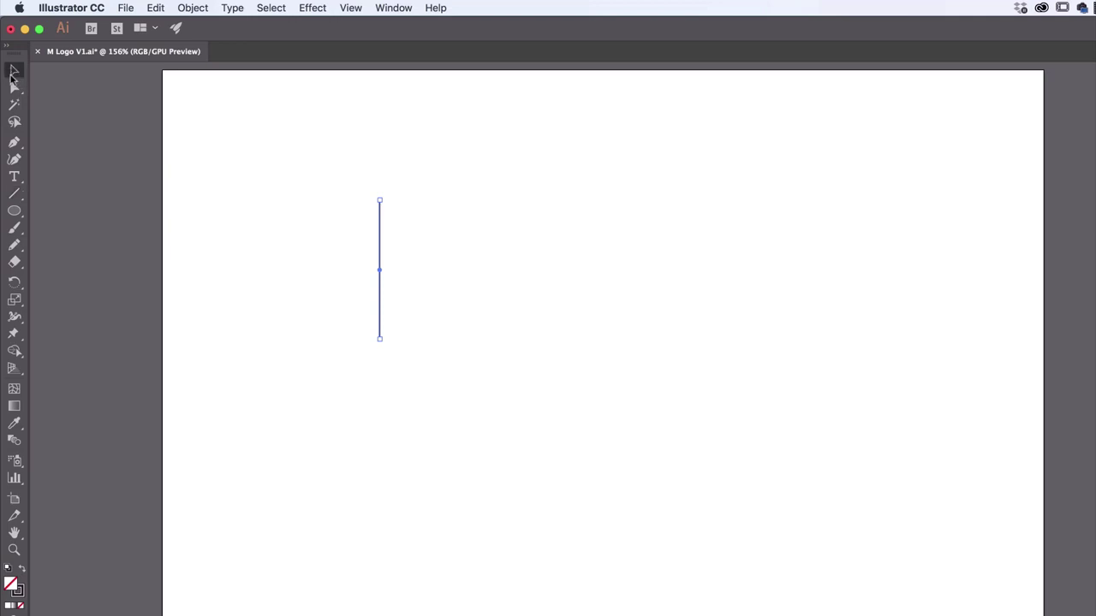
pyautogui.click(156, 8)
pyautogui.click(167, 76)
pyautogui.click(155, 7)
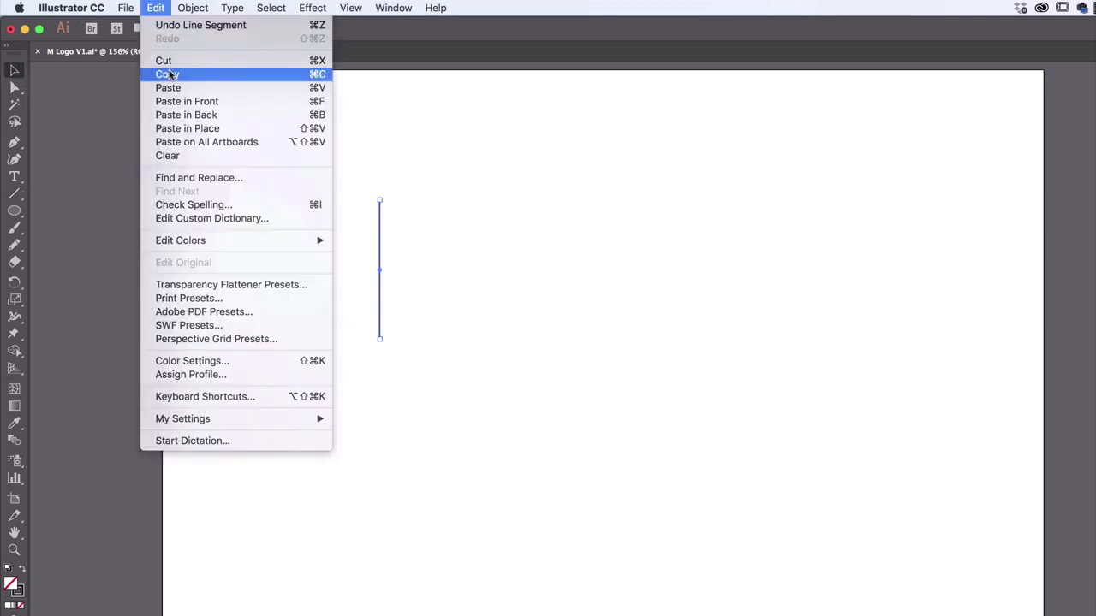
pyautogui.click(168, 87)
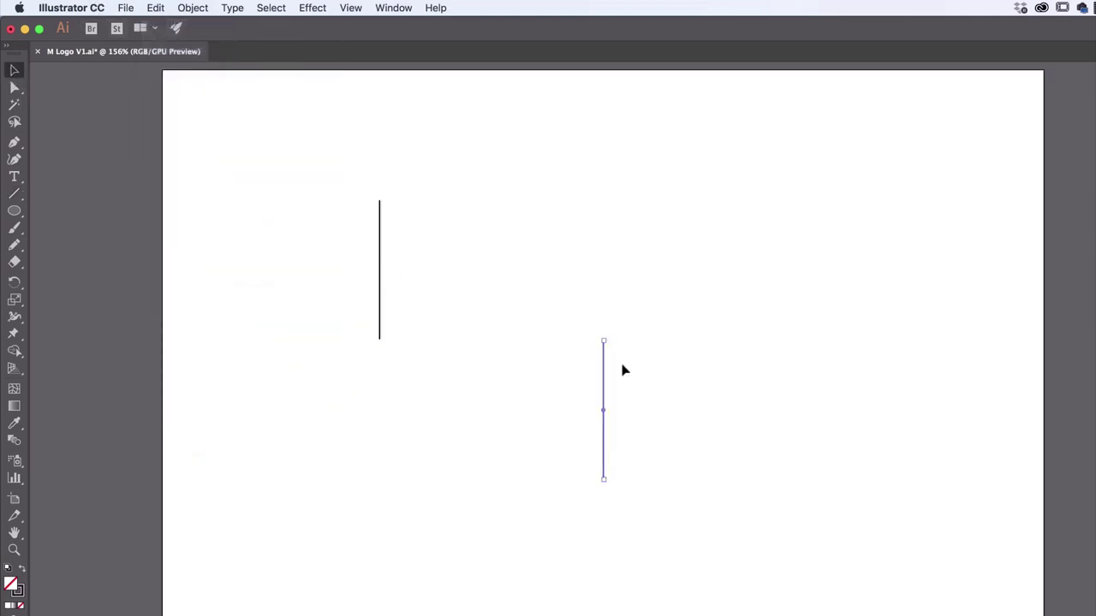
pyautogui.moveTo(603, 416); pyautogui.dragTo(406, 276)
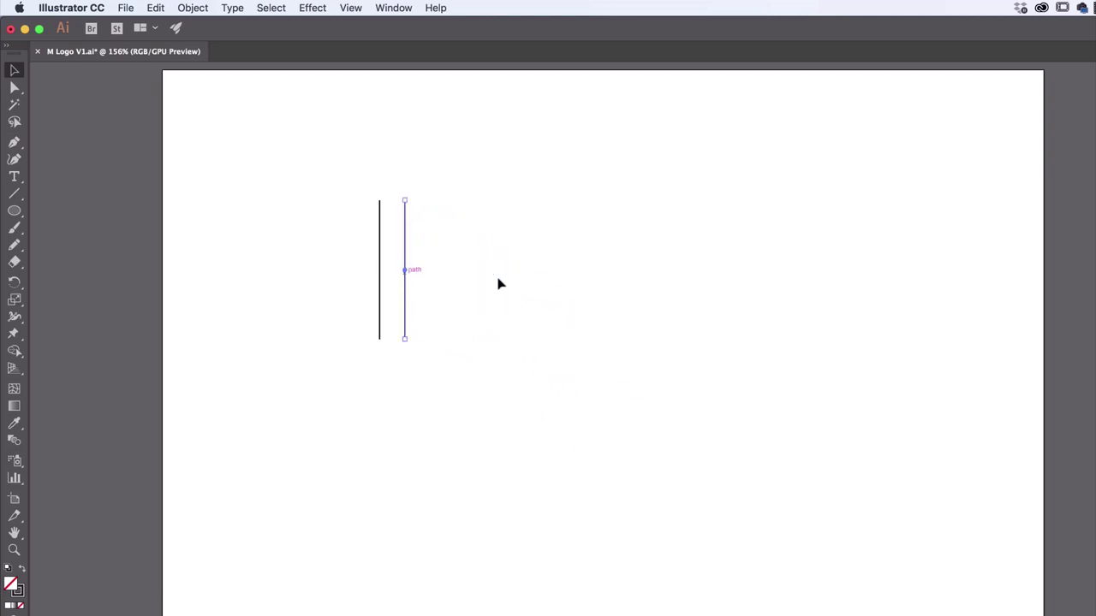
pyautogui.click(351, 8)
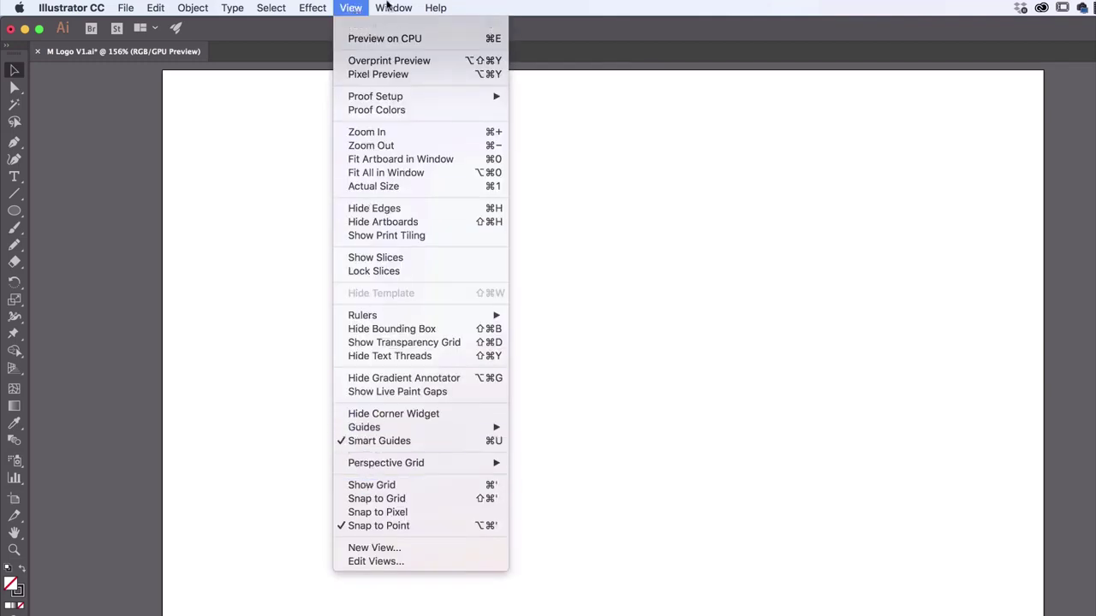
pyautogui.click(350, 8)
pyautogui.click(523, 290)
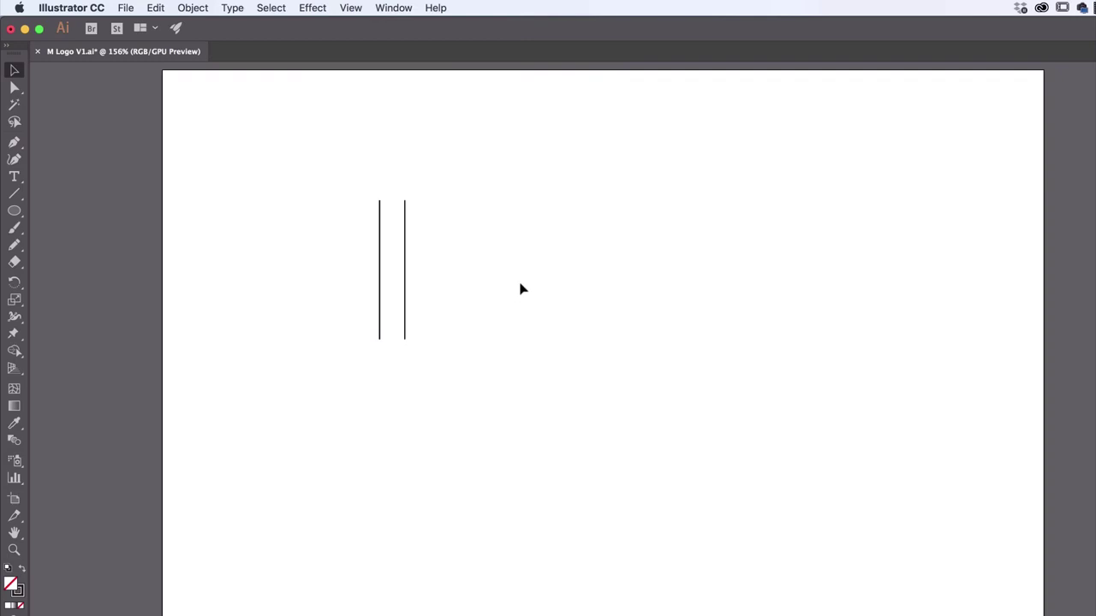
# Group the two vertical lines and paste a copy of the group.
pyautogui.moveTo(339, 169); pyautogui.dragTo(445, 283)
pyautogui.click(193, 7)
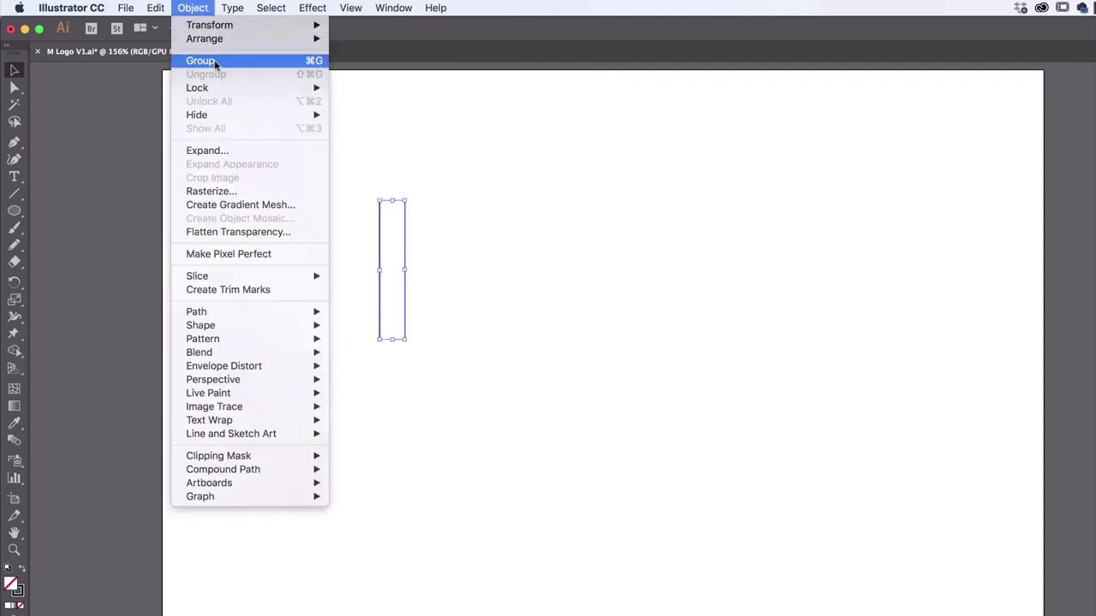
pyautogui.click(220, 61)
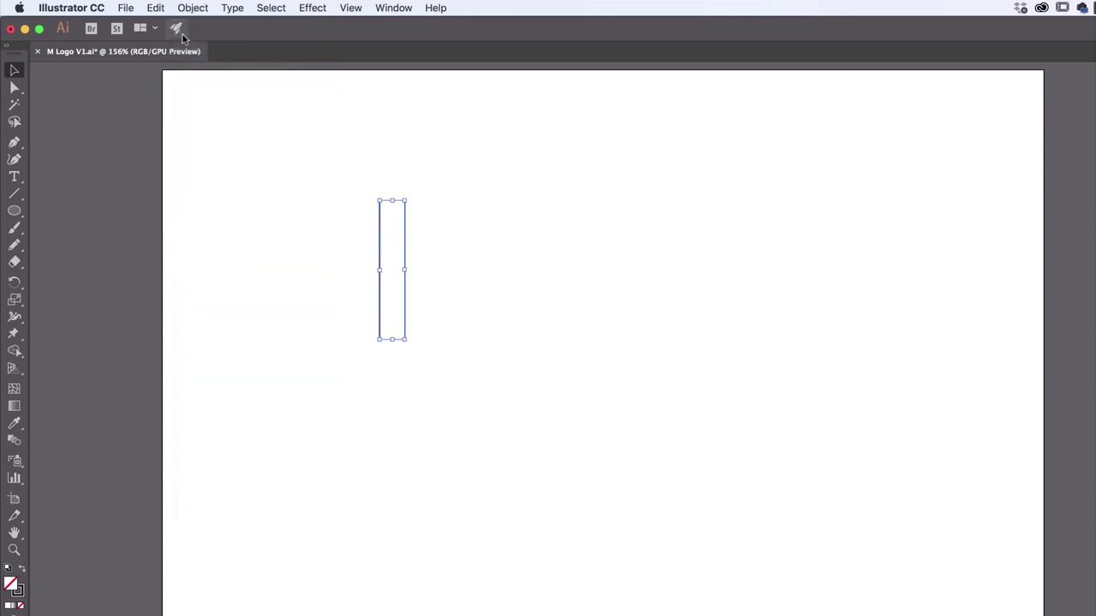
pyautogui.click(156, 8)
pyautogui.click(175, 75)
pyautogui.click(156, 8)
pyautogui.click(168, 88)
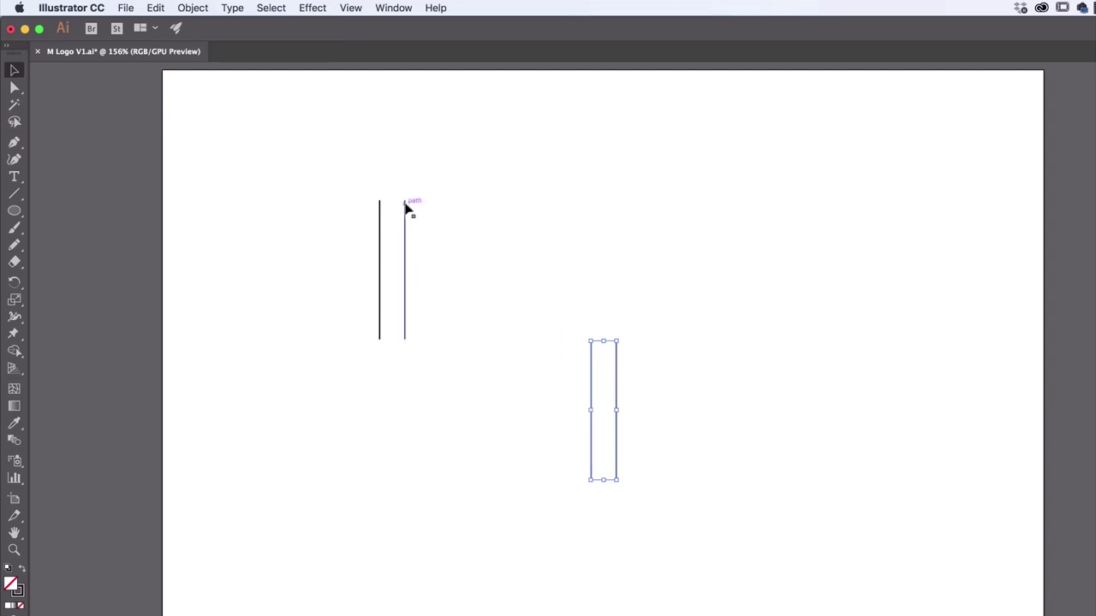
# Rotate the pasted line pair so it slants down to the right, and lay it across the upright pair.
pyautogui.click(617, 341)
pyautogui.moveTo(619, 336); pyautogui.dragTo(571, 332)
pyautogui.moveTo(602, 382); pyautogui.dragTo(409, 257)
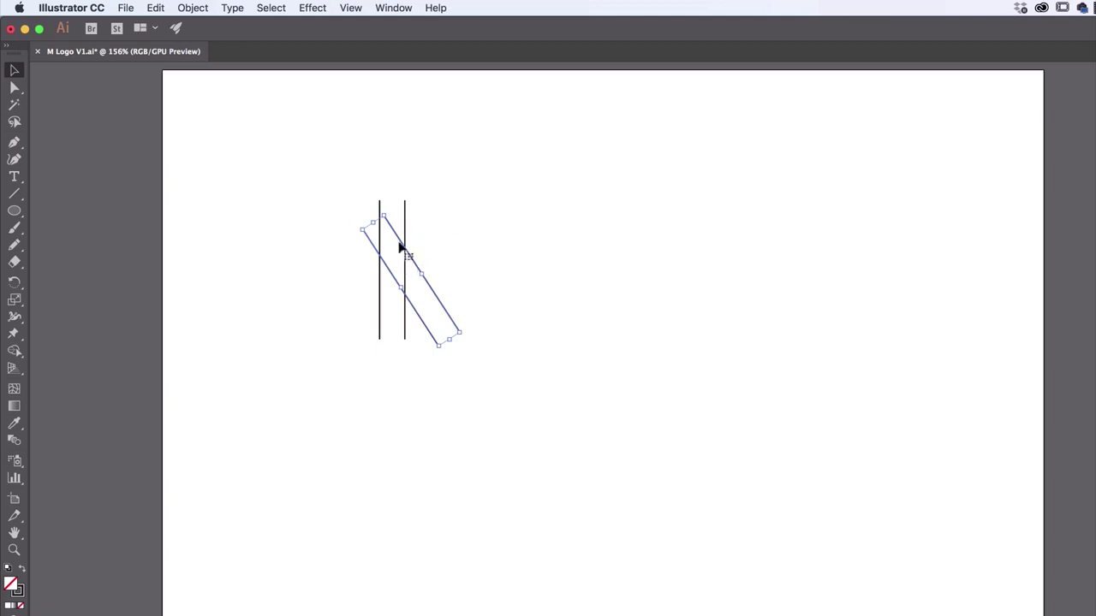
# Lengthen the slanted line pair at both ends so it extends past the upright lines, and deselect it.
pyautogui.moveTo(450, 343); pyautogui.dragTo(460, 358)
pyautogui.moveTo(374, 223); pyautogui.dragTo(357, 194)
pyautogui.click(560, 348)
# Select the upright and slanted line pairs and group them together.
pyautogui.moveTo(504, 200); pyautogui.dragTo(301, 416)
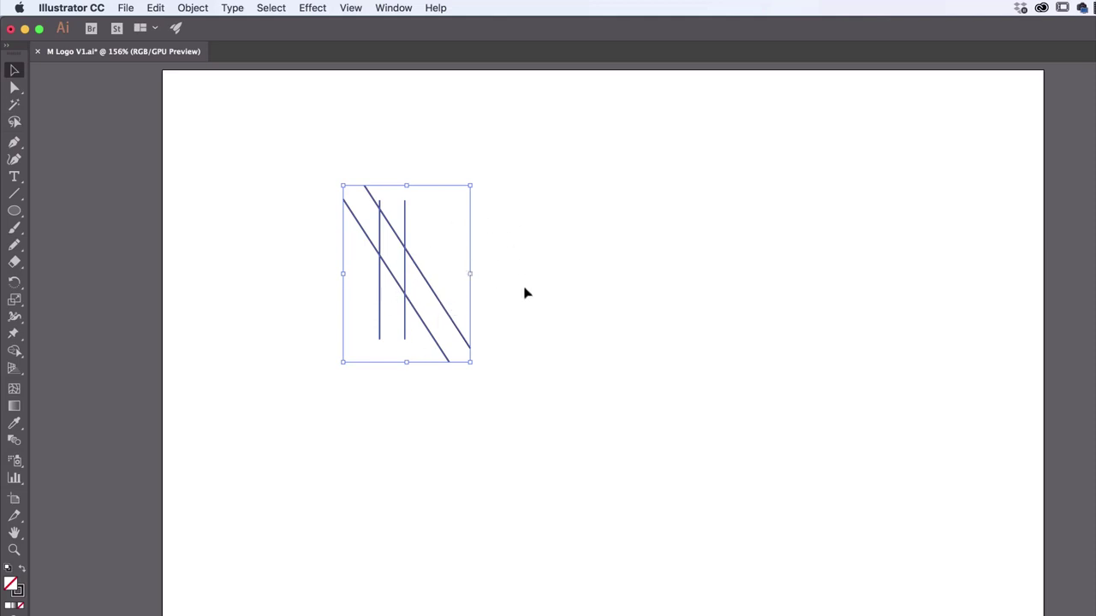
pyautogui.click(356, 260)
pyautogui.moveTo(335, 232); pyautogui.dragTo(479, 332)
pyautogui.click(192, 8)
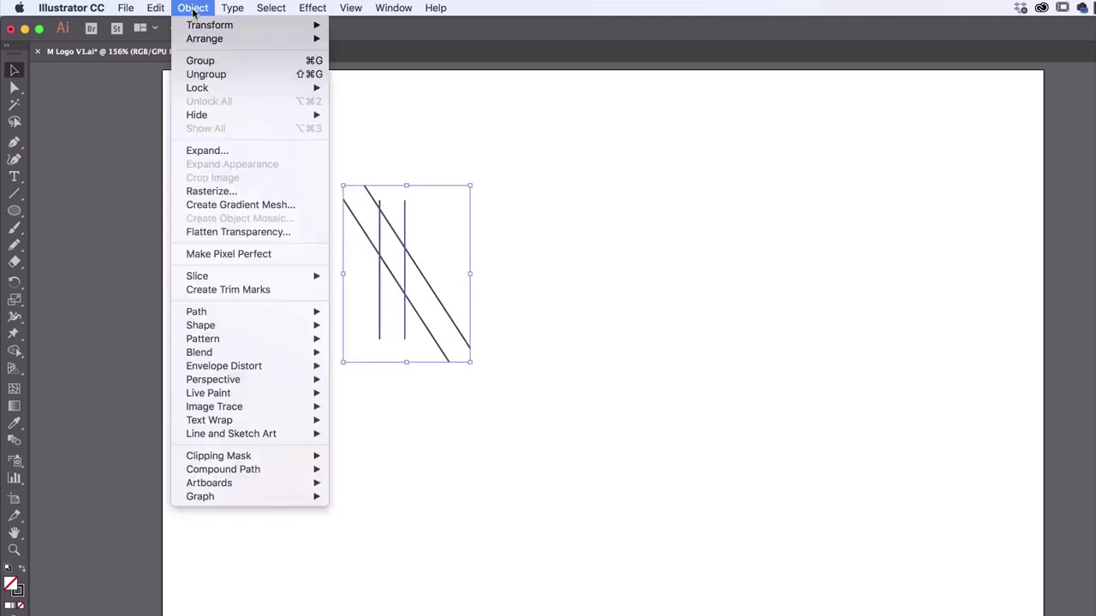
pyautogui.click(204, 60)
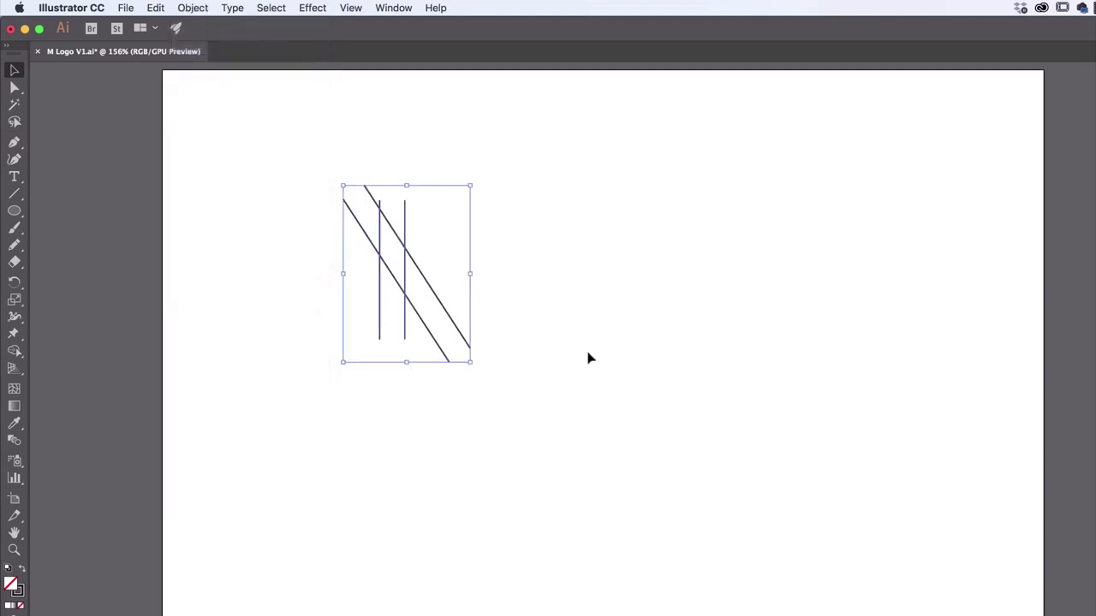
# Open the Reflect options for the grouped lines and move the dialog close to the artwork.
pyautogui.click(194, 8)
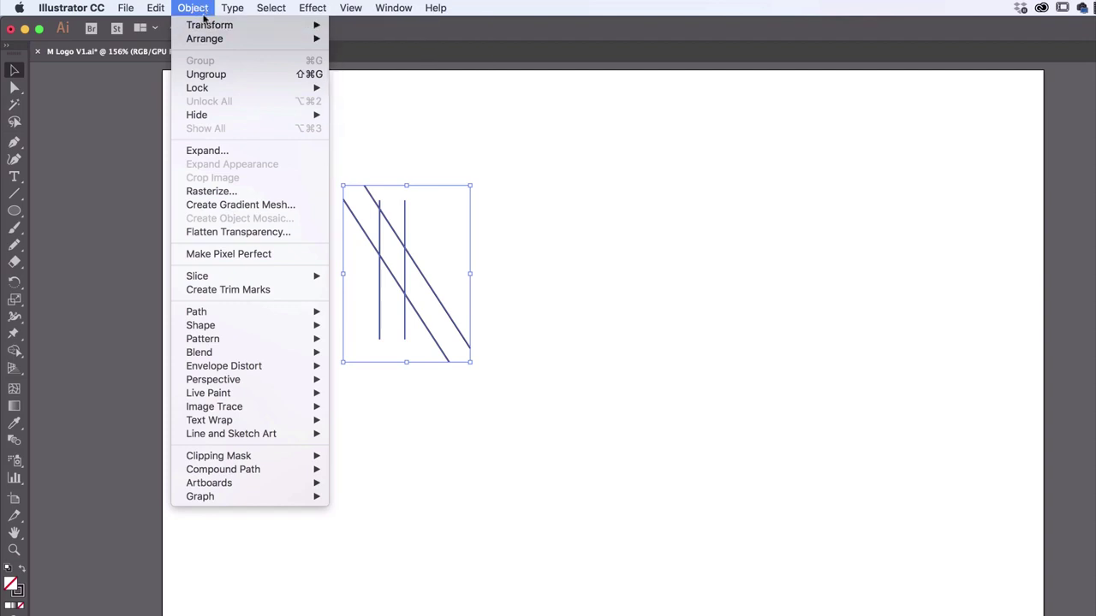
pyautogui.moveTo(214, 25)
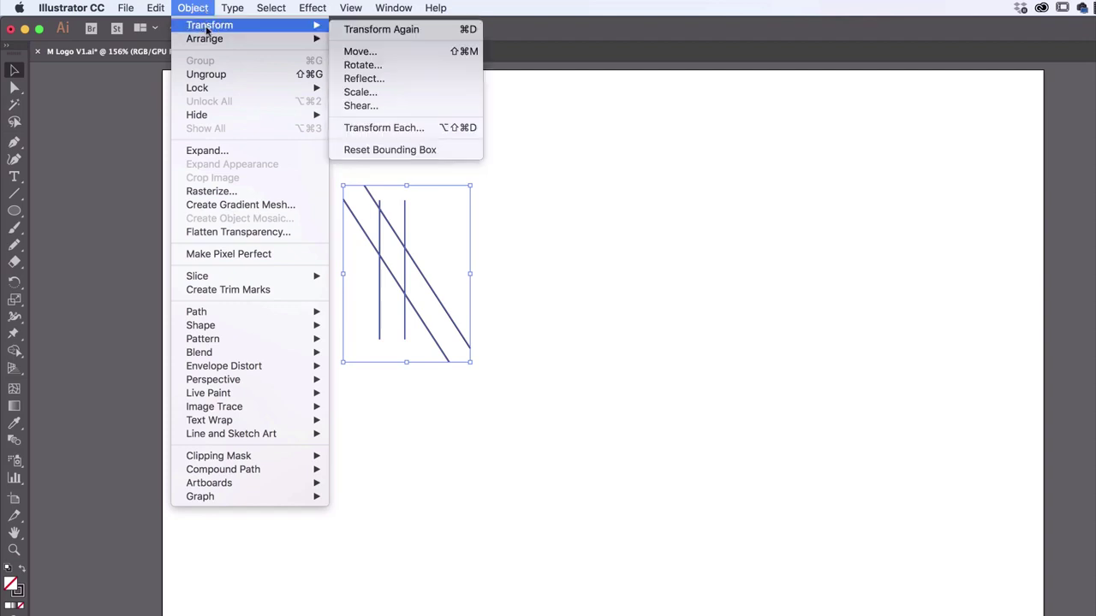
pyautogui.click(382, 79)
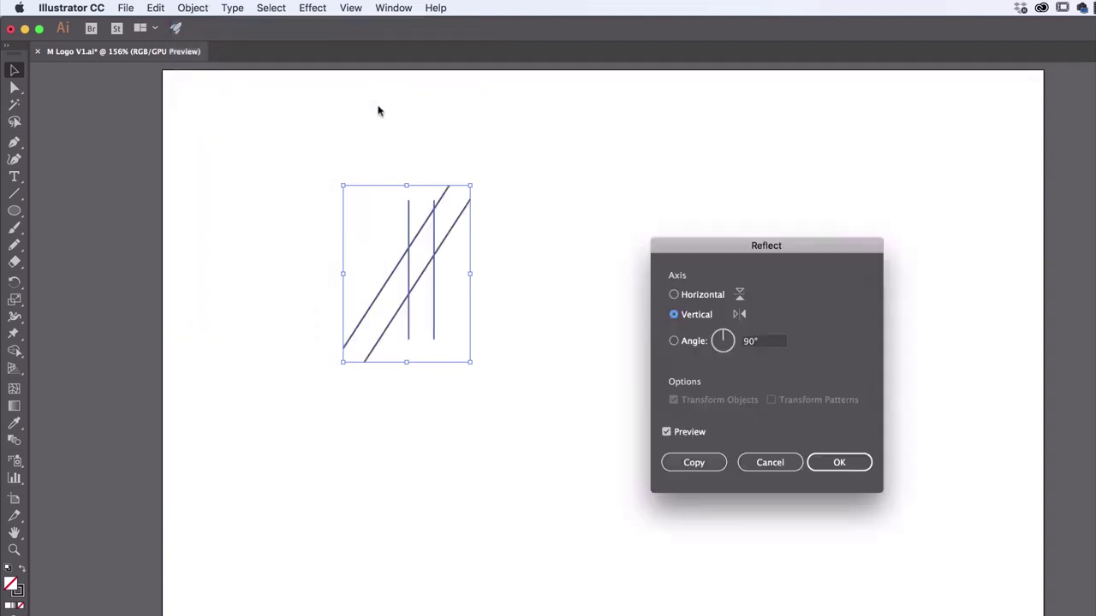
pyautogui.click(666, 431)
pyautogui.moveTo(788, 246); pyautogui.dragTo(652, 142)
# Compare the horizontal and vertical axis reflections of the grouped lines using the preview.
pyautogui.click(555, 192)
pyautogui.click(556, 213)
pyautogui.click(556, 194)
pyautogui.click(555, 239)
pyautogui.click(562, 193)
pyautogui.click(562, 213)
pyautogui.click(564, 196)
pyautogui.click(552, 333)
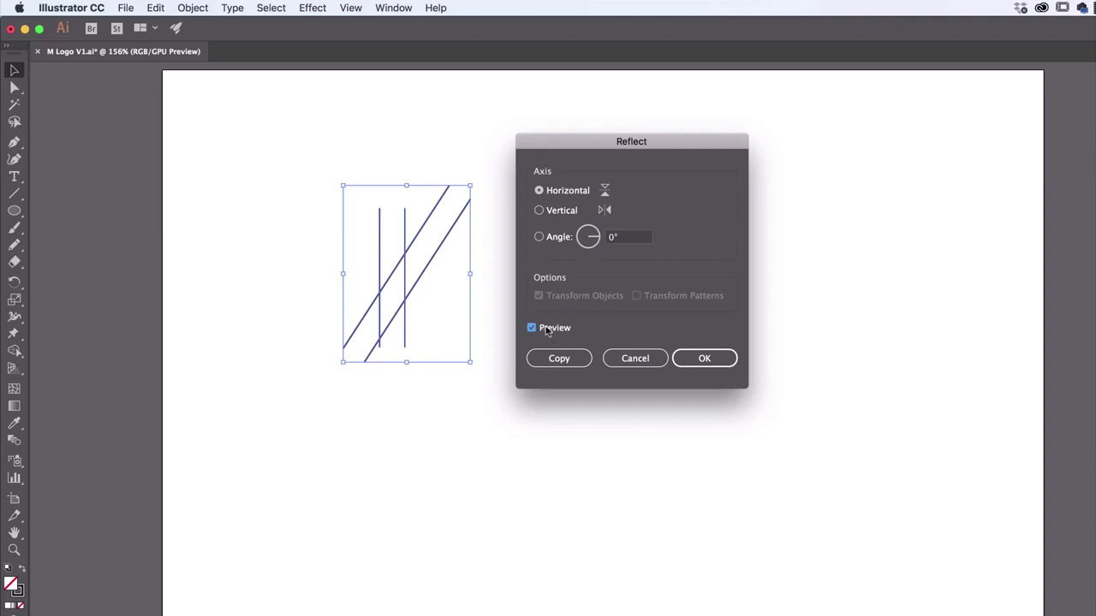
# Reflect the grouped lines across the vertical axis as a copy, keeping the original.
pyautogui.click(559, 214)
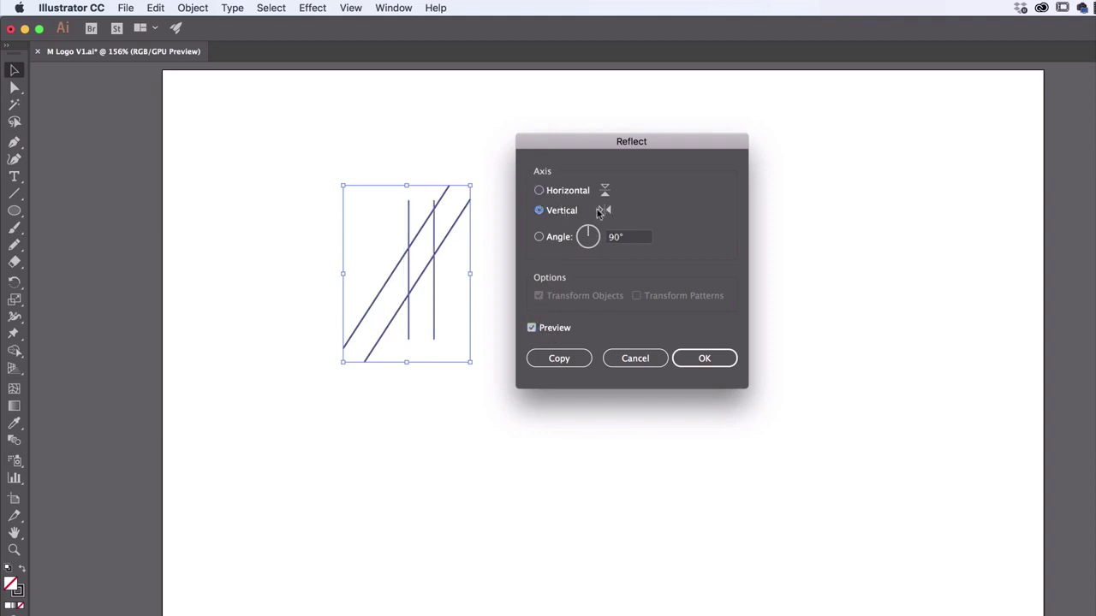
pyautogui.moveTo(685, 150); pyautogui.dragTo(734, 154)
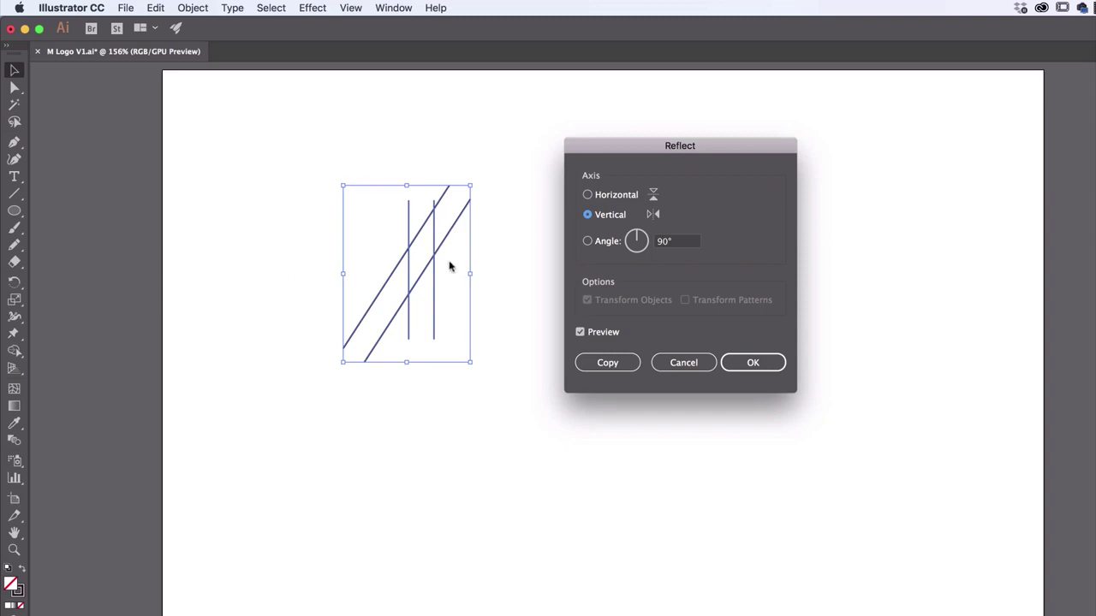
pyautogui.click(607, 363)
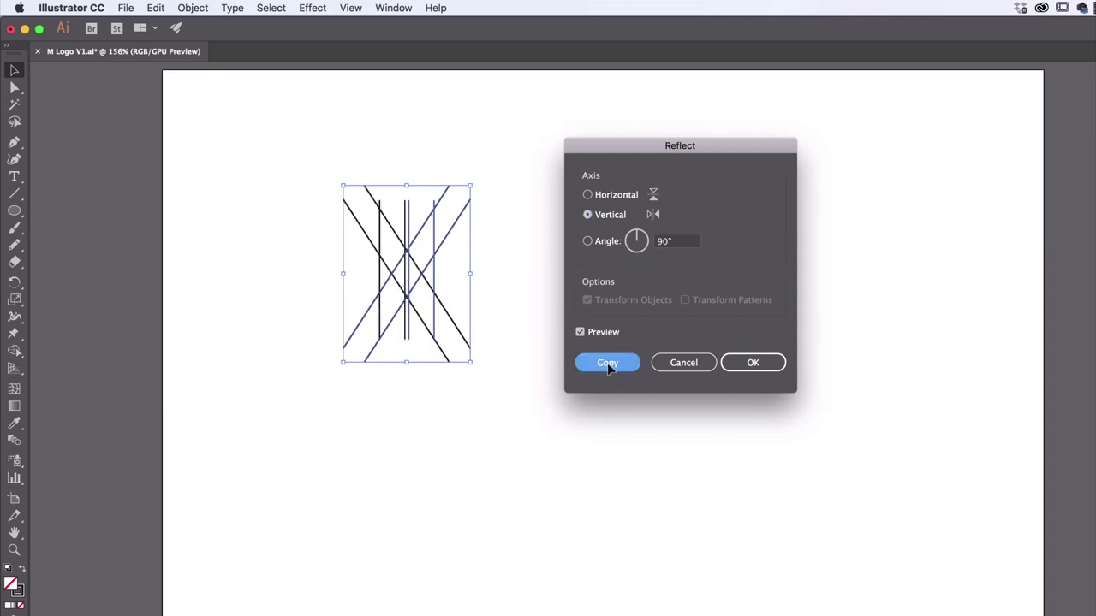
# Move the original line group to the left of the reflected copy so their slanted lines cross in an M shape, and deselect.
pyautogui.moveTo(459, 337); pyautogui.dragTo(315, 308)
pyautogui.click(411, 291)
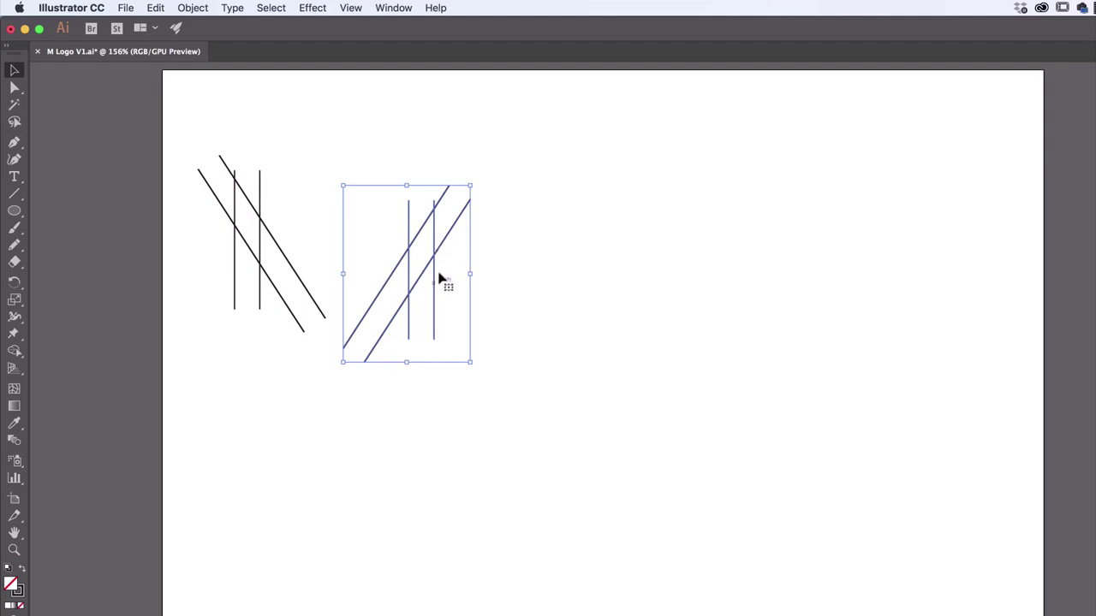
pyautogui.moveTo(314, 299); pyautogui.dragTo(387, 345)
pyautogui.moveTo(361, 282); pyautogui.dragTo(358, 285)
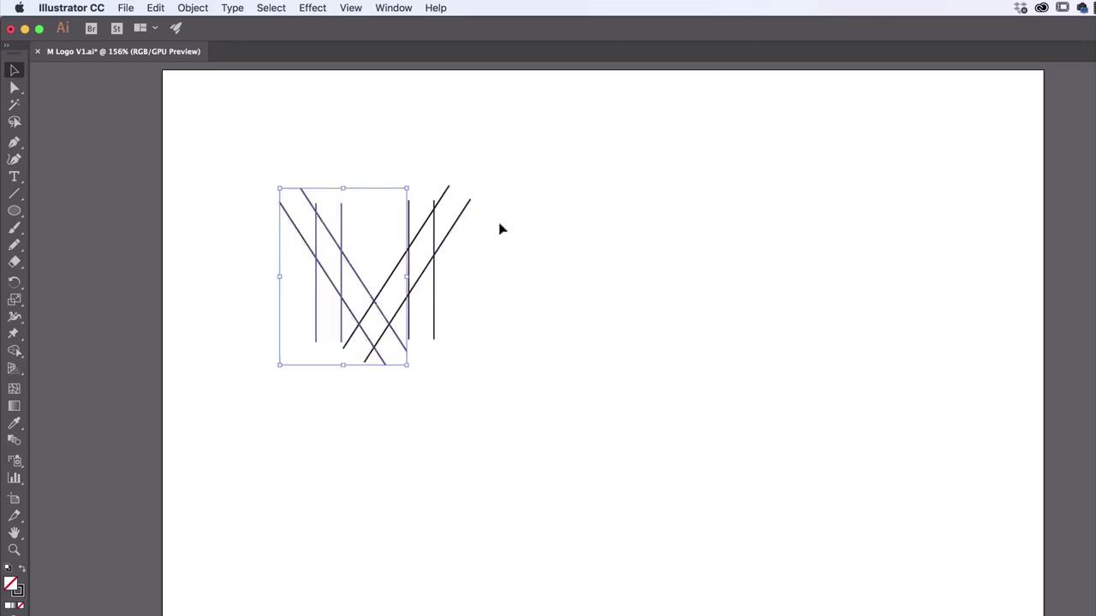
pyautogui.click(529, 351)
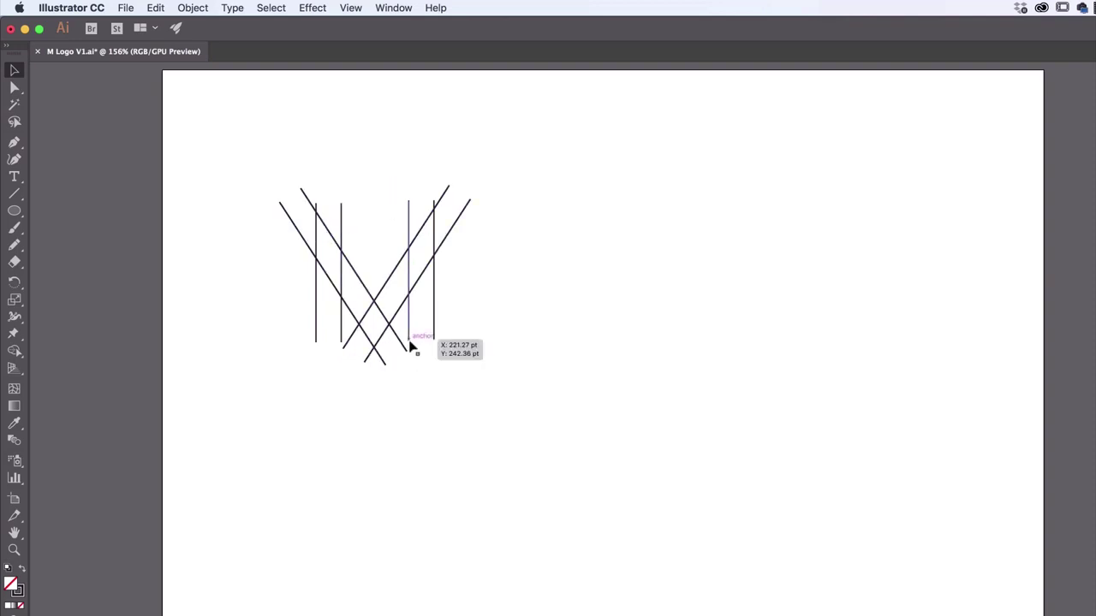
# Align all the M's line groups by their vertical centres, and deselect them.
pyautogui.moveTo(255, 164); pyautogui.dragTo(509, 431)
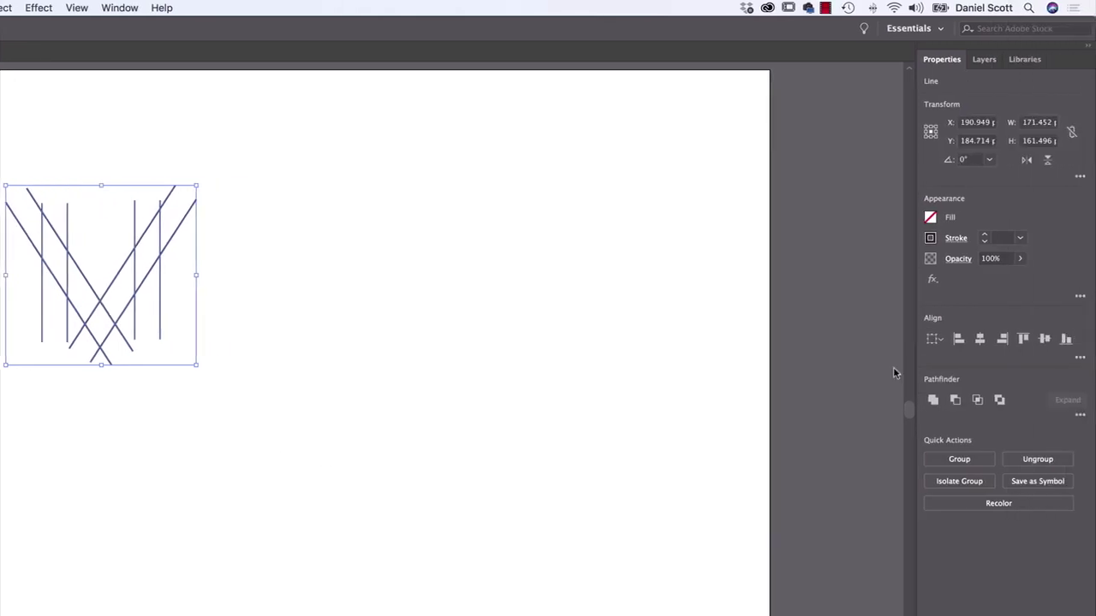
pyautogui.click(1045, 341)
pyautogui.click(147, 408)
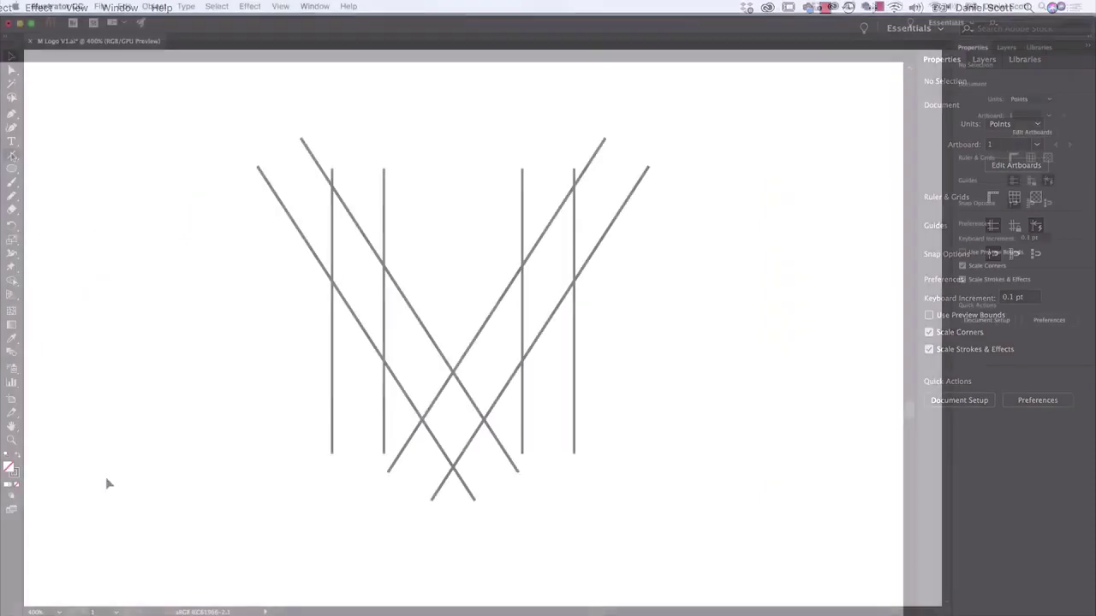
# Draw 1 pt horizontal lines inward from both outer stem-diagonal crossings, across the lower diagonal crossings, and along the bottoms of the stems.
pyautogui.press('\\')
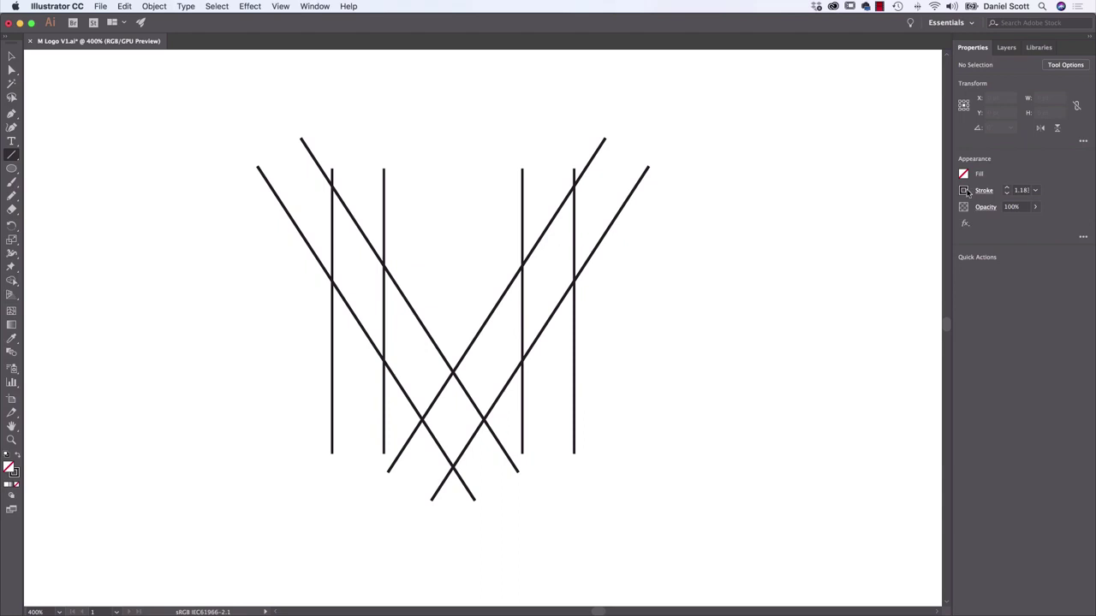
pyautogui.click(1035, 190)
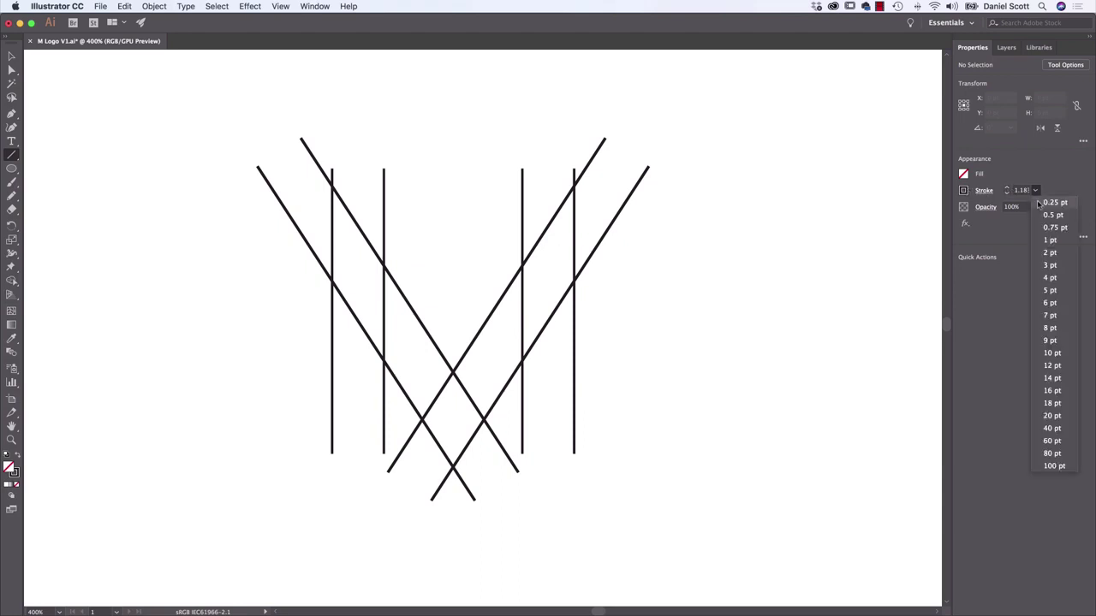
pyautogui.click(1057, 242)
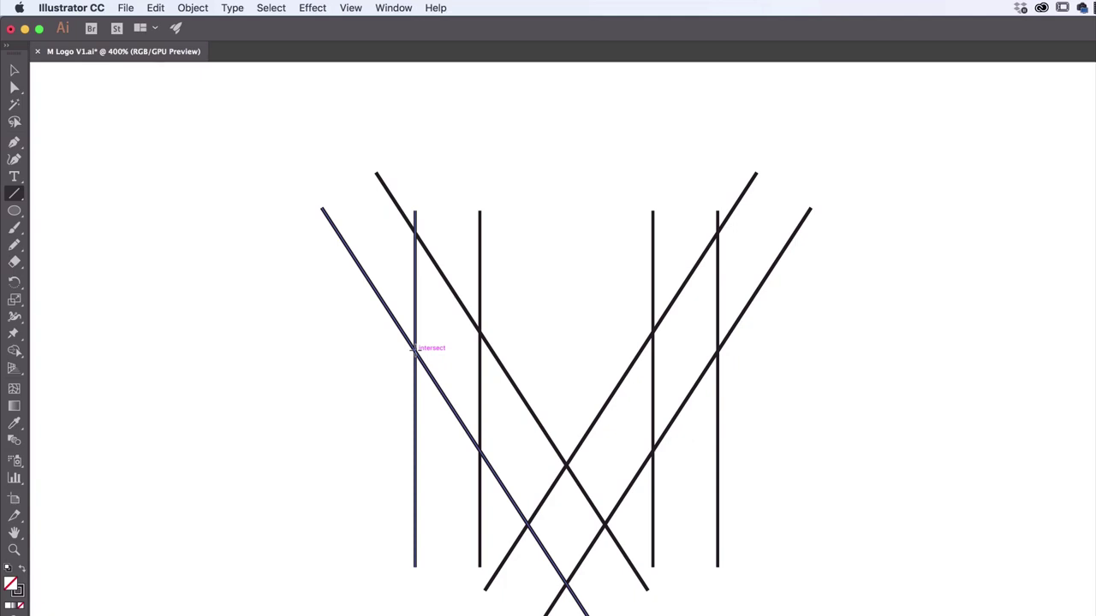
pyautogui.moveTo(415, 348); pyautogui.dragTo(523, 351)
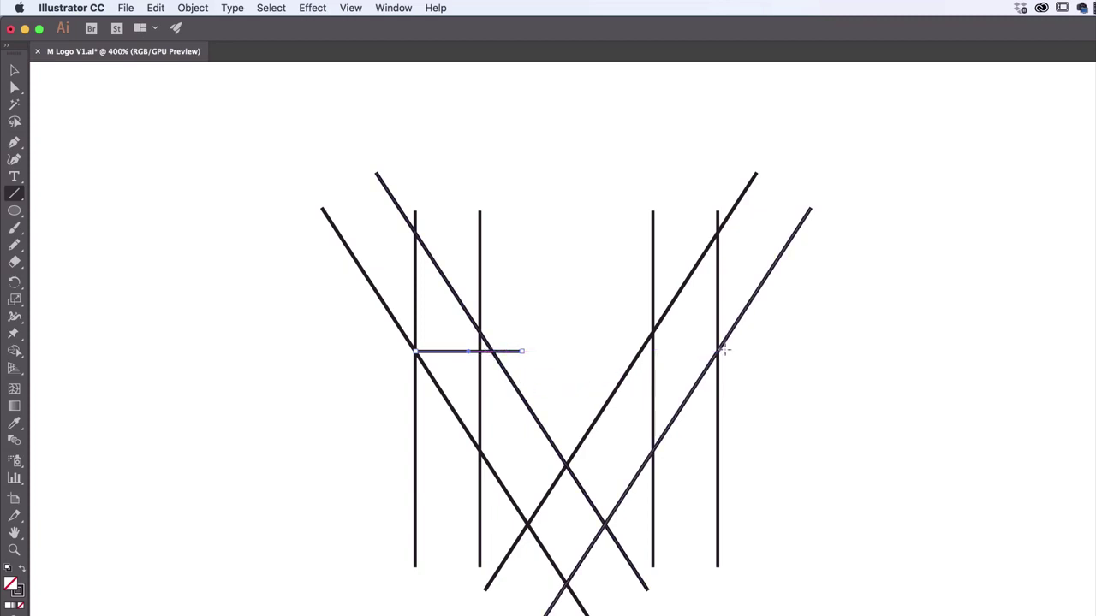
pyautogui.moveTo(716, 352); pyautogui.dragTo(615, 352)
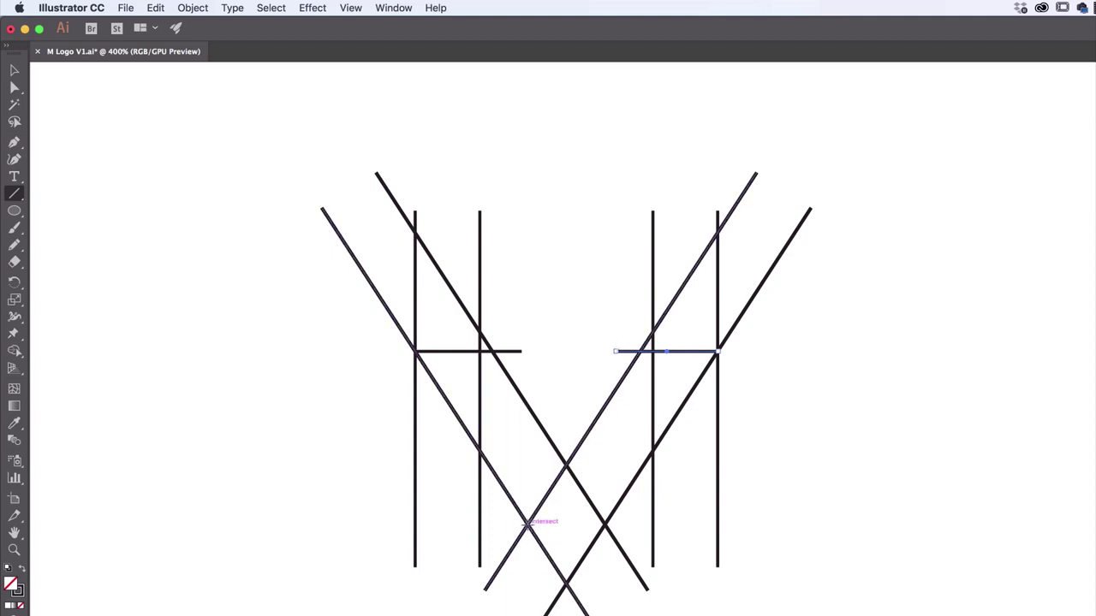
pyautogui.moveTo(528, 524); pyautogui.dragTo(620, 524)
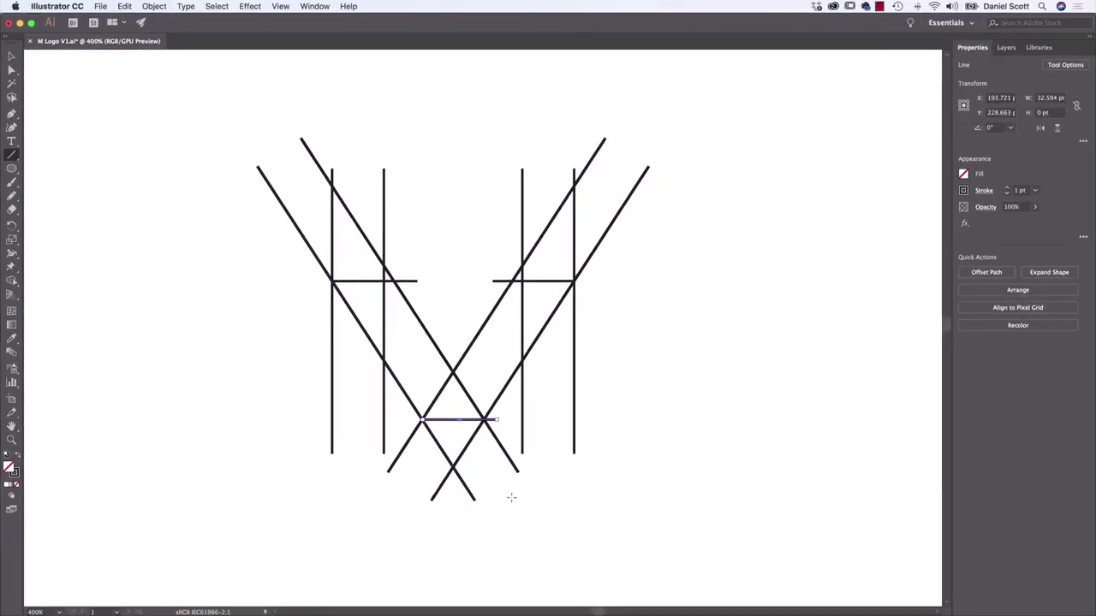
pyautogui.moveTo(330, 455); pyautogui.dragTo(594, 453)
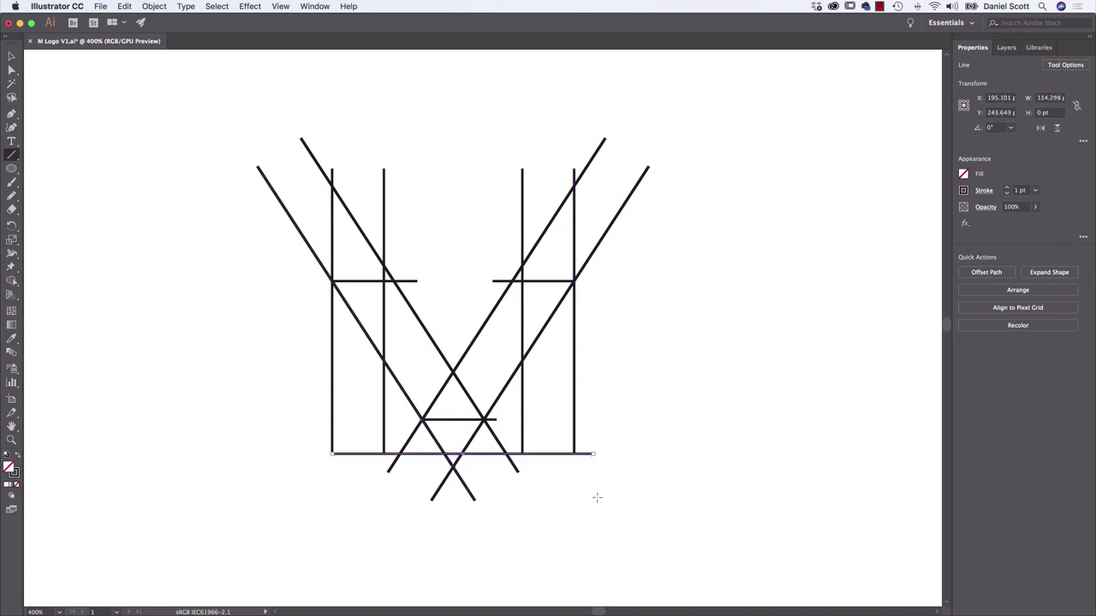
# Select all the lines and use Shape Builder to remove the excess areas and line ends around the top of the M.
pyautogui.click(11, 55)
pyautogui.moveTo(218, 110); pyautogui.dragTo(699, 524)
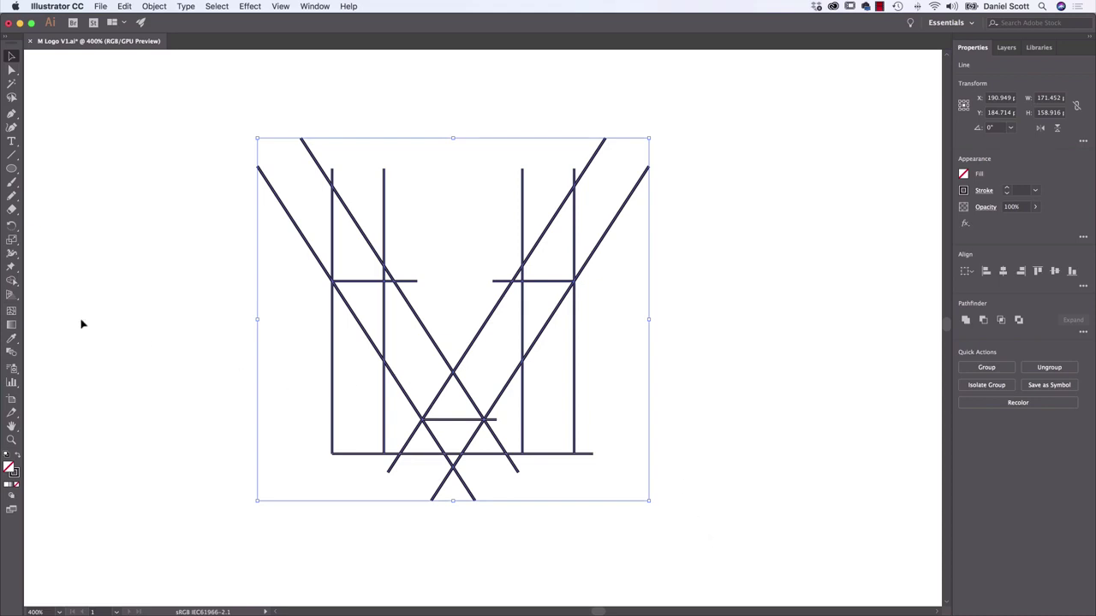
pyautogui.click(11, 281)
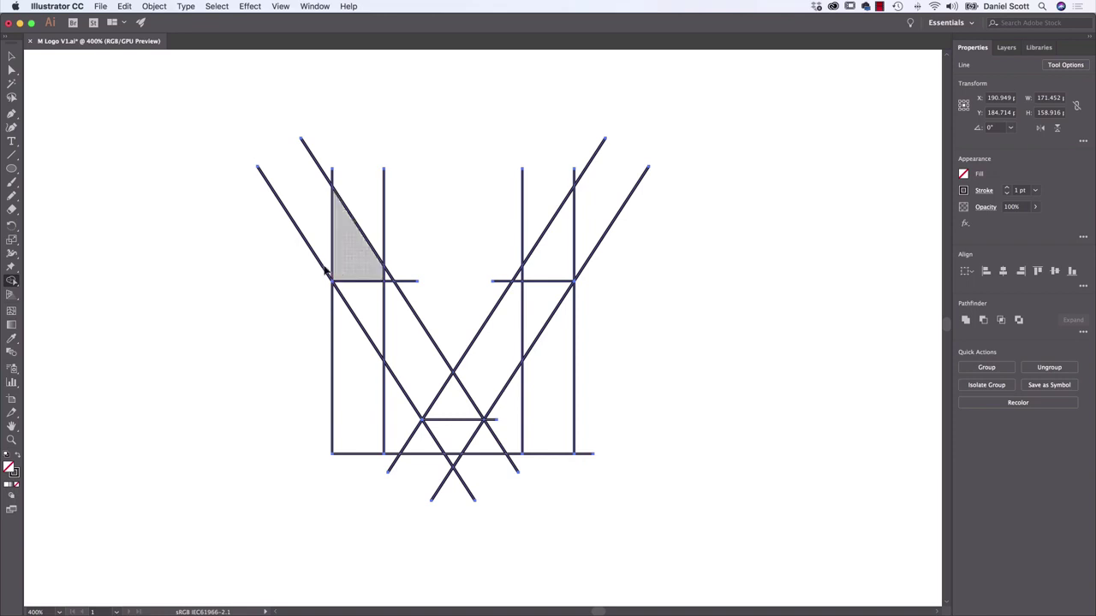
pyautogui.moveTo(311, 265)
pyautogui.mouseDown()
pyautogui.moveTo(403, 265)
pyautogui.moveTo(248, 266)
pyautogui.mouseUp()
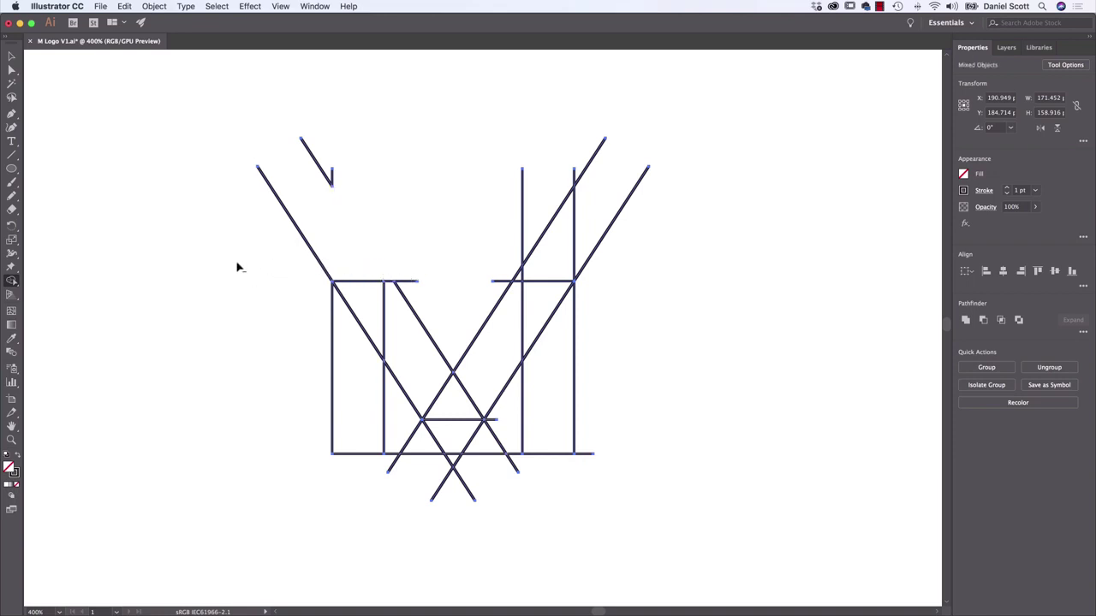
pyautogui.moveTo(334, 161)
pyautogui.mouseDown()
pyautogui.moveTo(286, 196)
pyautogui.moveTo(411, 178)
pyautogui.moveTo(657, 252)
pyautogui.moveTo(514, 102)
pyautogui.moveTo(505, 125)
pyautogui.mouseUp()
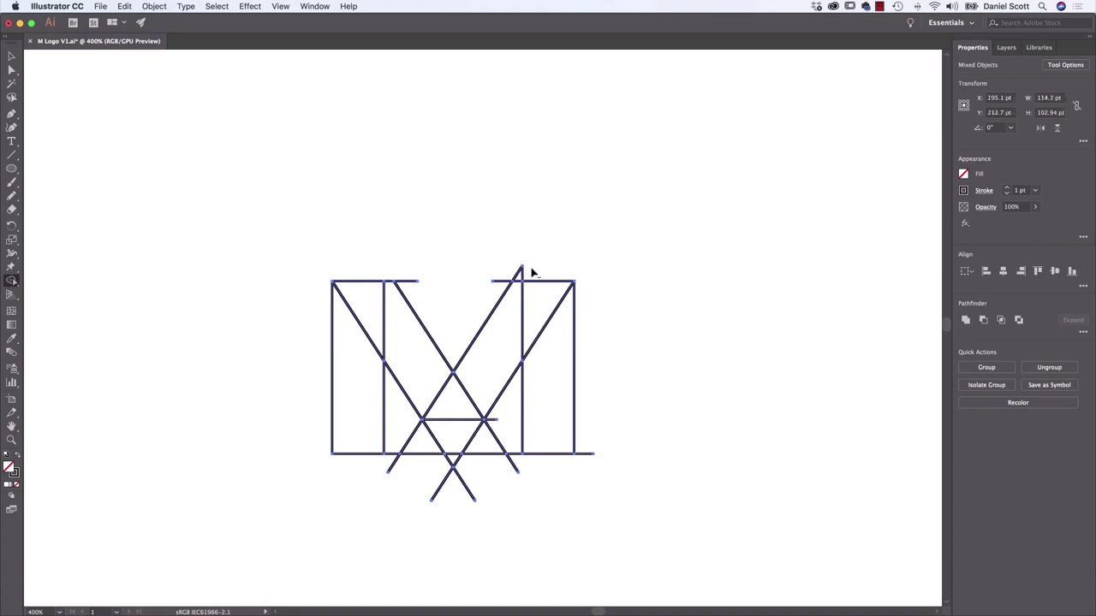
pyautogui.keyDown('alt'); pyautogui.click(501, 277); pyautogui.keyUp('alt')
pyautogui.keyDown('alt'); pyautogui.click(407, 281); pyautogui.keyUp('alt')
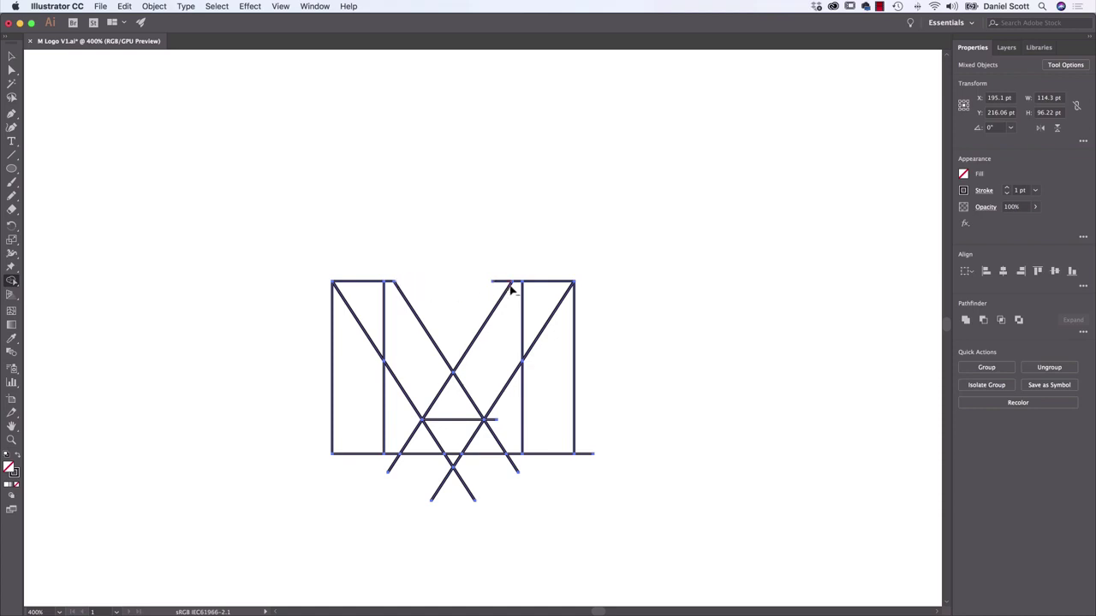
pyautogui.keyDown('alt'); pyautogui.click(503, 283); pyautogui.keyUp('alt')
# Remove the excess areas and line ends between and below the M's stems with Shape Builder.
pyautogui.moveTo(505, 434)
pyautogui.mouseDown()
pyautogui.moveTo(481, 477)
pyautogui.moveTo(485, 487)
pyautogui.moveTo(507, 453)
pyautogui.moveTo(502, 490)
pyautogui.moveTo(434, 485)
pyautogui.moveTo(454, 459)
pyautogui.mouseUp()
pyautogui.keyDown('alt'); pyautogui.click(408, 464); pyautogui.keyUp('alt')
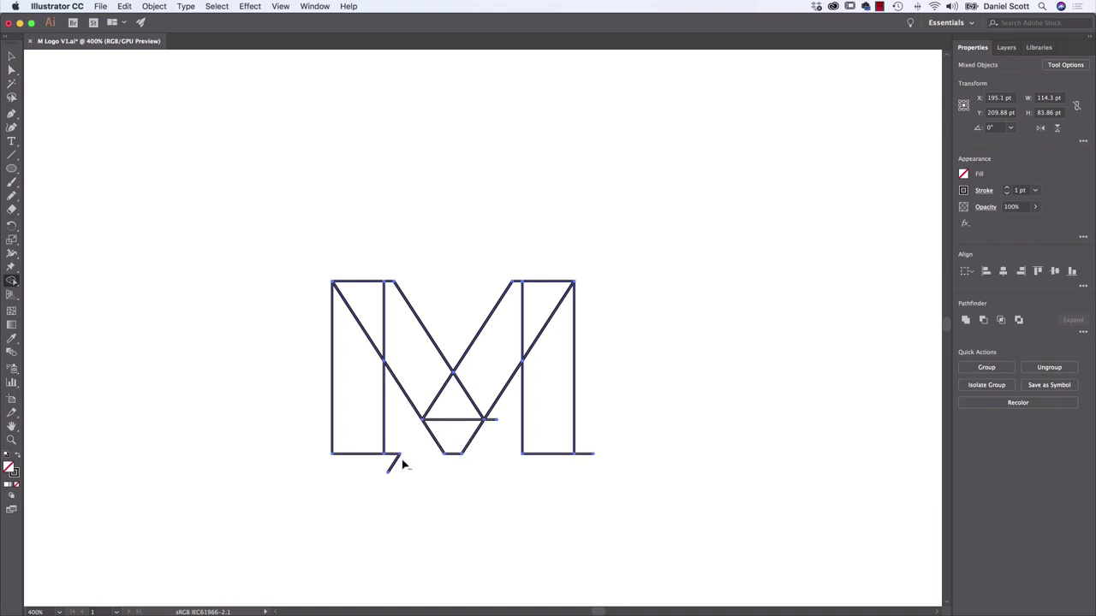
pyautogui.keyDown('alt'); pyautogui.click(445, 441); pyautogui.keyUp('alt')
pyautogui.keyDown('alt'); pyautogui.click(455, 454); pyautogui.keyUp('alt')
pyautogui.keyDown('alt'); pyautogui.click(397, 460); pyautogui.keyUp('alt')
pyautogui.keyDown('alt'); pyautogui.click(586, 452); pyautogui.keyUp('alt')
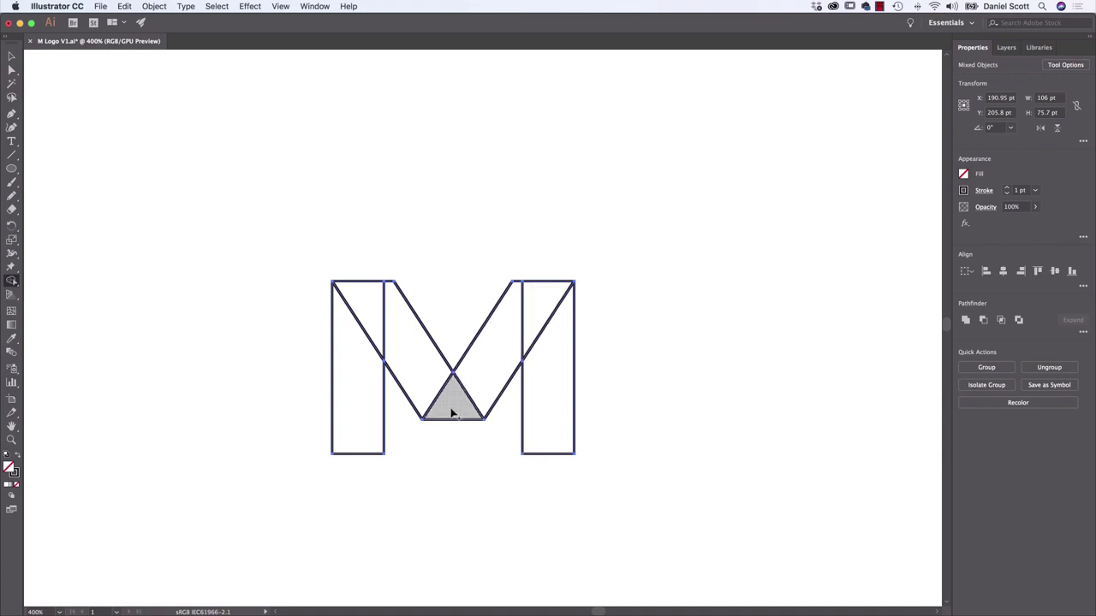
# Merge the regions of the right diagonal into one band and those of the left diagonal into another, and deselect the artwork.
pyautogui.moveTo(452, 412)
pyautogui.mouseDown()
pyautogui.moveTo(496, 295)
pyautogui.moveTo(531, 300)
pyautogui.moveTo(532, 319)
pyautogui.mouseUp()
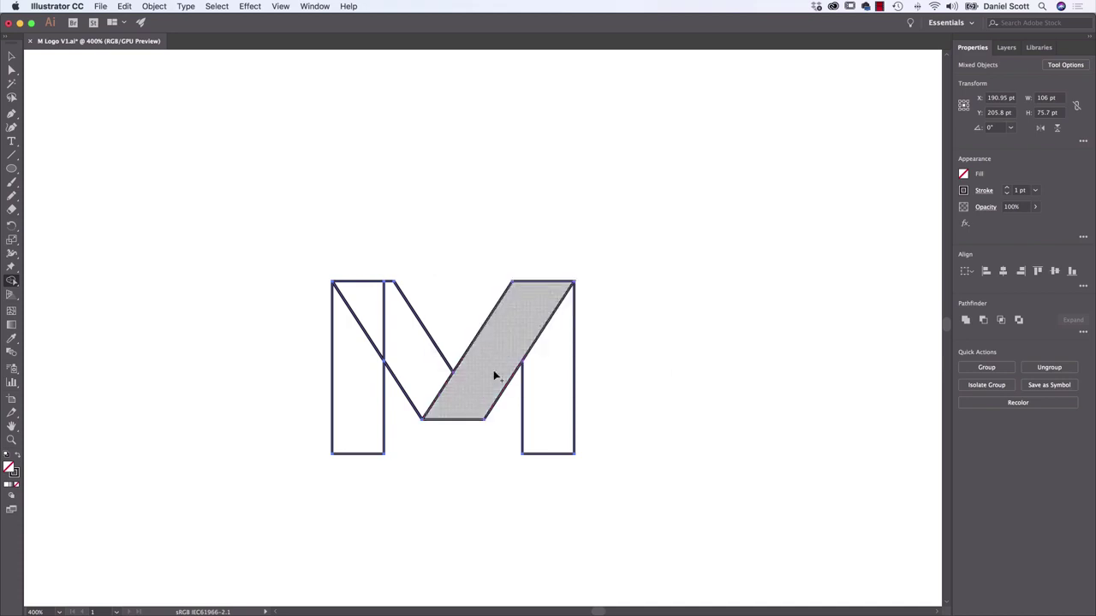
pyautogui.moveTo(380, 318); pyautogui.dragTo(421, 423)
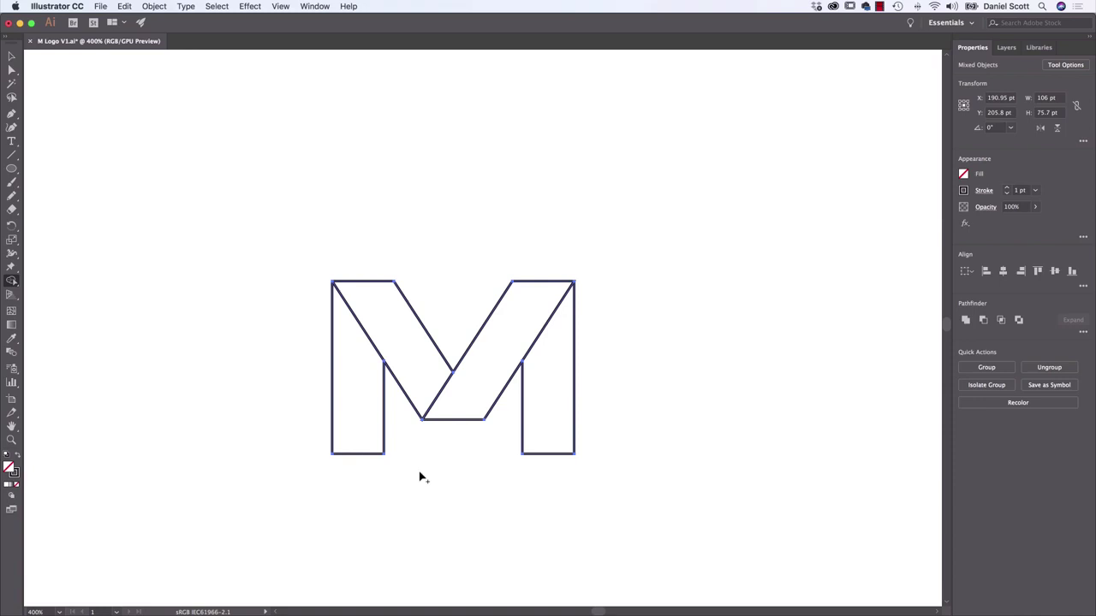
pyautogui.click(12, 55)
pyautogui.click(192, 212)
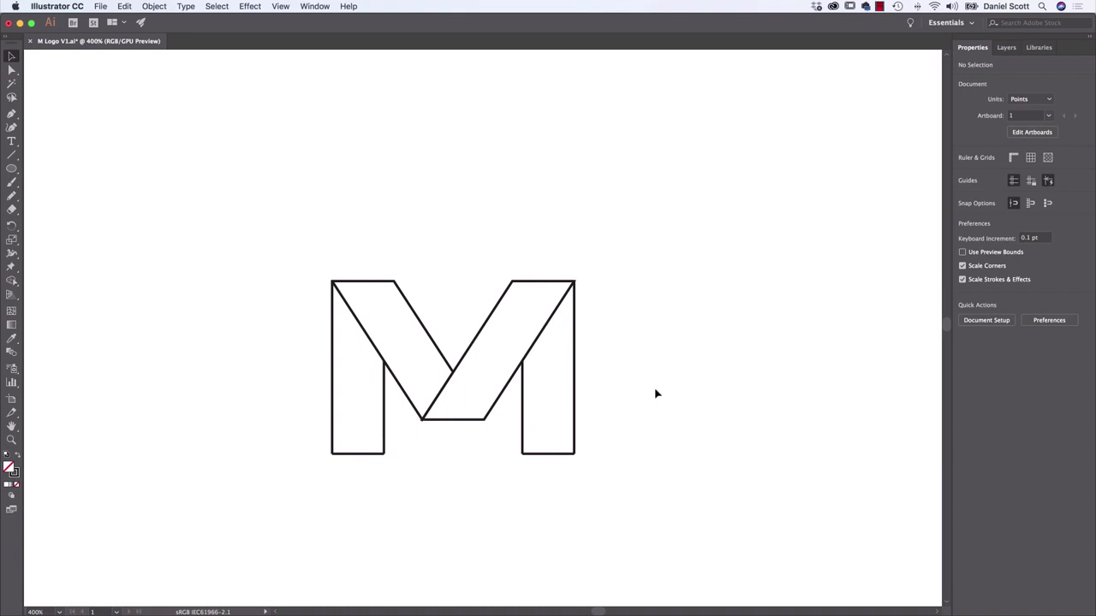
# Select the left part of the M to examine how its pieces are grouped, and deselect it.
pyautogui.click(386, 430)
pyautogui.click(432, 491)
pyautogui.moveTo(385, 411); pyautogui.dragTo(331, 360)
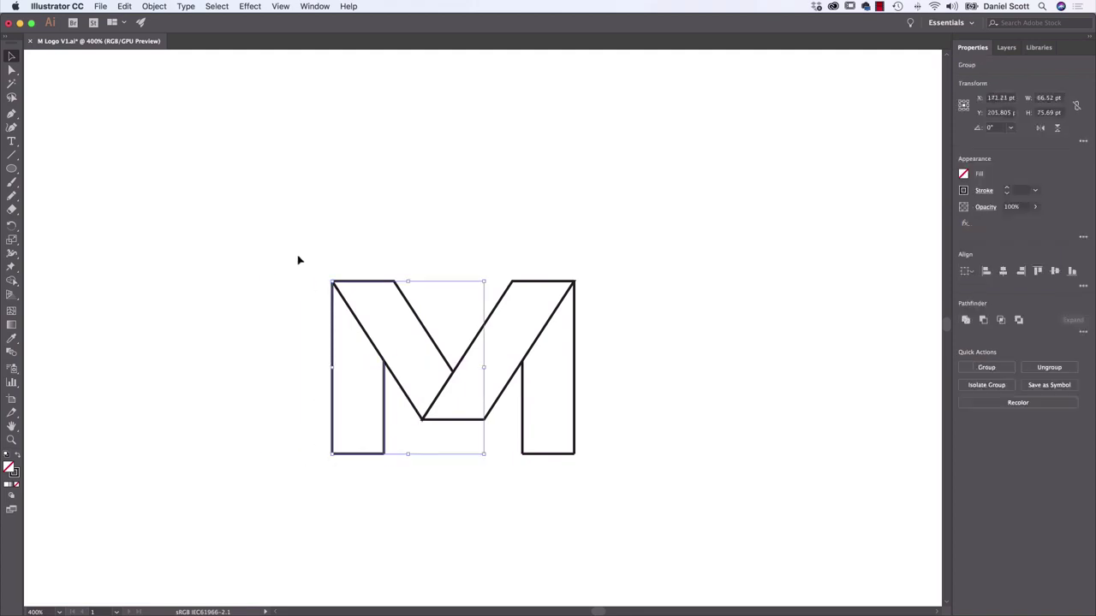
pyautogui.click(302, 286)
# Select the whole M and fill both vertical stems with a dark grey swatch using Shape Builder.
pyautogui.moveTo(273, 214); pyautogui.dragTo(620, 484)
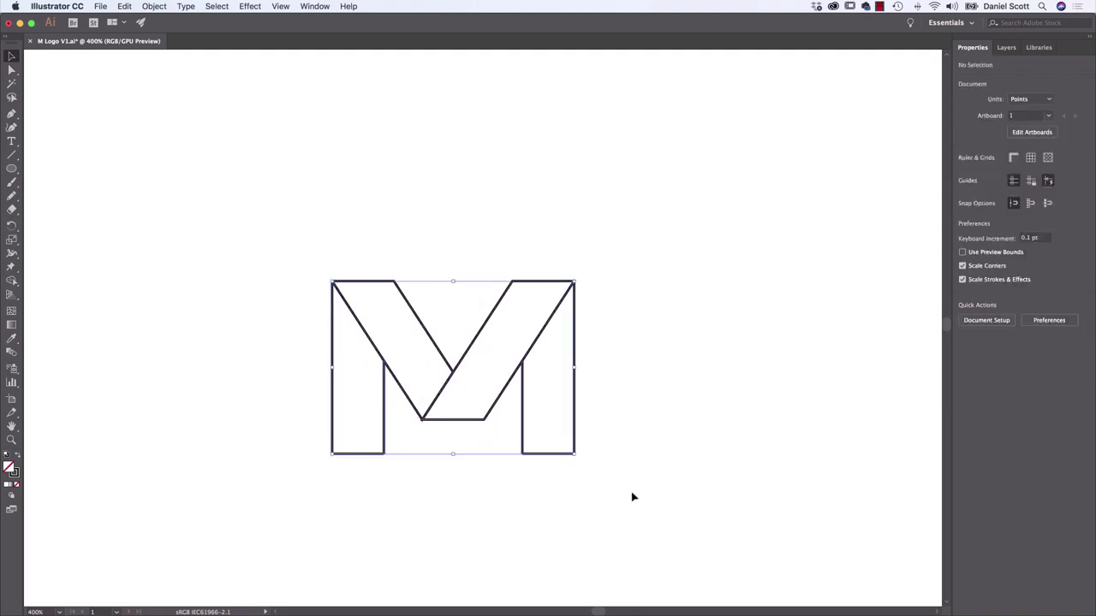
pyautogui.click(11, 281)
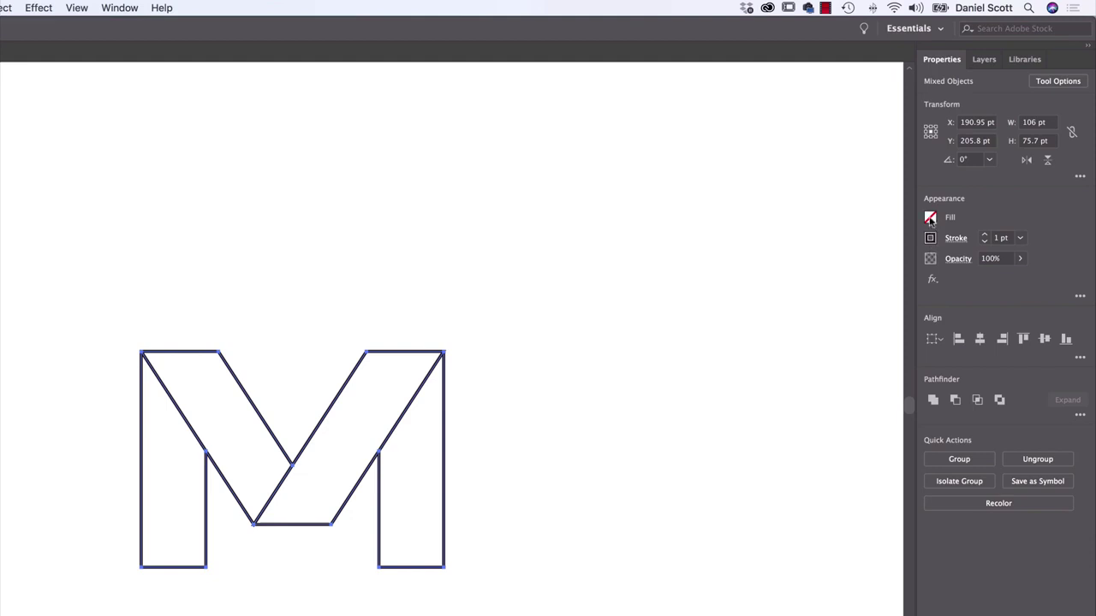
pyautogui.click(930, 218)
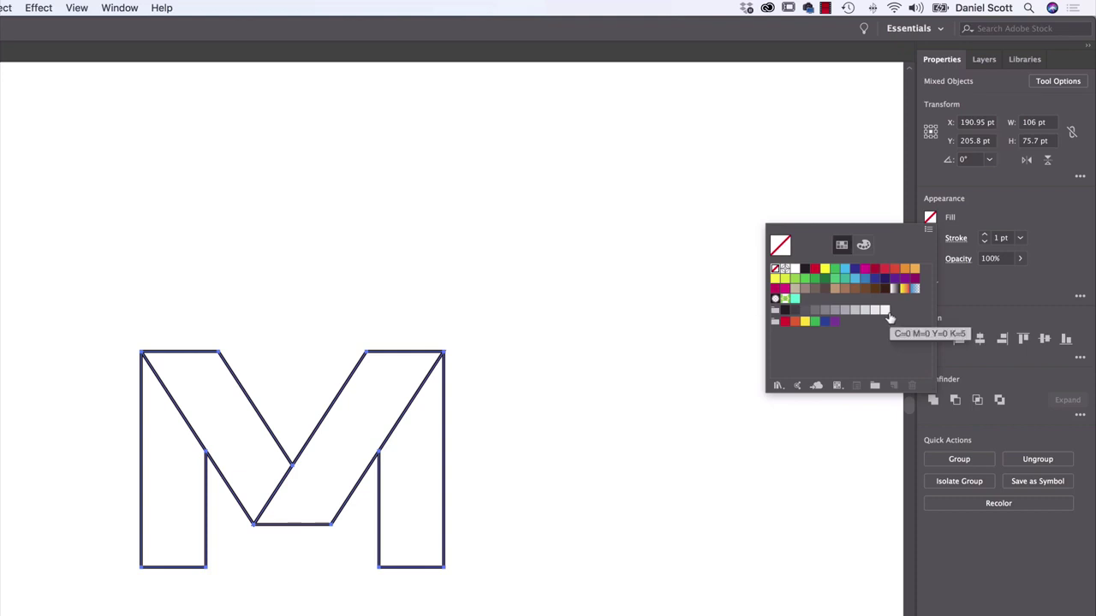
pyautogui.click(805, 317)
pyautogui.click(174, 484)
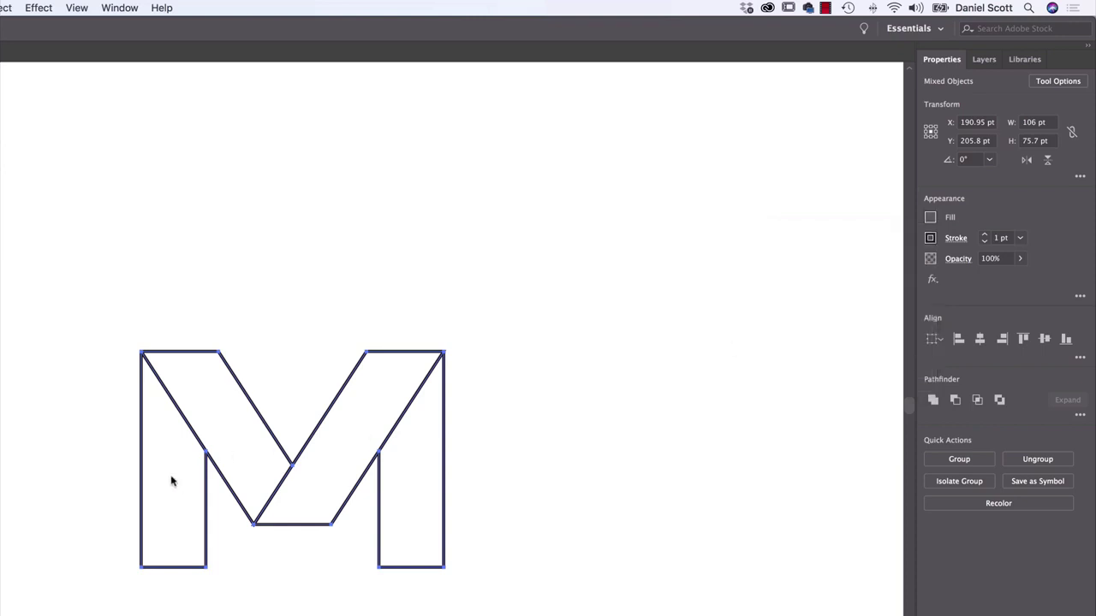
pyautogui.click(177, 489)
pyautogui.click(426, 500)
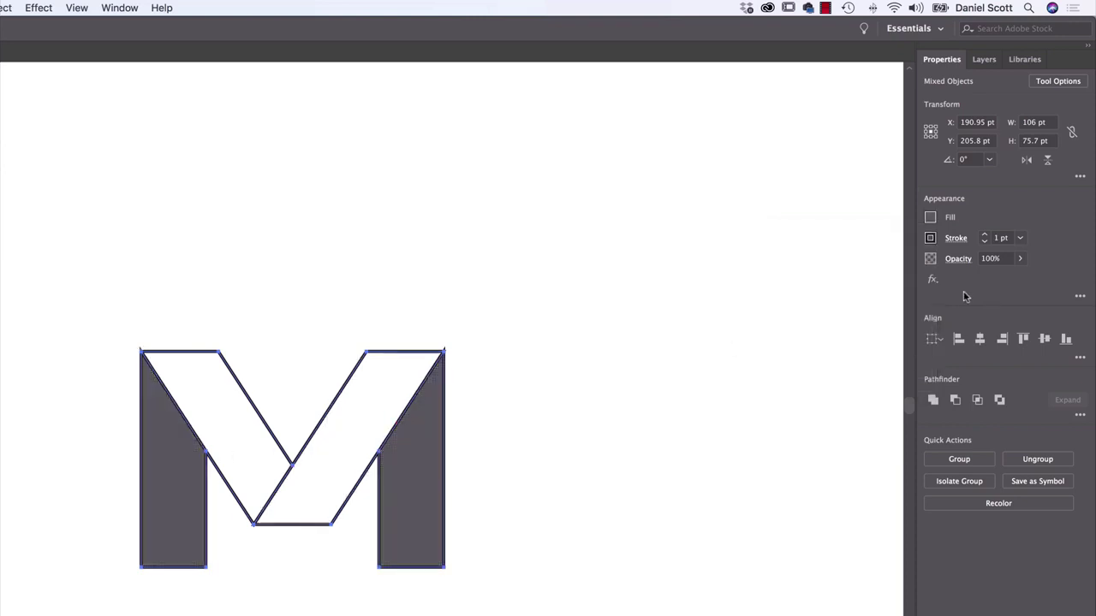
# Fill the left diagonal band with the 50% black grey swatch using Shape Builder.
pyautogui.click(930, 219)
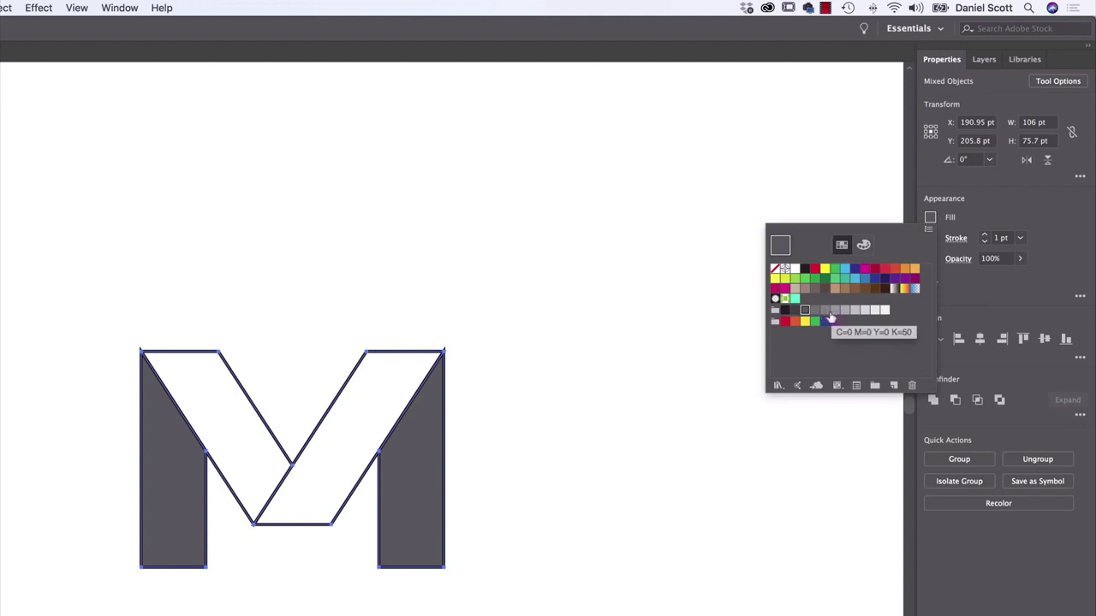
pyautogui.click(834, 312)
pyautogui.click(240, 428)
# Try a light-medium grey swatch as the fill of the right diagonal band.
pyautogui.click(931, 219)
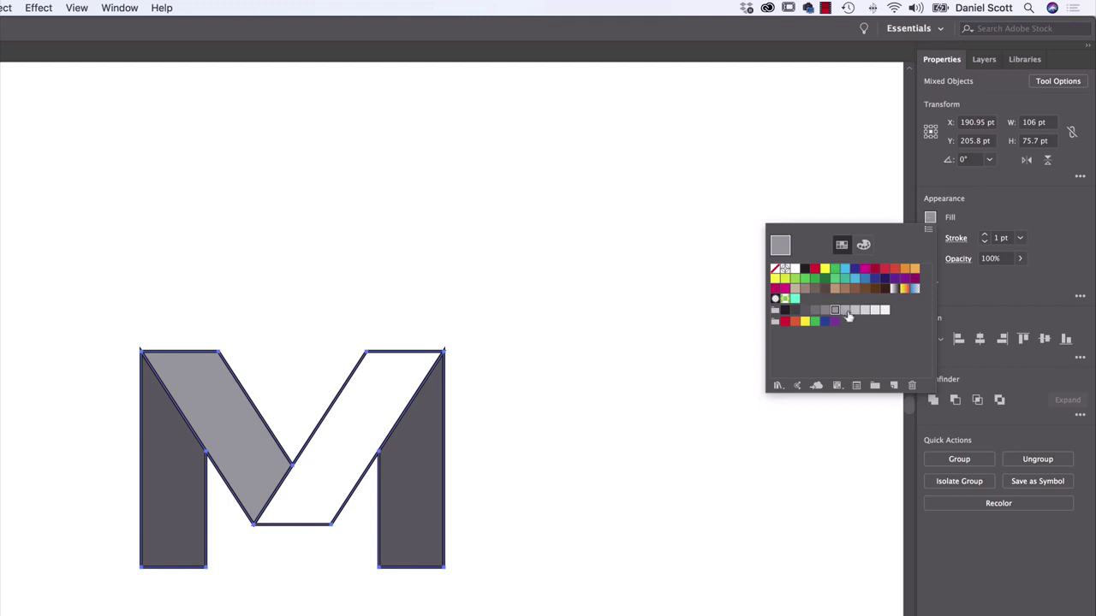
pyautogui.click(855, 310)
pyautogui.click(364, 403)
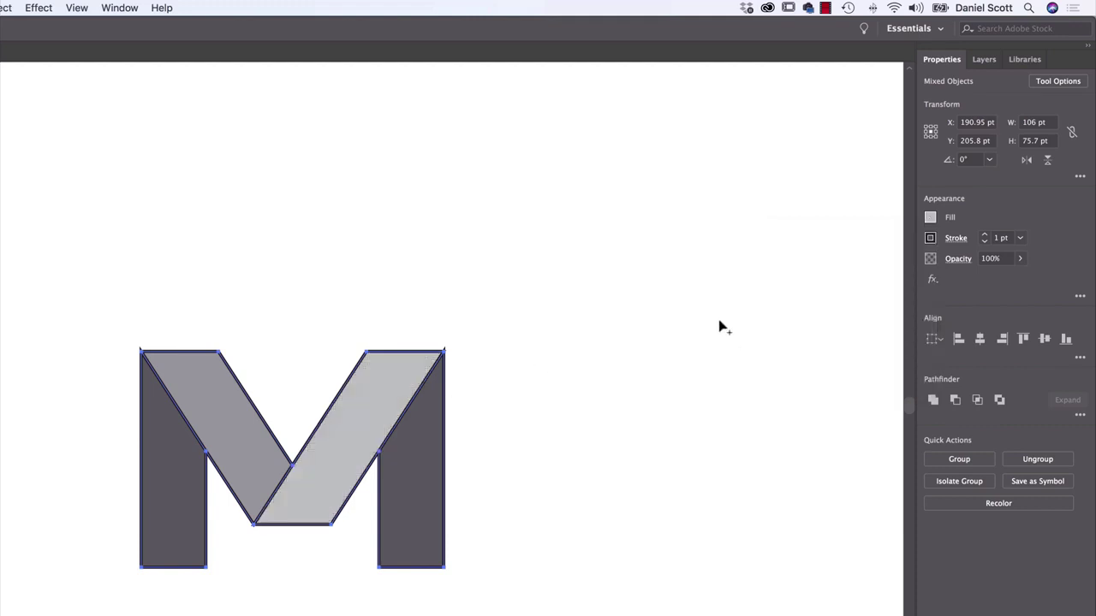
# Fill the right diagonal band with a pale grey swatch, one shade lighter than its current fill.
pyautogui.click(931, 218)
pyautogui.click(861, 312)
pyautogui.click(379, 374)
pyautogui.click(374, 384)
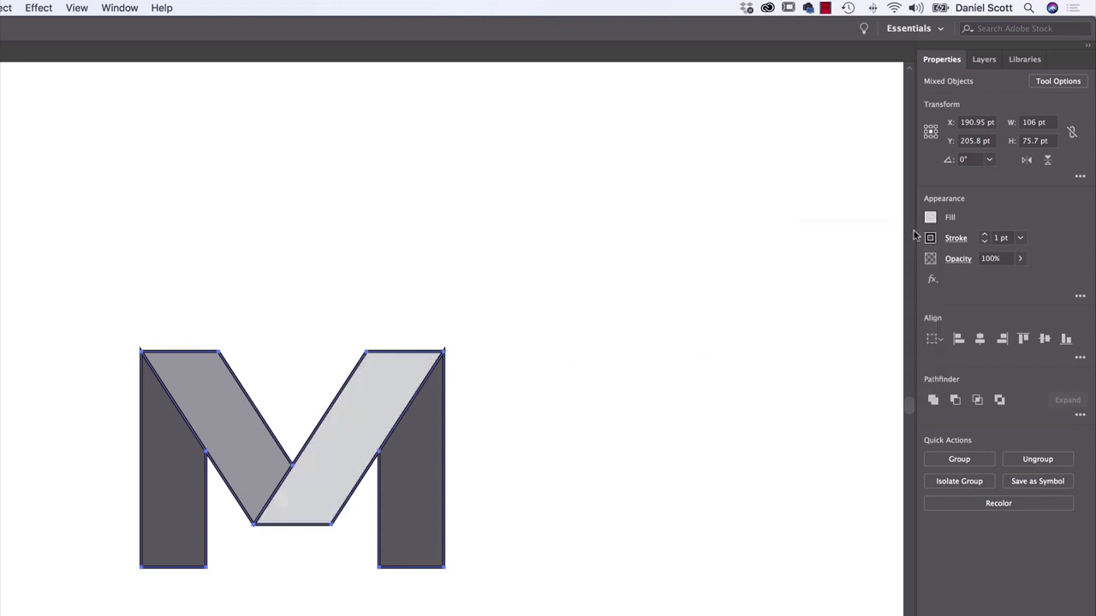
# Fill the right stem with a medium-dark grey swatch slightly lighter than the left stem.
pyautogui.click(930, 218)
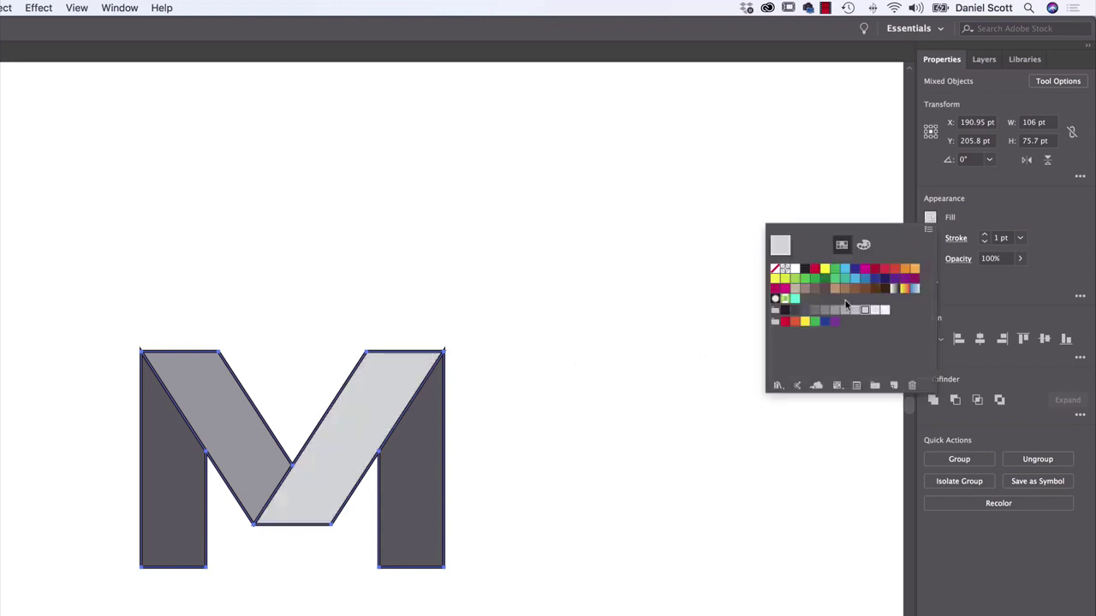
pyautogui.click(818, 315)
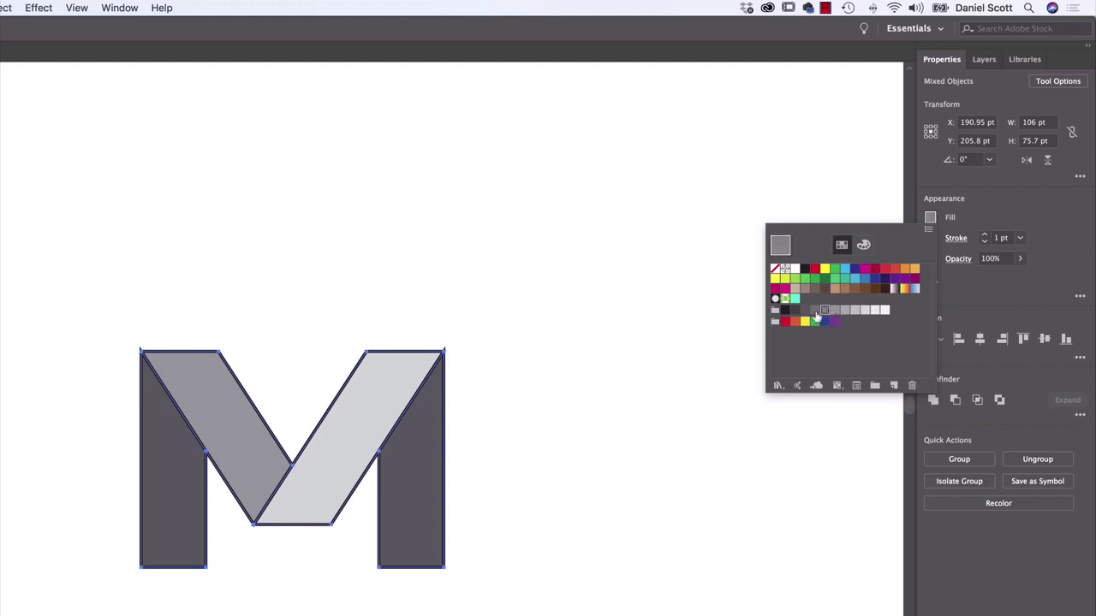
pyautogui.click(399, 476)
pyautogui.click(402, 476)
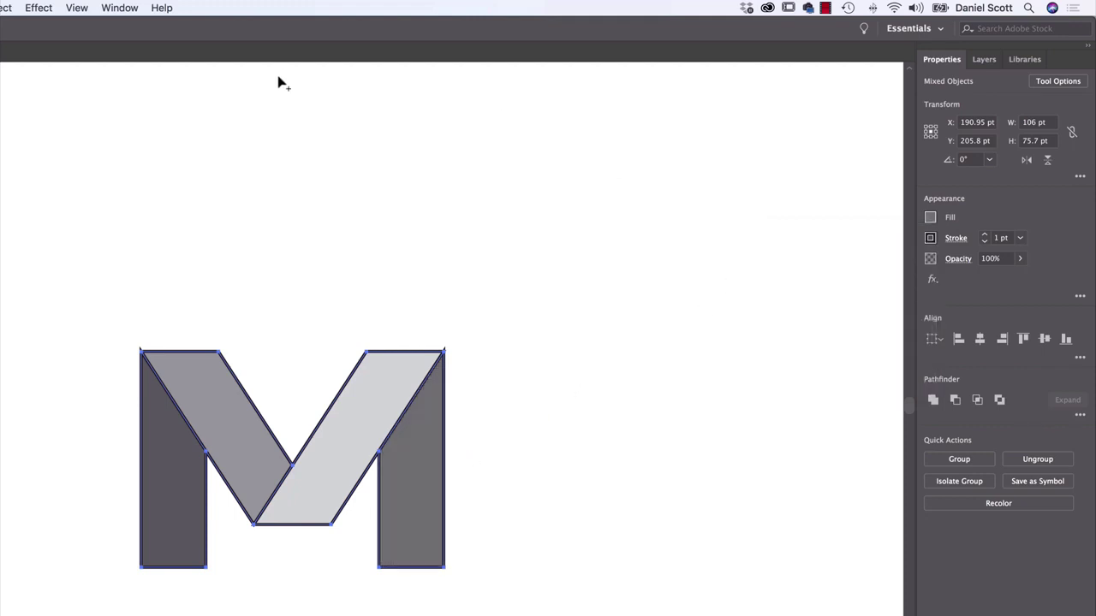
# Remove the stroke from all parts of the M logo.
pyautogui.click(13, 244)
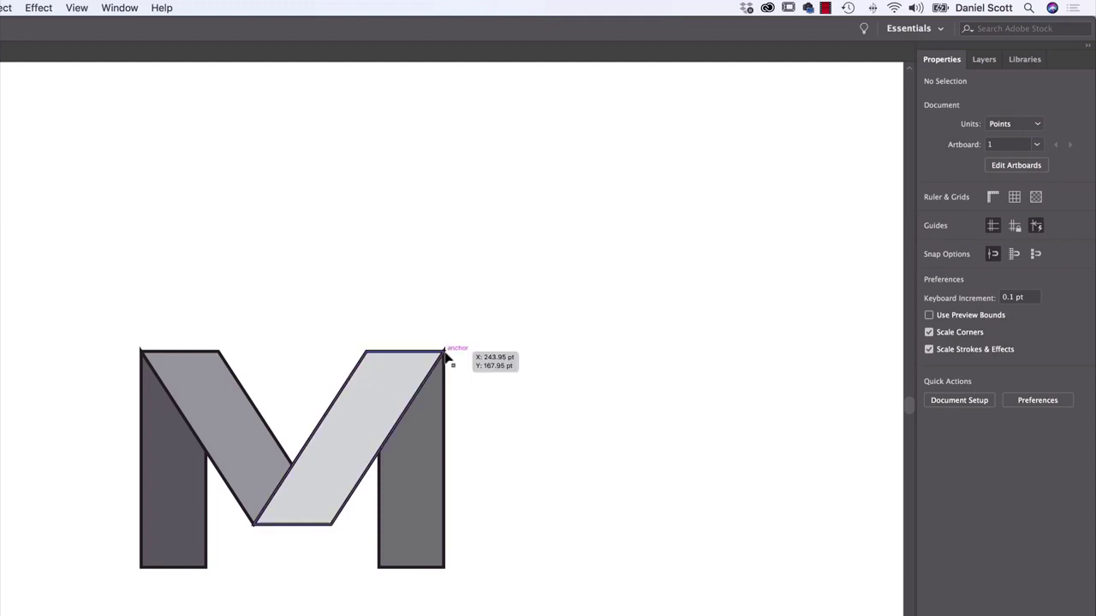
pyautogui.moveTo(514, 257); pyautogui.dragTo(90, 613)
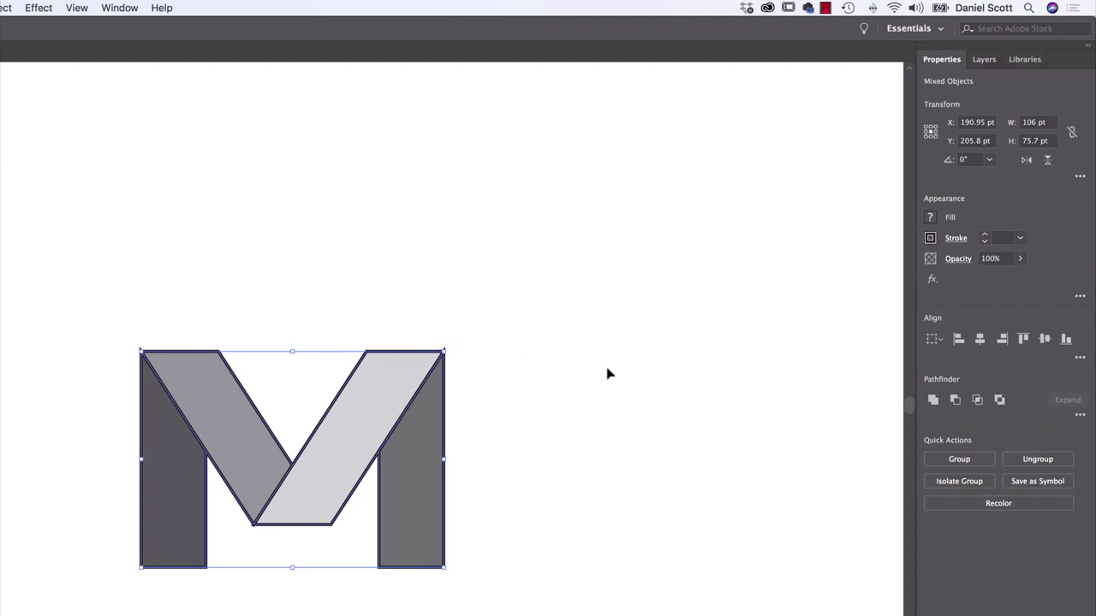
pyautogui.click(931, 238)
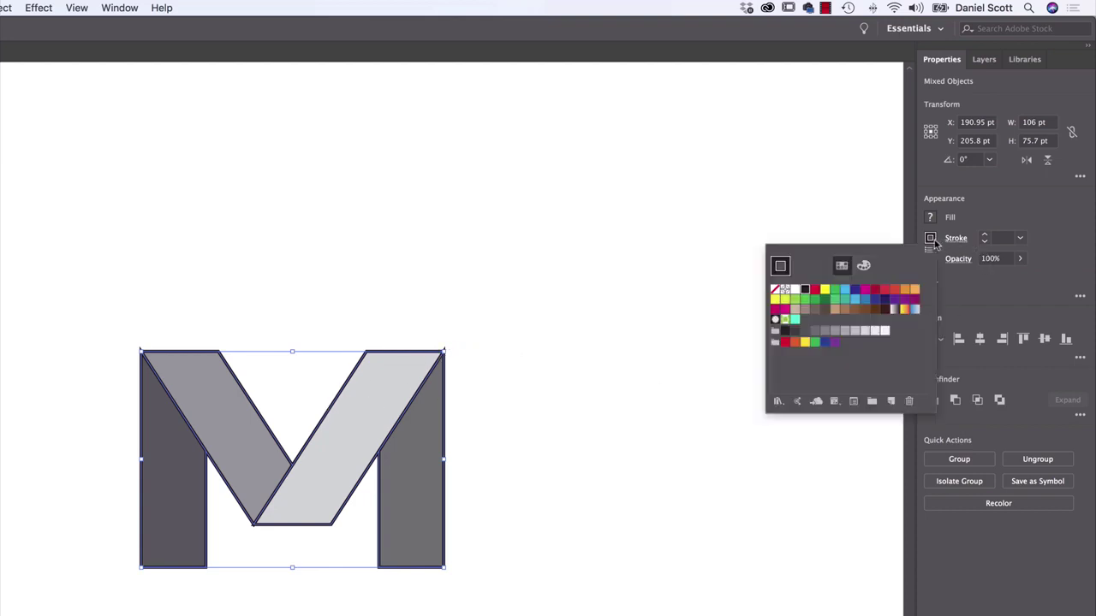
pyautogui.click(775, 291)
pyautogui.click(599, 443)
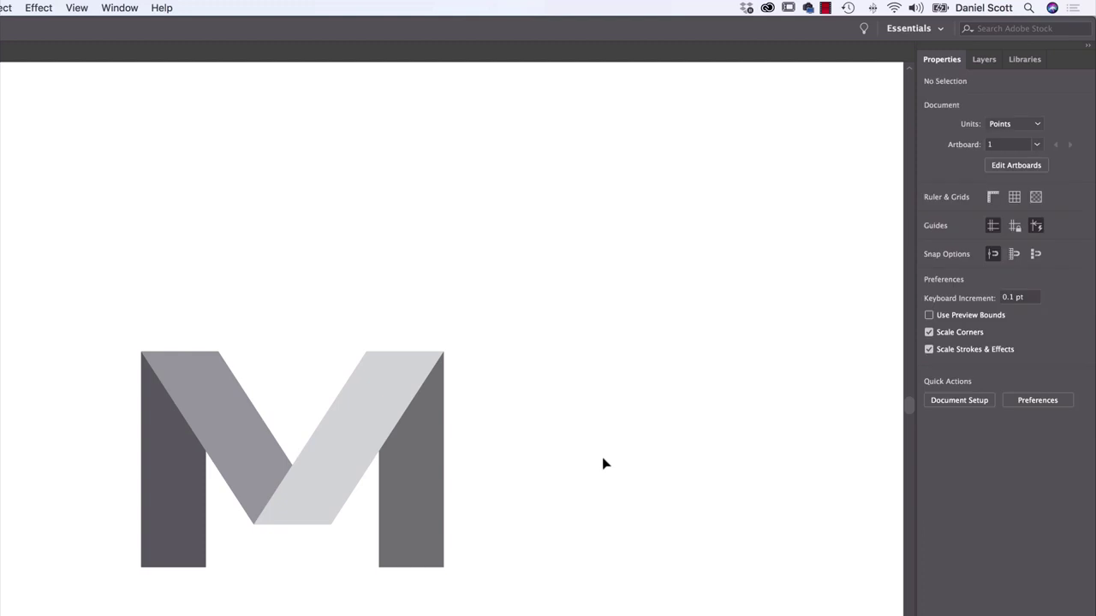
# Draw a 547 × 612 pt rectangle over the M logo, starting from the artboard's upper-left corner.
pyautogui.press('super+minus')
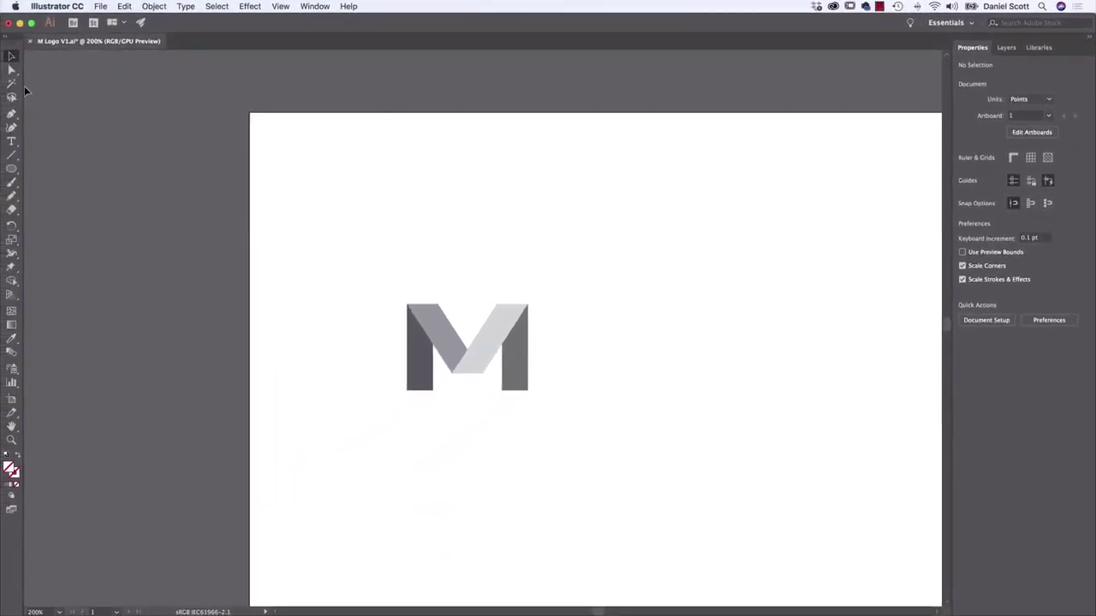
pyautogui.moveTo(11, 175); pyautogui.dragTo(83, 170)
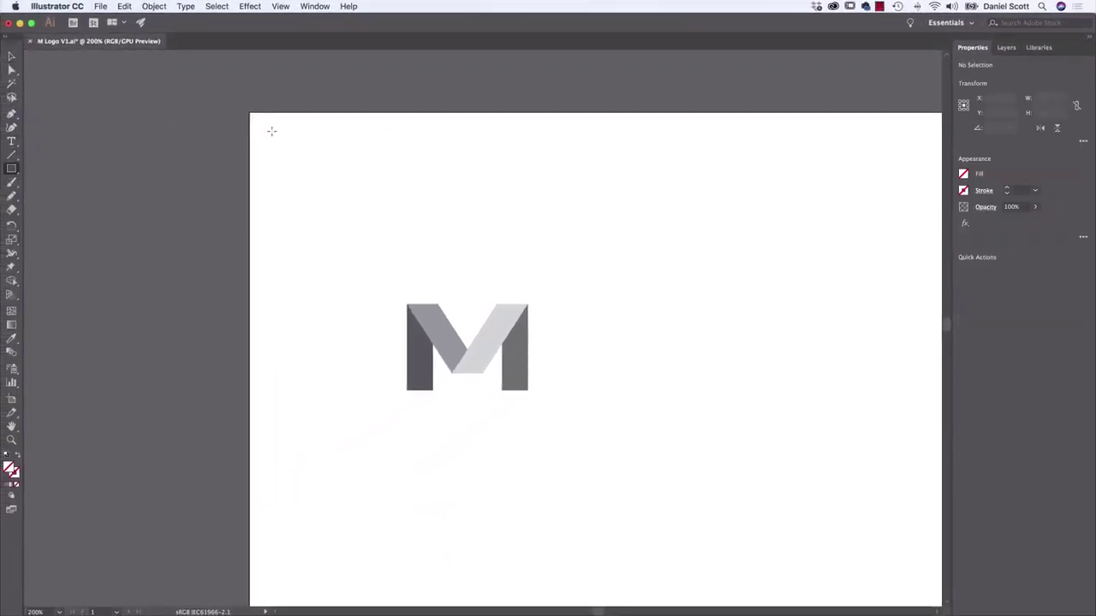
pyautogui.moveTo(250, 112); pyautogui.dragTo(873, 591)
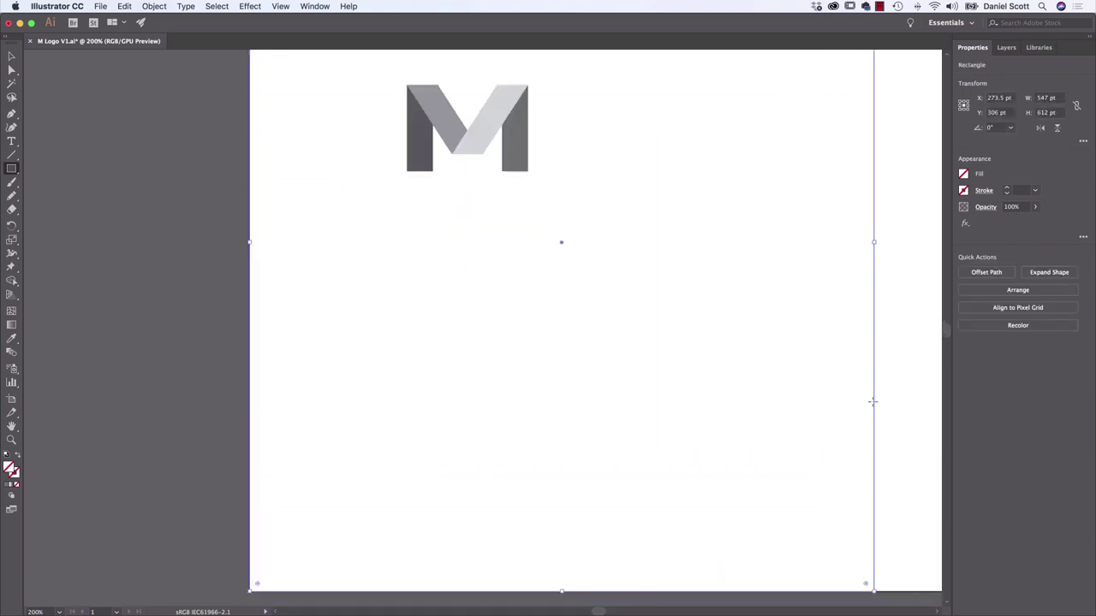
# Fill the large rectangle with the dark grey swatch used for the logo's left stem.
pyautogui.click(963, 176)
pyautogui.click(871, 249)
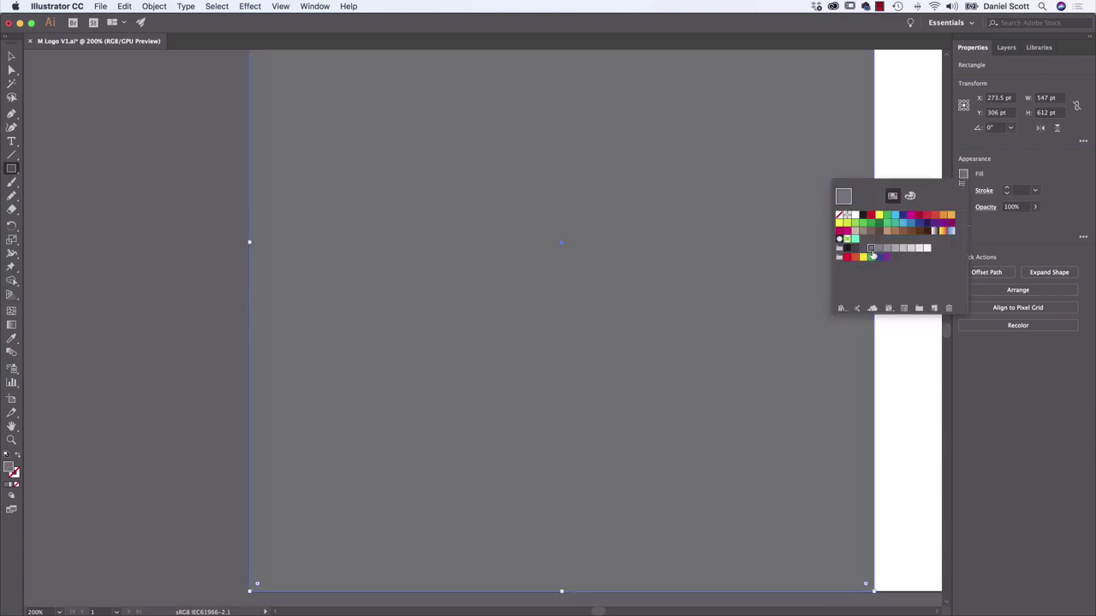
pyautogui.click(864, 249)
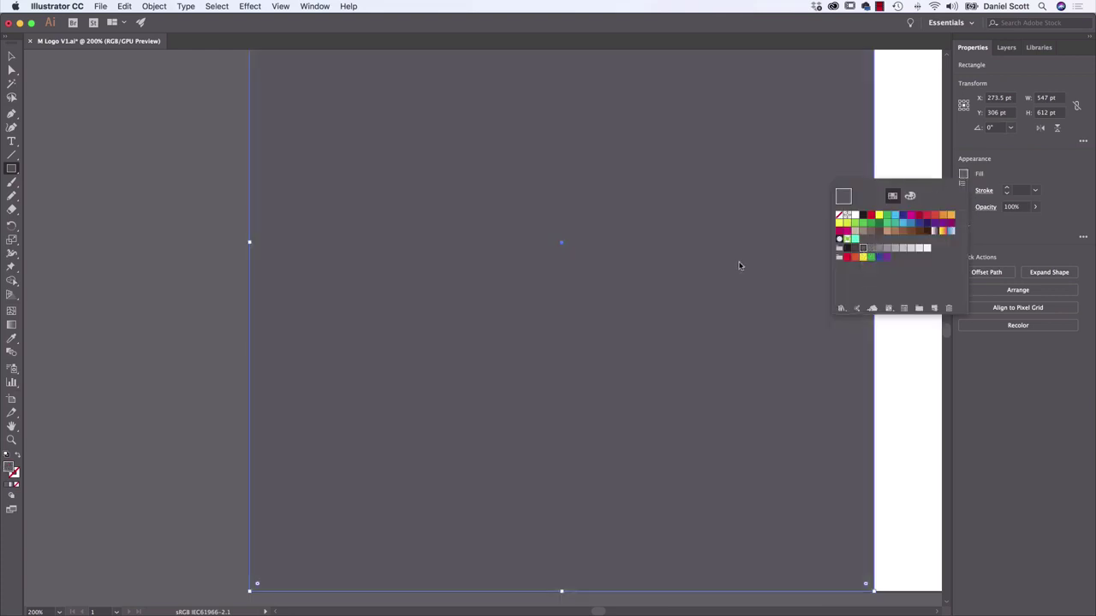
pyautogui.press('Escape')
# Send the dark grey rectangle to the back, behind the M logo.
pyautogui.scroll(5, 366, 207)
pyautogui.click(11, 55)
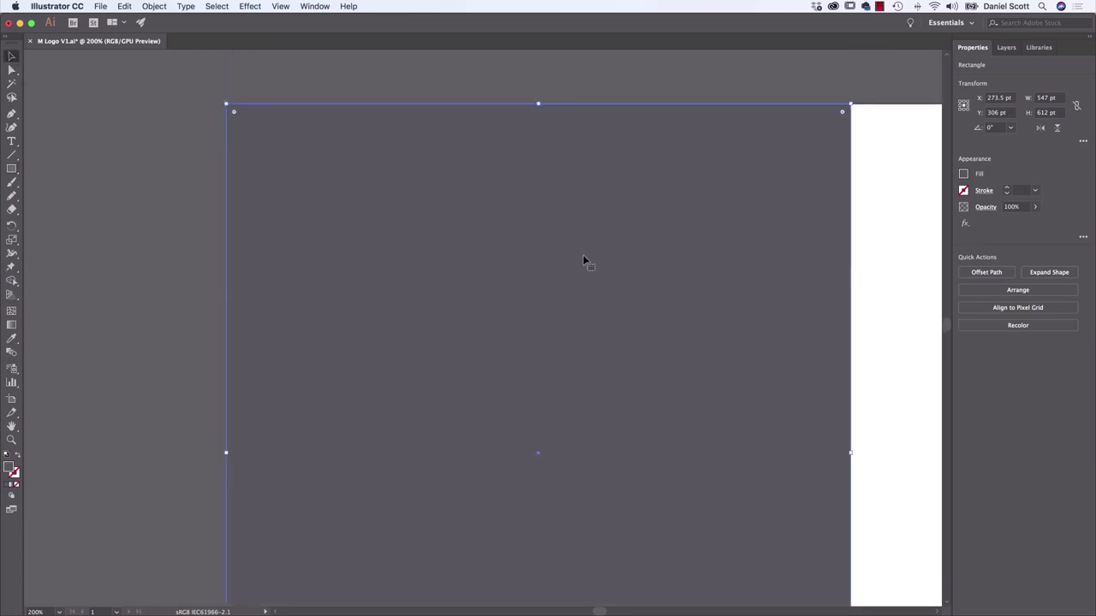
pyautogui.click(1016, 290)
pyautogui.click(1008, 334)
# Fill the M logo's left stem with a grey swatch one shade darker than the background rectangle.
pyautogui.click(399, 368)
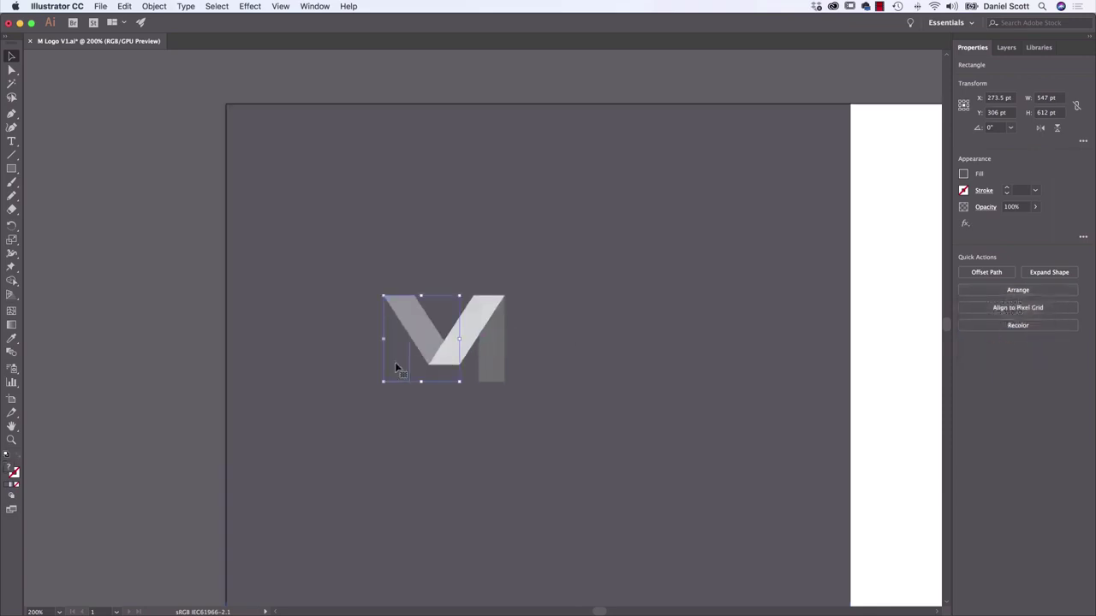
pyautogui.click(965, 174)
pyautogui.click(863, 249)
pyautogui.click(854, 249)
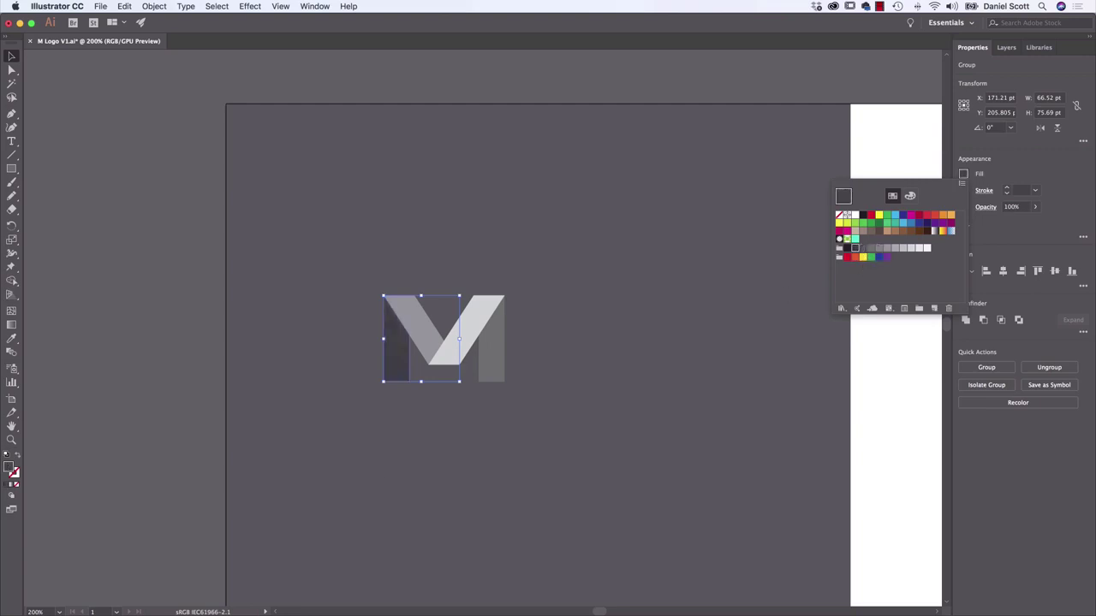
pyautogui.click(166, 383)
pyautogui.press('super+equal')
pyautogui.press('super+equal')
pyautogui.press('super+equal')
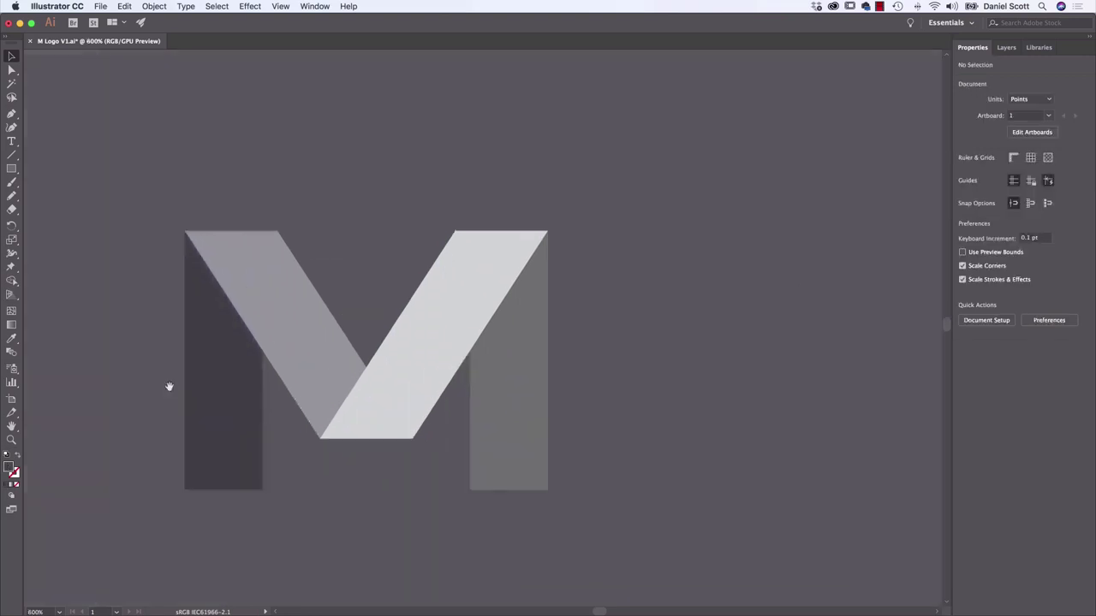
pyautogui.hscroll(-3, 435, 281)
pyautogui.scroll(-1, 435, 281)
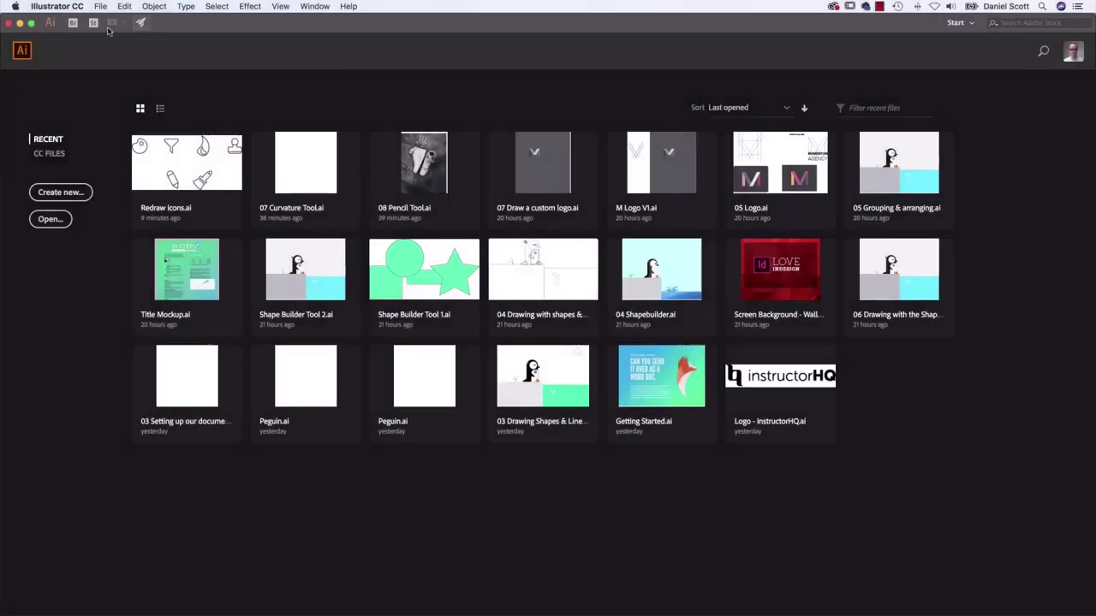
# Create a new landscape Letter document measuring 11 × 8.5 in.
pyautogui.click(102, 7)
pyautogui.click(110, 20)
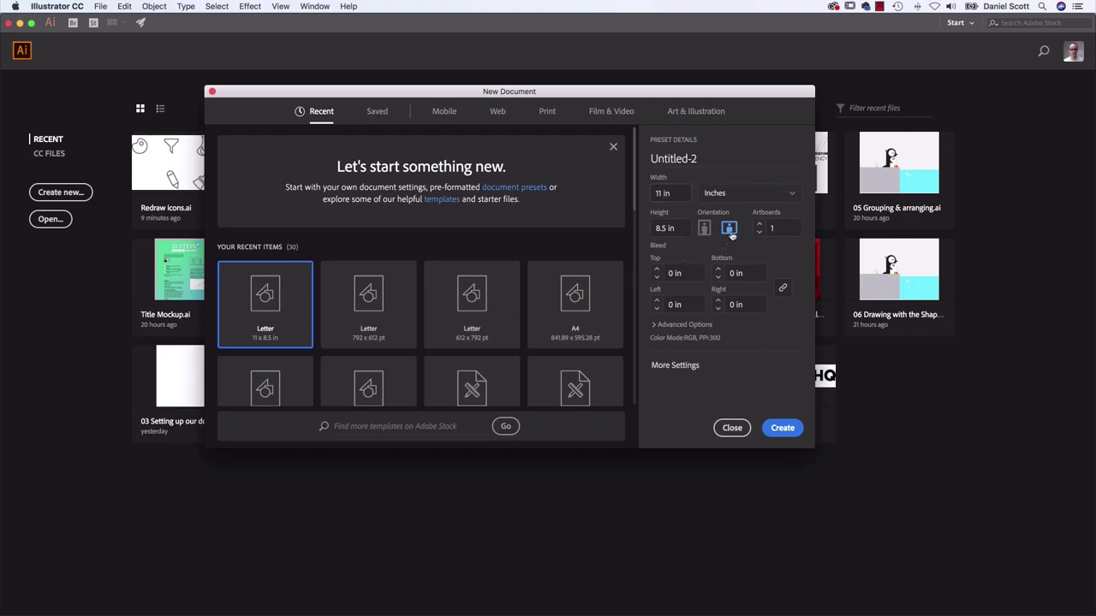
pyautogui.click(767, 429)
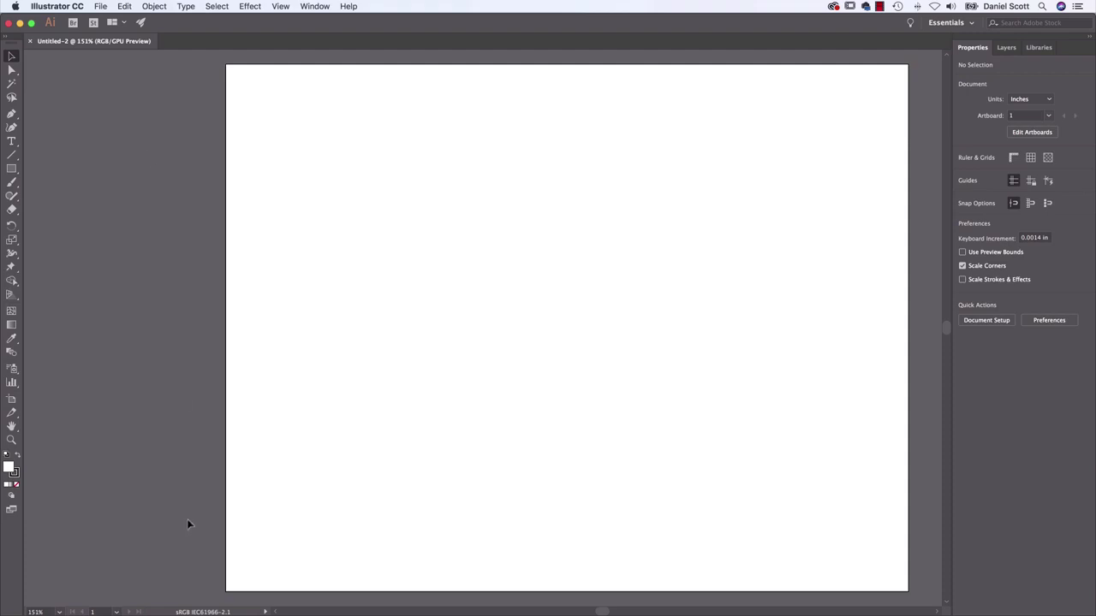
# Place Redraw Icons.png from the exercise files into the document as a linked template.
pyautogui.click(279, 6)
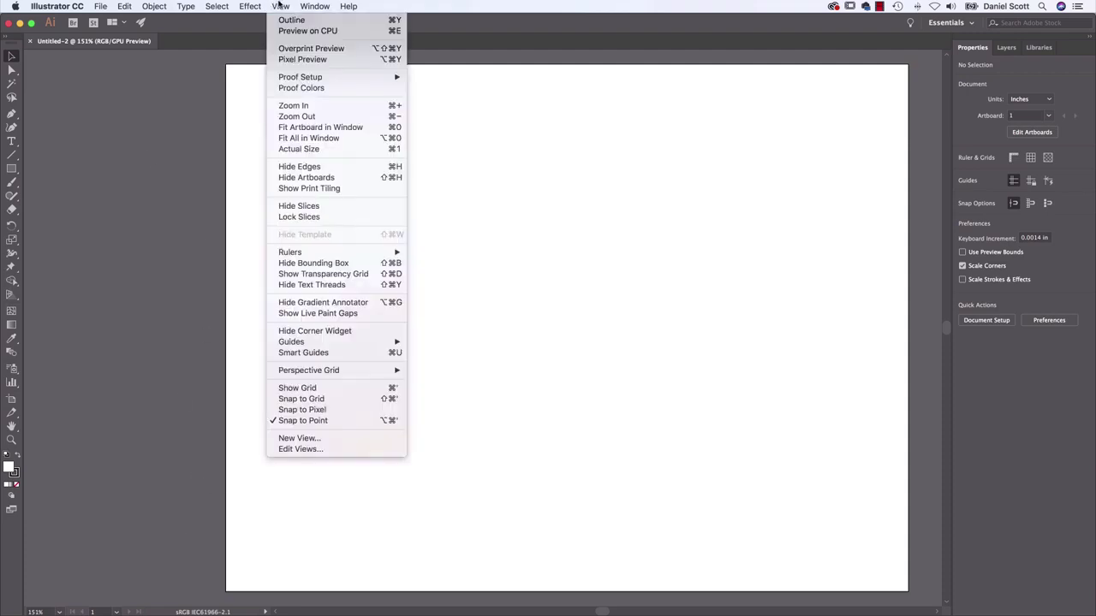
pyautogui.click(310, 129)
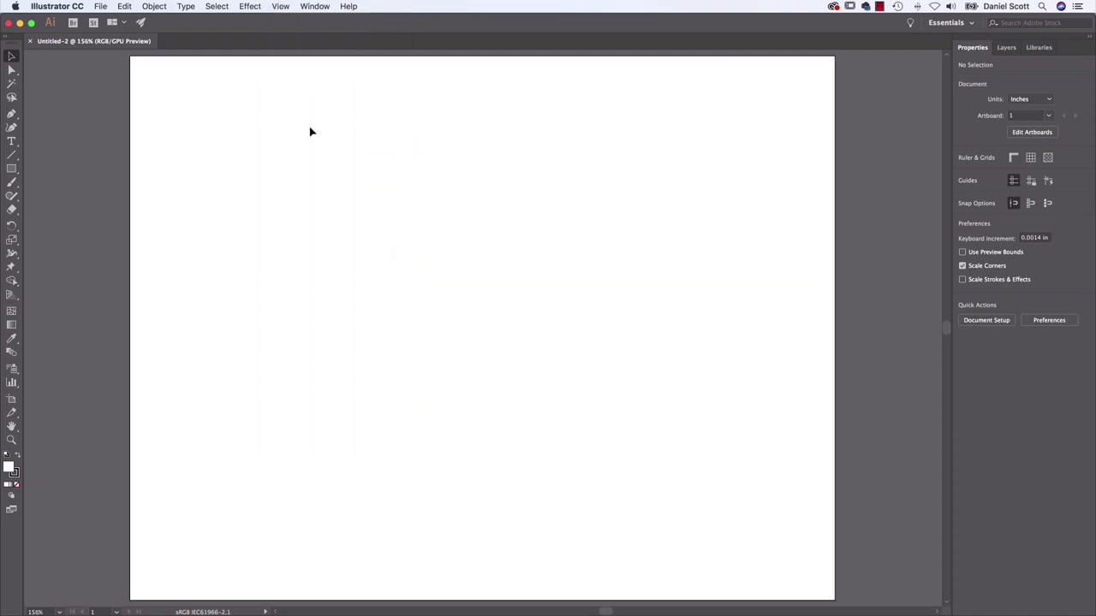
pyautogui.click(100, 6)
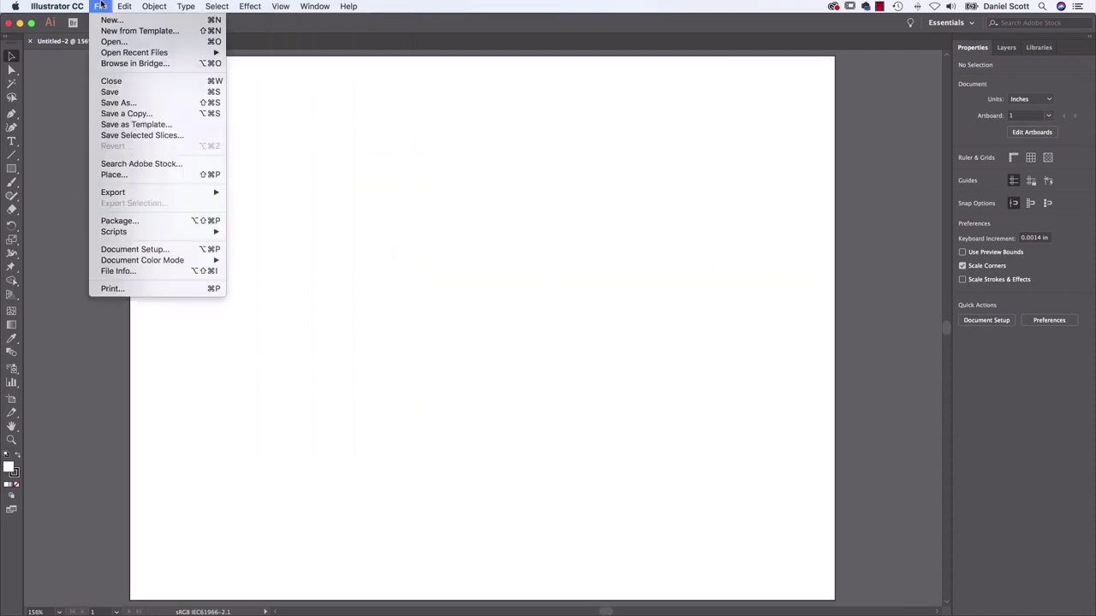
pyautogui.click(130, 178)
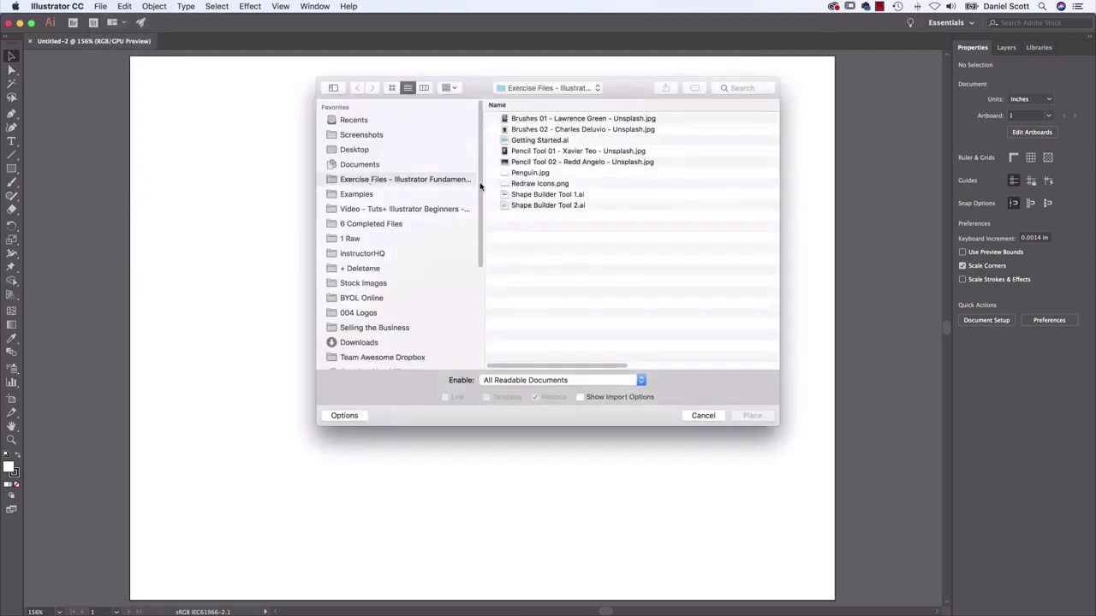
pyautogui.click(550, 185)
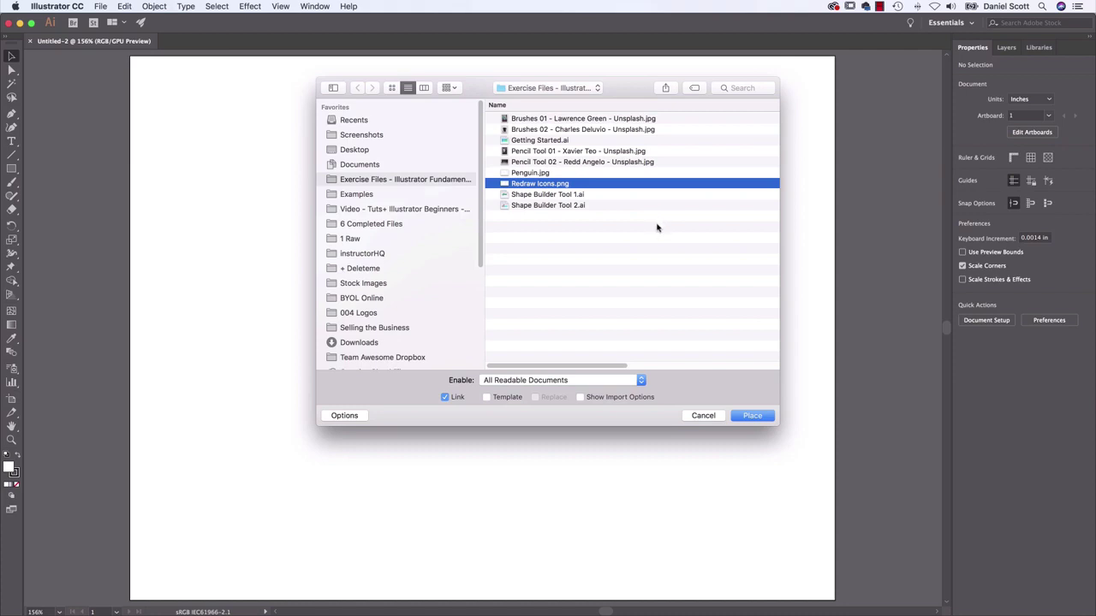
pyautogui.click(486, 397)
pyautogui.click(752, 416)
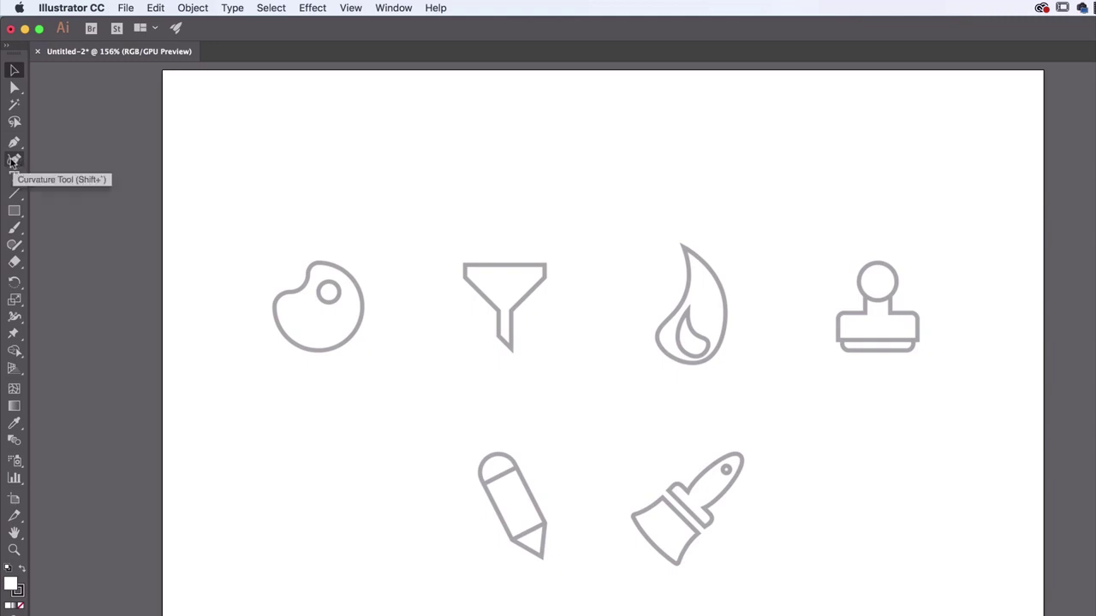
# Start a Curvature tool path at the top of the thumb-hole circle in the palette icon.
pyautogui.click(13, 161)
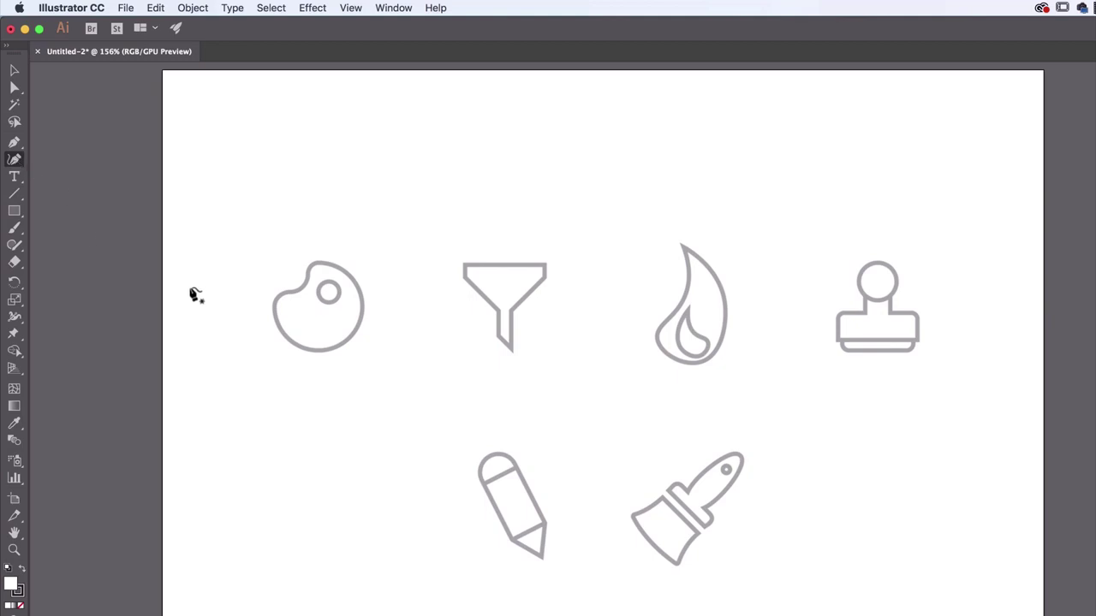
pyautogui.press('super+equal')
pyautogui.press('super+equal')
pyautogui.press('super+equal')
pyautogui.moveTo(191, 293); pyautogui.dragTo(917, 455)
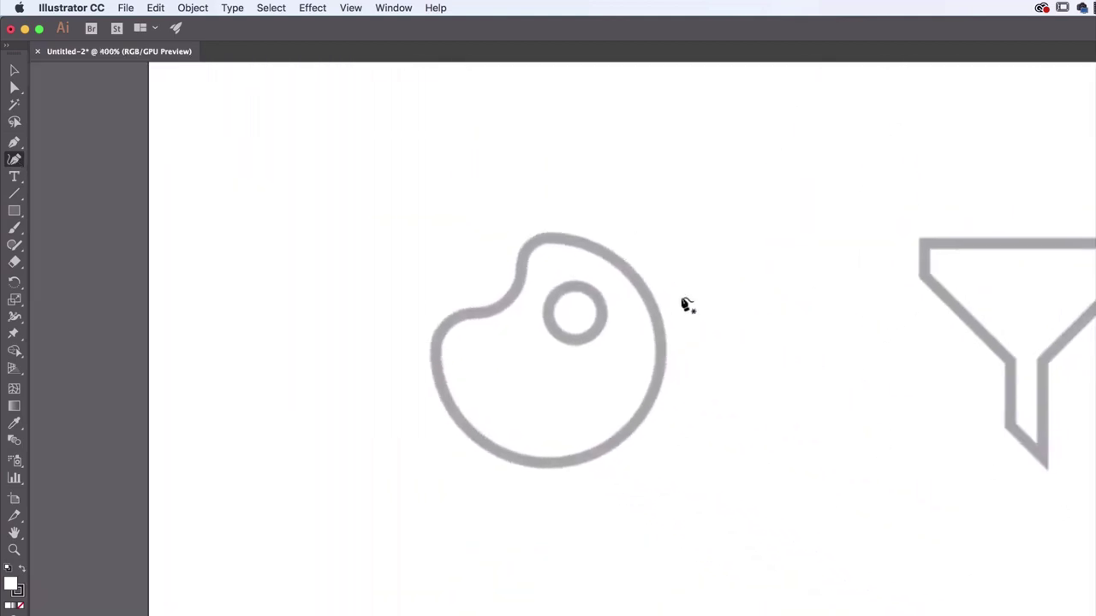
pyautogui.press('super+equal')
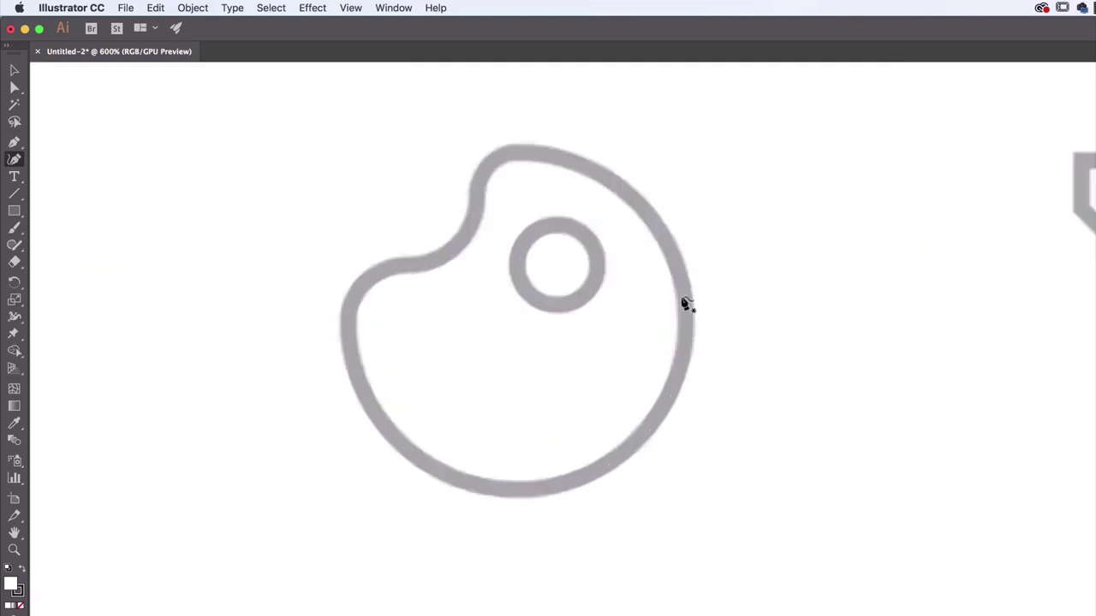
pyautogui.scroll(3, 685, 303)
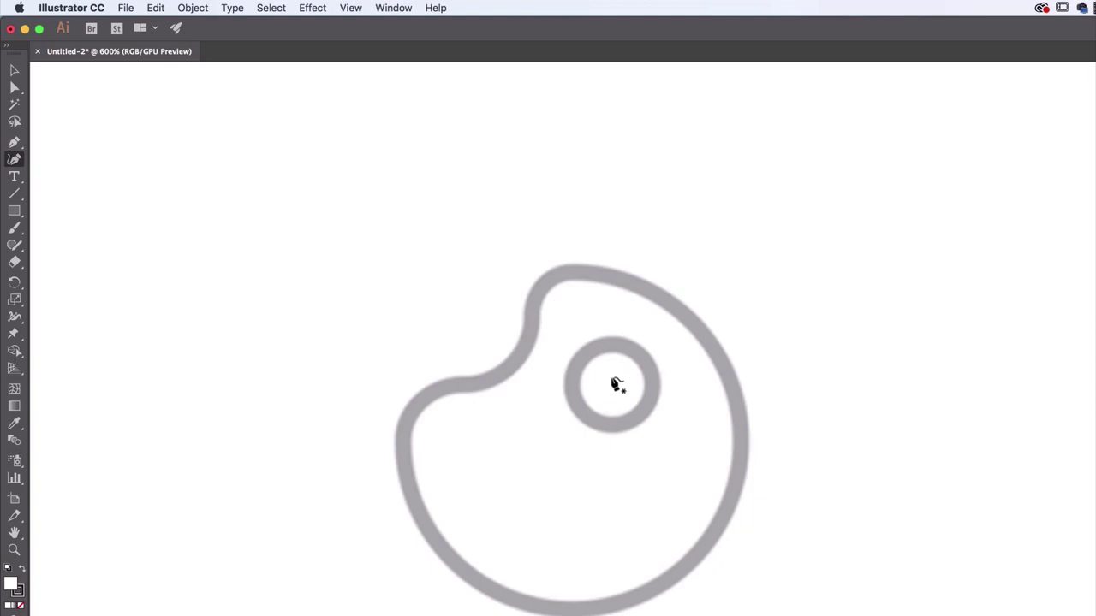
pyautogui.click(610, 344)
pyautogui.click(653, 381)
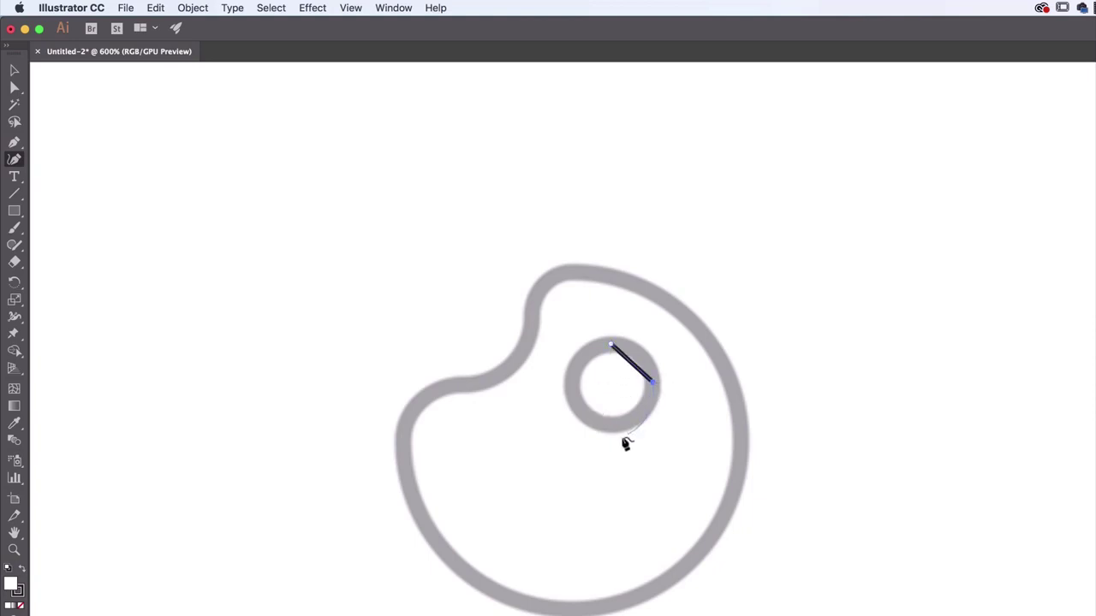
pyautogui.click(617, 430)
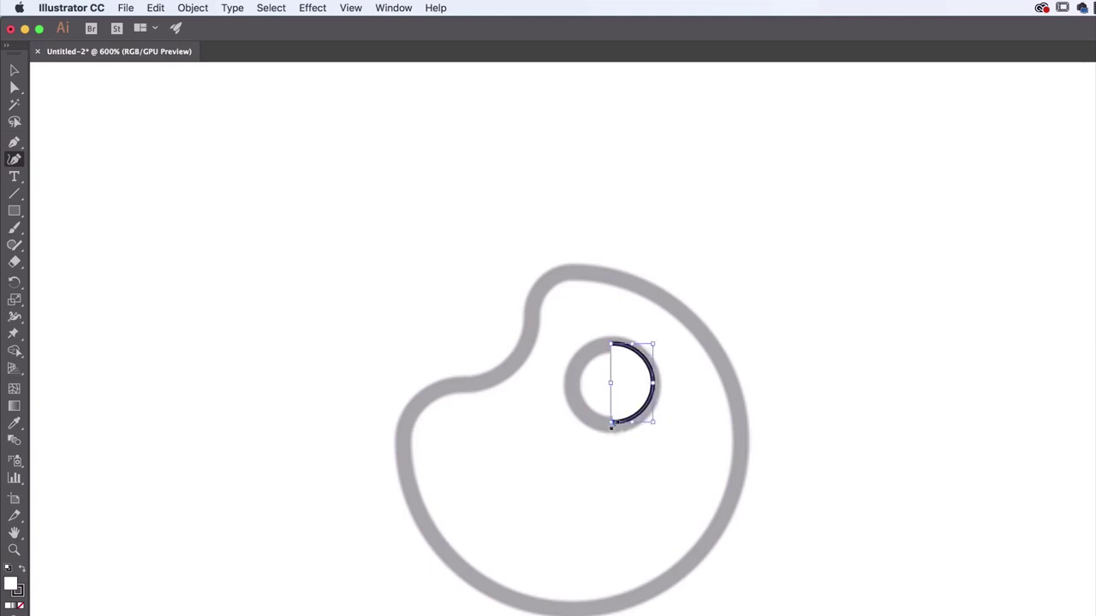
pyautogui.press('super+z')
pyautogui.press('super+z')
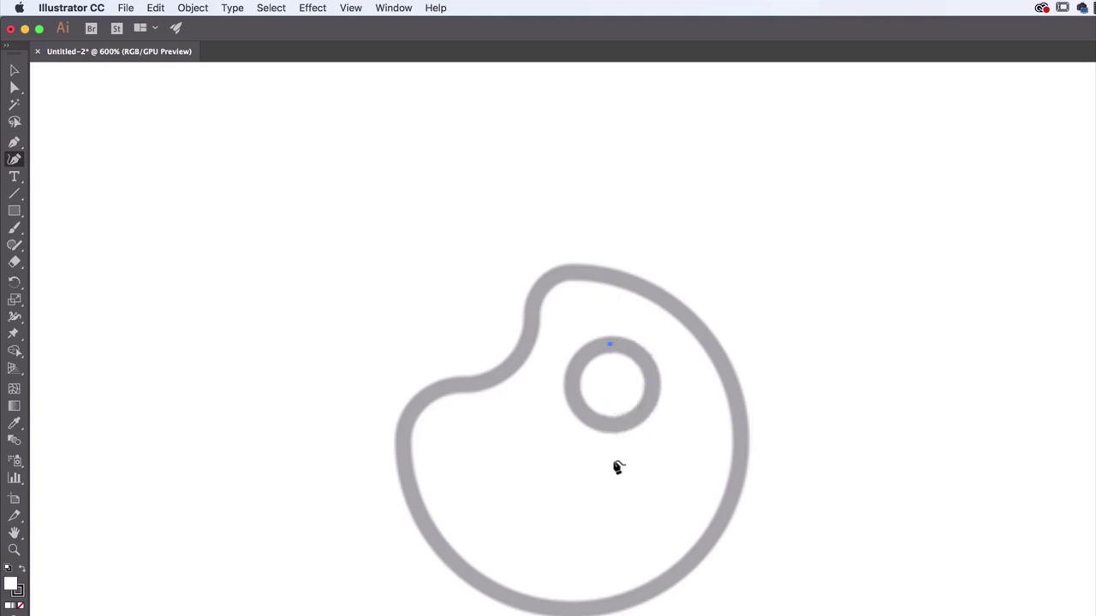
# Trace the thumb-hole circle with curve points at its right, bottom and left edges, and close the path at the top.
pyautogui.click(652, 382)
pyautogui.click(612, 425)
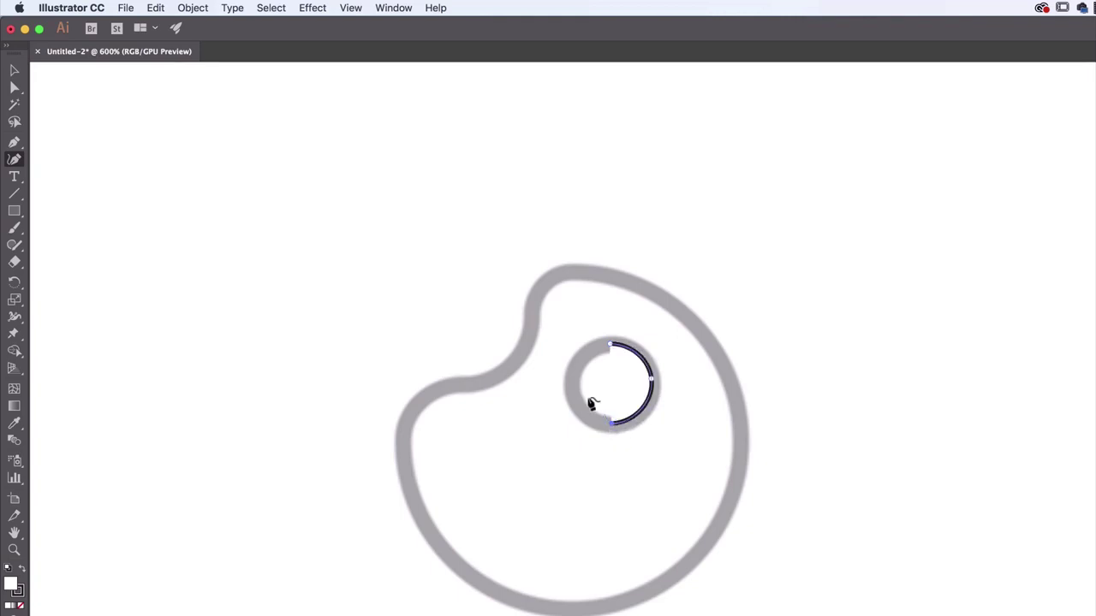
pyautogui.click(571, 384)
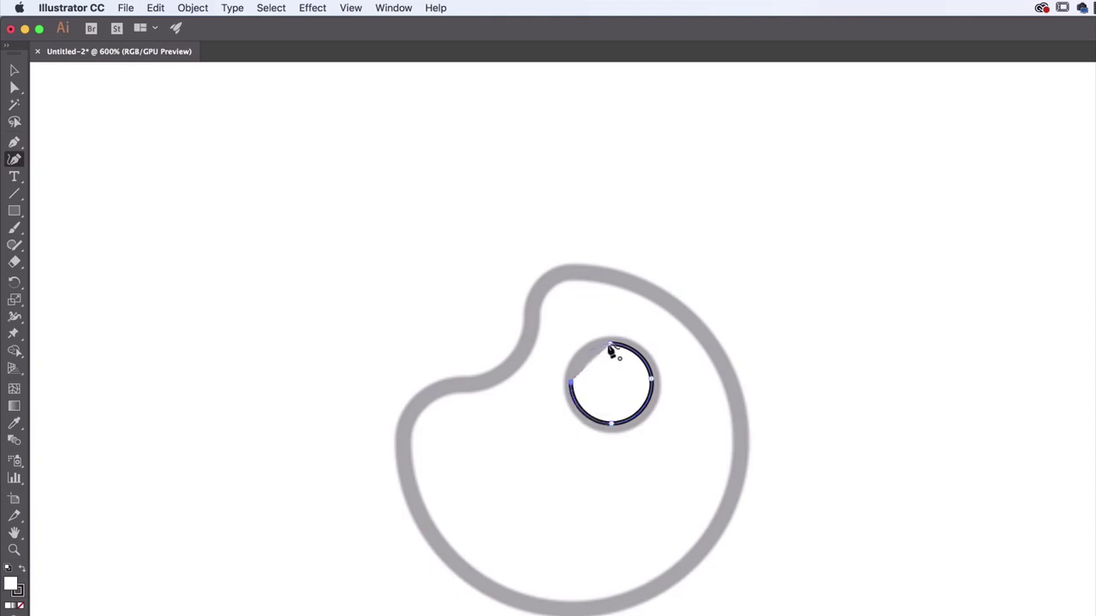
pyautogui.click(611, 348)
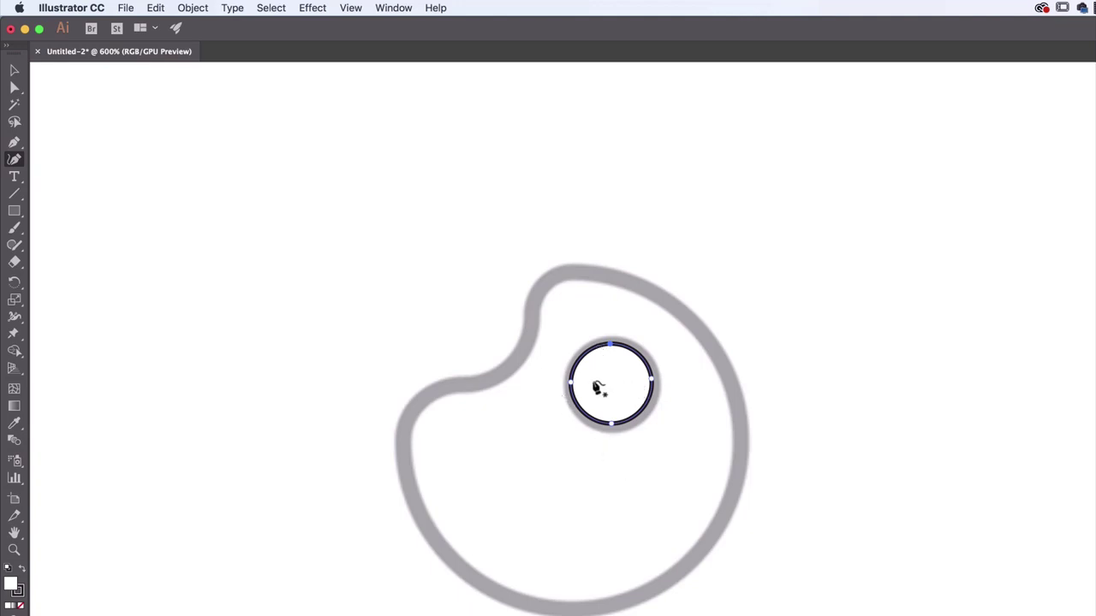
# Set the fill of the traced thumb-hole circle to None.
pyautogui.click(931, 219)
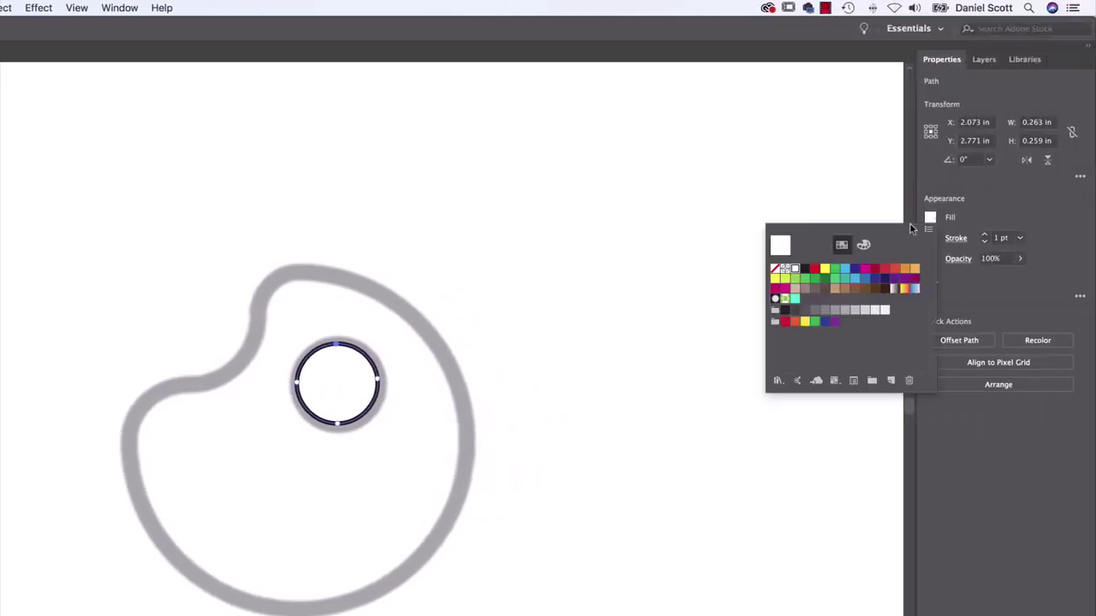
pyautogui.click(776, 271)
pyautogui.click(990, 212)
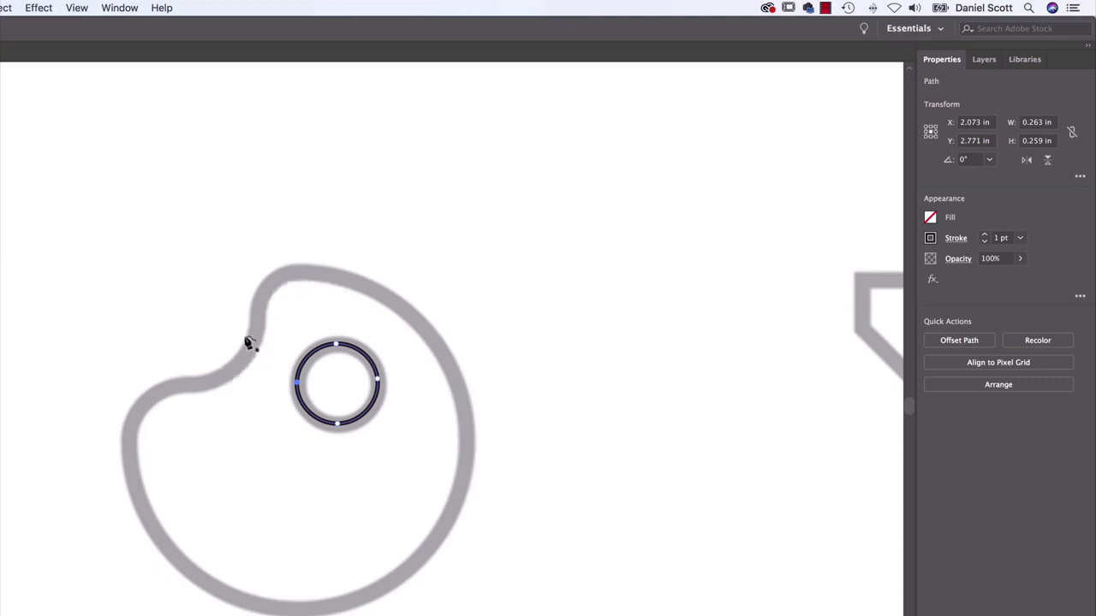
# Trace the palette's outer outline with seven curve points, starting at the notch and closing the path there.
pyautogui.click(236, 364)
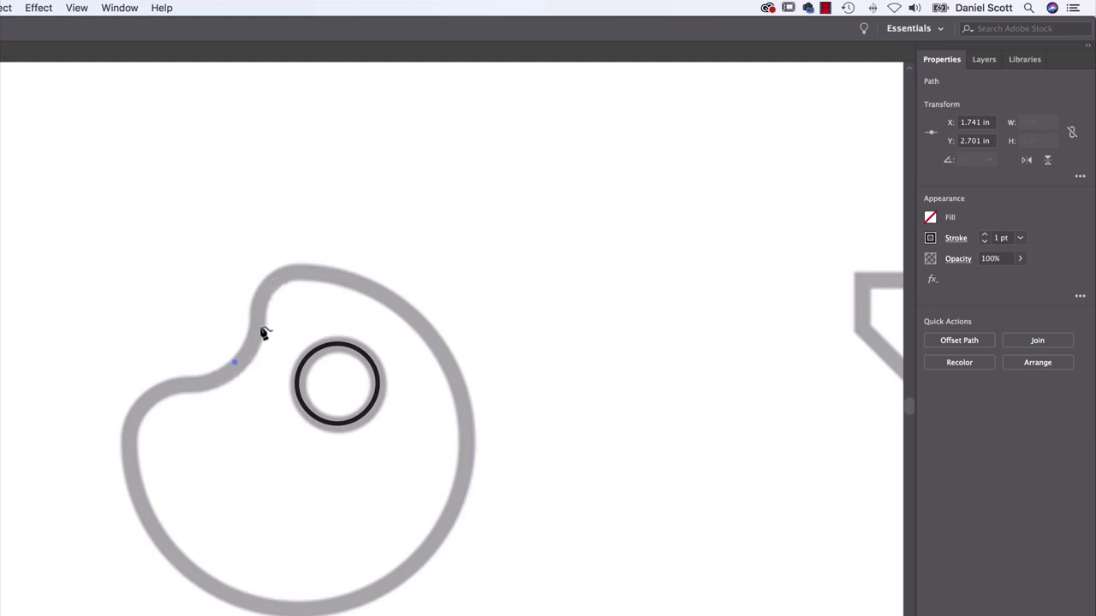
pyautogui.click(277, 283)
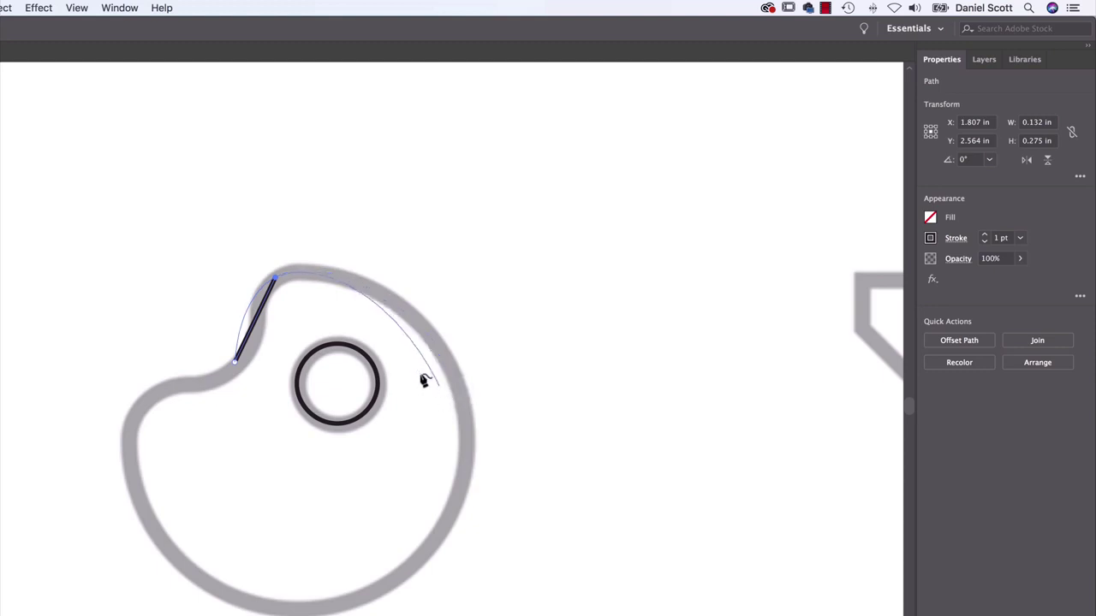
pyautogui.click(469, 433)
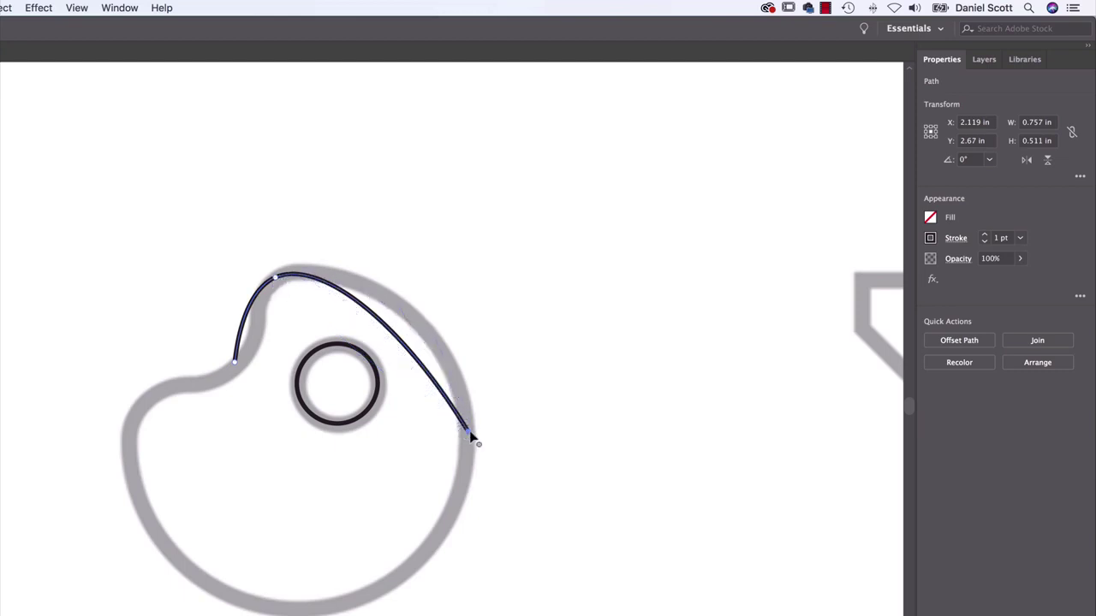
pyautogui.moveTo(295, 611); pyautogui.dragTo(137, 507)
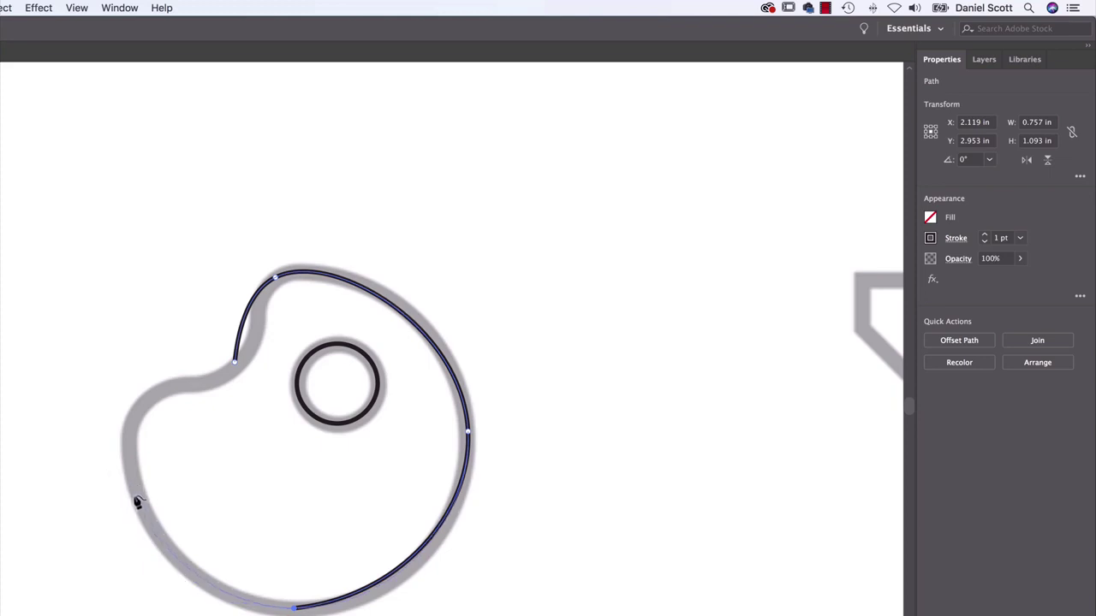
pyautogui.click(134, 489)
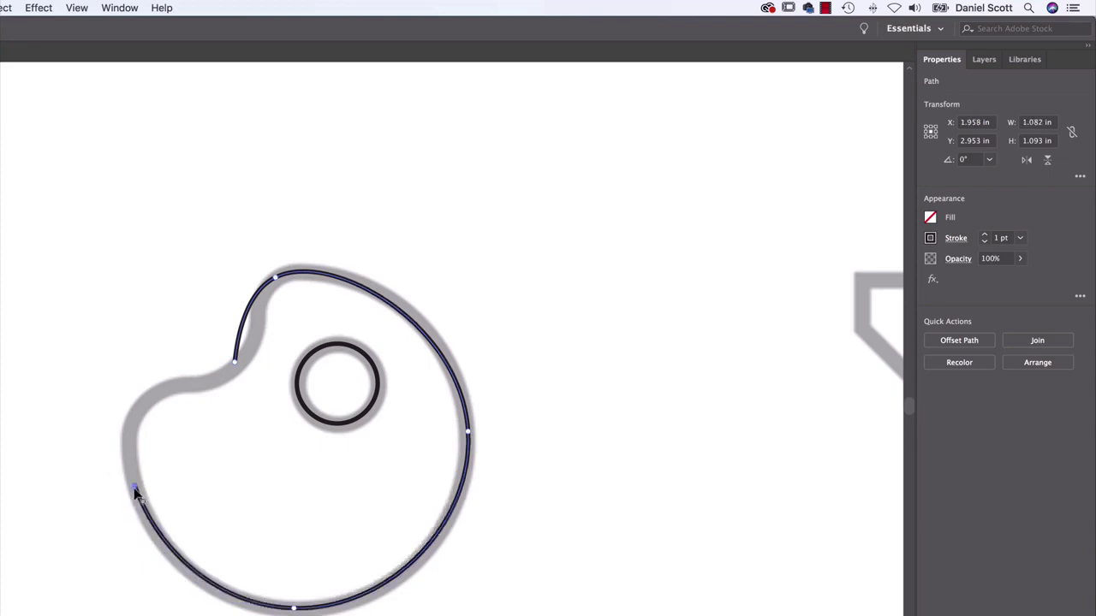
pyautogui.moveTo(135, 492); pyautogui.dragTo(139, 402)
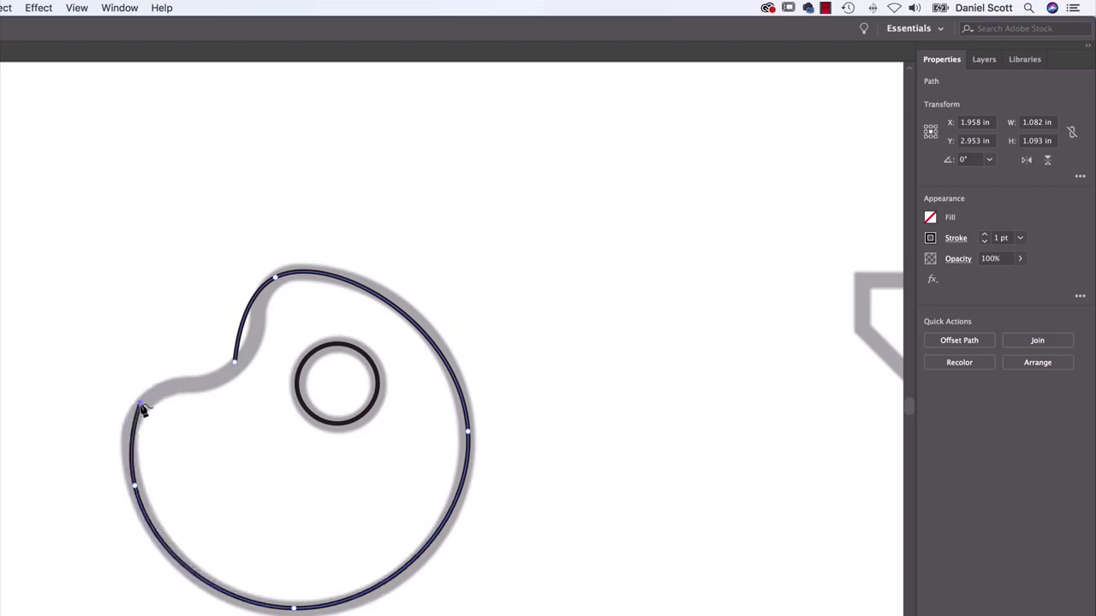
pyautogui.click(237, 368)
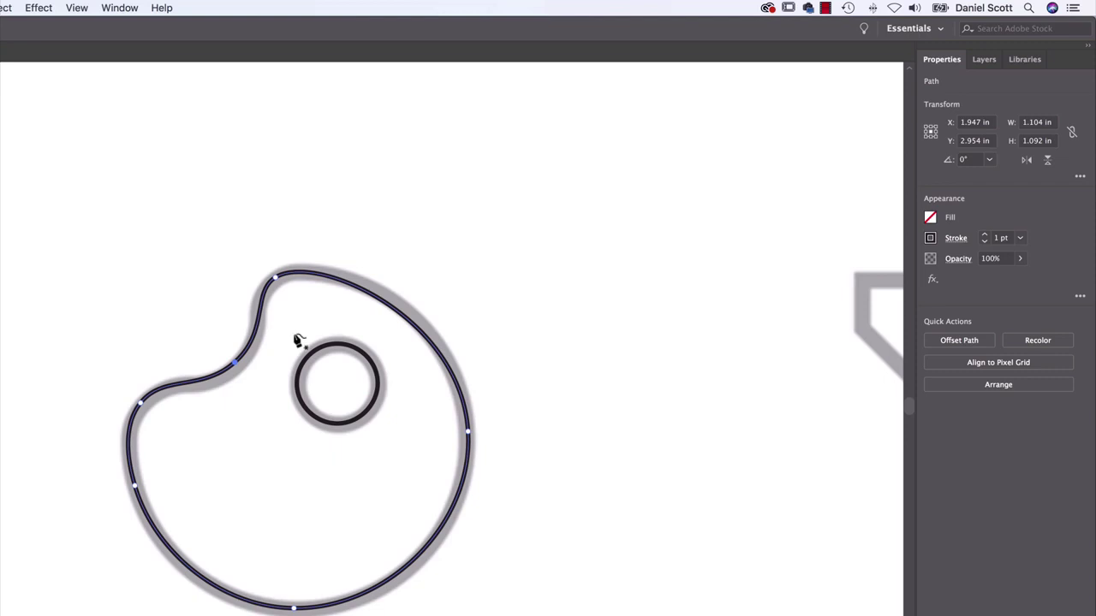
# Switch Smart Guides on and back off.
pyautogui.click(79, 8)
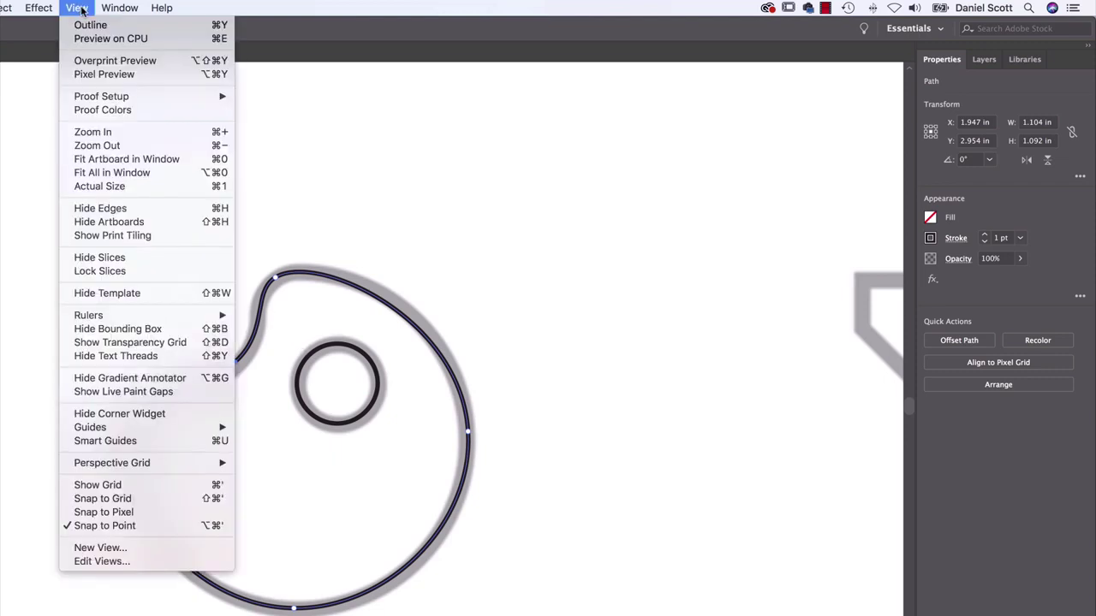
pyautogui.click(101, 441)
pyautogui.click(78, 8)
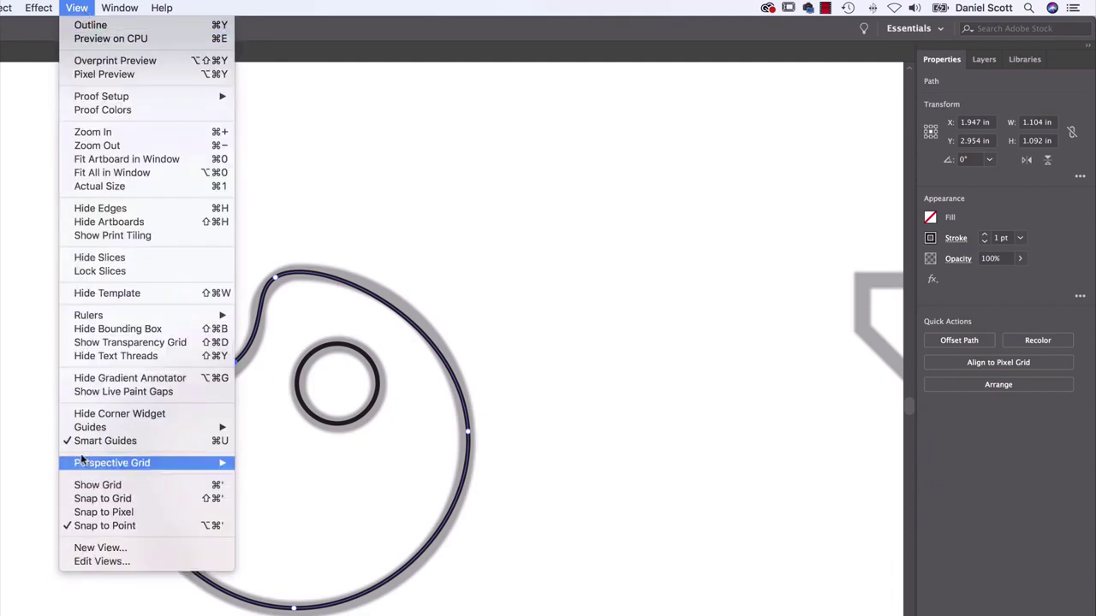
pyautogui.click(72, 443)
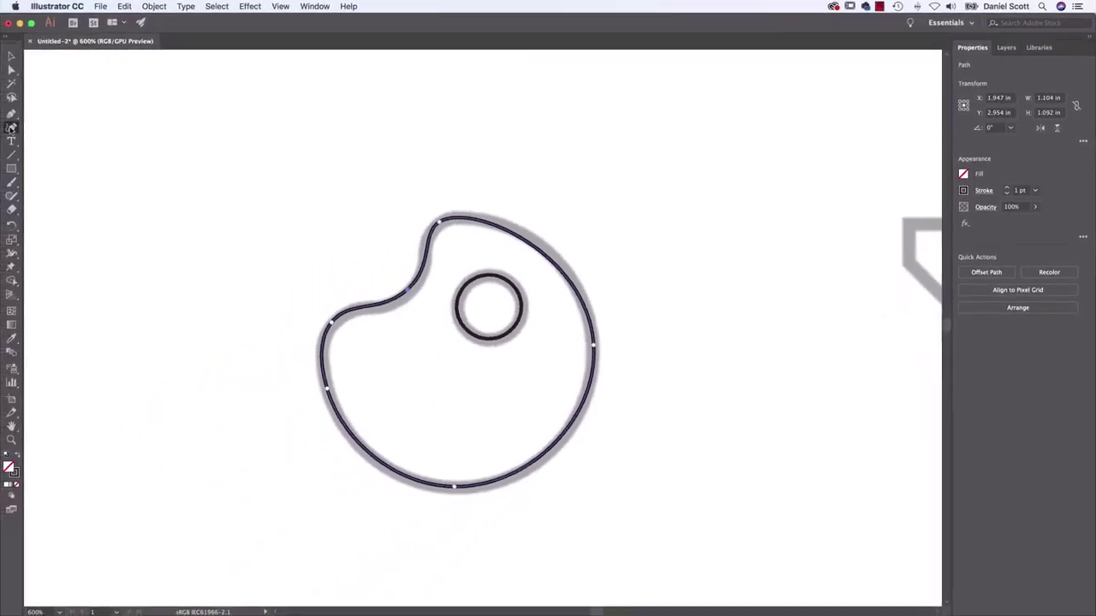
# Reposition the palette outline's notch, right, bottom and left curve points so the path follows the grey template.
pyautogui.click(409, 294)
pyautogui.moveTo(408, 299); pyautogui.dragTo(420, 305)
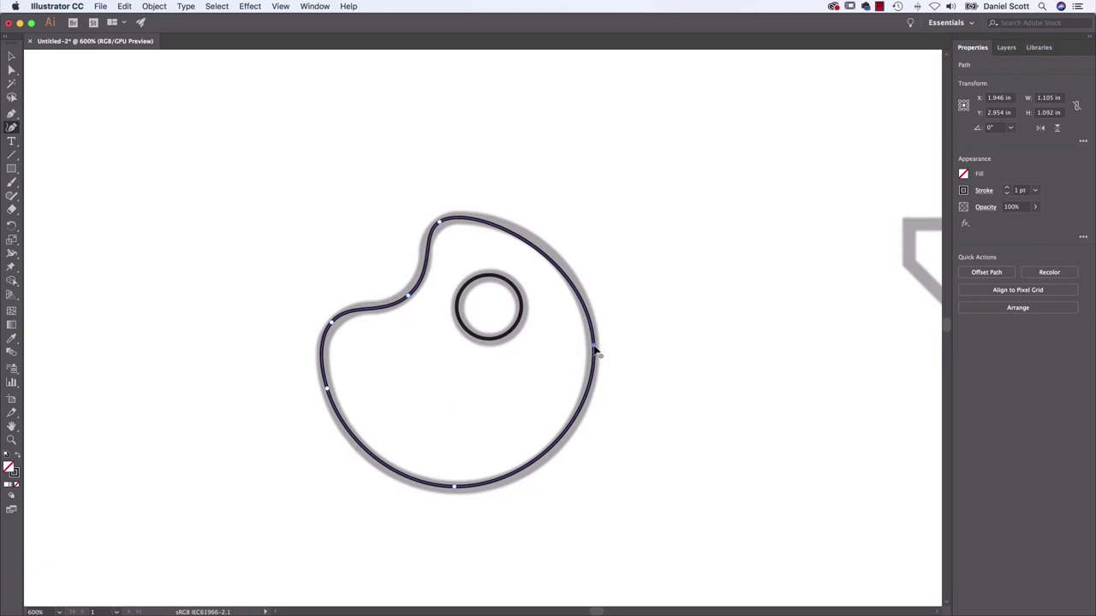
pyautogui.moveTo(593, 347); pyautogui.dragTo(589, 312)
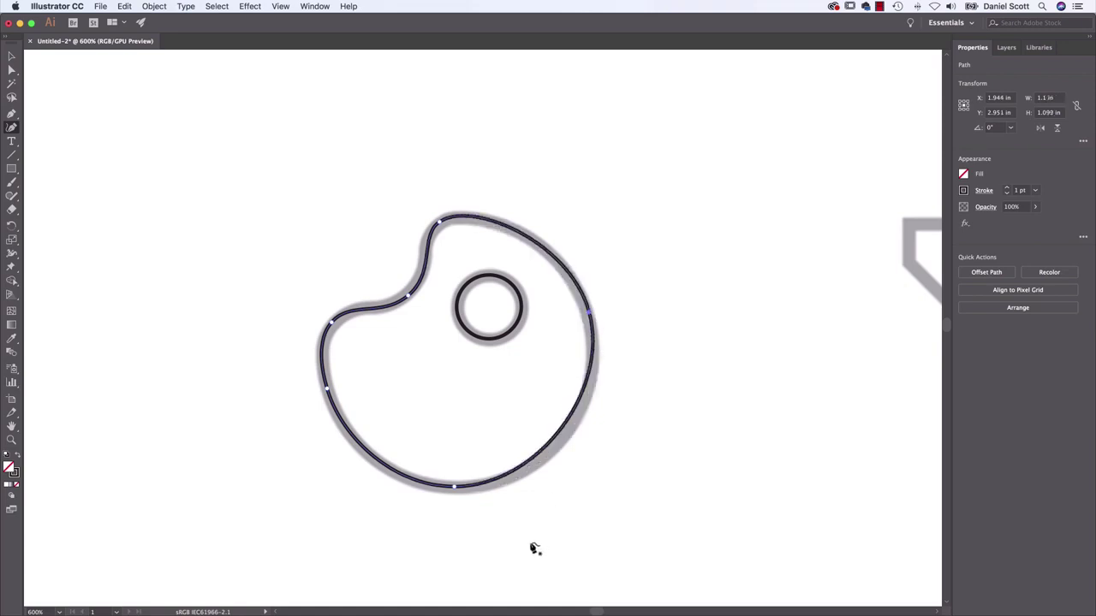
pyautogui.moveTo(456, 493); pyautogui.dragTo(500, 484)
pyautogui.moveTo(328, 390); pyautogui.dragTo(334, 410)
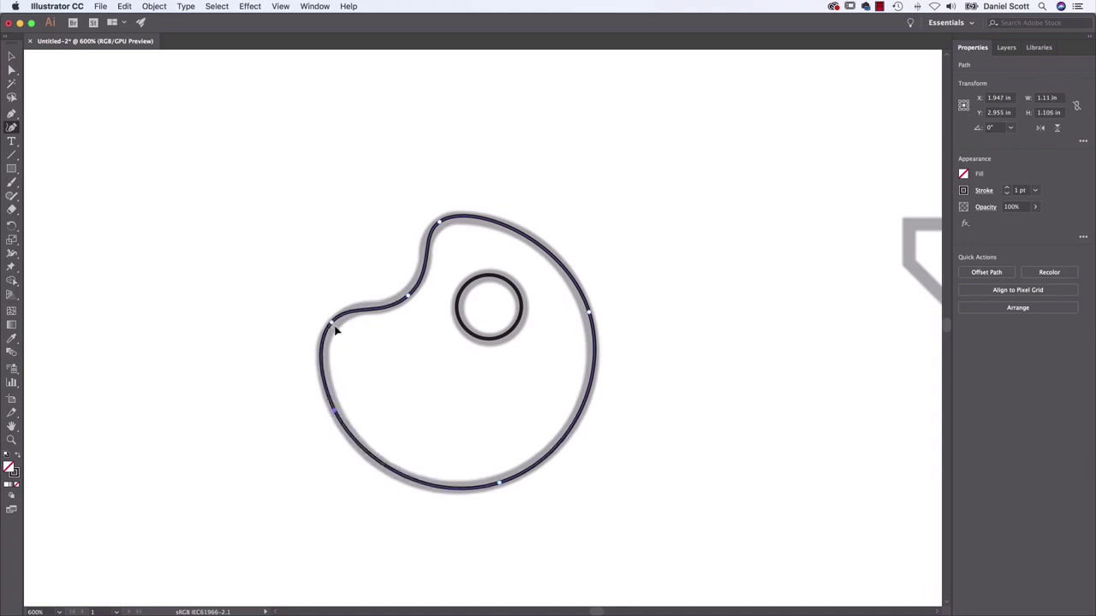
pyautogui.moveTo(335, 328)
pyautogui.mouseDown()
pyautogui.moveTo(306, 348)
pyautogui.moveTo(331, 325)
pyautogui.mouseUp()
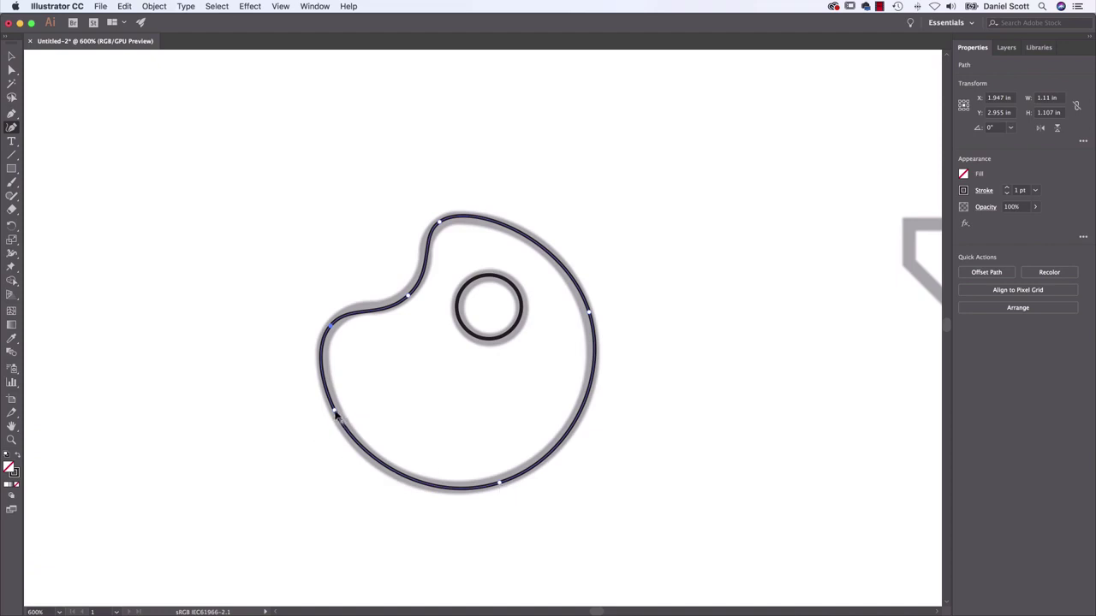
# Delete the palette outline's lower-left curve point and shift the bottom point toward the lower left and the right point down.
pyautogui.press('Delete')
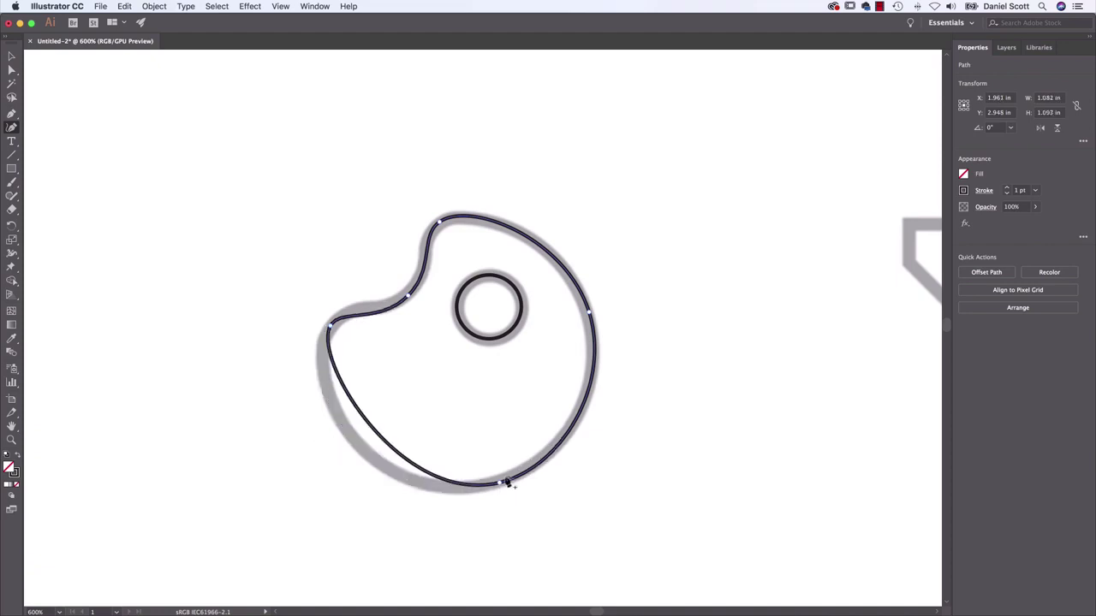
pyautogui.moveTo(500, 485); pyautogui.dragTo(392, 472)
pyautogui.moveTo(591, 317); pyautogui.dragTo(567, 387)
pyautogui.press('super+z')
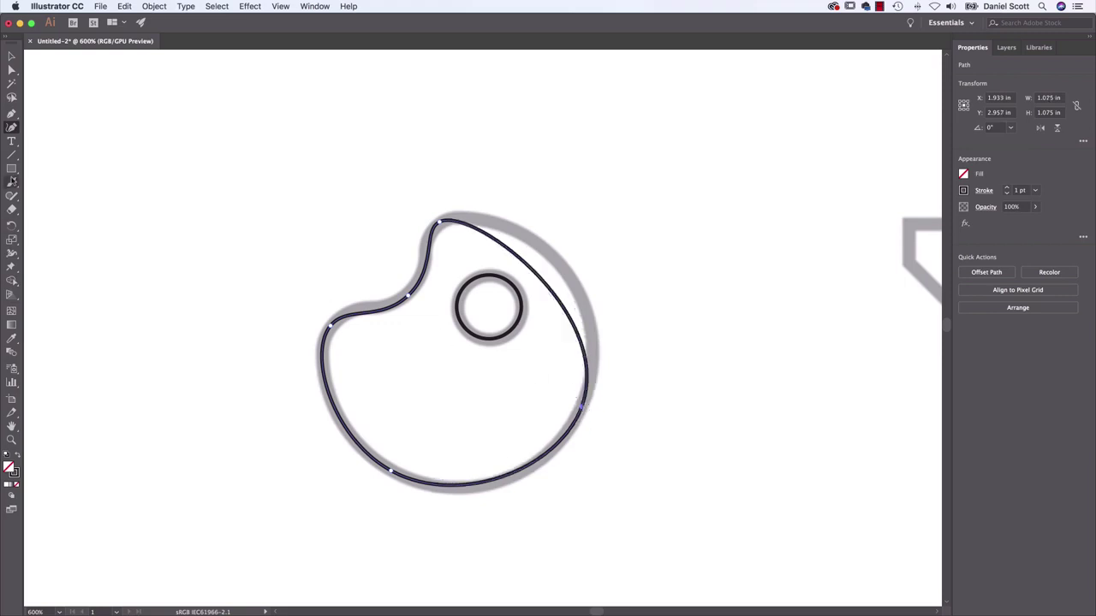
# Add a curve point on the palette outline's upper-right edge and pull it outward onto the grey template.
pyautogui.click(17, 128)
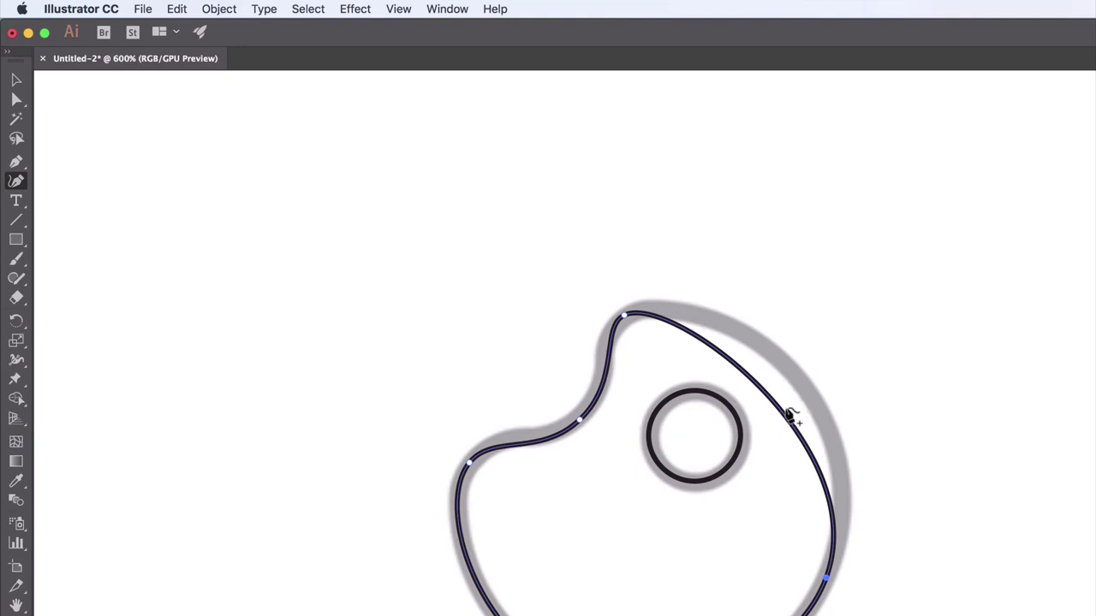
pyautogui.click(770, 400)
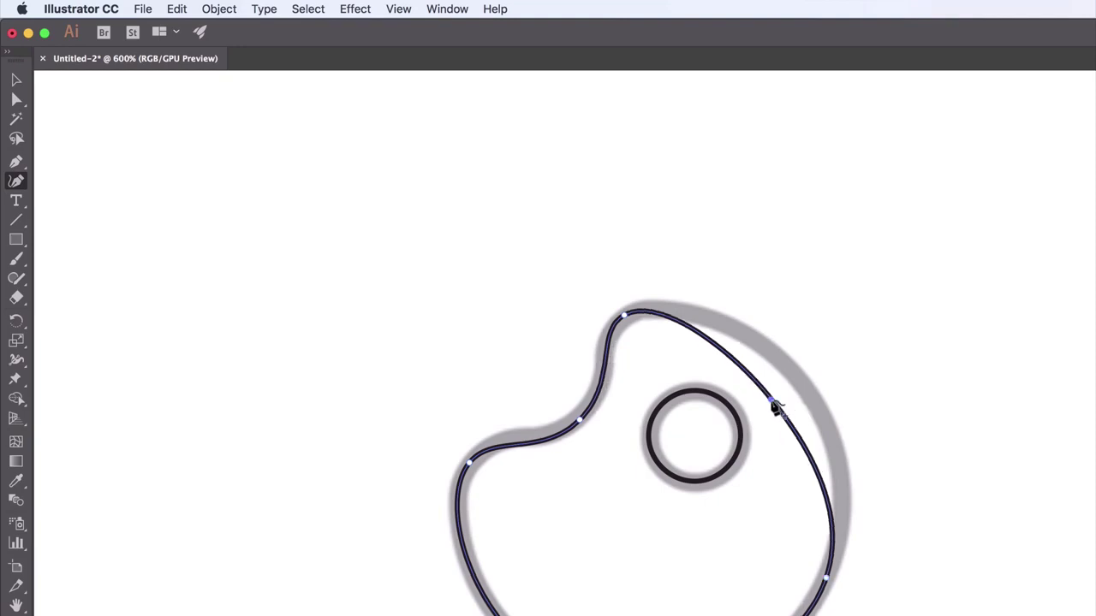
pyautogui.moveTo(772, 400); pyautogui.dragTo(802, 386)
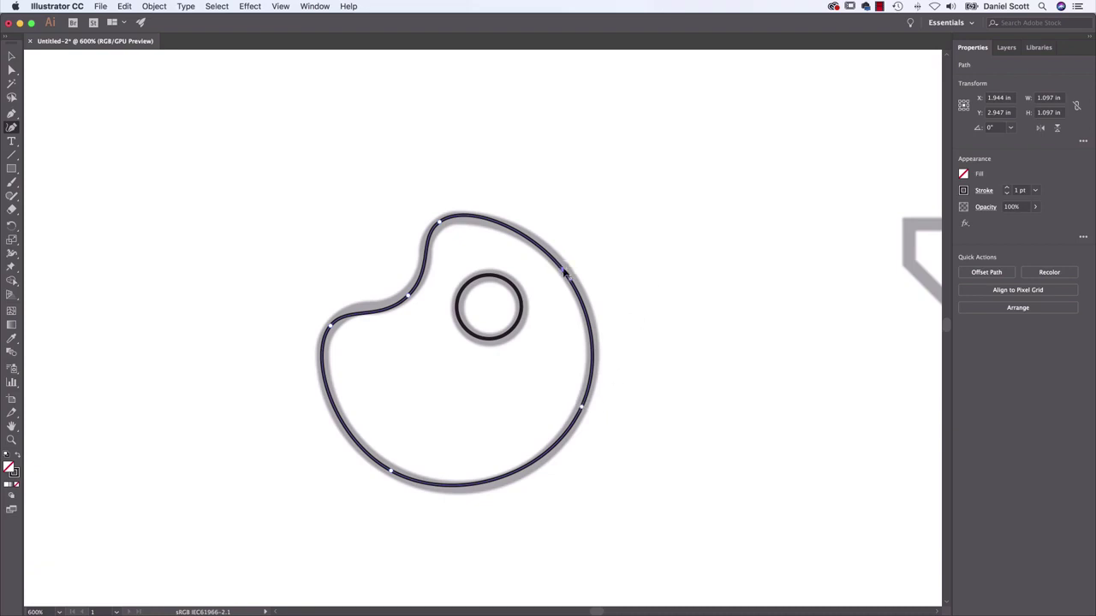
# Add four curve points along the palette outline's lower and left edges and move the left-edge one onto the template.
pyautogui.click(553, 448)
pyautogui.click(482, 485)
pyautogui.click(358, 445)
pyautogui.click(329, 393)
pyautogui.moveTo(330, 394); pyautogui.dragTo(324, 388)
# Nudge the palette outline's lower and right curve points outward to align the path with the grey template.
pyautogui.click(358, 445)
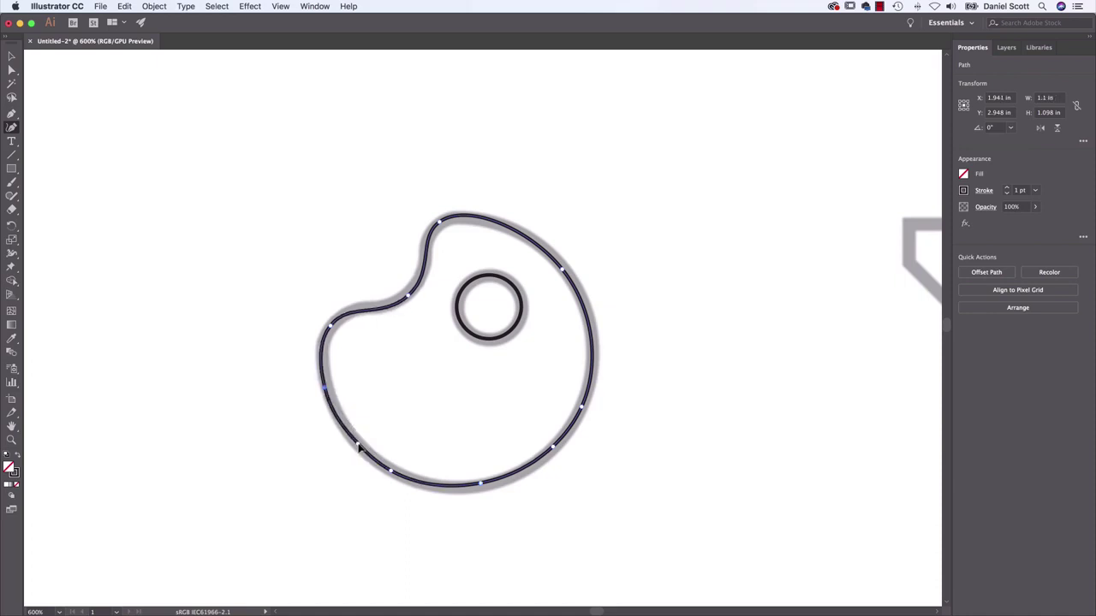
pyautogui.moveTo(389, 475); pyautogui.dragTo(397, 481)
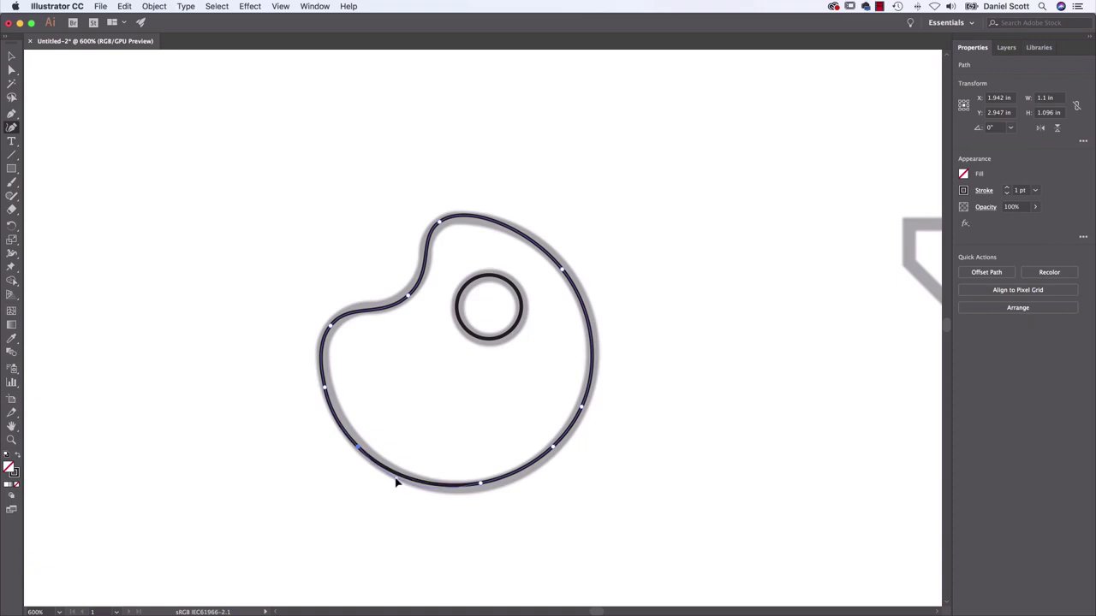
pyautogui.moveTo(482, 485); pyautogui.dragTo(487, 492)
pyautogui.click(556, 446)
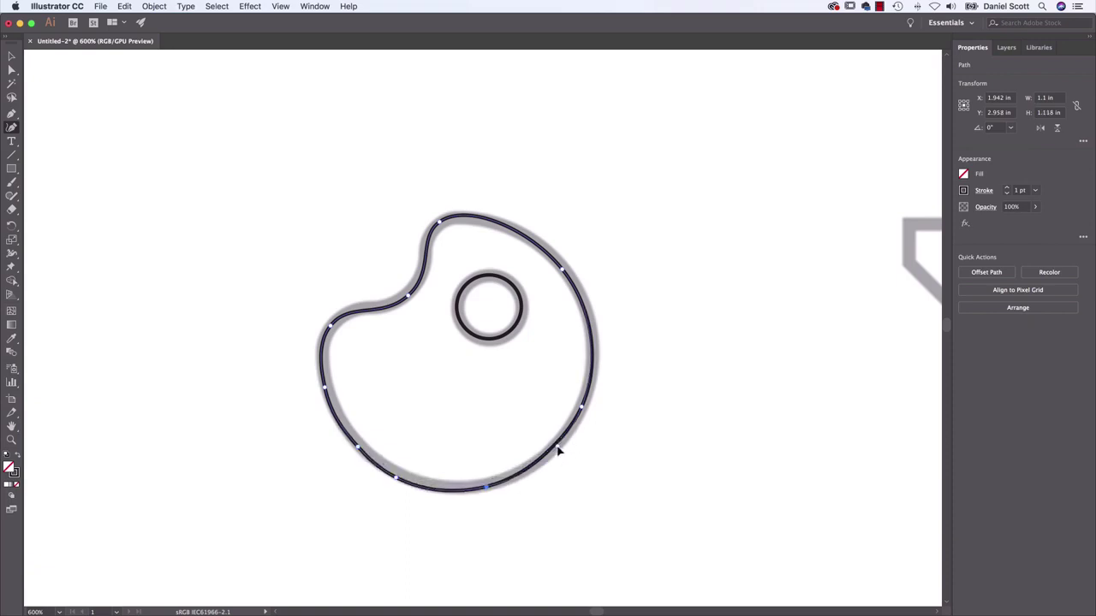
pyautogui.moveTo(591, 381); pyautogui.dragTo(597, 384)
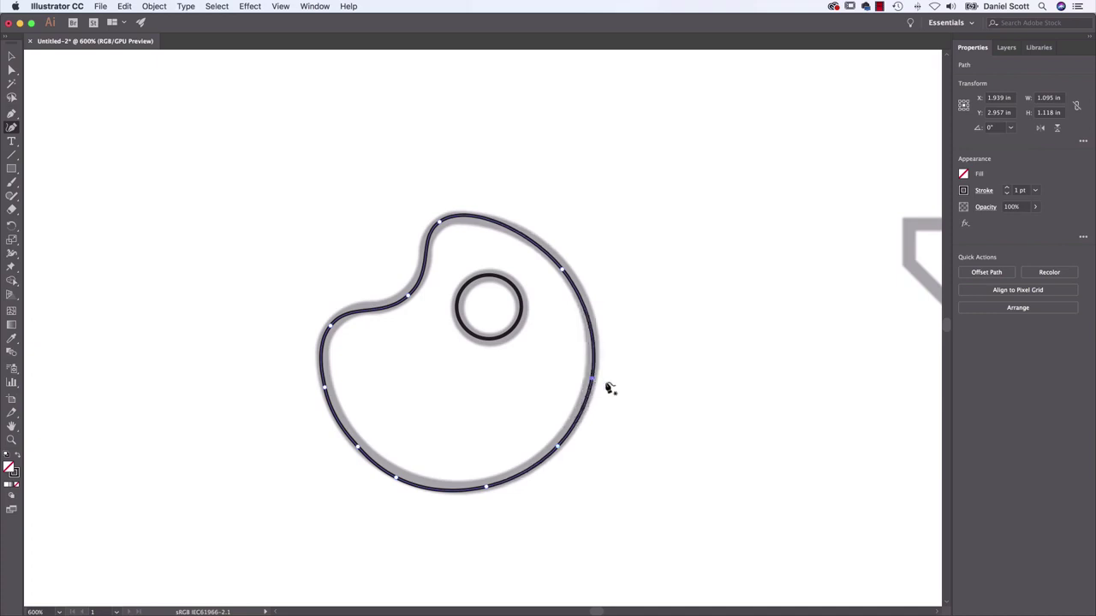
# Deselect the palette outline and briefly hide the template layer to examine the traced shape, and show the template again.
pyautogui.click(11, 56)
pyautogui.click(154, 397)
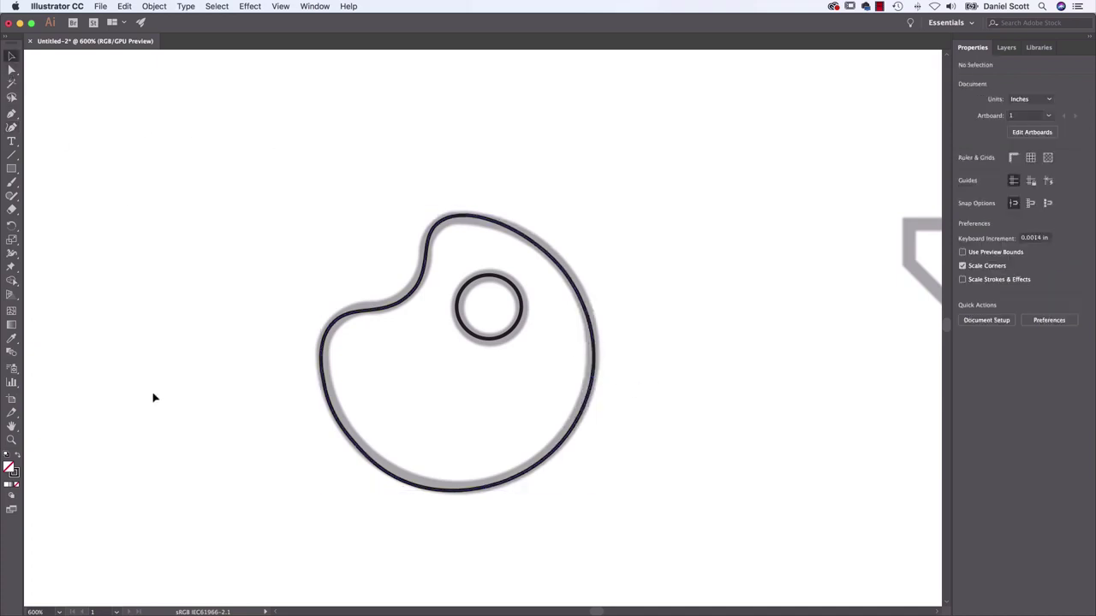
pyautogui.click(1006, 47)
pyautogui.click(961, 77)
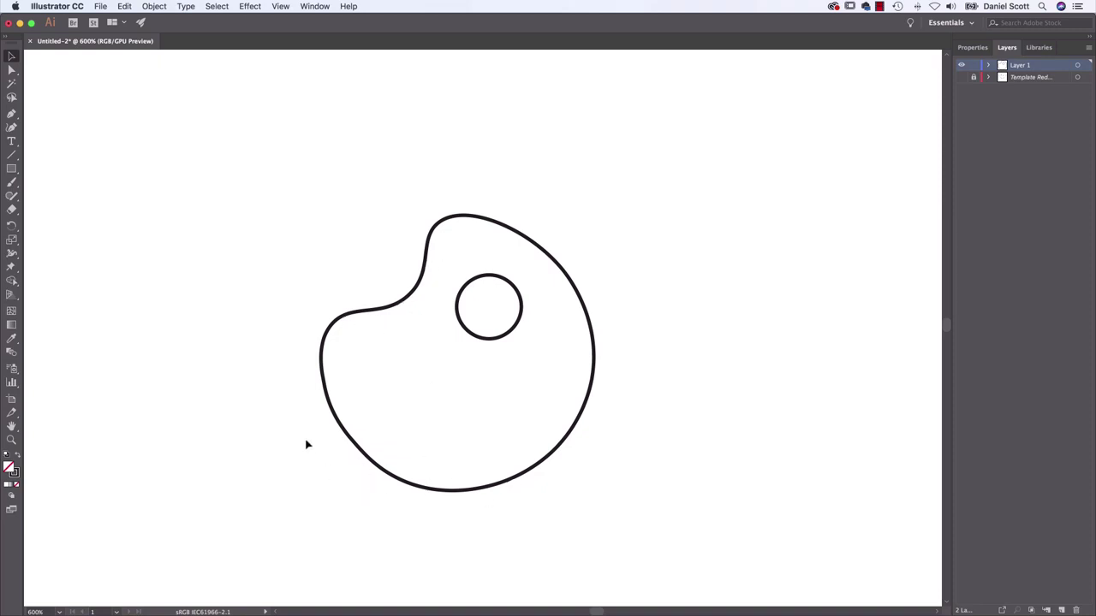
pyautogui.click(961, 77)
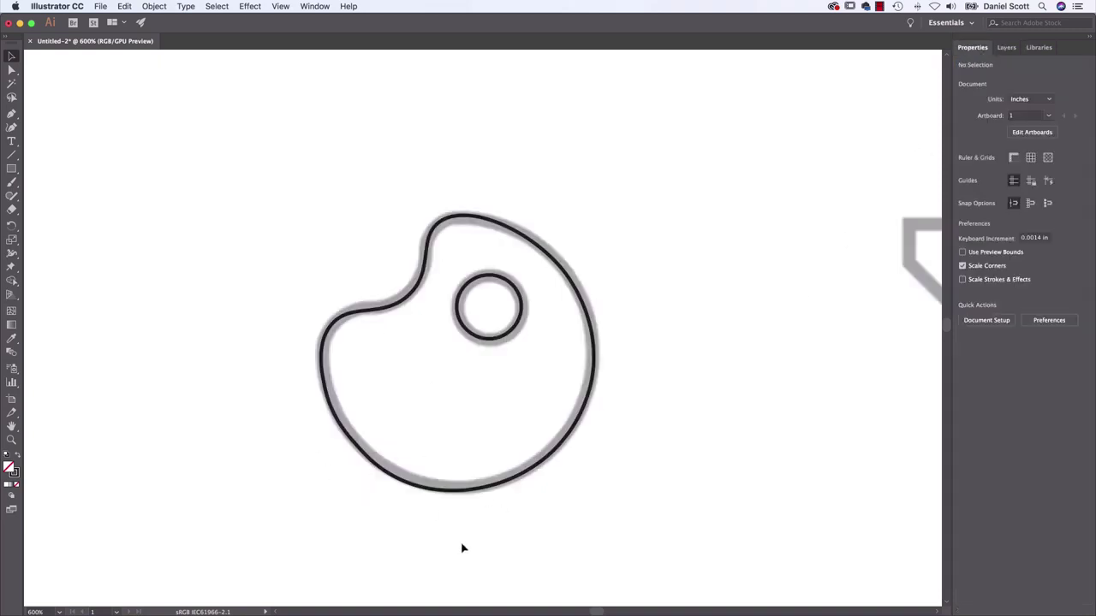
# Delete four surplus anchor points from the palette outline's lower sides with the Curvature tool and nudge the remaining lower-left point onto the template.
pyautogui.click(350, 434)
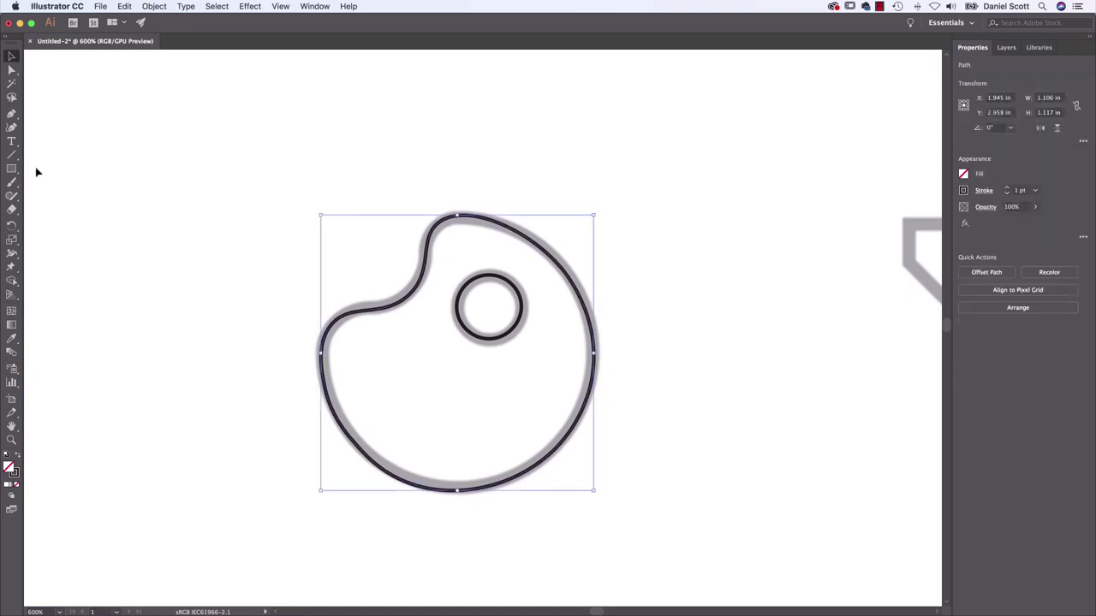
pyautogui.click(11, 127)
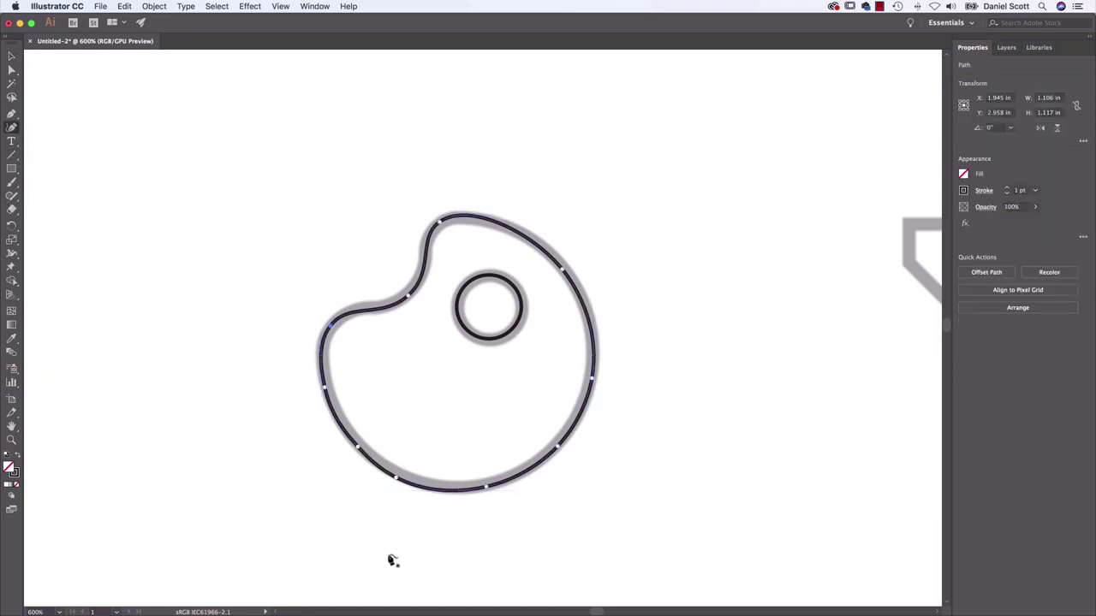
pyautogui.click(358, 446)
pyautogui.press('Delete')
pyautogui.click(485, 487)
pyautogui.press('Delete')
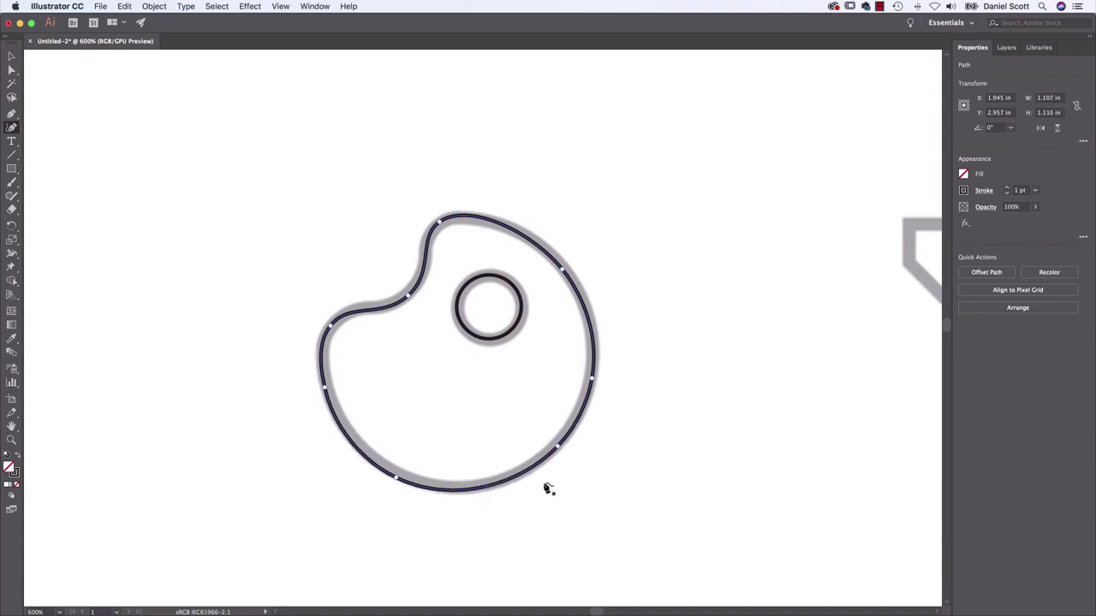
pyautogui.click(591, 382)
pyautogui.press('Delete')
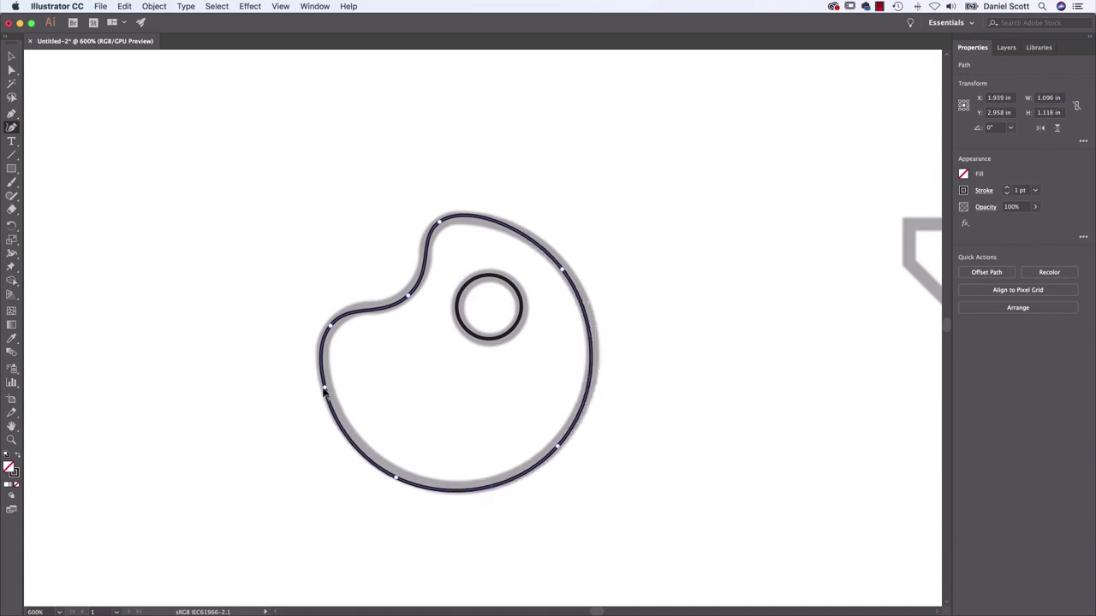
pyautogui.click(326, 389)
pyautogui.press('Delete')
pyautogui.click(397, 475)
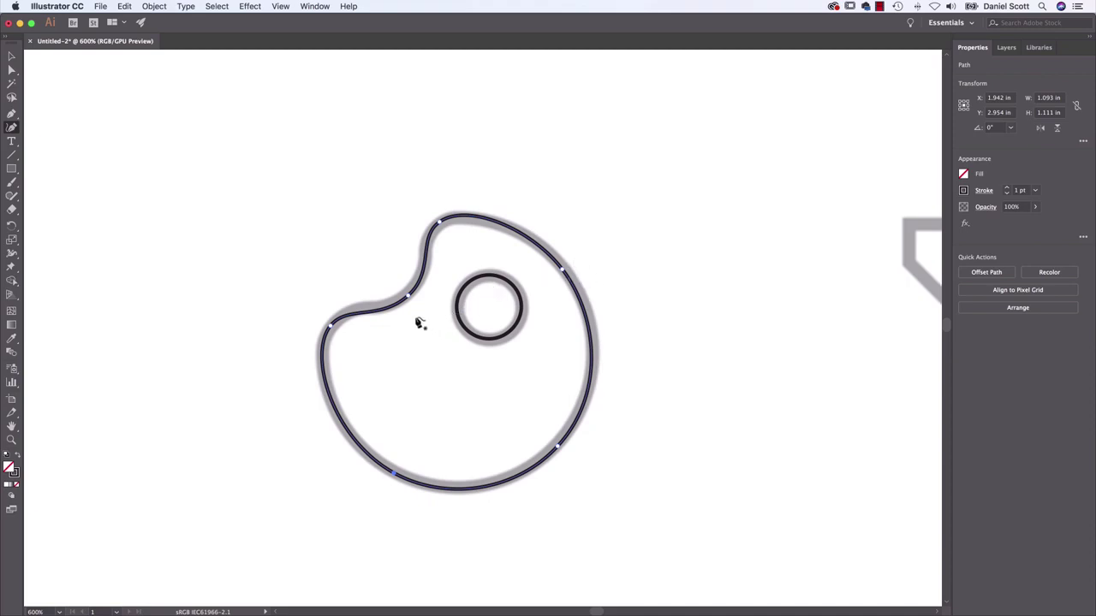
# Try to move the anchor point on the palette's upper-right curve outward with the Direct Selection tool, and undo the move.
pyautogui.click(10, 126)
pyautogui.click(11, 56)
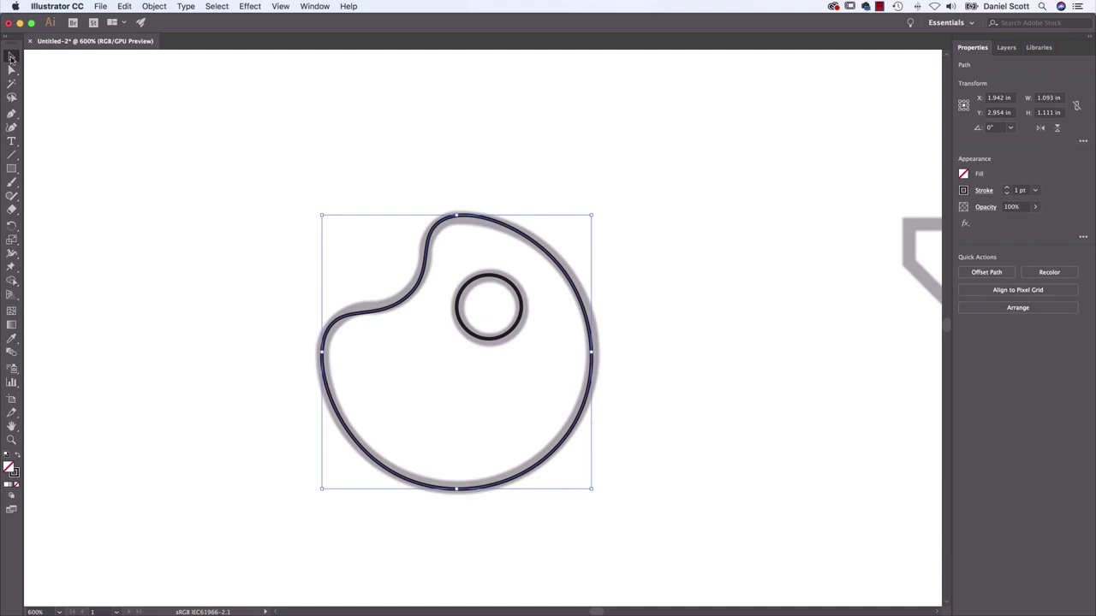
pyautogui.moveTo(542, 293); pyautogui.dragTo(367, 196)
pyautogui.click(11, 70)
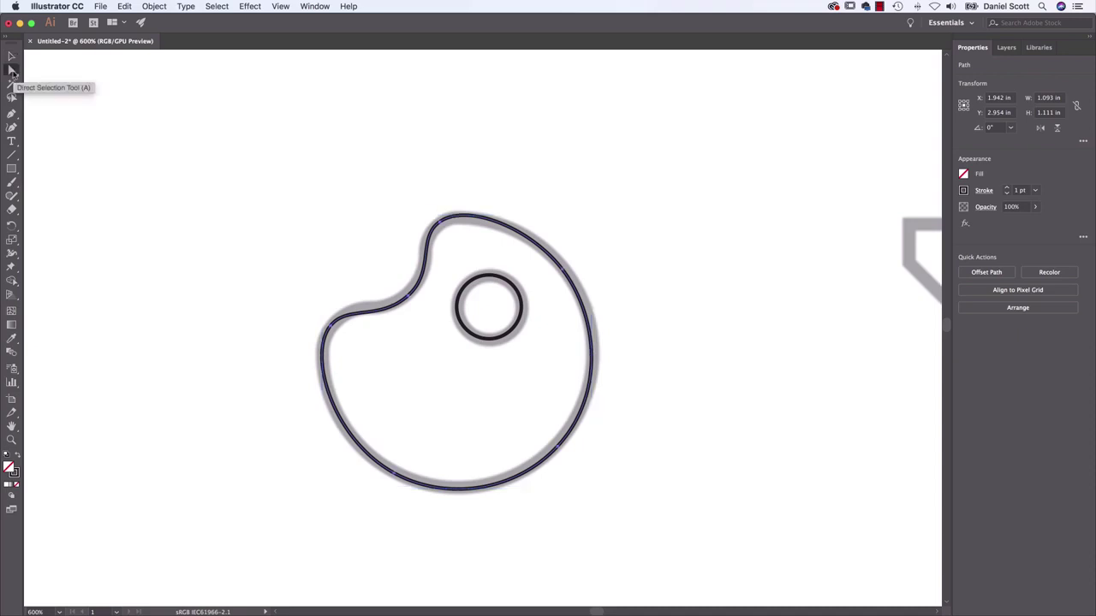
pyautogui.click(564, 274)
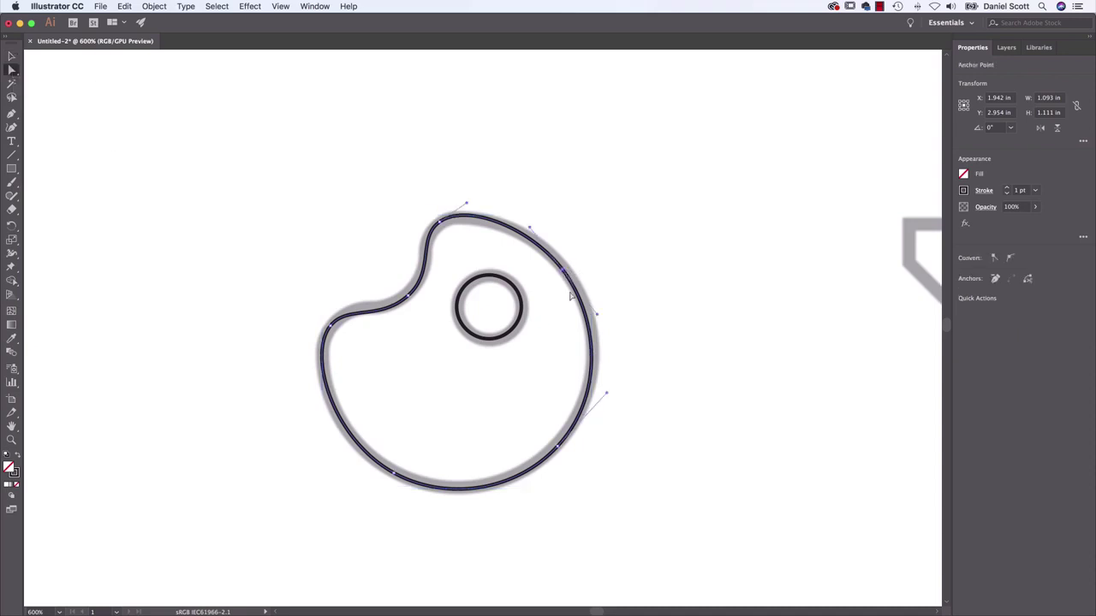
pyautogui.moveTo(564, 274); pyautogui.dragTo(681, 176)
pyautogui.press('super+z')
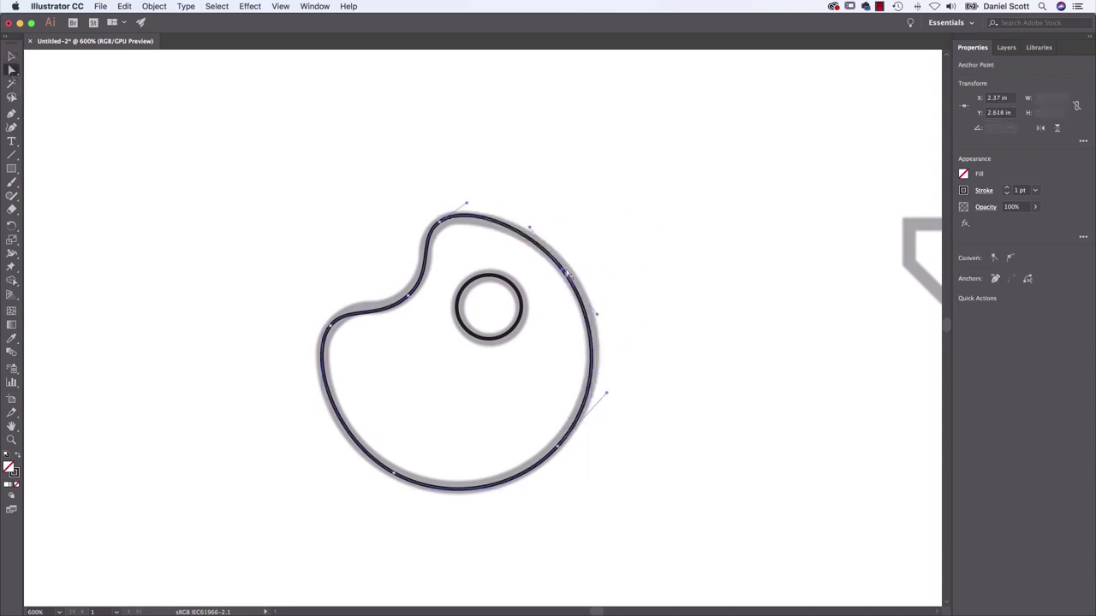
# Move the anchor point in the palette's notch to about X 1.747 in, Y 2.721 in, onto the template line.
pyautogui.click(410, 299)
pyautogui.moveTo(410, 298); pyautogui.dragTo(408, 296)
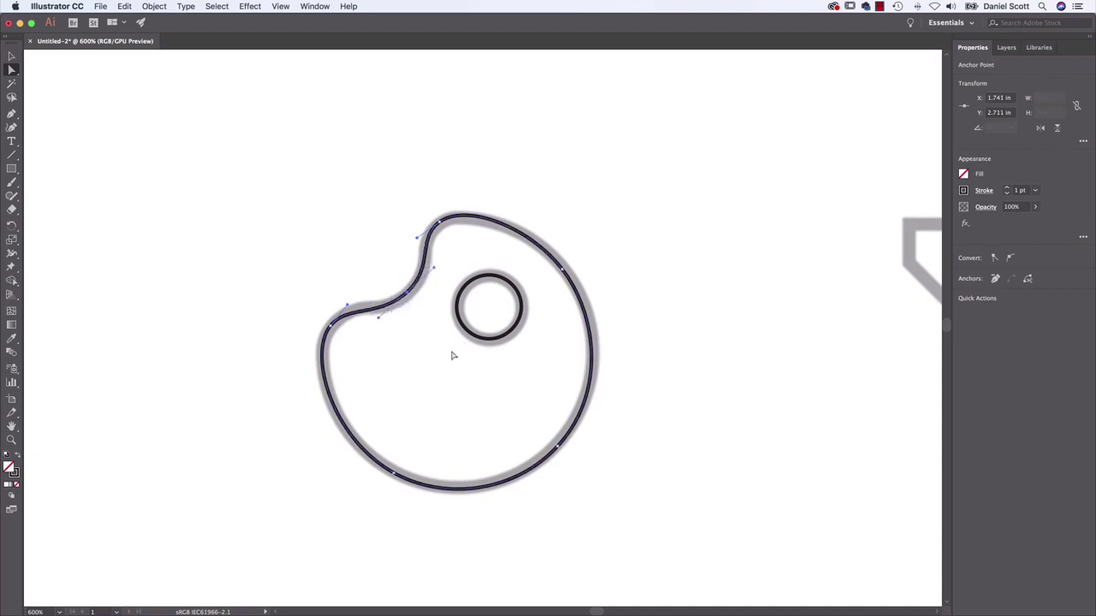
pyautogui.press('super+equal')
pyautogui.press('super+equal')
pyautogui.press('super+equal')
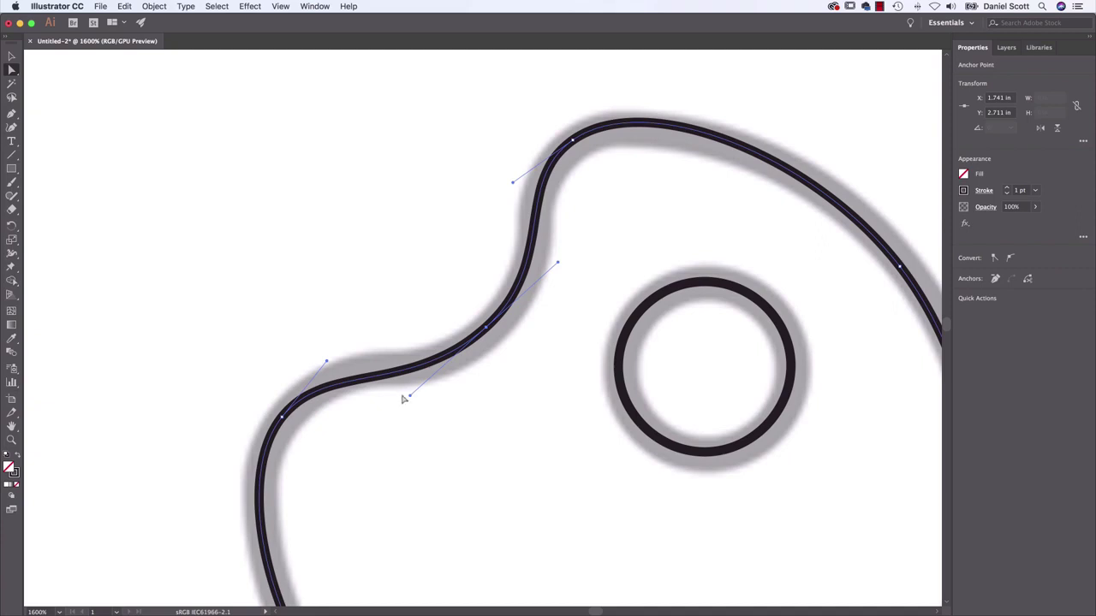
pyautogui.moveTo(487, 332); pyautogui.dragTo(497, 338)
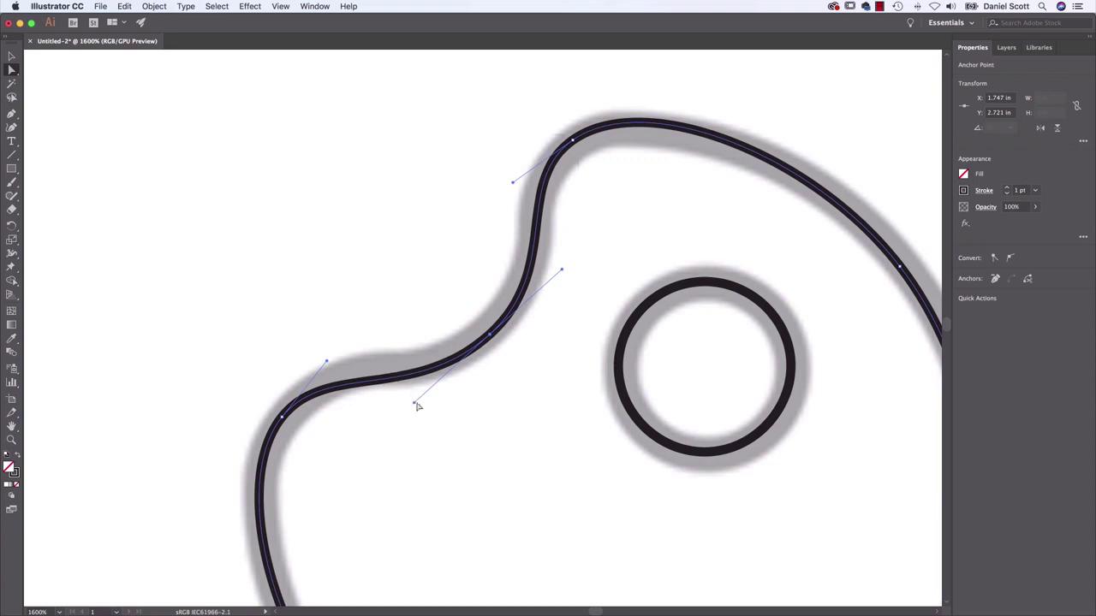
# Try shortening both handles of the notch's anchor point to tighten the bend, and lengthen them well past the template curve.
pyautogui.moveTo(414, 406); pyautogui.dragTo(485, 343)
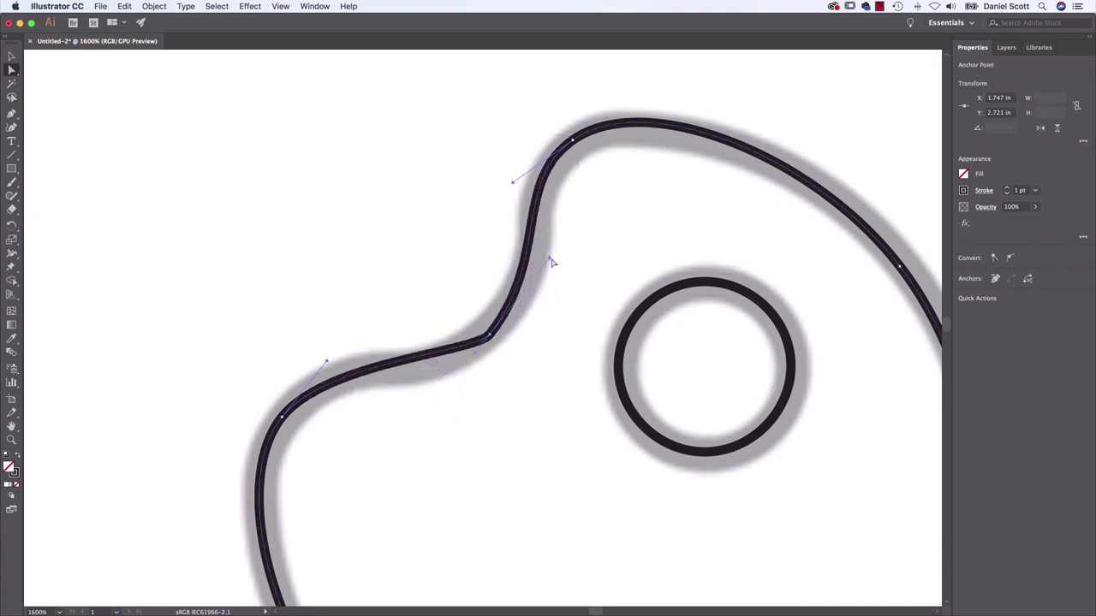
pyautogui.moveTo(550, 262); pyautogui.dragTo(489, 335)
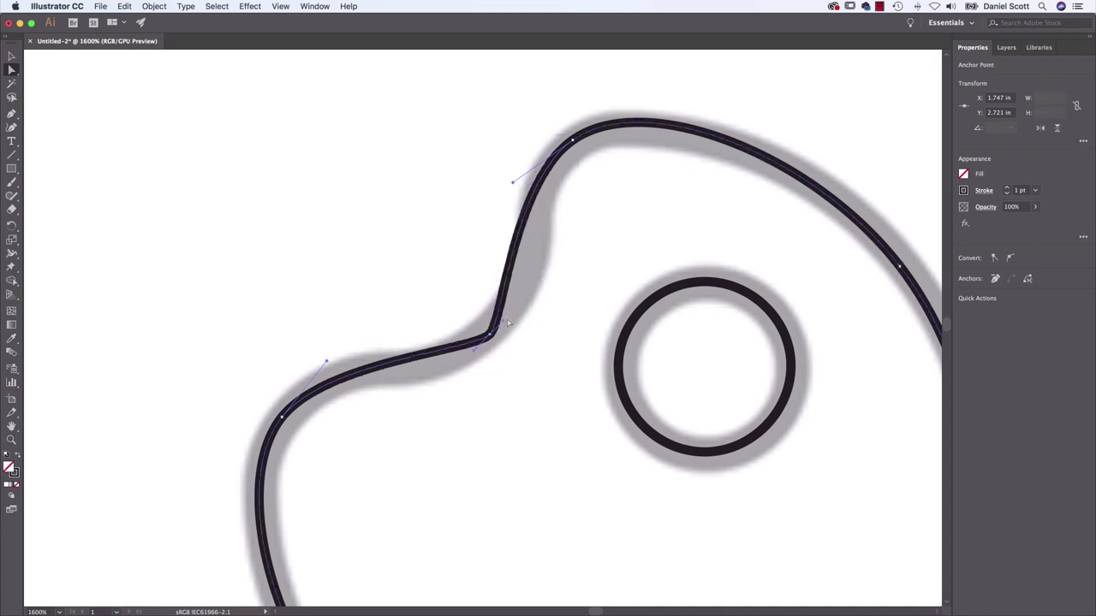
pyautogui.click(484, 369)
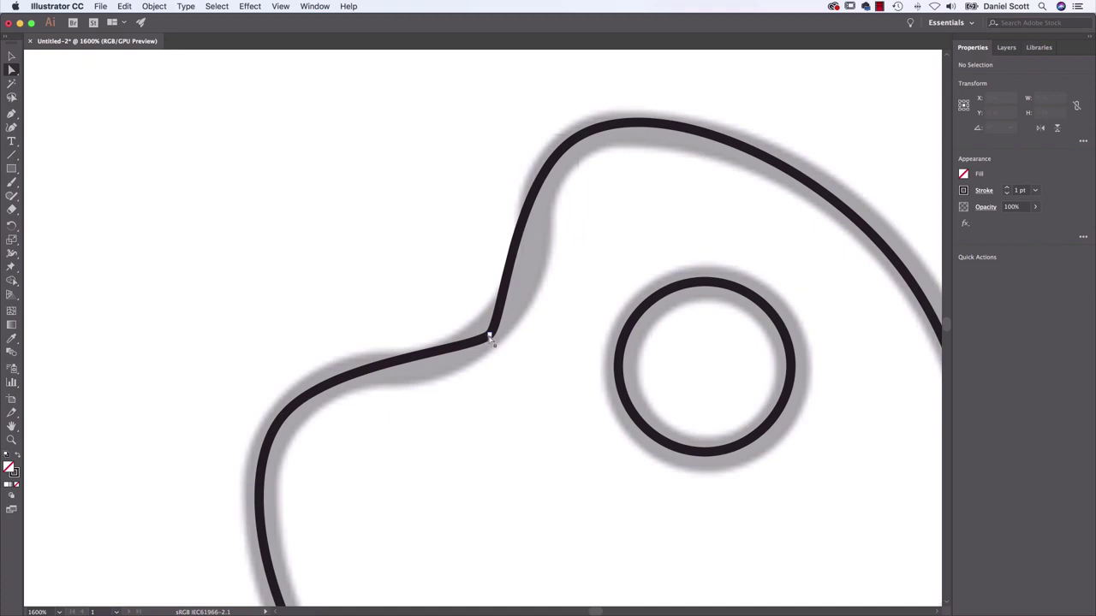
pyautogui.click(490, 336)
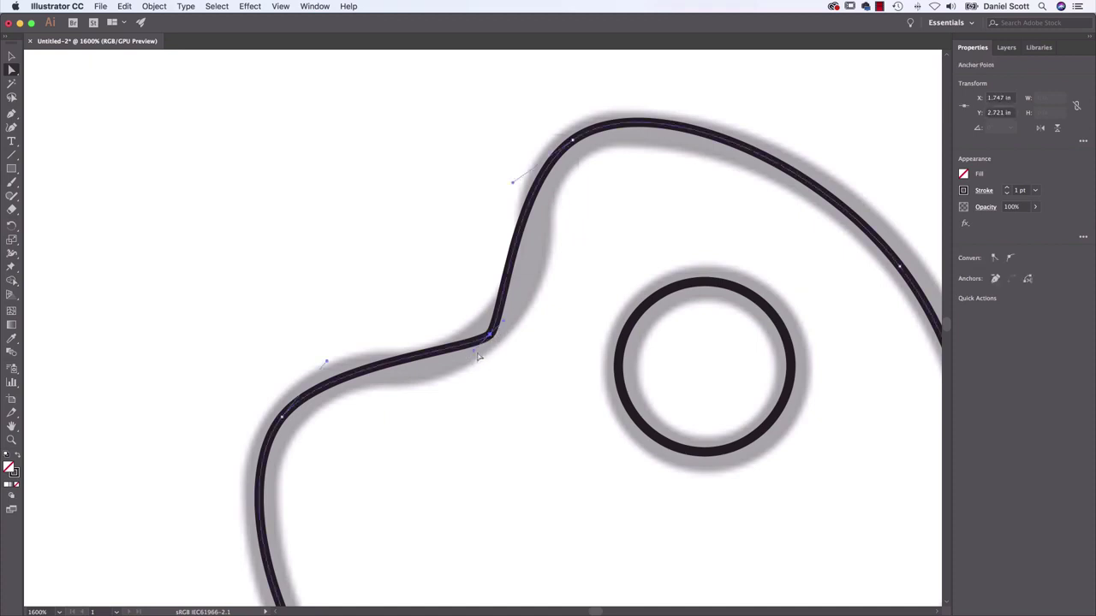
pyautogui.moveTo(475, 354); pyautogui.dragTo(358, 451)
pyautogui.moveTo(506, 326); pyautogui.dragTo(598, 229)
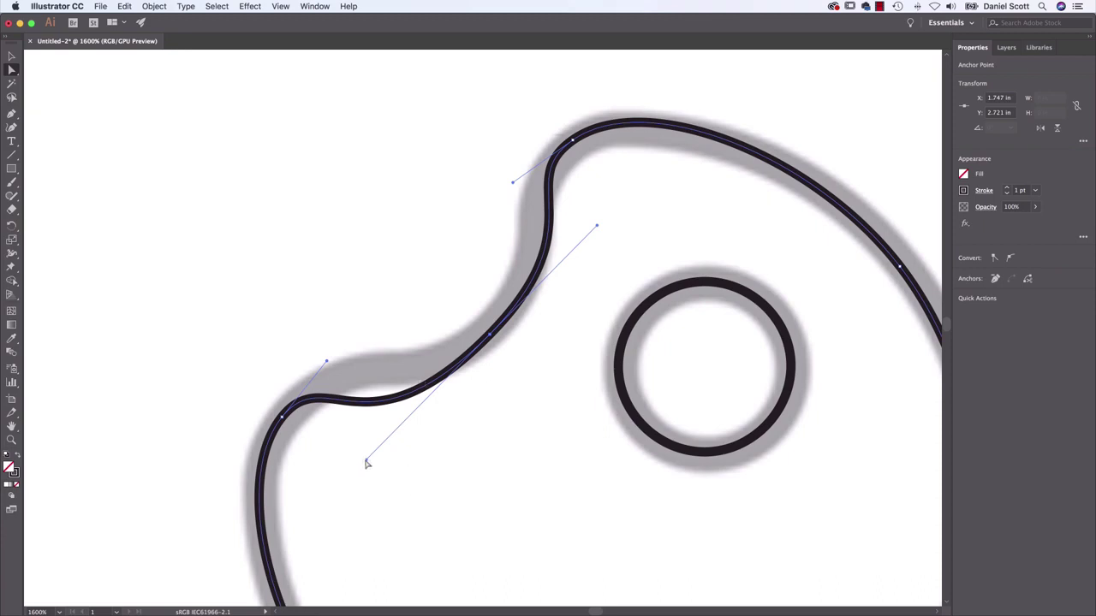
# Adjust the length and angle of the notch point's two handles until the curve follows the template.
pyautogui.moveTo(366, 464); pyautogui.dragTo(404, 393)
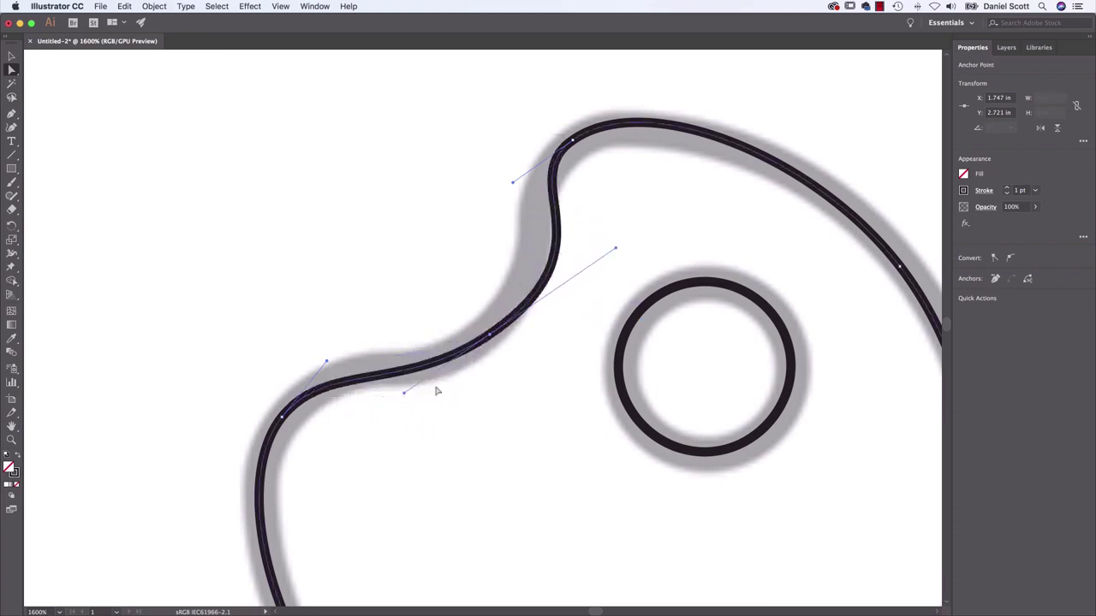
pyautogui.moveTo(617, 252); pyautogui.dragTo(563, 250)
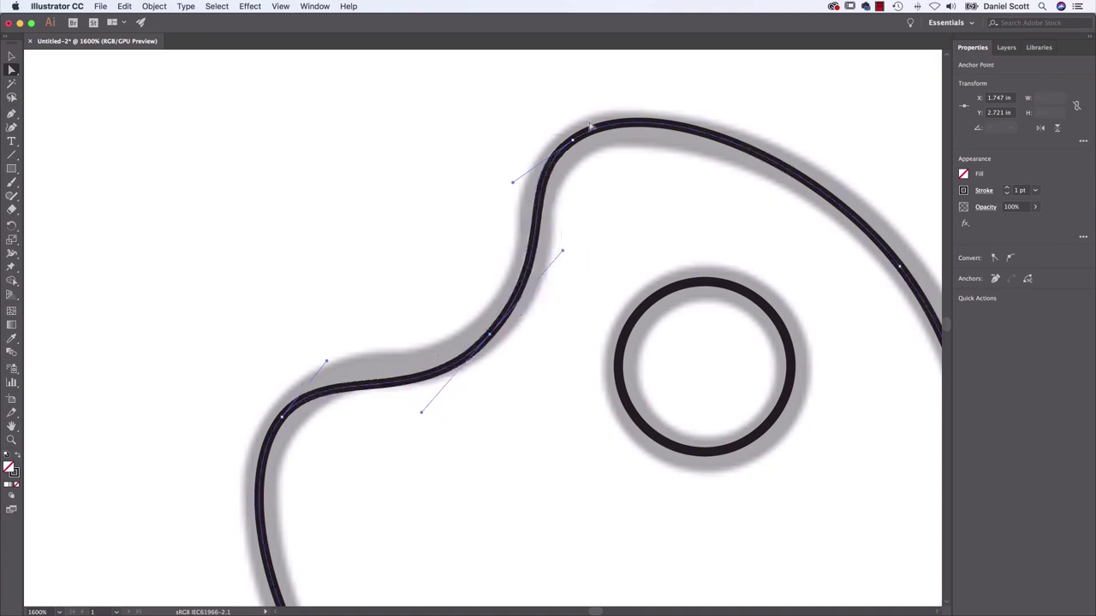
pyautogui.moveTo(419, 417); pyautogui.dragTo(417, 389)
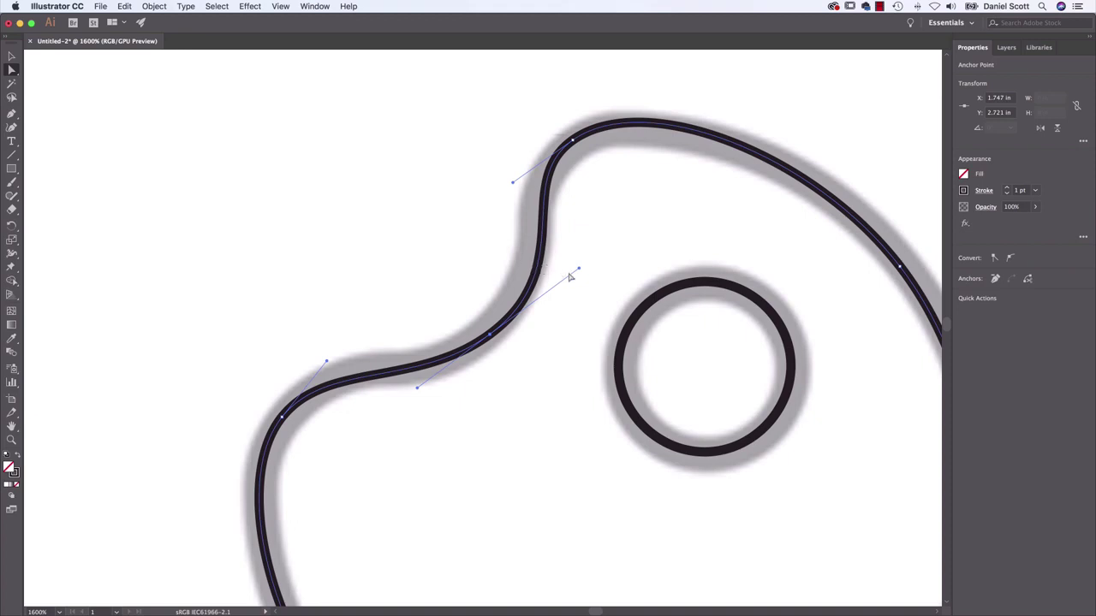
pyautogui.moveTo(582, 273); pyautogui.dragTo(549, 291)
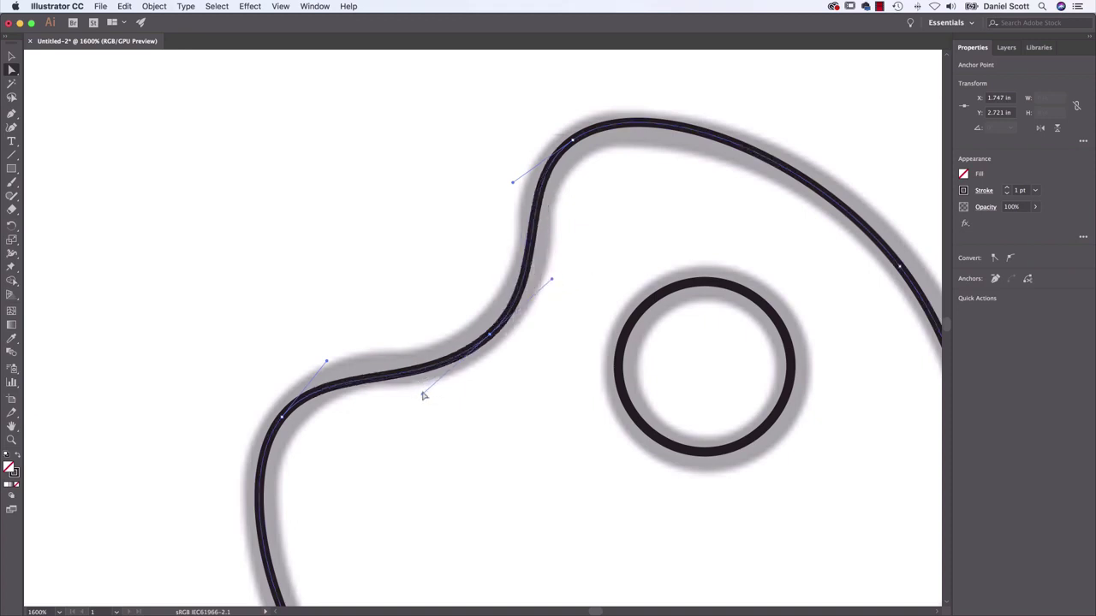
pyautogui.moveTo(422, 395); pyautogui.dragTo(425, 390)
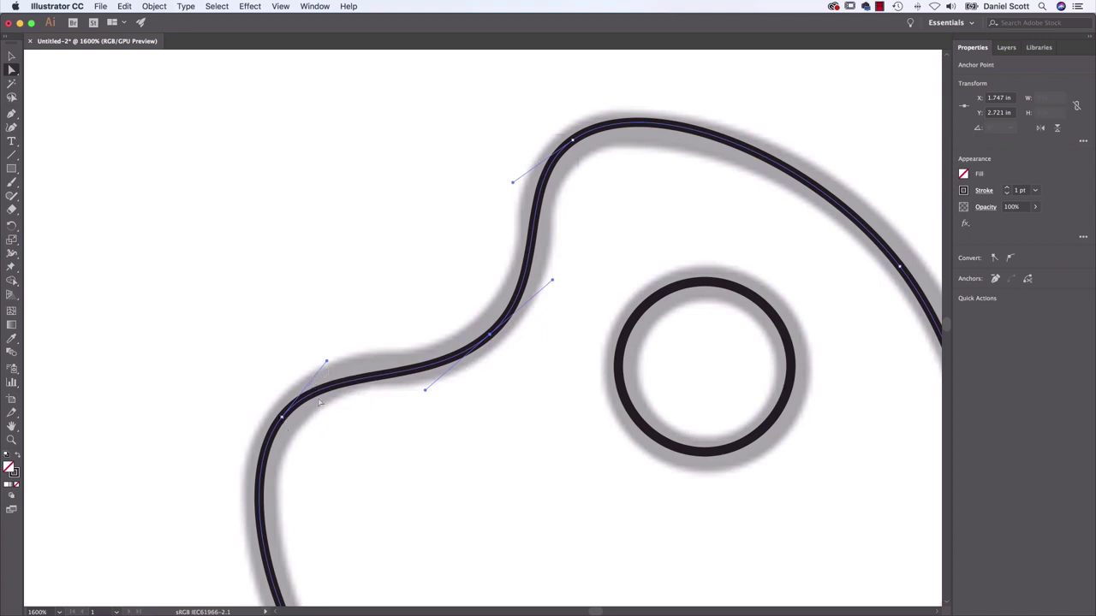
# Fine-tune the handles of the palette's neighbouring anchor points on both sides of the notch and along the upper curve, and deselect the path.
pyautogui.moveTo(326, 365); pyautogui.dragTo(335, 345)
pyautogui.click(573, 139)
pyautogui.moveTo(515, 186); pyautogui.dragTo(504, 189)
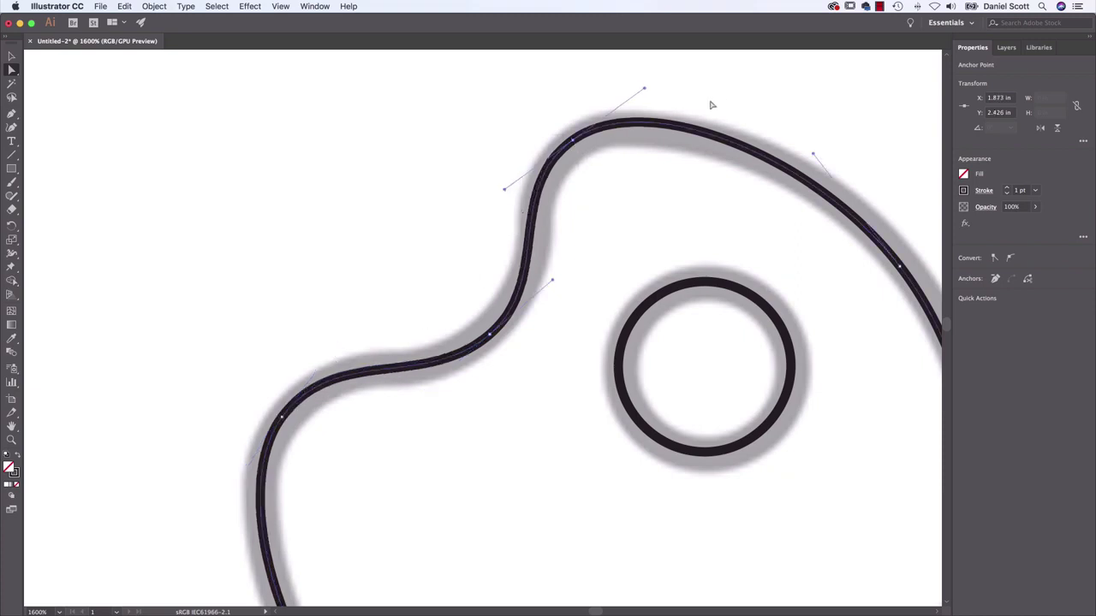
pyautogui.moveTo(644, 89); pyautogui.dragTo(638, 90)
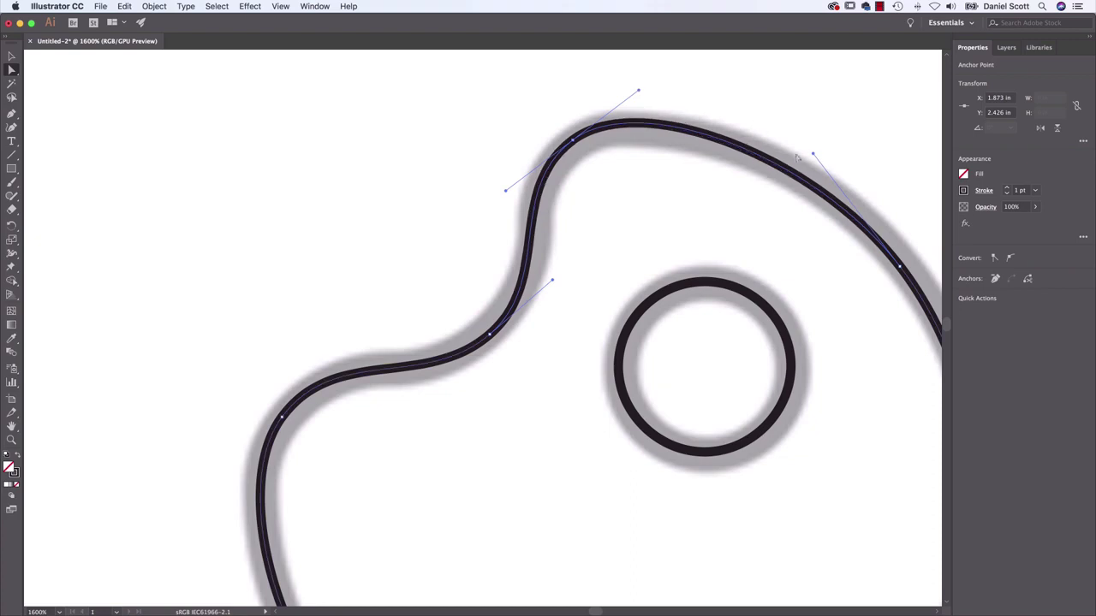
pyautogui.moveTo(815, 156); pyautogui.dragTo(803, 139)
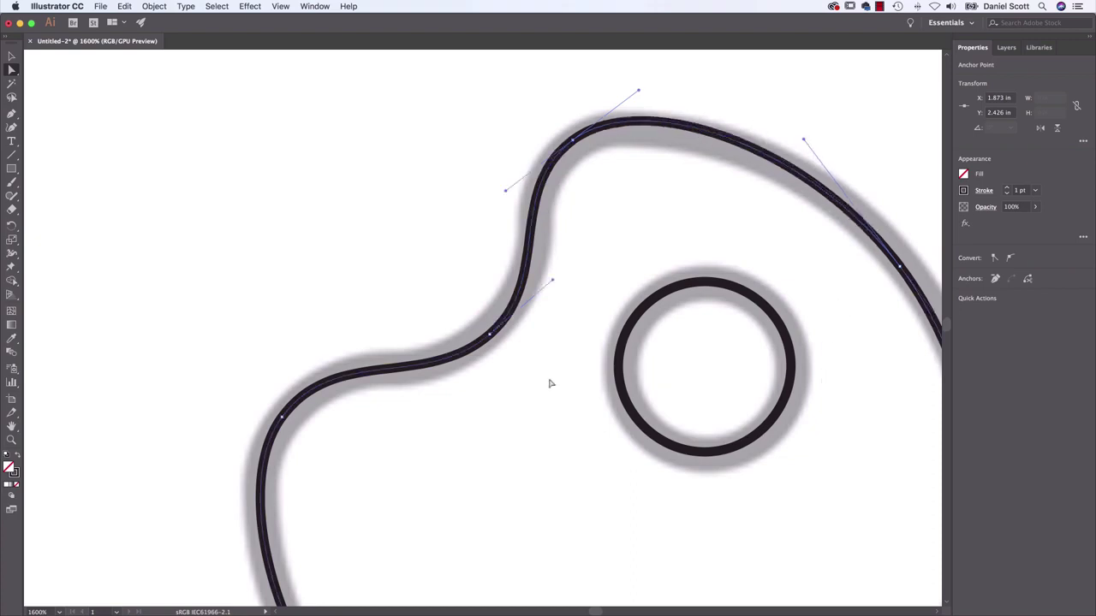
pyautogui.click(512, 508)
# Trace the funnel template with the Curvature tool as a closed eight-point path, placing a point at each corner, about 1.01 by 1.25 in.
pyautogui.moveTo(511, 509); pyautogui.dragTo(381, 257)
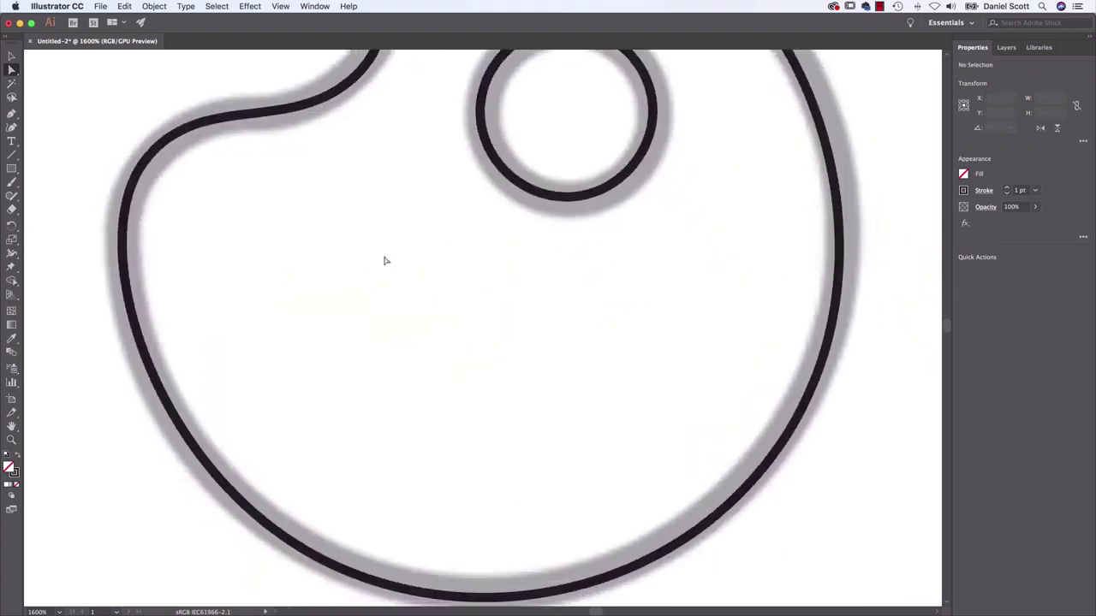
pyautogui.press('super+minus')
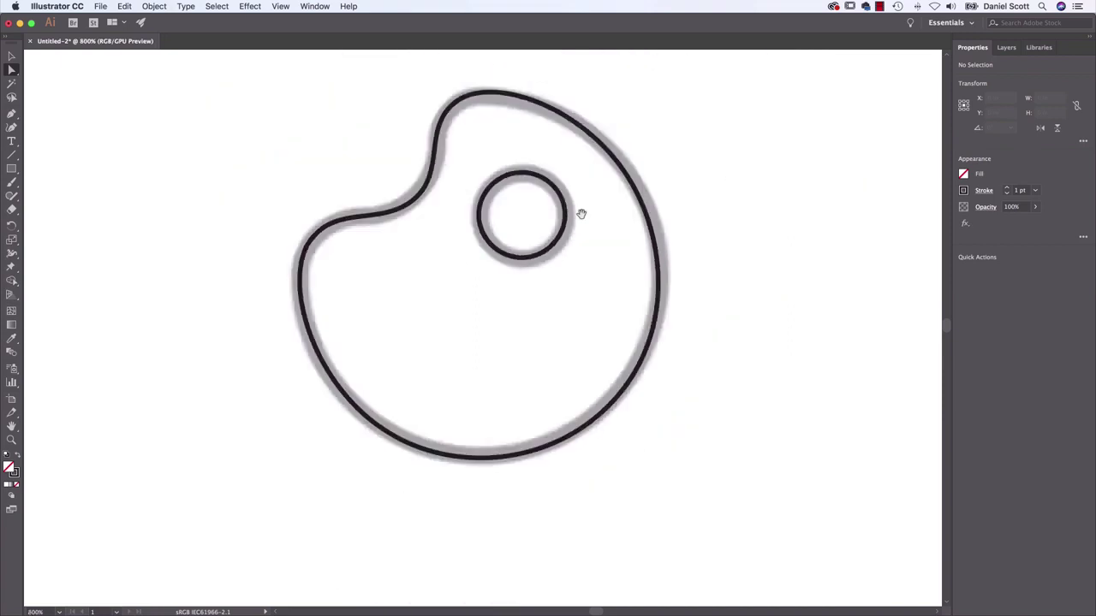
pyautogui.hscroll(5, 572, 214)
pyautogui.scroll(2, 572, 214)
pyautogui.hscroll(10, 542, 278)
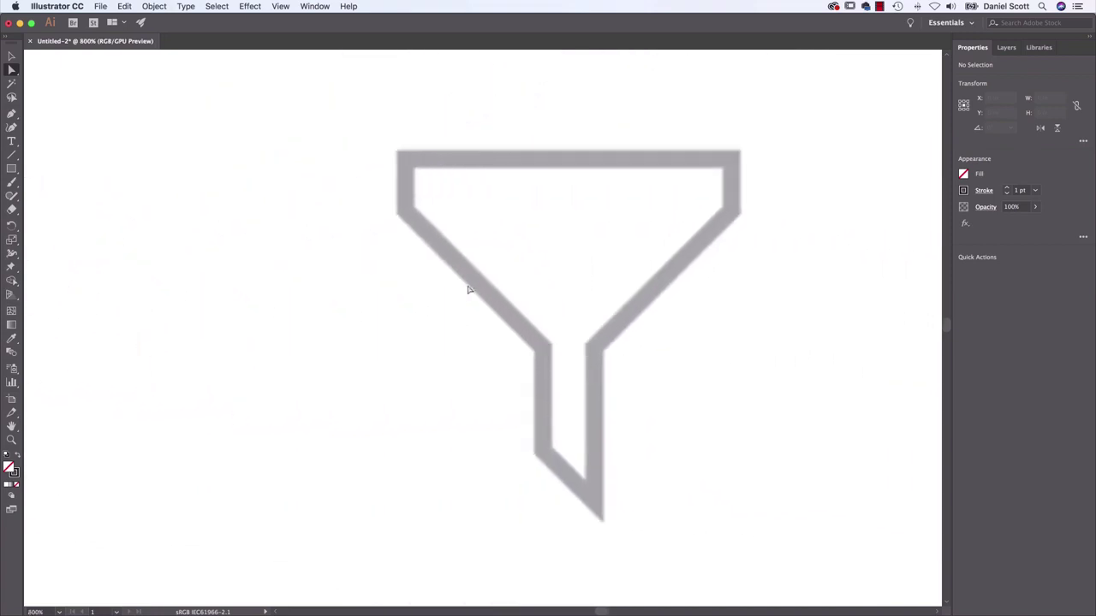
pyautogui.click(12, 126)
pyautogui.click(409, 159)
pyautogui.click(725, 159)
pyautogui.click(735, 210)
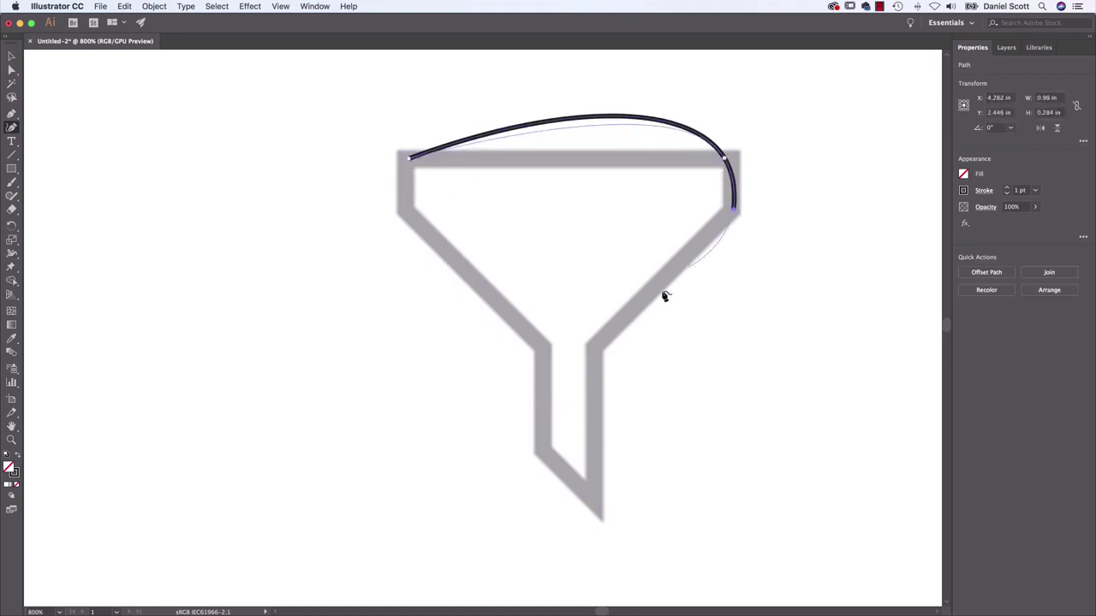
pyautogui.click(602, 344)
pyautogui.click(591, 505)
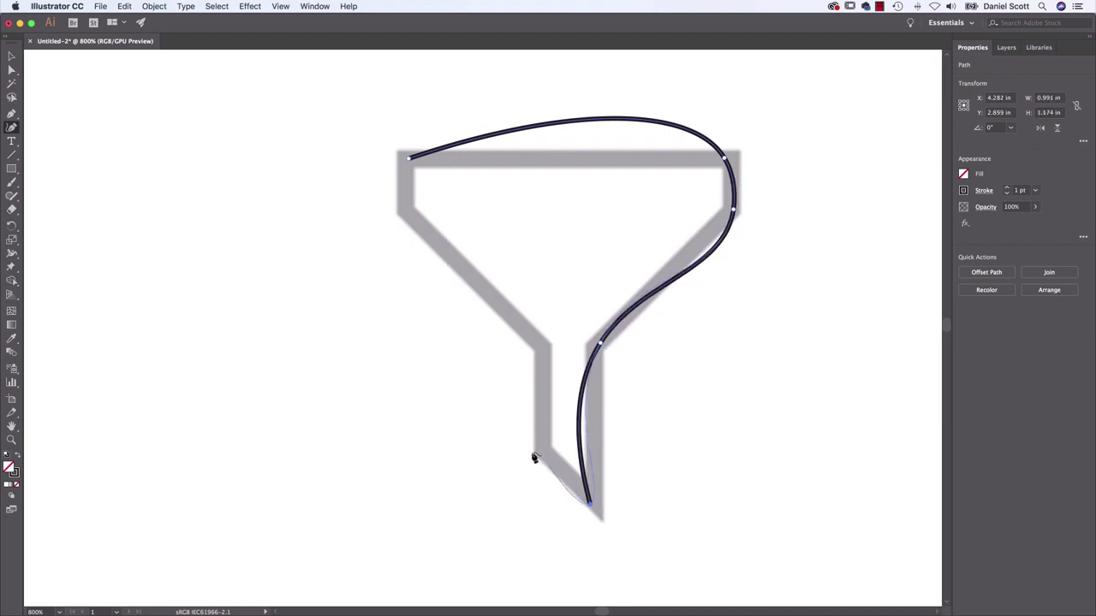
pyautogui.click(531, 450)
pyautogui.click(541, 347)
pyautogui.click(405, 214)
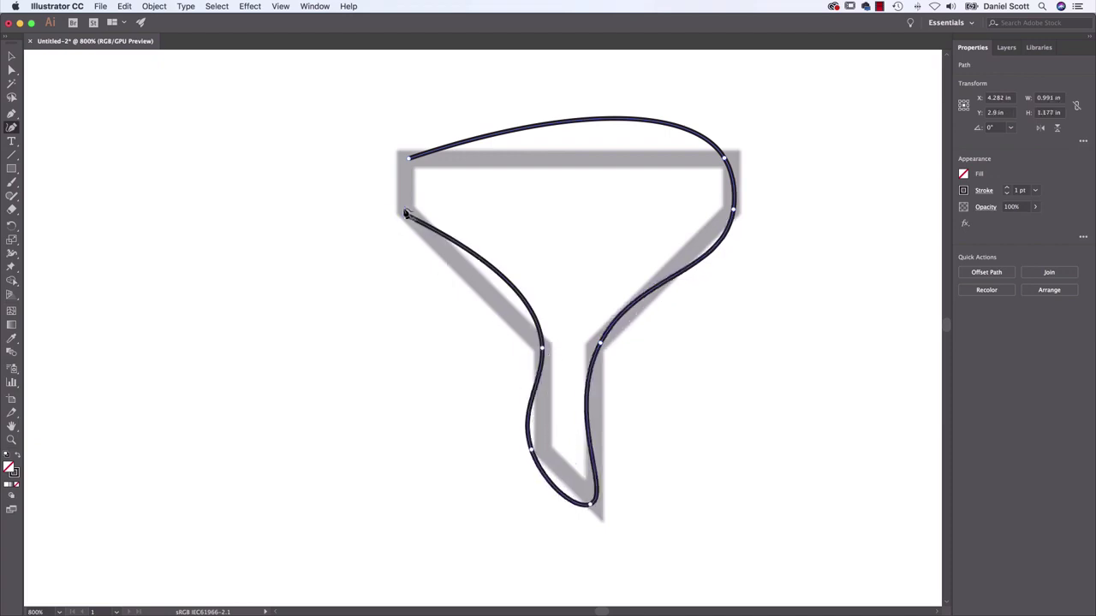
pyautogui.click(409, 164)
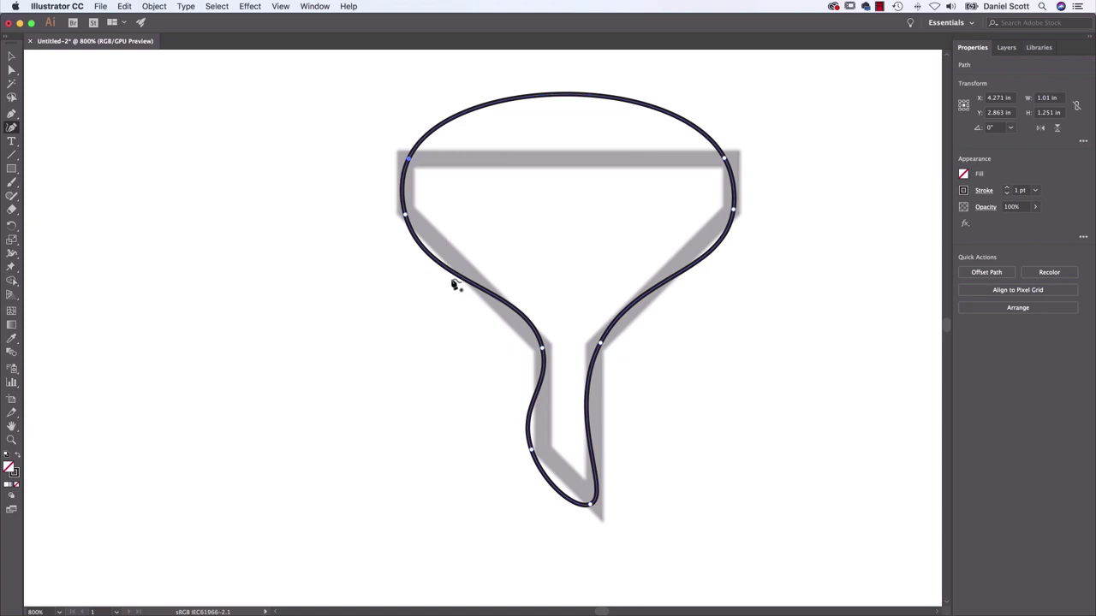
# Undo the curved funnel path until the template is empty of traced points.
pyautogui.press('super+z')
pyautogui.press('super+z')
pyautogui.press('super+z')
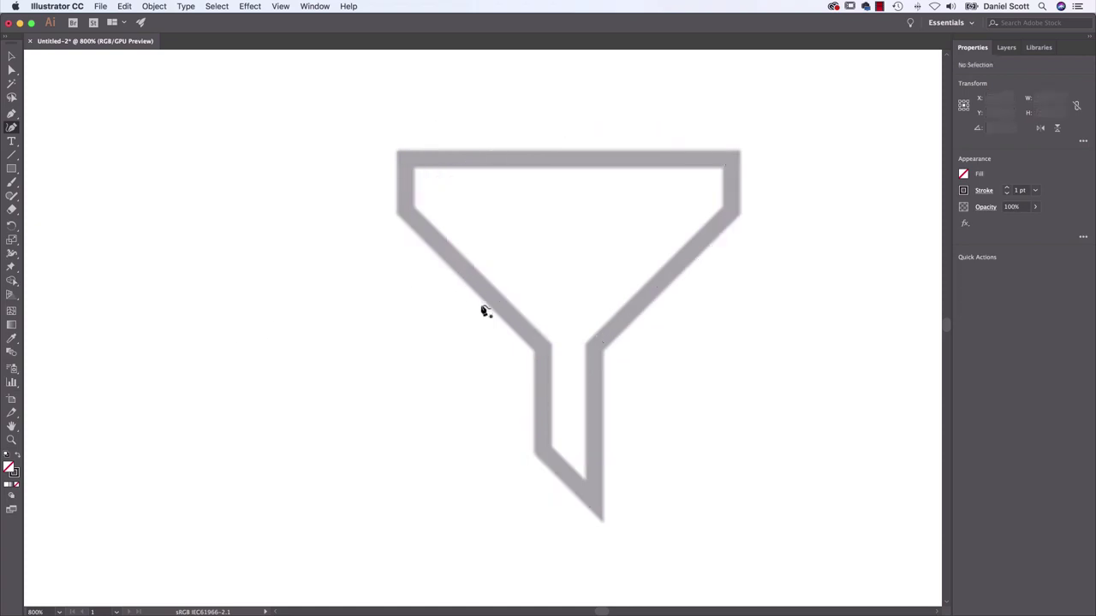
pyautogui.click(406, 160)
pyautogui.click(728, 156)
pyautogui.click(740, 216)
pyautogui.press('super+z')
pyautogui.press('super+z')
pyautogui.press('super+z')
# Trace the funnel template with straight Curvature segments between eight corner points, starting at its upper-left corner, about 0.99 by 1.04 in.
pyautogui.click(406, 161)
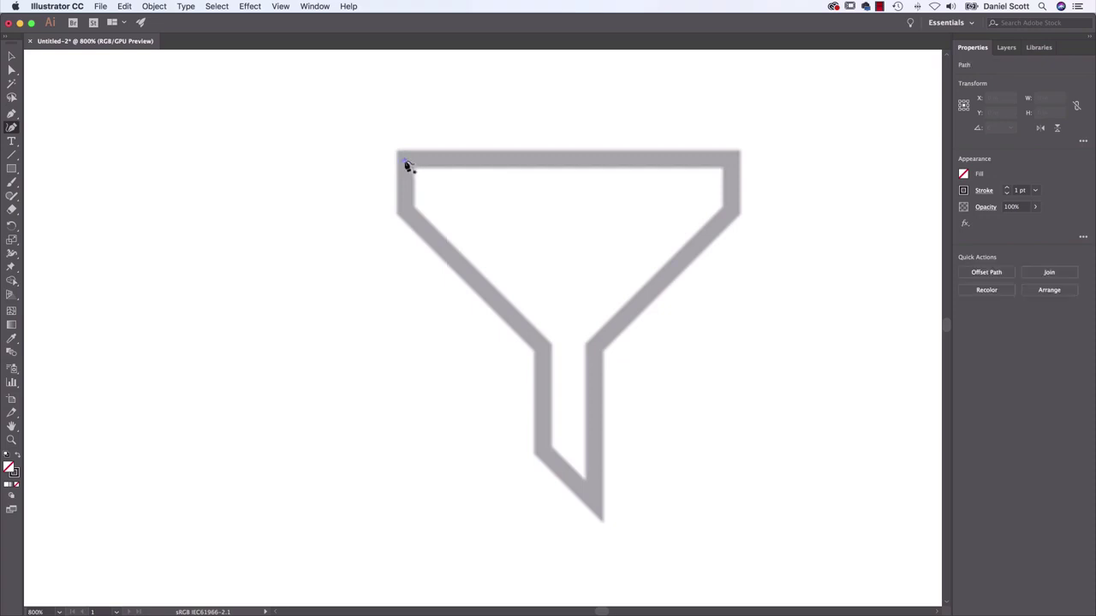
pyautogui.click(730, 161)
pyautogui.click(730, 211)
pyautogui.click(595, 346)
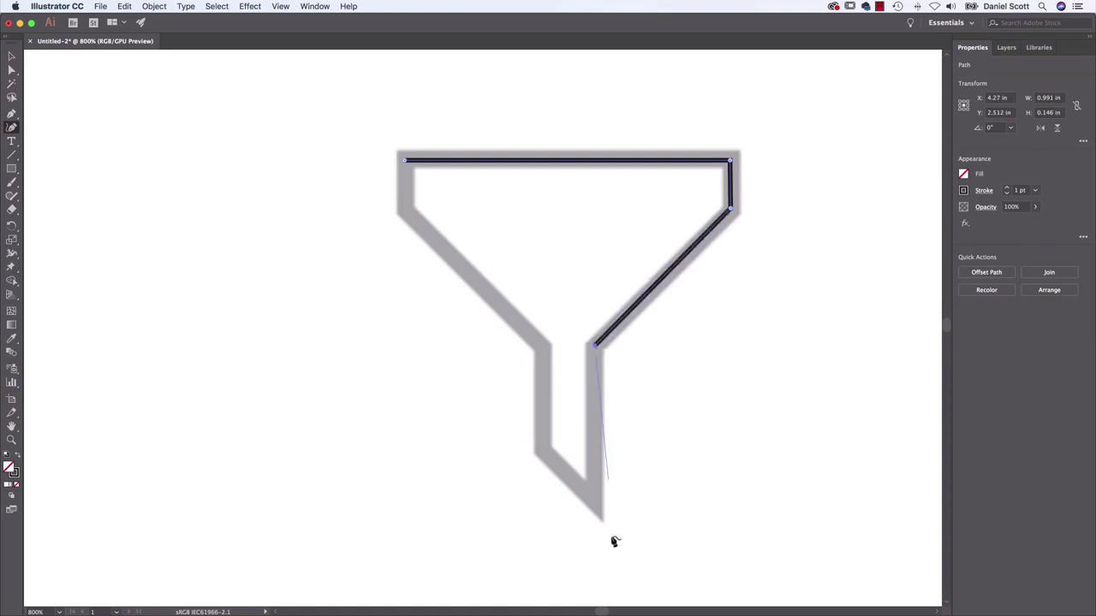
pyautogui.click(595, 505)
pyautogui.click(541, 448)
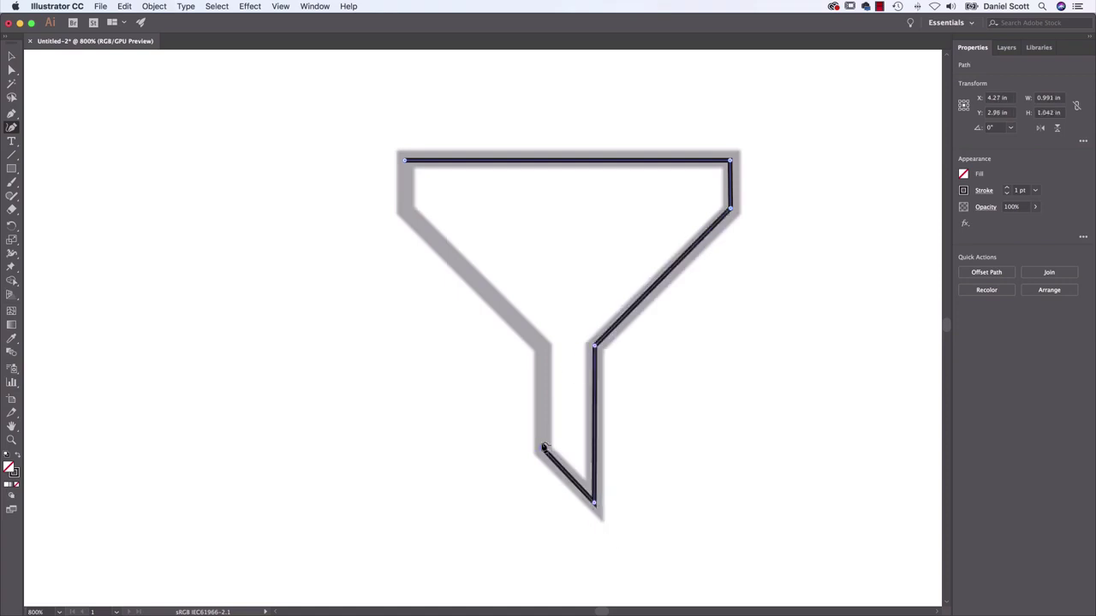
pyautogui.click(544, 347)
pyautogui.click(406, 210)
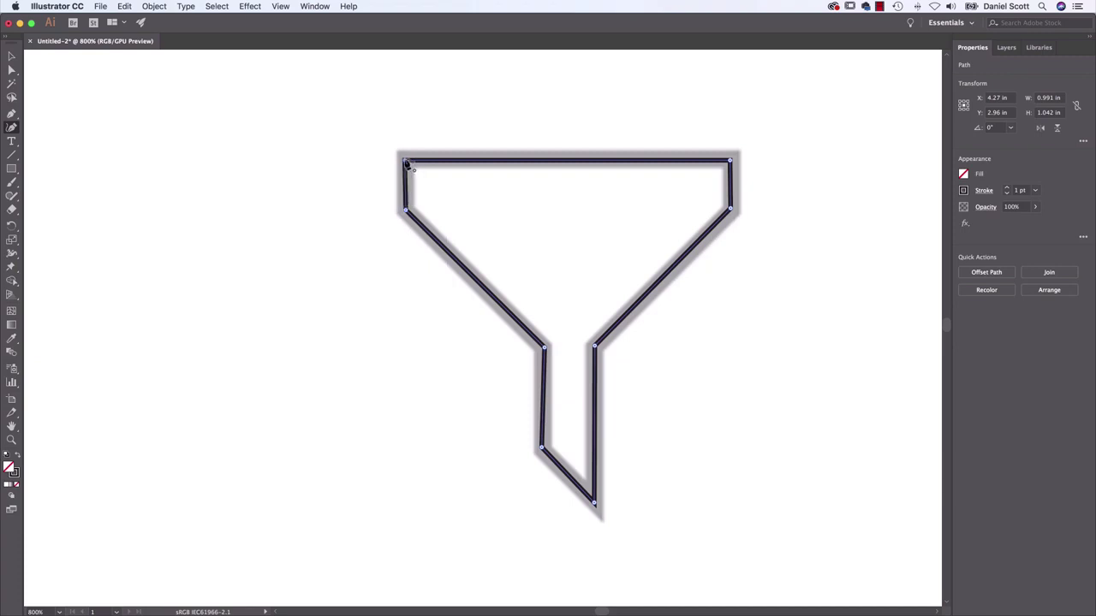
# Try closing the funnel path at its upper-left starting point as a smooth point and as a corner, undoing each attempt.
pyautogui.moveTo(408, 163); pyautogui.dragTo(407, 162)
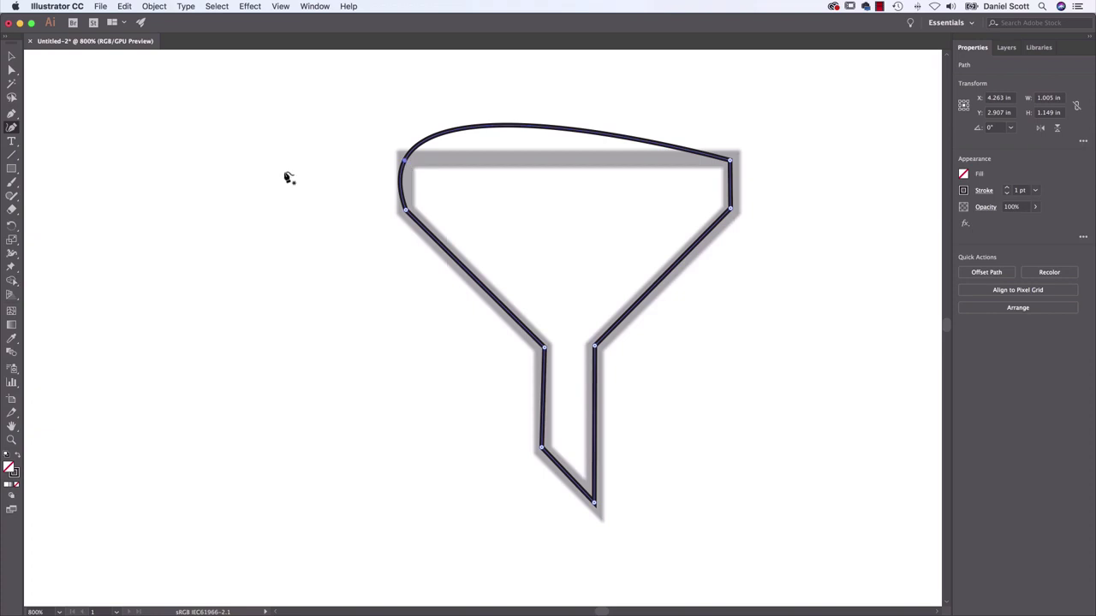
pyautogui.hotkey('ctrl', 'z')
pyautogui.hotkey('ctrl', 'z')
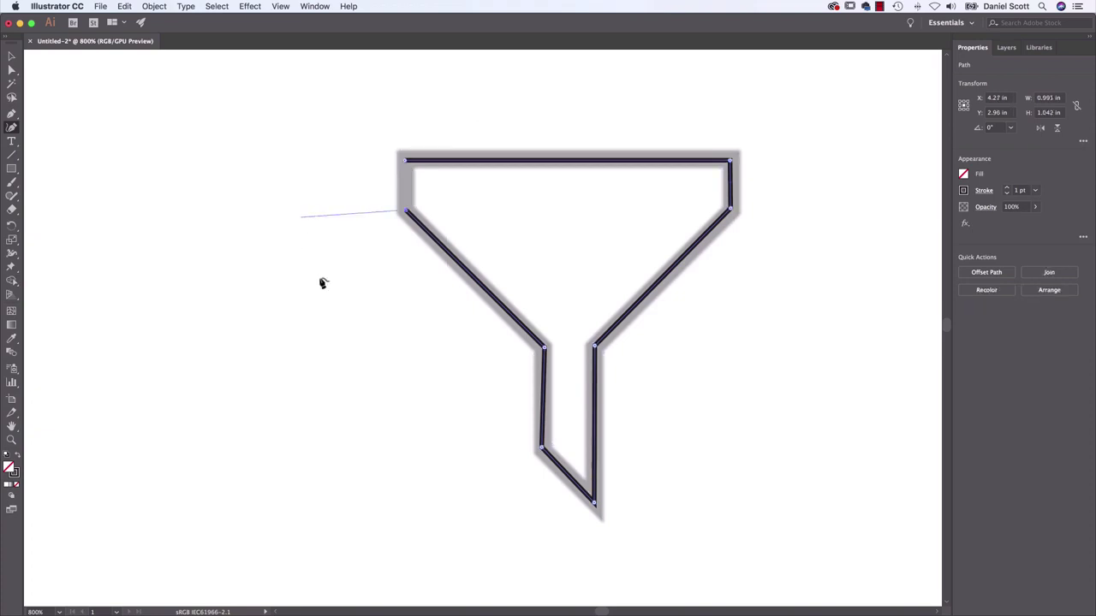
pyautogui.click(406, 161)
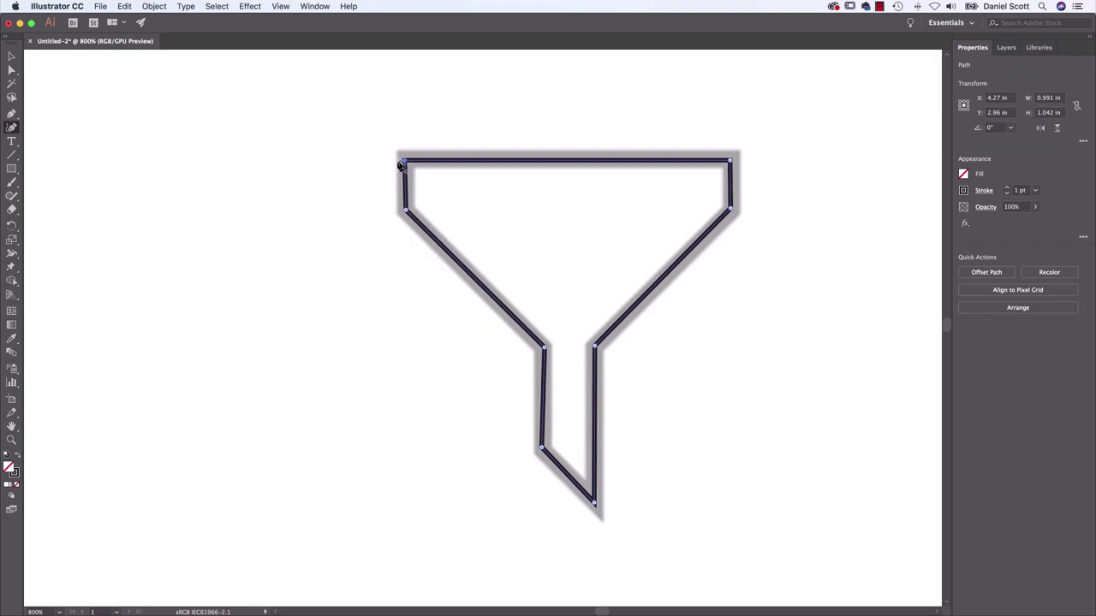
pyautogui.press('super+z')
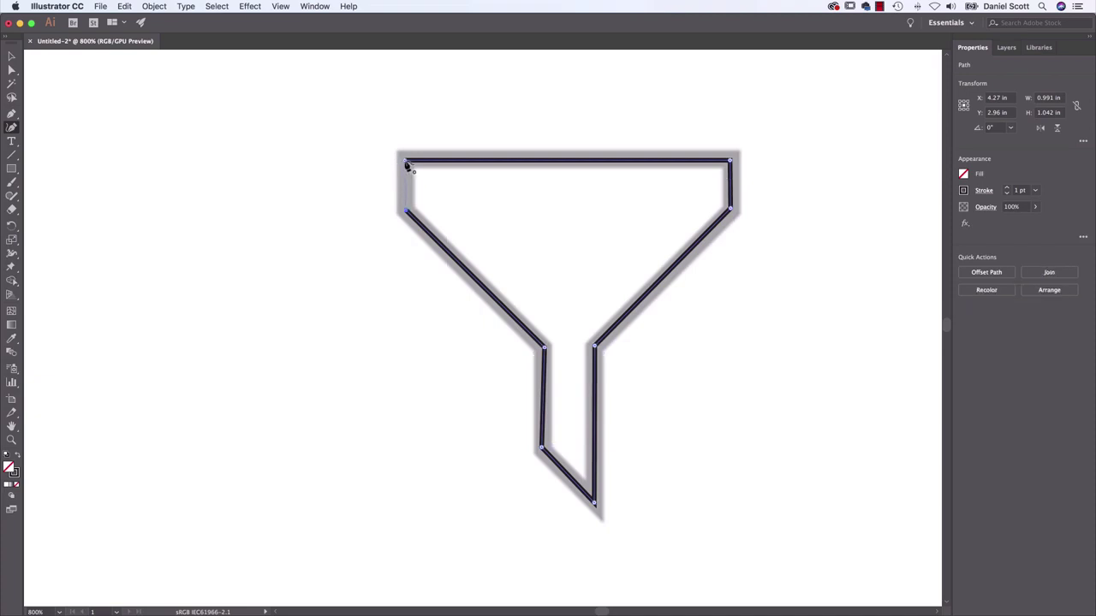
pyautogui.click(407, 163)
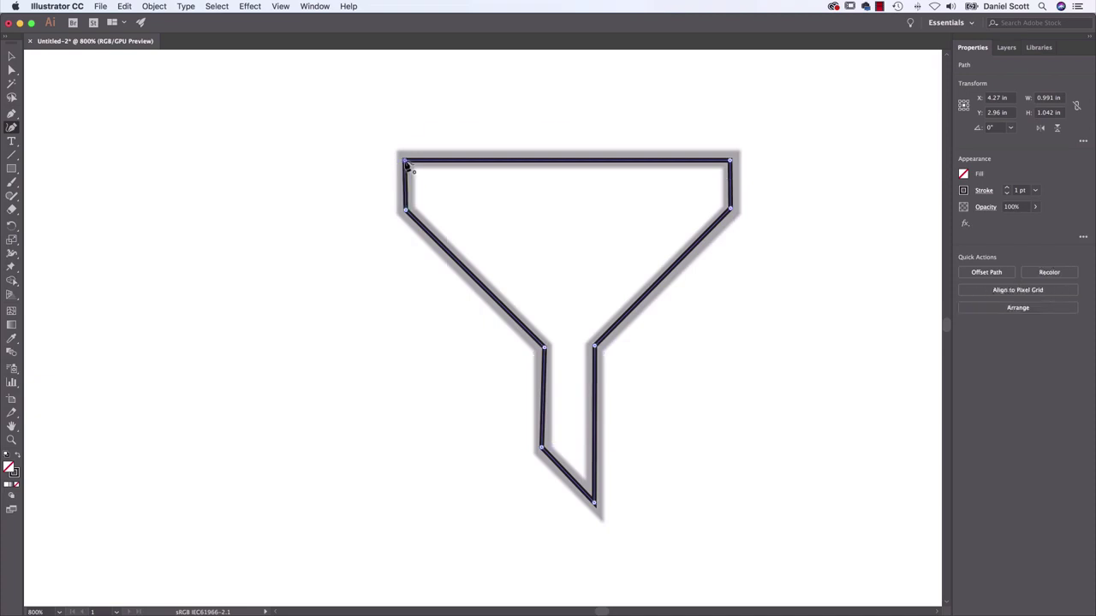
pyautogui.moveTo(407, 164); pyautogui.dragTo(408, 166)
pyautogui.press('super+z')
pyautogui.click(406, 206)
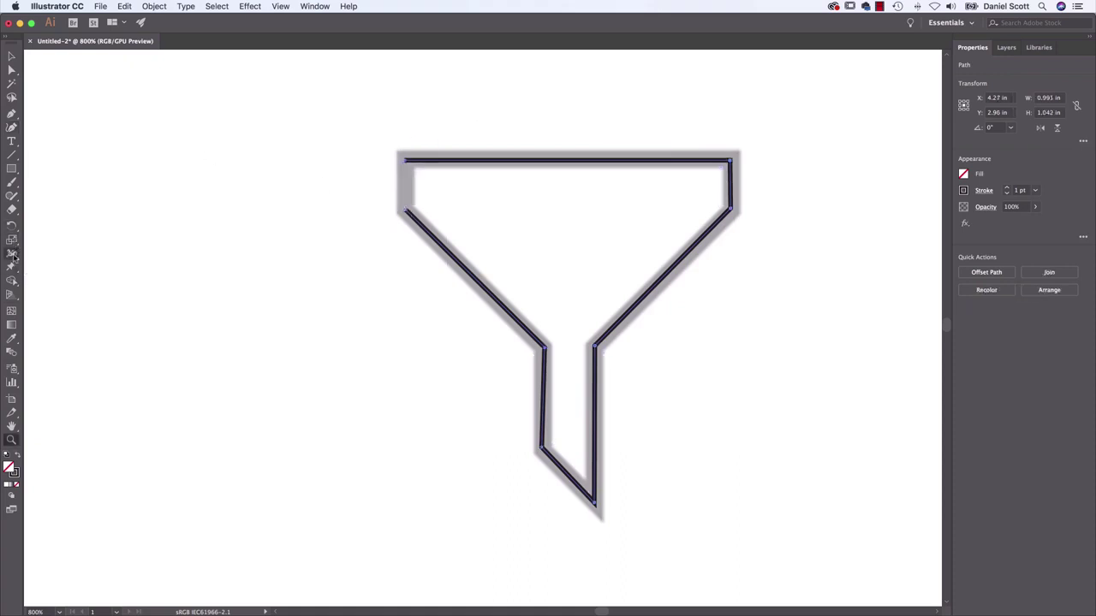
# Close the funnel path with the Curvature tool at its upper-left starting point, switching that point to smooth and back to a corner.
pyautogui.click(11, 126)
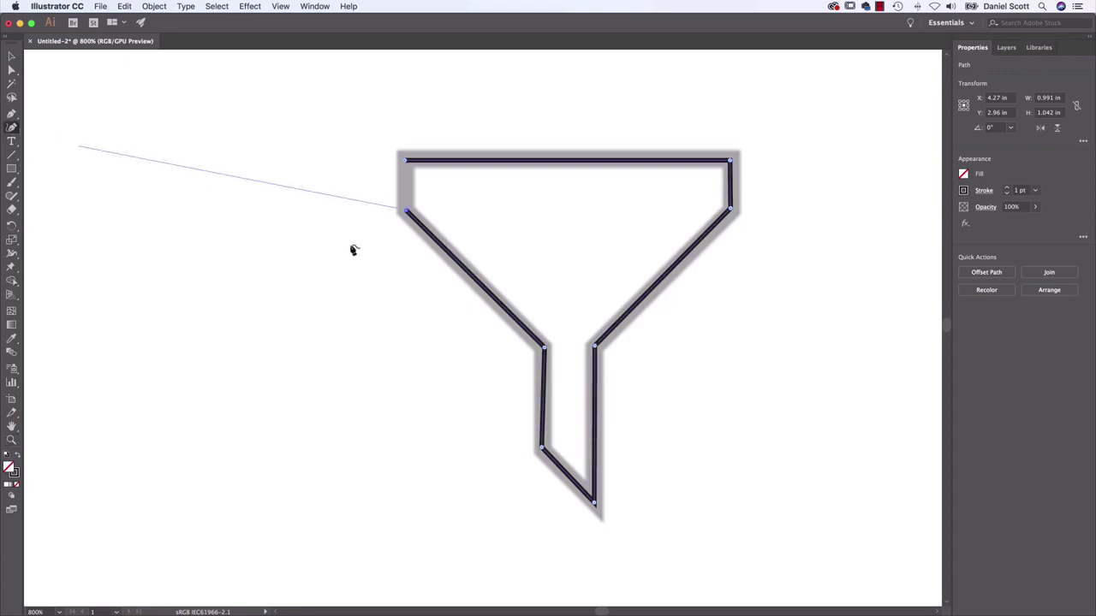
pyautogui.click(406, 163)
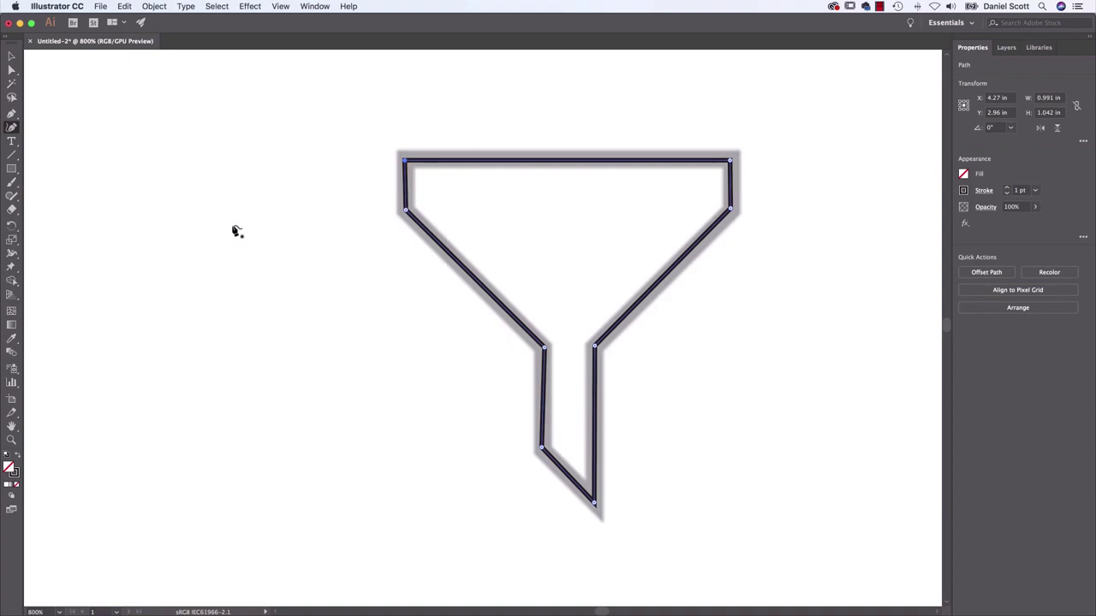
pyautogui.moveTo(404, 162); pyautogui.dragTo(406, 161)
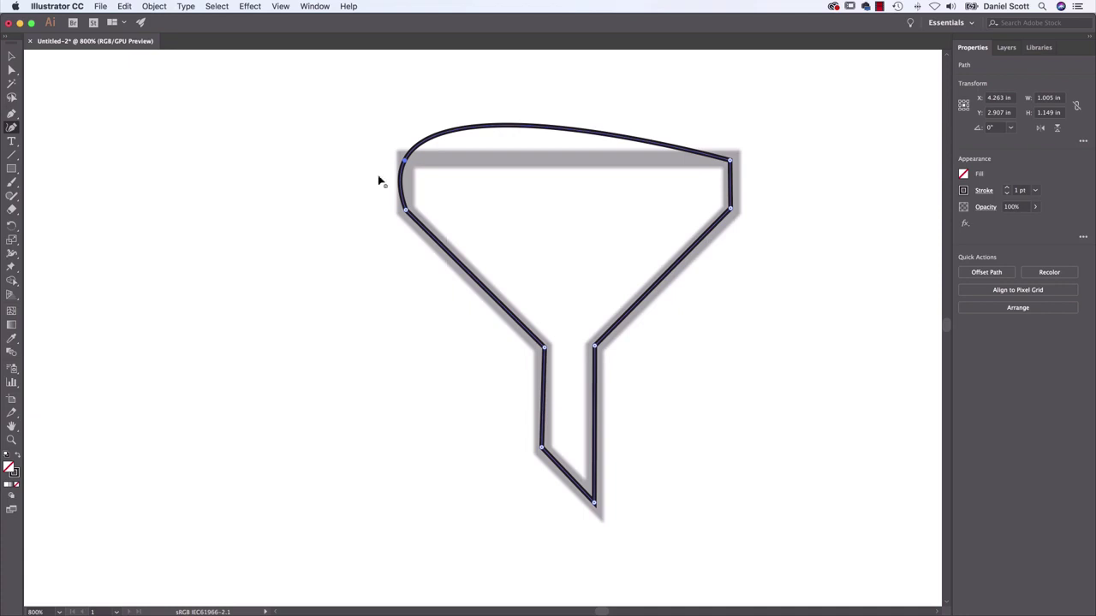
pyautogui.keyDown('alt'); pyautogui.click(405, 161); pyautogui.keyUp('alt')
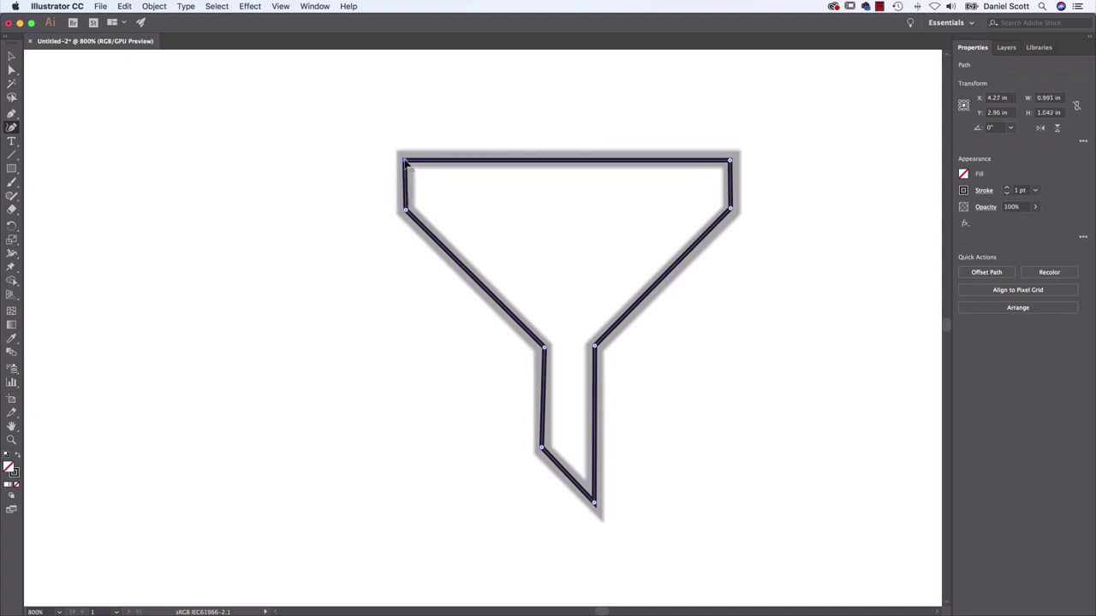
pyautogui.press('super+z')
pyautogui.press('super+shift+z')
# Convert the two corner points where the funnel's cone meets its spout into smooth points.
pyautogui.moveTo(545, 349); pyautogui.dragTo(548, 401)
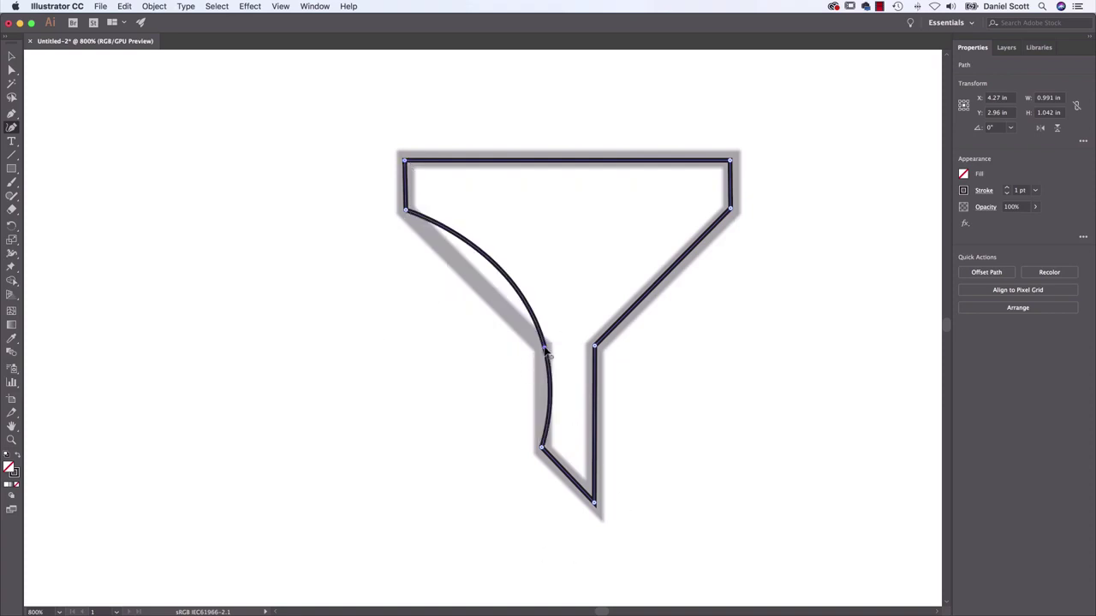
pyautogui.moveTo(597, 349); pyautogui.dragTo(599, 399)
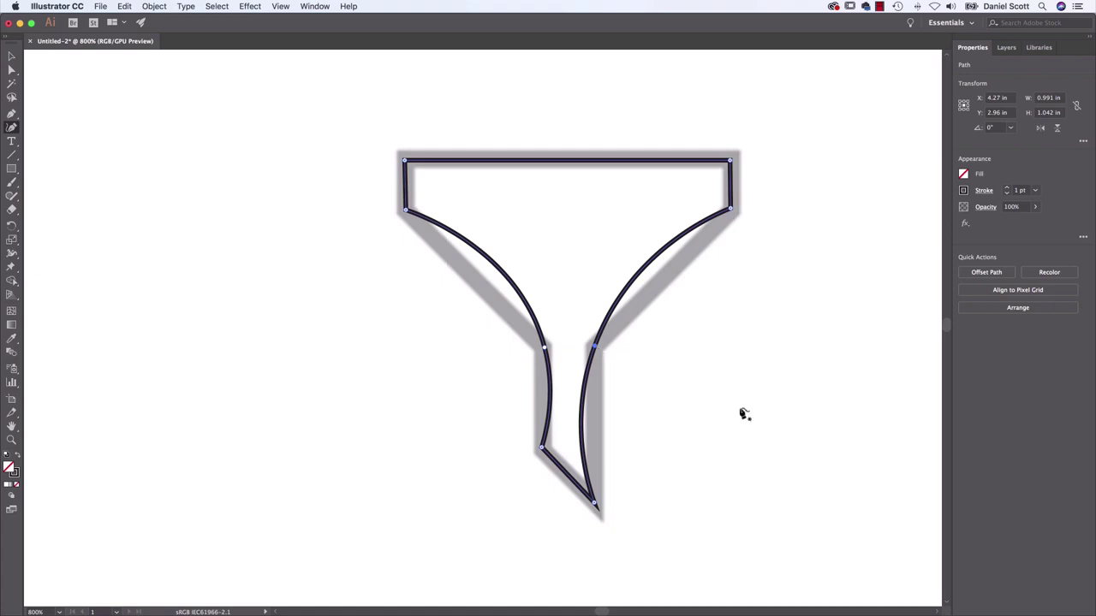
pyautogui.hscroll(15, 706, 359)
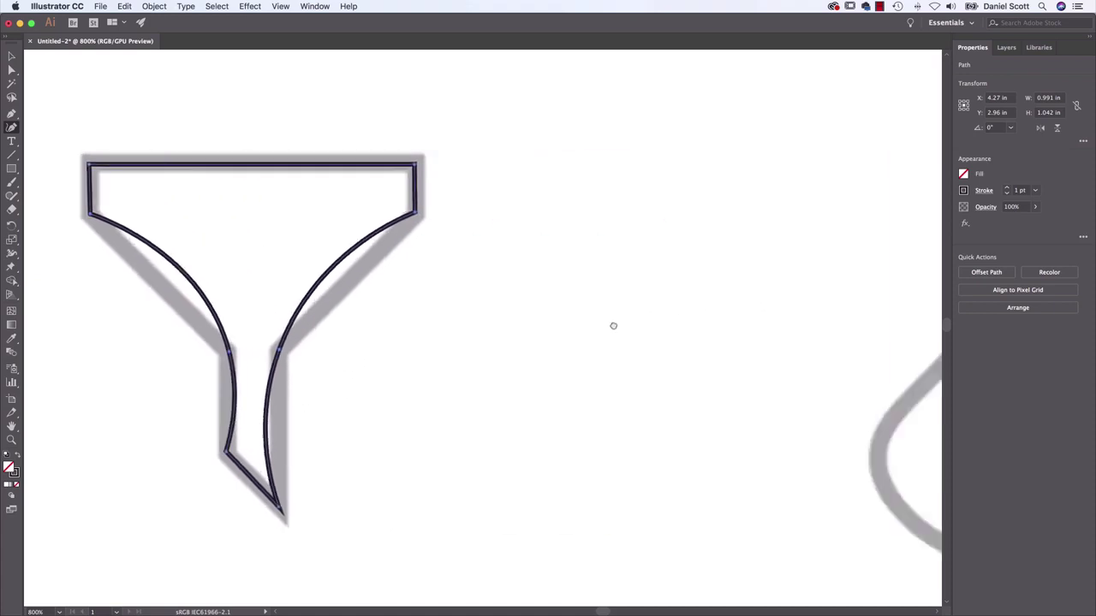
pyautogui.hscroll(8, 474, 315)
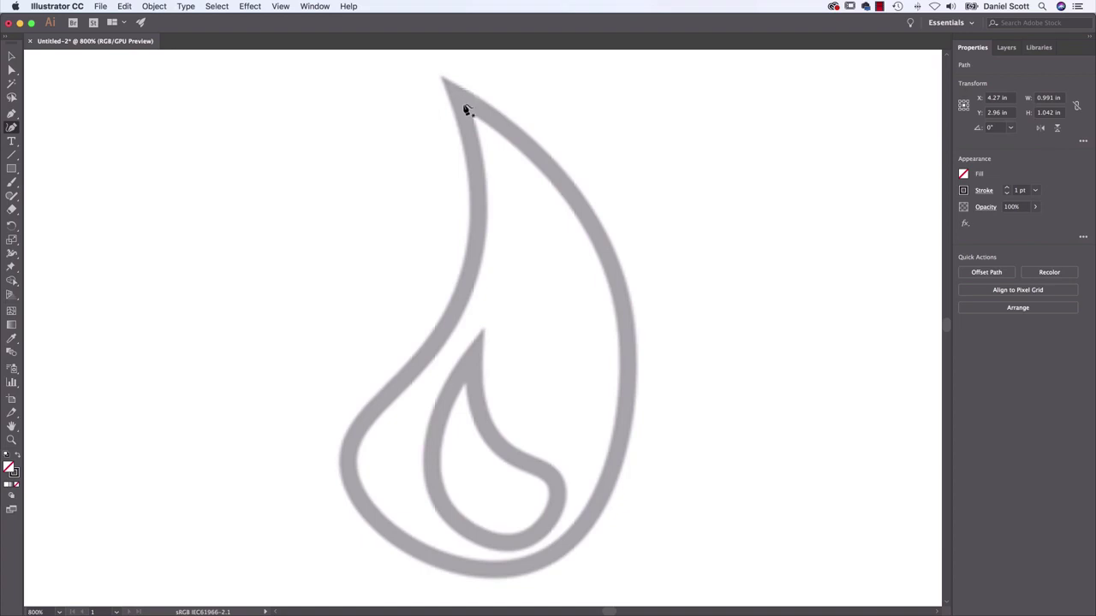
pyautogui.click(579, 202)
pyautogui.click(649, 319)
pyautogui.click(623, 470)
pyautogui.click(468, 447)
pyautogui.click(486, 273)
pyautogui.click(563, 277)
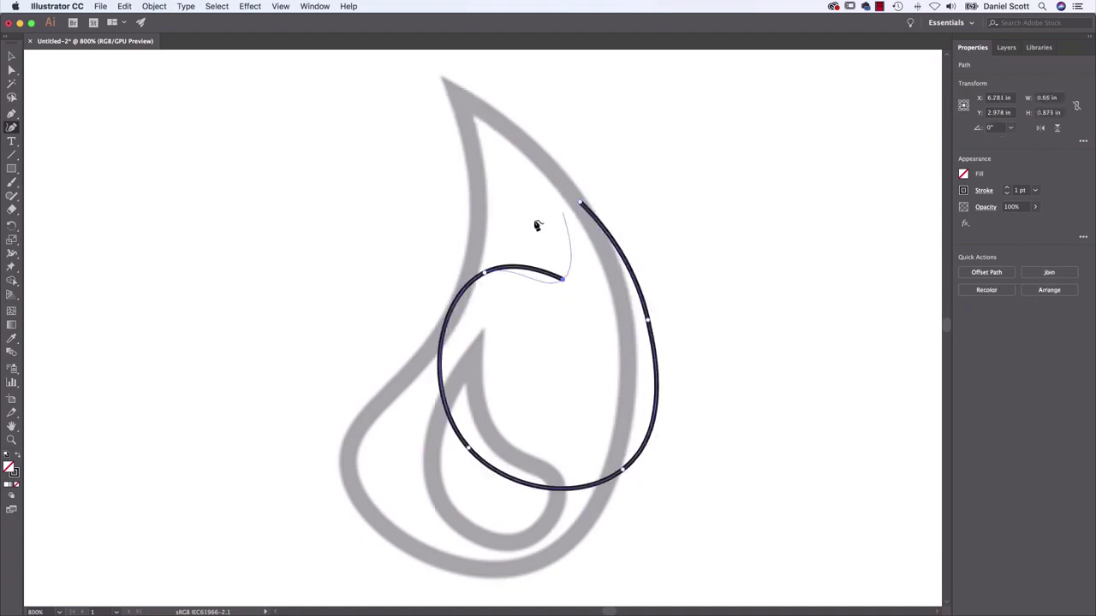
pyautogui.click(532, 218)
pyautogui.click(580, 202)
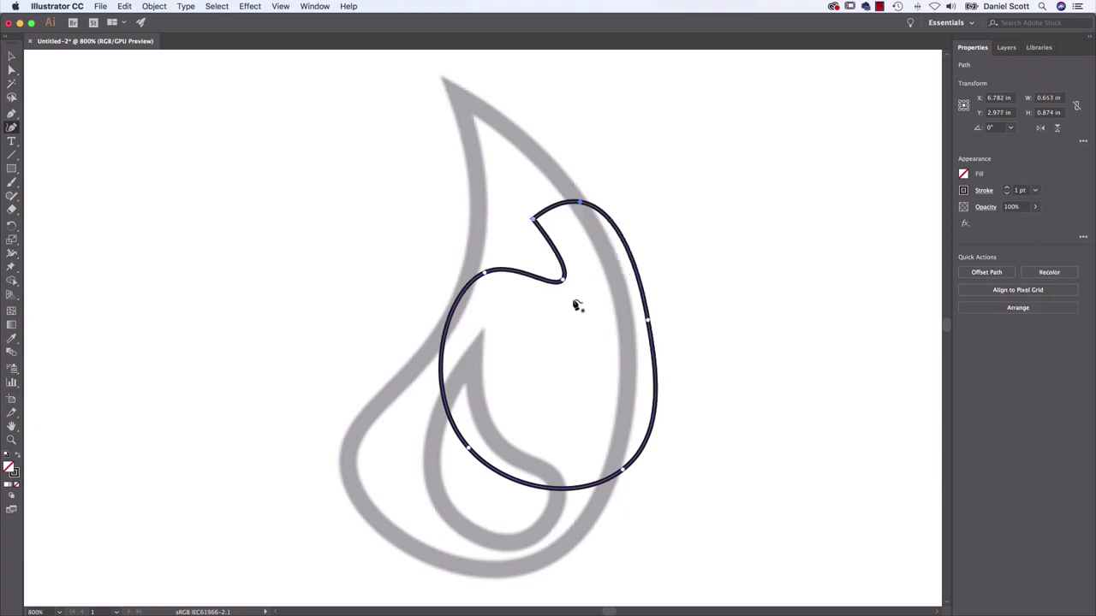
pyautogui.press('Delete')
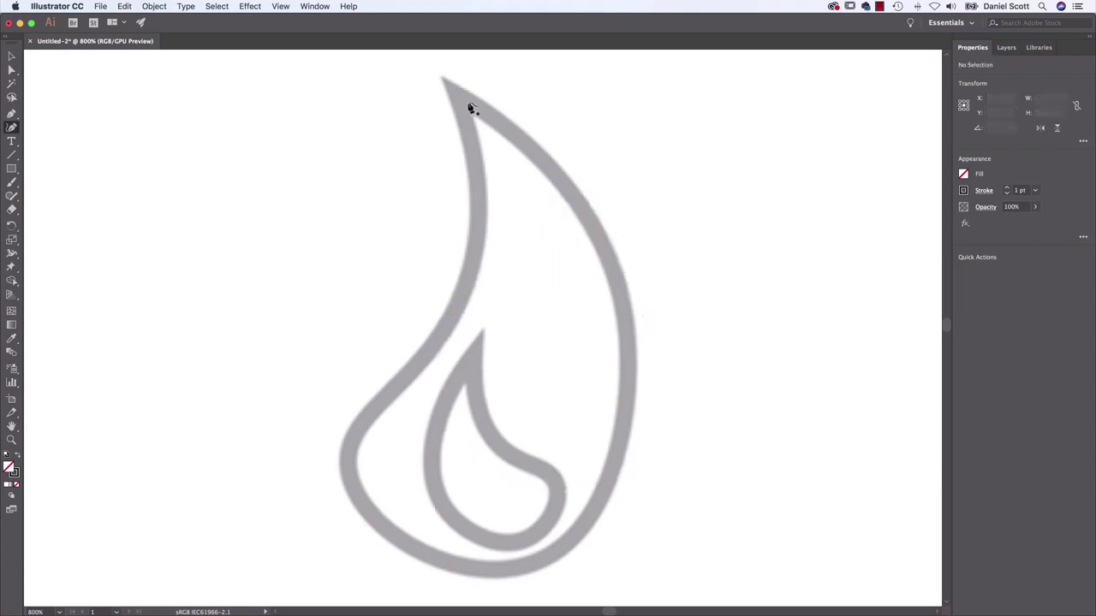
# Trace the outer flame template as a closed five-point Curvature path with a corner point at the tip, about 0.86 by 1.43 in.
pyautogui.click(462, 99)
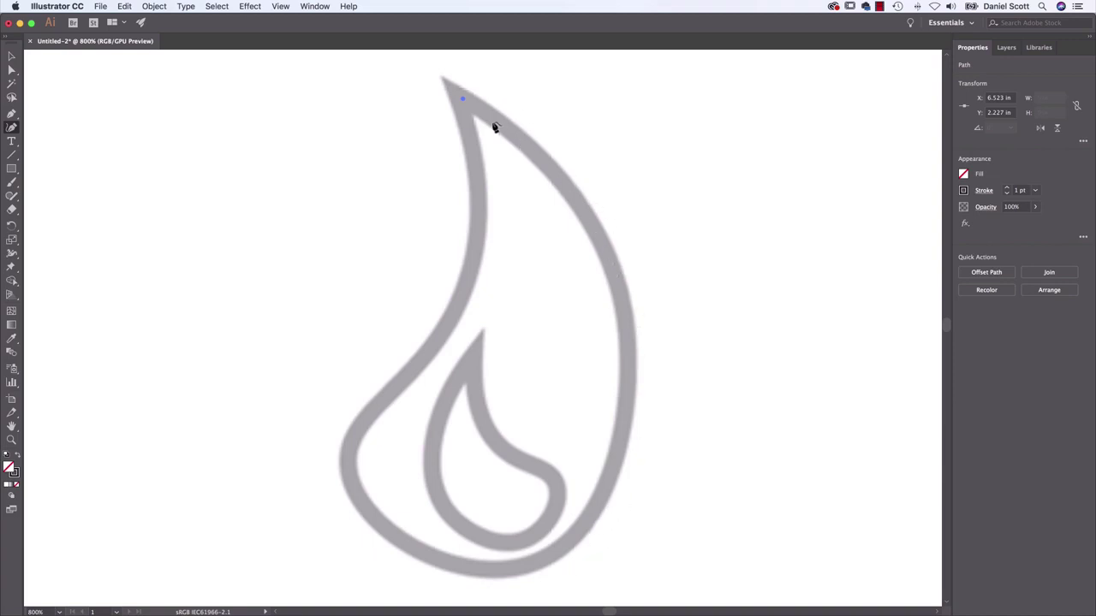
pyautogui.click(626, 312)
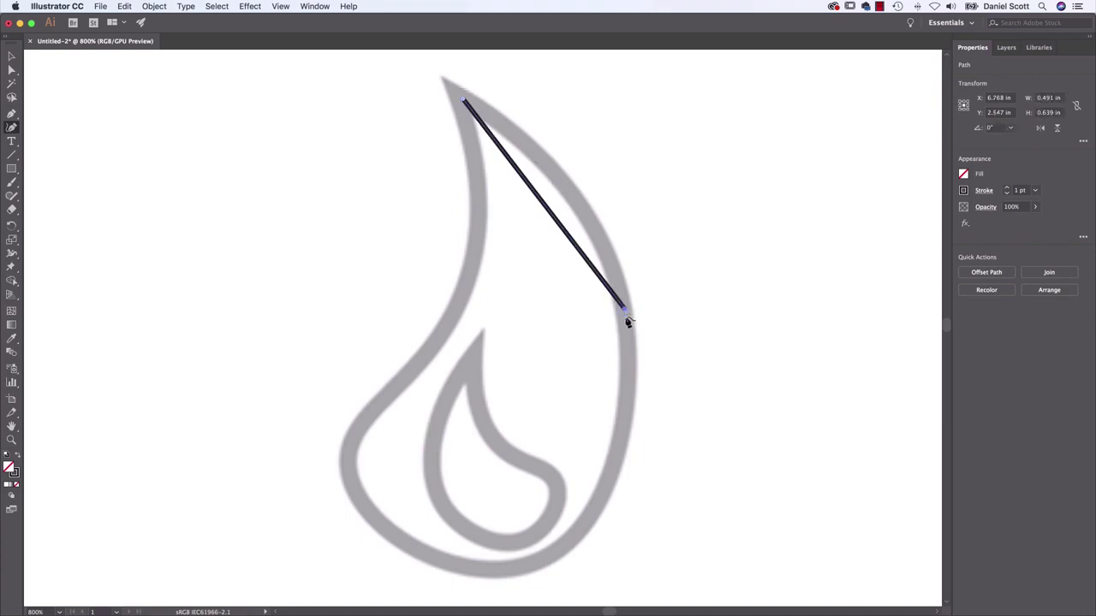
pyautogui.click(498, 571)
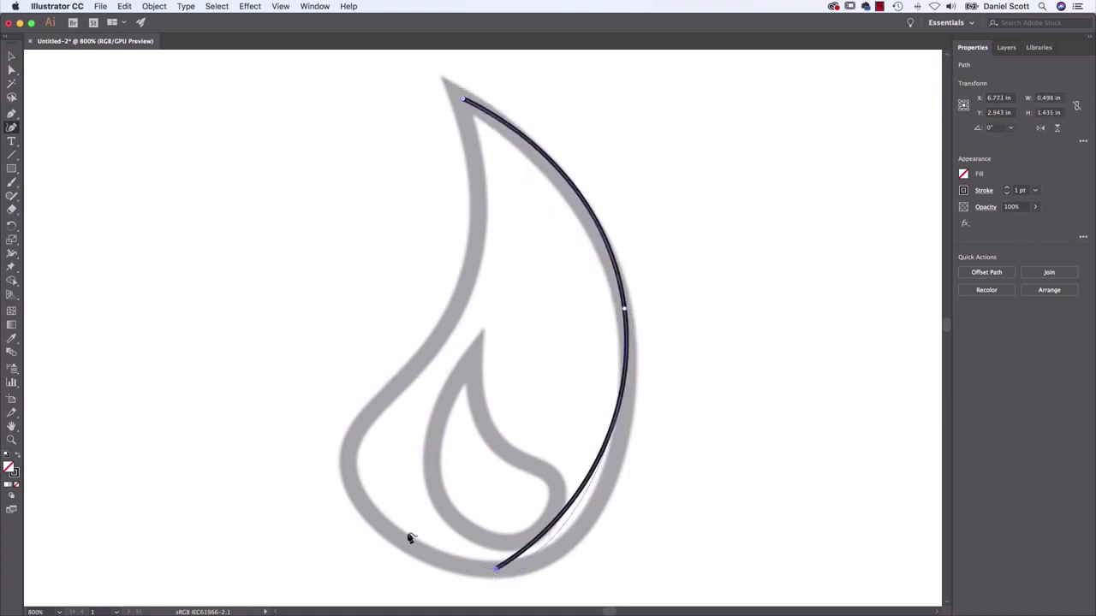
pyautogui.click(346, 455)
pyautogui.click(443, 329)
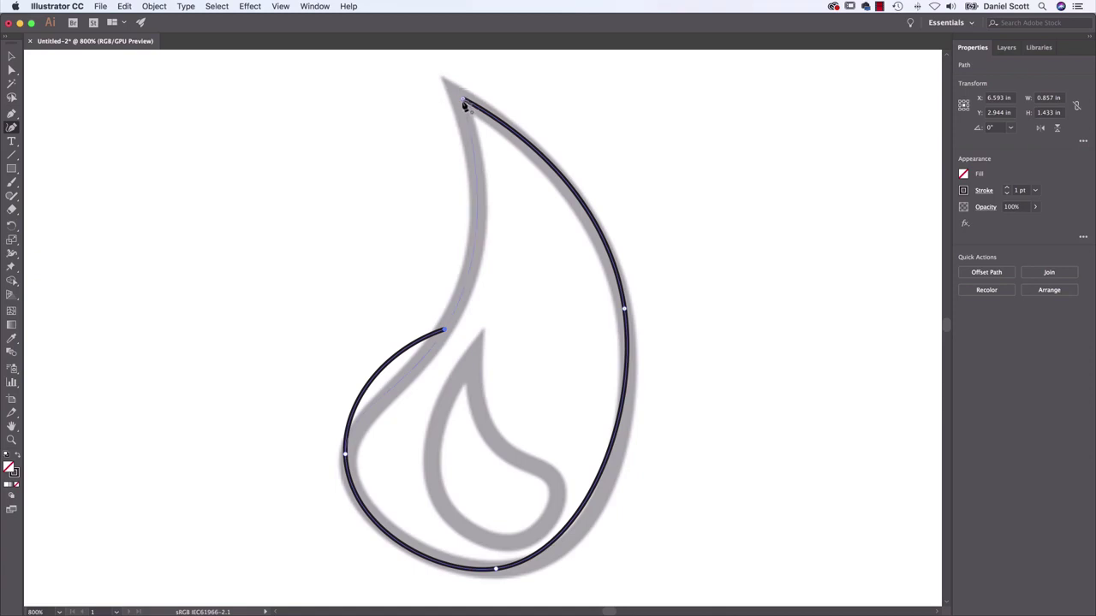
pyautogui.click(466, 103)
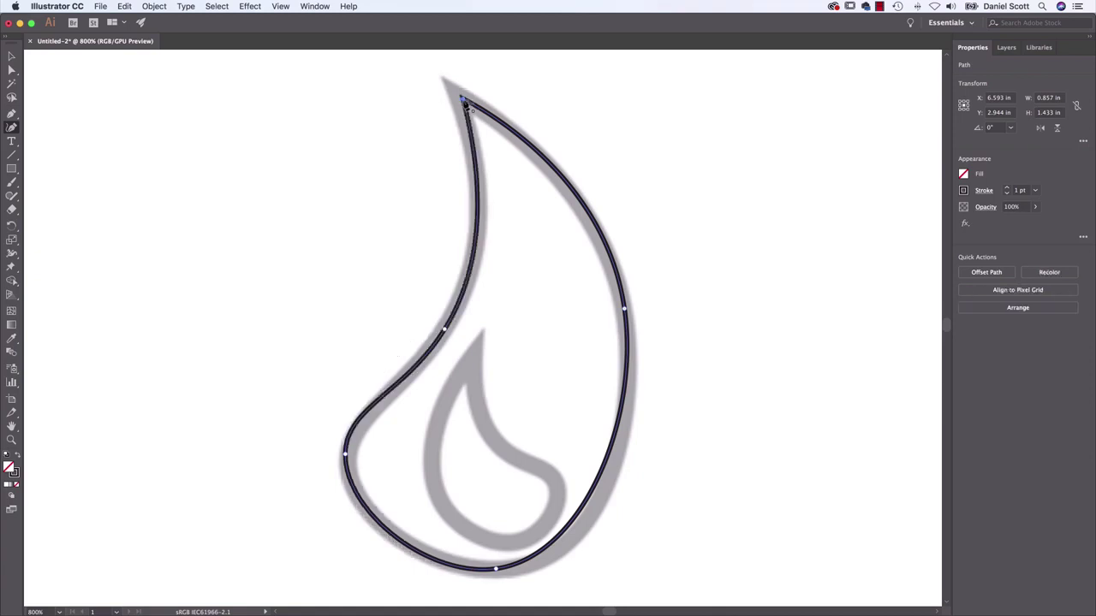
pyautogui.doubleClick(465, 102)
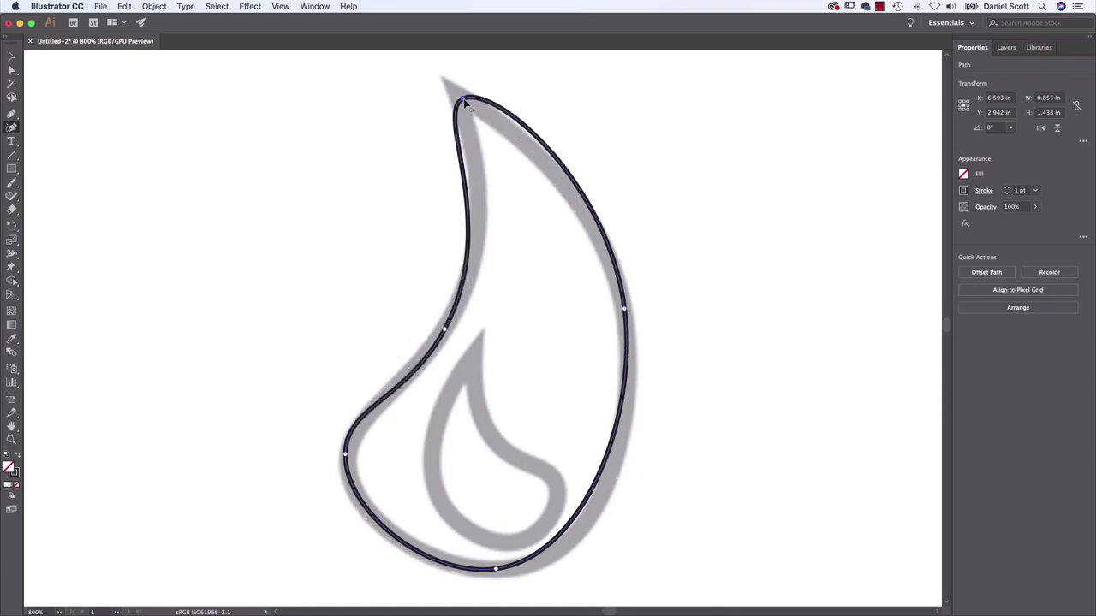
pyautogui.doubleClick(465, 102)
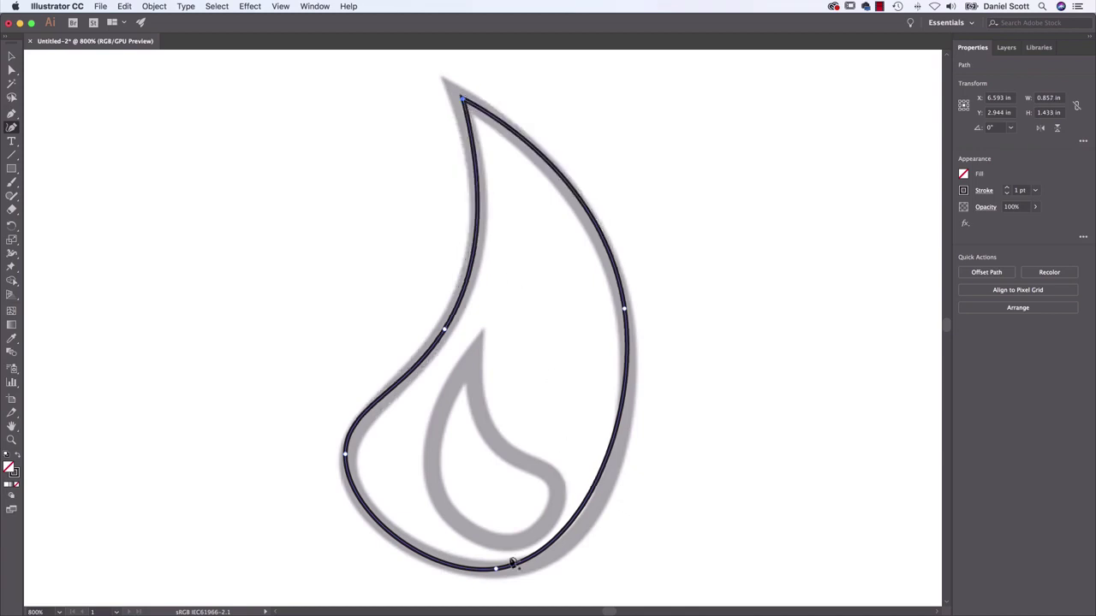
# Move the outer flame's lowest anchor point rightward along the template, and try an extra point on the lower right curve, undoing that addition.
pyautogui.click(497, 570)
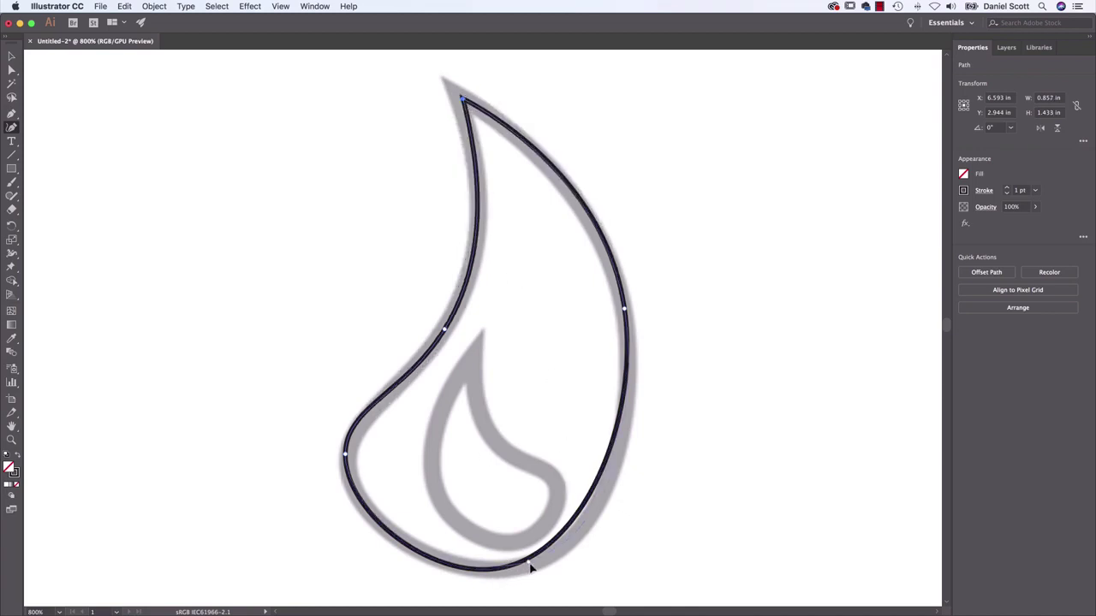
pyautogui.click(619, 455)
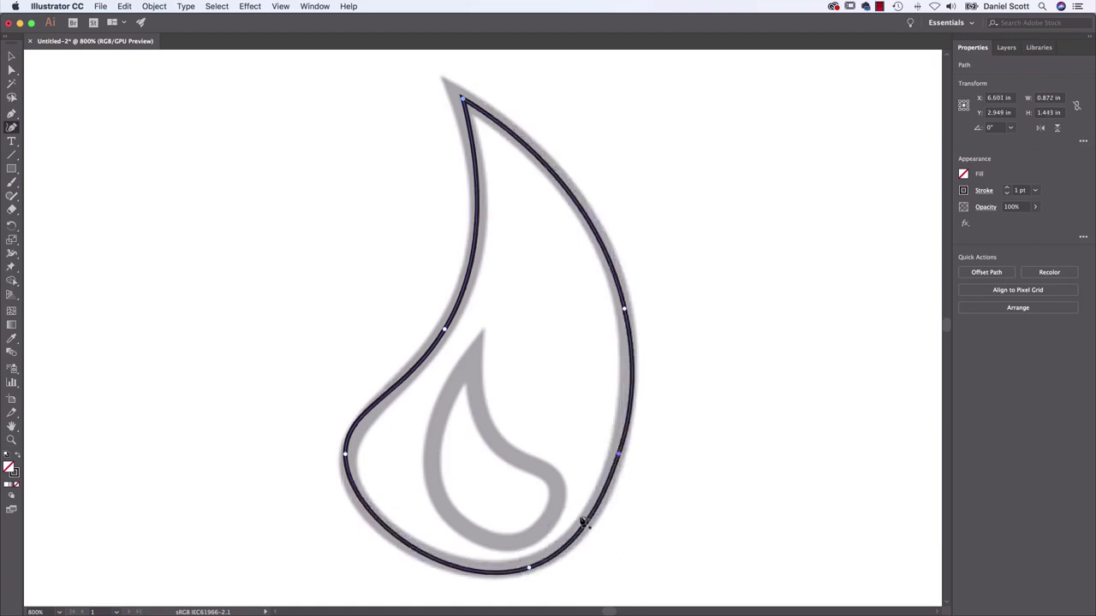
pyautogui.press('super+z')
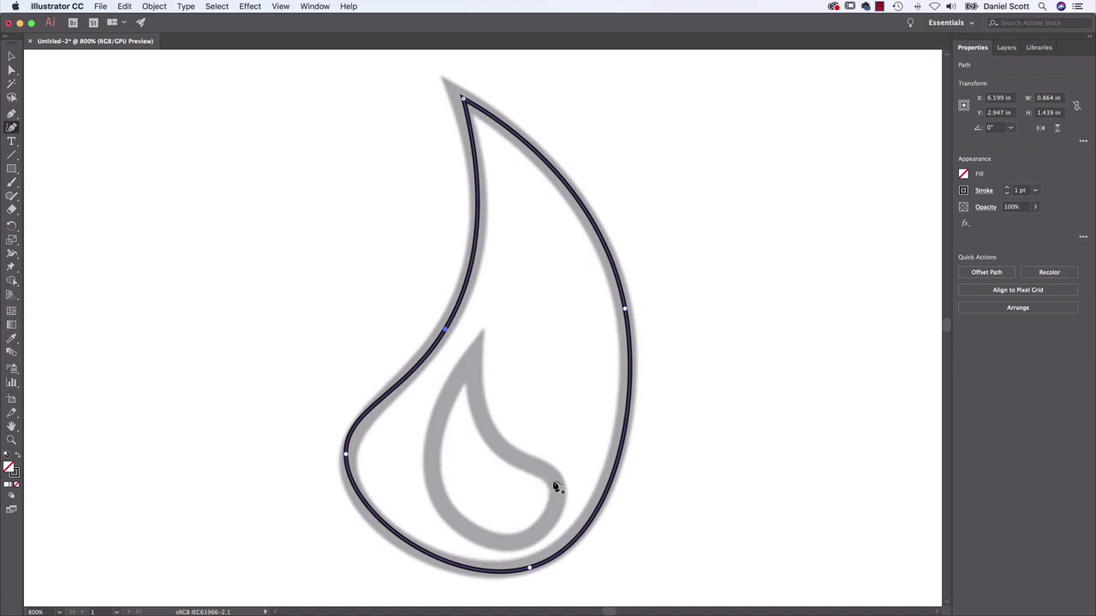
# Trace the inner flame template as a closed five-point Curvature path with a corner point at the tip, about 0.39 by 0.55 in.
pyautogui.click(555, 482)
pyautogui.click(511, 539)
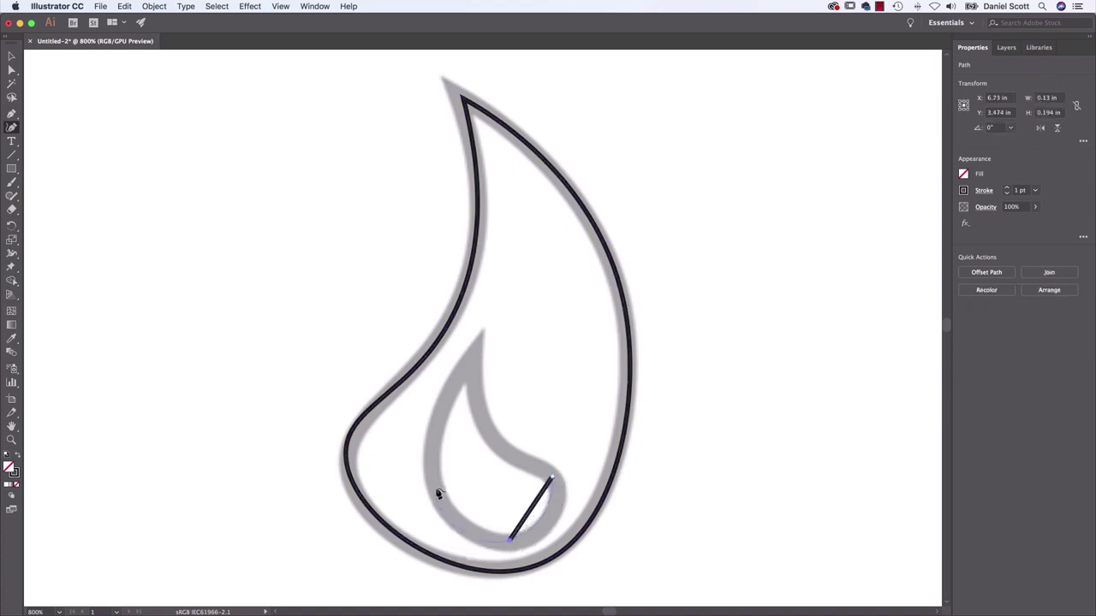
pyautogui.moveTo(430, 471); pyautogui.dragTo(442, 420)
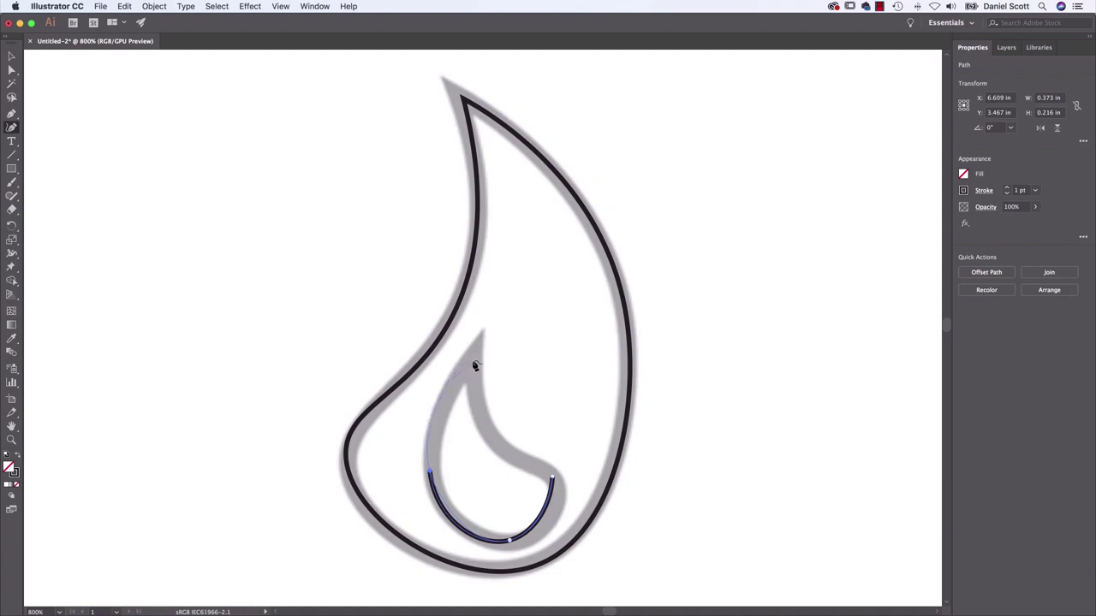
pyautogui.click(472, 361)
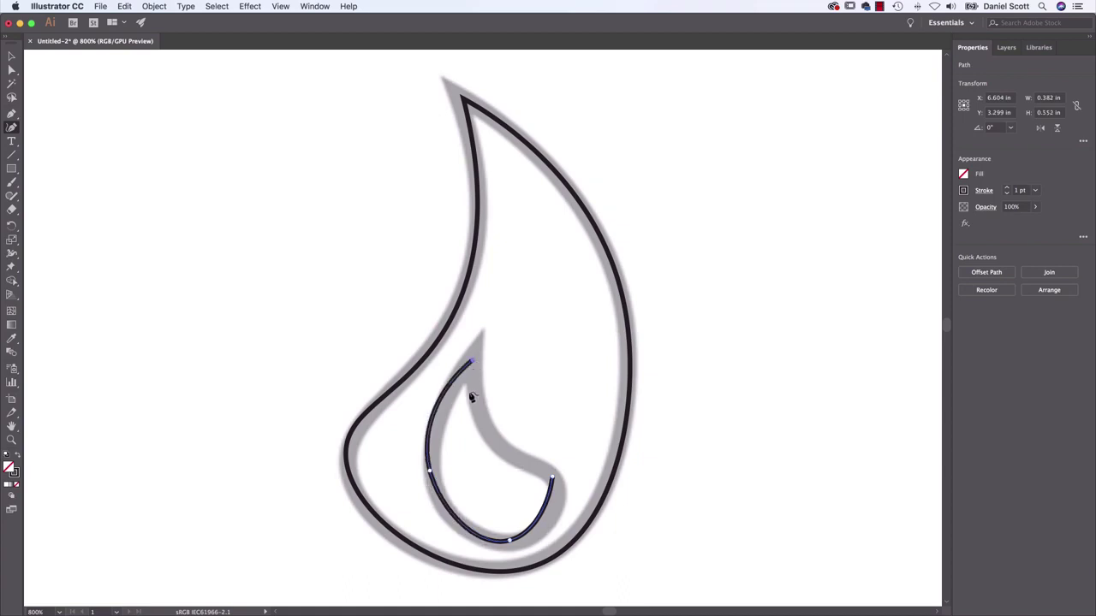
pyautogui.click(495, 447)
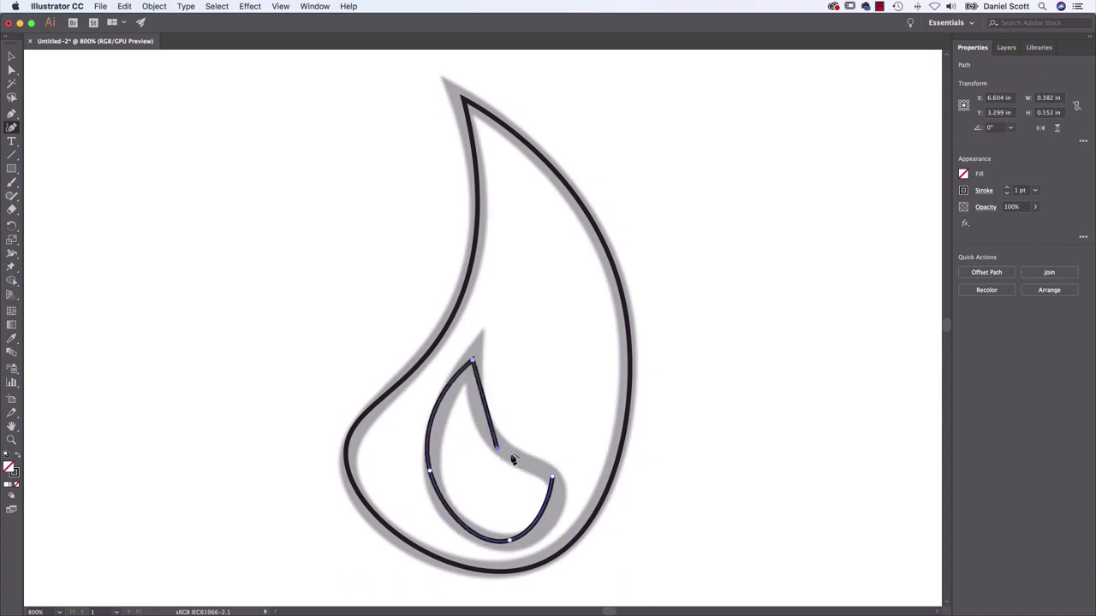
pyautogui.click(553, 480)
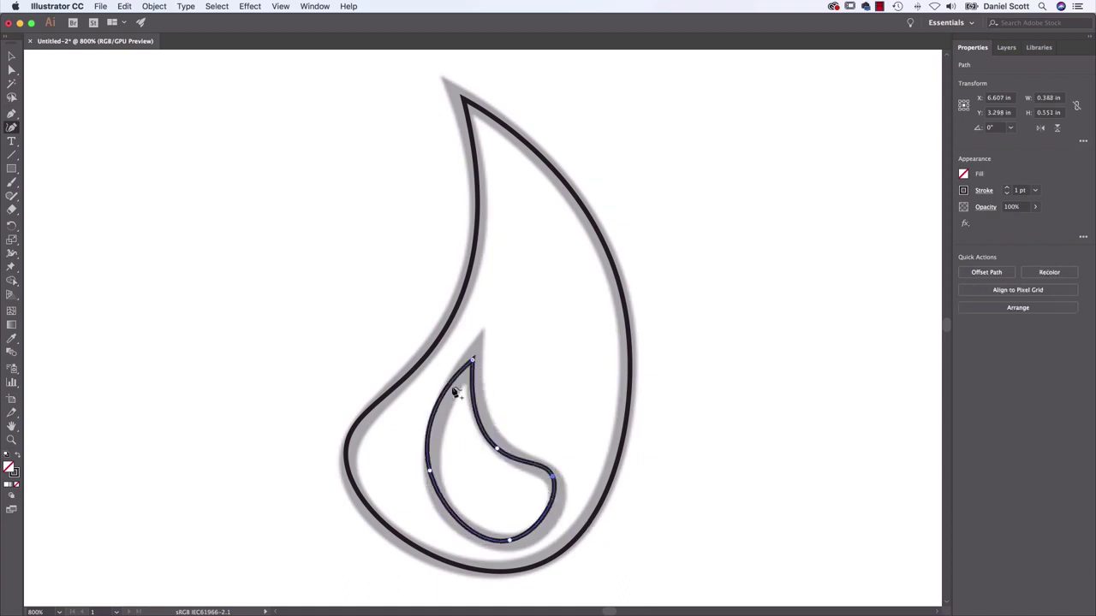
# Reposition the inner flame's anchor points along the template, raising the tip and adjusting the sides and base to about 0.39 by 0.58 in.
pyautogui.moveTo(473, 360); pyautogui.dragTo(477, 349)
pyautogui.moveTo(429, 473); pyautogui.dragTo(437, 491)
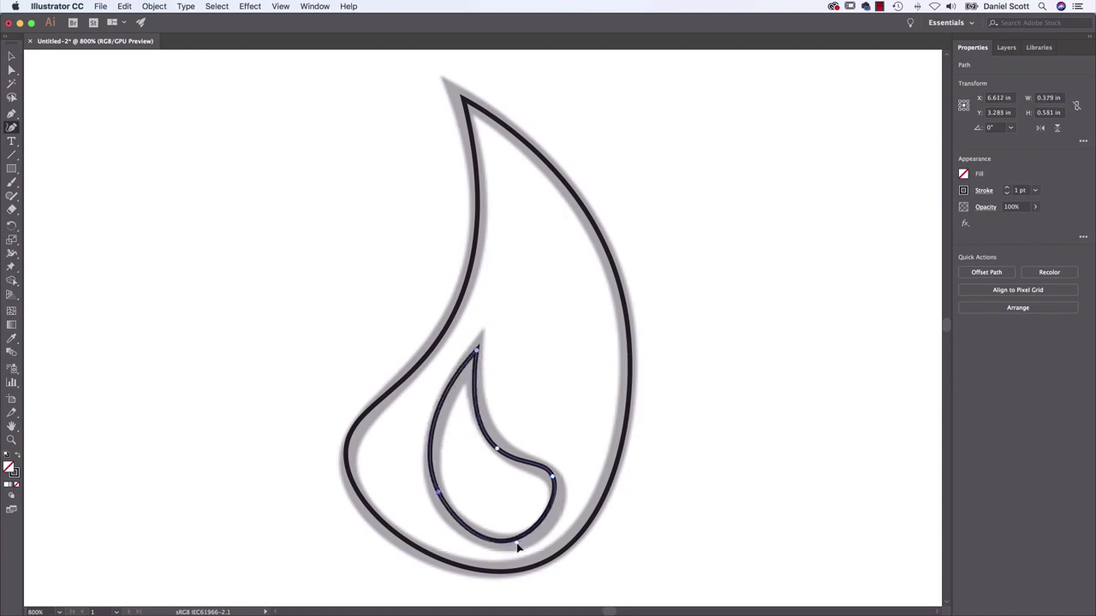
pyautogui.moveTo(520, 544); pyautogui.dragTo(524, 540)
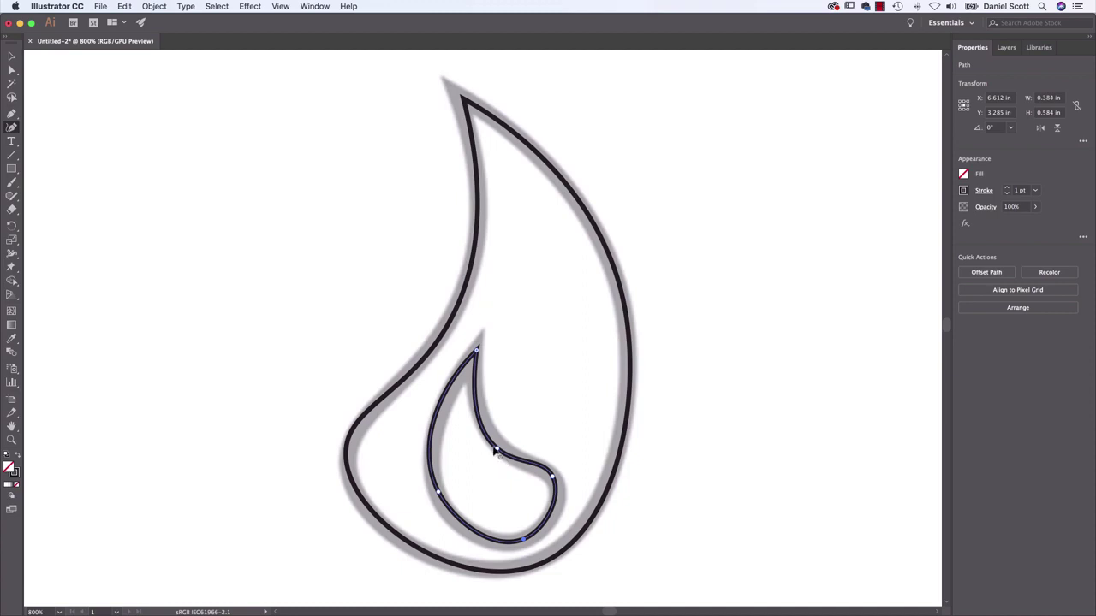
pyautogui.click(11, 70)
pyautogui.click(505, 456)
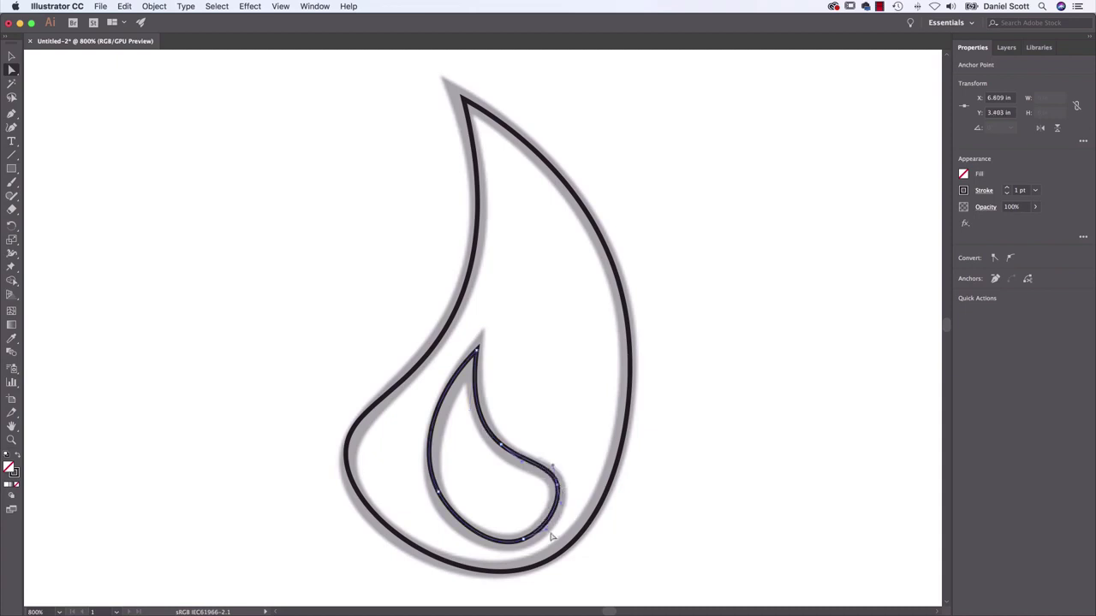
# Trace the stamp icon's round handle as a closed four-point Curvature path about 0.48 in across.
pyautogui.hscroll(10, 848, 357)
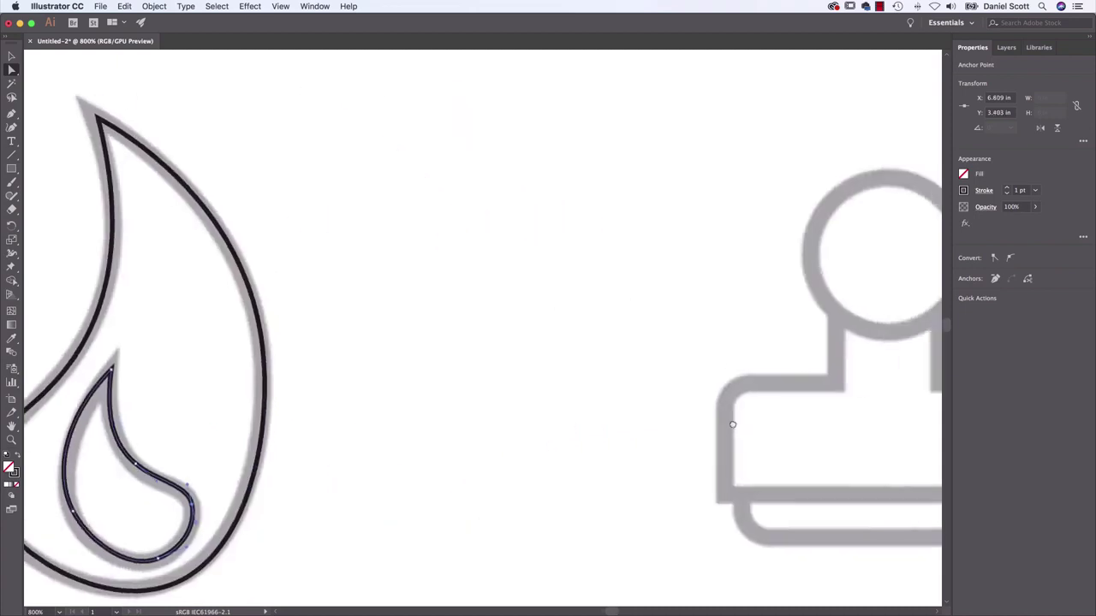
pyautogui.hscroll(3, 423, 380)
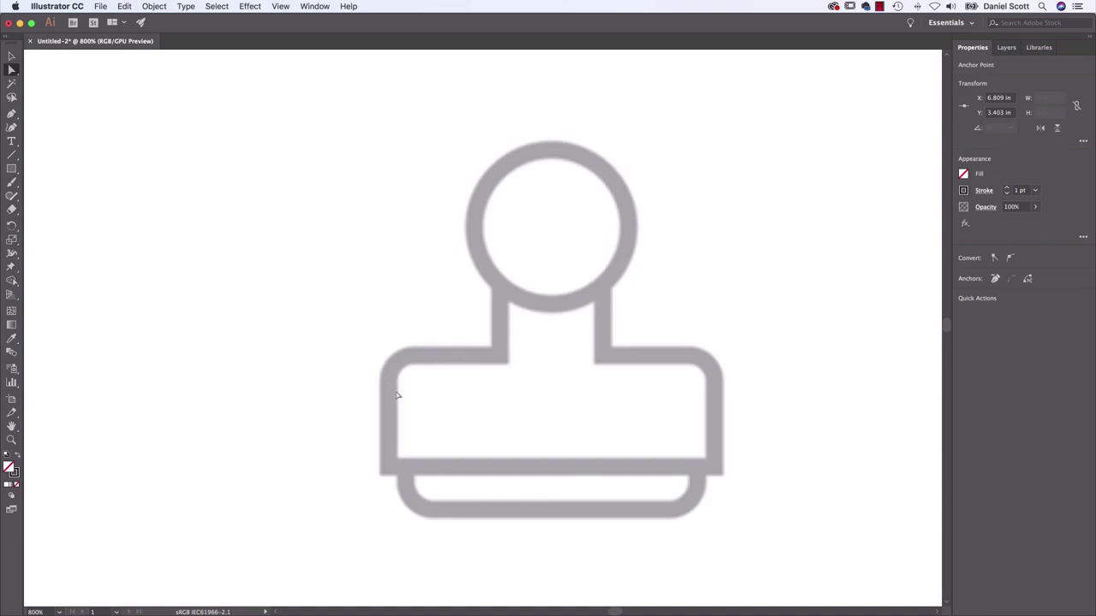
pyautogui.click(12, 127)
pyautogui.click(557, 150)
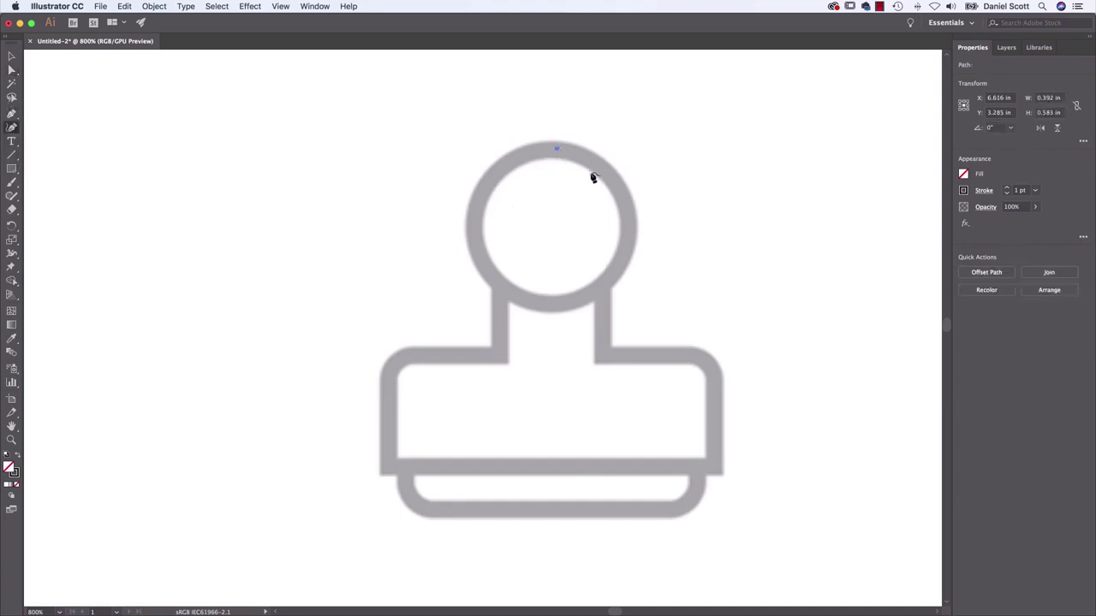
pyautogui.click(628, 227)
pyautogui.click(552, 305)
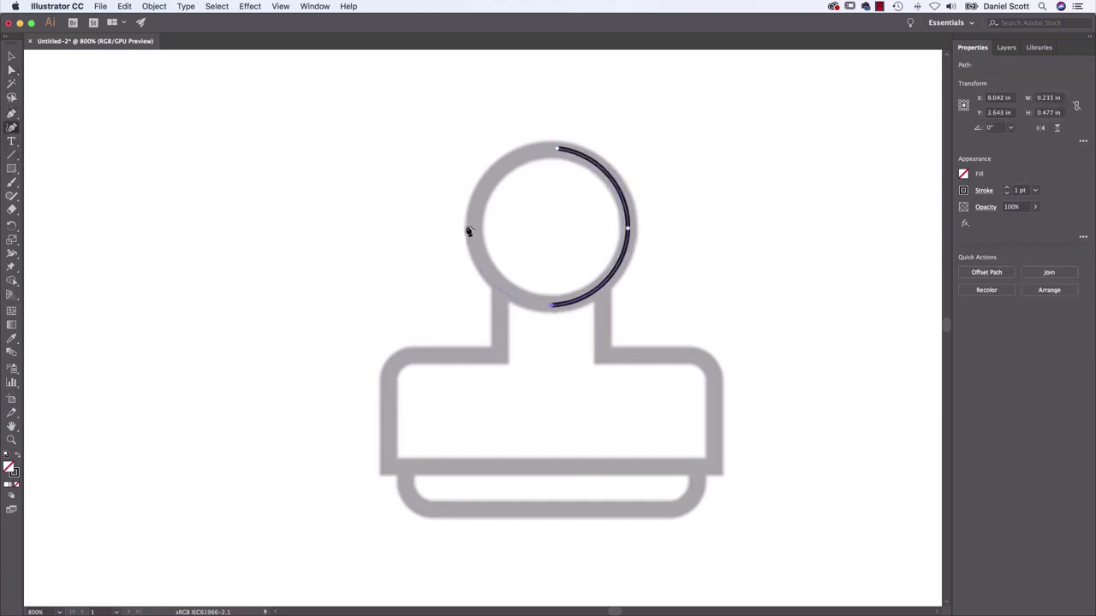
pyautogui.click(471, 222)
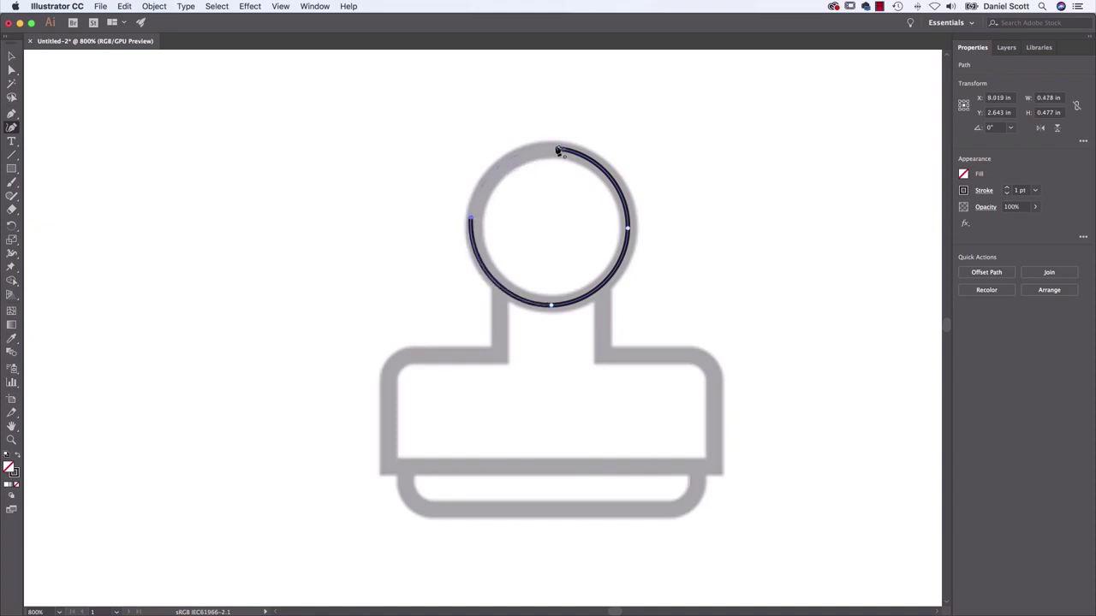
pyautogui.click(557, 150)
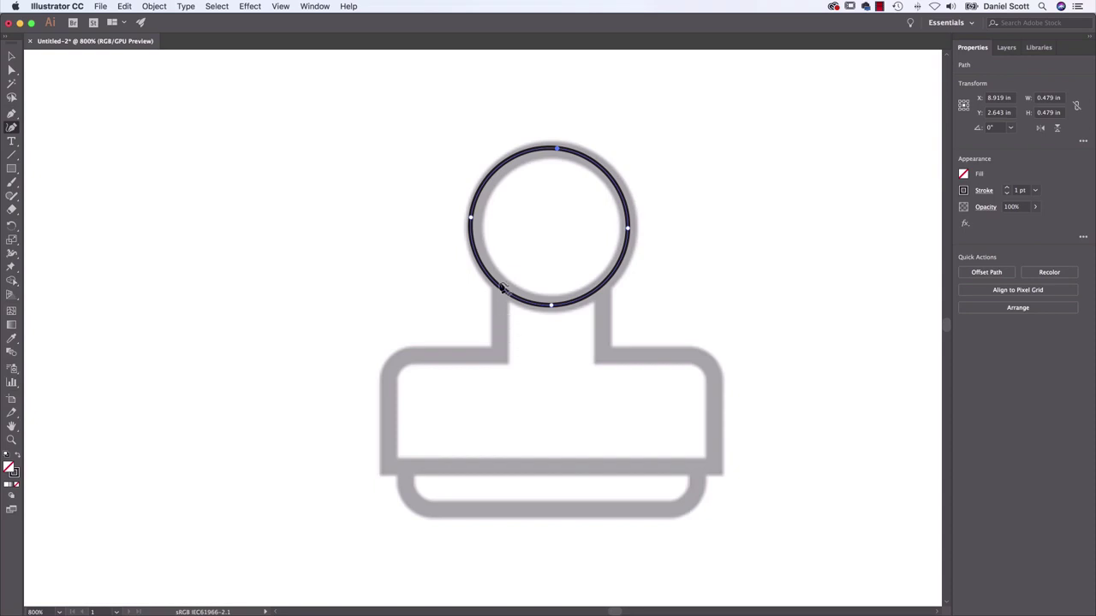
# Try to start the stamp's neck path at the circle's lower-left edge and the shoulder corner, undoing the added points.
pyautogui.click(497, 358)
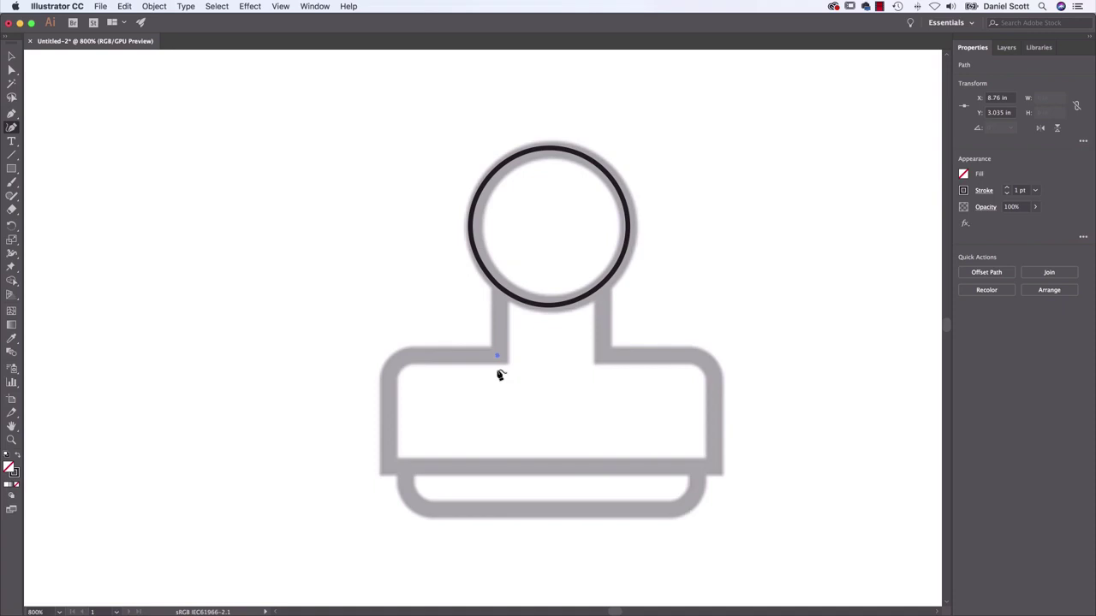
pyautogui.press('super+z')
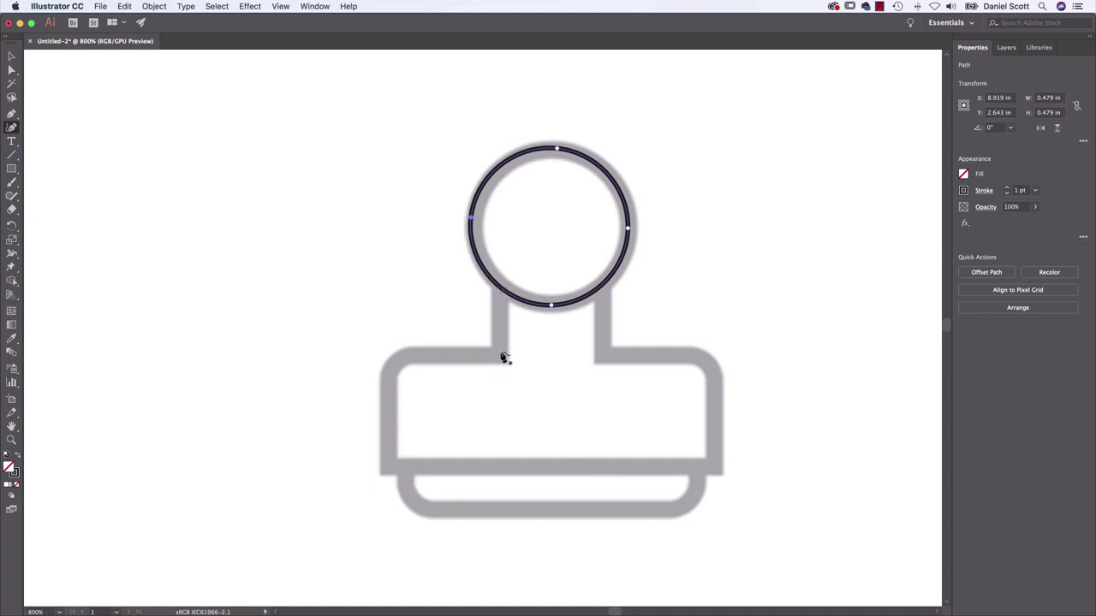
pyautogui.click(500, 289)
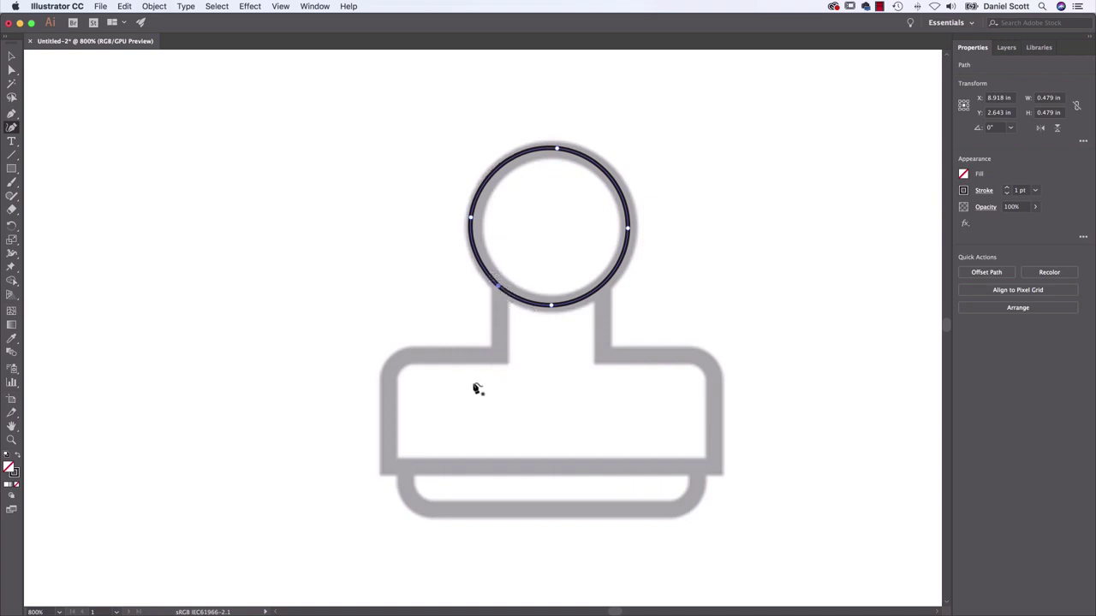
pyautogui.click(499, 354)
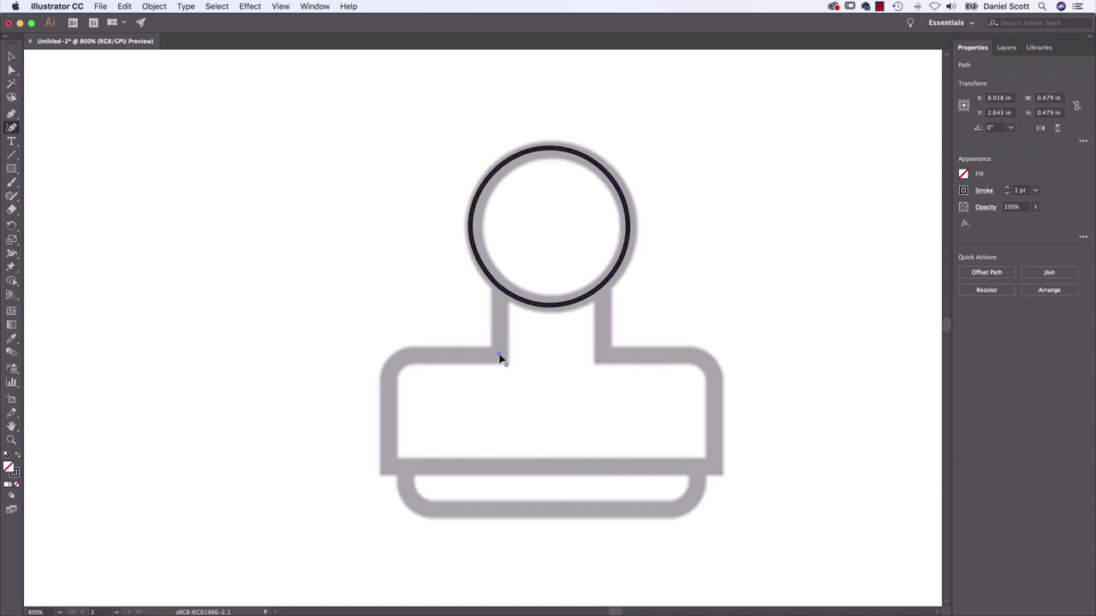
pyautogui.click(425, 354)
pyautogui.press('super+z')
pyautogui.press('super+z')
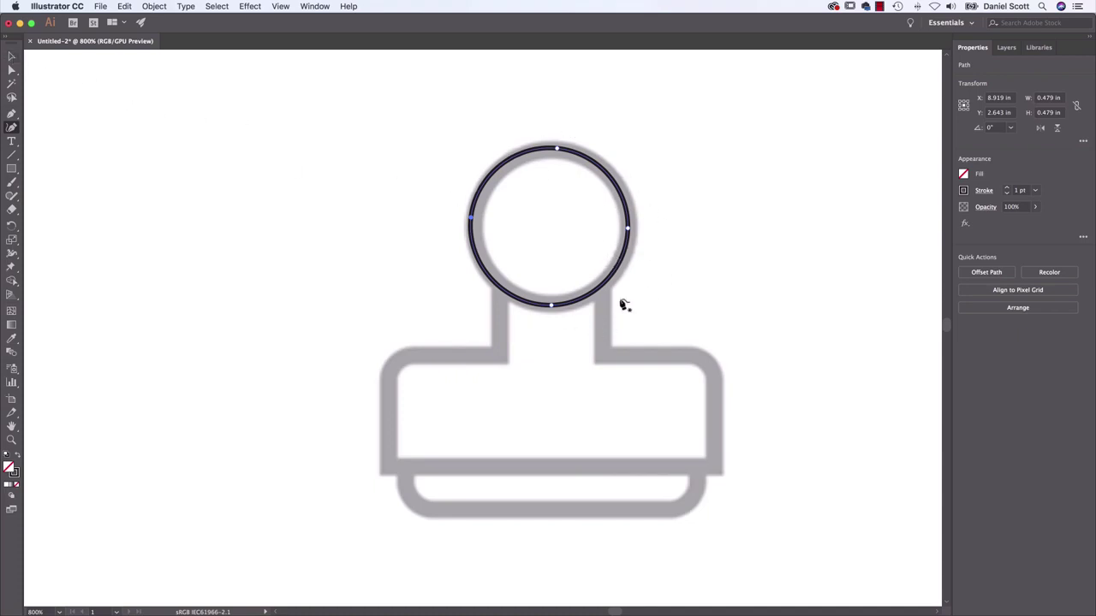
# Lock the stamp's circle path so that new points cannot attach to it.
pyautogui.click(11, 57)
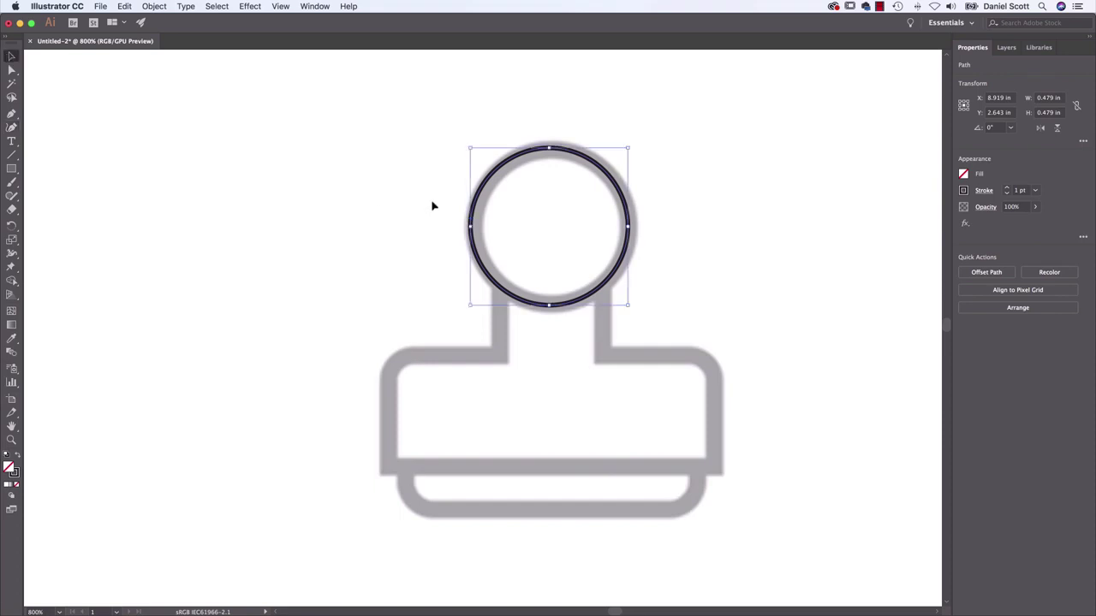
pyautogui.click(150, 6)
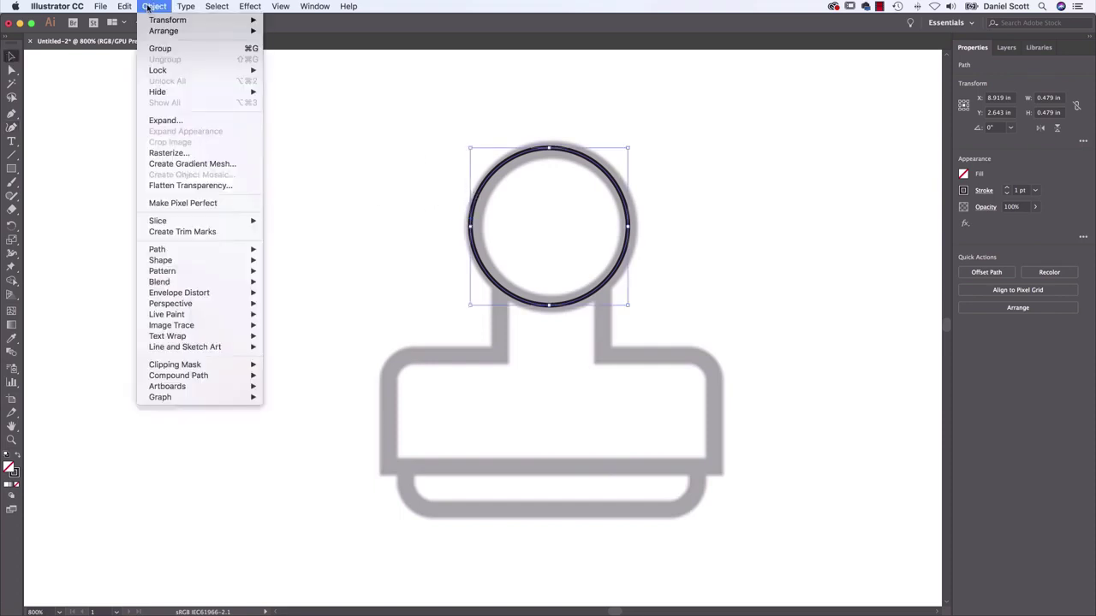
pyautogui.moveTo(171, 71)
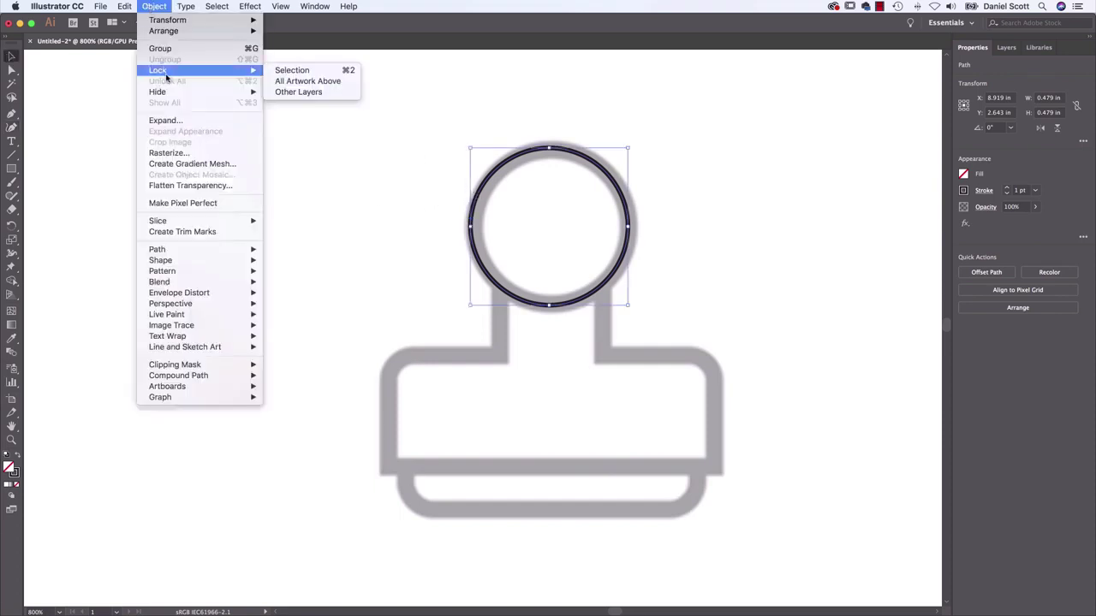
pyautogui.click(304, 75)
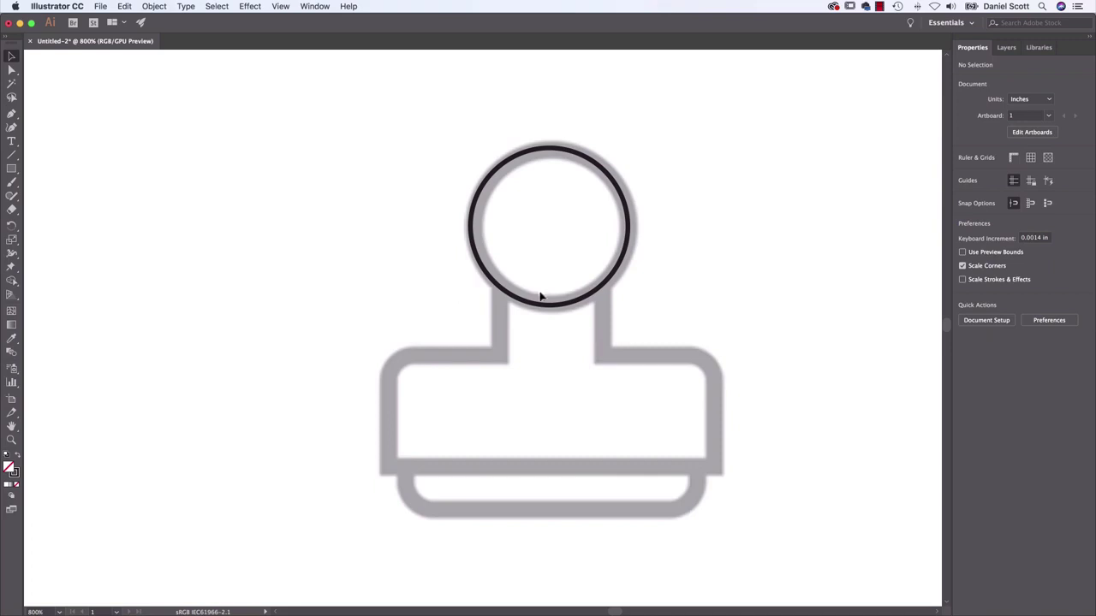
# Unlock all locked artwork and lock the stamp's circle path again.
pyautogui.click(1009, 49)
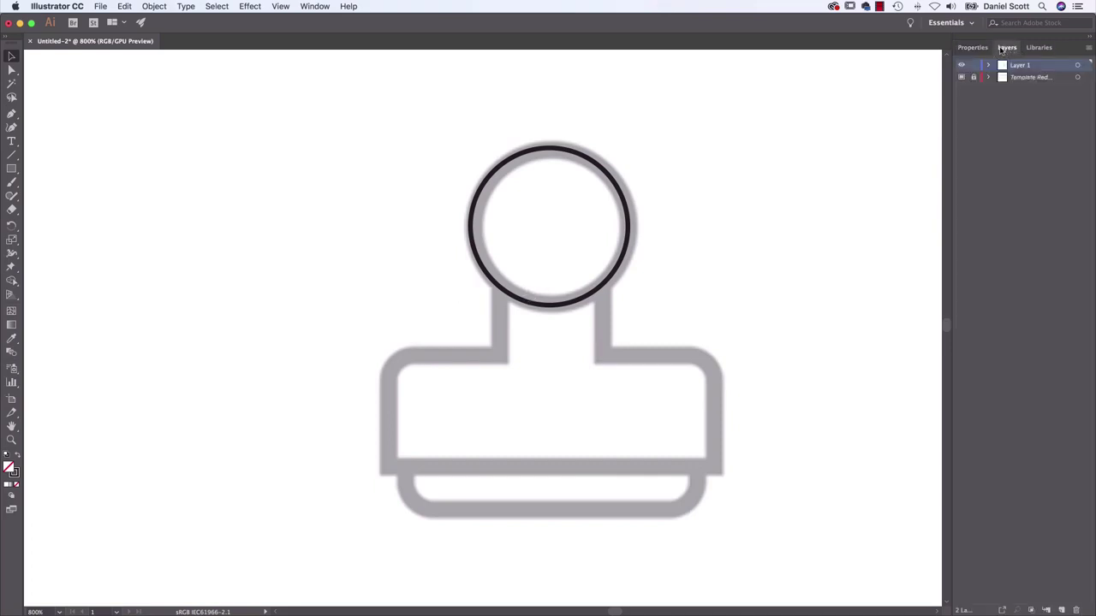
pyautogui.click(973, 66)
pyautogui.click(972, 47)
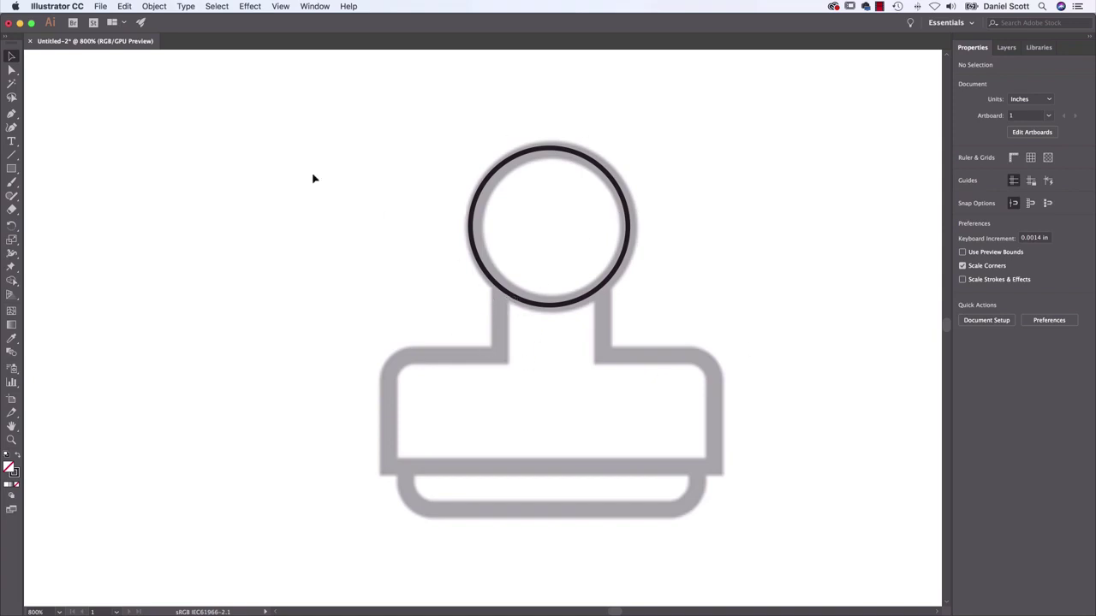
pyautogui.click(156, 6)
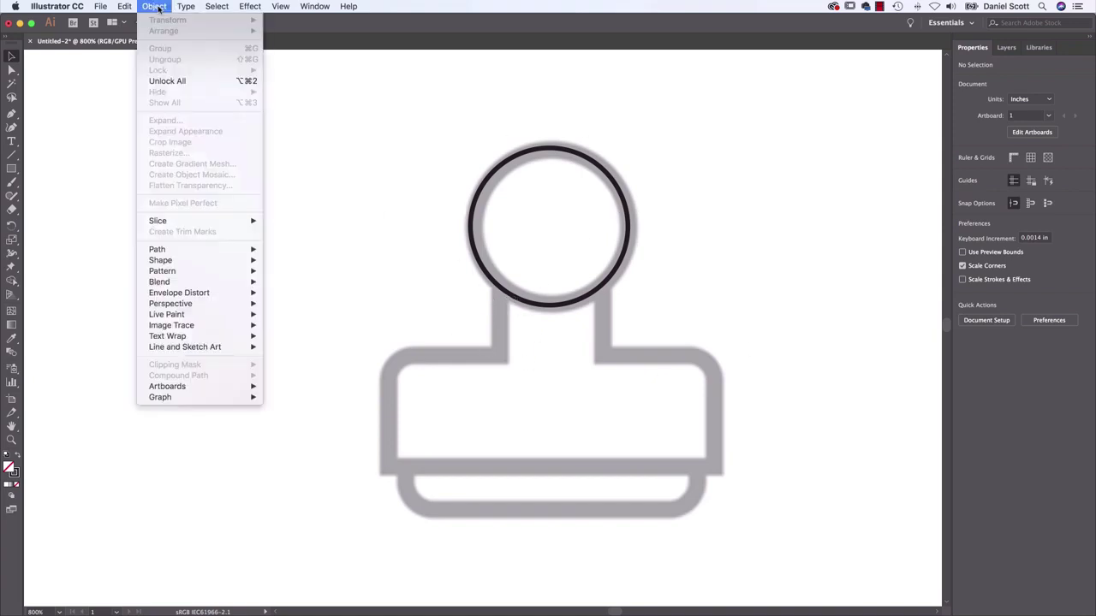
pyautogui.click(166, 81)
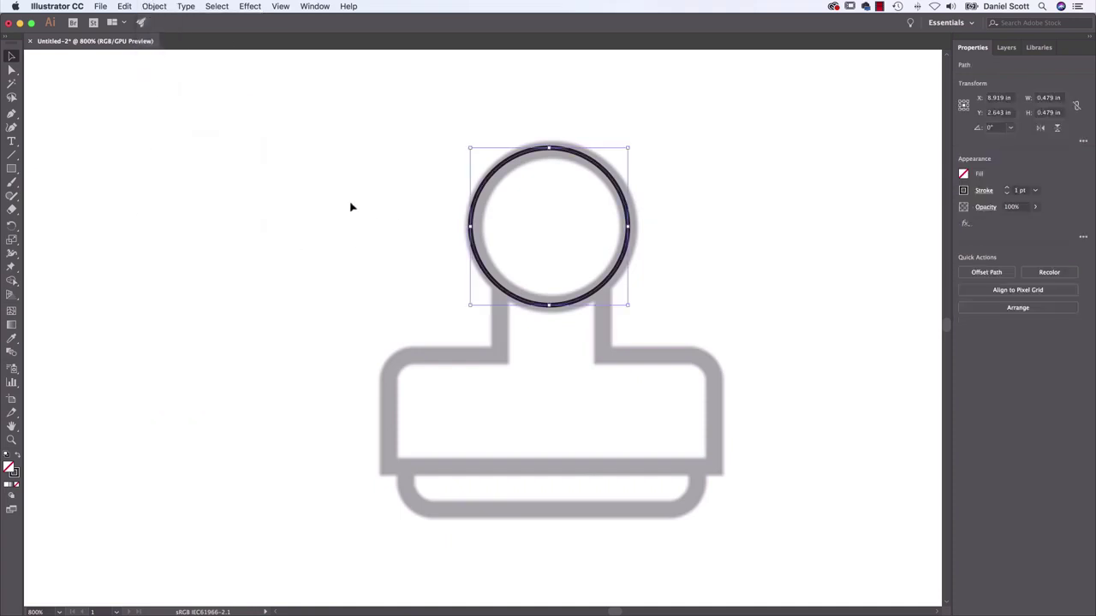
pyautogui.click(156, 7)
pyautogui.moveTo(248, 70)
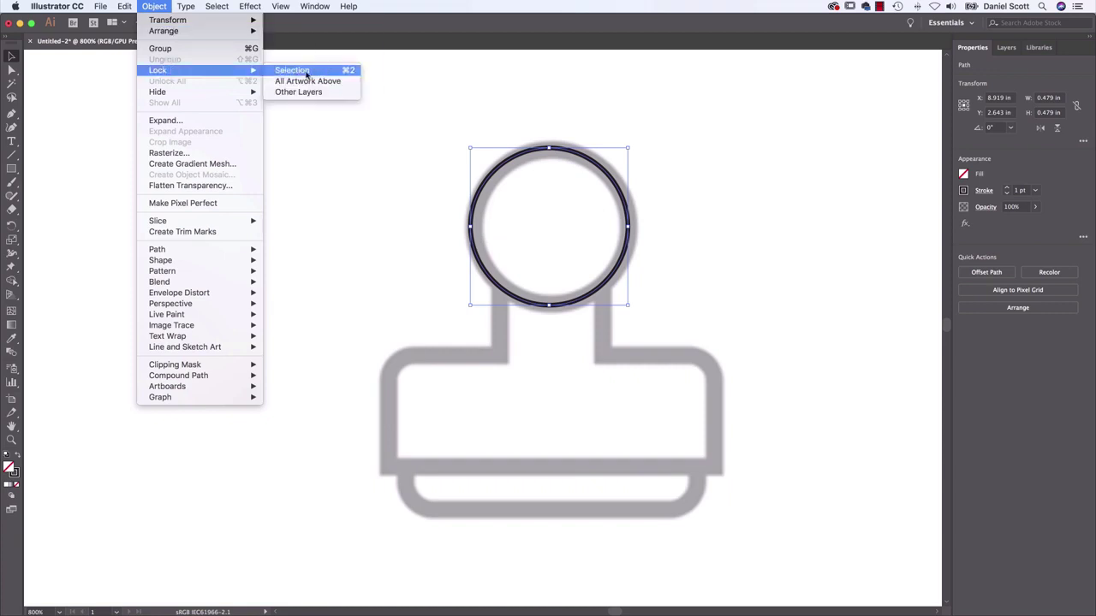
pyautogui.press('super+2')
# Start the stamp body path with a straight Curvature segment about 0.21 in long from the circle's lower-left edge to the shoulder corner.
pyautogui.click(11, 127)
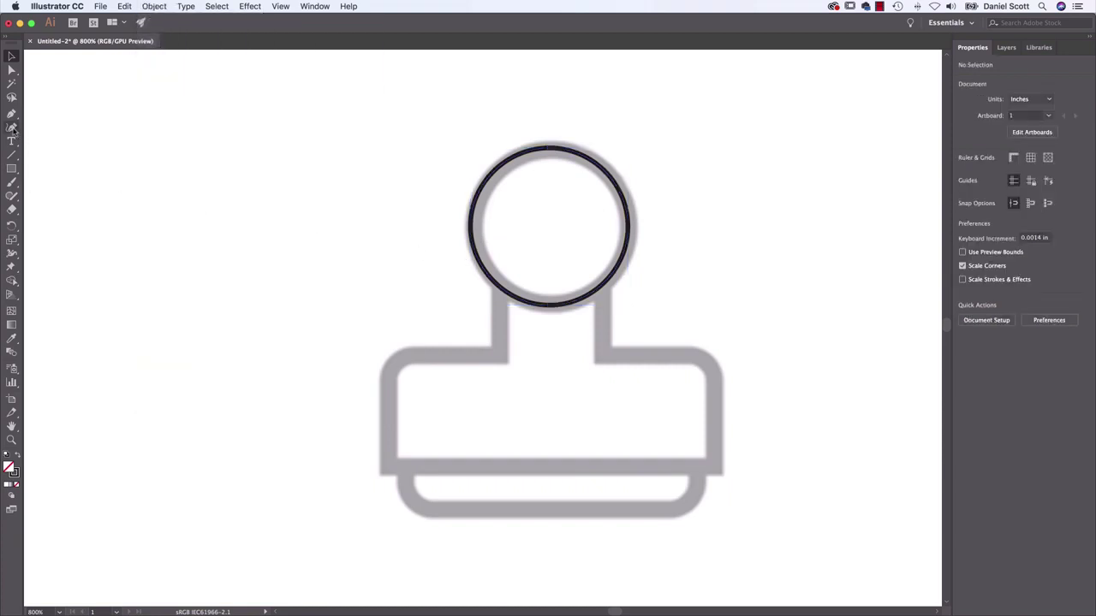
pyautogui.click(497, 285)
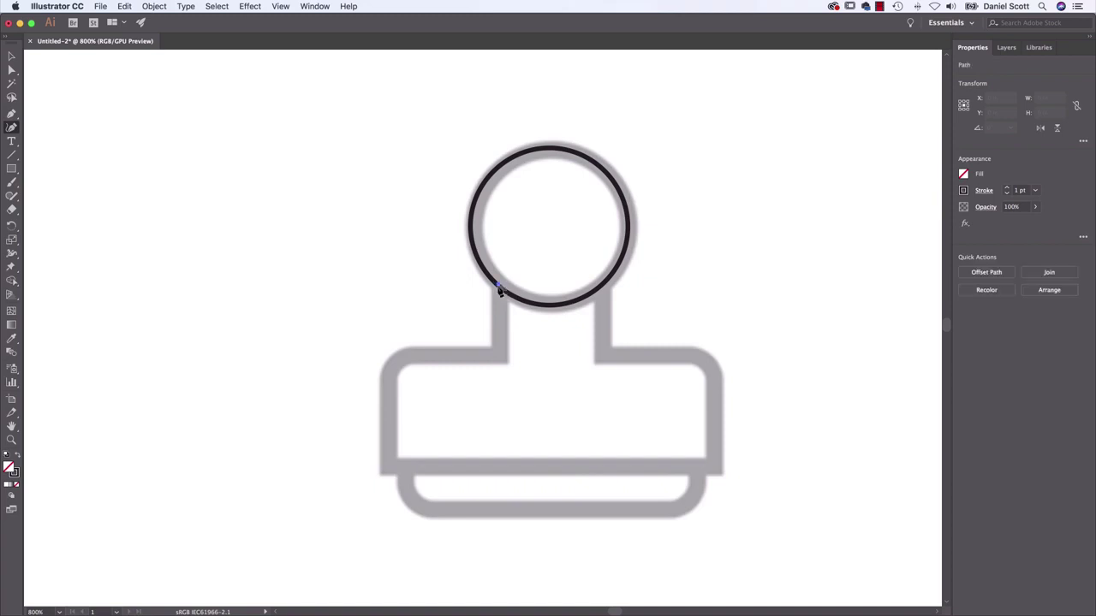
pyautogui.click(499, 353)
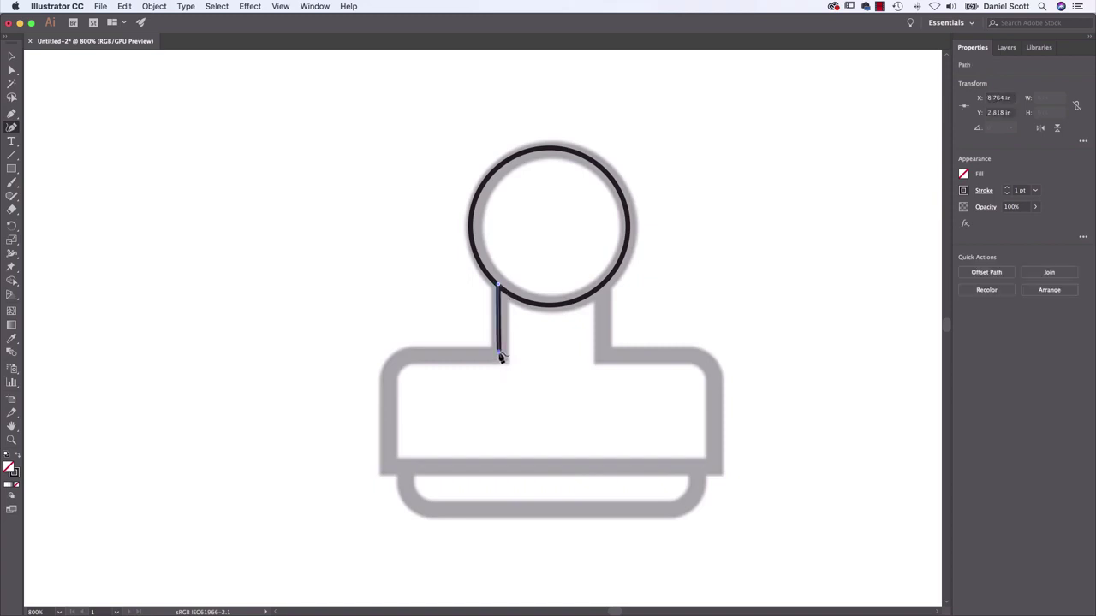
# Try tracing the stamp's left shoulder with one smooth point, a base corner and a straight base line, undoing back to the neck segment.
pyautogui.click(396, 361)
pyautogui.moveTo(397, 363); pyautogui.dragTo(385, 482)
pyautogui.click(386, 468)
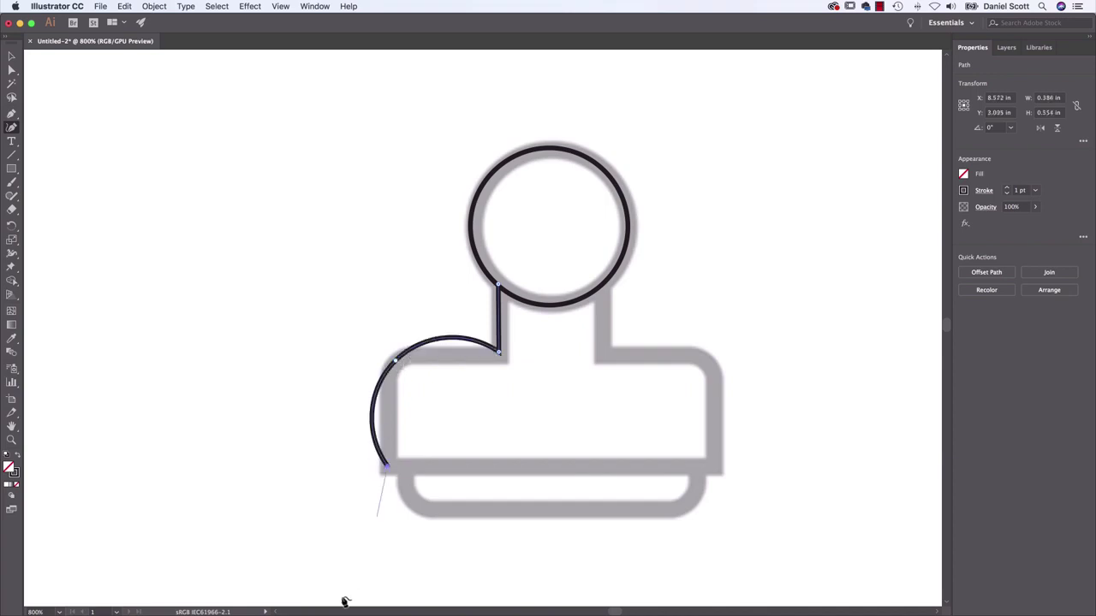
pyautogui.click(713, 465)
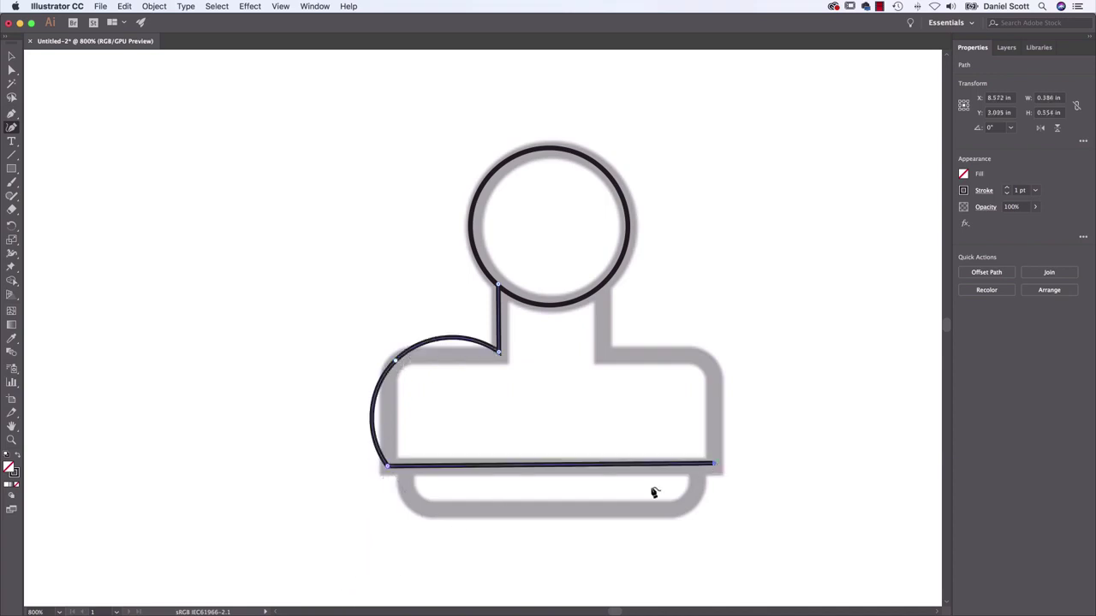
pyautogui.press('super+z')
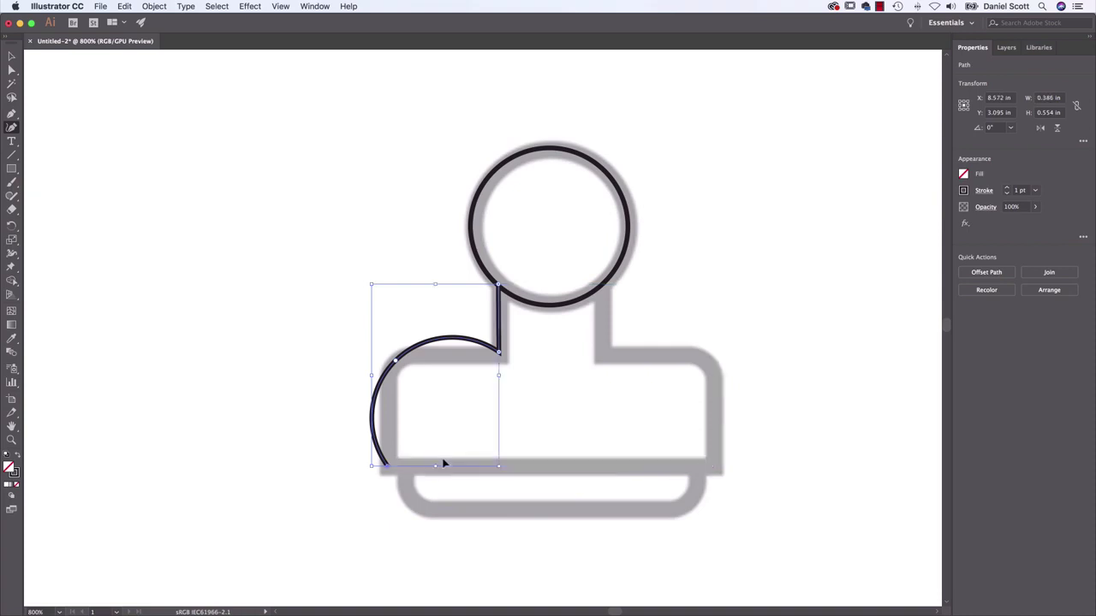
pyautogui.press('super+z')
pyautogui.press('super+z')
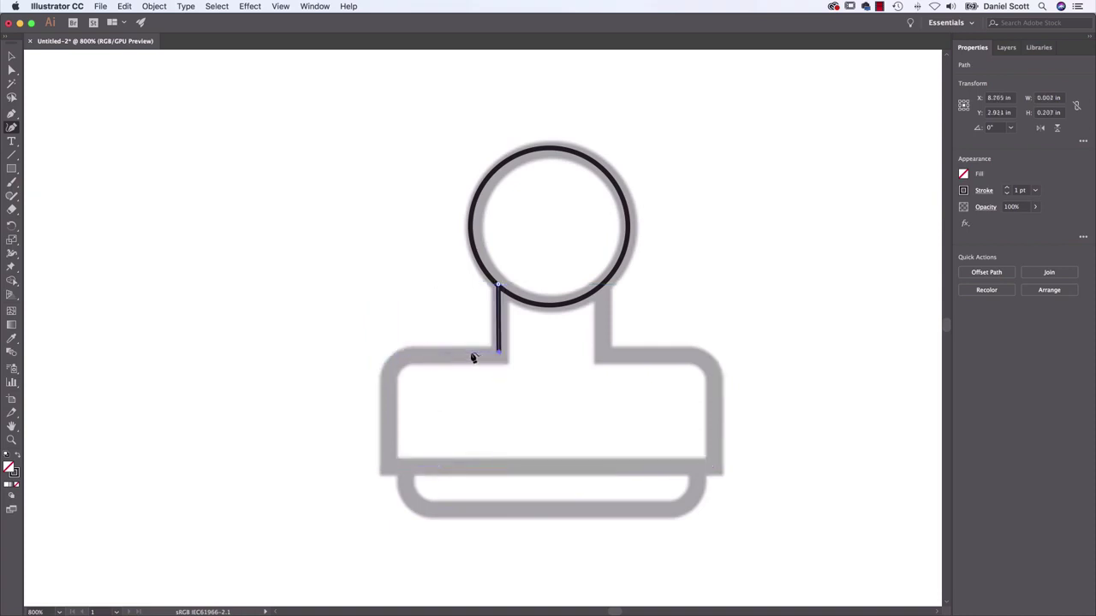
# Extend the stamp body path straight along the left shoulder and around its rounded corner with smooth Curvature points.
pyautogui.click(419, 353)
pyautogui.click(396, 358)
pyautogui.click(387, 380)
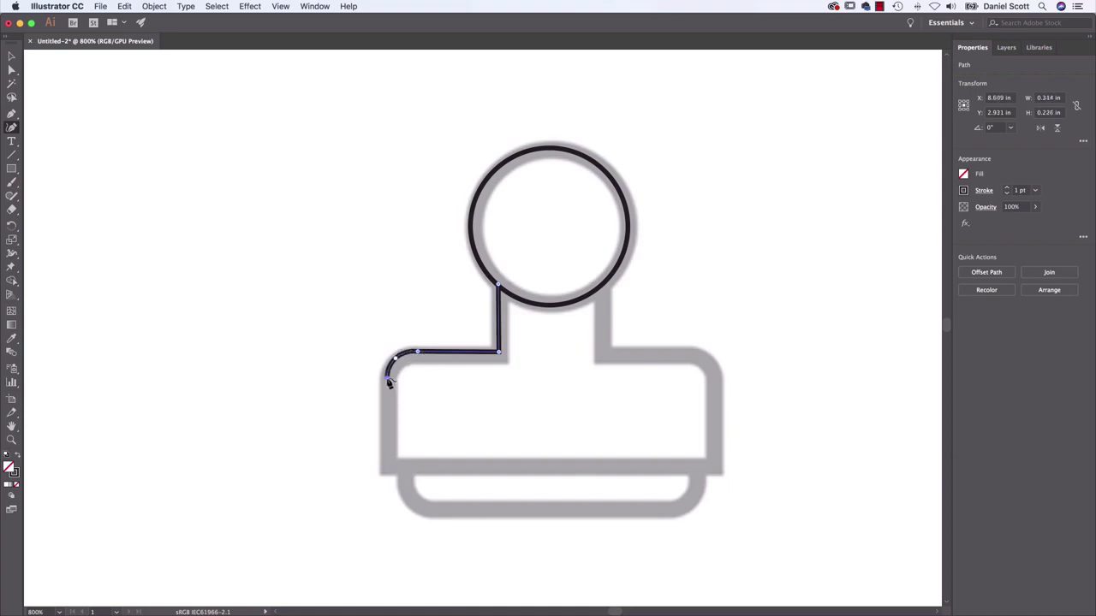
# Trace the stamp body's straight left side, its base line about 0.99 in wide, and its straight right side.
pyautogui.click(388, 466)
pyautogui.click(714, 463)
pyautogui.click(714, 381)
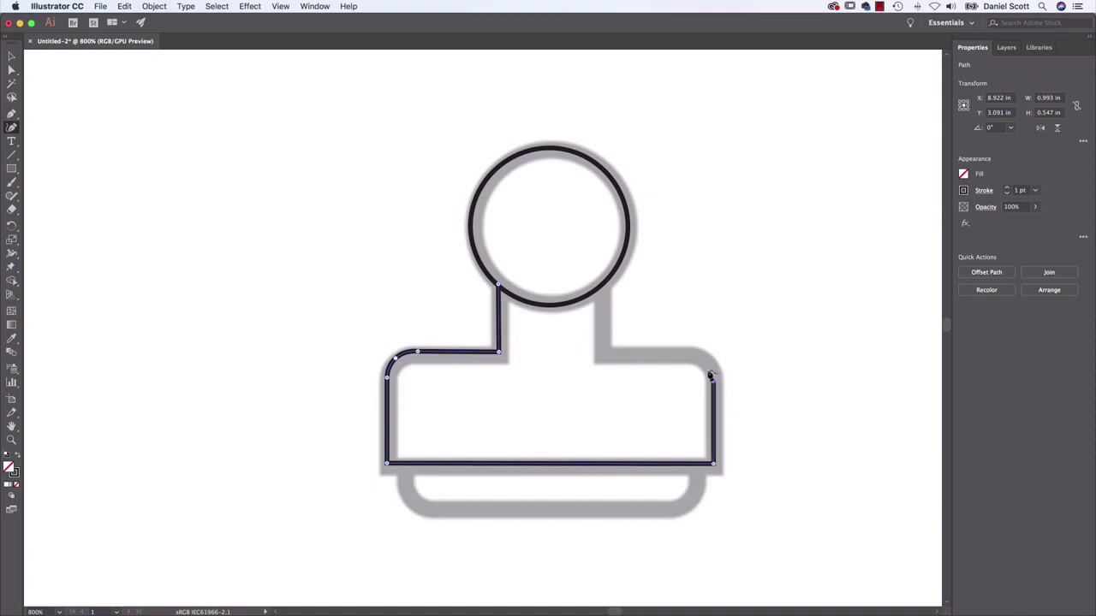
# Trace the rounded right shoulder and the right side of the neck, ending inside the circle.
pyautogui.moveTo(685, 353); pyautogui.dragTo(668, 360)
pyautogui.click(603, 352)
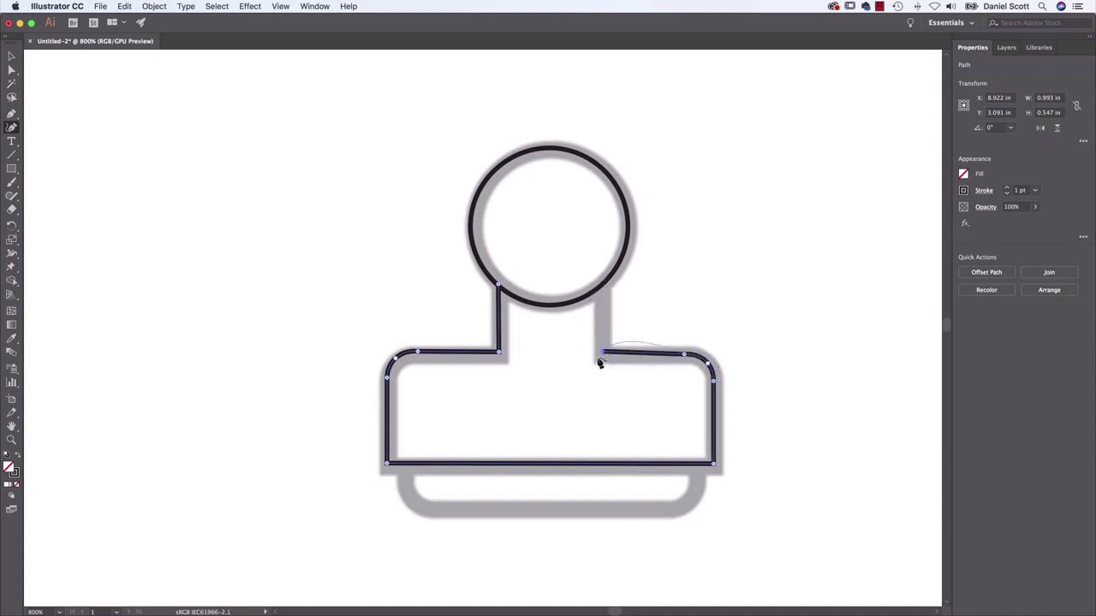
pyautogui.click(602, 353)
pyautogui.moveTo(604, 269); pyautogui.dragTo(603, 267)
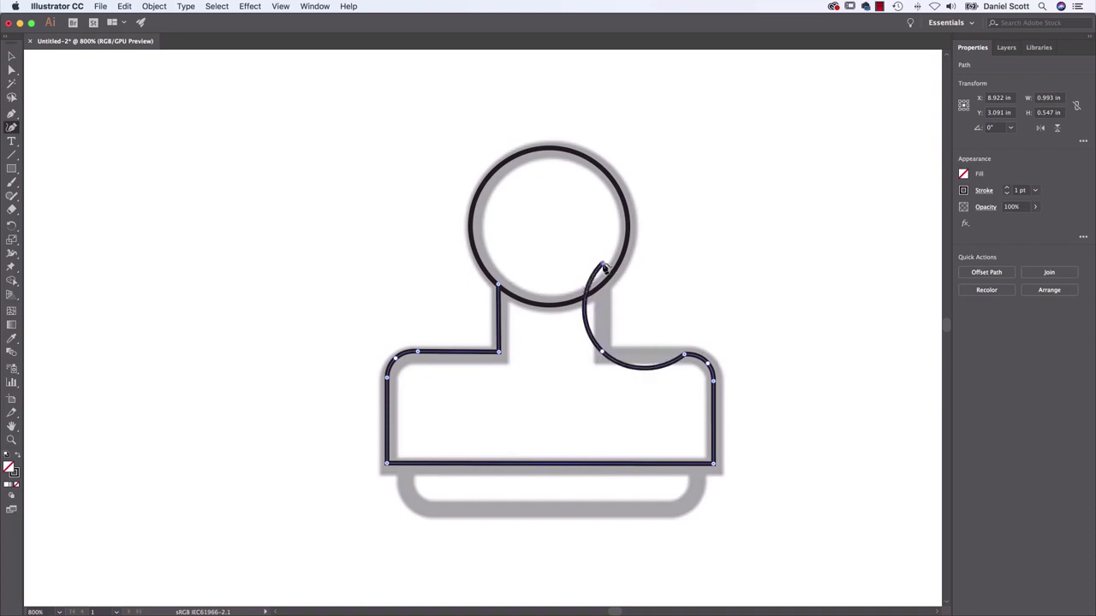
# Convert the point between right shoulder and neck to a corner and shift it down slightly to level the shoulder line.
pyautogui.moveTo(605, 360)
pyautogui.mouseDown()
pyautogui.moveTo(600, 406)
pyautogui.moveTo(599, 370)
pyautogui.mouseUp()
pyautogui.click(603, 356)
pyautogui.keyDown('alt'); pyautogui.click(602, 351); pyautogui.keyUp('alt')
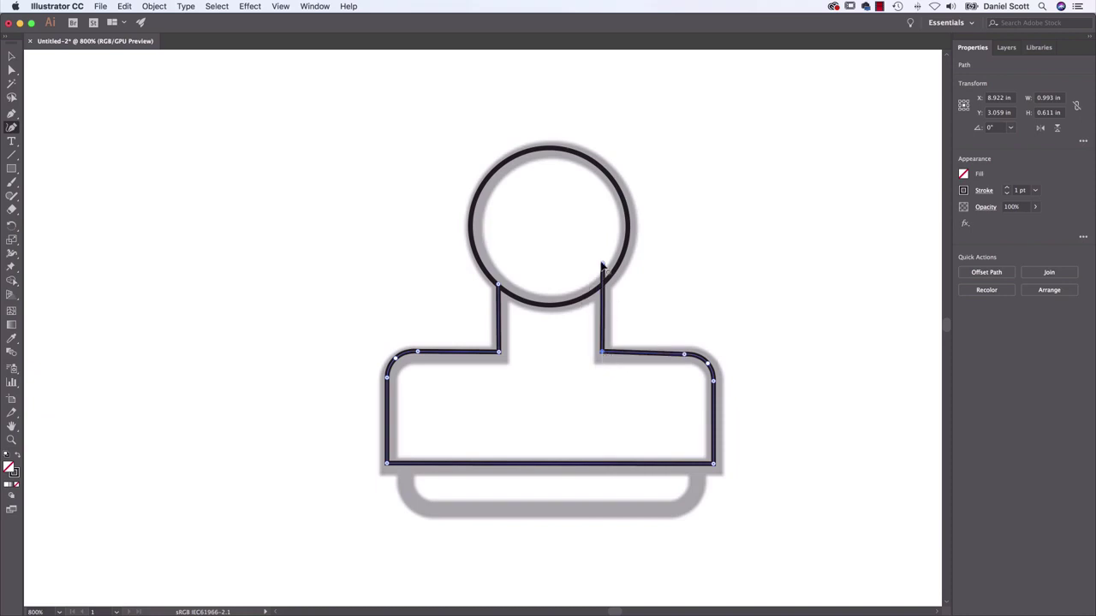
pyautogui.click(603, 356)
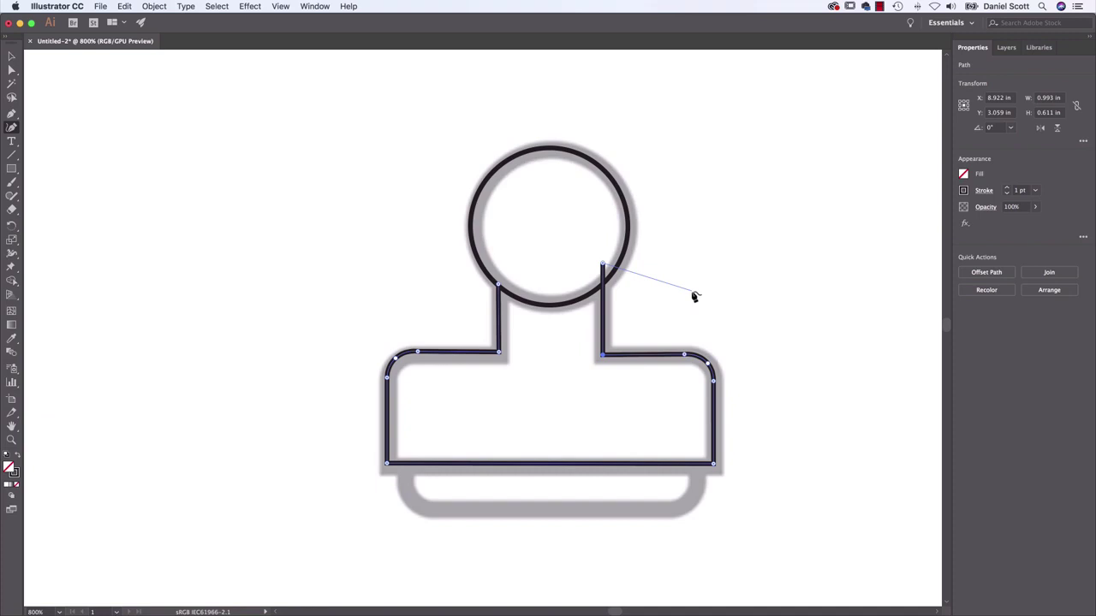
pyautogui.press('Escape')
pyautogui.moveTo(406, 484); pyautogui.dragTo(418, 503)
pyautogui.hotkey('ctrl', 'z')
pyautogui.hotkey('ctrl', 'z')
# Close the stamp body path at its starting point and lock the path.
pyautogui.click(499, 283)
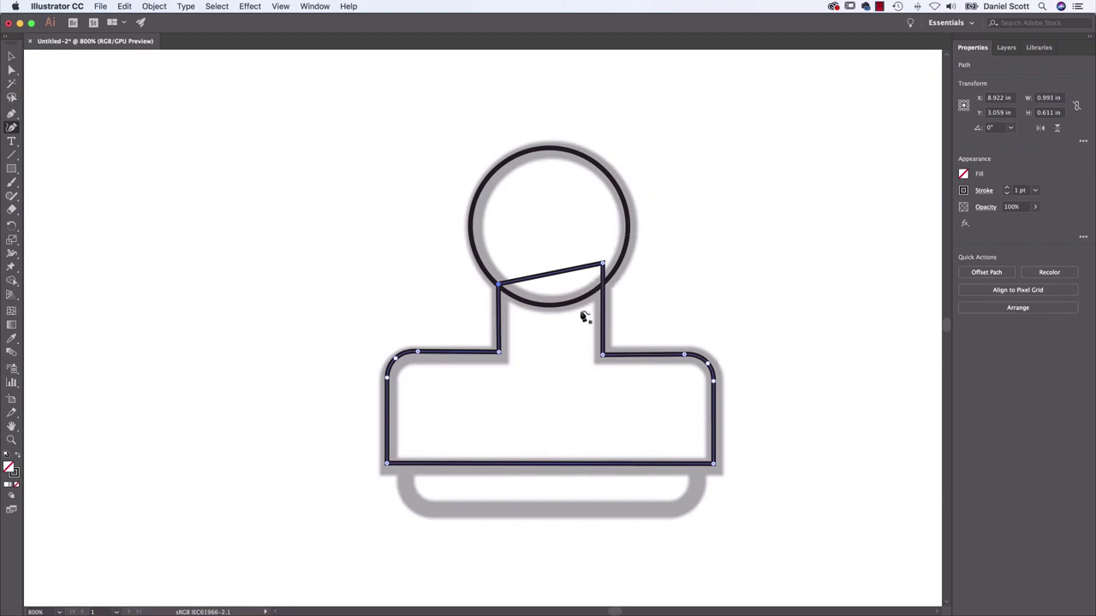
pyautogui.click(152, 5)
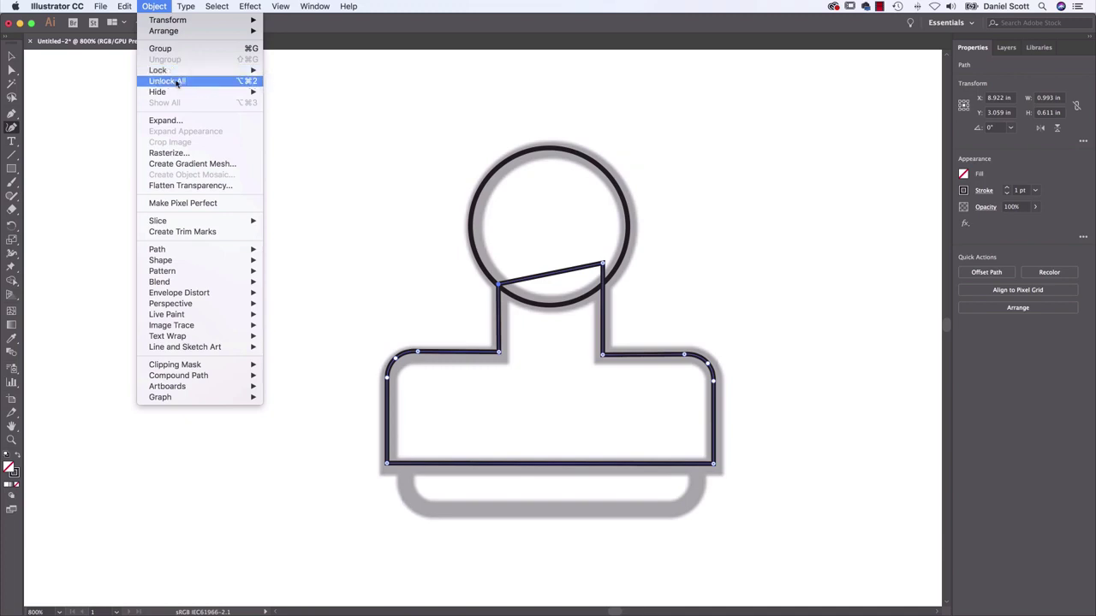
pyautogui.moveTo(180, 74)
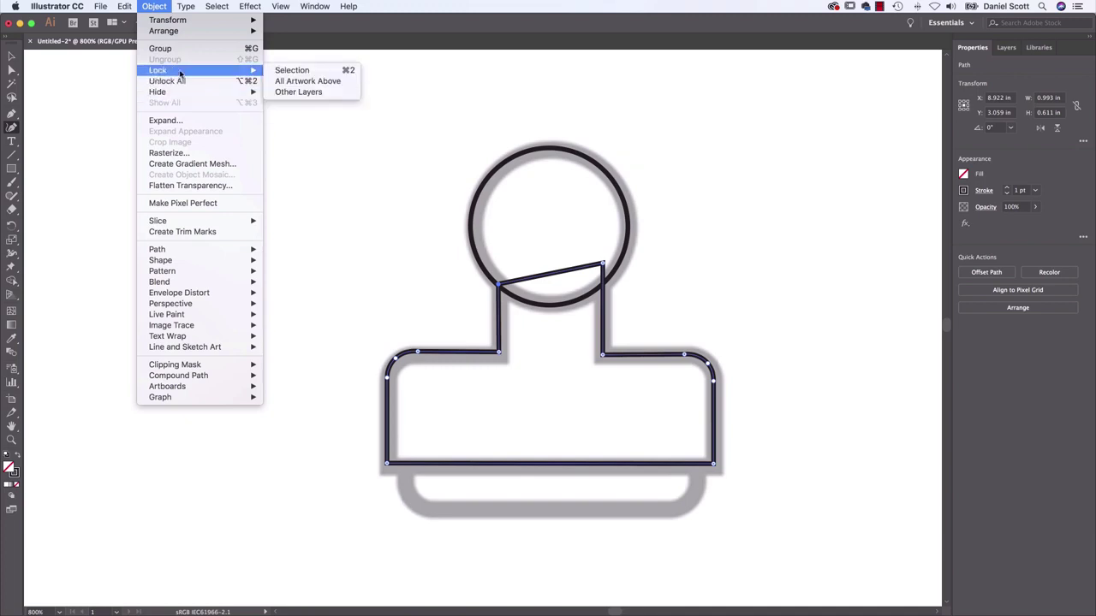
pyautogui.click(320, 75)
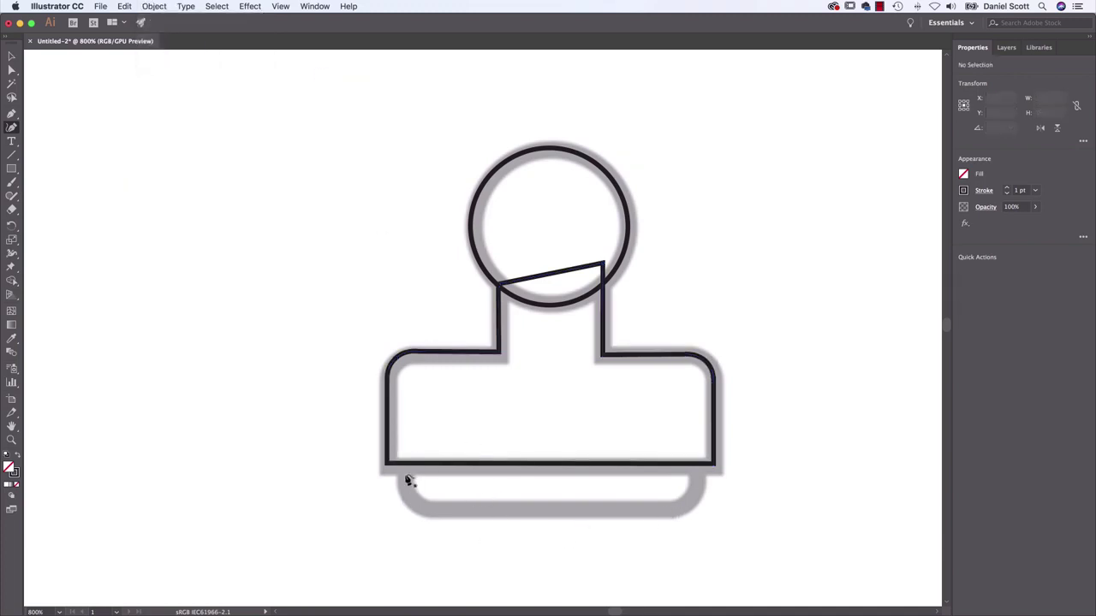
# Try to trace the rounded base plate below the stamp body as a closed Curvature path.
pyautogui.click(404, 458)
pyautogui.click(403, 452)
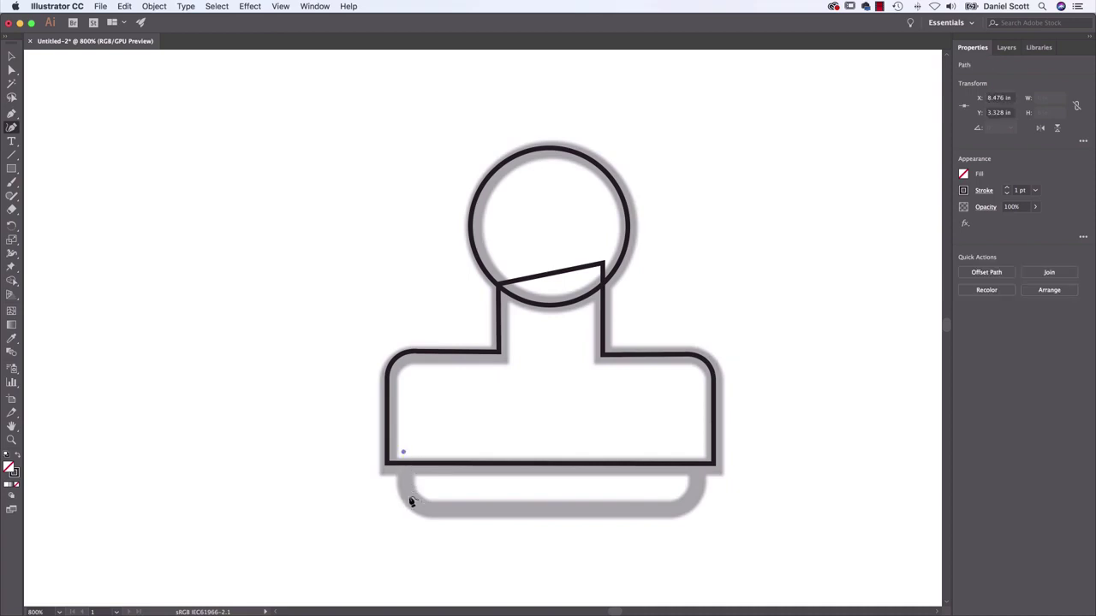
pyautogui.click(408, 499)
pyautogui.click(434, 512)
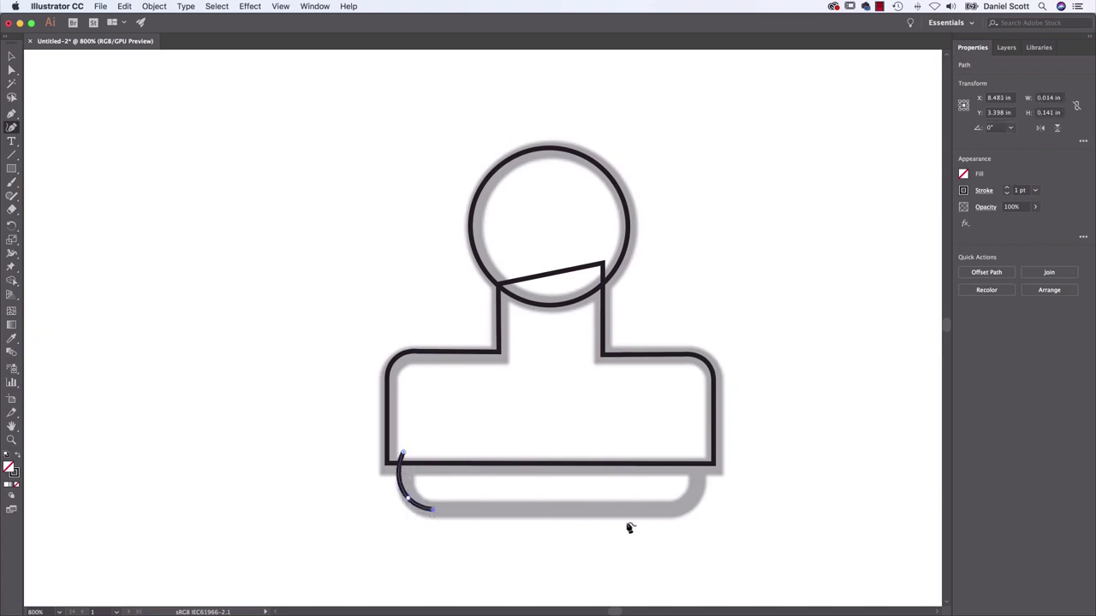
pyautogui.click(672, 512)
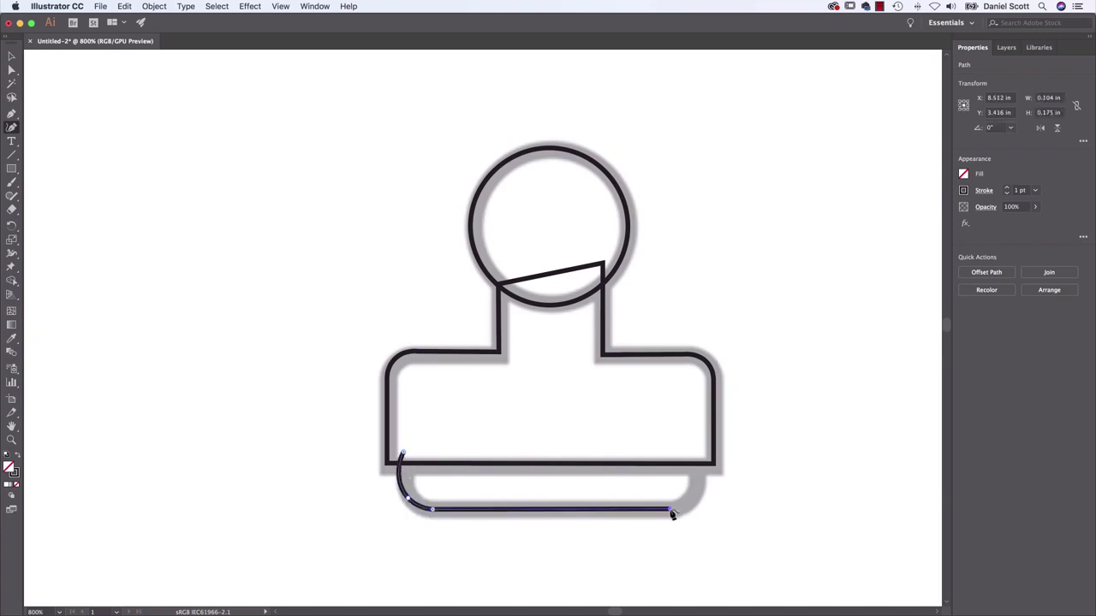
pyautogui.click(691, 500)
pyautogui.click(699, 471)
pyautogui.moveTo(699, 471); pyautogui.dragTo(689, 438)
pyautogui.click(402, 452)
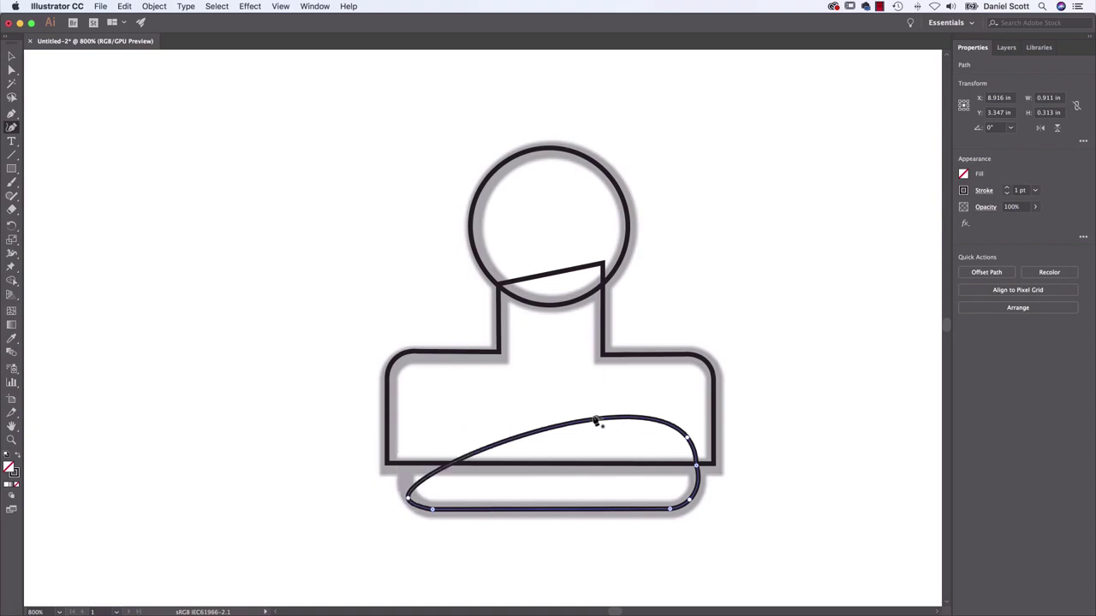
pyautogui.press('Escape')
# Draw a rectangle about 0.905 by 0.177 in over the stamp's base plate, overlapping the body's lower edge.
pyautogui.click(11, 169)
pyautogui.moveTo(6, 171); pyautogui.dragTo(43, 171)
pyautogui.moveTo(400, 450); pyautogui.dragTo(698, 509)
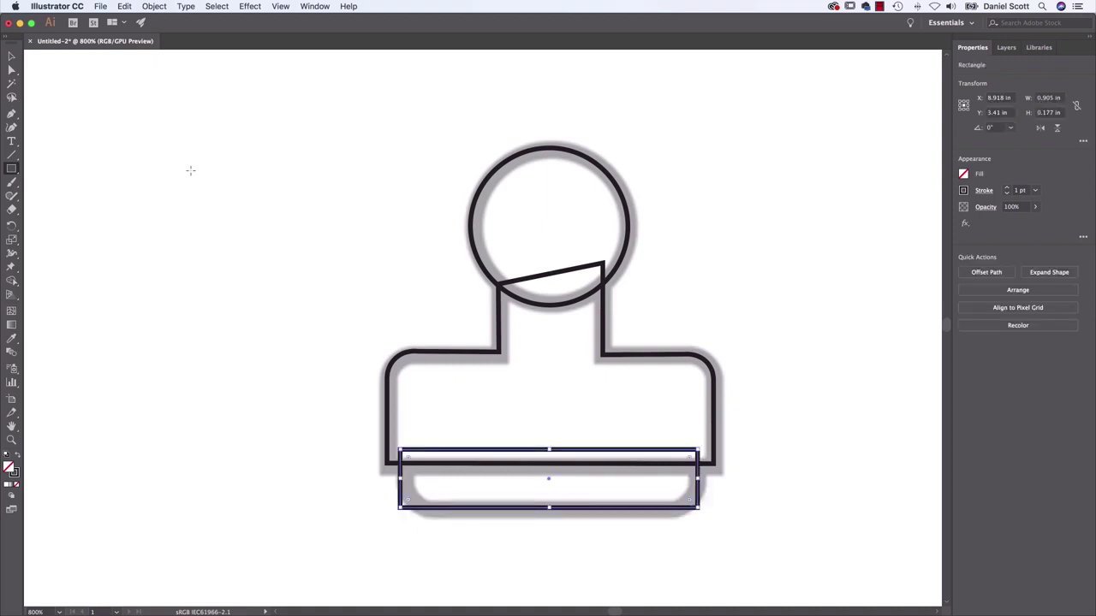
# Round the two lower corners of the base plate rectangle to match the template.
pyautogui.click(11, 57)
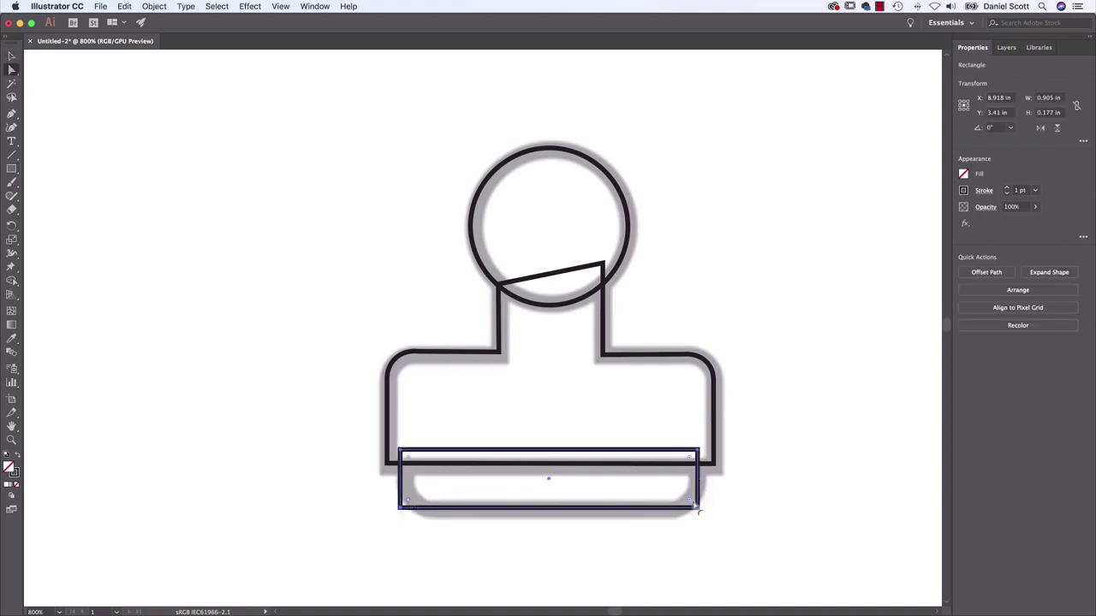
pyautogui.moveTo(681, 496); pyautogui.dragTo(663, 484)
pyautogui.click(552, 576)
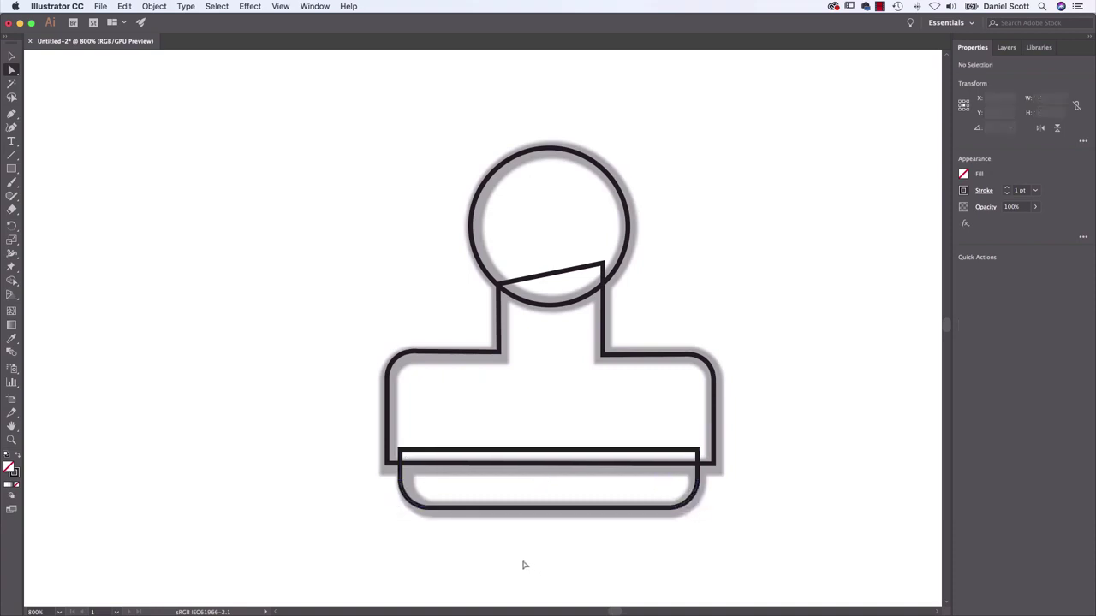
# Unlock all locked artwork and select the stamp's circle, body and base plate together.
pyautogui.press('v')
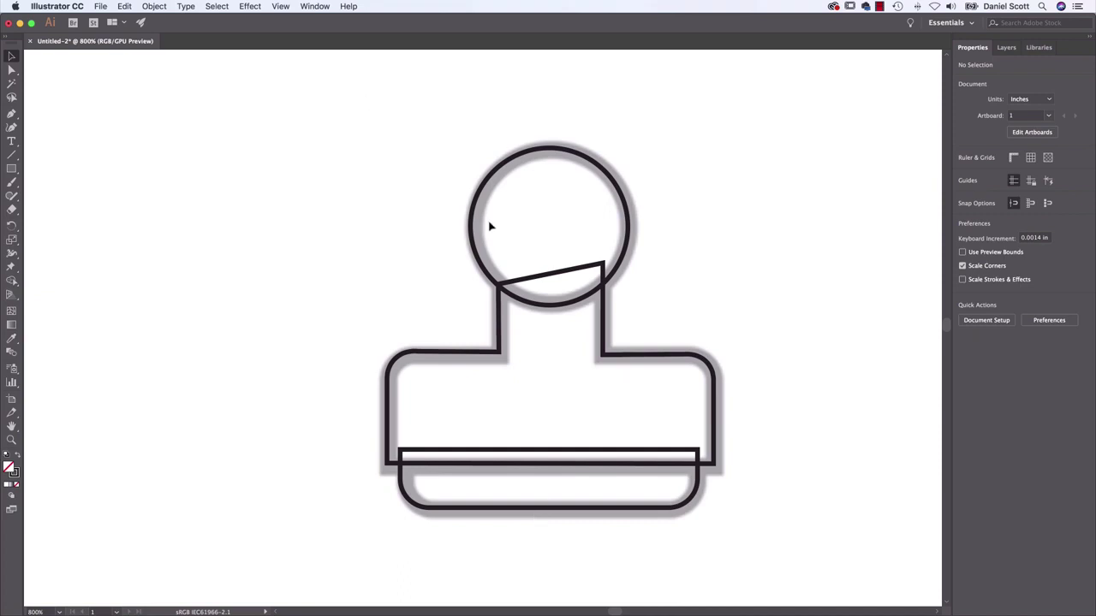
pyautogui.moveTo(812, 180); pyautogui.dragTo(332, 518)
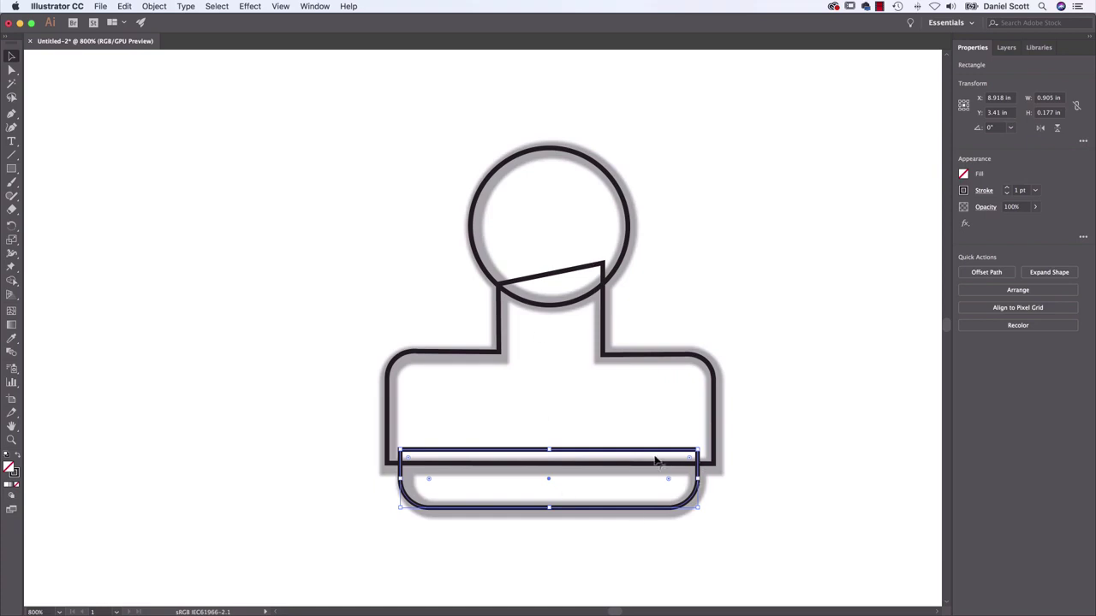
pyautogui.moveTo(680, 335); pyautogui.dragTo(611, 375)
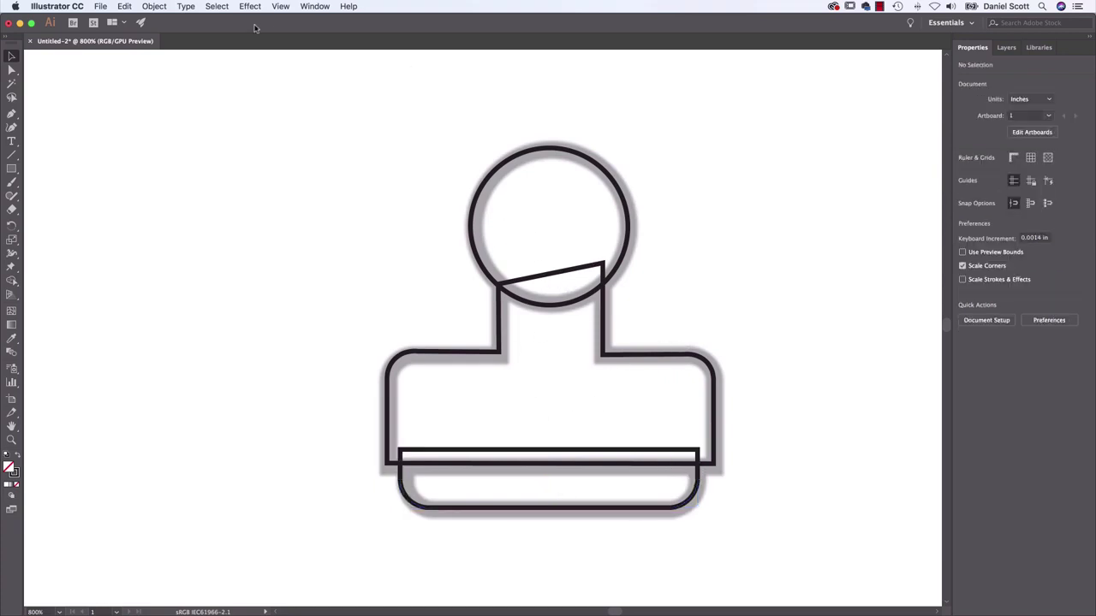
pyautogui.click(154, 6)
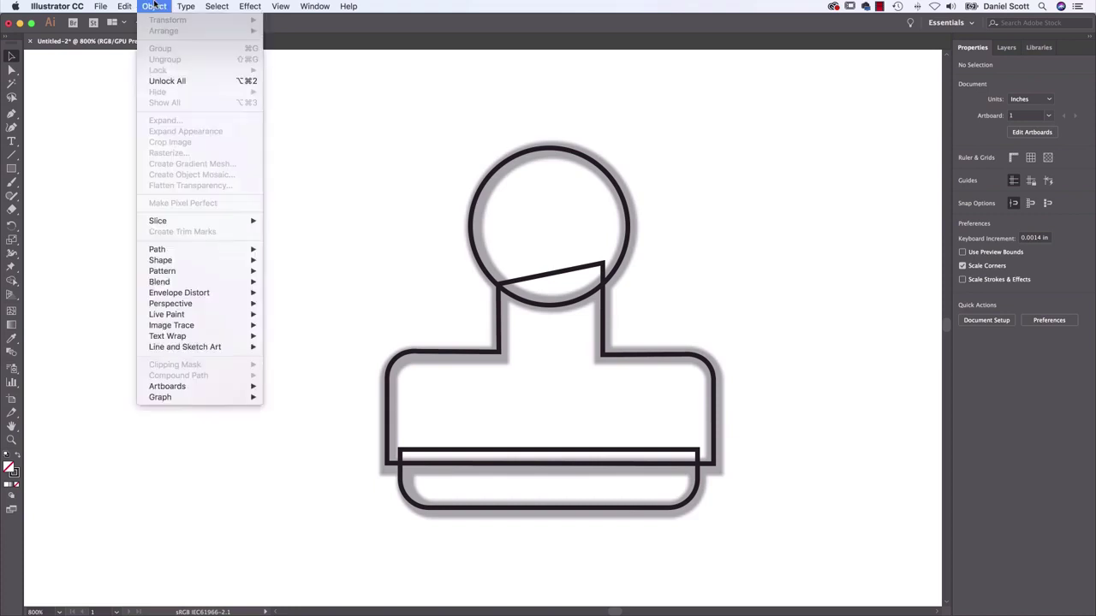
pyautogui.click(168, 81)
pyautogui.moveTo(313, 125)
pyautogui.mouseDown()
pyautogui.moveTo(748, 531)
pyautogui.moveTo(793, 550)
pyautogui.mouseUp()
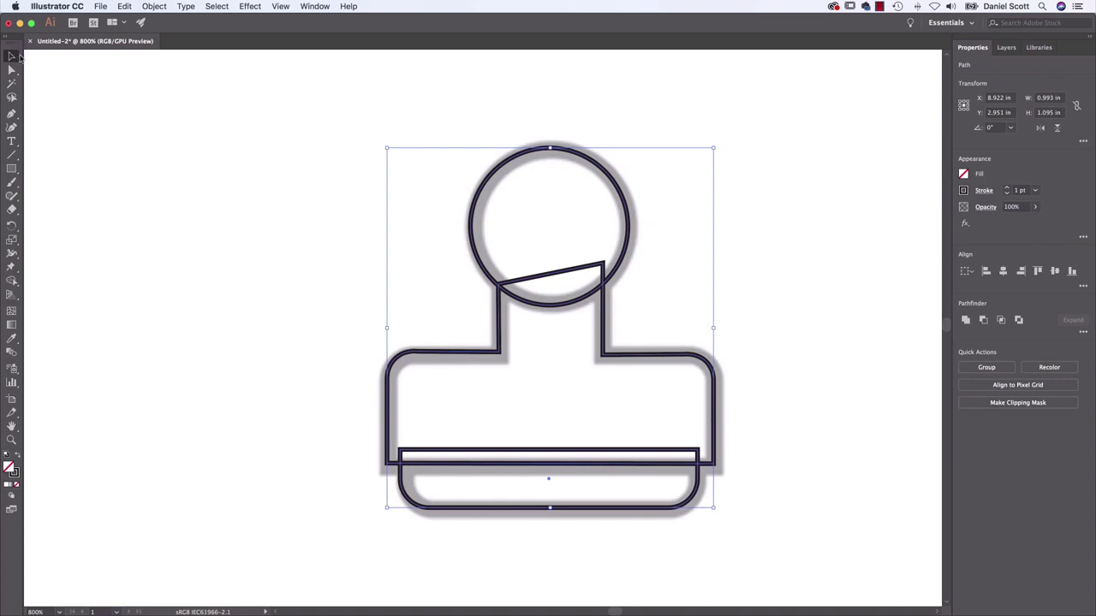
# Use Shape Builder to merge the neck overlap into the circle and the base plate overlap into the stamp body.
pyautogui.click(12, 285)
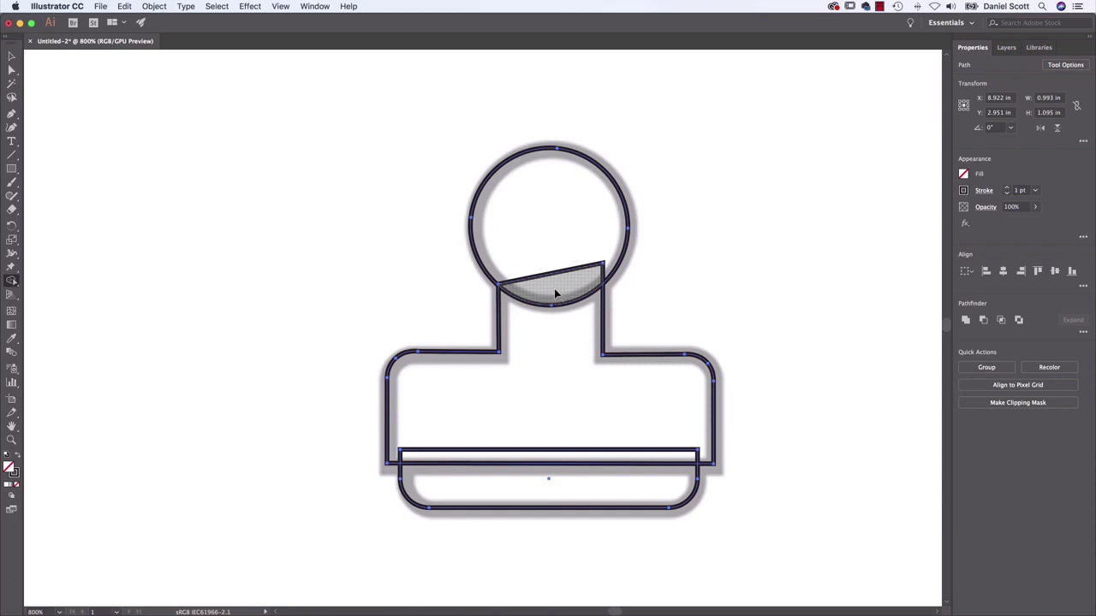
pyautogui.moveTo(554, 288); pyautogui.dragTo(553, 279)
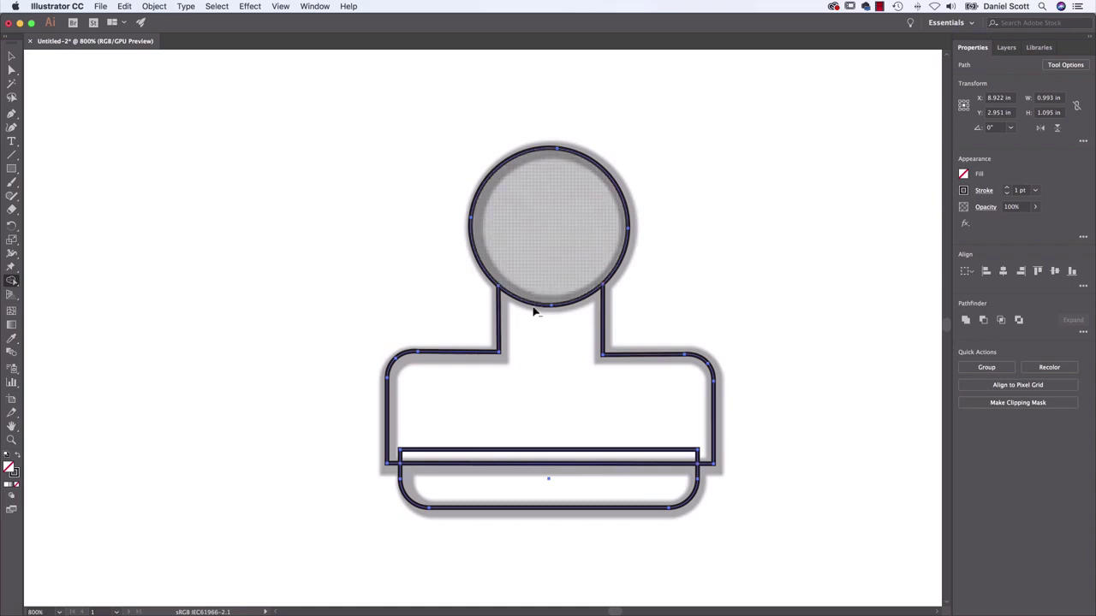
pyautogui.moveTo(656, 454); pyautogui.dragTo(651, 420)
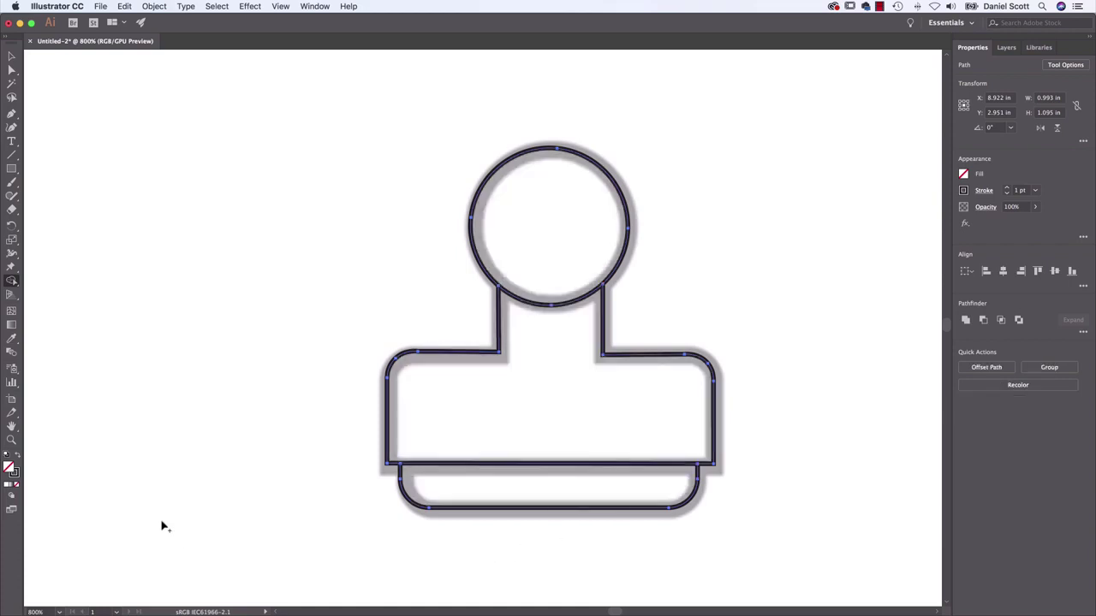
pyautogui.press('v')
pyautogui.click(237, 432)
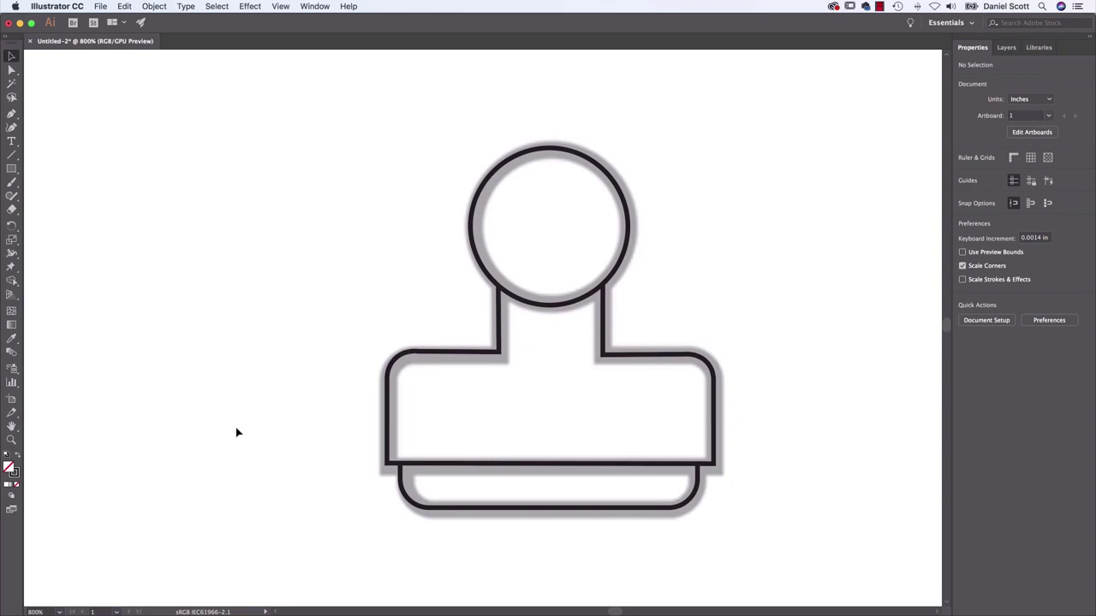
# Review the traced icons and the untraced pencil and brush templates, checking the flame and stamp paths.
pyautogui.press('super+minus')
pyautogui.press('super+minus')
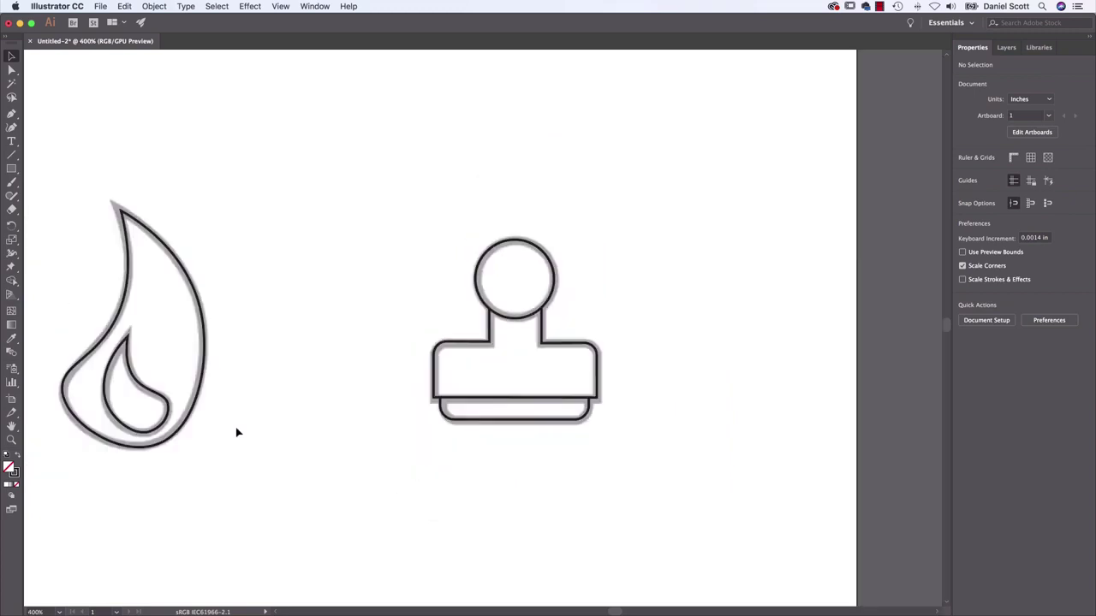
pyautogui.moveTo(217, 426)
pyautogui.mouseDown()
pyautogui.moveTo(598, 187)
pyautogui.moveTo(657, 230)
pyautogui.mouseUp()
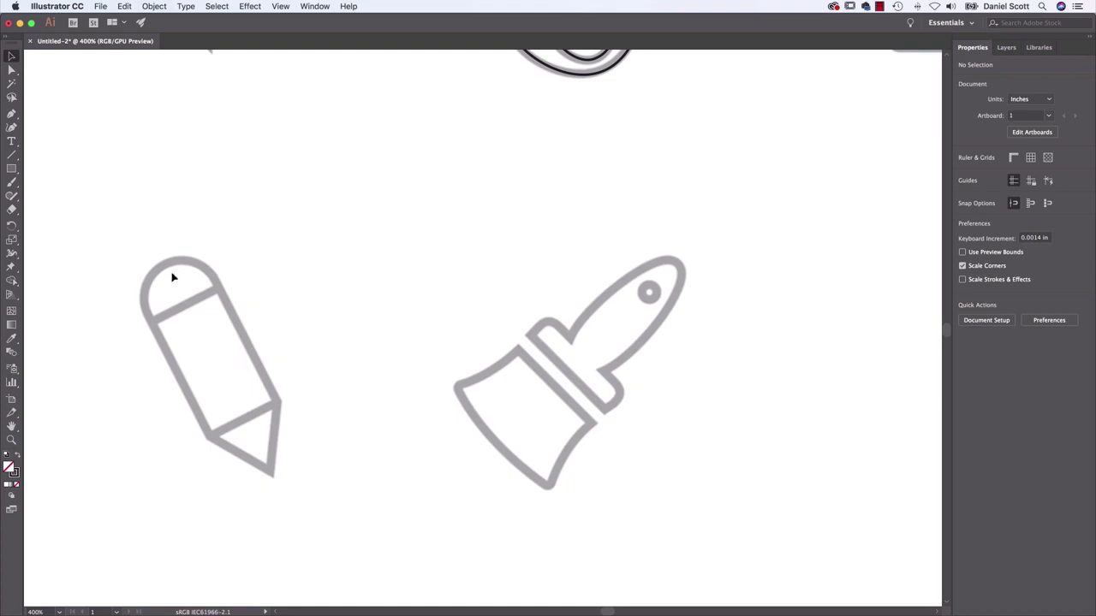
pyautogui.press('super+minus')
pyautogui.press('super+minus')
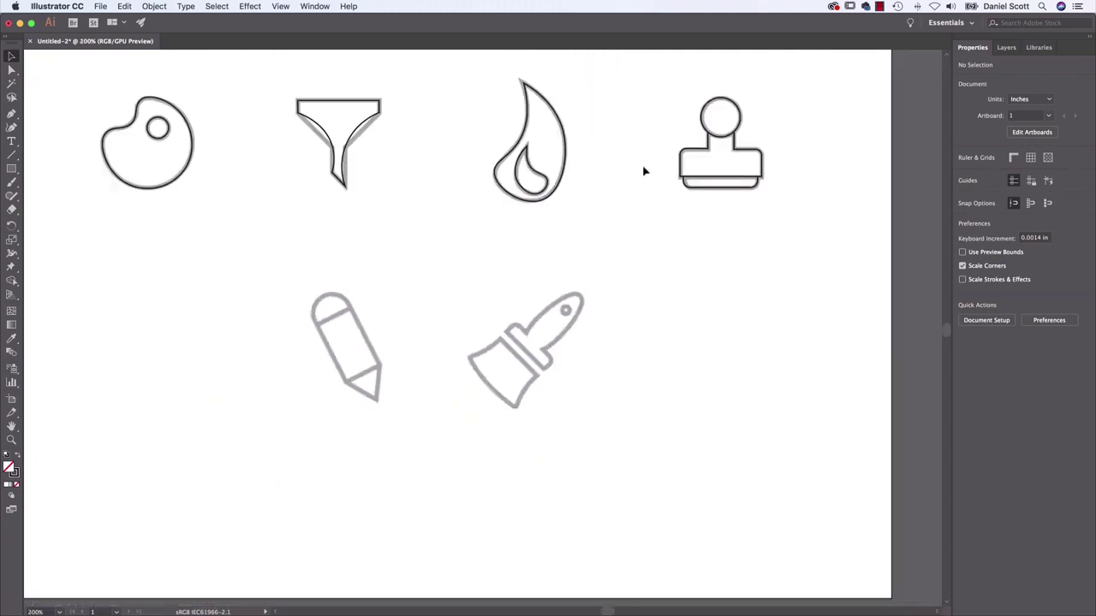
pyautogui.click(565, 156)
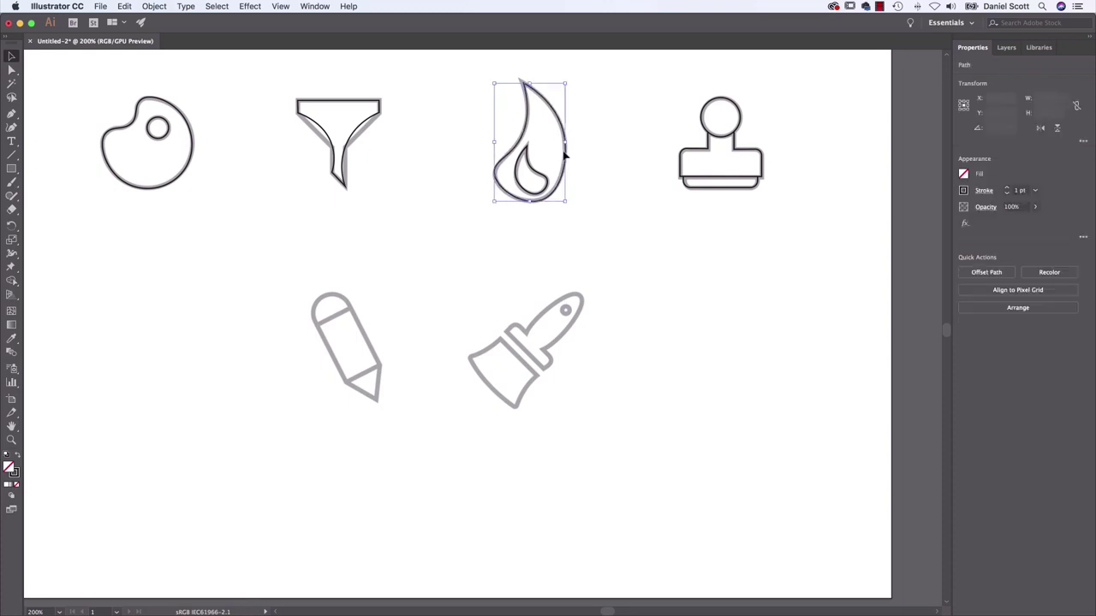
pyautogui.click(542, 175)
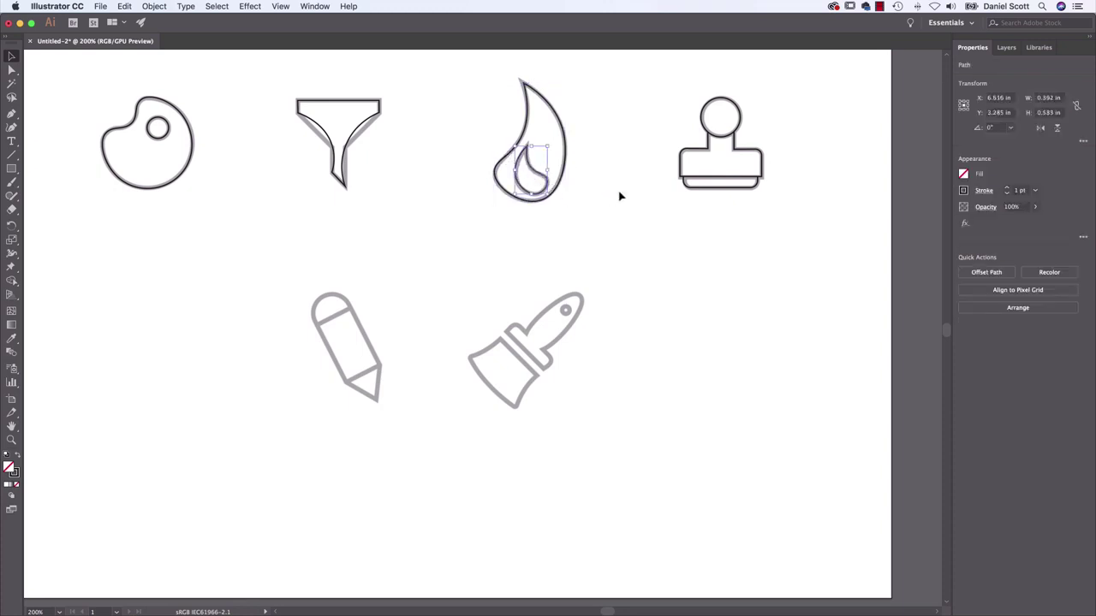
pyautogui.moveTo(669, 96); pyautogui.dragTo(807, 214)
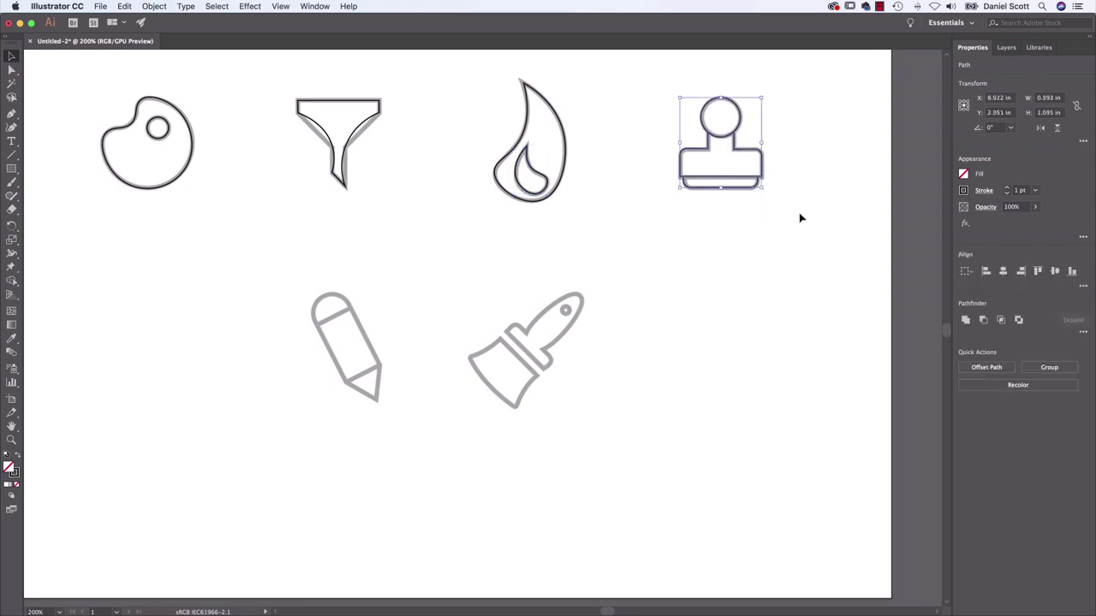
pyautogui.click(875, 205)
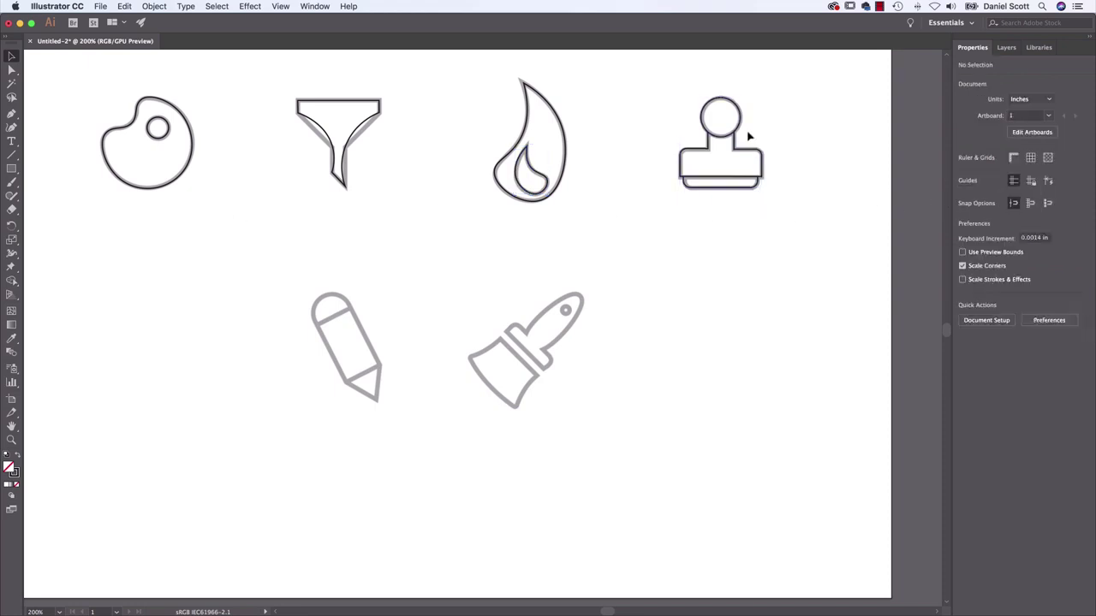
# Try to fill the stamp's circle with magenta using the Shape Builder tool.
pyautogui.moveTo(742, 128)
pyautogui.mouseDown()
pyautogui.moveTo(741, 97)
pyautogui.moveTo(743, 137)
pyautogui.mouseUp()
pyautogui.moveTo(668, 96); pyautogui.dragTo(772, 226)
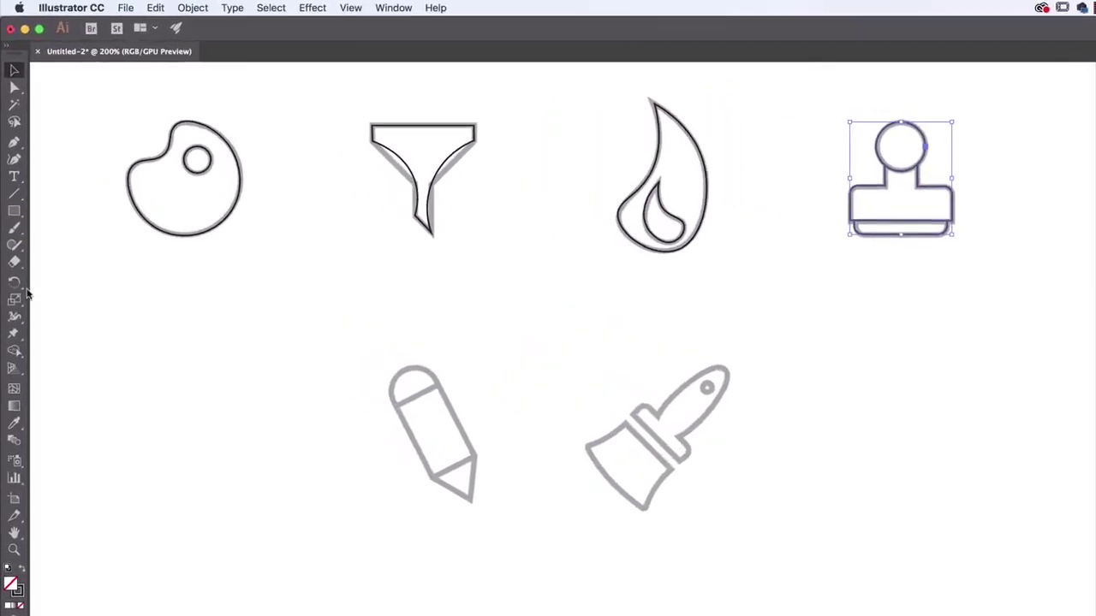
pyautogui.click(16, 358)
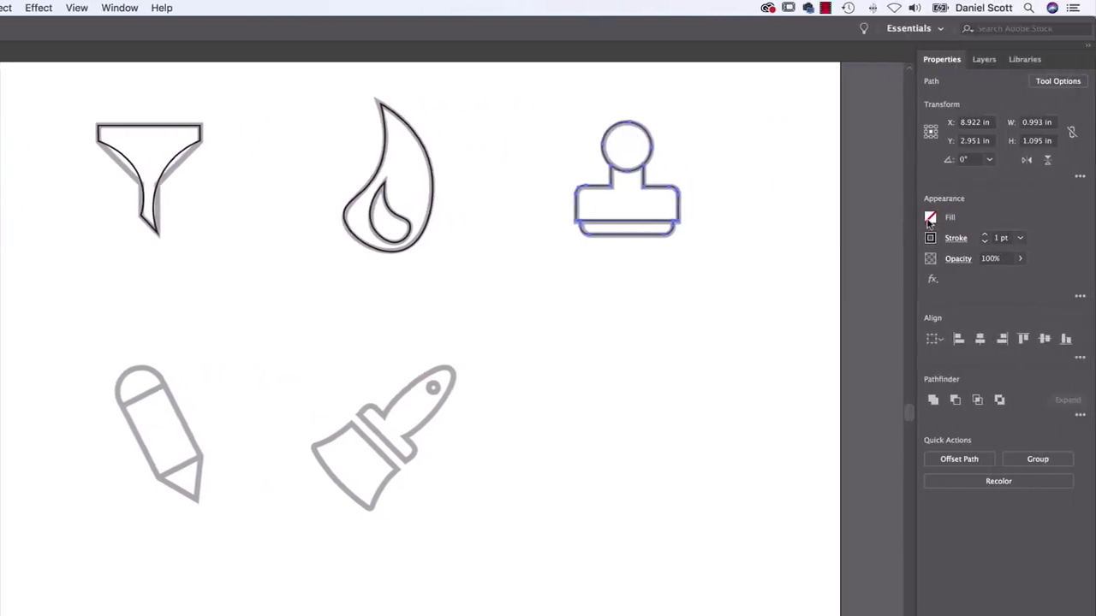
pyautogui.click(1004, 217)
pyautogui.click(869, 270)
pyautogui.click(620, 152)
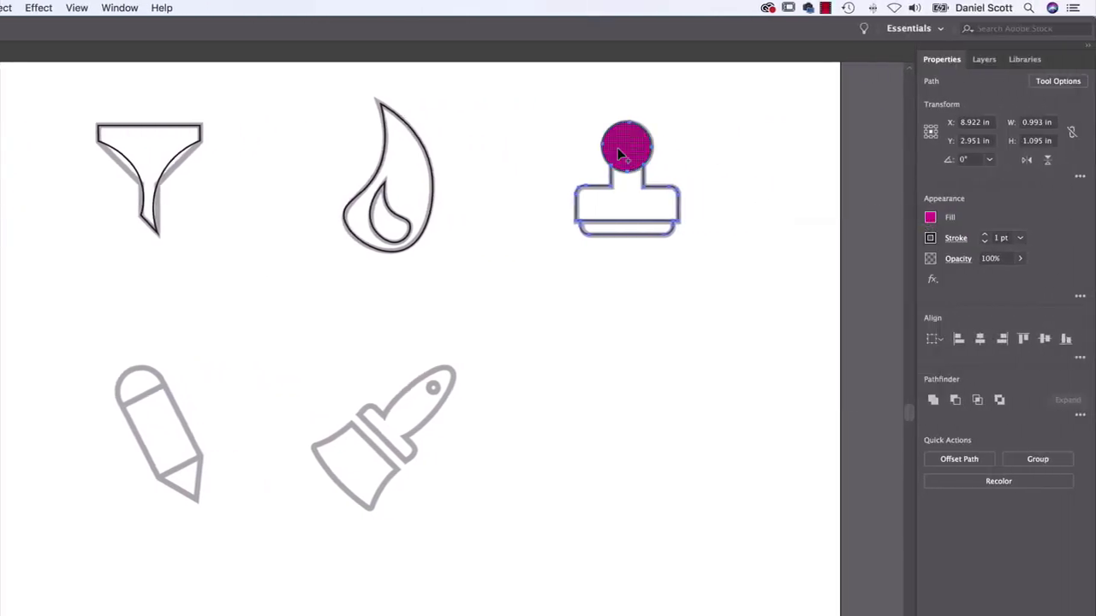
pyautogui.press('super+z')
pyautogui.press('v')
pyautogui.click(729, 170)
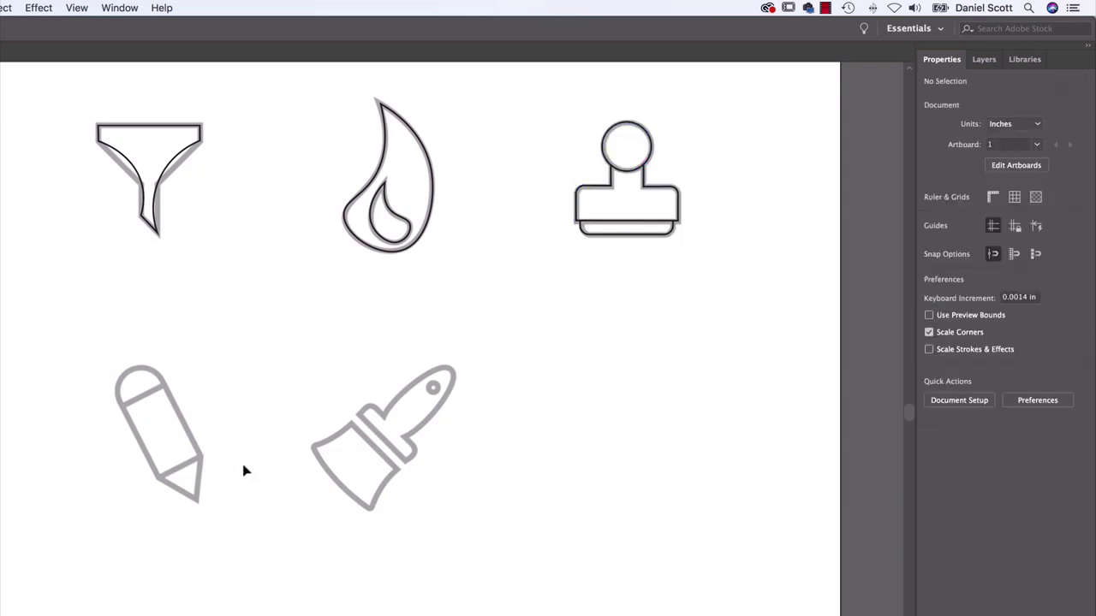
pyautogui.moveTo(508, 283); pyautogui.dragTo(551, 356)
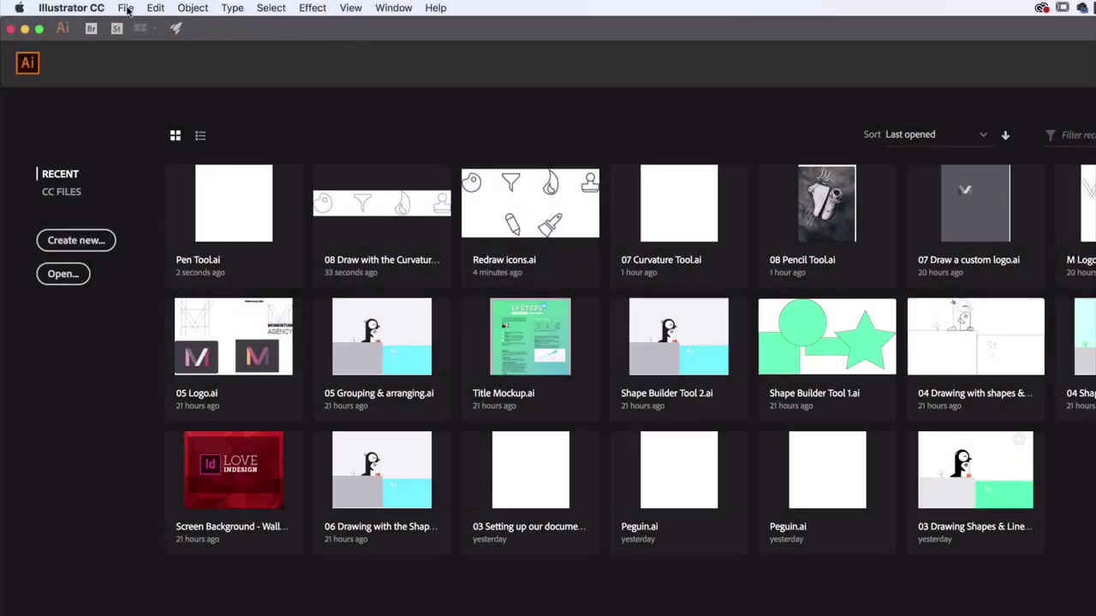
# Open Pen Tool.ai from the exercise files folder.
pyautogui.click(126, 9)
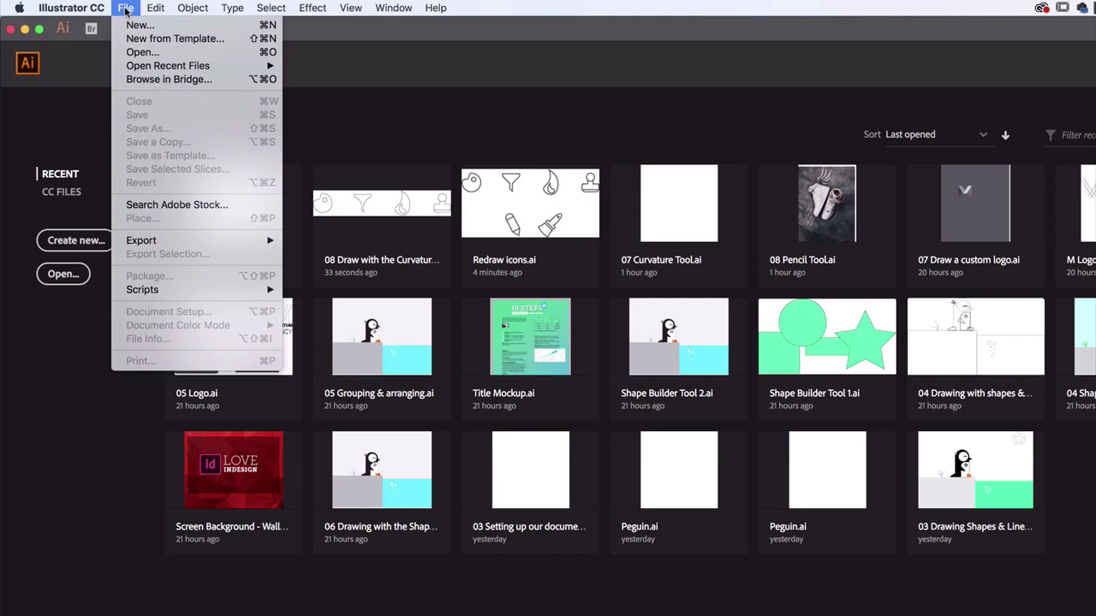
pyautogui.click(143, 53)
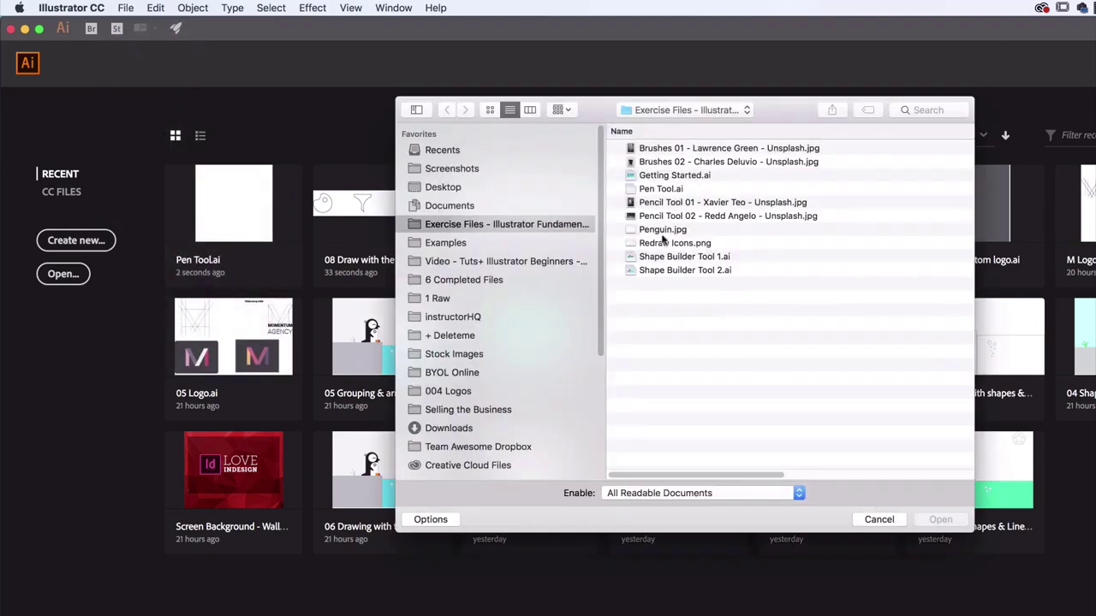
pyautogui.click(656, 188)
pyautogui.click(954, 519)
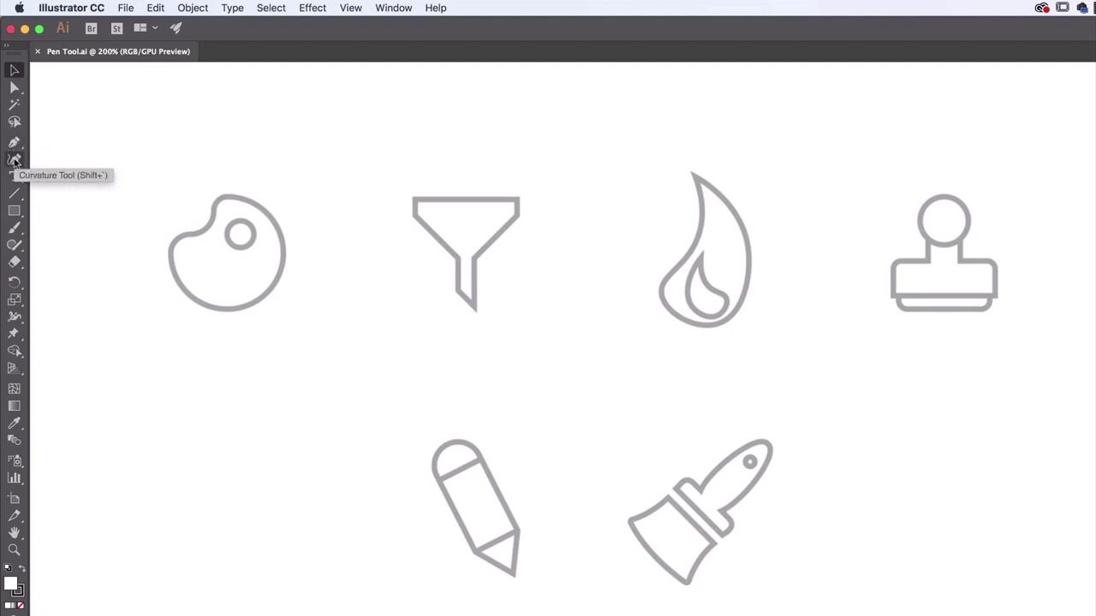
# Trace the funnel template with the Pen tool as a closed path of straight segments, placing an anchor at each corner.
pyautogui.click(14, 144)
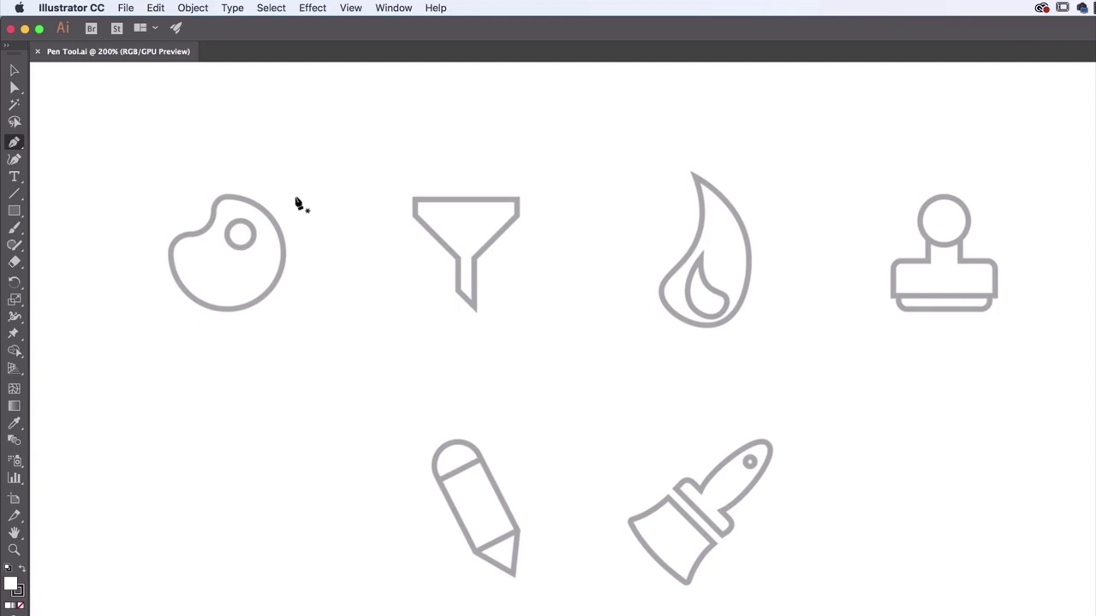
pyautogui.press('capslock')
pyautogui.press('capslock')
pyautogui.press('super+equal')
pyautogui.press('super+equal')
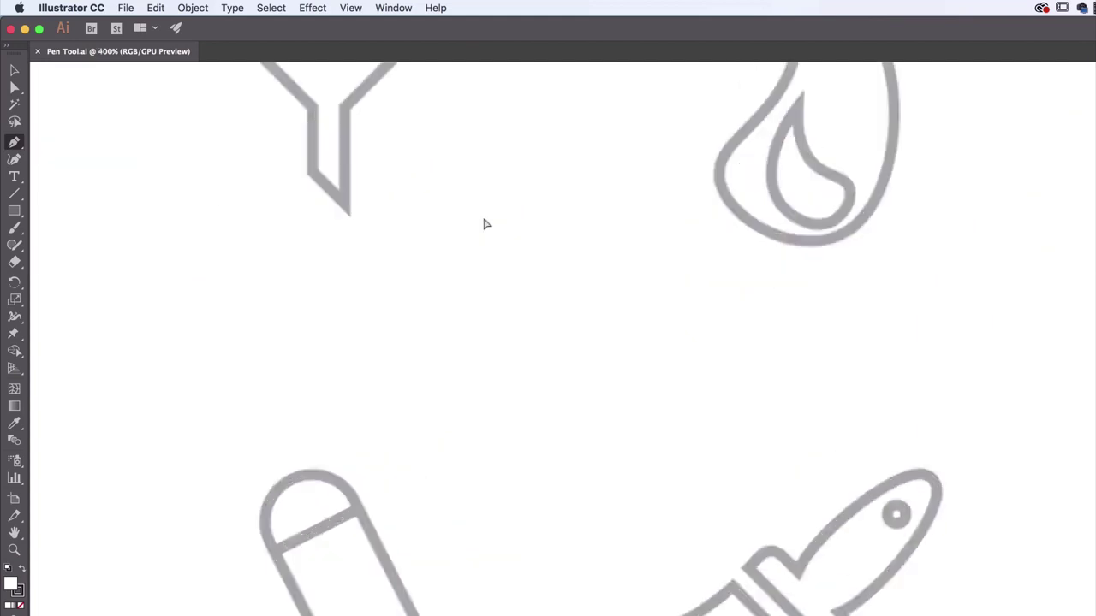
pyautogui.moveTo(485, 217); pyautogui.dragTo(678, 533)
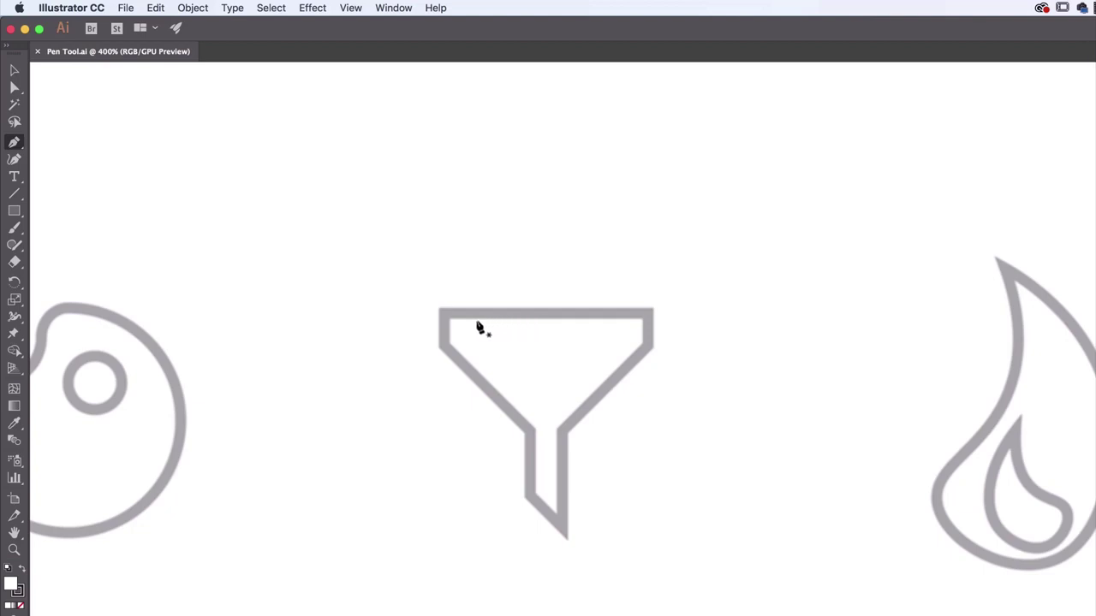
pyautogui.click(445, 313)
pyautogui.click(443, 348)
pyautogui.click(531, 431)
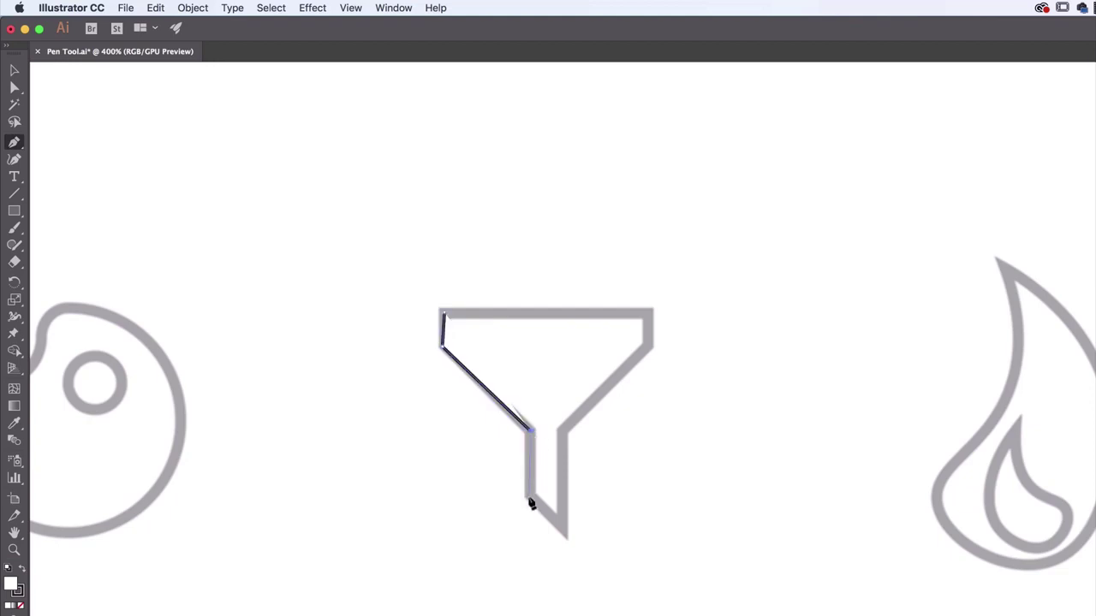
pyautogui.click(528, 498)
pyautogui.click(563, 529)
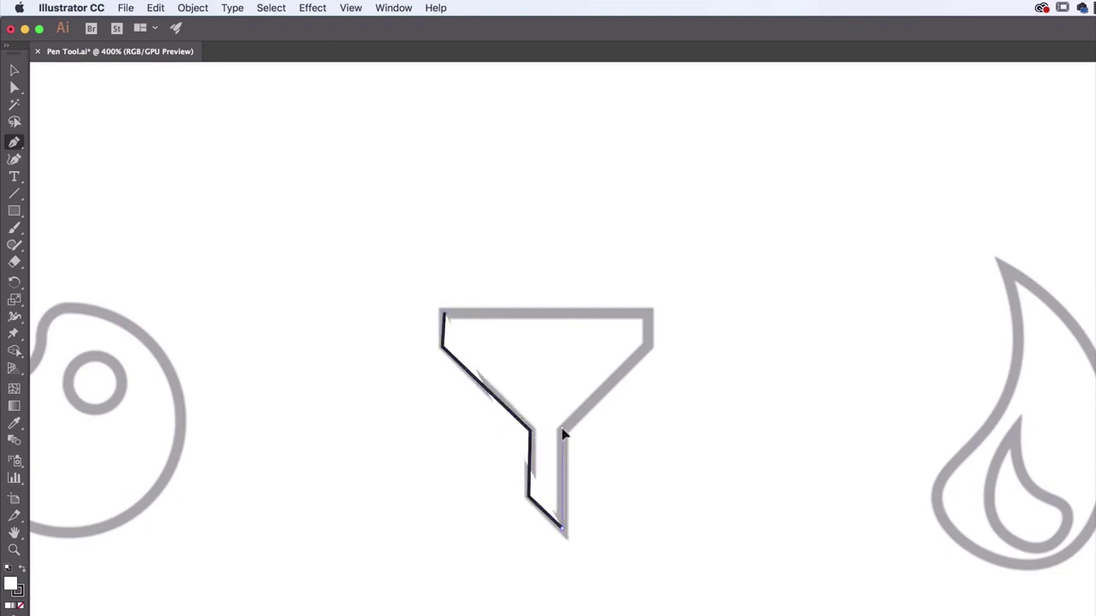
pyautogui.click(562, 432)
pyautogui.click(651, 347)
pyautogui.click(650, 312)
pyautogui.click(445, 313)
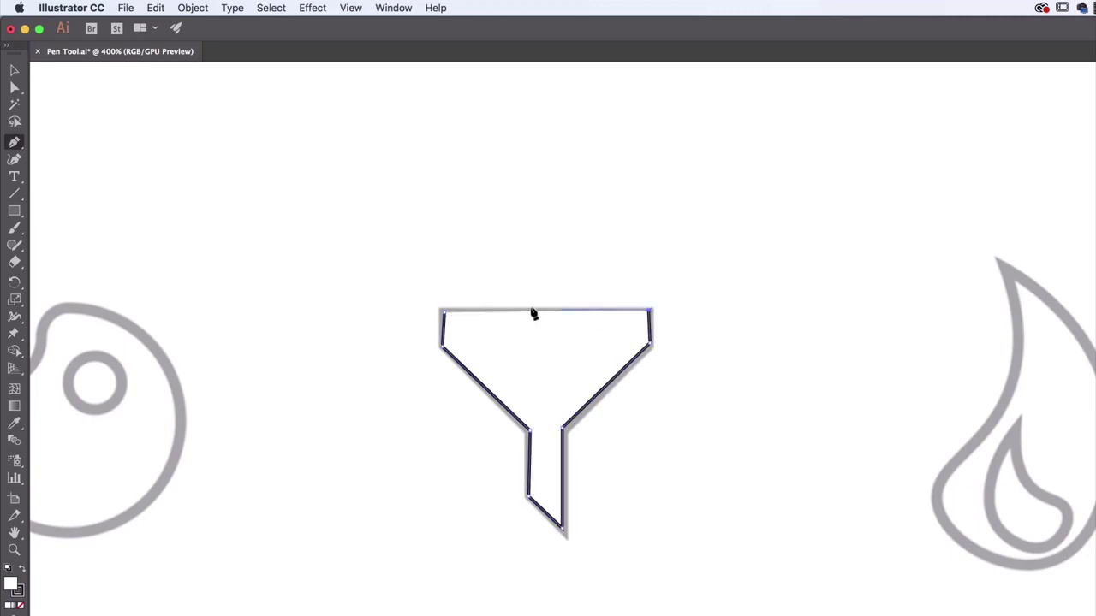
pyautogui.click(444, 314)
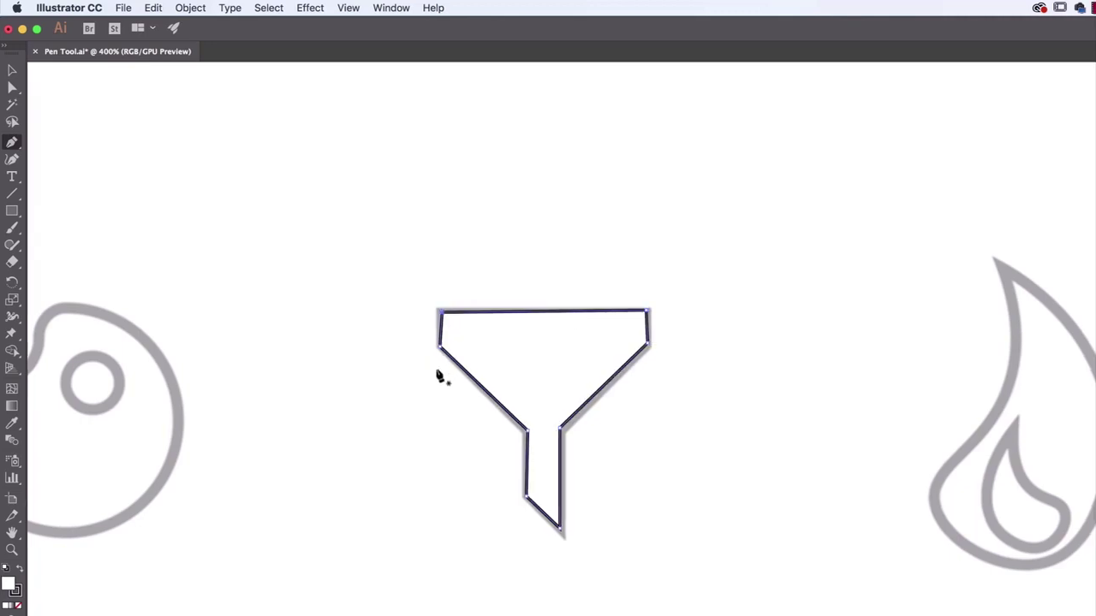
# Set the funnel path's fill to None so the template shows through.
pyautogui.click(931, 219)
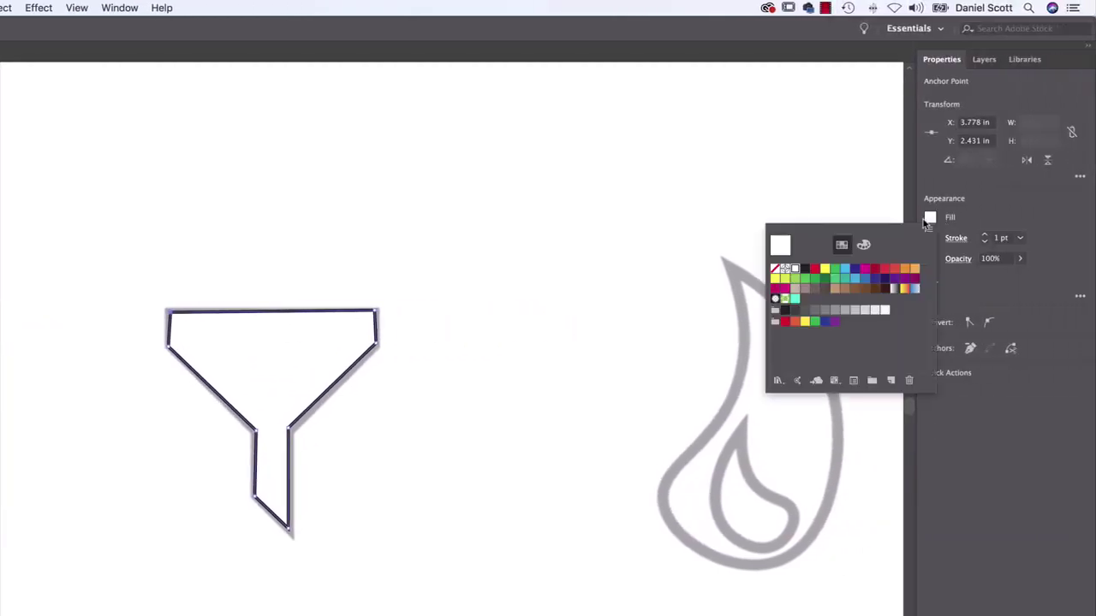
pyautogui.click(775, 271)
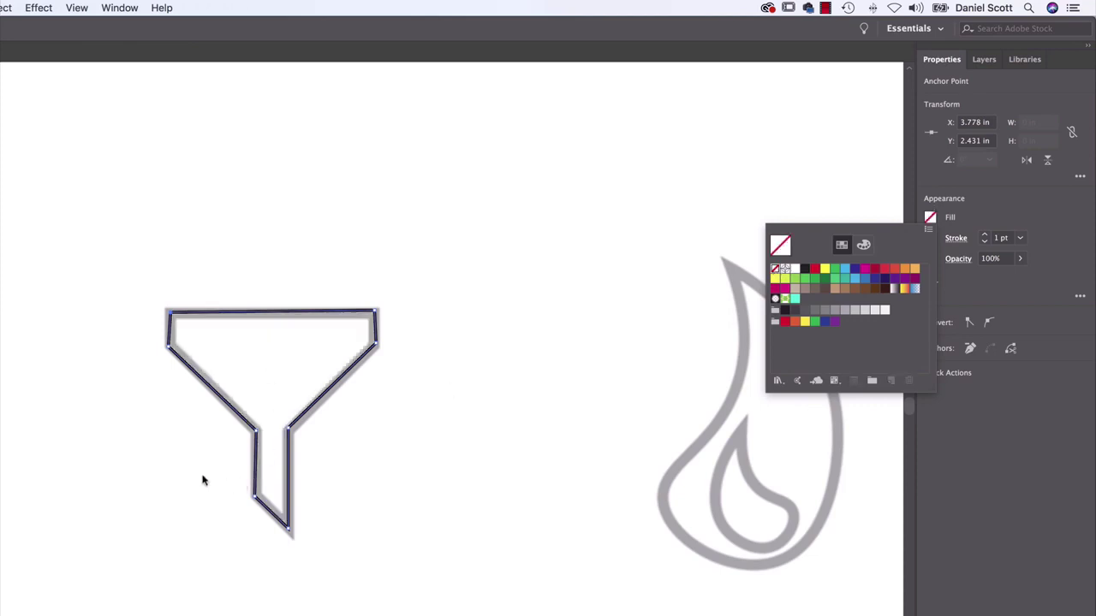
pyautogui.press('Escape')
# Try to place a first curved Pen anchor on the palette template's upper right edge.
pyautogui.moveTo(108, 420); pyautogui.dragTo(531, 433)
pyautogui.press('super+equal')
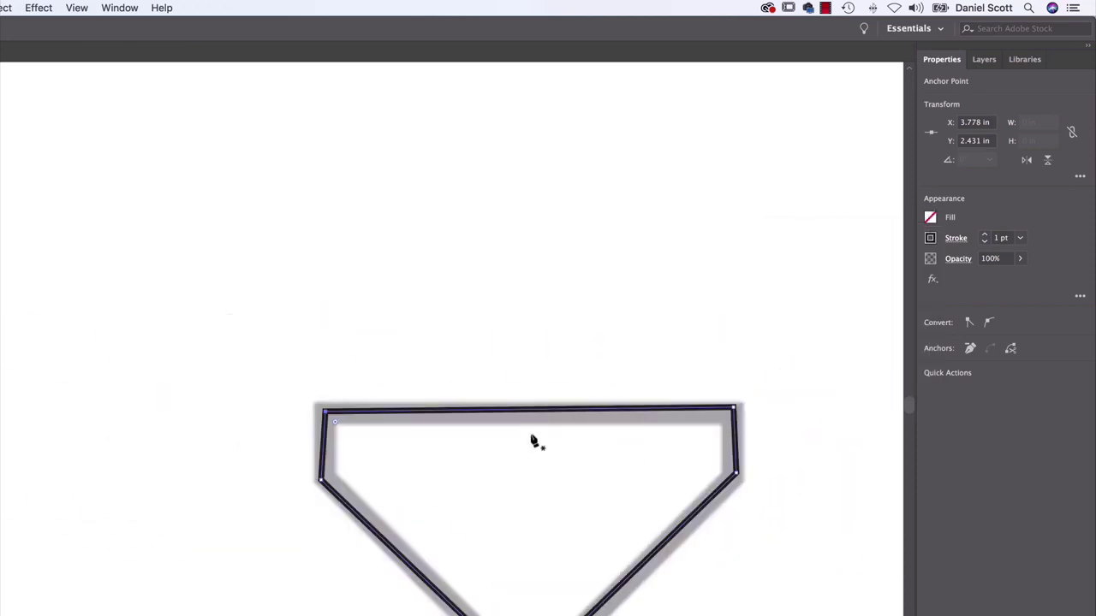
pyautogui.hscroll(-10, 262, 403)
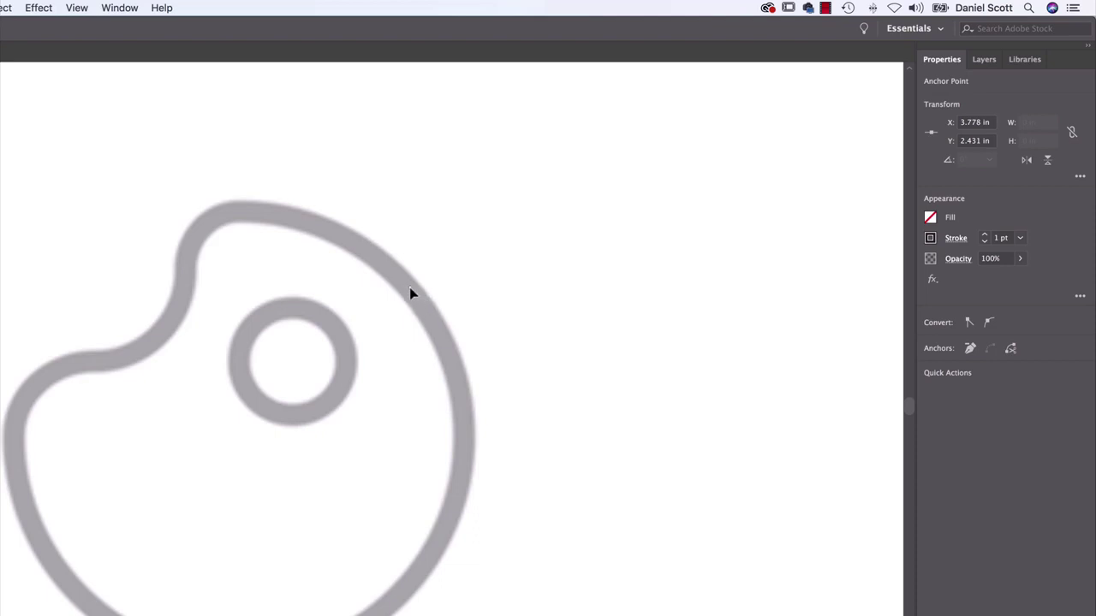
pyautogui.moveTo(409, 293); pyautogui.dragTo(577, 286)
pyautogui.moveTo(545, 217); pyautogui.dragTo(439, 338)
pyautogui.moveTo(440, 334); pyautogui.dragTo(443, 332)
pyautogui.moveTo(443, 334); pyautogui.dragTo(445, 333)
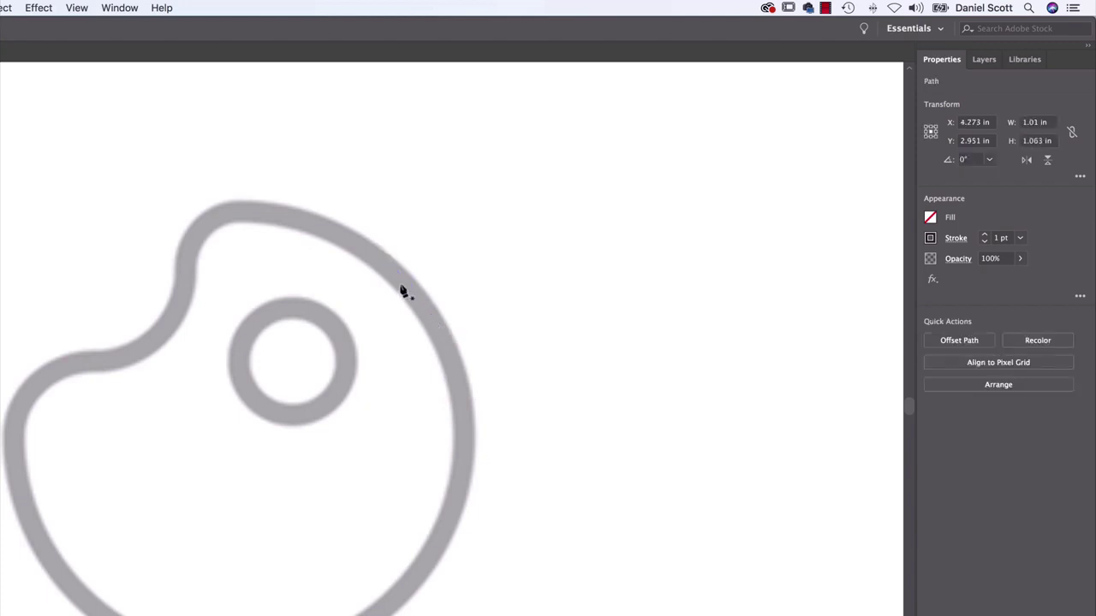
# Start the palette outline with smooth Pen anchors on its upper right and lower right edges, fitting the curve between them to the template.
pyautogui.moveTo(395, 276); pyautogui.dragTo(441, 341)
pyautogui.moveTo(421, 302); pyautogui.dragTo(437, 319)
pyautogui.moveTo(451, 327); pyautogui.dragTo(449, 326)
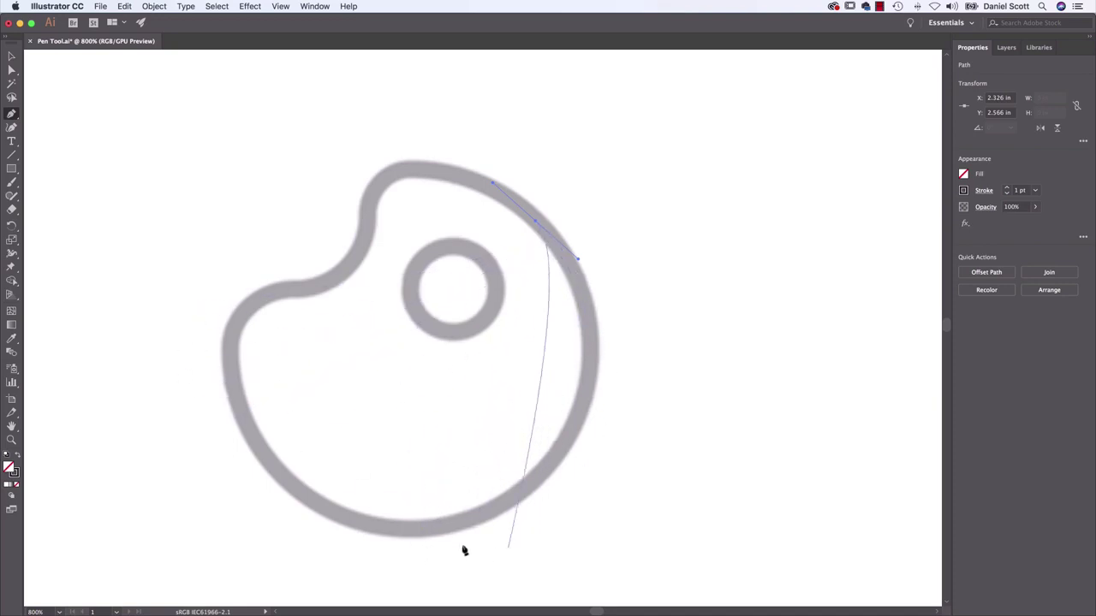
pyautogui.moveTo(413, 532); pyautogui.dragTo(185, 535)
pyautogui.hotkey('ctrl', 'z')
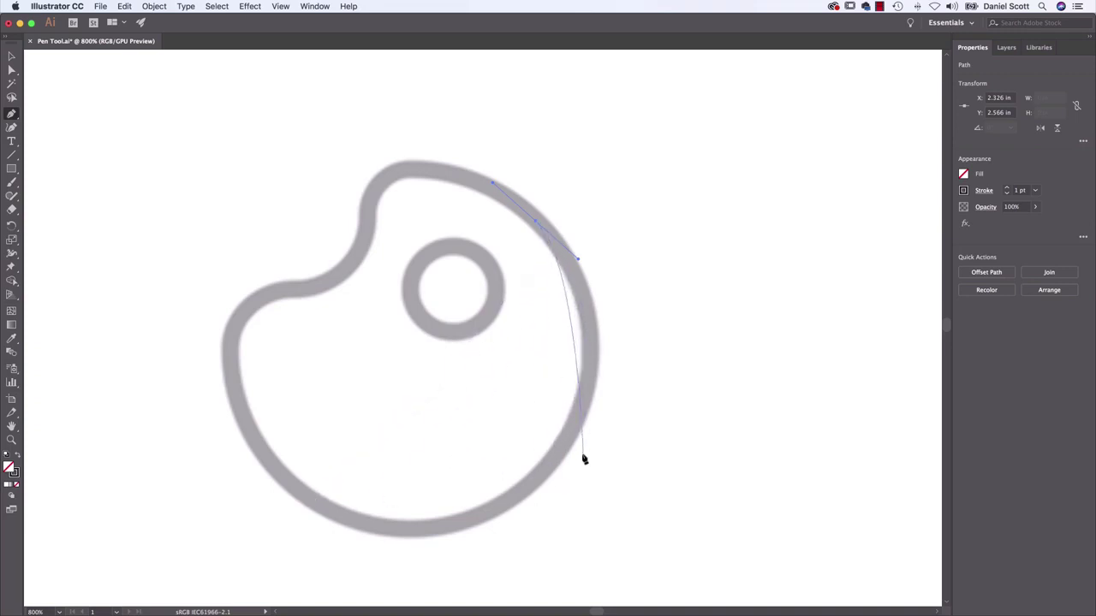
pyautogui.moveTo(563, 446); pyautogui.dragTo(509, 461)
pyautogui.moveTo(502, 579); pyautogui.dragTo(505, 538)
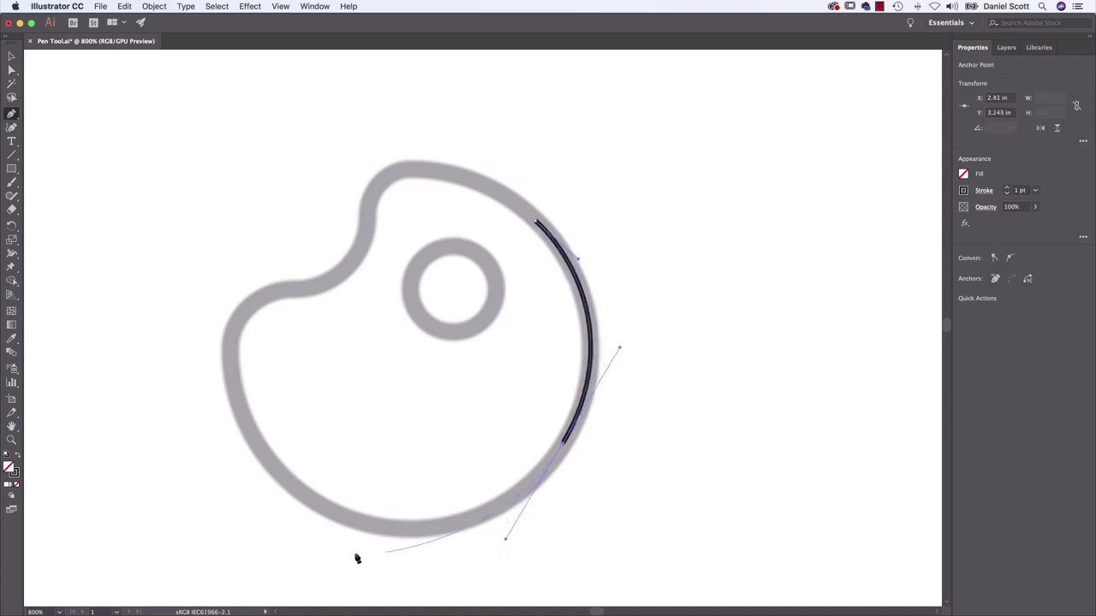
# Try to extend the palette outline with a corner anchor at its lower left and a smooth anchor on its upper left edge.
pyautogui.click(275, 471)
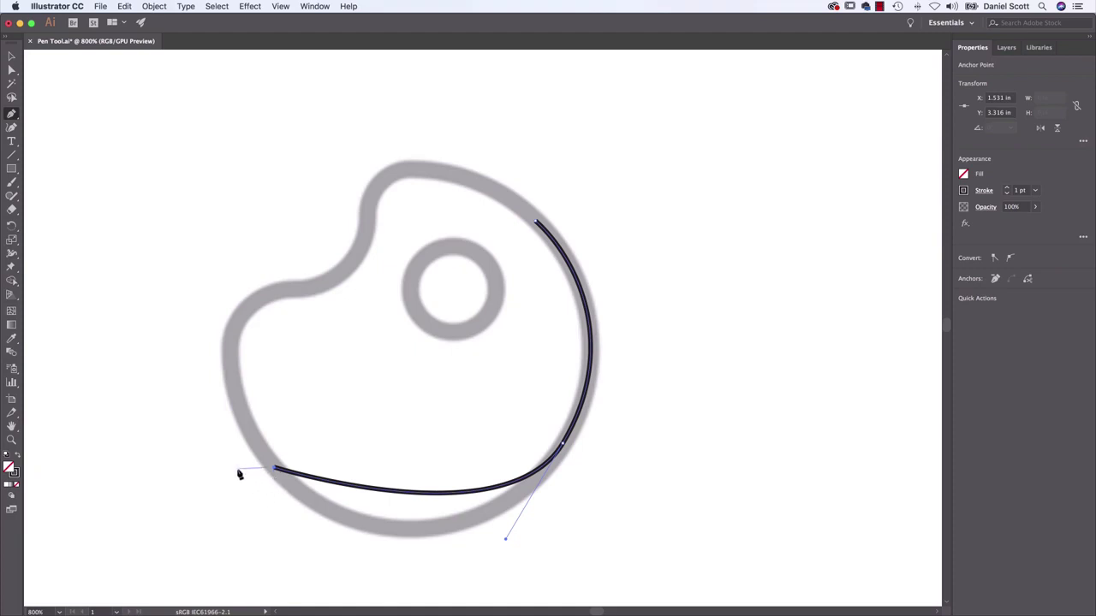
pyautogui.moveTo(235, 322); pyautogui.dragTo(276, 280)
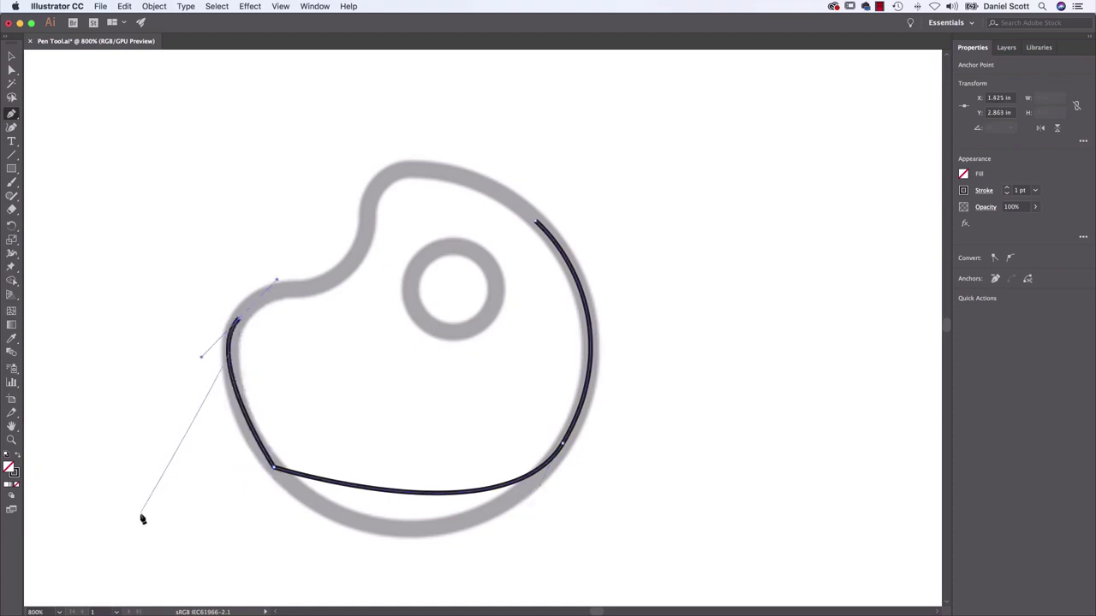
pyautogui.press('super+z')
pyautogui.press('super+z')
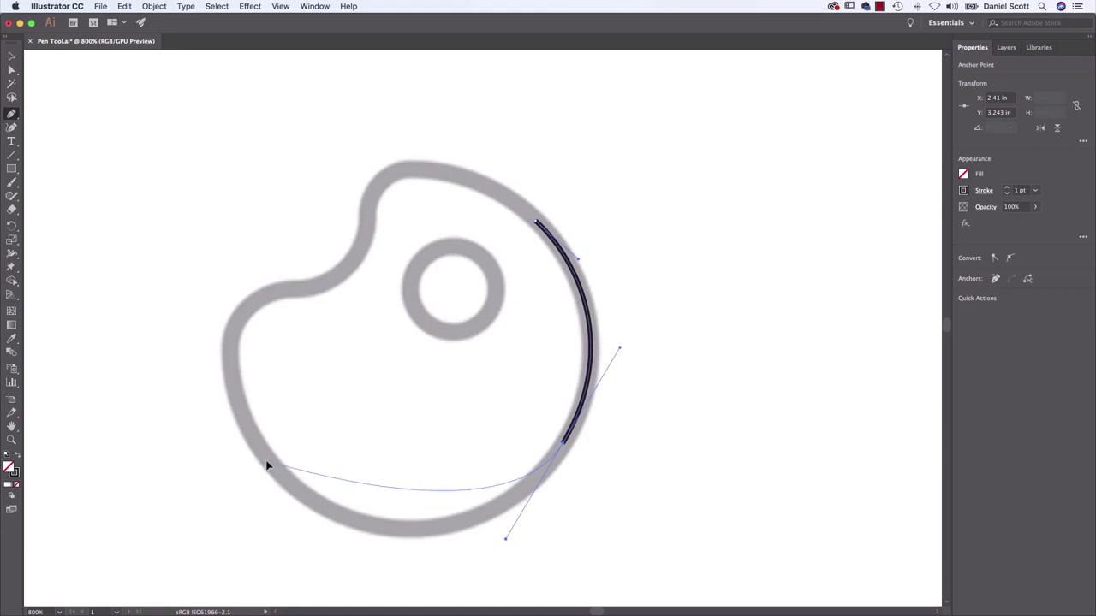
# Continue the palette outline with smooth Pen anchors on its lower left edge and upper left shoulder.
pyautogui.moveTo(256, 453); pyautogui.dragTo(192, 351)
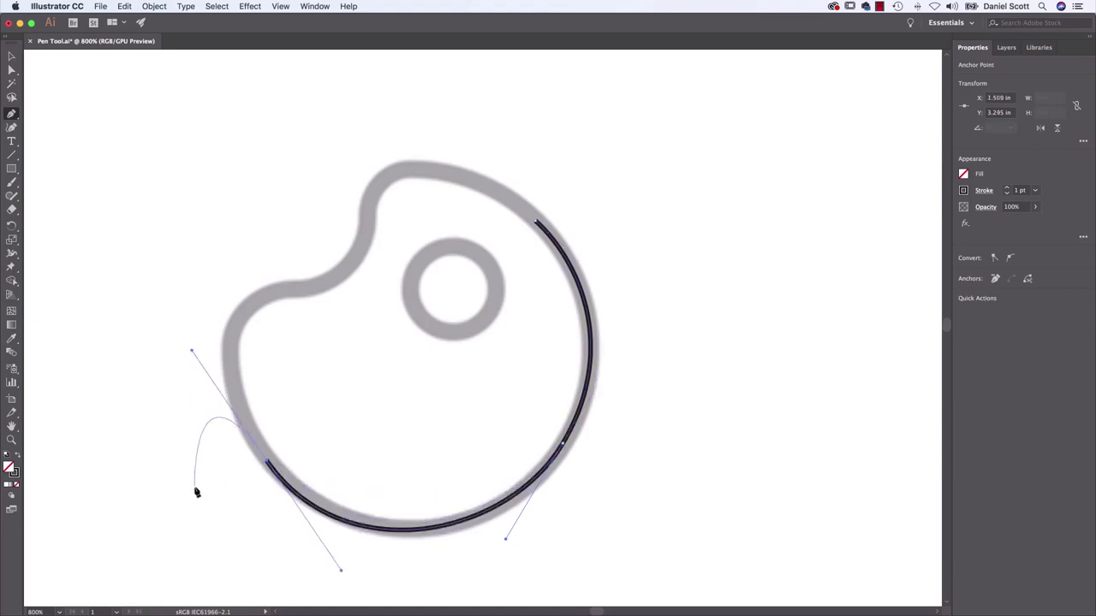
pyautogui.click(244, 308)
pyautogui.moveTo(332, 279); pyautogui.dragTo(371, 245)
pyautogui.press('super+z')
pyautogui.press('super+z')
pyautogui.moveTo(244, 310)
pyautogui.mouseDown()
pyautogui.moveTo(279, 282)
pyautogui.moveTo(280, 318)
pyautogui.moveTo(305, 245)
pyautogui.moveTo(267, 286)
pyautogui.moveTo(281, 284)
pyautogui.moveTo(257, 299)
pyautogui.moveTo(266, 288)
pyautogui.moveTo(248, 292)
pyautogui.moveTo(266, 288)
pyautogui.mouseUp()
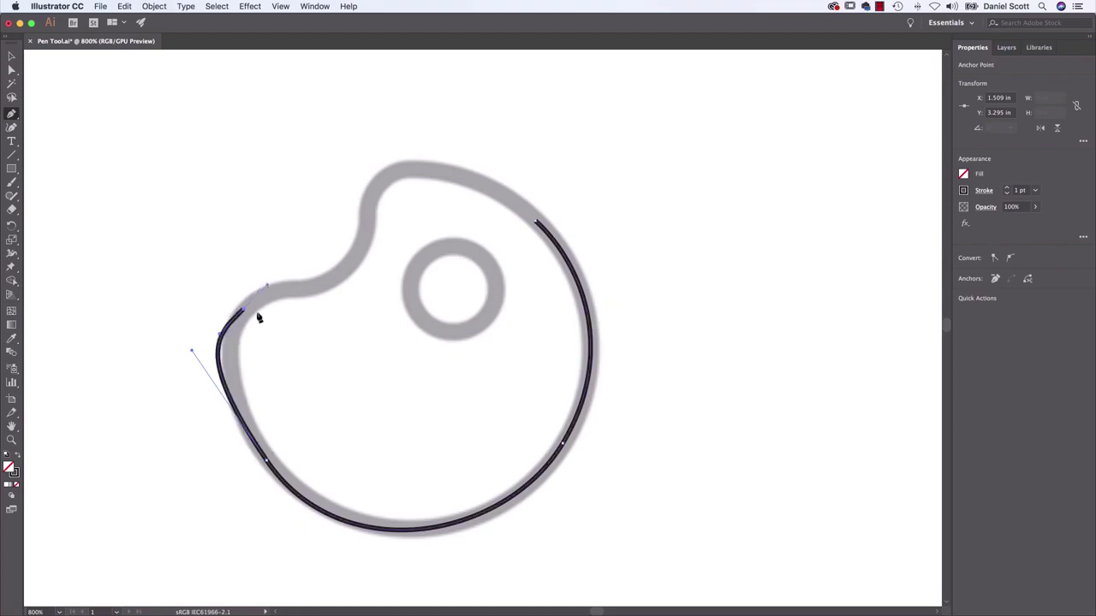
# Trace the palette's thumb notch and top bump with smooth anchors, and close the path with a smooth curve at the starting anchor.
pyautogui.moveTo(347, 268); pyautogui.dragTo(370, 248)
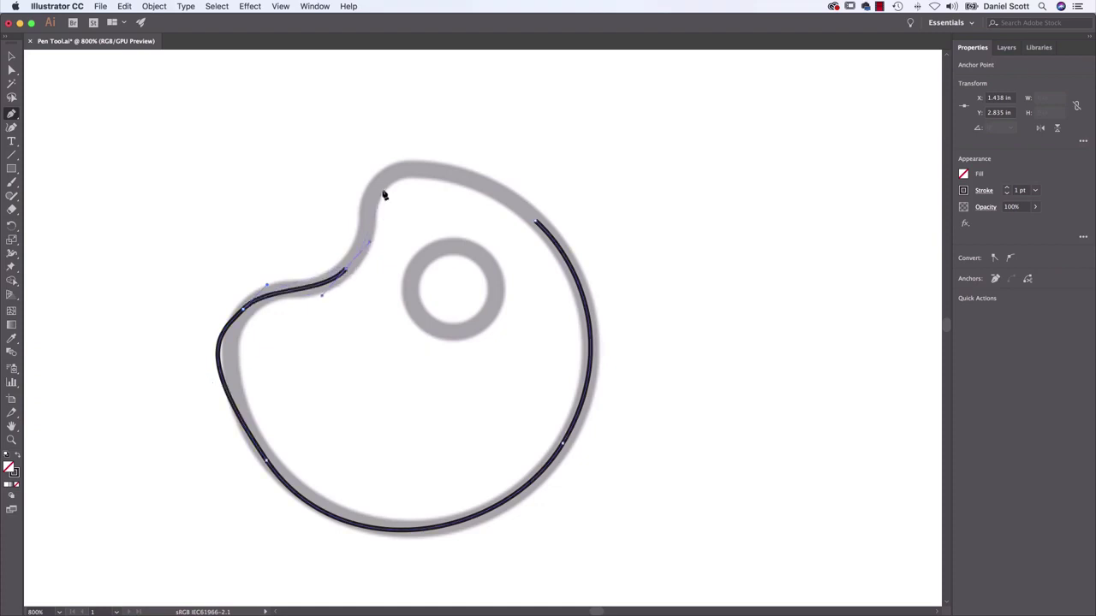
pyautogui.moveTo(380, 181); pyautogui.dragTo(407, 163)
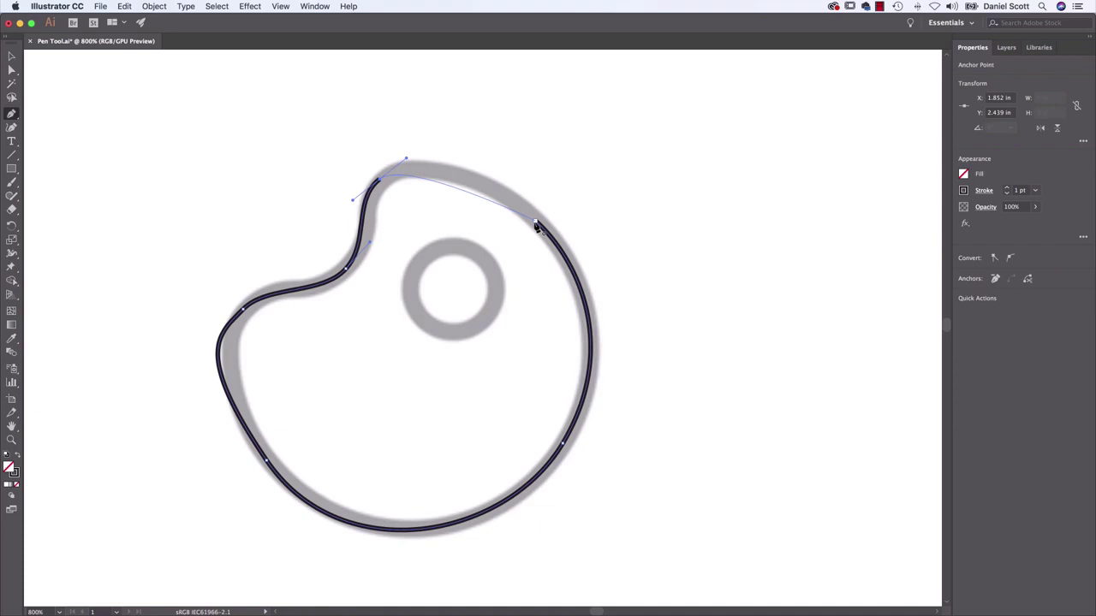
pyautogui.click(536, 223)
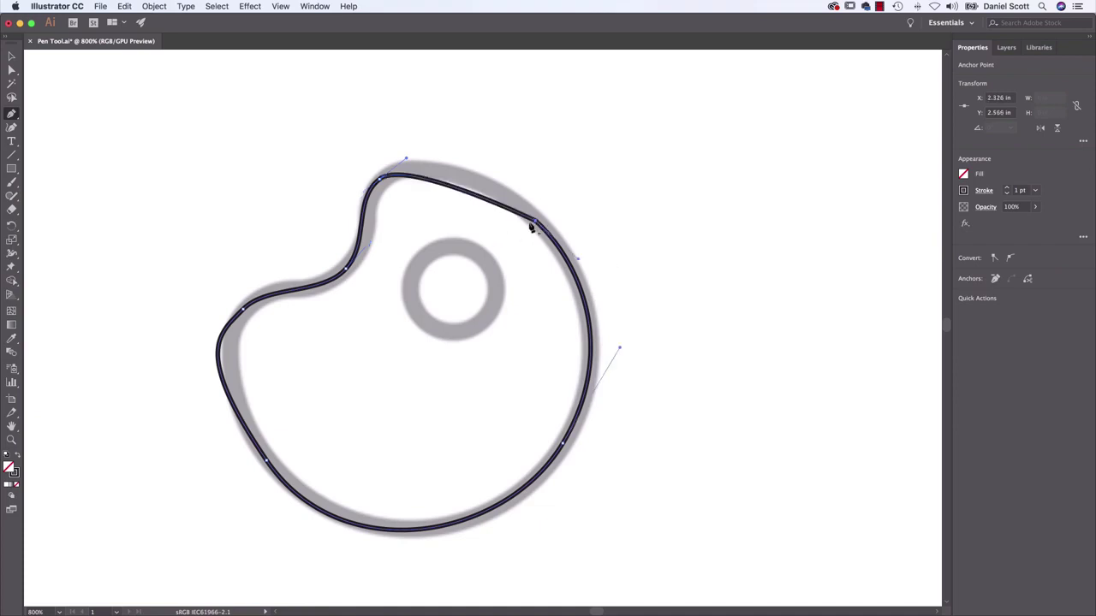
pyautogui.press('super+z')
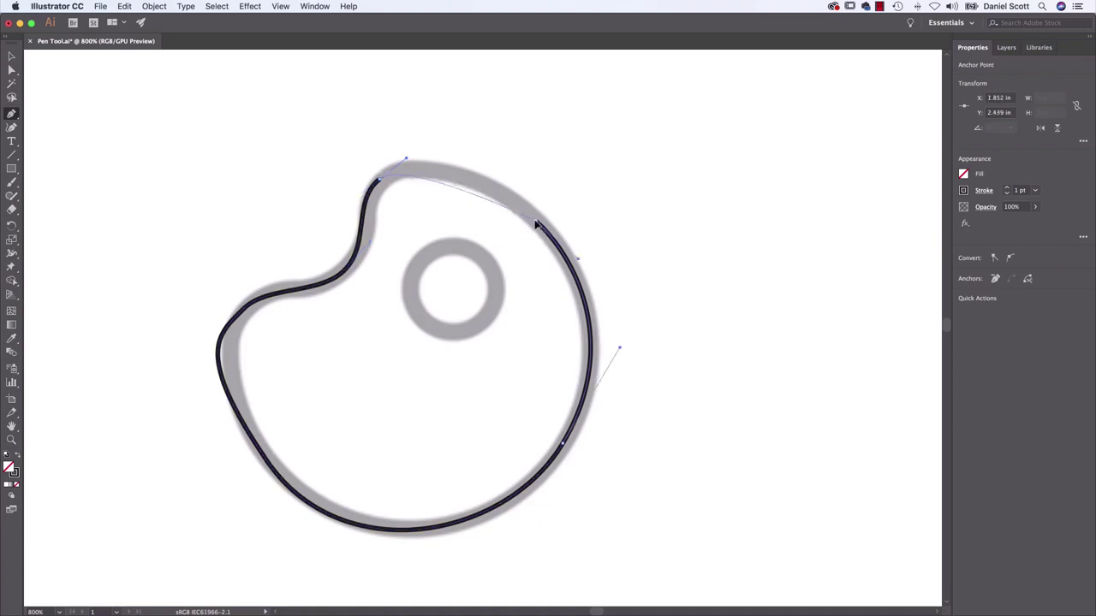
pyautogui.moveTo(545, 237); pyautogui.dragTo(576, 258)
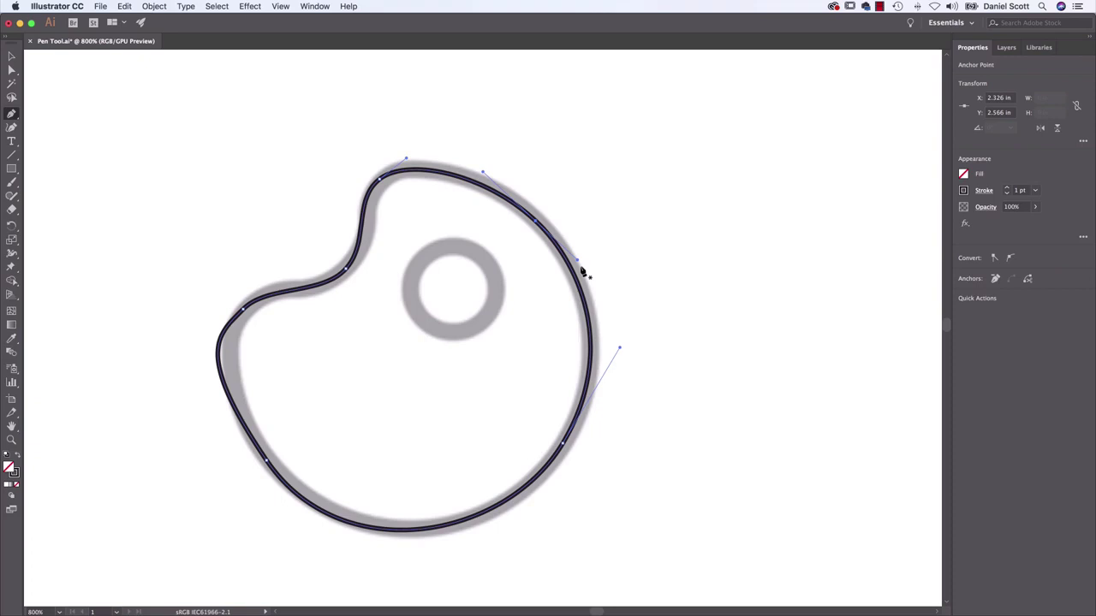
# Use Direct Selection to adjust the handles of the palette's left edge so the curve follows the template.
pyautogui.click(12, 70)
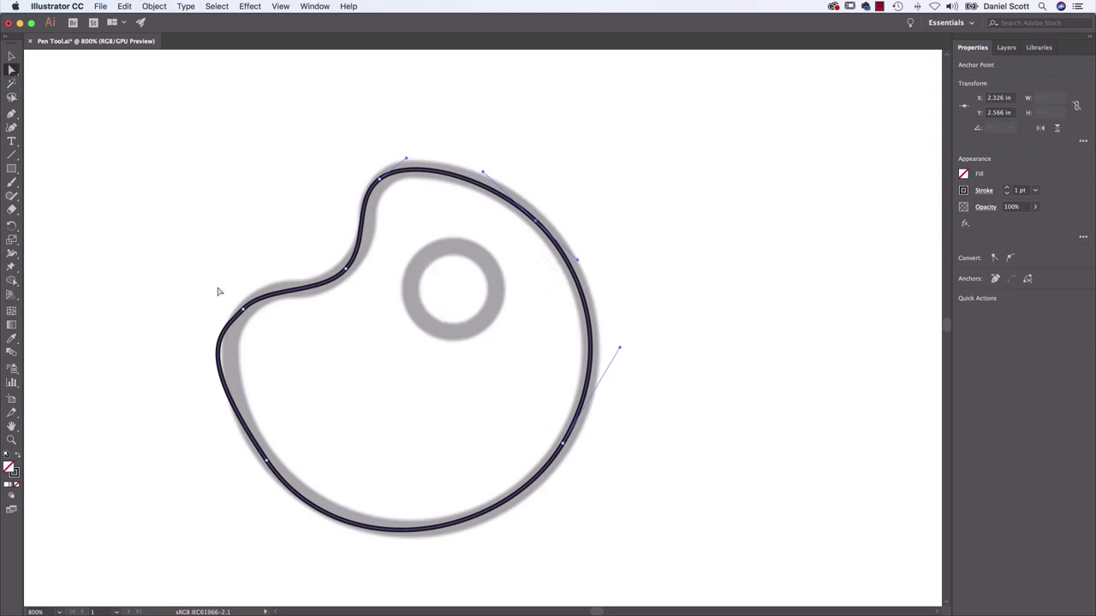
pyautogui.click(226, 347)
pyautogui.moveTo(221, 336); pyautogui.dragTo(216, 402)
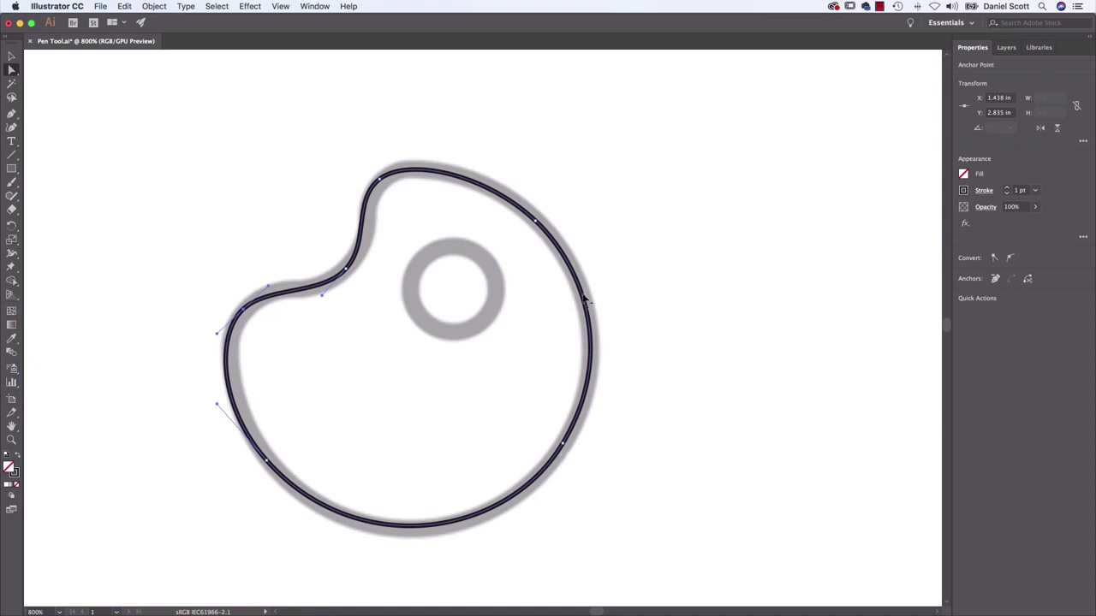
# Adjust the handles of the two anchors on the palette's right edge so the curve follows the template.
pyautogui.click(563, 446)
pyautogui.moveTo(622, 349); pyautogui.dragTo(614, 350)
pyautogui.click(535, 222)
pyautogui.moveTo(579, 261); pyautogui.dragTo(582, 272)
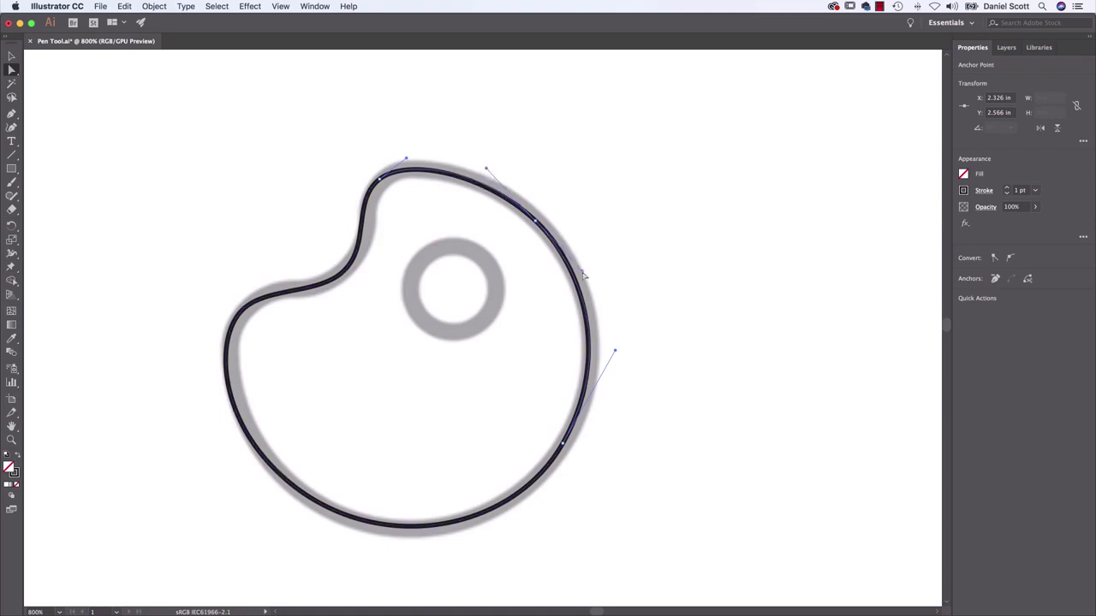
# Reposition the anchors at the palette's notch, top bump and upper left shoulder, and reshape the curve between notch and shoulder to the template.
pyautogui.click(346, 272)
pyautogui.moveTo(346, 273); pyautogui.dragTo(383, 181)
pyautogui.click(383, 182)
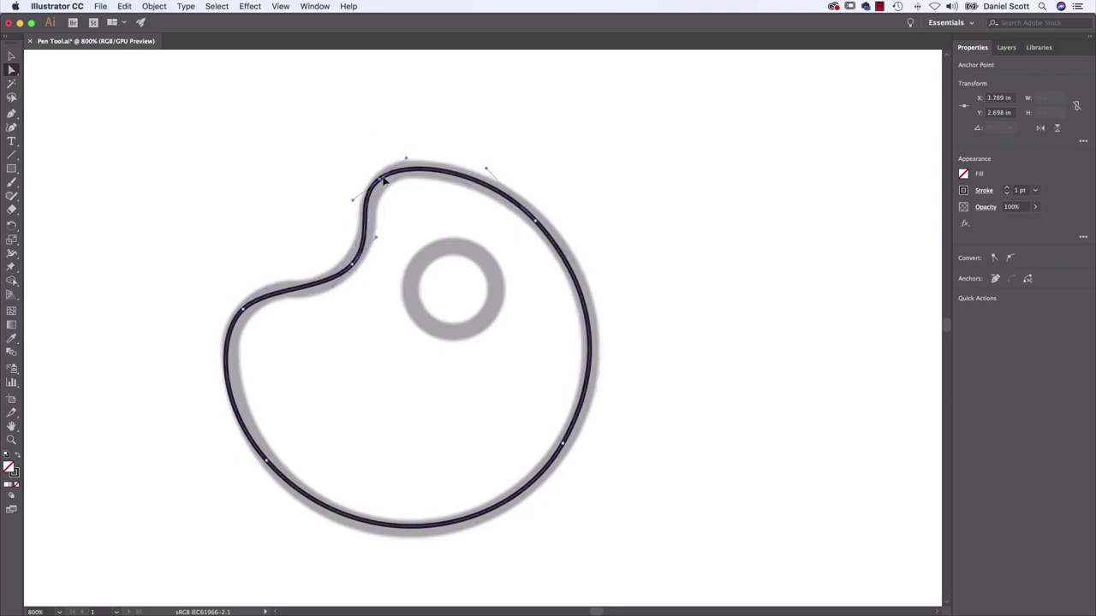
pyautogui.click(245, 307)
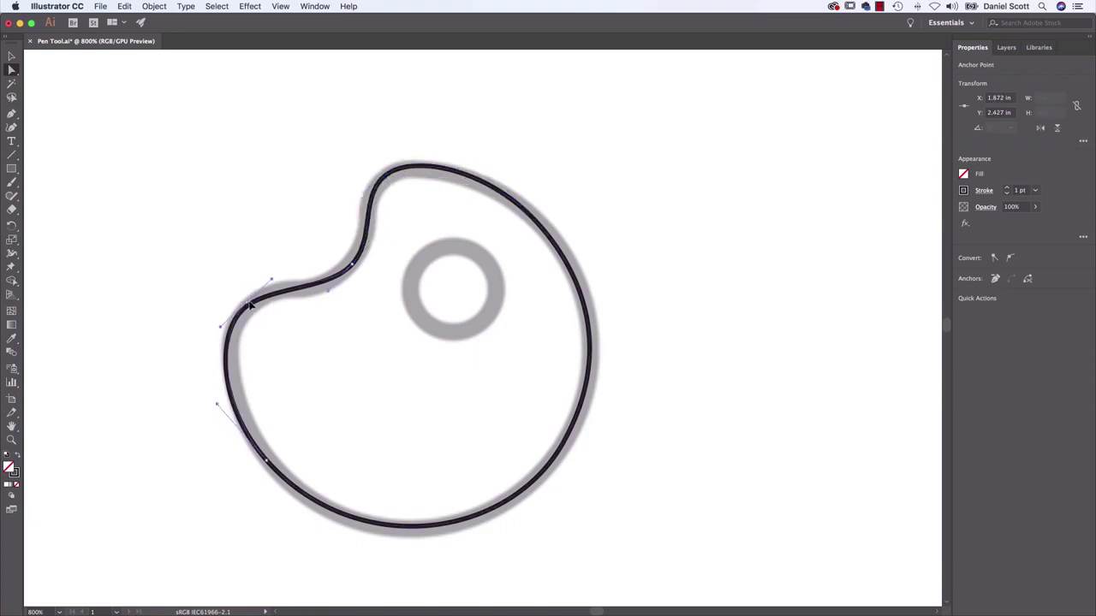
pyautogui.moveTo(245, 307); pyautogui.dragTo(250, 299)
pyautogui.click(291, 281)
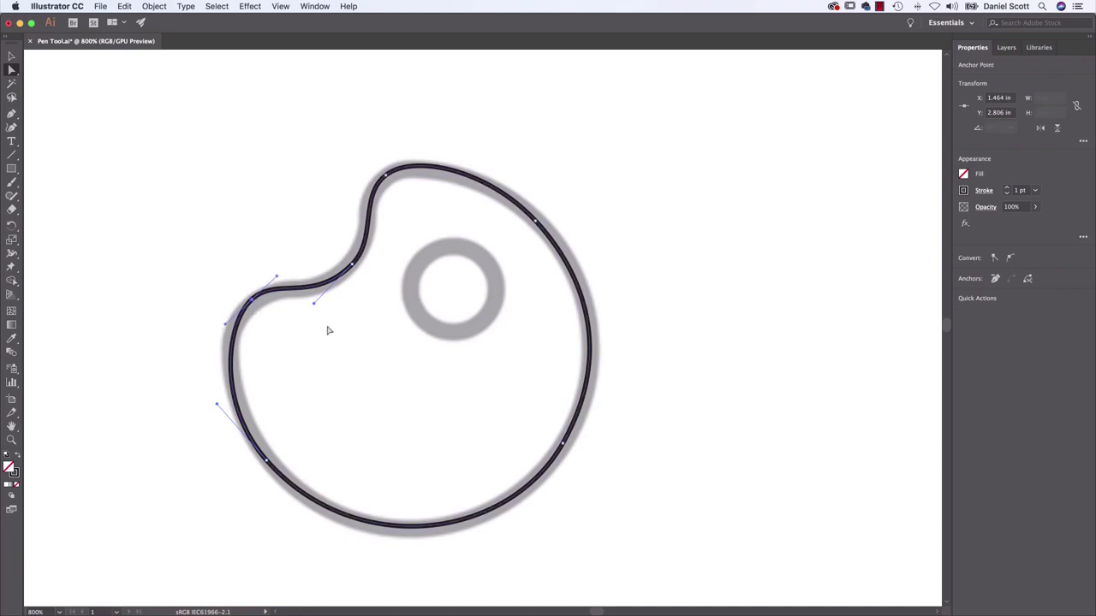
pyautogui.click(281, 6)
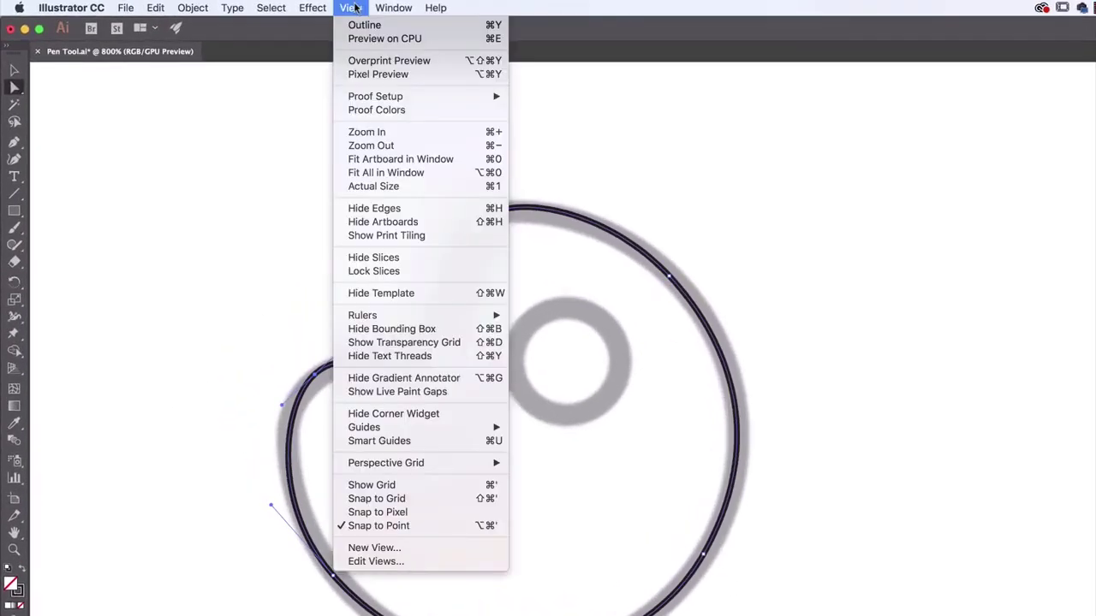
pyautogui.click(615, 417)
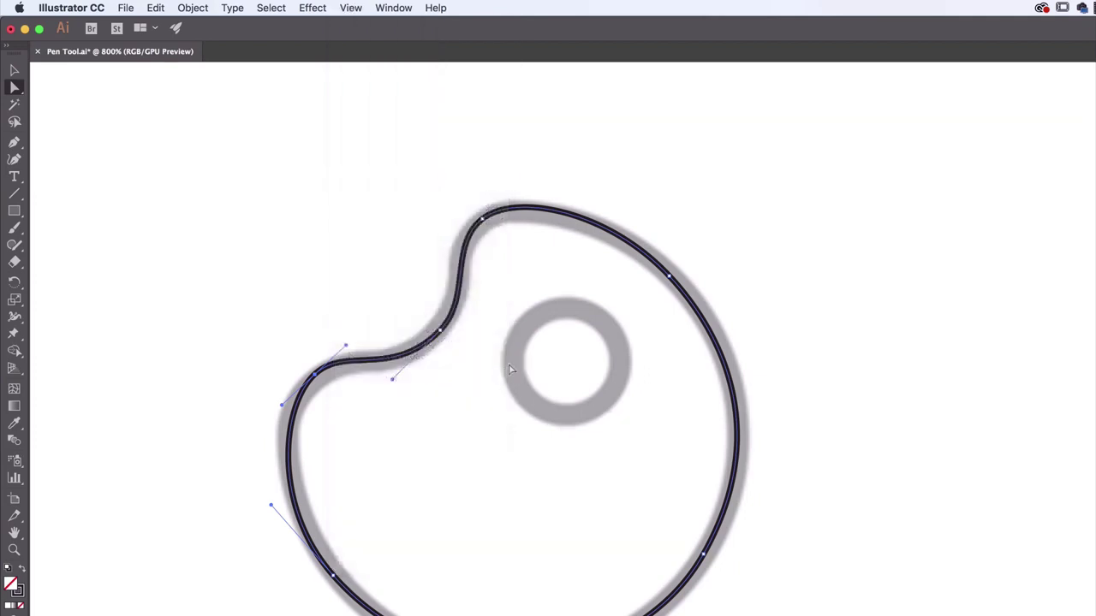
# Use the Anchor Point tool to convert the smooth anchor on the palette's upper right edge into a corner.
pyautogui.click(670, 278)
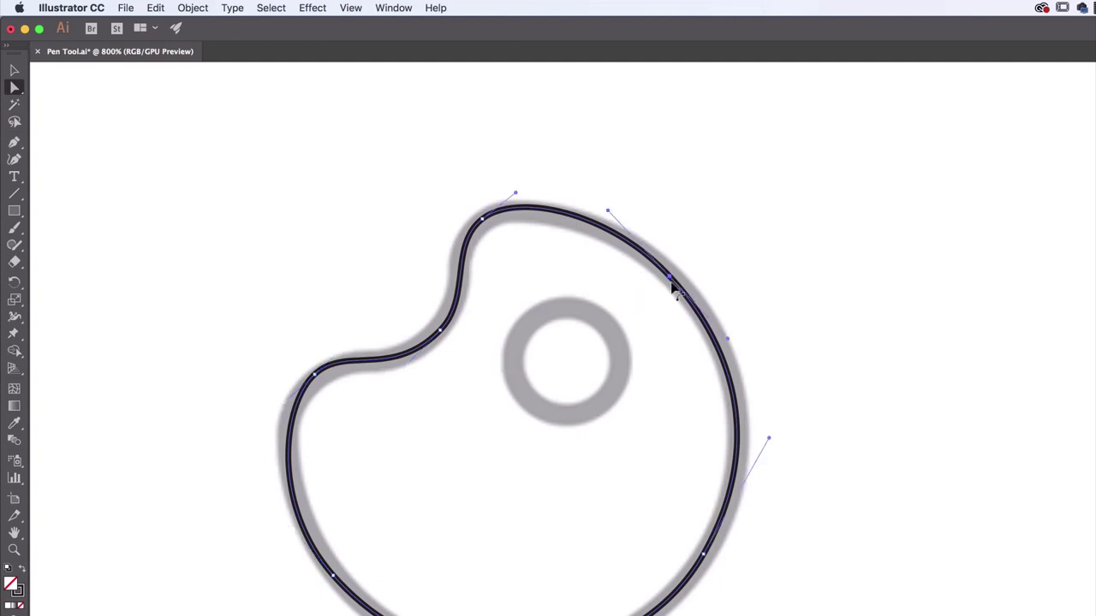
pyautogui.click(14, 142)
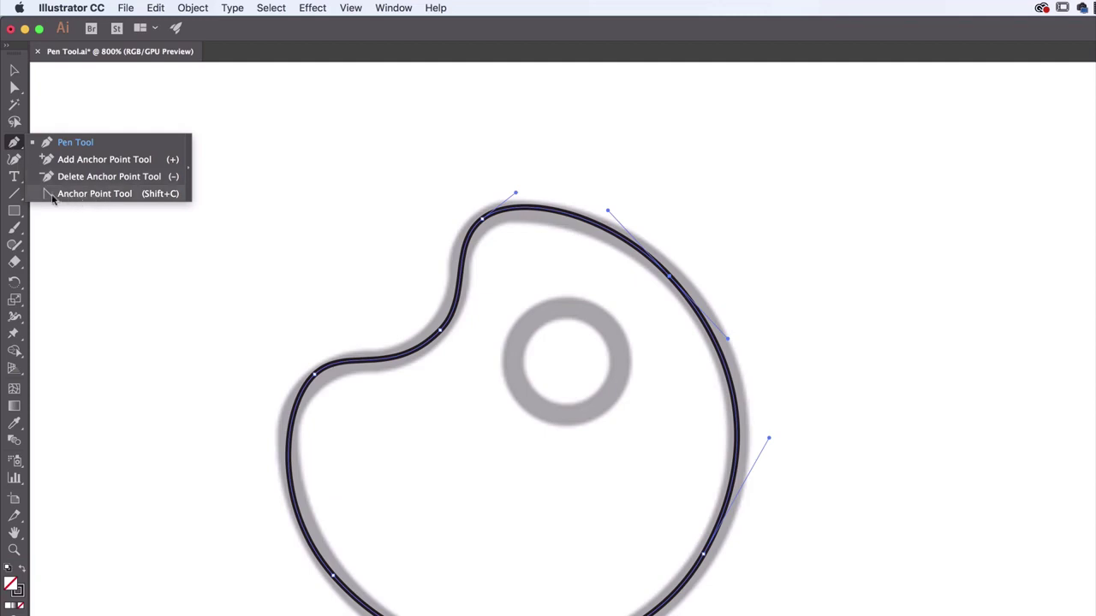
pyautogui.click(101, 195)
pyautogui.click(668, 276)
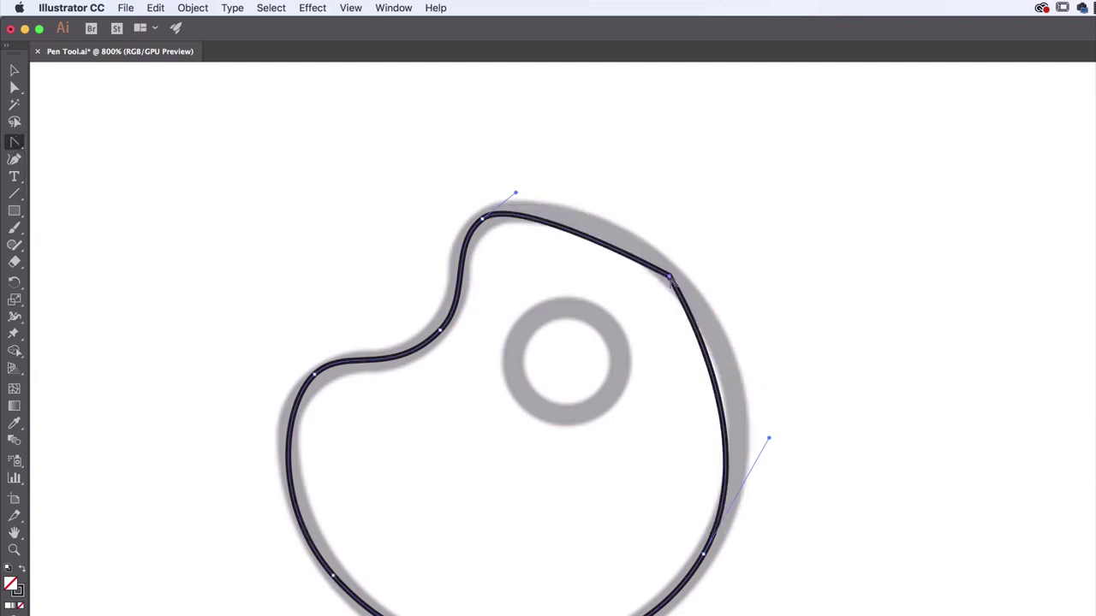
# Try two smooth handle lengths on the palette's upper right corner anchor, and undo both.
pyautogui.moveTo(668, 277); pyautogui.dragTo(715, 324)
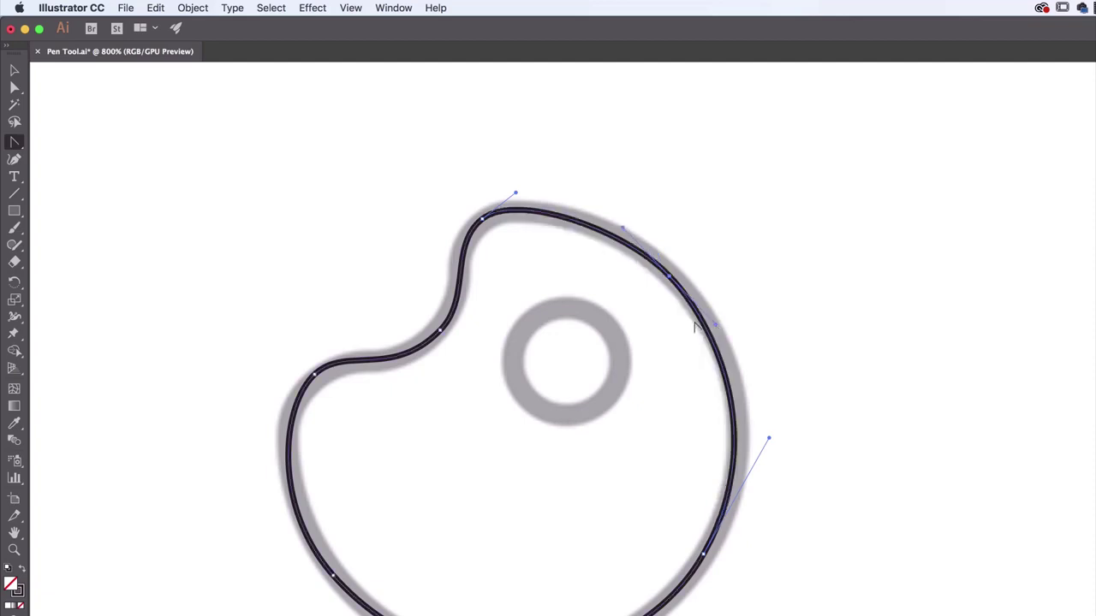
pyautogui.moveTo(668, 277); pyautogui.dragTo(737, 339)
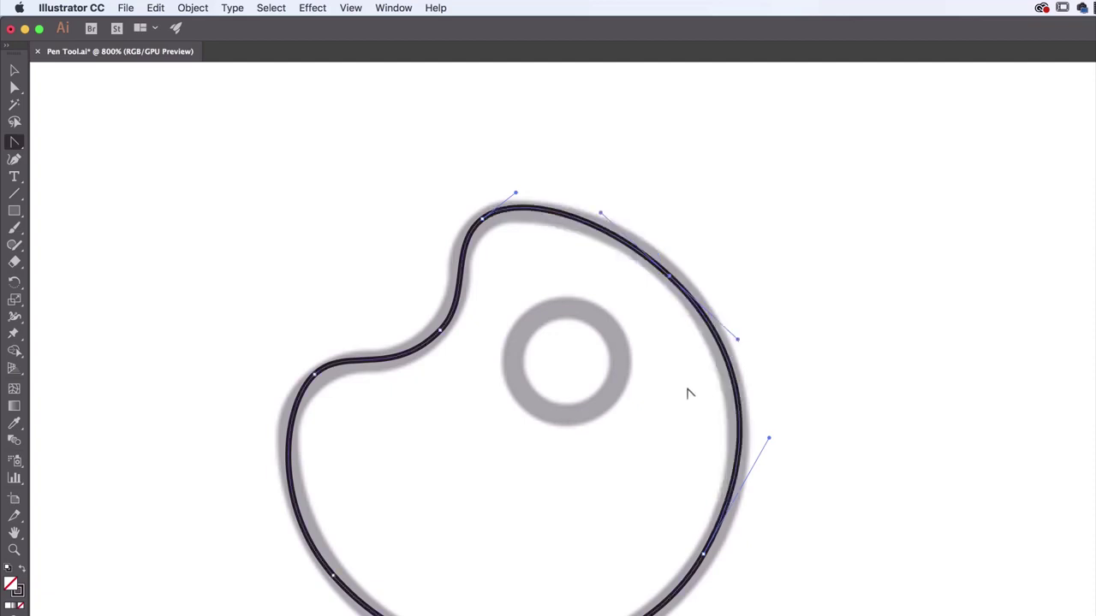
pyautogui.press('super+z')
pyautogui.press('super+z')
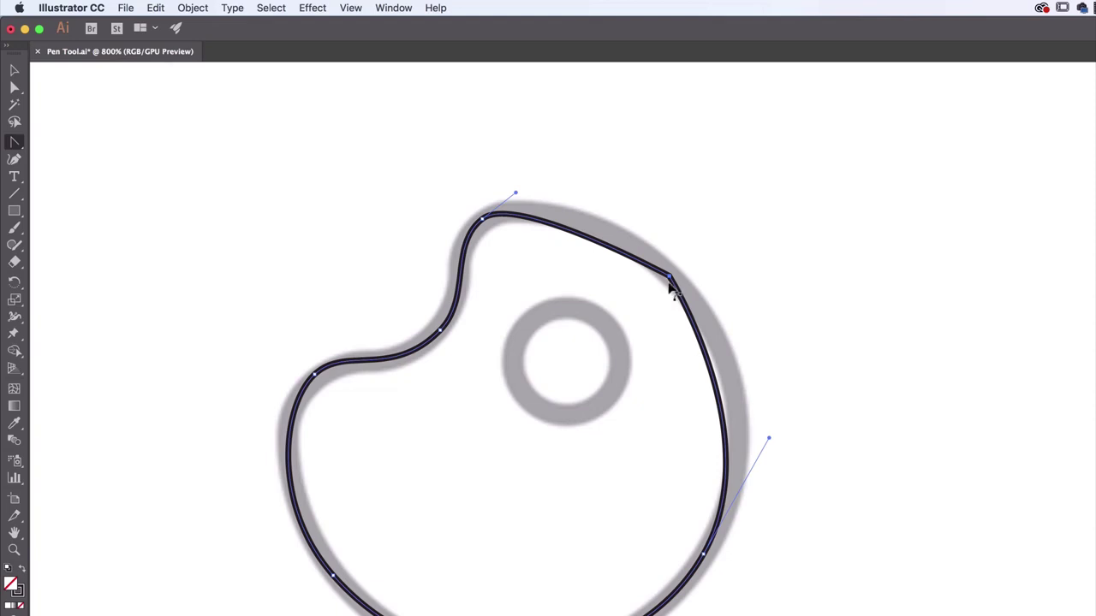
# Pull new smooth handles out of the palette's upper right corner anchor along the template curve.
pyautogui.moveTo(668, 277); pyautogui.dragTo(725, 331)
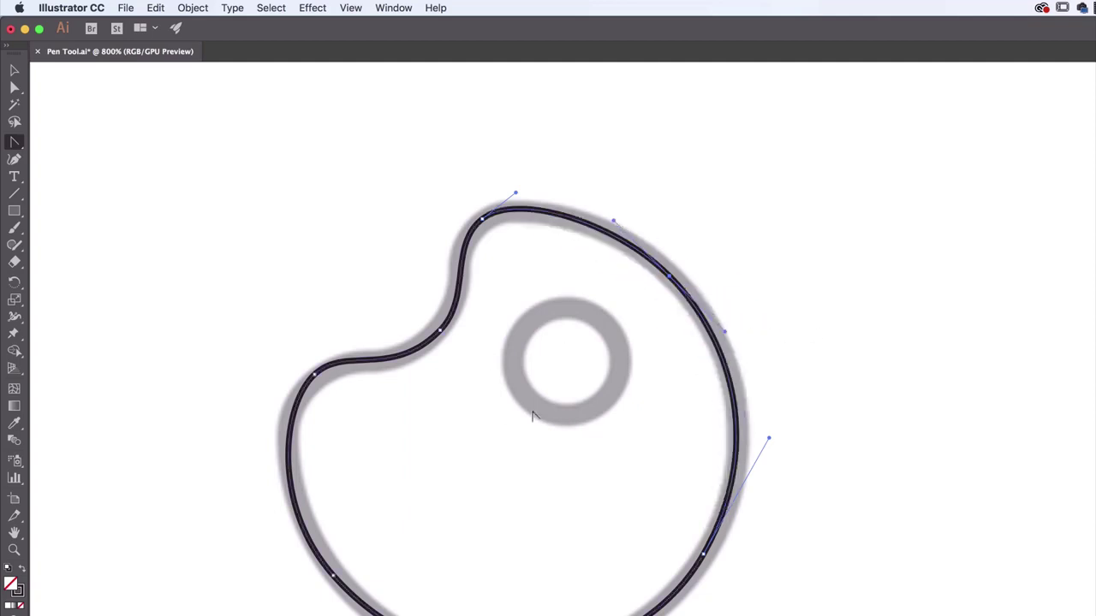
# Try to trace the palette's inner ring with the Pen tool, starting and closing on a corner anchor at its top.
pyautogui.moveTo(15, 142); pyautogui.dragTo(48, 145)
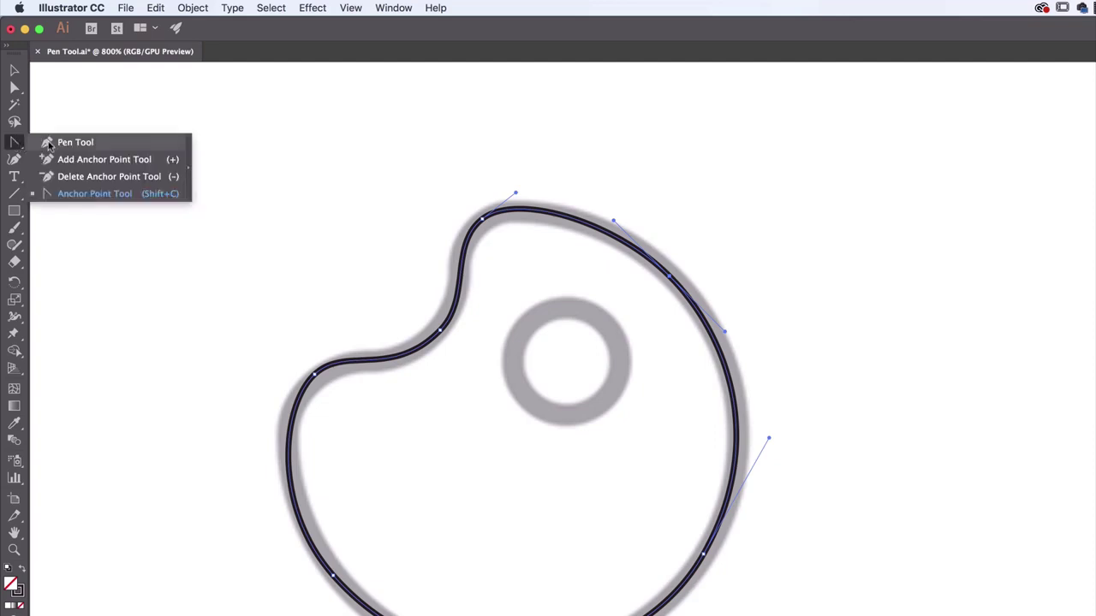
pyautogui.click(64, 146)
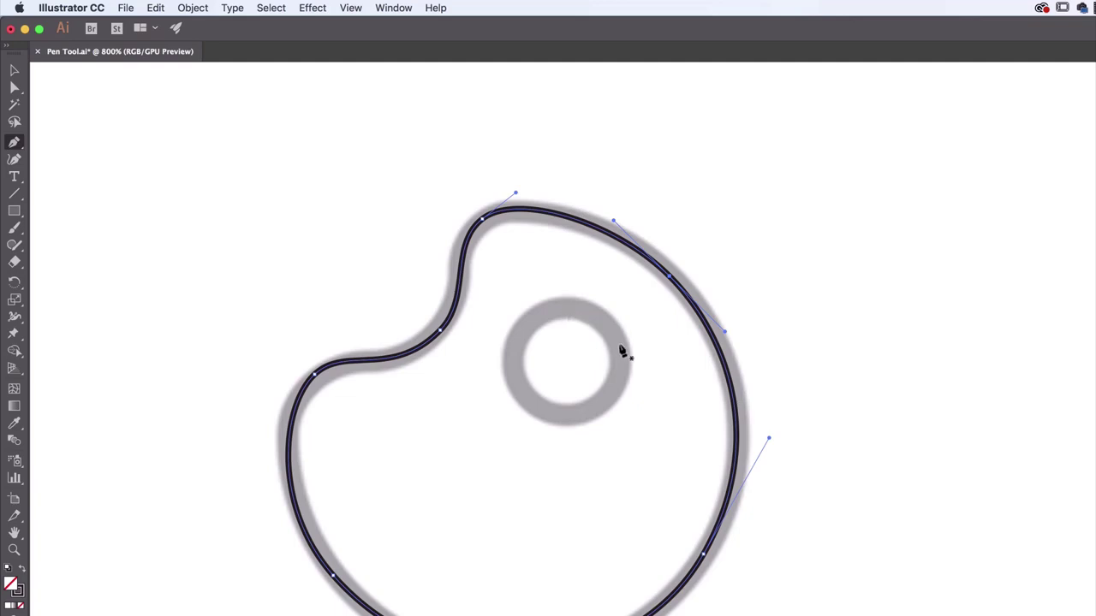
pyautogui.moveTo(566, 309); pyautogui.dragTo(576, 313)
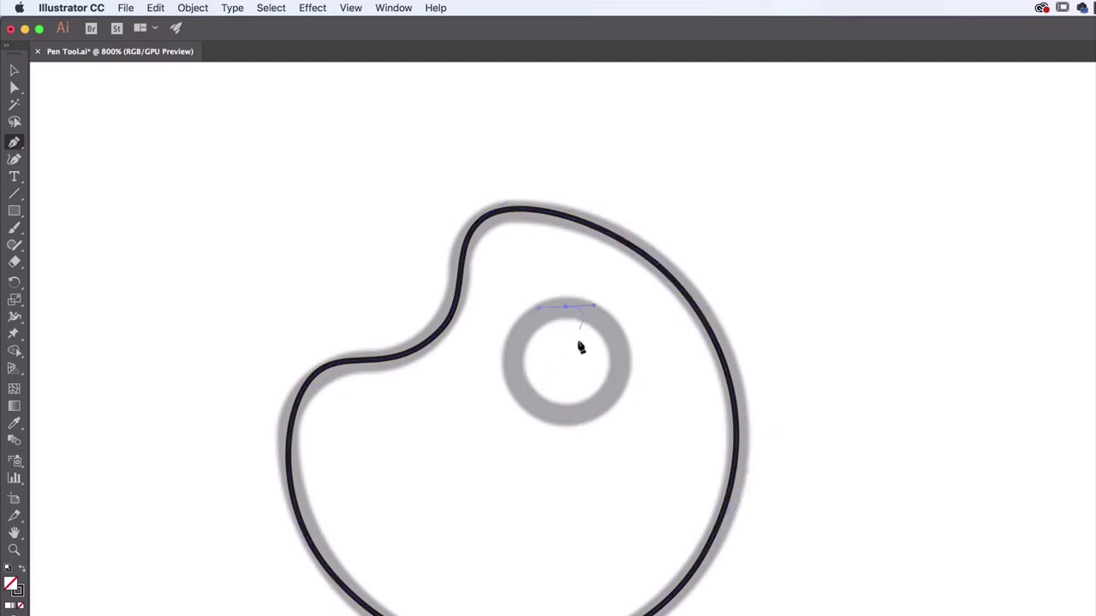
pyautogui.click(565, 307)
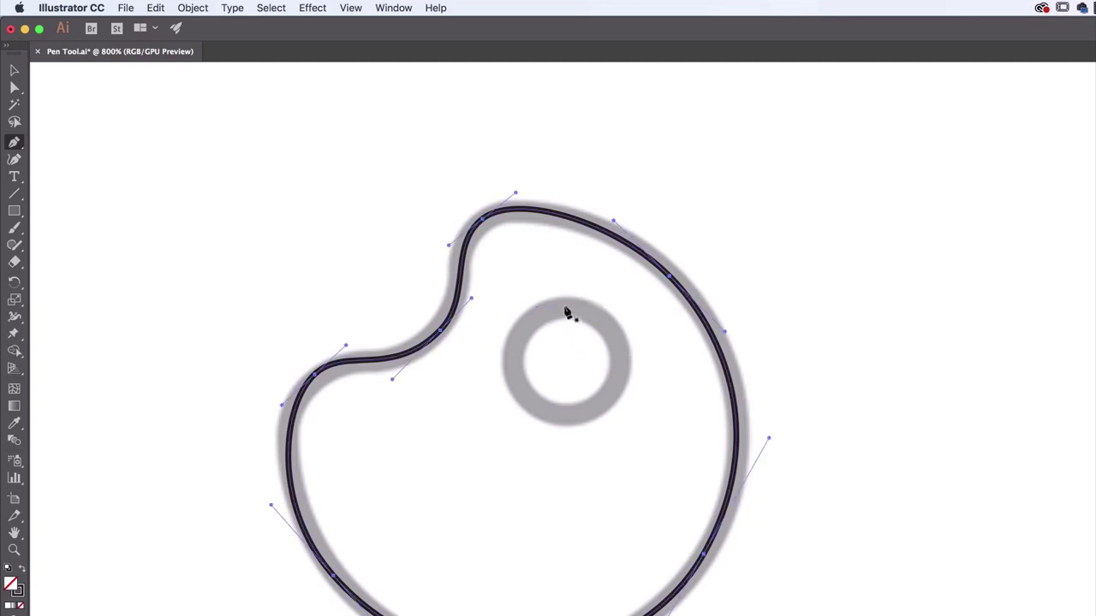
pyautogui.moveTo(624, 366); pyautogui.dragTo(625, 397)
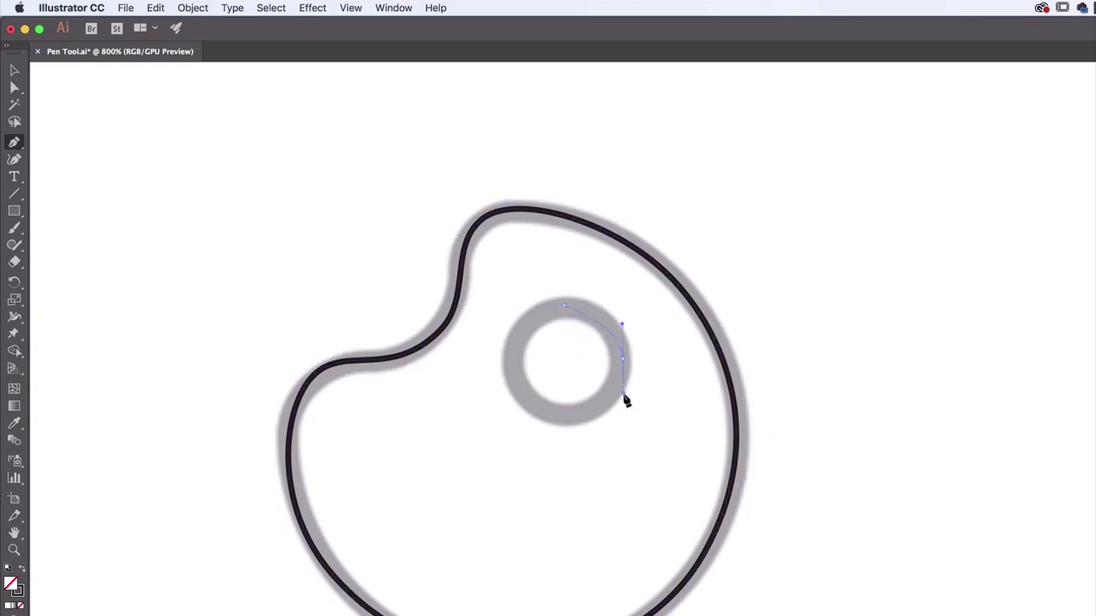
pyautogui.moveTo(565, 417); pyautogui.dragTo(532, 421)
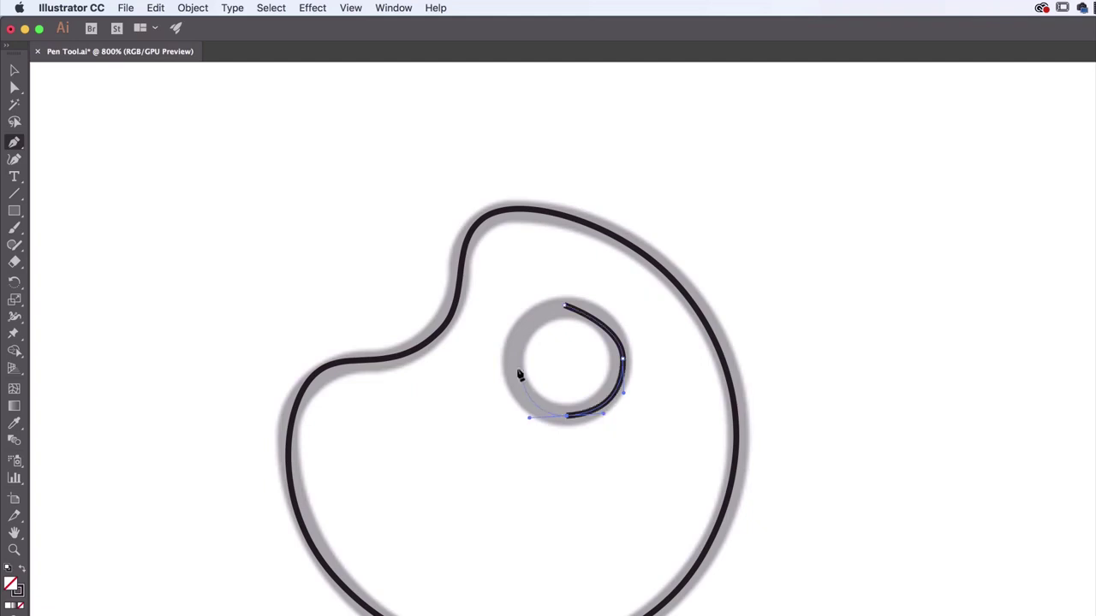
pyautogui.moveTo(511, 361); pyautogui.dragTo(514, 325)
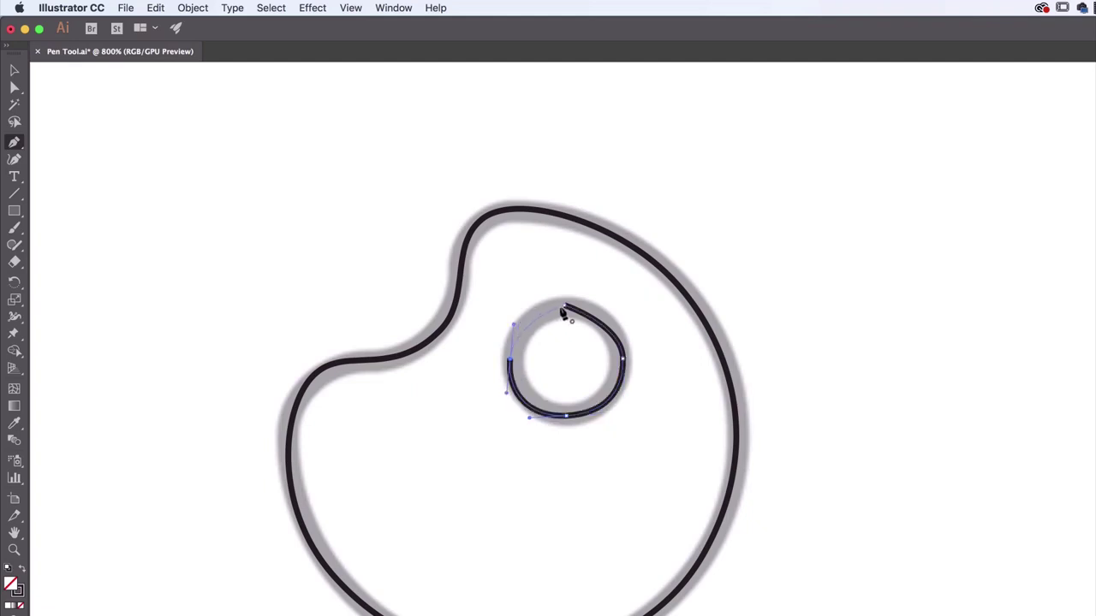
pyautogui.click(565, 307)
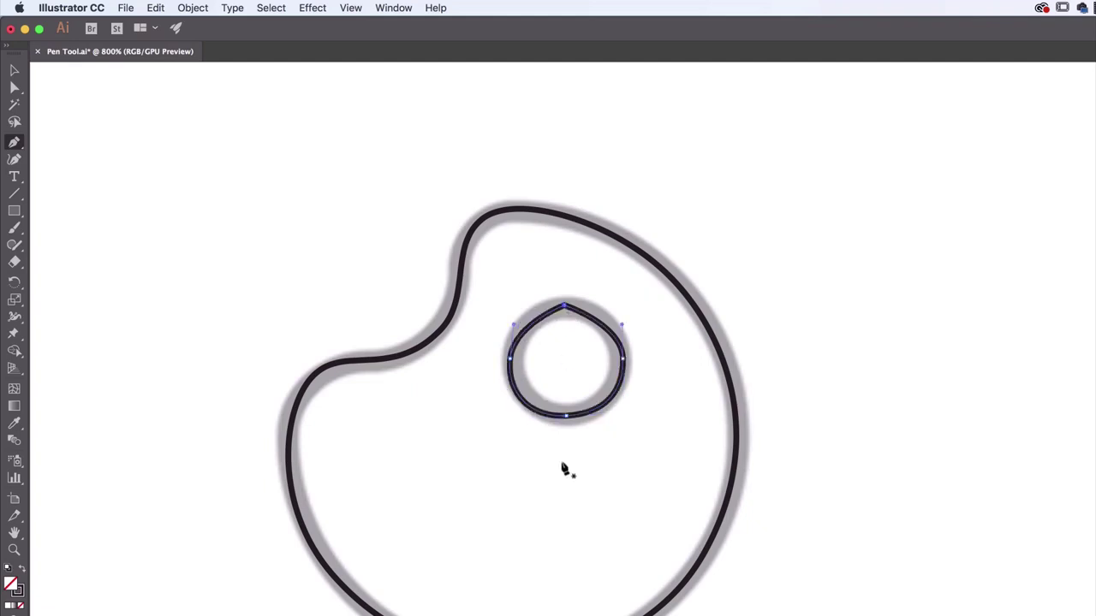
pyautogui.keyDown('super'); pyautogui.click(565, 470); pyautogui.keyUp('super')
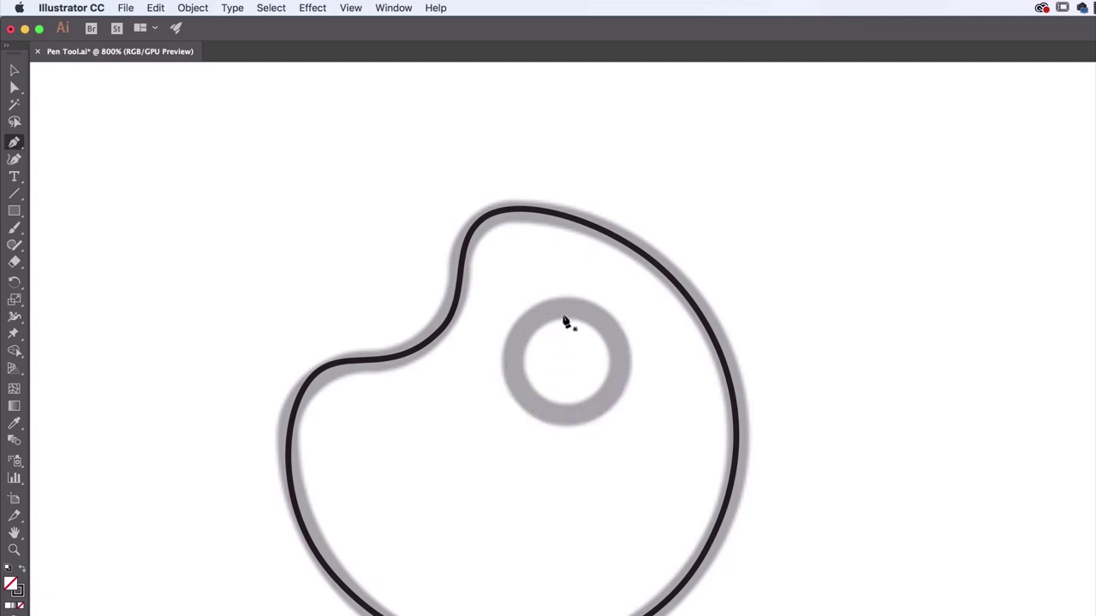
# Trace the palette's inner ring with four smooth Pen anchors, close the path with a smooth curve at the top, and deselect it.
pyautogui.moveTo(597, 310); pyautogui.dragTo(600, 314)
pyautogui.moveTo(619, 361); pyautogui.dragTo(534, 421)
pyautogui.moveTo(513, 358); pyautogui.dragTo(504, 400)
pyautogui.moveTo(520, 318); pyautogui.dragTo(597, 306)
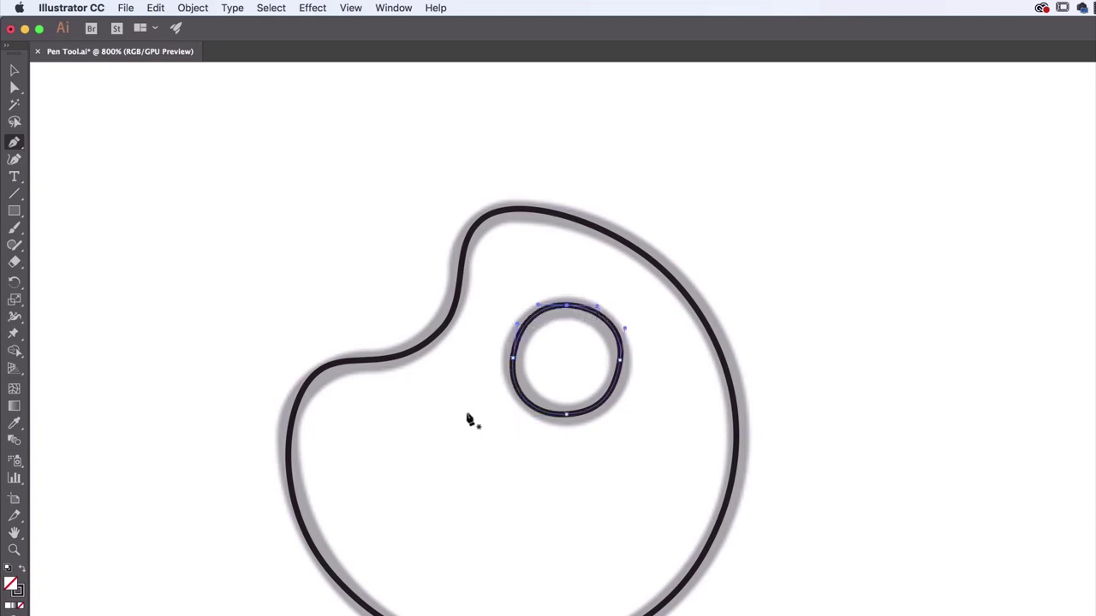
pyautogui.click(16, 69)
pyautogui.click(131, 170)
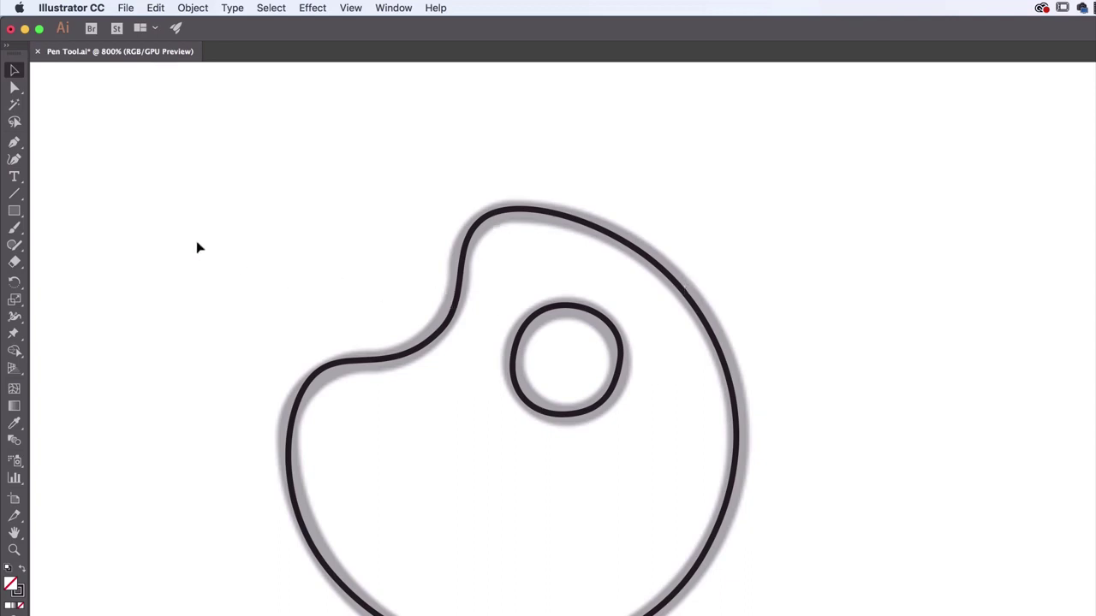
# Draw a reference circle beside the palette with the Ellipse tool, and examine its anchor handles with Direct Selection.
pyautogui.click(14, 211)
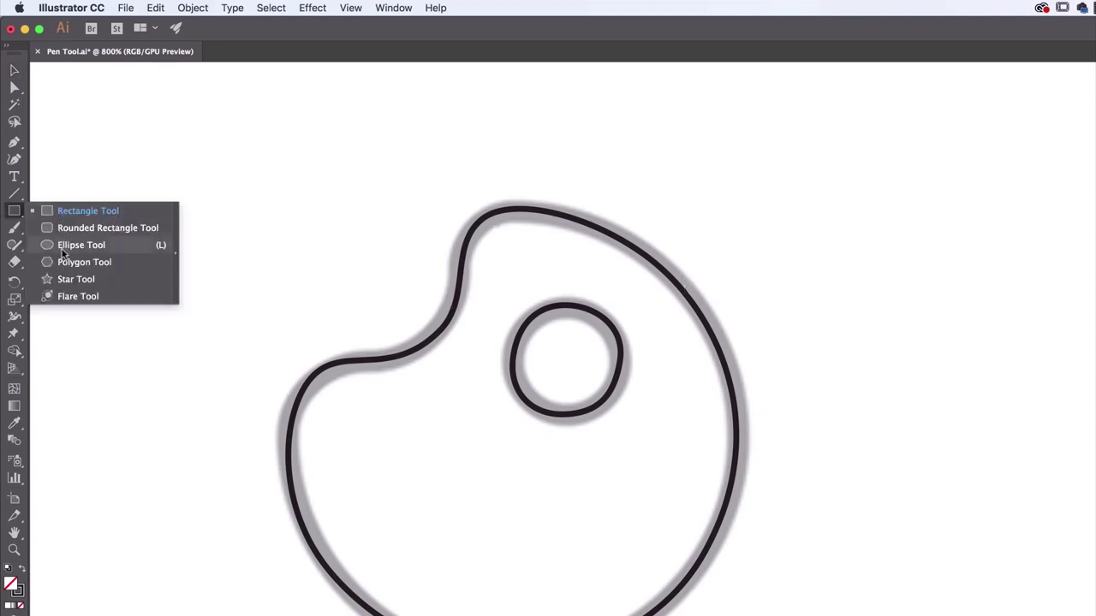
pyautogui.click(61, 249)
pyautogui.moveTo(815, 212); pyautogui.dragTo(957, 368)
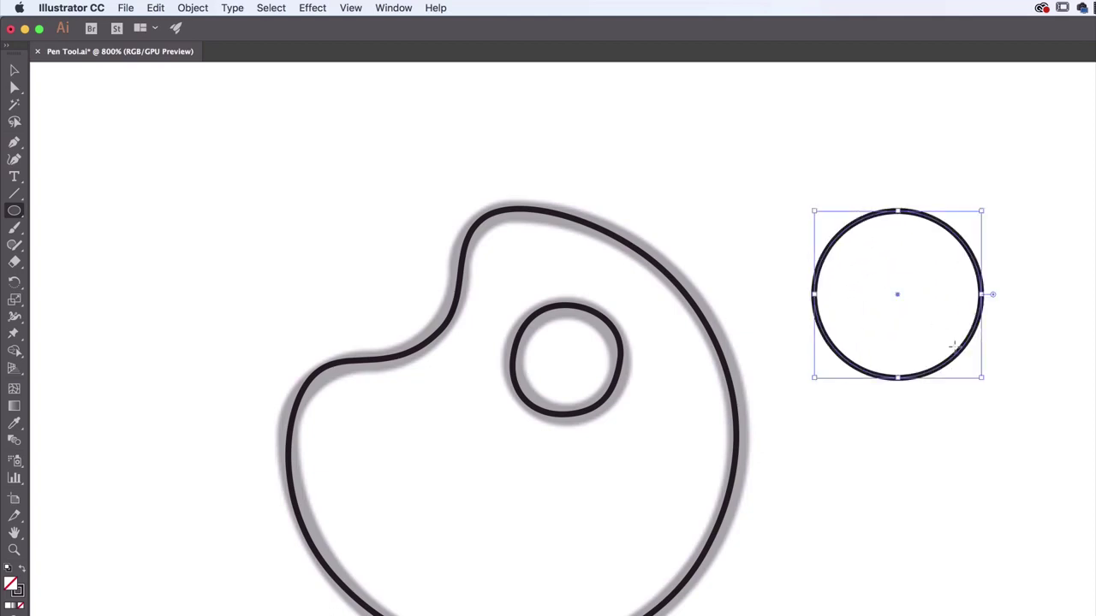
pyautogui.click(14, 87)
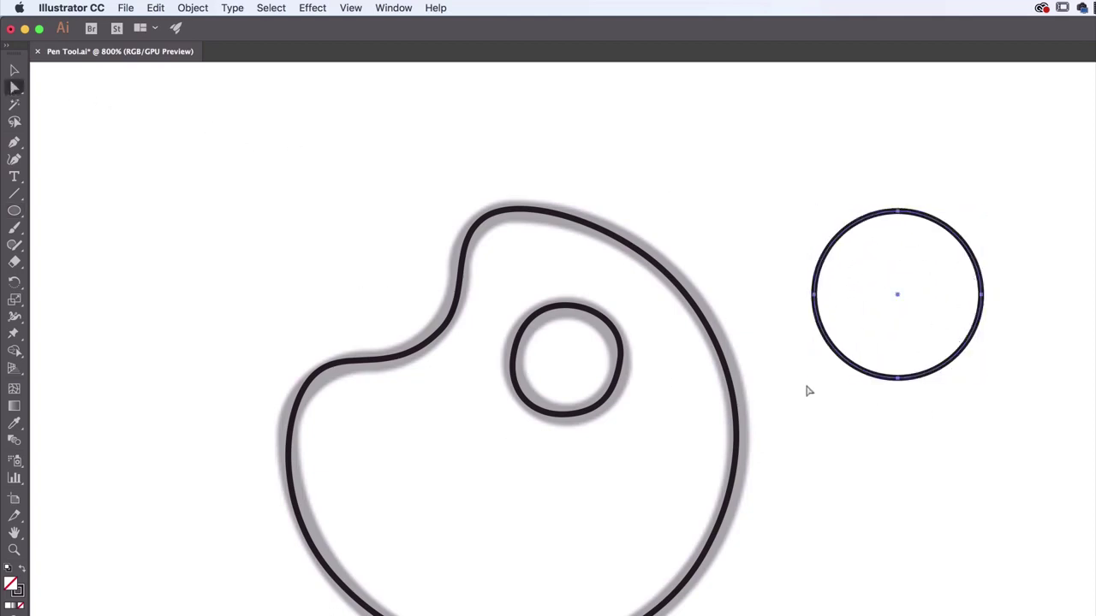
pyautogui.click(898, 378)
pyautogui.click(814, 296)
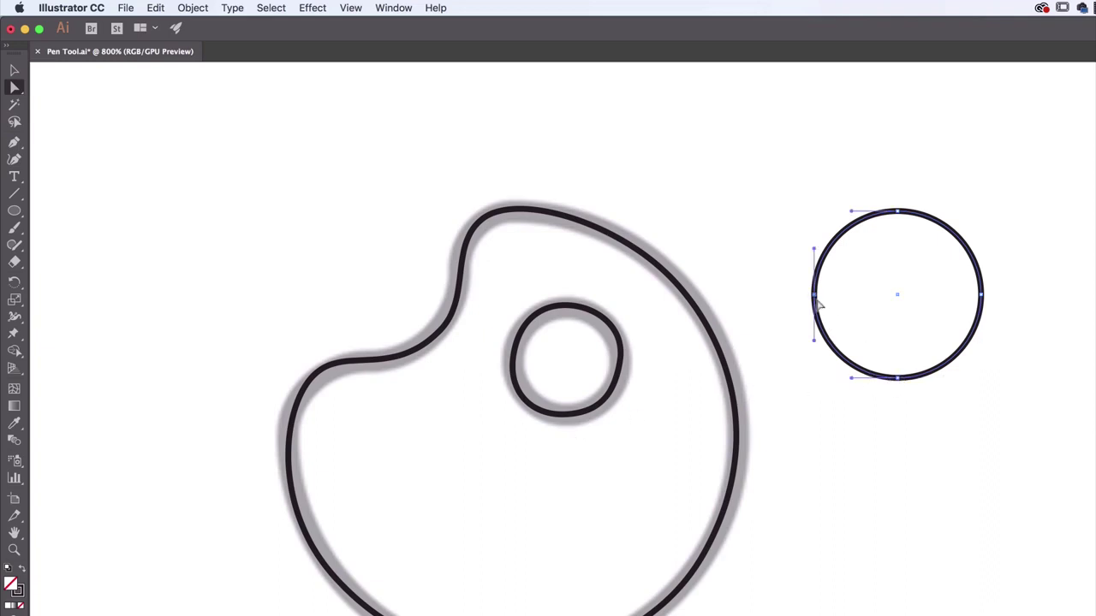
pyautogui.click(899, 212)
# Use Direct Selection on the inner ring's top anchor to level and lengthen its left handle.
pyautogui.click(567, 308)
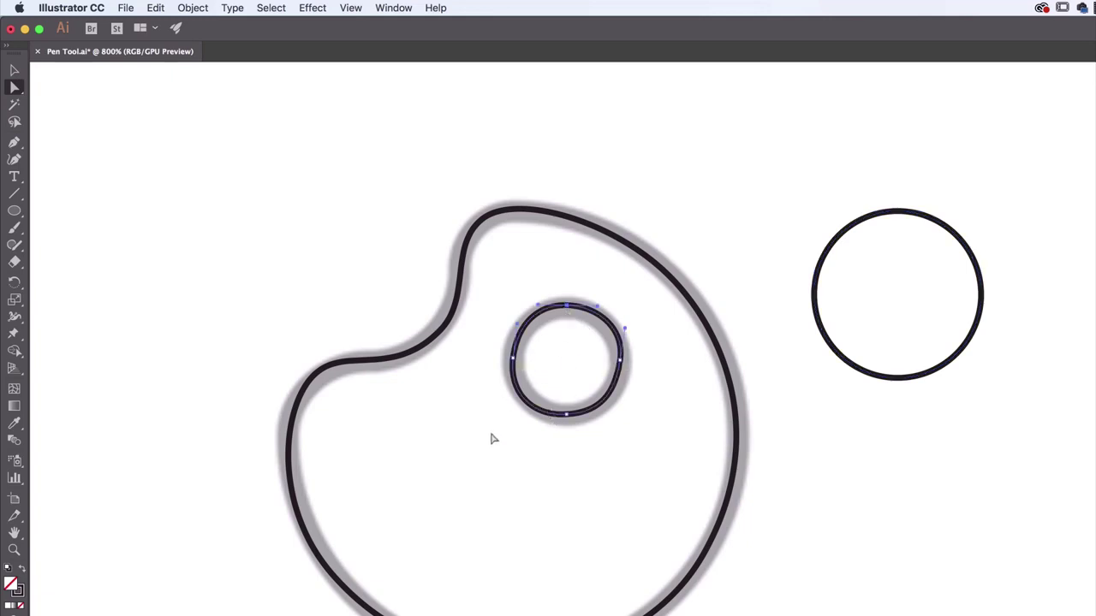
pyautogui.press('v')
pyautogui.press('super+equal')
pyautogui.press('a')
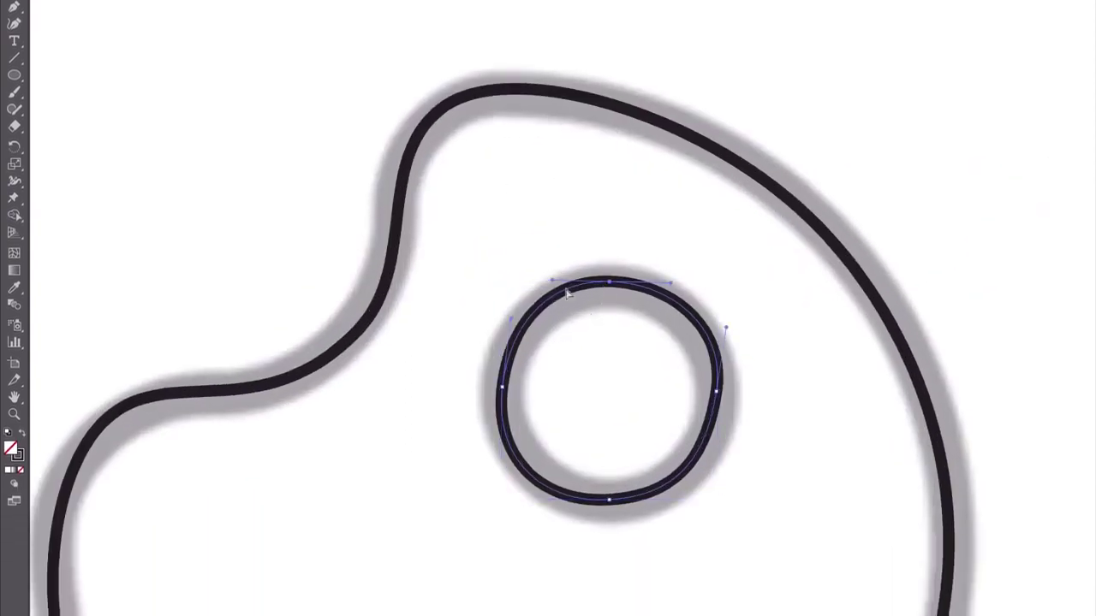
pyautogui.moveTo(553, 285); pyautogui.dragTo(546, 288)
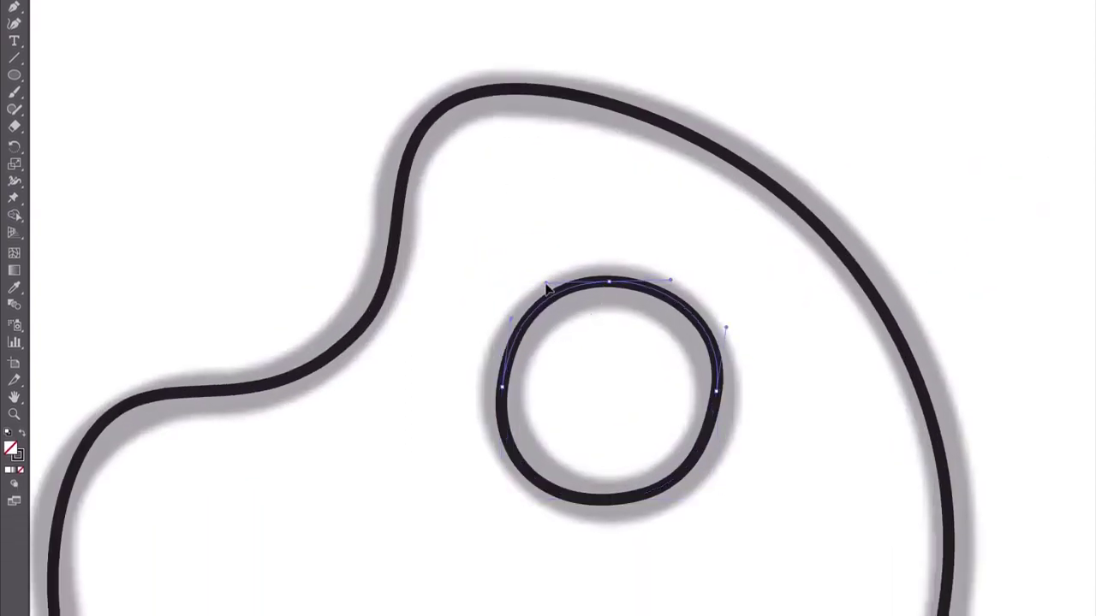
# Straighten the handles of the inner ring's left and right anchors so they run vertically.
pyautogui.click(503, 388)
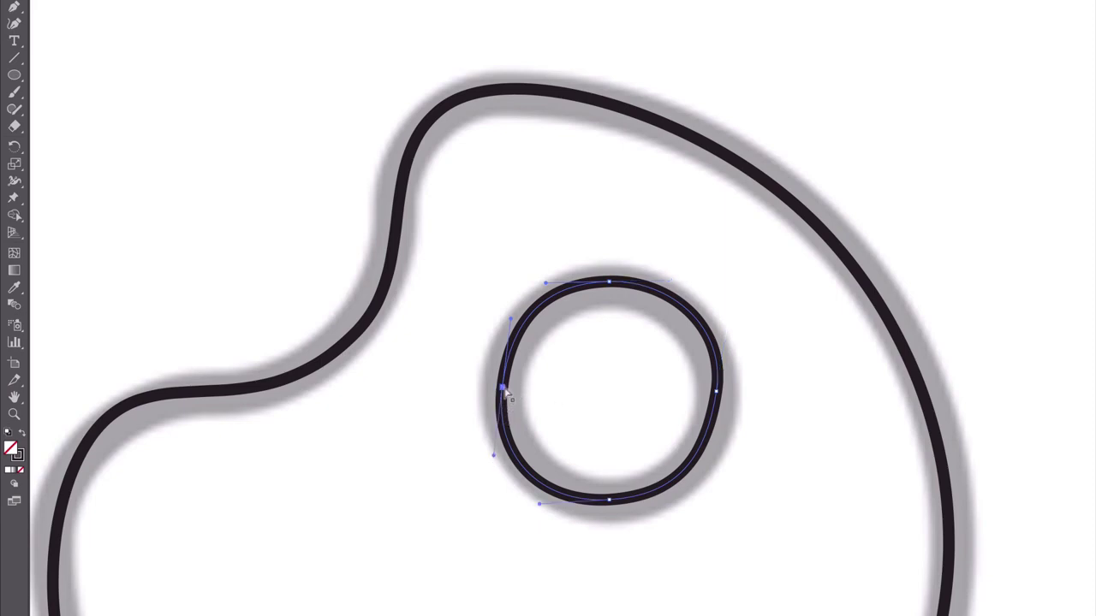
pyautogui.moveTo(495, 458); pyautogui.dragTo(503, 461)
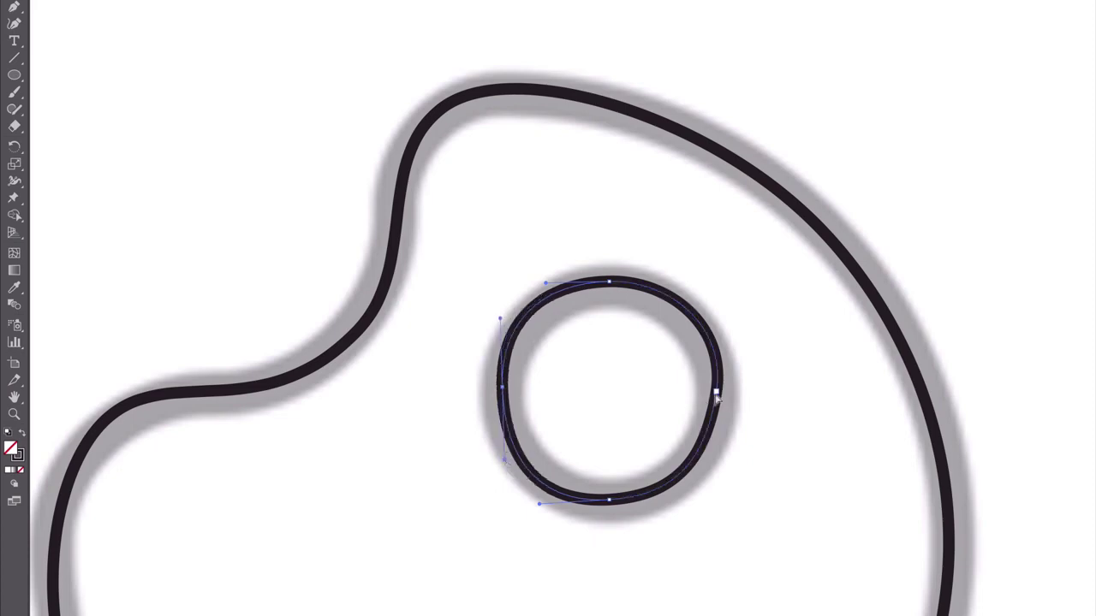
pyautogui.click(716, 391)
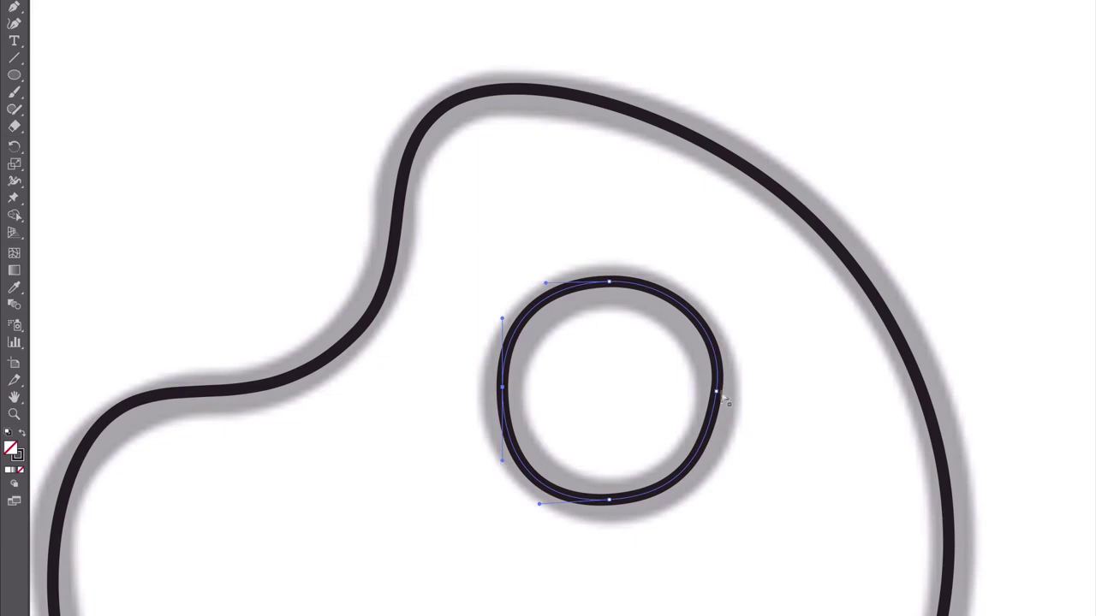
pyautogui.moveTo(707, 462); pyautogui.dragTo(716, 464)
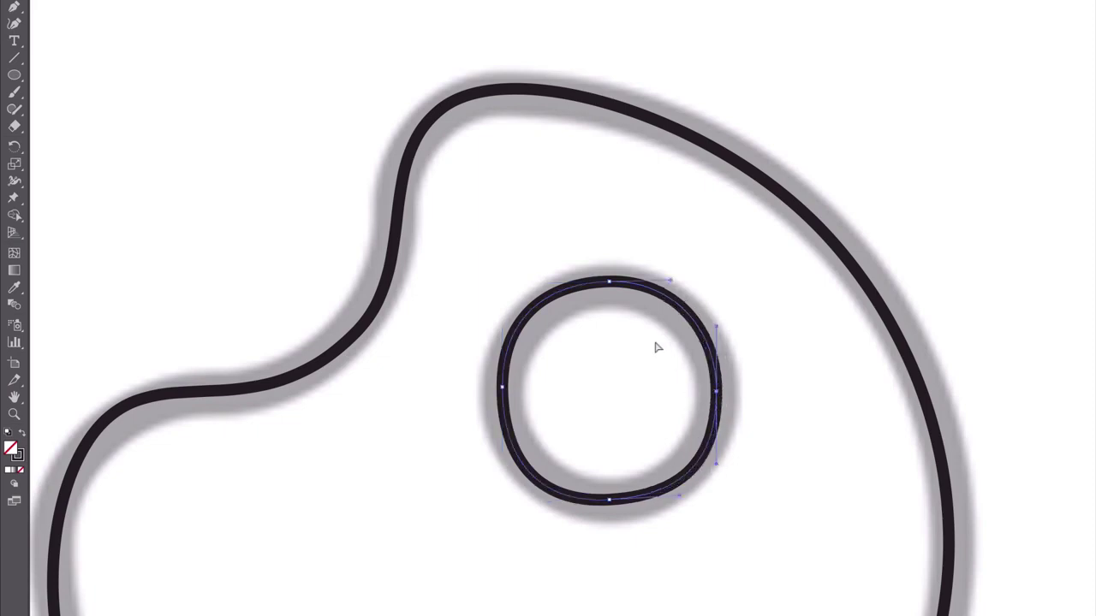
# Level the handles of the inner ring's bottom anchor and shorten both handles of its left anchor.
pyautogui.click(610, 500)
pyautogui.moveTo(679, 496); pyautogui.dragTo(680, 505)
pyautogui.click(610, 284)
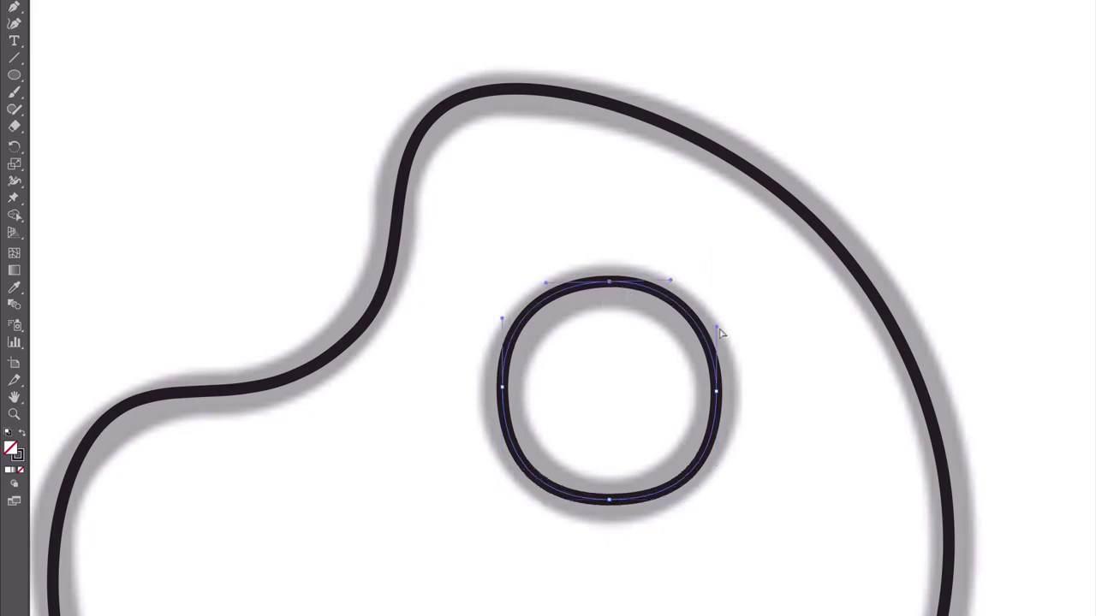
pyautogui.click(505, 329)
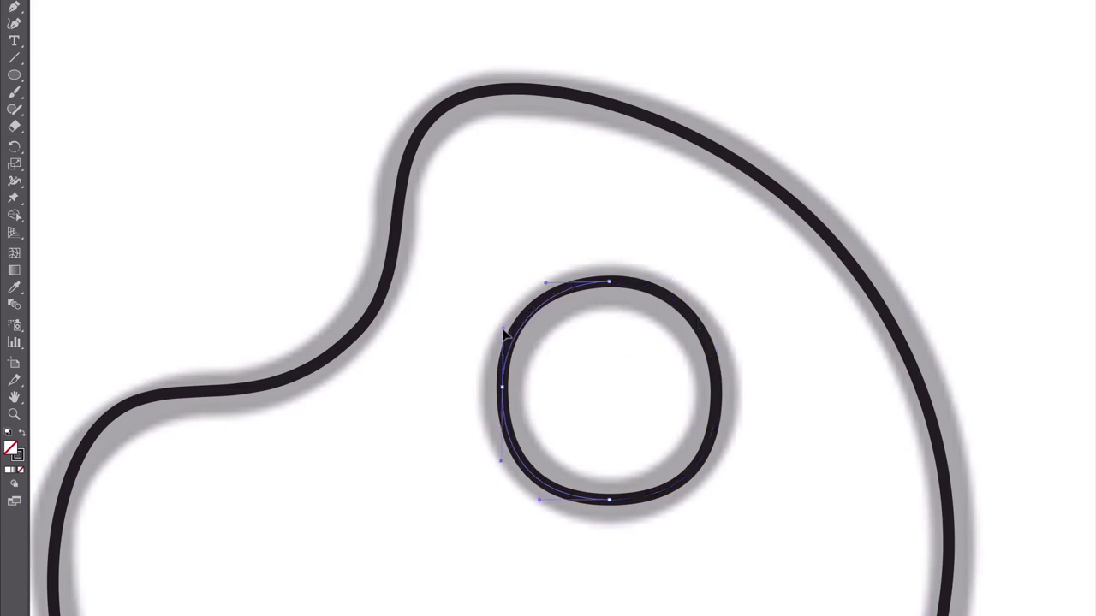
pyautogui.click(505, 337)
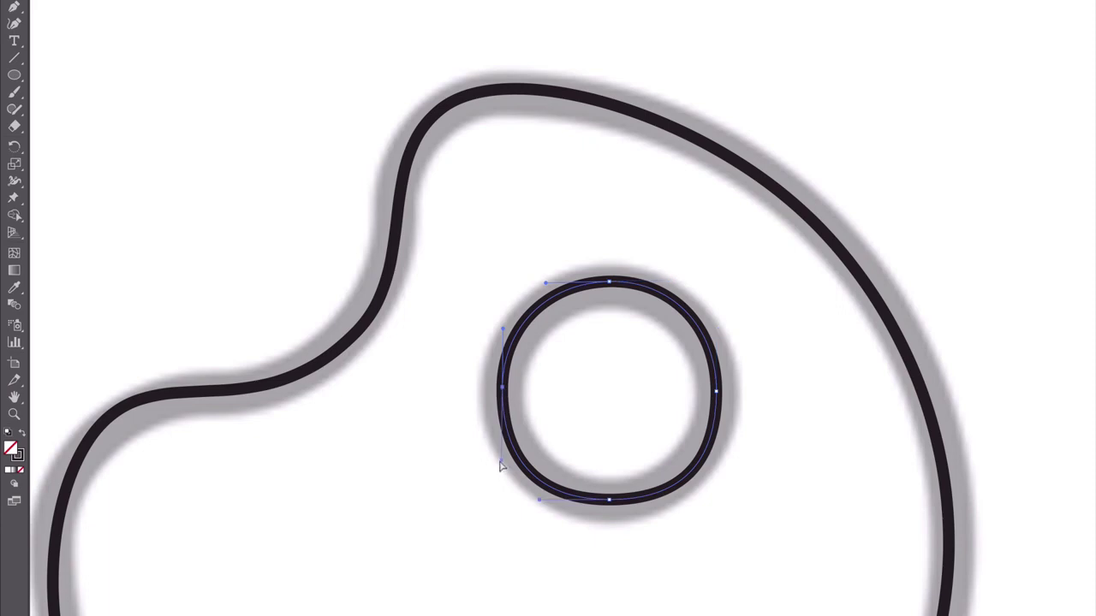
pyautogui.click(504, 456)
# Shorten the inner ring's right anchor handles and level those of its top and bottom anchors, finishing with the ring deselected.
pyautogui.click(716, 392)
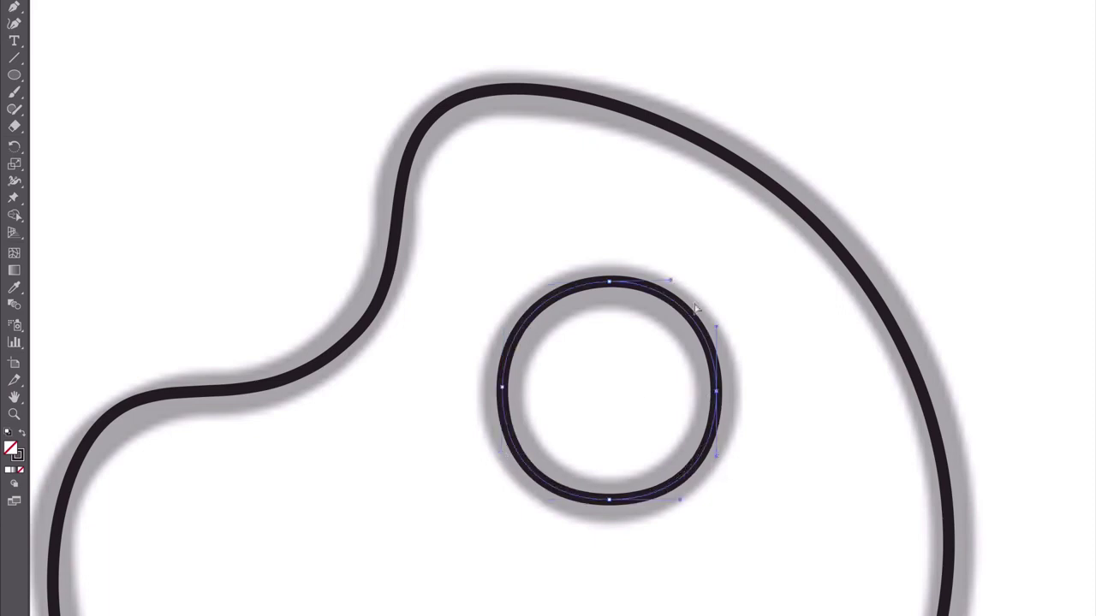
pyautogui.moveTo(718, 328); pyautogui.dragTo(718, 334)
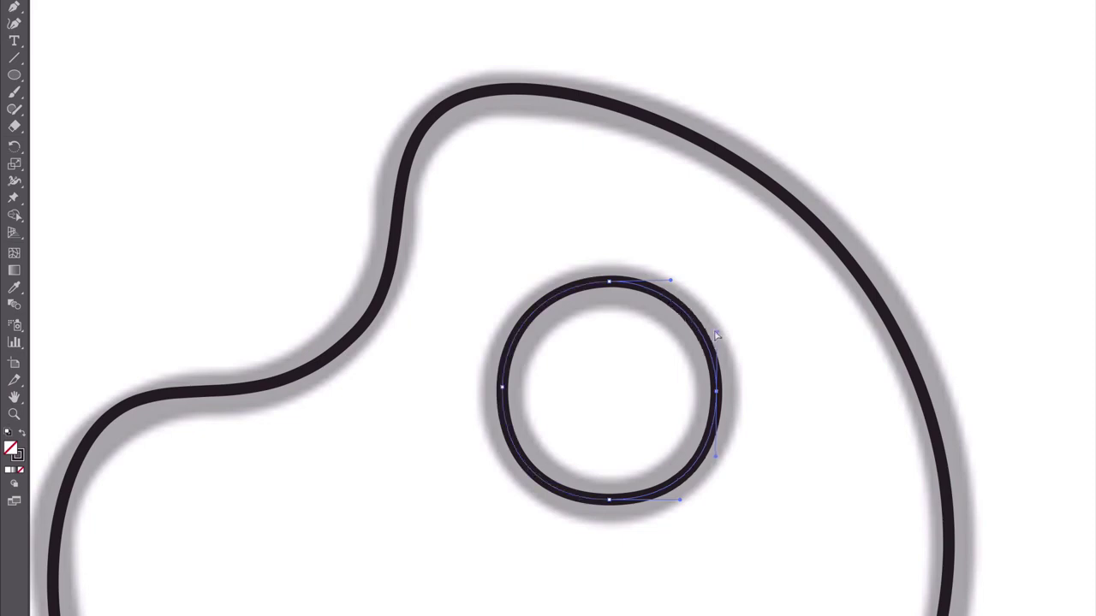
pyautogui.click(608, 285)
pyautogui.moveTo(671, 281); pyautogui.dragTo(671, 282)
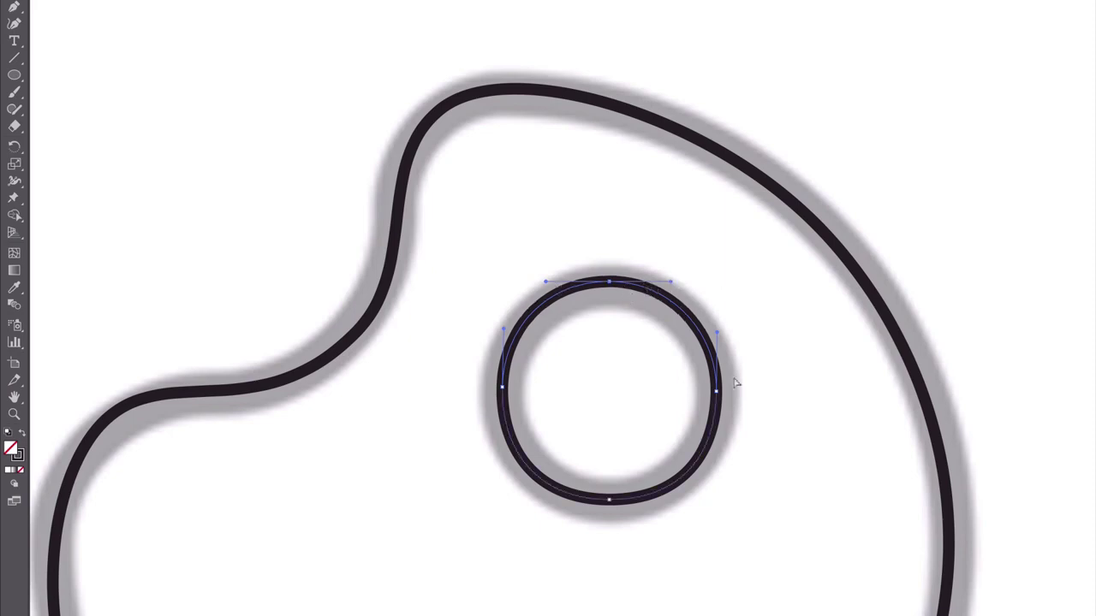
pyautogui.click(609, 501)
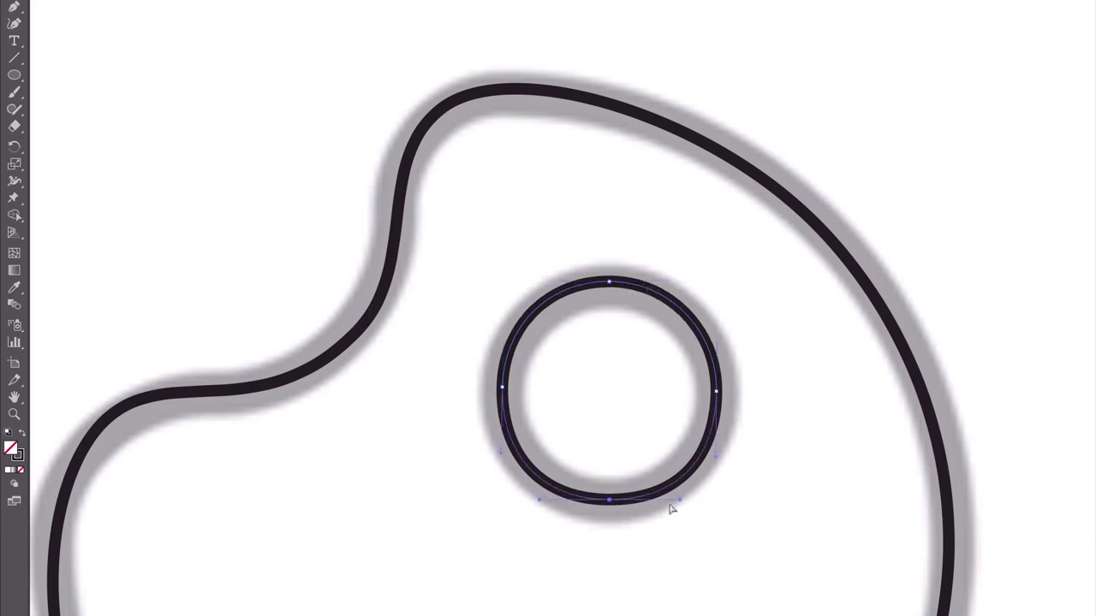
pyautogui.moveTo(540, 501); pyautogui.dragTo(541, 506)
pyautogui.click(513, 509)
# Trace the flame icon's outer outline with the Pen tool, using a corner at the tip and four smooth anchors, and close the path.
pyautogui.moveTo(810, 318); pyautogui.dragTo(597, 318)
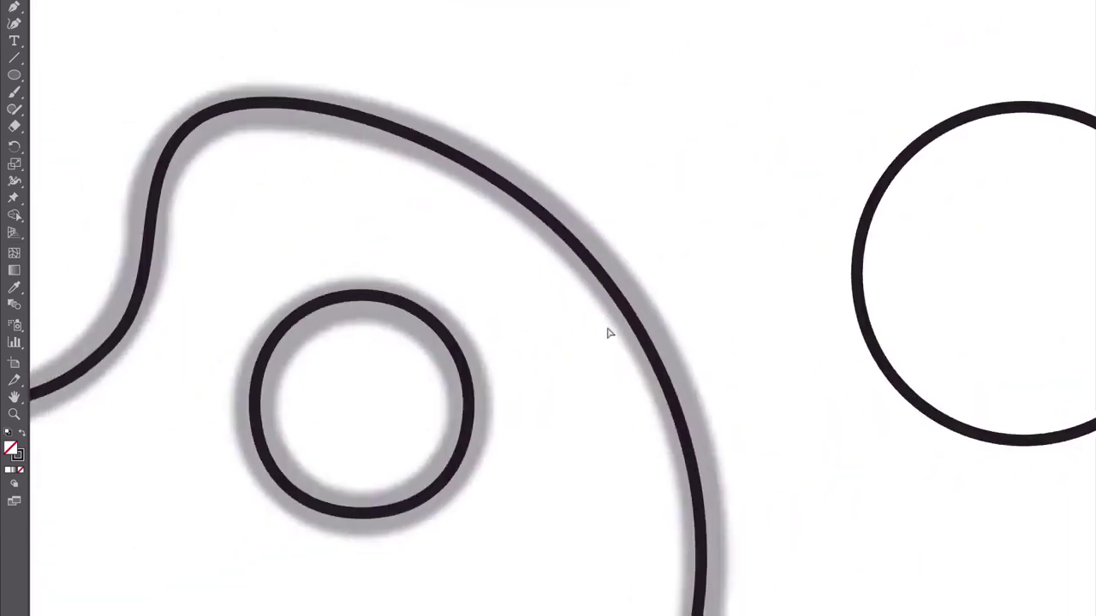
pyautogui.hscroll(15, 742, 289)
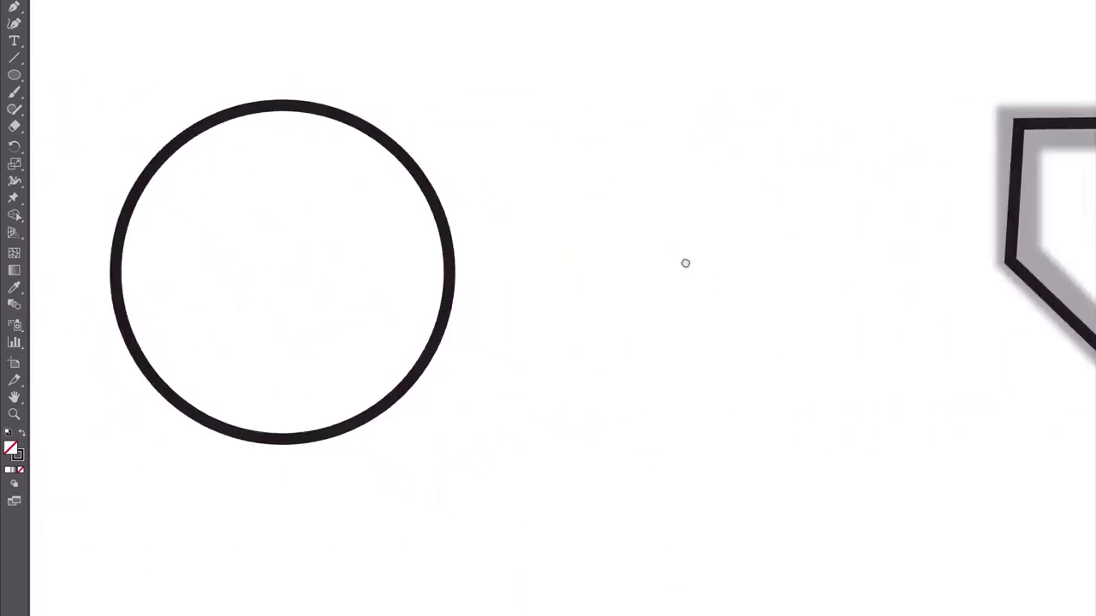
pyautogui.hscroll(5, 681, 207)
pyautogui.scroll(-2, 681, 207)
pyautogui.scroll(-4, 565, 172)
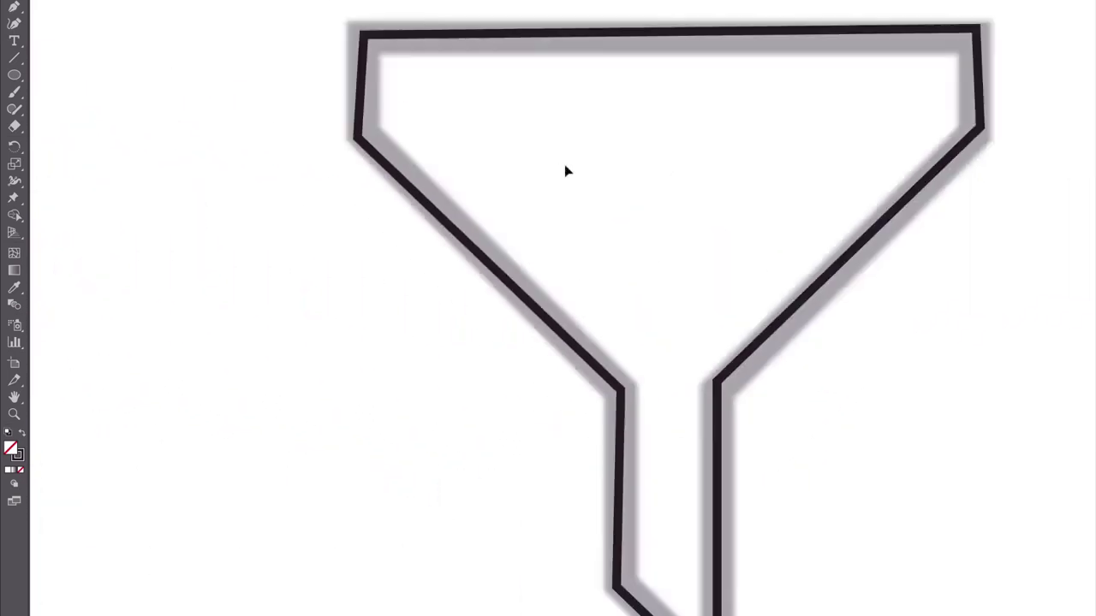
pyautogui.hscroll(6, 599, 180)
pyautogui.moveTo(548, 166); pyautogui.dragTo(141, 157)
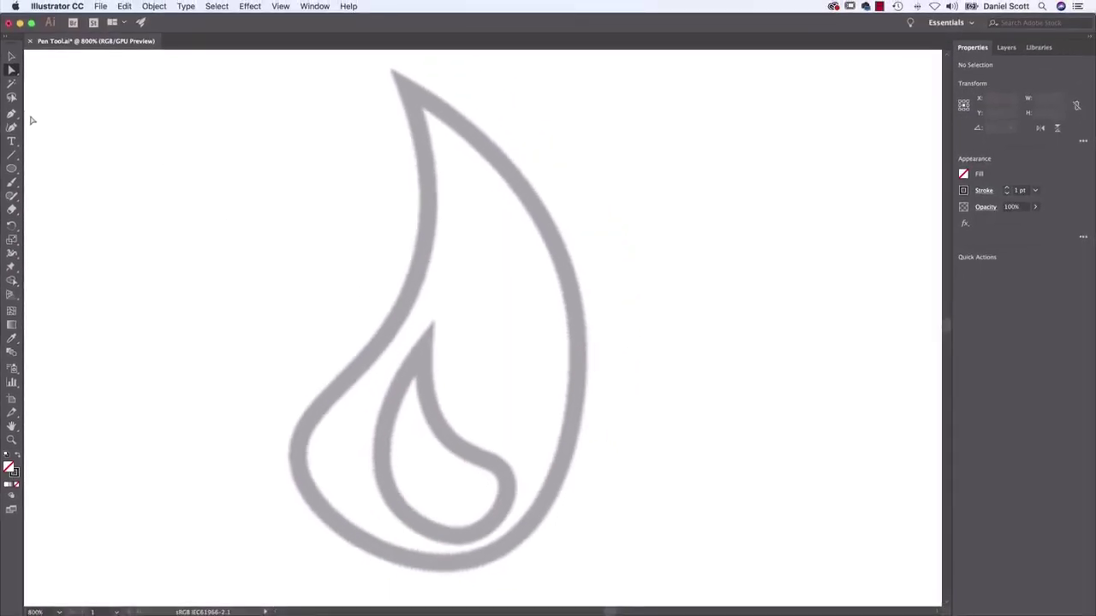
pyautogui.click(11, 113)
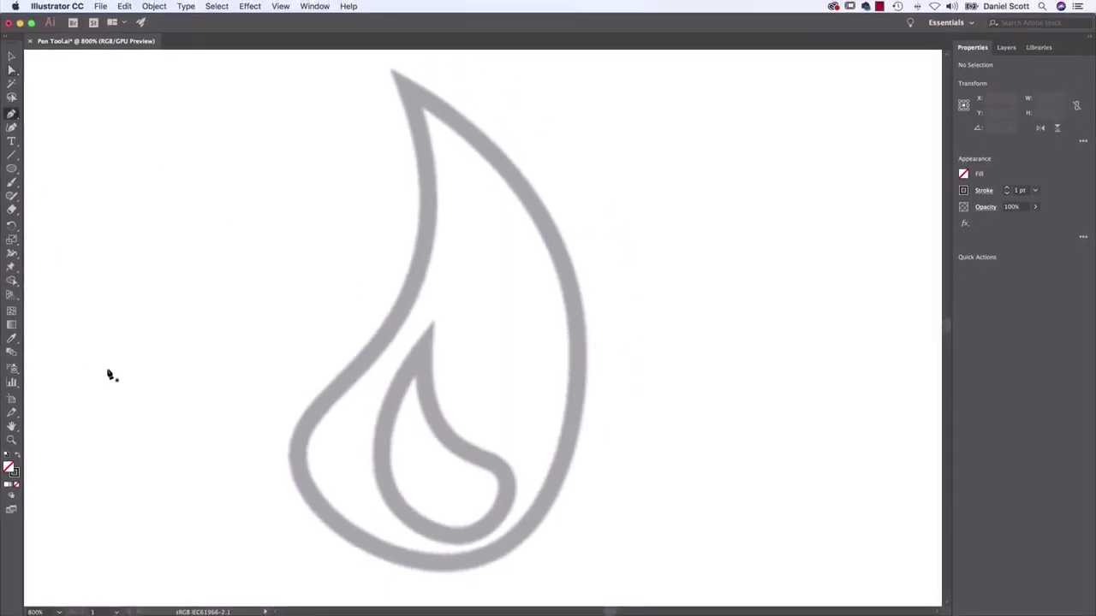
pyautogui.click(408, 94)
pyautogui.moveTo(578, 344); pyautogui.dragTo(578, 516)
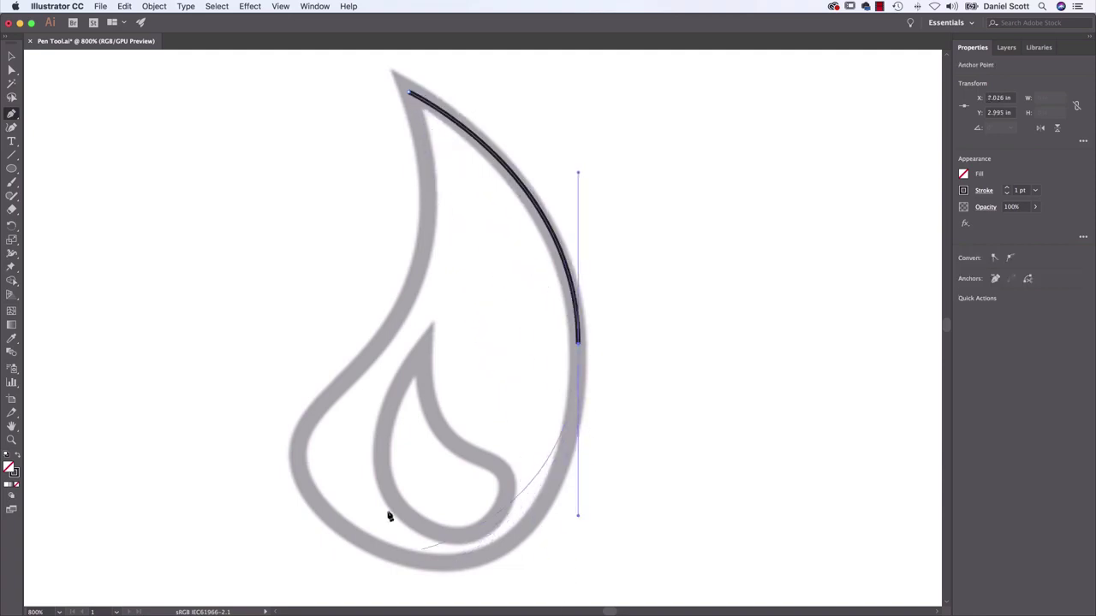
pyautogui.moveTo(396, 560); pyautogui.dragTo(279, 533)
pyautogui.moveTo(299, 452); pyautogui.dragTo(310, 413)
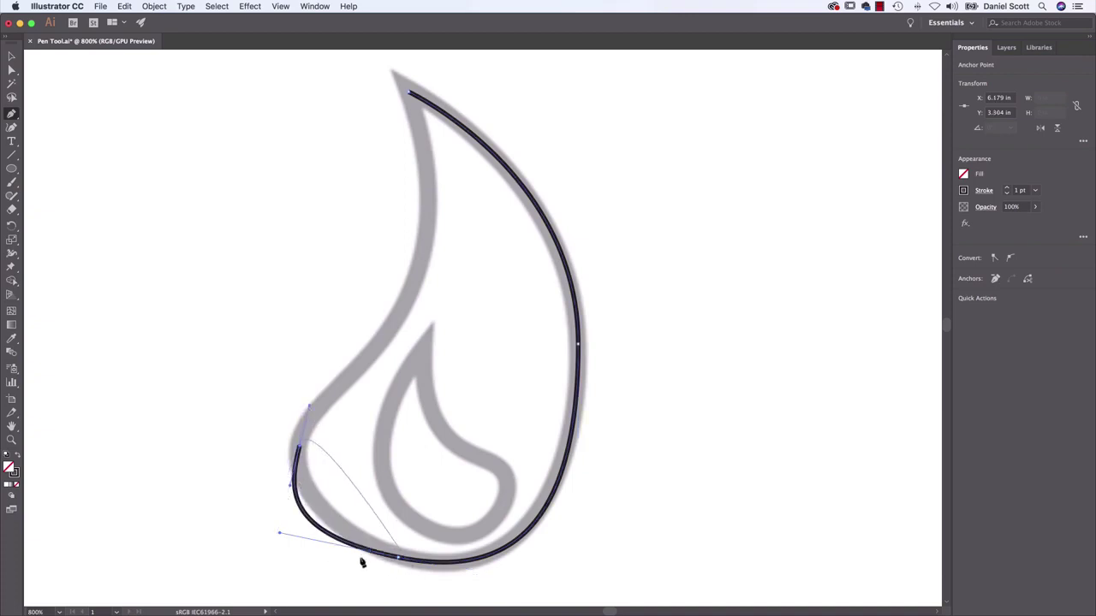
pyautogui.moveTo(412, 283); pyautogui.dragTo(426, 220)
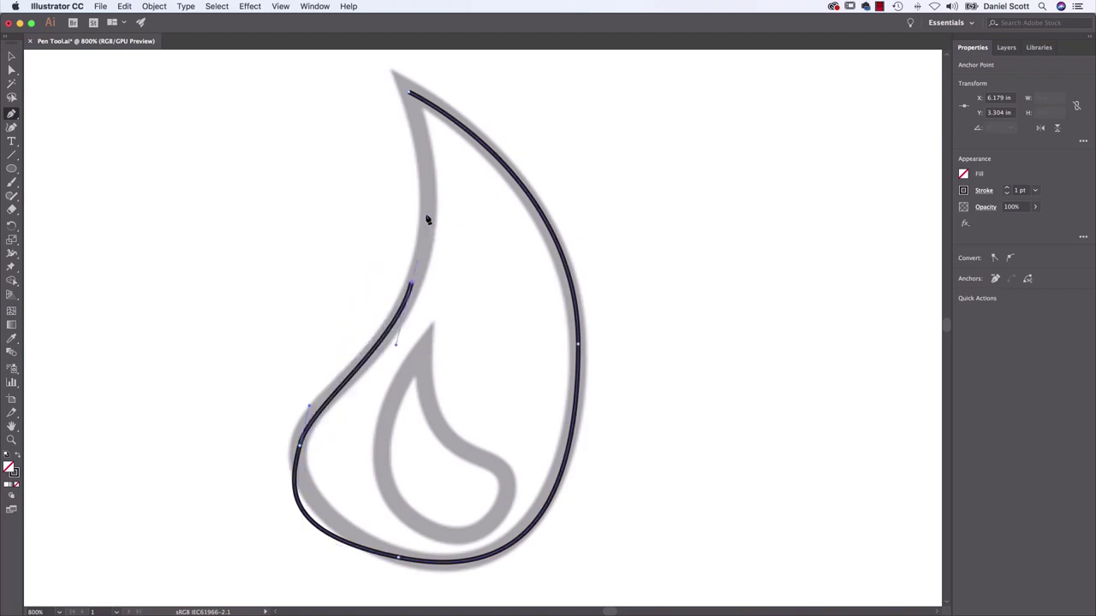
pyautogui.click(409, 94)
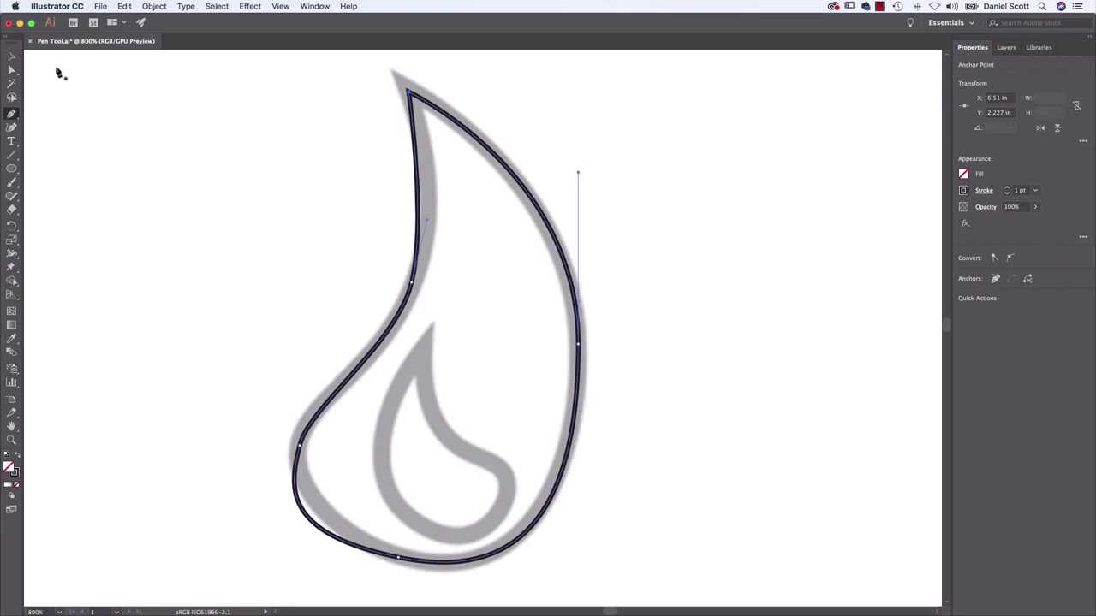
# Use Direct Selection to lengthen the handles of the flame outline's concave left anchor and lower-left anchor to follow the template.
pyautogui.click(11, 71)
pyautogui.moveTo(428, 225); pyautogui.dragTo(453, 162)
pyautogui.click(411, 286)
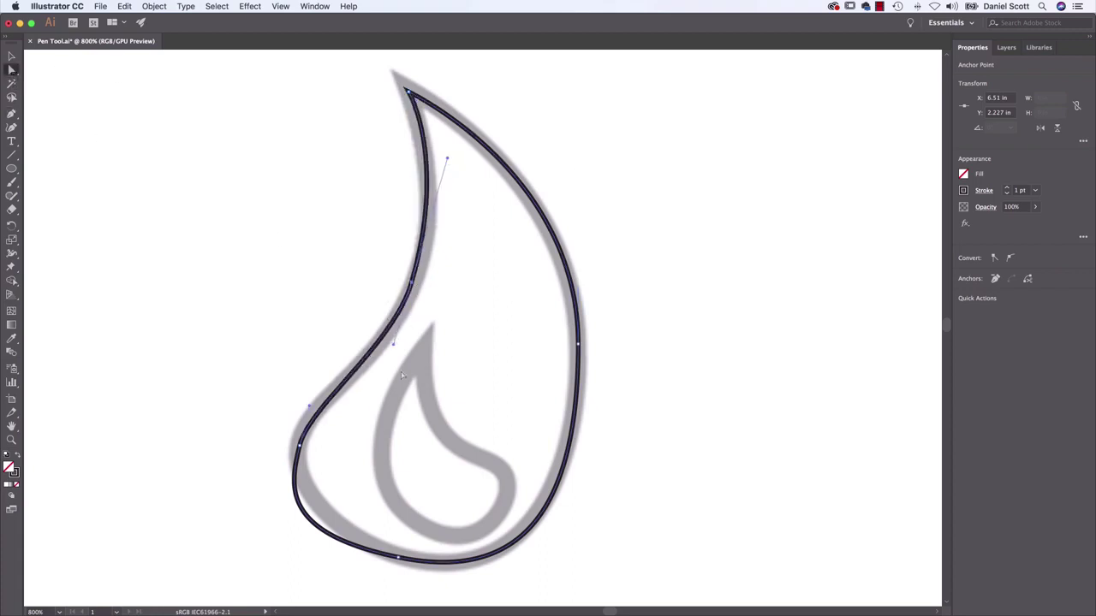
pyautogui.moveTo(396, 351); pyautogui.dragTo(391, 360)
pyautogui.click(299, 446)
pyautogui.moveTo(309, 406); pyautogui.dragTo(307, 388)
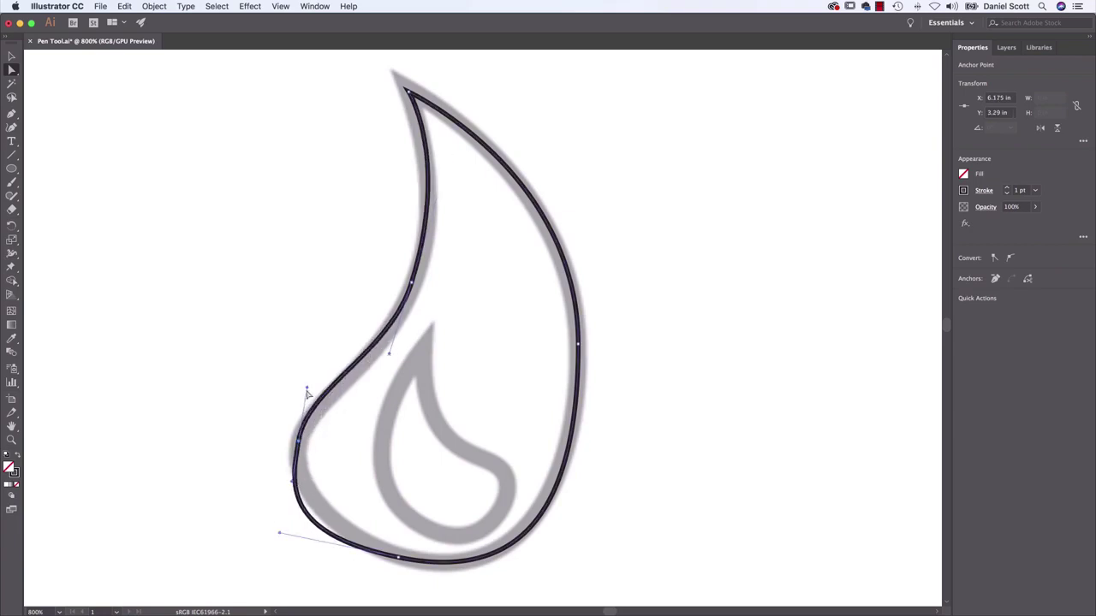
# Adjust the handles of the flame outline's bottom and right anchors so both curves follow the grey template.
pyautogui.moveTo(282, 537); pyautogui.dragTo(321, 536)
pyautogui.click(399, 563)
pyautogui.moveTo(579, 519); pyautogui.dragTo(574, 487)
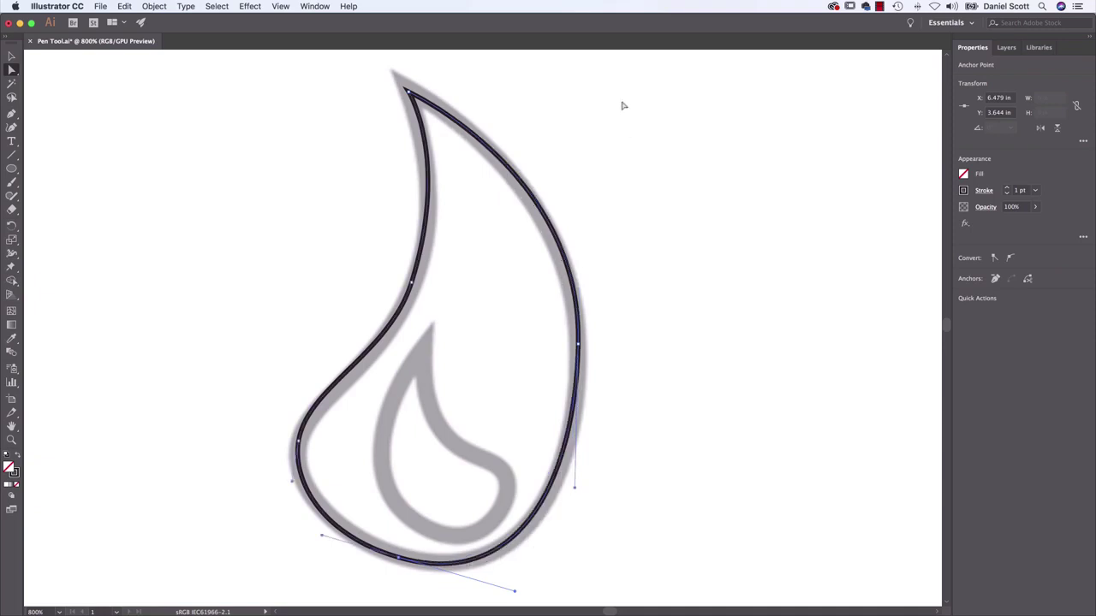
pyautogui.click(579, 346)
pyautogui.moveTo(582, 173); pyautogui.dragTo(581, 183)
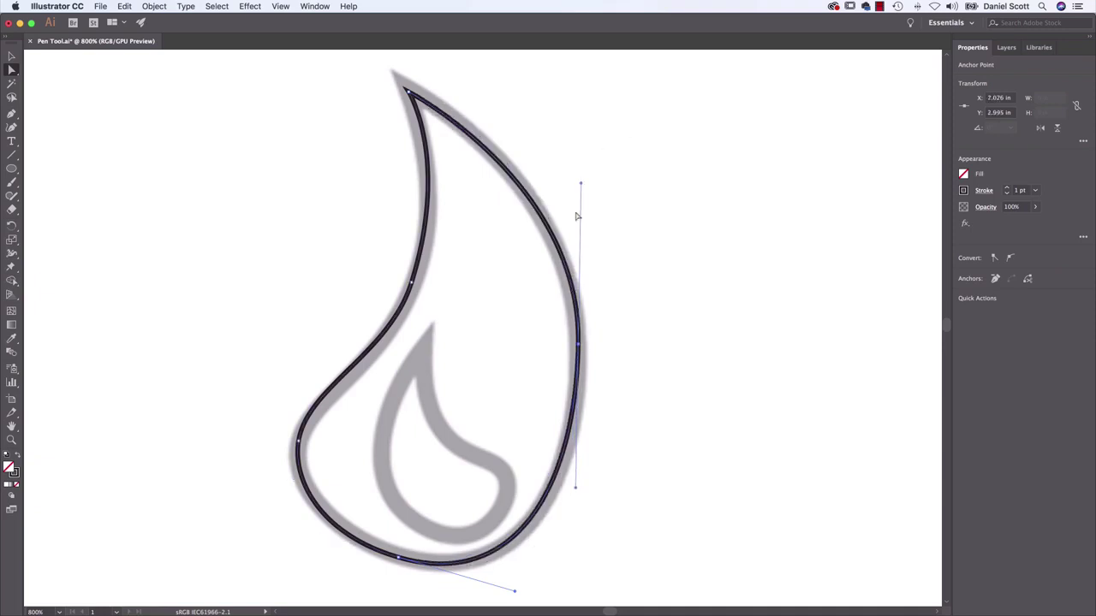
pyautogui.moveTo(514, 592); pyautogui.dragTo(509, 588)
pyautogui.moveTo(576, 489); pyautogui.dragTo(577, 499)
# Lengthen the lower handle of the flame outline's concave left anchor slightly, and select the tip anchor.
pyautogui.click(298, 443)
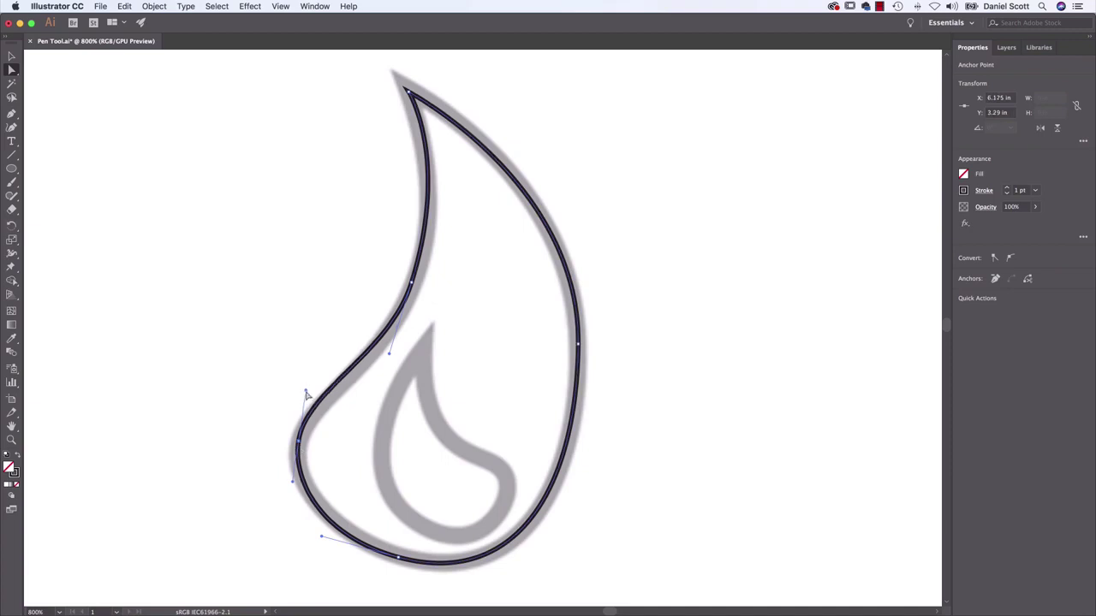
pyautogui.moveTo(389, 356); pyautogui.dragTo(386, 361)
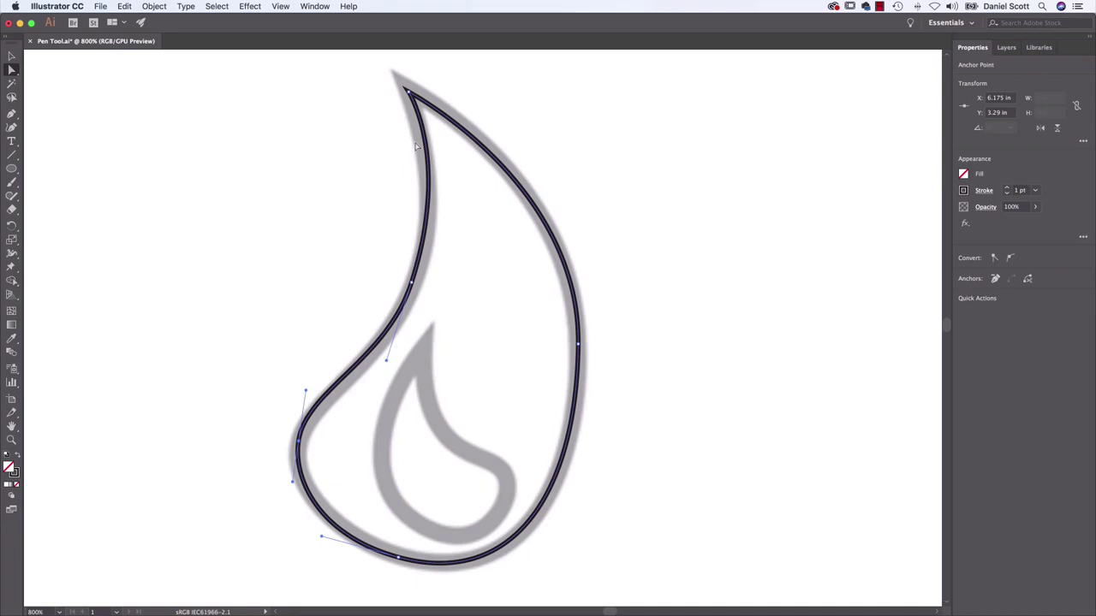
pyautogui.click(408, 93)
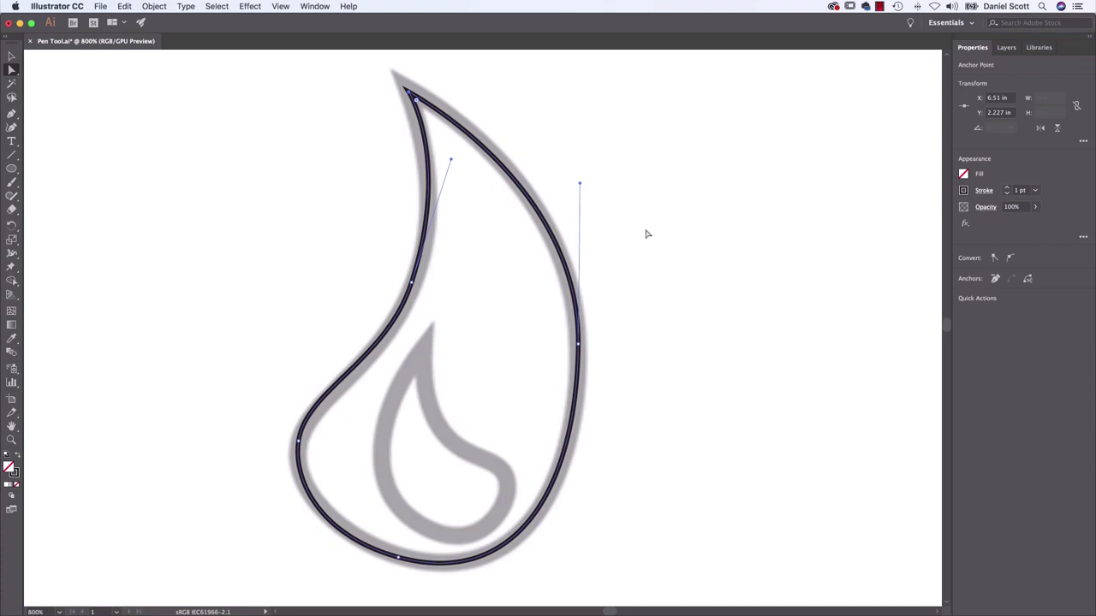
# Add an anchor on the flame outline's lower-right curve, and replace the concave left anchor with a new one fitted to the template.
pyautogui.click(12, 113)
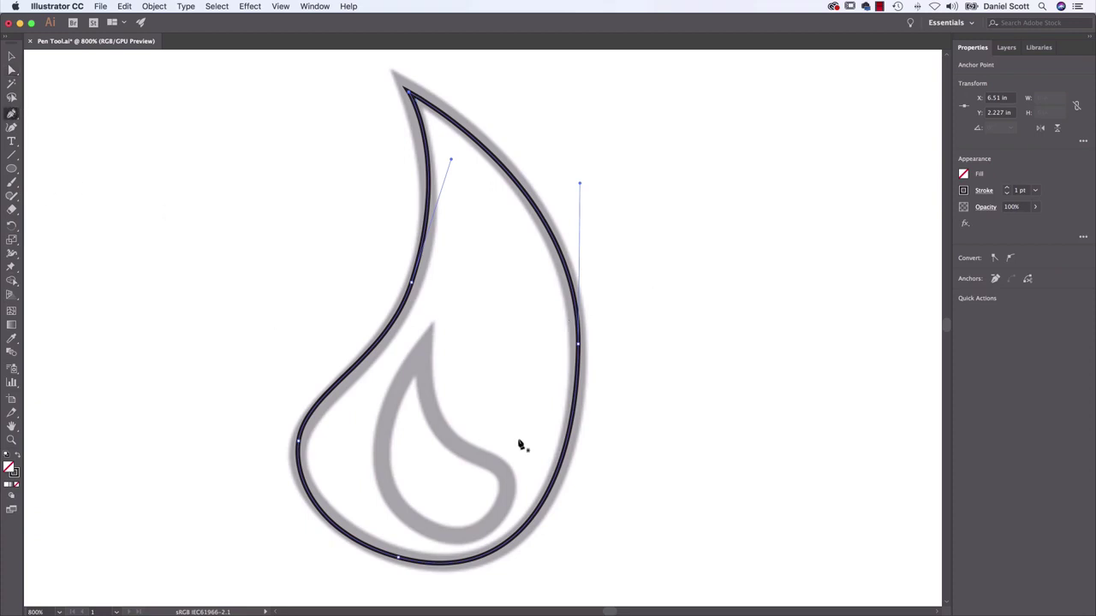
pyautogui.click(542, 505)
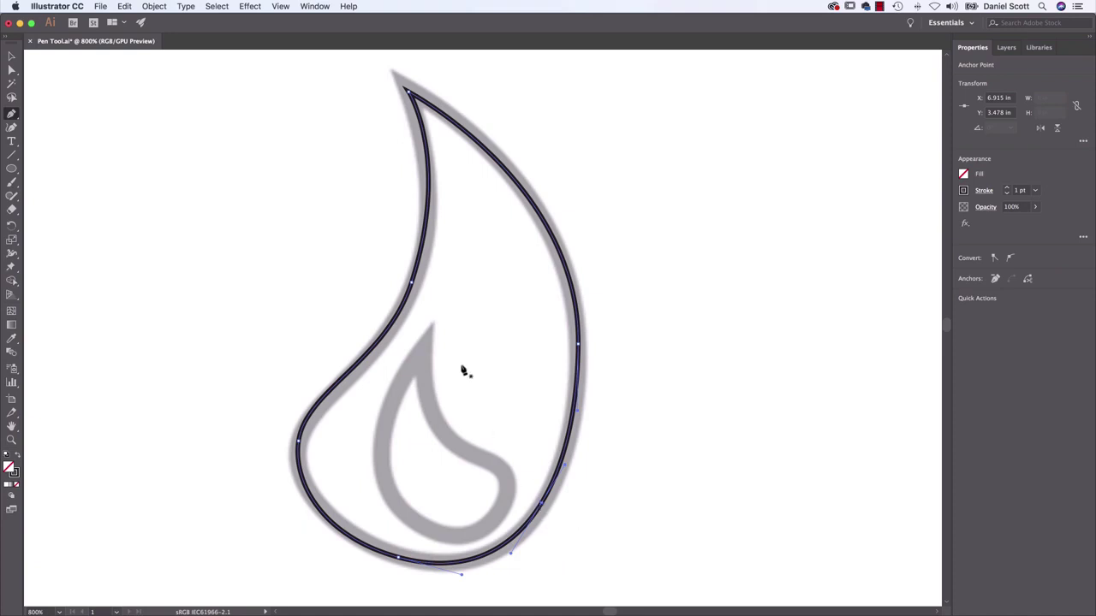
pyautogui.click(411, 285)
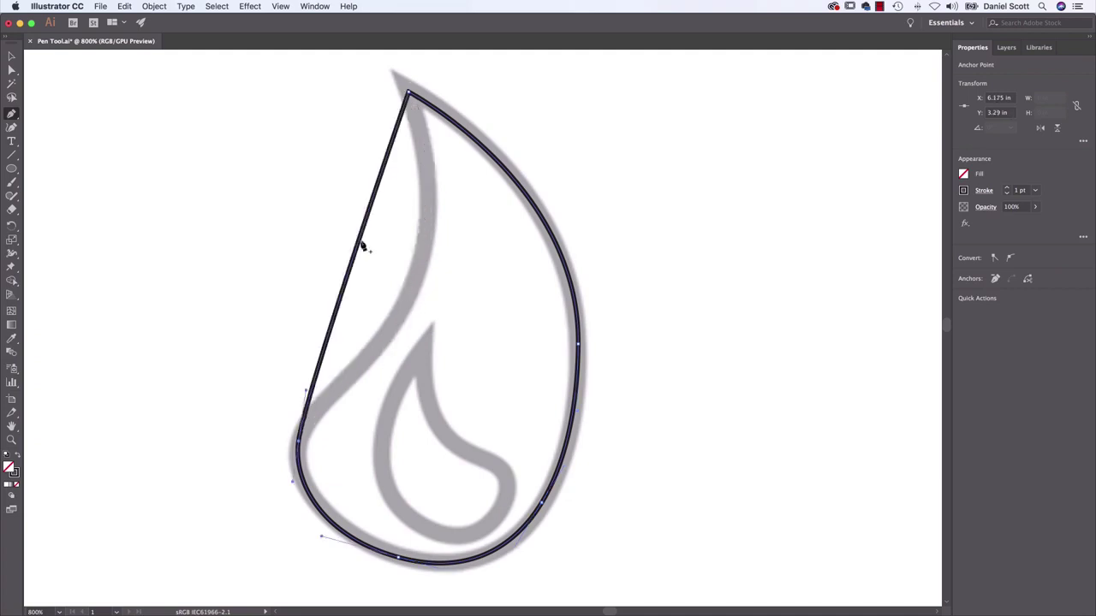
pyautogui.press('a')
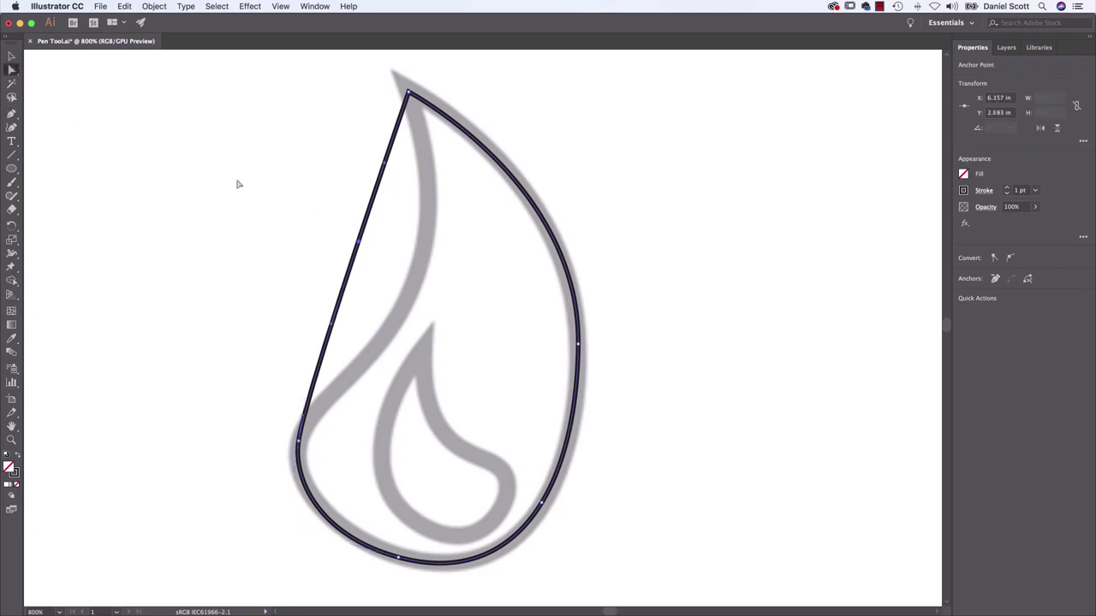
pyautogui.moveTo(363, 246); pyautogui.dragTo(415, 283)
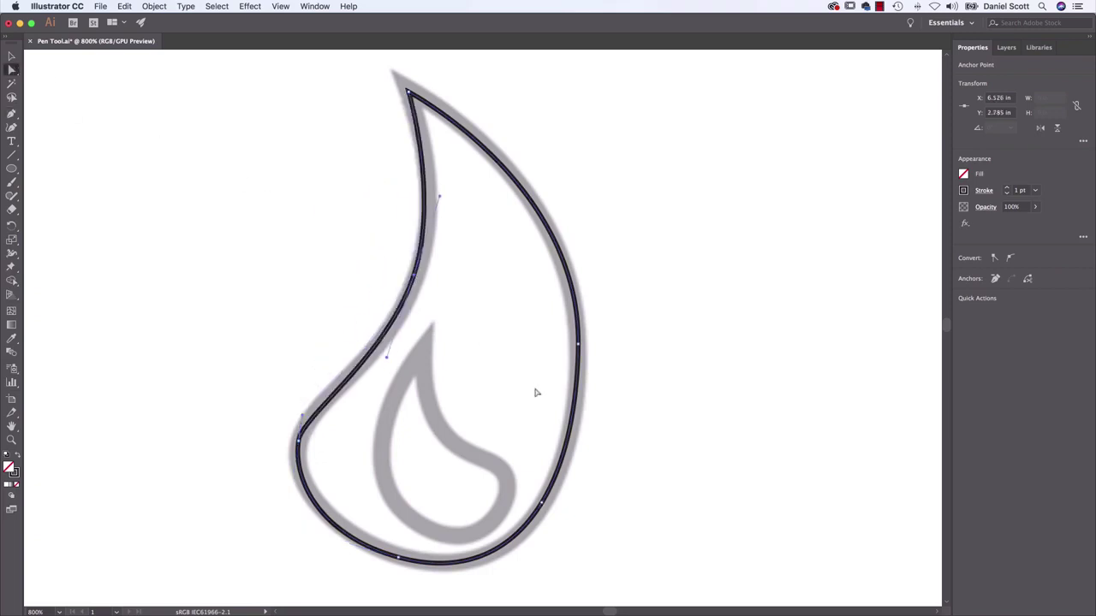
pyautogui.press('p')
pyautogui.click(425, 340)
pyautogui.moveTo(443, 432); pyautogui.dragTo(512, 524)
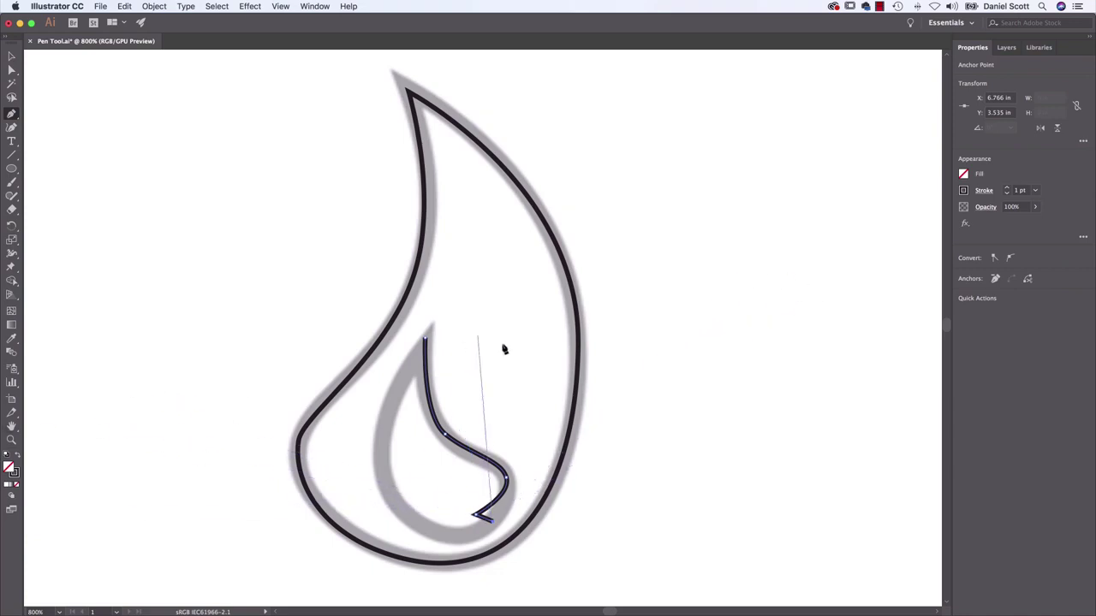
pyautogui.press('Escape')
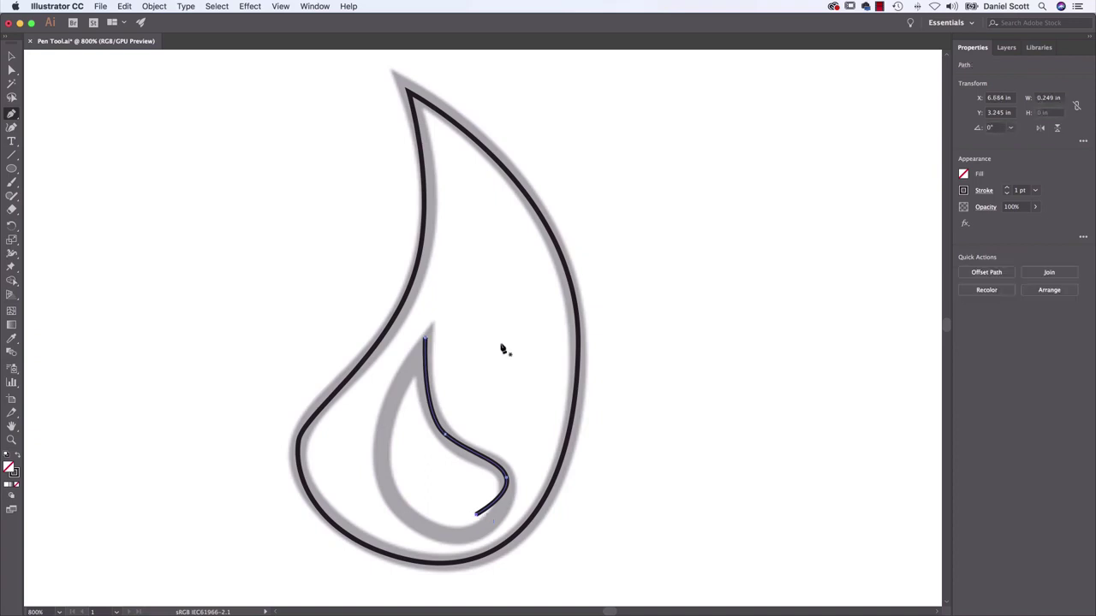
pyautogui.press('Delete')
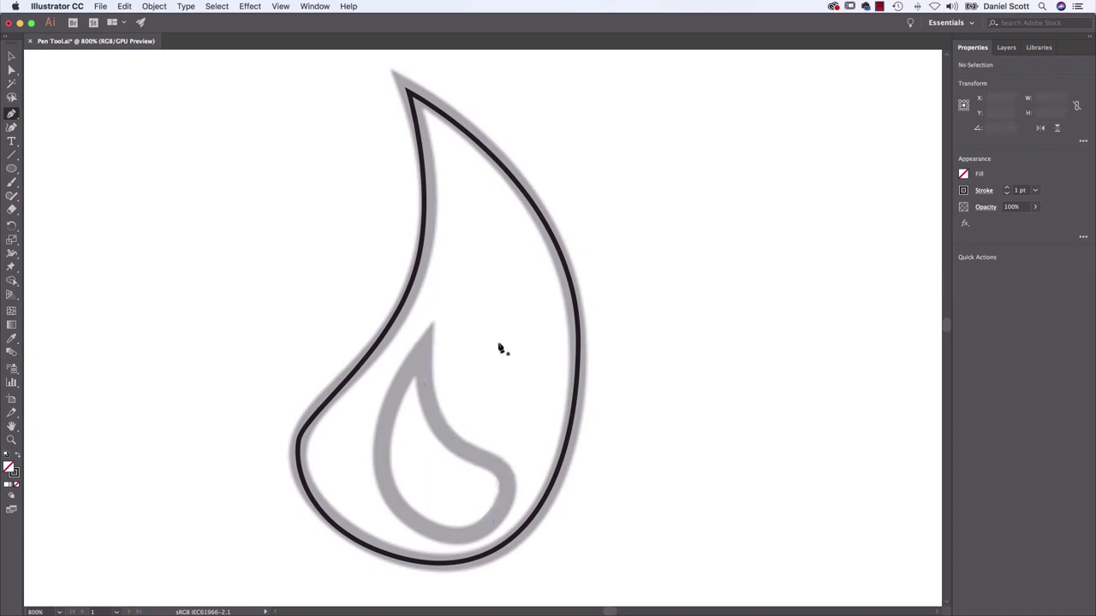
pyautogui.click(423, 345)
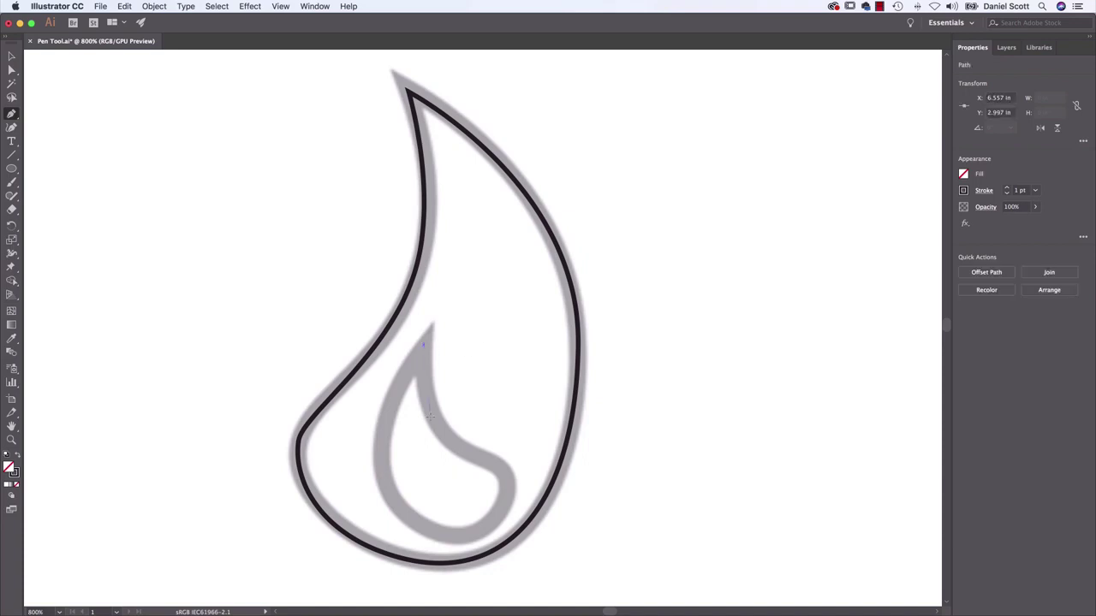
pyautogui.click(454, 454)
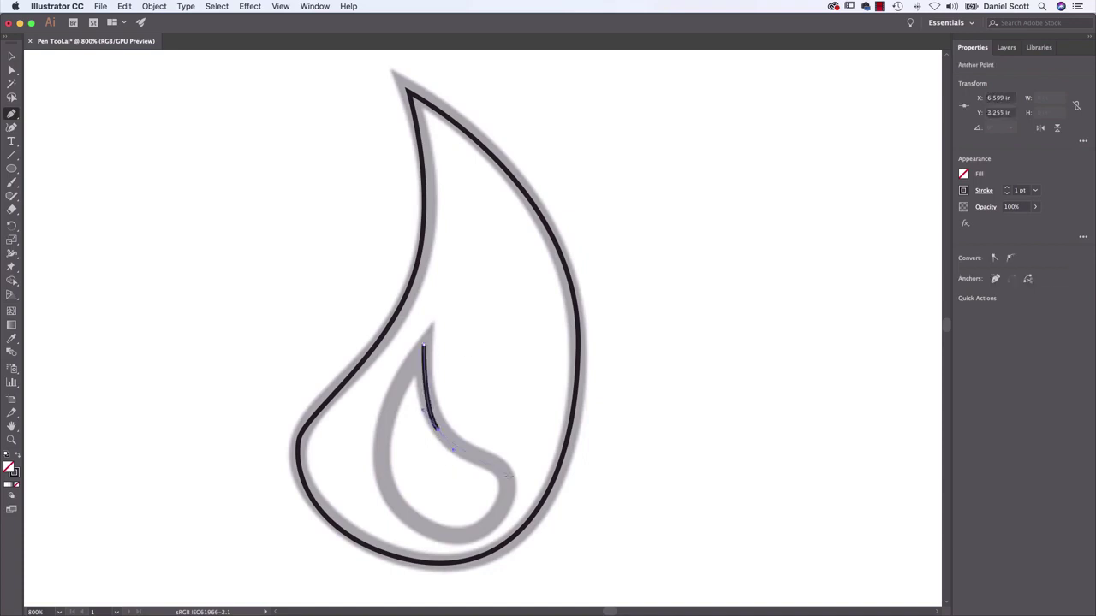
pyautogui.click(505, 469)
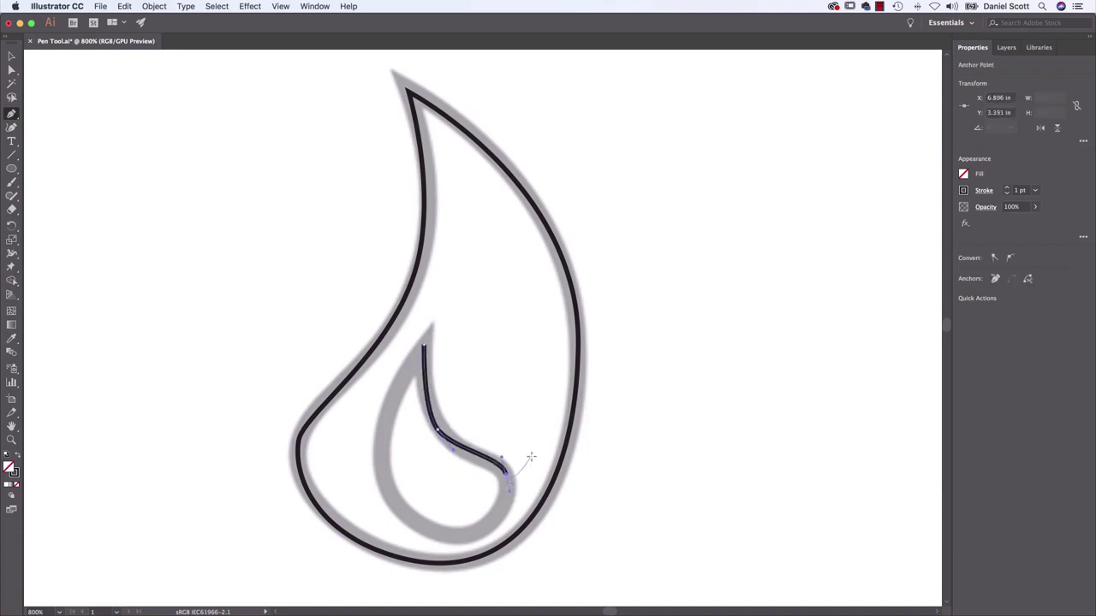
pyautogui.press('super+z')
pyautogui.press('super+z')
pyautogui.press('super+z')
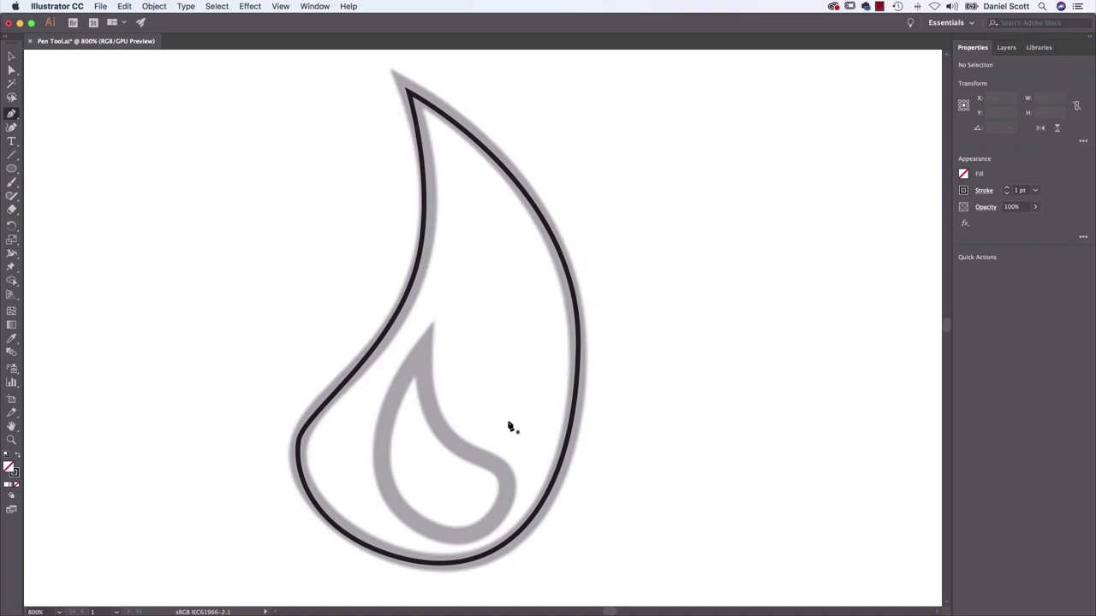
# Trace the inner flame's right edge from its tip through the concave bend to the rounded right end with the Pen tool.
pyautogui.click(421, 354)
pyautogui.moveTo(446, 434); pyautogui.dragTo(511, 434)
pyautogui.keyDown('super'); pyautogui.click(630, 399); pyautogui.keyUp('super')
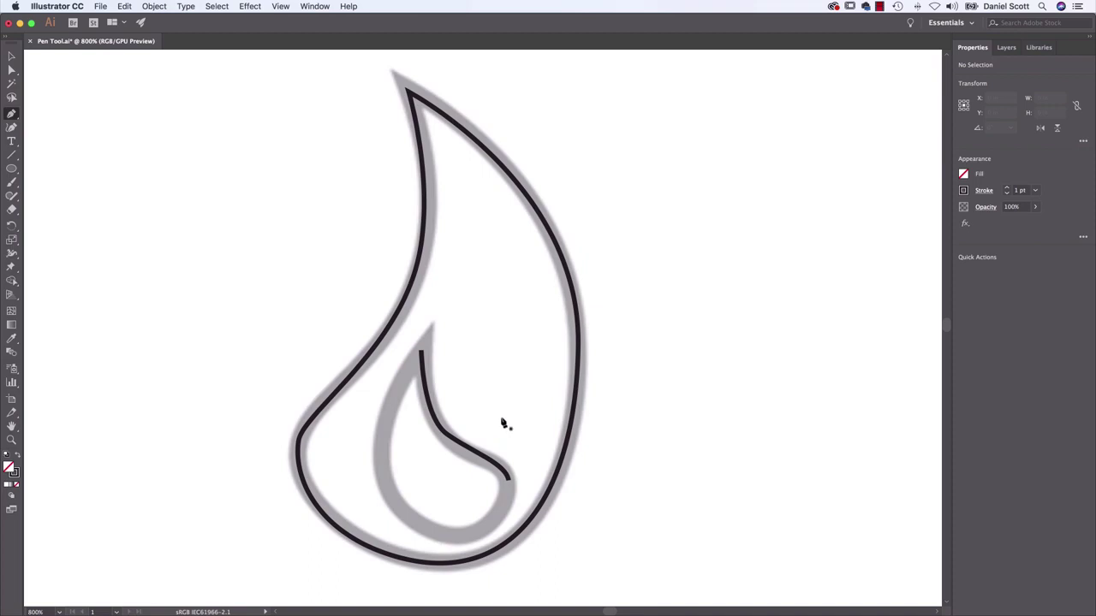
# Resume the inner flame path at its right end, trace the bottom and left curves, and close it at the tip.
pyautogui.click(508, 481)
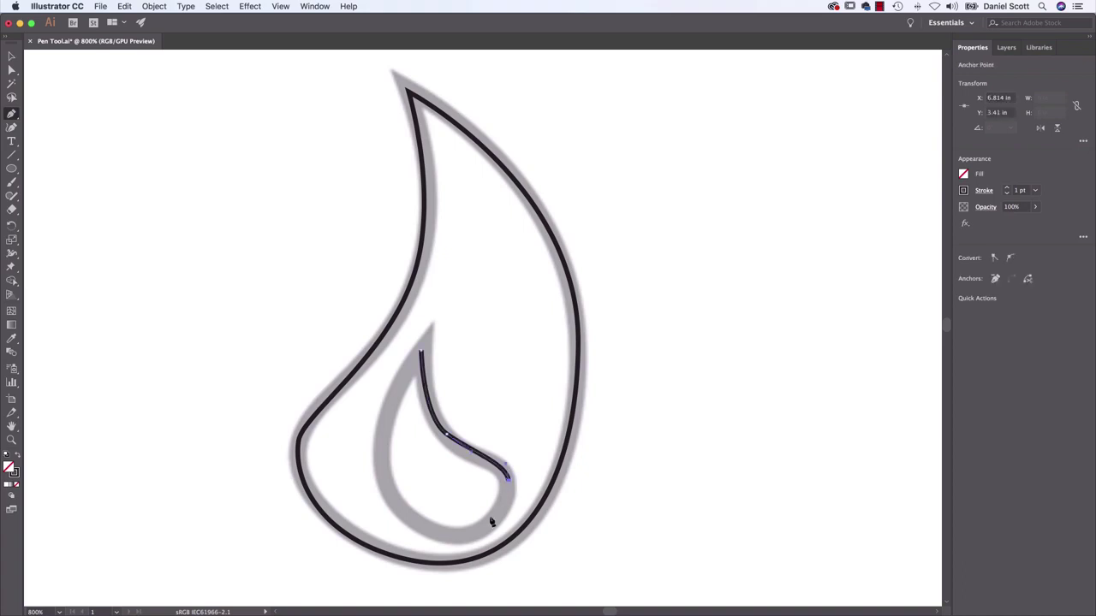
pyautogui.moveTo(460, 540); pyautogui.dragTo(404, 530)
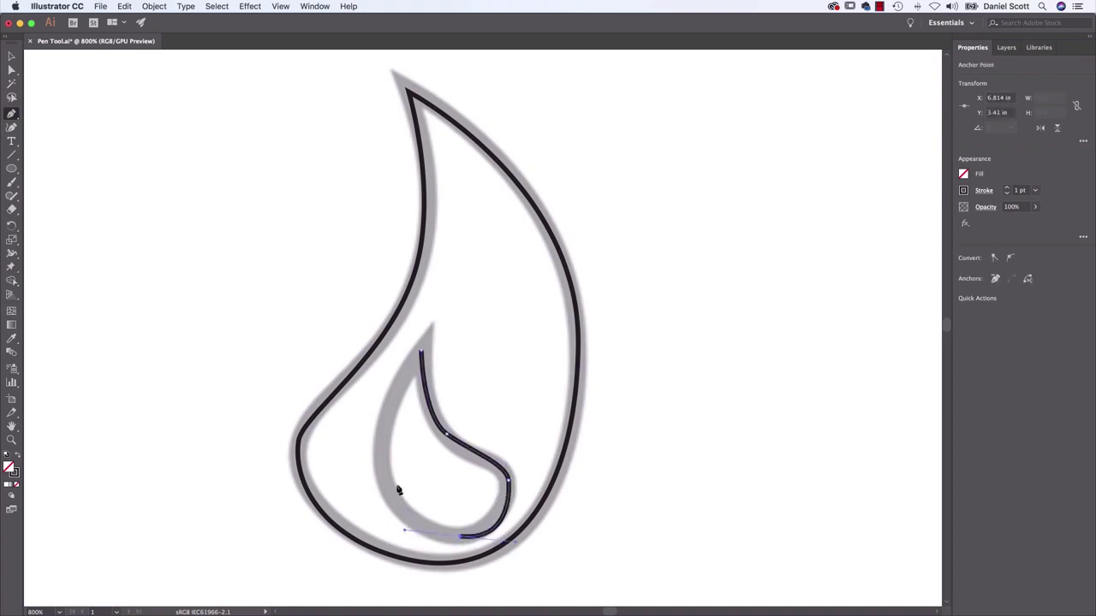
pyautogui.press('super+z')
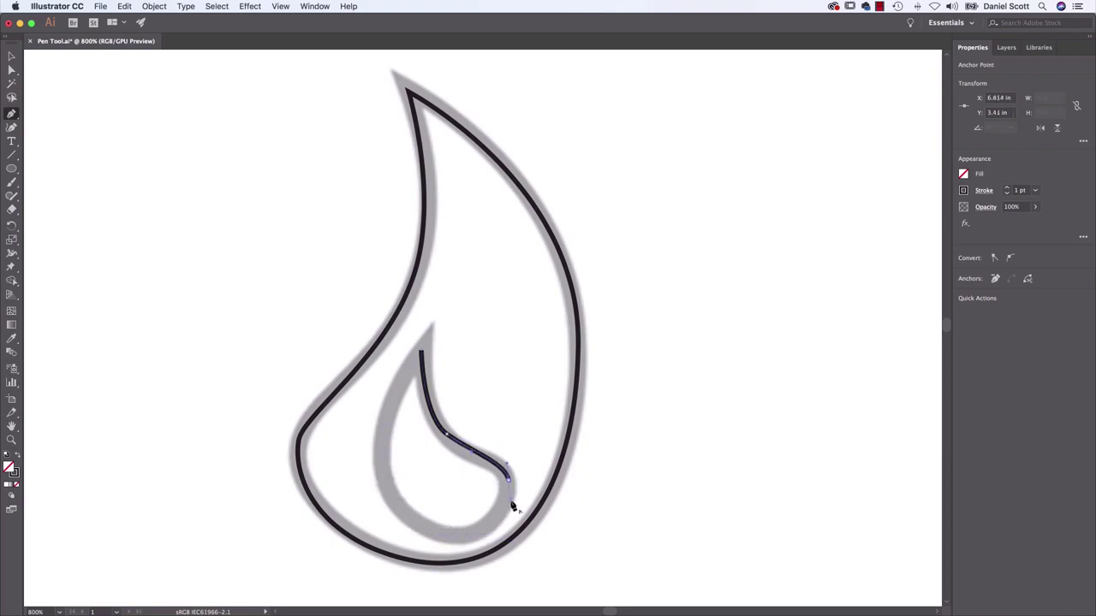
pyautogui.moveTo(455, 538); pyautogui.dragTo(415, 536)
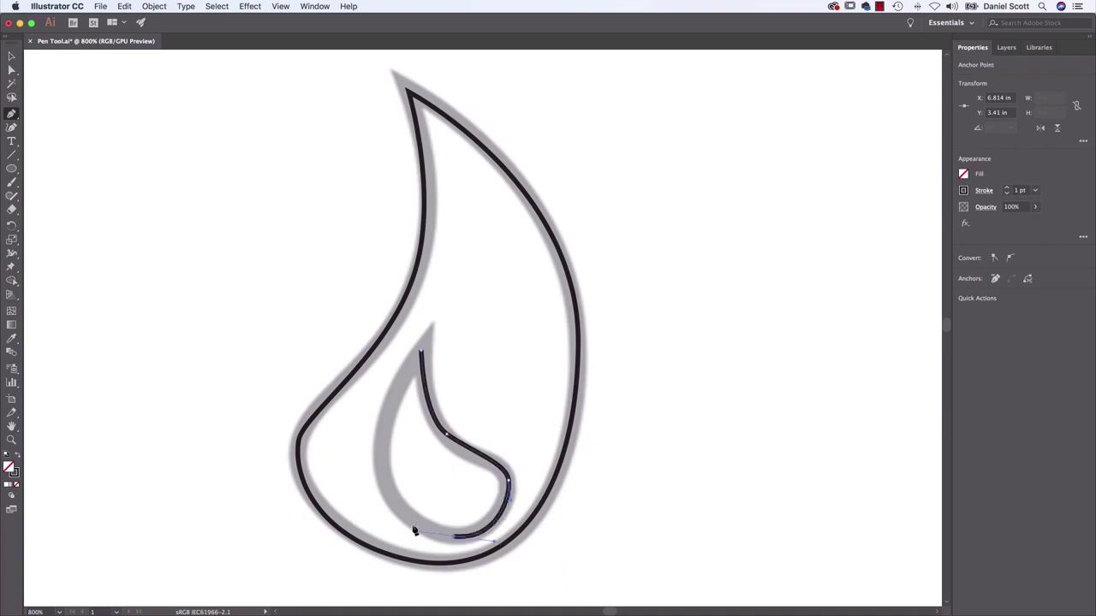
pyautogui.moveTo(379, 452); pyautogui.dragTo(384, 405)
pyautogui.click(421, 352)
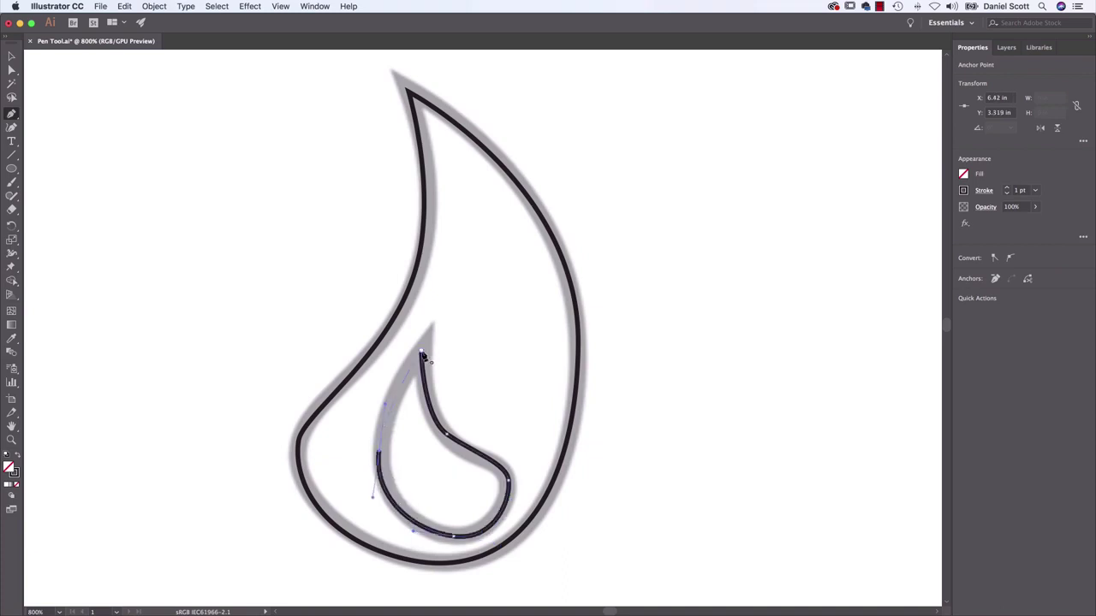
pyautogui.click(422, 353)
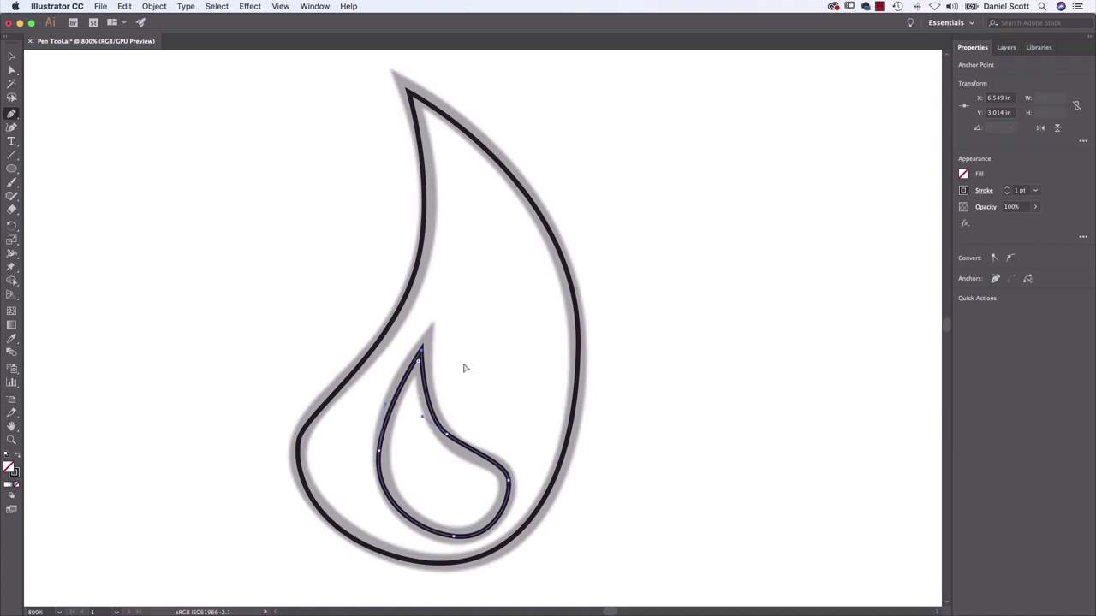
# Look over the remaining stamp, pencil and paintbrush template icons.
pyautogui.press('super+minus')
pyautogui.moveTo(685, 318); pyautogui.dragTo(349, 354)
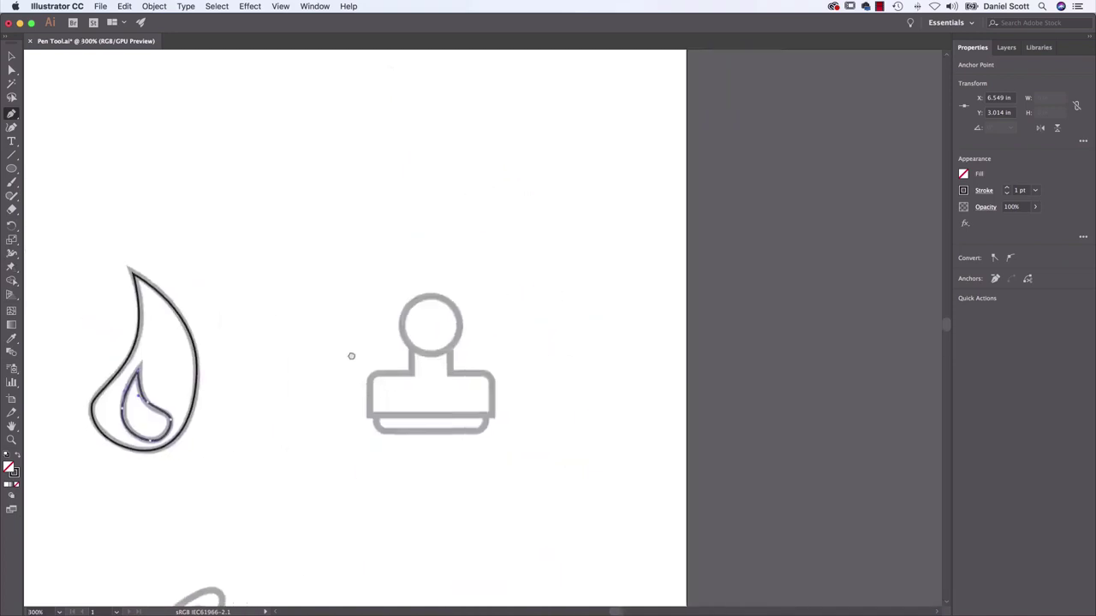
pyautogui.moveTo(351, 465); pyautogui.dragTo(611, 274)
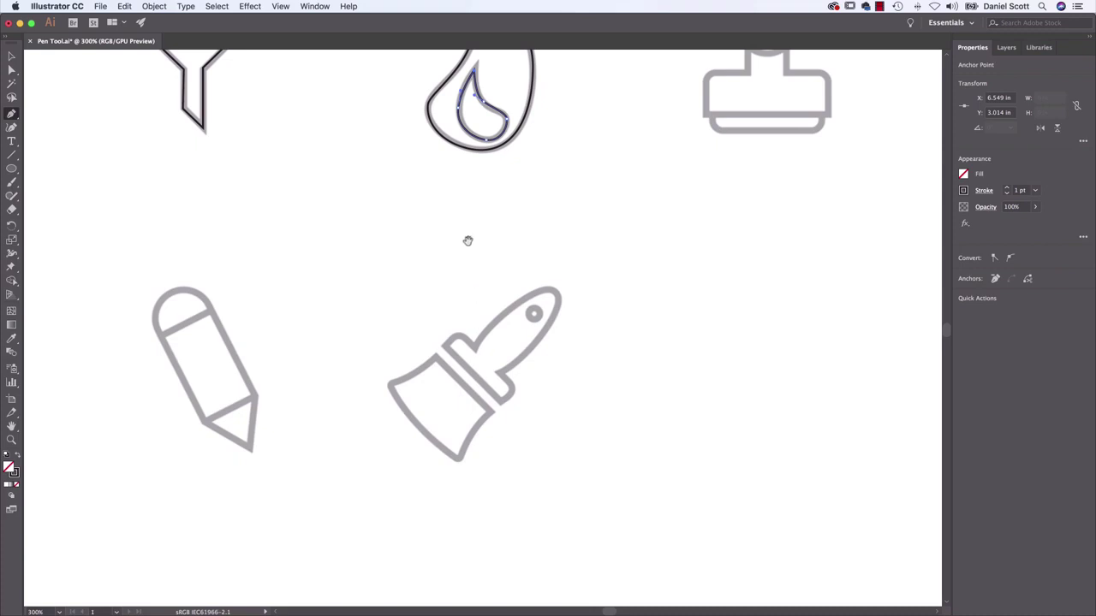
pyautogui.scroll(5, 468, 257)
pyautogui.hscroll(-4, 468, 257)
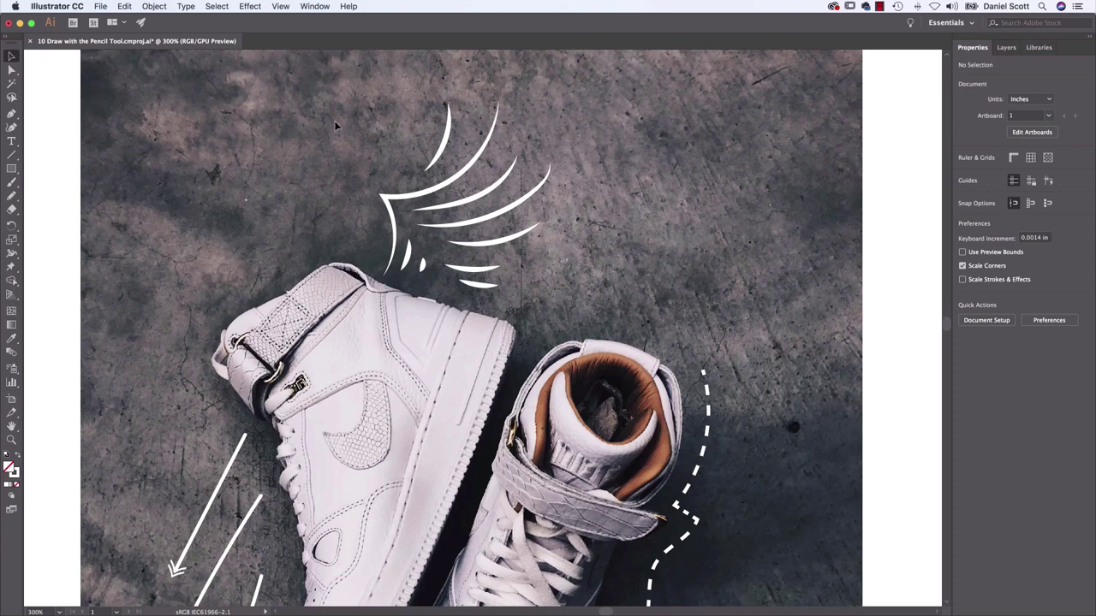
# Inspect the wing strokes and other white lines drawn around the sneakers in the Pencil Tool example document.
pyautogui.click(420, 224)
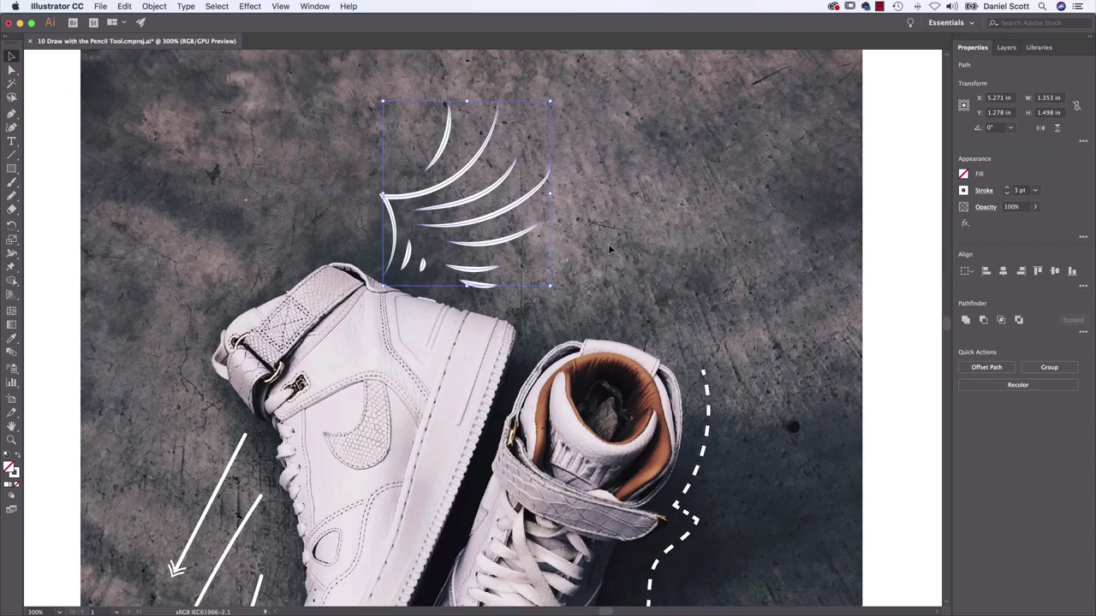
pyautogui.click(545, 247)
pyautogui.scroll(-5, 548, 326)
pyautogui.scroll(-3, 548, 325)
pyautogui.scroll(-5, 643, 310)
pyautogui.scroll(5, 663, 269)
pyautogui.scroll(5, 647, 401)
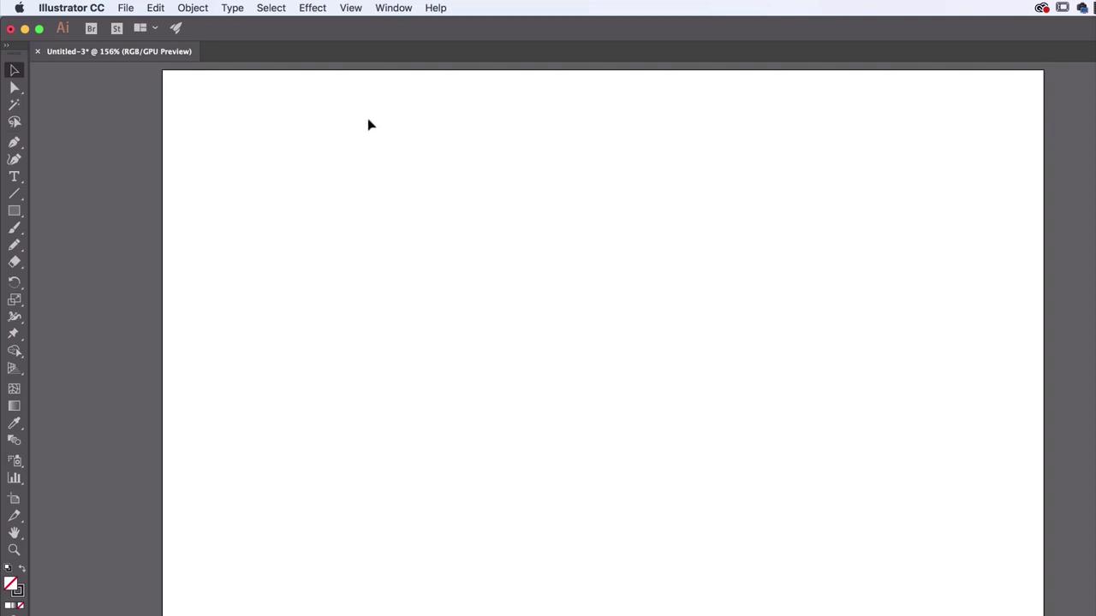
# Place the linked Pencil Tool 01 sneaker photo from the exercise files at its full size near the artboard's top edge.
pyautogui.click(125, 9)
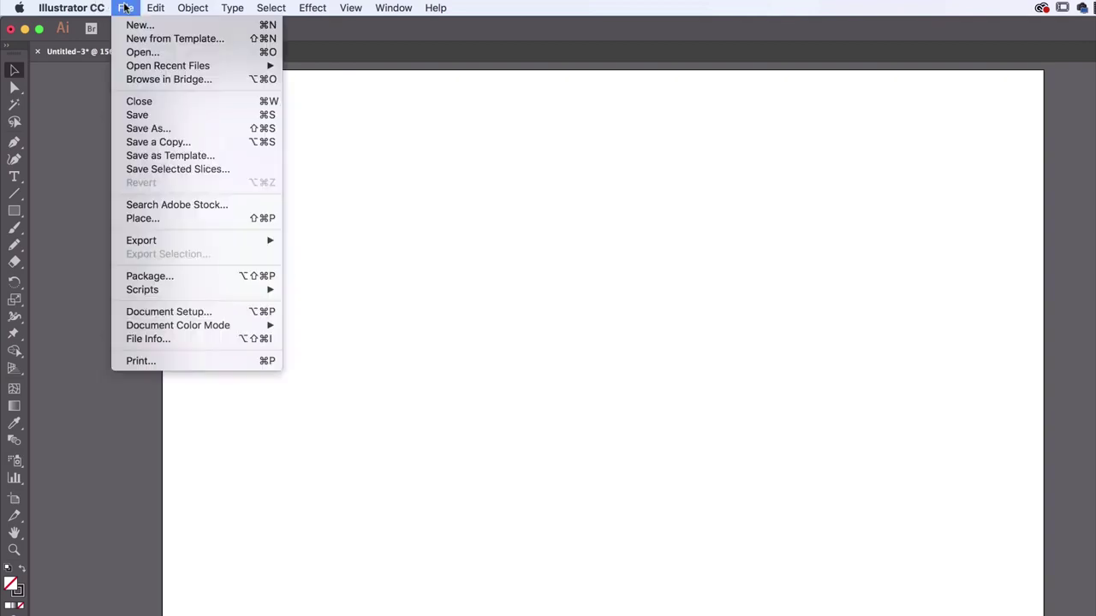
pyautogui.click(157, 220)
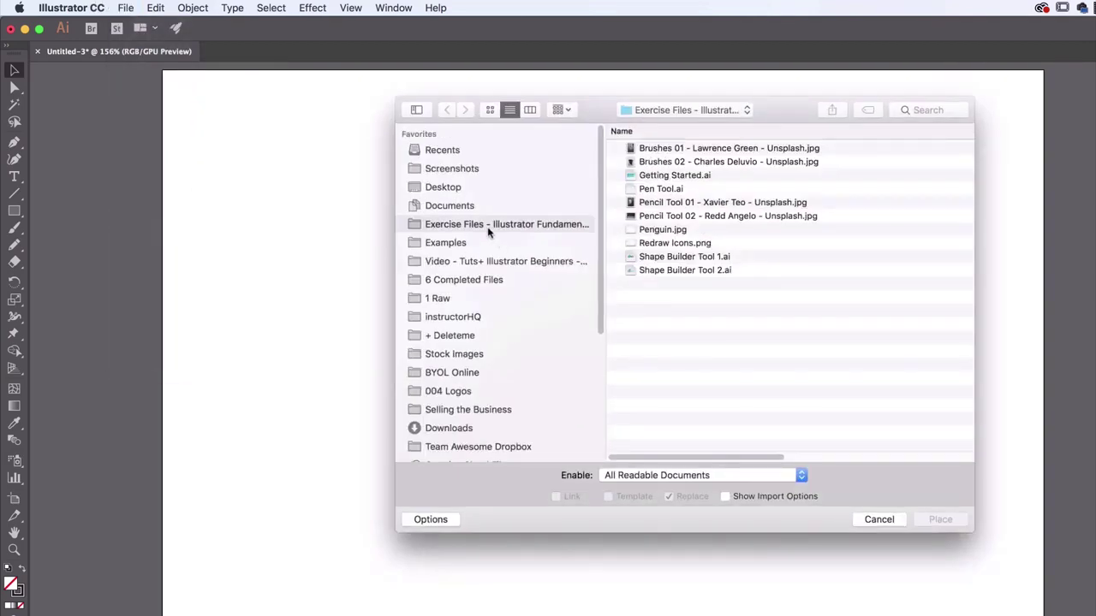
pyautogui.click(676, 204)
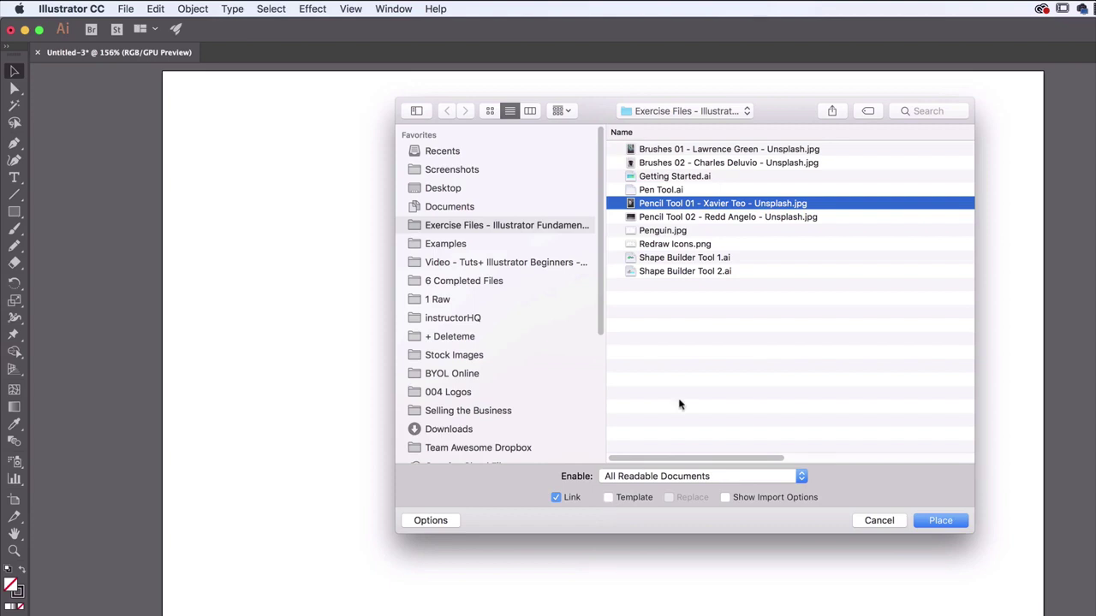
pyautogui.click(939, 522)
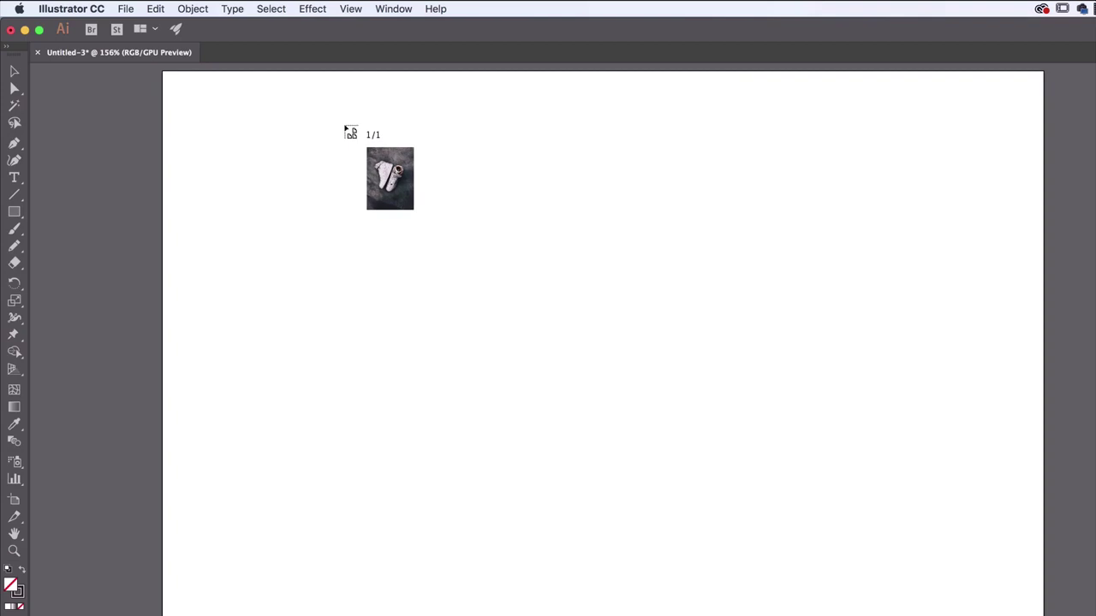
pyautogui.click(349, 100)
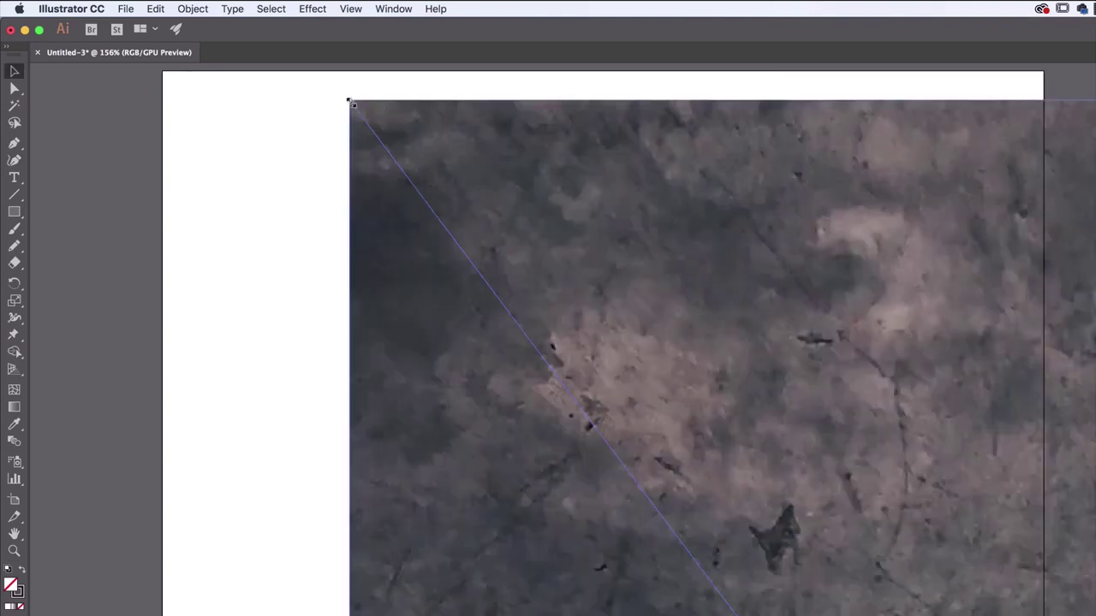
# Delete the oversized sneaker photo and return the view to 100%.
pyautogui.press('super+minus')
pyautogui.press('super+minus')
pyautogui.press('super+minus')
pyautogui.press('super+minus')
pyautogui.press('super+minus')
pyautogui.press('super+minus')
pyautogui.press('super+minus')
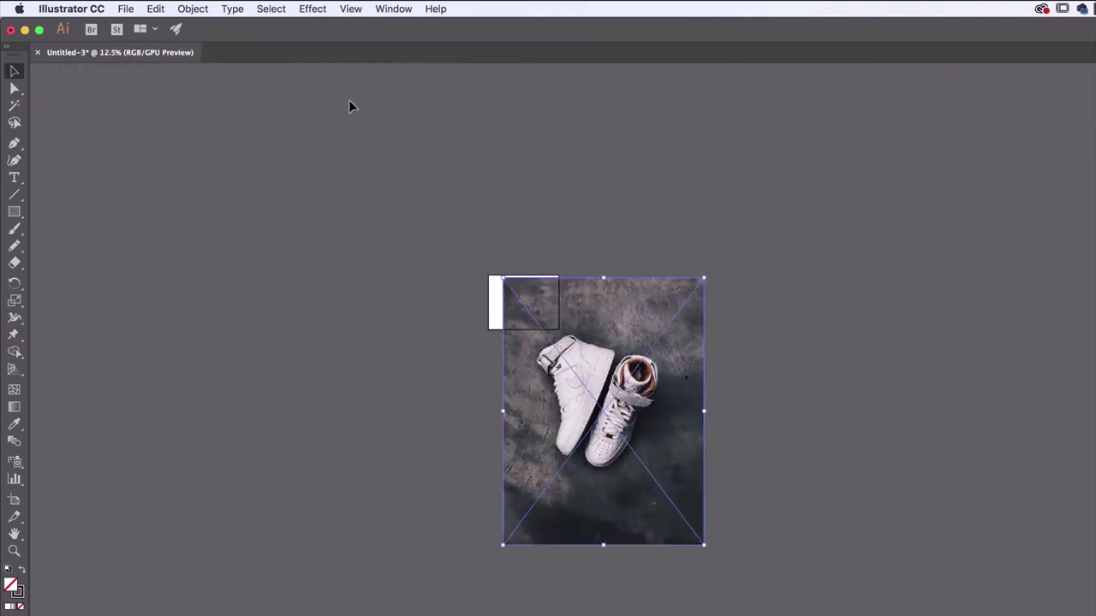
pyautogui.press('Delete')
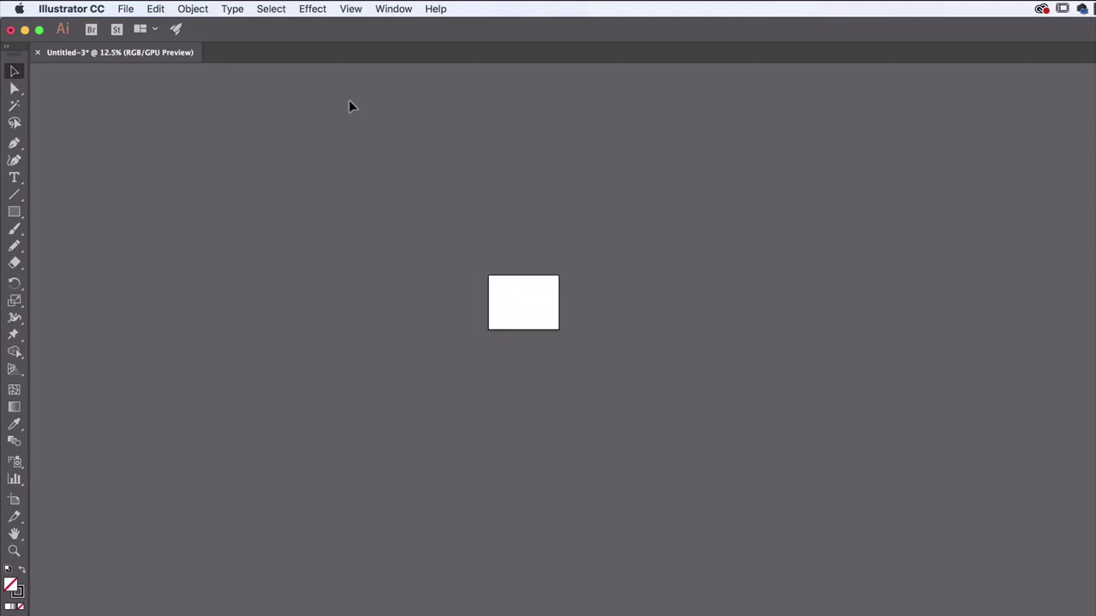
pyautogui.press('super+1')
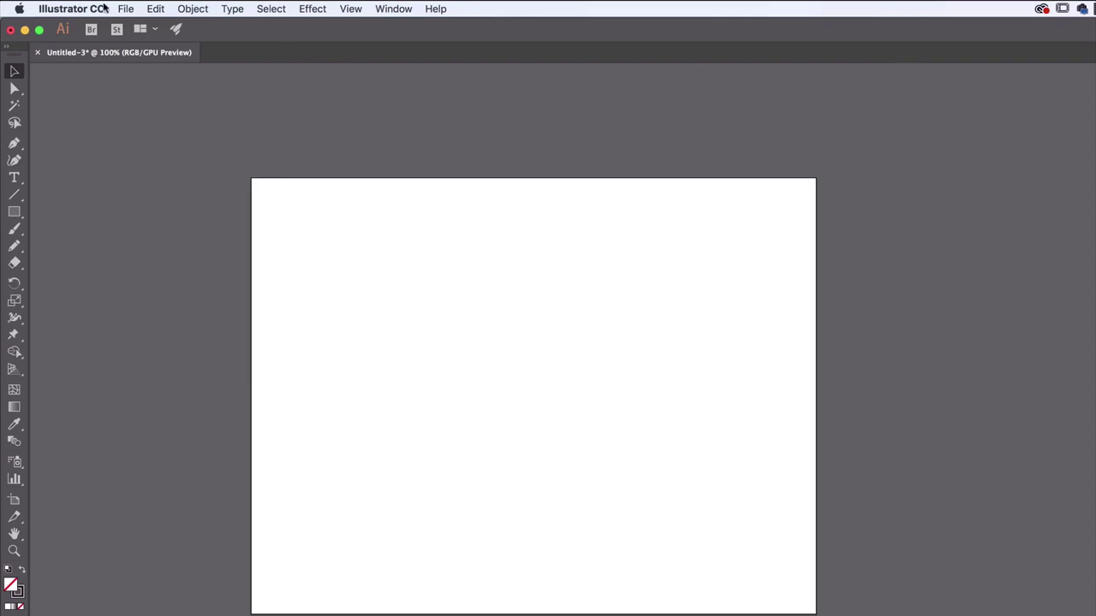
# Place the Pencil Tool 01 sneaker photo scaled to the artboard's height and move it closer to the artboard's horizontal centre.
pyautogui.click(127, 10)
pyautogui.click(142, 220)
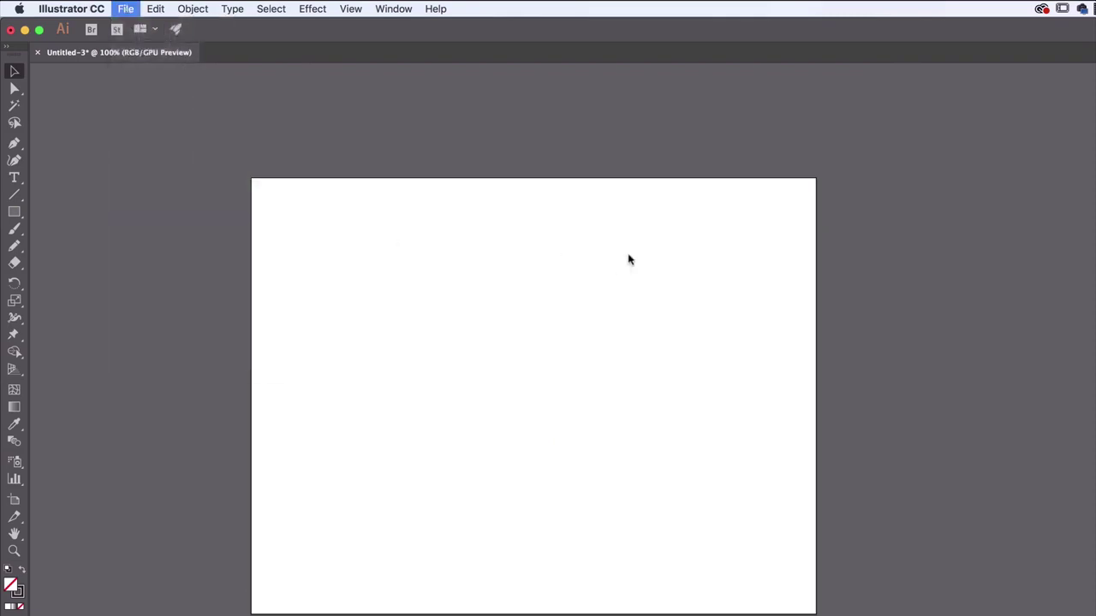
pyautogui.click(661, 209)
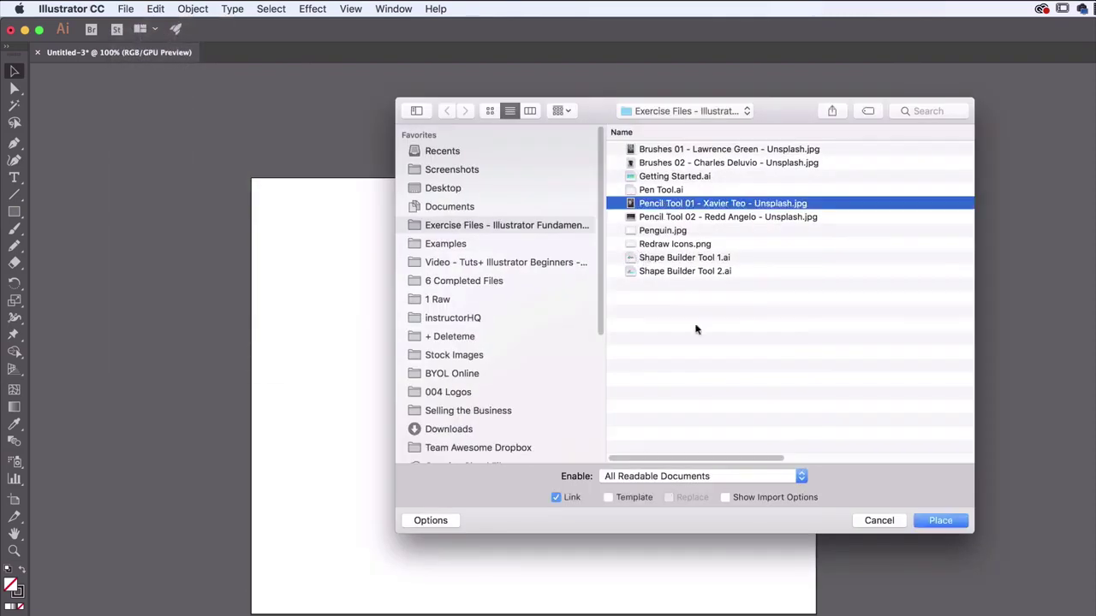
pyautogui.click(933, 519)
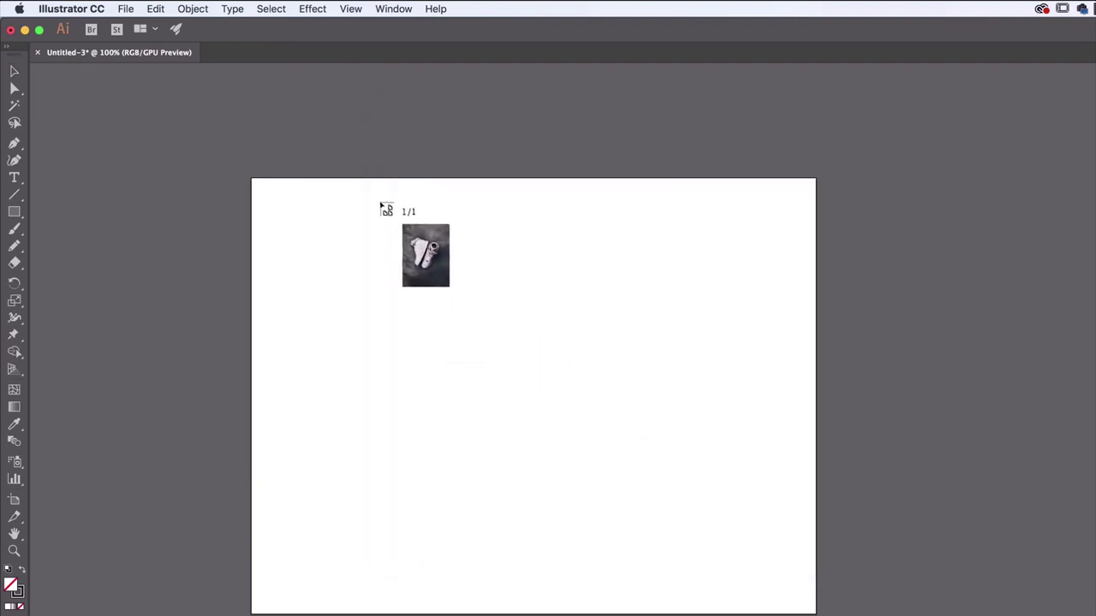
pyautogui.moveTo(349, 179); pyautogui.dragTo(741, 615)
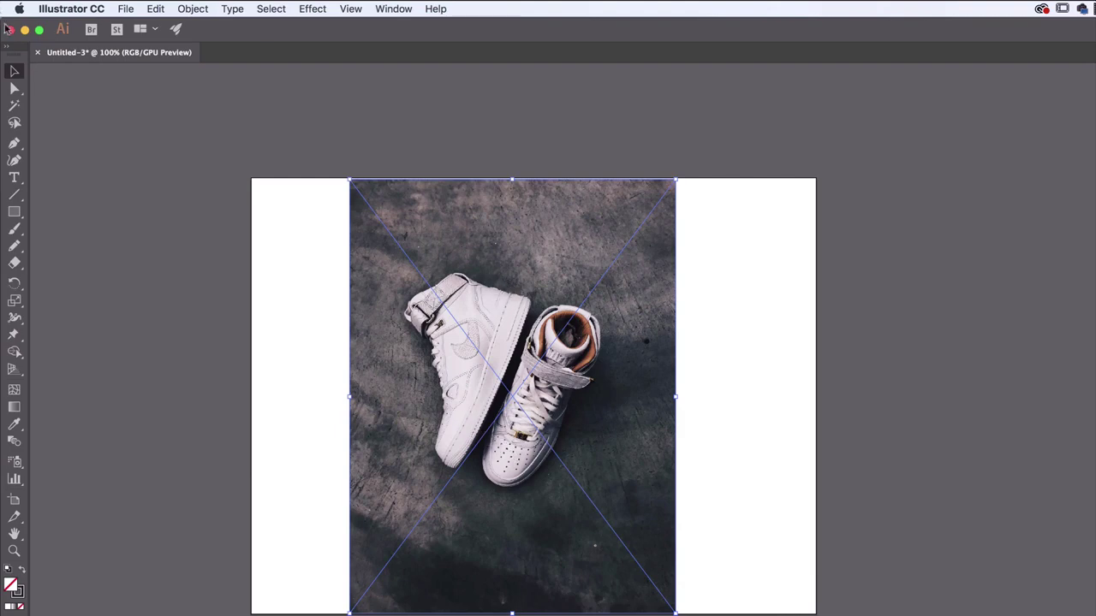
pyautogui.click(487, 242)
pyautogui.moveTo(487, 238); pyautogui.dragTo(485, 239)
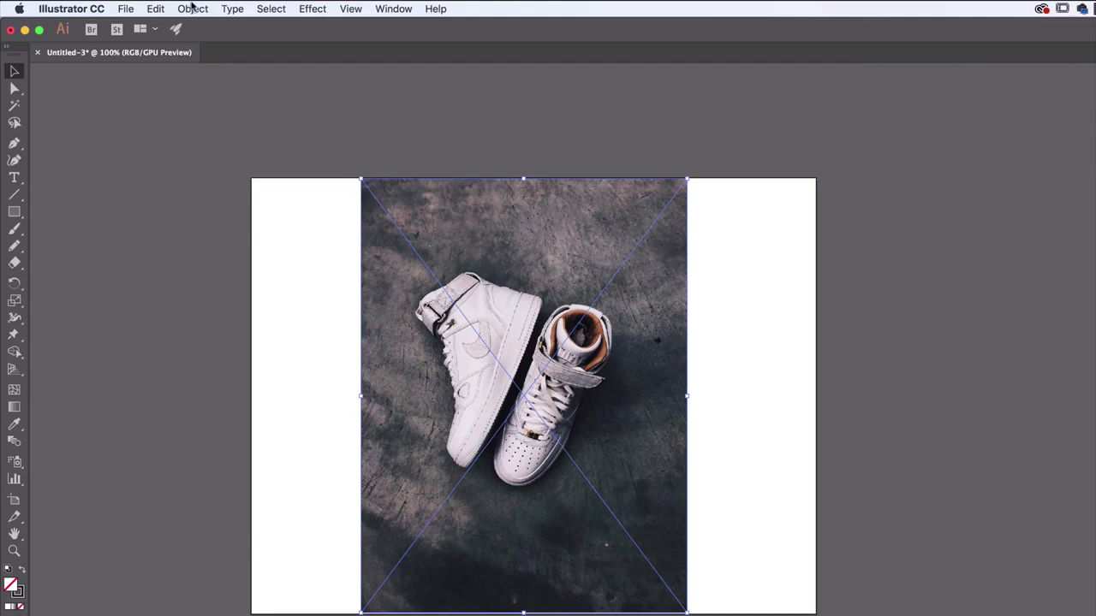
# Lock the placed sneaker photo.
pyautogui.click(193, 9)
pyautogui.moveTo(199, 89)
pyautogui.click(381, 95)
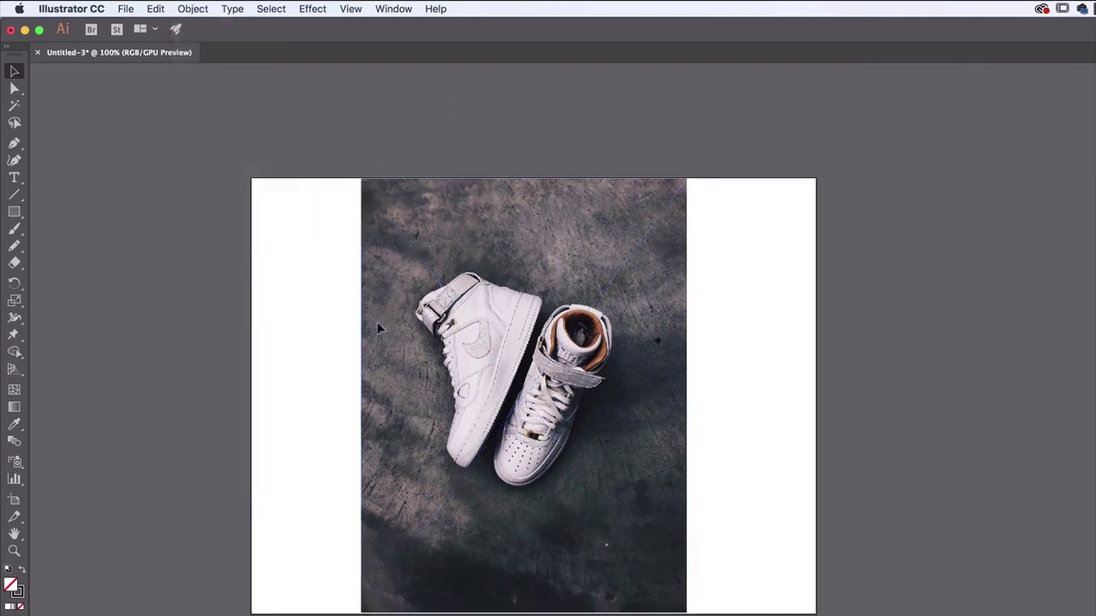
# Choose the Pencil tool and set a white stroke with no fill for drawing over the sneakers.
pyautogui.click(14, 248)
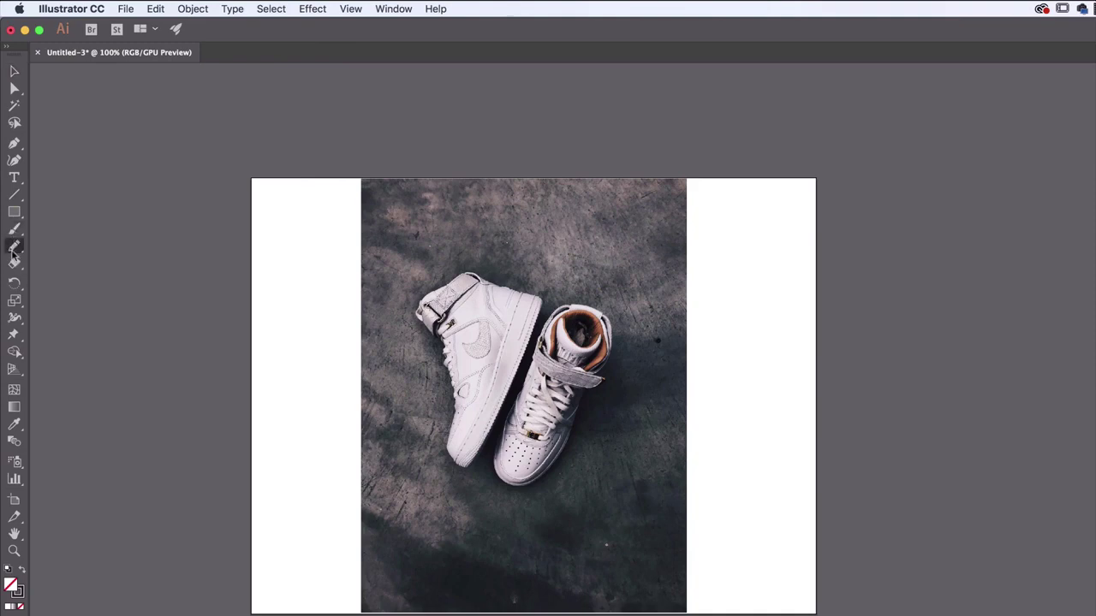
pyautogui.moveTo(14, 248)
pyautogui.mouseDown()
pyautogui.moveTo(72, 248)
pyautogui.moveTo(80, 267)
pyautogui.moveTo(86, 258)
pyautogui.mouseUp()
pyautogui.press('super+equal')
pyautogui.press('super+equal')
pyautogui.press('super+equal')
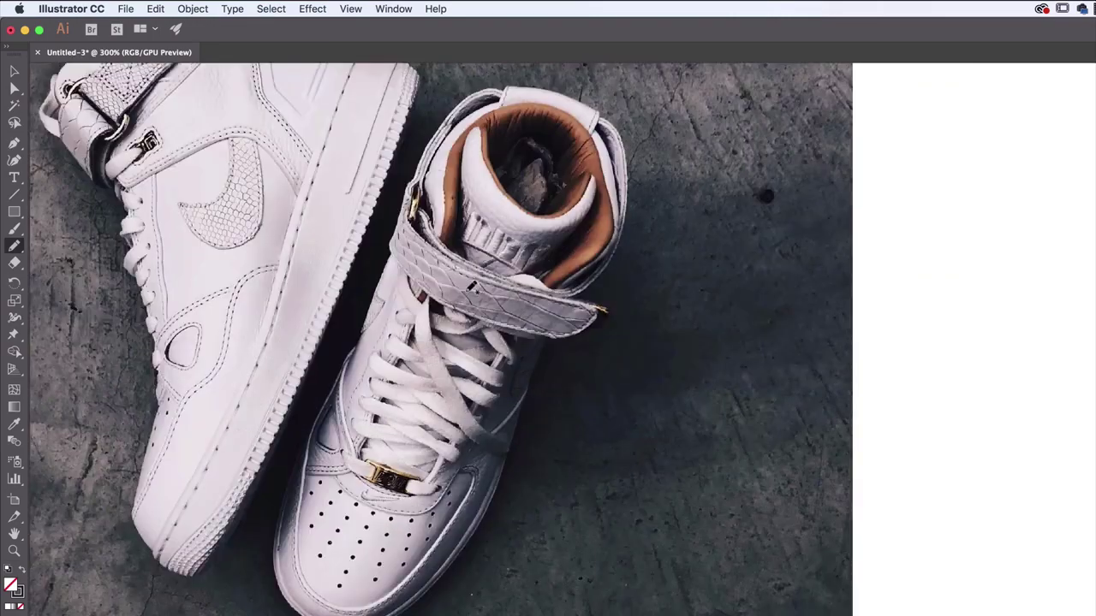
pyautogui.scroll(5, 471, 266)
pyautogui.hscroll(-5, 471, 266)
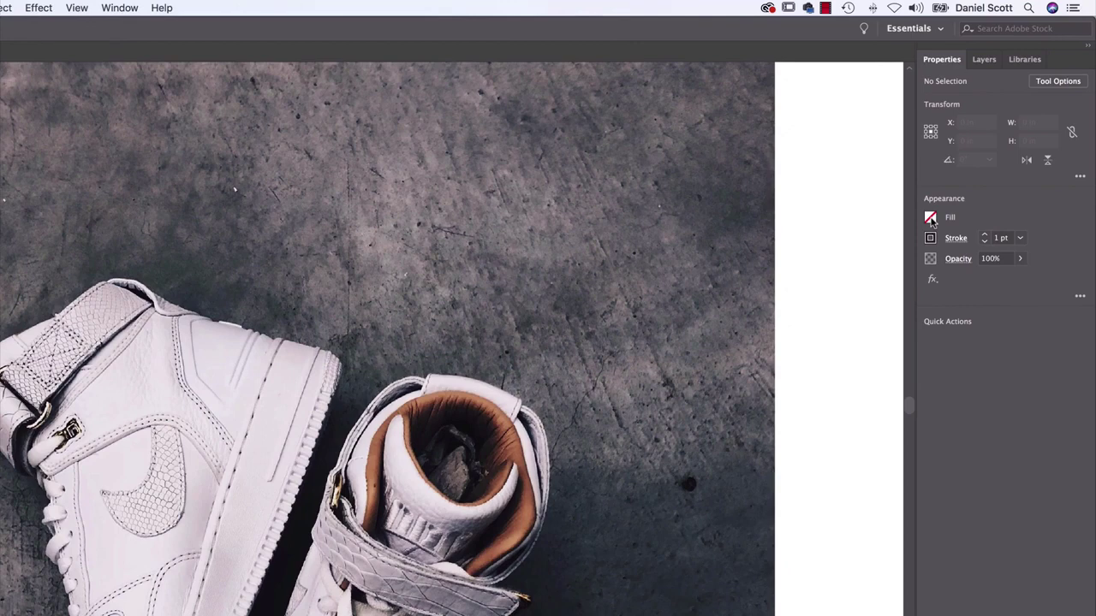
pyautogui.click(932, 221)
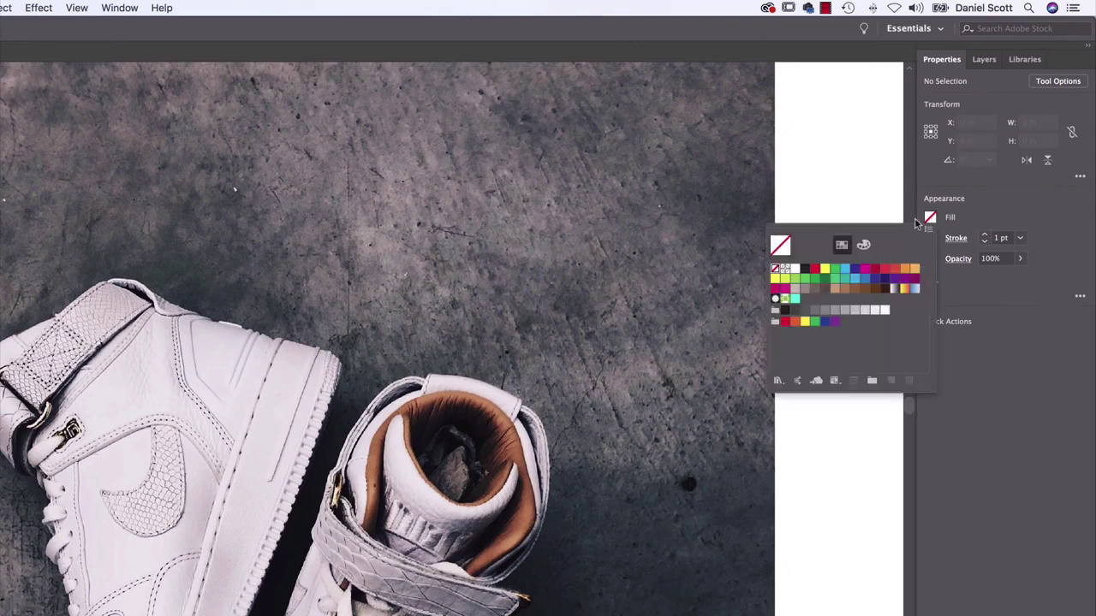
pyautogui.click(954, 224)
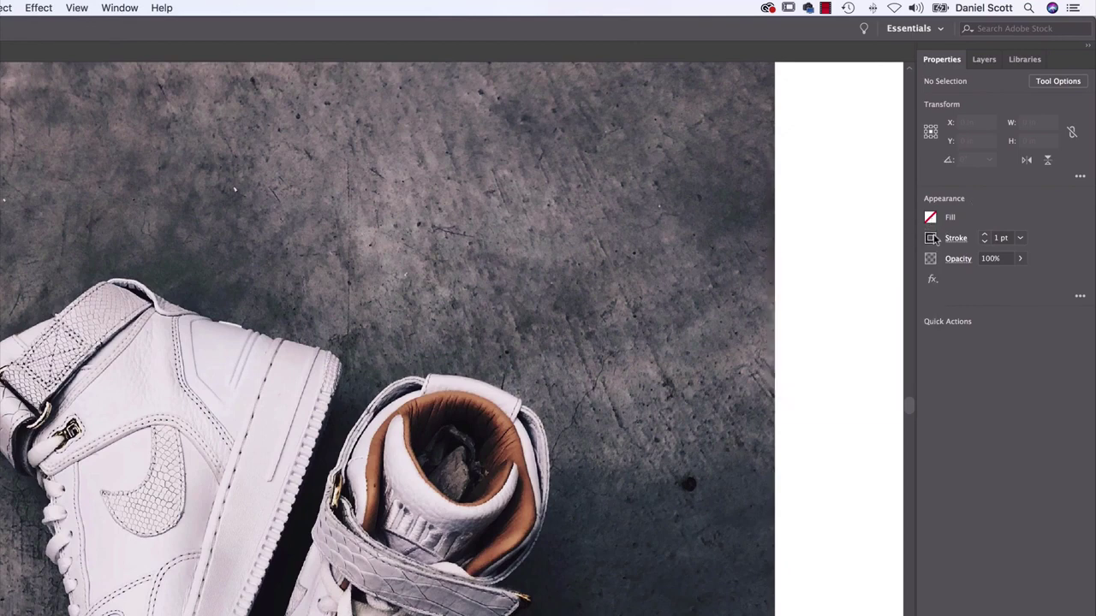
pyautogui.click(931, 238)
pyautogui.click(799, 293)
# Draw a curved wing outline rising from the left shoe's collar and redraw its lower feather stroke several times.
pyautogui.moveTo(232, 222); pyautogui.dragTo(288, 291)
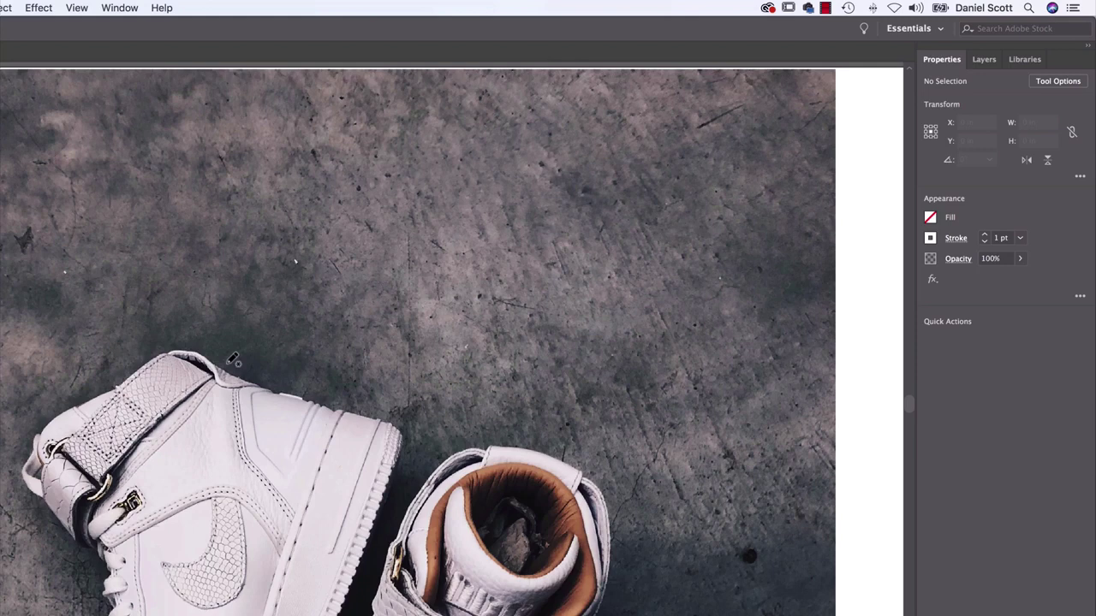
pyautogui.moveTo(230, 364)
pyautogui.mouseDown()
pyautogui.moveTo(213, 283)
pyautogui.moveTo(357, 219)
pyautogui.moveTo(355, 197)
pyautogui.mouseUp()
pyautogui.moveTo(229, 364)
pyautogui.mouseDown()
pyautogui.moveTo(268, 306)
pyautogui.moveTo(322, 320)
pyautogui.moveTo(429, 274)
pyautogui.mouseUp()
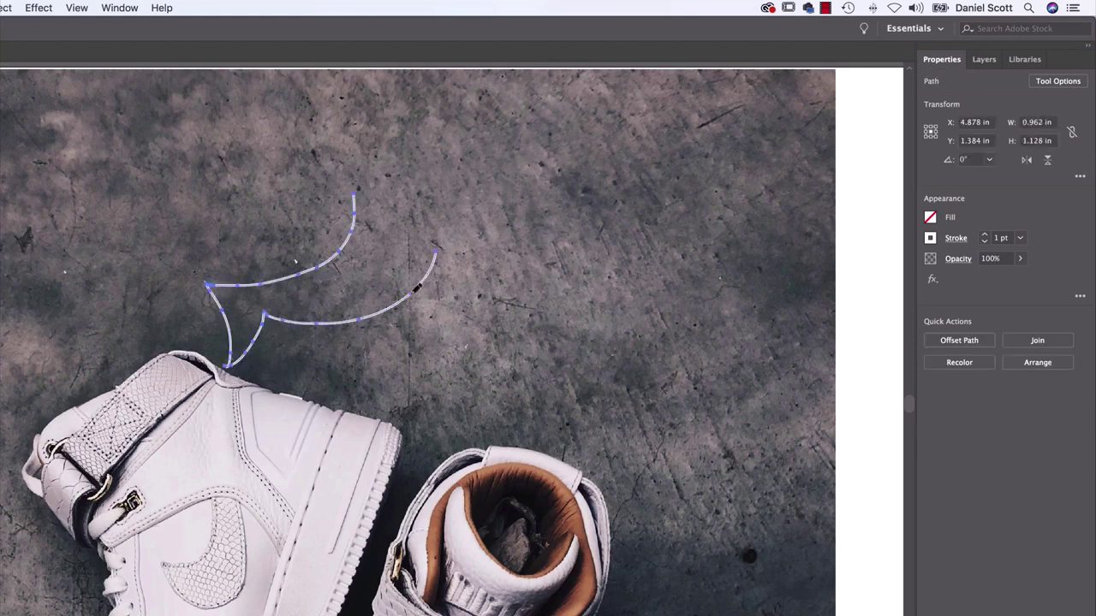
pyautogui.moveTo(233, 359)
pyautogui.mouseDown()
pyautogui.moveTo(279, 324)
pyautogui.moveTo(419, 333)
pyautogui.mouseUp()
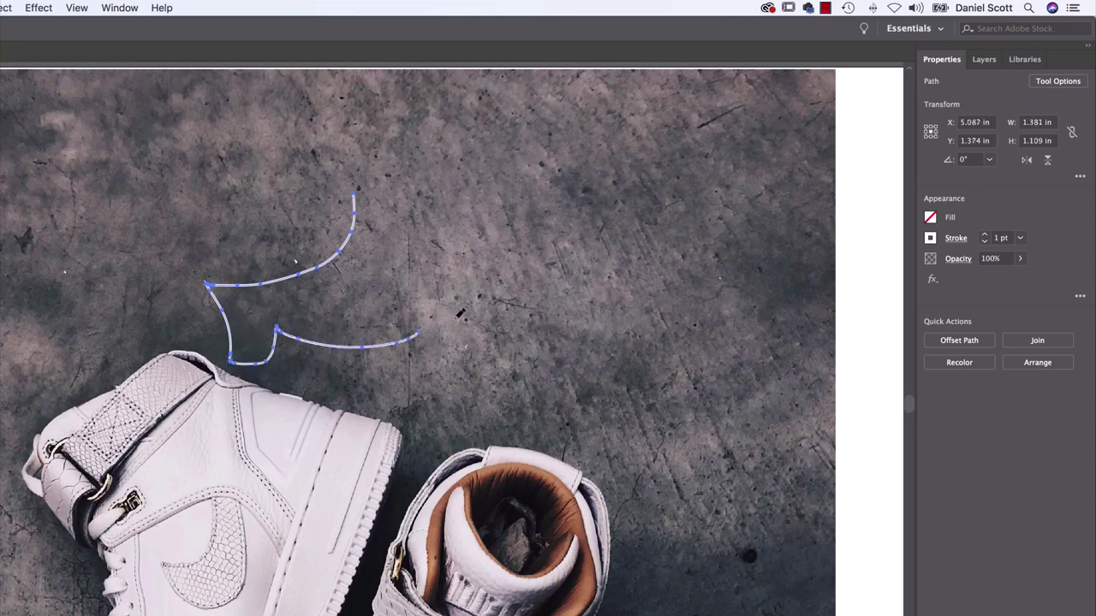
pyautogui.moveTo(233, 360)
pyautogui.mouseDown()
pyautogui.moveTo(287, 341)
pyautogui.moveTo(402, 346)
pyautogui.mouseUp()
pyautogui.moveTo(272, 358); pyautogui.dragTo(415, 348)
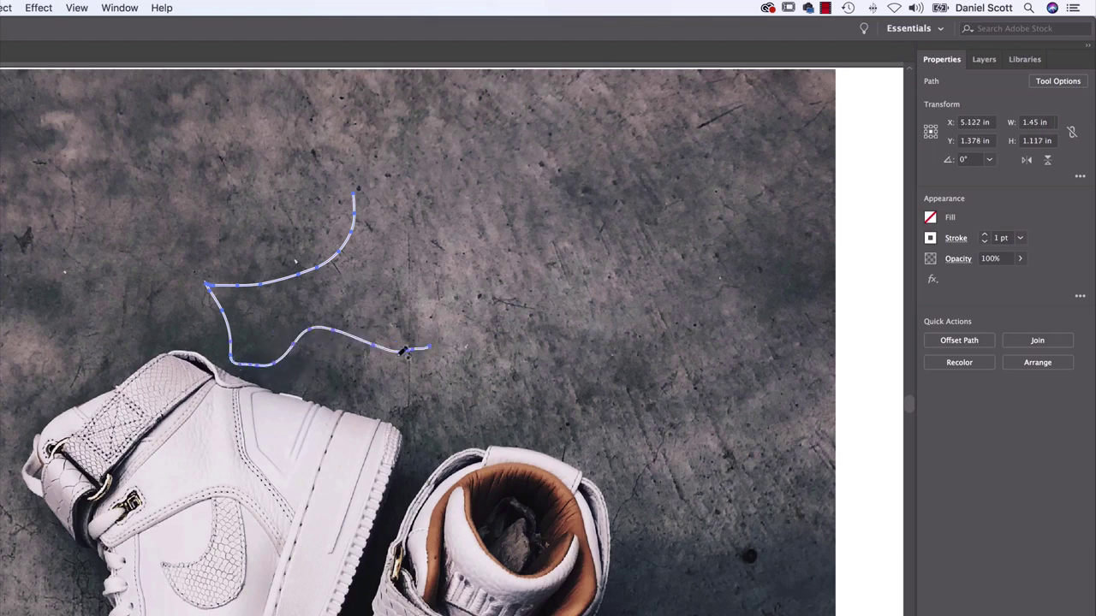
# Try redrawing the wing's lower feather stroke as a flatter, longer line above the shoes.
pyautogui.moveTo(267, 355); pyautogui.dragTo(441, 343)
pyautogui.moveTo(293, 347); pyautogui.dragTo(462, 339)
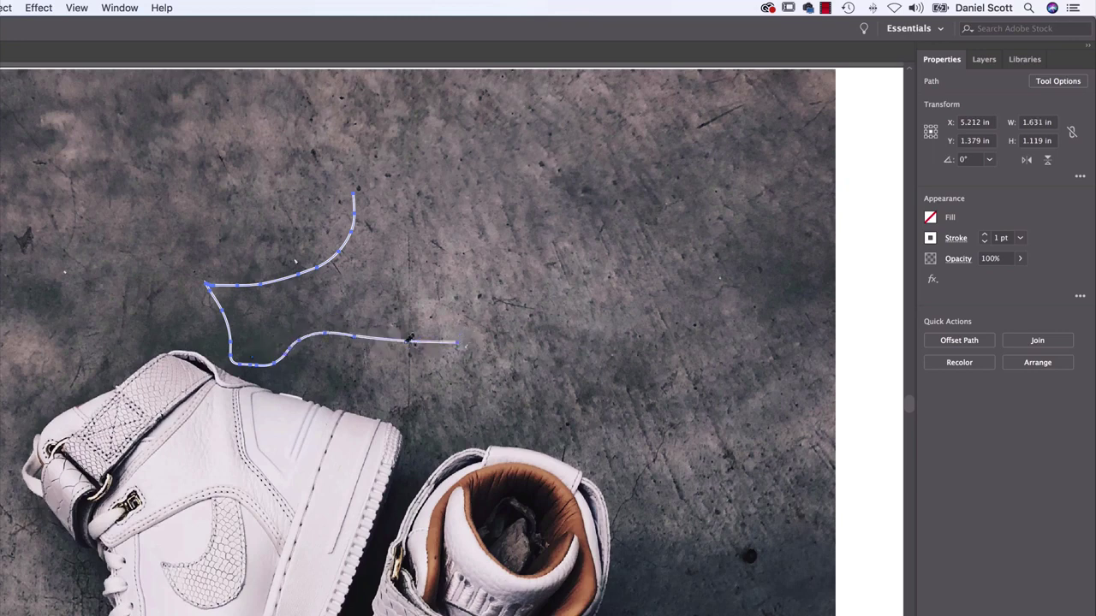
pyautogui.moveTo(292, 348); pyautogui.dragTo(440, 336)
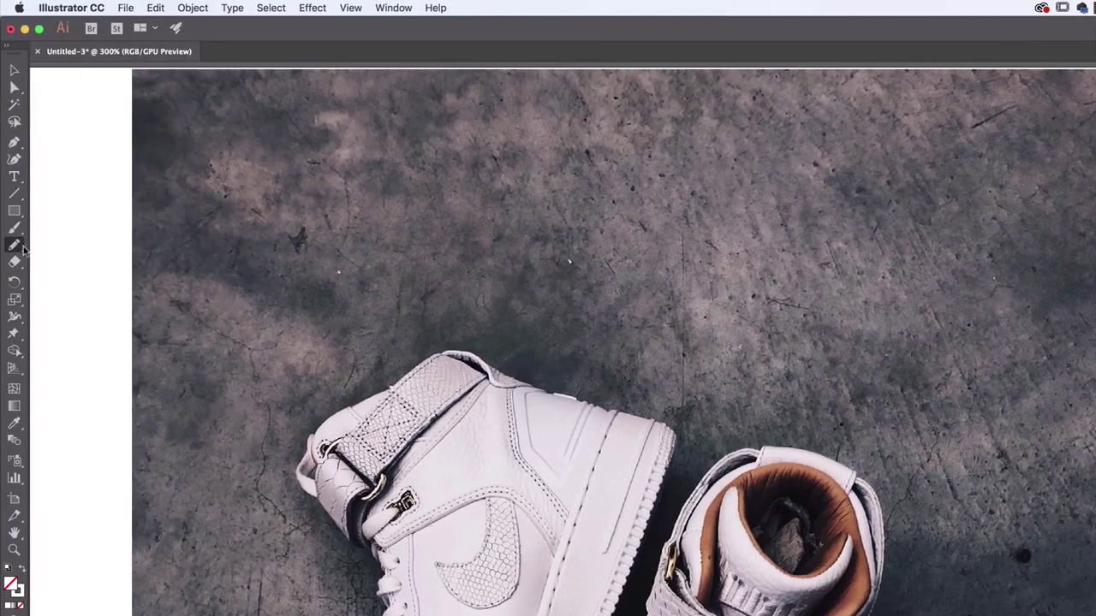
# Turn off Keep selected in the Pencil tool options so new strokes do not edit existing ones.
pyautogui.doubleClick(21, 250)
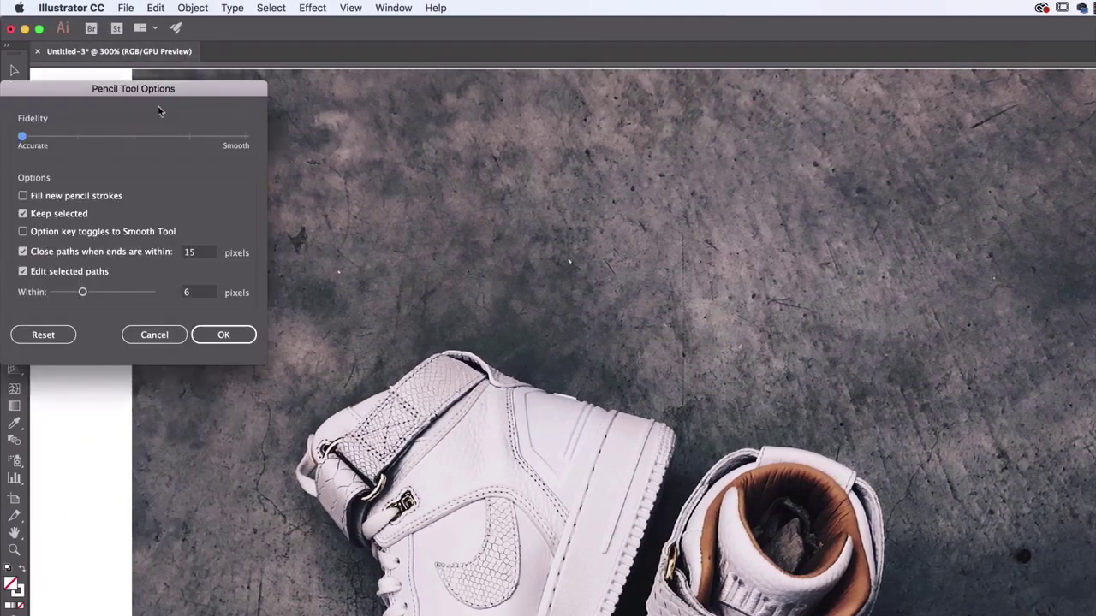
pyautogui.moveTo(197, 91); pyautogui.dragTo(378, 120)
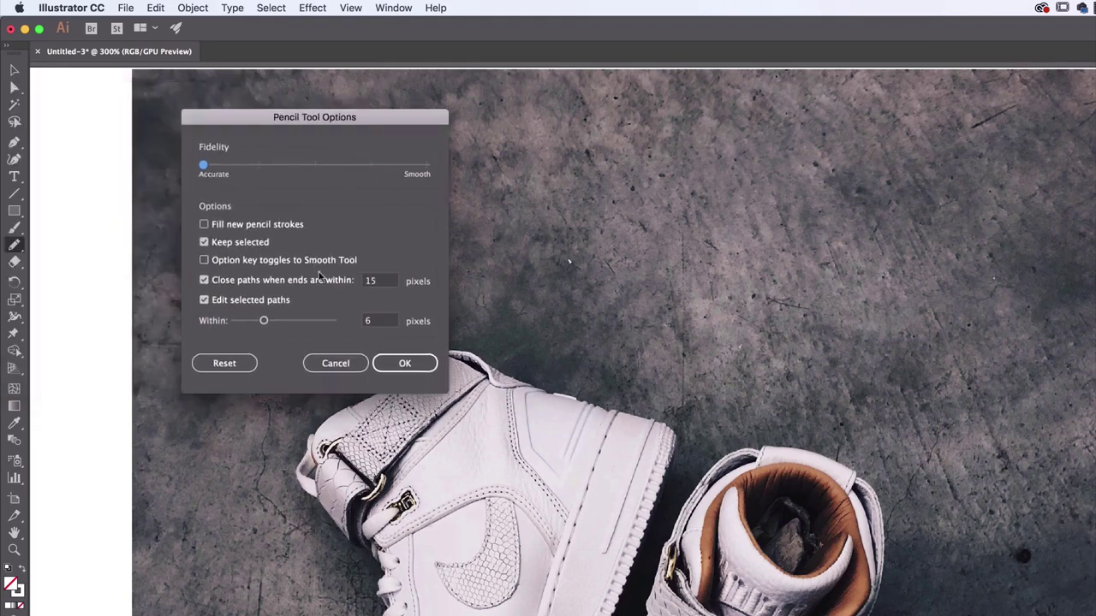
pyautogui.click(220, 247)
pyautogui.click(404, 364)
# Draw a trial wing of separate curved feather lines above the left shoe and delete all of them.
pyautogui.moveTo(480, 354)
pyautogui.mouseDown()
pyautogui.moveTo(480, 307)
pyautogui.moveTo(597, 221)
pyautogui.mouseUp()
pyautogui.moveTo(488, 357)
pyautogui.mouseDown()
pyautogui.moveTo(516, 331)
pyautogui.moveTo(630, 325)
pyautogui.moveTo(669, 270)
pyautogui.mouseUp()
pyautogui.moveTo(493, 355)
pyautogui.mouseDown()
pyautogui.moveTo(533, 348)
pyautogui.moveTo(616, 368)
pyautogui.moveTo(556, 378)
pyautogui.moveTo(723, 317)
pyautogui.mouseUp()
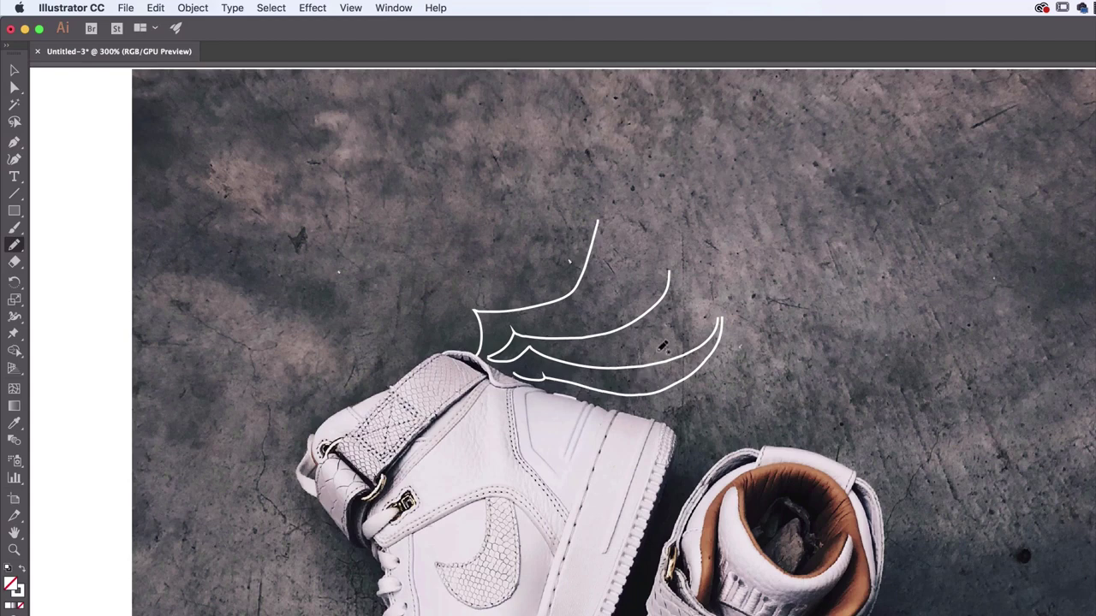
pyautogui.press('v')
pyautogui.press('super+a')
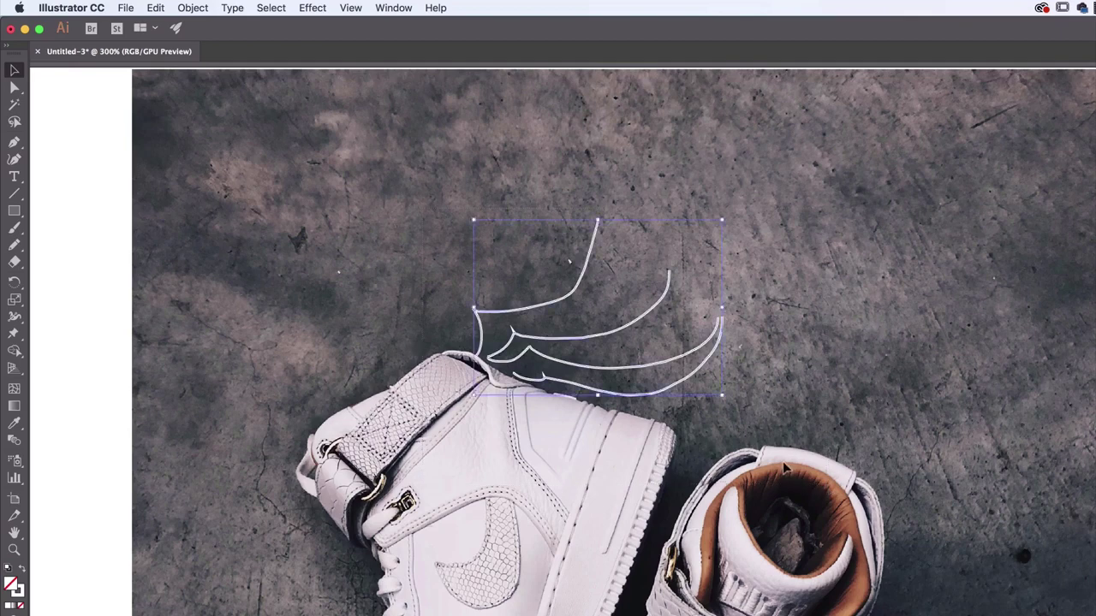
pyautogui.press('Delete')
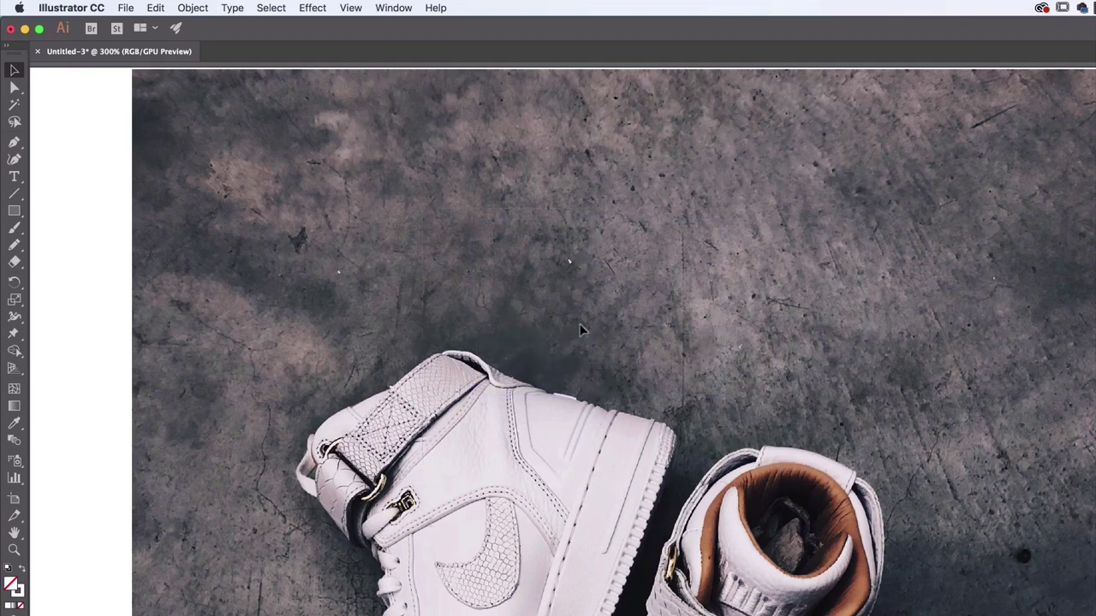
# Raise the Pencil tool's fidelity from Accurate to one notch short of Smooth.
pyautogui.click(14, 245)
pyautogui.doubleClick(15, 245)
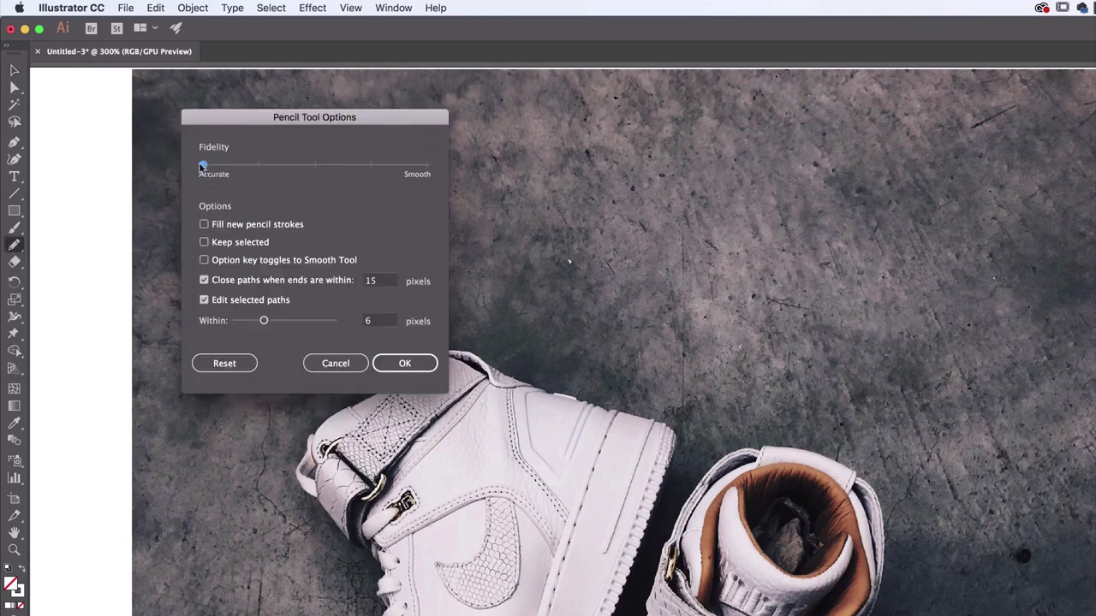
pyautogui.moveTo(203, 166)
pyautogui.mouseDown()
pyautogui.moveTo(470, 175)
pyautogui.moveTo(175, 181)
pyautogui.moveTo(190, 168)
pyautogui.mouseUp()
pyautogui.moveTo(203, 166); pyautogui.dragTo(377, 172)
pyautogui.click(404, 363)
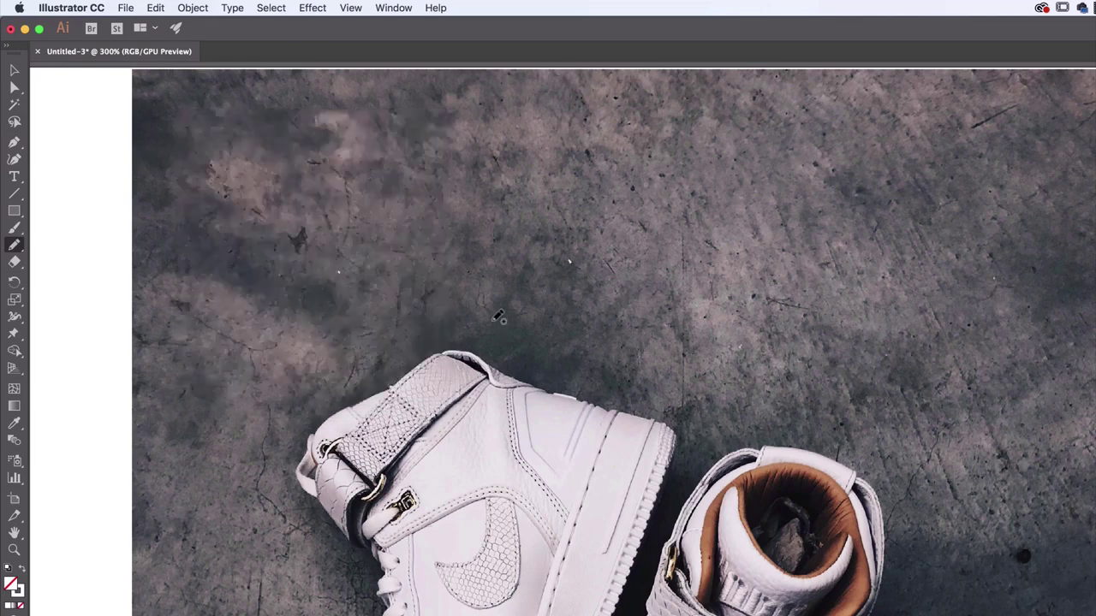
# Draw the wing's pointed outline rising from the left shoe's collar and add five curved feather lines of varying length beside it.
pyautogui.moveTo(514, 363)
pyautogui.mouseDown()
pyautogui.moveTo(515, 293)
pyautogui.moveTo(483, 254)
pyautogui.moveTo(530, 250)
pyautogui.moveTo(619, 159)
pyautogui.mouseUp()
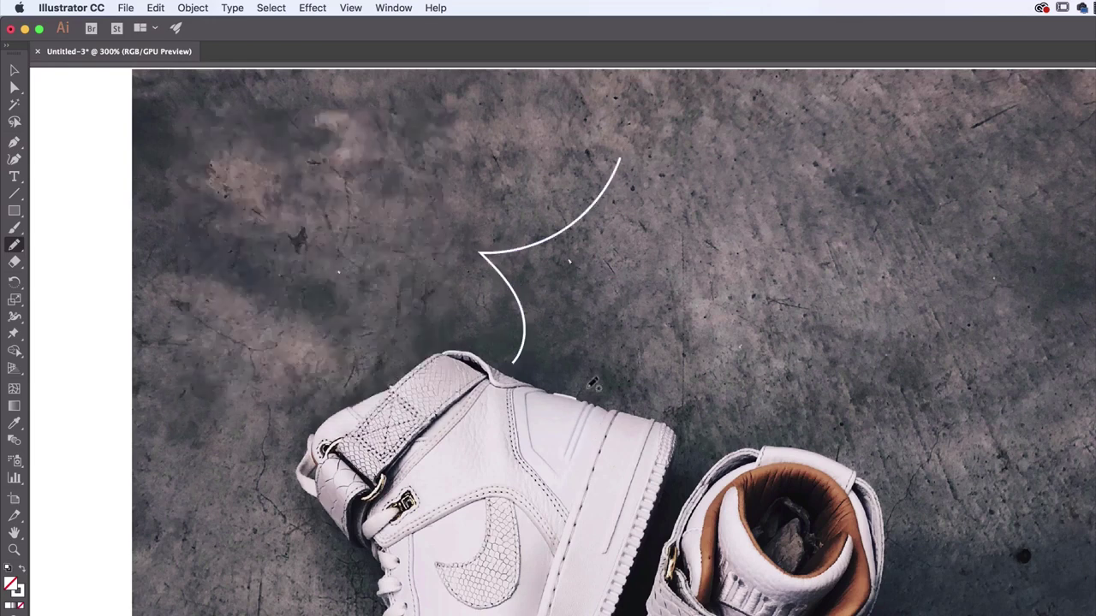
pyautogui.press('super+z')
pyautogui.moveTo(514, 366)
pyautogui.mouseDown()
pyautogui.moveTo(512, 270)
pyautogui.moveTo(655, 150)
pyautogui.mouseUp()
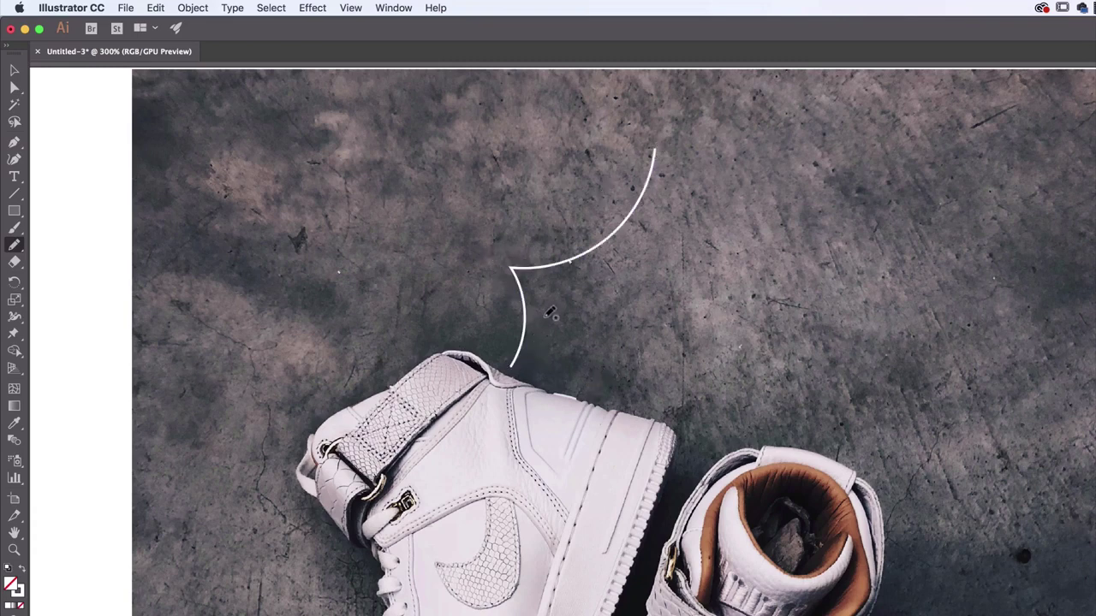
pyautogui.moveTo(552, 303); pyautogui.dragTo(719, 224)
pyautogui.moveTo(558, 325); pyautogui.dragTo(706, 276)
pyautogui.moveTo(587, 352)
pyautogui.mouseDown()
pyautogui.moveTo(656, 350)
pyautogui.moveTo(655, 379)
pyautogui.mouseUp()
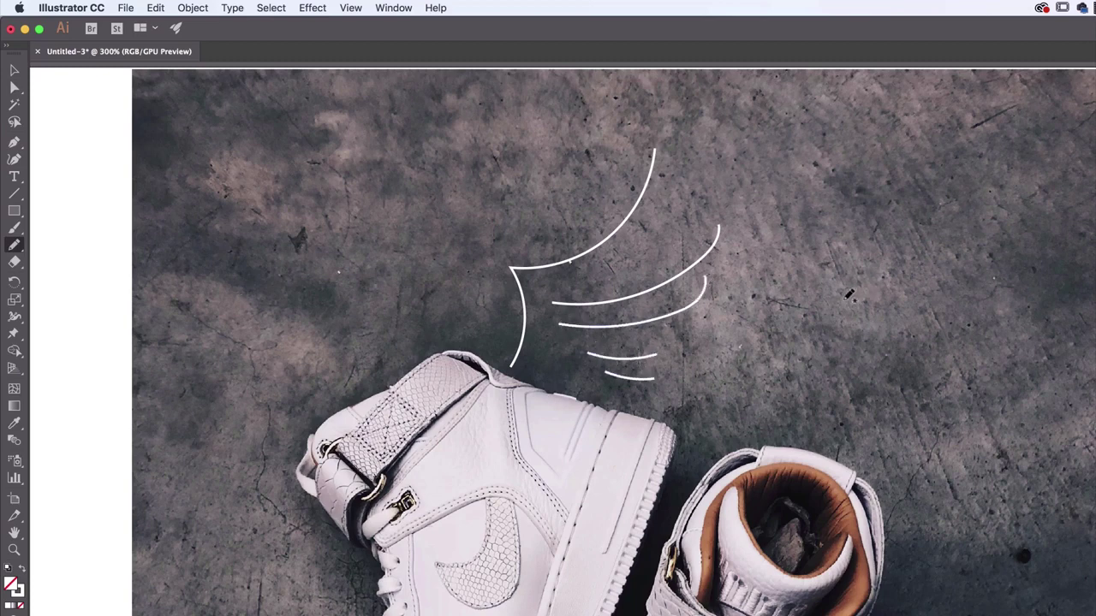
pyautogui.moveTo(546, 285); pyautogui.dragTo(679, 216)
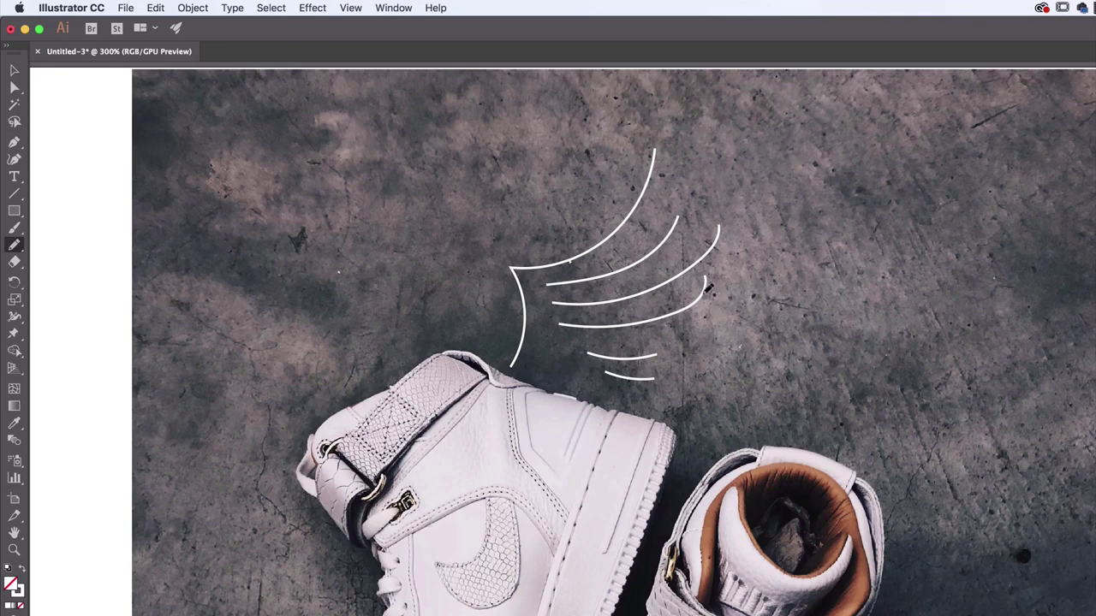
# Delete the hooked middle feather line and redraw it as a shorter, gently curved stroke.
pyautogui.press('v')
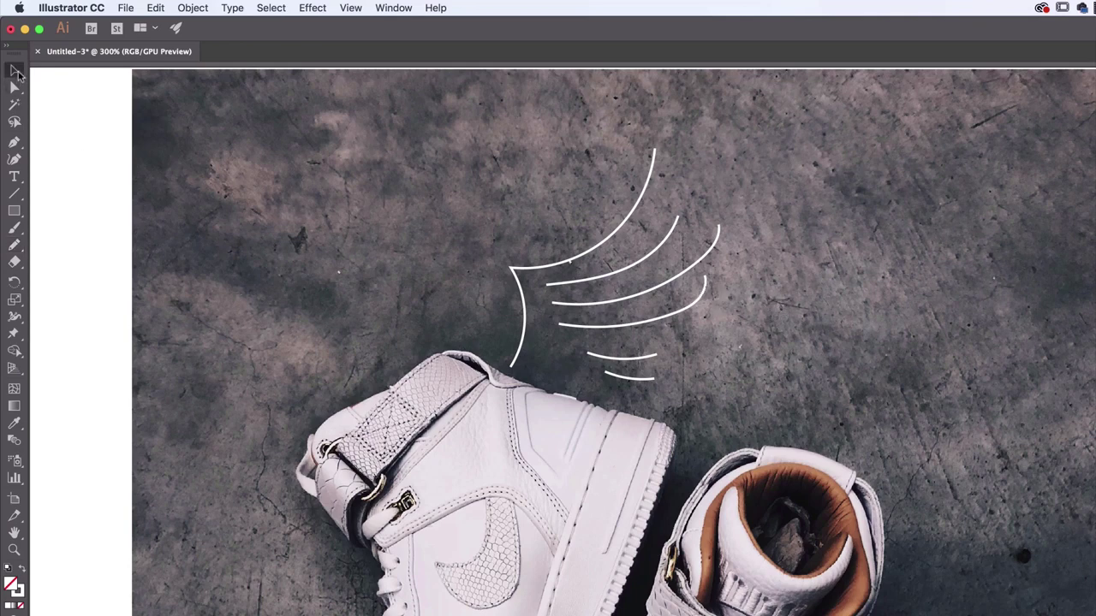
pyautogui.click(694, 311)
pyautogui.press('Delete')
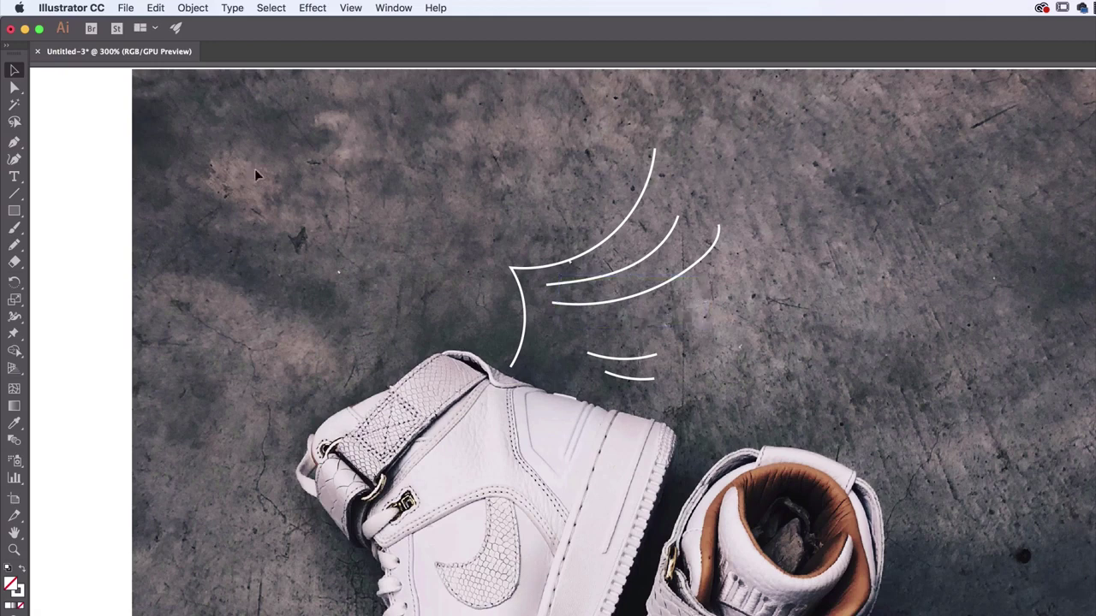
pyautogui.click(13, 245)
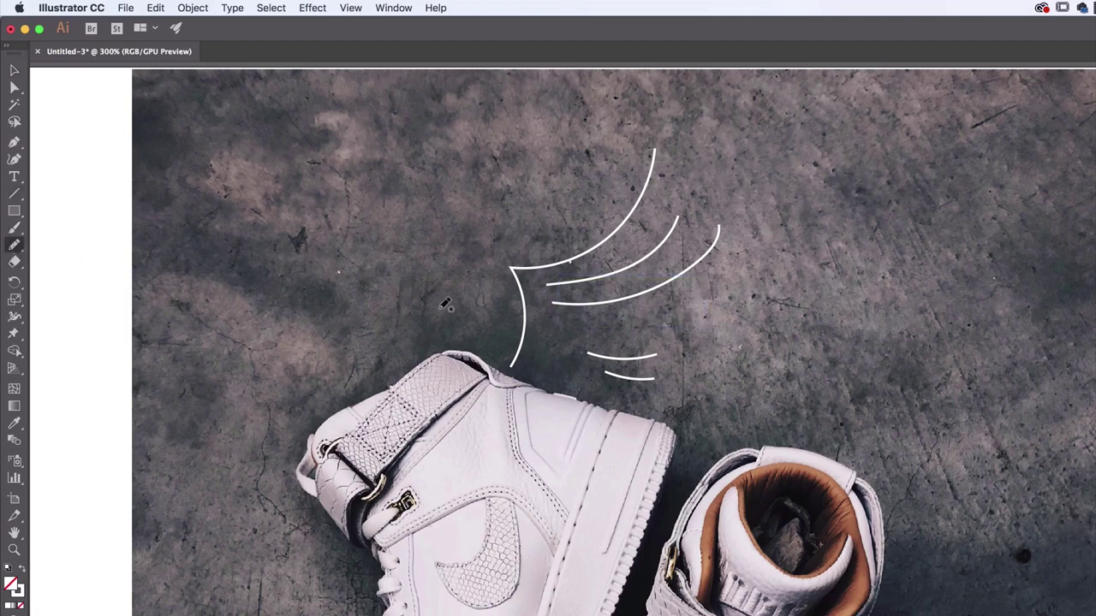
pyautogui.moveTo(587, 332); pyautogui.dragTo(719, 290)
pyautogui.press('super+z')
pyautogui.moveTo(591, 326); pyautogui.dragTo(721, 300)
pyautogui.press('super+z')
pyautogui.moveTo(591, 326); pyautogui.dragTo(707, 302)
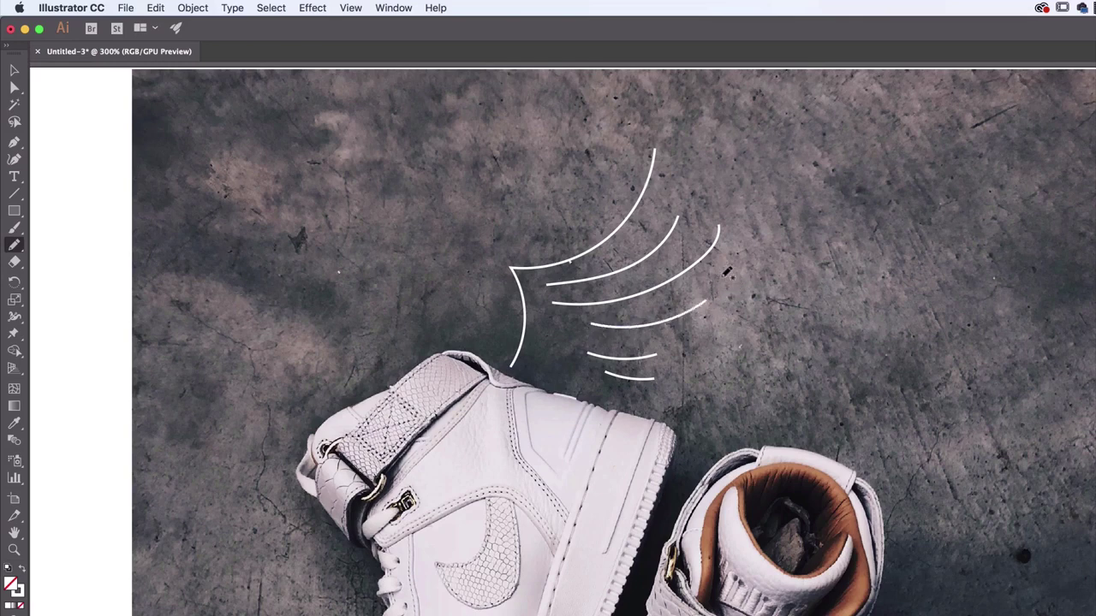
# Add two short accent strokes inside the wing's base and one curved stroke above its outline.
pyautogui.moveTo(551, 324); pyautogui.dragTo(549, 366)
pyautogui.press('super+z')
pyautogui.moveTo(543, 321)
pyautogui.mouseDown()
pyautogui.moveTo(532, 365)
pyautogui.moveTo(557, 359)
pyautogui.mouseUp()
pyautogui.moveTo(563, 235); pyautogui.dragTo(590, 152)
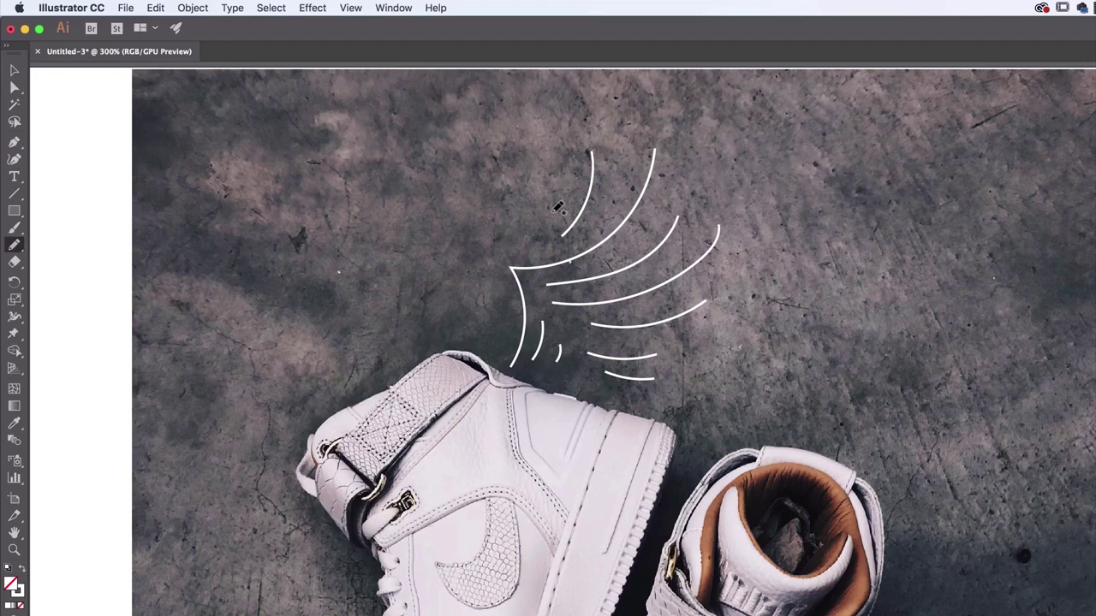
# Select all the wing lines and set their stroke weight to 3 pt.
pyautogui.click(13, 70)
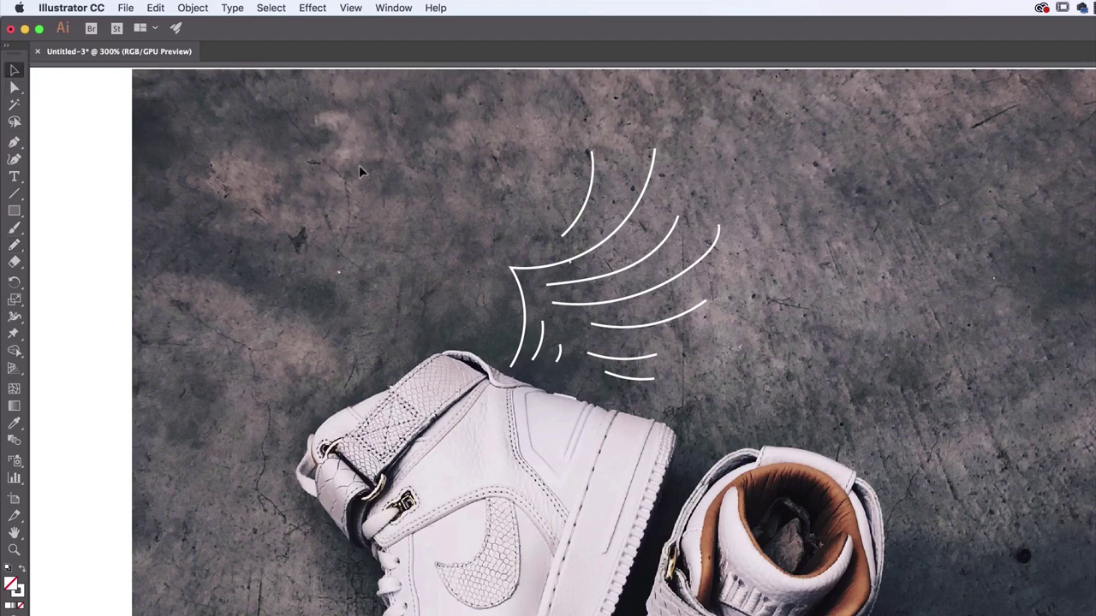
pyautogui.press('super+equal')
pyautogui.moveTo(588, 261)
pyautogui.mouseDown()
pyautogui.moveTo(518, 470)
pyautogui.moveTo(548, 438)
pyautogui.mouseUp()
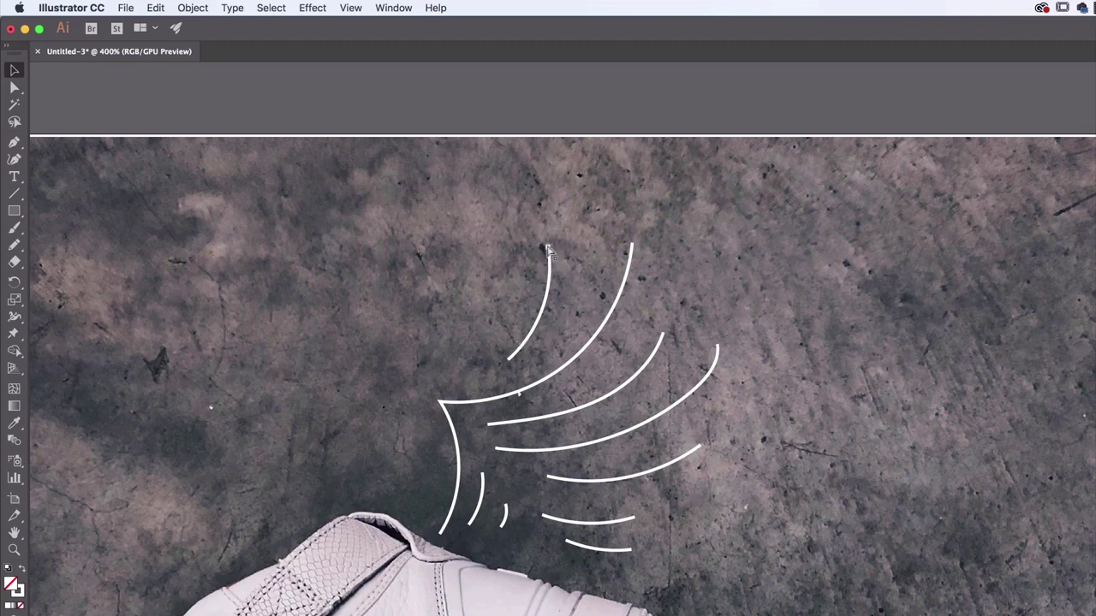
pyautogui.press('super+equal')
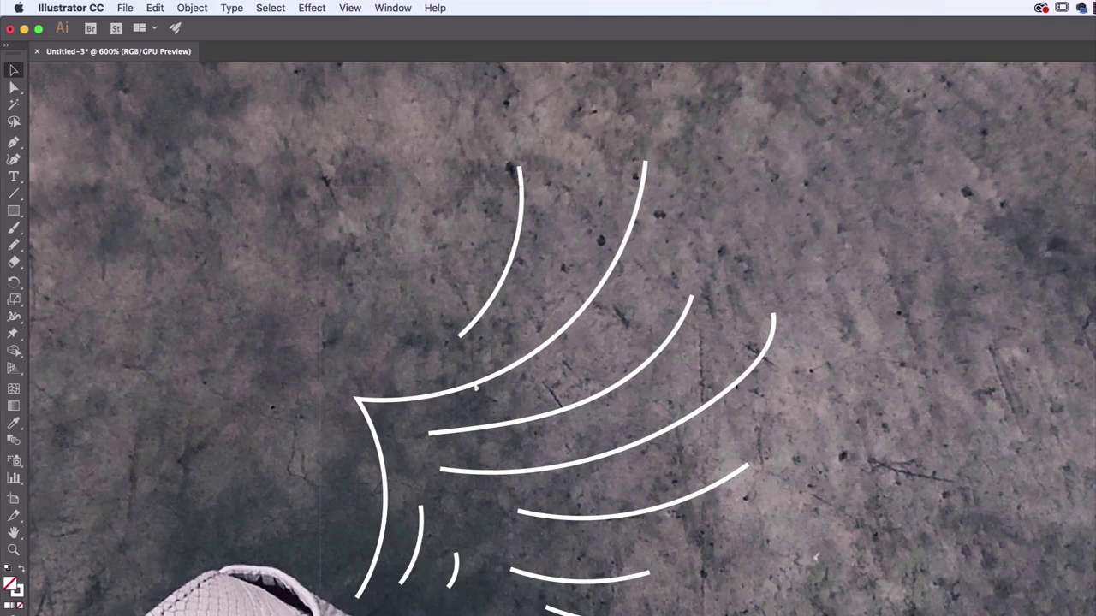
pyautogui.click(477, 387)
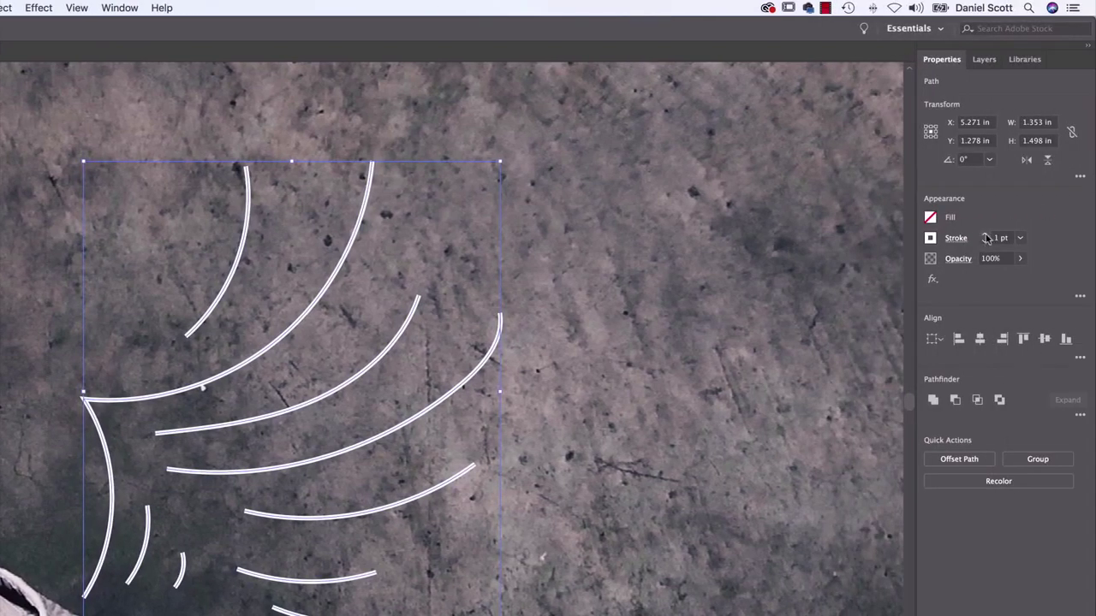
pyautogui.click(986, 236)
pyautogui.click(986, 236)
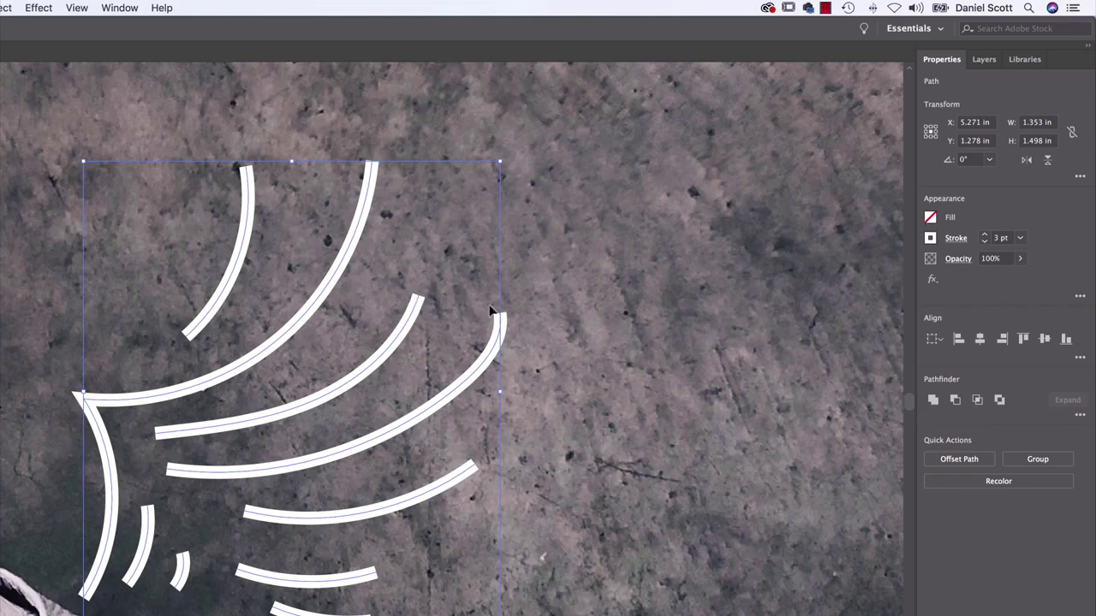
# Compare projecting and round caps on the wing lines, keep round caps, and apply a round corner join.
pyautogui.click(956, 238)
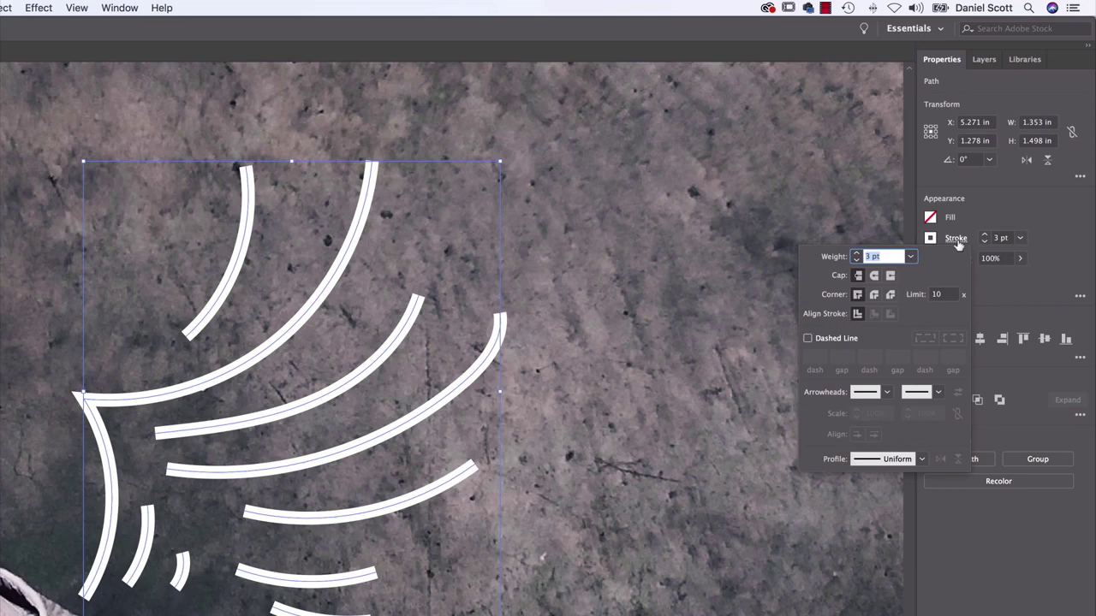
pyautogui.click(874, 276)
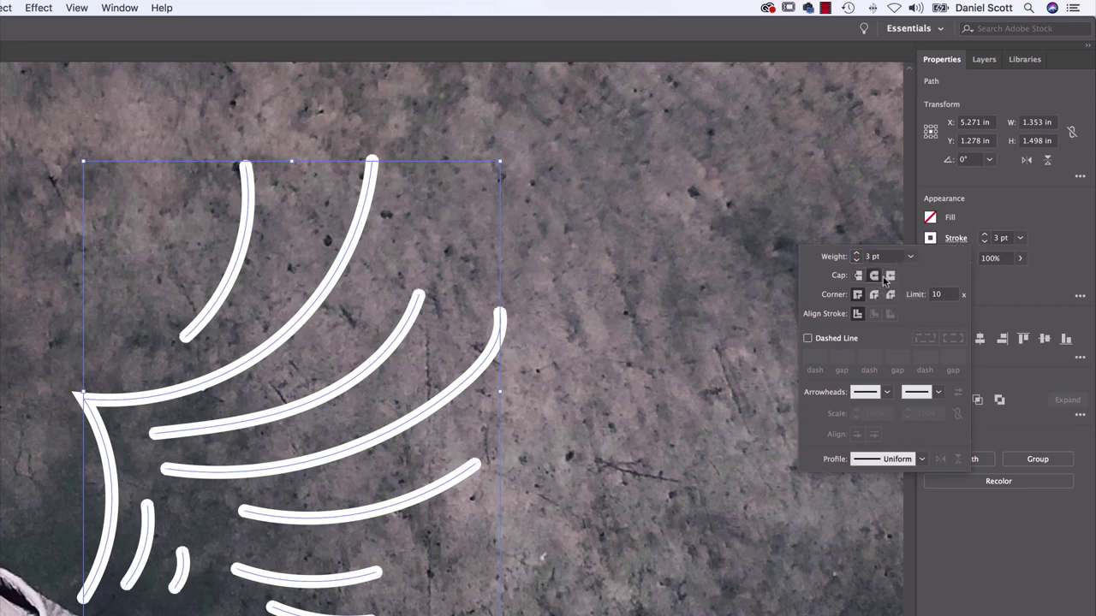
pyautogui.click(890, 277)
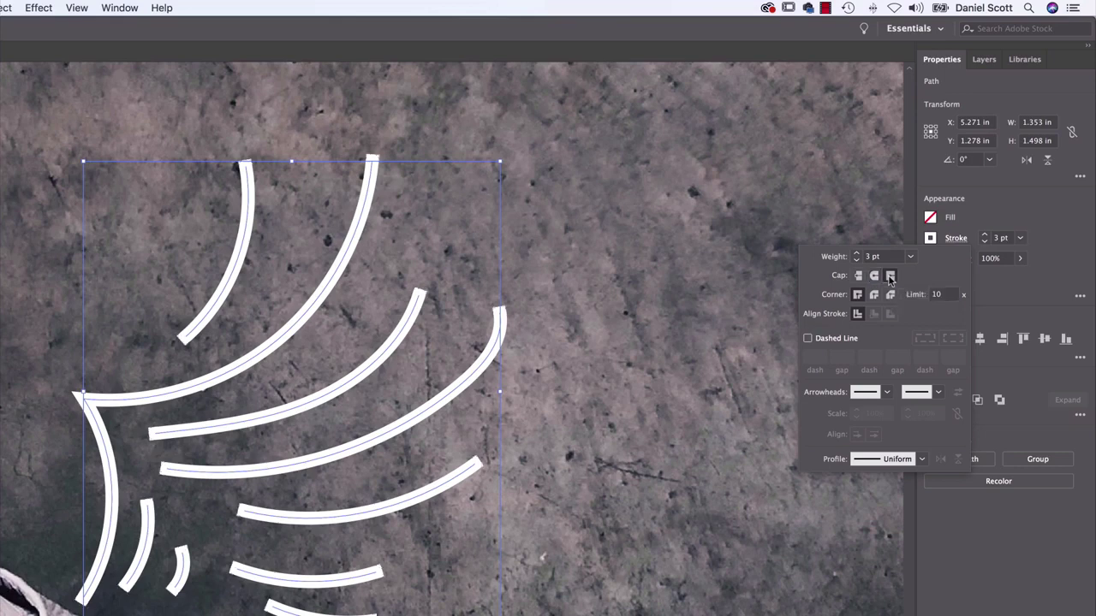
pyautogui.click(874, 276)
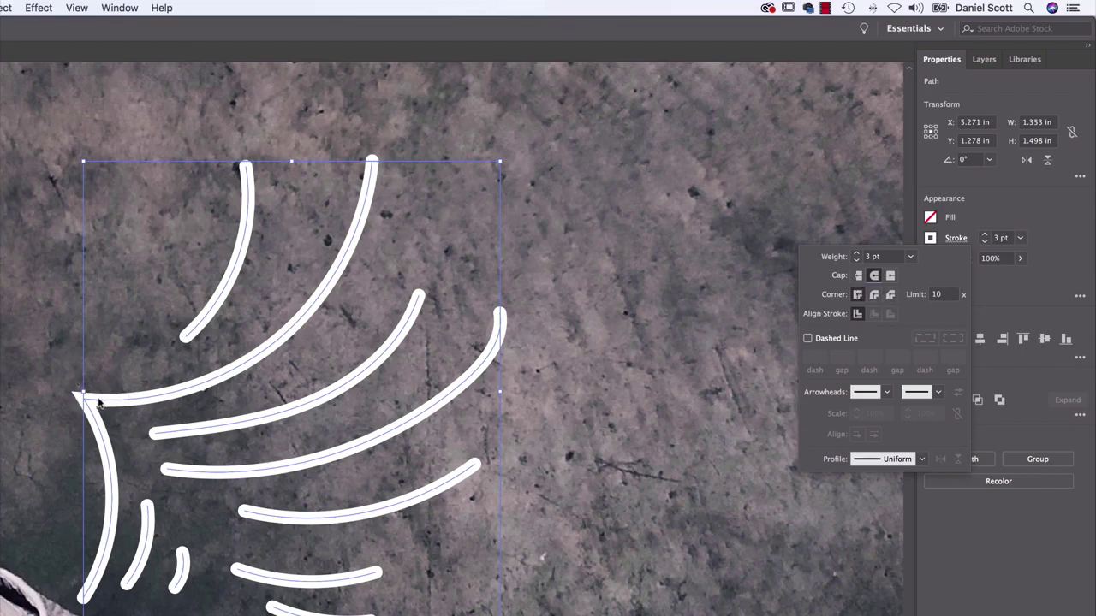
pyautogui.click(874, 295)
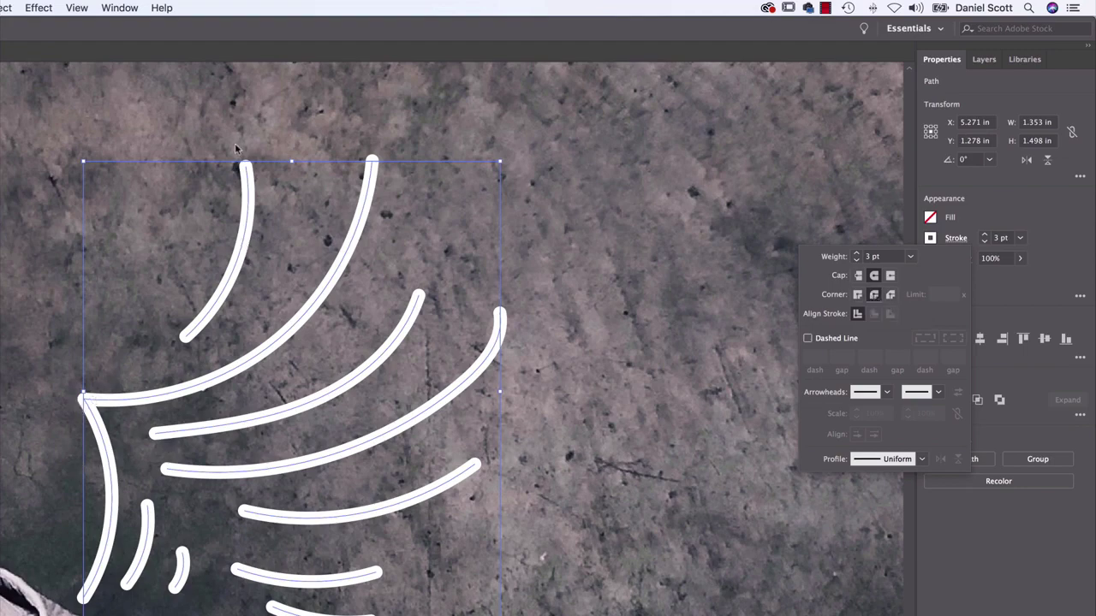
pyautogui.click(83, 405)
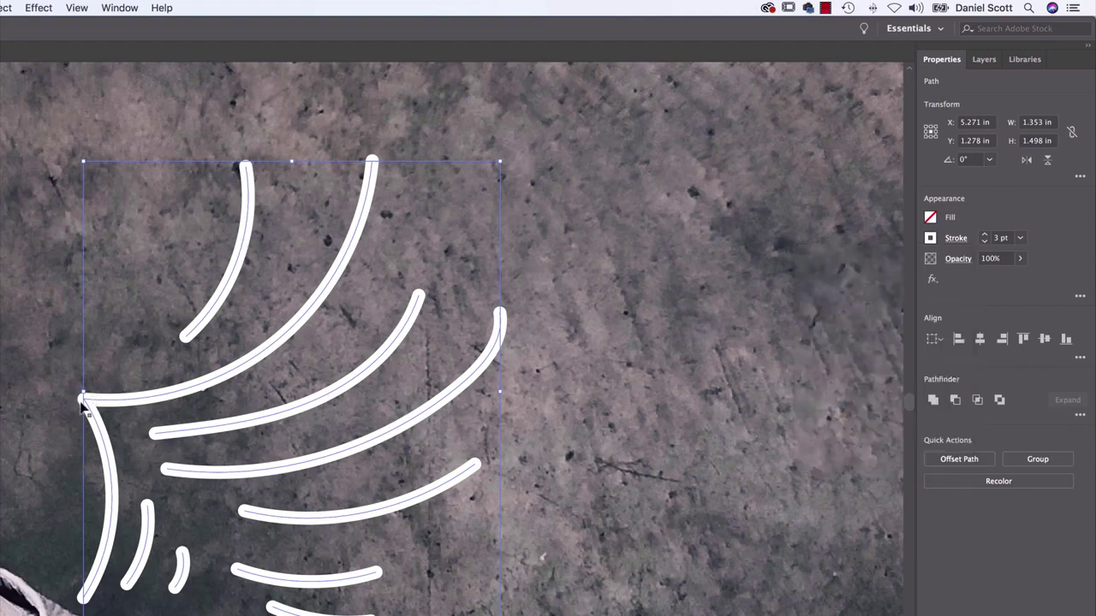
# Compare miter and bevel corner joins at the wing's pointed tip and set the corner to miter.
pyautogui.press('super+equal')
pyautogui.moveTo(82, 406); pyautogui.dragTo(235, 426)
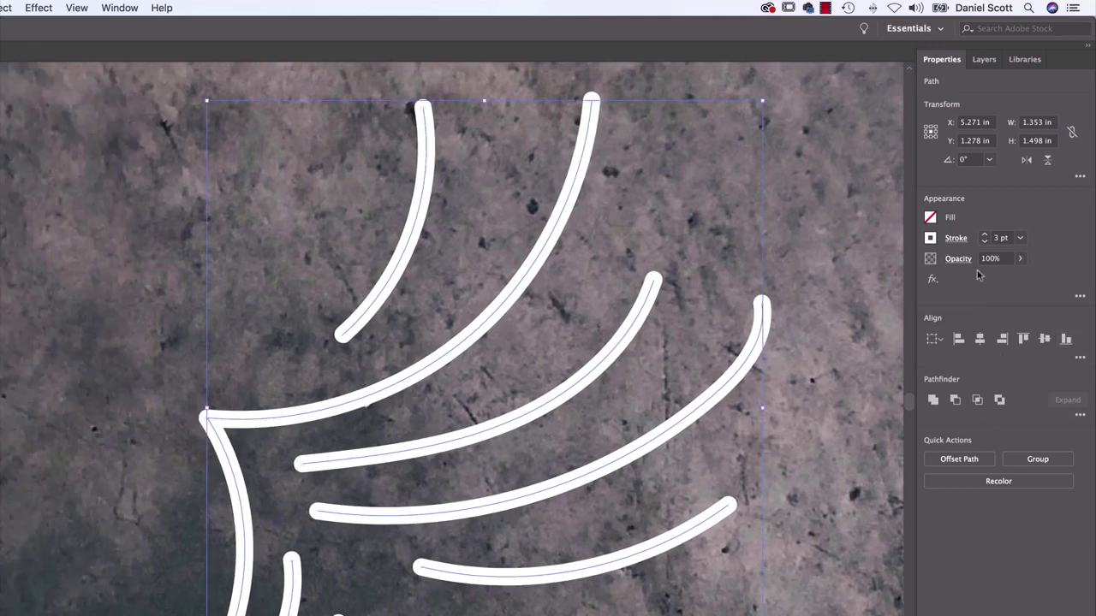
pyautogui.click(955, 239)
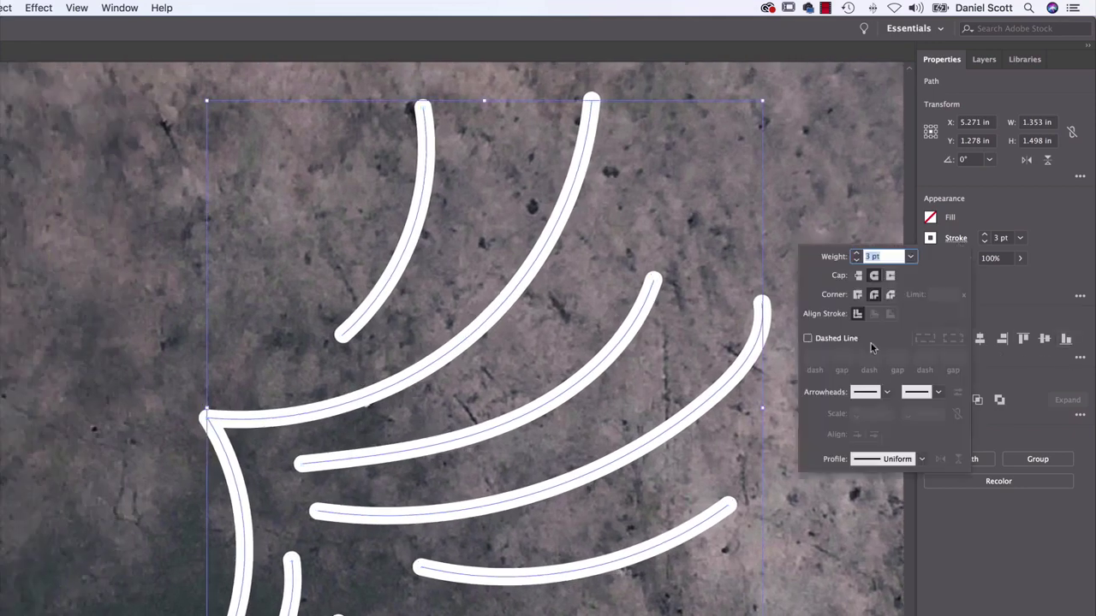
pyautogui.click(857, 296)
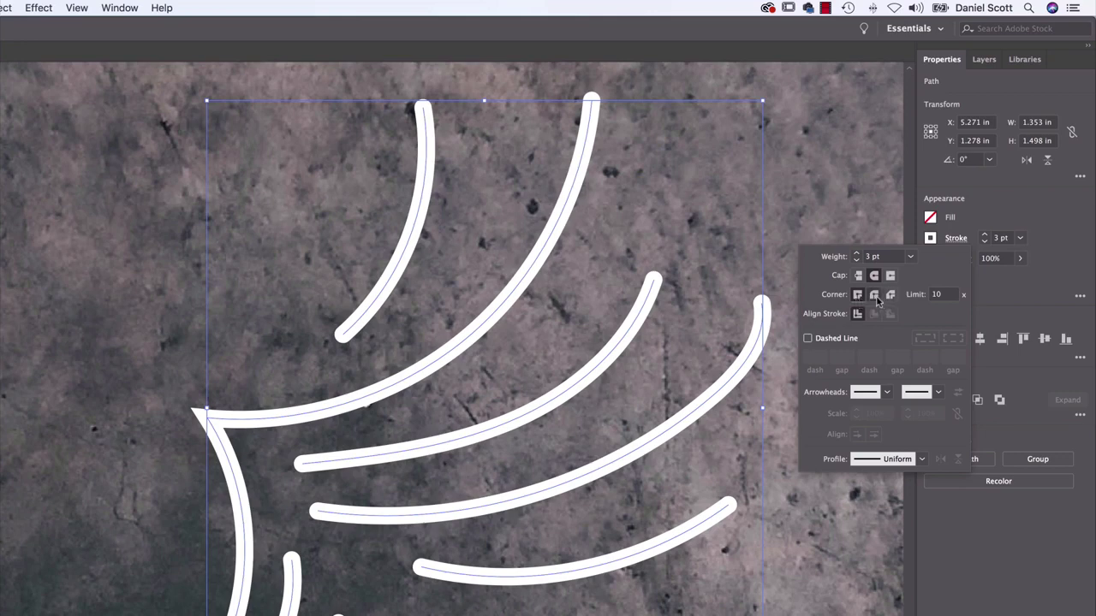
pyautogui.click(890, 295)
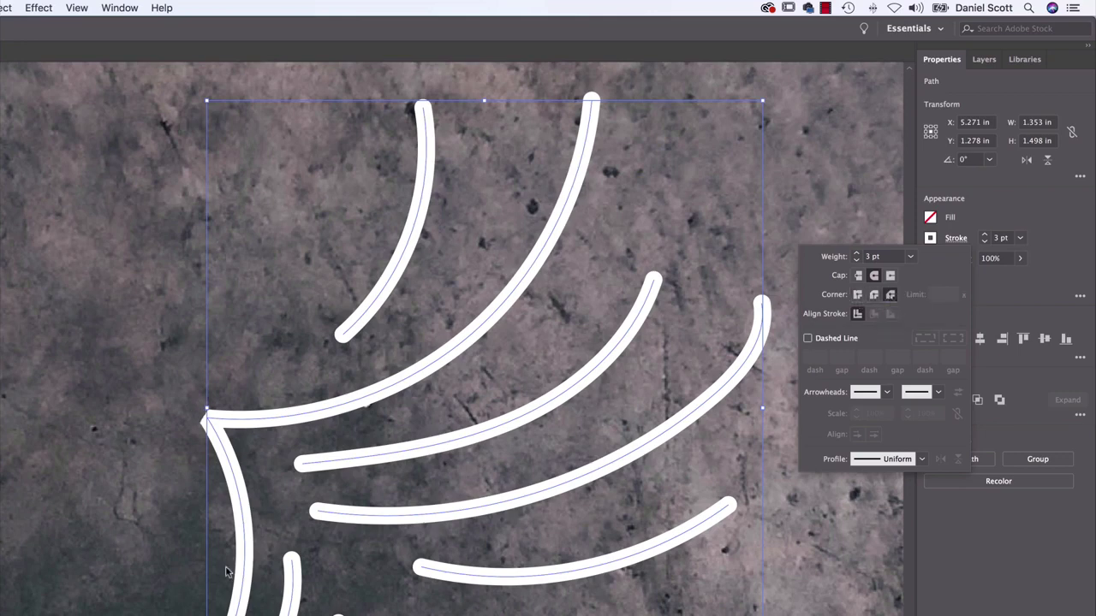
pyautogui.click(857, 295)
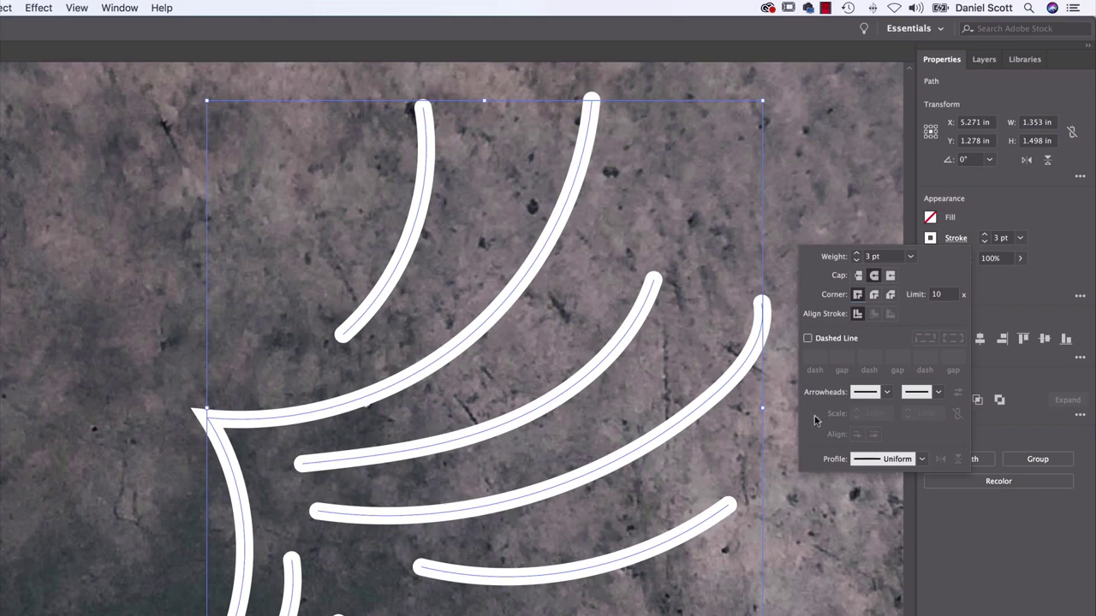
# Apply the variable width profile that tapers at both ends to the wing lines and deselect them.
pyautogui.click(954, 239)
pyautogui.click(954, 240)
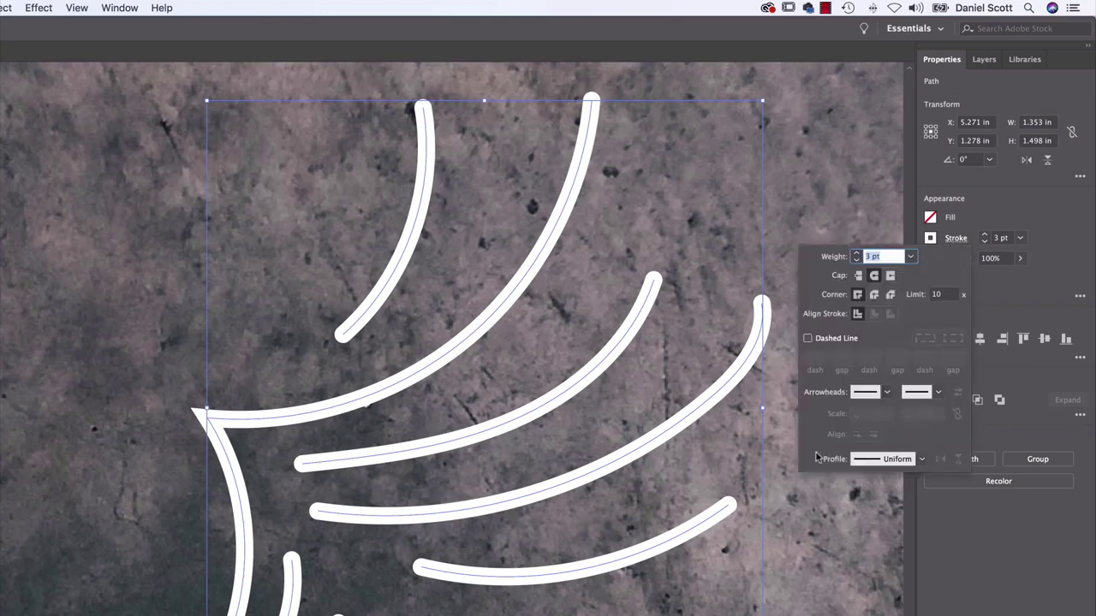
pyautogui.click(930, 462)
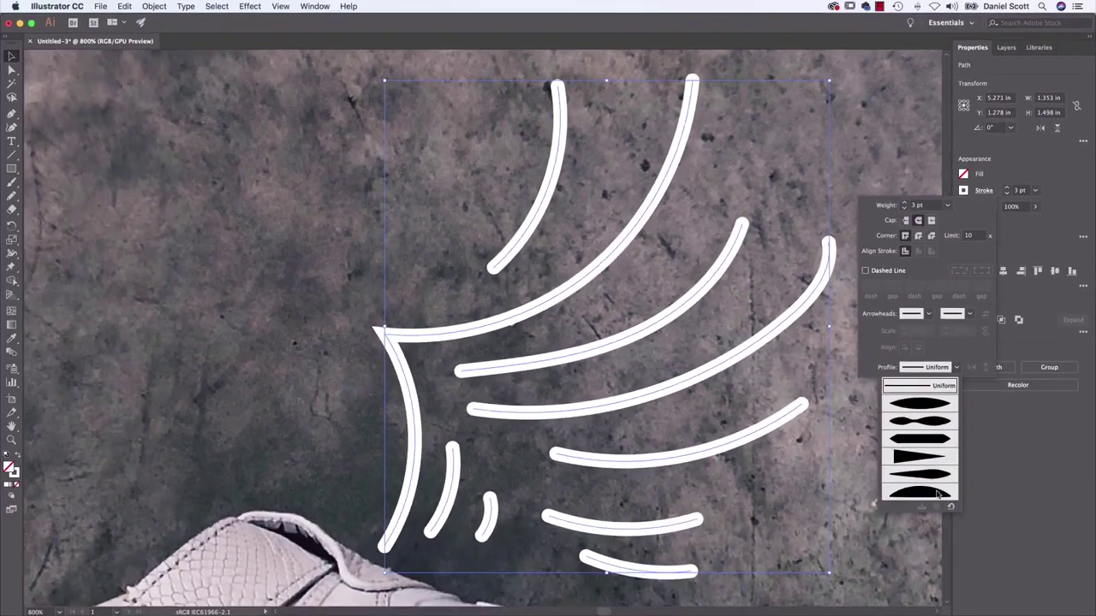
pyautogui.click(915, 408)
pyautogui.click(854, 484)
pyautogui.click(855, 484)
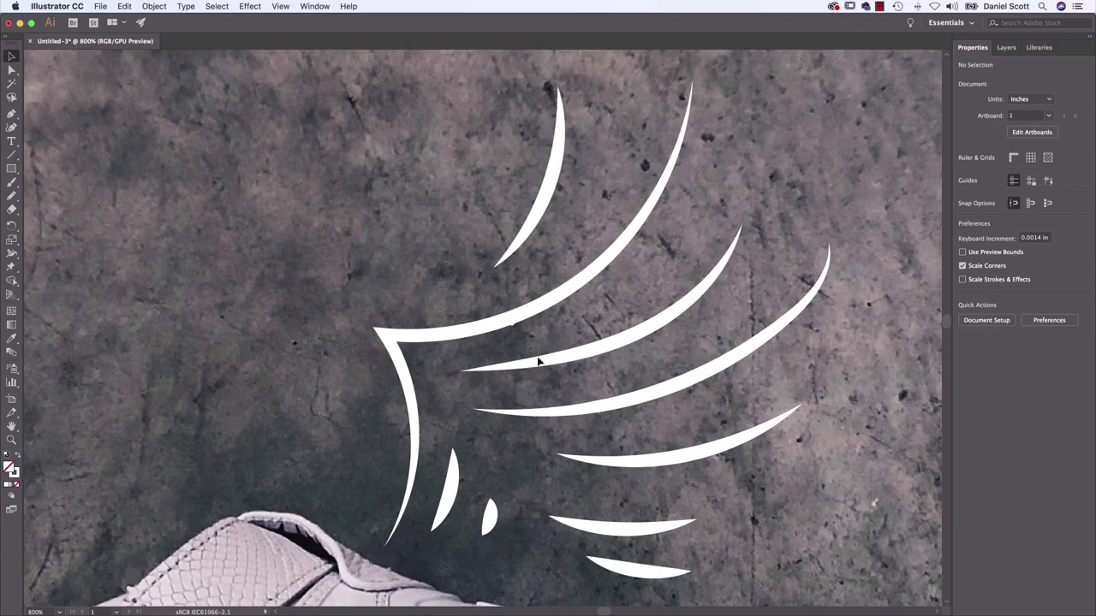
# Try the double-bulge width profile on all the wing lines, and settle on the profile tapering from thick to one pointed end.
pyautogui.press('super+a')
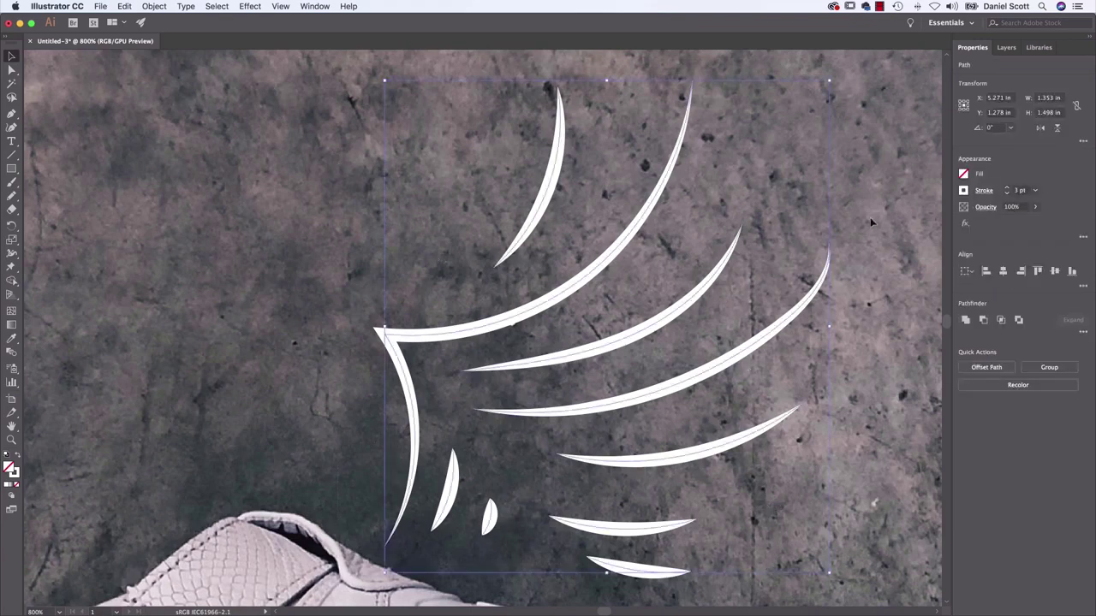
pyautogui.click(982, 191)
pyautogui.click(955, 368)
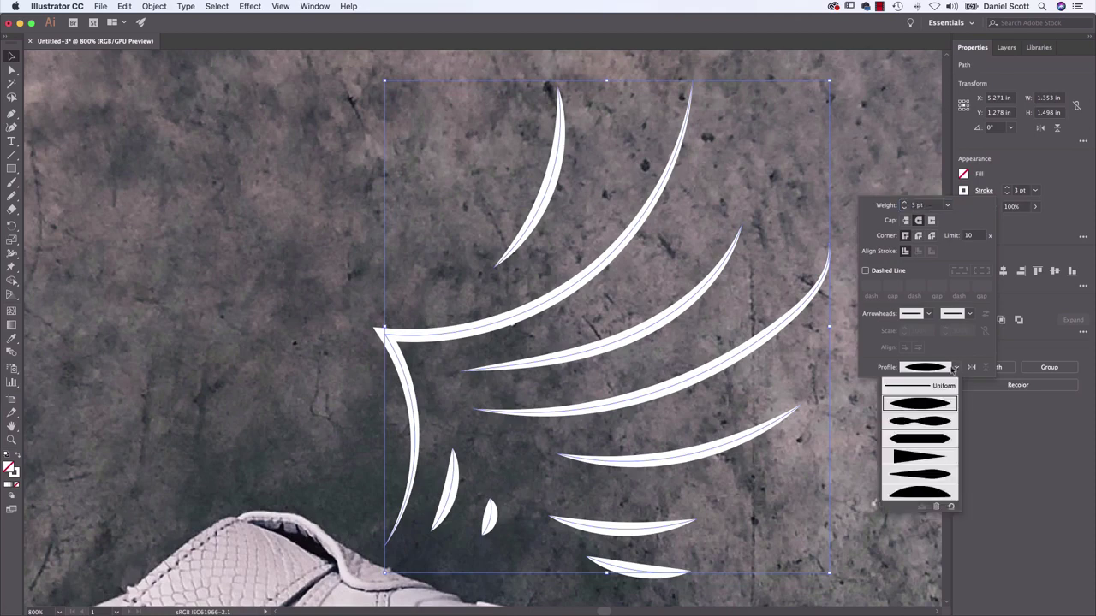
pyautogui.click(922, 437)
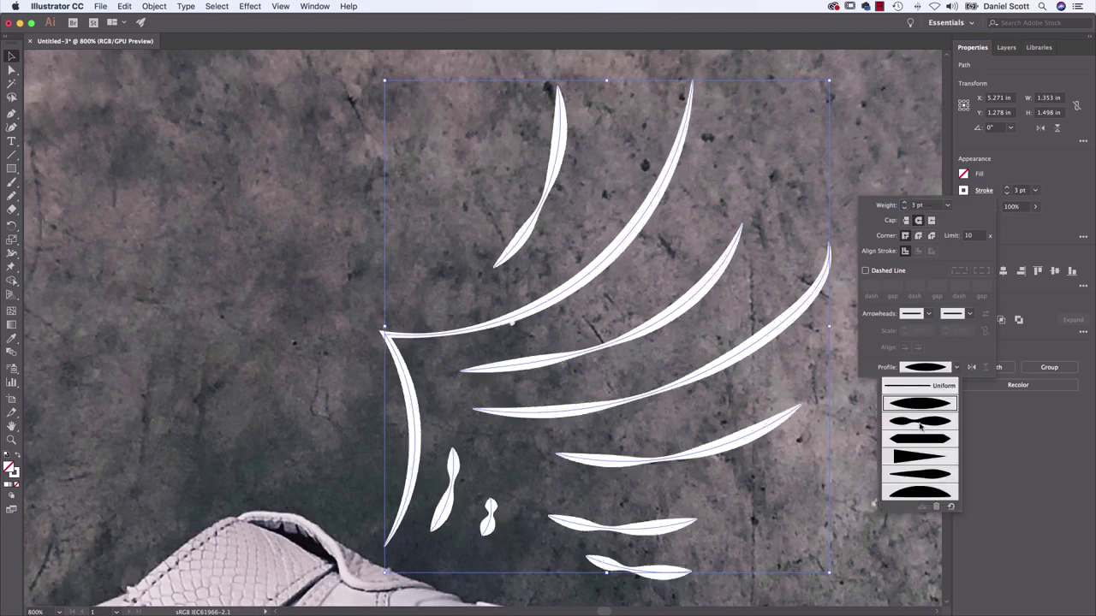
pyautogui.click(955, 367)
pyautogui.click(921, 462)
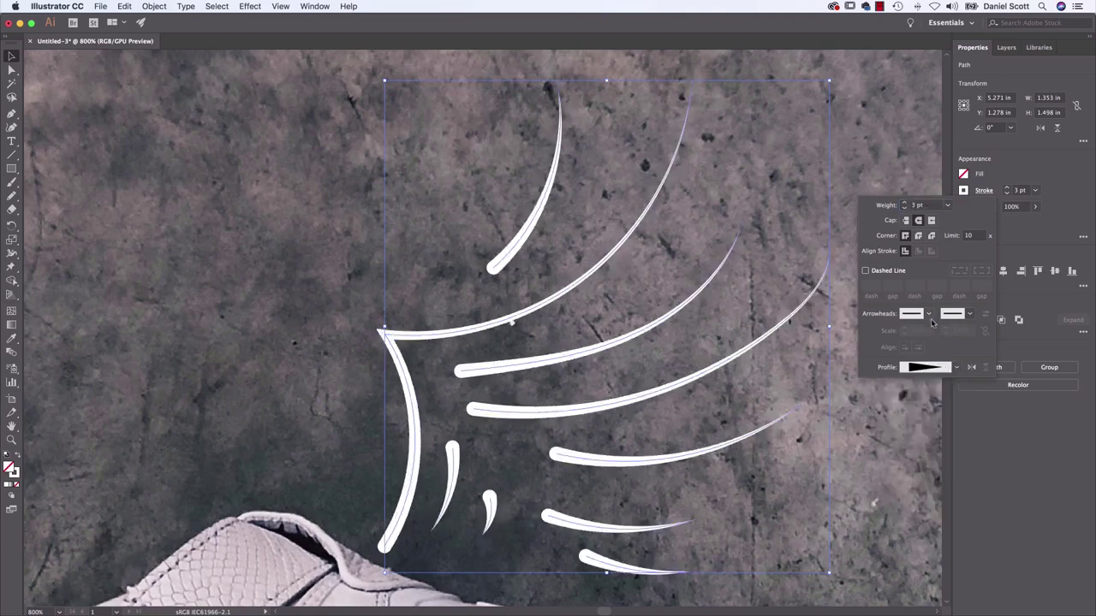
pyautogui.click(281, 323)
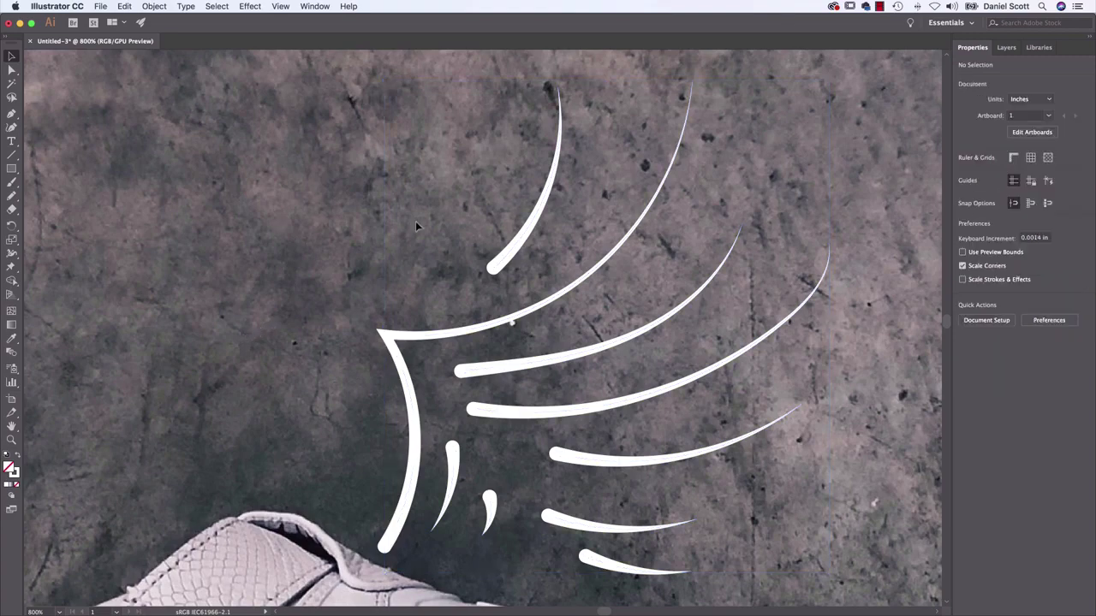
# Set the stroke weight of all the wing lines to 6 pt and fit the whole artboard in view.
pyautogui.press('super+minus')
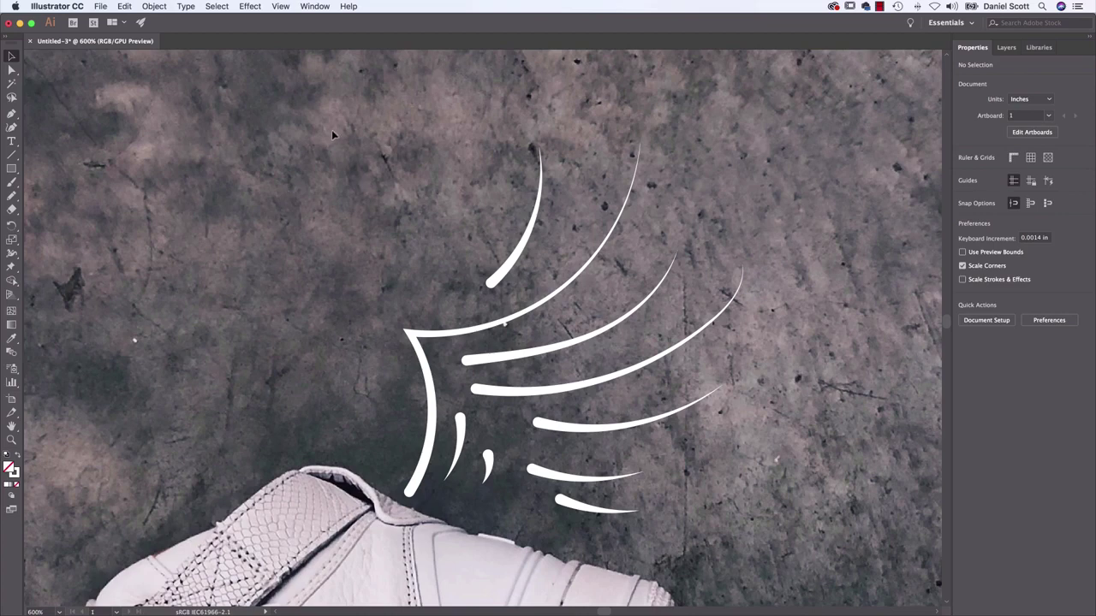
pyautogui.click(640, 471)
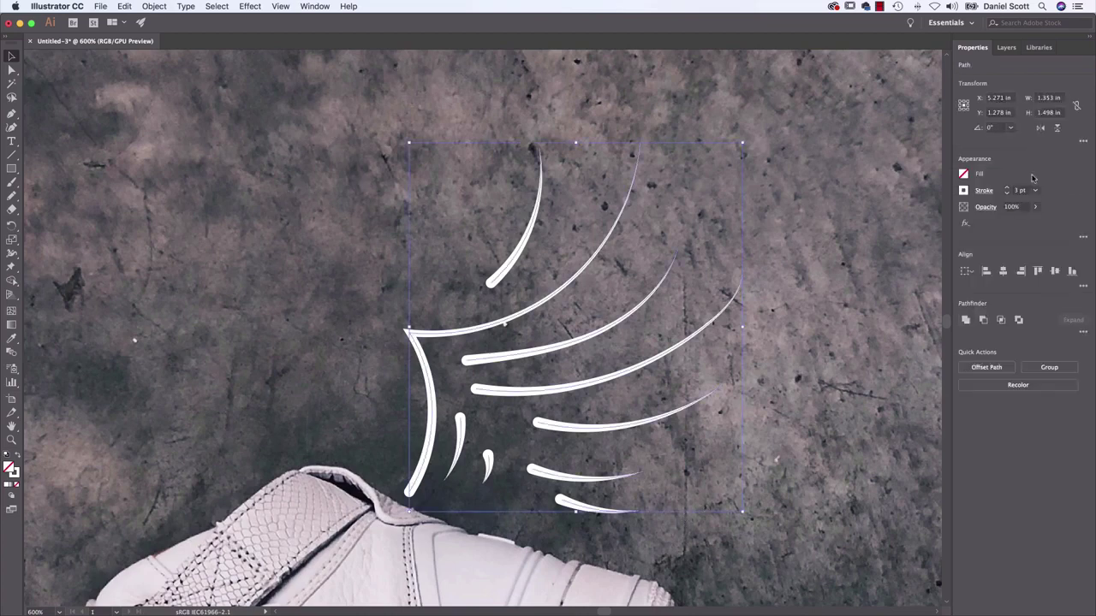
pyautogui.click(1009, 188)
pyautogui.click(1009, 189)
pyautogui.click(1008, 188)
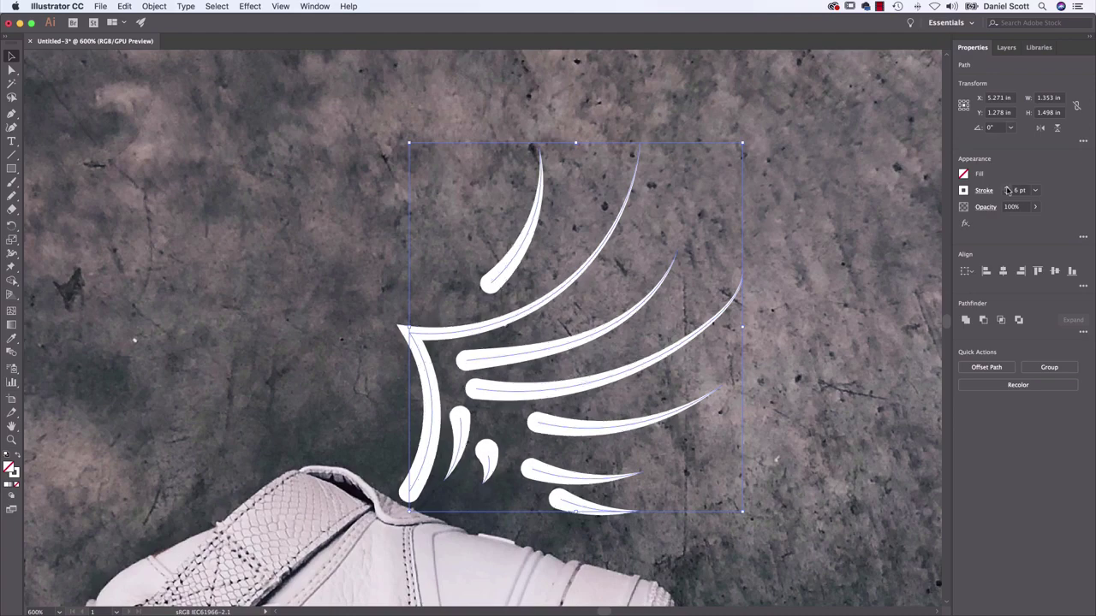
pyautogui.click(859, 292)
pyautogui.scroll(-5, 705, 182)
pyautogui.hscroll(3, 706, 183)
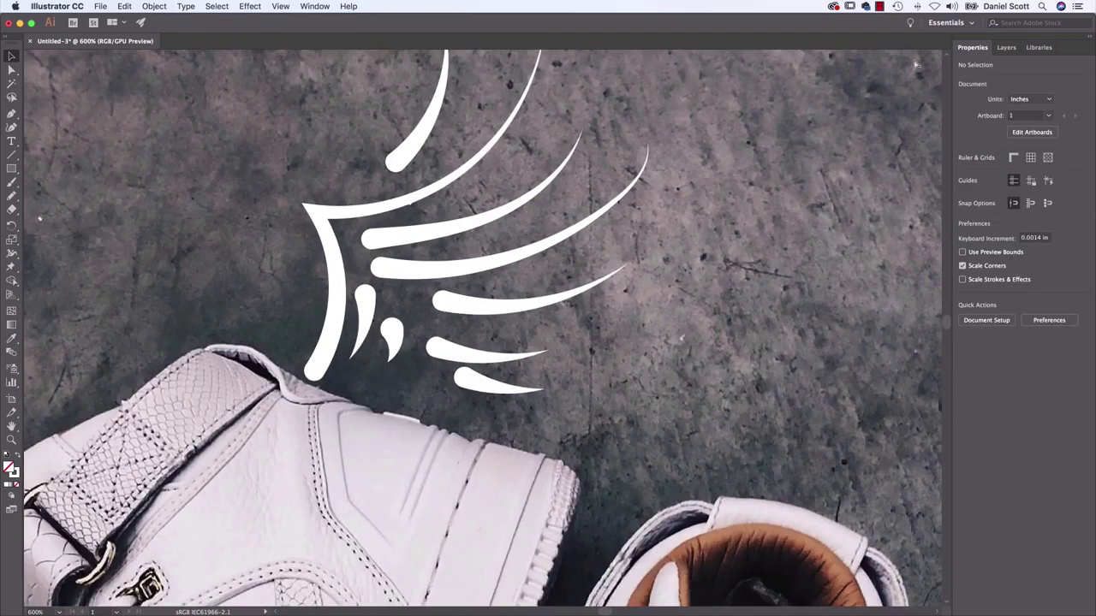
pyautogui.press('super+0')
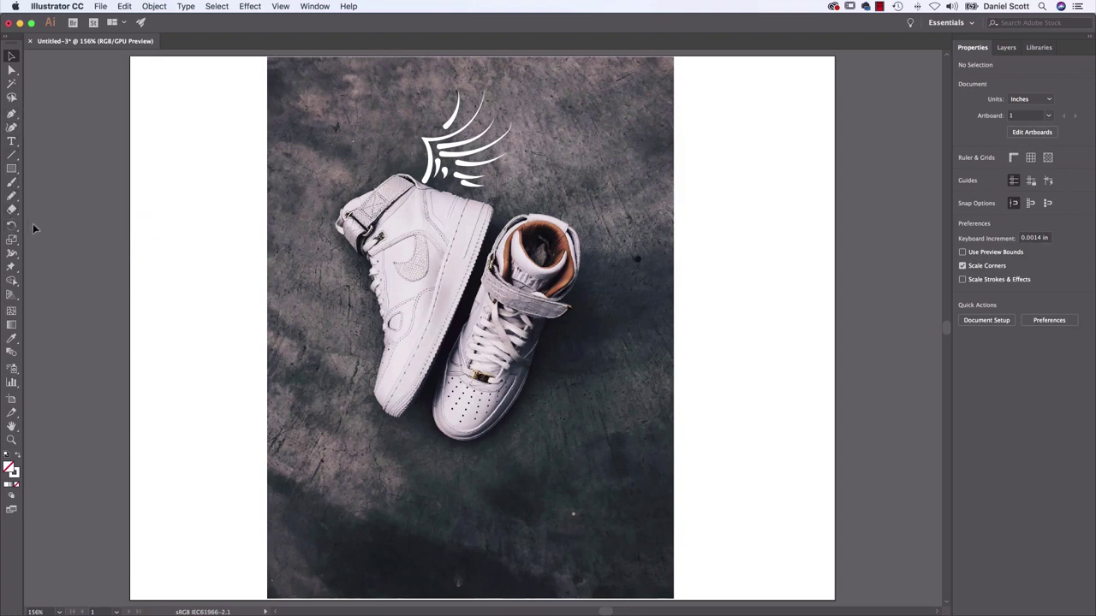
# Draw six slightly curved, slanting lines with the Pencil tool on the background beside the laces and toe of the left shoe.
pyautogui.click(11, 196)
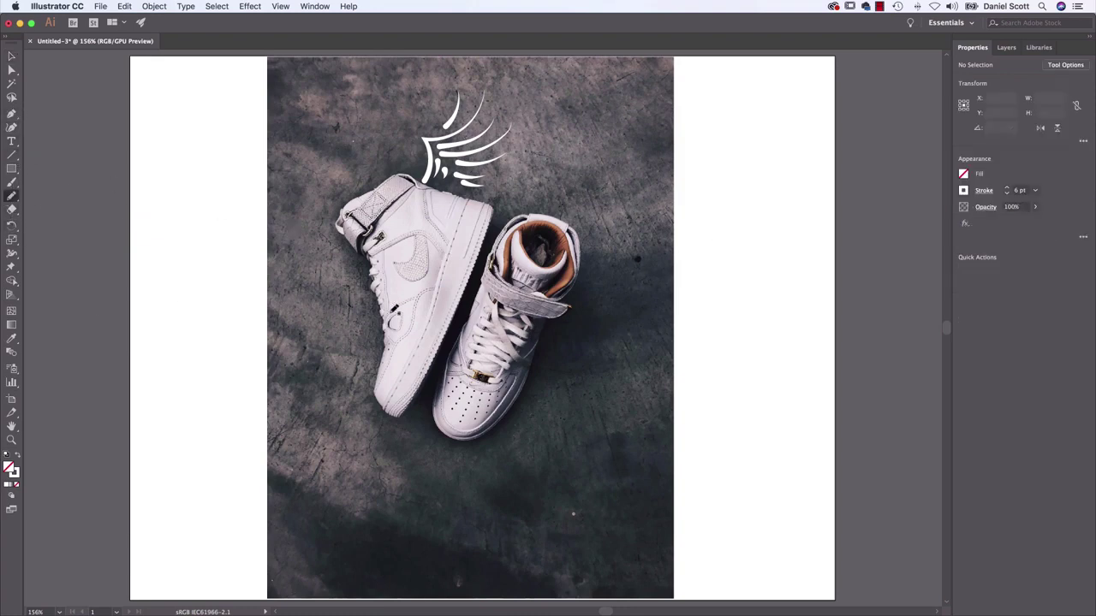
pyautogui.moveTo(359, 265); pyautogui.dragTo(315, 339)
pyautogui.moveTo(362, 293); pyautogui.dragTo(307, 396)
pyautogui.moveTo(364, 339); pyautogui.dragTo(310, 444)
pyautogui.moveTo(361, 385); pyautogui.dragTo(325, 483)
pyautogui.moveTo(369, 425)
pyautogui.mouseDown()
pyautogui.moveTo(352, 498)
pyautogui.moveTo(376, 478)
pyautogui.mouseUp()
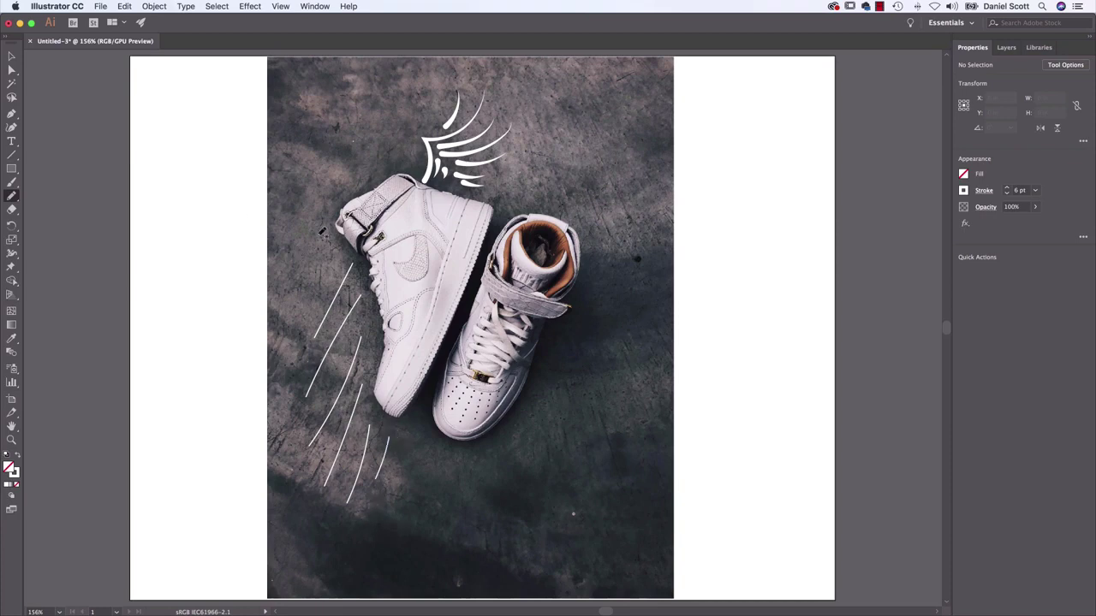
# Select the six new pencil lines beside the left shoe and zoom in on them.
pyautogui.click(12, 56)
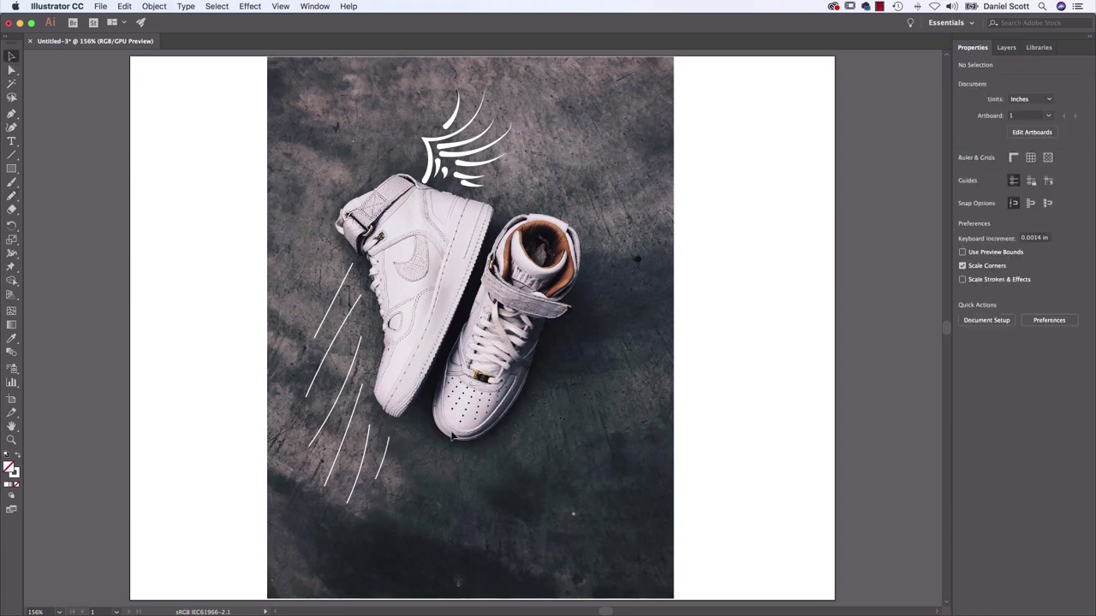
pyautogui.moveTo(386, 484); pyautogui.dragTo(304, 291)
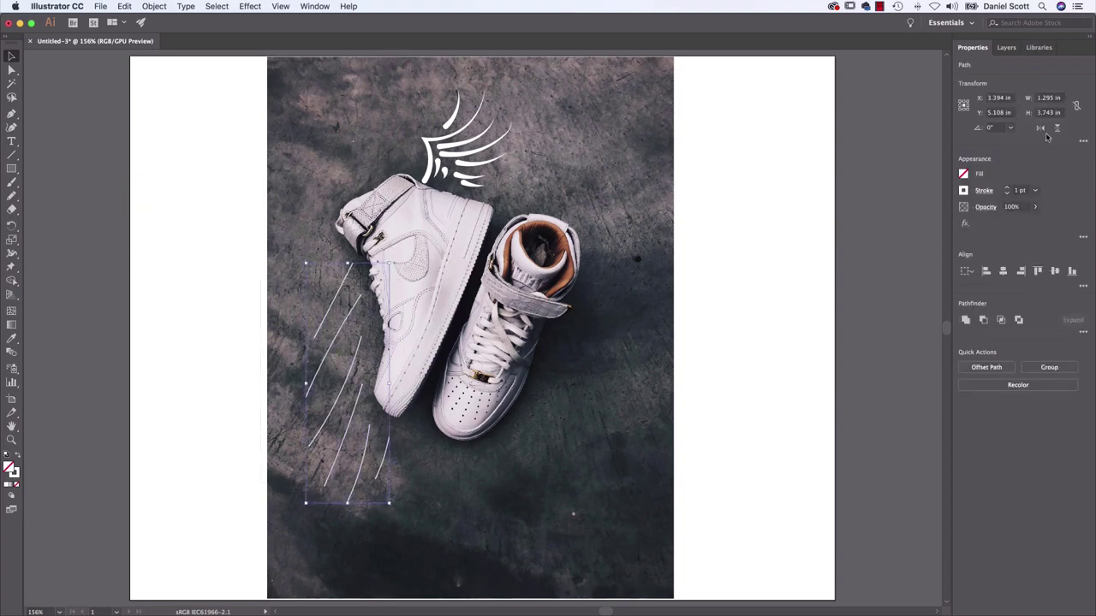
pyautogui.click(986, 190)
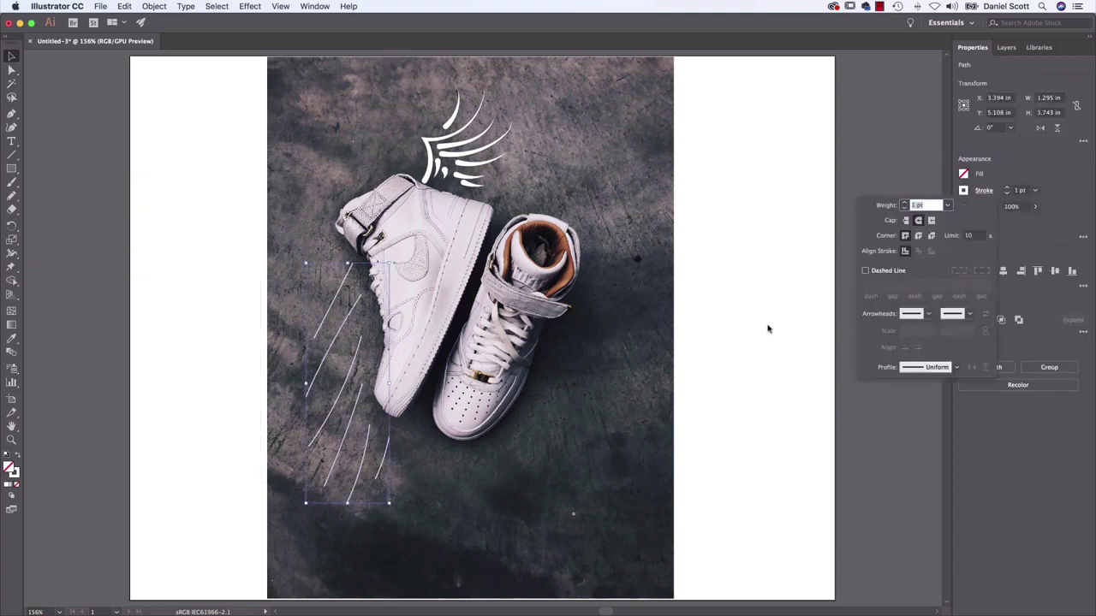
pyautogui.press('super+equal')
pyautogui.press('super+equal')
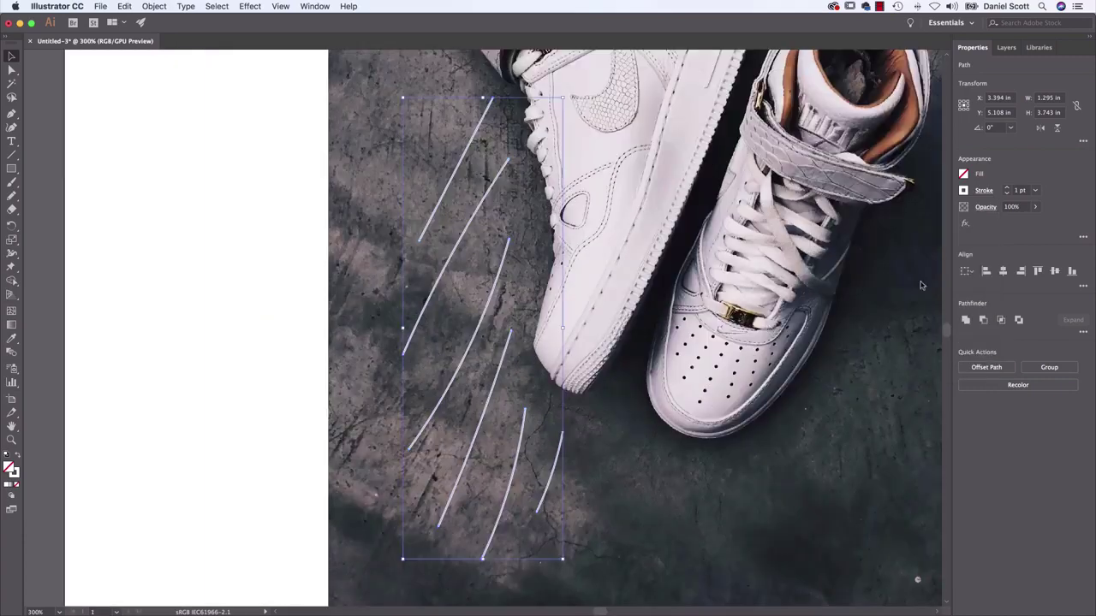
# Try Arrow 1 as the start arrowhead of the selected lines and set the start back to None.
pyautogui.click(981, 191)
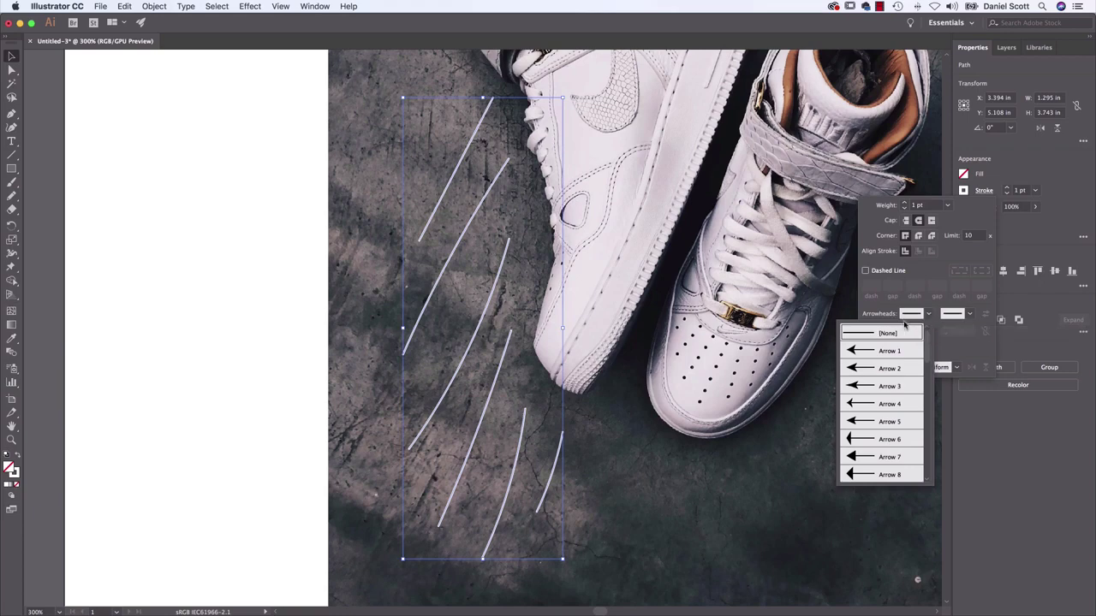
pyautogui.click(902, 353)
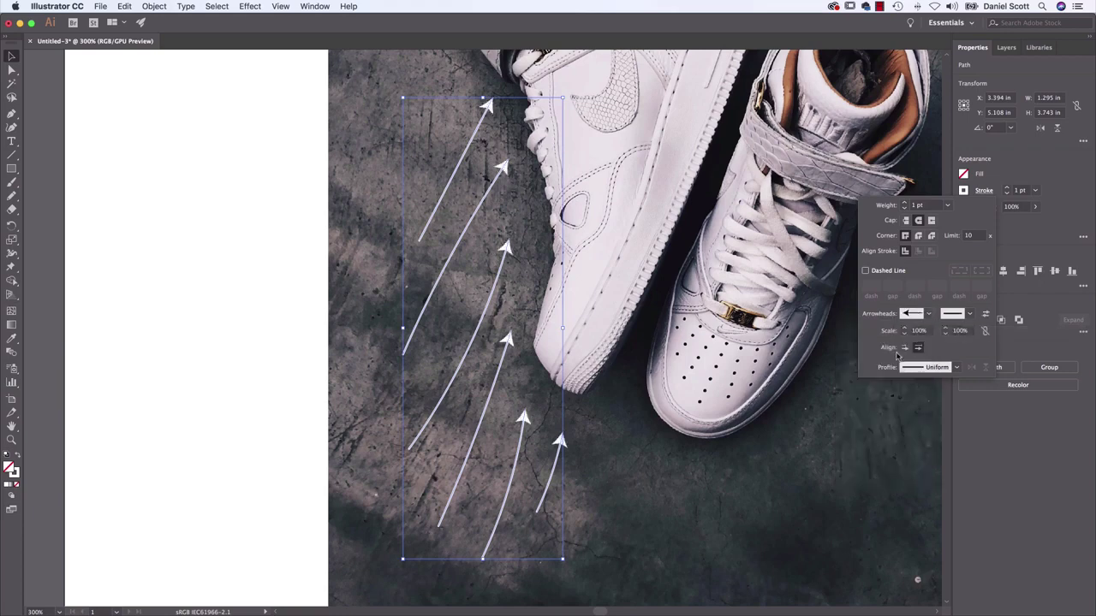
pyautogui.click(927, 315)
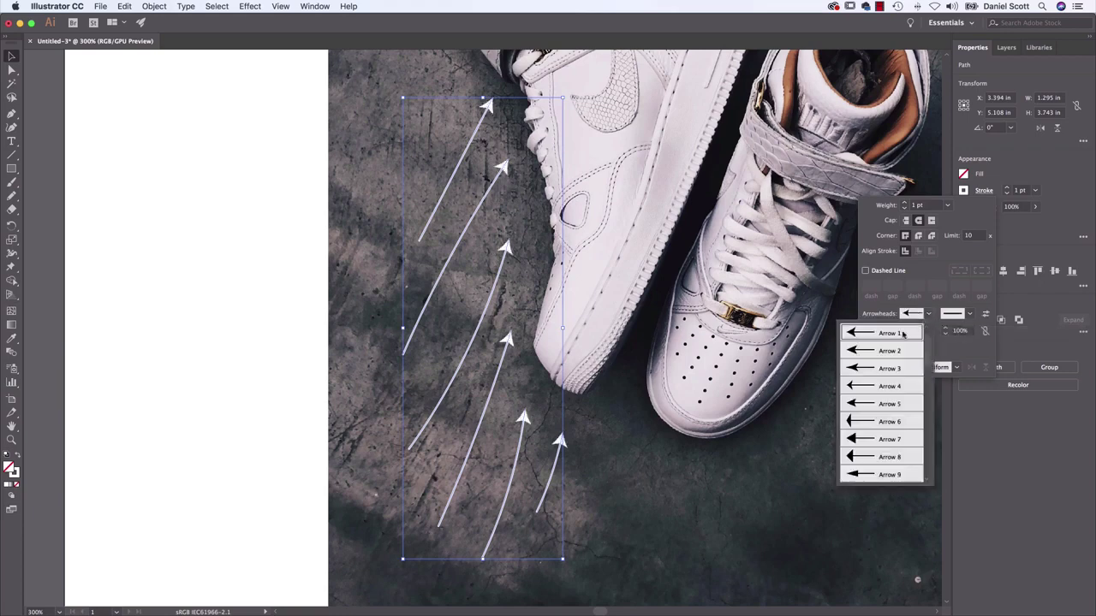
pyautogui.scroll(2, 920, 347)
pyautogui.click(916, 333)
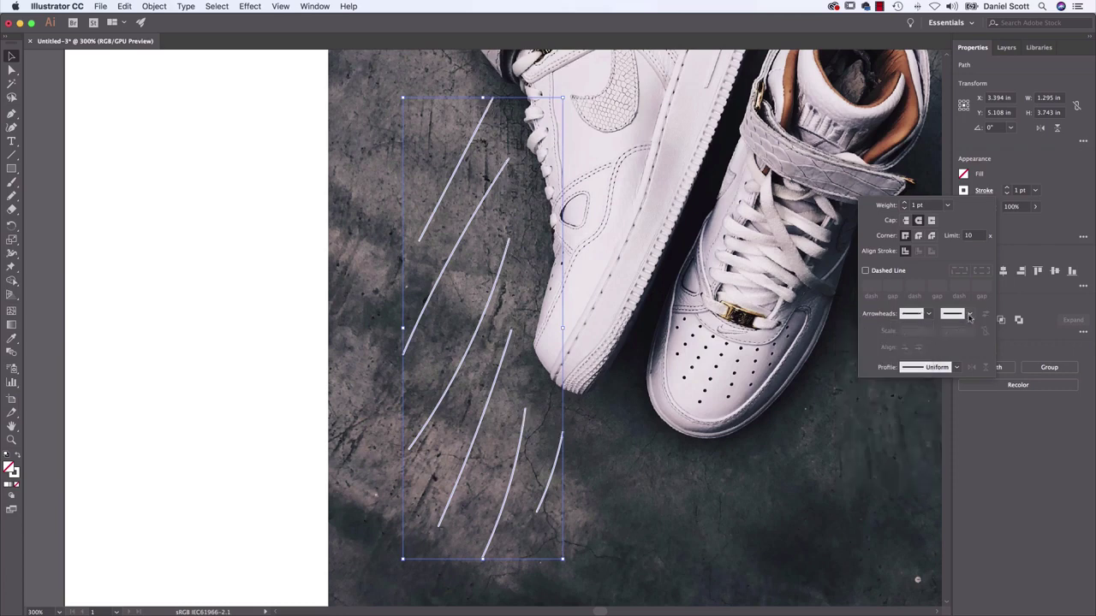
# Try Arrow 8, Arrow 4 and Arrow 38 as the end arrowhead of the selected lines.
pyautogui.click(970, 315)
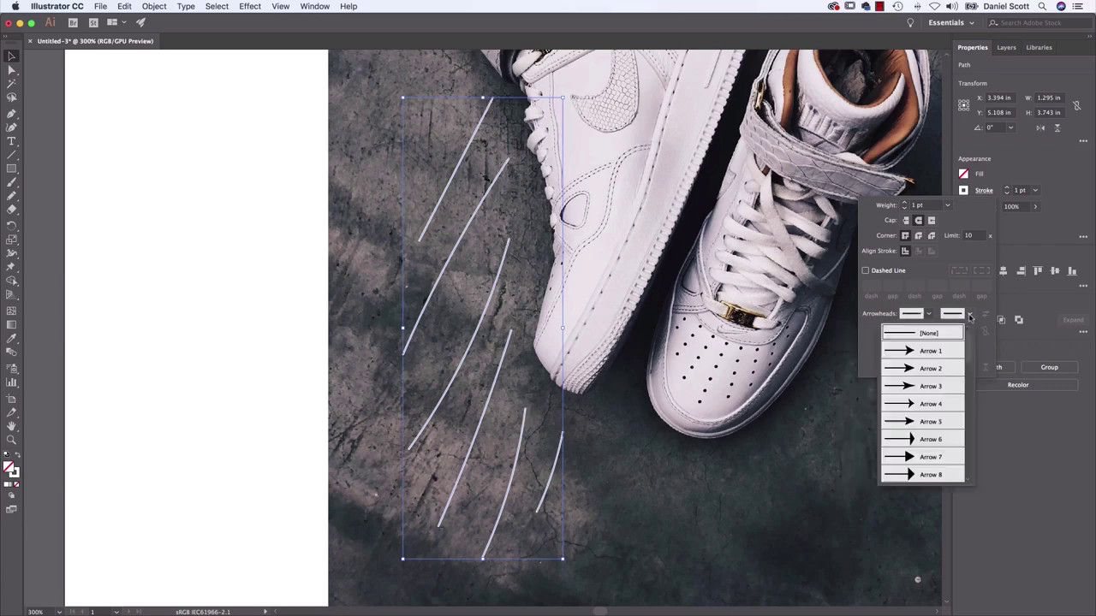
pyautogui.click(930, 476)
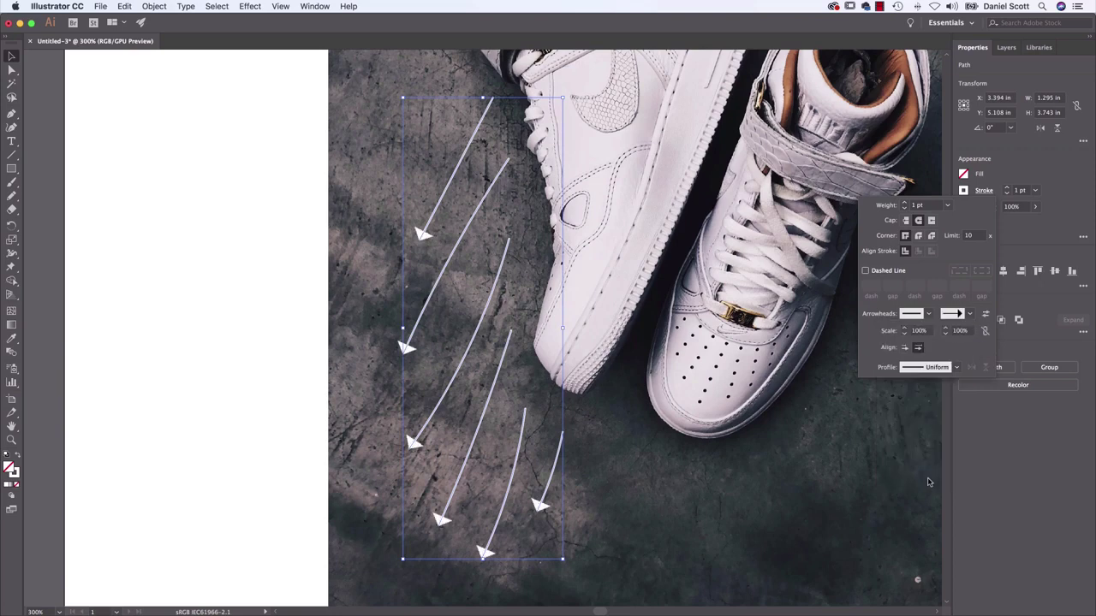
pyautogui.click(966, 316)
pyautogui.click(923, 404)
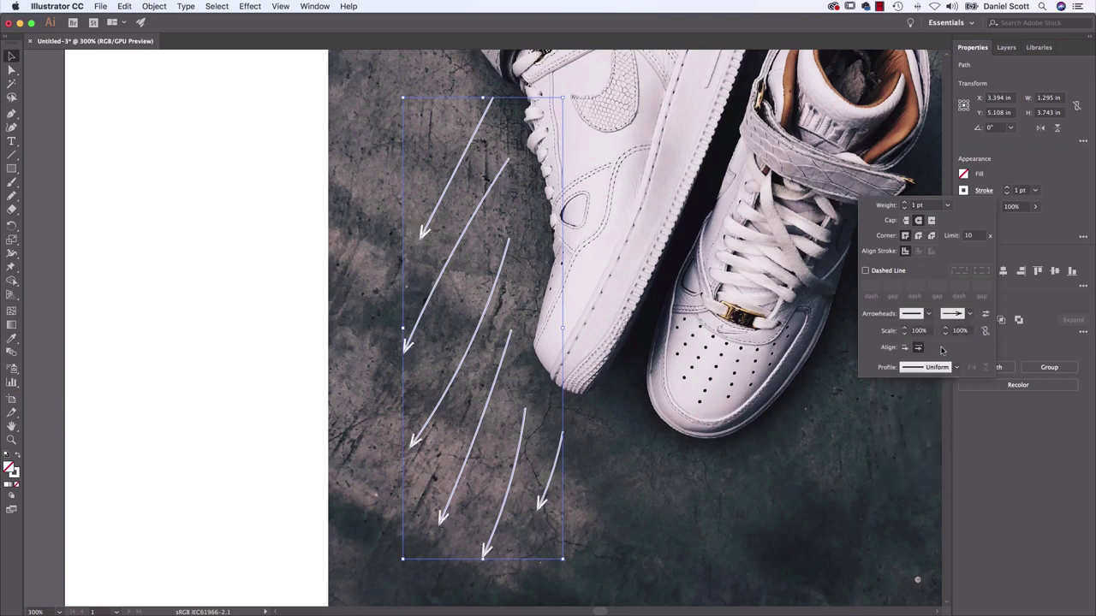
pyautogui.click(970, 314)
pyautogui.scroll(-8, 907, 437)
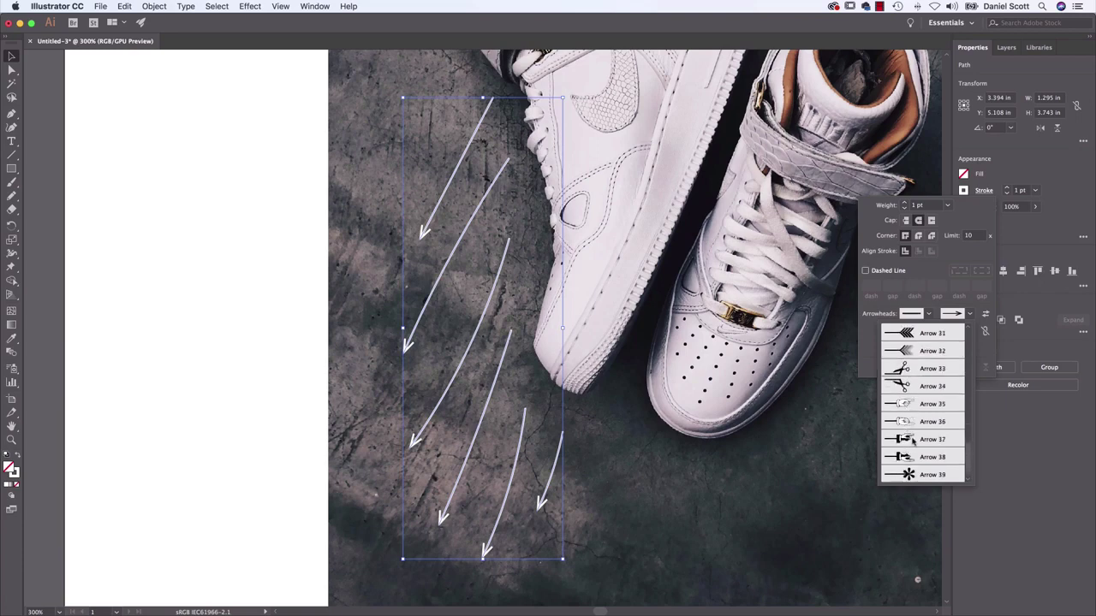
pyautogui.click(913, 458)
# Set the end arrowhead of the selected lines to Arrow 2 and their stroke weight to 3 pt.
pyautogui.click(971, 314)
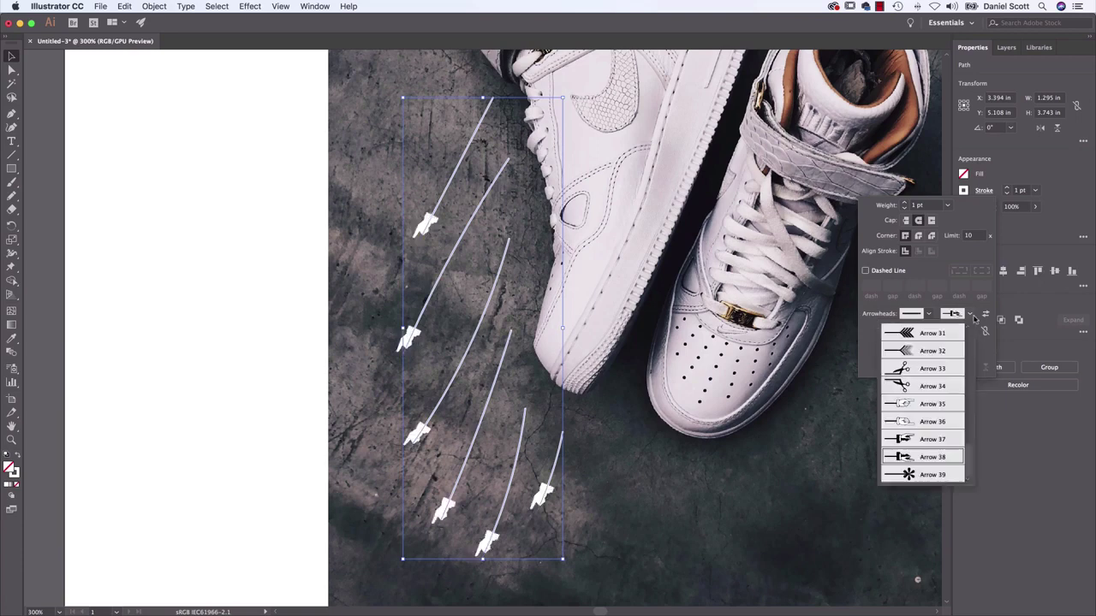
pyautogui.scroll(10, 921, 394)
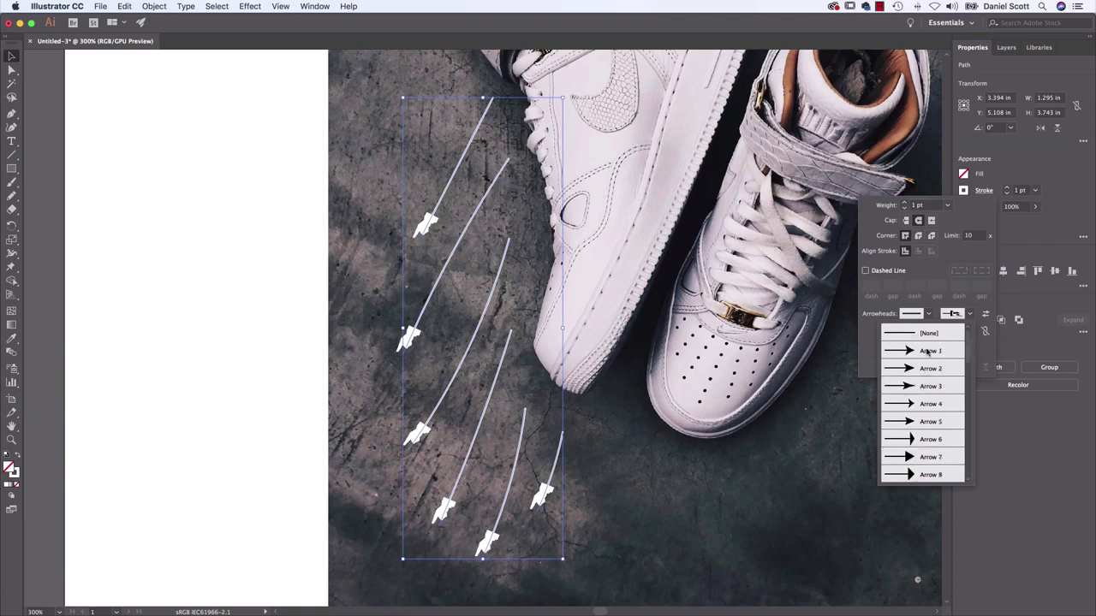
pyautogui.click(930, 368)
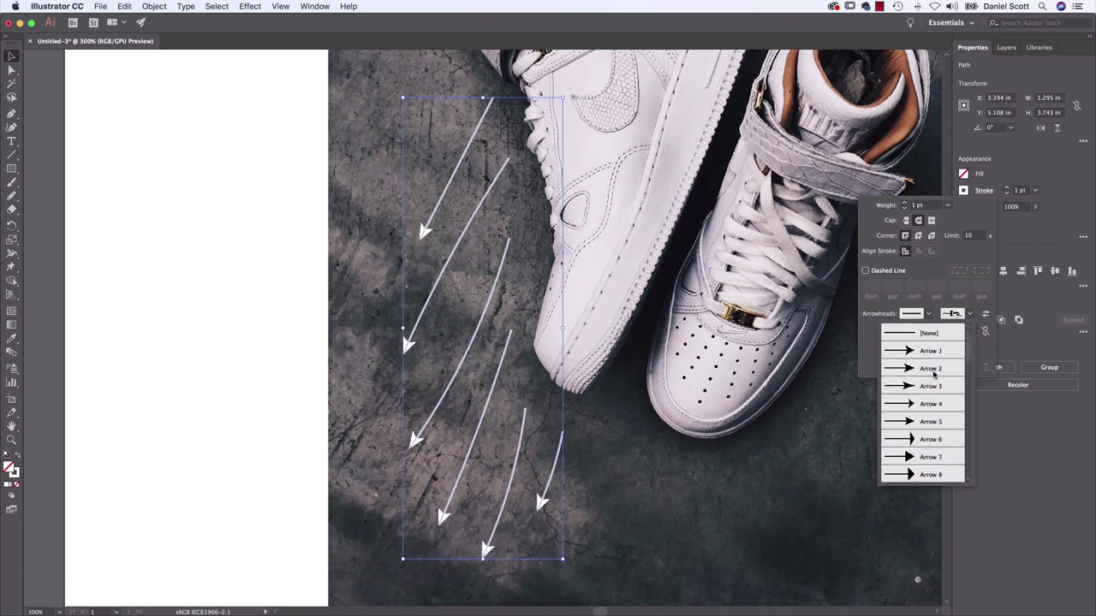
pyautogui.click(1006, 189)
pyautogui.click(1006, 188)
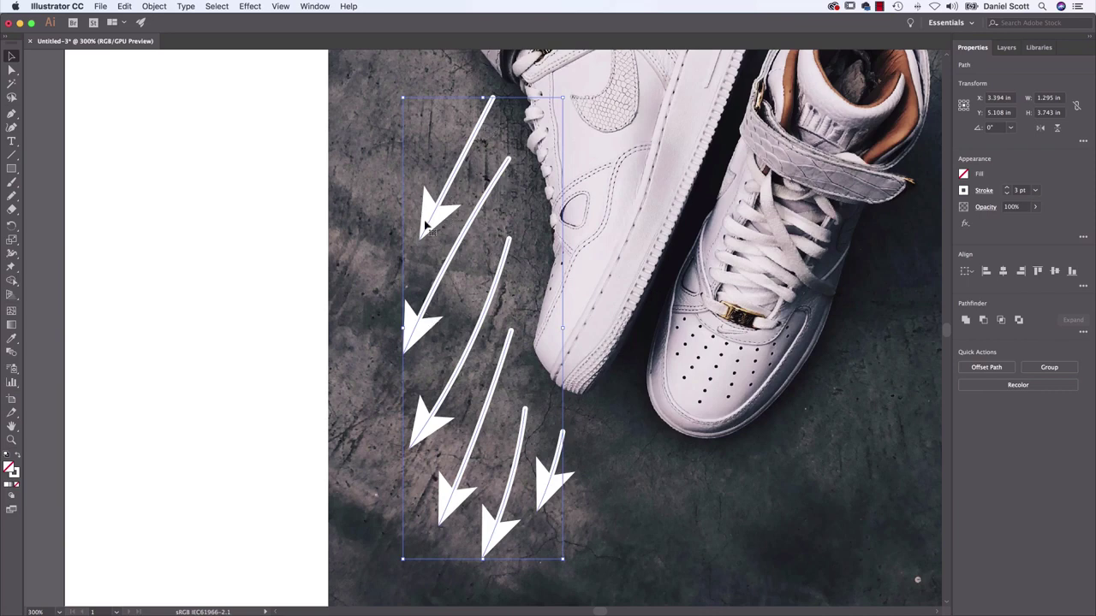
# Scale the end arrowheads of the selected lines to 50% and deselect the lines.
pyautogui.click(984, 190)
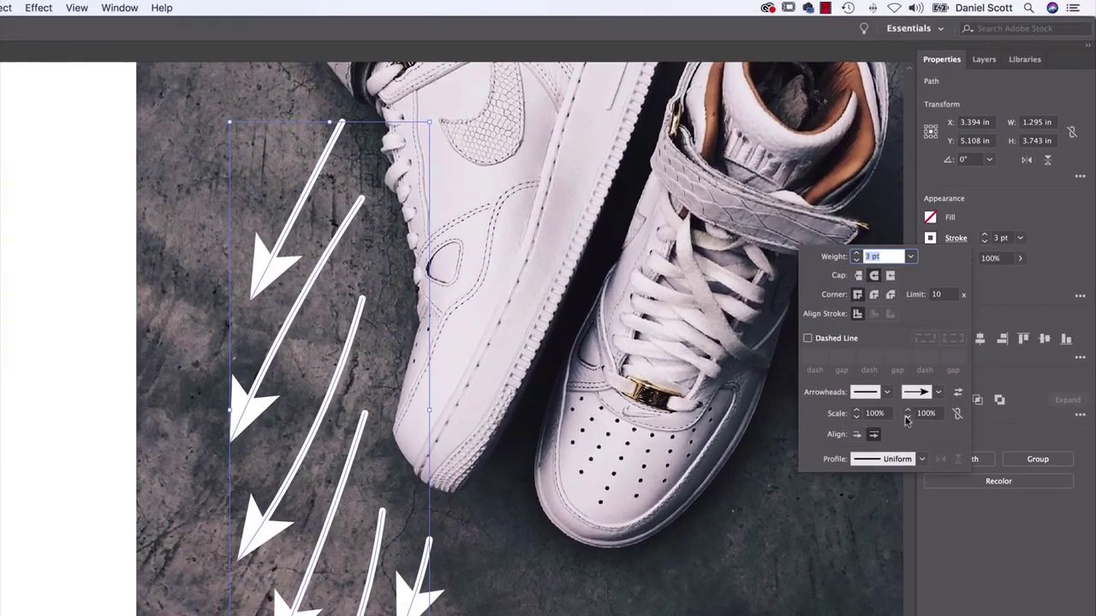
pyautogui.click(907, 417)
pyautogui.click(908, 417)
pyautogui.click(907, 417)
pyautogui.click(908, 417)
pyautogui.write('5')
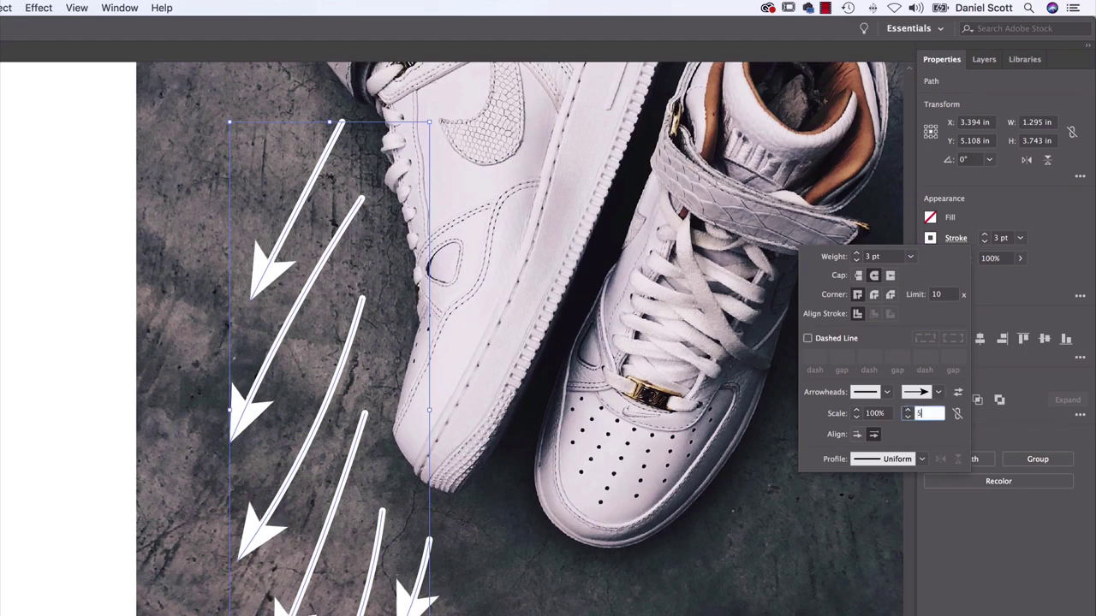
pyautogui.write('0')
pyautogui.press('Tab')
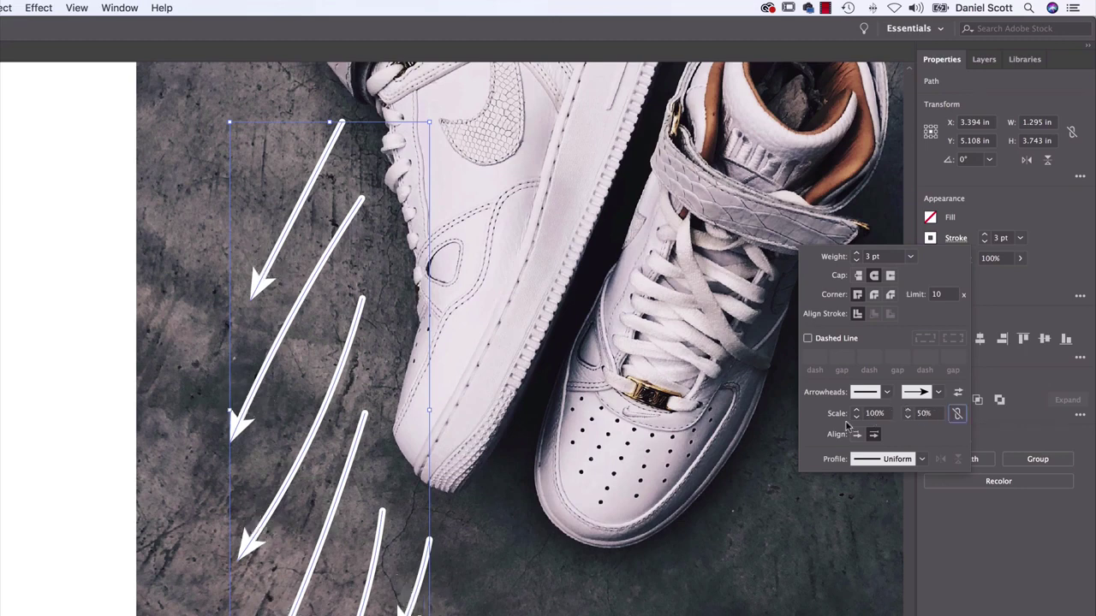
pyautogui.click(494, 393)
pyautogui.click(507, 414)
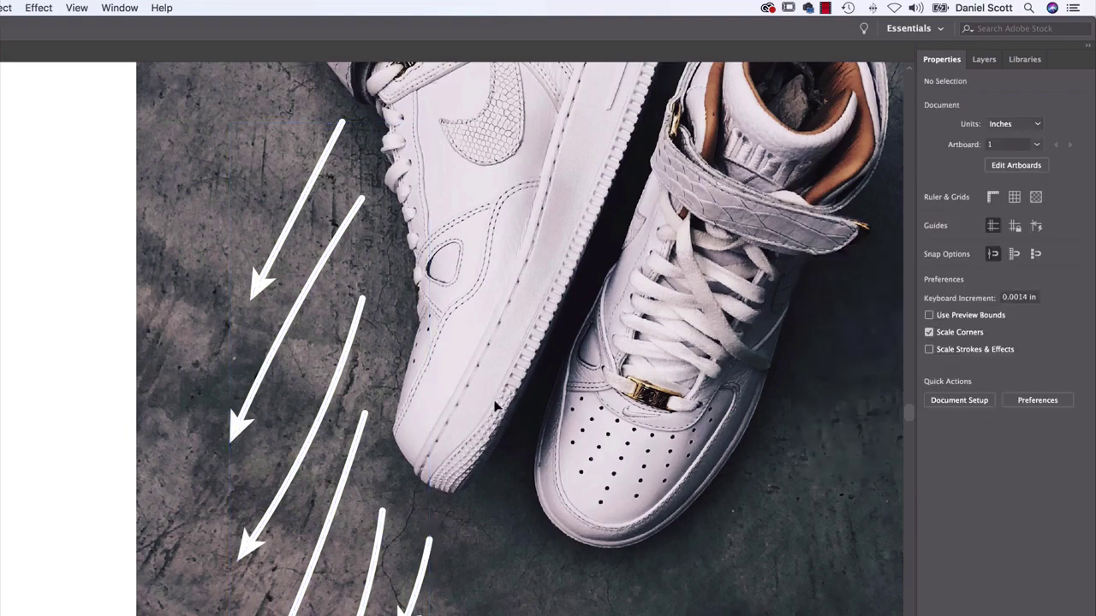
# Draw a freehand Pencil line about 1.85 in wide and 3.49 in tall around the right shoe's outer side, from collar to below the toe.
pyautogui.press('super+minus')
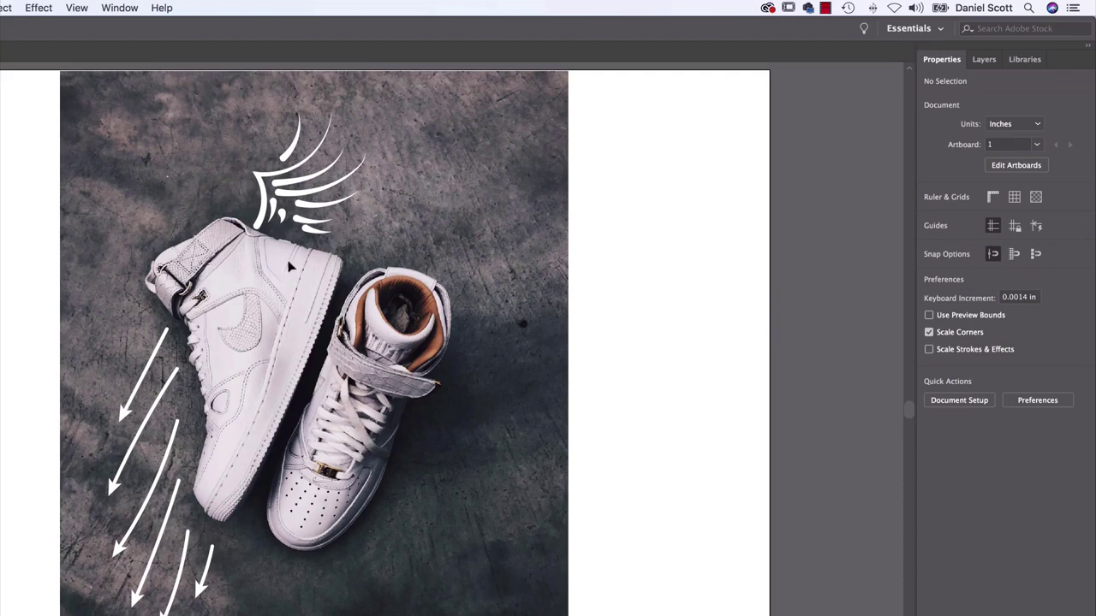
pyautogui.press('n')
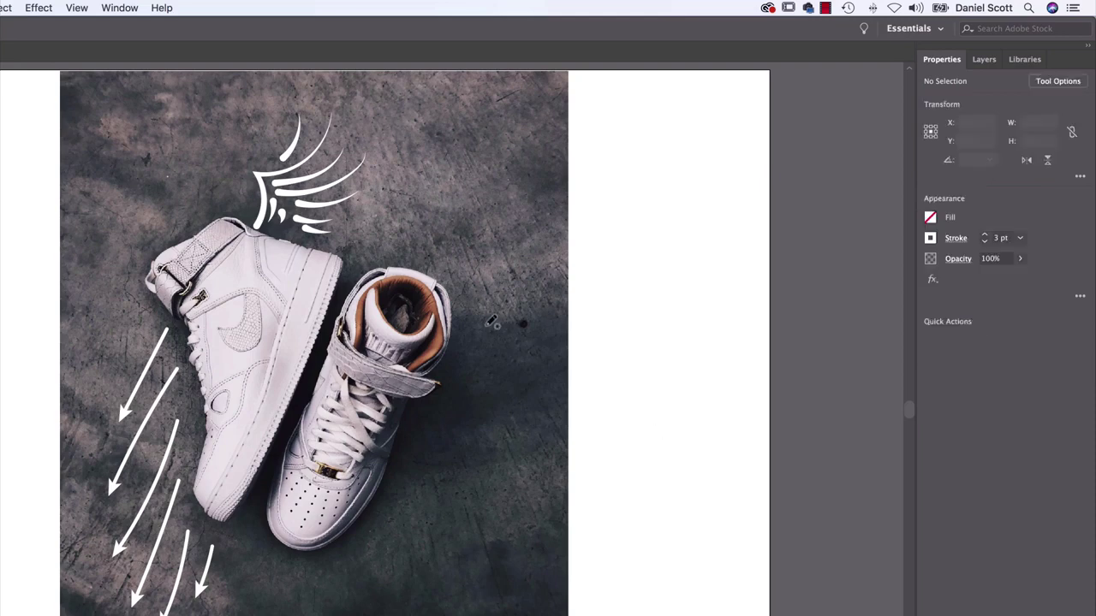
pyautogui.moveTo(463, 299)
pyautogui.mouseDown()
pyautogui.moveTo(447, 366)
pyautogui.moveTo(469, 385)
pyautogui.moveTo(431, 420)
pyautogui.moveTo(409, 483)
pyautogui.moveTo(343, 570)
pyautogui.moveTo(321, 580)
pyautogui.mouseUp()
pyautogui.press('super+z')
pyautogui.moveTo(458, 293)
pyautogui.mouseDown()
pyautogui.moveTo(444, 373)
pyautogui.moveTo(458, 380)
pyautogui.moveTo(412, 431)
pyautogui.moveTo(378, 549)
pyautogui.moveTo(307, 611)
pyautogui.mouseUp()
pyautogui.press('super+z')
pyautogui.moveTo(471, 288)
pyautogui.mouseDown()
pyautogui.moveTo(453, 374)
pyautogui.moveTo(462, 382)
pyautogui.moveTo(434, 406)
pyautogui.moveTo(383, 553)
pyautogui.moveTo(320, 565)
pyautogui.mouseUp()
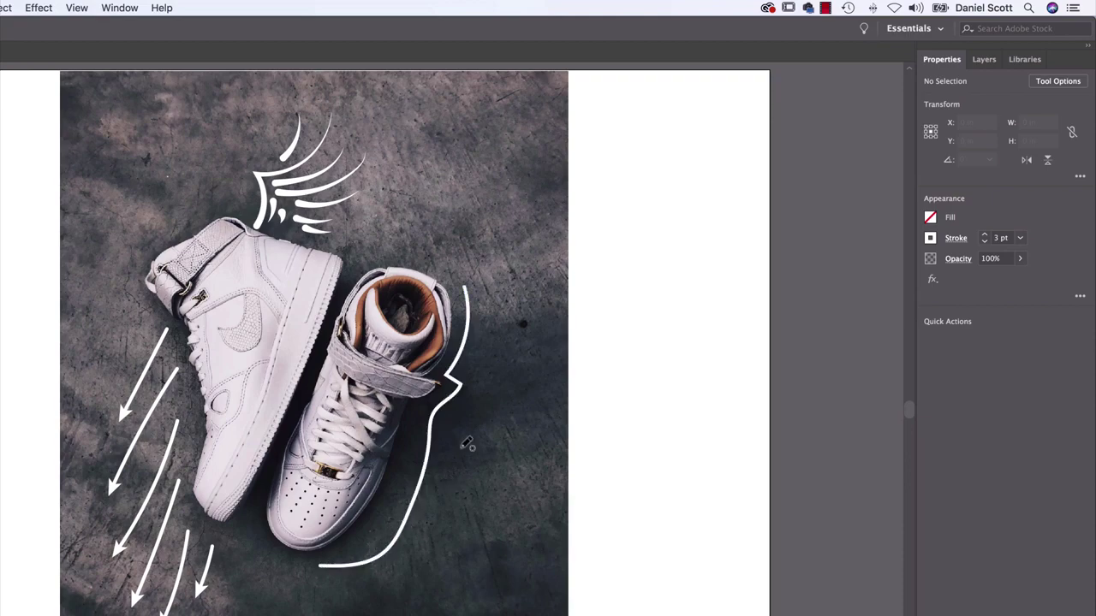
# Select the new line around the right shoe and make its stroke a dashed line.
pyautogui.press('super+equal')
pyautogui.press('super+equal')
pyautogui.press('super+equal')
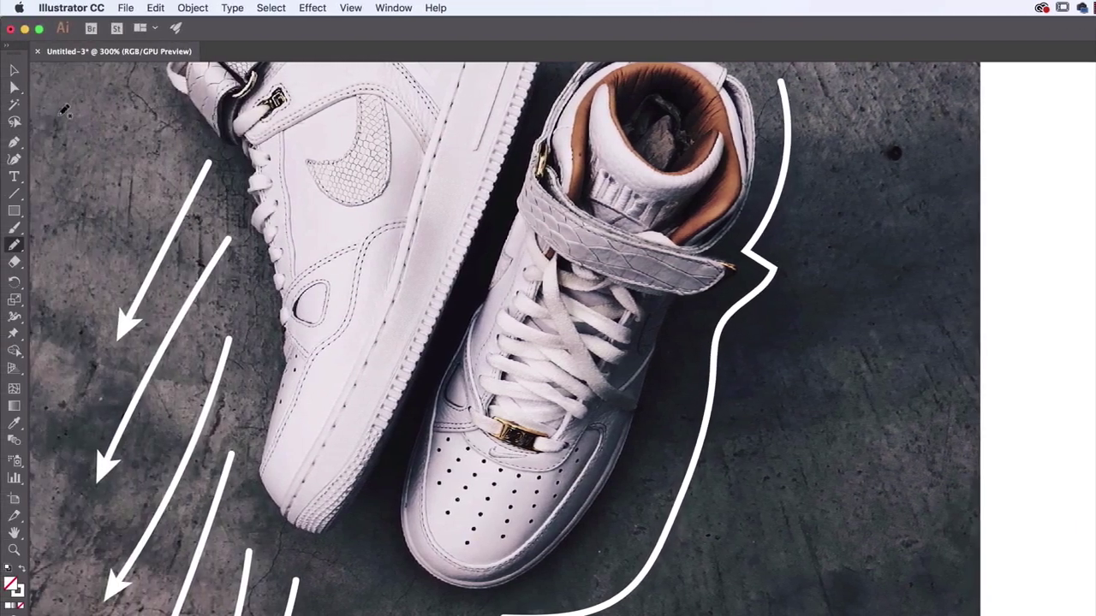
pyautogui.click(16, 70)
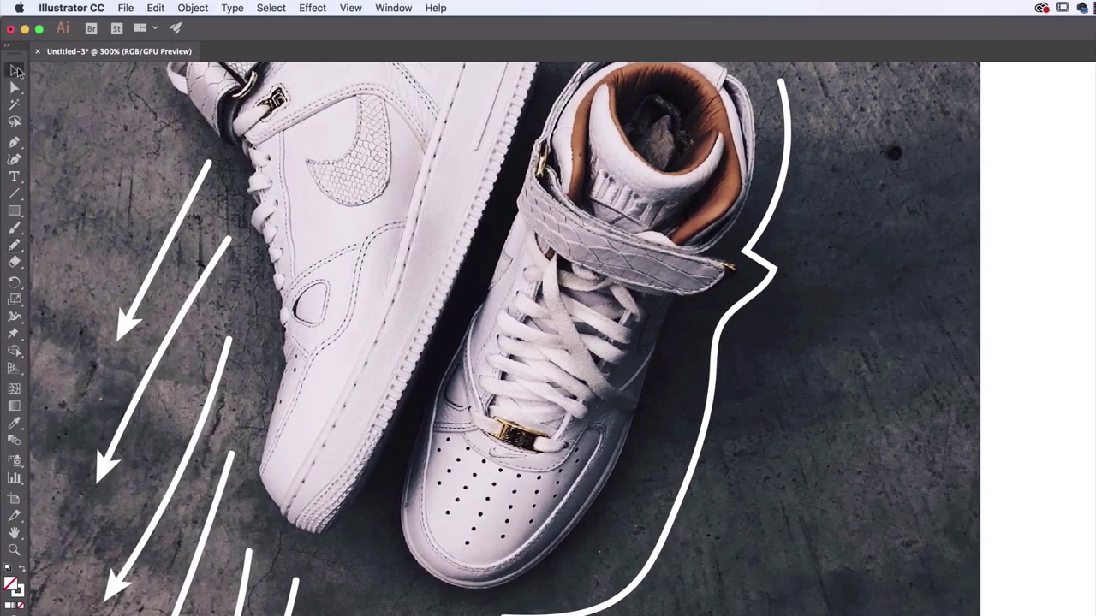
pyautogui.click(714, 347)
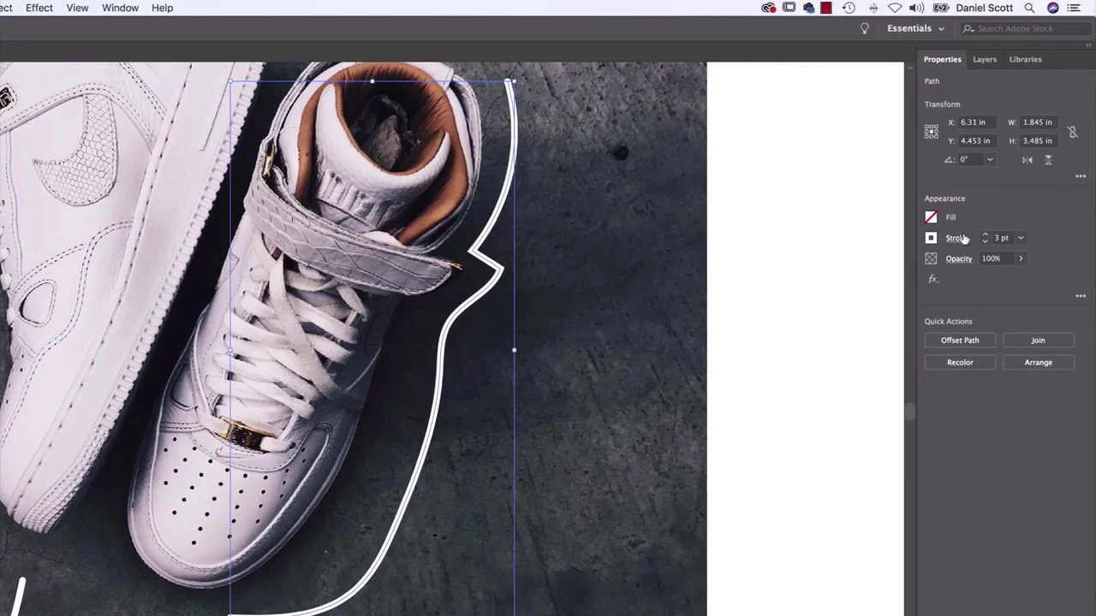
pyautogui.click(956, 238)
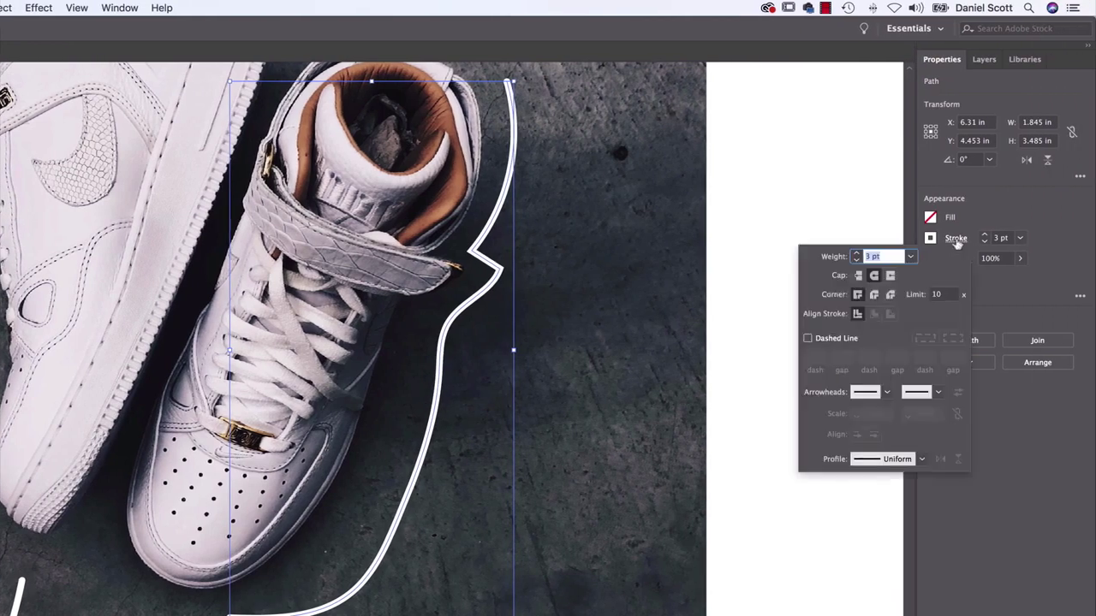
pyautogui.click(833, 340)
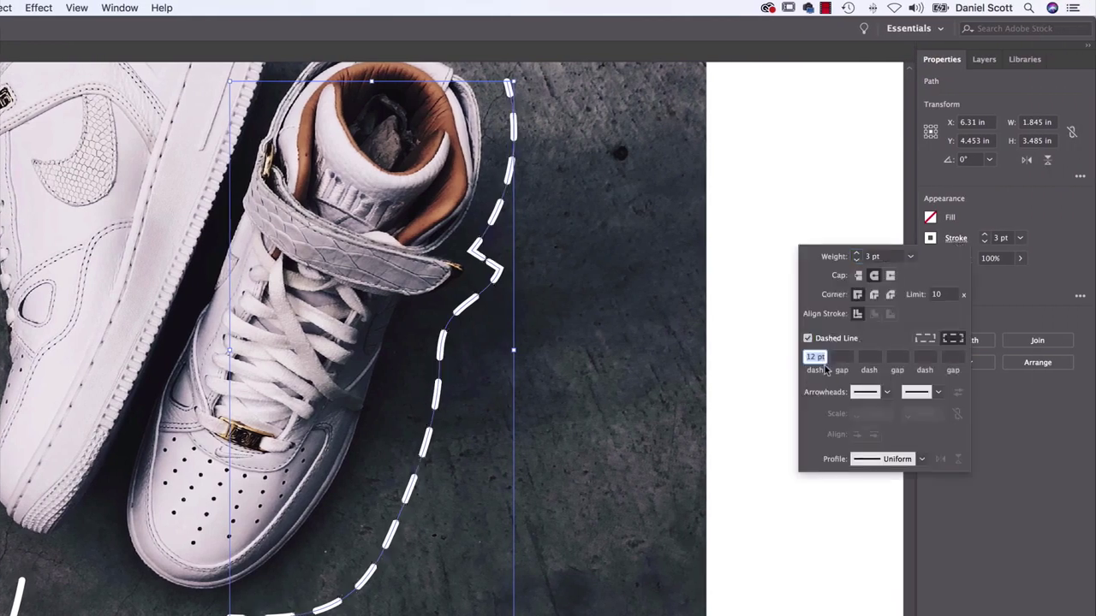
# Set the dashed line's stroke weight to 1 pt and its ends to Butt Cap.
pyautogui.click(910, 256)
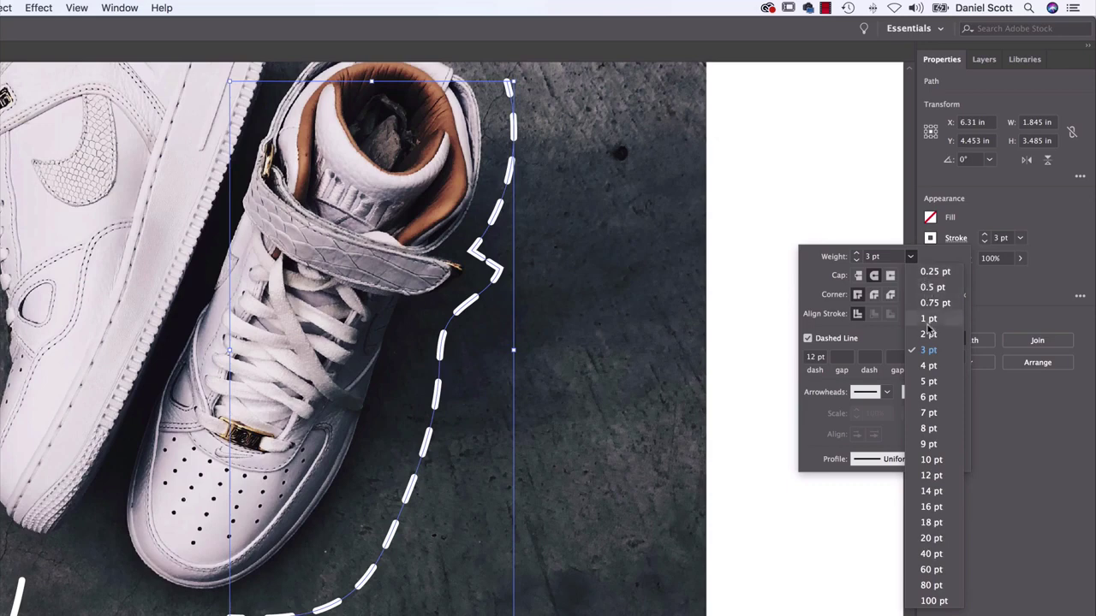
pyautogui.click(919, 317)
pyautogui.click(858, 275)
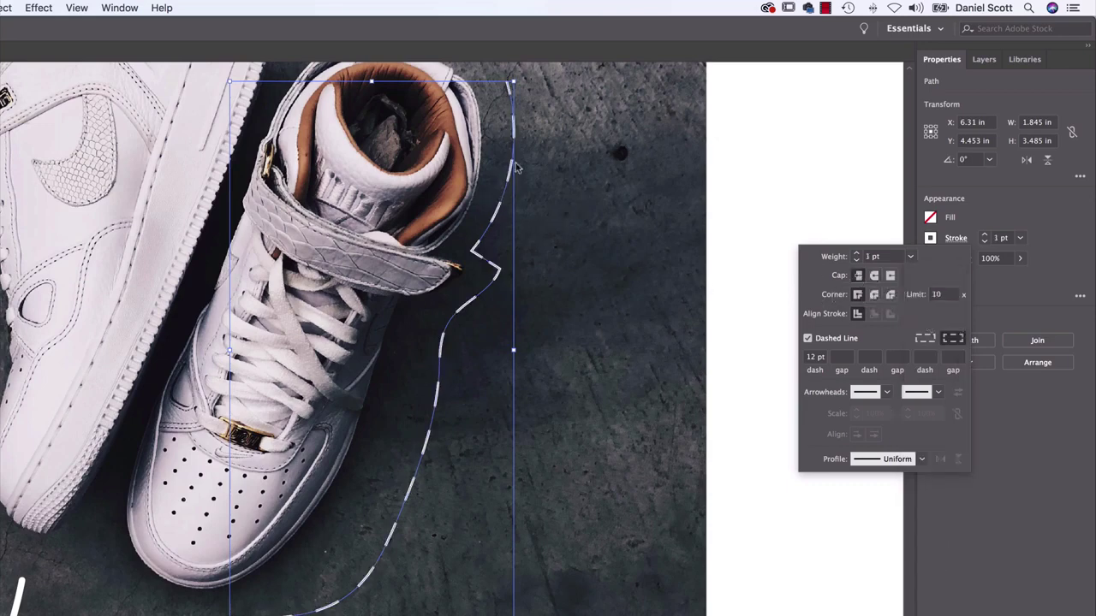
pyautogui.click(572, 373)
pyautogui.click(480, 309)
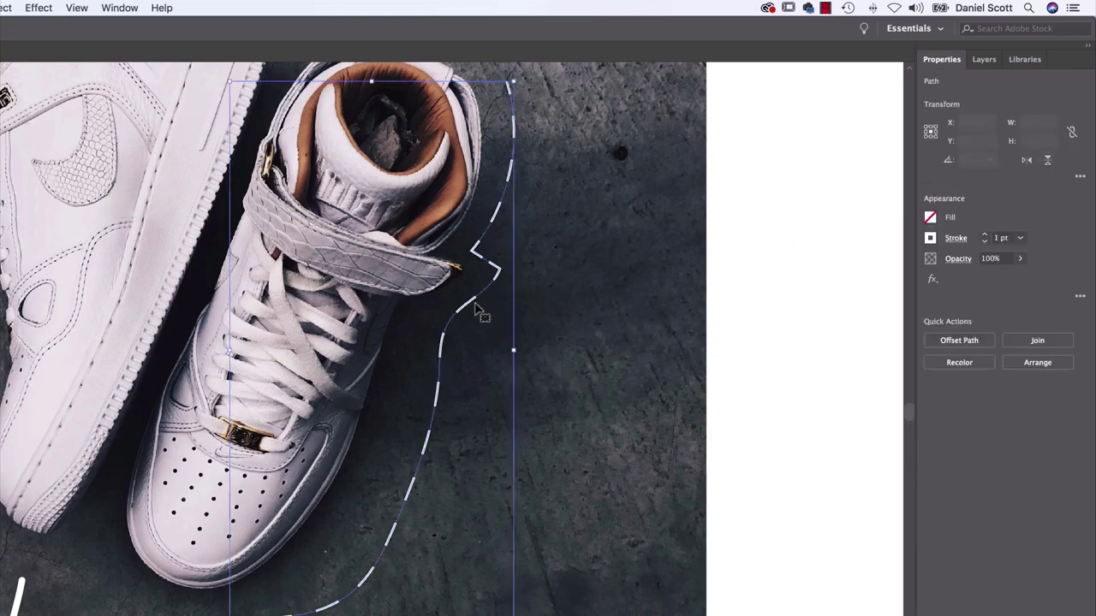
# Set the dashed line's first gap to 2 pt and its second dash to 5.
pyautogui.click(962, 242)
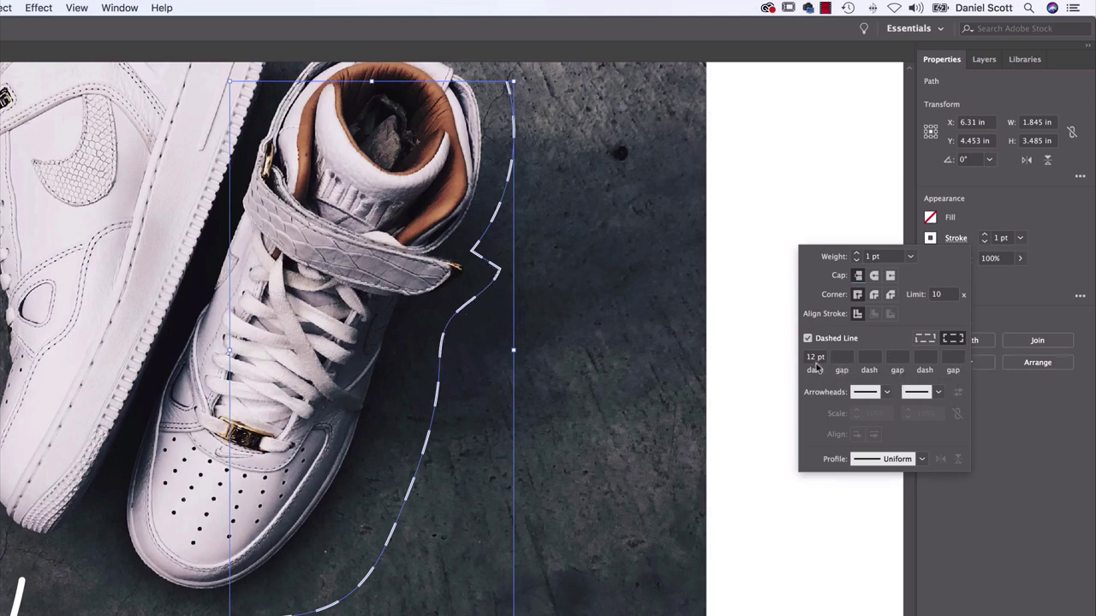
pyautogui.click(843, 363)
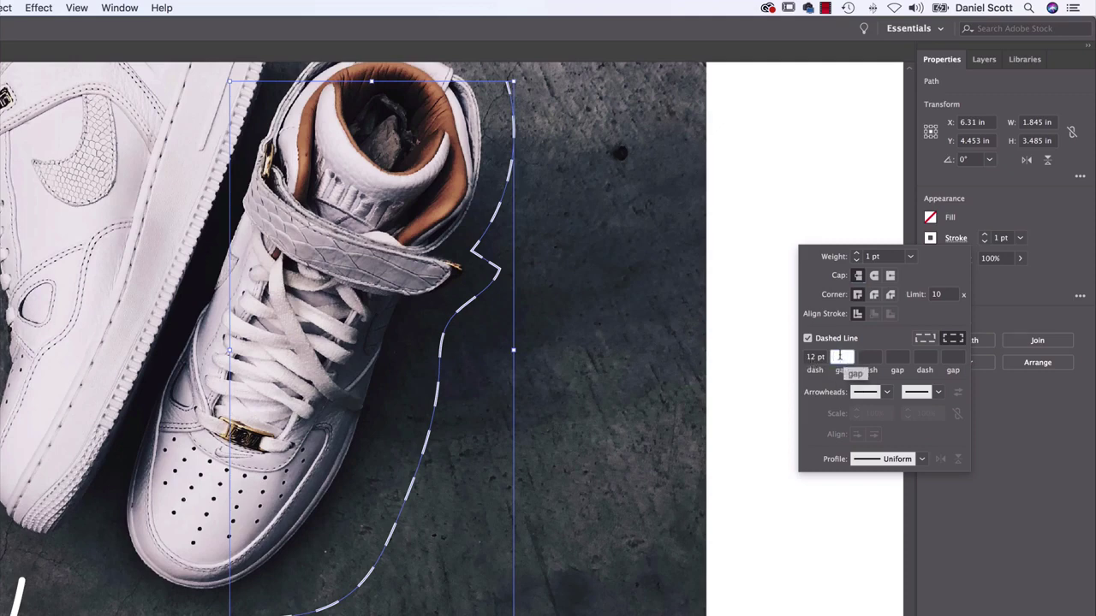
pyautogui.click(870, 357)
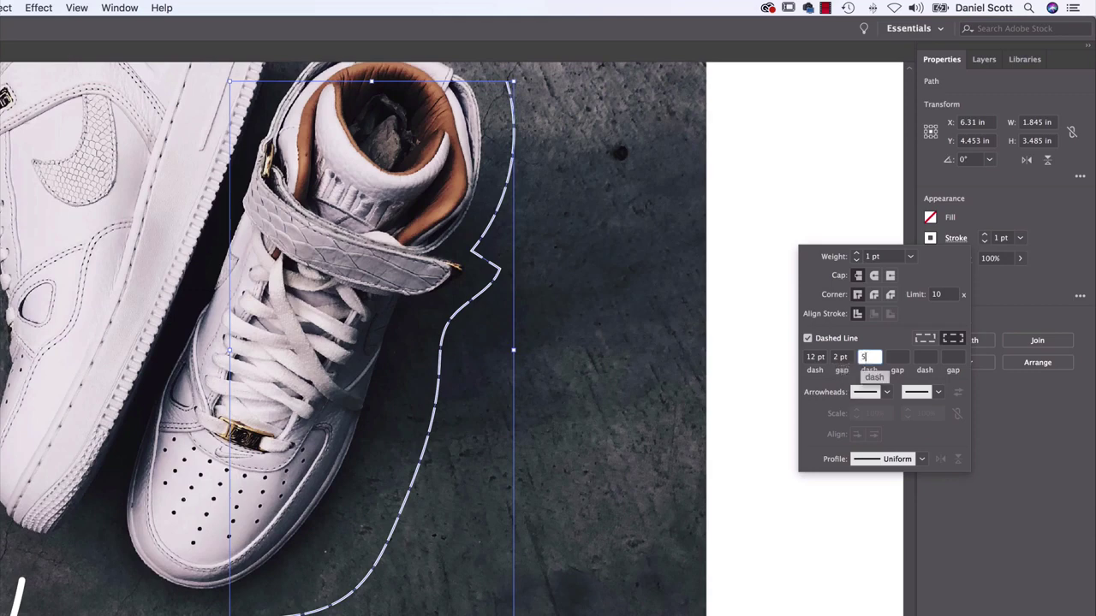
# Set the second gap in the outline's dash pattern beside the shoe to 20 pt, and deselect the path.
pyautogui.click(898, 358)
pyautogui.press('Tab')
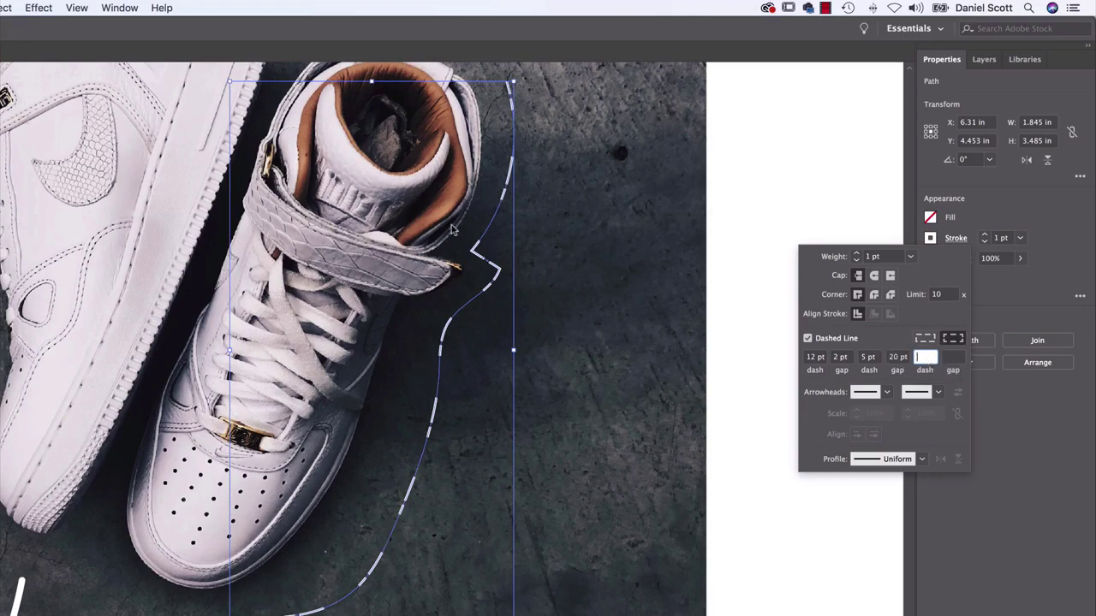
pyautogui.click(660, 372)
pyautogui.press('super+h')
pyautogui.click(626, 318)
# Draw a freehand line with several loops using the Pencil tool, from the front shoe's toe across the photo's lower area.
pyautogui.scroll(-5, 626, 318)
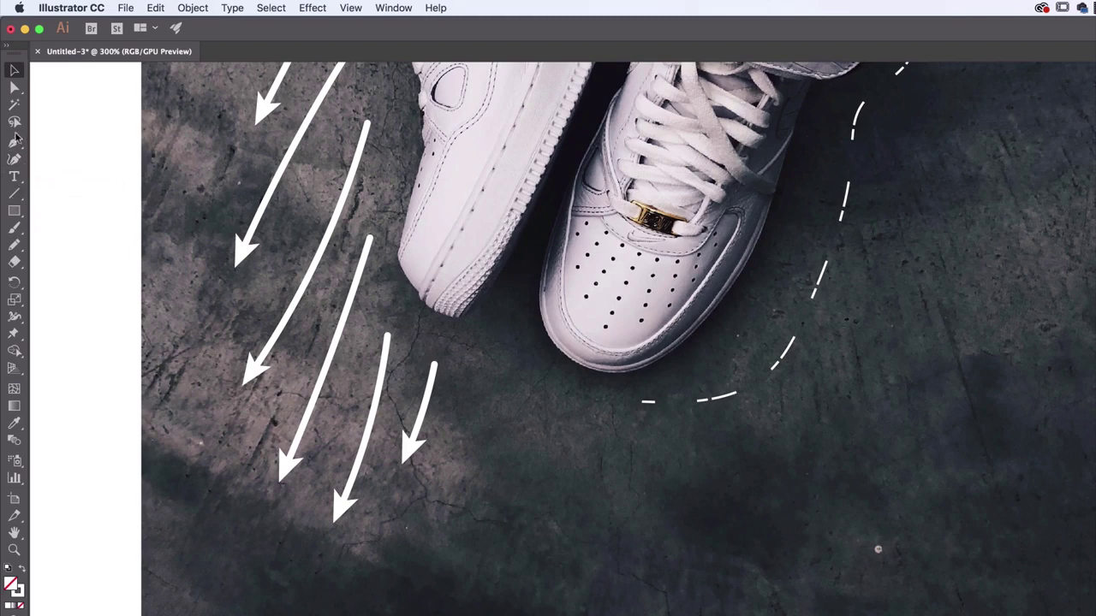
pyautogui.click(15, 246)
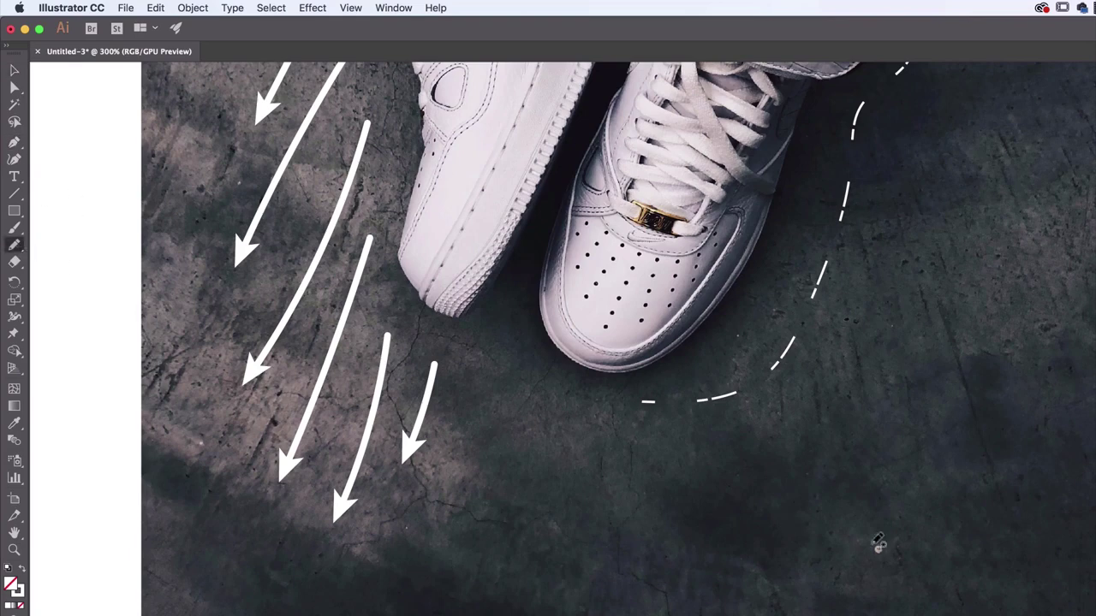
pyautogui.moveTo(683, 481); pyautogui.dragTo(681, 405)
pyautogui.moveTo(592, 293)
pyautogui.mouseDown()
pyautogui.moveTo(525, 435)
pyautogui.moveTo(732, 509)
pyautogui.moveTo(631, 432)
pyautogui.moveTo(578, 556)
pyautogui.moveTo(462, 448)
pyautogui.moveTo(644, 528)
pyautogui.moveTo(846, 556)
pyautogui.moveTo(895, 408)
pyautogui.moveTo(801, 427)
pyautogui.moveTo(840, 512)
pyautogui.moveTo(1063, 532)
pyautogui.mouseUp()
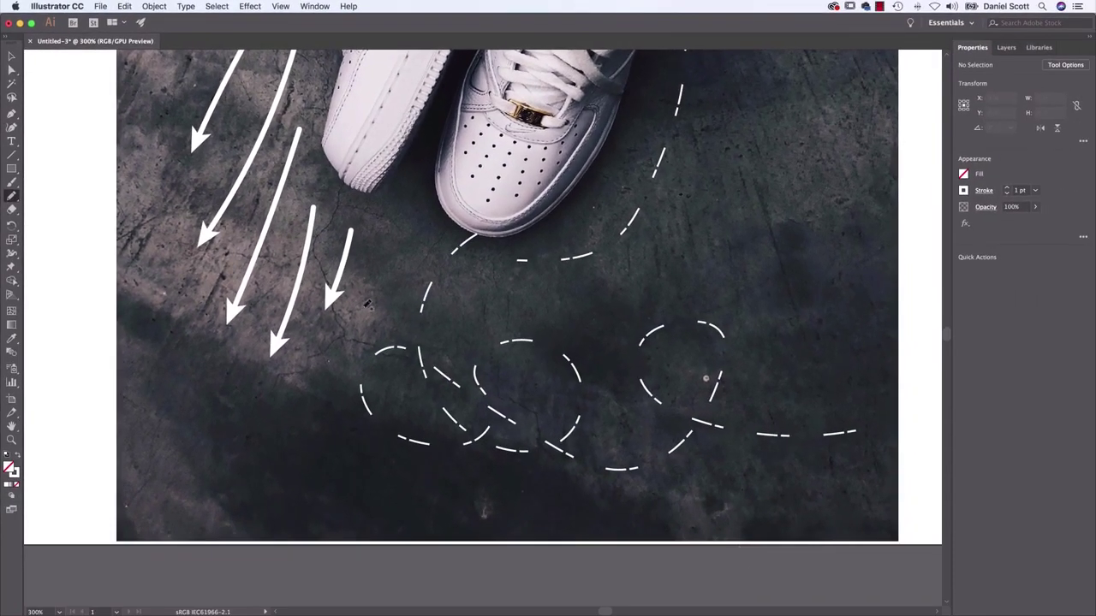
# Clear all dash and gap values of the looping path's dashed stroke except the first 12 pt dash.
pyautogui.click(11, 56)
pyautogui.click(666, 409)
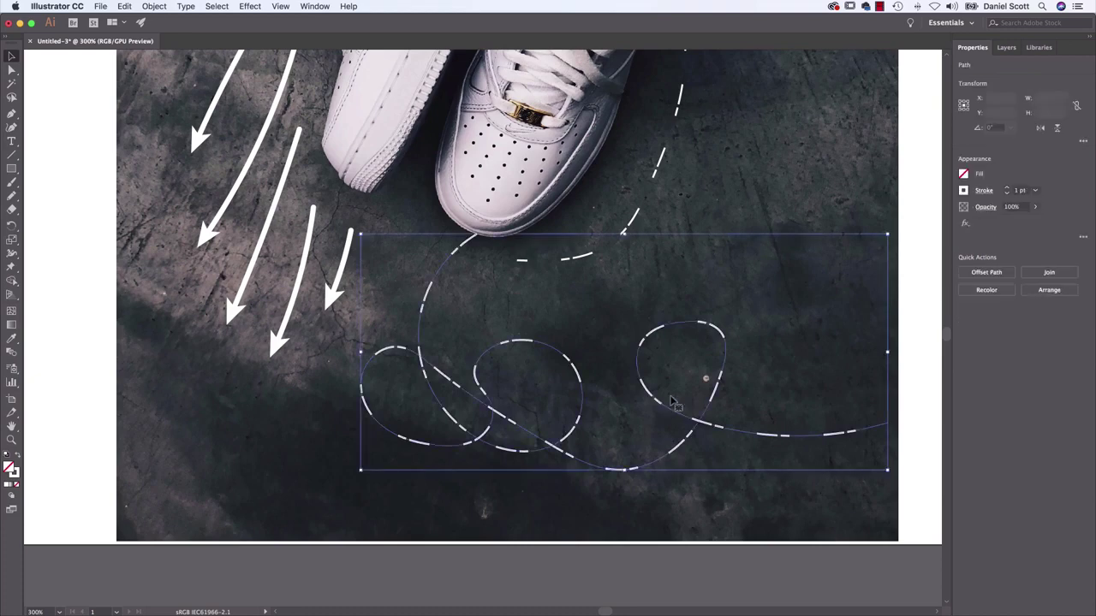
pyautogui.click(985, 190)
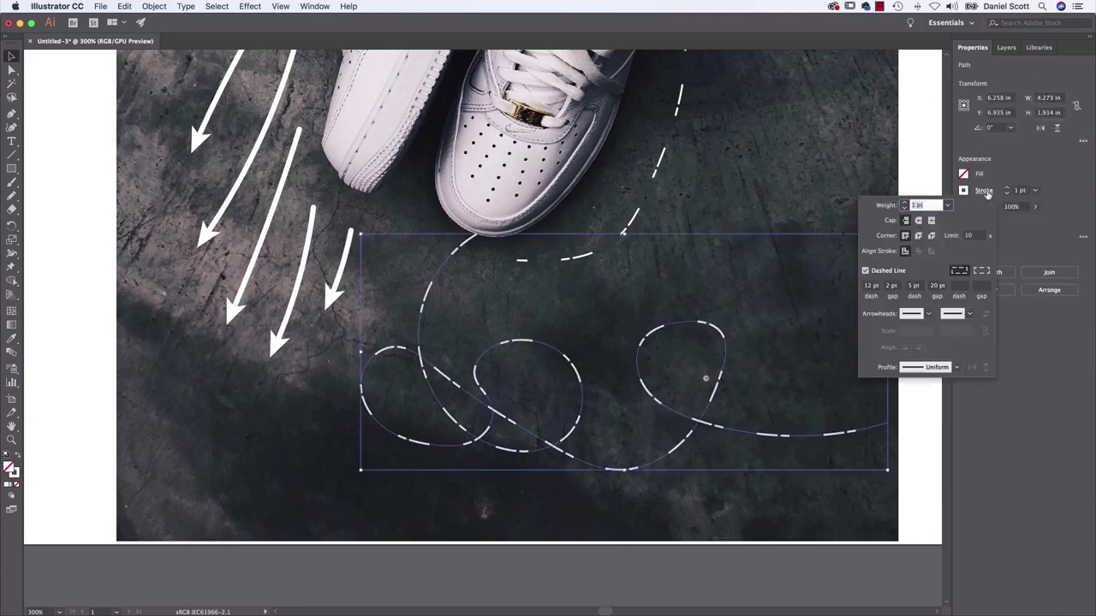
pyautogui.click(881, 271)
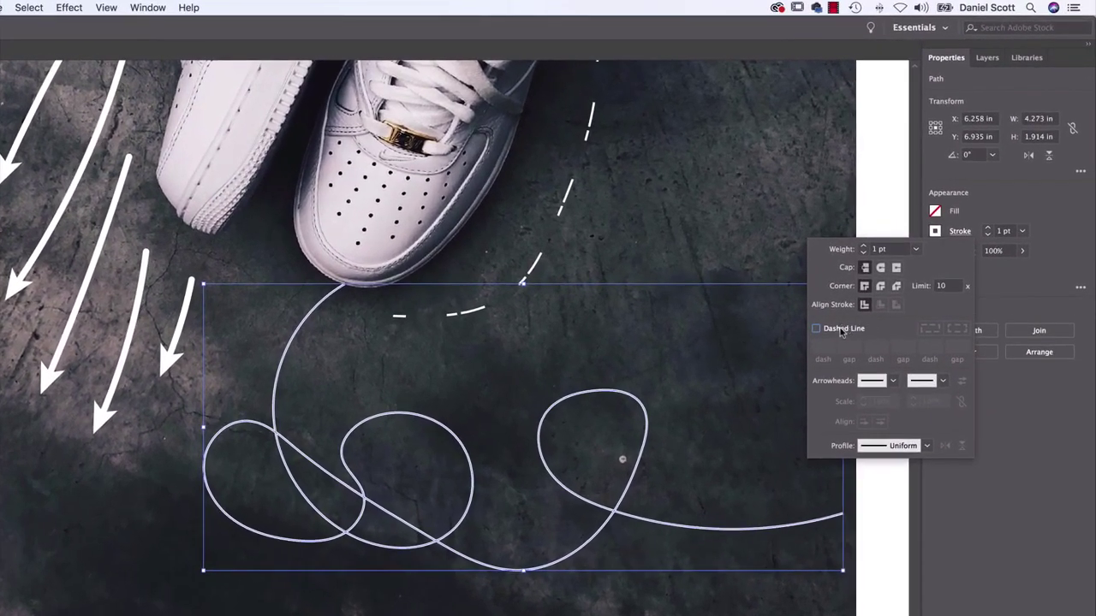
pyautogui.click(885, 274)
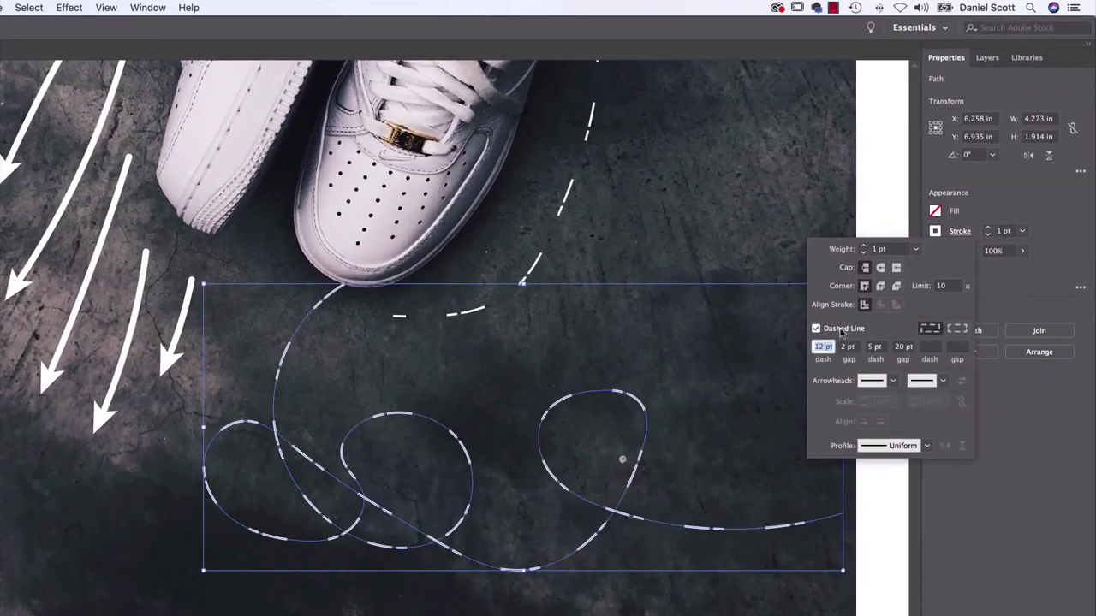
pyautogui.click(848, 346)
pyautogui.press('BackSpace')
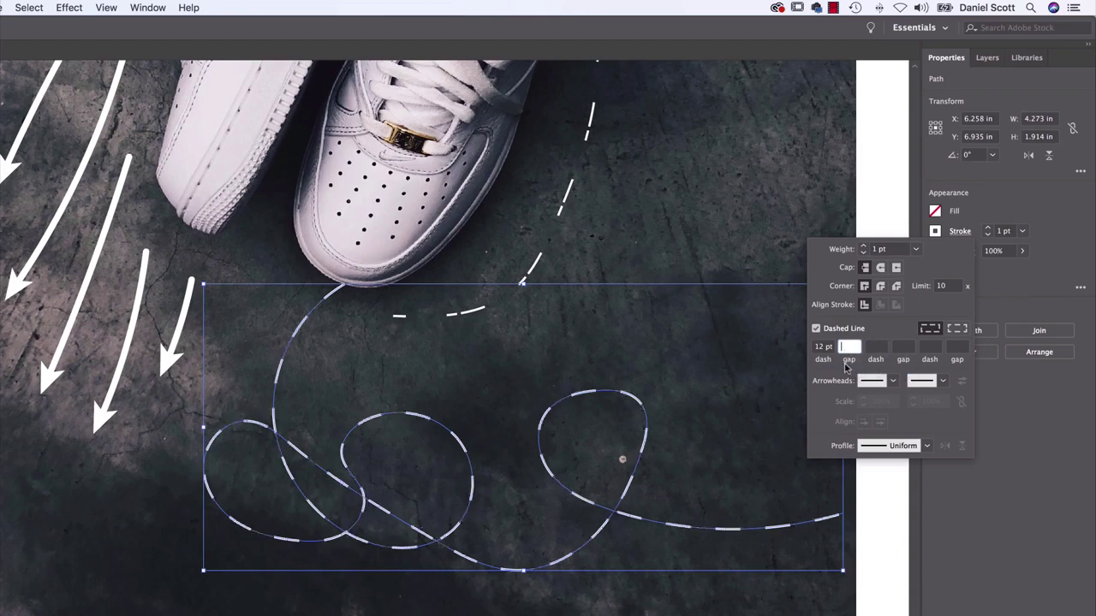
# Set the looping path's dash length to 0 pt and its gap to 12 pt.
pyautogui.click(820, 347)
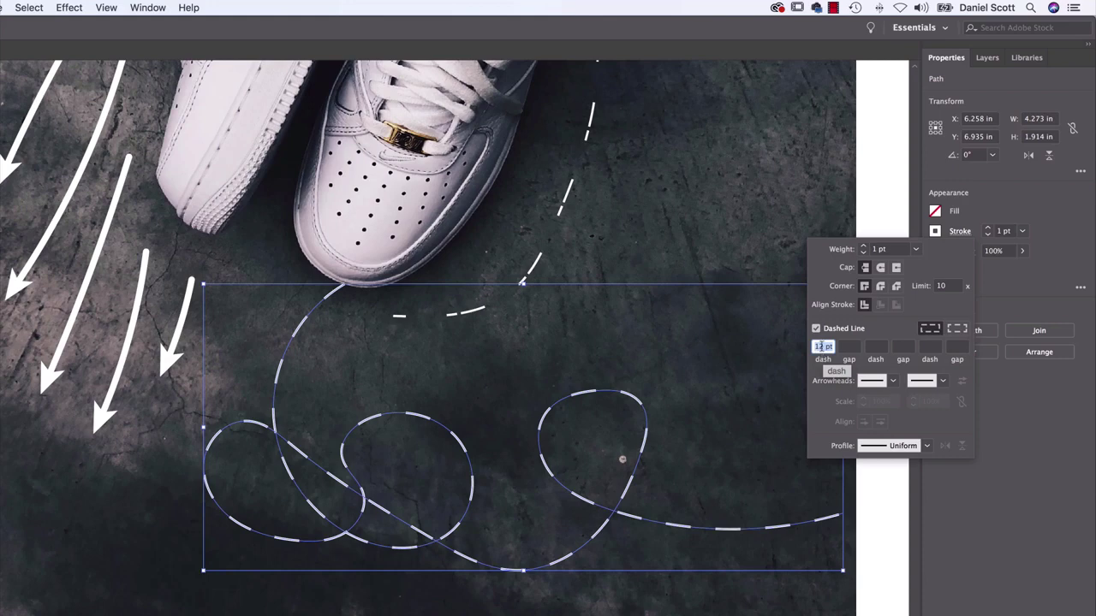
pyautogui.write('0')
pyautogui.press('Tab')
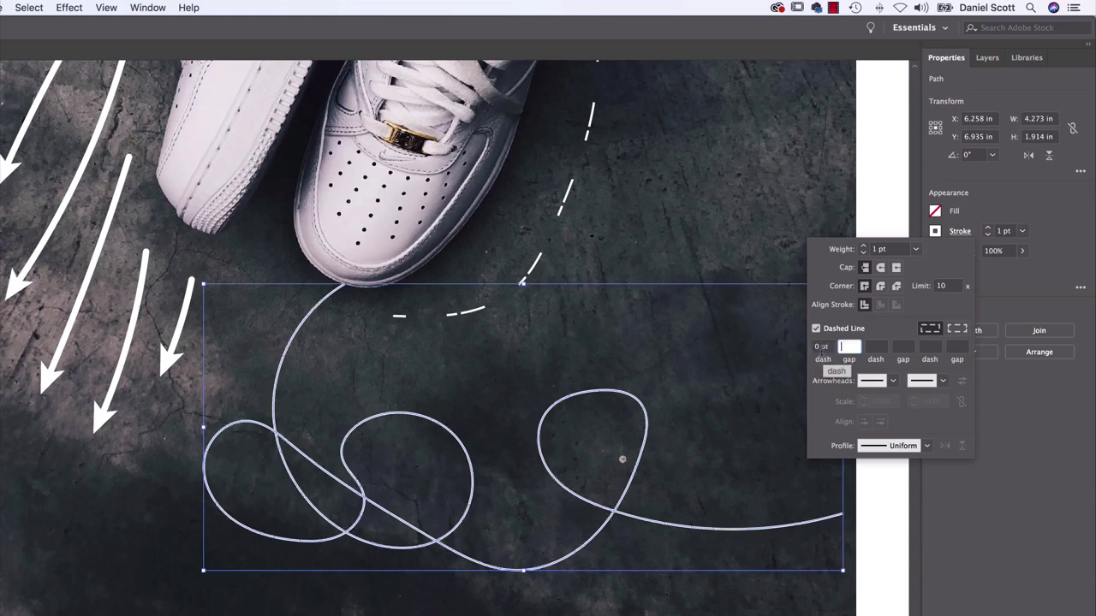
pyautogui.click(879, 270)
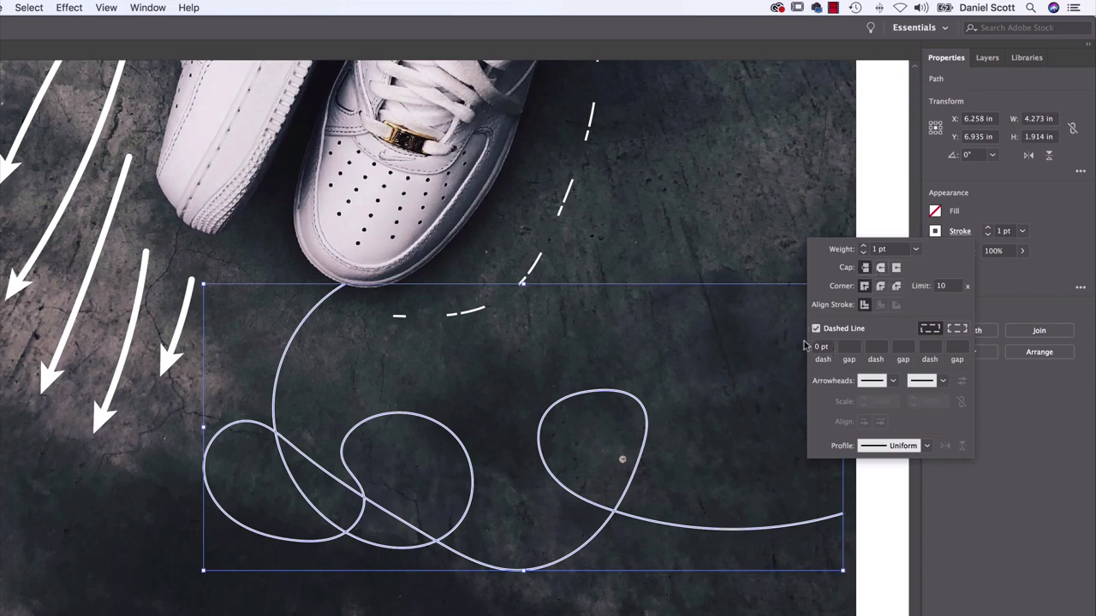
pyautogui.click(854, 348)
pyautogui.write('12')
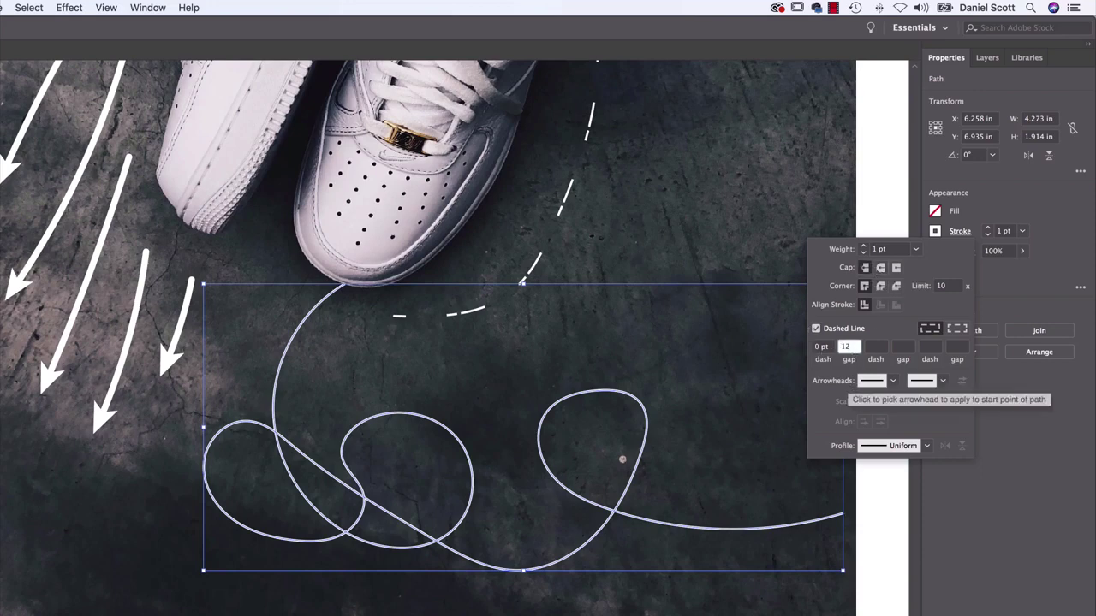
pyautogui.press('Tab')
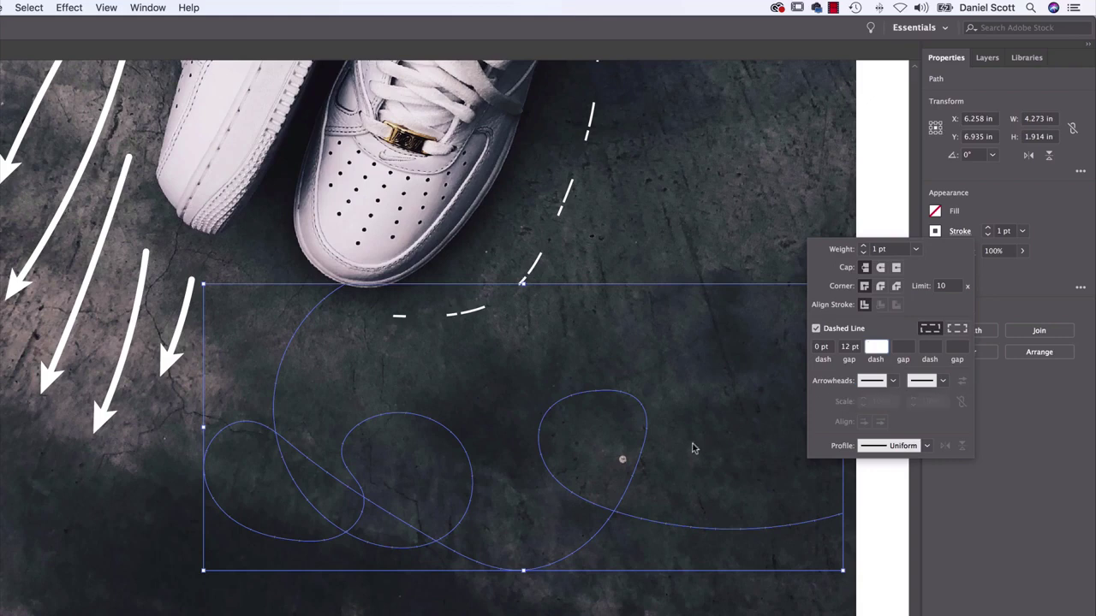
pyautogui.press('Escape')
# Give the looping path's stroke round caps and set its gap to 6 pt.
pyautogui.press('super+equal')
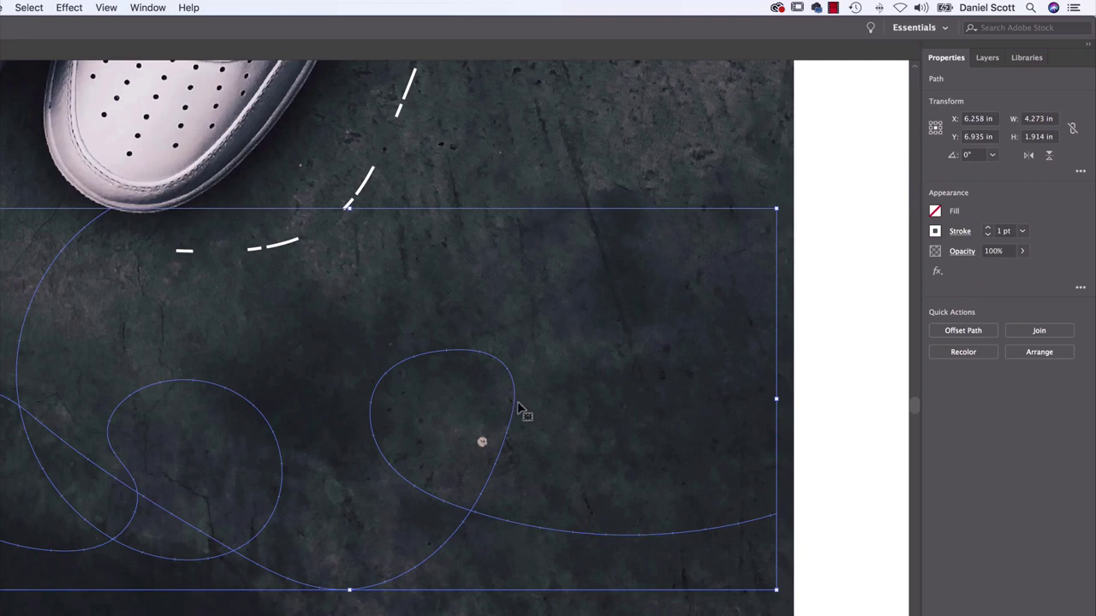
pyautogui.click(960, 231)
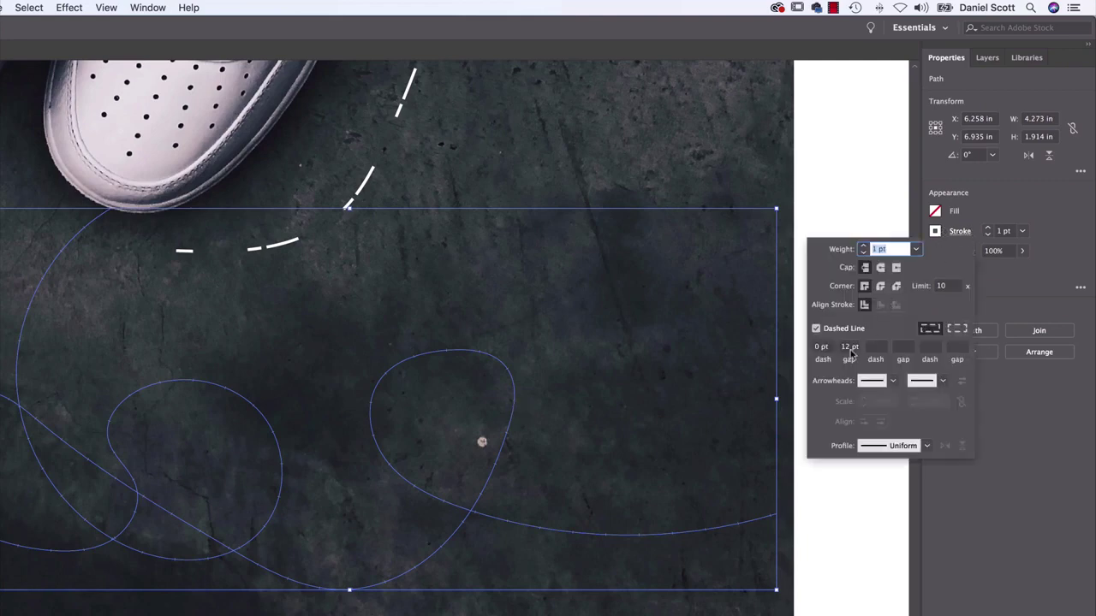
pyautogui.click(881, 268)
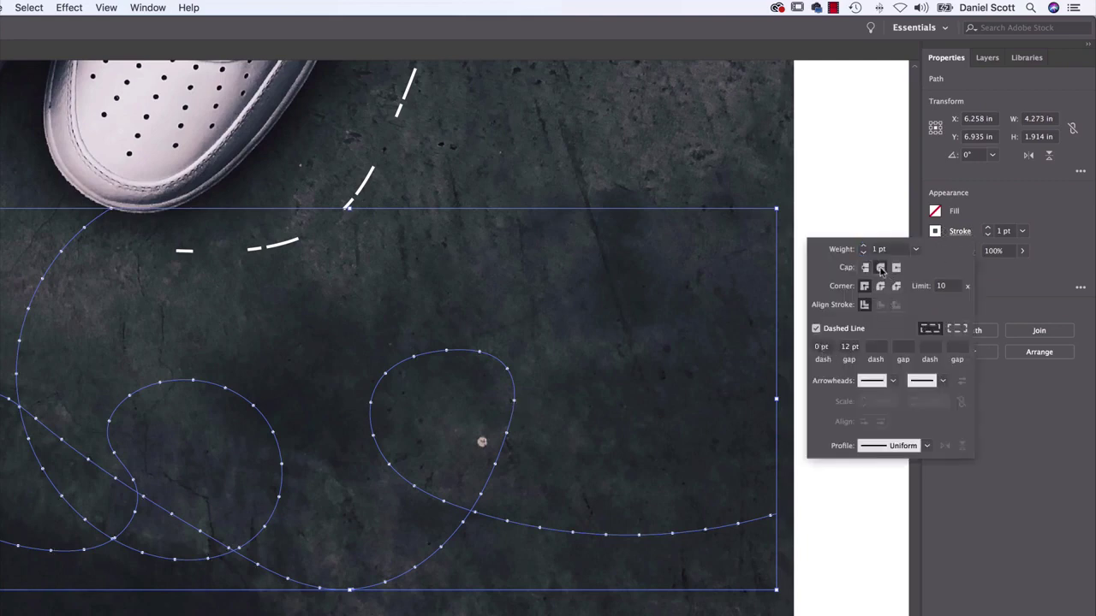
pyautogui.click(856, 347)
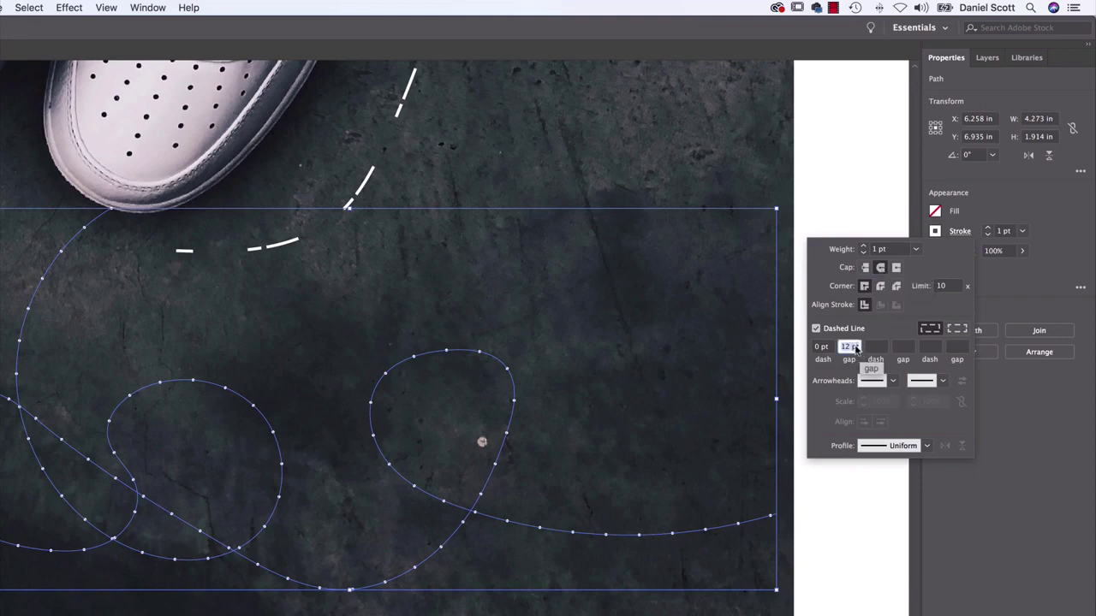
pyautogui.write('6')
pyautogui.press('Tab')
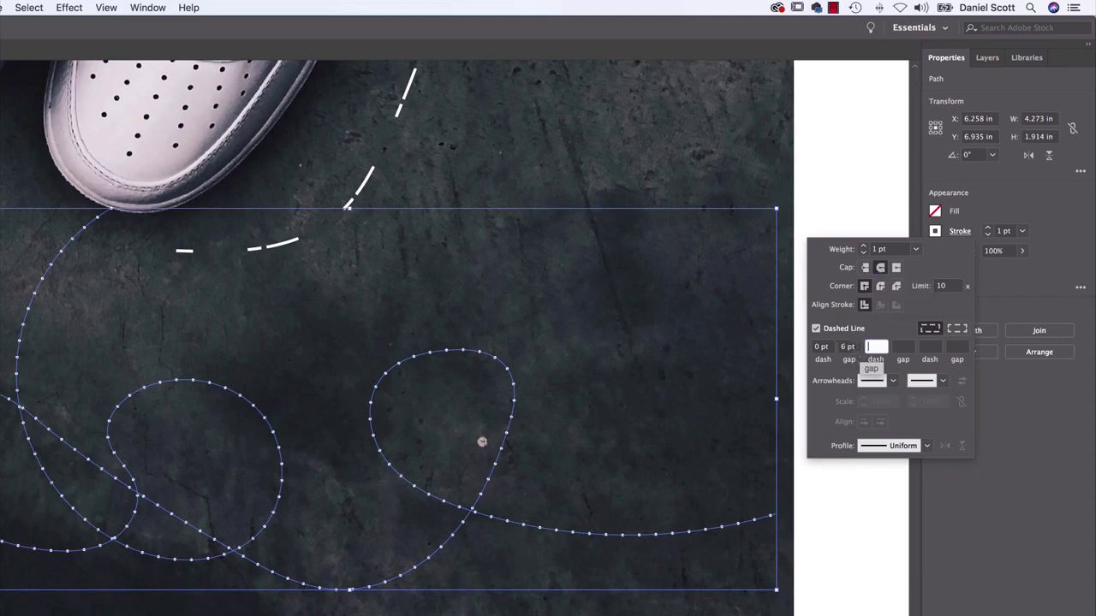
# Increase the looping path's stroke weight to 3 pt and deselect it.
pyautogui.click(864, 247)
pyautogui.click(864, 246)
pyautogui.click(863, 247)
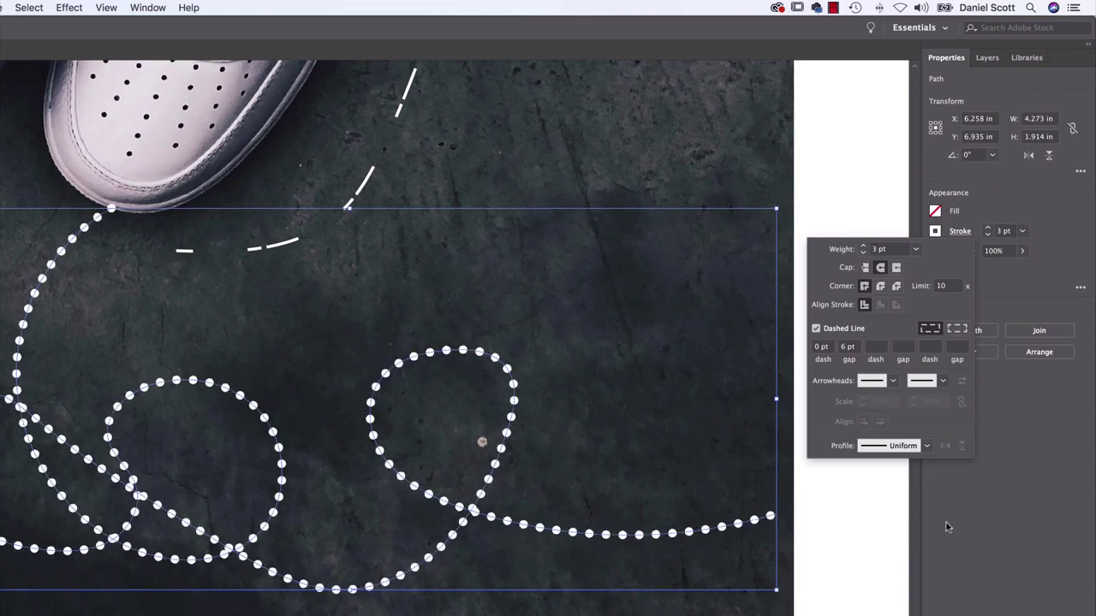
pyautogui.click(870, 545)
pyautogui.click(848, 552)
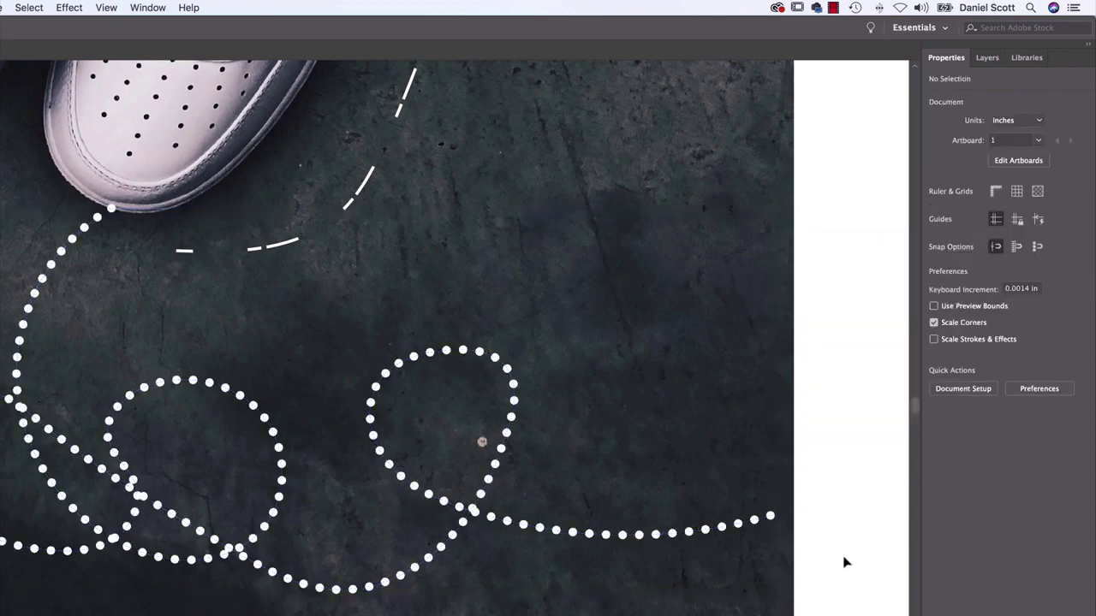
# Reselect the dotted looping path and review its stroke and dash settings.
pyautogui.click(754, 525)
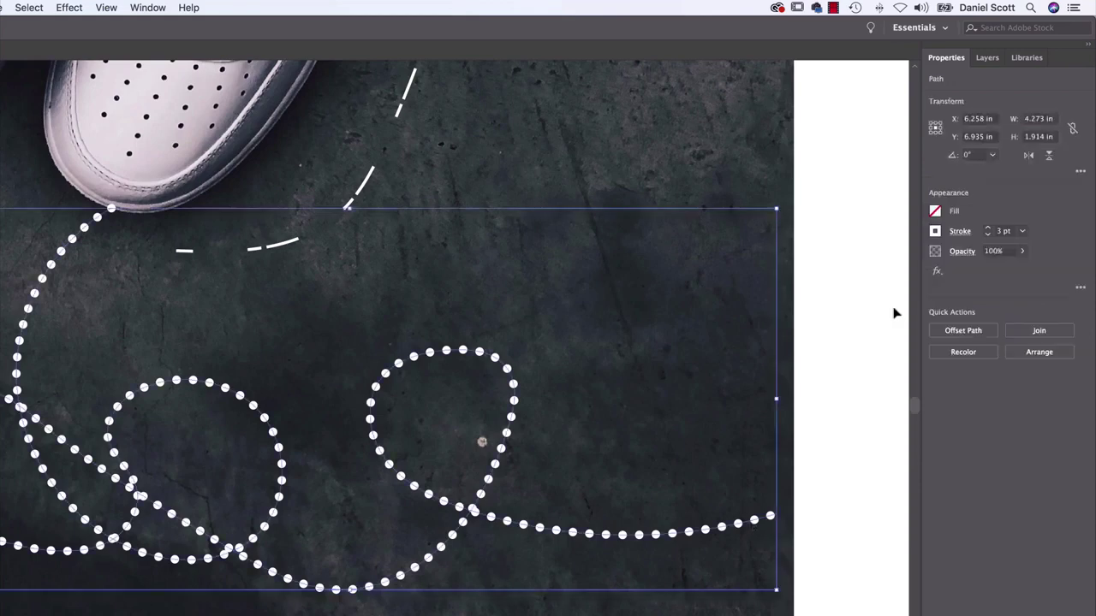
pyautogui.click(970, 235)
pyautogui.click(820, 347)
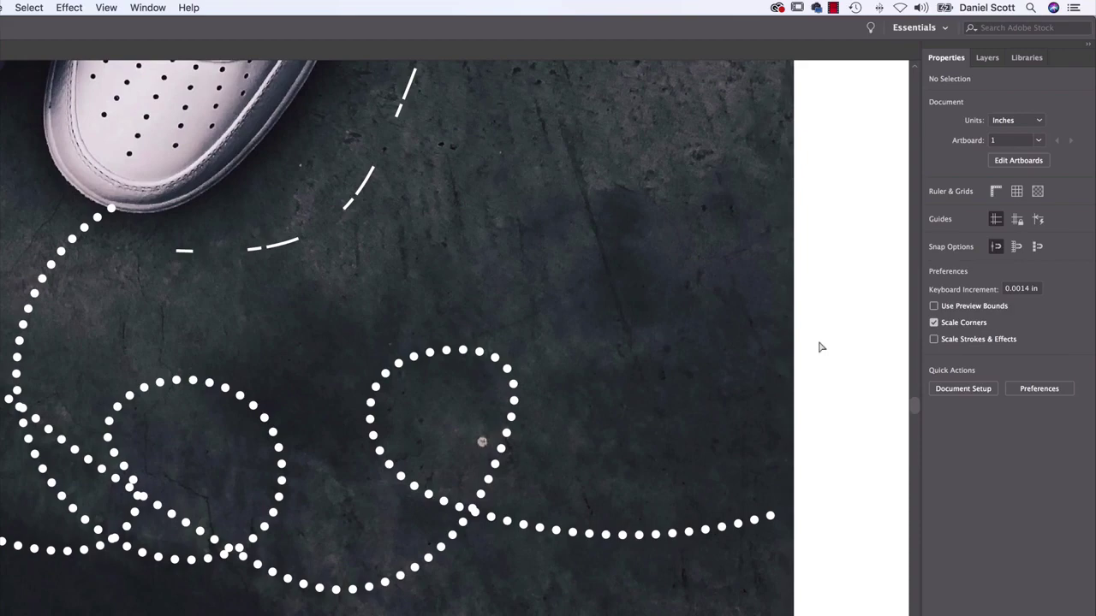
pyautogui.press('super+minus')
pyautogui.moveTo(564, 266); pyautogui.dragTo(595, 416)
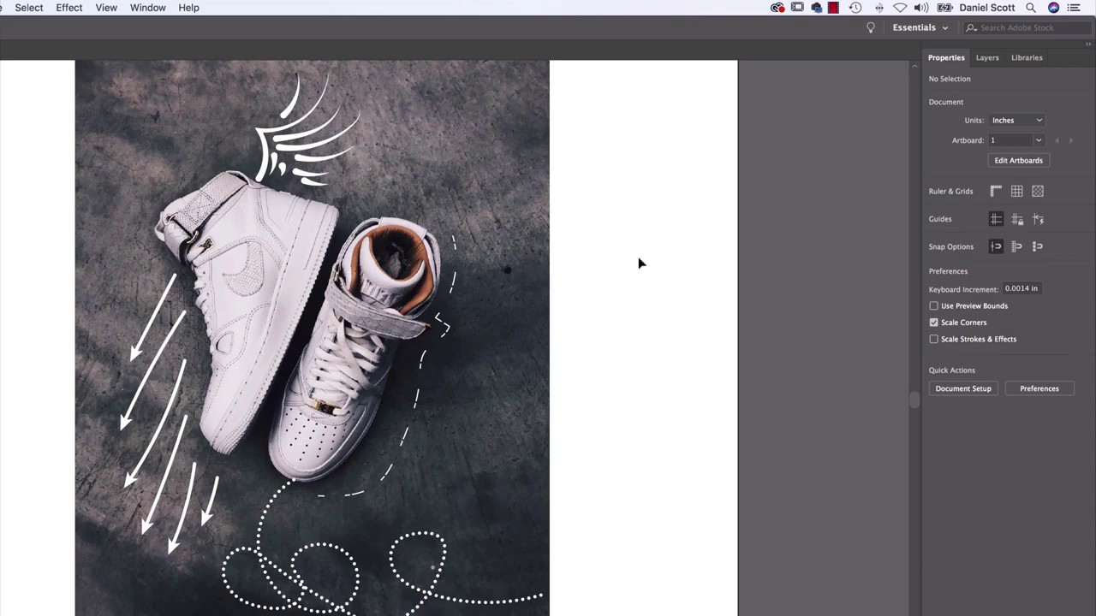
pyautogui.press('super+Tab')
pyautogui.press('super+Tab')
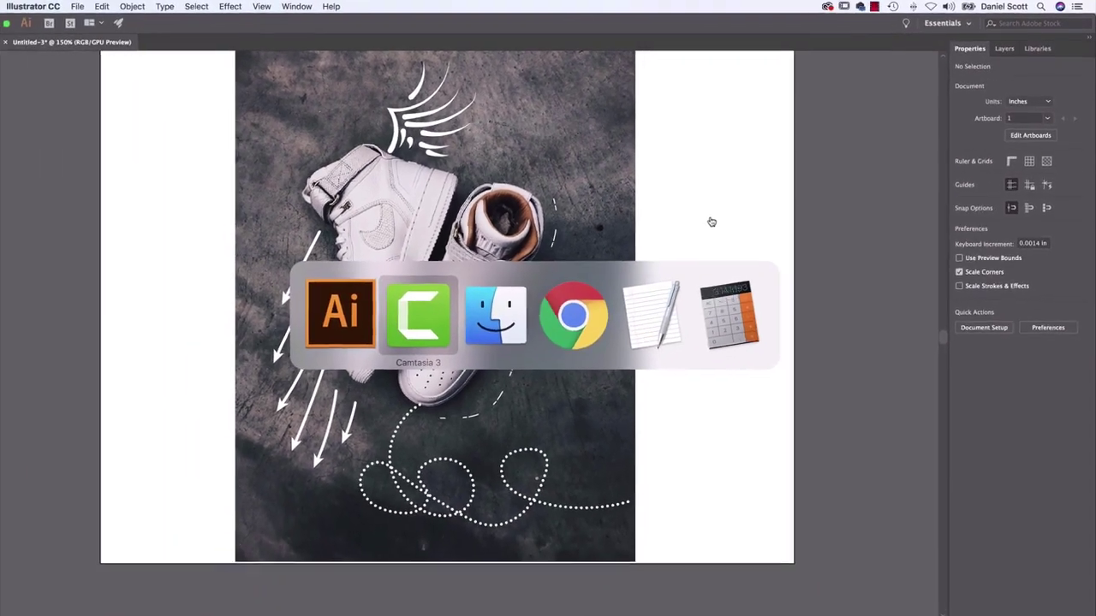
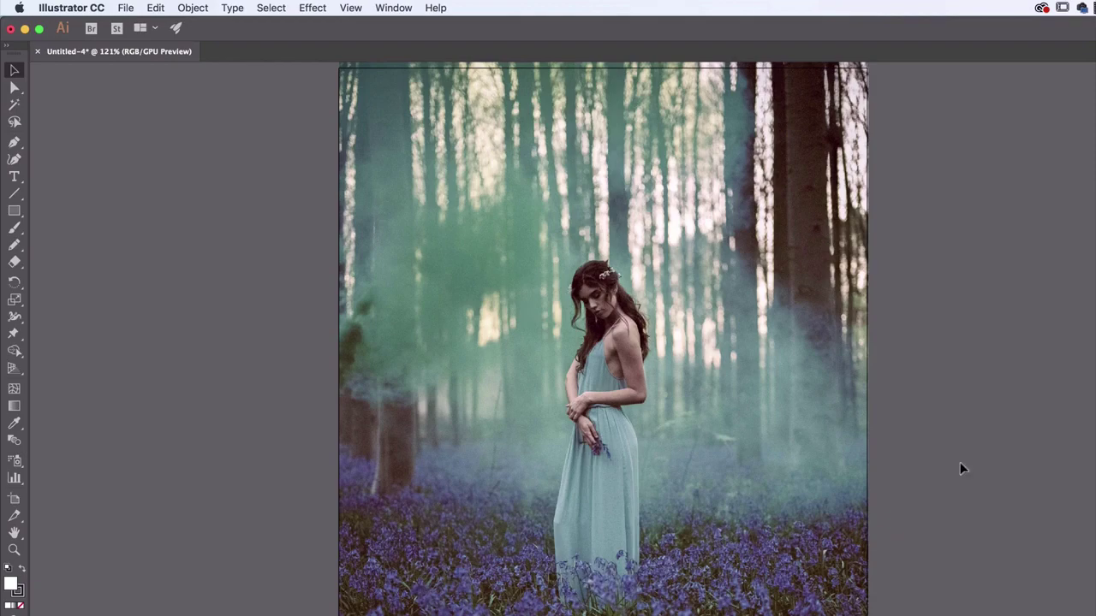
# Switch to Finder to locate the Brushes 01 image in the exercise files folder, and return to Illustrator.
pyautogui.press('super+Tab')
pyautogui.press('super+Tab')
pyautogui.press('super+Tab')
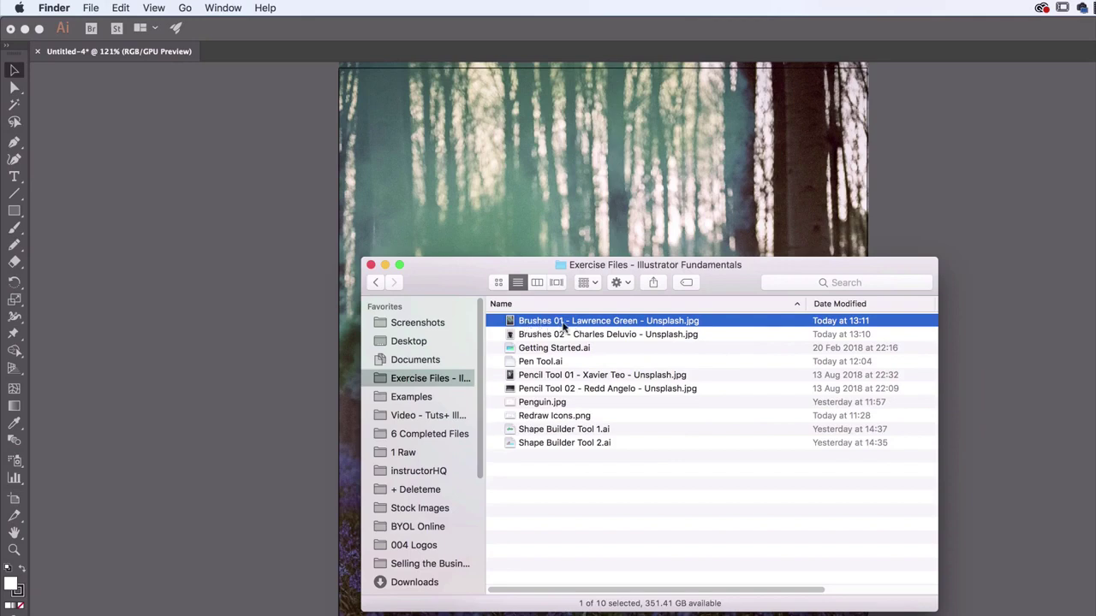
pyautogui.click(943, 218)
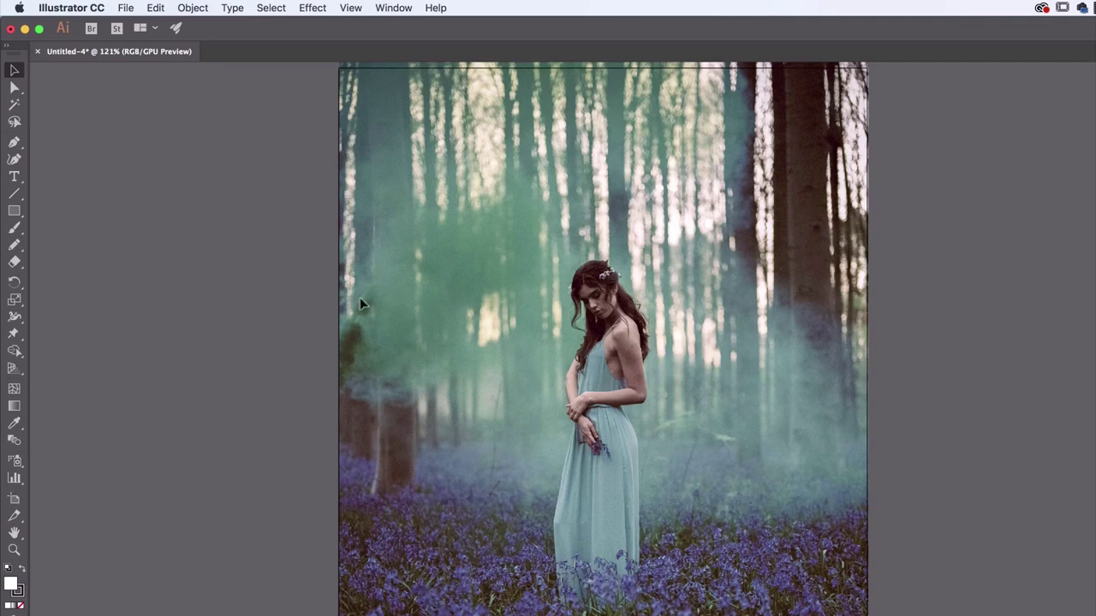
# Set up the Pencil tool with no fill and a white stroke.
pyautogui.click(15, 245)
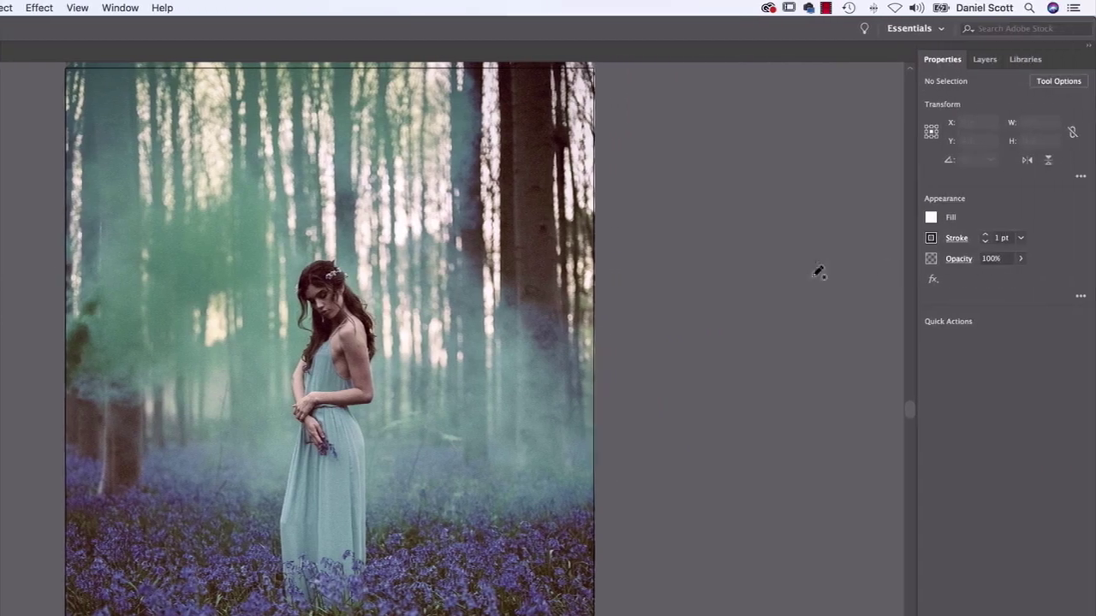
pyautogui.click(933, 218)
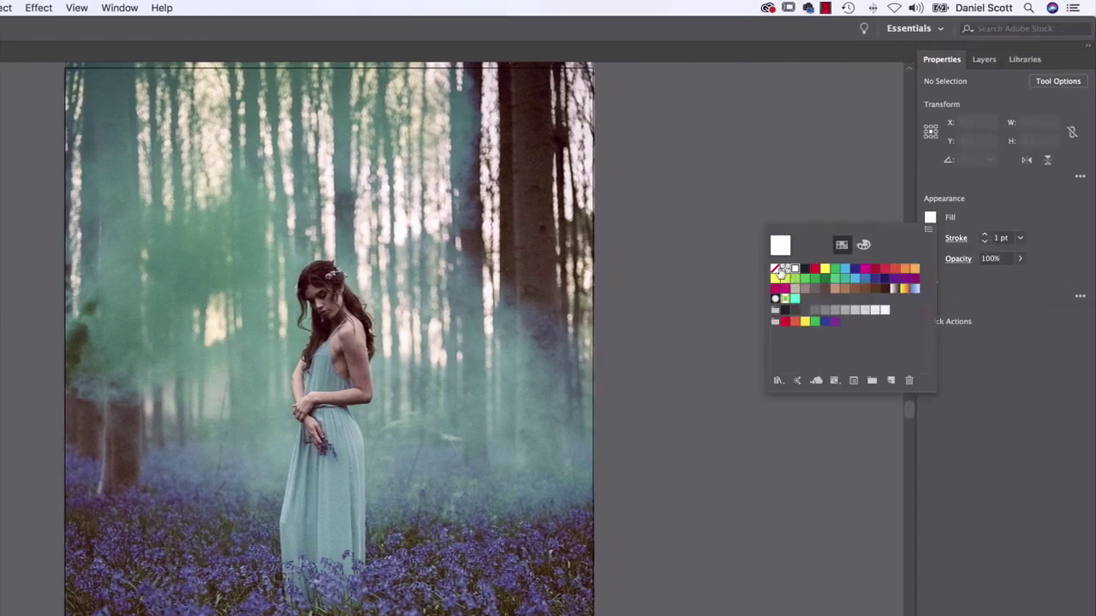
pyautogui.click(781, 272)
pyautogui.click(931, 238)
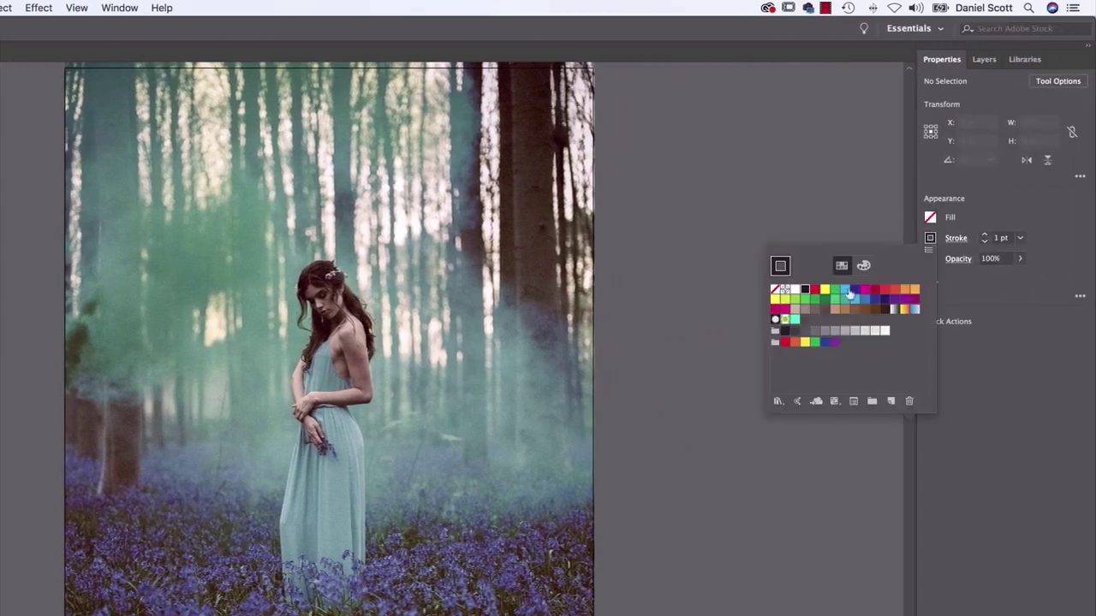
pyautogui.click(795, 291)
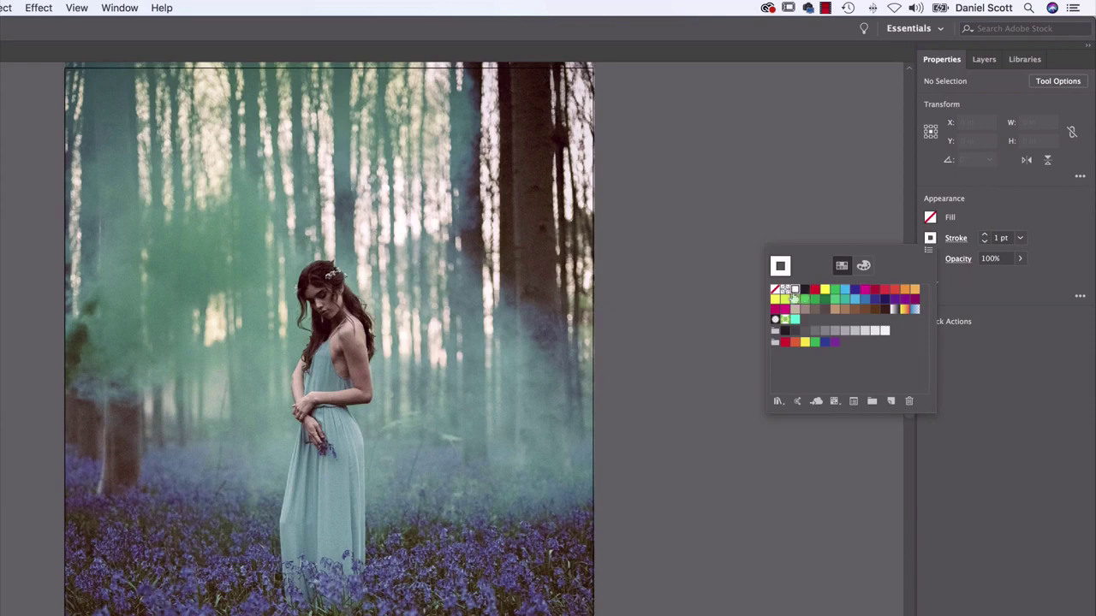
pyautogui.click(435, 288)
# Draw a feathered wing outline in freehand pencil lines extending from behind the woman's back.
pyautogui.press('p')
pyautogui.moveTo(387, 289)
pyautogui.mouseDown()
pyautogui.moveTo(532, 159)
pyautogui.moveTo(477, 289)
pyautogui.mouseUp()
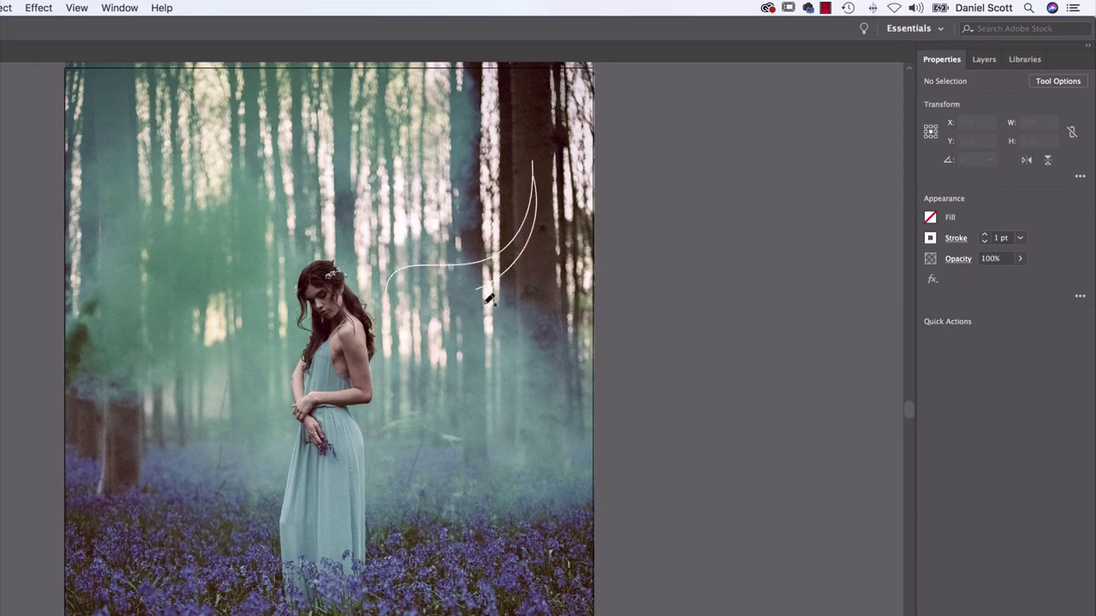
pyautogui.moveTo(489, 291)
pyautogui.mouseDown()
pyautogui.moveTo(498, 310)
pyautogui.moveTo(447, 333)
pyautogui.moveTo(439, 323)
pyautogui.moveTo(393, 415)
pyautogui.moveTo(402, 344)
pyautogui.moveTo(454, 288)
pyautogui.mouseUp()
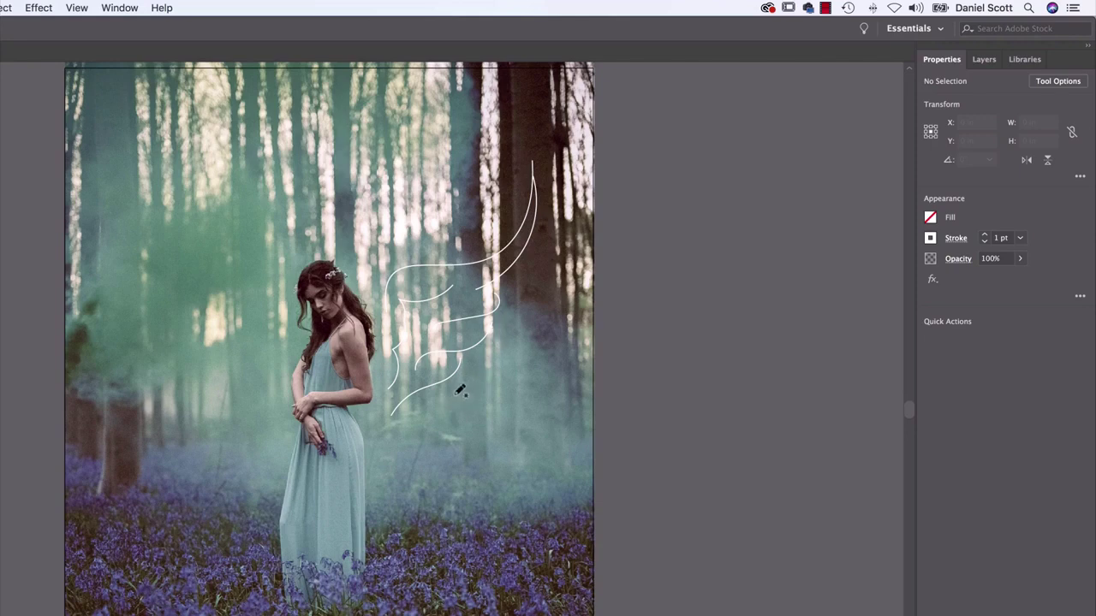
pyautogui.moveTo(433, 394); pyautogui.dragTo(400, 440)
pyautogui.press('v')
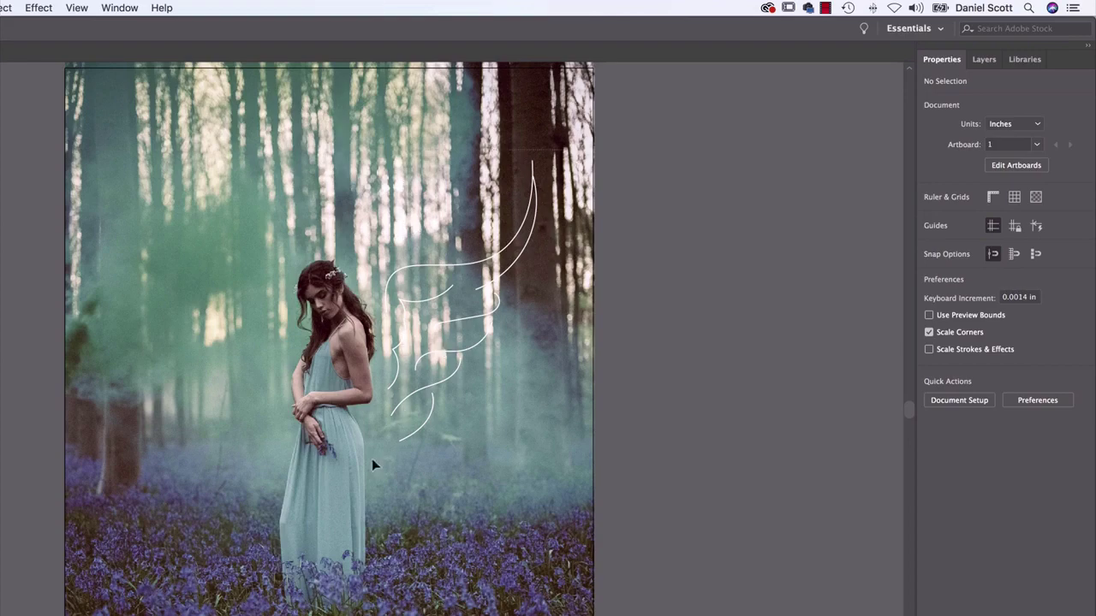
# Select all the wing lines and open the Grunge brushes vector pack library, enlarged to show every brush beside the artwork.
pyautogui.moveTo(373, 457); pyautogui.dragTo(390, 398)
pyautogui.press('super+equal')
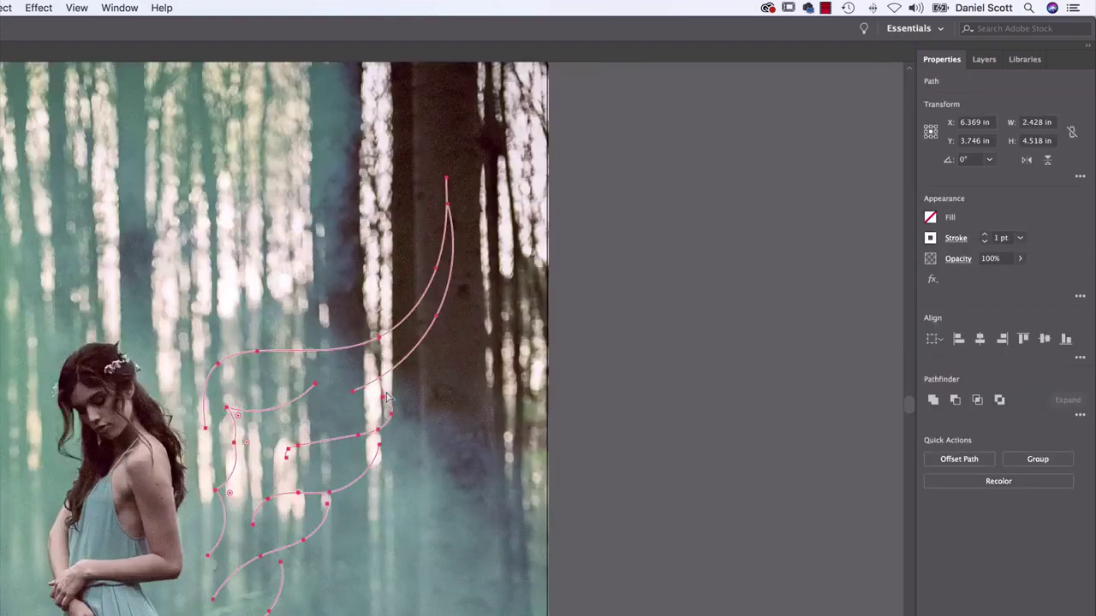
pyautogui.click(119, 8)
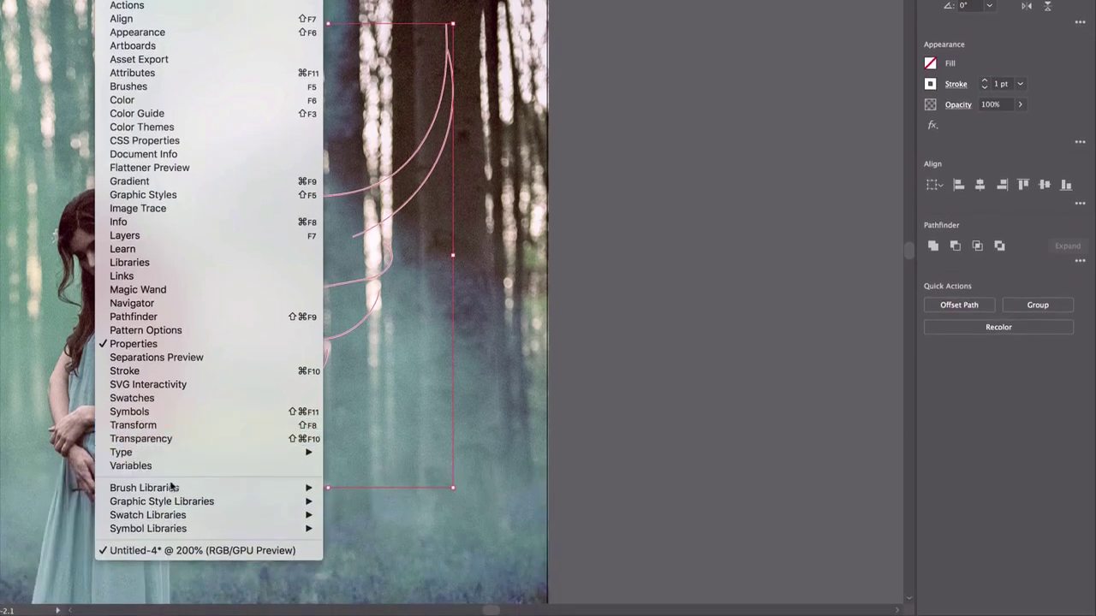
pyautogui.moveTo(172, 489)
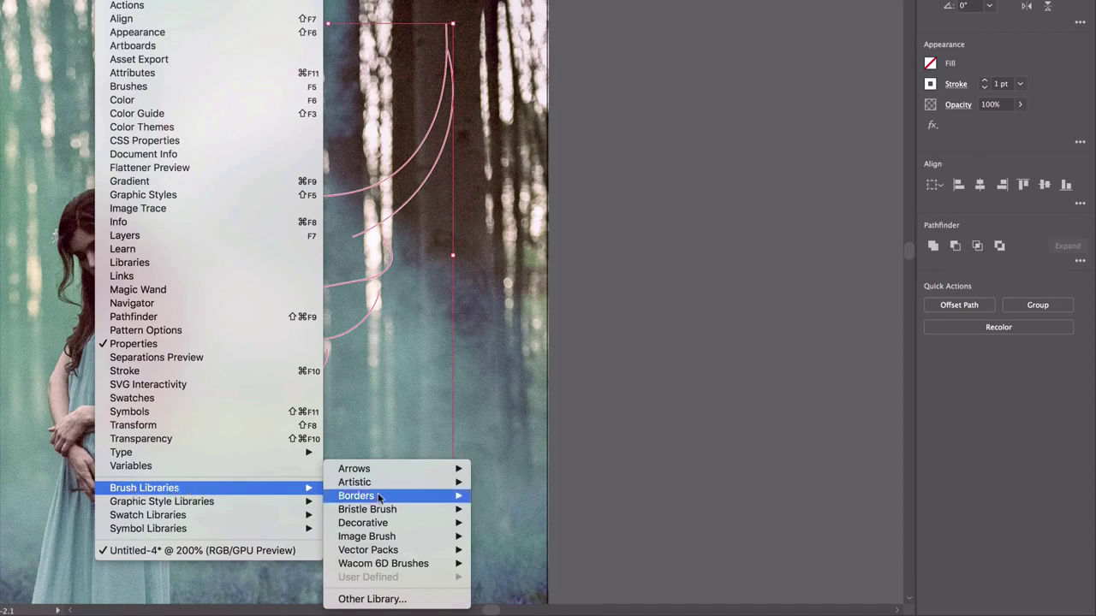
pyautogui.moveTo(413, 472)
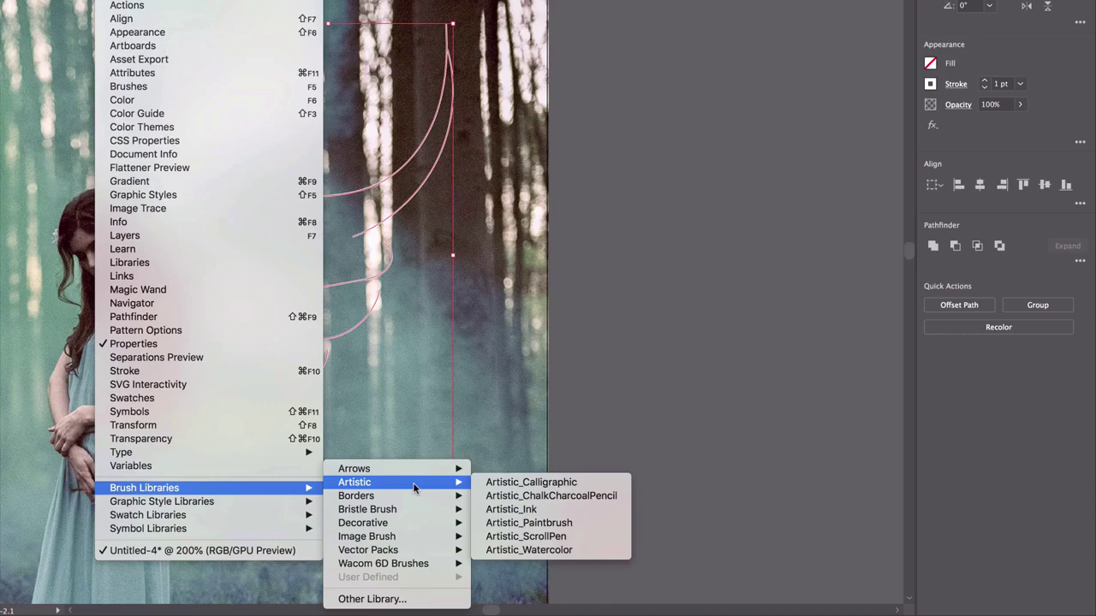
pyautogui.moveTo(370, 551)
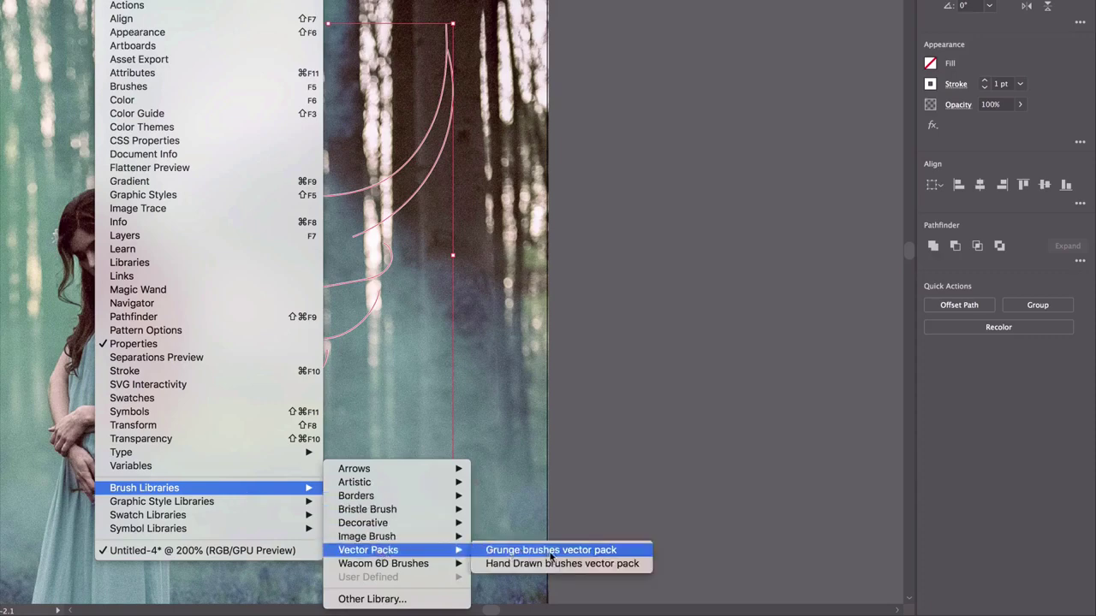
pyautogui.click(550, 552)
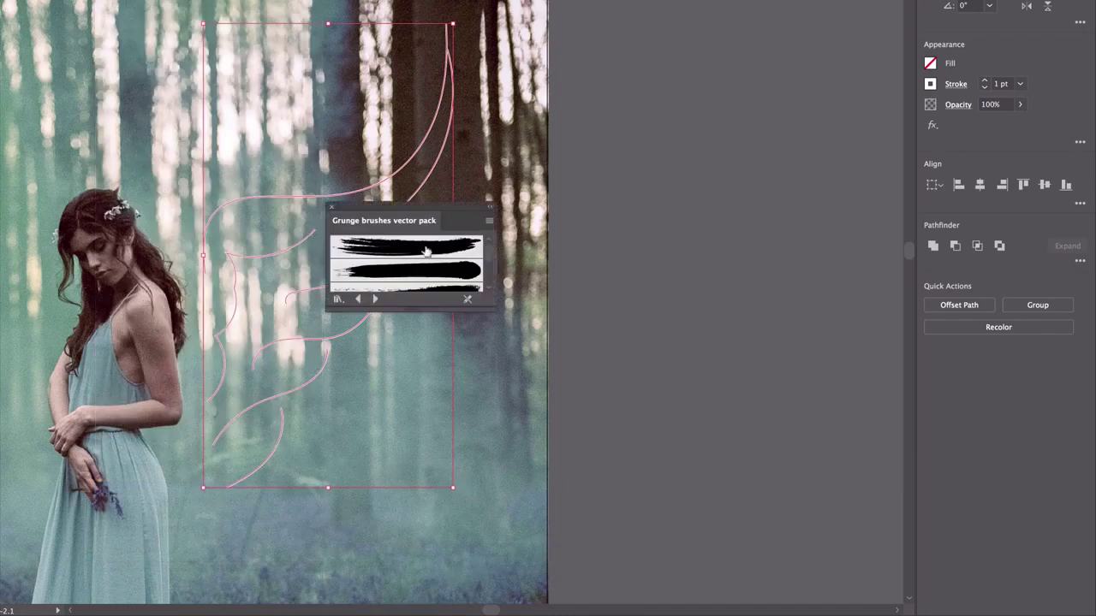
pyautogui.moveTo(502, 306); pyautogui.dragTo(493, 531)
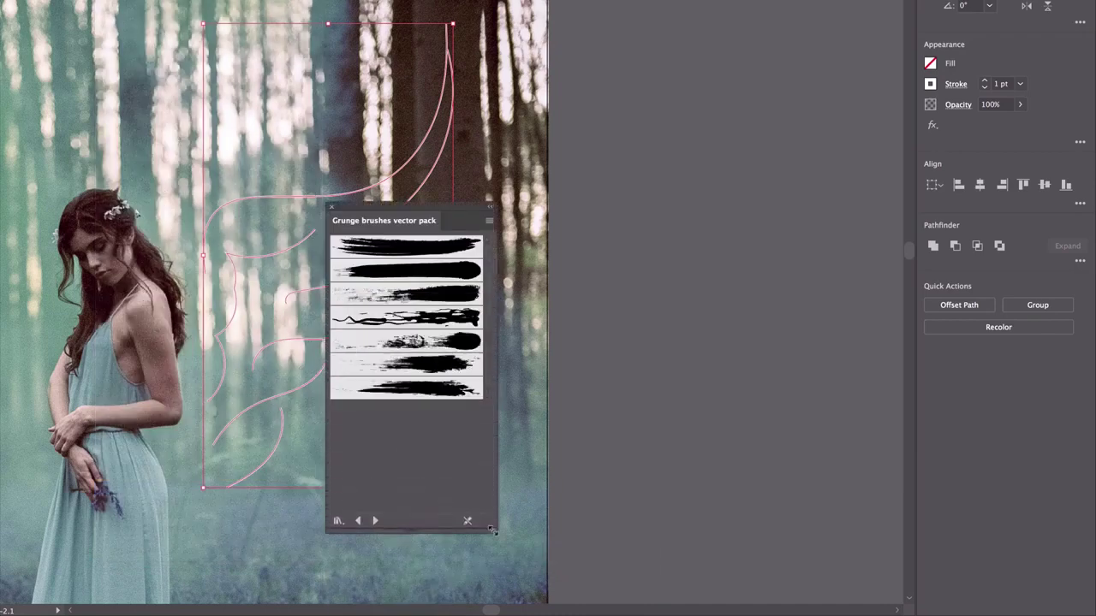
pyautogui.moveTo(470, 211); pyautogui.dragTo(713, 0)
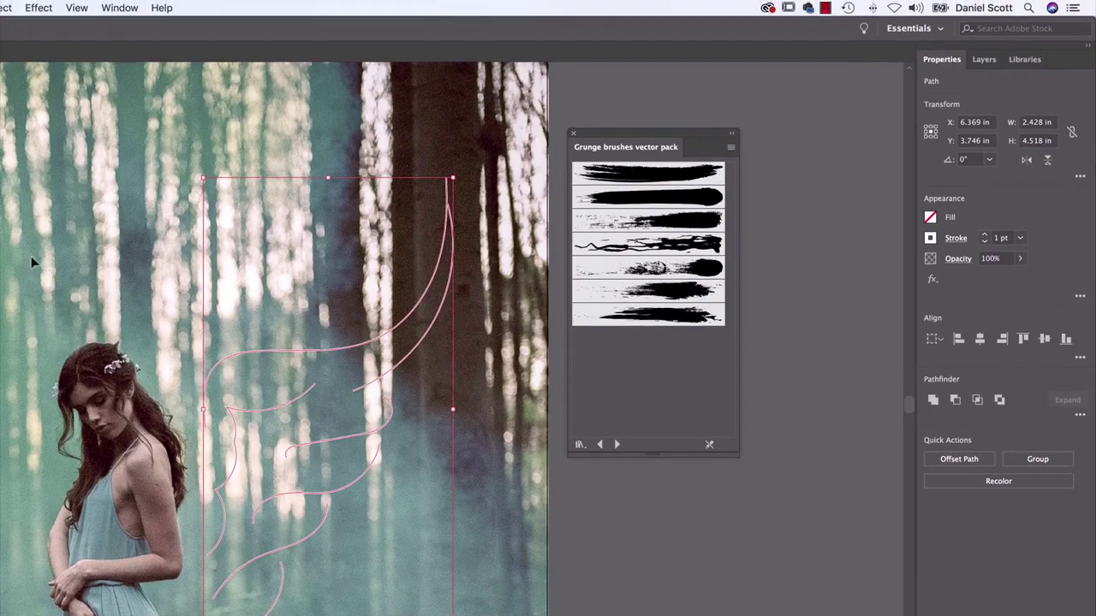
# Apply the first grunge brush to all the wing lines and reduce their stroke weight to 0.25 pt.
pyautogui.click(634, 174)
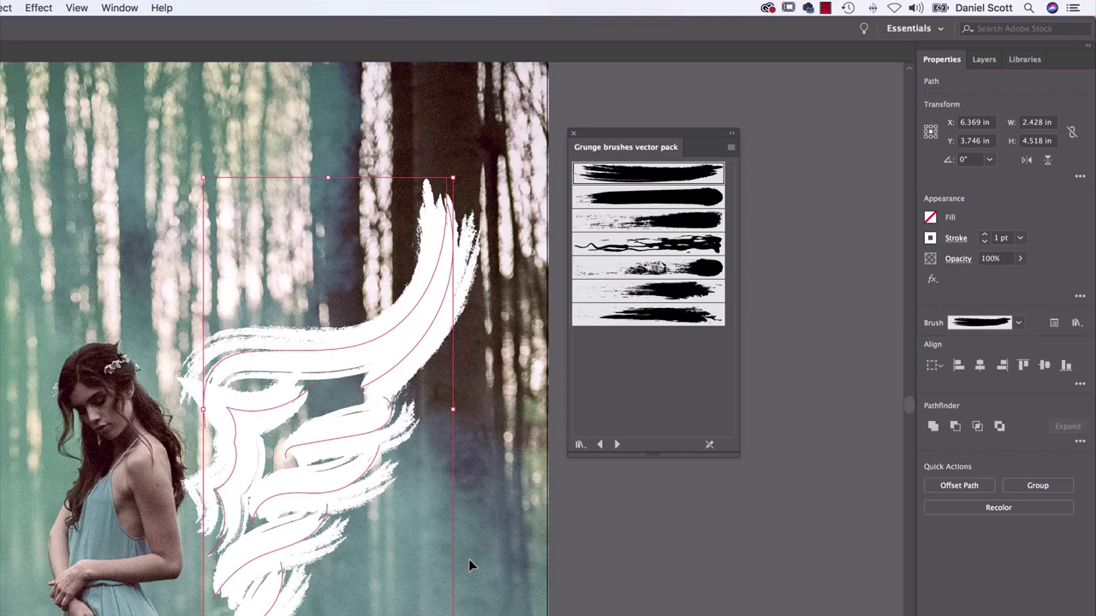
pyautogui.click(582, 525)
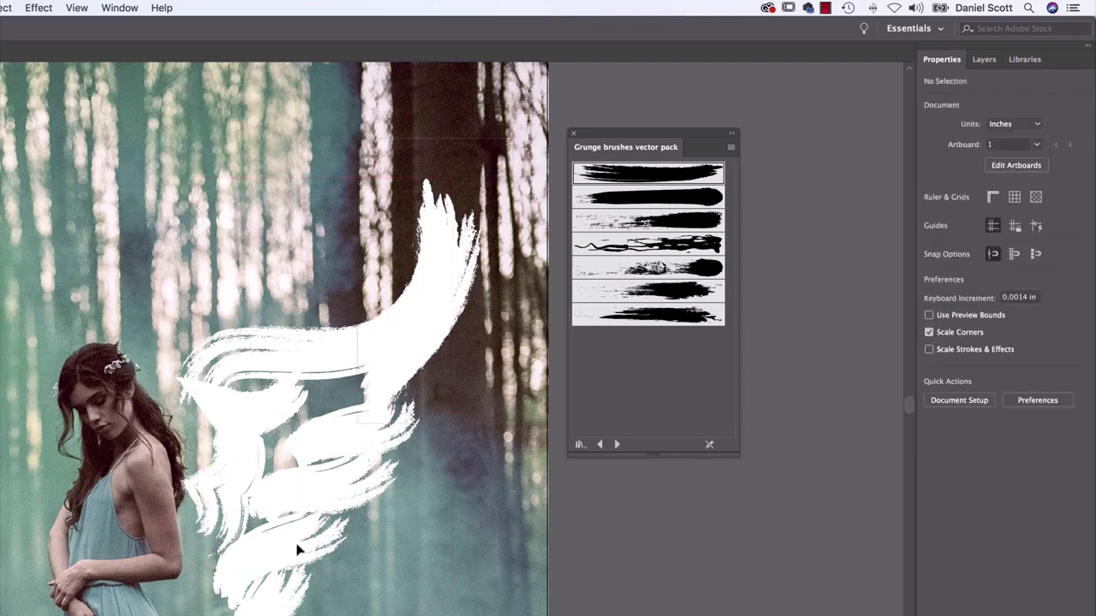
pyautogui.click(219, 403)
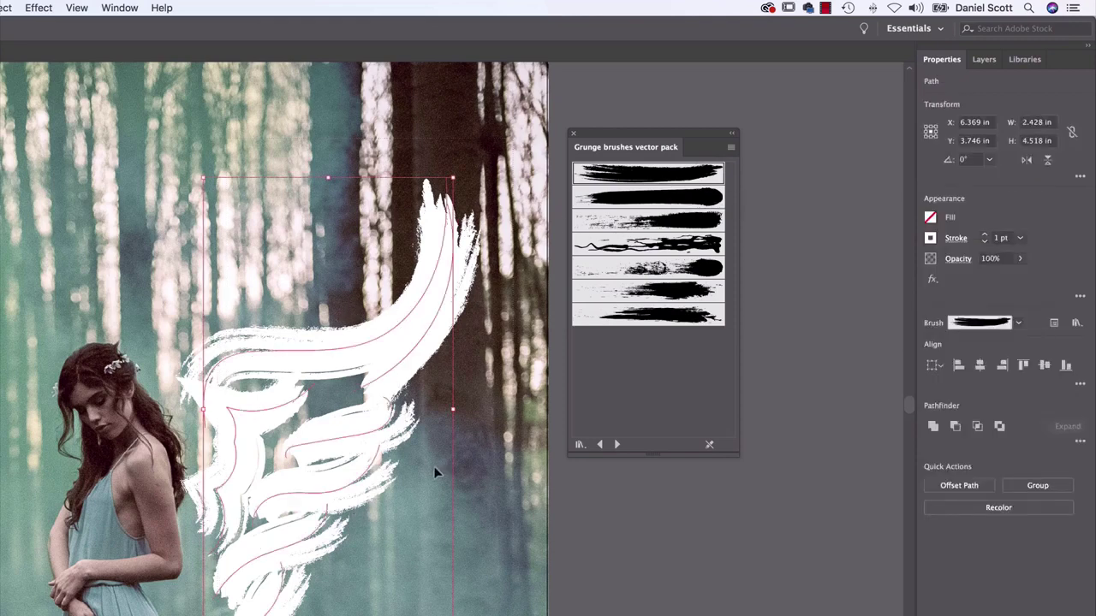
pyautogui.click(1021, 239)
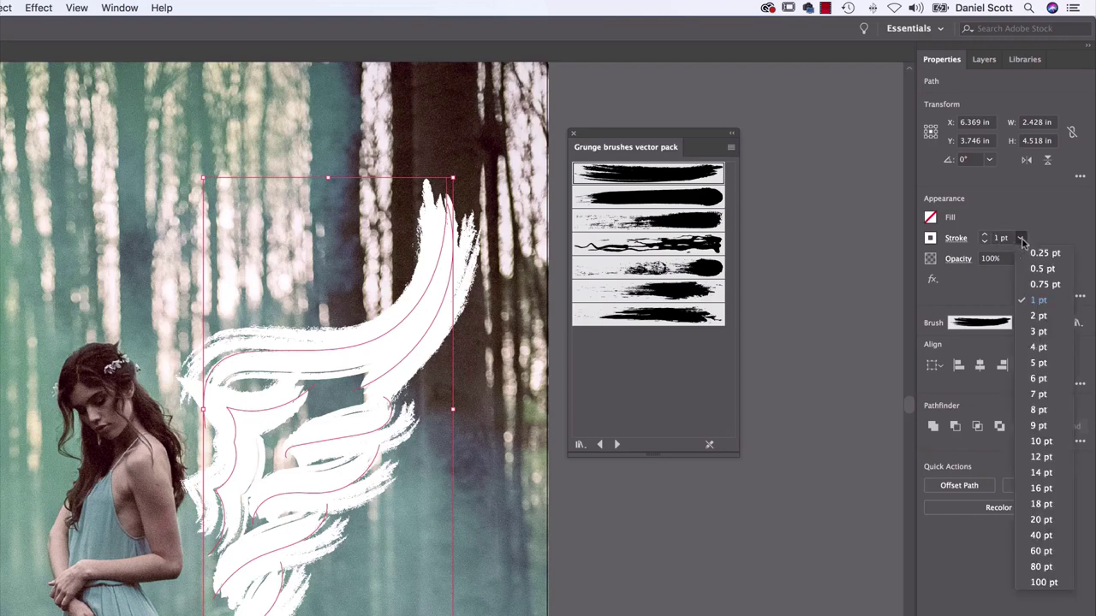
pyautogui.click(1046, 284)
pyautogui.click(1020, 238)
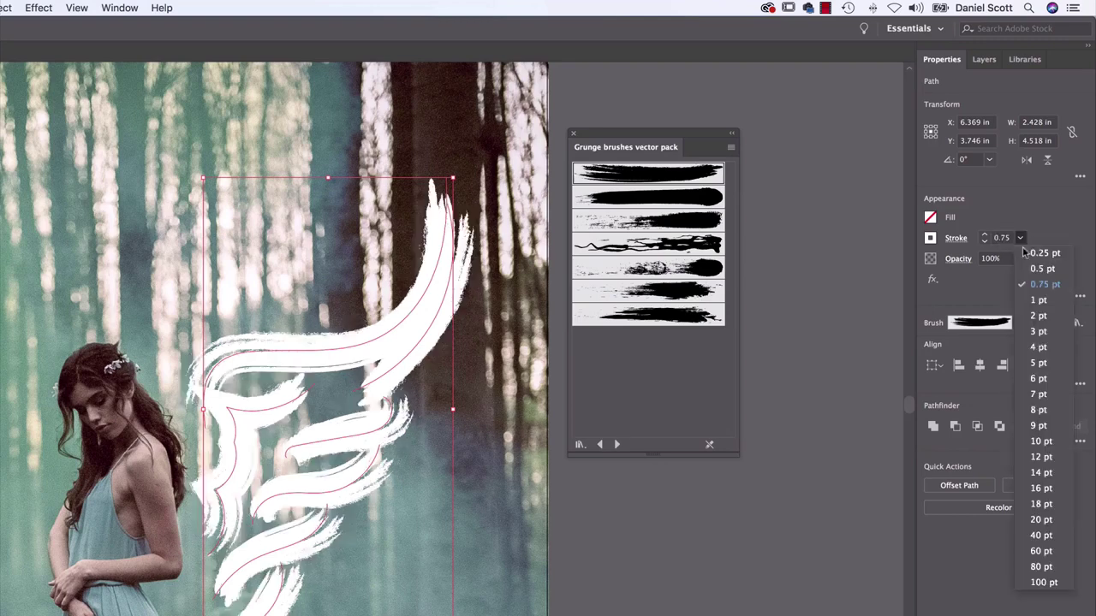
pyautogui.click(1041, 268)
pyautogui.click(1020, 238)
pyautogui.click(1044, 254)
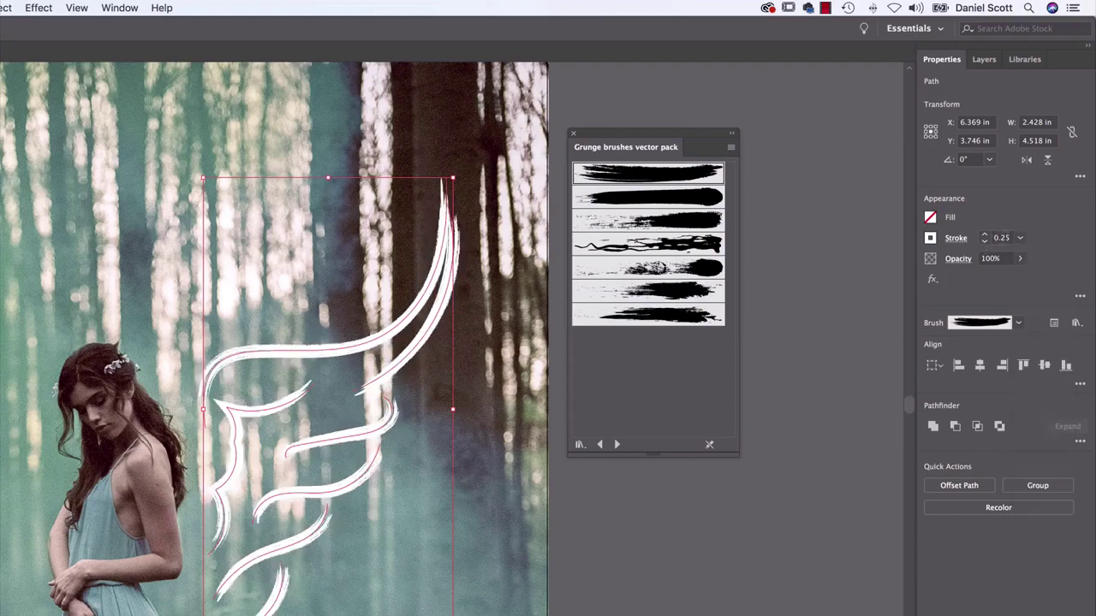
pyautogui.click(478, 398)
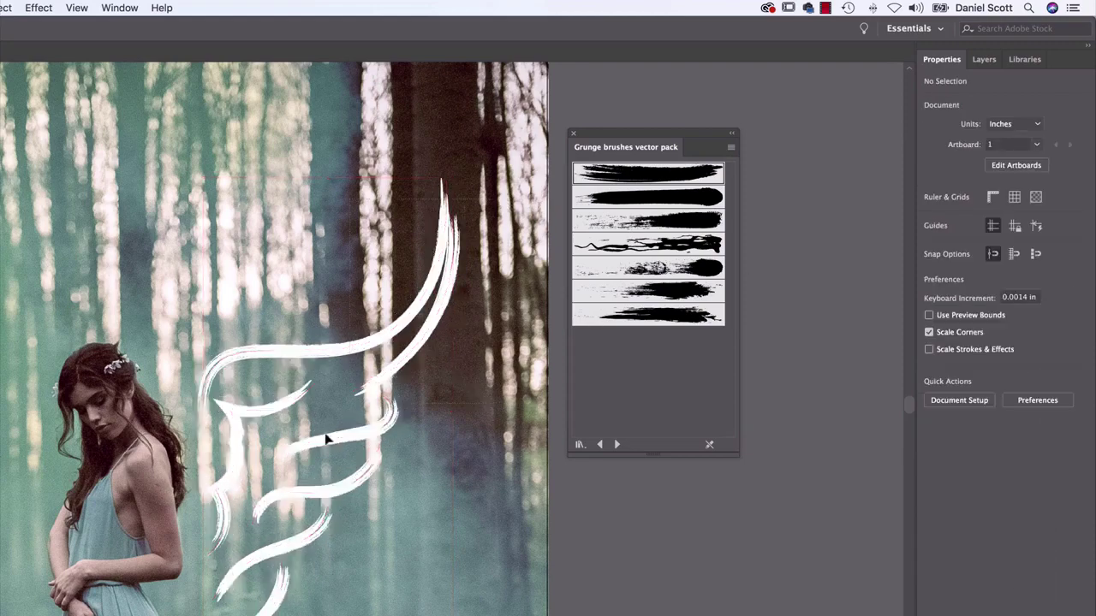
# Set the stroke weight of the brushed wing lines to 0.05 pt and deselect them to check the look.
pyautogui.click(216, 589)
pyautogui.click(1001, 237)
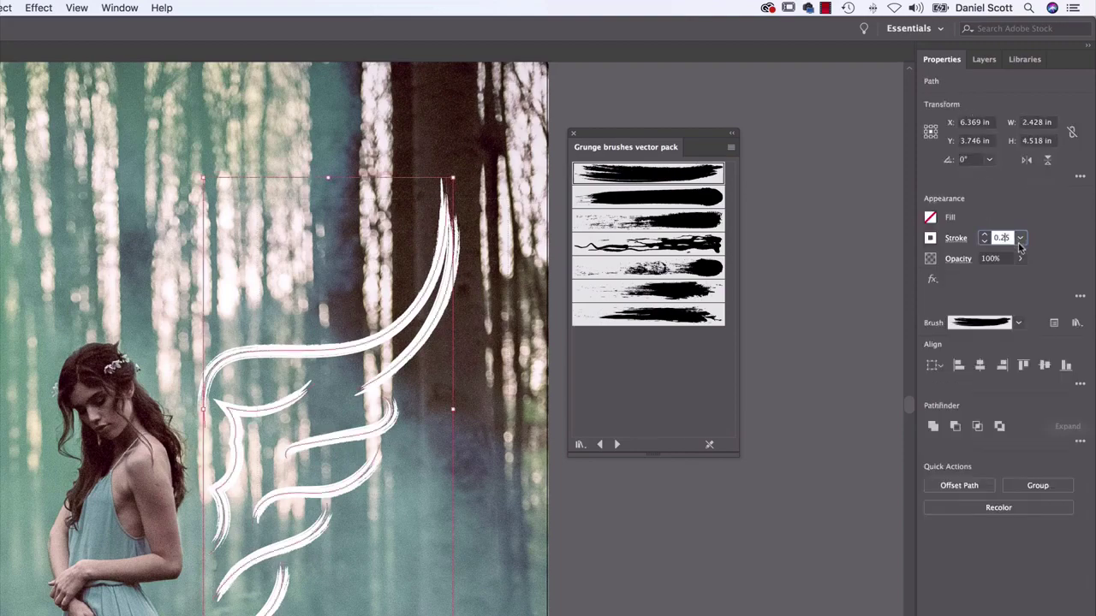
pyautogui.write('0.05')
pyautogui.press('Return')
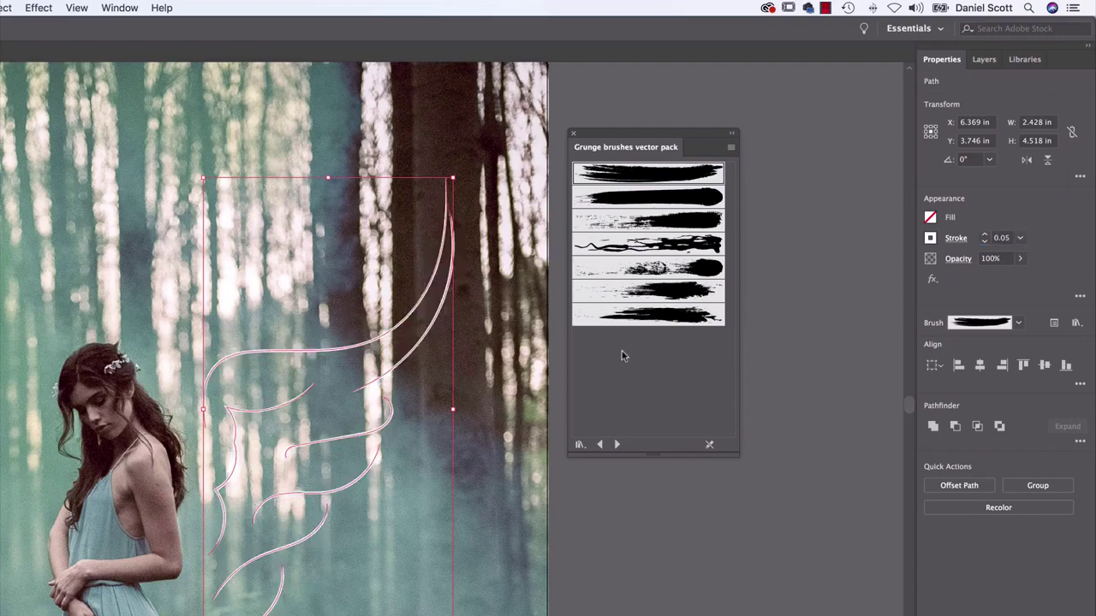
pyautogui.click(492, 279)
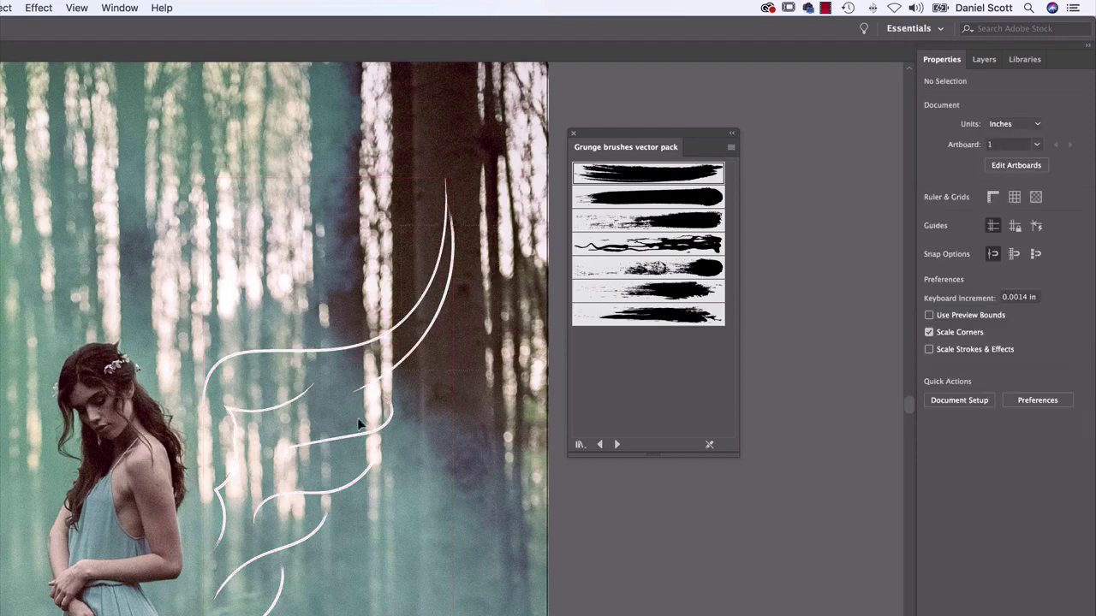
# Set the stroke weight of the wing lines to 0.15 pt.
pyautogui.click(234, 599)
pyautogui.click(1003, 238)
pyautogui.write('0.5')
pyautogui.press('Return')
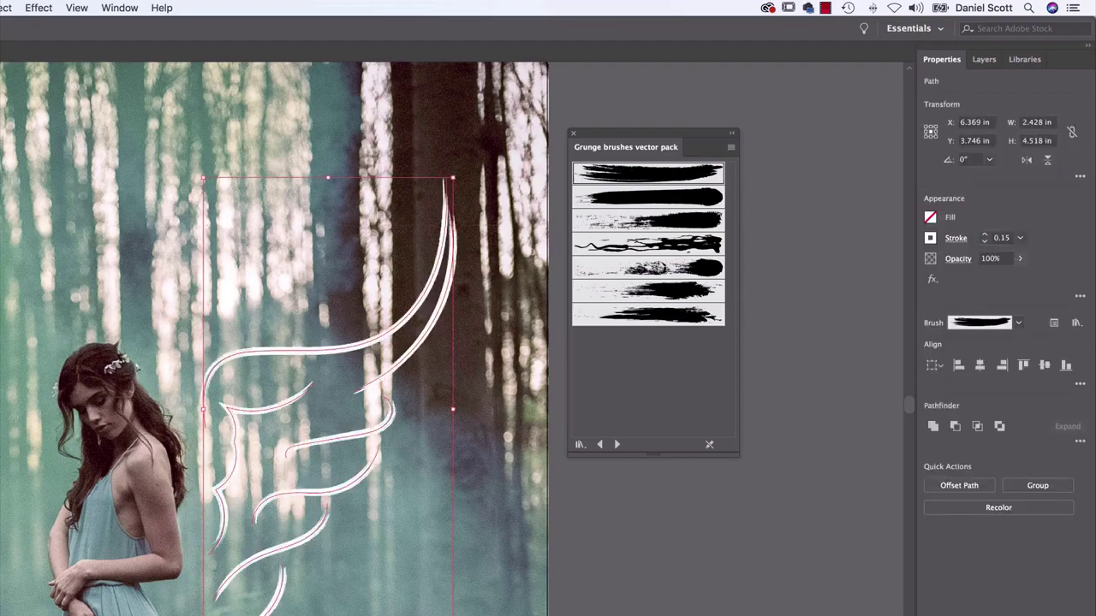
pyautogui.click(475, 147)
# Try the other grunge brushes on the selected wing lines and settle on the third brush in the pack.
pyautogui.click(278, 590)
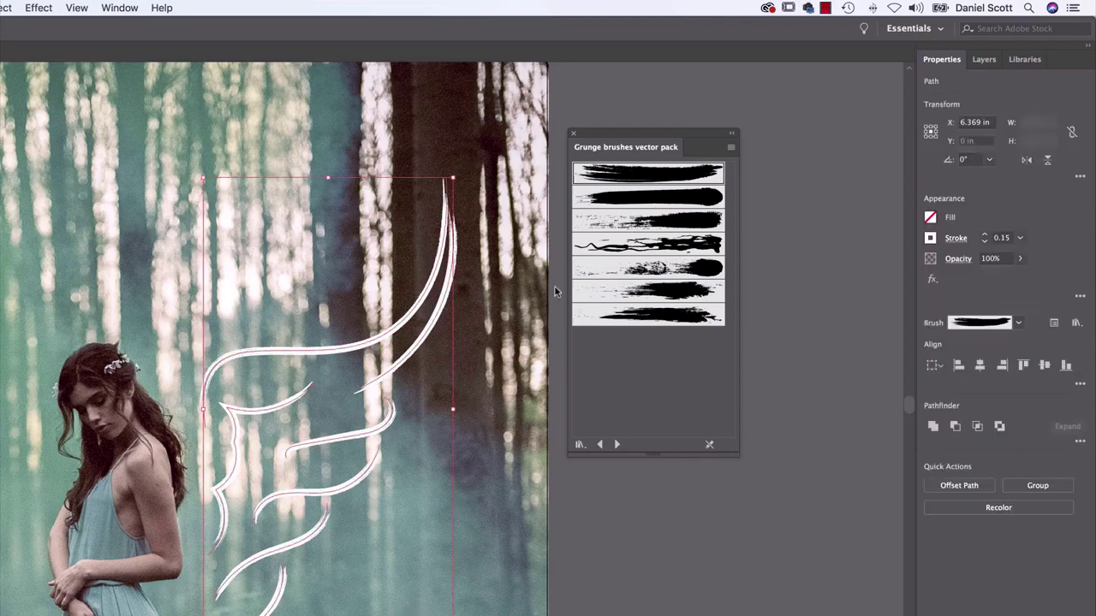
pyautogui.click(644, 224)
pyautogui.click(651, 246)
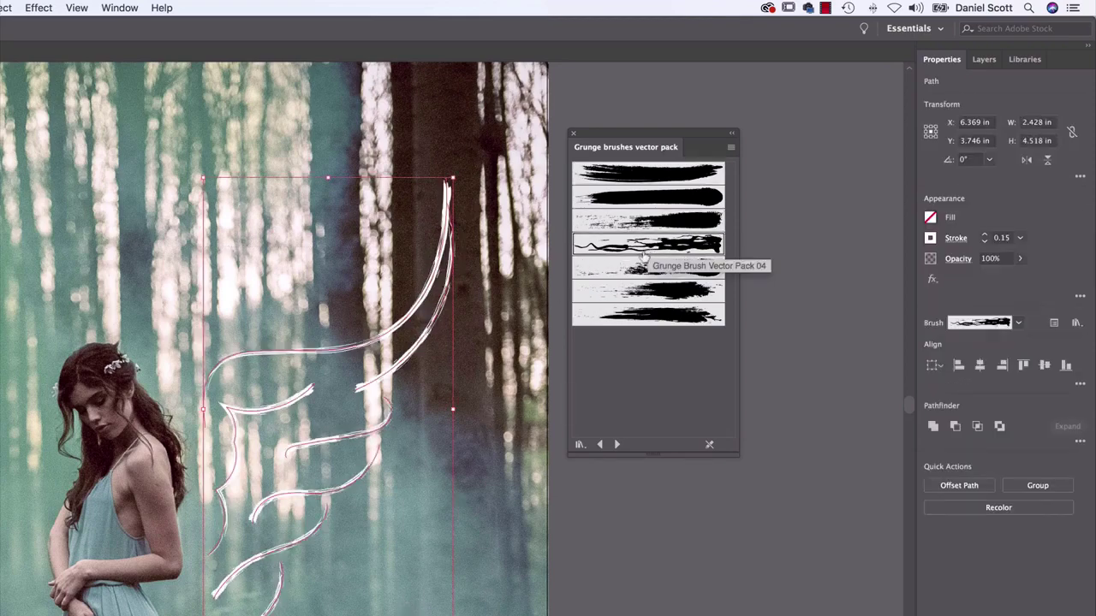
pyautogui.click(649, 269)
pyautogui.click(644, 295)
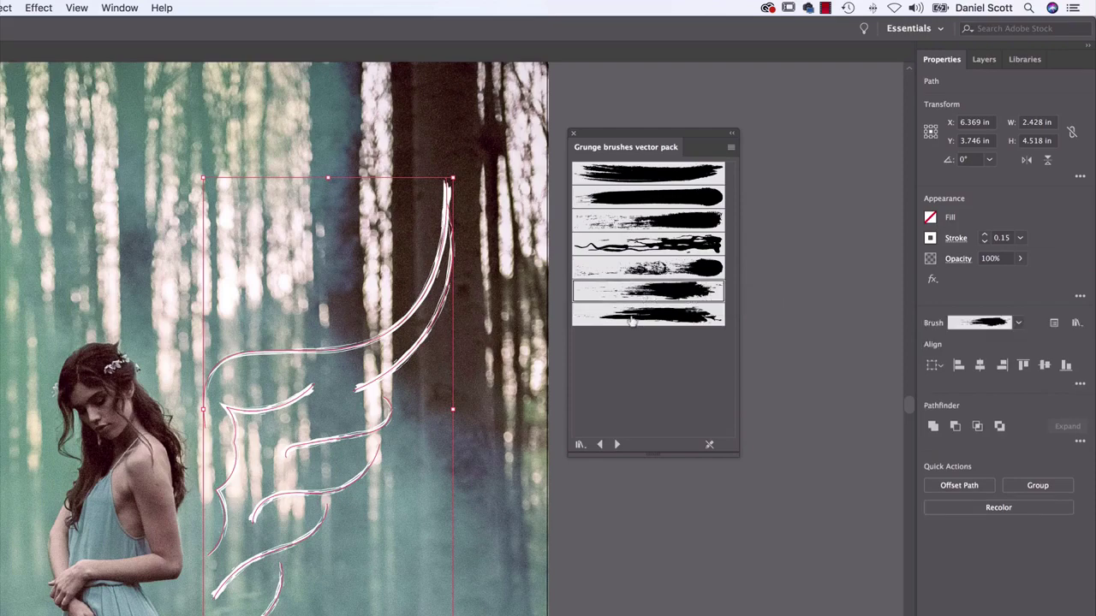
pyautogui.click(628, 319)
pyautogui.click(694, 222)
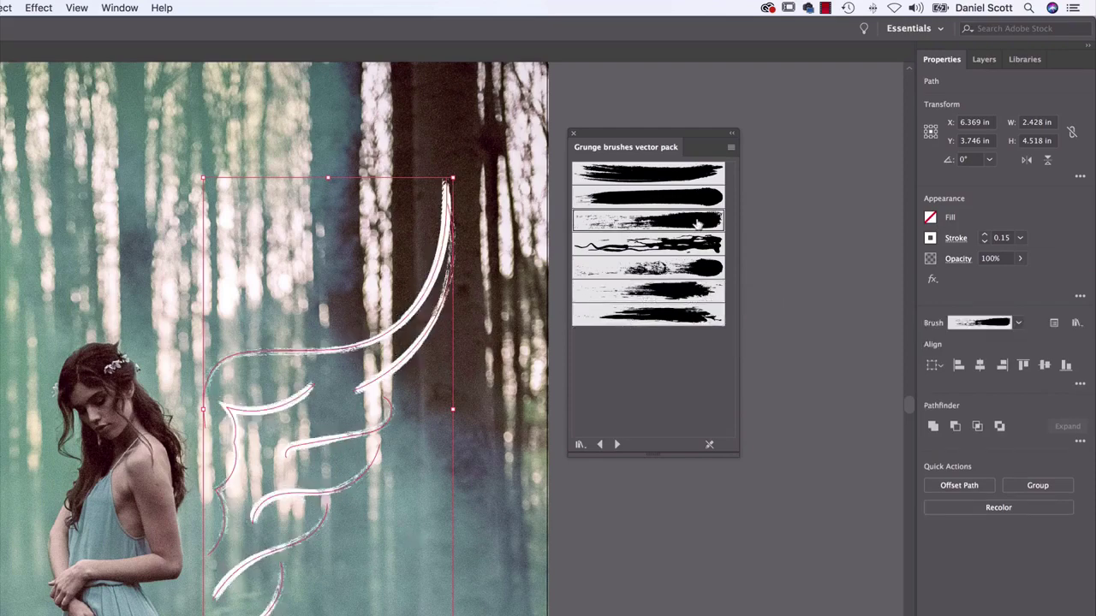
pyautogui.click(690, 245)
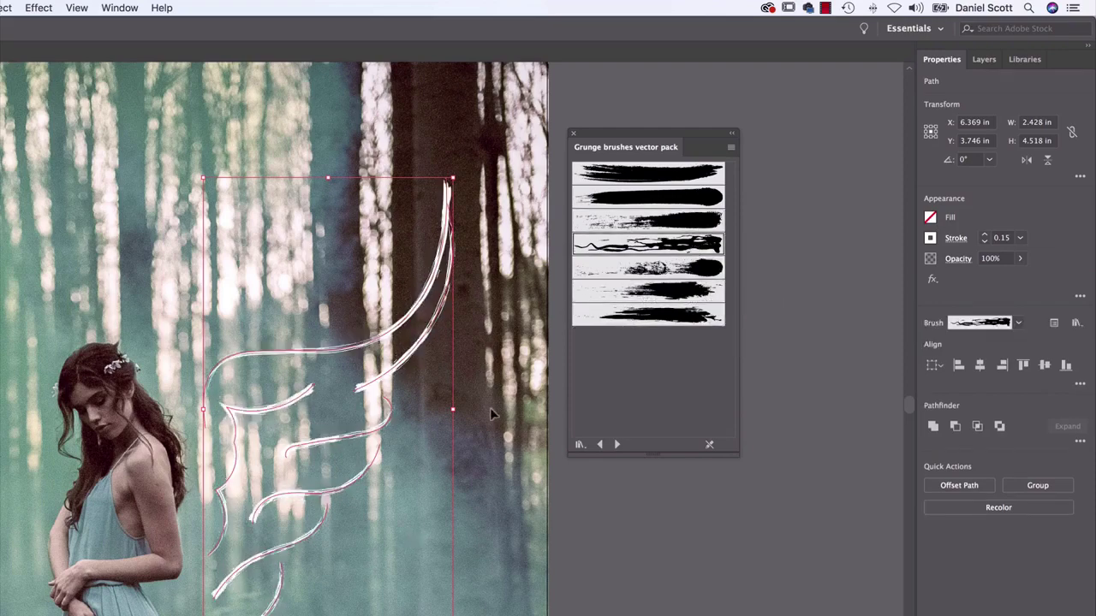
pyautogui.click(669, 219)
pyautogui.click(674, 222)
pyautogui.click(502, 453)
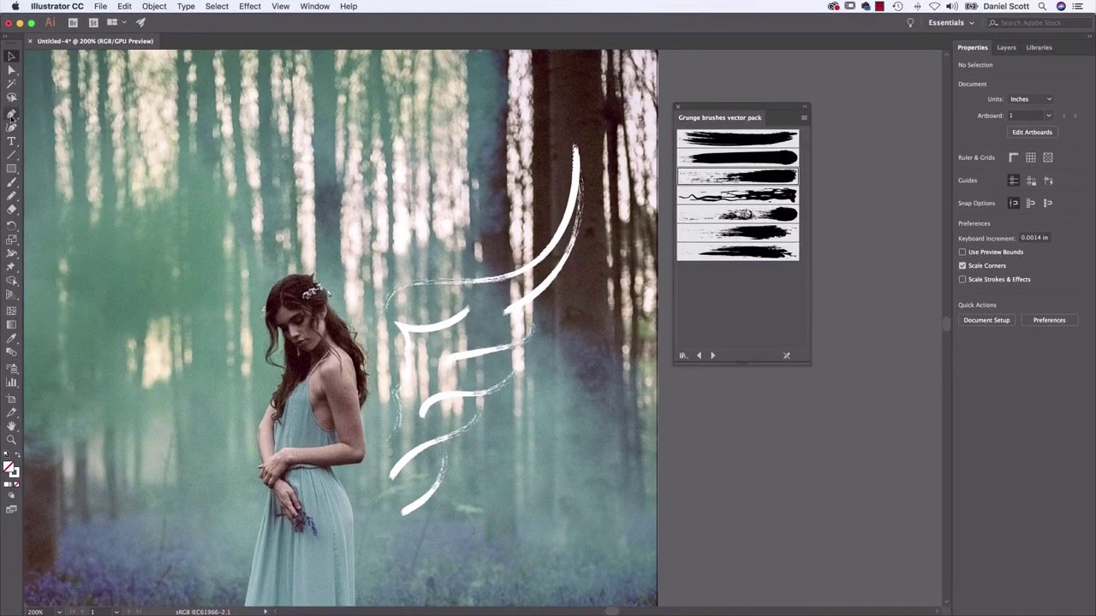
# Pencil a second wing outline, about 2.33 in wide and 3.93 in tall, in front of the woman and apply the third grunge brush.
pyautogui.click(12, 195)
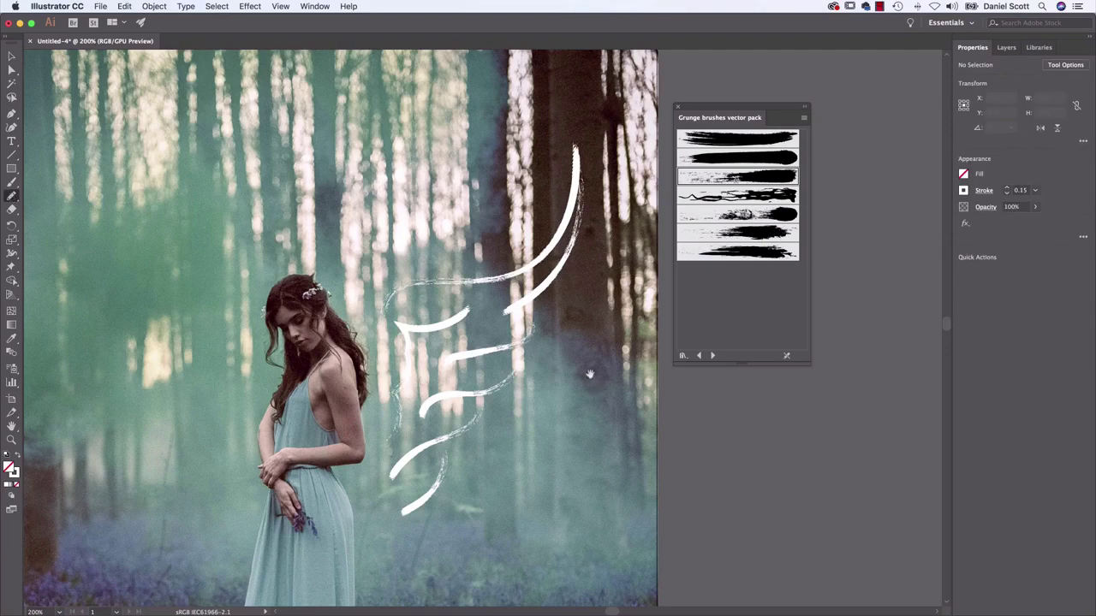
pyautogui.moveTo(544, 345); pyautogui.dragTo(648, 310)
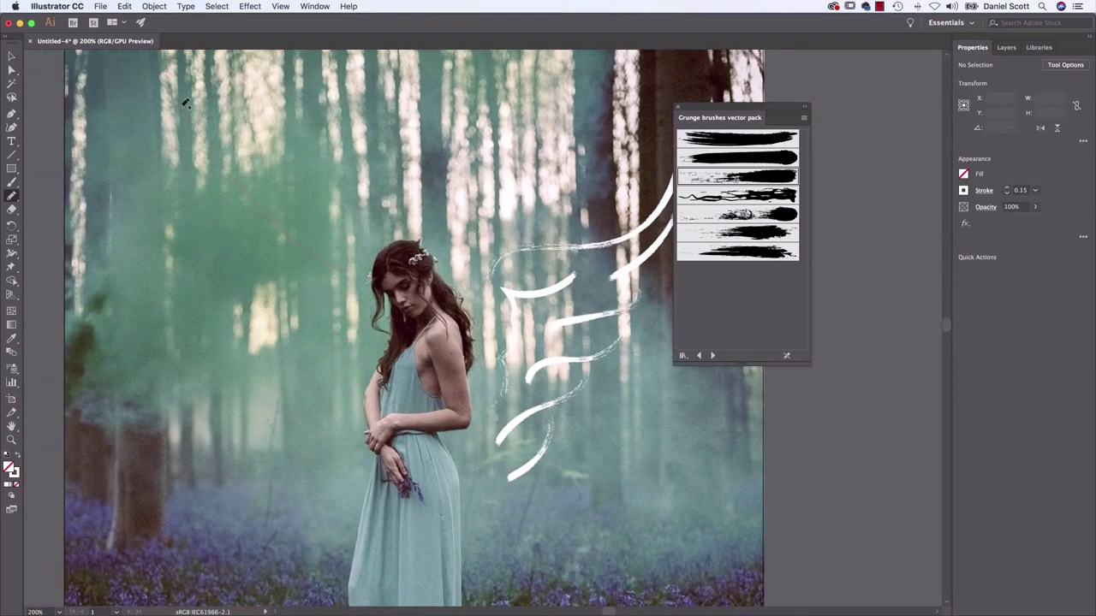
pyautogui.moveTo(162, 180)
pyautogui.mouseDown()
pyautogui.moveTo(252, 333)
pyautogui.moveTo(163, 306)
pyautogui.moveTo(256, 389)
pyautogui.moveTo(184, 400)
pyautogui.moveTo(280, 431)
pyautogui.moveTo(327, 405)
pyautogui.mouseUp()
pyautogui.press('v')
pyautogui.click(252, 396)
pyautogui.click(782, 174)
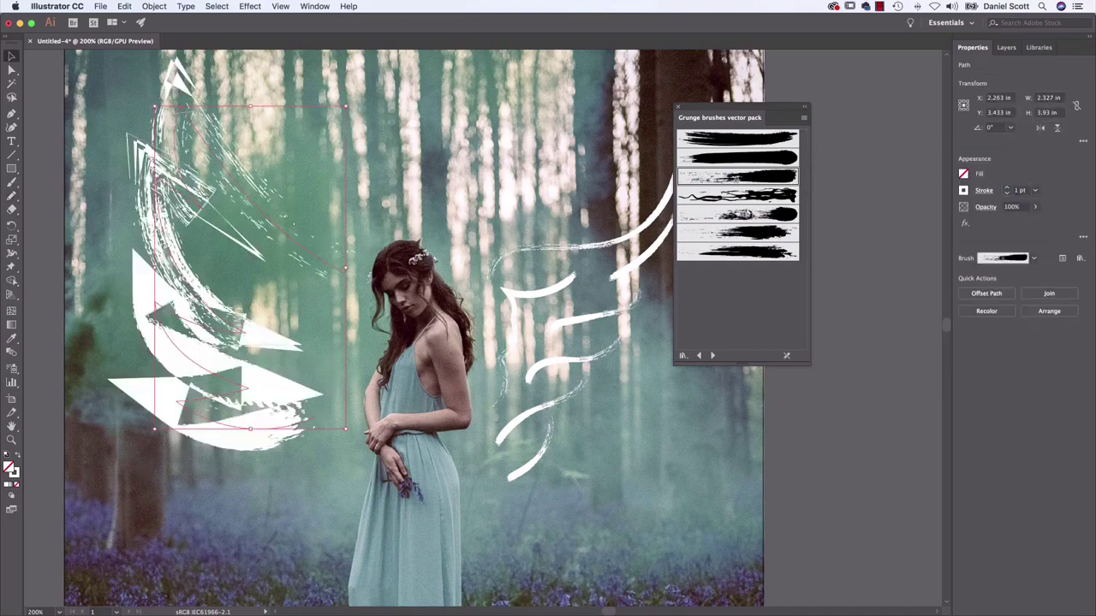
# Set the stroke weight of the new wing outline to 0.05 pt and deselect it.
pyautogui.click(1020, 191)
pyautogui.write('0.05')
pyautogui.press('Return')
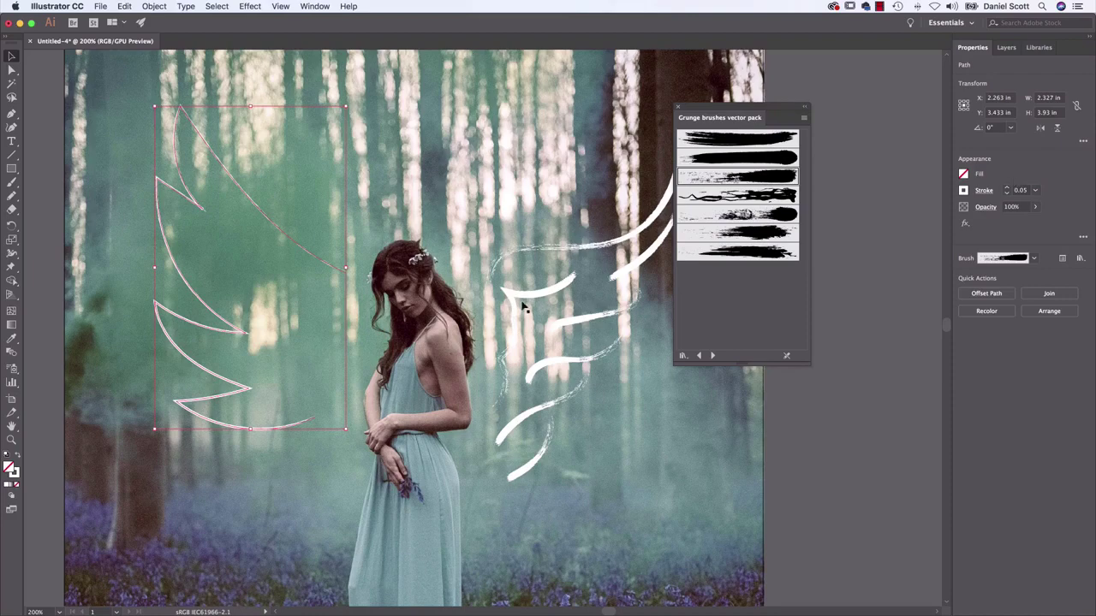
pyautogui.click(392, 230)
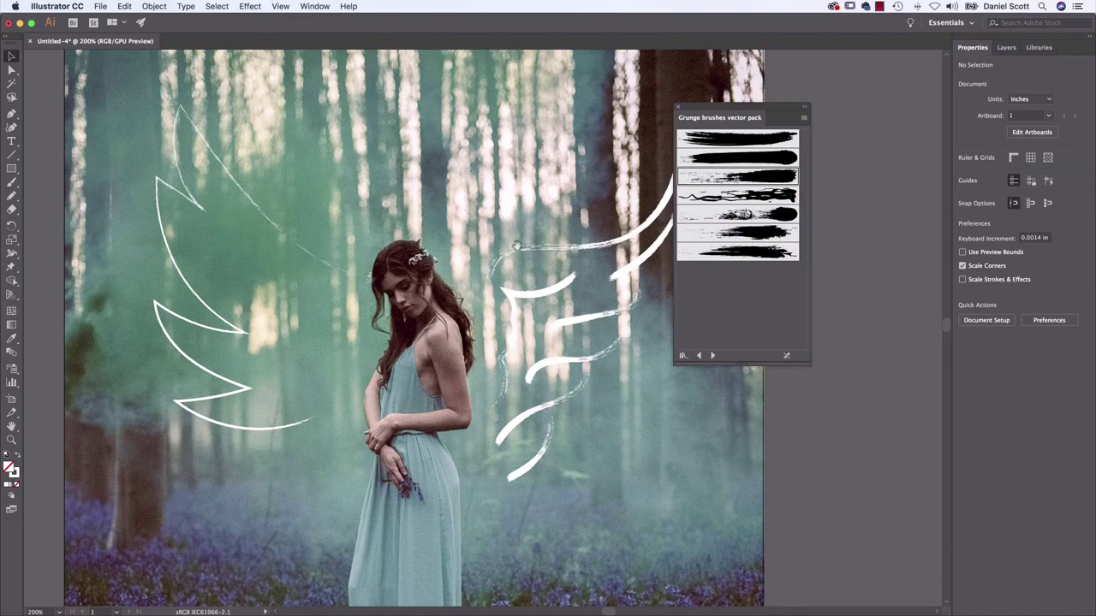
# Compare a single feather line with the continuous wing outline in front of the woman, and delete the continuous outline.
pyautogui.hscroll(3, 515, 387)
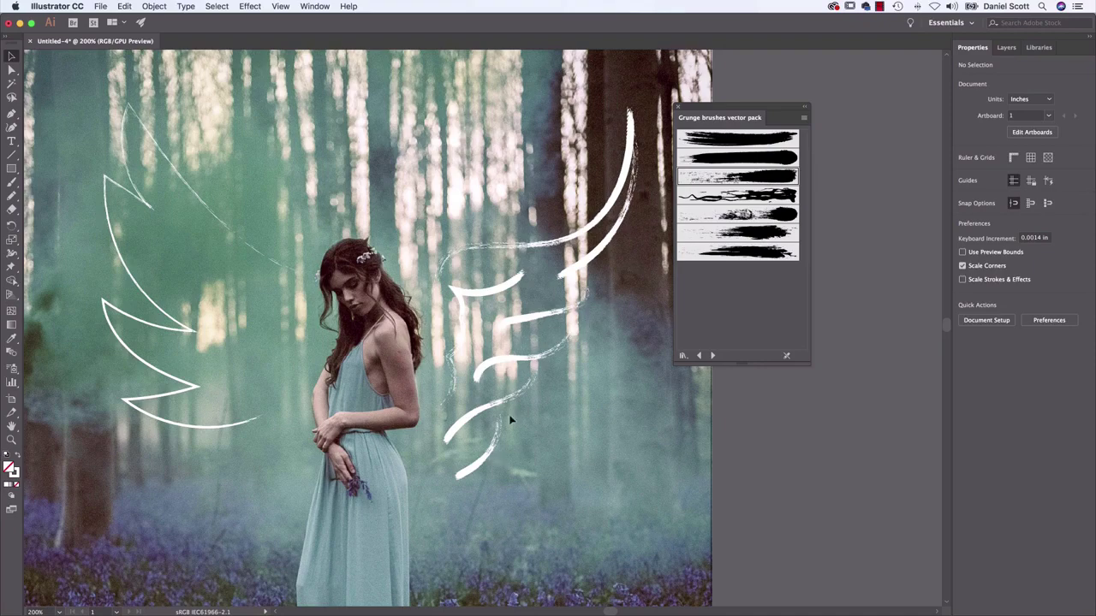
pyautogui.click(558, 356)
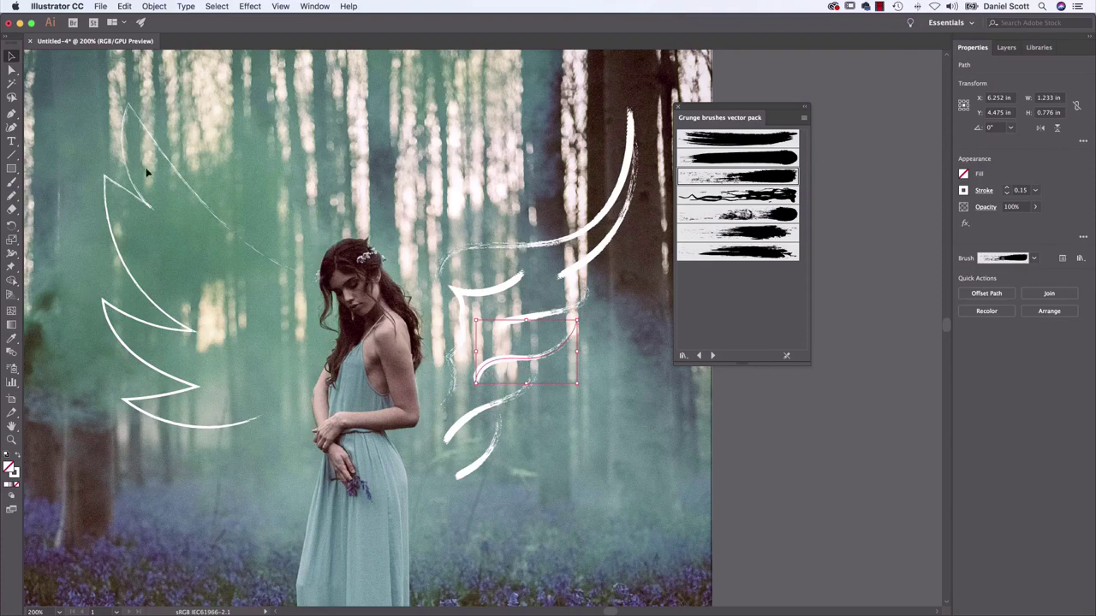
pyautogui.click(204, 156)
pyautogui.click(119, 303)
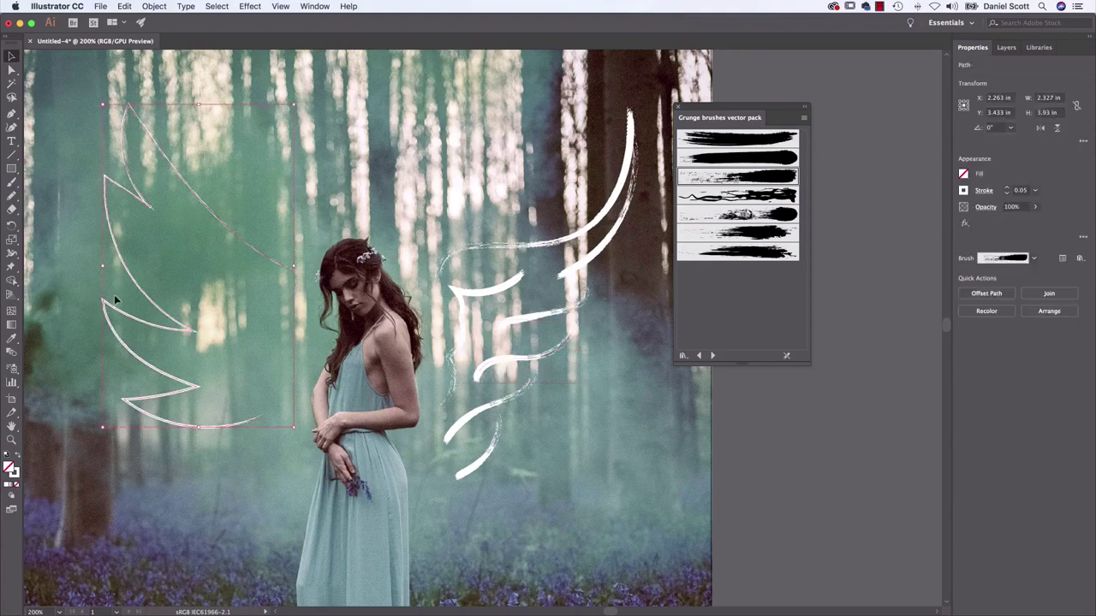
pyautogui.press('Delete')
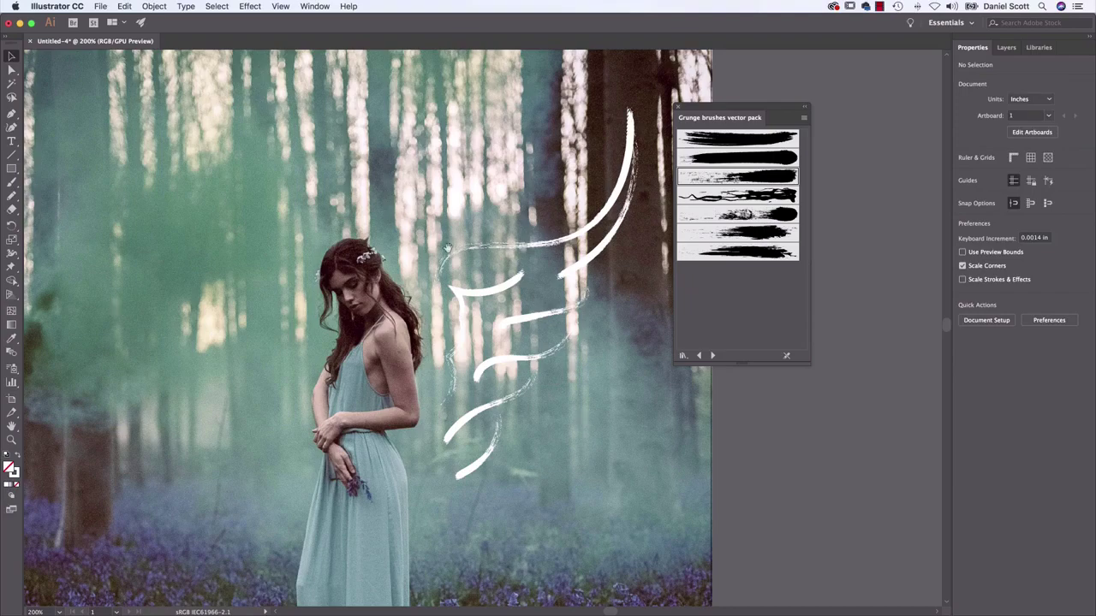
pyautogui.scroll(5, 428, 221)
pyautogui.hscroll(-5, 428, 221)
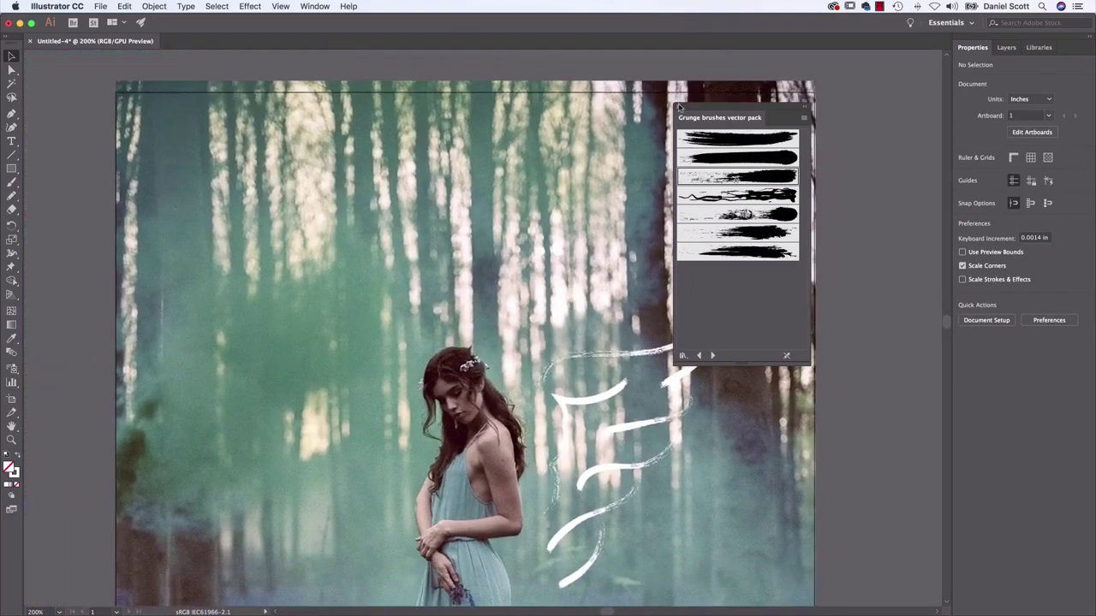
# Close the grunge brush library and pencil a halo loop about 1.26 in wide and 0.83 in tall above the woman's head.
pyautogui.click(678, 109)
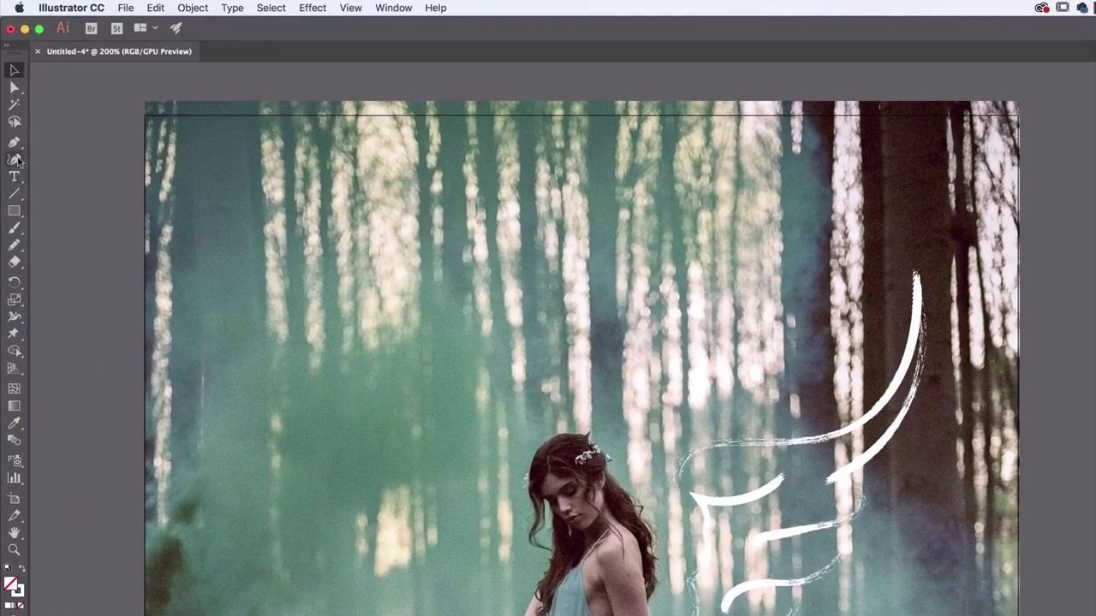
pyautogui.click(14, 247)
pyautogui.moveTo(494, 387)
pyautogui.mouseDown()
pyautogui.moveTo(683, 345)
pyautogui.moveTo(609, 338)
pyautogui.mouseUp()
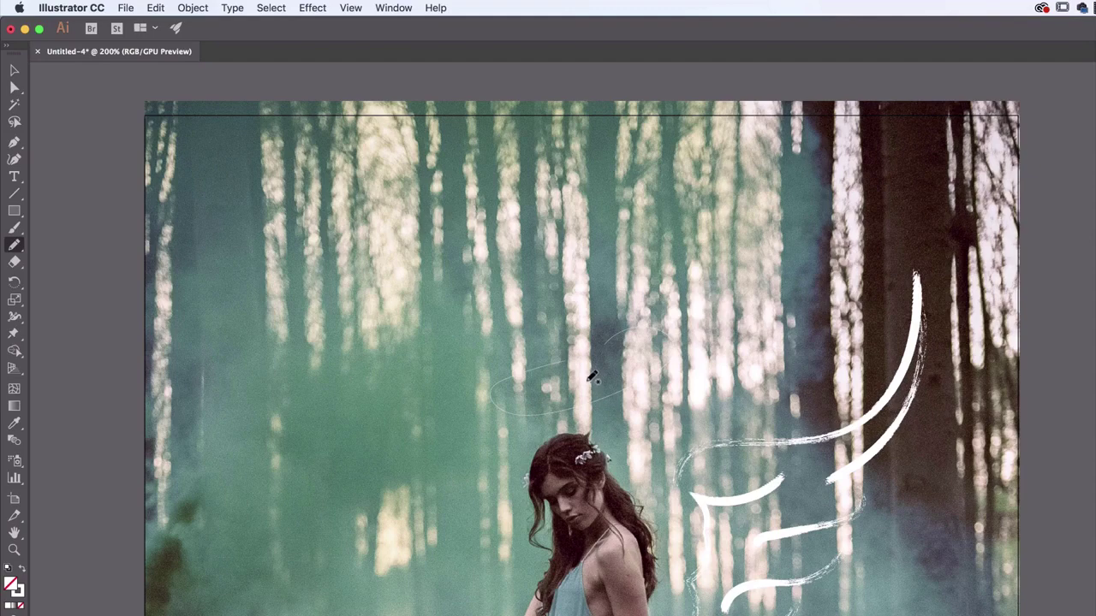
pyautogui.moveTo(587, 387)
pyautogui.mouseDown()
pyautogui.moveTo(556, 367)
pyautogui.moveTo(663, 364)
pyautogui.moveTo(574, 355)
pyautogui.moveTo(548, 360)
pyautogui.mouseUp()
pyautogui.press('v')
pyautogui.click(633, 392)
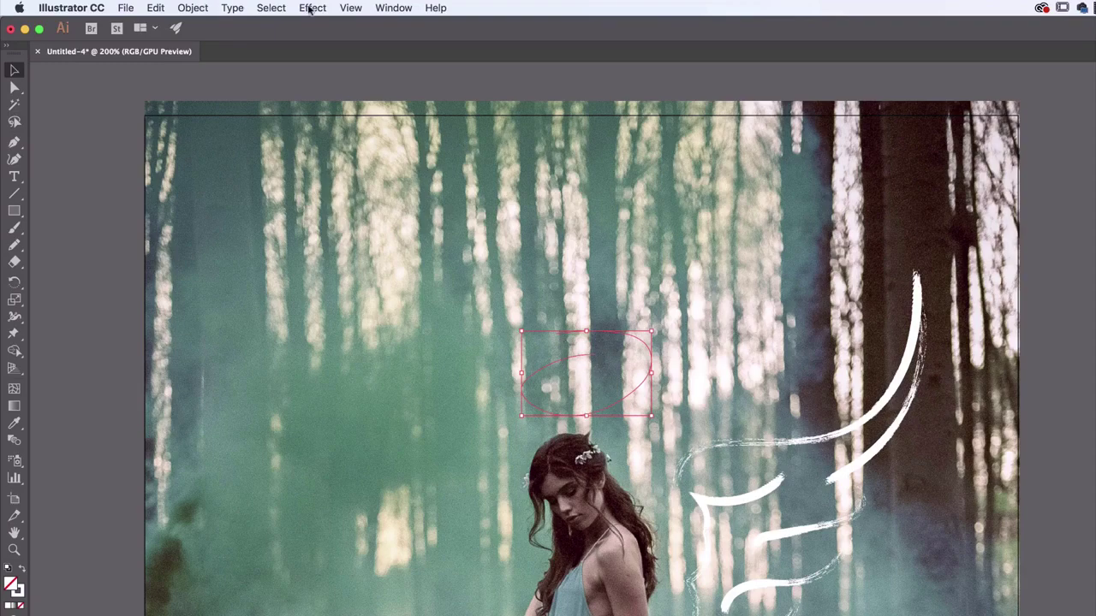
# Open the Artistic_Ink brush library and enlarge it to show more of its brushes.
pyautogui.click(392, 8)
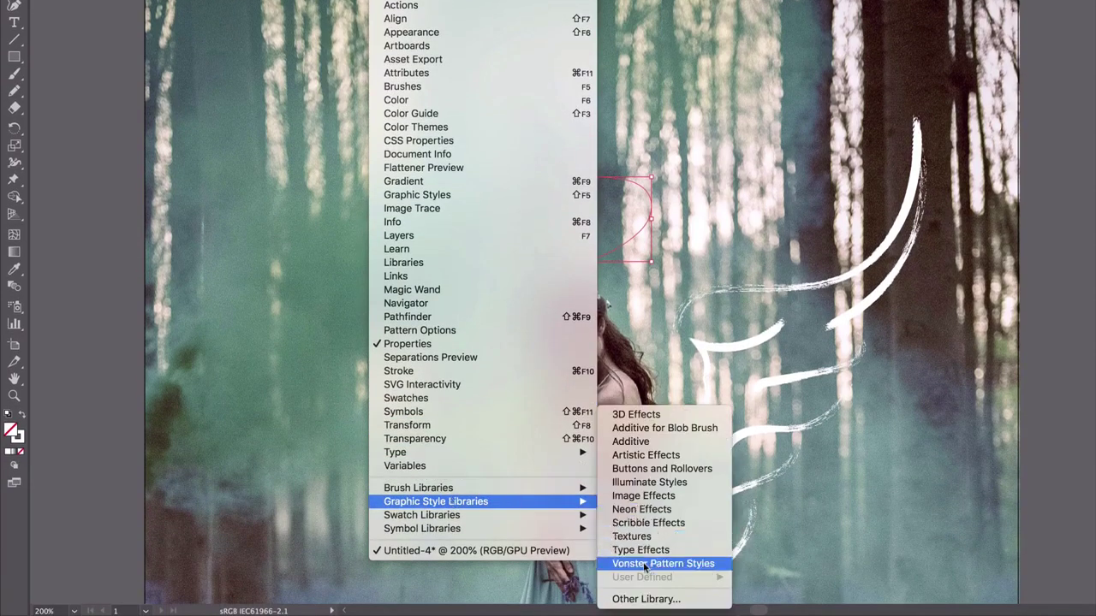
pyautogui.moveTo(514, 490)
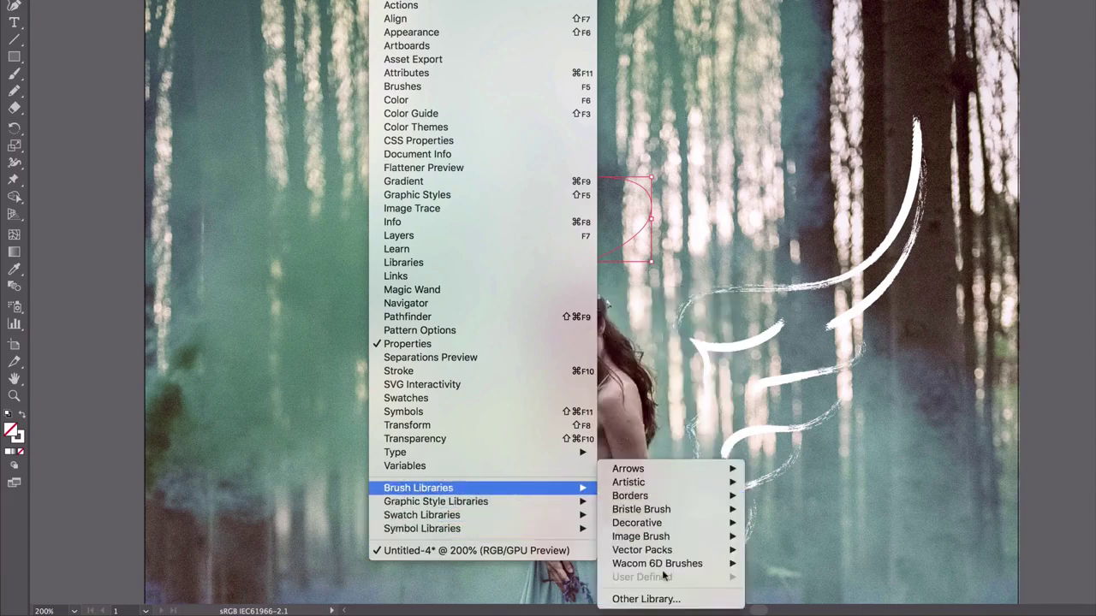
pyautogui.moveTo(656, 556)
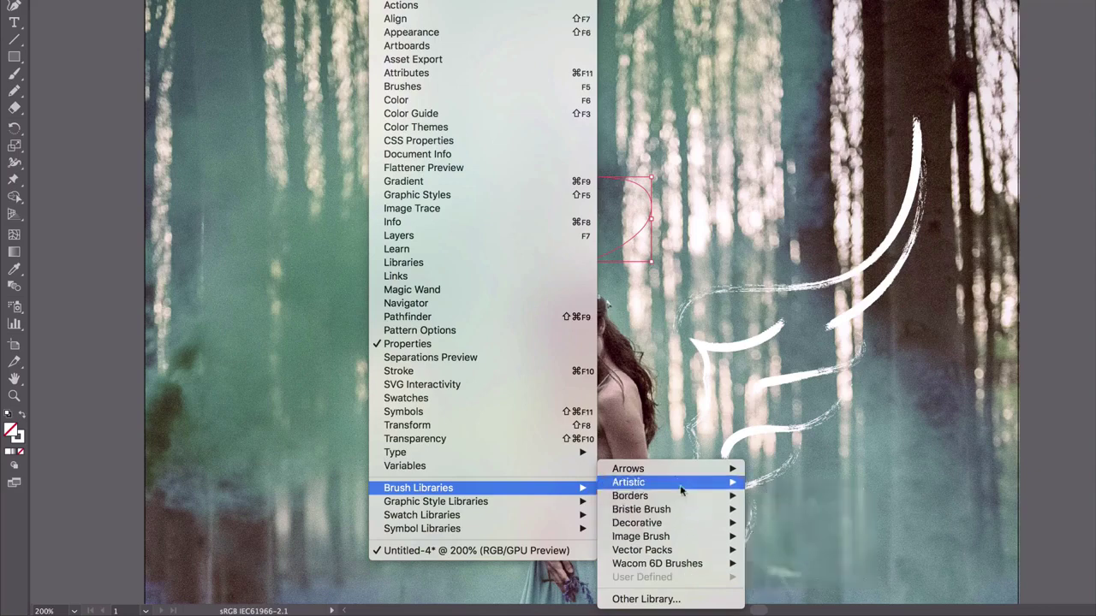
pyautogui.moveTo(675, 485)
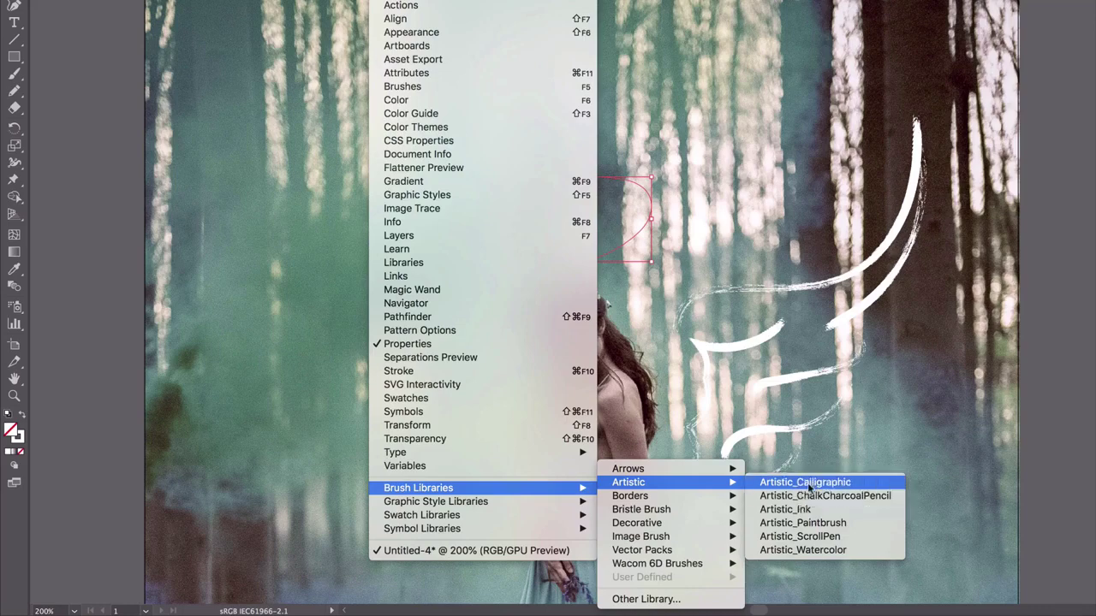
pyautogui.click(797, 509)
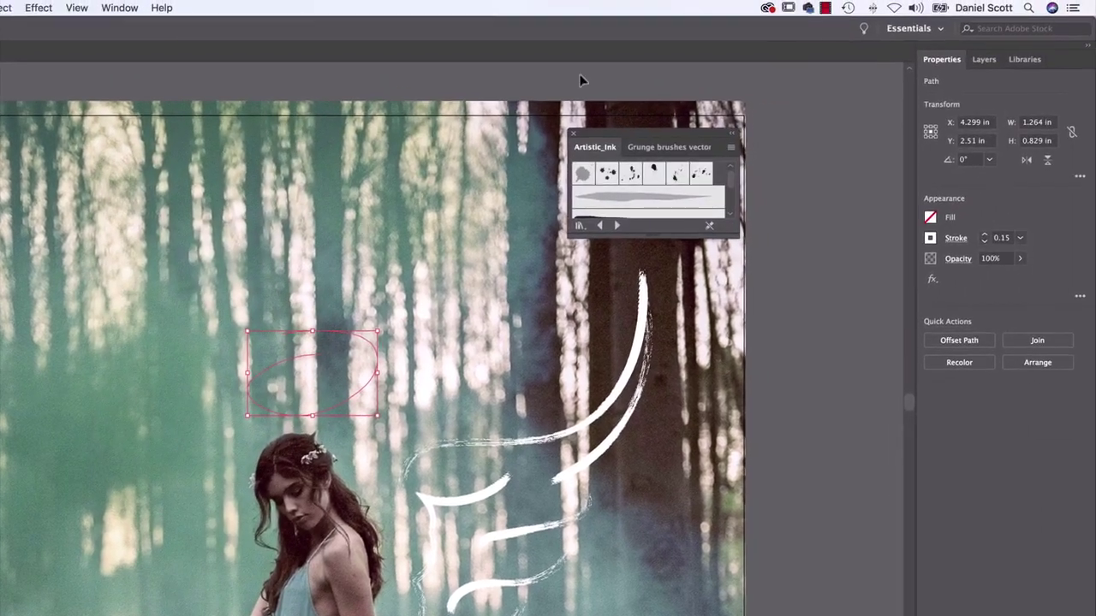
pyautogui.moveTo(737, 234); pyautogui.dragTo(757, 537)
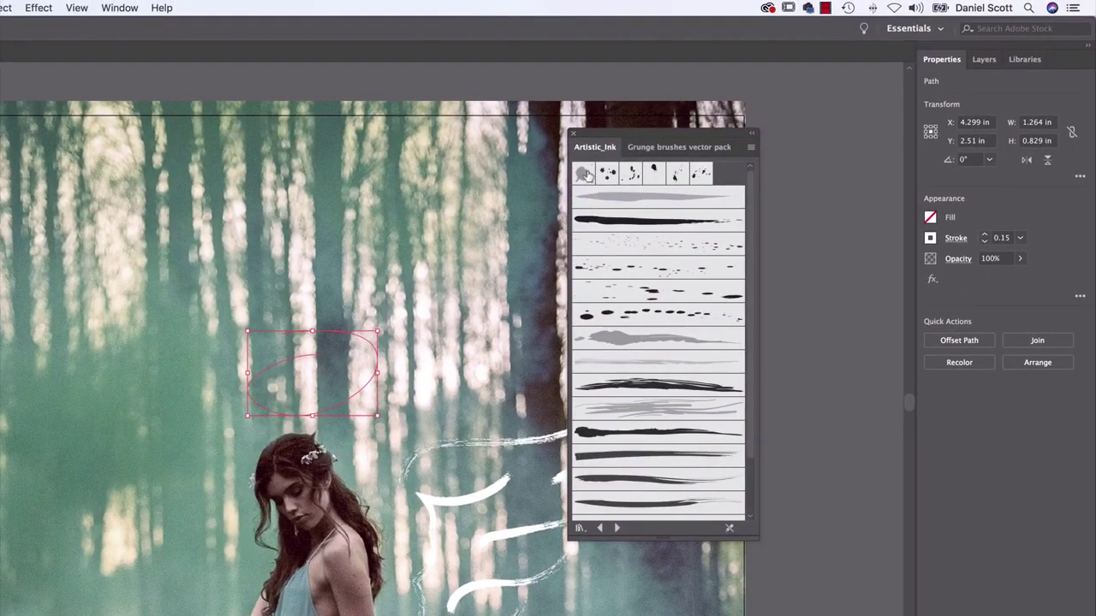
# Try several ink brushes on the selected halo loop, settle on the broad grey wash stroke, and deselect the loop.
pyautogui.click(682, 397)
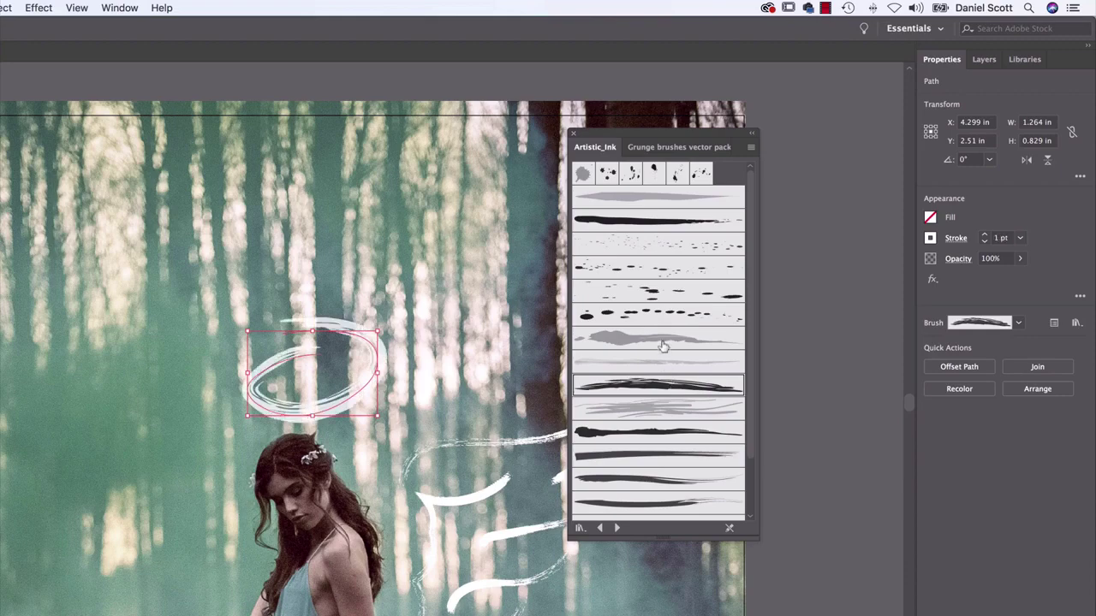
pyautogui.click(657, 342)
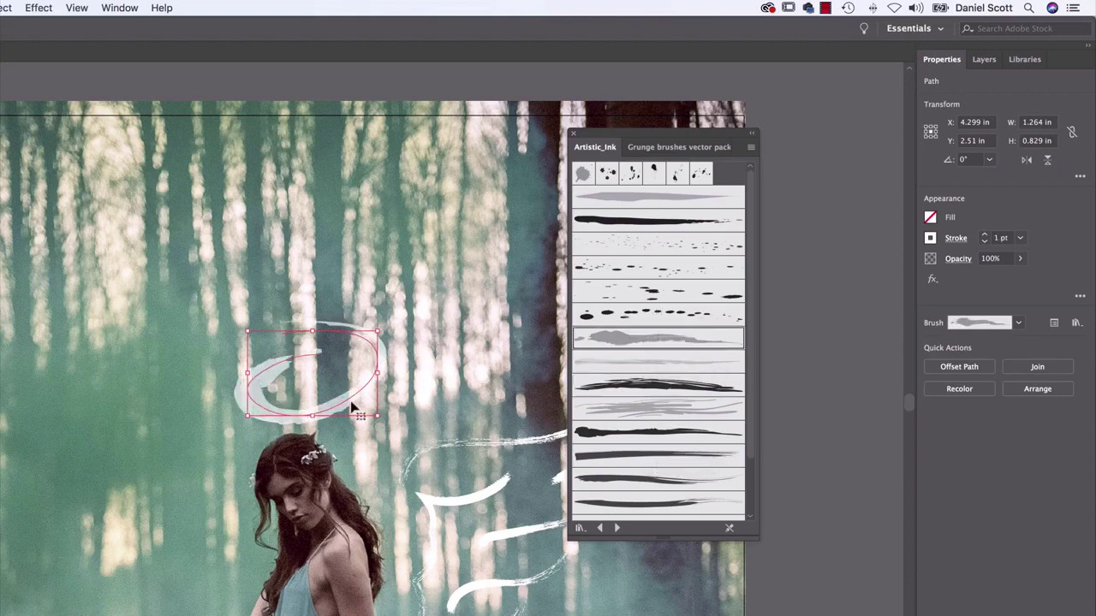
pyautogui.click(660, 230)
pyautogui.click(655, 341)
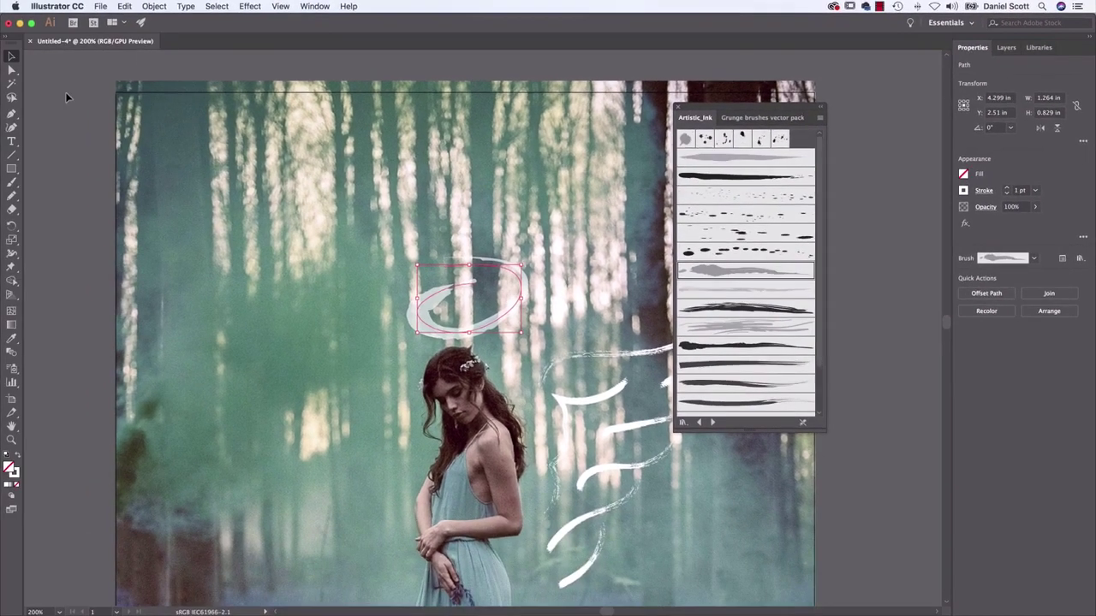
pyautogui.click(48, 319)
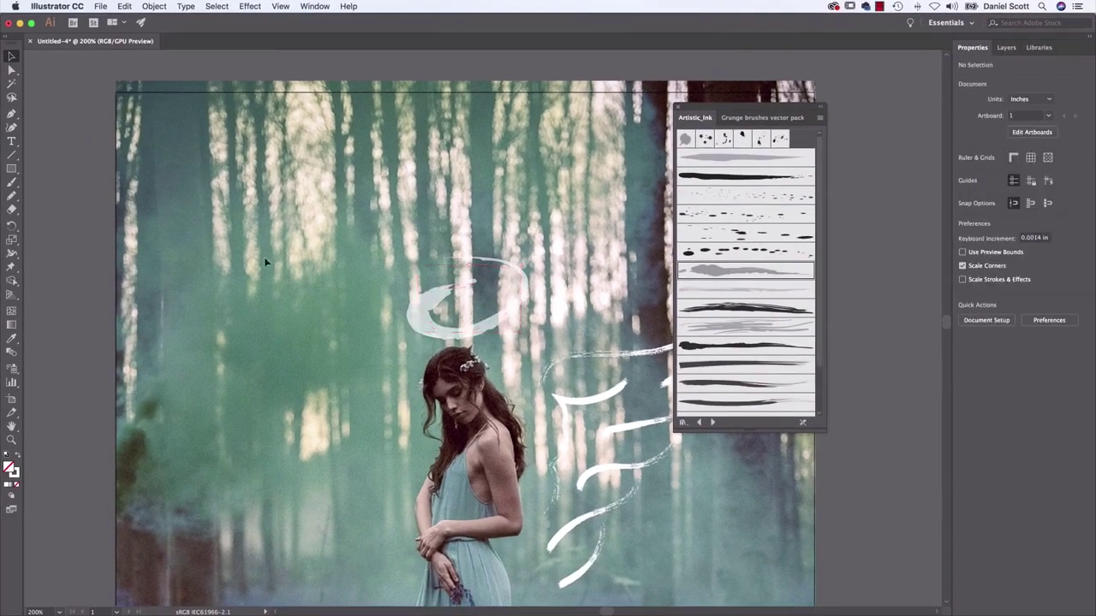
# Pencil a second halo loop about 1.8 in wide and 0.74 in tall over the first and apply the same grey wash brush.
pyautogui.click(11, 196)
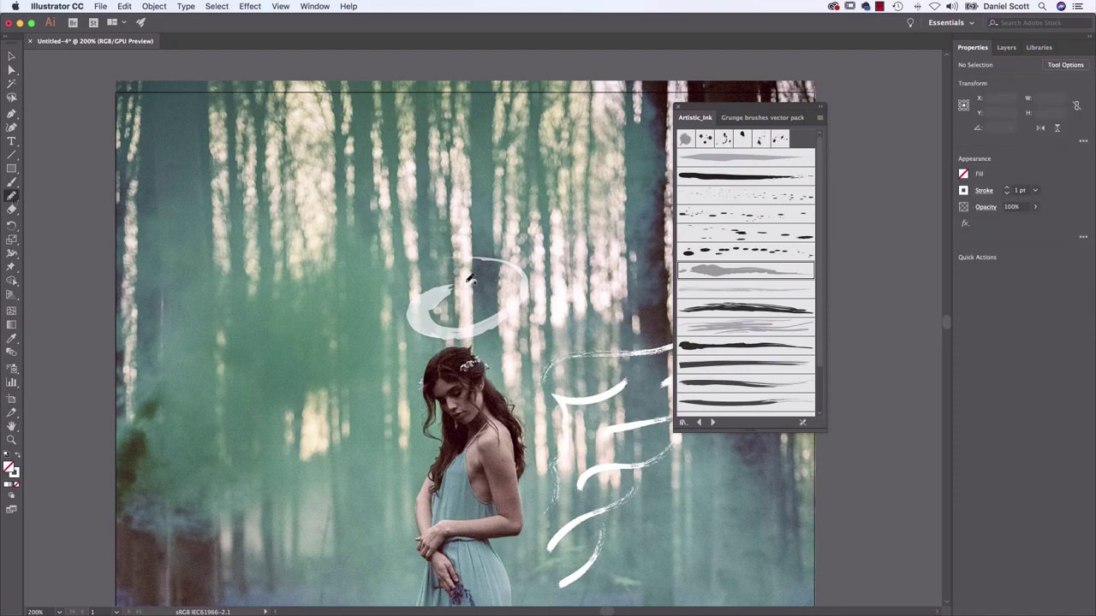
pyautogui.moveTo(465, 282)
pyautogui.mouseDown()
pyautogui.moveTo(508, 266)
pyautogui.moveTo(548, 319)
pyautogui.mouseUp()
pyautogui.press('v')
pyautogui.press('Left')
pyautogui.press('Left')
pyautogui.press('Left')
pyautogui.press('Left')
pyautogui.press('Left')
pyautogui.click(734, 272)
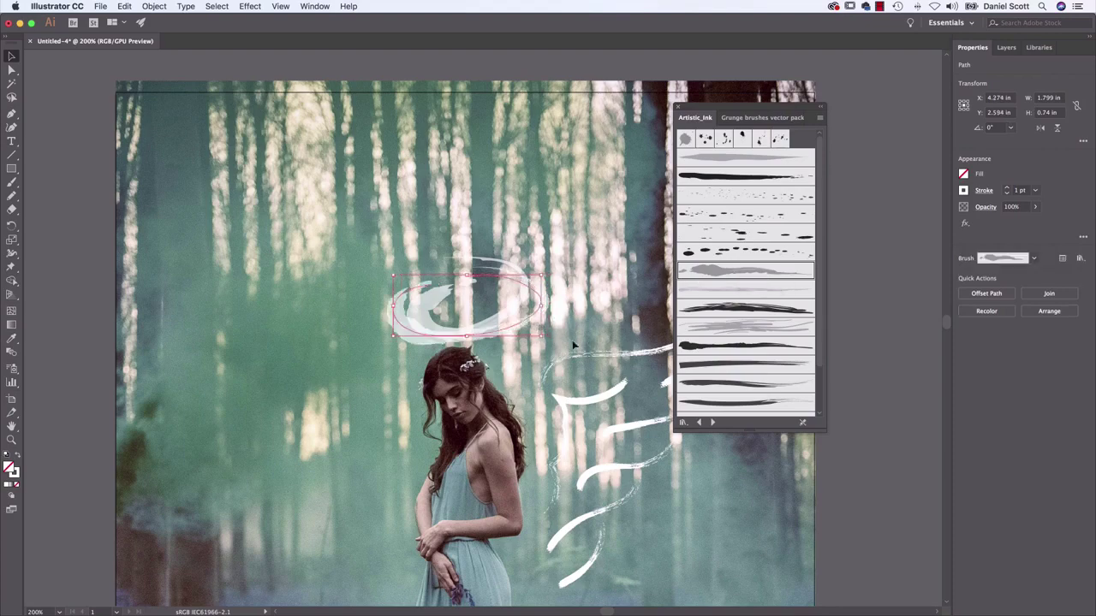
# Raise the second halo loop, narrow it from both sides to match the first, and check the overlapping strokes up close.
pyautogui.click(433, 339)
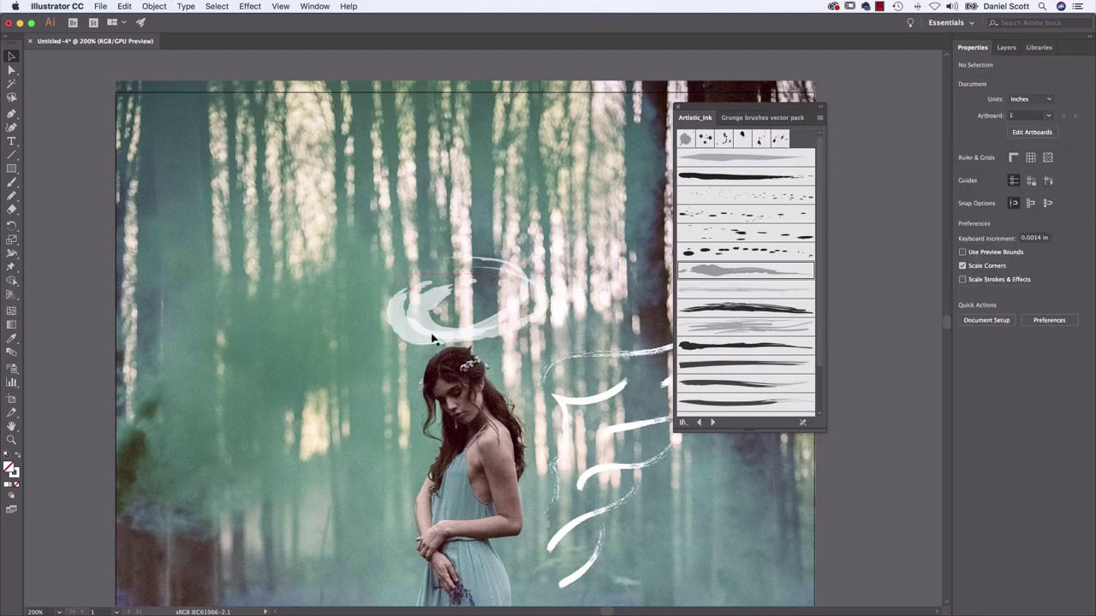
pyautogui.click(514, 314)
pyautogui.moveTo(543, 299); pyautogui.dragTo(525, 299)
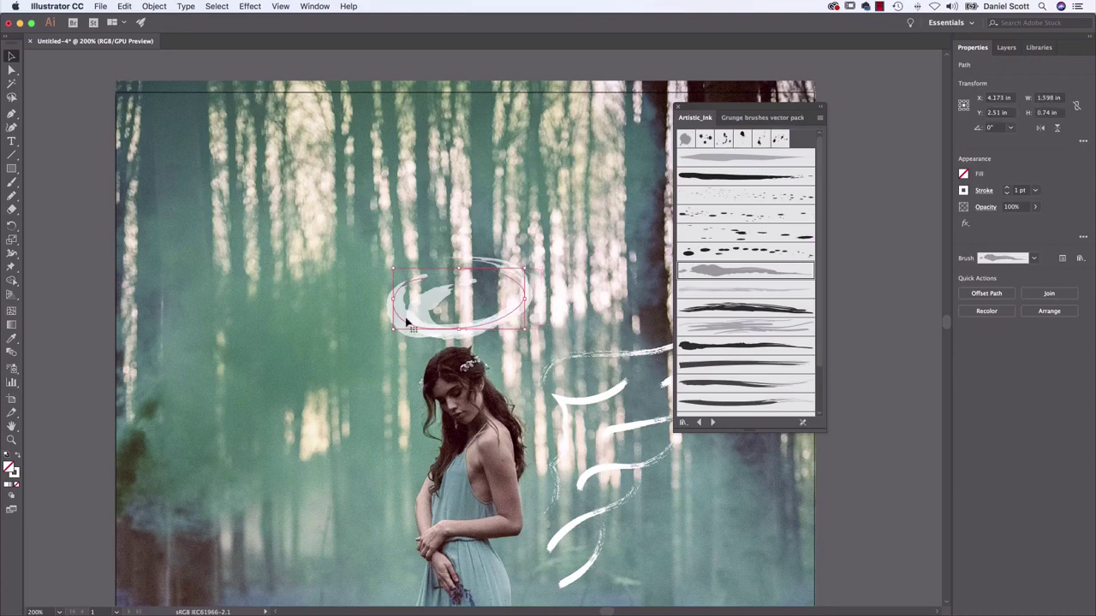
pyautogui.moveTo(394, 299); pyautogui.dragTo(402, 298)
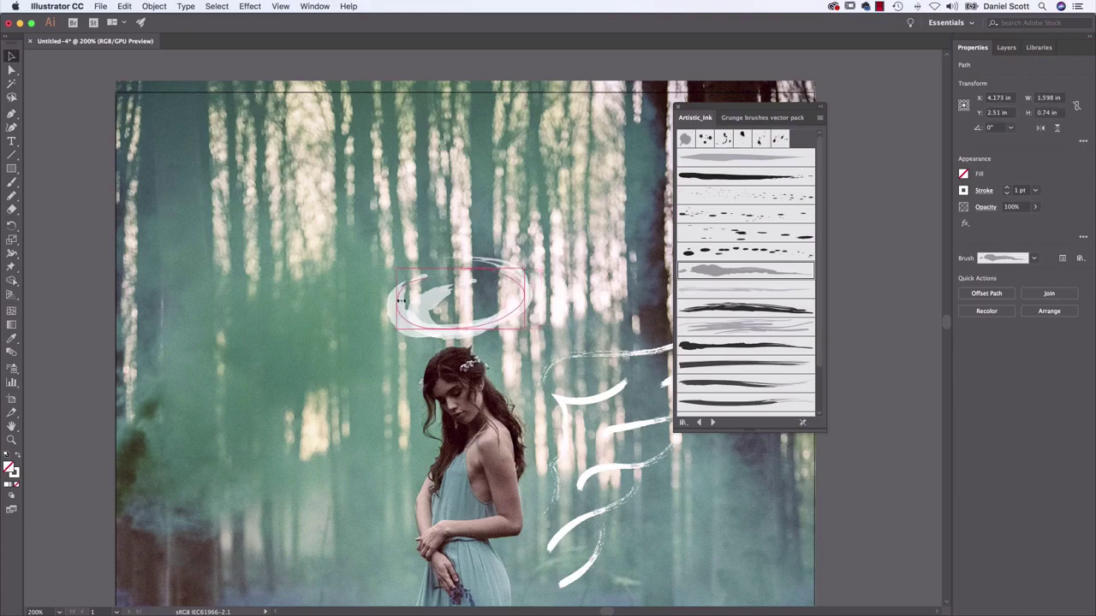
pyautogui.click(404, 351)
pyautogui.scroll(3, 404, 352)
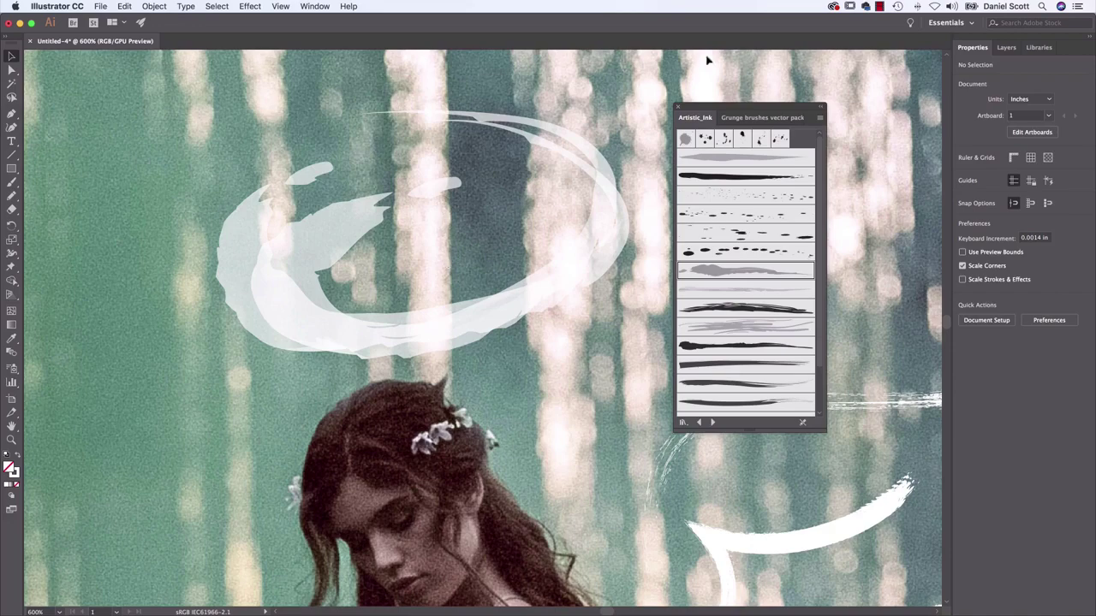
pyautogui.scroll(3, 469, 260)
pyautogui.hscroll(-5, 470, 260)
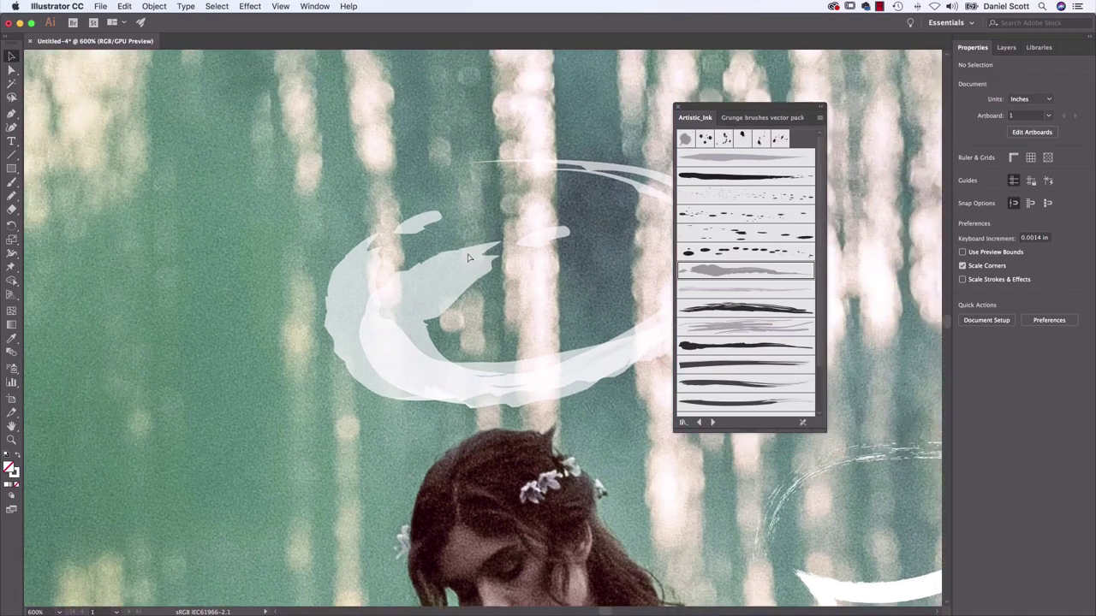
pyautogui.press('super+minus')
pyautogui.press('super+minus')
# Pencil a crown outline about 1.8 in wide and 1.45 in tall beside the halo, after undoing a trial loop, and select it.
pyautogui.click(758, 256)
pyautogui.click(12, 195)
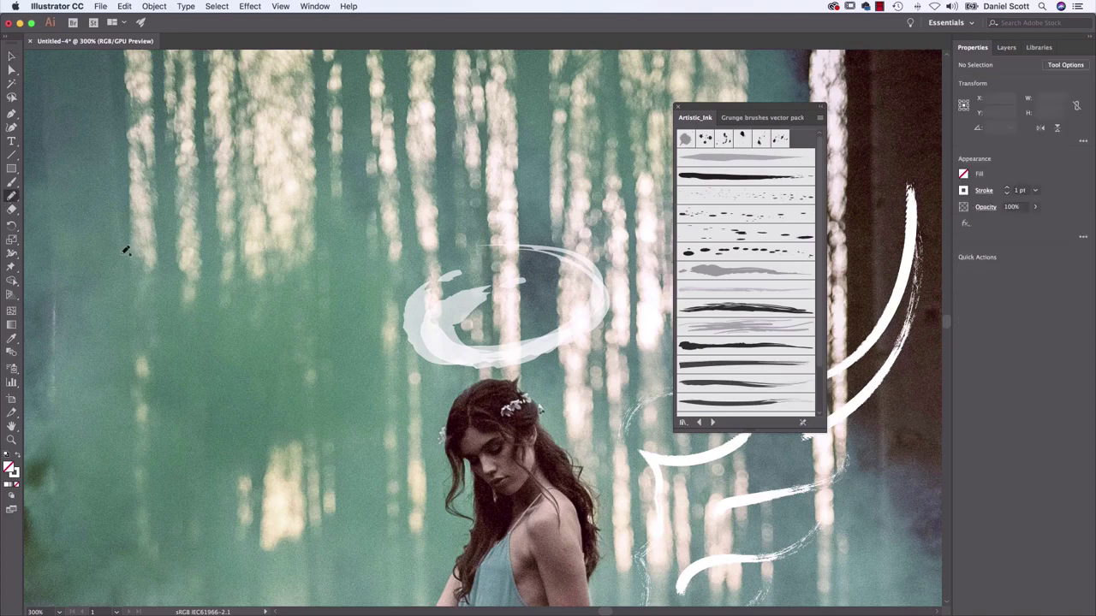
pyautogui.moveTo(189, 195)
pyautogui.mouseDown()
pyautogui.moveTo(137, 248)
pyautogui.moveTo(218, 200)
pyautogui.mouseUp()
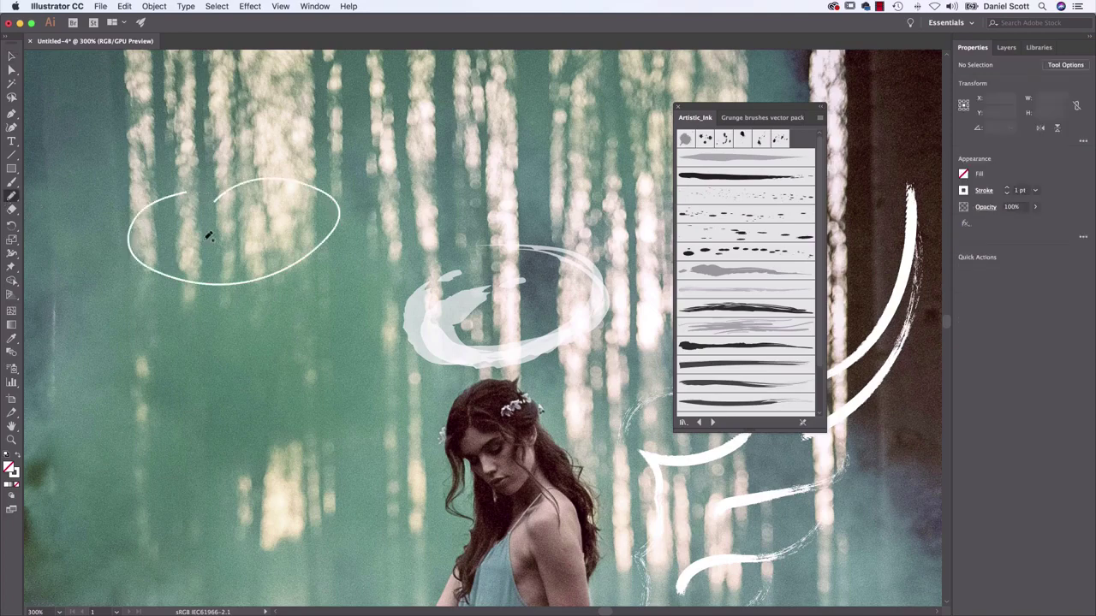
pyautogui.press('super+z')
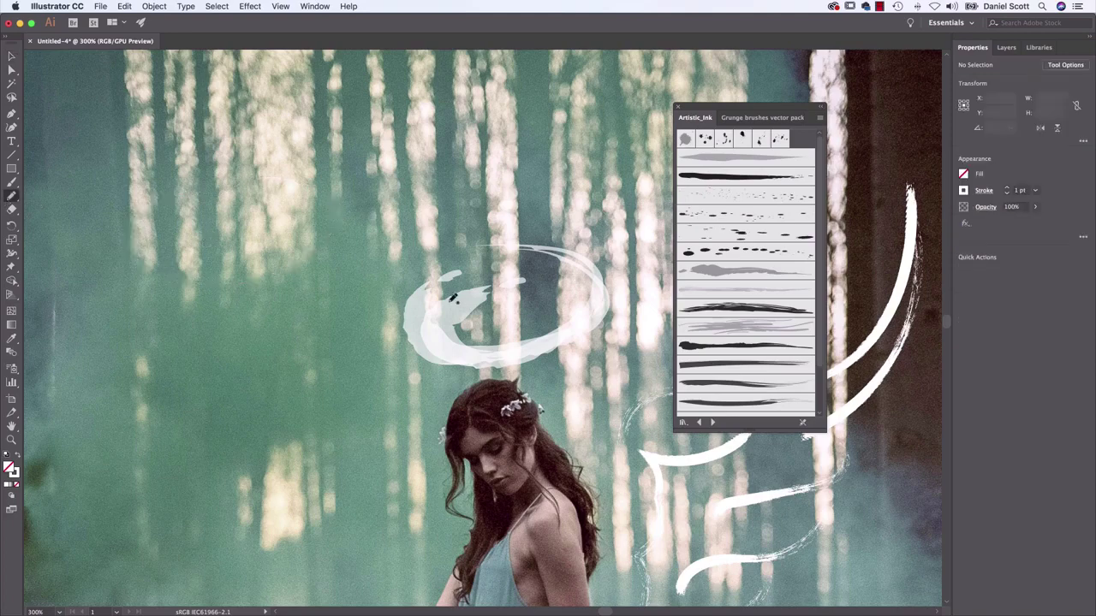
pyautogui.moveTo(180, 199)
pyautogui.mouseDown()
pyautogui.moveTo(254, 225)
pyautogui.moveTo(395, 129)
pyautogui.moveTo(190, 271)
pyautogui.moveTo(184, 306)
pyautogui.mouseUp()
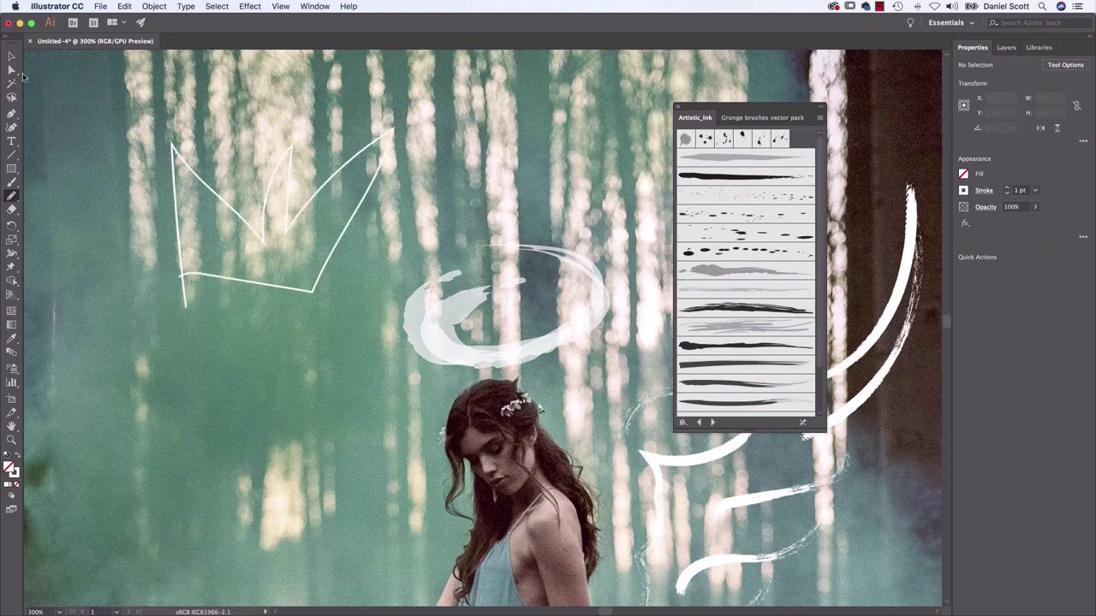
pyautogui.click(12, 57)
pyautogui.click(296, 216)
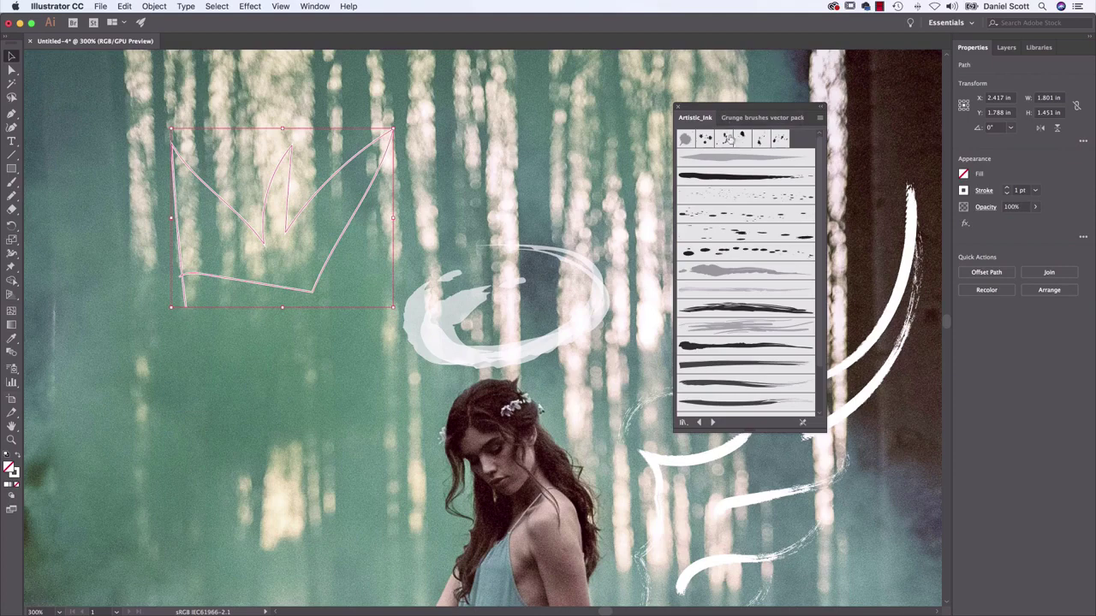
# Try the Ink Spots, Ink Splats, Ink Drop and Ink Bomb brushes on the crown outline and delete it.
pyautogui.click(724, 141)
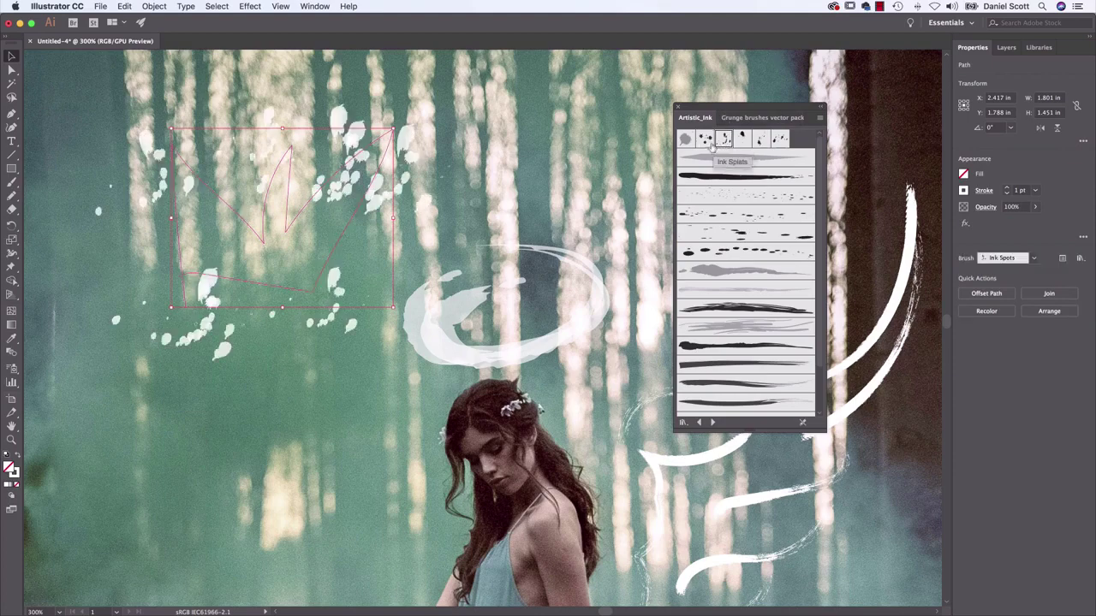
pyautogui.click(705, 139)
pyautogui.click(686, 140)
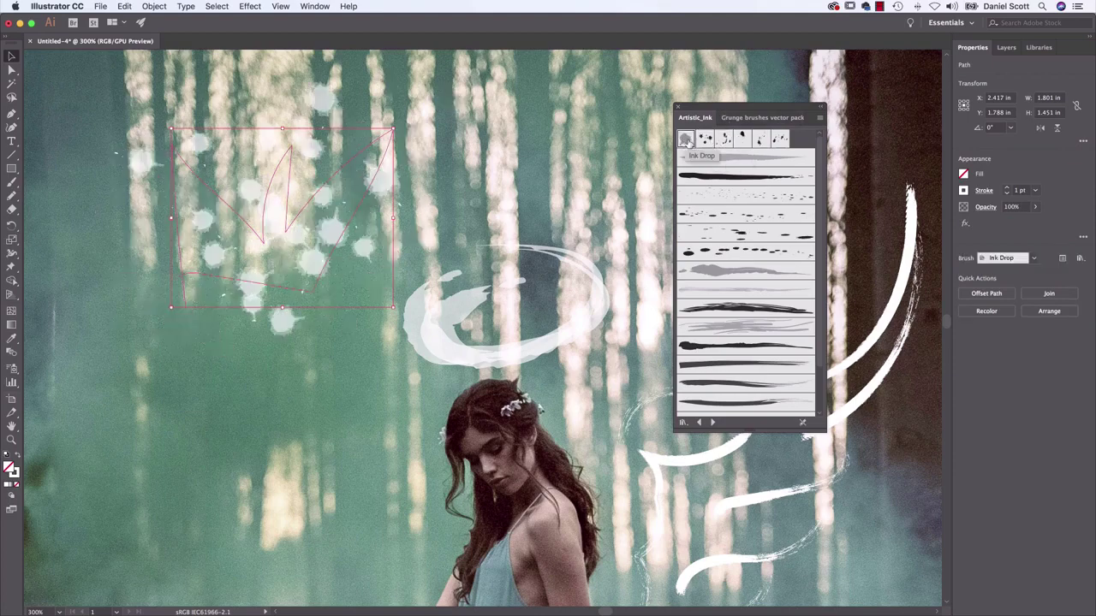
pyautogui.click(741, 139)
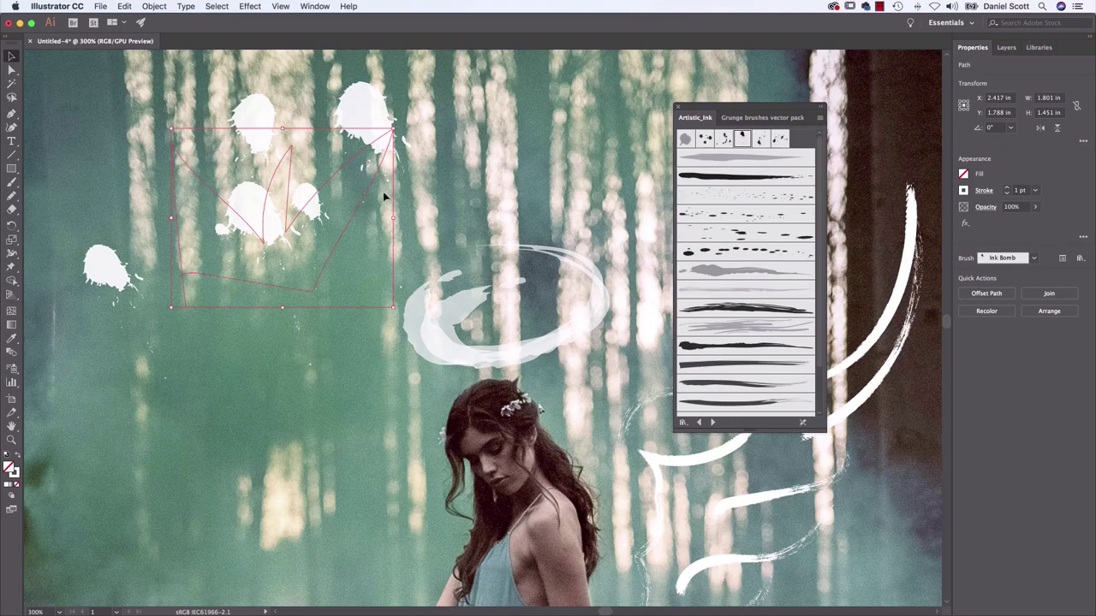
pyautogui.press('Delete')
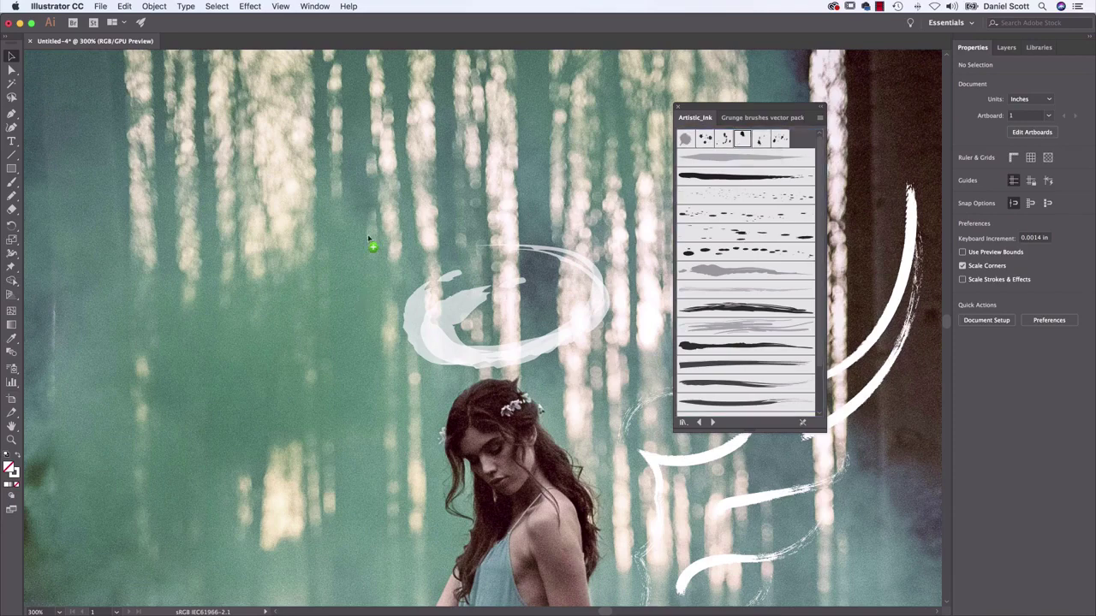
# Place the Ink Bomb and Ink Splats brush artwork directly on the photo beside the halo, with the splats group below the ink bomb.
pyautogui.click(270, 213)
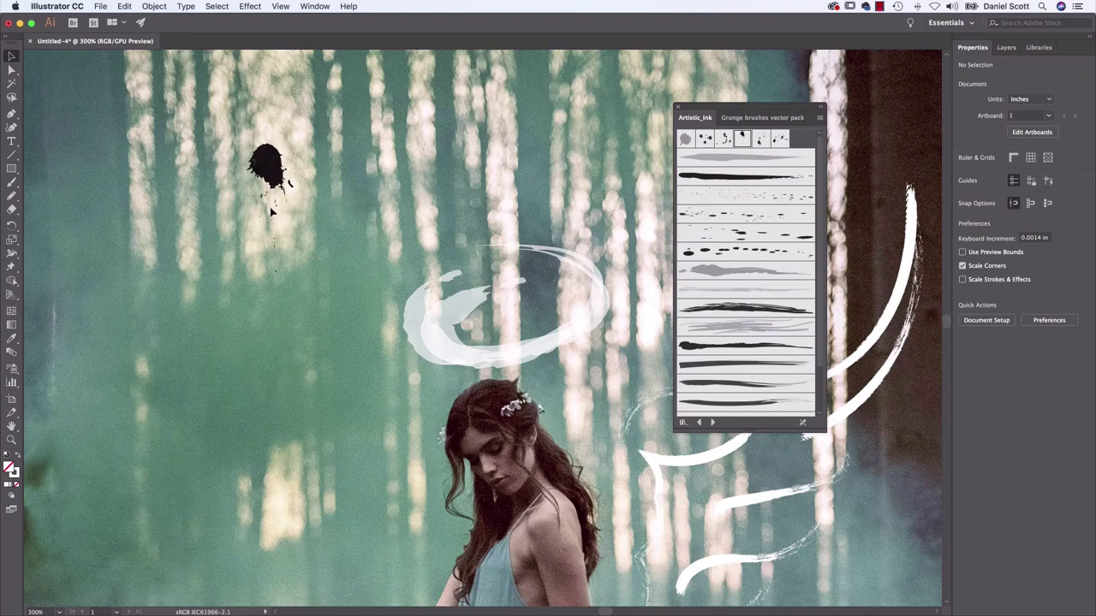
pyautogui.click(704, 138)
pyautogui.moveTo(360, 241); pyautogui.dragTo(257, 312)
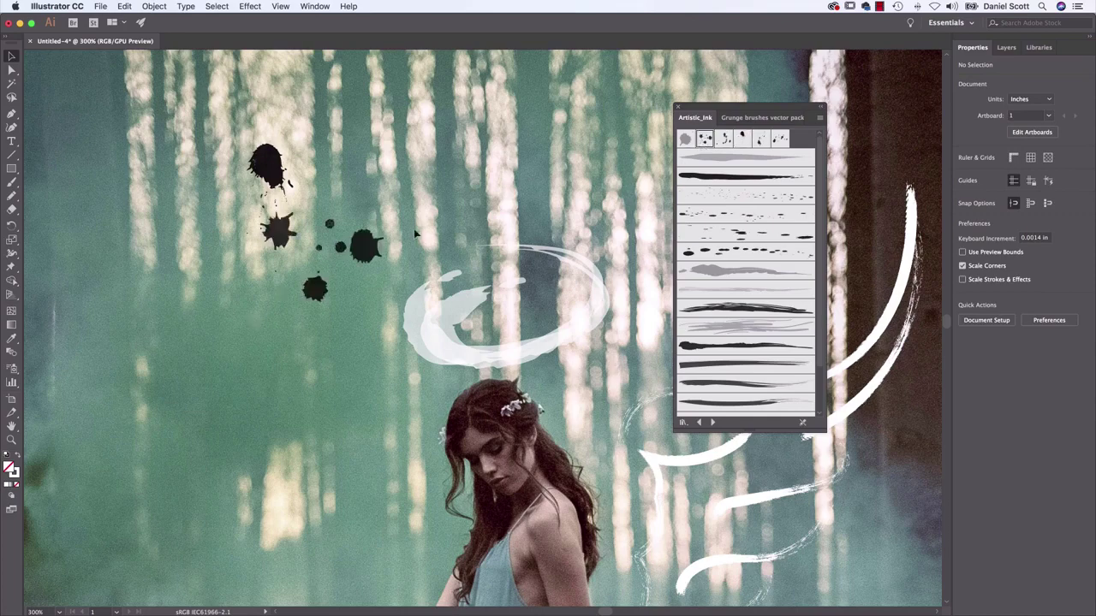
pyautogui.moveTo(364, 247); pyautogui.dragTo(350, 317)
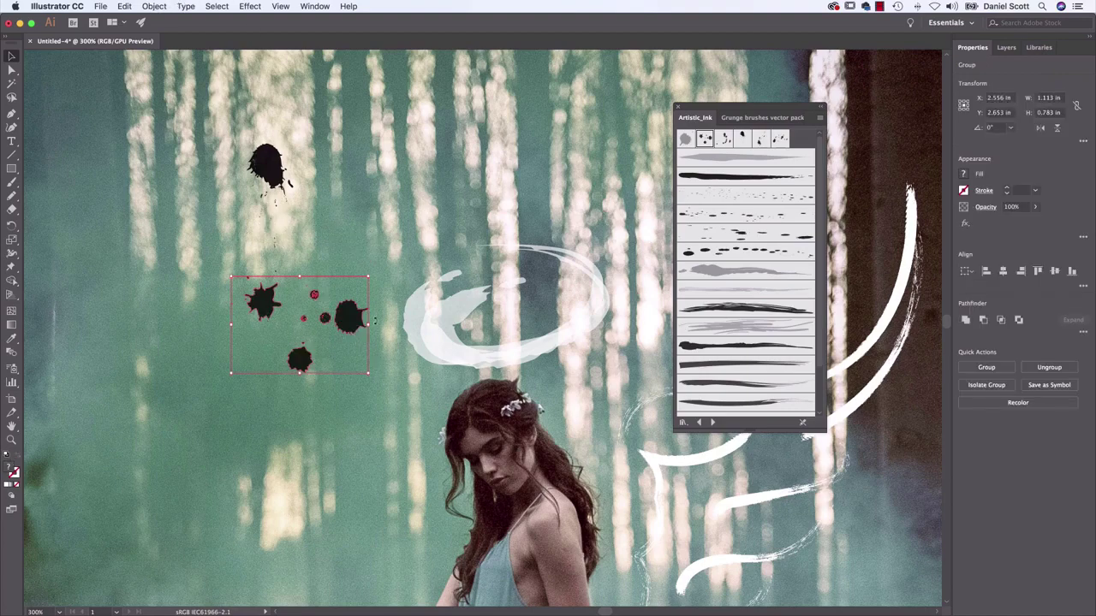
# Ungroup the ink splats artwork until each splat is a separate object, and clear the selection.
pyautogui.click(154, 6)
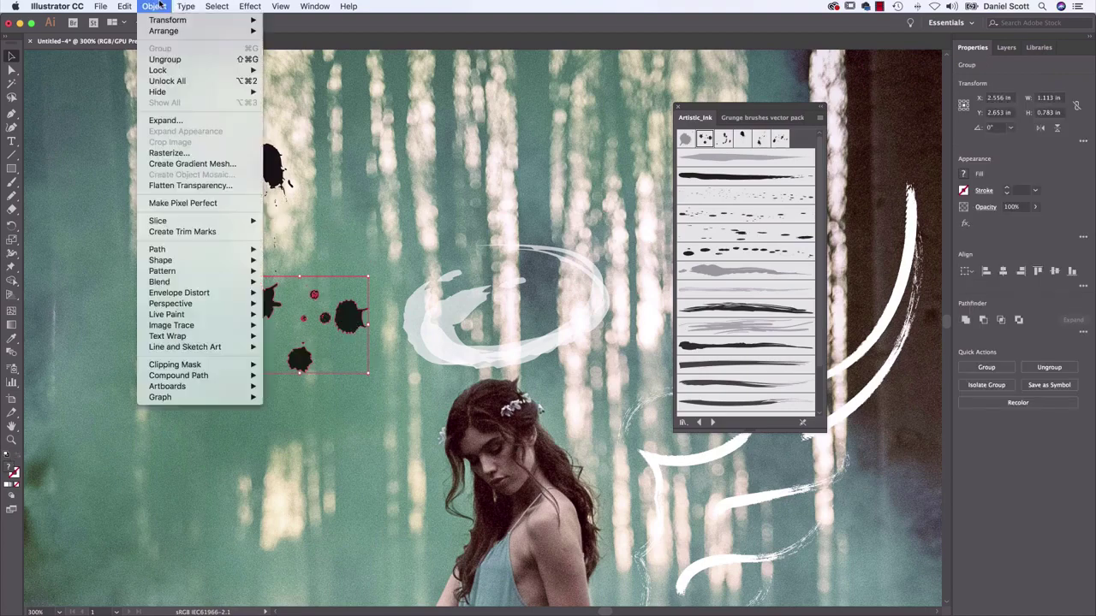
pyautogui.click(170, 63)
pyautogui.click(332, 219)
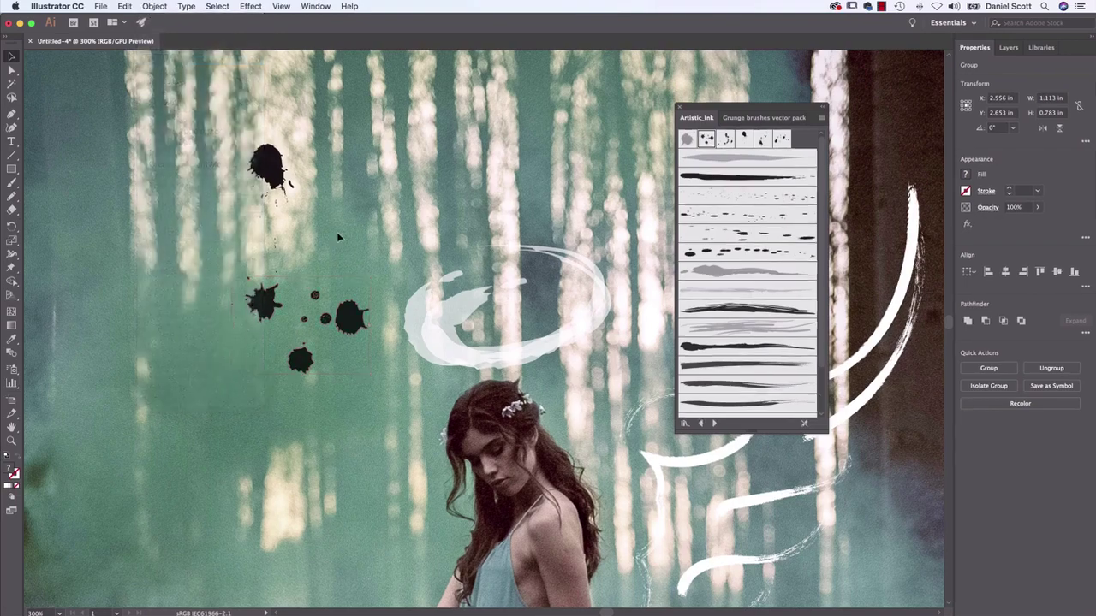
pyautogui.moveTo(331, 219); pyautogui.dragTo(231, 381)
pyautogui.click(154, 6)
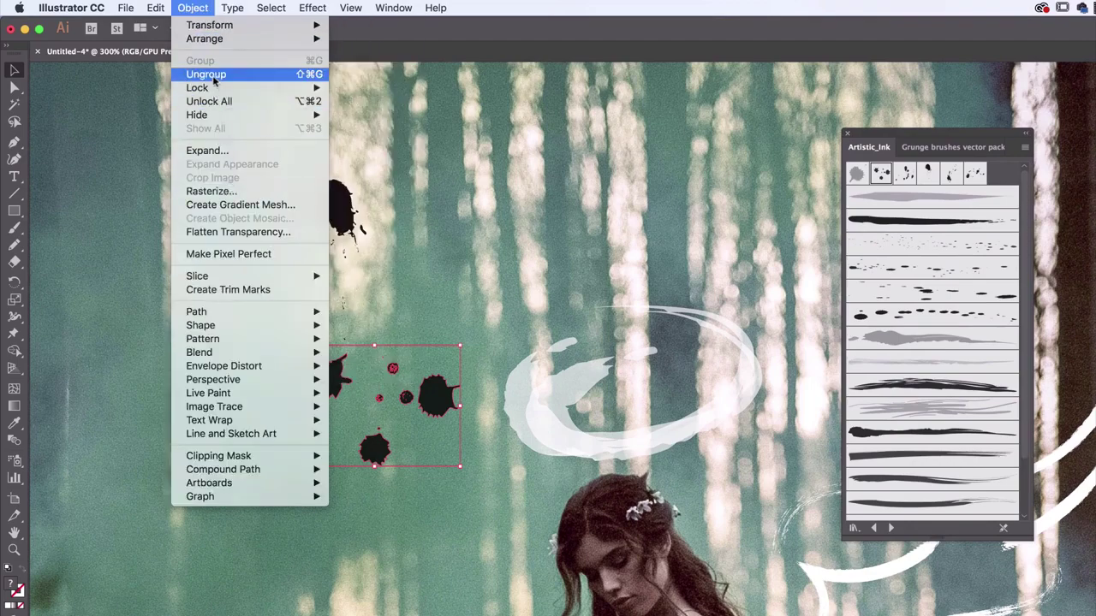
pyautogui.click(304, 76)
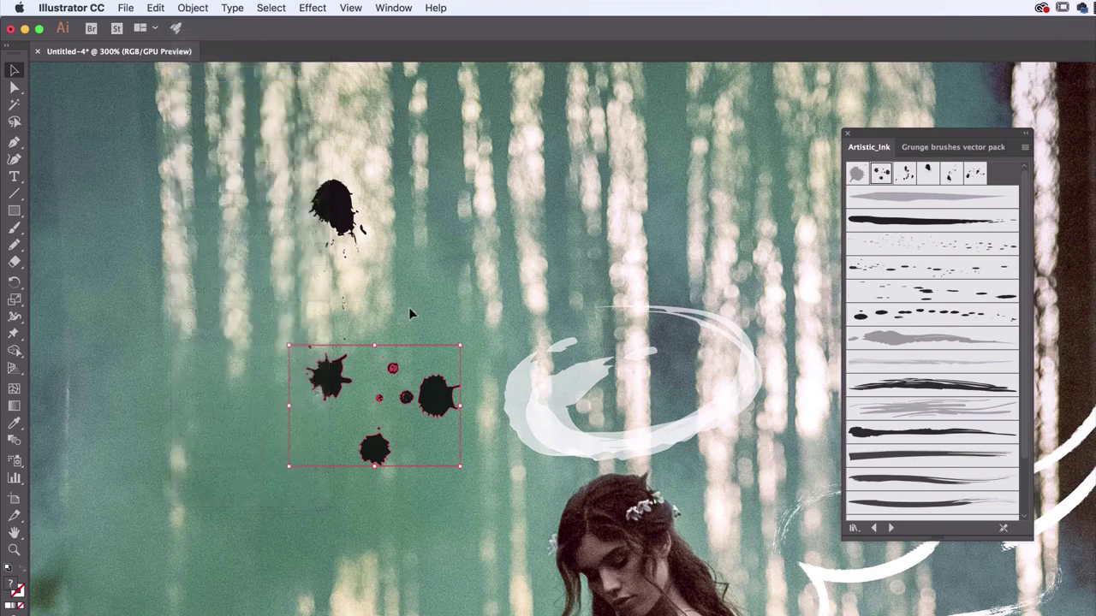
pyautogui.press('super+shift+a')
# Delete the large ink splat closest to the halo from the ungrouped splats.
pyautogui.click(434, 414)
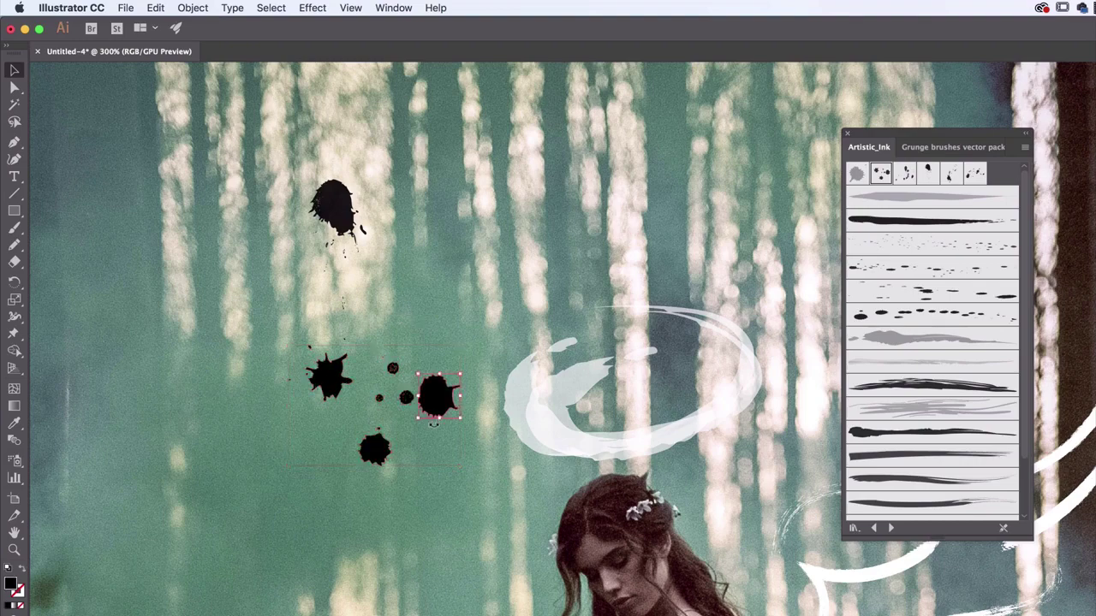
pyautogui.moveTo(434, 414); pyautogui.dragTo(494, 309)
pyautogui.press('Delete')
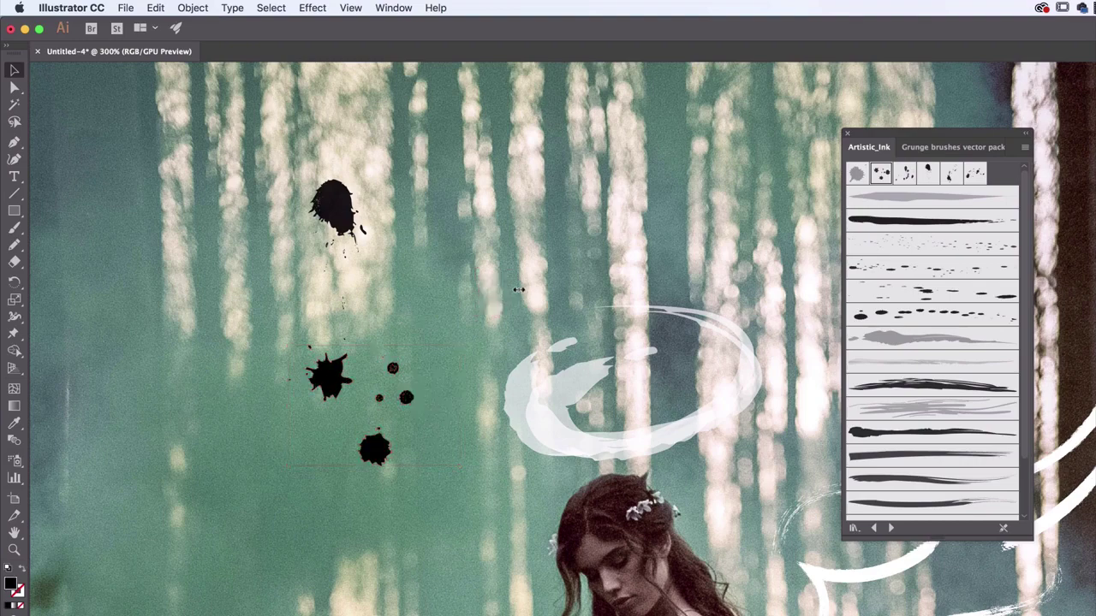
# Rotate the spiky ink splat to 315° and place a copy of it up beside the halo.
pyautogui.click(330, 381)
pyautogui.moveTo(356, 345); pyautogui.dragTo(439, 342)
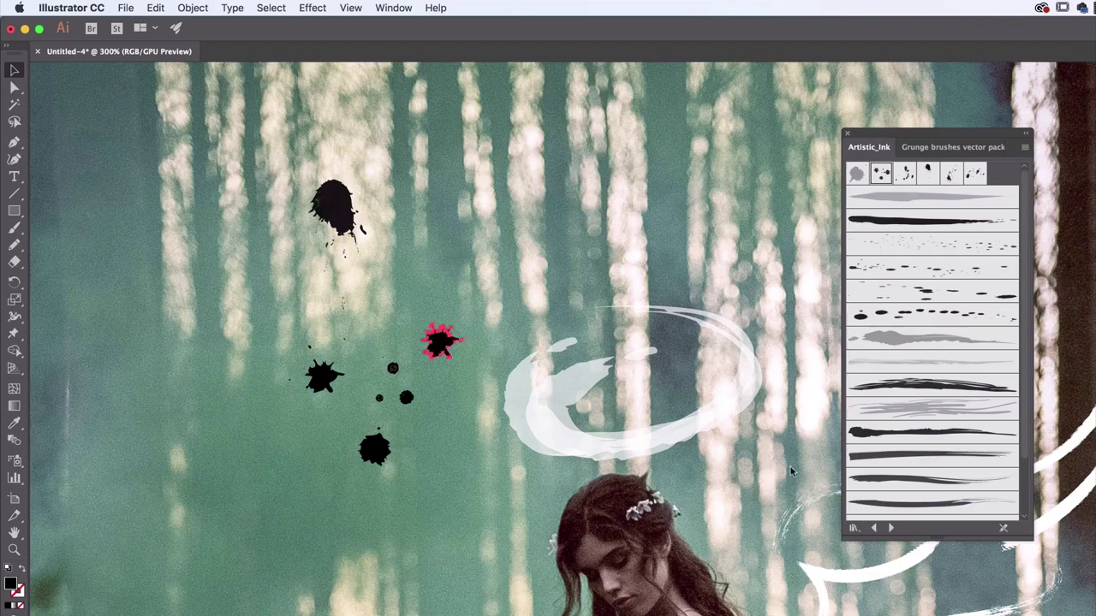
pyautogui.moveTo(727, 499); pyautogui.dragTo(619, 322)
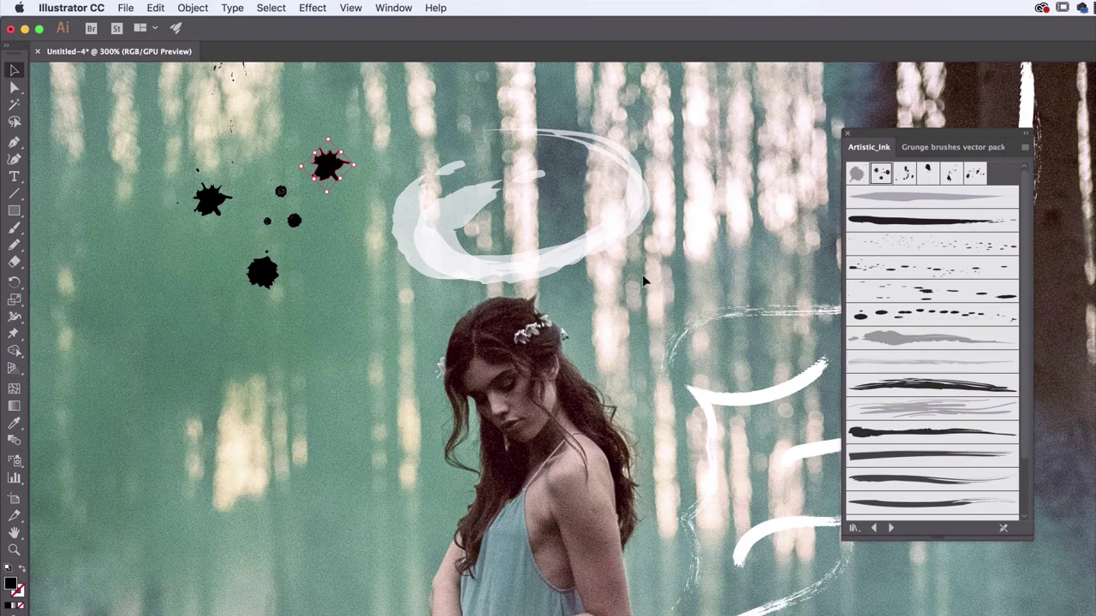
# Switch to Finder, preview the Brushes 02 exercise photo, and return to the forest portrait in Illustrator.
pyautogui.press('super+Tab')
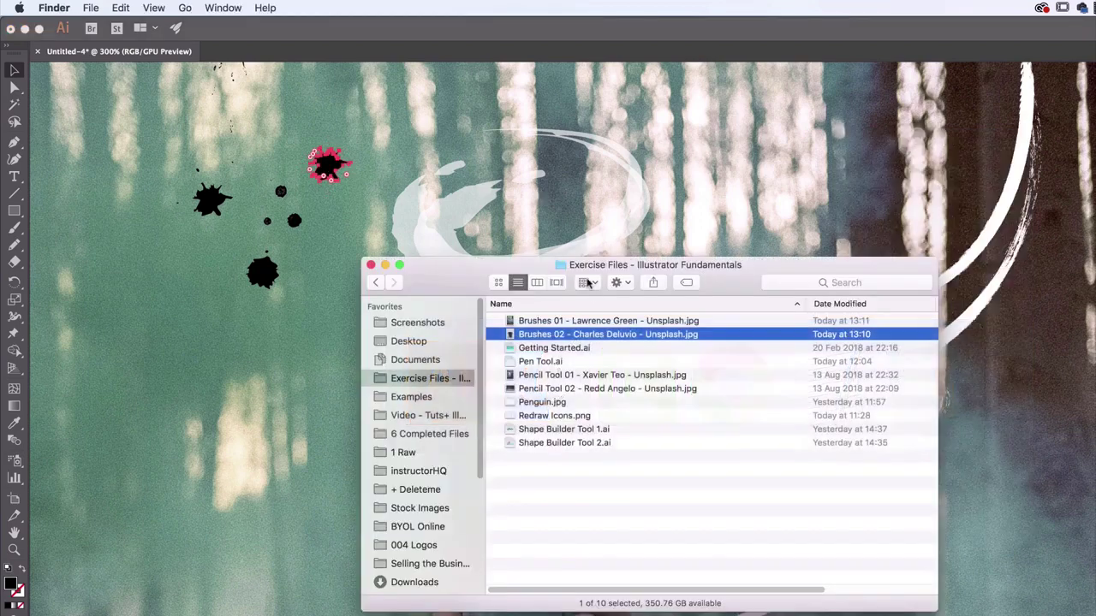
pyautogui.click(526, 322)
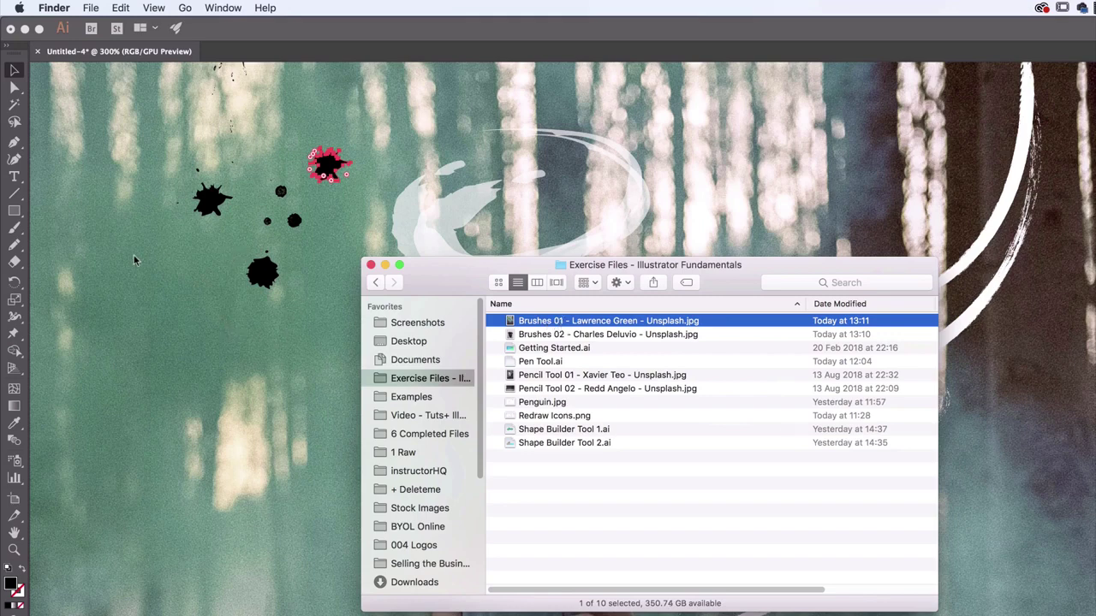
pyautogui.click(548, 335)
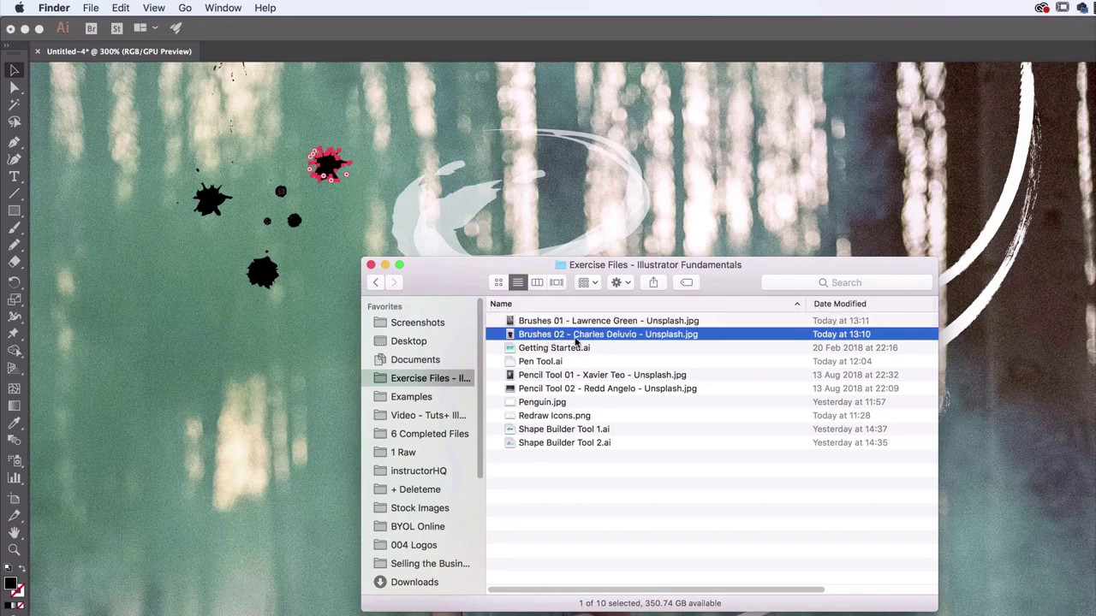
pyautogui.press('space')
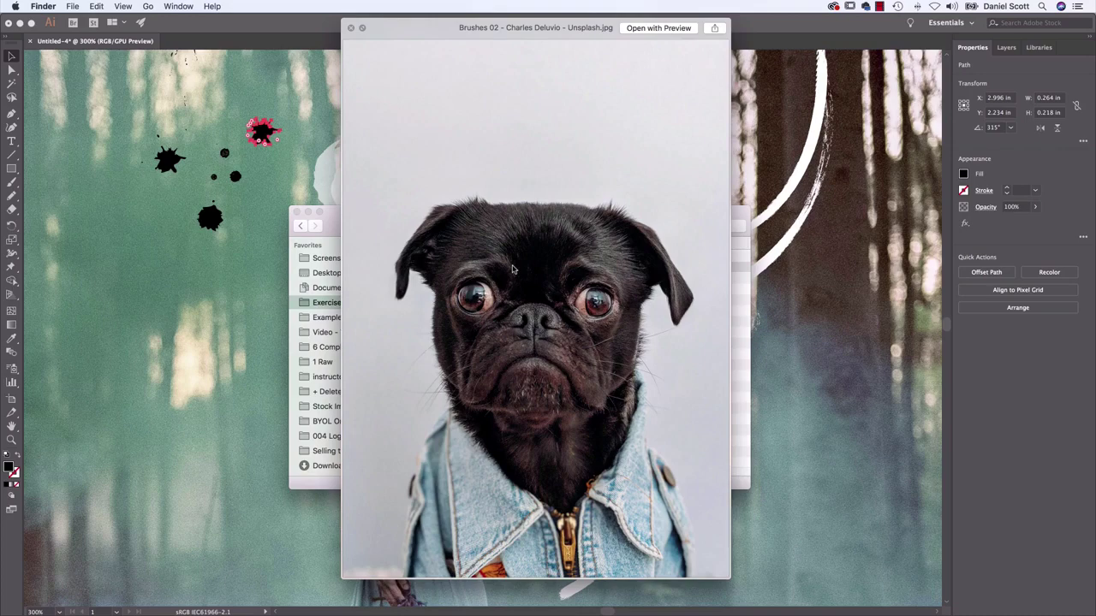
pyautogui.click(829, 306)
pyautogui.click(887, 278)
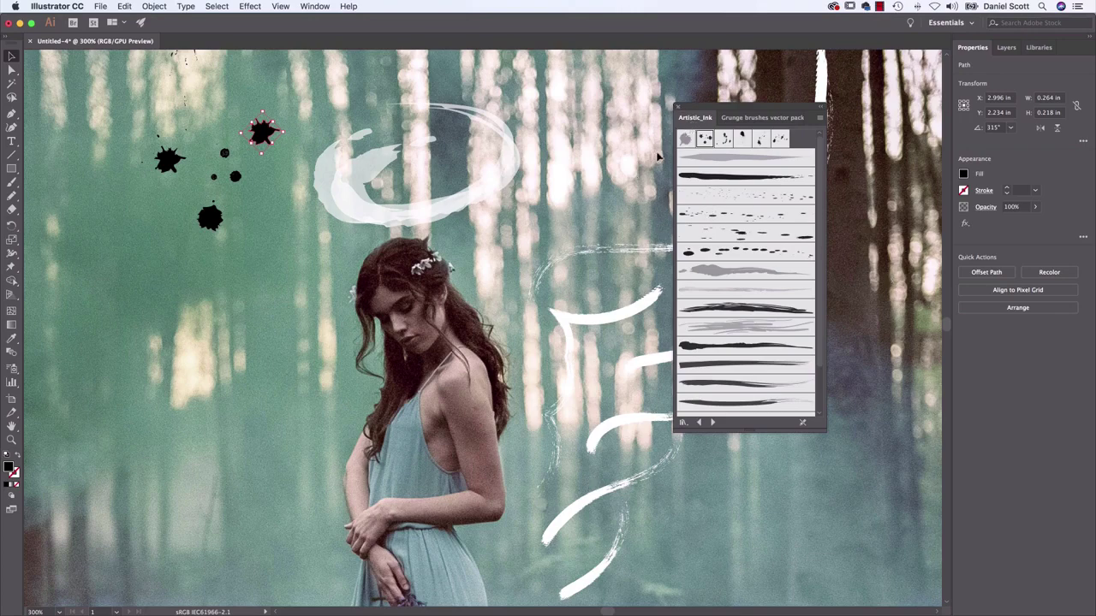
# Compare the brushes in the Grunge brushes vector pack and Artistic_Ink libraries.
pyautogui.click(746, 119)
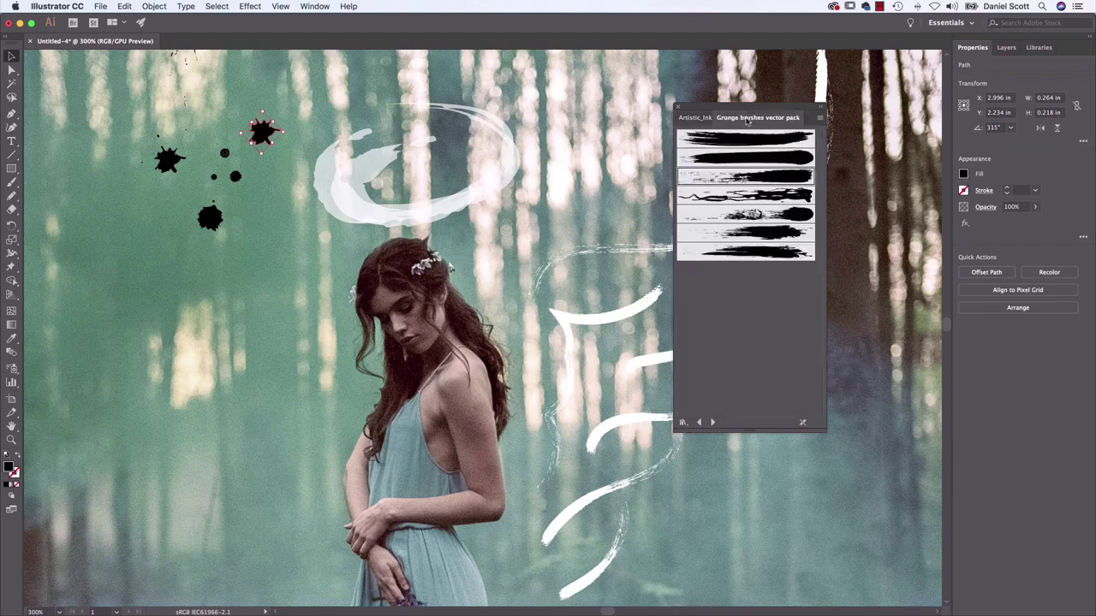
pyautogui.click(687, 119)
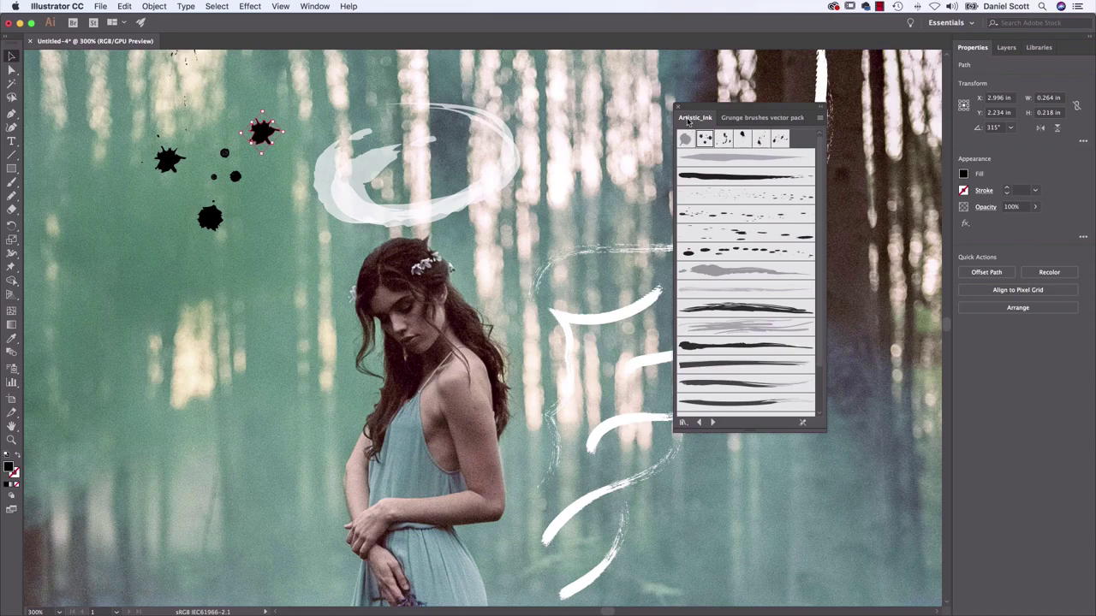
pyautogui.click(261, 132)
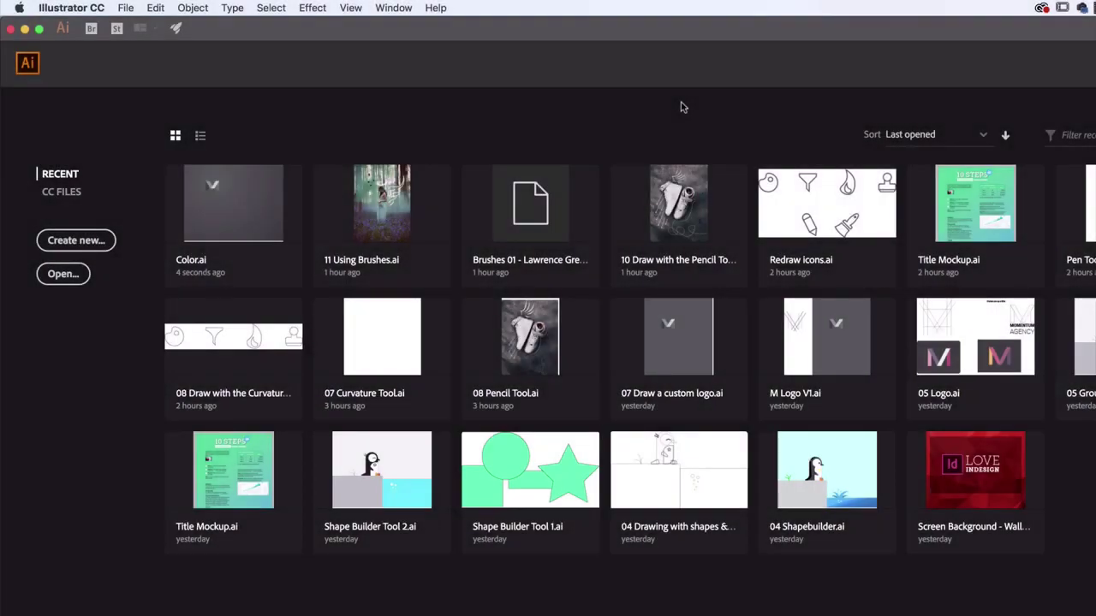
# Open Color.ai from the exercise files folder and magnify the M logo.
pyautogui.click(128, 8)
pyautogui.click(137, 53)
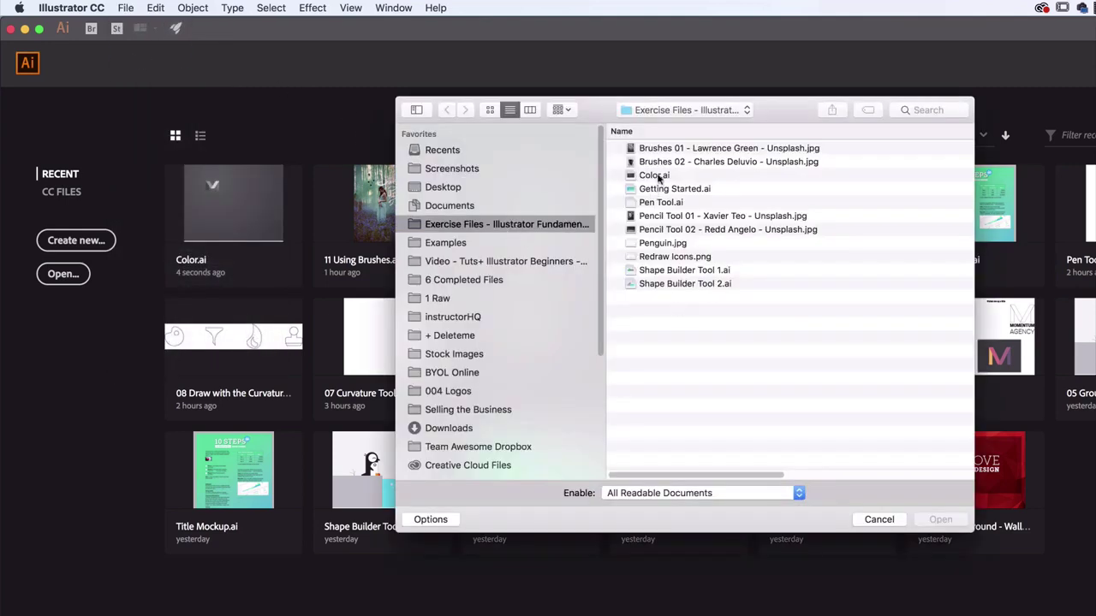
pyautogui.click(660, 177)
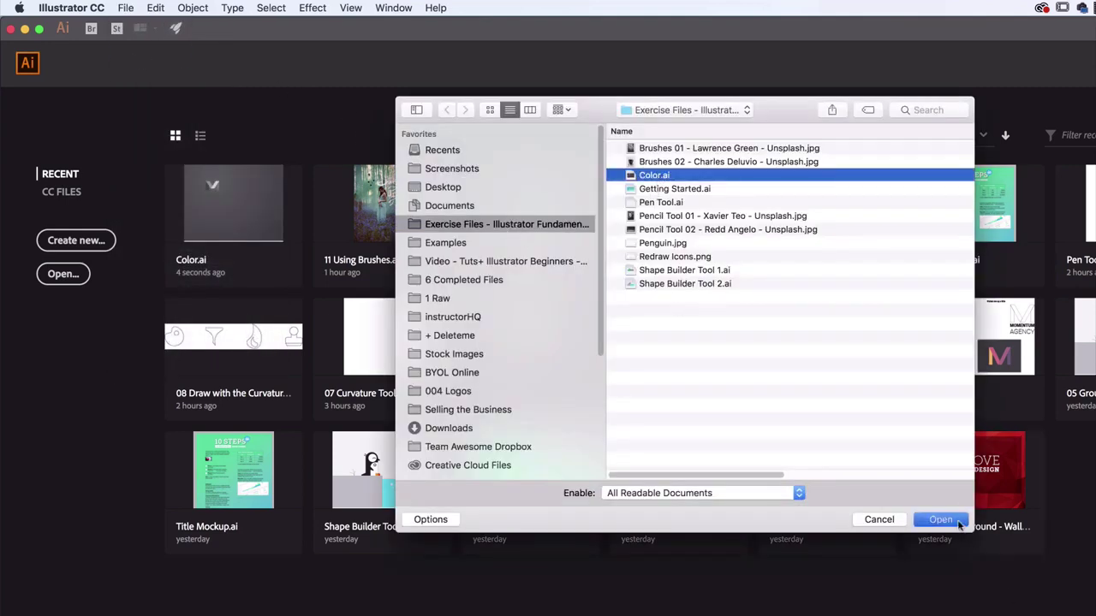
pyautogui.click(940, 520)
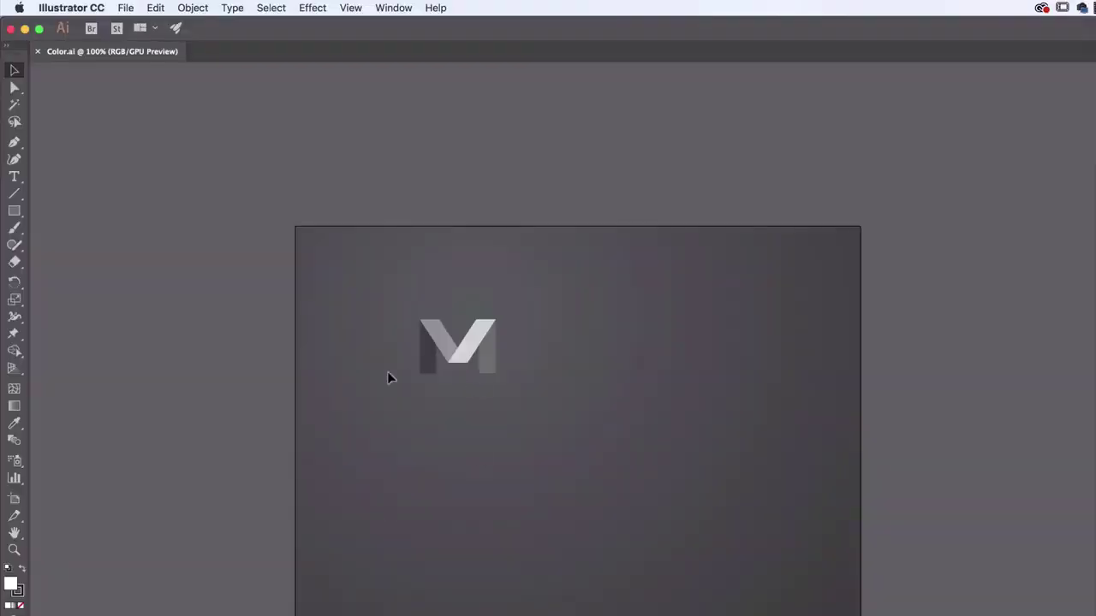
pyautogui.press('super+equal')
pyautogui.press('super+equal')
pyautogui.moveTo(365, 286); pyautogui.dragTo(785, 362)
pyautogui.press('super+equal')
pyautogui.press('super+equal')
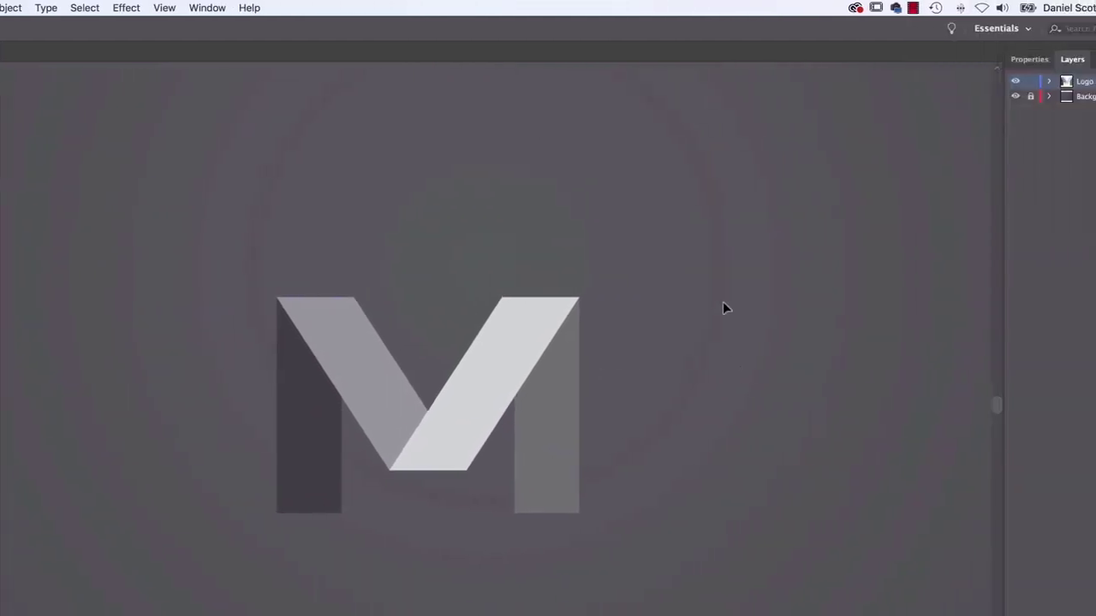
# Show the document properties and check the Smart Guides setting.
pyautogui.click(938, 60)
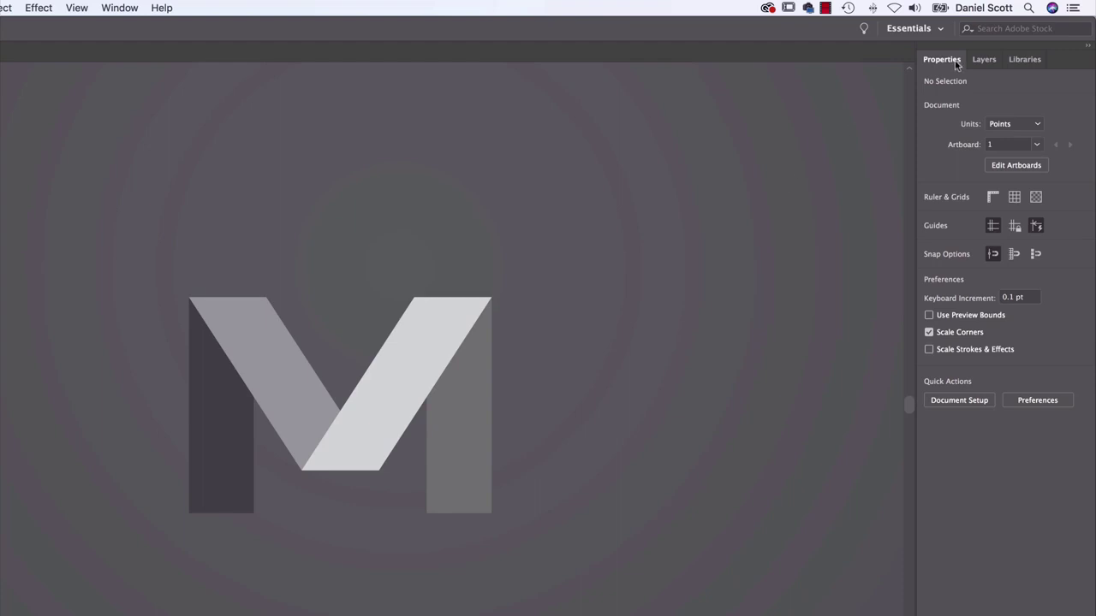
pyautogui.click(77, 8)
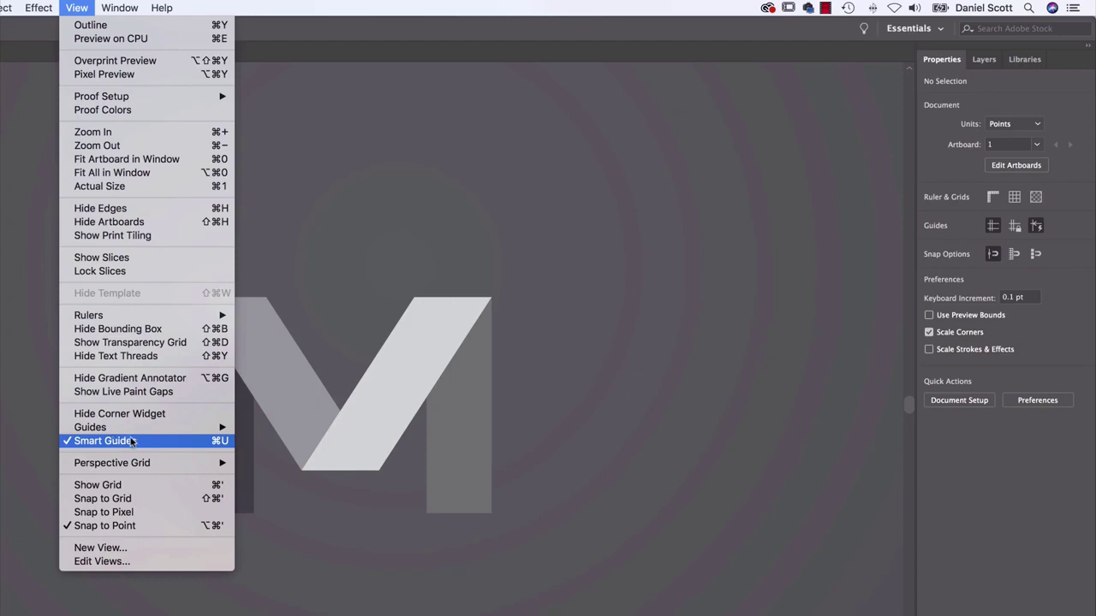
pyautogui.click(94, 441)
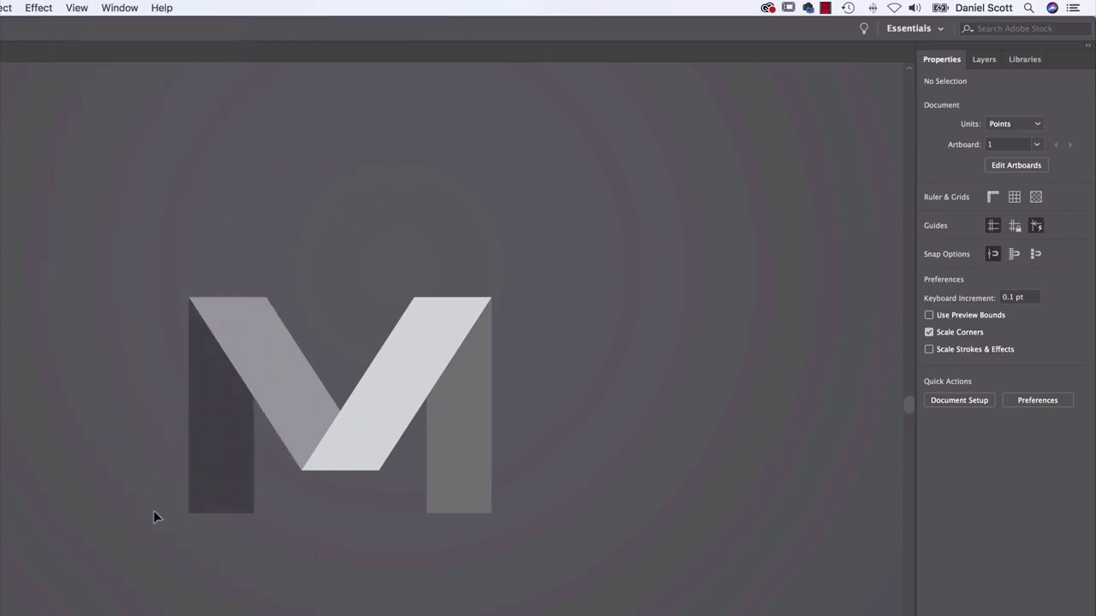
# Fill the logo's lightest diagonal band with yellow-green #e3ff4a using the color mixer.
pyautogui.click(366, 426)
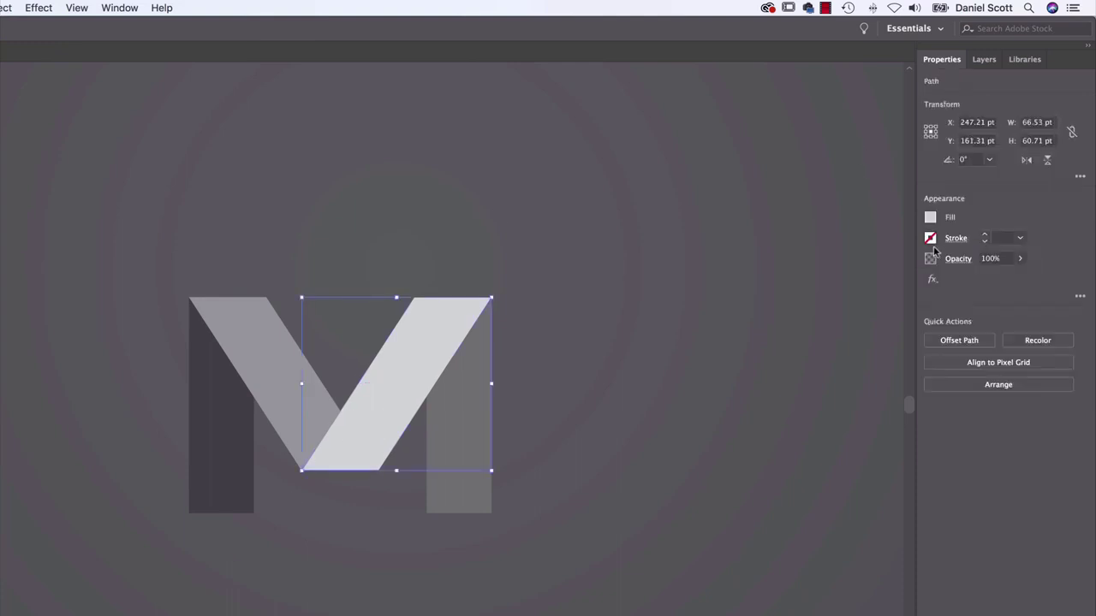
pyautogui.click(930, 219)
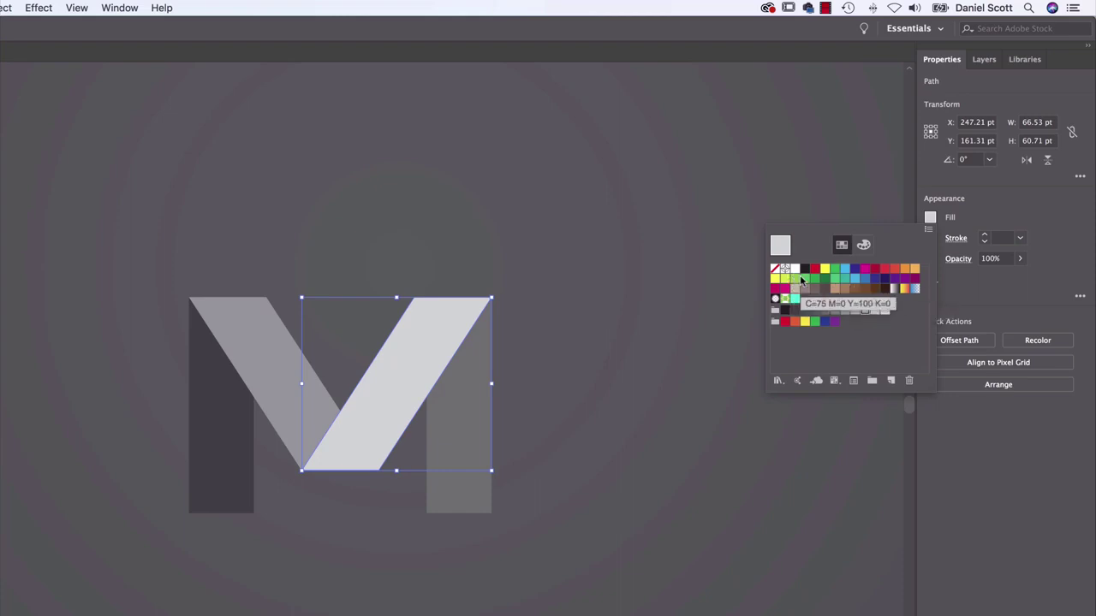
pyautogui.click(863, 245)
pyautogui.moveTo(821, 364)
pyautogui.mouseDown()
pyautogui.moveTo(874, 361)
pyautogui.moveTo(801, 361)
pyautogui.mouseUp()
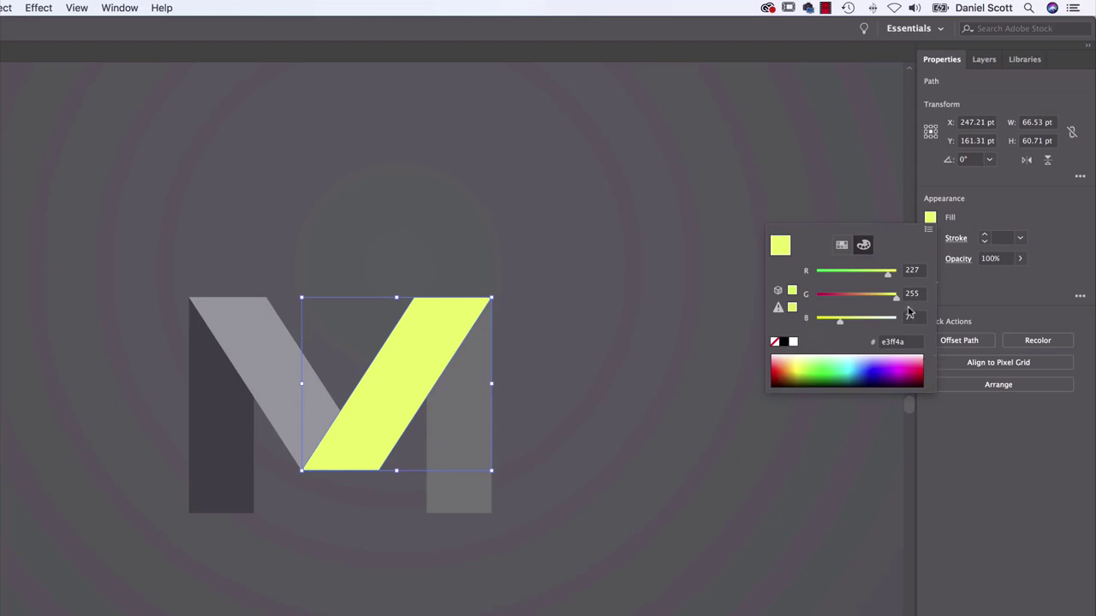
pyautogui.click(904, 342)
pyautogui.moveTo(904, 342); pyautogui.dragTo(879, 342)
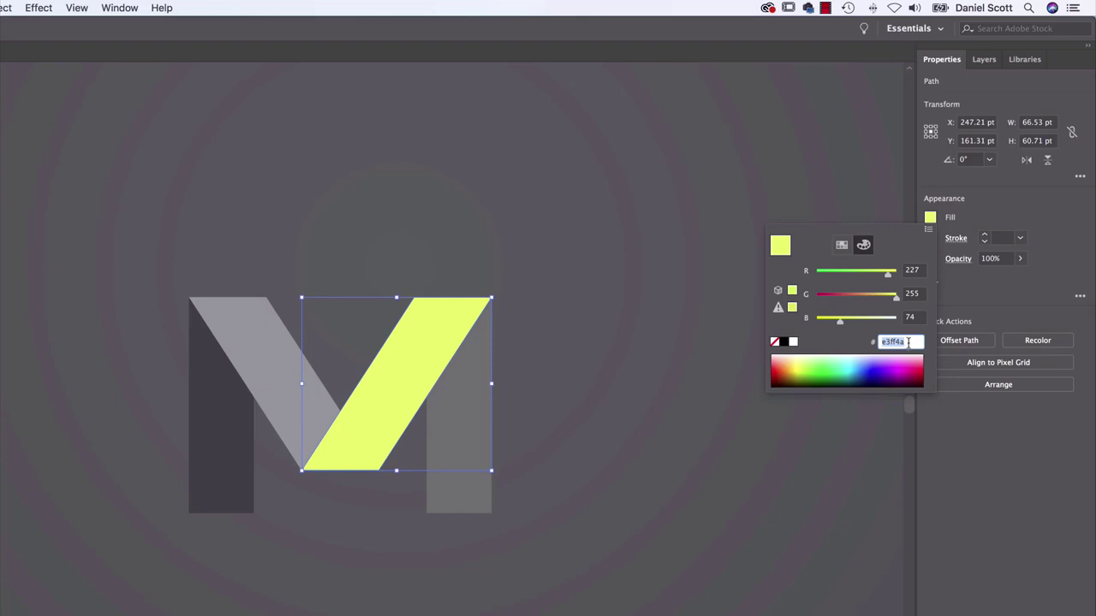
pyautogui.press('Return')
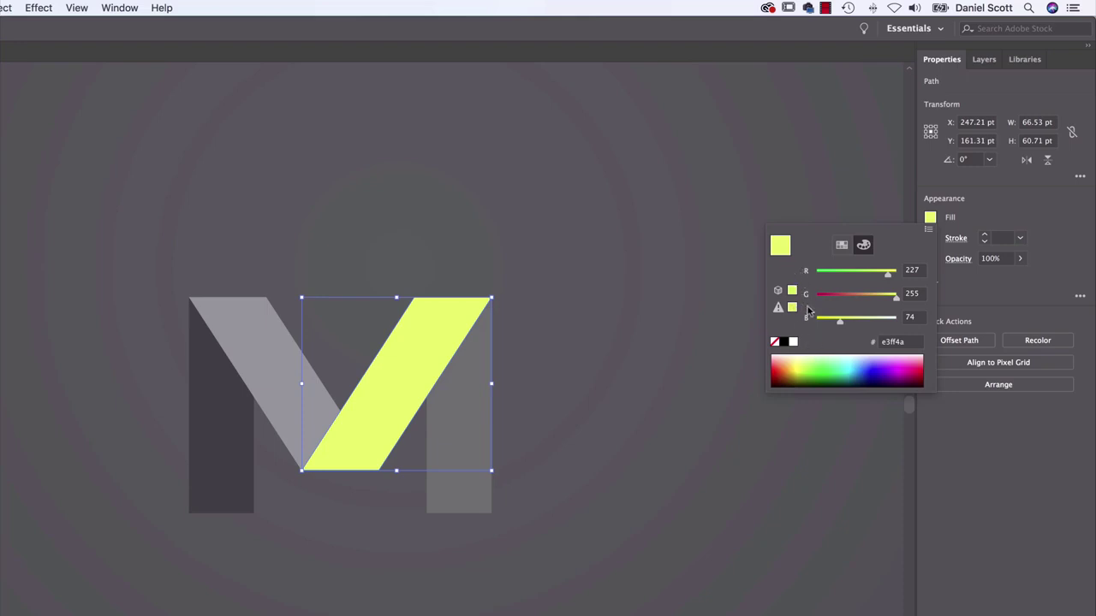
# Deselect the logo and check which color mode the document uses.
pyautogui.click(399, 198)
pyautogui.click(200, 174)
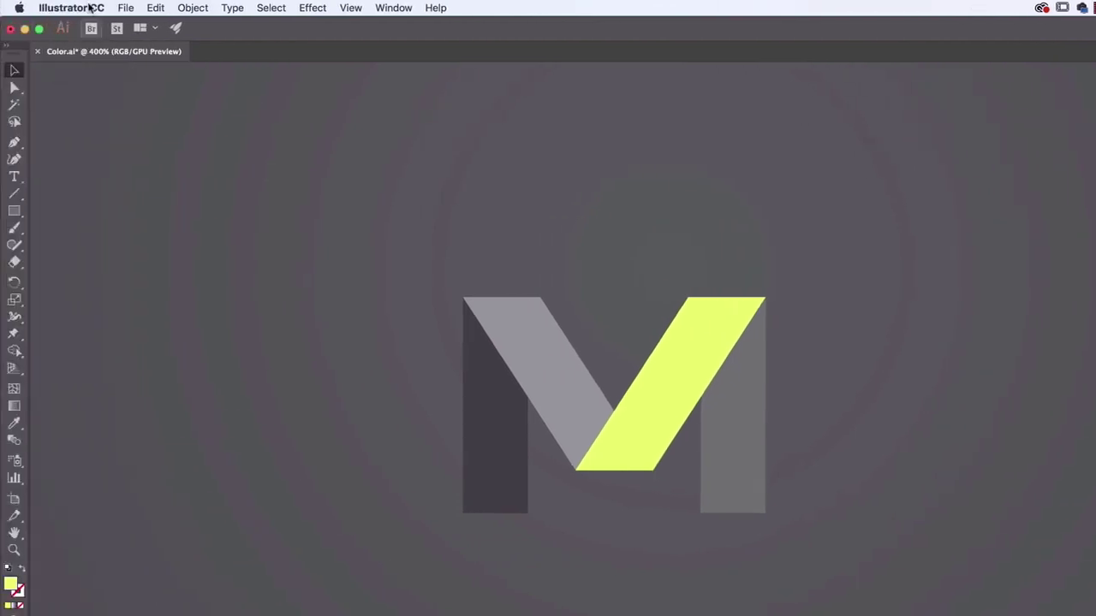
pyautogui.click(126, 8)
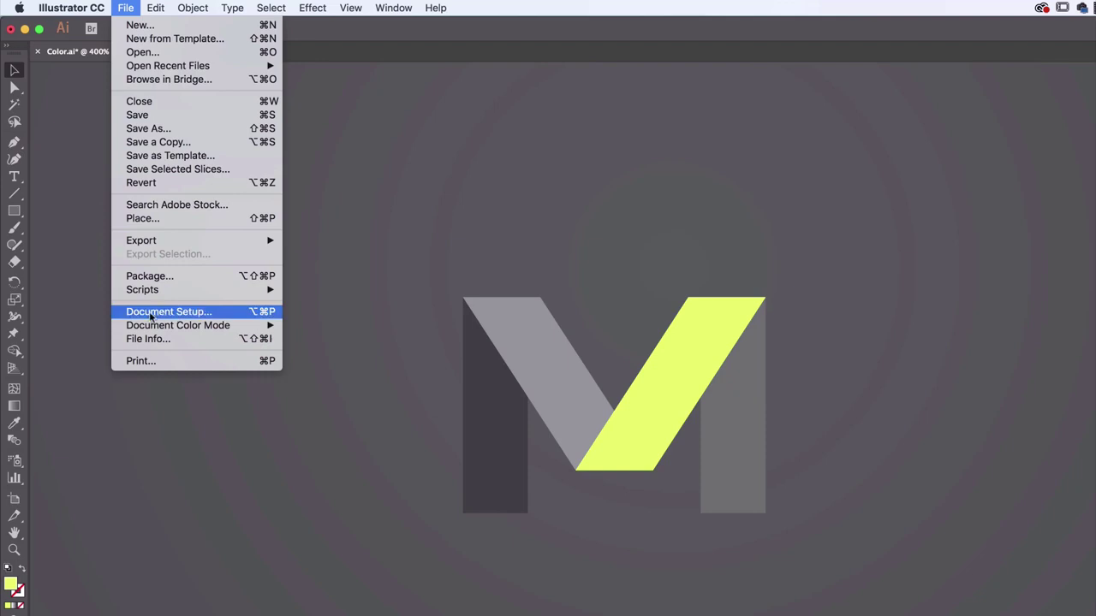
pyautogui.moveTo(149, 326)
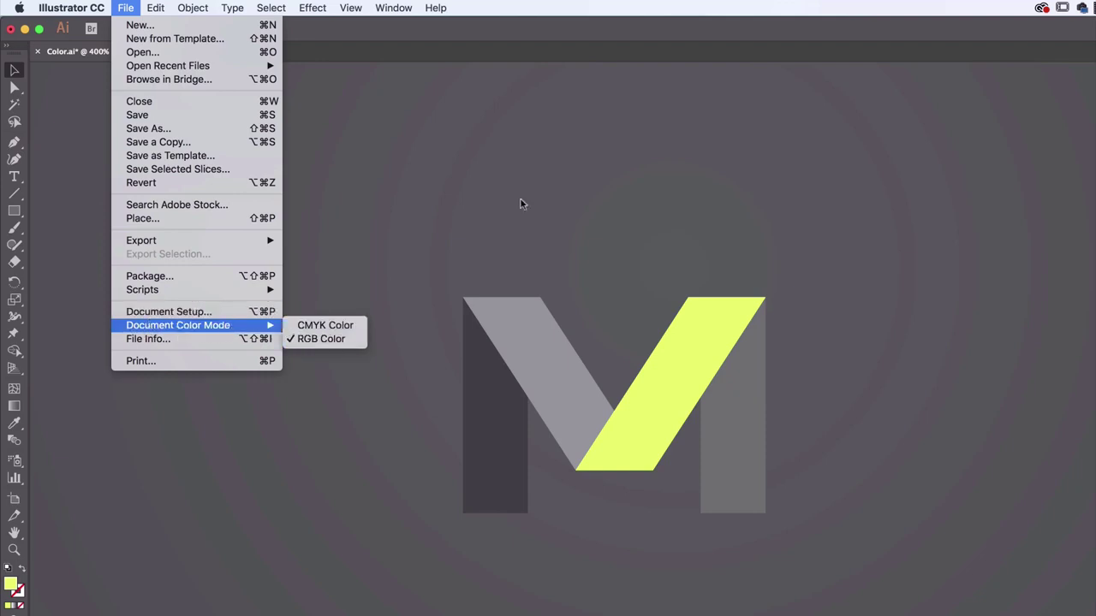
pyautogui.click(545, 189)
# Reselect the yellow-green band and switch its fill color sliders to HSB.
pyautogui.click(685, 355)
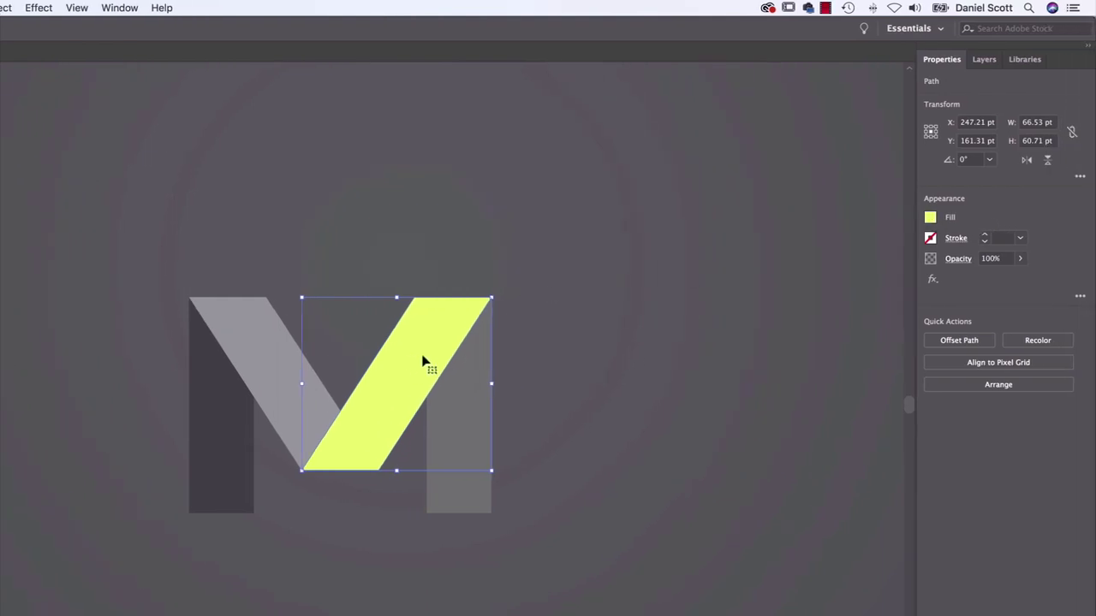
pyautogui.click(931, 218)
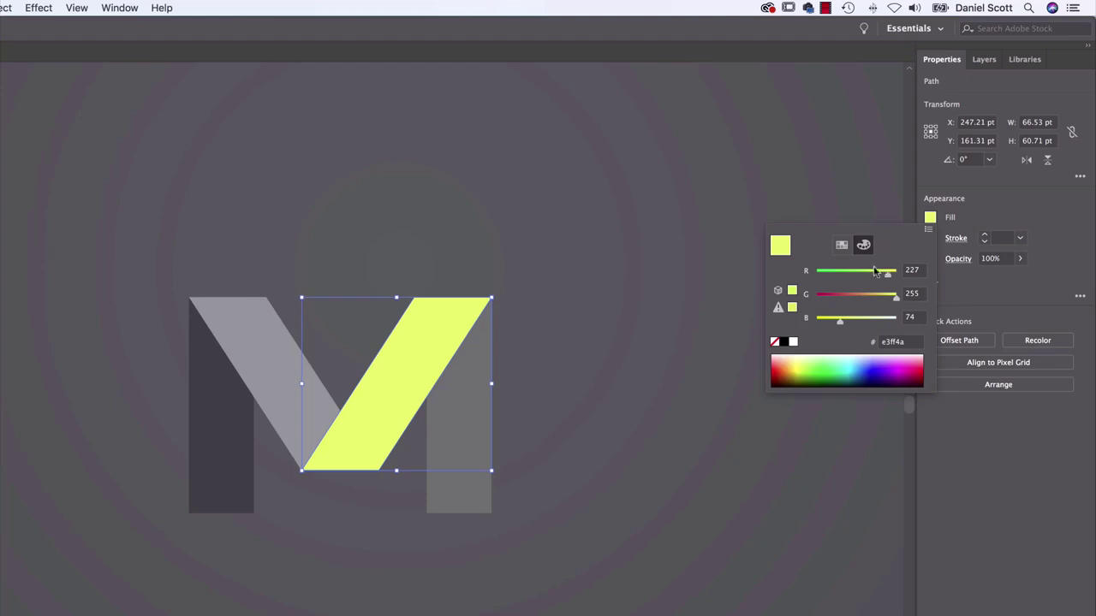
pyautogui.click(929, 231)
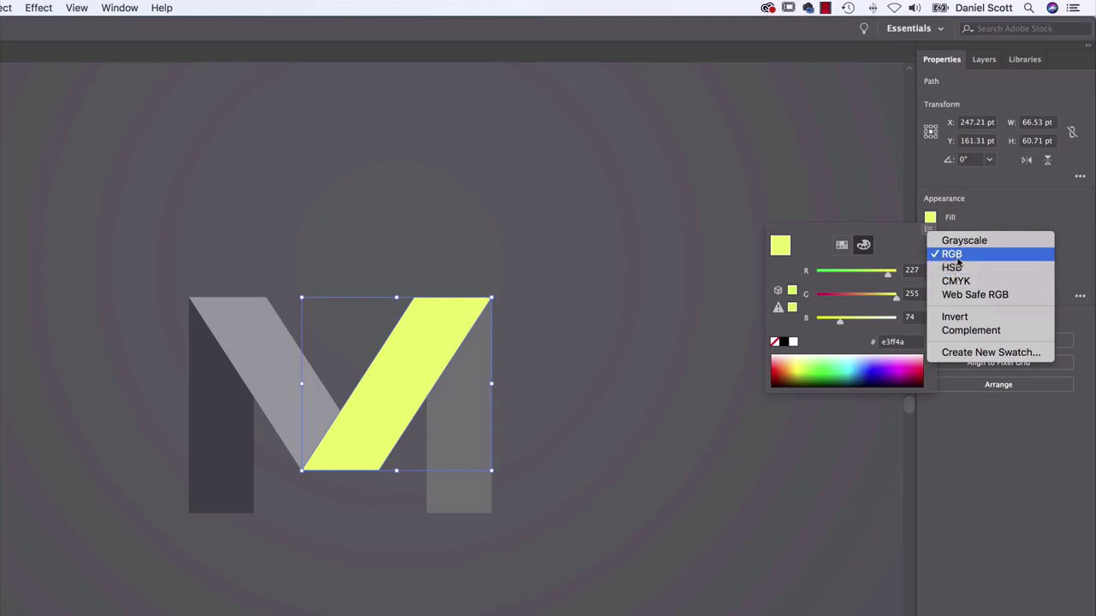
pyautogui.click(954, 267)
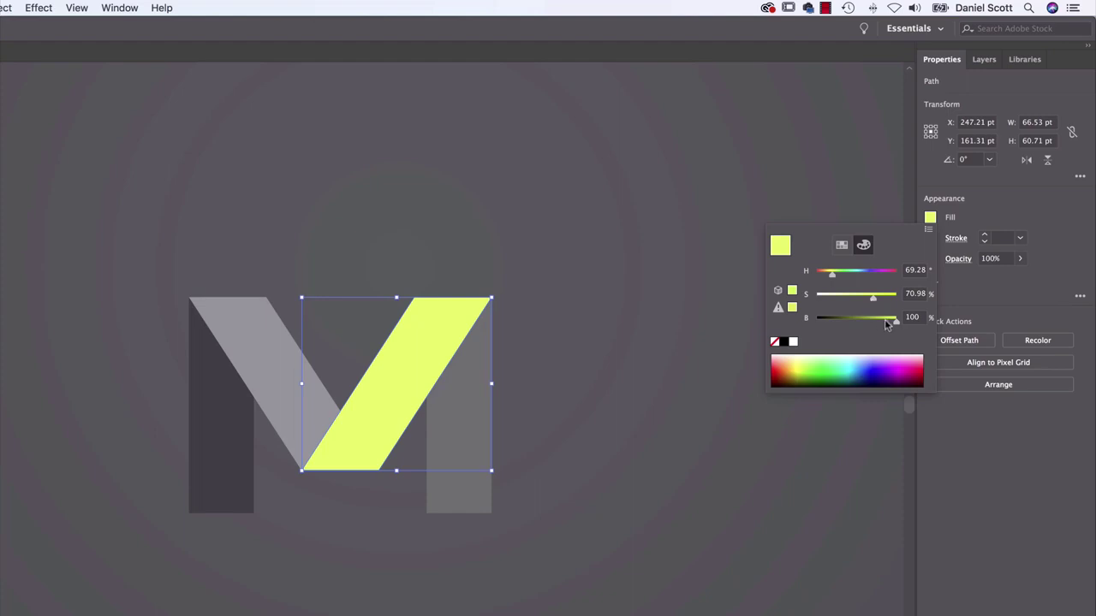
# Recolor the selected diagonal band pink, with about H 334.9°, S 75.32% and B 92.16%.
pyautogui.moveTo(832, 272); pyautogui.dragTo(881, 301)
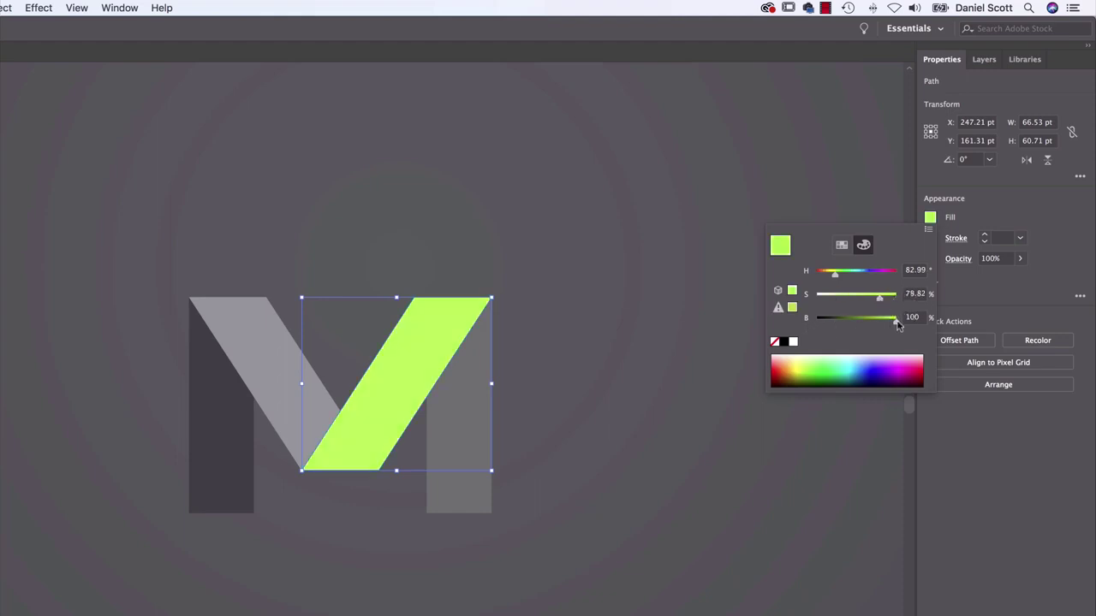
pyautogui.moveTo(894, 324)
pyautogui.mouseDown()
pyautogui.moveTo(863, 326)
pyautogui.moveTo(911, 332)
pyautogui.moveTo(891, 324)
pyautogui.mouseUp()
pyautogui.click(915, 363)
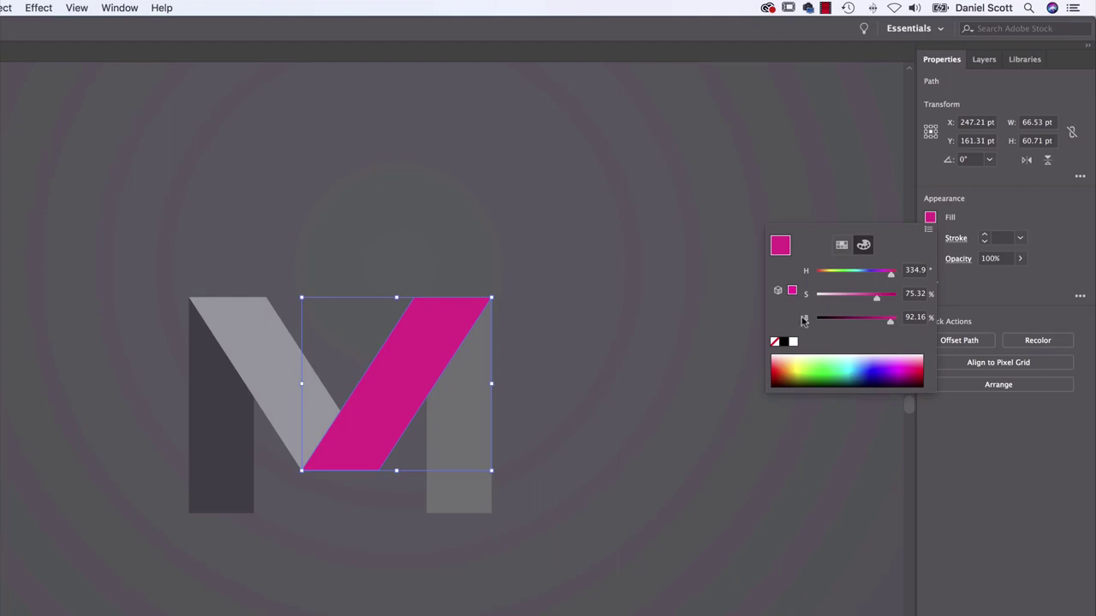
# Save the band's pink fill as a new swatch named M Pink.
pyautogui.click(842, 246)
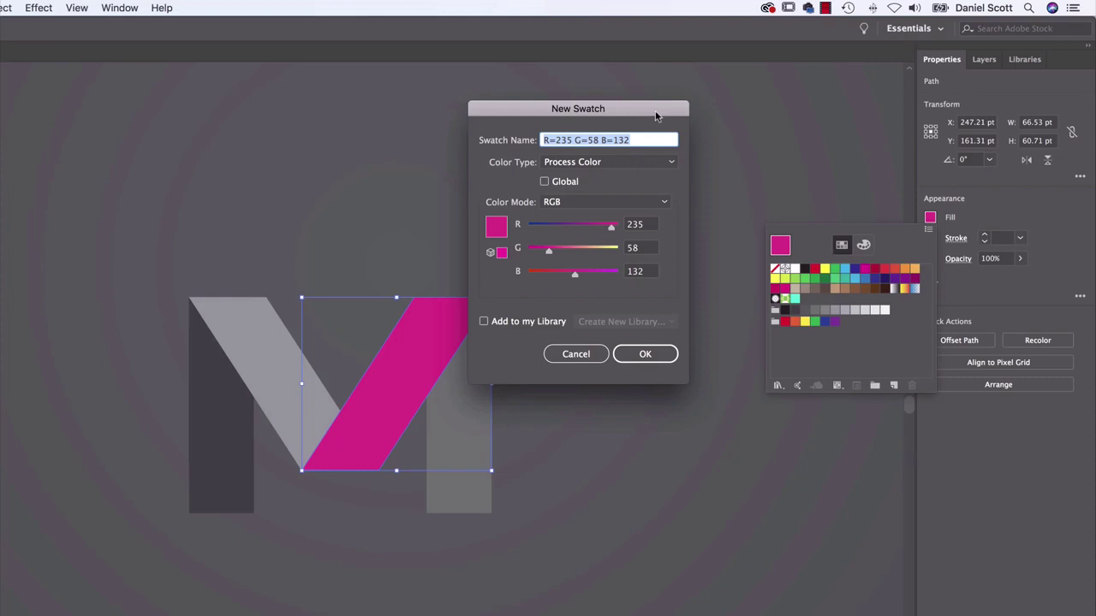
pyautogui.write('M Pink')
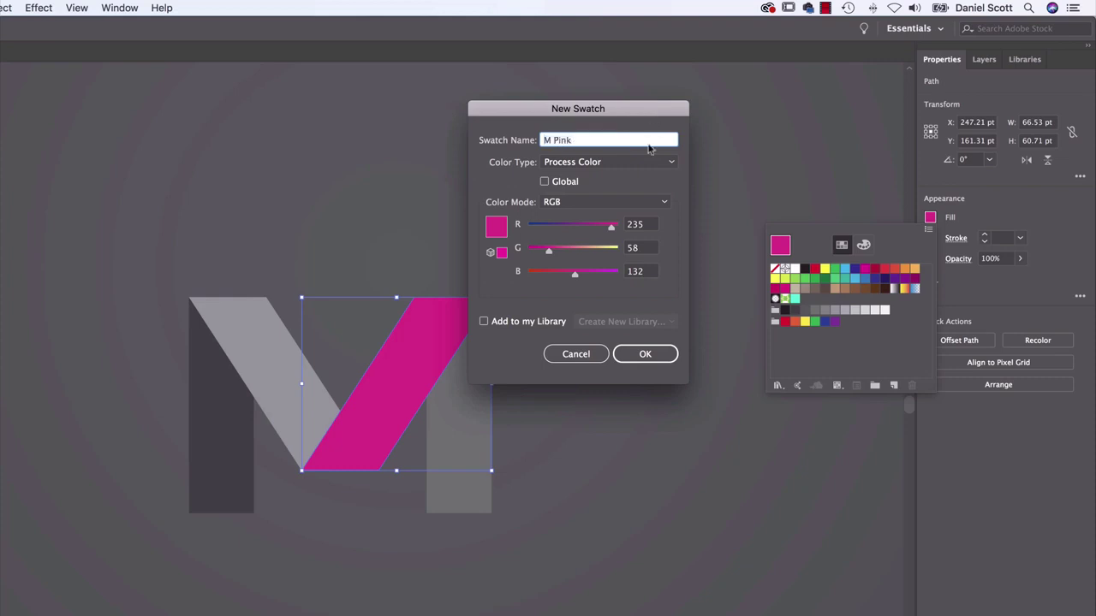
pyautogui.click(663, 356)
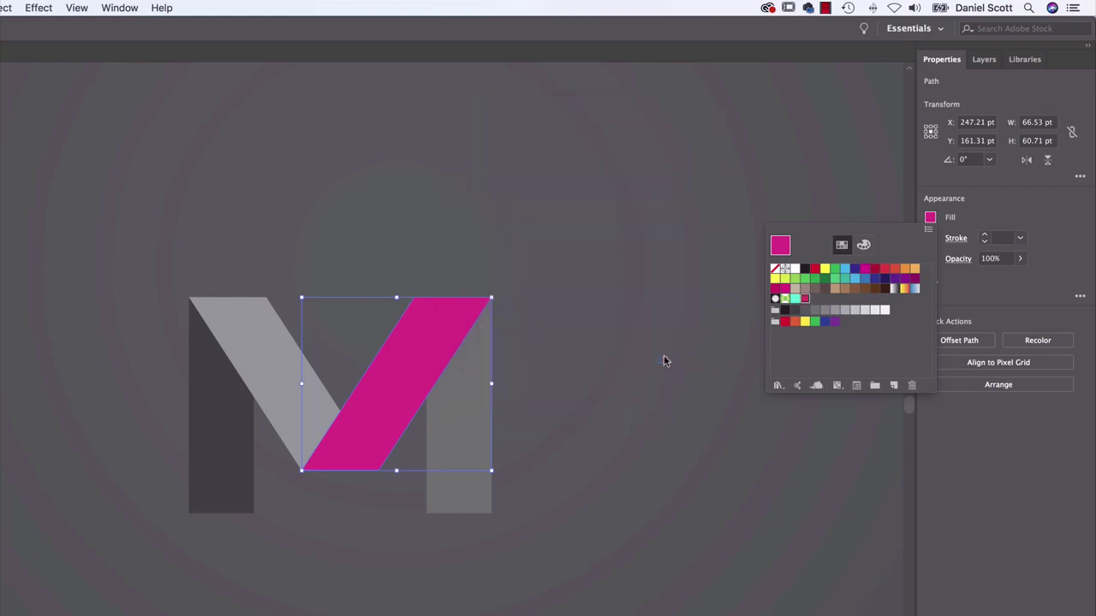
# Fill the logo's grey left diagonal band with the M Pink swatch and lower its brightness to about 76%.
pyautogui.click(269, 367)
pyautogui.click(267, 347)
pyautogui.click(931, 218)
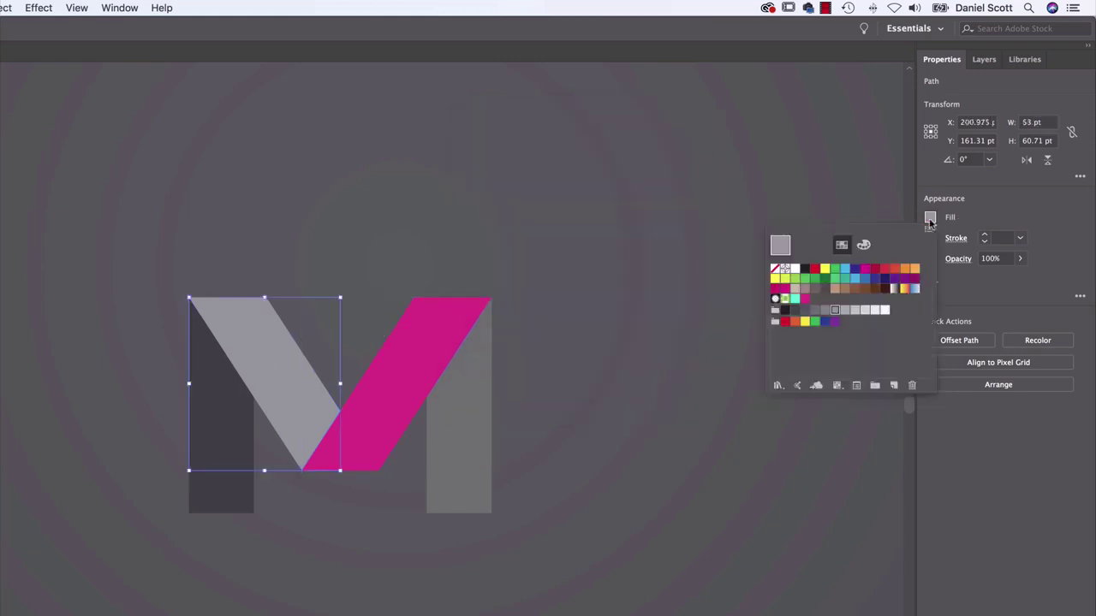
pyautogui.click(804, 299)
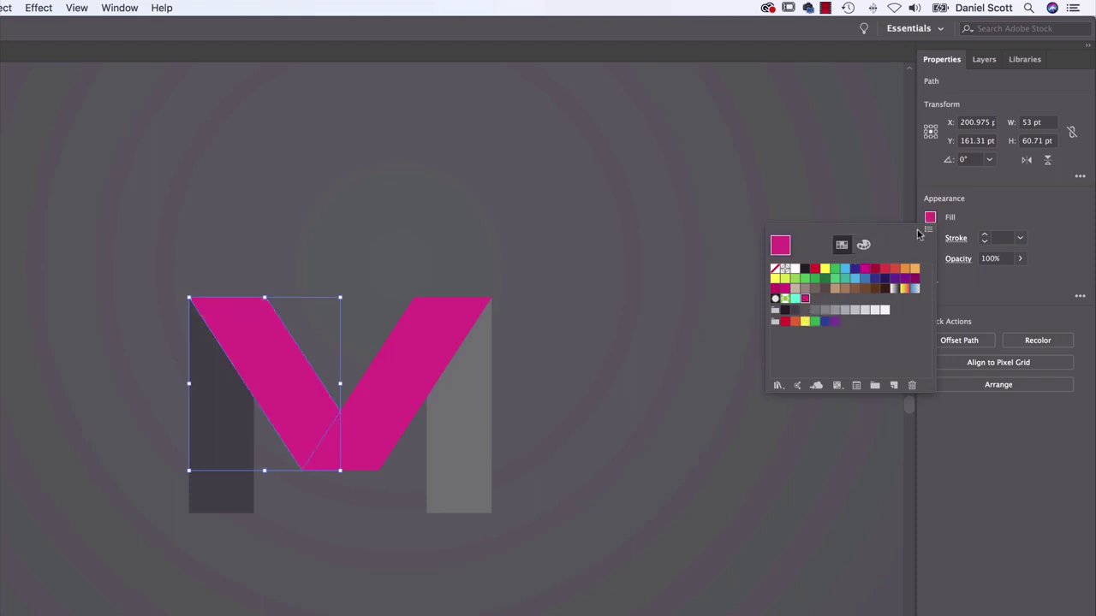
pyautogui.click(865, 247)
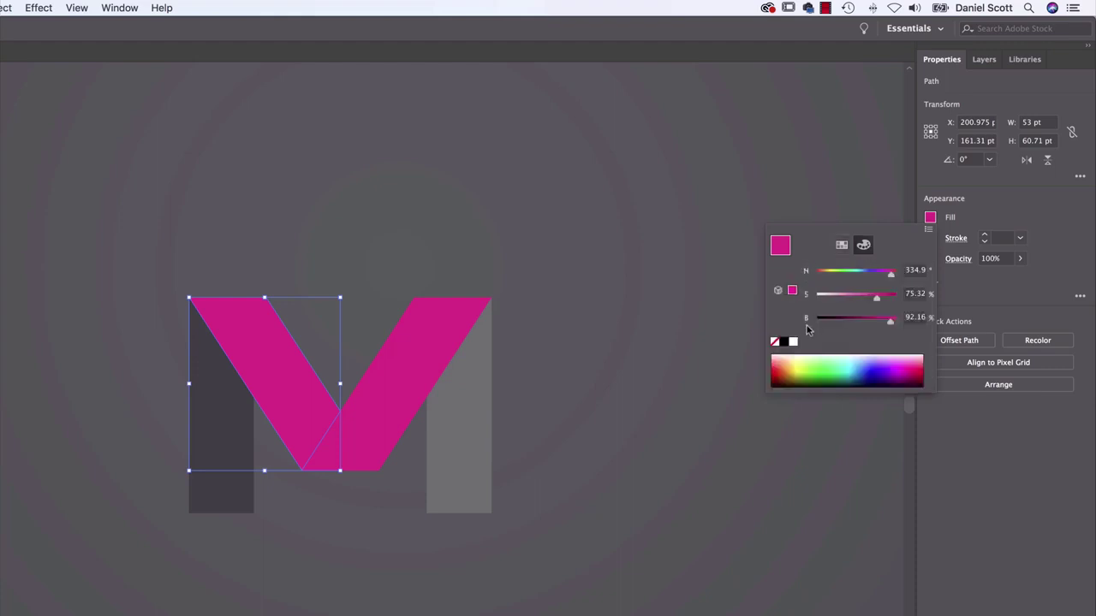
pyautogui.moveTo(890, 323); pyautogui.dragTo(876, 325)
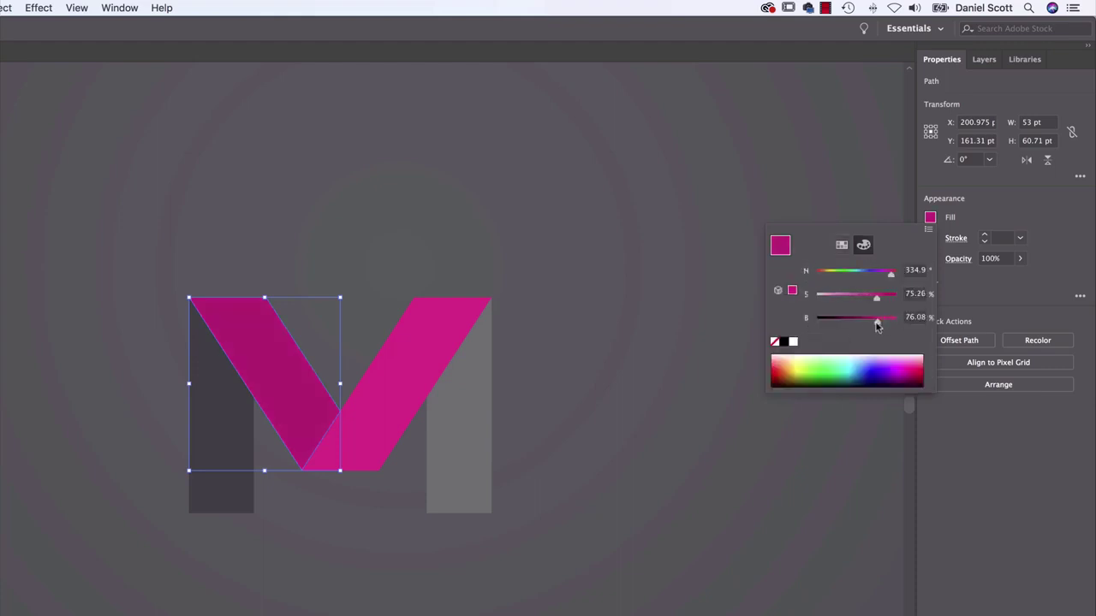
# Fill the logo's right vertical leg with M Pink and darken it below the left diagonal band's shade.
pyautogui.click(514, 440)
pyautogui.click(436, 452)
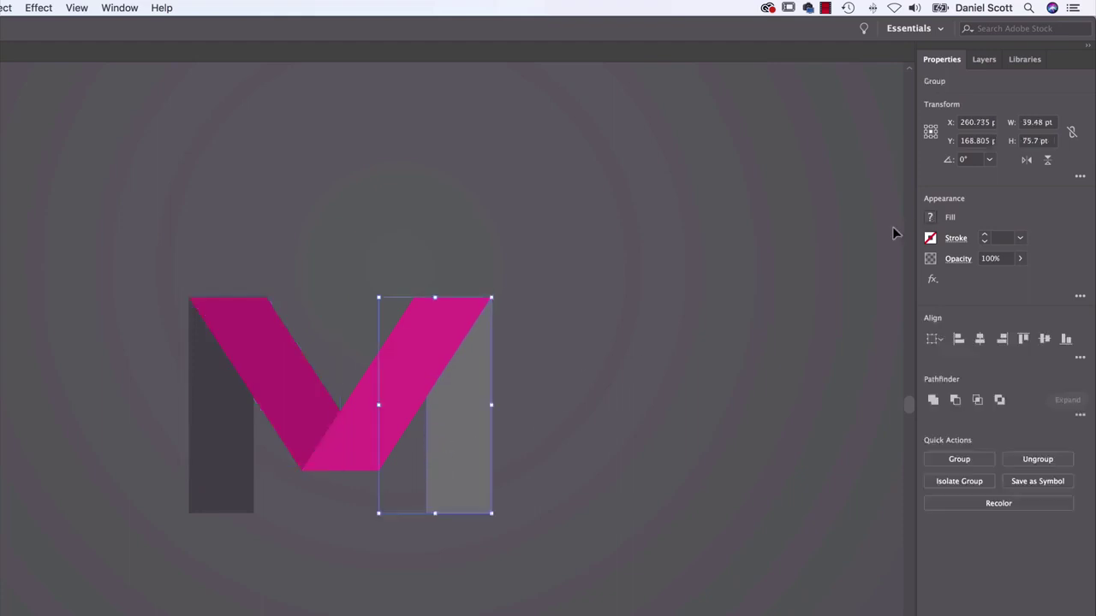
pyautogui.click(930, 217)
pyautogui.click(511, 434)
pyautogui.click(930, 218)
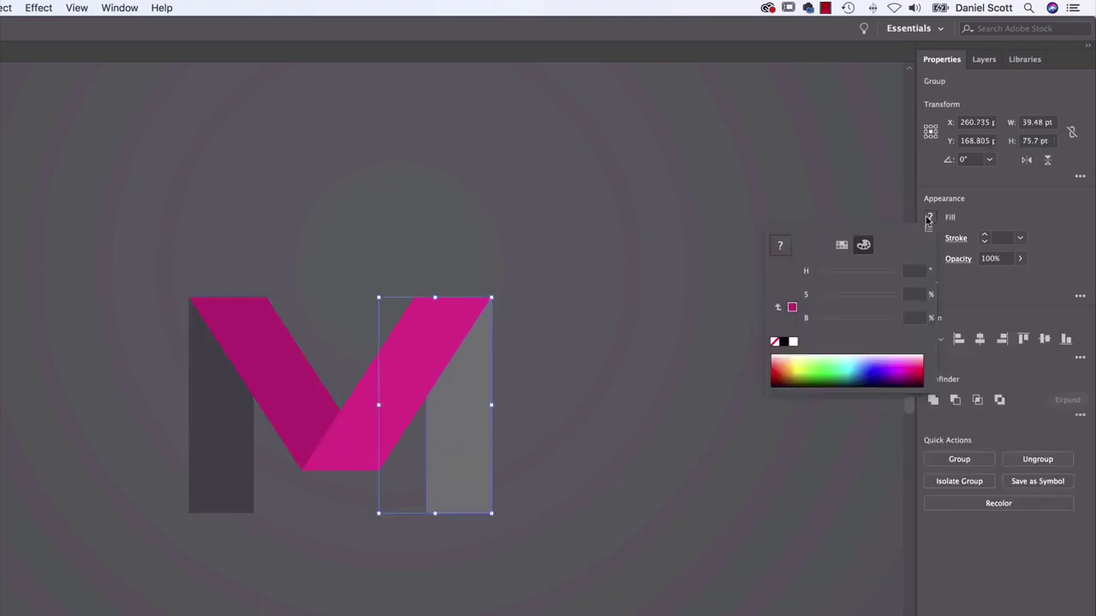
pyautogui.click(792, 310)
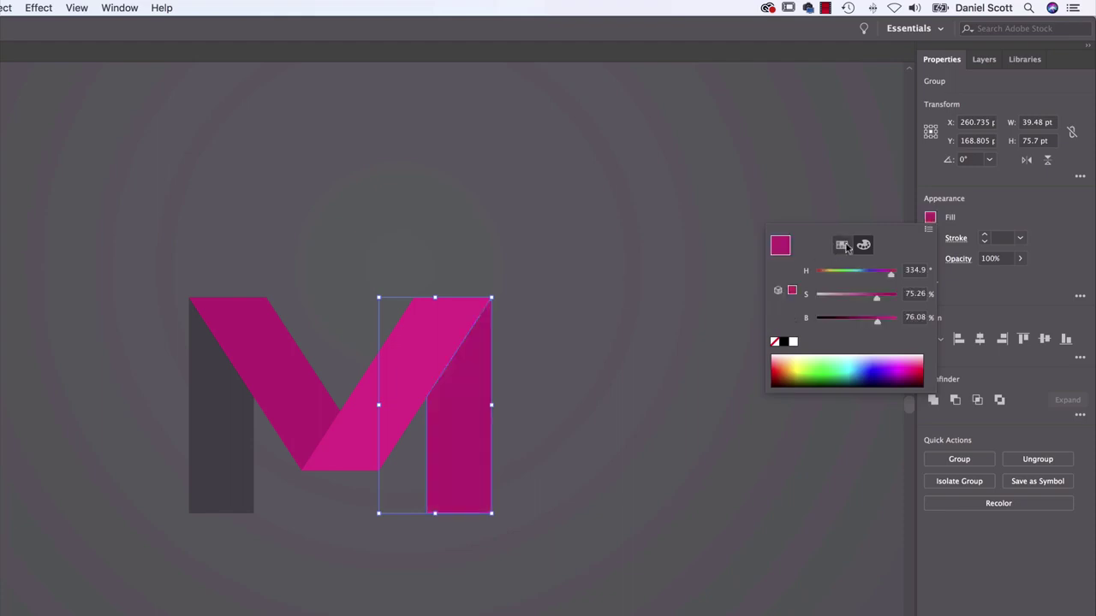
pyautogui.click(842, 246)
pyautogui.click(805, 298)
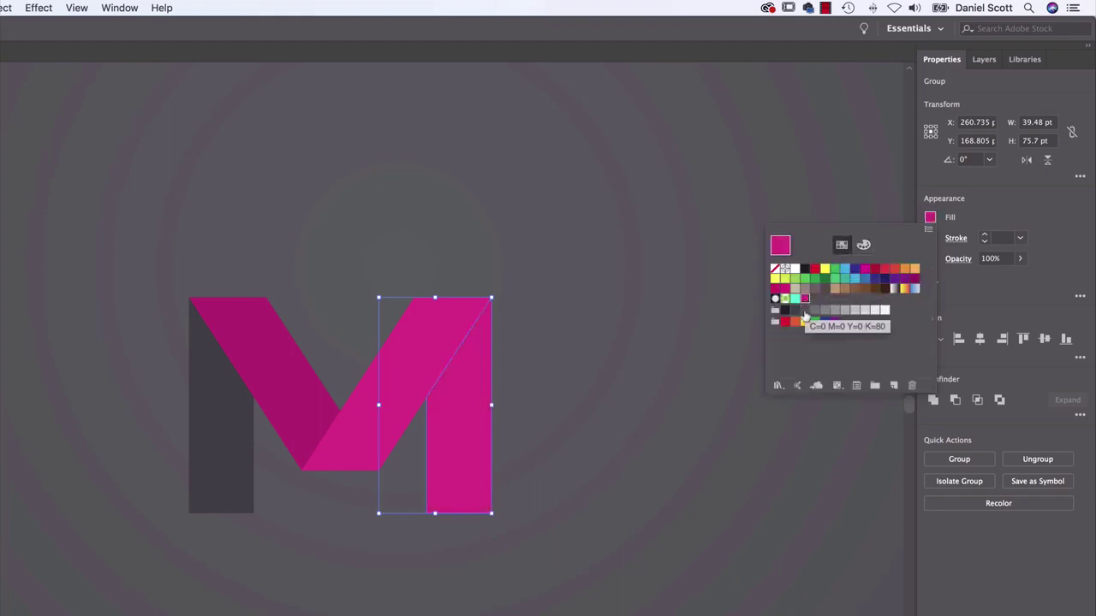
pyautogui.click(863, 244)
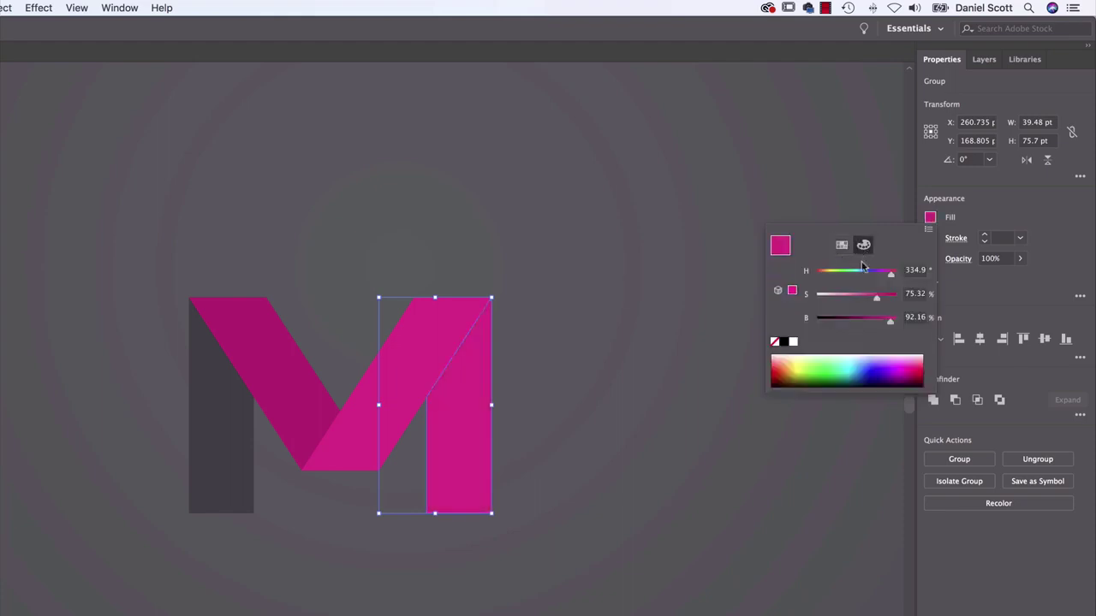
pyautogui.click(867, 321)
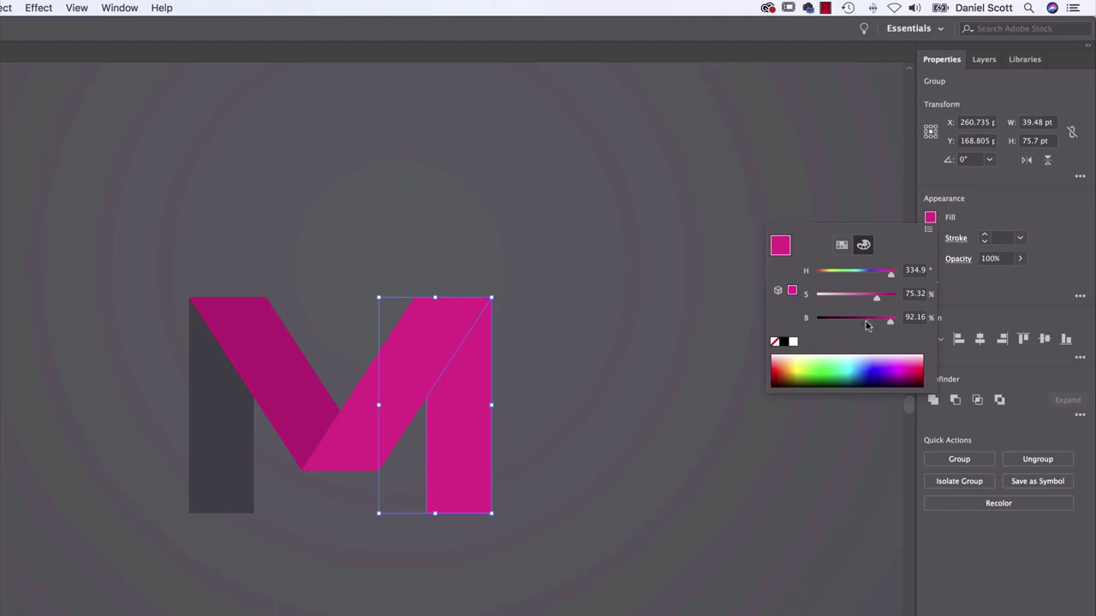
# Fill the logo's left vertical leg with M Pink, reduce its brightness to 40%, and deselect it.
pyautogui.click(238, 469)
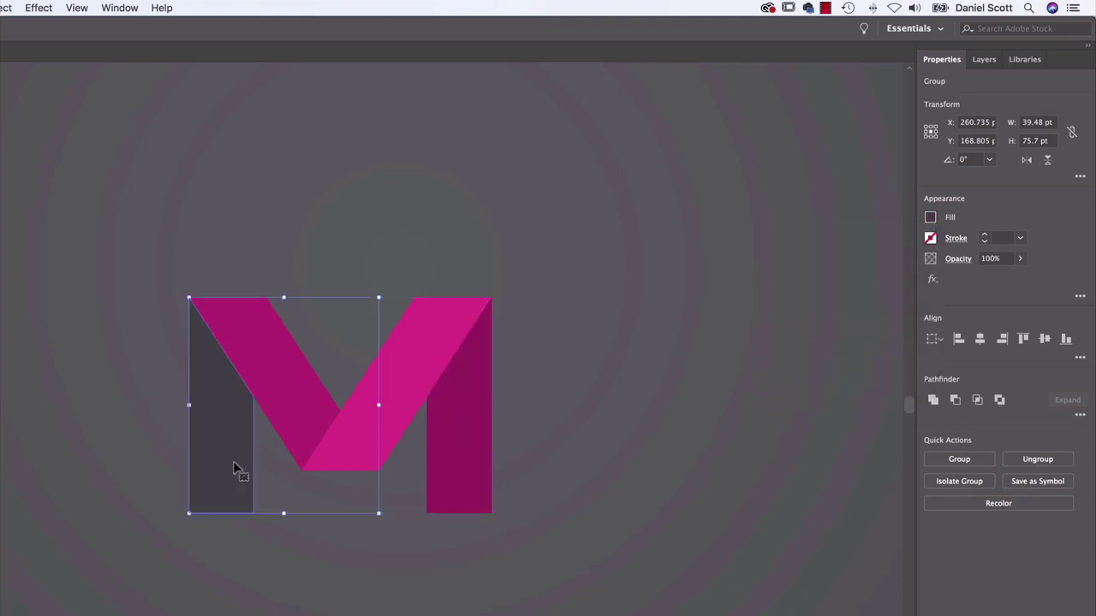
pyautogui.click(931, 218)
pyautogui.click(843, 245)
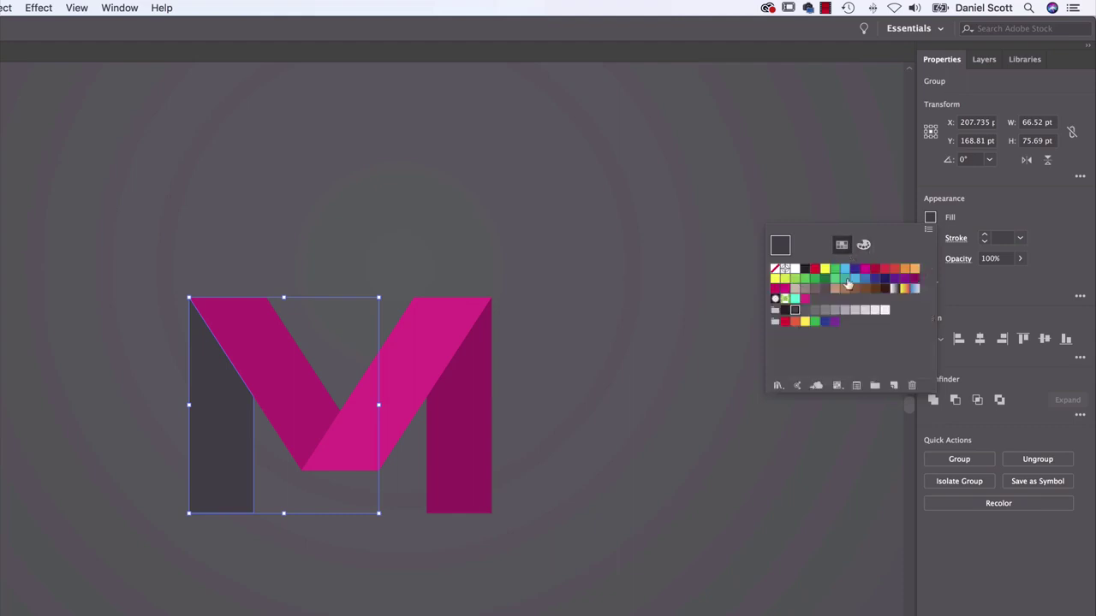
pyautogui.click(809, 302)
pyautogui.click(863, 246)
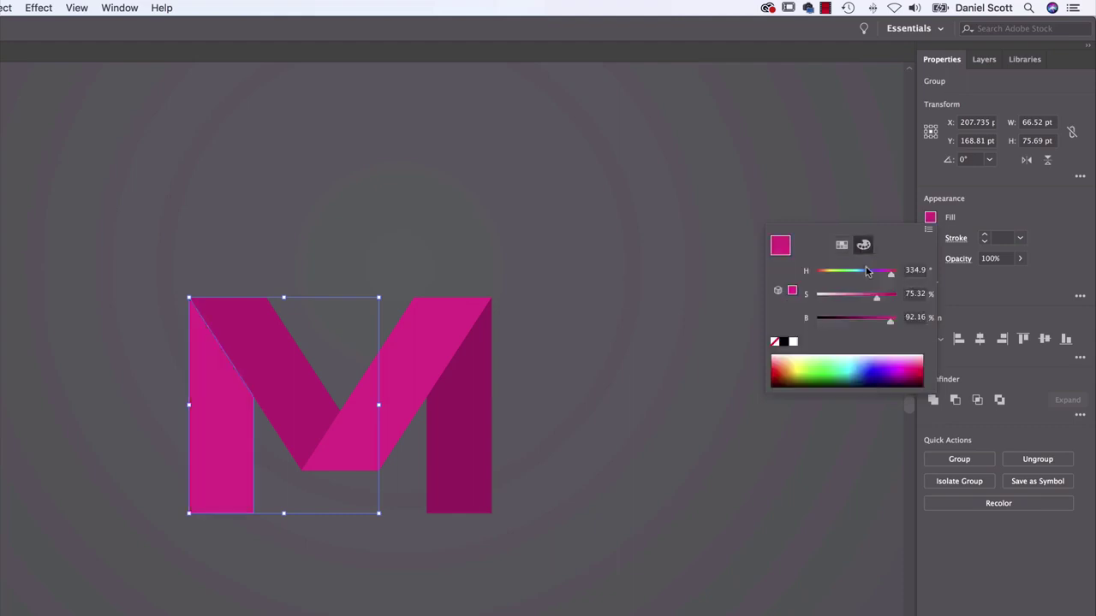
pyautogui.click(867, 322)
pyautogui.moveTo(867, 324); pyautogui.dragTo(850, 323)
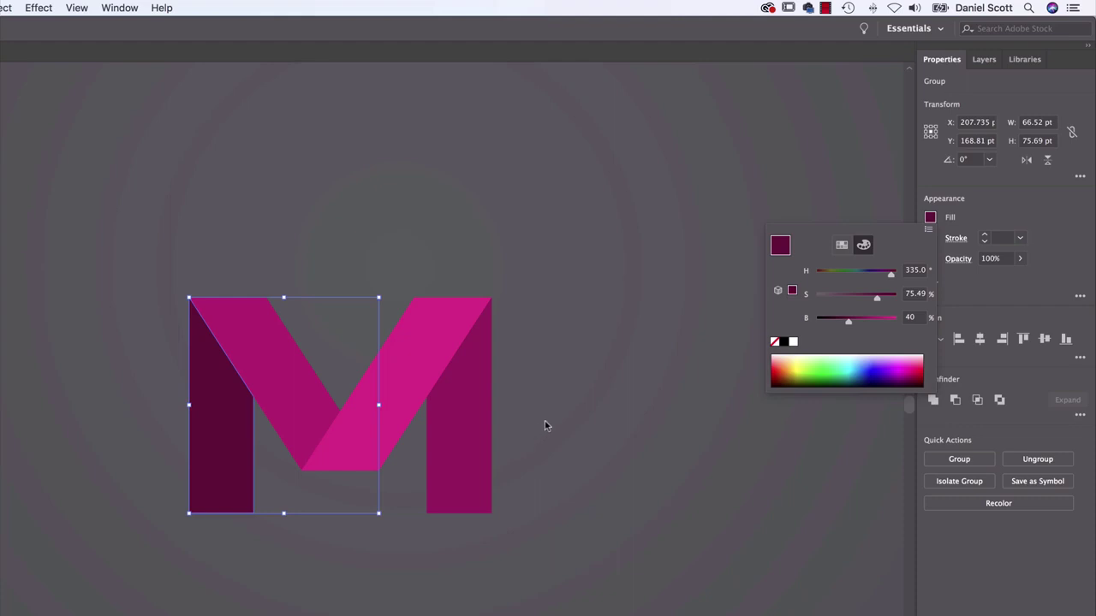
pyautogui.press('Escape')
pyautogui.click(587, 347)
# Duplicate the whole M logo and place the copy level with the original, at about X 567 pt, Y 169 pt.
pyautogui.press('super+minus')
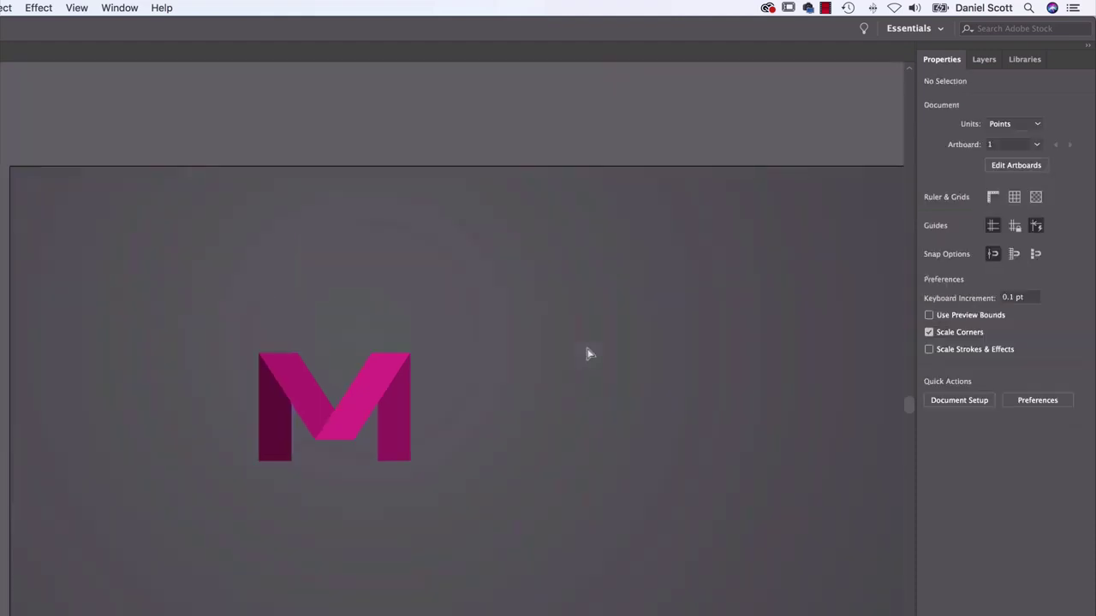
pyautogui.press('super+minus')
pyautogui.moveTo(587, 347); pyautogui.dragTo(272, 334)
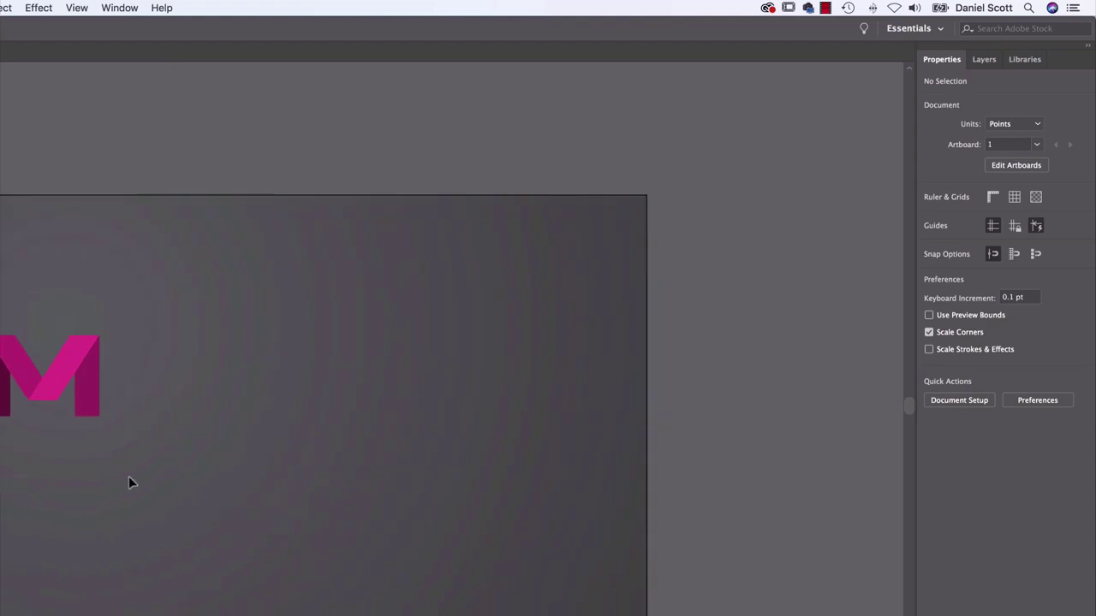
pyautogui.press('super+a')
pyautogui.press('super+c')
pyautogui.press('super+v')
pyautogui.moveTo(332, 419); pyautogui.dragTo(365, 389)
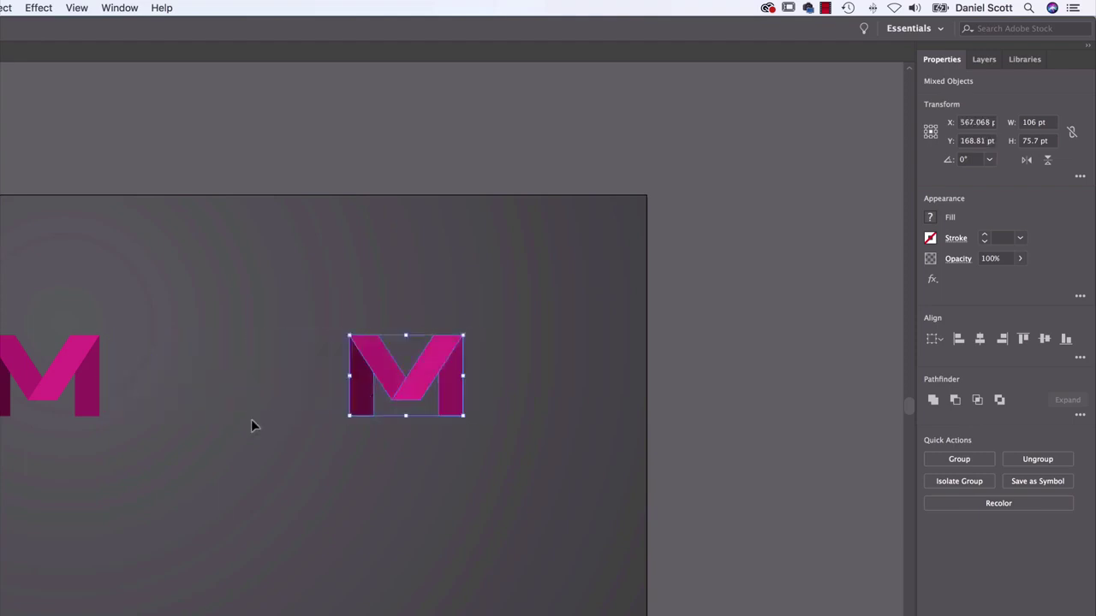
pyautogui.press('super+equal')
pyautogui.press('super+equal')
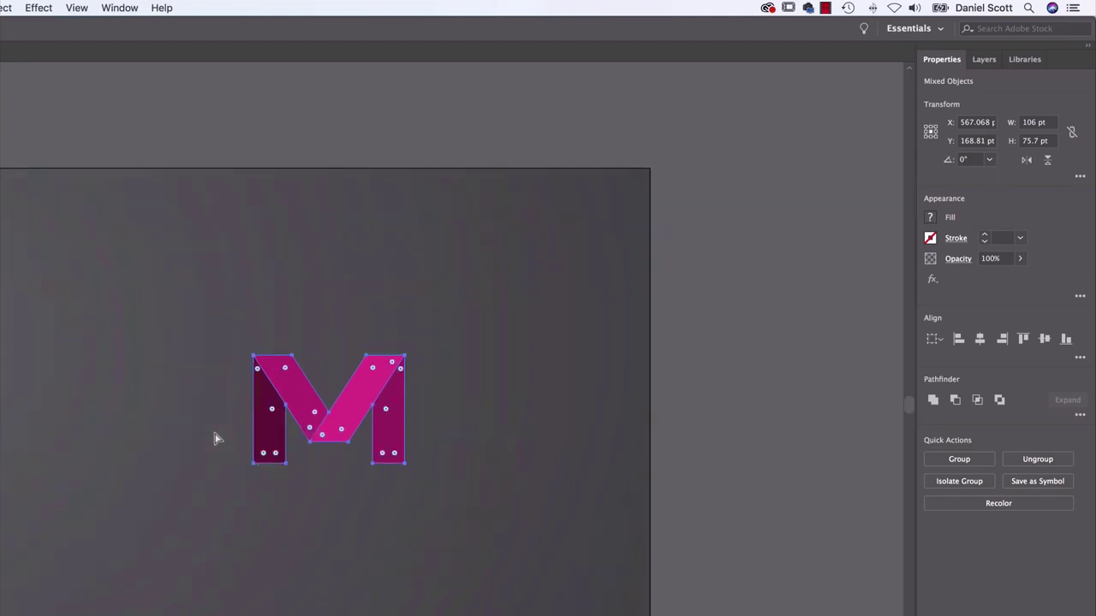
pyautogui.click(149, 435)
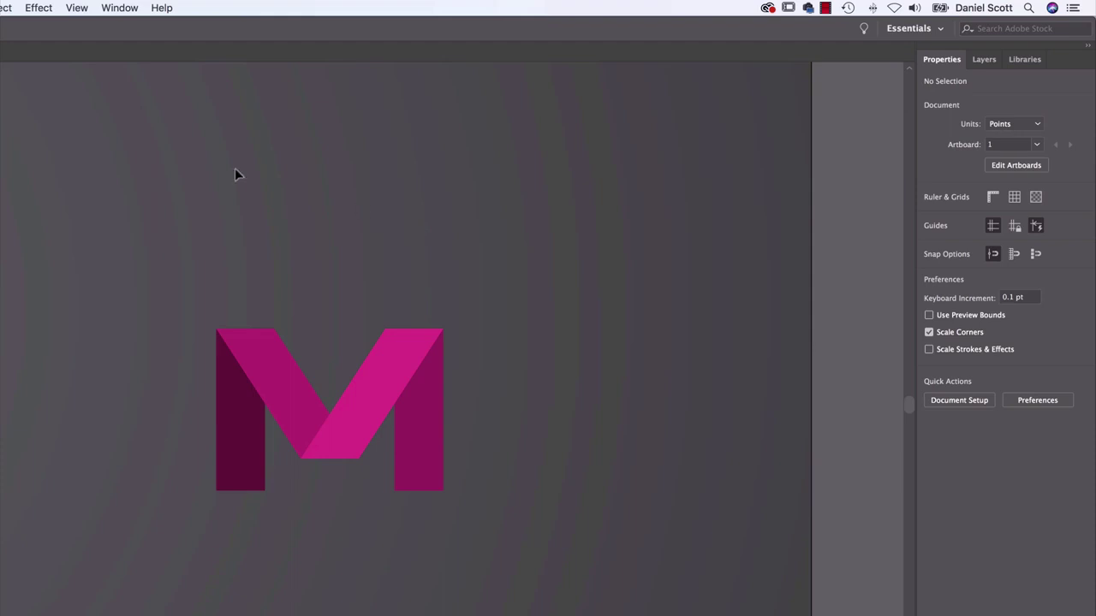
# Display Adobe Color Themes beside the copied logo and list the most popular themes of all time.
pyautogui.click(119, 8)
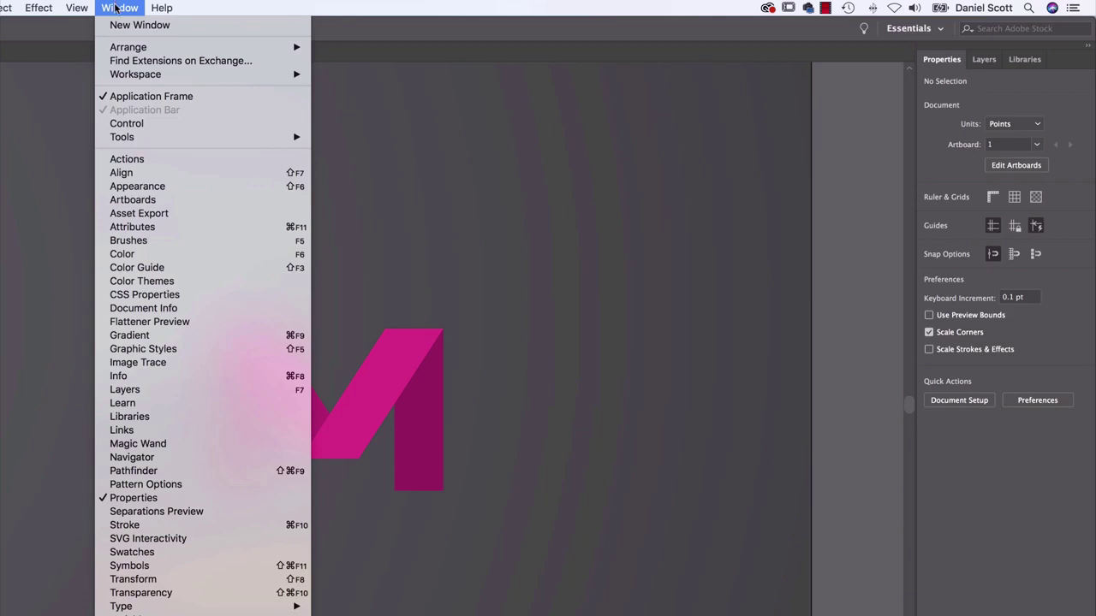
pyautogui.click(114, 285)
pyautogui.moveTo(35, 295); pyautogui.dragTo(704, 124)
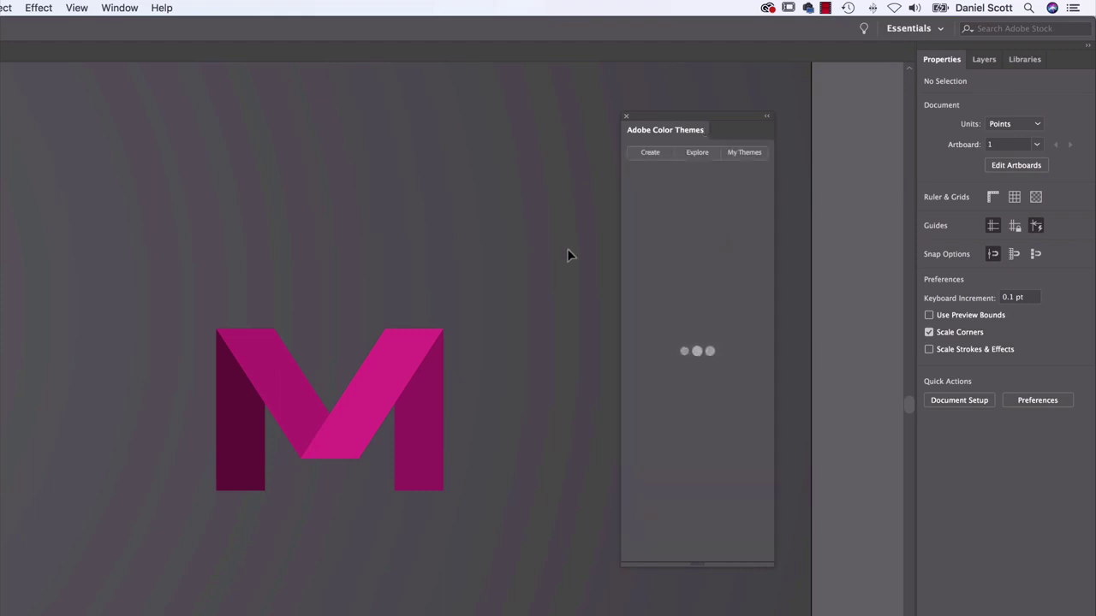
pyautogui.click(699, 154)
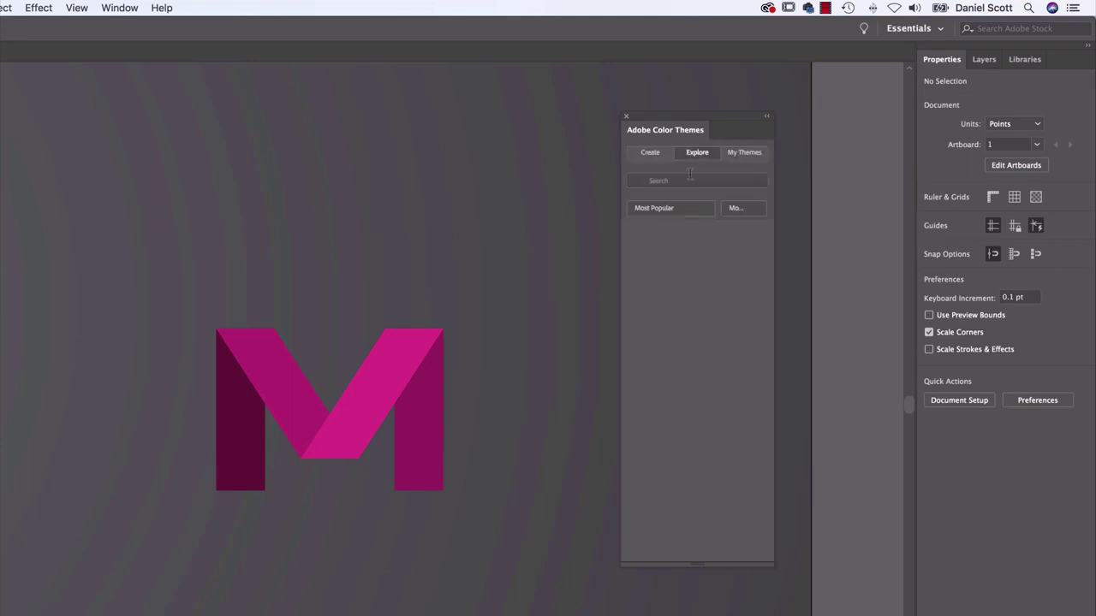
pyautogui.click(747, 213)
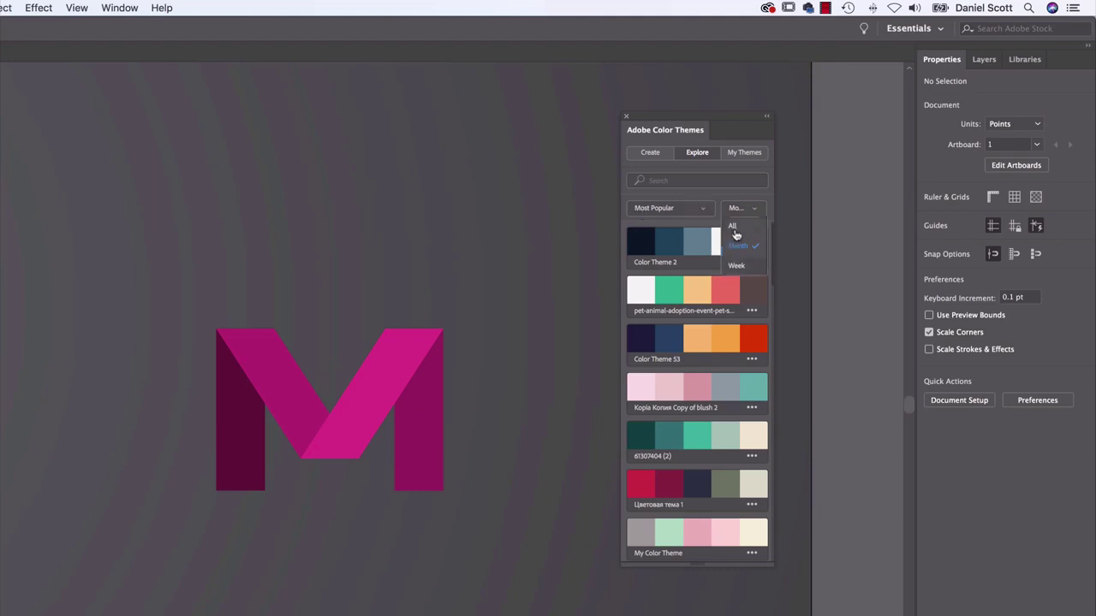
pyautogui.click(733, 229)
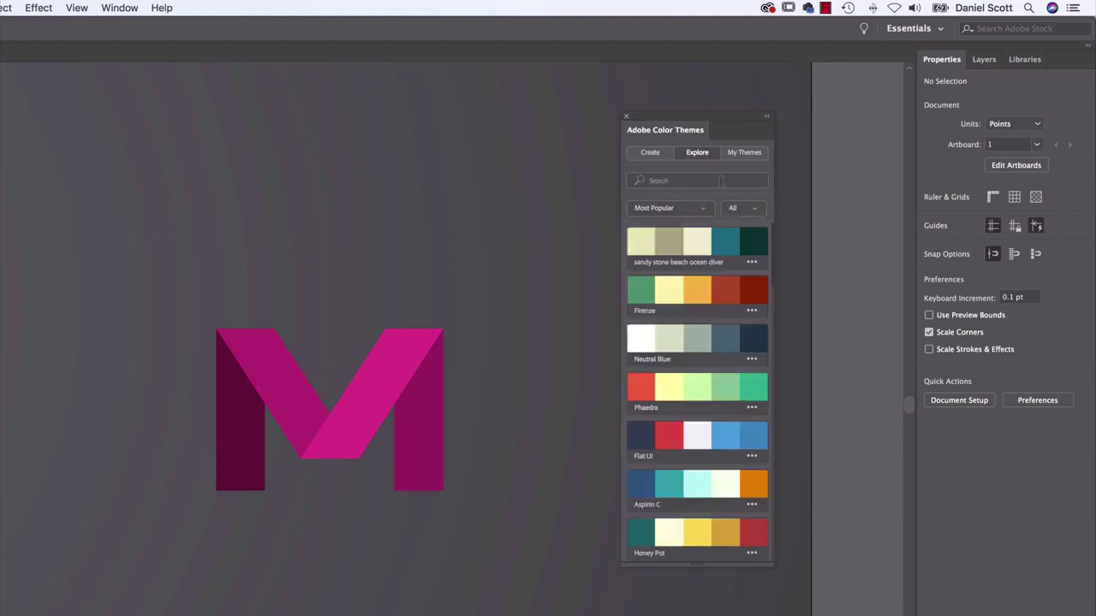
# Add the "Friends and foes" color theme to the document's swatches.
pyautogui.scroll(-5, 708, 299)
pyautogui.scroll(-5, 708, 299)
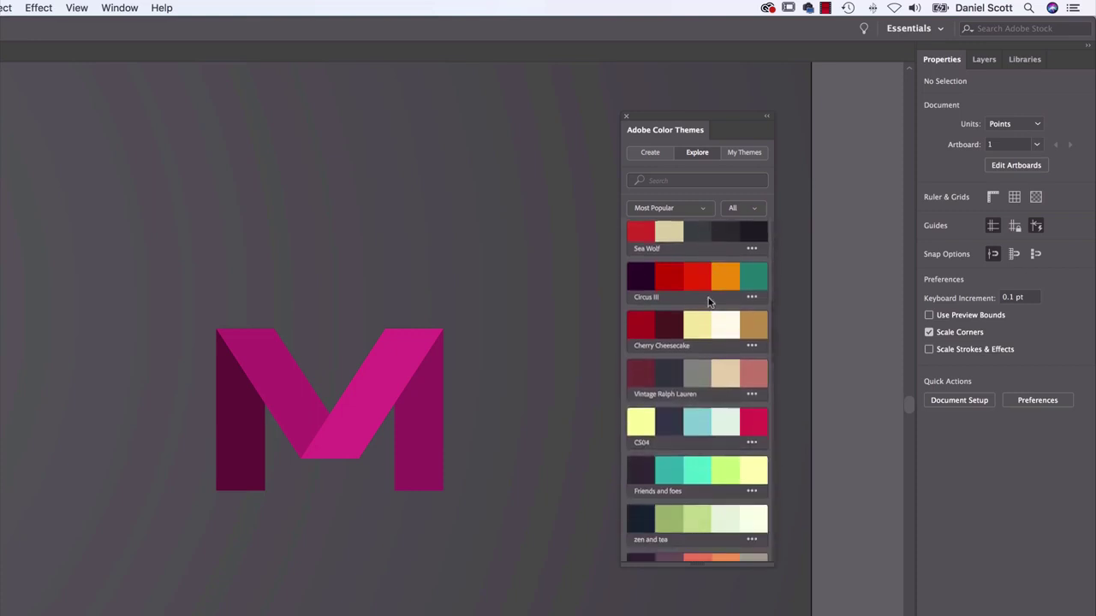
pyautogui.scroll(-1, 708, 299)
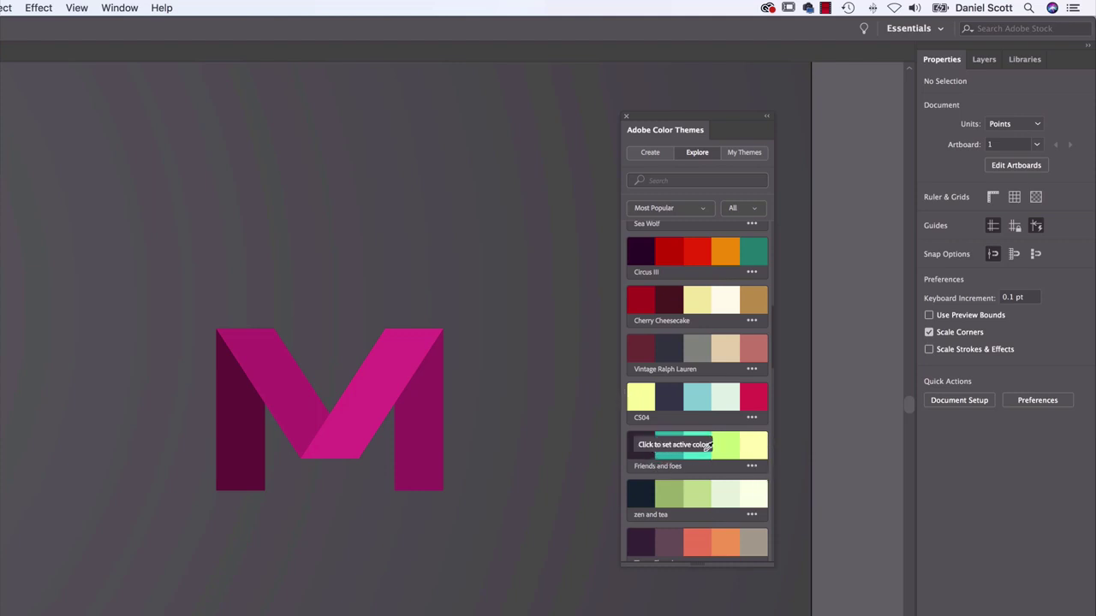
pyautogui.click(752, 467)
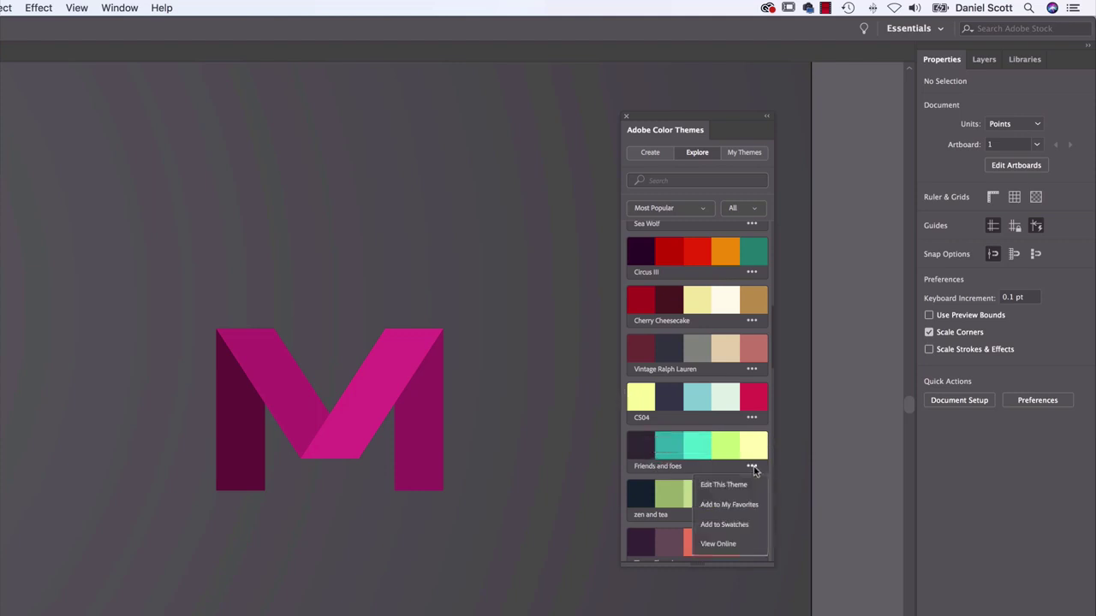
pyautogui.click(715, 526)
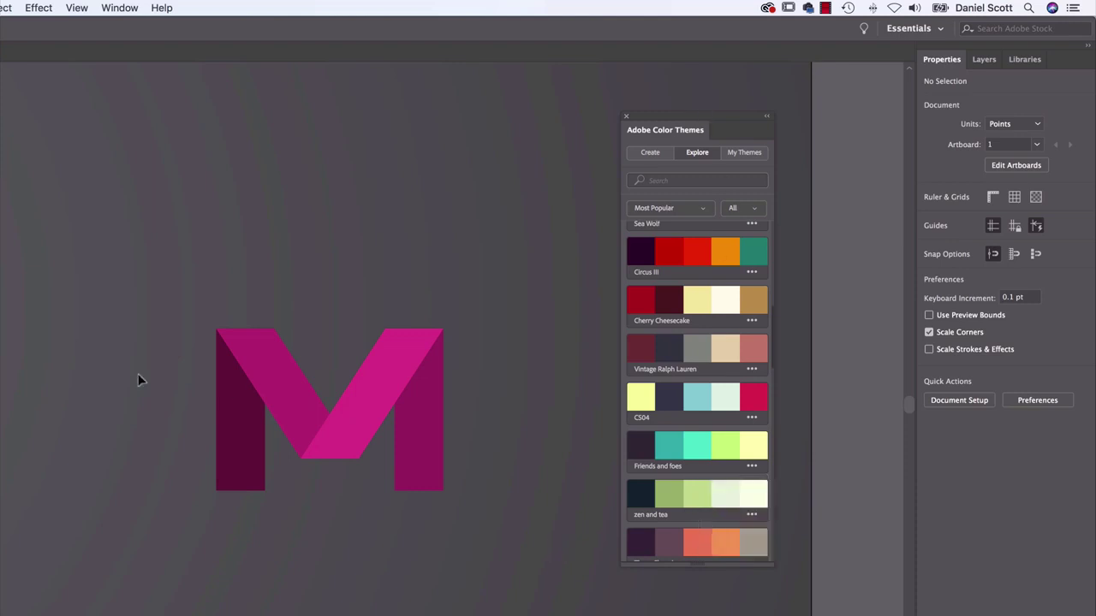
# Fill the copied logo's right diagonal with the pale yellow from the Friends and foes swatches.
pyautogui.click(363, 389)
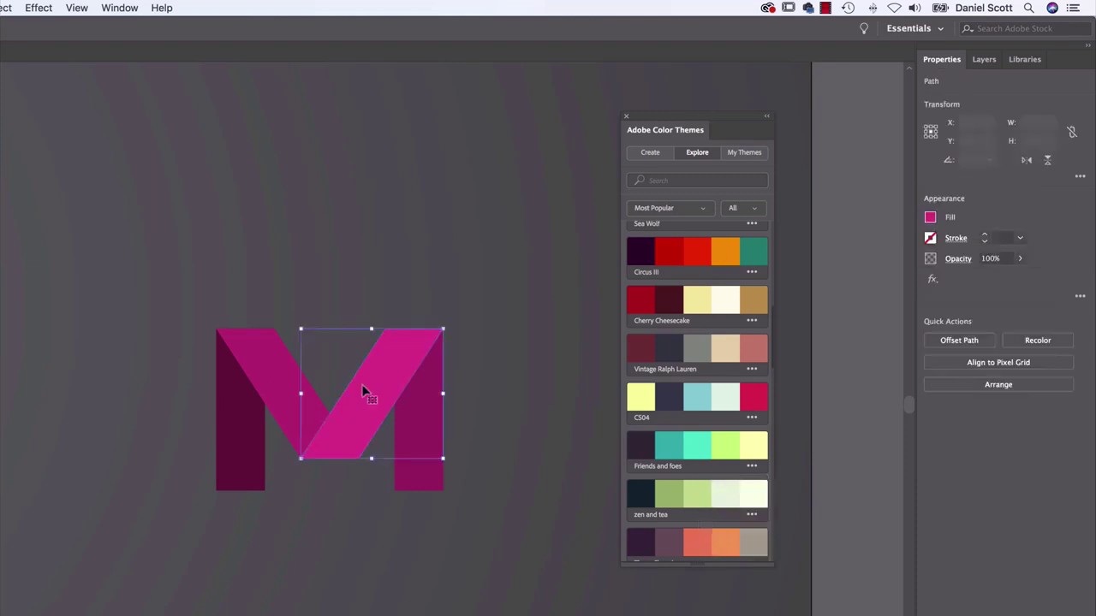
pyautogui.click(940, 220)
pyautogui.click(842, 246)
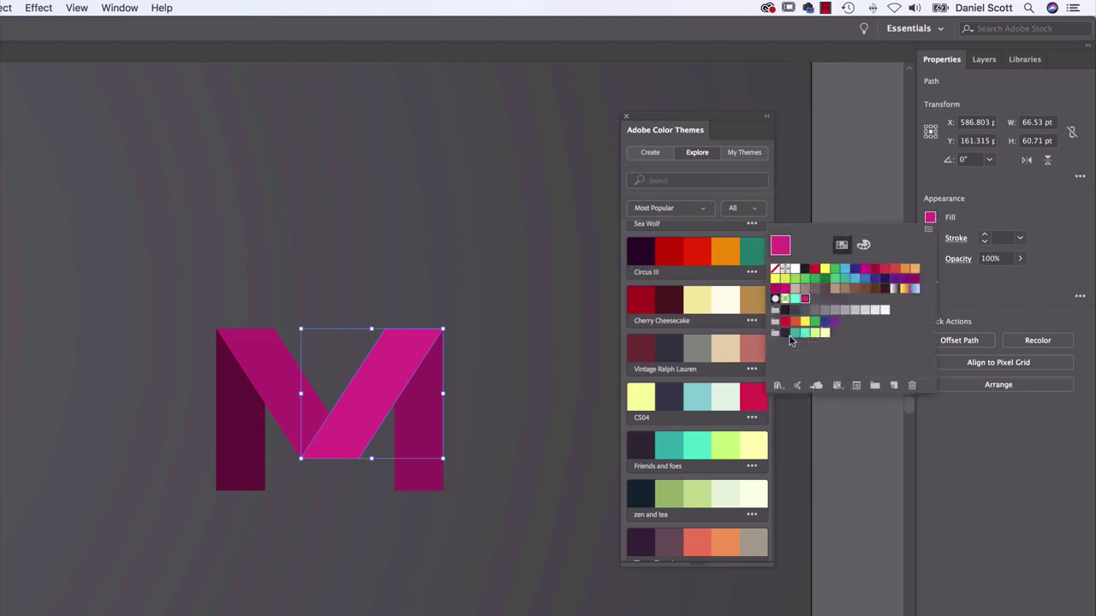
pyautogui.click(824, 333)
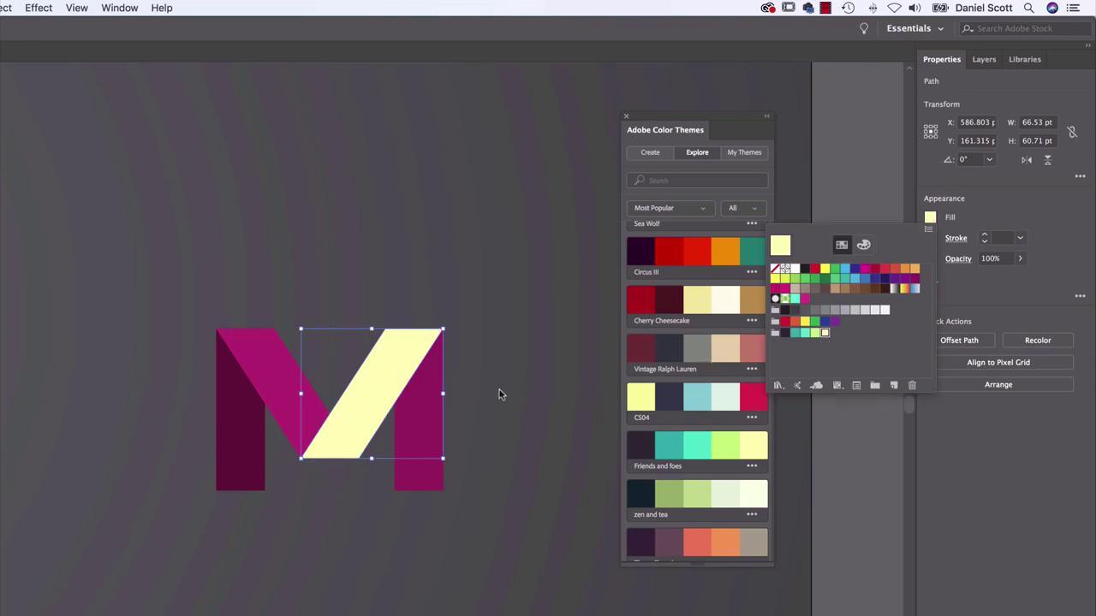
# Fill the logo's left leg with dark teal and its right leg with light aqua from the Friends and foes swatches.
pyautogui.click(242, 445)
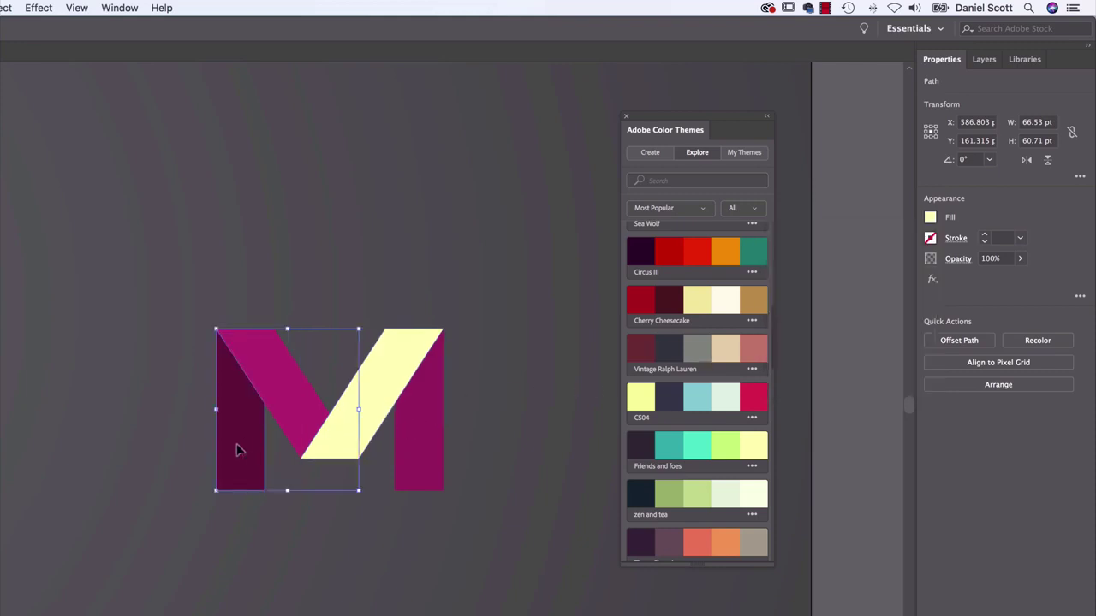
pyautogui.click(930, 217)
pyautogui.click(796, 336)
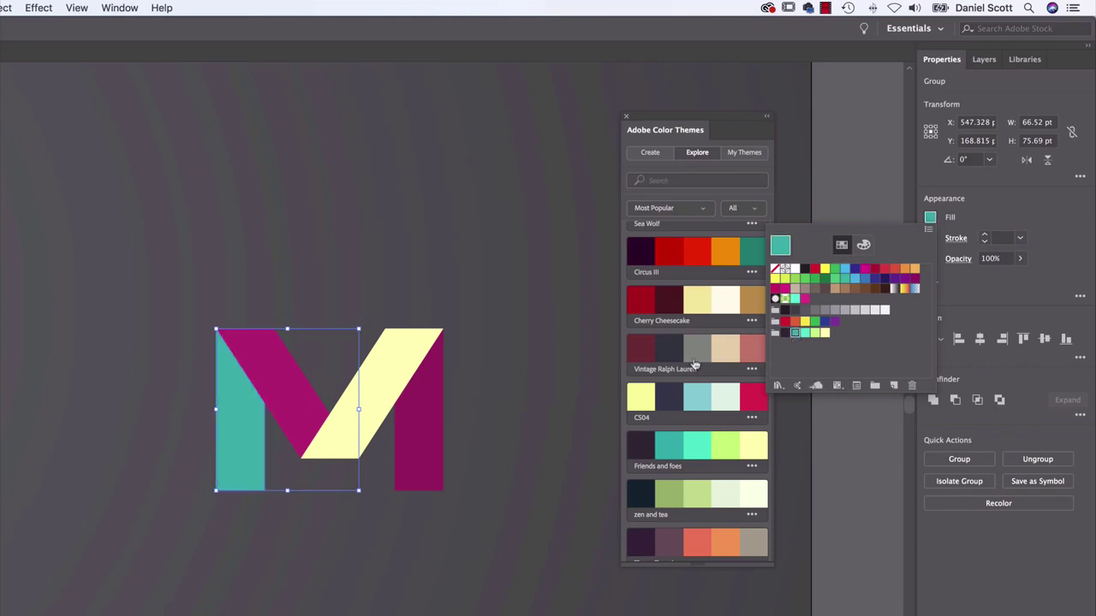
pyautogui.click(428, 452)
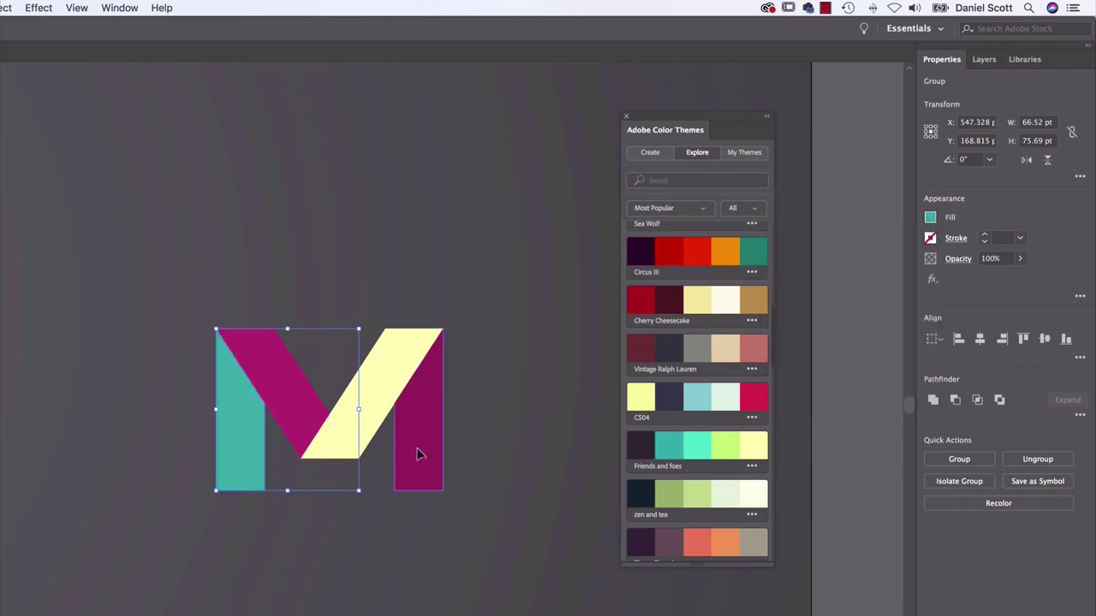
pyautogui.click(931, 218)
pyautogui.click(804, 333)
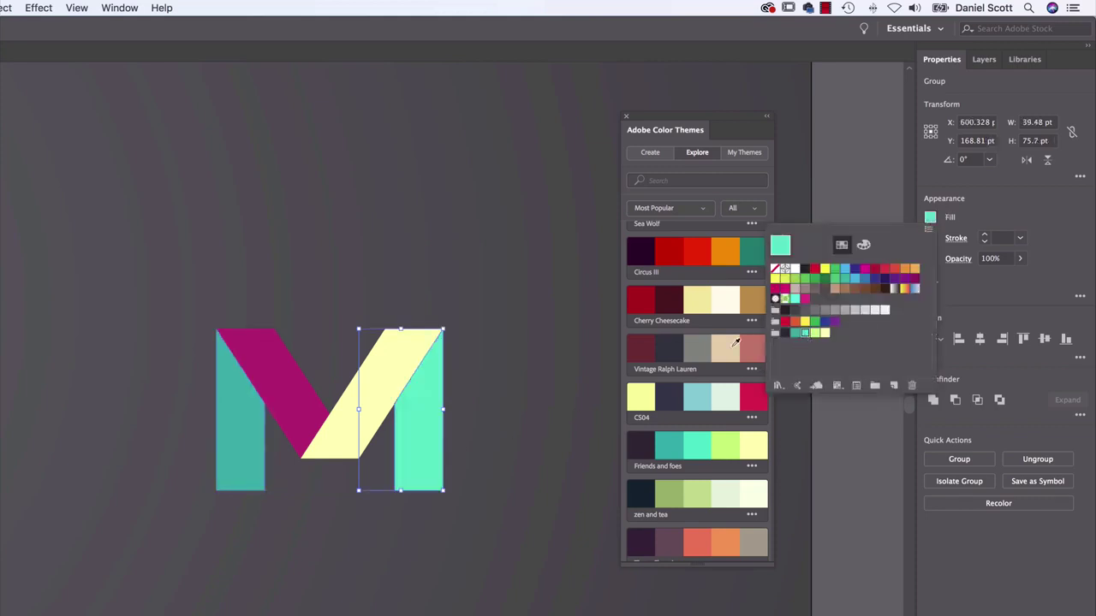
# Fill the logo's left diagonal with the lime green from the Friends and foes swatches, and deselect it.
pyautogui.click(291, 398)
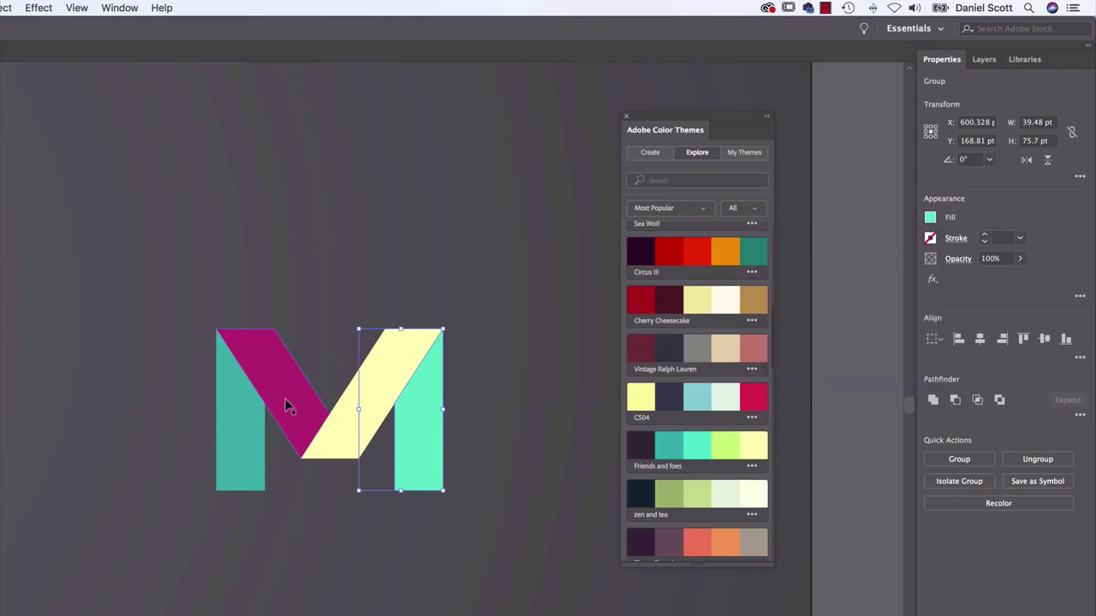
pyautogui.click(286, 399)
pyautogui.click(931, 218)
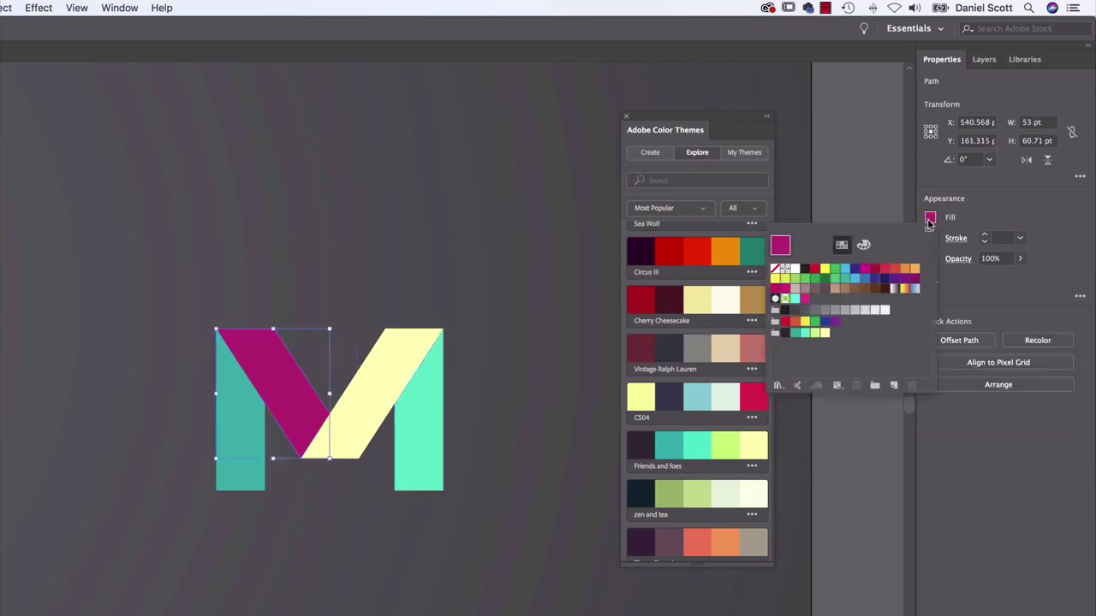
pyautogui.click(825, 337)
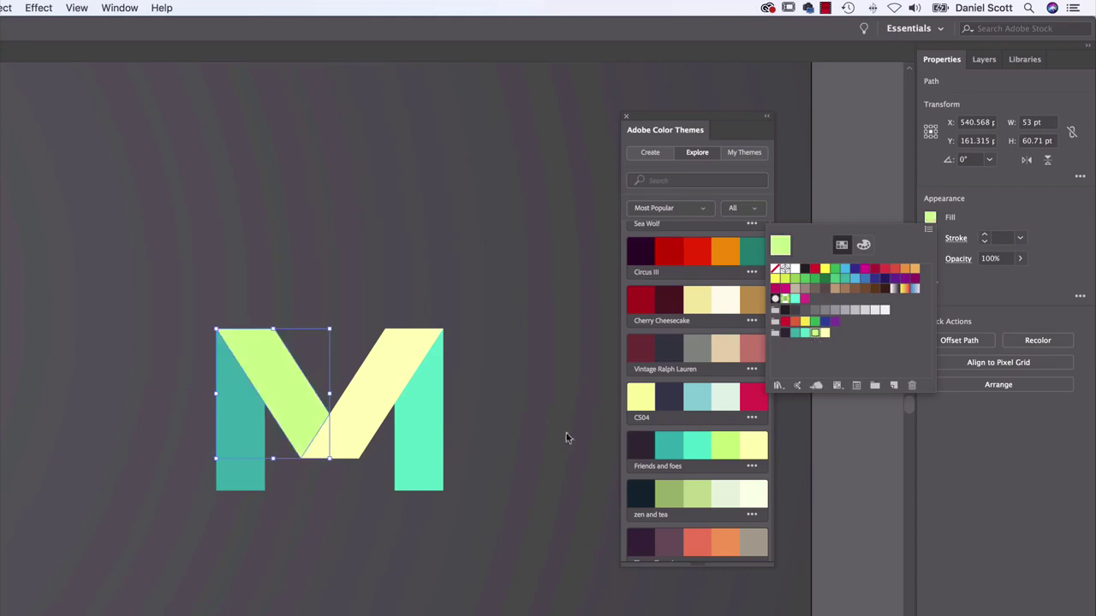
pyautogui.click(538, 429)
pyautogui.click(535, 429)
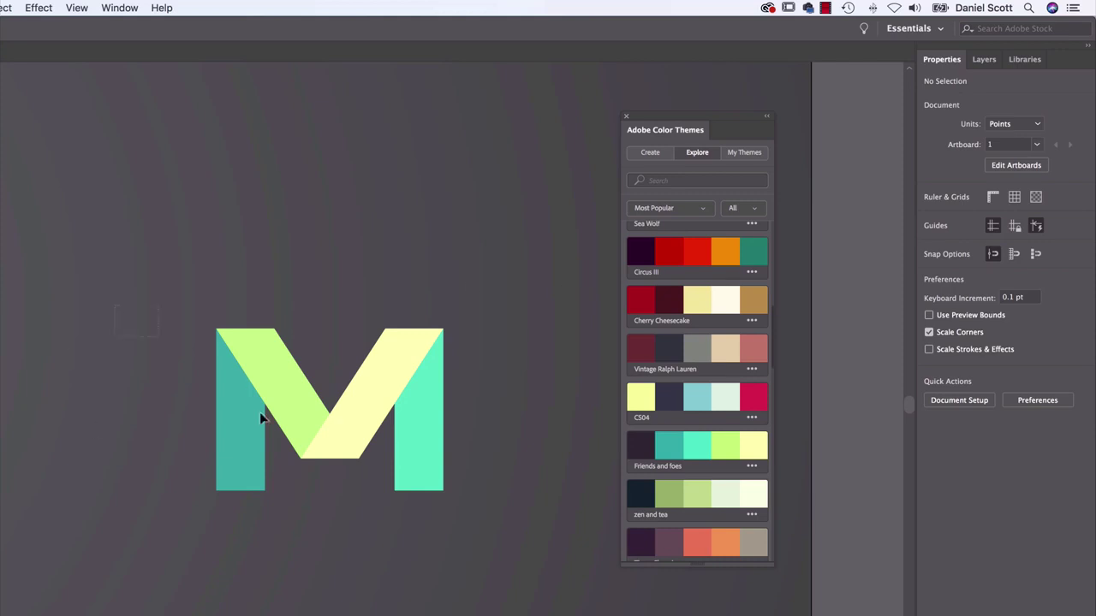
# Duplicate the whole green M logo straight below the original, with the copy at about X 567 pt, Y 364 pt.
pyautogui.click(411, 383)
pyautogui.moveTo(391, 374); pyautogui.dragTo(428, 110)
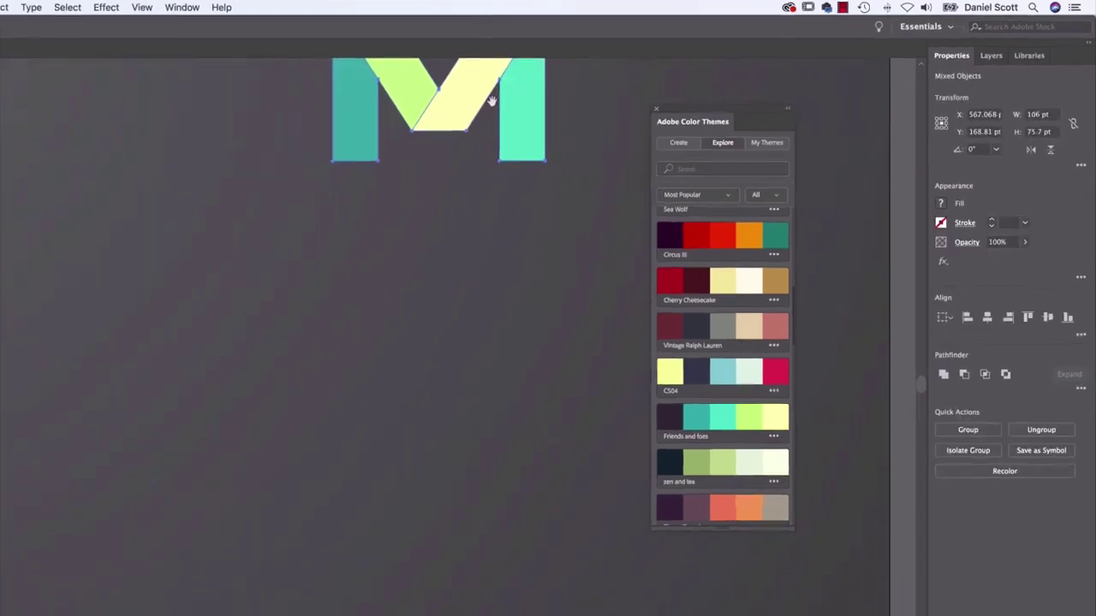
pyautogui.moveTo(555, 88); pyautogui.dragTo(533, 582)
pyautogui.scroll(-2, 588, 355)
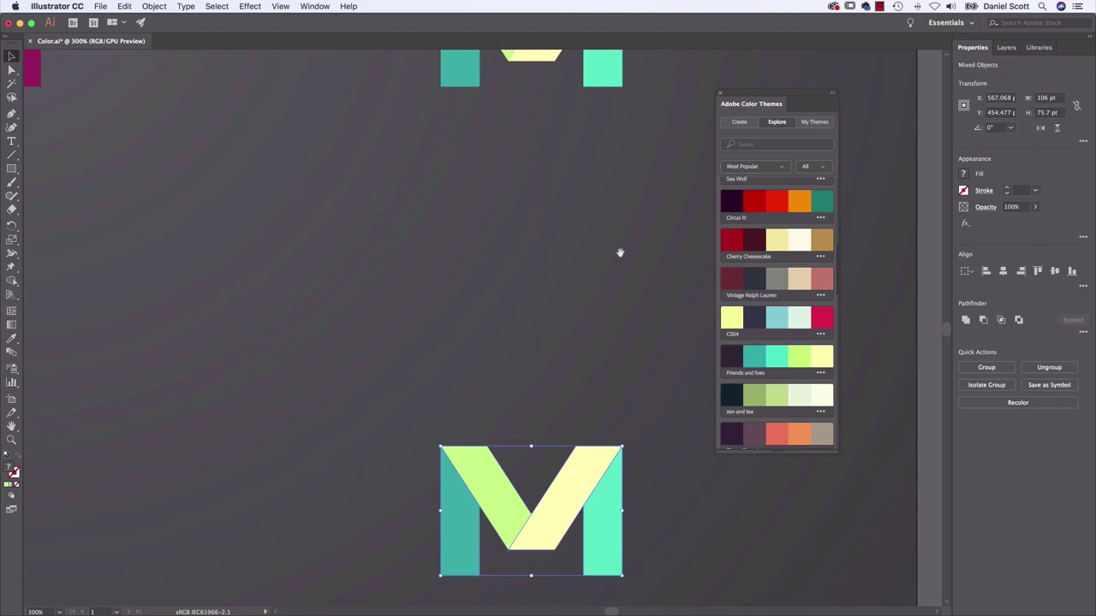
pyautogui.moveTo(620, 253); pyautogui.dragTo(595, 345)
pyautogui.press('super+z')
pyautogui.moveTo(579, 208); pyautogui.dragTo(565, 294)
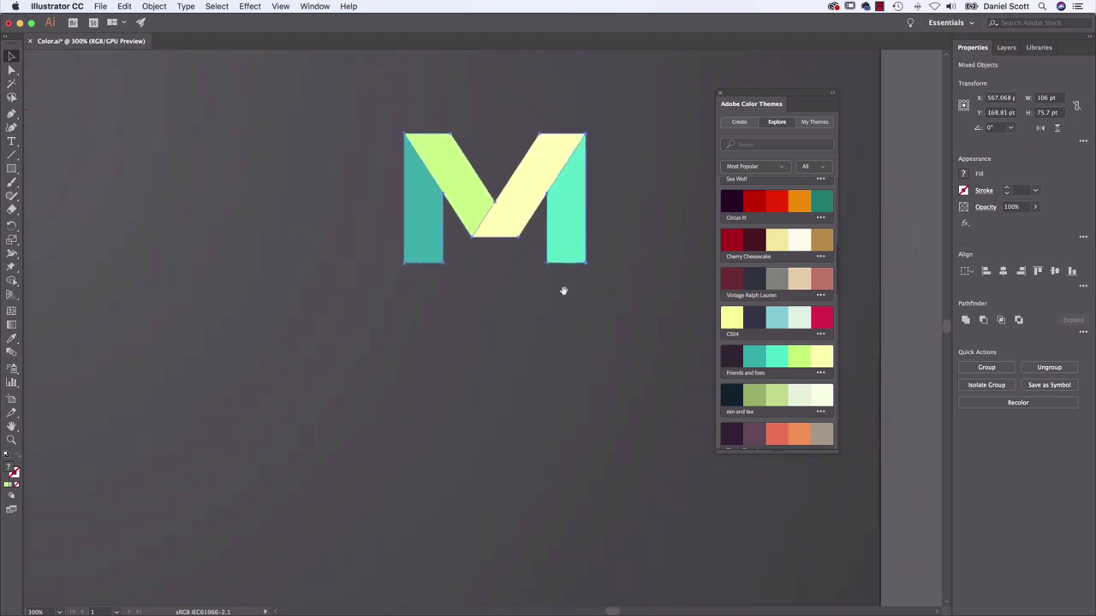
pyautogui.moveTo(548, 172); pyautogui.dragTo(543, 502)
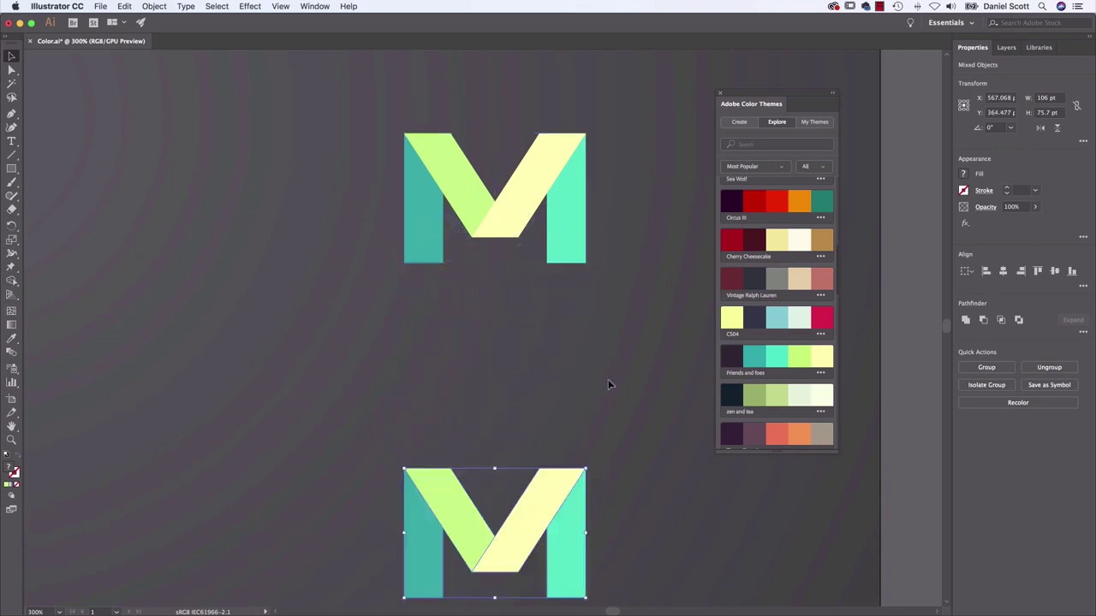
pyautogui.moveTo(593, 414); pyautogui.dragTo(629, 194)
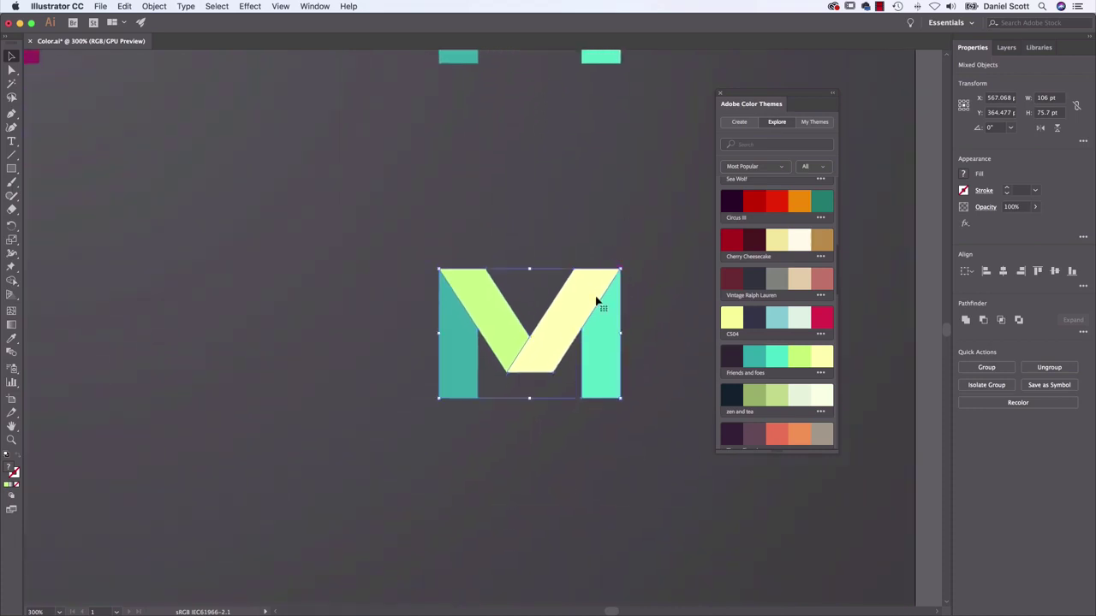
# Move the new M copy farther straight down to about Y 446 pt and deselect it.
pyautogui.moveTo(596, 288); pyautogui.dragTo(597, 466)
pyautogui.press('super+z')
pyautogui.moveTo(590, 289); pyautogui.dragTo(590, 428)
pyautogui.scroll(-5, 611, 324)
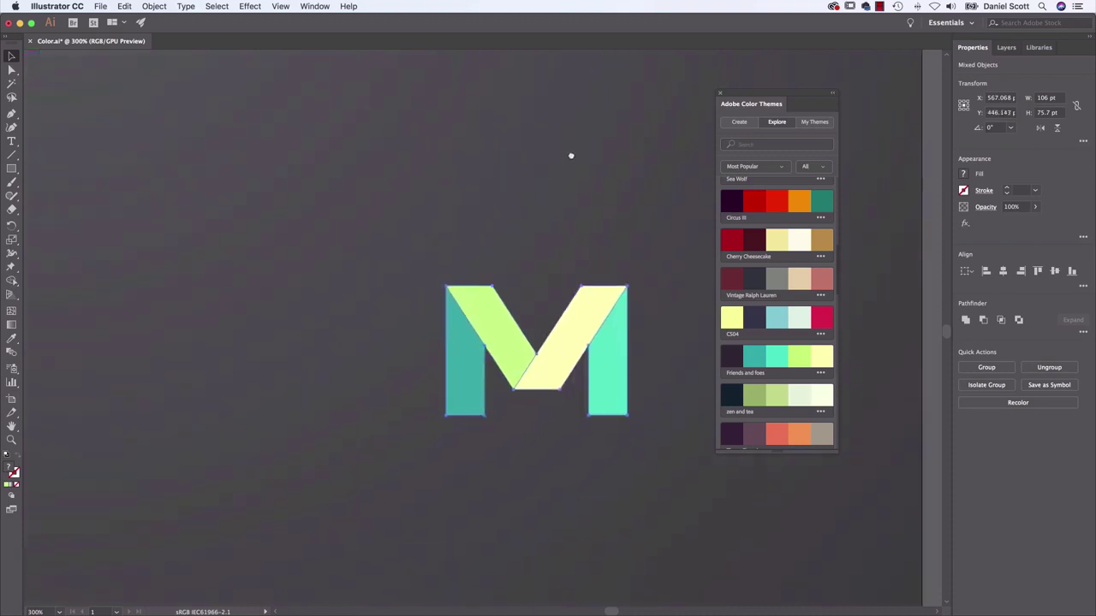
pyautogui.click(649, 257)
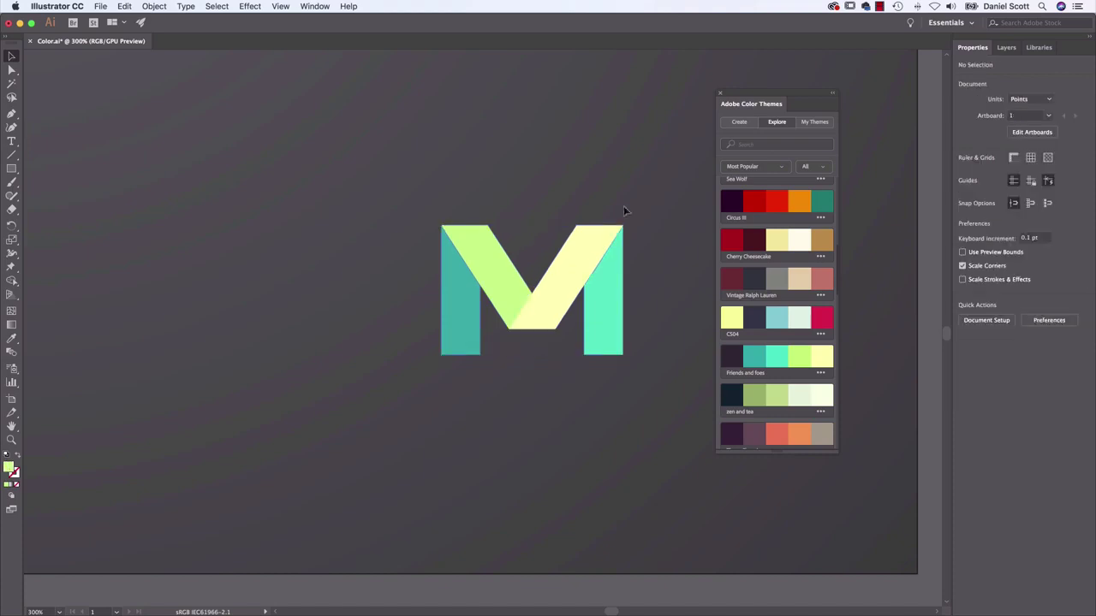
# Switch to Finder and preview the 05 Logo.ai file in the Examples folder.
pyautogui.press('super+Tab')
pyautogui.press('Tab')
pyautogui.press('Tab')
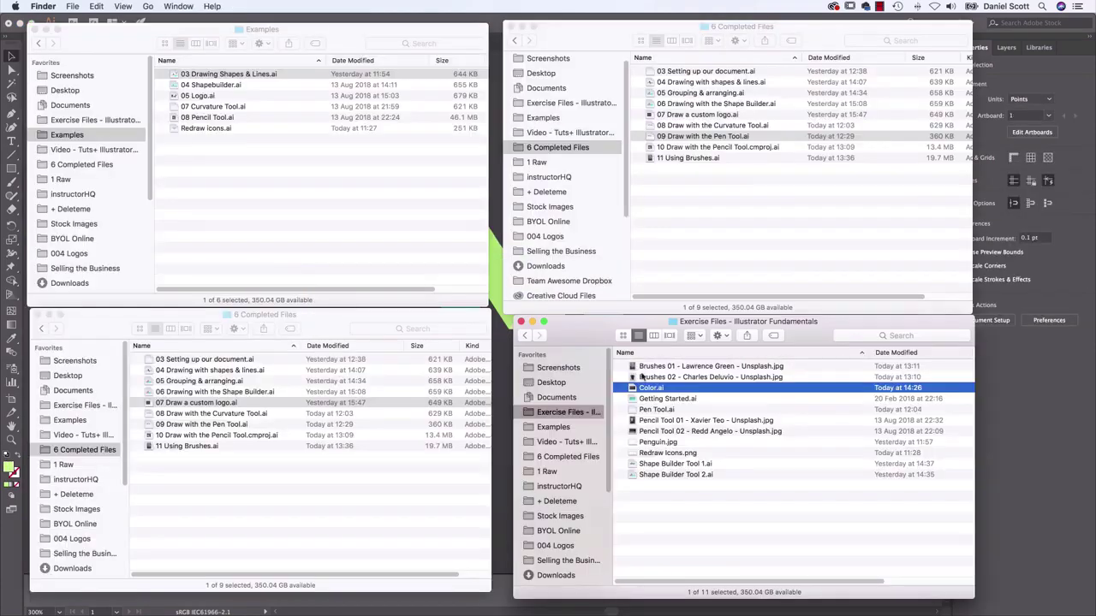
pyautogui.click(207, 99)
pyautogui.press('space')
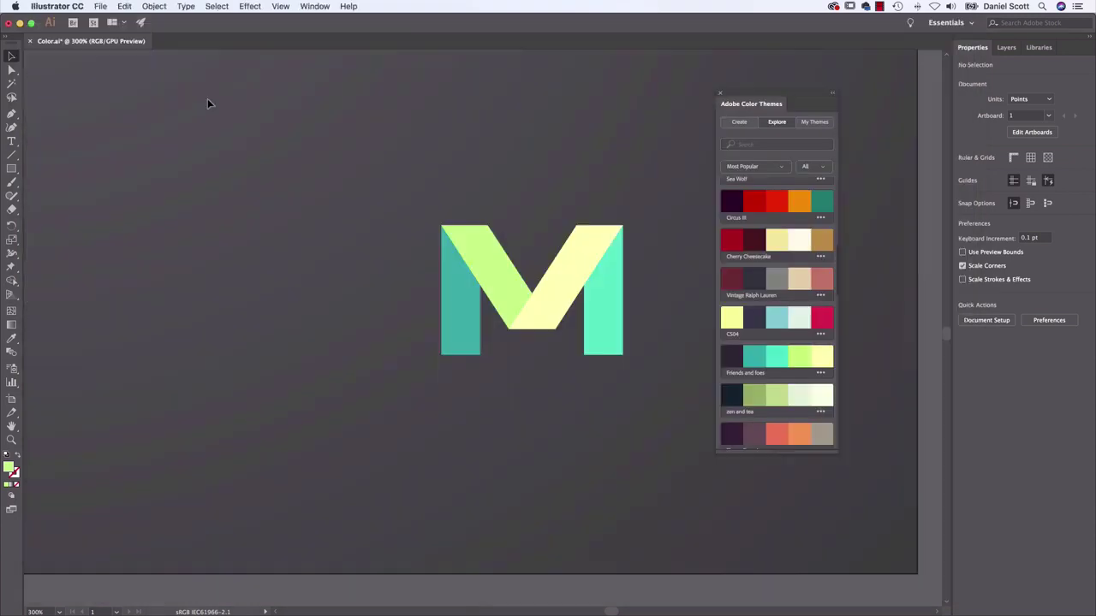
# Add the "Keep the Change" theme from the most popular color themes to the document's swatches.
pyautogui.scroll(-5, 789, 313)
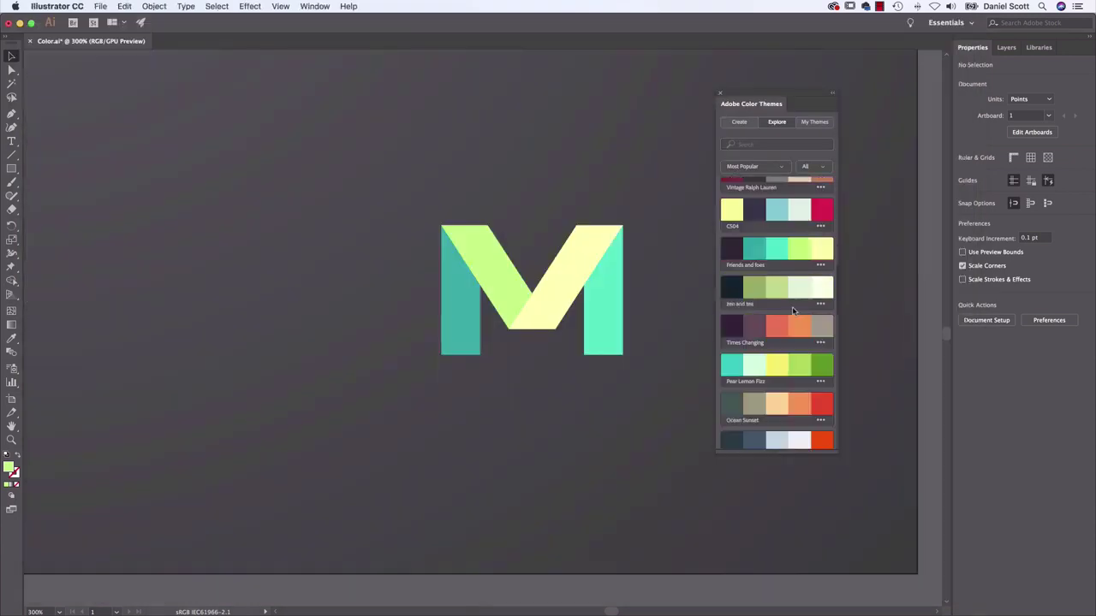
pyautogui.scroll(-10, 789, 314)
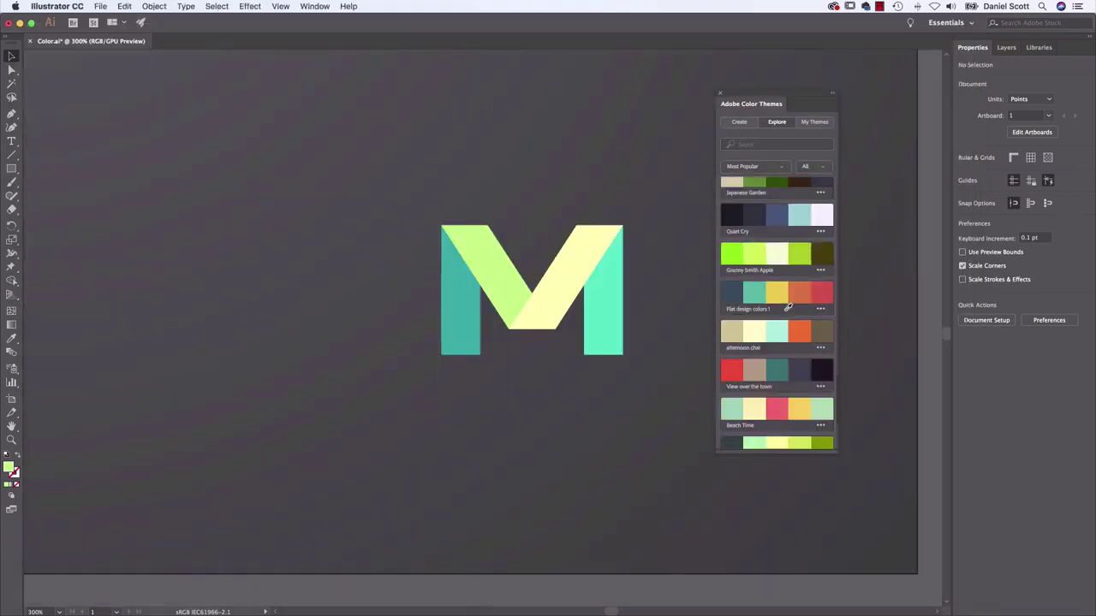
pyautogui.scroll(-4, 791, 295)
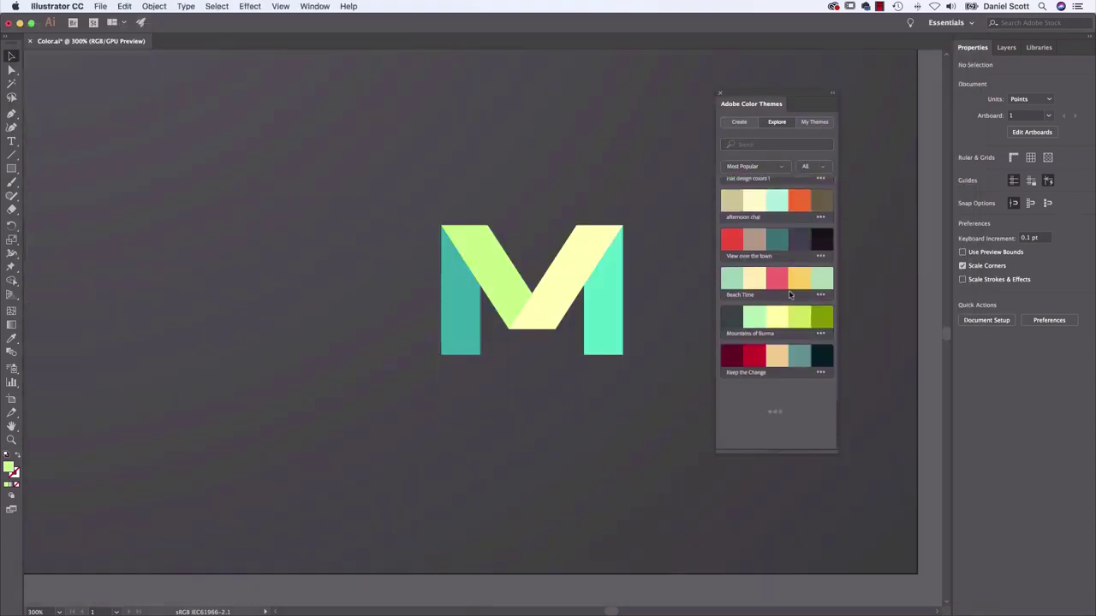
pyautogui.scroll(-3, 790, 294)
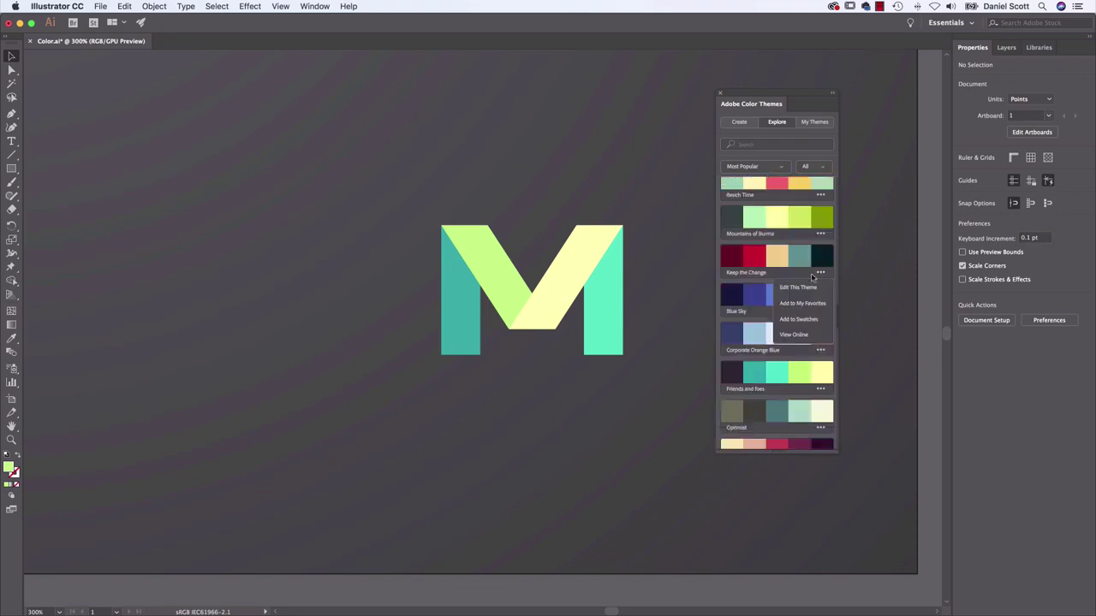
# Search the color themes for "80s", look through the matching palettes, and clear the search text.
pyautogui.click(786, 145)
pyautogui.write('80s')
pyautogui.press('Return')
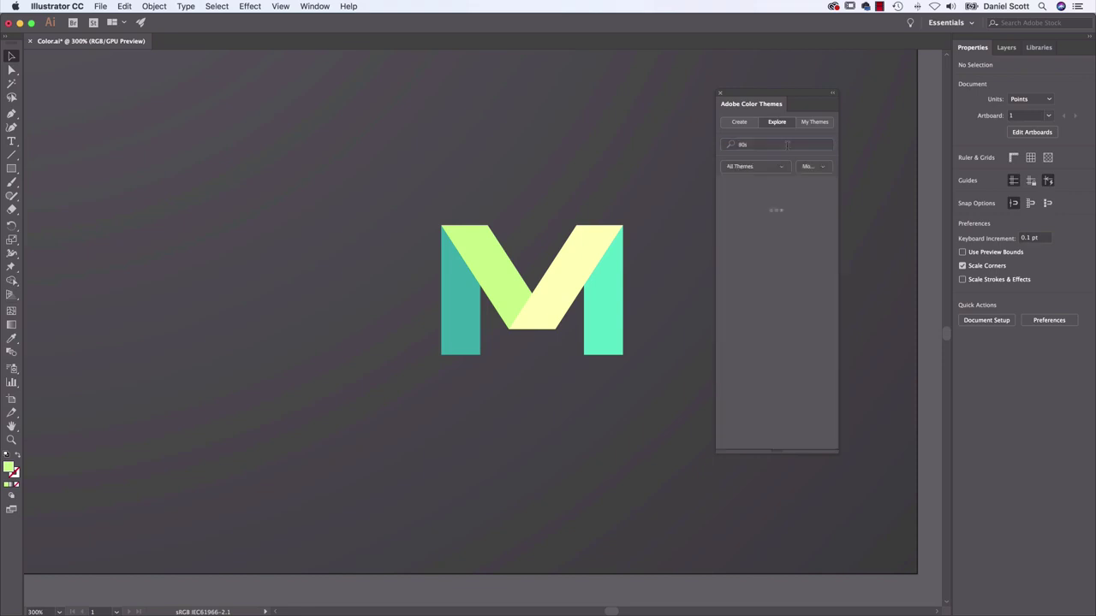
pyautogui.click(741, 144)
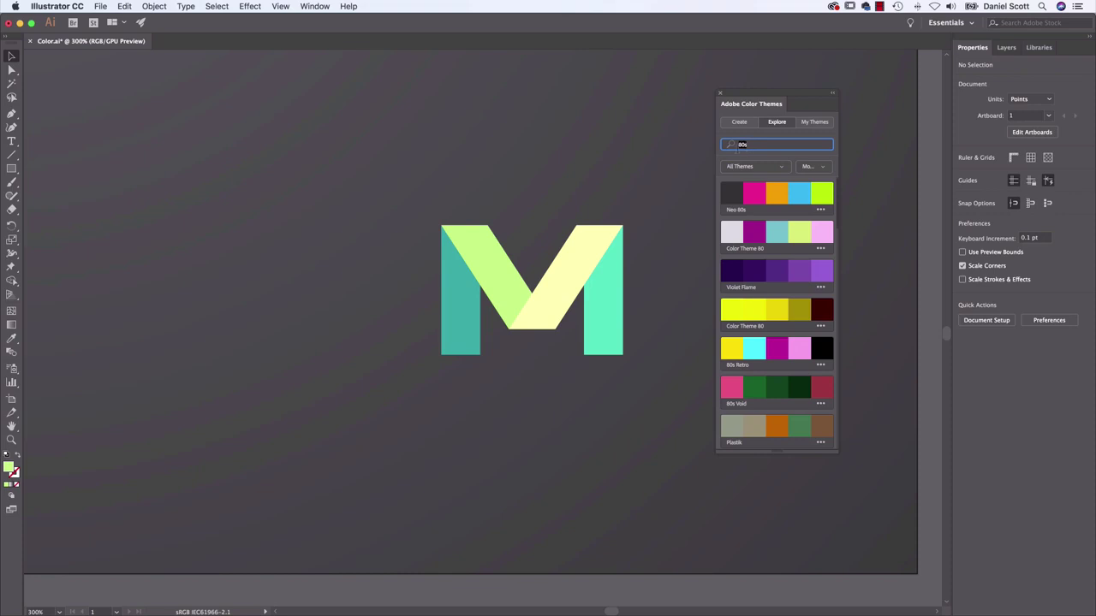
pyautogui.scroll(-5, 756, 224)
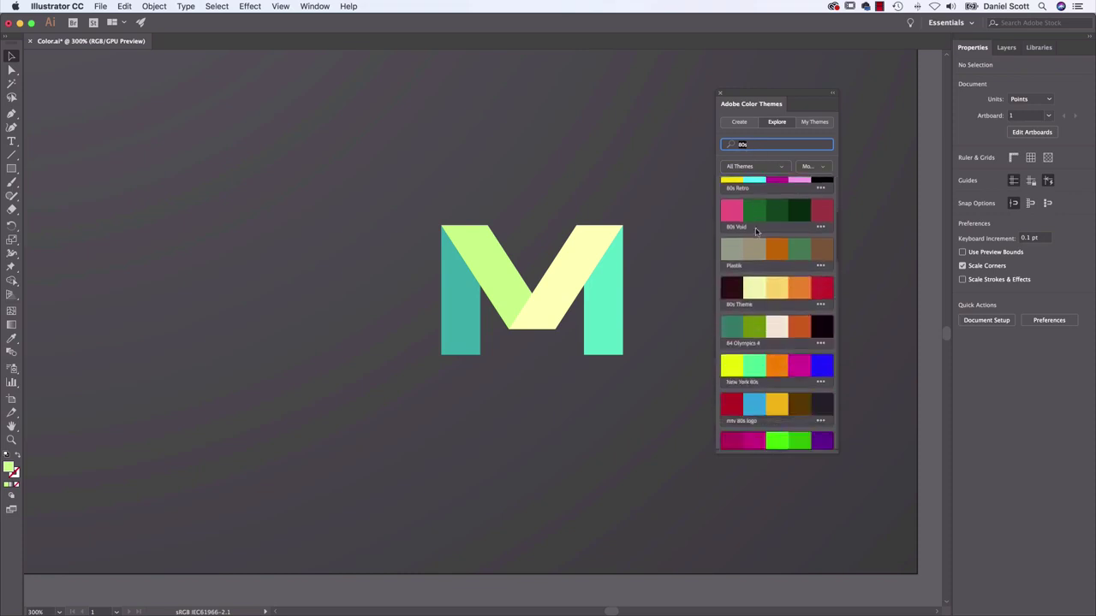
pyautogui.scroll(5, 774, 309)
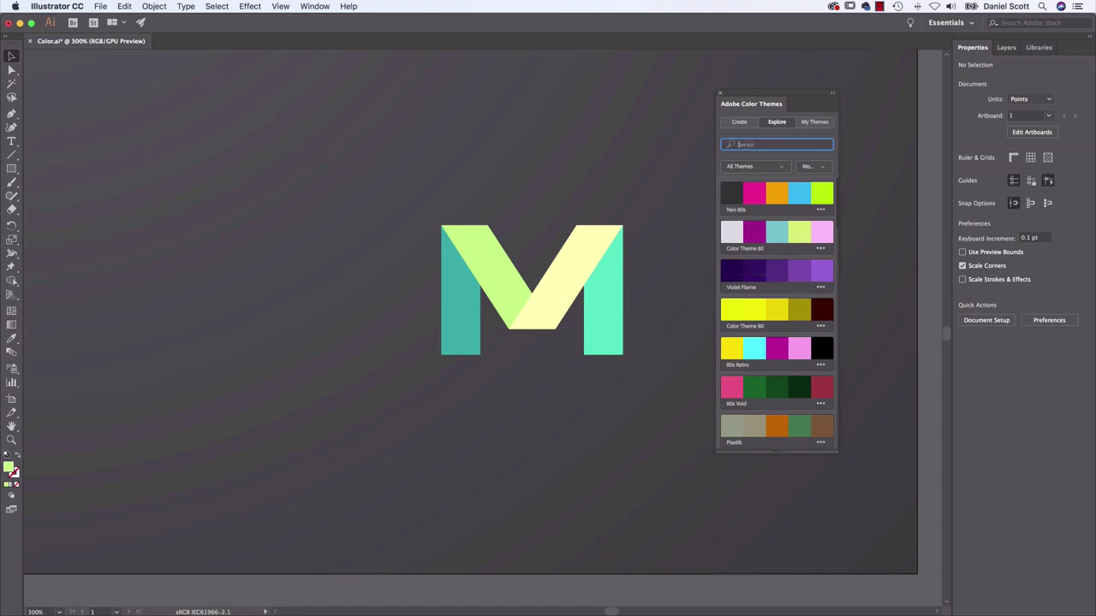
# Fill the lower M copy's right diagonal with the tan from the Keep the Change swatches.
pyautogui.click(551, 272)
pyautogui.click(963, 173)
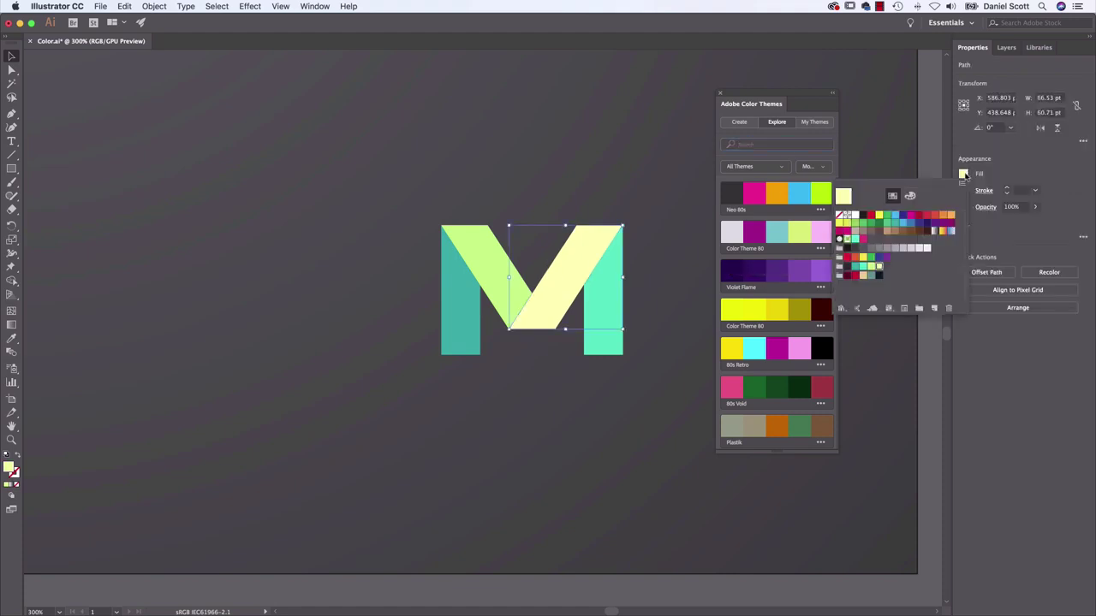
pyautogui.click(863, 276)
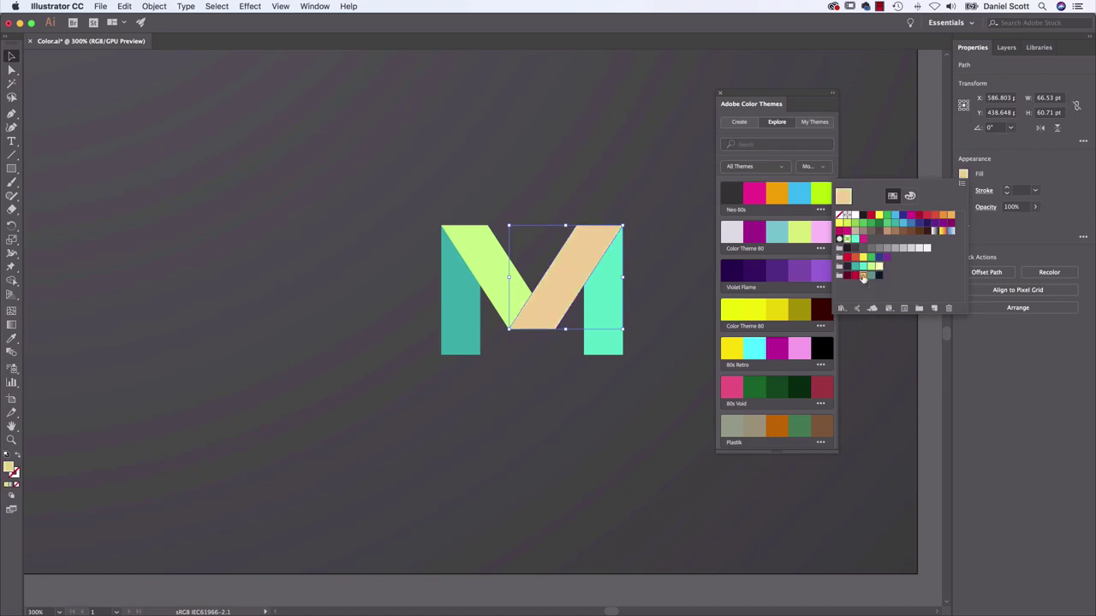
# Fill the lower M copy's right leg with the bright red from the Keep the Change swatches.
pyautogui.click(604, 300)
pyautogui.click(963, 174)
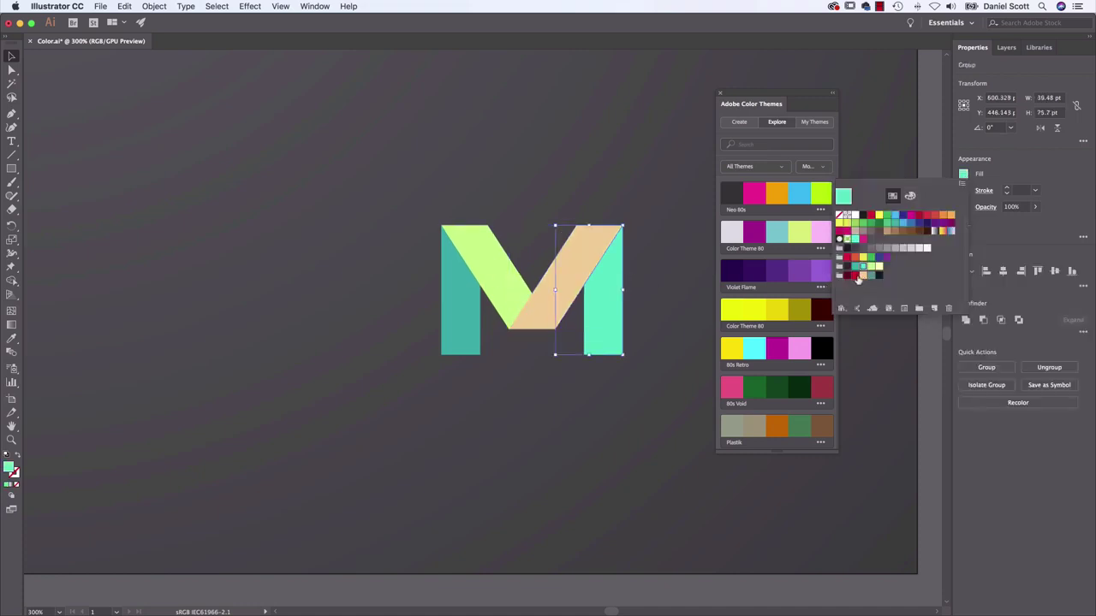
pyautogui.click(860, 275)
# Fill the lower M copy's left diagonal with the dark maroon from the Keep the Change swatches.
pyautogui.click(514, 282)
pyautogui.click(963, 174)
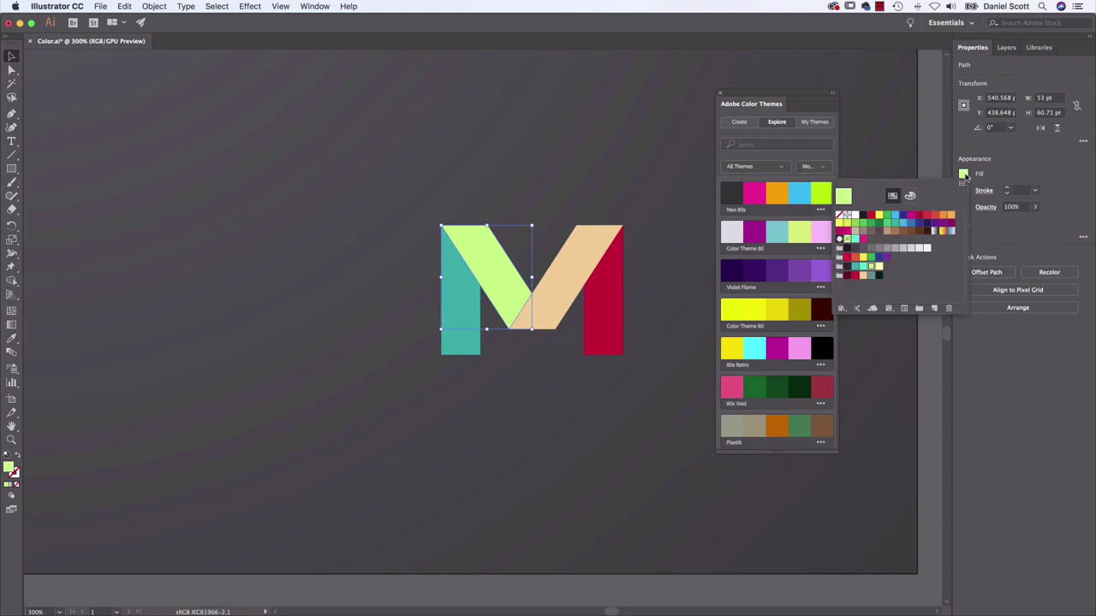
pyautogui.click(861, 275)
pyautogui.click(848, 274)
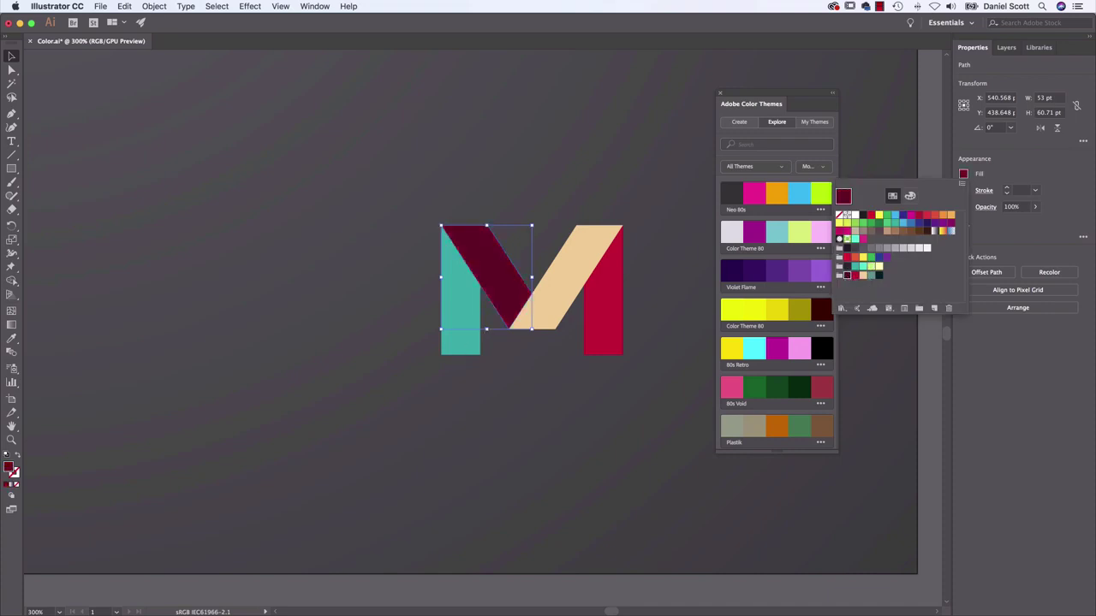
# Fill the lower M copy's right leg with the muted teal from the Keep the Change swatches.
pyautogui.click(602, 318)
pyautogui.click(962, 174)
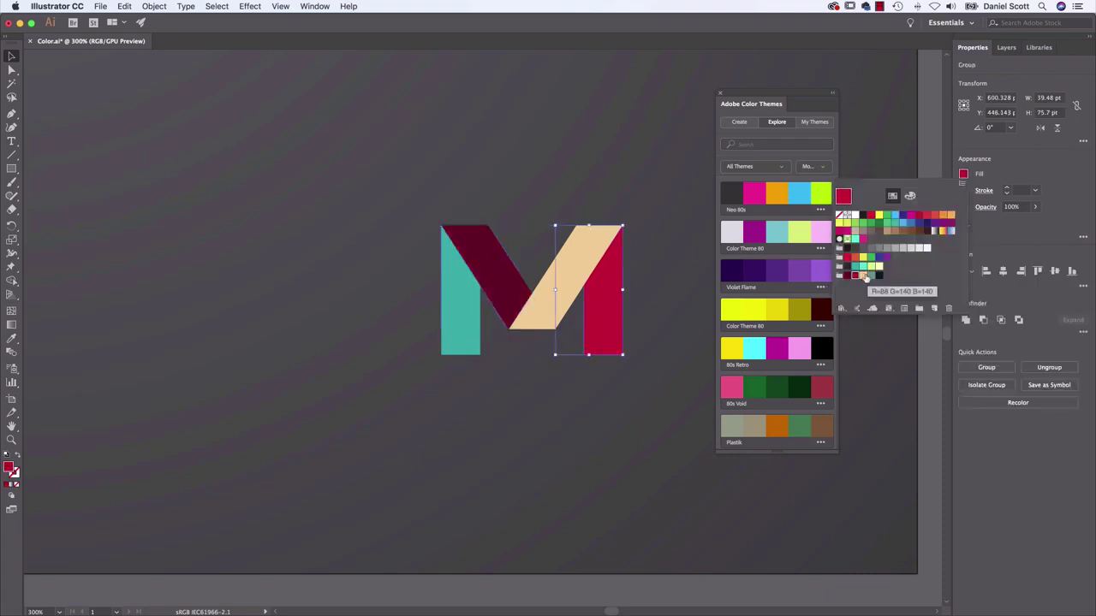
pyautogui.click(865, 276)
# Fill the lower M copy's left diagonal with the bright red and its left leg with the dark maroon from the Keep the Change swatches.
pyautogui.click(508, 276)
pyautogui.click(962, 174)
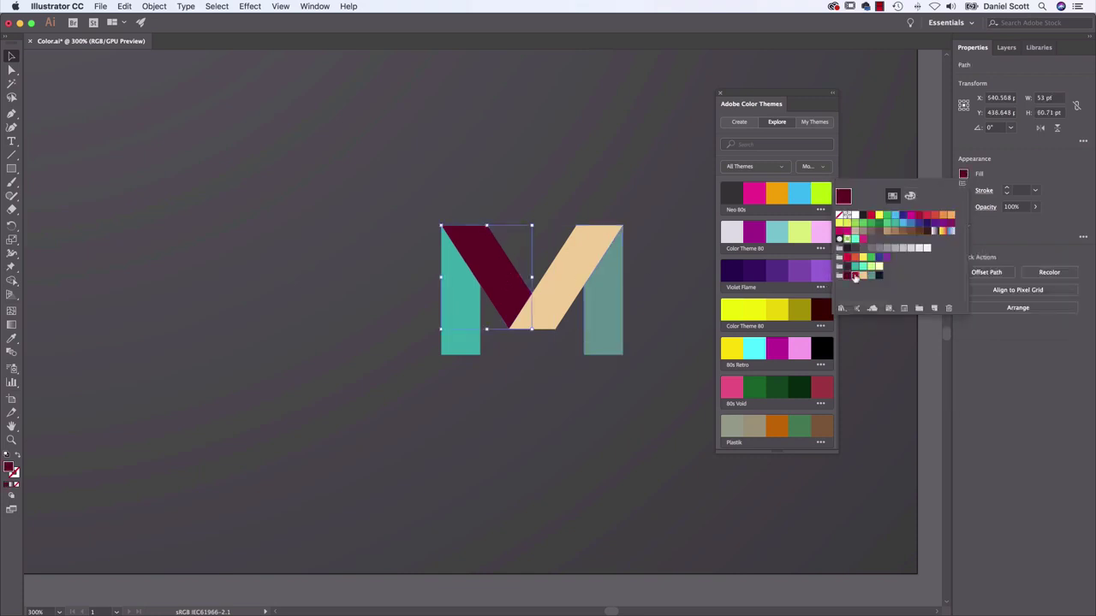
pyautogui.click(858, 277)
pyautogui.click(463, 316)
pyautogui.click(962, 174)
pyautogui.click(853, 278)
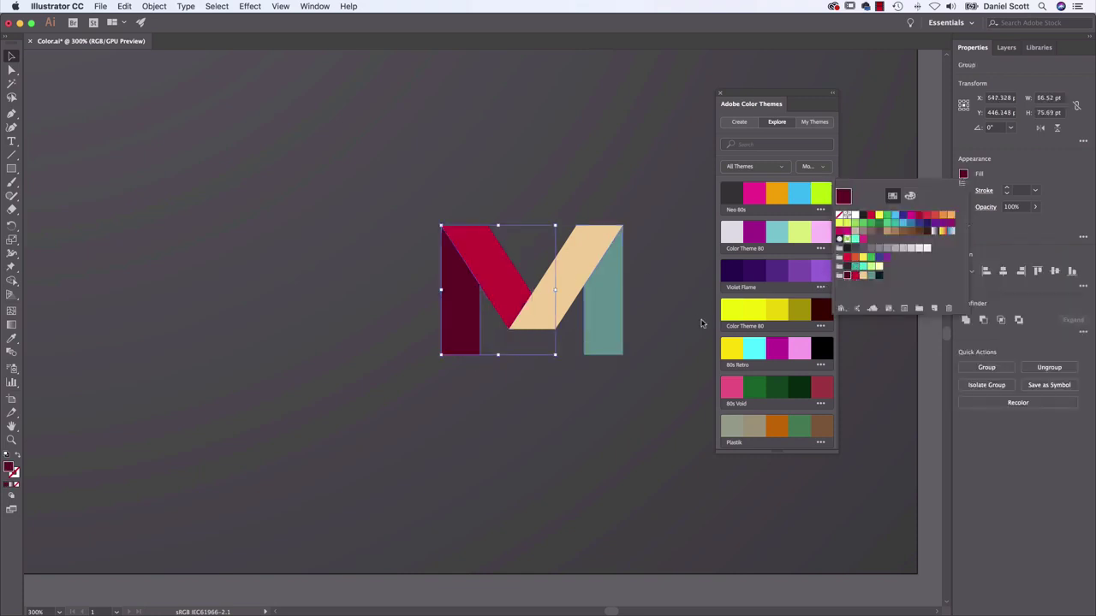
pyautogui.click(704, 313)
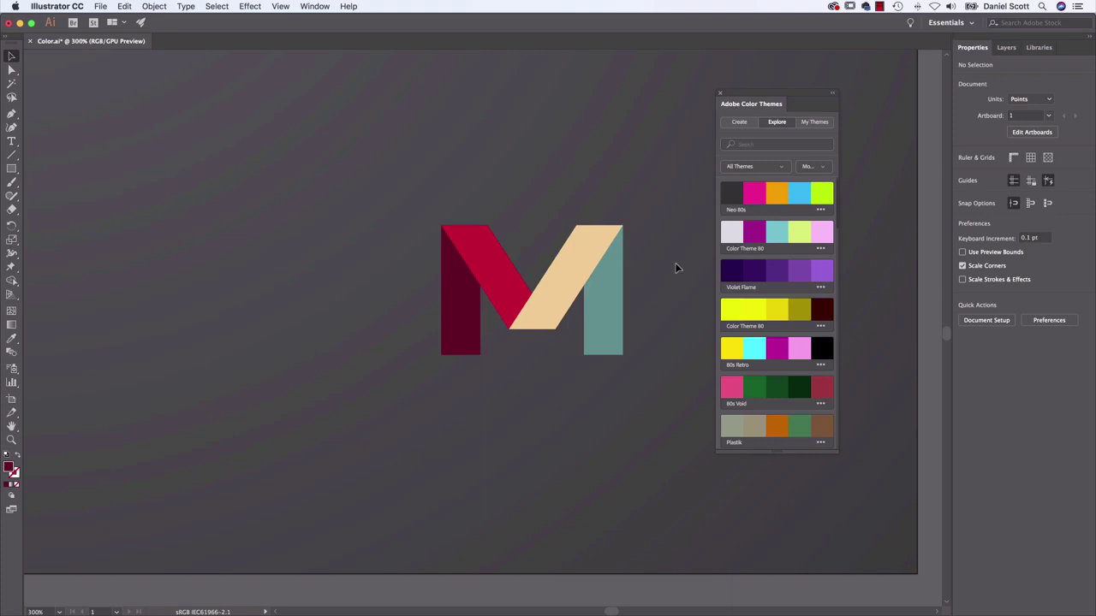
# Duplicate the lower-right M logo straight to the left into the artboard's empty lower-left area, at about X 270 pt.
pyautogui.scroll(-3, 480, 211)
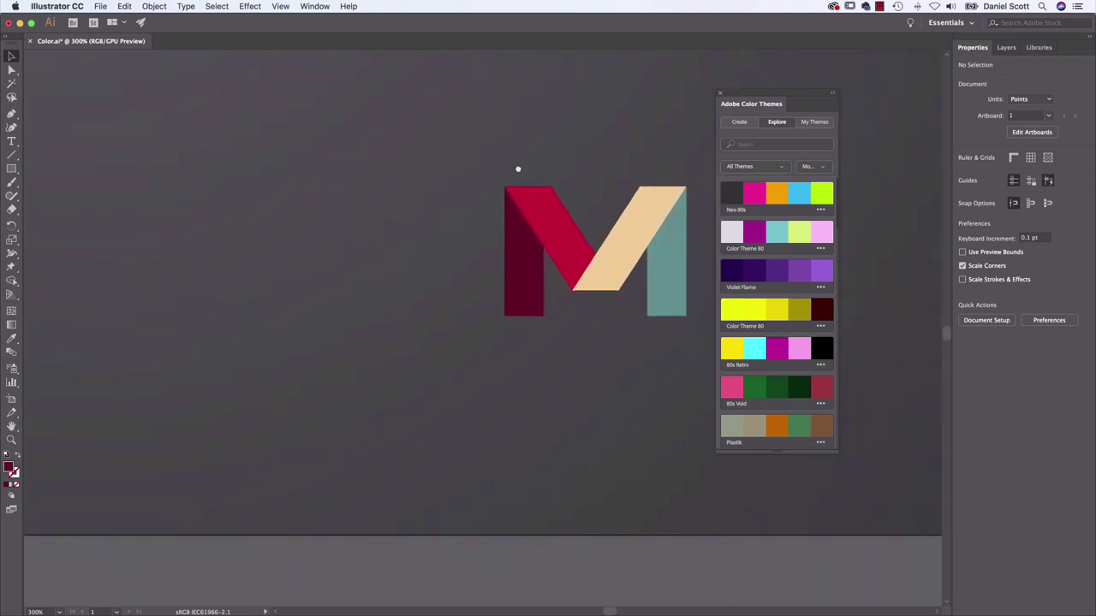
pyautogui.click(631, 283)
pyautogui.moveTo(631, 284); pyautogui.dragTo(311, 272)
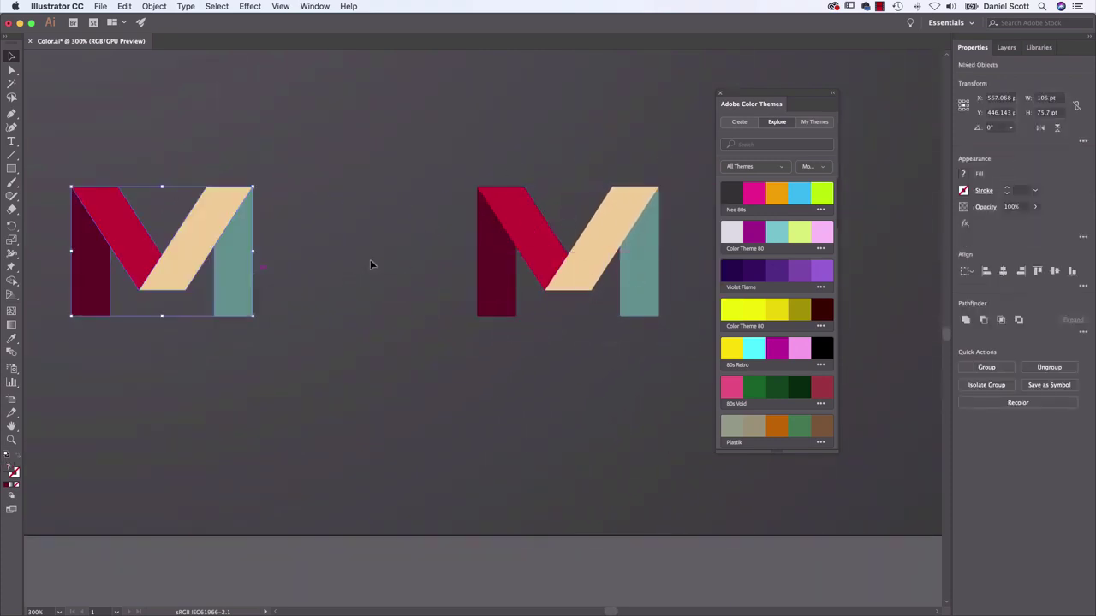
pyautogui.hscroll(-5, 589, 300)
pyautogui.scroll(1, 589, 300)
pyautogui.moveTo(460, 322); pyautogui.dragTo(361, 322)
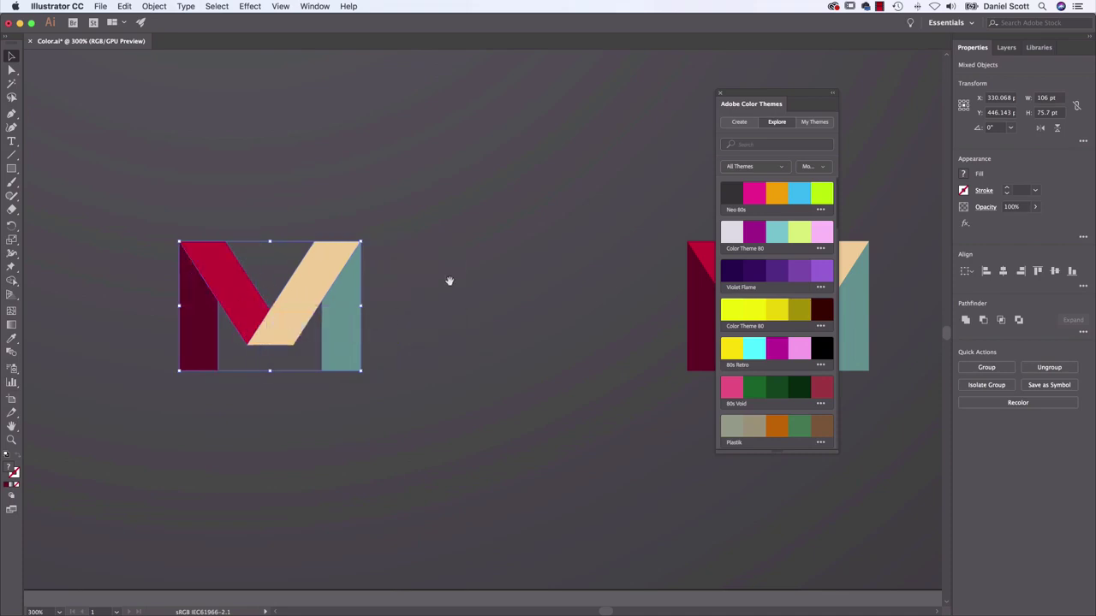
# Nudge both legs of the lower-left M copy down about 5 pt, leaving a gap beneath the diagonals.
pyautogui.hscroll(-4, 640, 304)
pyautogui.scroll(1, 641, 303)
pyautogui.hscroll(-3, 641, 303)
pyautogui.scroll(-1, 640, 303)
pyautogui.click(518, 357)
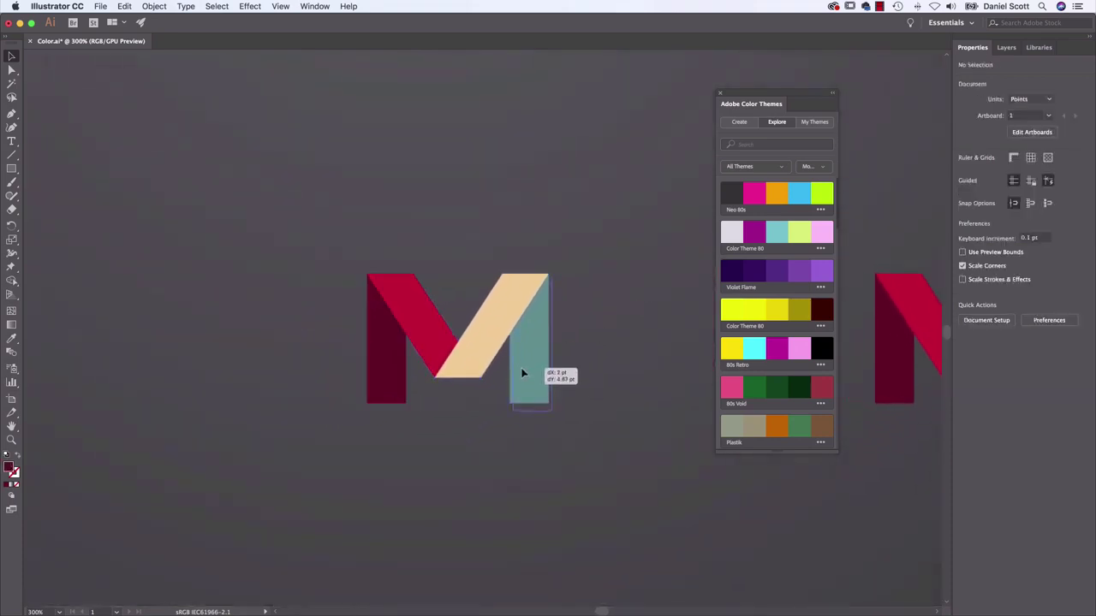
pyautogui.keyDown('shift'); pyautogui.click(392, 375); pyautogui.keyUp('shift')
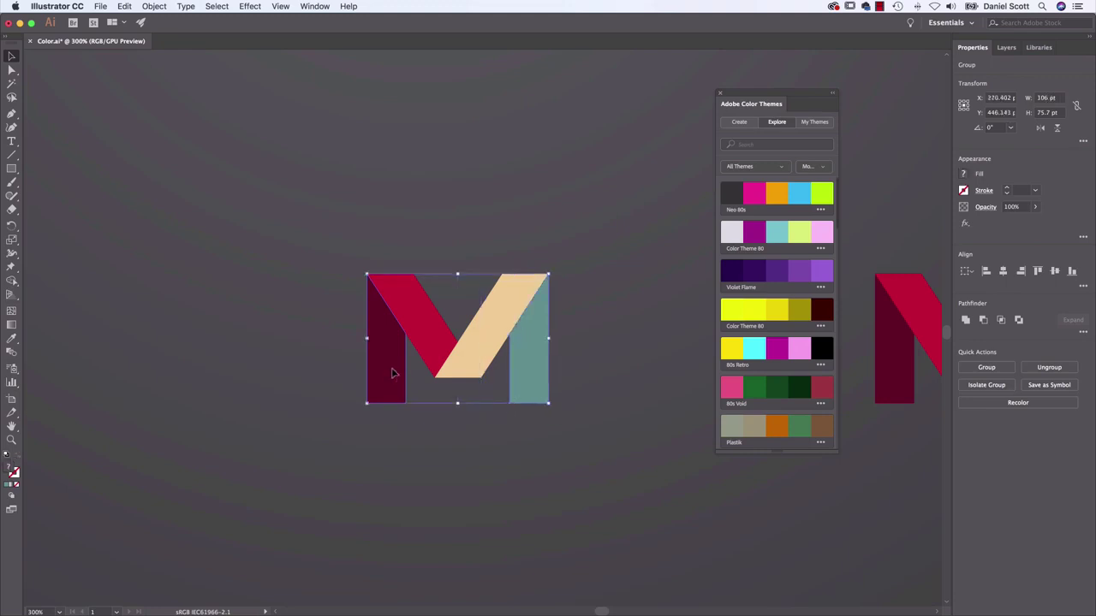
pyautogui.press('Down')
pyautogui.press('Down')
pyautogui.press('Down')
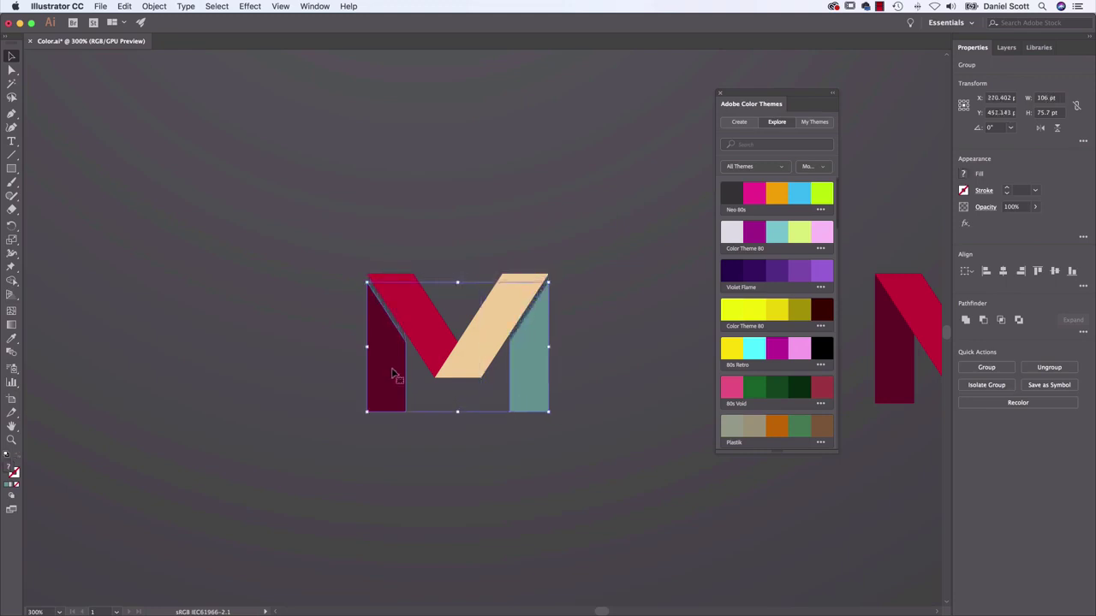
# Nudge the lower-left M copy's right diagonal and right leg together slightly to the right, separating them from the left half.
pyautogui.click(528, 342)
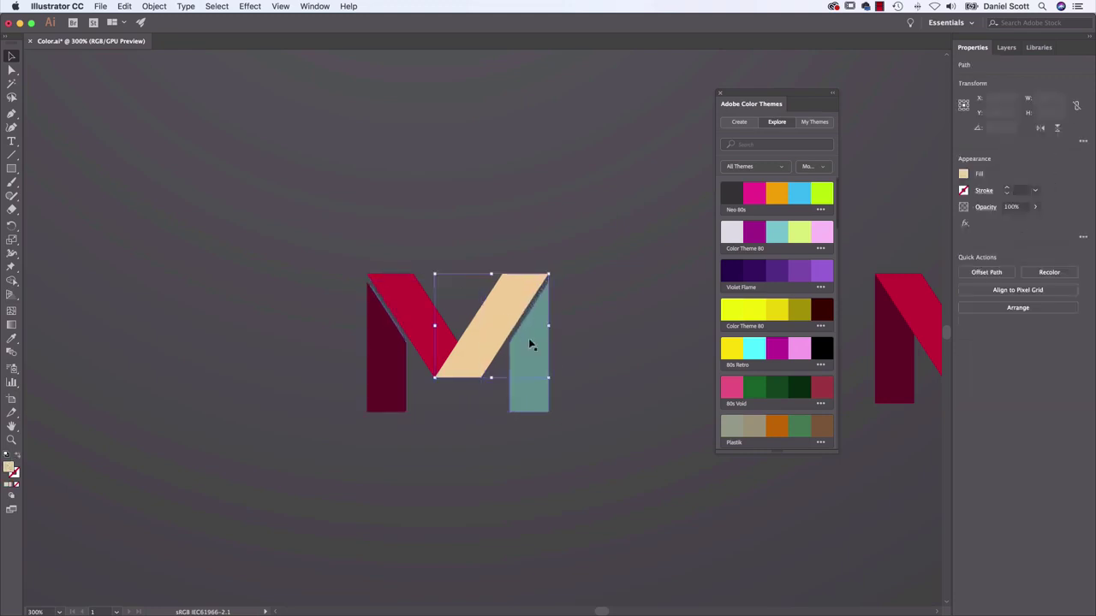
pyautogui.keyDown('shift'); pyautogui.click(537, 399); pyautogui.keyUp('shift')
pyautogui.press('Right')
pyautogui.press('Right')
pyautogui.press('Right')
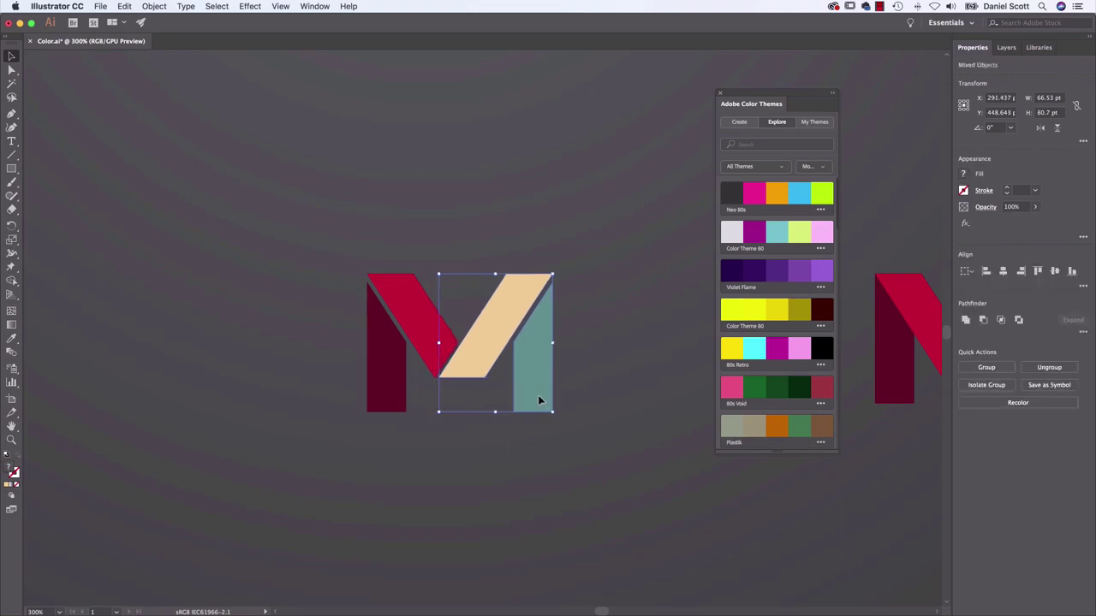
pyautogui.click(620, 385)
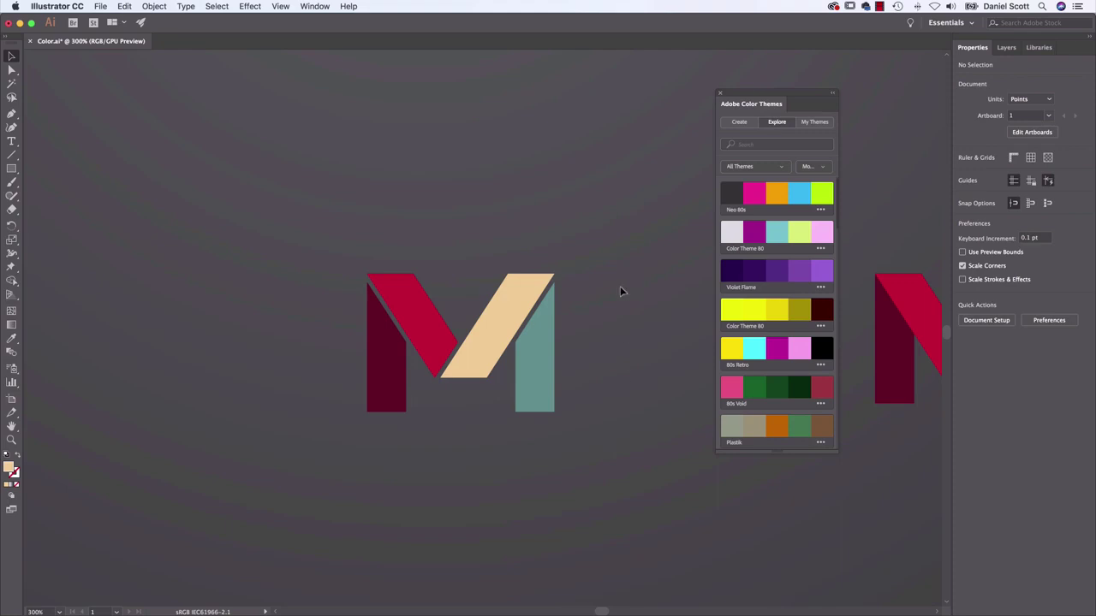
# Browse the Adobe Color themes and add the New York 80s theme to the swatches.
pyautogui.click(820, 209)
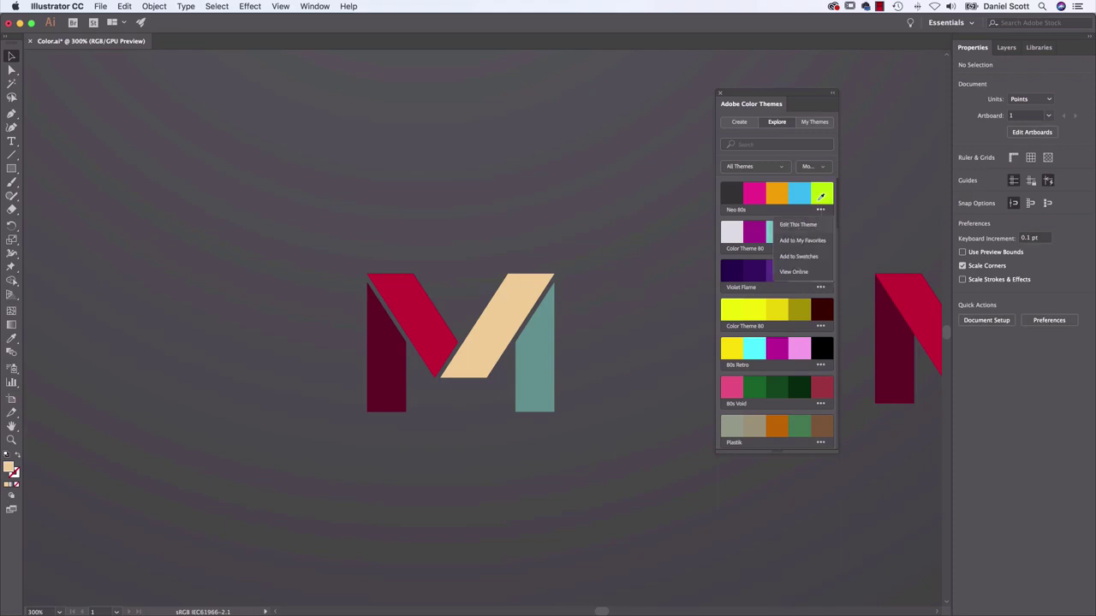
pyautogui.click(736, 261)
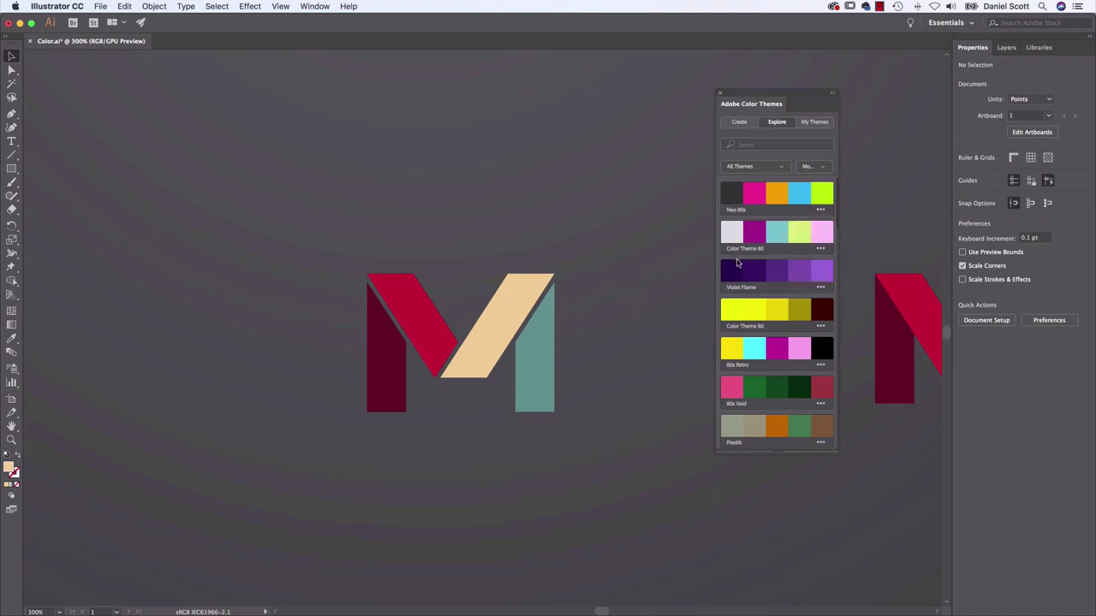
pyautogui.scroll(-5, 739, 266)
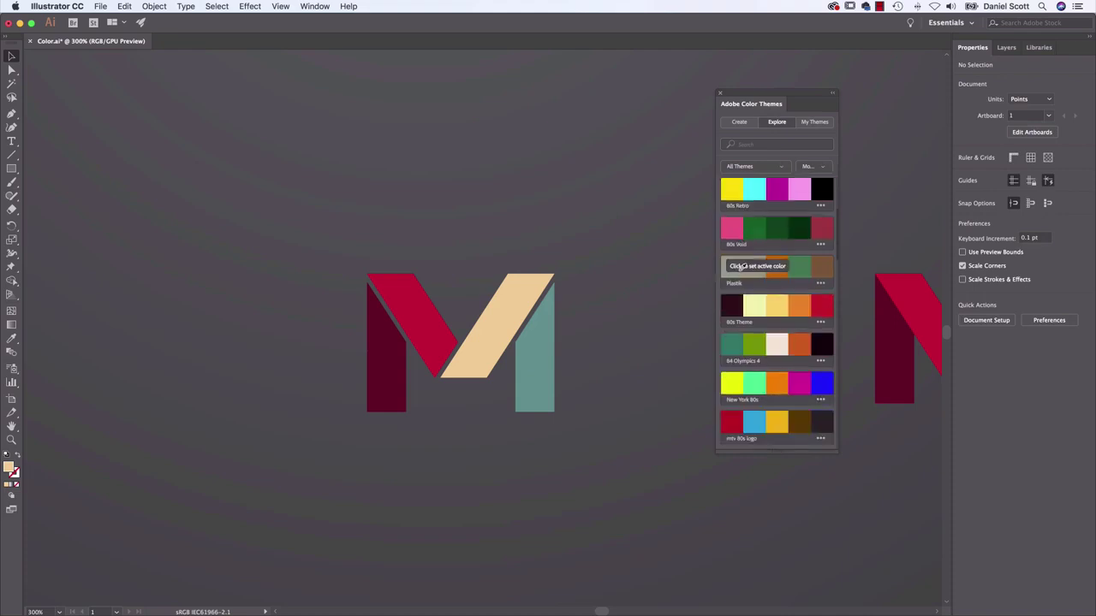
# Fill the lower-left M copy's left leg with yellow and its left diagonal with mint green from the New York 80s swatches.
pyautogui.click(386, 359)
pyautogui.click(963, 174)
pyautogui.click(846, 284)
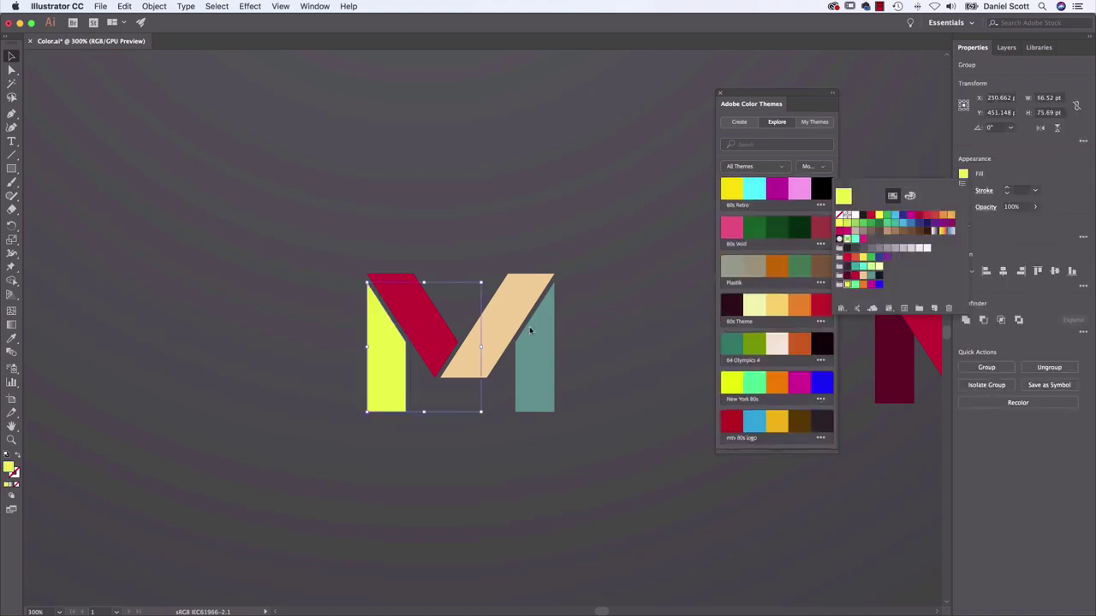
pyautogui.click(422, 323)
pyautogui.click(963, 174)
pyautogui.click(858, 285)
# Fill the lower-left M copy's right diagonal with orange and its right leg with magenta from the New York 80s swatches.
pyautogui.click(497, 325)
pyautogui.click(963, 174)
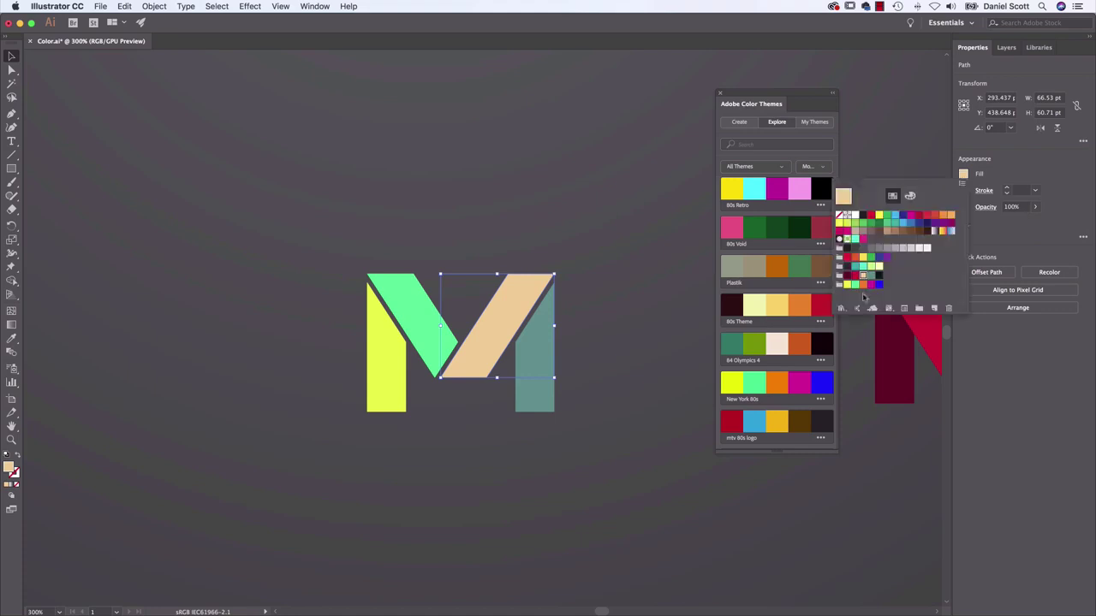
pyautogui.click(864, 284)
pyautogui.click(537, 355)
pyautogui.click(964, 173)
pyautogui.click(871, 285)
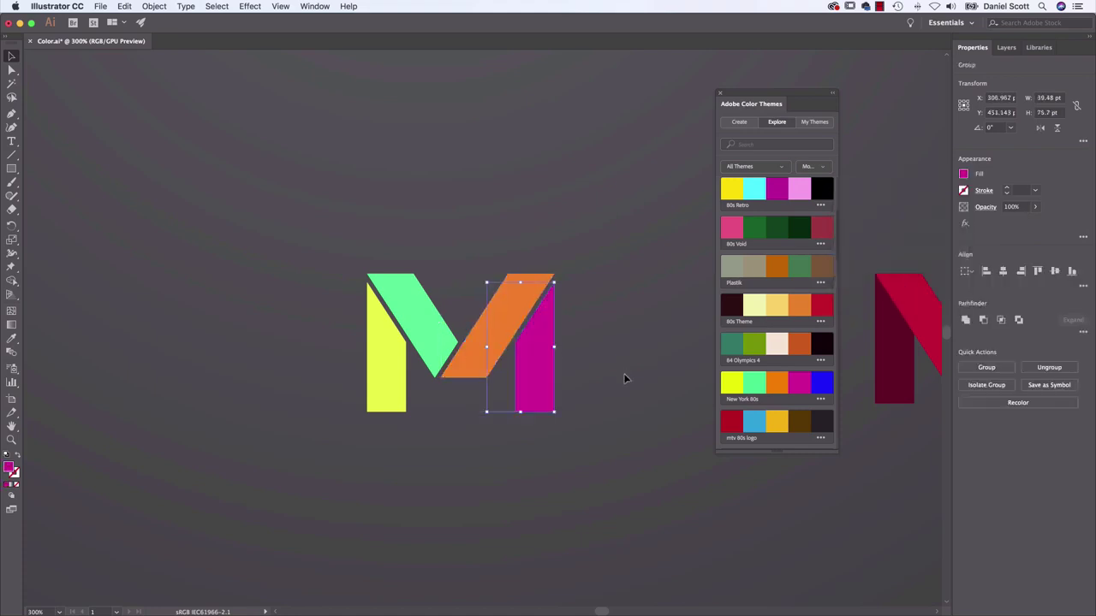
pyautogui.click(634, 379)
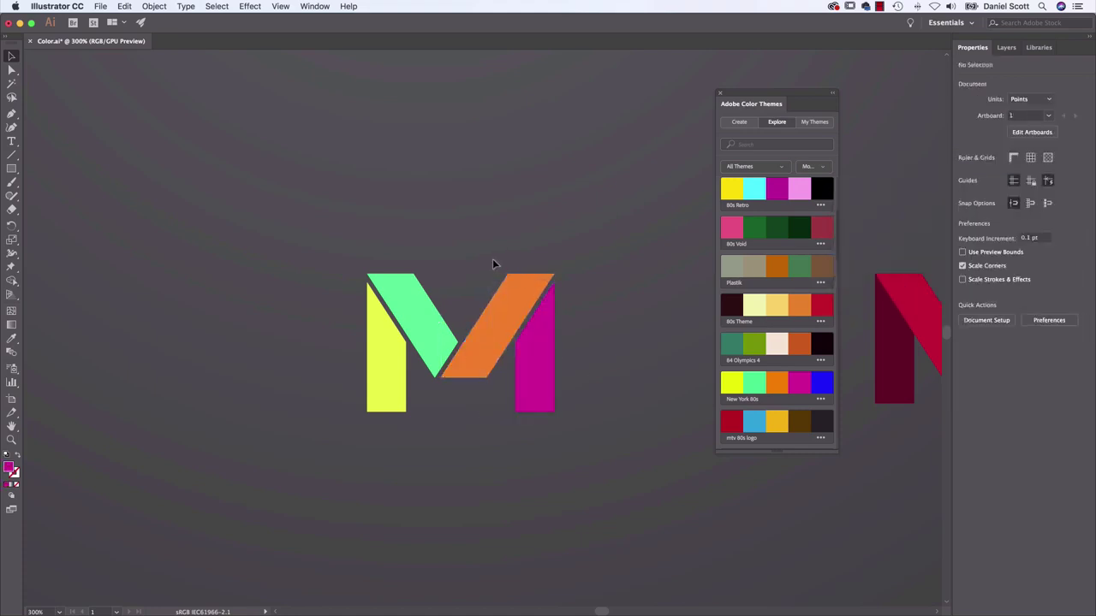
pyautogui.press('super+1')
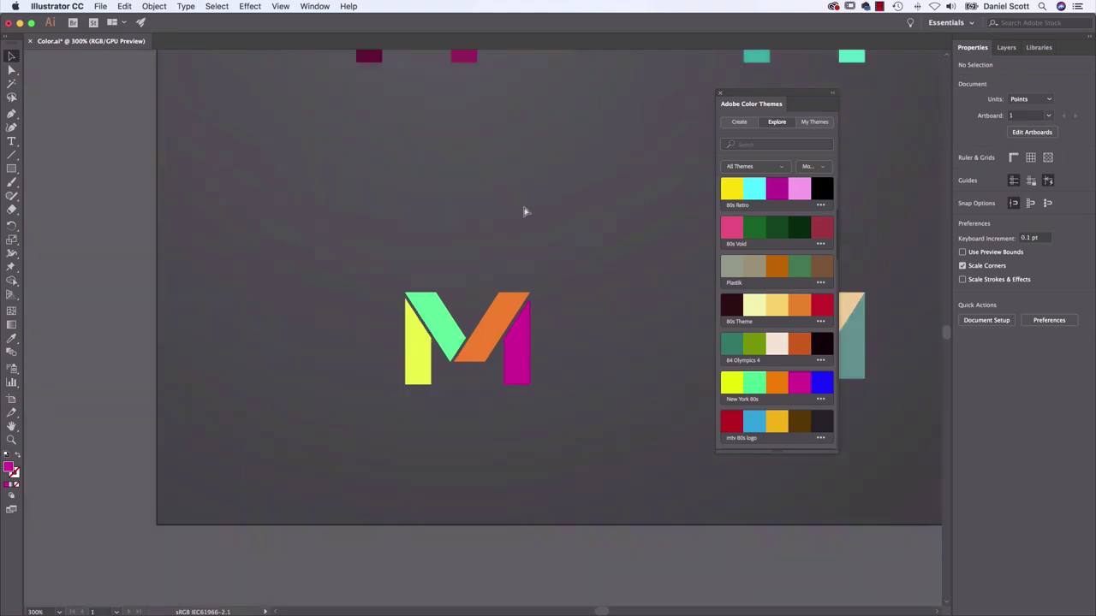
pyautogui.moveTo(600, 203); pyautogui.dragTo(533, 255)
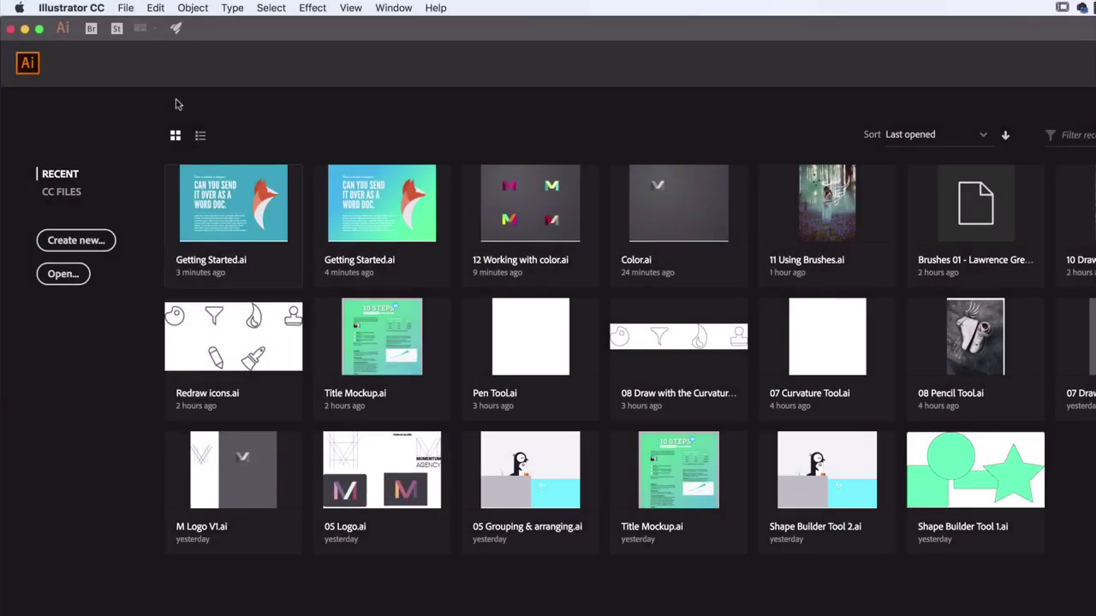
# Open Getting Started.ai from the Exercise Files folder.
pyautogui.click(127, 7)
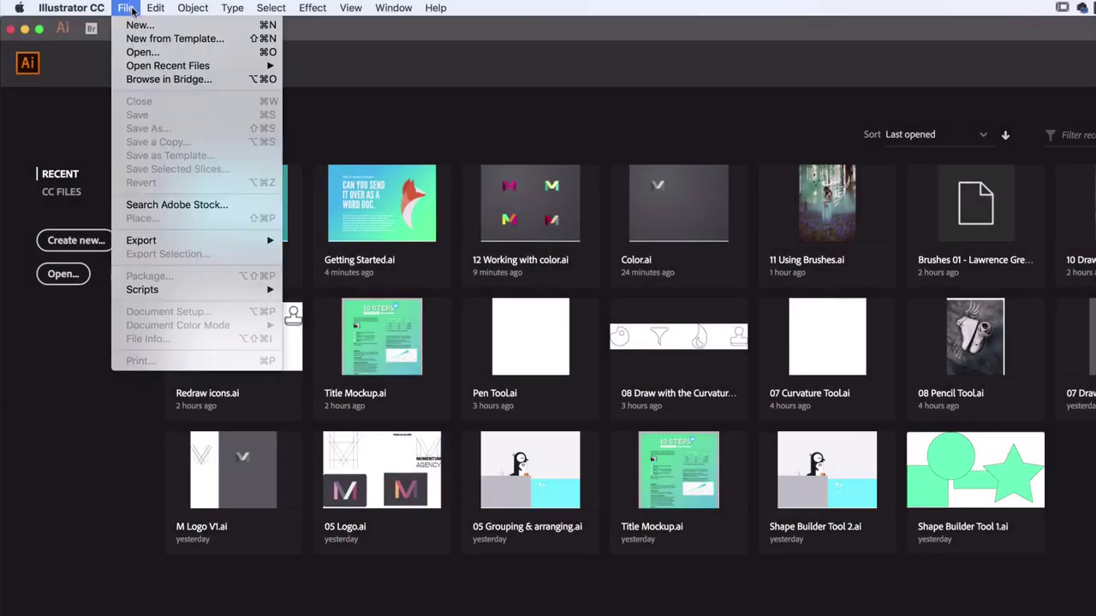
pyautogui.click(154, 55)
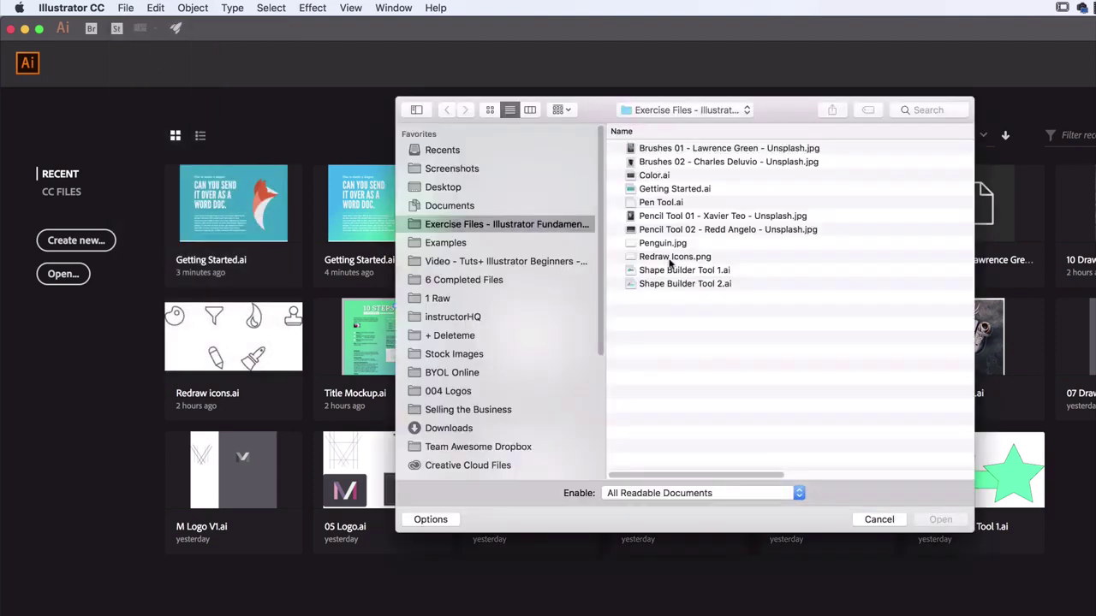
pyautogui.click(648, 194)
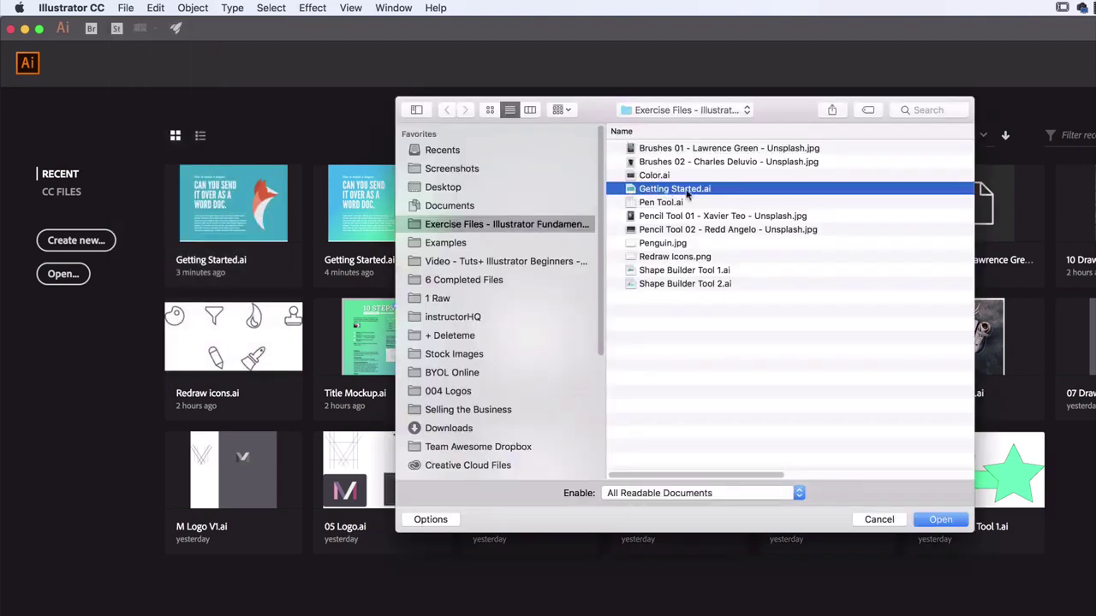
pyautogui.click(942, 523)
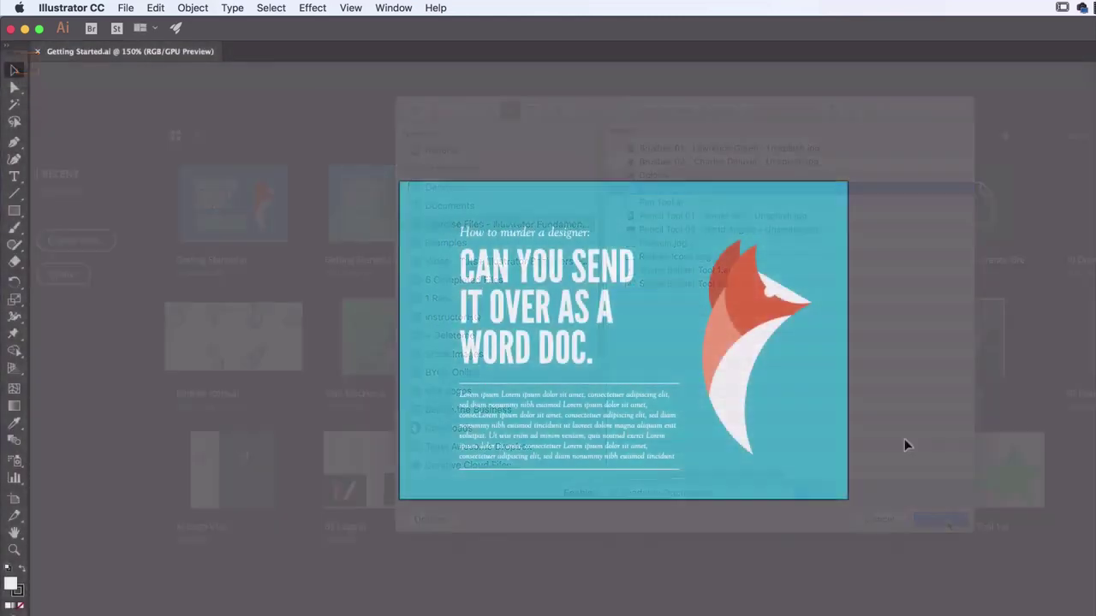
# Fill the fox card's teal background rectangle with the White, Black gradient swatch.
pyautogui.click(828, 449)
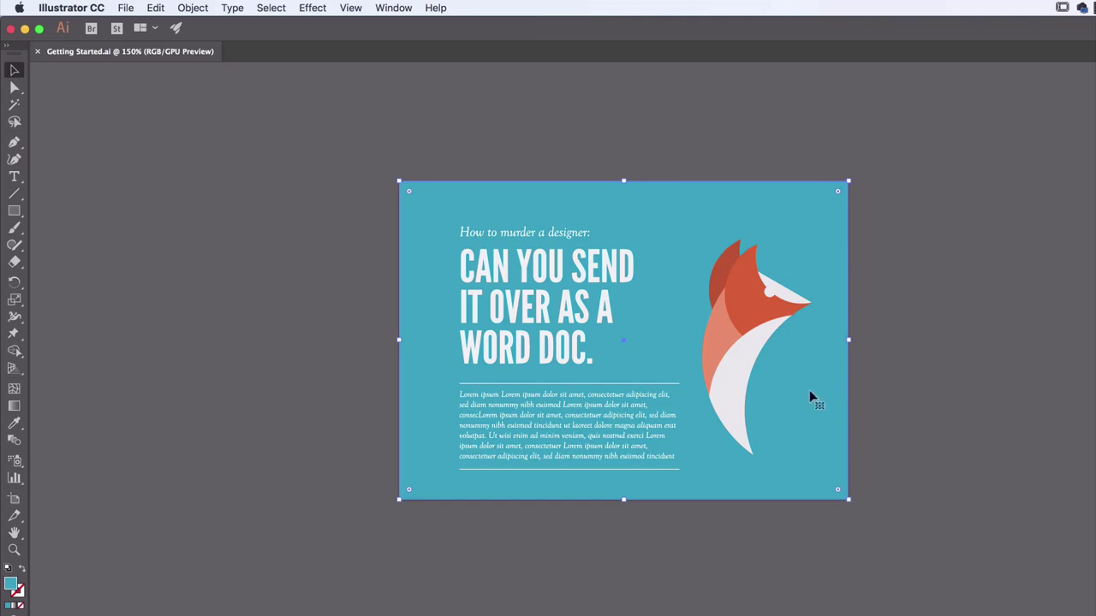
pyautogui.press('super+equal')
pyautogui.press('super+equal')
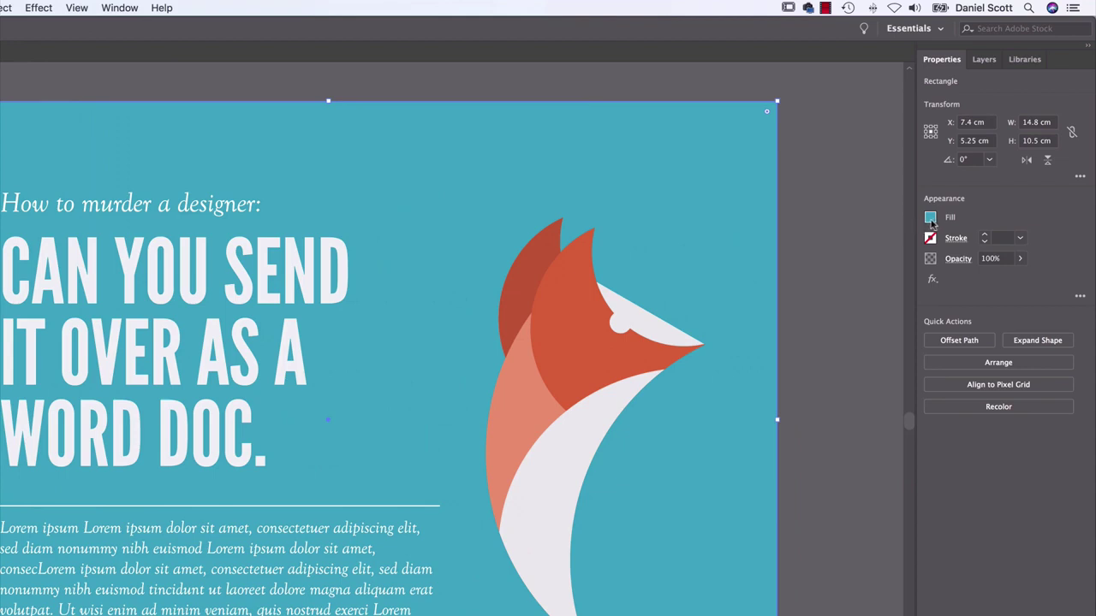
pyautogui.click(930, 219)
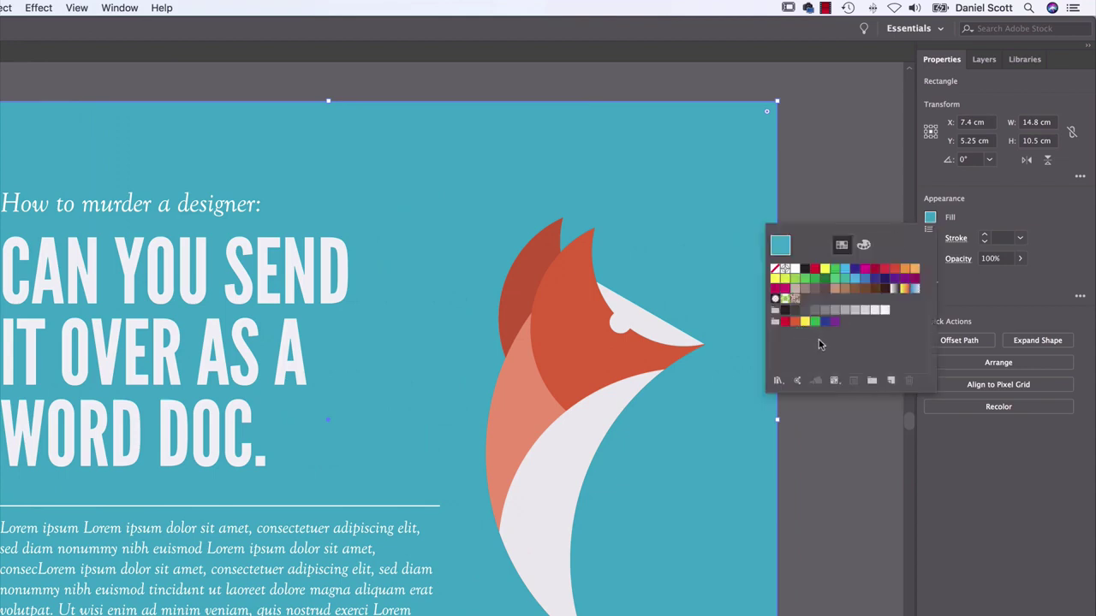
pyautogui.click(895, 291)
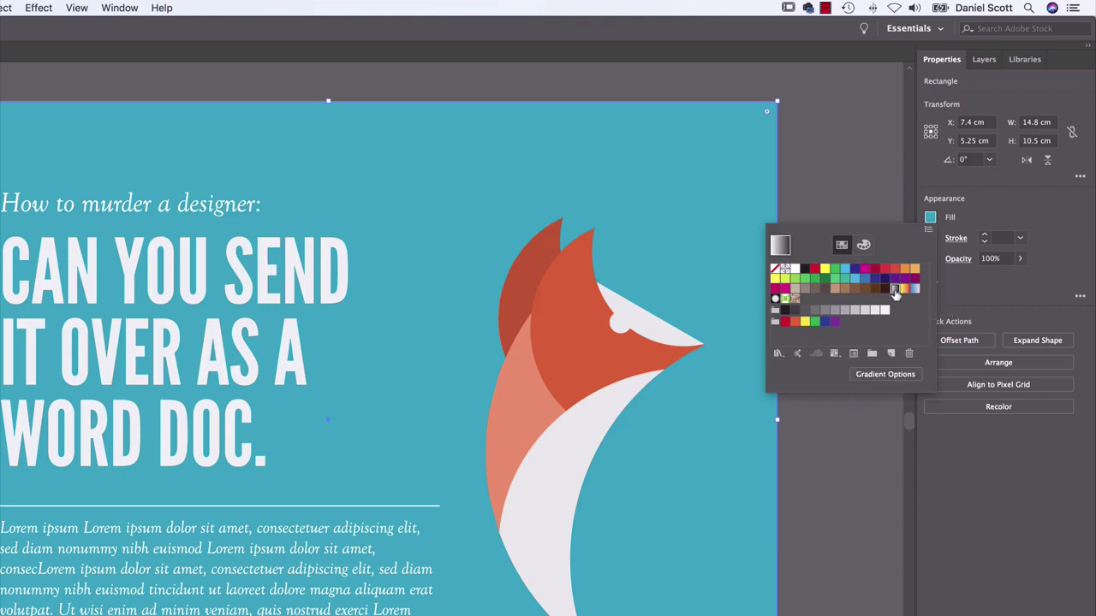
# Try the Orange, Yellow gradient, the blue-to-white gradient and the brown swirl pattern as the background rectangle's fill.
pyautogui.click(905, 290)
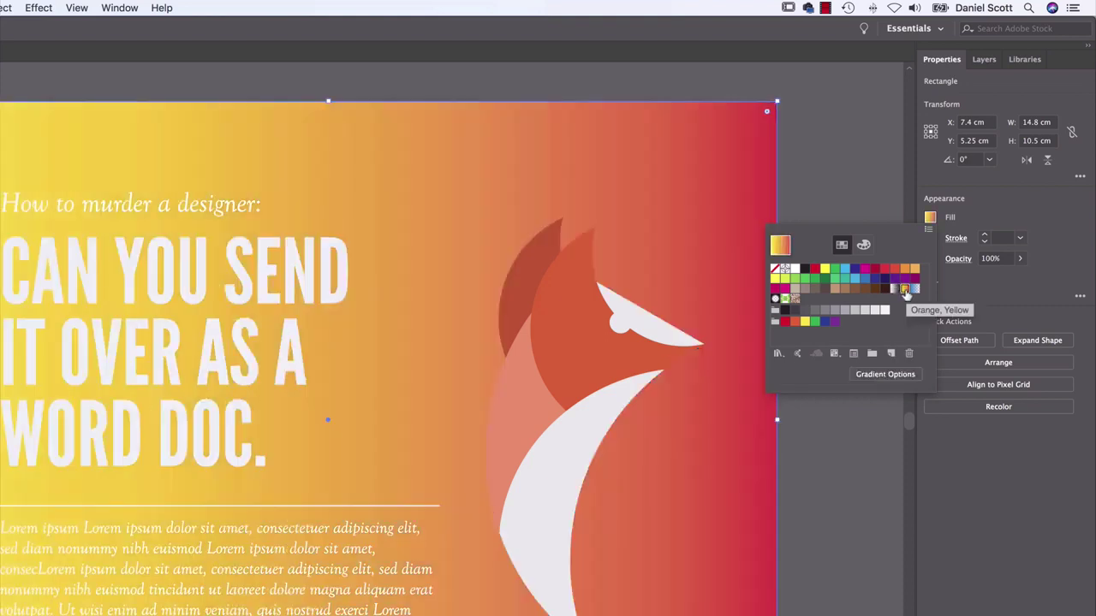
pyautogui.click(915, 291)
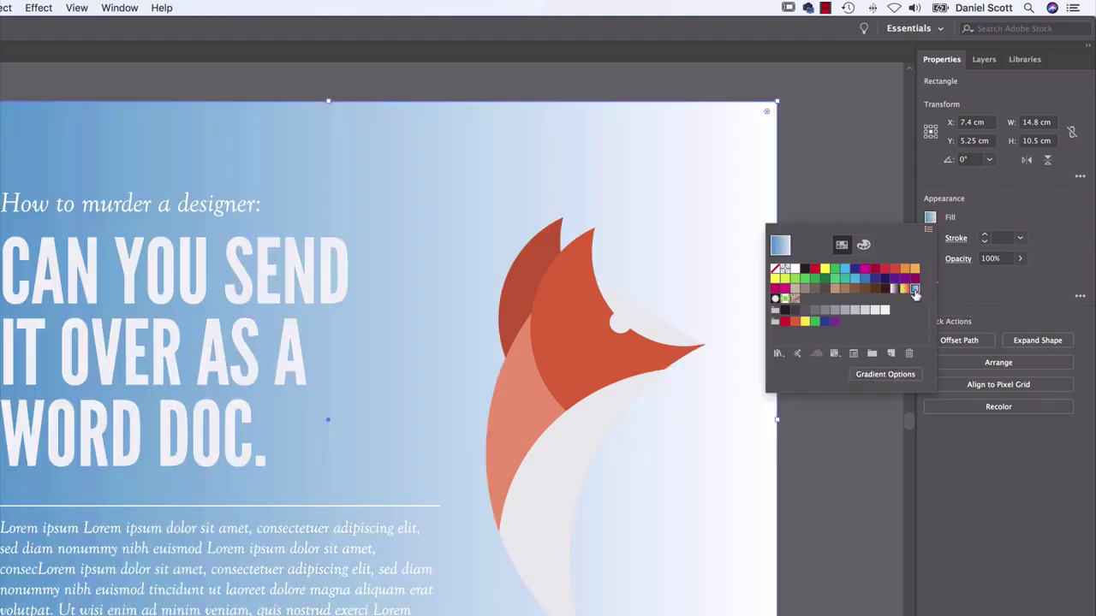
pyautogui.click(775, 298)
pyautogui.click(795, 299)
pyautogui.click(794, 300)
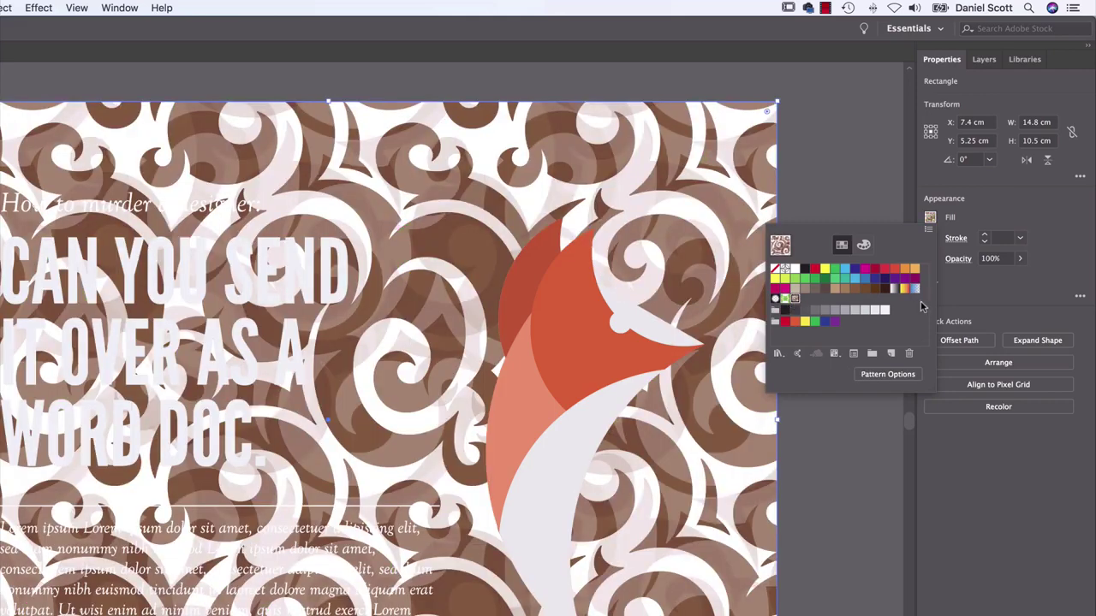
# Set the background rectangle's fill back to the White, Black gradient swatch and open its gradient options.
pyautogui.click(894, 292)
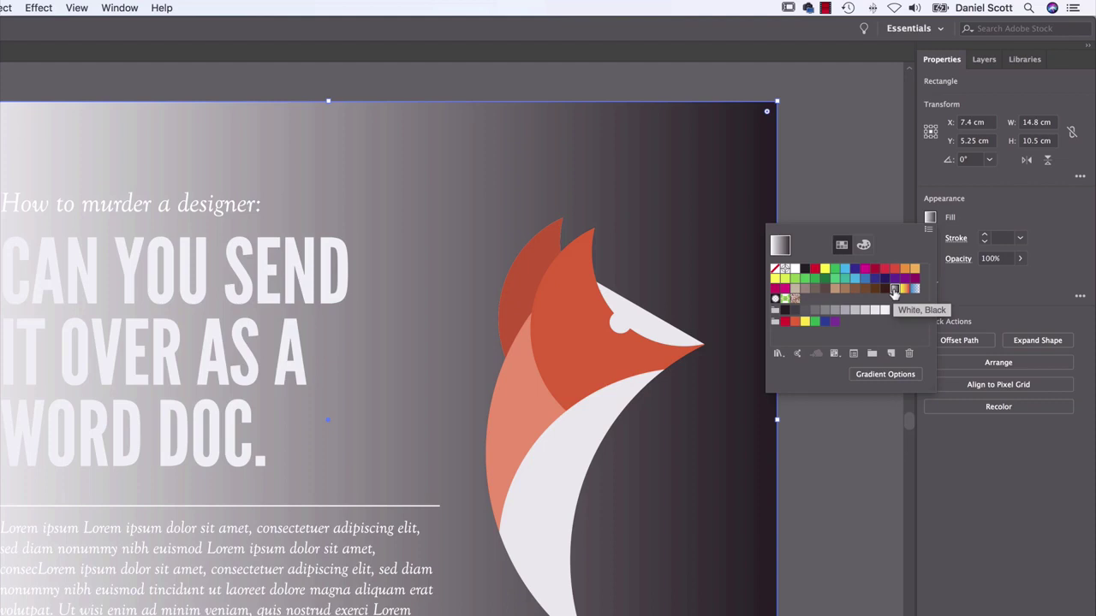
pyautogui.click(886, 378)
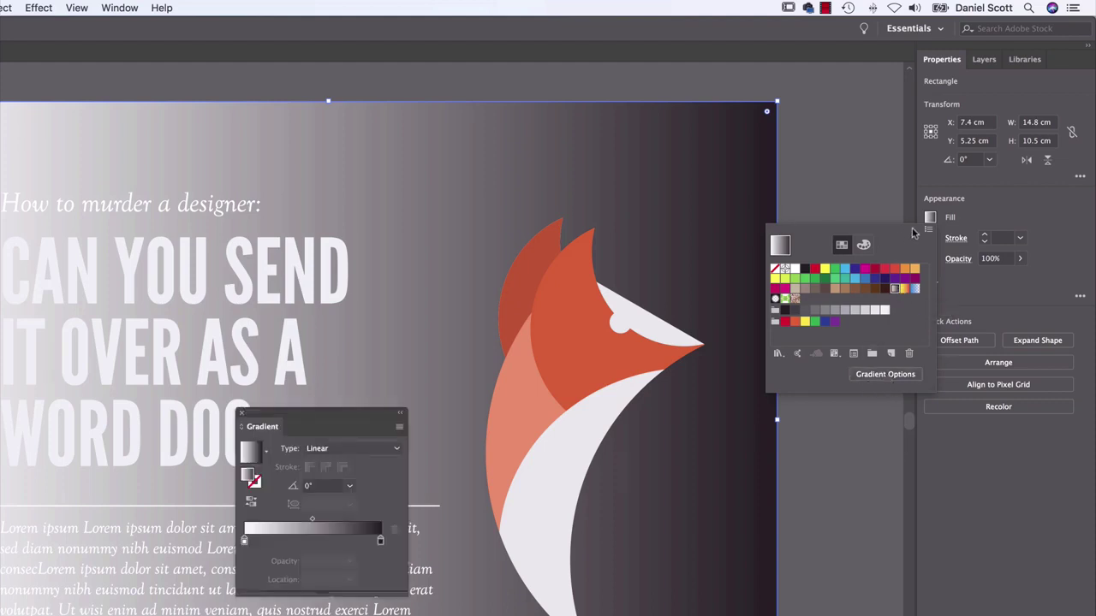
pyautogui.click(119, 7)
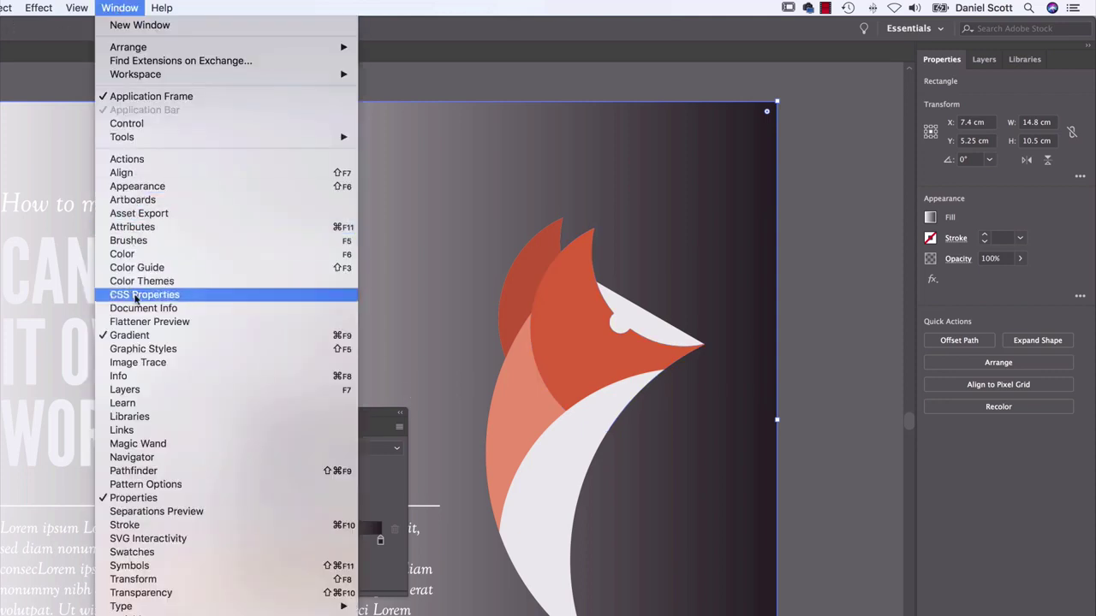
# Show the gradient settings beside the fox artwork, try the Radial type on the background rectangle and return it to Linear.
pyautogui.click(125, 338)
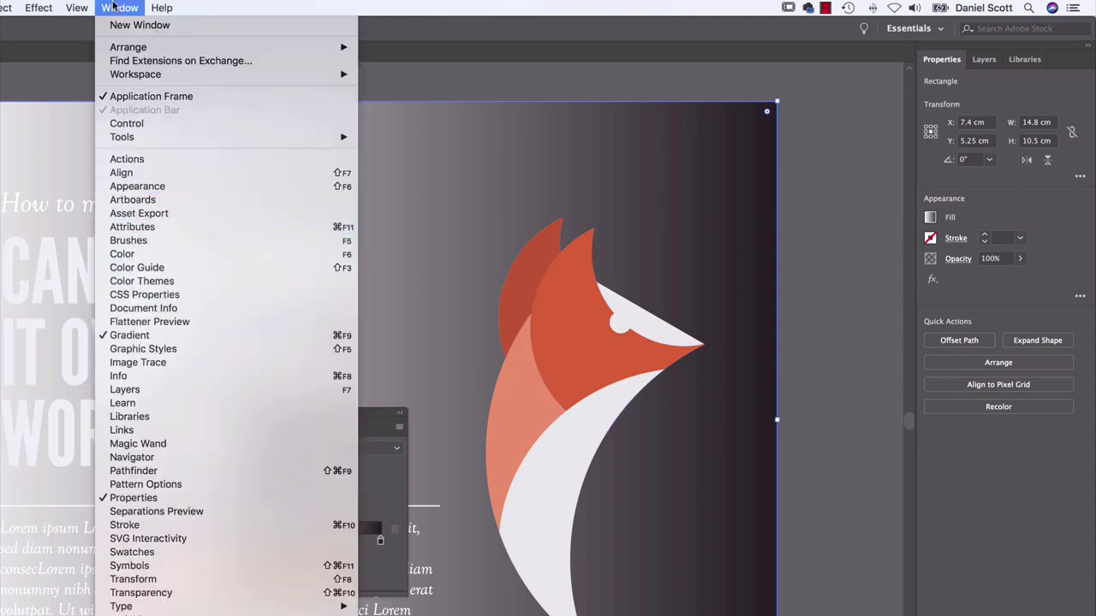
pyautogui.moveTo(325, 416); pyautogui.dragTo(791, 334)
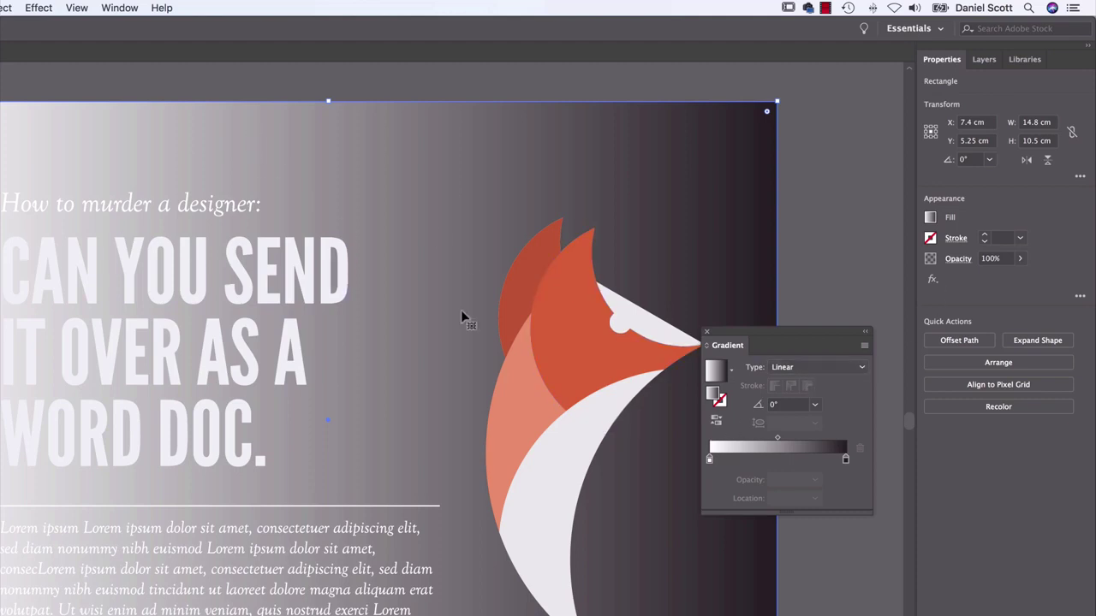
pyautogui.click(788, 367)
pyautogui.click(795, 397)
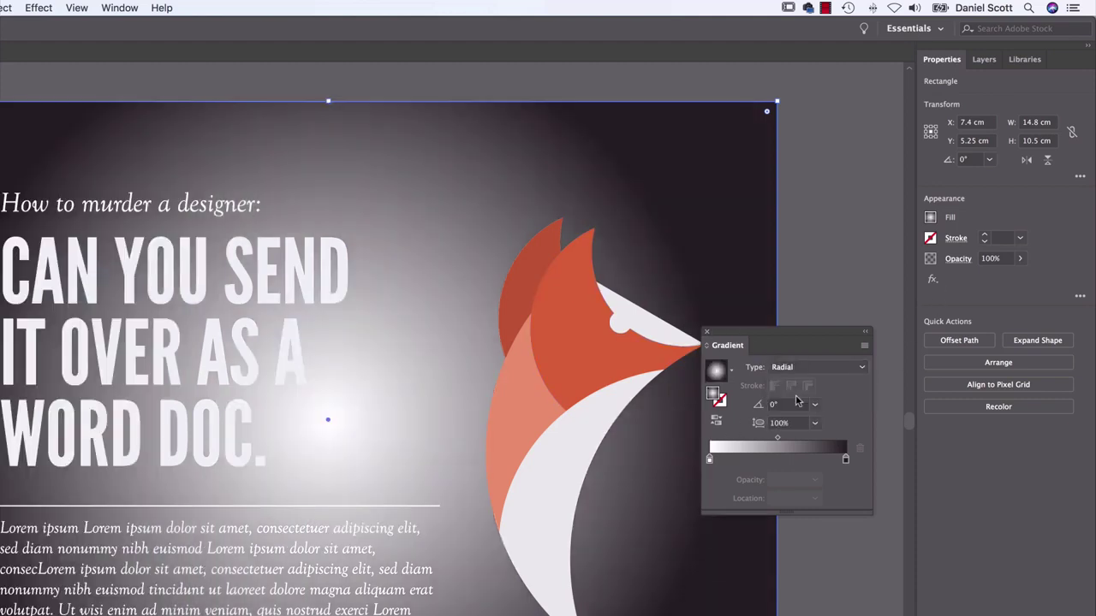
pyautogui.click(791, 370)
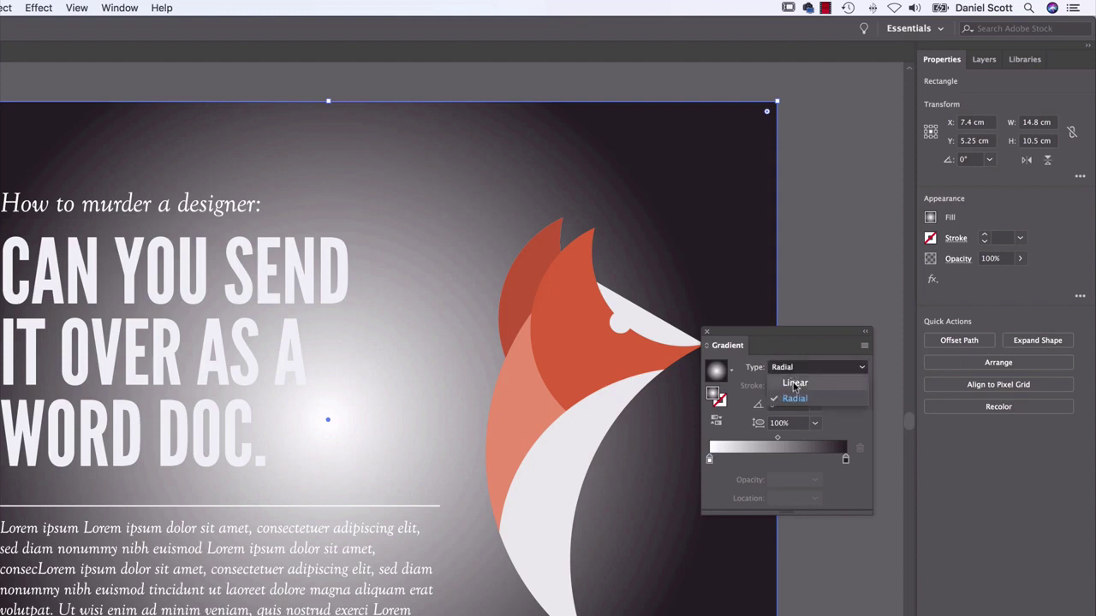
pyautogui.click(795, 383)
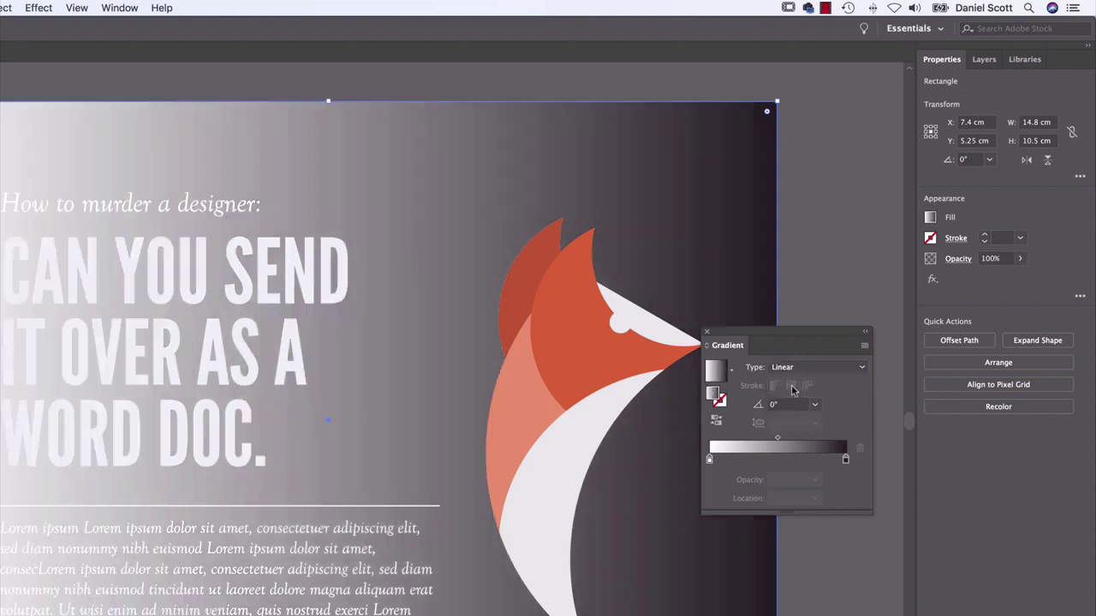
# Recolor the gradient's white start stop to the bright green 15ff79.
pyautogui.doubleClick(709, 463)
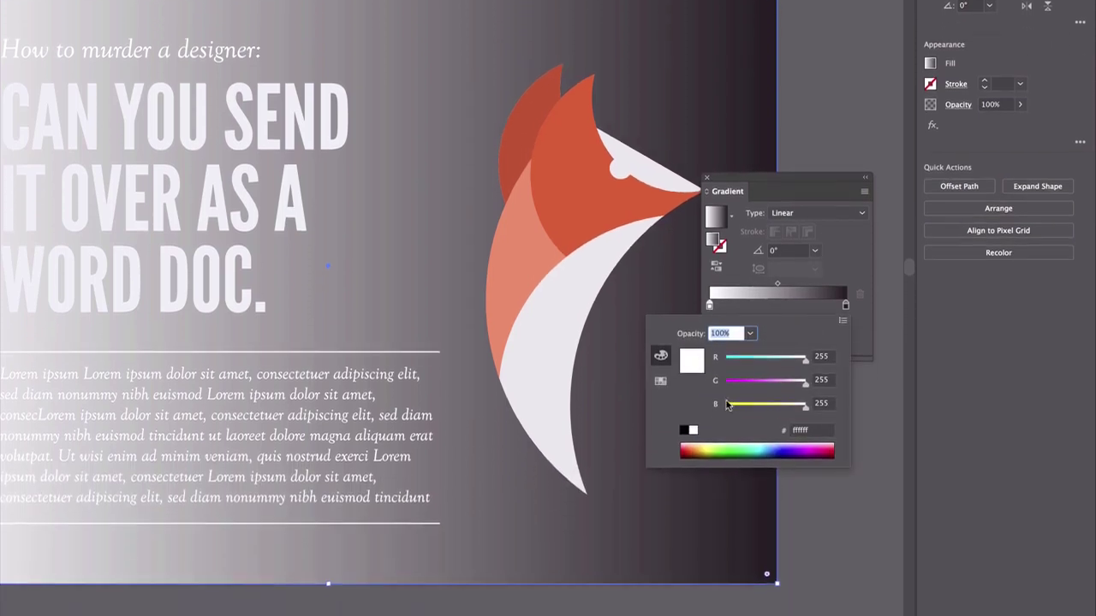
pyautogui.click(658, 382)
pyautogui.click(660, 365)
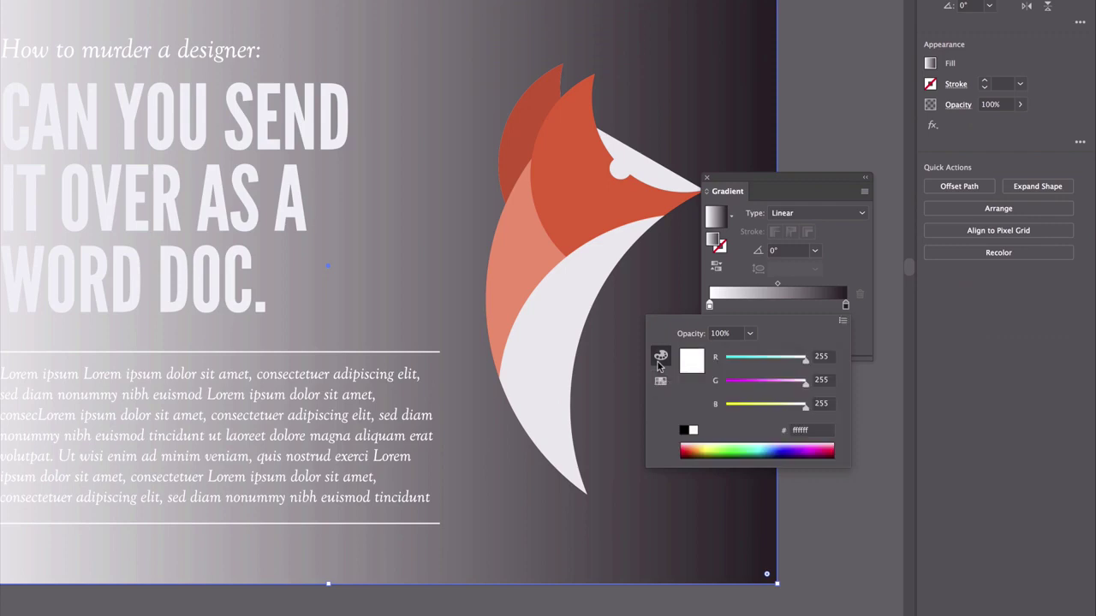
pyautogui.click(752, 446)
pyautogui.moveTo(751, 446); pyautogui.dragTo(745, 447)
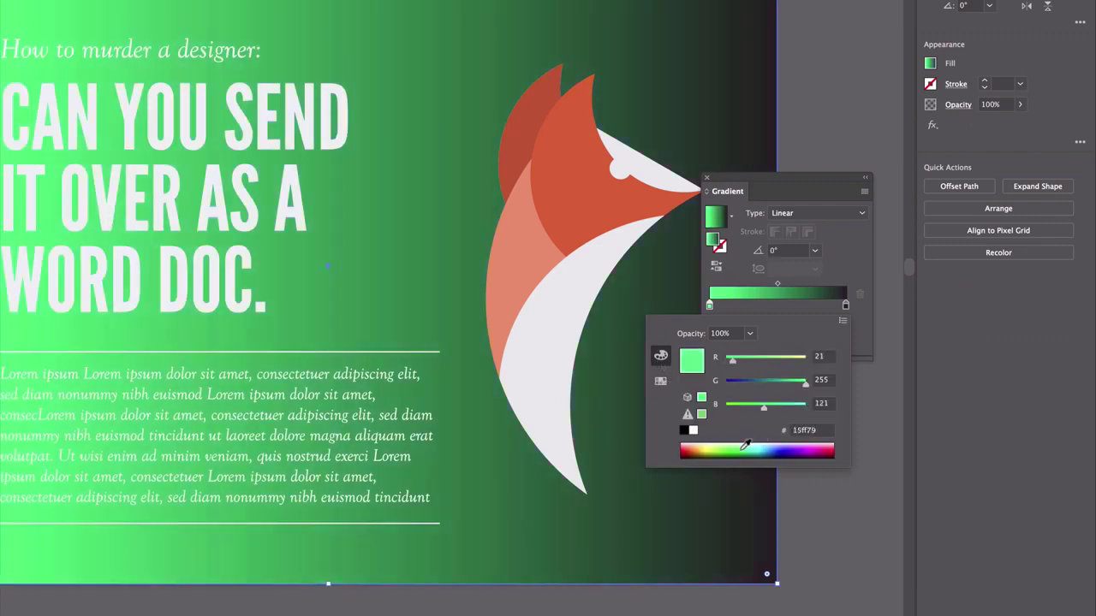
pyautogui.click(826, 276)
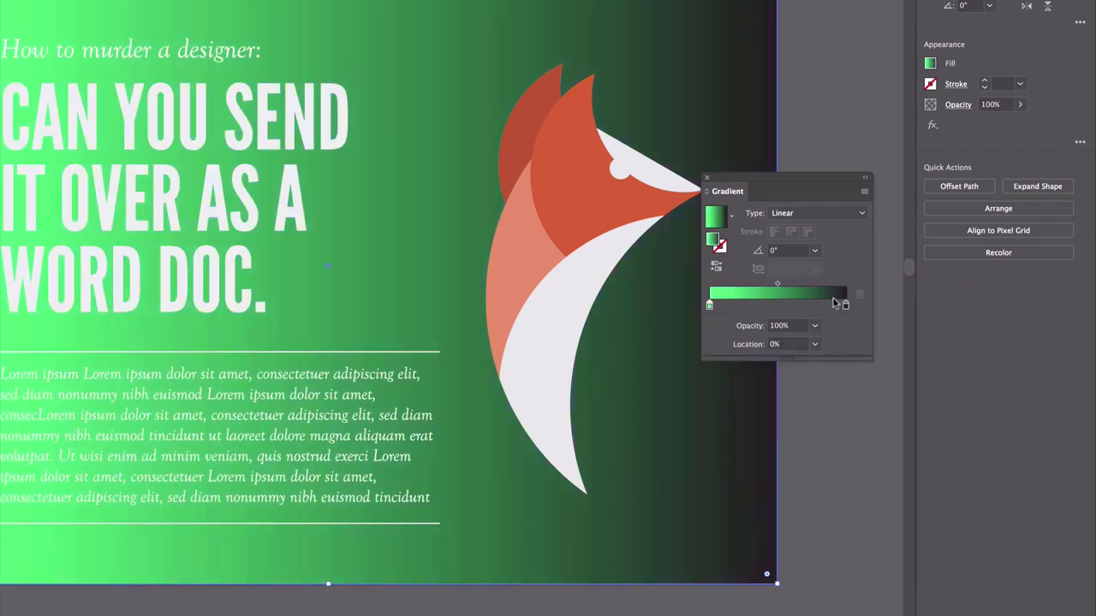
# Recolor the gradient's black end stop to the dark green 006a45.
pyautogui.doubleClick(845, 306)
pyautogui.moveTo(735, 451); pyautogui.dragTo(753, 450)
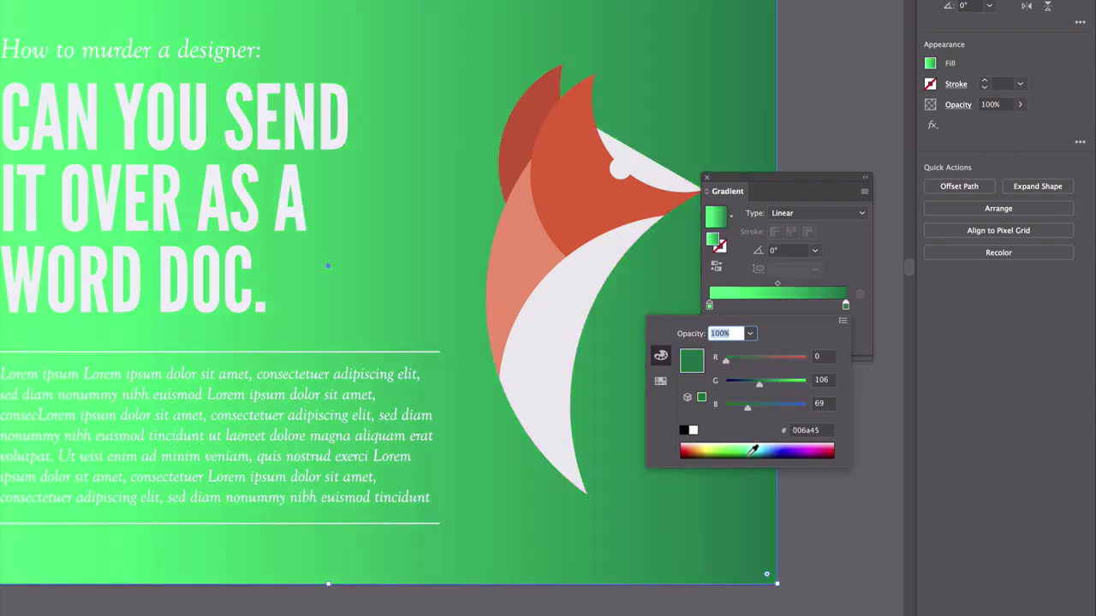
pyautogui.click(846, 310)
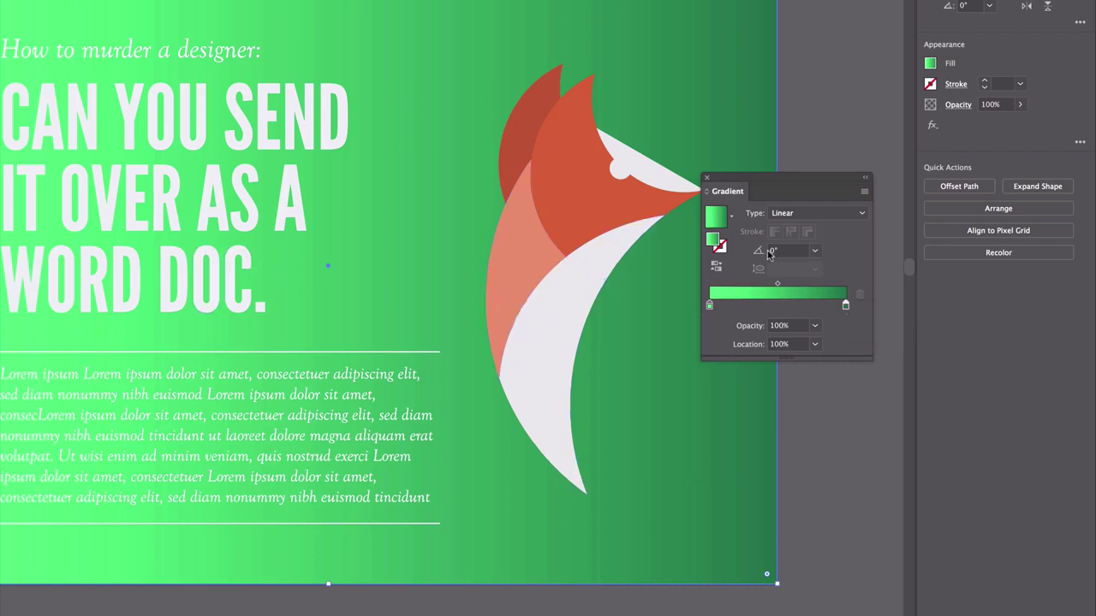
# Try the linear gradient at angles of 90° and 180°, and set it back to 90°.
pyautogui.click(814, 250)
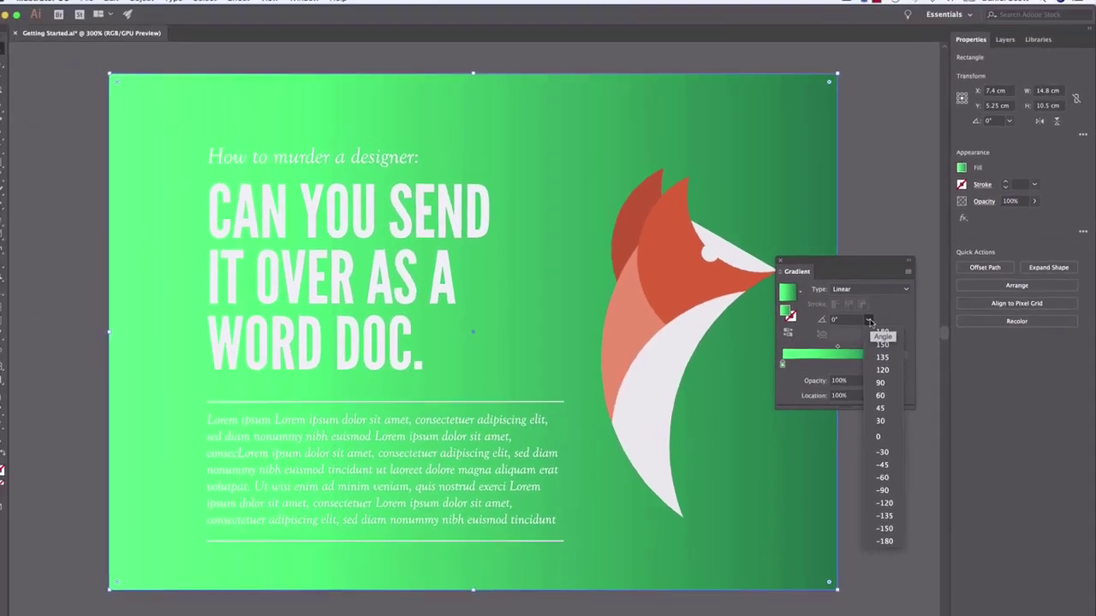
pyautogui.click(840, 338)
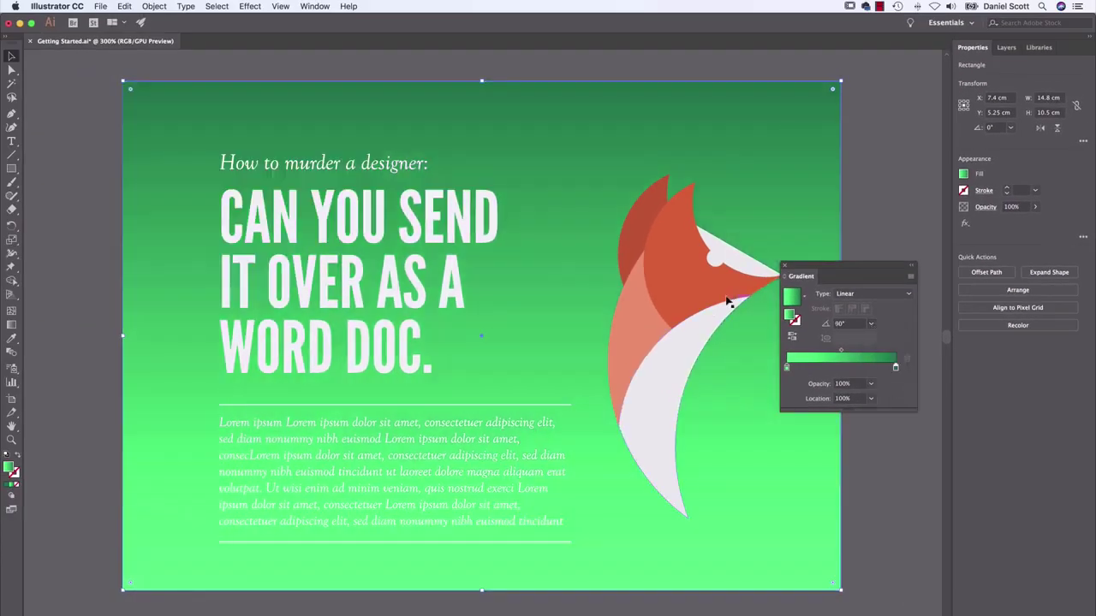
pyautogui.click(871, 323)
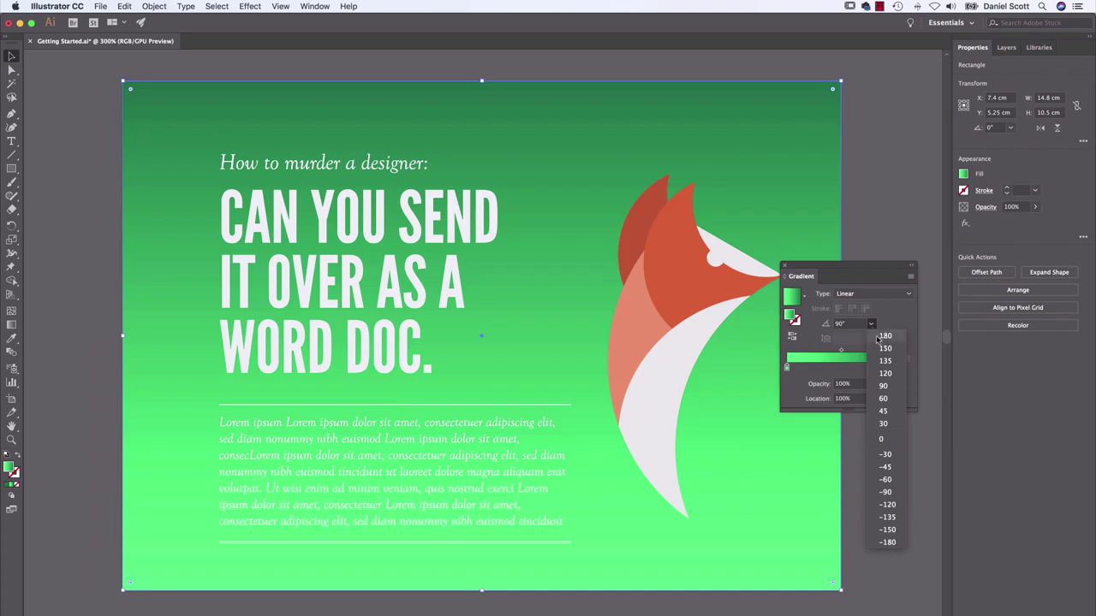
pyautogui.click(878, 339)
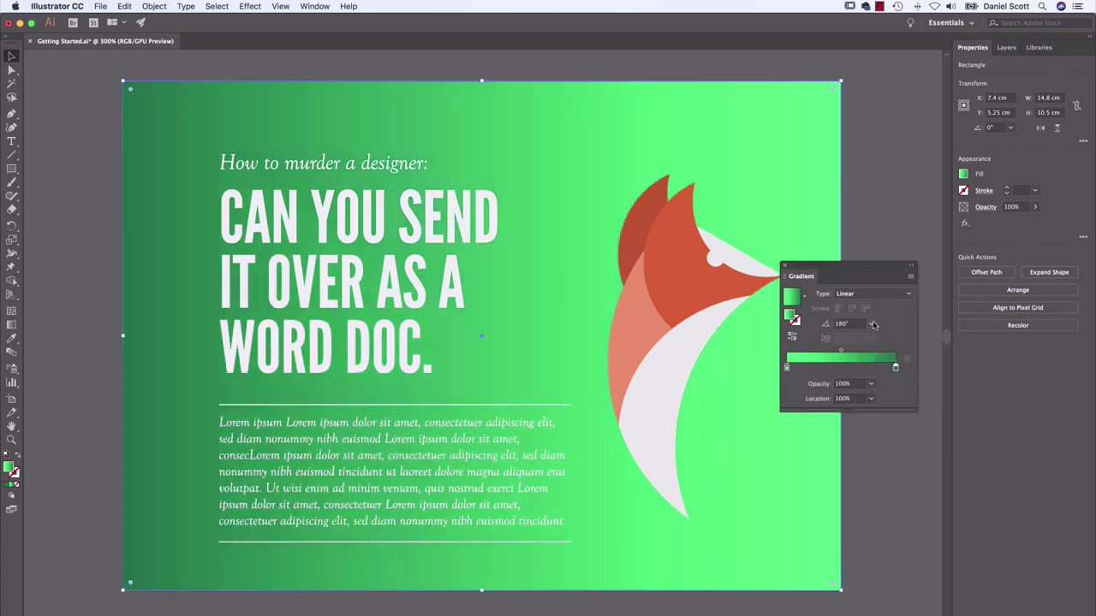
pyautogui.click(873, 323)
pyautogui.click(885, 384)
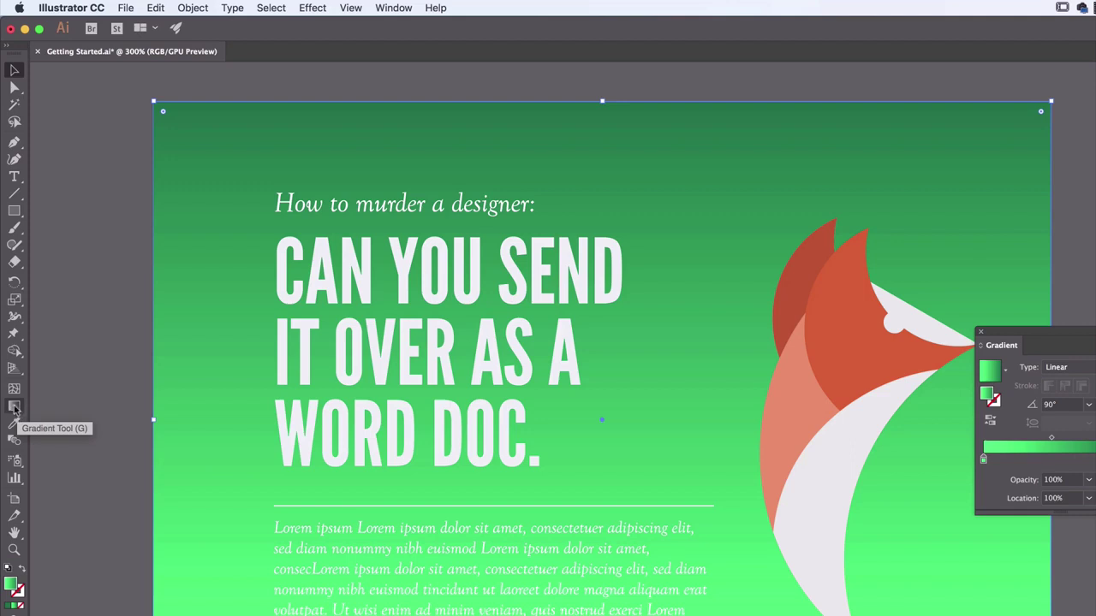
# With the Gradient tool, redraw the linear gradient across the background rectangle in several directions and lengths, including a short stroke and a long corner-to-corner diagonal.
pyautogui.click(13, 410)
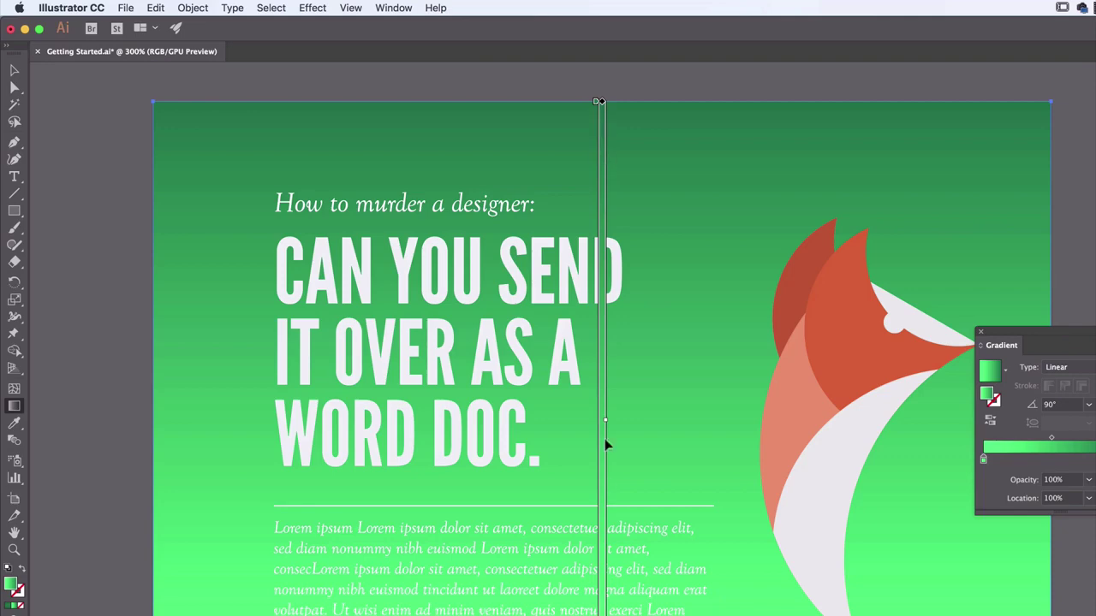
pyautogui.moveTo(253, 190); pyautogui.dragTo(944, 615)
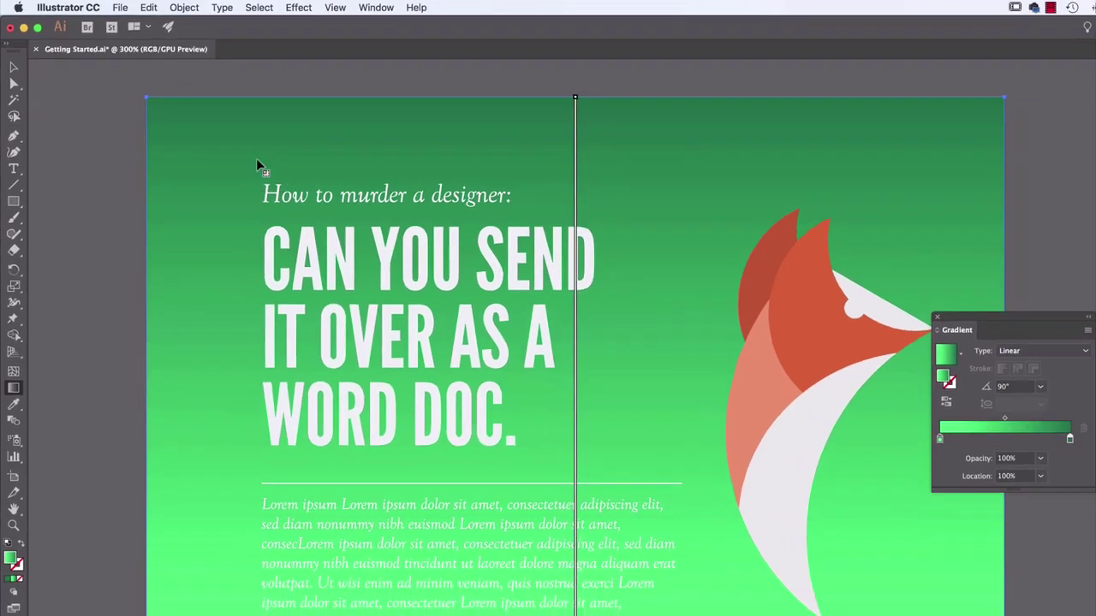
pyautogui.moveTo(737, 137)
pyautogui.mouseDown()
pyautogui.moveTo(611, 232)
pyautogui.moveTo(402, 445)
pyautogui.mouseUp()
pyautogui.moveTo(424, 240); pyautogui.dragTo(640, 605)
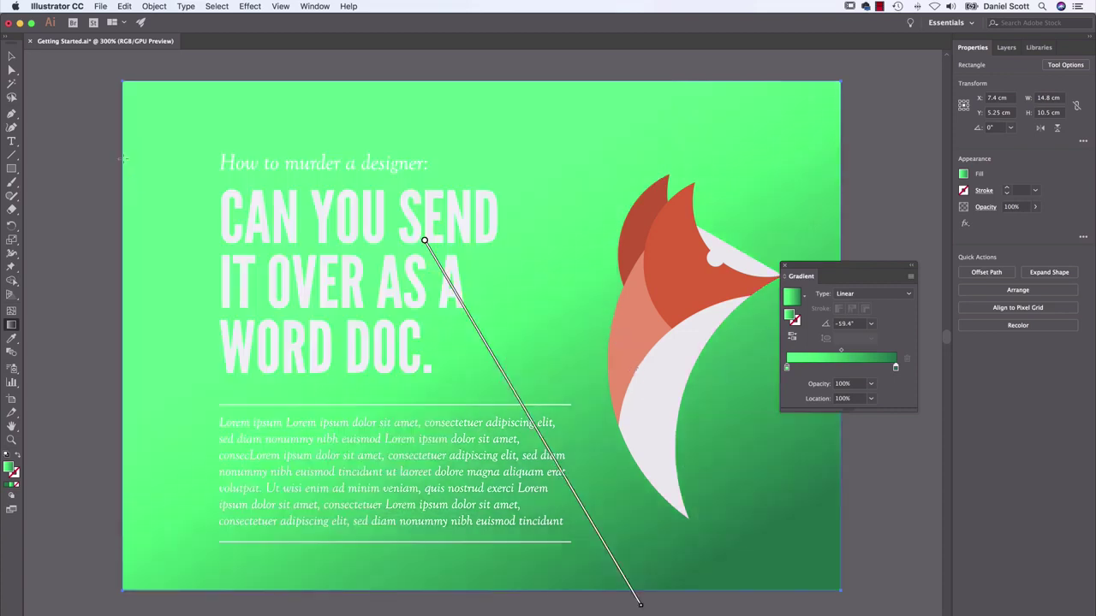
pyautogui.moveTo(141, 112)
pyautogui.mouseDown()
pyautogui.moveTo(807, 534)
pyautogui.moveTo(822, 559)
pyautogui.mouseUp()
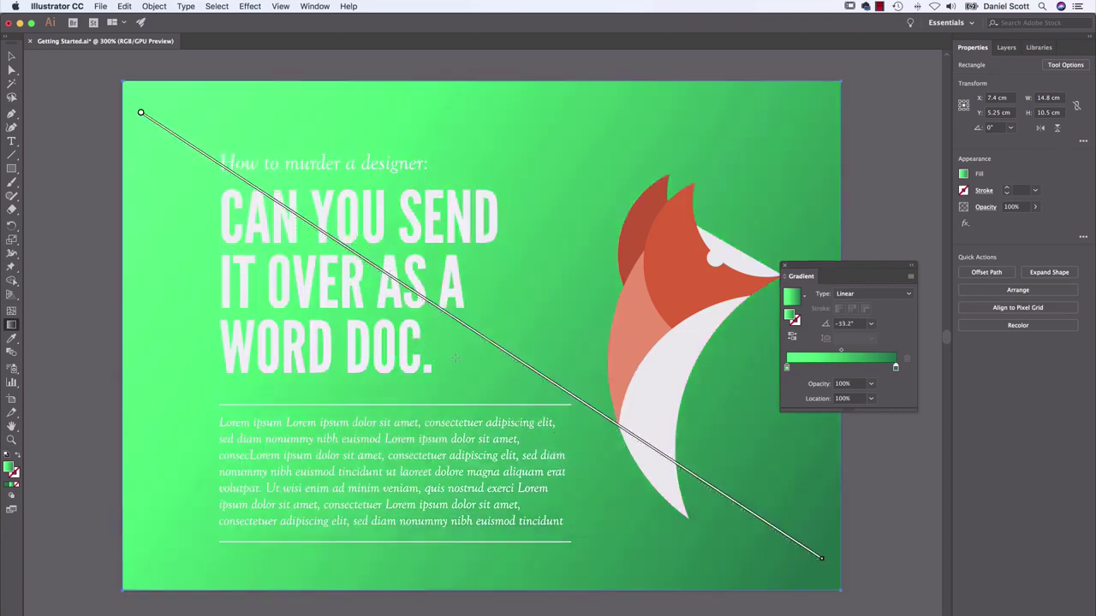
pyautogui.moveTo(191, 198)
pyautogui.mouseDown()
pyautogui.moveTo(455, 369)
pyautogui.moveTo(771, 476)
pyautogui.mouseUp()
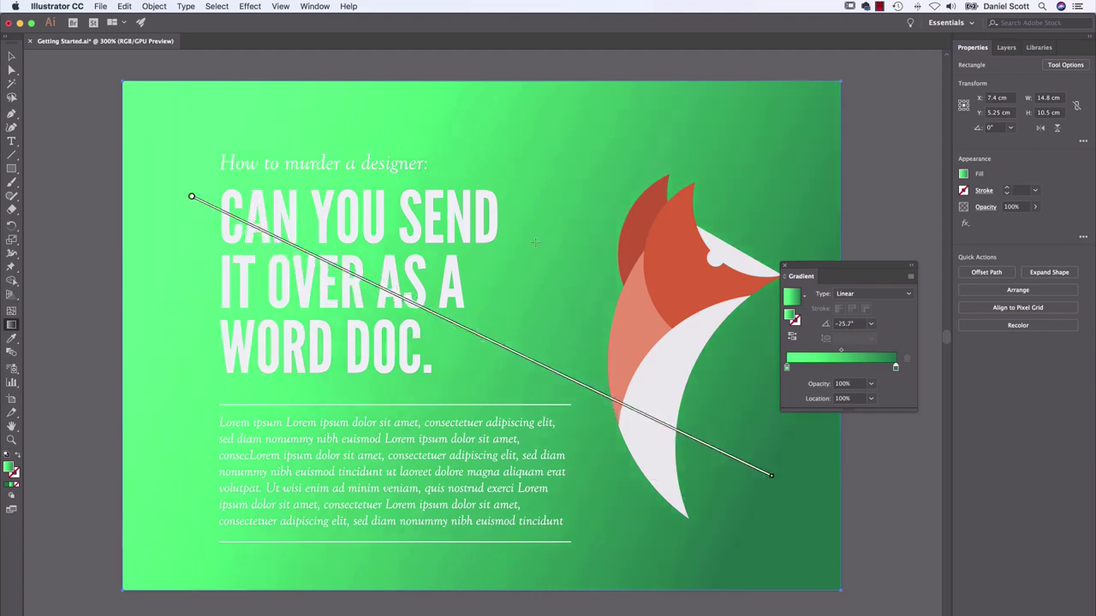
pyautogui.moveTo(465, 164); pyautogui.dragTo(519, 179)
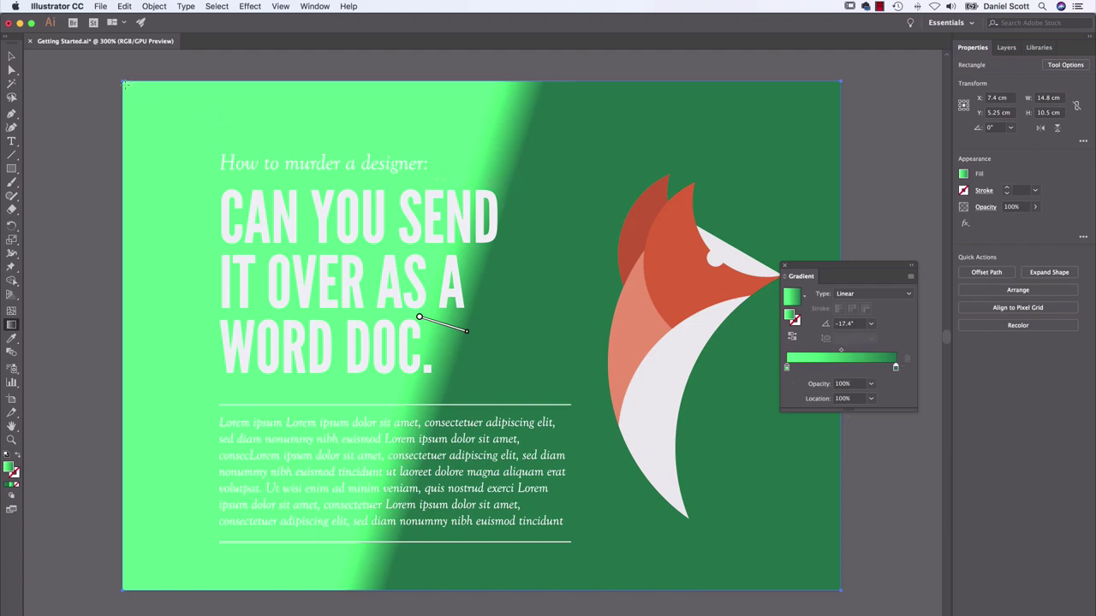
pyautogui.moveTo(69, 71); pyautogui.dragTo(922, 611)
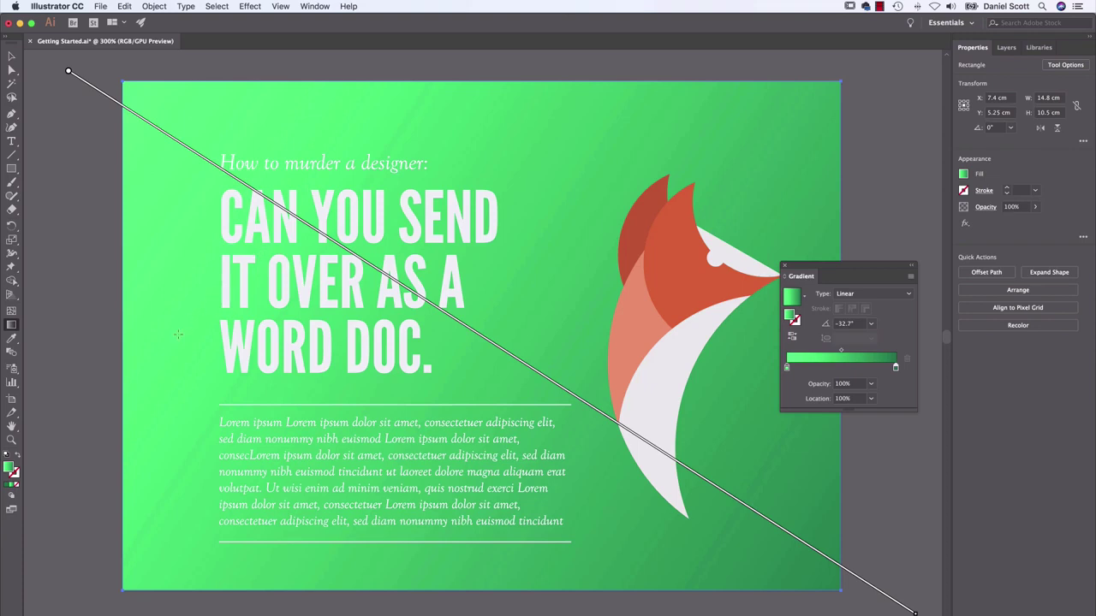
pyautogui.moveTo(355, 484); pyautogui.dragTo(463, 358)
# Change the gradient to Radial, redraw it at about -33.5° from above the heading to beyond the rectangle's lower-right side, and deselect the artwork.
pyautogui.click(881, 293)
pyautogui.click(862, 319)
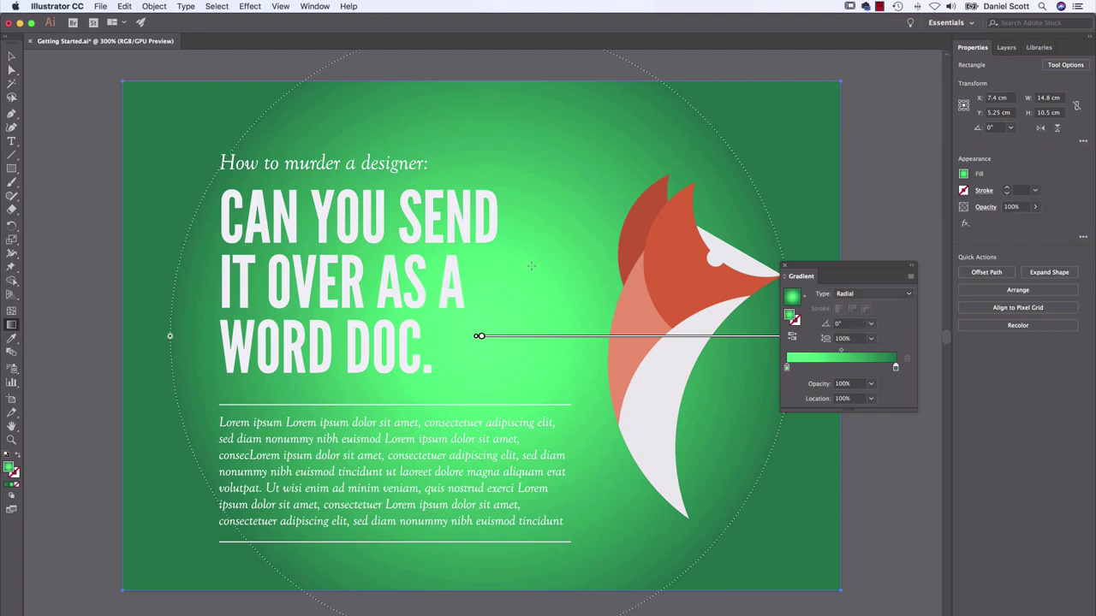
pyautogui.press('super+minus')
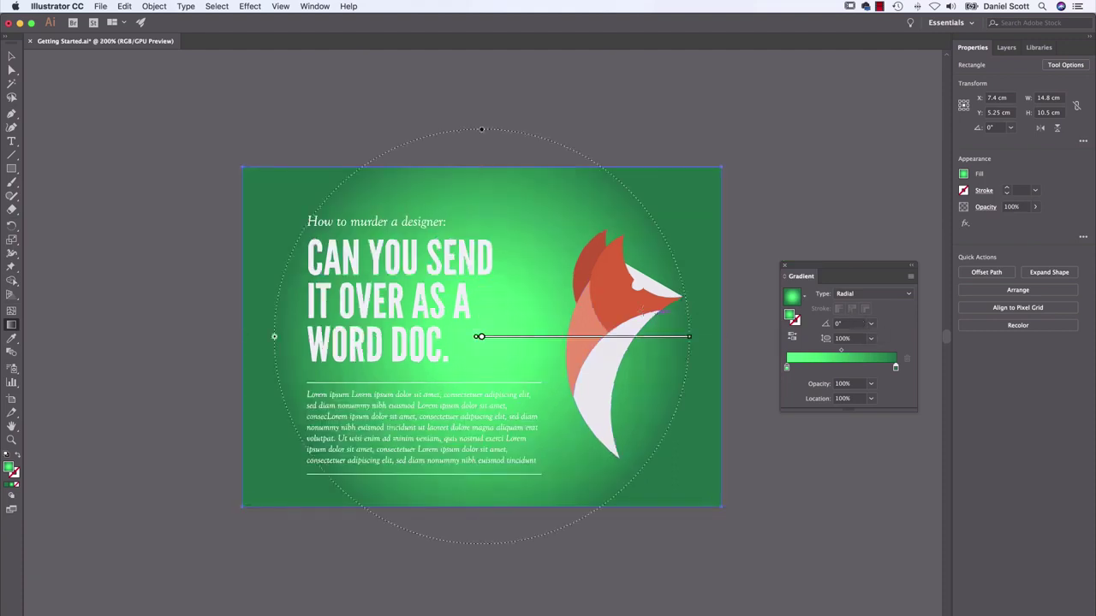
pyautogui.moveTo(292, 197); pyautogui.dragTo(640, 398)
pyautogui.moveTo(348, 200); pyautogui.dragTo(747, 463)
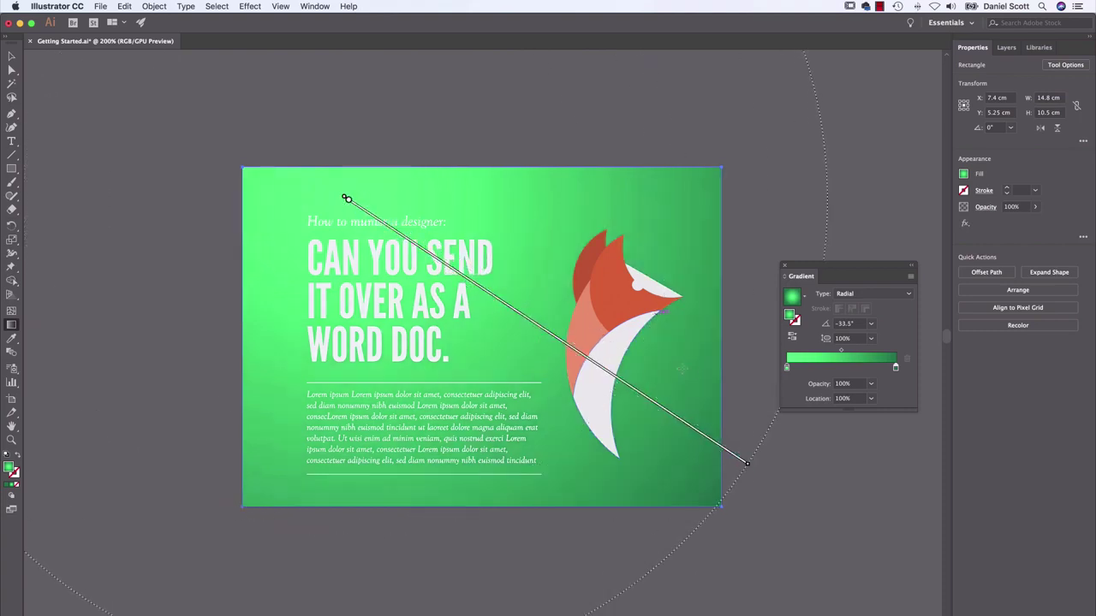
pyautogui.click(11, 56)
pyautogui.click(96, 166)
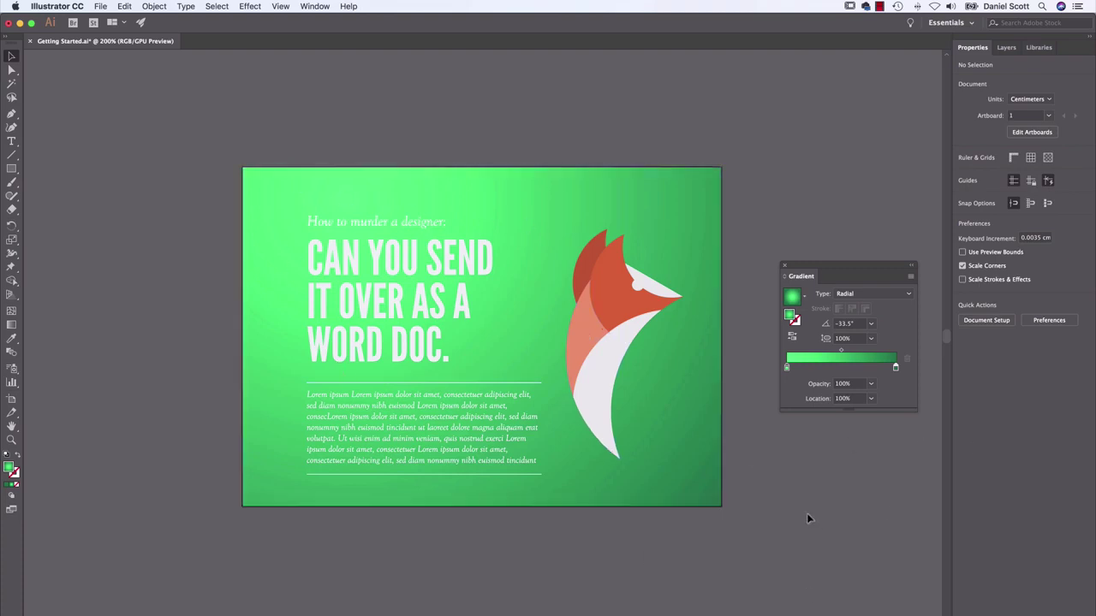
# Reverse the background rectangle's radial gradient and open Adobe Color Themes.
pyautogui.click(521, 227)
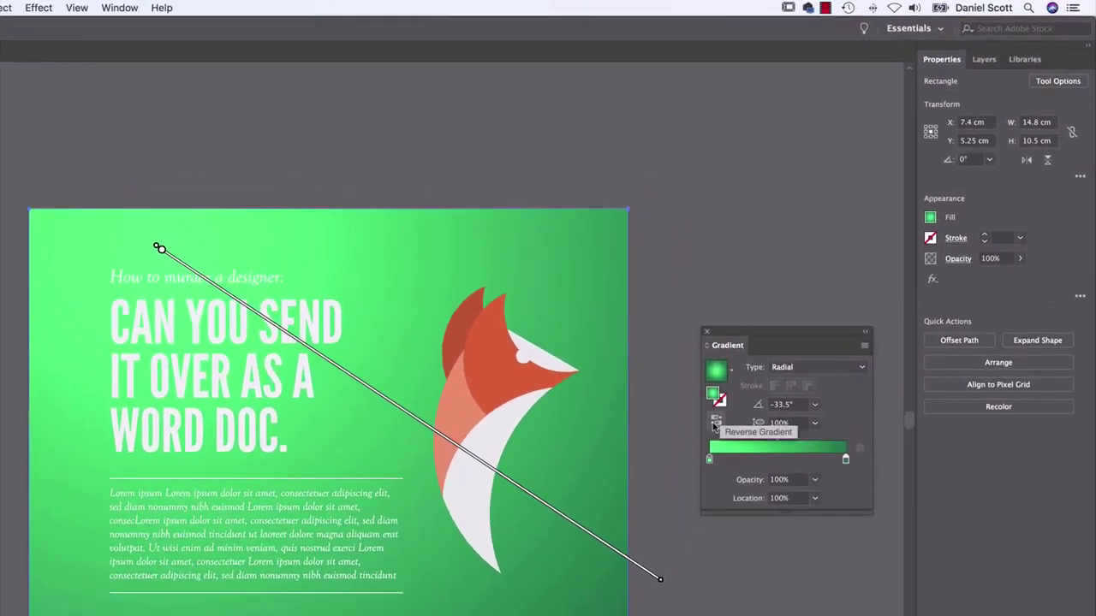
pyautogui.click(716, 425)
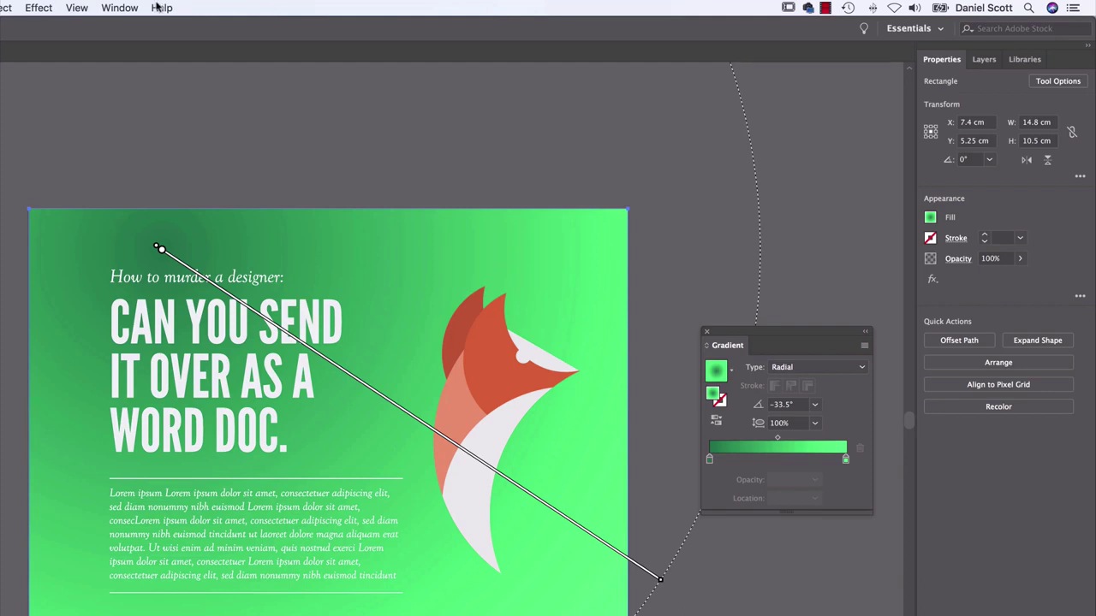
pyautogui.click(121, 8)
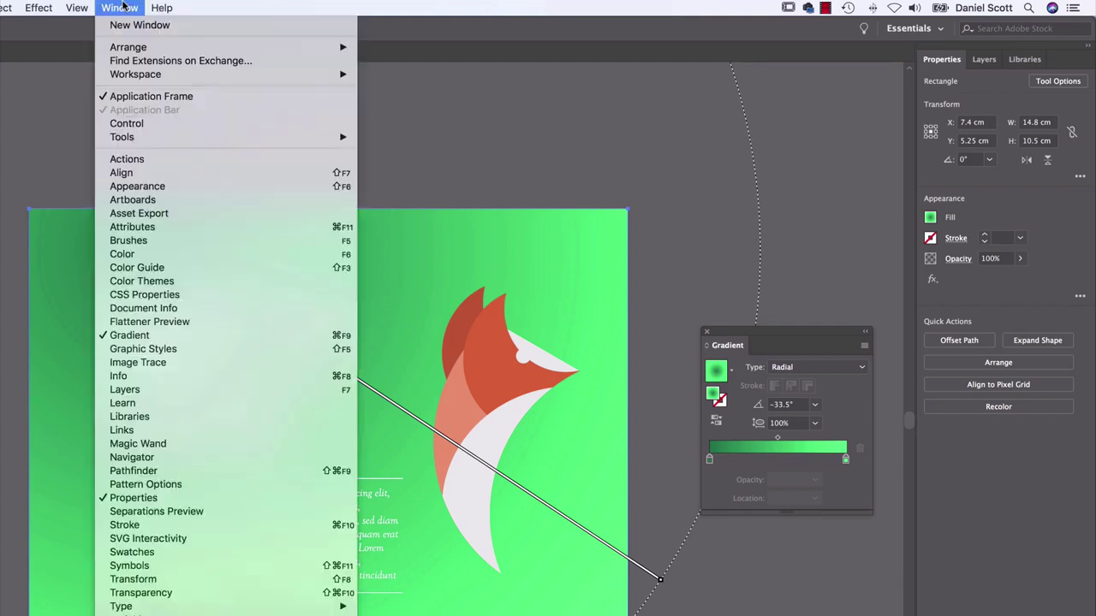
pyautogui.click(143, 280)
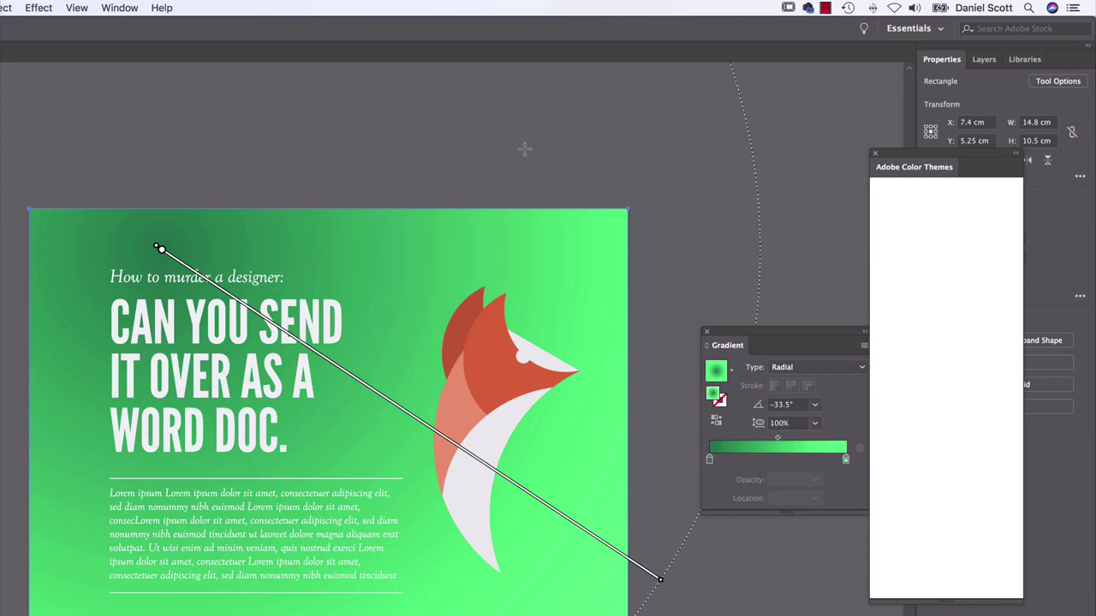
# Switch to the Grabient site in Chrome and browse its gradient samples for color ideas.
pyautogui.press('super+Tab')
pyautogui.press('super+Tab')
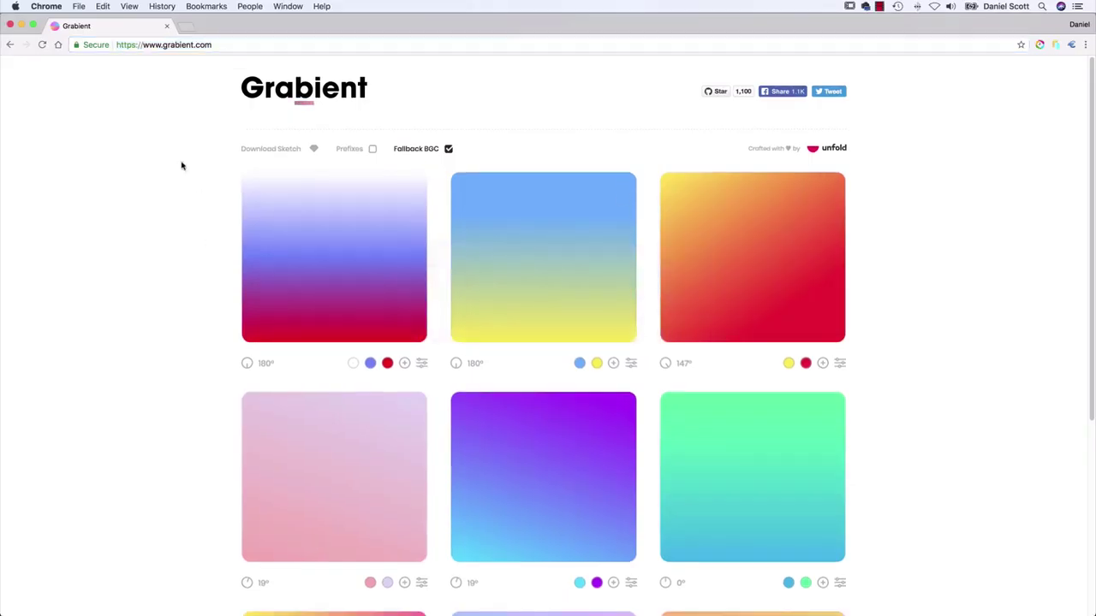
pyautogui.scroll(-5, 167, 276)
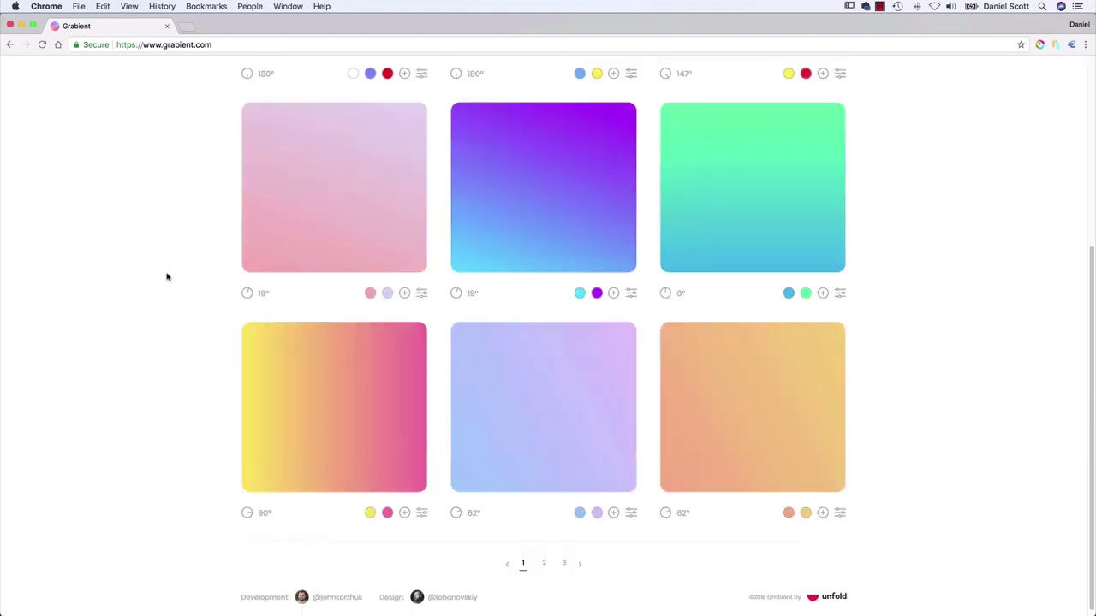
pyautogui.scroll(5, 168, 278)
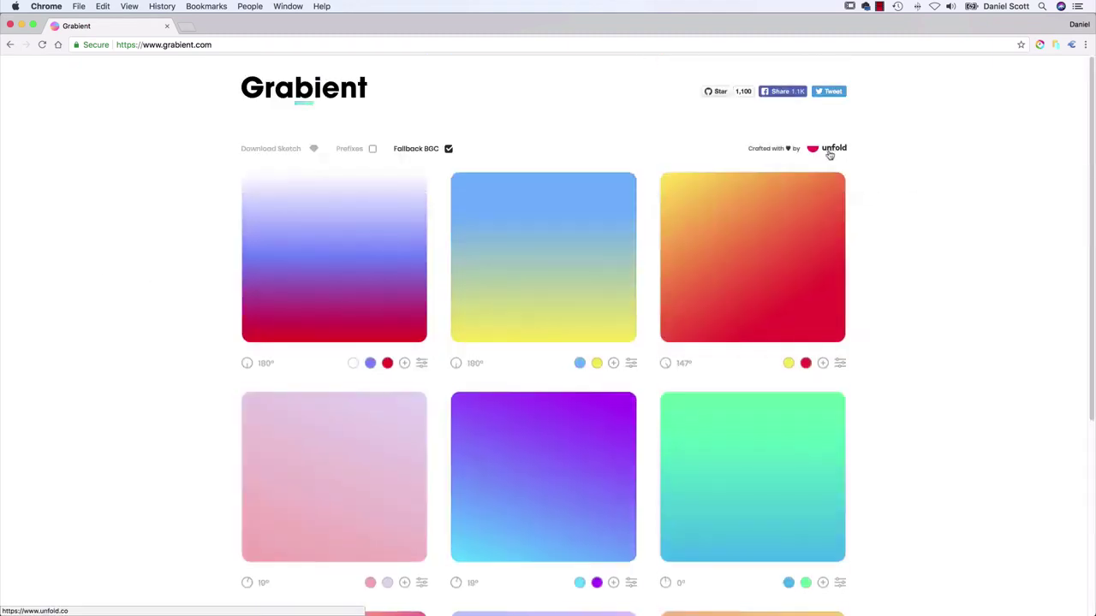
pyautogui.scroll(-5, 930, 251)
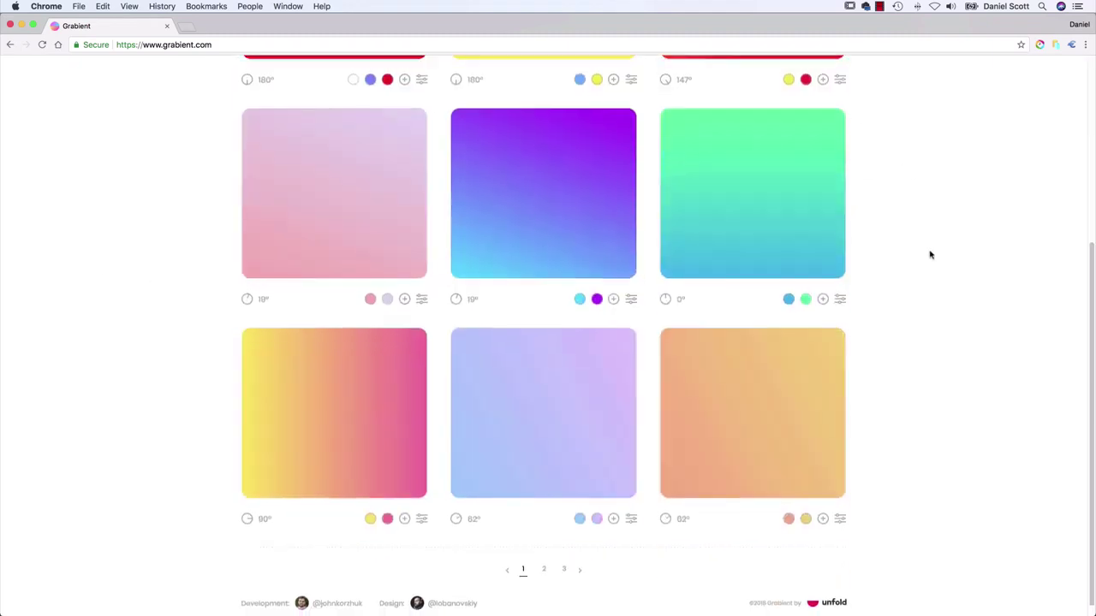
# Copy the hex code #08AEEA of the blue color in Grabient's green-to-blue gradient sample.
pyautogui.scroll(5, 922, 252)
pyautogui.scroll(-5, 920, 247)
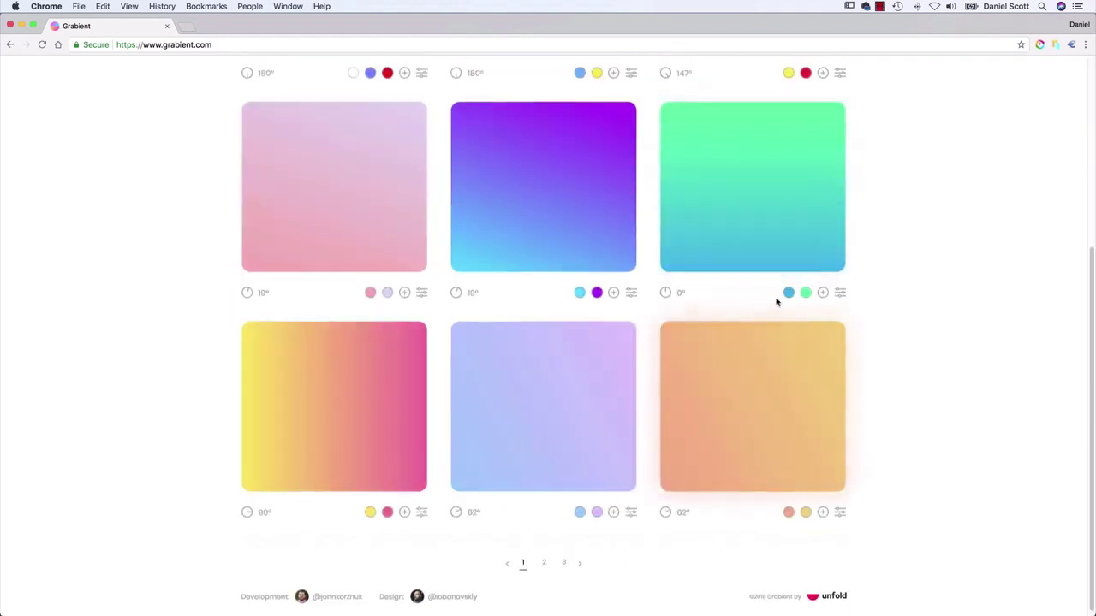
pyautogui.moveTo(786, 297)
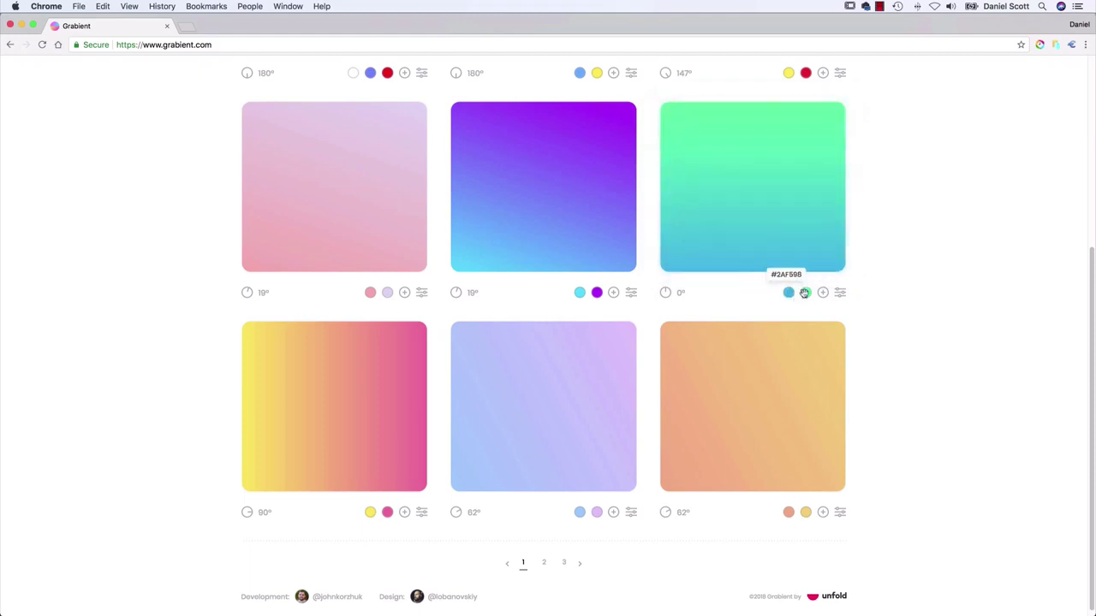
pyautogui.click(787, 293)
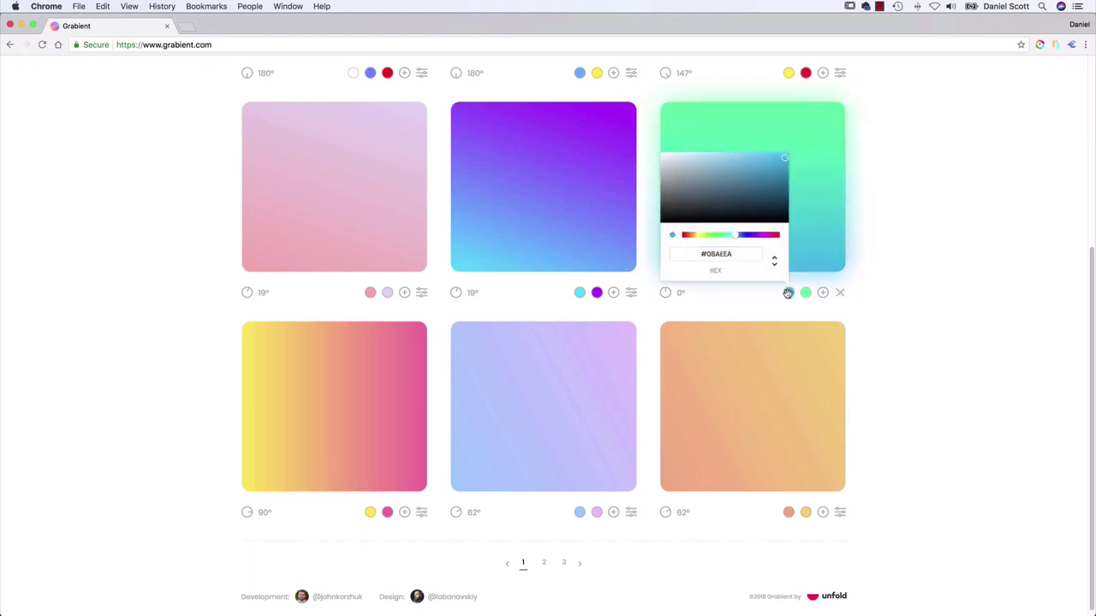
pyautogui.moveTo(742, 255); pyautogui.dragTo(707, 255)
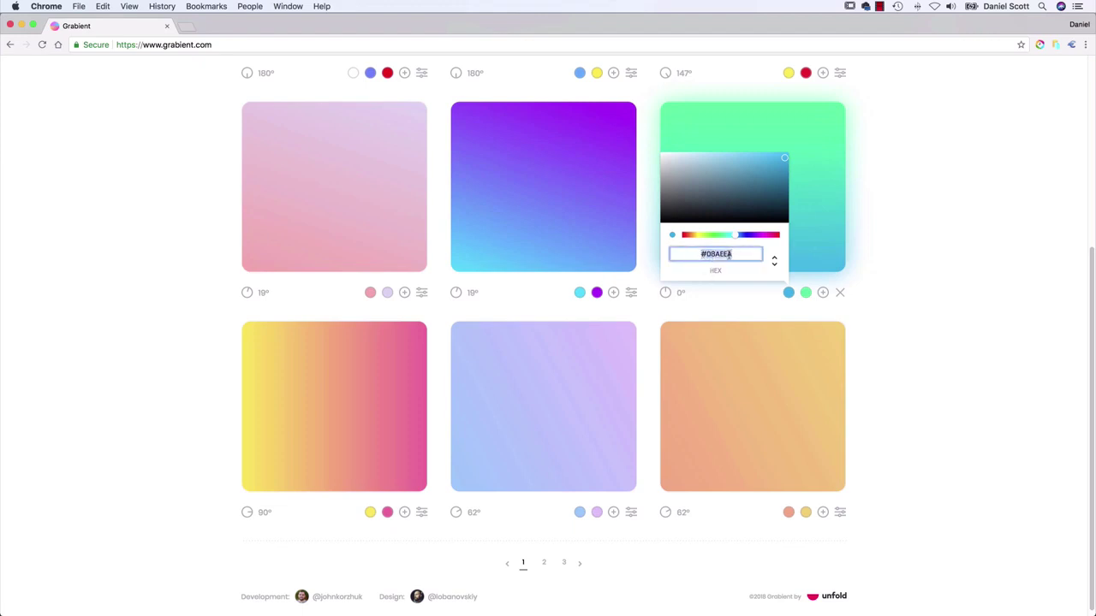
pyautogui.press('super+c')
pyautogui.click(103, 7)
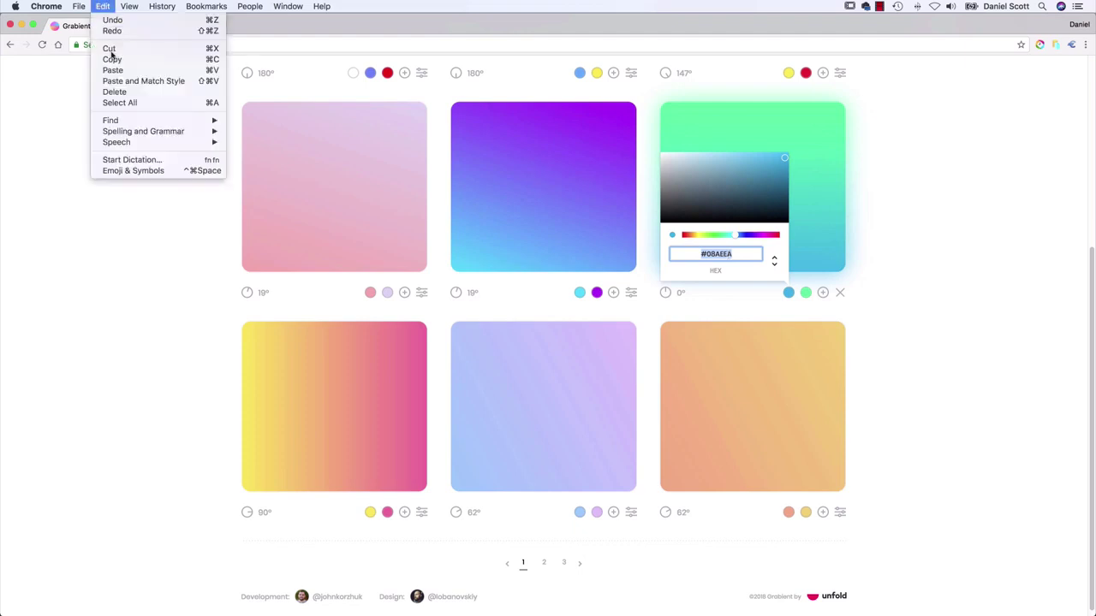
pyautogui.click(110, 57)
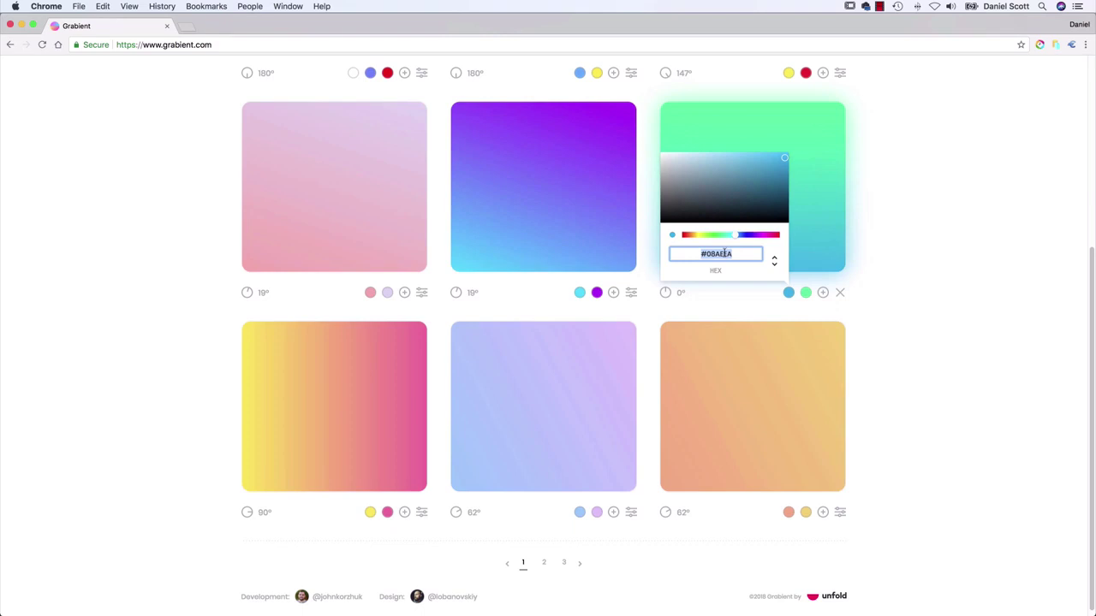
# Switch to Illustrator and set the starting color stop of the background rectangle's gradient to #08AEEA.
pyautogui.press('super+Tab')
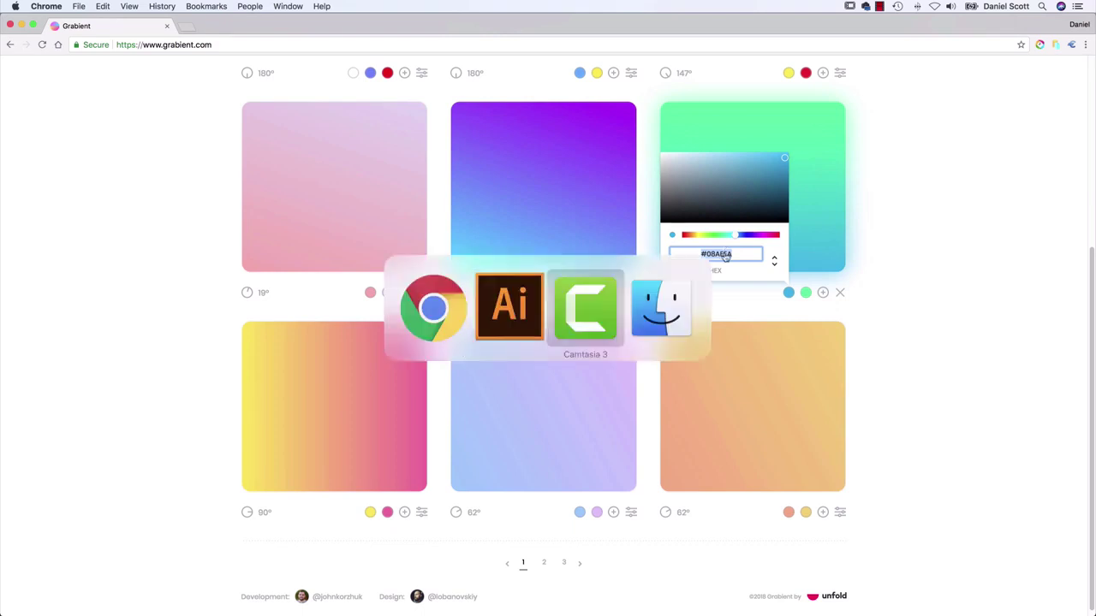
pyautogui.press('super+shift+Tab')
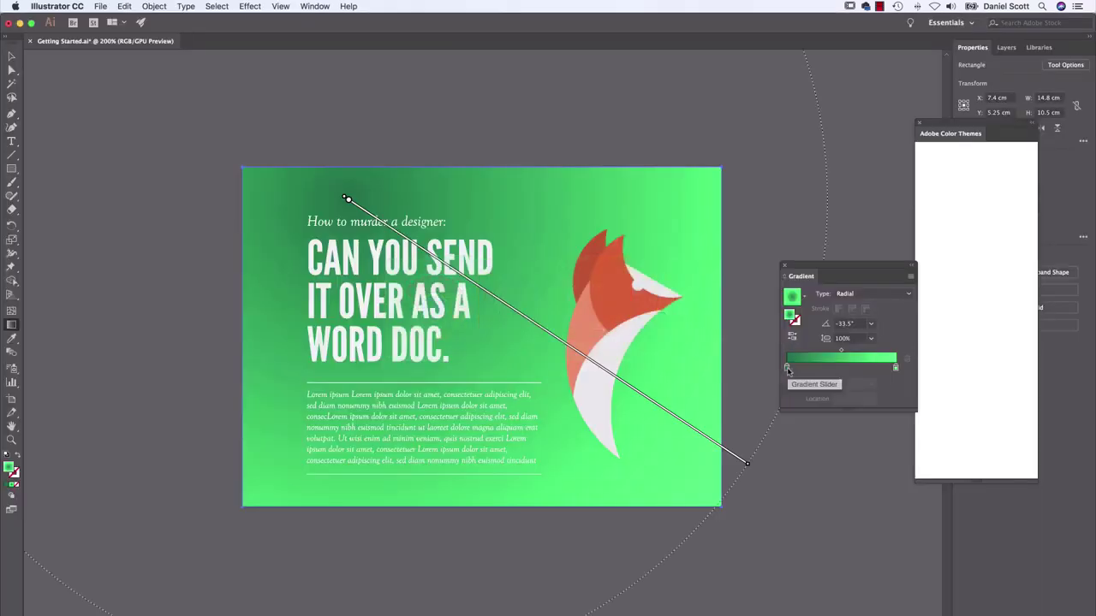
pyautogui.doubleClick(787, 368)
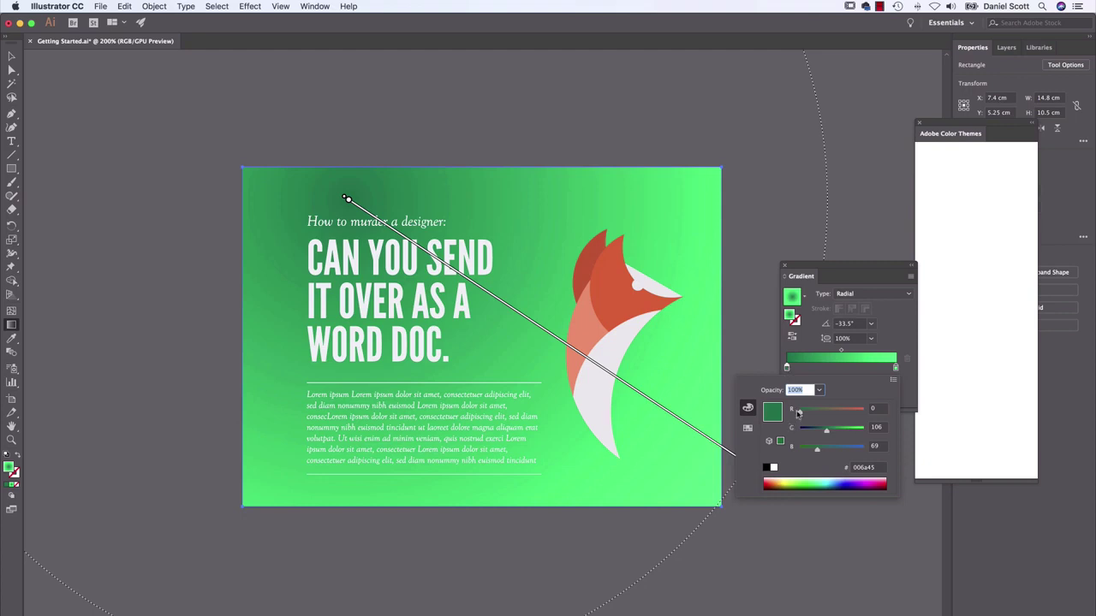
pyautogui.click(870, 468)
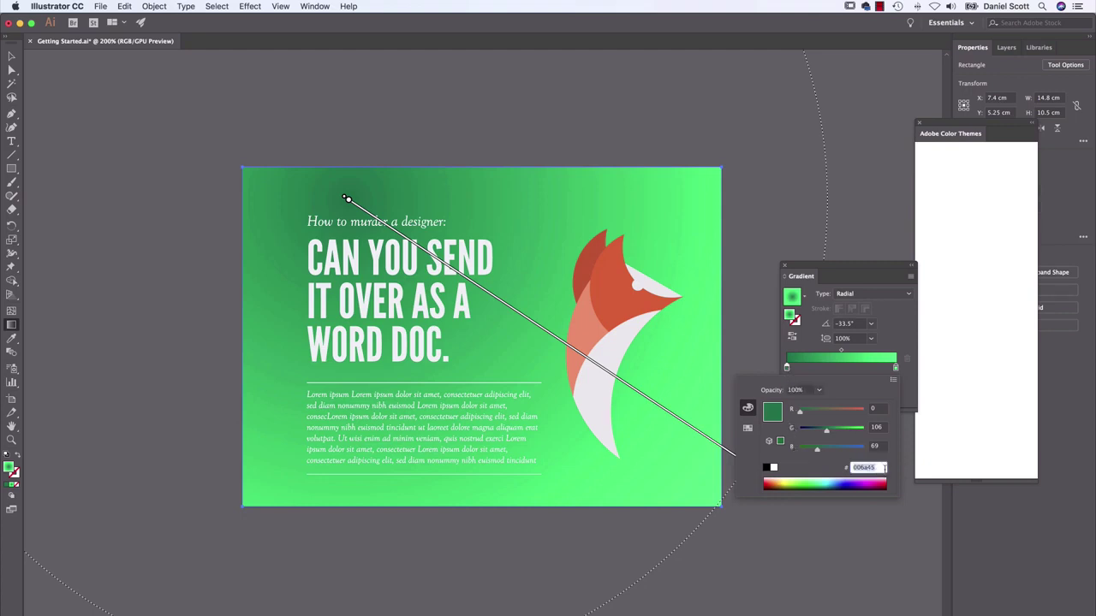
pyautogui.press('super+v')
pyautogui.press('Return')
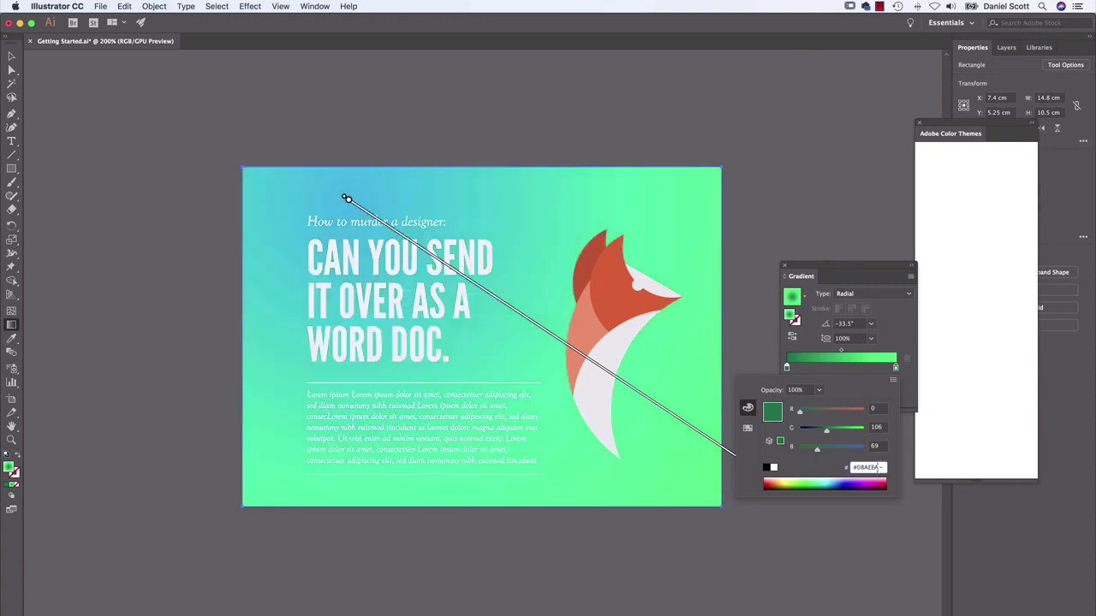
pyautogui.moveTo(346, 200)
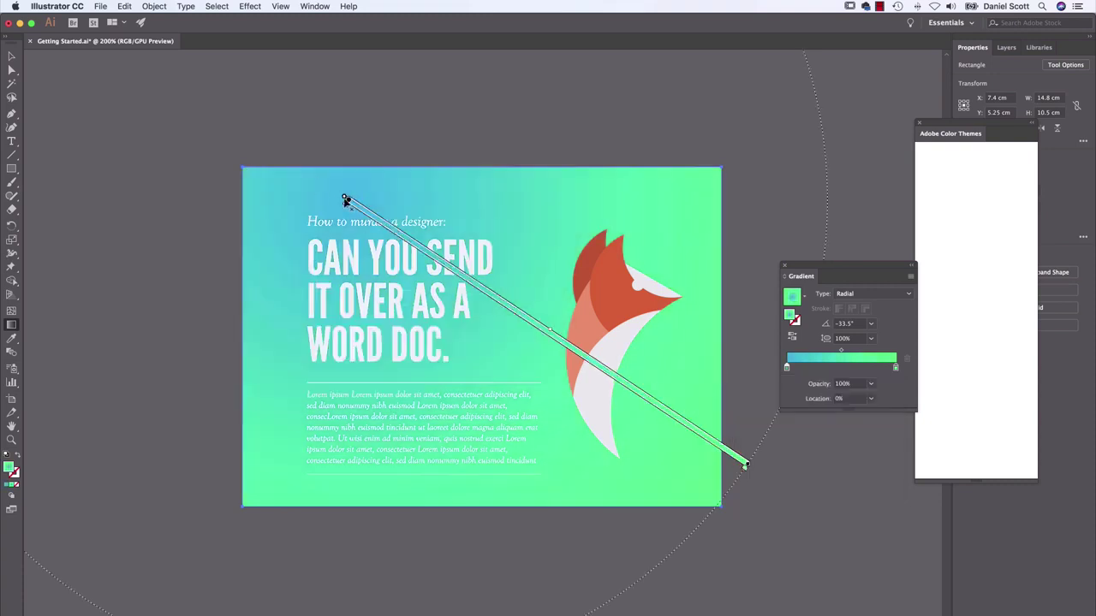
# Switch back to Grabient in Chrome and copy the hex code 2AF598 of the green color in the same gradient sample.
pyautogui.press('super+Tab')
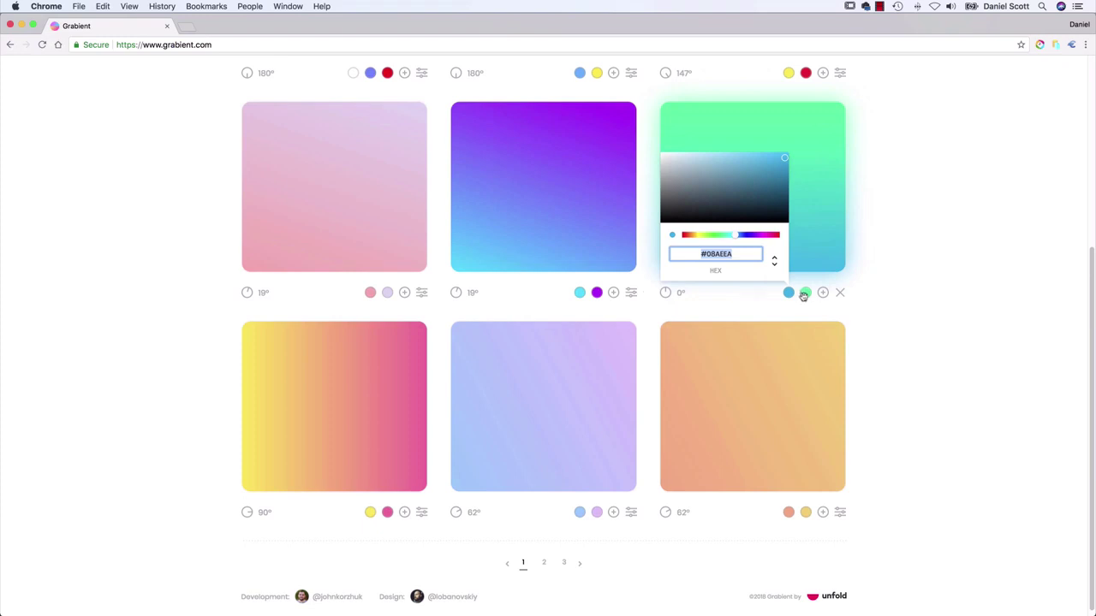
pyautogui.click(806, 293)
pyautogui.click(806, 292)
pyautogui.click(806, 293)
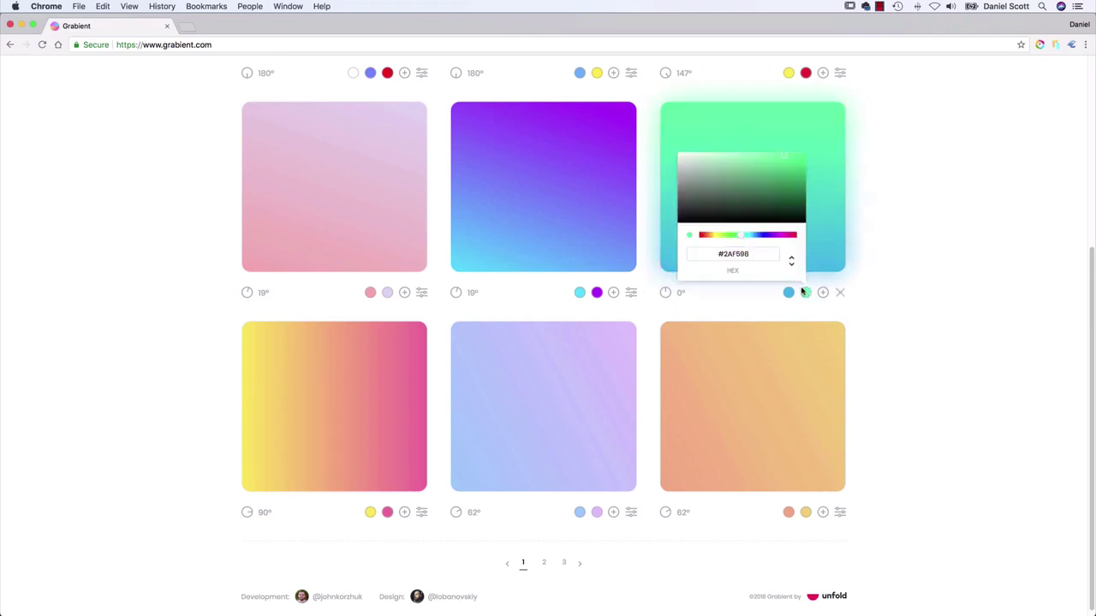
pyautogui.moveTo(754, 256); pyautogui.dragTo(722, 251)
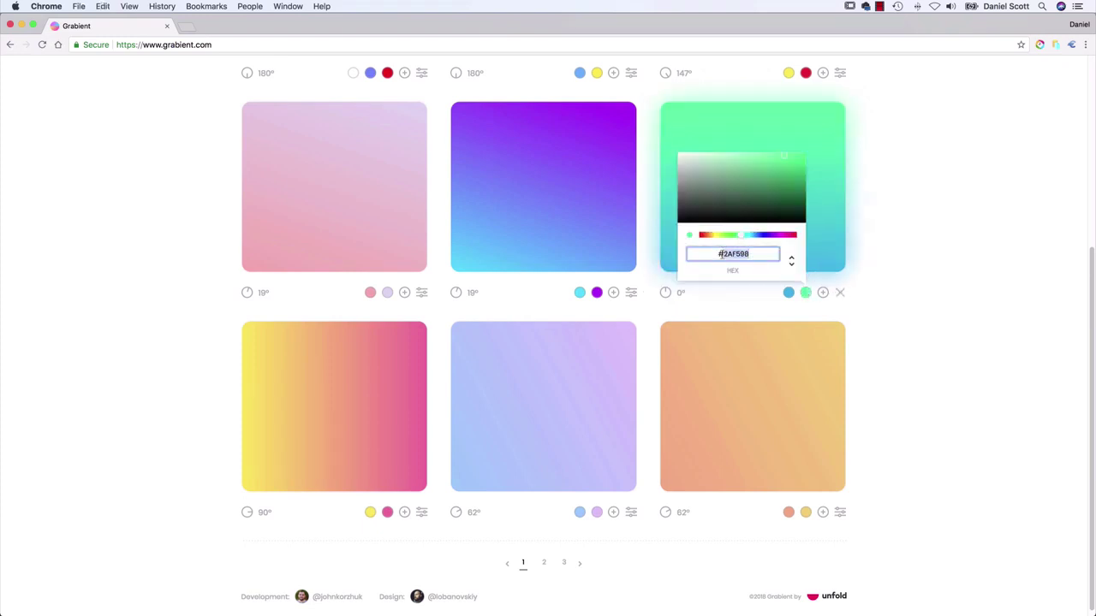
# Switch to Illustrator and set the ending color stop of the background rectangle's gradient to 2AF598.
pyautogui.press('super+Tab')
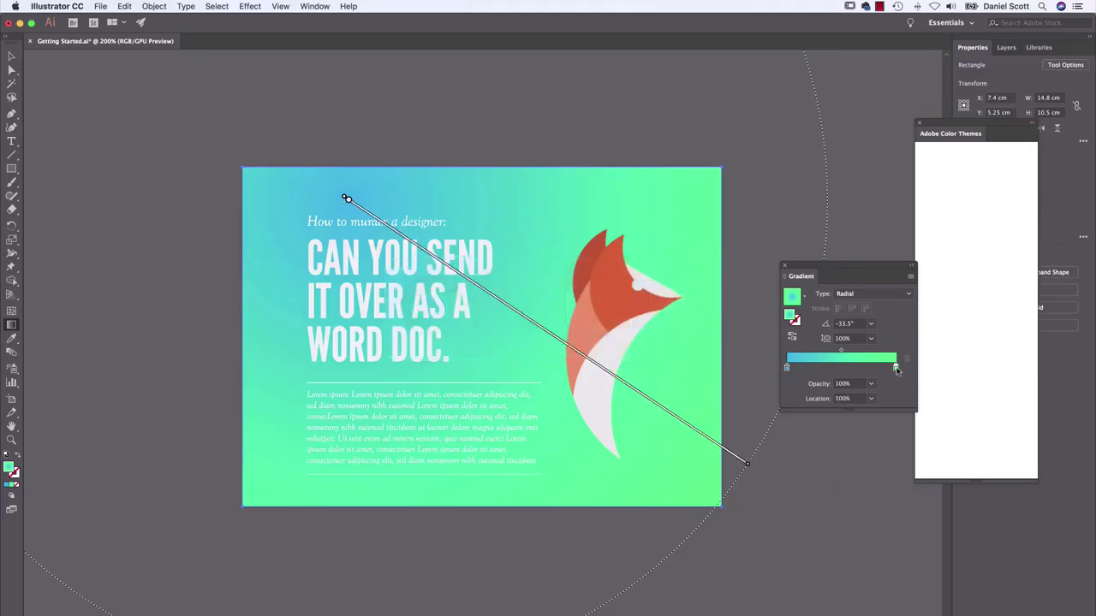
pyautogui.doubleClick(897, 368)
pyautogui.click(863, 468)
pyautogui.press('super+v')
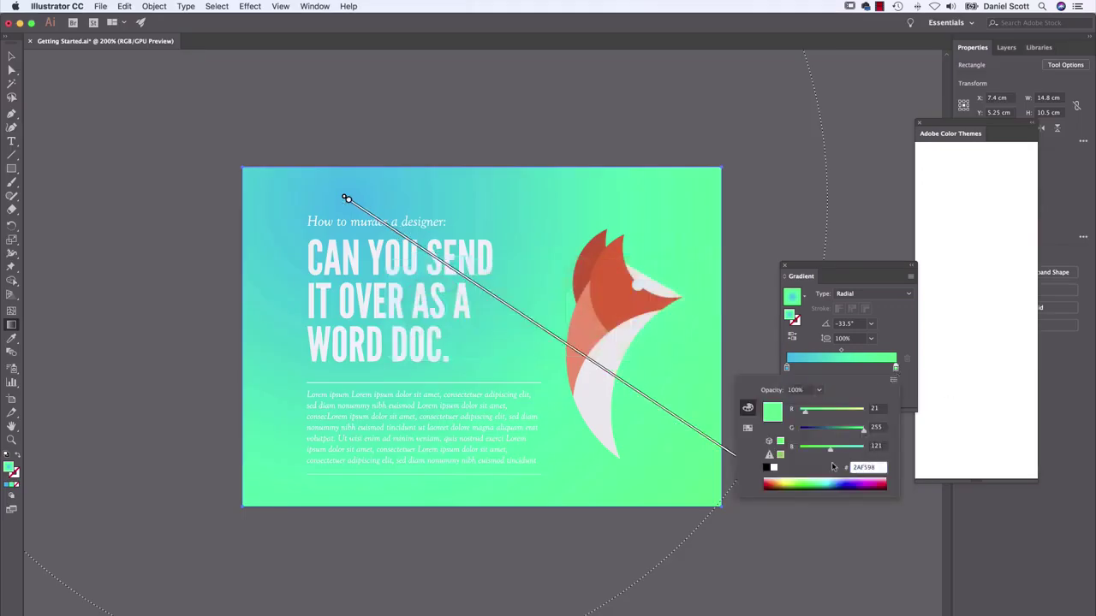
pyautogui.press('Return')
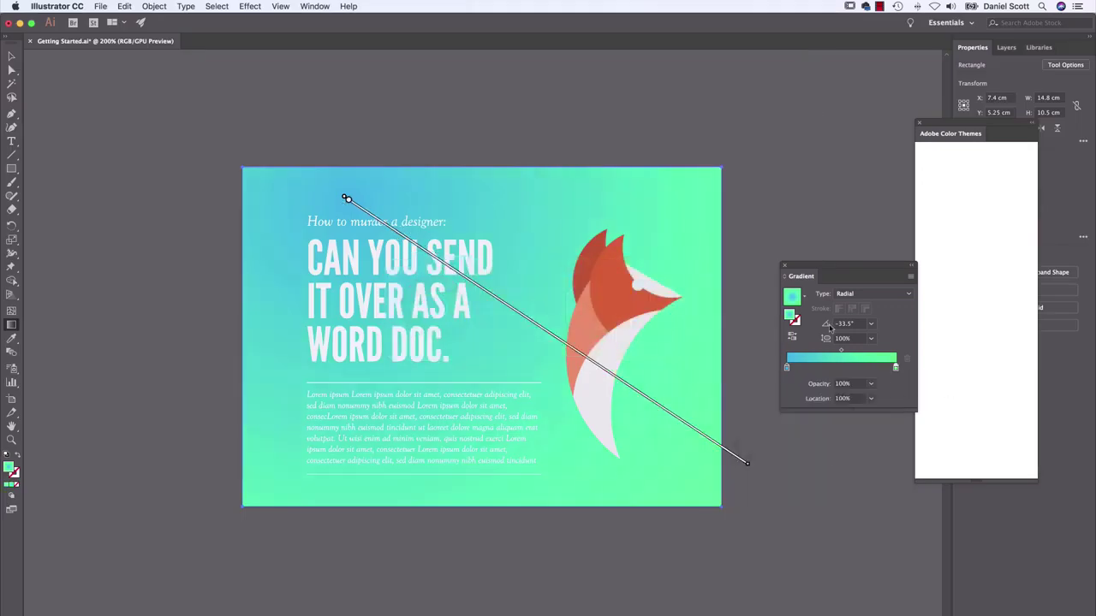
# Change the gradient type to Linear and redraw it diagonally across the rectangle at about -34.6°, from near its upper-left to its lower-right corner.
pyautogui.click(906, 294)
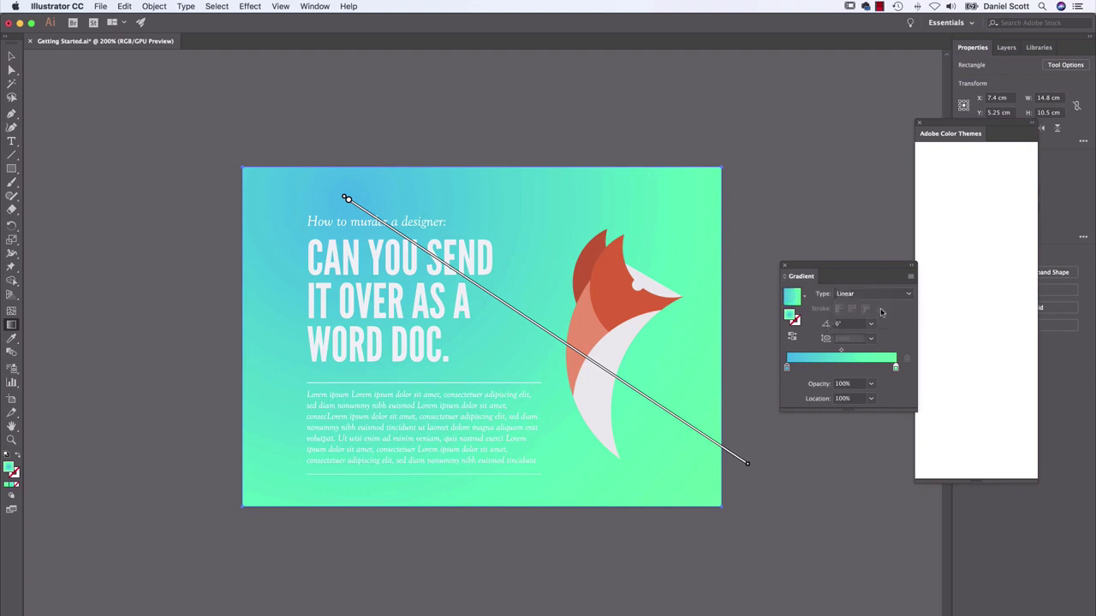
pyautogui.click(882, 310)
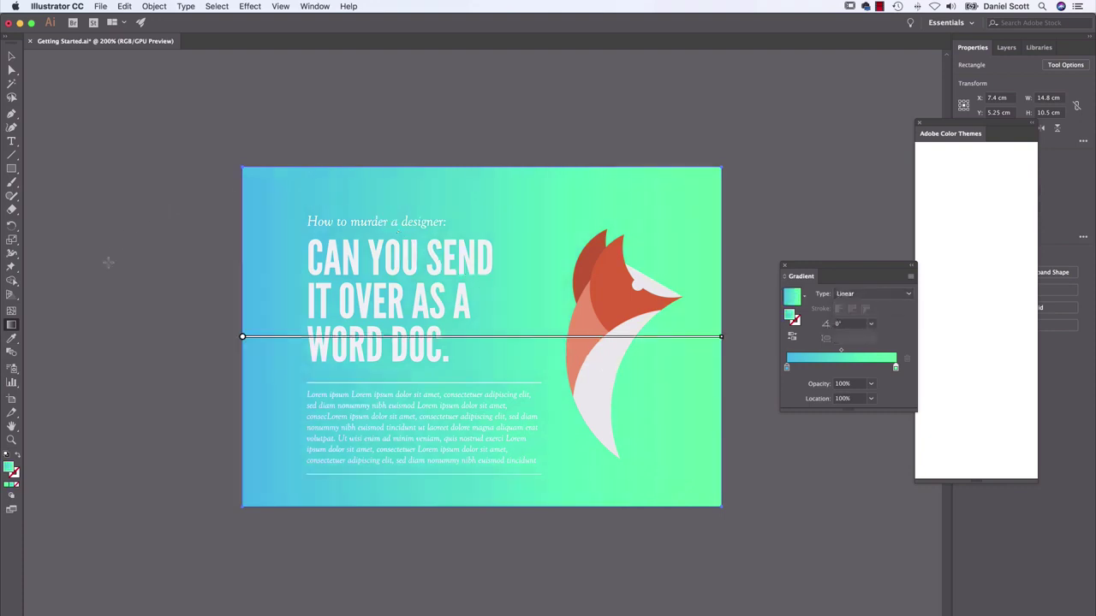
pyautogui.moveTo(276, 196); pyautogui.dragTo(704, 490)
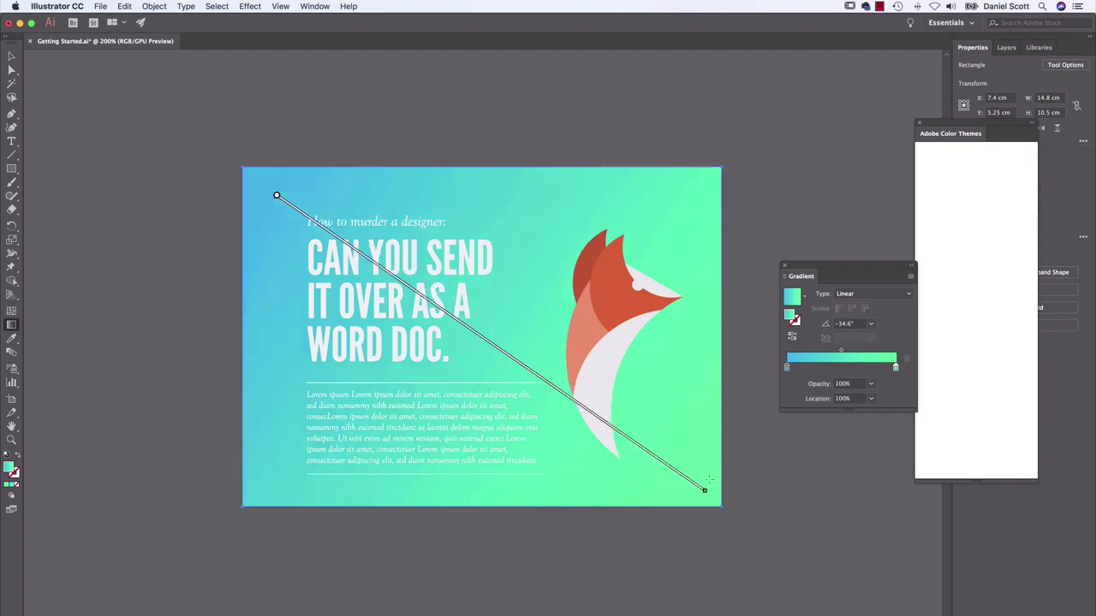
pyautogui.press('super+Tab')
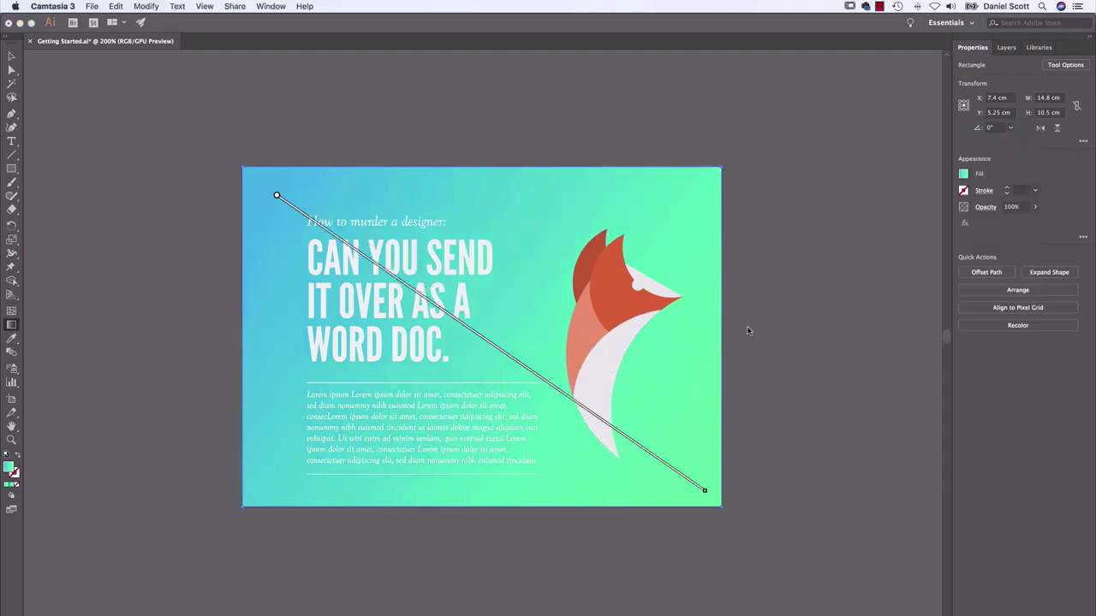
pyautogui.press('super+Tab')
pyautogui.press('super+Tab')
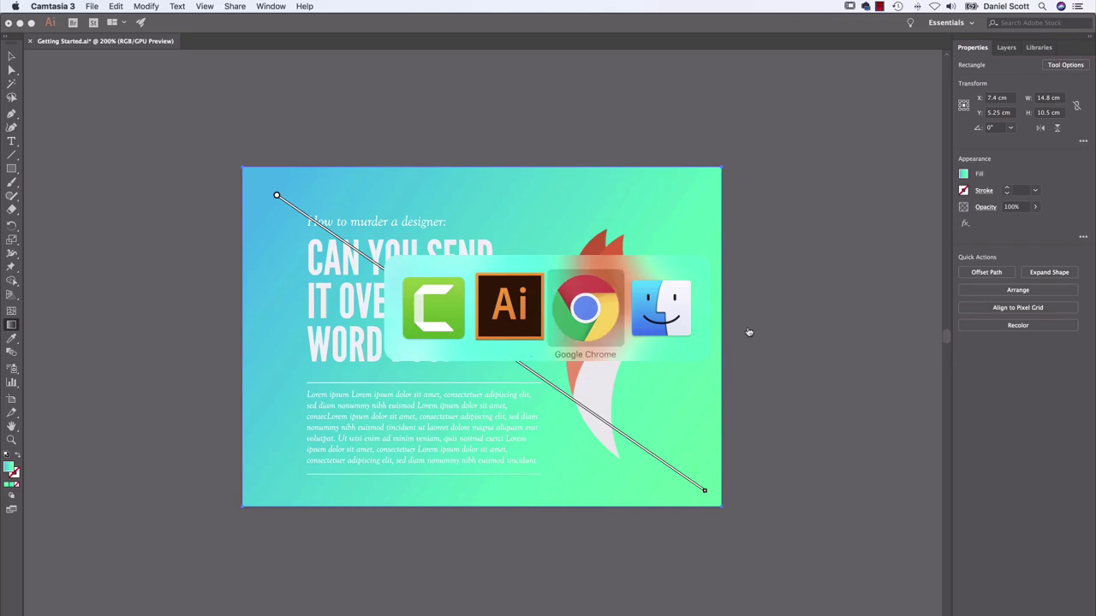
pyautogui.press('super+Tab')
pyautogui.press('super+Tab')
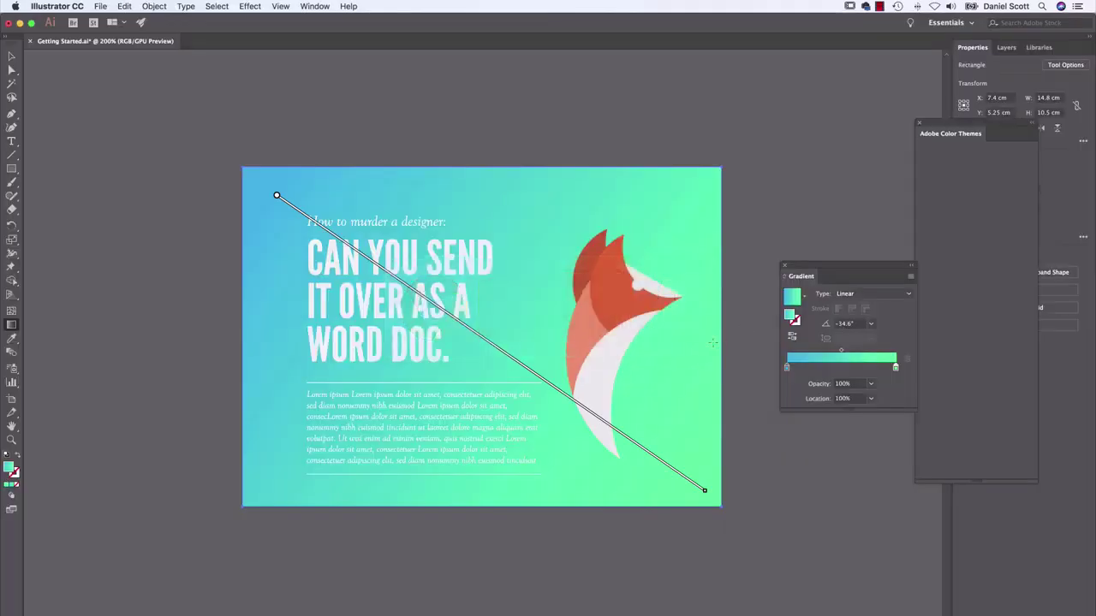
pyautogui.press('super+Tab')
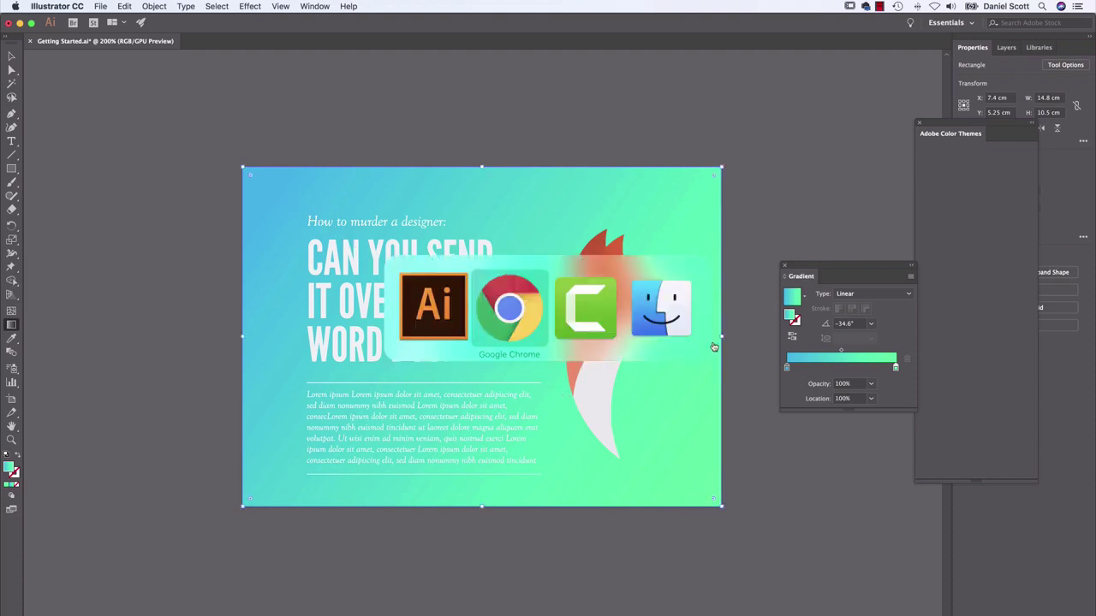
pyautogui.press('super+Tab')
pyautogui.press('super+Tab')
pyautogui.press('super+Tab')
pyautogui.press('super+Tab')
pyautogui.press('super+Tab')
pyautogui.press('super+Tab')
pyautogui.press('super+Tab')
pyautogui.press('super+Tab')
pyautogui.press('super+Tab')
pyautogui.press('super+Tab')
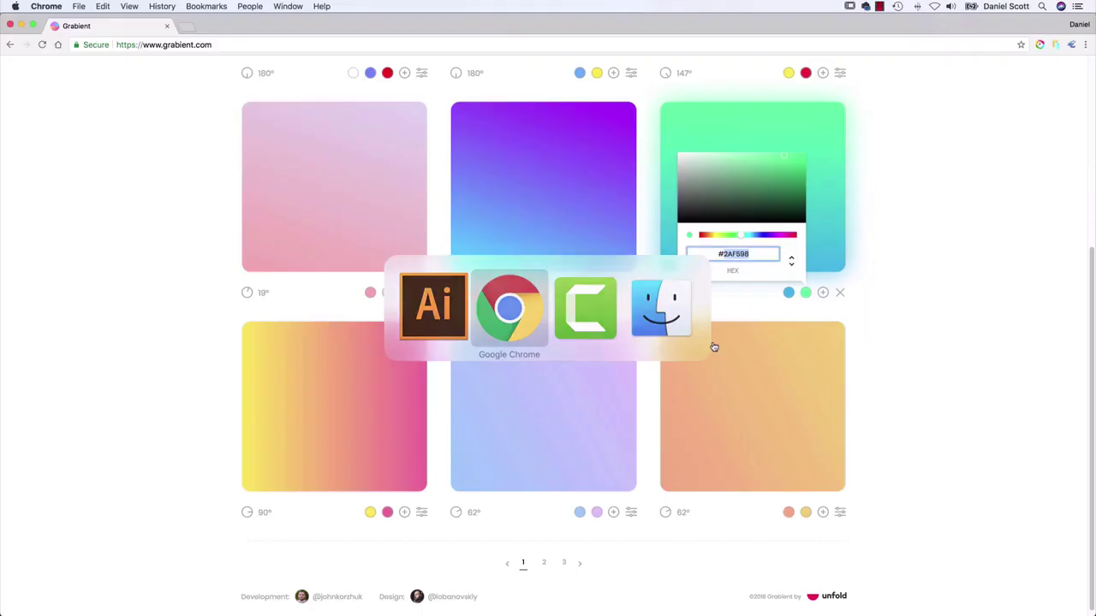
pyautogui.press('super+Tab')
pyautogui.press('super+Tab')
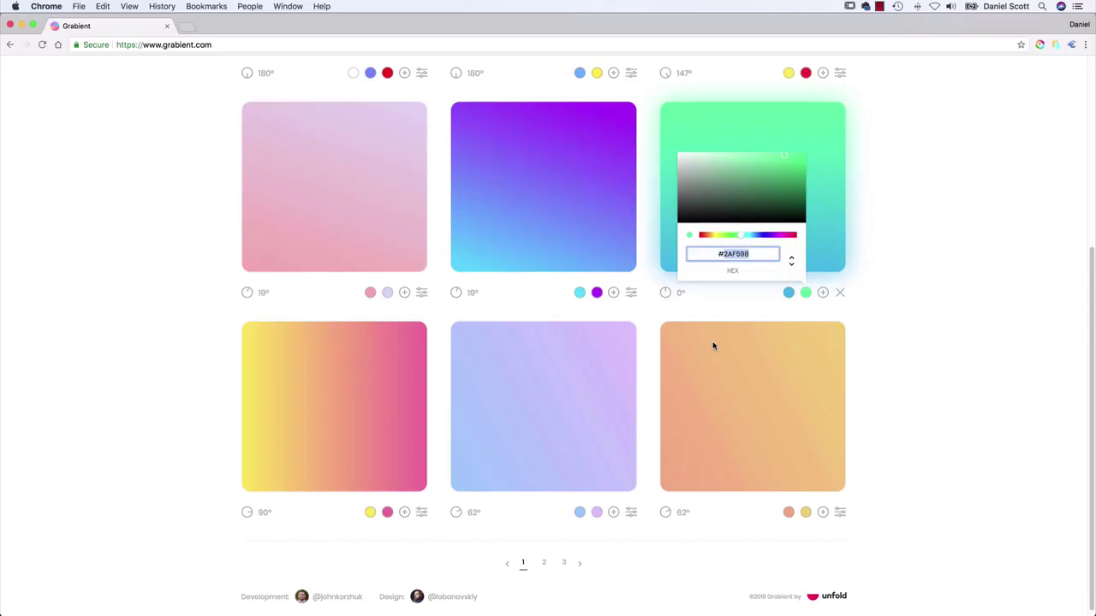
pyautogui.press('super+Tab')
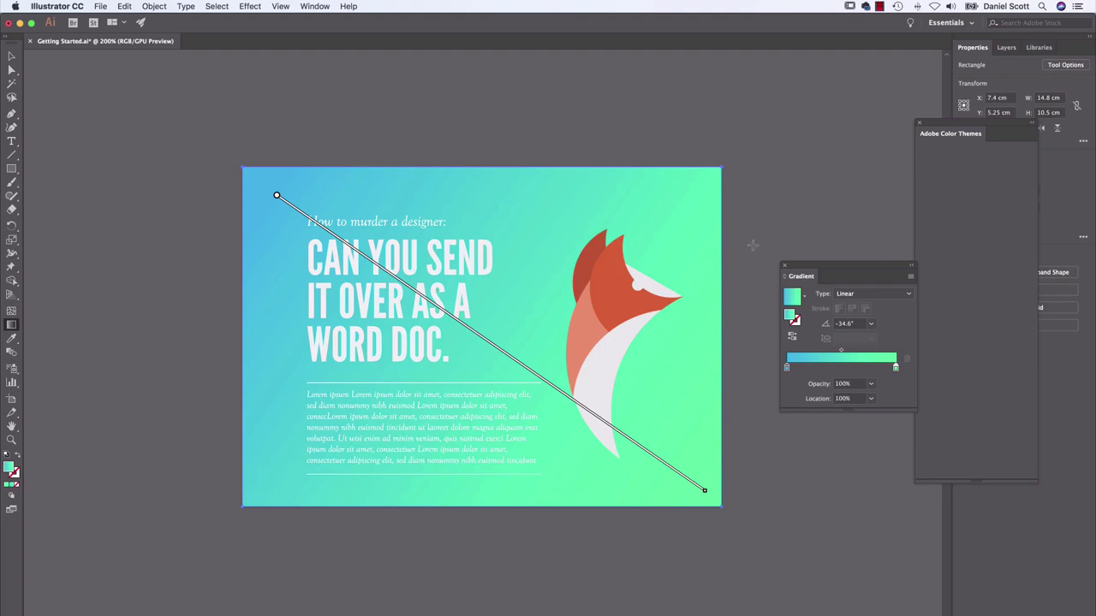
# Switch to Grabient in Chrome, go to page 2, and copy the hex code of the pink color in the pink, cyan and green gradient.
pyautogui.press('super+Tab')
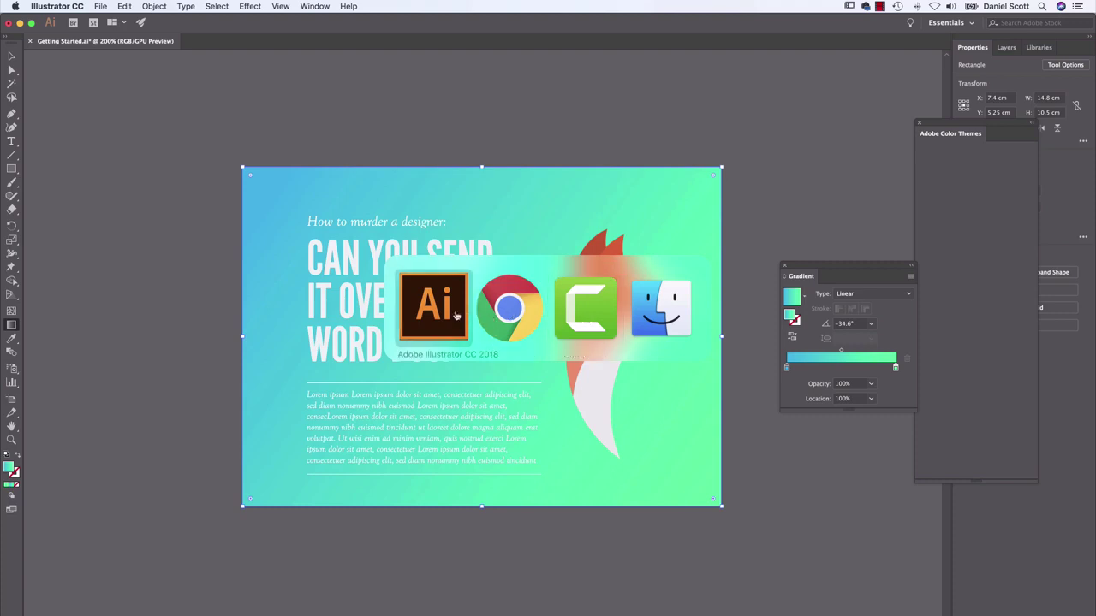
pyautogui.click(519, 318)
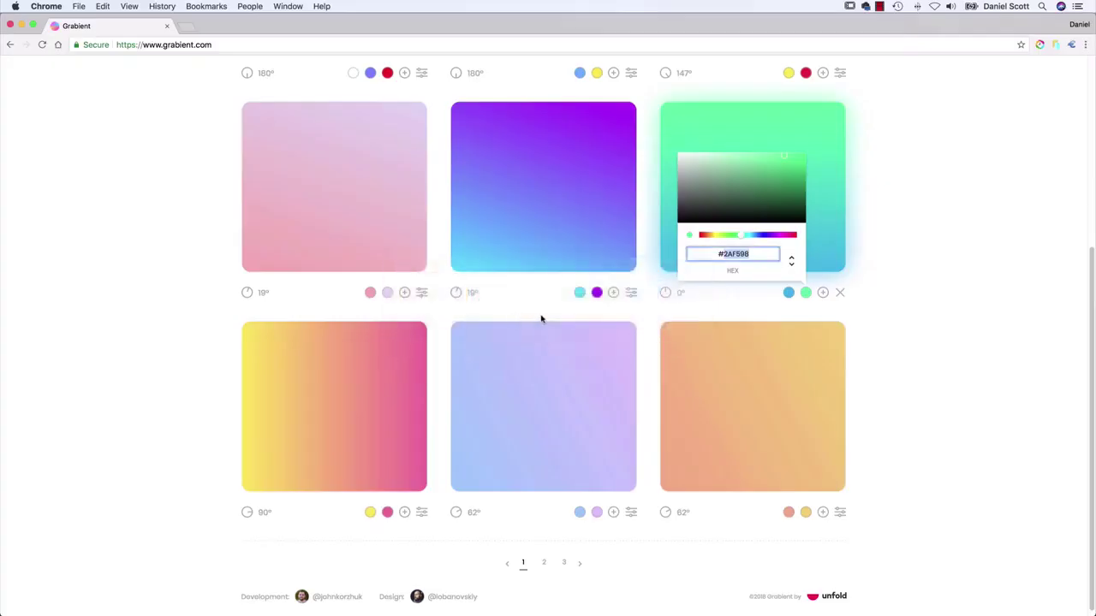
pyautogui.click(580, 565)
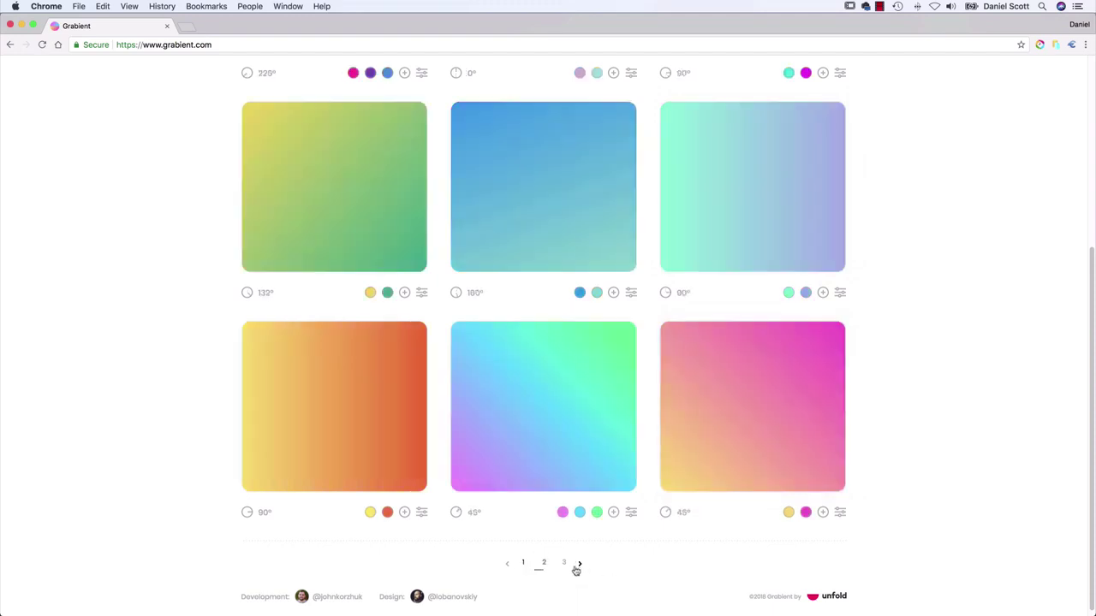
pyautogui.scroll(5, 588, 395)
pyautogui.scroll(-5, 586, 396)
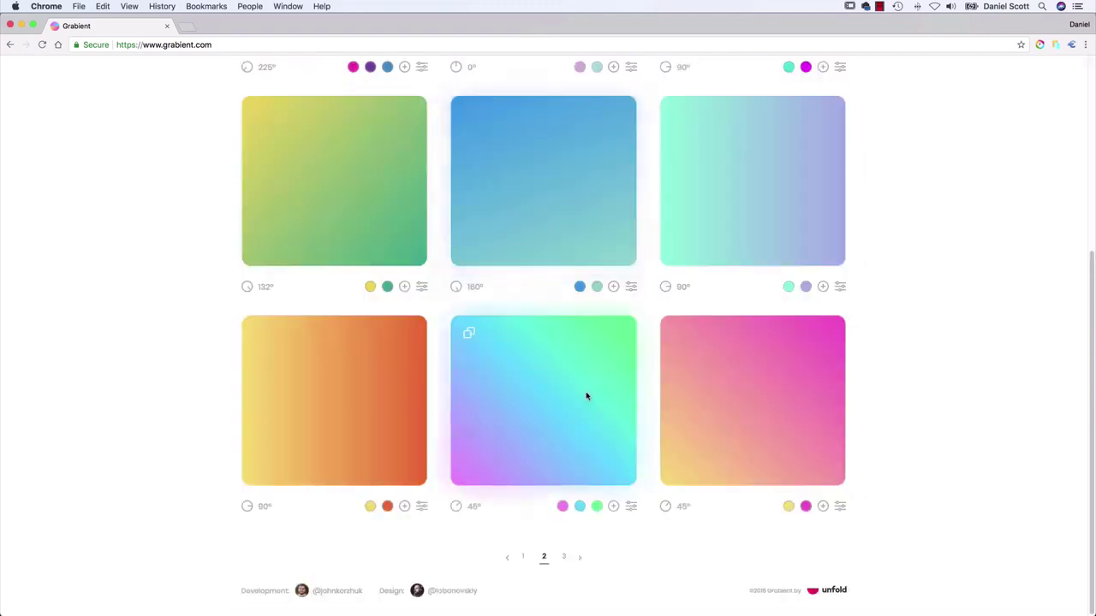
pyautogui.click(562, 507)
pyautogui.click(501, 467)
pyautogui.doubleClick(501, 468)
# Switch to Illustrator and replace the gradient's starting blue color stop with the copied pink hex code.
pyautogui.press('super+Tab')
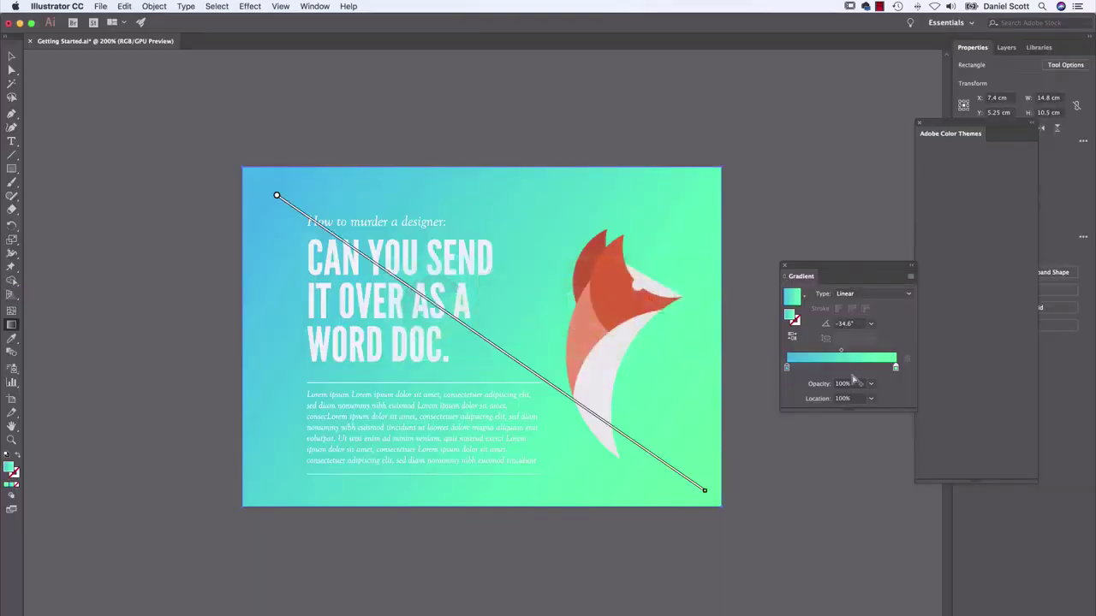
pyautogui.doubleClick(788, 368)
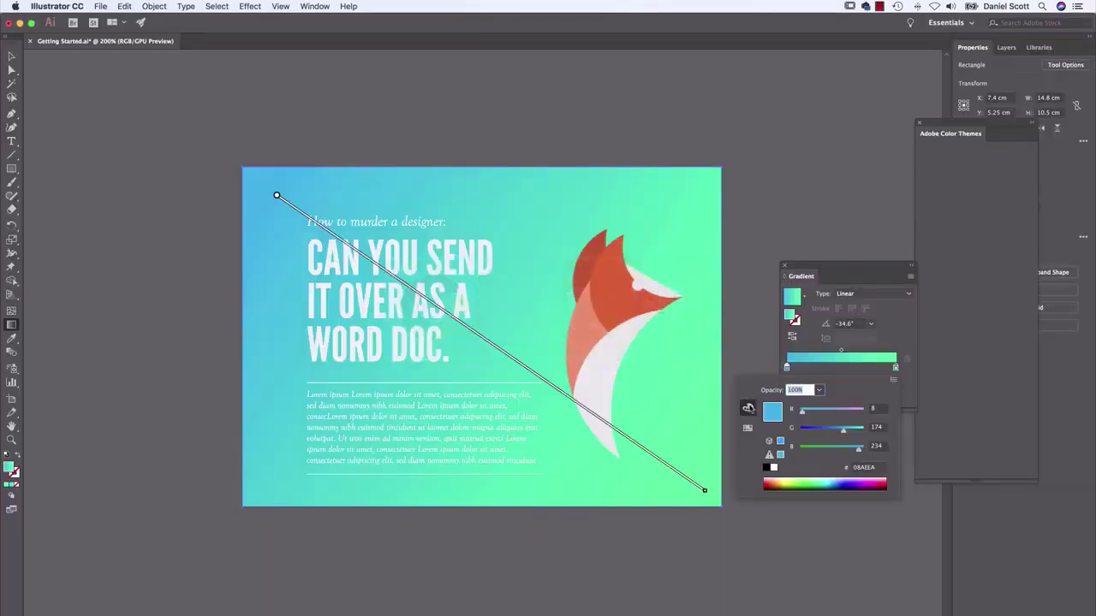
pyautogui.click(866, 468)
pyautogui.press('cmd+v')
pyautogui.press('Return')
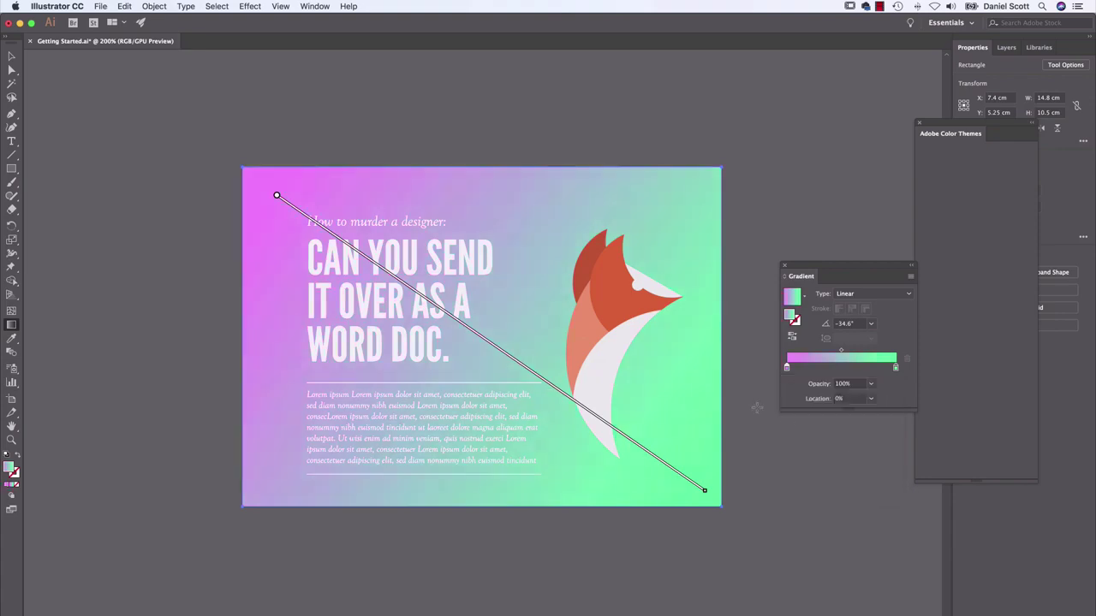
# Switch to Grabient in Chrome and copy the green color's hex code 2BFF88 from the pink, cyan and green gradient.
pyautogui.press('super+Tab')
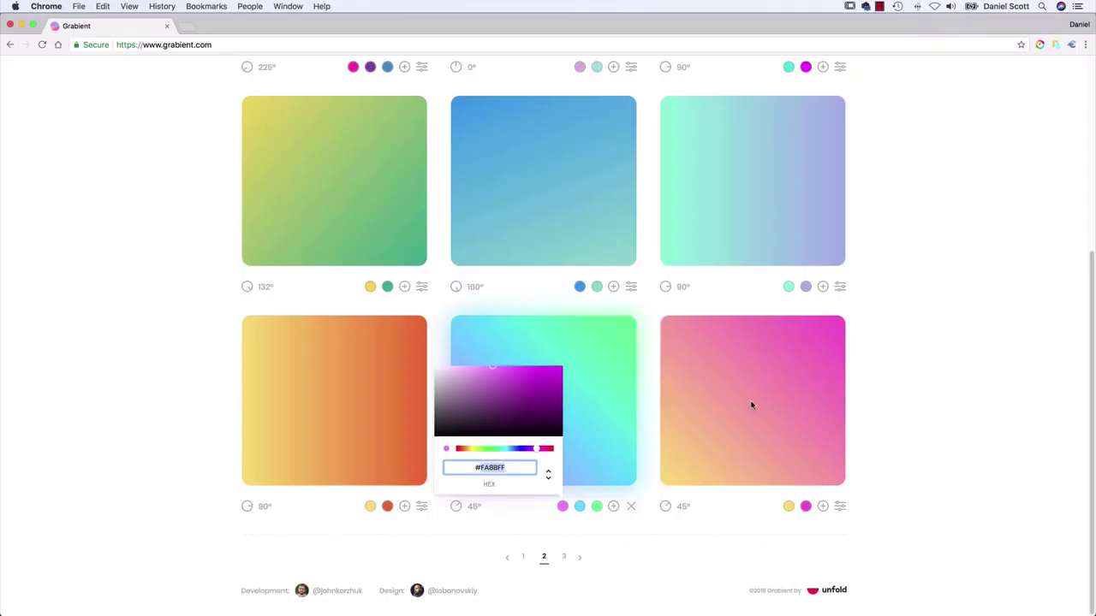
pyautogui.click(596, 507)
pyautogui.click(597, 506)
pyautogui.click(548, 469)
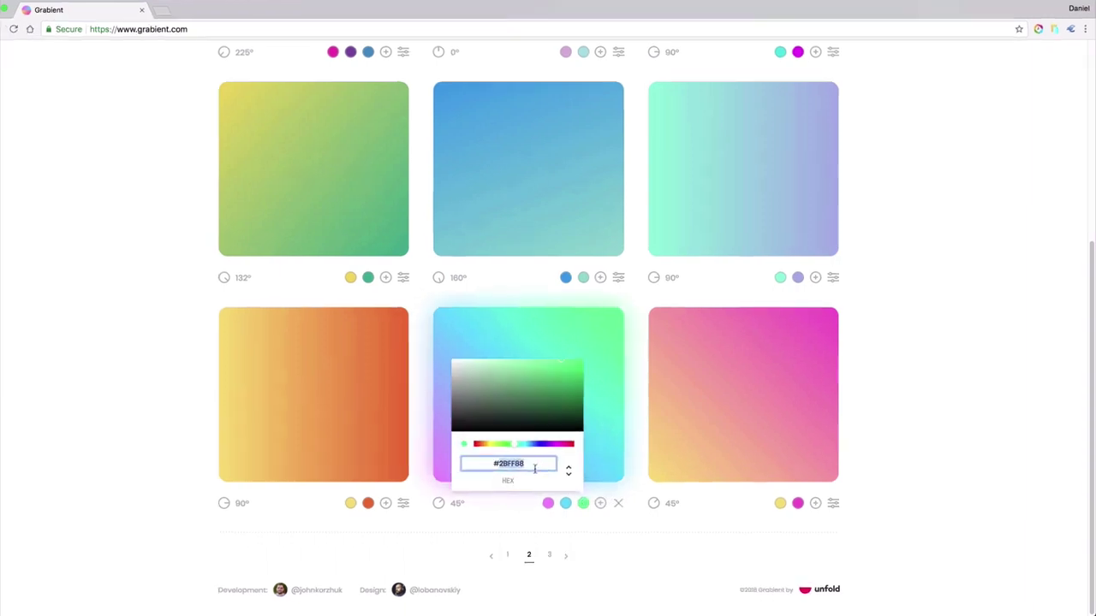
# Switch to Illustrator and set the ending color stop of the background gradient to 2BFF88.
pyautogui.press('super+Tab')
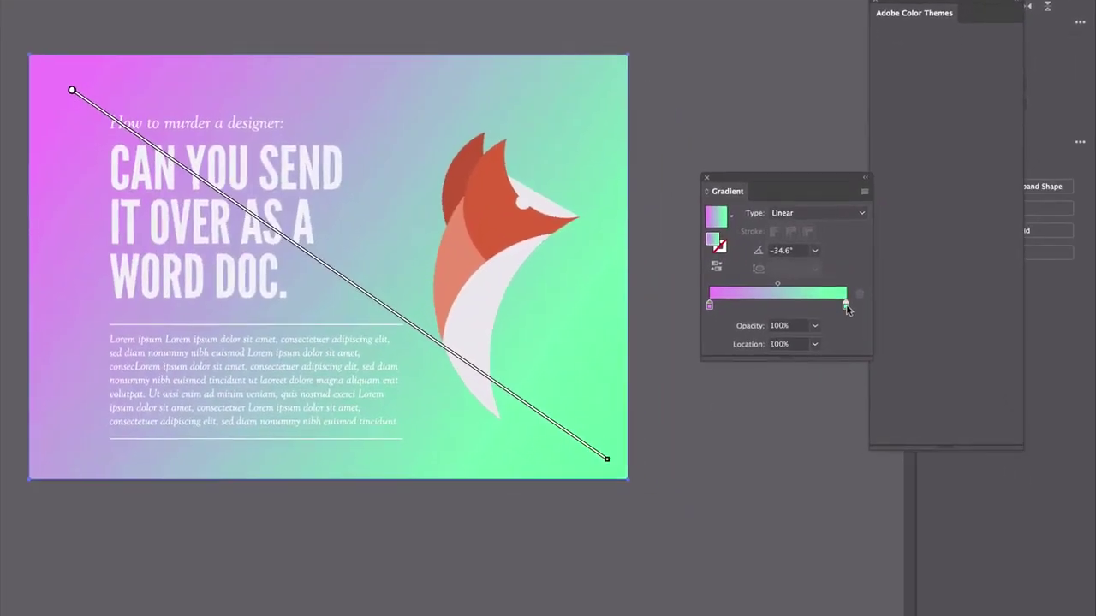
pyautogui.doubleClick(846, 306)
pyautogui.click(805, 430)
pyautogui.press('super+v')
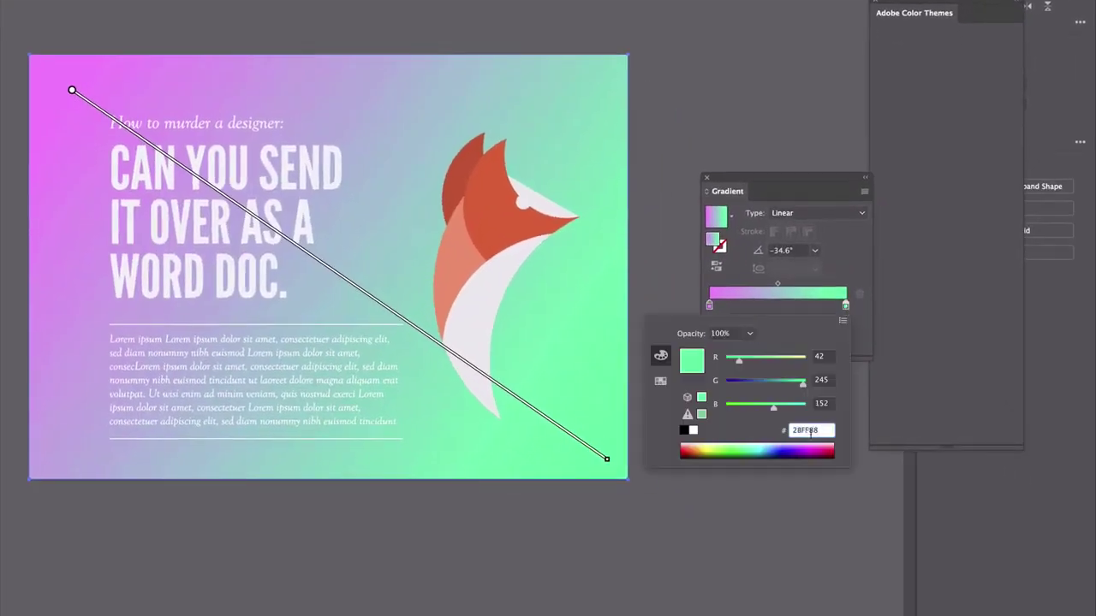
pyautogui.press('Return')
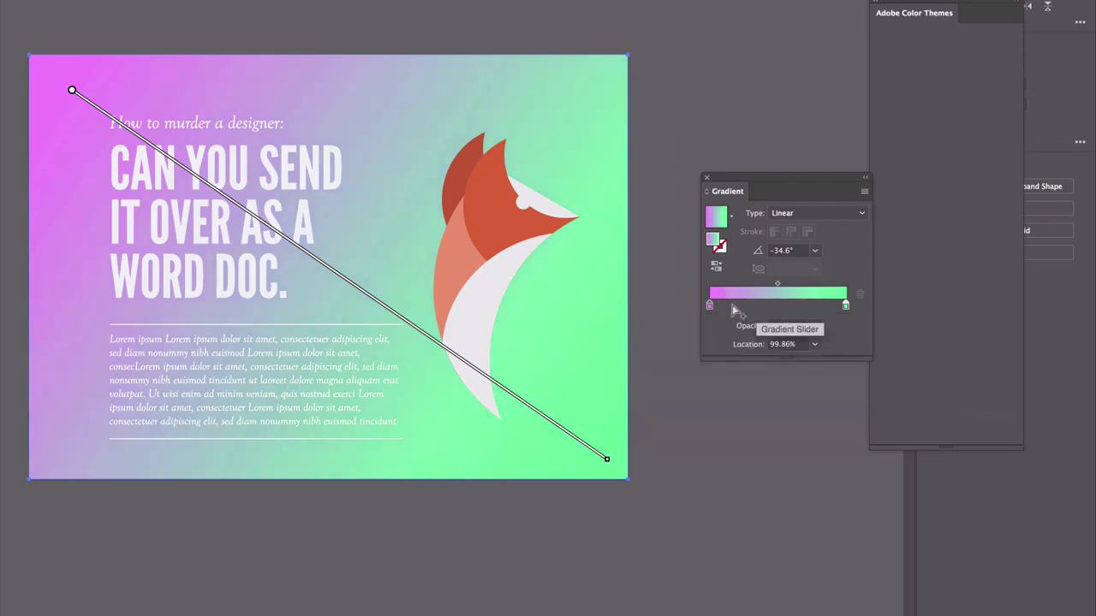
# Add a middle color stop to the gradient at about 51%, and copy the cyan hex code from the same Grabient gradient in Chrome.
pyautogui.click(779, 308)
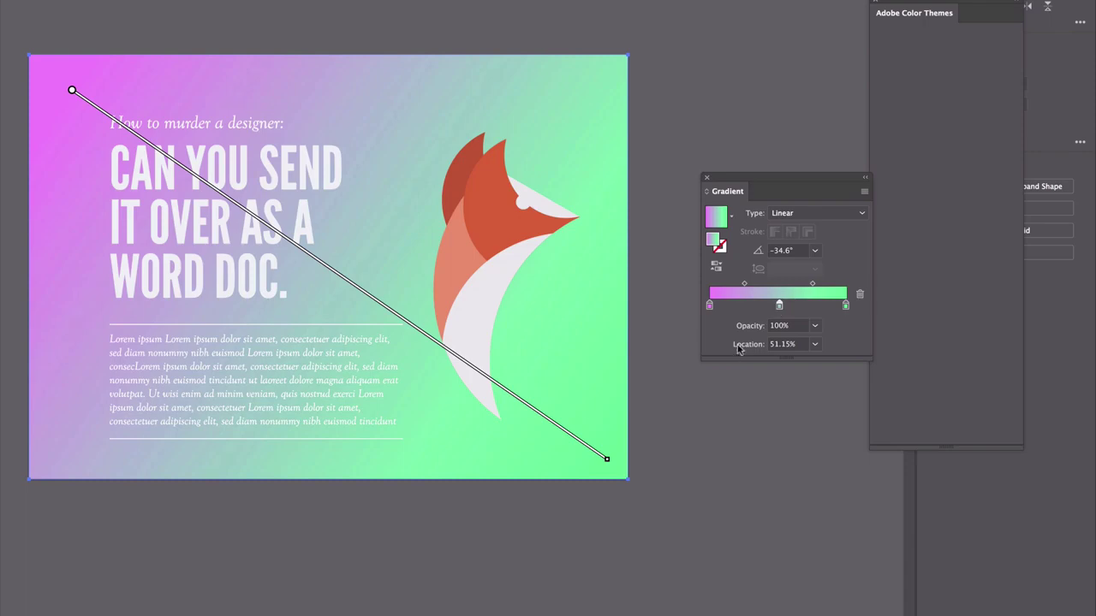
pyautogui.doubleClick(779, 308)
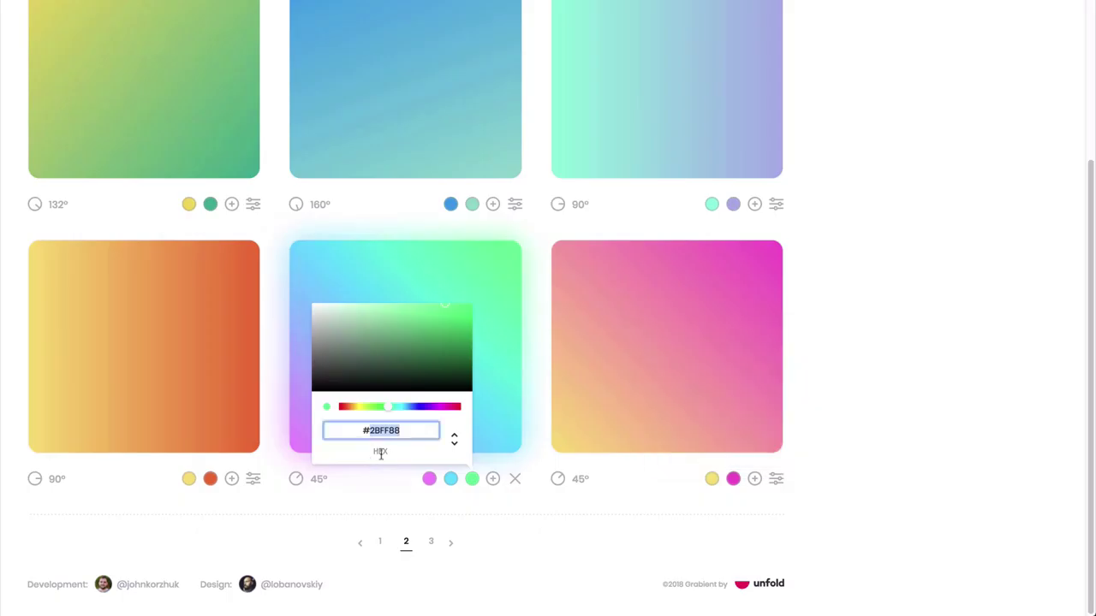
pyautogui.click(450, 478)
pyautogui.click(374, 431)
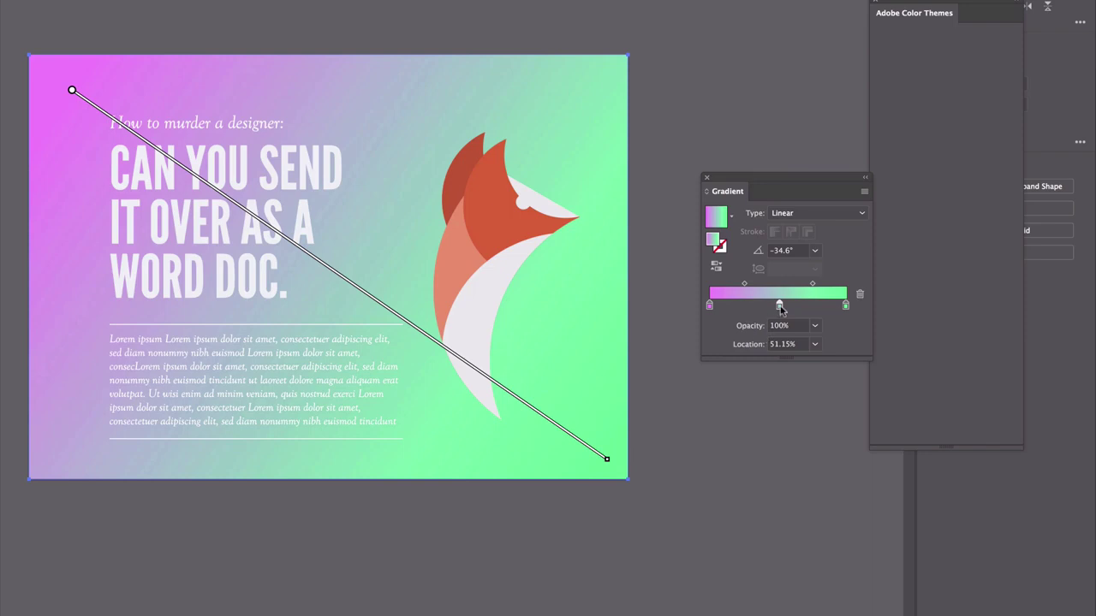
# Switch to Illustrator and set the gradient's middle color stop to the copied cyan hex code.
pyautogui.doubleClick(780, 307)
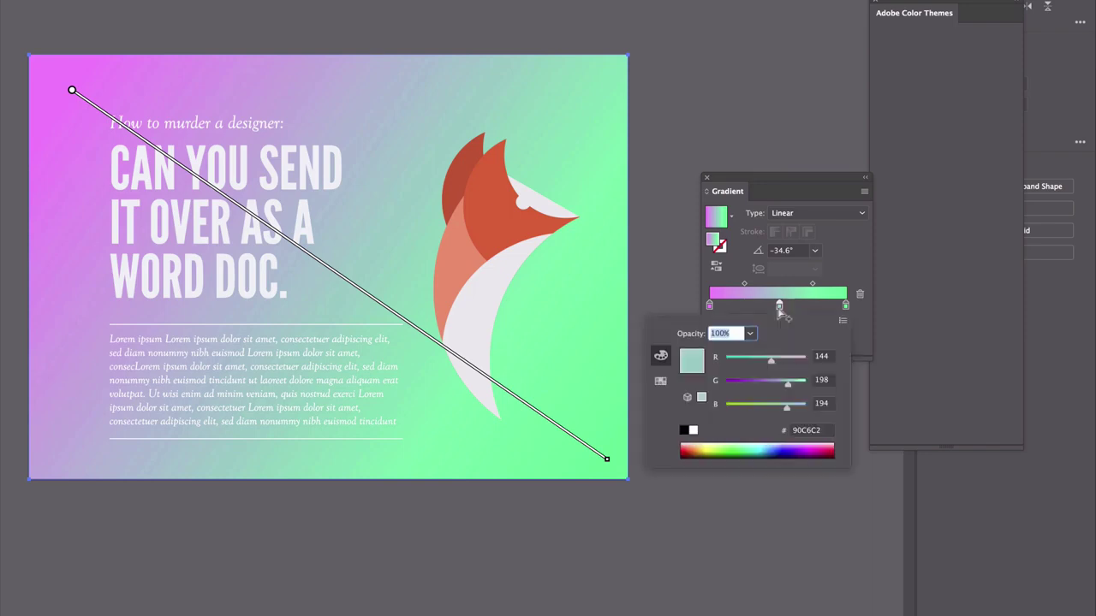
pyautogui.click(805, 431)
pyautogui.hotkey('ctrl', 'v')
pyautogui.press('Return')
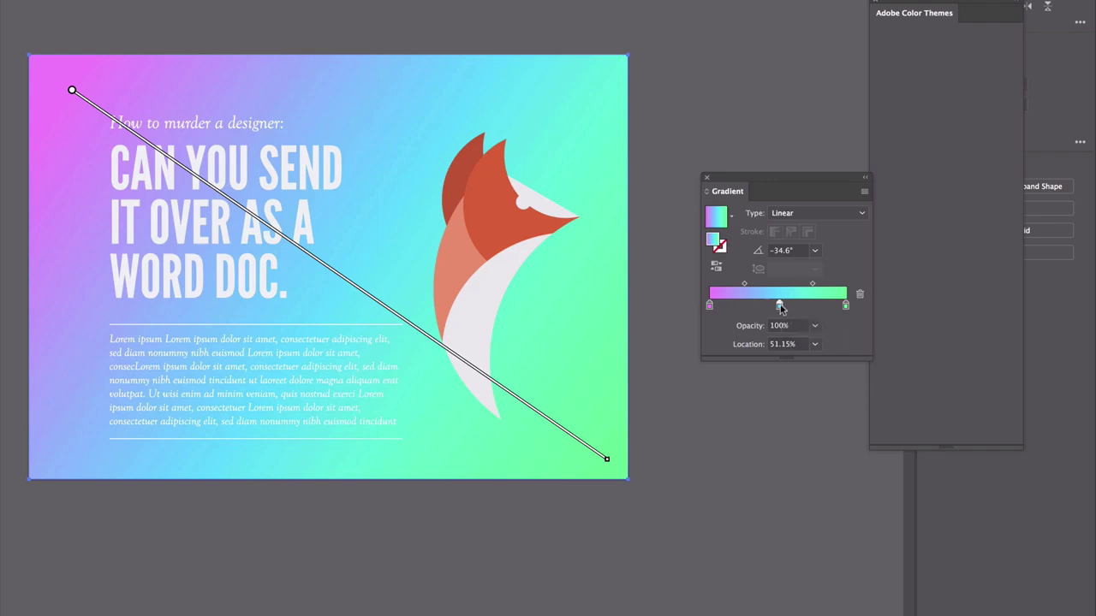
# Remove the middle color stop from the gradient and undo the removal.
pyautogui.moveTo(779, 305); pyautogui.dragTo(778, 342)
pyautogui.hotkey('ctrl', 'z')
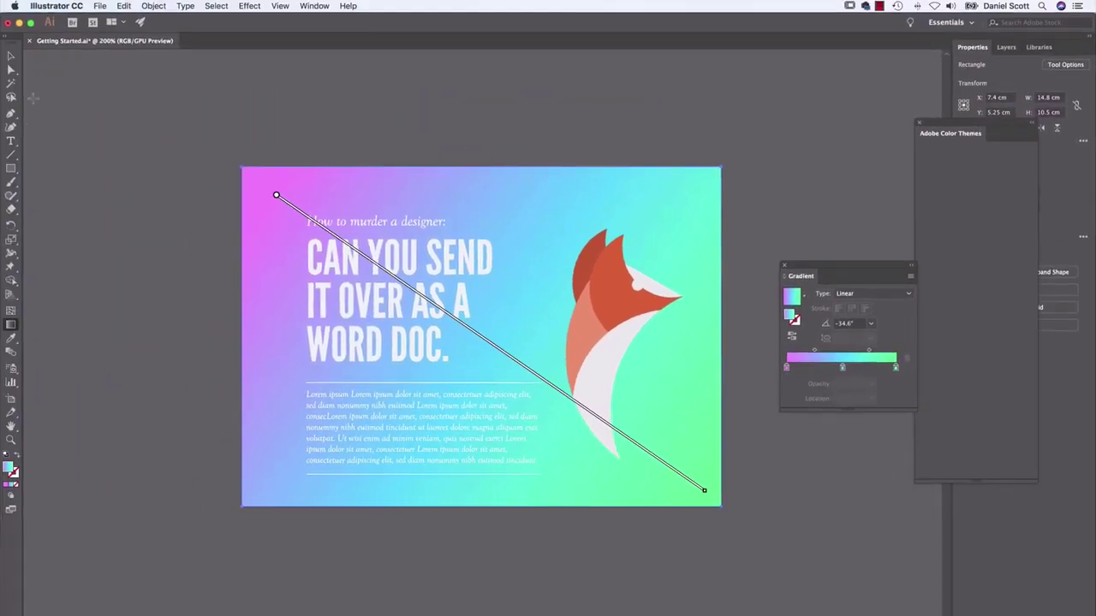
# Select the fox's large white belly shape, close the Adobe Color Themes panel, and fill the shape with the pink, cyan and green gradient.
pyautogui.press('v')
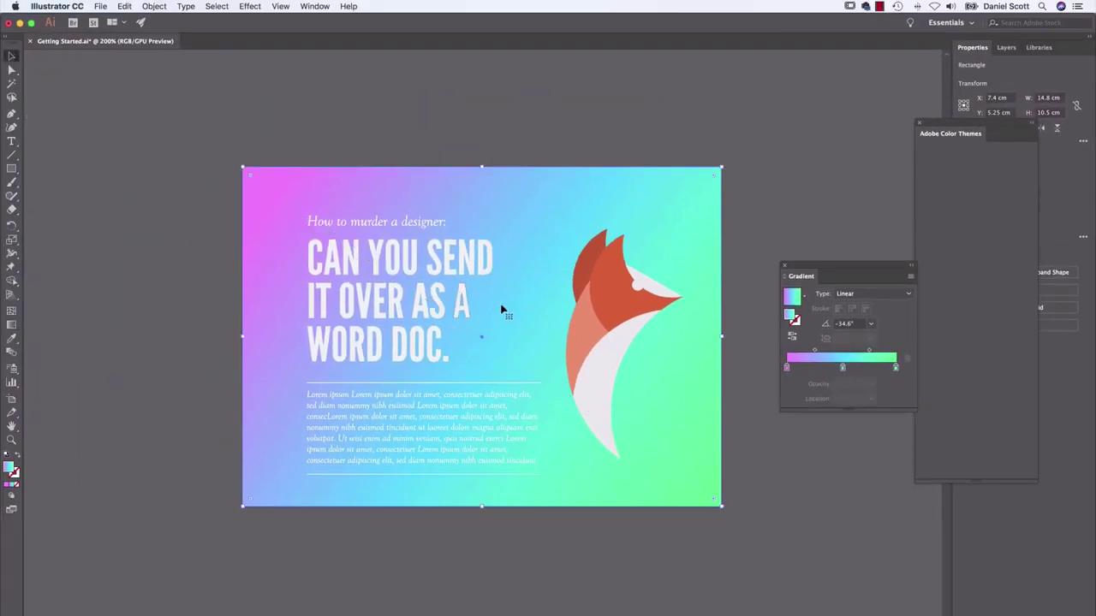
pyautogui.click(598, 356)
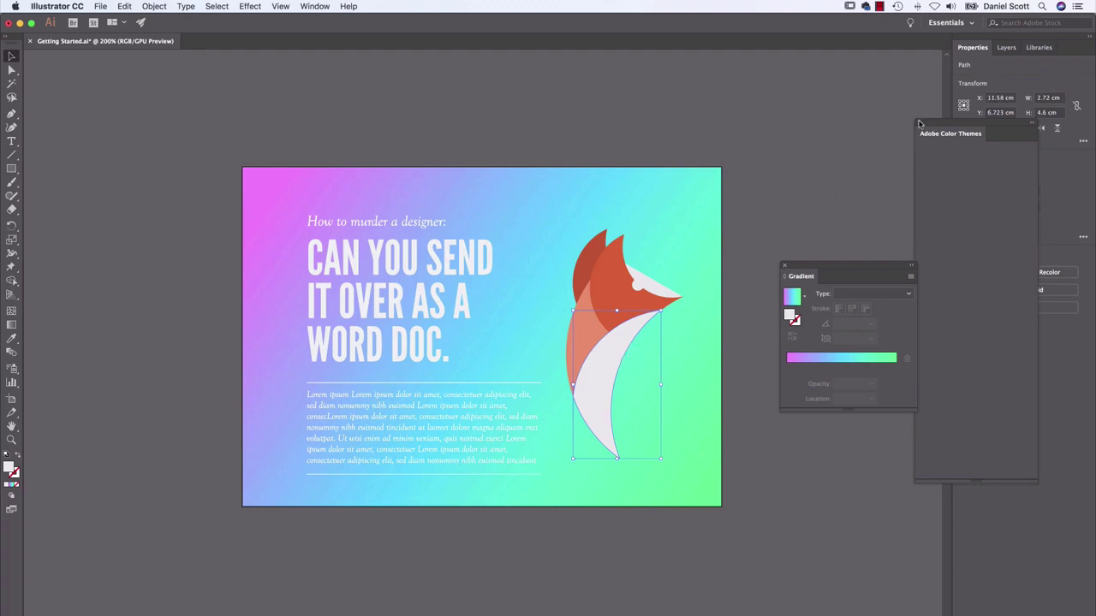
pyautogui.click(964, 175)
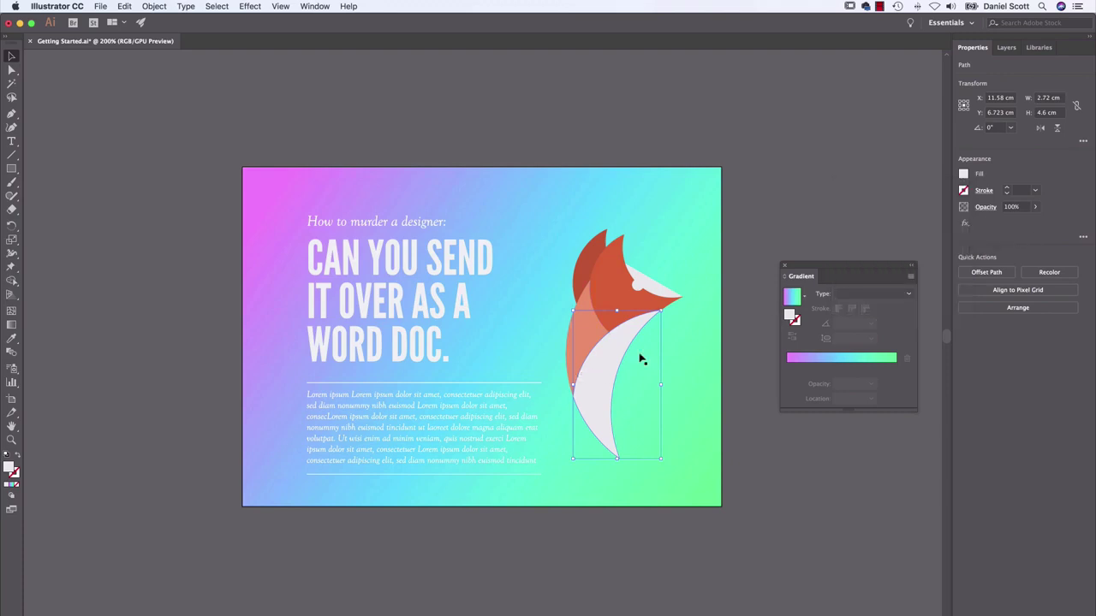
pyautogui.click(791, 298)
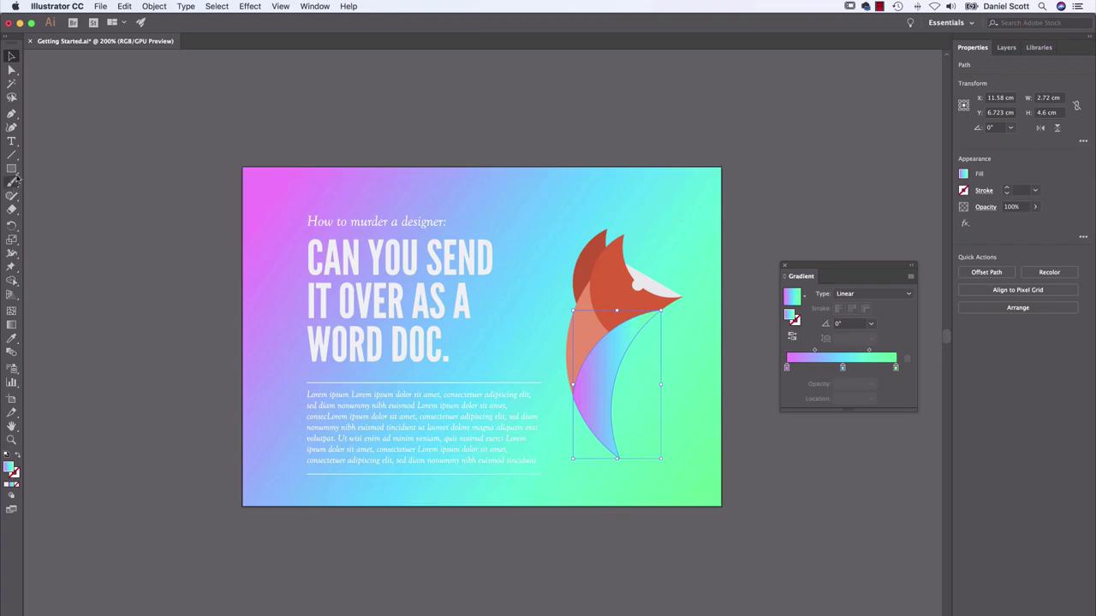
# Redraw the belly shape's gradient diagonally, from near its upper-right tip down toward its lower-left edge.
pyautogui.click(12, 326)
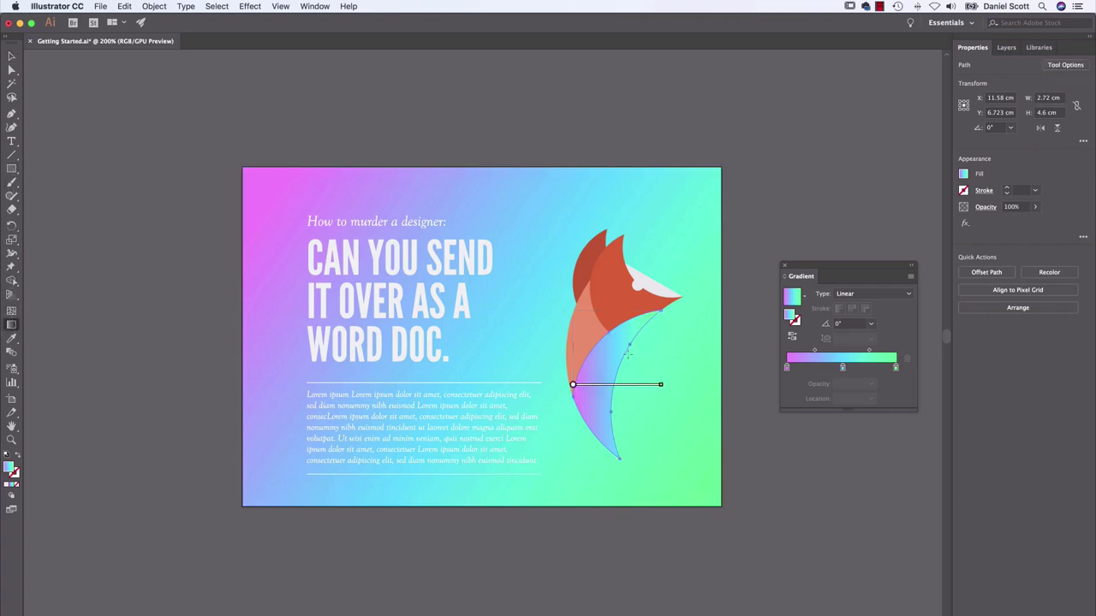
pyautogui.moveTo(647, 318); pyautogui.dragTo(589, 406)
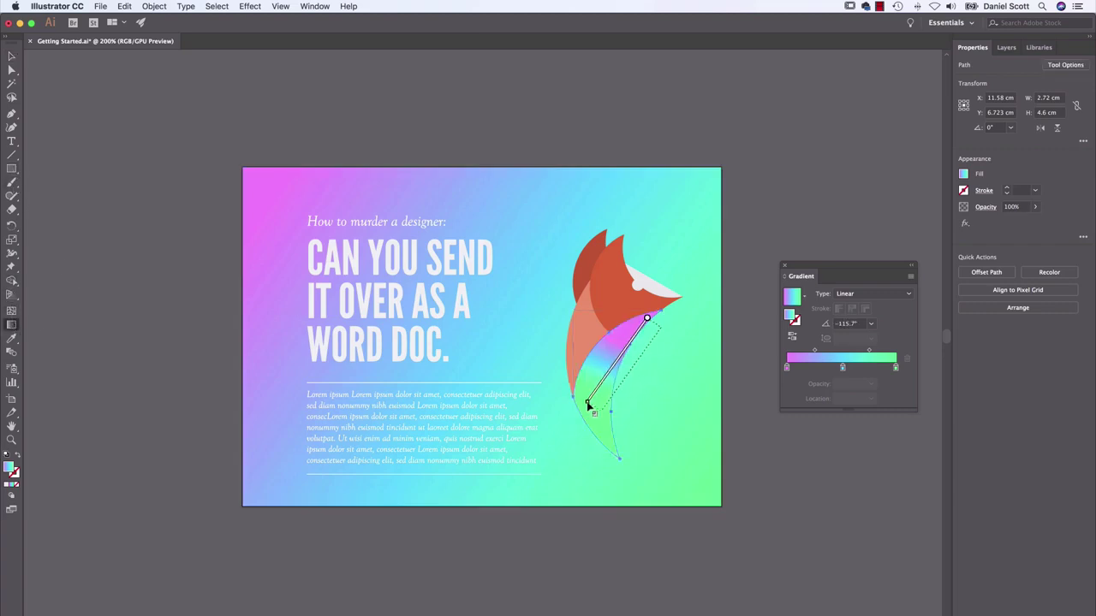
pyautogui.moveTo(657, 324); pyautogui.dragTo(596, 417)
pyautogui.press('v')
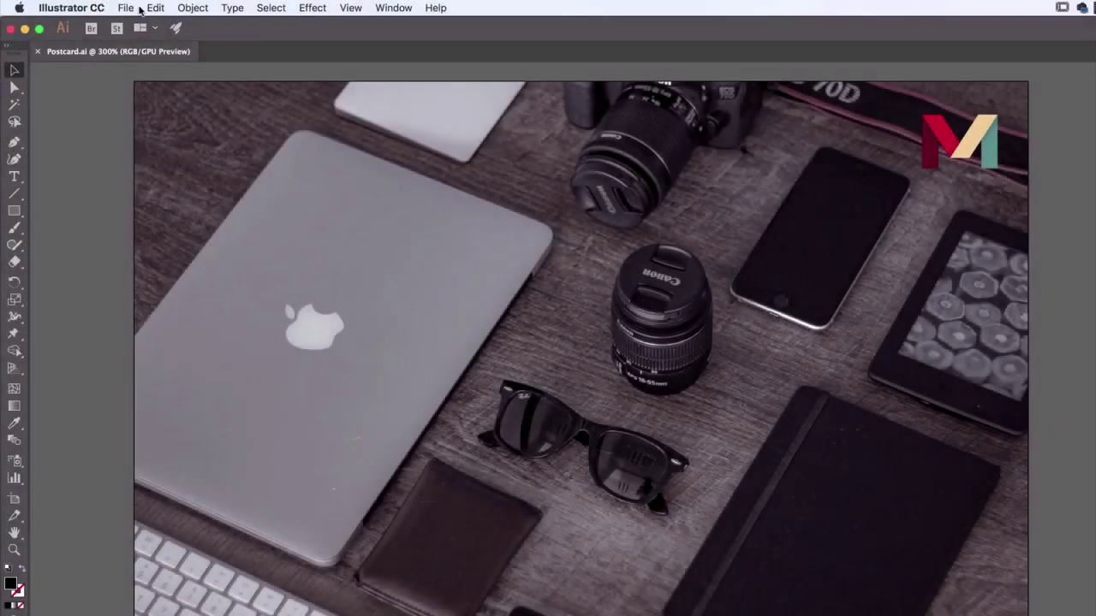
pyautogui.click(135, 9)
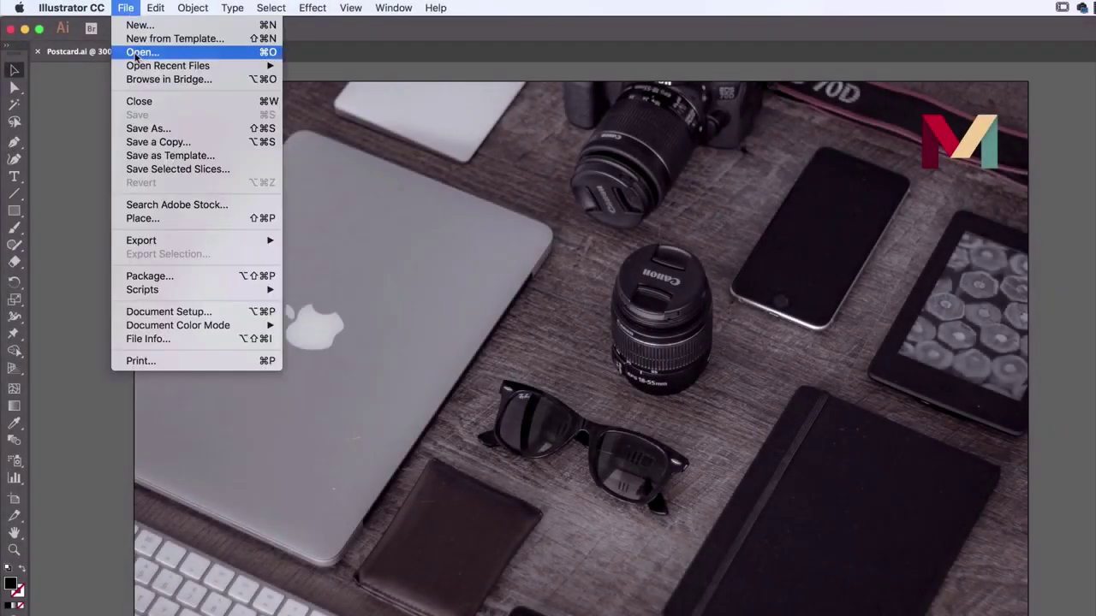
pyautogui.click(133, 55)
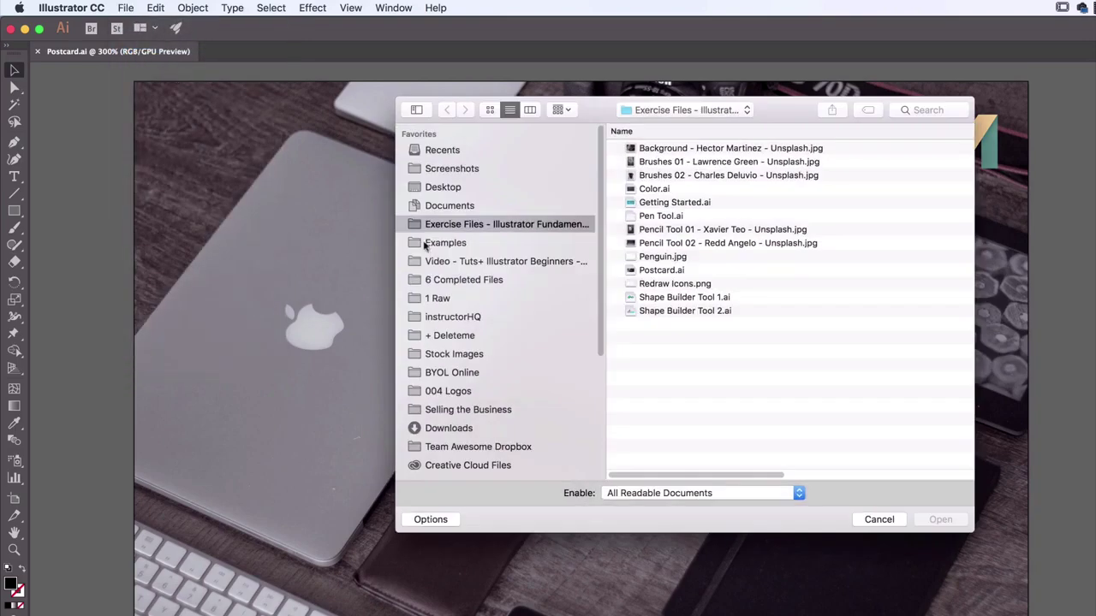
pyautogui.click(683, 270)
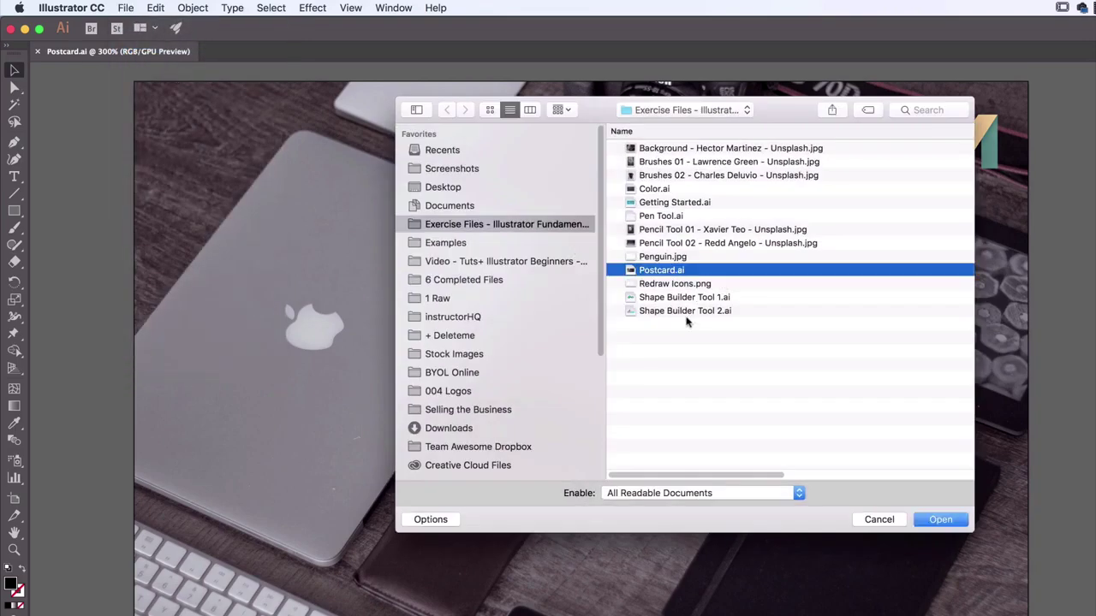
pyautogui.click(875, 524)
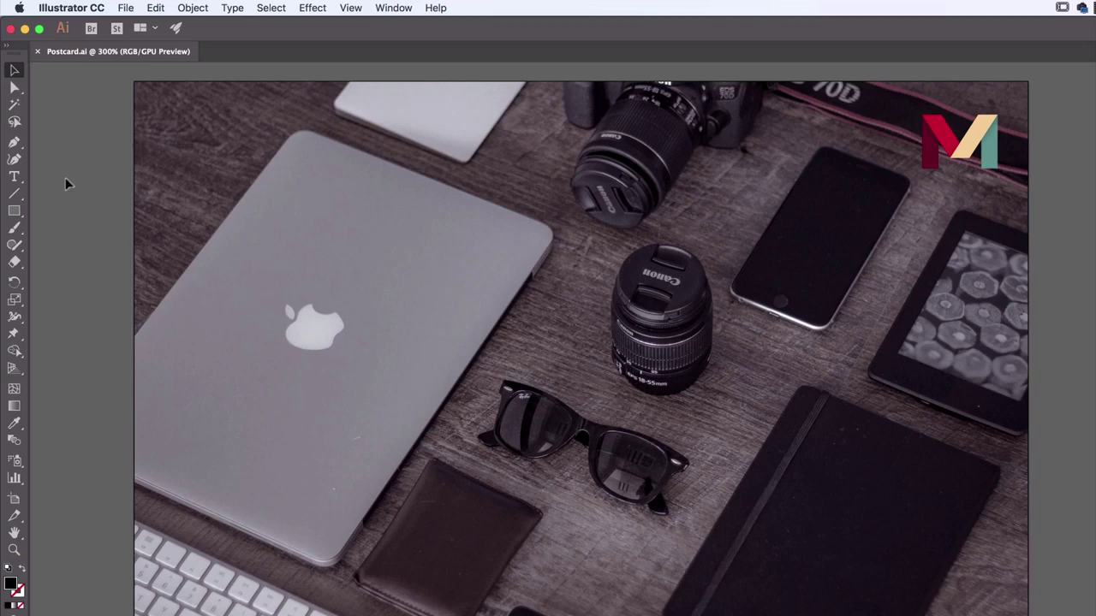
# Add a point type line starting on the standalone camera lens, reading "When I type it just keeps on going alkdjf;aslidkj ;laskj f;la".
pyautogui.click(13, 178)
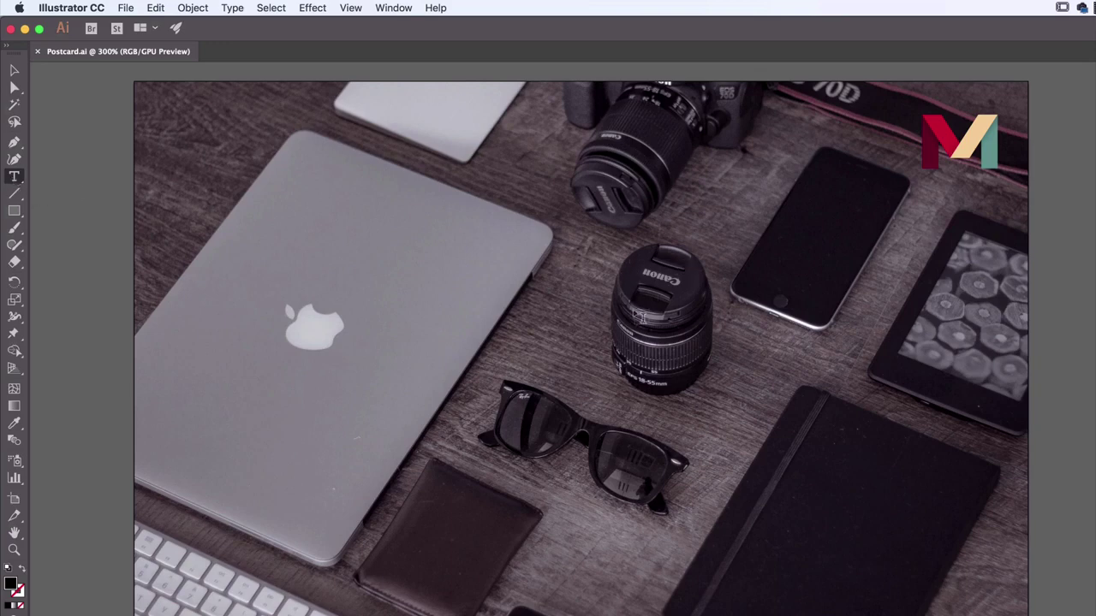
pyautogui.click(627, 276)
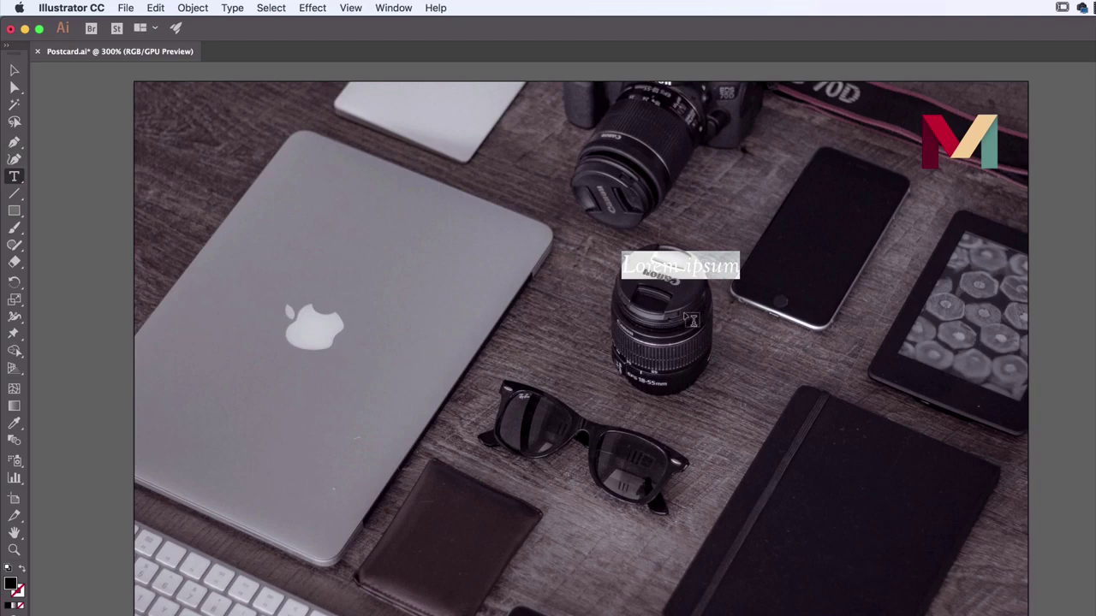
pyautogui.write('What')
pyautogui.write(' I type ')
pyautogui.write('it just keep')
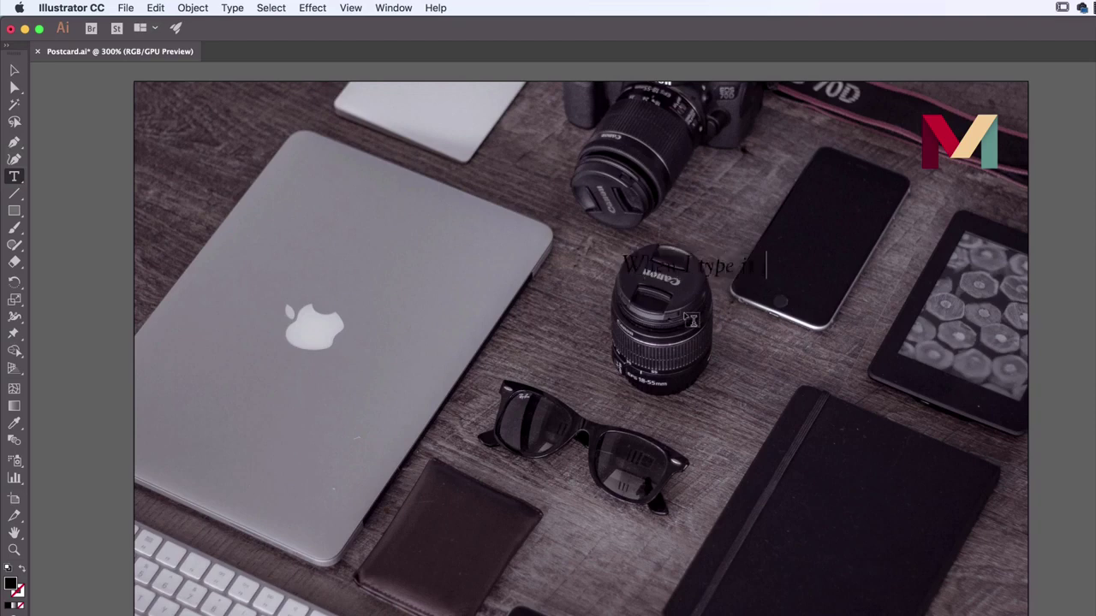
pyautogui.write('s on going alkdjf;aslidkj ;laskj f;la')
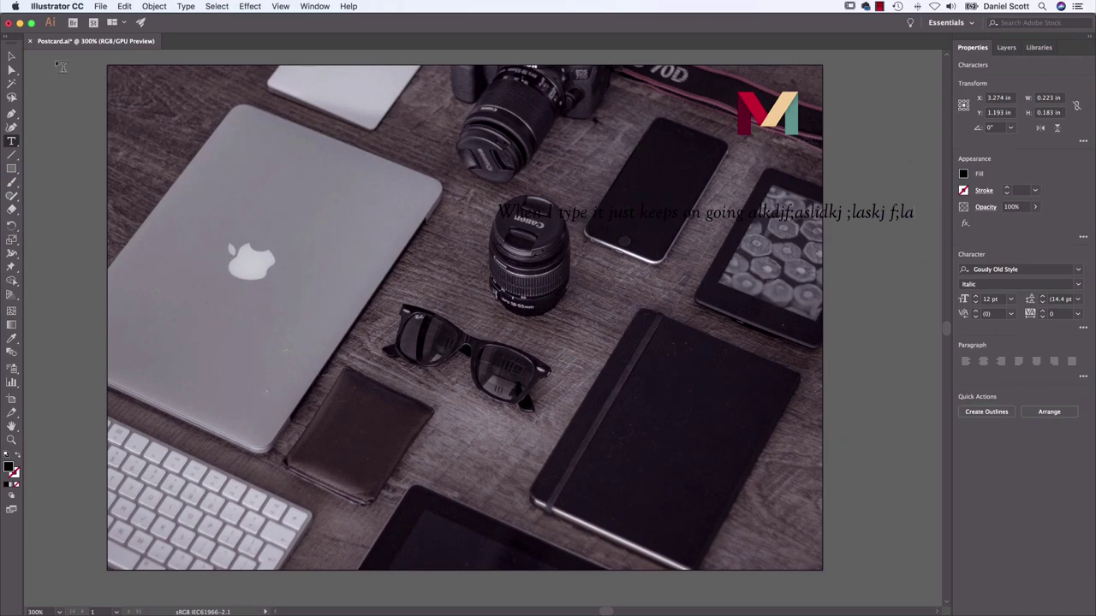
# Change the fill of the new text line to white and deselect it.
pyautogui.click(11, 57)
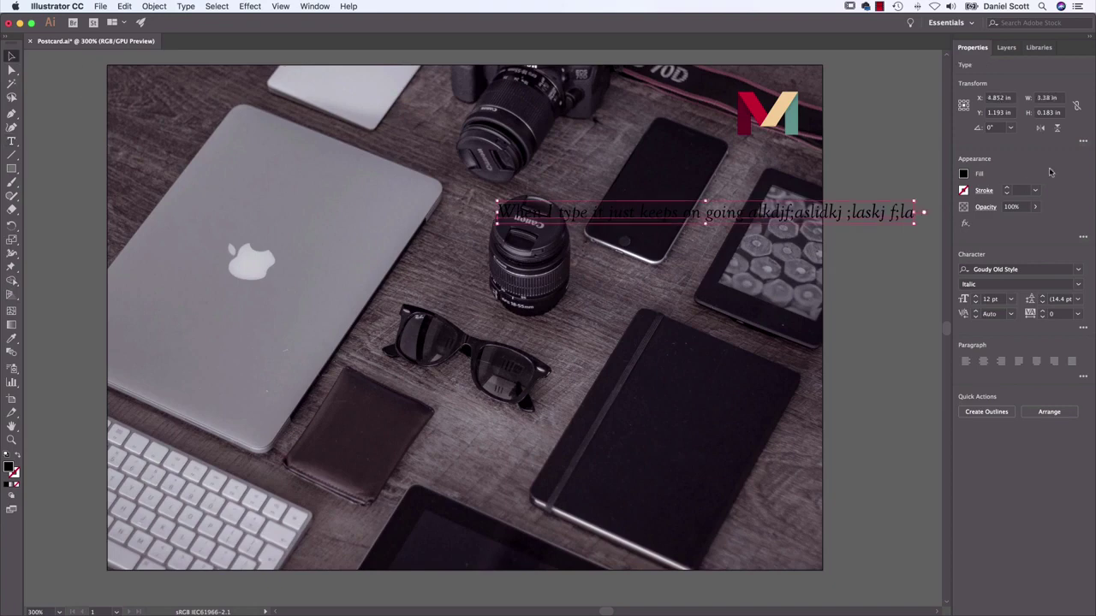
pyautogui.click(965, 175)
pyautogui.click(856, 215)
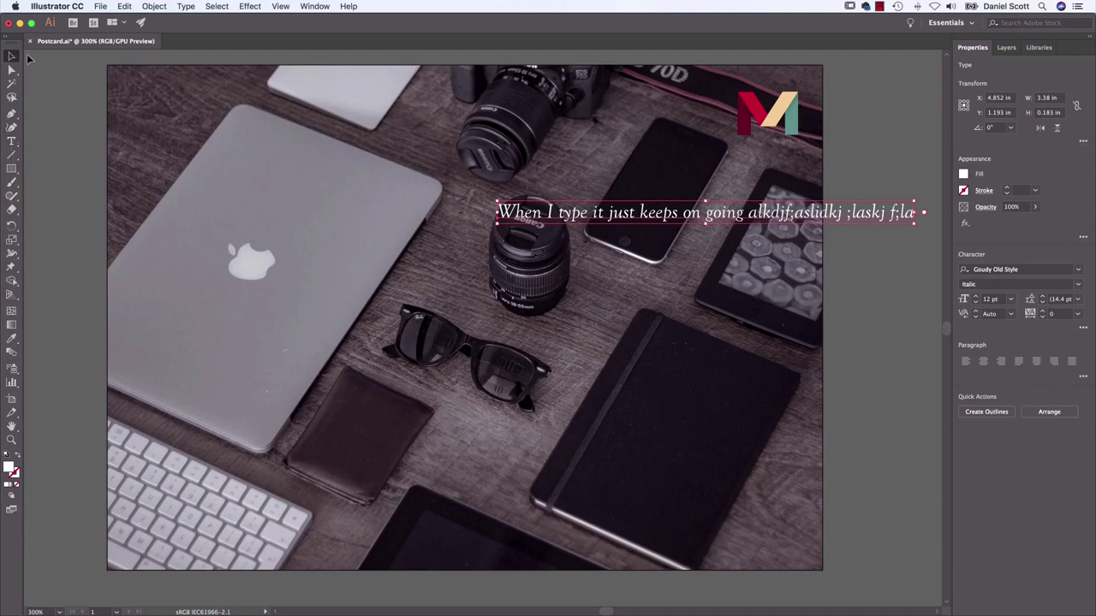
pyautogui.click(227, 225)
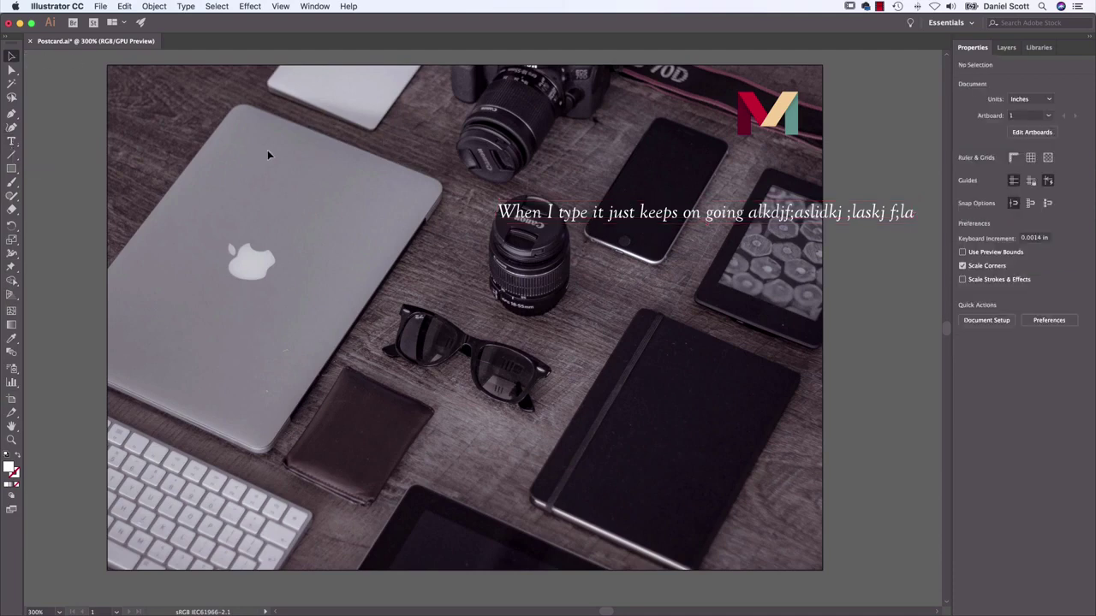
# Draw an area type box about 2.2 by 1.4 in below the text line, keeping the Lorem ipsum placeholder text.
pyautogui.click(12, 141)
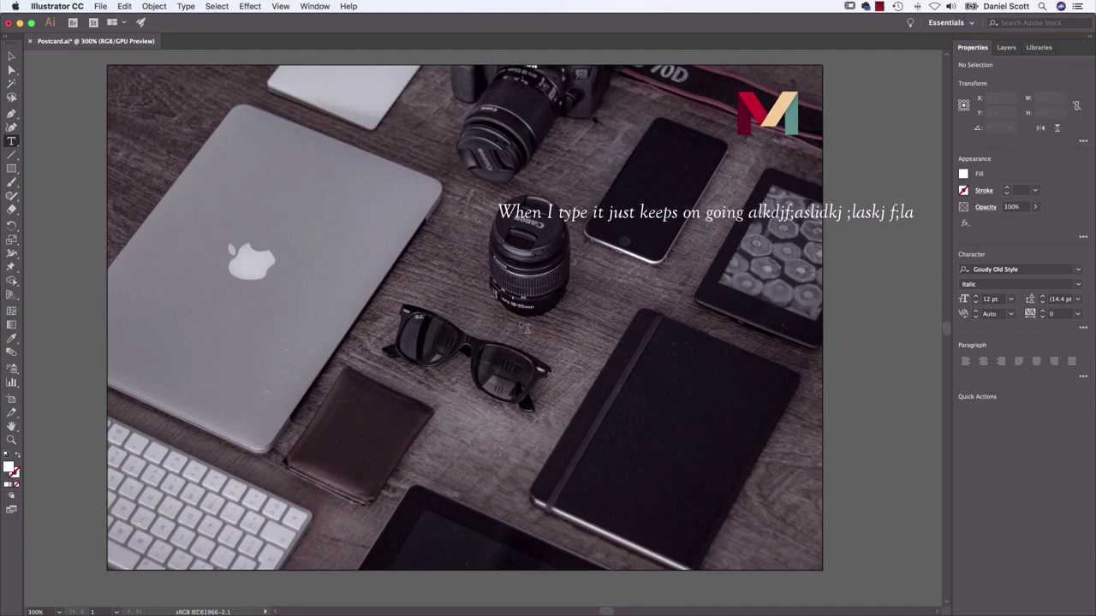
pyautogui.moveTo(503, 243); pyautogui.dragTo(772, 418)
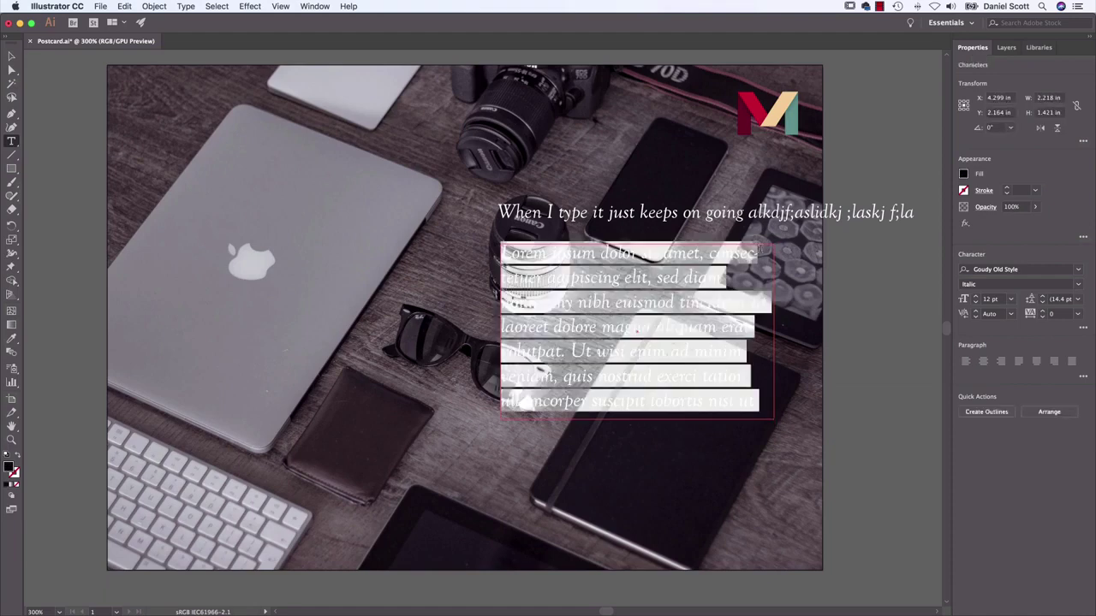
pyautogui.click(521, 256)
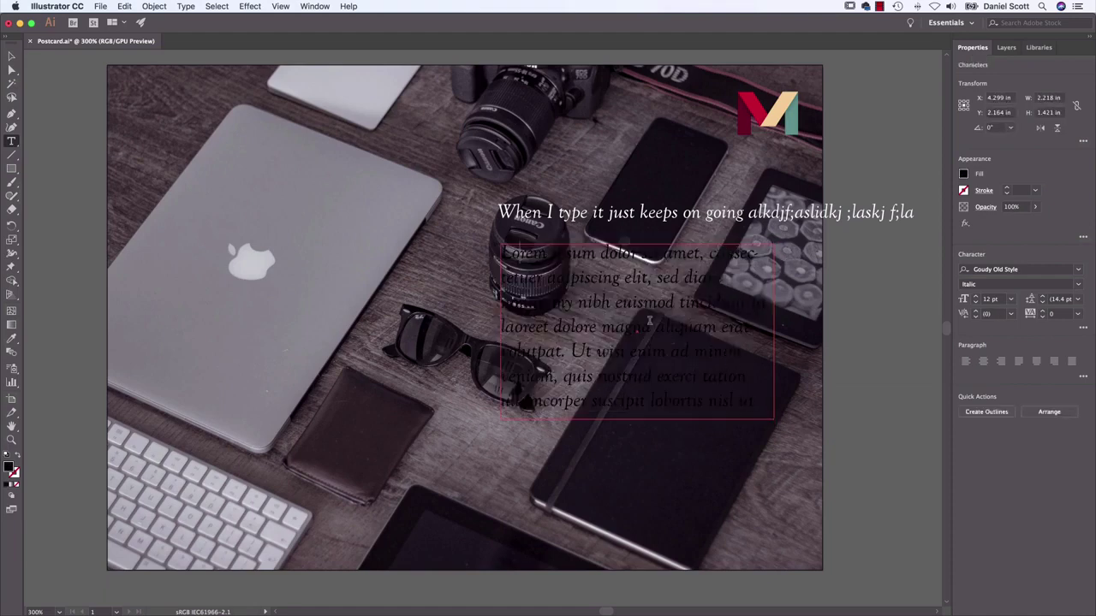
# Change the fill of the Lorem ipsum text box to white.
pyautogui.click(11, 56)
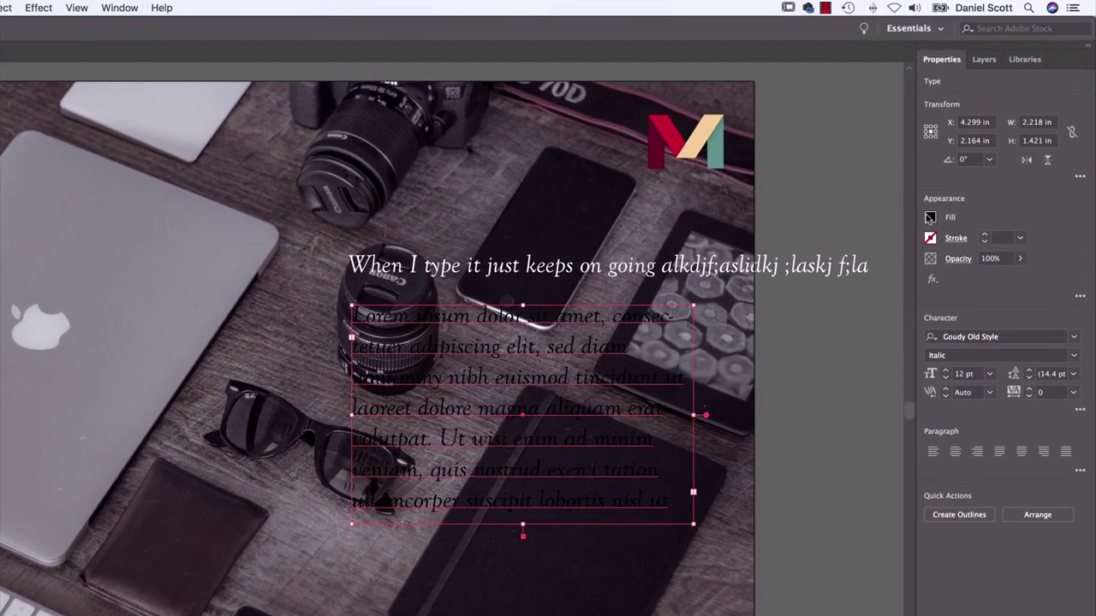
pyautogui.click(960, 178)
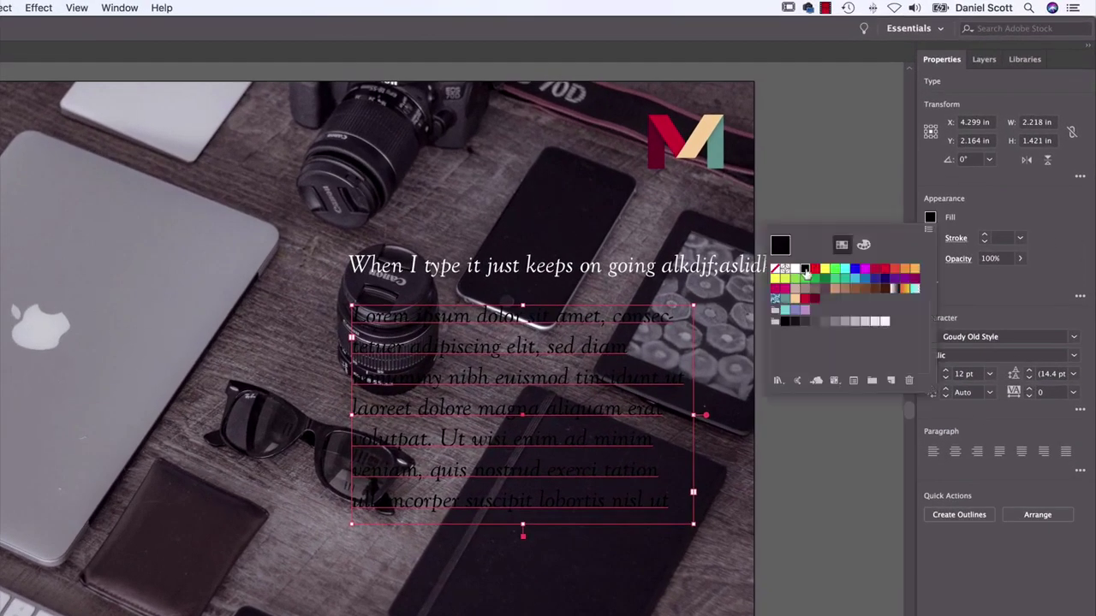
pyautogui.click(804, 270)
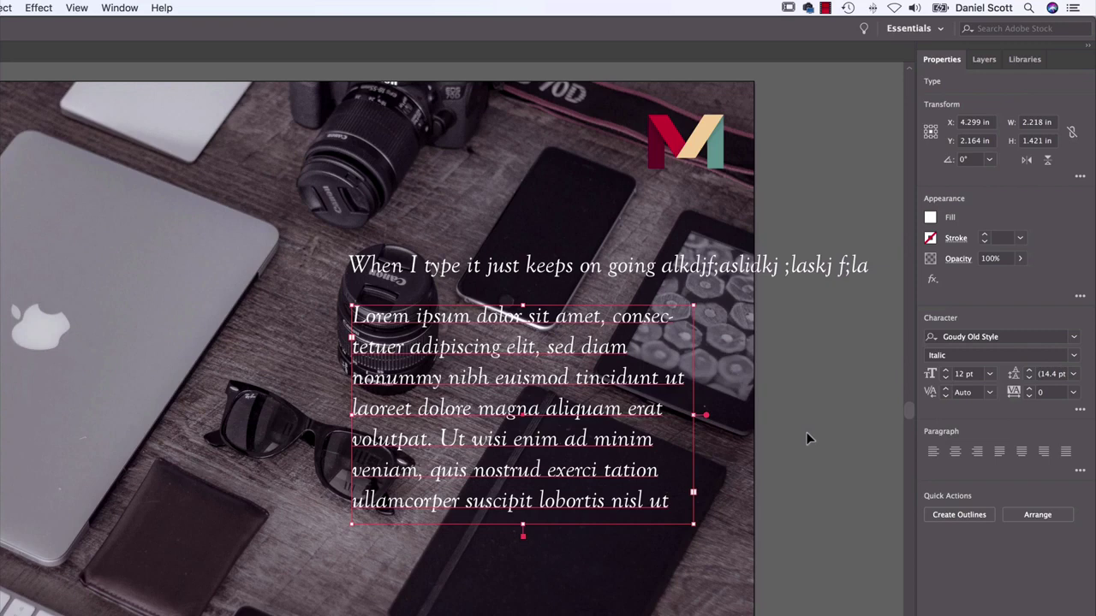
pyautogui.click(806, 275)
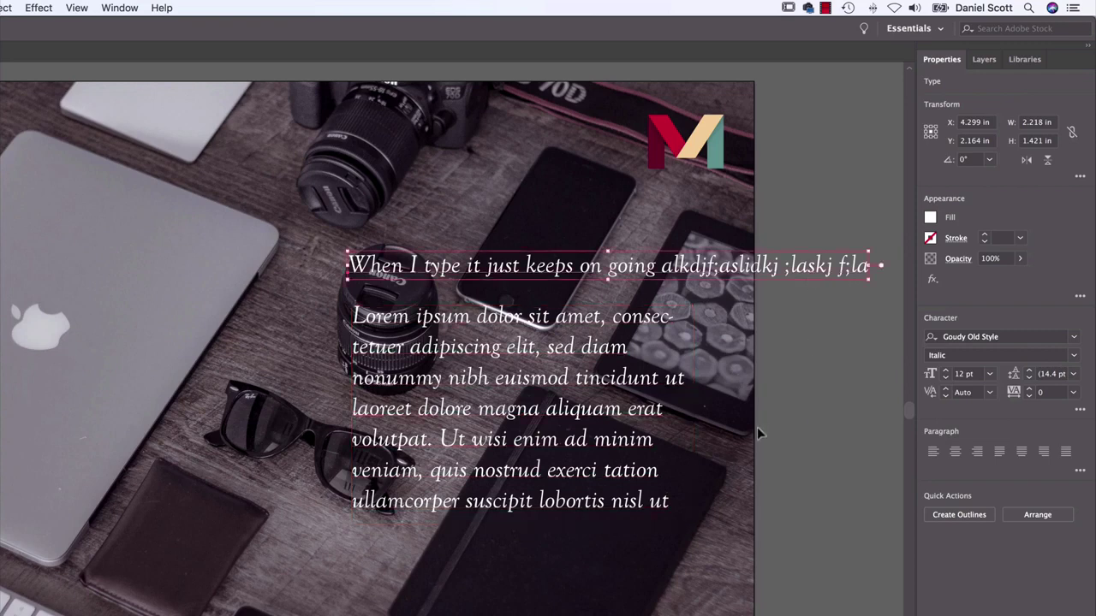
pyautogui.click(562, 402)
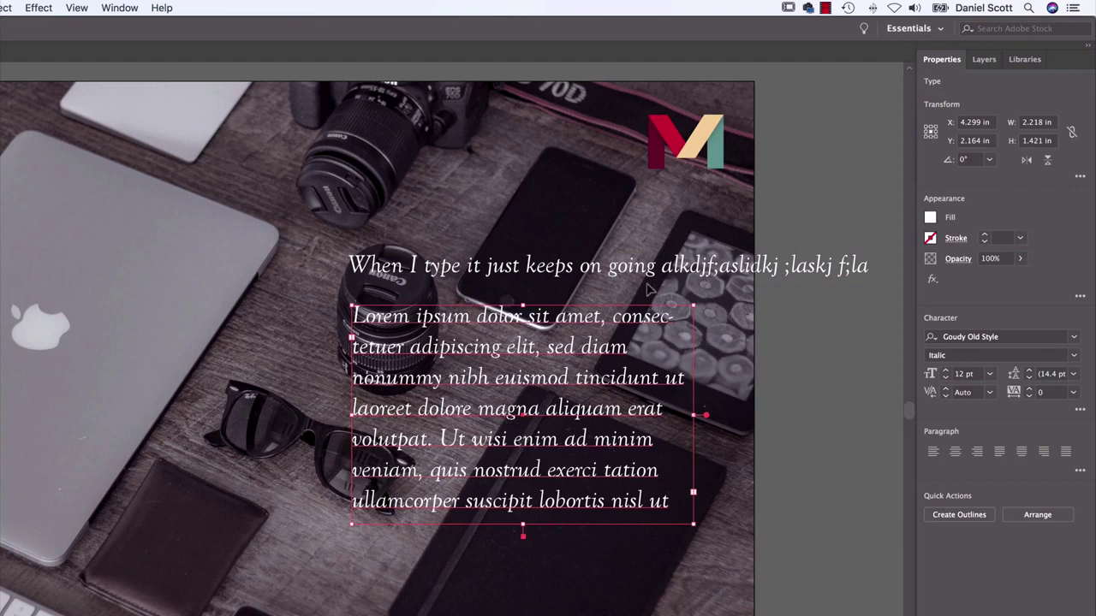
pyautogui.doubleClick(615, 320)
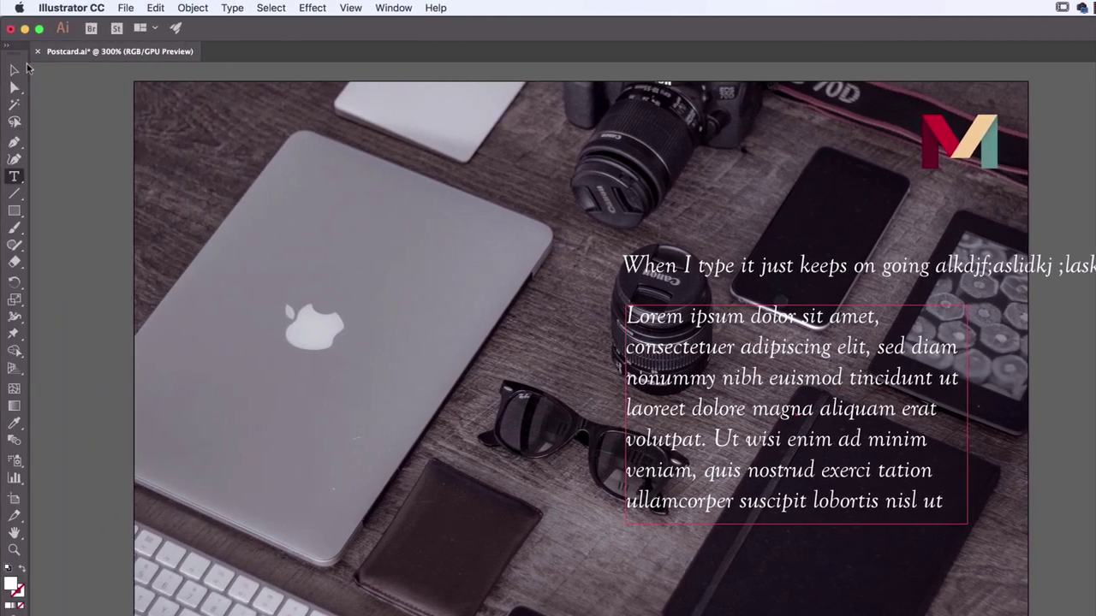
# Move the Lorem ipsum text box about 0.6 in straight down so it sits below the standalone camera lens.
pyautogui.click(15, 69)
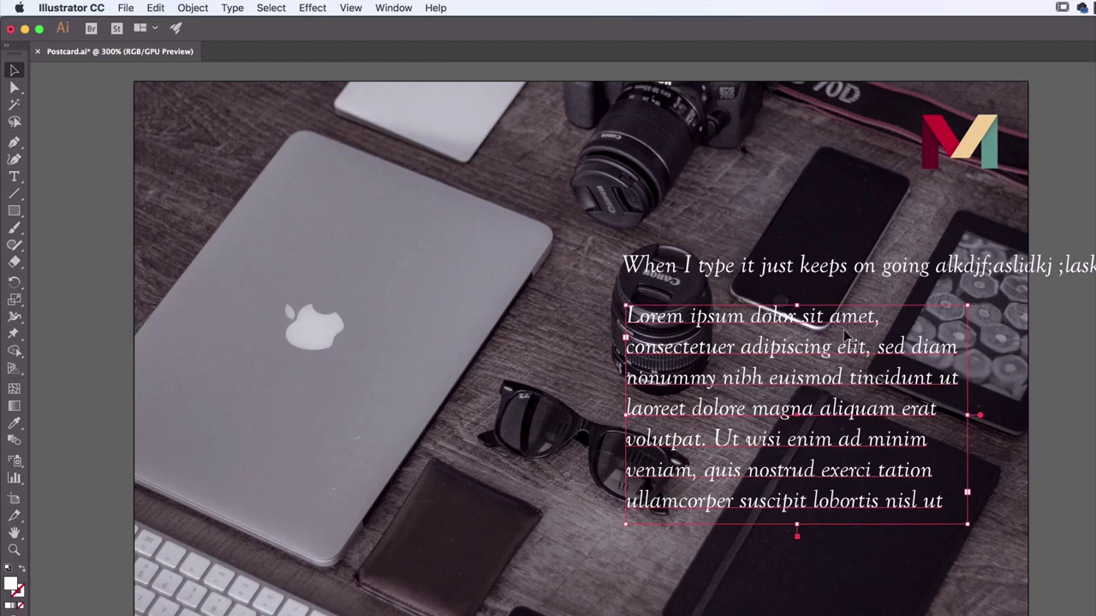
pyautogui.moveTo(843, 330); pyautogui.dragTo(838, 396)
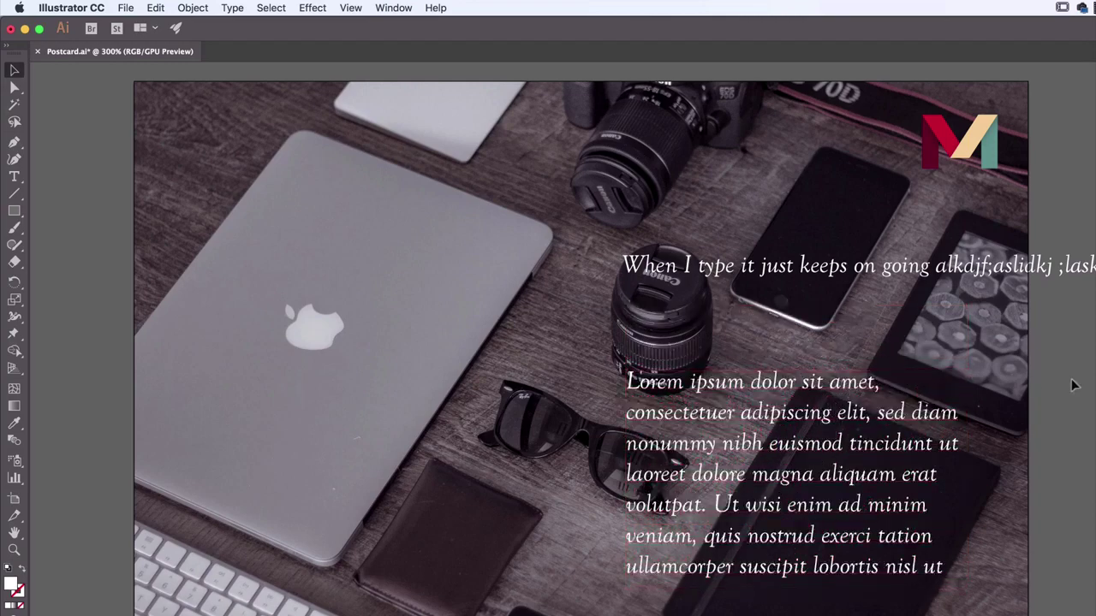
pyautogui.moveTo(834, 392); pyautogui.dragTo(836, 413)
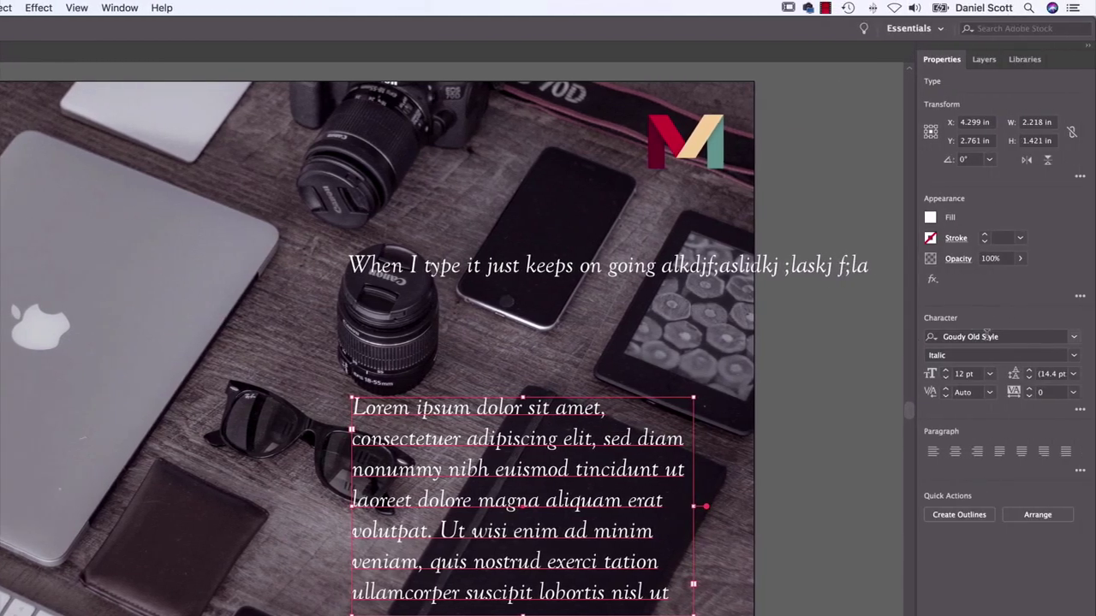
# Change the font of the Lorem ipsum text box to Myriad Pro Regular.
pyautogui.click(984, 336)
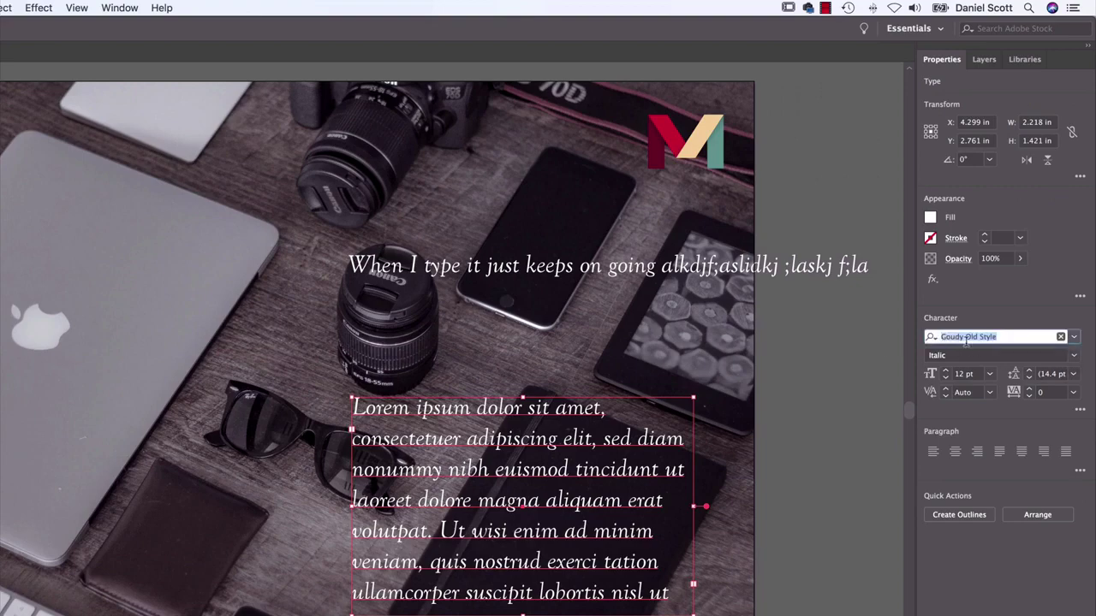
pyautogui.write('my')
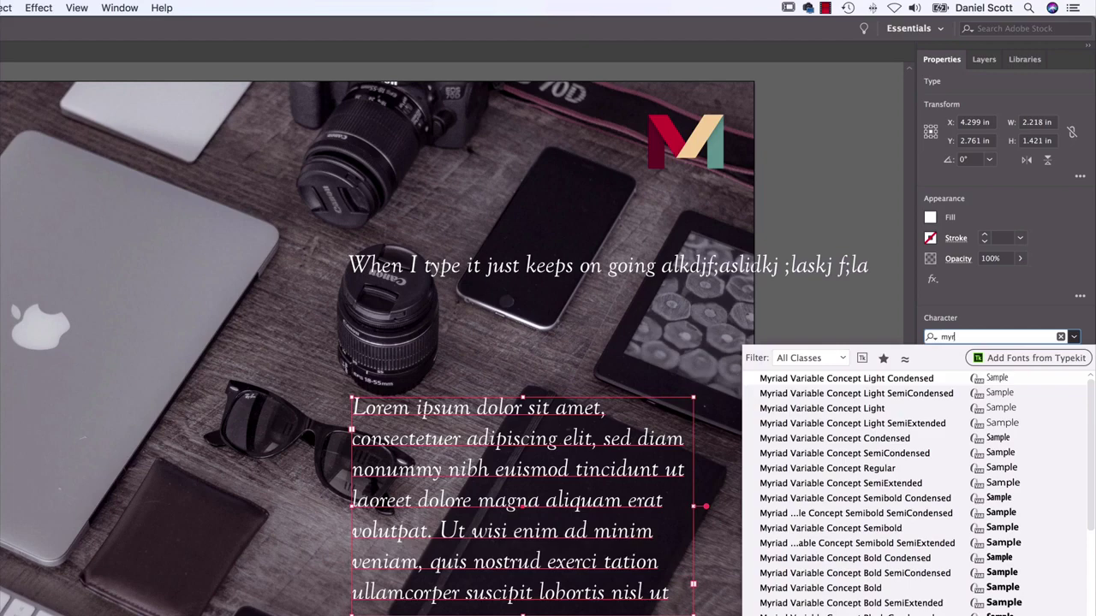
pyautogui.write('r')
pyautogui.scroll(-5, 861, 569)
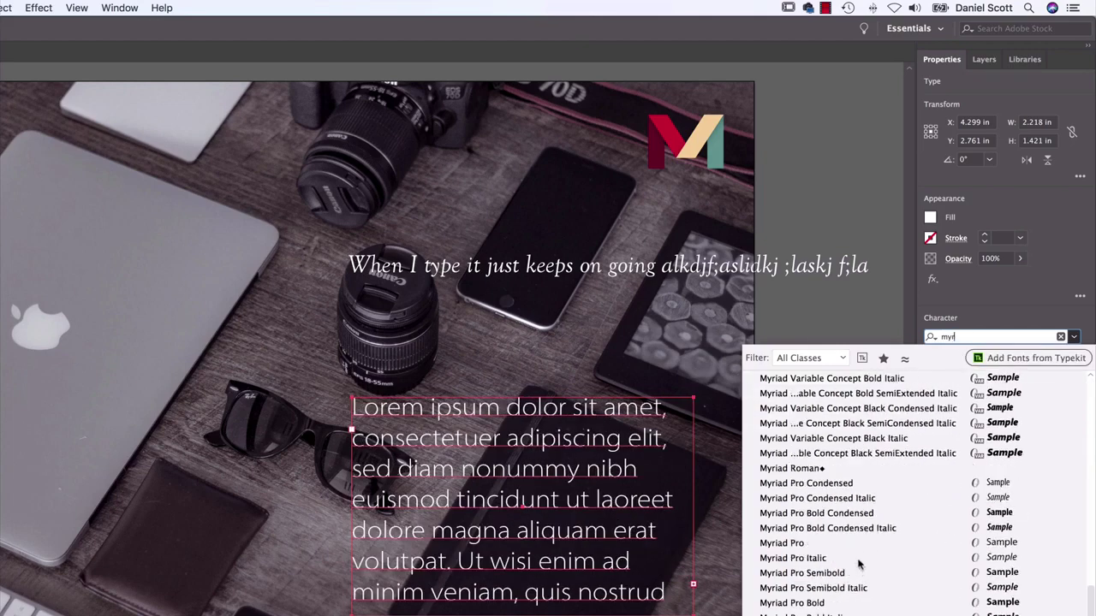
pyautogui.click(814, 544)
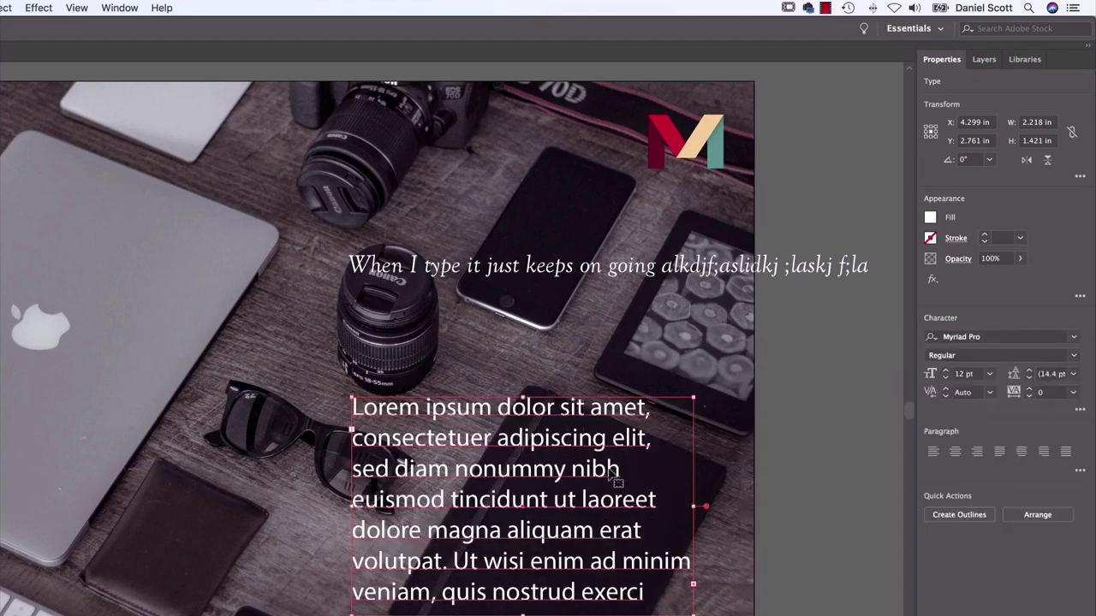
# Set the Lorem ipsum text box in Minion Pro Regular at a size of 13 pt.
pyautogui.click(959, 336)
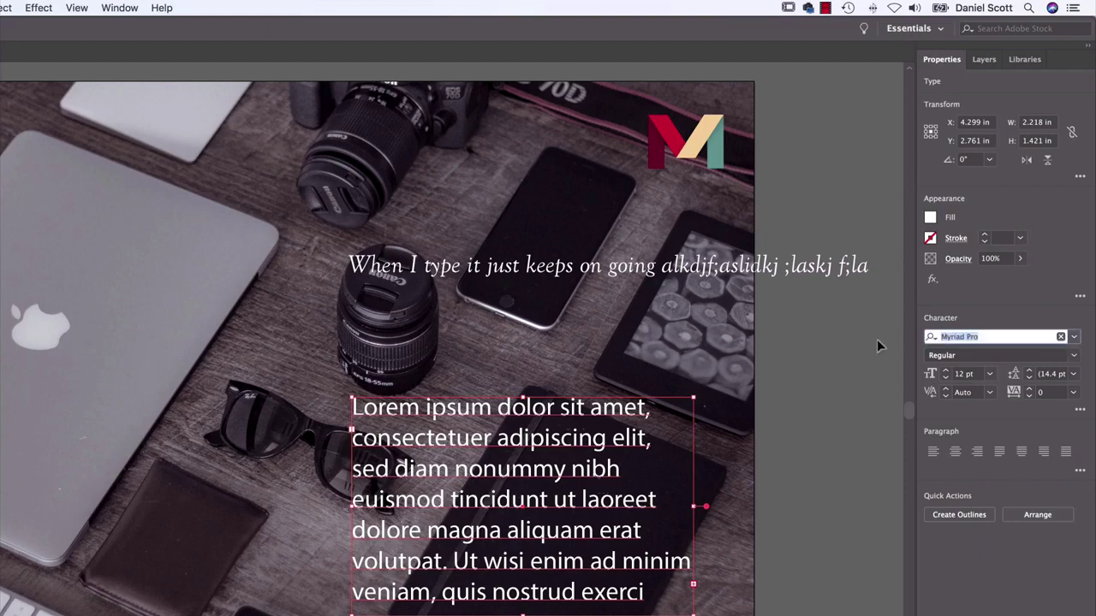
pyautogui.write('mino')
pyautogui.press('BackSpace')
pyautogui.write('ion')
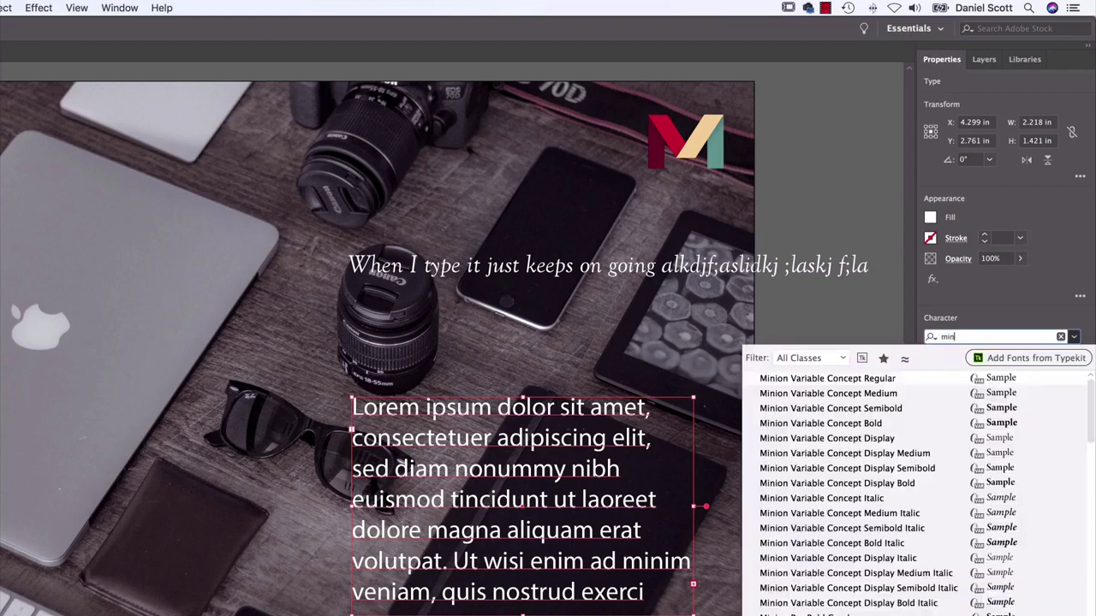
pyautogui.press('Return')
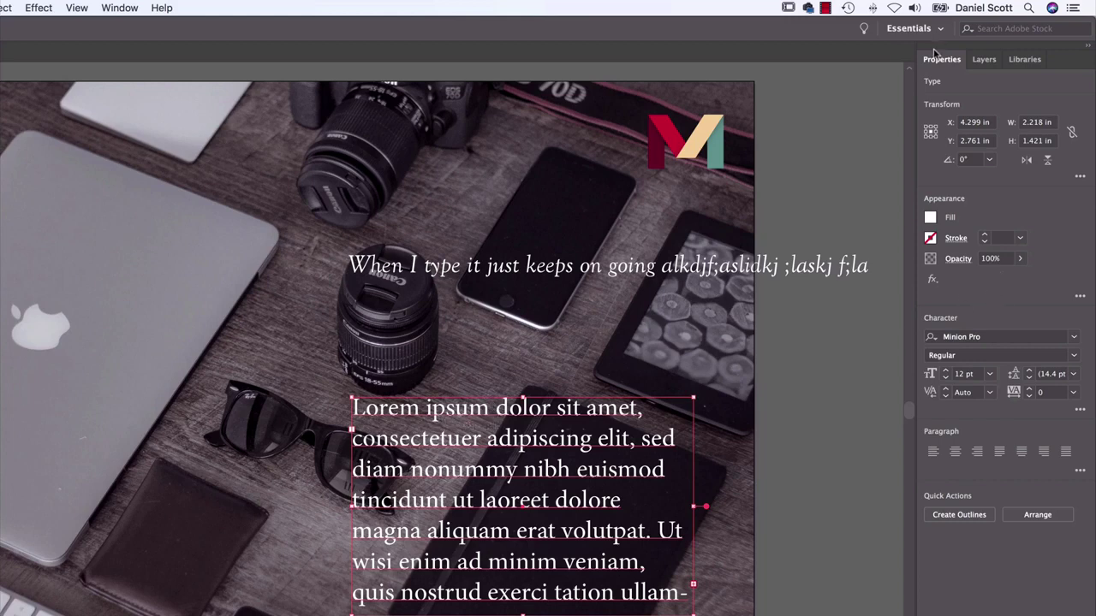
pyautogui.click(946, 378)
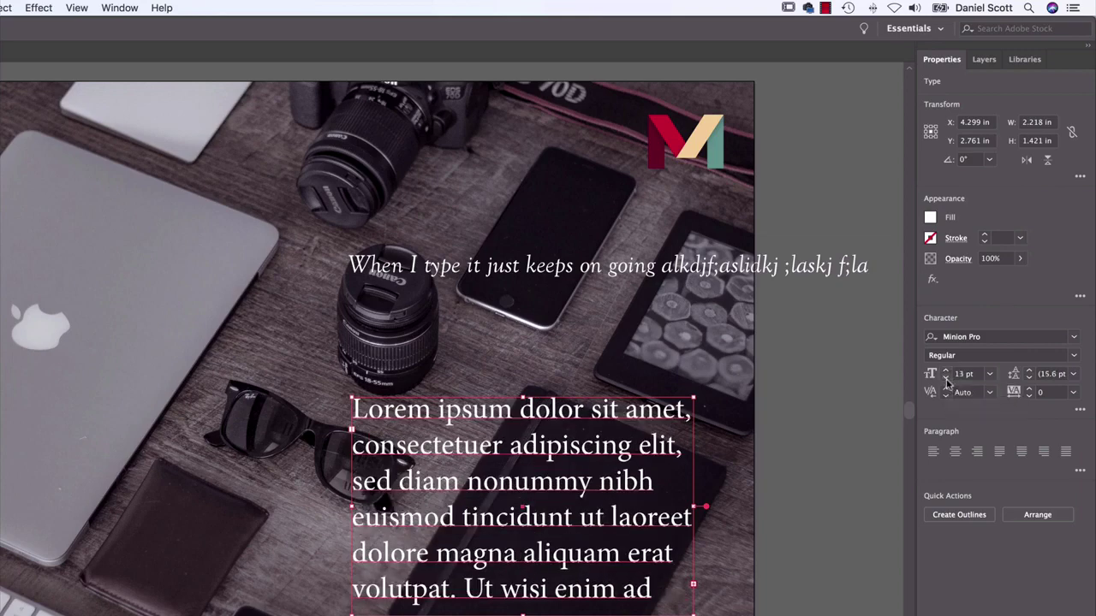
# Set the Lorem ipsum paragraph's font size to 11 pt and its leading to 12 pt.
pyautogui.click(947, 371)
pyautogui.click(946, 377)
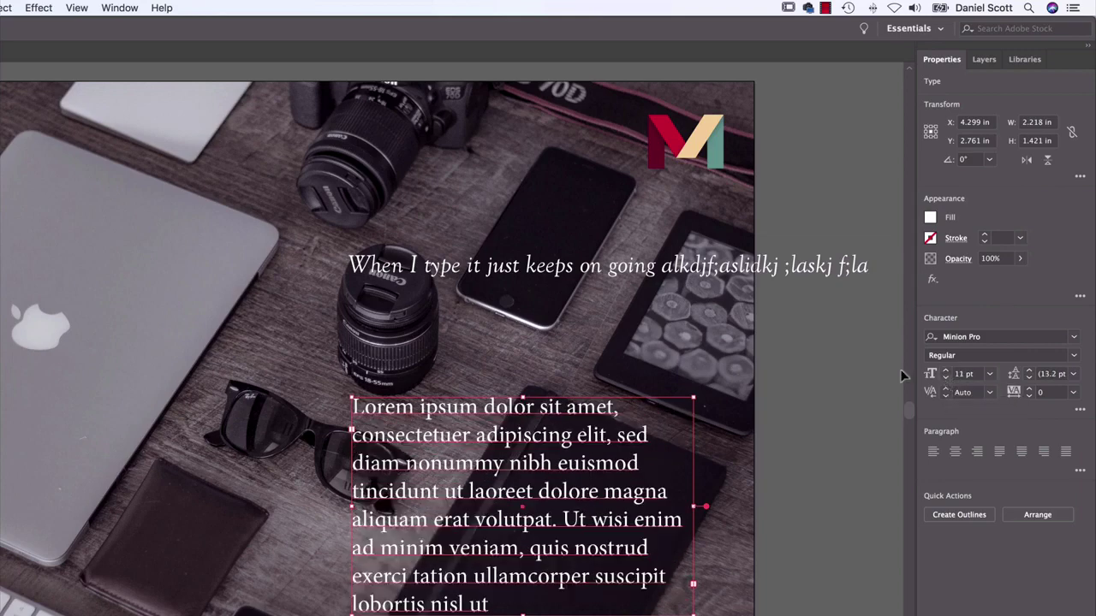
pyautogui.click(1029, 378)
pyautogui.click(1029, 377)
pyautogui.click(1029, 378)
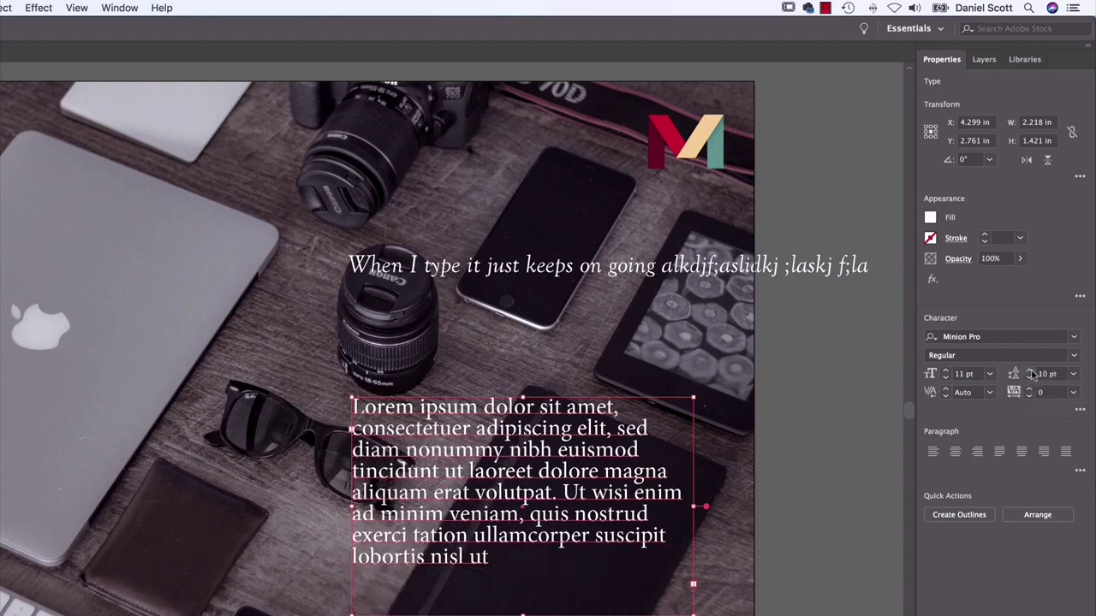
pyautogui.click(1030, 372)
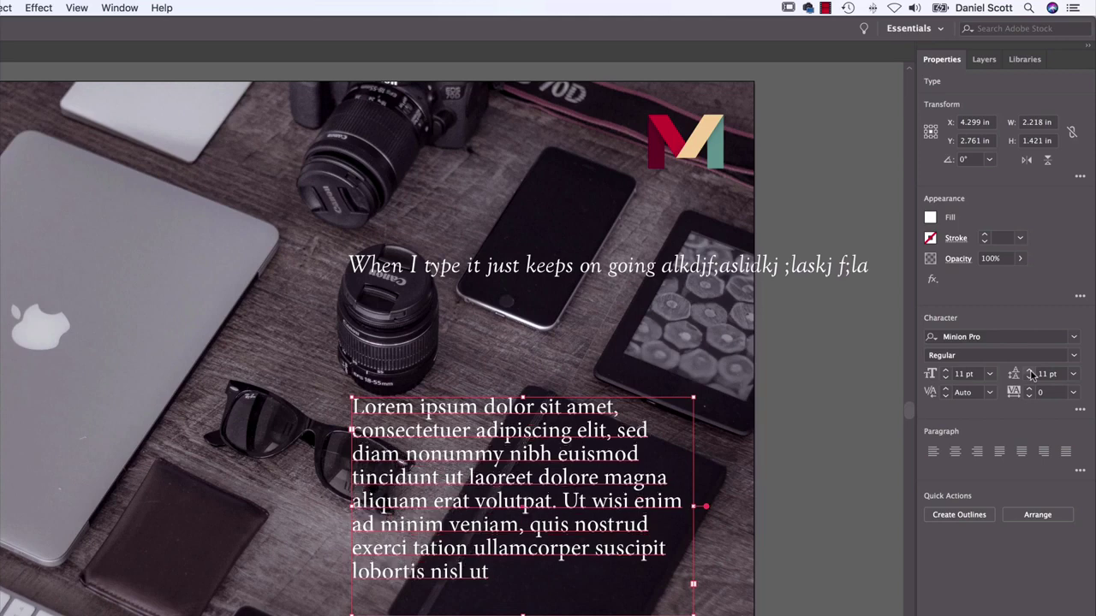
pyautogui.click(1030, 371)
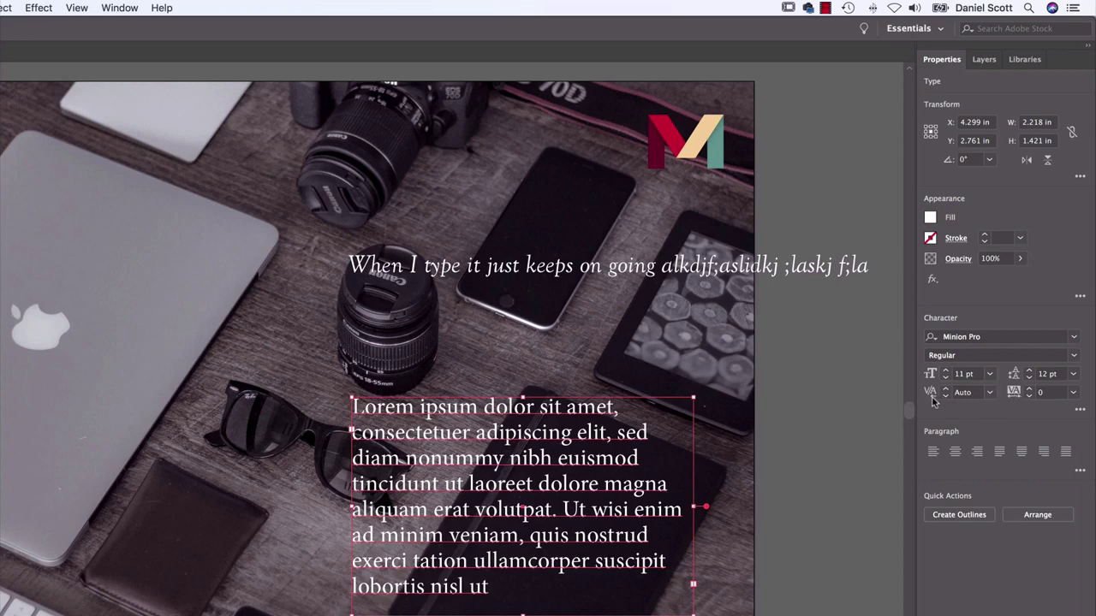
# Try right alignment and All Caps on the Lorem ipsum paragraph, restoring left alignment and normal case.
pyautogui.click(977, 452)
pyautogui.click(933, 452)
pyautogui.click(1079, 411)
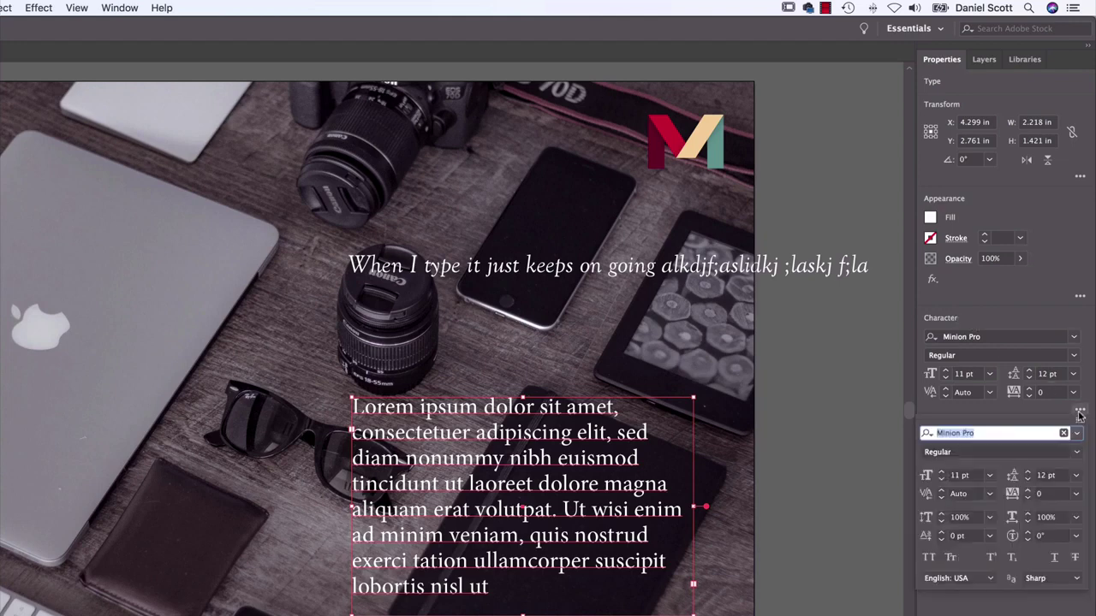
pyautogui.click(929, 557)
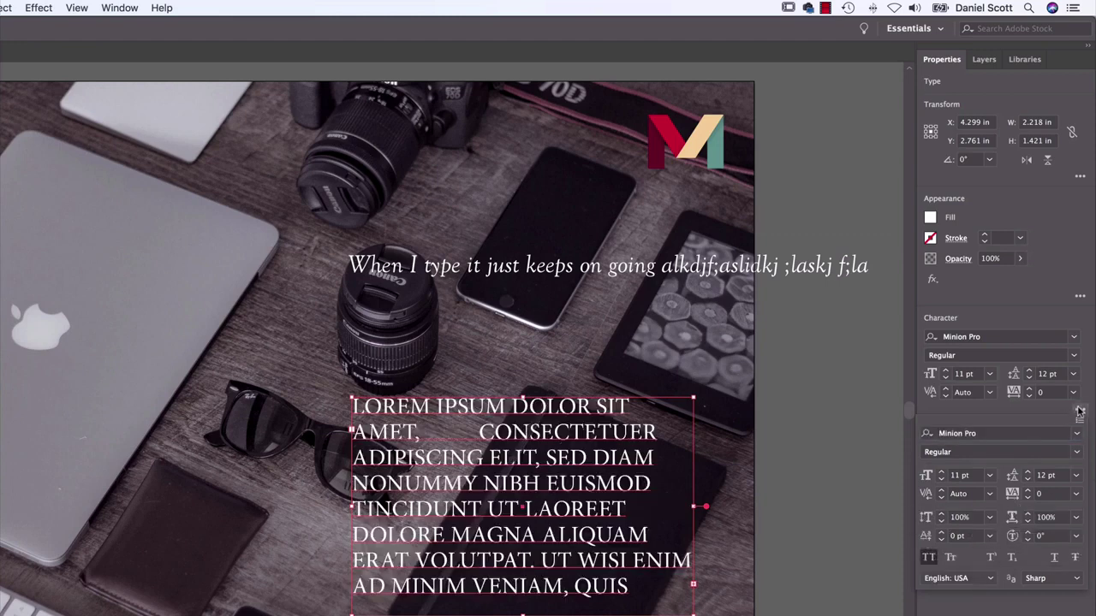
pyautogui.click(929, 557)
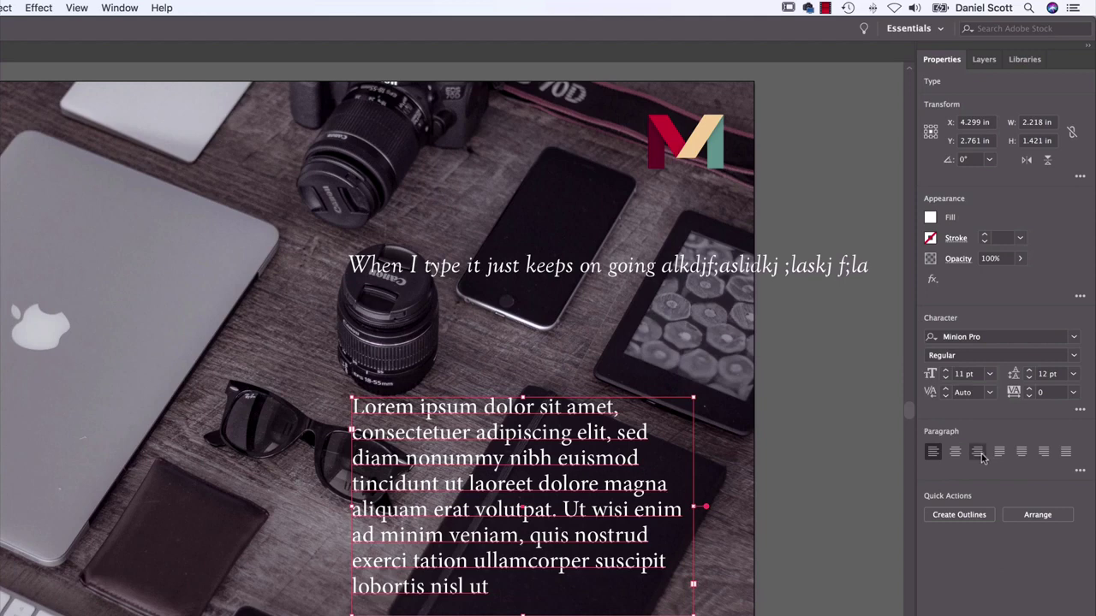
pyautogui.click(1080, 472)
# Browse the available fonts and preview them on the Lorem ipsum paragraph.
pyautogui.click(1076, 338)
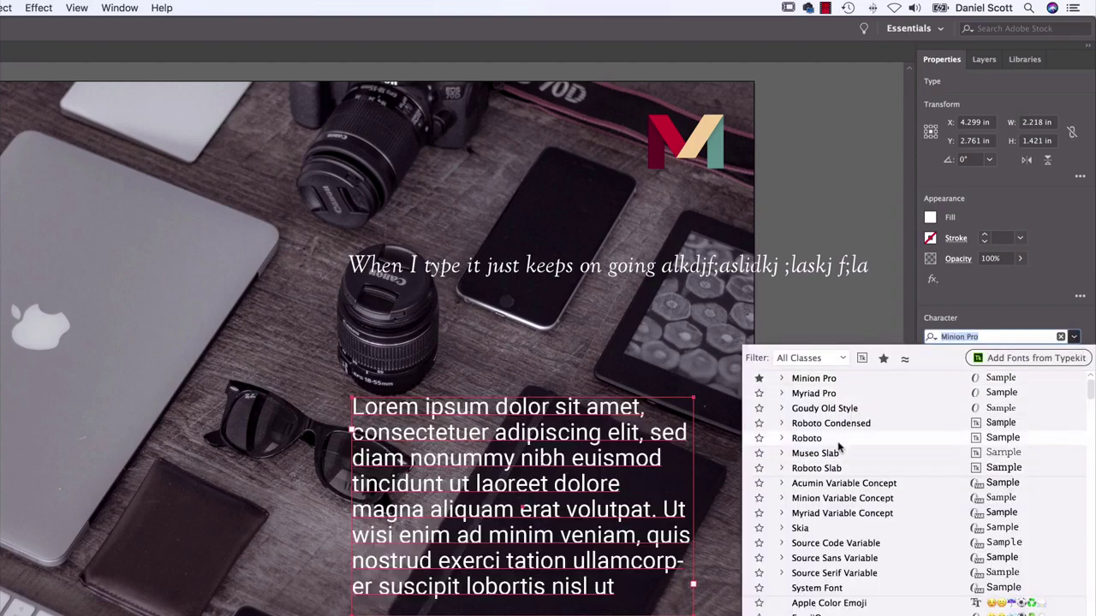
pyautogui.scroll(-1, 839, 454)
pyautogui.scroll(-20, 839, 467)
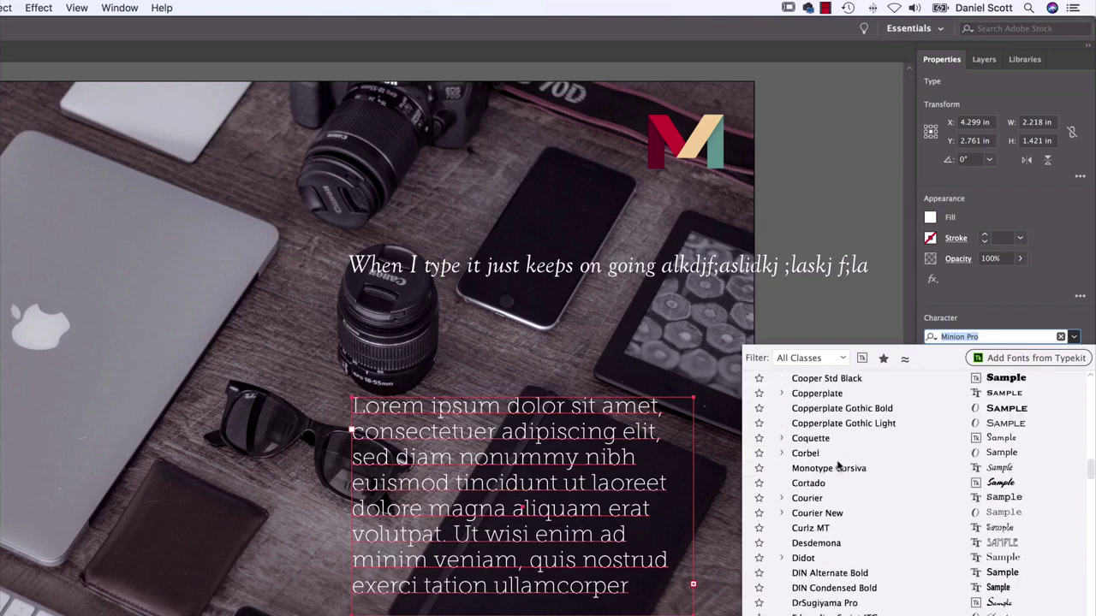
pyautogui.scroll(-20, 842, 455)
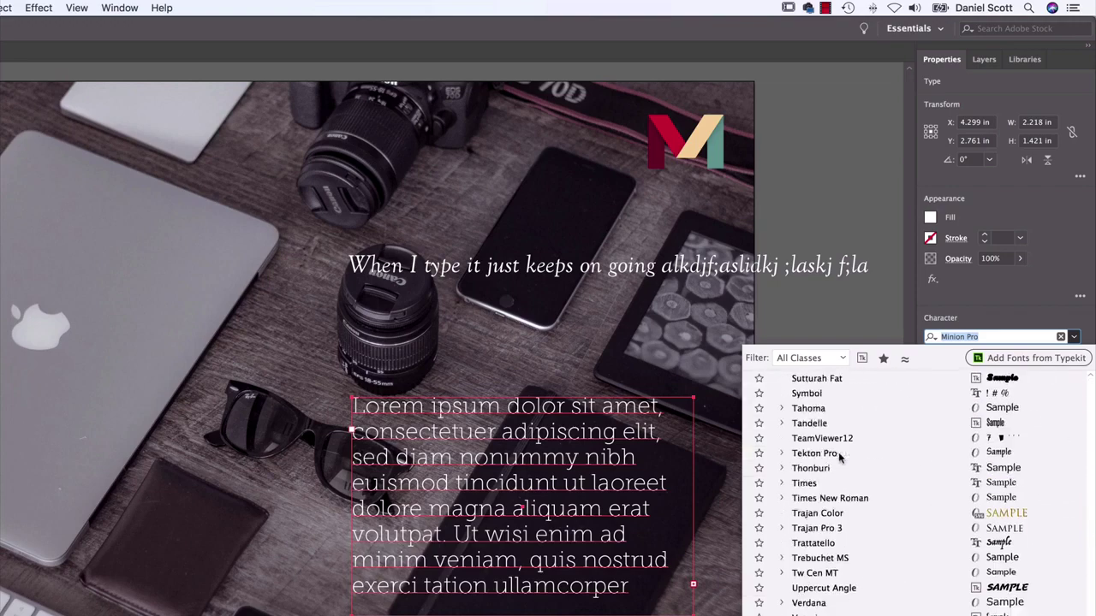
pyautogui.scroll(20, 839, 458)
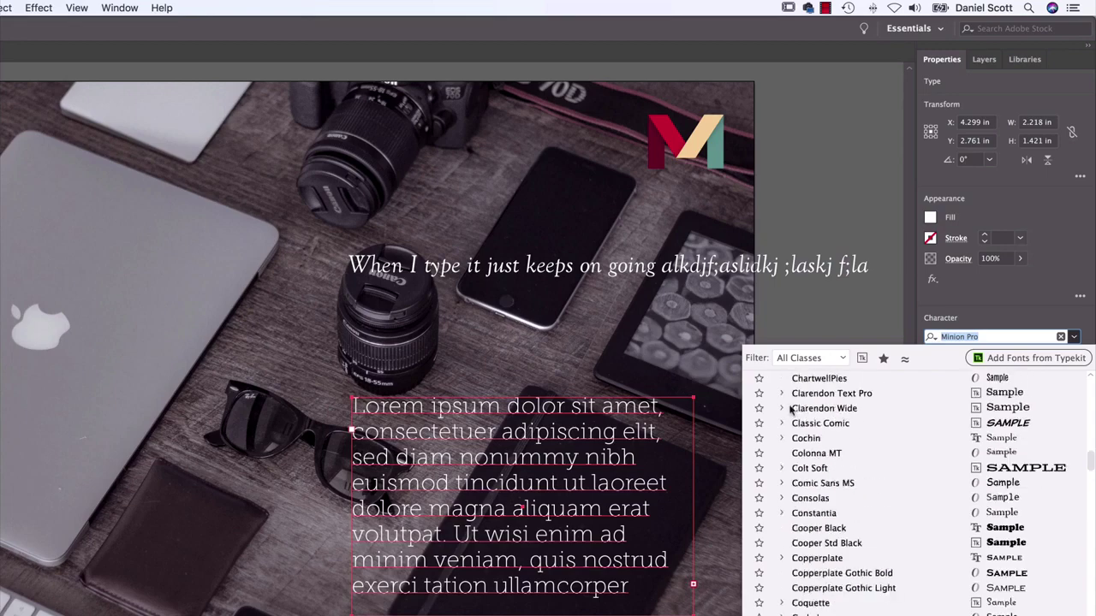
pyautogui.scroll(10, 848, 445)
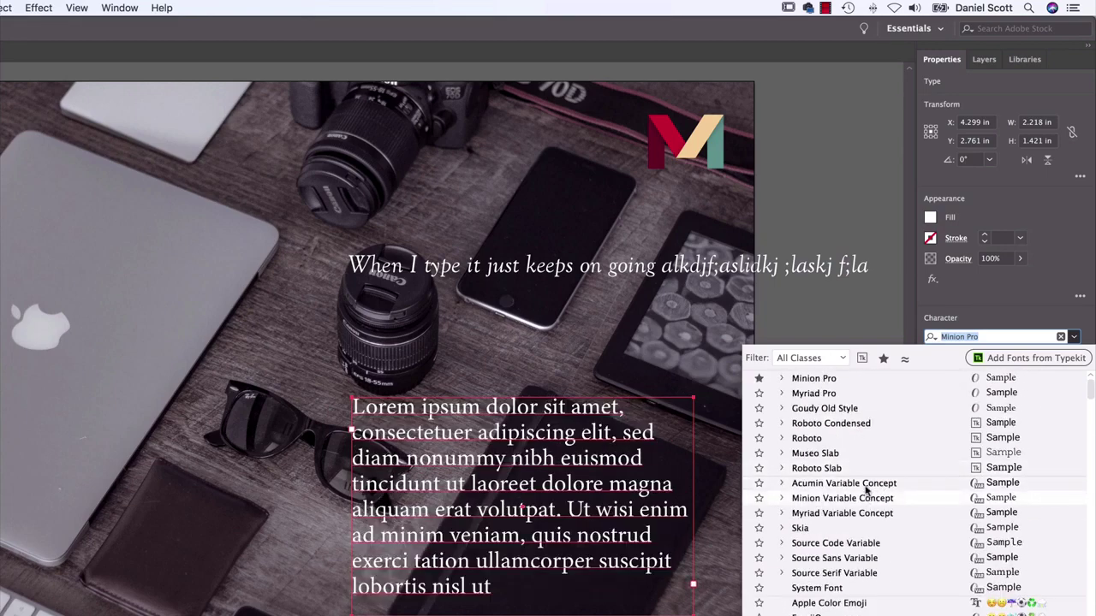
pyautogui.scroll(-5, 865, 488)
pyautogui.scroll(-5, 863, 486)
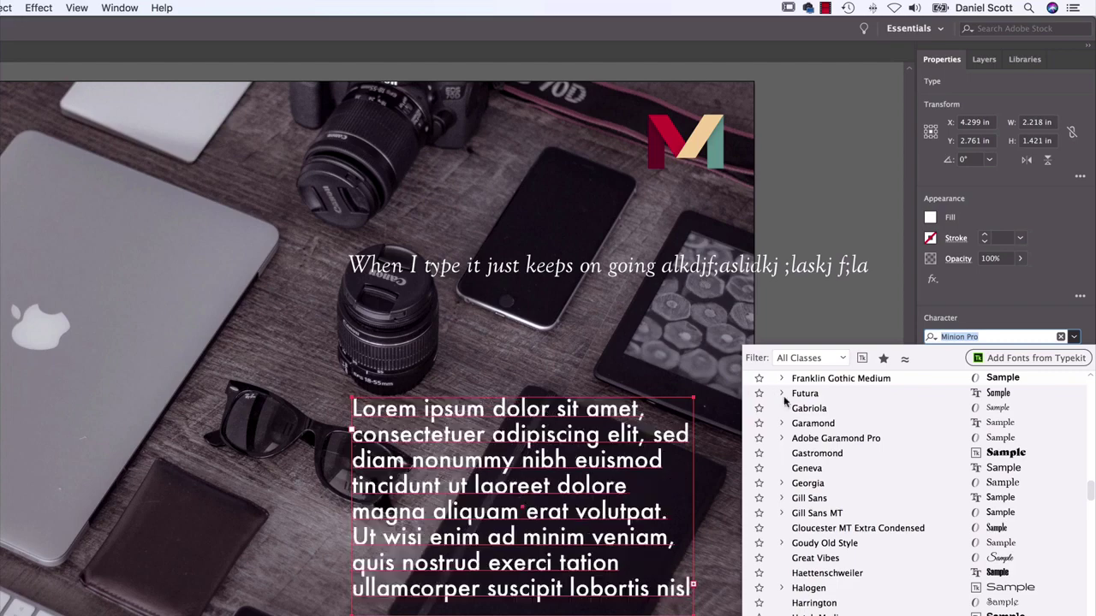
# Filter the font list by the Serif and Script classes to preview fonts, and reset the filter to All Classes.
pyautogui.click(796, 359)
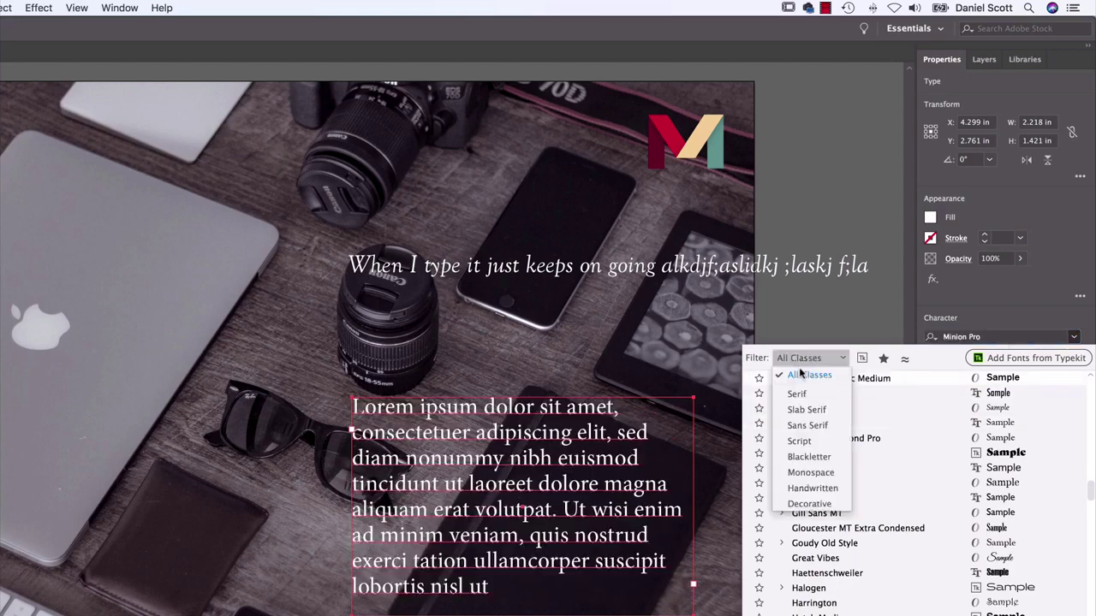
pyautogui.click(803, 394)
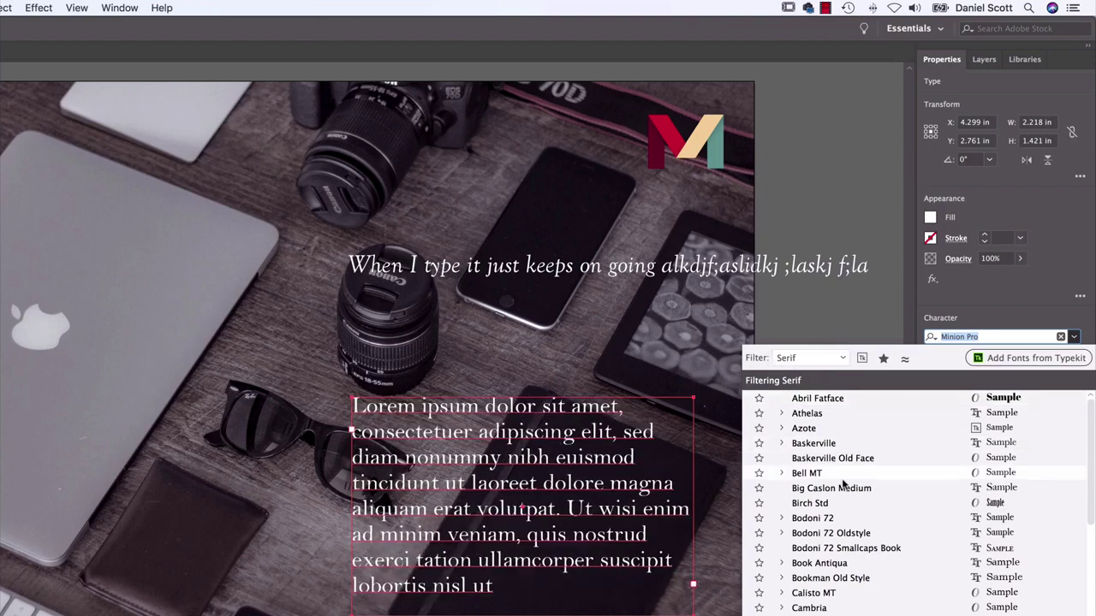
pyautogui.scroll(-3, 844, 488)
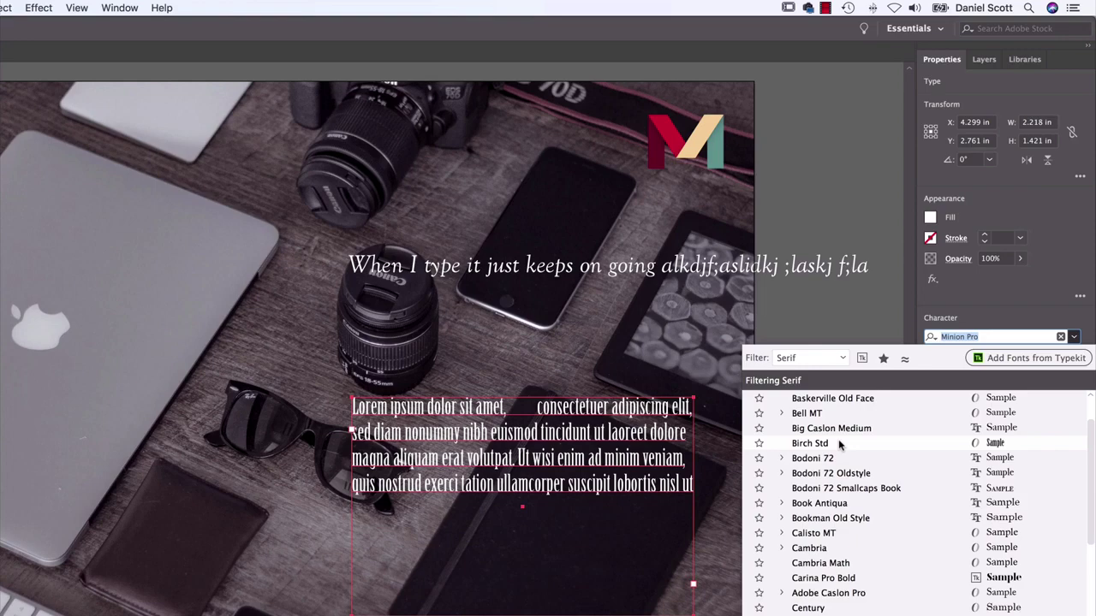
pyautogui.click(842, 358)
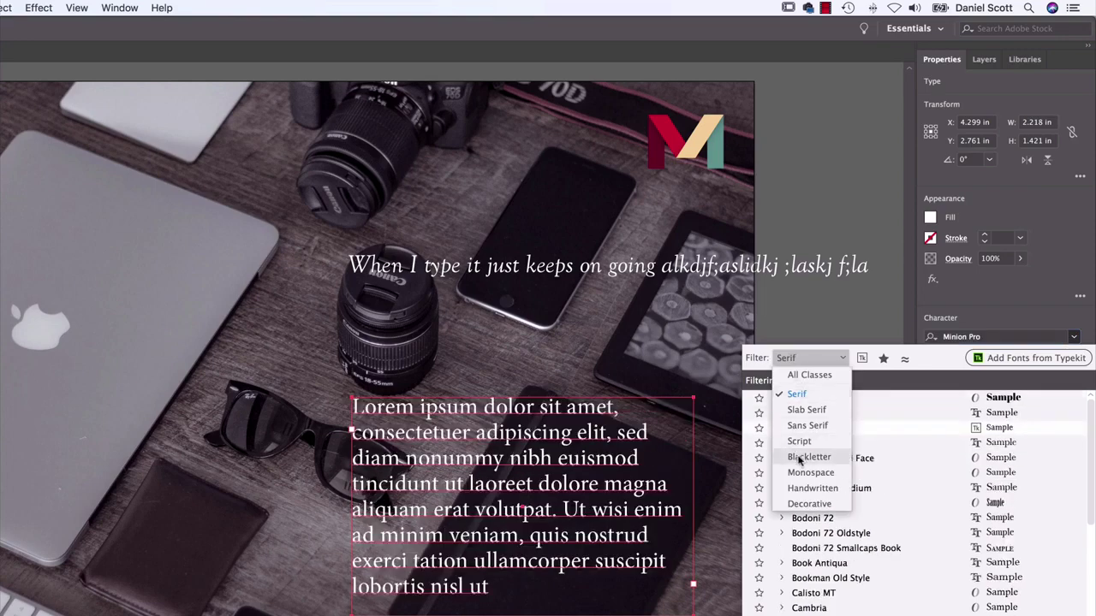
pyautogui.click(799, 442)
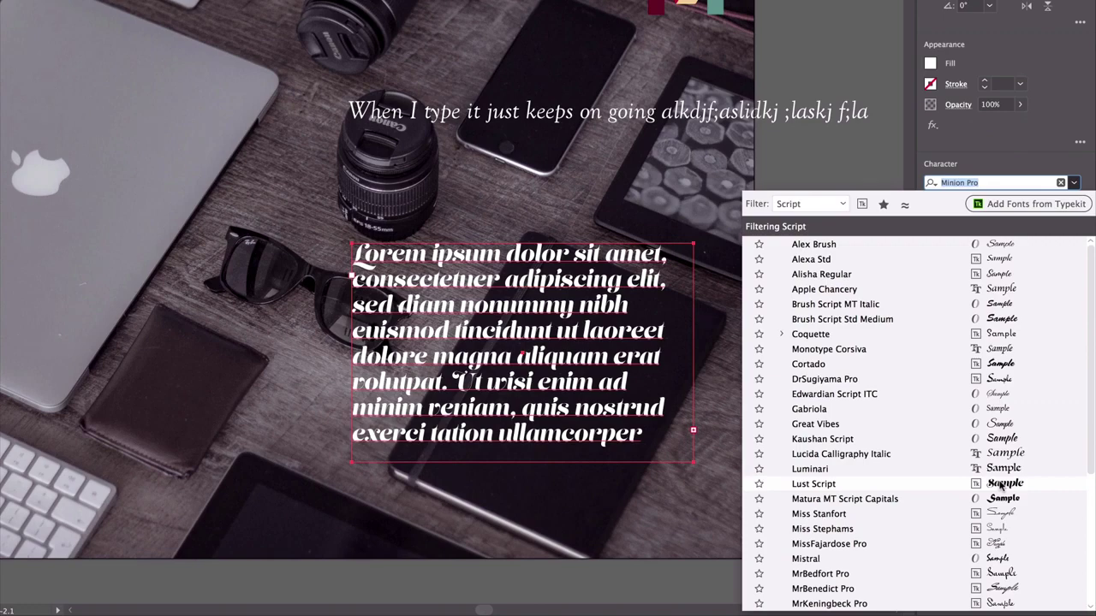
pyautogui.click(807, 209)
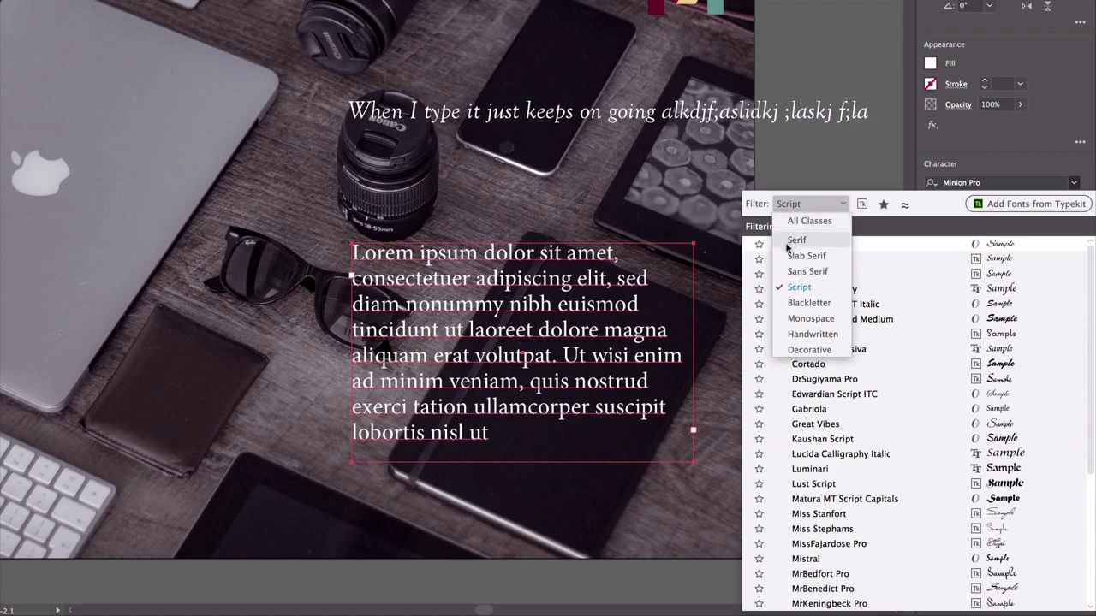
pyautogui.click(791, 240)
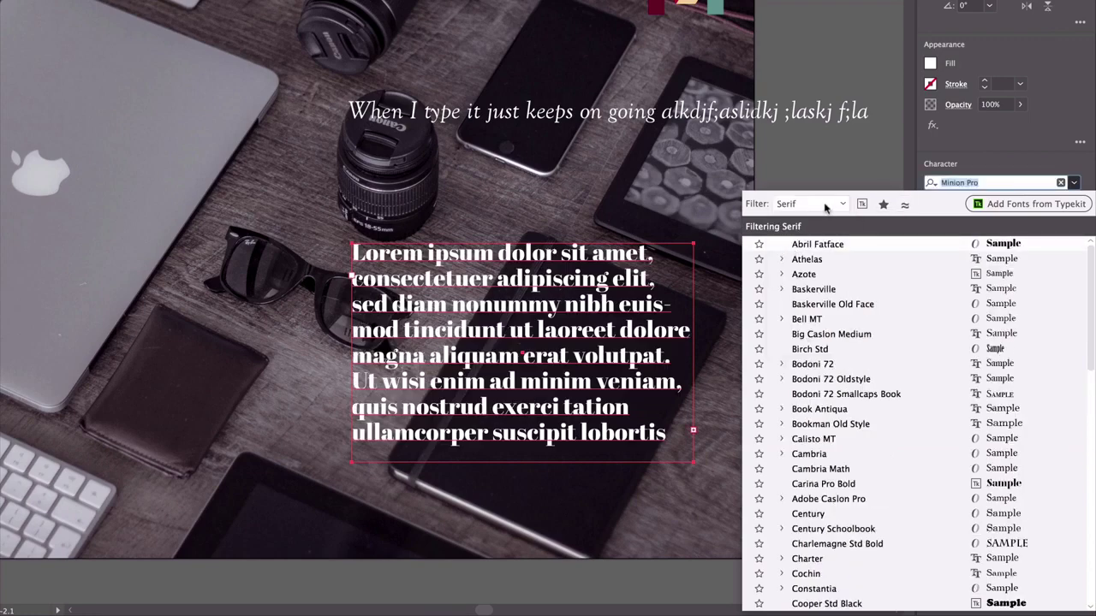
pyautogui.click(826, 206)
pyautogui.click(794, 223)
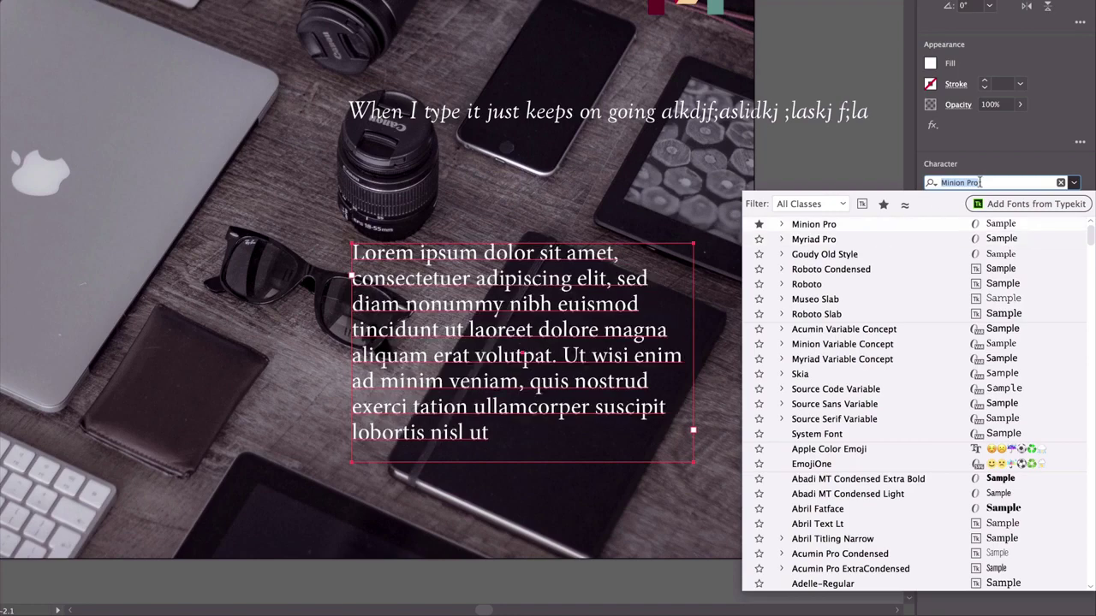
# Set the Lorem ipsum paragraph in Goudy Old Style Italic with 11 pt leading.
pyautogui.write('goud')
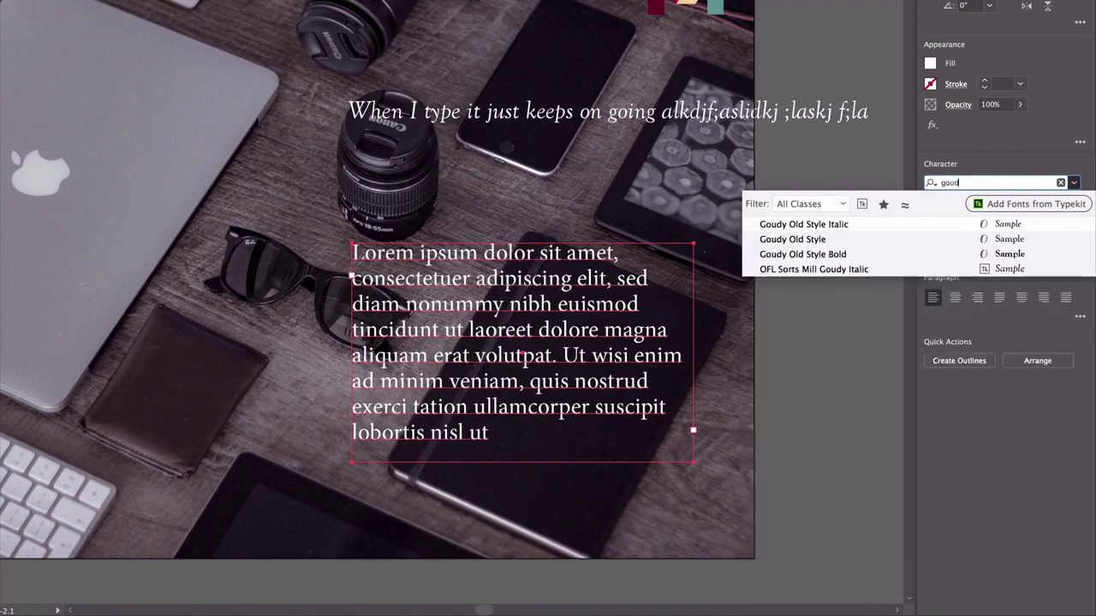
pyautogui.click(823, 226)
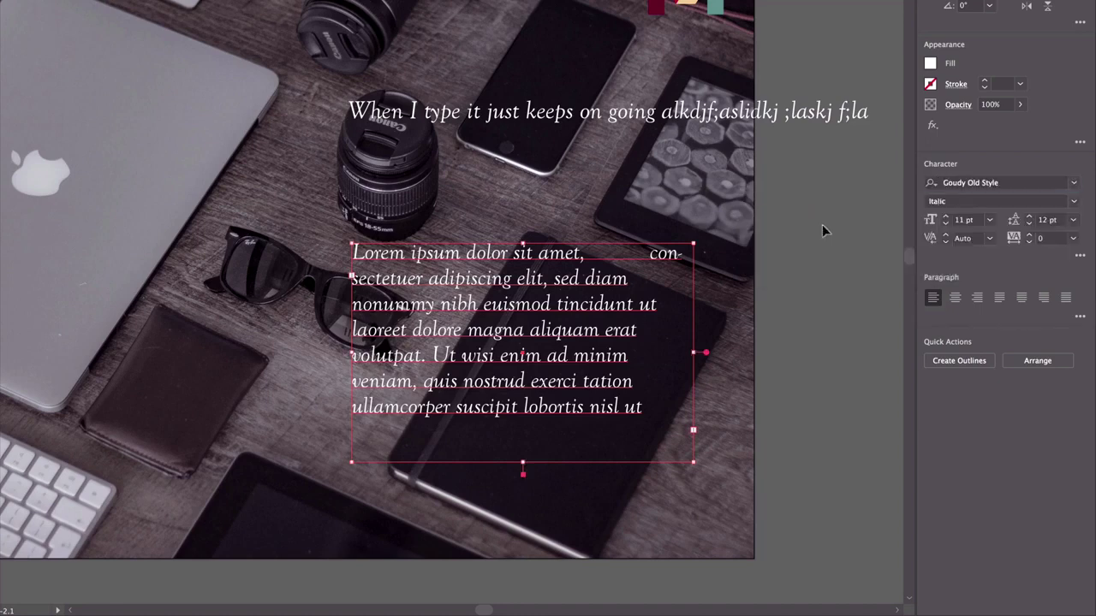
pyautogui.click(1030, 224)
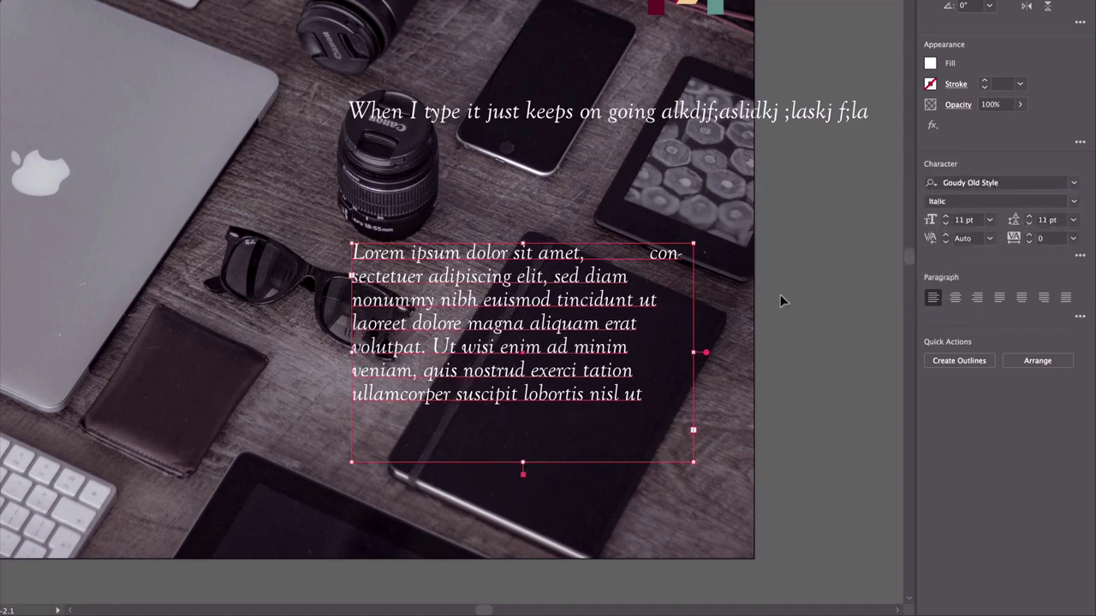
# Tidy the paragraph by removing the gap after "amet," and ending it with a period, and nudge its frame down.
pyautogui.click(631, 256)
pyautogui.moveTo(649, 254); pyautogui.dragTo(585, 254)
pyautogui.press('BackSpace')
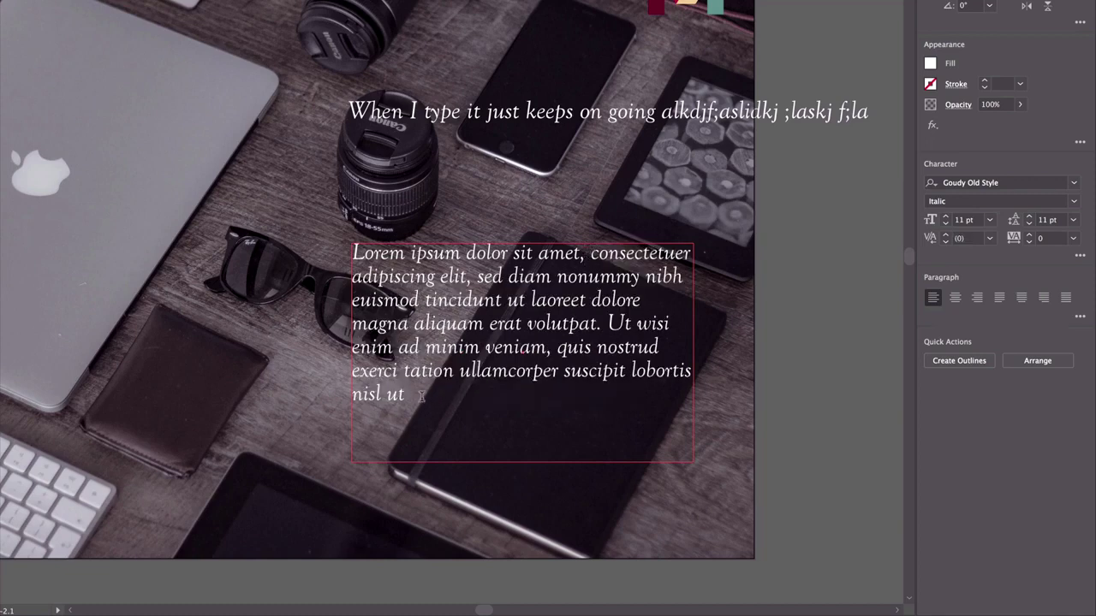
pyautogui.press('Escape')
pyautogui.hotkey('shift', 'Down')
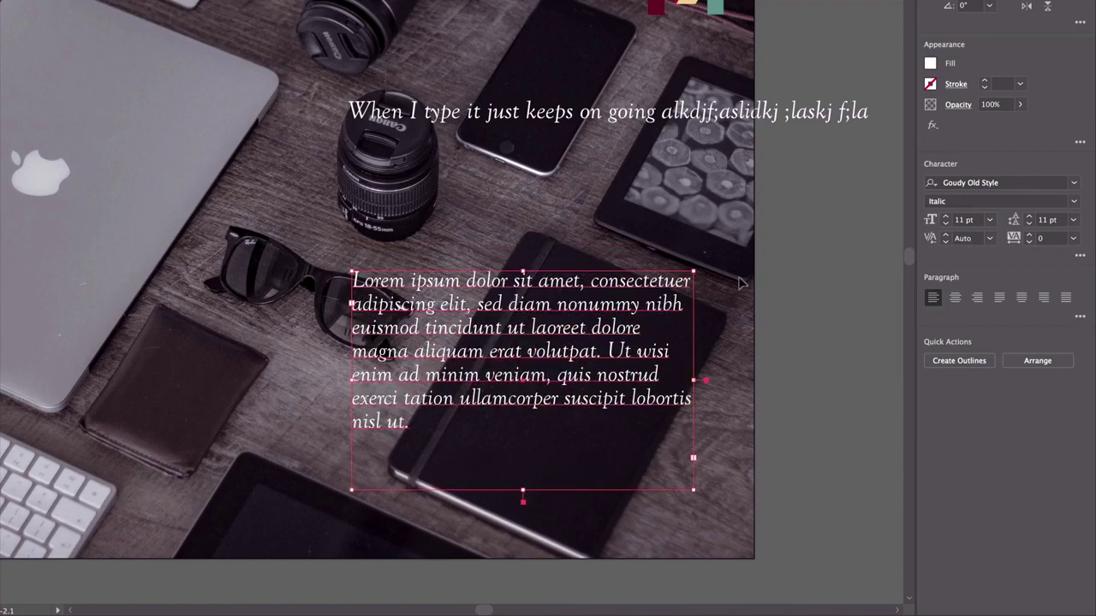
# Replace the single-line text above the paragraph with "YOUR DIGITAL PARTNER", one word per line.
pyautogui.click(692, 118)
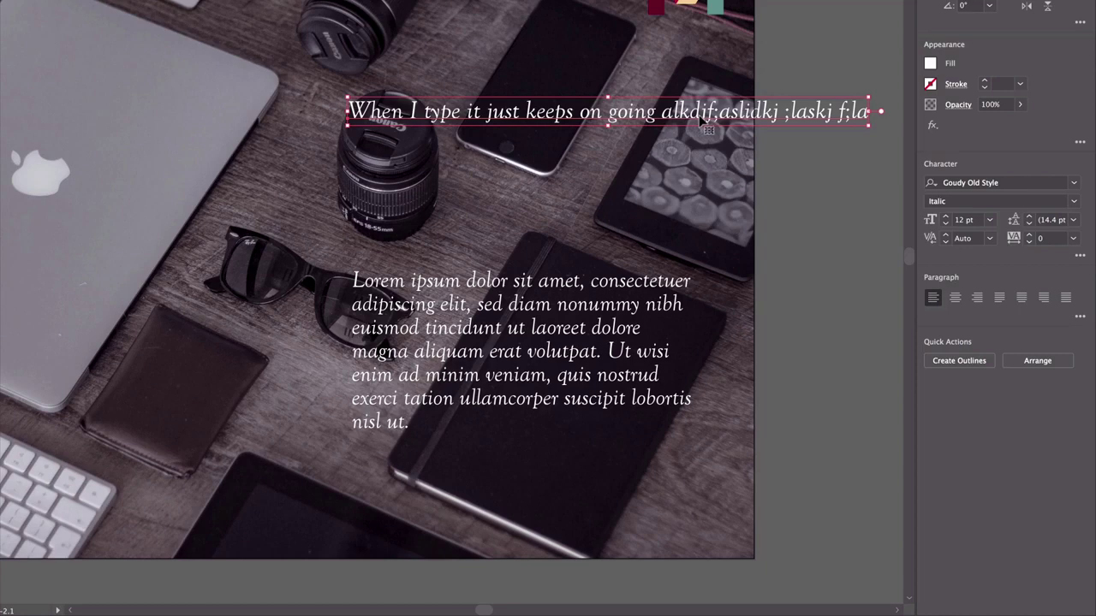
pyautogui.doubleClick(702, 119)
pyautogui.press('super+a')
pyautogui.write('YOU')
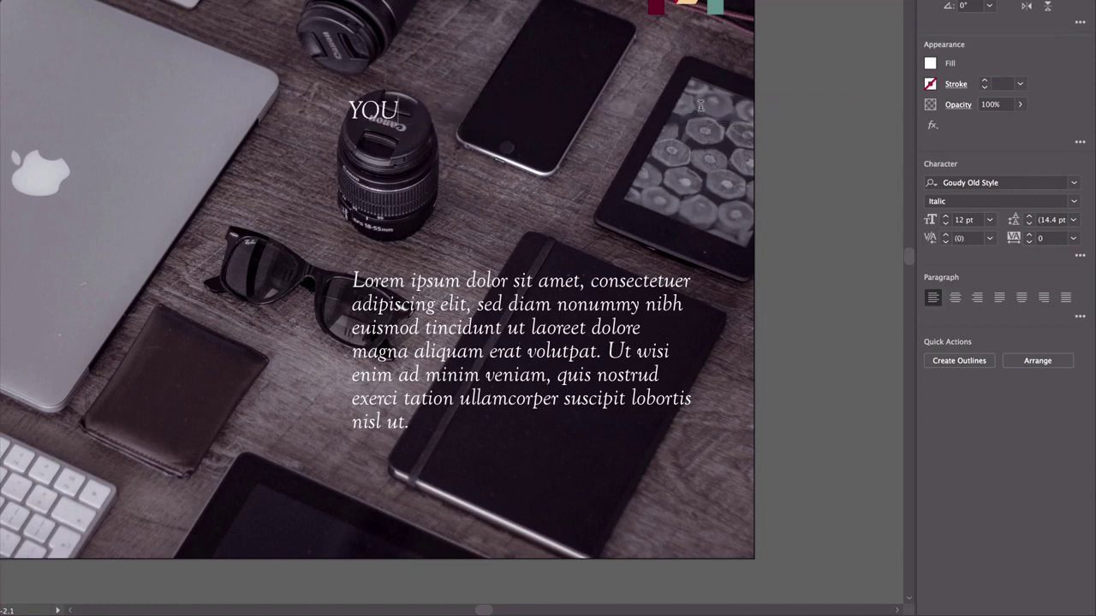
pyautogui.write('R')
pyautogui.press('Return')
pyautogui.write('DIGITAL')
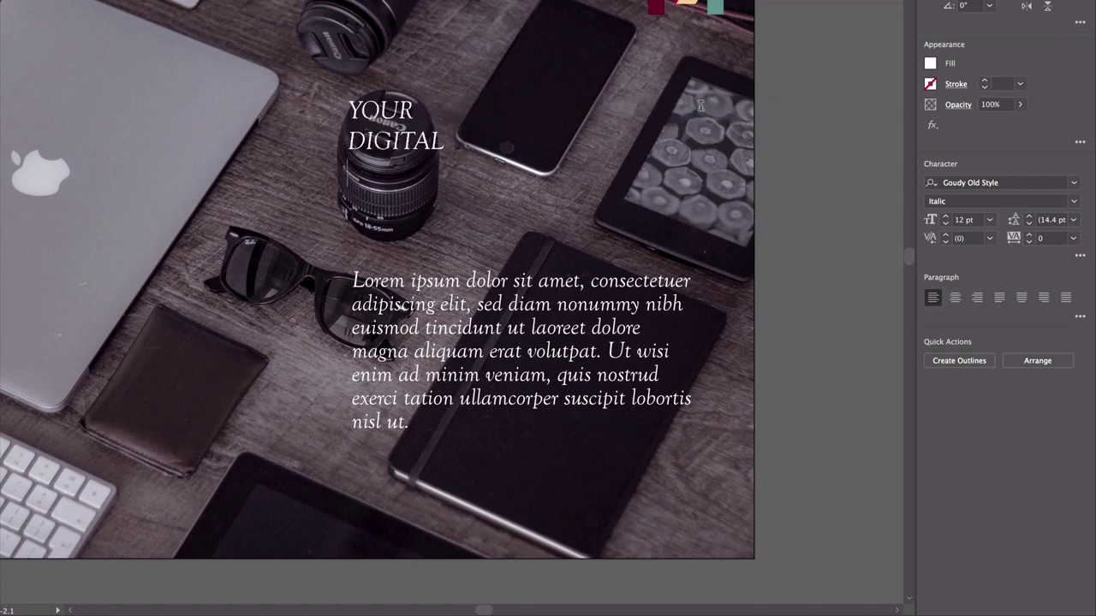
pyautogui.press('Return')
pyautogui.write('PARTNER')
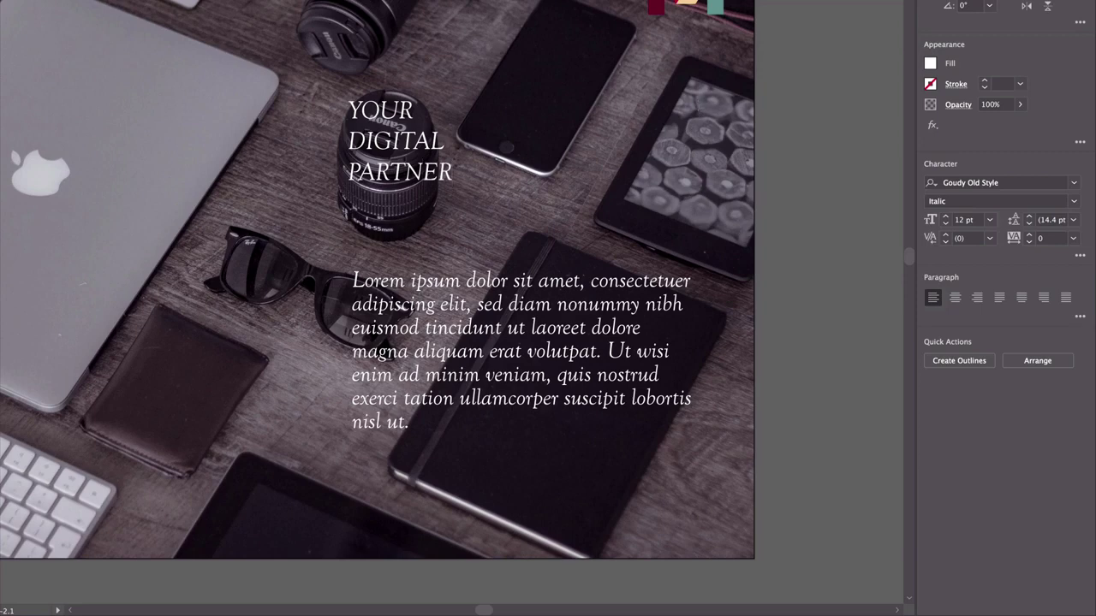
pyautogui.press('Escape')
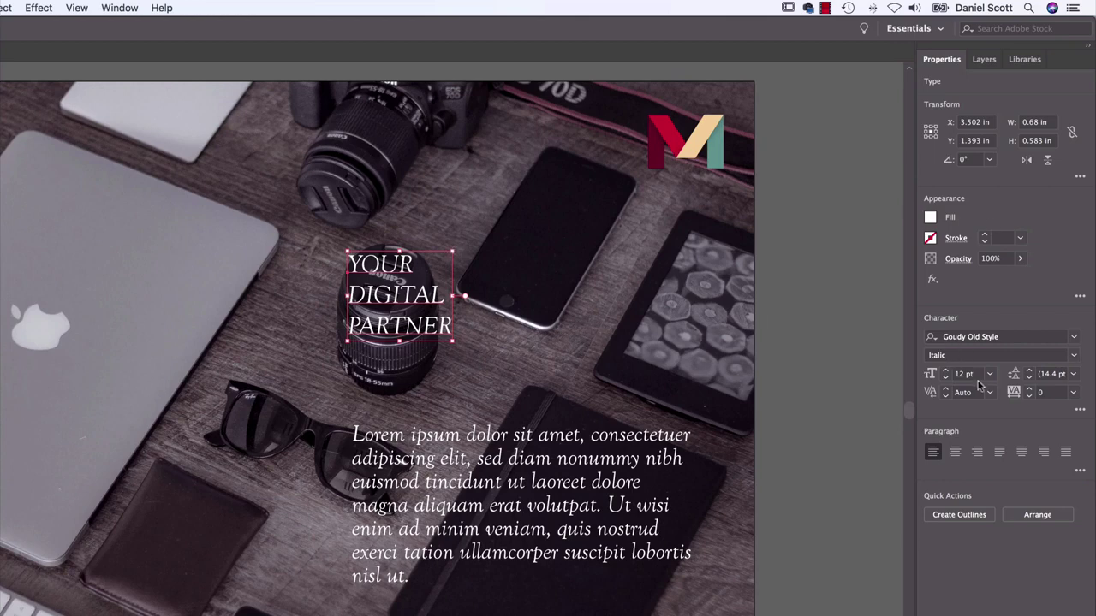
# Enlarge the "YOUR DIGITAL PARTNER" heading to 26 pt and move it slightly up above the paragraph.
pyautogui.click(945, 372)
pyautogui.click(945, 372)
pyautogui.click(945, 372)
pyautogui.click(945, 371)
pyautogui.click(945, 374)
pyautogui.click(945, 374)
pyautogui.click(946, 374)
pyautogui.moveTo(476, 424); pyautogui.dragTo(476, 403)
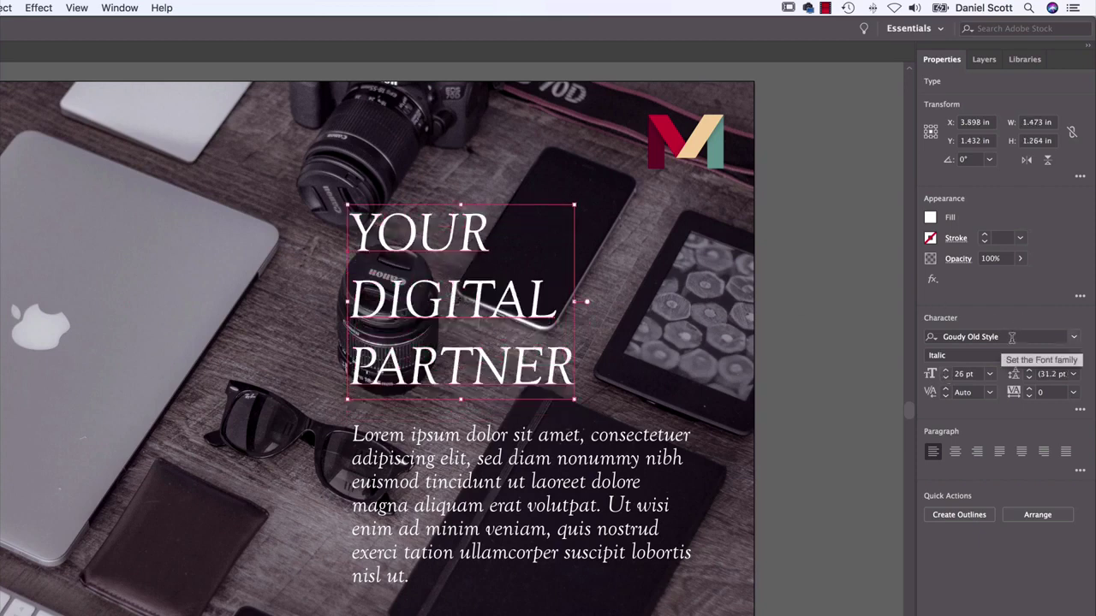
# Open the Typekit website from the heading's font choices to add more fonts.
pyautogui.click(1075, 337)
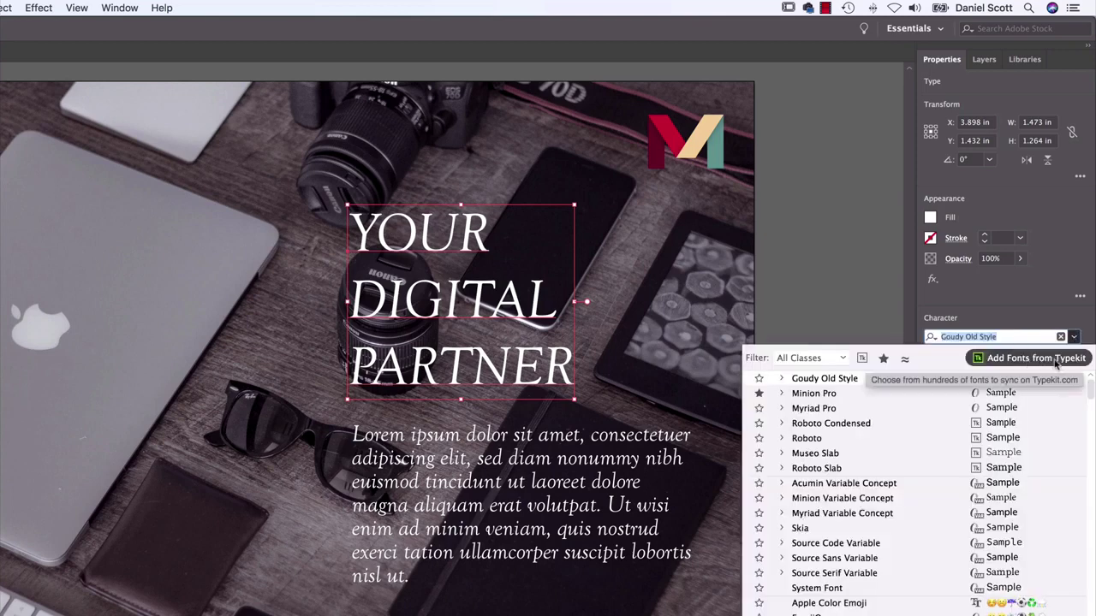
pyautogui.click(524, 325)
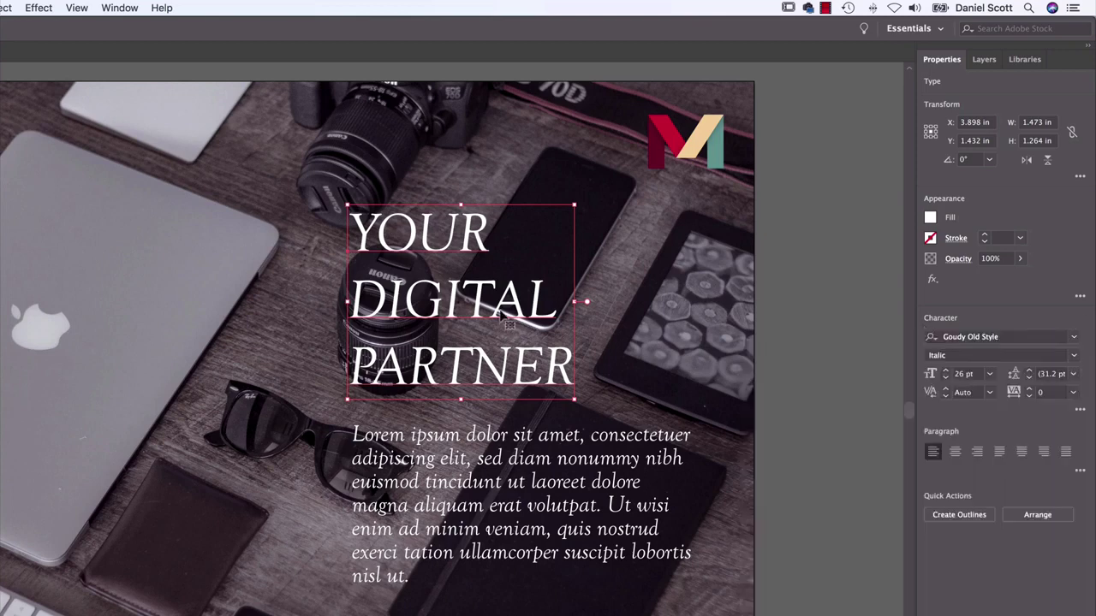
pyautogui.click(1075, 338)
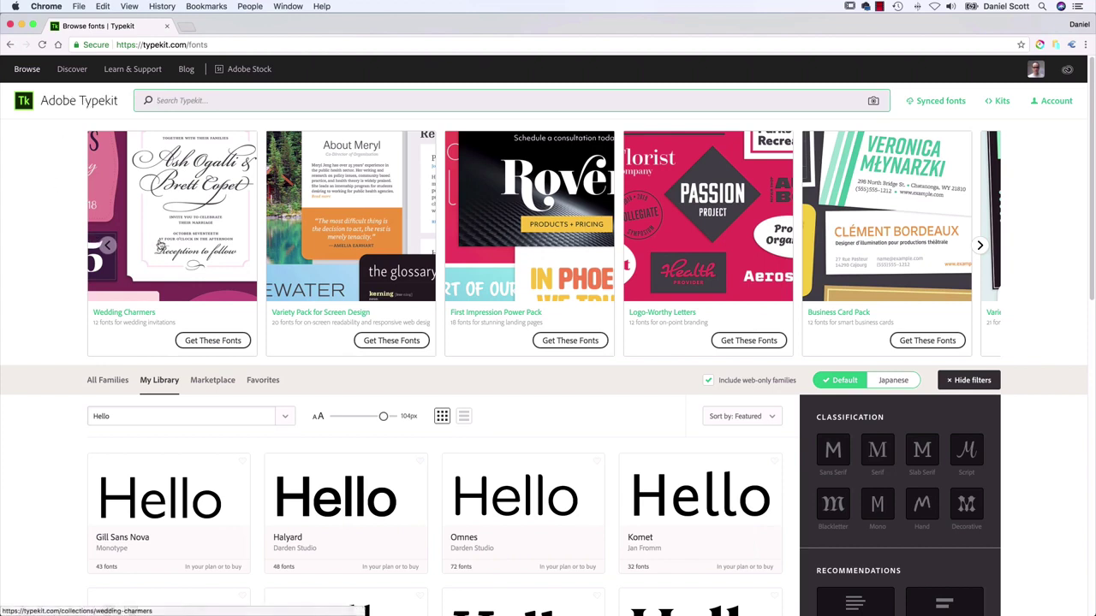
# Browse the featured font packs through to the end of the row and look over the font families below.
pyautogui.click(982, 244)
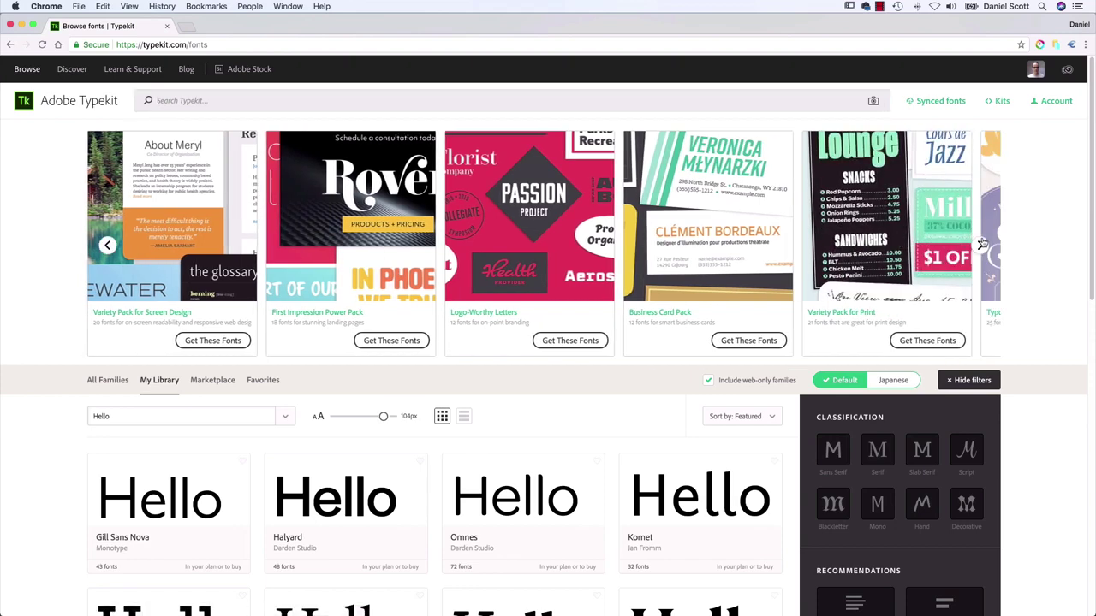
pyautogui.click(982, 244)
pyautogui.click(982, 244)
pyautogui.click(982, 244)
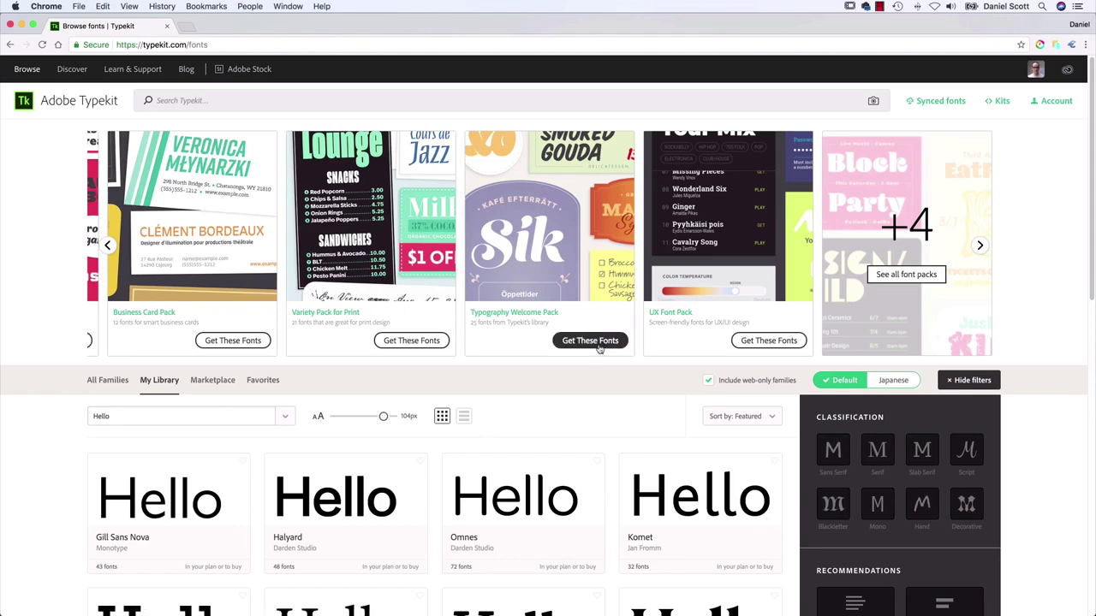
pyautogui.scroll(-5, 599, 346)
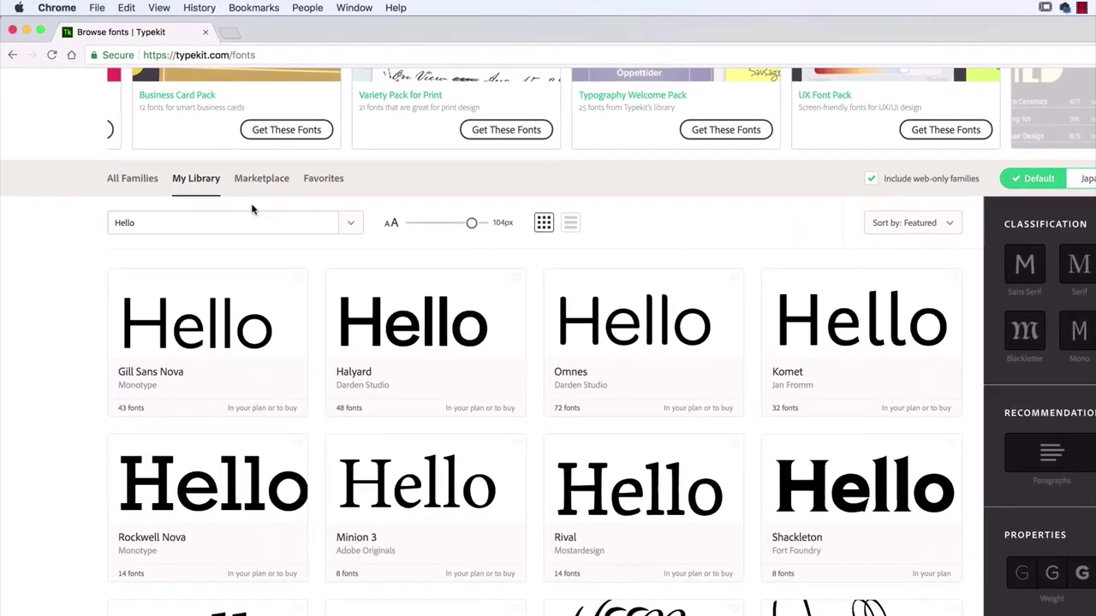
# Show all font families and set the sample text to "YOUR DIGITAL".
pyautogui.click(247, 220)
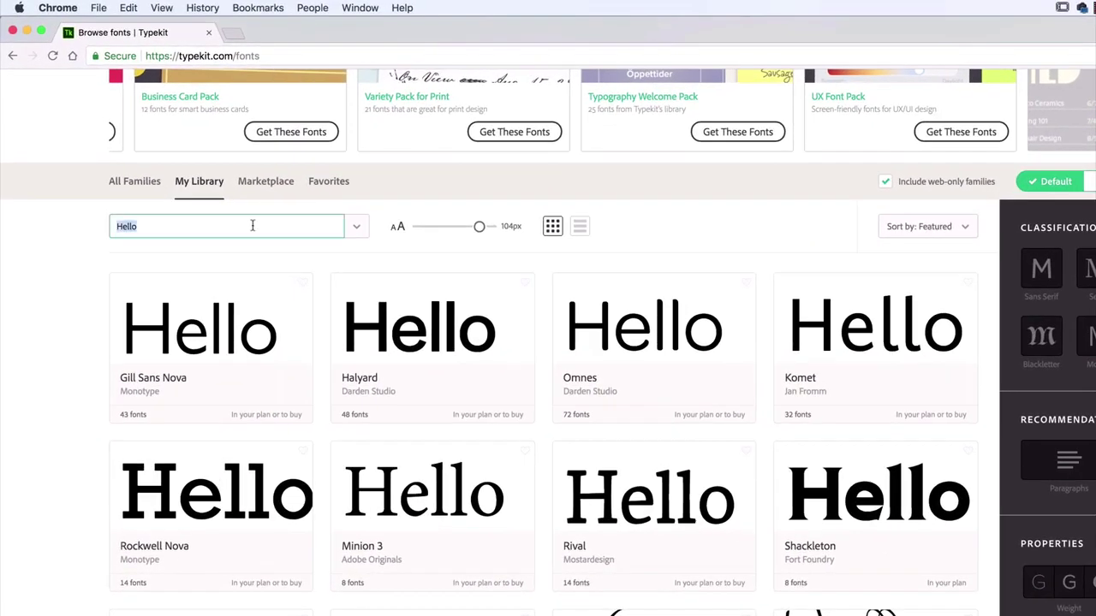
pyautogui.click(133, 190)
pyautogui.click(149, 222)
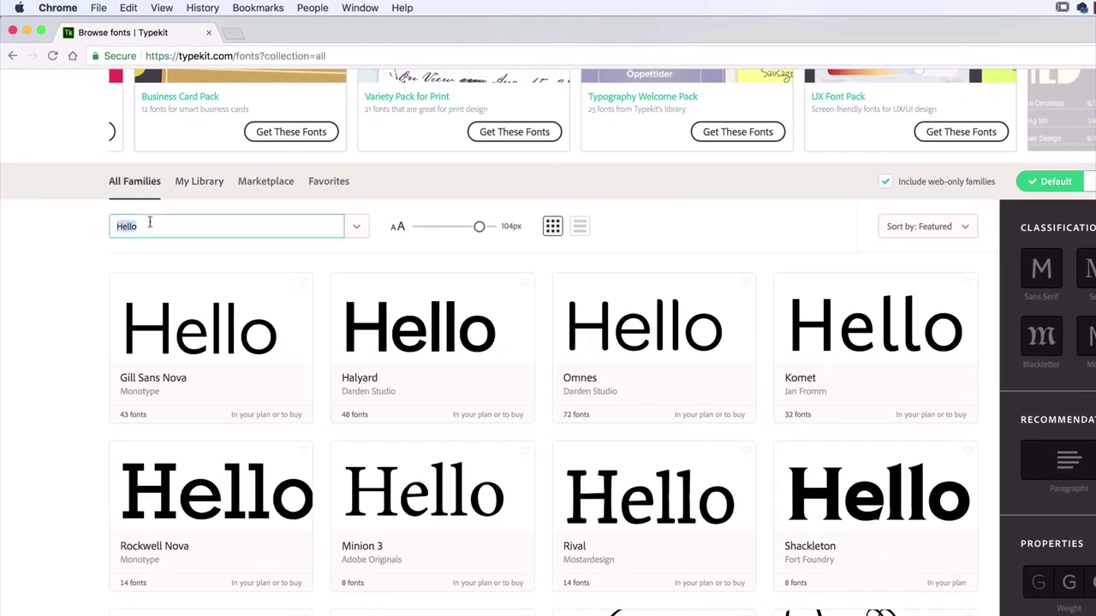
pyautogui.press('BackSpace')
pyautogui.click(72, 263)
pyautogui.write('Your')
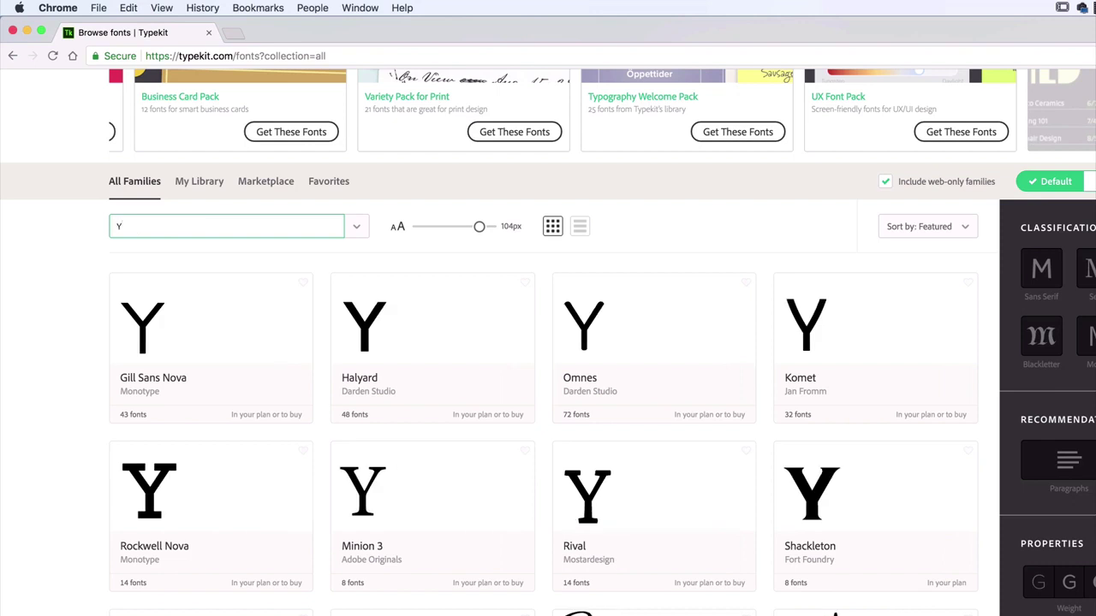
pyautogui.press('BackSpace')
pyautogui.press('BackSpace')
pyautogui.press('BackSpace')
pyautogui.press('BackSpace')
pyautogui.write('YOUR DIGITAL')
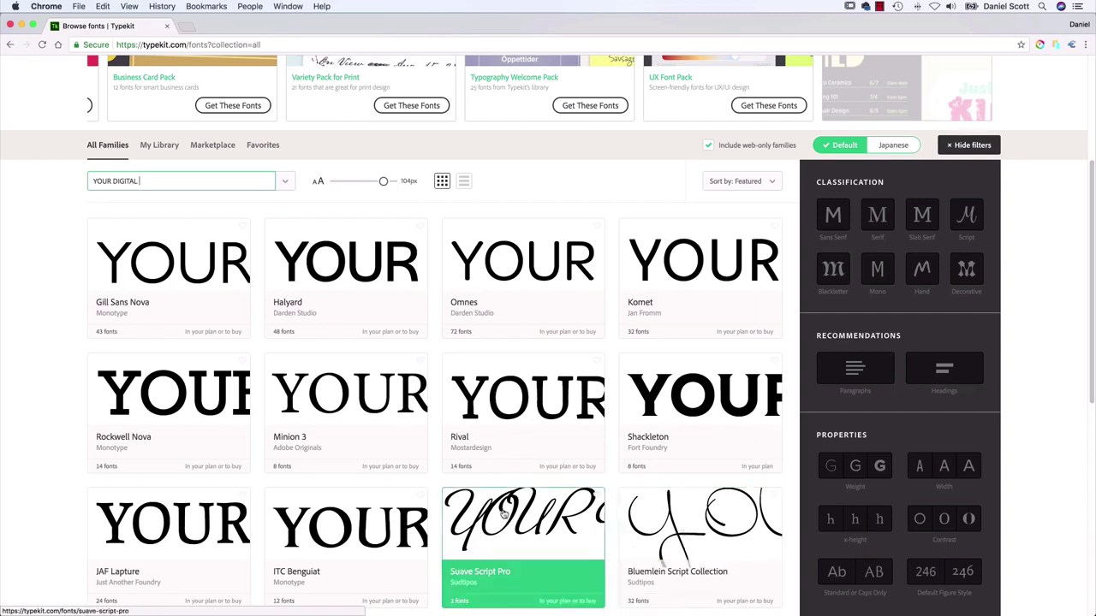
# Reduce the font samples to 35 px and view the families as a list.
pyautogui.moveTo(383, 182); pyautogui.dragTo(345, 183)
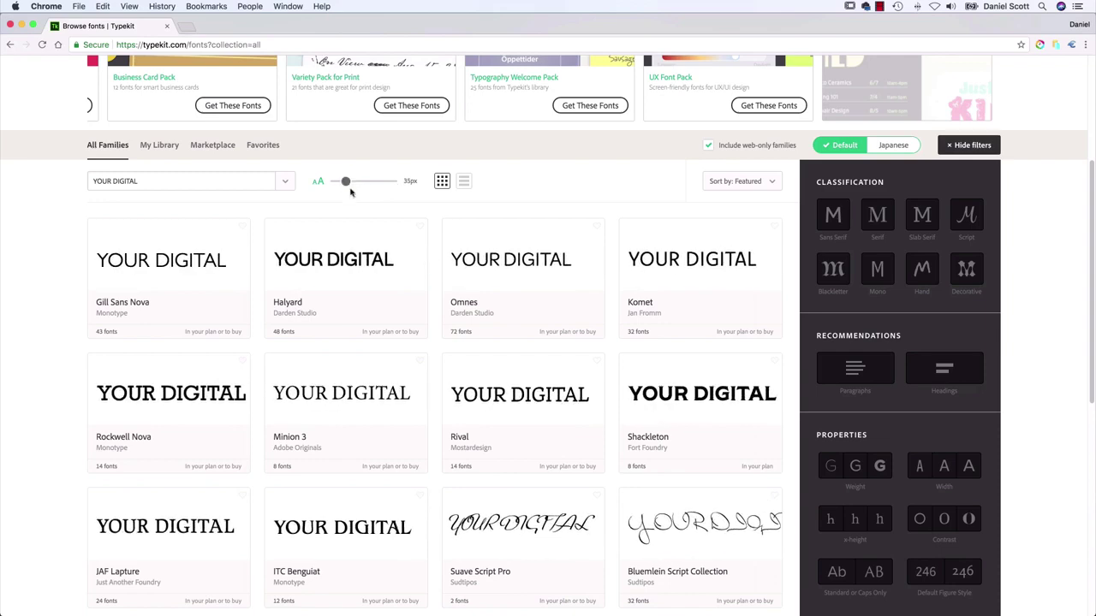
pyautogui.click(463, 181)
pyautogui.scroll(-10, 443, 303)
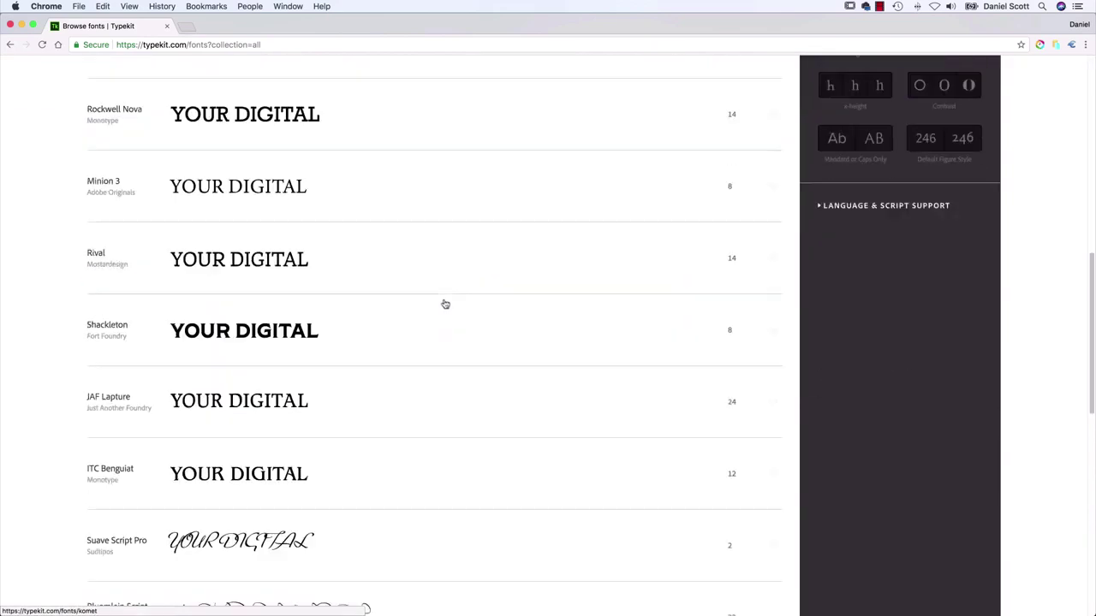
pyautogui.scroll(12, 443, 303)
pyautogui.scroll(2, 444, 306)
pyautogui.scroll(-4, 444, 312)
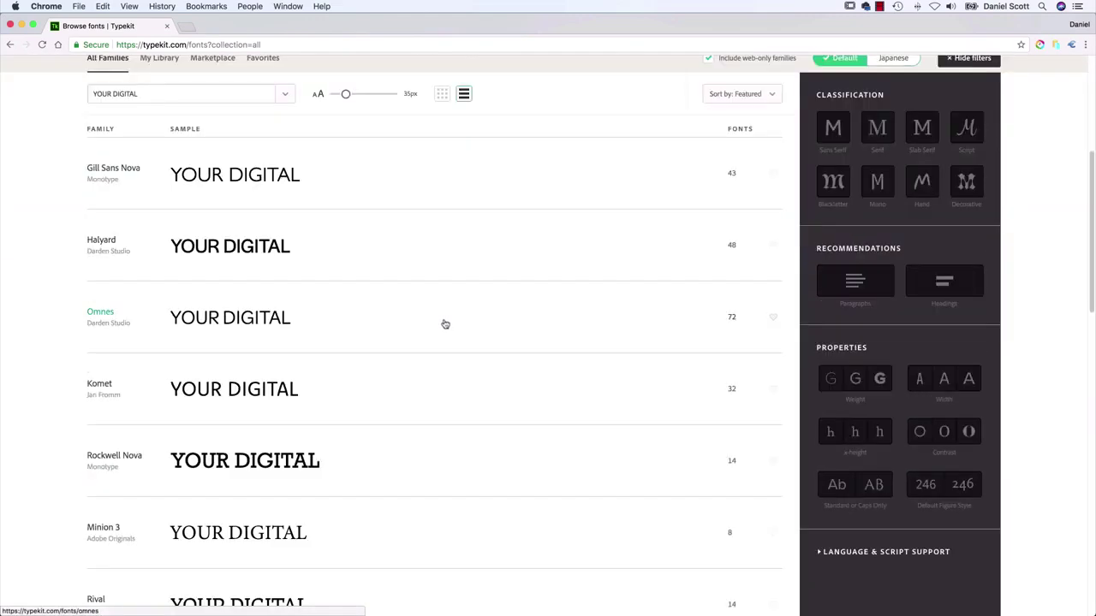
pyautogui.scroll(1, 443, 323)
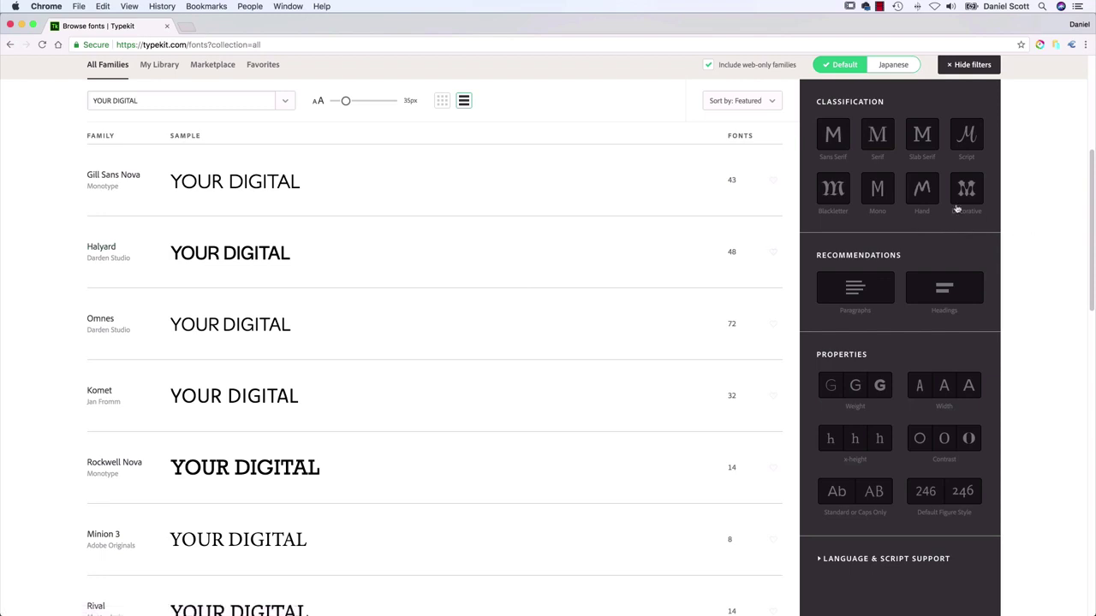
# Compare the font families by filtering on the Serif, Slab Serif and Hand classifications in turn.
pyautogui.click(874, 144)
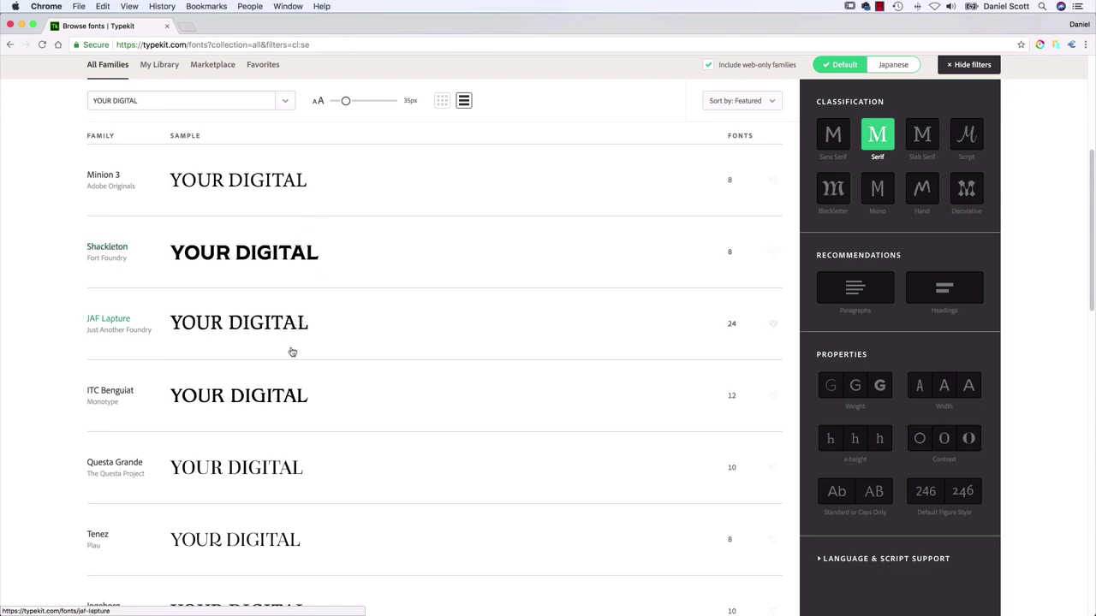
pyautogui.click(921, 137)
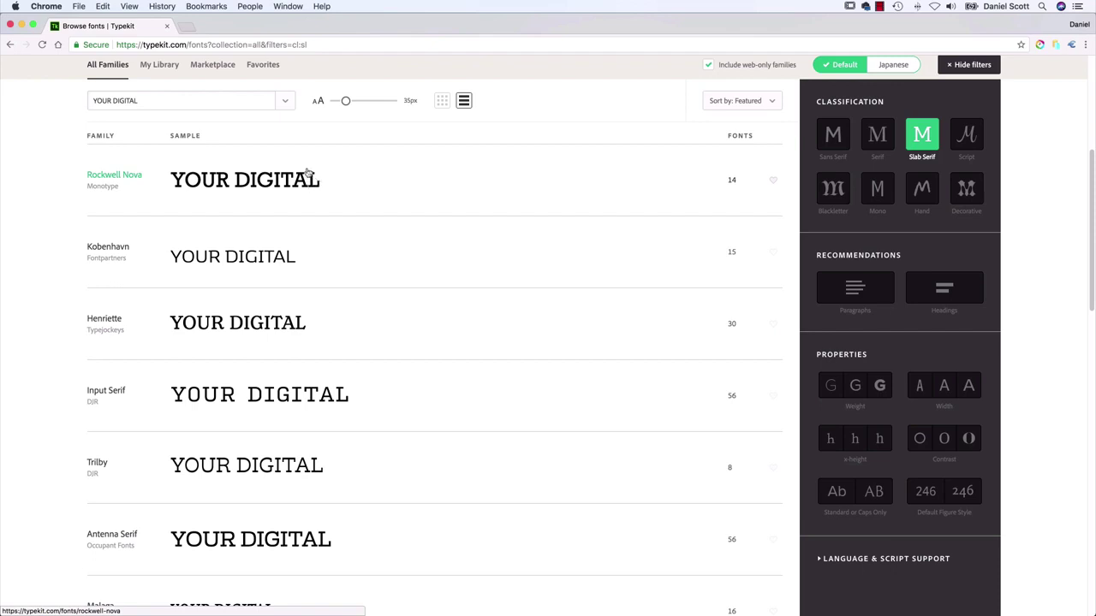
pyautogui.click(922, 188)
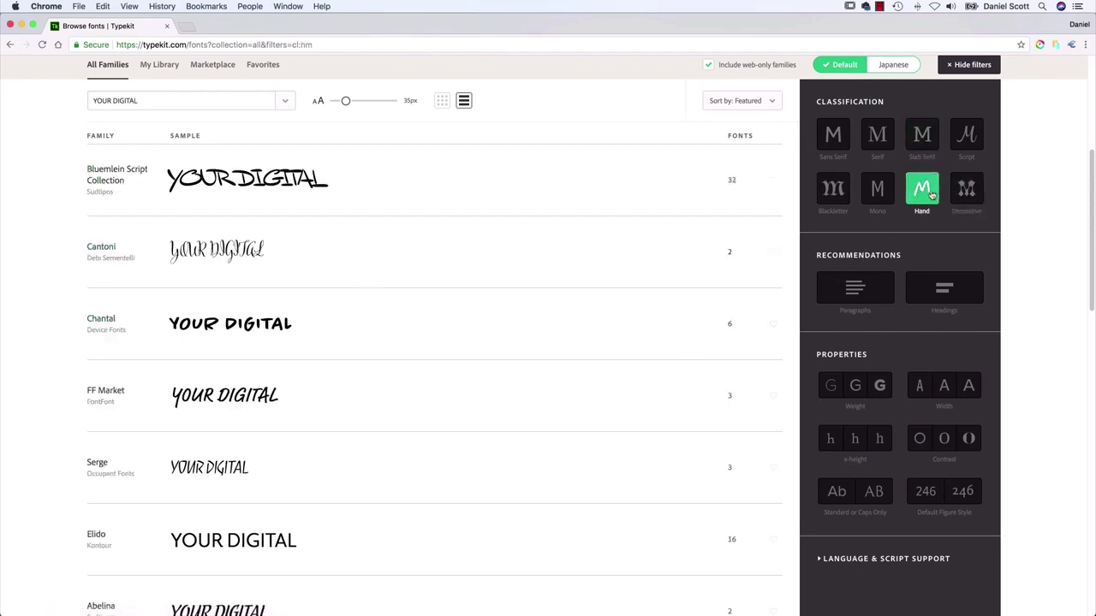
# Filter for Serif fonts, compare the Paragraphs and Headings recommendations, and narrow the Headings list to condensed widths.
pyautogui.click(887, 136)
pyautogui.click(866, 289)
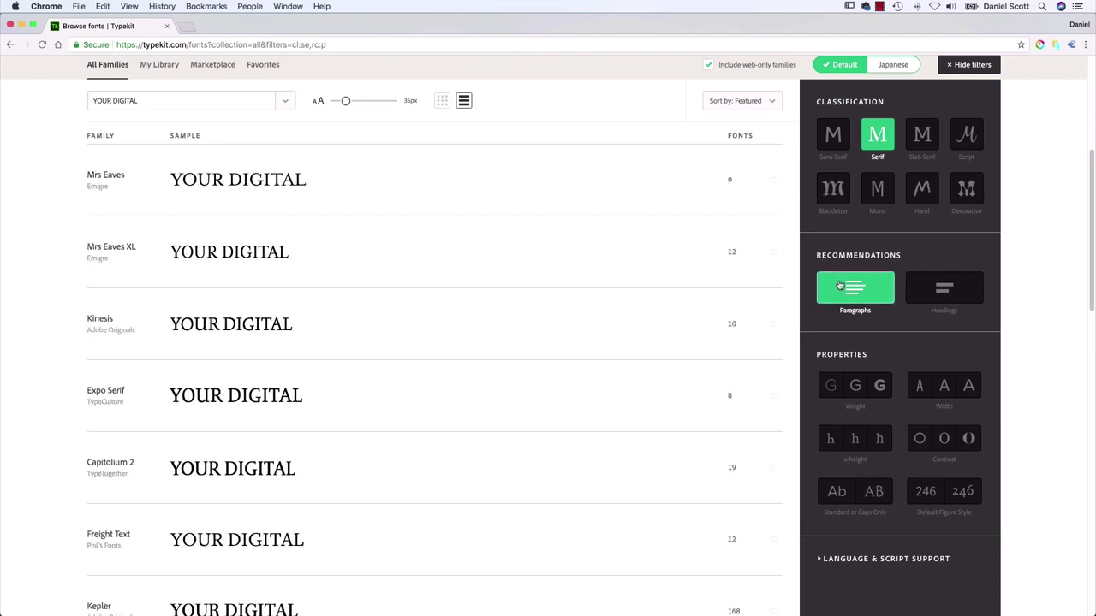
pyautogui.click(936, 288)
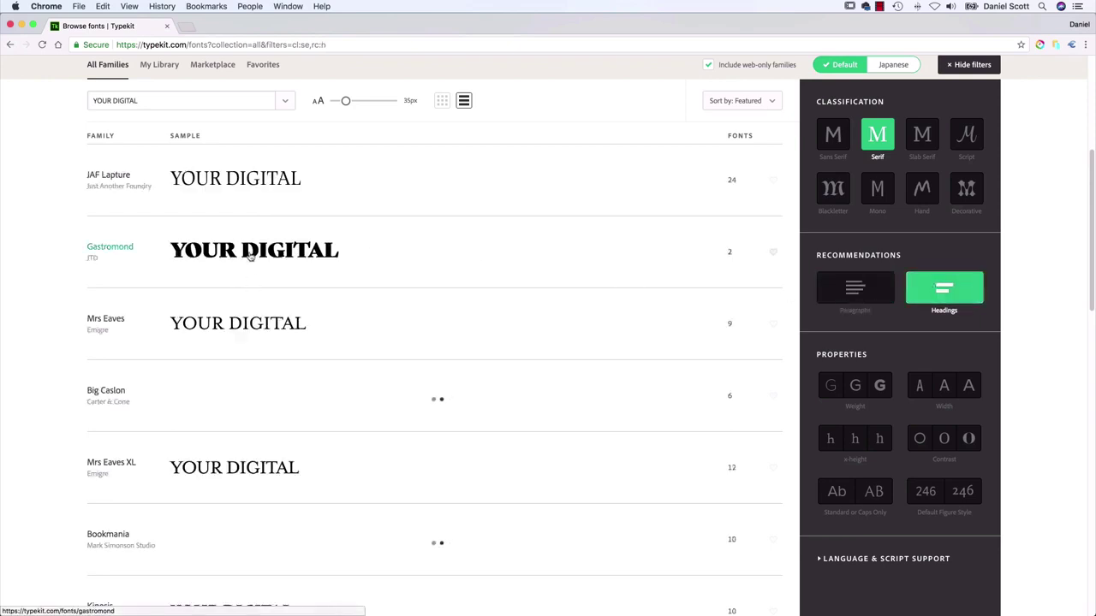
pyautogui.scroll(-2, 928, 343)
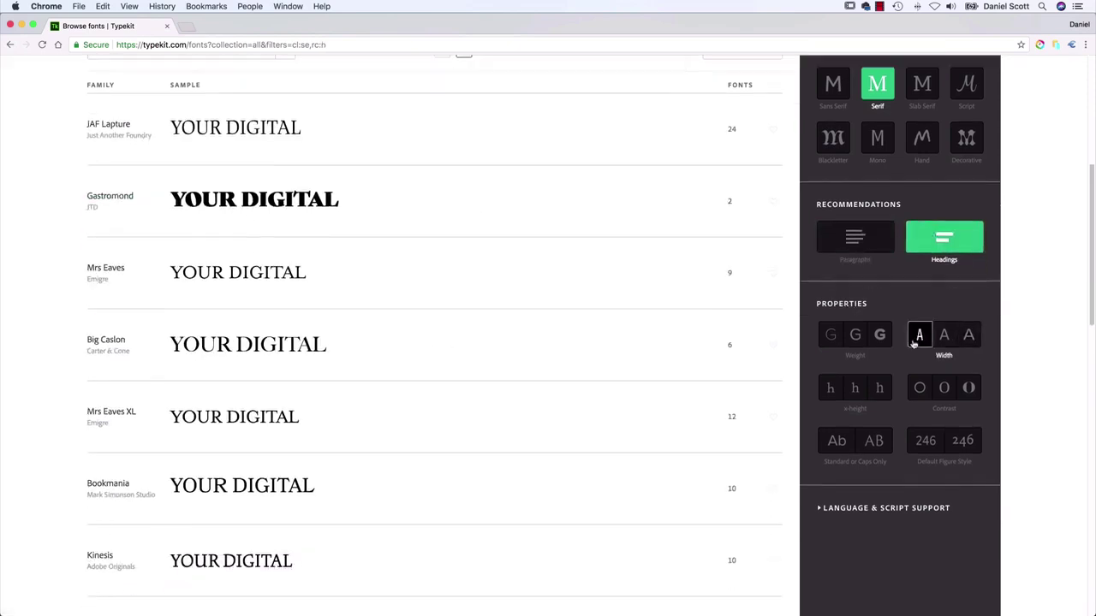
pyautogui.click(922, 337)
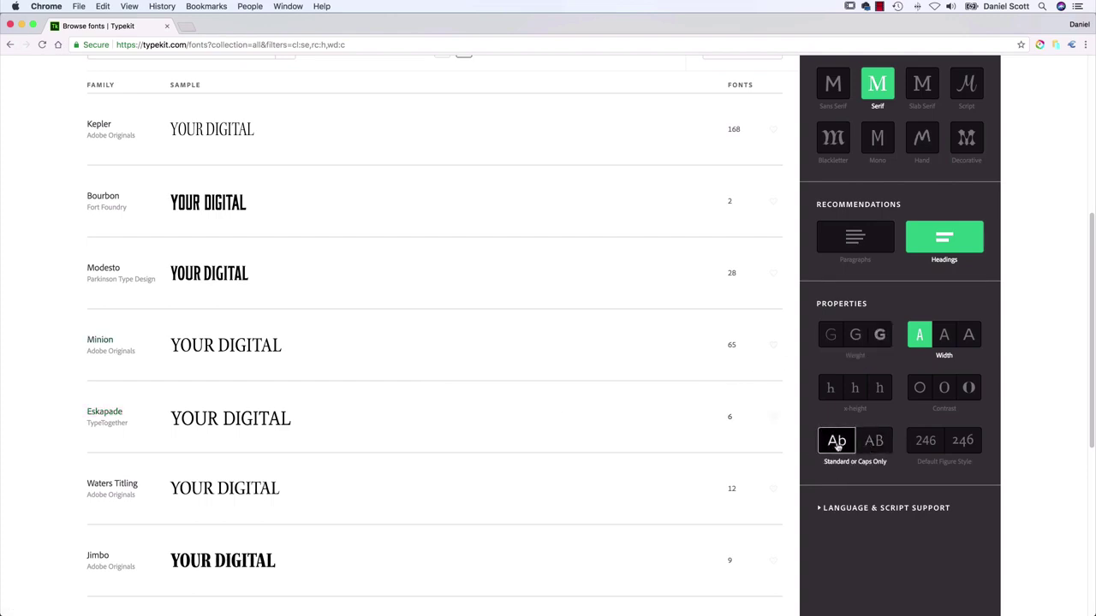
# Clear the condensed width, Headings and Serif filters from the font list.
pyautogui.click(919, 334)
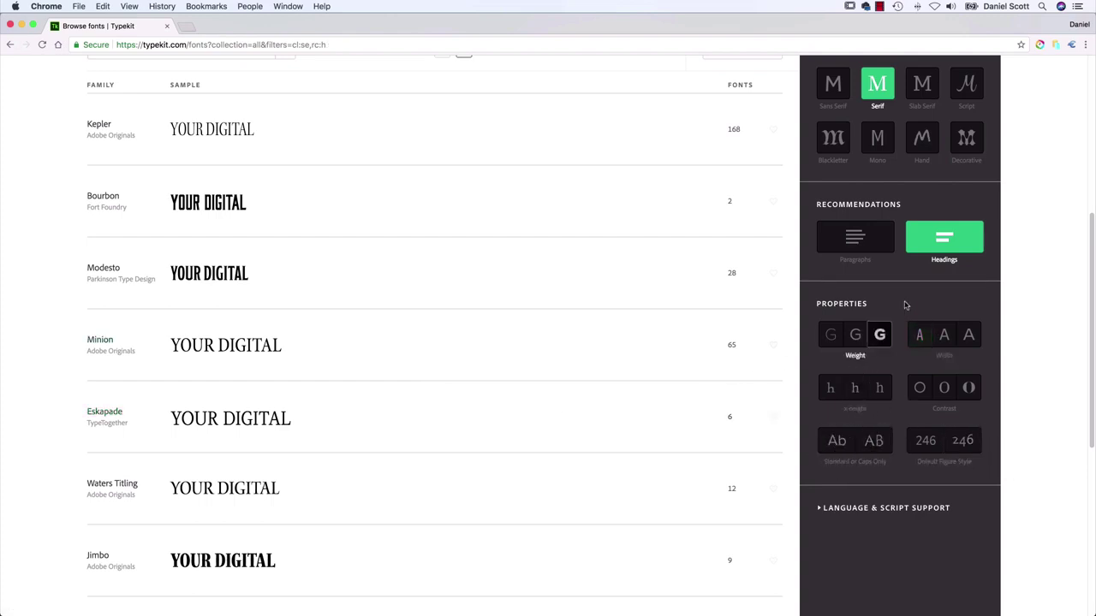
pyautogui.click(943, 248)
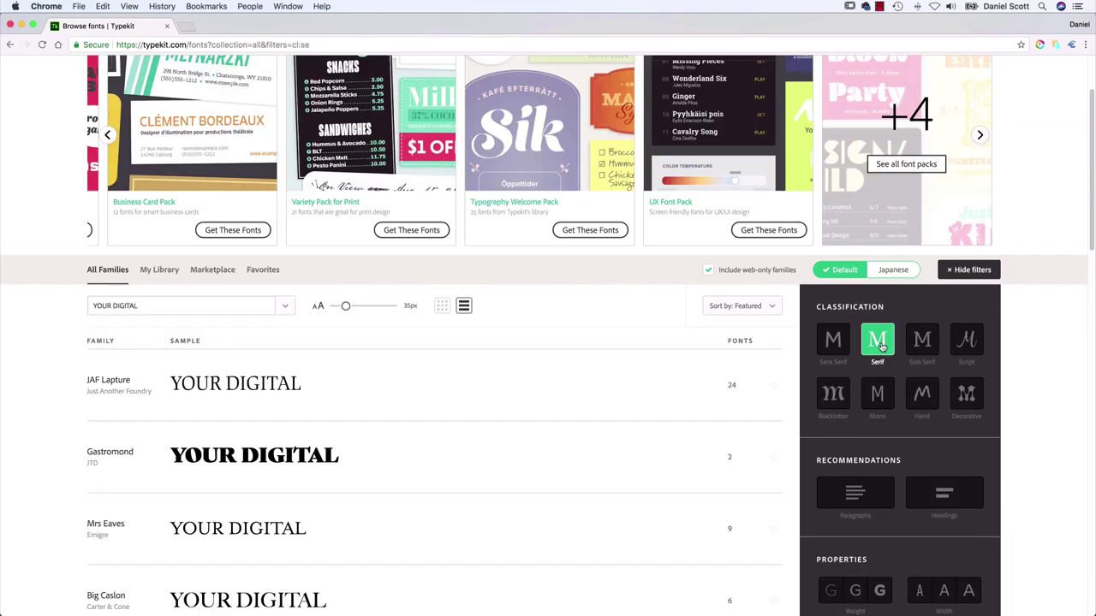
pyautogui.click(876, 340)
pyautogui.click(216, 306)
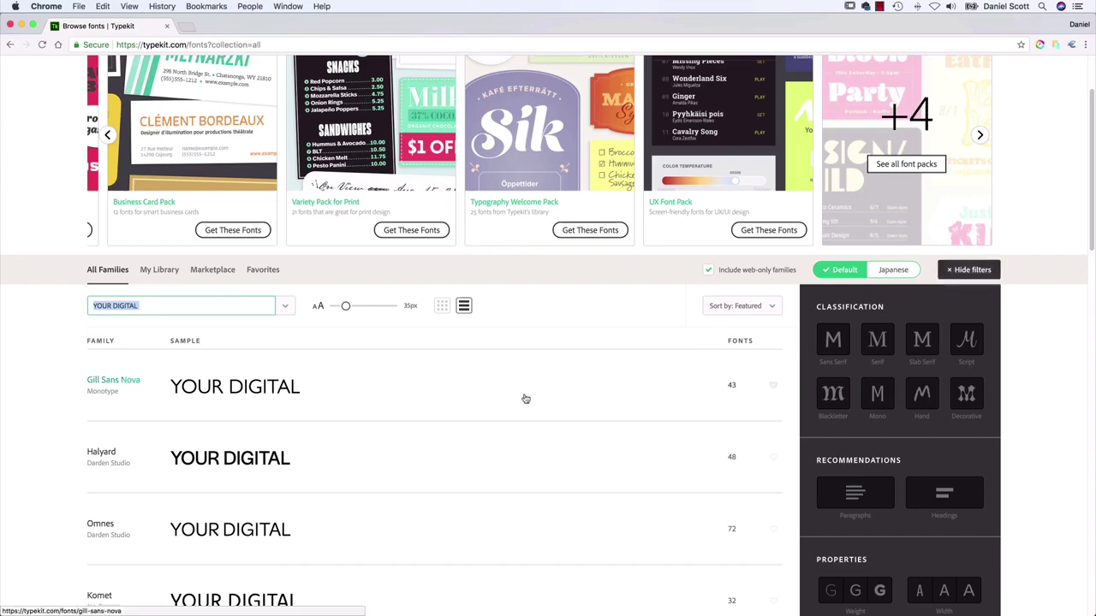
# Search Typekit for "LEAGUE G" and open the League Gothic family.
pyautogui.scroll(3, 231, 171)
pyautogui.click(198, 105)
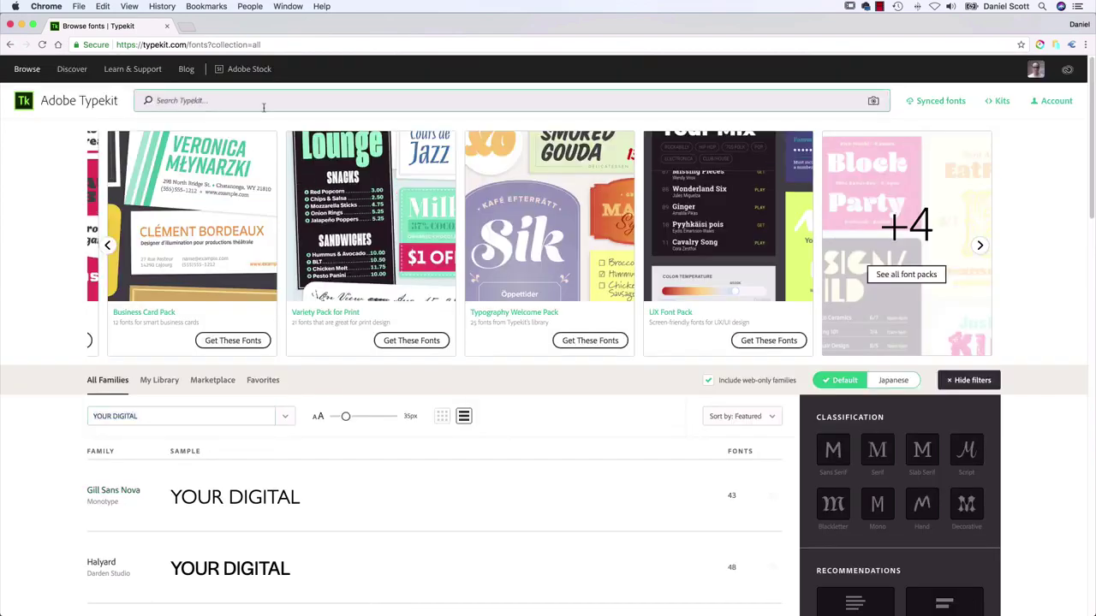
pyautogui.write('LEAGUE G')
pyautogui.click(163, 139)
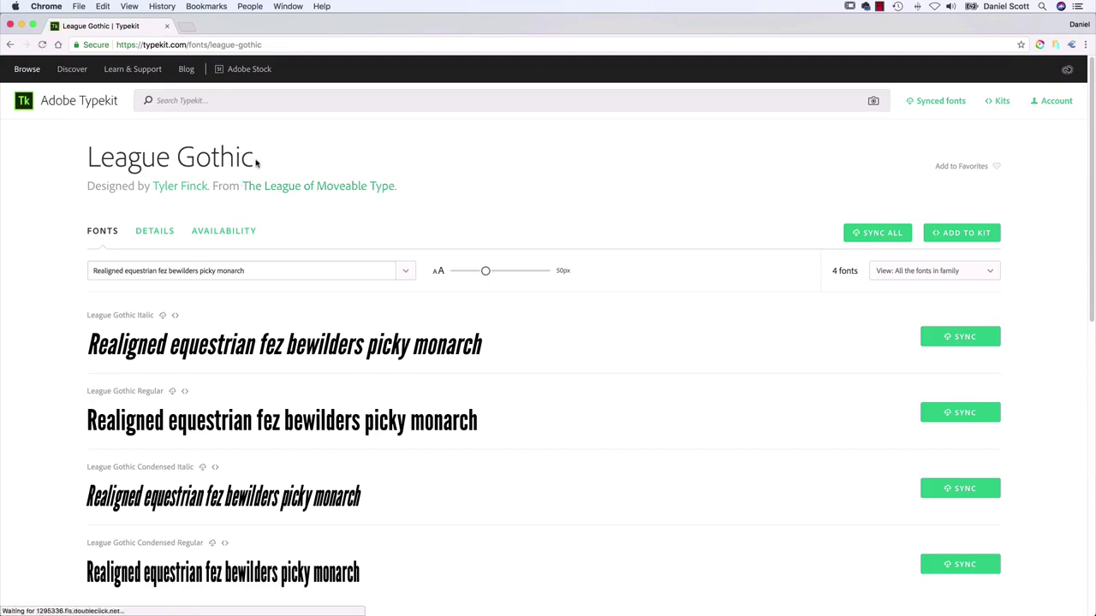
# Review the League Gothic styles and sync the whole family.
pyautogui.scroll(-5, 276, 346)
pyautogui.scroll(5, 275, 346)
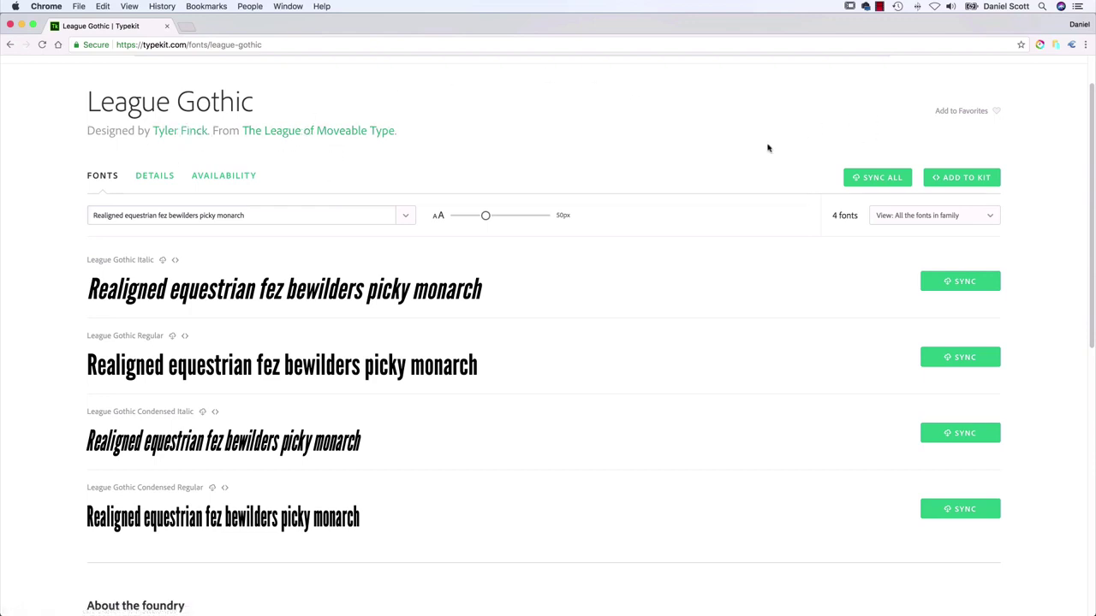
pyautogui.click(871, 178)
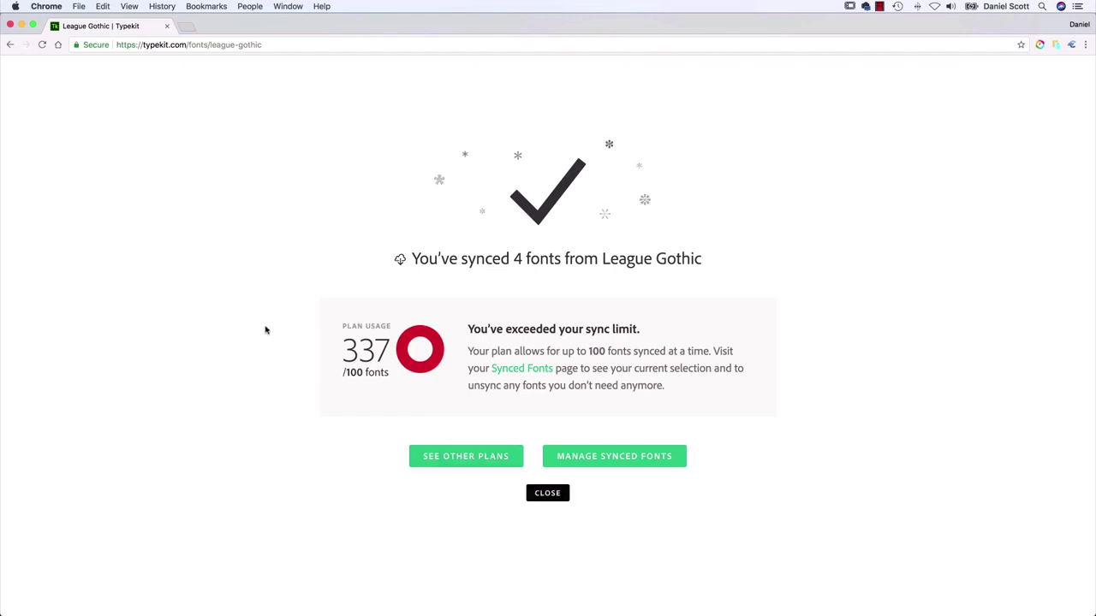
# Switch back to Illustrator and set the "YOUR DIGITAL PARTNER" heading in League Gothic Regular.
pyautogui.press('super+Tab')
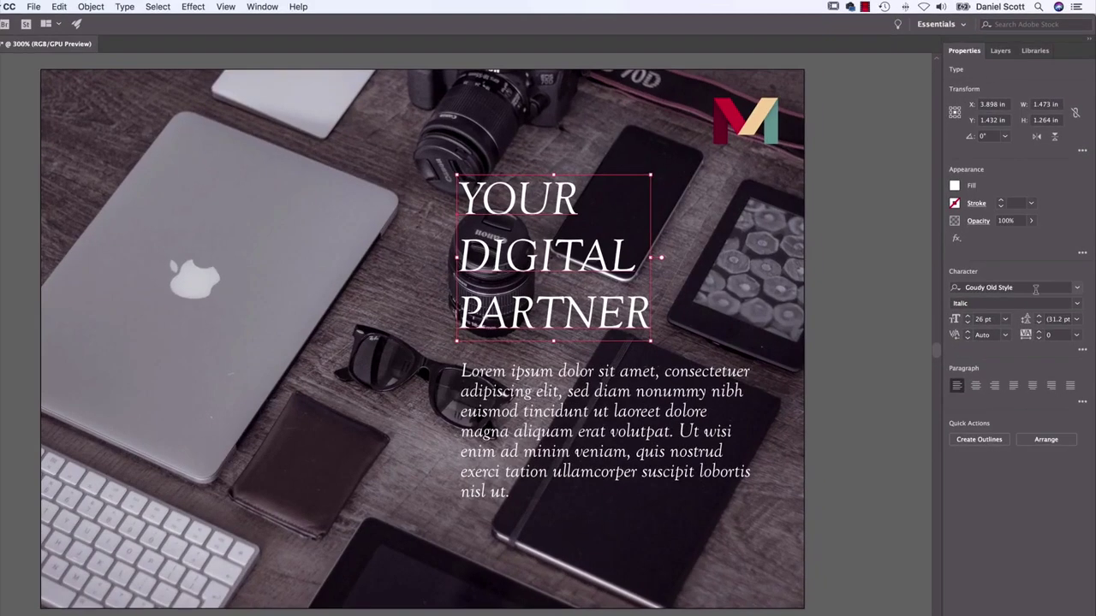
pyautogui.press('super+alt+shift+m')
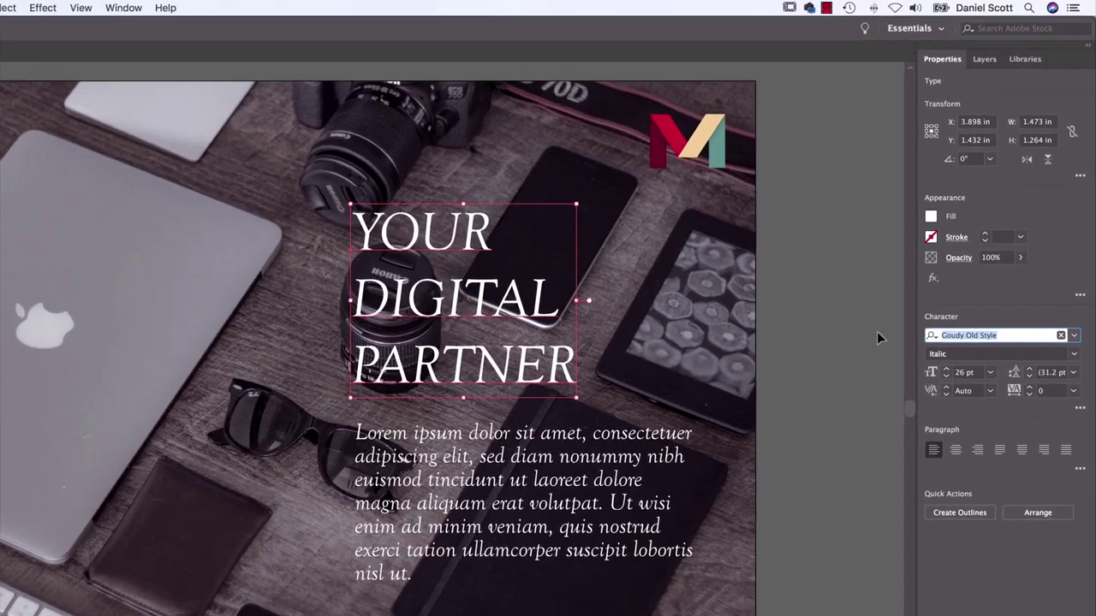
pyautogui.write('LEAGU')
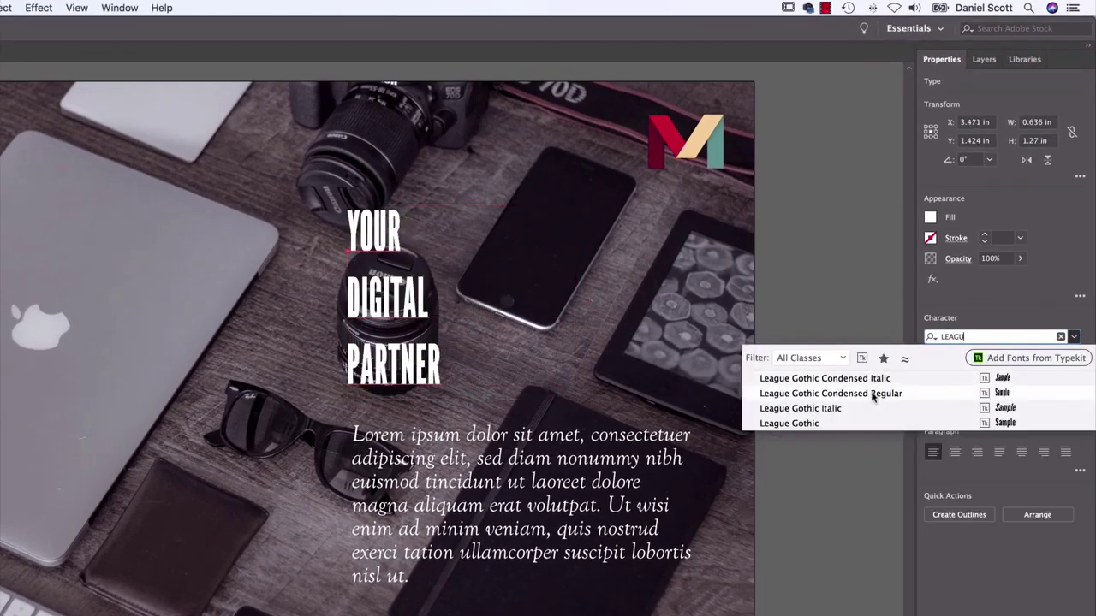
pyautogui.click(813, 424)
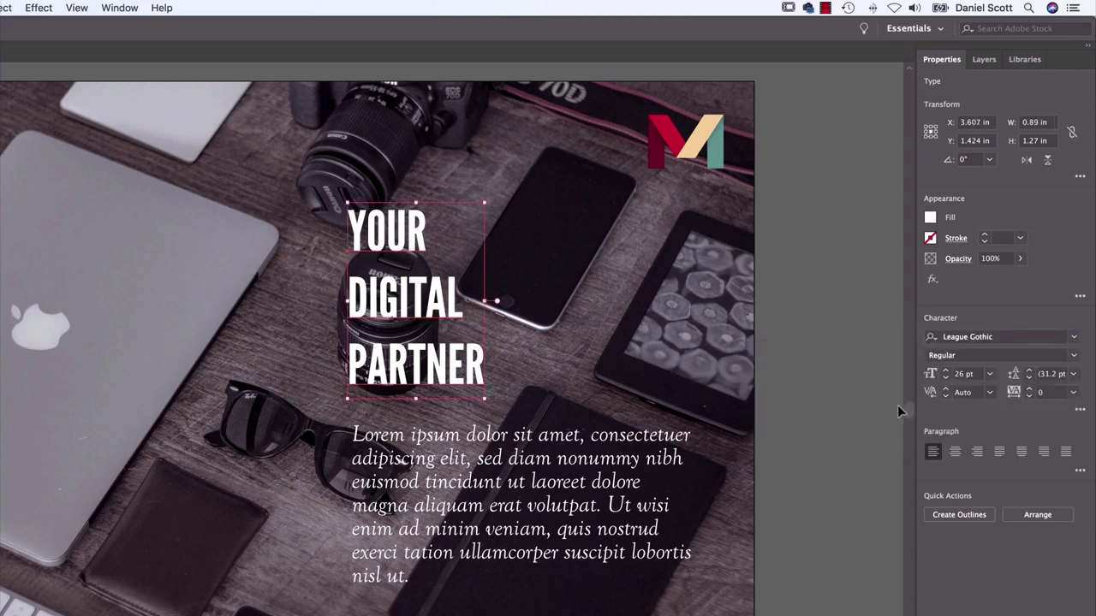
# Set the heading's font size to 42 pt and its leading to 38 pt.
pyautogui.moveTo(945, 373); pyautogui.dragTo(945, 373)
pyautogui.moveTo(1031, 380); pyautogui.dragTo(1031, 379)
pyautogui.click(1031, 379)
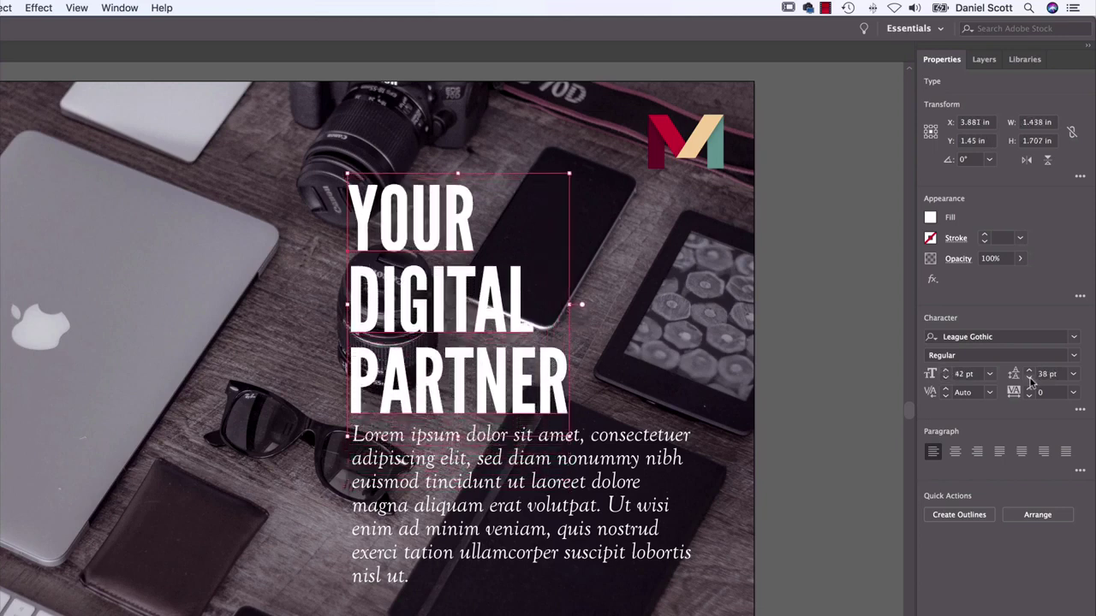
# Move the paragraph down to clear the heading, and shift the heading and paragraph together slightly lower.
pyautogui.moveTo(652, 440); pyautogui.dragTo(655, 453)
pyautogui.click(559, 392)
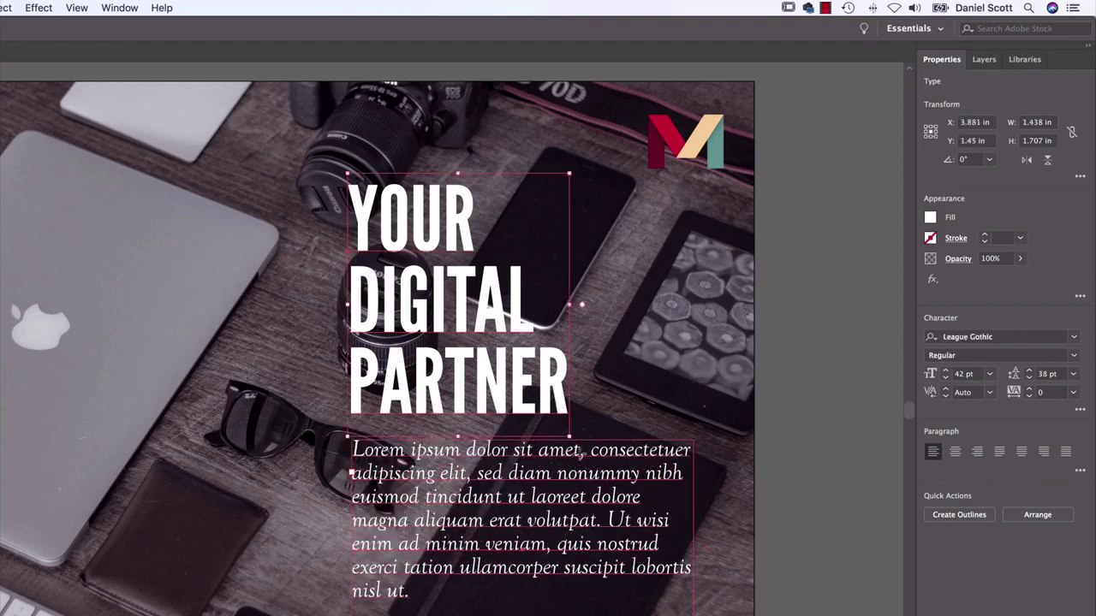
pyautogui.keyDown('shift'); pyautogui.click(574, 460); pyautogui.keyUp('shift')
pyautogui.moveTo(574, 461); pyautogui.dragTo(576, 468)
pyautogui.click(833, 452)
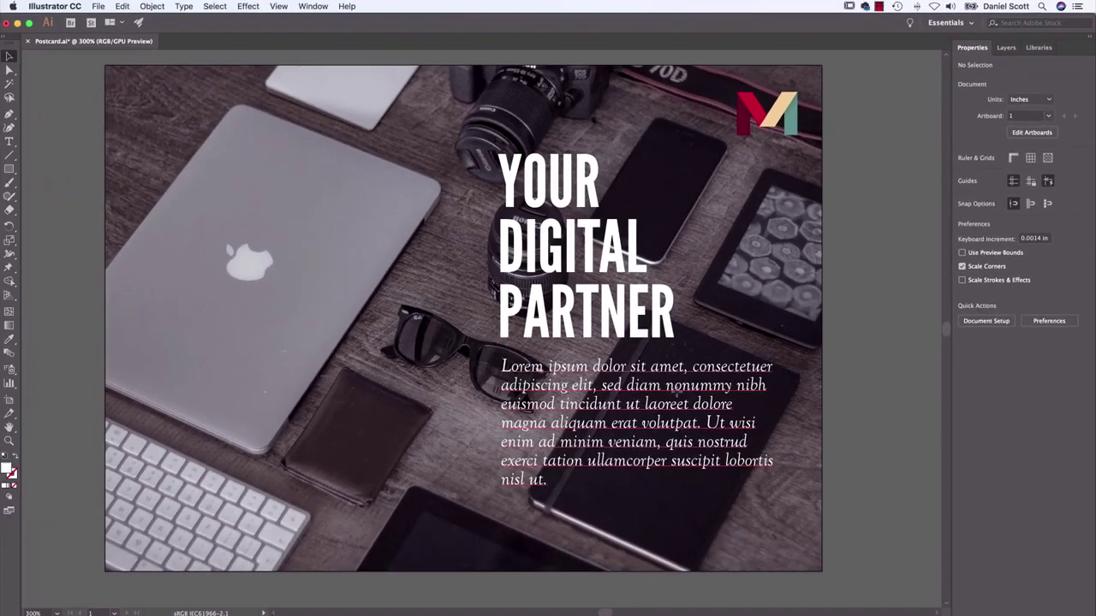
# Narrow the paragraph's text frame to about 2.03 in wide and 1.33 in high.
pyautogui.click(685, 599)
pyautogui.moveTo(775, 532); pyautogui.dragTo(757, 526)
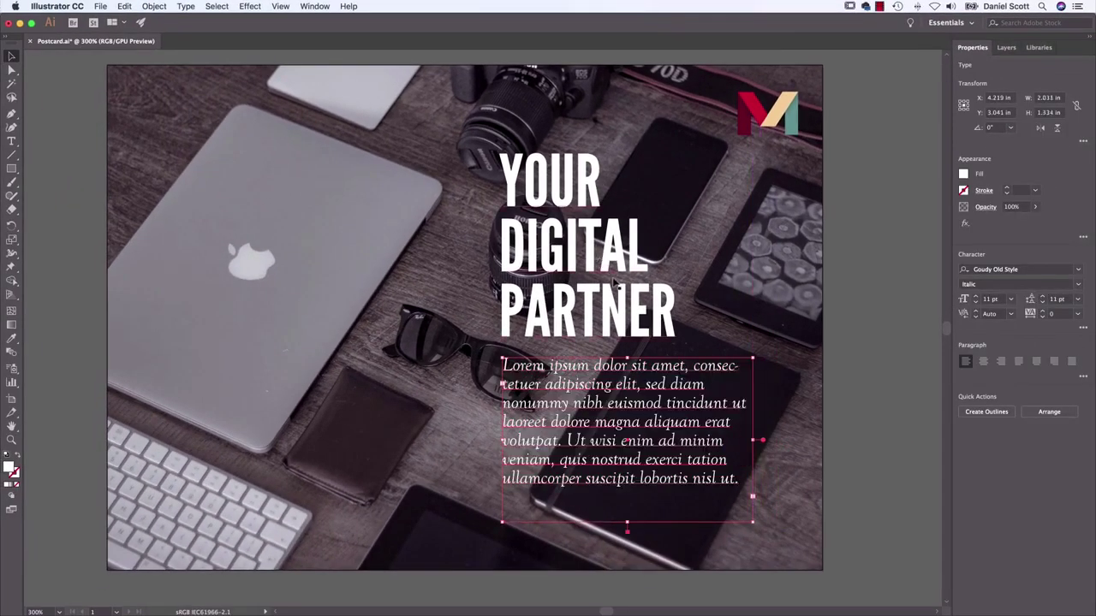
pyautogui.click(844, 283)
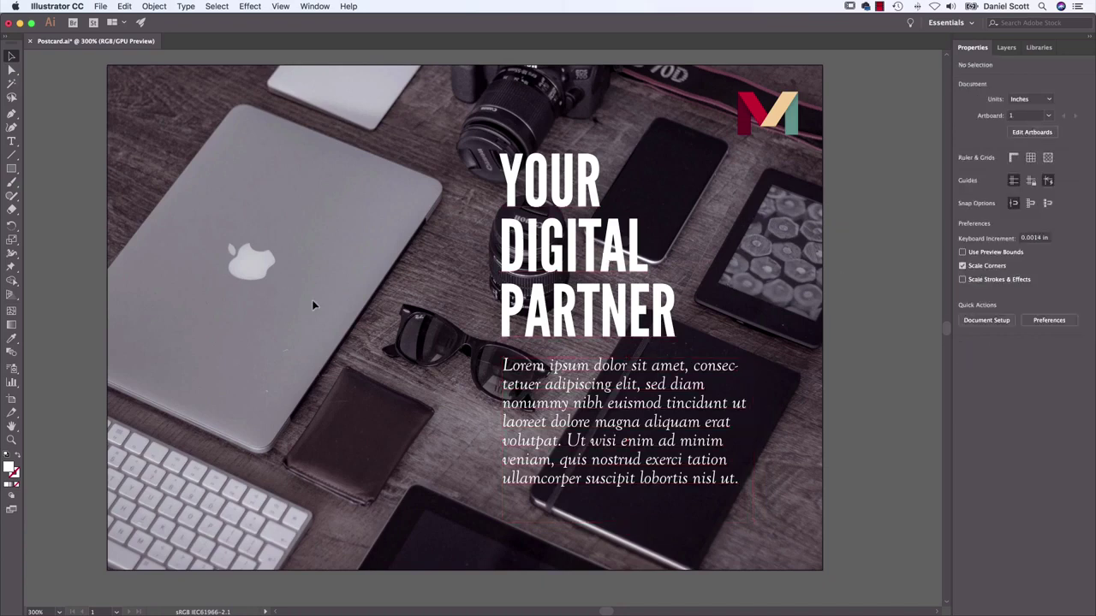
# Draw a rectangle about 2.9 in wide and 4.1 in high over the postcard's right half and fill it with black.
pyautogui.click(11, 169)
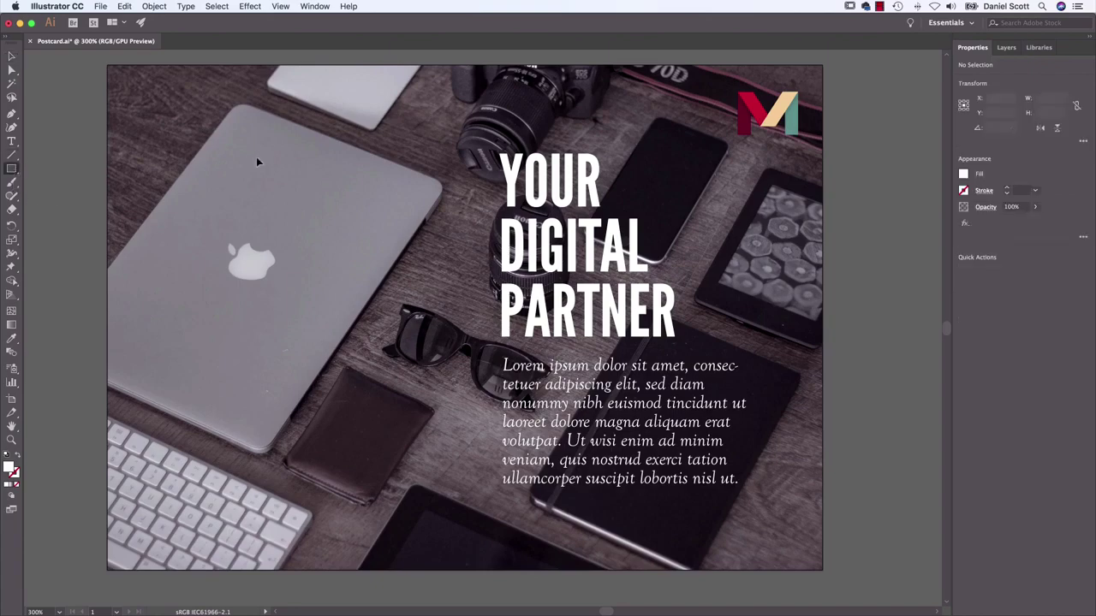
pyautogui.press('super+minus')
pyautogui.moveTo(613, 187); pyautogui.dragTo(316, 610)
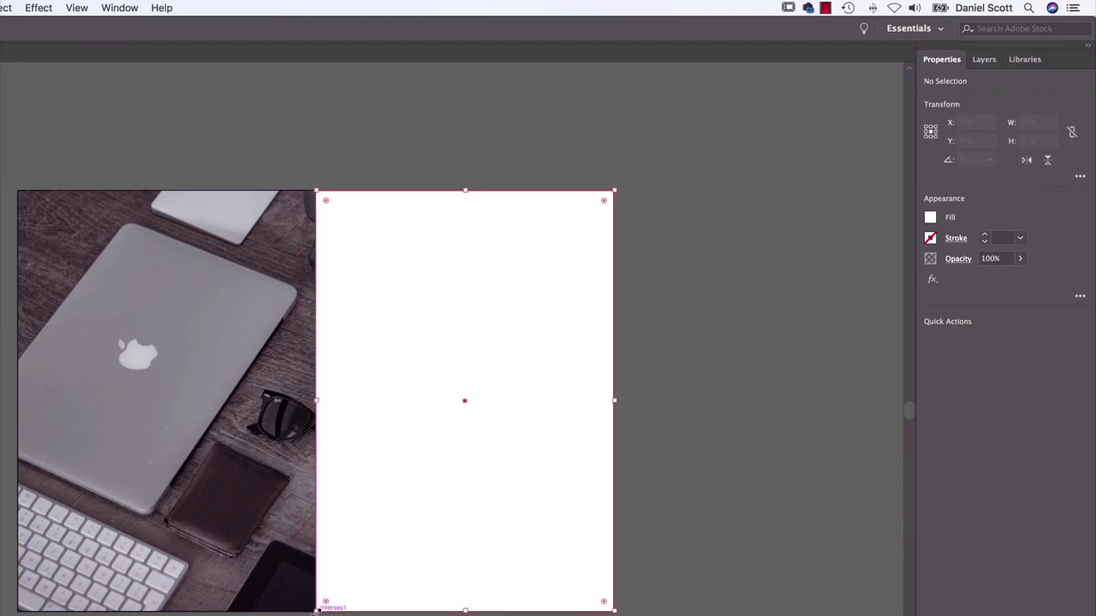
pyautogui.click(930, 219)
pyautogui.click(804, 270)
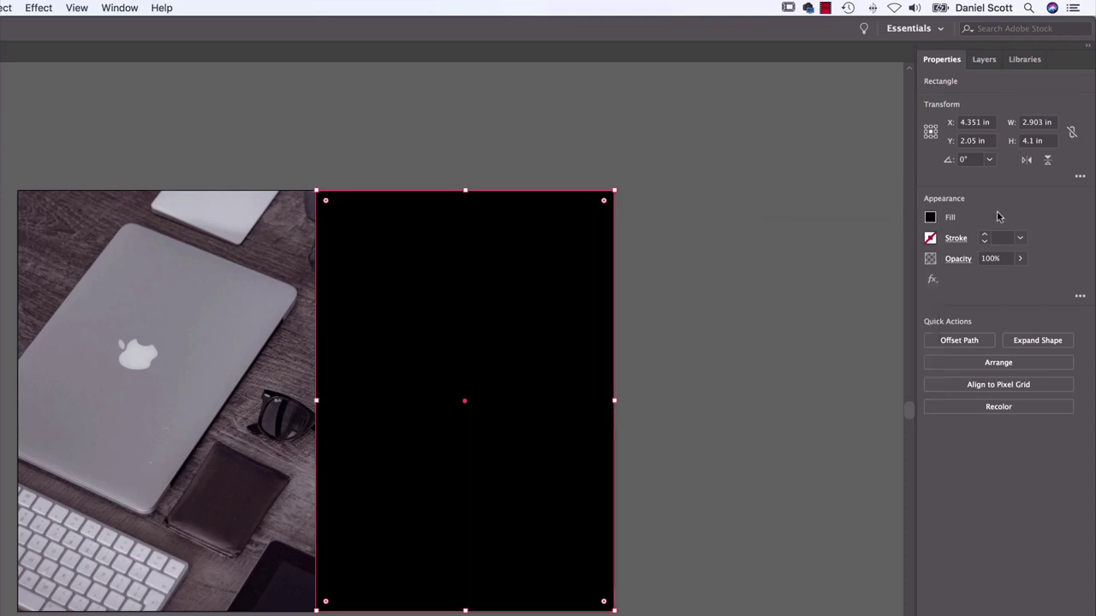
# Set the black rectangle's opacity to 50% and send it behind the heading, paragraph and logo, keeping it above the photo.
pyautogui.moveTo(1018, 262); pyautogui.dragTo(998, 280)
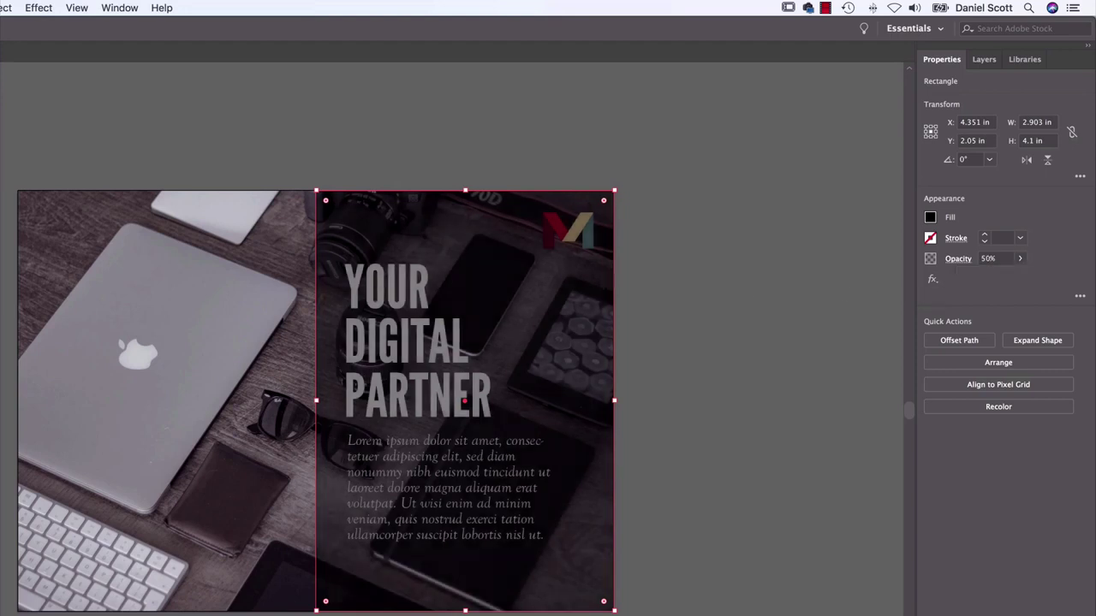
pyautogui.click(1039, 365)
pyautogui.click(1016, 419)
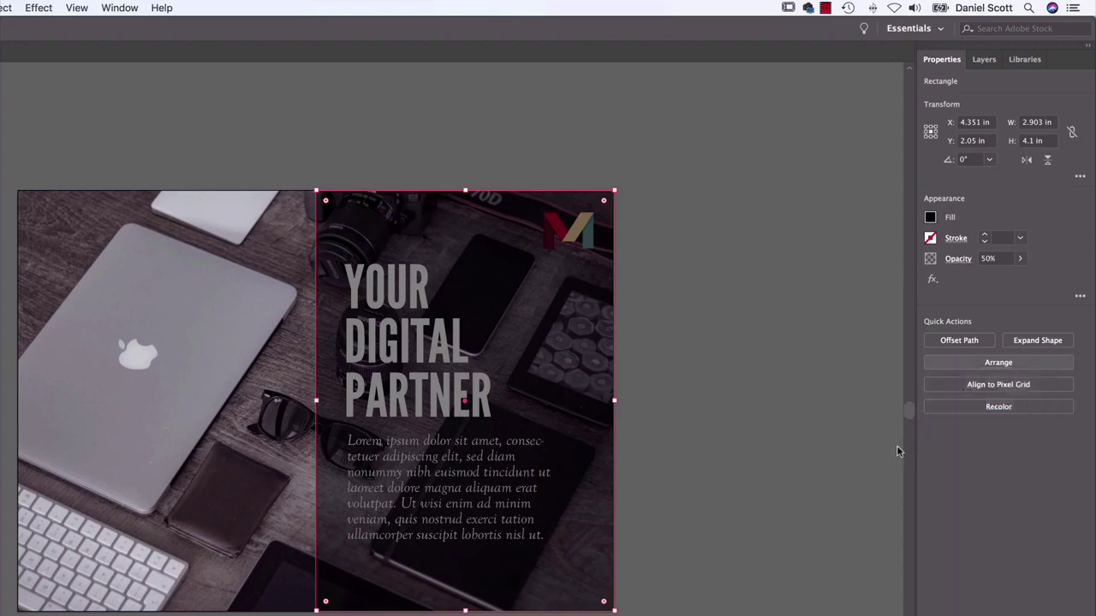
pyautogui.click(784, 461)
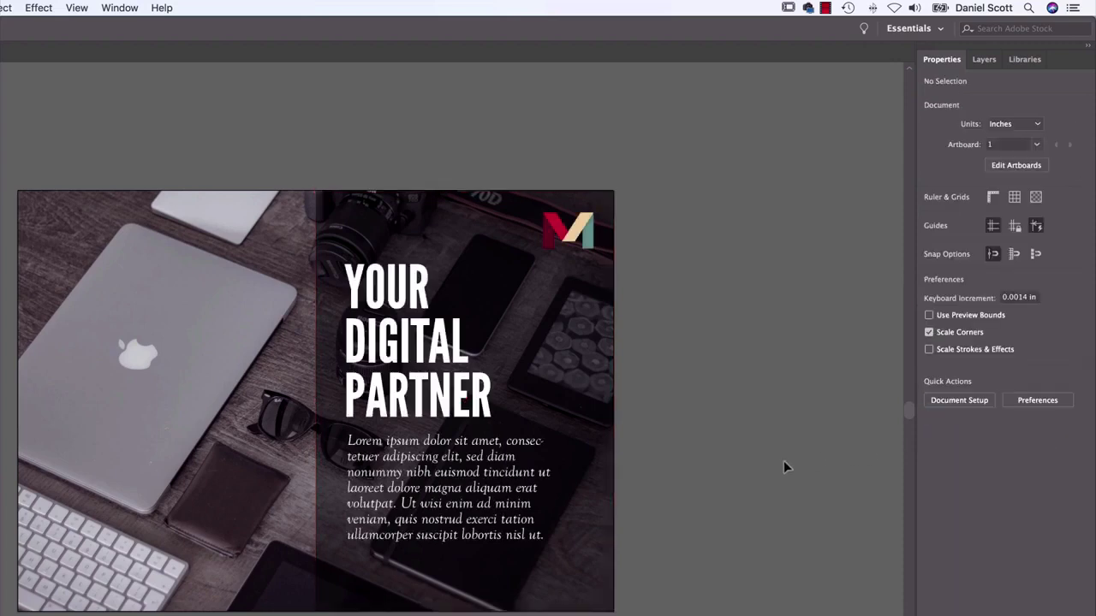
# Move the heading and paragraph together slightly right and down within the darkened half of the postcard.
pyautogui.click(442, 351)
pyautogui.keyDown('shift'); pyautogui.click(441, 451); pyautogui.keyUp('shift')
pyautogui.moveTo(441, 451); pyautogui.dragTo(463, 457)
pyautogui.click(666, 365)
pyautogui.click(561, 452)
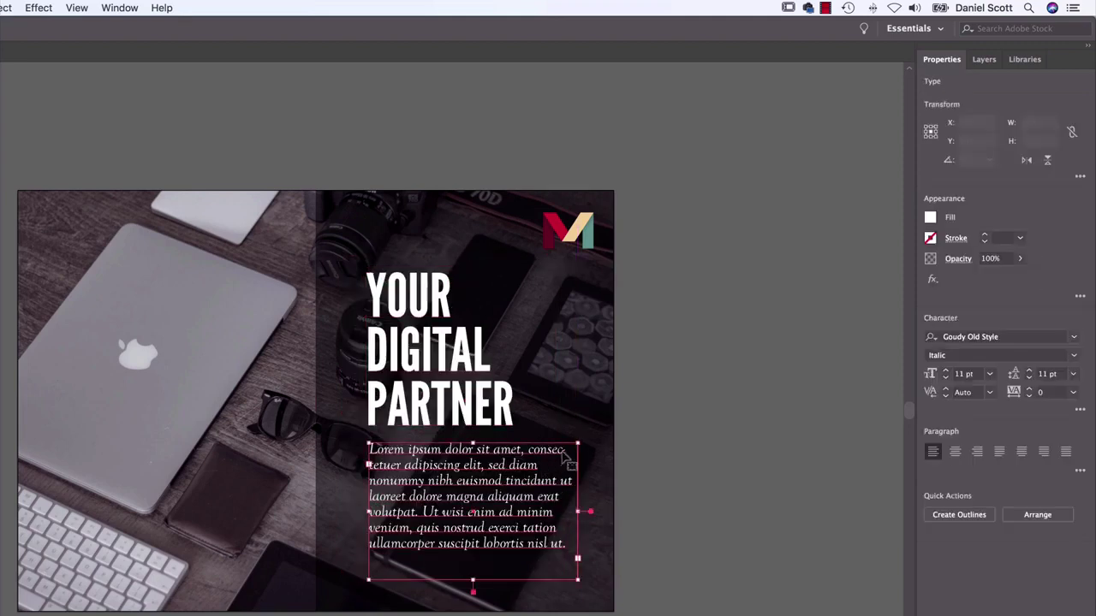
pyautogui.click(690, 345)
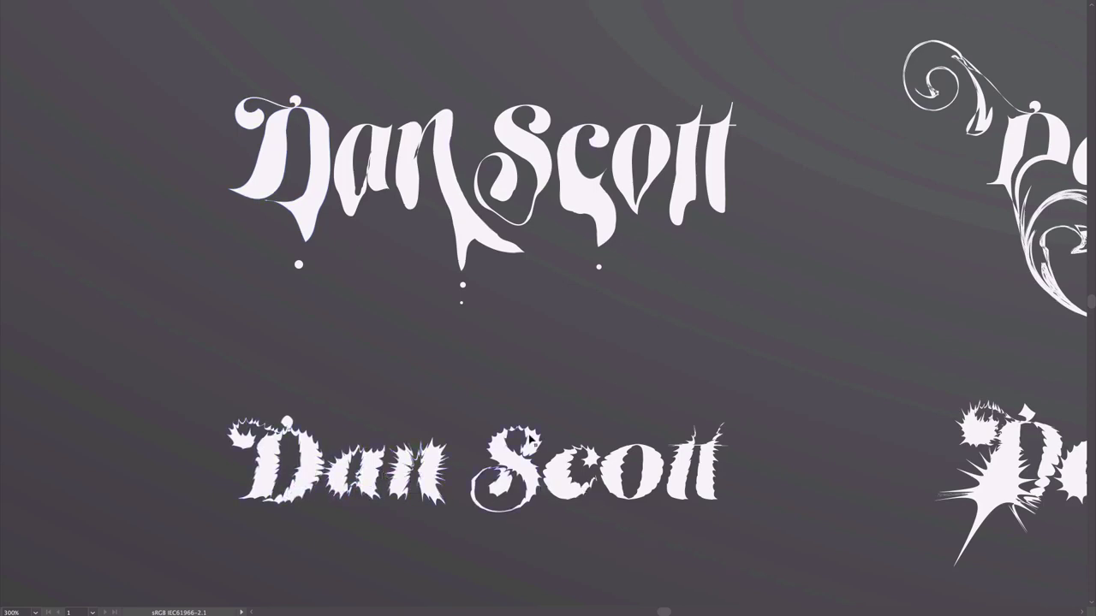
# Examine the liquified lettering samples across the artboard and compare their distortions with the undistorted original.
pyautogui.hscroll(10, 565, 420)
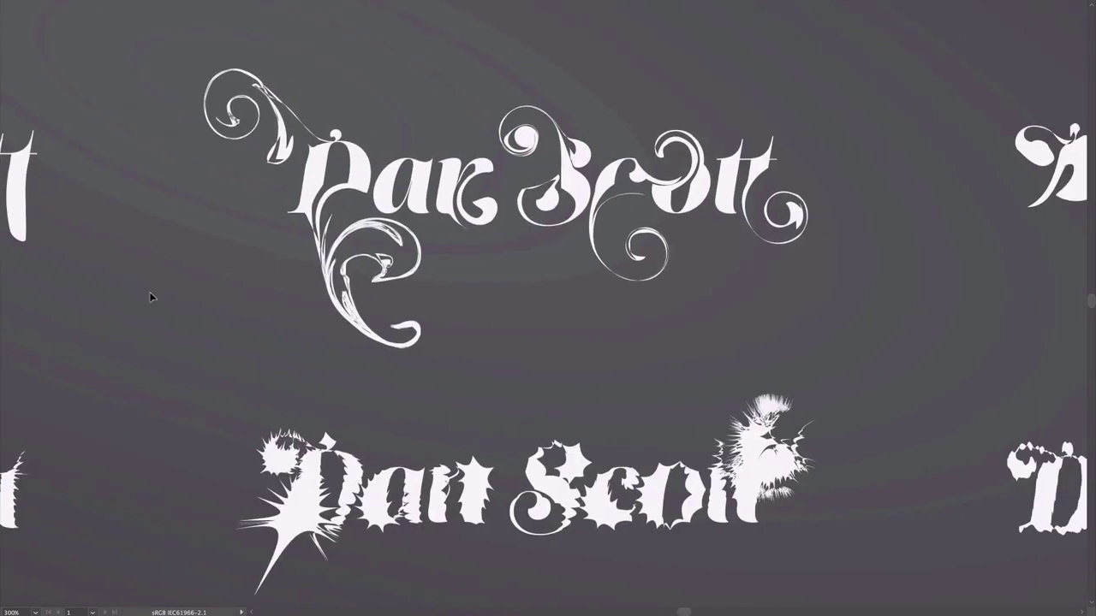
pyautogui.hscroll(11, 702, 384)
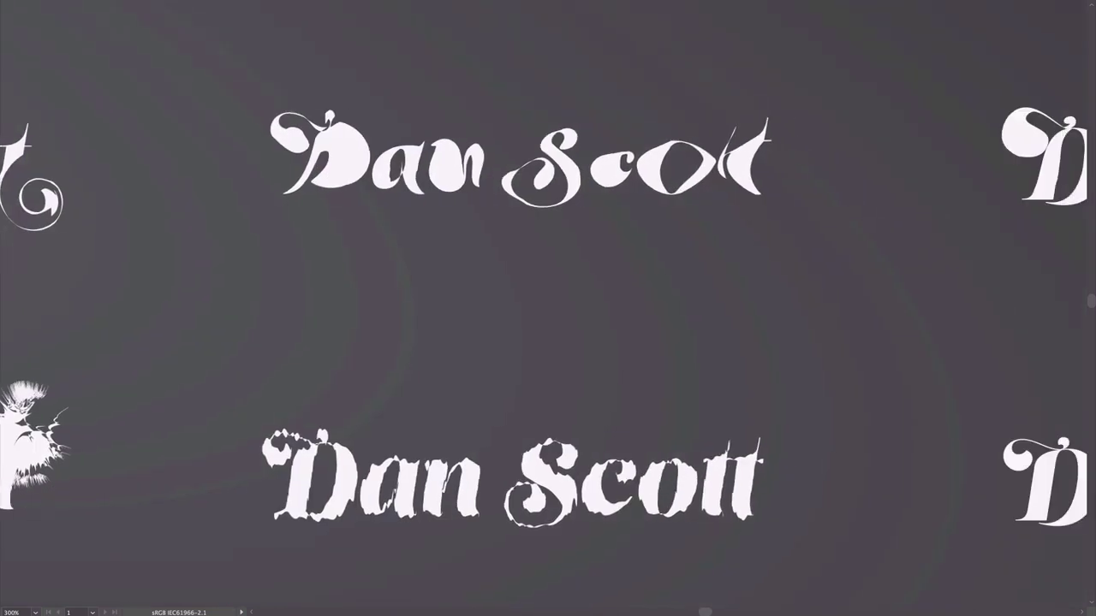
pyautogui.hscroll(5, 859, 196)
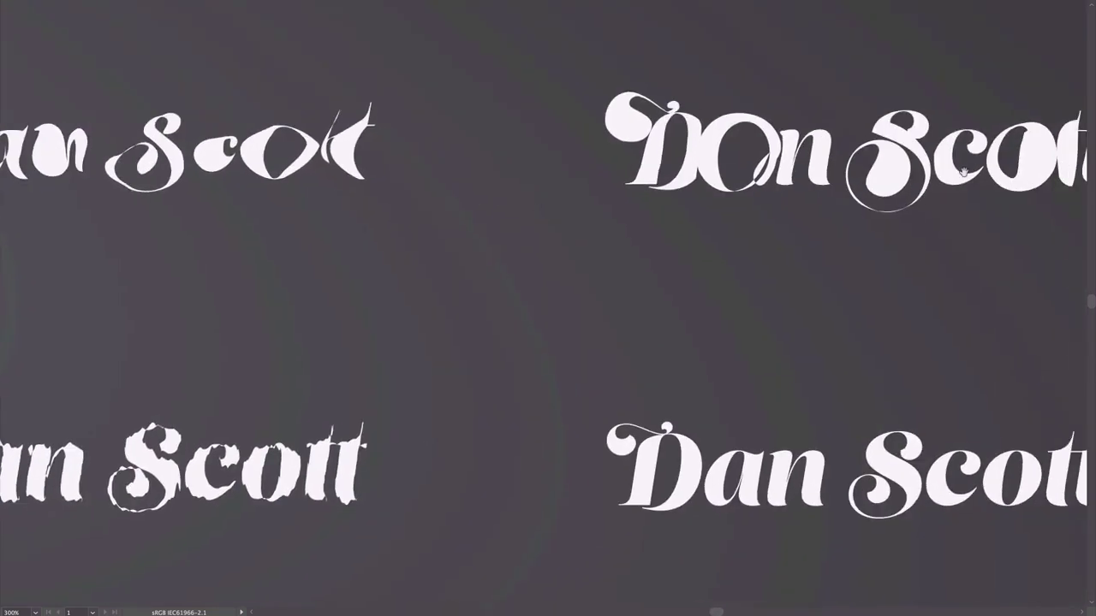
pyautogui.moveTo(595, 237); pyautogui.dragTo(981, 120)
pyautogui.moveTo(966, 245); pyautogui.dragTo(6, 230)
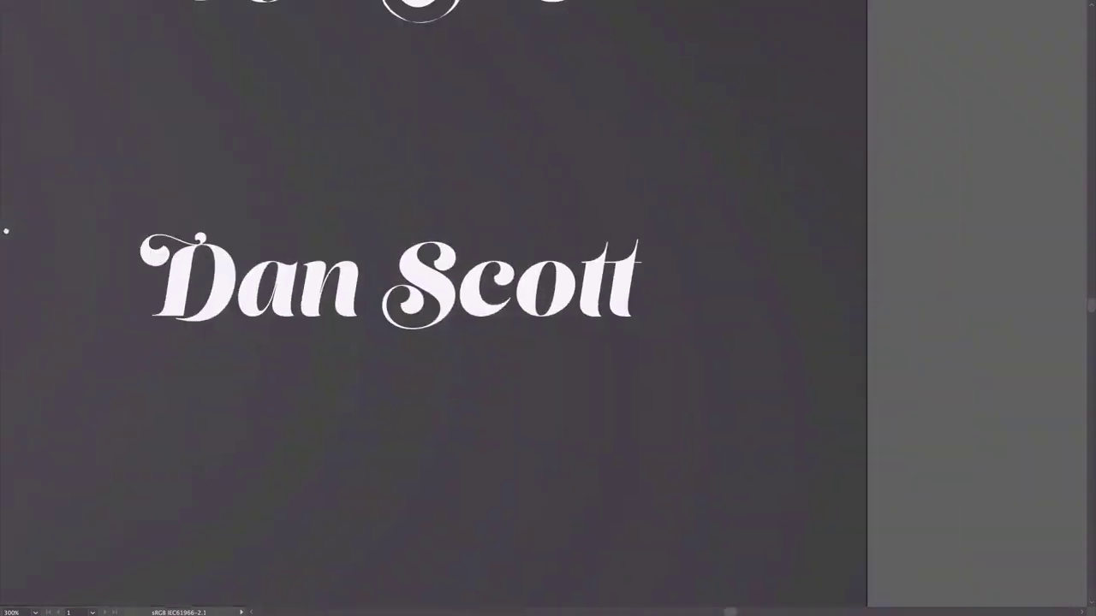
pyautogui.moveTo(287, 249); pyautogui.dragTo(525, 335)
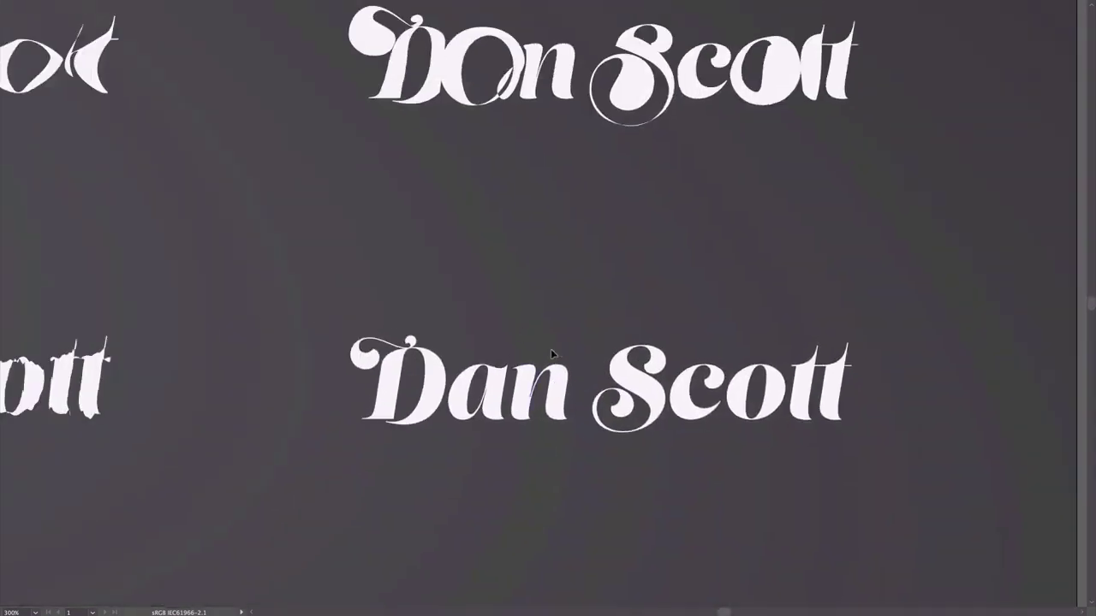
pyautogui.hscroll(-10, 362, 223)
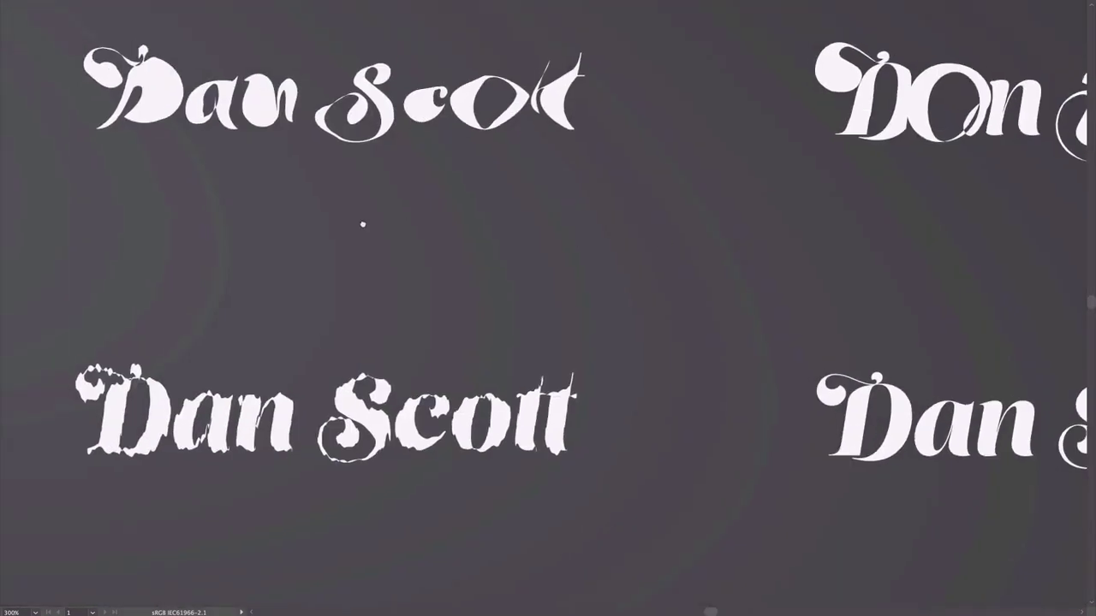
pyautogui.hscroll(-6, 395, 279)
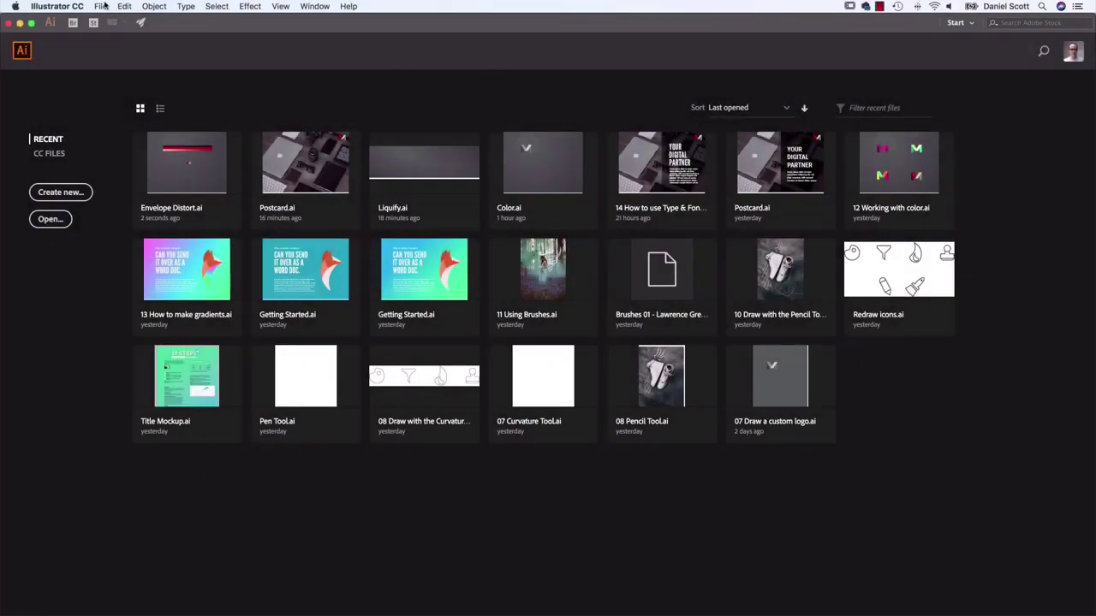
# Open Liquify.ai from the exercise files folder and close the floating Gradient panel.
pyautogui.click(102, 6)
pyautogui.click(114, 41)
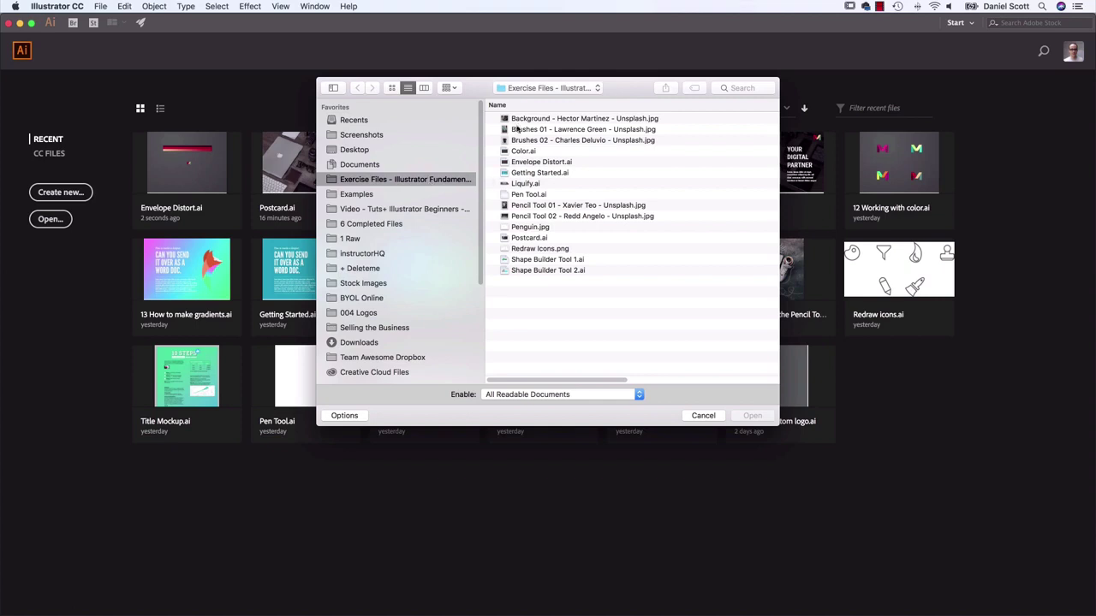
pyautogui.click(528, 184)
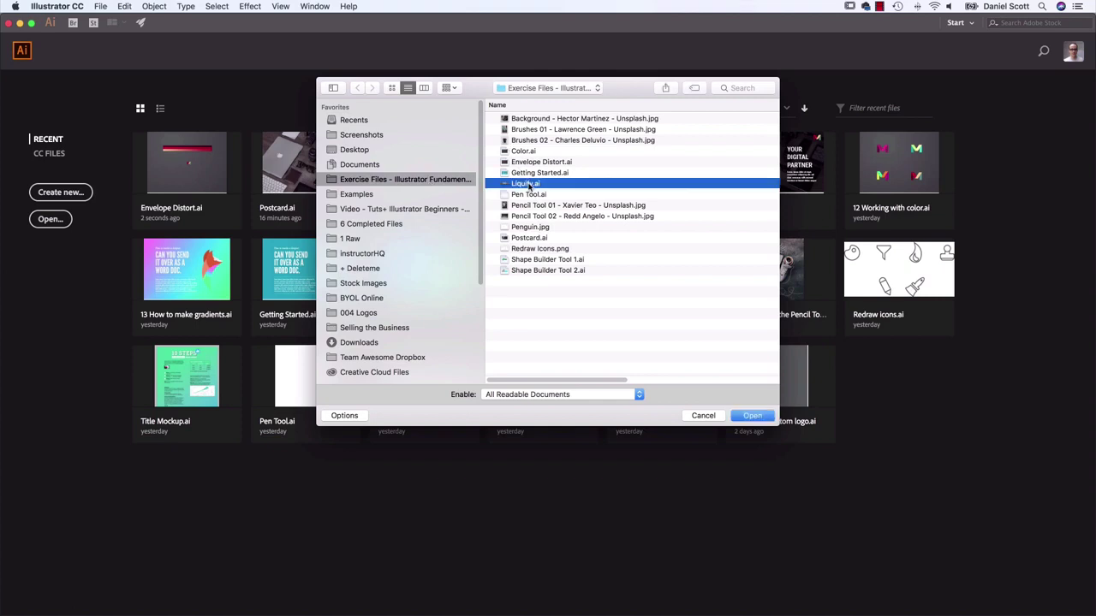
pyautogui.click(769, 417)
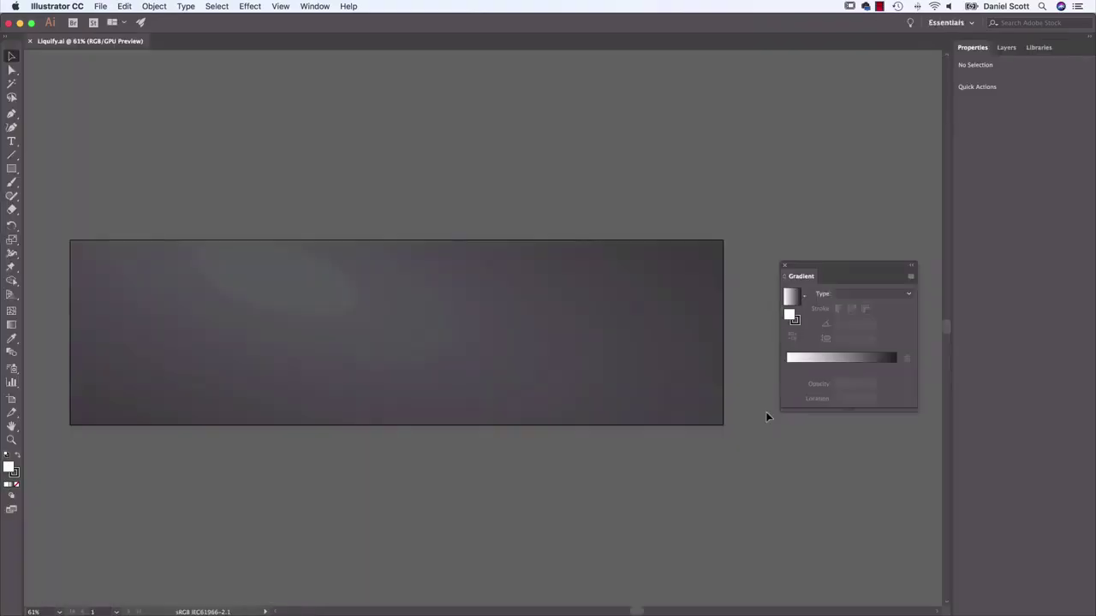
pyautogui.click(783, 266)
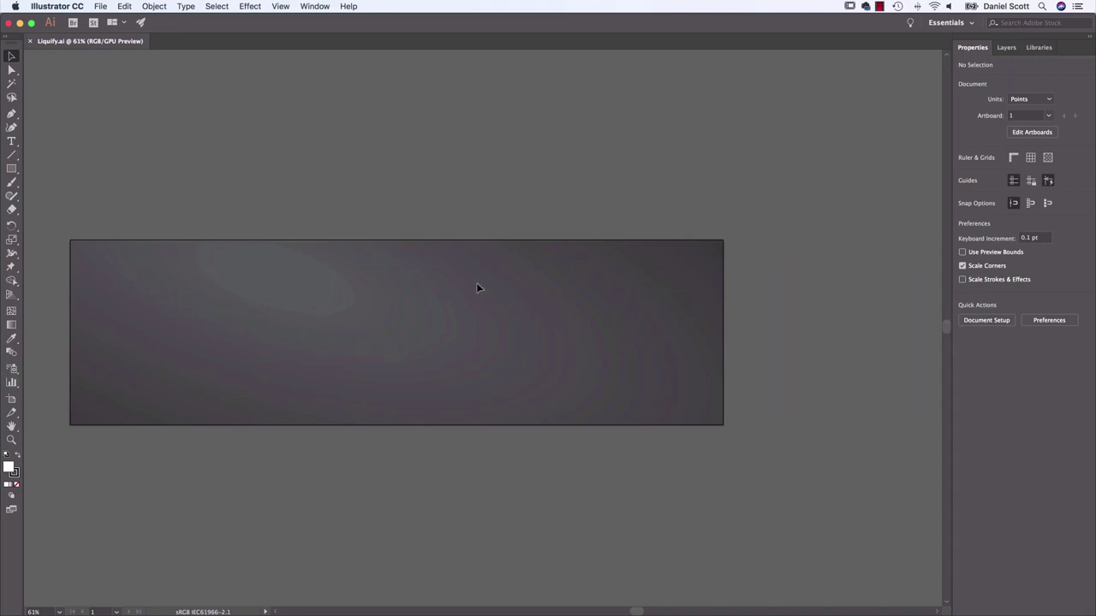
# Add a line of point text with the person's full name near the artboard's upper left and select it as an object.
pyautogui.moveTo(321, 247); pyautogui.dragTo(442, 255)
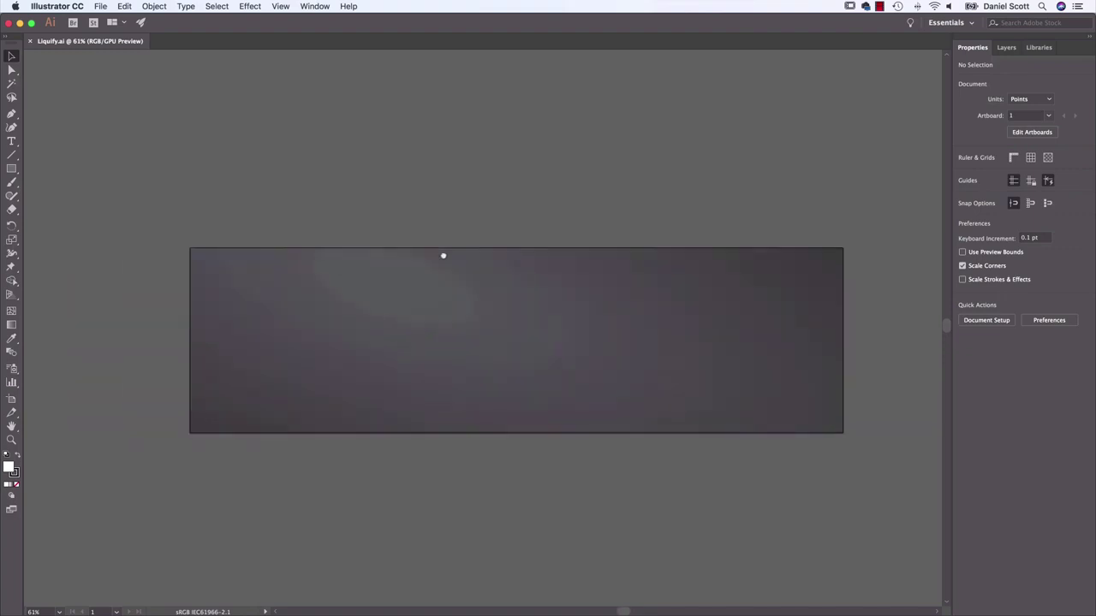
pyautogui.press('super+equal')
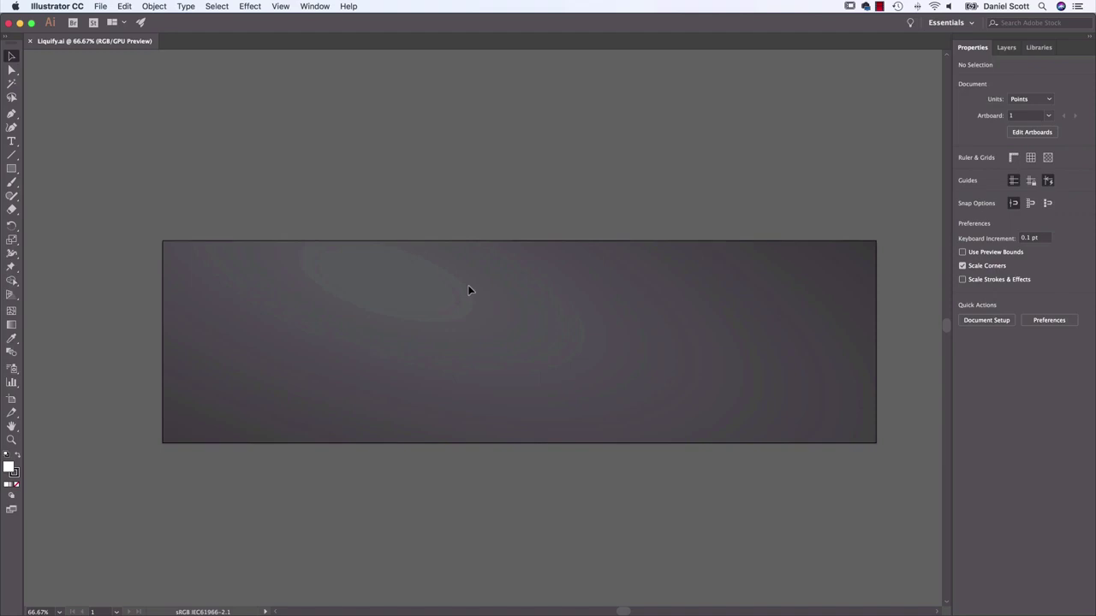
pyautogui.press('super+equal')
pyautogui.moveTo(443, 272); pyautogui.dragTo(724, 259)
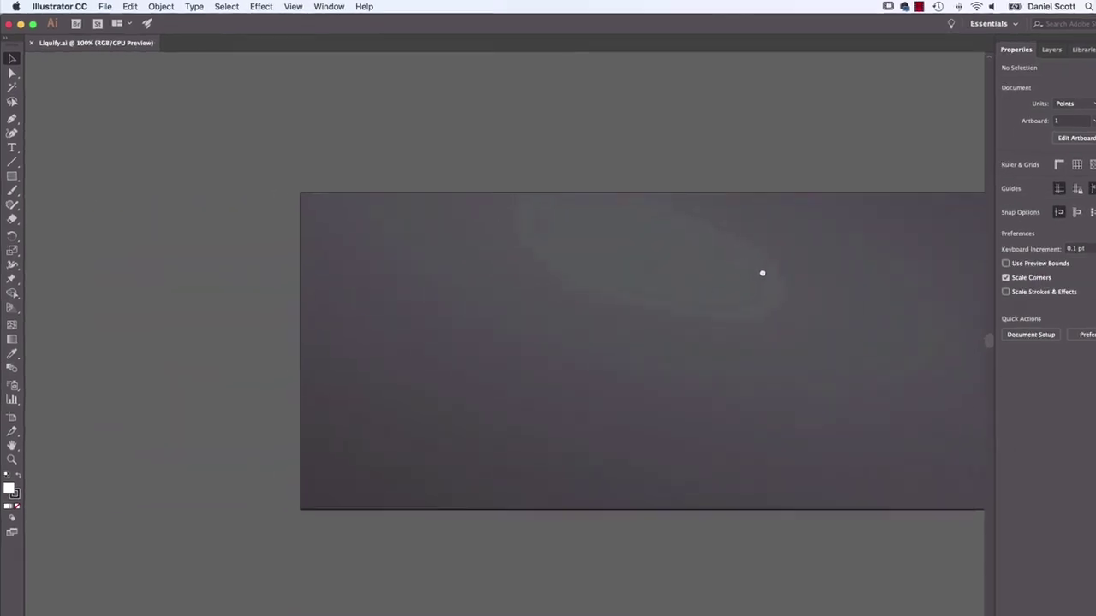
pyautogui.press('t')
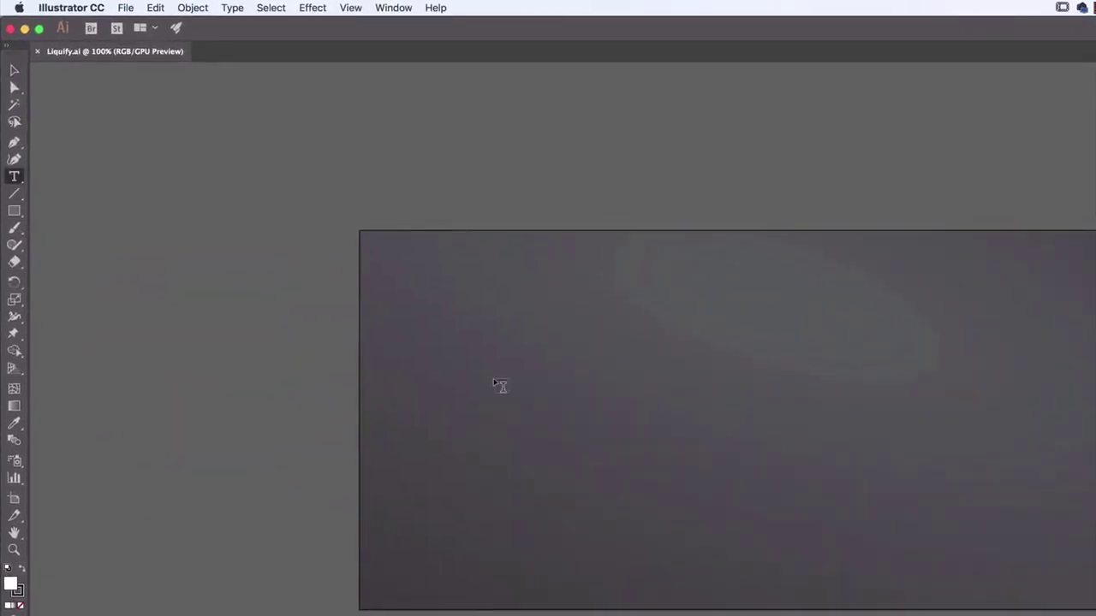
pyautogui.click(482, 319)
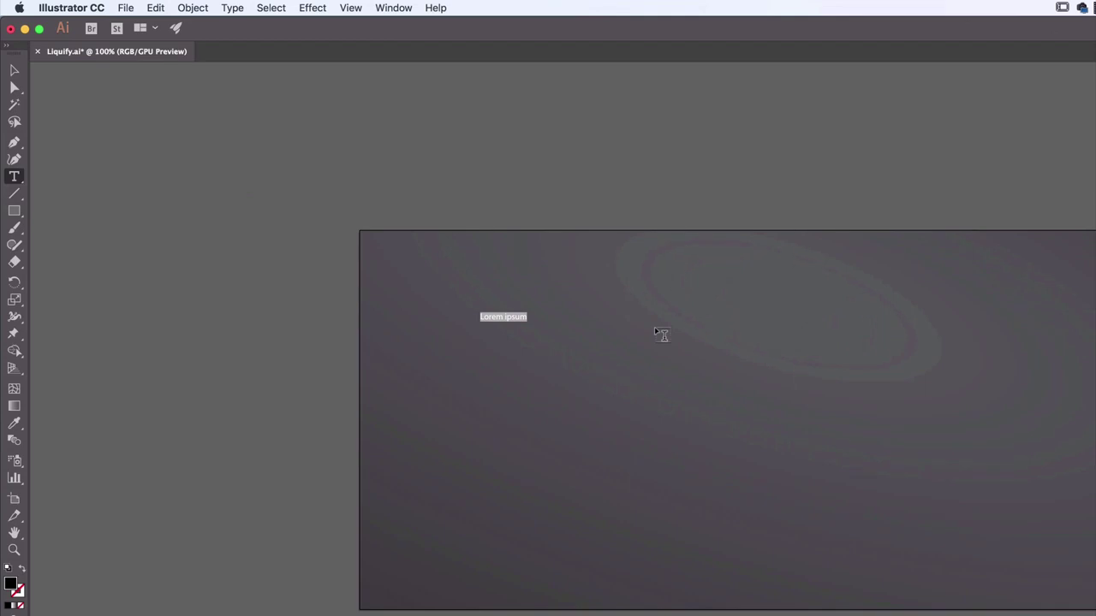
pyautogui.write('Dan Scott')
pyautogui.click(13, 70)
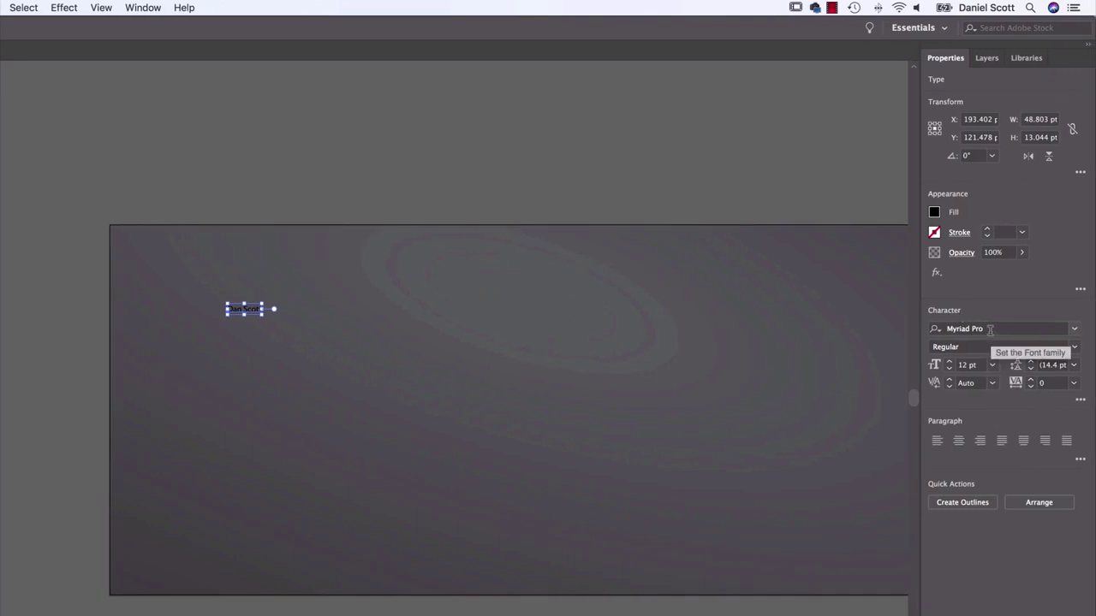
# Set the name text's font family to Lust Script.
pyautogui.click(990, 330)
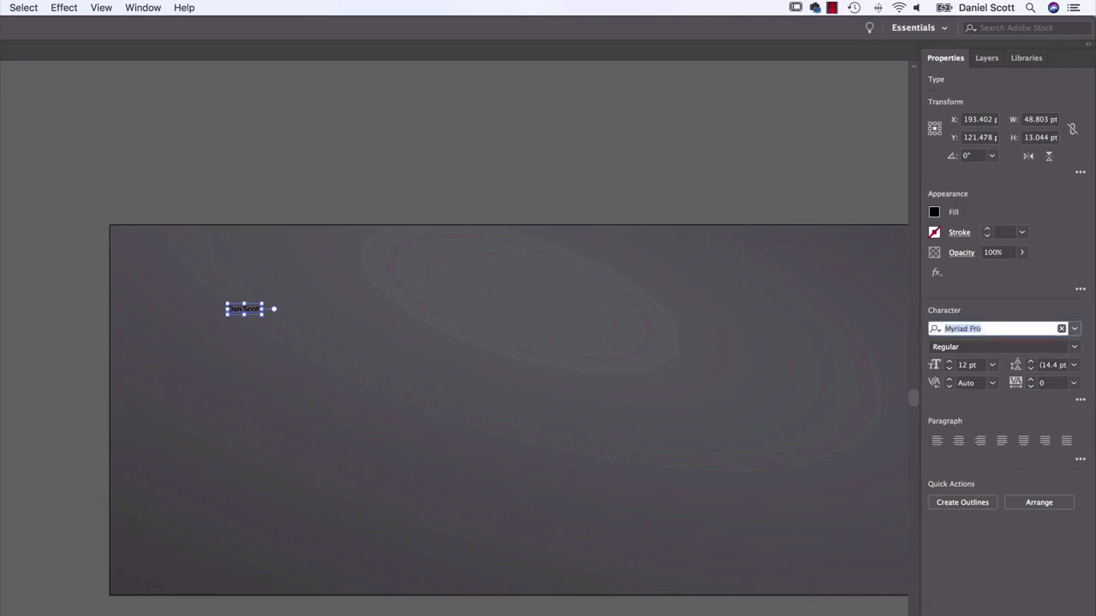
pyautogui.write('lust')
pyautogui.press('Down')
pyautogui.press('Down')
pyautogui.press('Down')
pyautogui.press('Down')
pyautogui.press('Down')
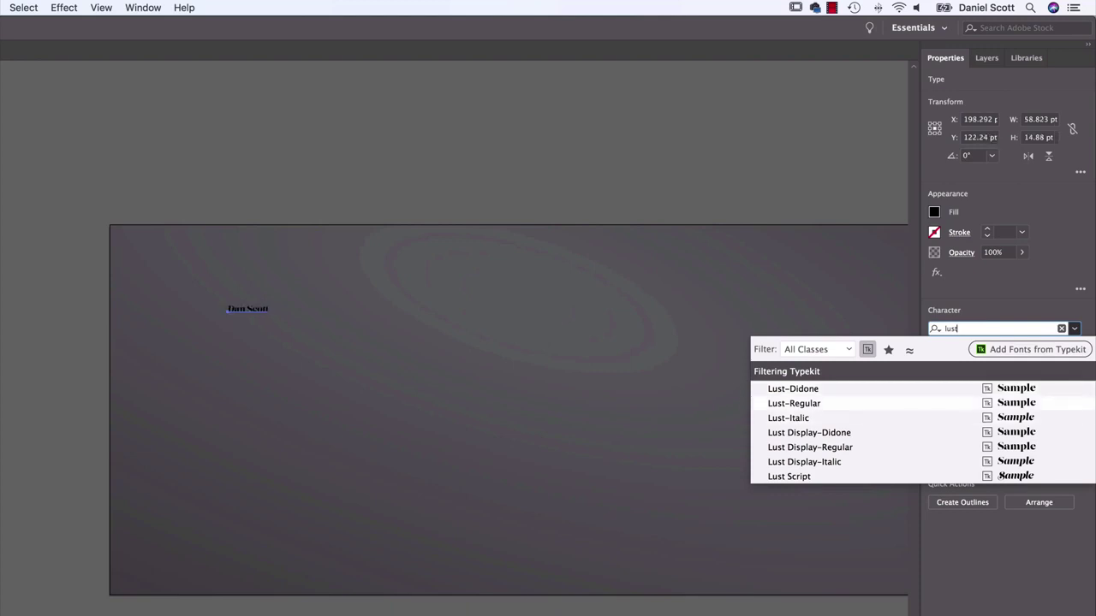
pyautogui.press('Down')
pyautogui.press('Return')
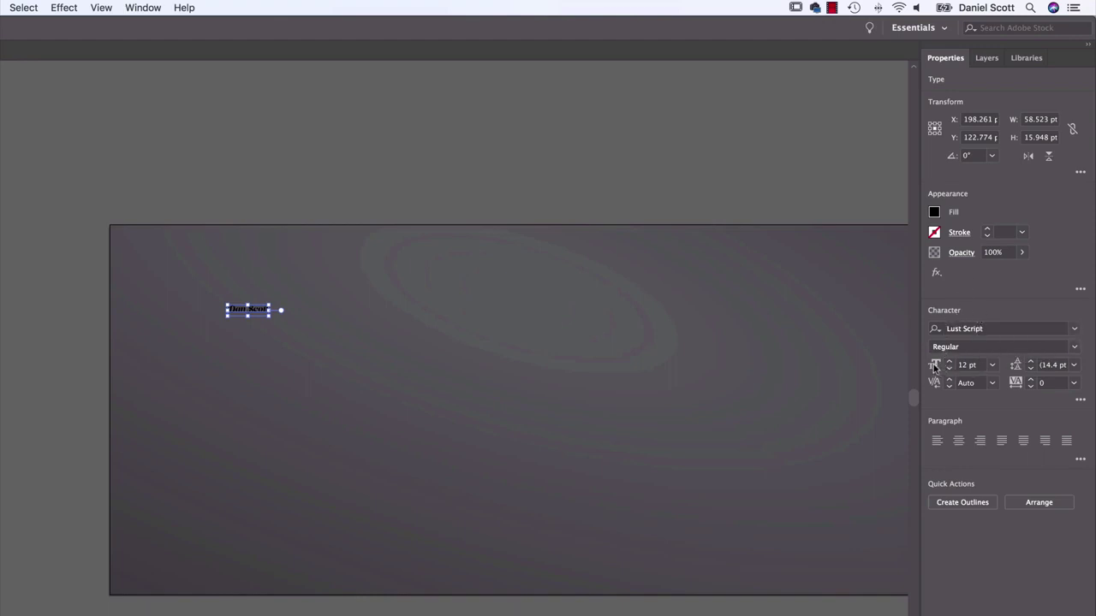
# Enlarge the name text to 60 pt and fill it with the lightest swatch of the grey group.
pyautogui.click(992, 366)
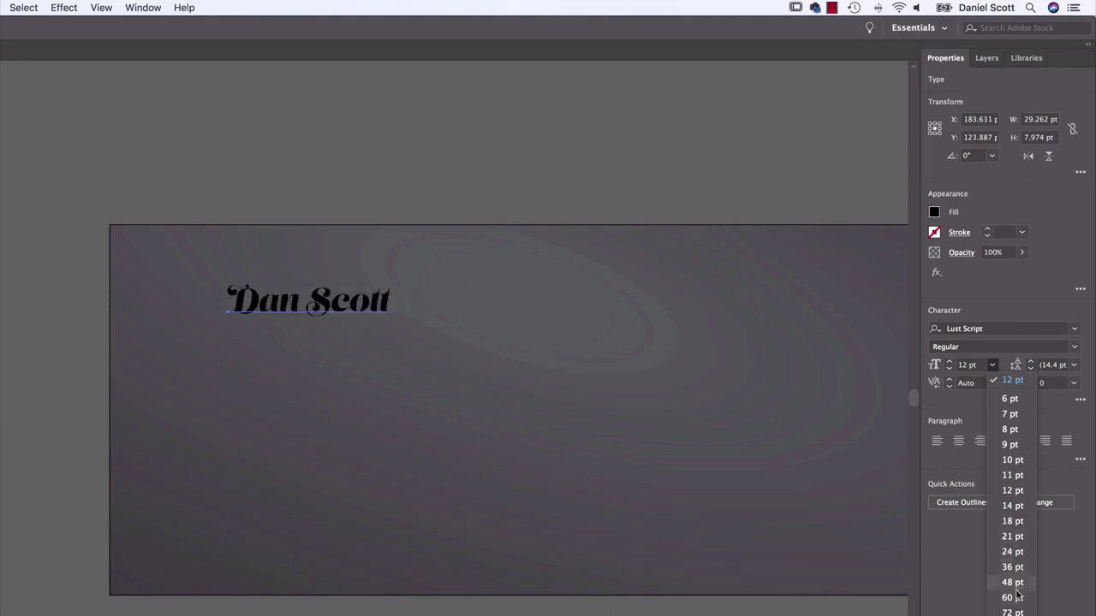
pyautogui.click(1012, 598)
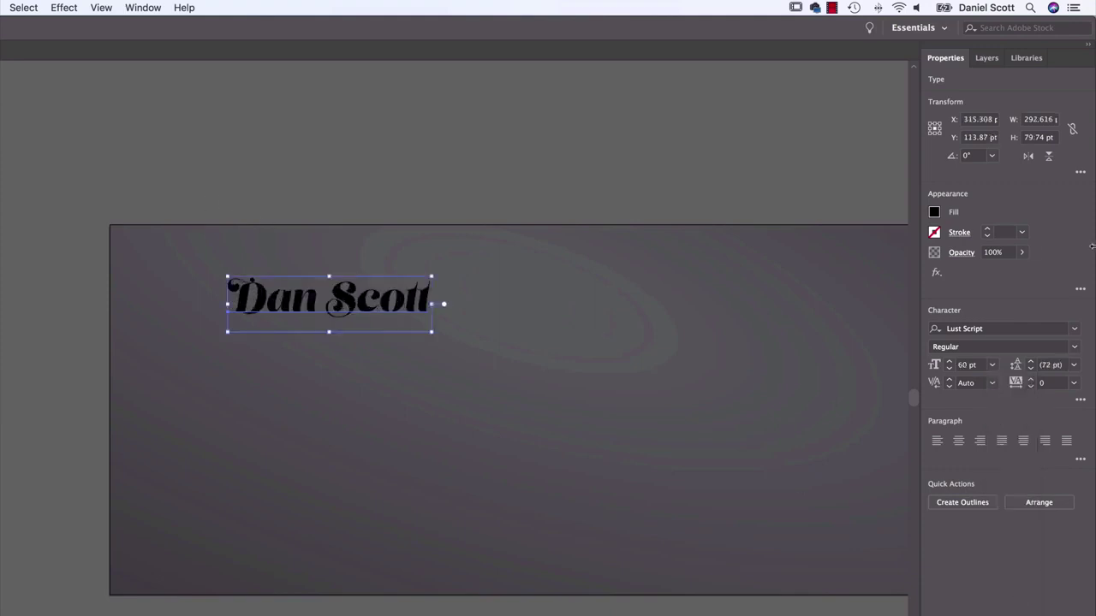
pyautogui.click(935, 212)
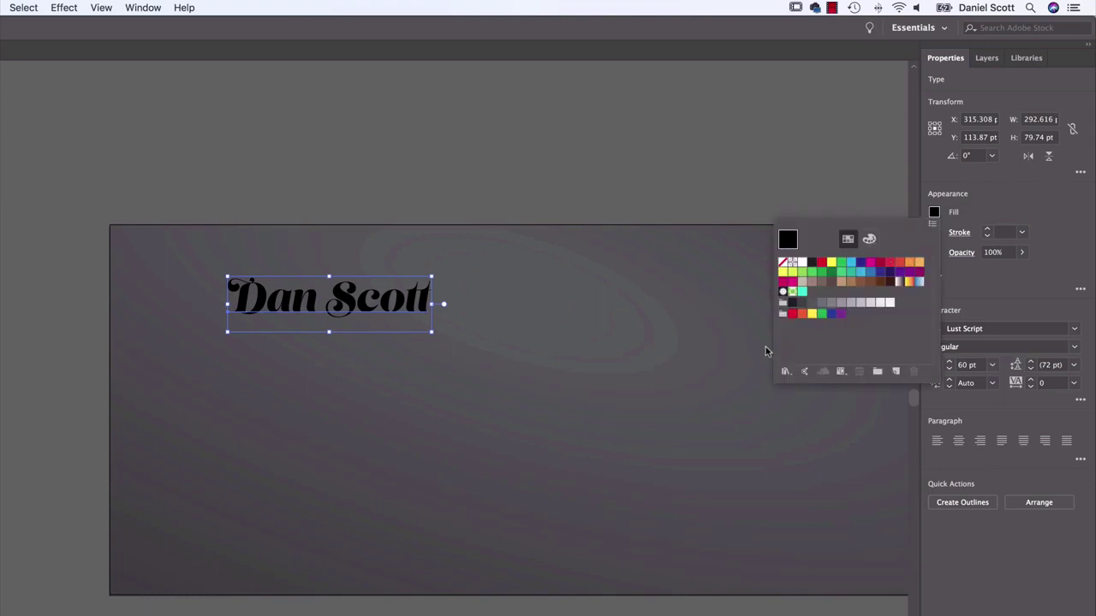
pyautogui.click(890, 302)
pyautogui.press('Escape')
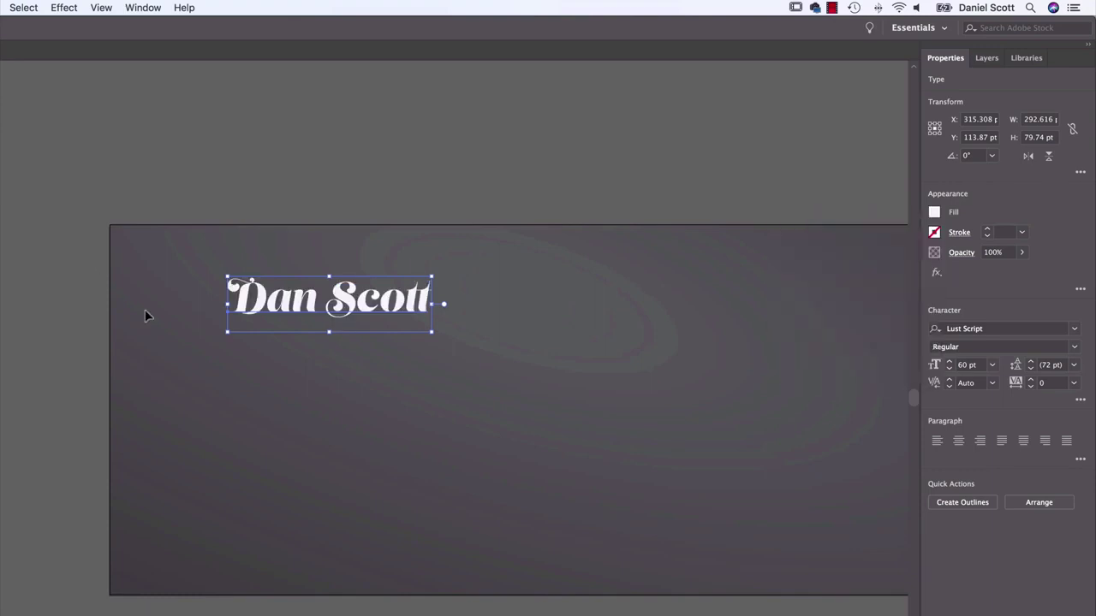
pyautogui.click(147, 314)
# Move the name text slightly down and right, to about X 332 pt and Y 158 pt.
pyautogui.moveTo(361, 312); pyautogui.dragTo(357, 347)
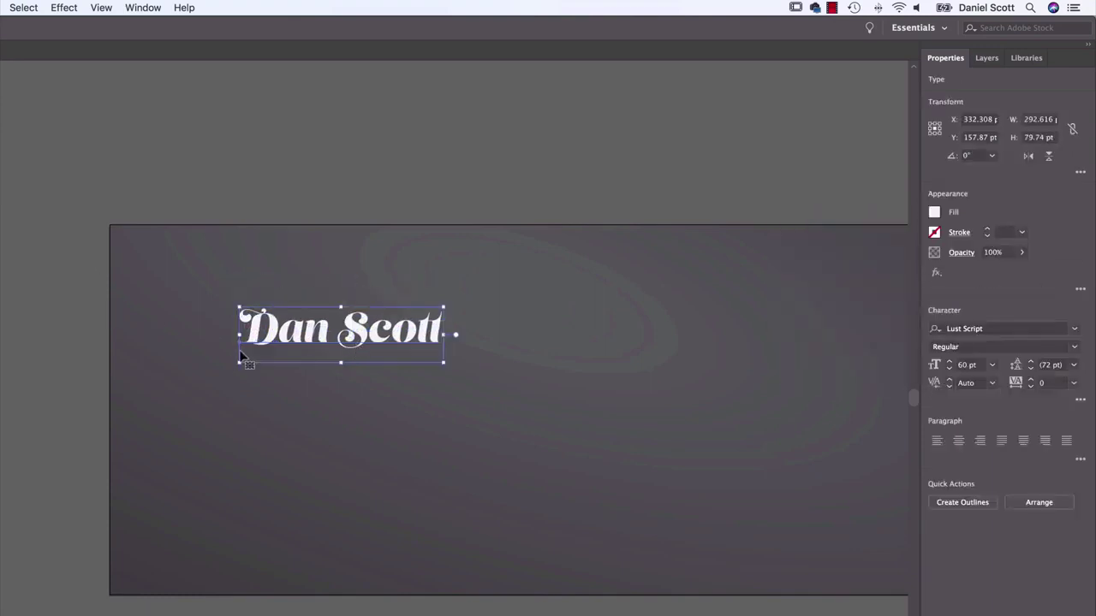
pyautogui.moveTo(485, 337); pyautogui.dragTo(393, 301)
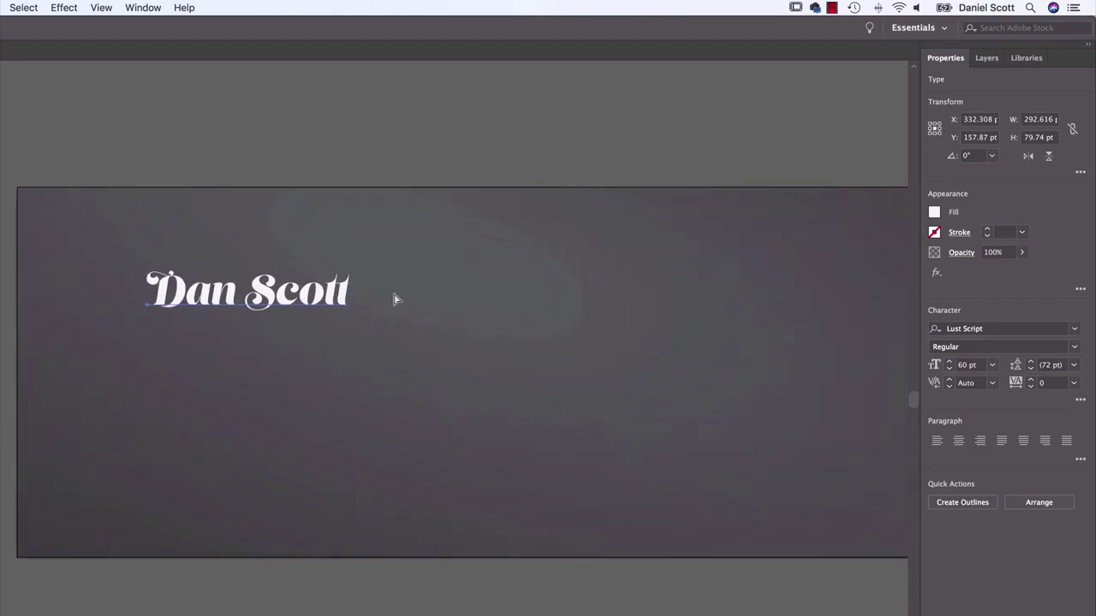
pyautogui.scroll(-3, 395, 299)
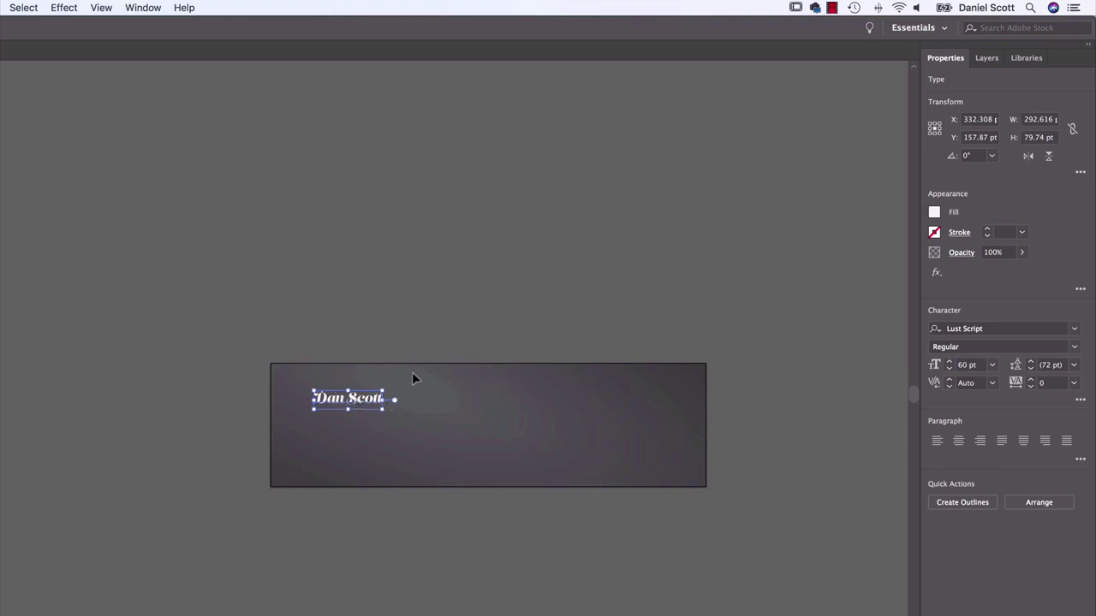
# Move the name text horizontally a little to the left, to about X 305 pt.
pyautogui.moveTo(387, 398); pyautogui.dragTo(381, 398)
pyautogui.press('super+h')
pyautogui.press('super+h')
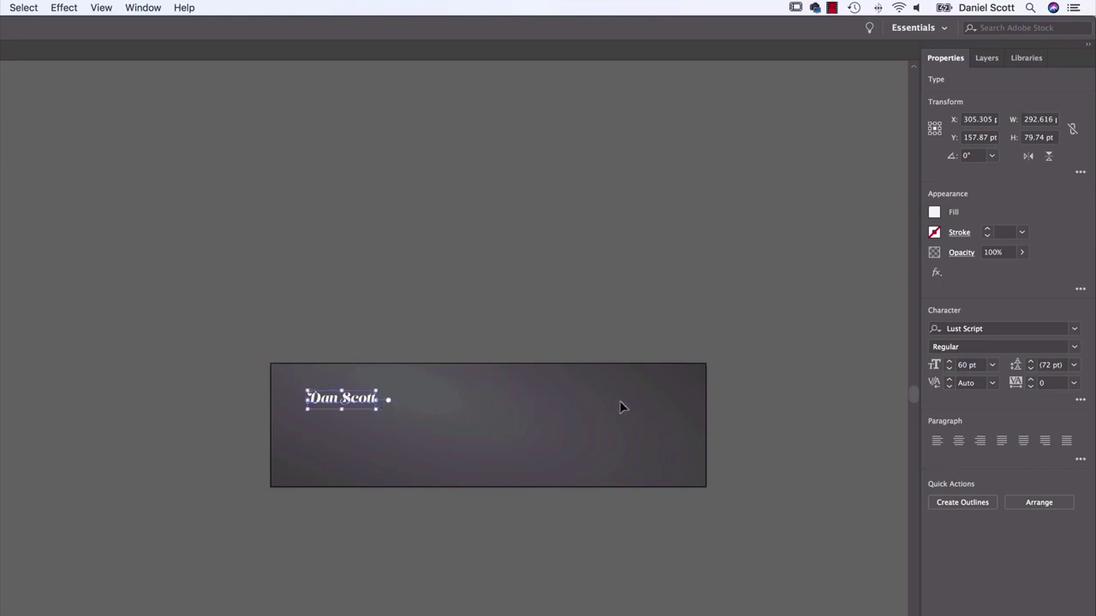
pyautogui.press('super+equal')
pyautogui.press('super+equal')
pyautogui.press('super+equal')
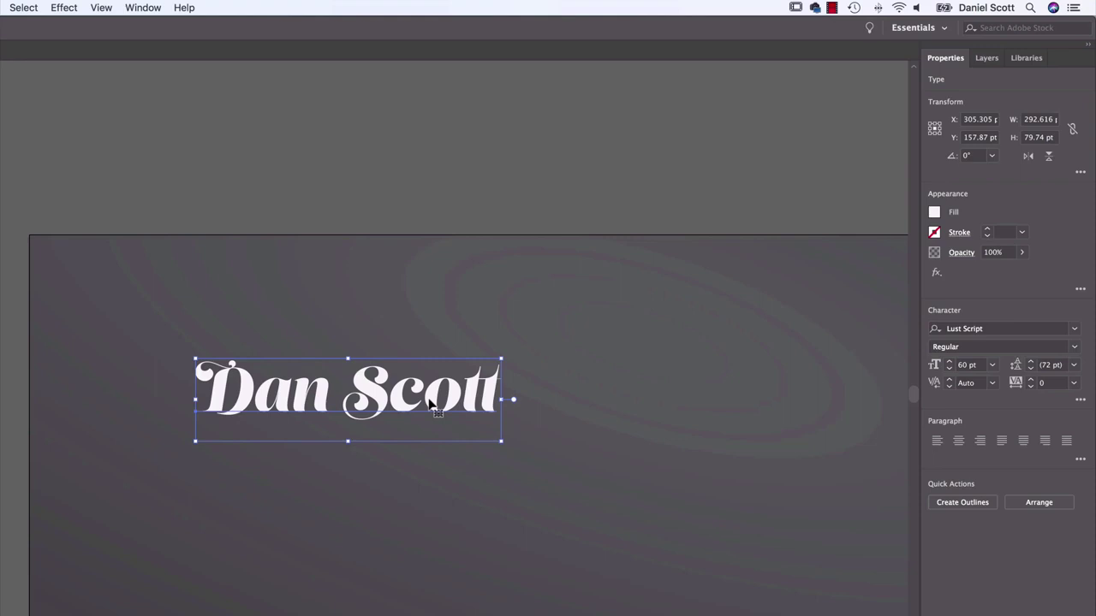
pyautogui.press('super+shift+b')
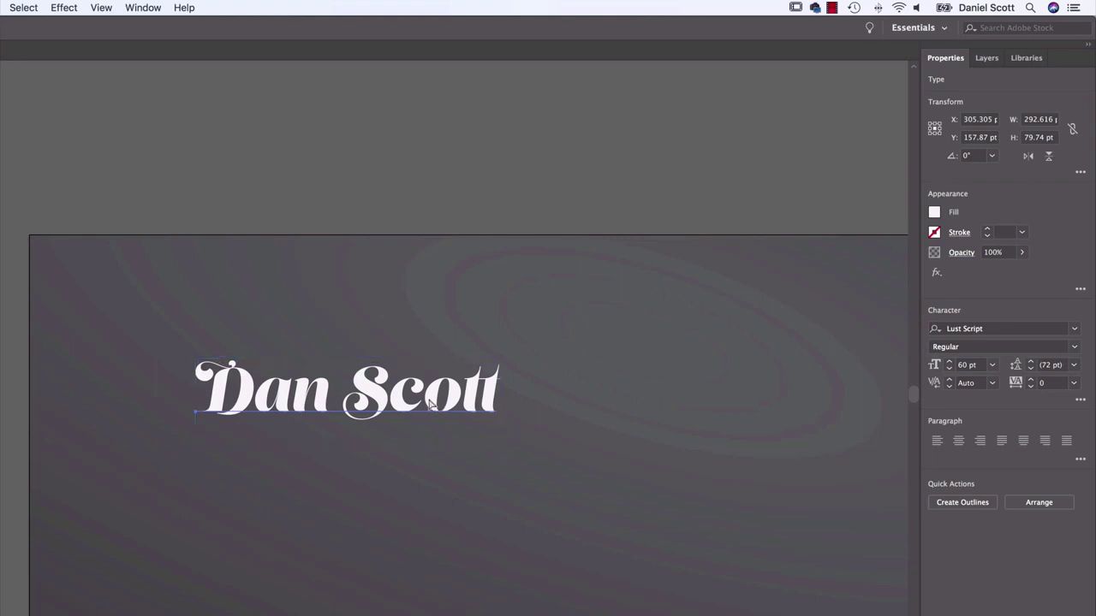
pyautogui.press('super+shift+b')
# Place a duplicate of the editable name text outside the artboard, above its upper-left corner, at about X -23 pt and Y -118 pt.
pyautogui.moveTo(457, 416); pyautogui.dragTo(137, 85)
pyautogui.click(323, 282)
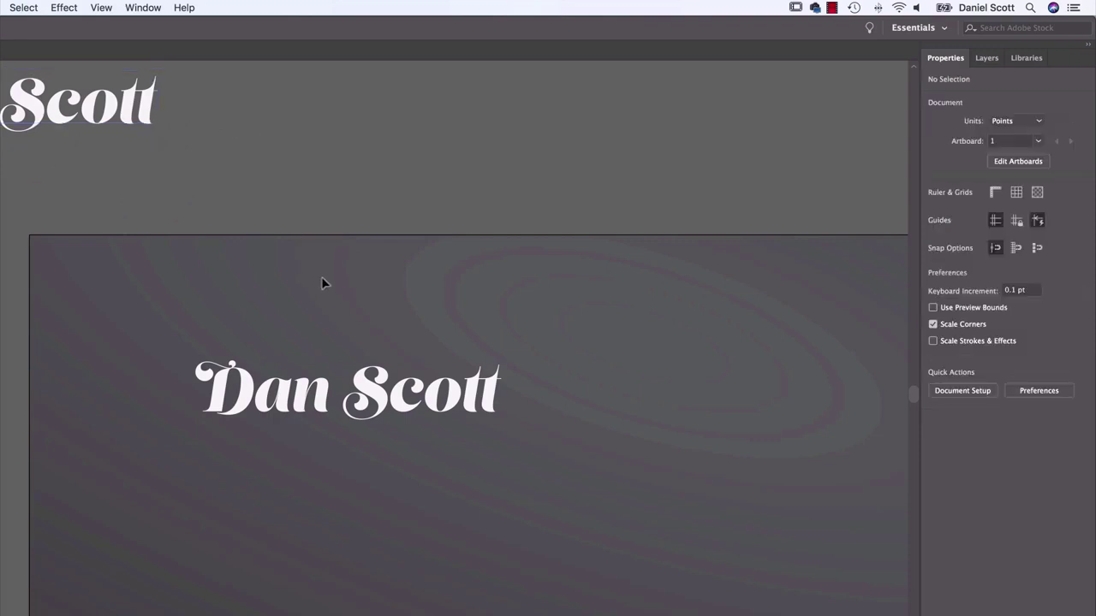
pyautogui.click(376, 408)
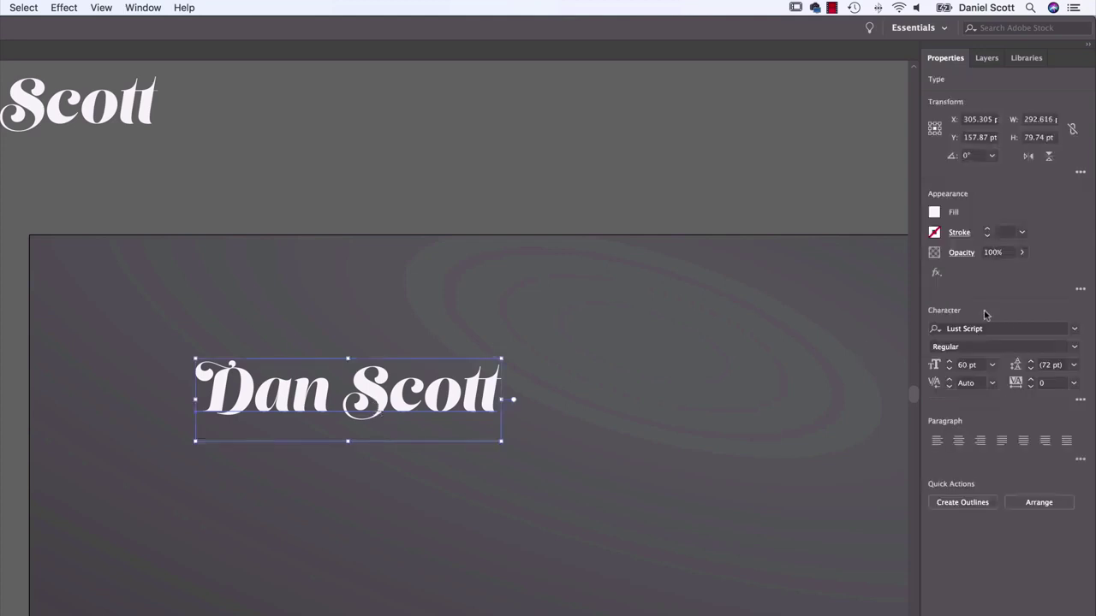
pyautogui.click(86, 119)
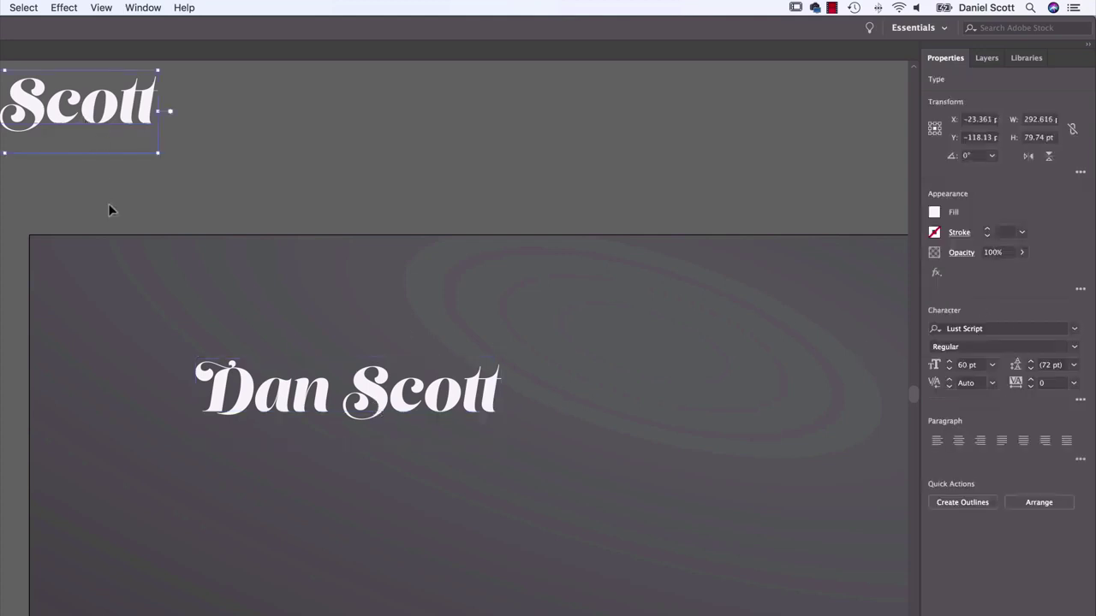
# Convert the name text on the artboard to outlines, keeping the duplicate outside the artboard as editable type.
pyautogui.click(375, 400)
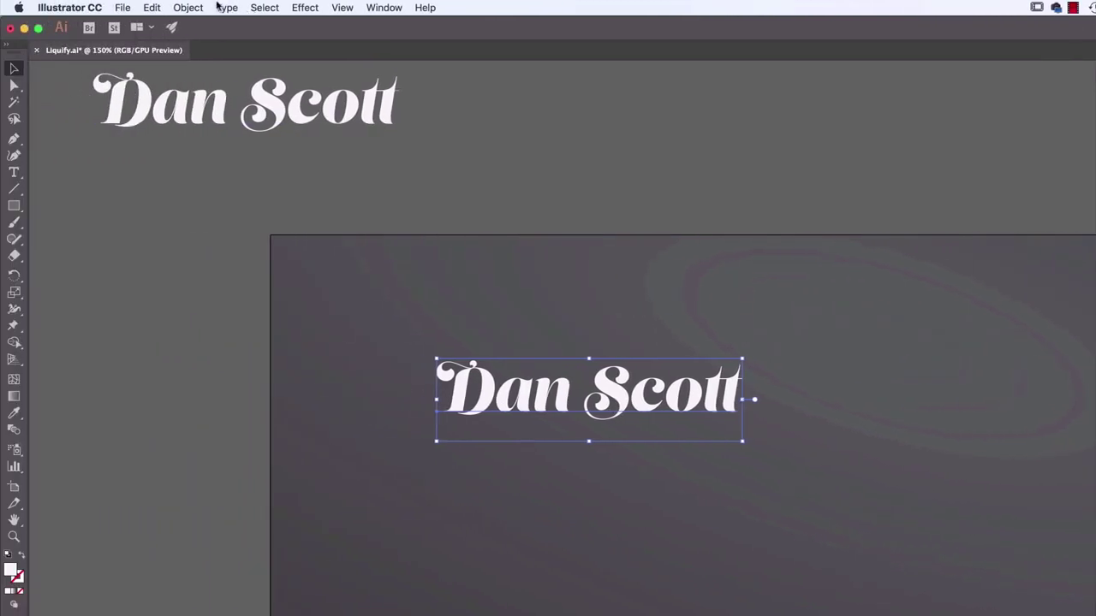
pyautogui.click(228, 7)
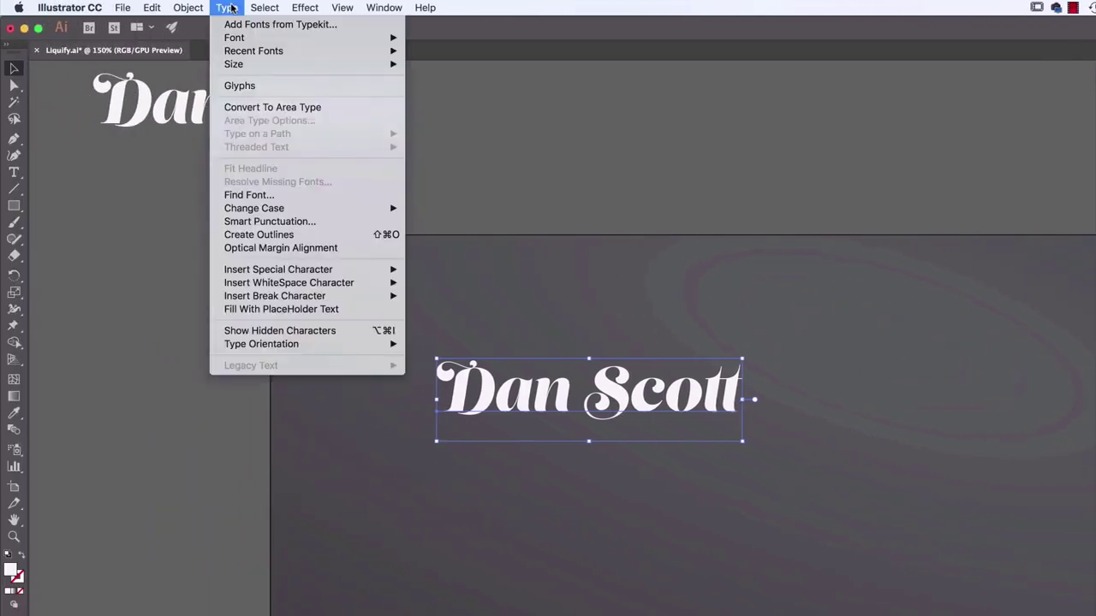
pyautogui.click(279, 236)
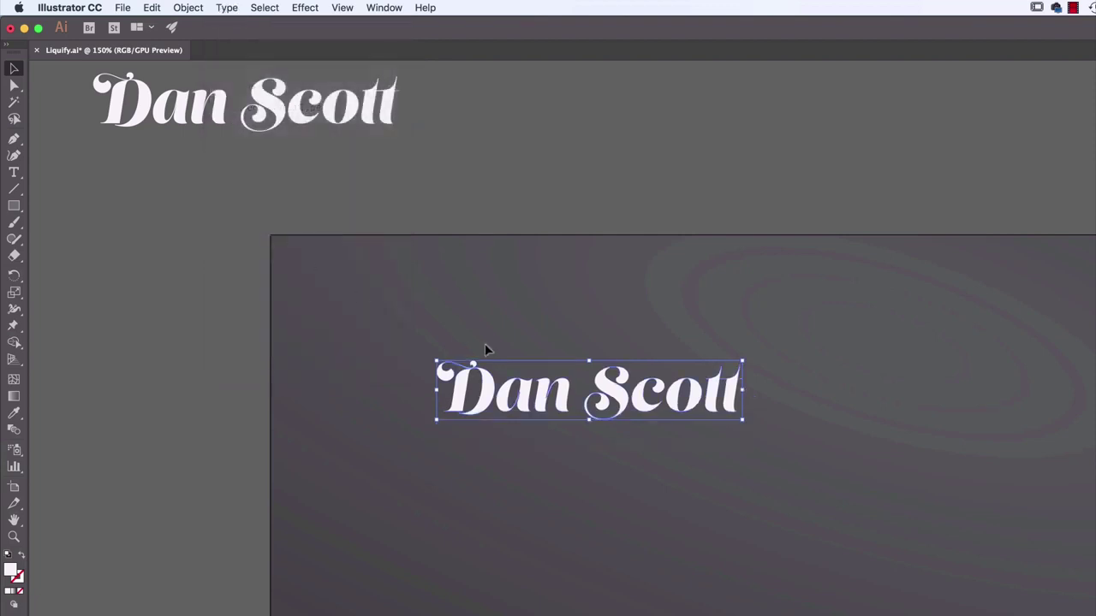
pyautogui.press('super+equal')
pyautogui.press('super+equal')
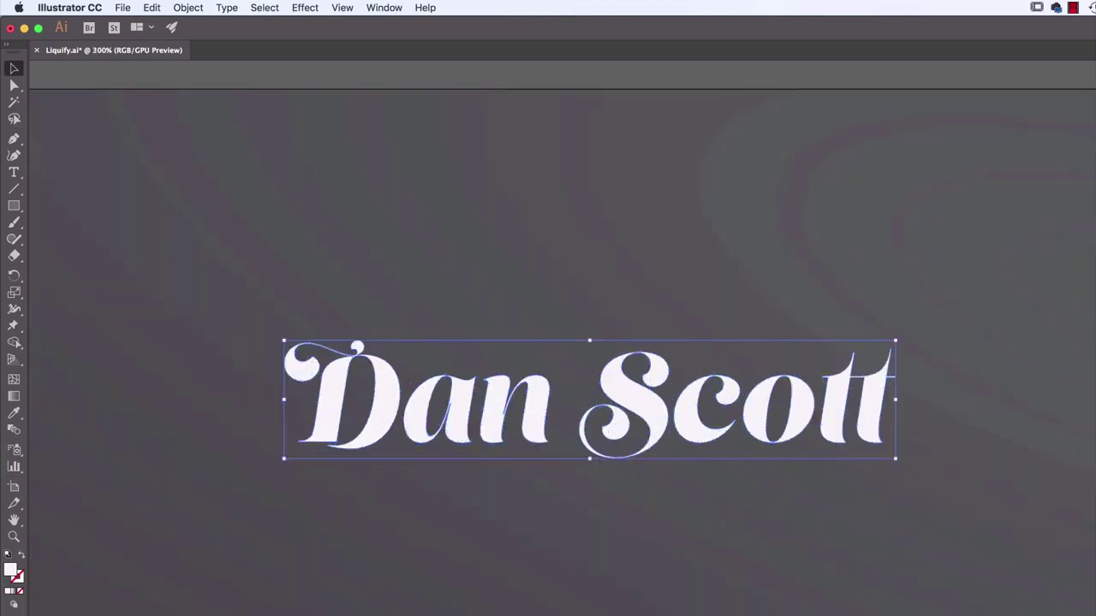
# Enter isolation mode on the outlined name group to examine its separate letter shapes, and exit isolation each time.
pyautogui.click(522, 342)
pyautogui.doubleClick(654, 418)
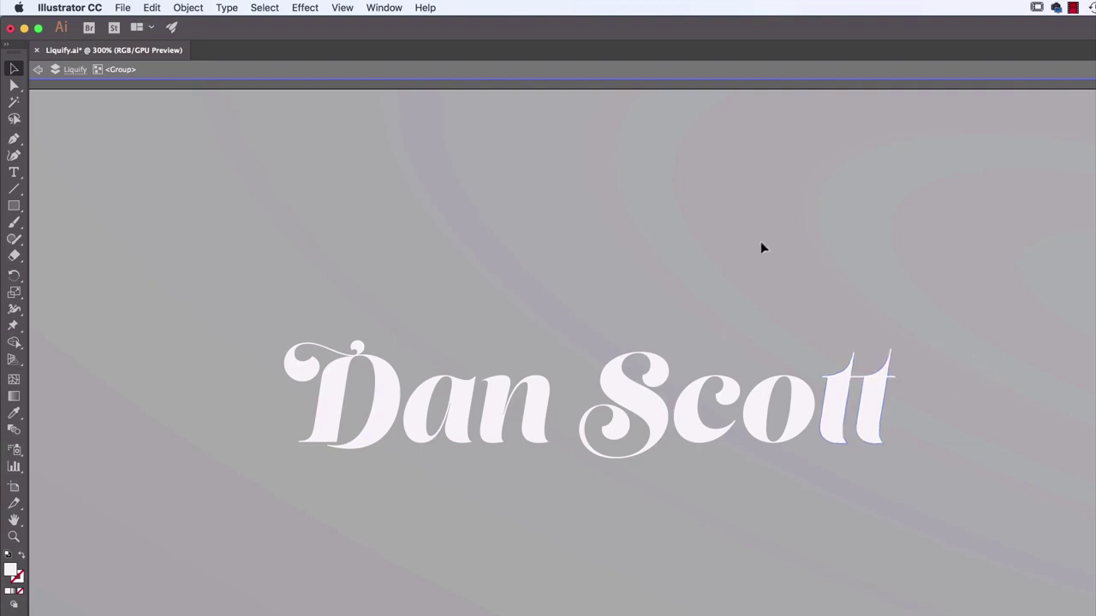
pyautogui.click(37, 70)
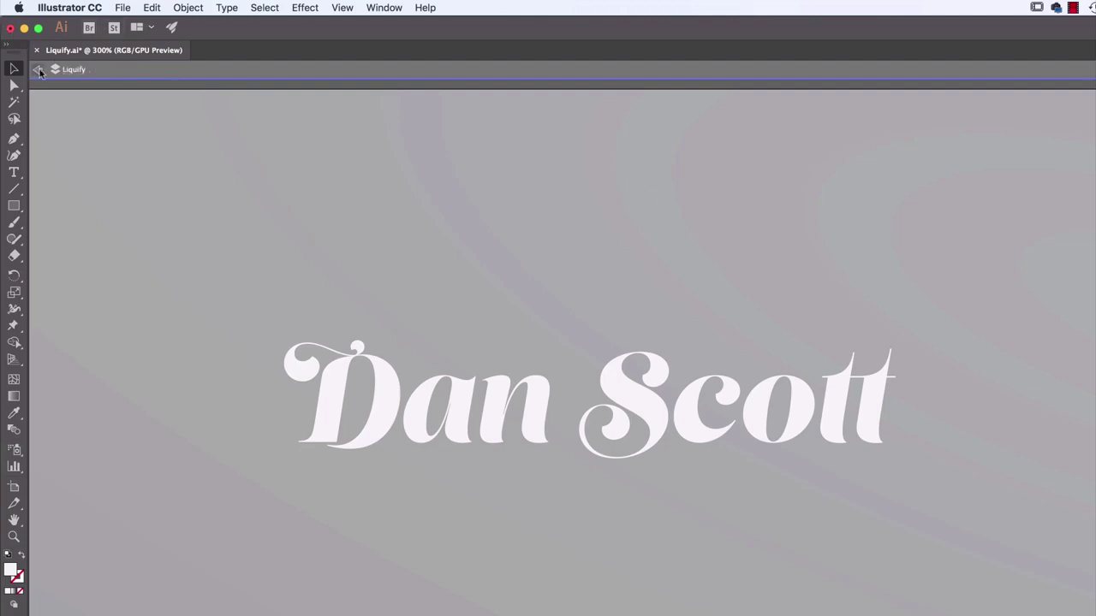
pyautogui.click(38, 70)
pyautogui.click(460, 420)
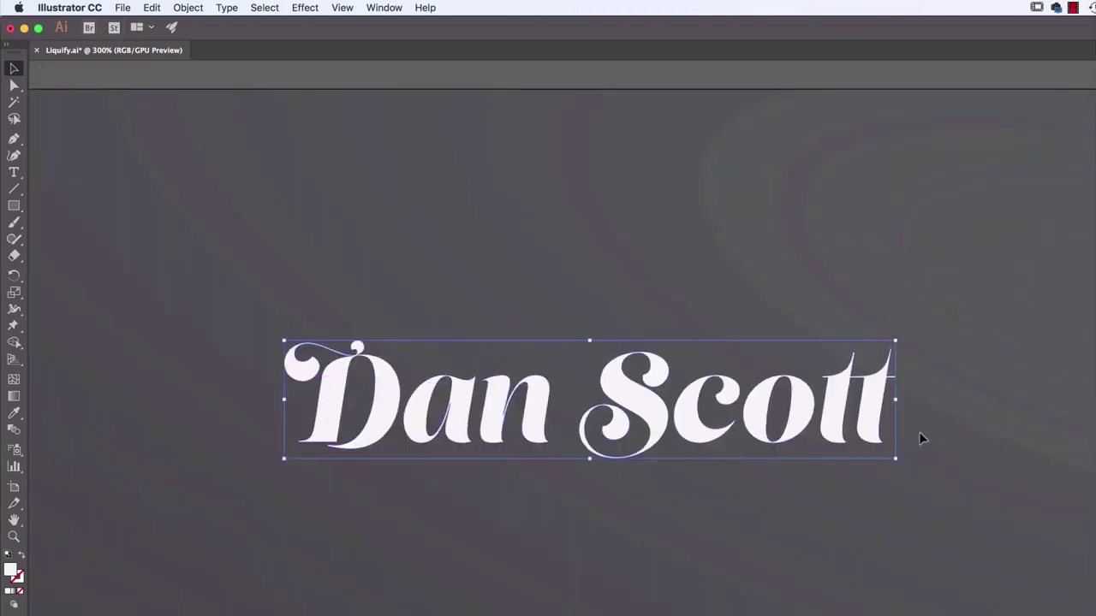
pyautogui.doubleClick(799, 416)
pyautogui.click(39, 70)
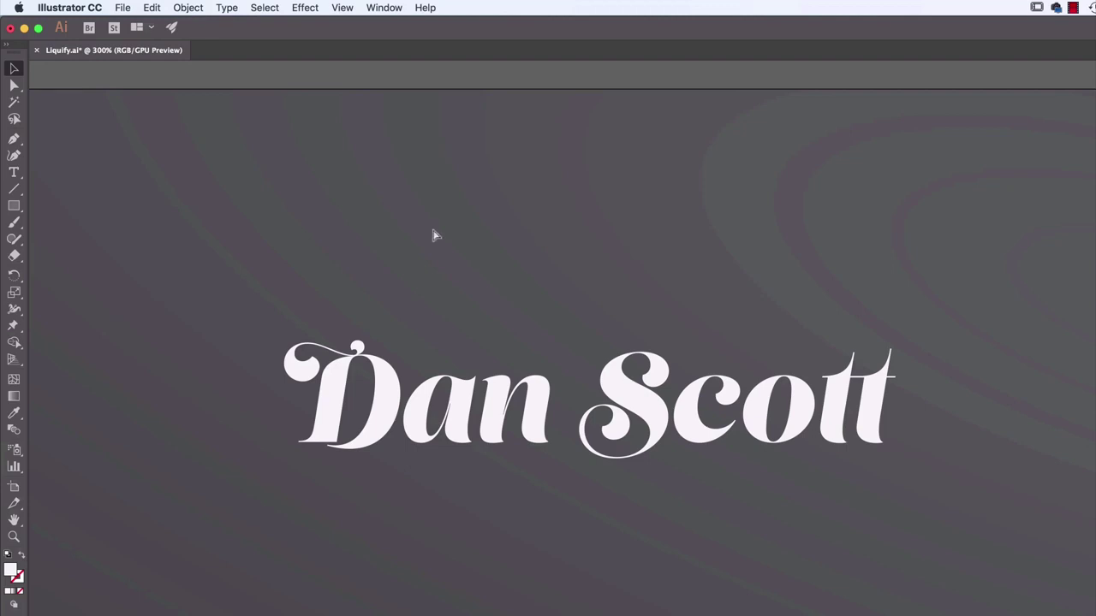
# Duplicate the outlined name to its right, and duplicate that pair further right to form a row of four names across the artboard.
pyautogui.scroll(-5, 434, 235)
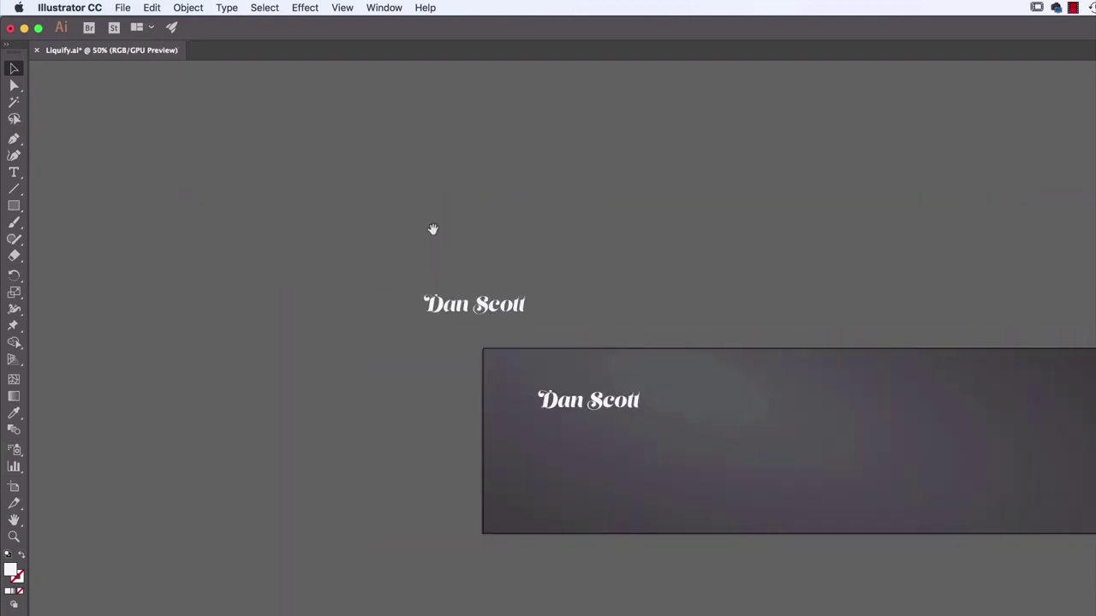
pyautogui.hscroll(5, 433, 229)
pyautogui.scroll(-2, 432, 229)
pyautogui.click(434, 356)
pyautogui.moveTo(443, 367); pyautogui.dragTo(550, 356)
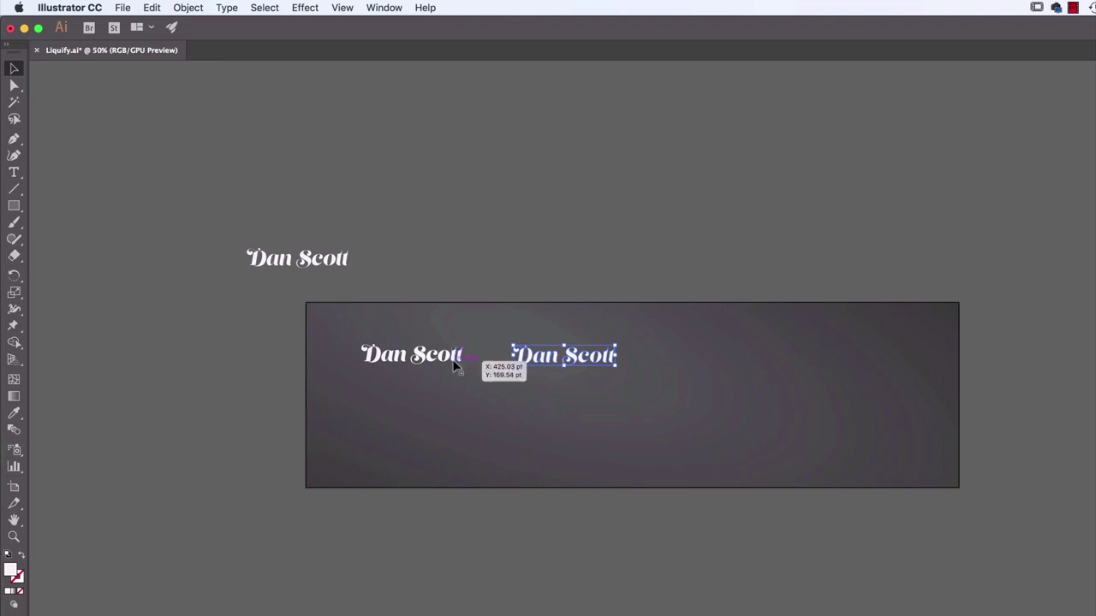
pyautogui.keyDown('shift'); pyautogui.click(458, 358); pyautogui.keyUp('shift')
pyautogui.moveTo(463, 361); pyautogui.dragTo(755, 361)
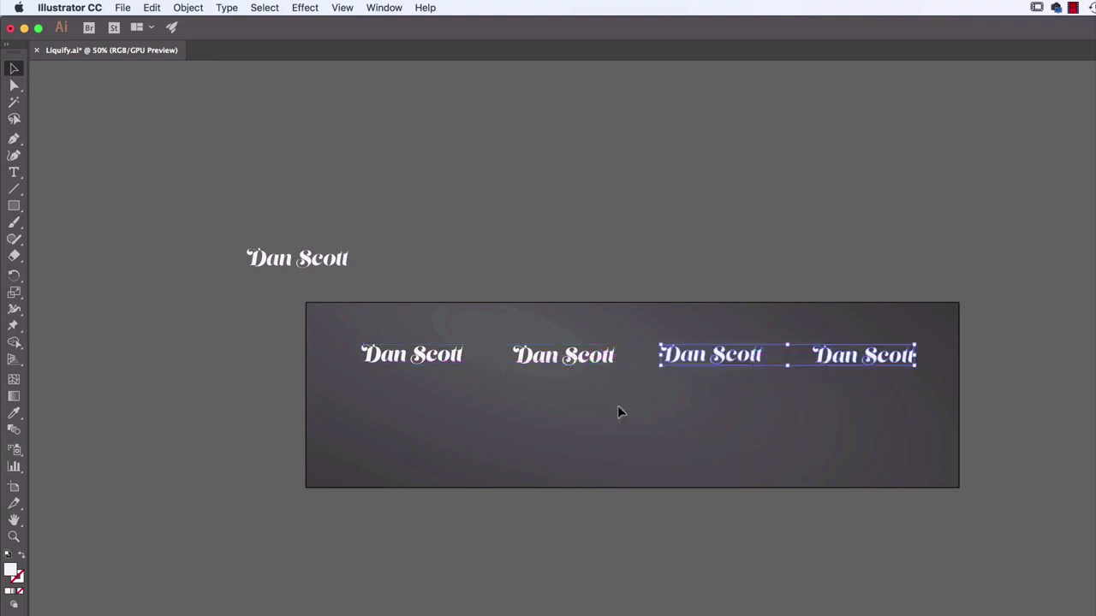
# Distribute the four outlined names evenly by horizontal centers and duplicate the whole row directly below.
pyautogui.click(380, 332)
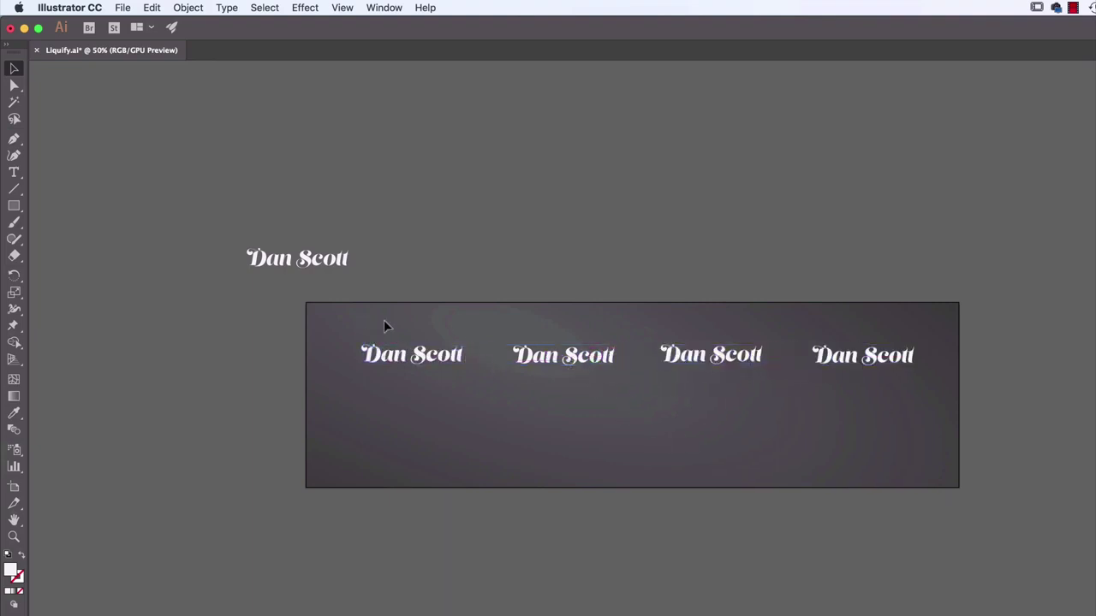
pyautogui.press('super+a')
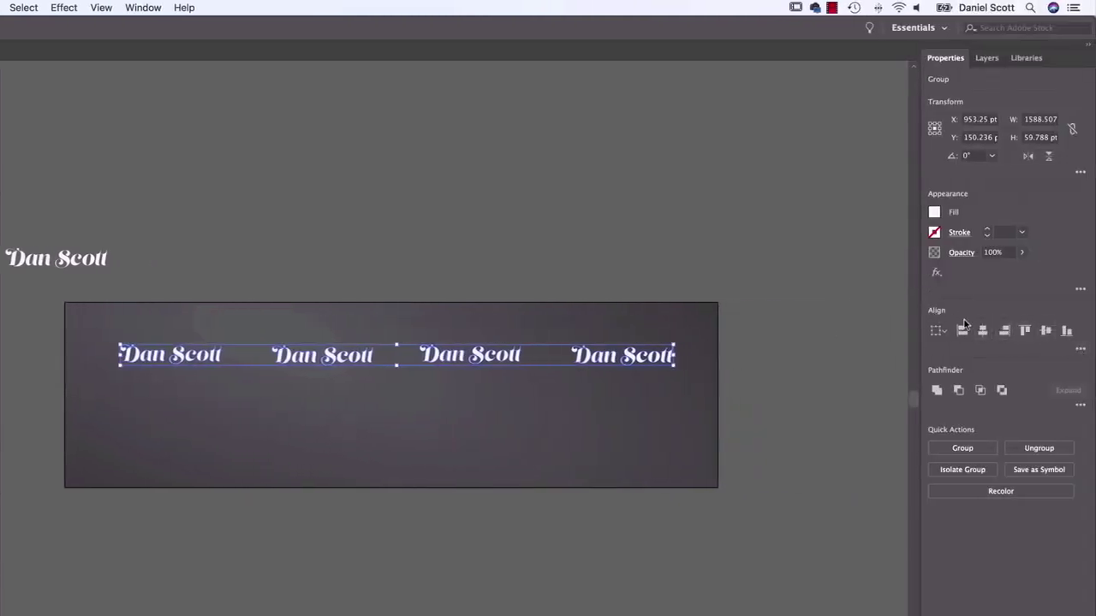
pyautogui.click(1081, 351)
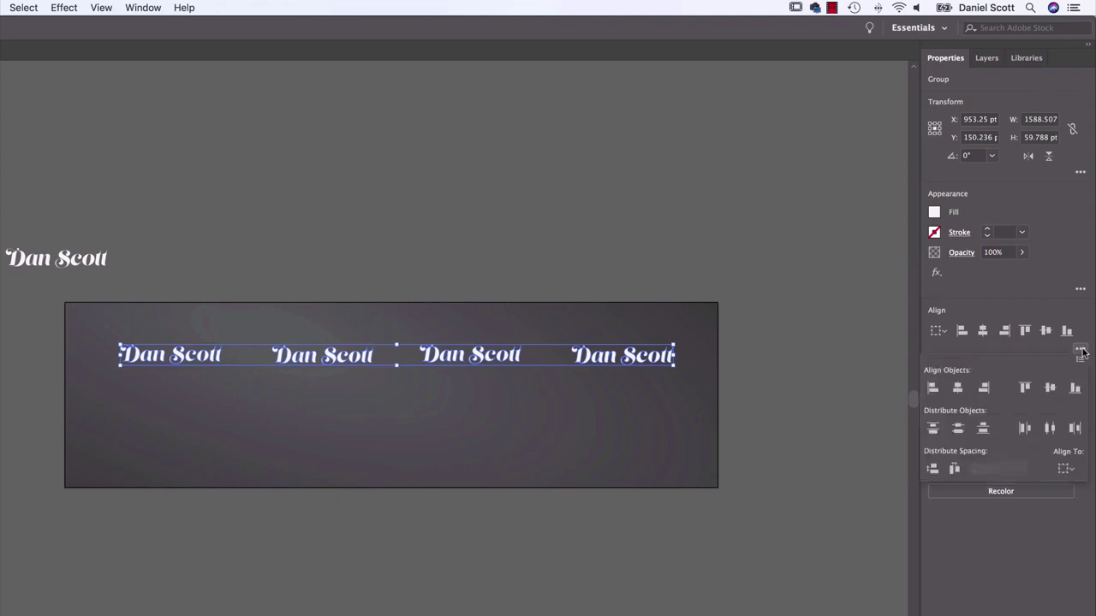
pyautogui.click(1050, 429)
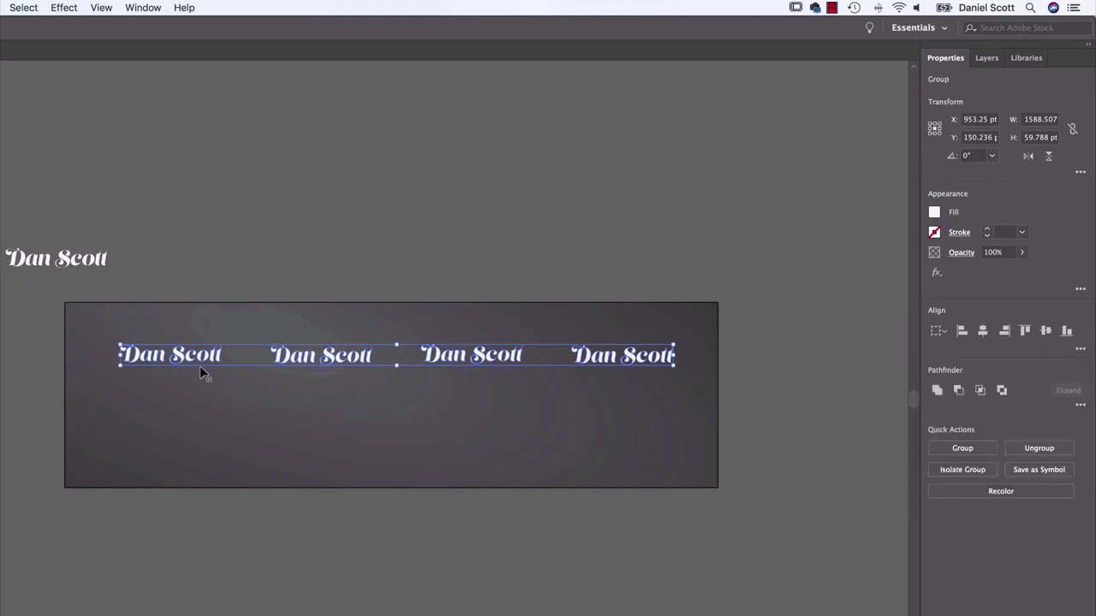
pyautogui.moveTo(147, 354); pyautogui.dragTo(159, 419)
pyautogui.click(48, 406)
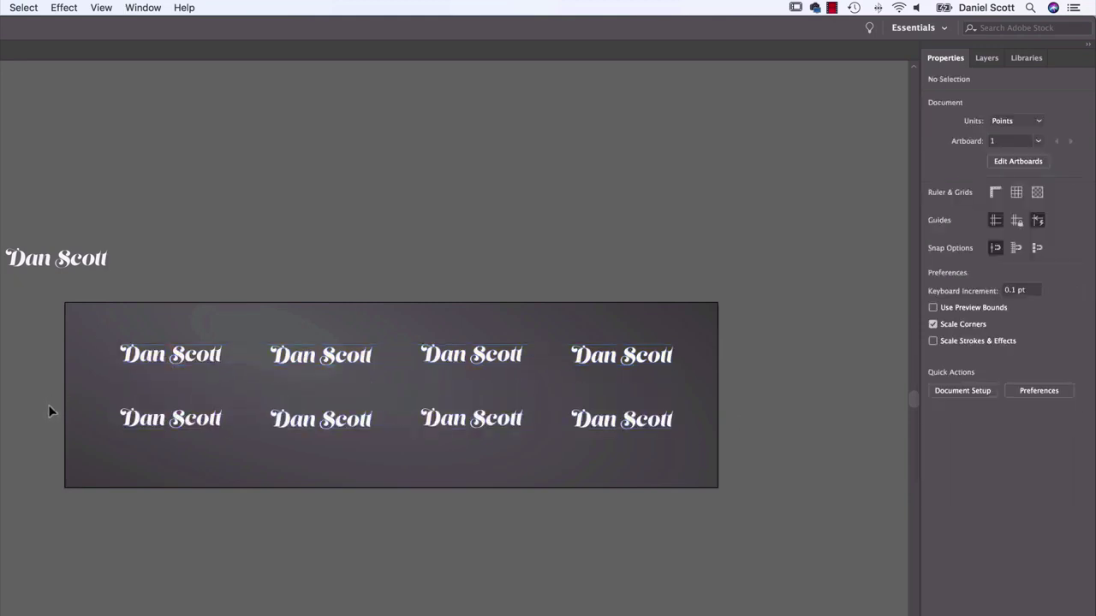
# Select the first outlined name in the upper row and activate the Warp tool.
pyautogui.click(168, 364)
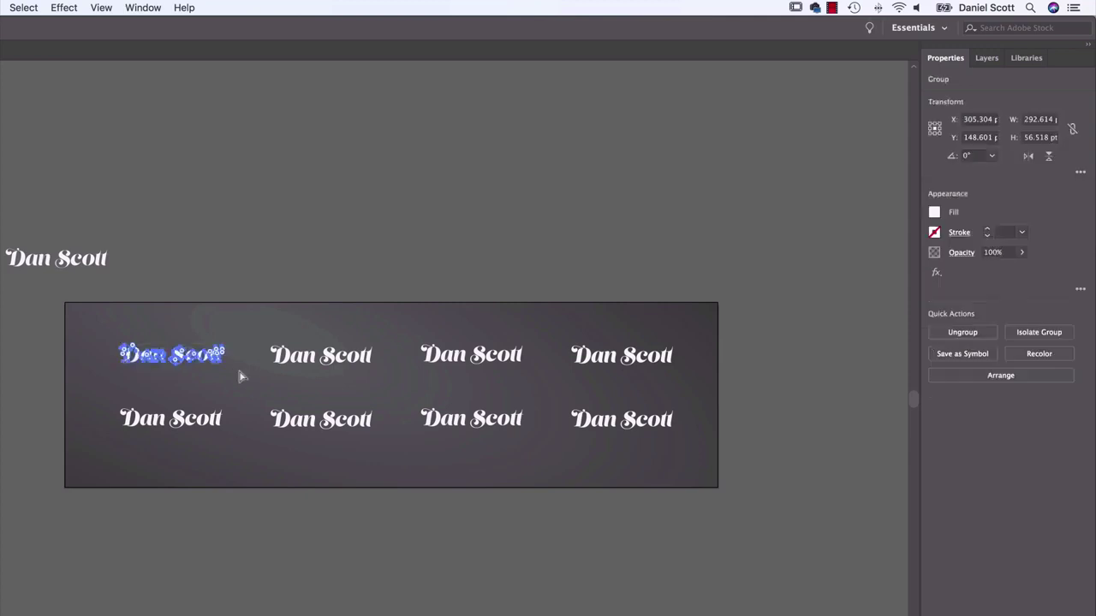
pyautogui.press('super+equal')
pyautogui.press('super+equal')
pyautogui.press('super+equal')
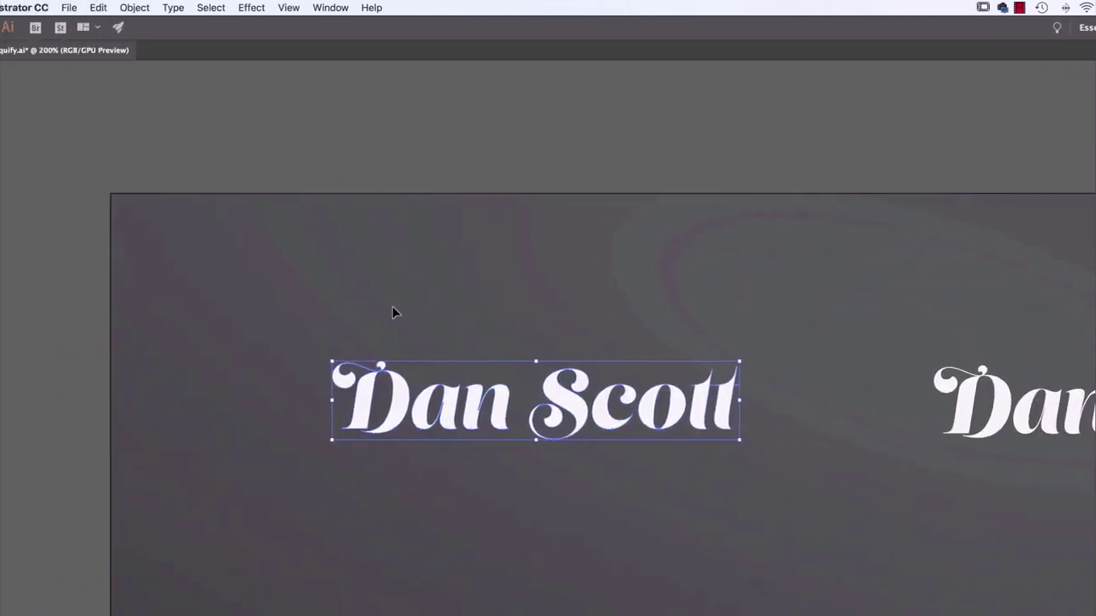
pyautogui.click(0, 311)
pyautogui.click(15, 311)
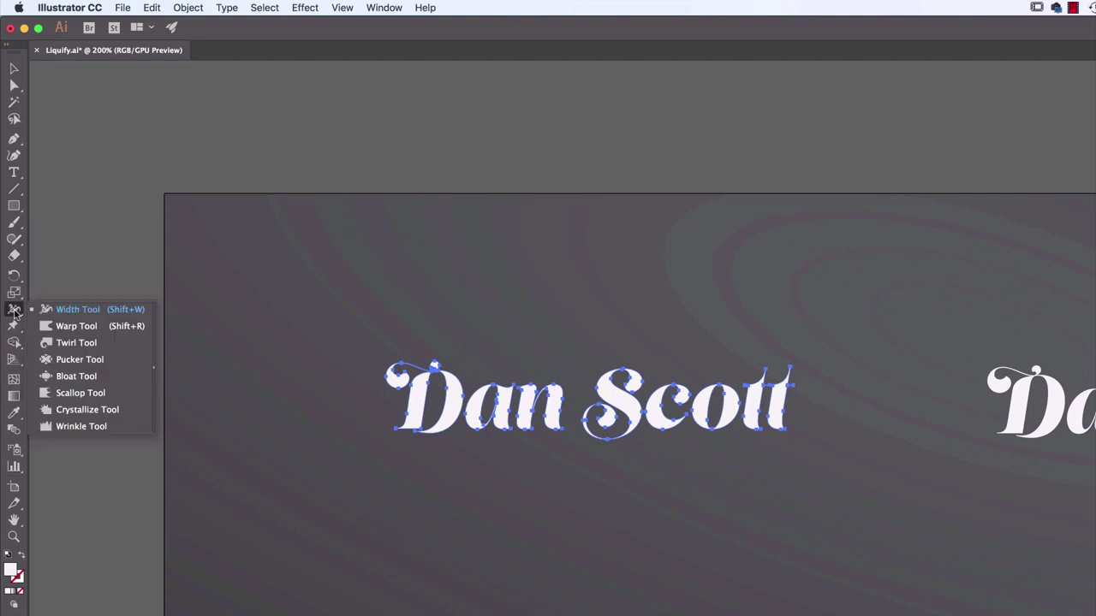
pyautogui.click(82, 326)
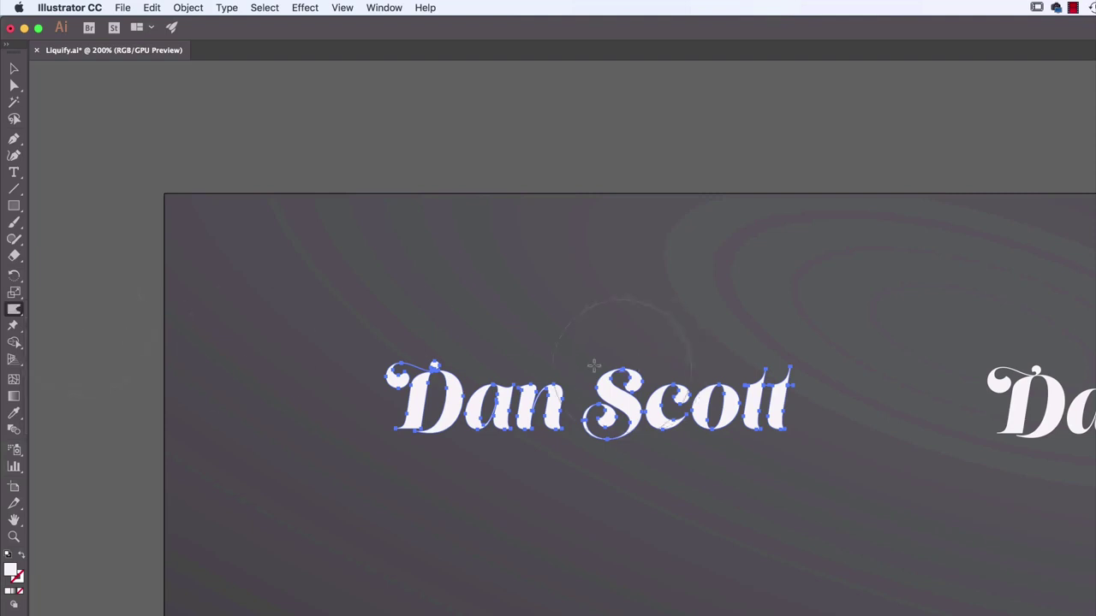
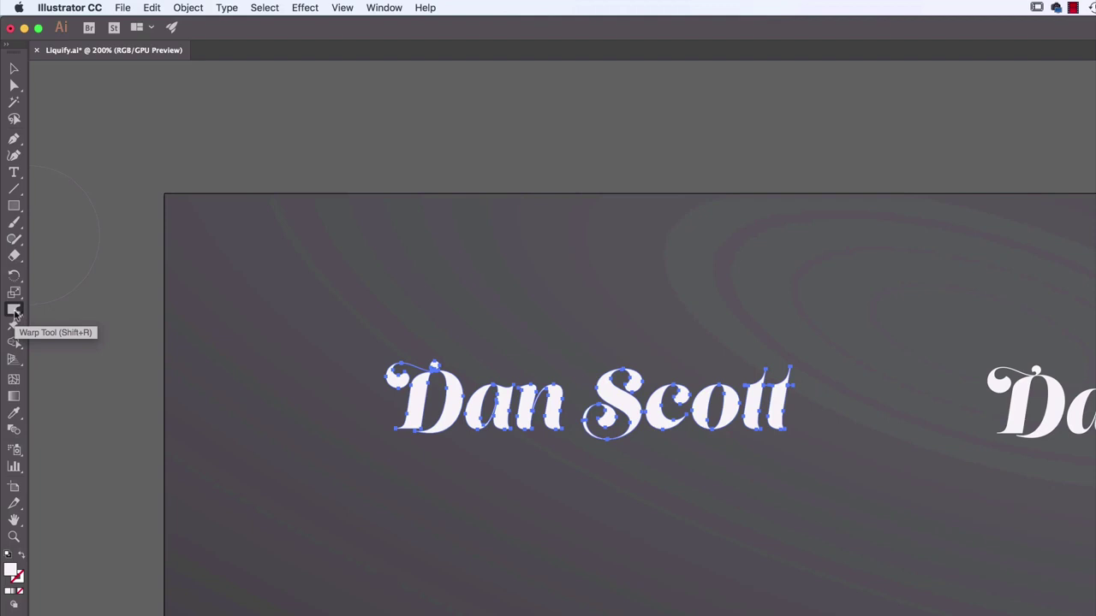
# Set the Warp tool's global brush dimensions to 50 pt width and 50 pt height.
pyautogui.doubleClick(15, 312)
pyautogui.moveTo(179, 98); pyautogui.dragTo(986, 120)
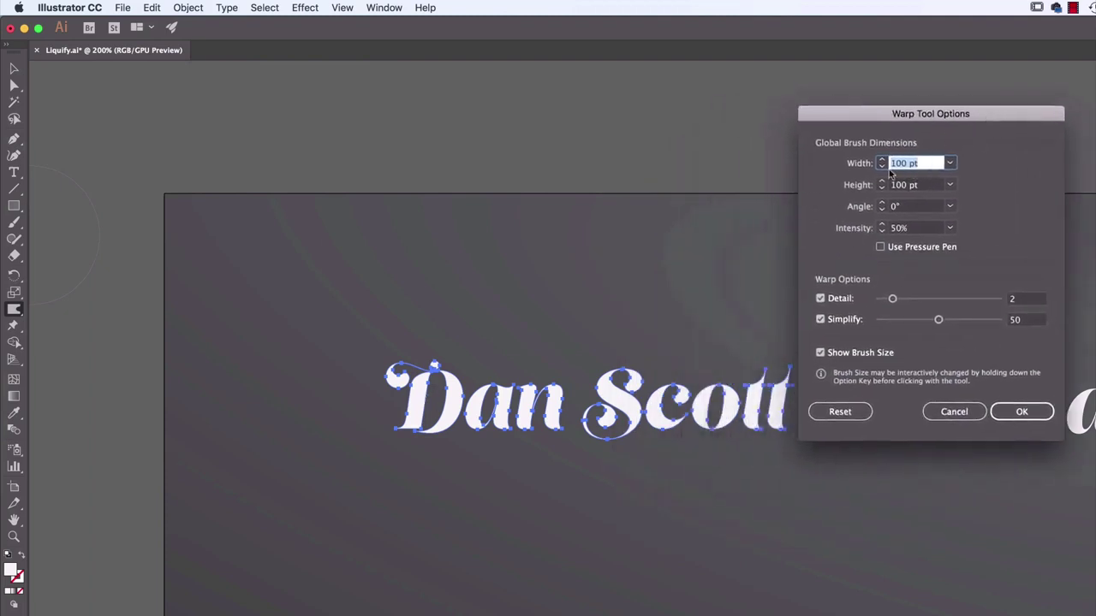
pyautogui.write('50')
pyautogui.press('Tab')
pyautogui.write('50')
pyautogui.press('Tab')
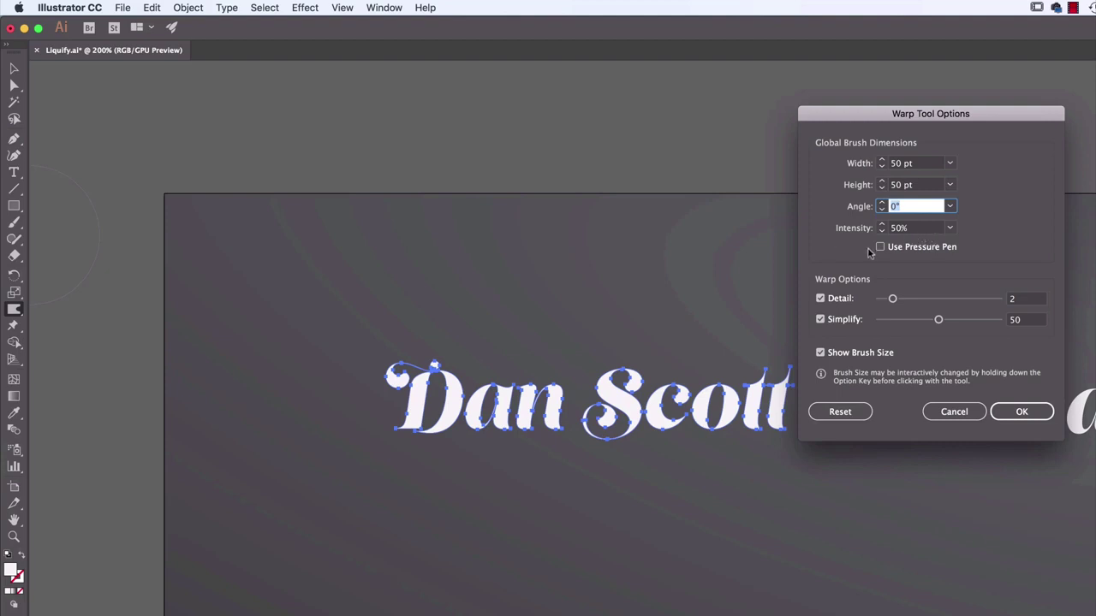
pyautogui.click(997, 414)
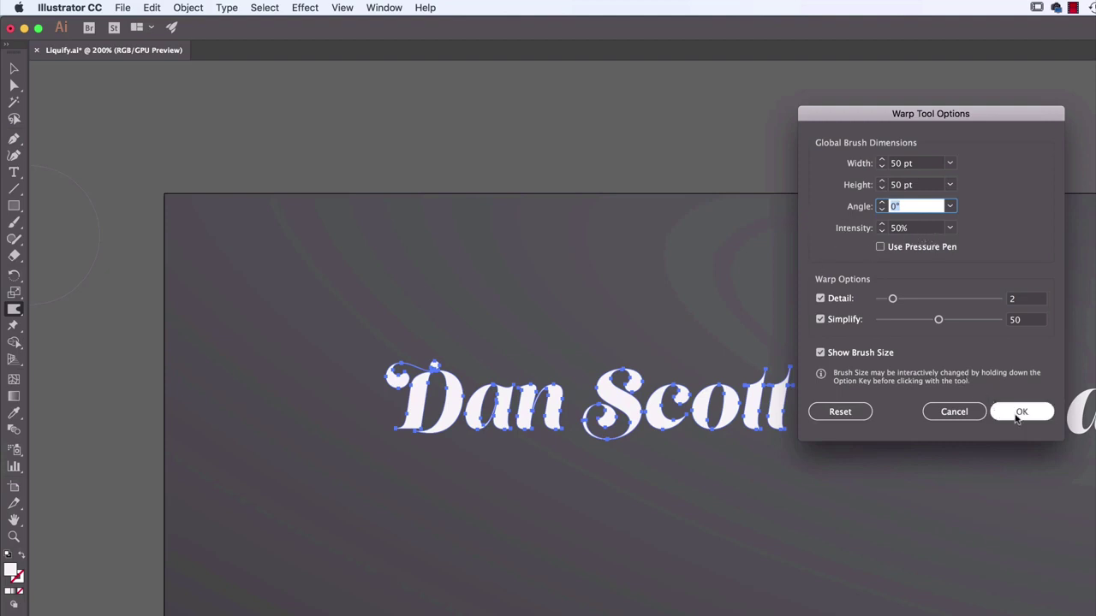
pyautogui.click(1021, 412)
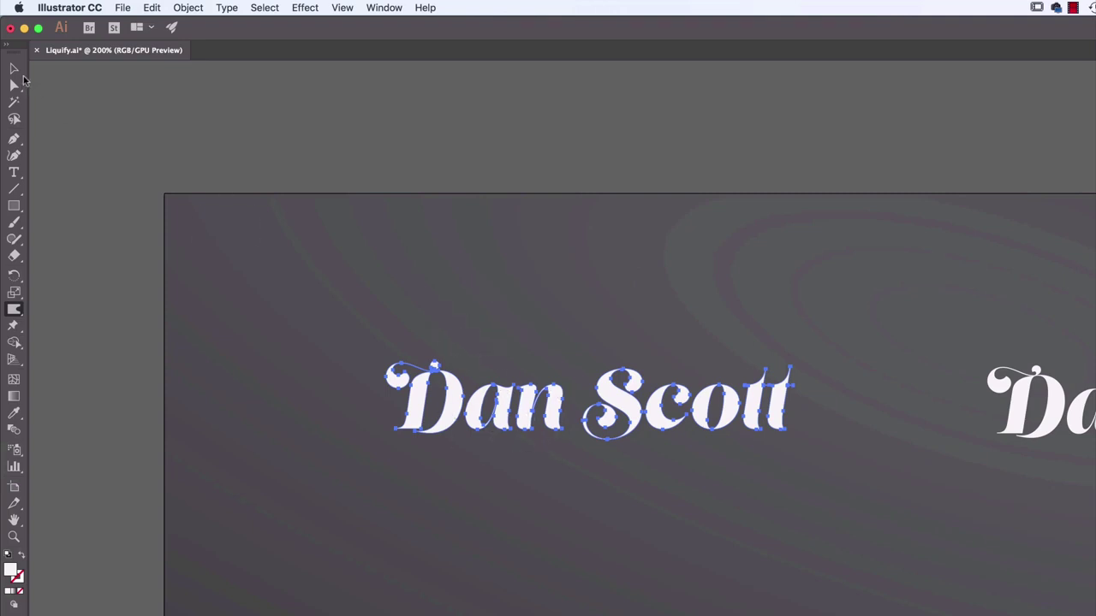
# Warp the selected name's letter bottoms downward, stretching the first word's last letter into a long tail curving down and right.
pyautogui.click(15, 70)
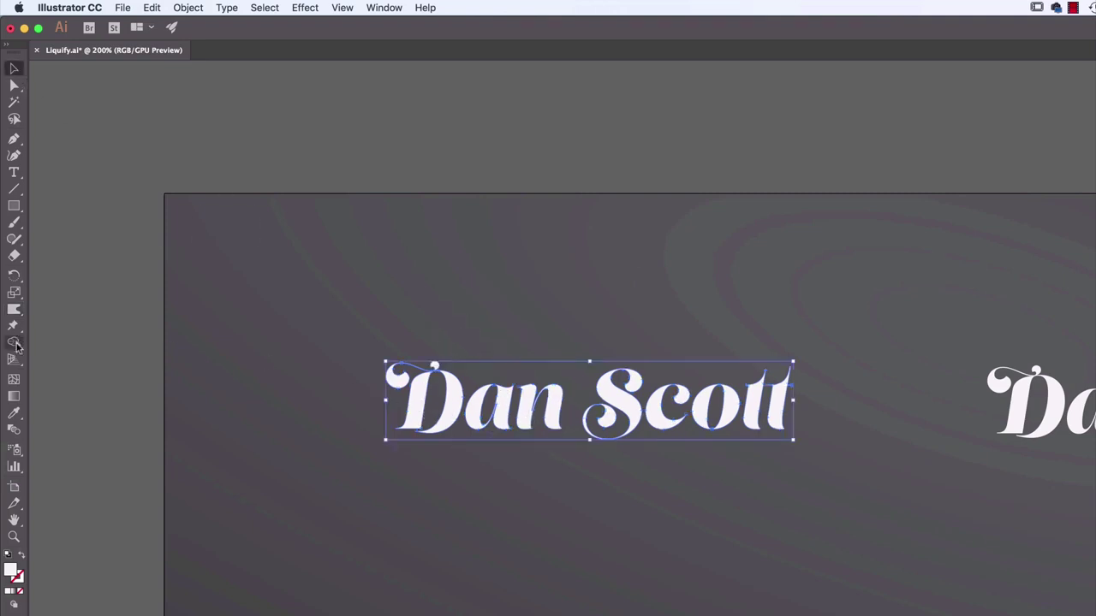
pyautogui.click(14, 310)
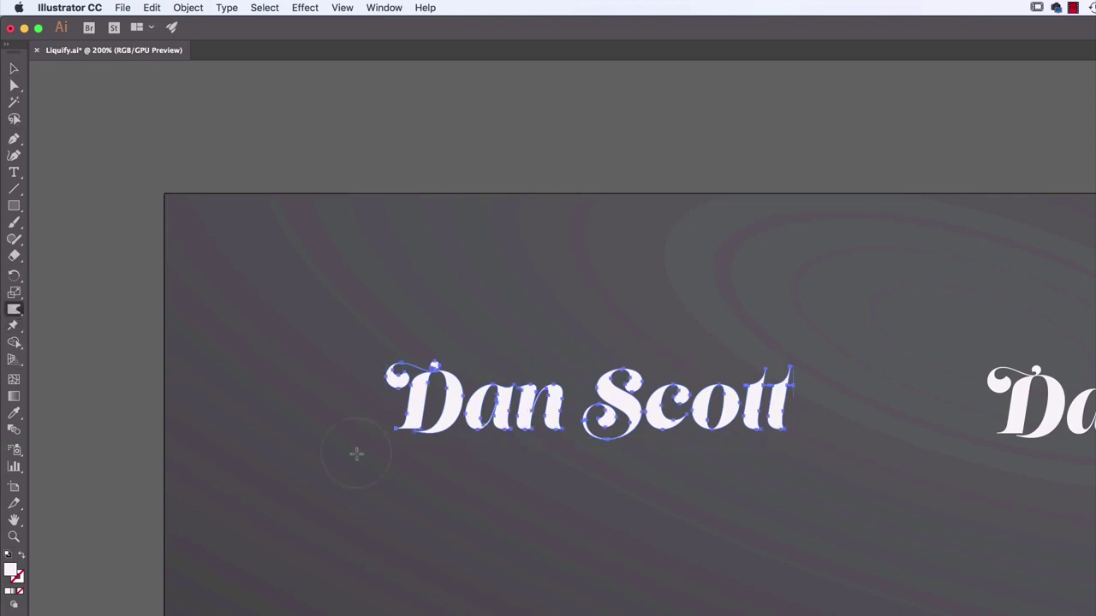
pyautogui.moveTo(399, 431)
pyautogui.mouseDown()
pyautogui.moveTo(442, 416)
pyautogui.moveTo(464, 476)
pyautogui.moveTo(482, 422)
pyautogui.moveTo(489, 468)
pyautogui.moveTo(525, 427)
pyautogui.moveTo(539, 520)
pyautogui.moveTo(563, 371)
pyautogui.moveTo(558, 474)
pyautogui.moveTo(554, 424)
pyautogui.moveTo(601, 490)
pyautogui.moveTo(616, 483)
pyautogui.moveTo(571, 465)
pyautogui.moveTo(563, 445)
pyautogui.moveTo(602, 487)
pyautogui.moveTo(672, 485)
pyautogui.moveTo(628, 436)
pyautogui.moveTo(618, 462)
pyautogui.moveTo(594, 418)
pyautogui.moveTo(605, 447)
pyautogui.moveTo(605, 431)
pyautogui.moveTo(651, 438)
pyautogui.moveTo(653, 425)
pyautogui.moveTo(669, 485)
pyautogui.moveTo(666, 442)
pyautogui.moveTo(662, 480)
pyautogui.moveTo(697, 452)
pyautogui.moveTo(693, 429)
pyautogui.moveTo(703, 490)
pyautogui.moveTo(753, 427)
pyautogui.moveTo(764, 479)
pyautogui.moveTo(783, 430)
pyautogui.moveTo(785, 467)
pyautogui.mouseUp()
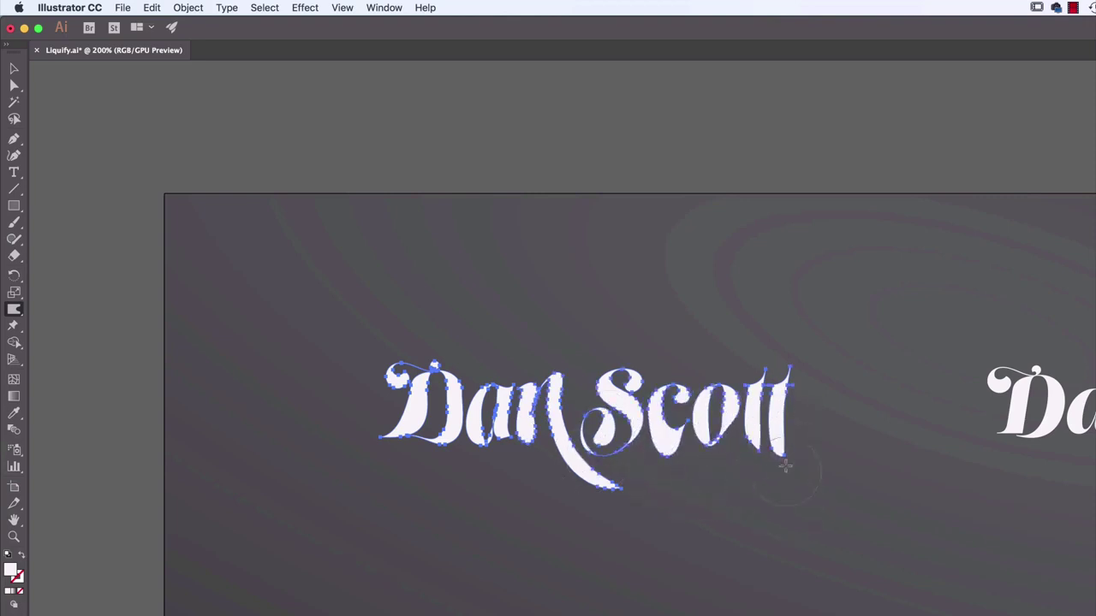
pyautogui.moveTo(444, 447)
pyautogui.mouseDown()
pyautogui.moveTo(447, 482)
pyautogui.moveTo(413, 461)
pyautogui.moveTo(413, 437)
pyautogui.moveTo(413, 483)
pyautogui.mouseUp()
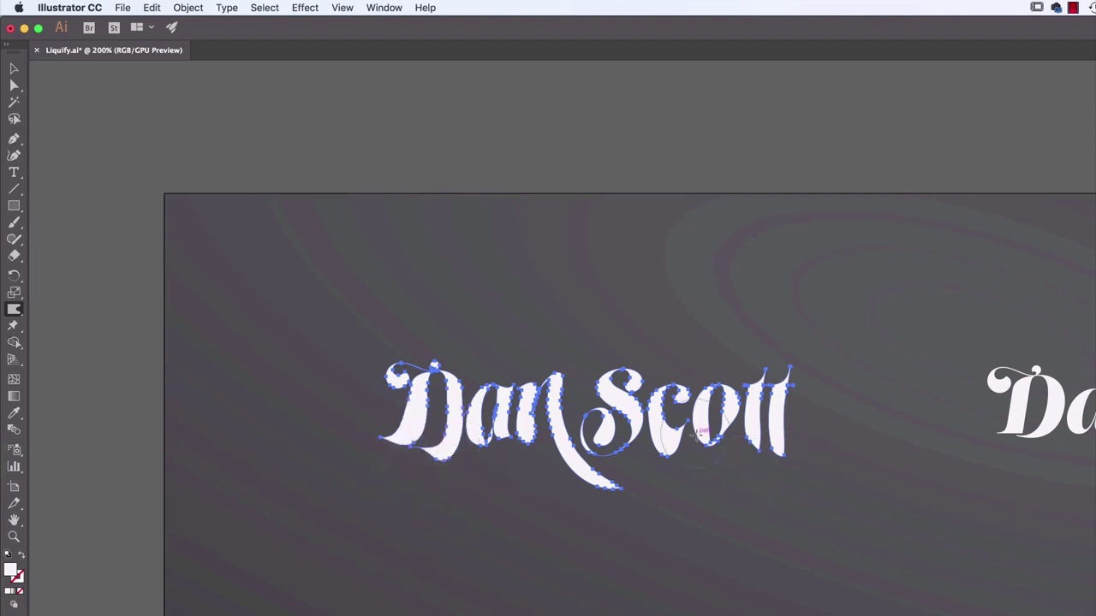
# Set the Warp tool's global brush dimensions to 20 pt width and 20 pt height.
pyautogui.doubleClick(14, 310)
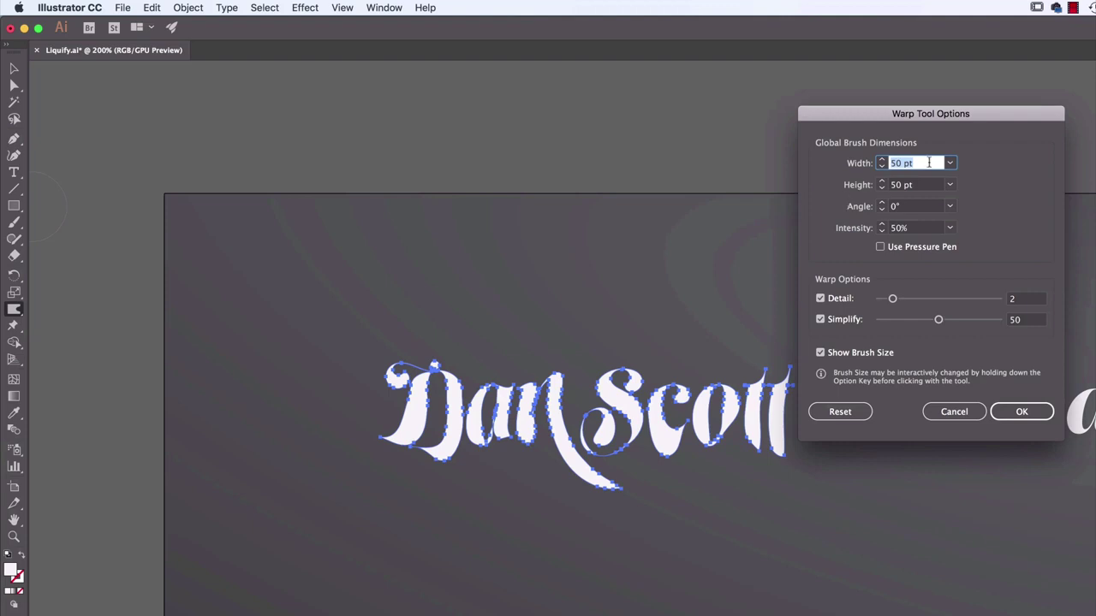
pyautogui.write('20')
pyautogui.press('Tab')
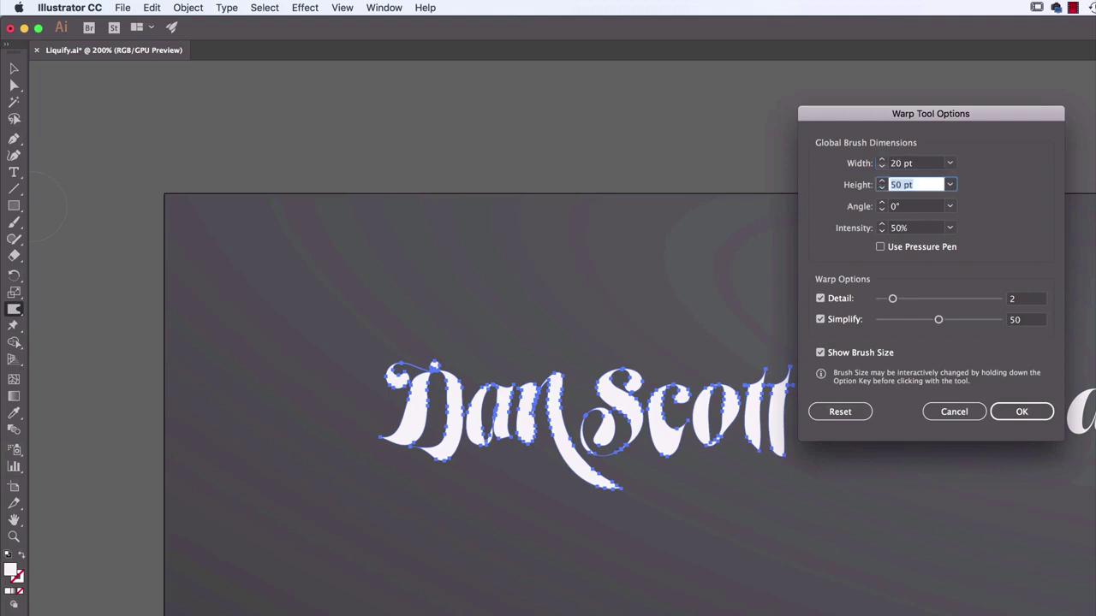
pyautogui.write('20')
pyautogui.press('Tab')
pyautogui.click(1022, 412)
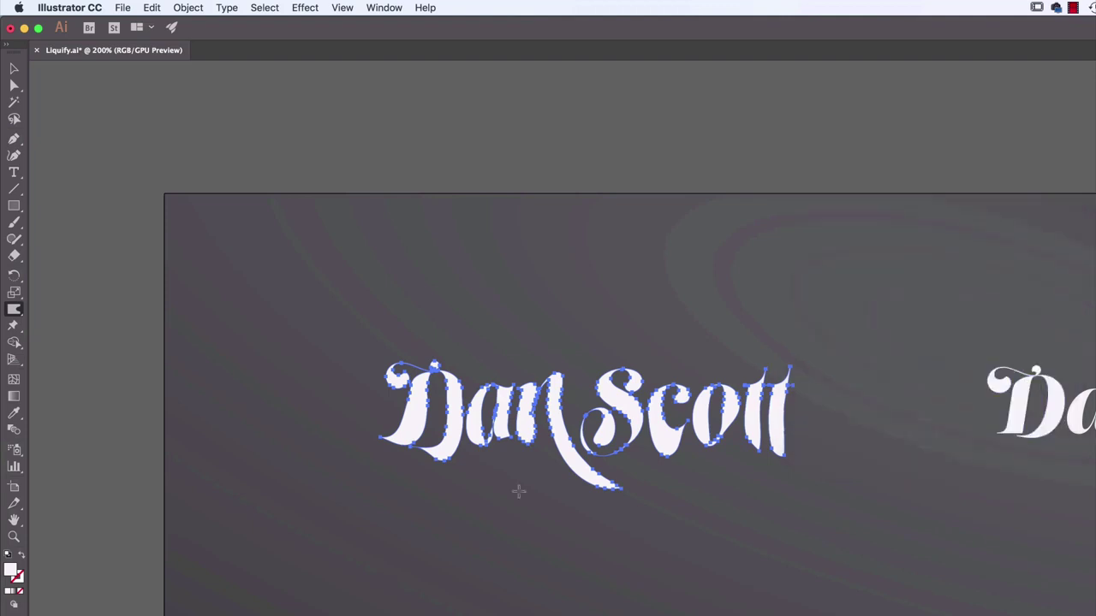
# Warp the bottoms of the letters in both words downward into drips, adding a second pointed drip to the first word's long tail.
pyautogui.press('super+equal')
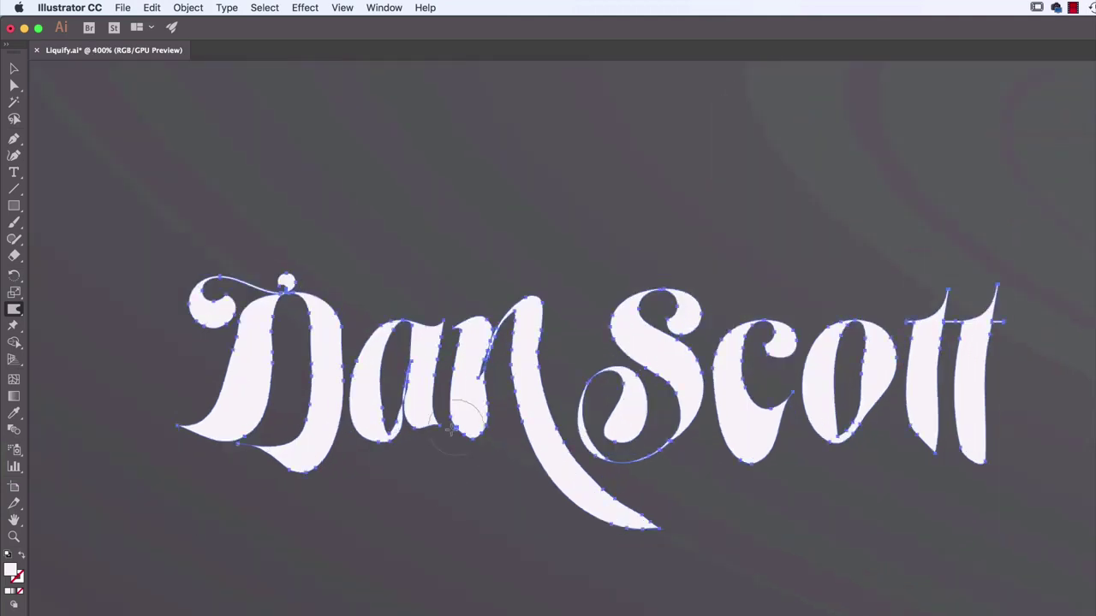
pyautogui.moveTo(448, 434)
pyautogui.mouseDown()
pyautogui.moveTo(490, 462)
pyautogui.moveTo(479, 438)
pyautogui.moveTo(479, 452)
pyautogui.moveTo(470, 443)
pyautogui.moveTo(473, 474)
pyautogui.mouseUp()
pyautogui.moveTo(556, 479)
pyautogui.mouseDown()
pyautogui.moveTo(526, 508)
pyautogui.moveTo(557, 483)
pyautogui.moveTo(554, 569)
pyautogui.moveTo(556, 542)
pyautogui.moveTo(557, 561)
pyautogui.mouseUp()
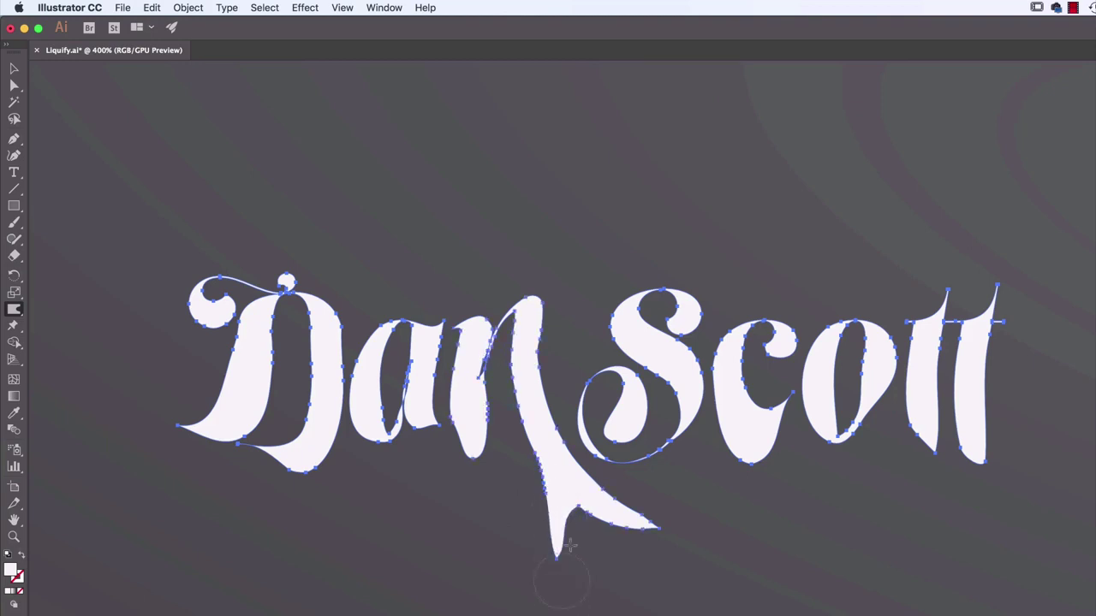
pyautogui.moveTo(750, 462)
pyautogui.mouseDown()
pyautogui.moveTo(721, 435)
pyautogui.moveTo(706, 471)
pyautogui.moveTo(721, 499)
pyautogui.moveTo(756, 449)
pyautogui.moveTo(833, 459)
pyautogui.moveTo(836, 483)
pyautogui.moveTo(769, 451)
pyautogui.moveTo(814, 470)
pyautogui.moveTo(789, 455)
pyautogui.moveTo(789, 539)
pyautogui.moveTo(779, 474)
pyautogui.moveTo(775, 552)
pyautogui.mouseUp()
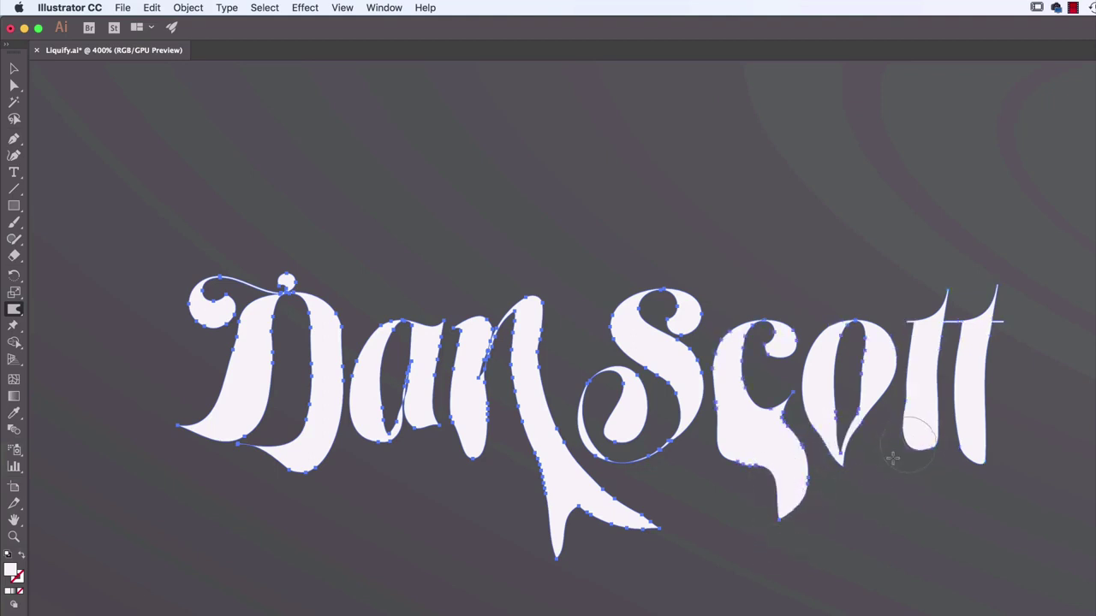
pyautogui.moveTo(905, 444)
pyautogui.mouseDown()
pyautogui.moveTo(913, 517)
pyautogui.moveTo(909, 481)
pyautogui.mouseUp()
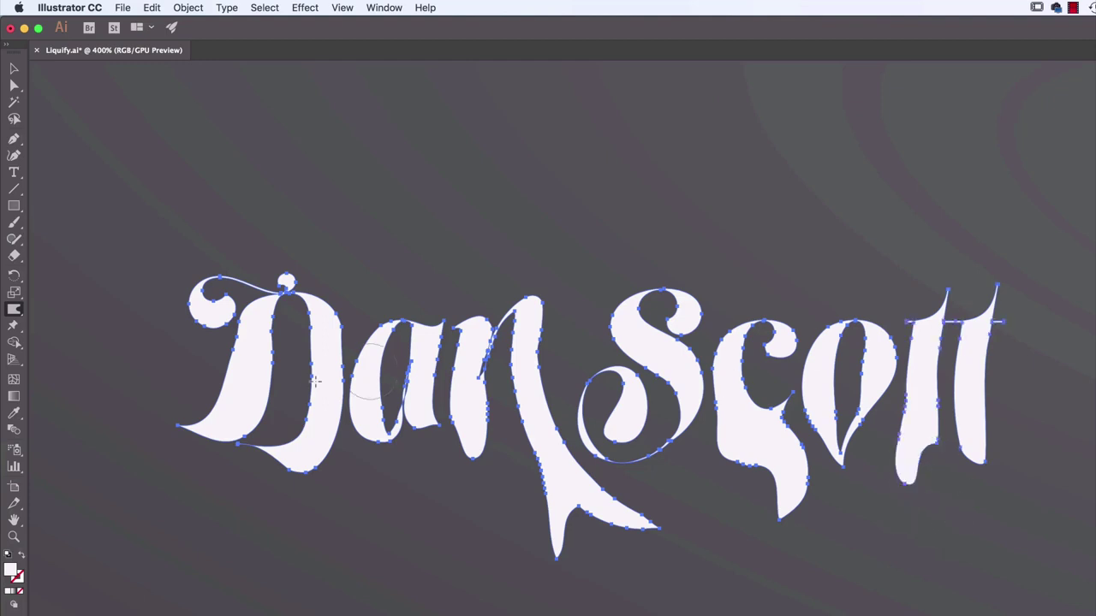
pyautogui.moveTo(308, 462); pyautogui.dragTo(304, 514)
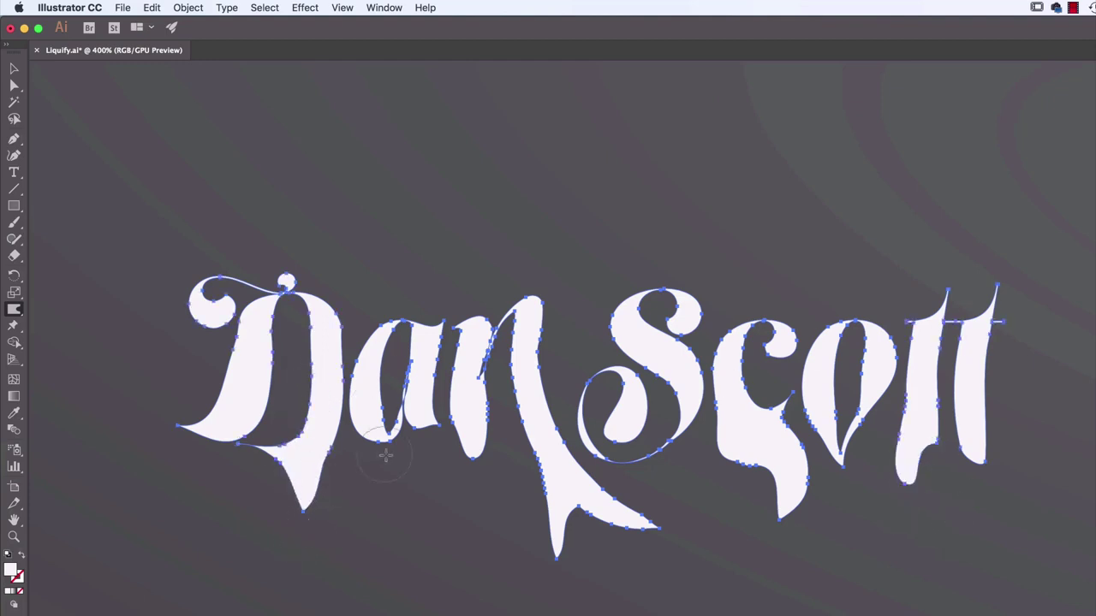
pyautogui.moveTo(385, 433); pyautogui.dragTo(376, 471)
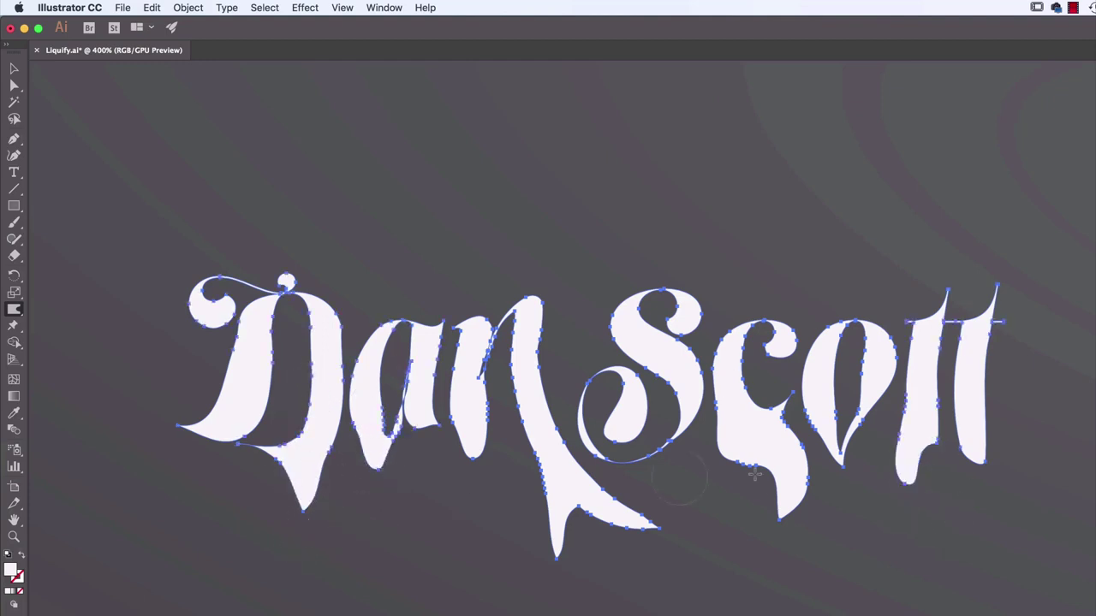
pyautogui.moveTo(655, 458); pyautogui.dragTo(664, 482)
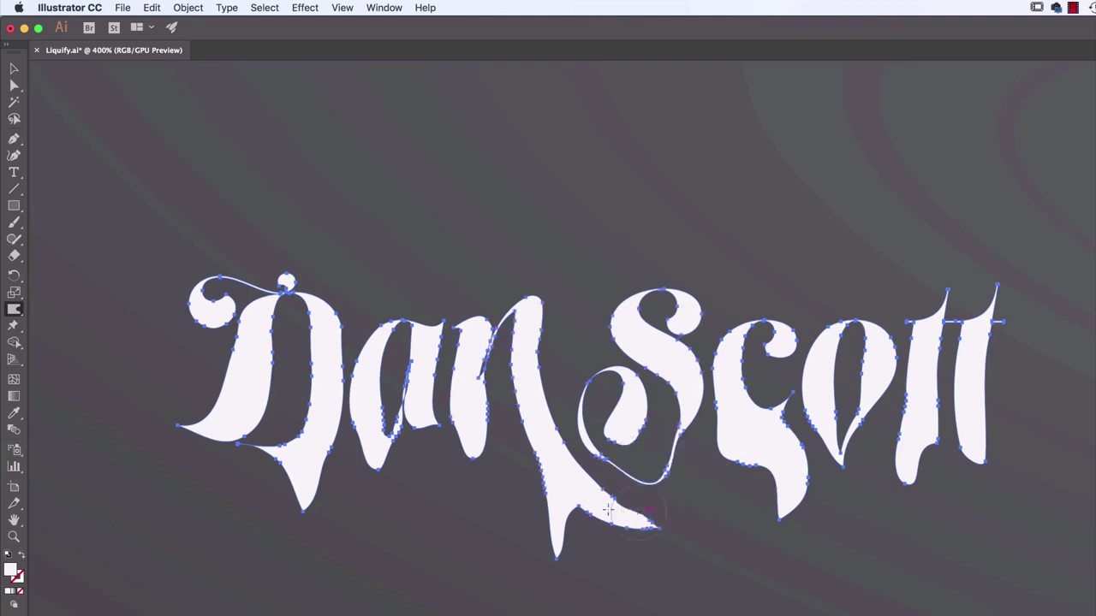
# Draw four small white circles as droplets: one below the first capital's drip, two below the long tail's, and one below the second word's second letter.
pyautogui.moveTo(14, 205); pyautogui.dragTo(83, 243)
pyautogui.moveTo(288, 543)
pyautogui.mouseDown()
pyautogui.moveTo(317, 572)
pyautogui.moveTo(301, 558)
pyautogui.mouseUp()
pyautogui.moveTo(555, 577); pyautogui.dragTo(557, 608)
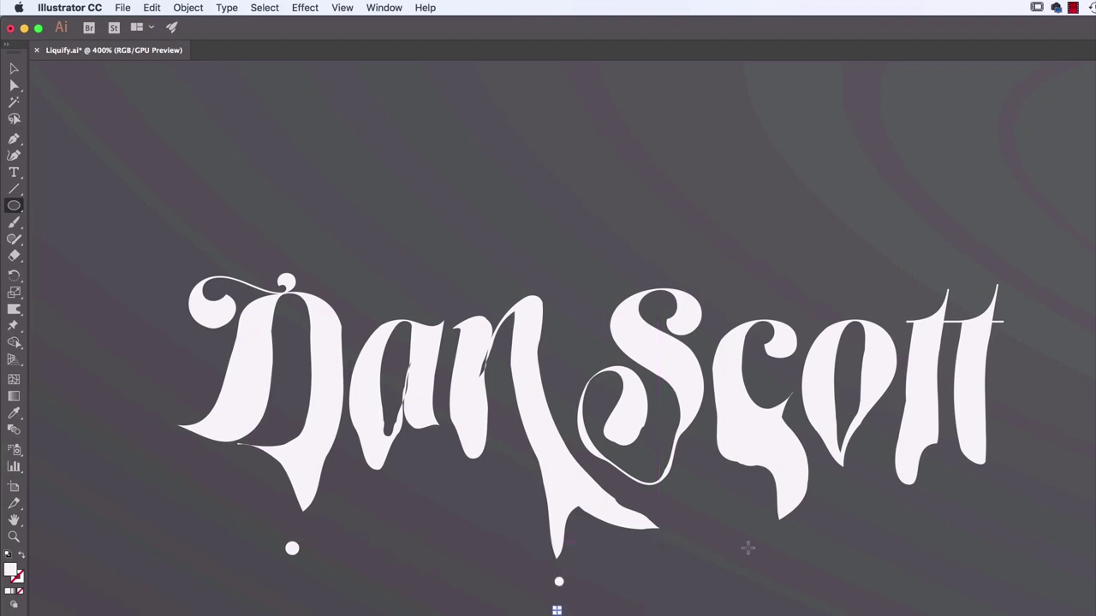
pyautogui.moveTo(778, 552); pyautogui.dragTo(781, 555)
pyautogui.click(20, 66)
pyautogui.click(152, 128)
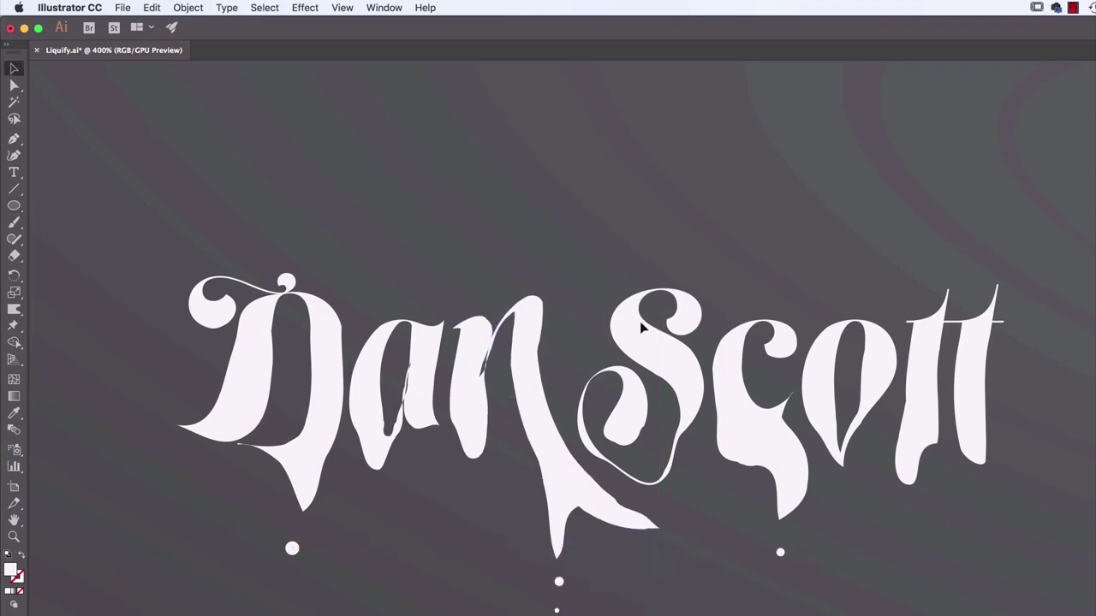
# Select the second outlined name in the upper row and activate the Twirl tool.
pyautogui.moveTo(845, 282); pyautogui.dragTo(806, 283)
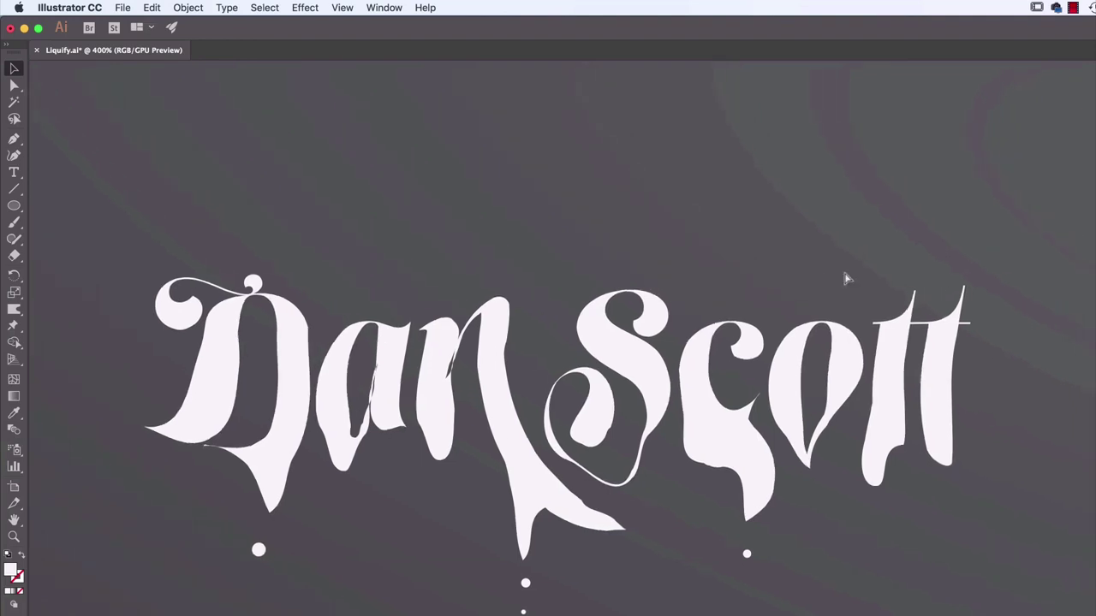
pyautogui.press('super+minus')
pyautogui.press('super+minus')
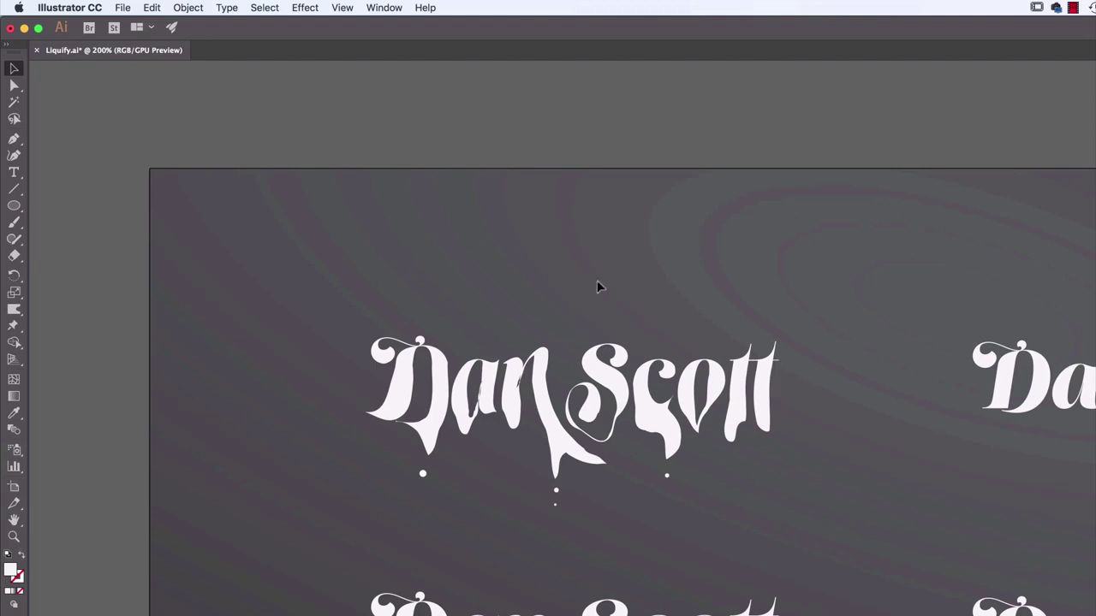
pyautogui.moveTo(893, 294); pyautogui.dragTo(477, 298)
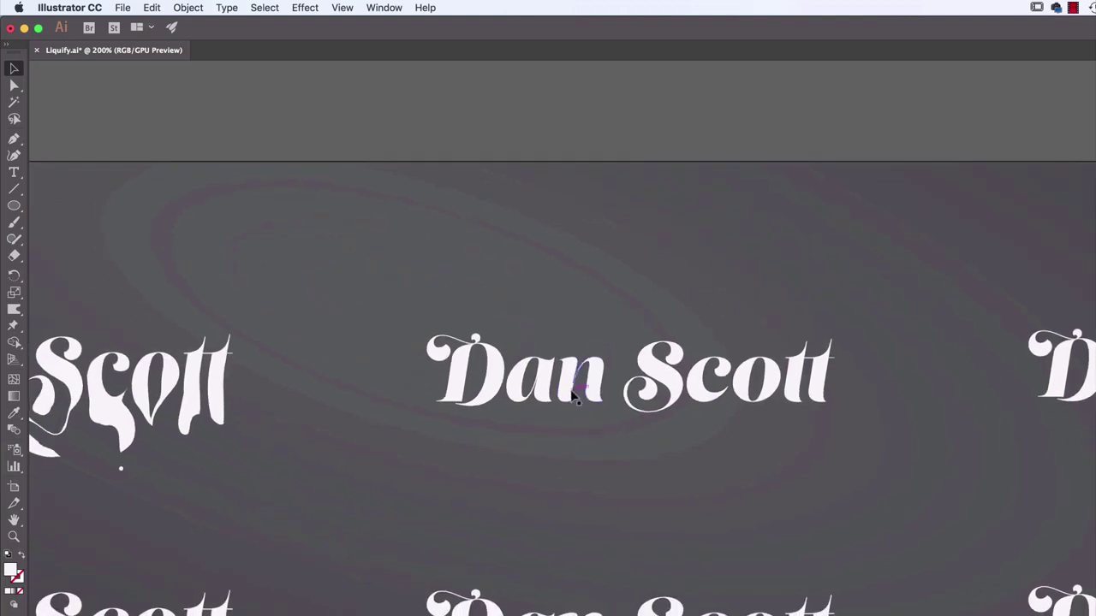
pyautogui.click(497, 364)
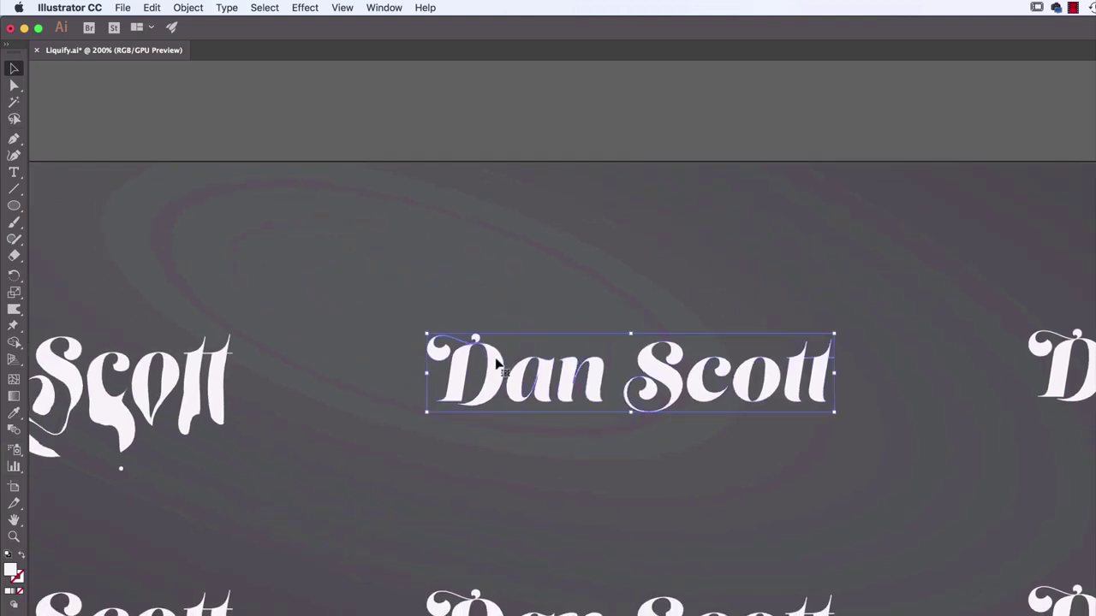
pyautogui.click(13, 309)
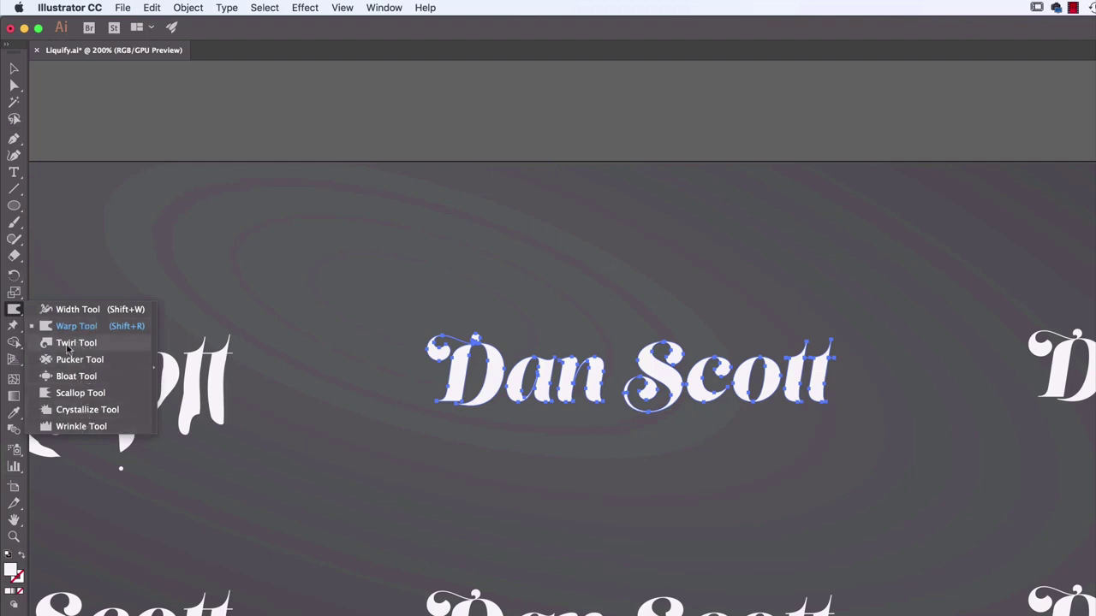
pyautogui.click(68, 344)
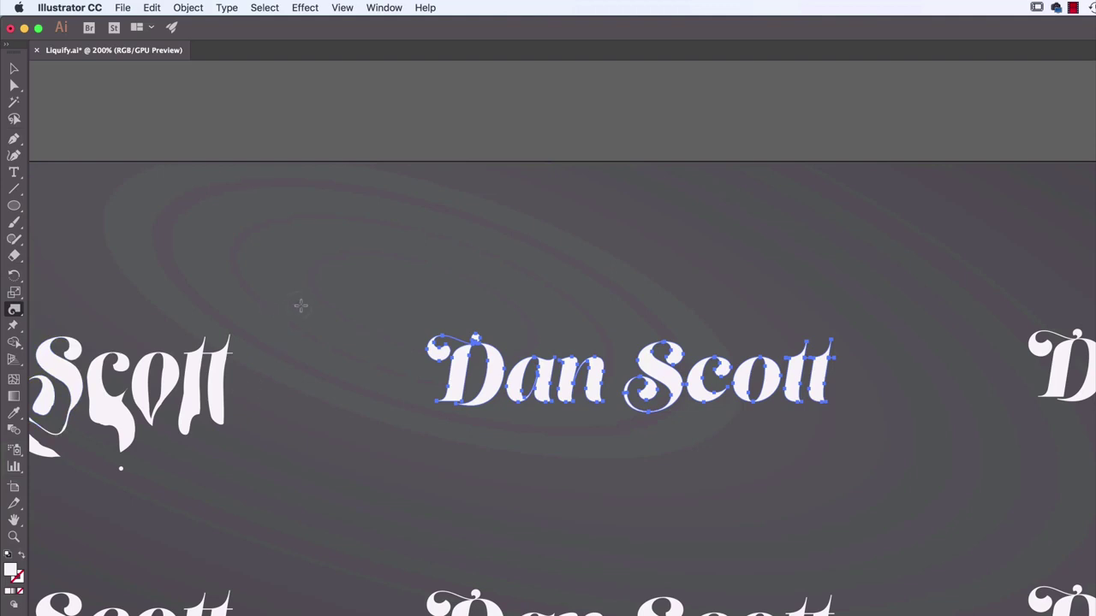
# Set the Twirl tool's global brush dimensions to 40 pt width and 40 pt height.
pyautogui.doubleClick(13, 310)
pyautogui.write('85')
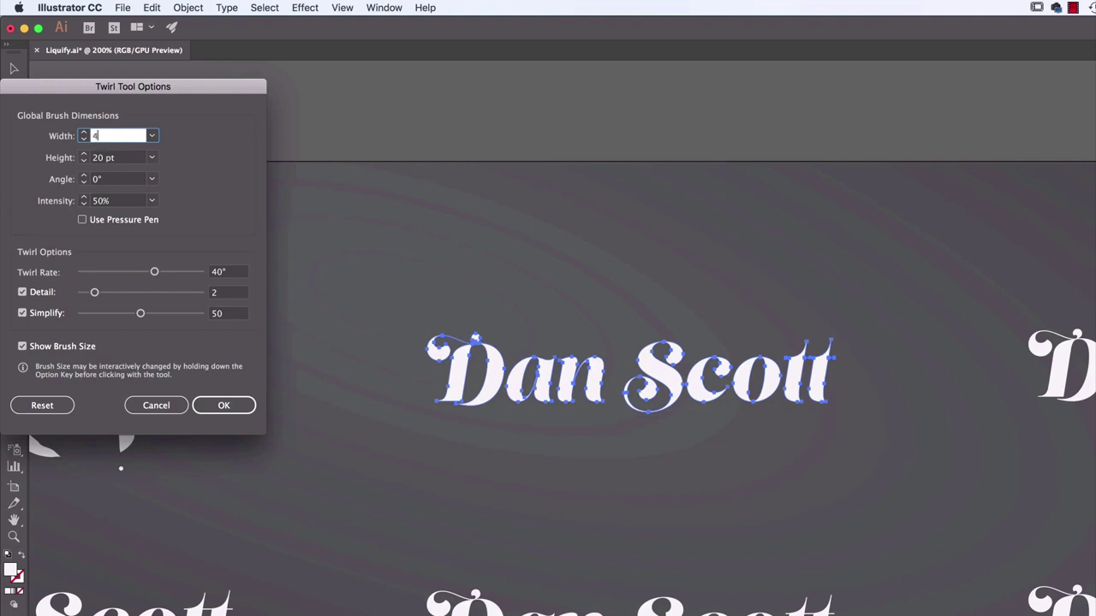
pyautogui.press('Tab')
pyautogui.write('40')
pyautogui.press('Tab')
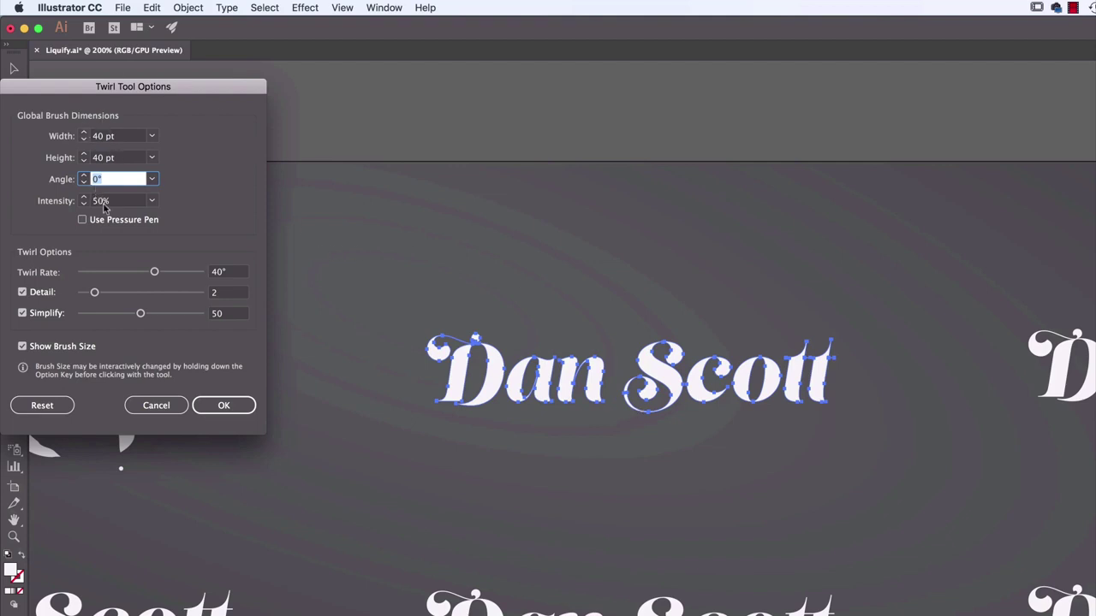
pyautogui.click(239, 409)
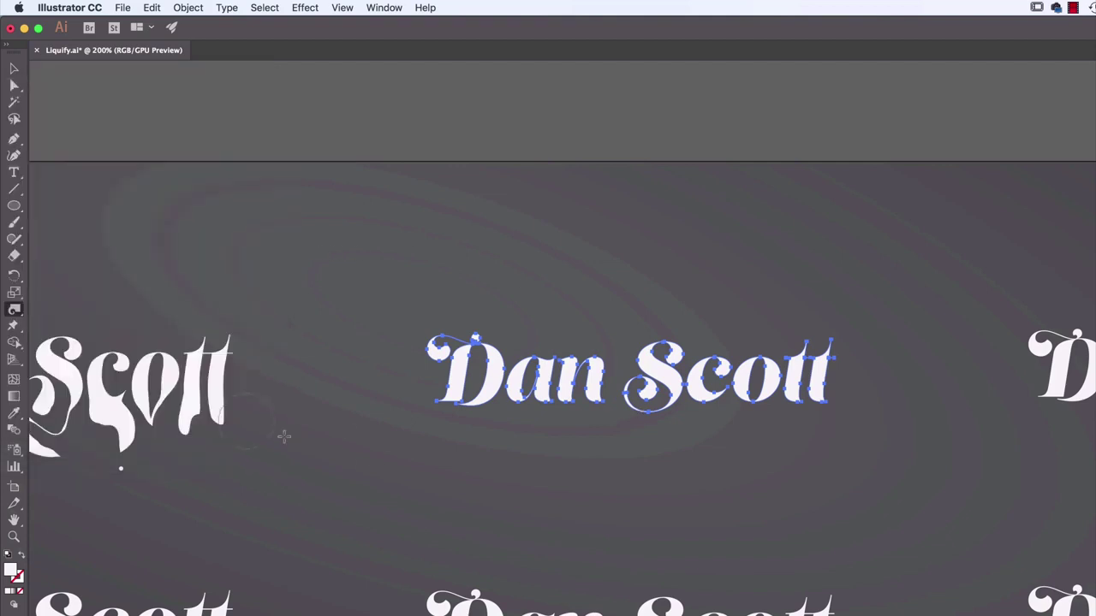
# Undo a trial twirl on the first word's second letter and set the Twirl tool's intensity to 20%.
pyautogui.moveTo(512, 374); pyautogui.dragTo(533, 374)
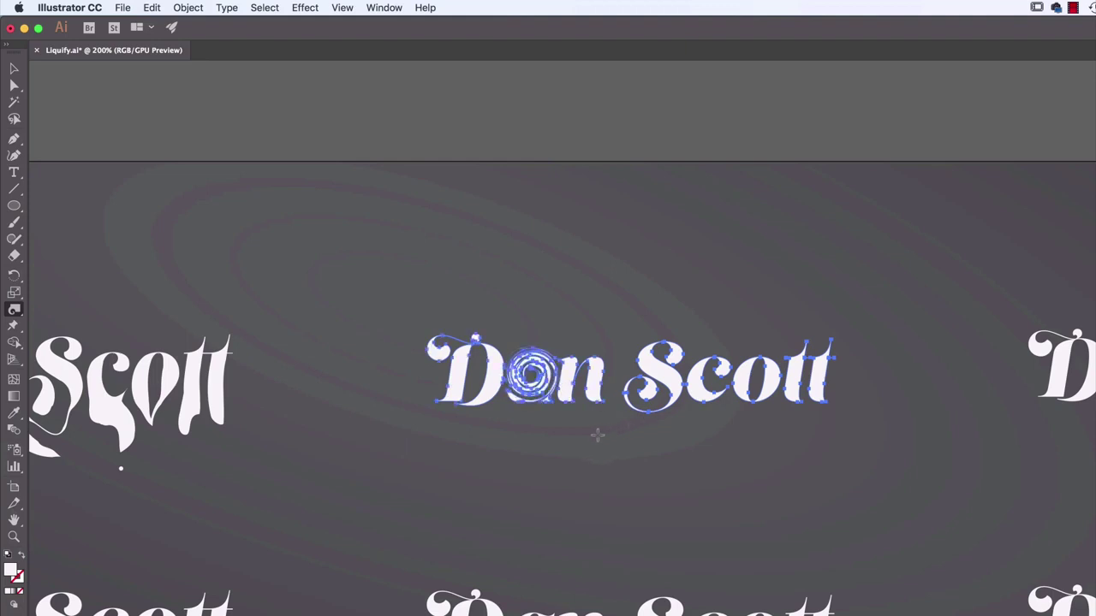
pyautogui.press('super+z')
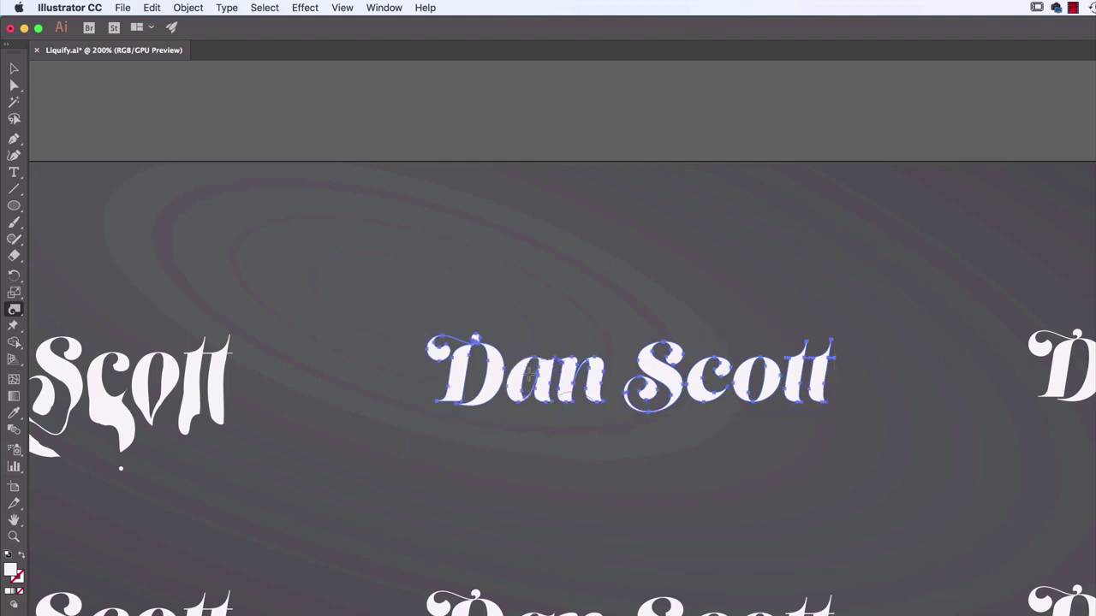
pyautogui.doubleClick(15, 312)
pyautogui.moveTo(199, 102); pyautogui.dragTo(453, 130)
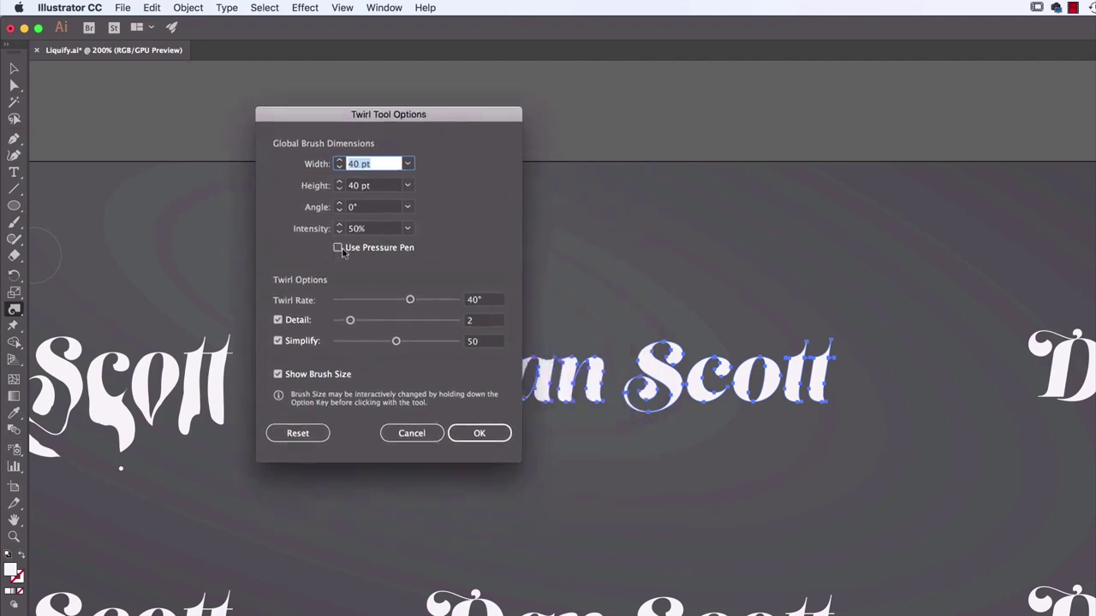
pyautogui.click(384, 229)
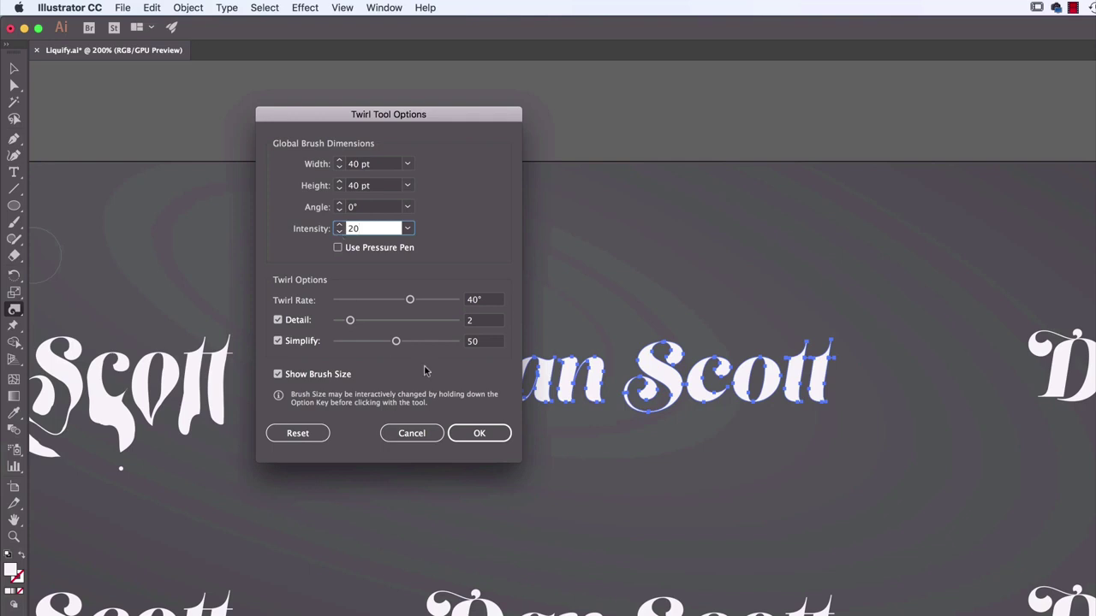
pyautogui.click(479, 433)
# Twirl the first word's upper swash into a spiral, curl its last letter's foot, and pull its capital's base into a large flourish below.
pyautogui.moveTo(532, 384); pyautogui.dragTo(532, 383)
pyautogui.press('super+z')
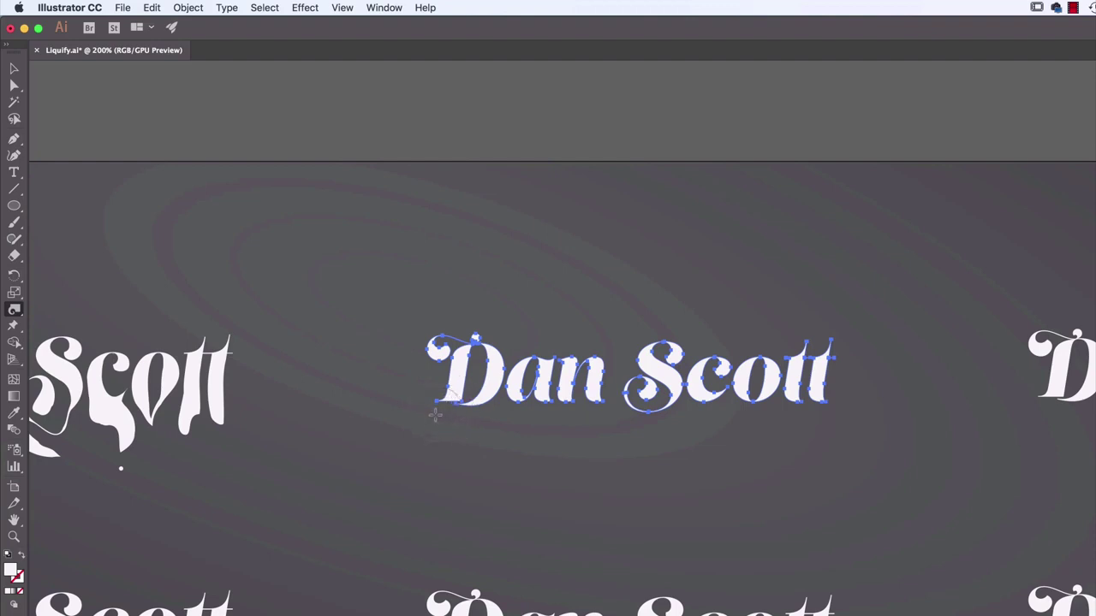
pyautogui.moveTo(431, 342); pyautogui.dragTo(388, 311)
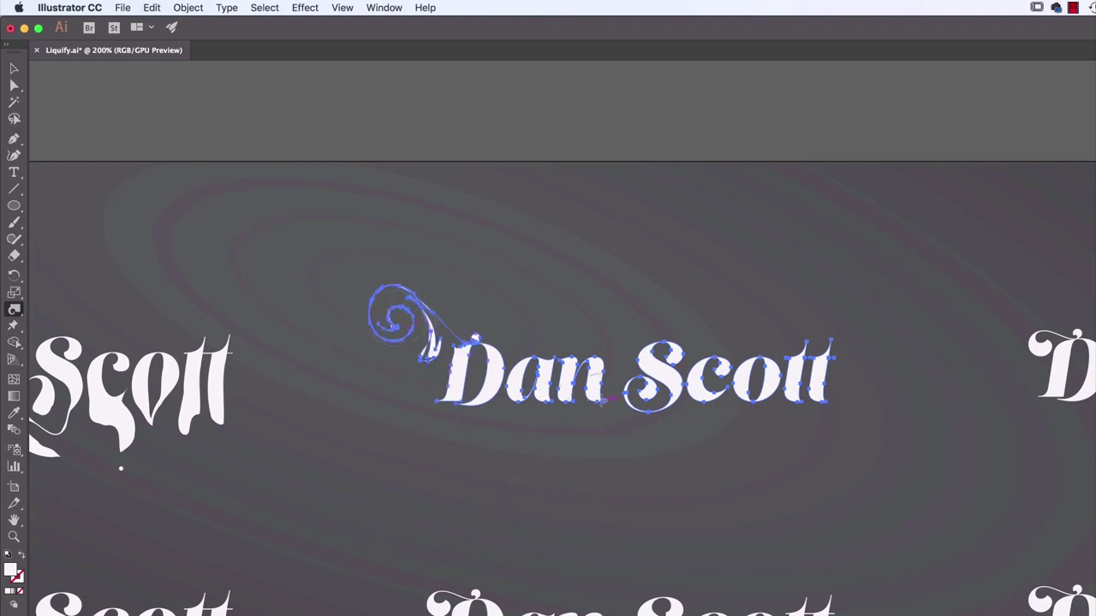
pyautogui.moveTo(596, 396); pyautogui.dragTo(597, 395)
pyautogui.moveTo(494, 410)
pyautogui.mouseDown()
pyautogui.moveTo(494, 437)
pyautogui.moveTo(519, 432)
pyautogui.moveTo(501, 428)
pyautogui.moveTo(485, 458)
pyautogui.moveTo(518, 480)
pyautogui.mouseUp()
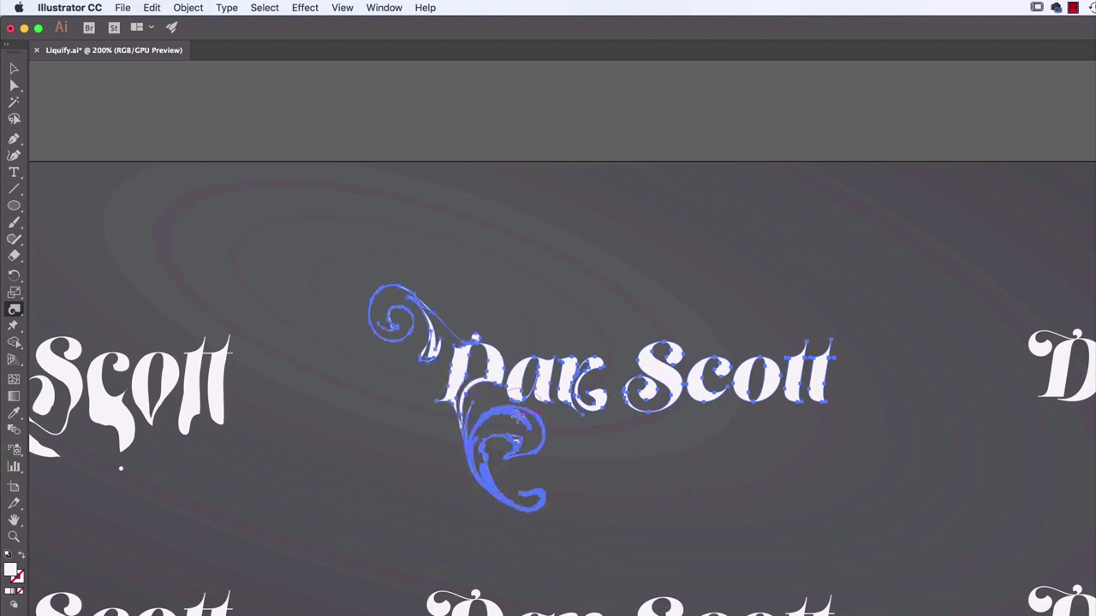
# Twirl the second word's capital up into a spiral, its second letter's bottom into a large curl, and its third letter's top into a hook.
pyautogui.press('super+equal')
pyautogui.press('super+equal')
pyautogui.press('super+equal')
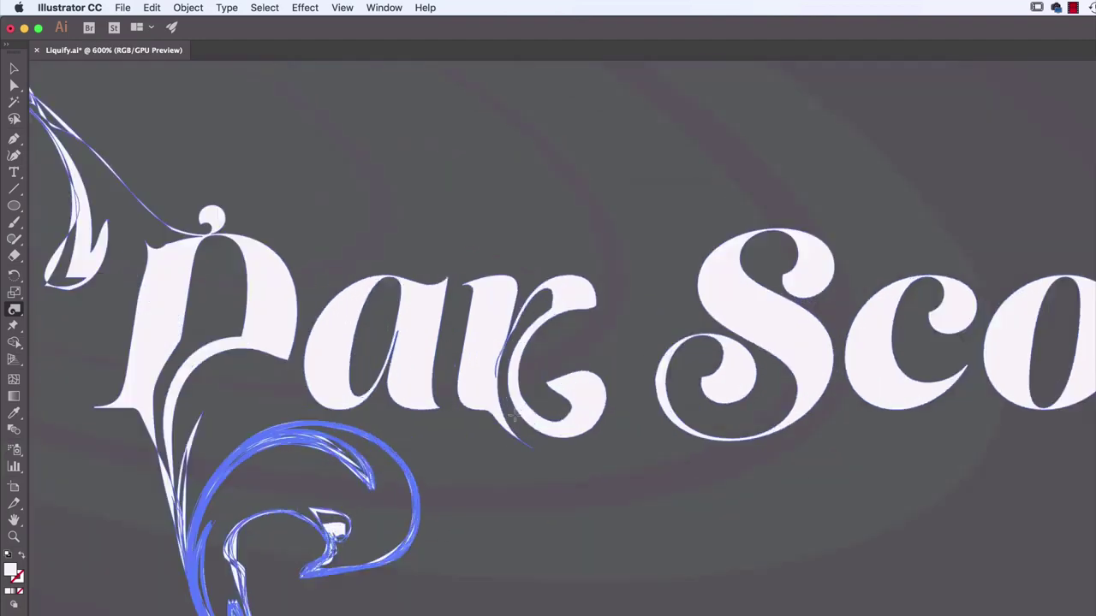
pyautogui.moveTo(734, 394)
pyautogui.mouseDown()
pyautogui.moveTo(545, 436)
pyautogui.moveTo(553, 459)
pyautogui.mouseUp()
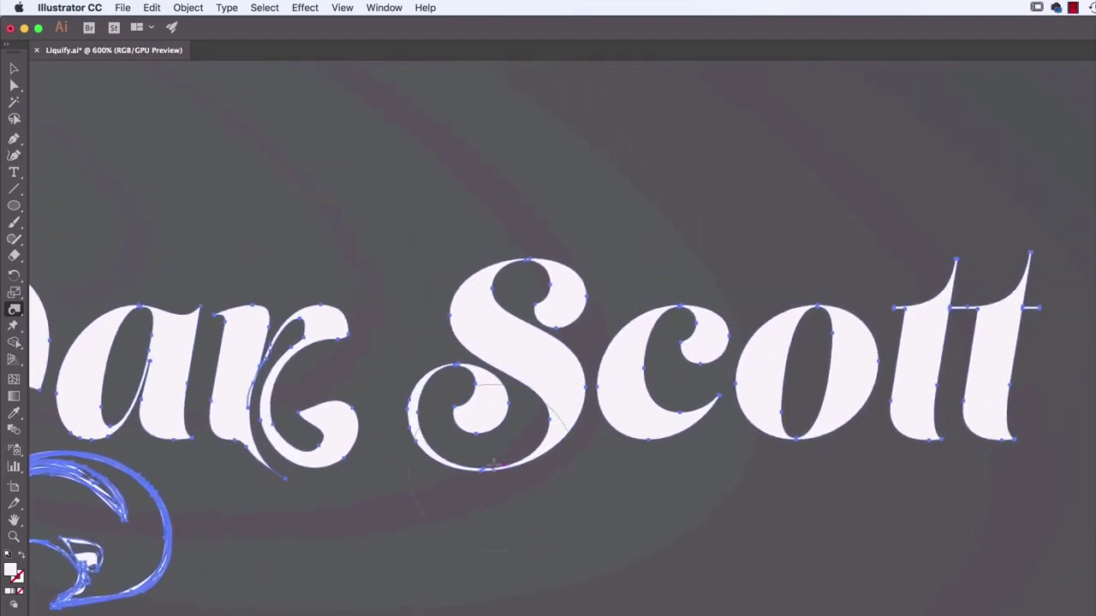
pyautogui.moveTo(503, 355); pyautogui.dragTo(423, 252)
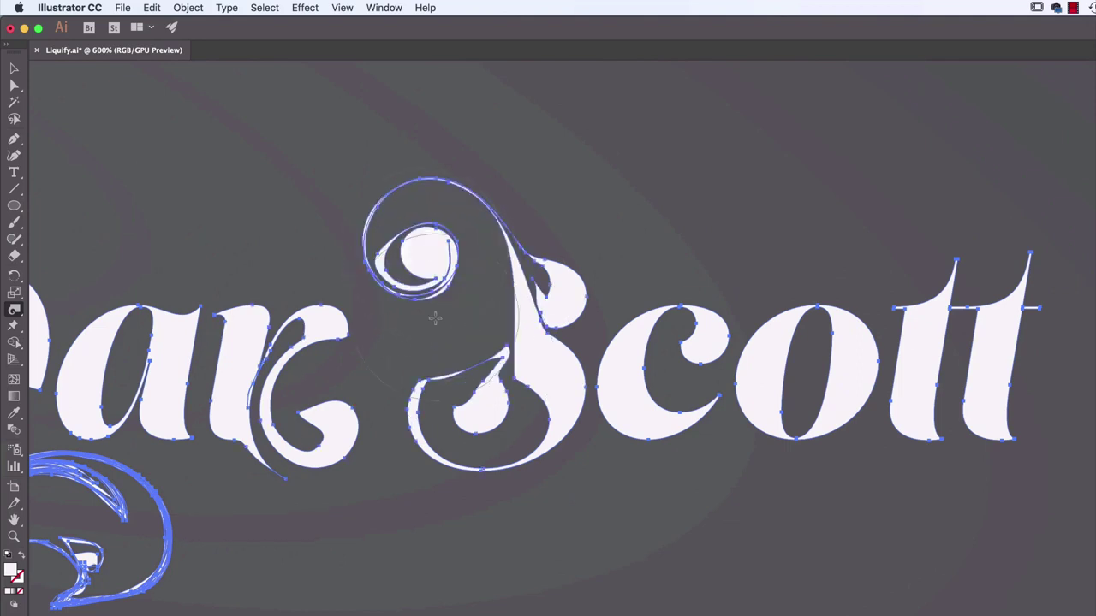
pyautogui.moveTo(634, 386)
pyautogui.mouseDown()
pyautogui.moveTo(670, 519)
pyautogui.moveTo(709, 524)
pyautogui.mouseUp()
pyautogui.moveTo(786, 295); pyautogui.dragTo(862, 284)
# Twirl the foot of the second word's last letter into a spiral down and right, undoing unwanted attempts, and deselect the lettering.
pyautogui.moveTo(972, 402); pyautogui.dragTo(1002, 452)
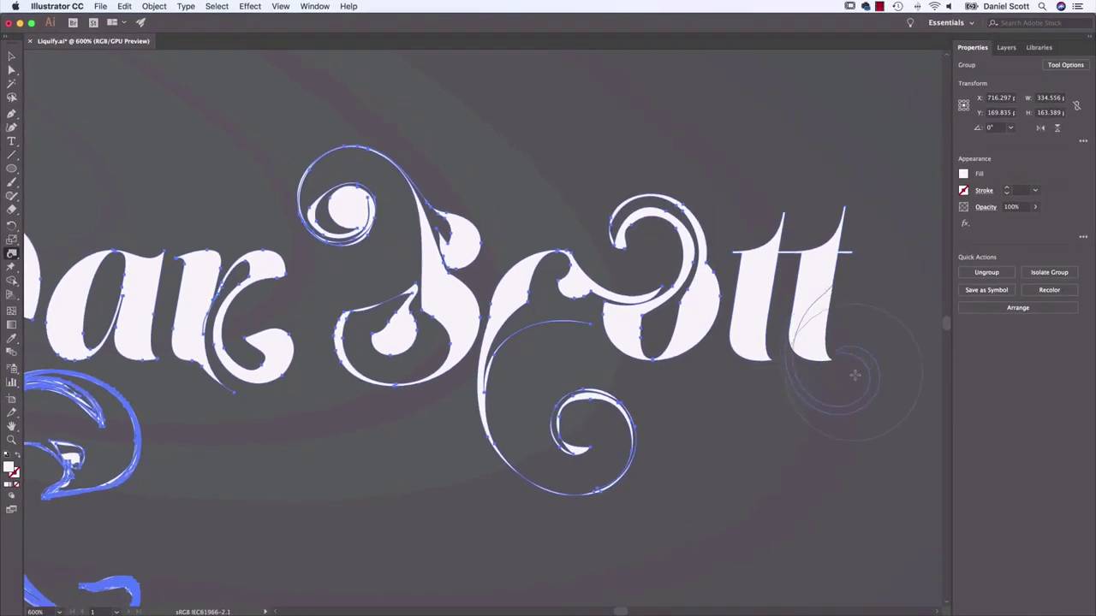
pyautogui.moveTo(870, 391); pyautogui.dragTo(870, 392)
pyautogui.press('super+z')
pyautogui.moveTo(812, 313)
pyautogui.mouseDown()
pyautogui.moveTo(863, 366)
pyautogui.moveTo(844, 318)
pyautogui.moveTo(861, 301)
pyautogui.moveTo(863, 357)
pyautogui.mouseUp()
pyautogui.press('super+z')
pyautogui.hscroll(8, 837, 266)
pyautogui.scroll(1, 837, 265)
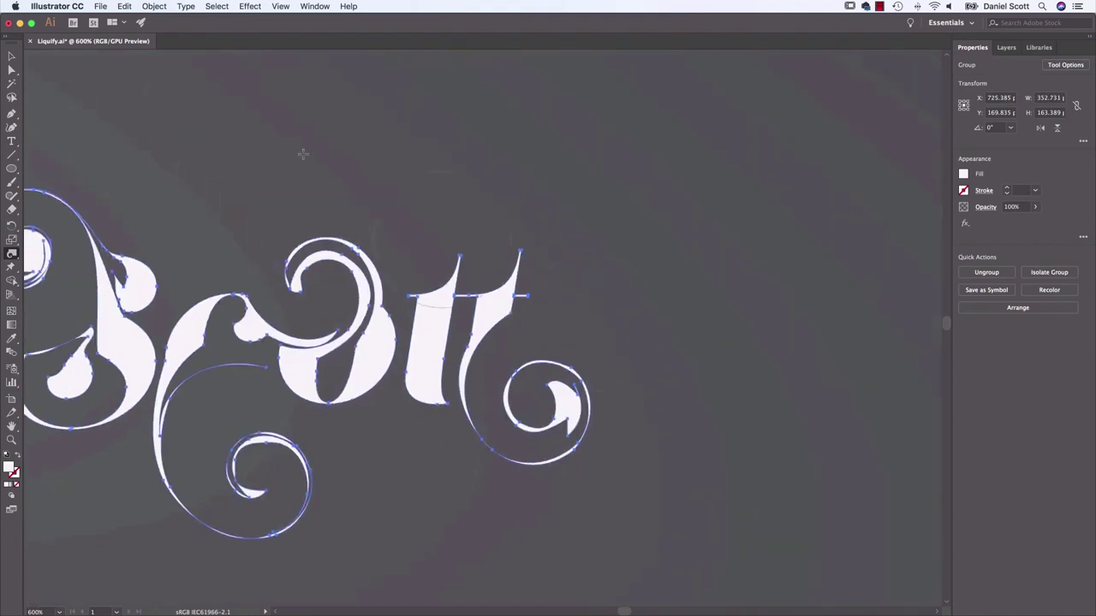
pyautogui.click(11, 57)
pyautogui.click(204, 92)
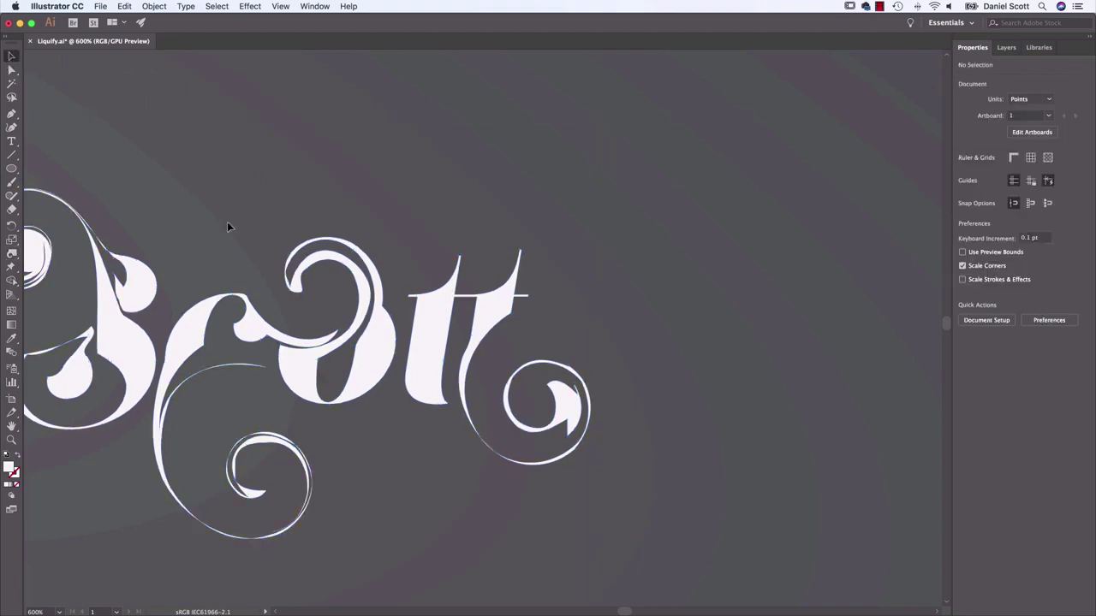
pyautogui.press('super+minus')
pyautogui.press('super+minus')
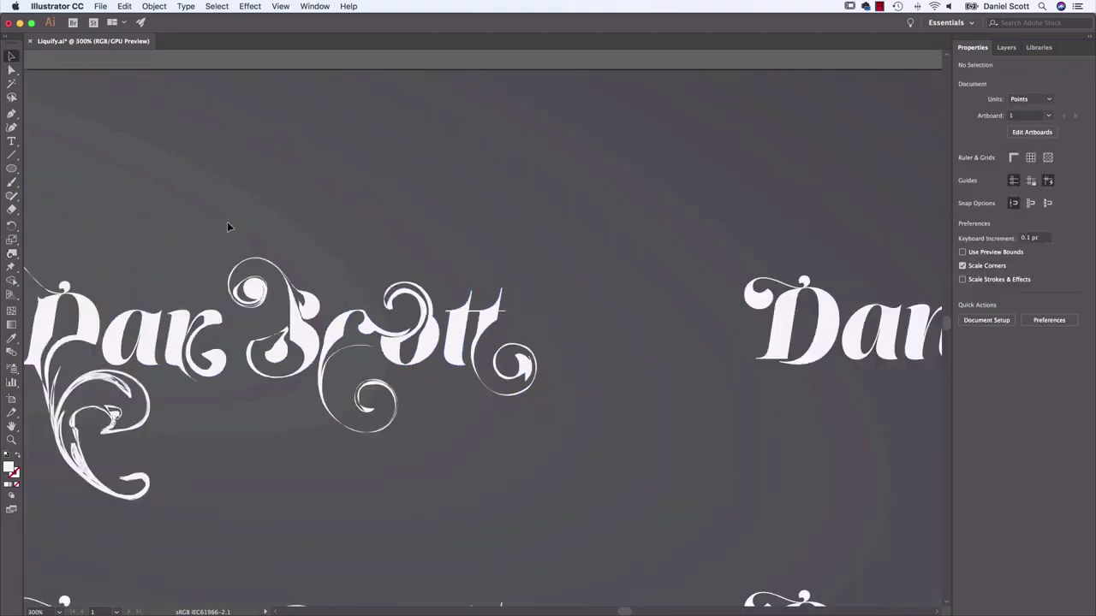
# Select the lettering copy beside the twirled one and set the Pucker tool's brush to 60 pt wide and 60 pt high.
pyautogui.moveTo(234, 251); pyautogui.dragTo(392, 249)
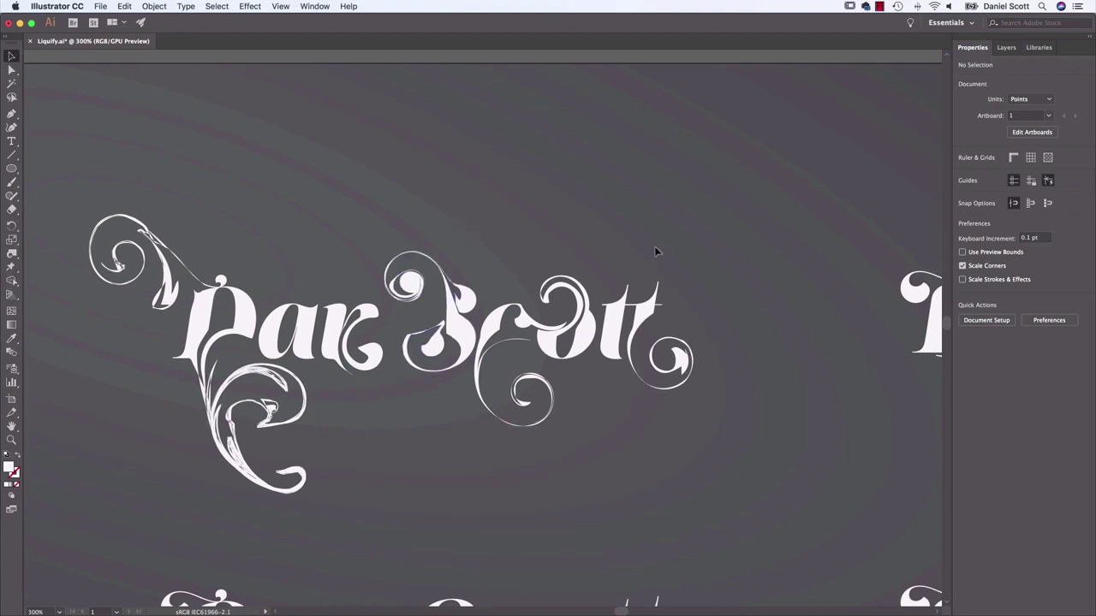
pyautogui.hscroll(15, 692, 265)
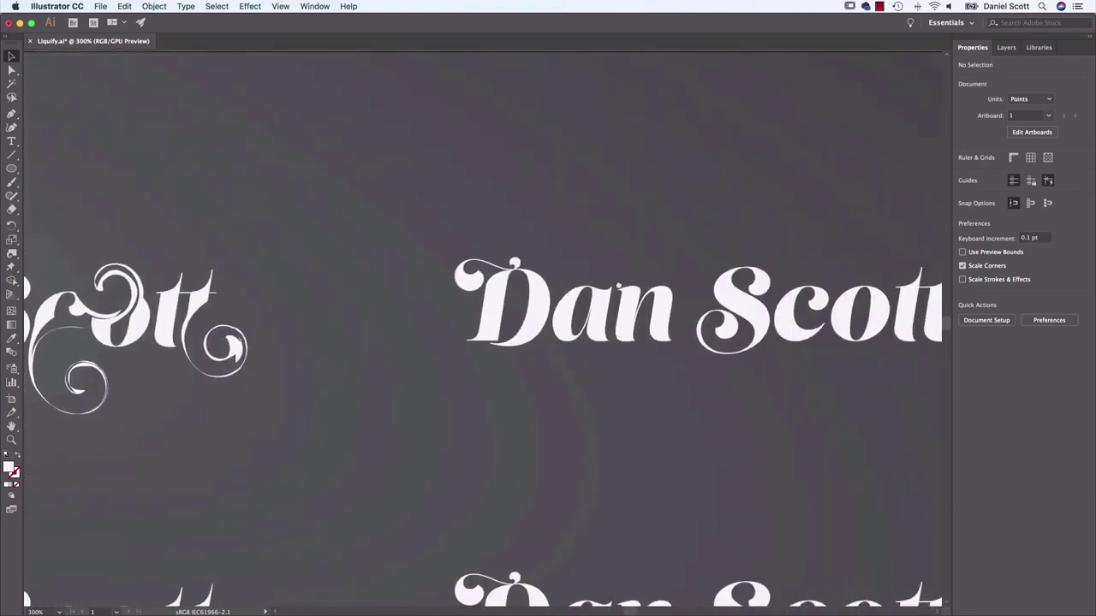
pyautogui.hscroll(1, 274, 221)
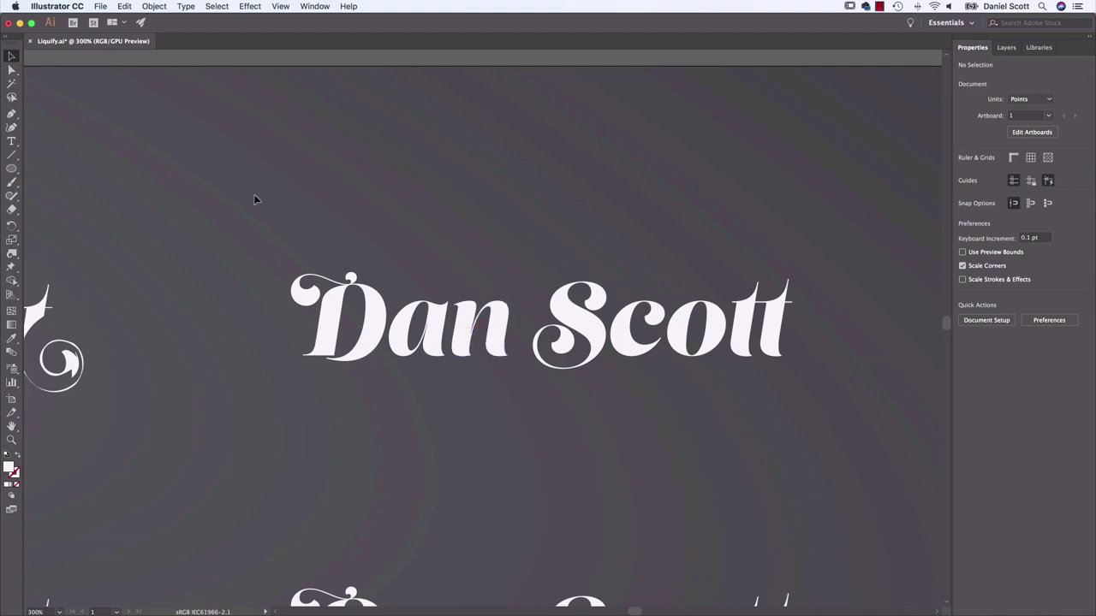
pyautogui.click(325, 294)
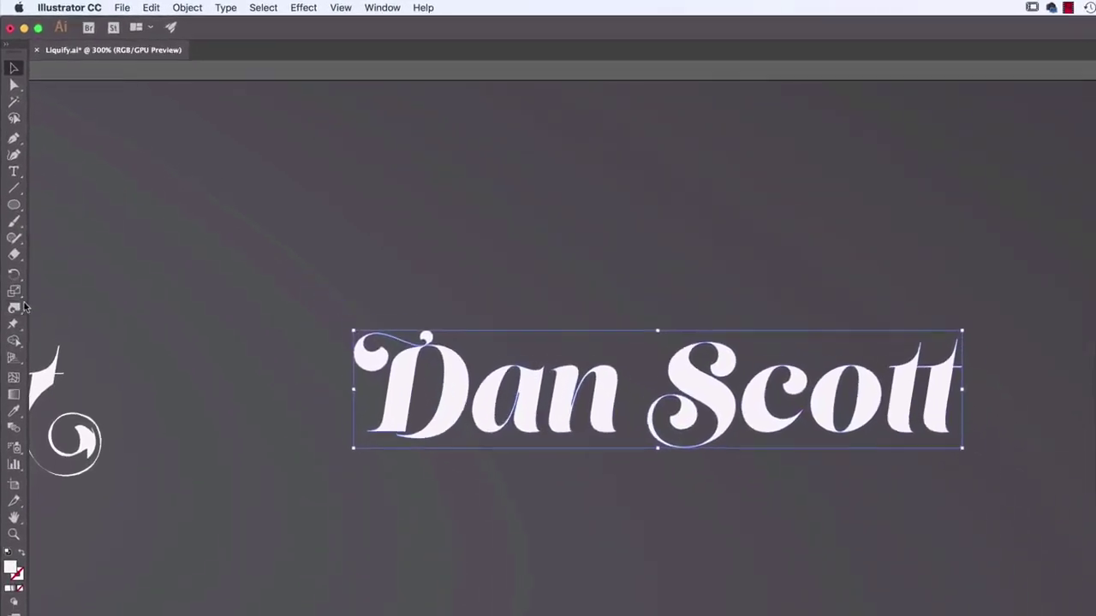
pyautogui.moveTo(14, 307); pyautogui.dragTo(79, 357)
pyautogui.moveTo(22, 320)
pyautogui.mouseDown()
pyautogui.moveTo(69, 387)
pyautogui.moveTo(68, 370)
pyautogui.mouseUp()
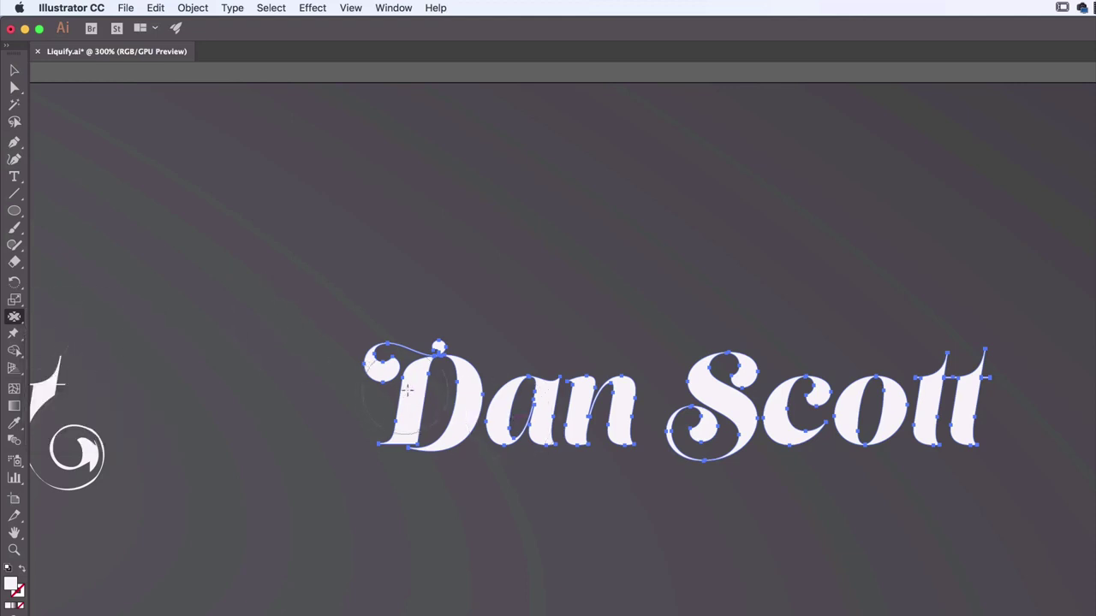
pyautogui.doubleClick(13, 317)
pyautogui.write('60')
pyautogui.press('Tab')
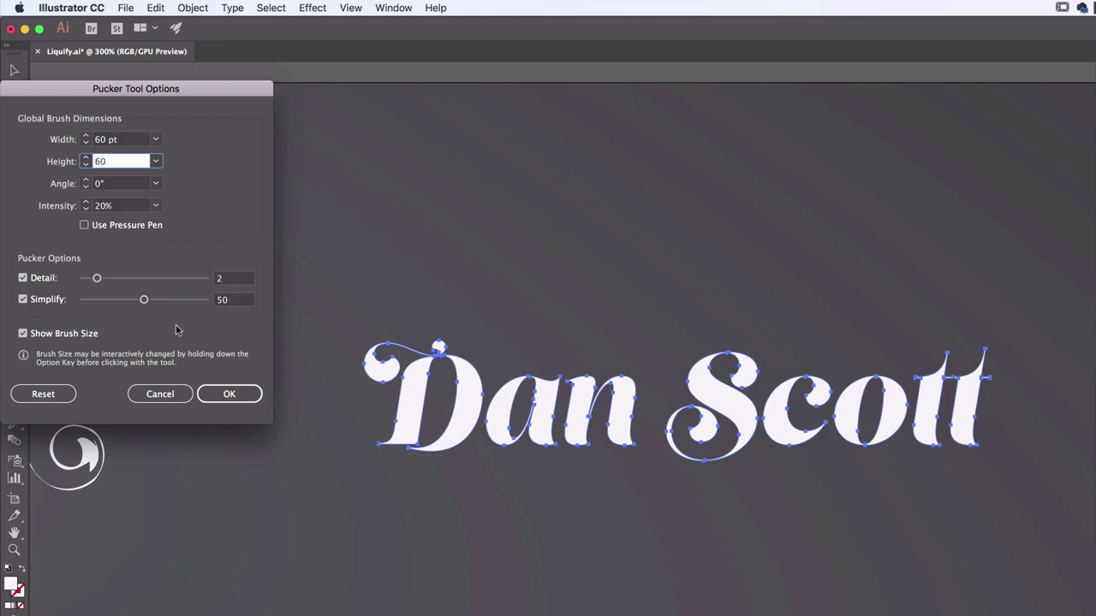
pyautogui.write('60')
pyautogui.click(245, 393)
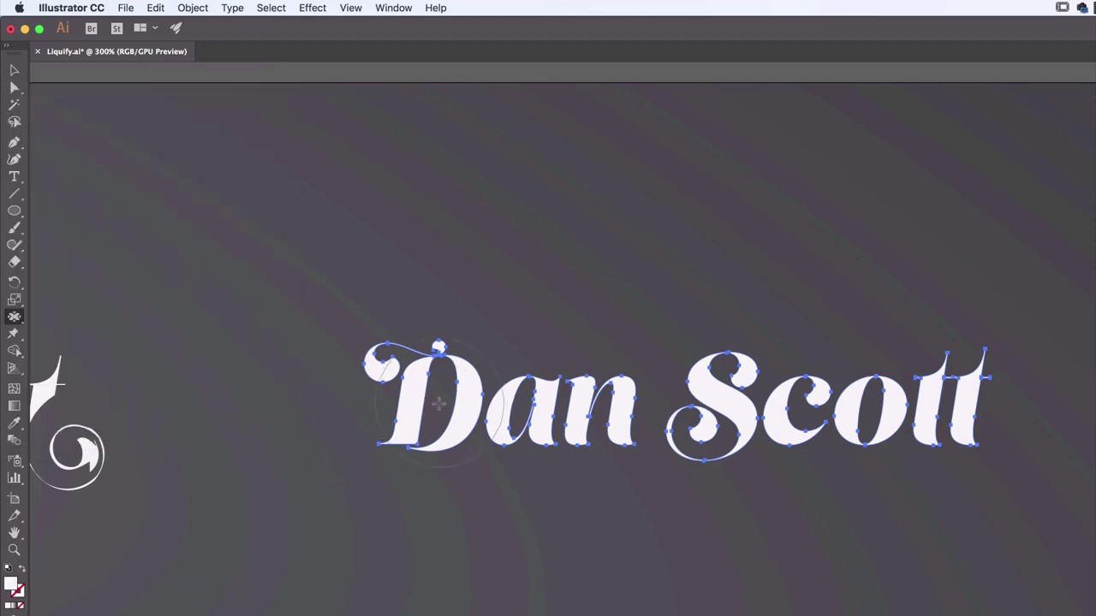
# Undo a trial pucker on the first capital and set the Pucker tool's intensity to 2%.
pyautogui.moveTo(436, 403)
pyautogui.mouseDown()
pyautogui.moveTo(422, 433)
pyautogui.moveTo(479, 413)
pyautogui.mouseUp()
pyautogui.press('super+z')
pyautogui.doubleClick(15, 318)
pyautogui.click(120, 207)
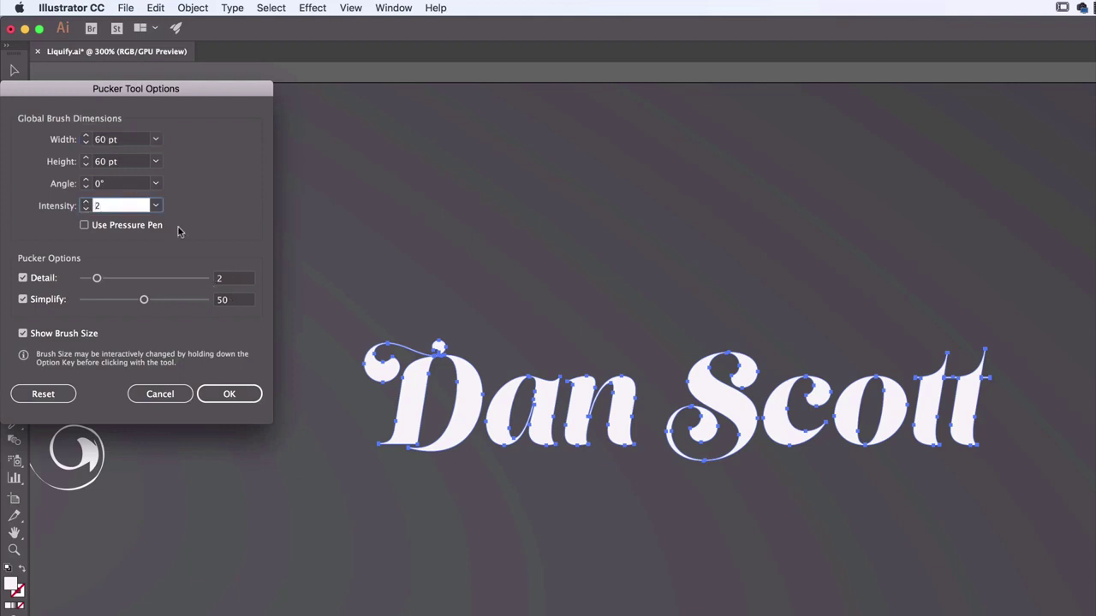
pyautogui.click(221, 392)
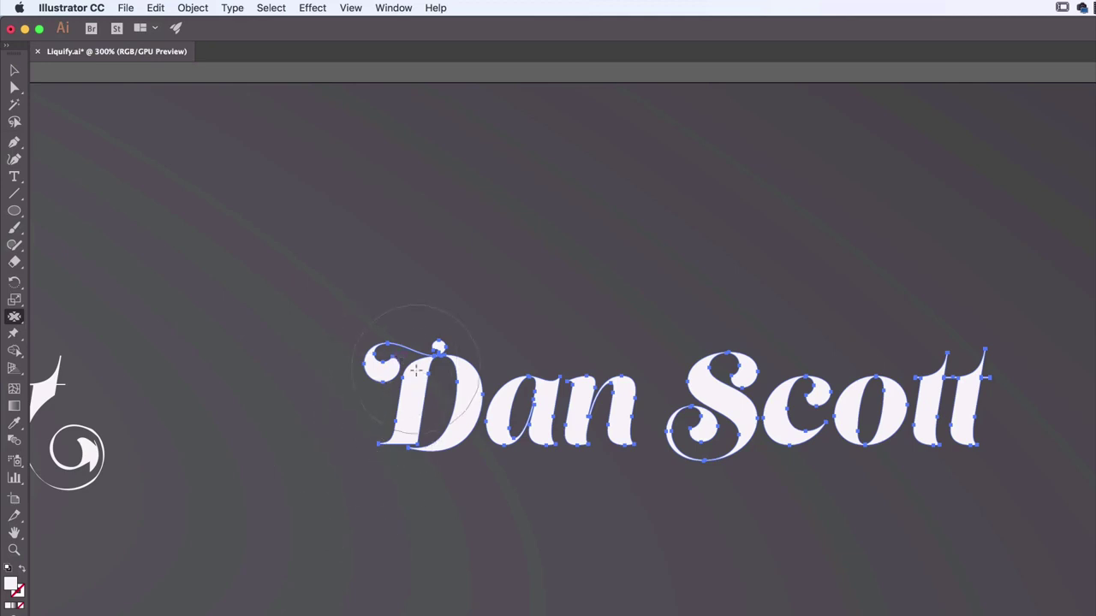
# Pucker the letters across both words so their strokes pinch inward, and deselect the lettering.
pyautogui.moveTo(424, 401); pyautogui.dragTo(427, 403)
pyautogui.moveTo(525, 402)
pyautogui.mouseDown()
pyautogui.moveTo(628, 452)
pyautogui.moveTo(624, 506)
pyautogui.mouseUp()
pyautogui.moveTo(724, 372); pyautogui.dragTo(726, 385)
pyautogui.moveTo(813, 403); pyautogui.dragTo(862, 482)
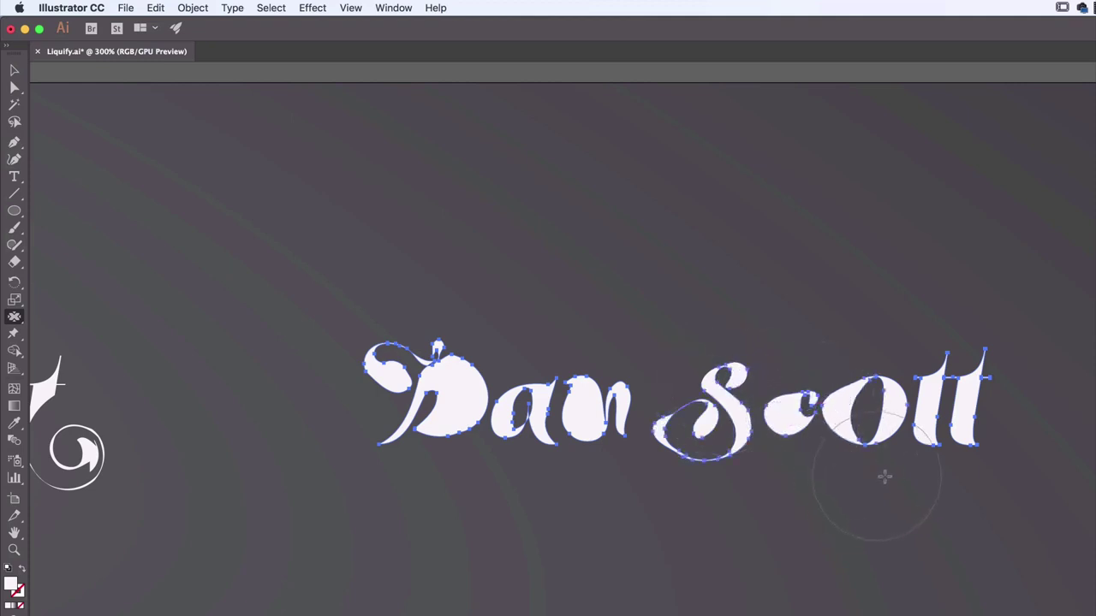
pyautogui.moveTo(914, 392); pyautogui.dragTo(927, 404)
pyautogui.click(14, 69)
pyautogui.click(182, 235)
# Select the copy after the puckered one and bloat the first capital's swash, both words' round lowercase letters and the second capital's lower curl.
pyautogui.hscroll(10, 656, 304)
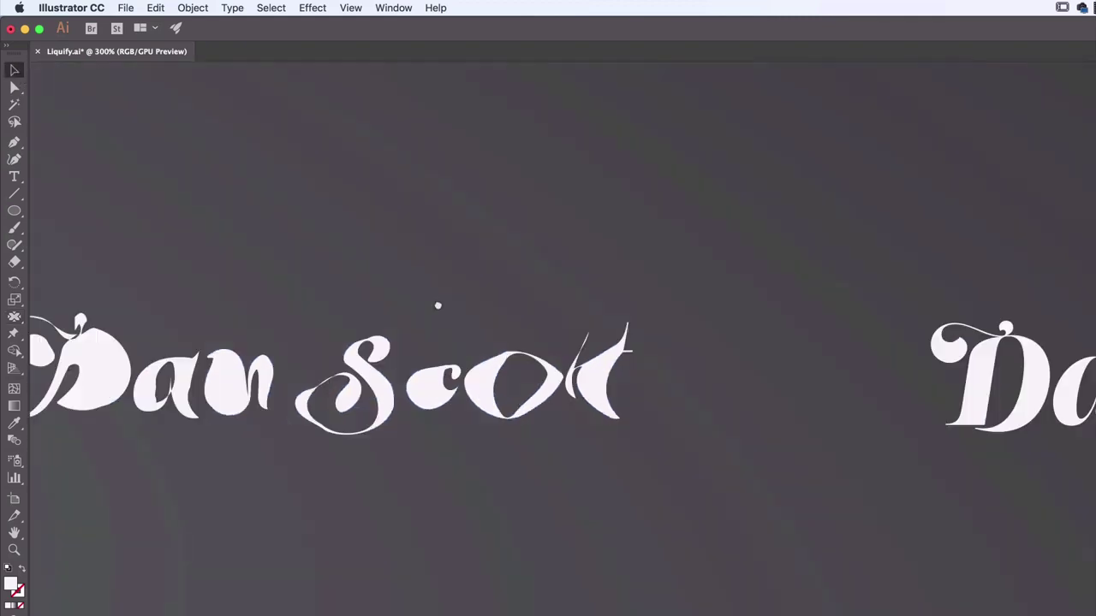
pyautogui.click(486, 395)
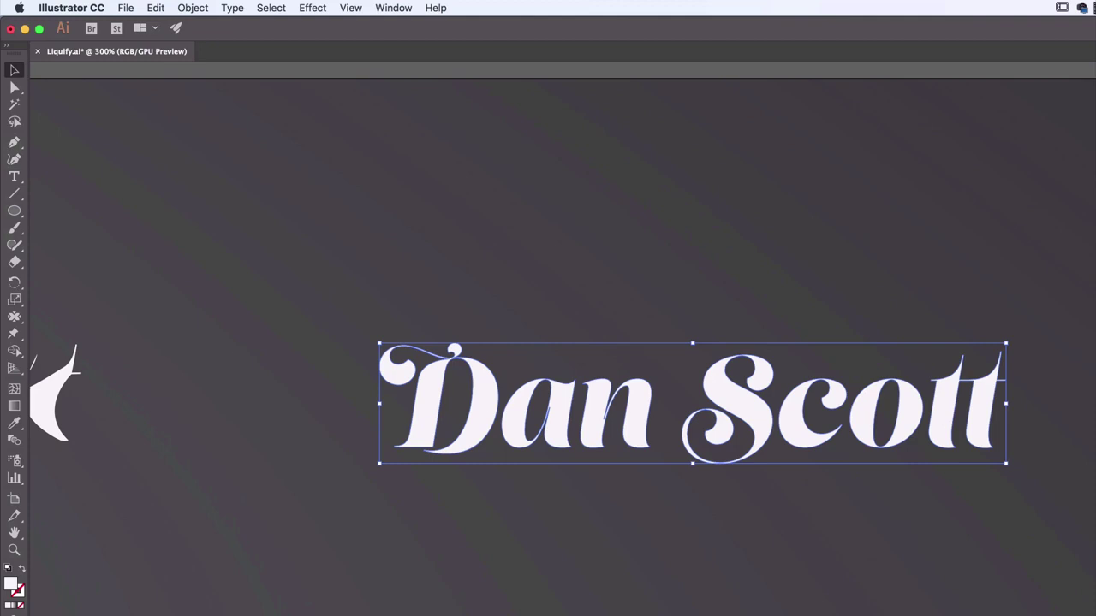
pyautogui.moveTo(14, 317)
pyautogui.mouseDown()
pyautogui.moveTo(60, 396)
pyautogui.moveTo(68, 387)
pyautogui.mouseUp()
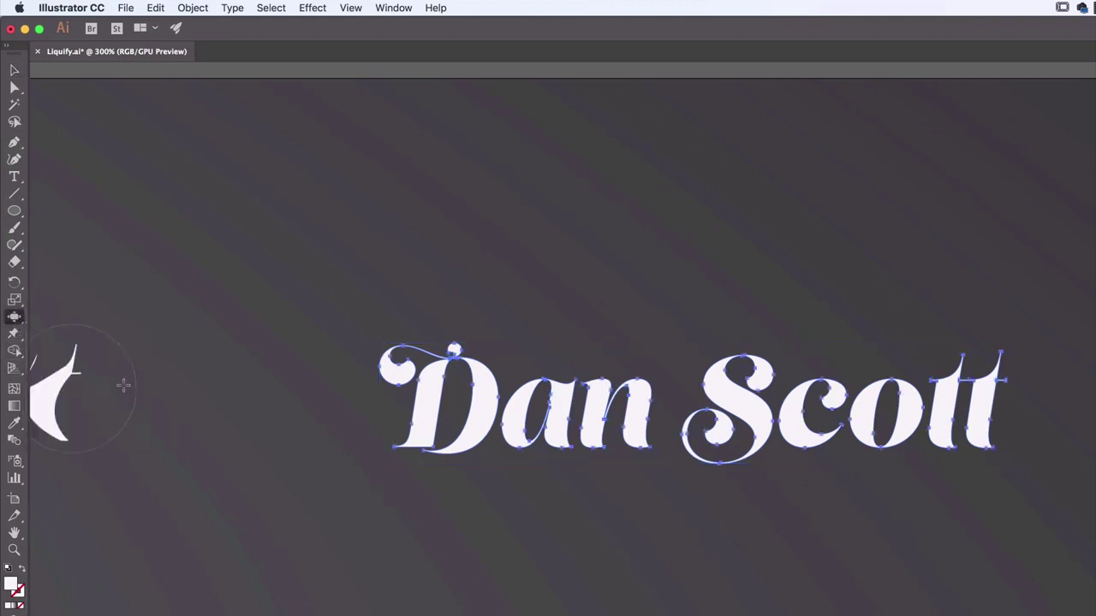
pyautogui.moveTo(426, 379); pyautogui.dragTo(390, 374)
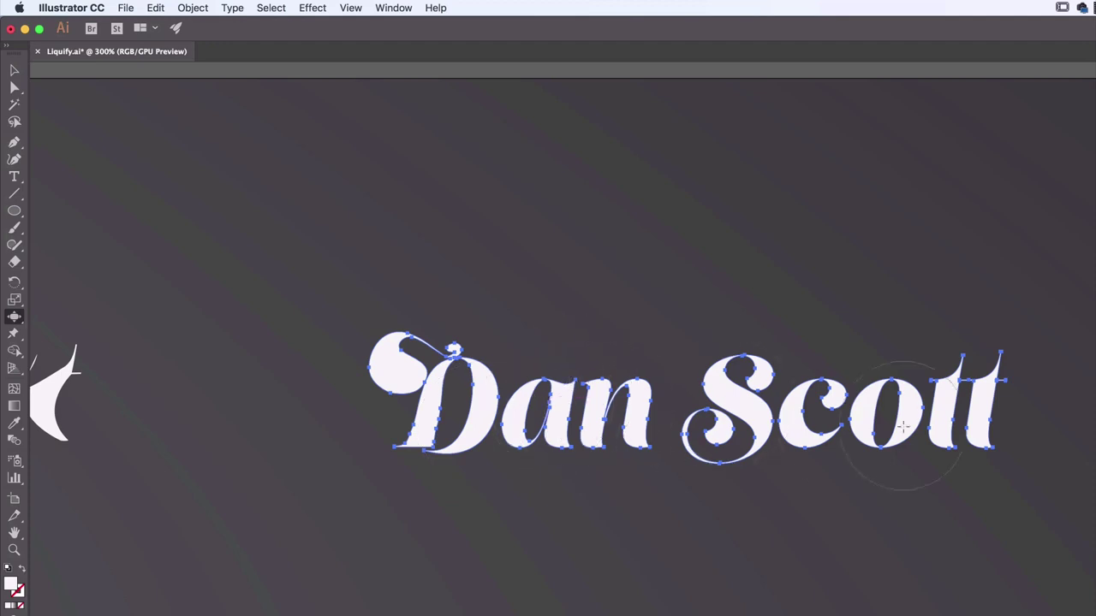
pyautogui.moveTo(910, 414); pyautogui.dragTo(907, 416)
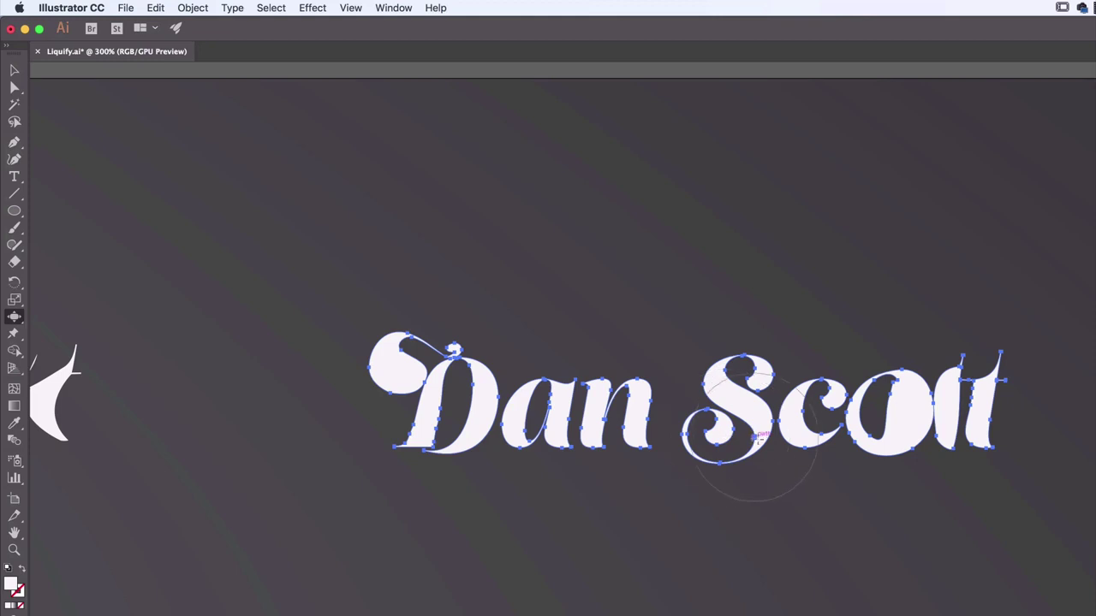
pyautogui.moveTo(719, 437); pyautogui.dragTo(719, 438)
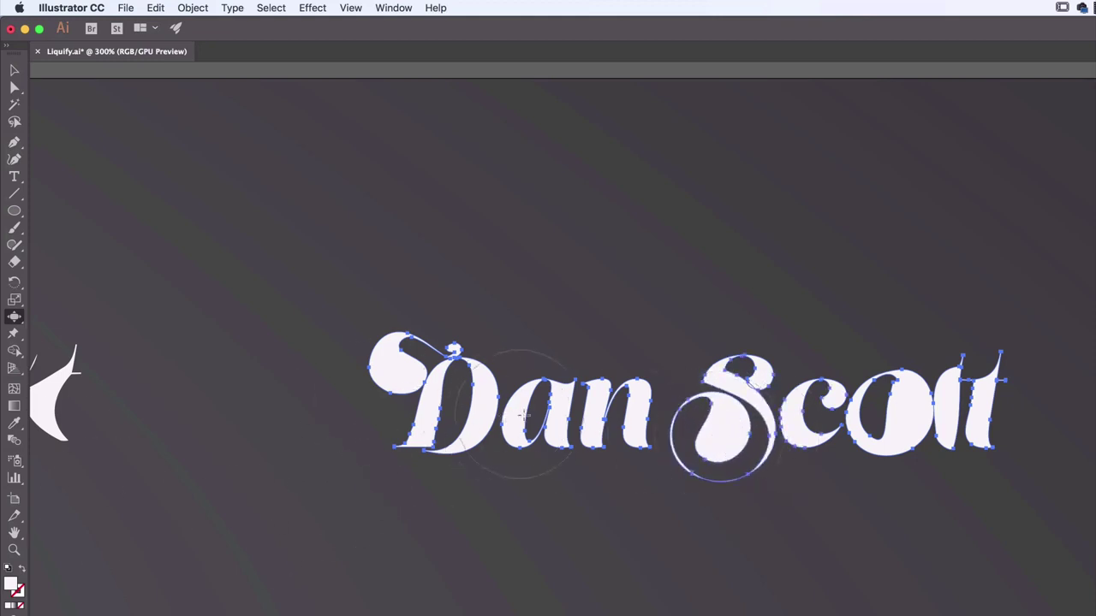
pyautogui.moveTo(538, 408); pyautogui.dragTo(532, 408)
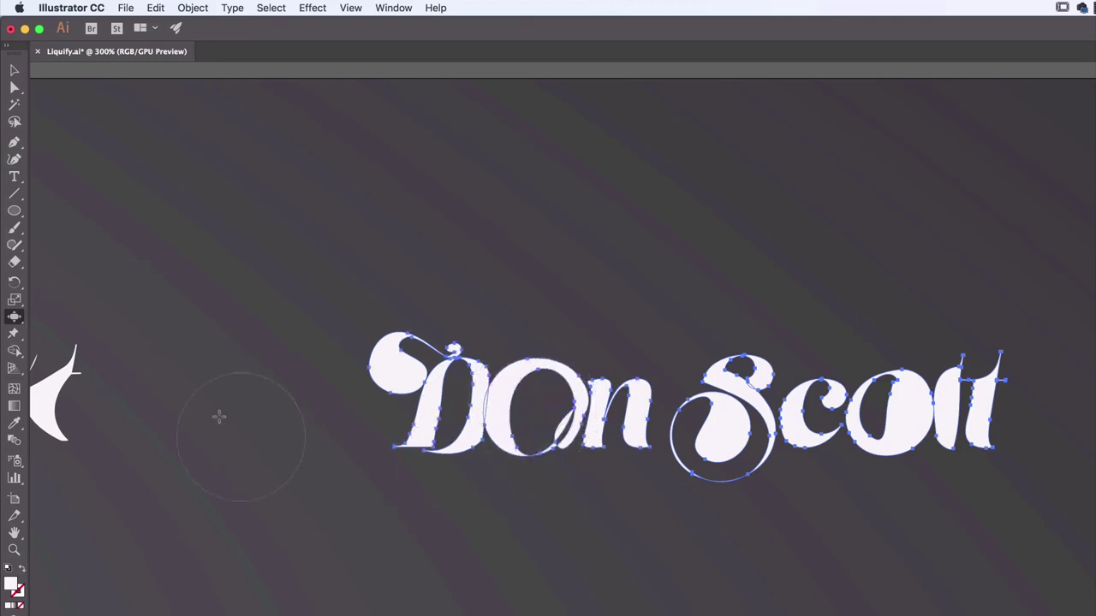
# Select the copy below the twirled lettering and roughen its first two letters with the Scallop tool.
pyautogui.scroll(-5, 445, 497)
pyautogui.hscroll(-5, 446, 497)
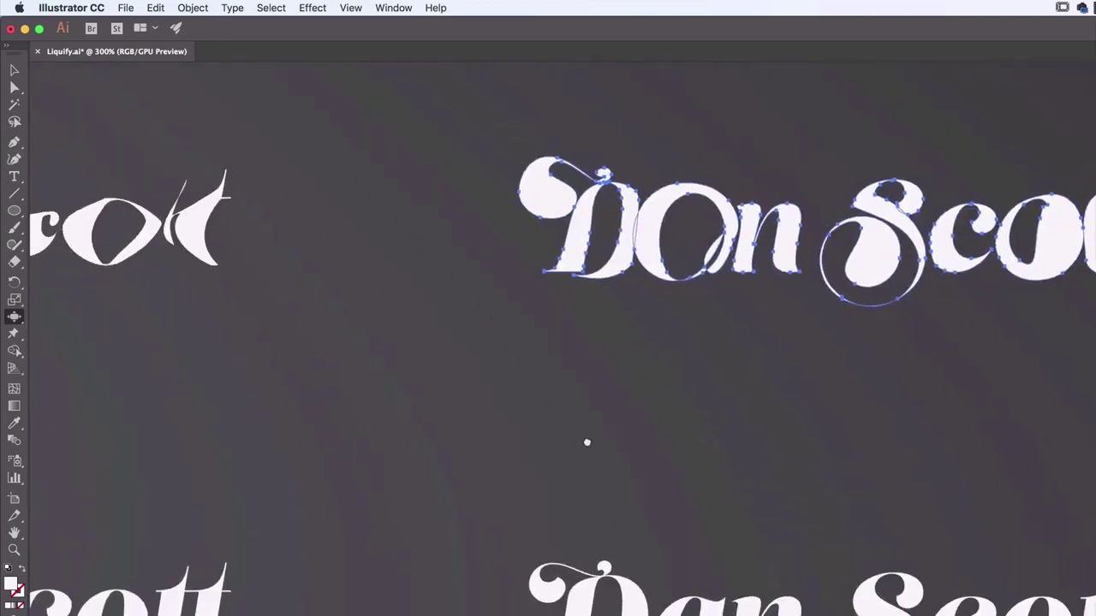
pyautogui.hscroll(-10, 569, 432)
pyautogui.scroll(-3, 569, 432)
pyautogui.hscroll(10, 550, 423)
pyautogui.hscroll(-3, 865, 313)
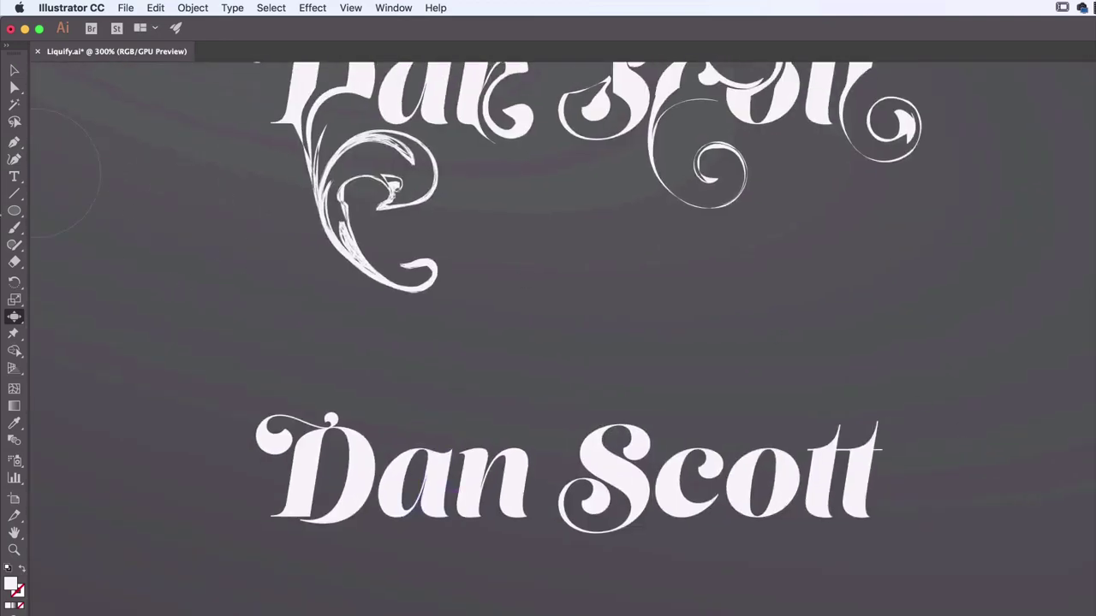
pyautogui.click(14, 70)
pyautogui.click(257, 463)
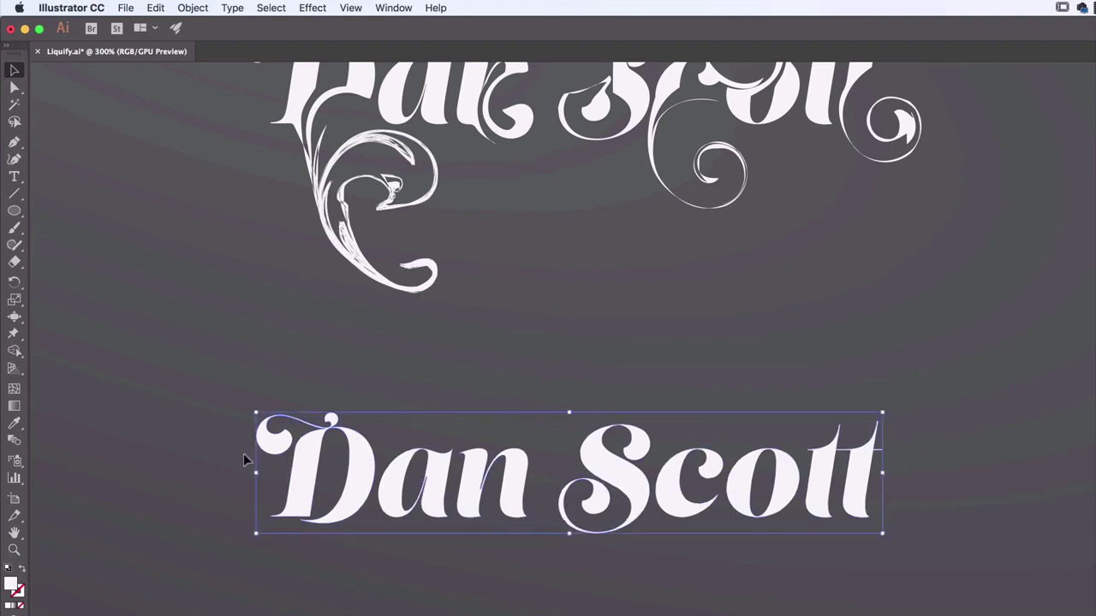
pyautogui.moveTo(14, 316); pyautogui.dragTo(69, 408)
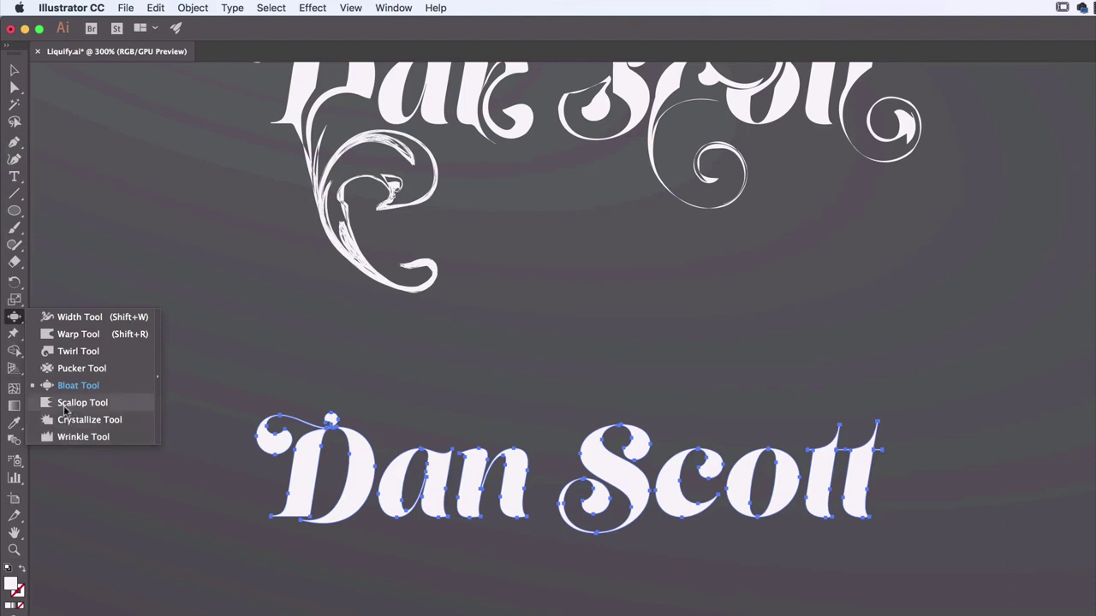
pyautogui.moveTo(67, 405); pyautogui.dragTo(68, 406)
pyautogui.moveTo(321, 484)
pyautogui.mouseDown()
pyautogui.moveTo(283, 471)
pyautogui.moveTo(302, 468)
pyautogui.moveTo(279, 445)
pyautogui.moveTo(354, 482)
pyautogui.moveTo(420, 483)
pyautogui.mouseUp()
# Switch to the Crystallize tool for the untouched copy beside the scalloped lettering.
pyautogui.moveTo(21, 327); pyautogui.dragTo(77, 420)
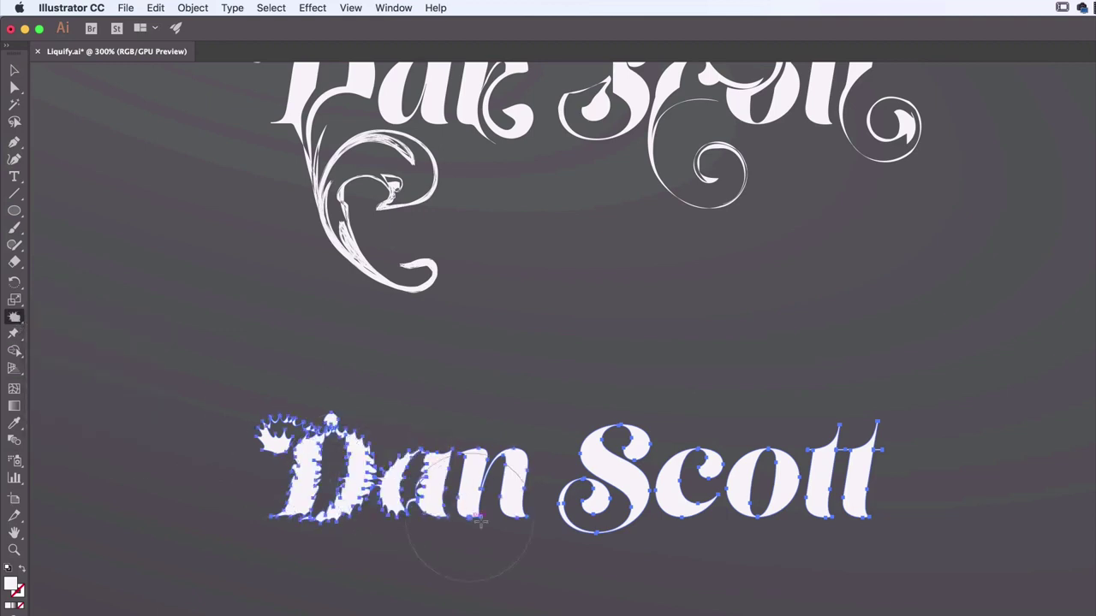
pyautogui.moveTo(516, 481); pyautogui.dragTo(514, 481)
pyautogui.hscroll(15, 509, 488)
pyautogui.hscroll(4, 505, 493)
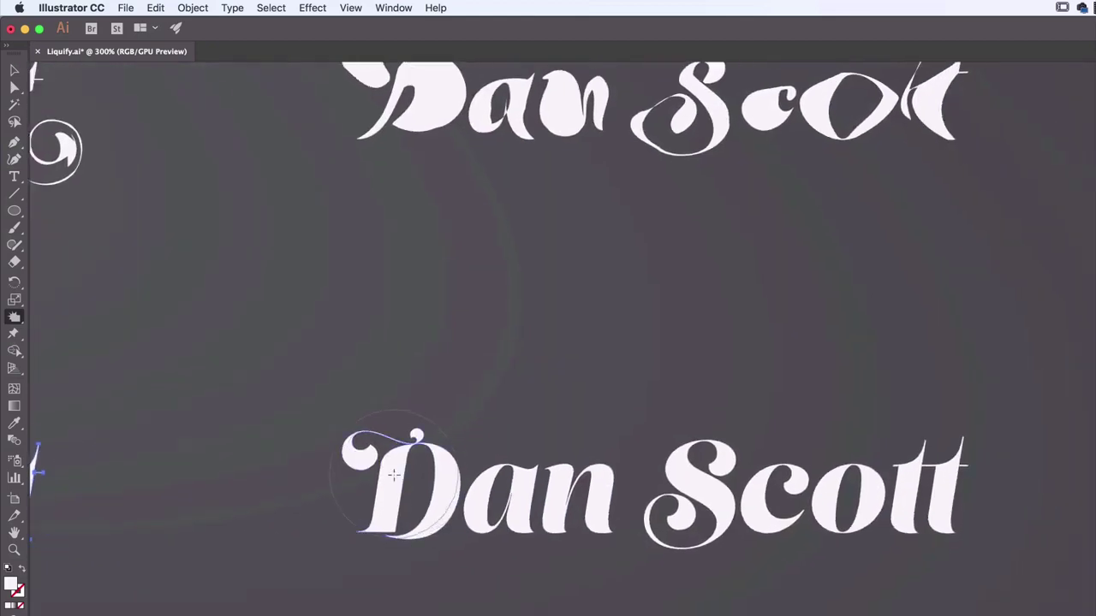
pyautogui.press('c')
pyautogui.click(395, 479)
pyautogui.click(800, 421)
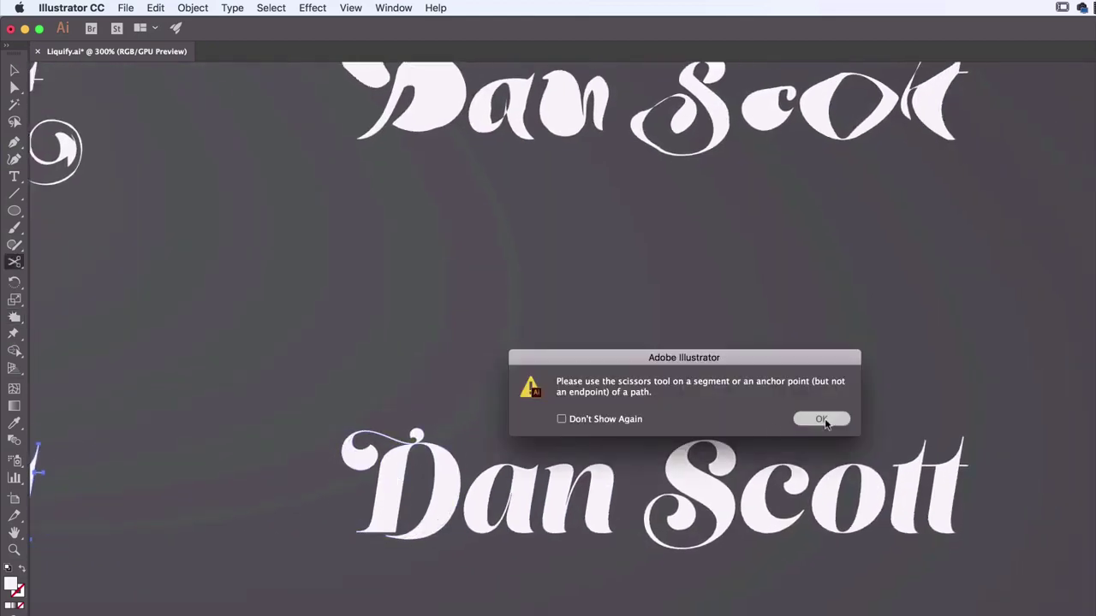
# Deselect the scalloped lettering and crystallize the copy below the puckered one, spiking the first word's letters and the second capital's top.
pyautogui.press('v')
pyautogui.click(114, 356)
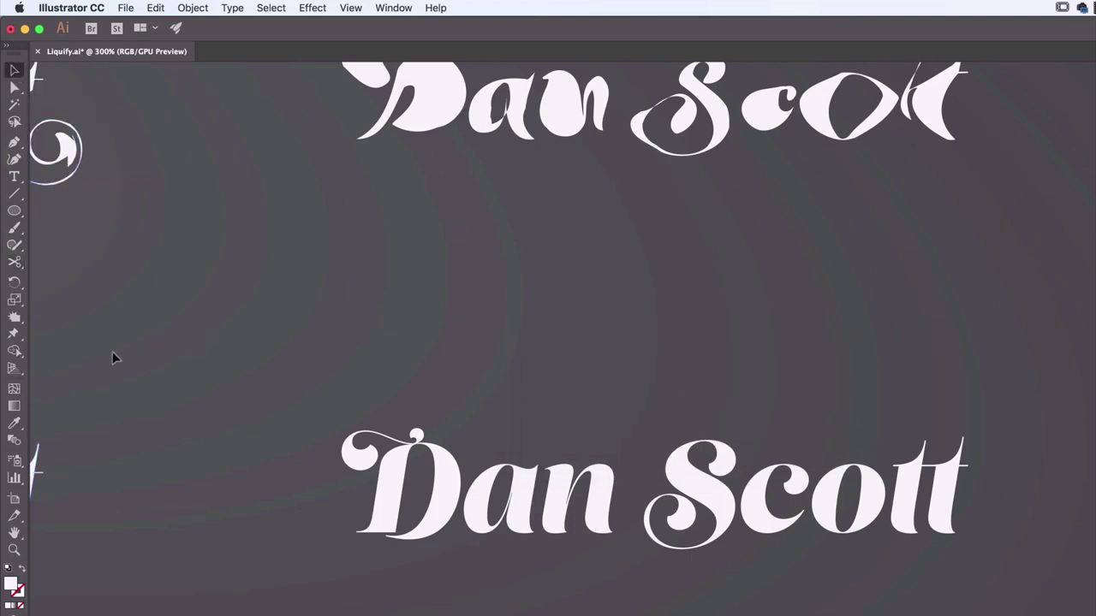
pyautogui.click(15, 317)
pyautogui.moveTo(389, 494); pyautogui.dragTo(388, 492)
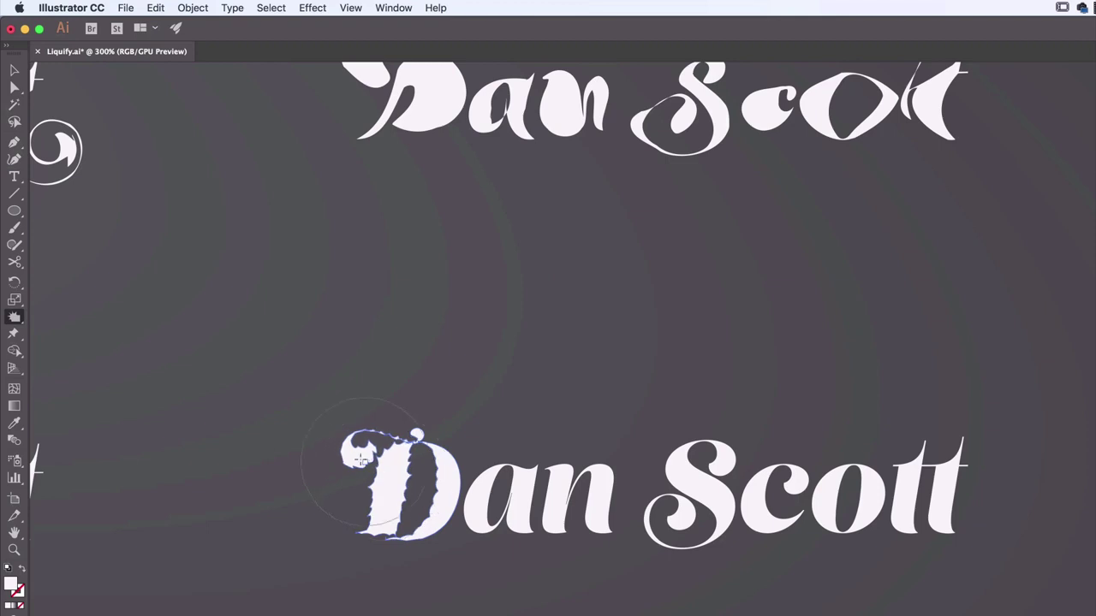
pyautogui.moveTo(346, 458); pyautogui.dragTo(344, 455)
pyautogui.moveTo(426, 467); pyautogui.dragTo(415, 438)
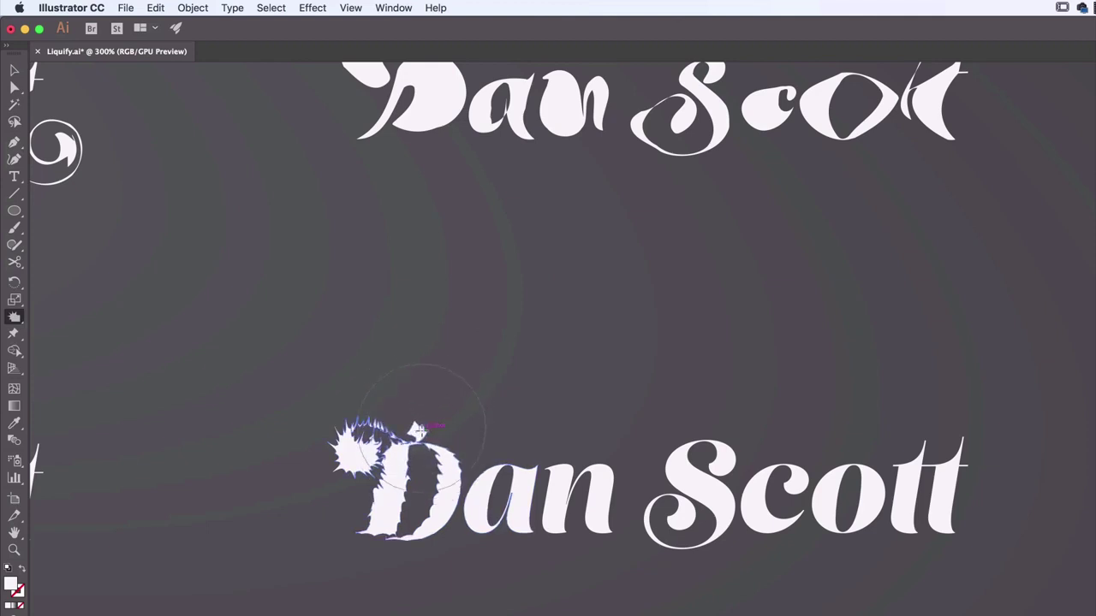
pyautogui.moveTo(490, 492); pyautogui.dragTo(492, 494)
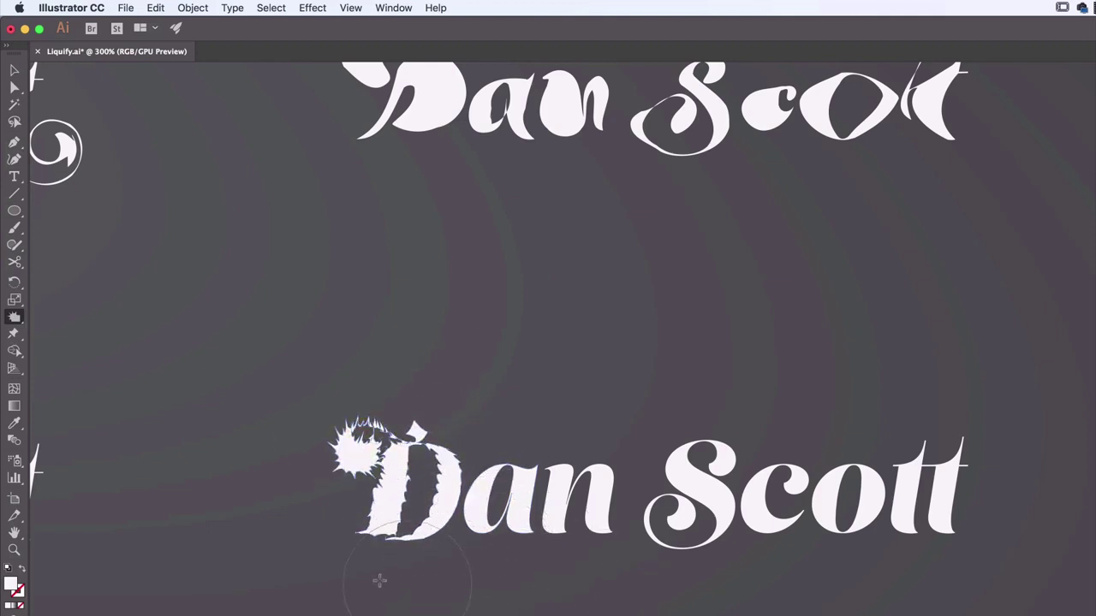
pyautogui.moveTo(355, 462); pyautogui.dragTo(481, 524)
pyautogui.moveTo(591, 483); pyautogui.dragTo(599, 482)
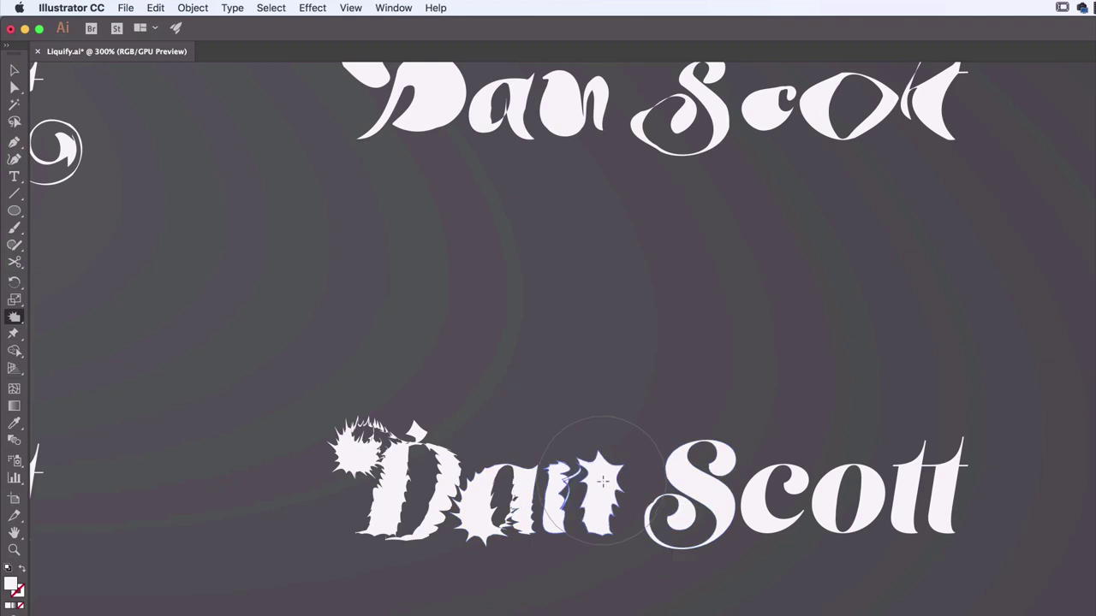
pyautogui.moveTo(714, 467); pyautogui.dragTo(721, 461)
# Wrinkle the edges of both words in the copy below the bloated lettering with the Wrinkle tool's 60 pt brush.
pyautogui.hscroll(15, 543, 445)
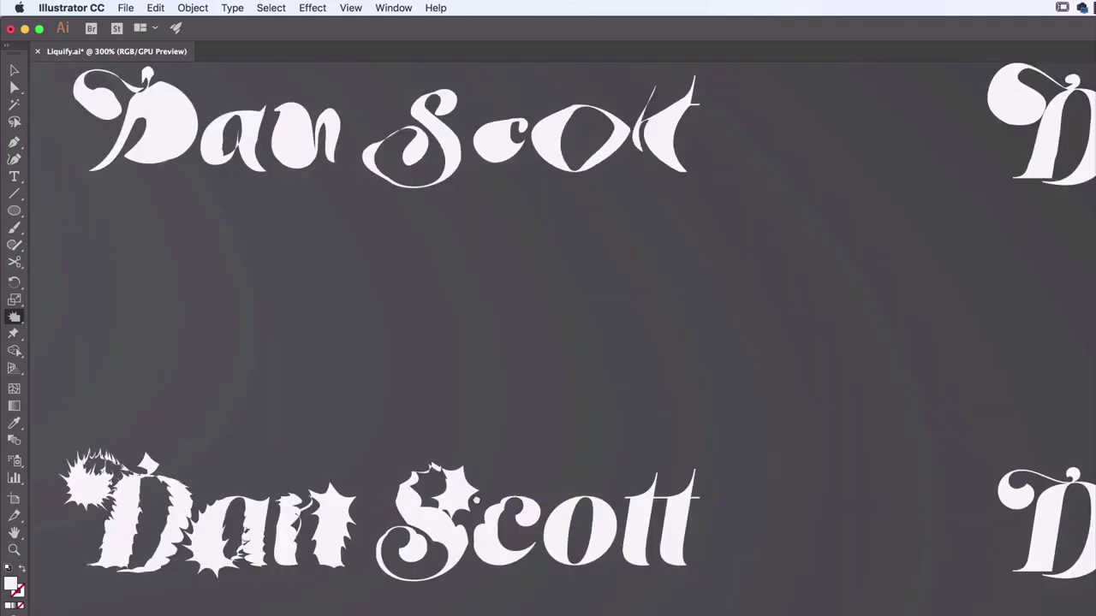
pyautogui.moveTo(15, 317); pyautogui.dragTo(73, 436)
pyautogui.moveTo(509, 454)
pyautogui.mouseDown()
pyautogui.moveTo(535, 439)
pyautogui.moveTo(519, 474)
pyautogui.moveTo(632, 458)
pyautogui.moveTo(602, 449)
pyautogui.moveTo(587, 468)
pyautogui.moveTo(614, 454)
pyautogui.moveTo(544, 424)
pyautogui.moveTo(480, 432)
pyautogui.moveTo(520, 414)
pyautogui.moveTo(510, 441)
pyautogui.mouseUp()
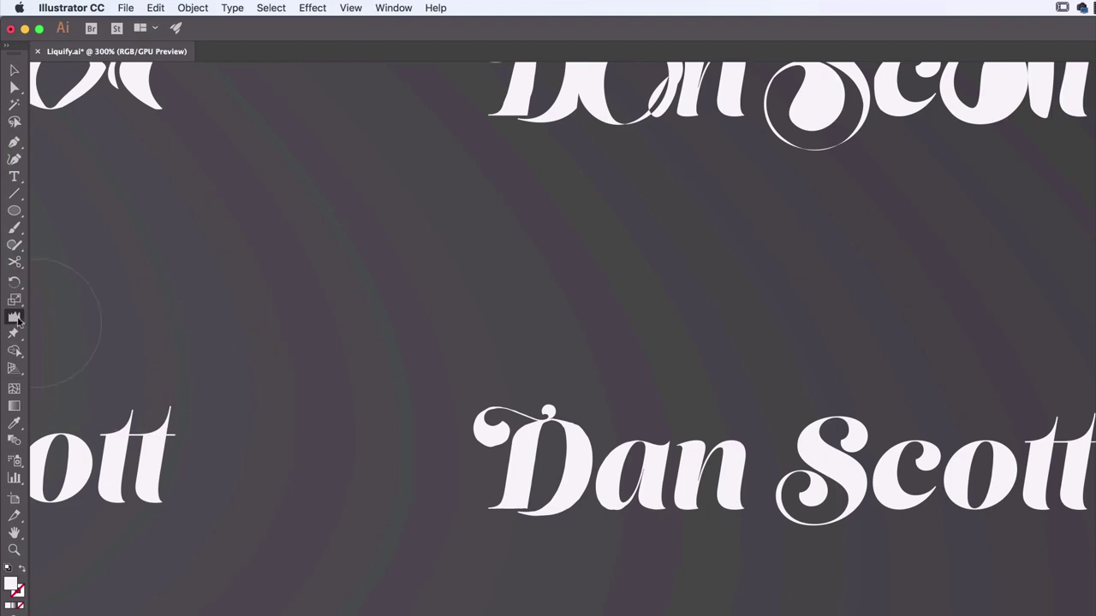
pyautogui.doubleClick(15, 317)
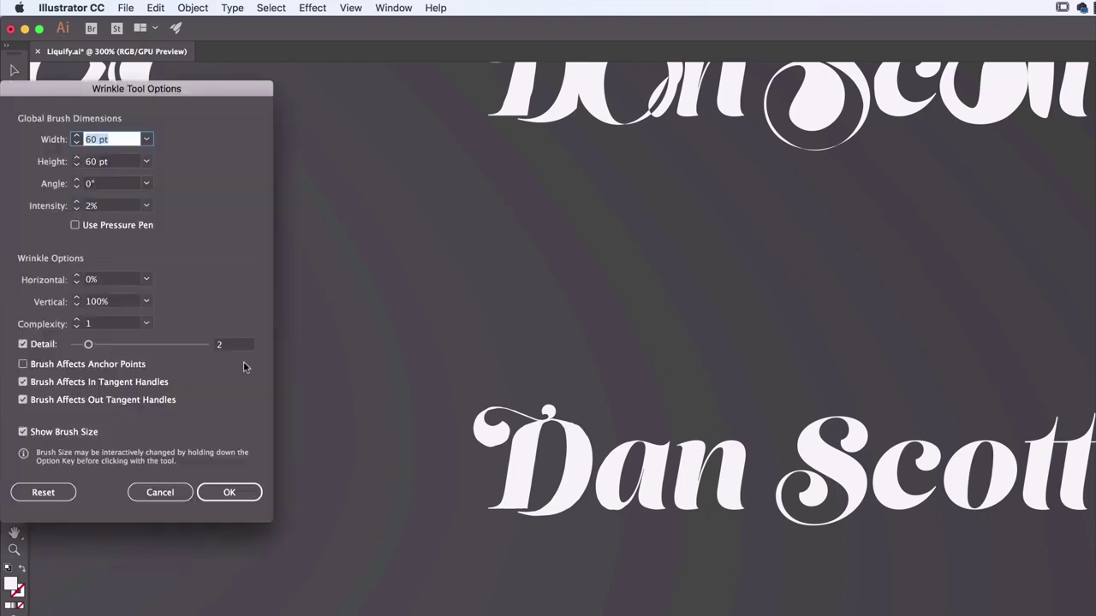
pyautogui.click(114, 210)
pyautogui.doubleClick(113, 210)
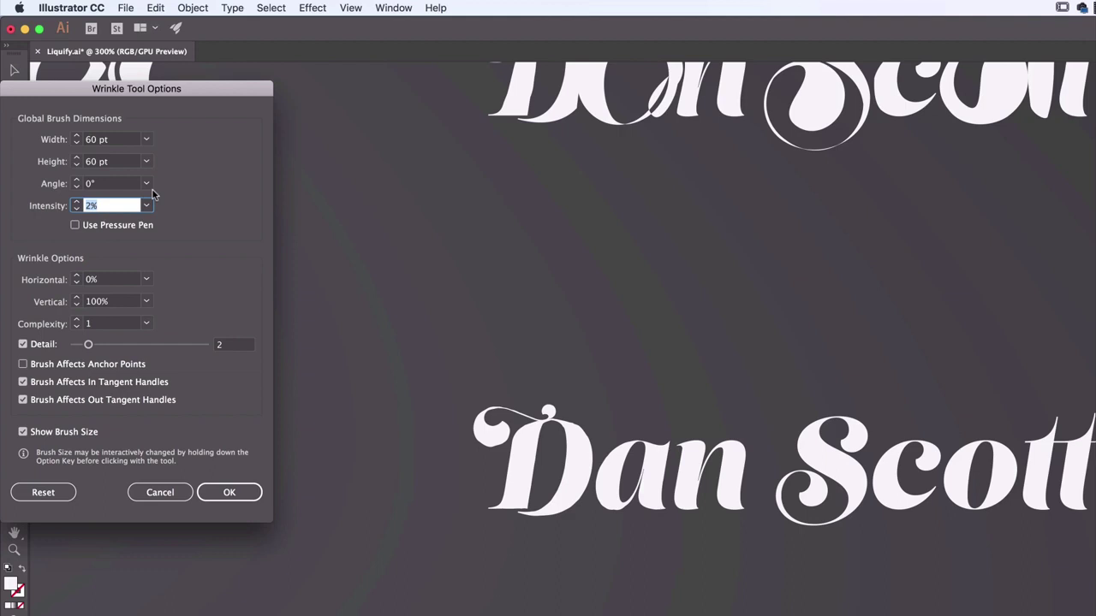
pyautogui.press('Return')
pyautogui.moveTo(484, 428)
pyautogui.mouseDown()
pyautogui.moveTo(524, 450)
pyautogui.moveTo(648, 458)
pyautogui.moveTo(753, 593)
pyautogui.moveTo(702, 402)
pyautogui.moveTo(736, 441)
pyautogui.moveTo(724, 407)
pyautogui.moveTo(874, 428)
pyautogui.moveTo(869, 402)
pyautogui.moveTo(966, 445)
pyautogui.moveTo(1027, 432)
pyautogui.moveTo(980, 475)
pyautogui.moveTo(1052, 477)
pyautogui.moveTo(1066, 467)
pyautogui.moveTo(642, 533)
pyautogui.moveTo(514, 456)
pyautogui.moveTo(527, 481)
pyautogui.mouseUp()
pyautogui.moveTo(809, 488)
pyautogui.mouseDown()
pyautogui.moveTo(808, 502)
pyautogui.moveTo(813, 493)
pyautogui.mouseUp()
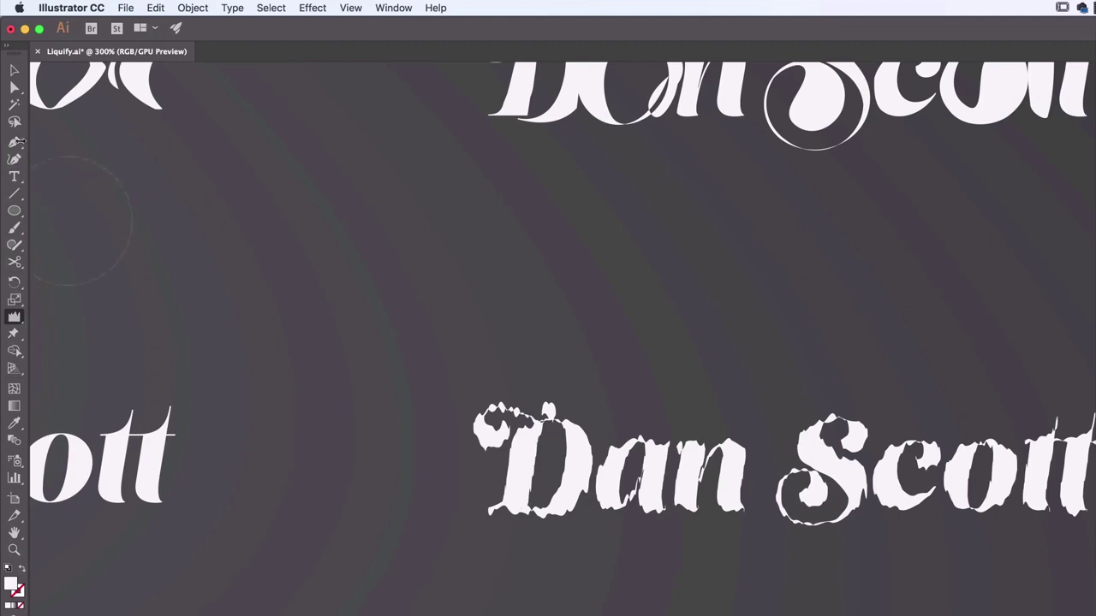
pyautogui.click(14, 70)
pyautogui.scroll(3, 508, 470)
pyautogui.hscroll(2, 509, 470)
pyautogui.moveTo(508, 469); pyautogui.dragTo(463, 411)
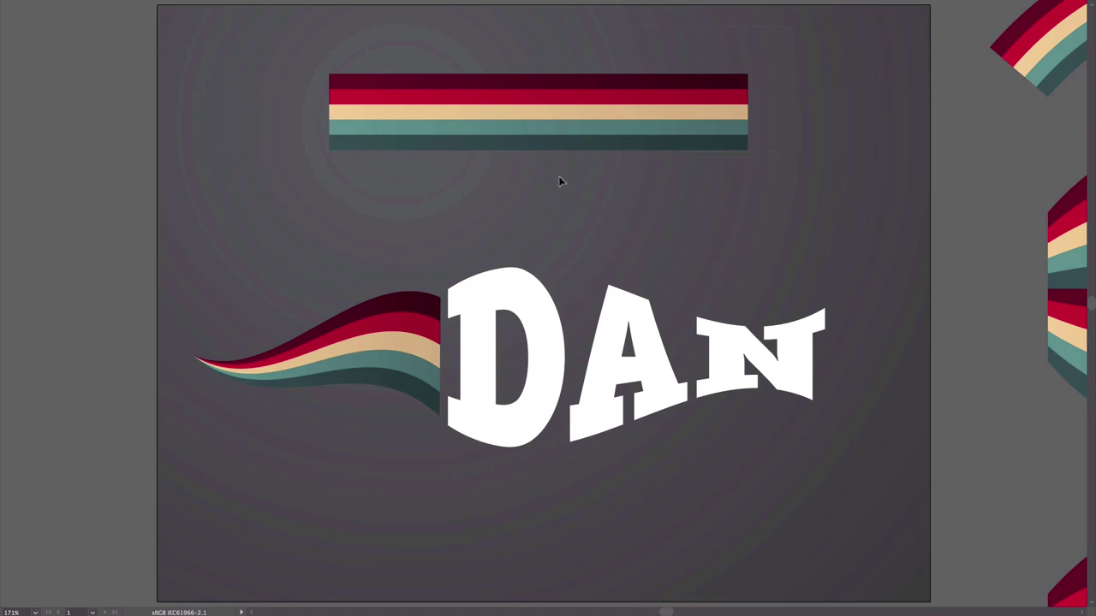
# Survey the example striped bars around the artboard, comparing how each warp style bends the same five stripes.
pyautogui.click(558, 144)
pyautogui.click(587, 193)
pyautogui.moveTo(881, 340); pyautogui.dragTo(372, 357)
pyautogui.hscroll(3, 538, 448)
pyautogui.scroll(3, 538, 447)
pyautogui.scroll(-5, 624, 284)
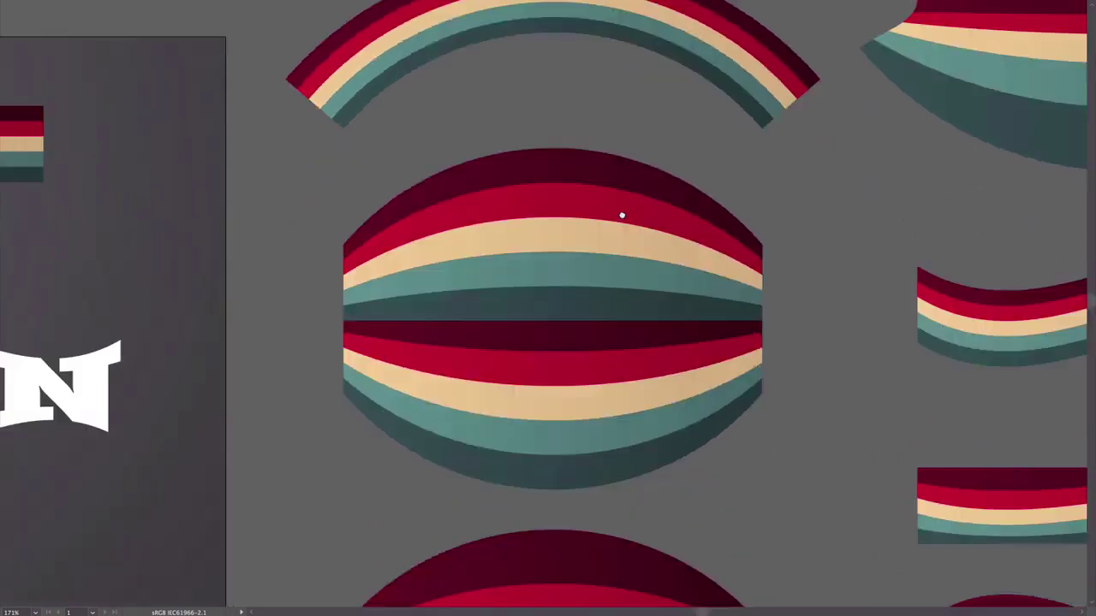
pyautogui.scroll(-4, 681, 284)
pyautogui.hscroll(10, 820, 188)
pyautogui.scroll(5, 820, 189)
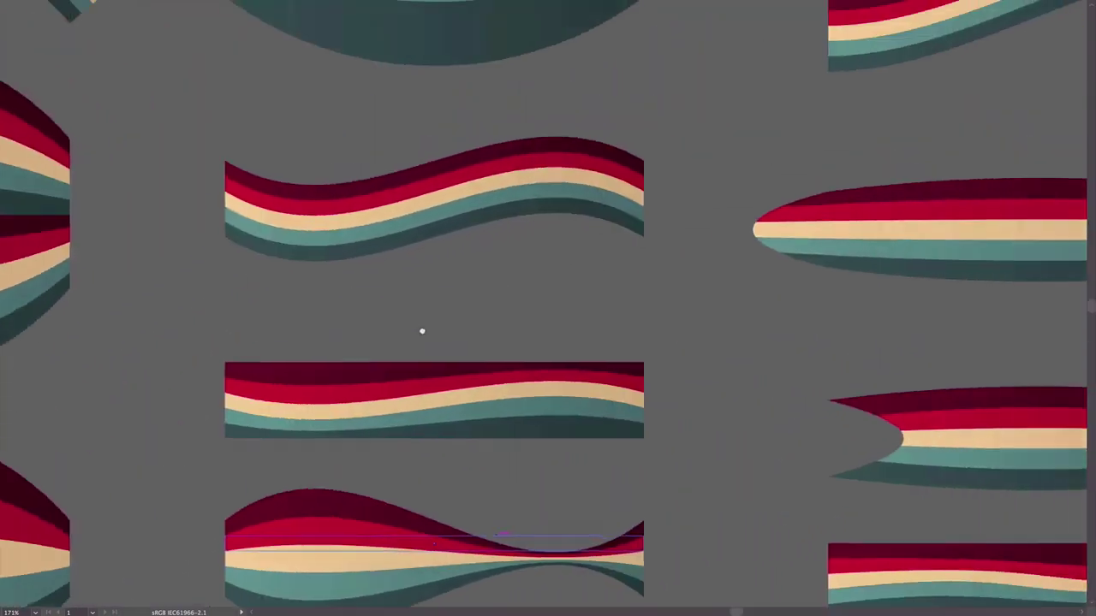
pyautogui.scroll(4, 683, 267)
pyautogui.hscroll(10, 783, 255)
pyautogui.scroll(-7, 509, 215)
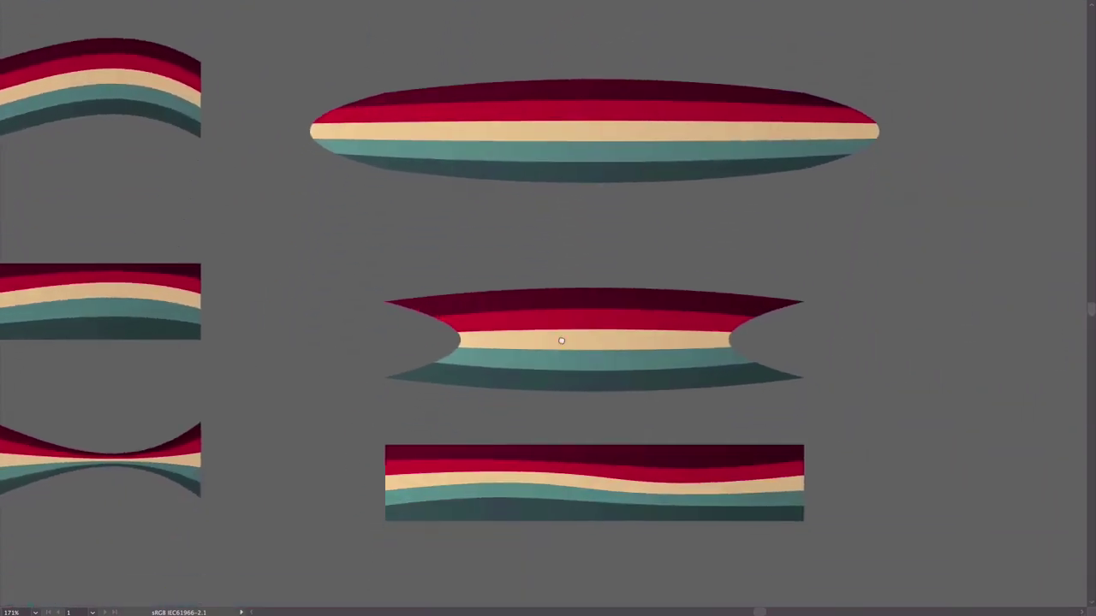
pyautogui.moveTo(561, 340); pyautogui.dragTo(822, 372)
pyautogui.hscroll(-3, 523, 348)
pyautogui.moveTo(523, 348); pyautogui.dragTo(263, 308)
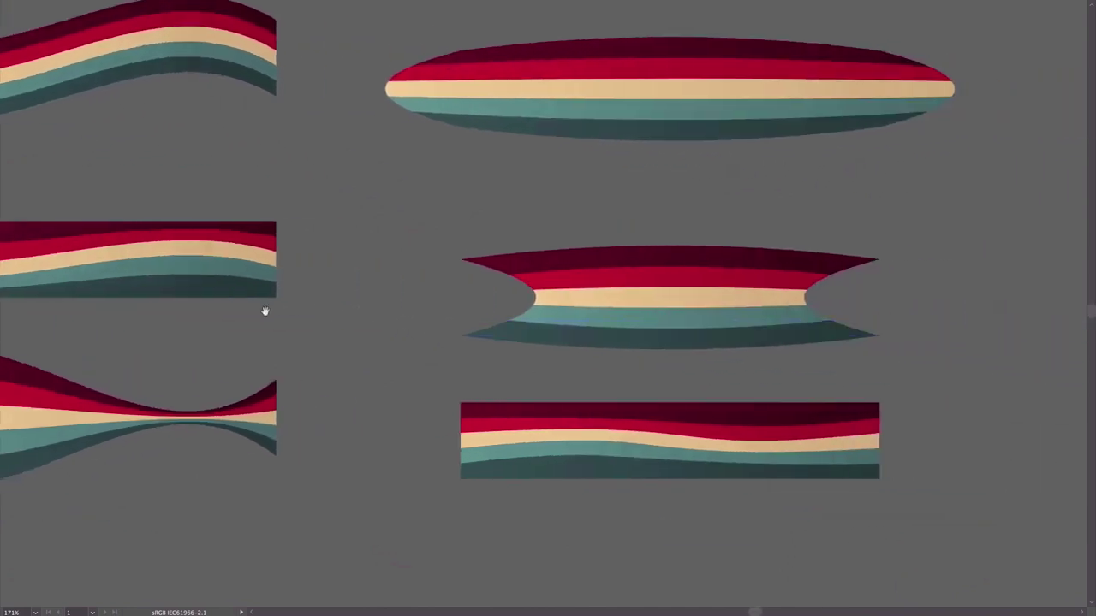
pyautogui.hscroll(-10, 748, 372)
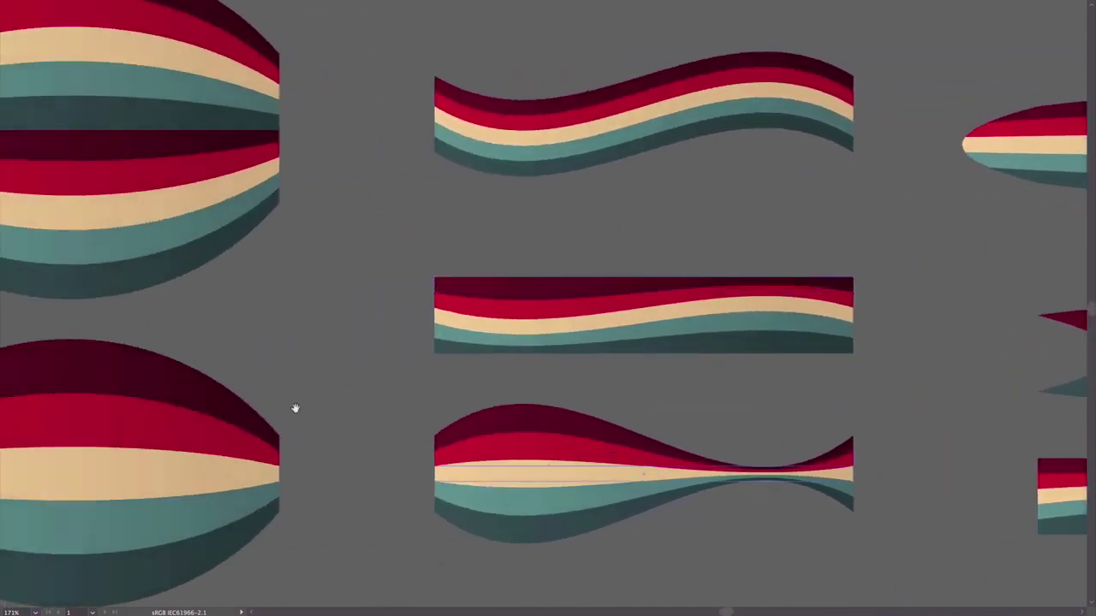
pyautogui.moveTo(277, 417); pyautogui.dragTo(697, 428)
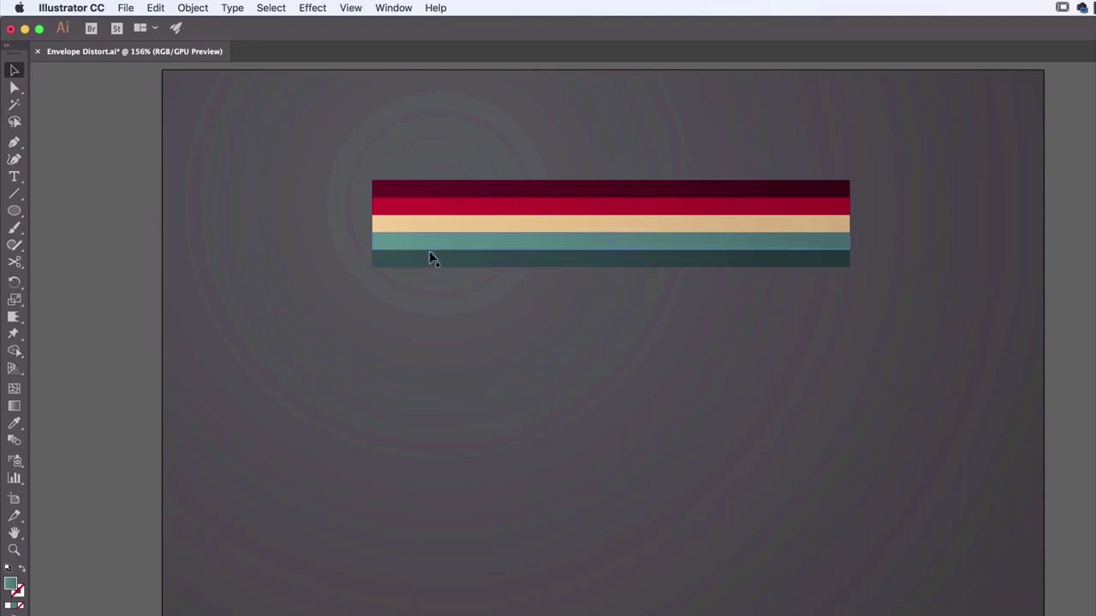
# Try moving the top dark red stripe upward out of the stack, and undo the move.
pyautogui.moveTo(457, 145); pyautogui.dragTo(771, 377)
pyautogui.click(758, 409)
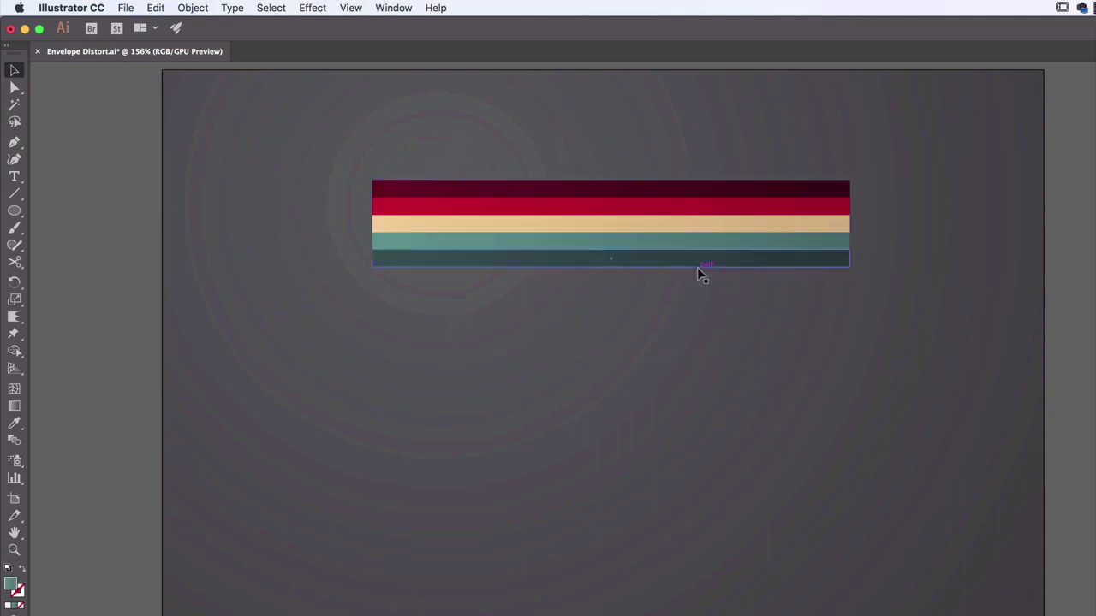
pyautogui.moveTo(717, 200); pyautogui.dragTo(729, 176)
pyautogui.press('super+z')
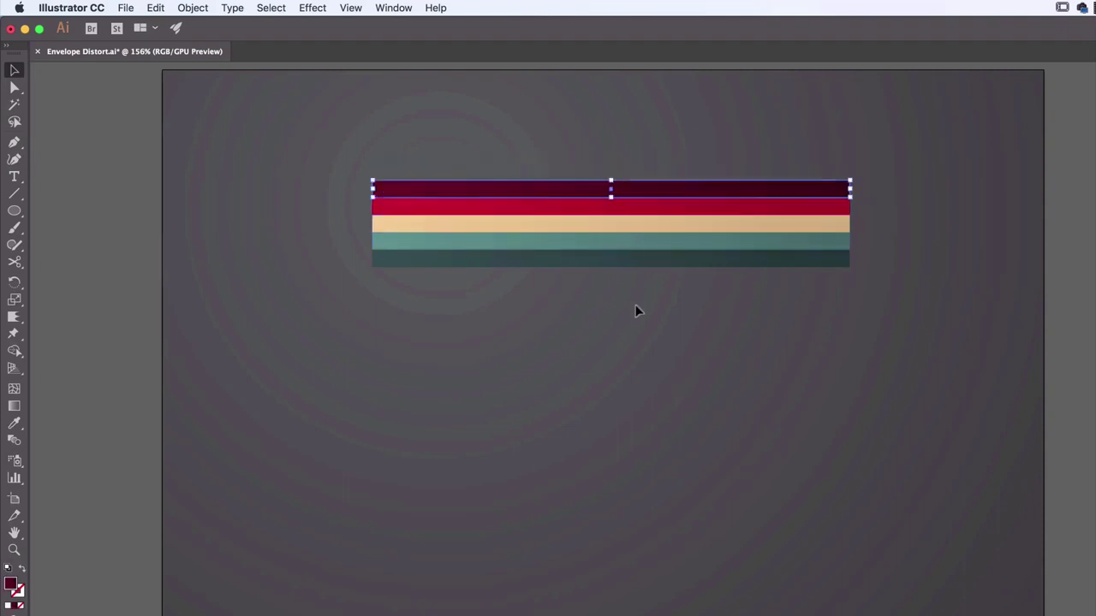
pyautogui.click(625, 277)
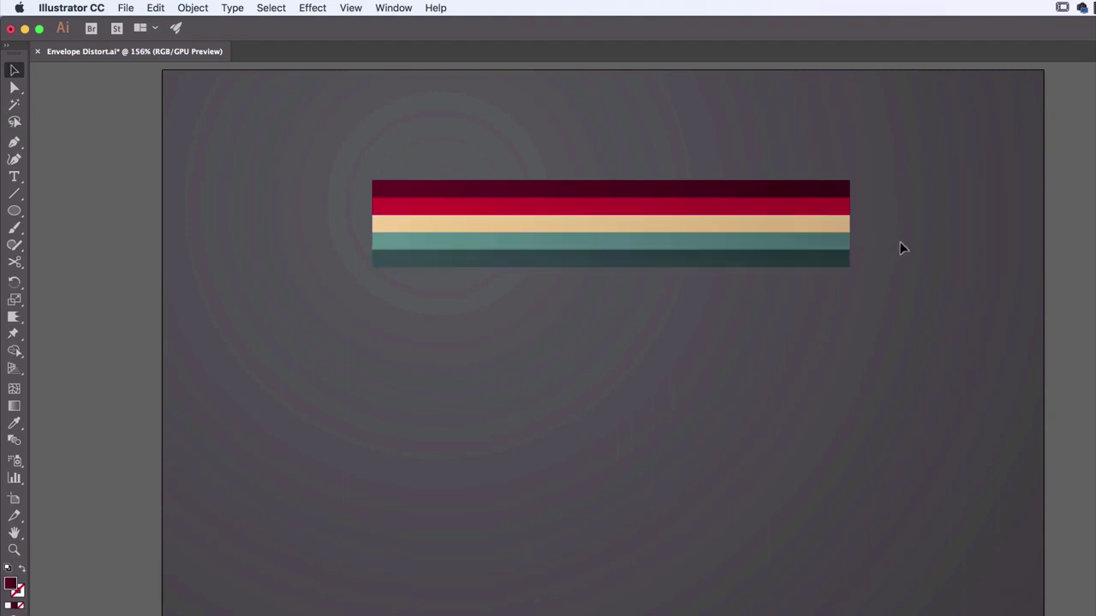
# Select all five horizontal stripes near the top of the artboard and group them.
pyautogui.click(822, 183)
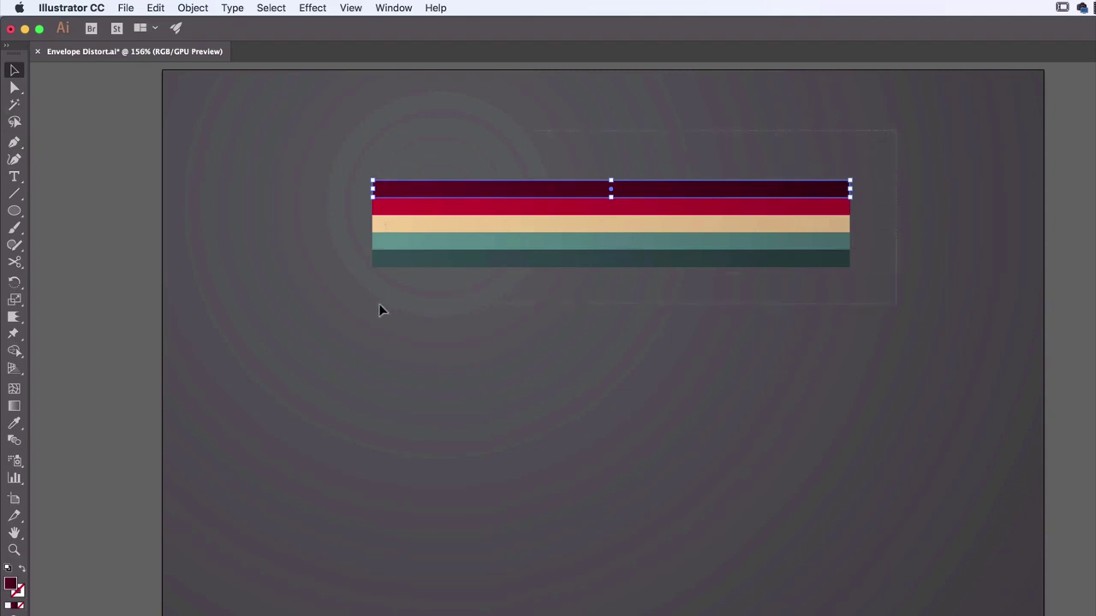
pyautogui.press('super+a')
pyautogui.click(321, 171)
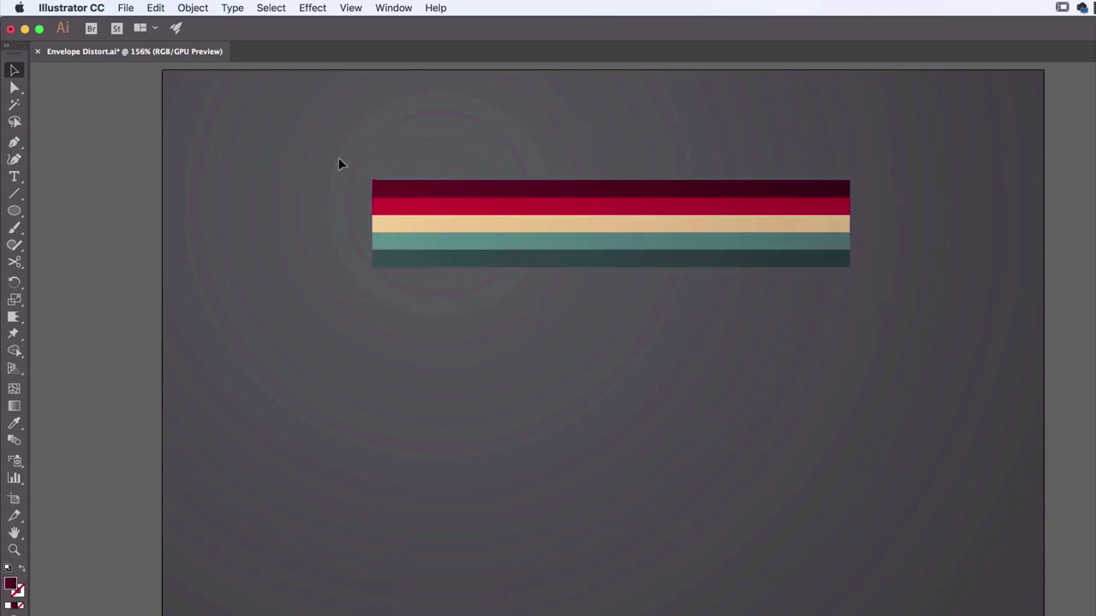
pyautogui.moveTo(925, 302); pyautogui.dragTo(923, 300)
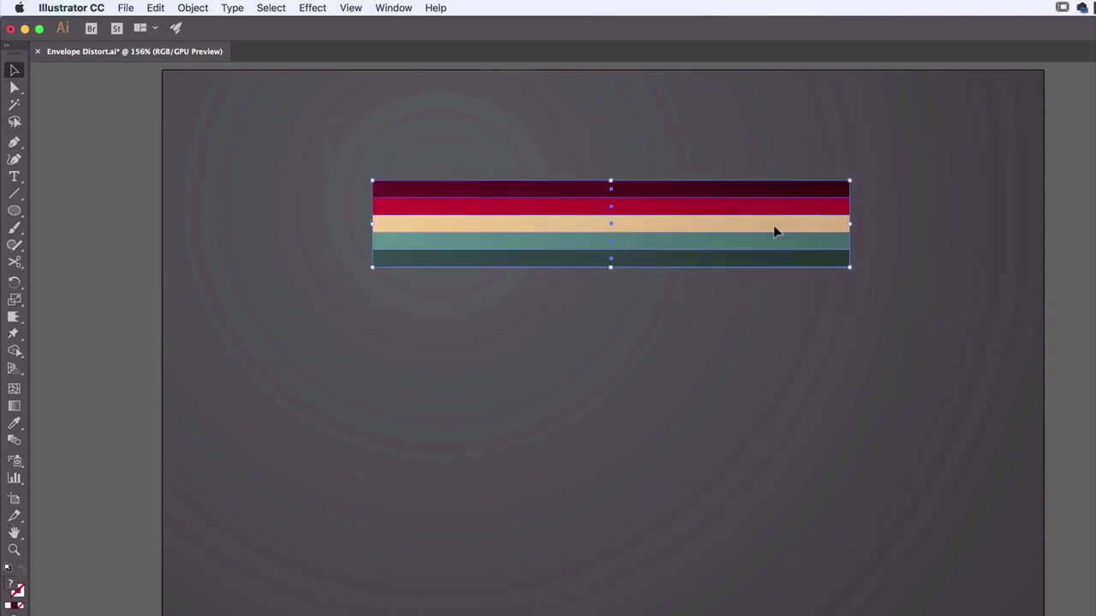
pyautogui.click(193, 7)
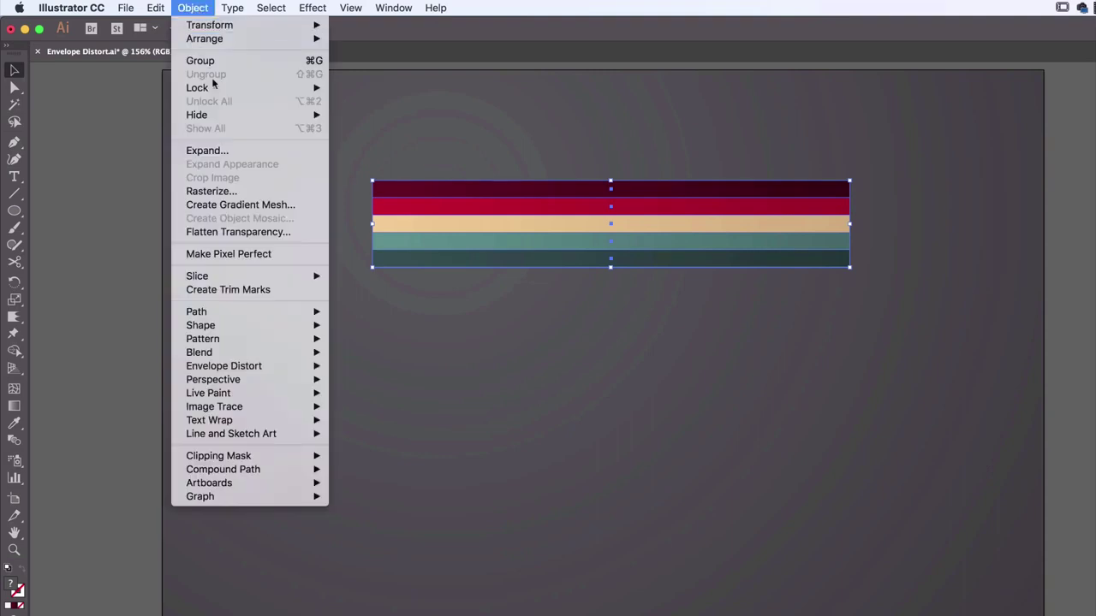
pyautogui.click(212, 61)
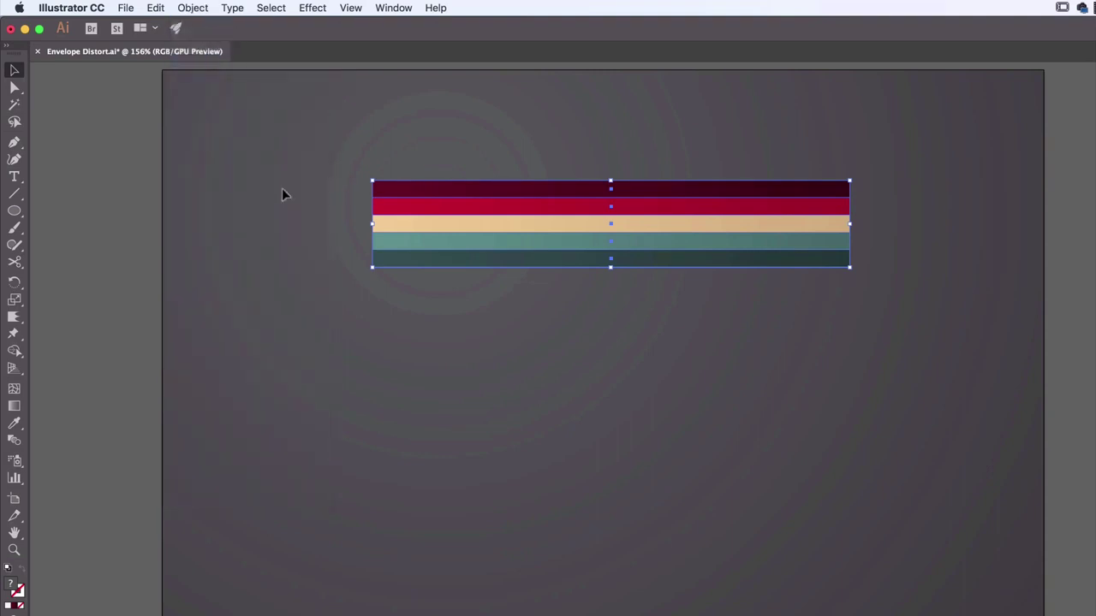
# Start an Arc warp effect on the grouped stripes with a 50% horizontal bend, comparing the artwork with the preview off and on.
pyautogui.click(313, 8)
pyautogui.moveTo(374, 220)
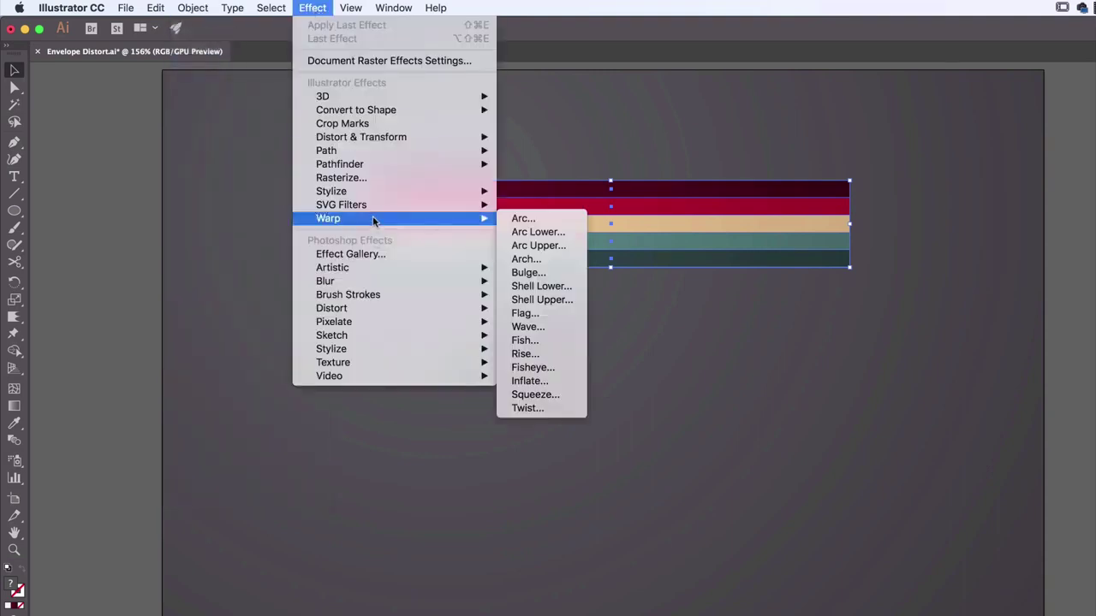
pyautogui.click(529, 224)
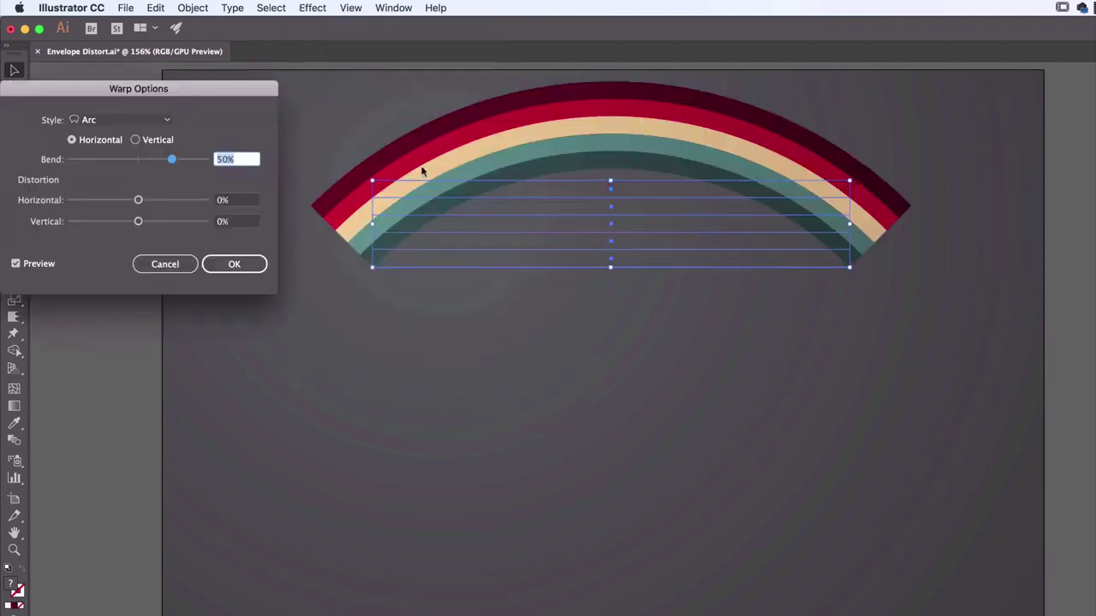
pyautogui.moveTo(257, 93); pyautogui.dragTo(768, 336)
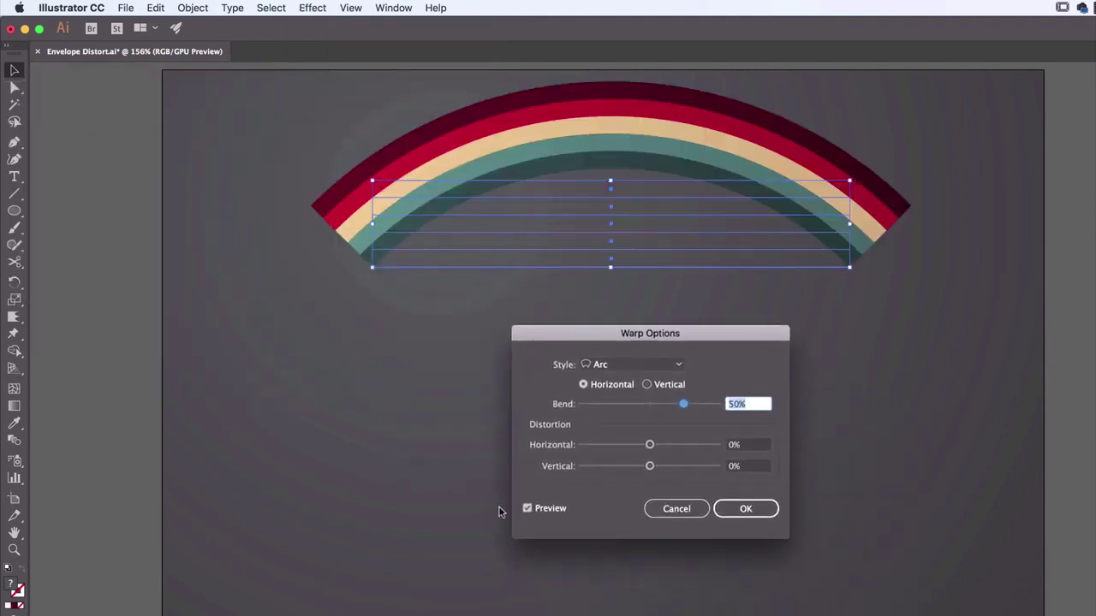
pyautogui.click(527, 508)
pyautogui.click(527, 508)
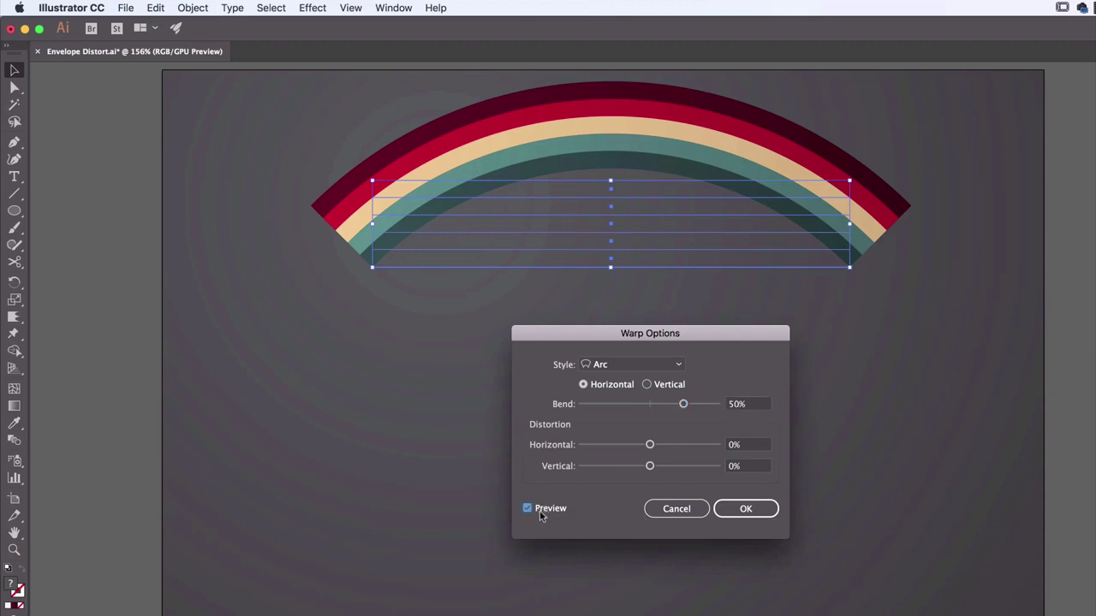
# Preview the Arc, Arc Lower and Arc Upper warp styles on the grouped stripes at 50% bend.
pyautogui.click(604, 366)
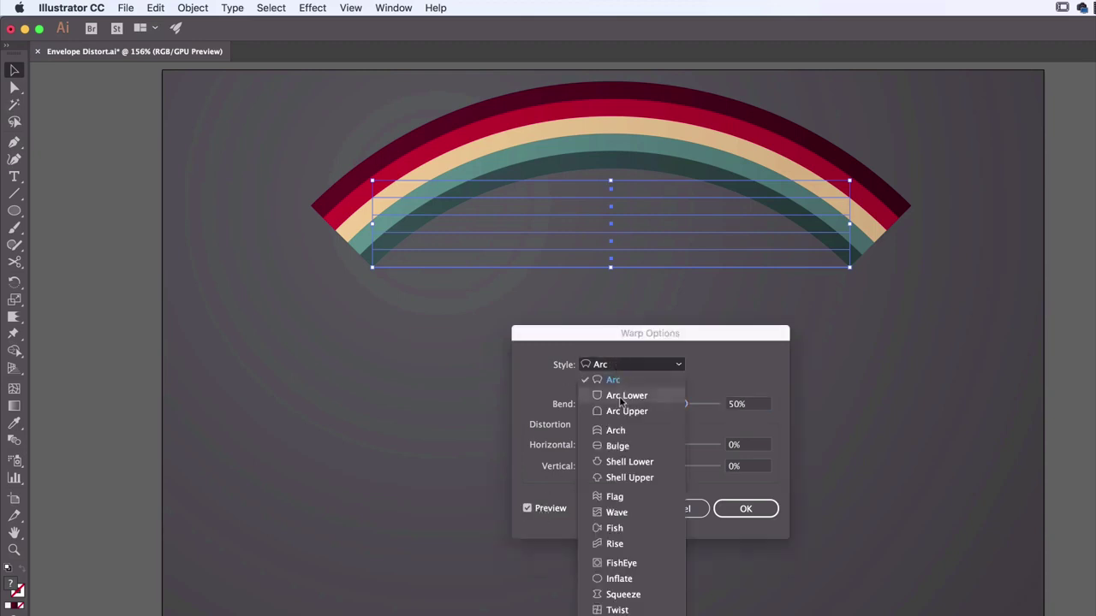
pyautogui.click(608, 381)
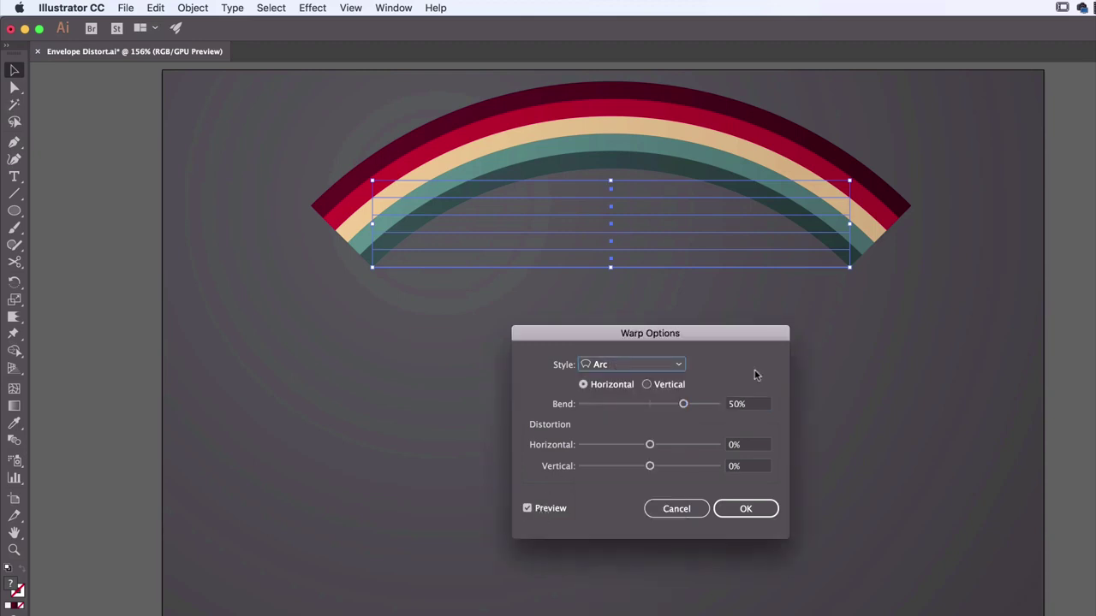
pyautogui.click(589, 367)
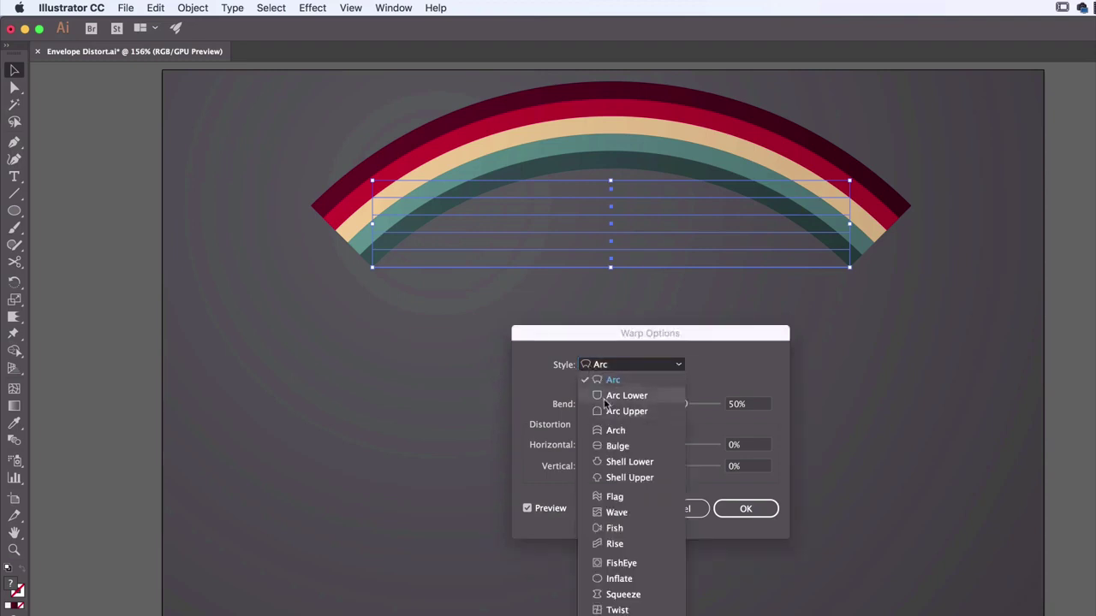
pyautogui.click(601, 398)
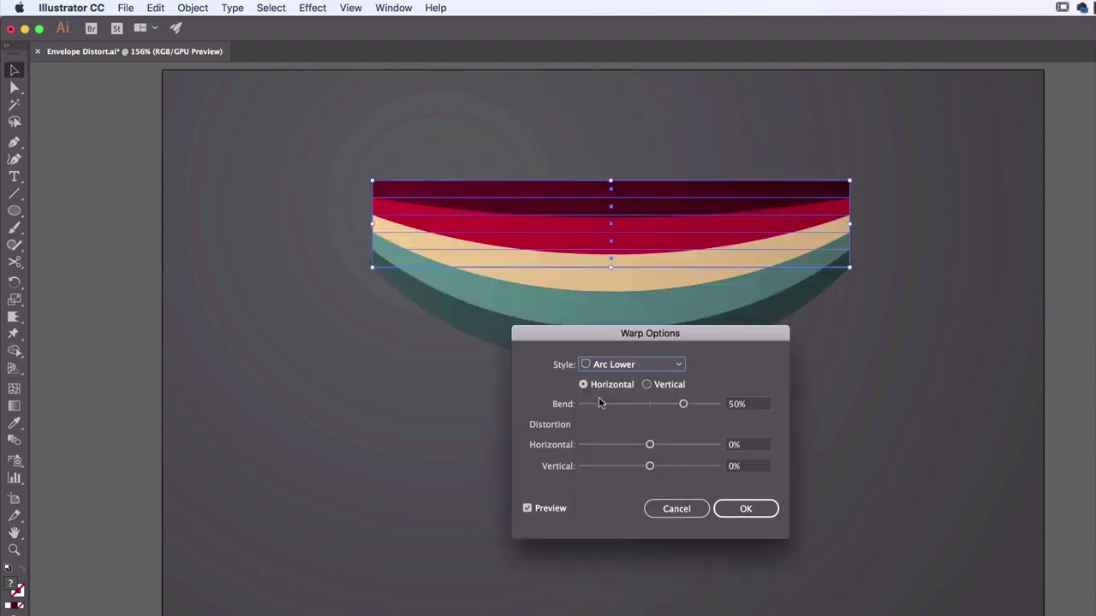
pyautogui.click(613, 364)
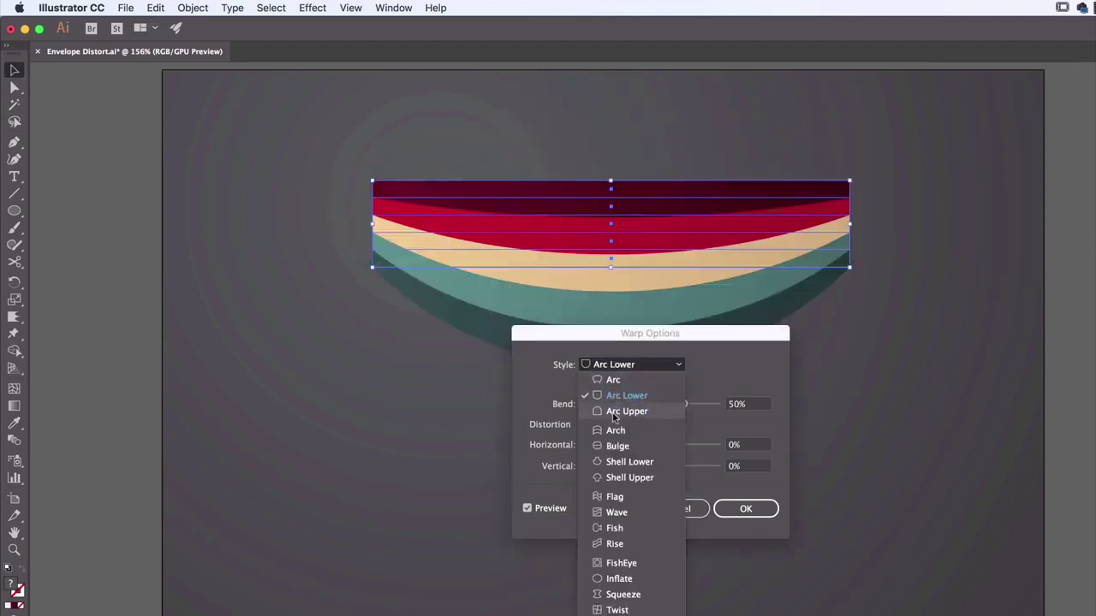
pyautogui.click(613, 411)
# Preview the Arch, Bulge, Shell Lower and Shell Upper warp styles on the striped group, one after another.
pyautogui.click(625, 366)
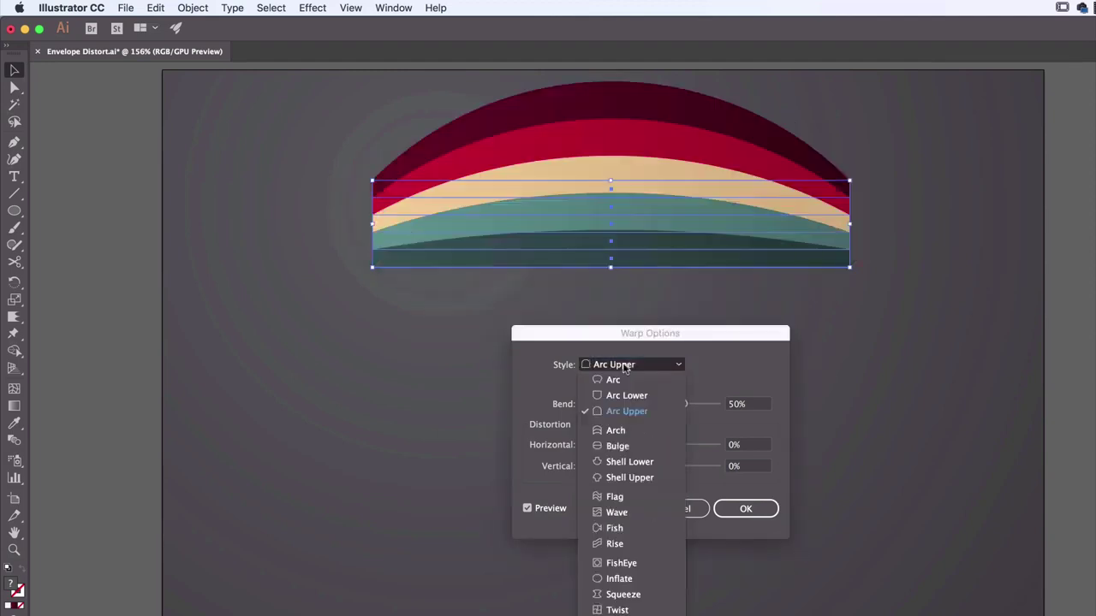
pyautogui.click(613, 432)
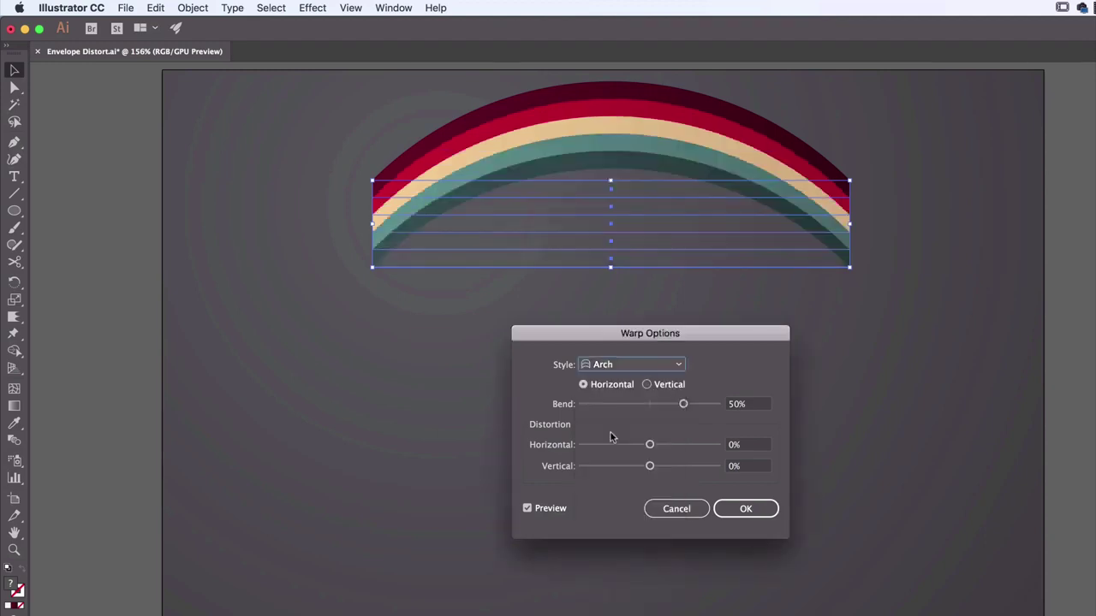
pyautogui.click(625, 364)
pyautogui.click(609, 444)
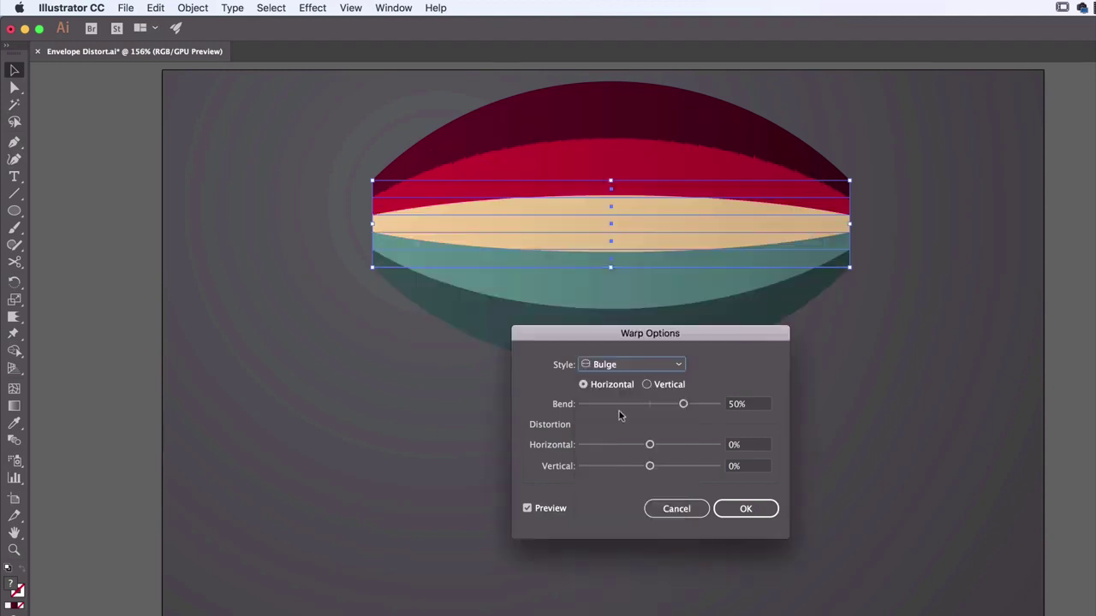
pyautogui.click(634, 369)
pyautogui.click(628, 462)
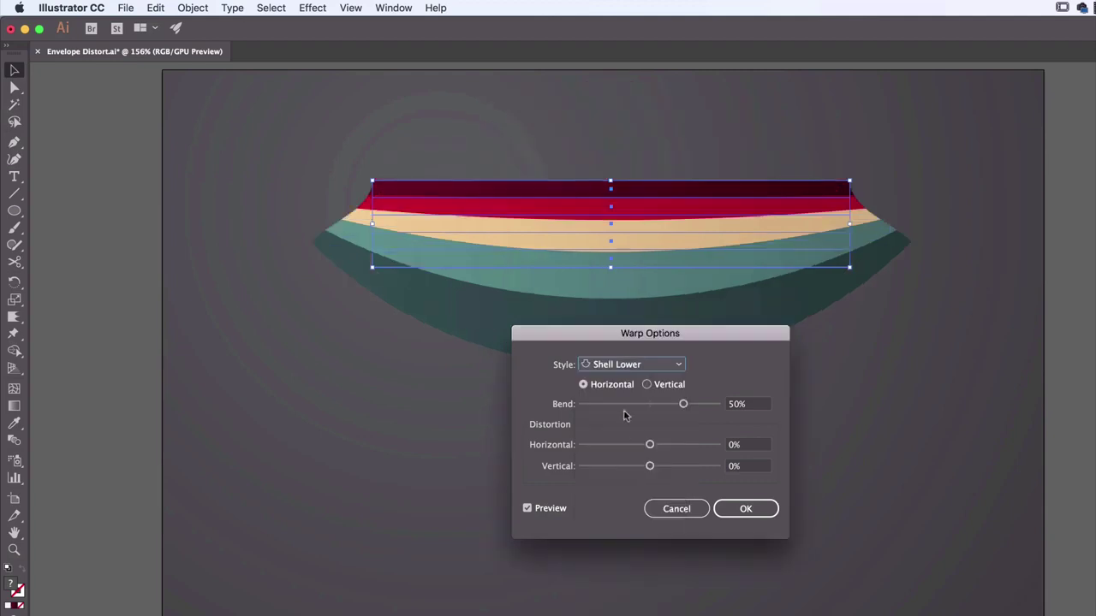
pyautogui.click(632, 366)
pyautogui.click(629, 477)
# Try the Flag, Wave, Fish and Rise warp styles in turn on the striped group.
pyautogui.click(637, 366)
pyautogui.click(625, 497)
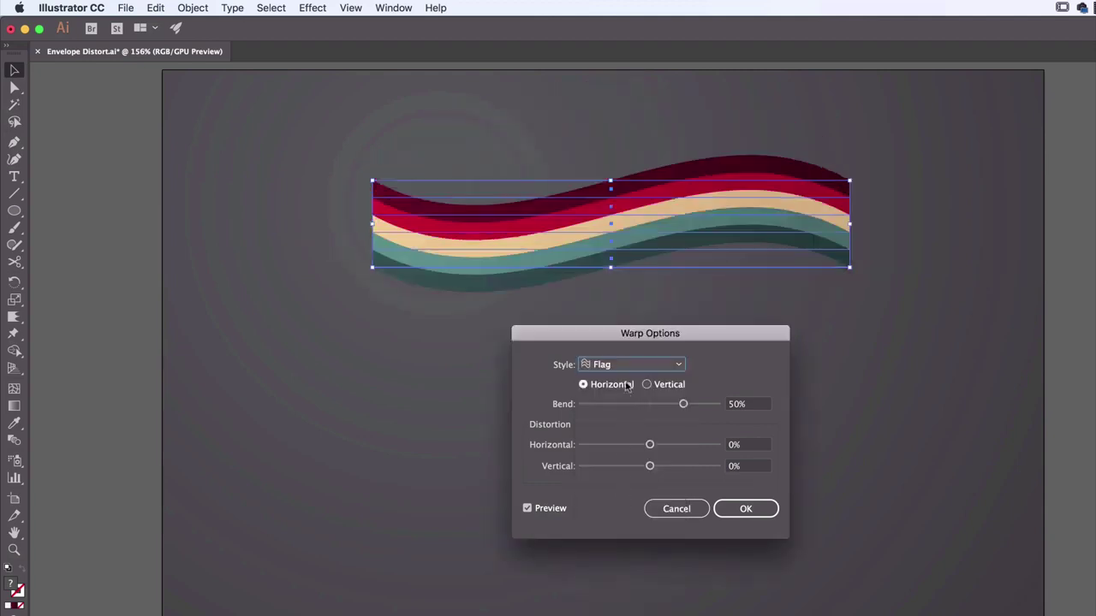
pyautogui.click(631, 368)
pyautogui.click(619, 512)
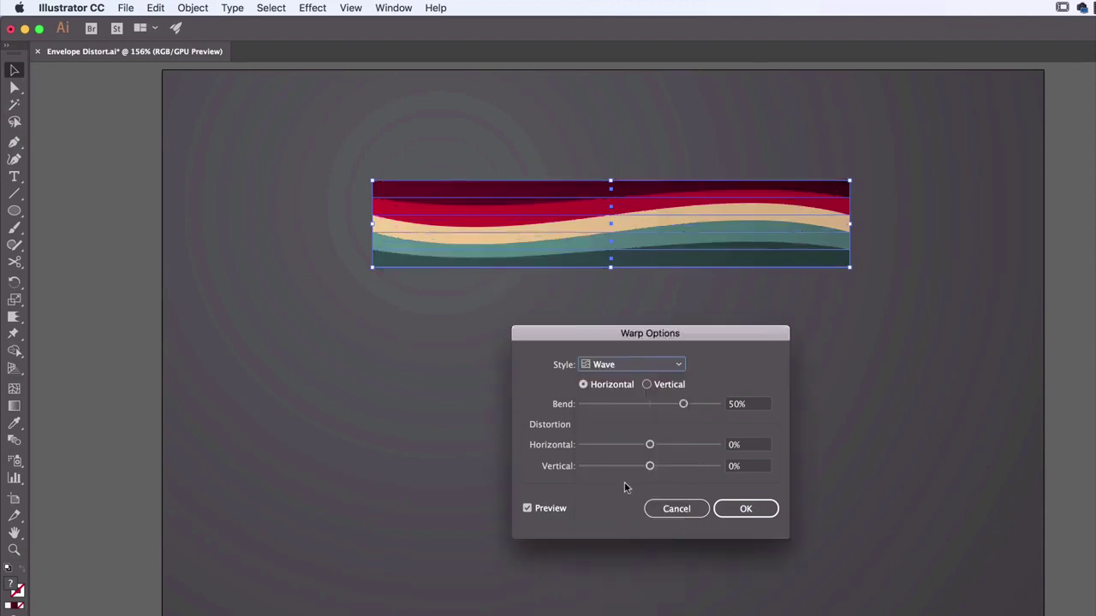
pyautogui.click(637, 373)
pyautogui.click(629, 527)
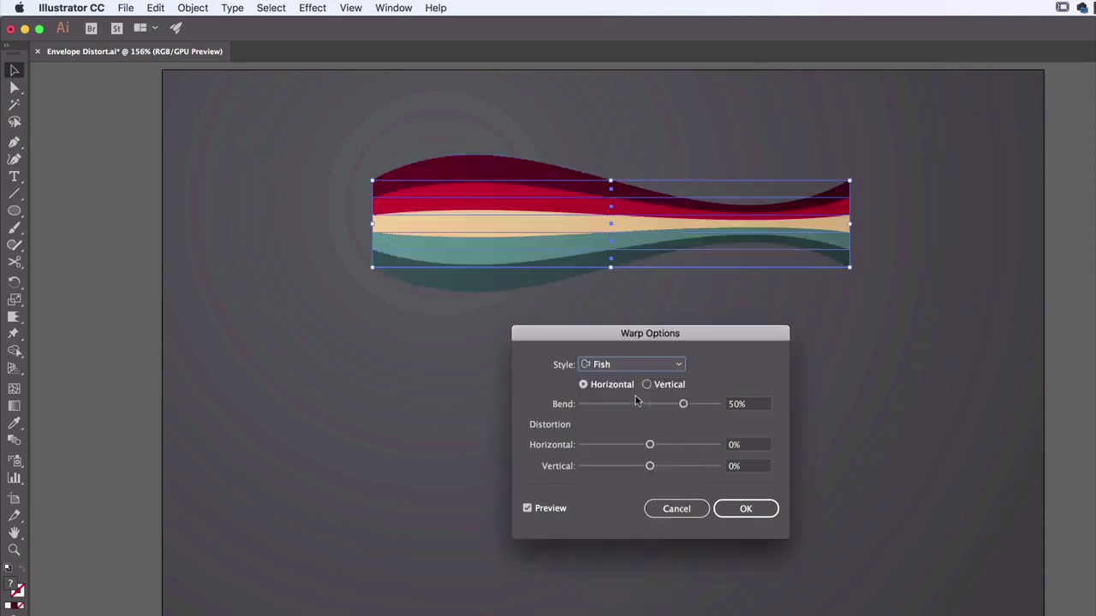
pyautogui.click(641, 366)
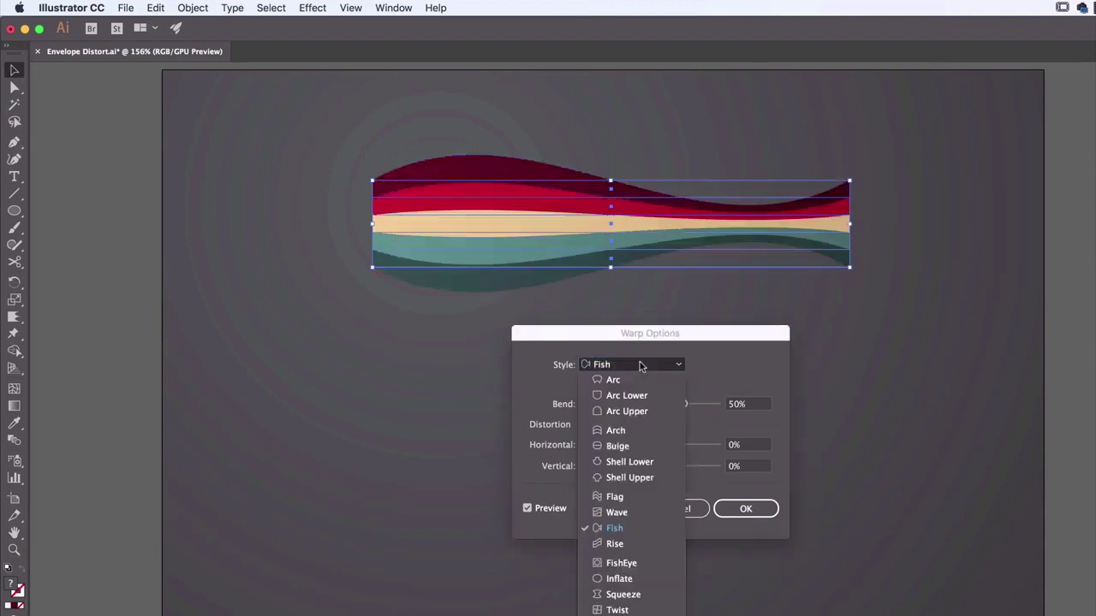
pyautogui.click(617, 548)
# Step the stripes' warp style through FishEye and Inflate, and set it to Squeeze with a 50% horizontal bend.
pyautogui.click(641, 374)
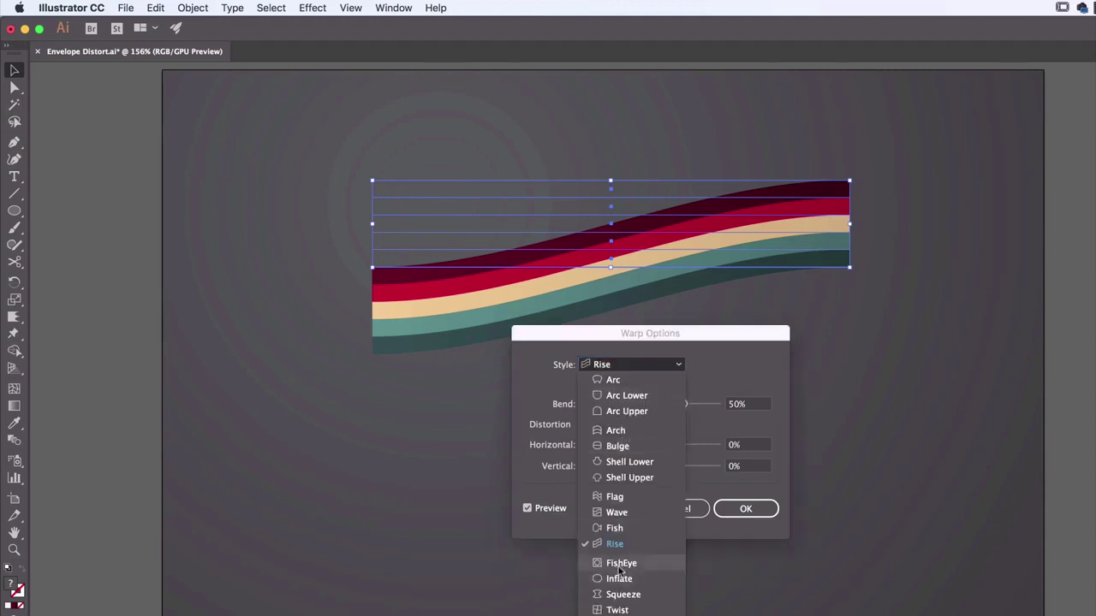
pyautogui.click(621, 564)
pyautogui.click(632, 370)
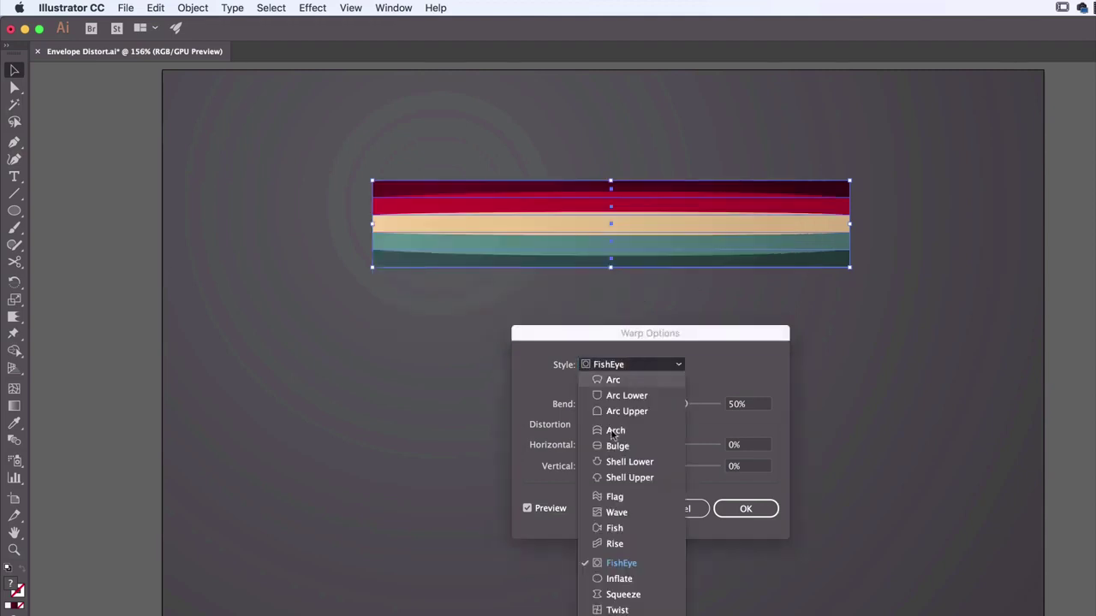
pyautogui.click(623, 584)
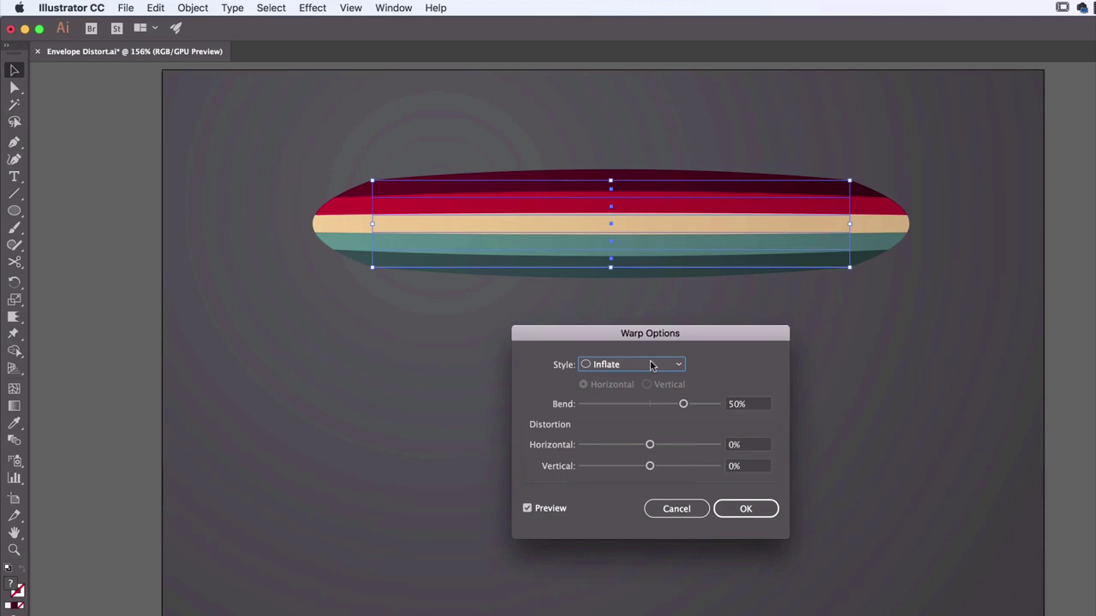
pyautogui.click(651, 366)
pyautogui.click(638, 597)
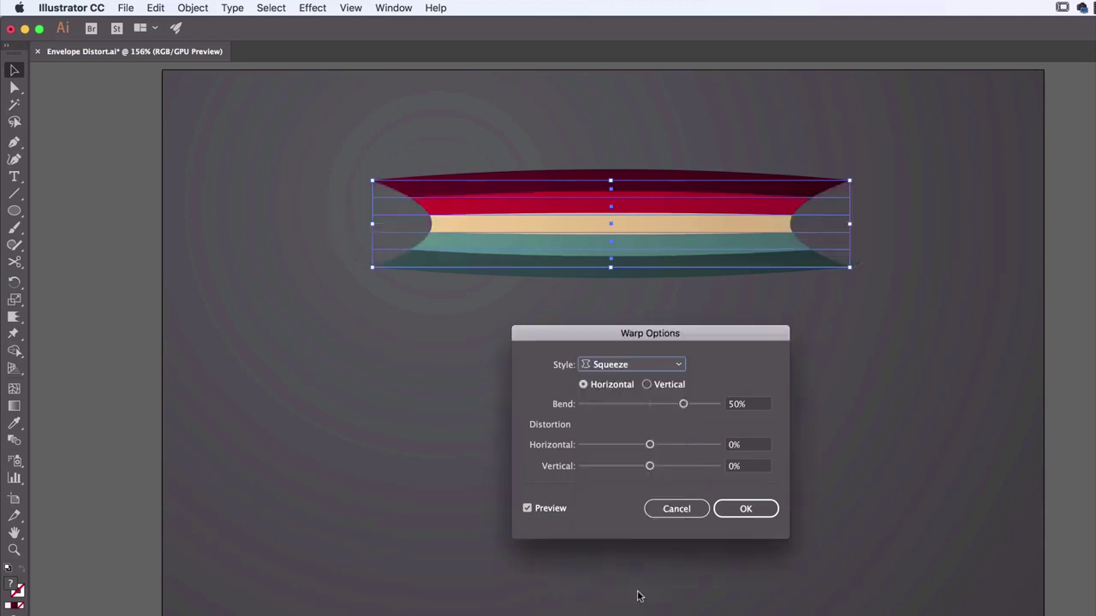
# Preview the Twist and Arc warp styles on the striped group at 50% horizontal bend.
pyautogui.click(659, 364)
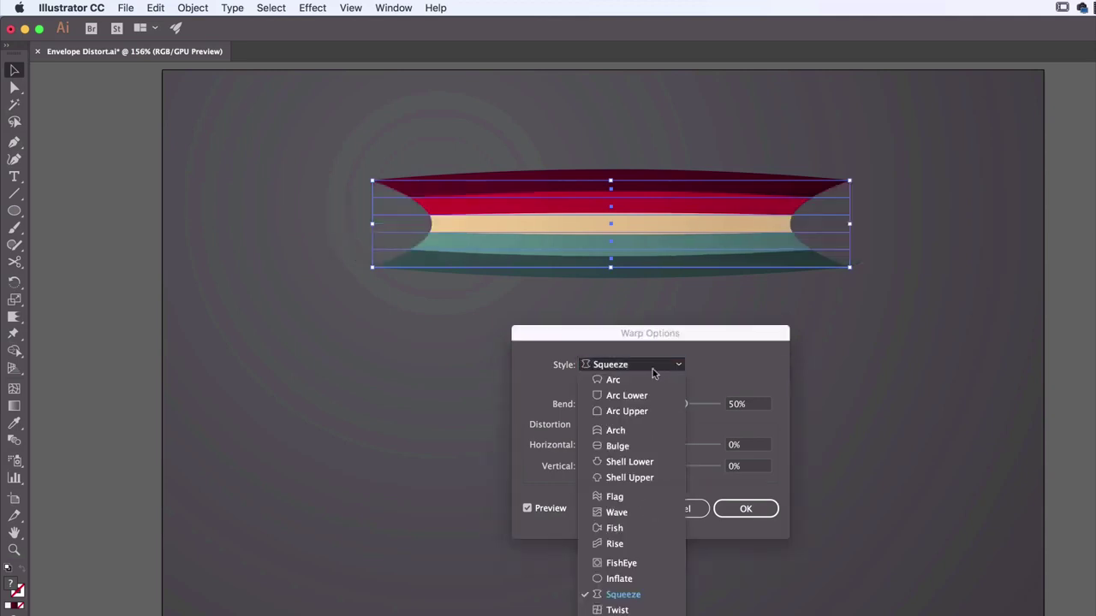
pyautogui.click(623, 606)
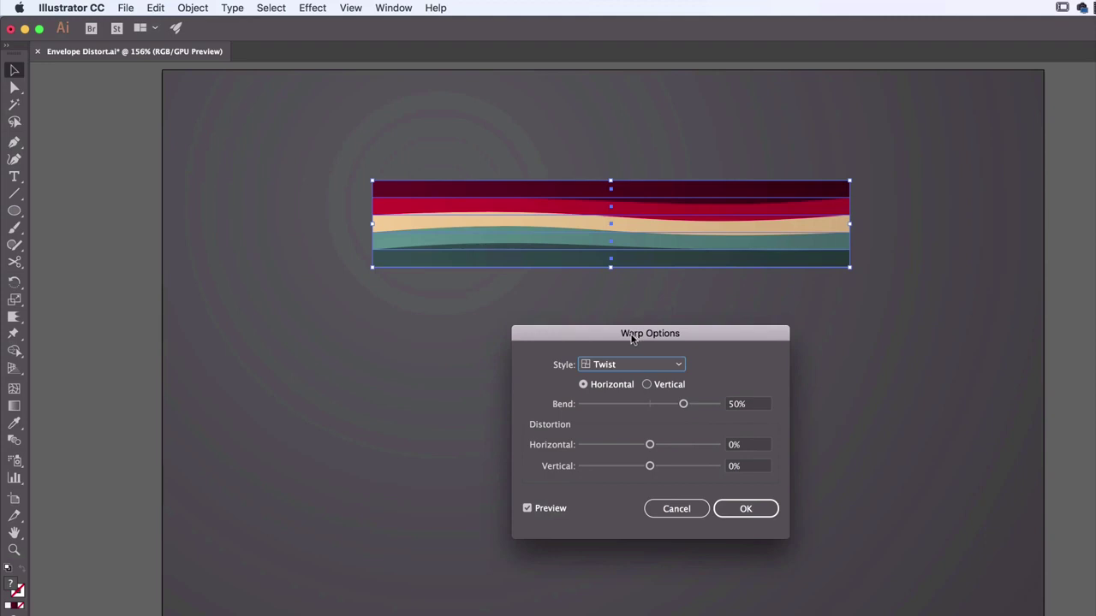
pyautogui.click(629, 369)
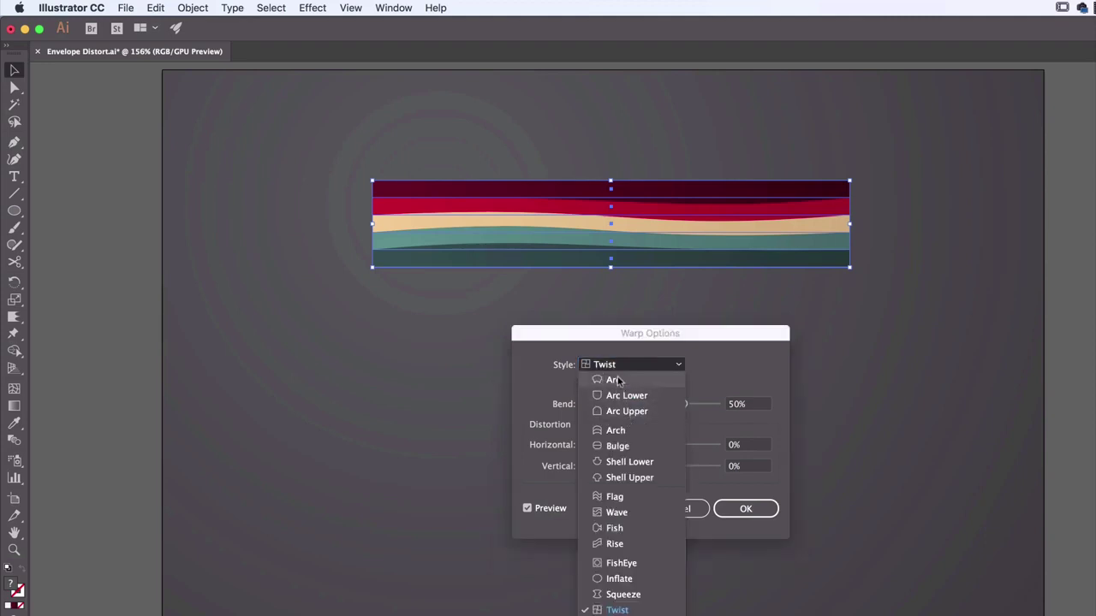
pyautogui.click(621, 380)
# Switch the warp style to Flag and compare its vertical and horizontal orientations, ending on horizontal.
pyautogui.click(626, 365)
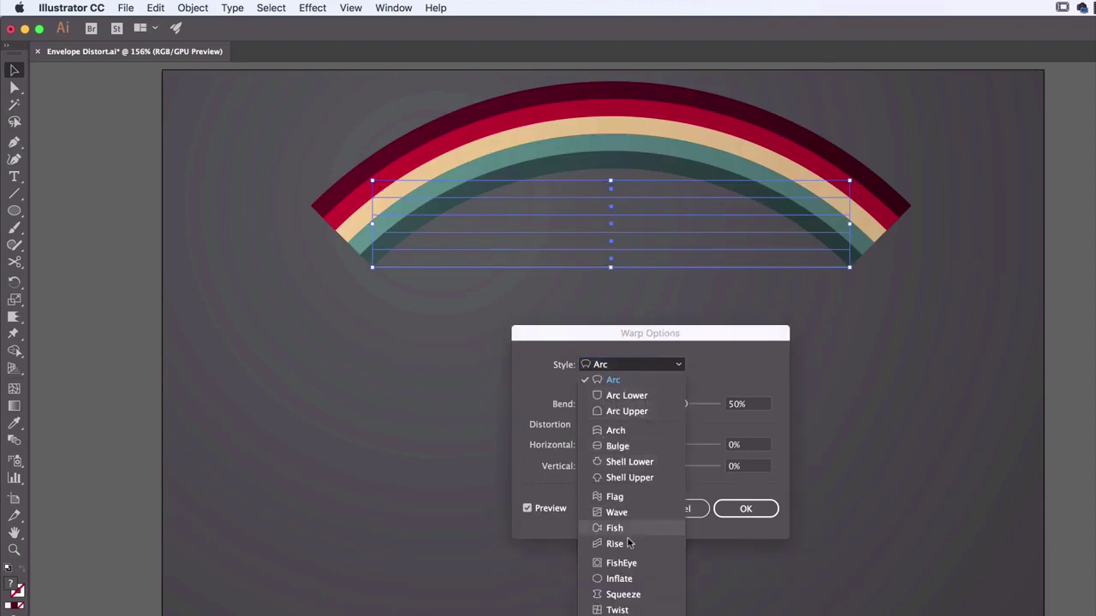
pyautogui.click(616, 500)
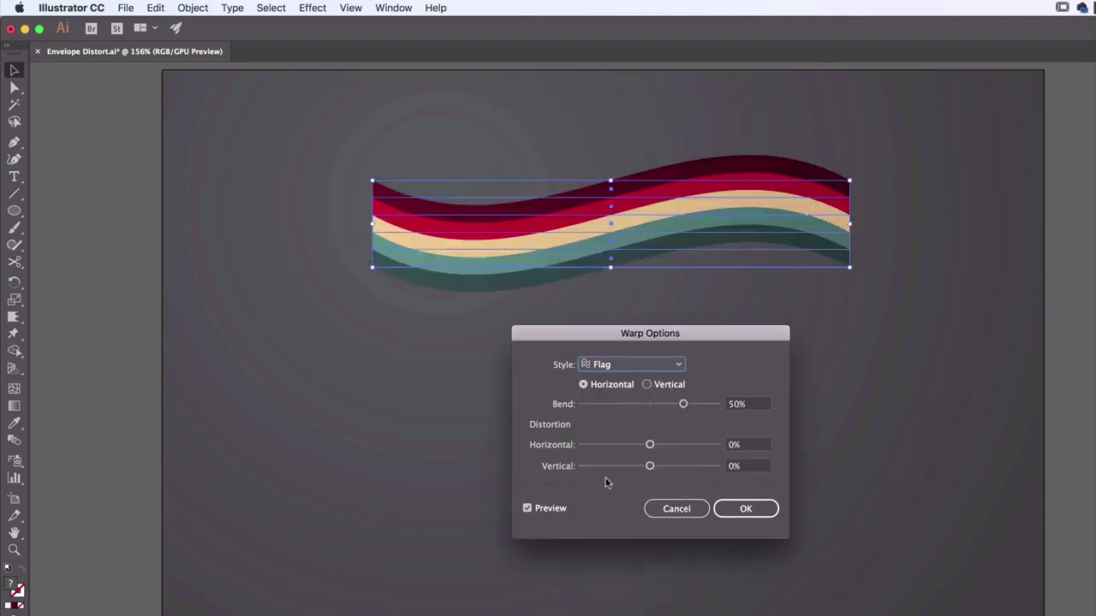
pyautogui.click(648, 384)
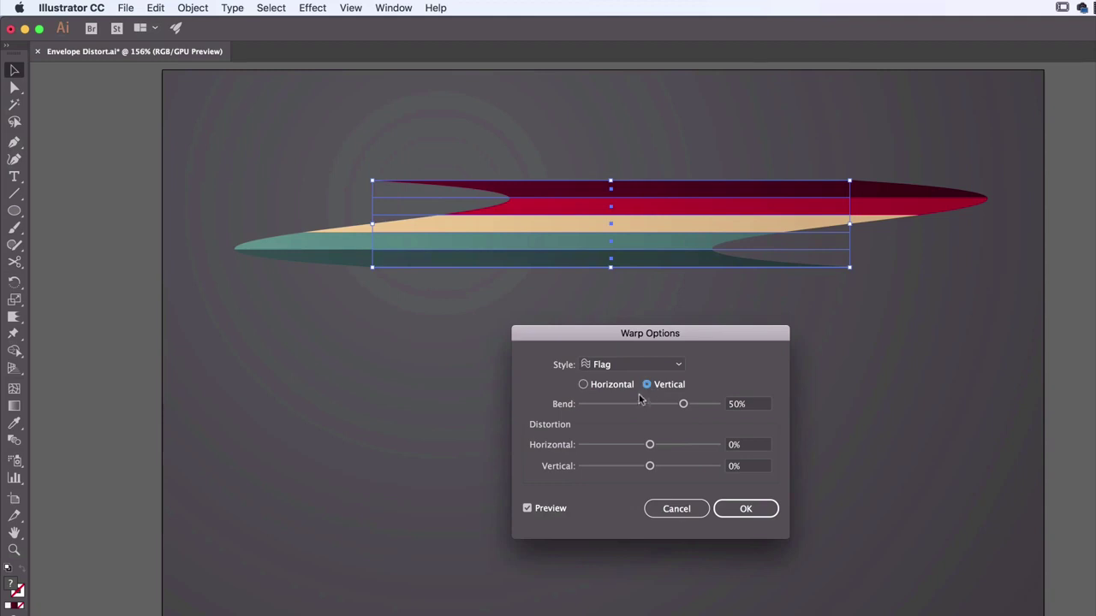
pyautogui.click(610, 385)
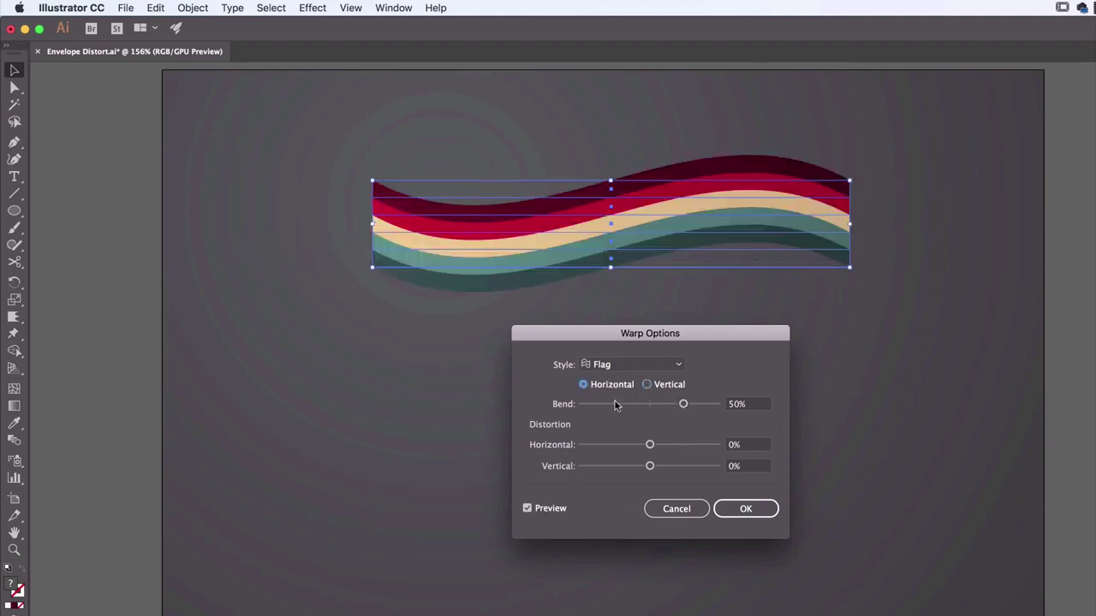
# Try the Flag warp with 57% bend, 88% horizontal distortion and 17% vertical distortion.
pyautogui.moveTo(676, 408)
pyautogui.mouseDown()
pyautogui.moveTo(625, 408)
pyautogui.moveTo(714, 408)
pyautogui.moveTo(688, 409)
pyautogui.mouseUp()
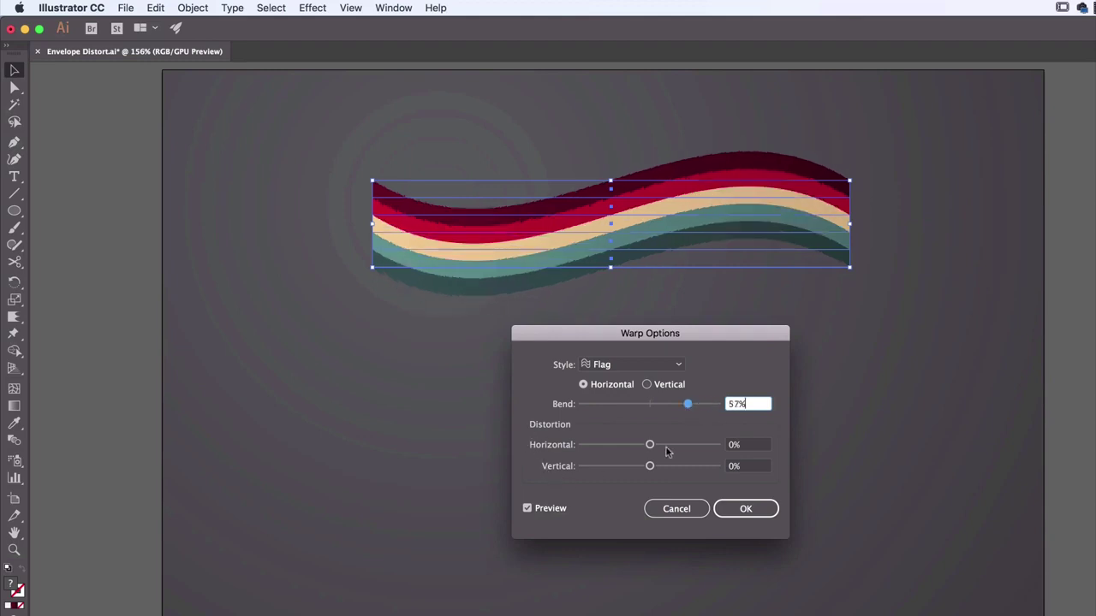
pyautogui.moveTo(673, 450); pyautogui.dragTo(709, 445)
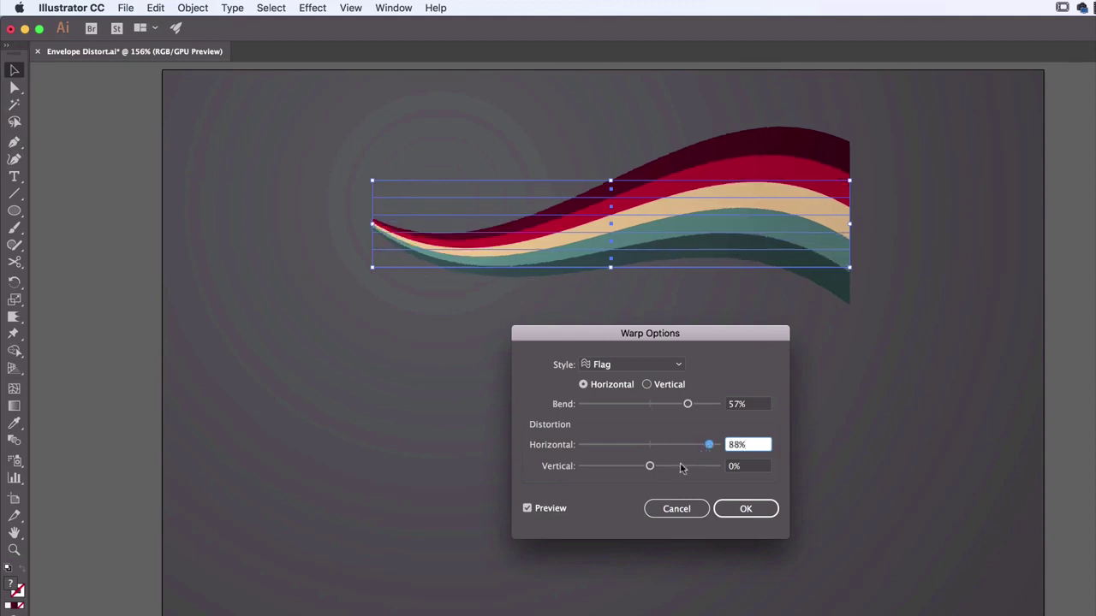
pyautogui.click(678, 467)
pyautogui.moveTo(621, 471); pyautogui.dragTo(663, 470)
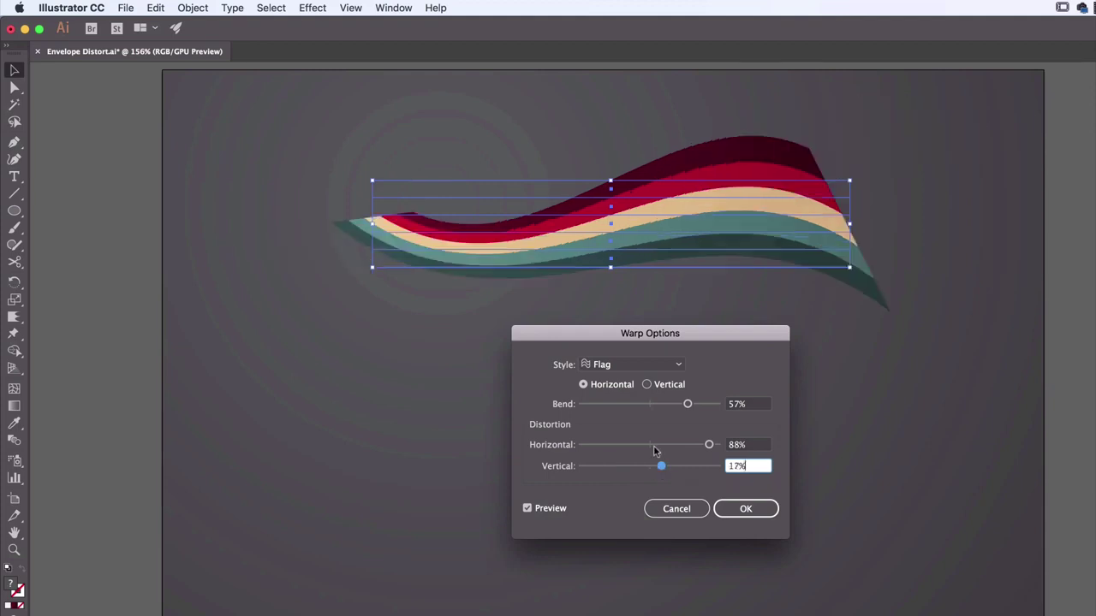
# Preview the Arch style with 54% horizontal distortion, followed by the Bulge and Shell Lower styles.
pyautogui.click(638, 366)
pyautogui.click(628, 430)
pyautogui.moveTo(708, 445); pyautogui.dragTo(686, 444)
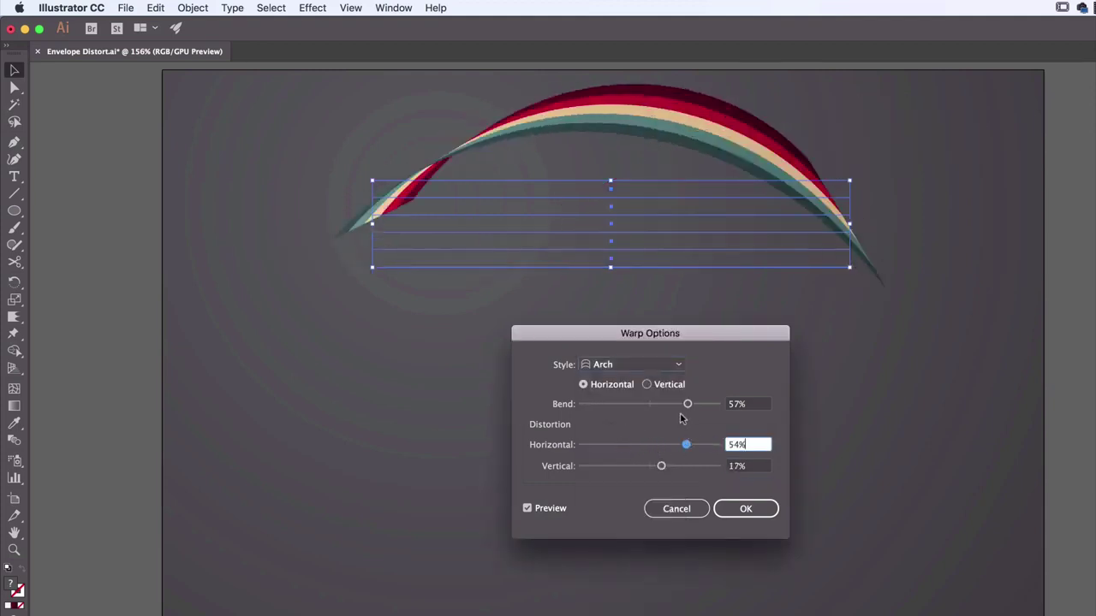
pyautogui.click(642, 365)
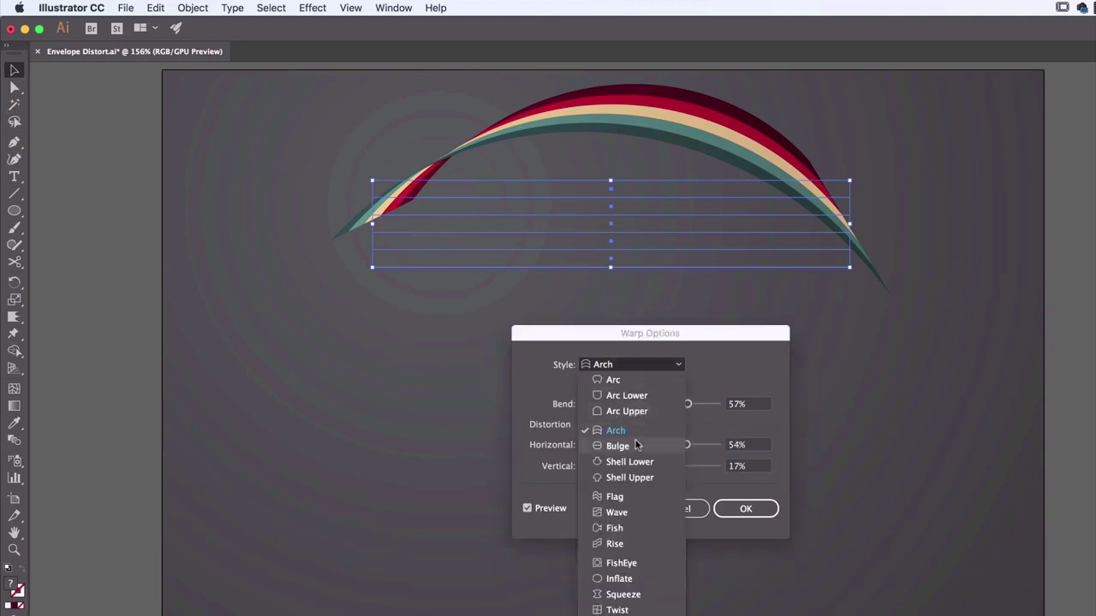
pyautogui.click(638, 440)
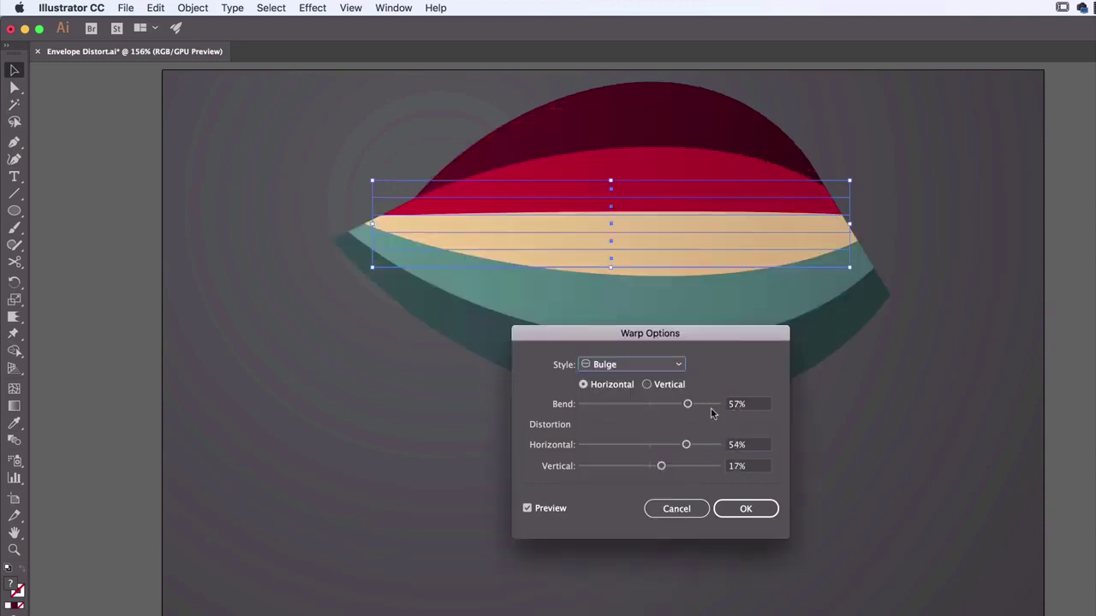
pyautogui.click(615, 368)
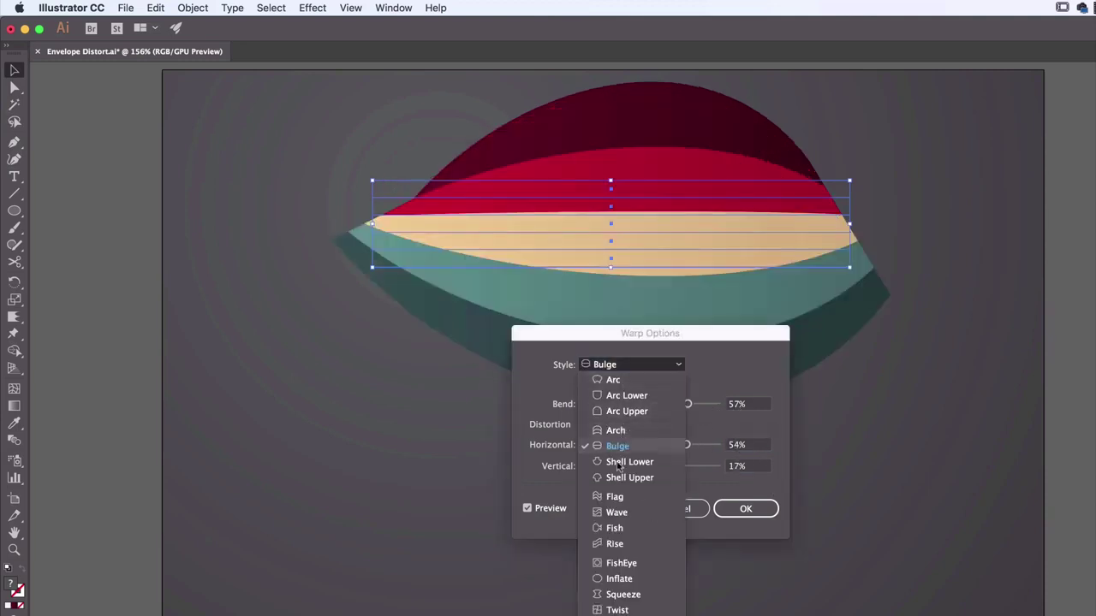
pyautogui.click(621, 462)
# Reset both distortion values to 0%, set the Shell Lower bend to 46%, and preview it vertically.
pyautogui.click(747, 405)
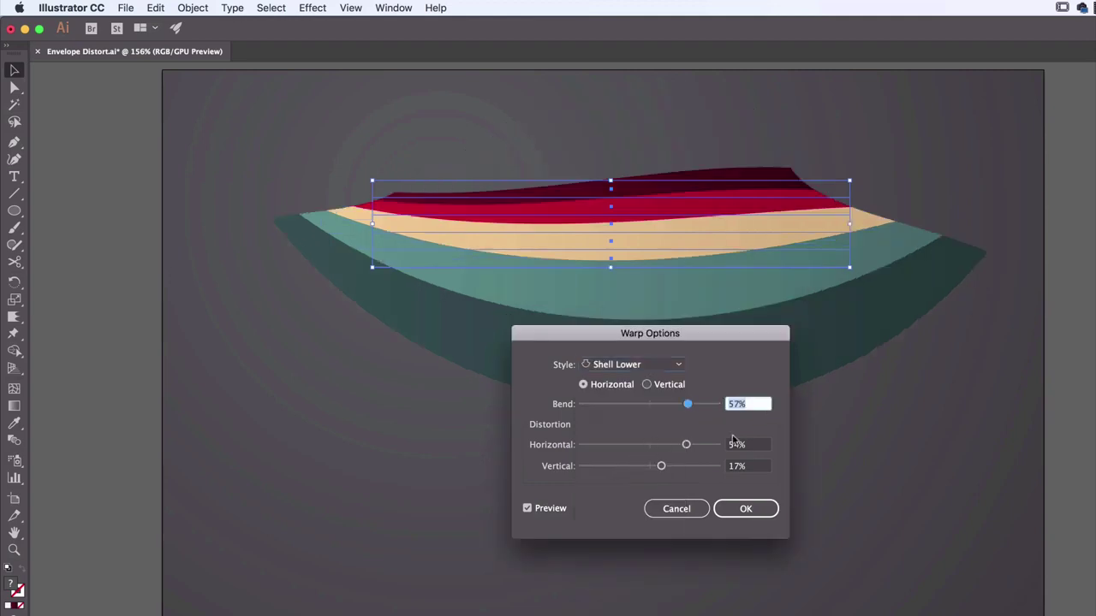
pyautogui.click(753, 446)
pyautogui.write('0')
pyautogui.press('Tab')
pyautogui.write('0')
pyautogui.press('Tab')
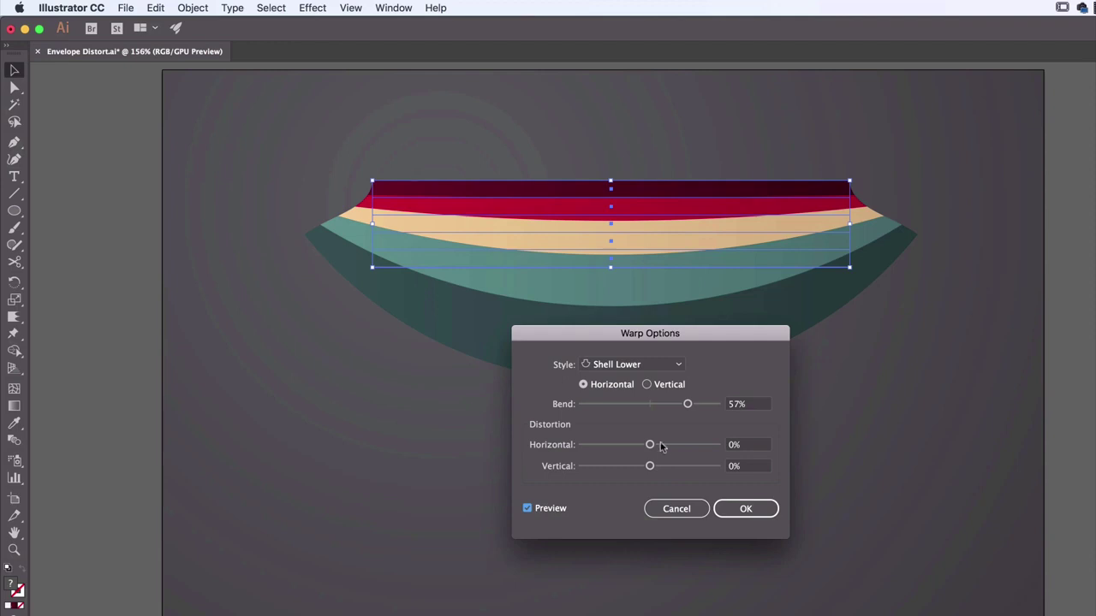
pyautogui.moveTo(687, 404); pyautogui.dragTo(680, 405)
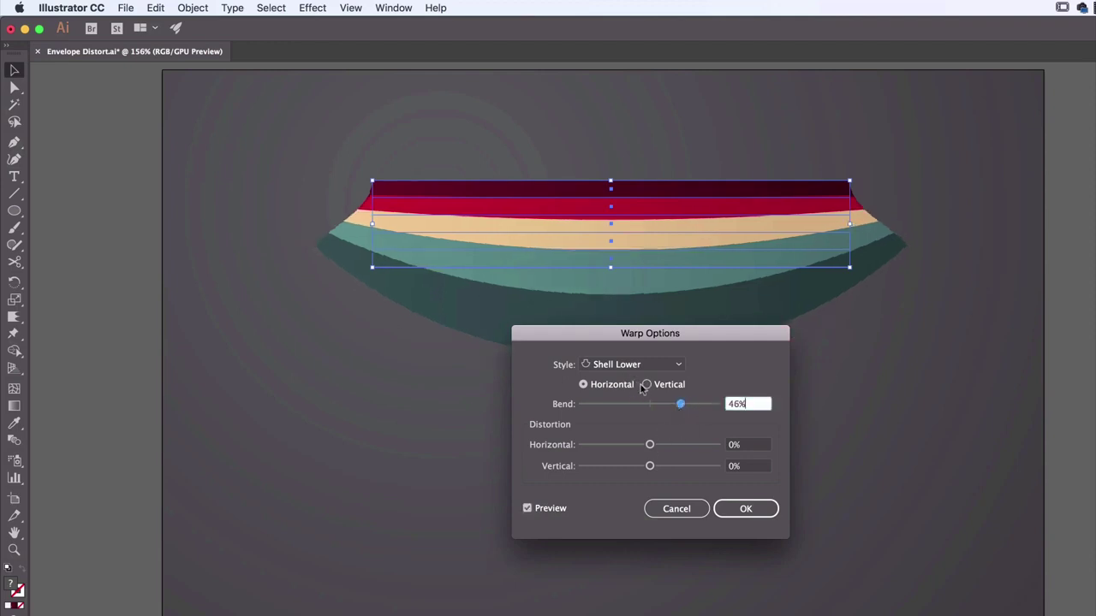
pyautogui.click(647, 385)
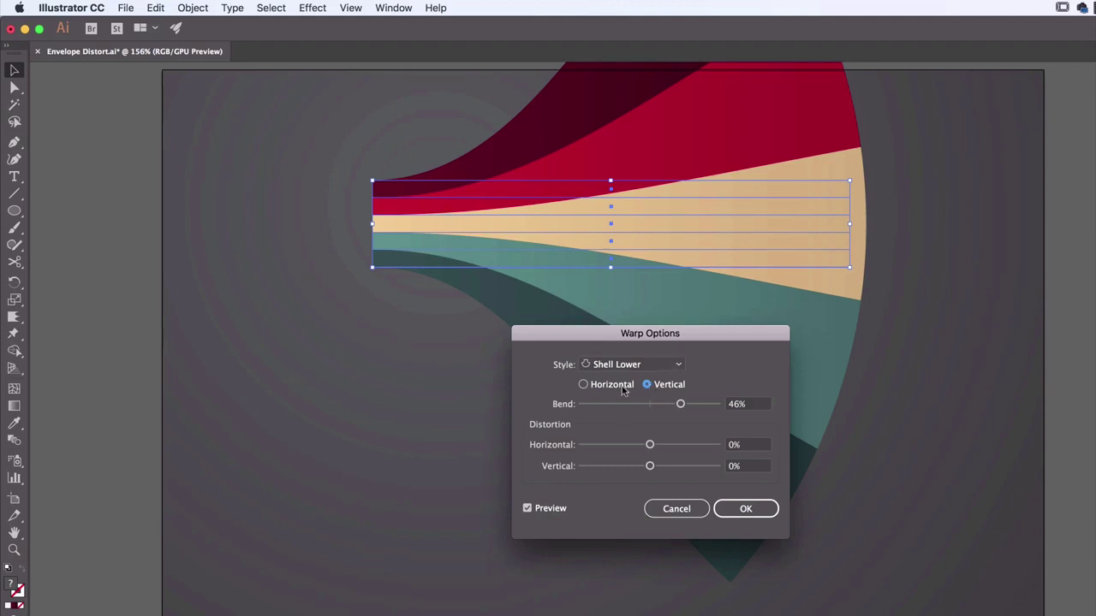
# Apply a horizontal Flag warp to the stripes with 76% bend and 100% horizontal distortion.
pyautogui.click(633, 365)
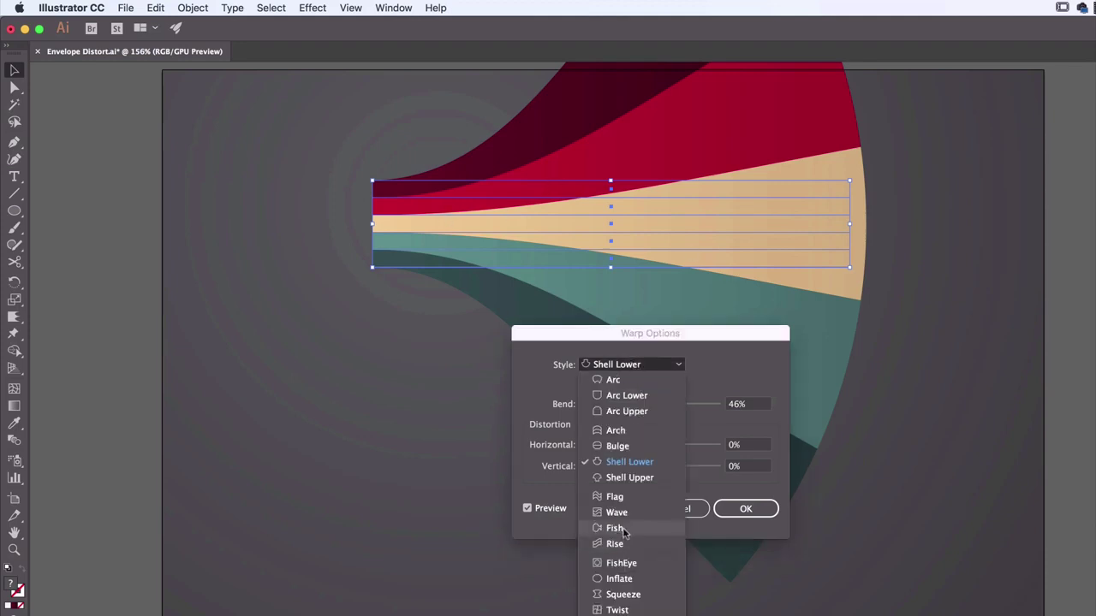
pyautogui.click(614, 497)
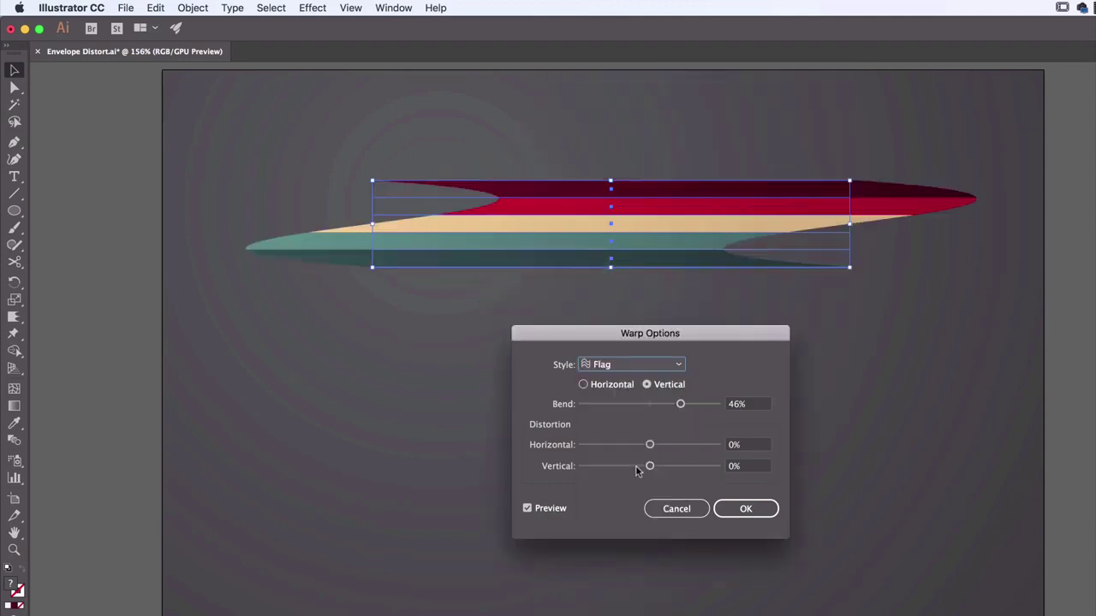
pyautogui.click(591, 387)
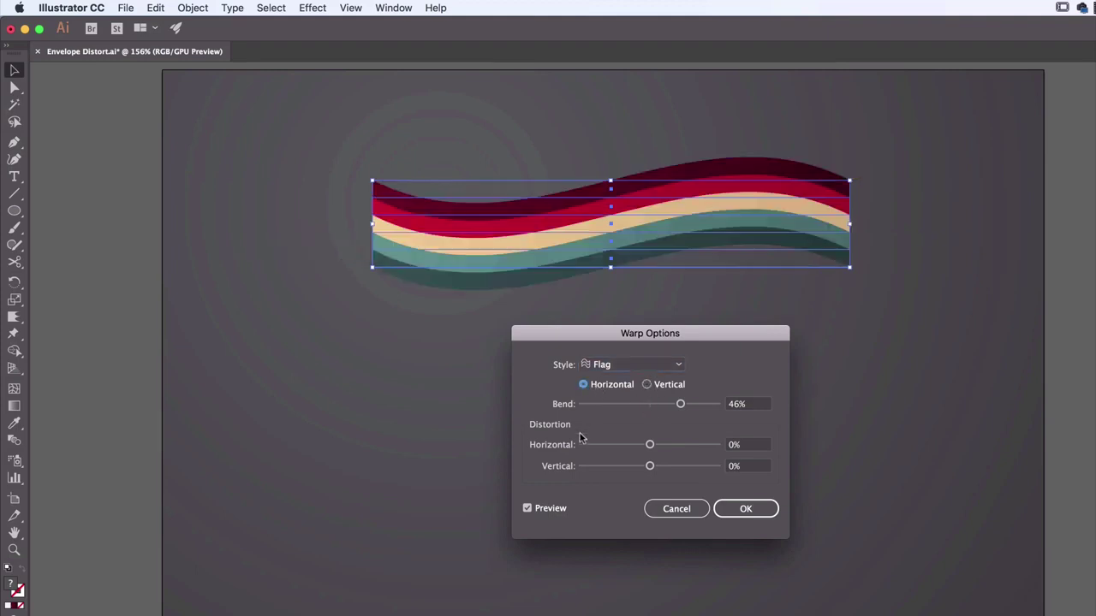
pyautogui.moveTo(651, 447); pyautogui.dragTo(709, 449)
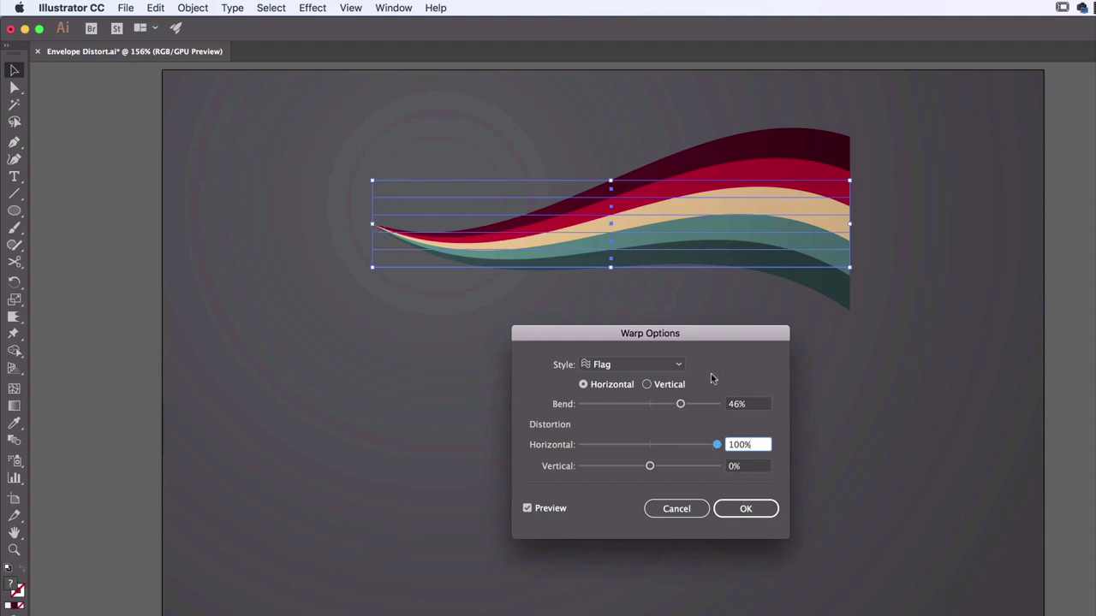
pyautogui.moveTo(687, 408); pyautogui.dragTo(708, 406)
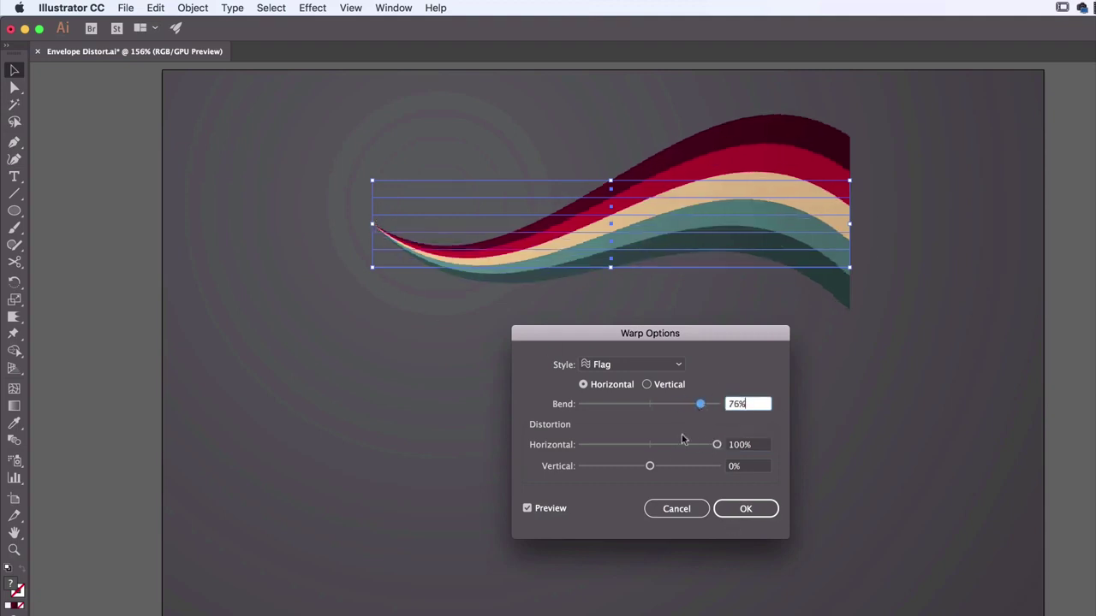
pyautogui.click(744, 510)
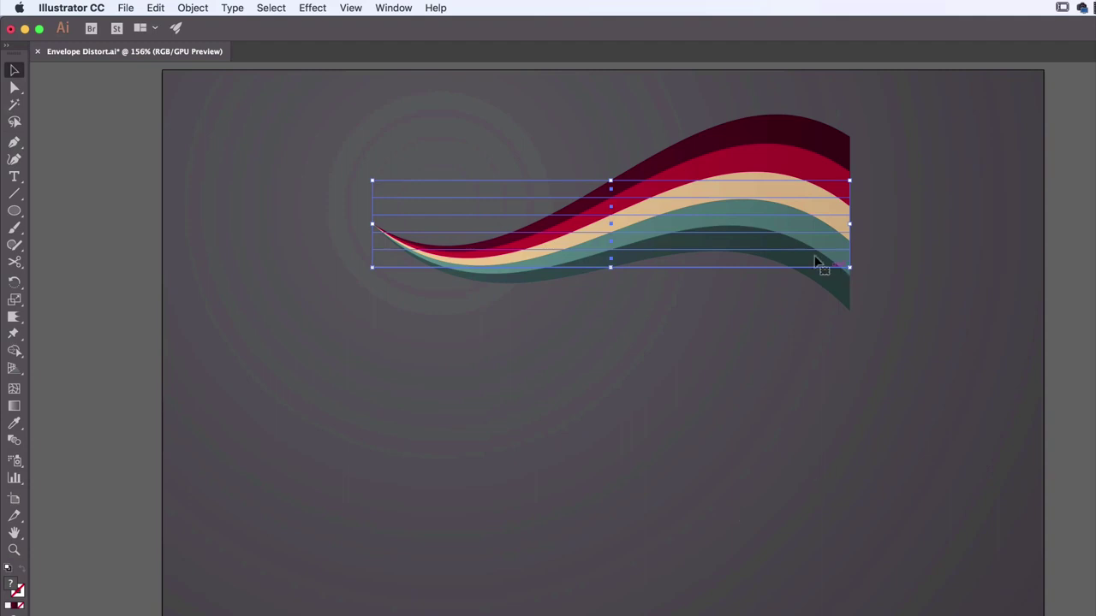
# Move the warped stripes down on the artboard, deselect them and select the group again.
pyautogui.moveTo(741, 188); pyautogui.dragTo(687, 277)
pyautogui.click(740, 419)
pyautogui.click(658, 286)
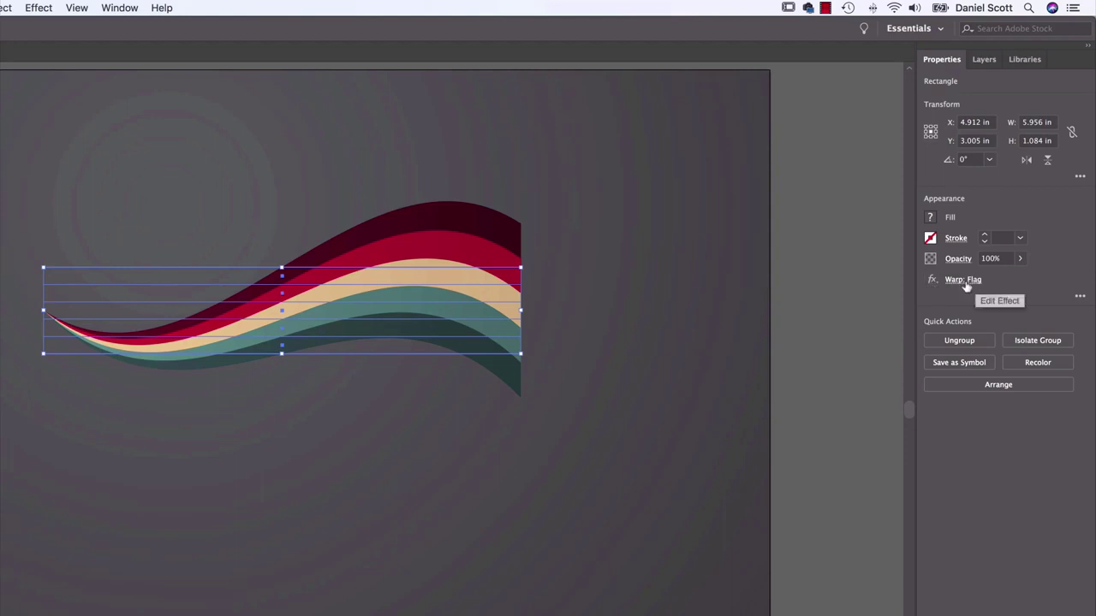
# Edit the applied Flag warp effect and reduce its bend to 46%.
pyautogui.click(970, 283)
pyautogui.moveTo(425, 406); pyautogui.dragTo(407, 407)
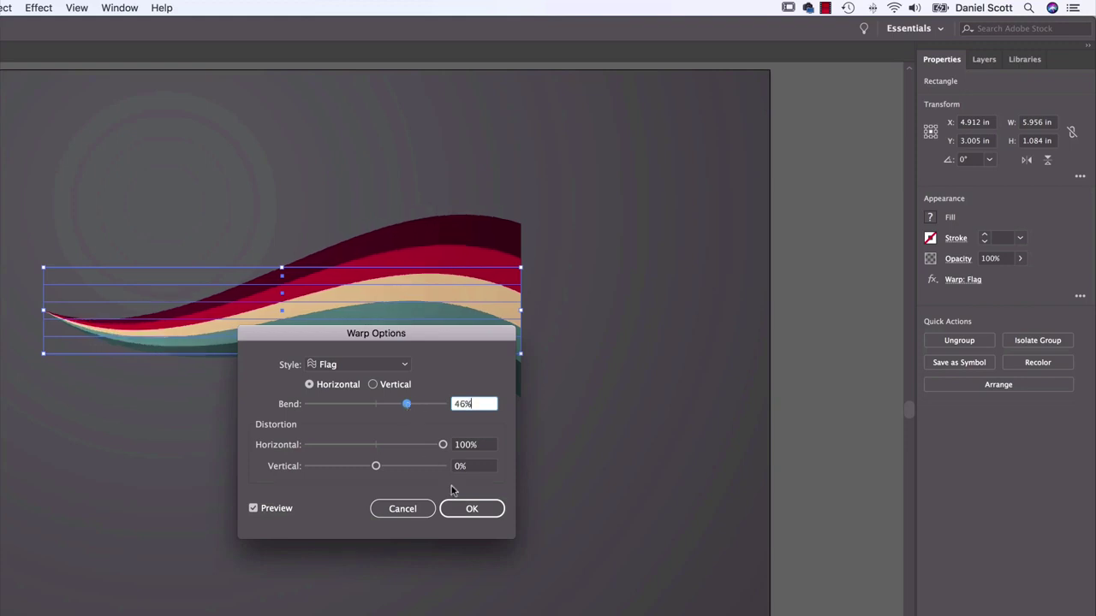
pyautogui.click(468, 510)
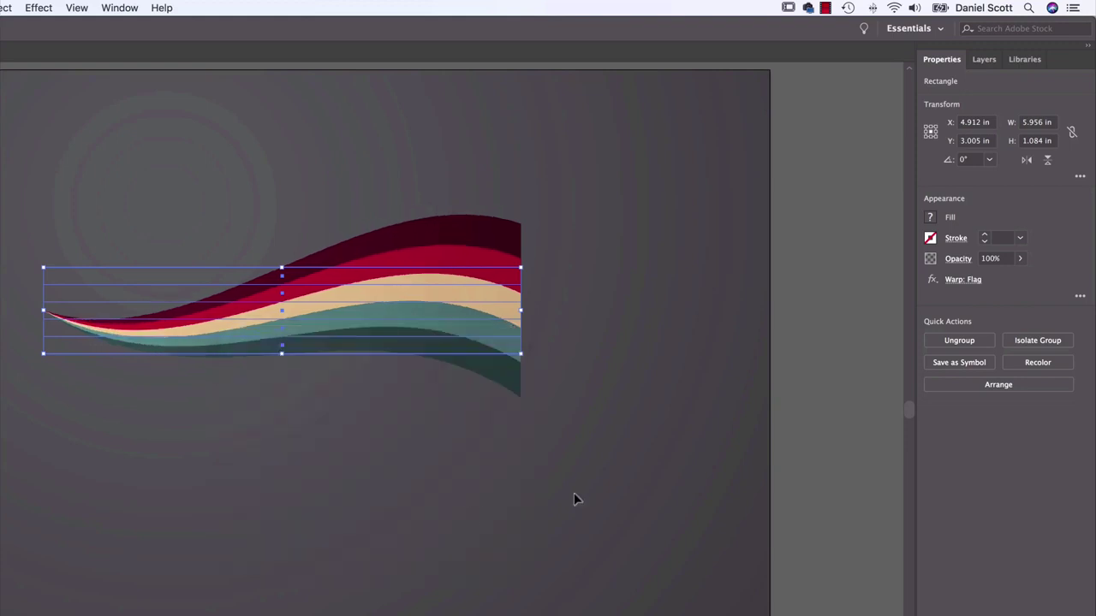
# Reopen the warp effect and try the Fish style with 100% bend, discarding the changes.
pyautogui.click(962, 280)
pyautogui.click(386, 363)
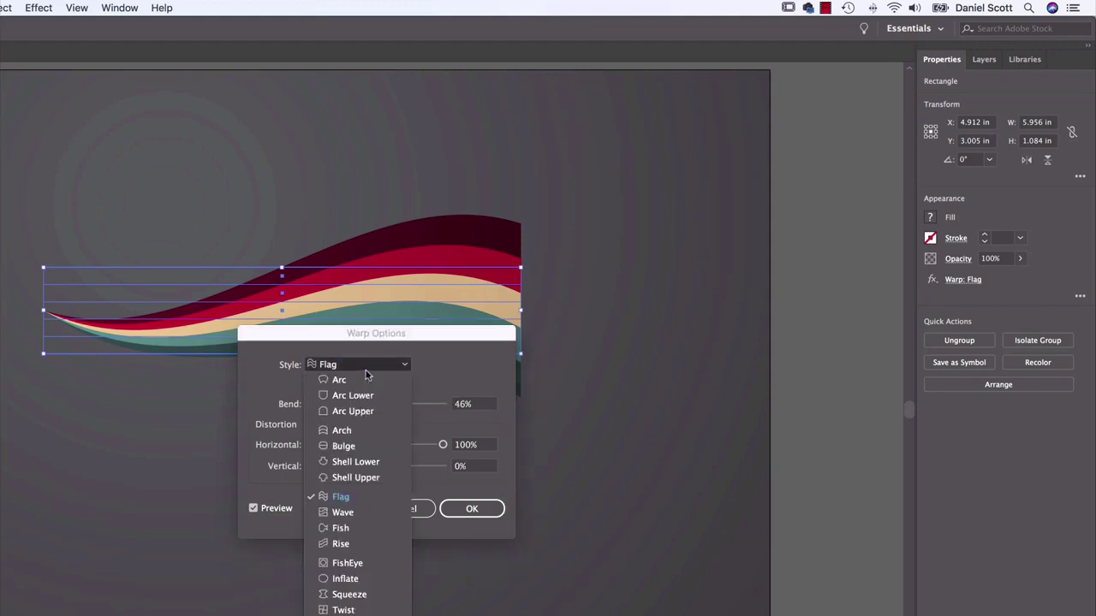
pyautogui.click(356, 531)
pyautogui.moveTo(406, 404); pyautogui.dragTo(476, 404)
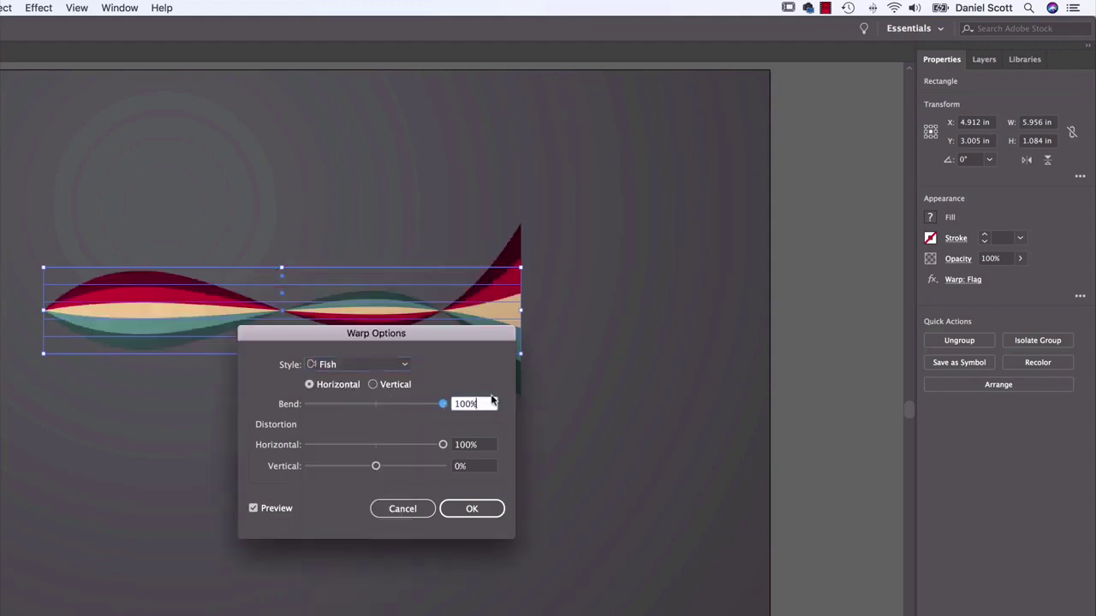
pyautogui.click(419, 507)
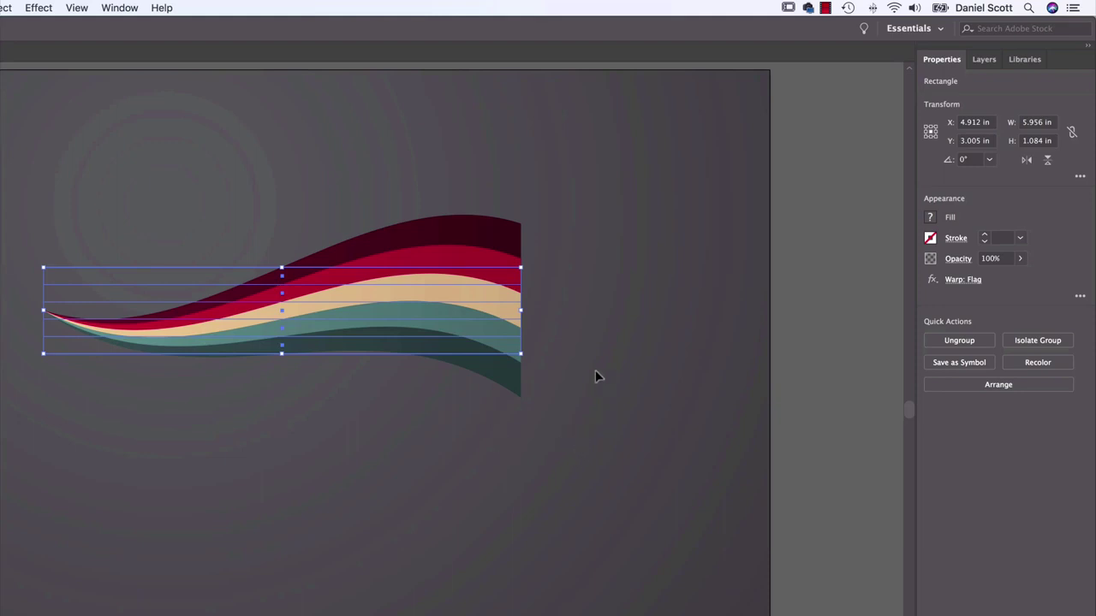
# Move the warped stripe group slightly down and to the right on the artboard.
pyautogui.moveTo(325, 294); pyautogui.dragTo(364, 321)
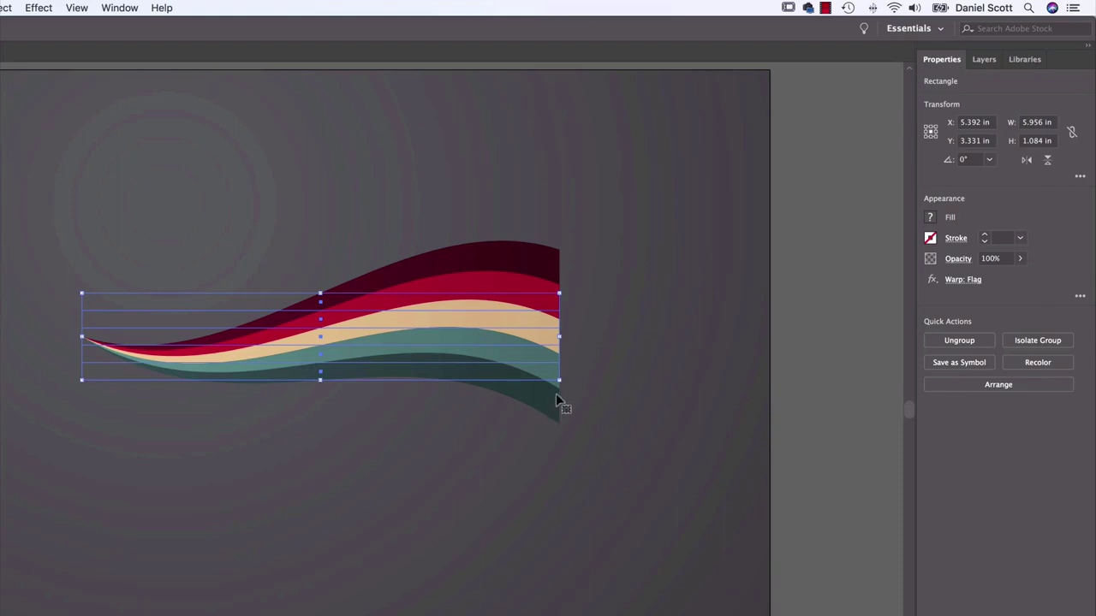
# Try rotating the warped stripe group slightly and to steep angles, and undo the rotations.
pyautogui.moveTo(562, 389); pyautogui.dragTo(566, 377)
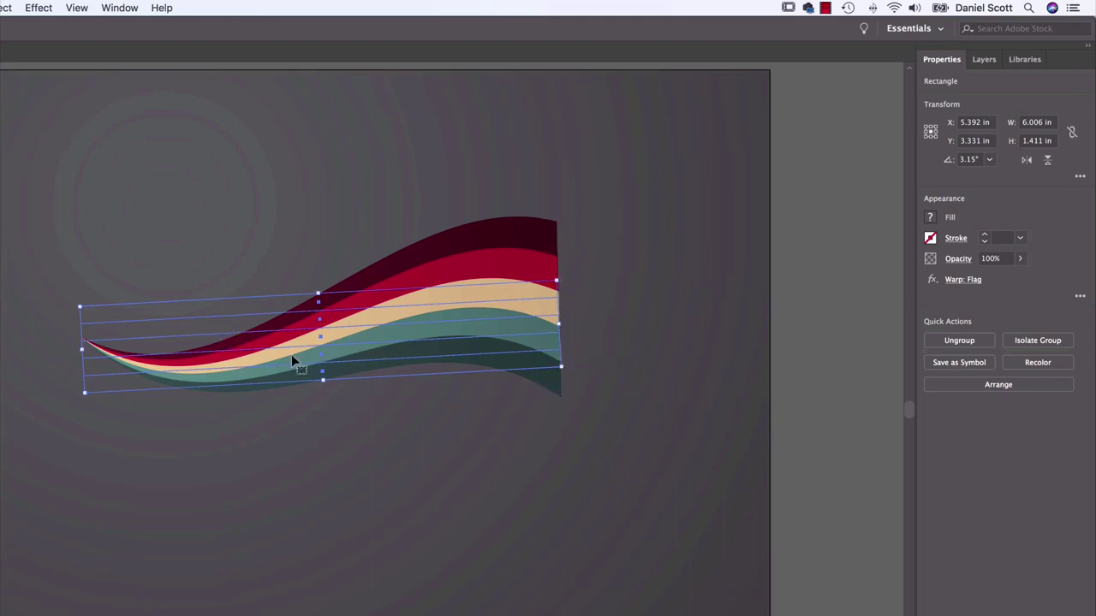
pyautogui.moveTo(566, 371); pyautogui.dragTo(380, 196)
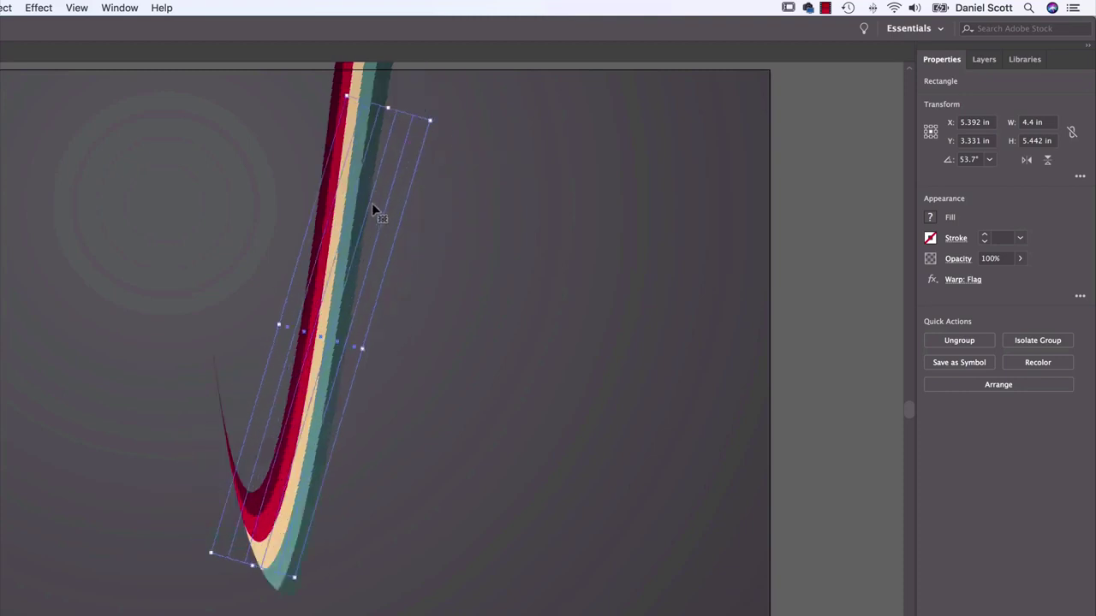
pyautogui.press('super+z')
pyautogui.press('super+z')
pyautogui.press('super+z')
pyautogui.press('super+z')
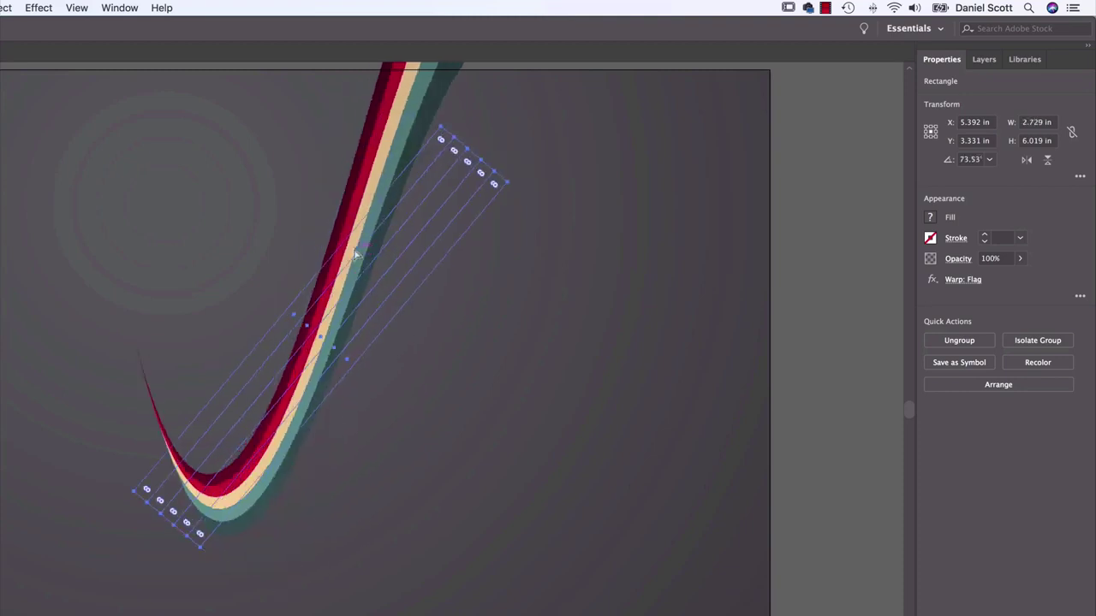
pyautogui.press('super+z')
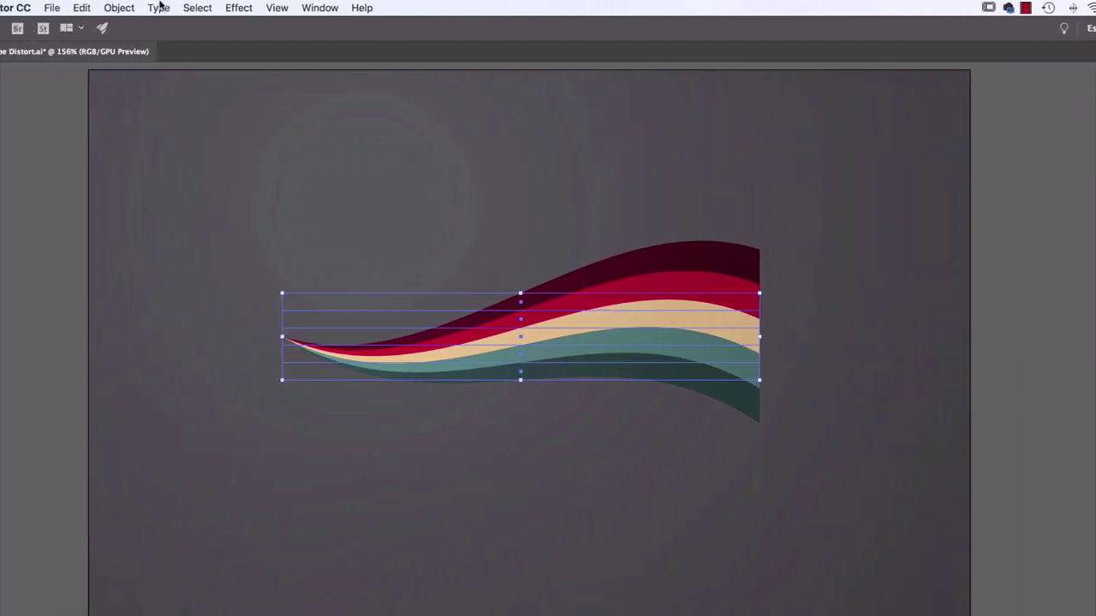
# Expand the appearance of the warped stripe group, rotate it steeply counter-clockwise and make it smaller.
pyautogui.click(193, 8)
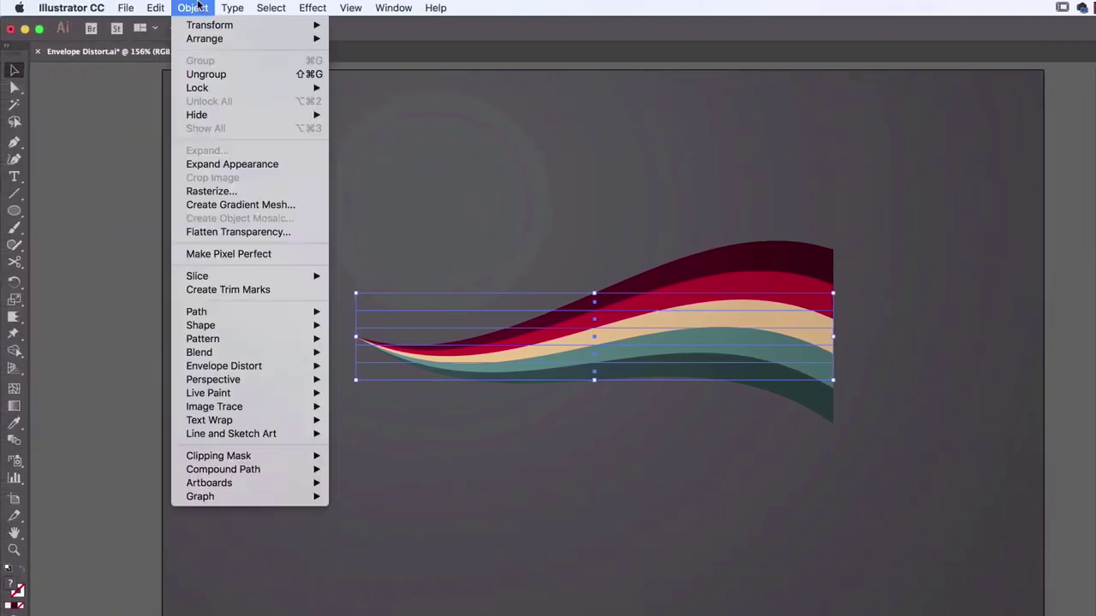
pyautogui.click(229, 164)
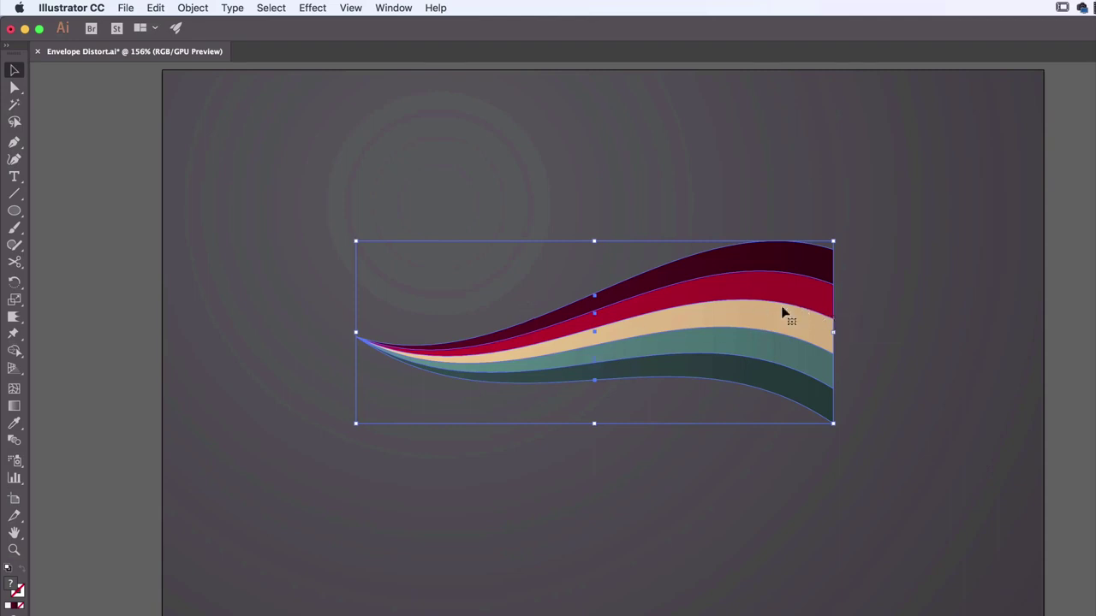
pyautogui.moveTo(836, 433); pyautogui.dragTo(817, 298)
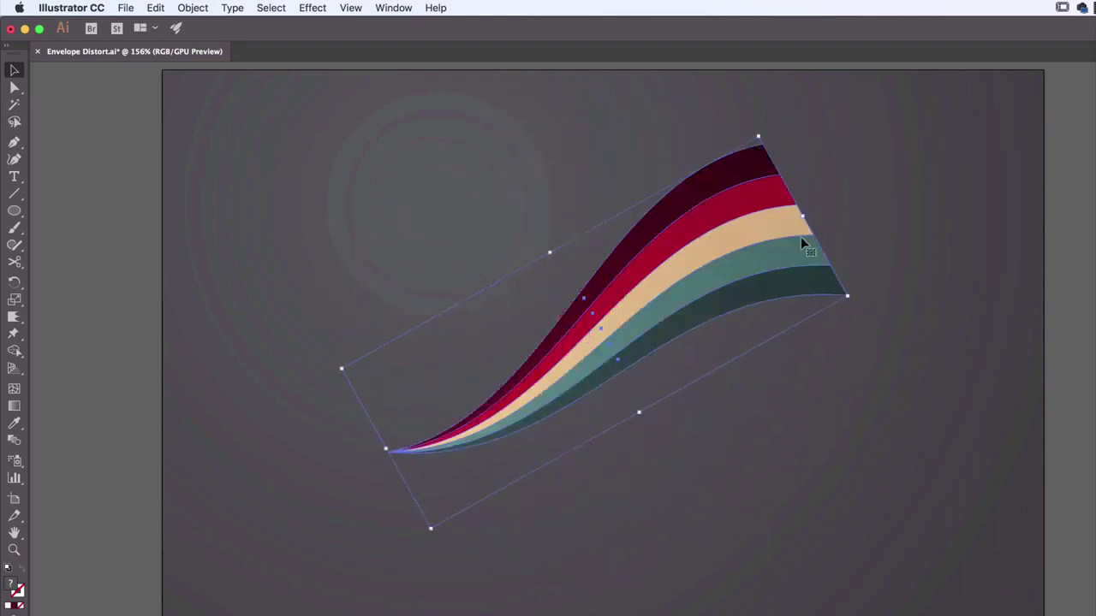
pyautogui.moveTo(802, 216); pyautogui.dragTo(694, 280)
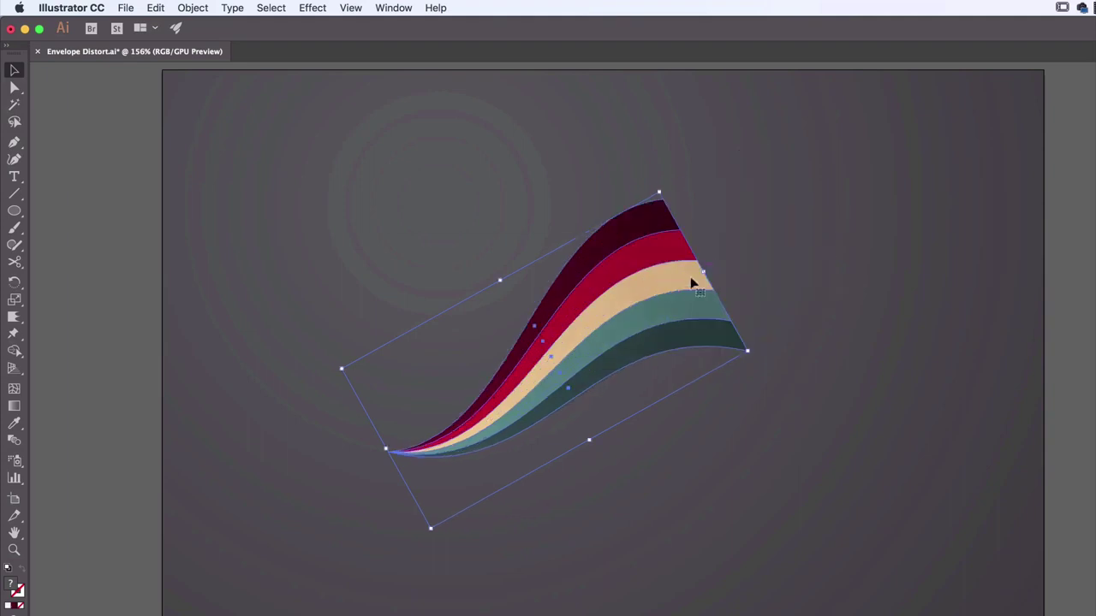
pyautogui.click(778, 248)
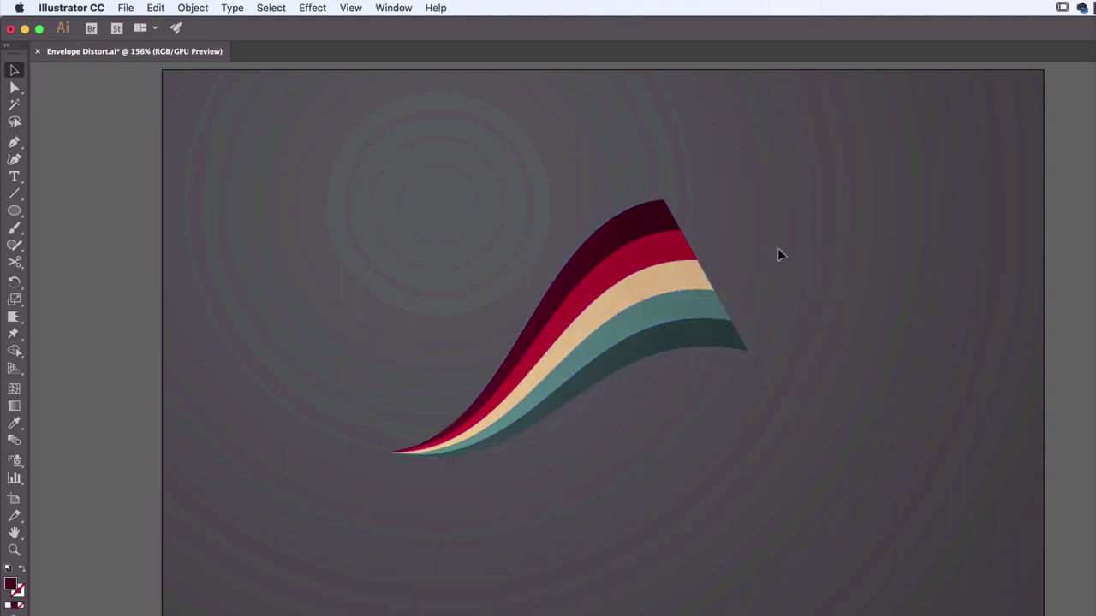
# Rotate the stripe group back to nearly horizontal and place it in the left half of the artboard.
pyautogui.press('super+a')
pyautogui.moveTo(662, 185); pyautogui.dragTo(737, 259)
pyautogui.moveTo(695, 353); pyautogui.dragTo(522, 357)
pyautogui.moveTo(557, 263); pyautogui.dragTo(555, 271)
pyautogui.moveTo(534, 325); pyautogui.dragTo(548, 320)
pyautogui.click(684, 329)
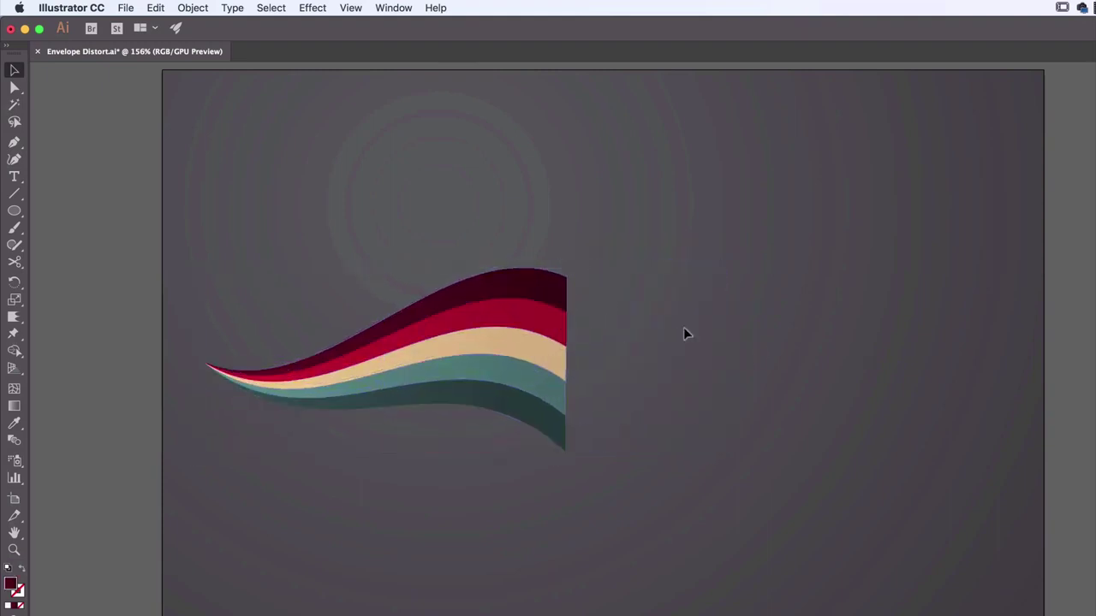
# Add point text with a short first name in capitals just right of the stripes.
pyautogui.click(14, 177)
pyautogui.click(615, 355)
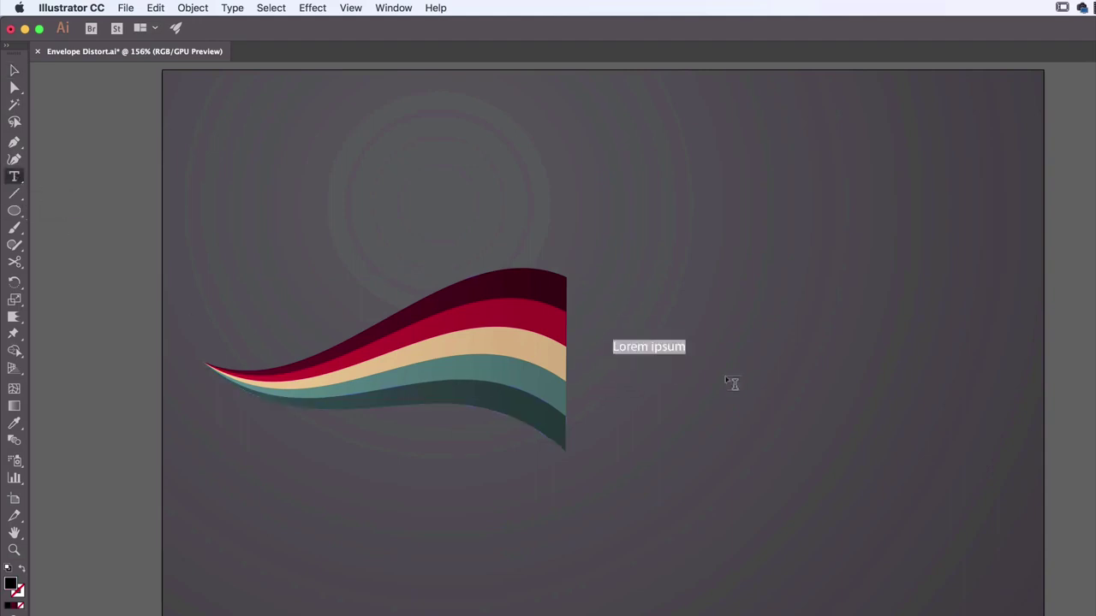
pyautogui.press('BackSpace')
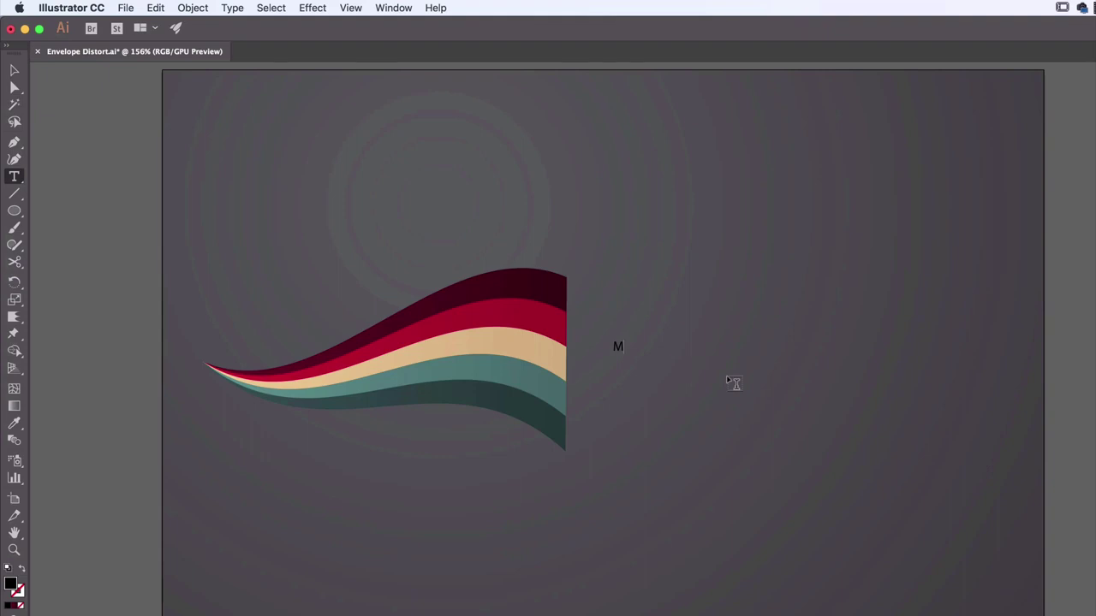
pyautogui.write('DAN')
# Set the name text's font to Museo Slab in the 1000 style.
pyautogui.press('super+a')
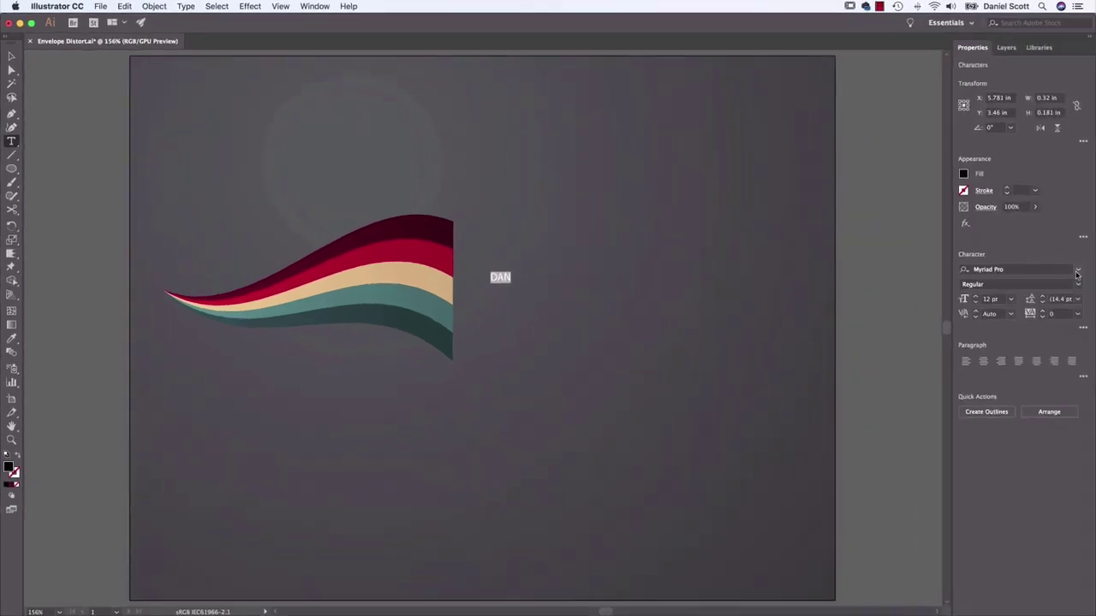
pyautogui.click(1066, 269)
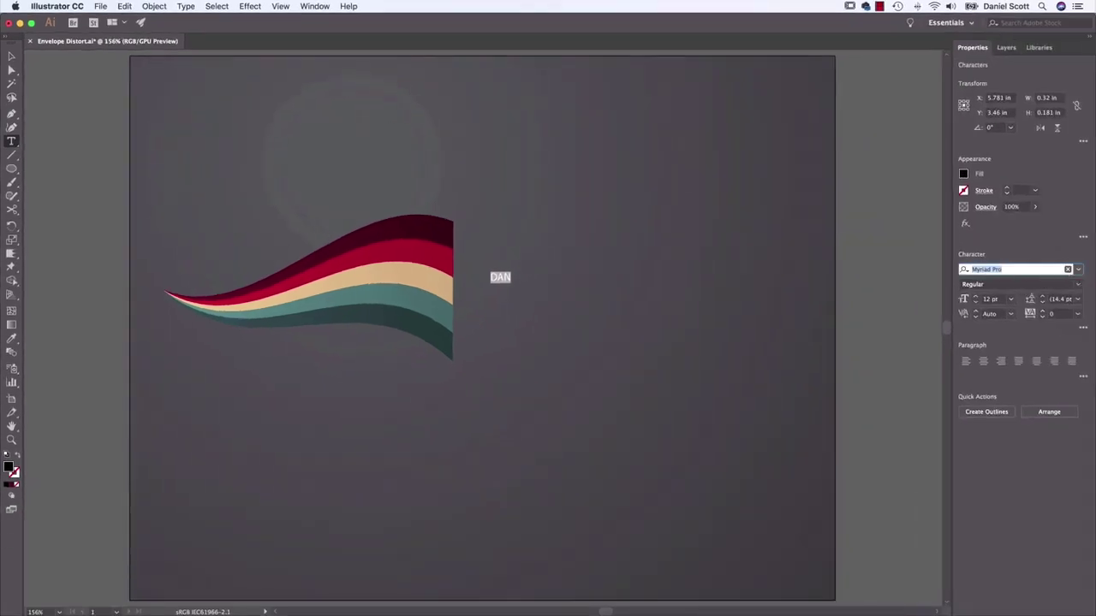
pyautogui.write('museo')
pyautogui.scroll(-3, 939, 519)
pyautogui.click(872, 606)
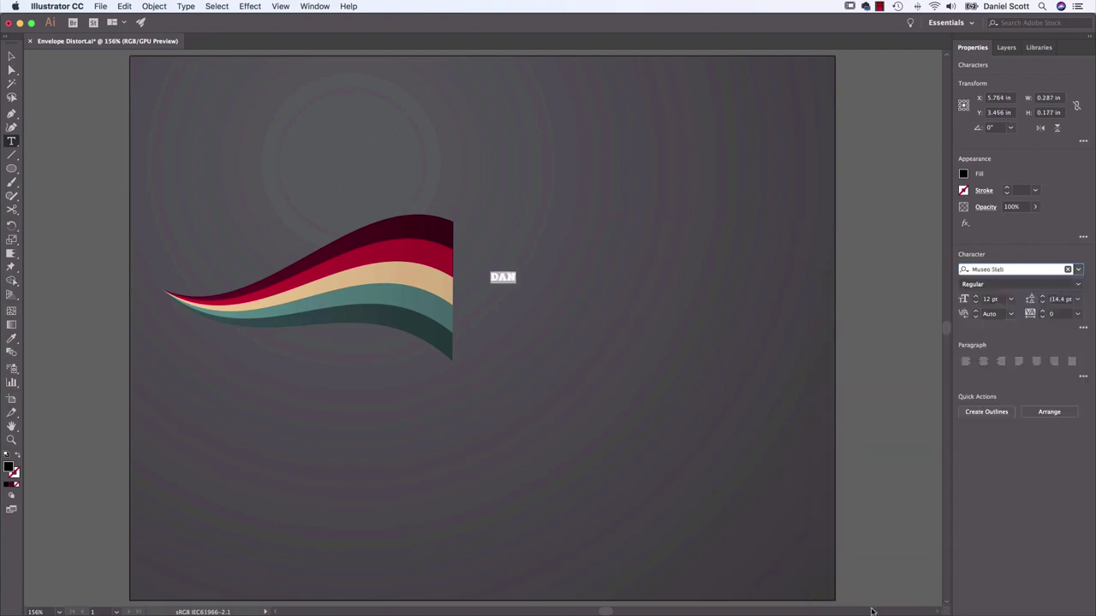
# Enlarge the name text to about 142 pt so it sits beside the stripes.
pyautogui.click(11, 55)
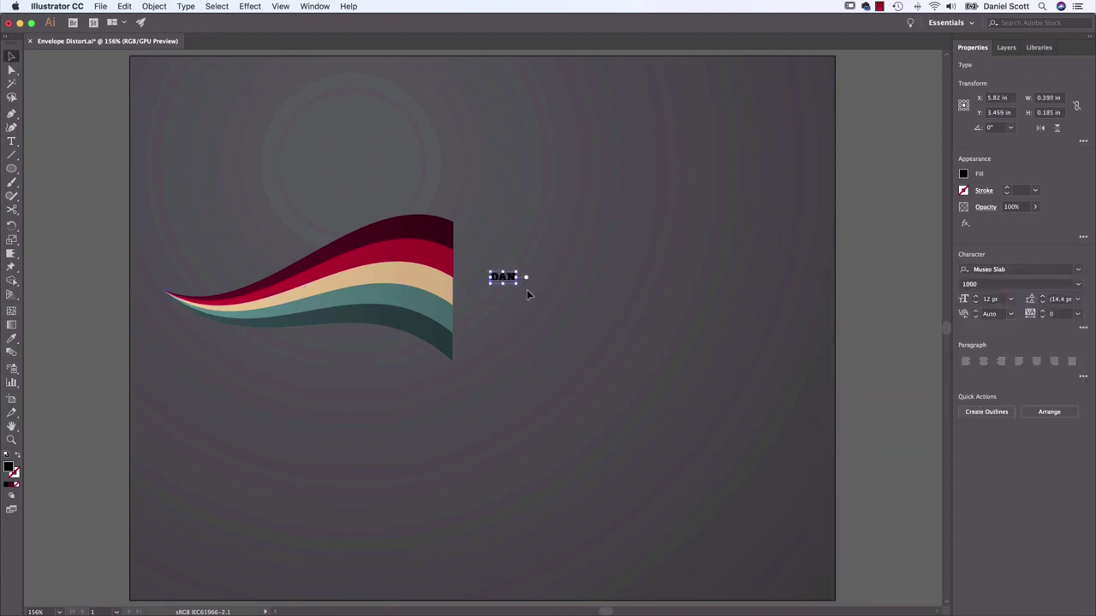
pyautogui.moveTo(519, 287); pyautogui.dragTo(722, 296)
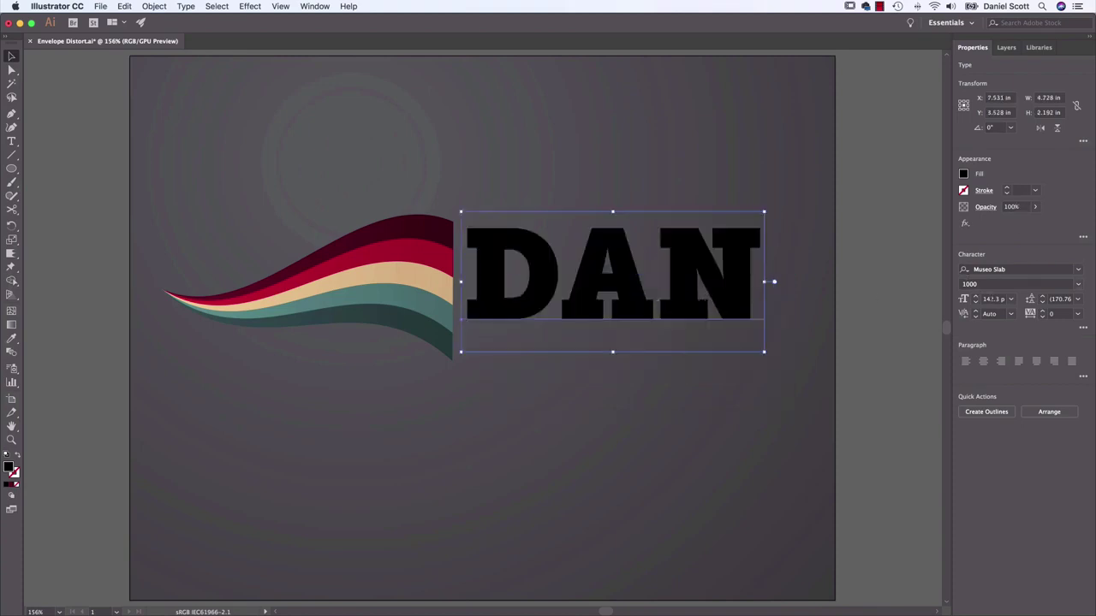
pyautogui.click(1011, 300)
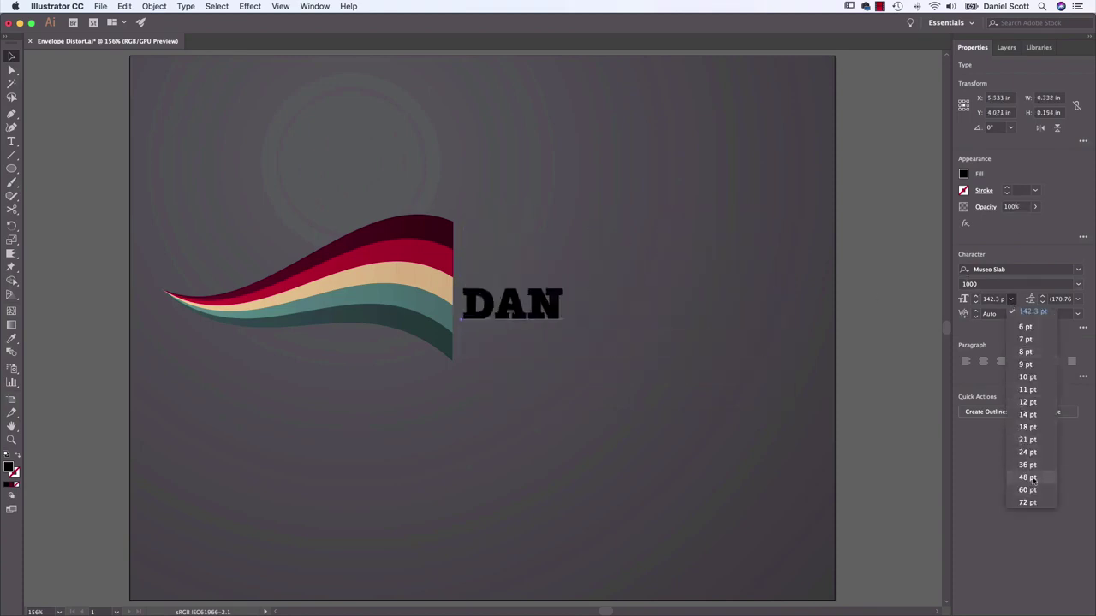
pyautogui.click(665, 337)
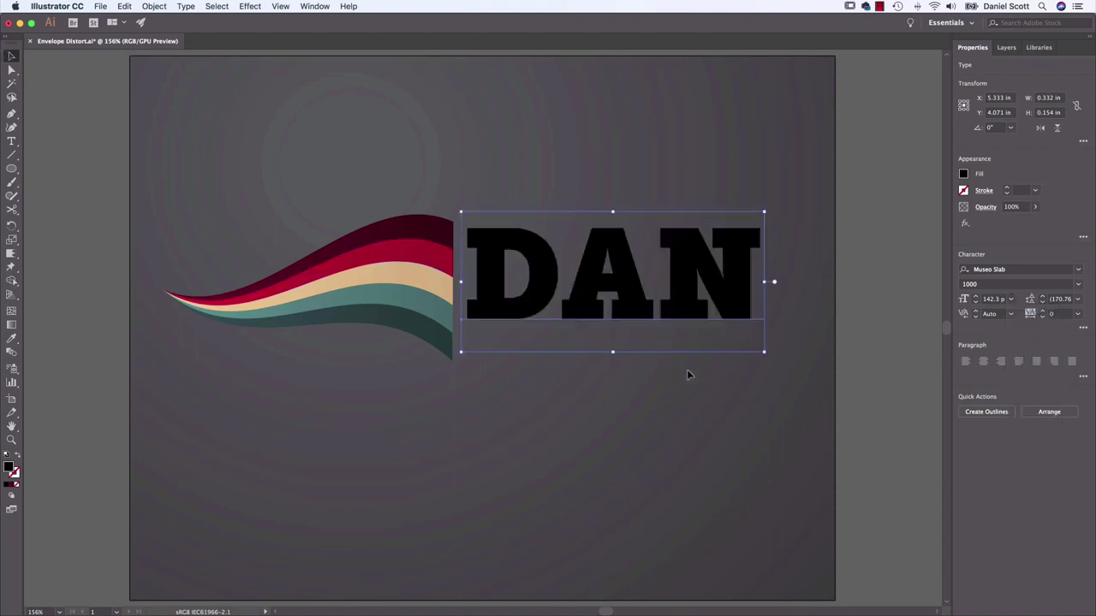
# Shrink the stripe group to about 3.53 in wide and fit the name text against its right edge at about 167 pt.
pyautogui.click(427, 288)
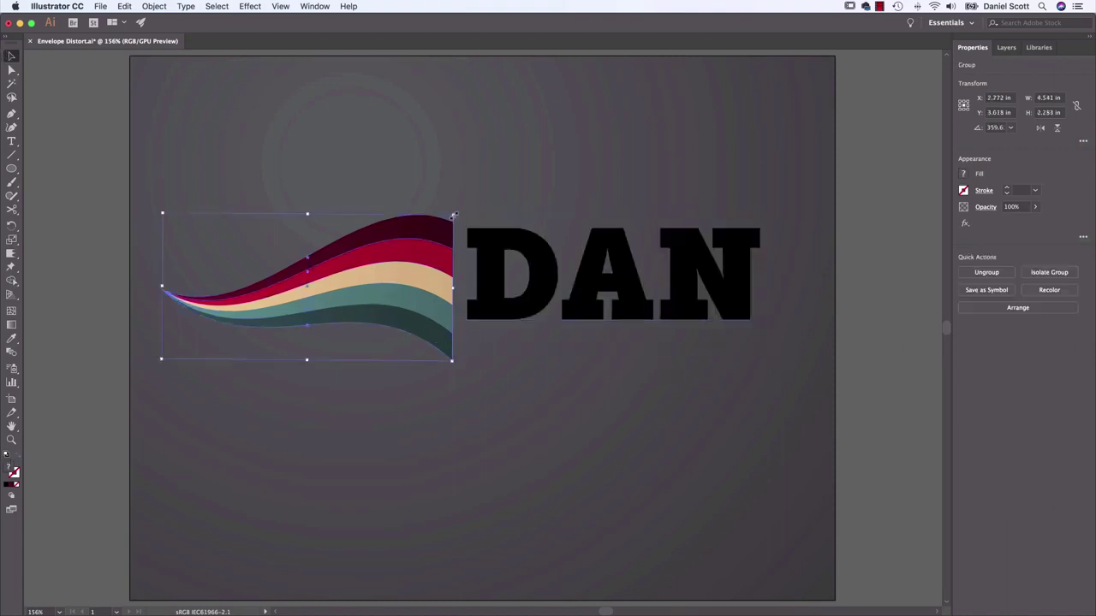
pyautogui.moveTo(454, 215); pyautogui.dragTo(391, 246)
pyautogui.click(505, 300)
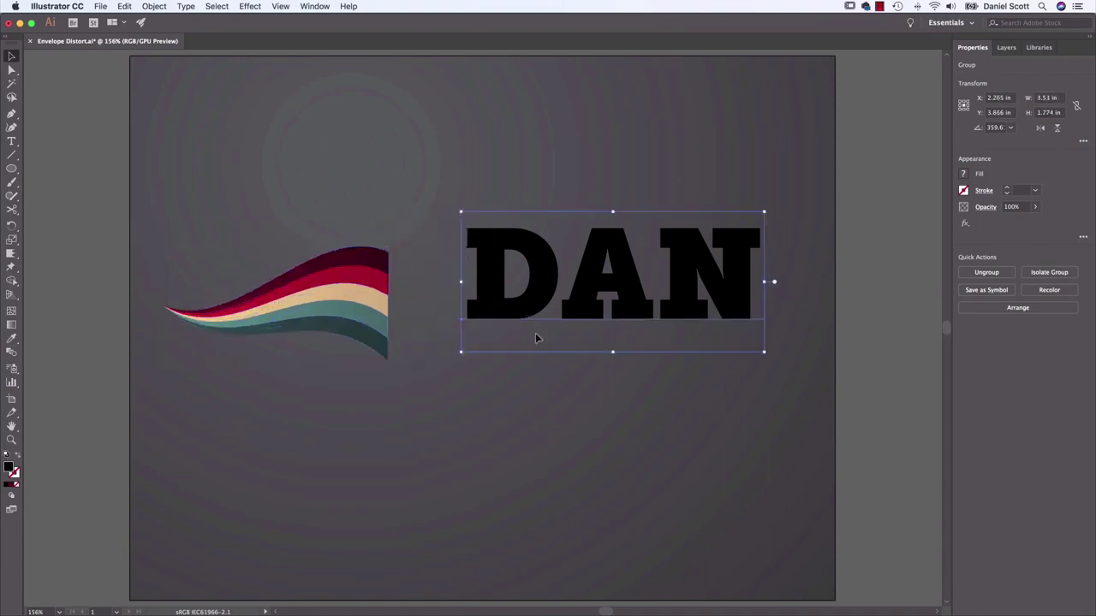
pyautogui.moveTo(763, 211); pyautogui.dragTo(733, 223)
pyautogui.moveTo(773, 203); pyautogui.dragTo(779, 205)
pyautogui.moveTo(739, 304); pyautogui.dragTo(671, 340)
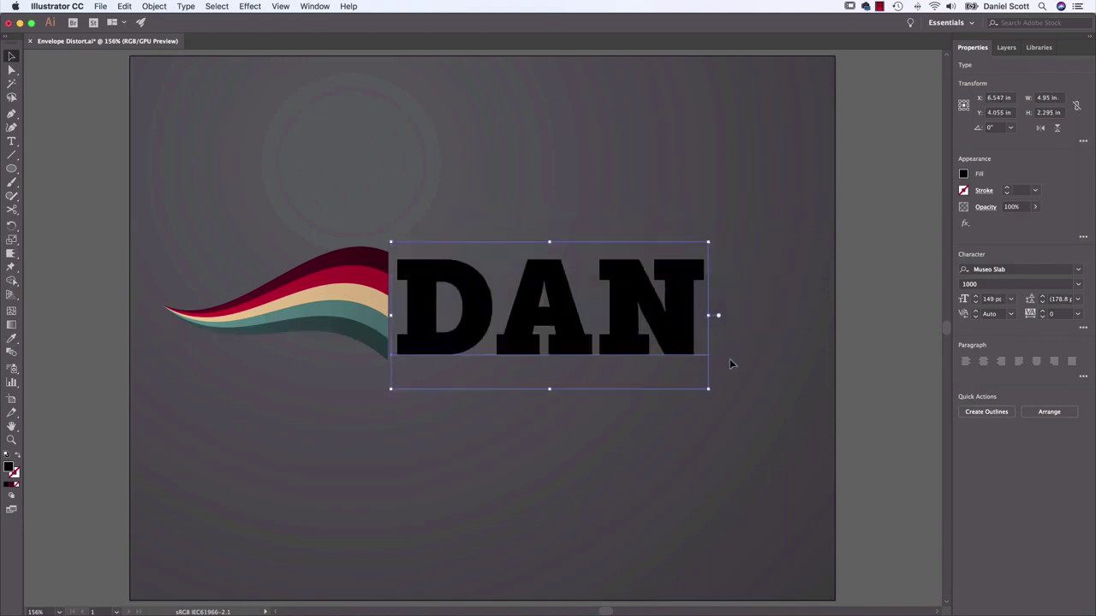
pyautogui.moveTo(710, 391); pyautogui.dragTo(747, 408)
pyautogui.moveTo(674, 358); pyautogui.dragTo(671, 350)
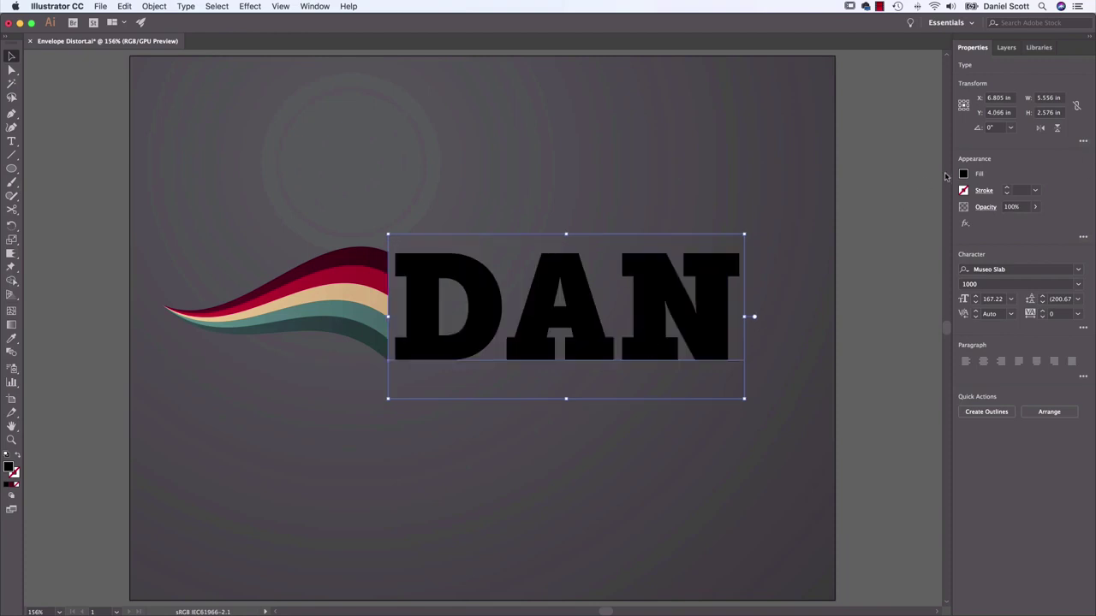
# Fill the name text with white and deselect it.
pyautogui.click(963, 174)
pyautogui.click(855, 276)
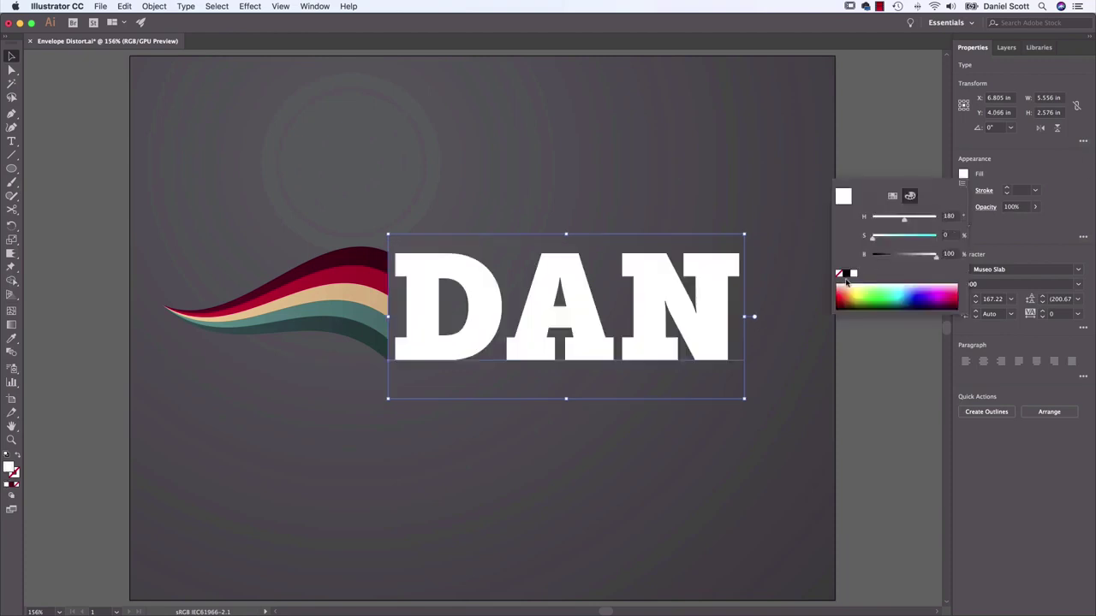
pyautogui.click(625, 159)
pyautogui.click(623, 161)
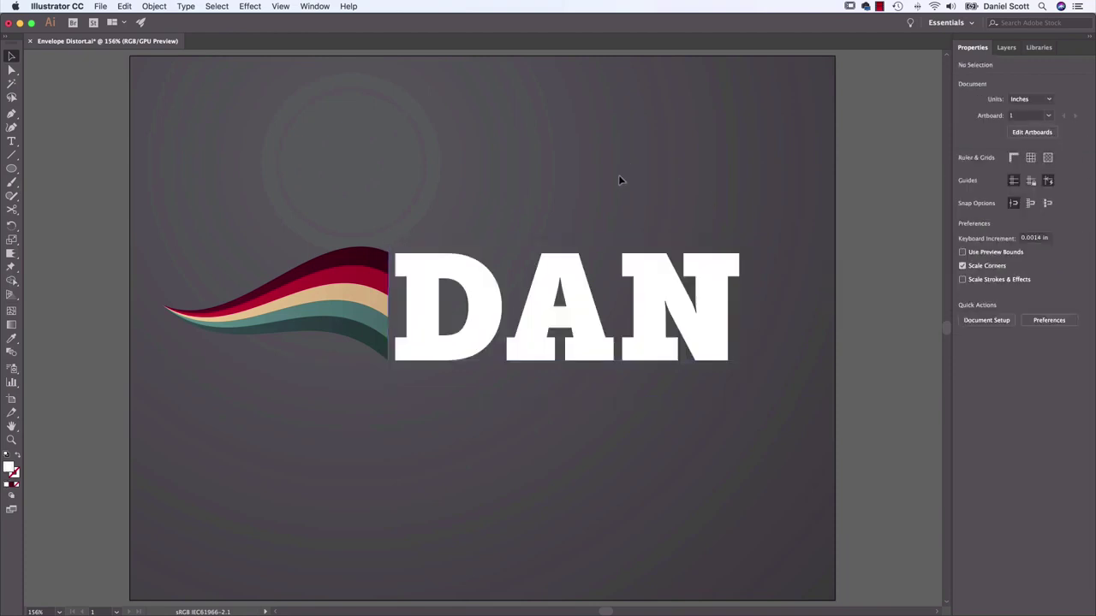
# Apply a horizontal Fish warp to the name text with 36% bend and -16% horizontal distortion.
pyautogui.click(642, 276)
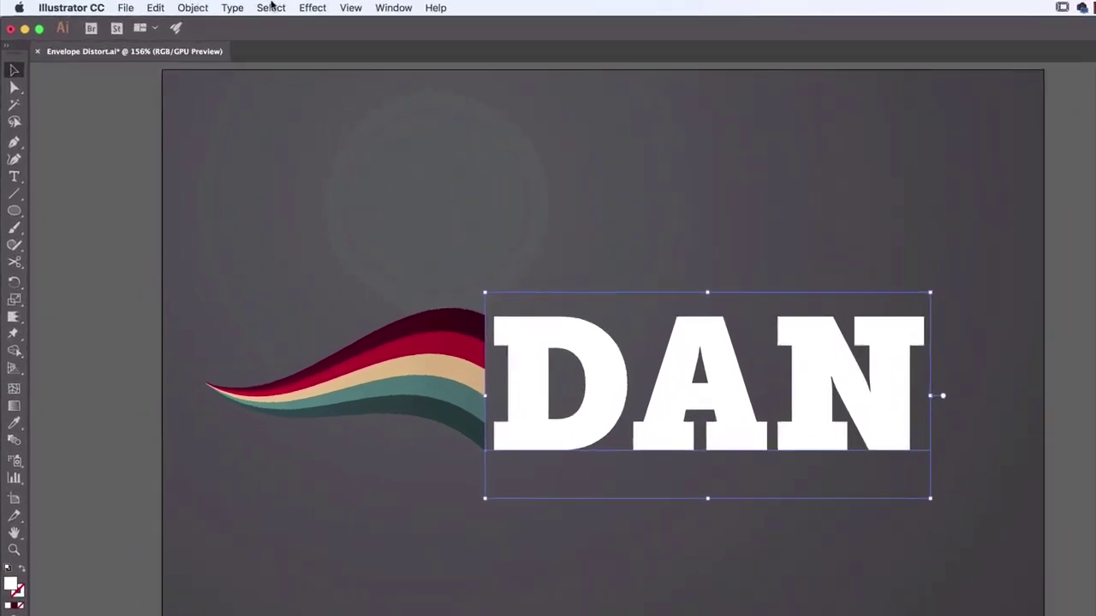
pyautogui.click(317, 8)
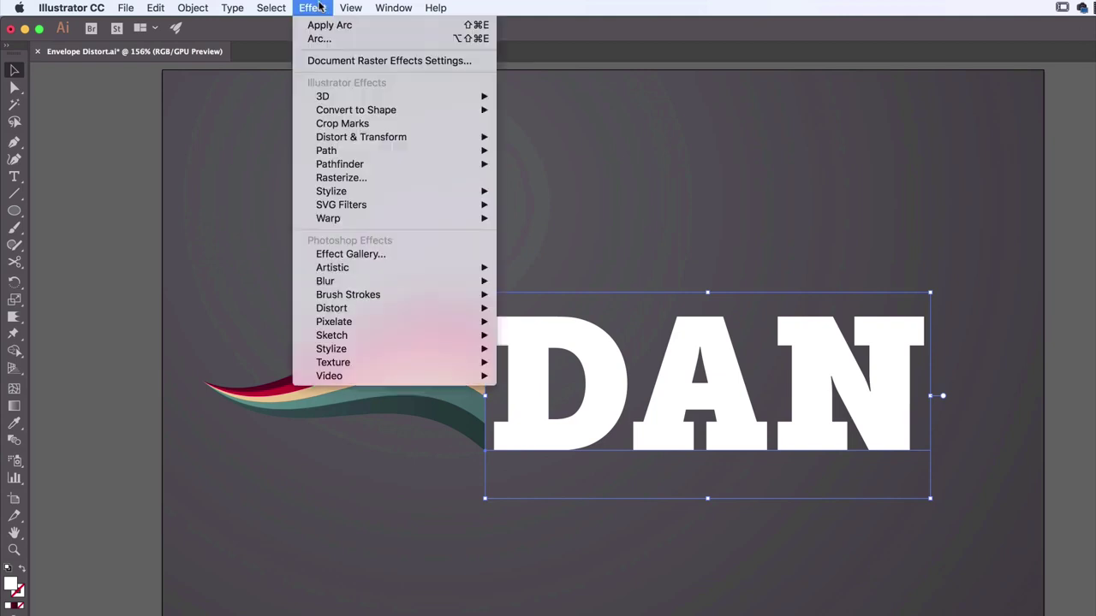
pyautogui.moveTo(377, 222)
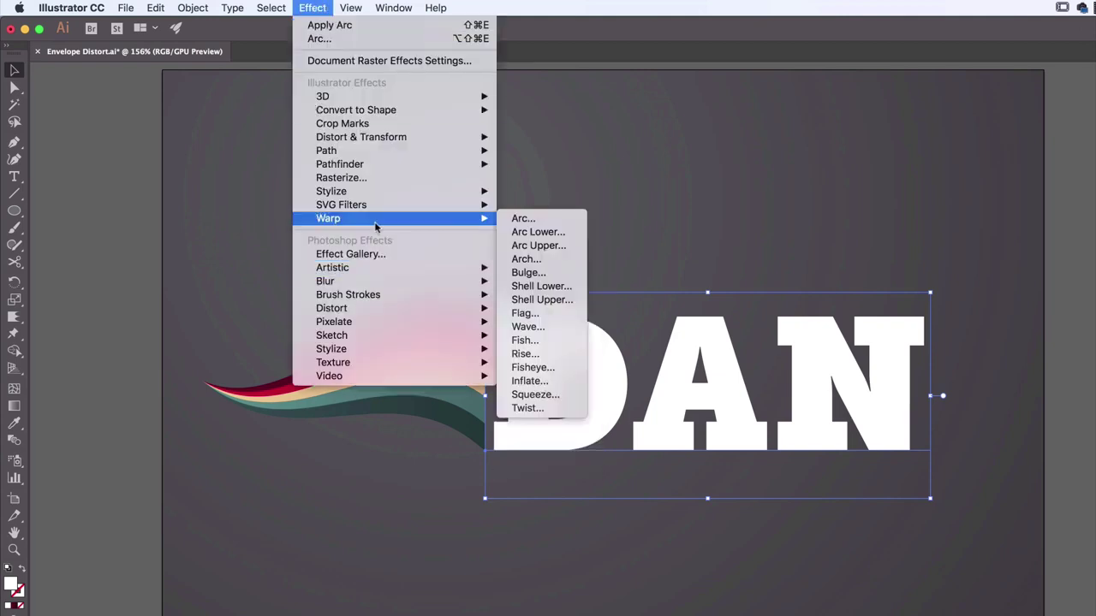
pyautogui.click(559, 341)
pyautogui.moveTo(575, 342); pyautogui.dragTo(671, 426)
pyautogui.moveTo(727, 489); pyautogui.dragTo(770, 489)
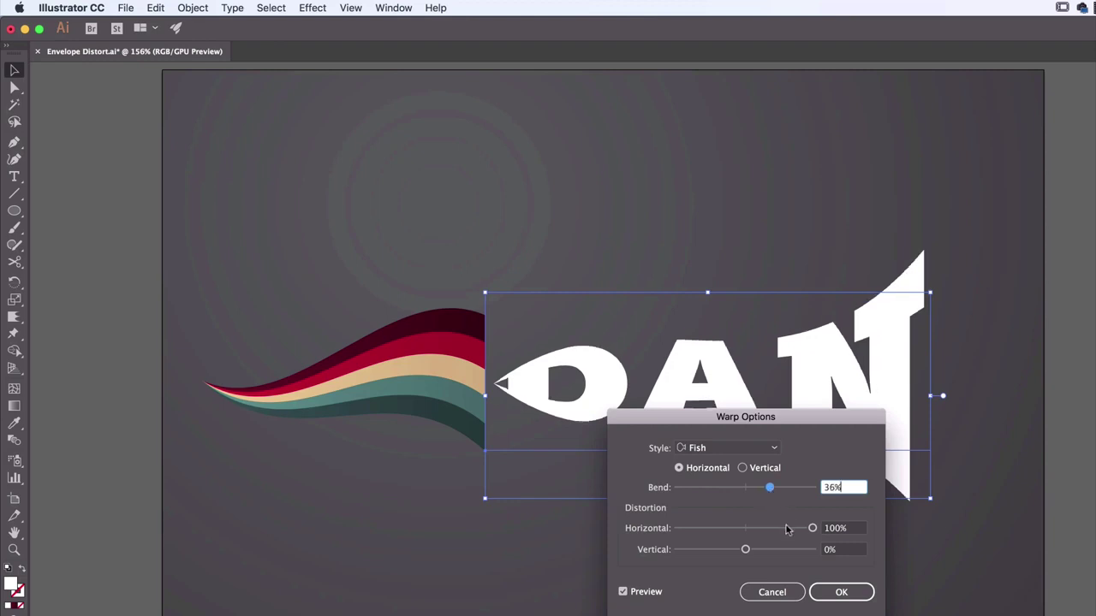
pyautogui.moveTo(803, 531); pyautogui.dragTo(732, 530)
pyautogui.moveTo(780, 414); pyautogui.dragTo(399, 396)
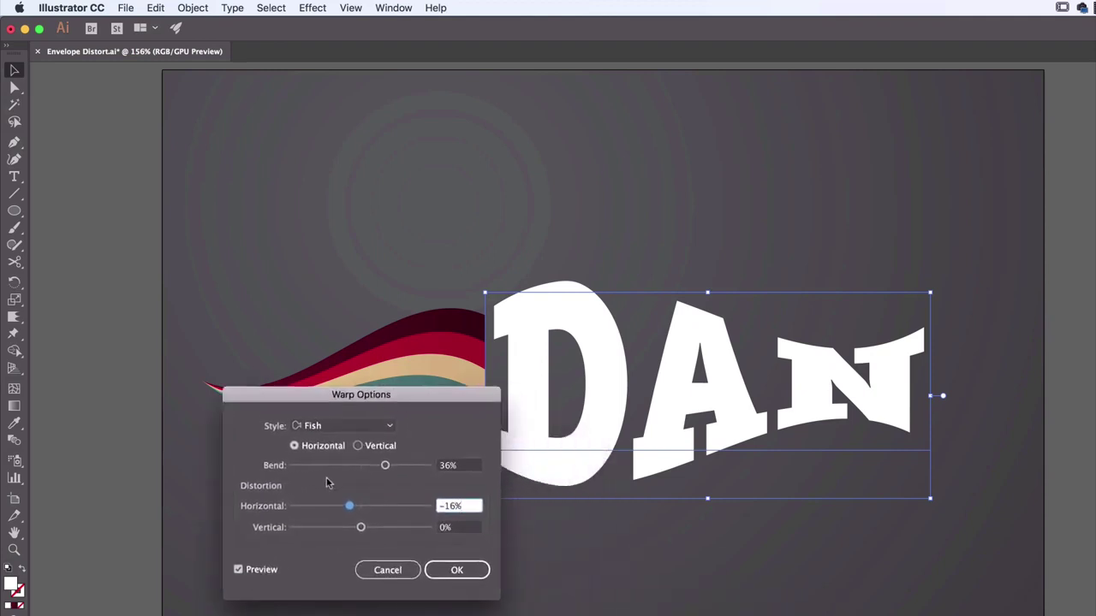
pyautogui.click(455, 570)
# Edit the warped text, trying J and W as its first letter and L as its last.
pyautogui.doubleClick(569, 378)
pyautogui.press('Escape')
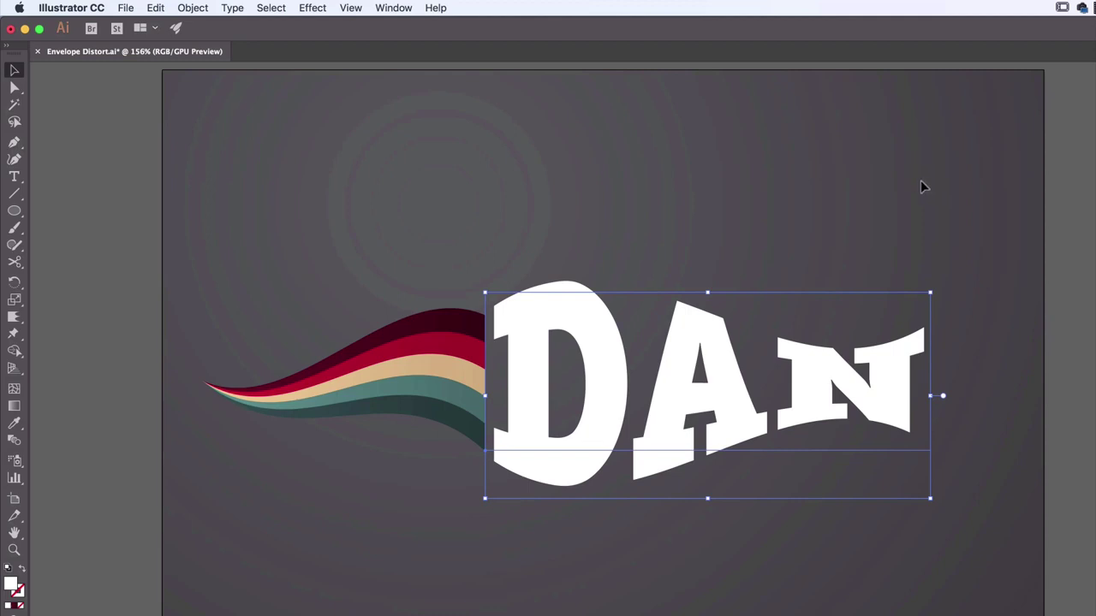
pyautogui.doubleClick(588, 404)
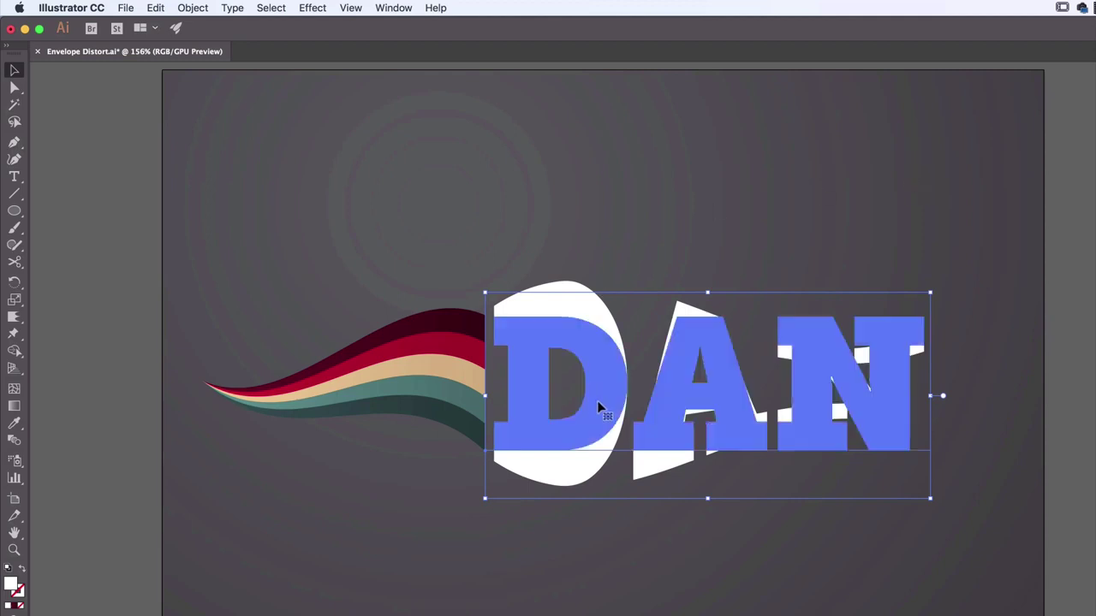
pyautogui.click(601, 402)
pyautogui.press('BackSpace')
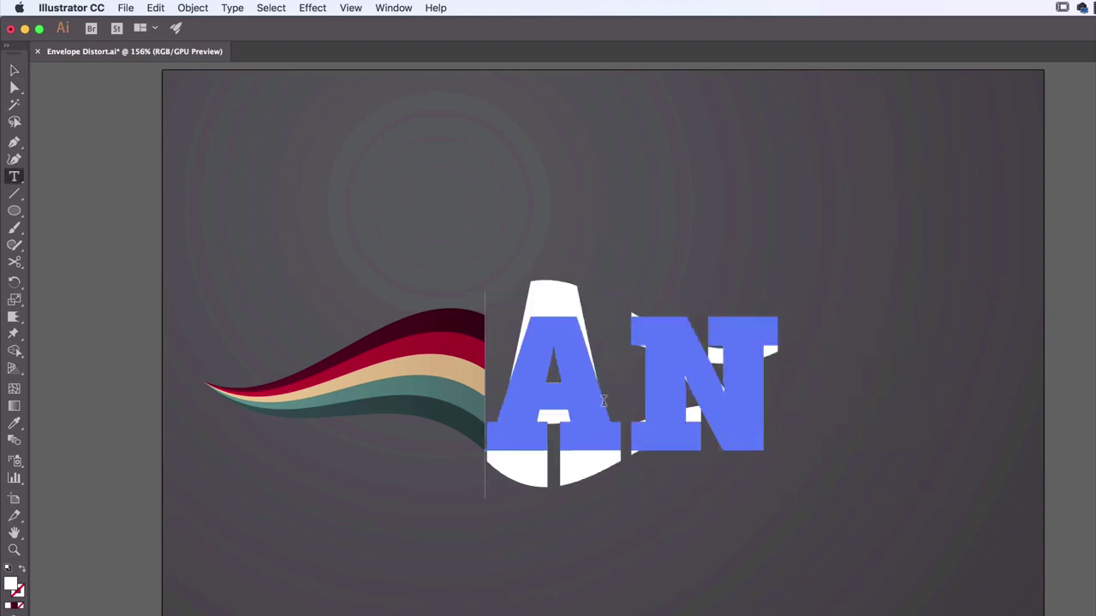
pyautogui.write('J')
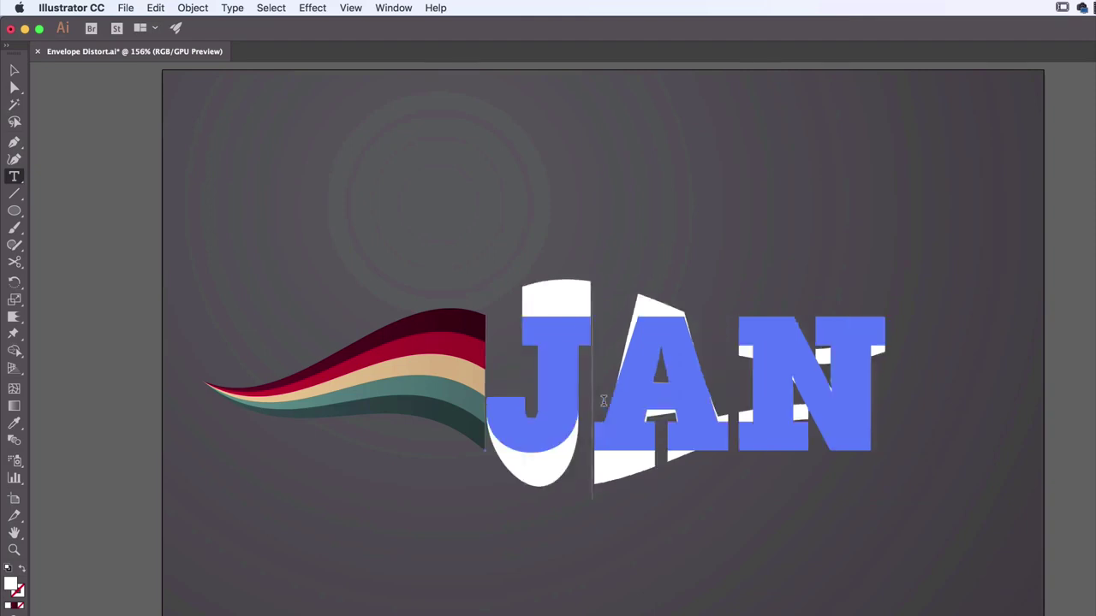
pyautogui.press('BackSpace')
pyautogui.write('W')
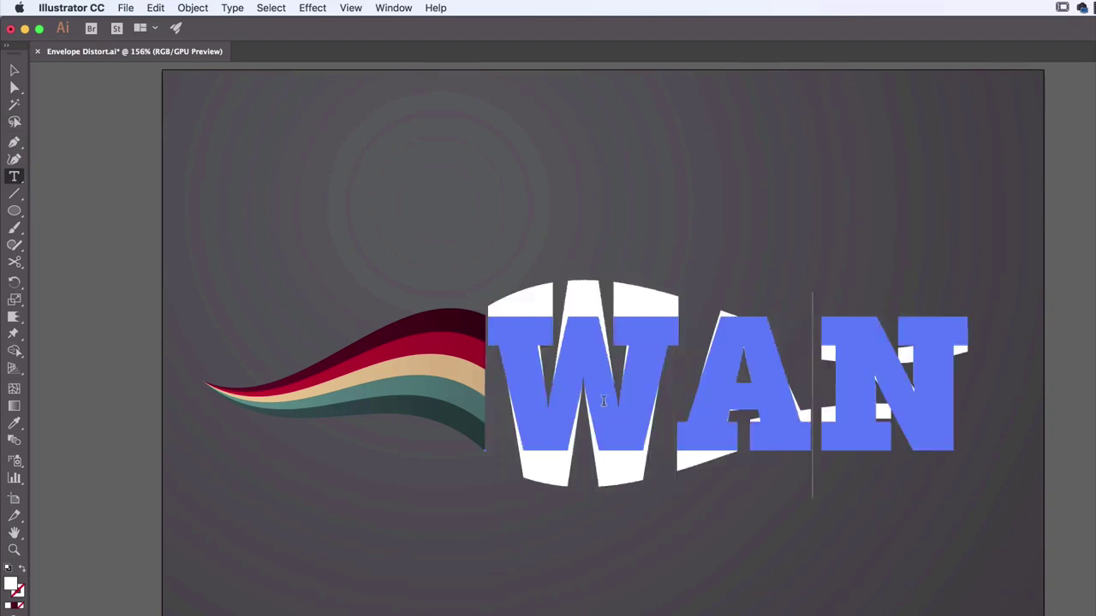
pyautogui.press('BackSpace')
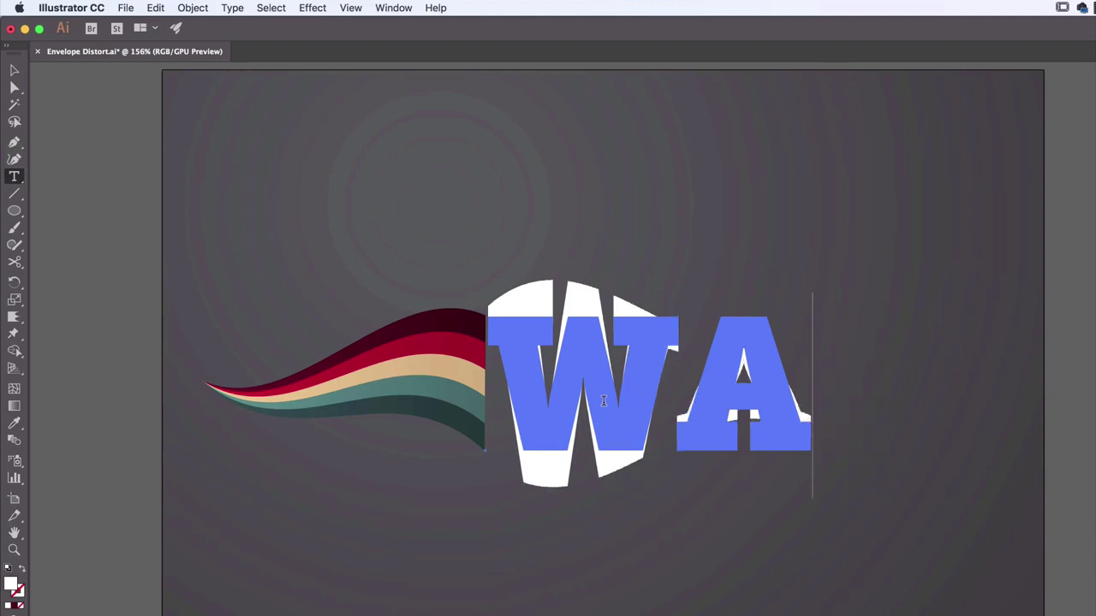
pyautogui.write('L')
# Replace the whole warped word with a different three-letter first name in capitals, beginning with B.
pyautogui.hotkey('shift', 'Left')
pyautogui.hotkey('shift', 'Left')
pyautogui.hotkey('shift', 'Left')
pyautogui.write('Be')
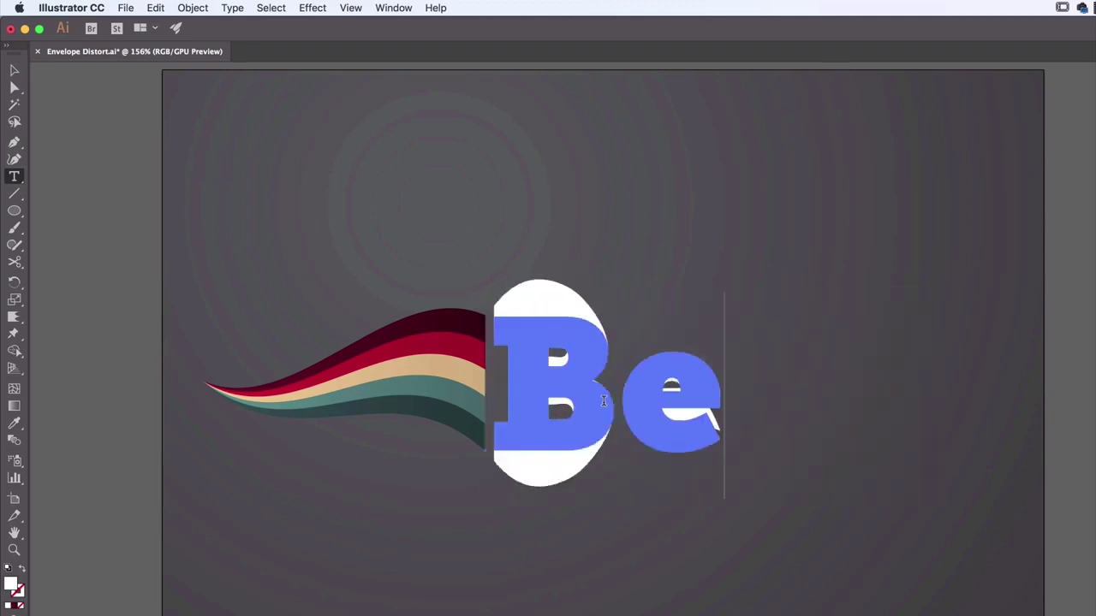
pyautogui.press('BackSpace')
pyautogui.write('EM')
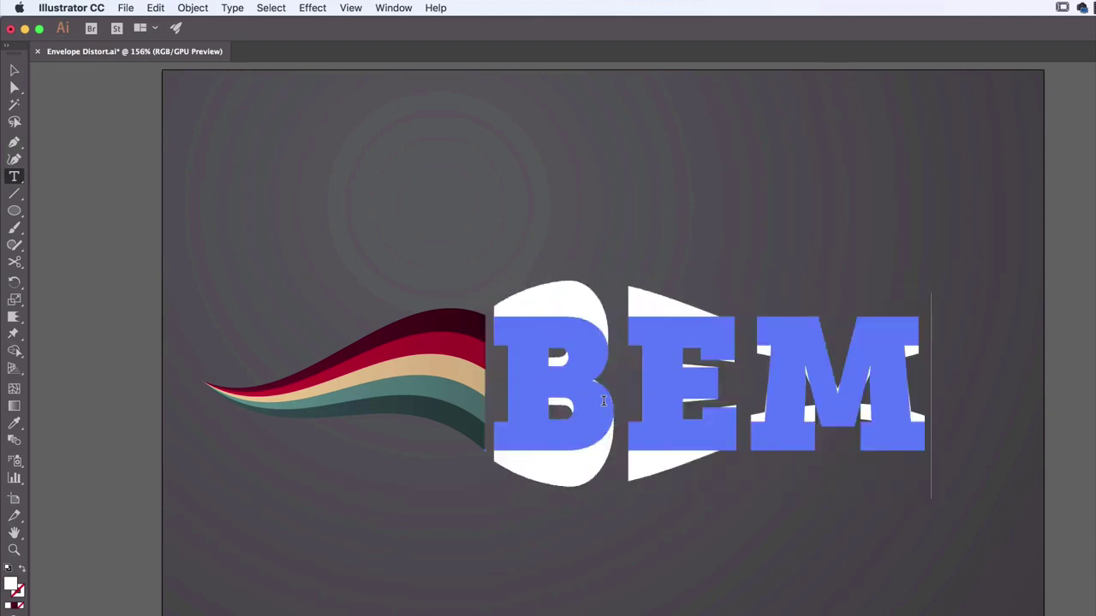
pyautogui.press('BackSpace')
pyautogui.write('N')
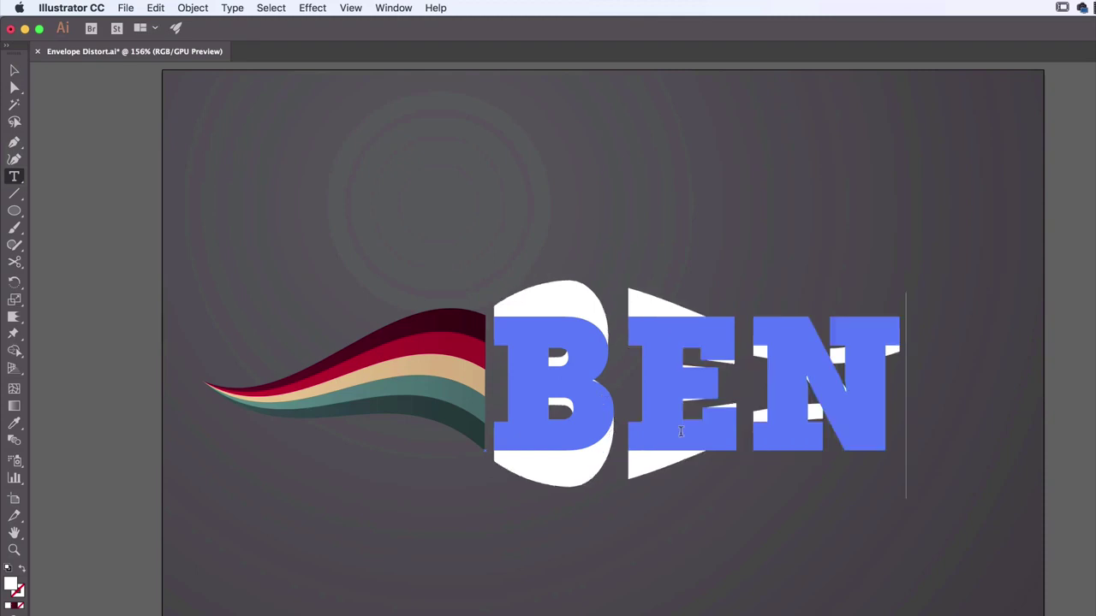
# Finish editing the warped name text and deselect it on the artboard.
pyautogui.click(12, 71)
pyautogui.click(384, 211)
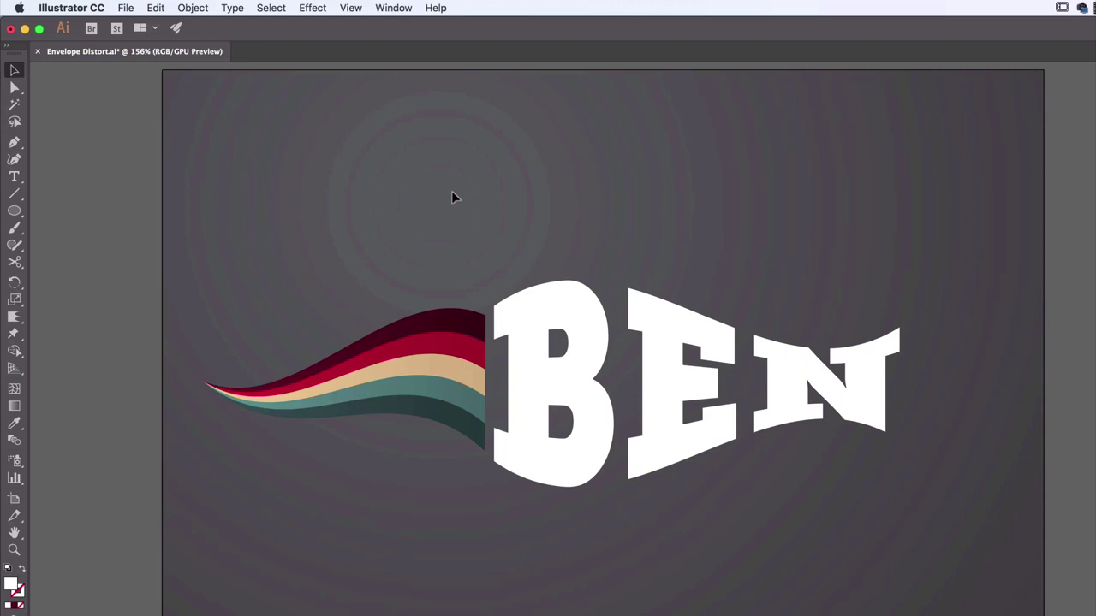
pyautogui.click(552, 367)
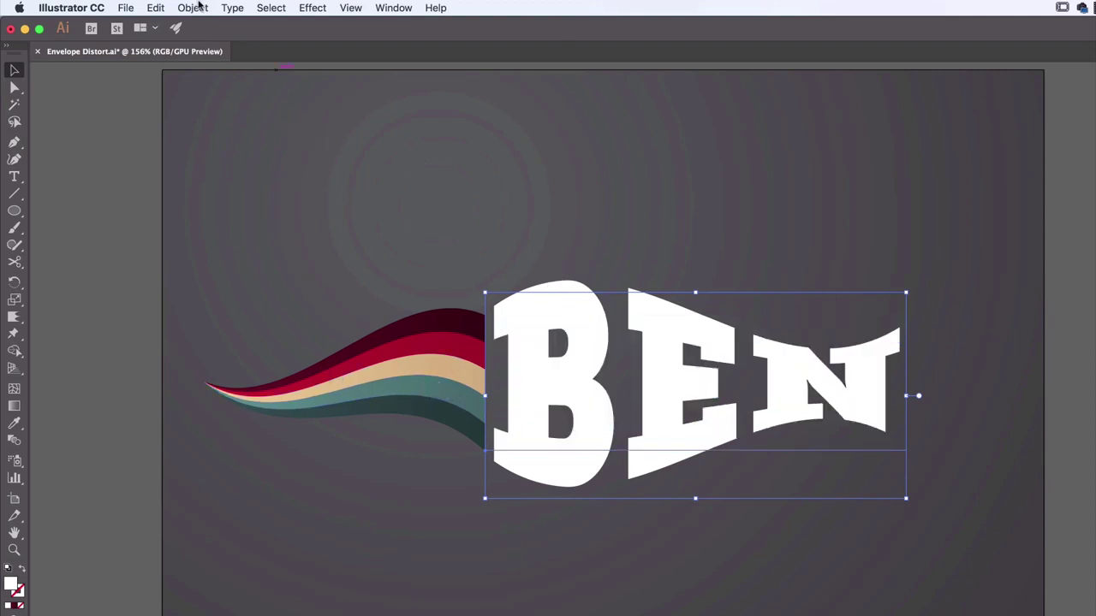
pyautogui.click(193, 7)
pyautogui.press('Escape')
pyautogui.click(480, 229)
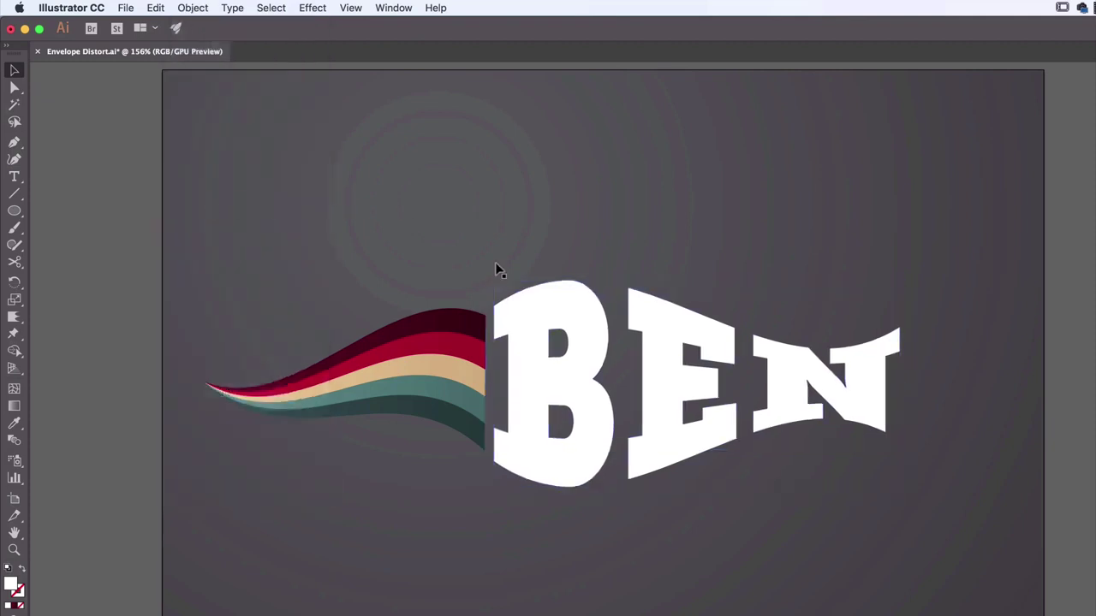
# Try narrowing the warped name by scaling it, and undo the change.
pyautogui.moveTo(563, 362)
pyautogui.mouseDown()
pyautogui.moveTo(642, 291)
pyautogui.moveTo(569, 359)
pyautogui.mouseUp()
pyautogui.click(693, 166)
pyautogui.click(820, 423)
pyautogui.moveTo(906, 492); pyautogui.dragTo(690, 484)
pyautogui.press('super+z')
pyautogui.click(587, 166)
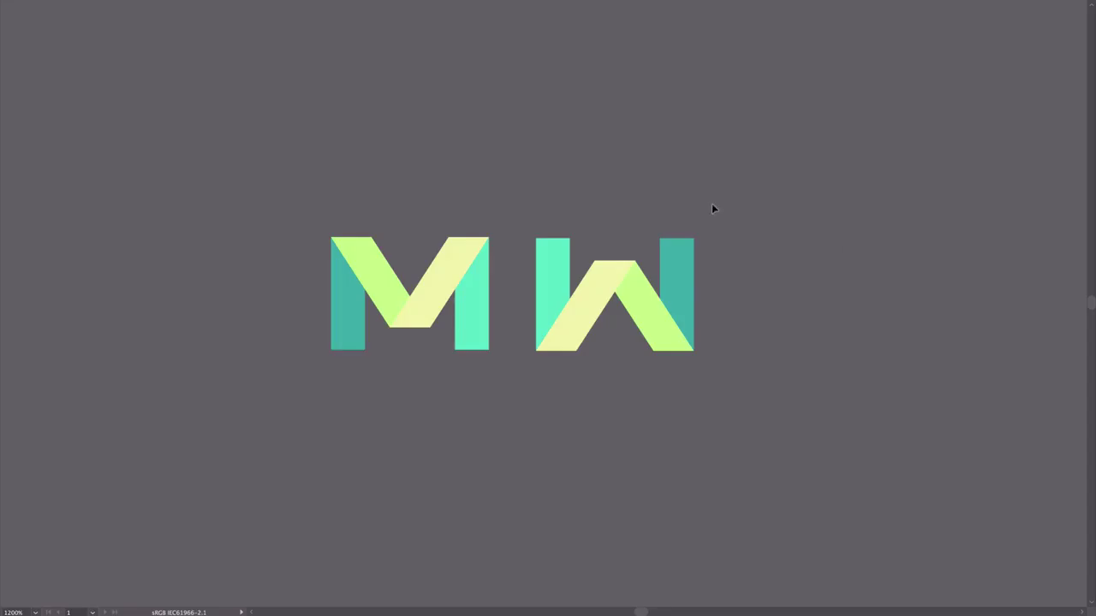
# Examine the M and W logo pair and the sample patterns built from it, near and at full extent.
pyautogui.click(406, 318)
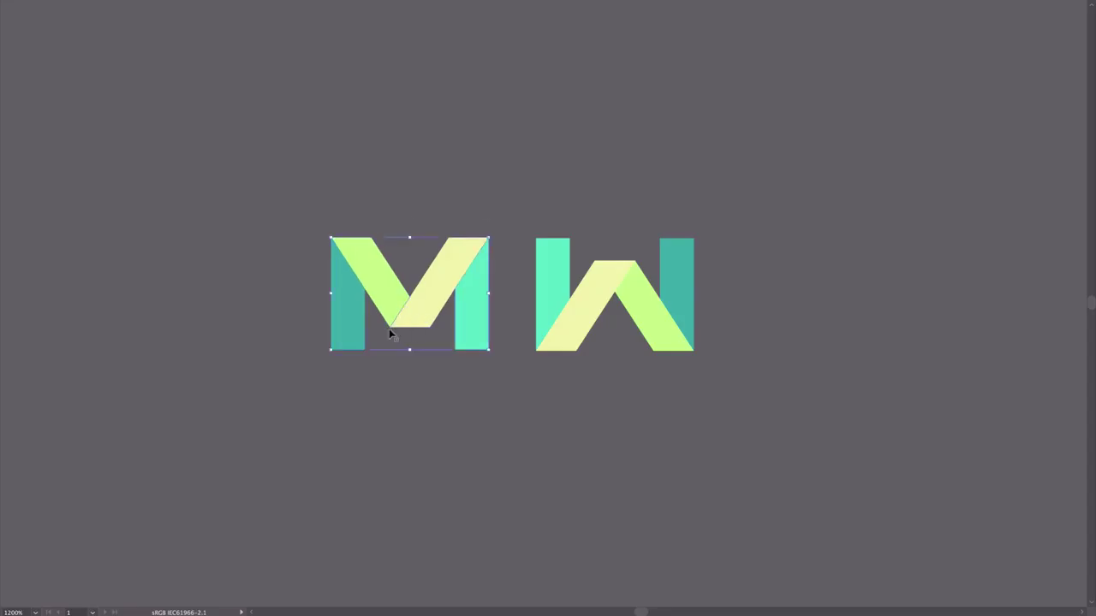
pyautogui.click(606, 311)
pyautogui.click(874, 247)
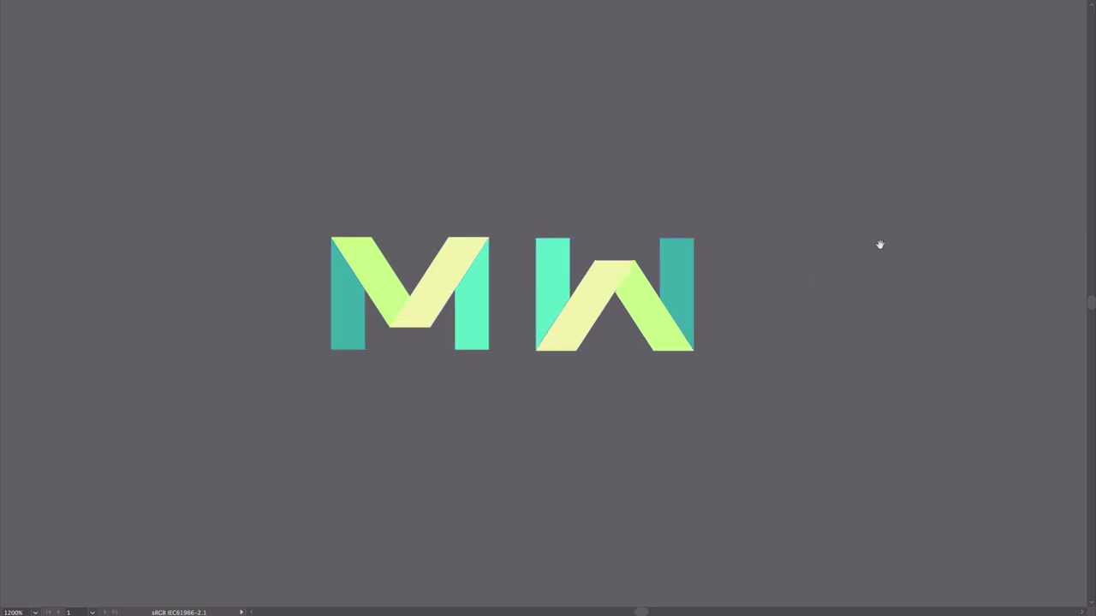
pyautogui.hscroll(15, 352, 265)
pyautogui.hscroll(10, 145, 304)
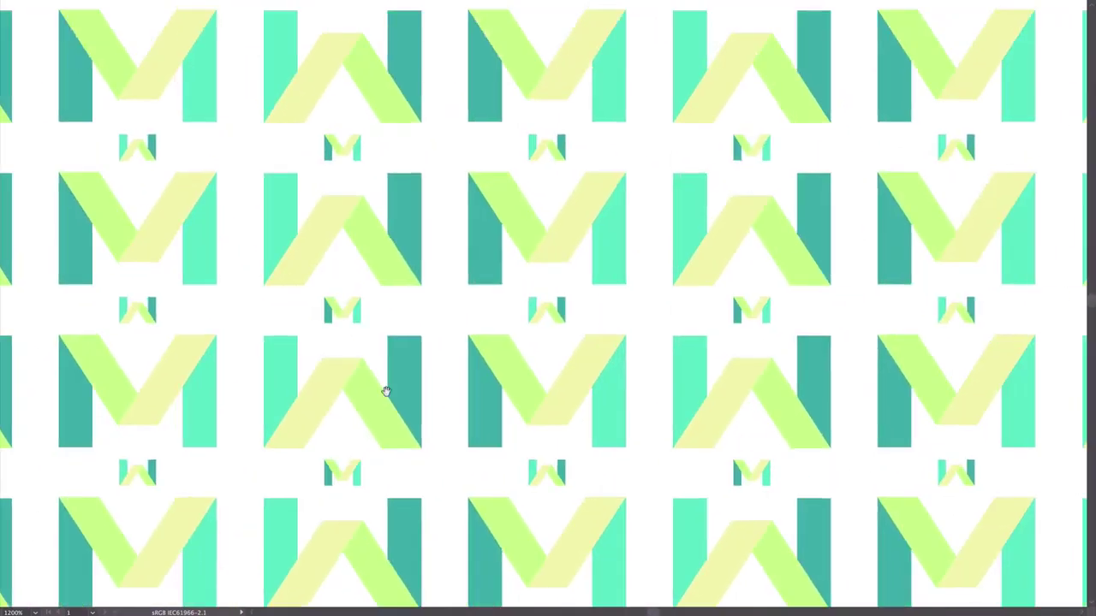
pyautogui.scroll(-6, 420, 411)
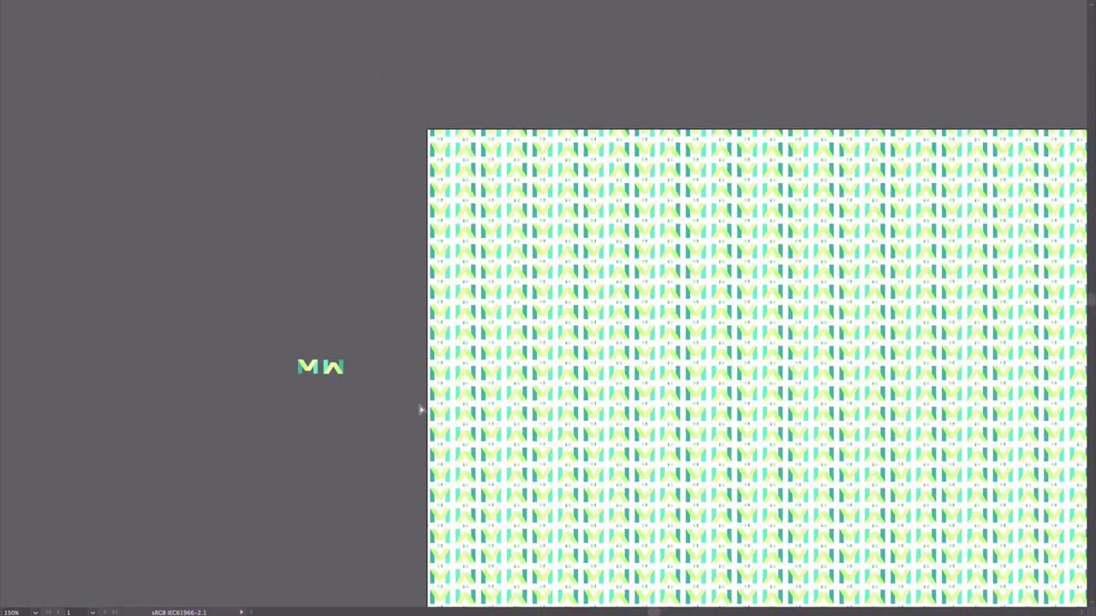
pyautogui.hscroll(15, 720, 337)
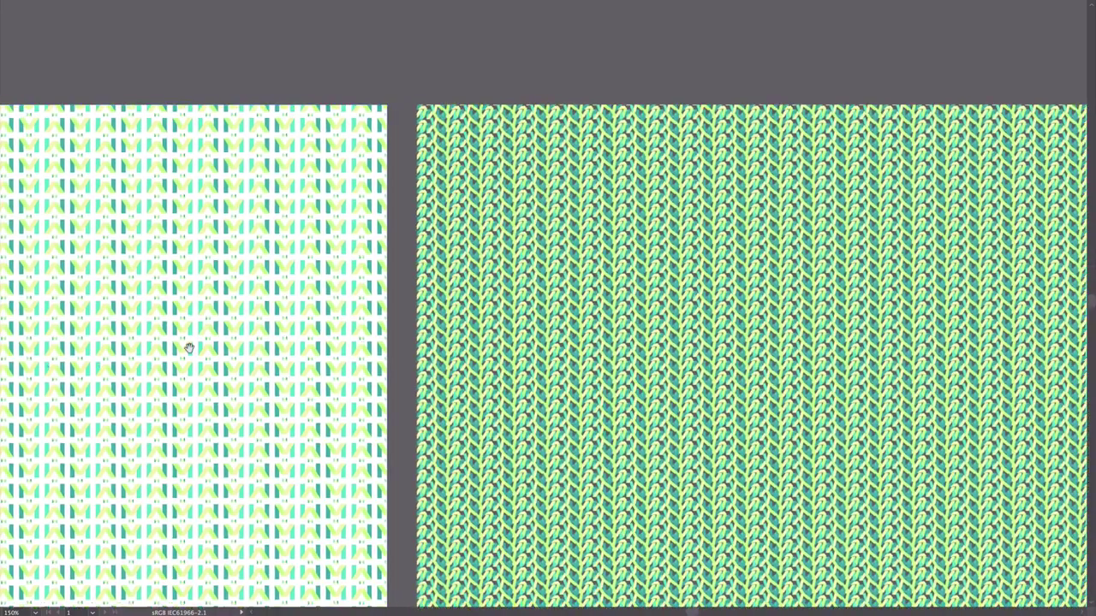
pyautogui.scroll(5, 509, 378)
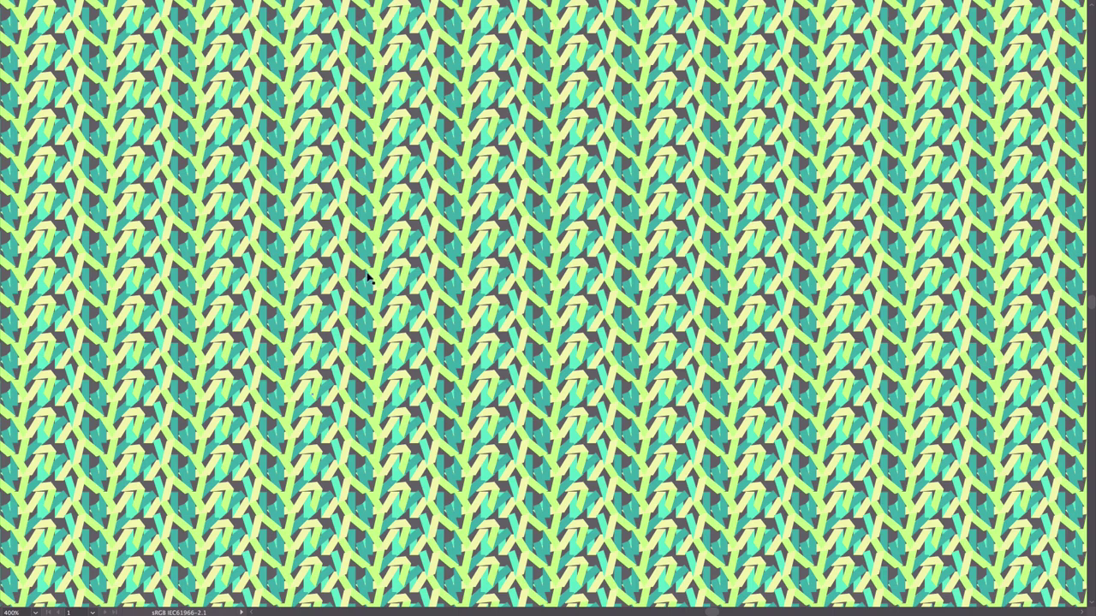
pyautogui.hscroll(10, 754, 267)
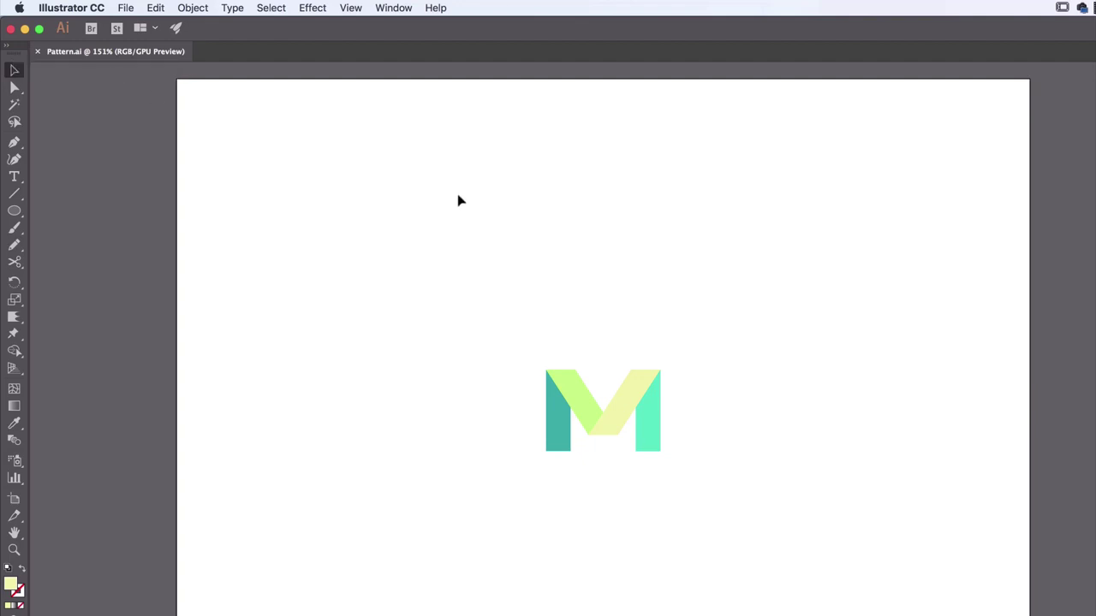
# Select all four pieces of the M logo in Pattern.ai and group them.
pyautogui.moveTo(516, 321); pyautogui.dragTo(722, 454)
pyautogui.click(727, 448)
pyautogui.moveTo(462, 306); pyautogui.dragTo(728, 481)
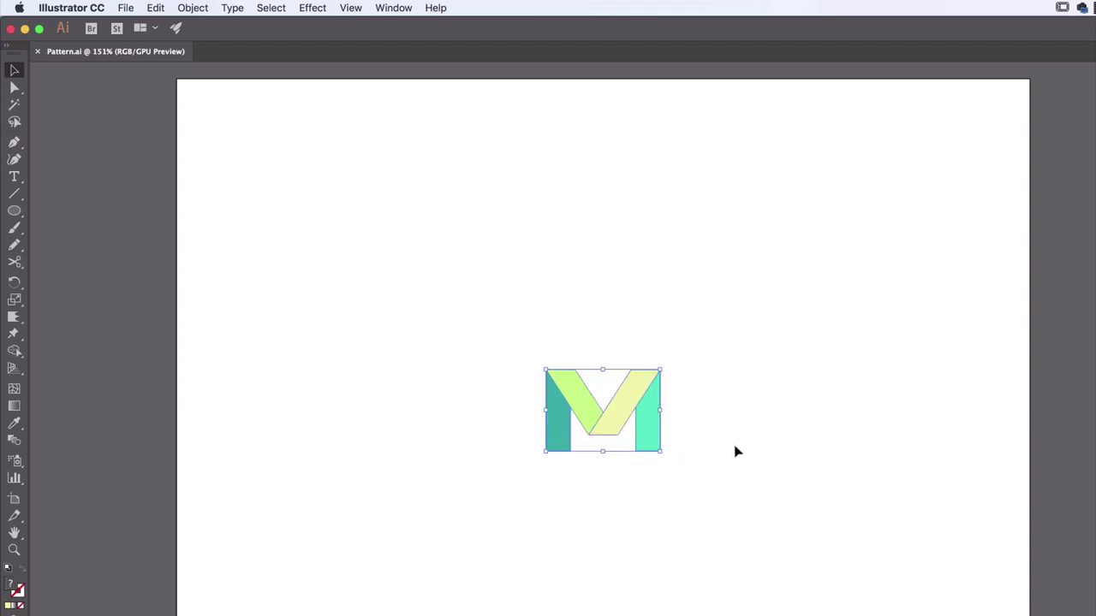
pyautogui.click(202, 7)
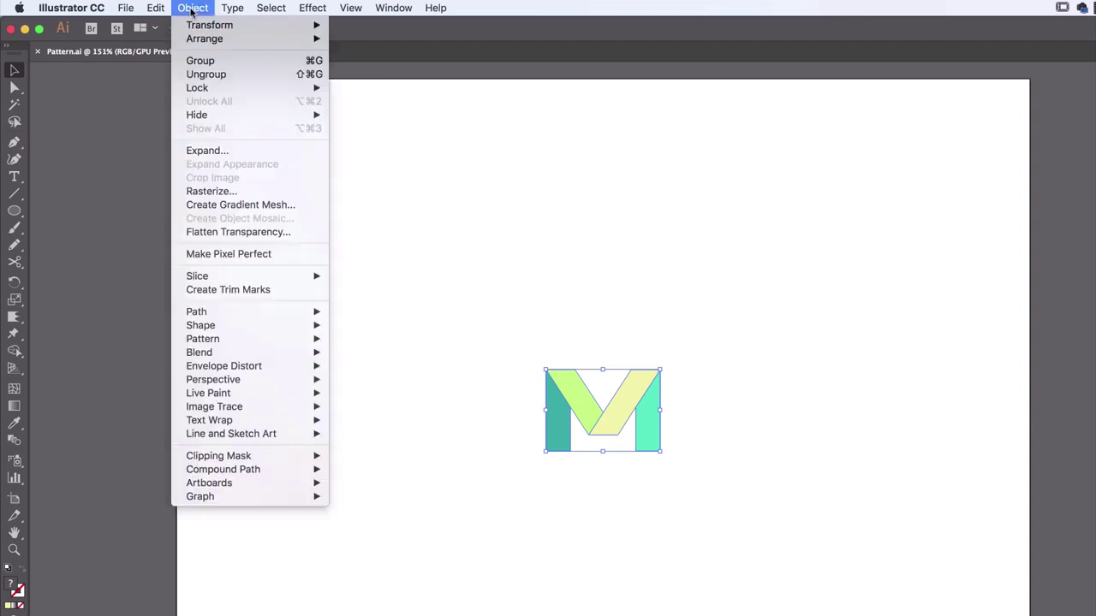
pyautogui.click(211, 62)
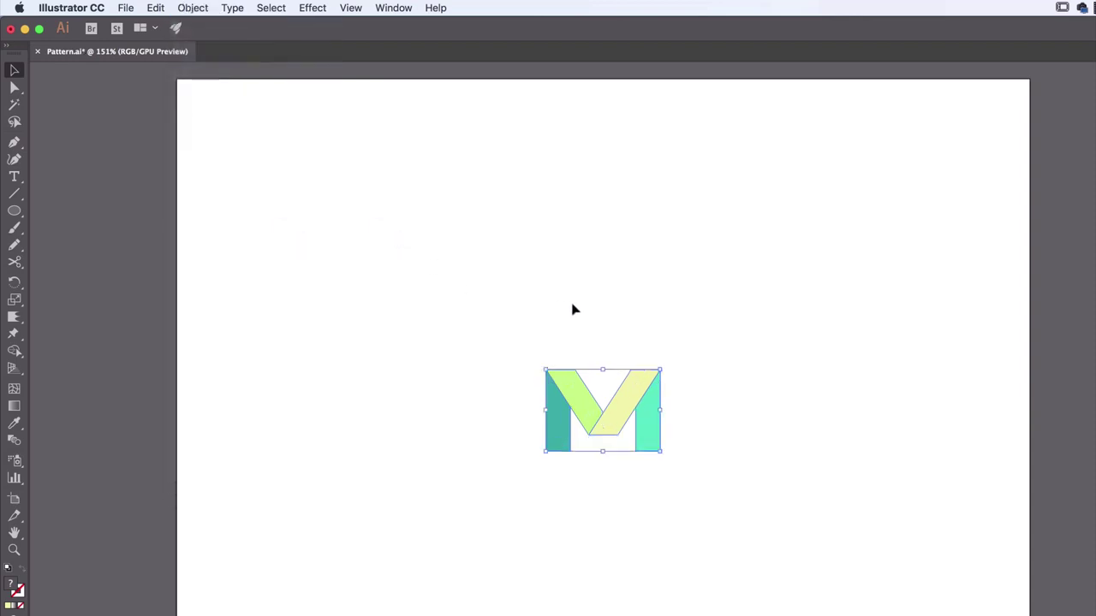
# Duplicate the M logo beside the original, rotate the copy 180° into a W, and move it 0.16 in farther away.
pyautogui.moveTo(627, 389); pyautogui.dragTo(715, 438)
pyautogui.moveTo(797, 405); pyautogui.dragTo(783, 435)
pyautogui.click(780, 504)
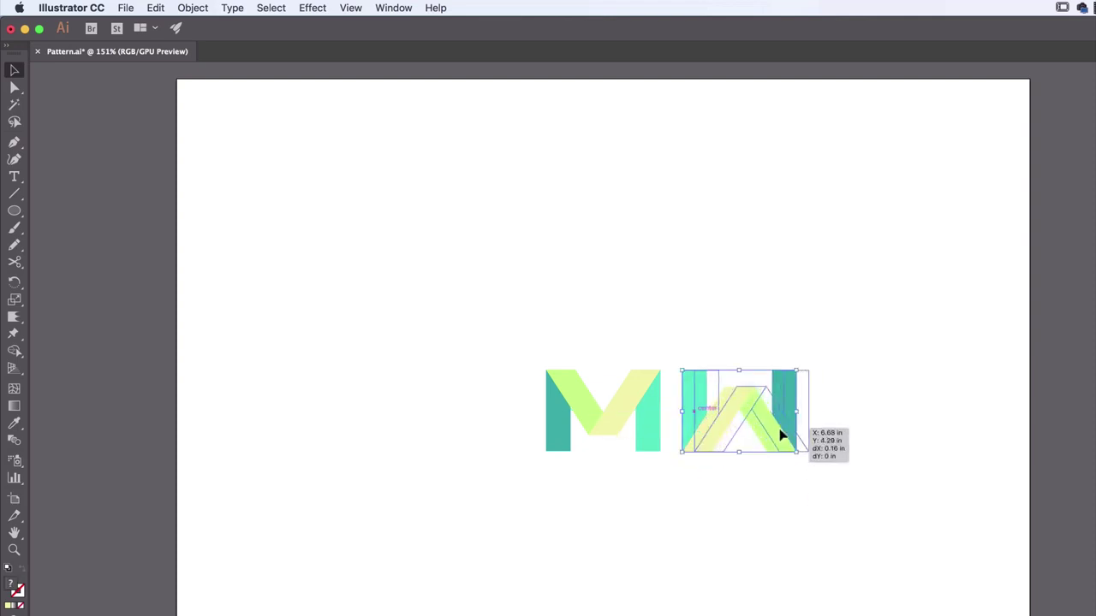
pyautogui.click(869, 445)
# Scale the M and W pair down together to about 0.74 in wide, then deselect it.
pyautogui.moveTo(890, 305); pyautogui.dragTo(535, 499)
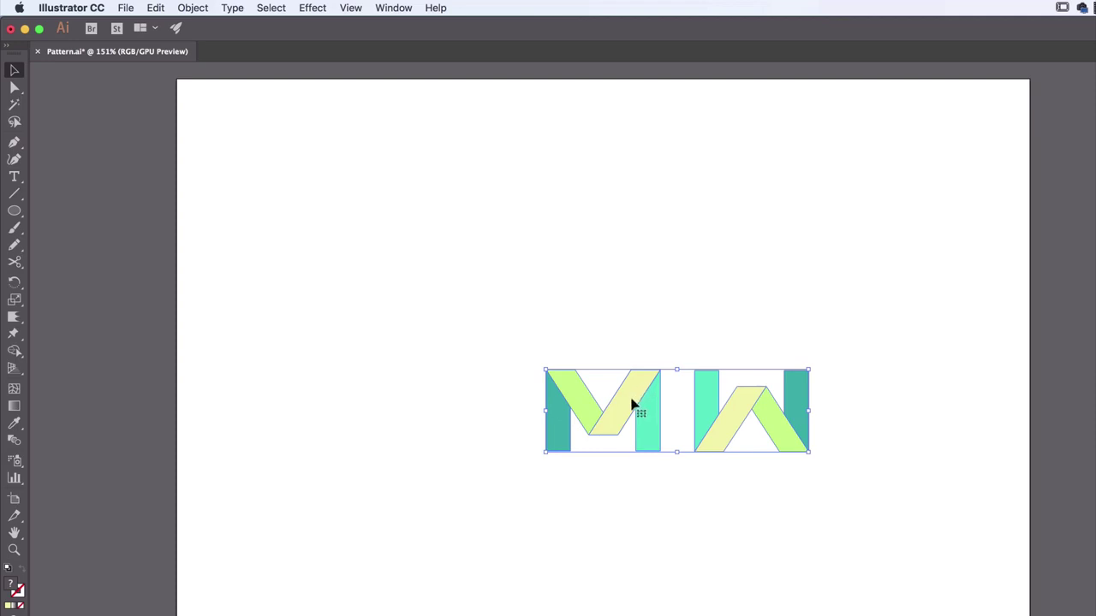
pyautogui.moveTo(814, 457); pyautogui.dragTo(602, 401)
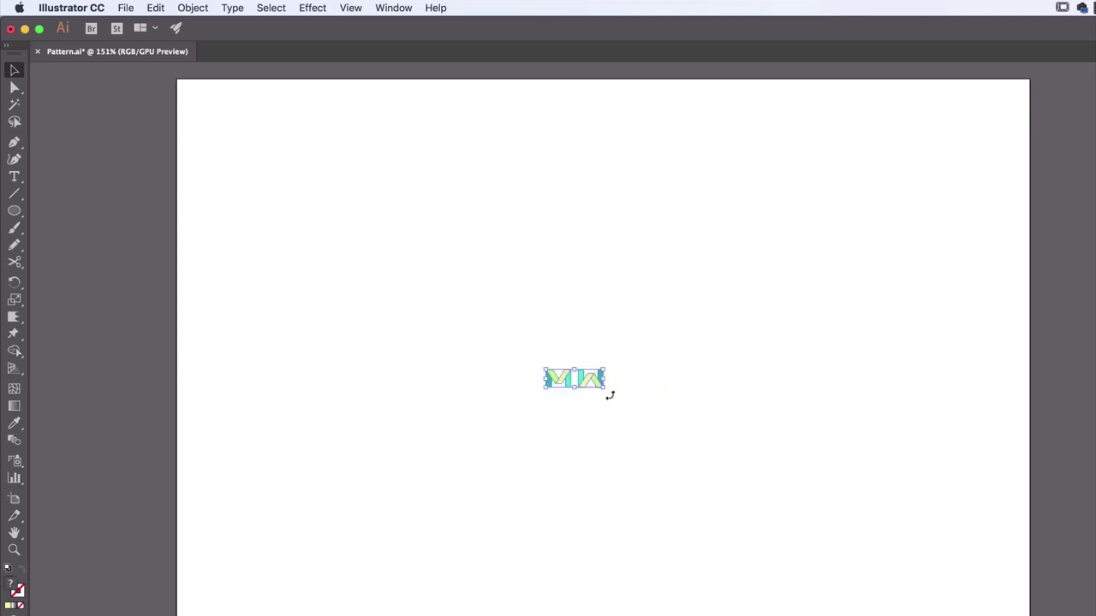
pyautogui.click(628, 430)
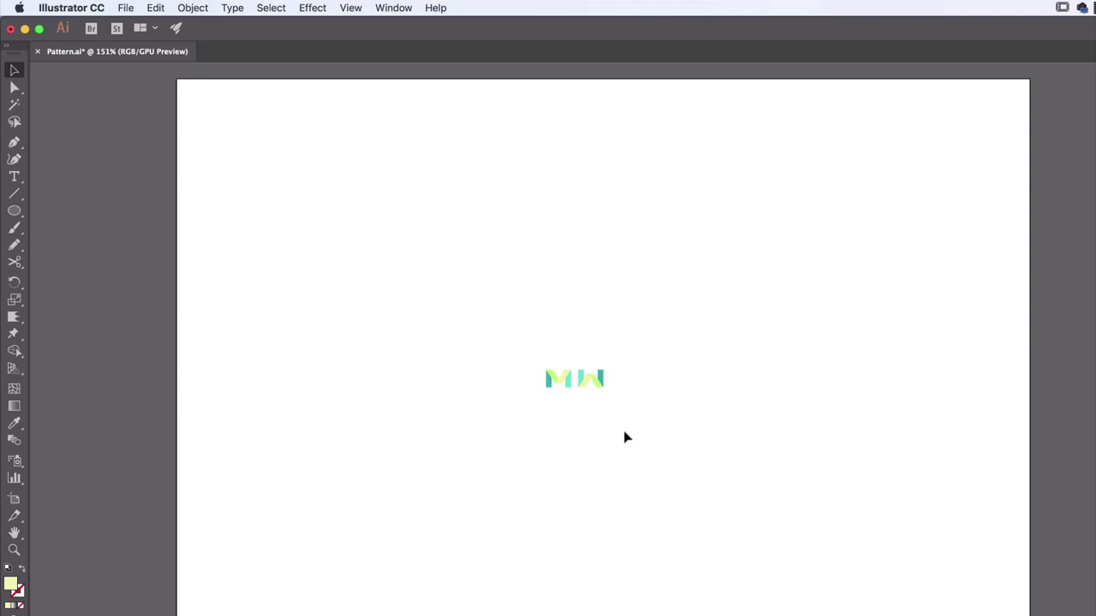
# Make a new pattern from the small M and W pair using Pattern Options.
pyautogui.moveTo(470, 317); pyautogui.dragTo(677, 445)
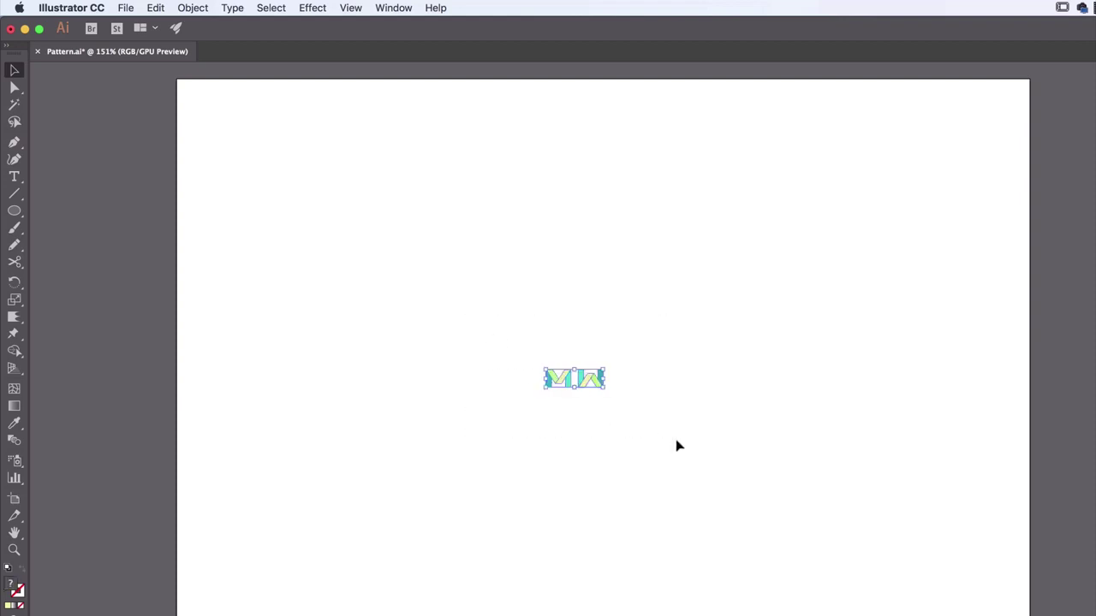
pyautogui.click(393, 8)
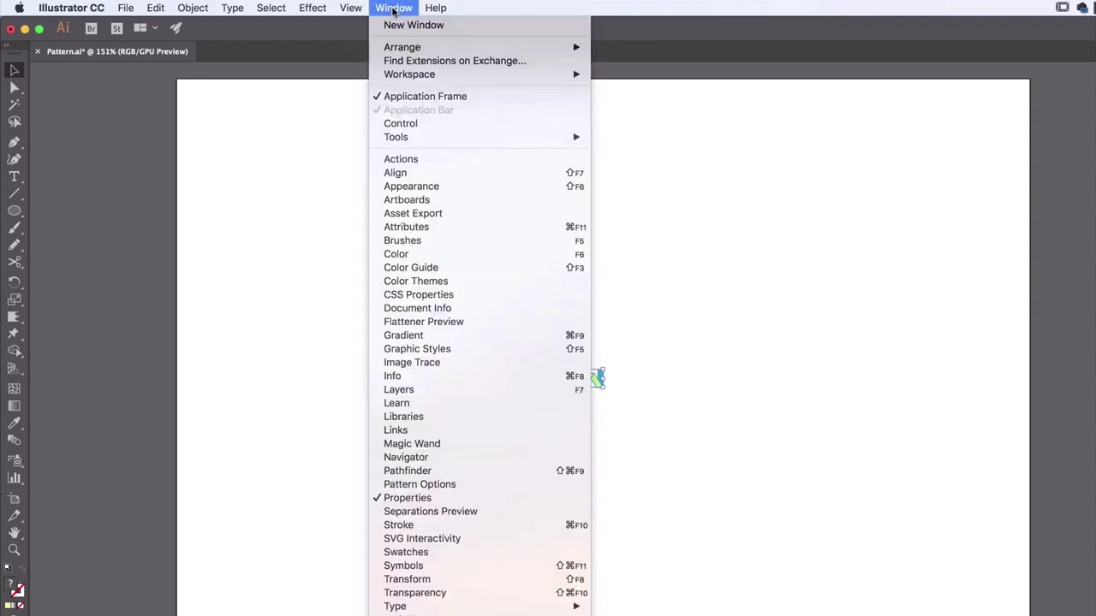
pyautogui.click(408, 486)
pyautogui.moveTo(193, 274); pyautogui.dragTo(930, 118)
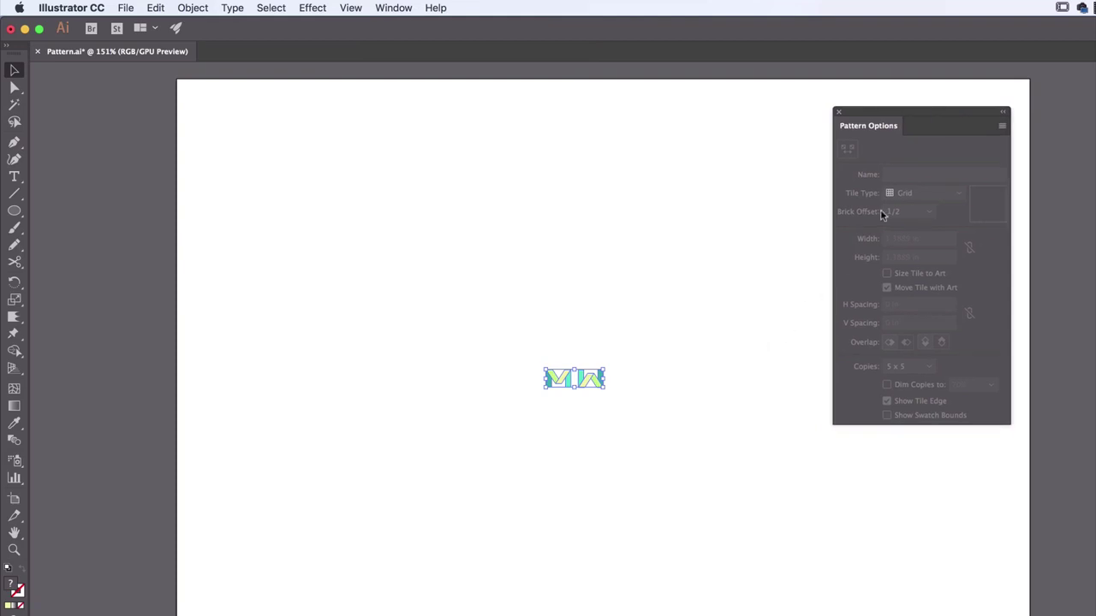
pyautogui.click(1004, 127)
pyautogui.click(1036, 129)
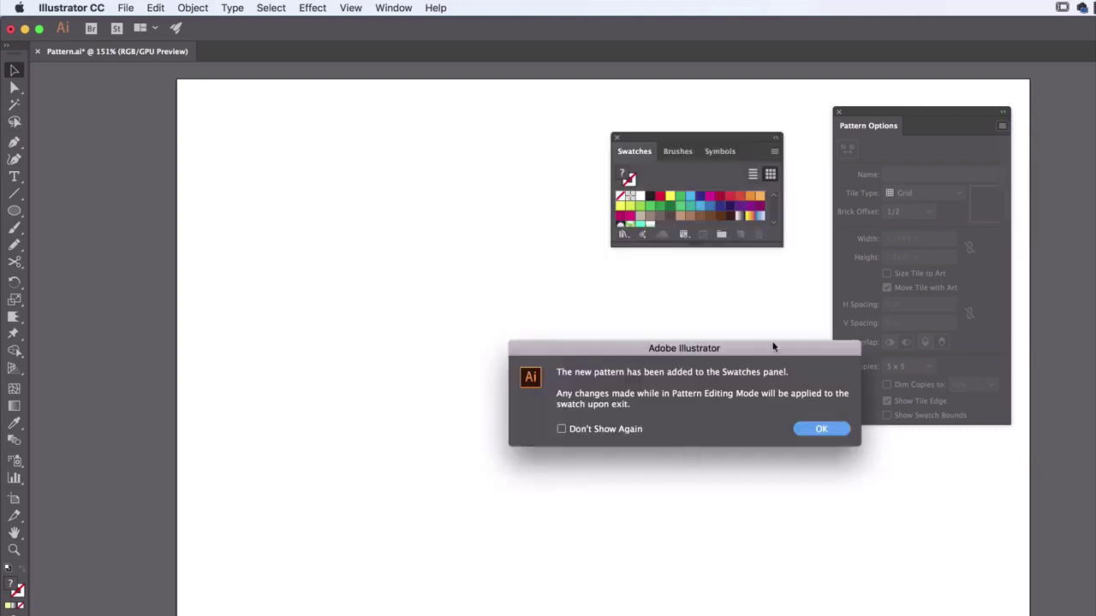
pyautogui.click(822, 430)
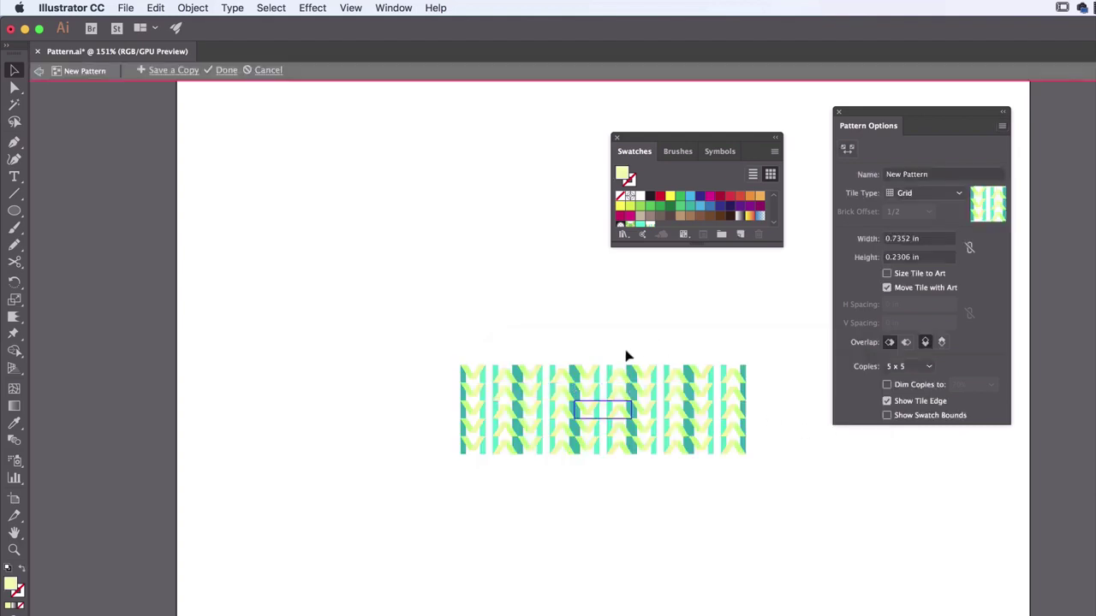
# Try dimming the pattern copies to 70%, and turn the dimming off again.
pyautogui.press('super+equal')
pyautogui.press('super+equal')
pyautogui.press('super+equal')
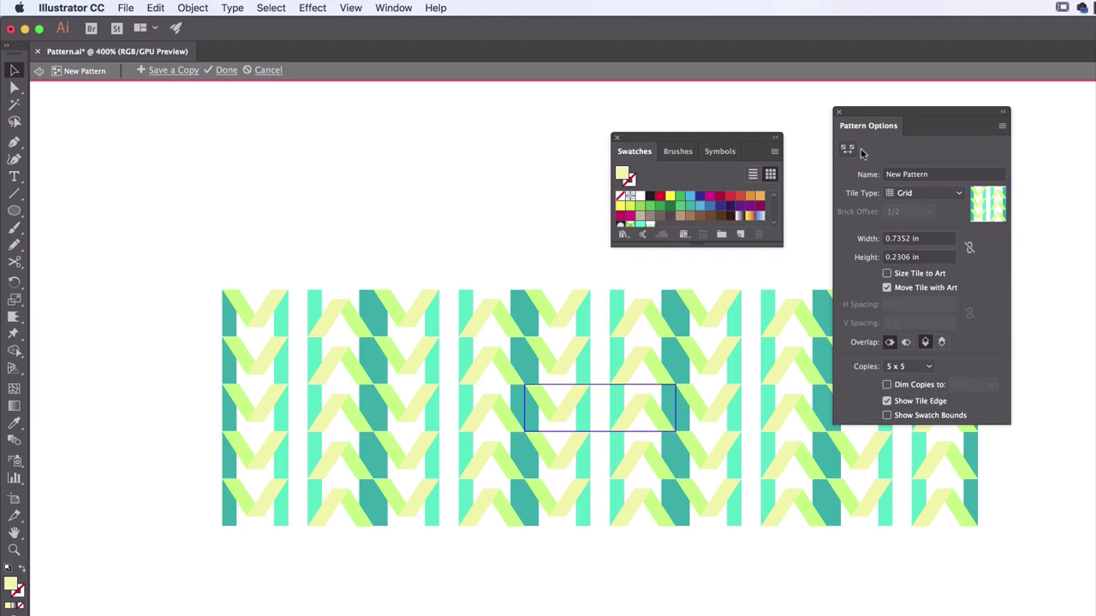
pyautogui.click(887, 386)
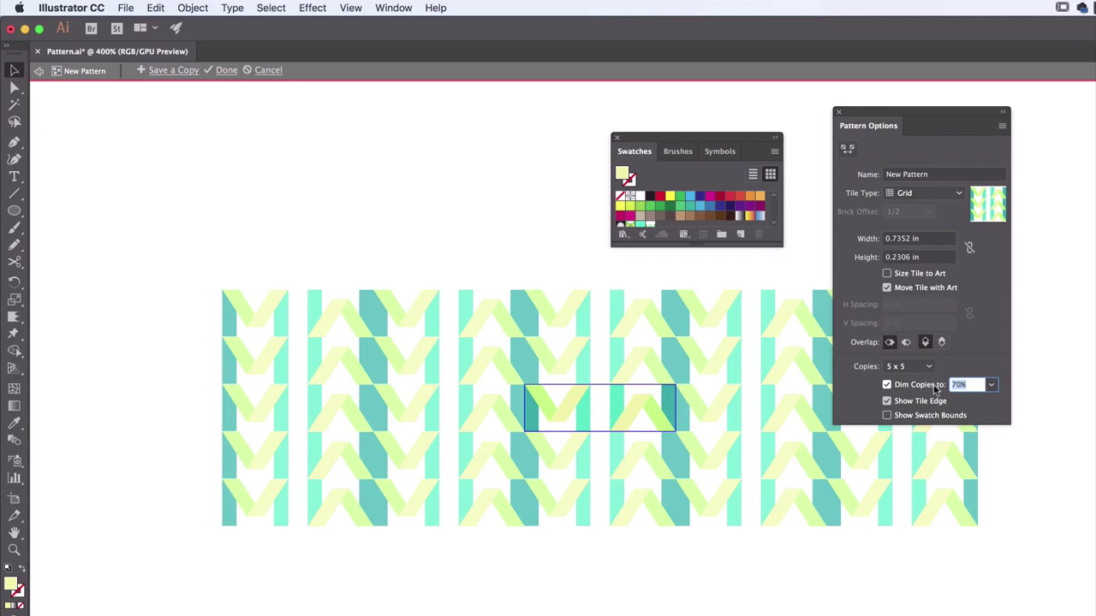
pyautogui.click(644, 420)
pyautogui.moveTo(604, 417); pyautogui.dragTo(557, 416)
pyautogui.click(788, 459)
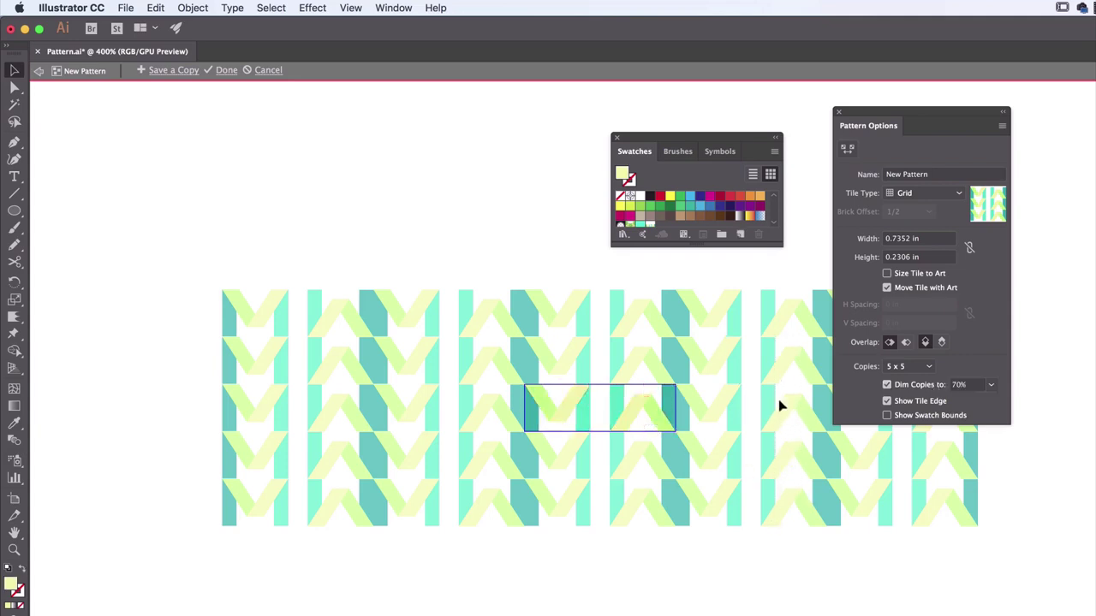
pyautogui.click(888, 385)
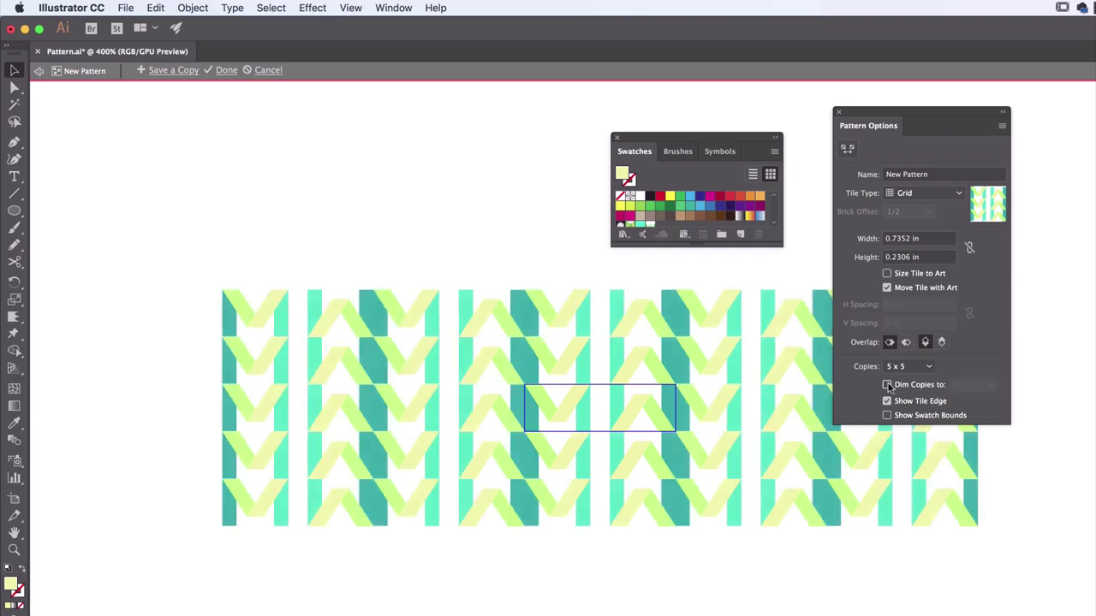
# Hide the pattern's tile edge and set the previewed copies to 9 x 9.
pyautogui.click(888, 401)
pyautogui.click(887, 402)
pyautogui.click(888, 402)
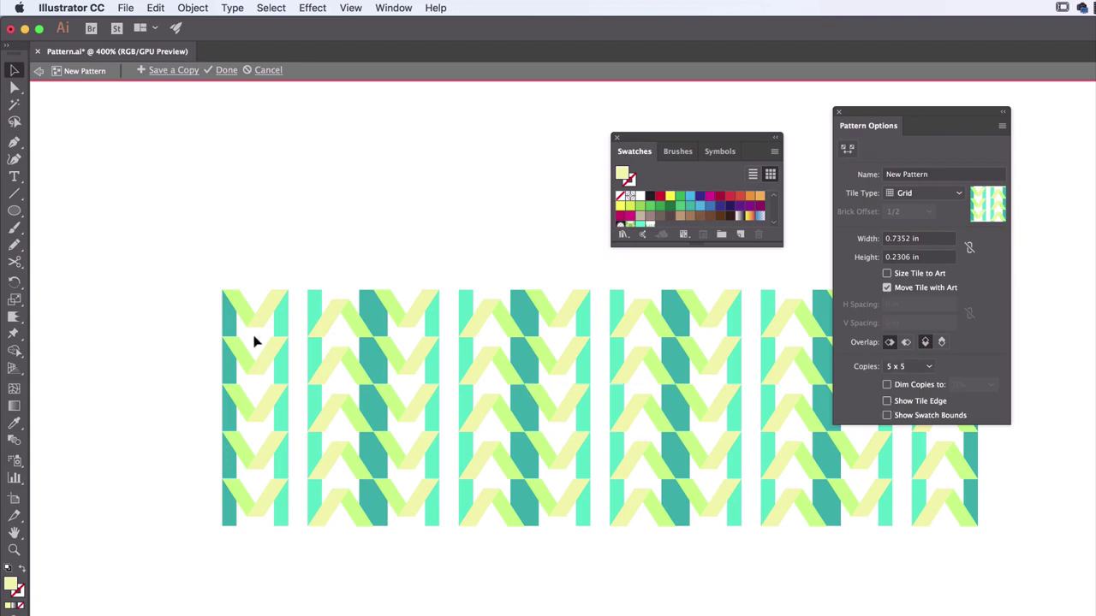
pyautogui.click(914, 368)
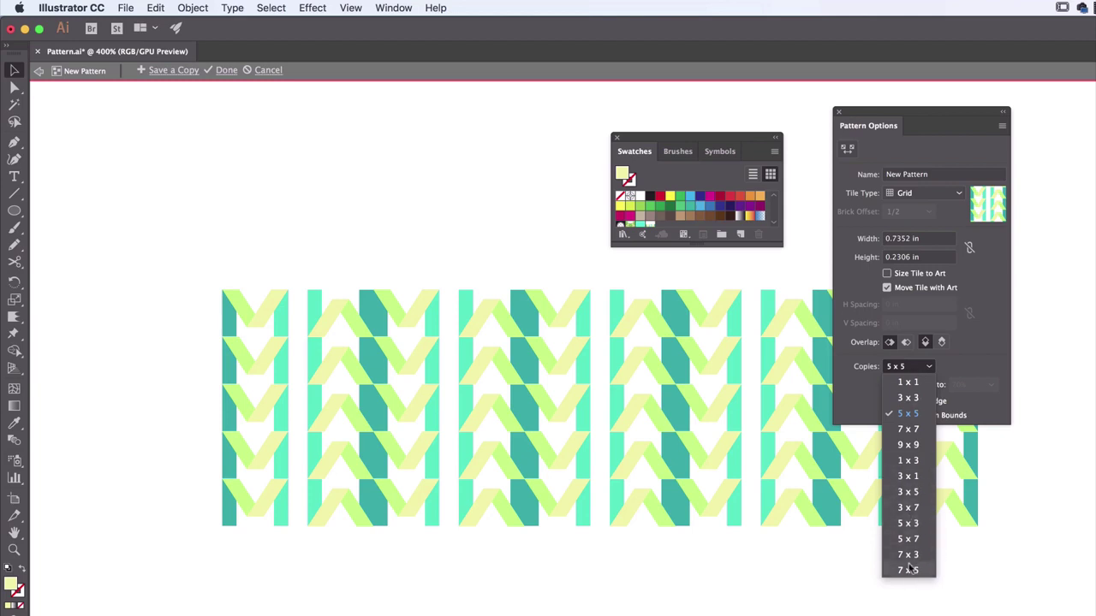
pyautogui.click(908, 445)
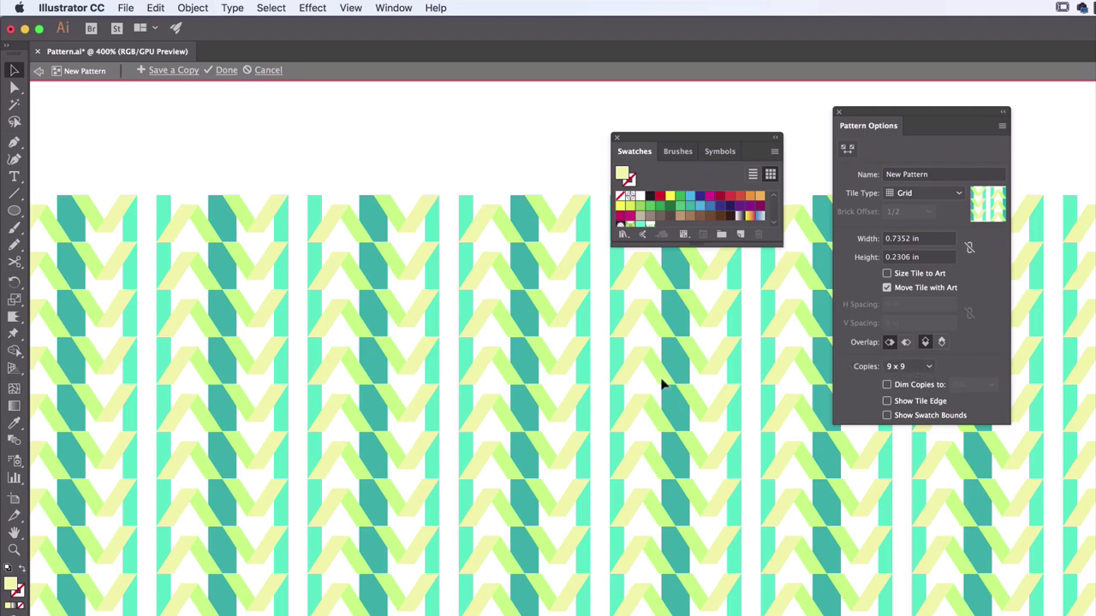
# Set the pattern's tile type to Brick by Row.
pyautogui.scroll(3, 484, 375)
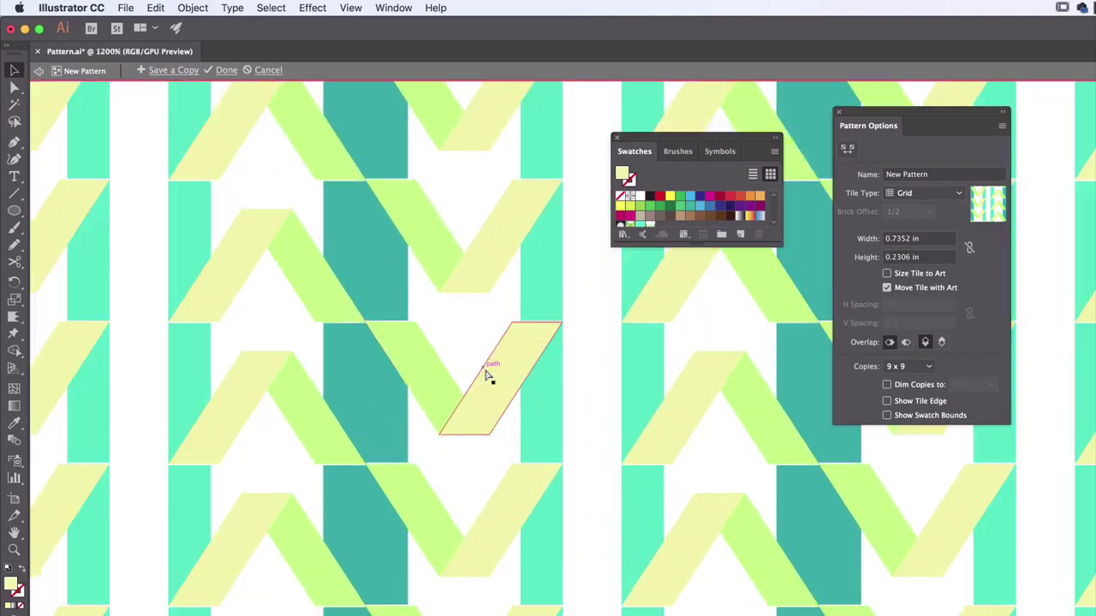
pyautogui.scroll(-2, 485, 375)
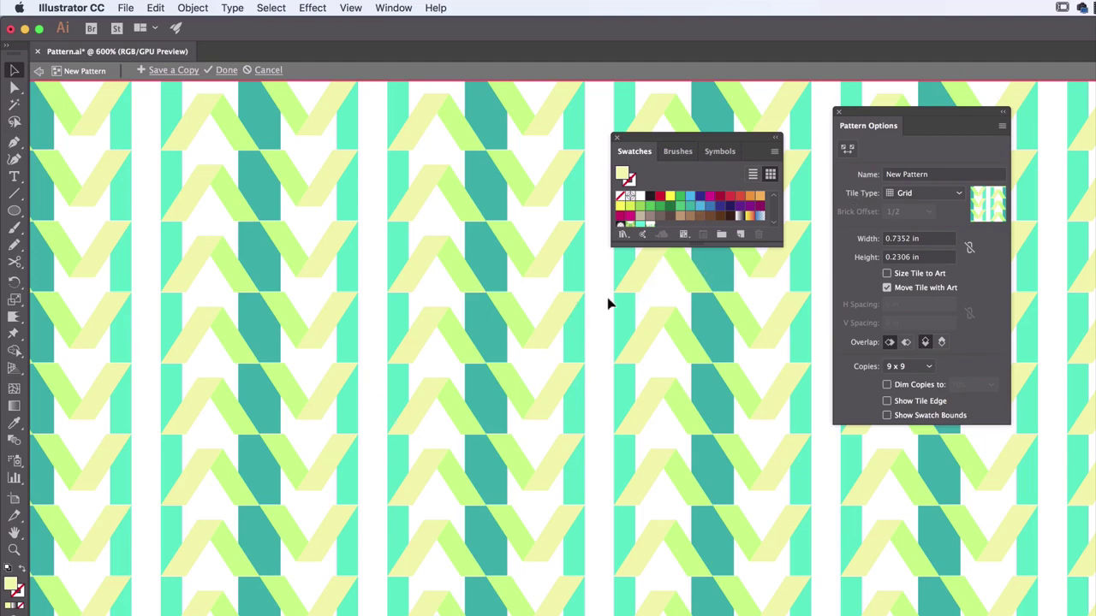
pyautogui.click(947, 201)
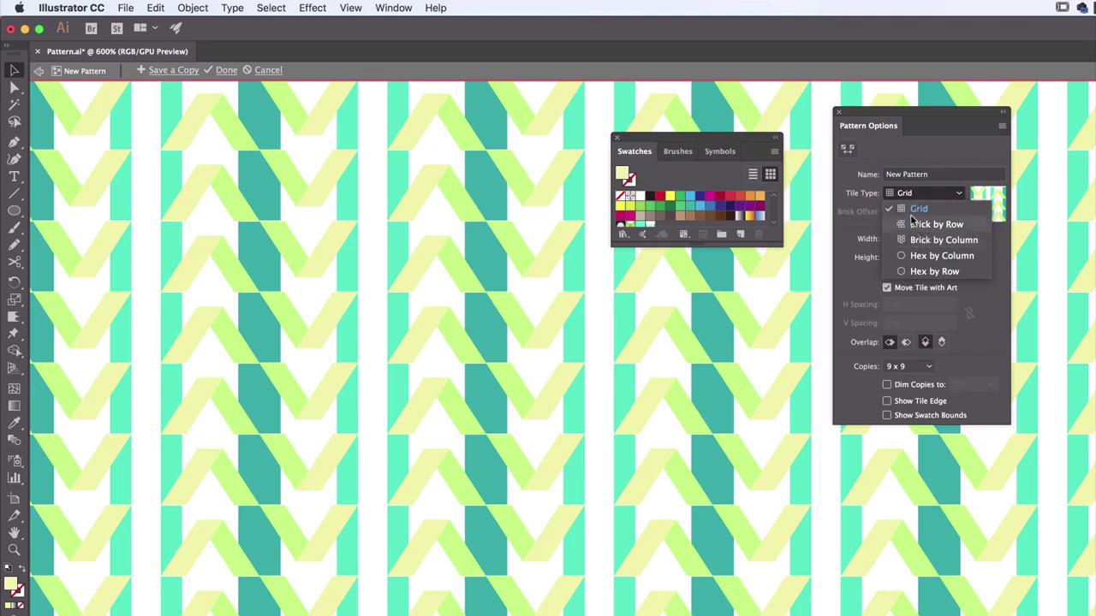
pyautogui.click(915, 225)
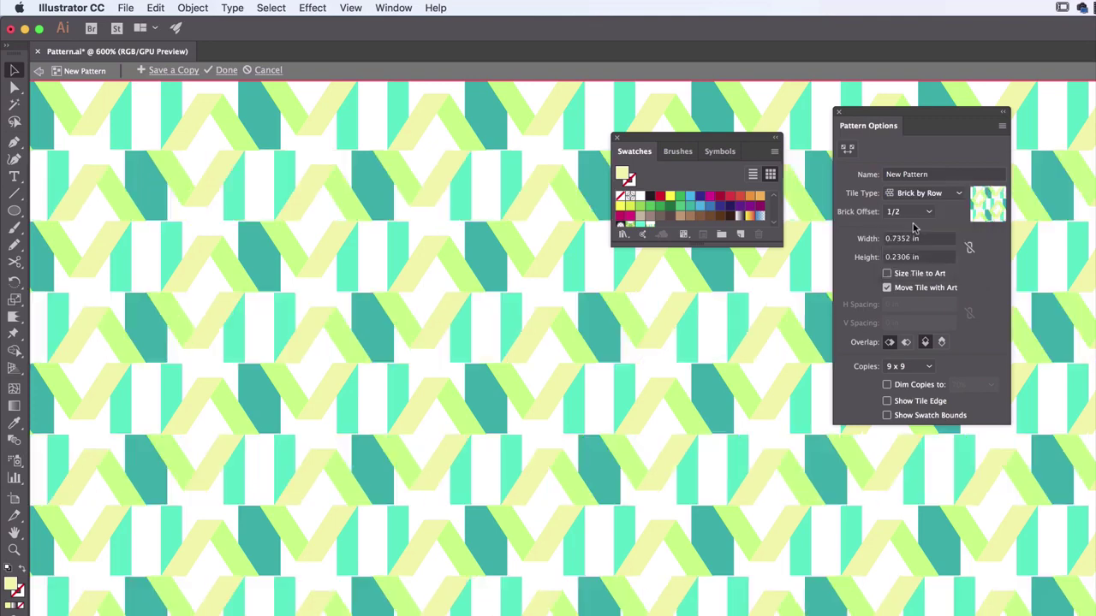
# Try the Brick by Column and Hex by Column tile types, and settle on Hex by Row for the pattern.
pyautogui.click(925, 195)
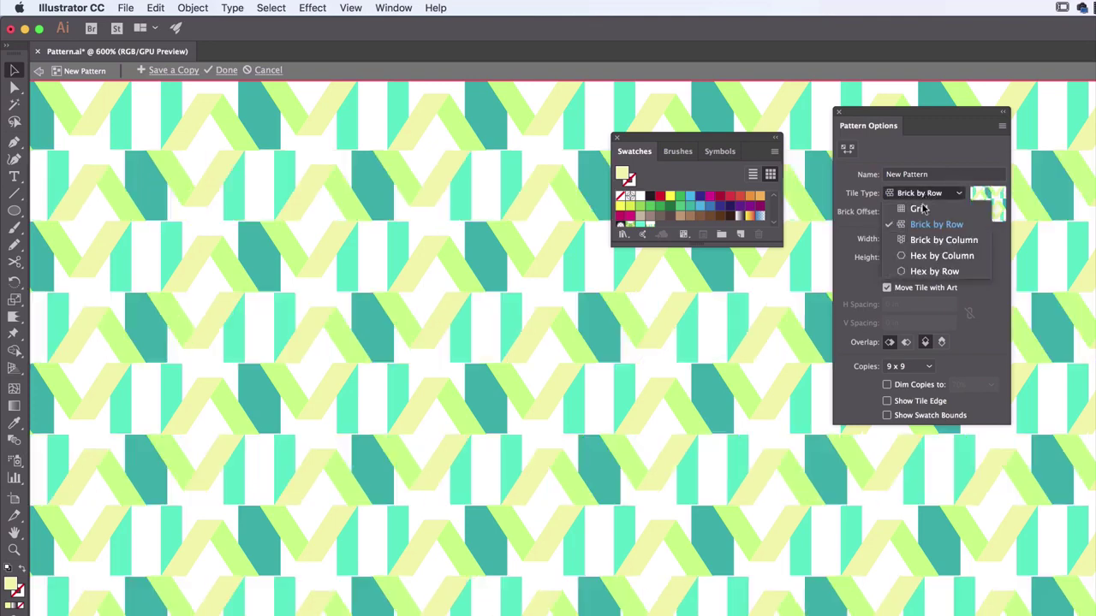
pyautogui.click(920, 241)
pyautogui.click(924, 194)
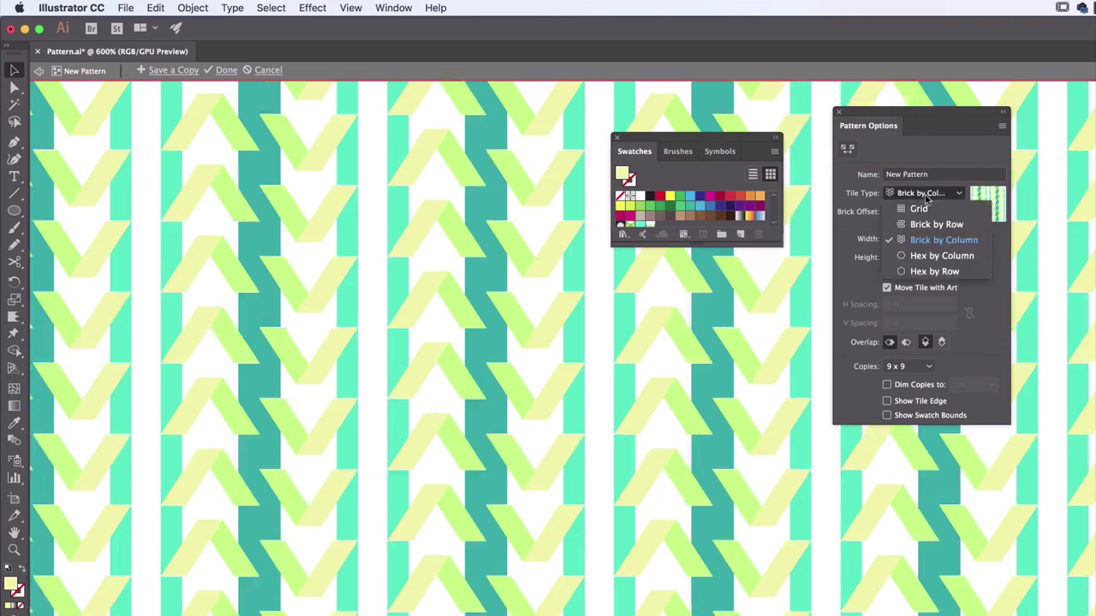
pyautogui.click(922, 257)
pyautogui.click(926, 196)
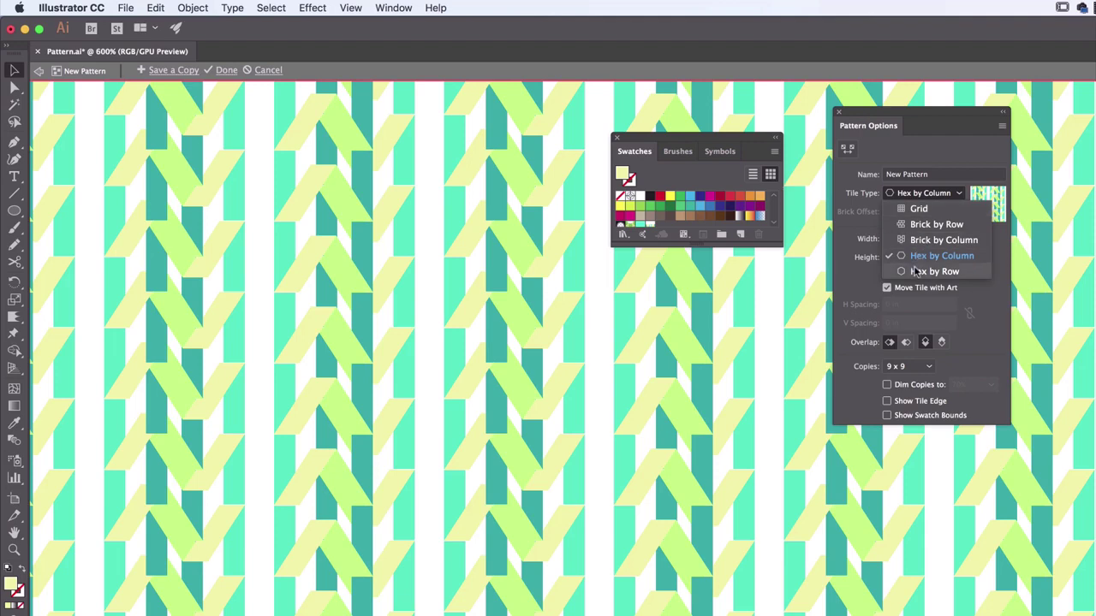
pyautogui.click(916, 272)
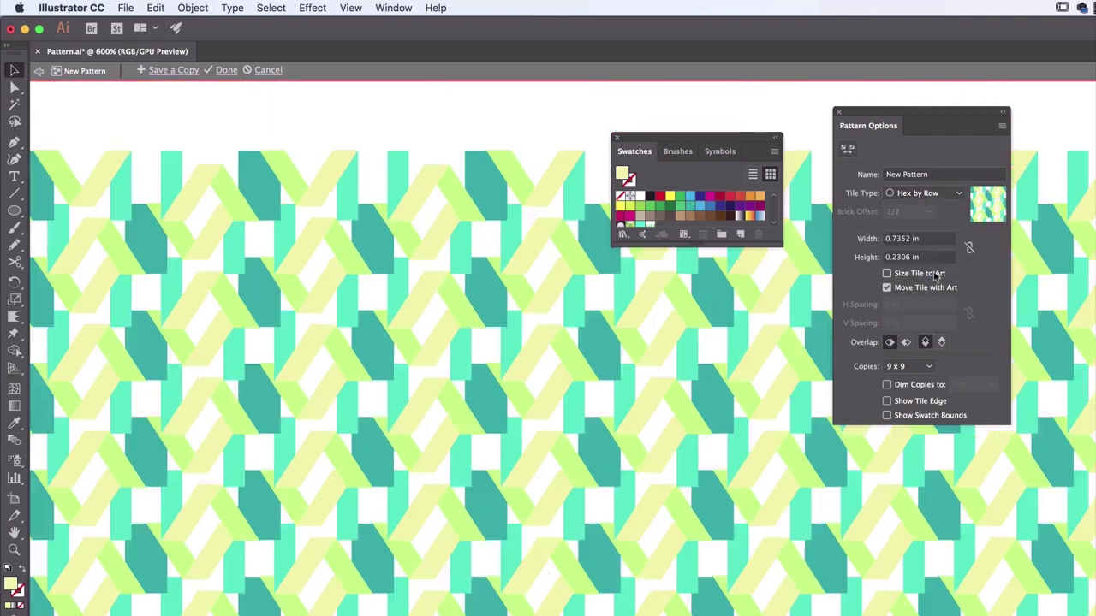
# Set the pattern tile's width to 1 in and its height to 0.3 in.
pyautogui.click(925, 240)
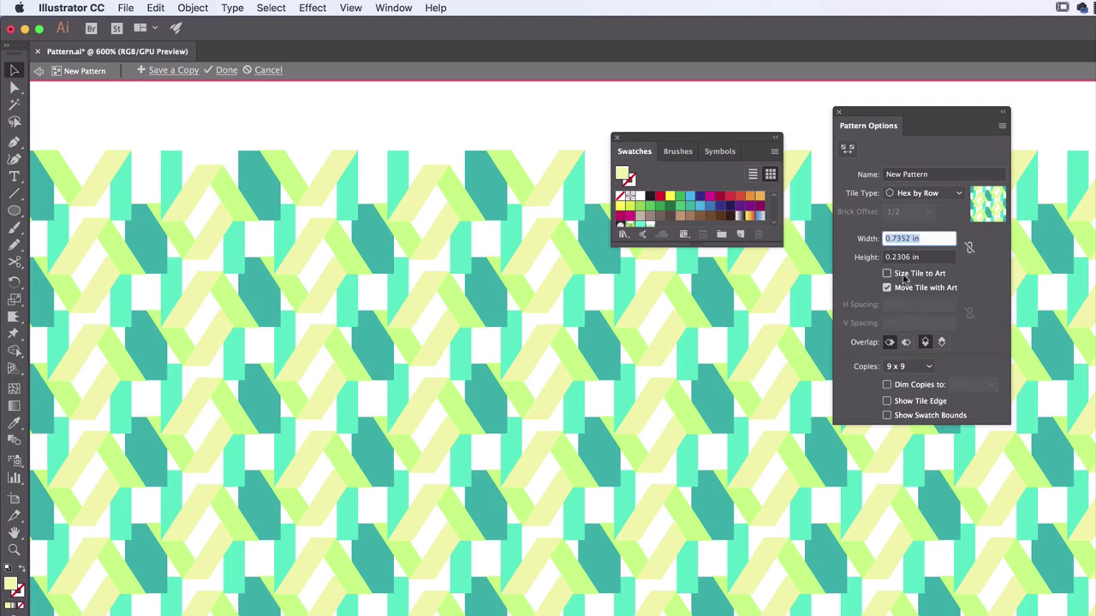
pyautogui.write('1')
pyautogui.press('Tab')
pyautogui.write('.3')
pyautogui.press('Tab')
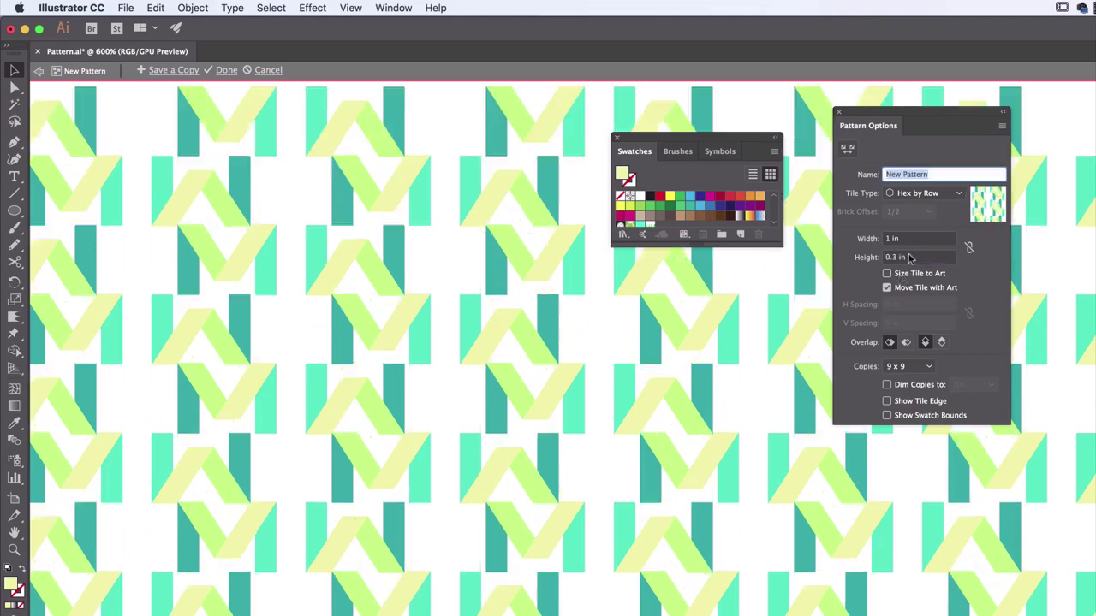
# Try a pattern tile height of 0.5 in, and increase the height to 1 in.
pyautogui.click(875, 259)
pyautogui.write('.')
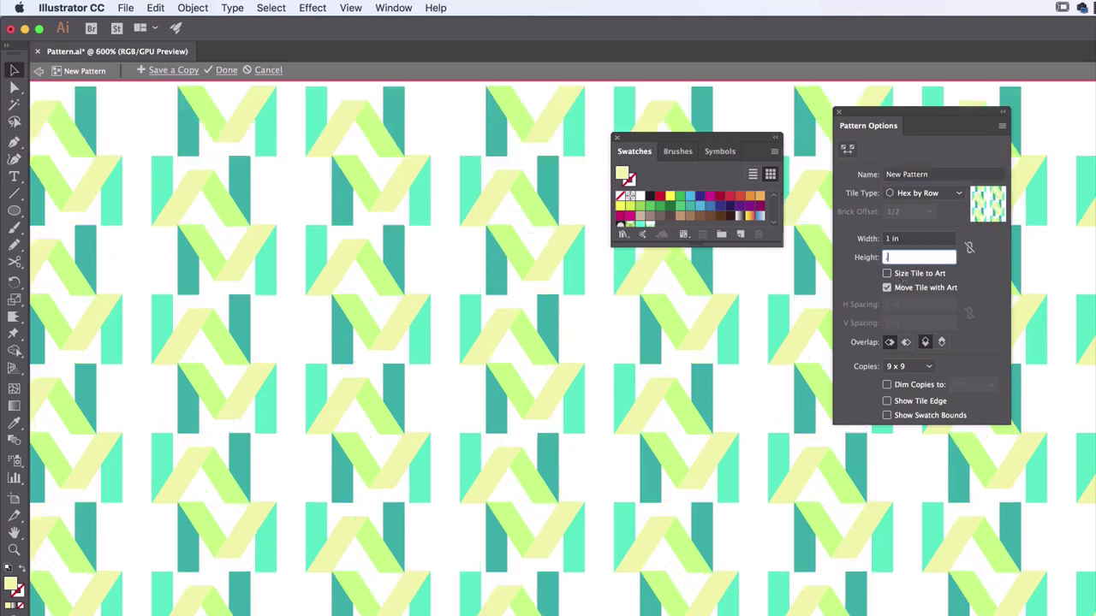
pyautogui.write('5')
pyautogui.press('Tab')
pyautogui.click(877, 258)
pyautogui.write('1')
pyautogui.press('Tab')
# Set both the width and the height of the pattern tile to 0.5 in.
pyautogui.click(924, 241)
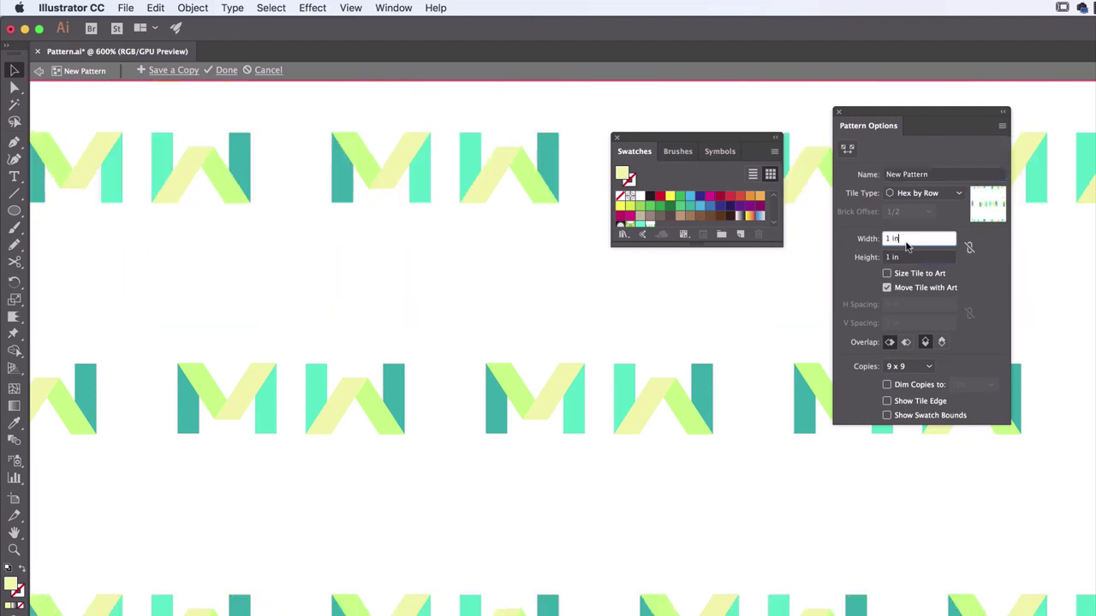
pyautogui.write('.5')
pyautogui.press('Tab')
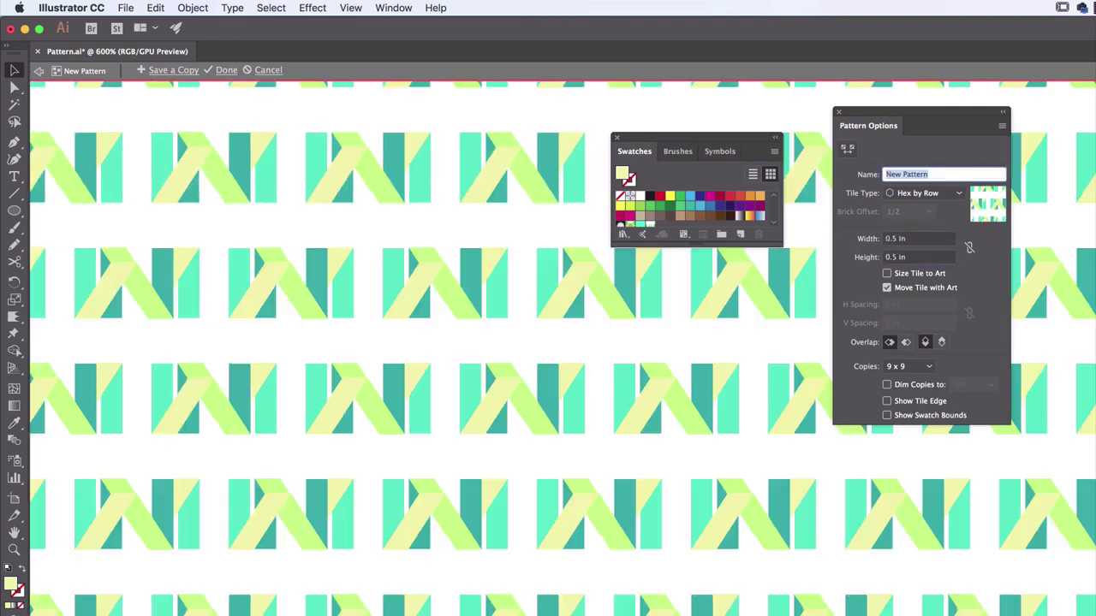
# Set the pattern tile's height to 0.7 in, and try widths of 0.25 in and 1 in.
pyautogui.click(917, 258)
pyautogui.write('.7')
pyautogui.press('Tab')
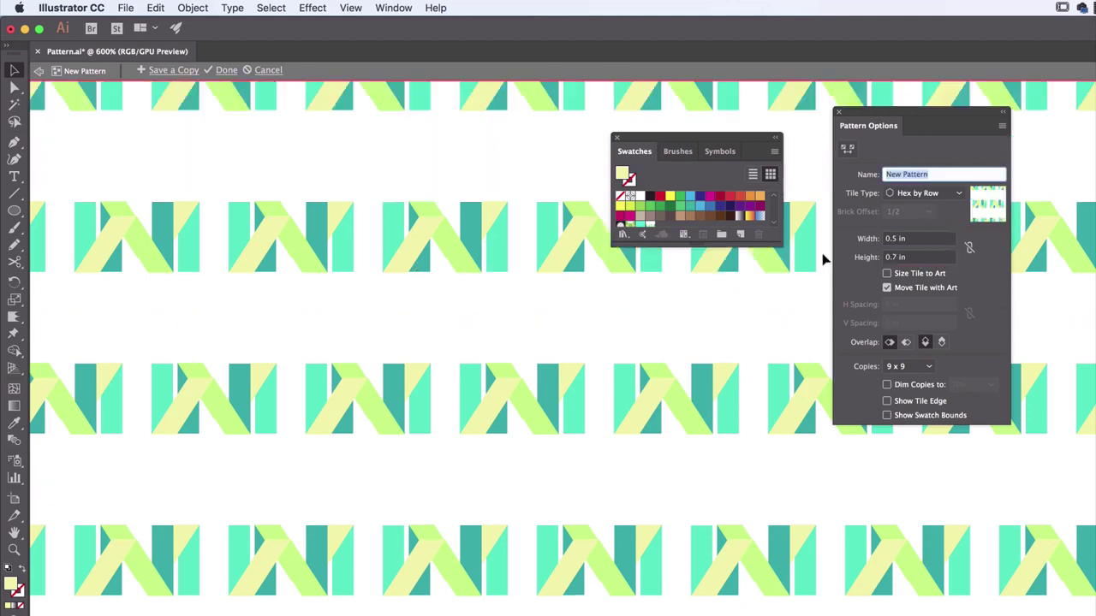
pyautogui.press('Tab')
pyautogui.write('.25')
pyautogui.press('Tab')
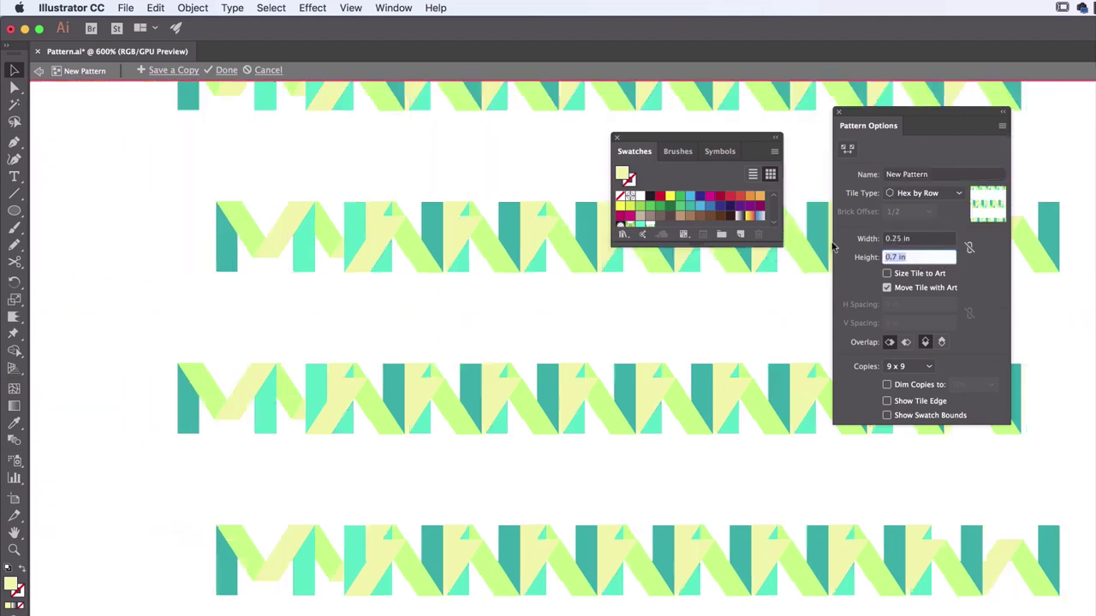
pyautogui.hotkey('shift', 'Tab')
pyautogui.write('1')
pyautogui.press('Tab')
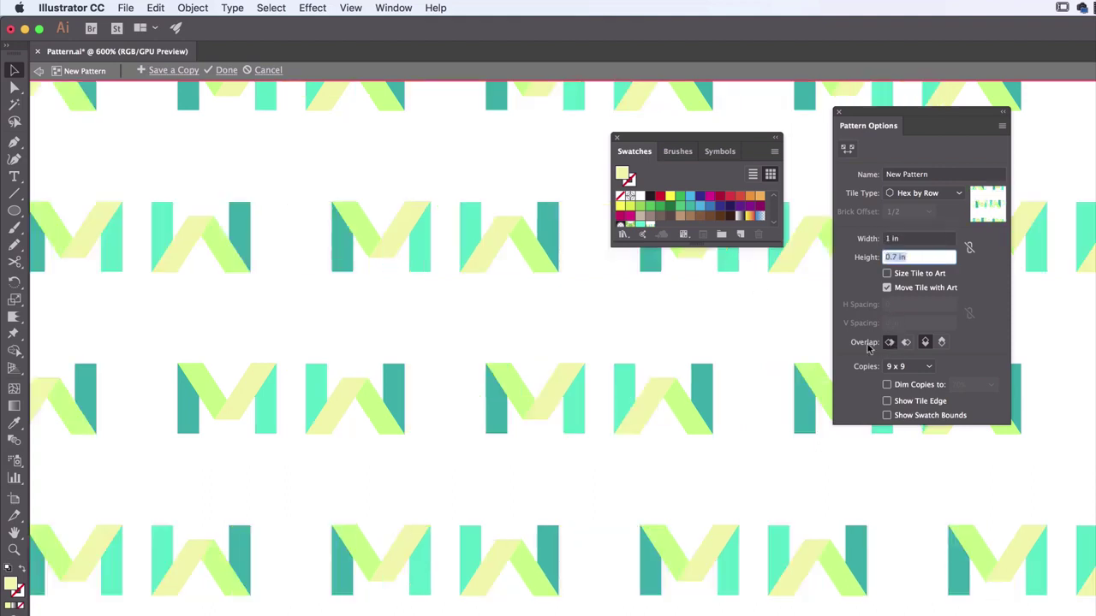
# Set the tile overlap to right in front and bottom in front, and reduce the tile height to 0.2 in.
pyautogui.click(906, 342)
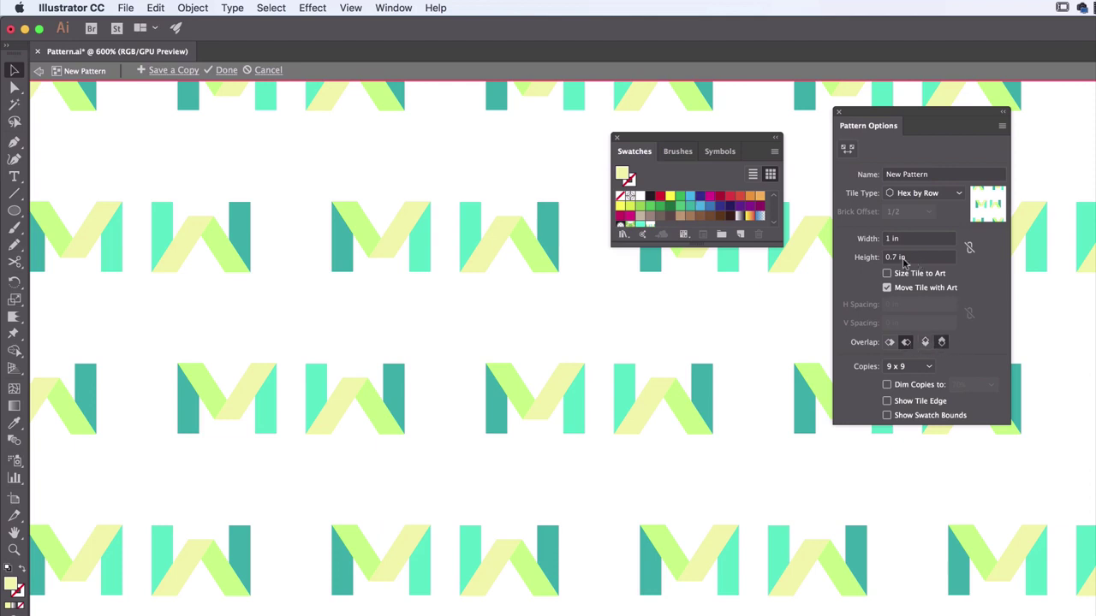
pyautogui.click(854, 260)
pyautogui.write('0.2')
pyautogui.press('Tab')
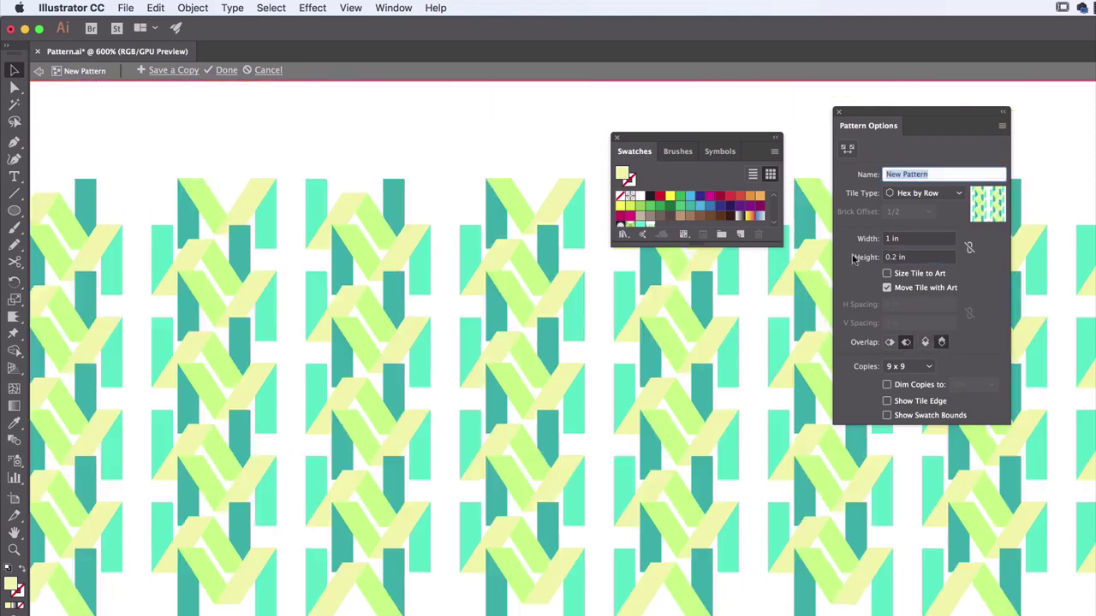
# Compare the overlap options for the pattern tiles and set them to right in front and top in front.
pyautogui.click(909, 344)
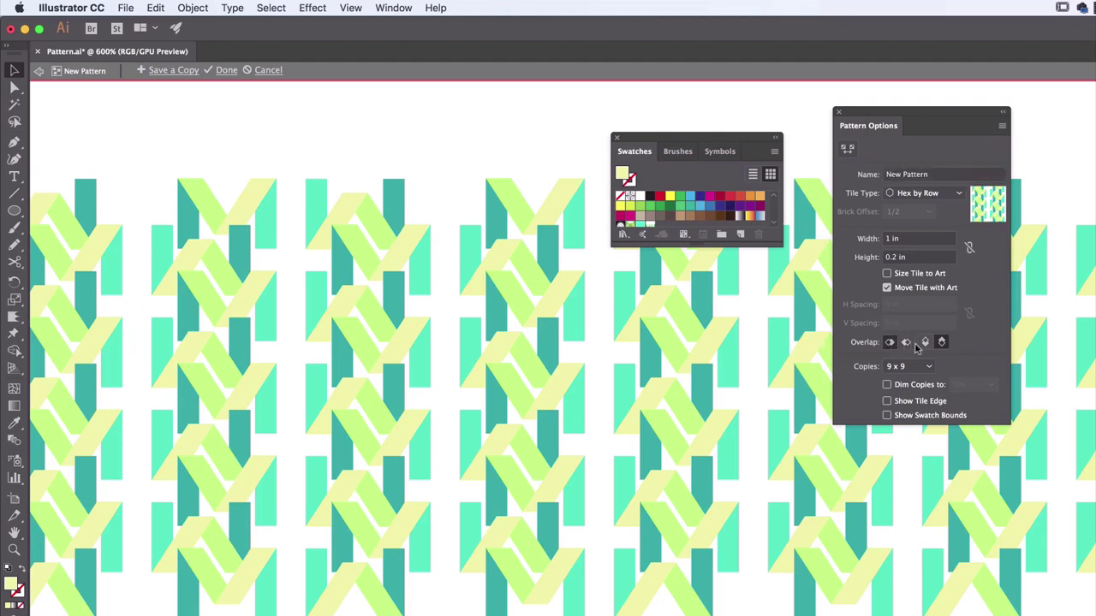
pyautogui.click(925, 342)
pyautogui.click(941, 342)
pyautogui.click(921, 343)
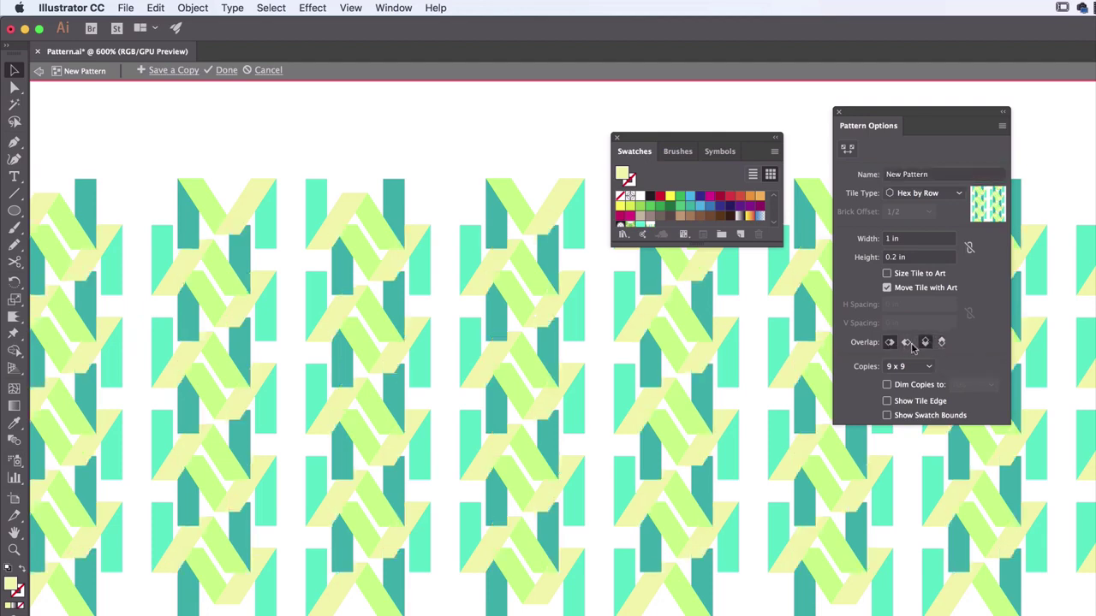
pyautogui.click(909, 344)
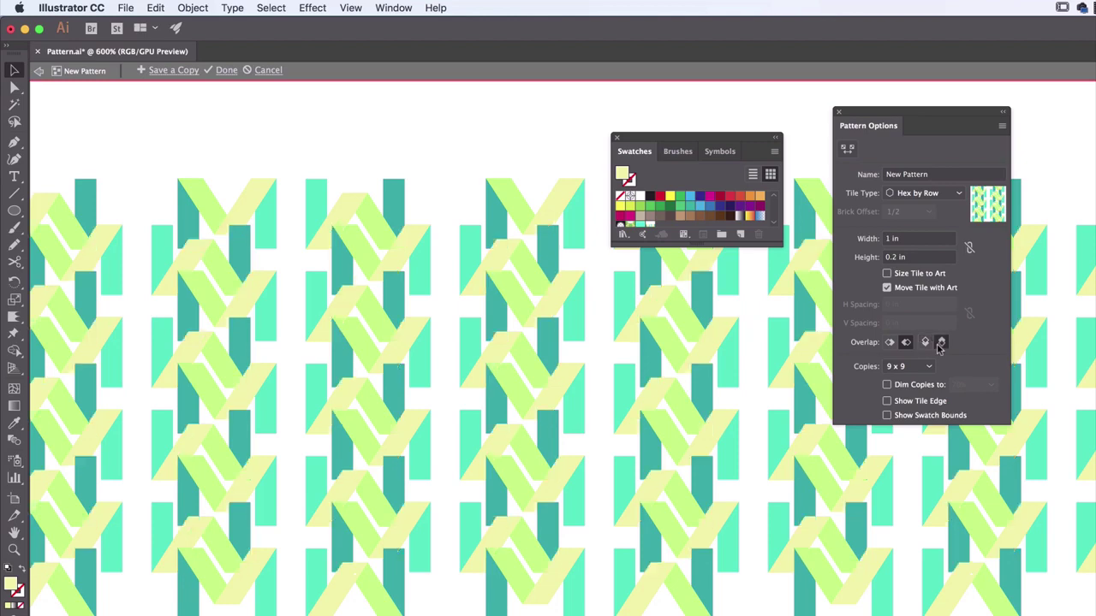
pyautogui.click(940, 343)
pyautogui.click(925, 343)
# Name the pattern "M Company".
pyautogui.click(916, 175)
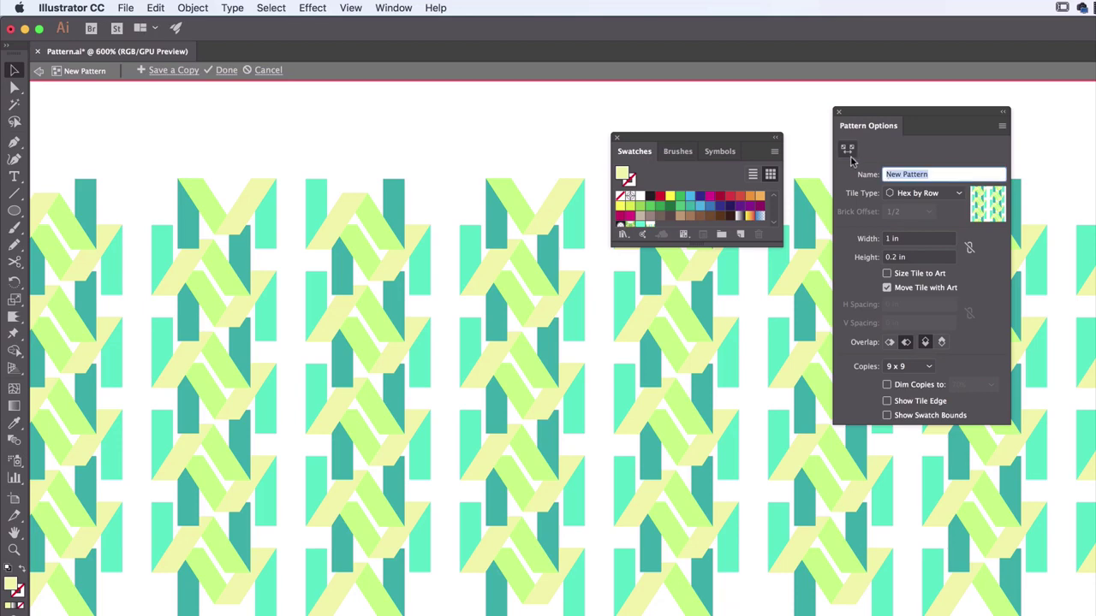
pyautogui.write('M C')
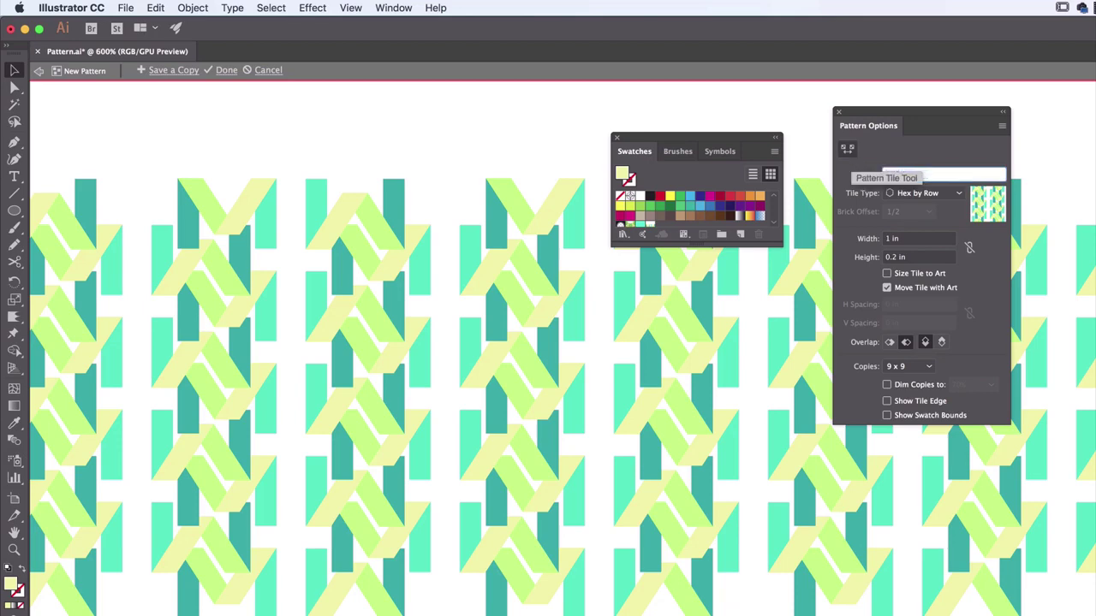
pyautogui.write('ompany')
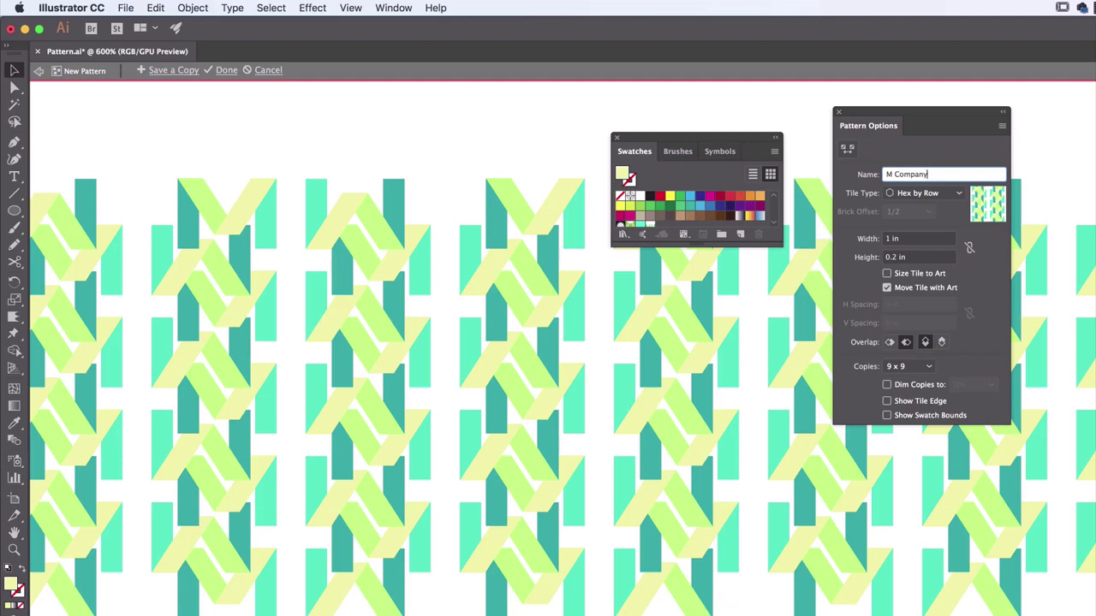
# Change the pattern's tile type to Grid and set the tile height to 0.5 in.
pyautogui.click(925, 193)
pyautogui.click(909, 209)
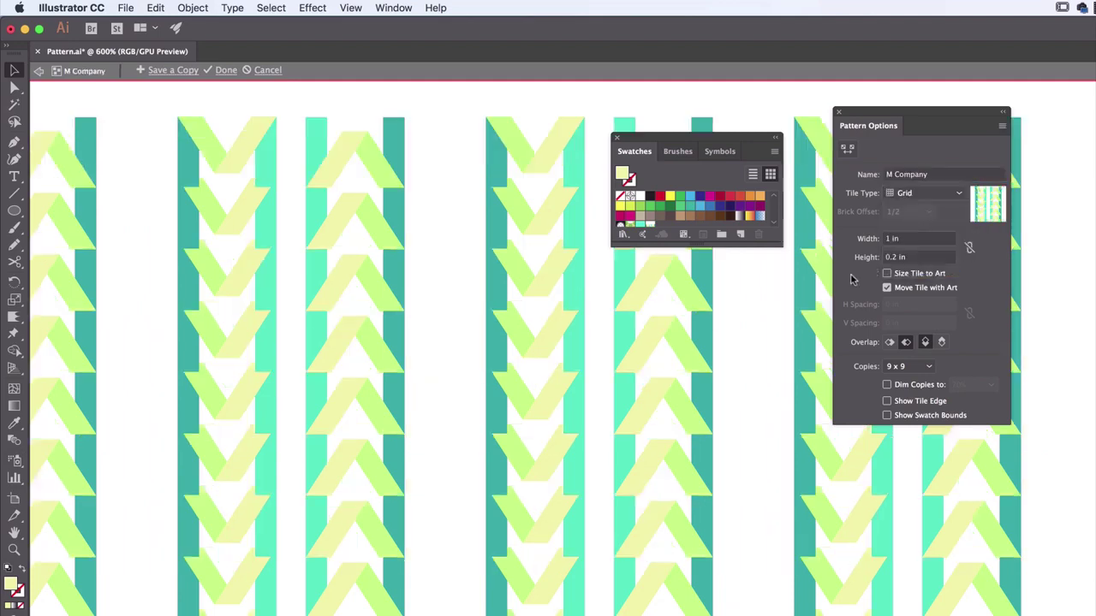
pyautogui.press('Tab')
pyautogui.write('0.5')
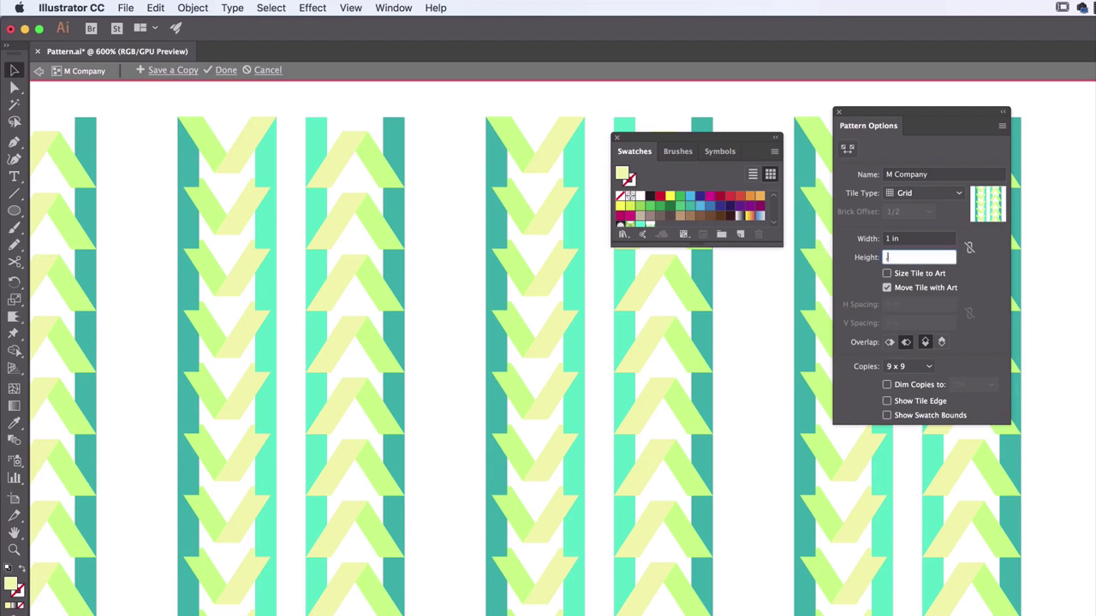
pyautogui.press('Tab')
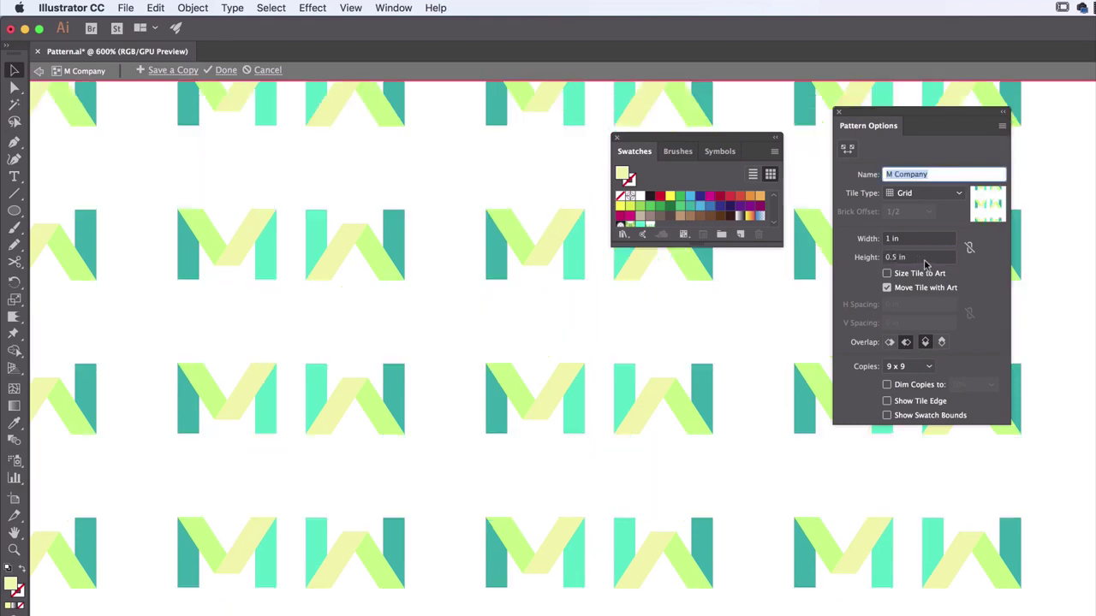
# Try pattern tile heights of 0.7 in and 0.3 in.
pyautogui.click(916, 258)
pyautogui.press('BackSpace')
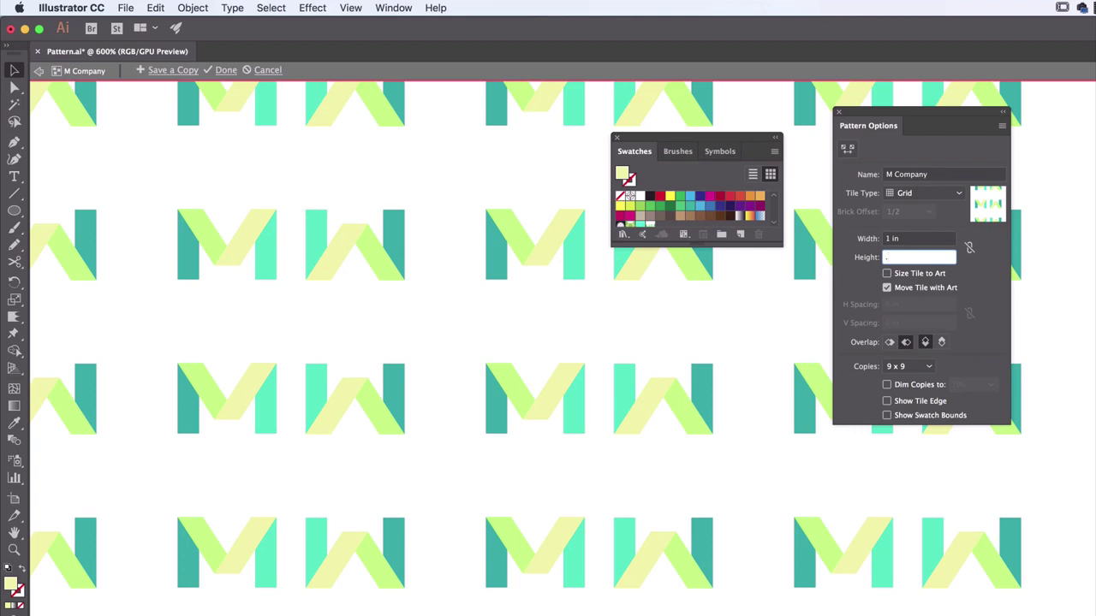
pyautogui.write('0.7')
pyautogui.press('Tab')
pyautogui.hotkey('shift', 'Tab')
pyautogui.write('0.3')
pyautogui.press('Tab')
# Try pattern tile widths of 0.7 in and 0.8 in.
pyautogui.press('Tab')
pyautogui.write('0.7')
pyautogui.press('Tab')
pyautogui.hotkey('shift', 'Tab')
pyautogui.write('0.8')
pyautogui.press('Tab')
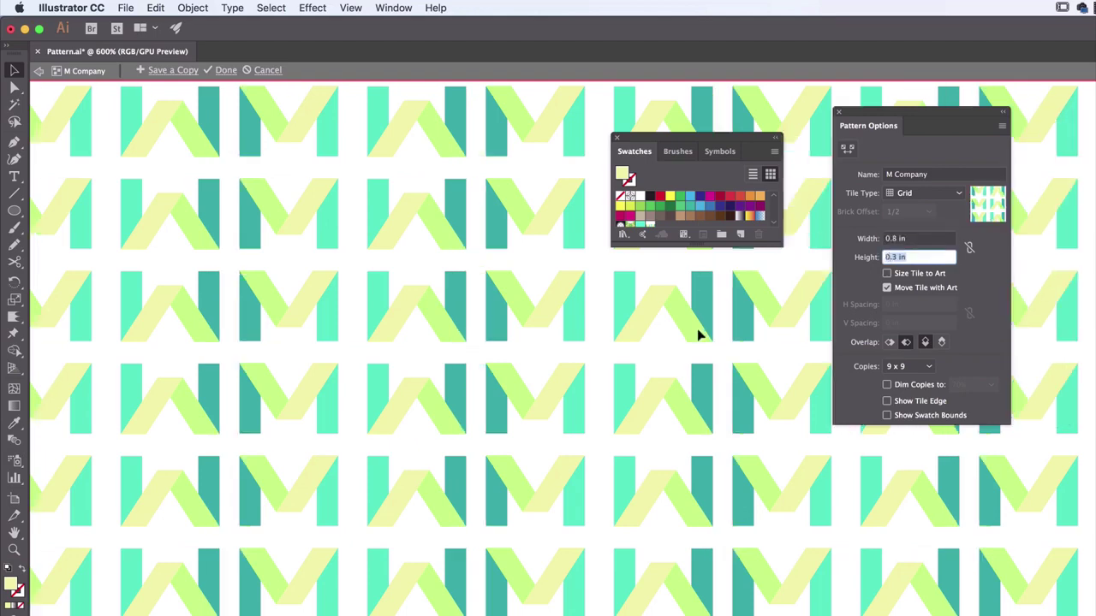
# Try several alternative tile widths between 0.75 in and 1 in for the pattern.
pyautogui.hotkey('shift', 'Tab')
pyautogui.write('0.75')
pyautogui.press('Tab')
pyautogui.hotkey('shift', 'Tab')
pyautogui.write('1')
pyautogui.press('Tab')
pyautogui.hotkey('shift', 'Tab')
pyautogui.press('BackSpace')
pyautogui.write('.85')
pyautogui.press('Tab')
# Set the pattern tile's width to 0.83 in.
pyautogui.hotkey('shift', 'Tab')
pyautogui.press('BackSpace')
pyautogui.write('.8')
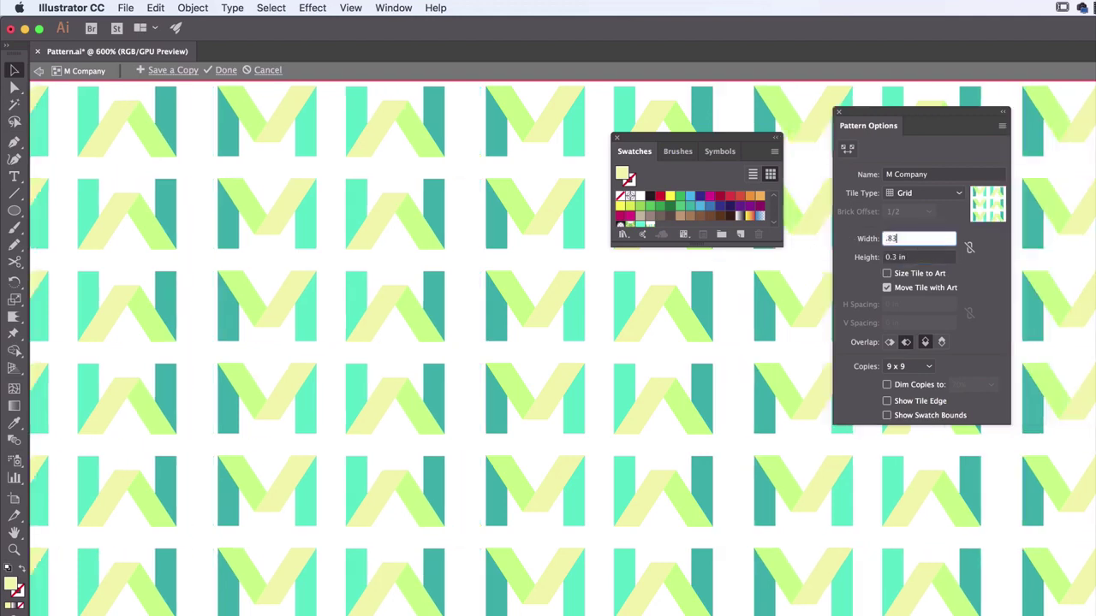
pyautogui.write('3')
pyautogui.press('Tab')
pyautogui.hotkey('shift', 'Tab')
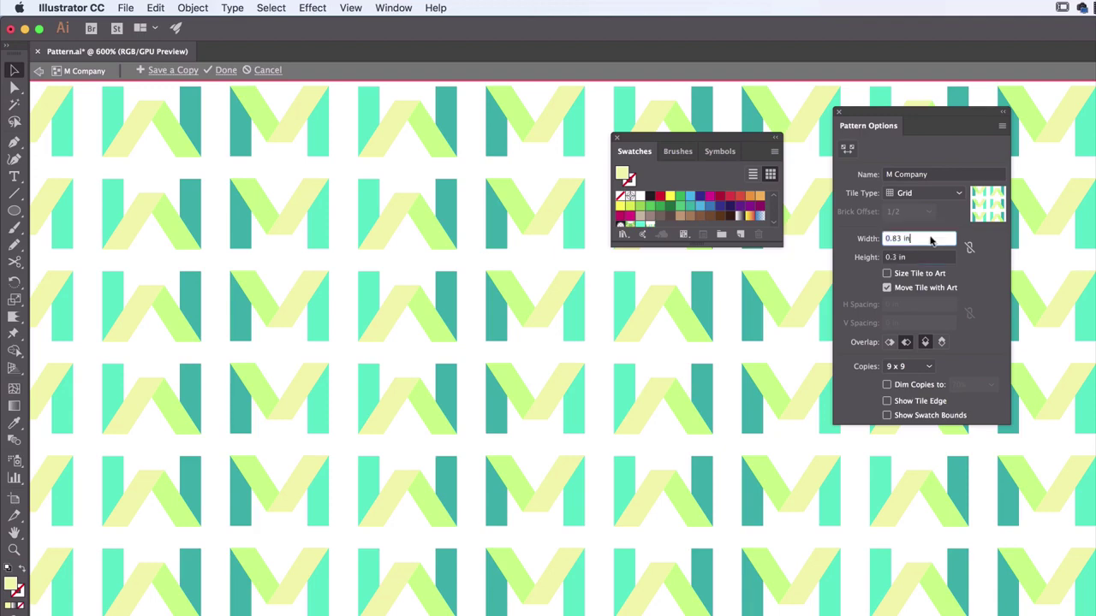
# Set the pattern tile's height to 0.33 in and finish editing the pattern.
pyautogui.press('Tab')
pyautogui.write('5')
pyautogui.press('Tab')
pyautogui.click(897, 257)
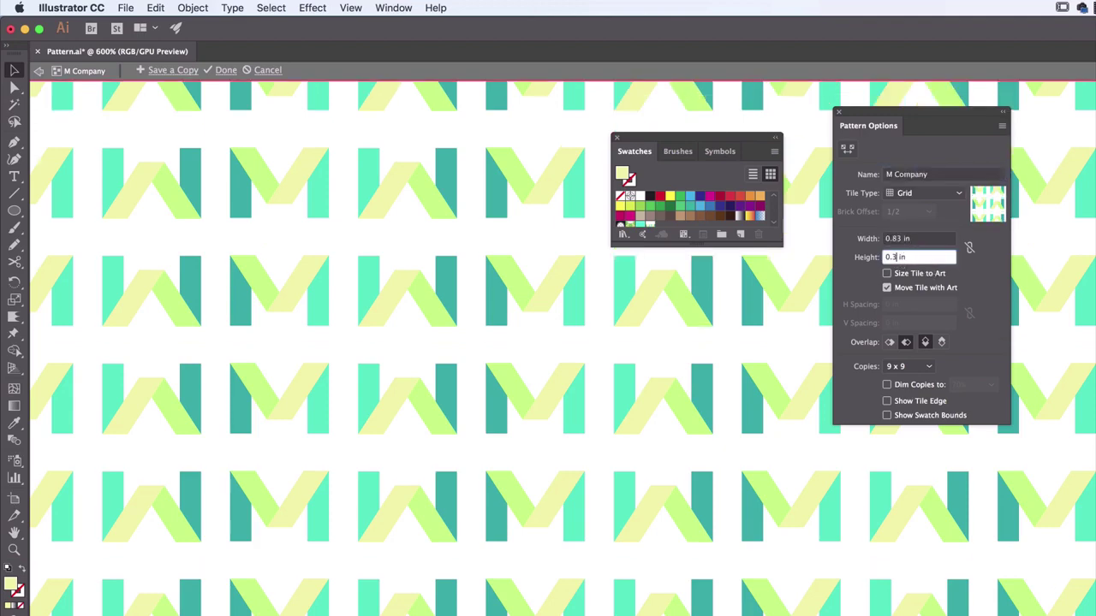
pyautogui.write('3')
pyautogui.press('Tab')
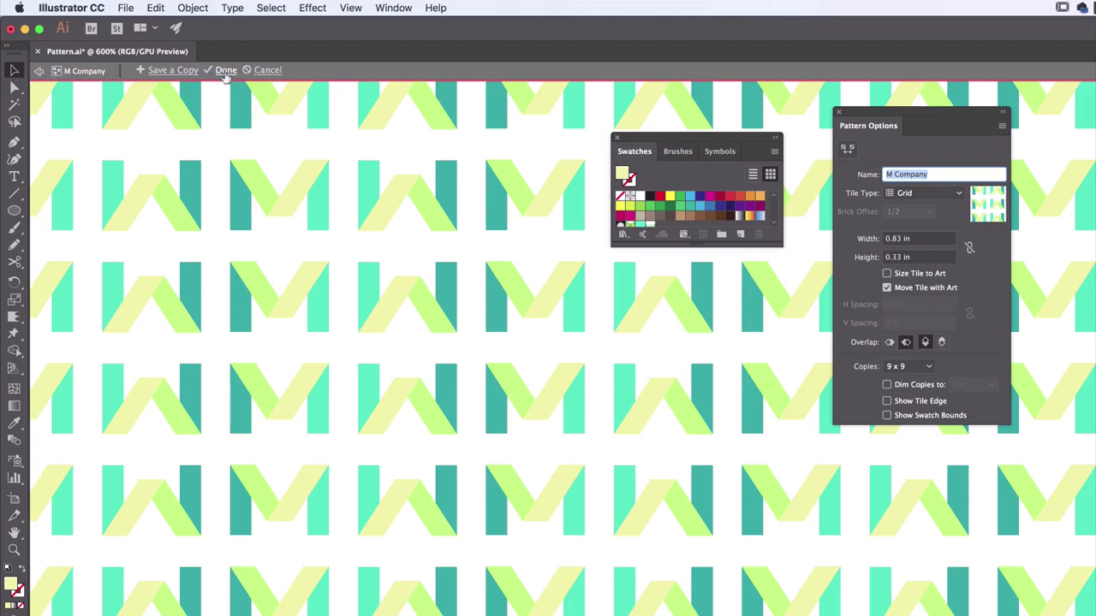
pyautogui.click(226, 72)
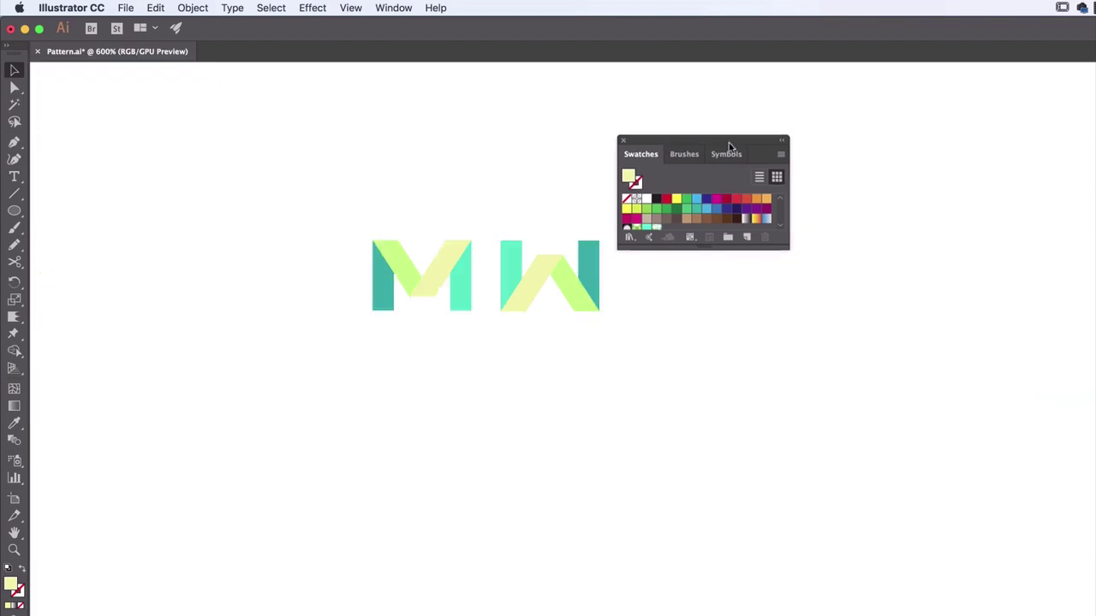
# Move both the M logo and its inverted copy off the artboard, beside its upper-left corner.
pyautogui.moveTo(656, 137); pyautogui.dragTo(931, 132)
pyautogui.press('super+minus')
pyautogui.press('super+minus')
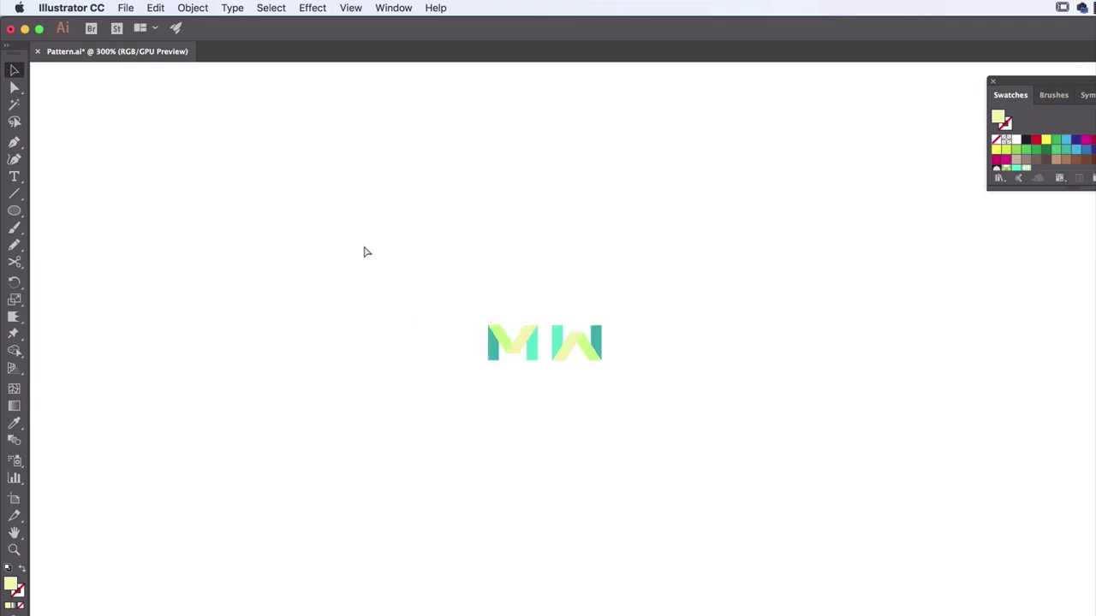
pyautogui.moveTo(196, 271); pyautogui.dragTo(861, 534)
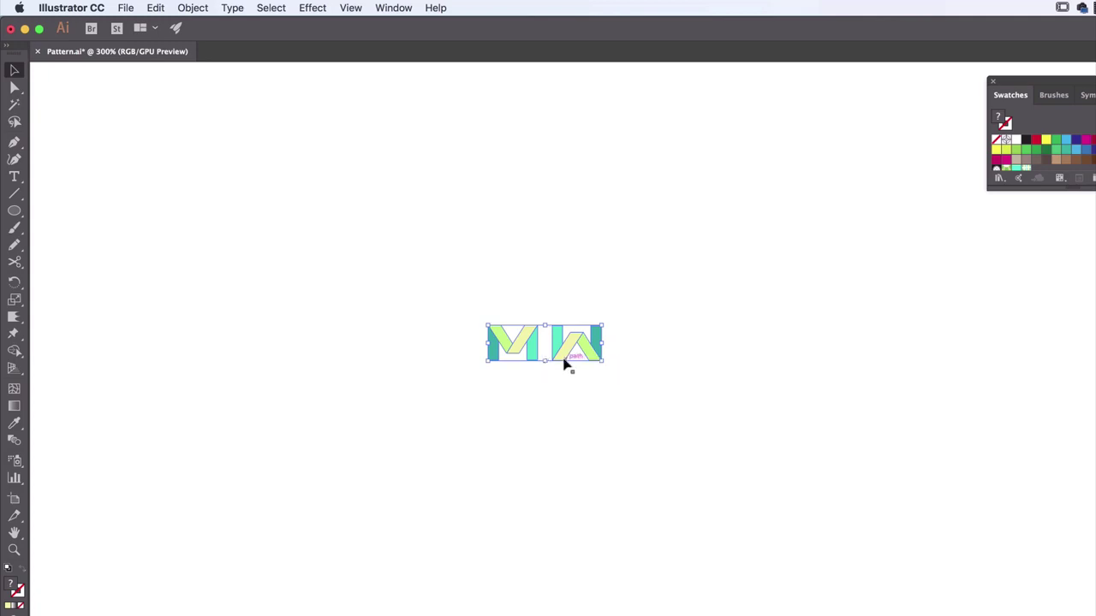
pyautogui.press('super+minus')
pyautogui.press('super+minus')
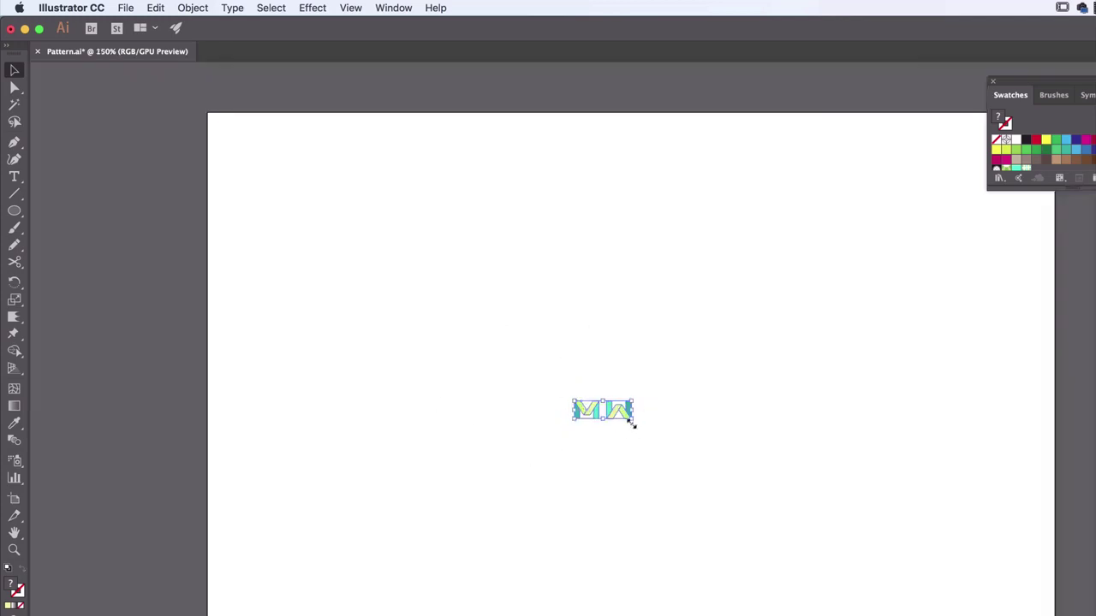
pyautogui.moveTo(626, 419); pyautogui.dragTo(155, 152)
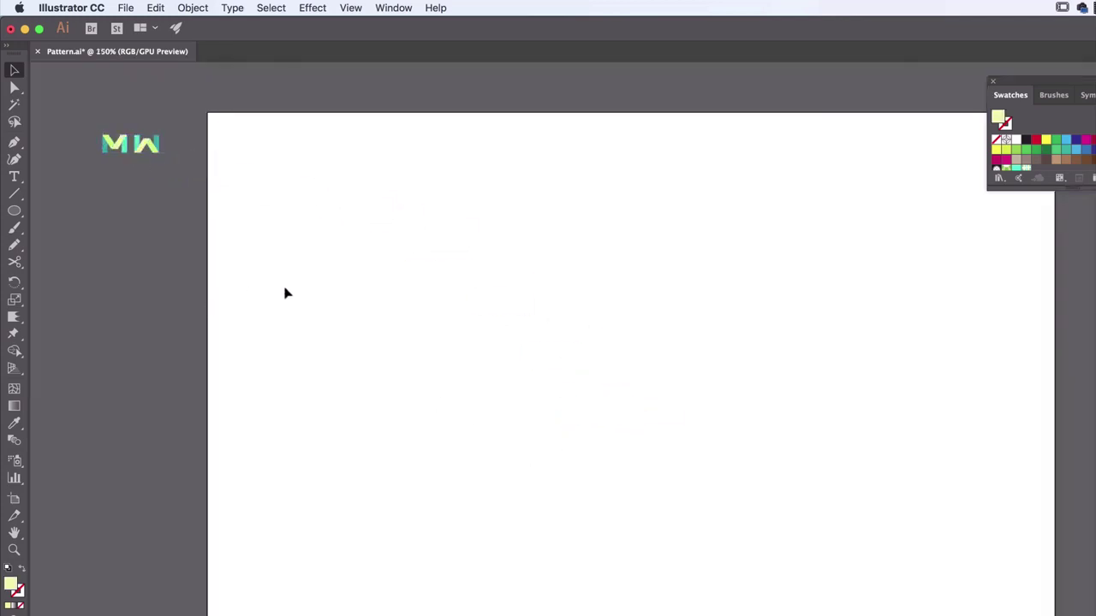
# Draw a rectangle of 11 by 8.5 in covering the whole artboard.
pyautogui.moveTo(14, 210); pyautogui.dragTo(82, 211)
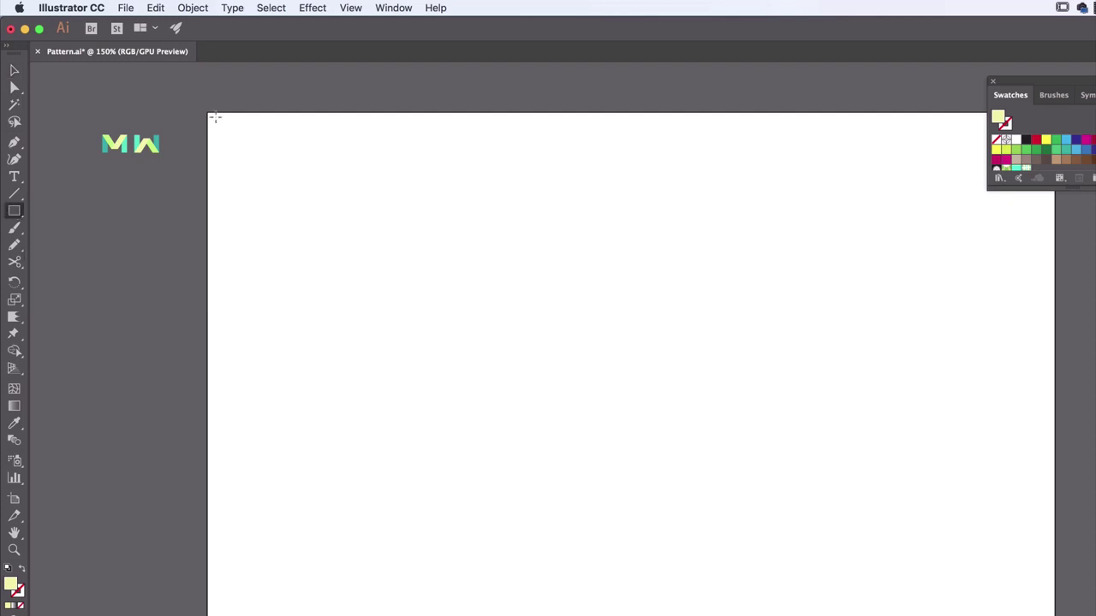
pyautogui.moveTo(209, 113); pyautogui.dragTo(1055, 543)
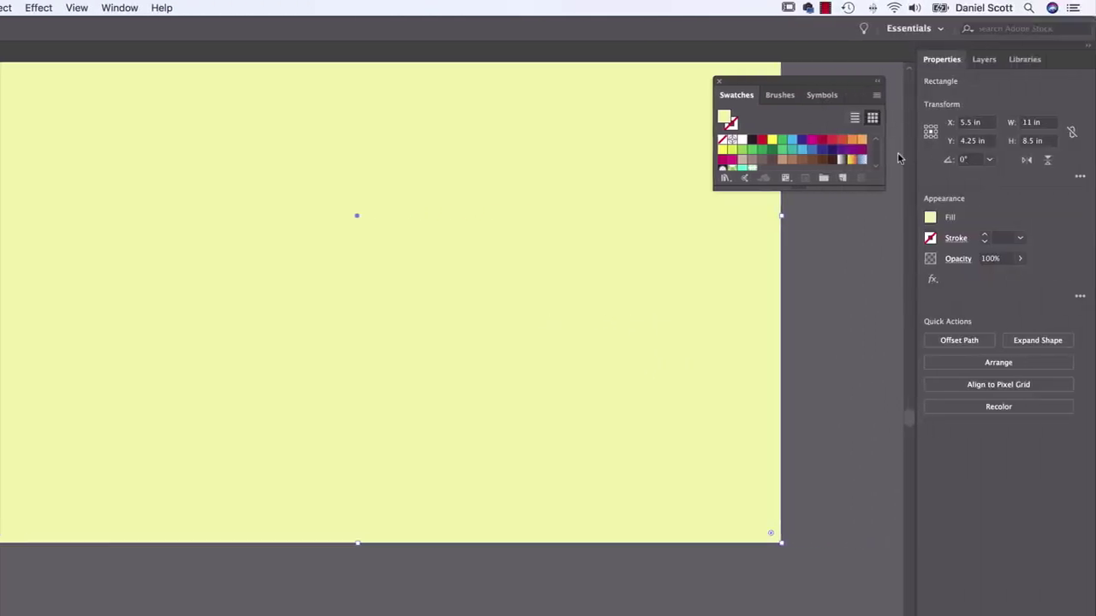
# Fill the artboard-sized rectangle with the M Company pattern swatch.
pyautogui.click(931, 238)
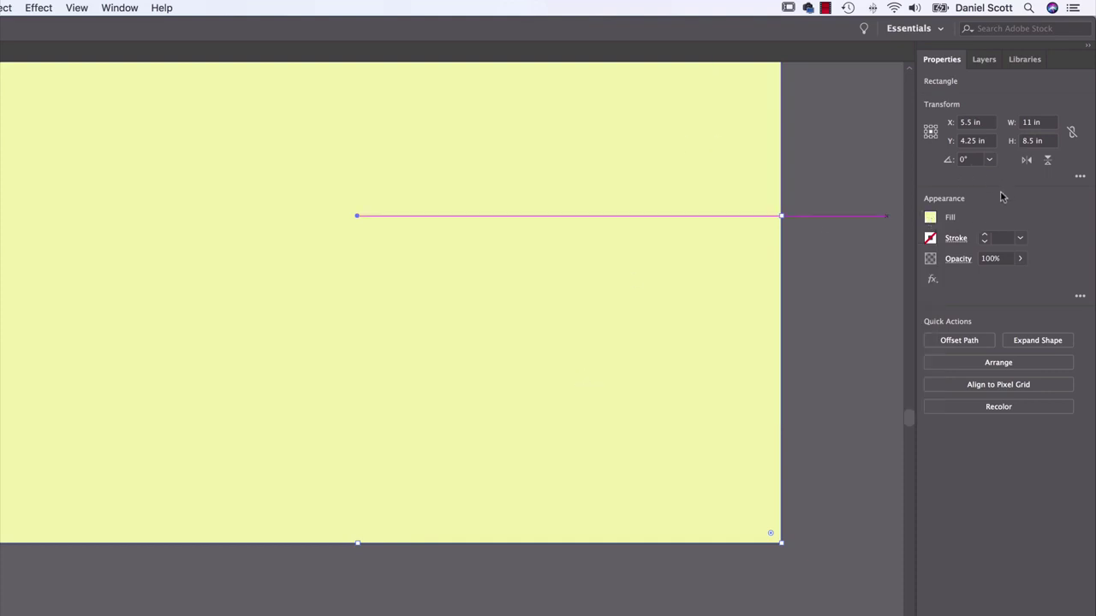
pyautogui.keyDown('shift'); pyautogui.click(930, 219); pyautogui.keyUp('shift')
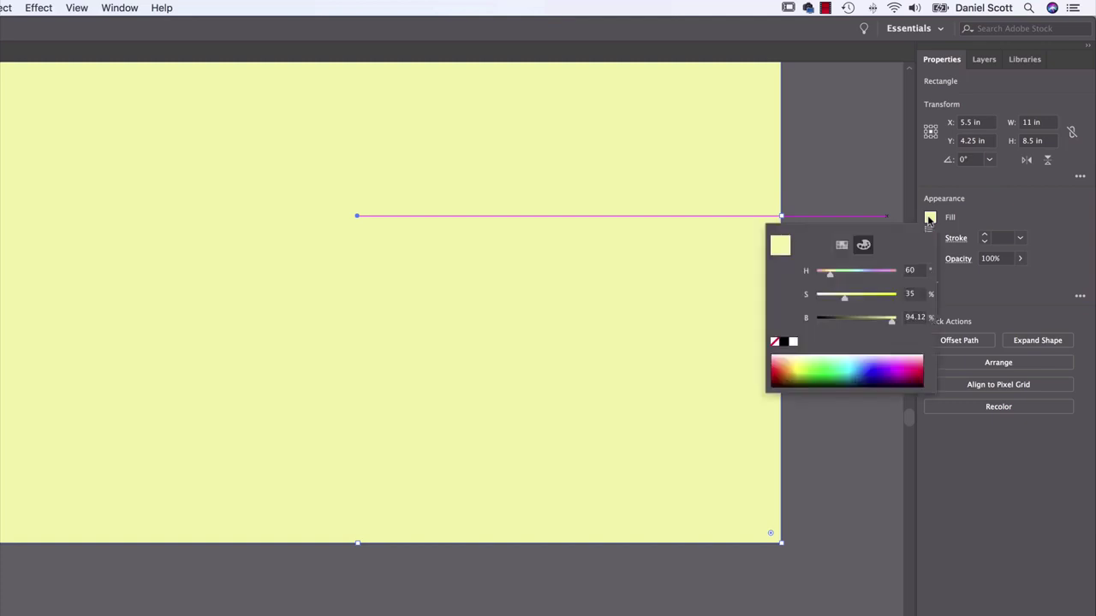
pyautogui.click(841, 246)
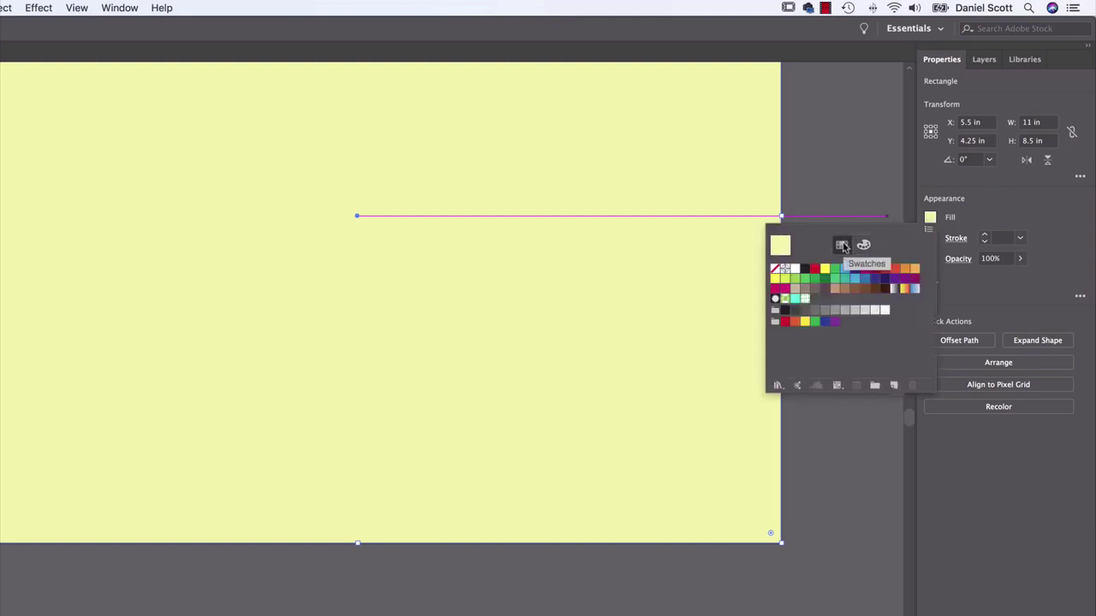
pyautogui.press('Escape')
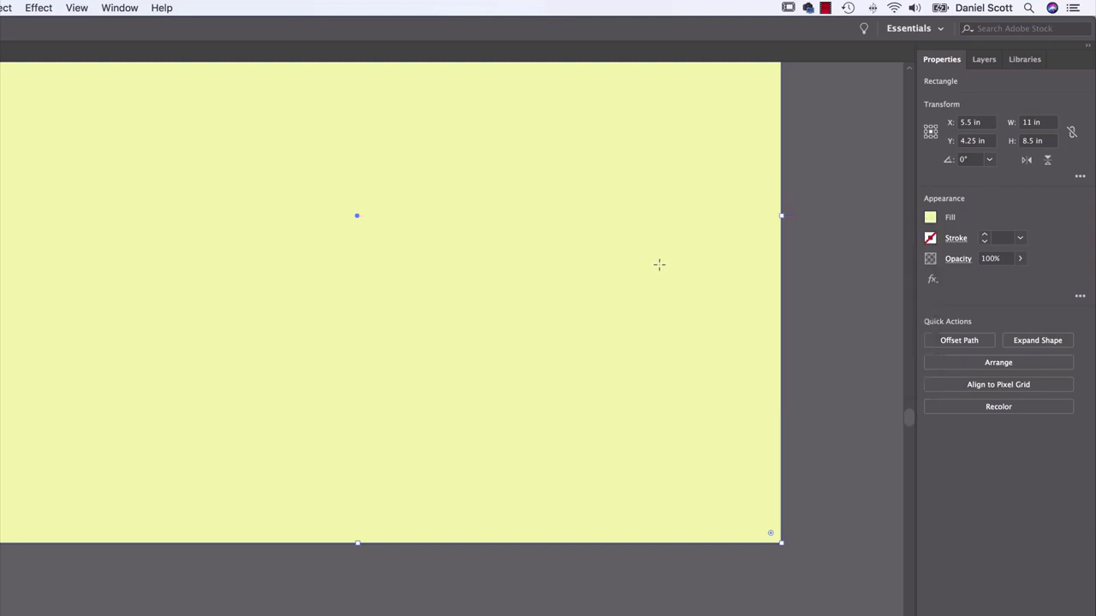
pyautogui.click(930, 219)
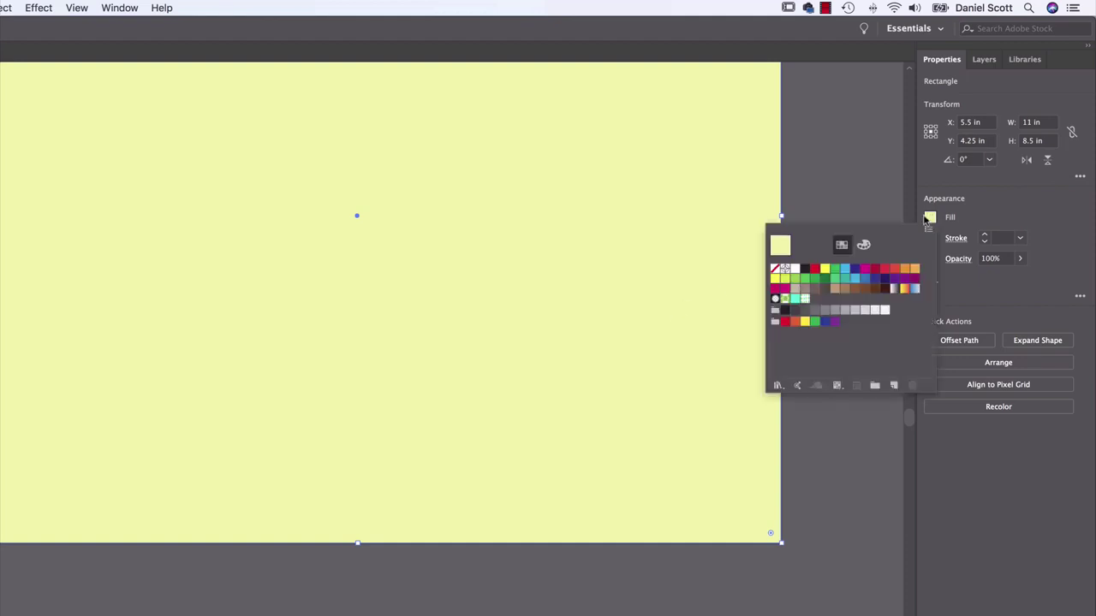
pyautogui.click(806, 300)
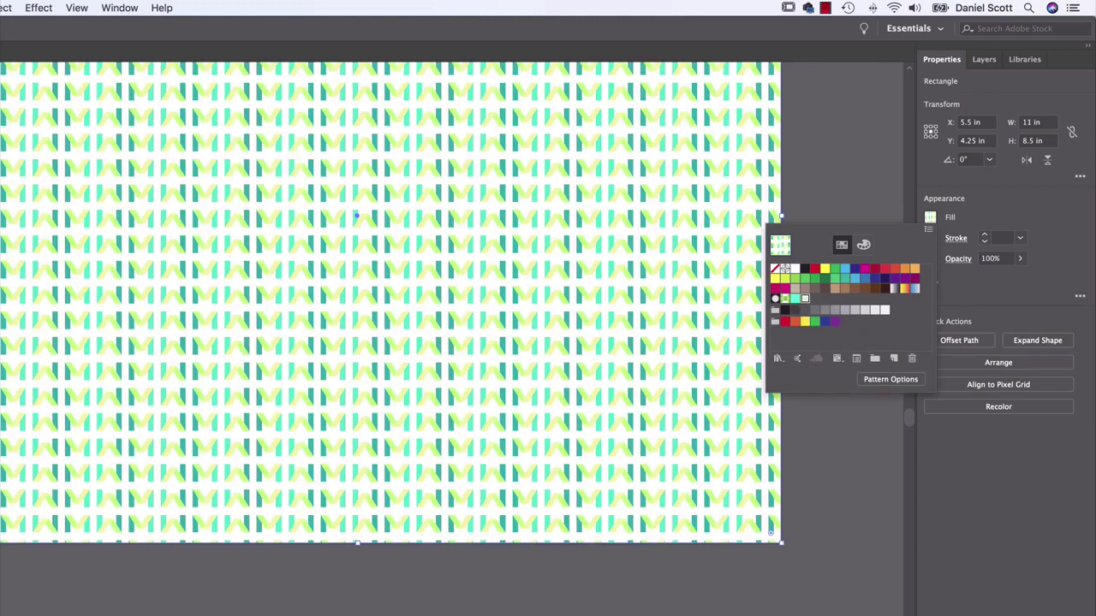
pyautogui.press('Escape')
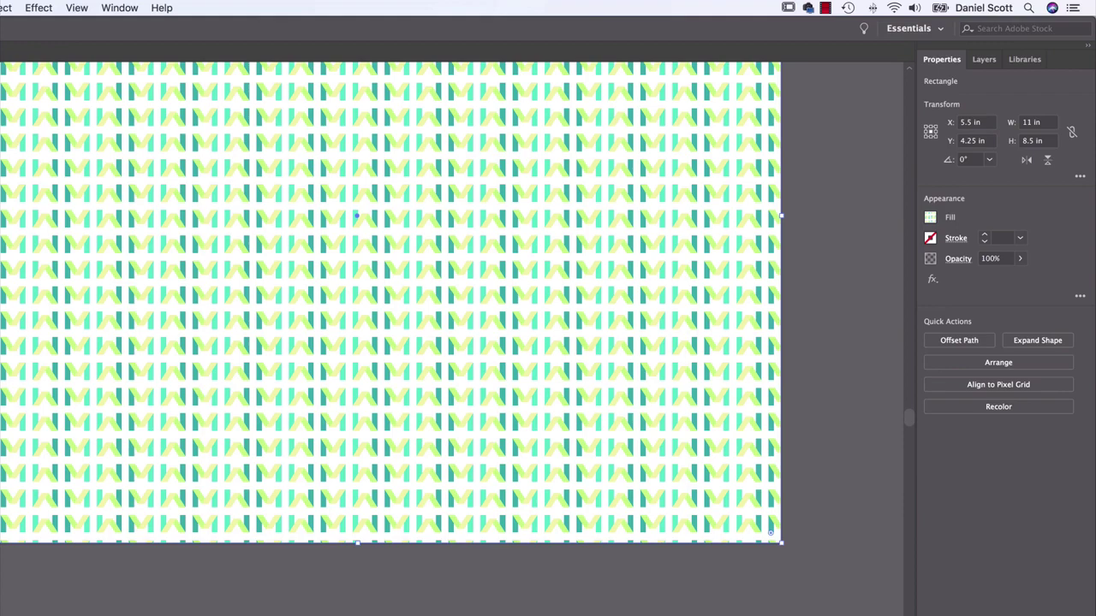
pyautogui.press('super+0')
pyautogui.press('super+equal')
pyautogui.press('super+equal')
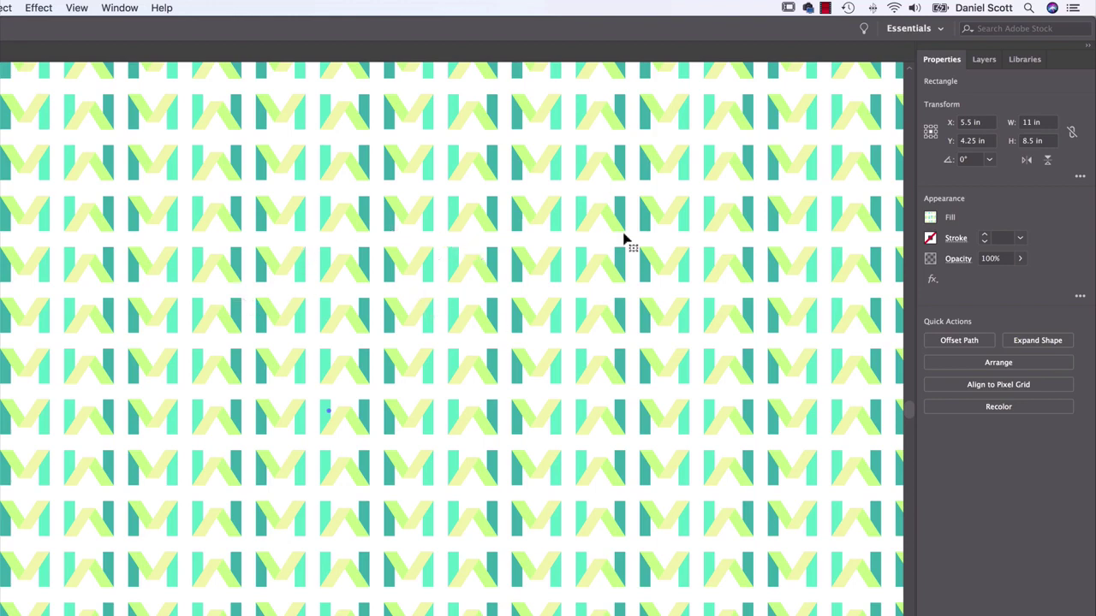
# Open the rectangle's M Company pattern fill for editing through its Pattern Options.
pyautogui.click(929, 220)
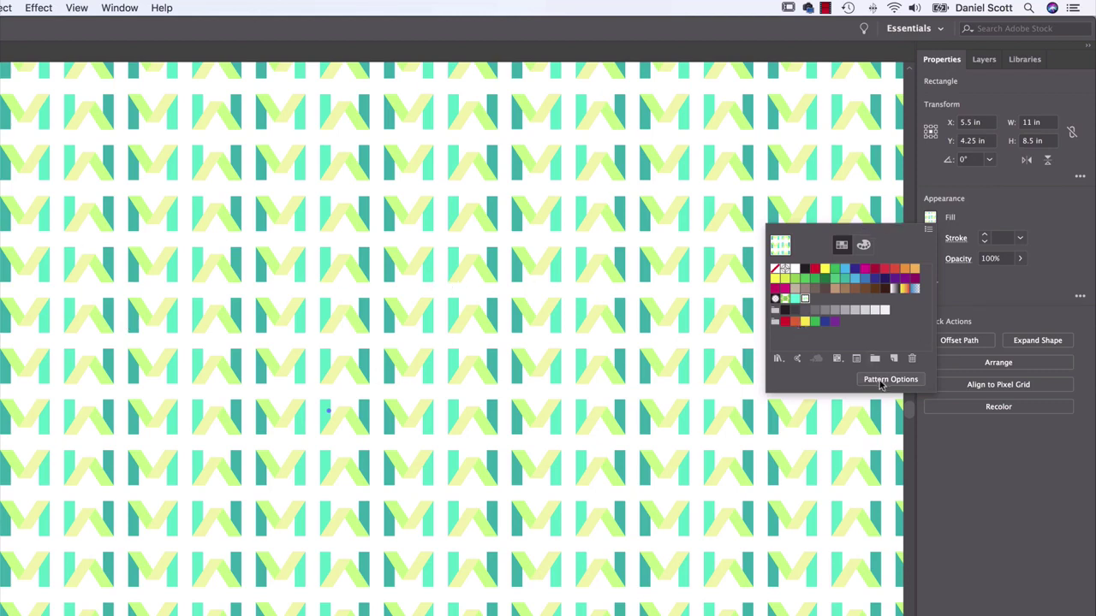
pyautogui.click(126, 8)
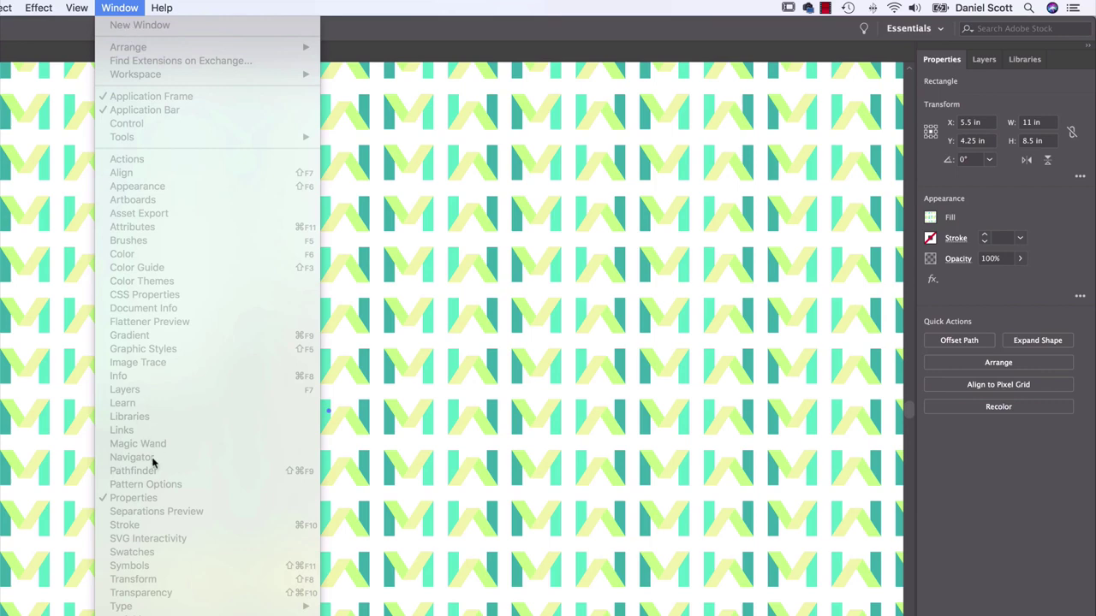
pyautogui.click(930, 216)
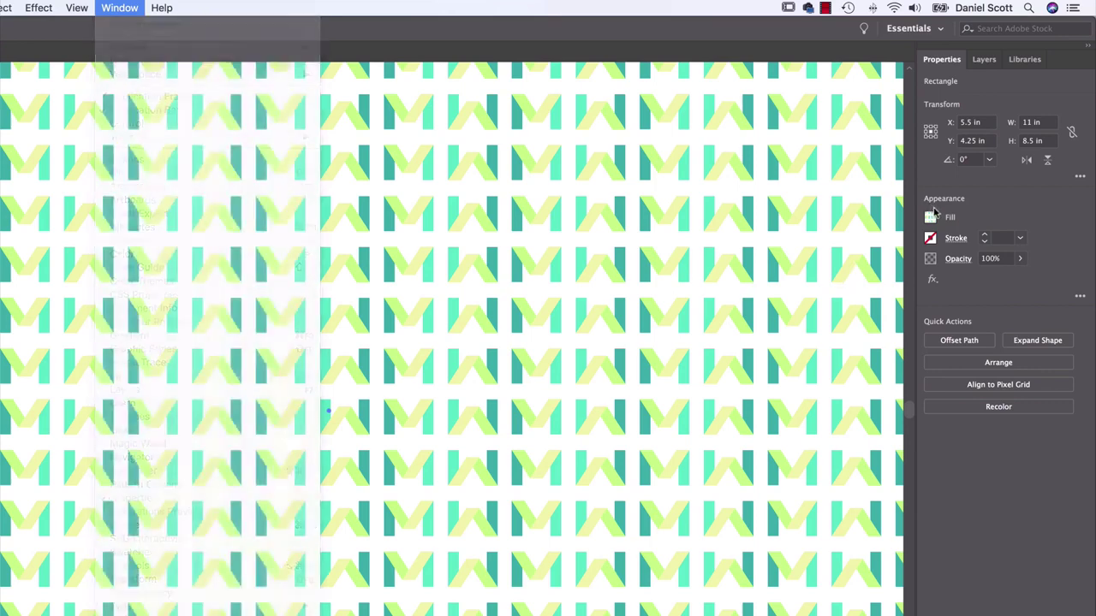
pyautogui.click(930, 217)
pyautogui.click(875, 379)
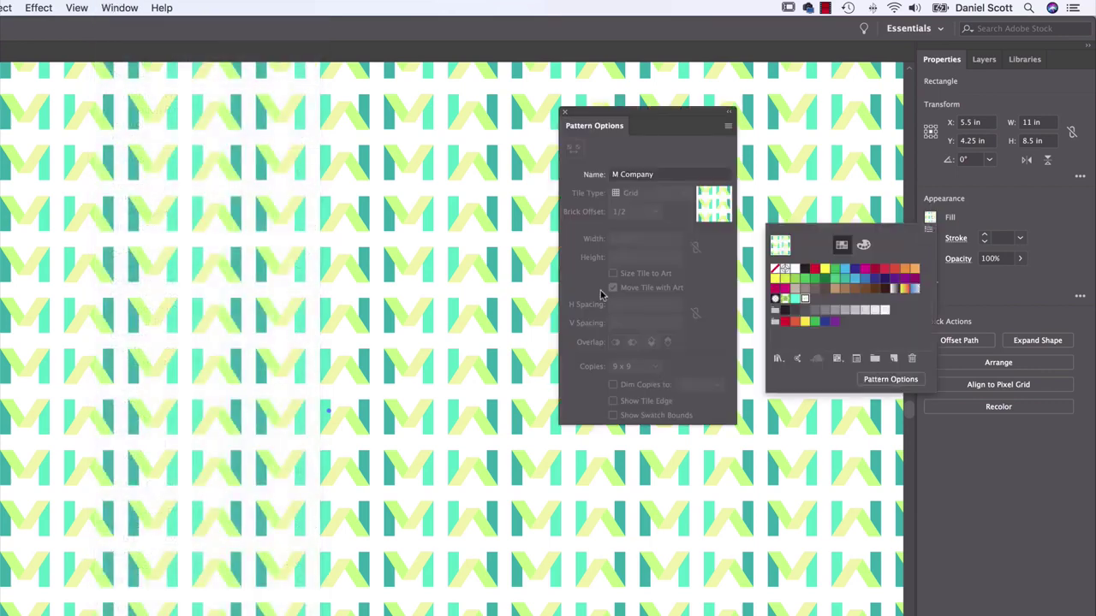
pyautogui.click(727, 130)
pyautogui.click(726, 130)
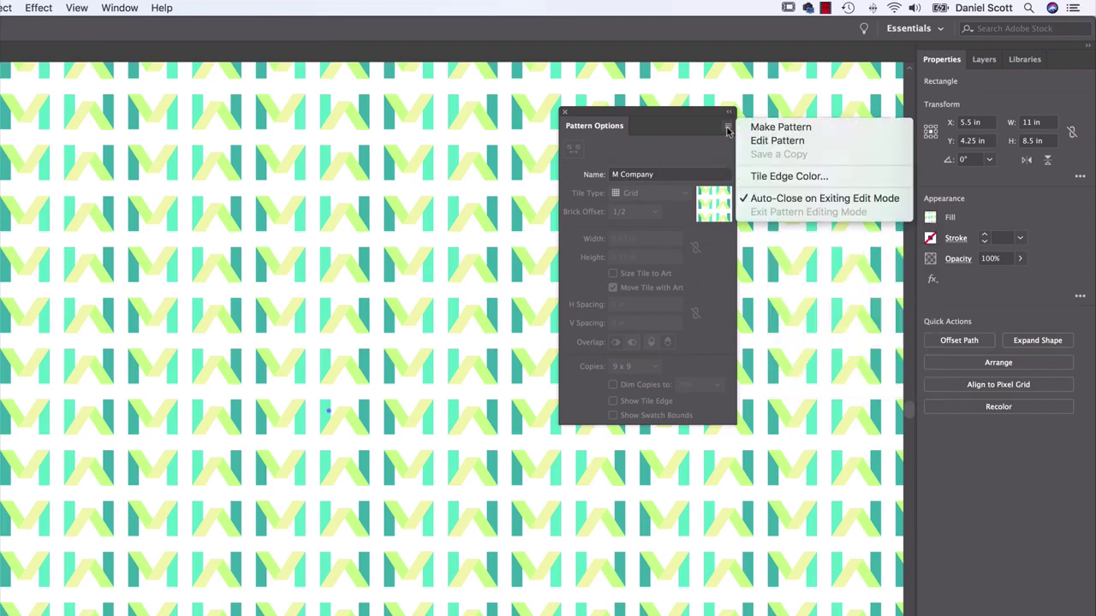
pyautogui.click(773, 141)
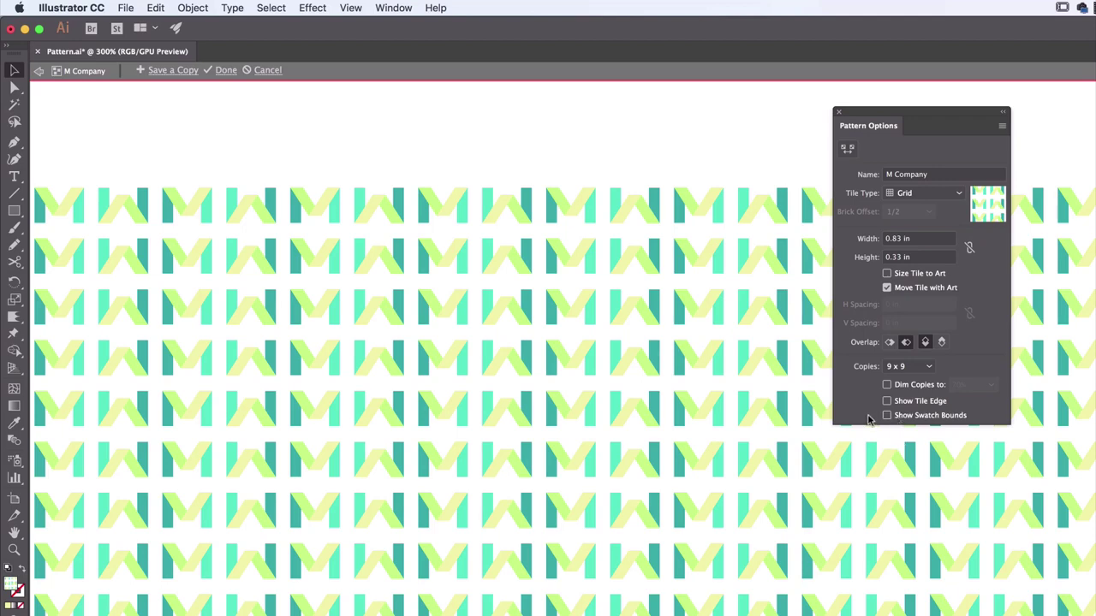
# Show the tile edge around the original M and inverted M in the M Company pattern.
pyautogui.click(907, 405)
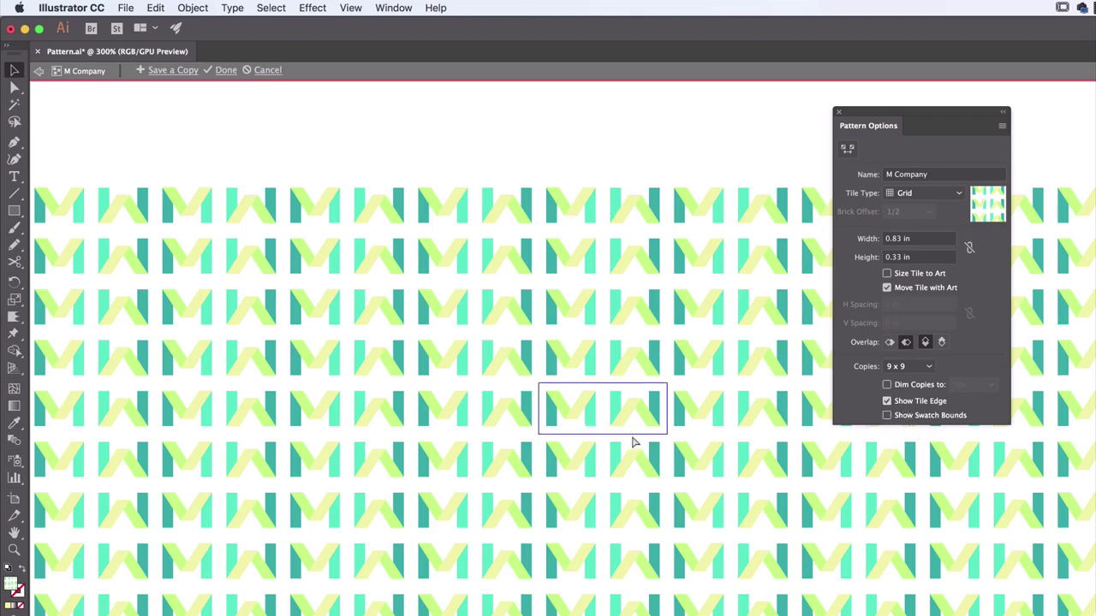
pyautogui.press('super+equal')
pyautogui.press('super+equal')
pyautogui.press('super+equal')
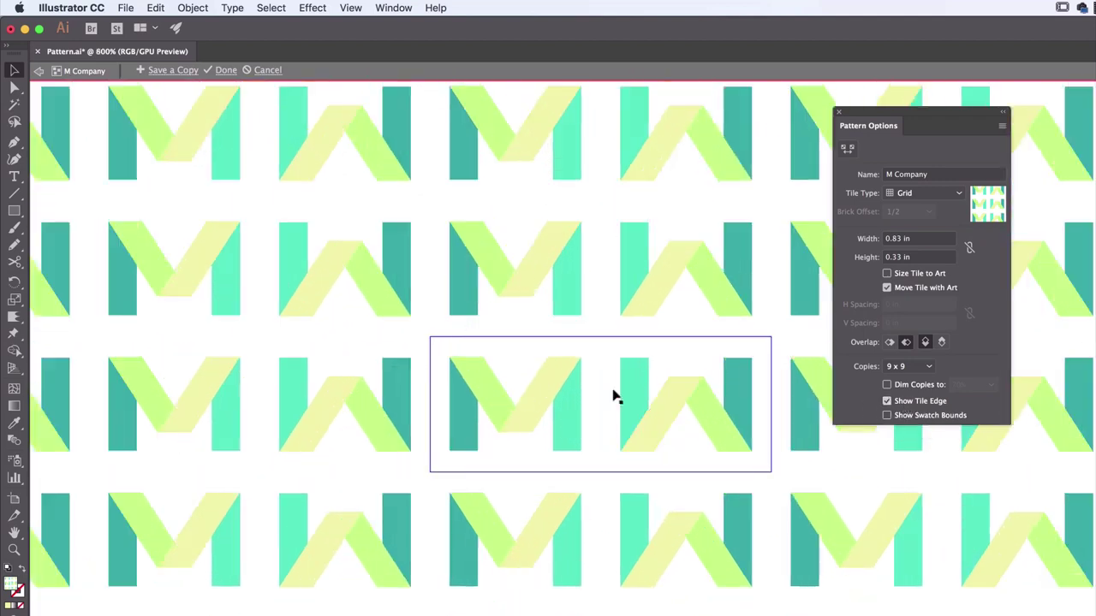
# Duplicate the inverted M inside the pattern tile, rotating and overlapping the copies between and above the two original logos.
pyautogui.click(699, 404)
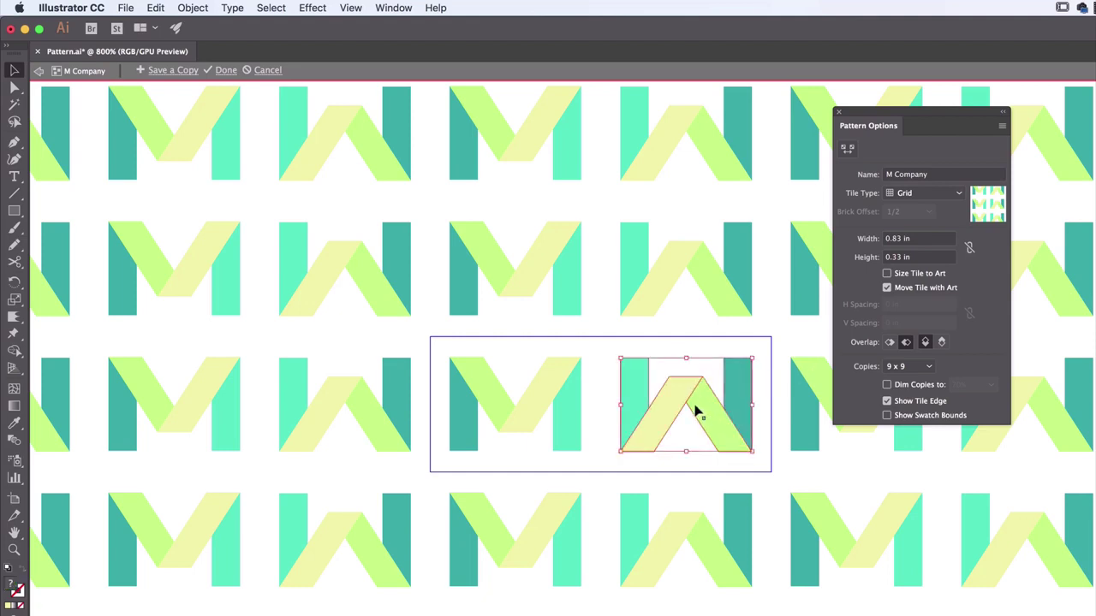
pyautogui.press('a')
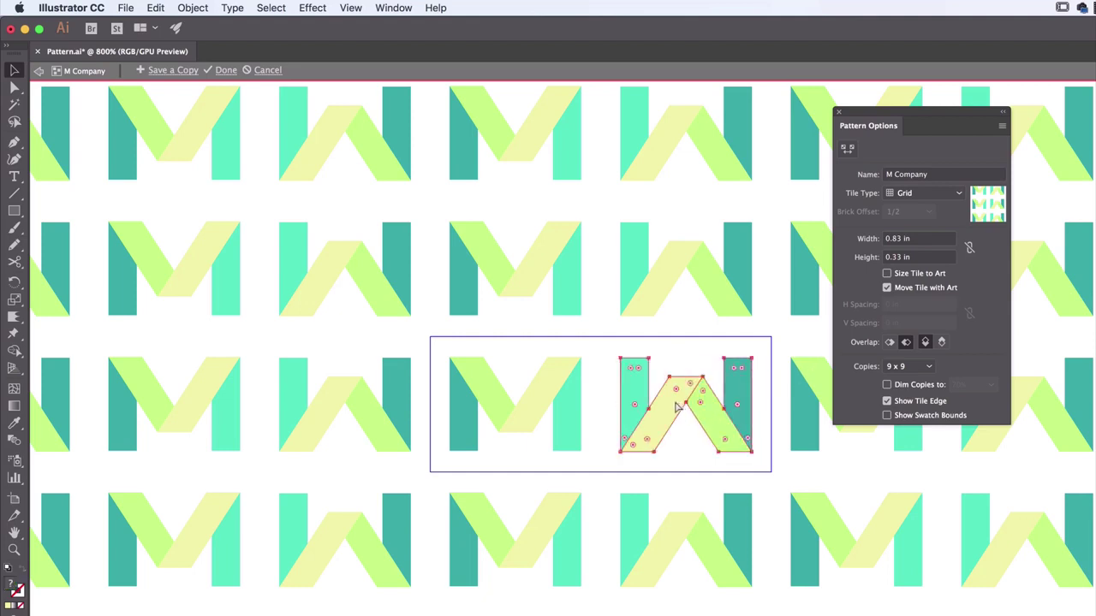
pyautogui.moveTo(674, 409); pyautogui.dragTo(658, 374)
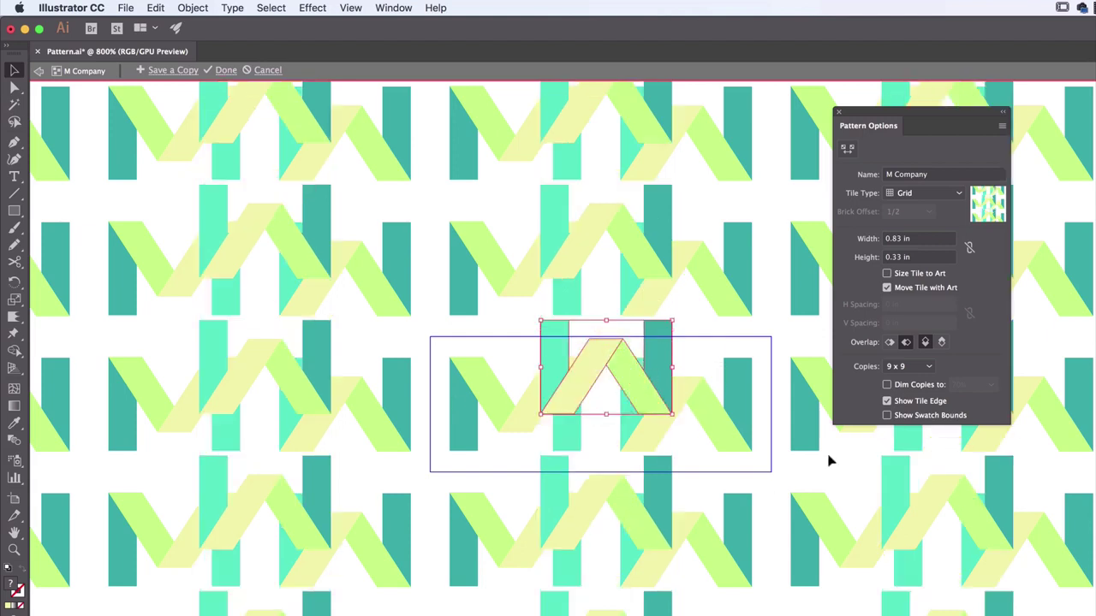
pyautogui.moveTo(675, 314); pyautogui.dragTo(590, 471)
pyautogui.moveTo(690, 433); pyautogui.dragTo(575, 384)
pyautogui.moveTo(575, 383); pyautogui.dragTo(536, 299)
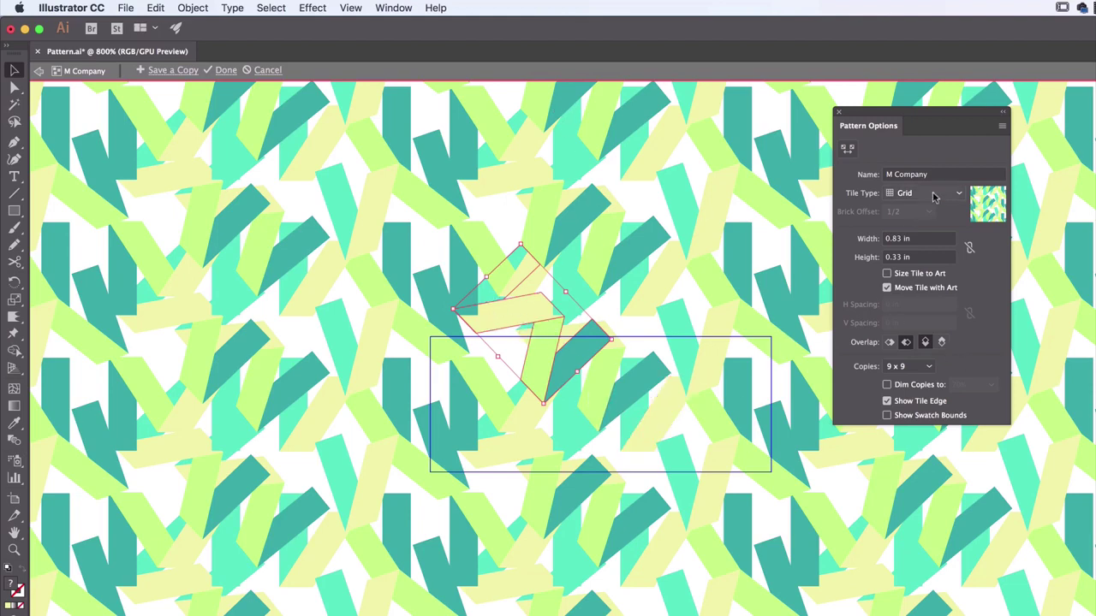
# Compare the horizontal and vertical tile overlap orders, finishing with Right in Front and Top in Front.
pyautogui.click(940, 344)
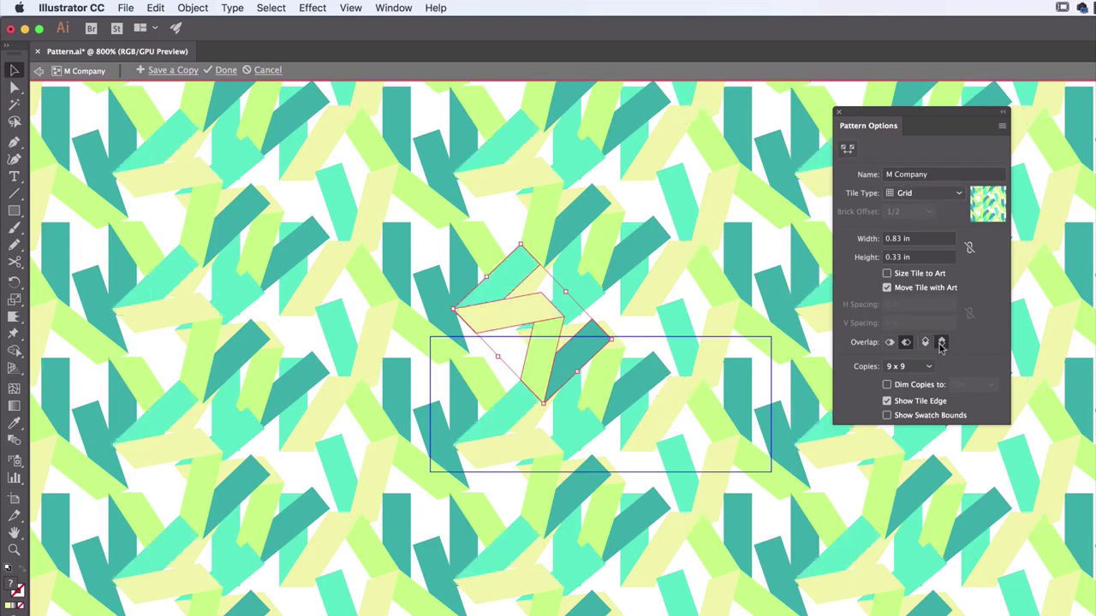
pyautogui.click(890, 343)
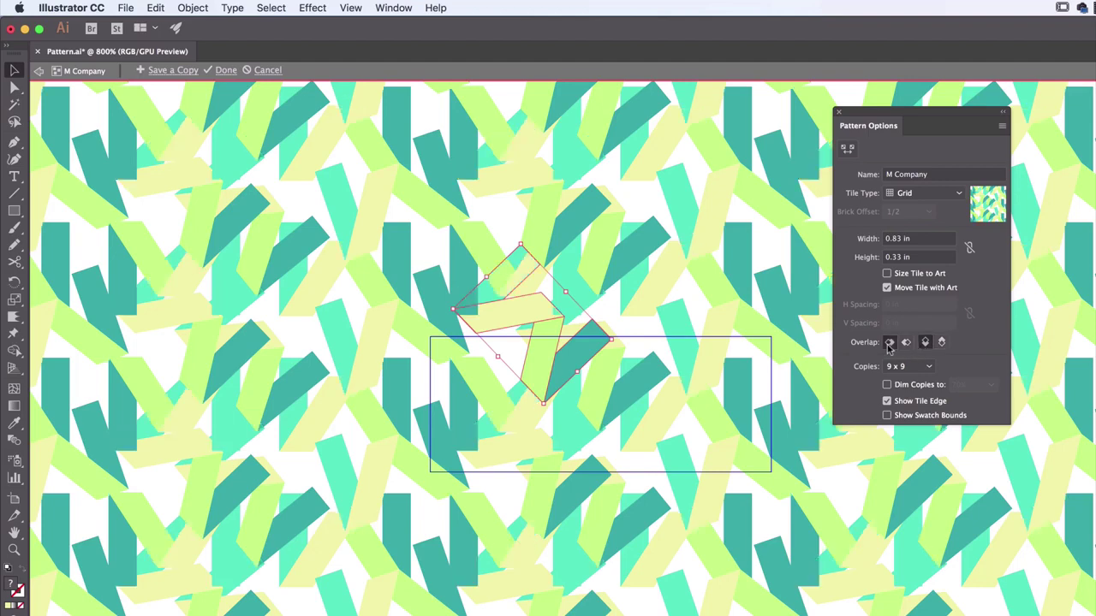
pyautogui.click(943, 343)
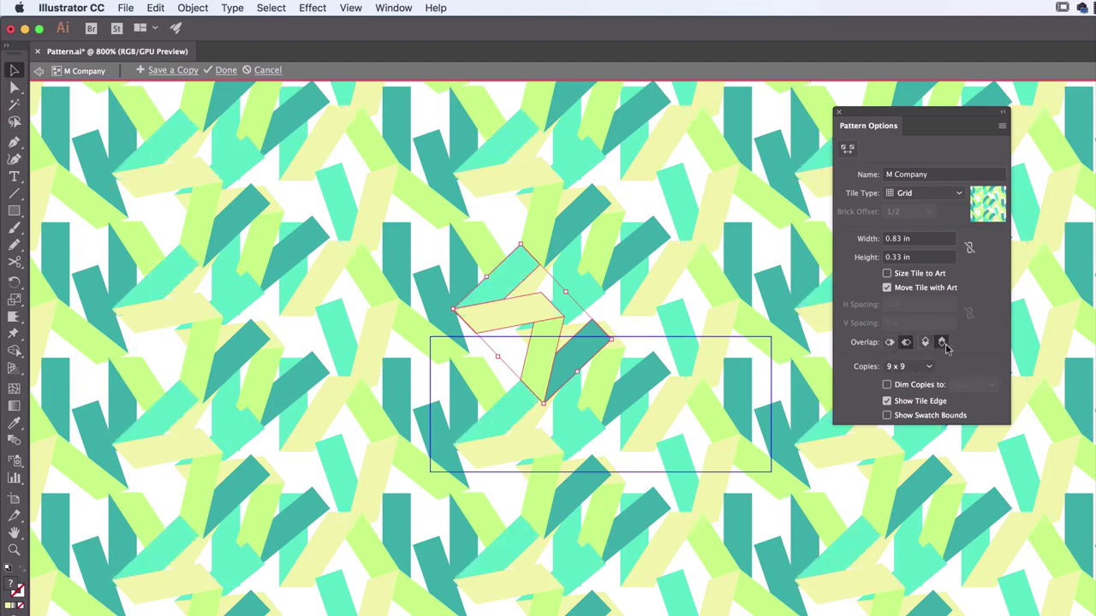
pyautogui.click(925, 343)
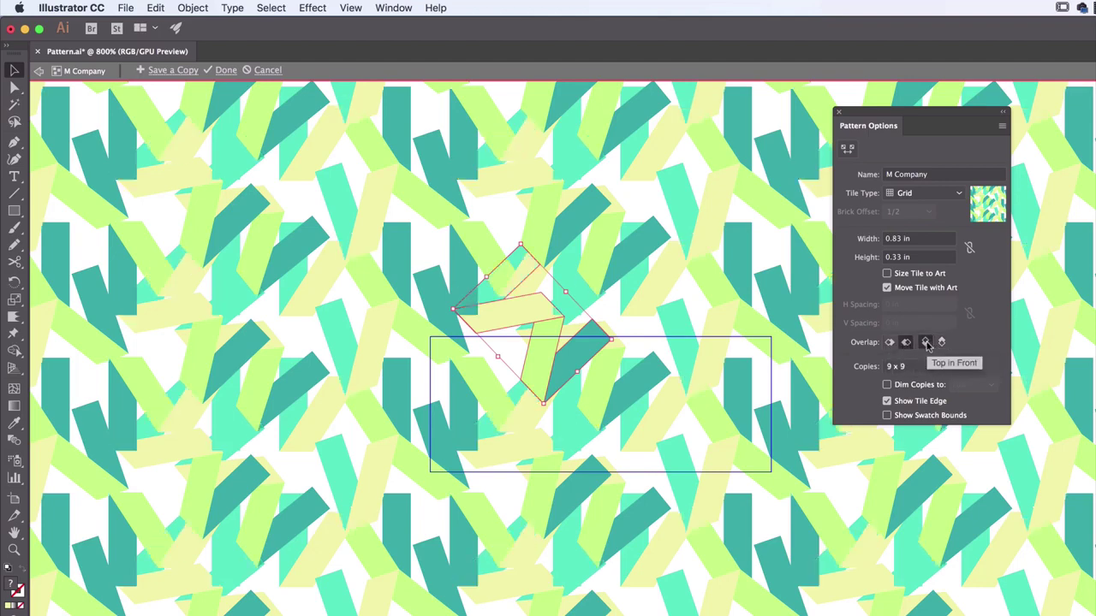
pyautogui.click(941, 342)
pyautogui.click(924, 342)
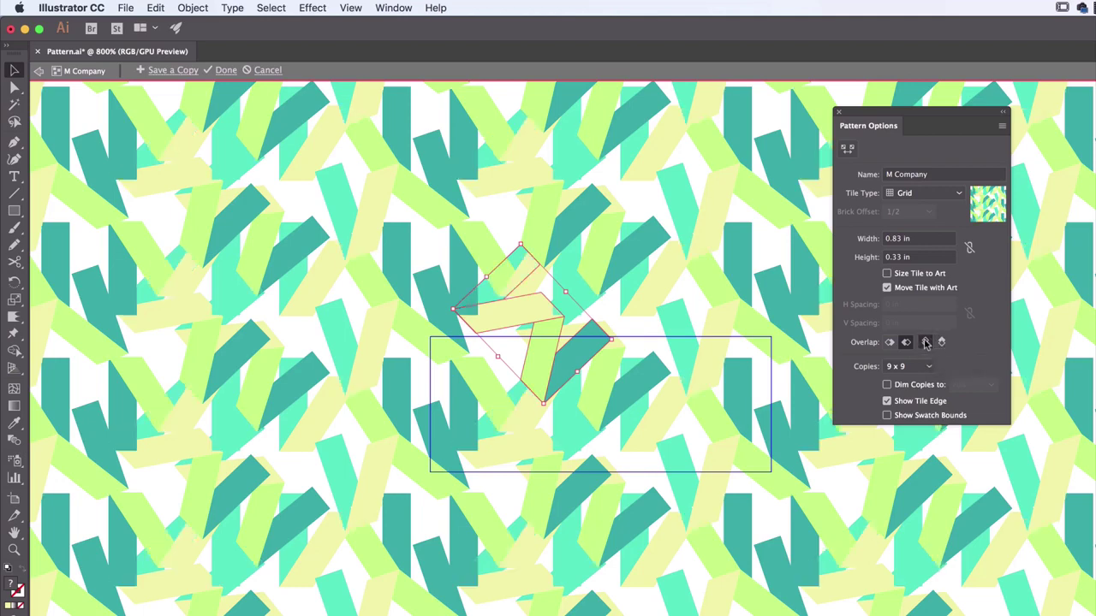
# Shift the rotated logo copy slightly up and to the left across the tile edge, and finish editing the pattern.
pyautogui.moveTo(545, 351); pyautogui.dragTo(512, 347)
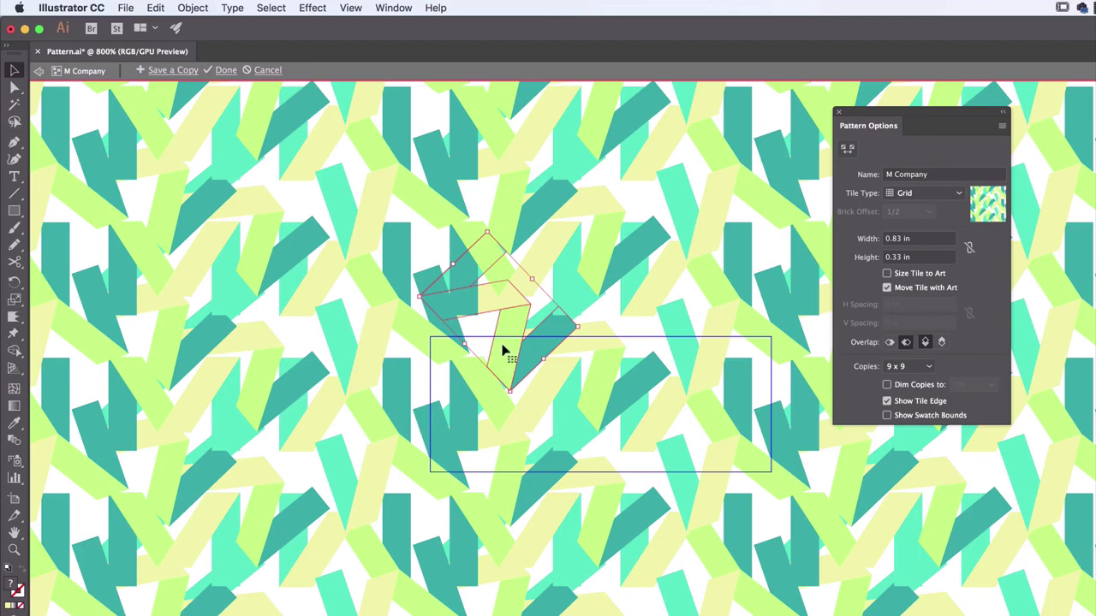
pyautogui.moveTo(511, 356); pyautogui.dragTo(505, 350)
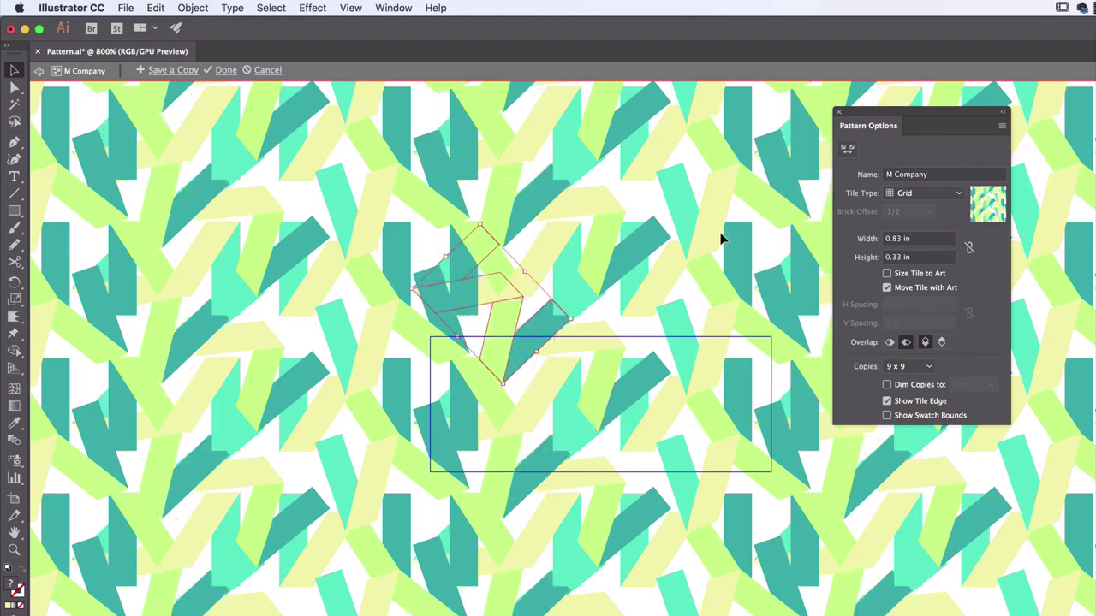
pyautogui.click(218, 71)
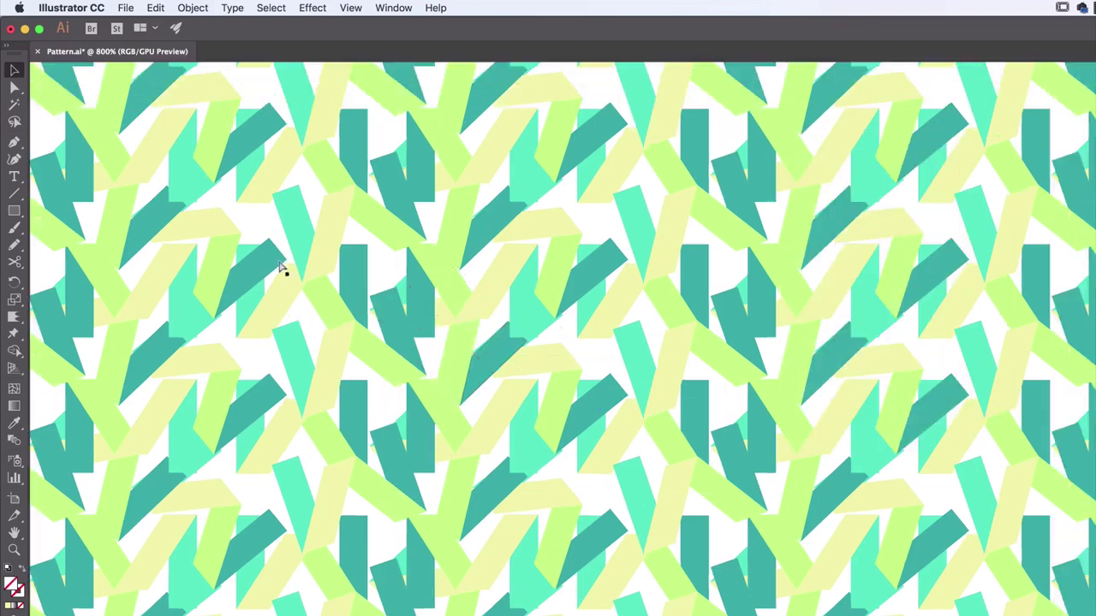
# Examine the updated pattern on the artboard-sized rectangle, both at actual size and up close.
pyautogui.press('super+1')
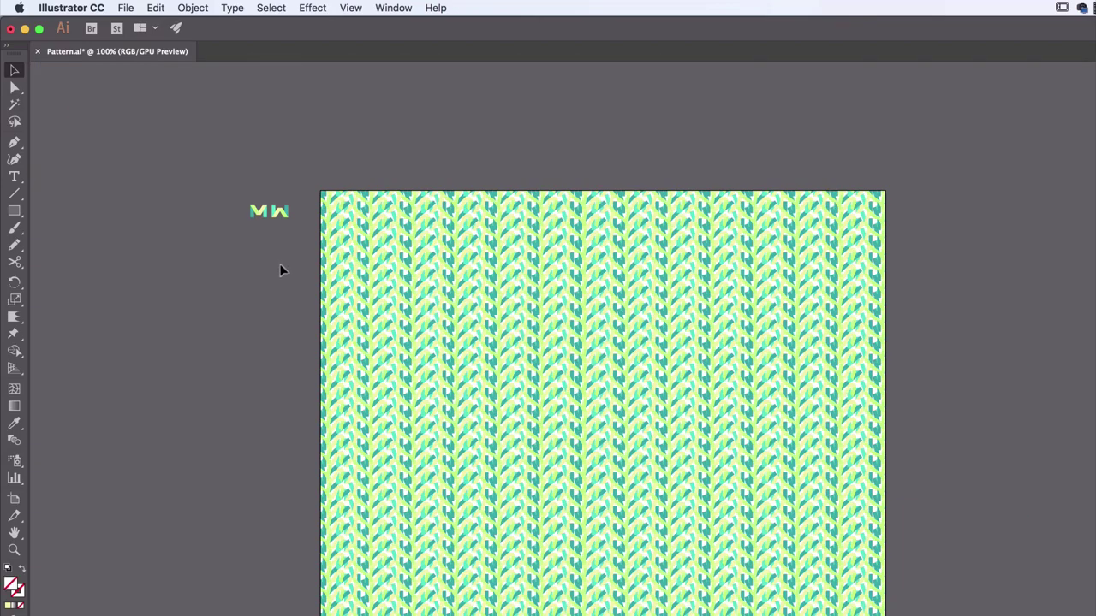
pyautogui.click(741, 356)
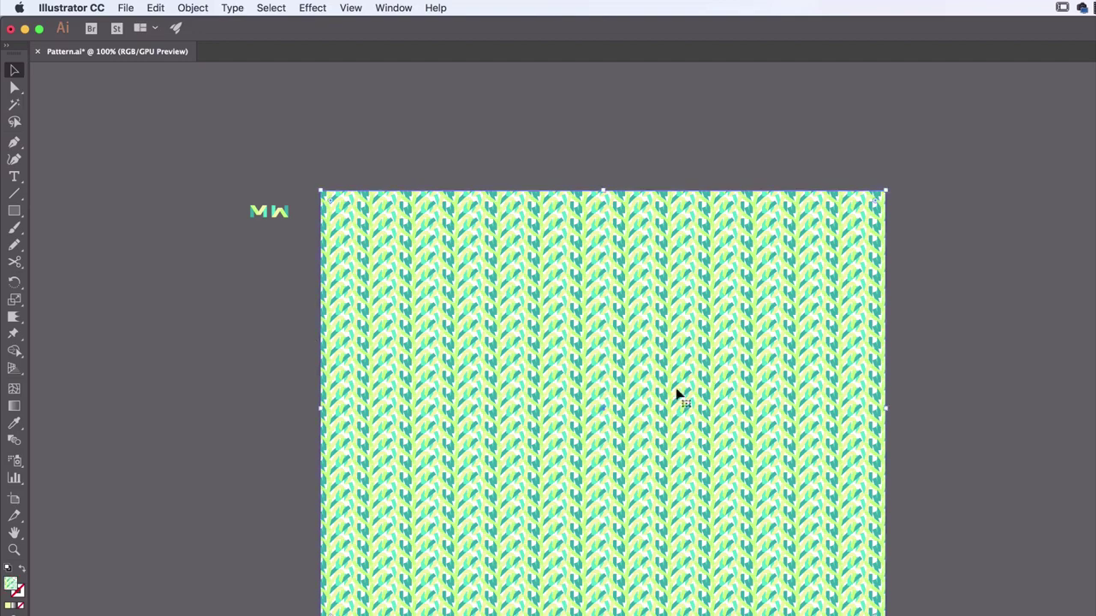
pyautogui.press('super+equal')
pyautogui.press('super+equal')
pyautogui.press('super+equal')
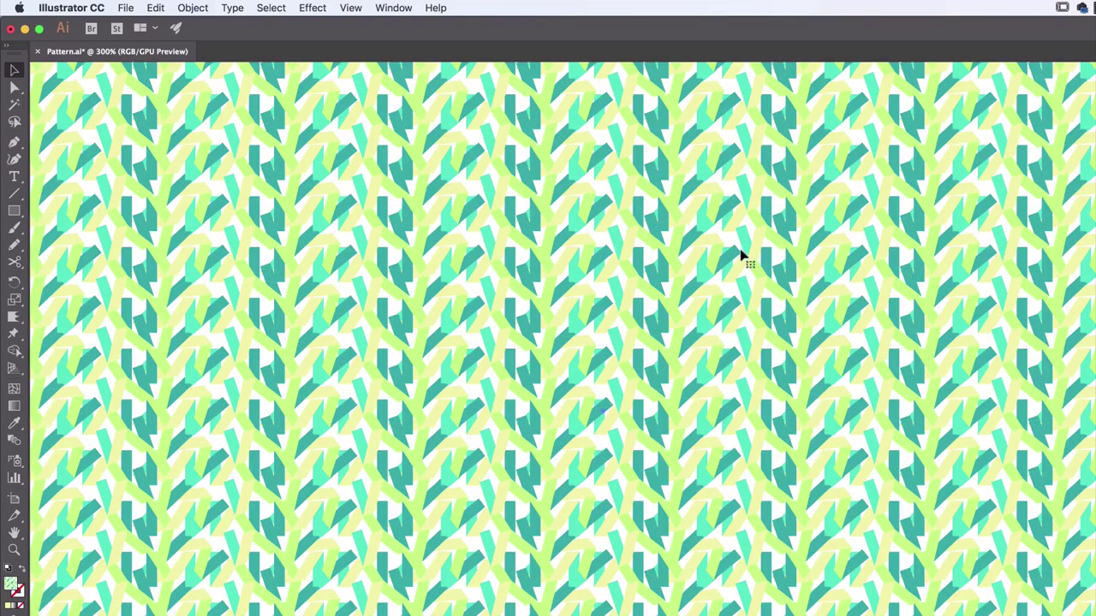
pyautogui.press('super+minus')
pyautogui.press('super+minus')
pyautogui.click(745, 300)
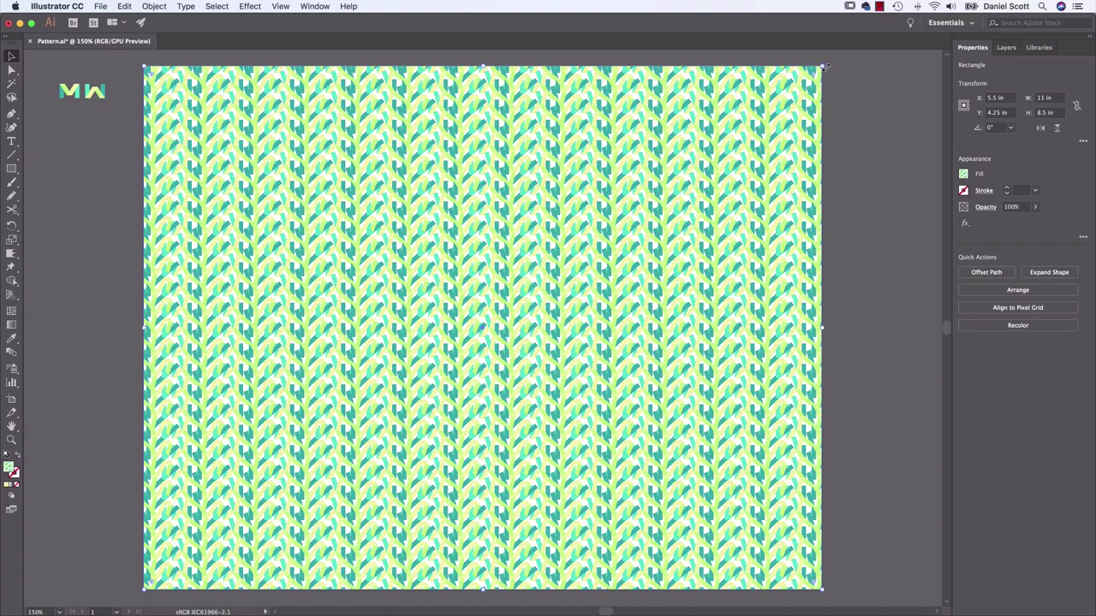
# Try scaling the patterned rectangle toward its lower-left corner to about 5.6 by 4.7 in, and undo the scaling.
pyautogui.moveTo(824, 64); pyautogui.dragTo(492, 301)
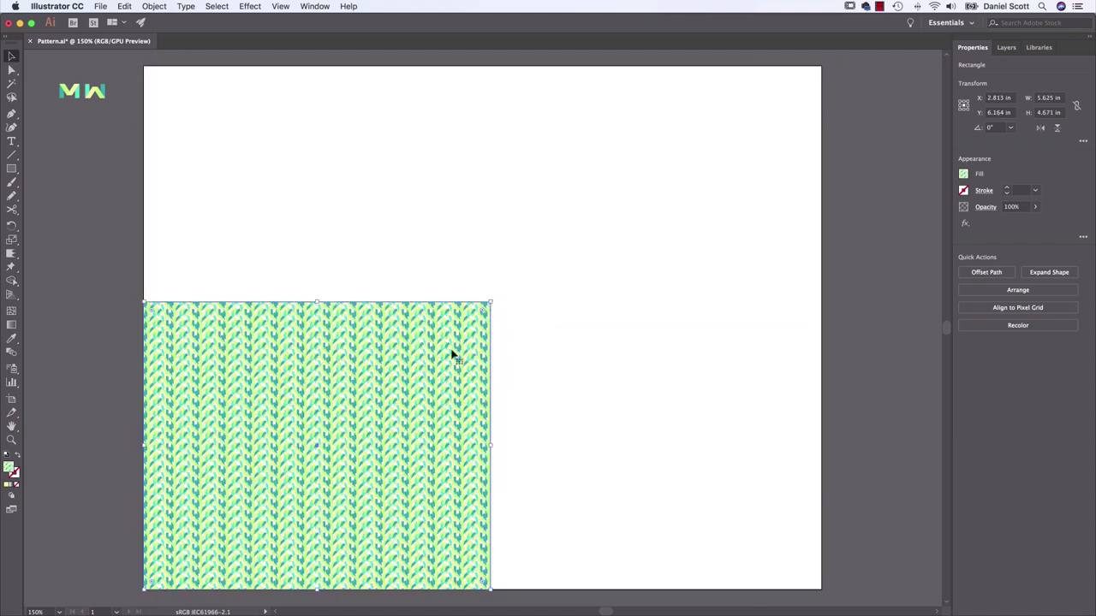
pyautogui.press('super+z')
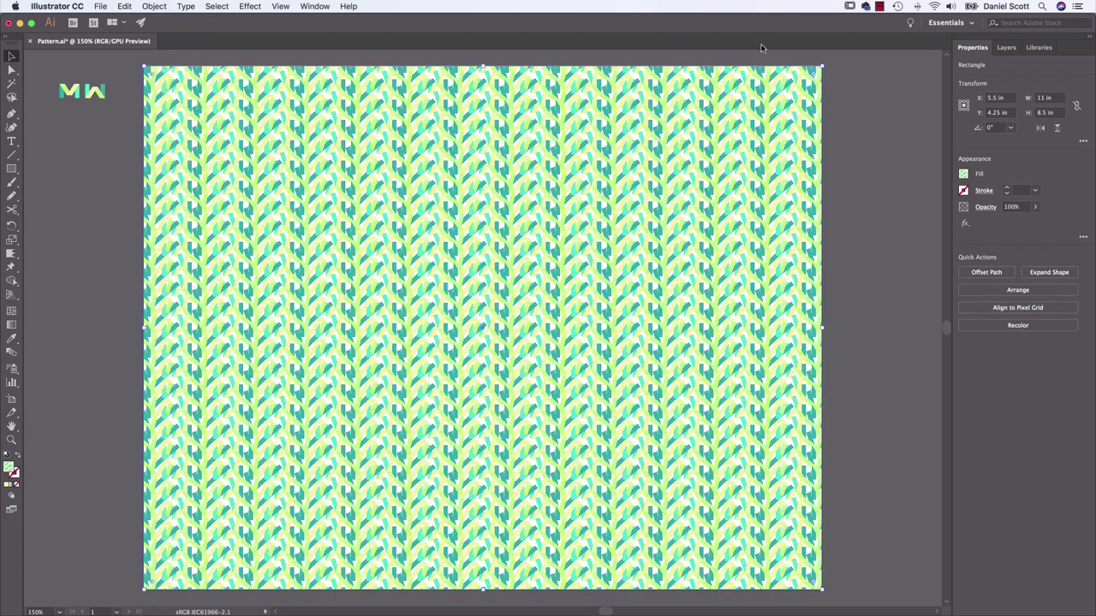
pyautogui.moveTo(823, 64); pyautogui.dragTo(442, 291)
# Show the Transform panel beside the rectangle's properties and set it to Transform Object Only.
pyautogui.click(314, 6)
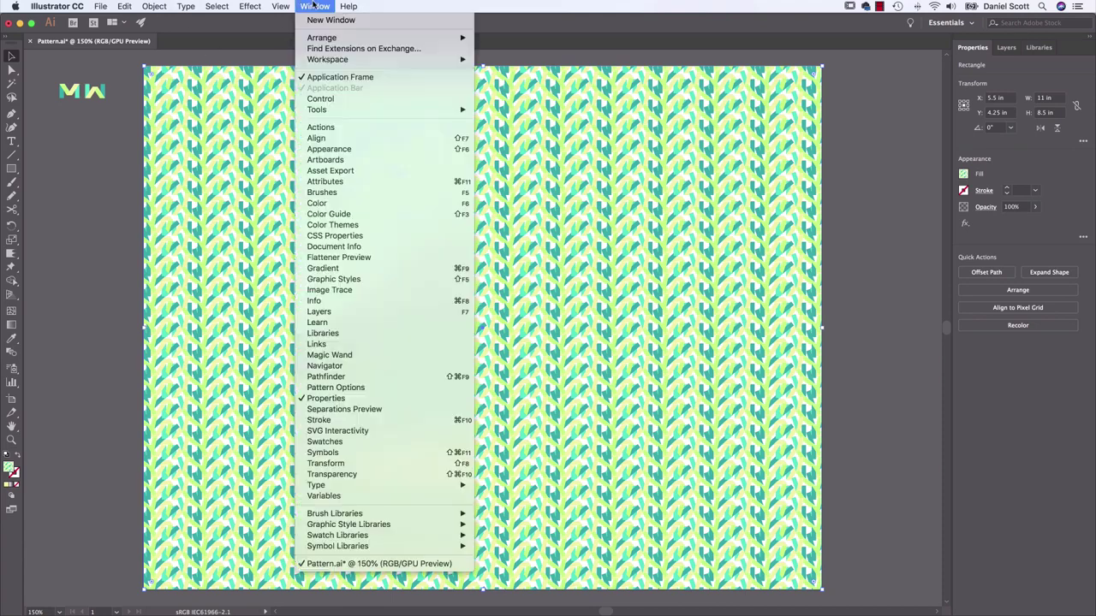
pyautogui.click(326, 463)
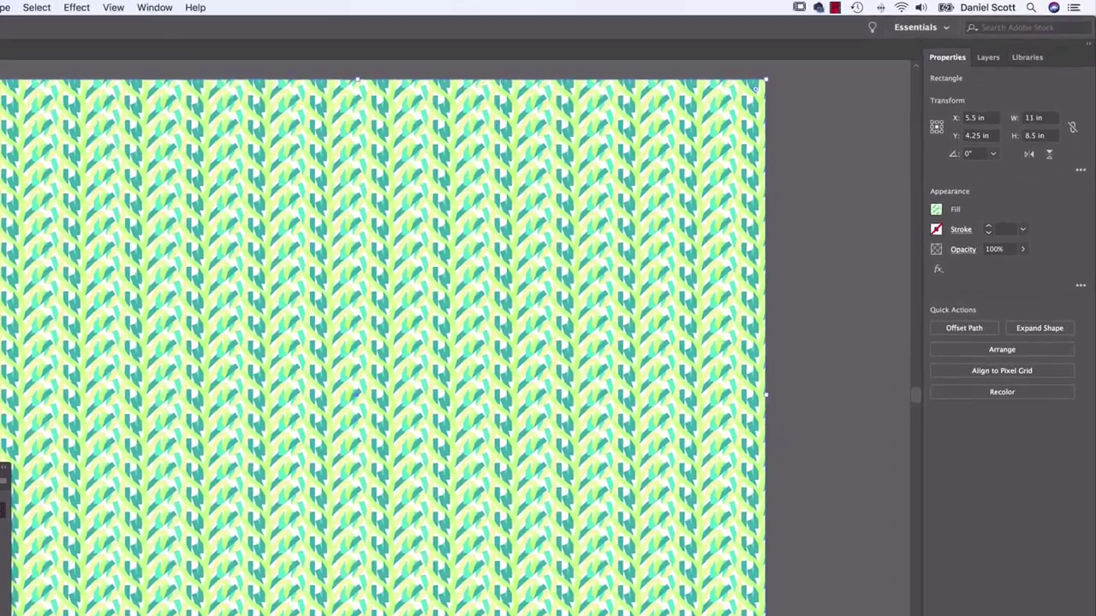
pyautogui.moveTo(159, 396); pyautogui.dragTo(751, 132)
pyautogui.click(686, 177)
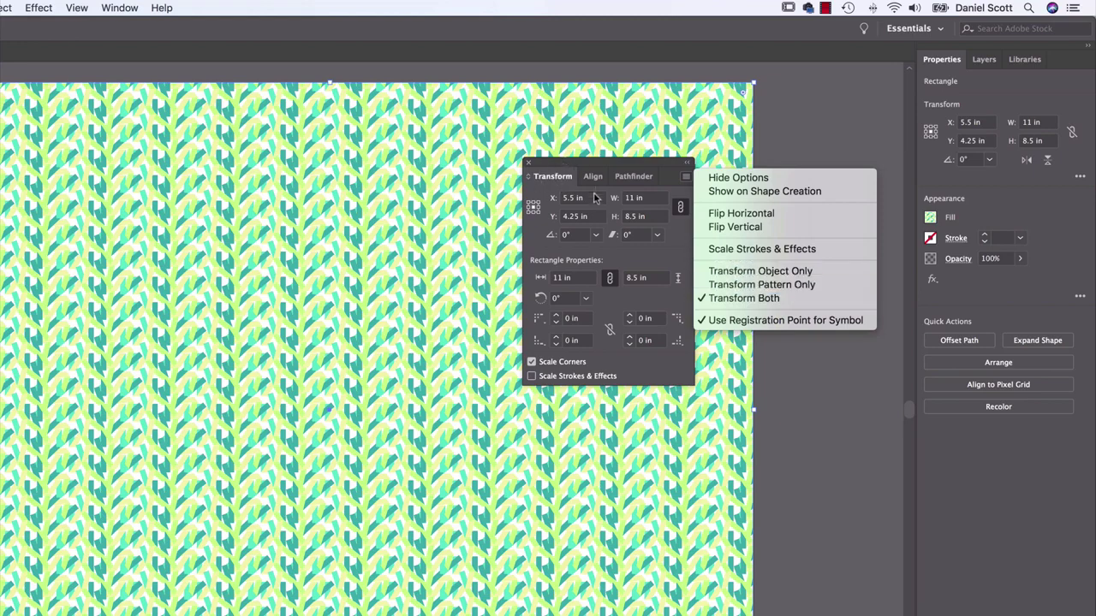
pyautogui.click(752, 272)
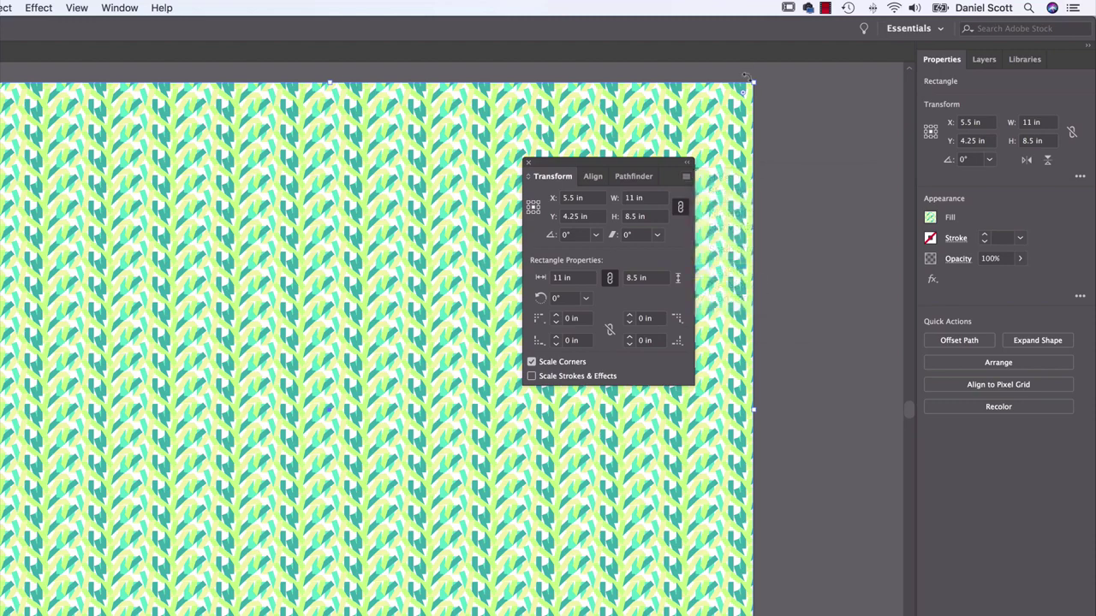
# Try resizing the rectangle to about 6.8 by 5.5 in without its pattern, rotate it about 3.4°, and undo the rotation.
pyautogui.moveTo(753, 81); pyautogui.dragTo(396, 399)
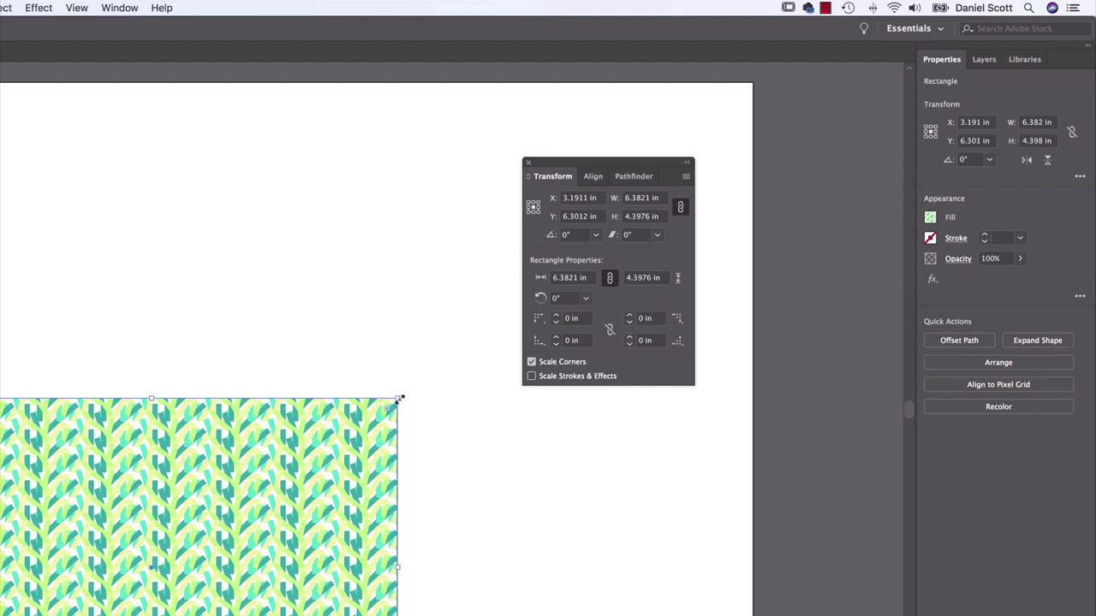
pyautogui.moveTo(399, 400); pyautogui.dragTo(369, 359)
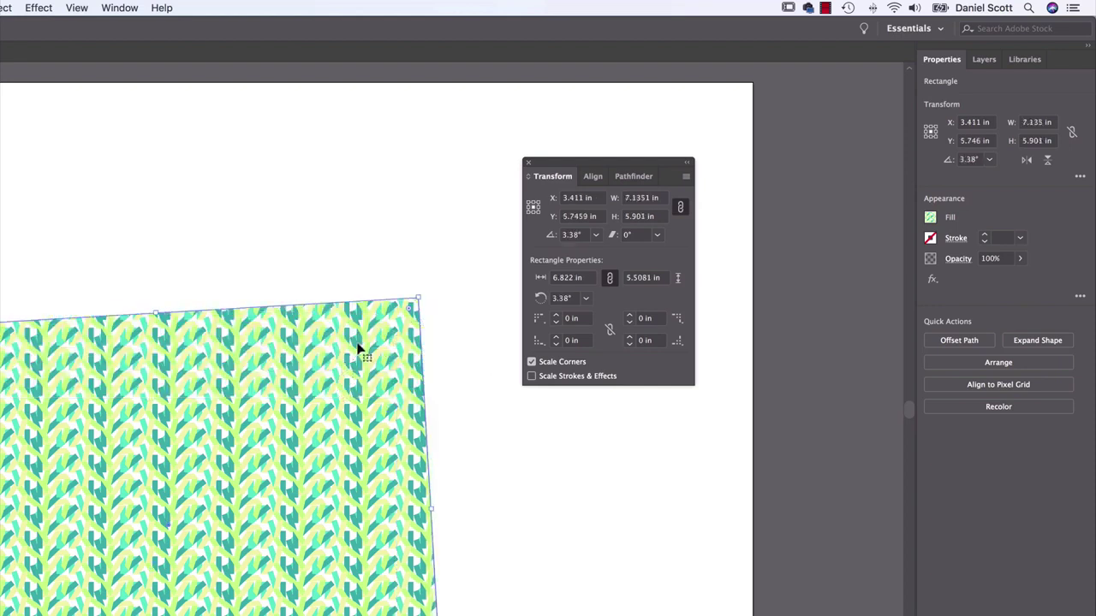
pyautogui.moveTo(416, 299); pyautogui.dragTo(368, 250)
pyautogui.press('super+z')
pyautogui.press('super+z')
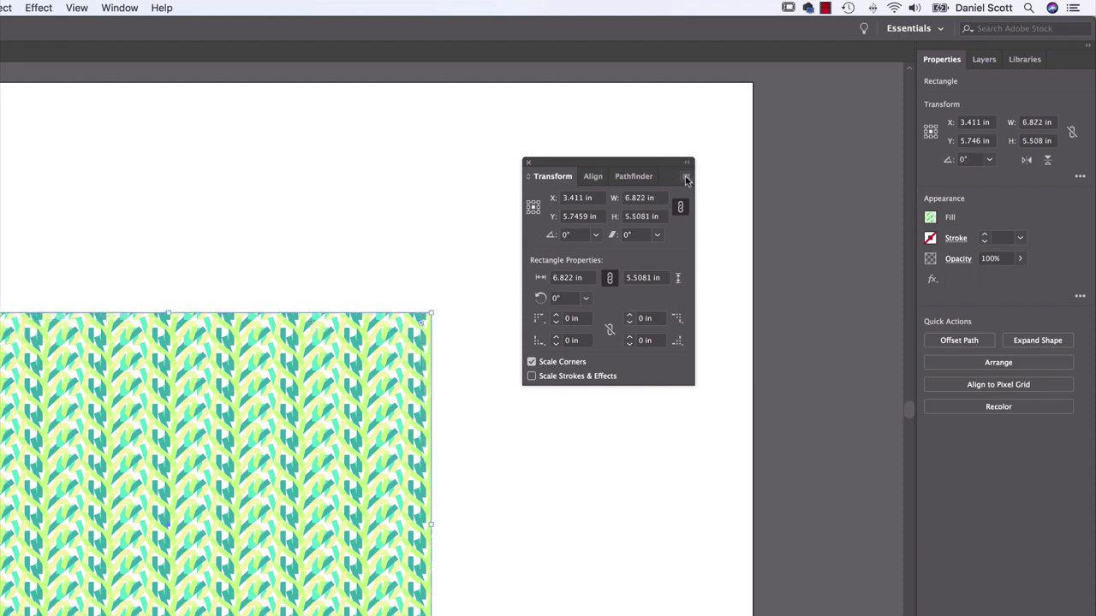
# Shrink the rectangle to about 5.56 by 4.45 in without scaling its pattern, and set transformations to Transform Both.
pyautogui.moveTo(431, 315); pyautogui.dragTo(335, 396)
pyautogui.click(685, 177)
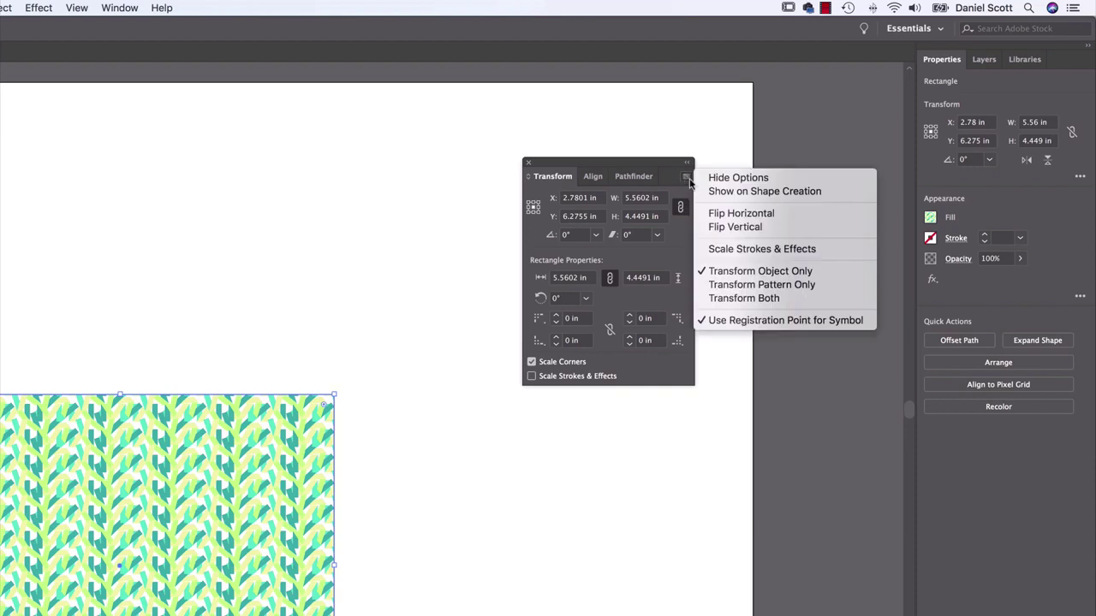
pyautogui.click(736, 298)
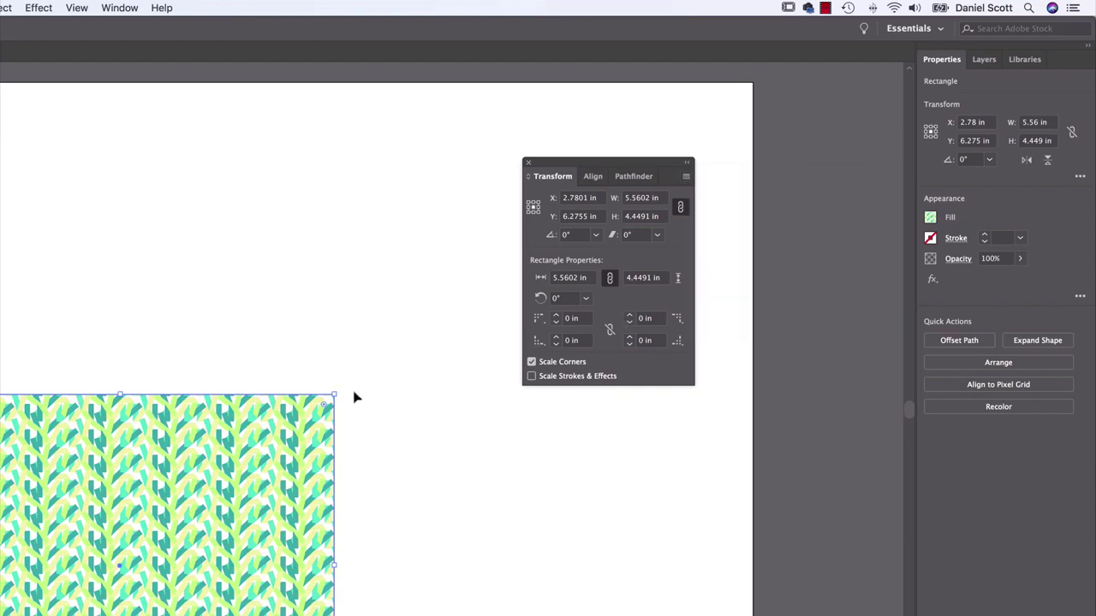
# Shrink the rectangle and its pattern to about 3.62 by 3.06 in, and enlarge it to 11 by 8.5 in using Transform Object Only.
pyautogui.moveTo(333, 395); pyautogui.dragTo(187, 500)
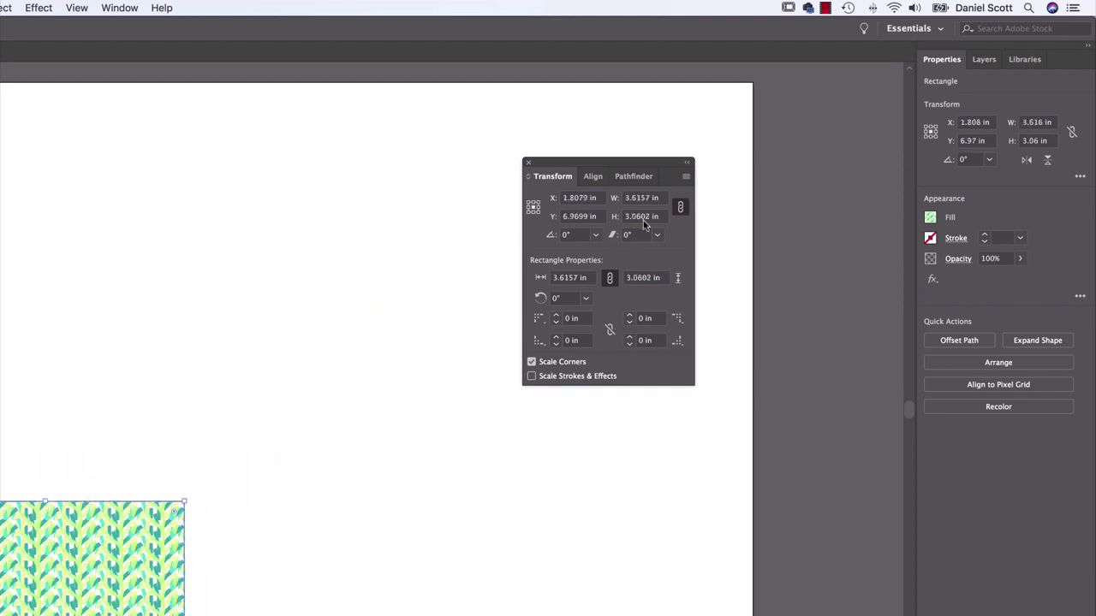
pyautogui.click(686, 176)
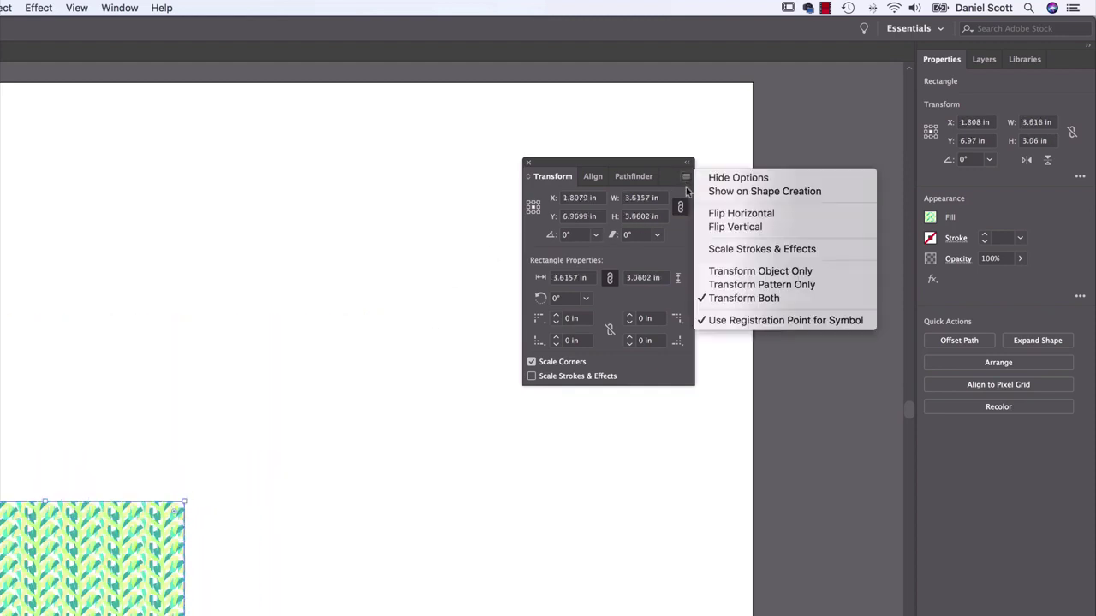
pyautogui.click(727, 271)
pyautogui.moveTo(187, 501); pyautogui.dragTo(782, 83)
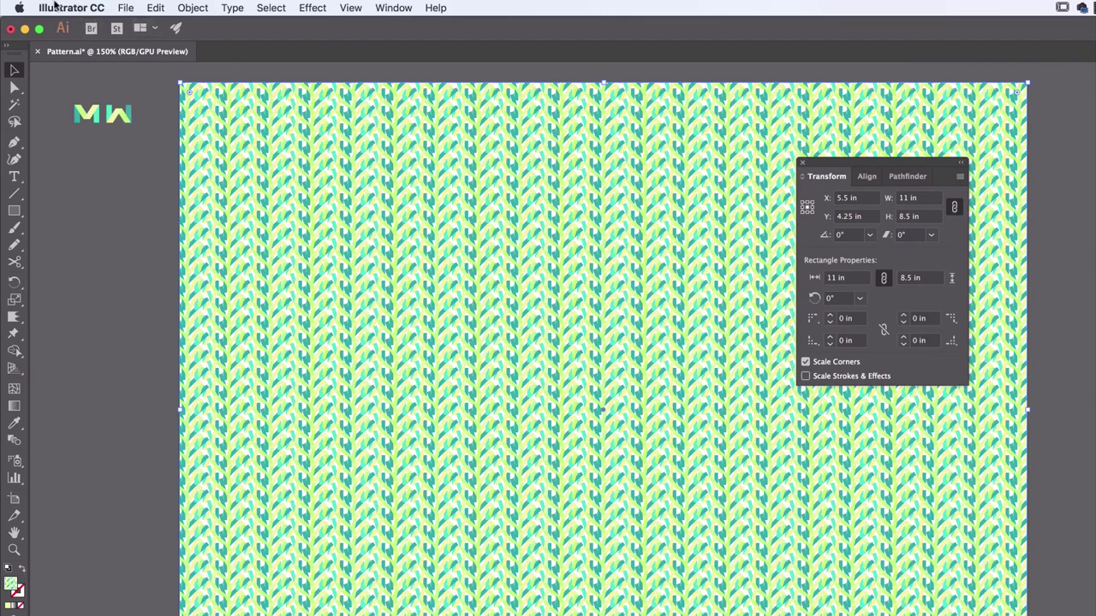
# Create a new document and draw a rectangle about 5.52 by 4.17 in on its artboard.
pyautogui.click(125, 7)
pyautogui.press('Return')
pyautogui.press('Escape')
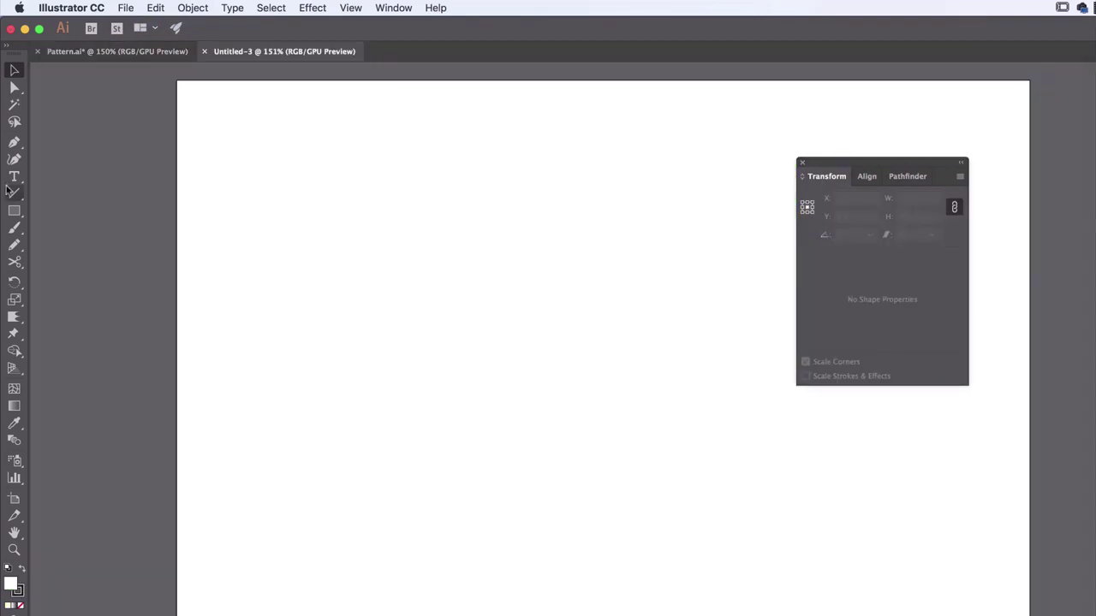
pyautogui.click(14, 211)
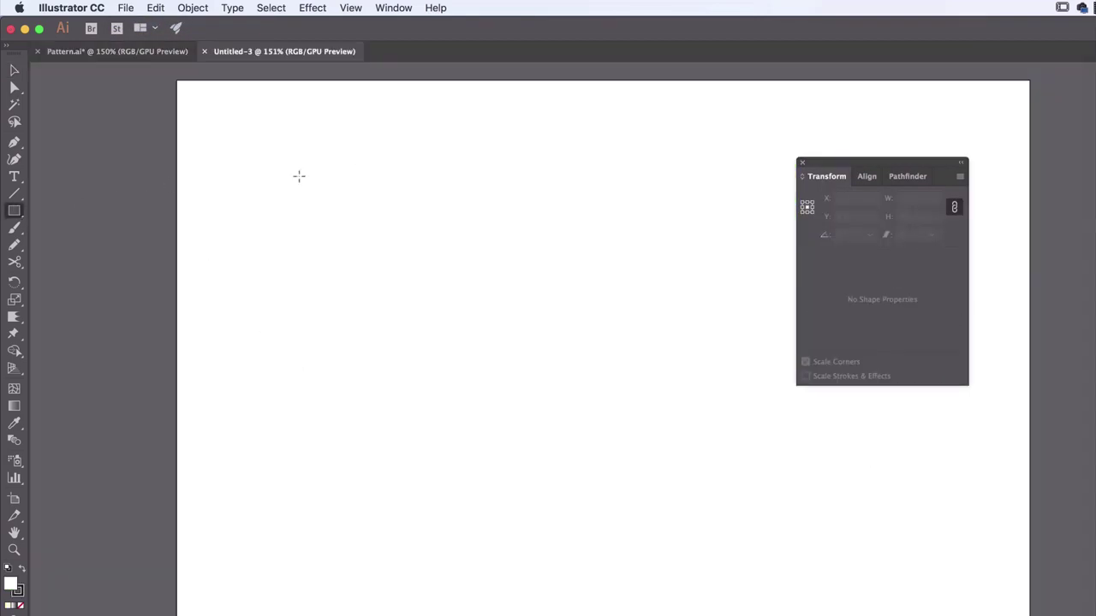
pyautogui.moveTo(356, 172); pyautogui.dragTo(785, 494)
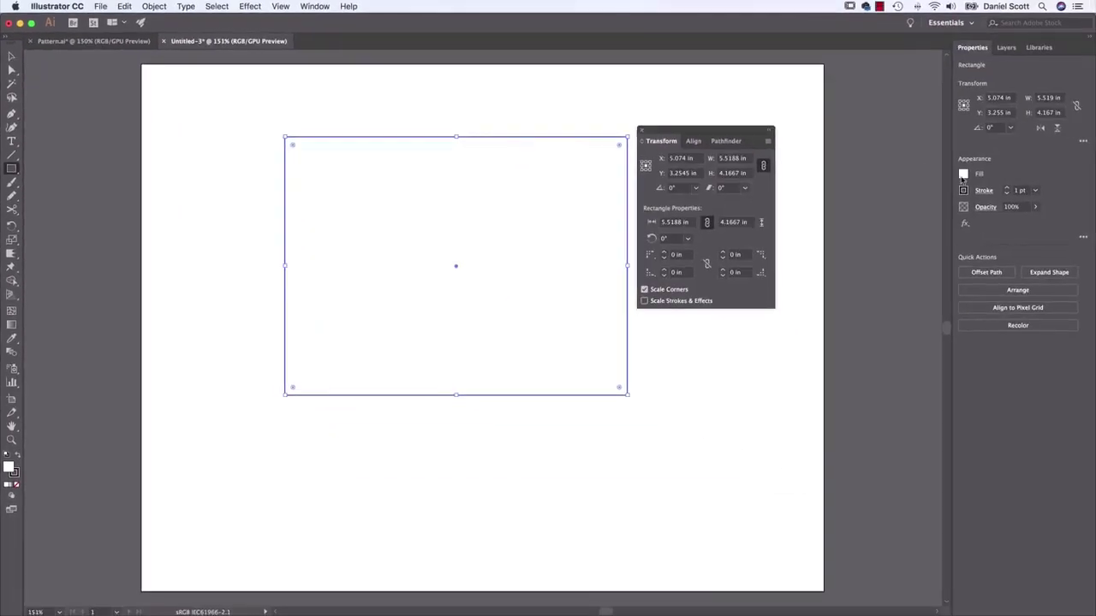
# Try the default pattern swatches on the new rectangle, ending with a Foliage fill.
pyautogui.click(963, 176)
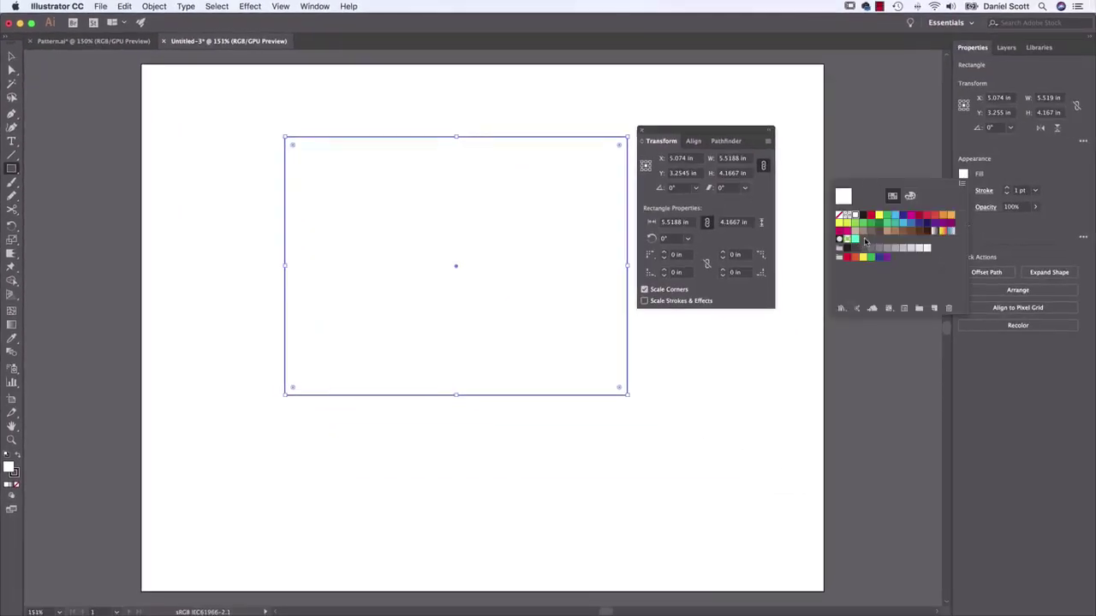
pyautogui.click(847, 240)
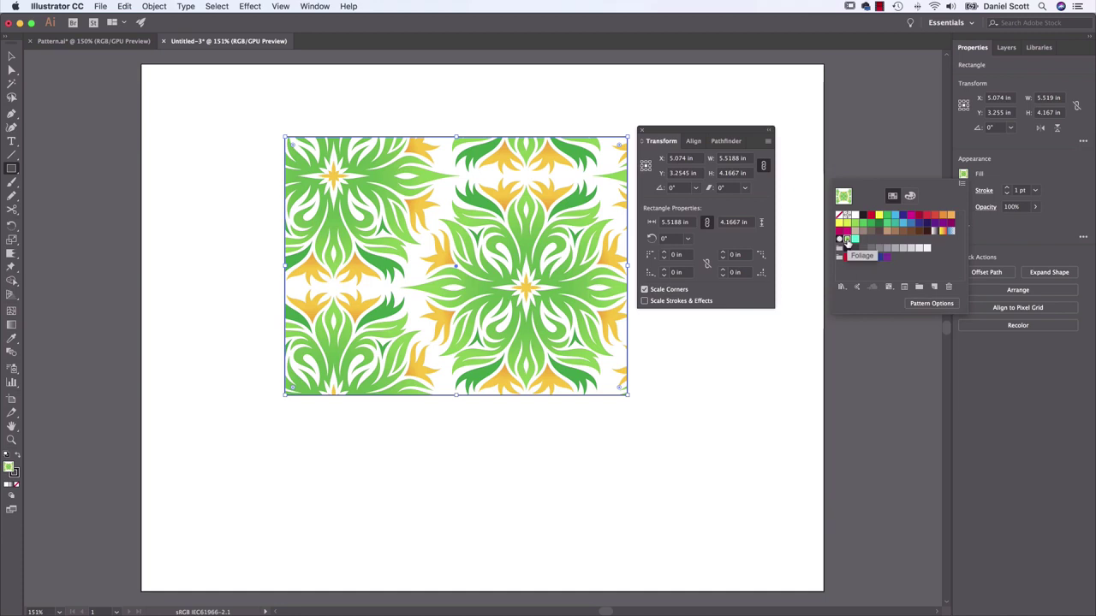
pyautogui.click(854, 241)
pyautogui.click(847, 240)
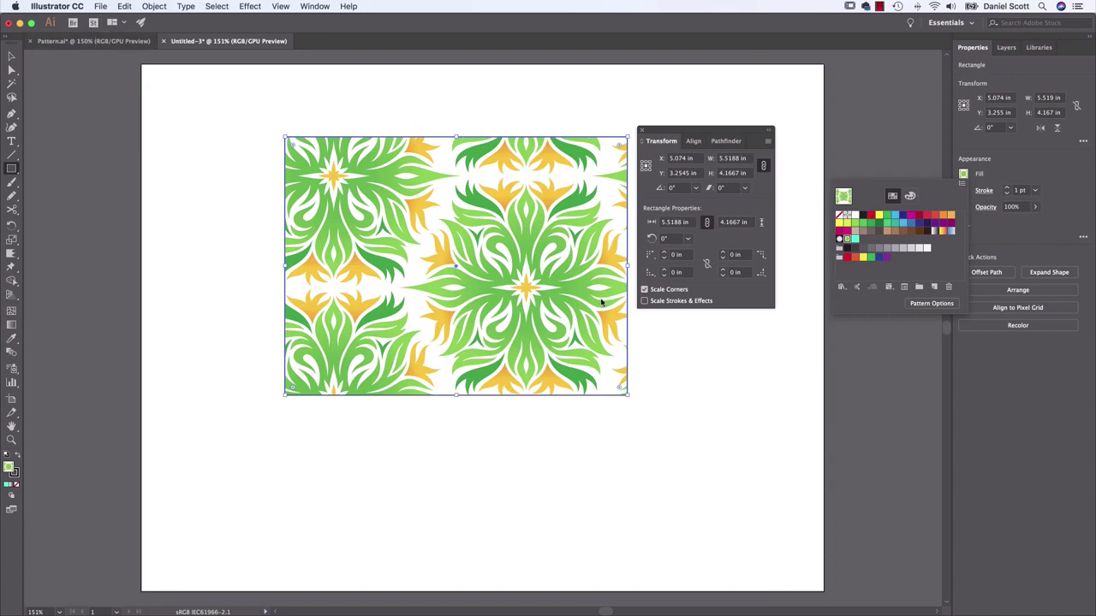
pyautogui.press('Escape')
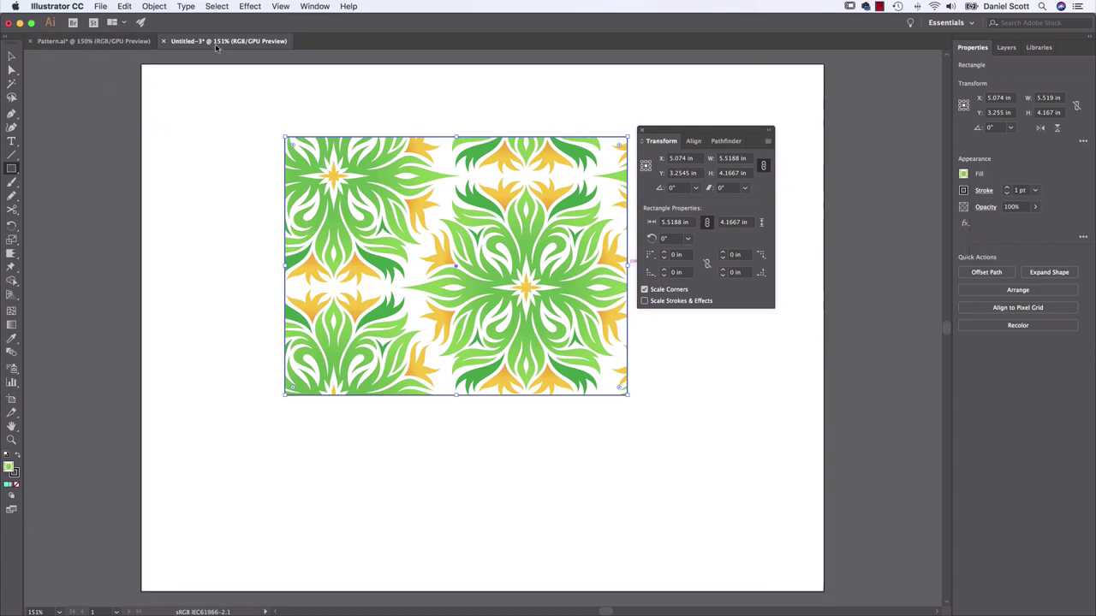
# Copy the patterned rectangle from Pattern.ai into the new document and delete the pasted copy to bring over only its swatch.
pyautogui.click(79, 43)
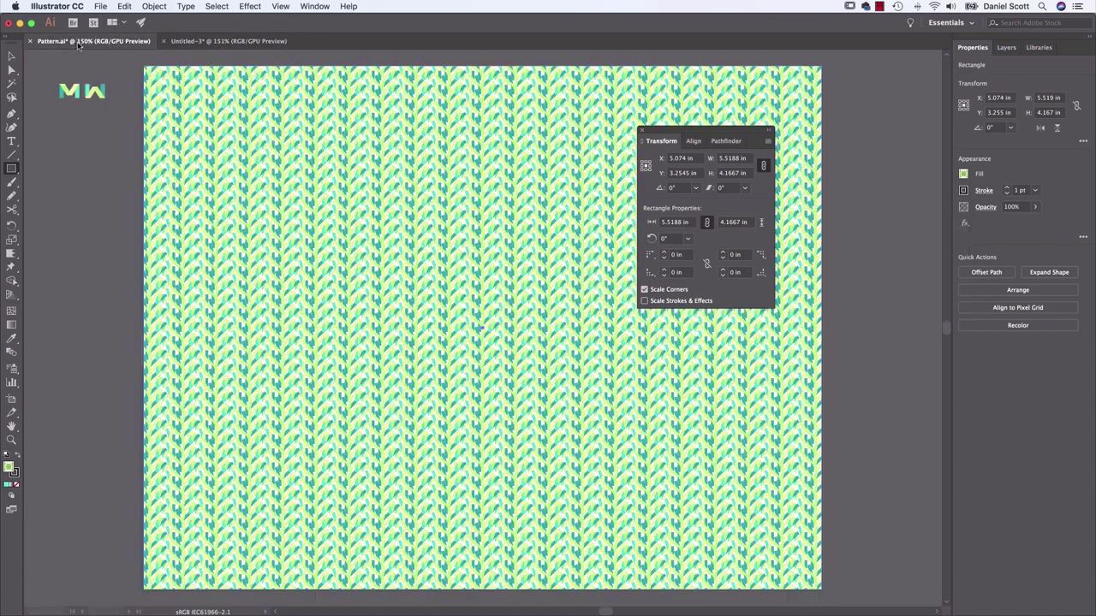
pyautogui.click(11, 55)
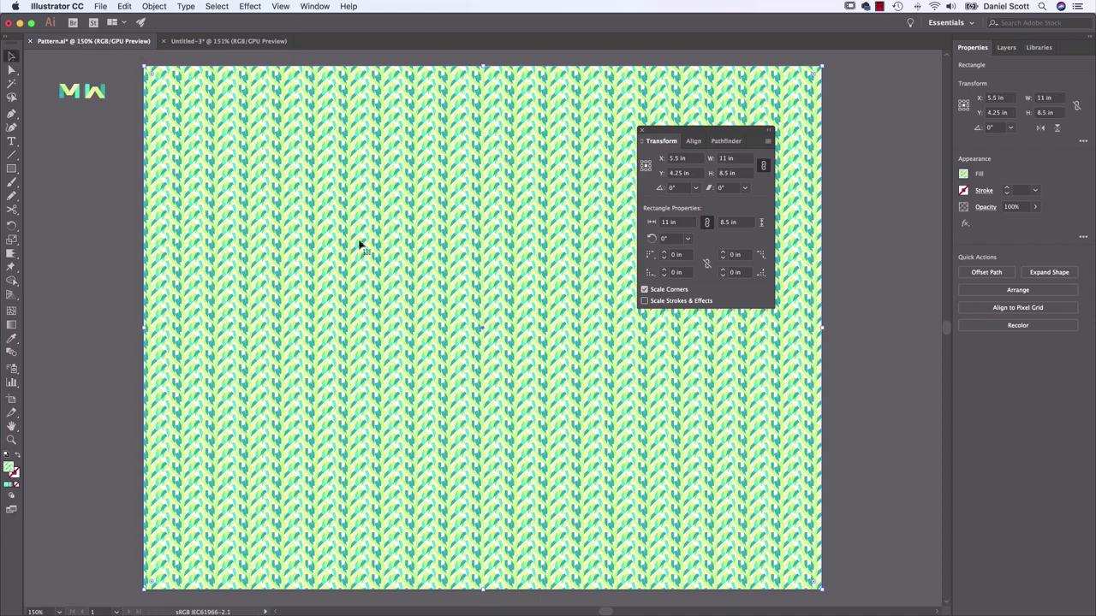
pyautogui.moveTo(365, 233); pyautogui.dragTo(560, 277)
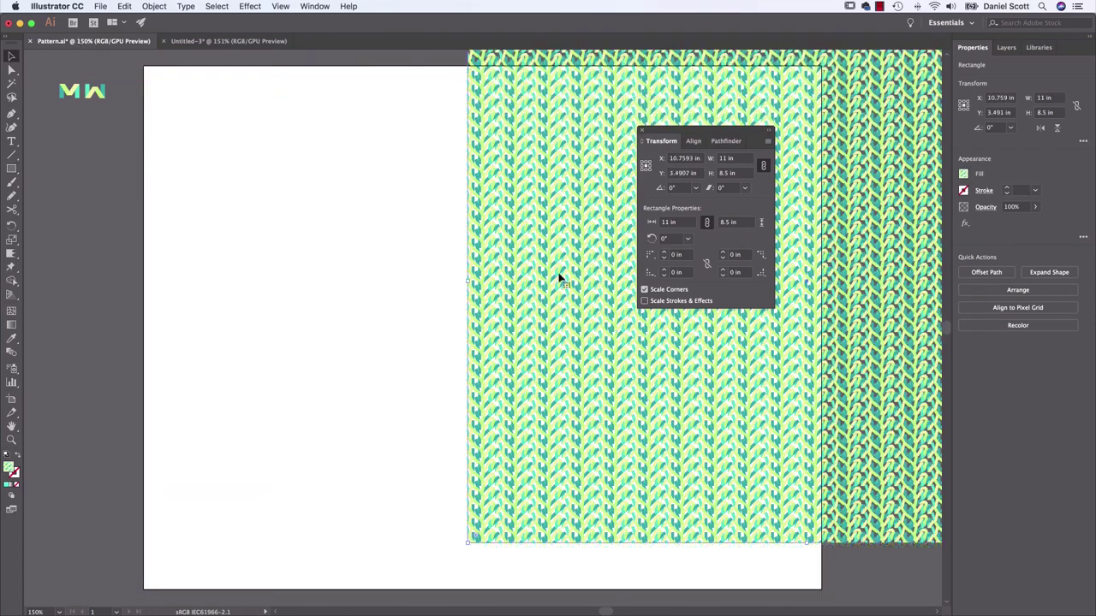
pyautogui.click(224, 41)
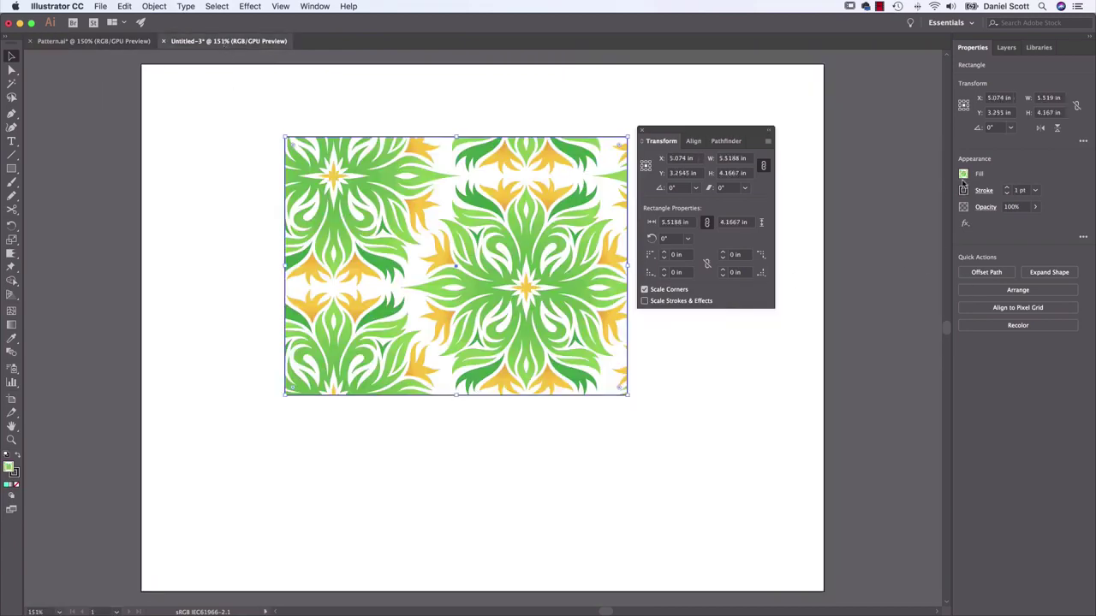
pyautogui.press('super+v')
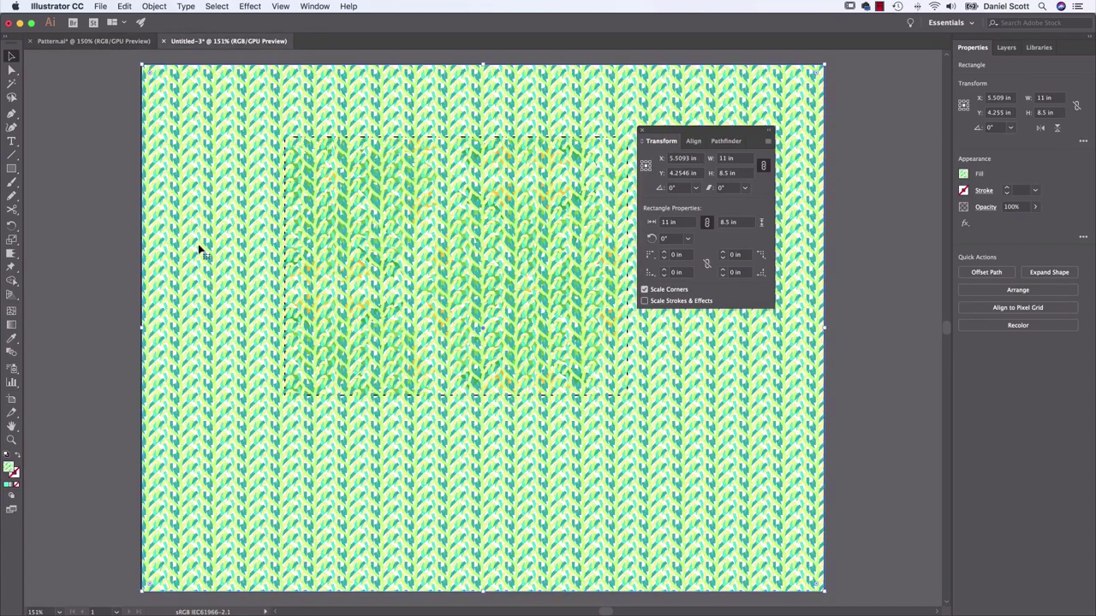
pyautogui.press('Delete')
# Fill the new document's rectangle with the imported logo pattern swatch.
pyautogui.click(525, 262)
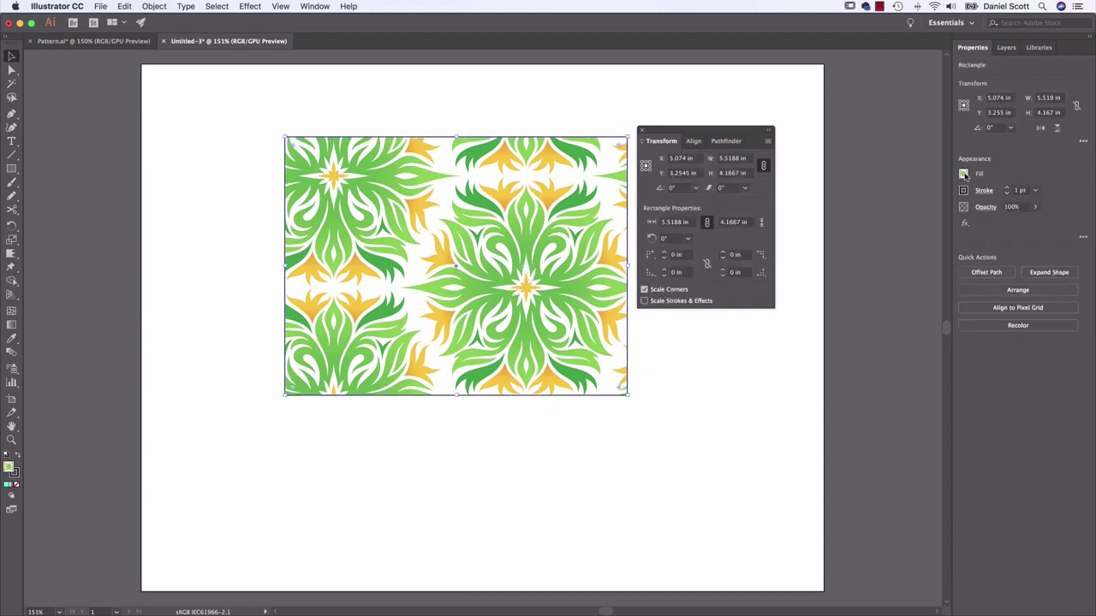
pyautogui.click(964, 174)
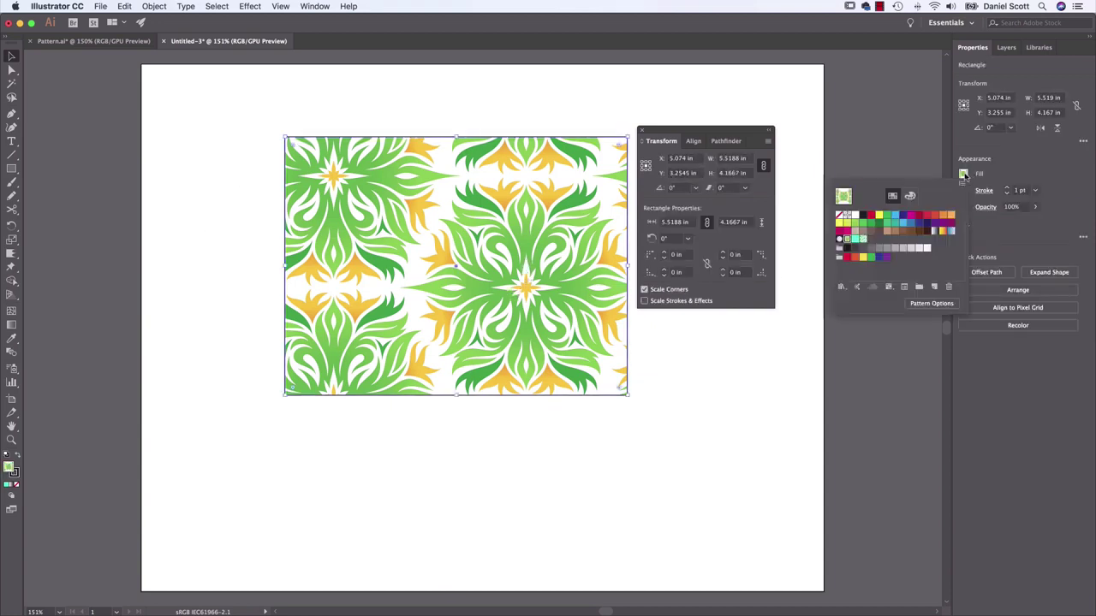
pyautogui.click(863, 243)
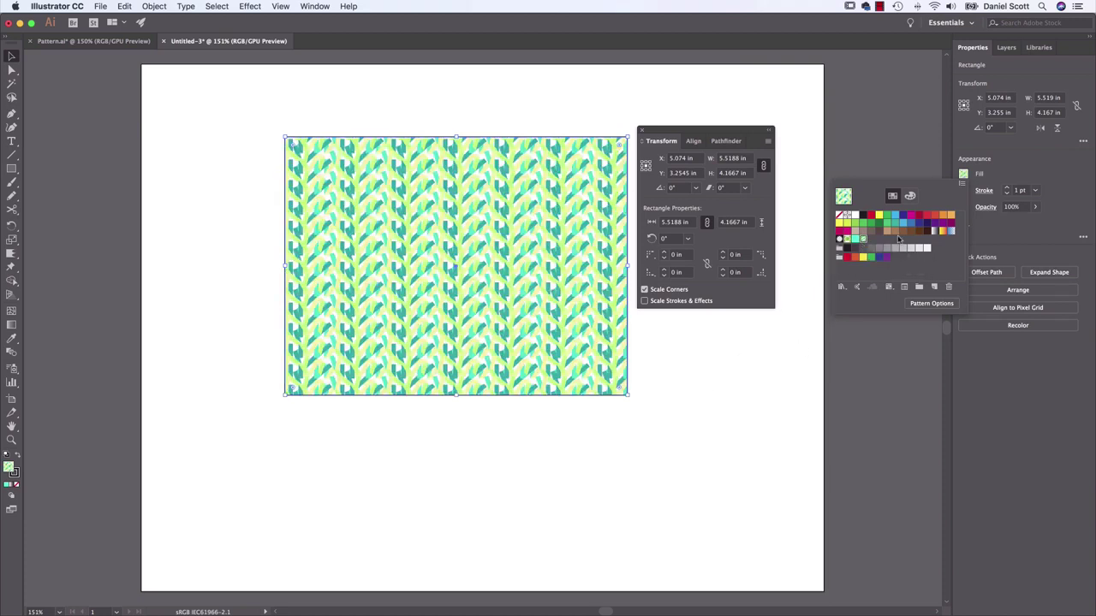
# Look through the options for saving and opening swatch libraries, and deselect the patterned rectangle.
pyautogui.click(962, 185)
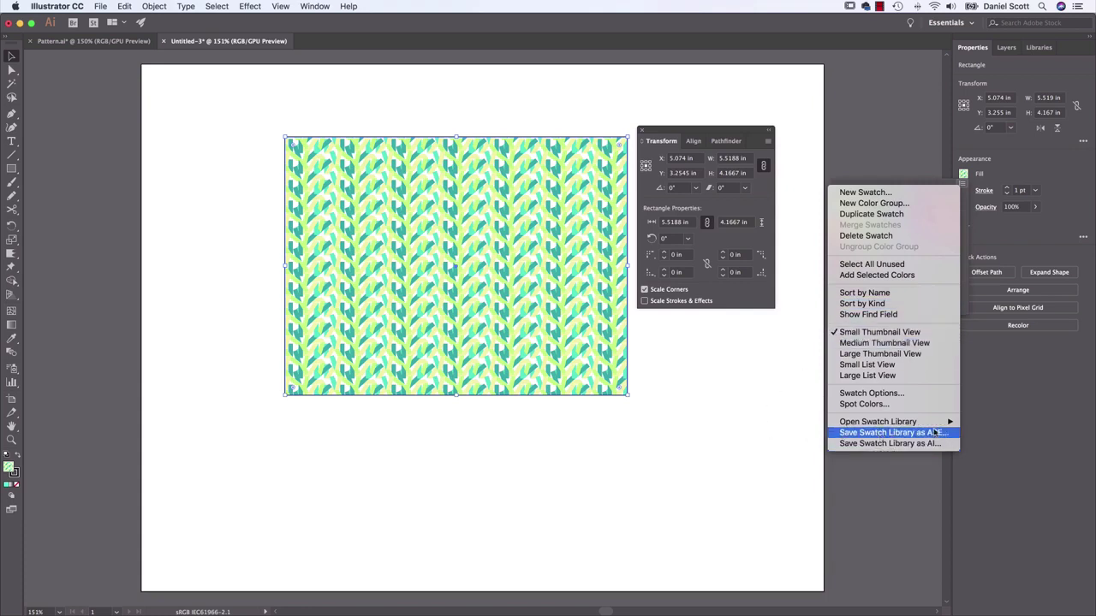
pyautogui.moveTo(898, 423)
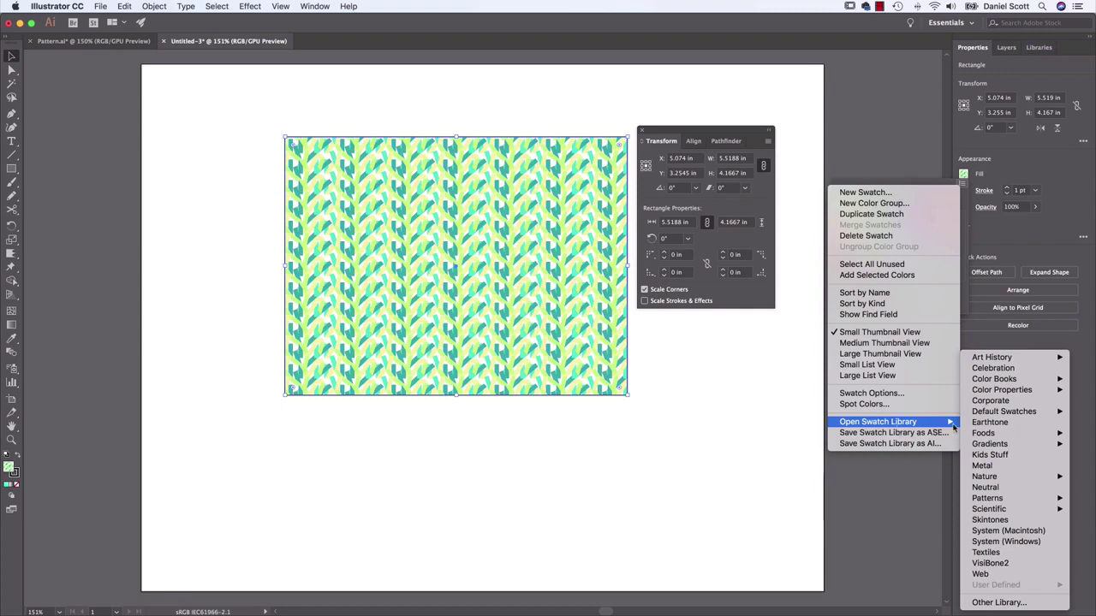
pyautogui.press('Escape')
pyautogui.press('Escape')
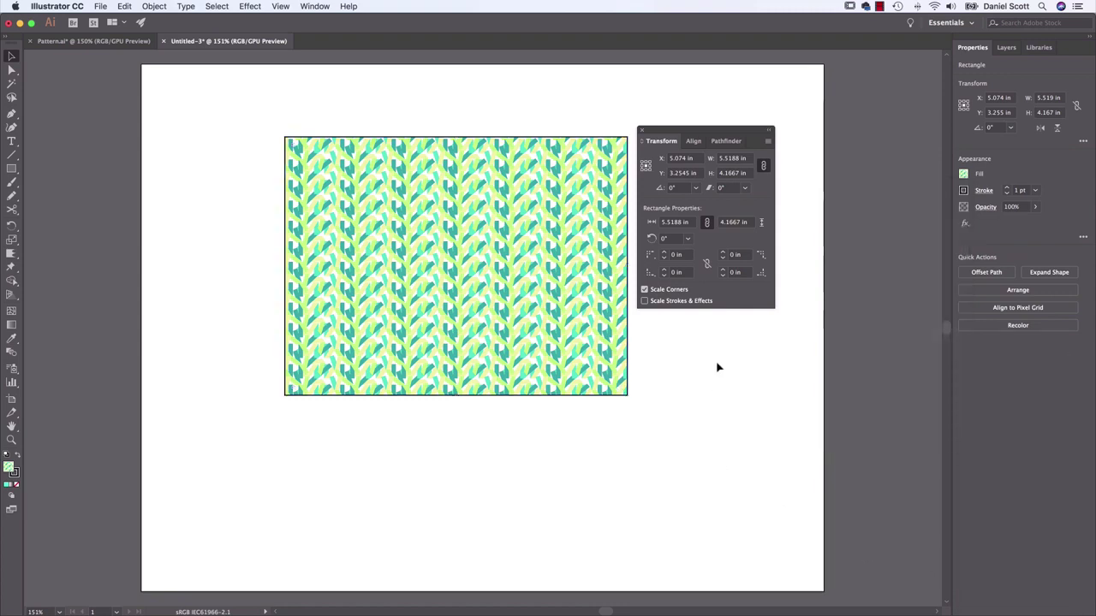
pyautogui.click(718, 367)
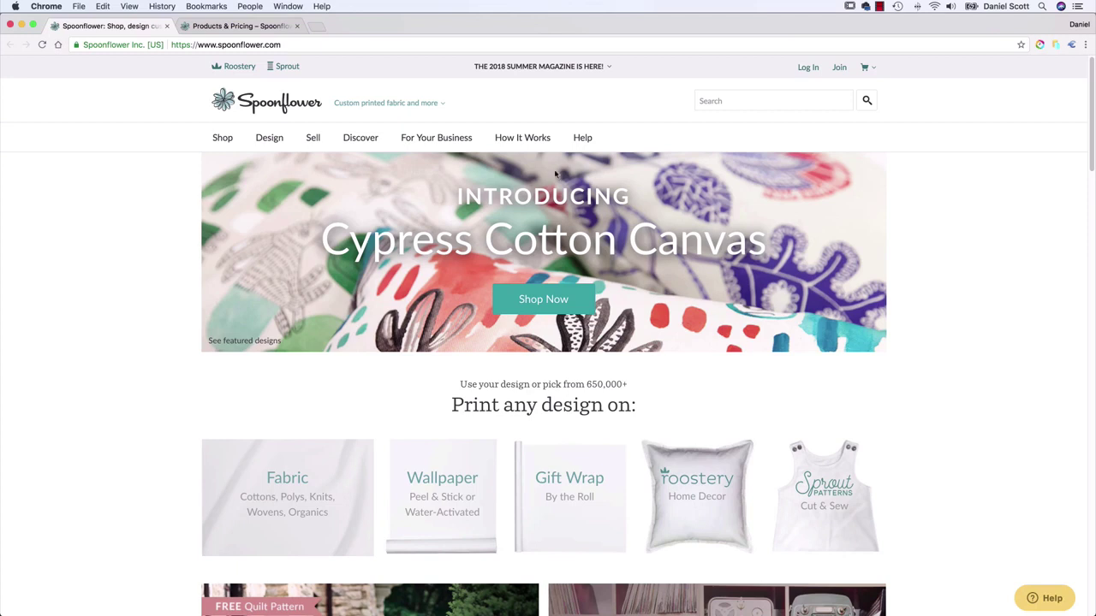
# Look over the Spoonflower home page in Chrome for the products that custom designs can be printed on.
pyautogui.moveTo(531, 139)
pyautogui.scroll(-5, 146, 329)
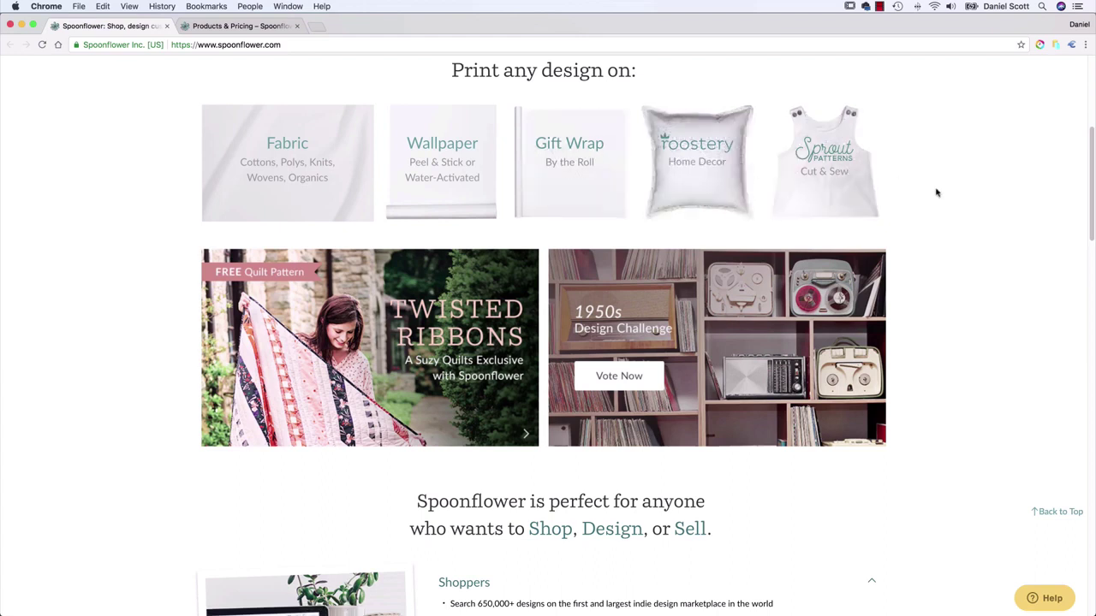
pyautogui.scroll(-3, 936, 195)
pyautogui.scroll(8, 934, 192)
# Examine Spoonflower's Products & Pricing page for its fabric and wallpaper types, prices, printable widths and uses.
pyautogui.moveTo(308, 24)
pyautogui.click(254, 26)
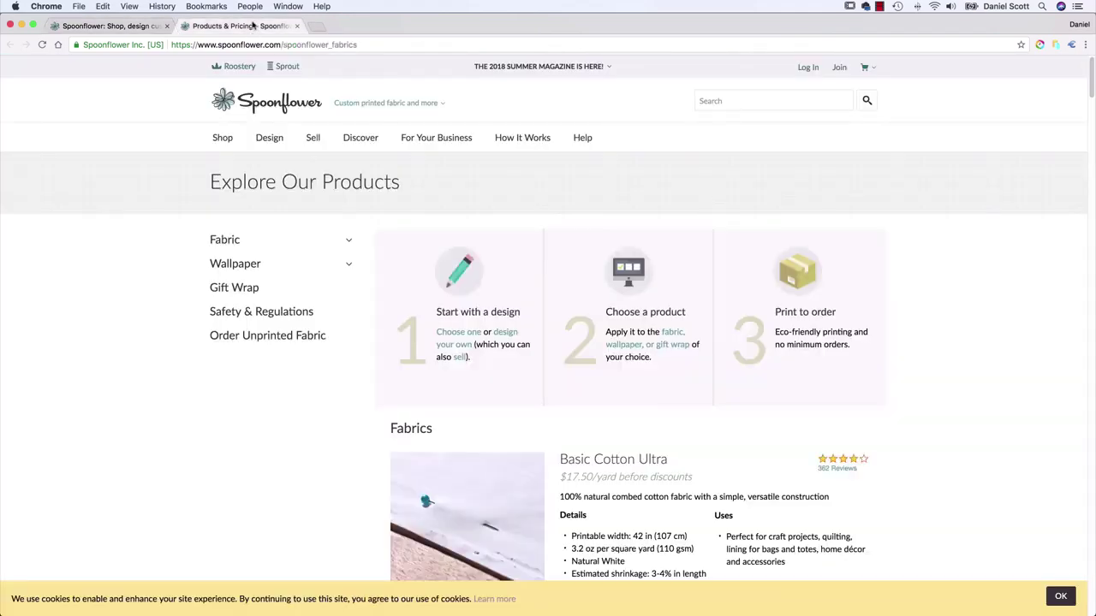
pyautogui.scroll(-2, 359, 393)
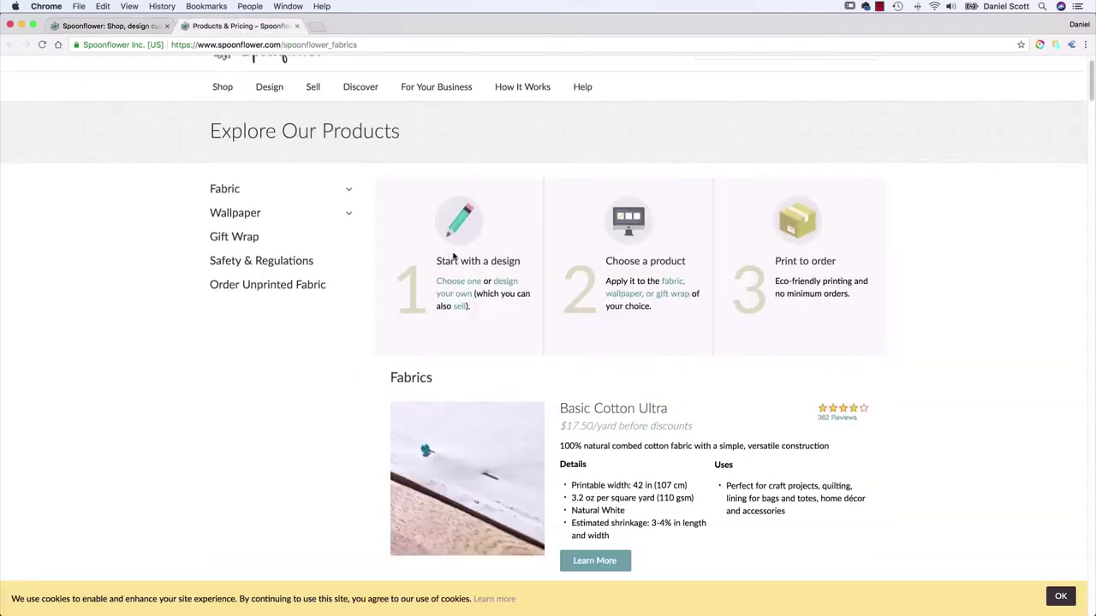
pyautogui.scroll(-5, 685, 319)
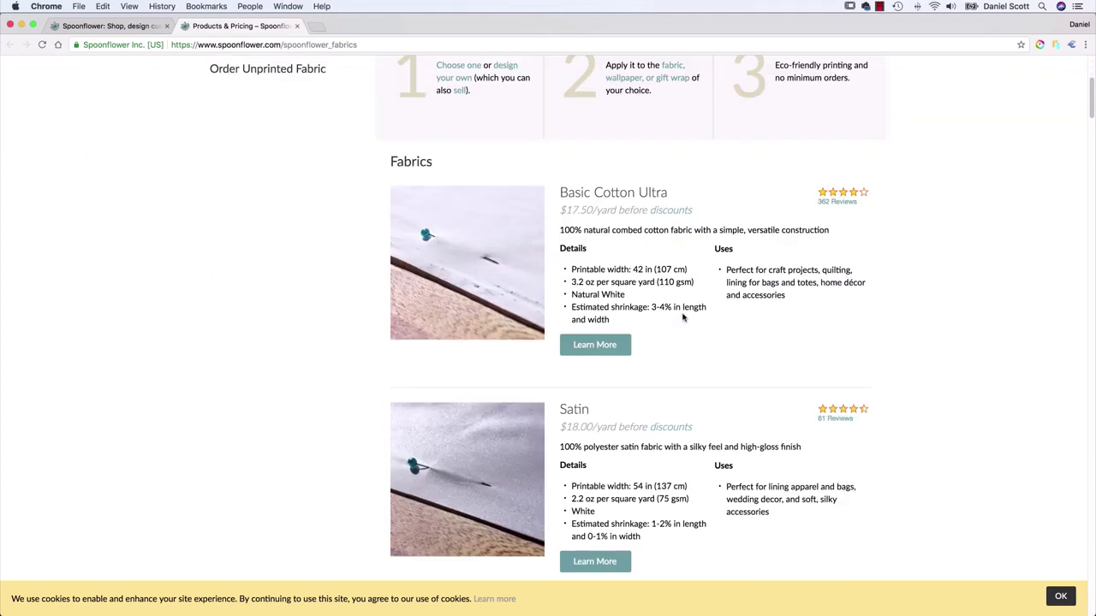
pyautogui.scroll(-2, 677, 317)
pyautogui.scroll(-13, 677, 318)
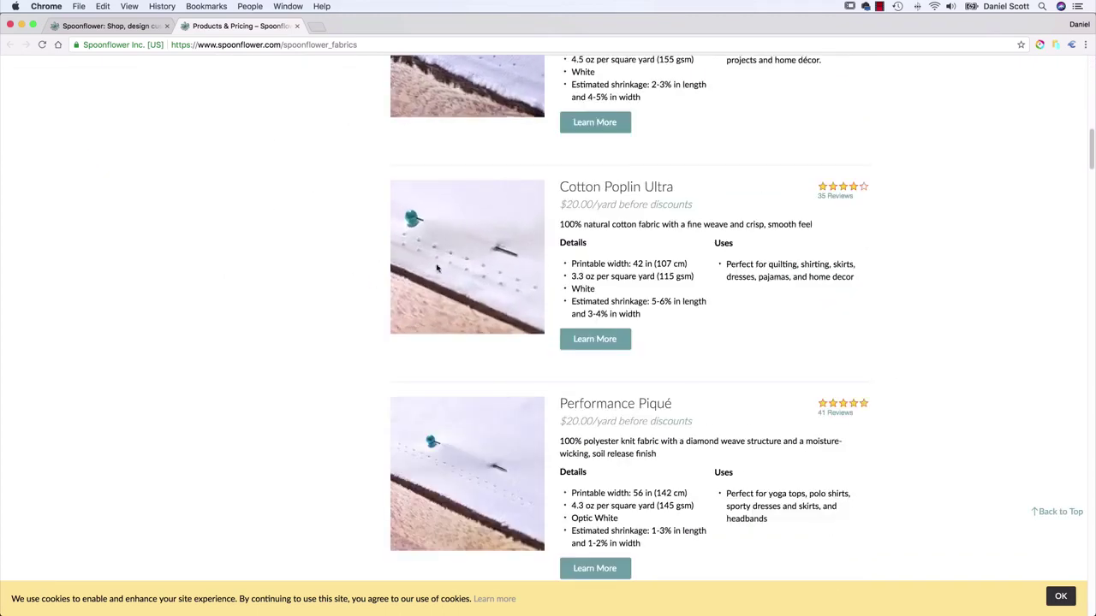
pyautogui.scroll(-20, 341, 272)
pyautogui.scroll(-20, 341, 274)
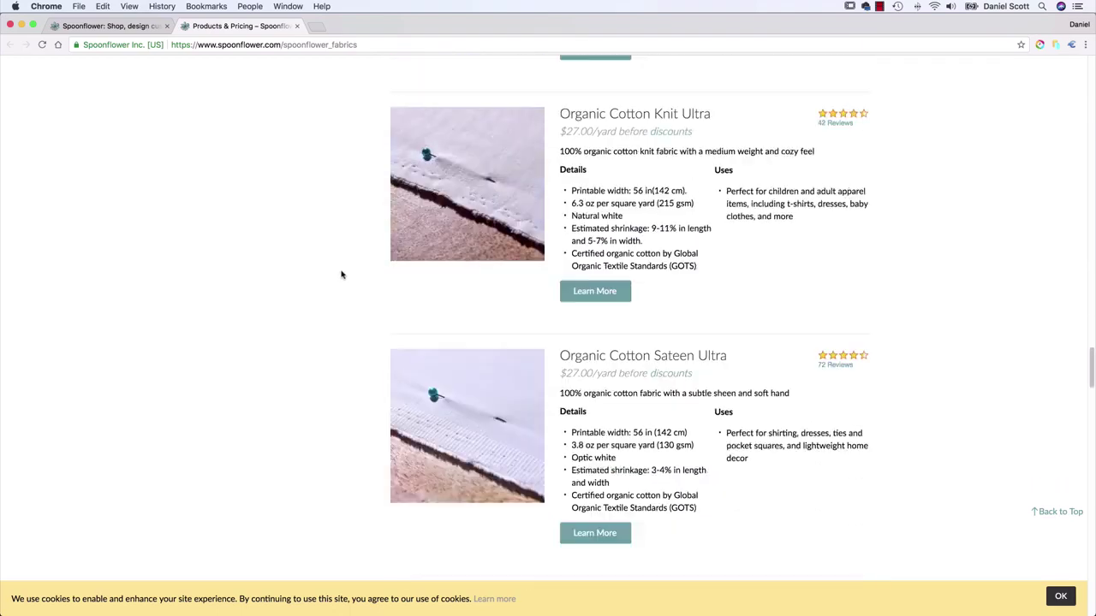
pyautogui.scroll(-20, 341, 274)
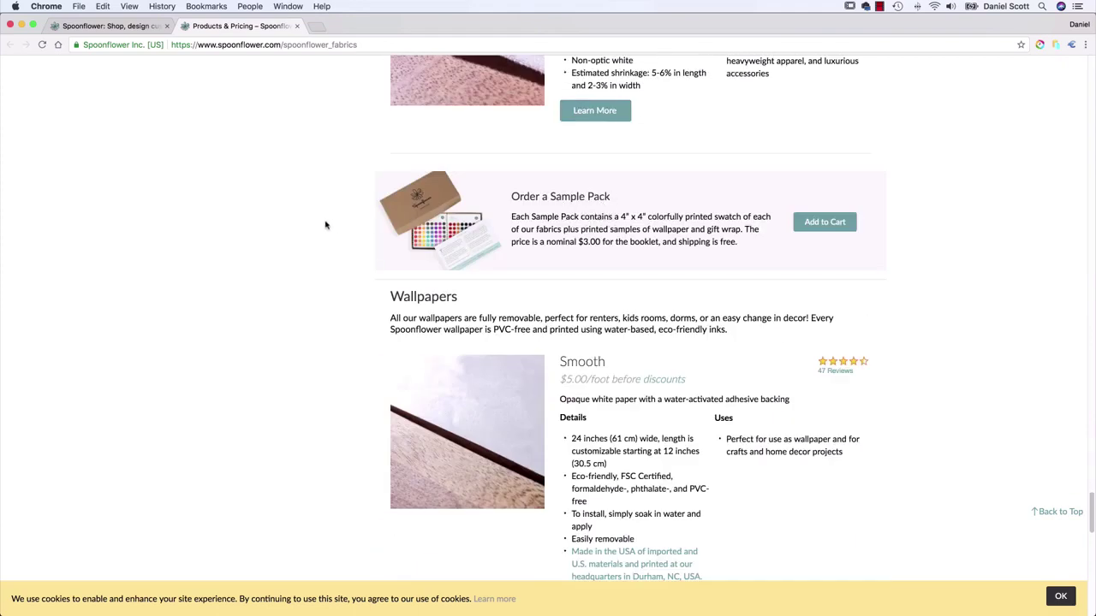
pyautogui.scroll(10, 313, 232)
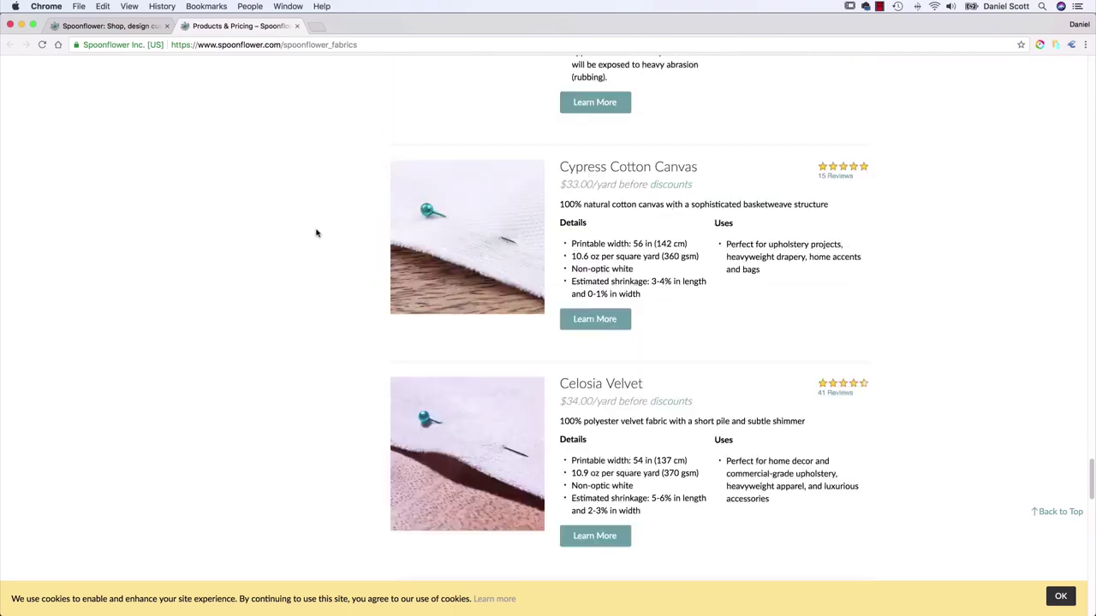
pyautogui.scroll(10, 316, 235)
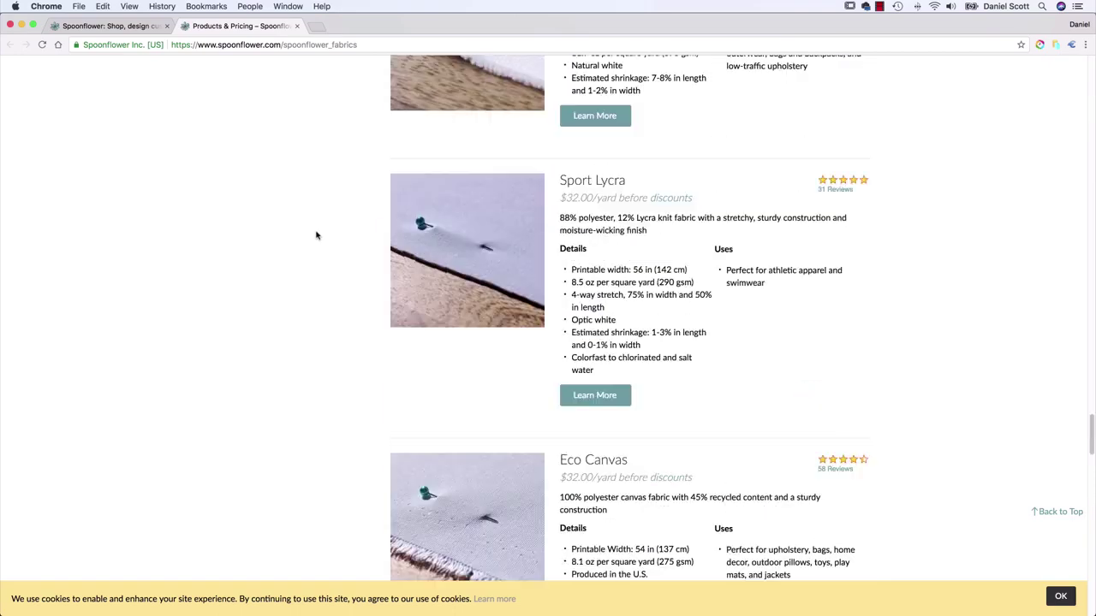
pyautogui.scroll(15, 316, 235)
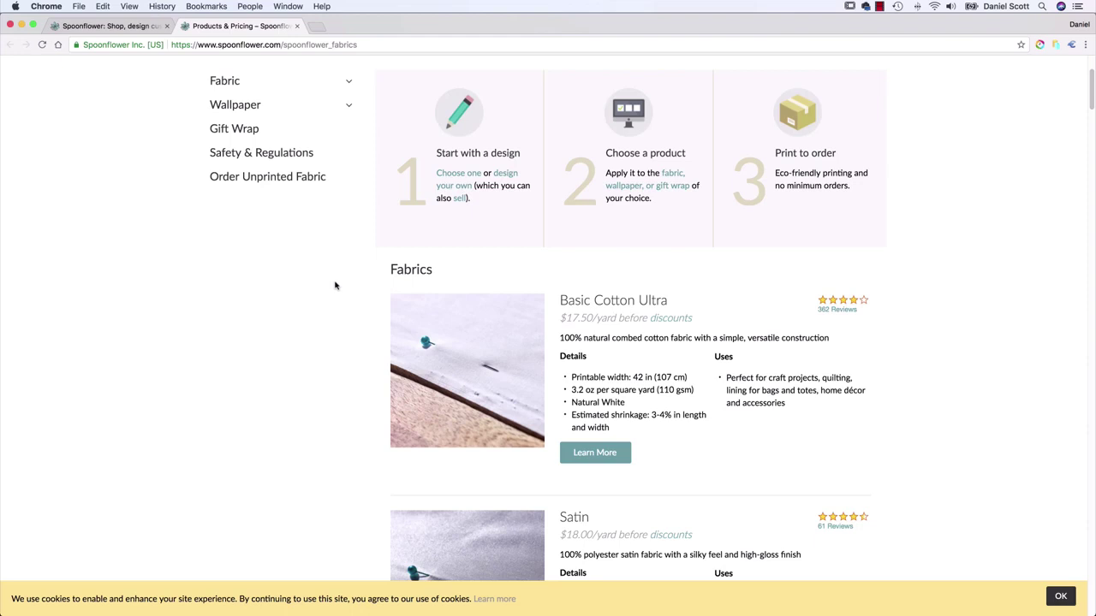
pyautogui.scroll(3, 335, 286)
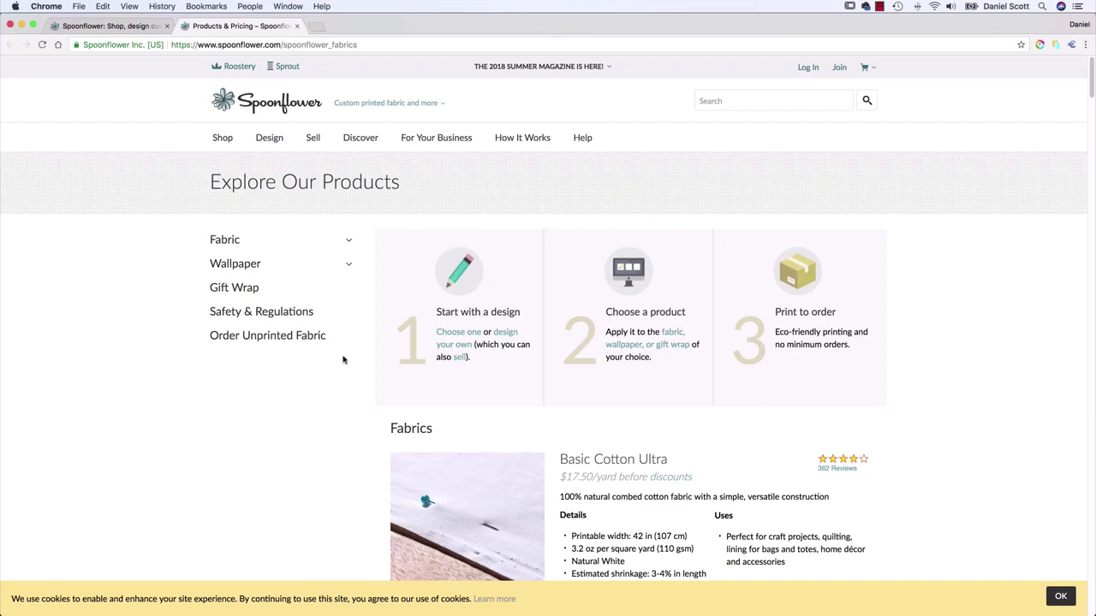
# Switch to Illustrator and look over the vector artwork of the man in front of the magenta fence.
pyautogui.press('super+Tab')
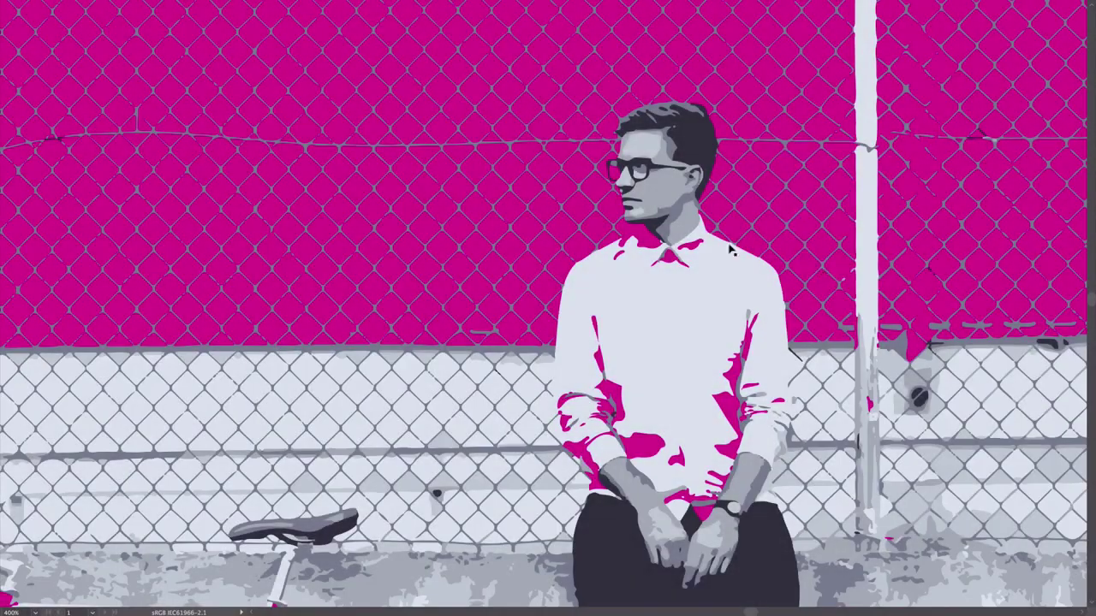
pyautogui.scroll(15, 692, 150)
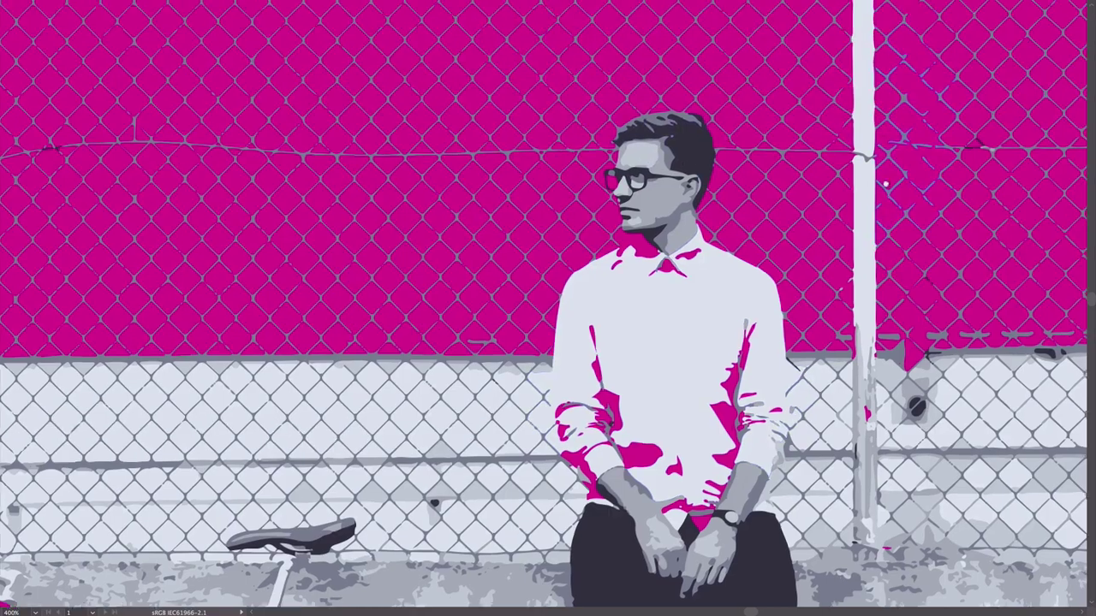
# Compare the original photo of the man and bicycle with its traced version, and look over the vector sneakers artwork.
pyautogui.scroll(8, 846, 516)
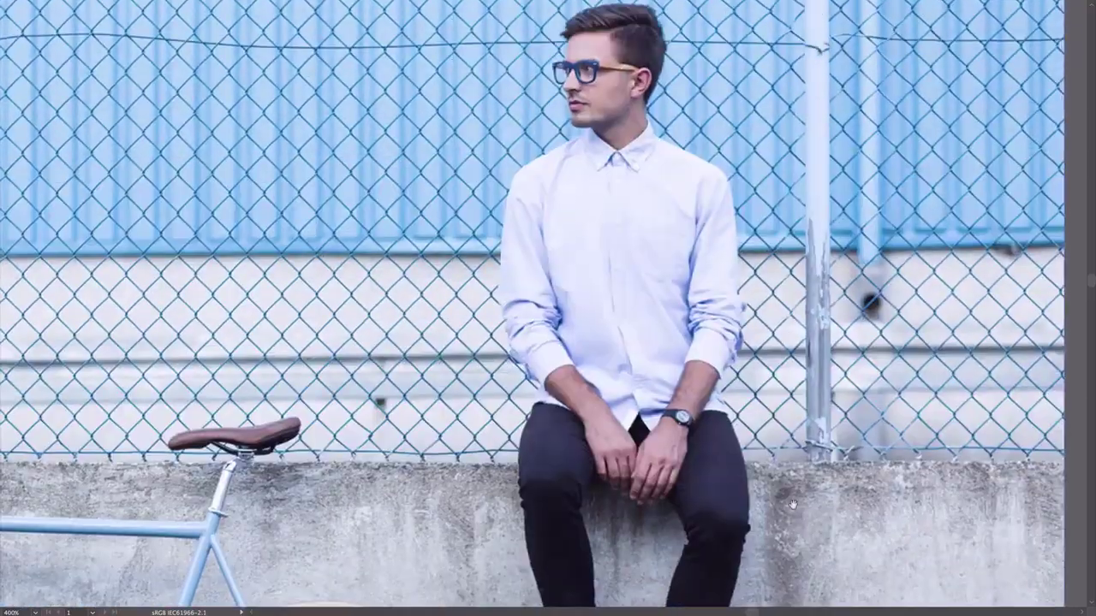
pyautogui.hotkey('ctrl', '0')
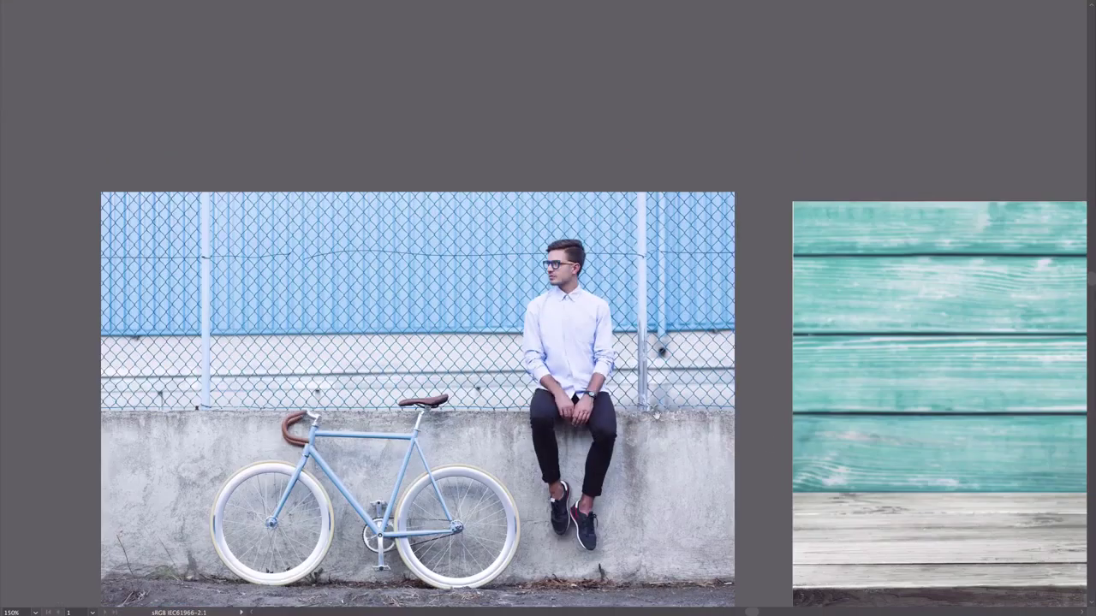
pyautogui.scroll(-10, 710, 386)
pyautogui.hscroll(10, 543, 314)
pyautogui.scroll(6, 543, 315)
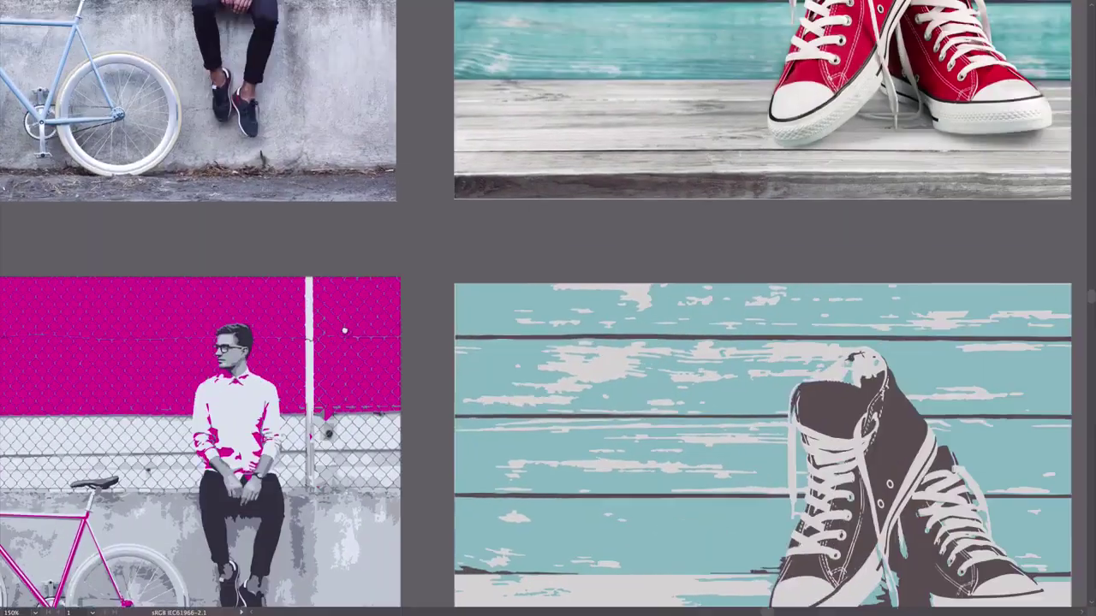
pyautogui.scroll(-8, 774, 303)
pyautogui.hscroll(1, 774, 303)
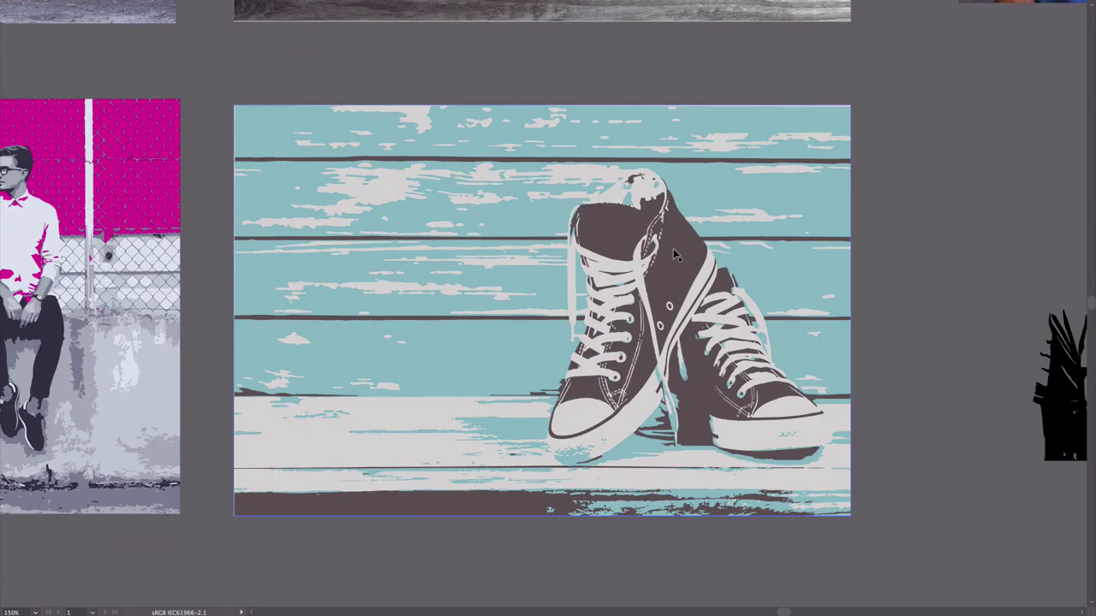
# Examine the portrait photo of the man in white glasses and its black and white single-color traced versions.
pyautogui.moveTo(675, 254); pyautogui.dragTo(579, 404)
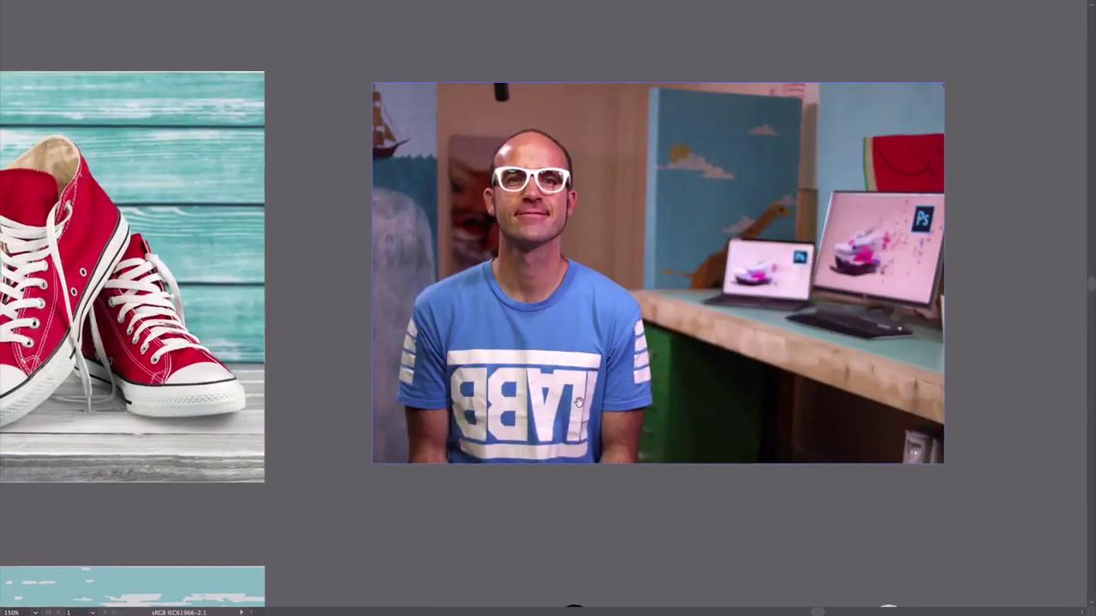
pyautogui.scroll(-10, 594, 499)
pyautogui.hscroll(1, 594, 499)
pyautogui.click(526, 249)
pyautogui.click(320, 237)
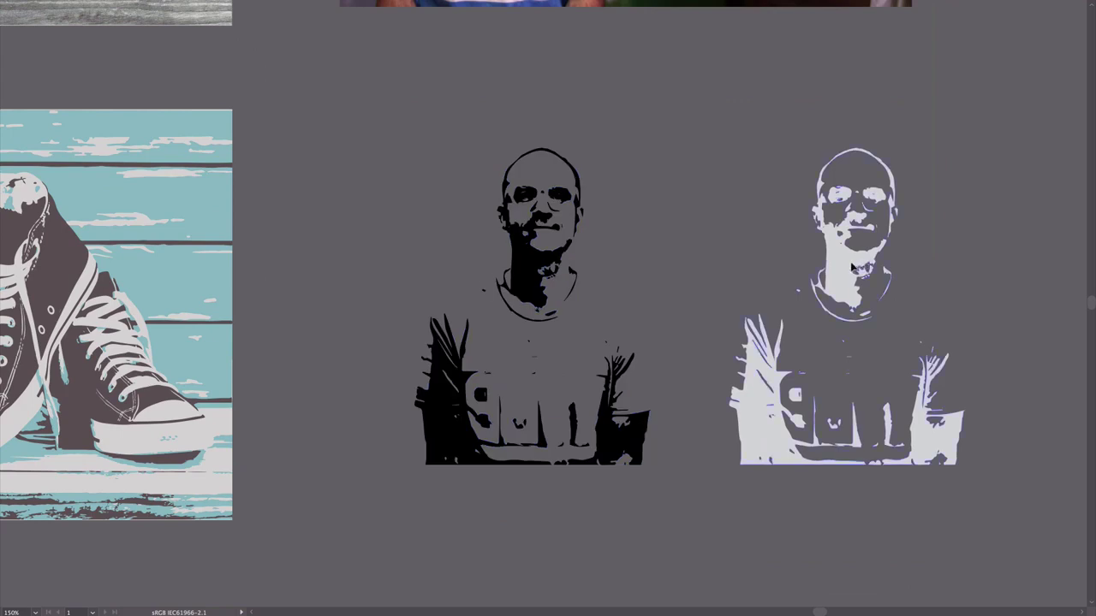
pyautogui.click(852, 268)
pyautogui.hscroll(5, 900, 245)
pyautogui.scroll(1, 900, 245)
pyautogui.click(508, 239)
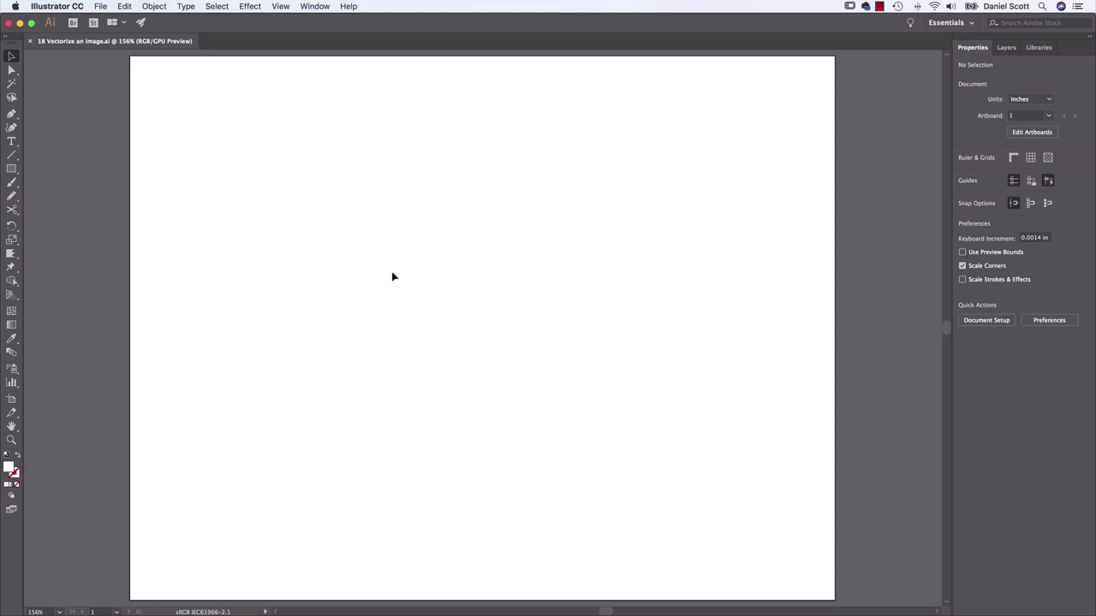
# Place the Live Trace image from the exercise files about 10.1 in wide and center it on the artboard.
pyautogui.click(100, 8)
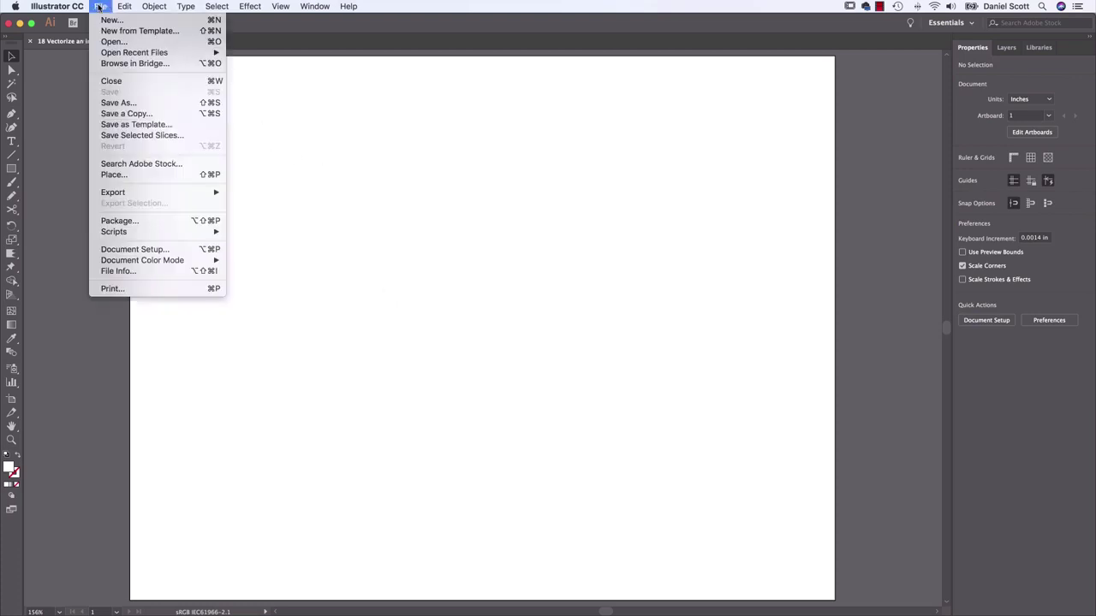
pyautogui.click(123, 176)
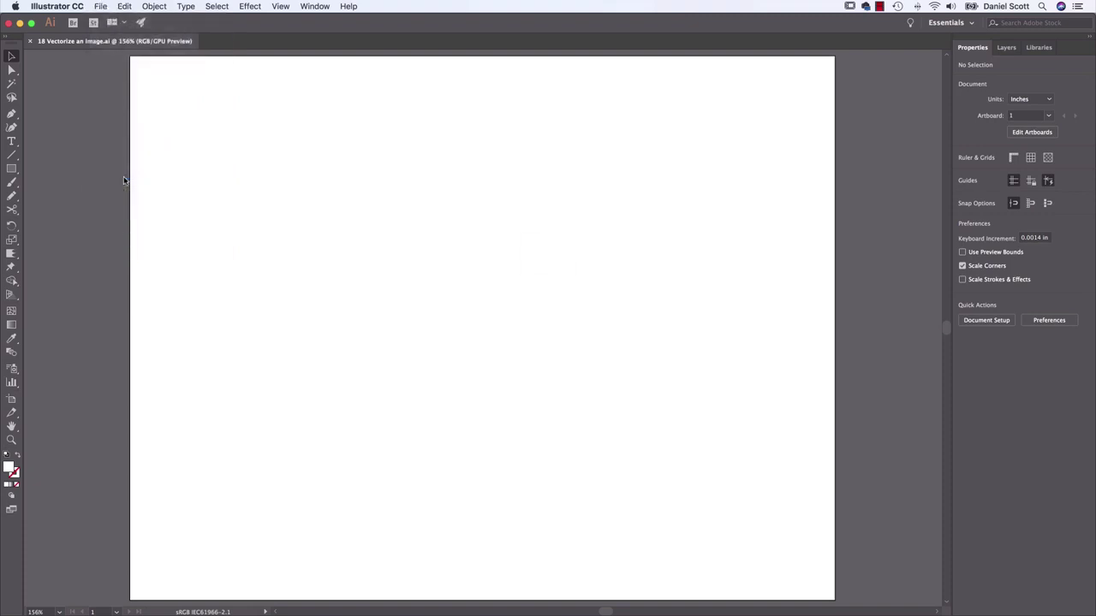
pyautogui.click(377, 182)
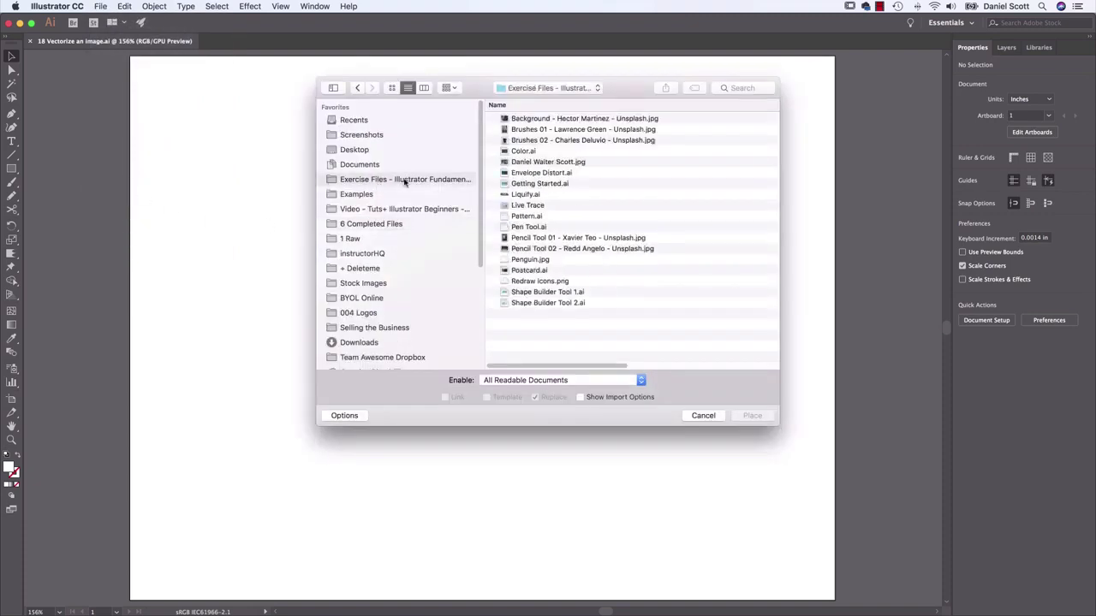
pyautogui.click(522, 207)
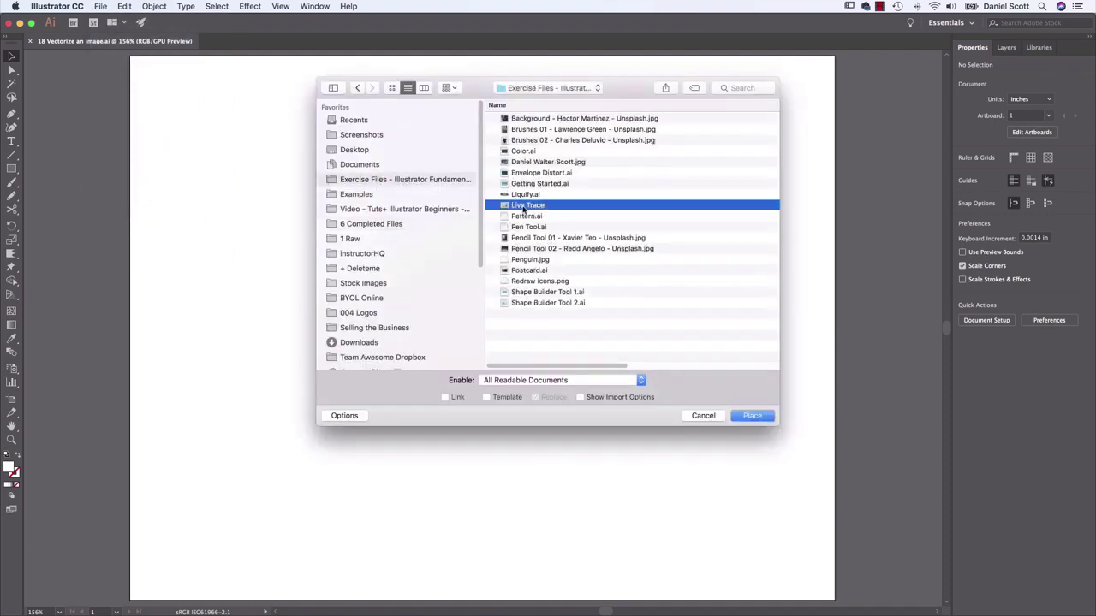
pyautogui.click(752, 415)
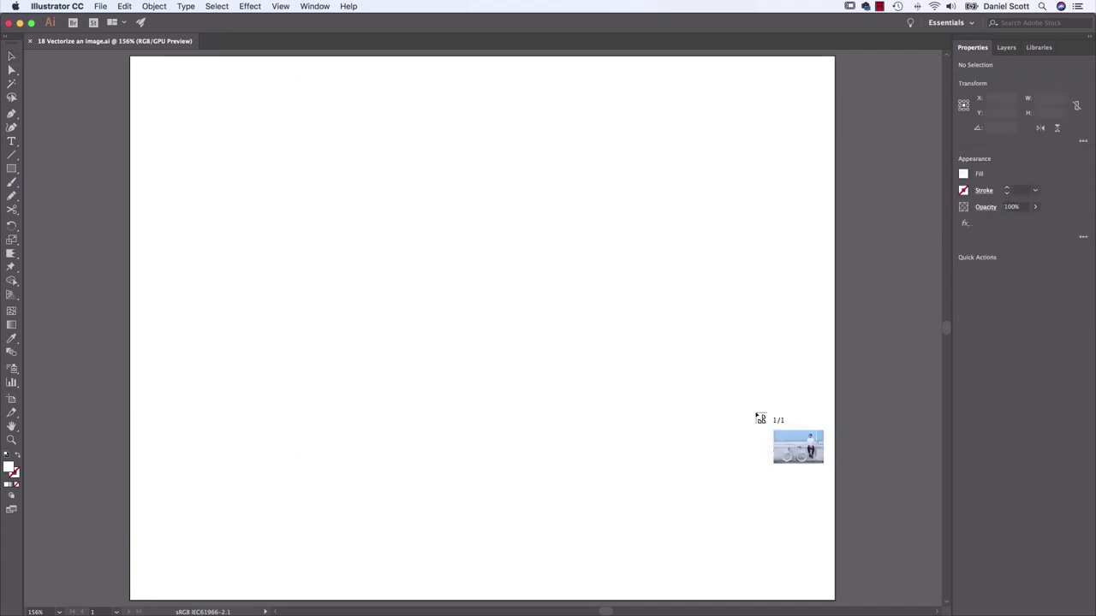
pyautogui.moveTo(181, 70); pyautogui.dragTo(831, 551)
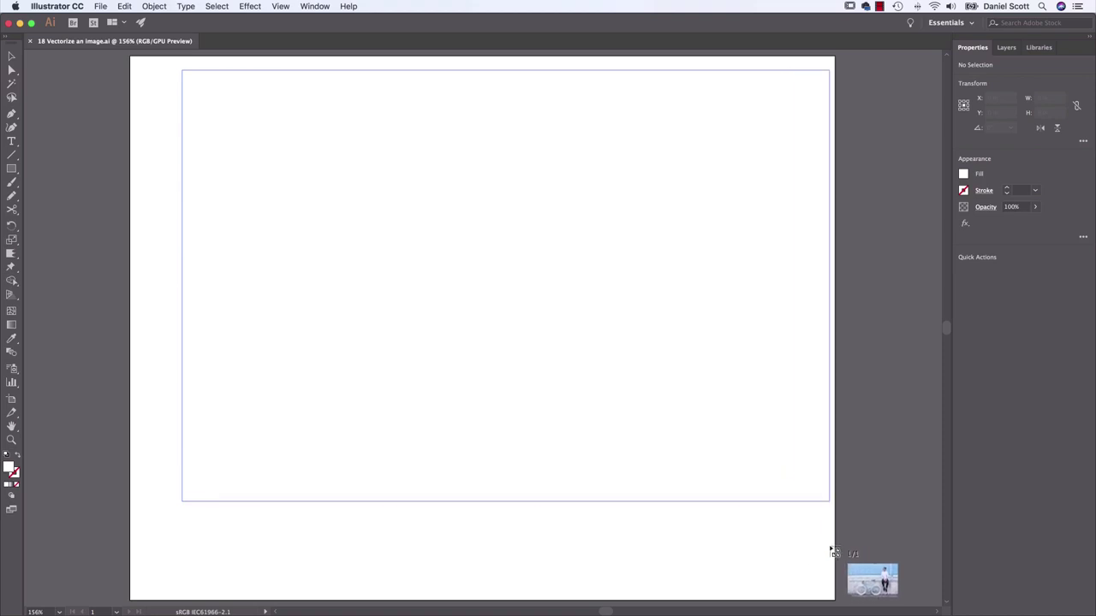
pyautogui.moveTo(715, 199); pyautogui.dragTo(692, 228)
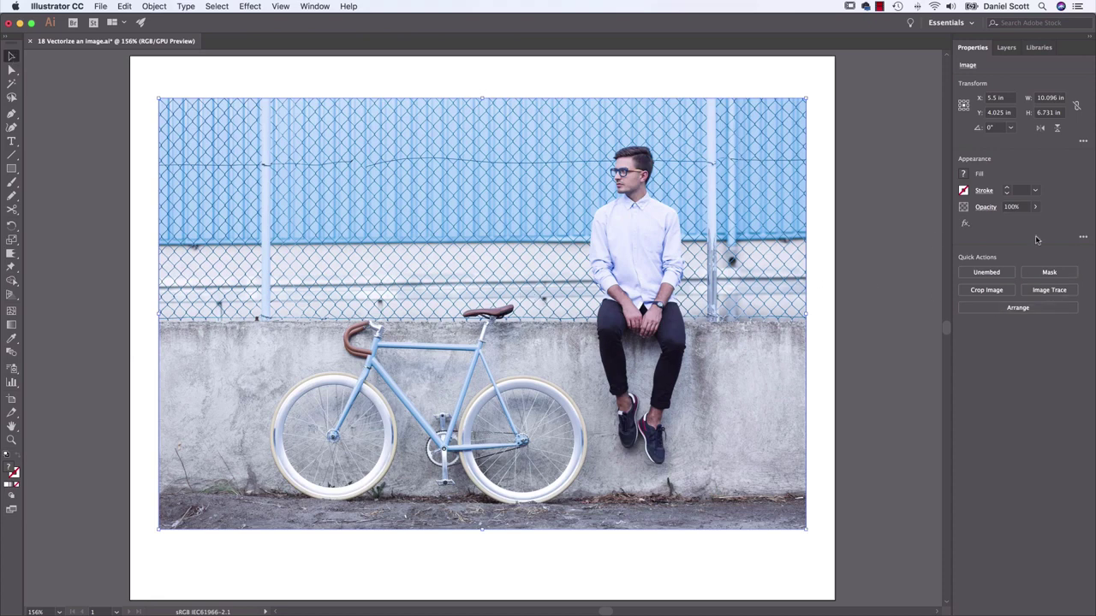
# Run Image Trace on the placed photo with the 3 Colors preset and look through the other presets.
pyautogui.click(1052, 290)
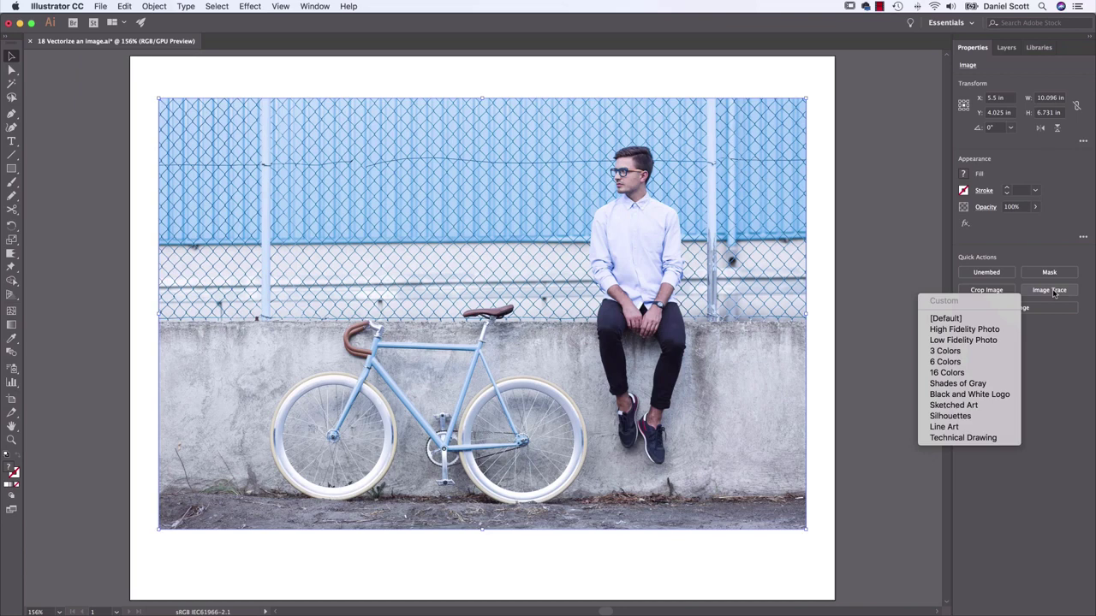
pyautogui.click(946, 351)
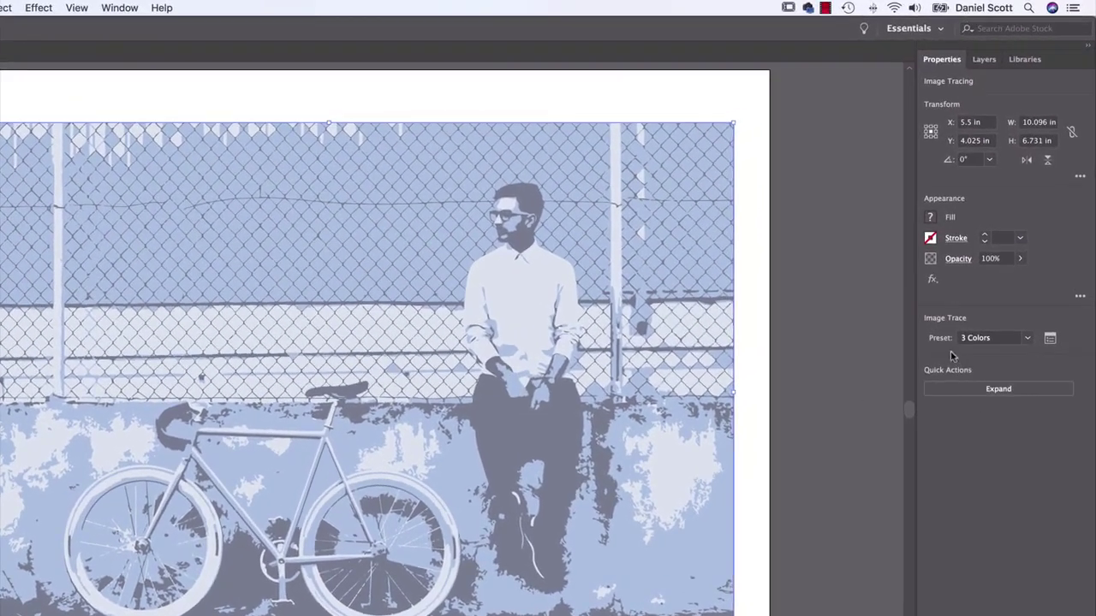
pyautogui.click(1027, 338)
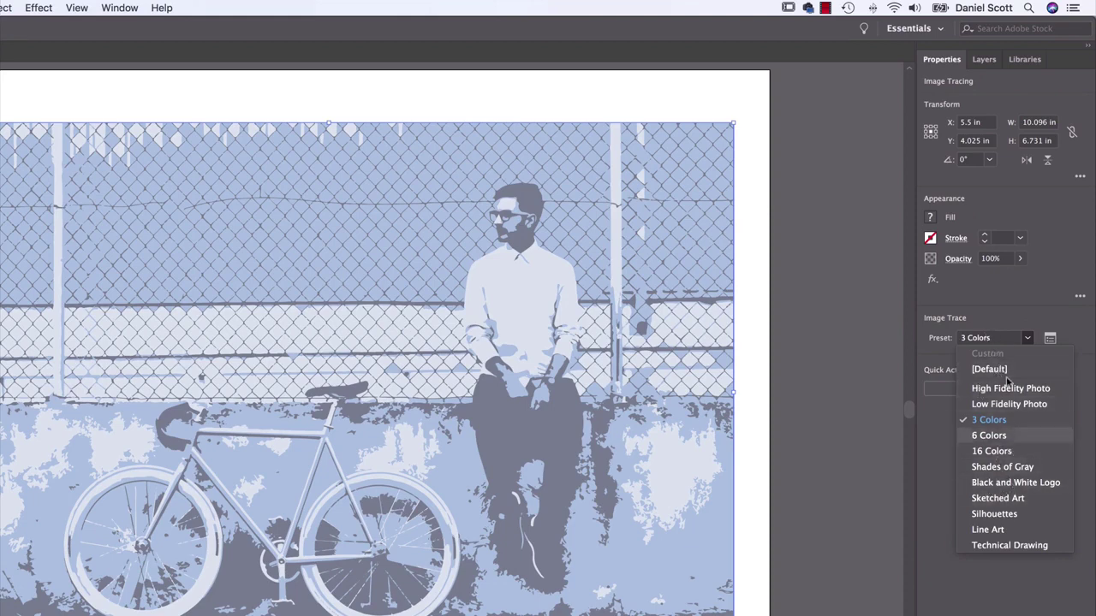
pyautogui.click(1013, 319)
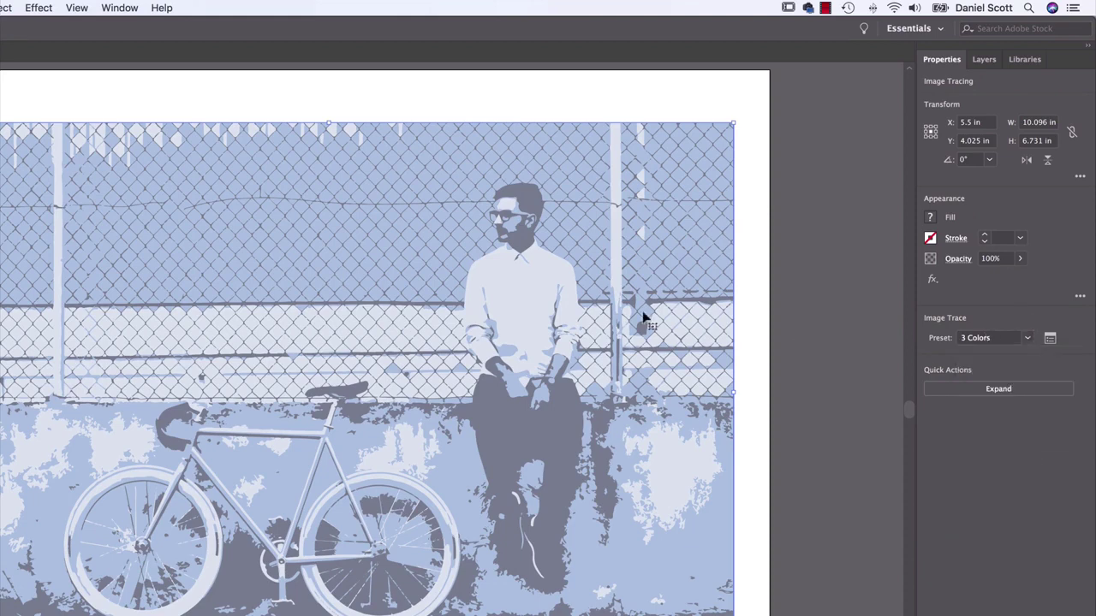
# Open the detailed Image Trace settings, review the color modes, and apply the 6 Colors preset.
pyautogui.click(1050, 339)
pyautogui.moveTo(146, 366)
pyautogui.mouseDown()
pyautogui.moveTo(823, 176)
pyautogui.moveTo(797, 177)
pyautogui.moveTo(799, 229)
pyautogui.mouseUp()
pyautogui.click(686, 335)
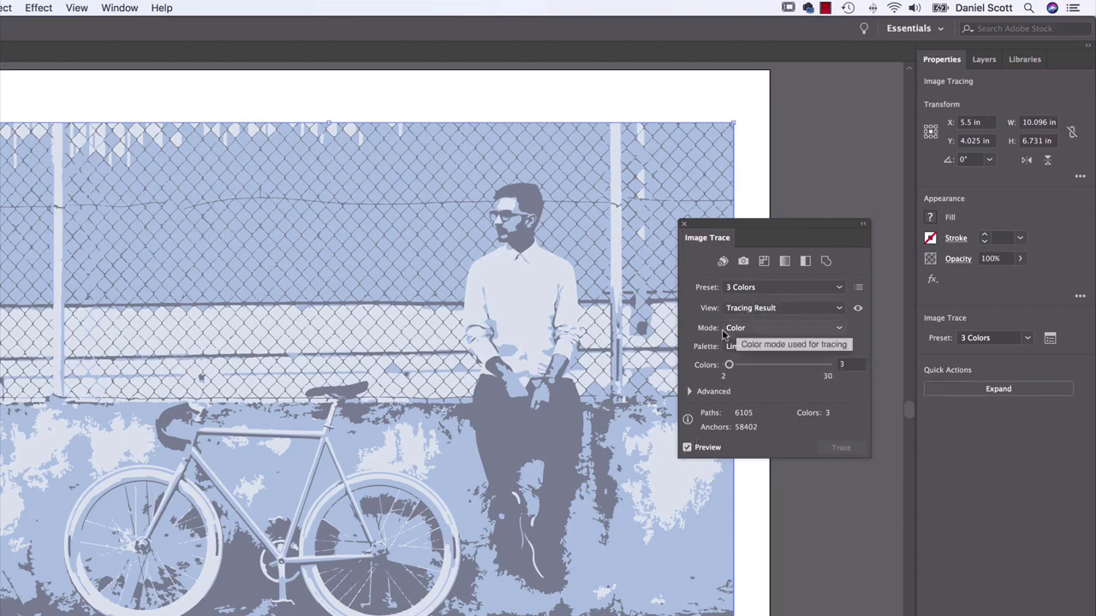
pyautogui.click(767, 332)
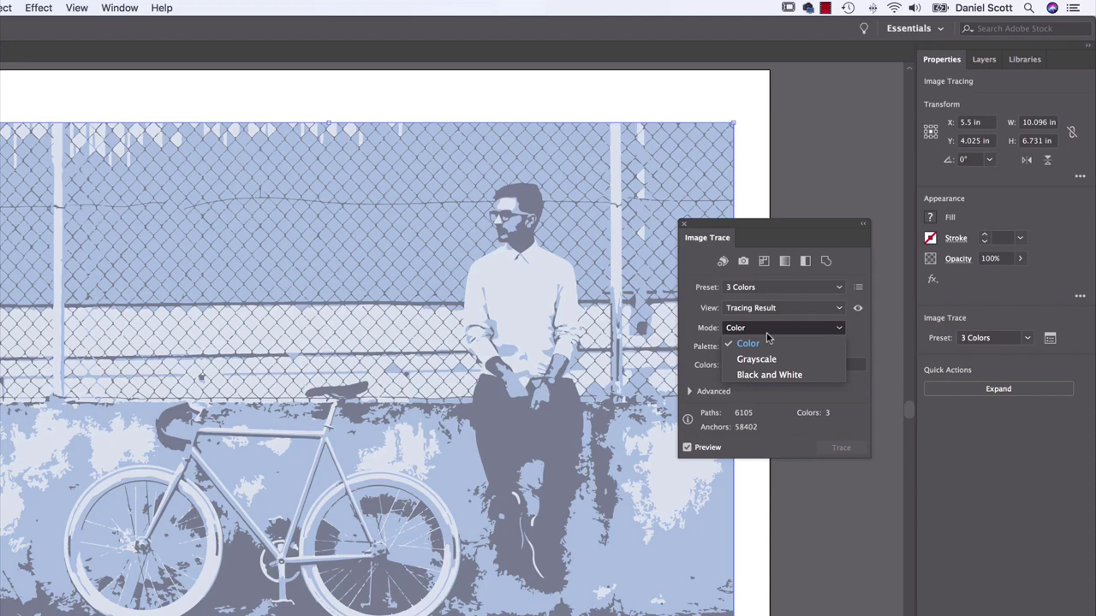
pyautogui.click(698, 339)
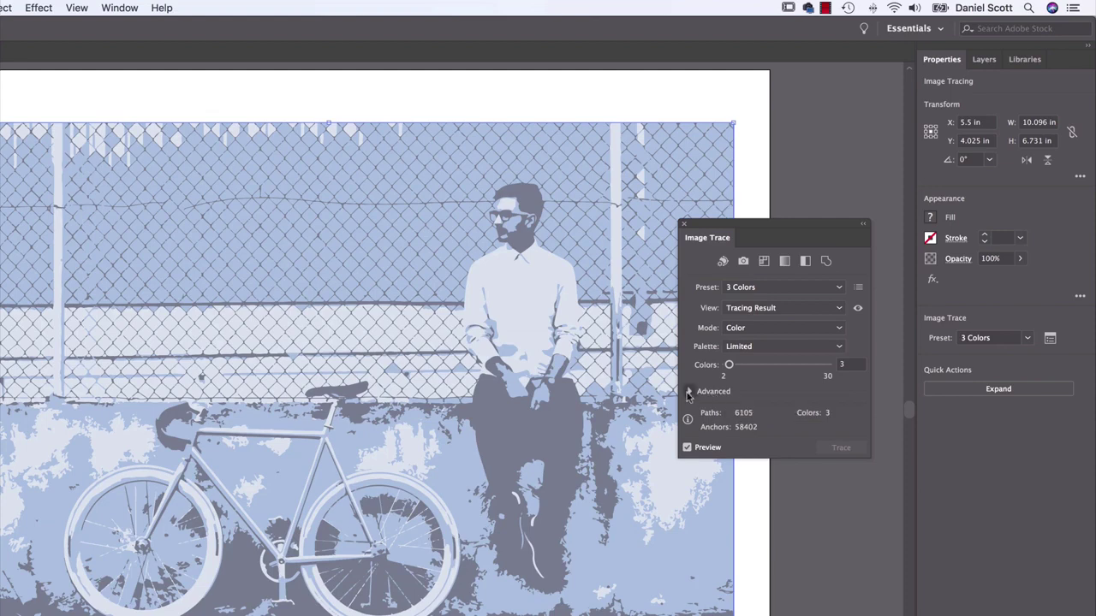
pyautogui.click(766, 288)
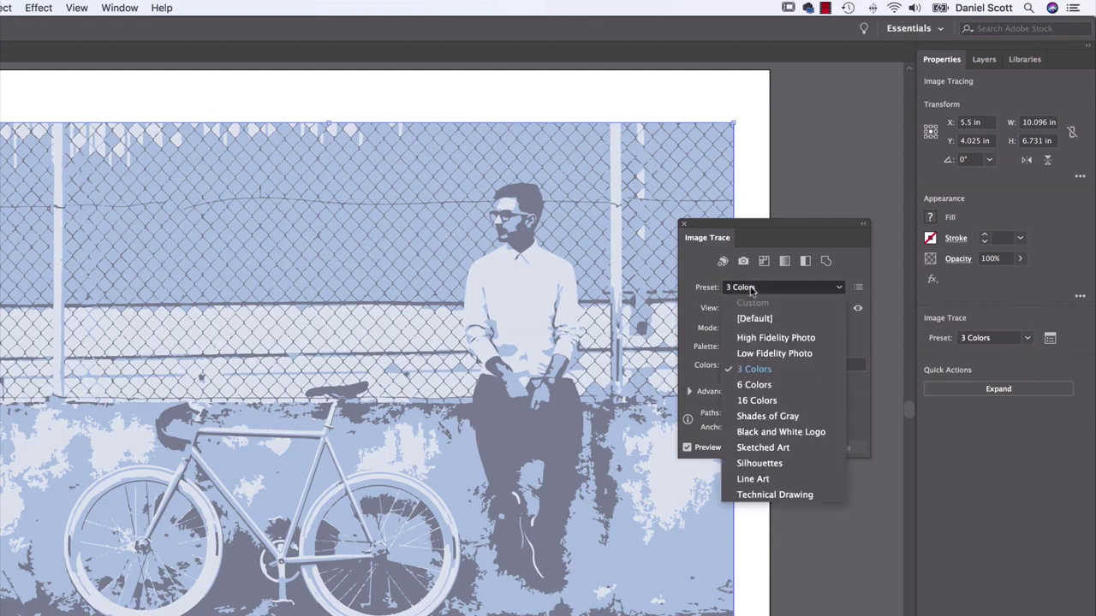
pyautogui.click(768, 387)
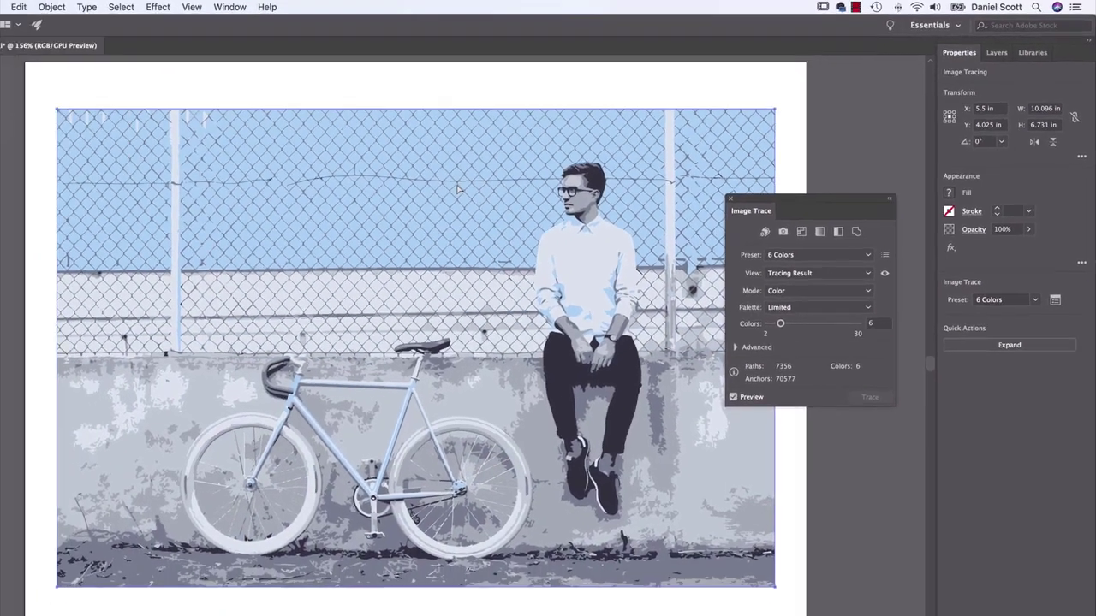
# Inspect the traced man, fence and bicycle up close to judge the detail of the tracing.
pyautogui.press('super+equal')
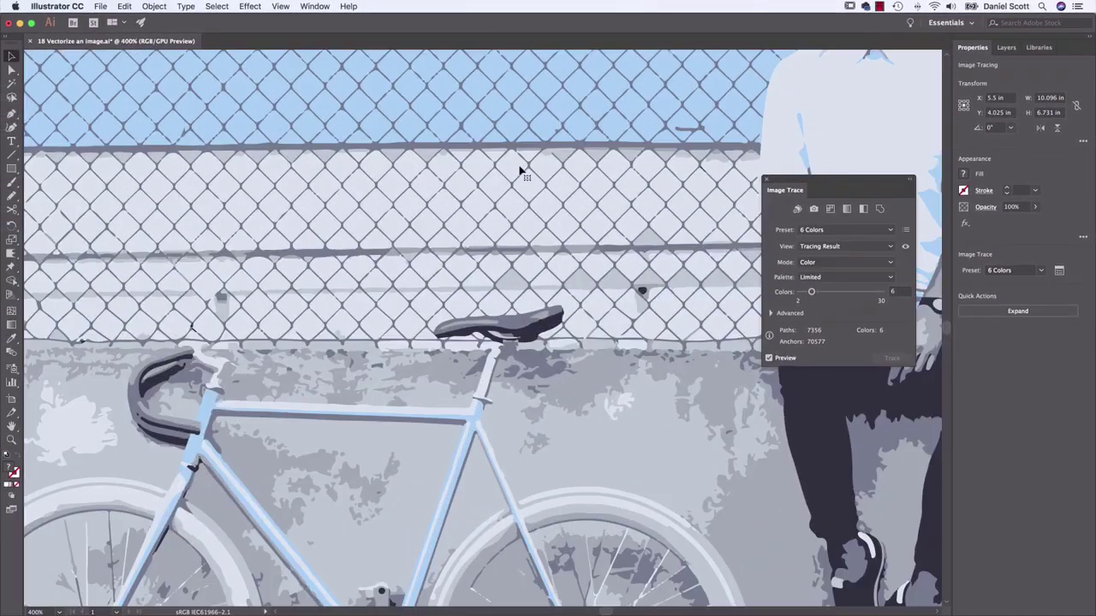
pyautogui.scroll(5, 518, 166)
pyautogui.hscroll(5, 599, 171)
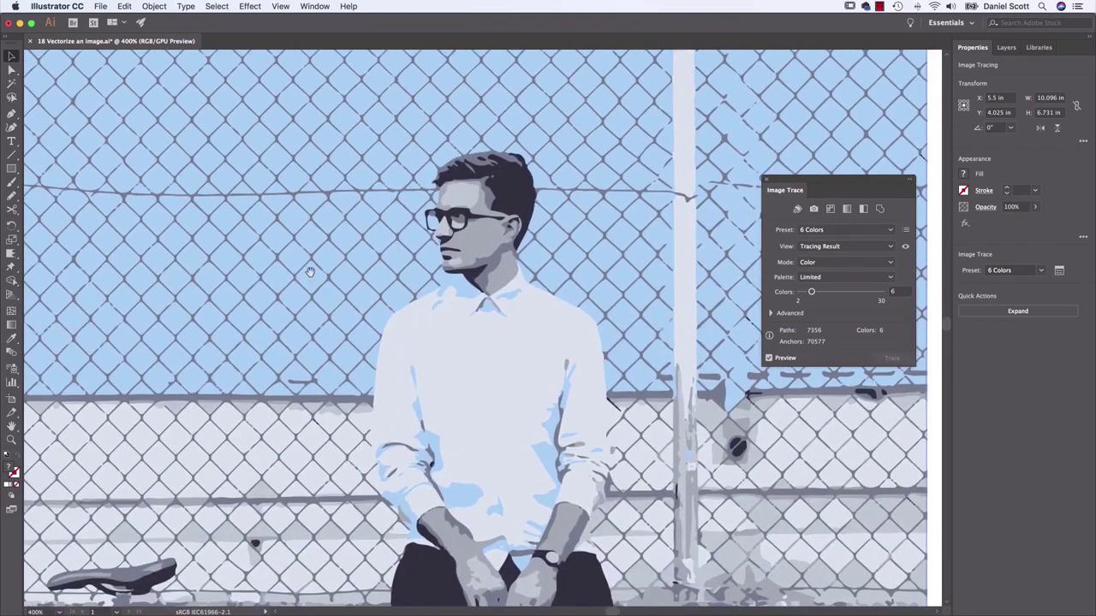
pyautogui.scroll(-5, 412, 234)
pyautogui.hscroll(-5, 413, 233)
pyautogui.scroll(-5, 470, 188)
pyautogui.hscroll(-5, 470, 187)
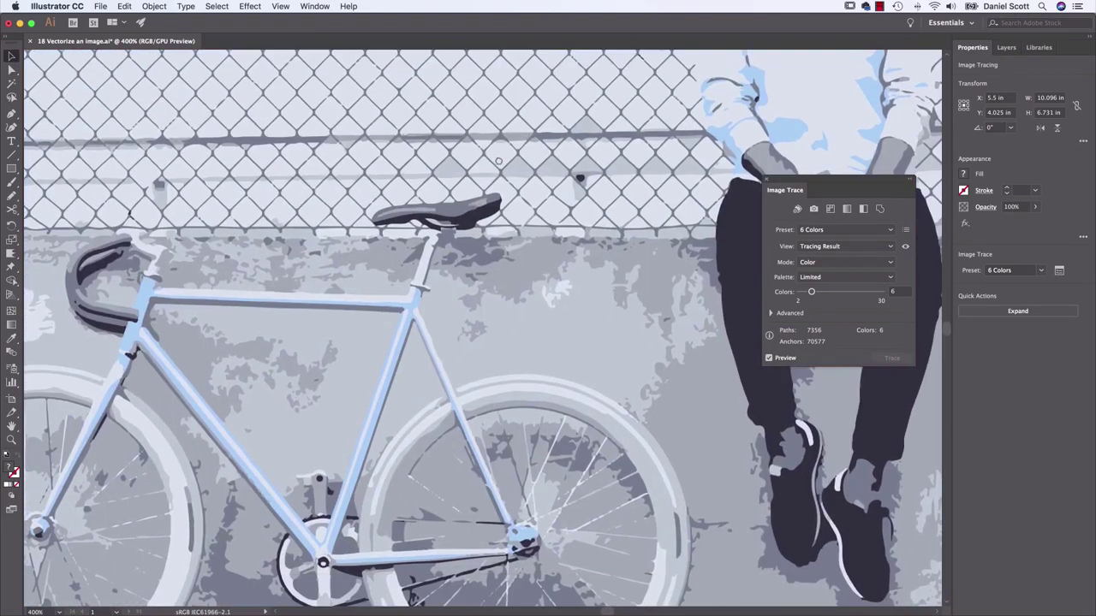
pyautogui.press('super+0')
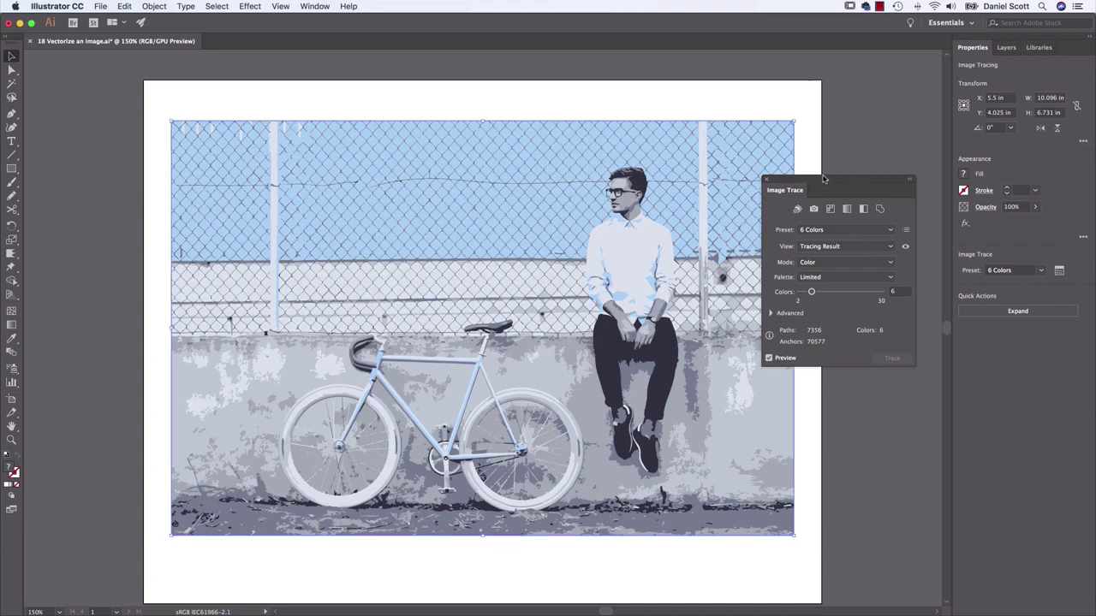
# Shift the tracing slightly to the right and expand it into editable vector paths, leaving nothing selected.
pyautogui.moveTo(491, 385)
pyautogui.mouseDown()
pyautogui.moveTo(445, 356)
pyautogui.moveTo(502, 387)
pyautogui.mouseUp()
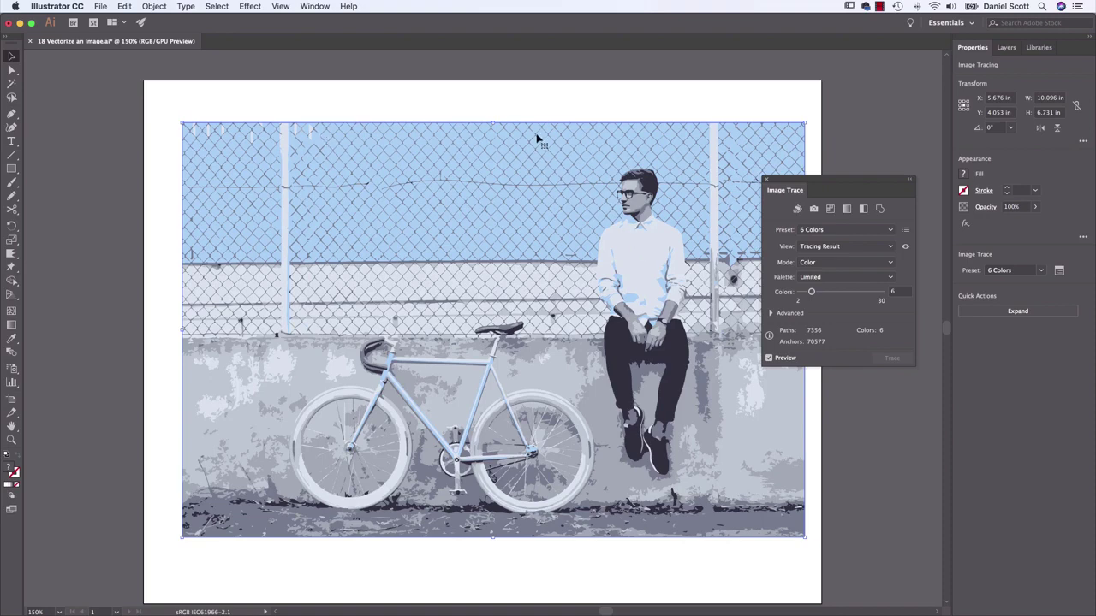
pyautogui.click(159, 7)
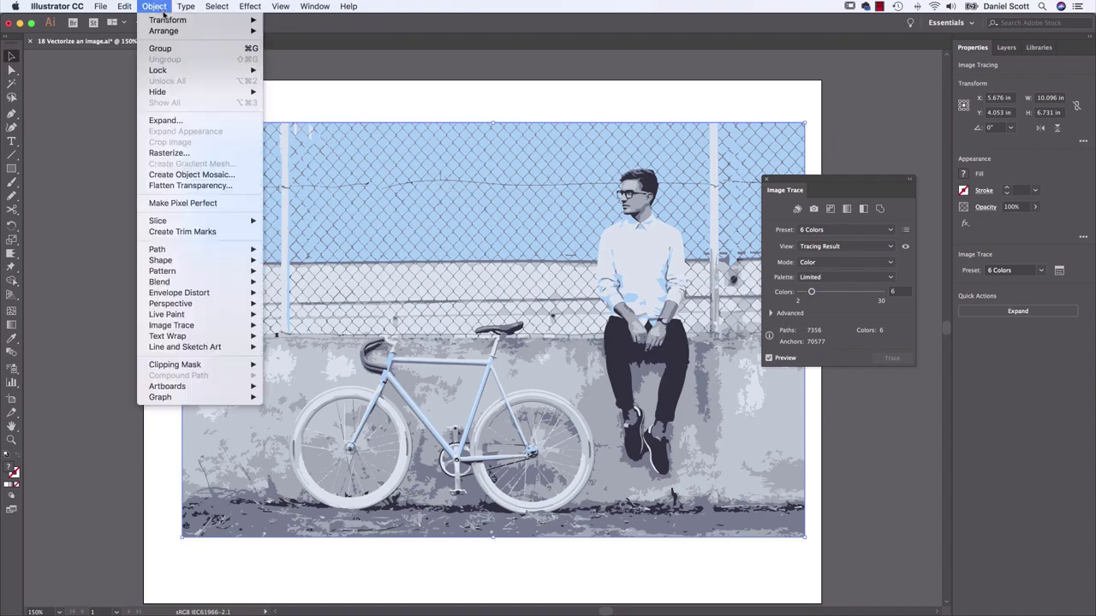
pyautogui.click(359, 100)
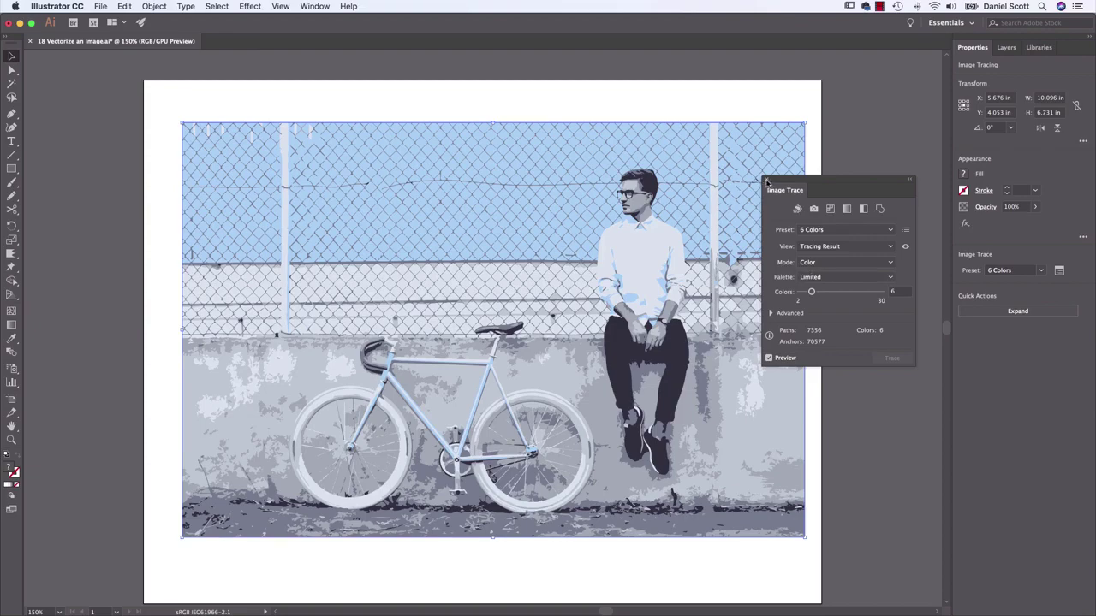
pyautogui.click(767, 180)
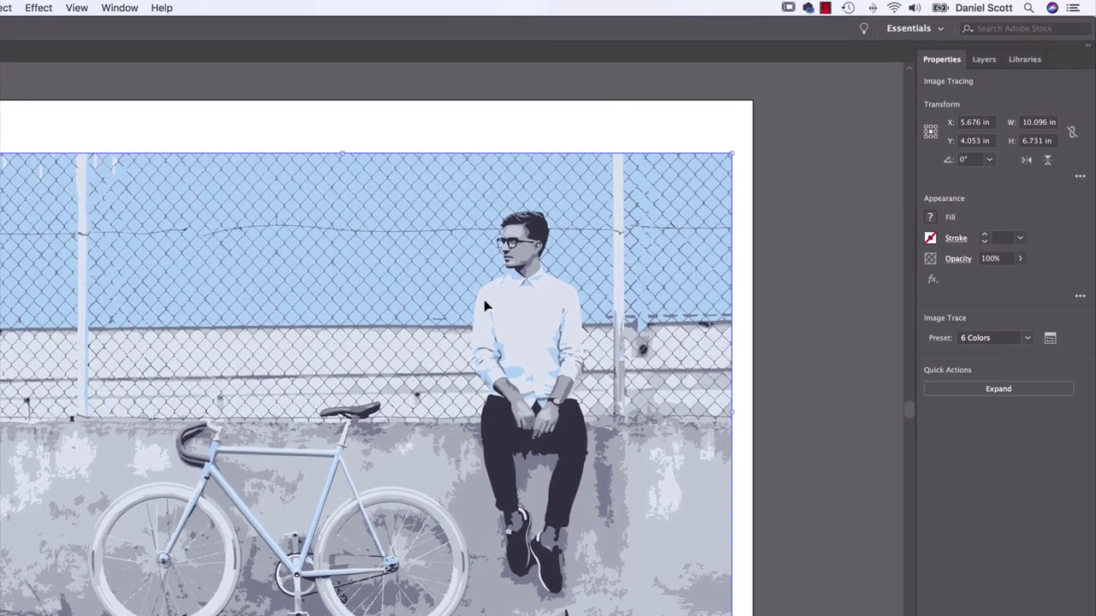
pyautogui.click(1015, 390)
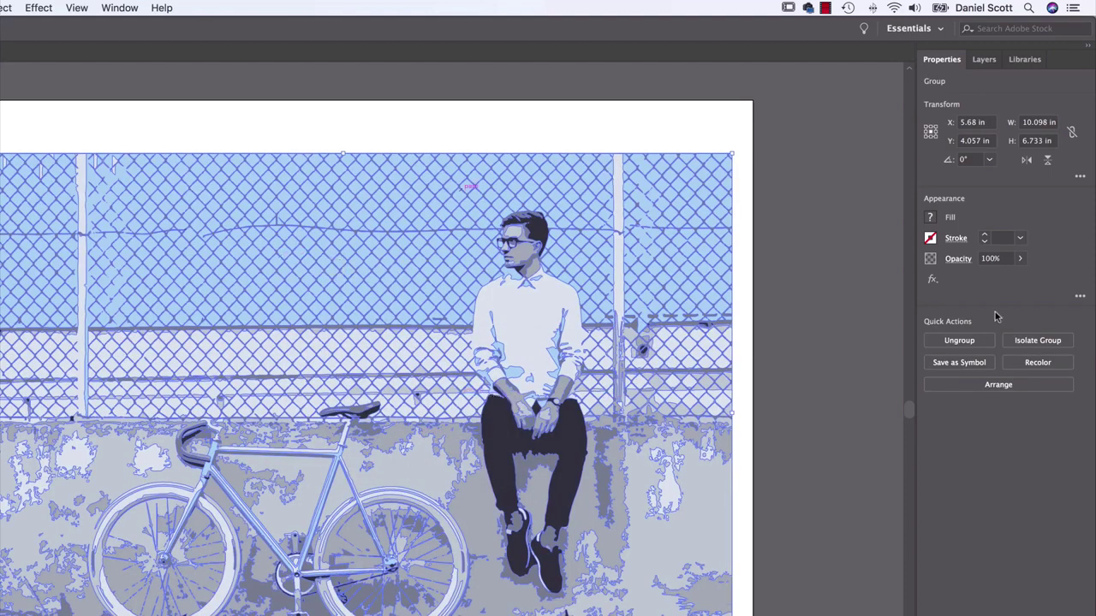
pyautogui.click(810, 237)
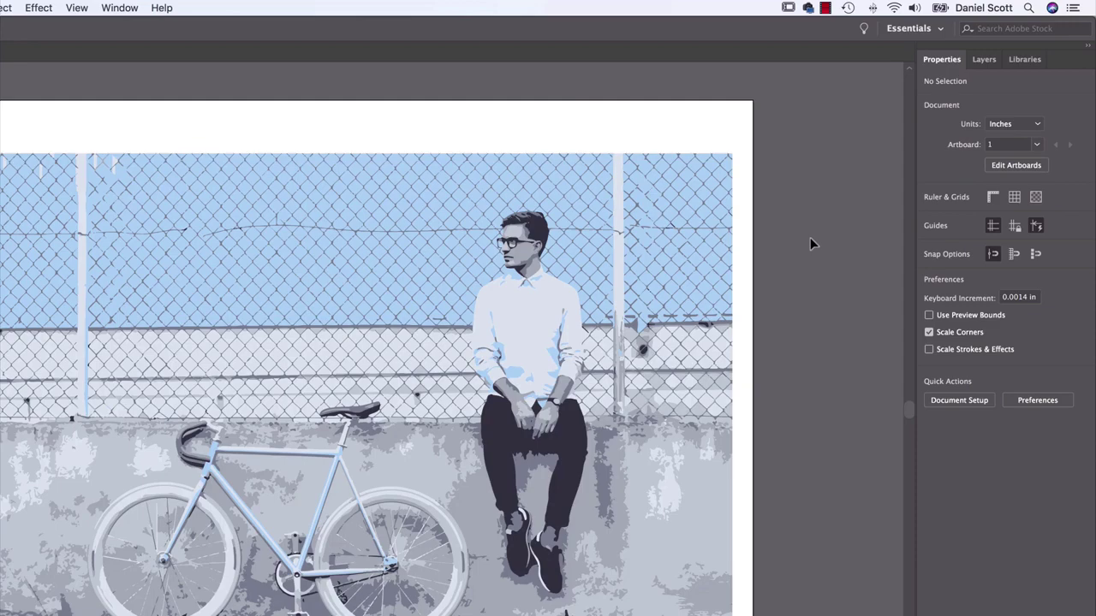
# Nudge the whole expanded tracing slightly left and down on the artboard, and activate the Direct Selection tool with nothing selected.
pyautogui.click(495, 469)
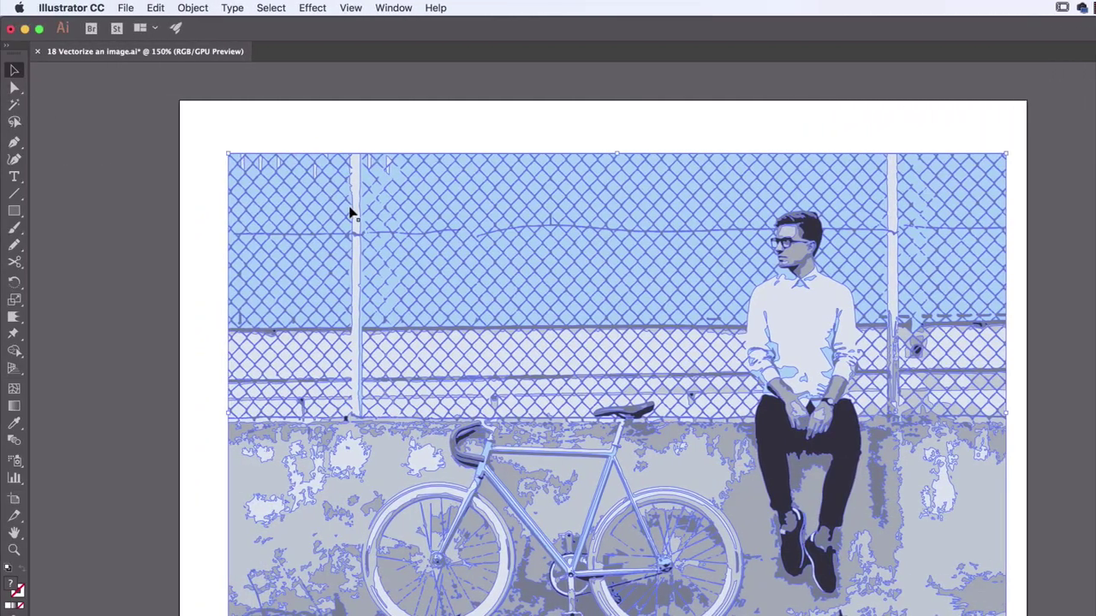
pyautogui.moveTo(492, 246); pyautogui.dragTo(431, 331)
pyautogui.moveTo(514, 293)
pyautogui.mouseDown()
pyautogui.moveTo(563, 282)
pyautogui.moveTo(599, 249)
pyautogui.mouseUp()
pyautogui.click(14, 87)
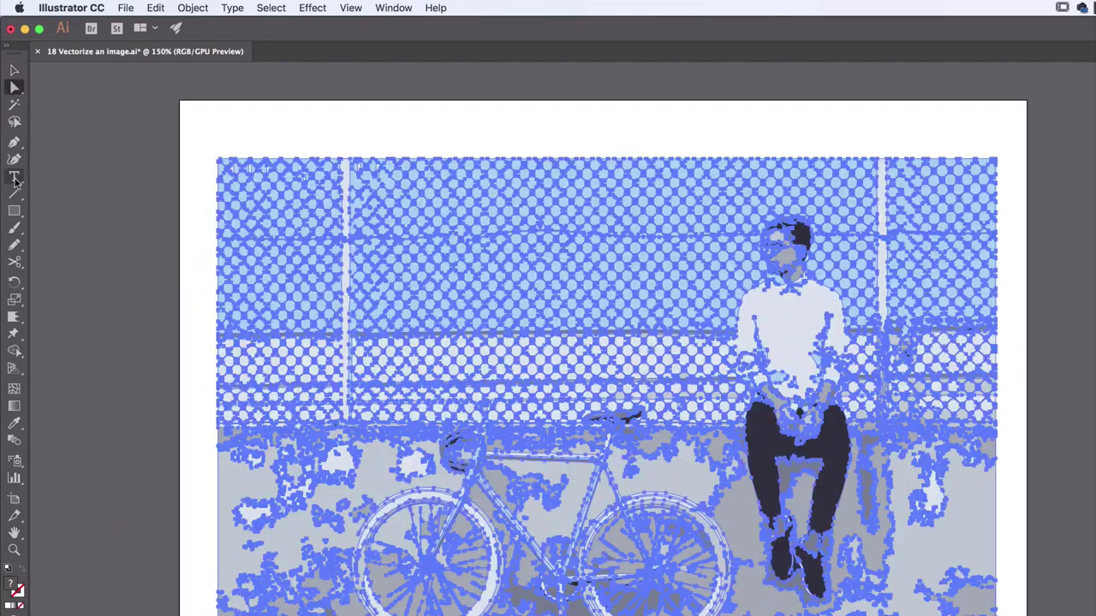
pyautogui.click(113, 142)
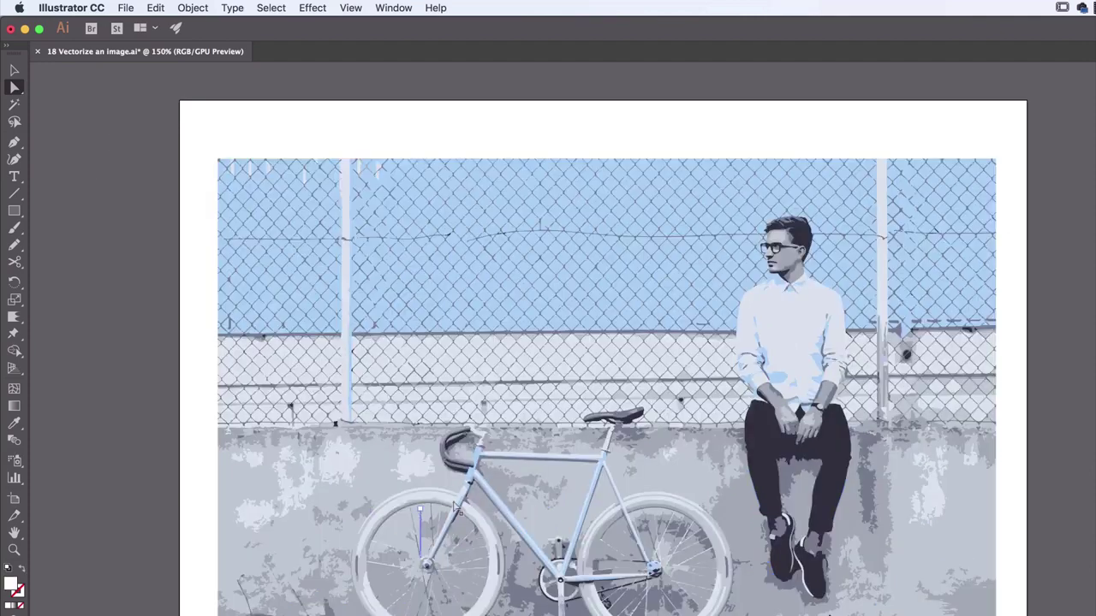
# Try pulling the man's shirt shape out of the tracing onto the pasteboard, and undo the move.
pyautogui.click(802, 339)
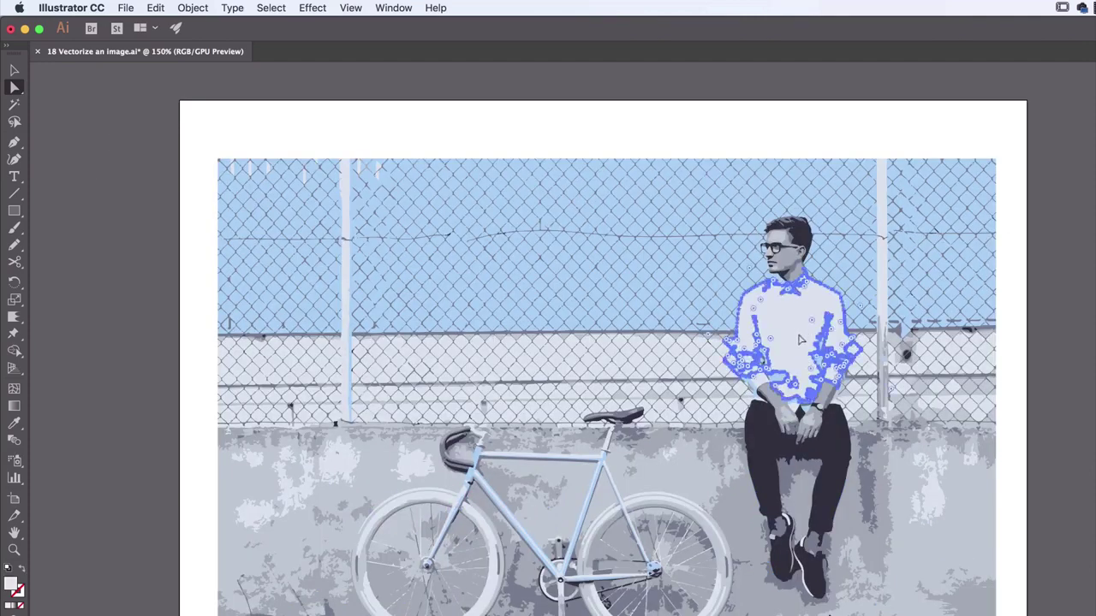
pyautogui.moveTo(798, 332); pyautogui.dragTo(168, 255)
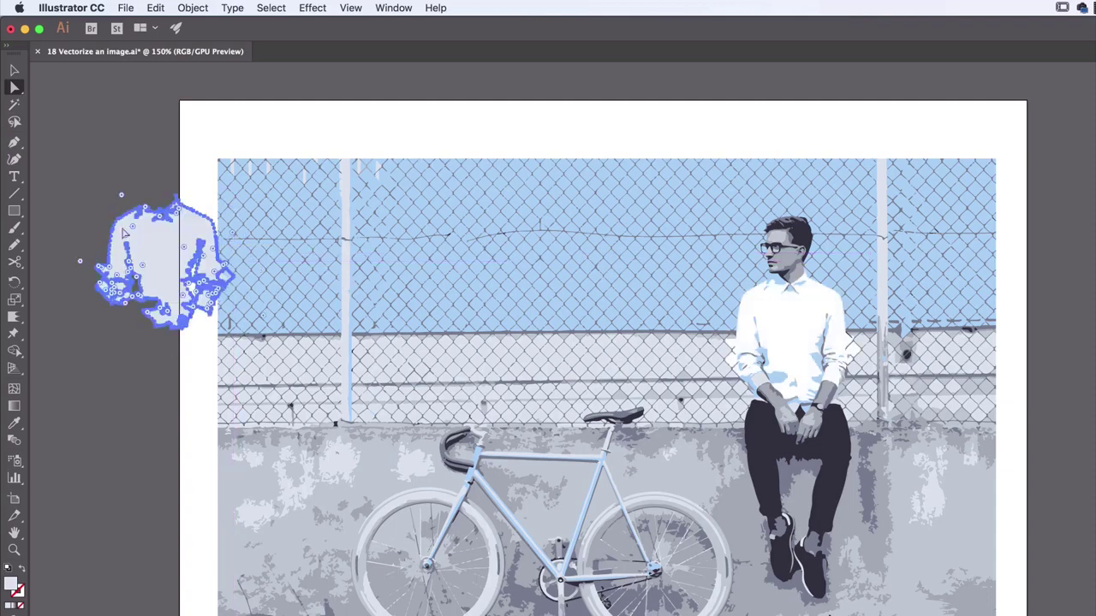
pyautogui.press('super+z')
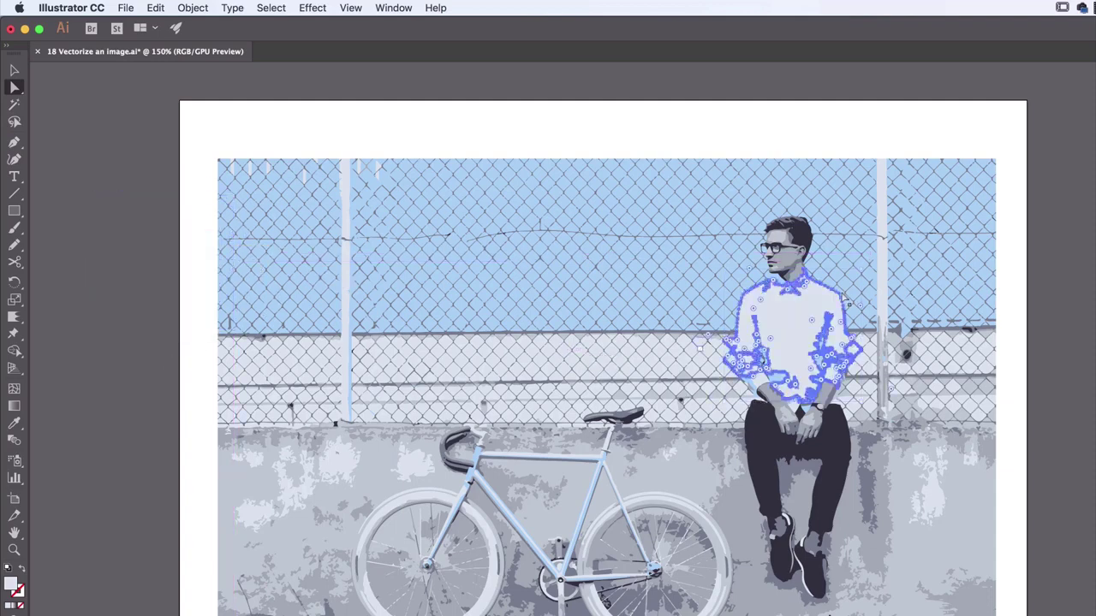
# Try pulling the wall shape inside the bicycle frame out of the tracing, undo the move, and deselect it.
pyautogui.click(566, 524)
pyautogui.click(565, 524)
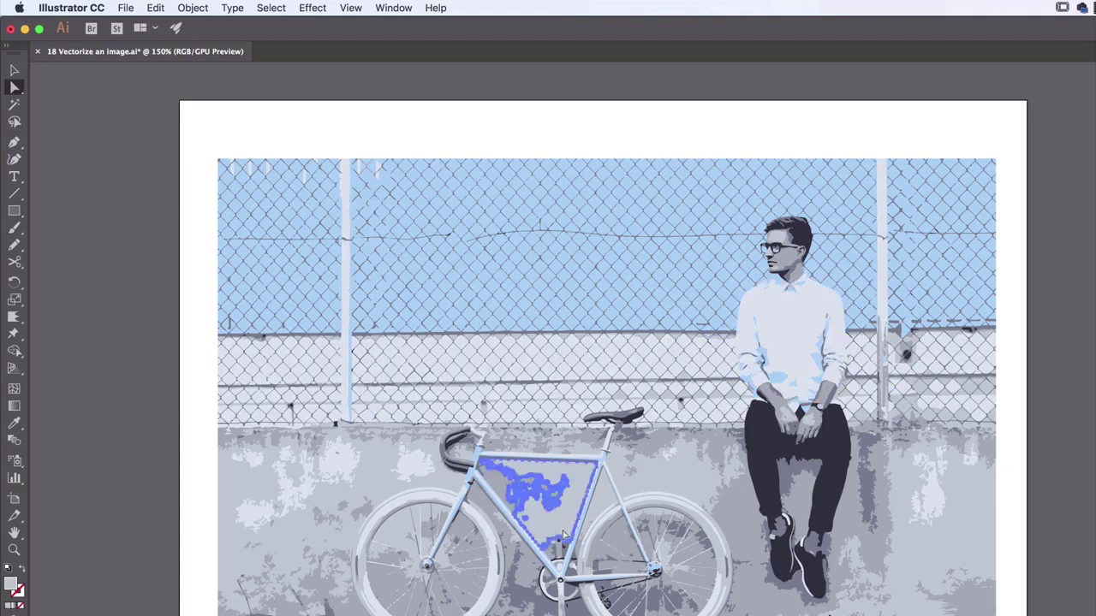
pyautogui.moveTo(543, 511); pyautogui.dragTo(215, 482)
pyautogui.click(215, 482)
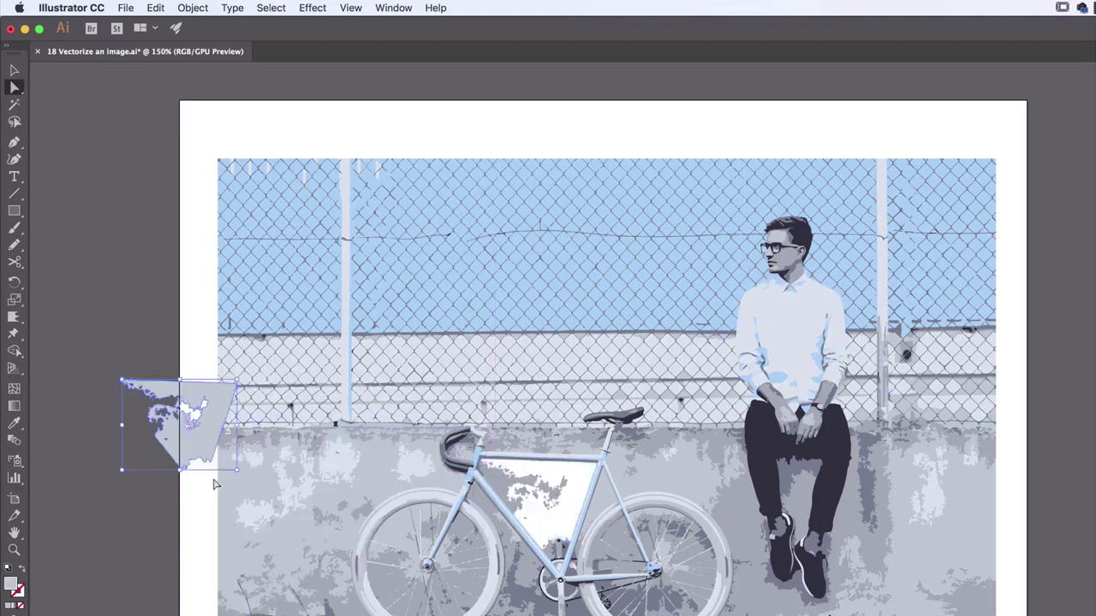
pyautogui.press('super+z')
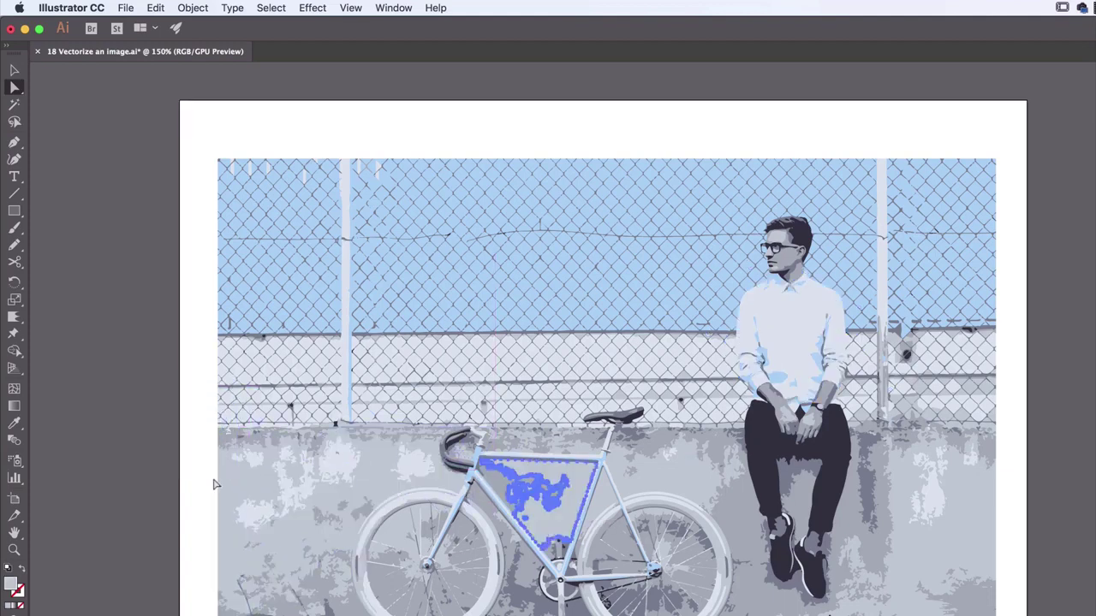
pyautogui.click(92, 421)
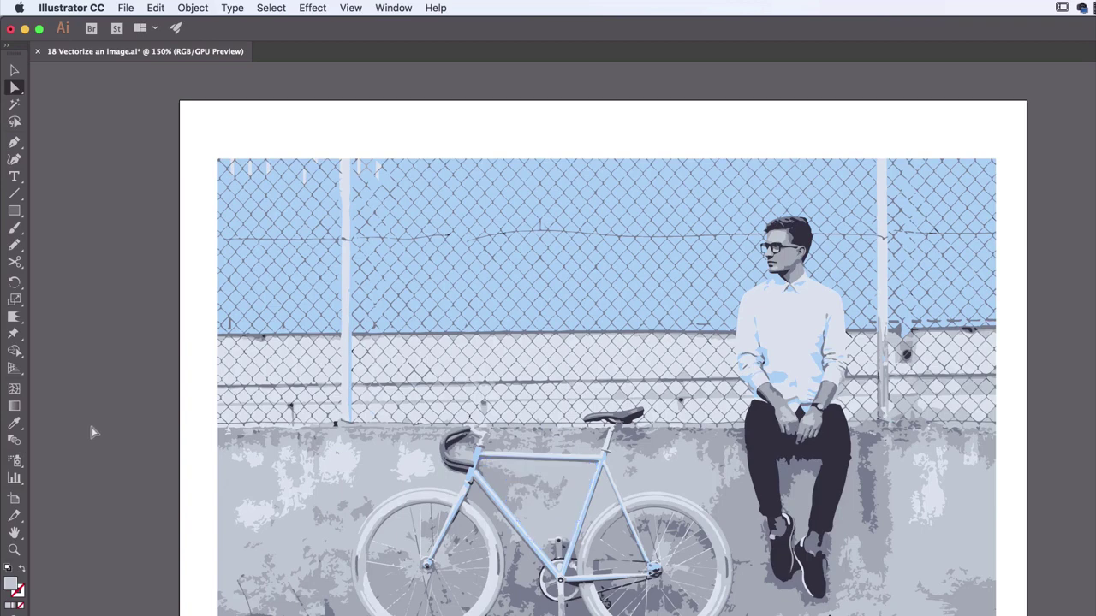
# Select a light blue patch on the man's shirt and extend the selection to all shapes with the same fill color.
pyautogui.click(779, 380)
pyautogui.click(1067, 368)
pyautogui.click(271, 8)
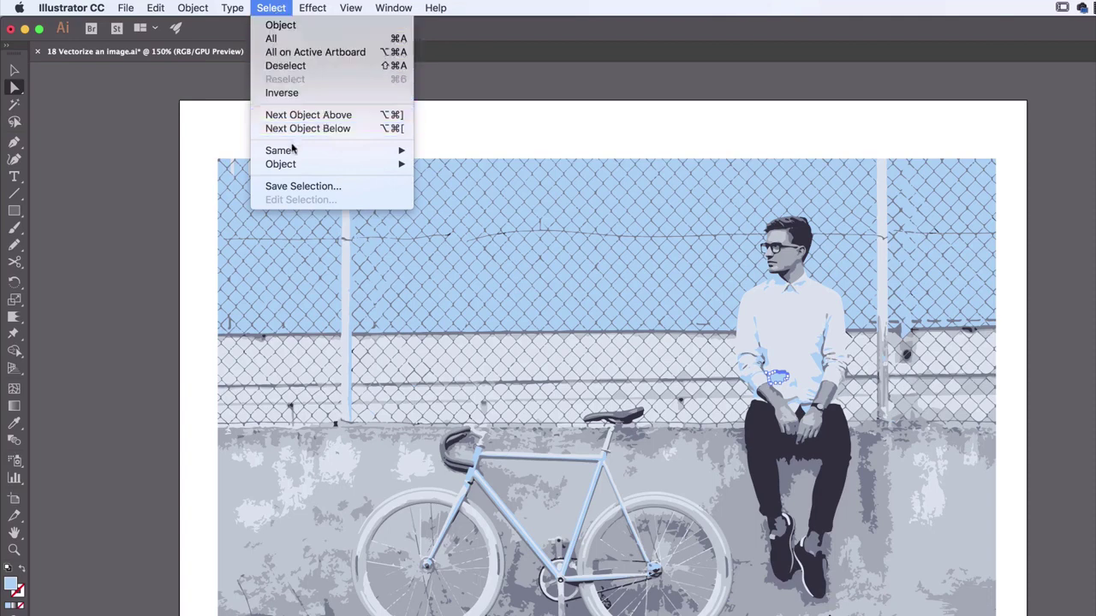
pyautogui.moveTo(291, 152)
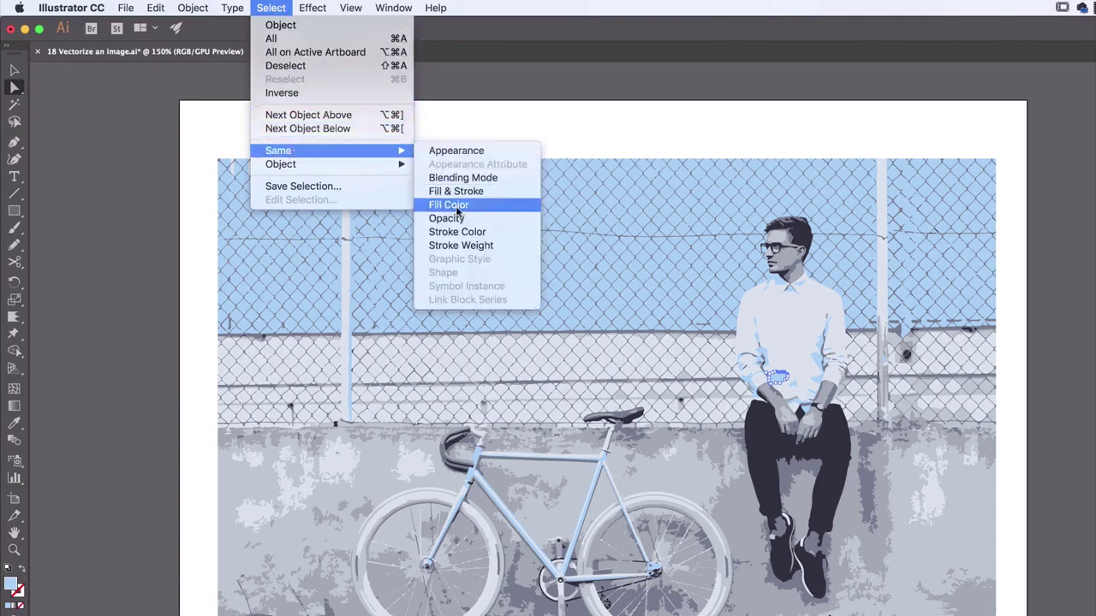
pyautogui.click(458, 208)
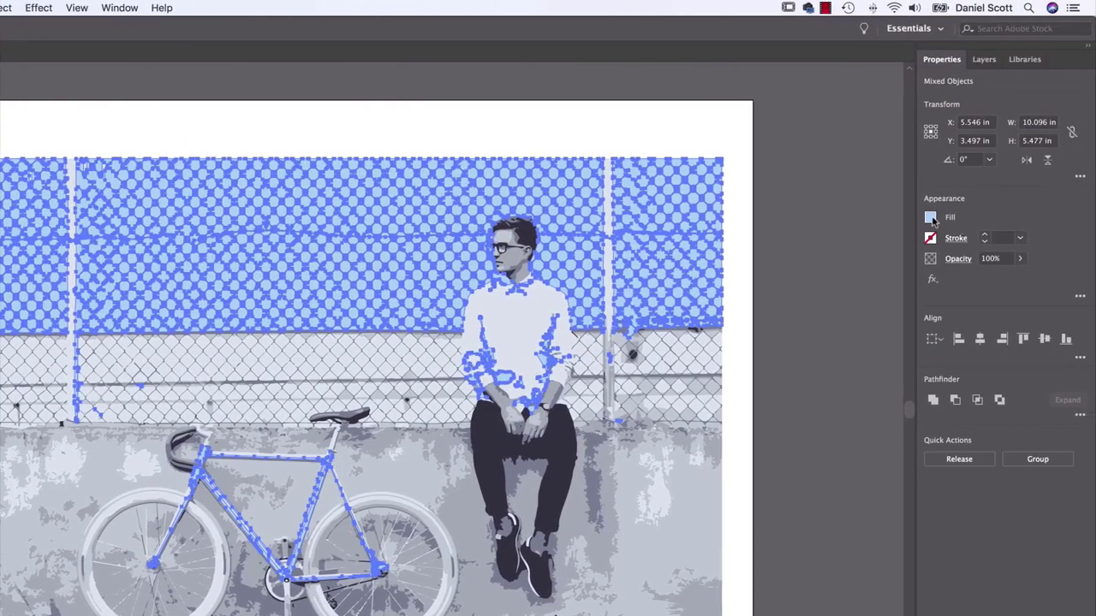
# Recolor the selected light blue shapes with the magenta fill swatch and deselect them.
pyautogui.click(931, 218)
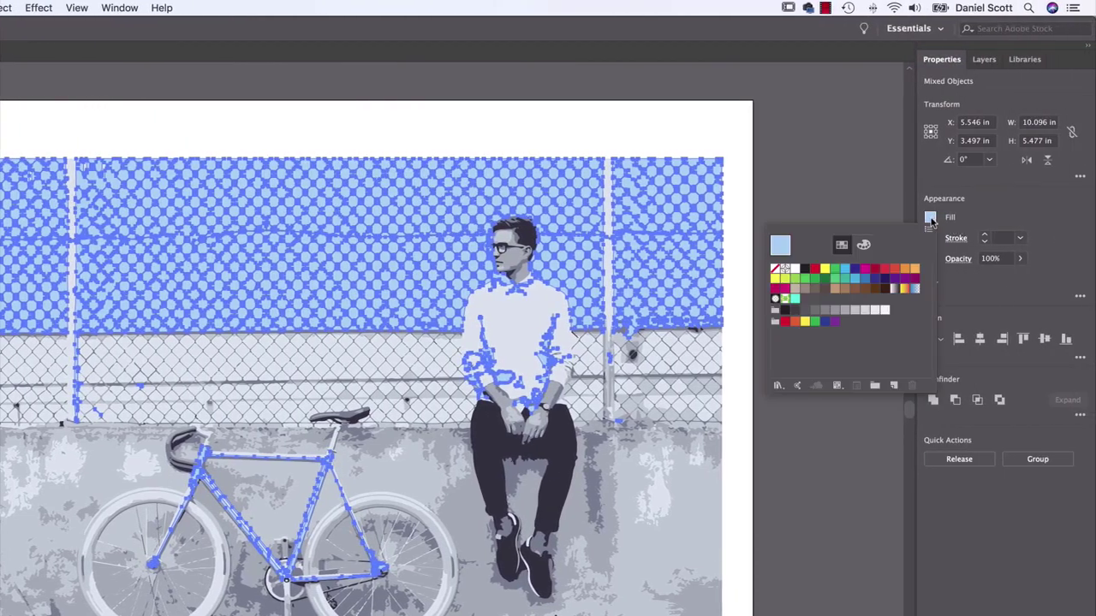
pyautogui.click(868, 272)
pyautogui.click(796, 164)
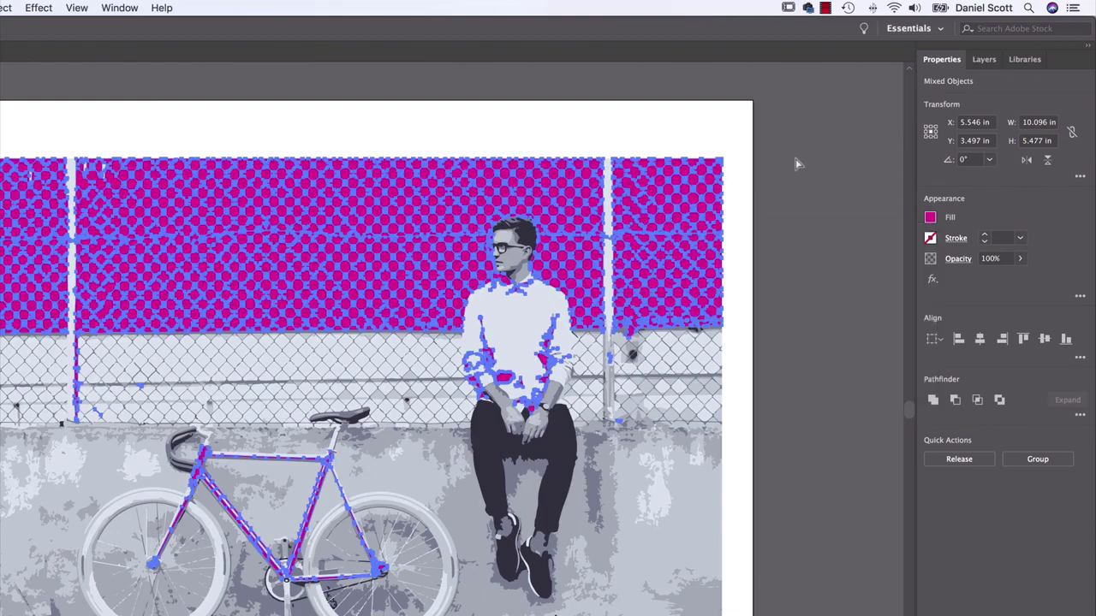
pyautogui.click(792, 166)
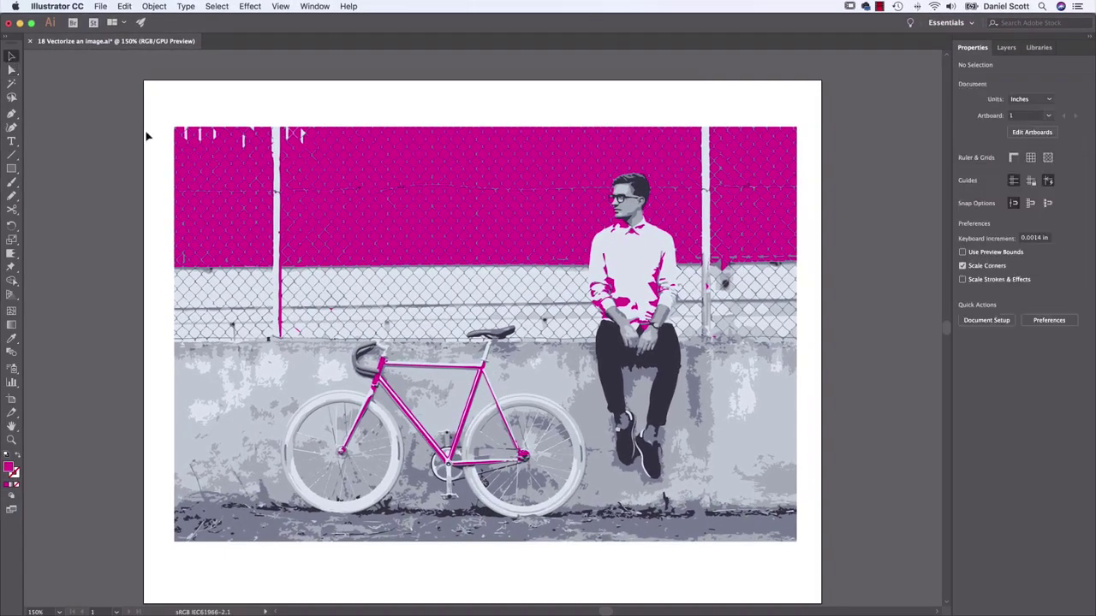
# Move the whole traced group off the artboard onto the pasteboard to its left and deselect it.
pyautogui.click(777, 490)
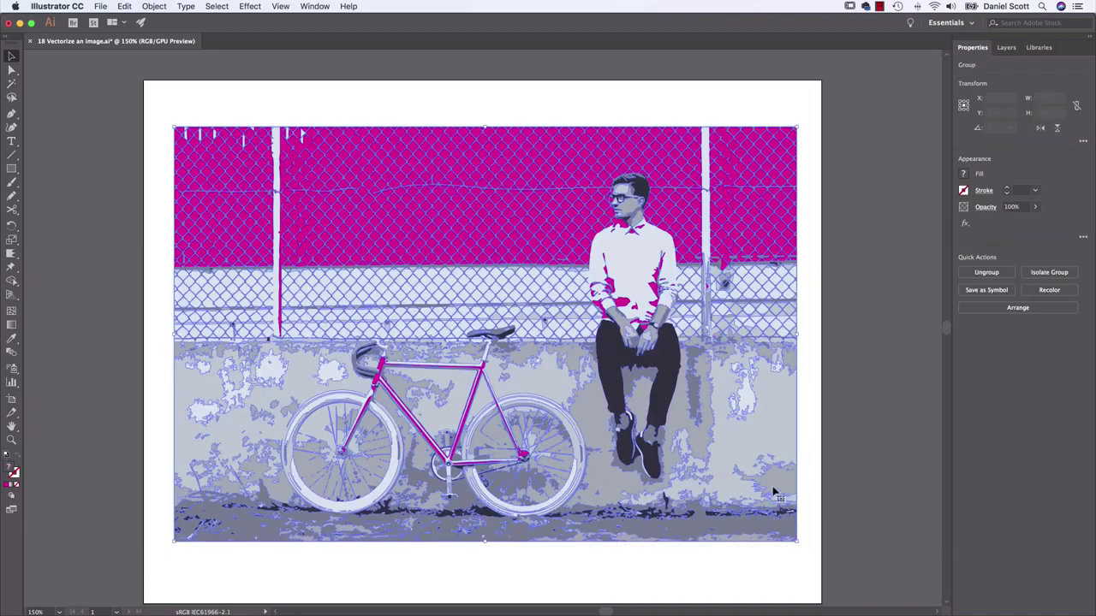
pyautogui.press('super+minus')
pyautogui.press('super+minus')
pyautogui.press('super+minus')
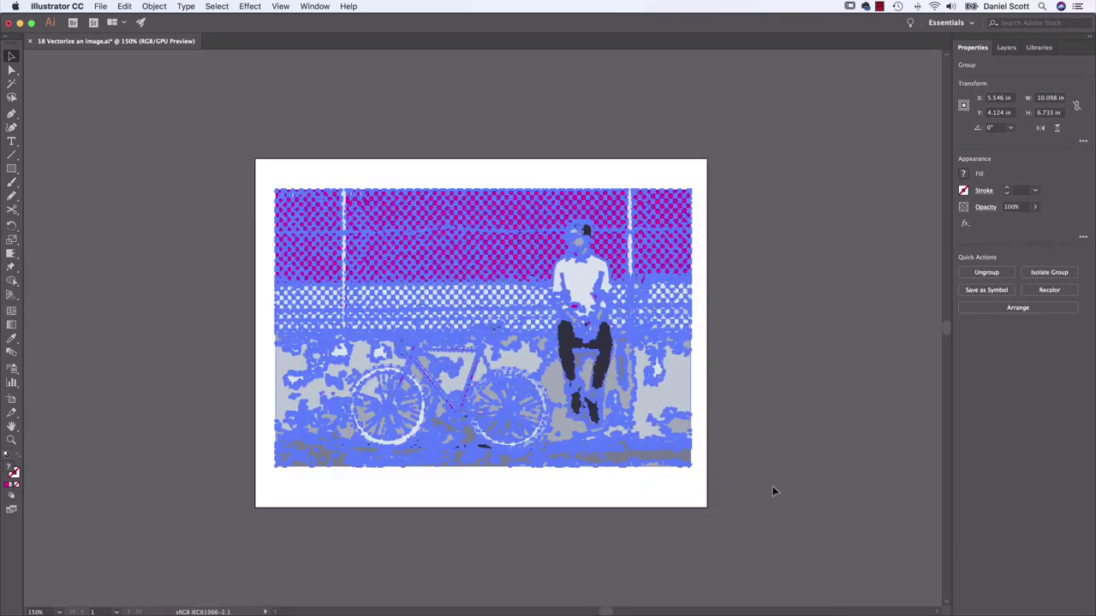
pyautogui.moveTo(537, 310); pyautogui.dragTo(311, 309)
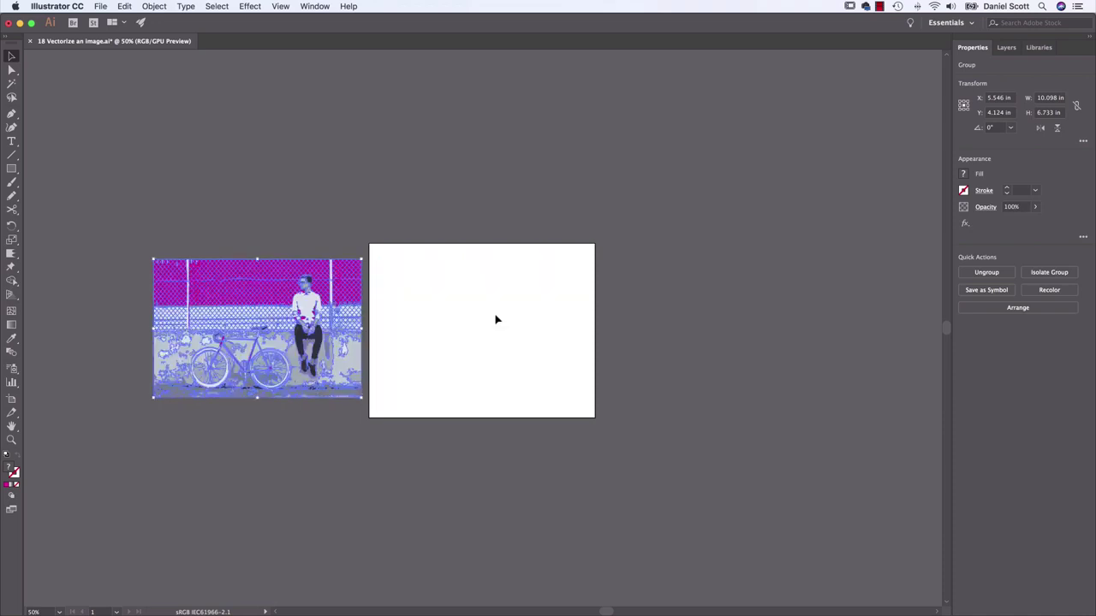
pyautogui.click(371, 325)
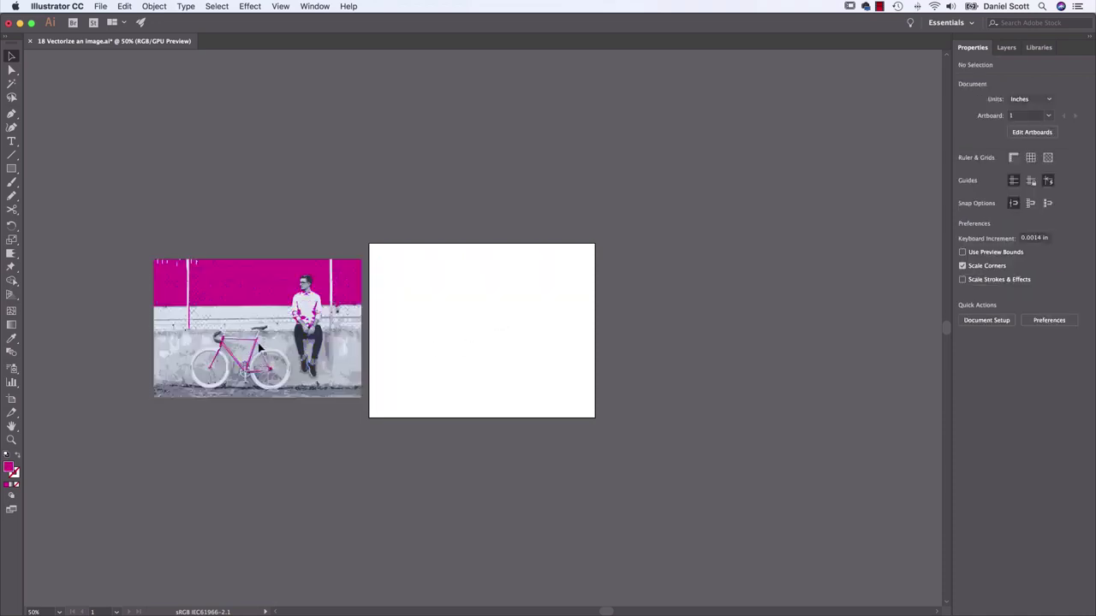
# Select all paths of the tracing with the Direct Selection tool to view their anchor points, and deselect them.
pyautogui.press('a')
pyautogui.moveTo(142, 248); pyautogui.dragTo(361, 425)
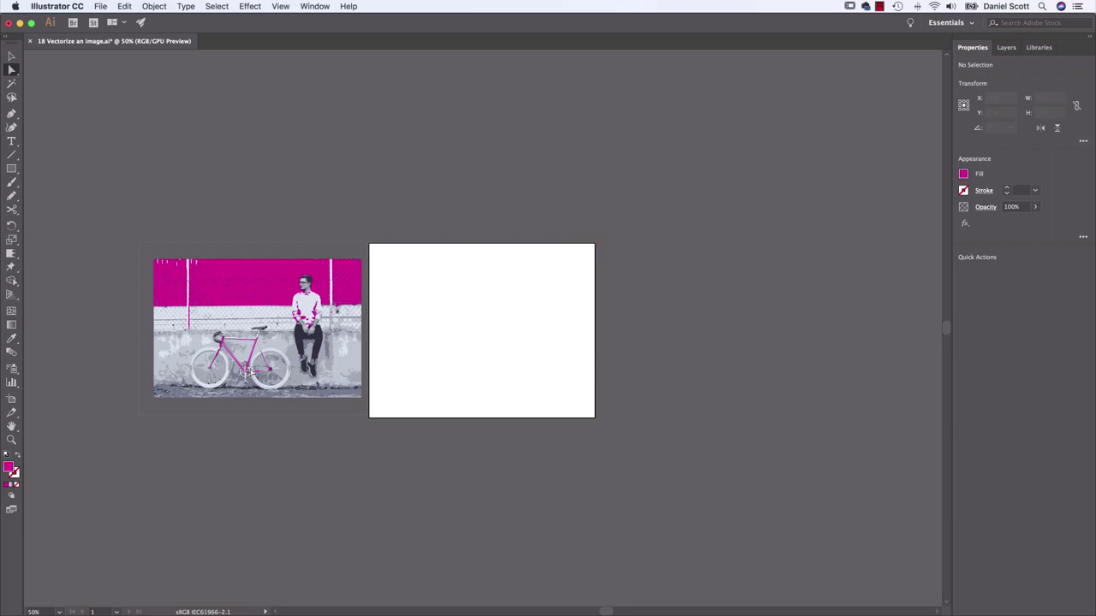
pyautogui.click(252, 374)
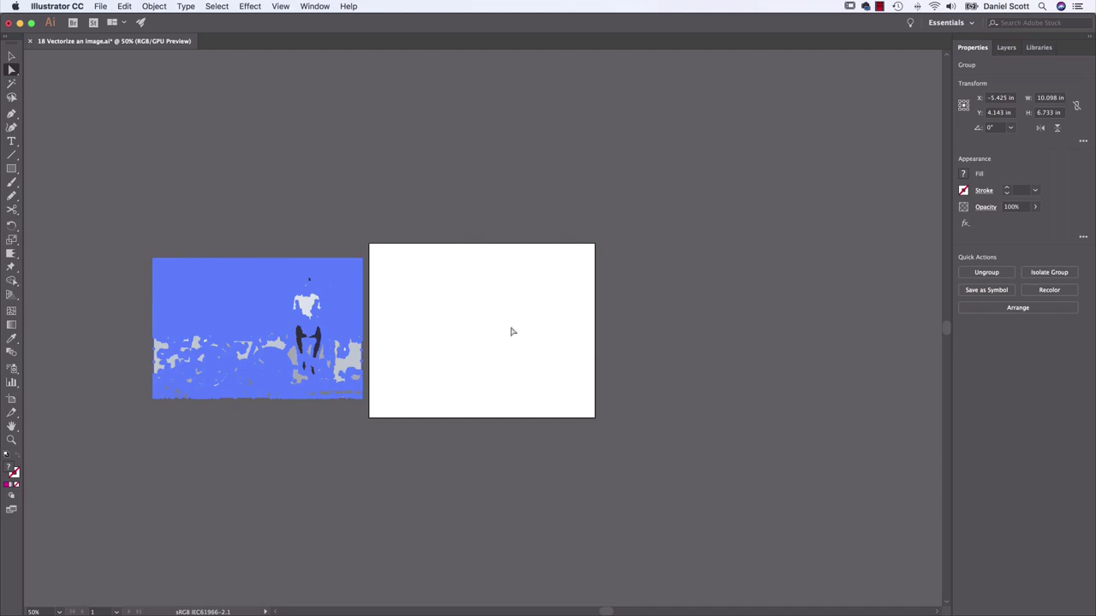
pyautogui.click(464, 315)
# Place the portrait photo of the man in white glasses on the empty artboard, about 9.4 in wide.
pyautogui.press('super+equal')
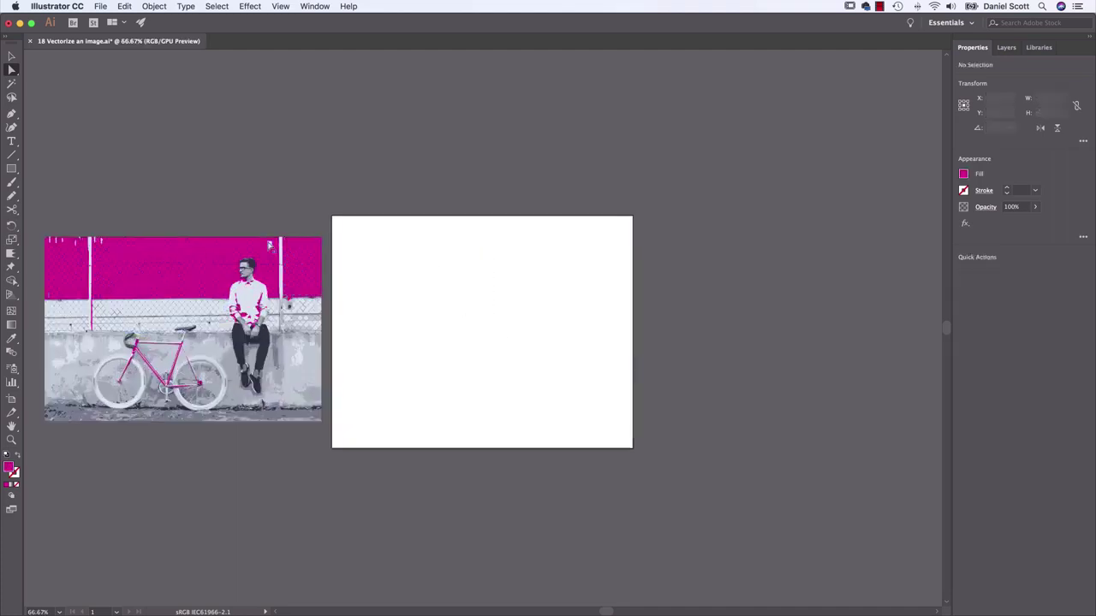
pyautogui.click(101, 6)
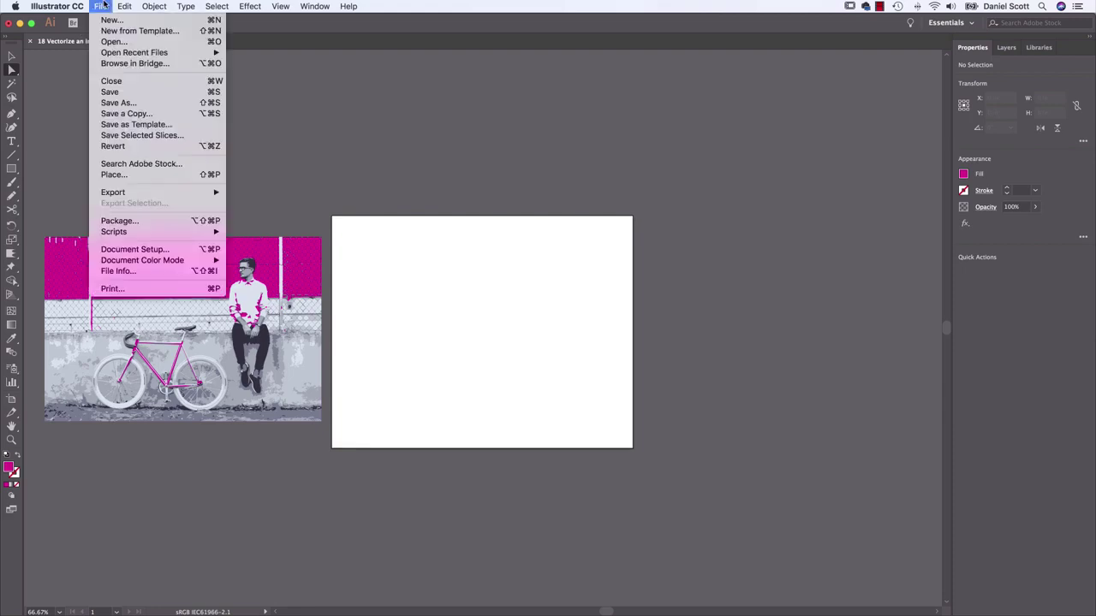
pyautogui.moveTo(161, 192)
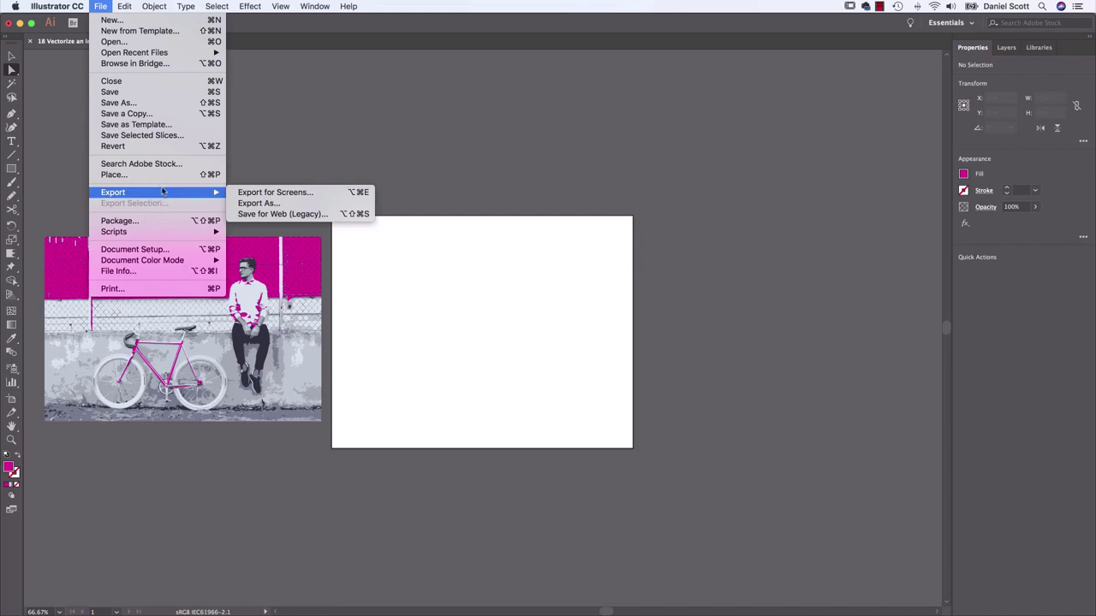
pyautogui.click(109, 175)
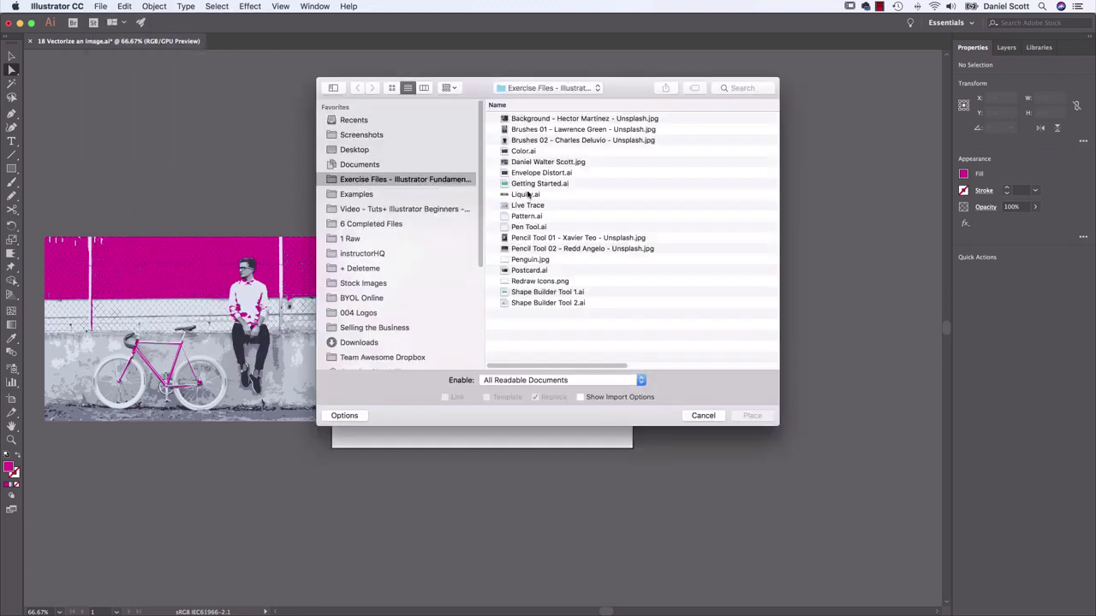
pyautogui.click(524, 164)
pyautogui.press('space')
pyautogui.press('space')
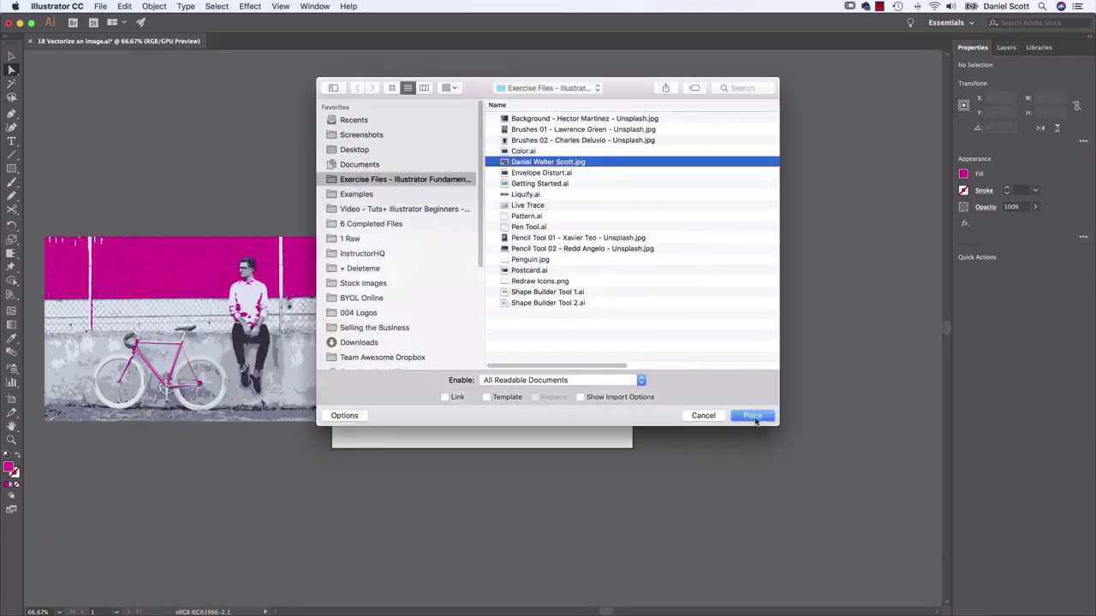
pyautogui.click(753, 417)
pyautogui.moveTo(354, 225); pyautogui.dragTo(616, 435)
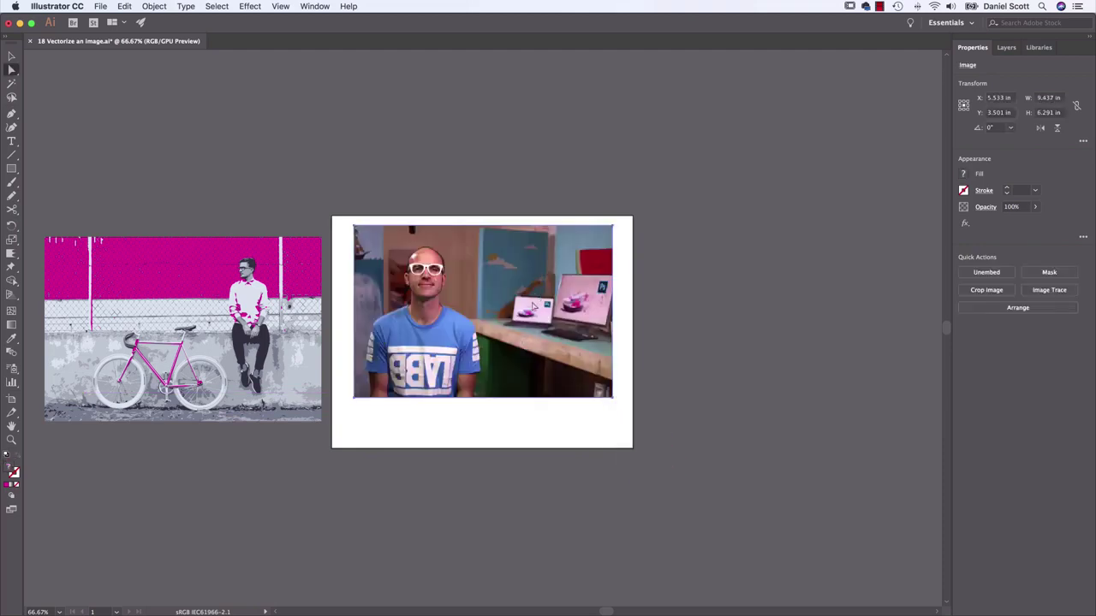
# Try tracing the portrait with the Black and White Logo preset, inspect the tracing up close, and delete it.
pyautogui.click(1062, 292)
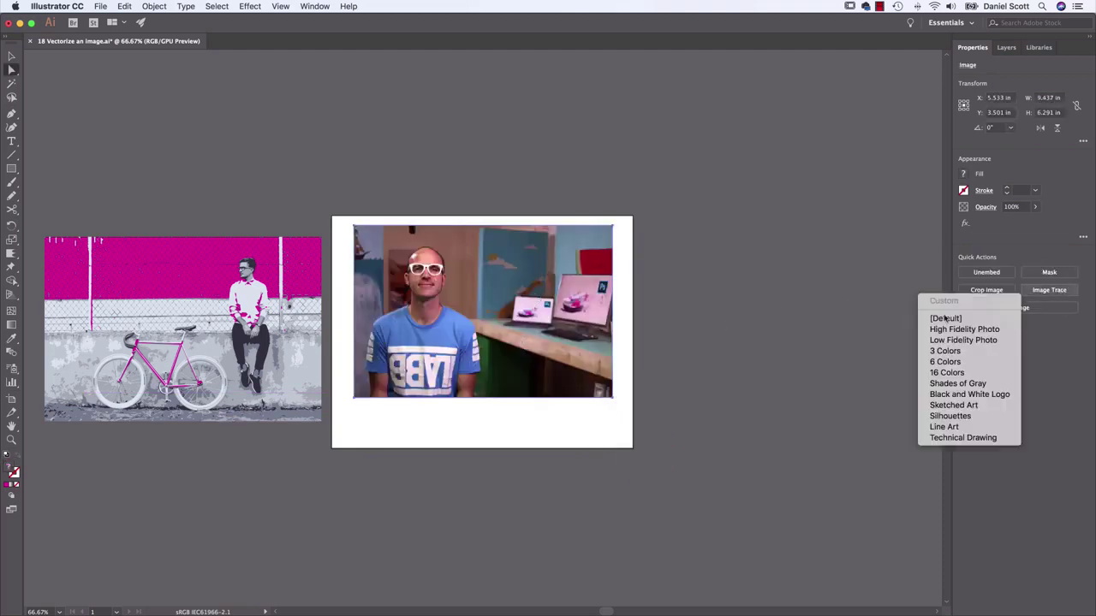
pyautogui.click(959, 394)
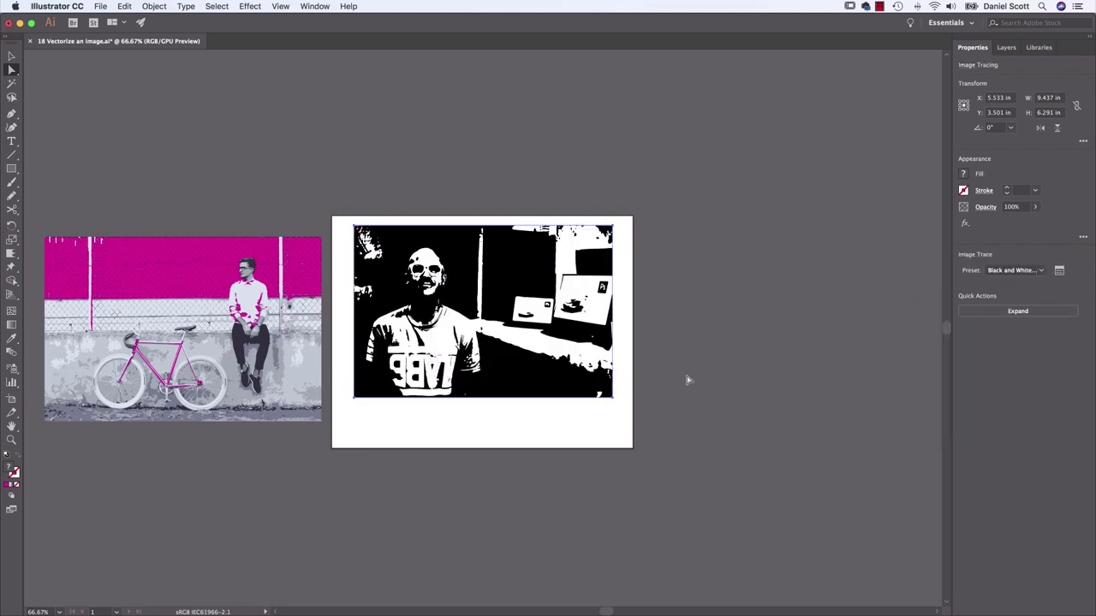
pyautogui.press('super+equal')
pyautogui.press('super+equal')
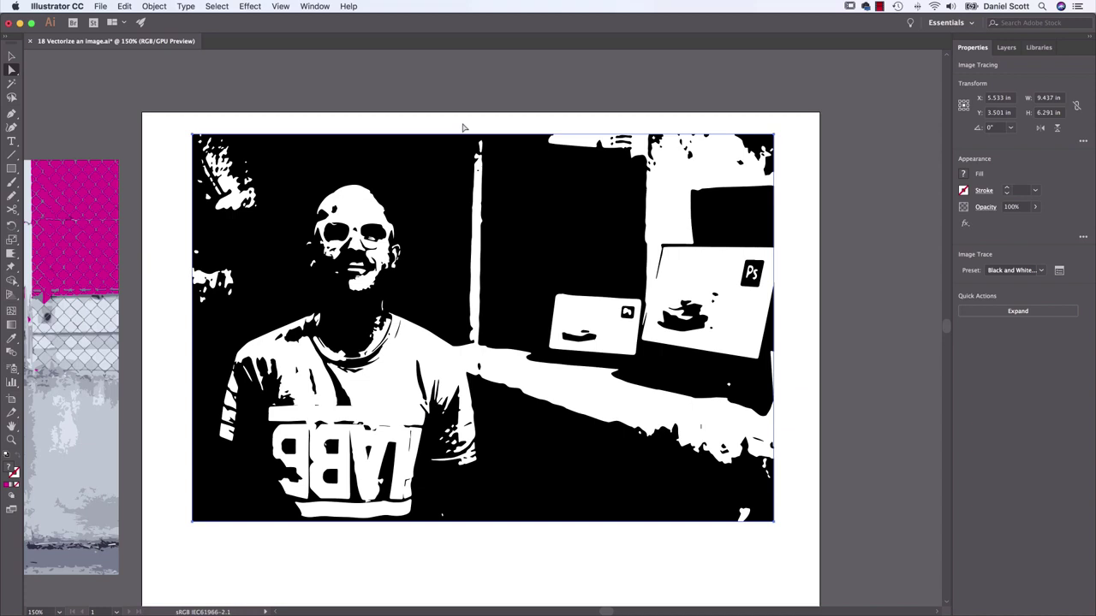
pyautogui.press('Delete')
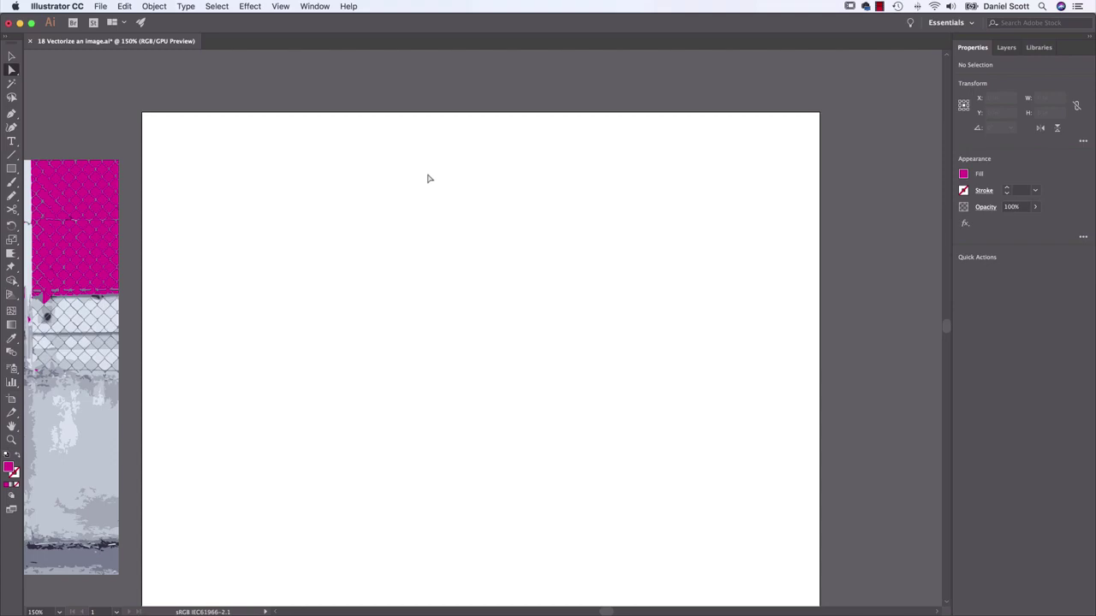
# Switch to Photoshop and open the portrait photo of the man in white glasses from the exercise files folder.
pyautogui.press('super+Tab')
pyautogui.press('super+Tab')
pyautogui.press('super+o')
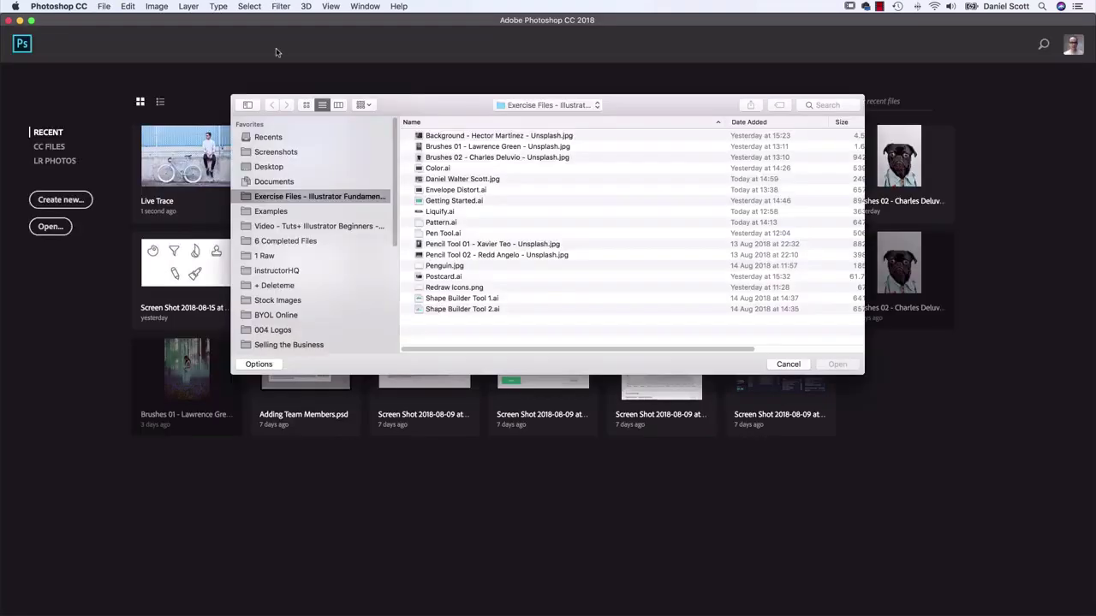
pyautogui.click(459, 181)
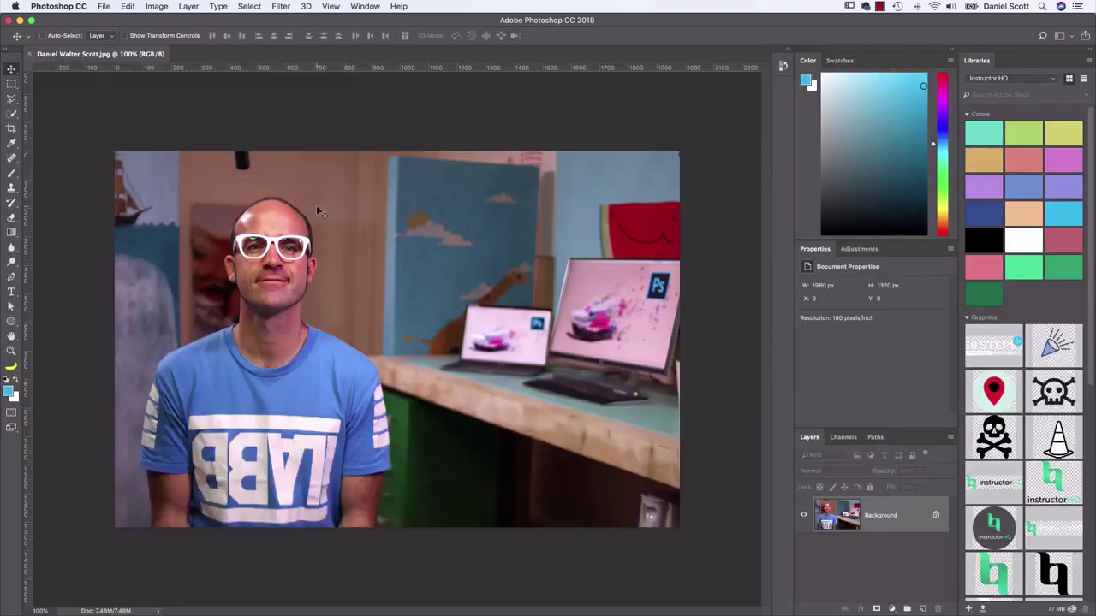
# Select the man automatically with the Subject selection and check the selection's edges around his head and shoulders up close.
pyautogui.click(249, 6)
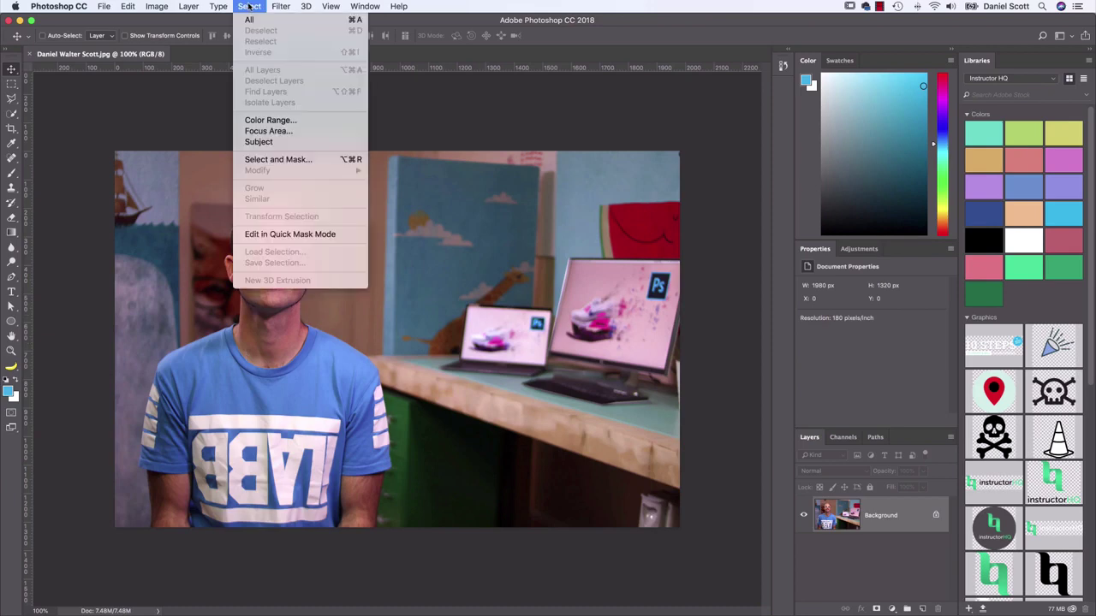
pyautogui.click(261, 146)
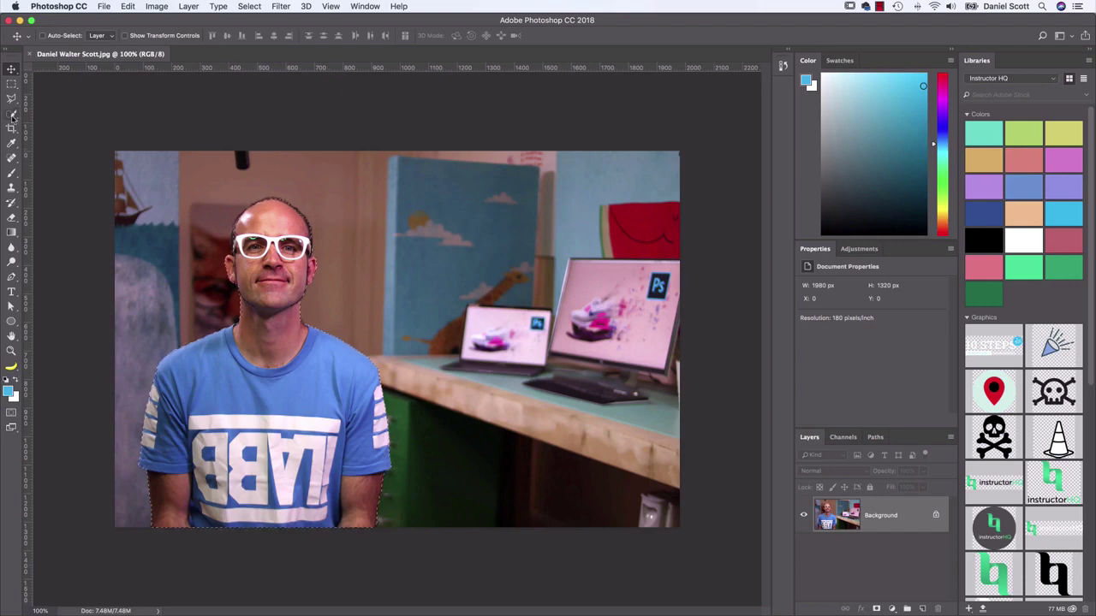
pyautogui.press('super')
pyautogui.press('super+equal')
pyautogui.press('super+equal')
pyautogui.moveTo(111, 312); pyautogui.dragTo(465, 277)
pyautogui.moveTo(391, 404)
pyautogui.mouseDown()
pyautogui.moveTo(333, 245)
pyautogui.moveTo(214, 269)
pyautogui.moveTo(218, 90)
pyautogui.moveTo(257, 300)
pyautogui.moveTo(458, 396)
pyautogui.moveTo(452, 431)
pyautogui.mouseUp()
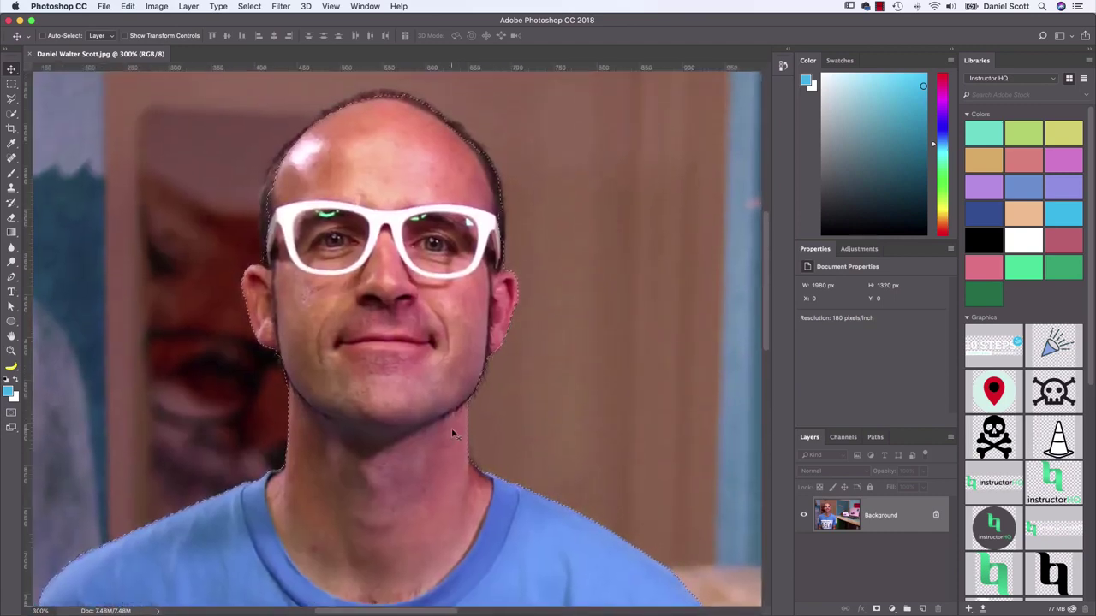
# Activate the Quick Selection tool and add a layer mask from the selection to hide the background around the man.
pyautogui.click(249, 6)
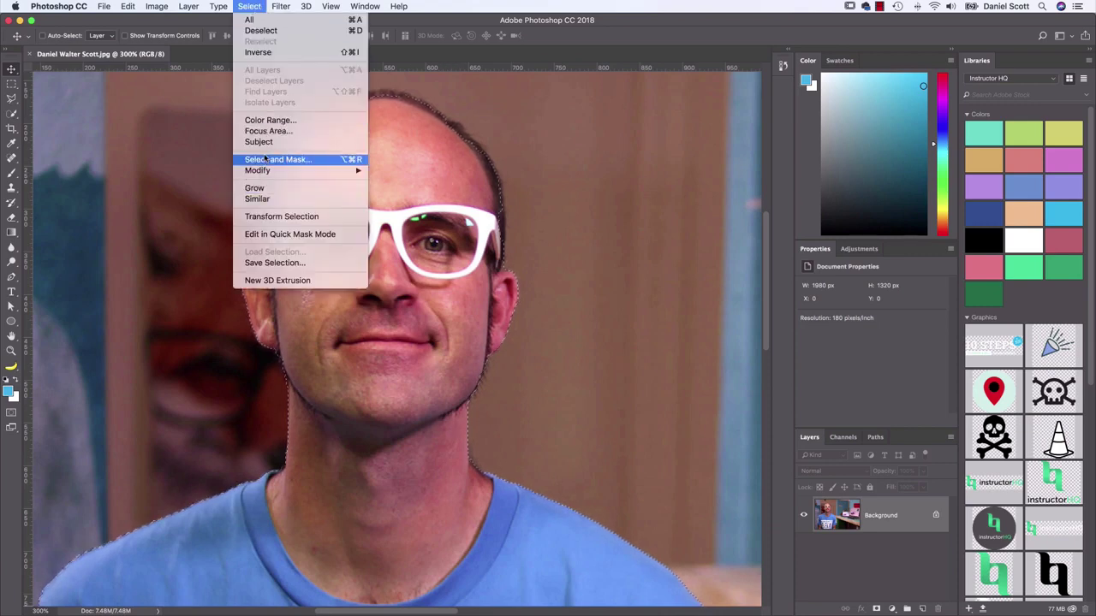
pyautogui.click(249, 6)
pyautogui.click(13, 118)
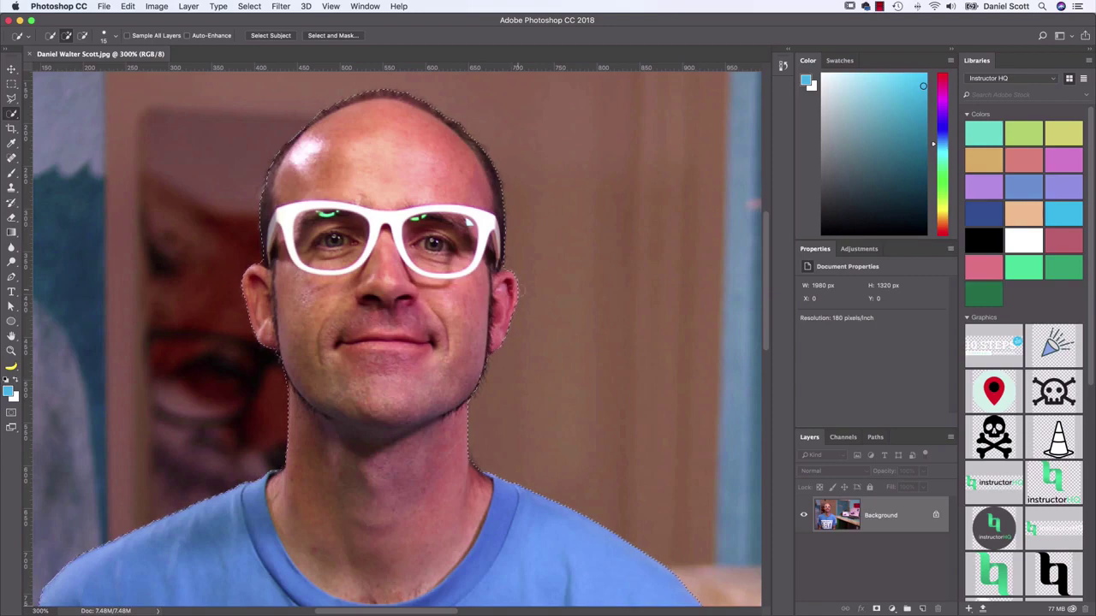
pyautogui.press('super+minus')
pyautogui.press('super+minus')
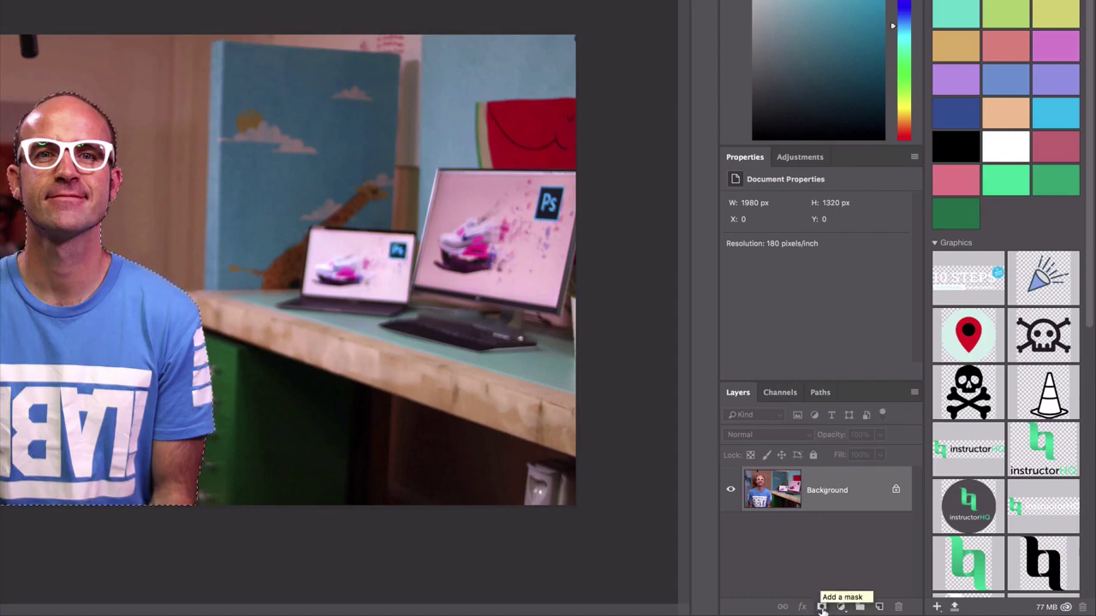
pyautogui.click(820, 606)
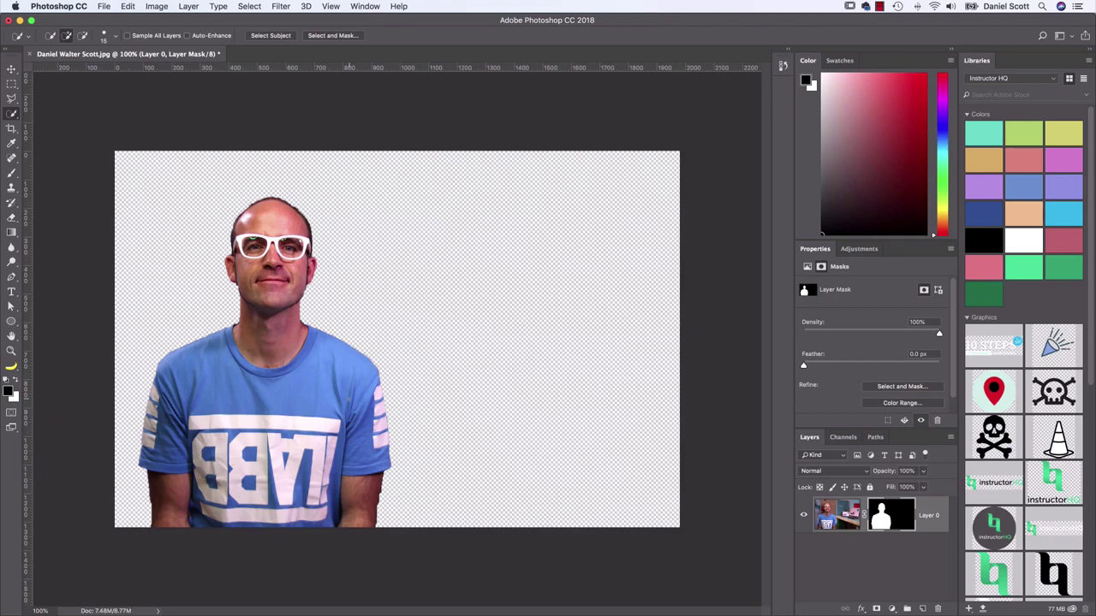
# Save the masked portrait in Photoshop format, with layers, in the Class Files folder on the Desktop.
pyautogui.click(106, 7)
pyautogui.click(206, 124)
pyautogui.click(390, 195)
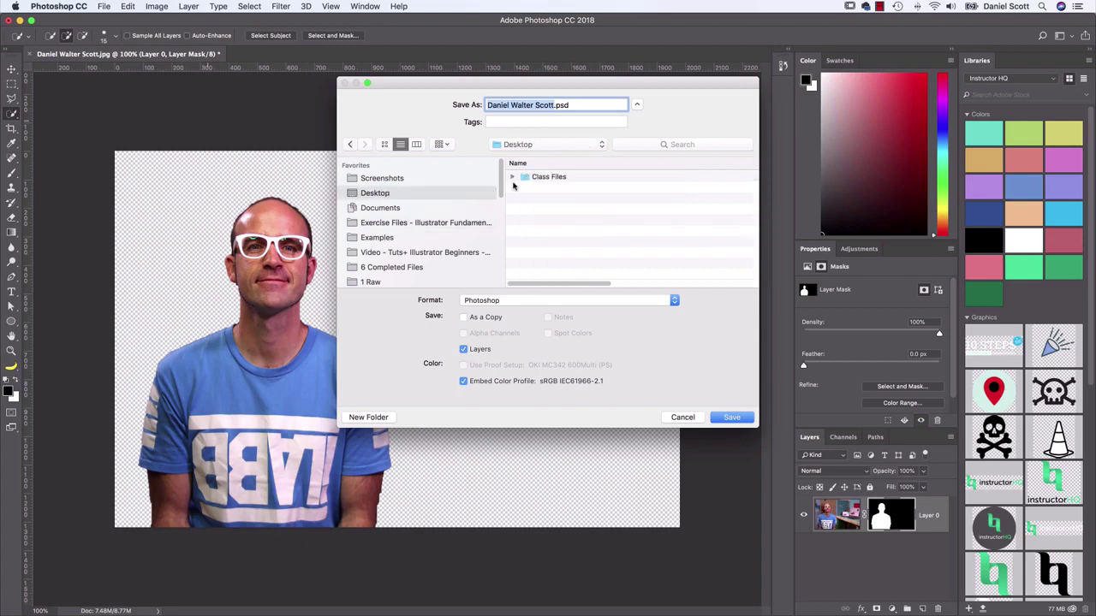
pyautogui.doubleClick(537, 178)
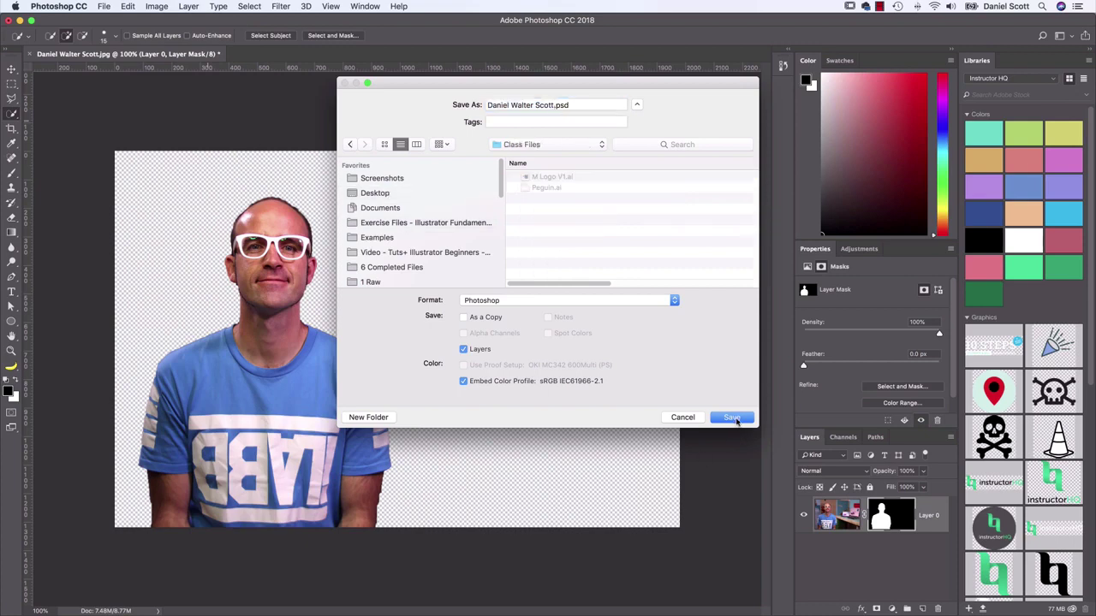
pyautogui.click(733, 417)
pyautogui.click(689, 265)
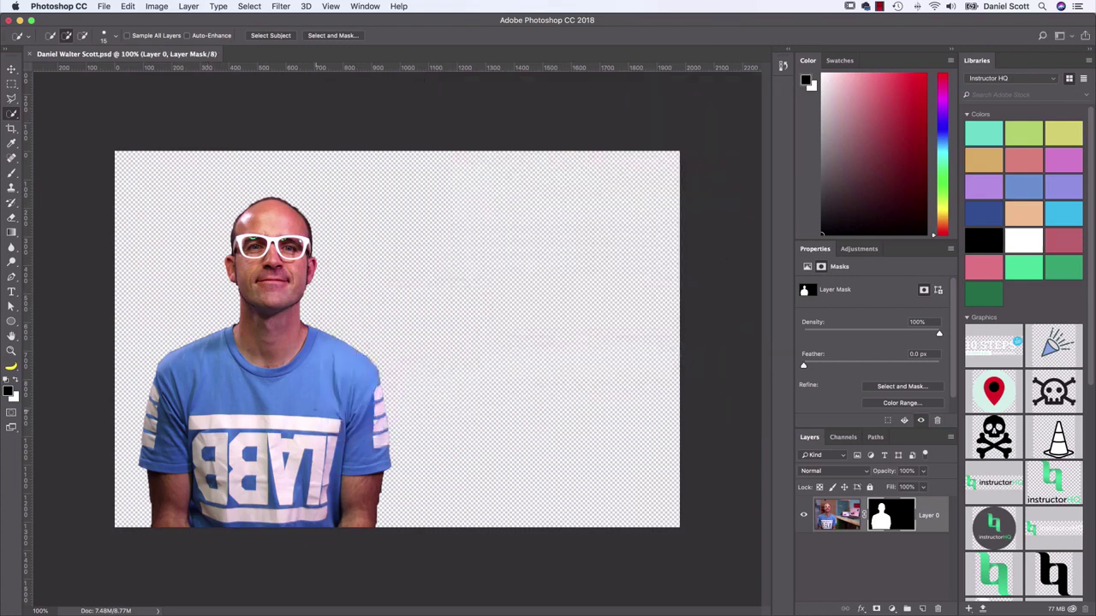
# Switch to Illustrator and place the masked portrait PSD from the Class Files folder on the empty artboard, about 8.8 in wide.
pyautogui.press('super+Tab')
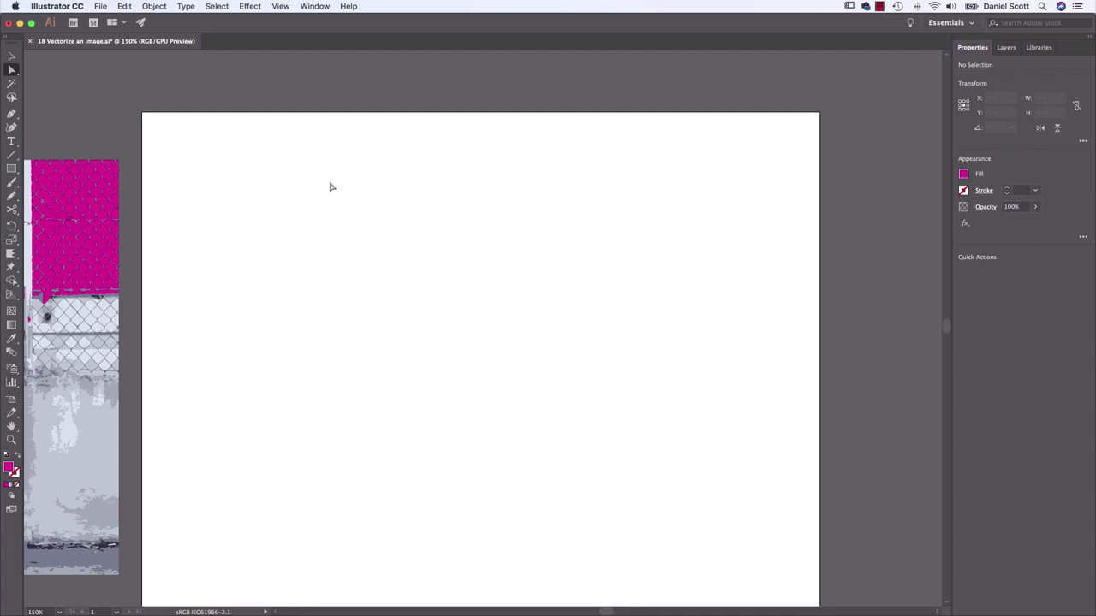
pyautogui.click(101, 6)
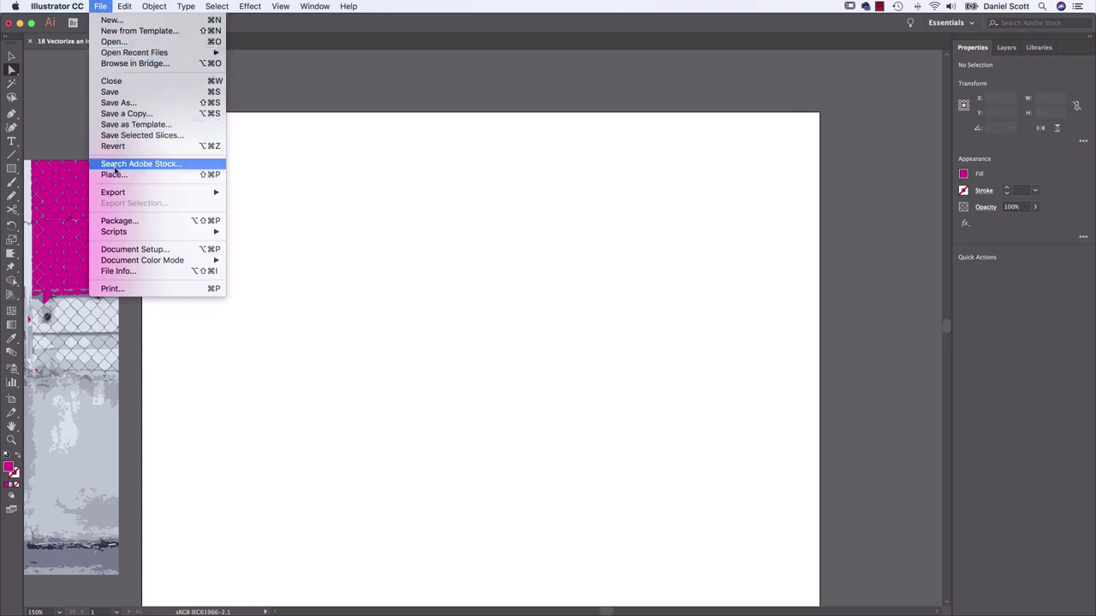
pyautogui.click(114, 175)
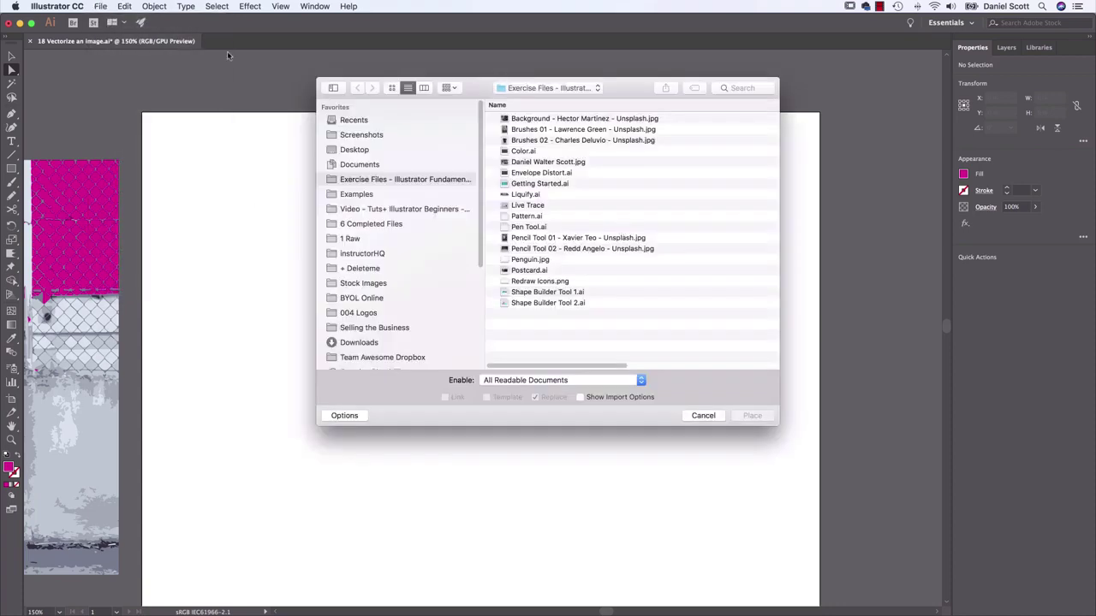
pyautogui.click(359, 151)
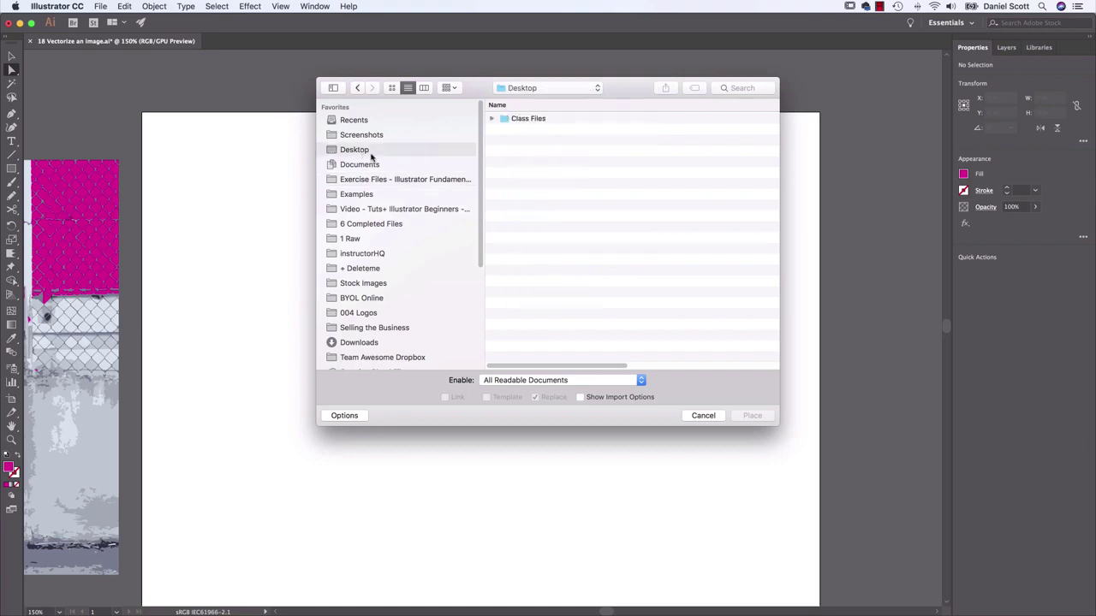
pyautogui.doubleClick(537, 119)
pyautogui.click(553, 120)
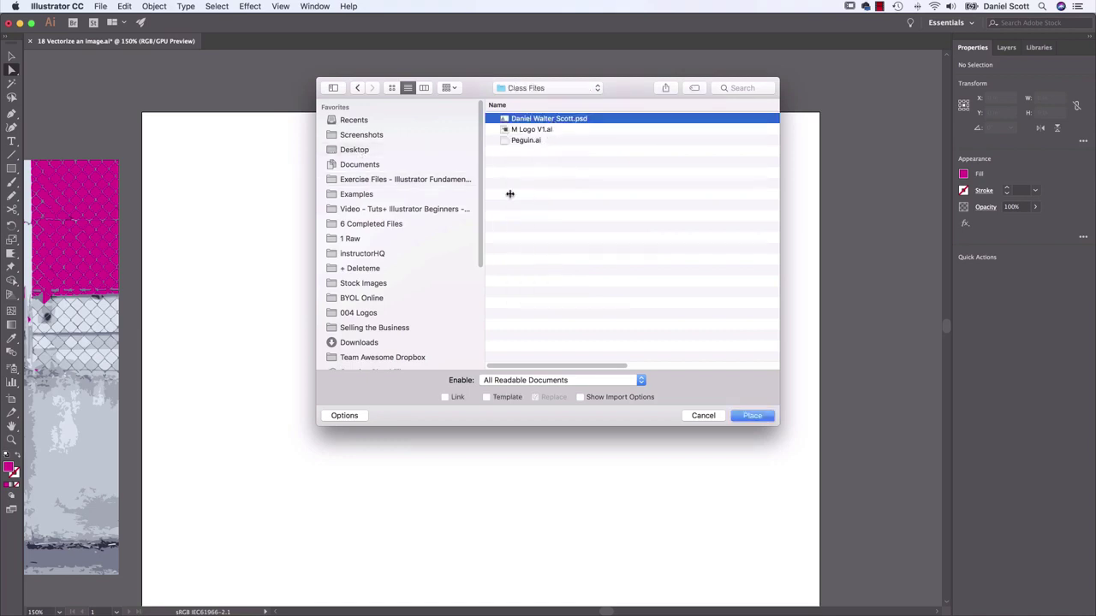
pyautogui.click(753, 416)
pyautogui.moveTo(228, 140); pyautogui.dragTo(771, 557)
pyautogui.moveTo(411, 362); pyautogui.dragTo(398, 403)
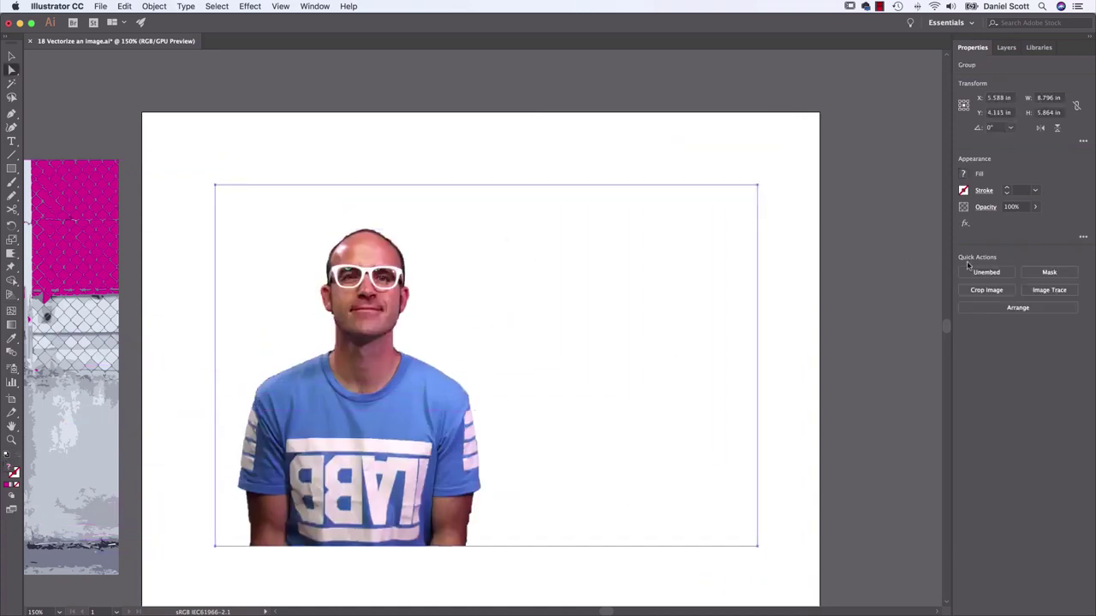
# Trace the placed portrait with the Black and White Logo preset and open the detailed Image Trace settings.
pyautogui.click(1058, 293)
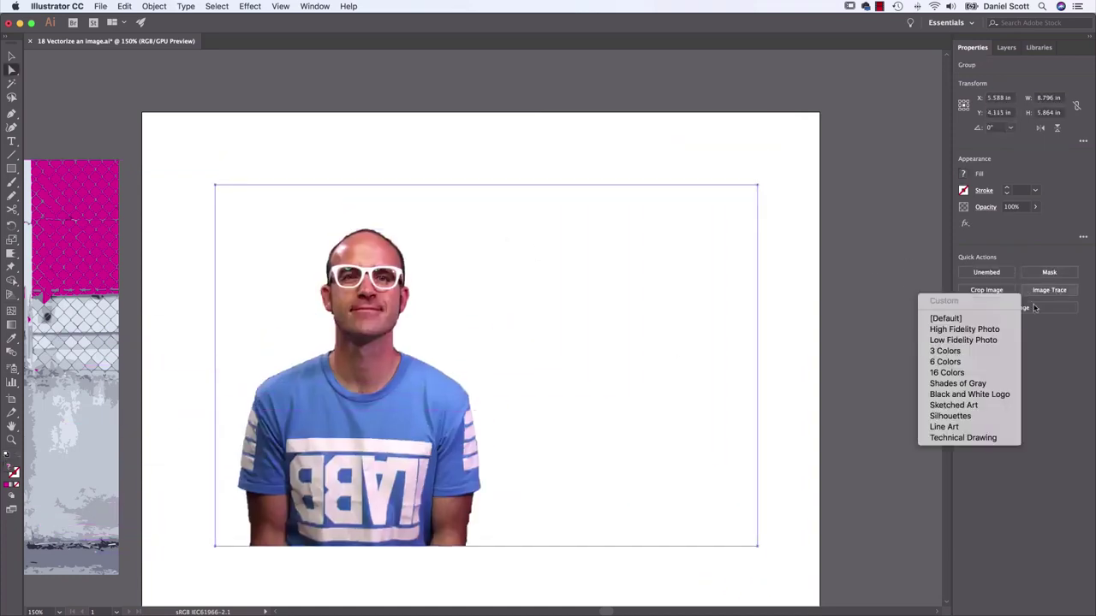
pyautogui.click(989, 395)
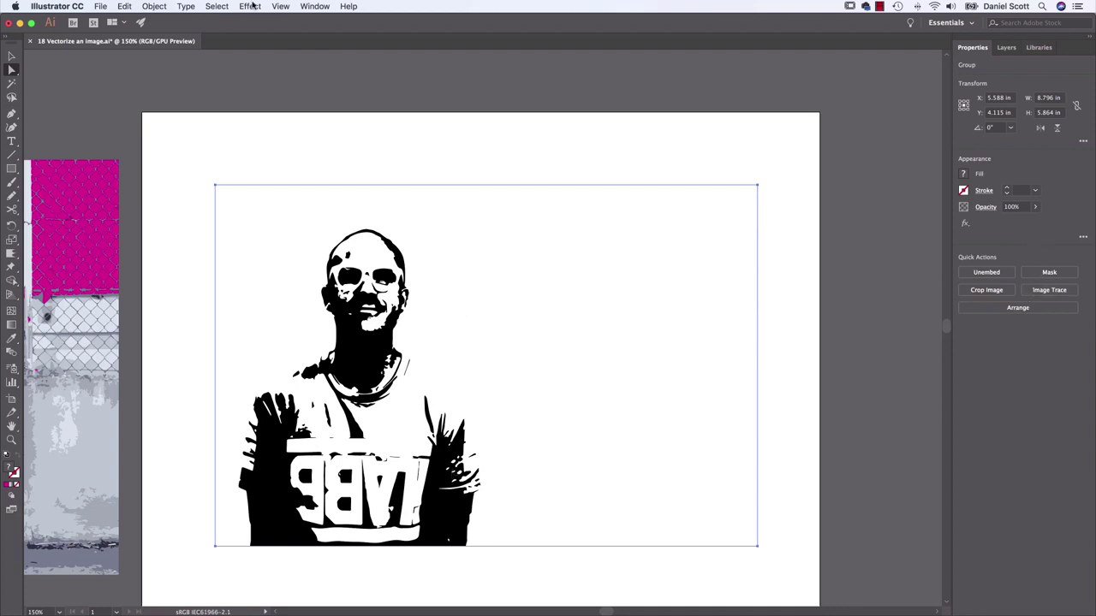
pyautogui.click(315, 6)
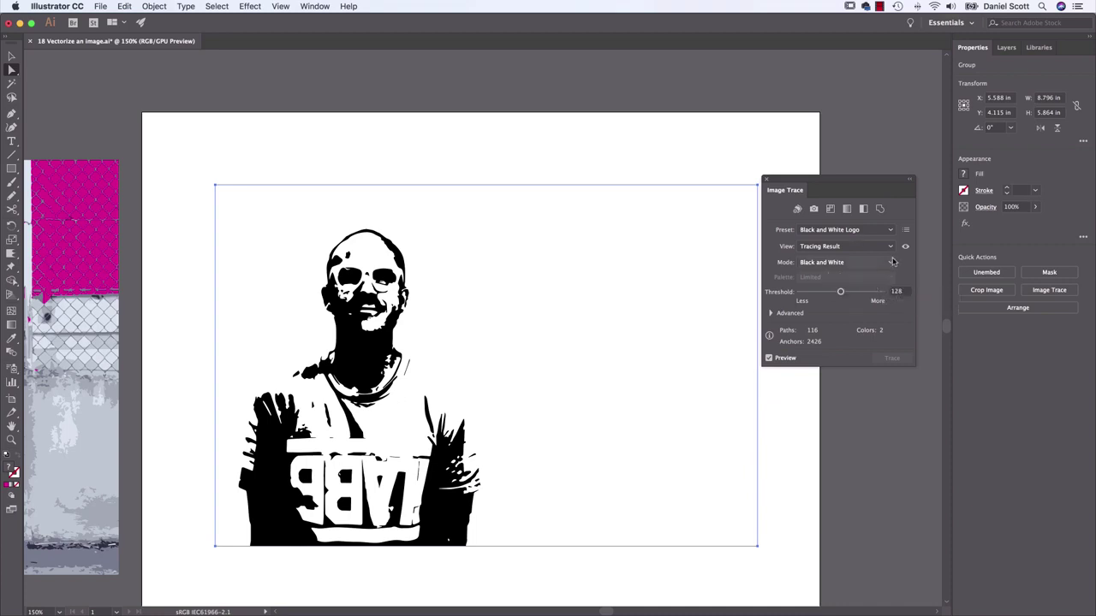
pyautogui.click(12, 56)
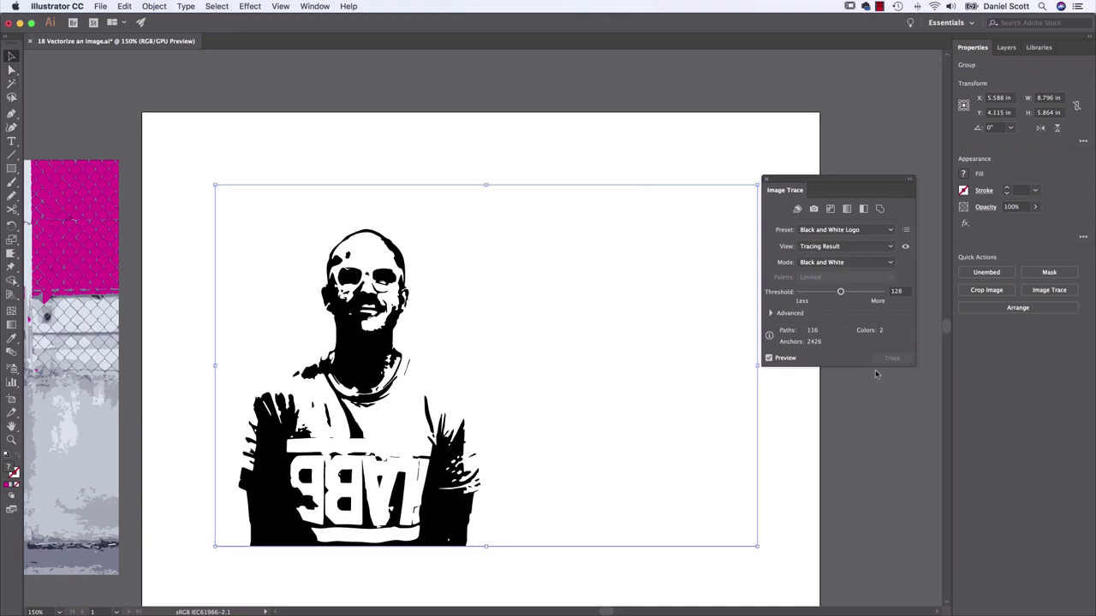
pyautogui.click(315, 6)
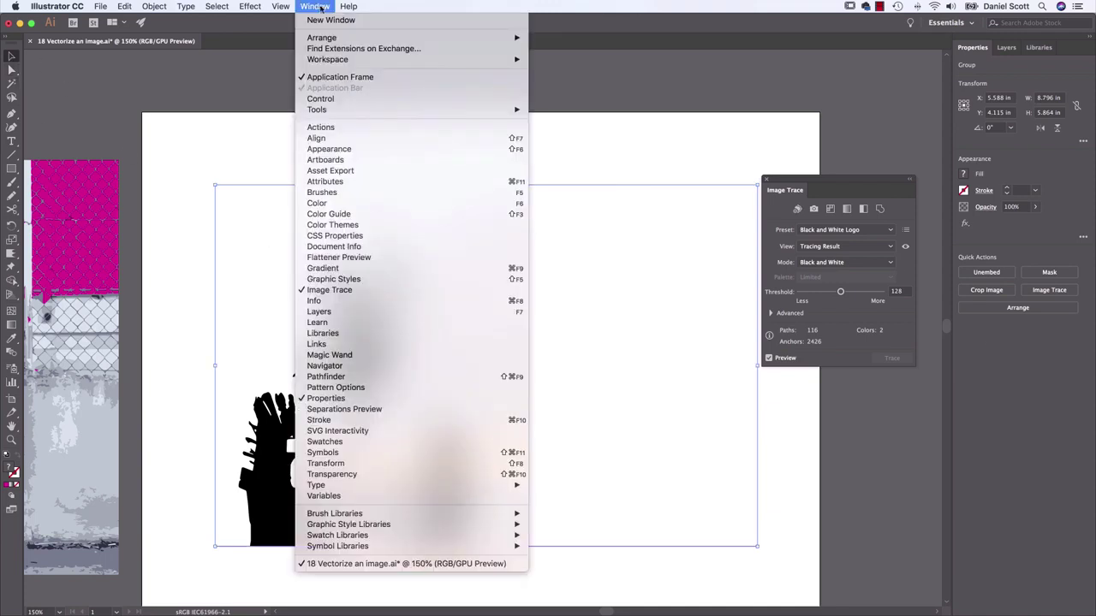
pyautogui.click(360, 290)
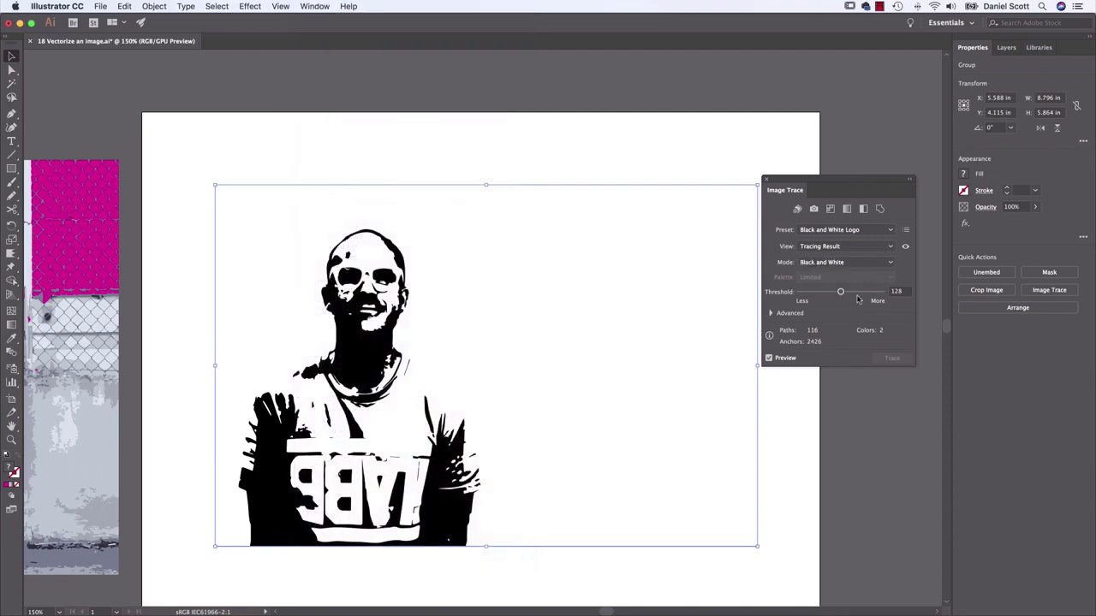
# Adjust the tracing's threshold, trying values such as 58, 219 and 66, settle on 105, and close the Image Trace settings.
pyautogui.moveTo(842, 293); pyautogui.dragTo(818, 294)
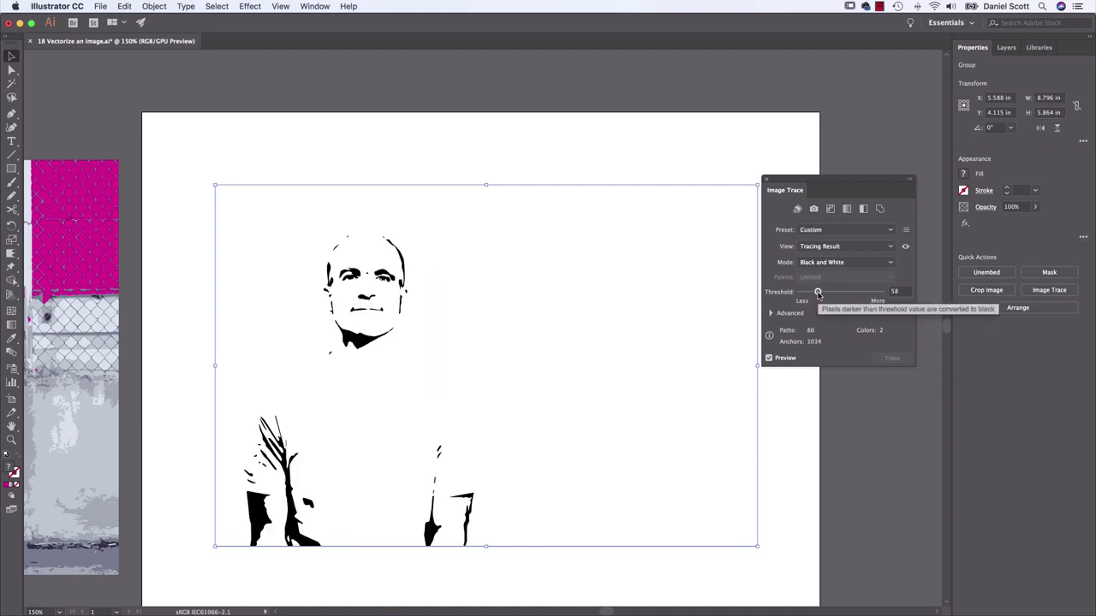
pyautogui.moveTo(819, 294); pyautogui.dragTo(834, 295)
pyautogui.click(870, 293)
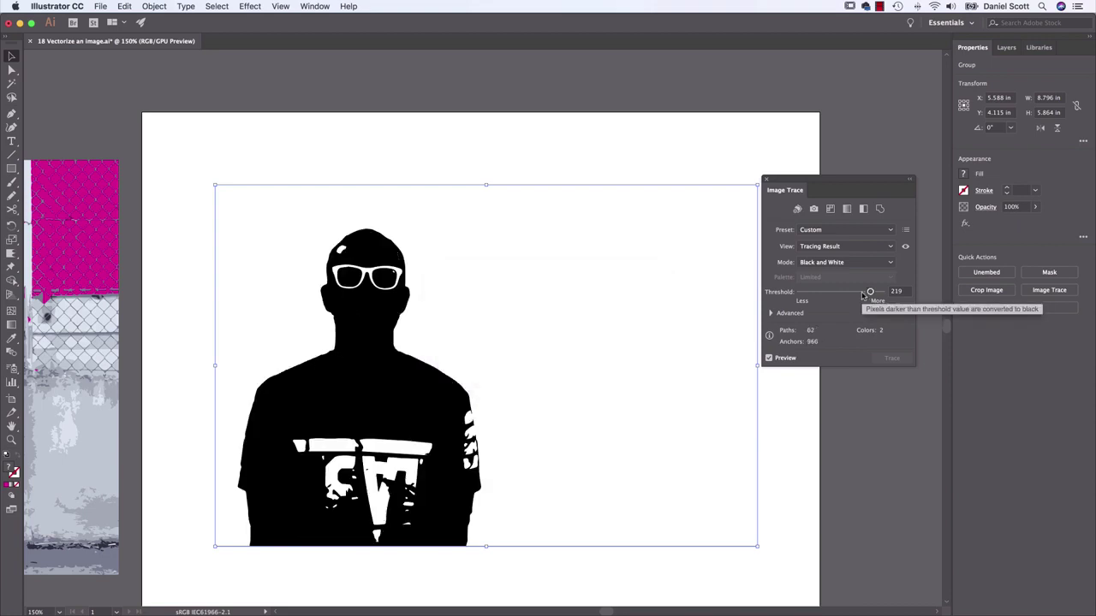
pyautogui.click(848, 293)
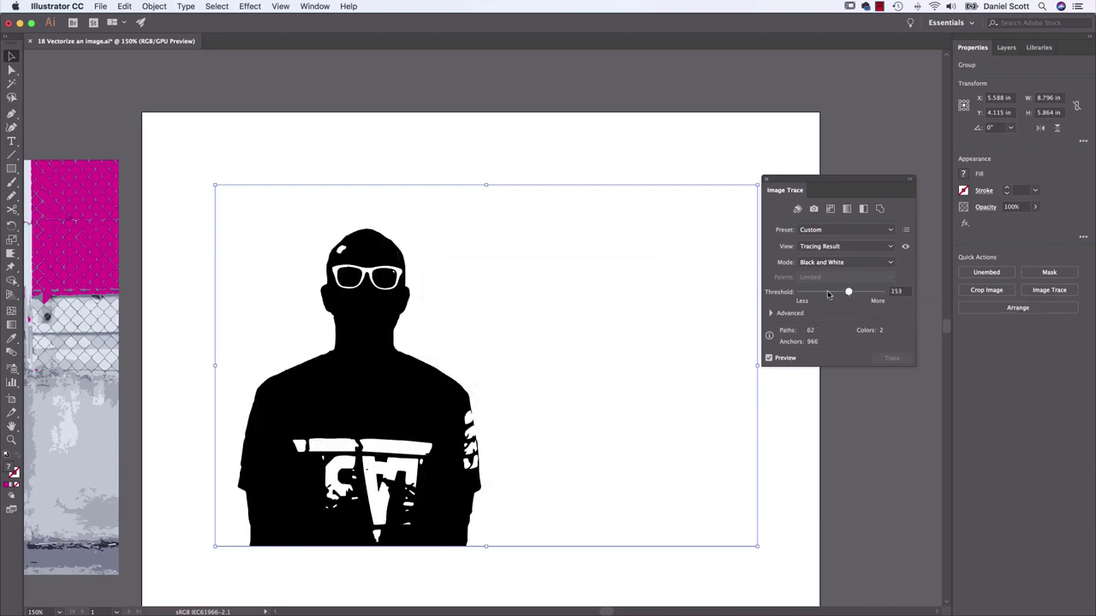
pyautogui.click(820, 293)
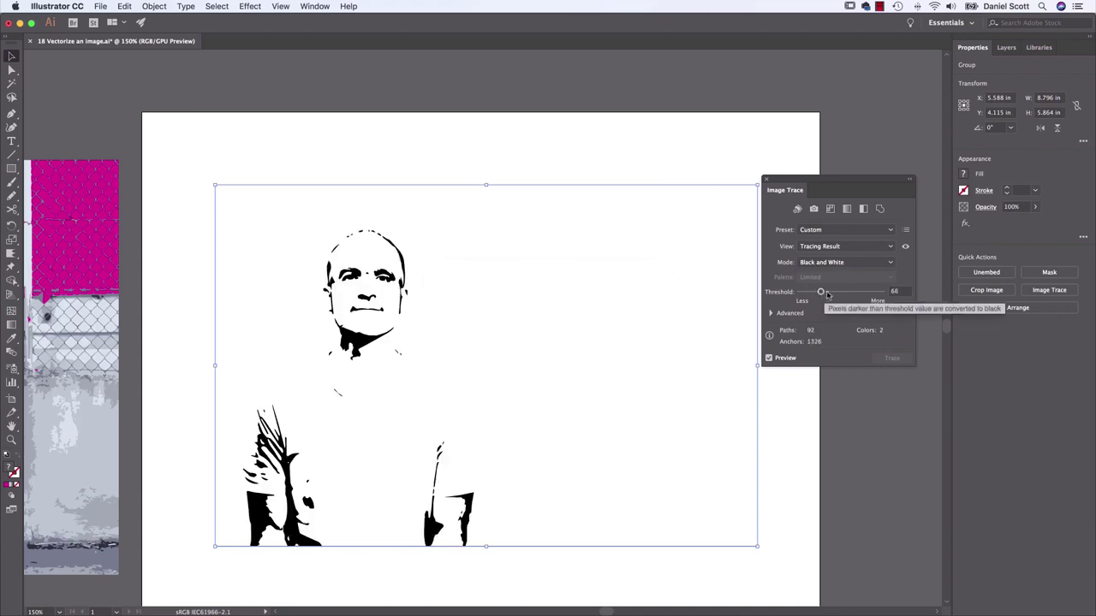
pyautogui.click(825, 292)
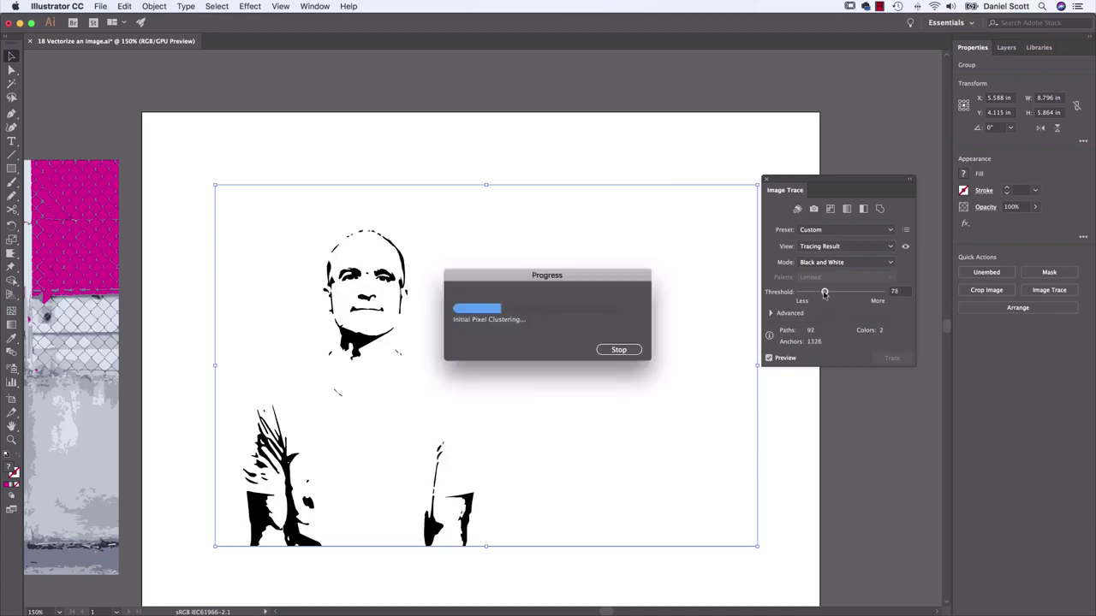
pyautogui.moveTo(828, 293); pyautogui.dragTo(832, 293)
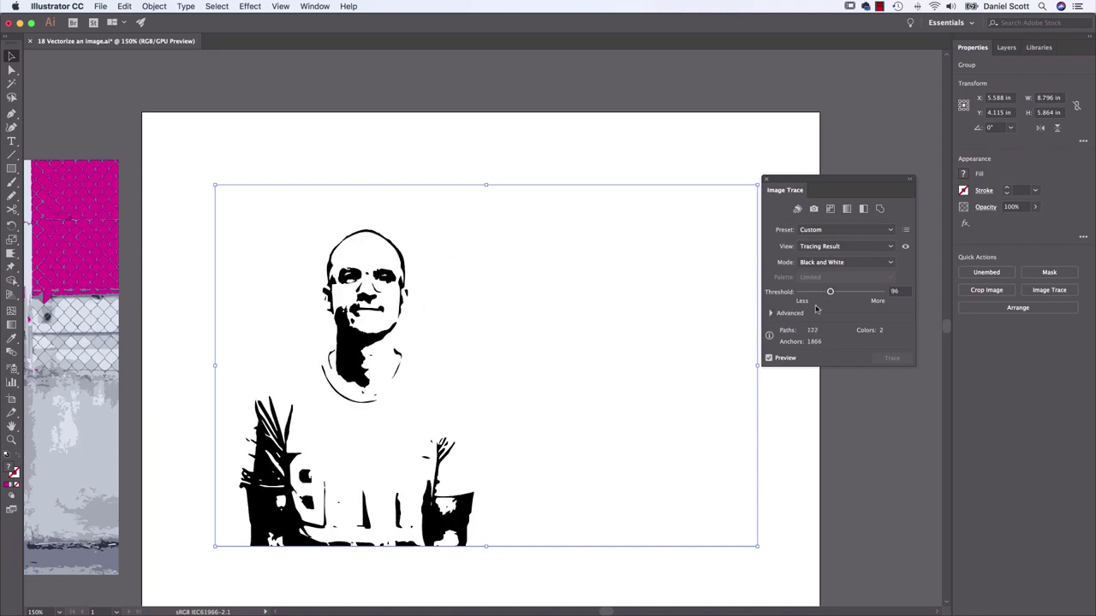
pyautogui.moveTo(829, 292); pyautogui.dragTo(836, 295)
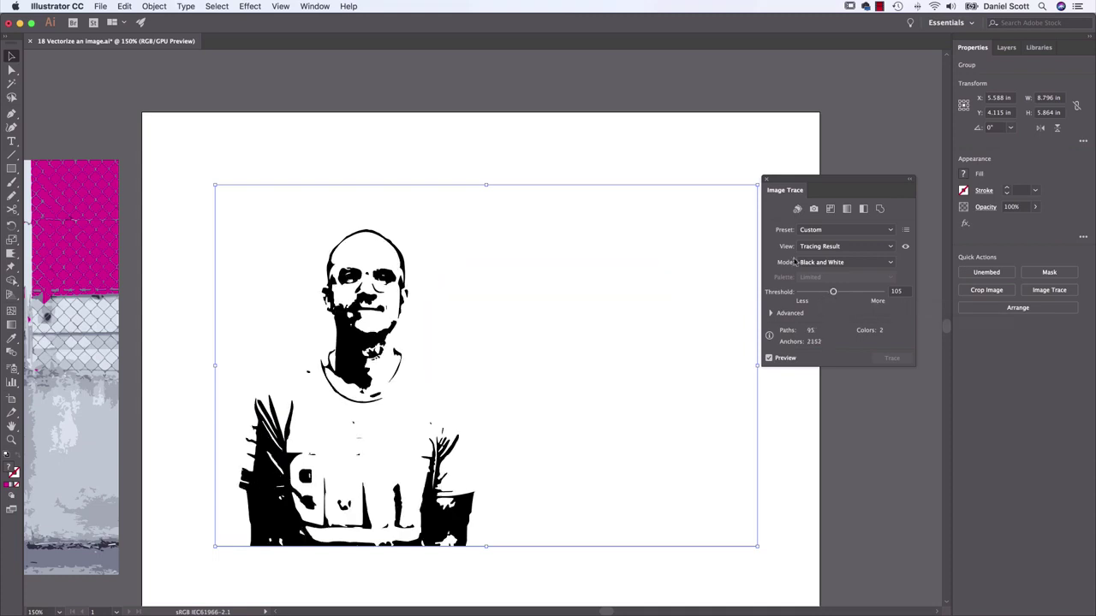
pyautogui.click(766, 179)
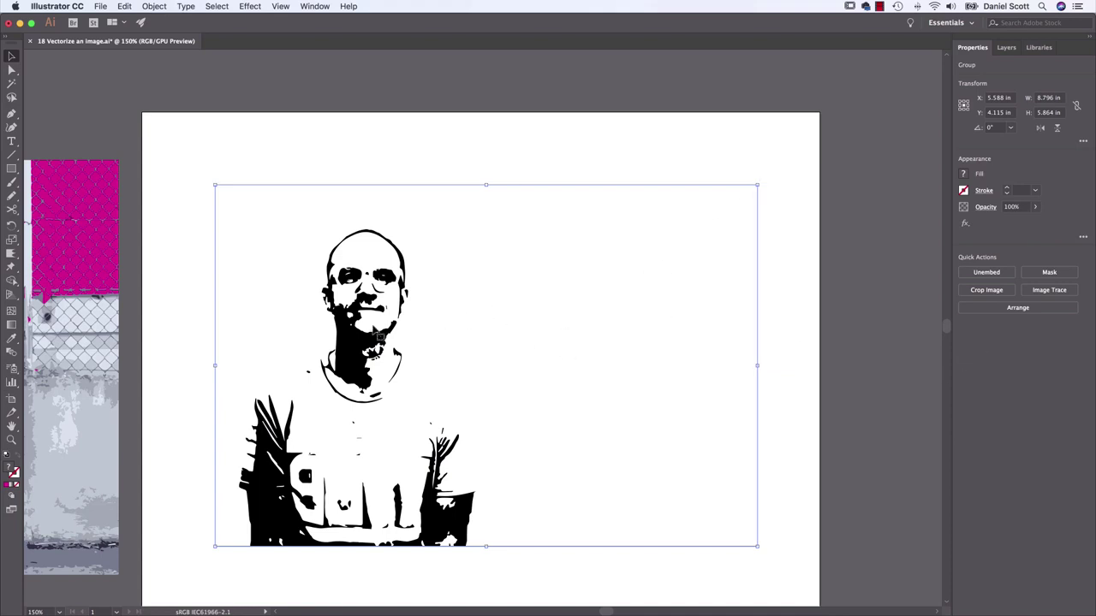
# Expand the portrait tracing into editable paths with Object and Fill enabled, and deselect it.
pyautogui.click(154, 6)
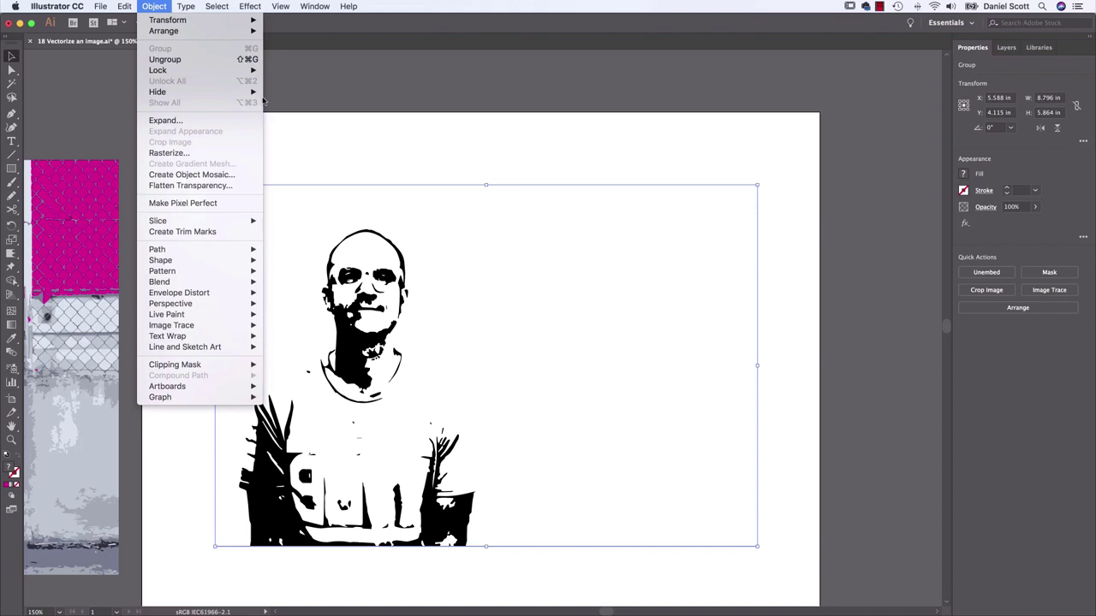
pyautogui.click(207, 123)
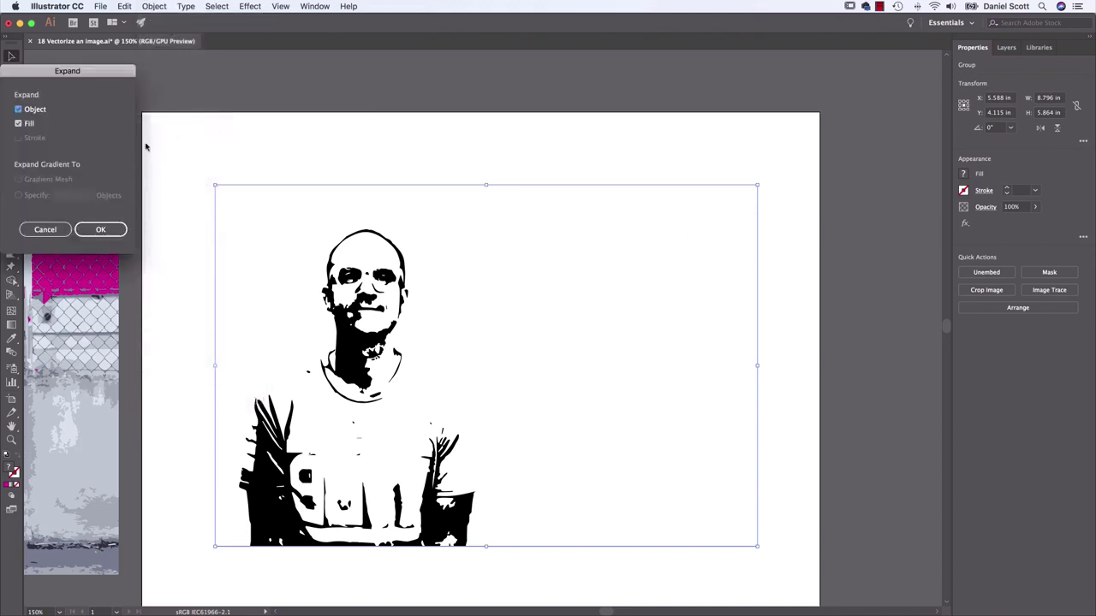
pyautogui.click(99, 226)
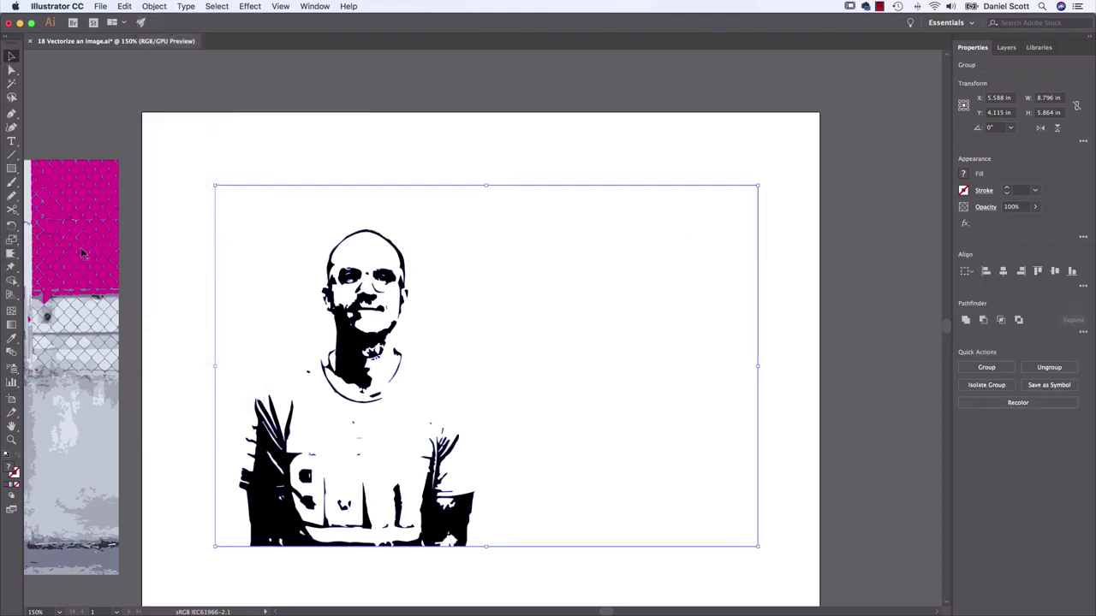
pyautogui.click(428, 156)
# Move the expanded portrait tracing group off the artboard onto the grey canvas beyond its right edge.
pyautogui.press('a')
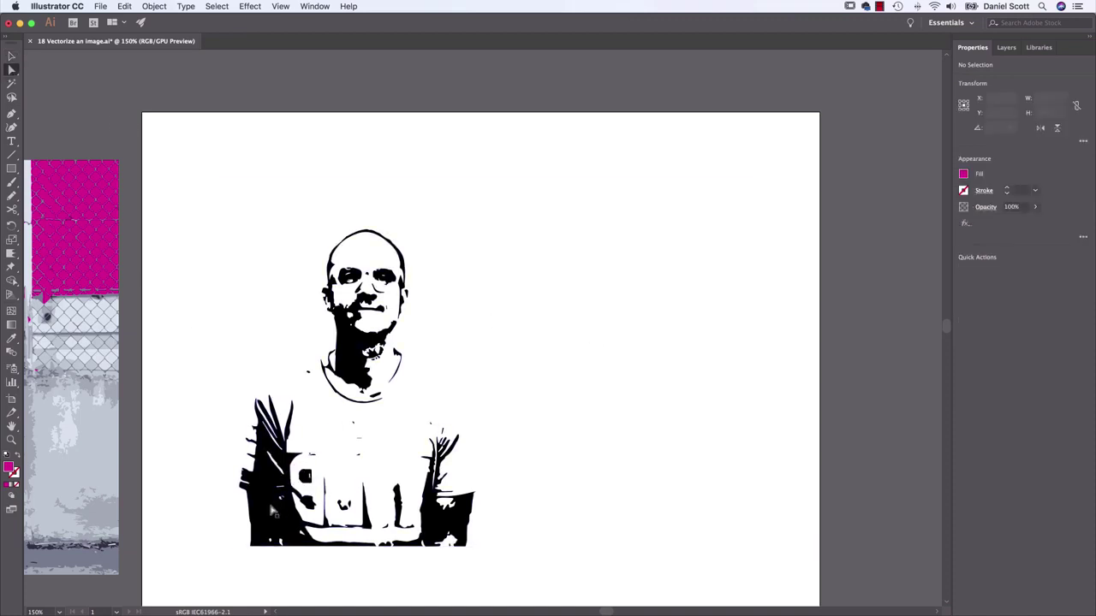
pyautogui.click(271, 429)
pyautogui.click(425, 382)
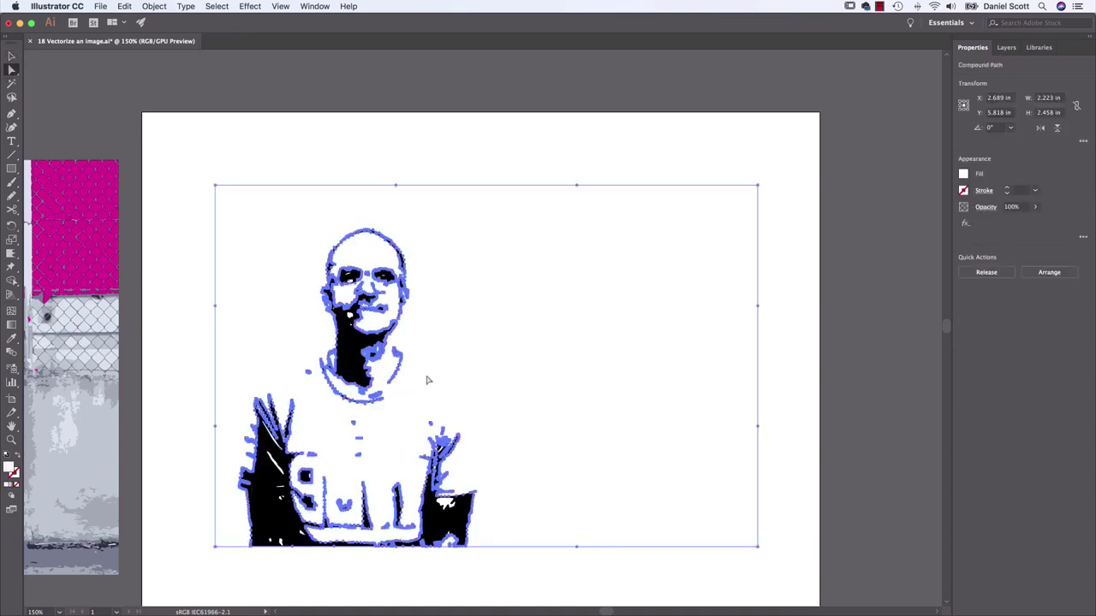
pyautogui.press('v')
pyautogui.moveTo(219, 188)
pyautogui.mouseDown()
pyautogui.moveTo(403, 303)
pyautogui.moveTo(378, 312)
pyautogui.moveTo(643, 335)
pyautogui.moveTo(862, 277)
pyautogui.moveTo(783, 132)
pyautogui.mouseUp()
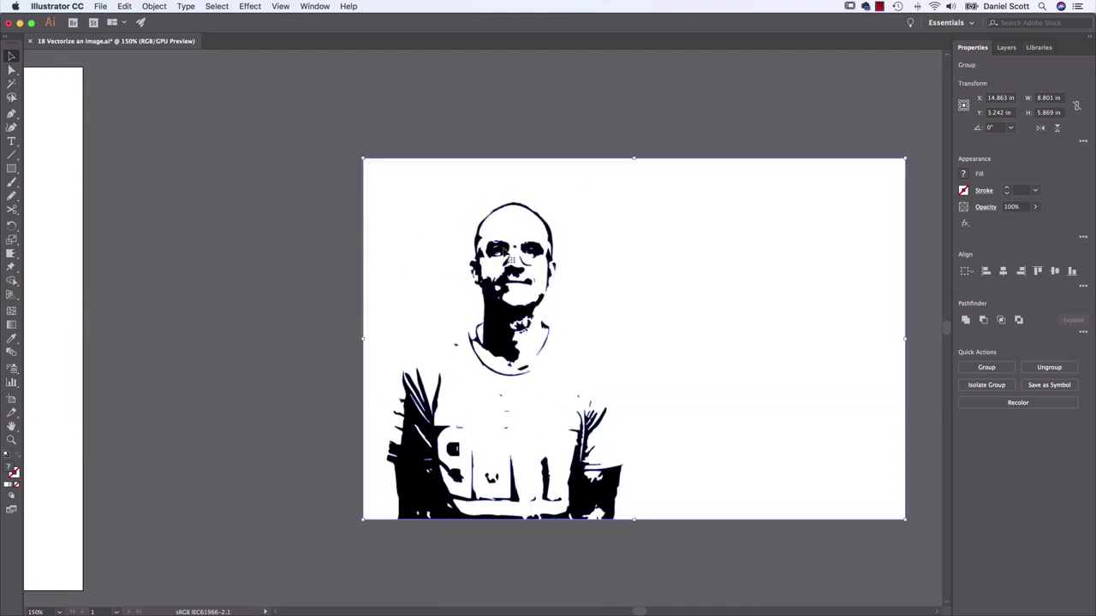
# Directly select the large white background shape of the portrait tracing, try deleting it, and undo the deletion.
pyautogui.press('super+shift+a')
pyautogui.click(12, 69)
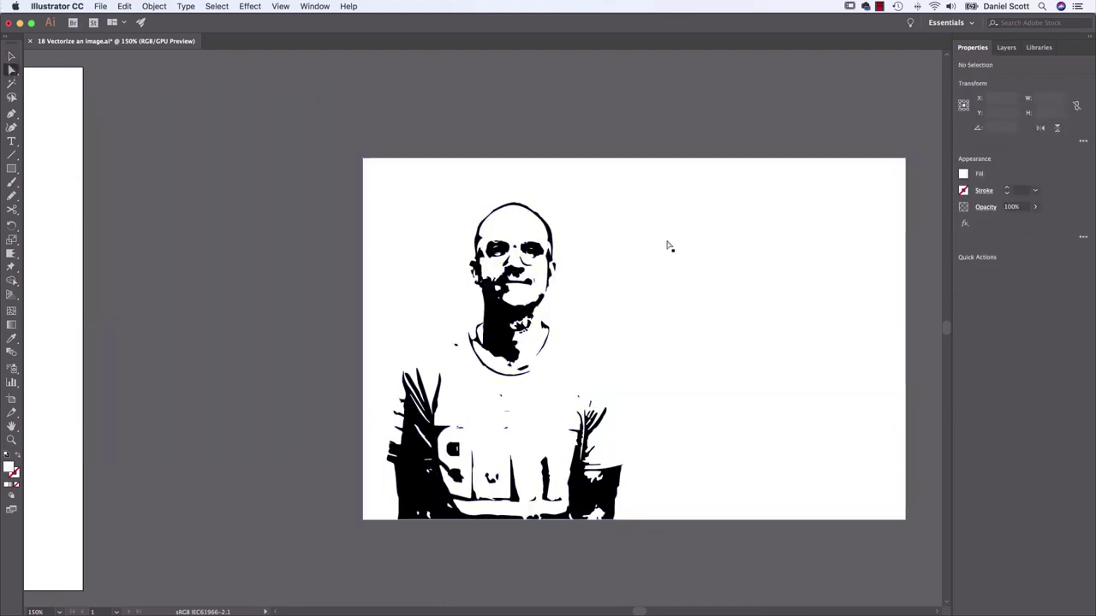
pyautogui.click(732, 260)
pyautogui.click(732, 260)
pyautogui.press('Delete')
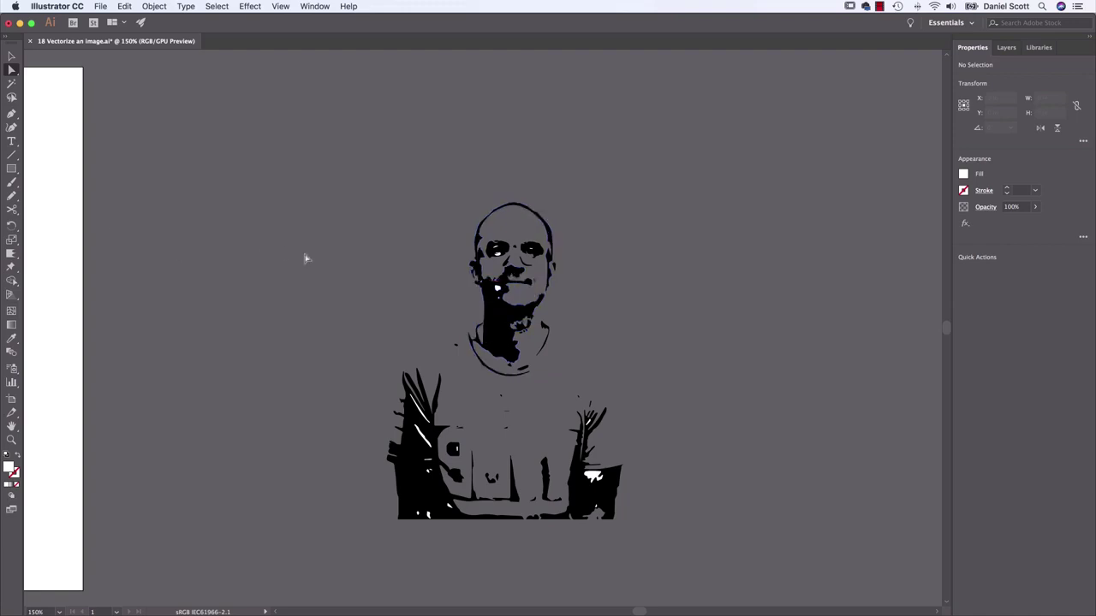
pyautogui.press('super+z')
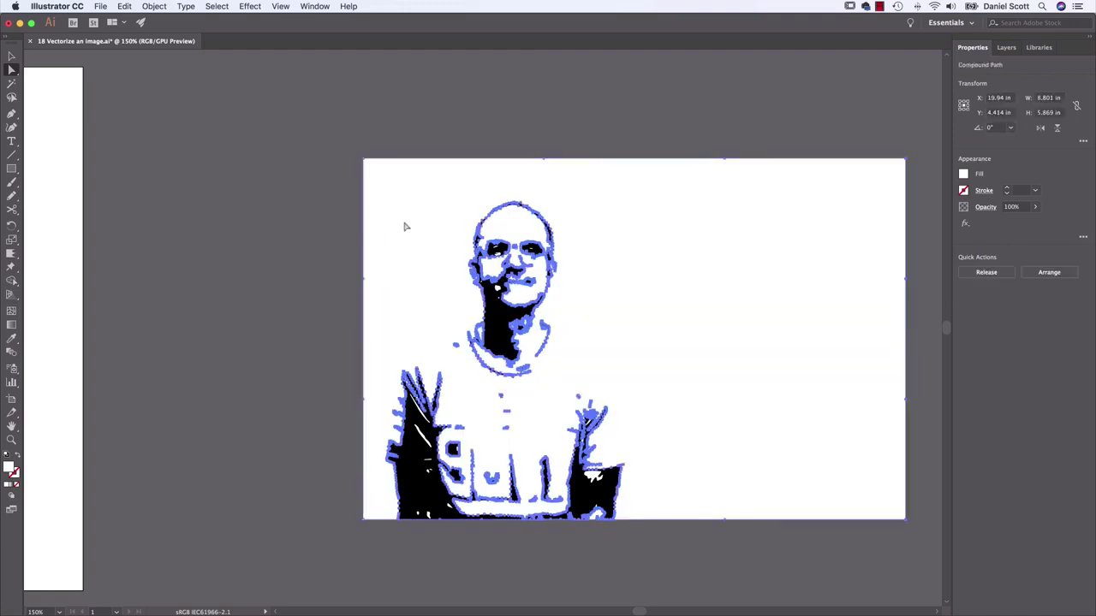
# Select all shapes with the same fill colour as the selected white background shape and delete them.
pyautogui.click(215, 6)
pyautogui.moveTo(291, 121)
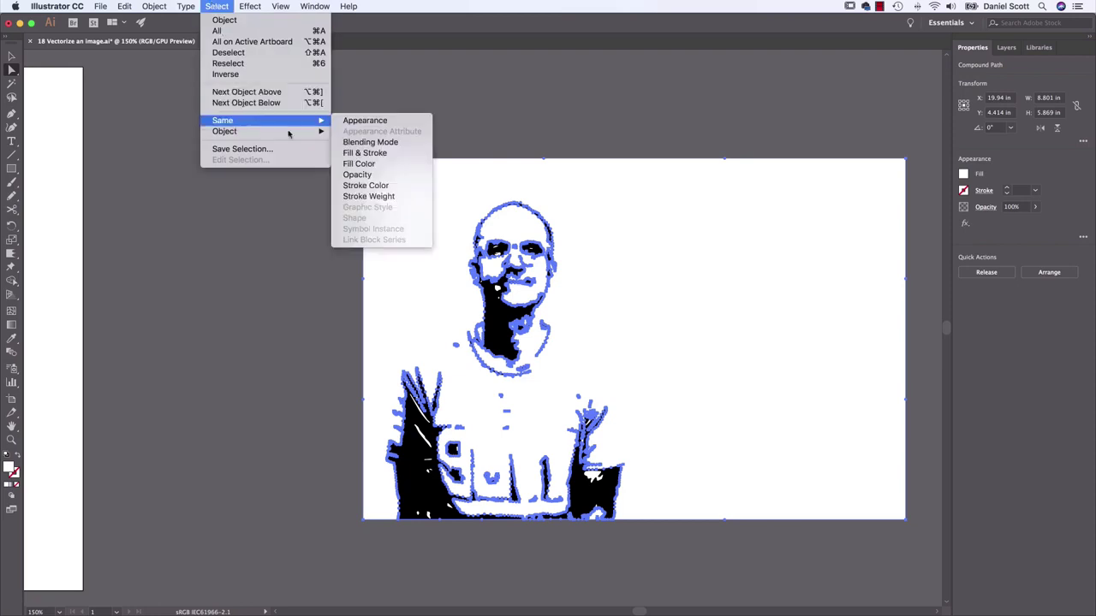
pyautogui.click(372, 163)
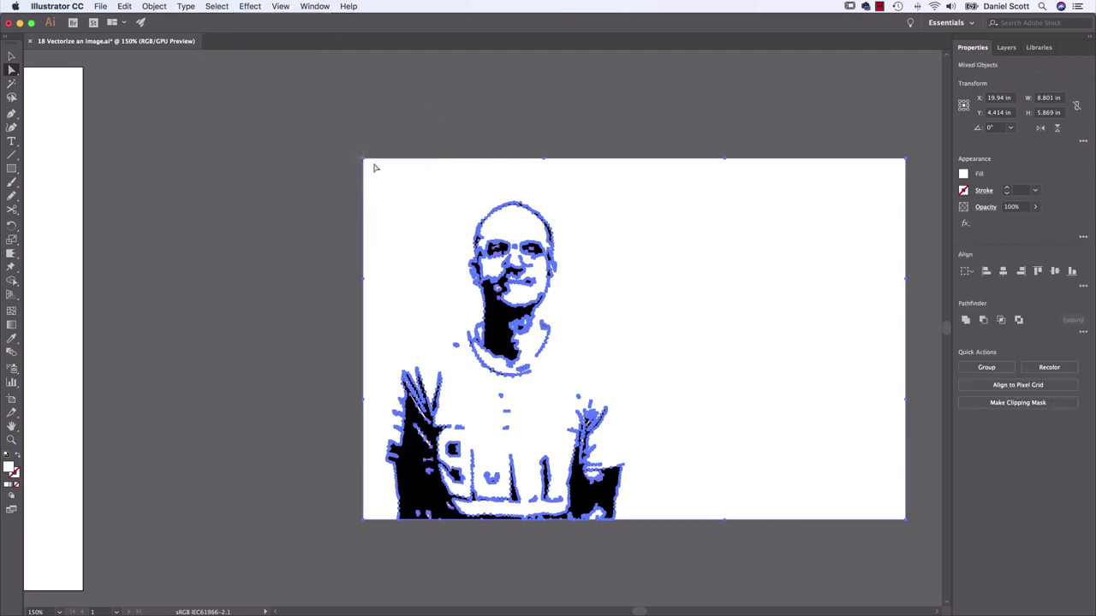
pyautogui.press('Delete')
pyautogui.press('v')
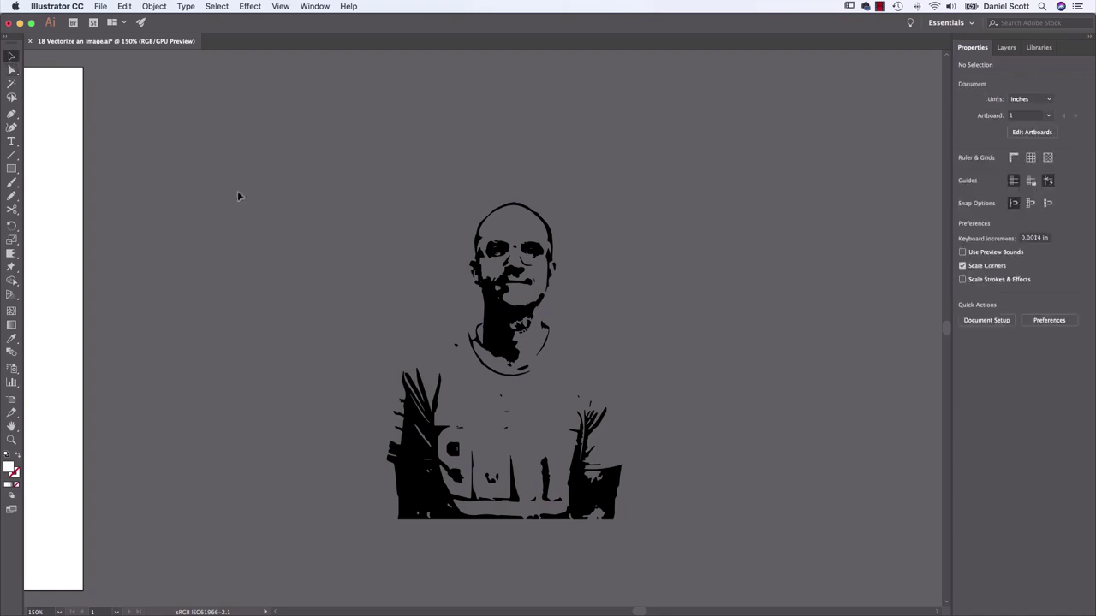
pyautogui.hotkey('ctrl', 'a')
pyautogui.click(728, 514)
pyautogui.hscroll(-10, 362, 321)
pyautogui.hscroll(-15, 361, 320)
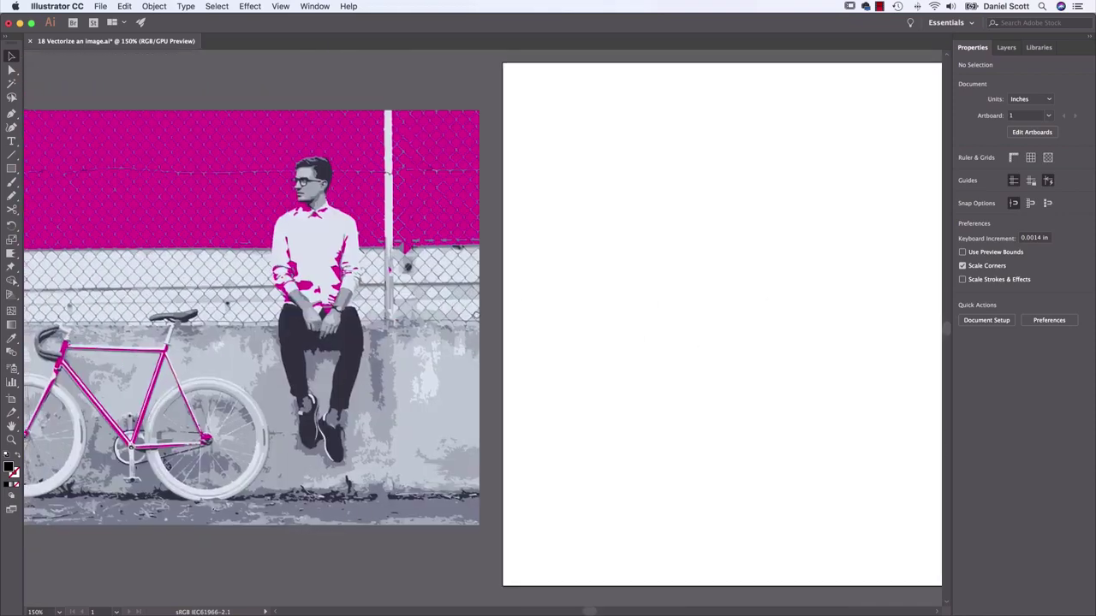
pyautogui.hscroll(-5, 658, 325)
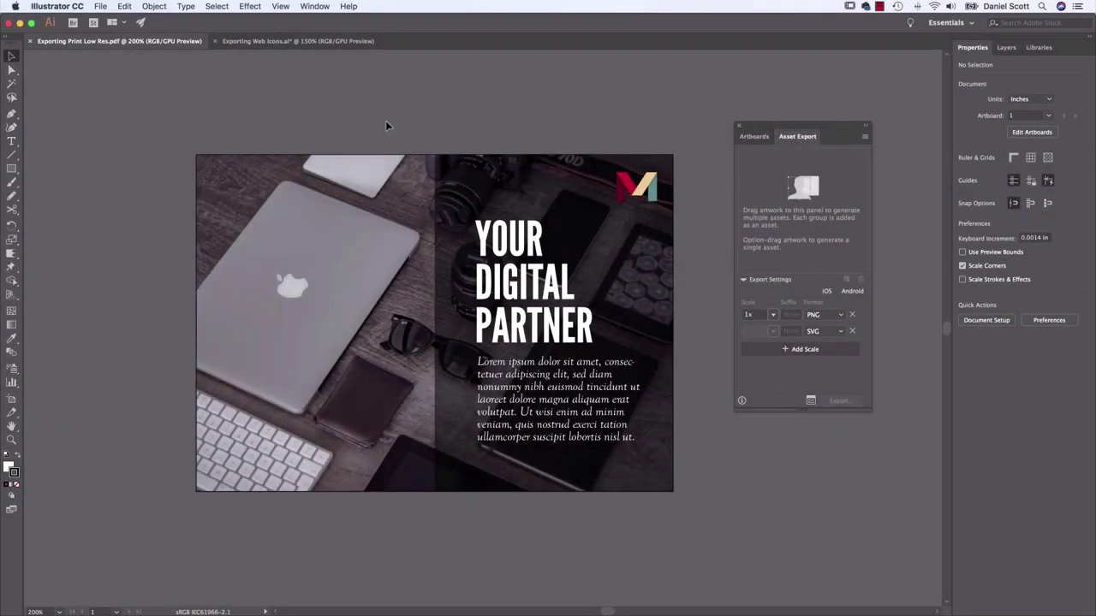
# View the Exporting Web Icons.ai document, switch to Finder, and preview Brush.png and Brush.svg in the Web Icons folder.
pyautogui.click(291, 42)
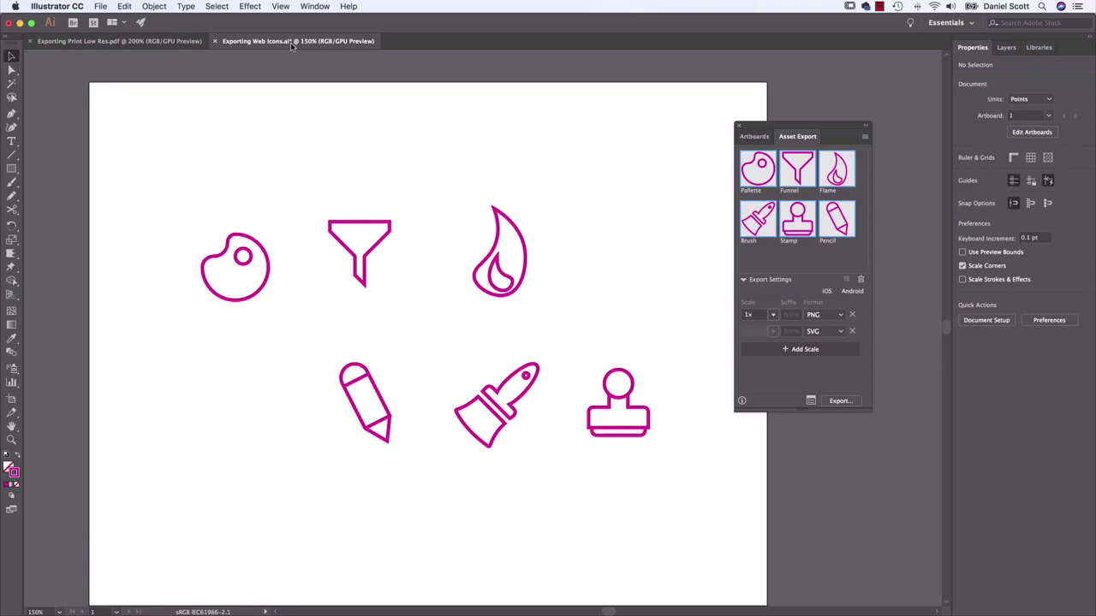
pyautogui.press('super+Tab')
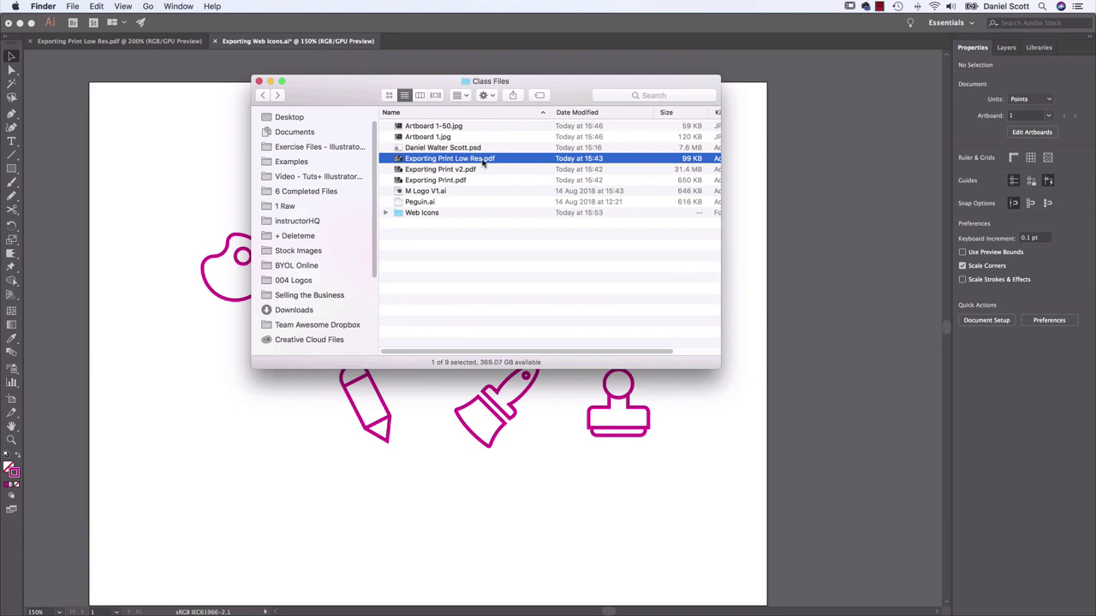
pyautogui.doubleClick(431, 214)
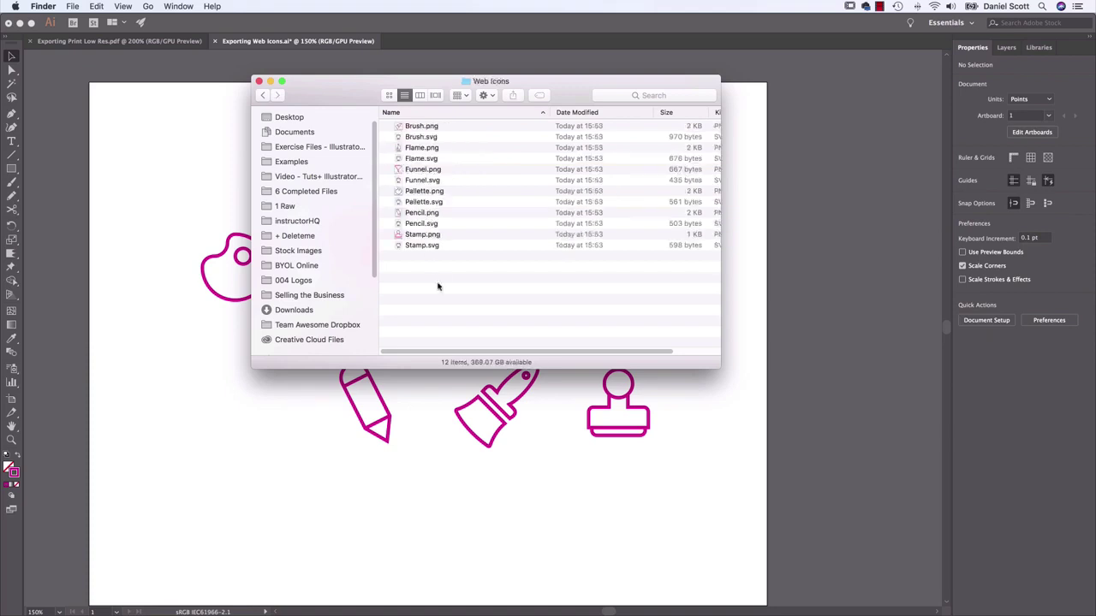
pyautogui.click(416, 129)
pyautogui.press('space')
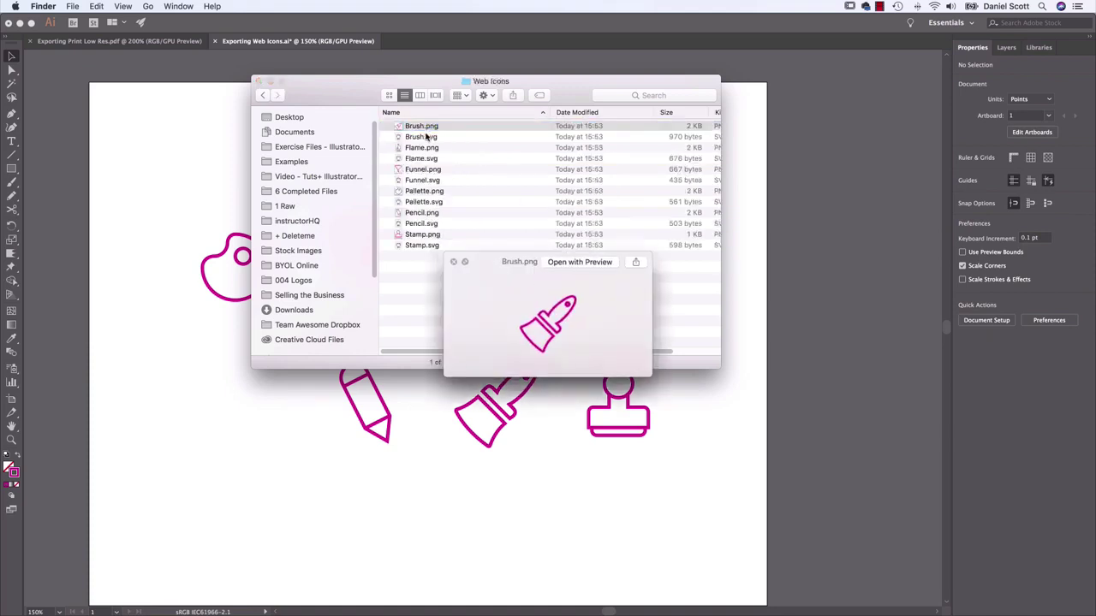
pyautogui.click(426, 137)
pyautogui.press('space')
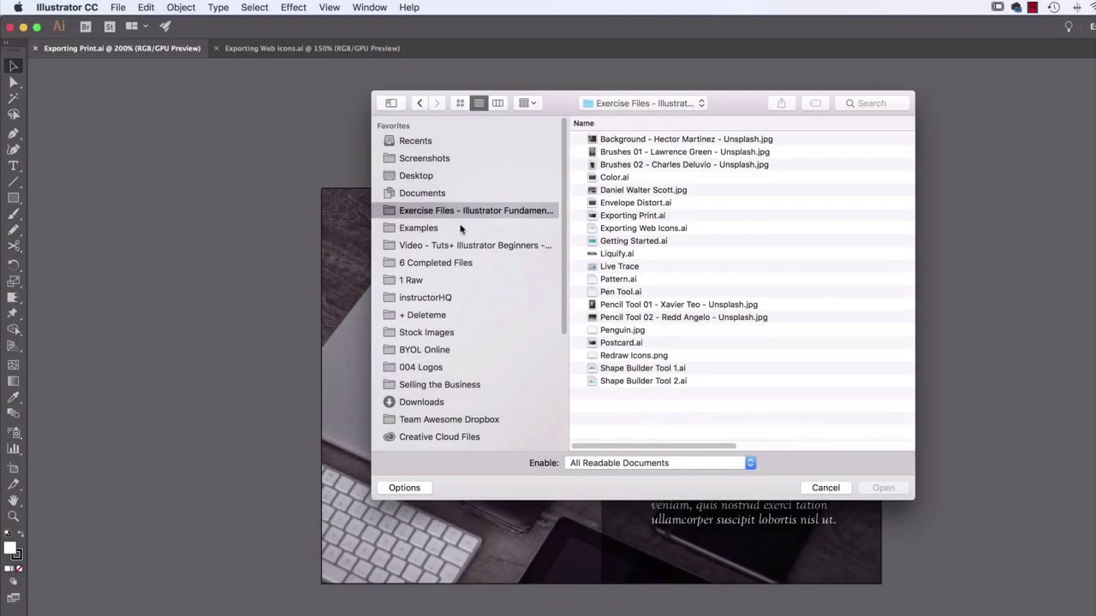
pyautogui.click(631, 216)
pyautogui.keyDown('shift'); pyautogui.click(630, 228); pyautogui.keyUp('shift')
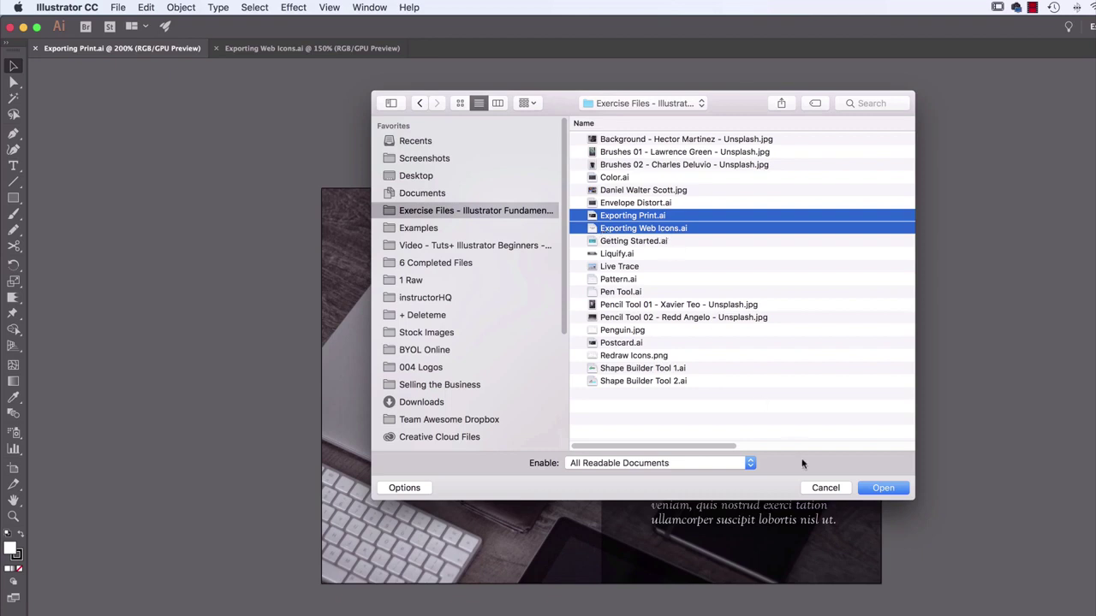
pyautogui.click(827, 489)
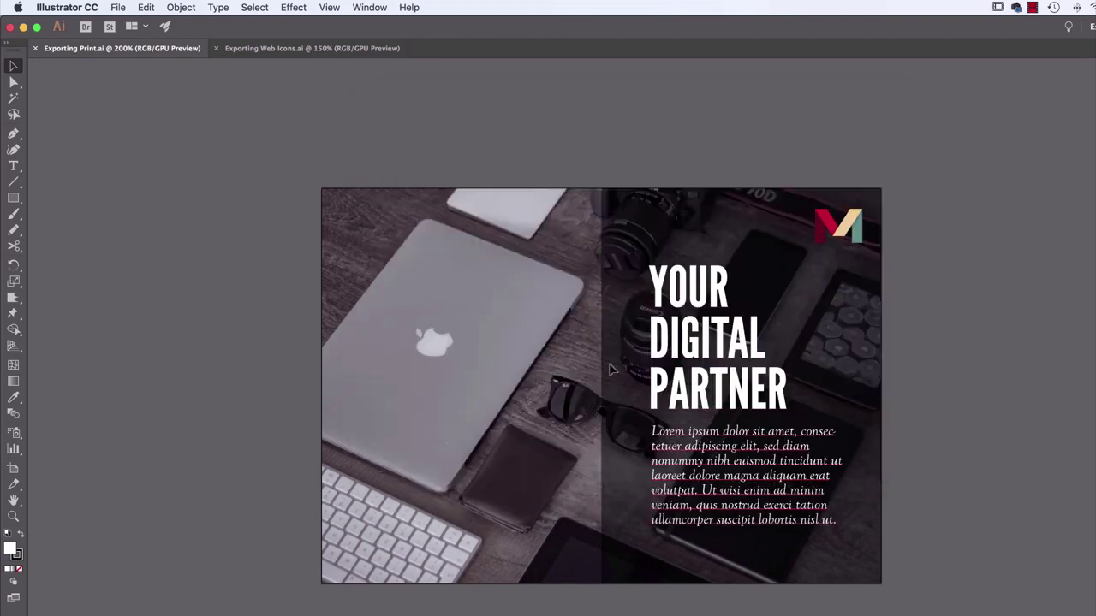
# Save Exporting Print.ai under a new format as Adobe PDF, named Exporting Print.pdf, in the Desktop's Class Files folder.
pyautogui.click(342, 48)
pyautogui.click(111, 46)
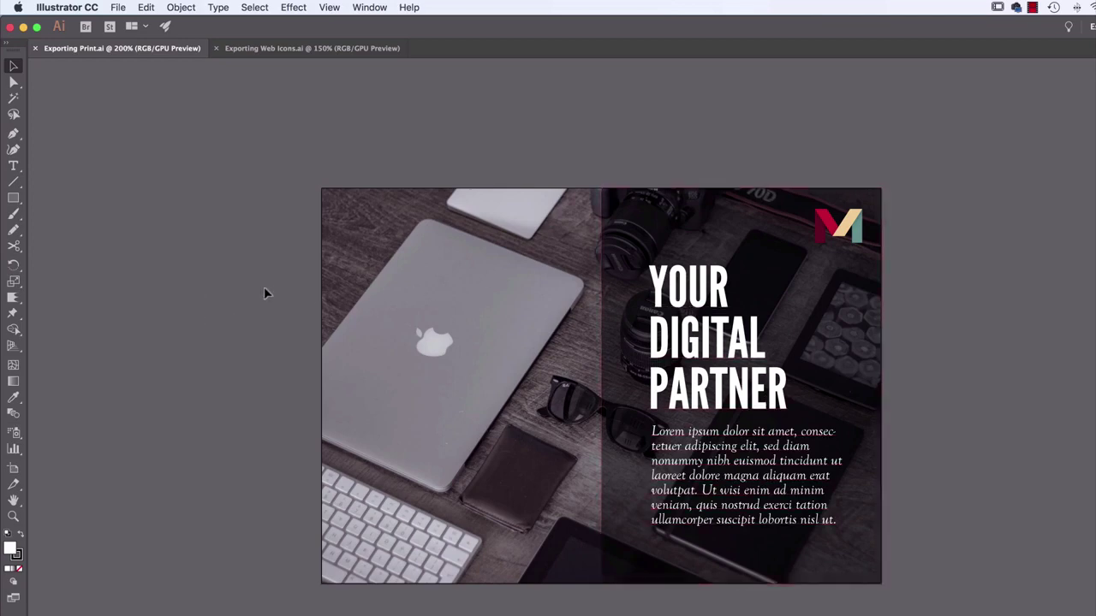
pyautogui.click(119, 8)
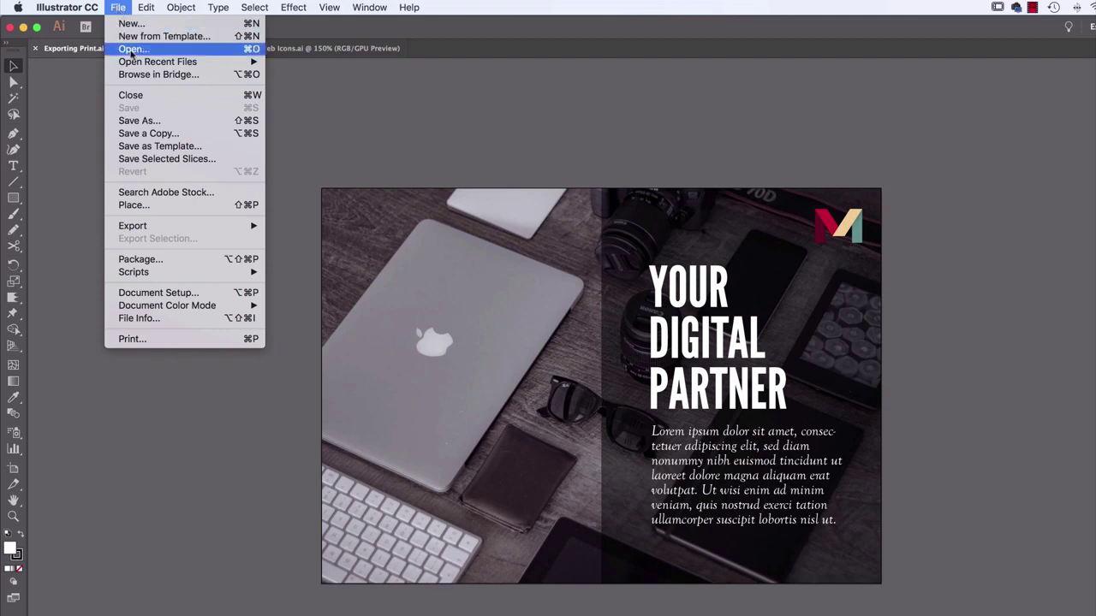
pyautogui.moveTo(158, 228)
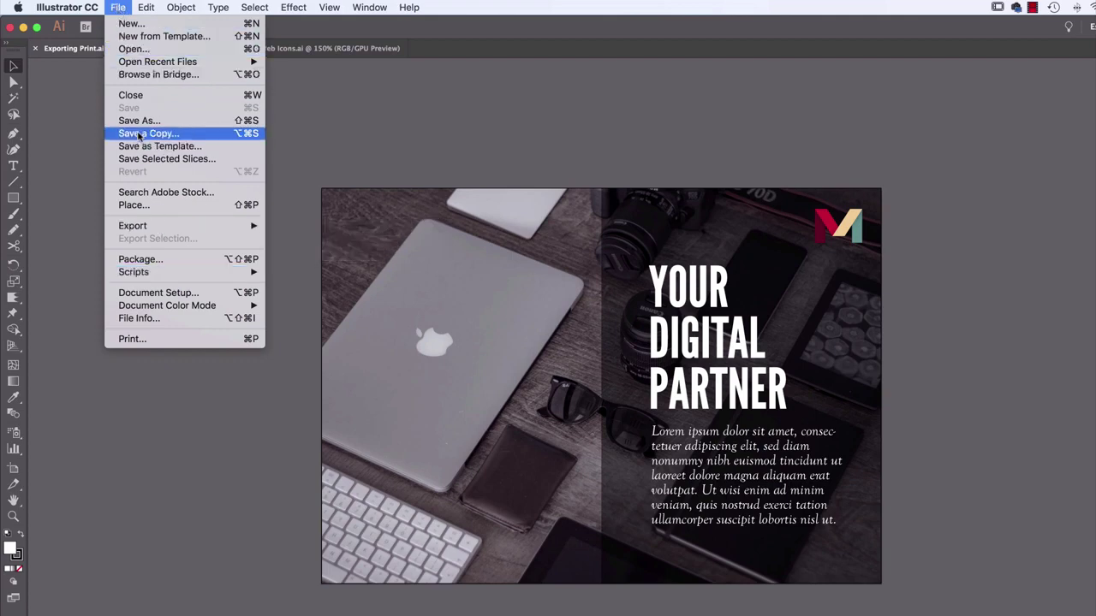
pyautogui.click(155, 124)
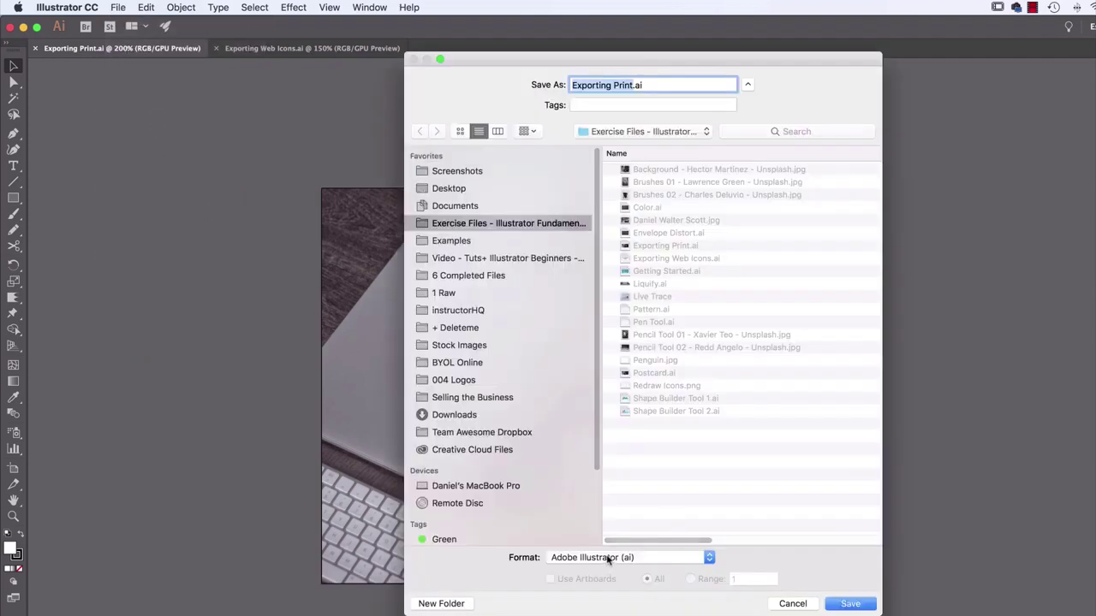
pyautogui.click(595, 562)
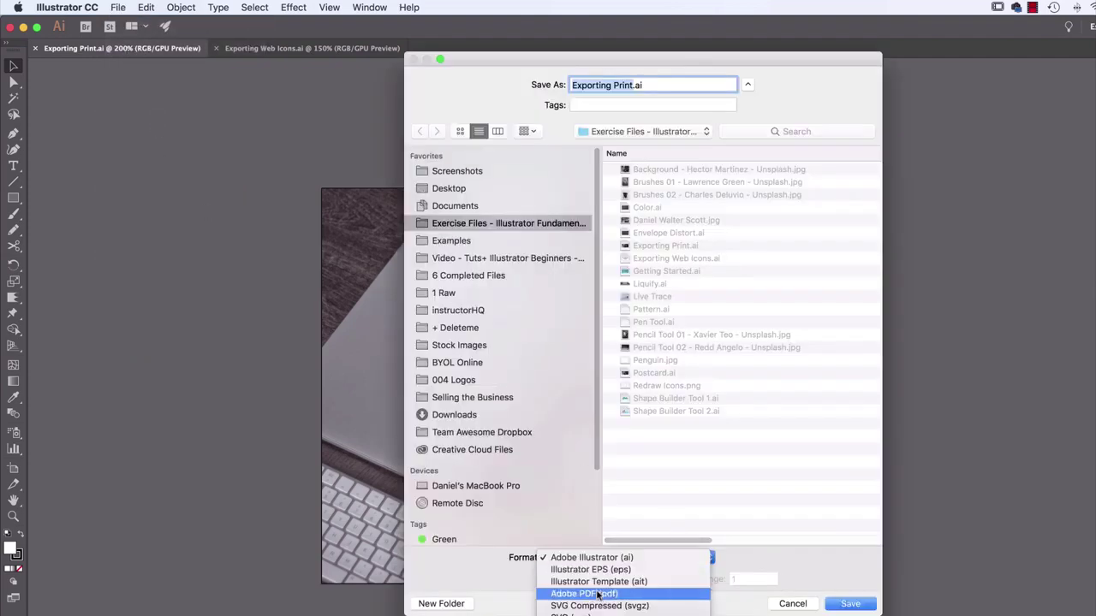
pyautogui.click(597, 592)
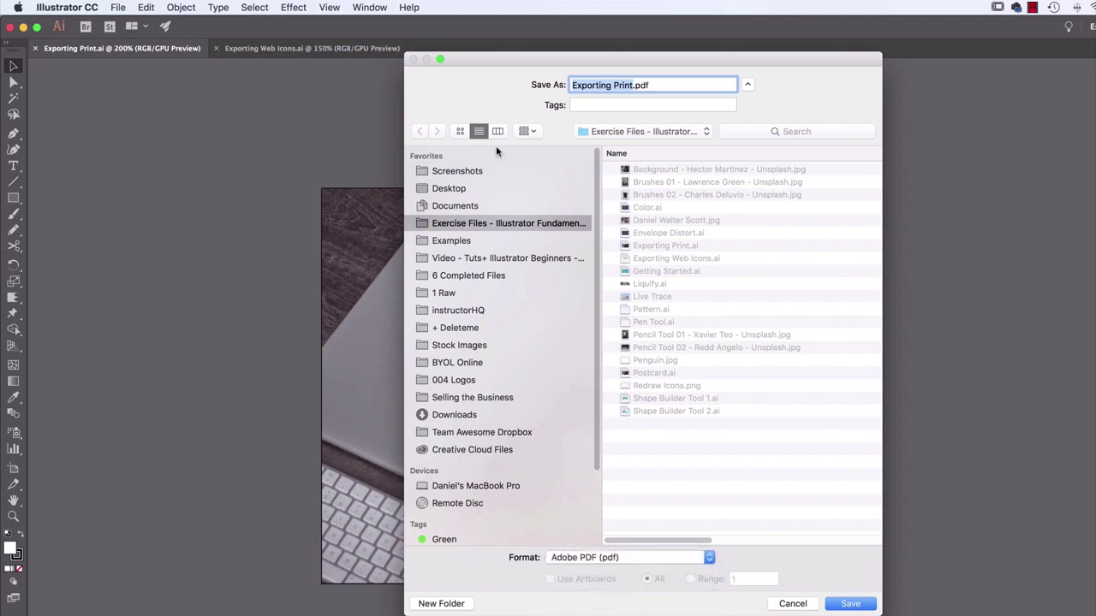
pyautogui.click(449, 188)
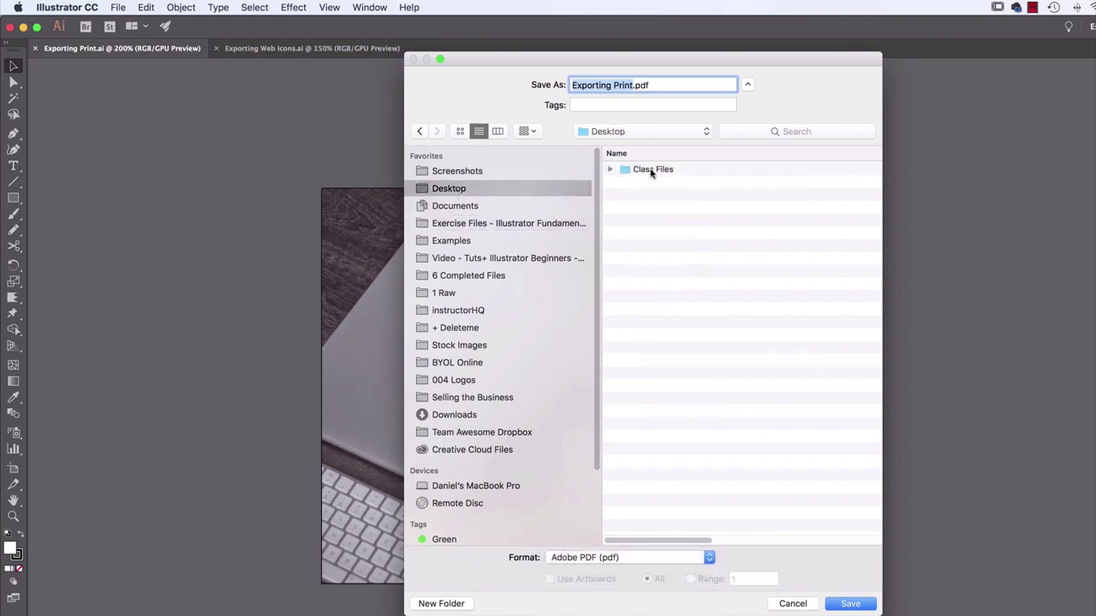
pyautogui.doubleClick(650, 169)
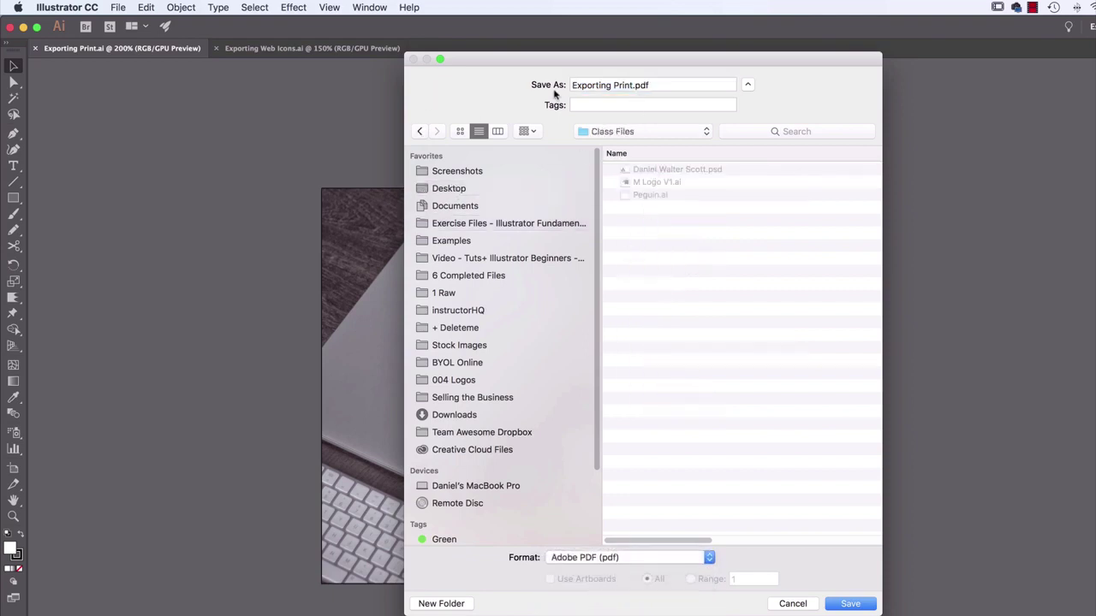
pyautogui.click(864, 605)
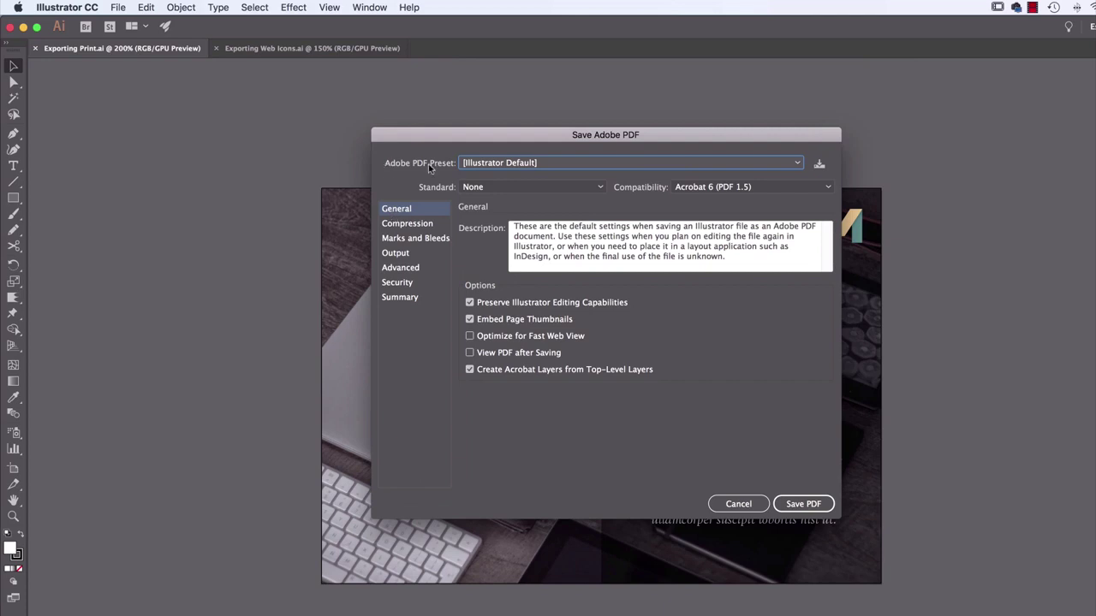
# Apply the High Quality Print preset, disable Preserve Illustrator Editing Capabilities, and save the PDF, accepting the editing warning.
pyautogui.click(502, 167)
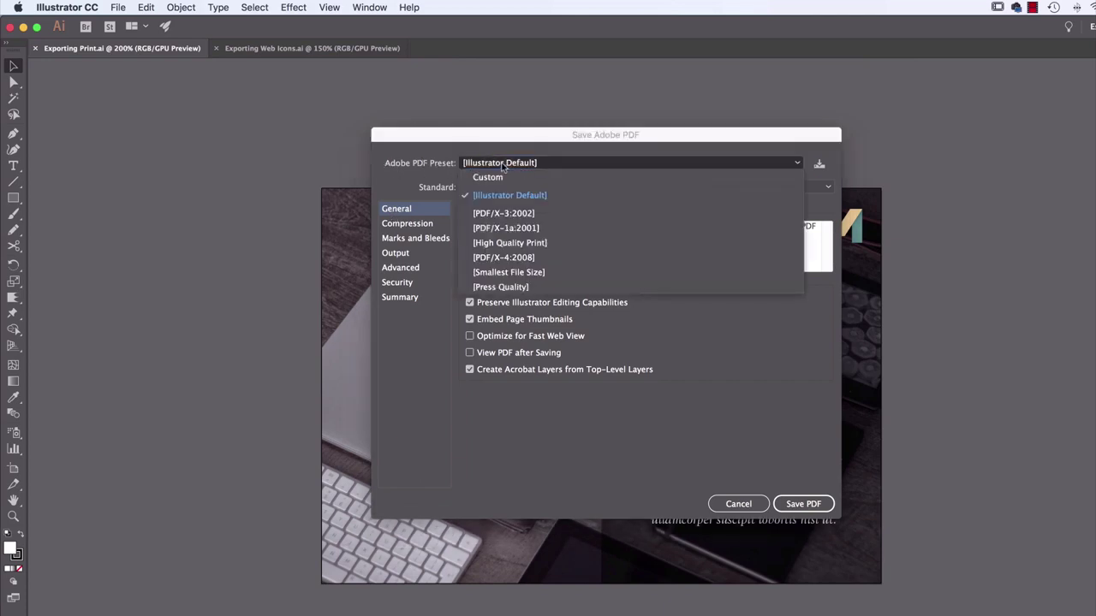
pyautogui.click(522, 244)
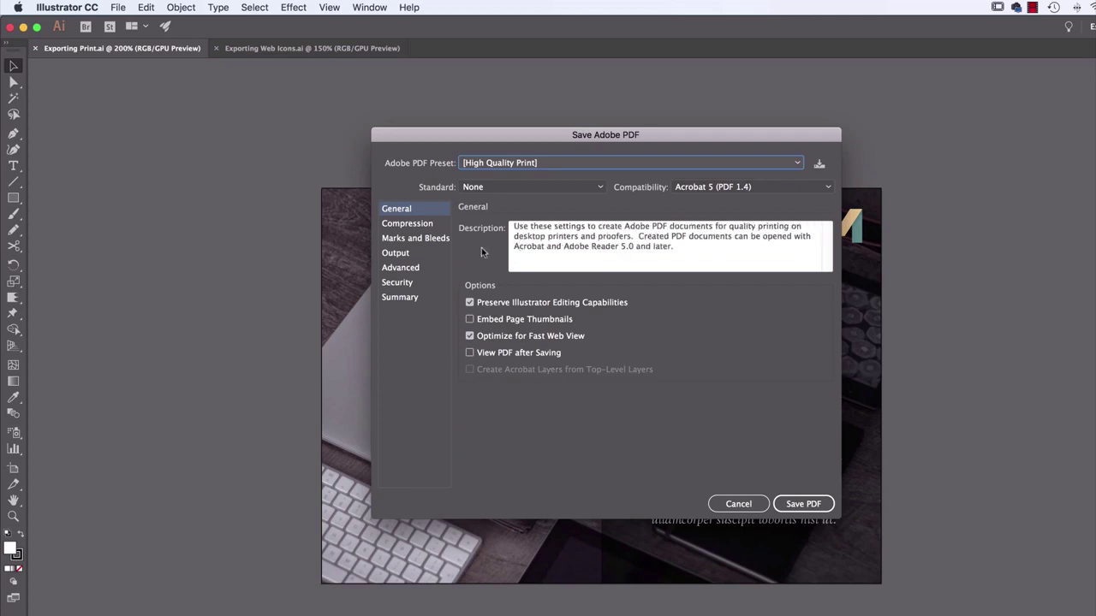
pyautogui.click(500, 304)
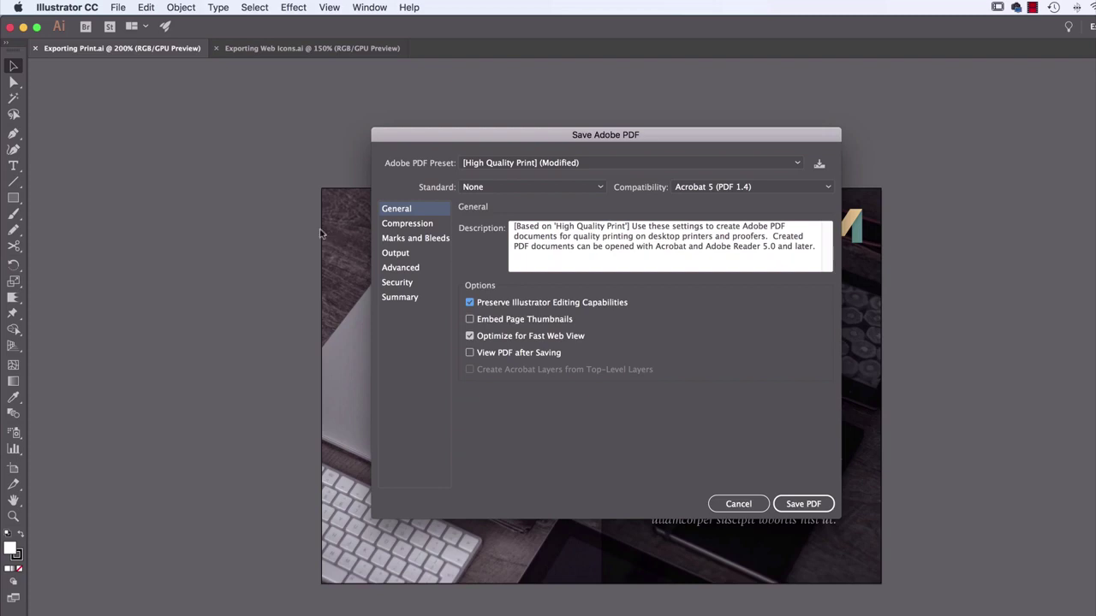
pyautogui.click(608, 304)
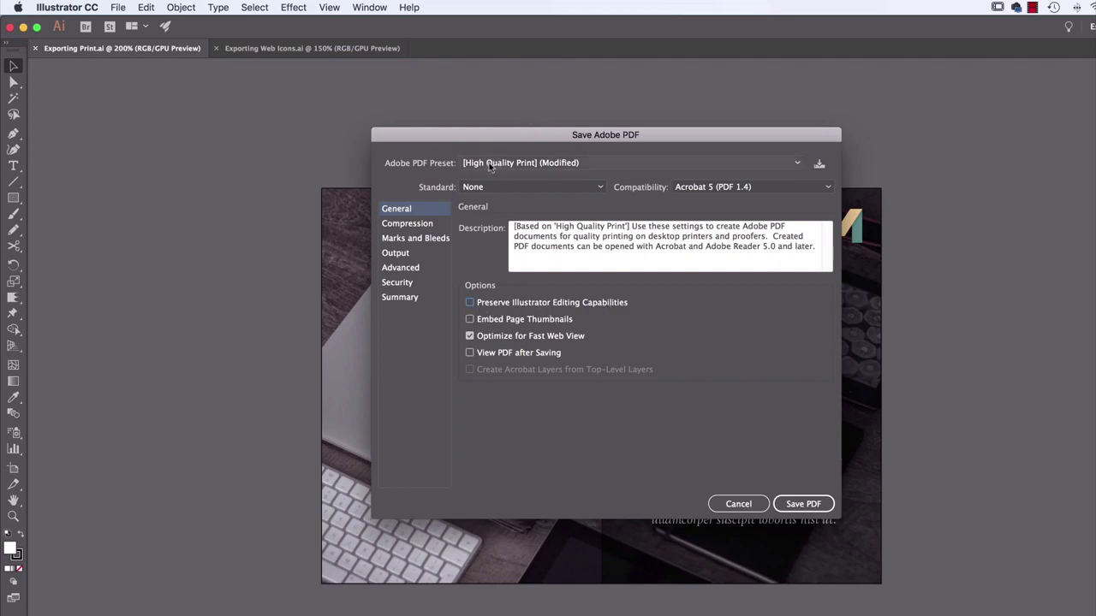
pyautogui.click(803, 504)
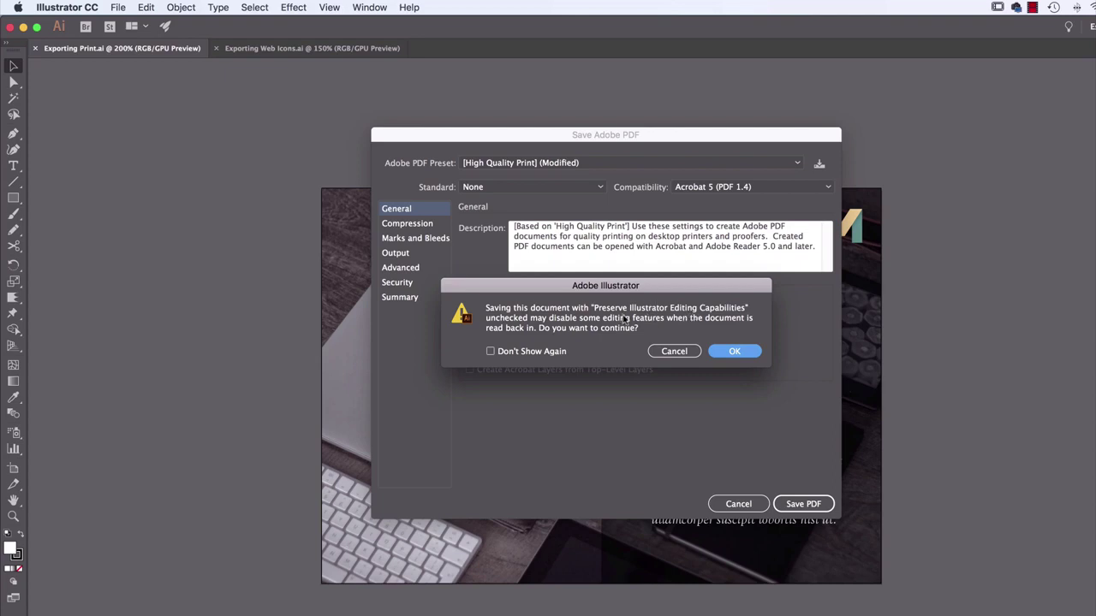
pyautogui.click(730, 353)
pyautogui.press('Return')
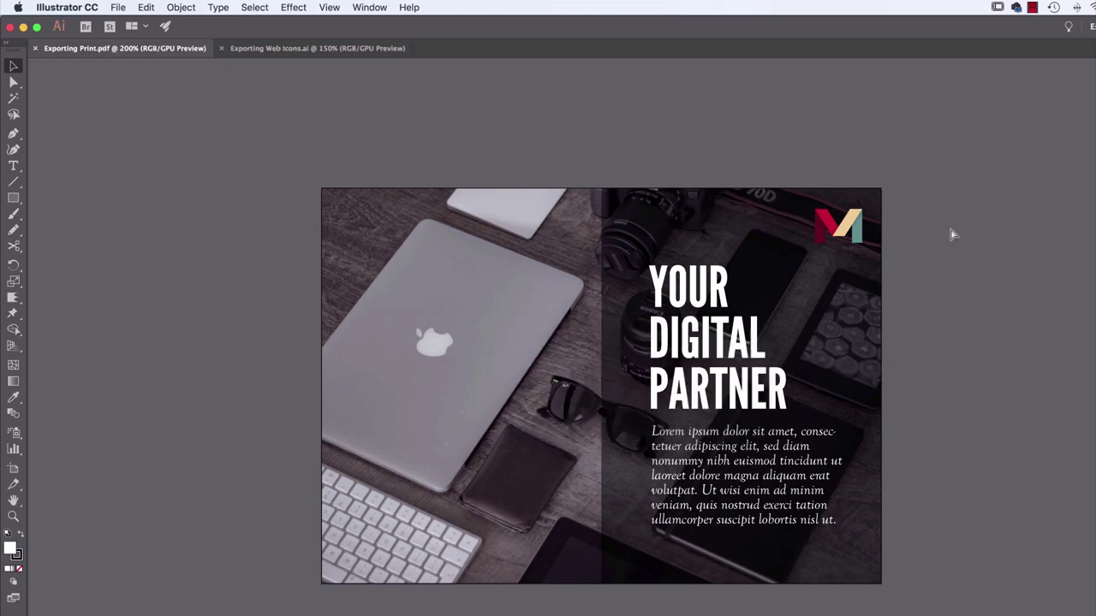
# Switch to Finder and check the file size of Exporting Print.pdf in the Class Files folder.
pyautogui.press('super+Tab')
pyautogui.doubleClick(488, 149)
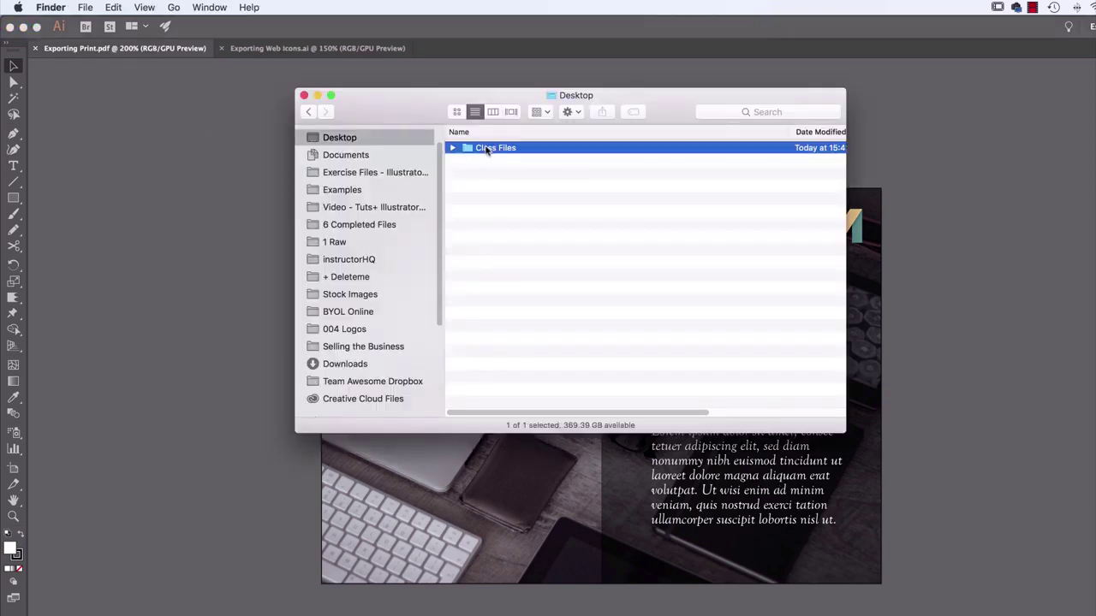
pyautogui.click(515, 162)
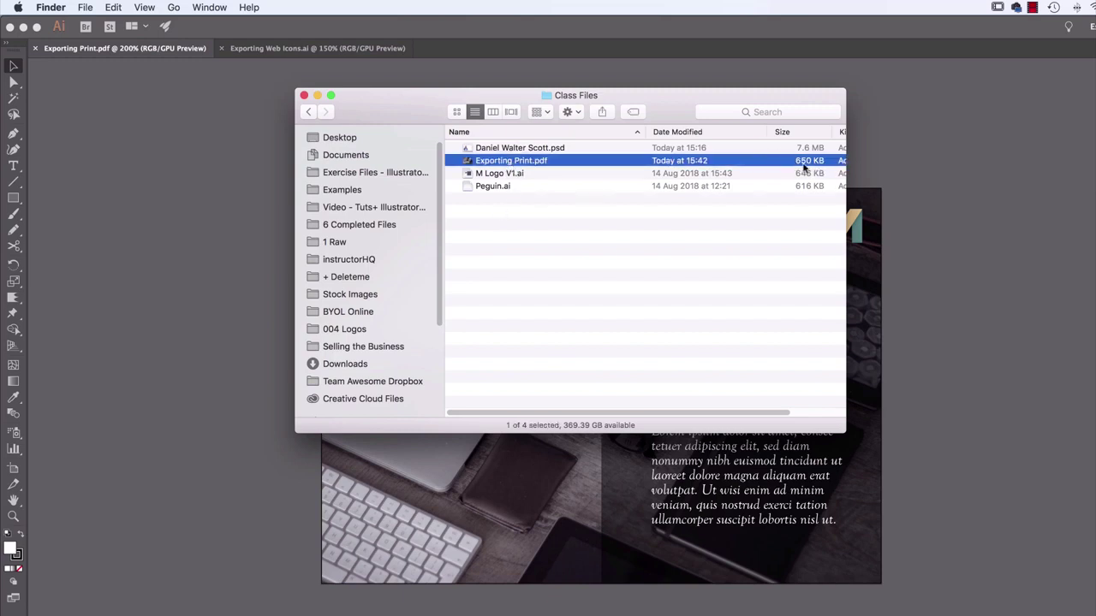
# Return to Illustrator and save the artwork as Exporting Print v2.pdf with Preserve Illustrator Editing Capabilities enabled.
pyautogui.click(927, 166)
pyautogui.click(118, 7)
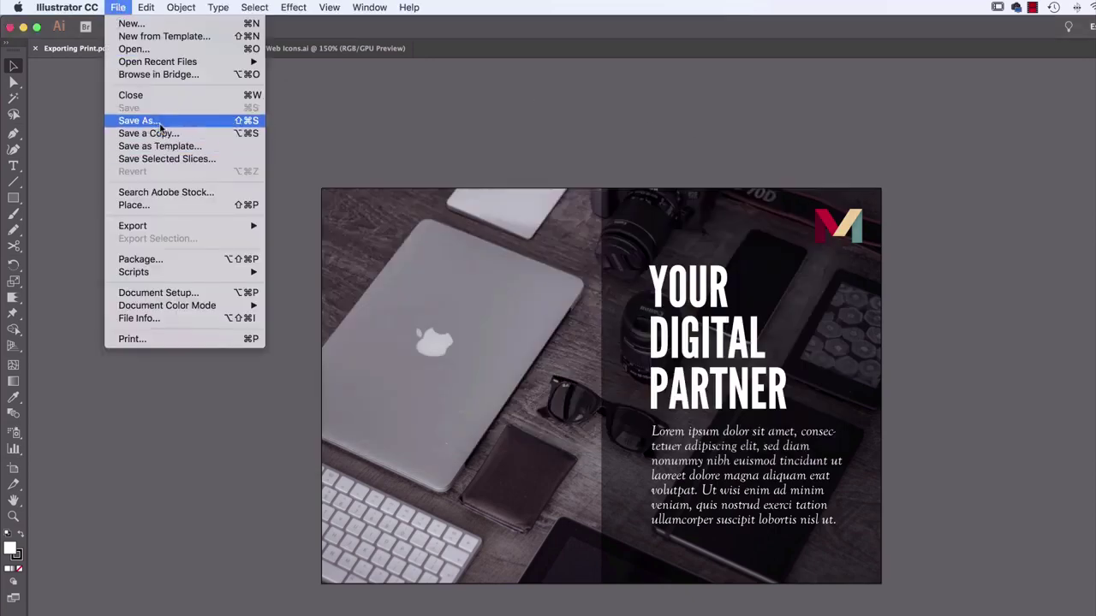
pyautogui.click(159, 125)
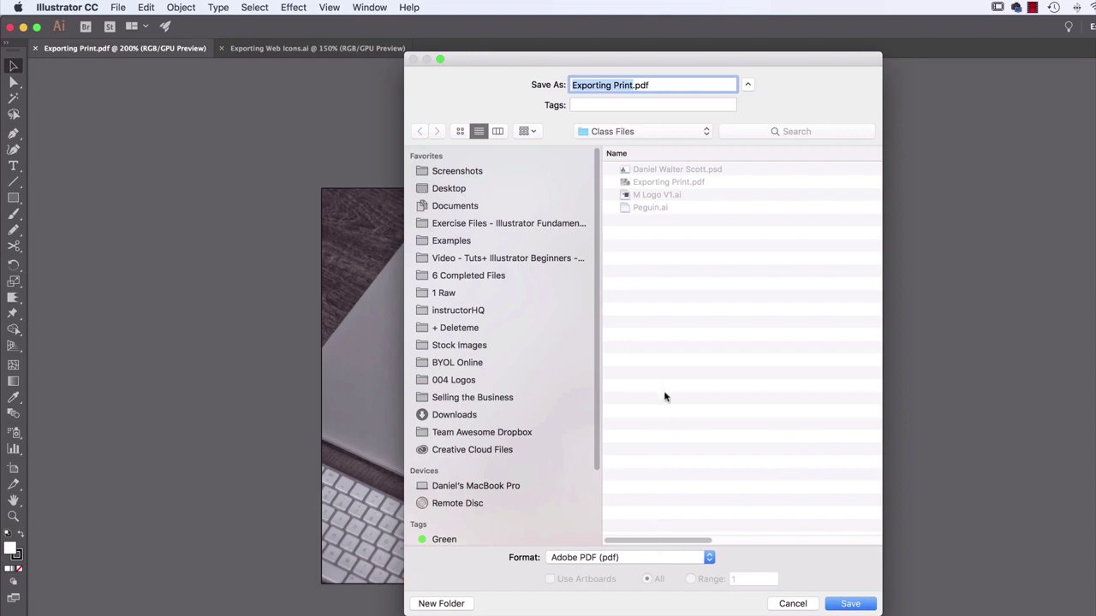
pyautogui.press('Right')
pyautogui.write('v2')
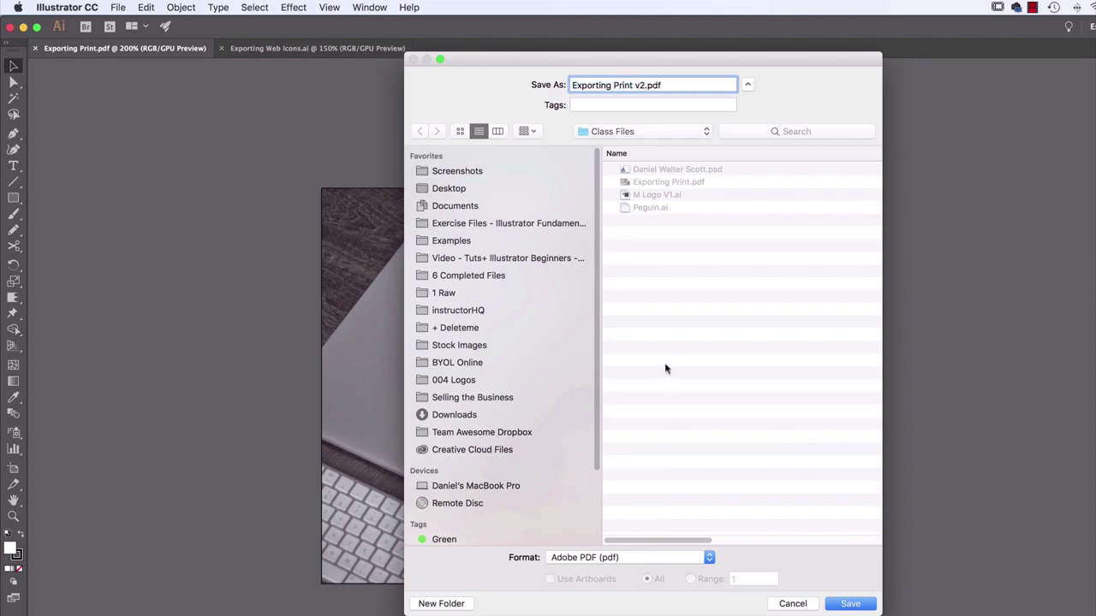
pyautogui.click(850, 603)
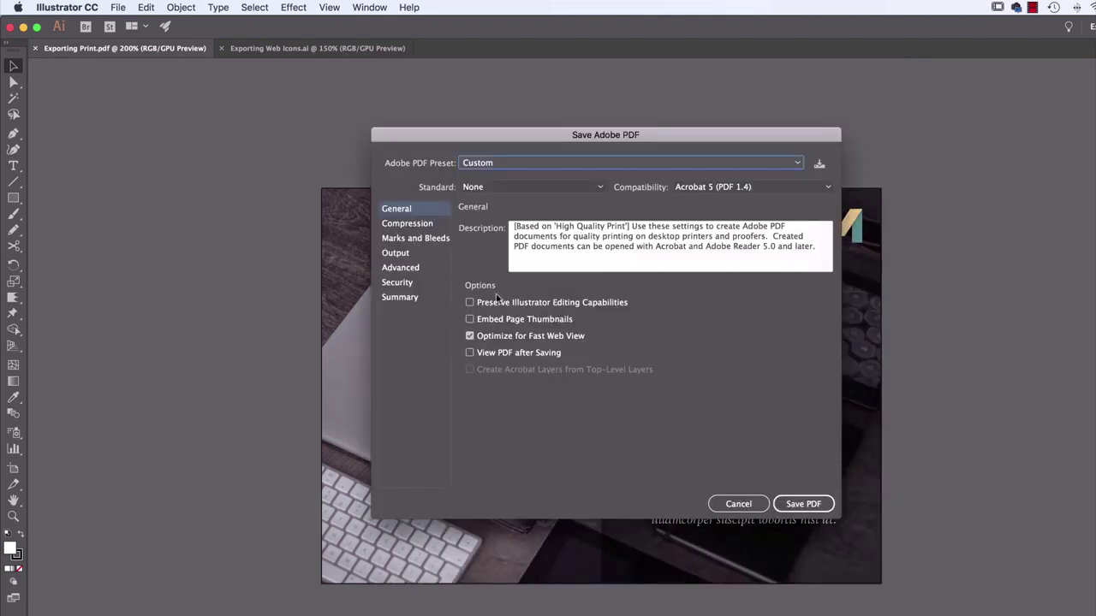
pyautogui.click(499, 302)
pyautogui.click(804, 505)
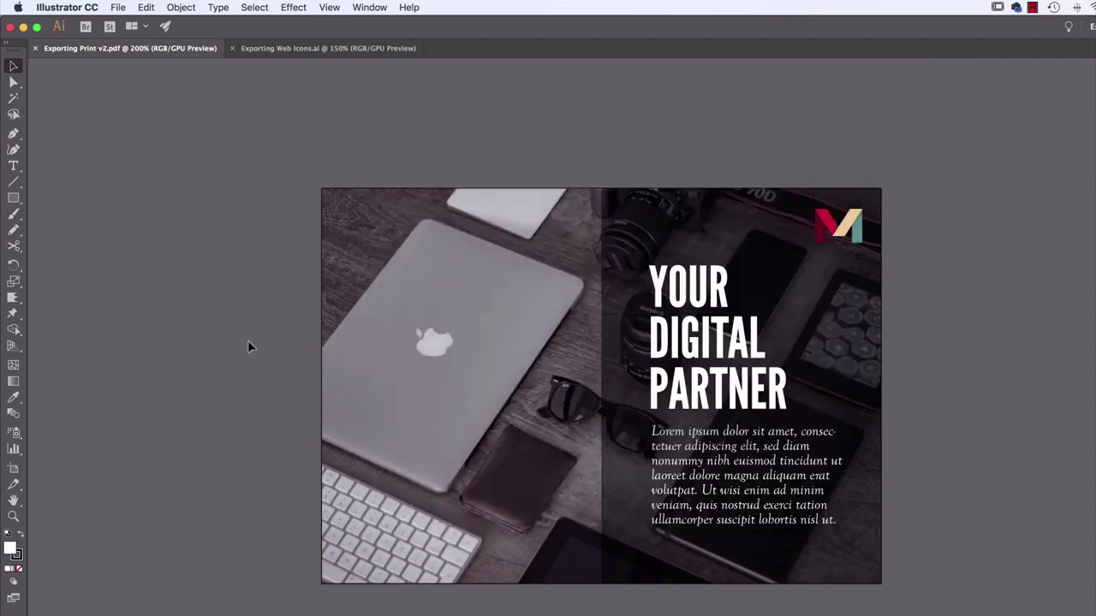
# Switch to Finder and compare the file sizes of Exporting Print v2.pdf and Exporting Print.pdf.
pyautogui.press('super+Tab')
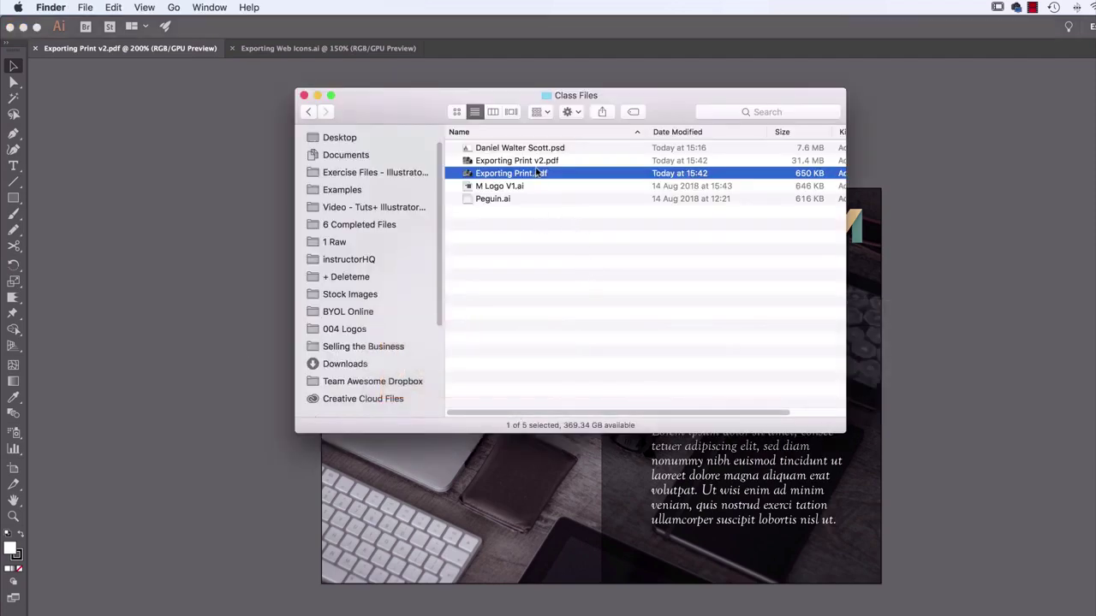
pyautogui.click(629, 162)
pyautogui.click(805, 176)
pyautogui.keyDown('shift'); pyautogui.click(530, 165); pyautogui.keyUp('shift')
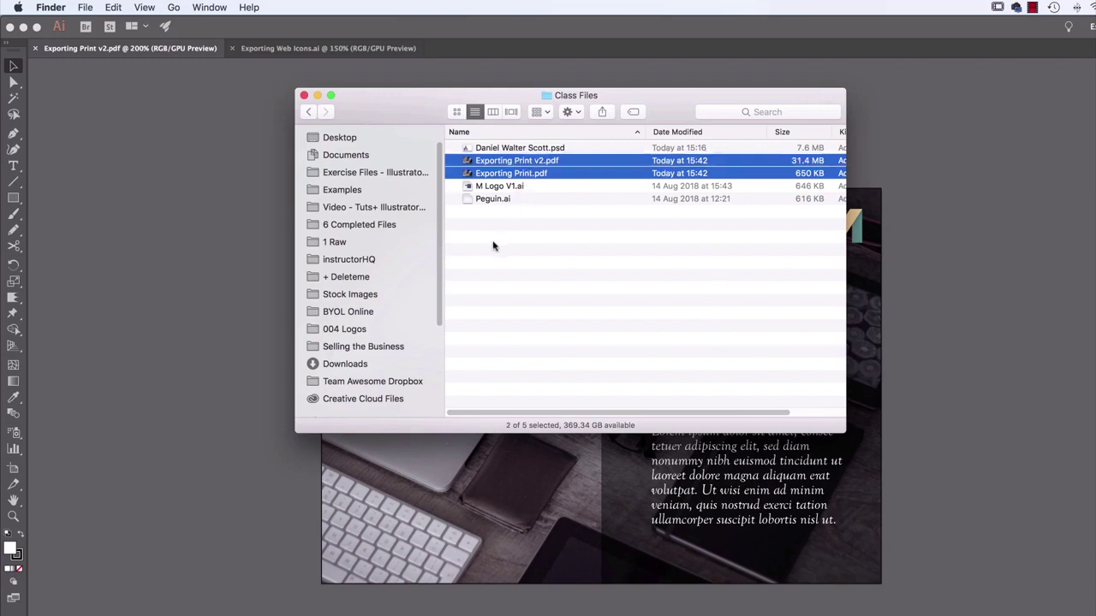
pyautogui.click(550, 277)
pyautogui.click(531, 161)
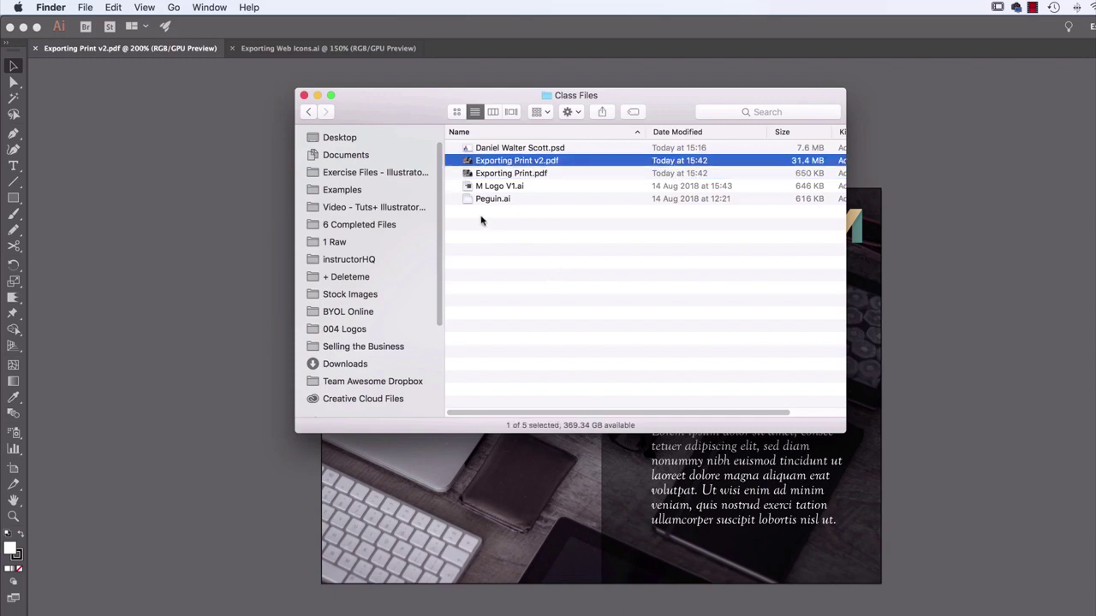
# Return to Illustrator and save the artwork under a new name as Exporting Print Low Res.pdf in Adobe PDF format.
pyautogui.click(144, 242)
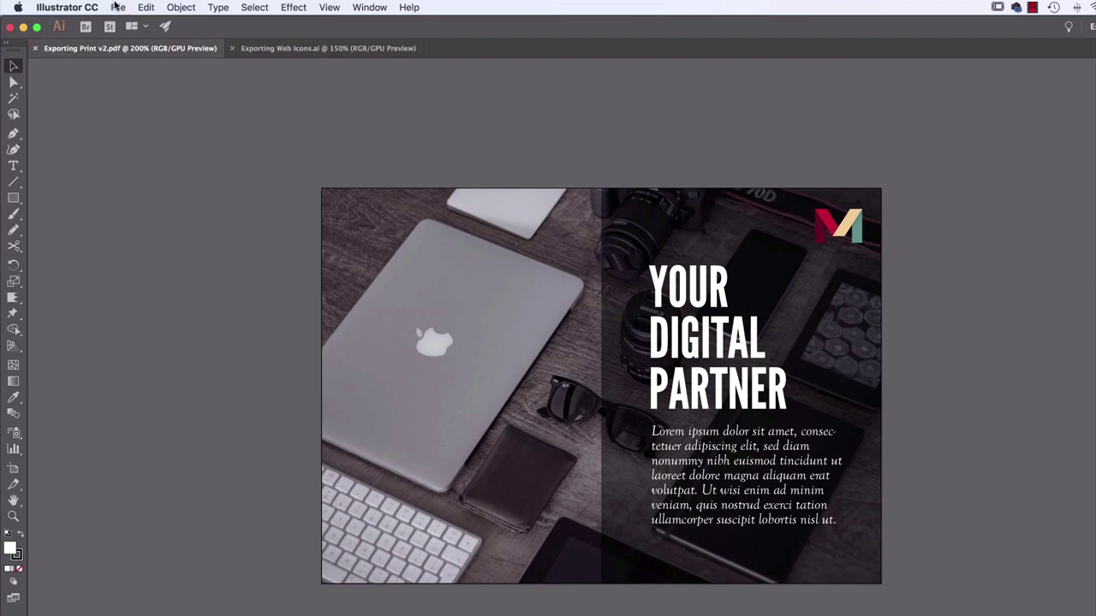
pyautogui.click(117, 8)
pyautogui.click(137, 121)
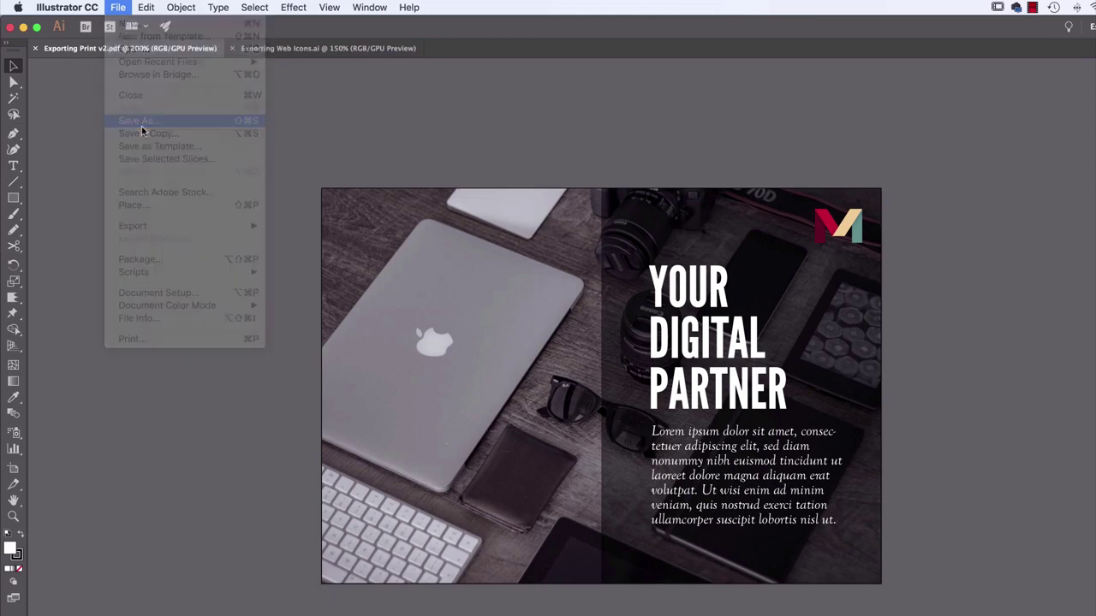
pyautogui.press('Right')
pyautogui.press('BackSpace')
pyautogui.press('BackSpace')
pyautogui.write('Low Res')
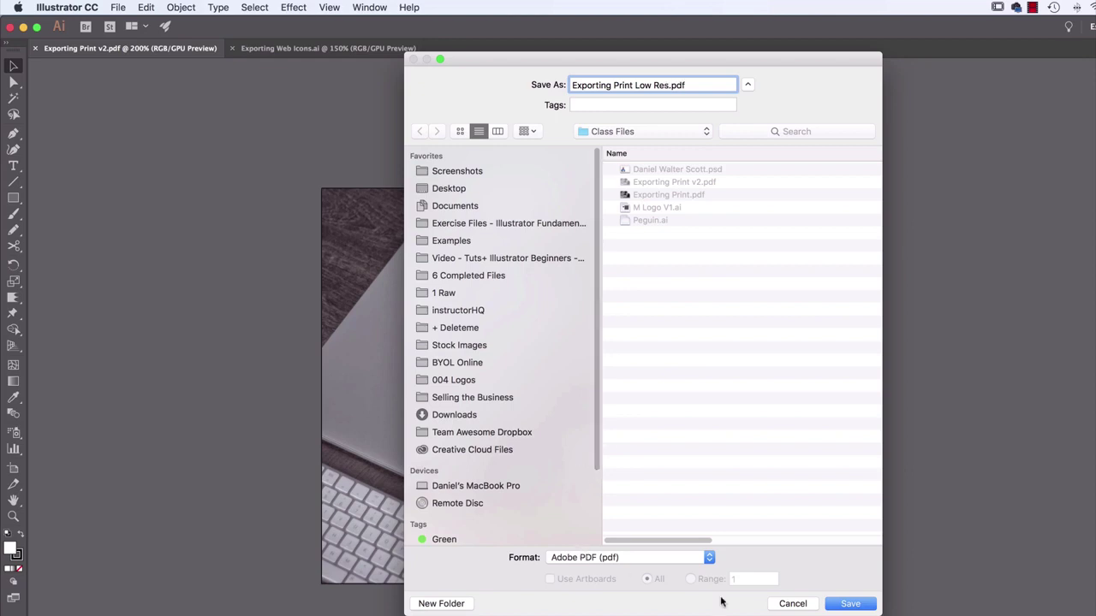
pyautogui.click(839, 604)
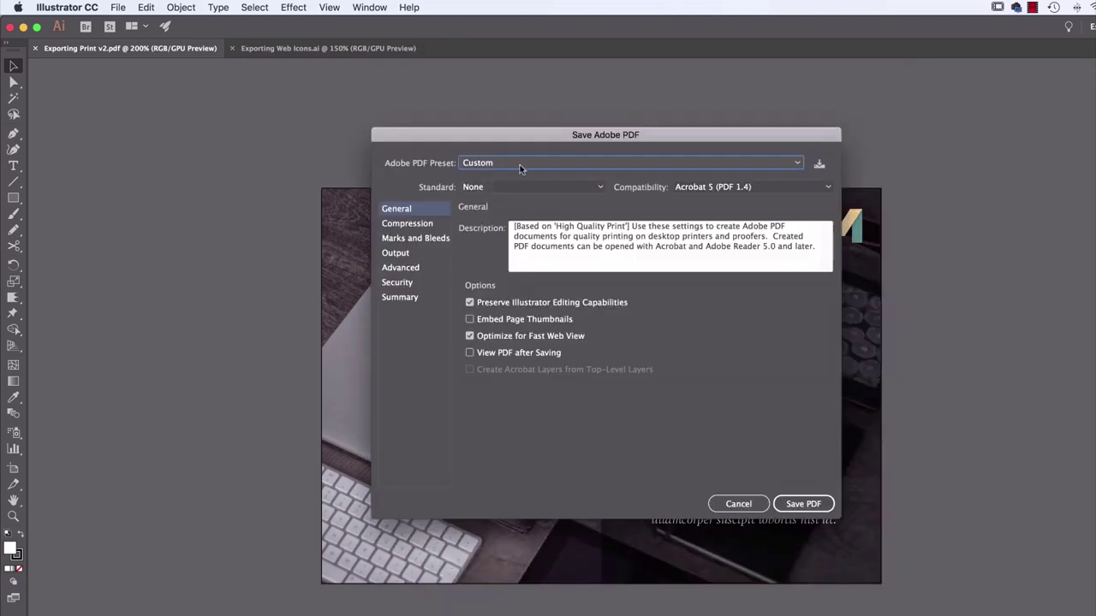
# Apply the Smallest File Size preset and save the PDF, accepting the editing capabilities warning.
pyautogui.click(520, 162)
pyautogui.click(509, 272)
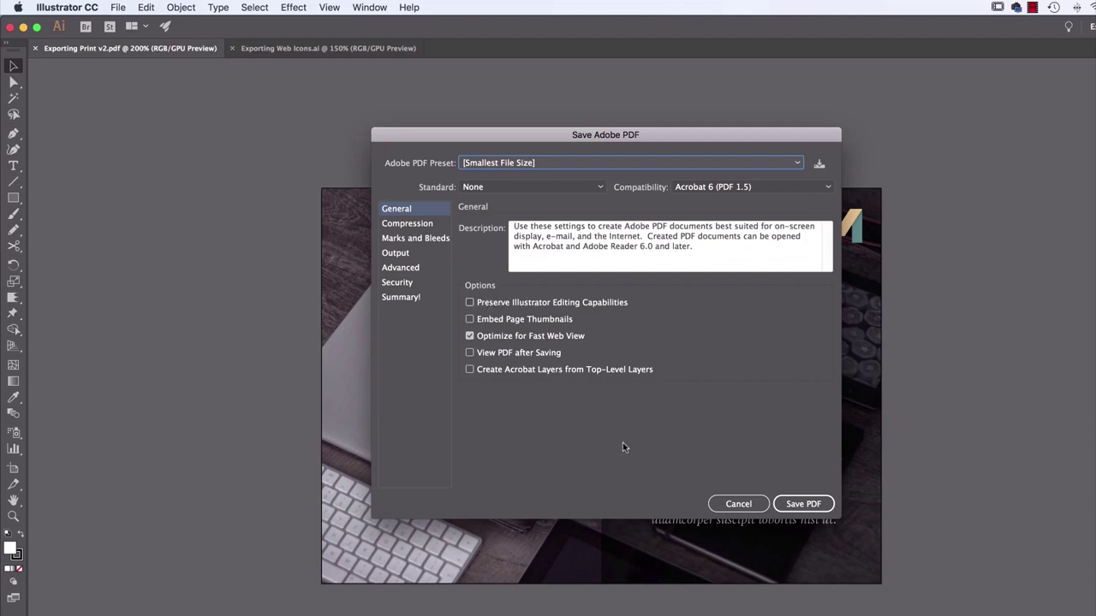
pyautogui.click(803, 506)
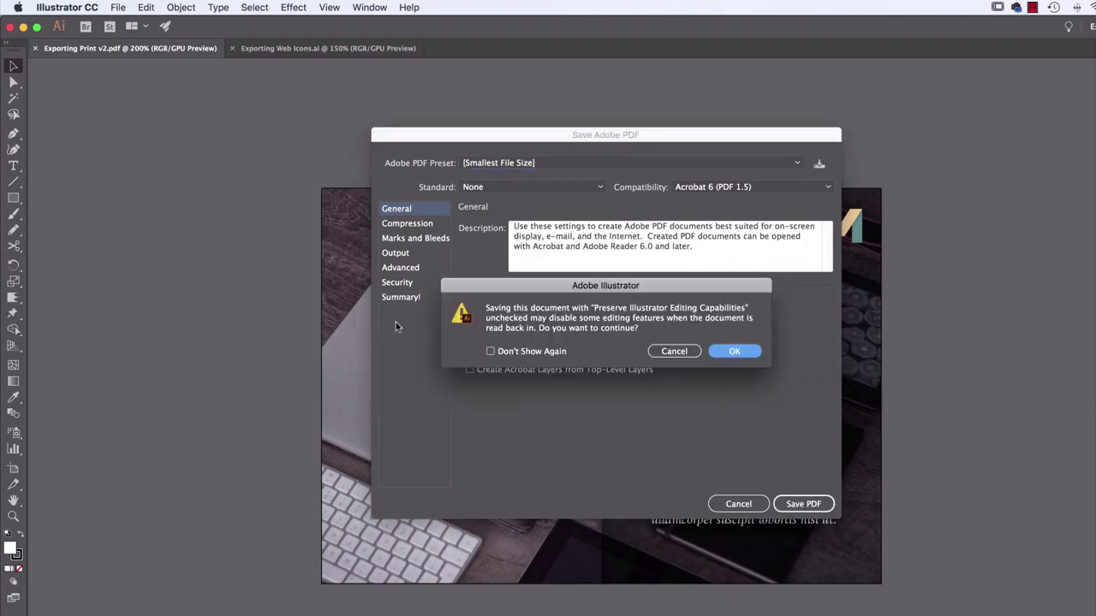
pyautogui.click(733, 353)
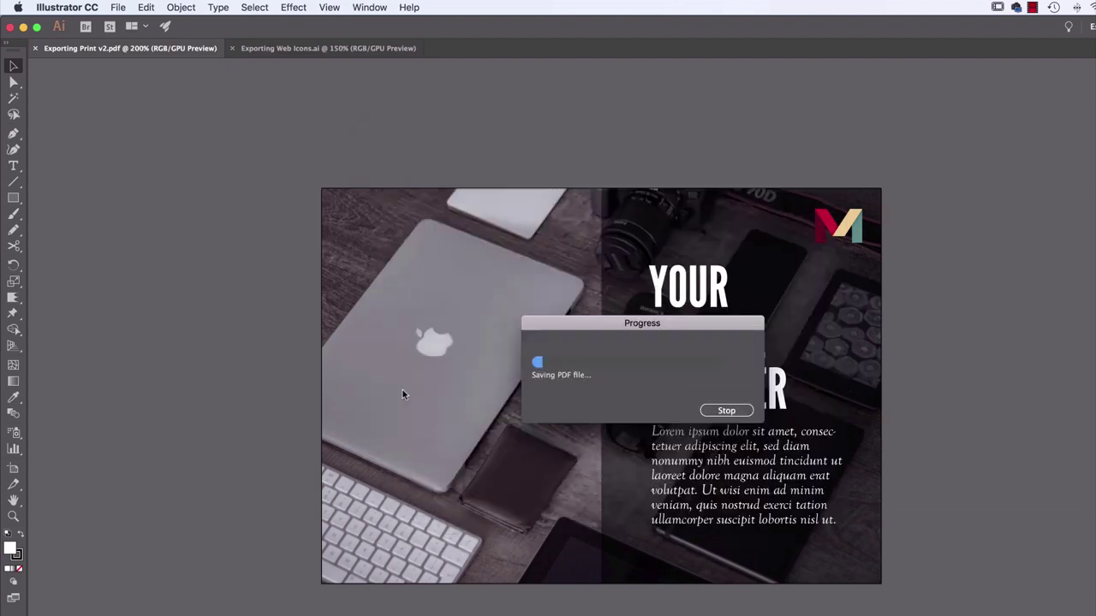
# Switch to Finder, preview Exporting Print Low Res.pdf, and compare its file size with Exporting Print.pdf.
pyautogui.press('super+Tab')
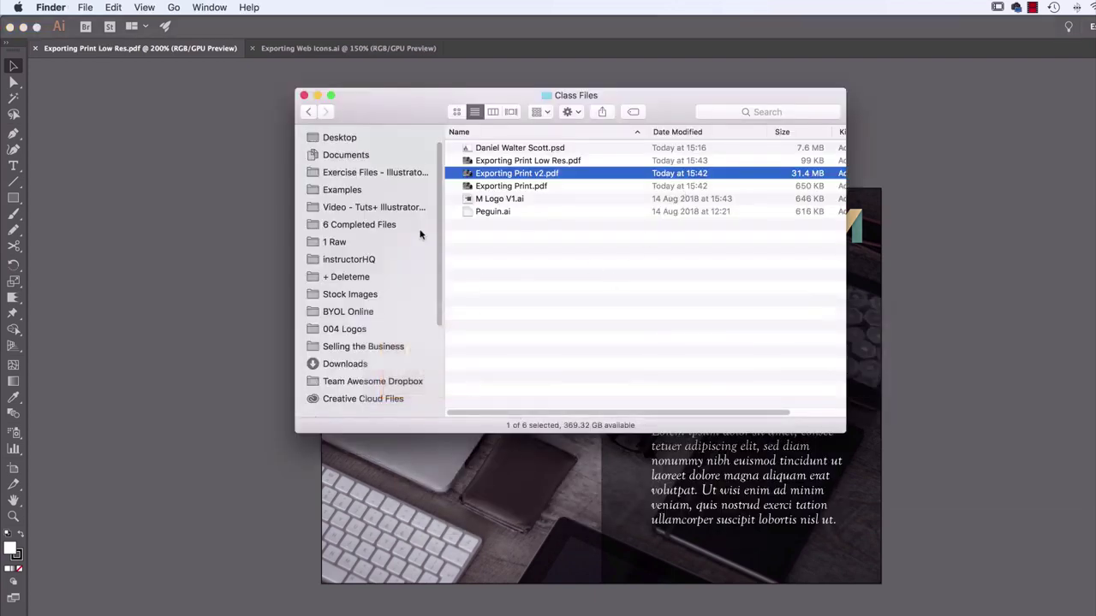
pyautogui.click(561, 161)
pyautogui.click(805, 186)
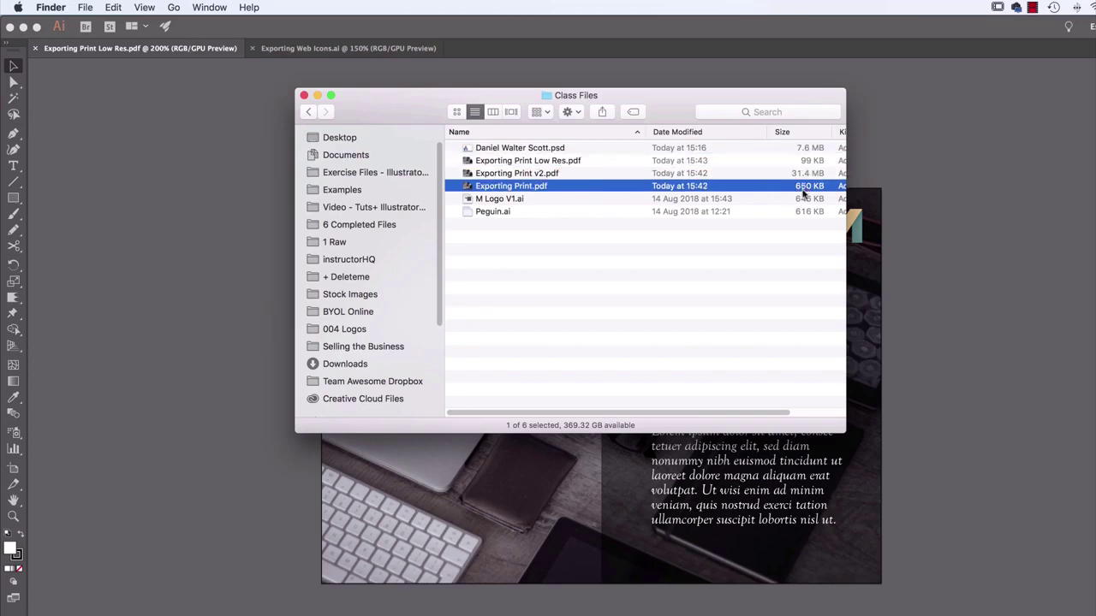
pyautogui.click(815, 163)
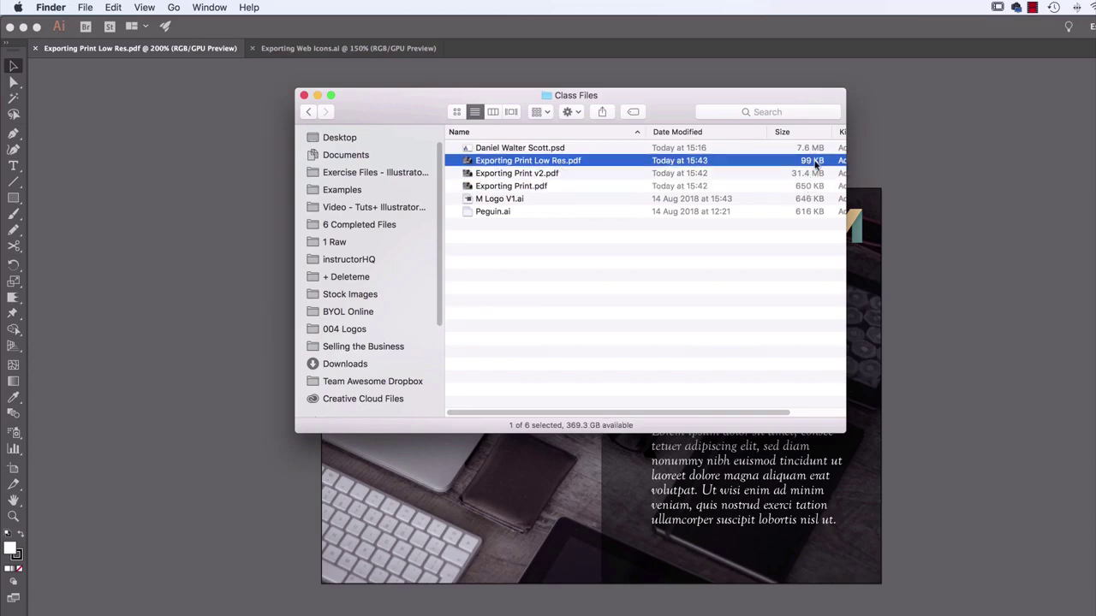
pyautogui.press('space')
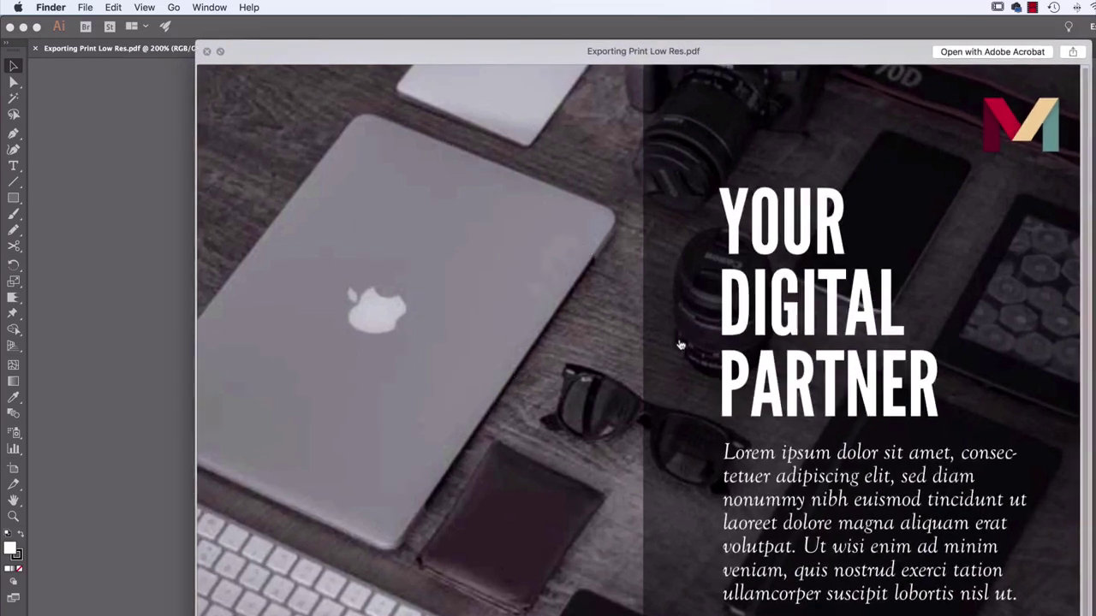
pyautogui.press('space')
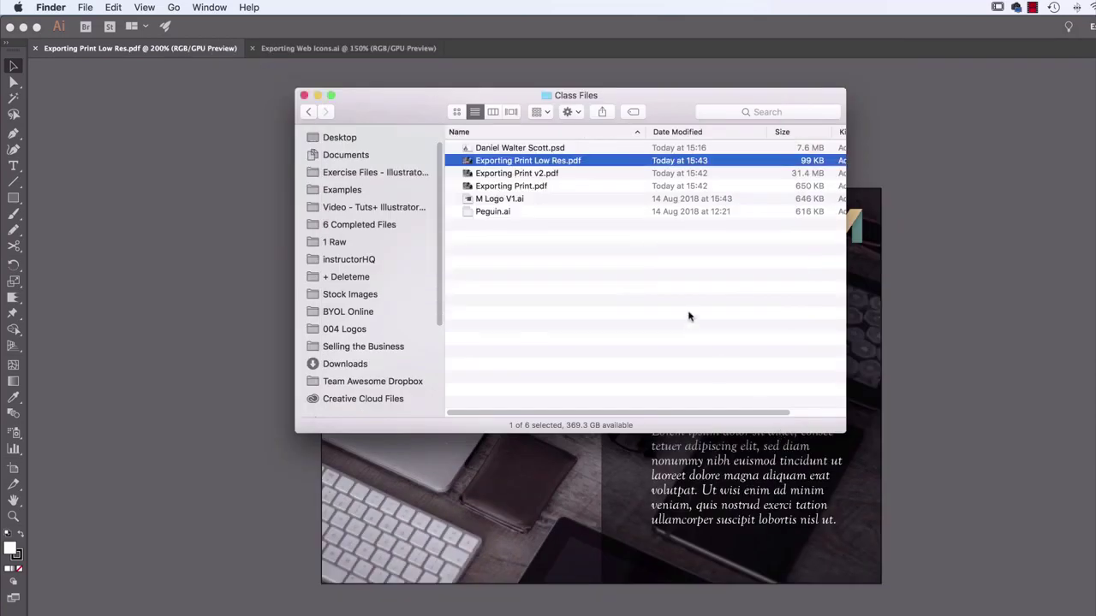
pyautogui.click(704, 186)
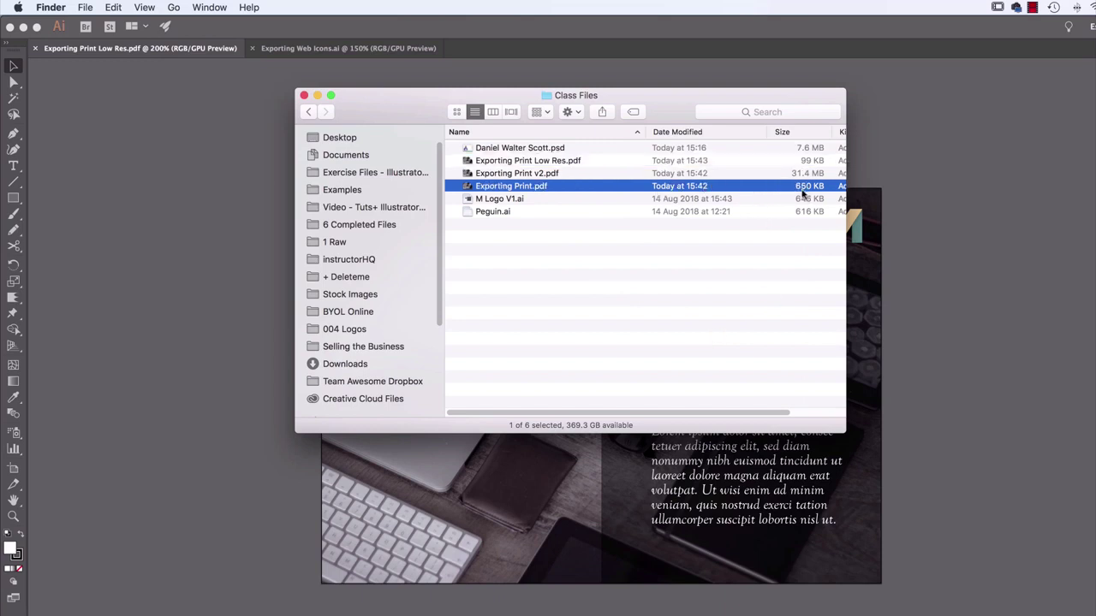
pyautogui.click(810, 163)
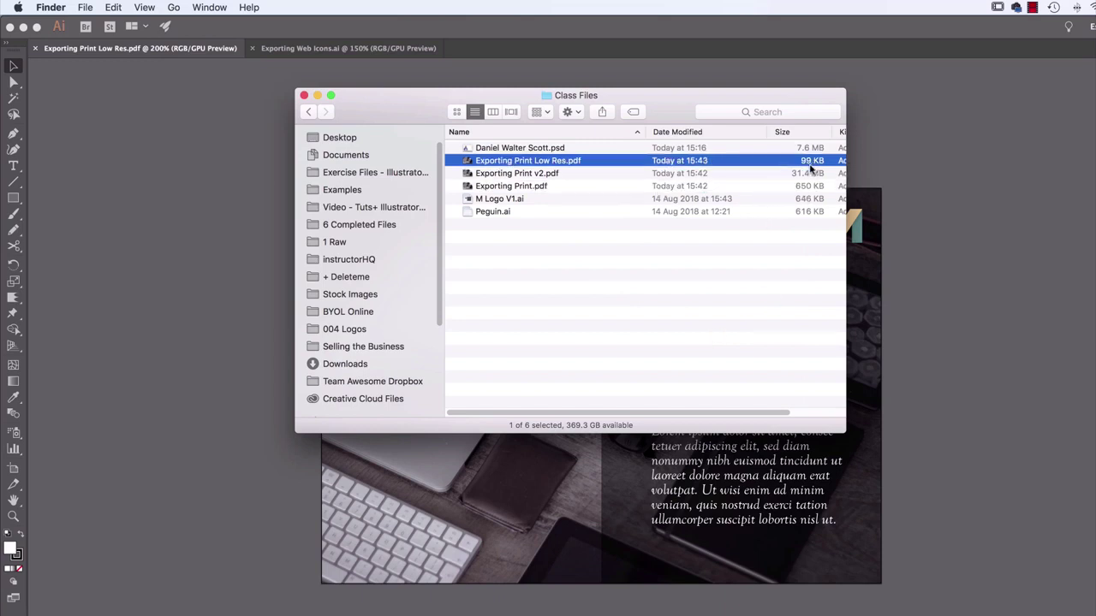
# Return to Illustrator, try the Screen (72 ppi) resolution in the Document Raster Effects Settings, and set it back to High (300 ppi).
pyautogui.click(951, 383)
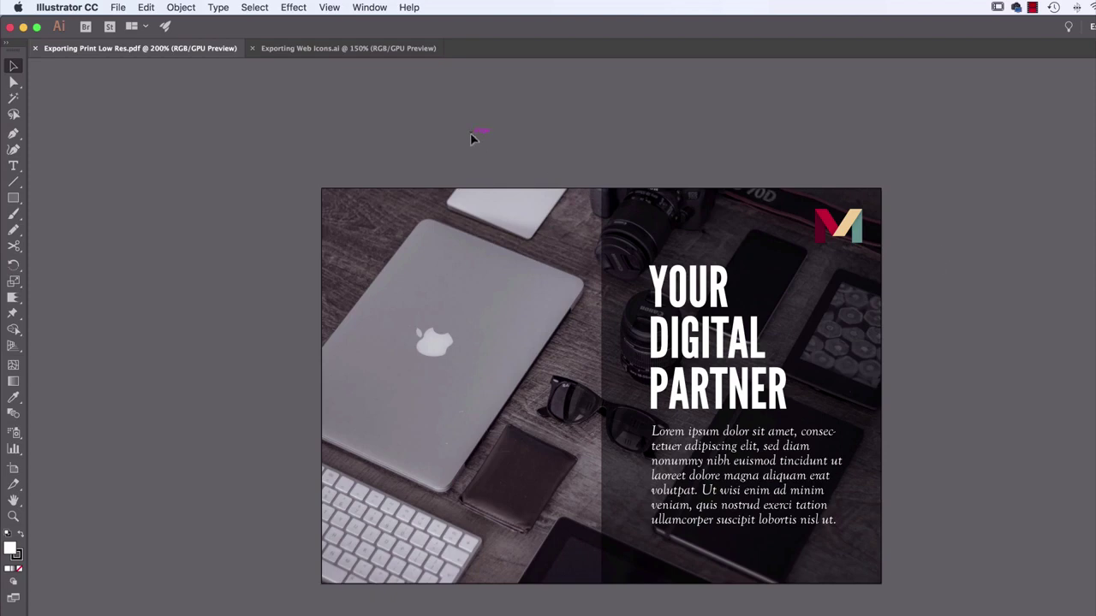
pyautogui.click(296, 8)
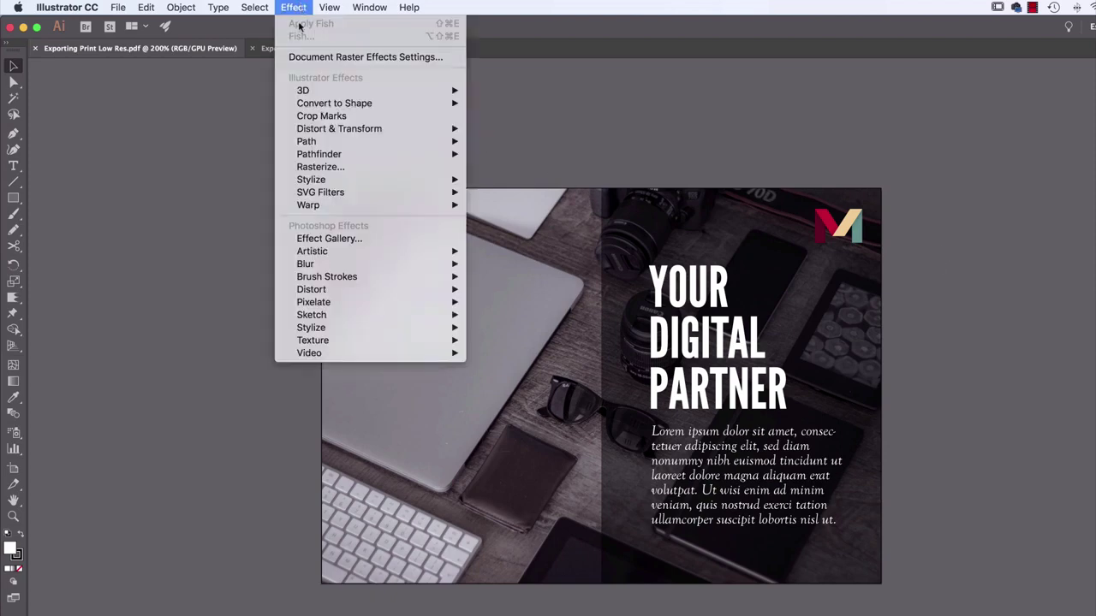
pyautogui.click(364, 57)
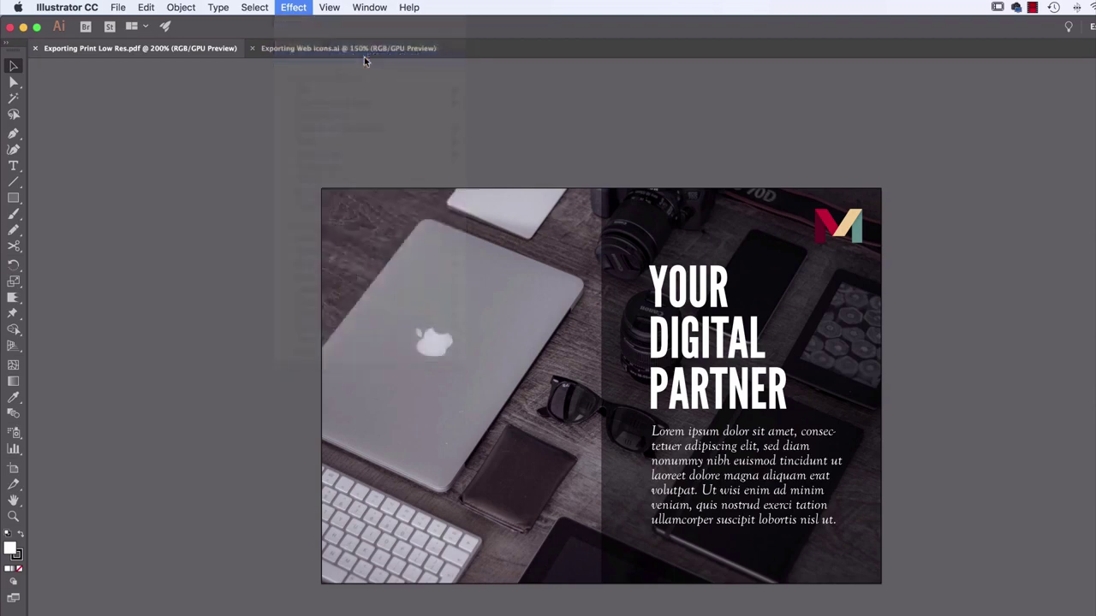
pyautogui.moveTo(164, 97); pyautogui.dragTo(473, 122)
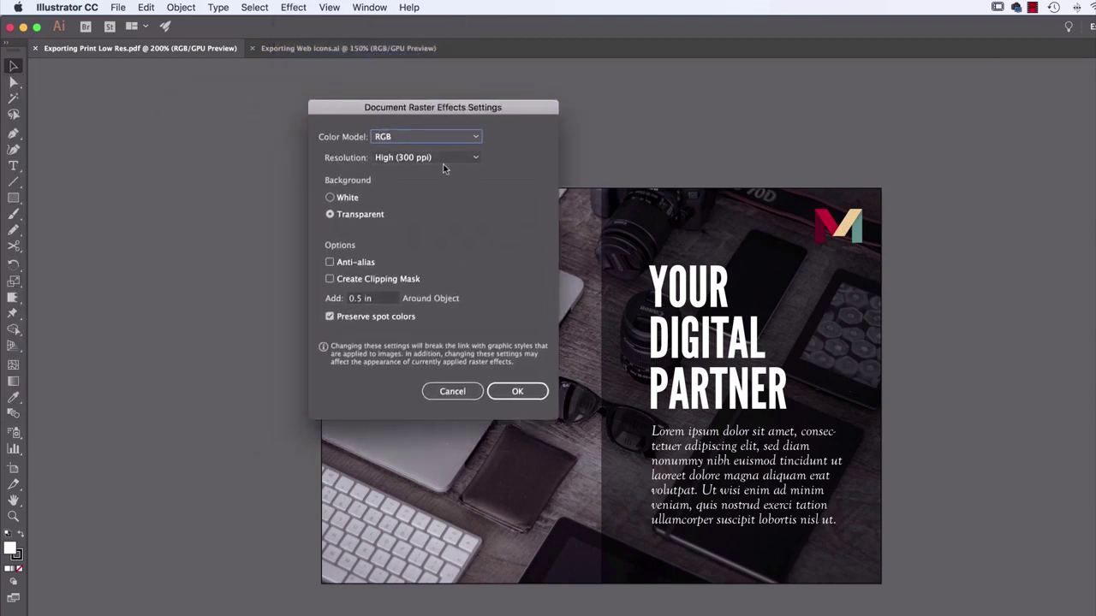
pyautogui.click(444, 161)
pyautogui.click(418, 172)
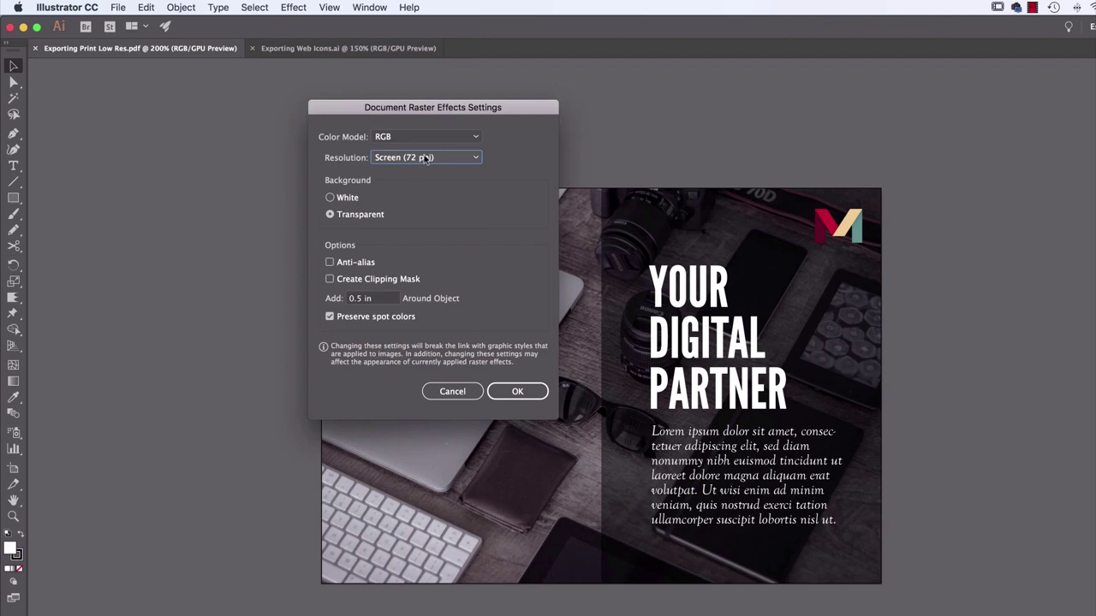
pyautogui.click(425, 161)
pyautogui.click(432, 202)
pyautogui.click(517, 393)
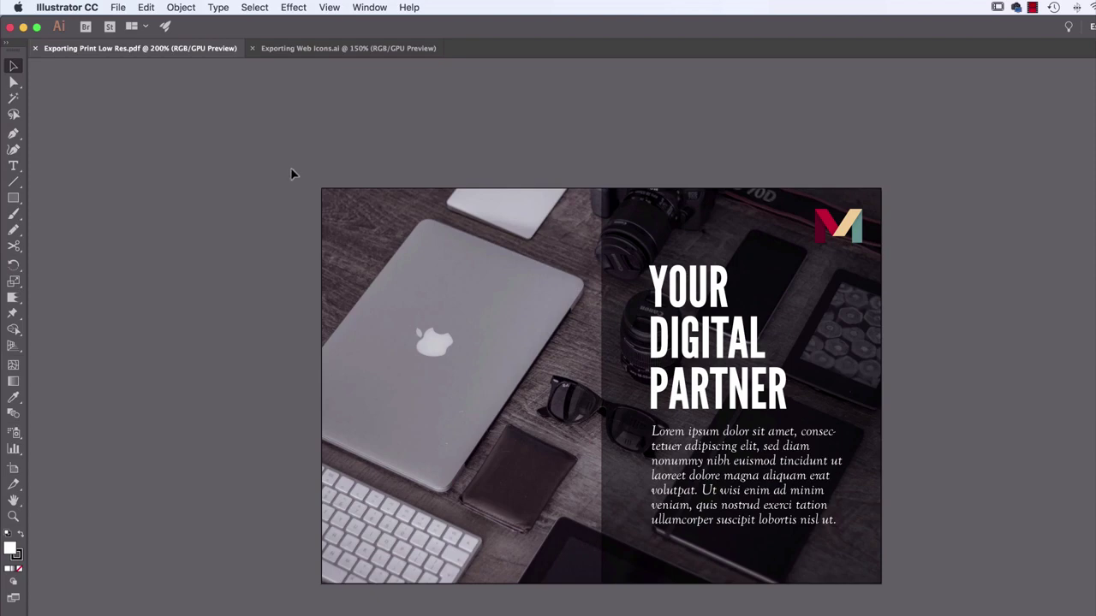
# Start Export for Screens for the low-res print document and display its artboards instead of assets.
pyautogui.click(117, 7)
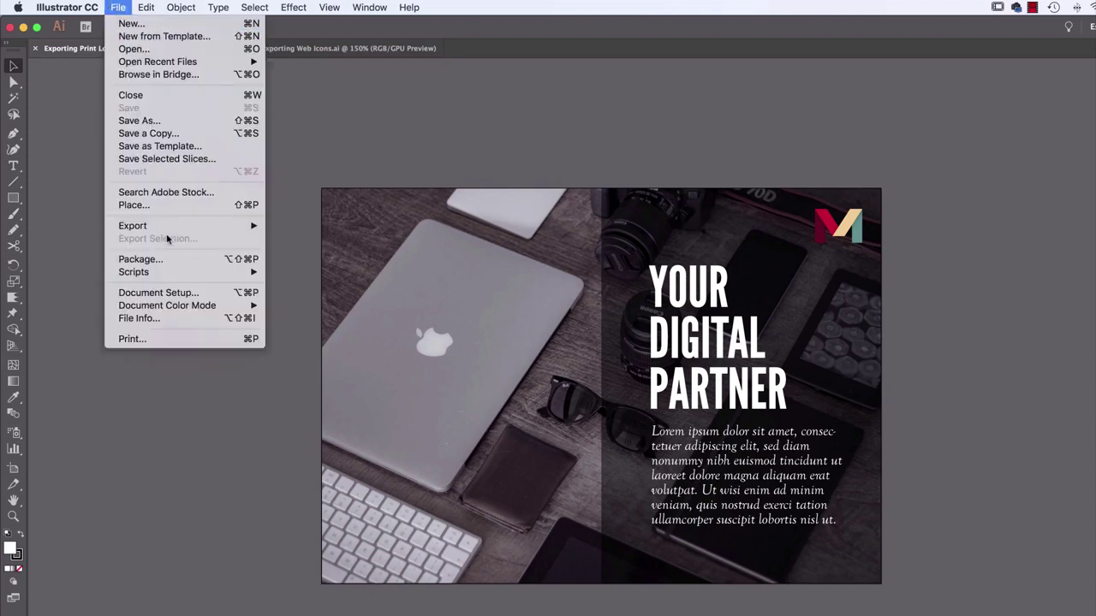
pyautogui.moveTo(168, 227)
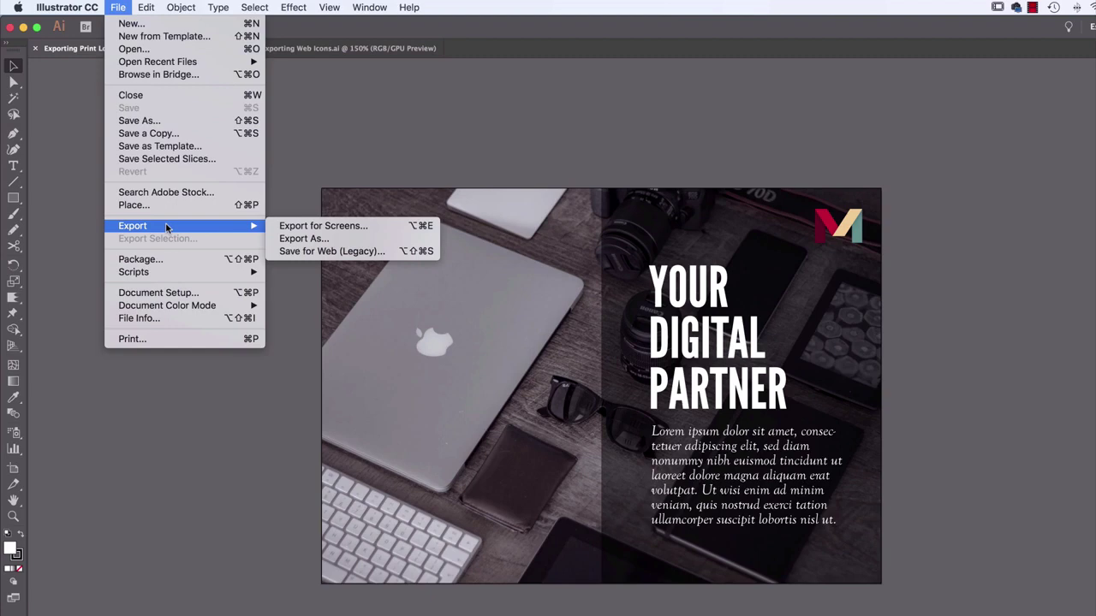
pyautogui.click(326, 226)
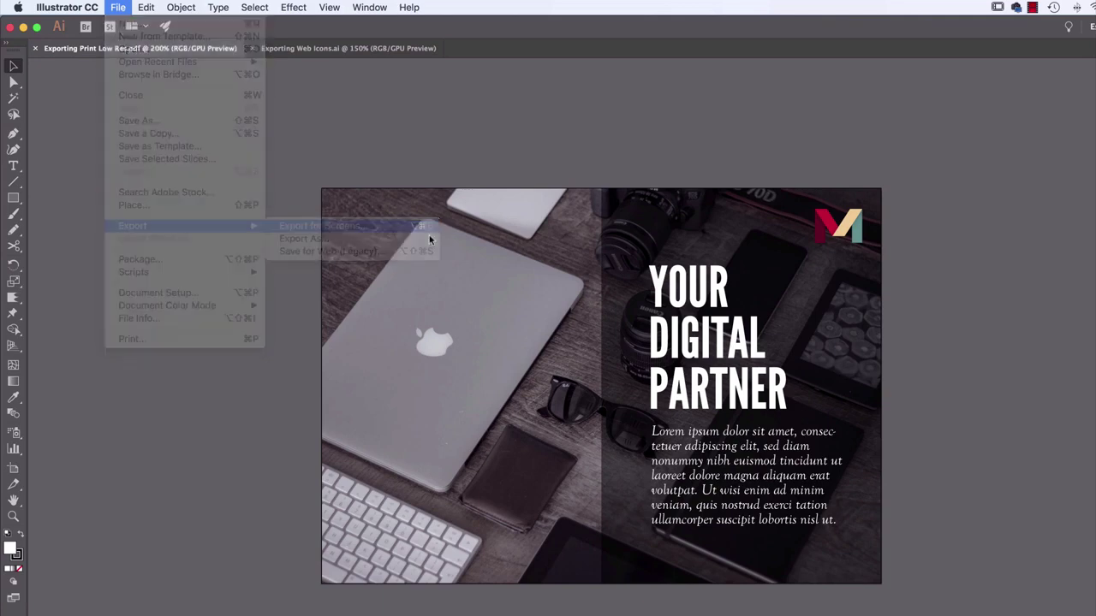
pyautogui.moveTo(377, 85); pyautogui.dragTo(502, 90)
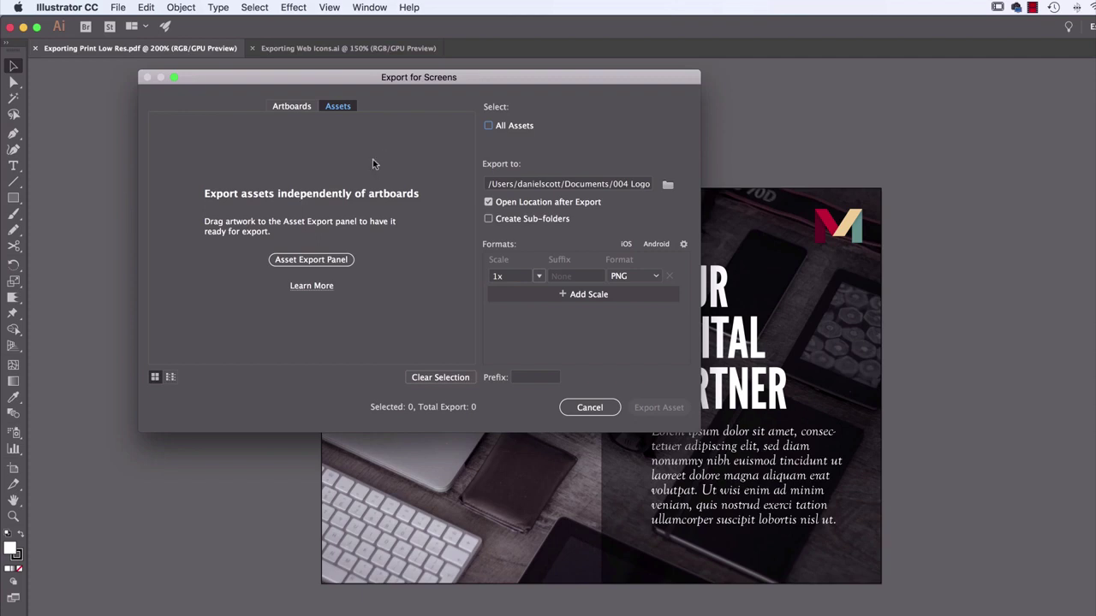
pyautogui.click(281, 108)
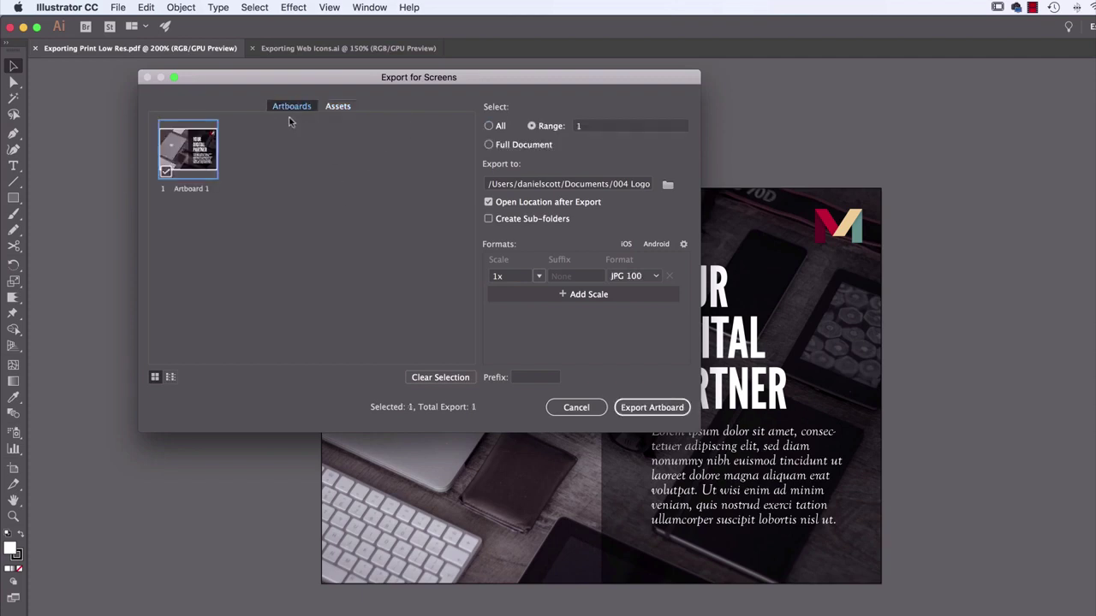
# Set the export destination to the Class Files folder on the Desktop.
pyautogui.click(668, 184)
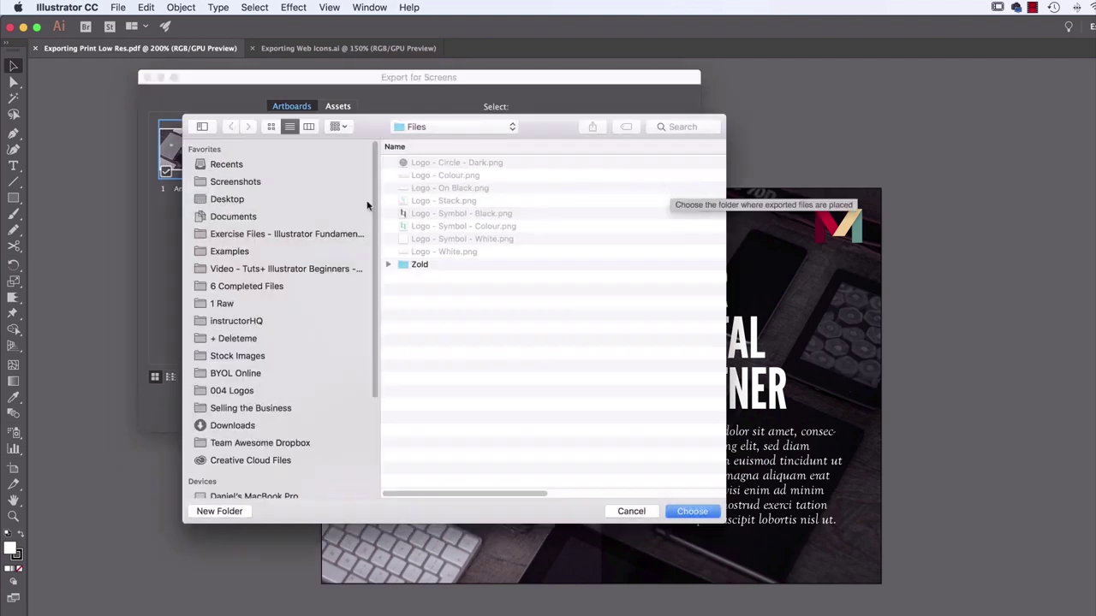
pyautogui.click(241, 200)
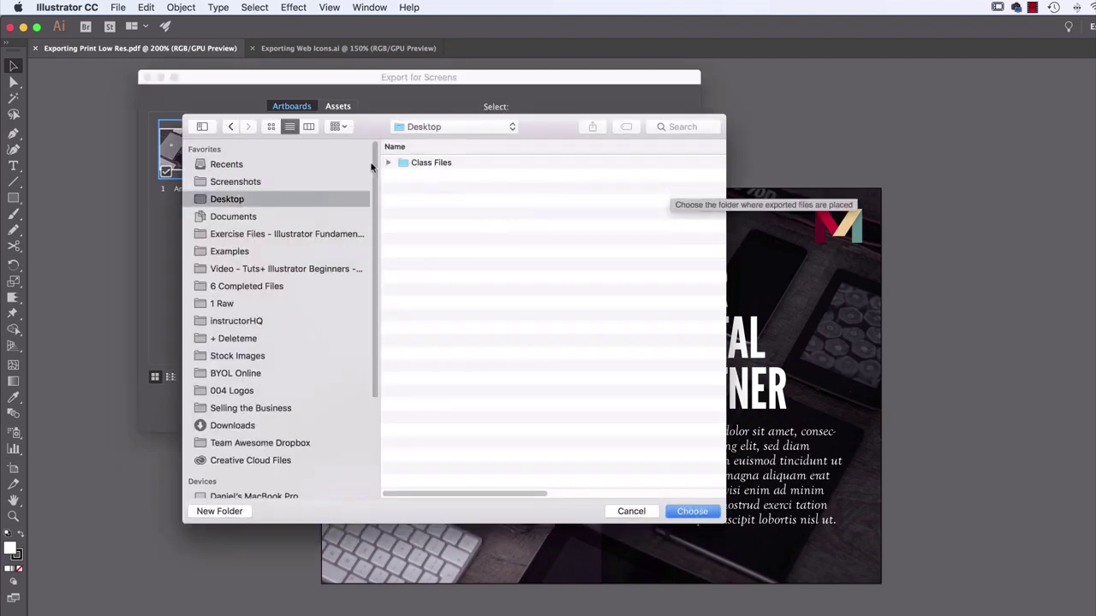
pyautogui.doubleClick(443, 164)
pyautogui.click(700, 511)
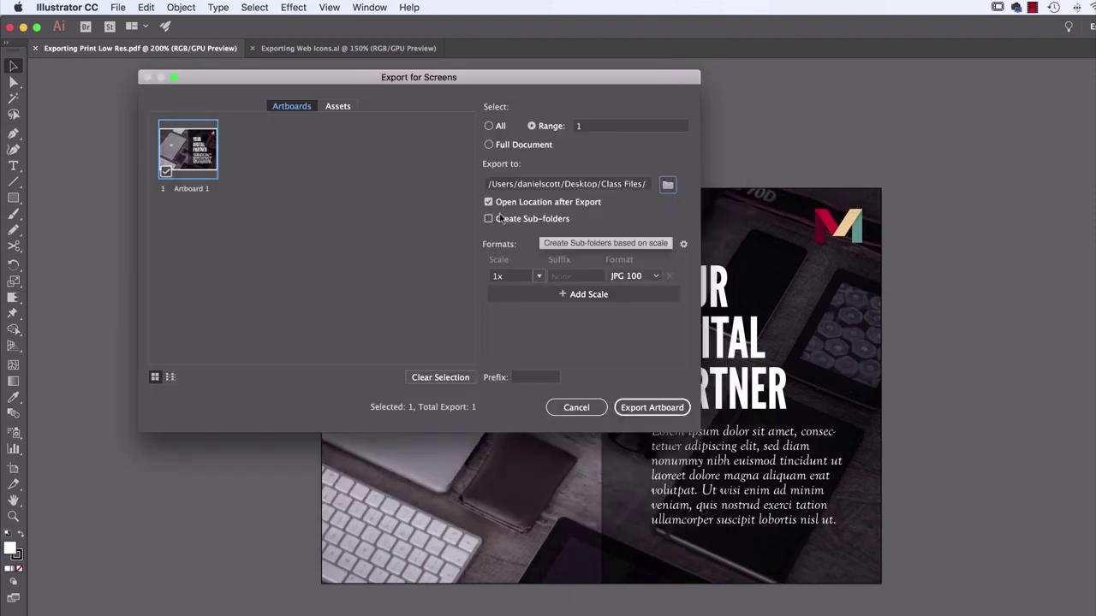
# Keep the first format at 1x JPG 100, add a second 1x output as JPG 50, and export the artboard.
pyautogui.click(634, 275)
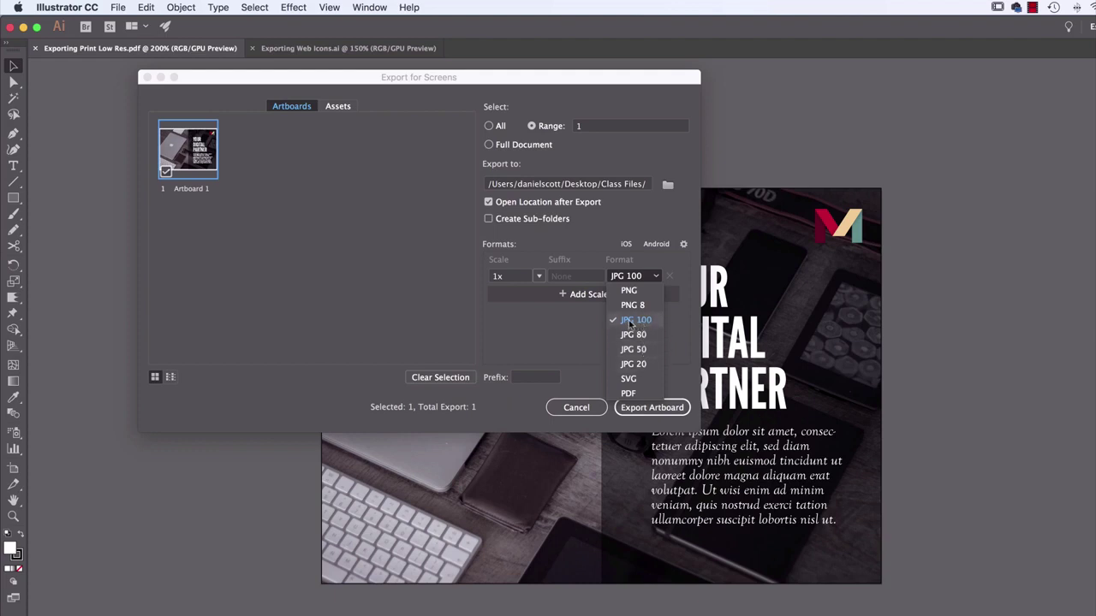
pyautogui.click(632, 320)
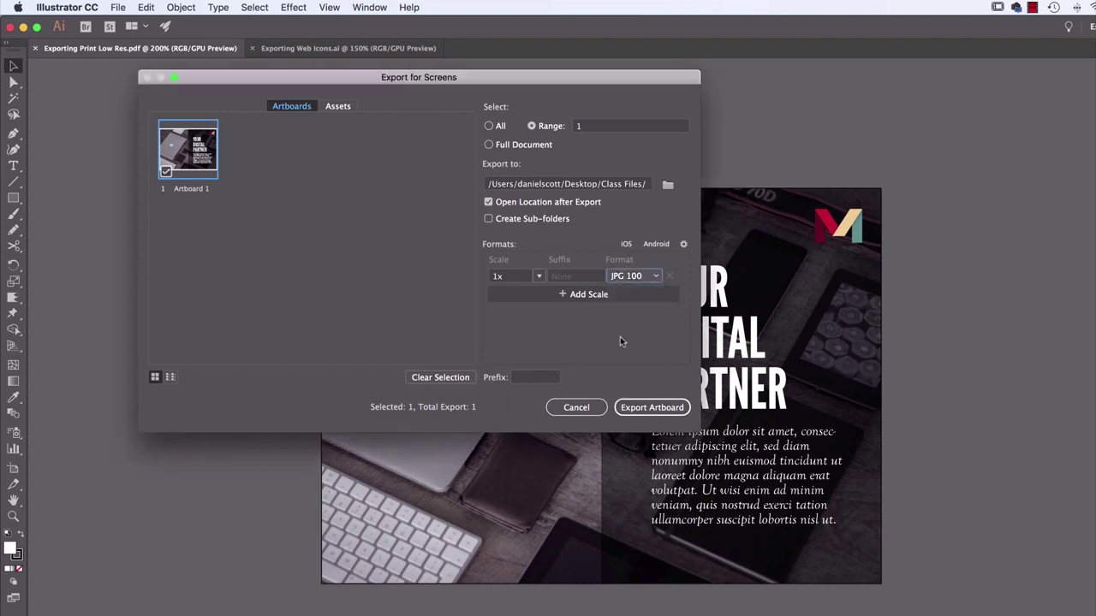
pyautogui.click(595, 295)
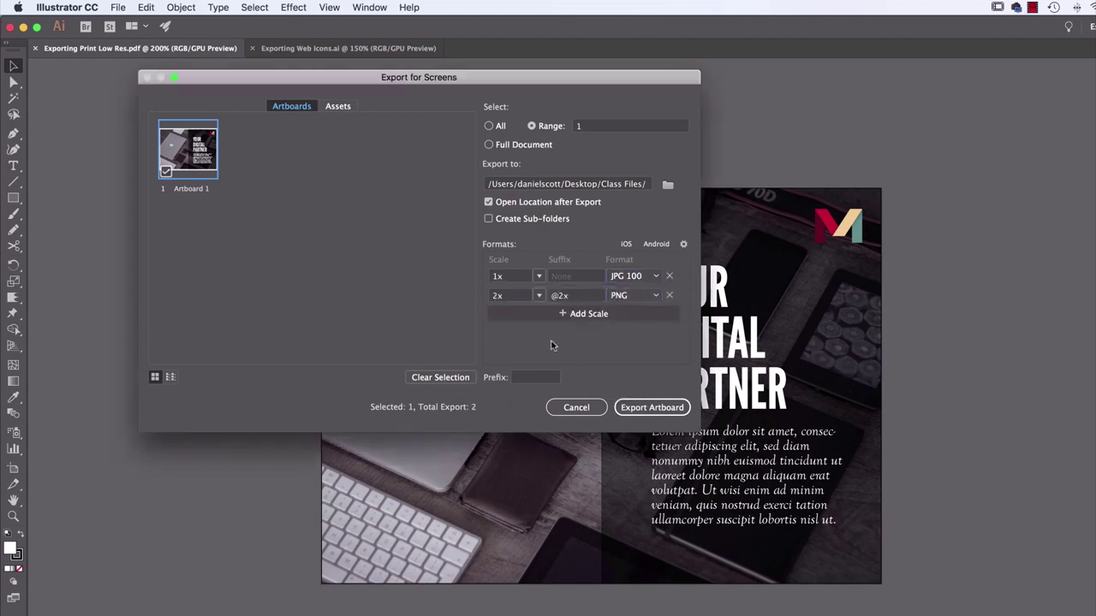
pyautogui.click(539, 296)
pyautogui.click(553, 310)
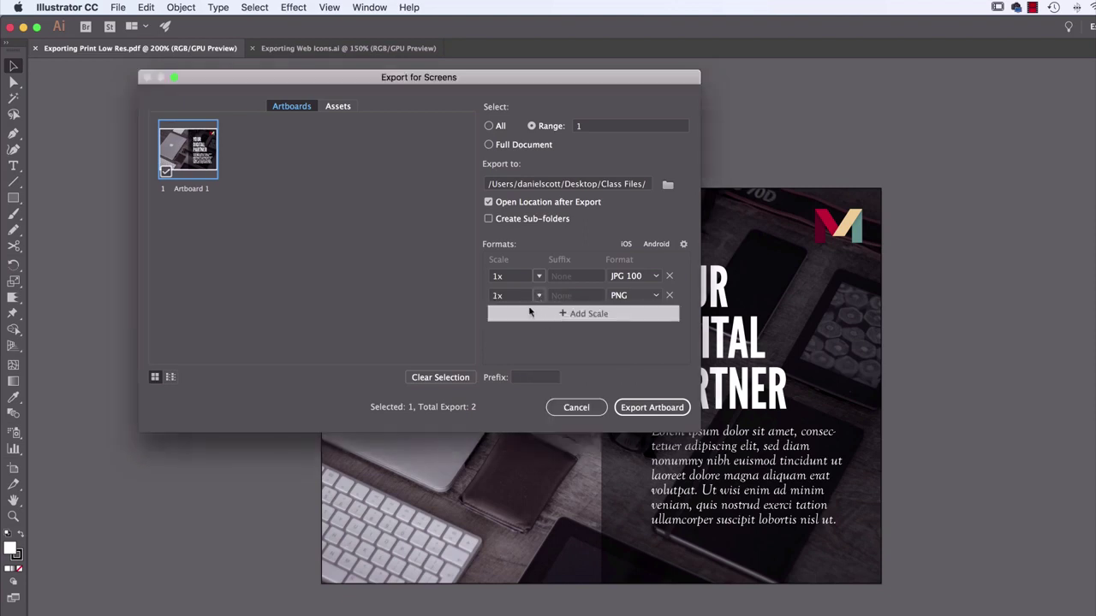
pyautogui.click(641, 295)
pyautogui.click(634, 368)
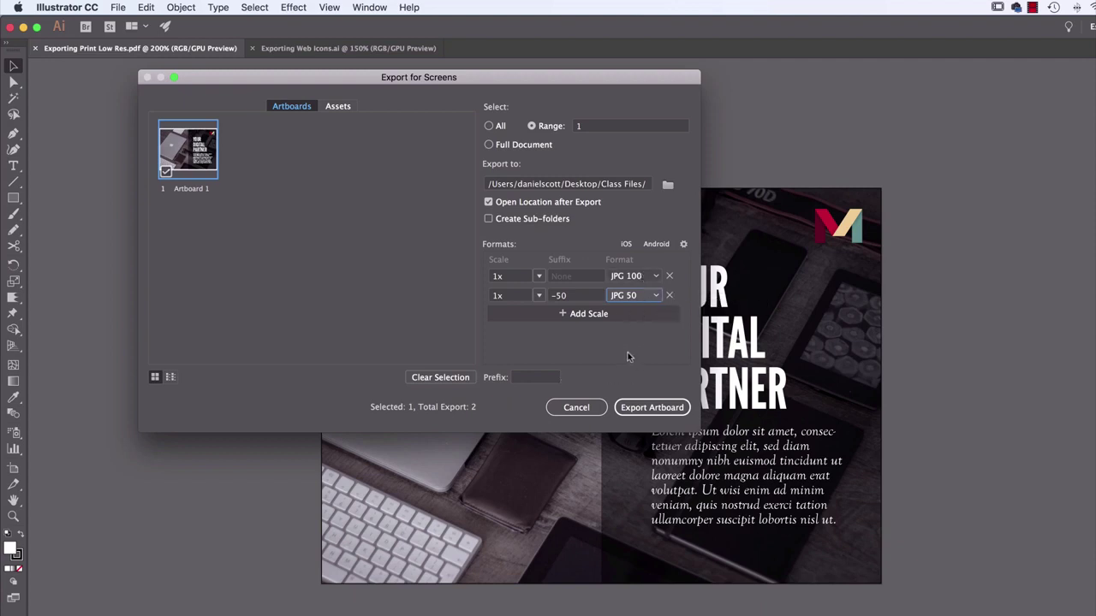
pyautogui.click(649, 409)
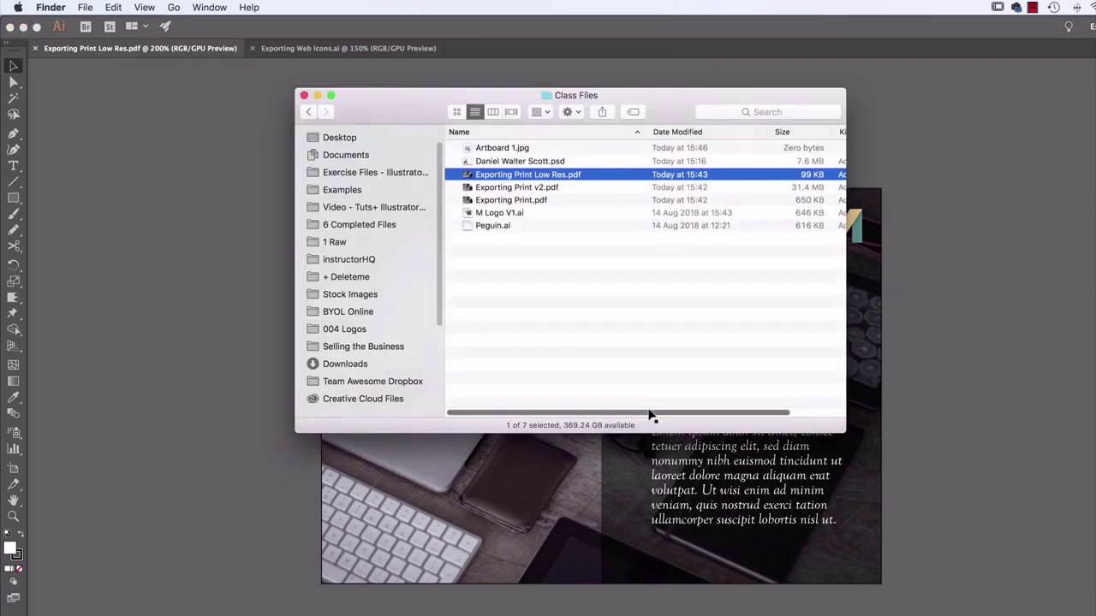
# Compare the file sizes and previews of Artboard 1.jpg and Artboard 1-50.jpg in Finder.
pyautogui.click(497, 163)
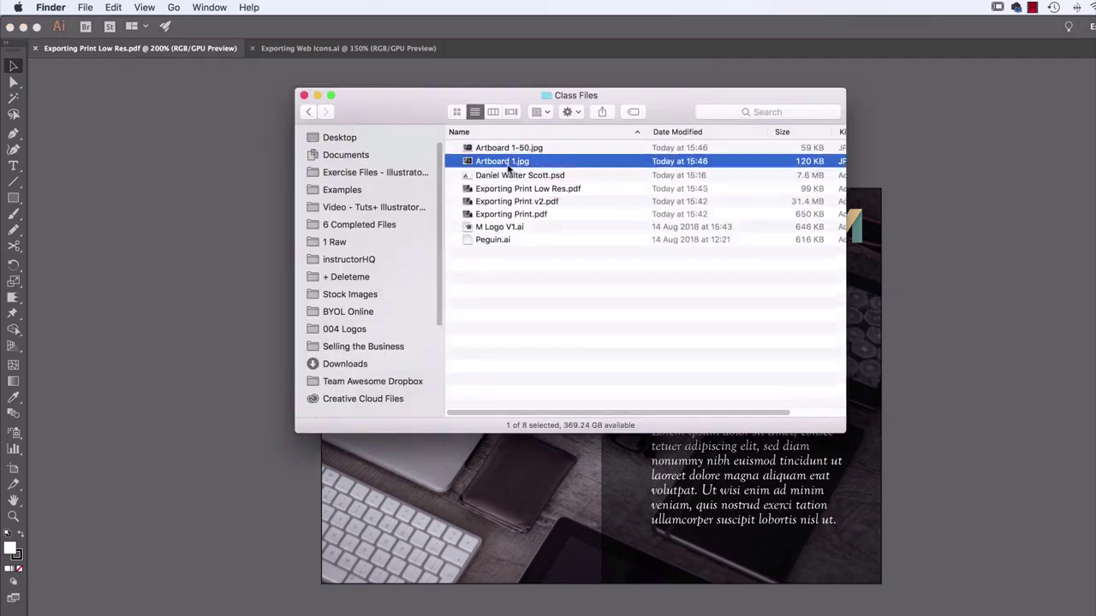
pyautogui.click(513, 148)
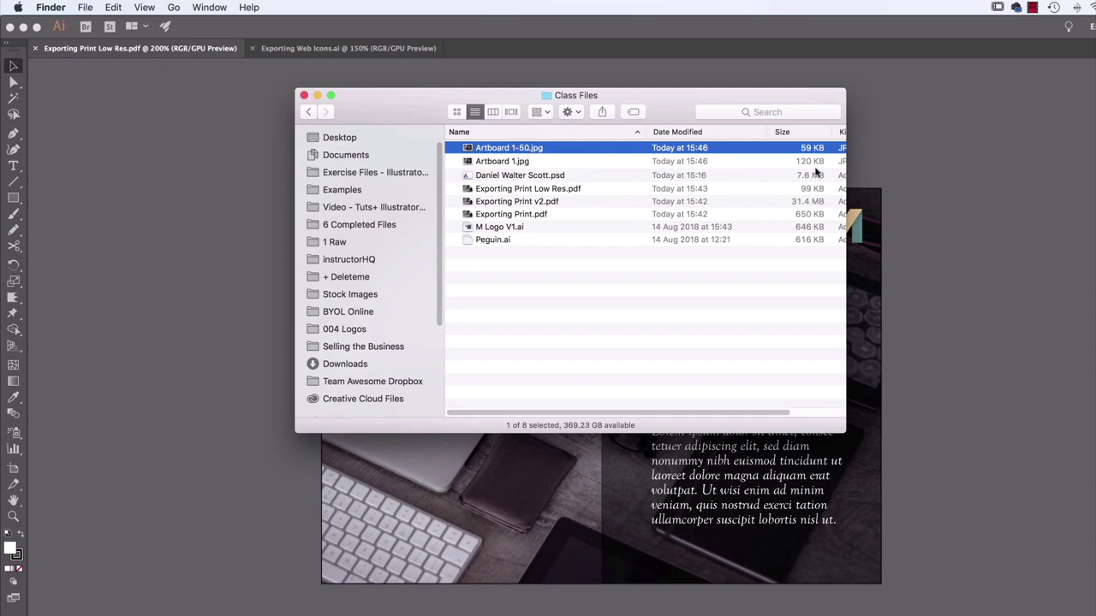
pyautogui.click(539, 163)
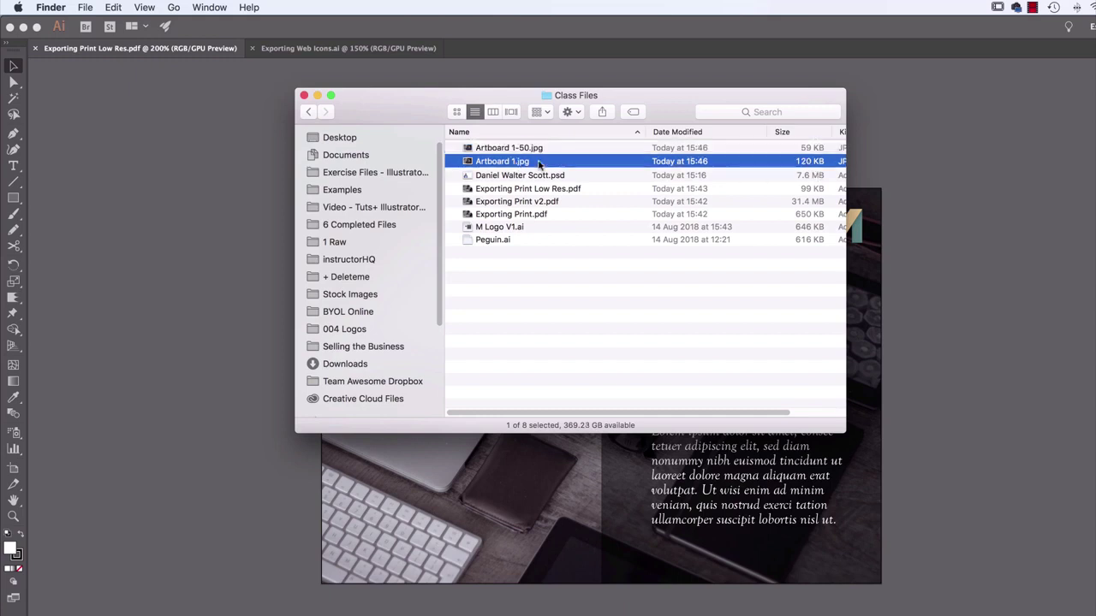
pyautogui.press('space')
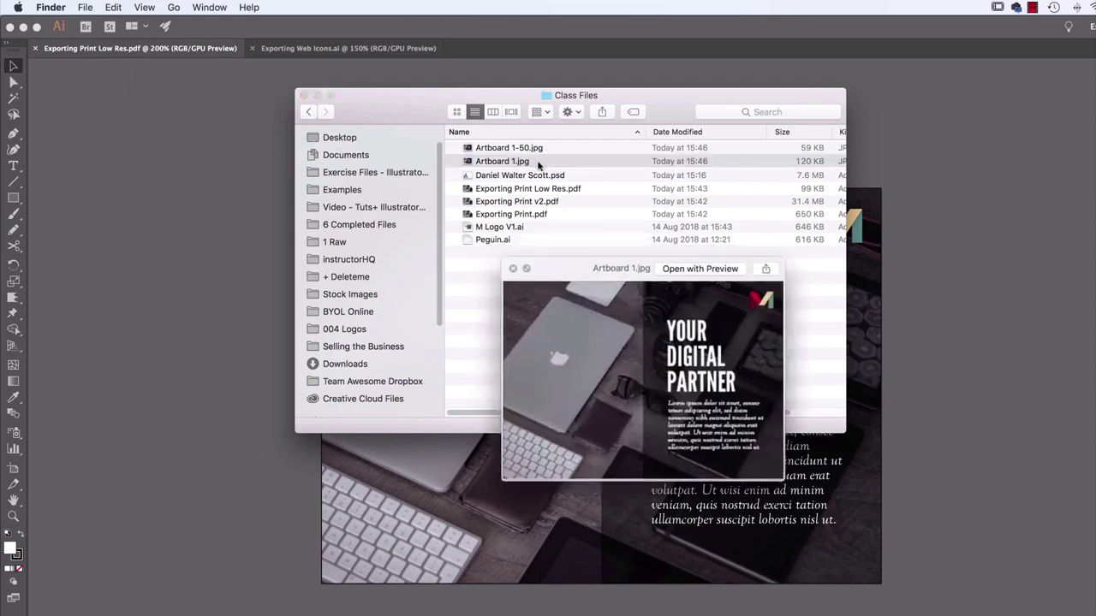
pyautogui.press('Up')
pyautogui.press('Down')
pyautogui.press('Up')
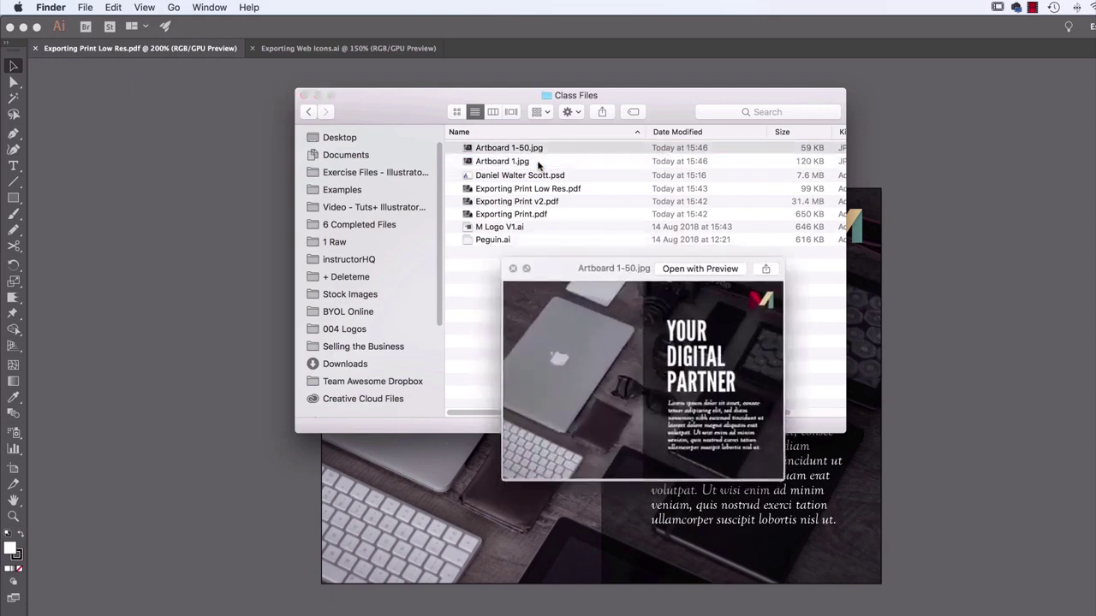
pyautogui.press('Down')
pyautogui.press('Up')
pyautogui.press('Down')
pyautogui.press('Up')
pyautogui.press('Down')
pyautogui.press('Up')
pyautogui.press('space')
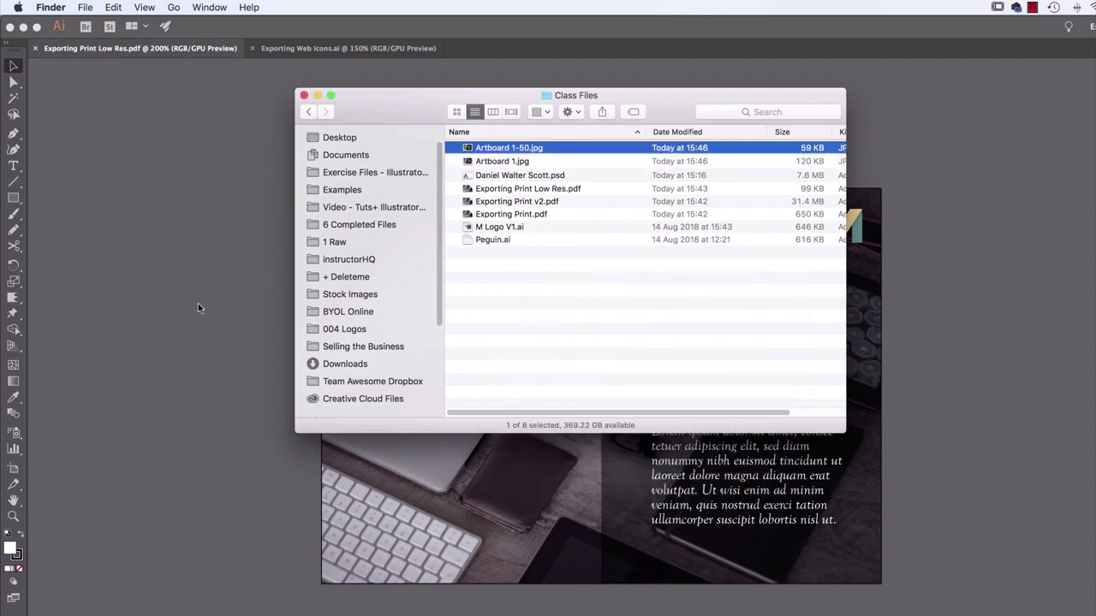
# Return to Illustrator and switch to the Exporting Web Icons.ai document.
pyautogui.click(210, 325)
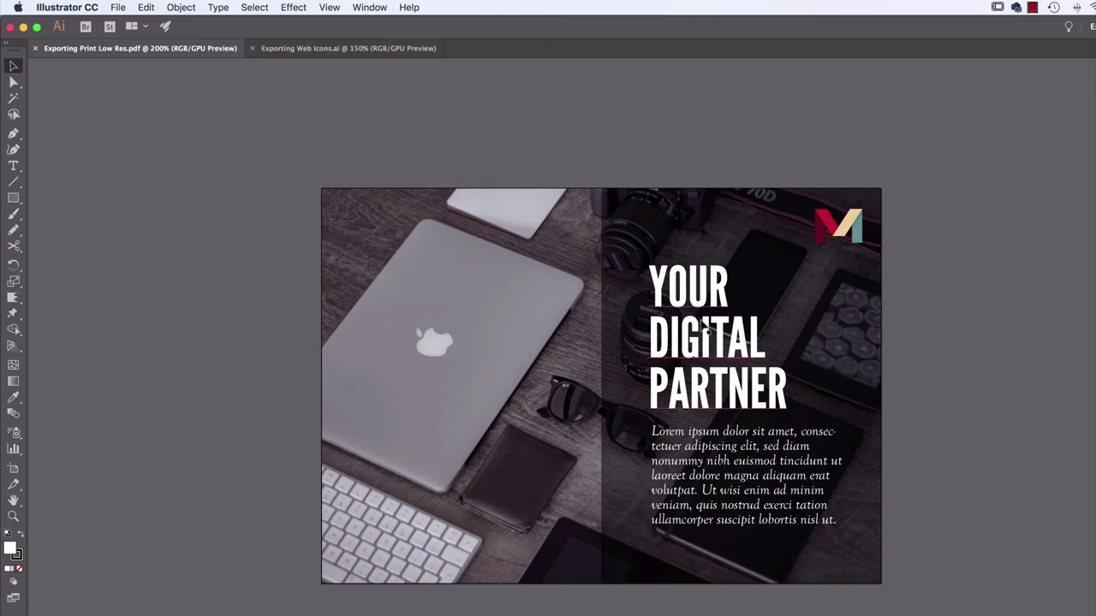
pyautogui.click(371, 49)
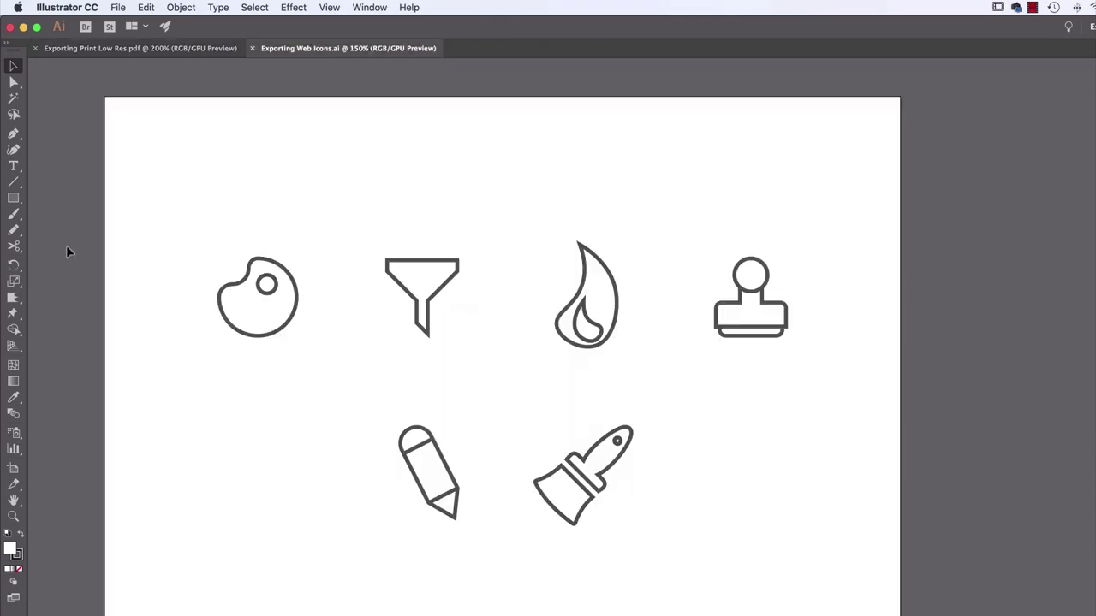
# Try moving the palette icon over the artboard's left edge, undo the move, and clear the selection.
pyautogui.moveTo(196, 257); pyautogui.dragTo(790, 573)
pyautogui.click(264, 310)
pyautogui.moveTo(276, 306); pyautogui.dragTo(93, 278)
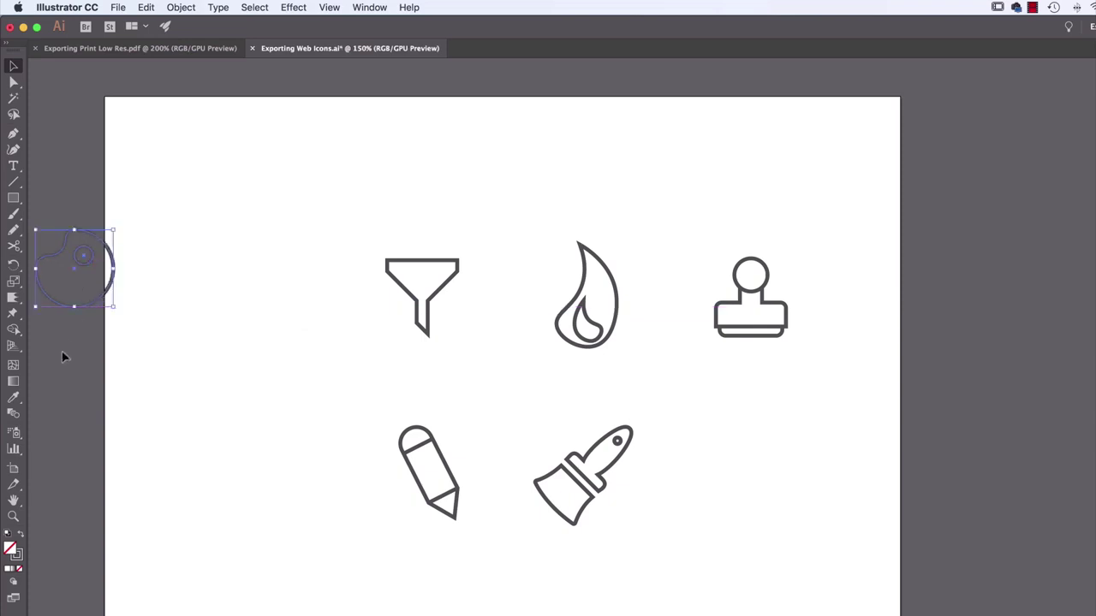
pyautogui.press('super+z')
pyautogui.click(314, 441)
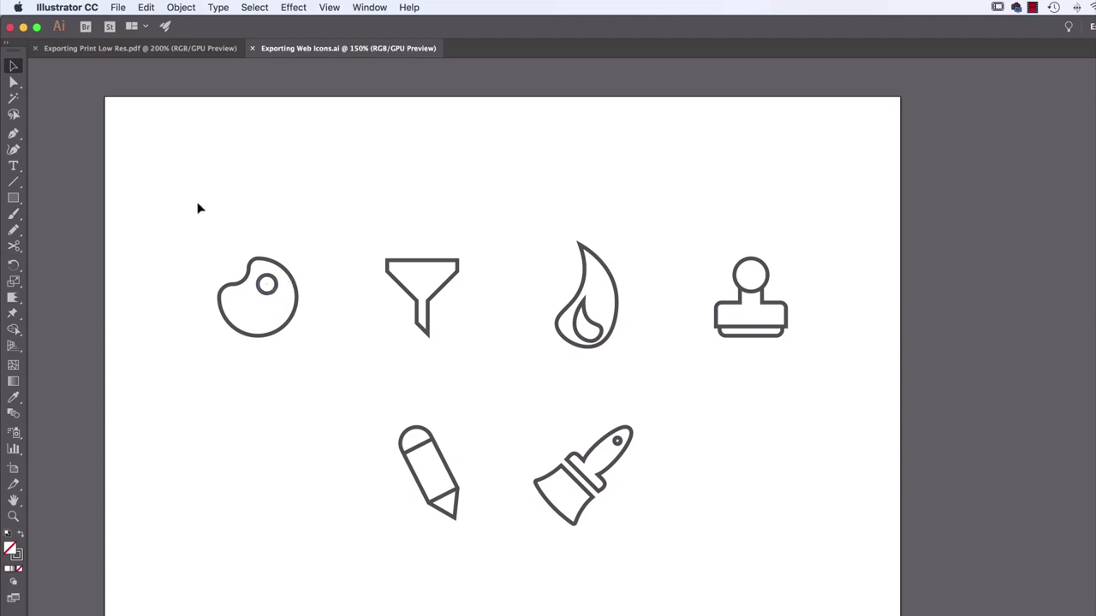
# Try deleting every icon except the palette, and undo the deletion.
pyautogui.moveTo(355, 198)
pyautogui.mouseDown()
pyautogui.moveTo(800, 548)
pyautogui.moveTo(841, 598)
pyautogui.mouseUp()
pyautogui.press('Delete')
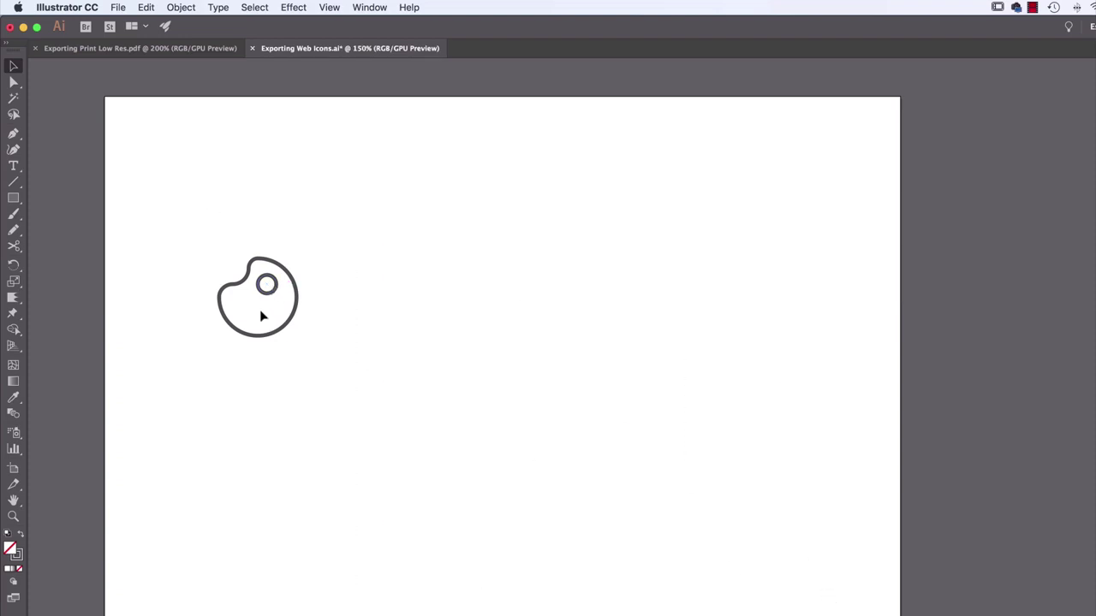
pyautogui.press('cmd+z')
# Try deleting every icon except the funnel, undo all the deletions, and clear the selection.
pyautogui.click(234, 311)
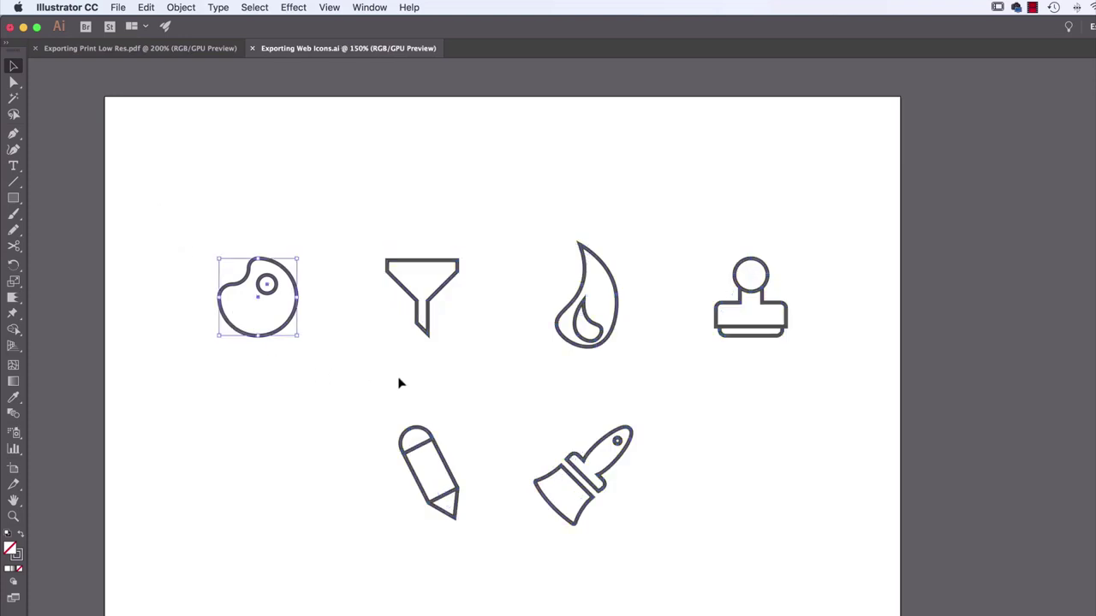
pyautogui.press('Delete')
pyautogui.moveTo(542, 225)
pyautogui.mouseDown()
pyautogui.moveTo(881, 609)
pyautogui.moveTo(865, 599)
pyautogui.mouseUp()
pyautogui.press('Delete')
pyautogui.moveTo(336, 395); pyautogui.dragTo(529, 580)
pyautogui.press('Delete')
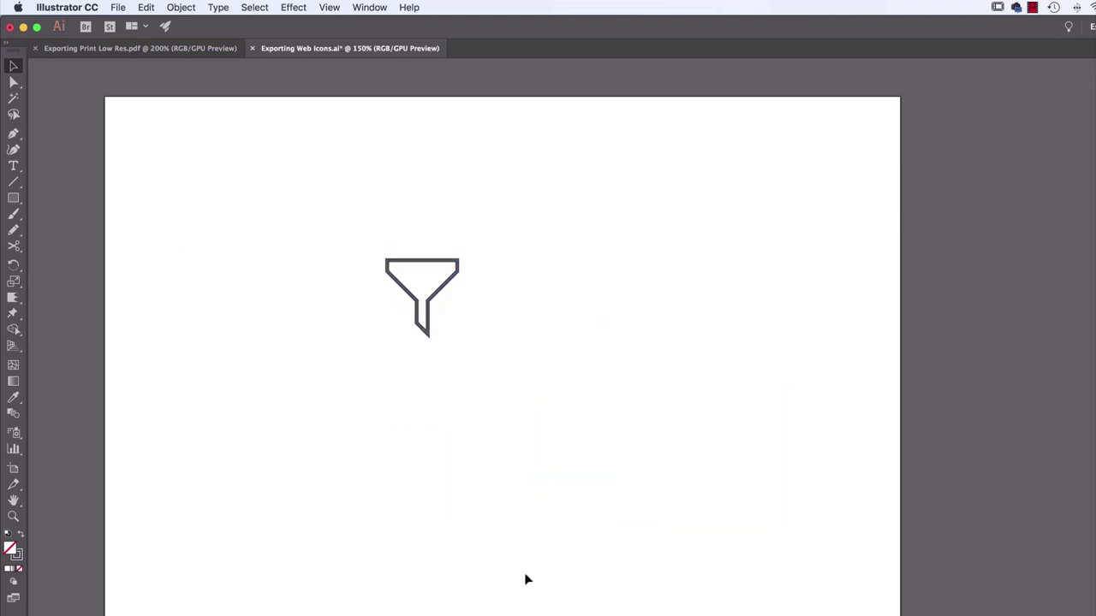
pyautogui.press('cmd+z')
pyautogui.press('cmd+z')
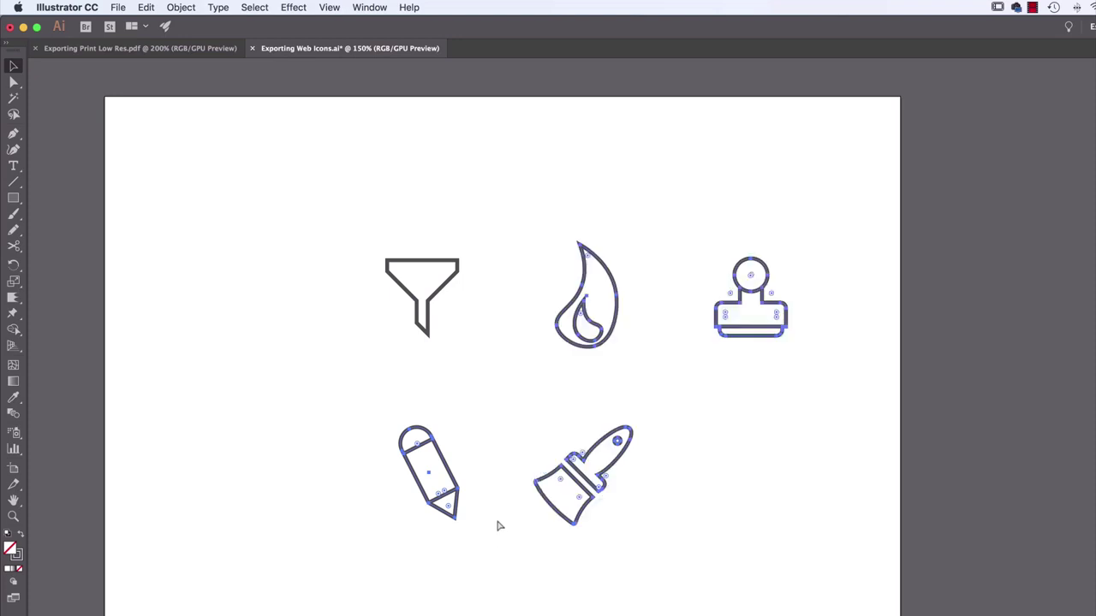
pyautogui.press('cmd+z')
pyautogui.click(724, 495)
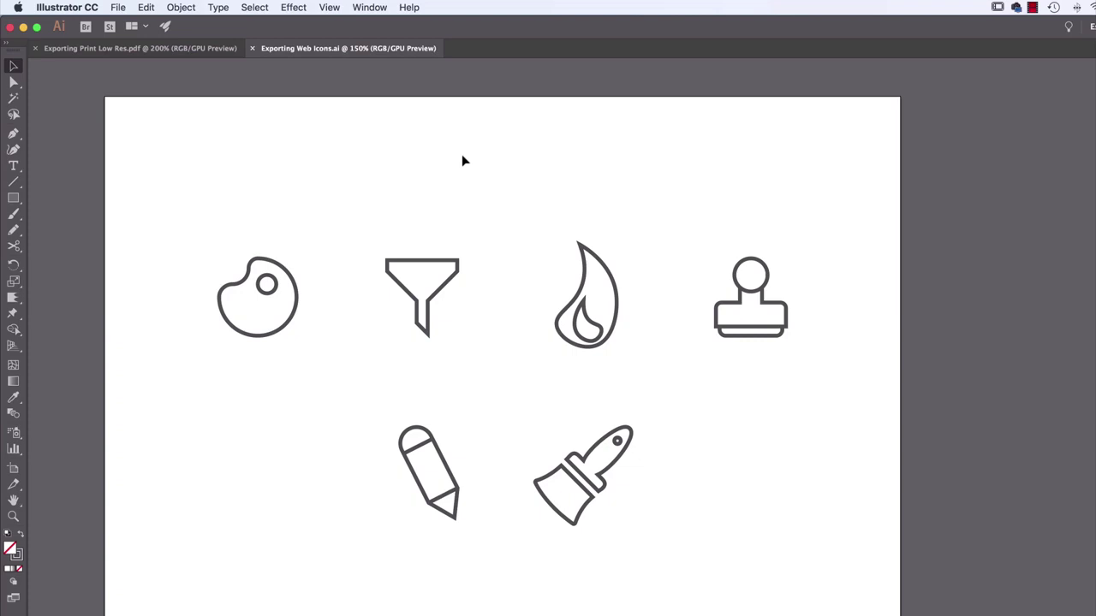
# Bring up Asset Export and place it beside the icons over the artboard's right edge.
pyautogui.click(370, 8)
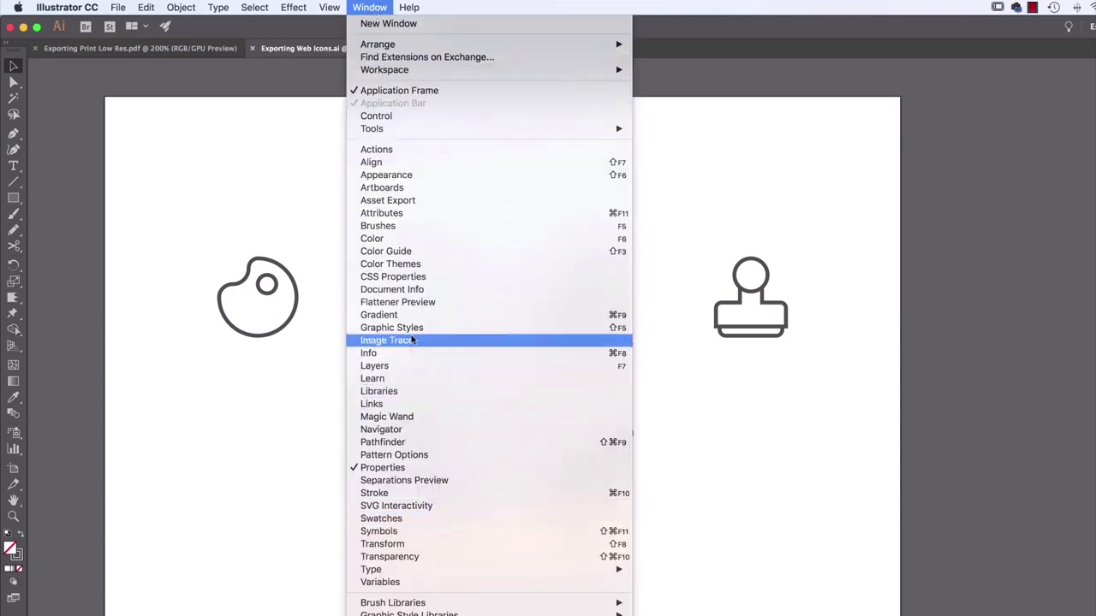
pyautogui.click(405, 203)
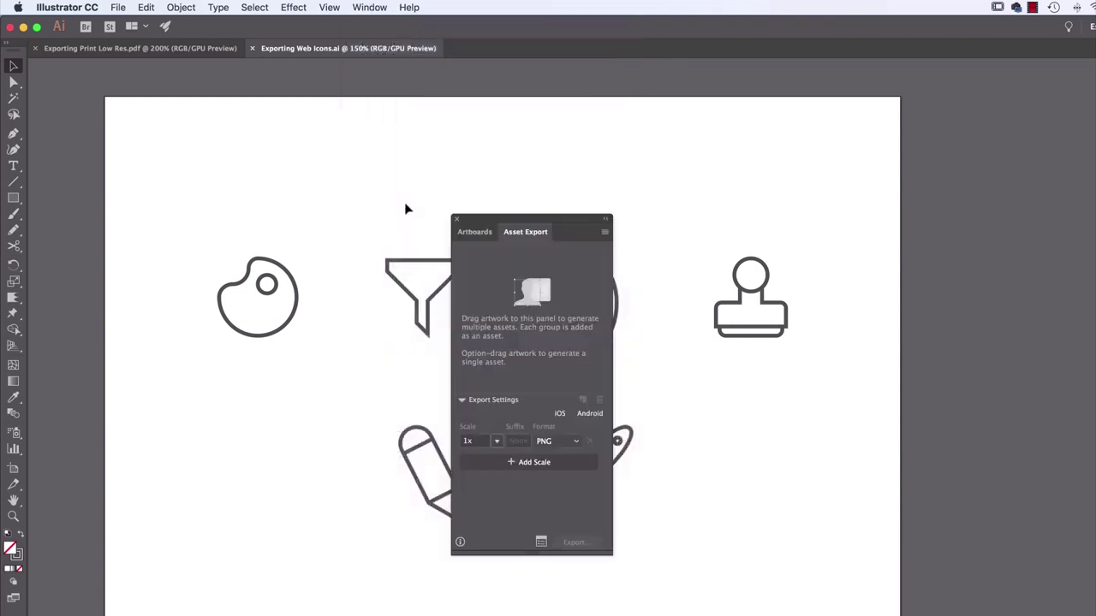
pyautogui.moveTo(512, 219); pyautogui.dragTo(922, 145)
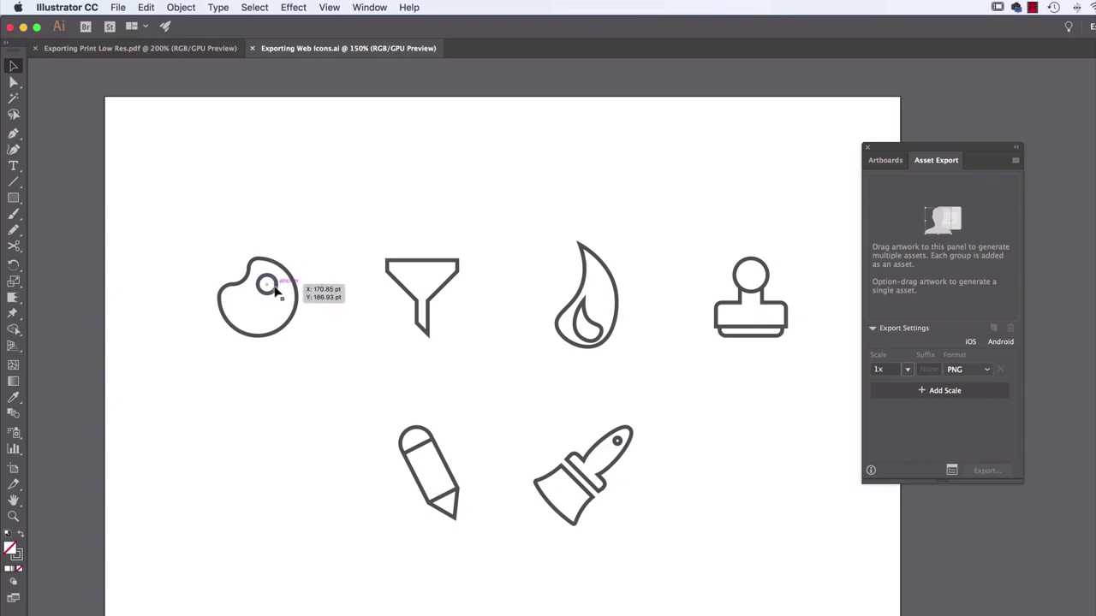
# Shift the palette icon slightly down and right, add it to the export assets, and name the asset Pallette.
pyautogui.moveTo(275, 291); pyautogui.dragTo(295, 309)
pyautogui.click(256, 341)
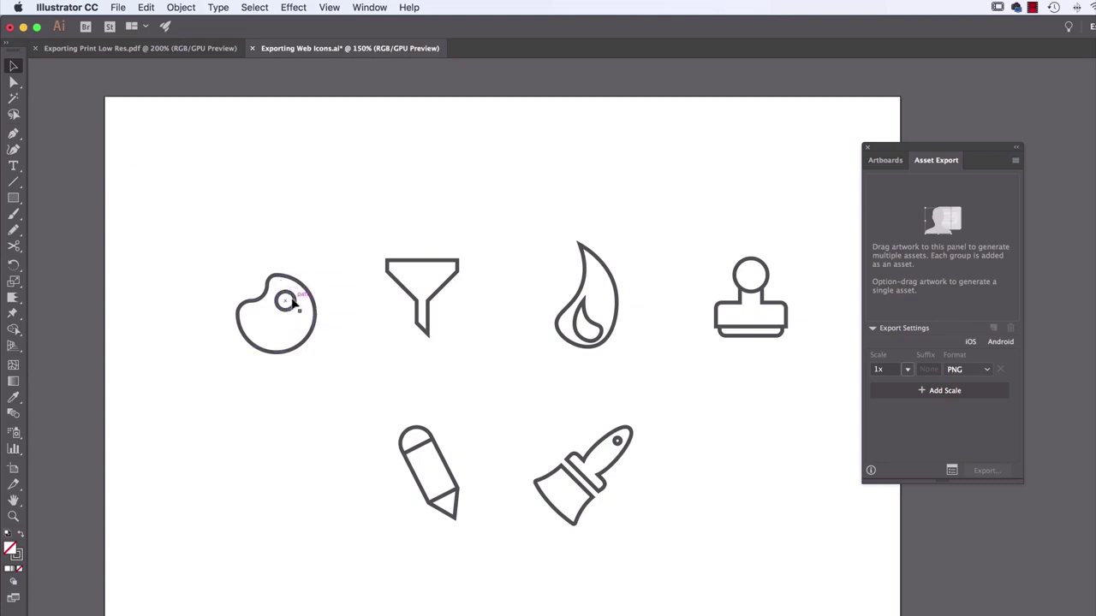
pyautogui.moveTo(301, 297); pyautogui.dragTo(938, 239)
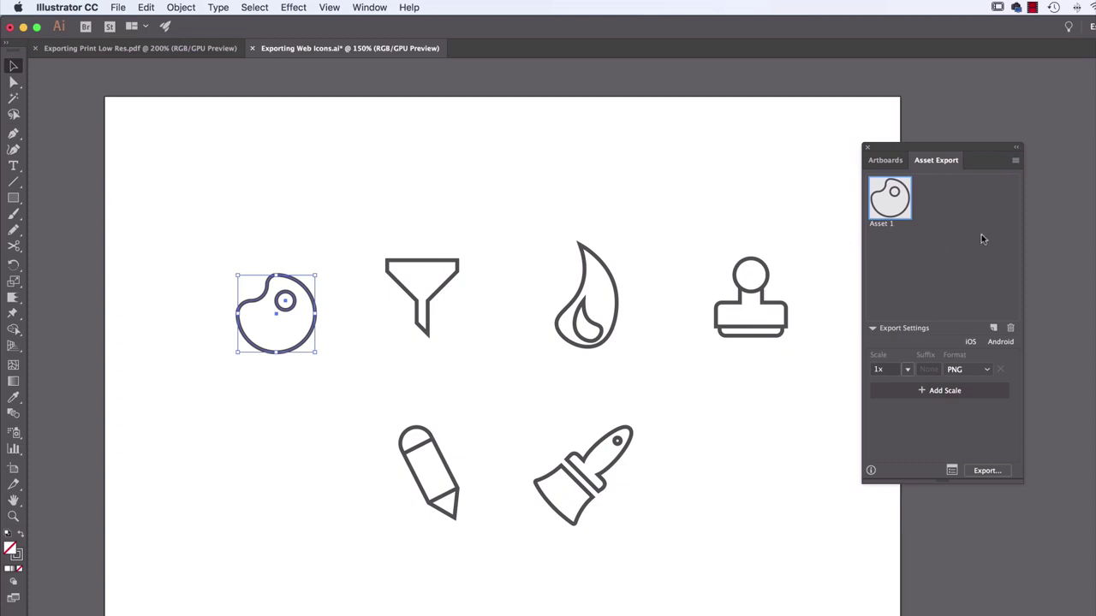
pyautogui.doubleClick(889, 226)
pyautogui.write('Pallette')
pyautogui.press('Return')
# Add the funnel icon to the export assets, name the asset Funnel, and clear the selection.
pyautogui.moveTo(445, 295); pyautogui.dragTo(943, 248)
pyautogui.doubleClick(936, 225)
pyautogui.write('Funnel')
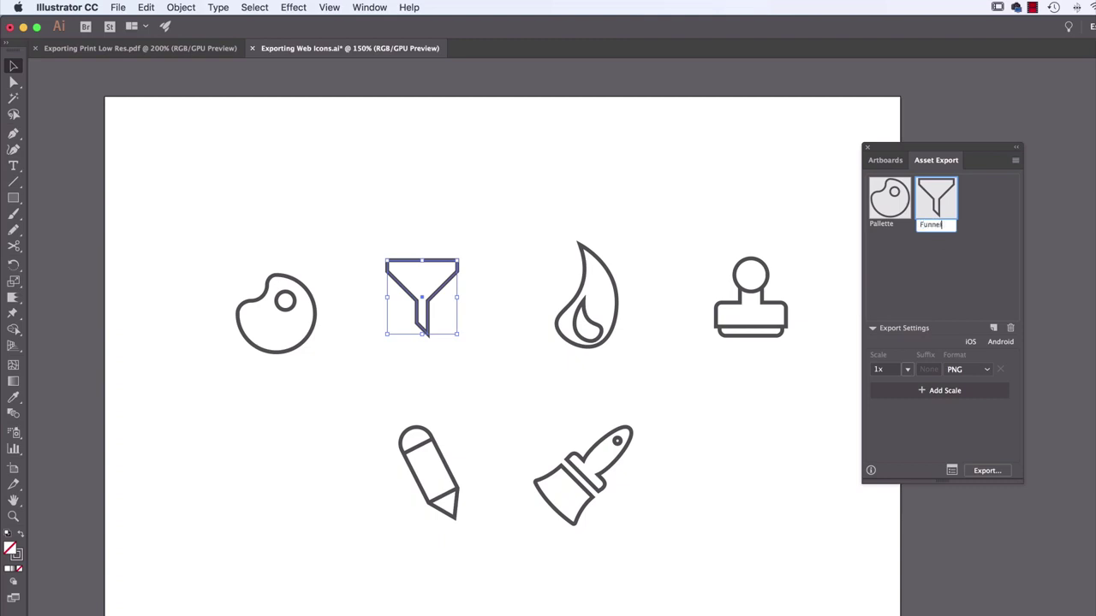
pyautogui.press('Return')
pyautogui.click(526, 213)
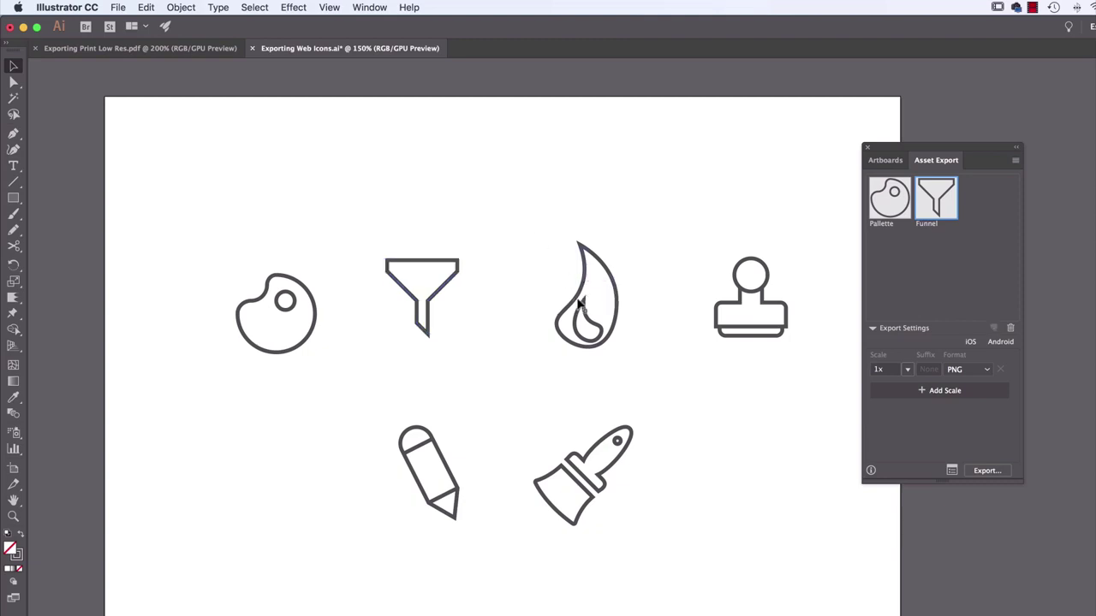
# Try adding the ungrouped flame shapes to the export assets and moving the inner shape away, undoing both changes.
pyautogui.click(582, 297)
pyautogui.click(519, 282)
pyautogui.moveTo(512, 201); pyautogui.dragTo(925, 270)
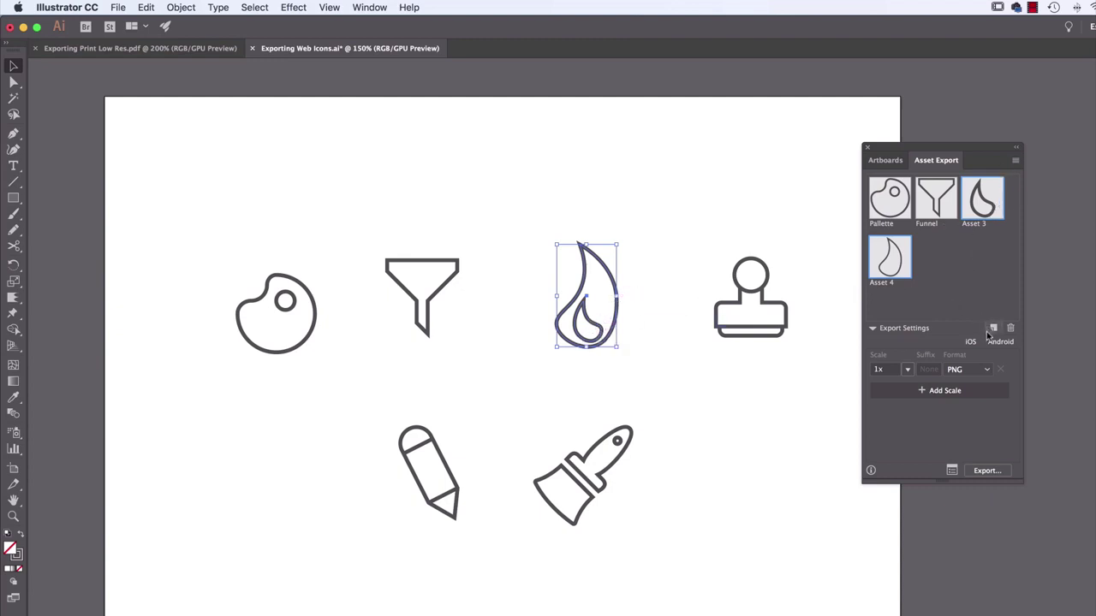
pyautogui.press('super+z')
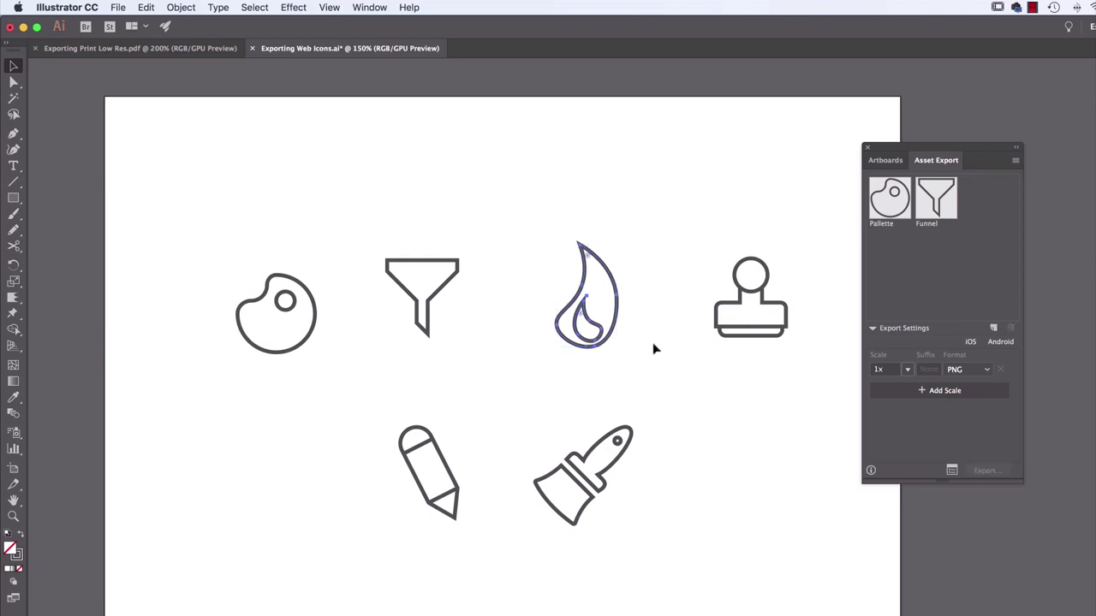
pyautogui.moveTo(588, 319); pyautogui.dragTo(489, 313)
pyautogui.press('super+z')
# Group the two flame shapes and add the group to the export assets under the name Flame.
pyautogui.moveTo(653, 233); pyautogui.dragTo(552, 368)
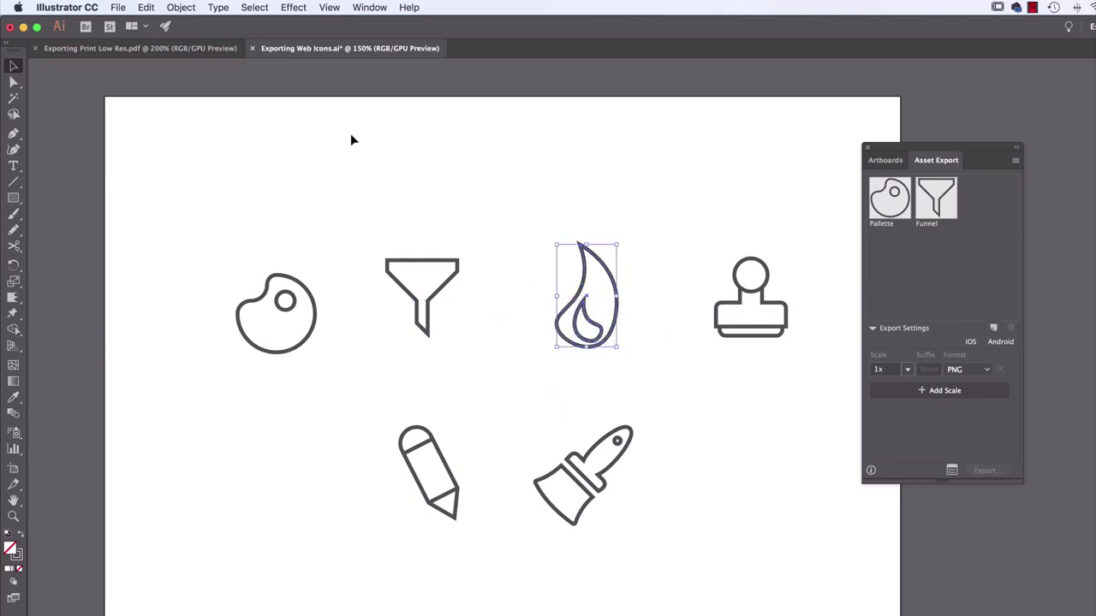
pyautogui.click(180, 7)
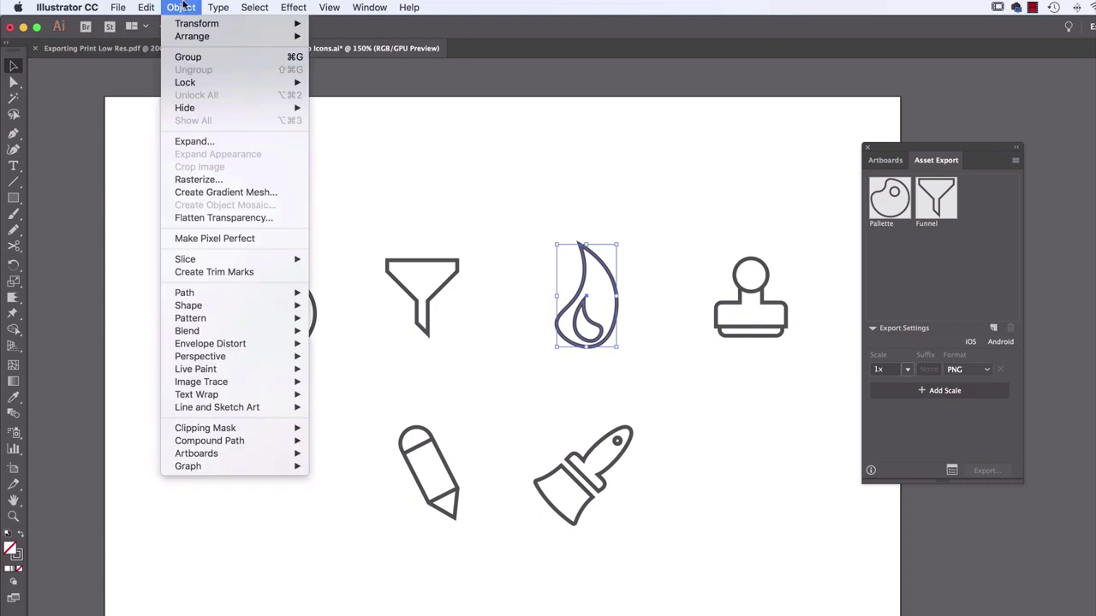
pyautogui.click(214, 58)
pyautogui.moveTo(585, 291); pyautogui.dragTo(977, 233)
pyautogui.doubleClick(980, 224)
pyautogui.write('Flame')
pyautogui.press('Return')
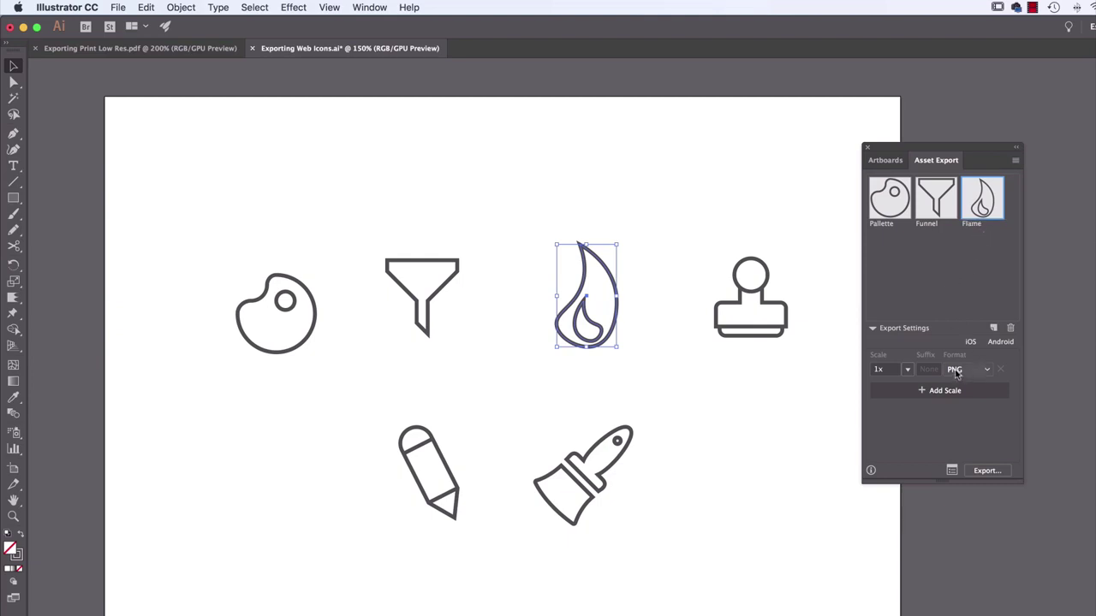
# Move the stamp icon down beside the brush and add the pencil, brush and stamp together to the export assets.
pyautogui.moveTo(759, 296); pyautogui.dragTo(734, 468)
pyautogui.click(551, 548)
pyautogui.moveTo(372, 404); pyautogui.dragTo(782, 553)
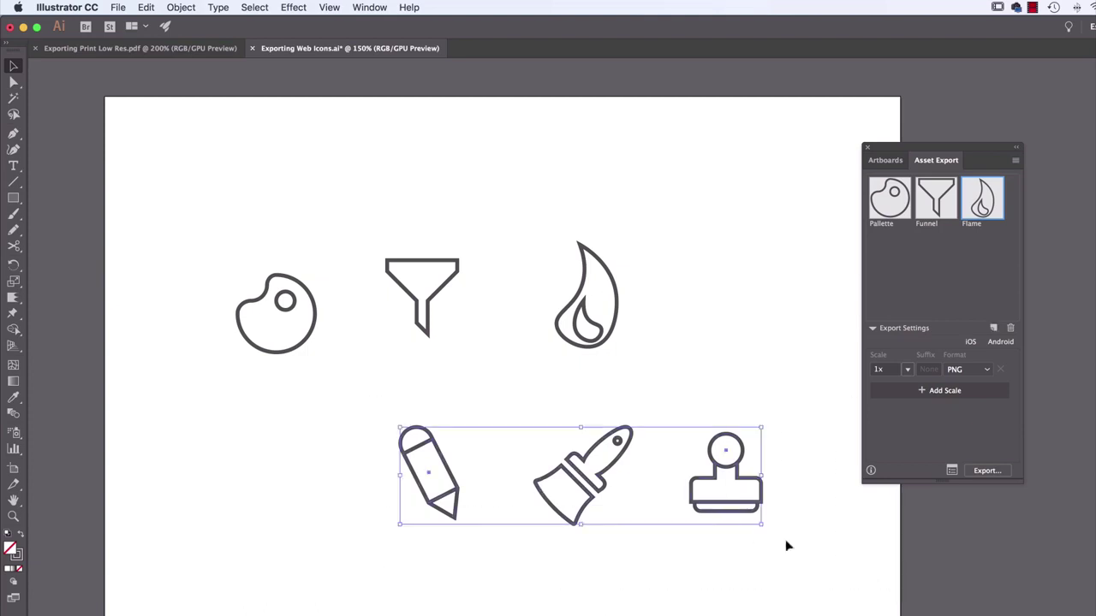
pyautogui.moveTo(704, 489); pyautogui.dragTo(867, 351)
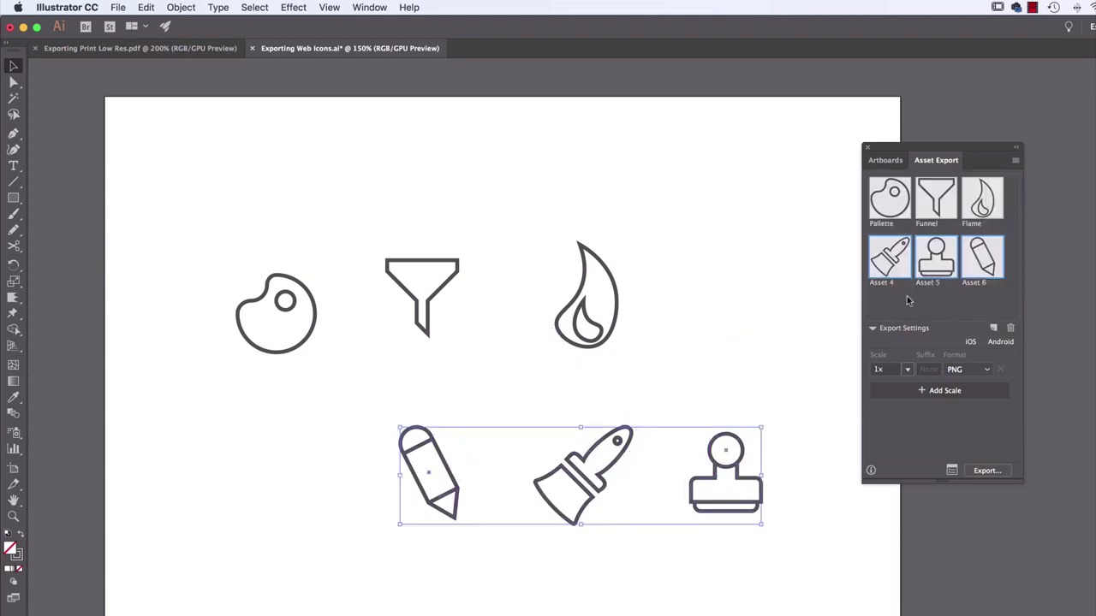
pyautogui.click(901, 302)
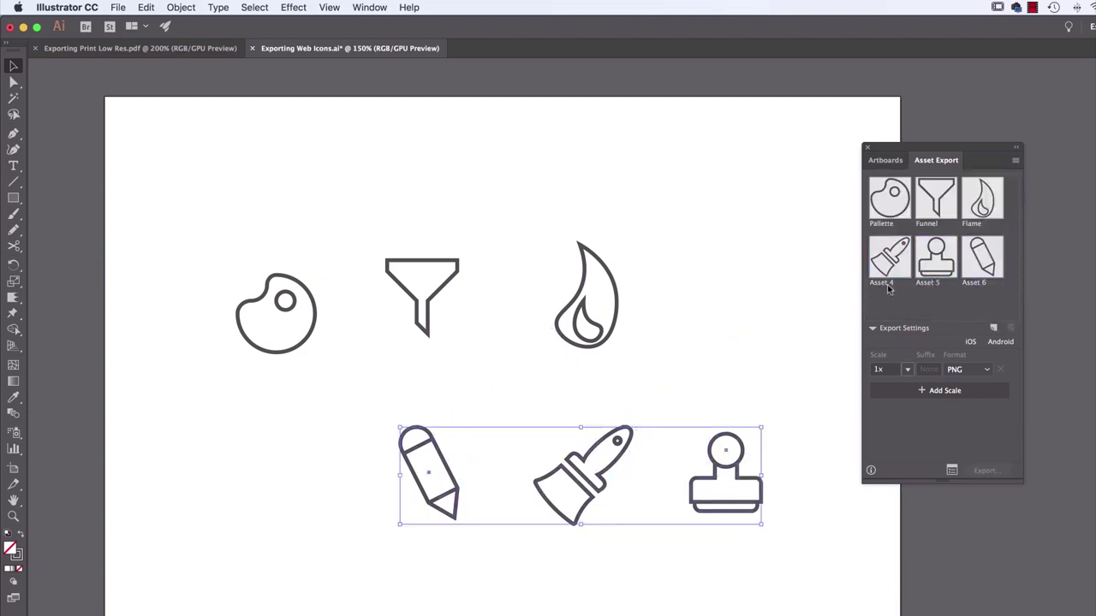
# Rename the three new export assets to match their icons: Brush, Stamp and Pencil.
pyautogui.doubleClick(887, 285)
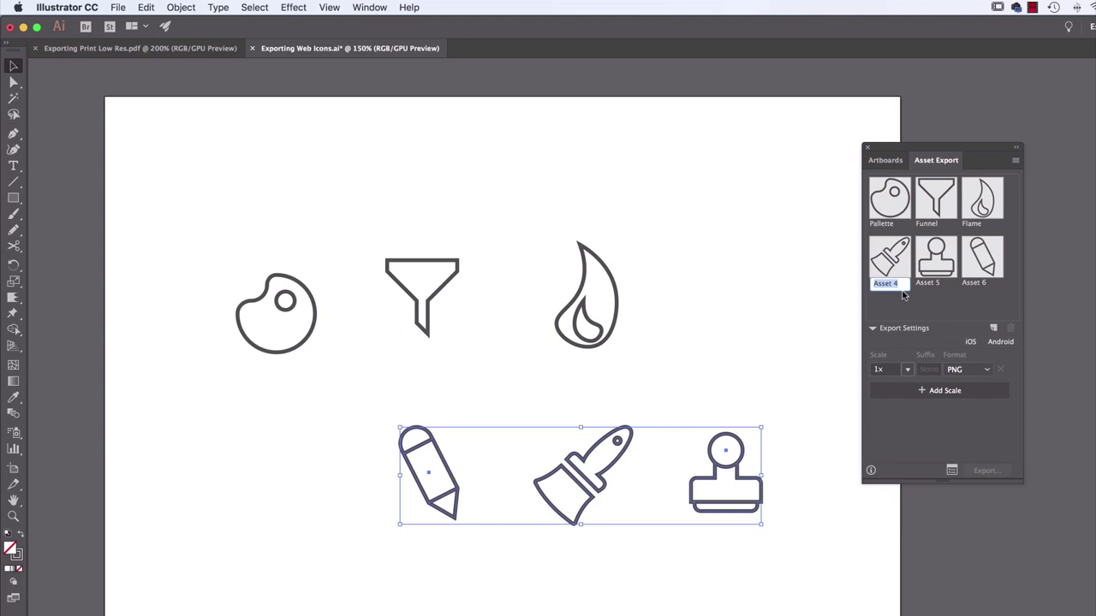
pyautogui.write('Brush')
pyautogui.press('Return')
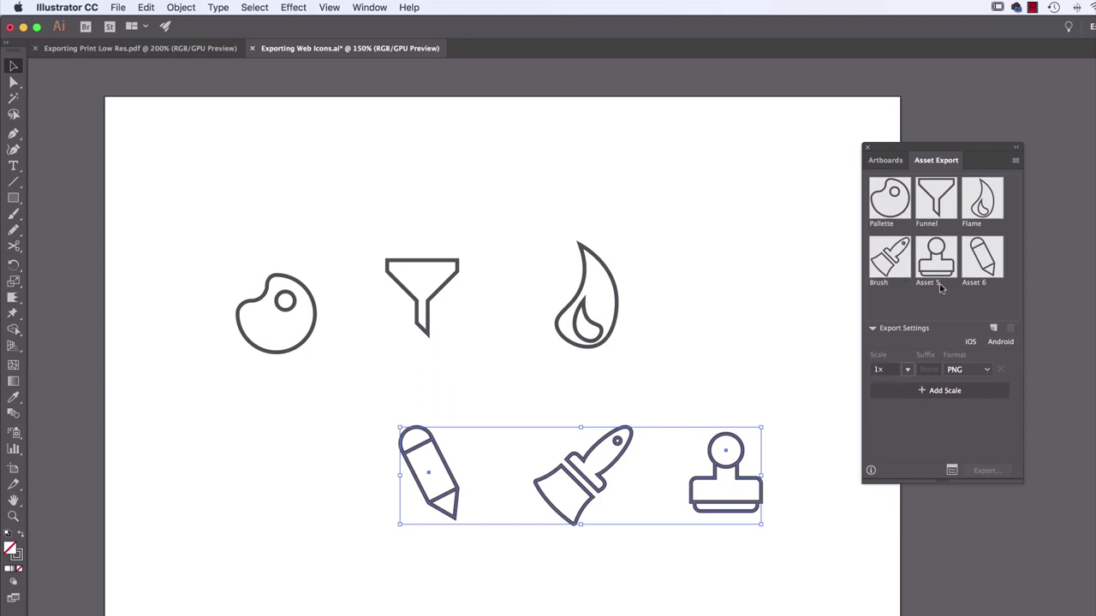
pyautogui.doubleClick(931, 284)
pyautogui.write('Stamp')
pyautogui.press('Return')
pyautogui.doubleClick(976, 285)
pyautogui.write('Pencil')
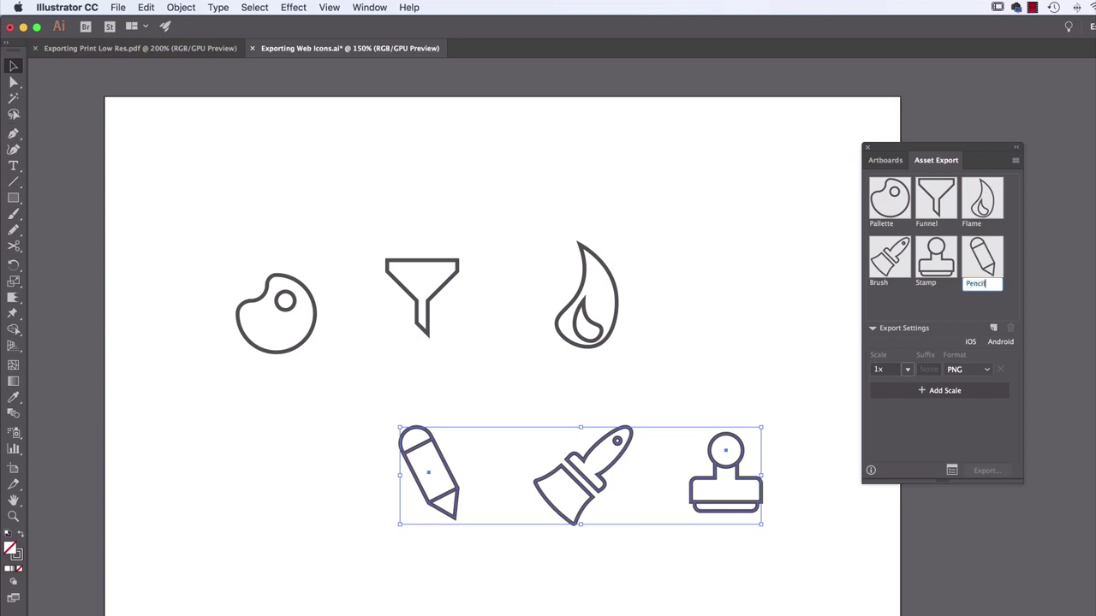
pyautogui.press('Return')
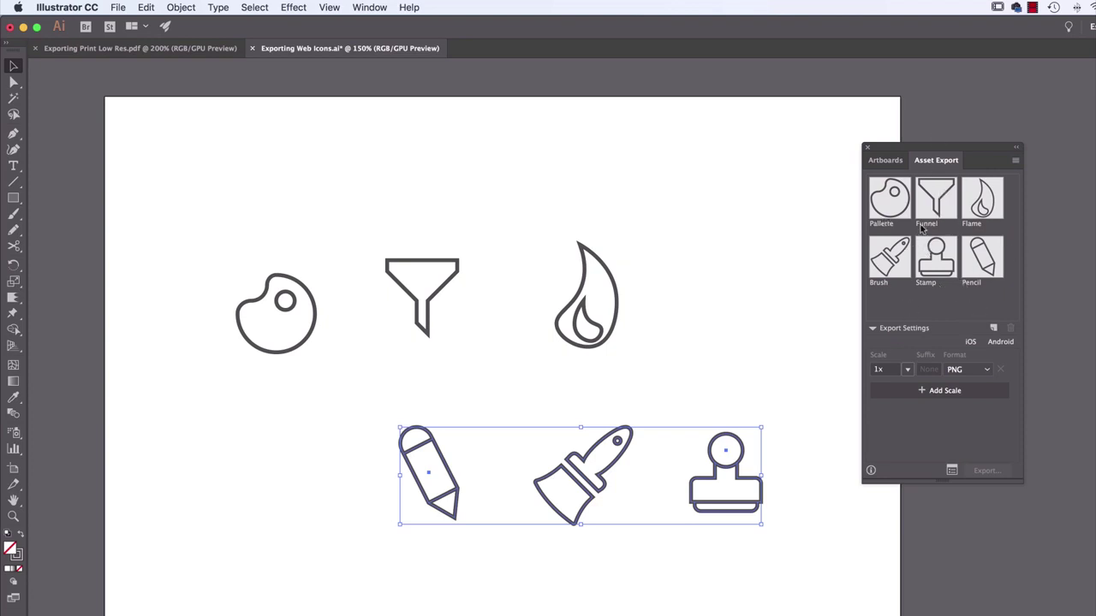
# Select the Pallette, Funnel, Flame, Pencil and Stamp assets one at a time.
pyautogui.click(882, 203)
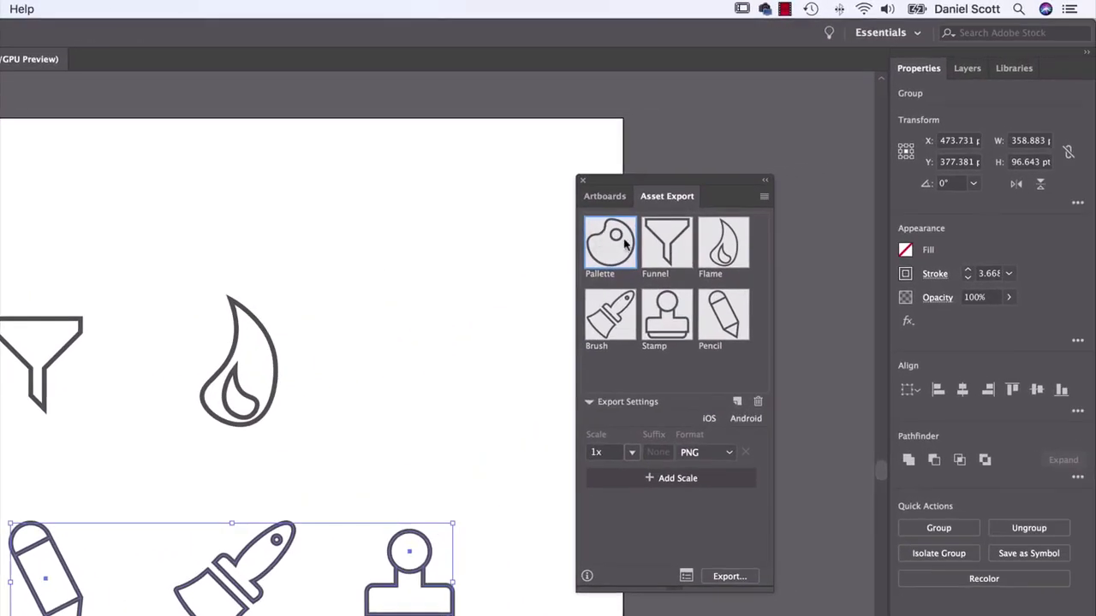
pyautogui.click(685, 251)
pyautogui.click(736, 250)
pyautogui.click(735, 310)
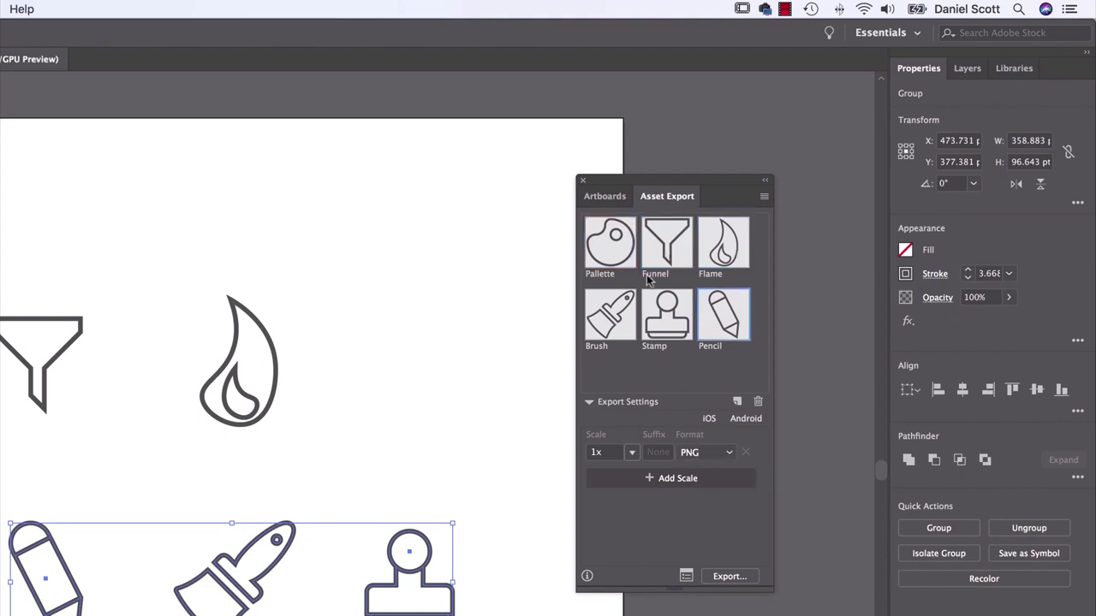
pyautogui.click(665, 310)
# Select all six export assets together, from Pallette through Pencil.
pyautogui.click(609, 255)
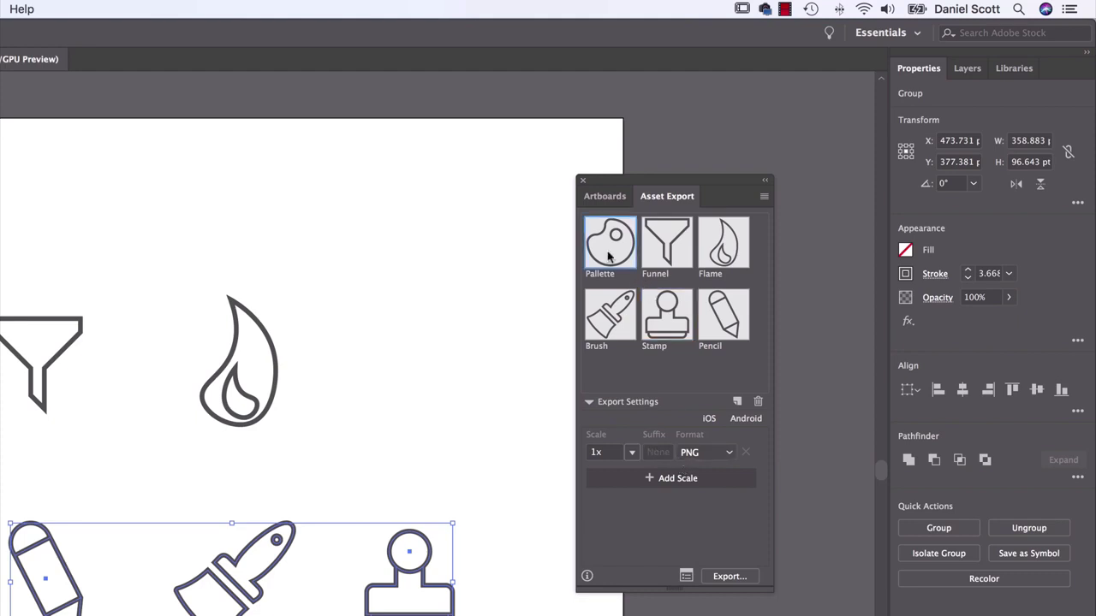
pyautogui.keyDown('shift'); pyautogui.click(670, 251); pyautogui.keyUp('shift')
pyautogui.keyDown('shift'); pyautogui.click(723, 248); pyautogui.keyUp('shift')
pyautogui.keyDown('shift'); pyautogui.click(668, 312); pyautogui.keyUp('shift')
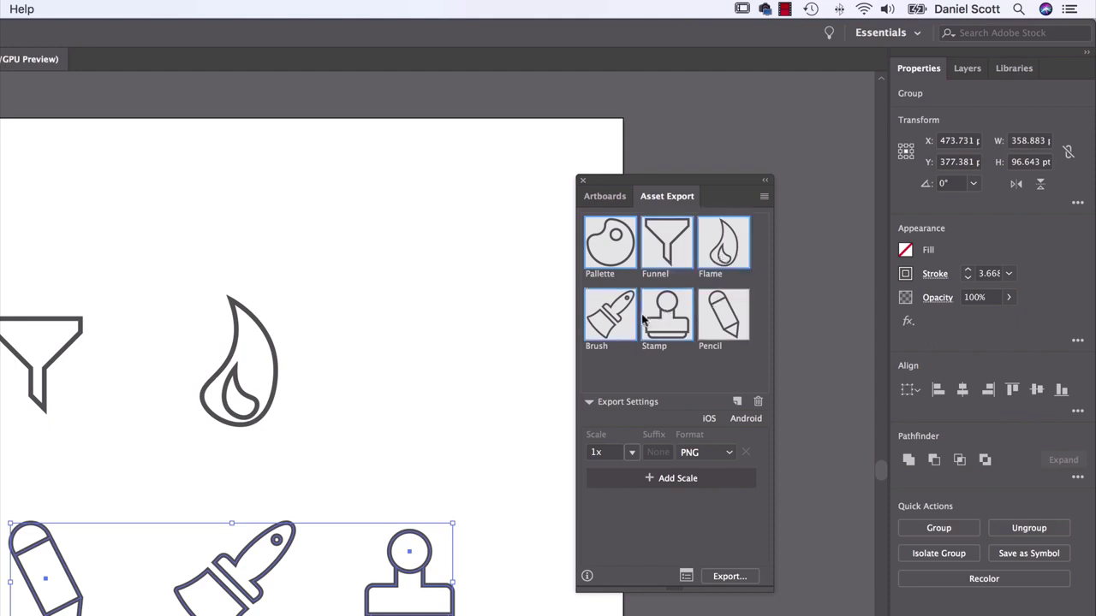
pyautogui.keyDown('shift'); pyautogui.click(729, 318); pyautogui.keyUp('shift')
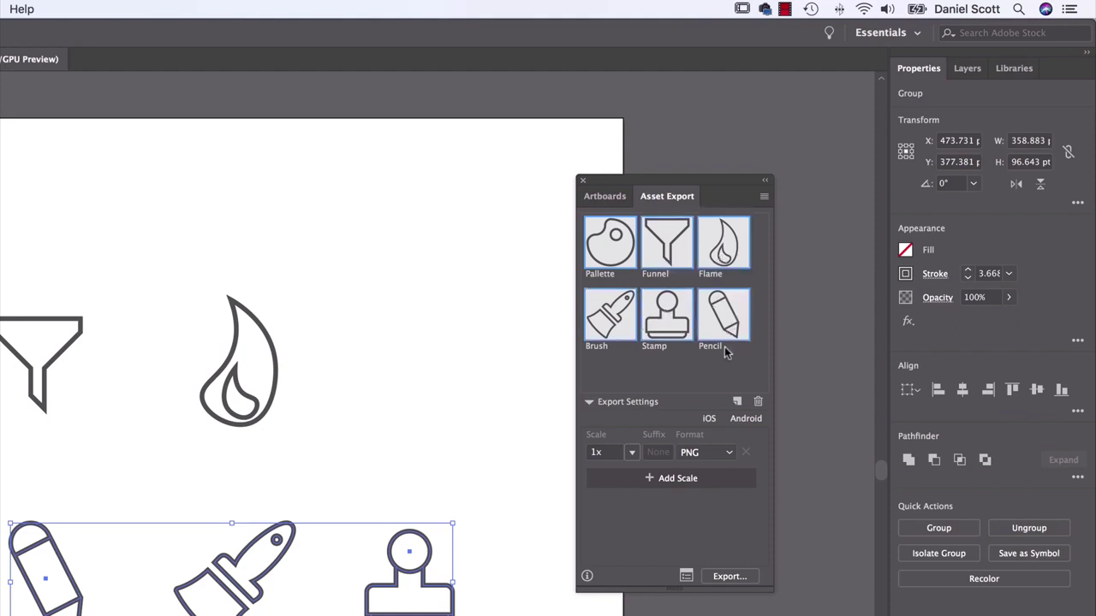
# Try JPG 100 as the assets' export format, switch it back to PNG, and review the format options.
pyautogui.click(728, 453)
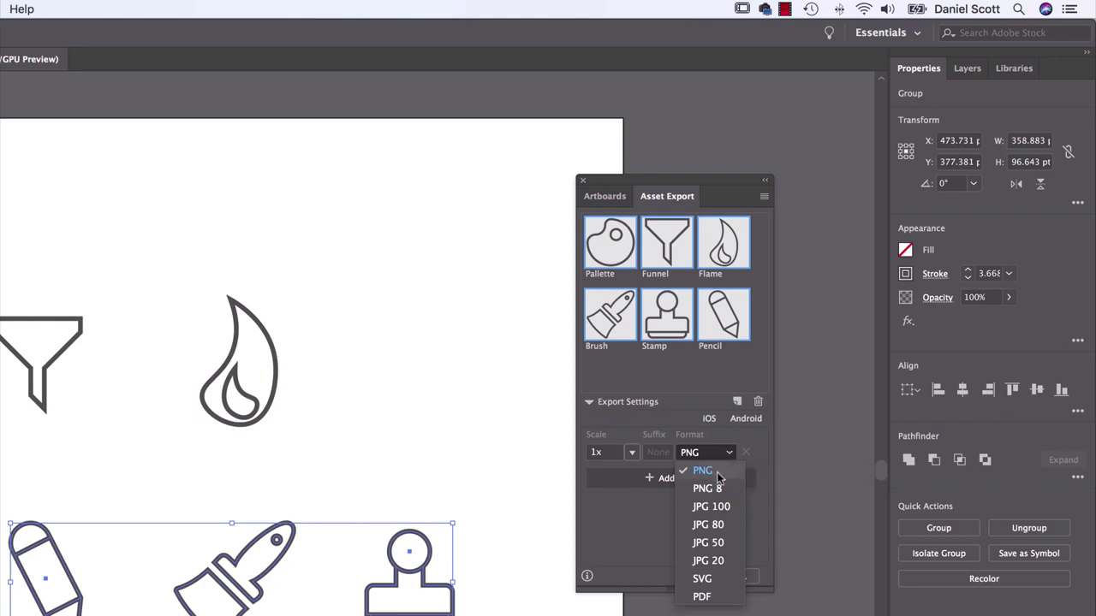
pyautogui.click(705, 509)
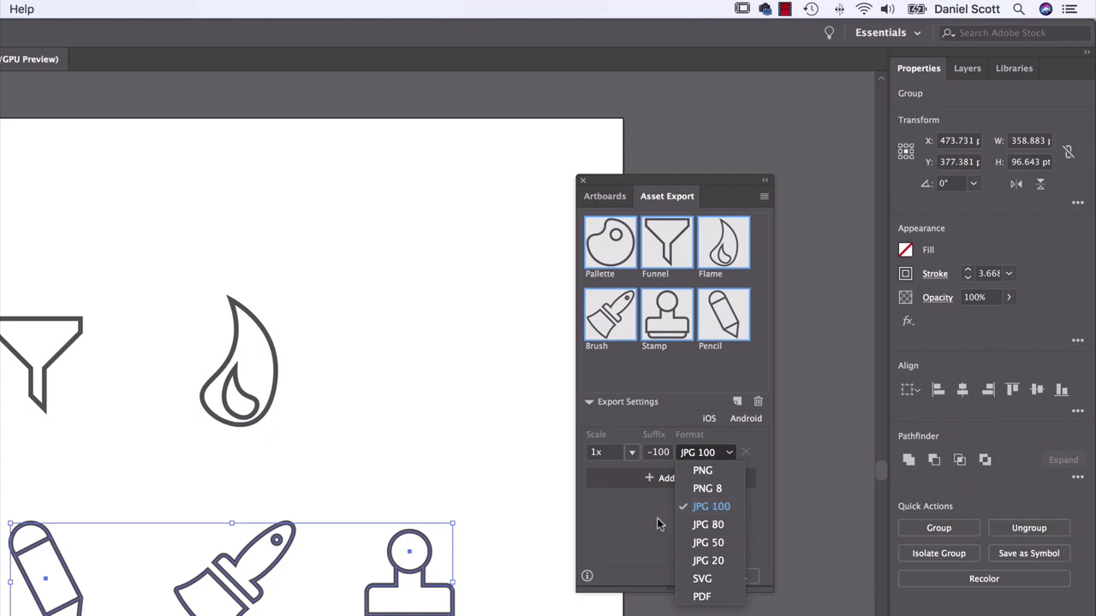
pyautogui.click(703, 472)
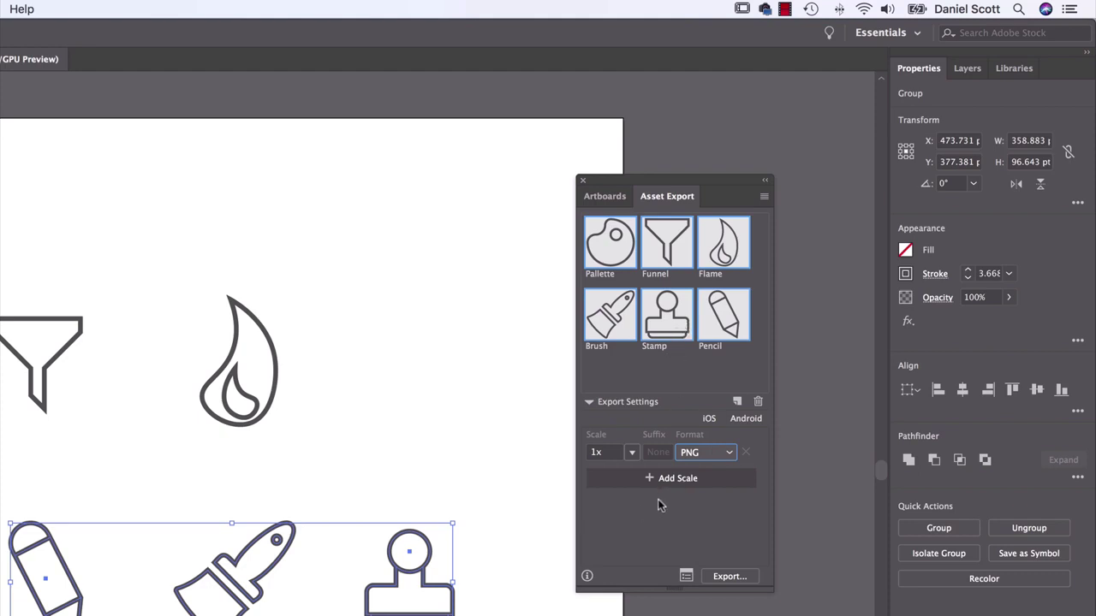
pyautogui.click(691, 453)
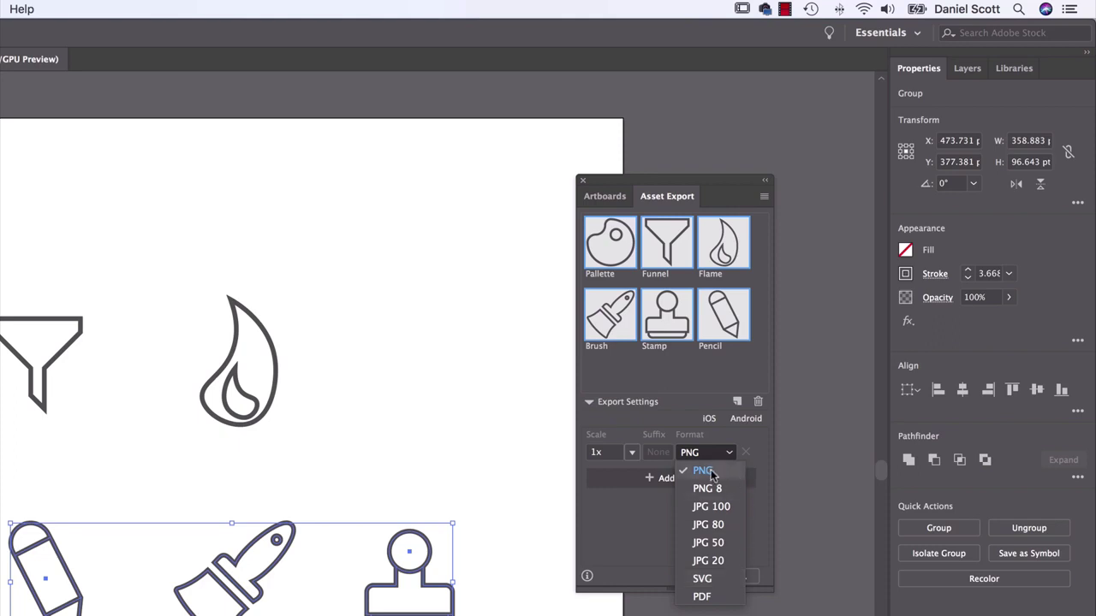
pyautogui.click(642, 519)
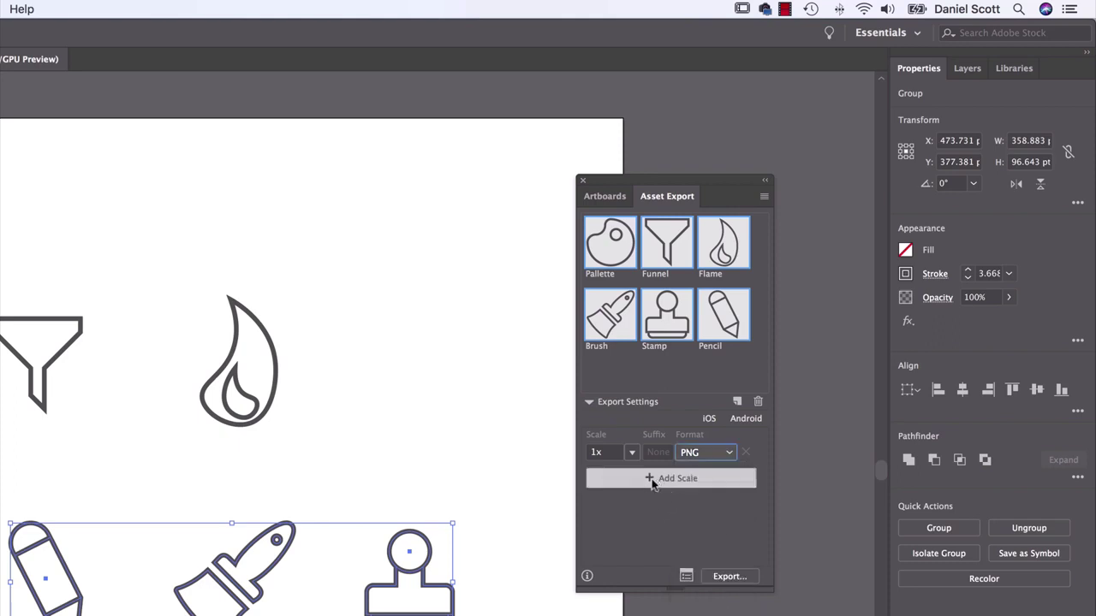
# Add a second export entry for the selected assets, set its scale to 1x and its format to SVG.
pyautogui.click(667, 479)
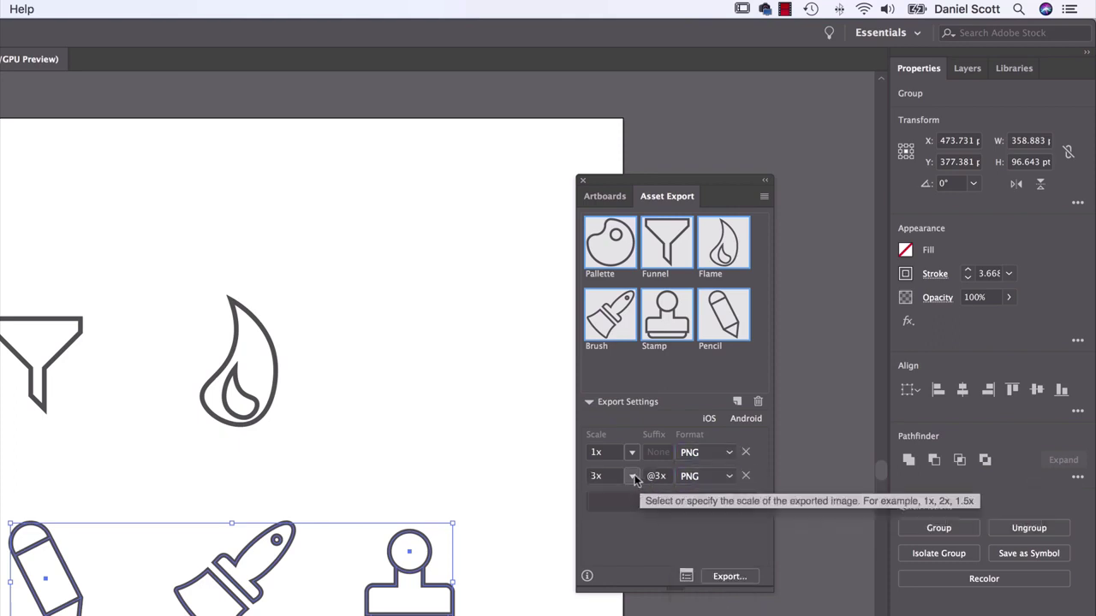
pyautogui.click(632, 476)
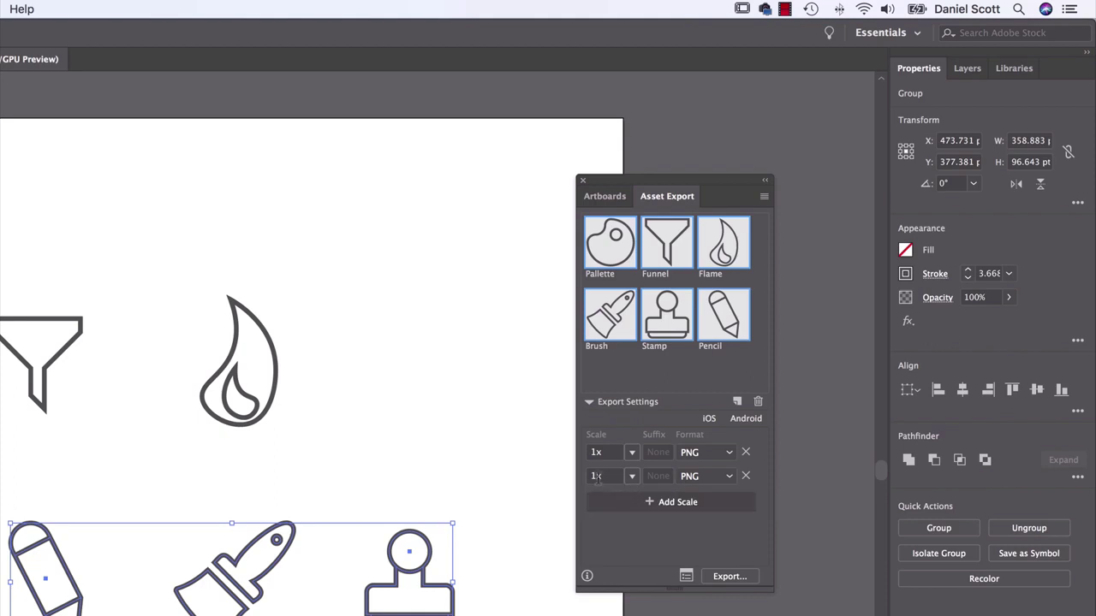
pyautogui.click(705, 476)
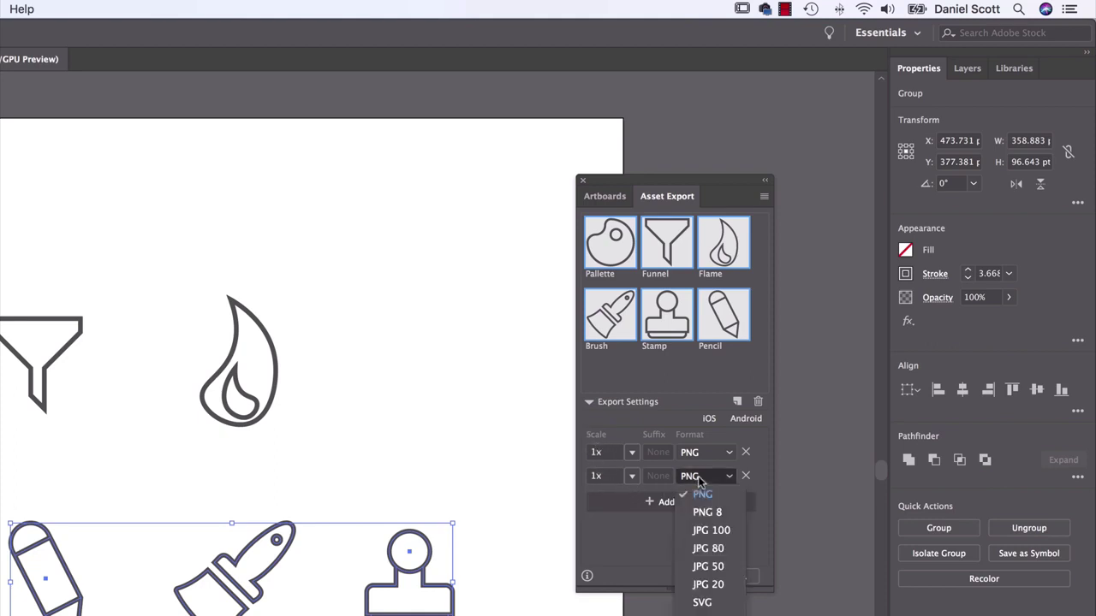
pyautogui.click(715, 605)
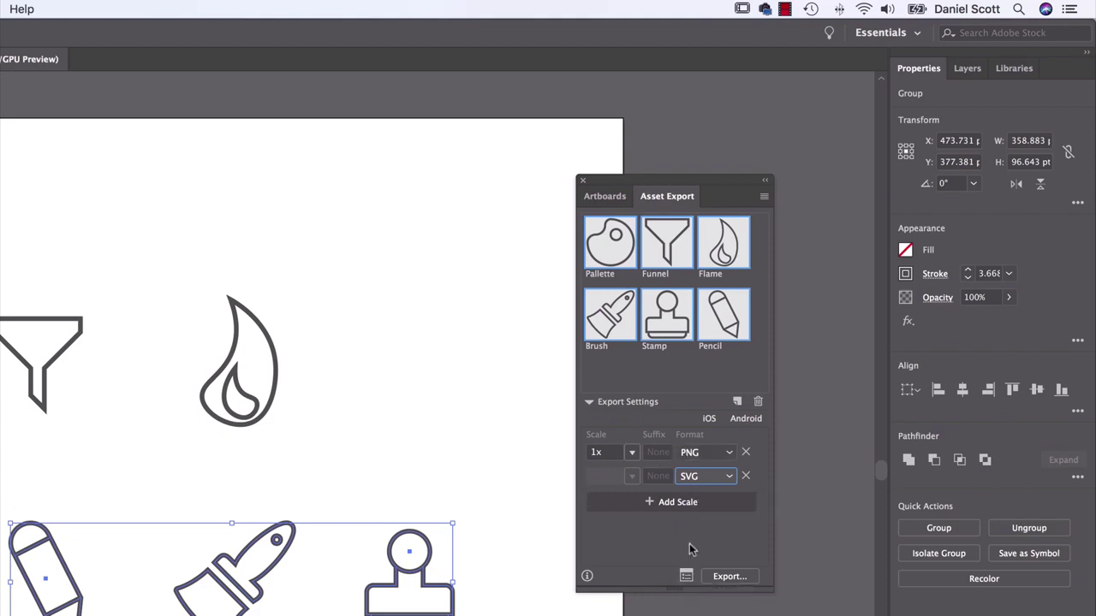
# Export the selected assets into a new folder named Web Icons inside Class Files.
pyautogui.click(742, 579)
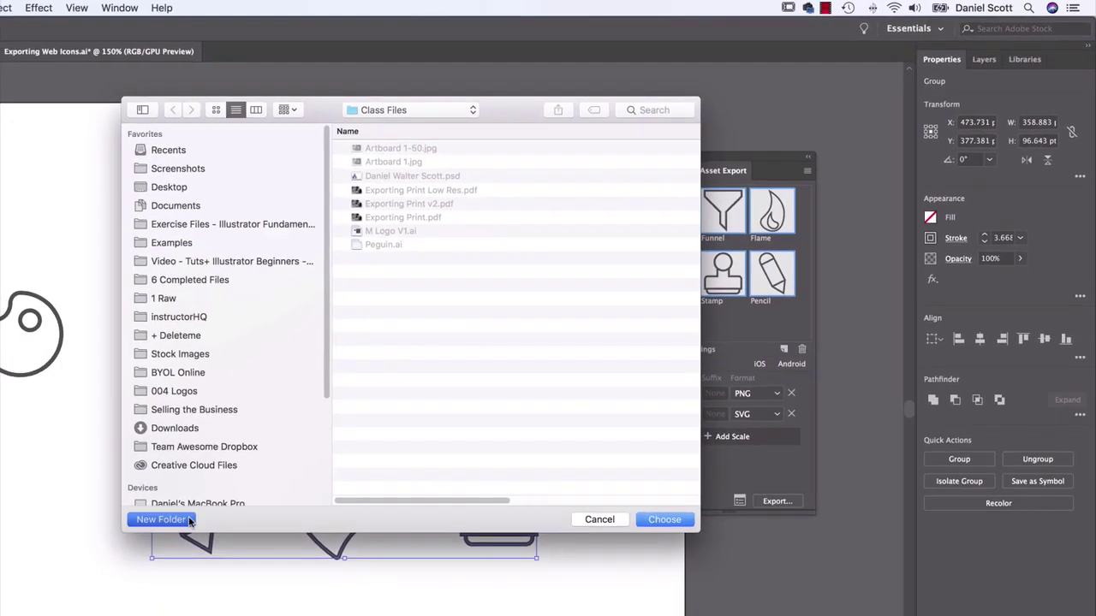
pyautogui.click(53, 597)
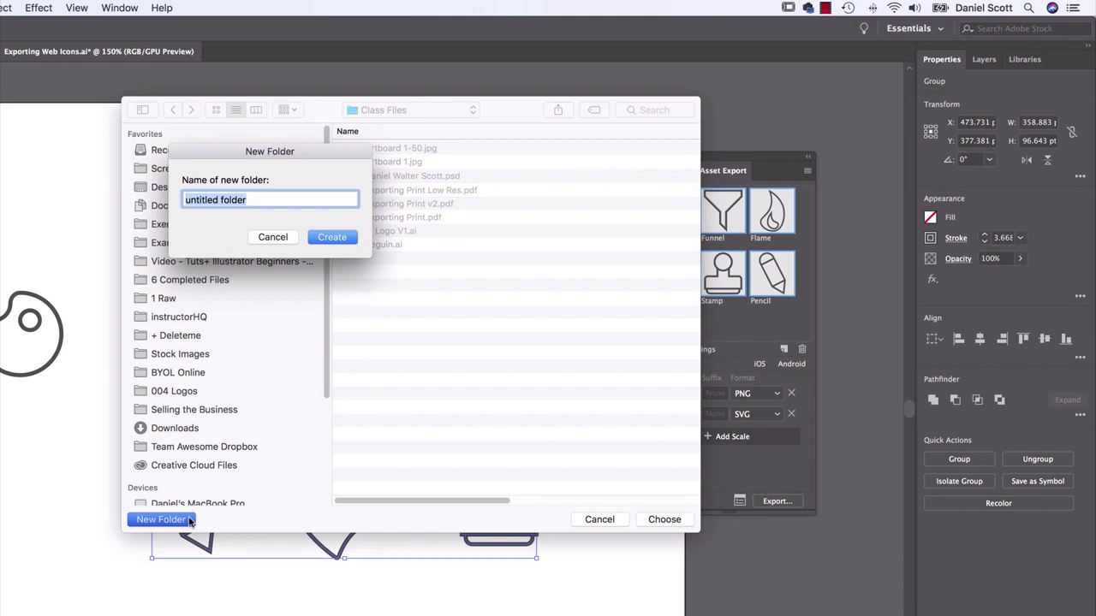
pyautogui.write('Web Icon')
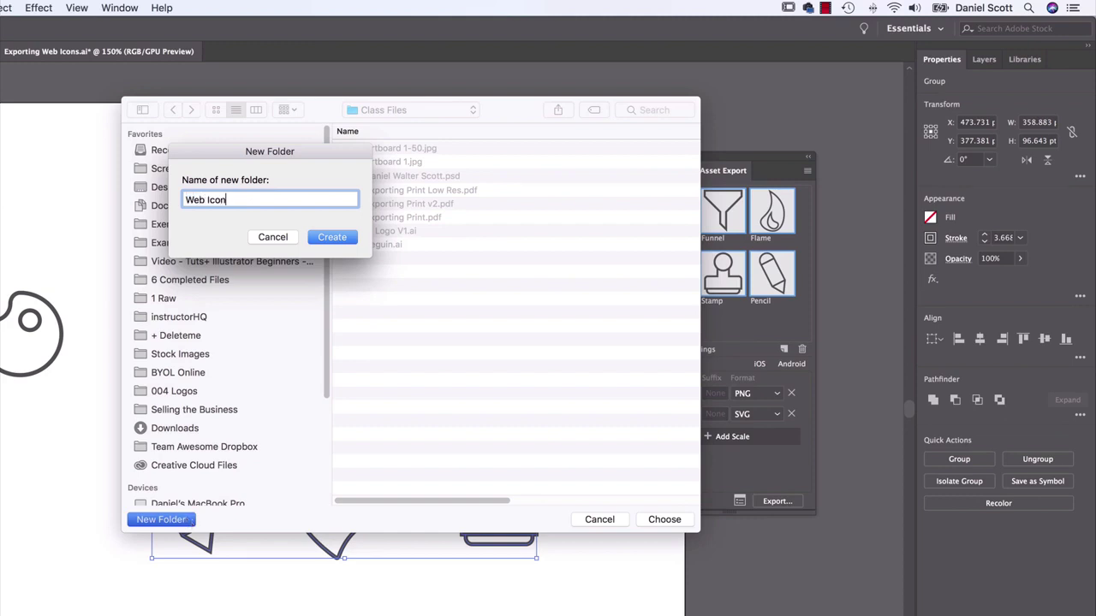
pyautogui.write('s')
pyautogui.click(344, 233)
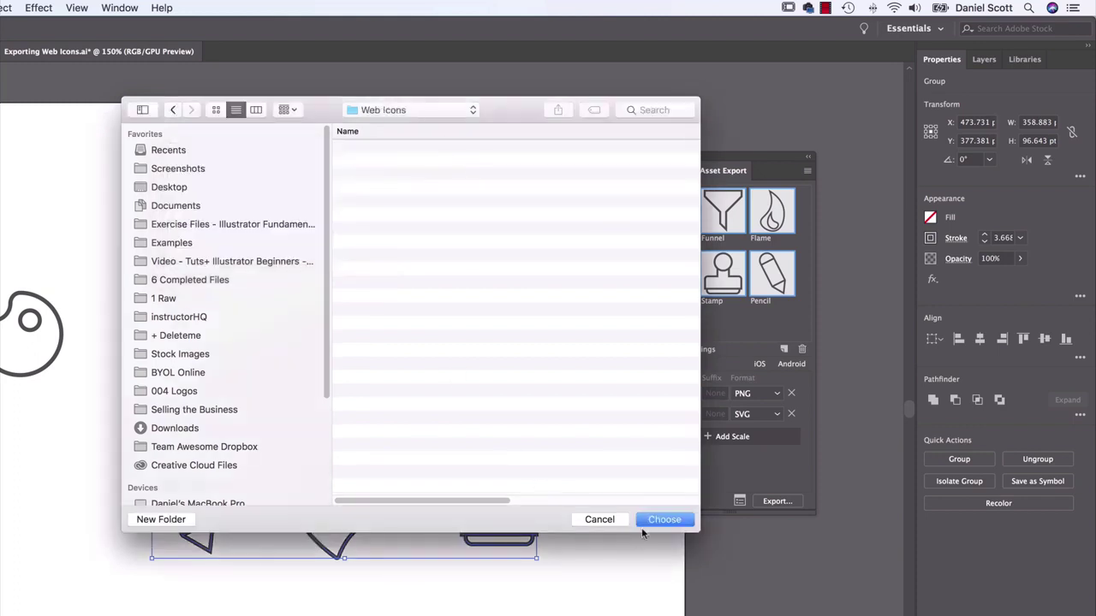
pyautogui.click(663, 520)
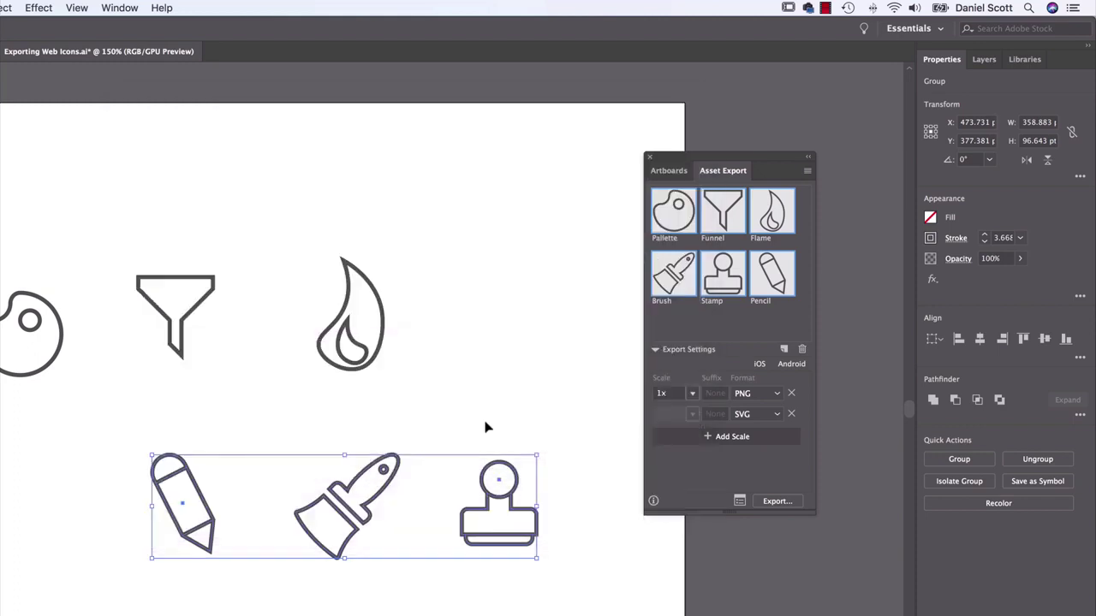
# Switch to Finder and open the Web Icons folder to check the exported files.
pyautogui.press('super+Tab')
pyautogui.click(272, 385)
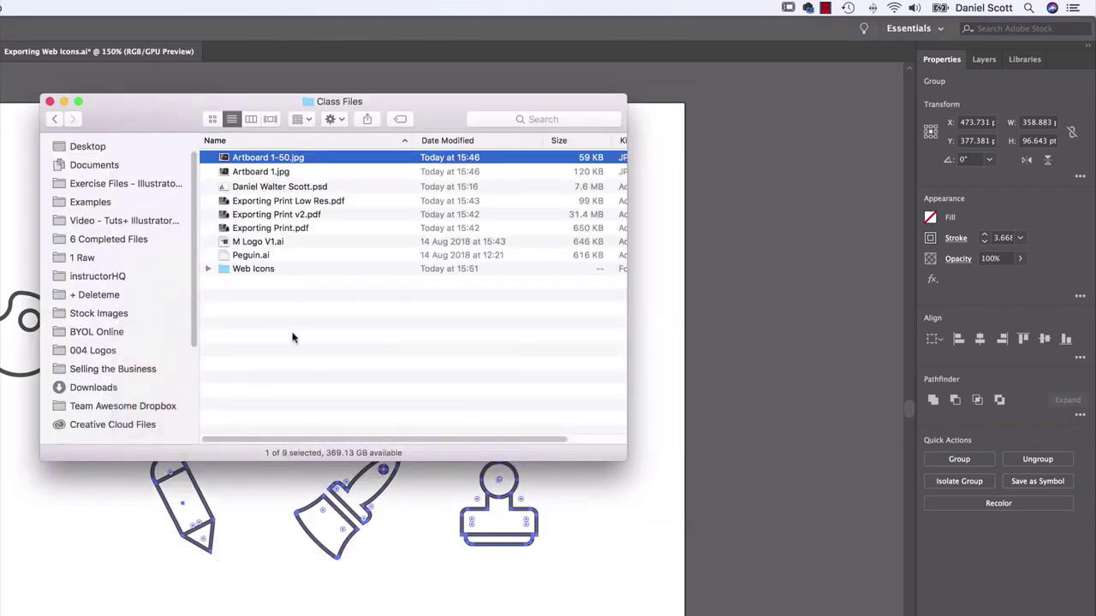
pyautogui.doubleClick(248, 273)
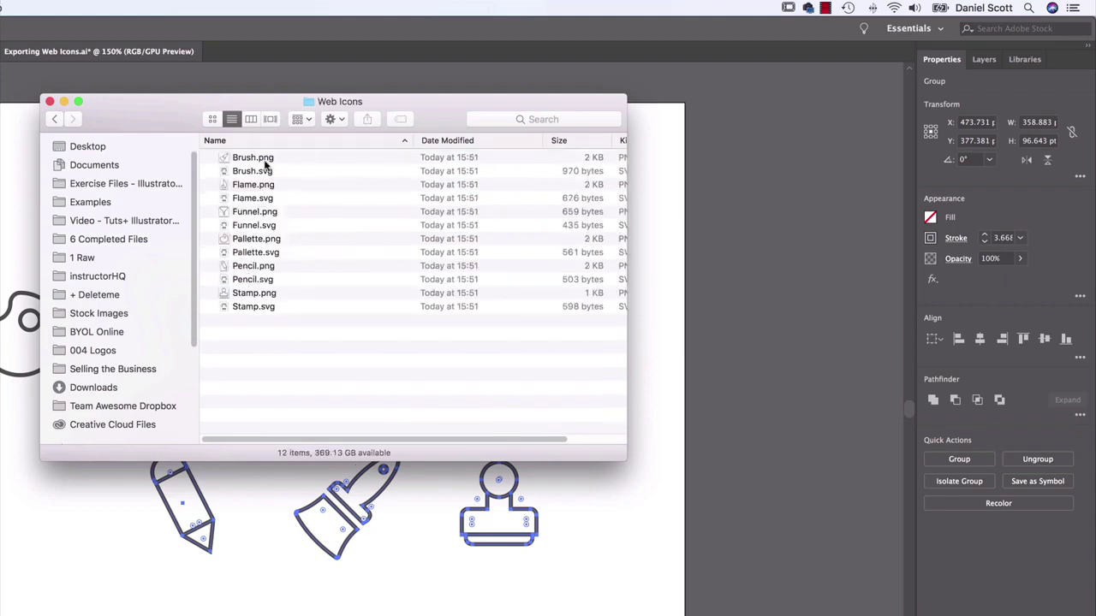
# Select the two exported brush files in the Web Icons folder and preview Brush.png and Brush.svg one after the other.
pyautogui.press('Down')
pyautogui.keyDown('shift'); pyautogui.click(265, 172); pyautogui.keyUp('shift')
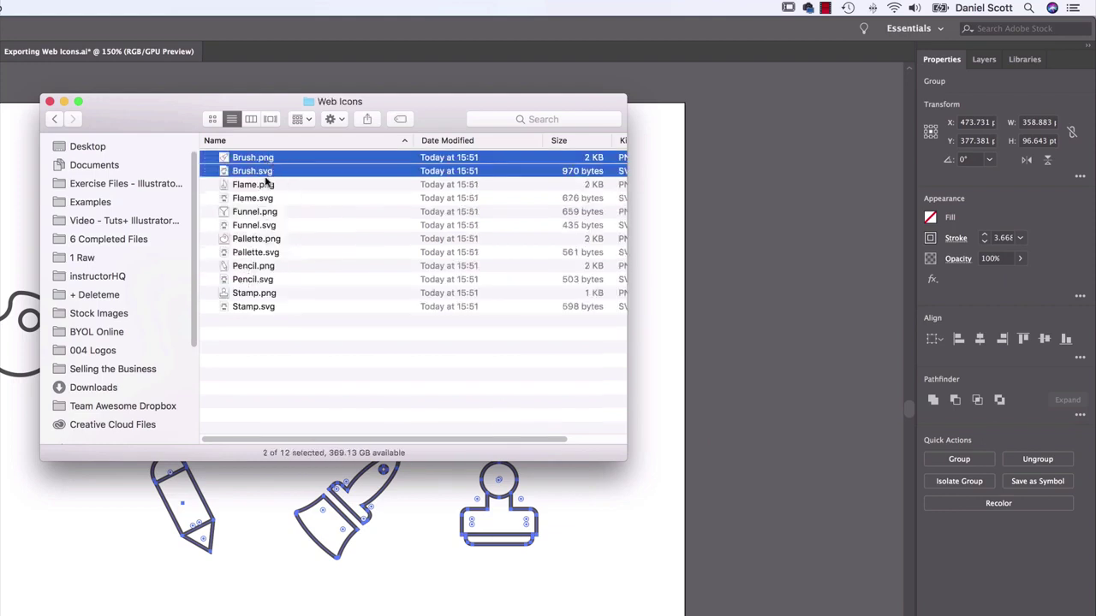
pyautogui.click(265, 338)
pyautogui.click(262, 174)
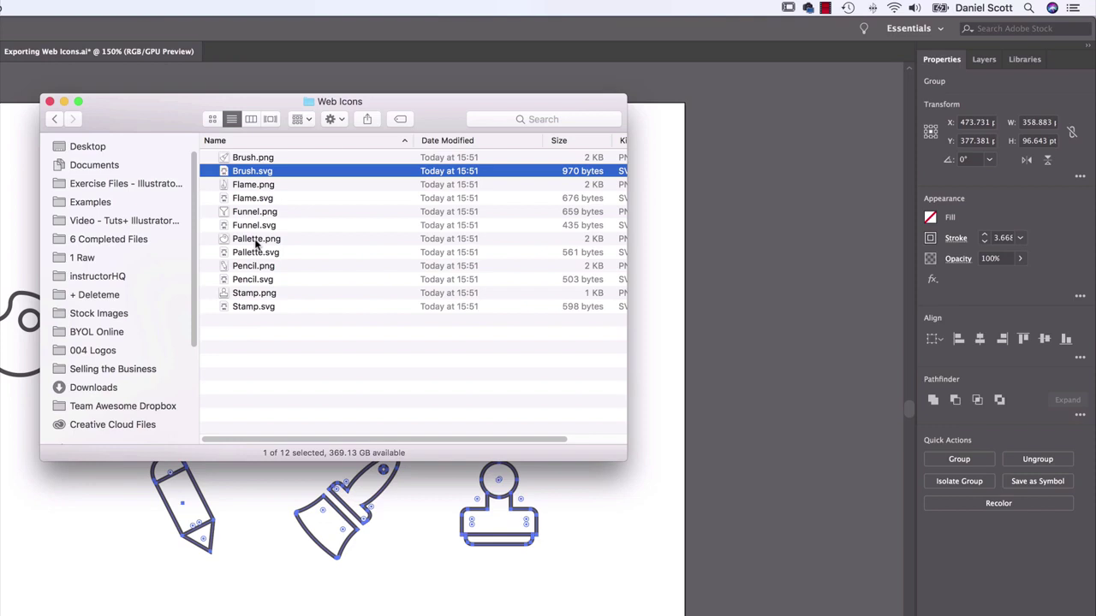
pyautogui.click(259, 159)
pyautogui.press('space')
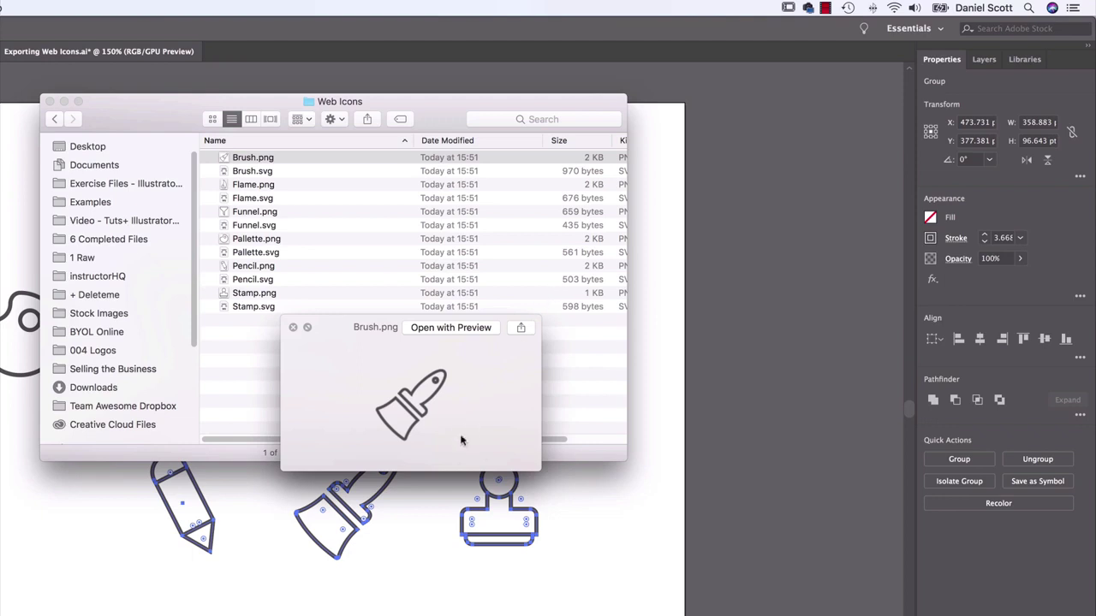
pyautogui.press('space')
pyautogui.click(246, 173)
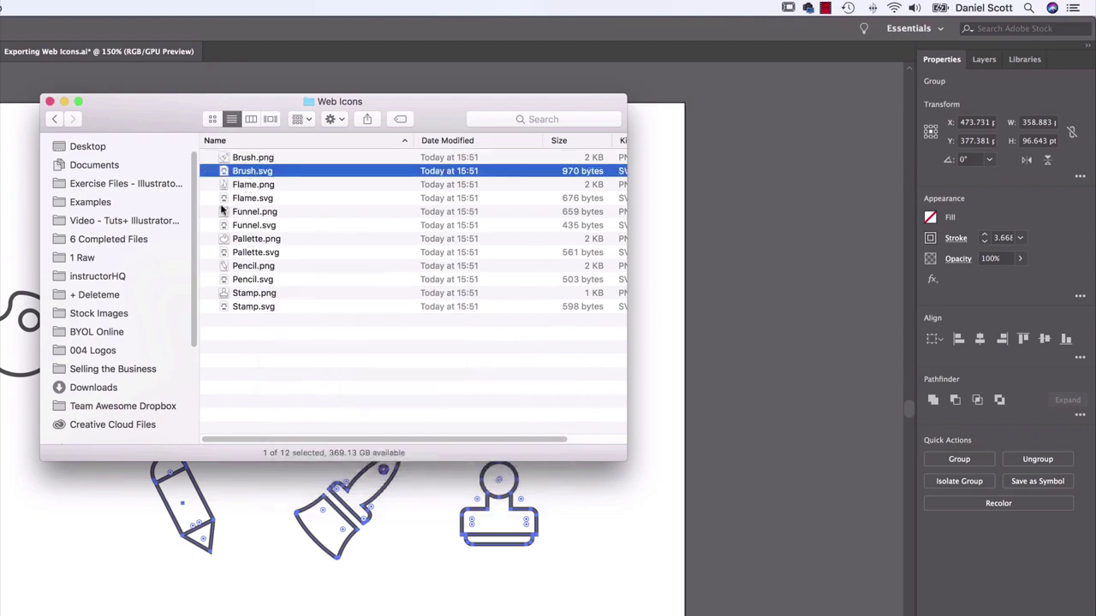
pyautogui.press('space')
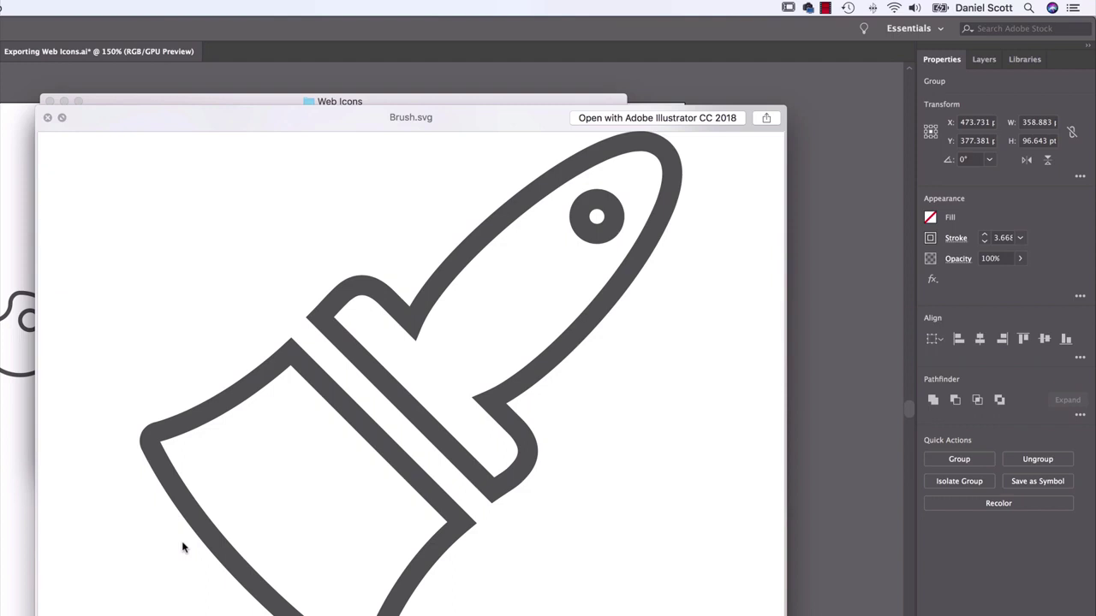
pyautogui.press('space')
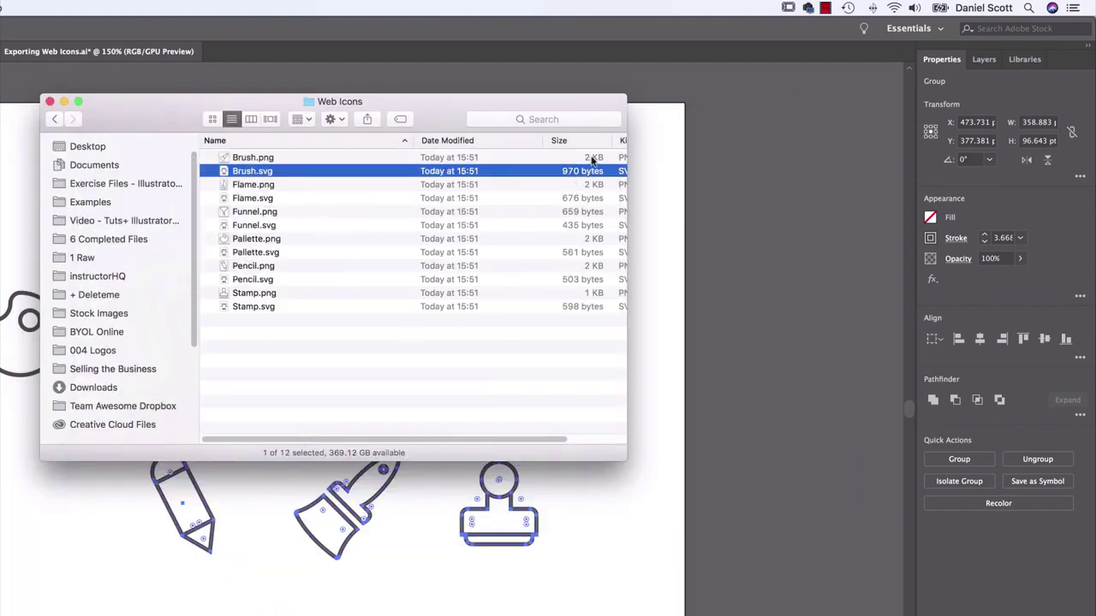
# Preview the exported icon files in turn, from Brush.png down the list to Pencil.svg, and close the preview.
pyautogui.press('Up')
pyautogui.click(247, 174)
pyautogui.click(263, 157)
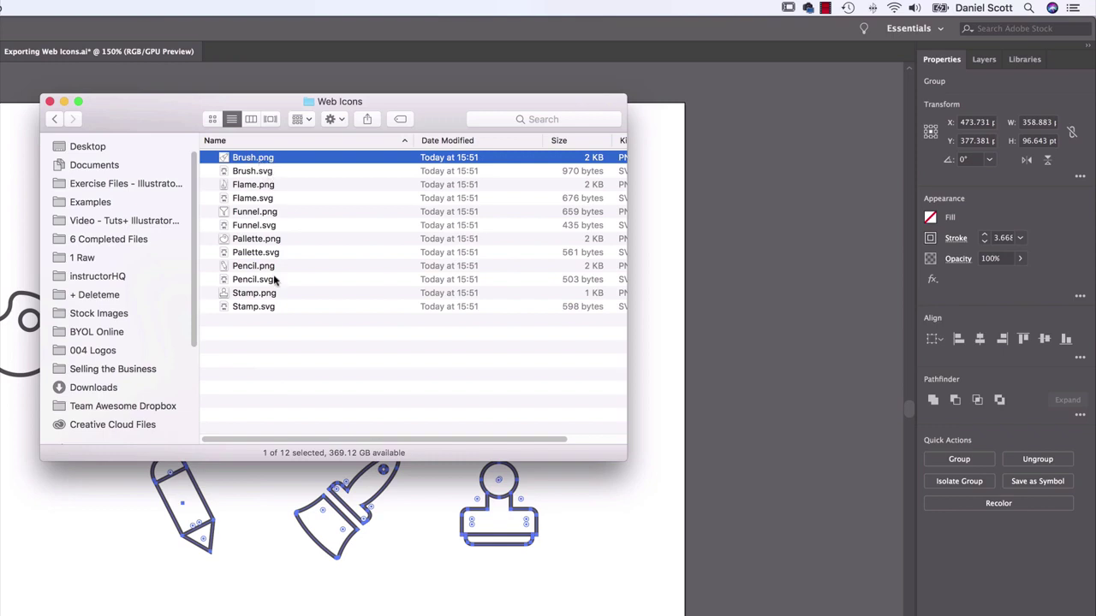
pyautogui.press('space')
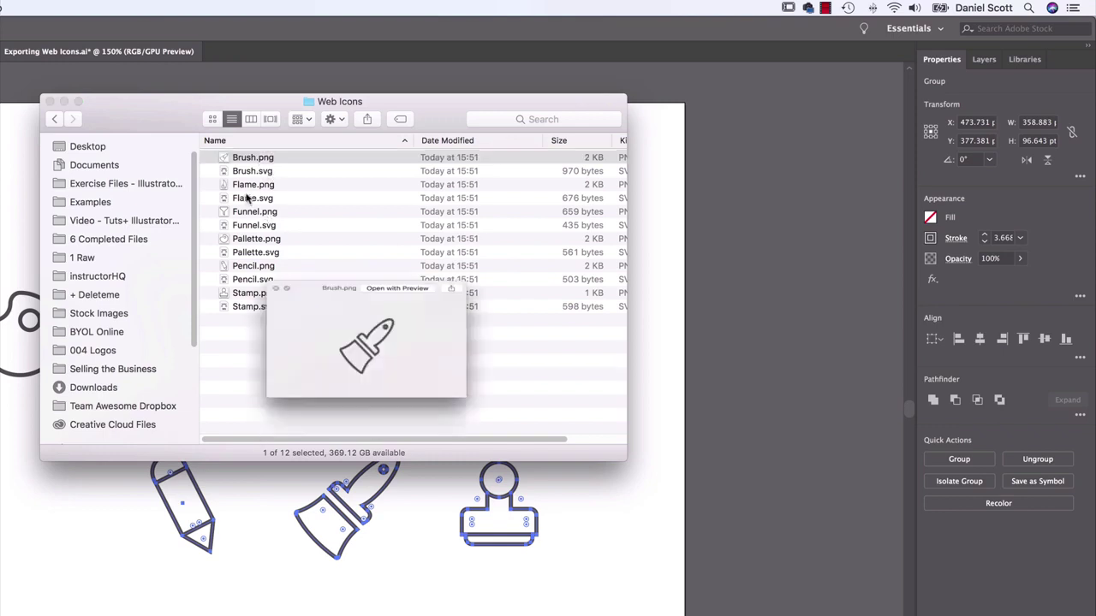
pyautogui.press('Down')
pyautogui.press('Down')
pyautogui.press('Down')
pyautogui.press('Down')
pyautogui.press('Down')
pyautogui.press('Down')
pyautogui.press('Down')
pyautogui.press('Down')
pyautogui.press('Down')
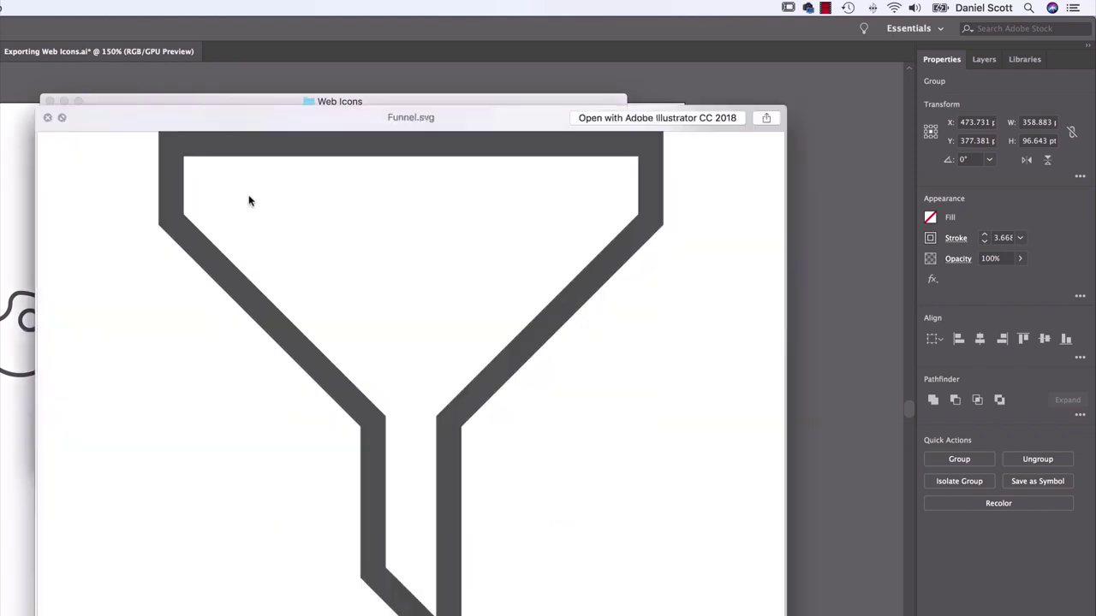
pyautogui.press('space')
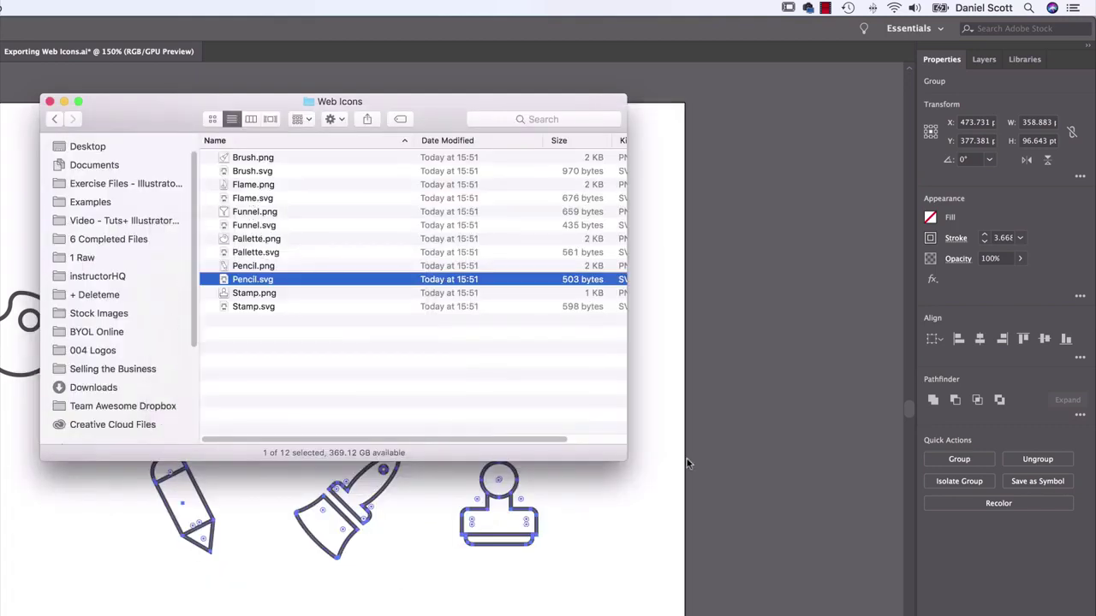
# Switch back to Illustrator and recolor the stamp icon's stroke with a purple-magenta swatch.
pyautogui.click(726, 461)
pyautogui.click(582, 452)
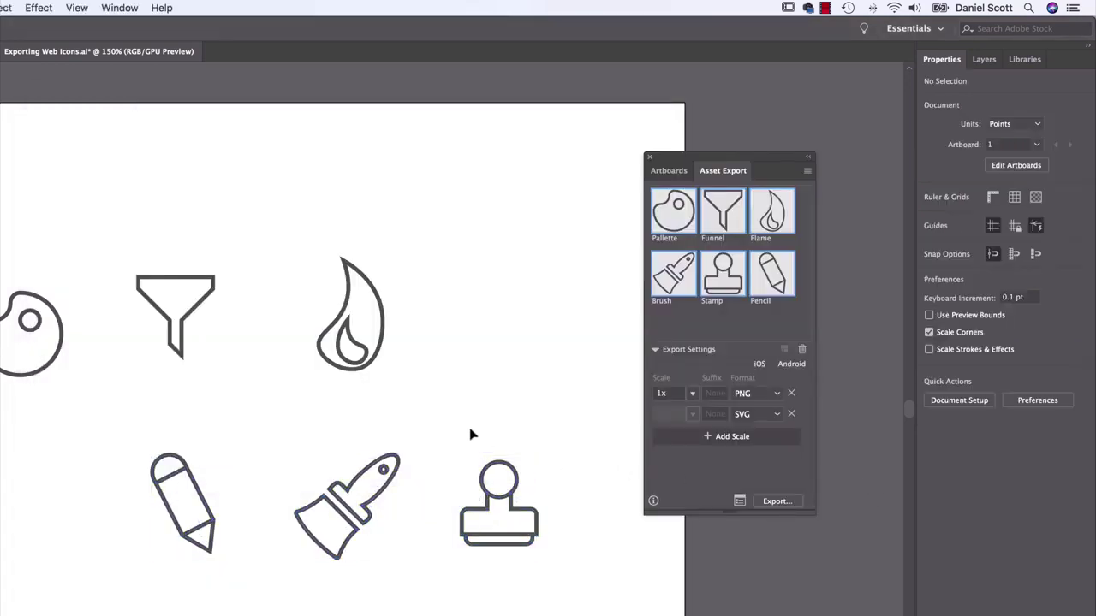
pyautogui.moveTo(475, 434); pyautogui.dragTo(530, 555)
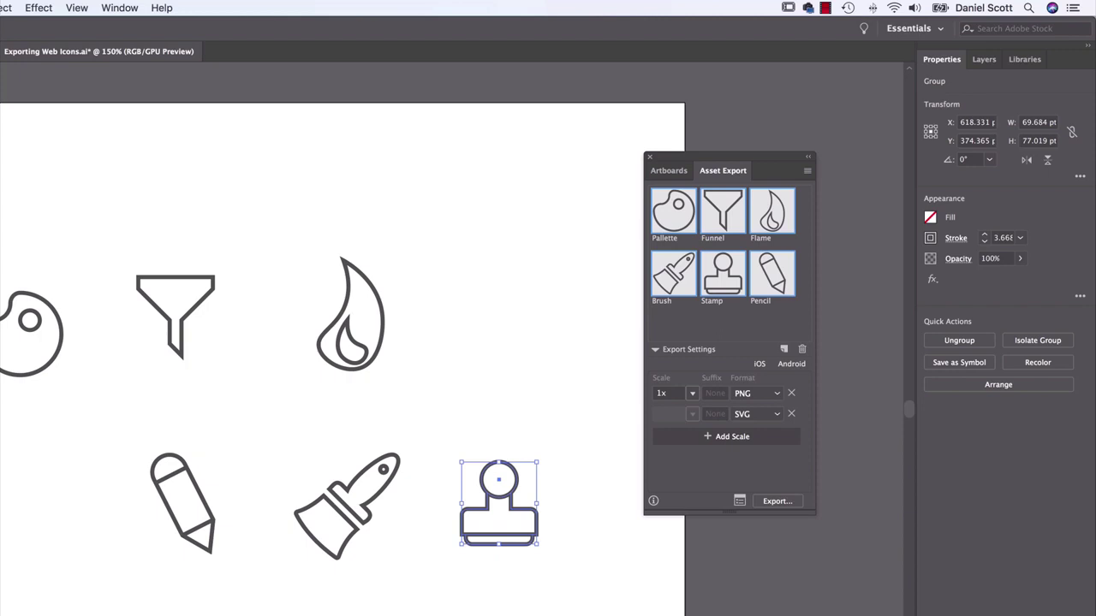
pyautogui.click(931, 240)
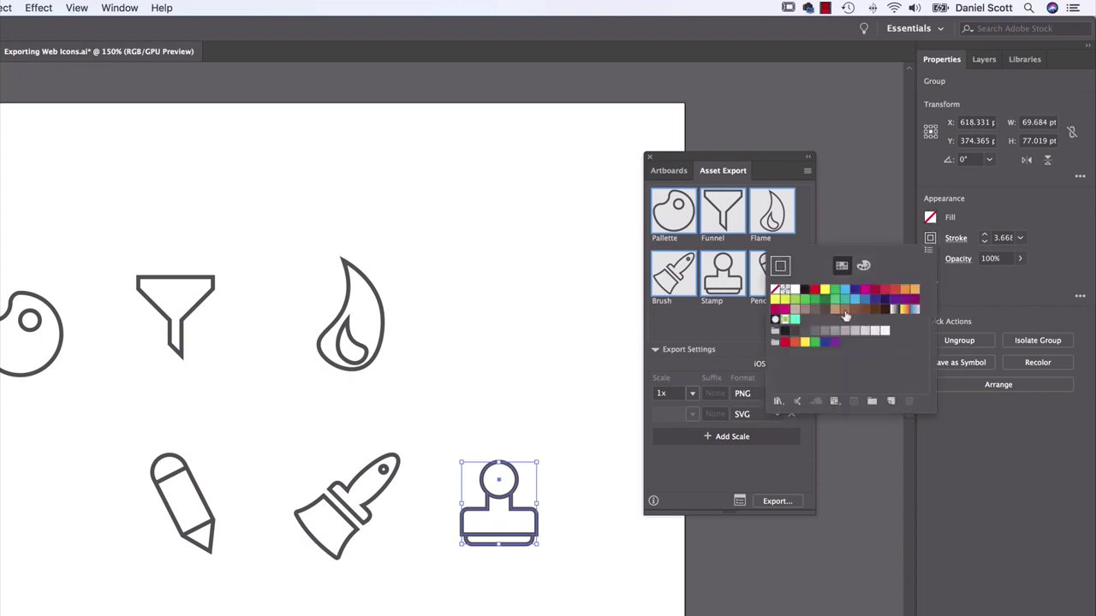
pyautogui.click(861, 298)
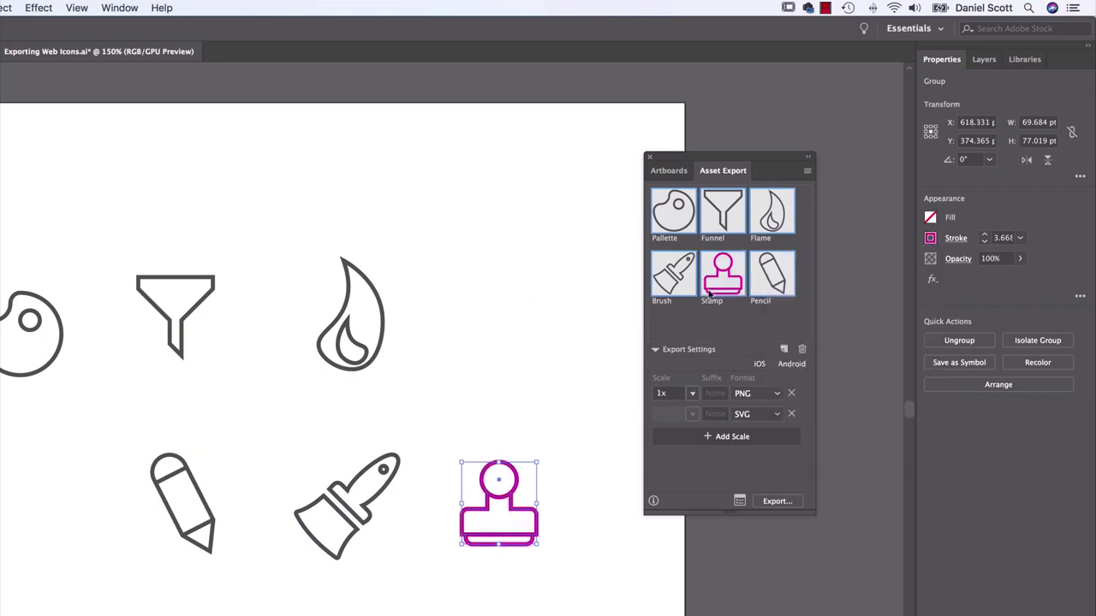
pyautogui.click(797, 503)
pyautogui.click(598, 520)
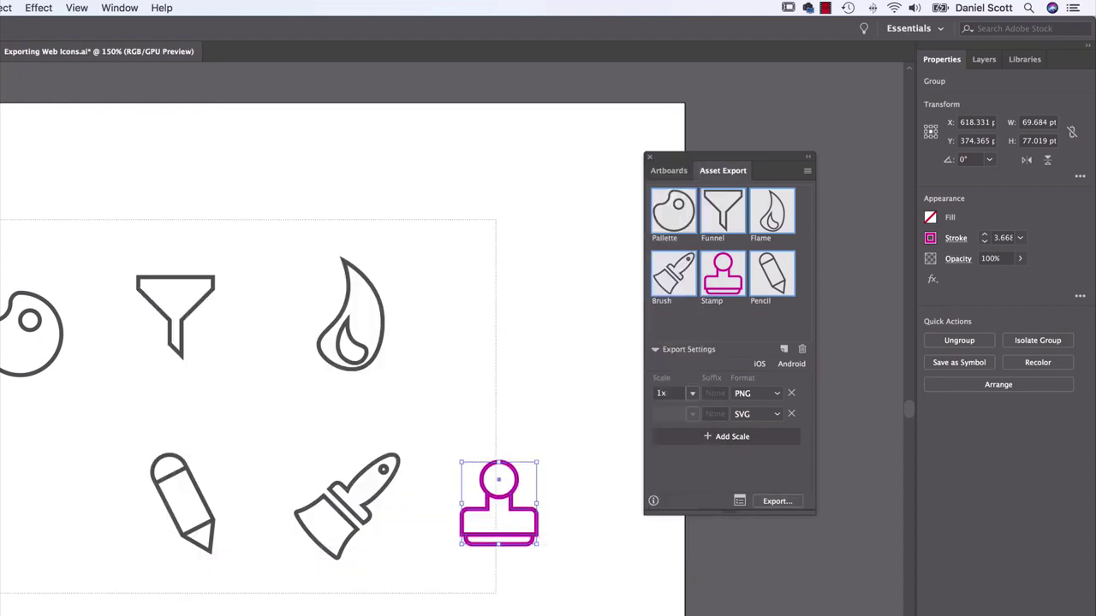
# Select all the icons on the artboard and set their stroke color to magenta.
pyautogui.press('super+a')
pyautogui.click(931, 239)
pyautogui.click(865, 291)
# Export the recolored assets again as PNG and SVG into the existing Web Icons folder.
pyautogui.click(777, 501)
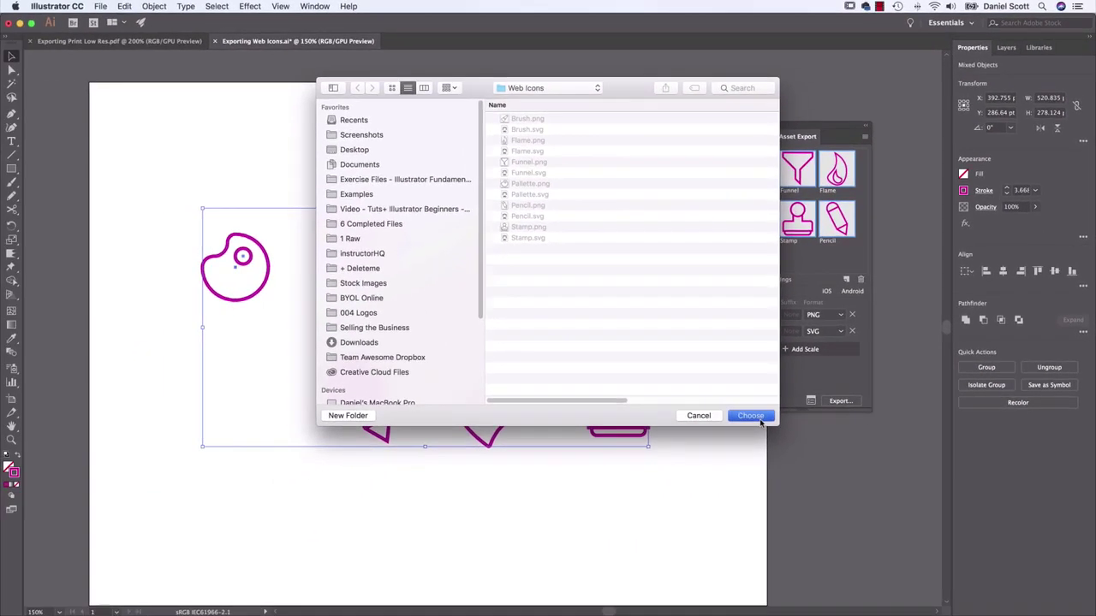
pyautogui.click(702, 475)
pyautogui.click(216, 287)
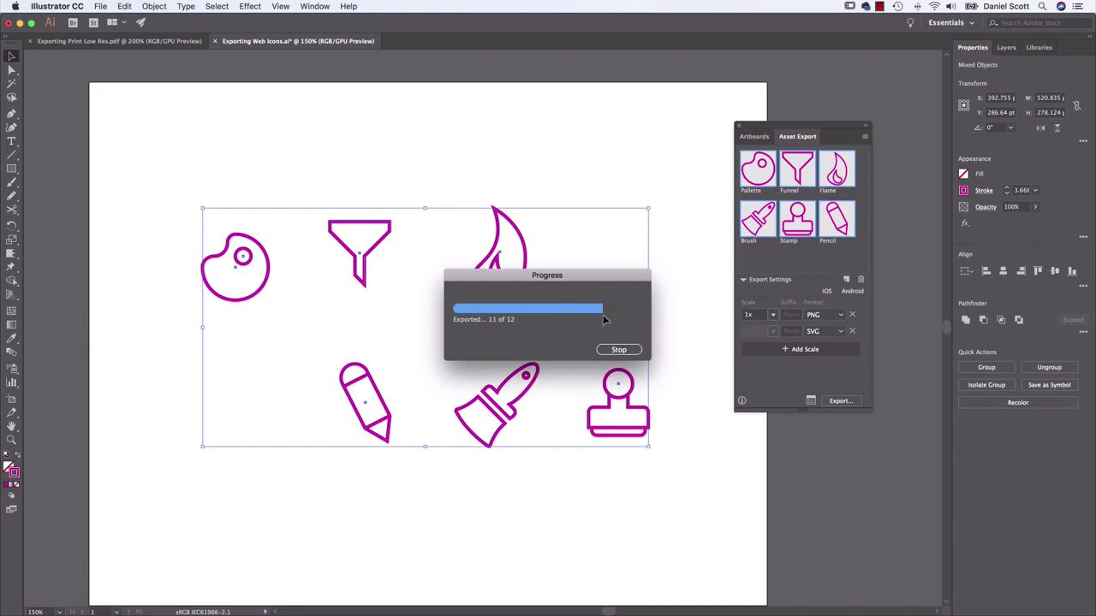
# Switch to Finder, preview the re-exported icons from Pencil.svg up to Flame.svg, and return to Illustrator.
pyautogui.press('super+Tab')
pyautogui.click(442, 327)
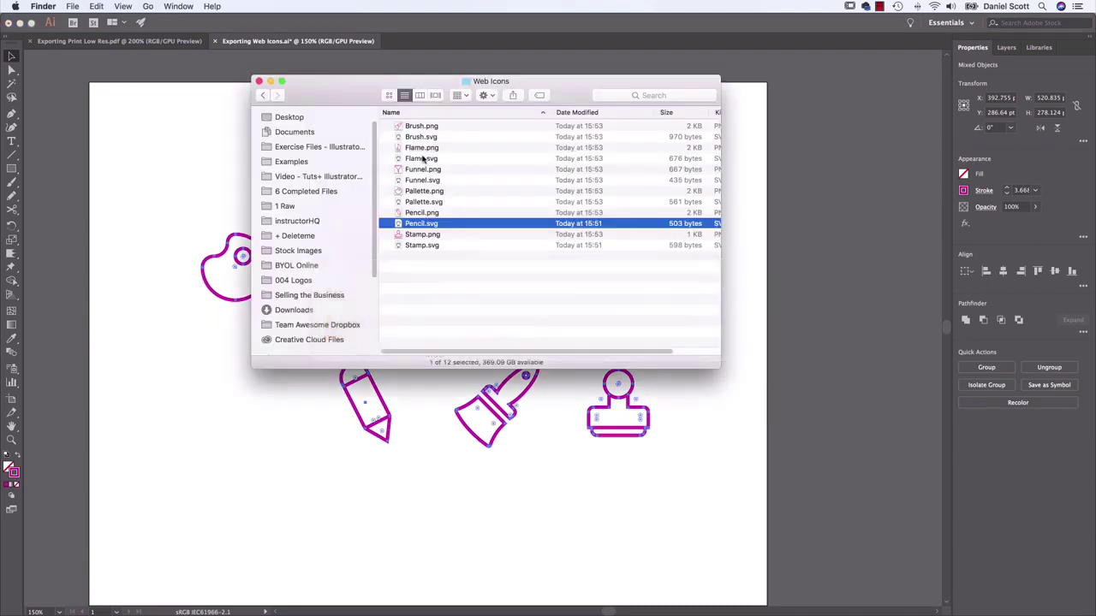
pyautogui.press('space')
pyautogui.press('Up')
pyautogui.press('Up')
pyautogui.press('Up')
pyautogui.press('Up')
pyautogui.press('Up')
pyautogui.press('Up')
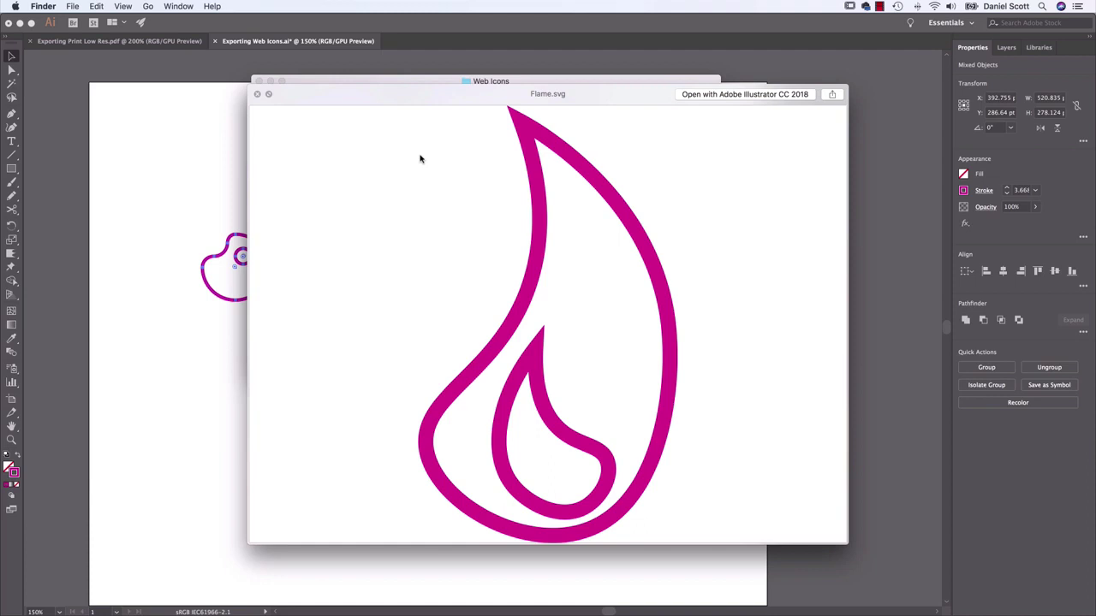
pyautogui.press('space')
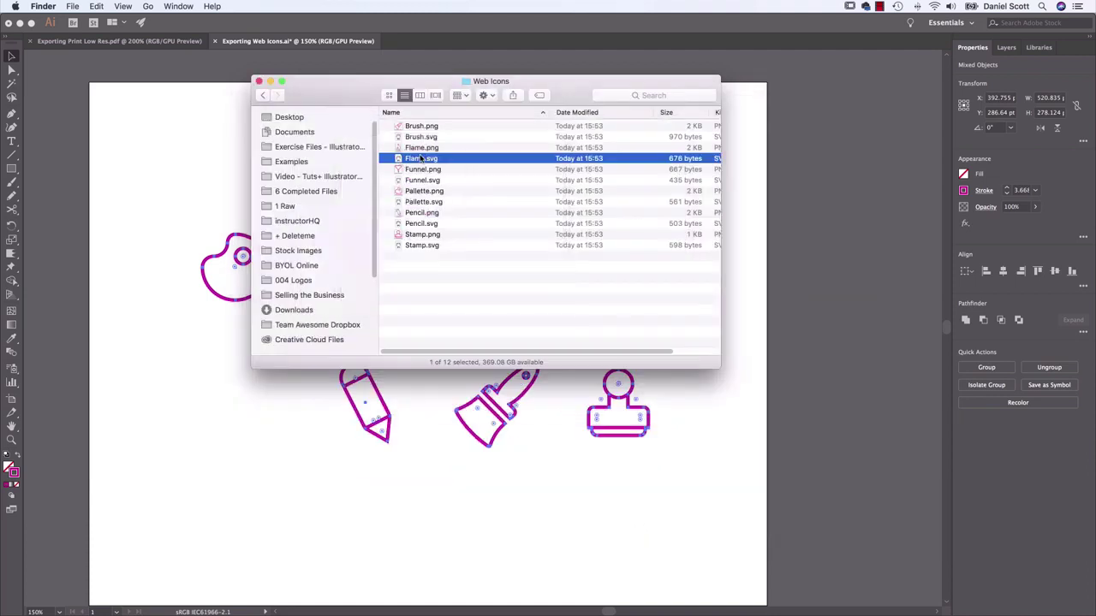
pyautogui.click(99, 215)
pyautogui.click(161, 202)
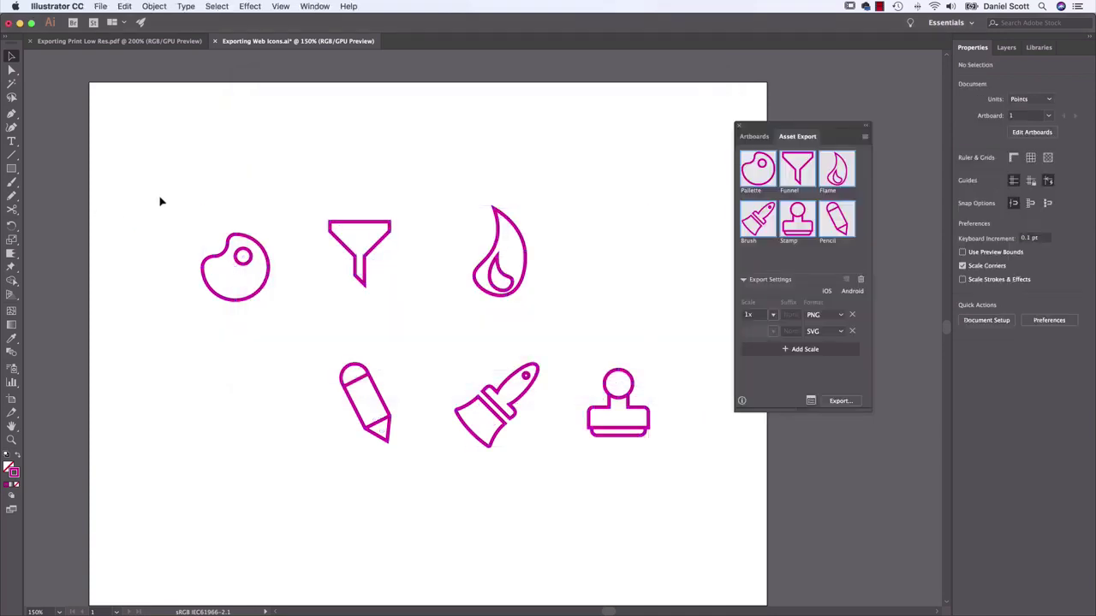